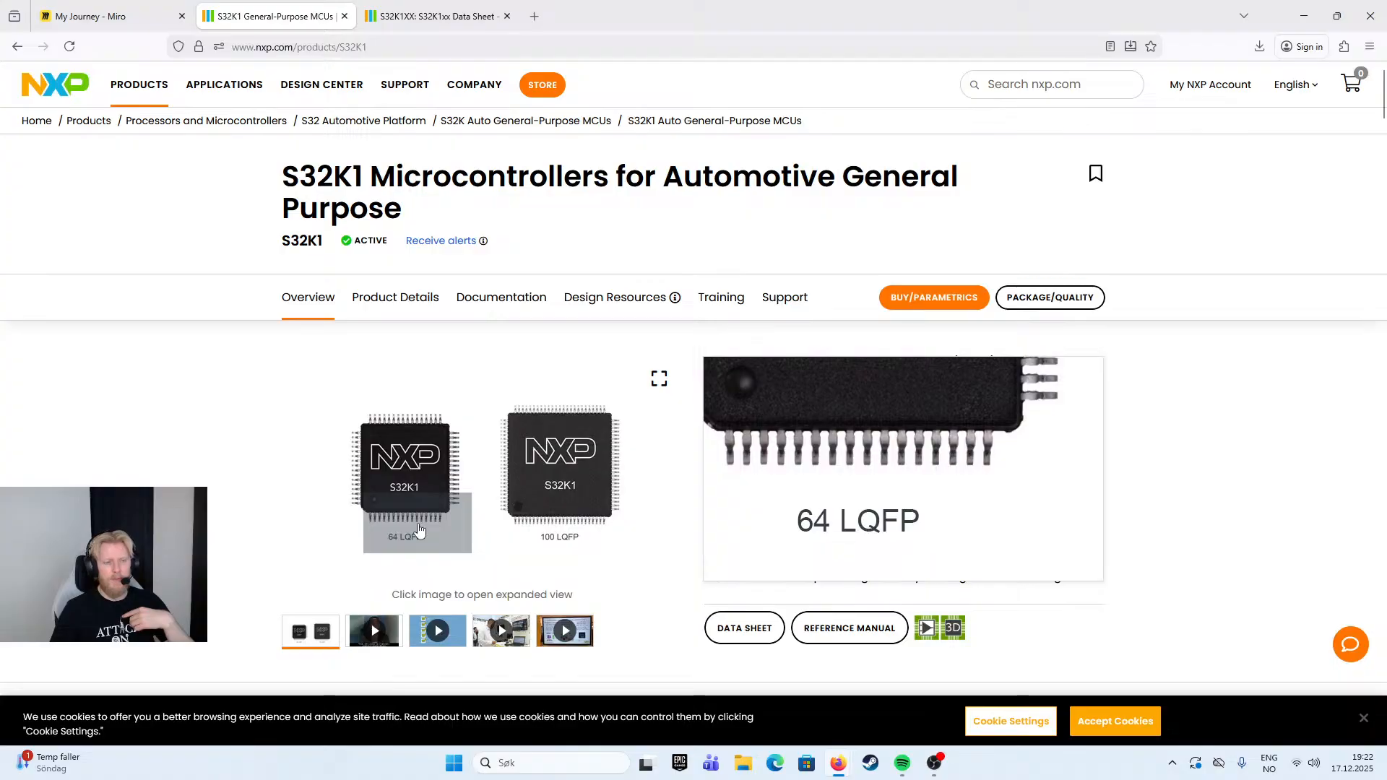
# - Open the S32K1xx data sheet and examine the S32K11x and S32K14x product series comparison table
pyautogui.scroll(-4, 636, 434)
pyautogui.scroll(4, 679, 449)
pyautogui.scroll(-2, 1290, 468)
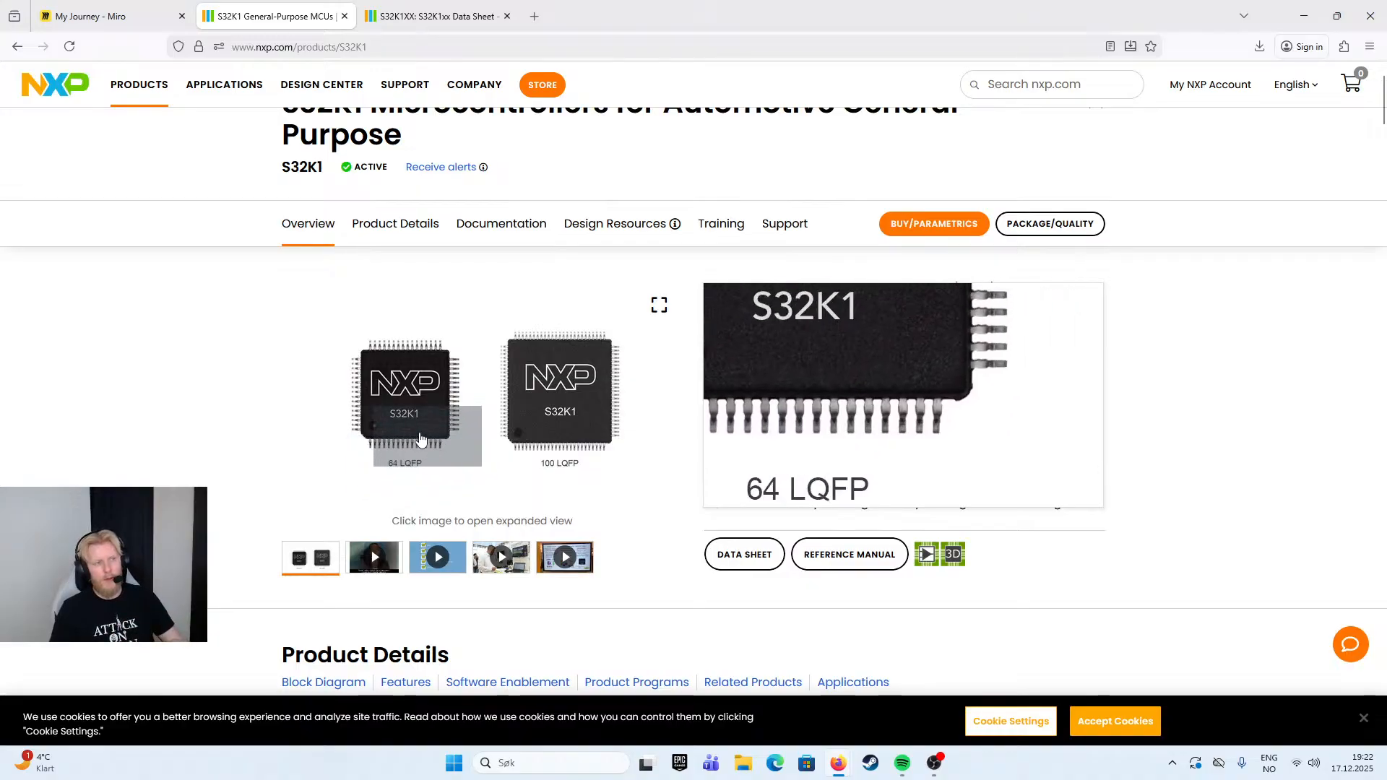
pyautogui.click(449, 21)
pyautogui.middleClick(696, 333)
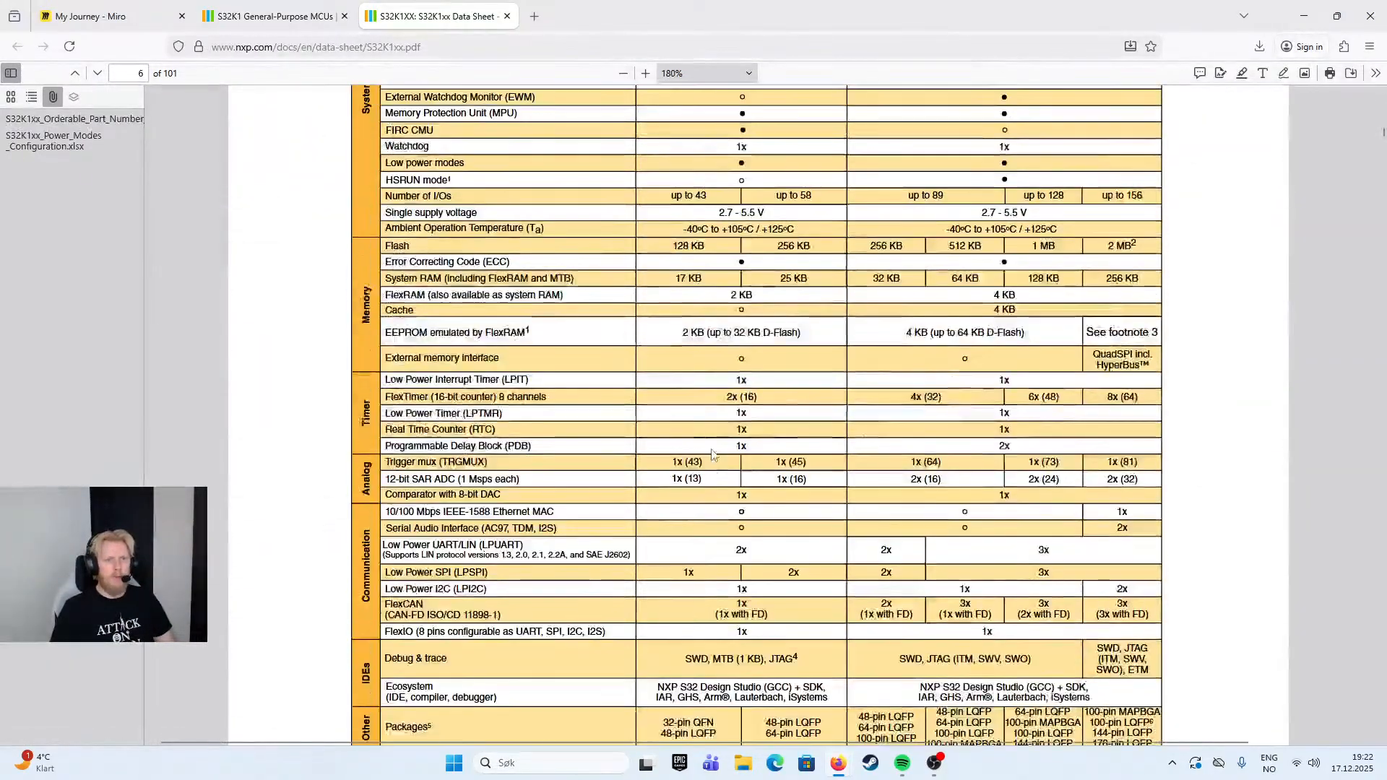
pyautogui.middleClick(719, 442)
pyautogui.scroll(-1, 719, 442)
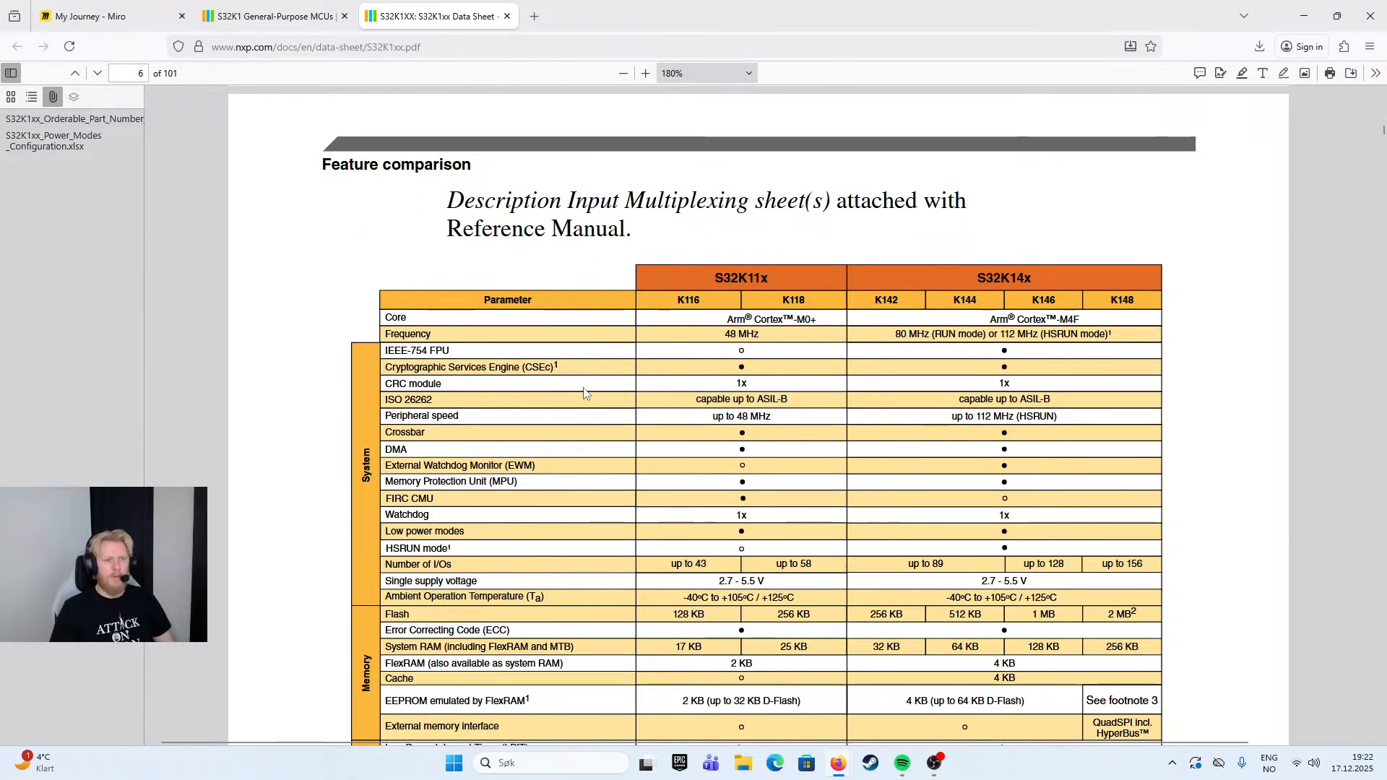
pyautogui.scroll(-7, 583, 394)
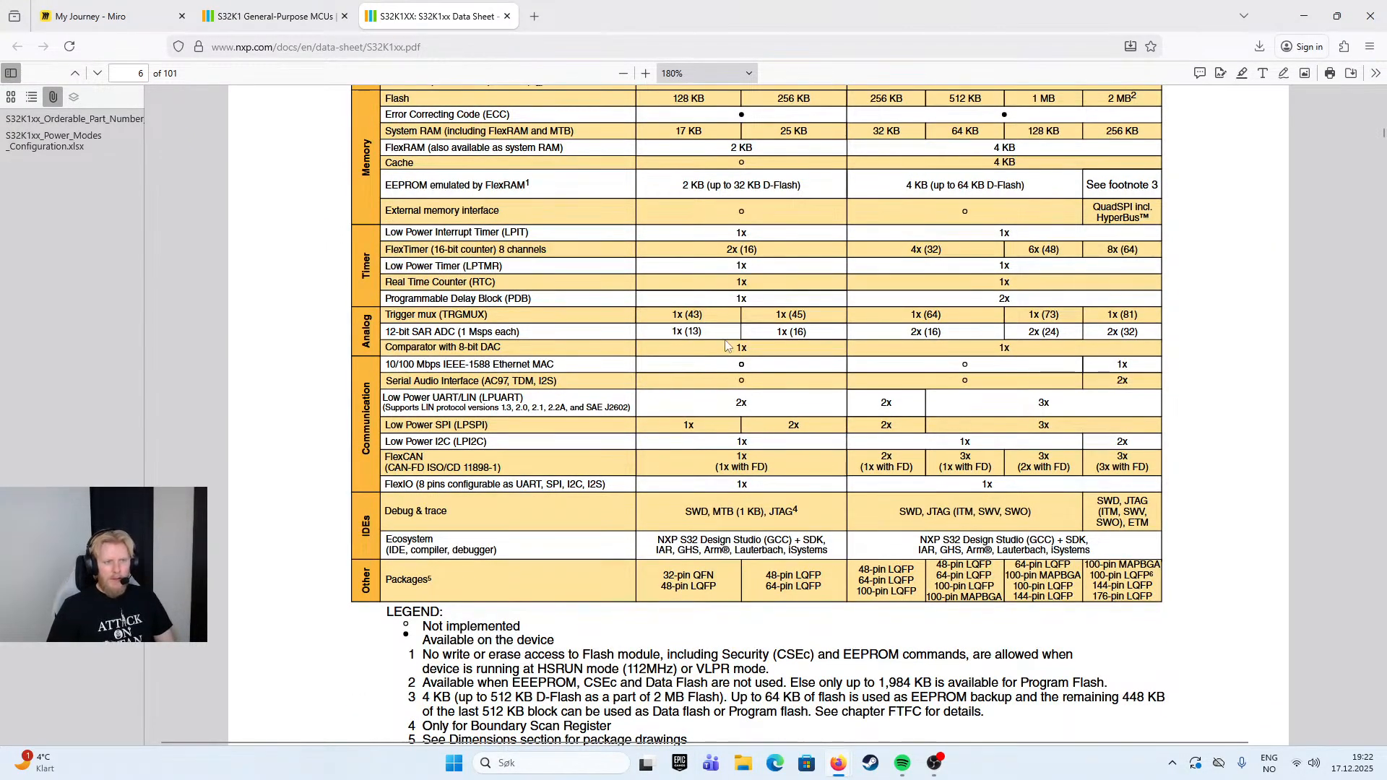
pyautogui.scroll(2, 758, 390)
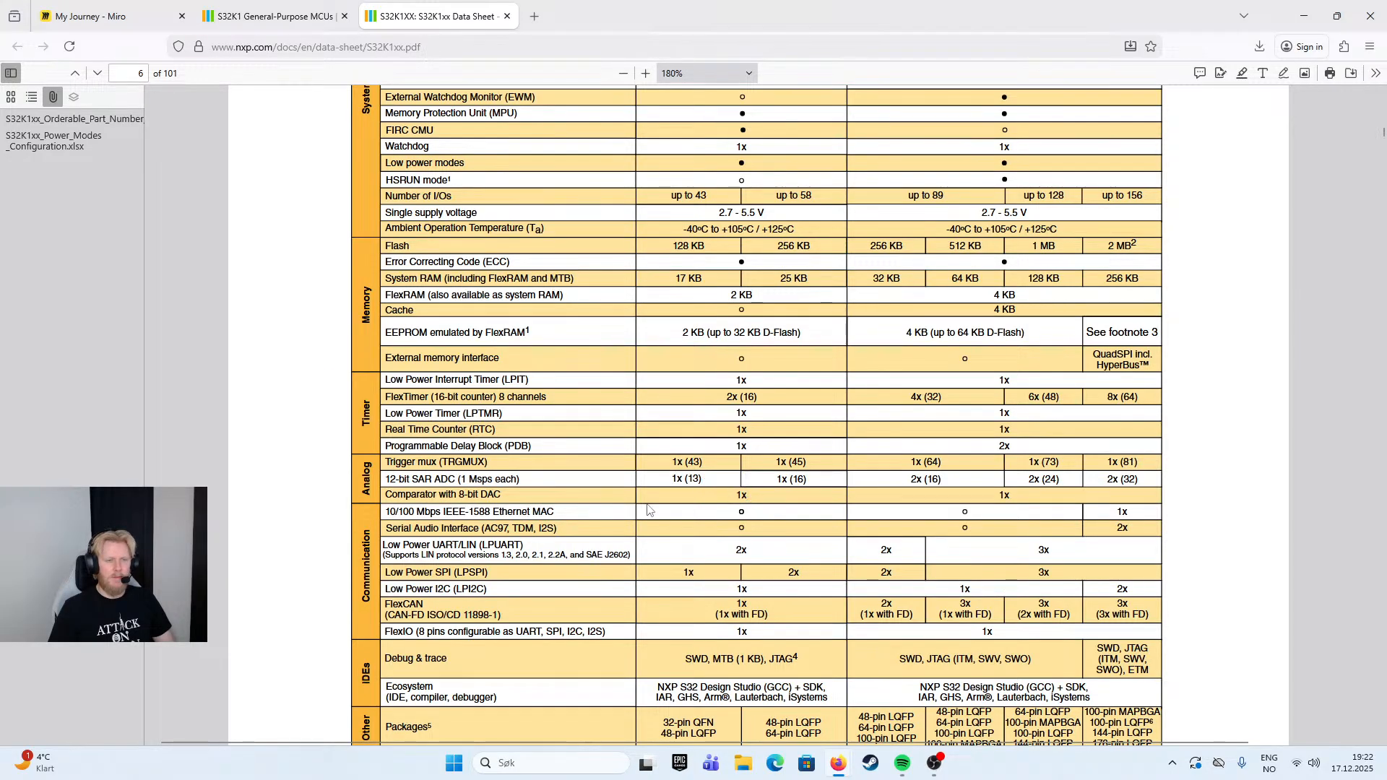
# - Check the 10/100 Mbps Ethernet support and the system features of each variant in the comparison table
pyautogui.moveTo(406, 512); pyautogui.dragTo(653, 526)
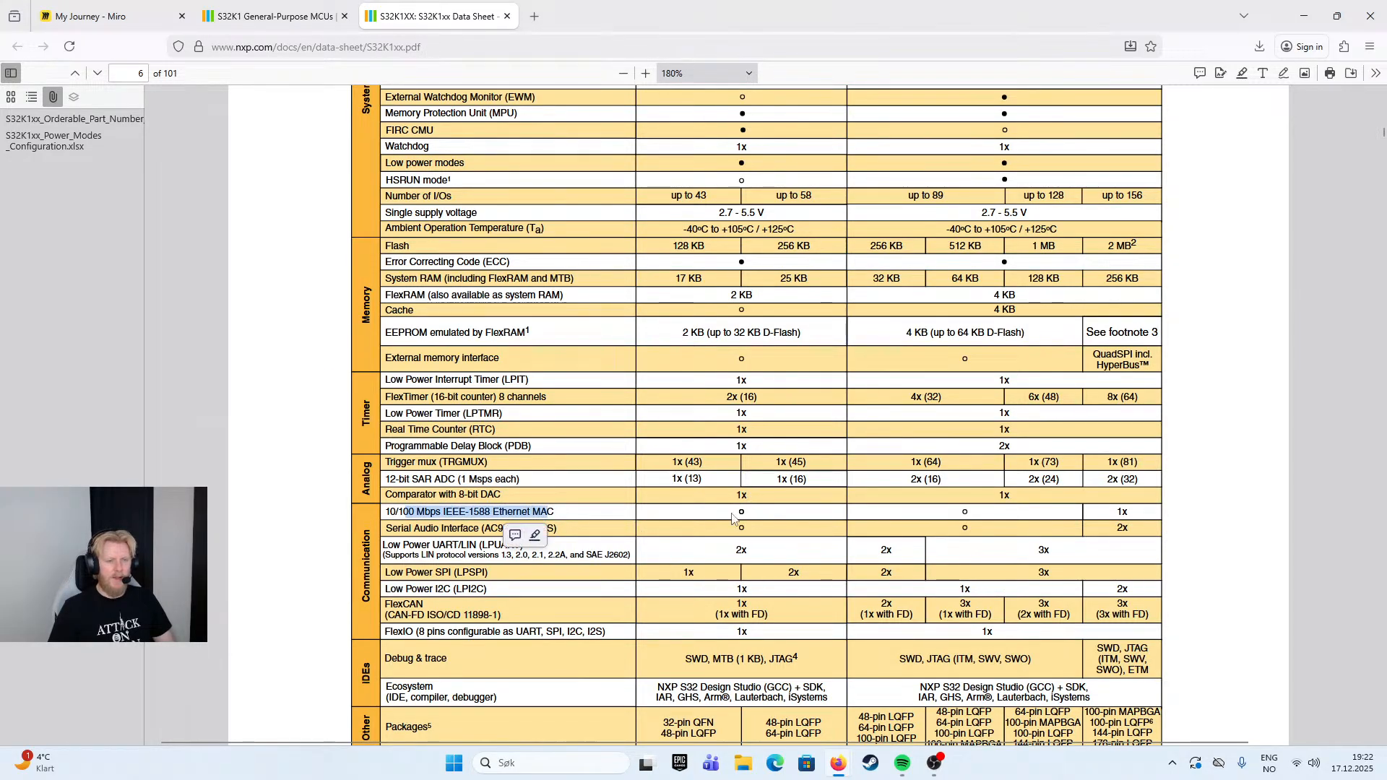
pyautogui.click(718, 524)
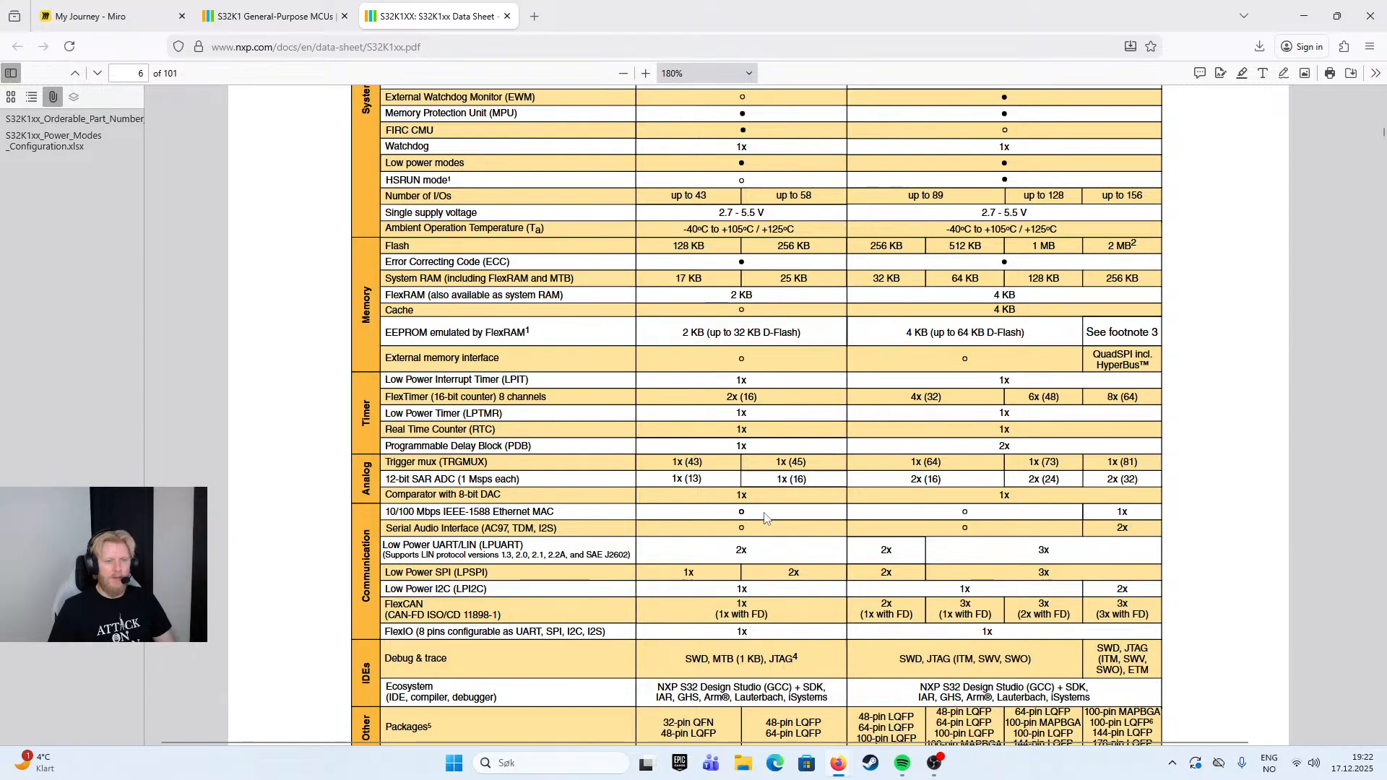
pyautogui.scroll(5, 1040, 476)
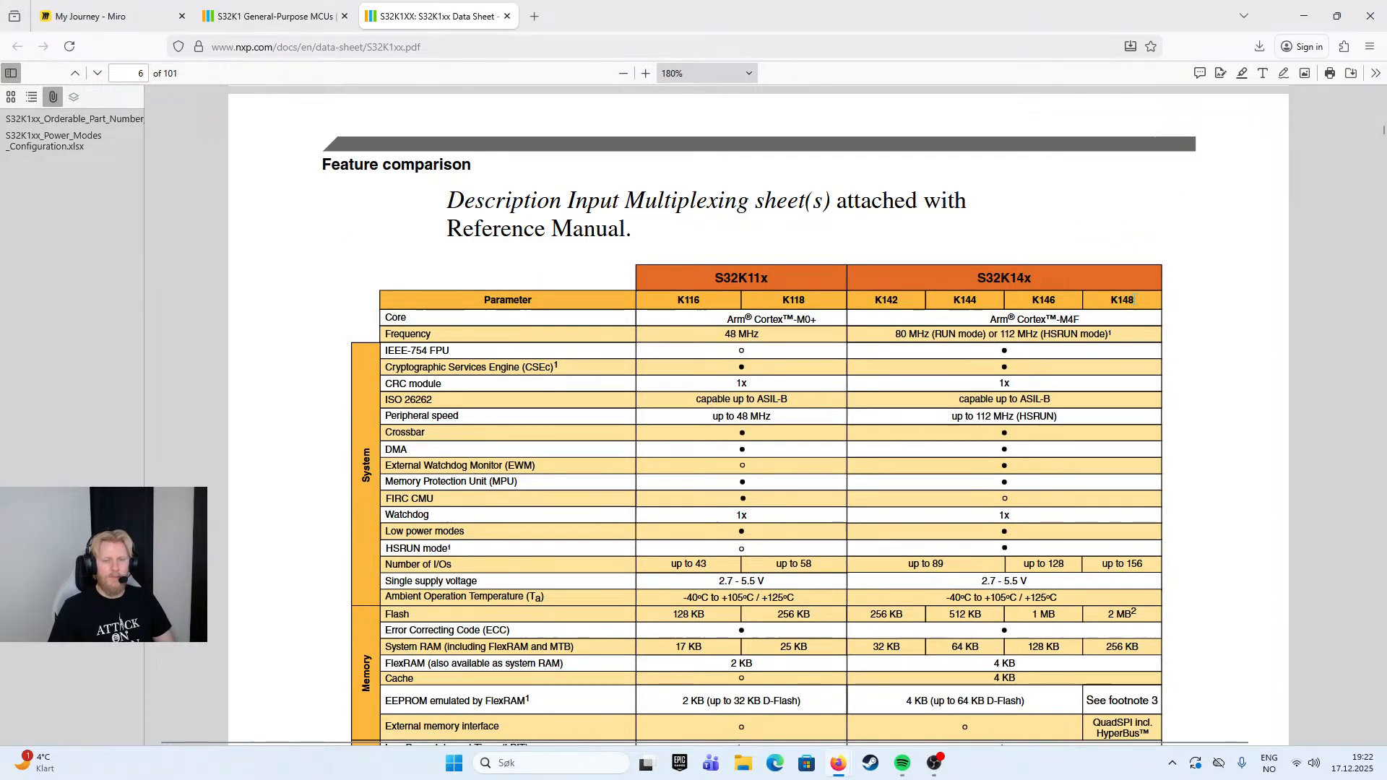
pyautogui.scroll(-5, 955, 503)
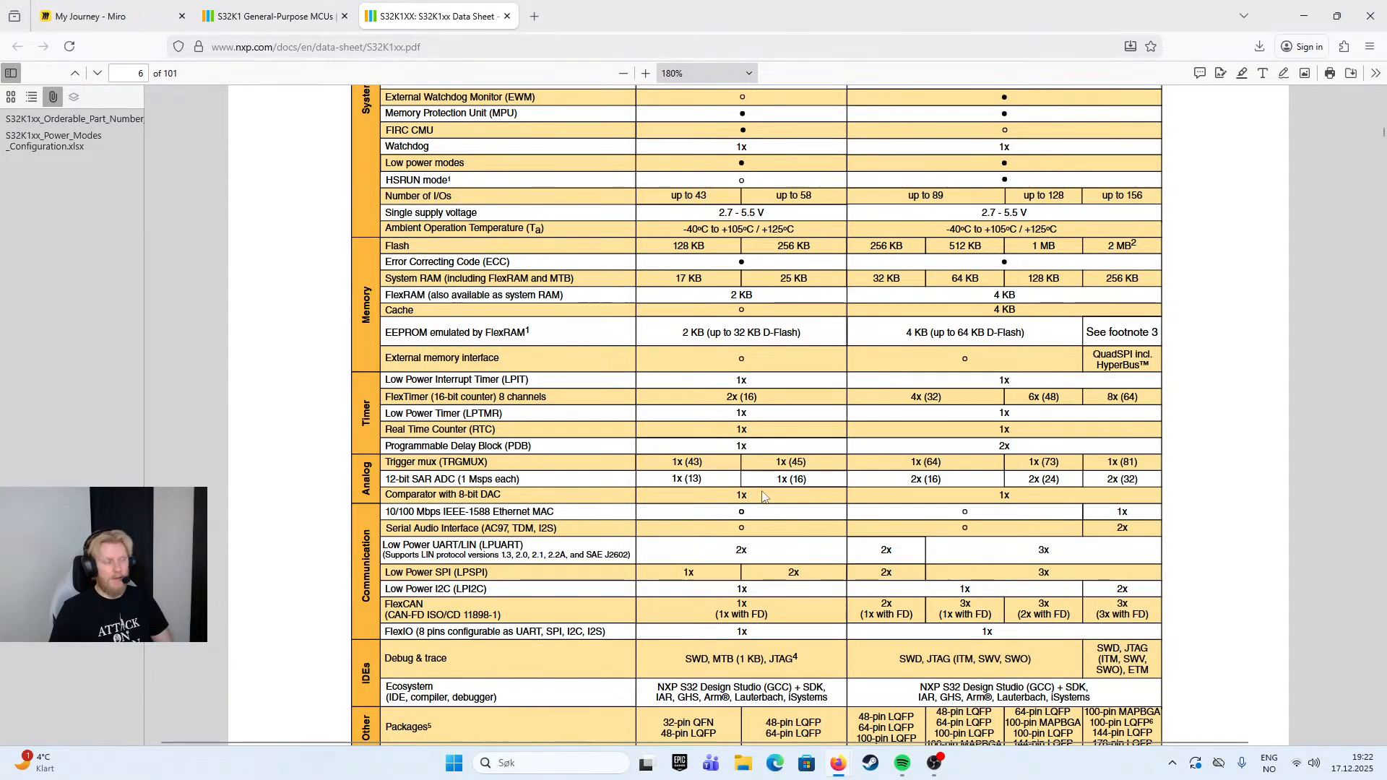
pyautogui.scroll(4, 757, 498)
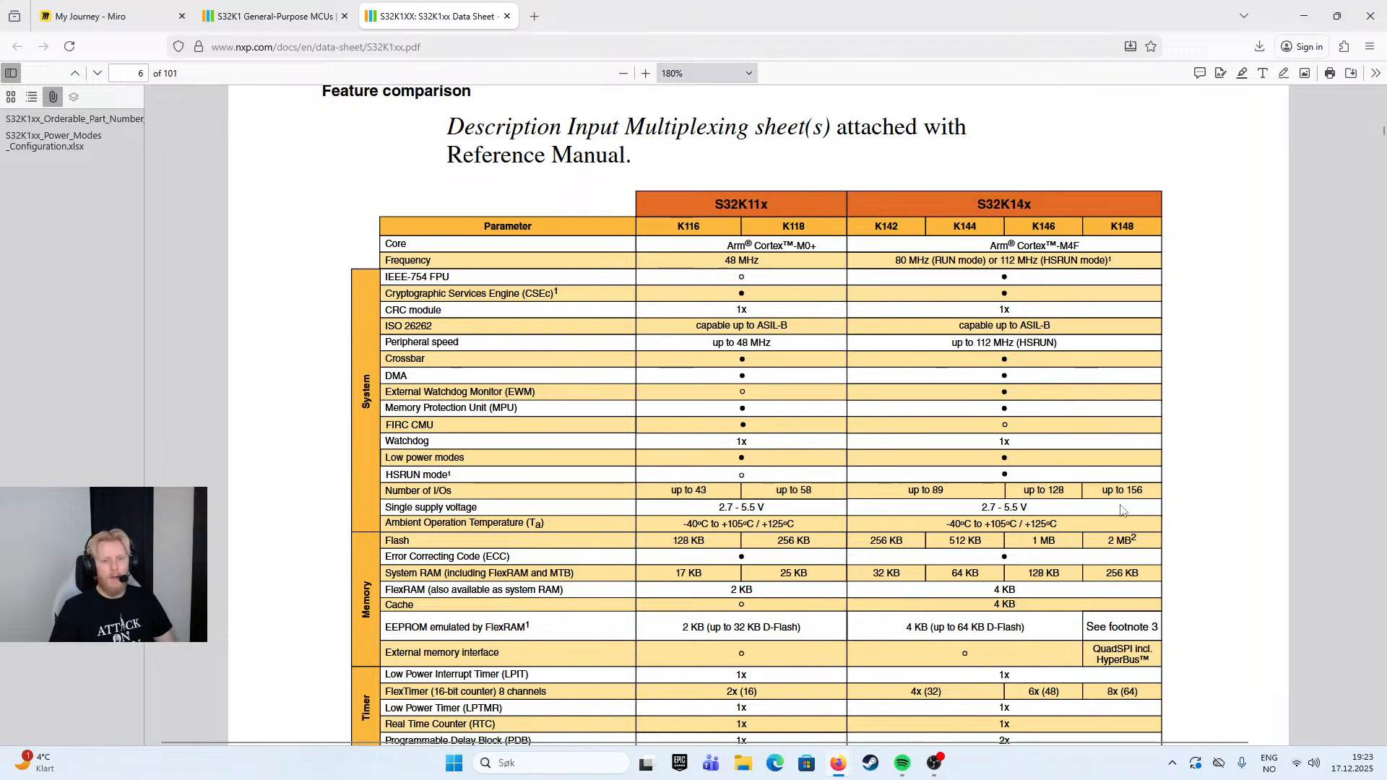
pyautogui.scroll(-6, 1075, 246)
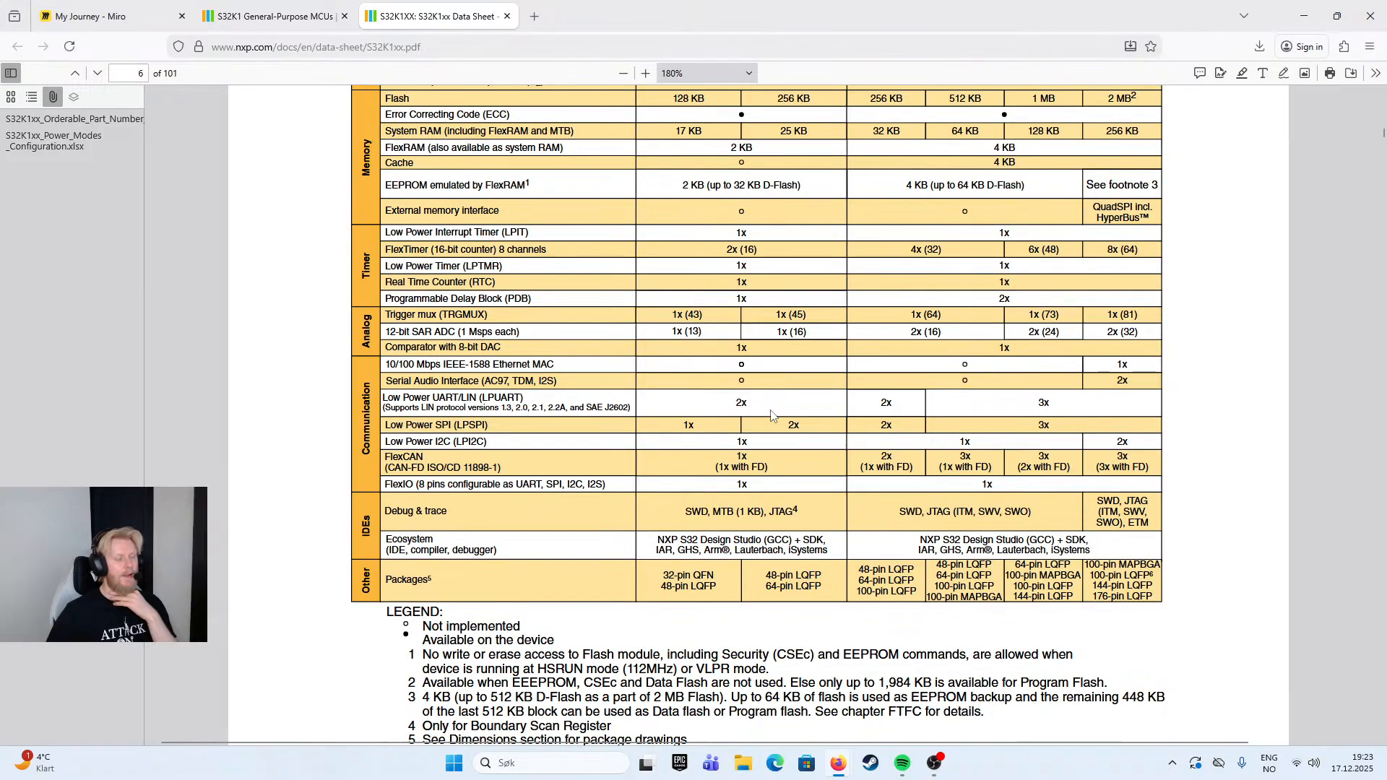
# - Compare the communication interfaces, memory, timers and package options of the K116 and K118
pyautogui.moveTo(555, 365); pyautogui.dragTo(446, 367)
pyautogui.click(460, 384)
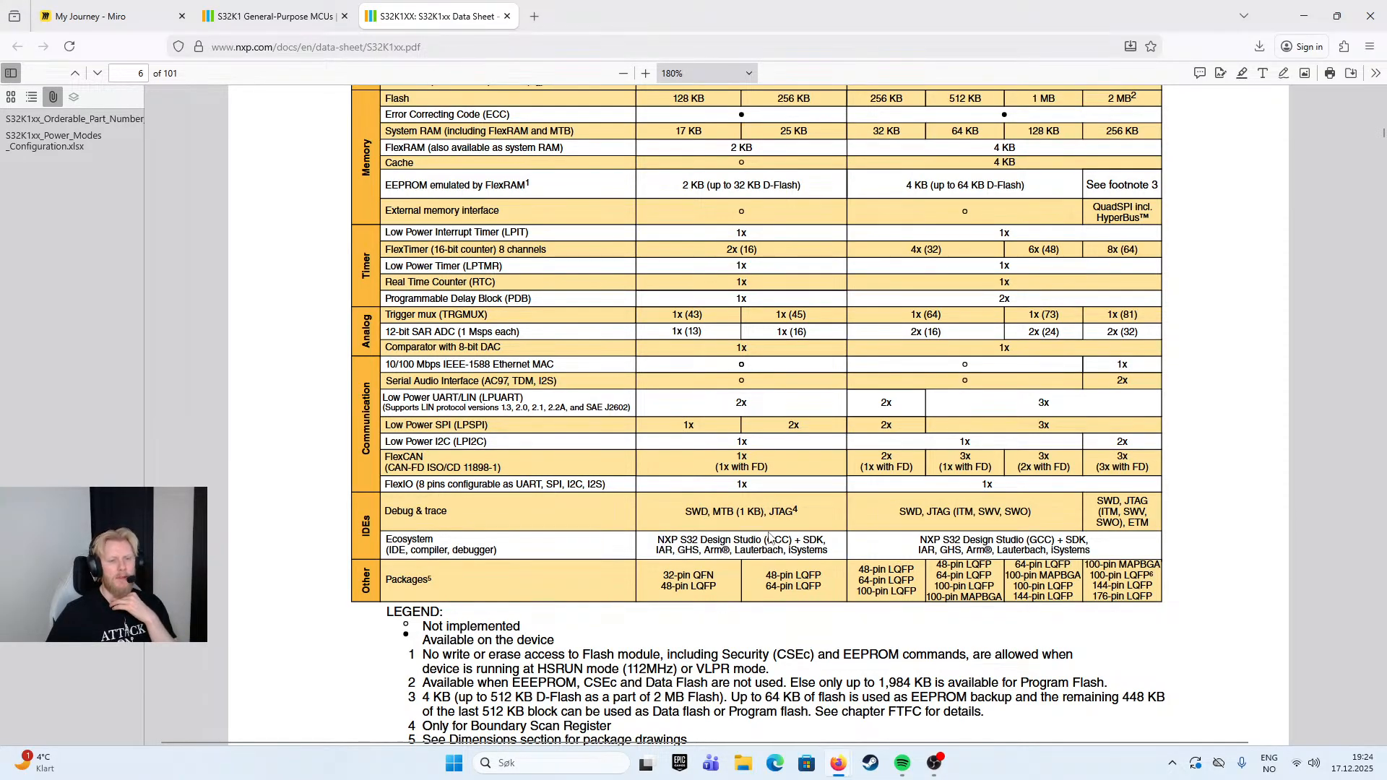
pyautogui.moveTo(662, 570); pyautogui.dragTo(716, 591)
pyautogui.click(723, 594)
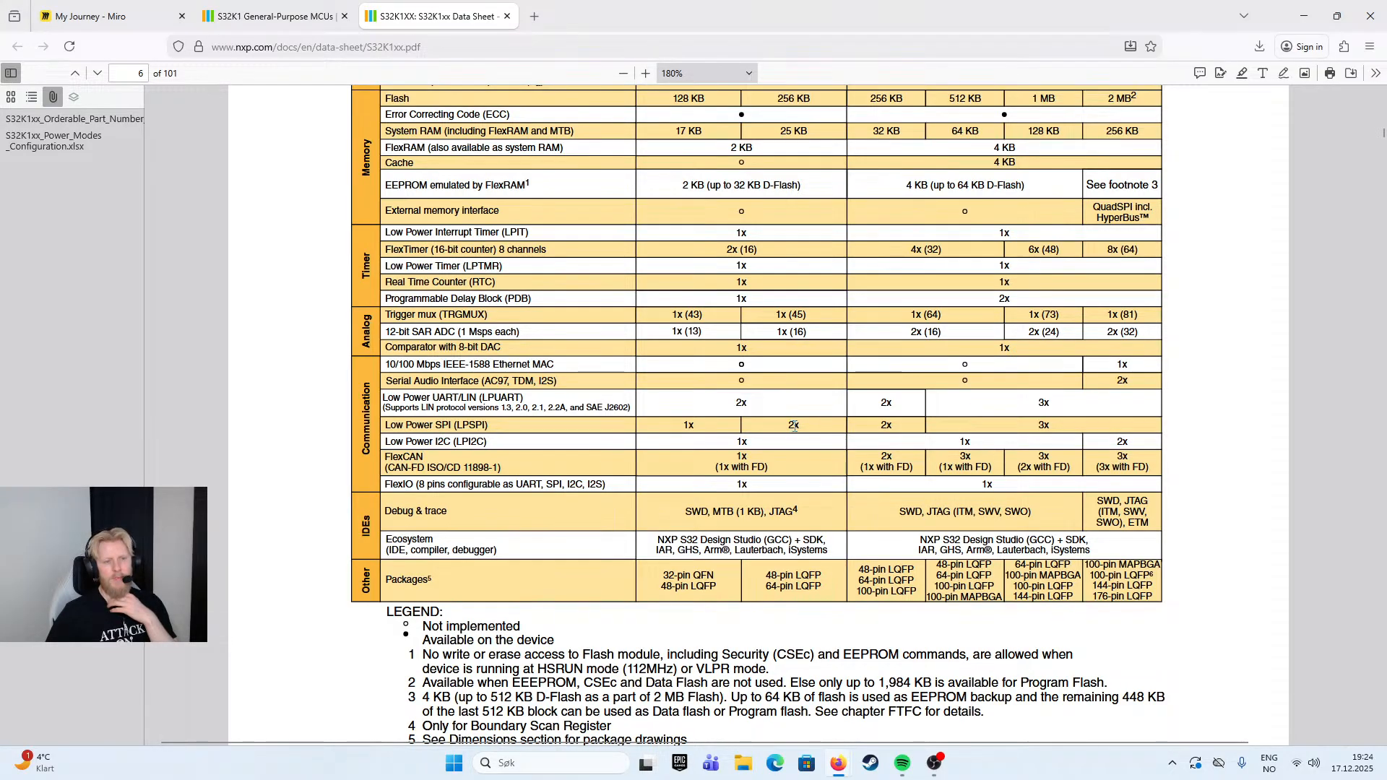
pyautogui.scroll(3, 798, 405)
pyautogui.scroll(2, 798, 303)
pyautogui.scroll(2, 797, 290)
pyautogui.scroll(-2, 801, 425)
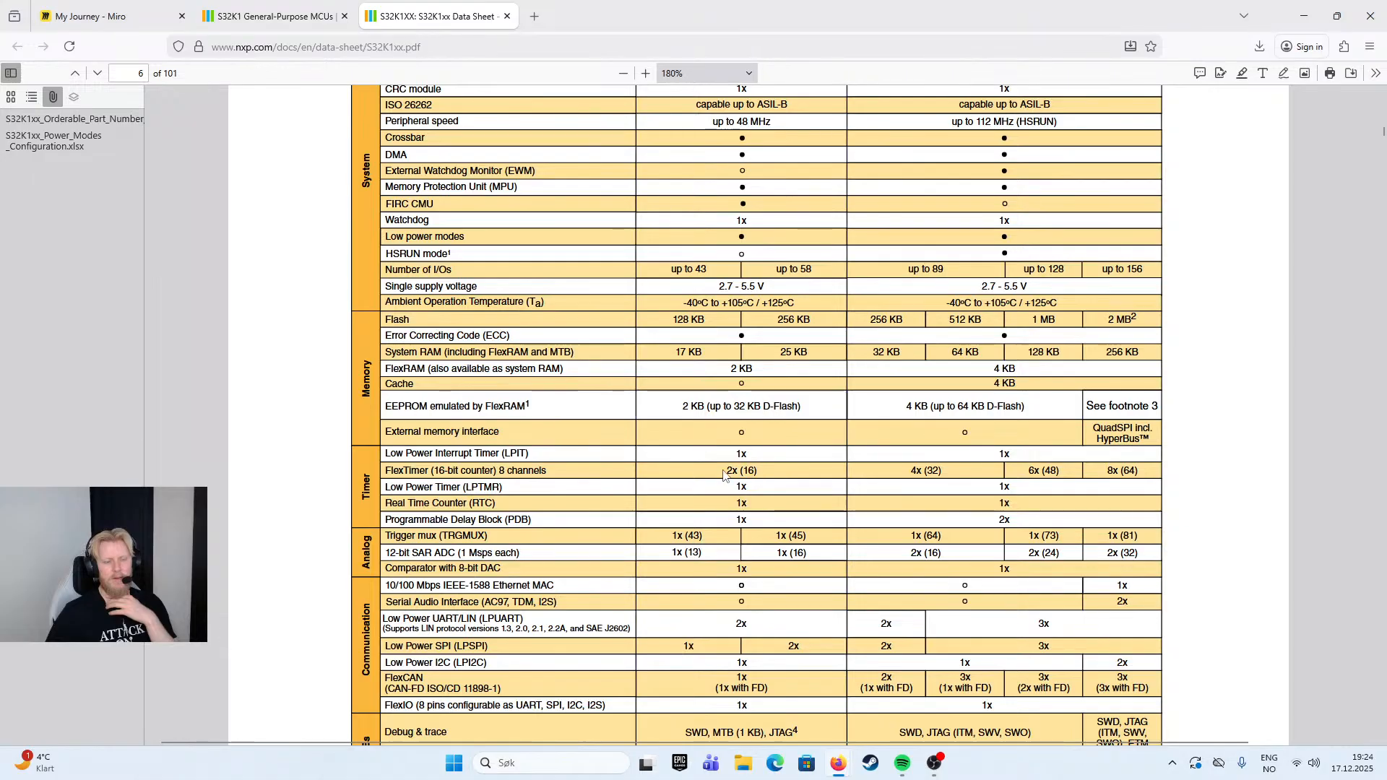
pyautogui.scroll(-3, 793, 477)
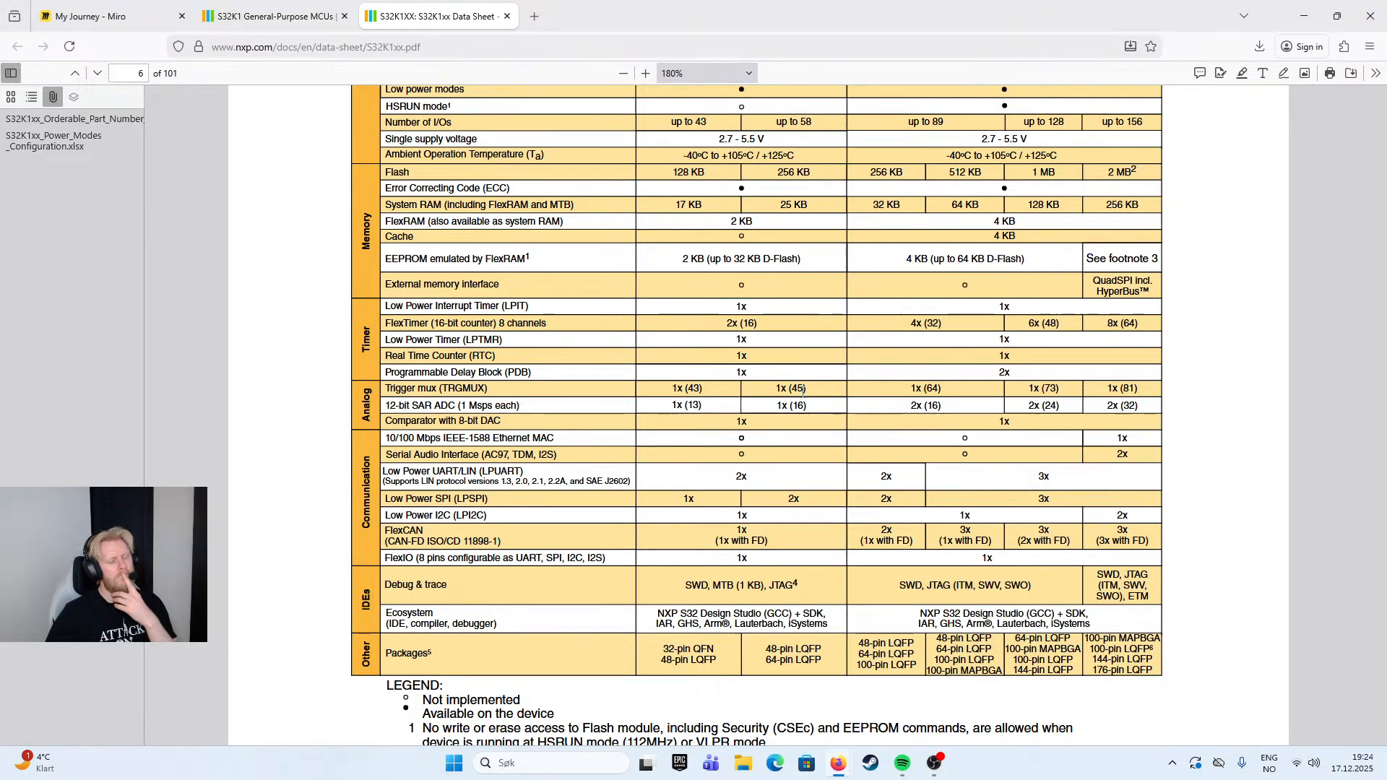
pyautogui.scroll(-1, 802, 427)
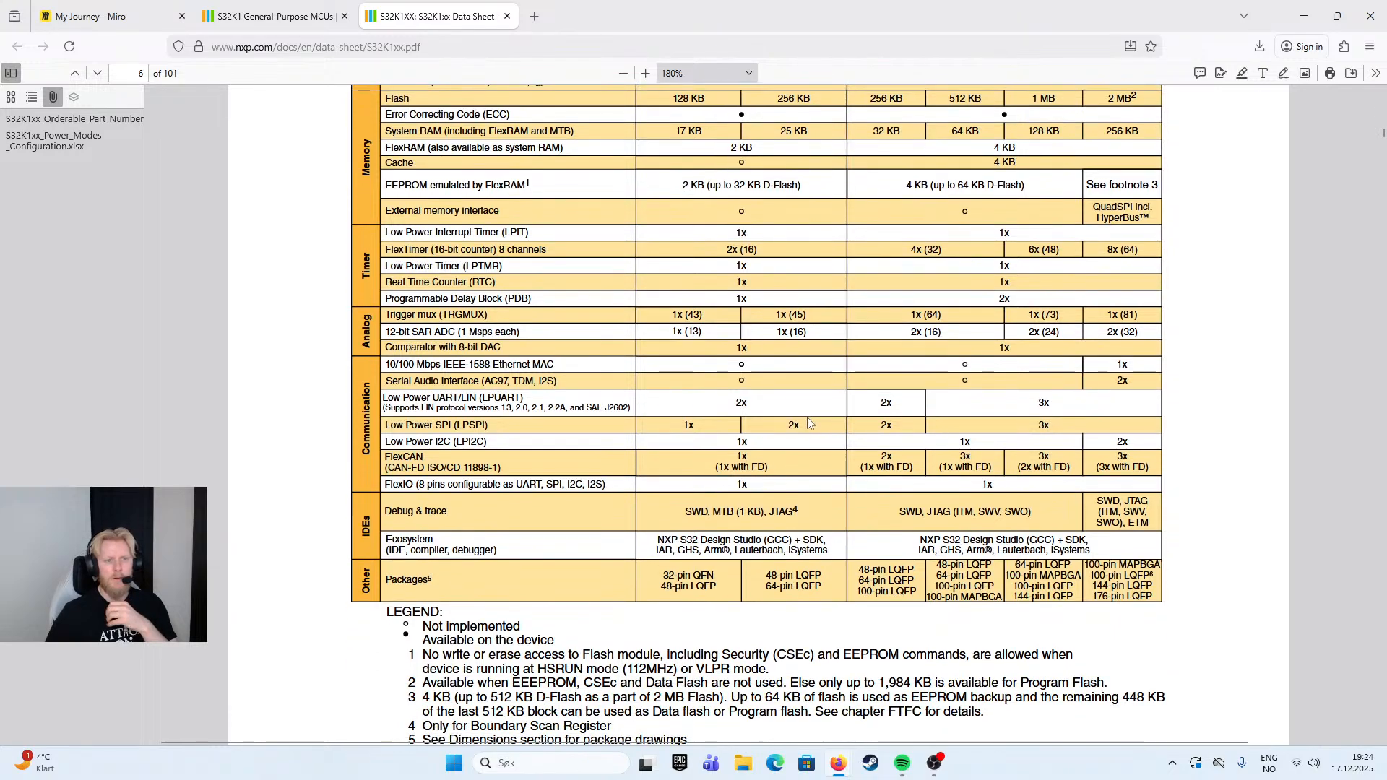
# - Look through the S32K14xW feature comparison, the ordering information and the table of contents in the data sheet
pyautogui.scroll(-15, 768, 398)
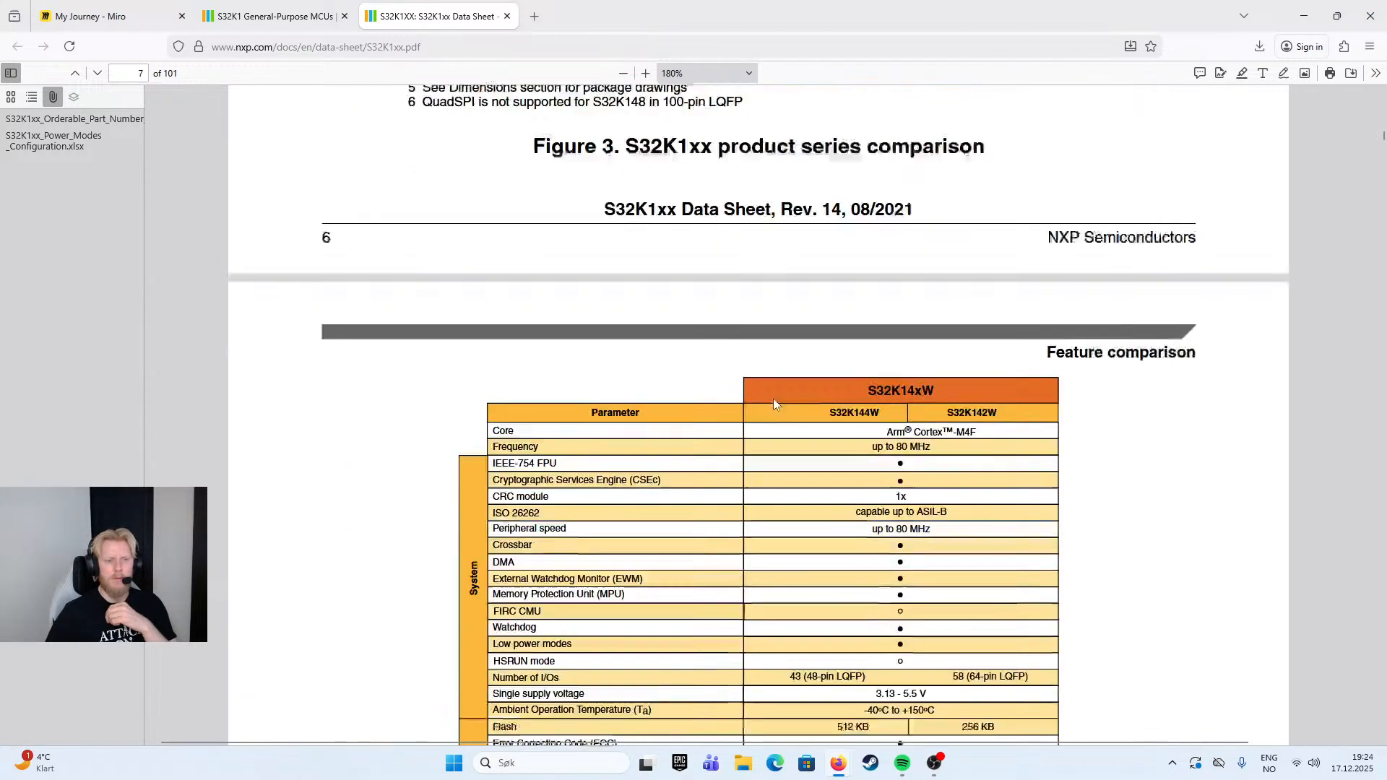
pyautogui.scroll(4, 774, 404)
pyautogui.scroll(-8, 773, 404)
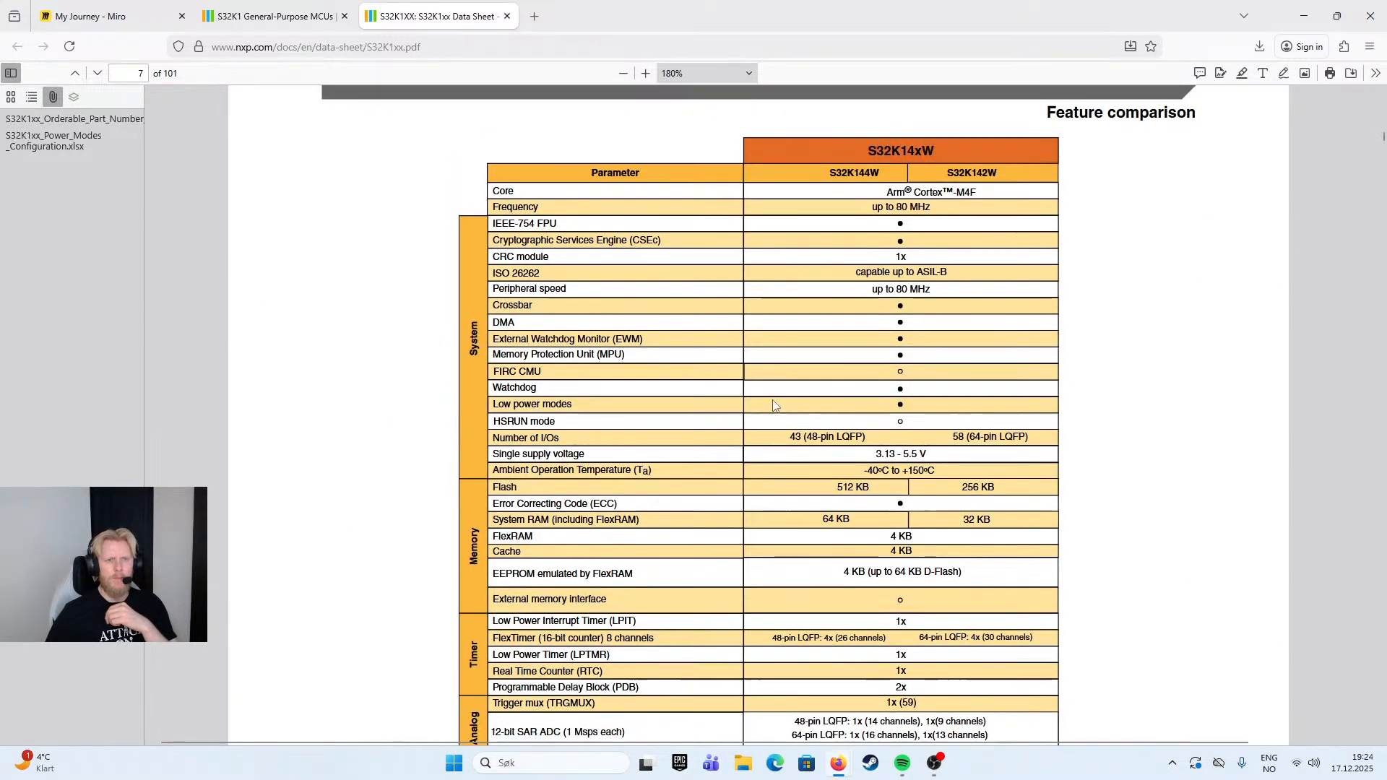
pyautogui.scroll(-20, 770, 409)
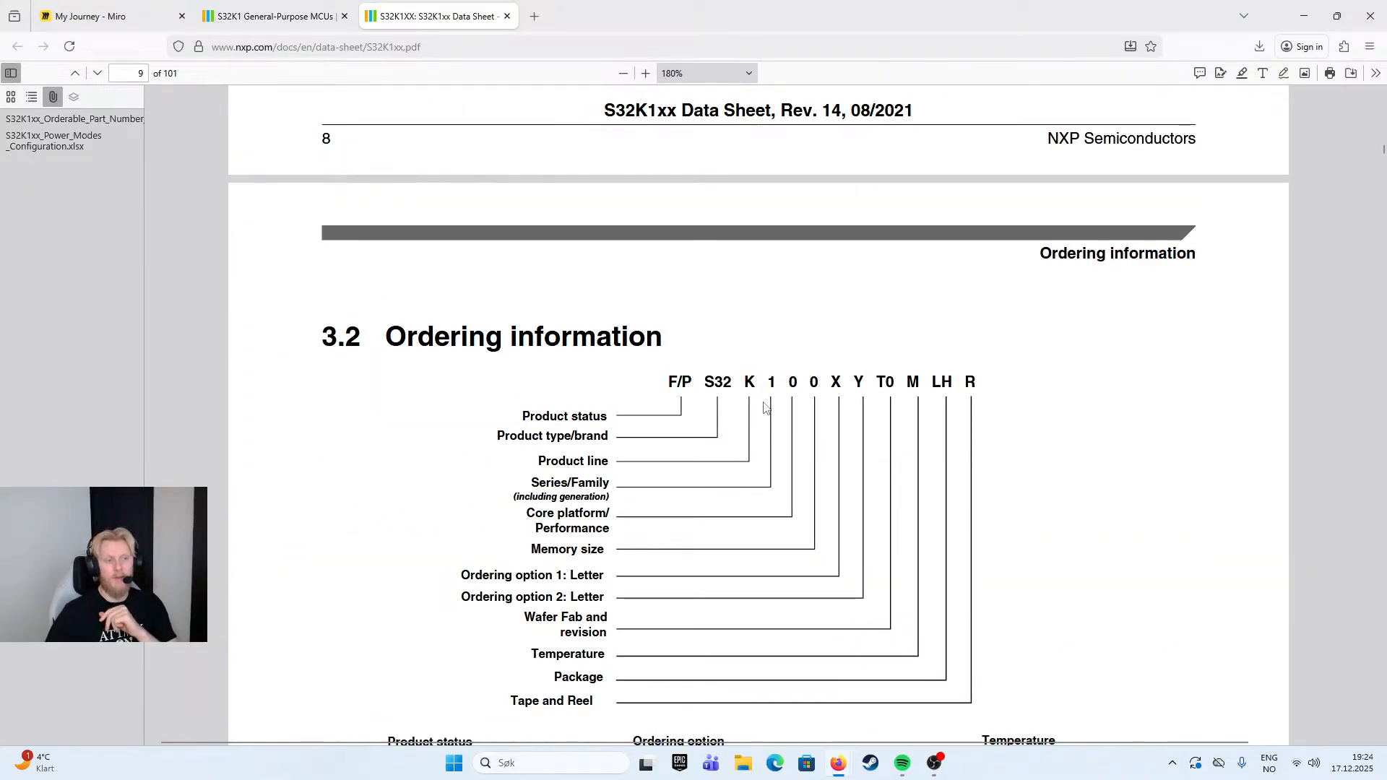
pyautogui.middleClick(771, 268)
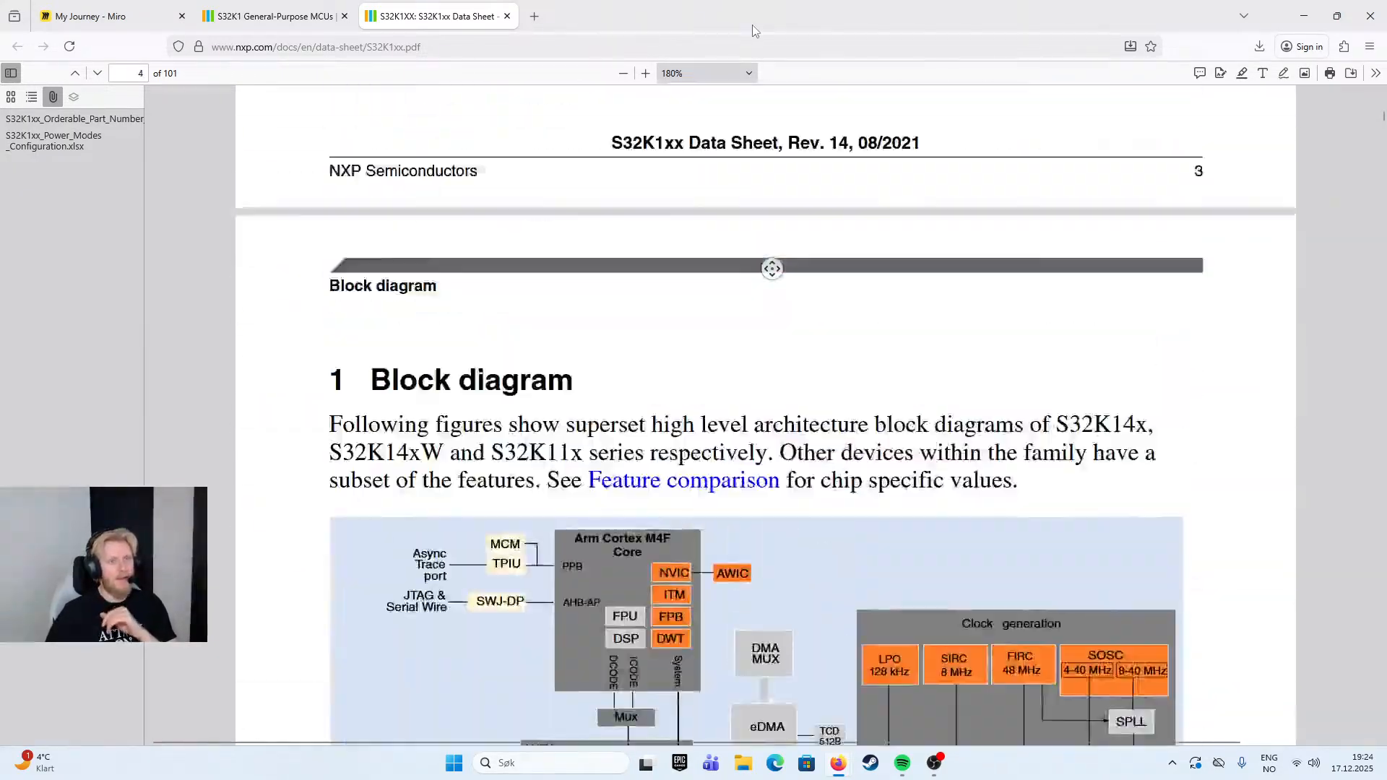
pyautogui.middleClick(753, 31)
pyautogui.scroll(-15, 723, 466)
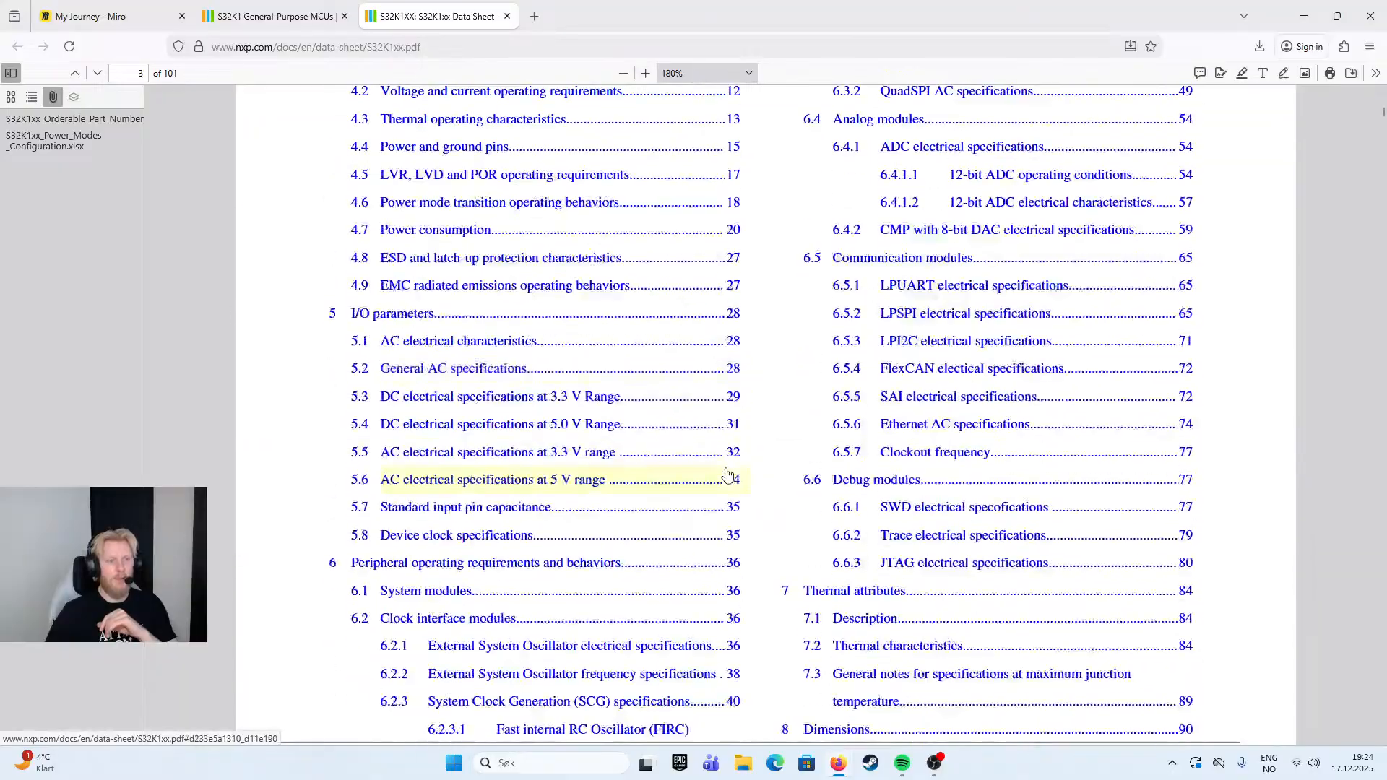
pyautogui.scroll(3, 432, 244)
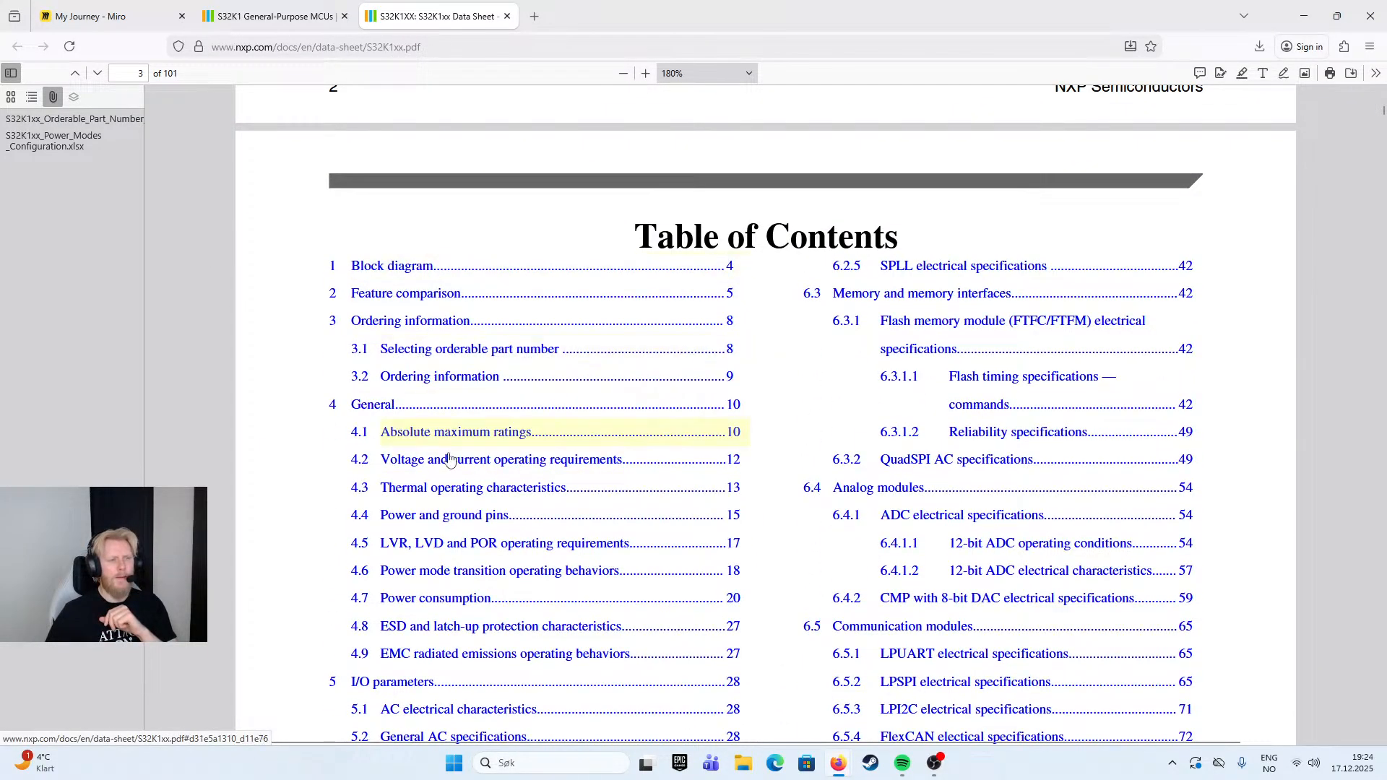
# - Switch to the My Journey board in Miro and replace the question mark in the MCU diagram's central block with "NXP S32K116"
pyautogui.click(109, 16)
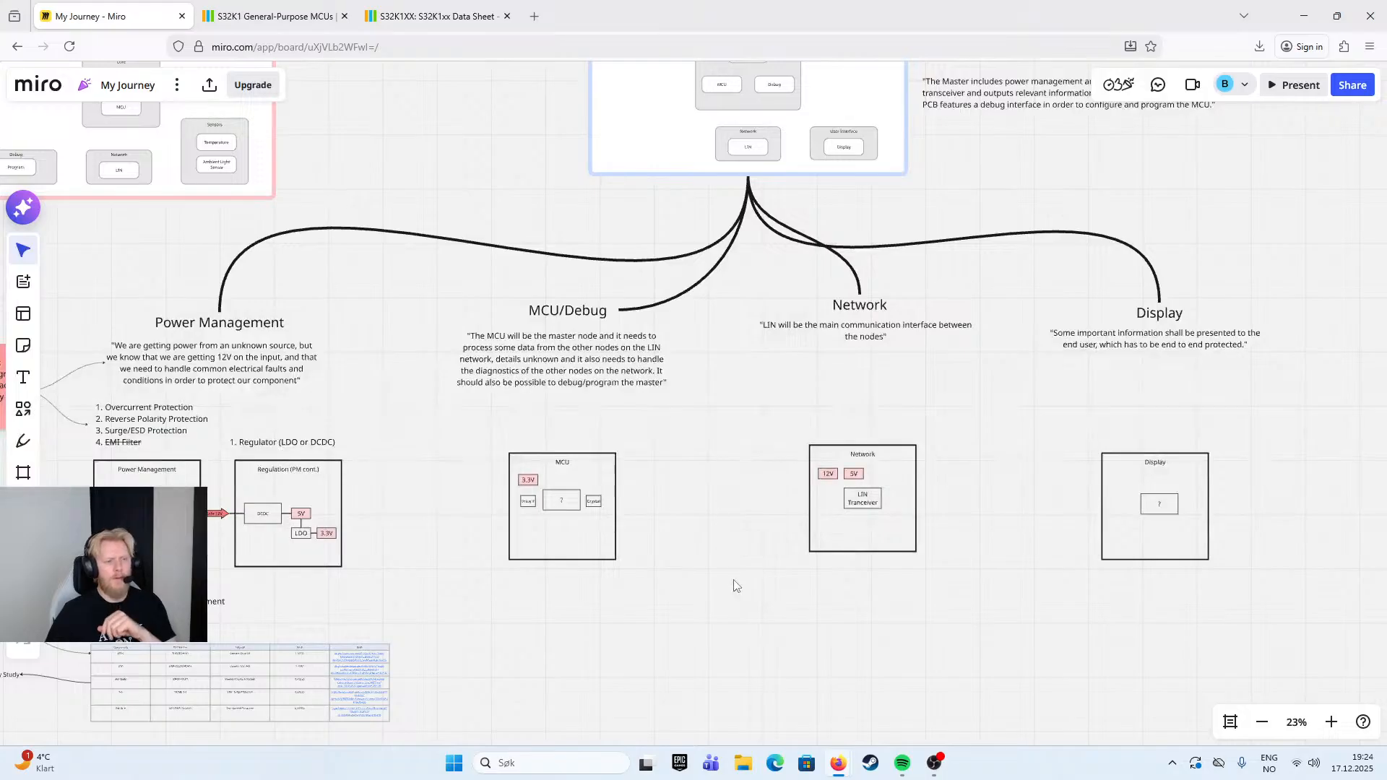
pyautogui.scroll(-3, 525, 473)
pyautogui.scroll(2, 525, 472)
pyautogui.moveTo(527, 438); pyautogui.dragTo(776, 333)
pyautogui.scroll(2, 699, 391)
pyautogui.moveTo(647, 393); pyautogui.dragTo(870, 350)
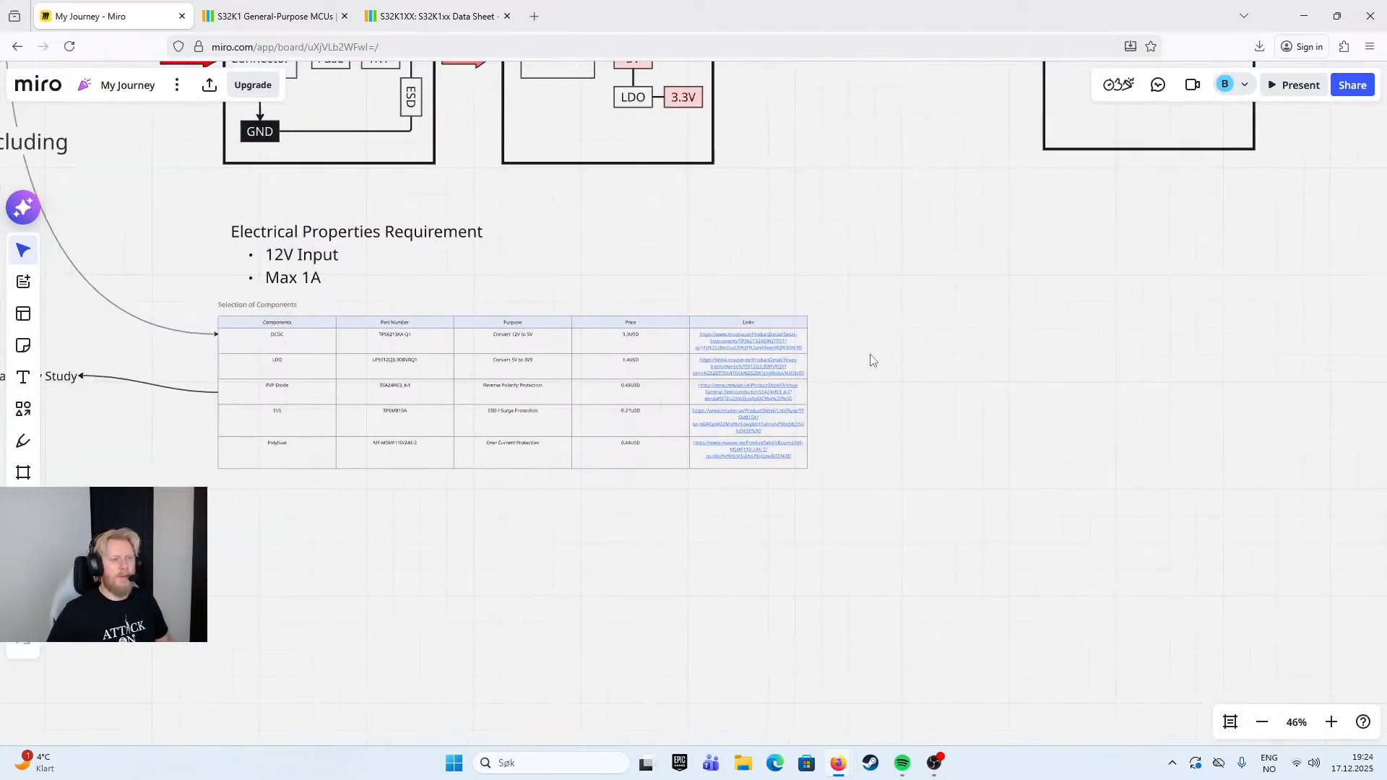
pyautogui.moveTo(1158, 322); pyautogui.dragTo(499, 477)
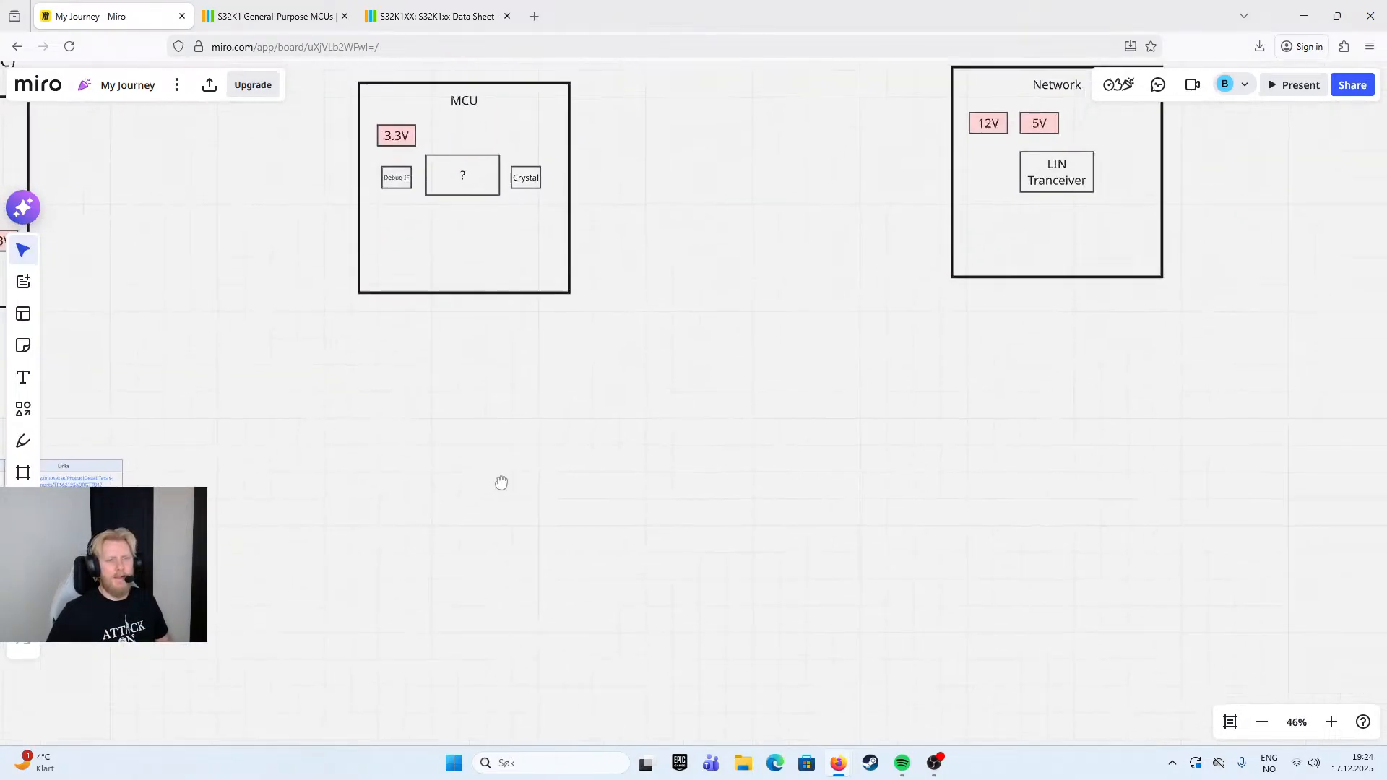
pyautogui.moveTo(594, 327); pyautogui.dragTo(613, 375)
pyautogui.scroll(5, 647, 328)
pyautogui.click(678, 299)
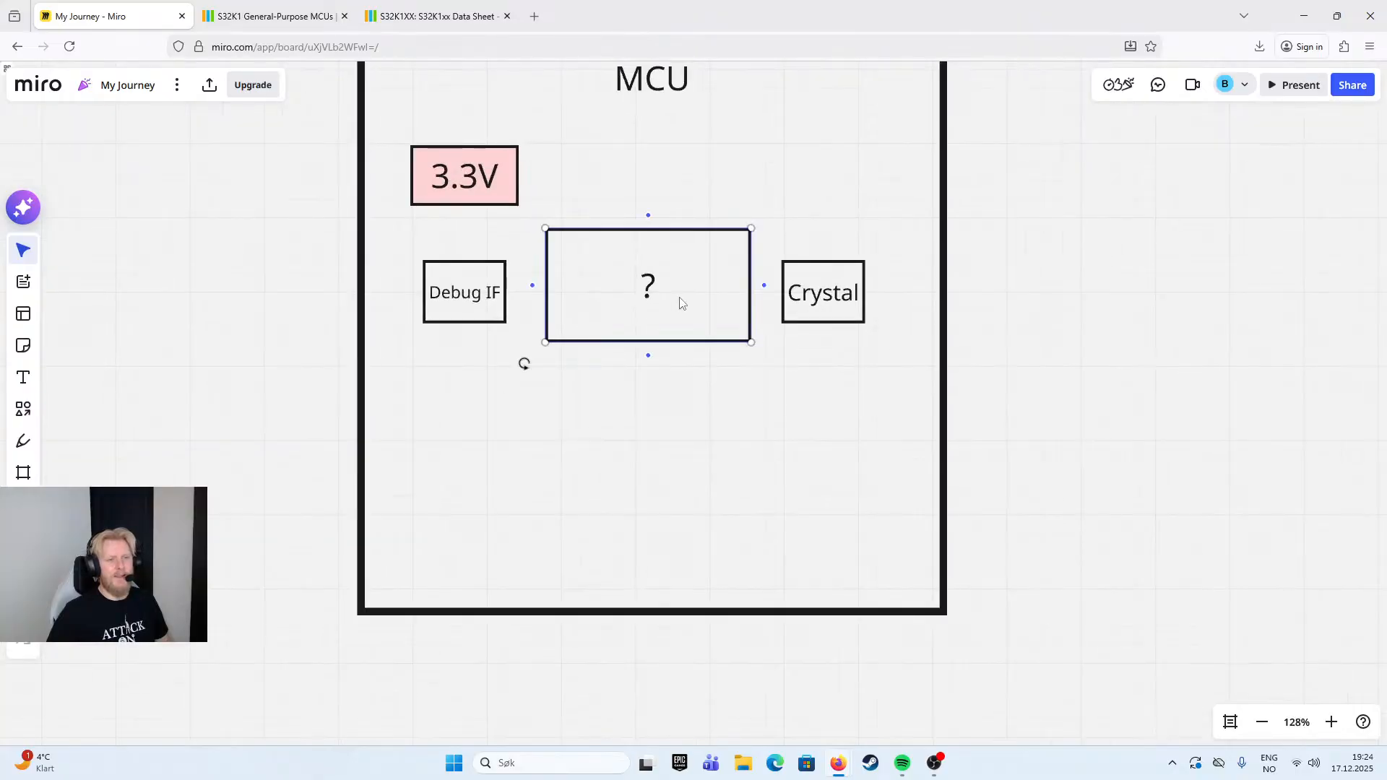
pyautogui.click(672, 287)
pyautogui.write('NP')
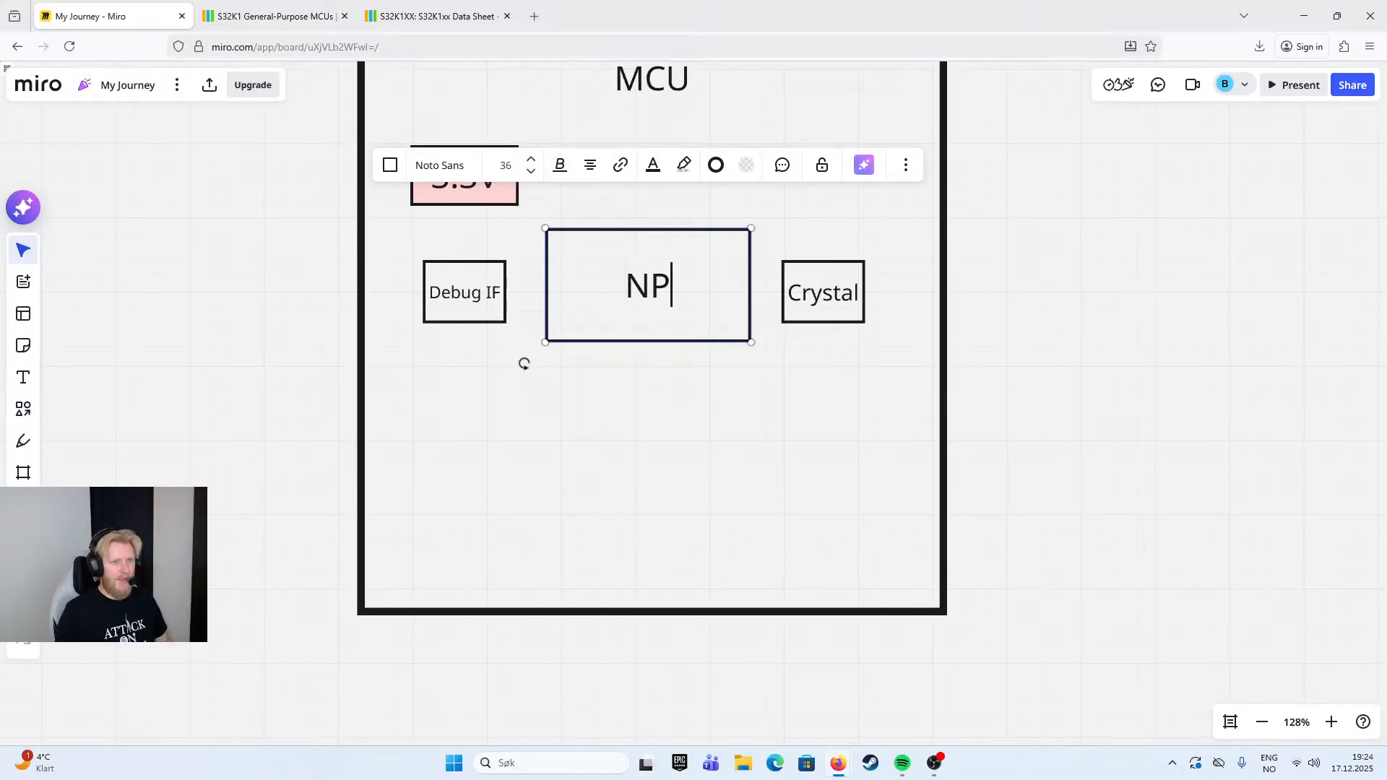
pyautogui.press('BackSpace')
pyautogui.write('XP S32k')
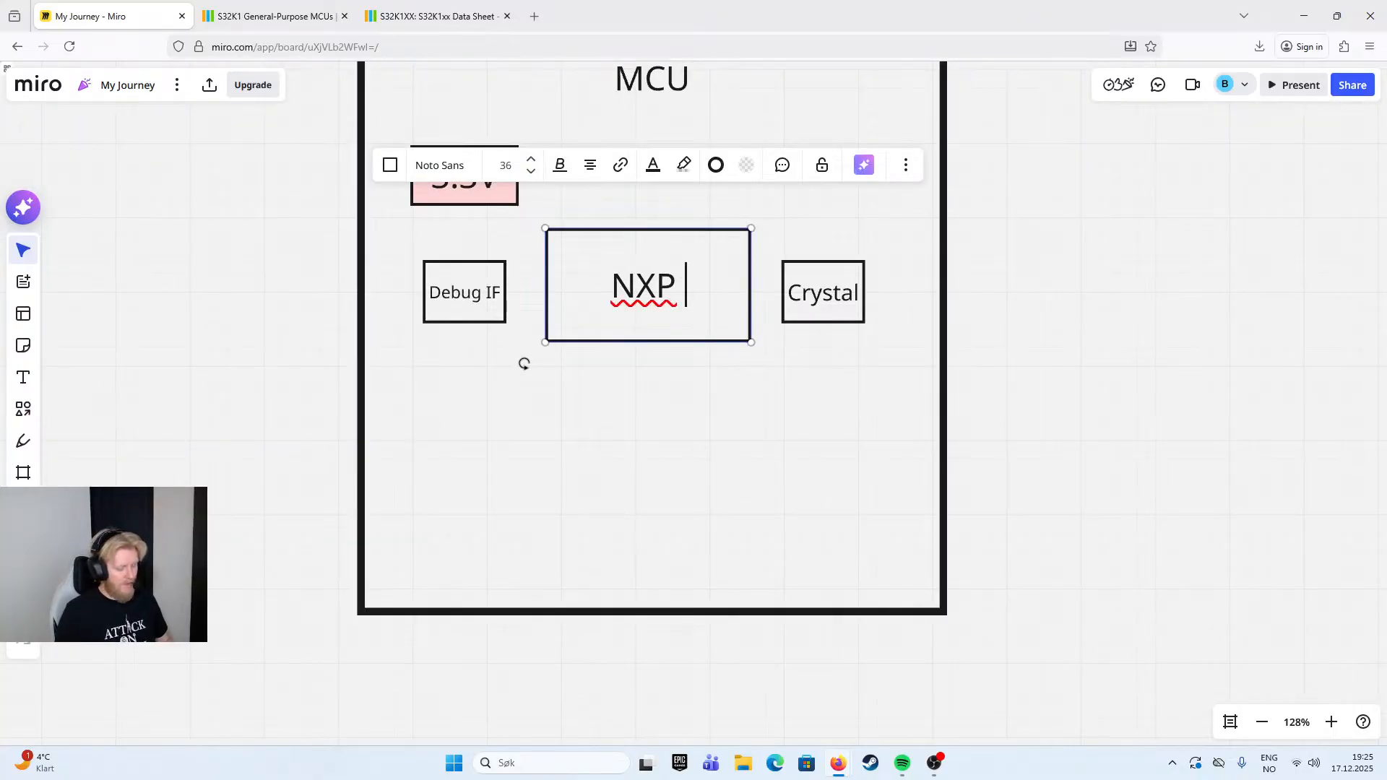
pyautogui.press('BackSpace')
pyautogui.write('K')
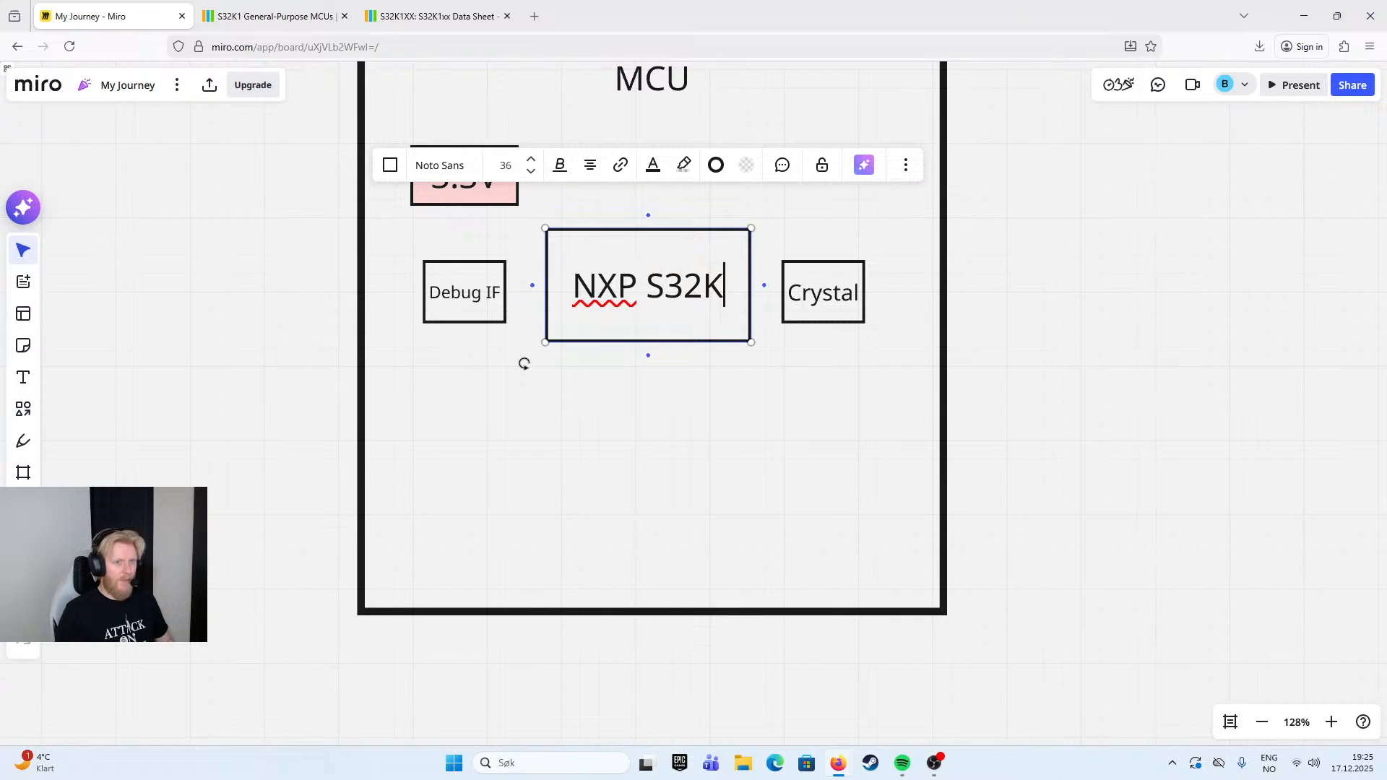
pyautogui.write('116')
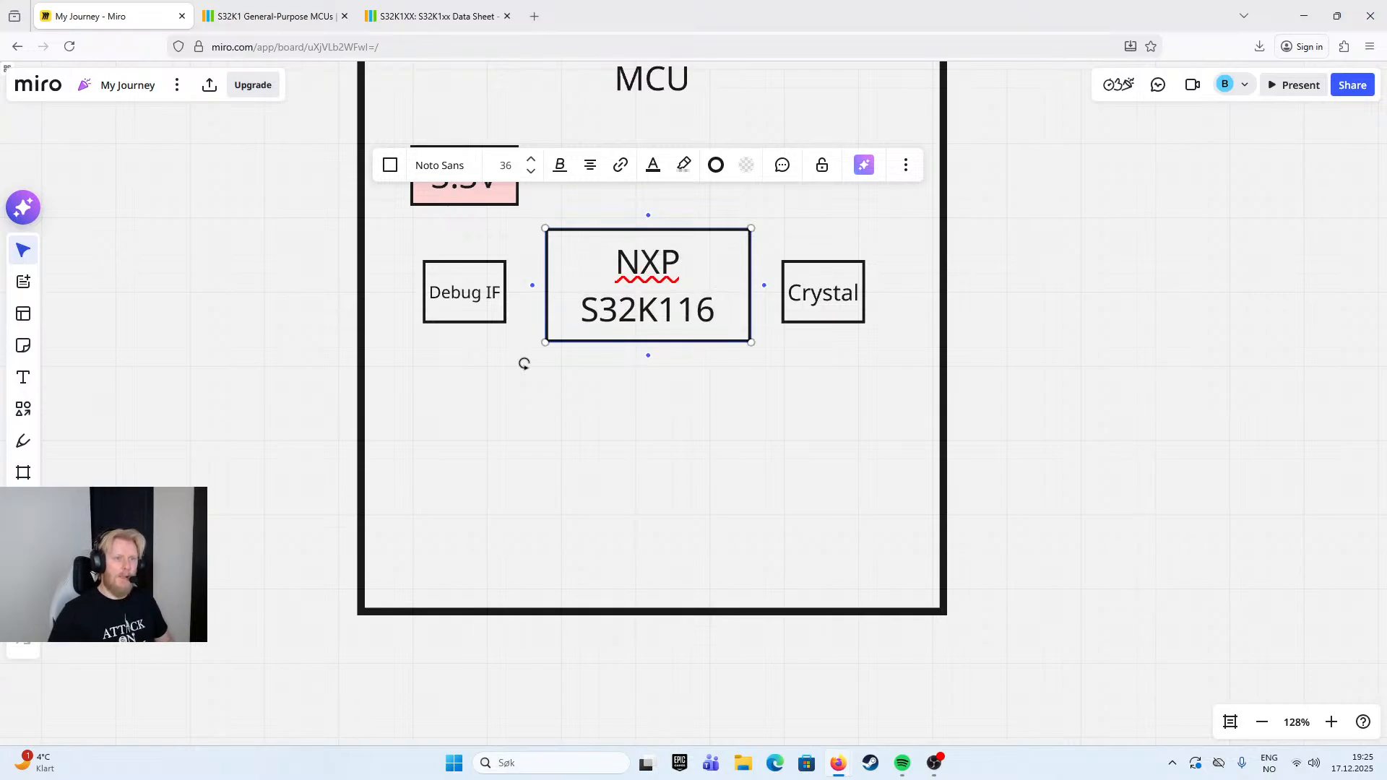
pyautogui.click(1084, 222)
# - Review the microcontroller, Debug IF, Crystal and 3.3V blocks in the MCU diagram
pyautogui.click(743, 297)
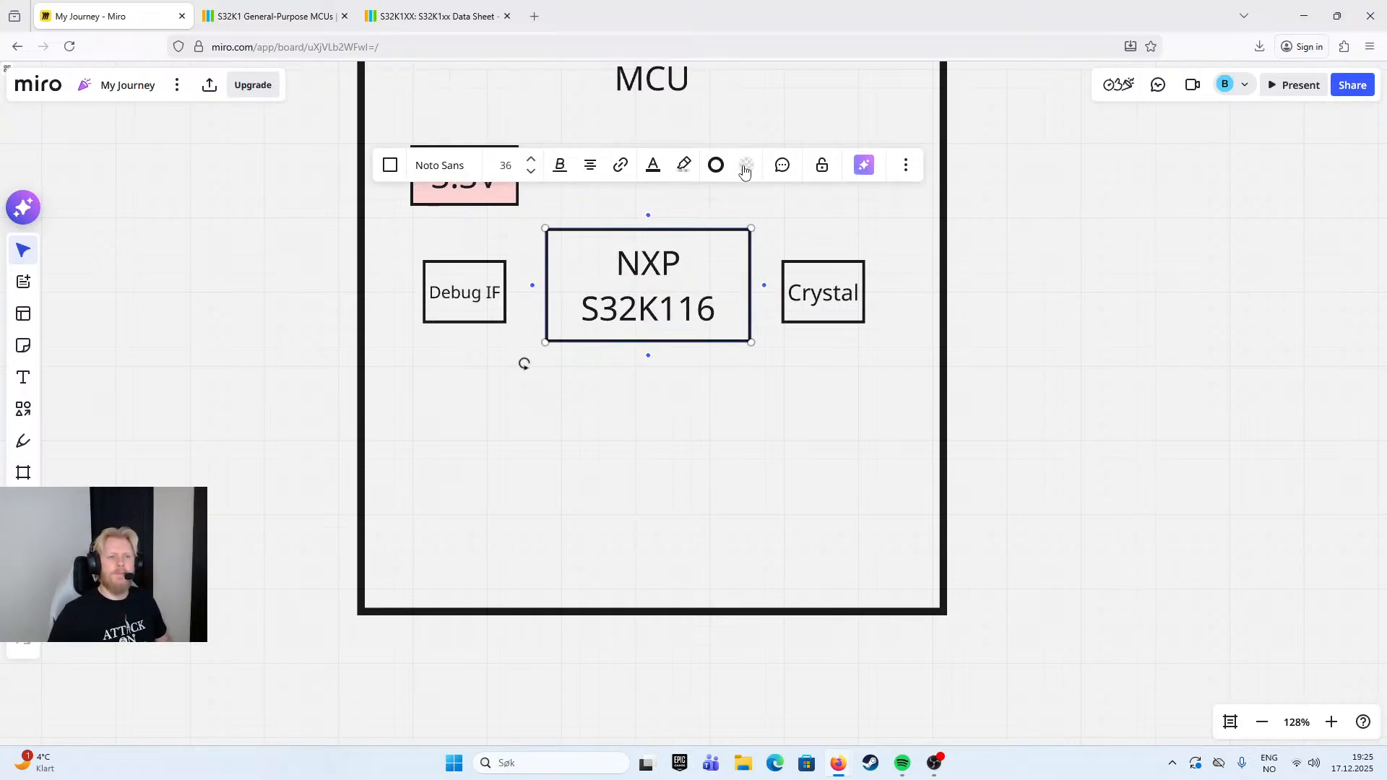
pyautogui.scroll(-1, 943, 363)
pyautogui.click(1044, 323)
pyautogui.moveTo(935, 310); pyautogui.dragTo(901, 328)
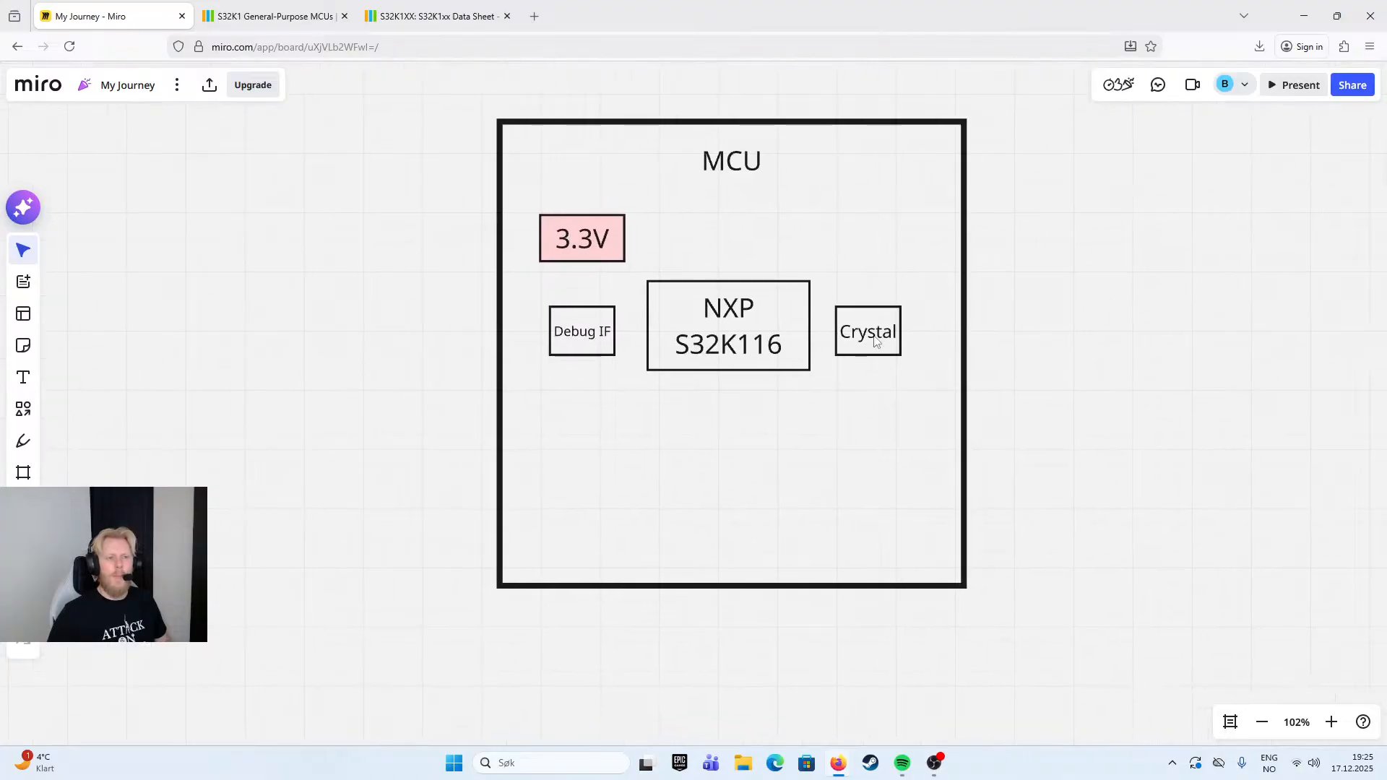
pyautogui.click(578, 341)
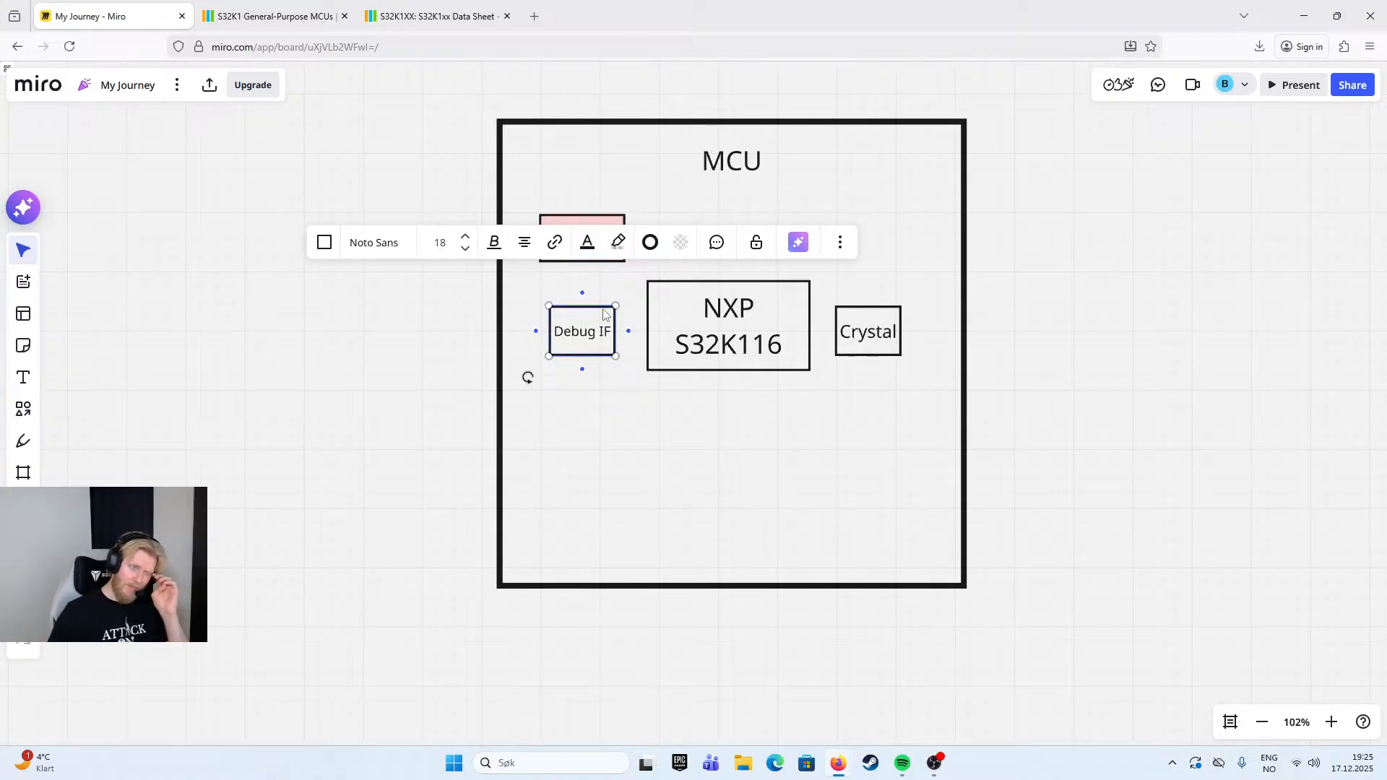
pyautogui.click(986, 330)
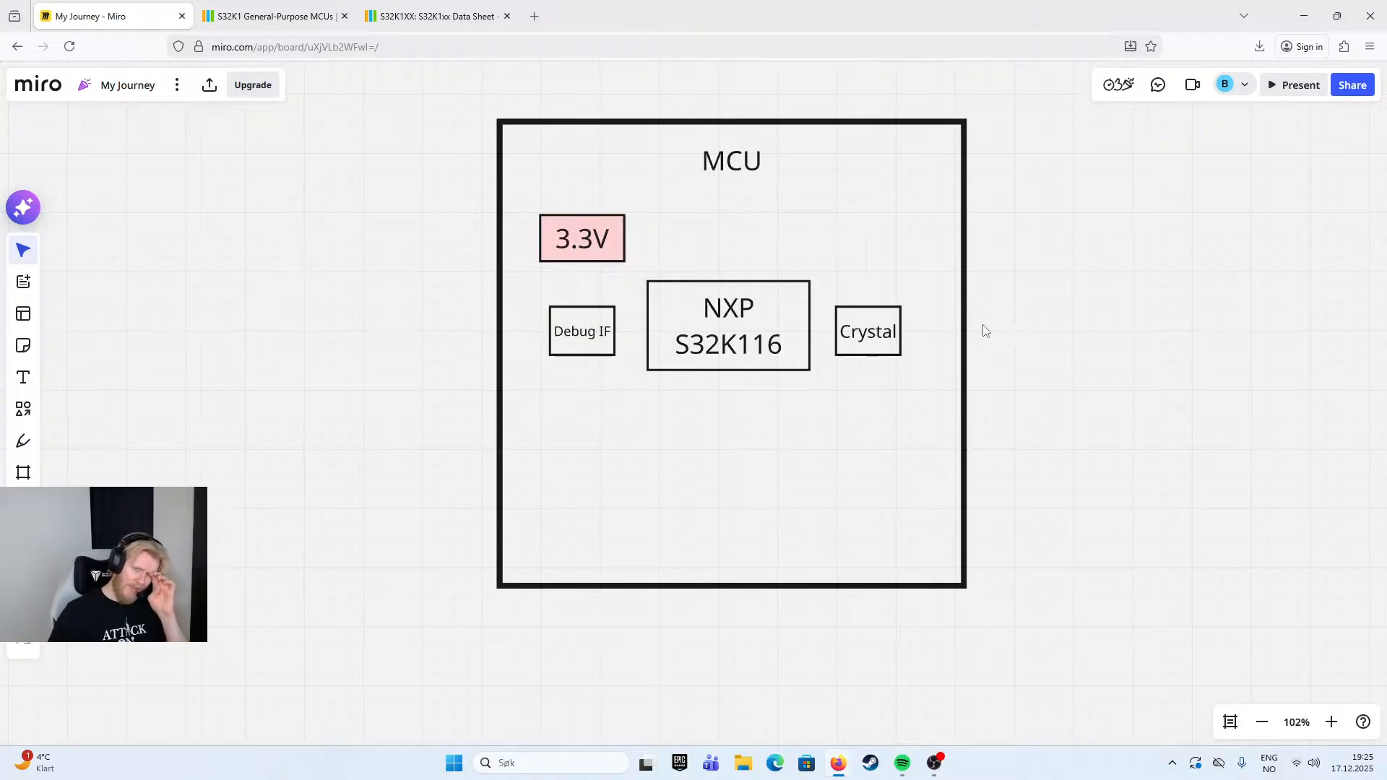
pyautogui.click(895, 326)
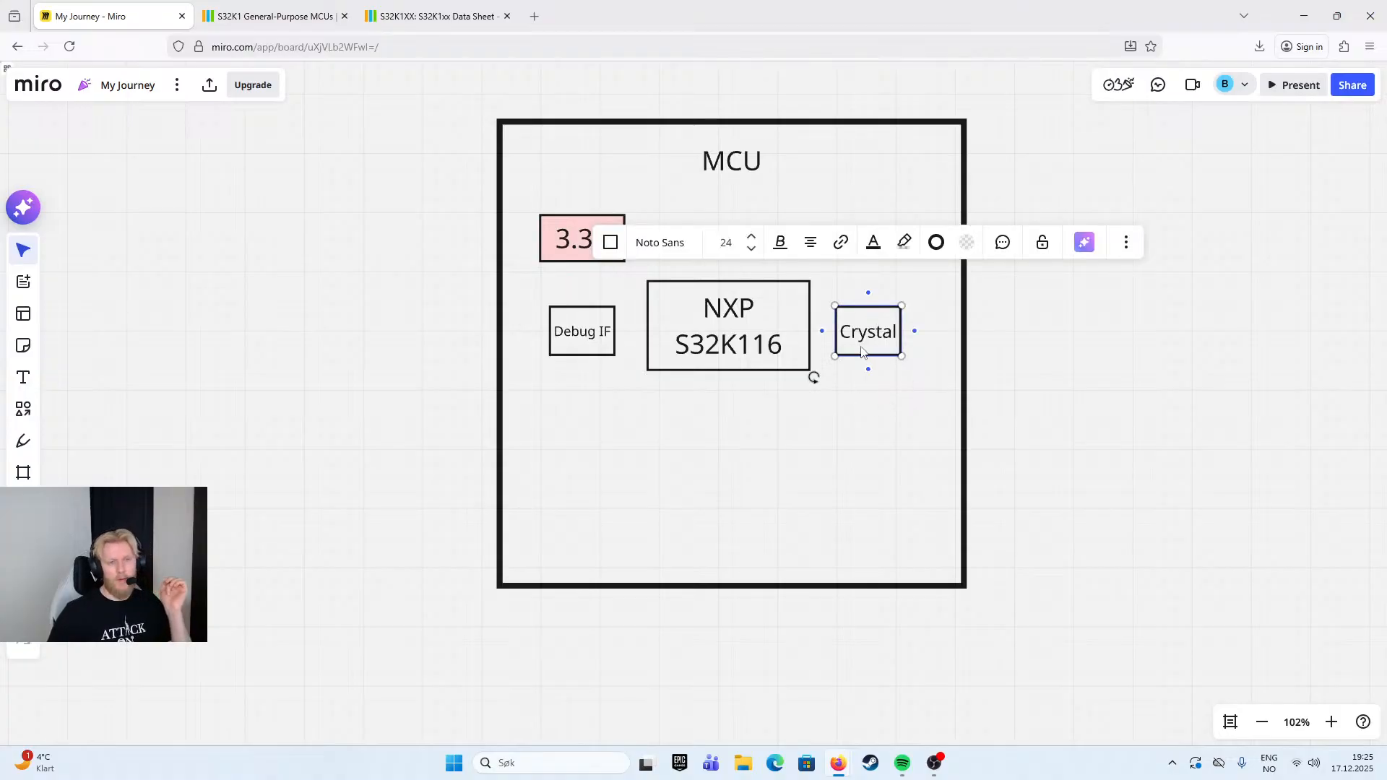
pyautogui.click(582, 238)
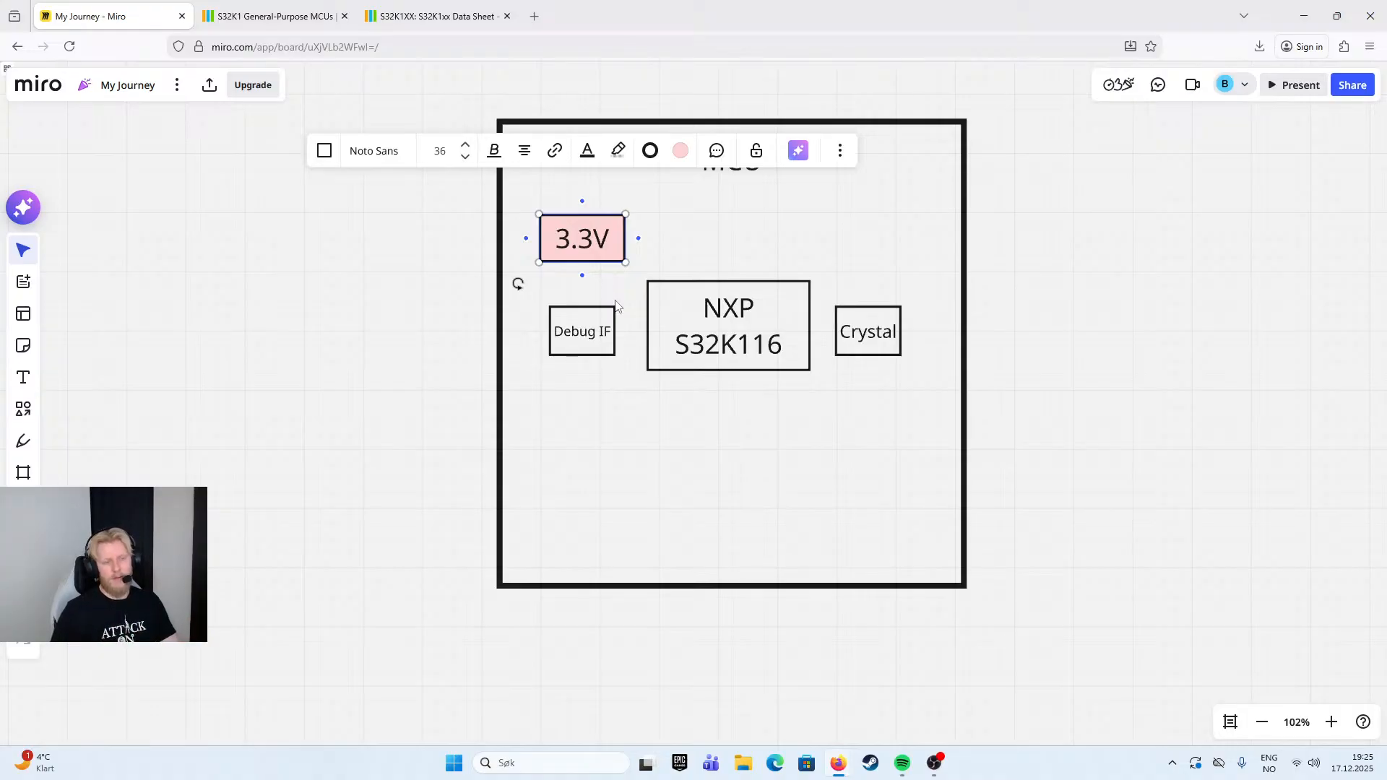
# - Review the NXP S32K116 block in the MCU diagram and the 3.3V supply in the Regulation (PM cont.) diagram
pyautogui.click(797, 351)
pyautogui.click(957, 337)
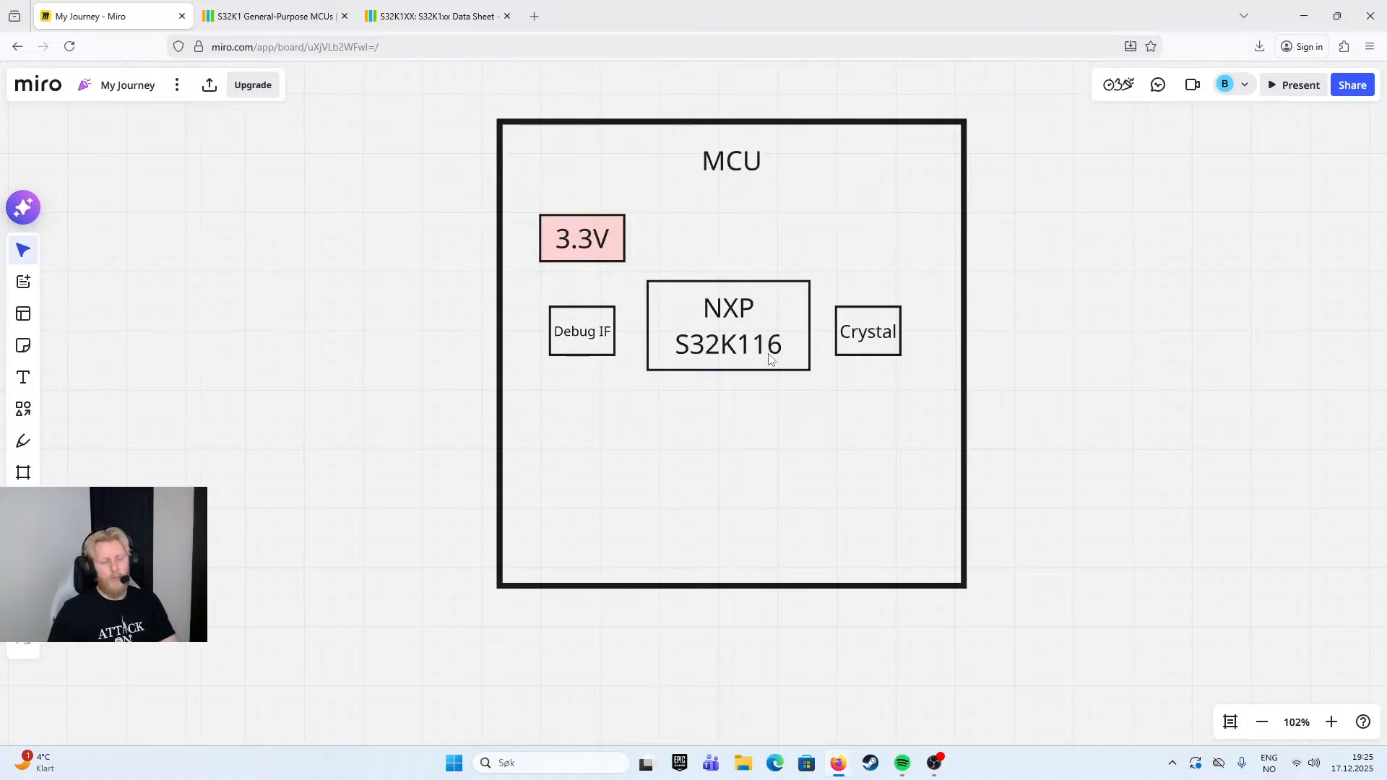
pyautogui.click(791, 323)
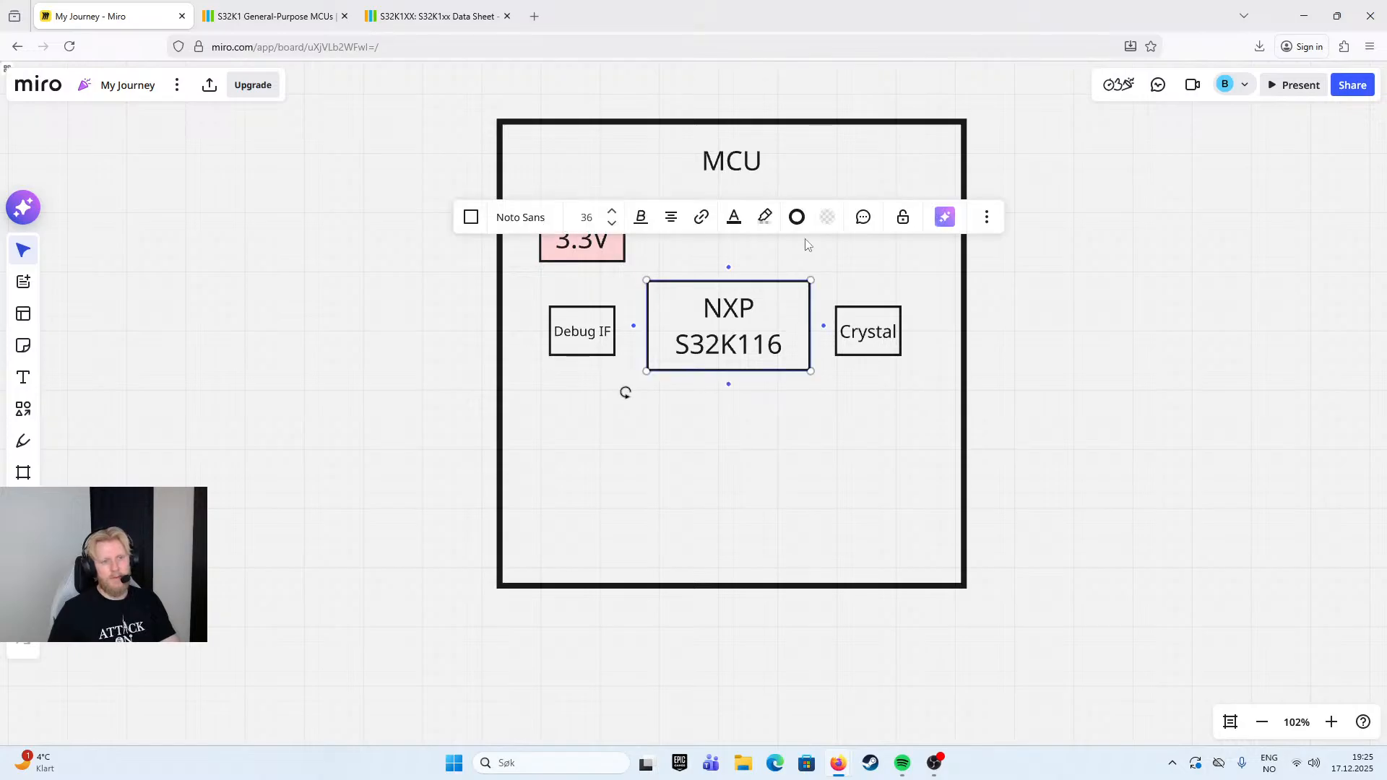
pyautogui.click(711, 329)
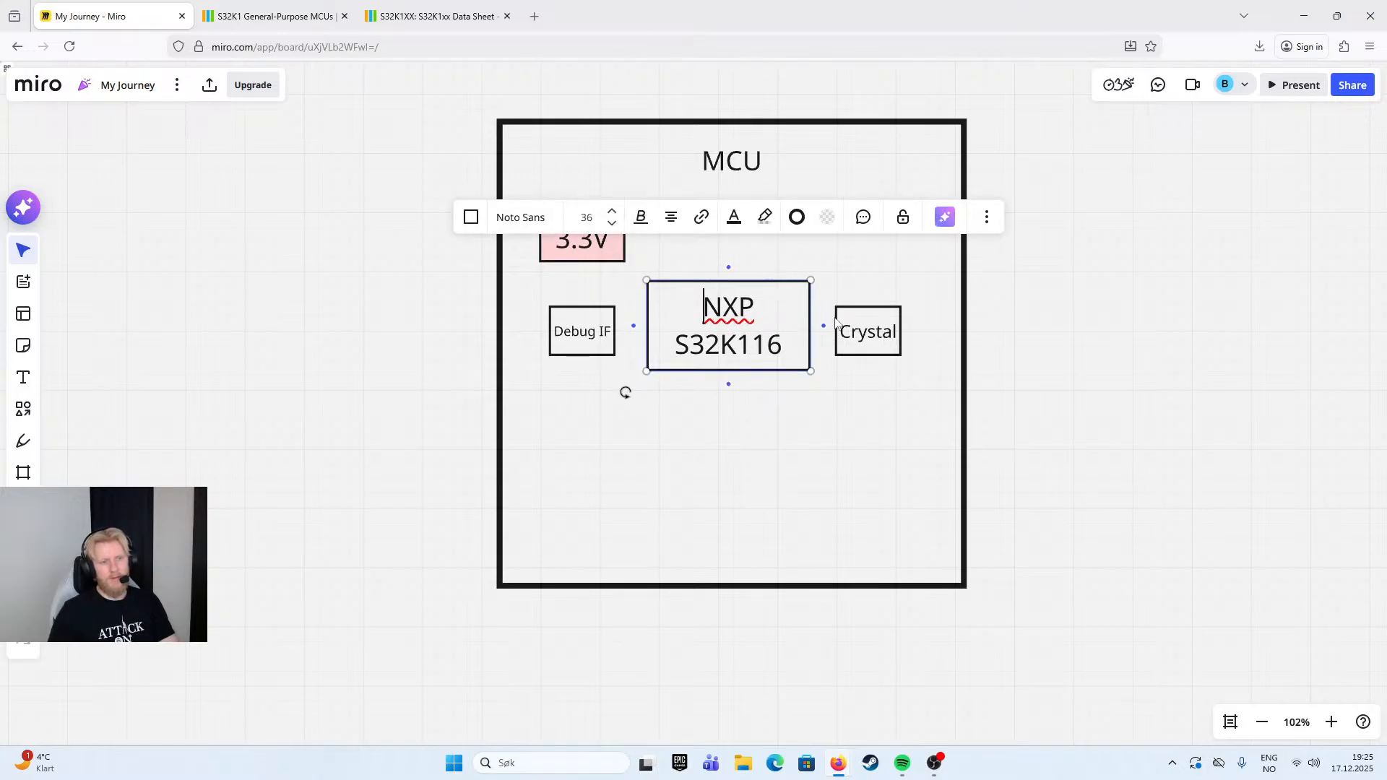
pyautogui.click(663, 273)
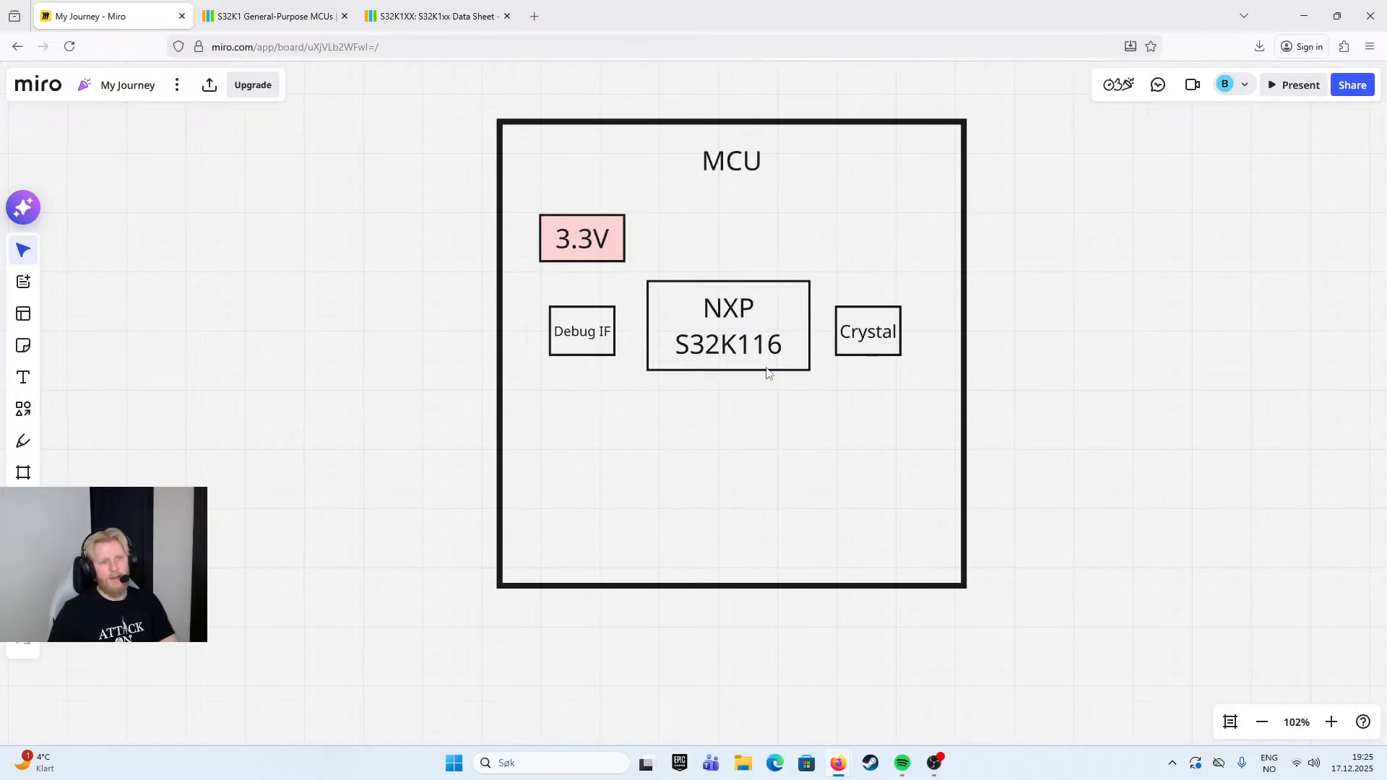
pyautogui.scroll(-5, 800, 330)
pyautogui.moveTo(483, 463); pyautogui.dragTo(569, 425)
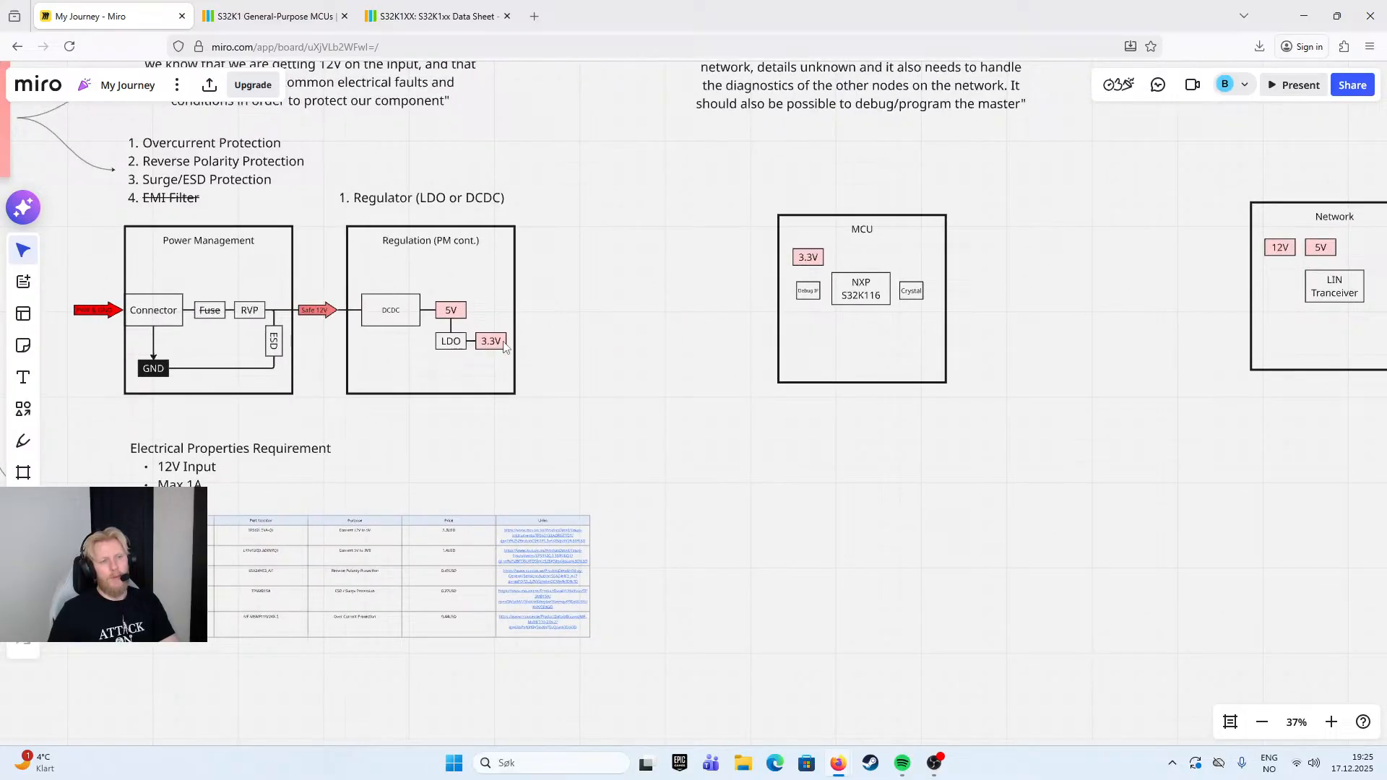
# - Switch to the NXP S32K1 product page and examine the family block diagram, features and software enablement table
pyautogui.click(434, 16)
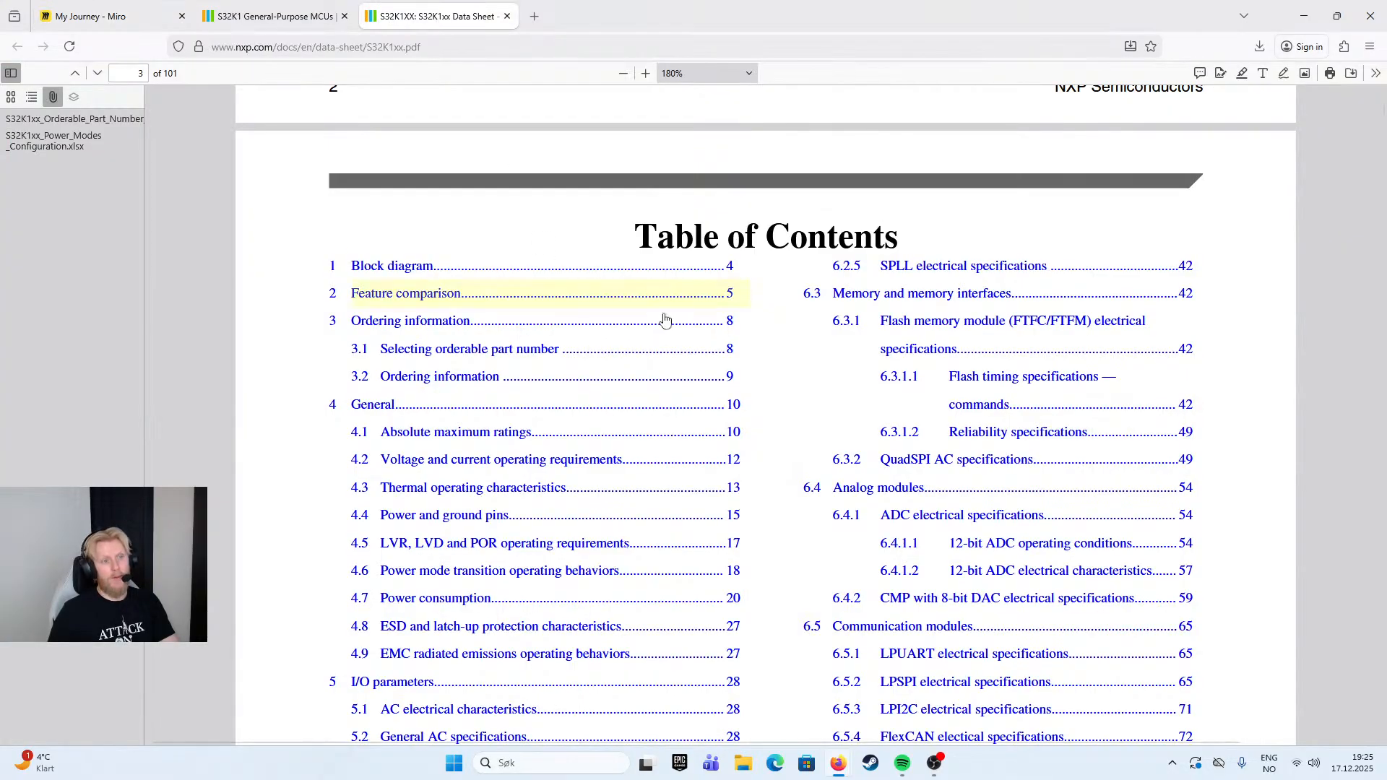
pyautogui.click(278, 16)
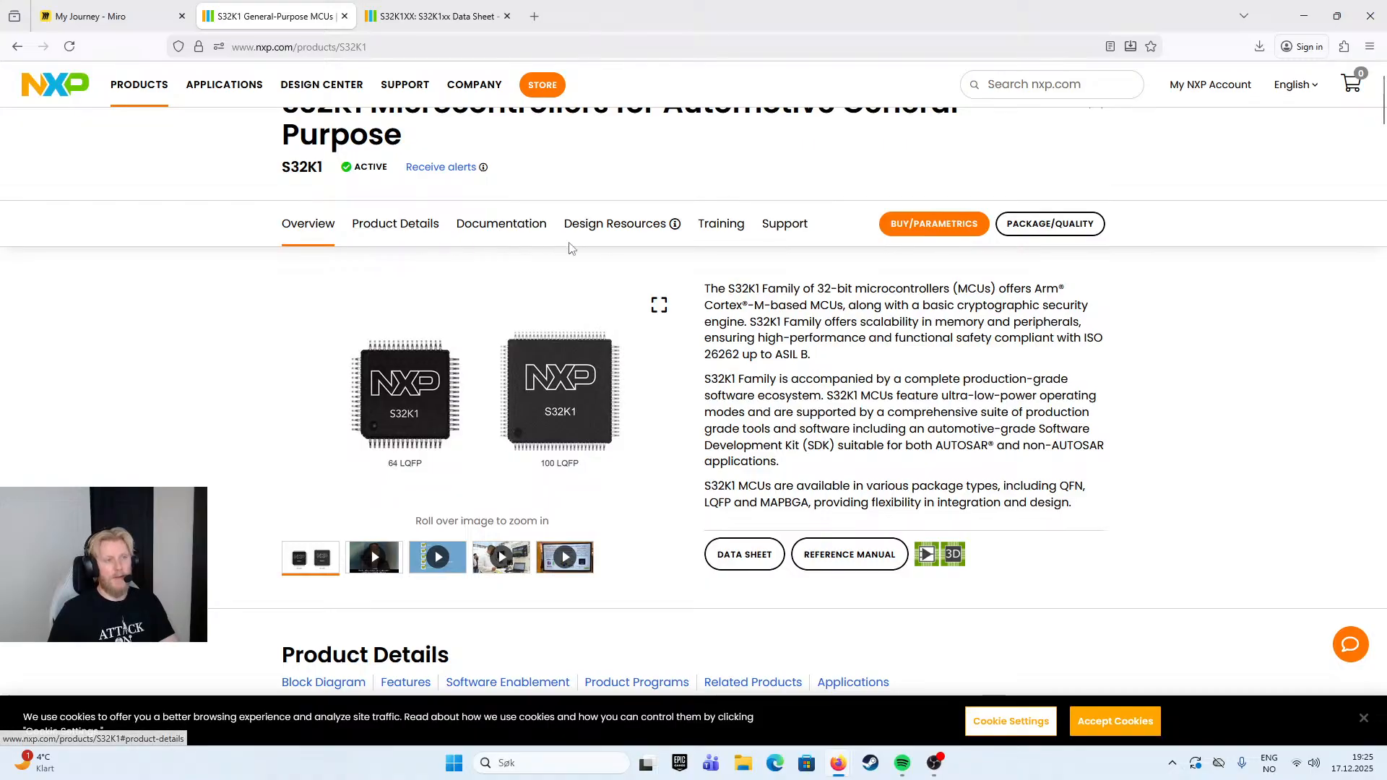
pyautogui.scroll(-5, 758, 284)
pyautogui.scroll(-14, 758, 284)
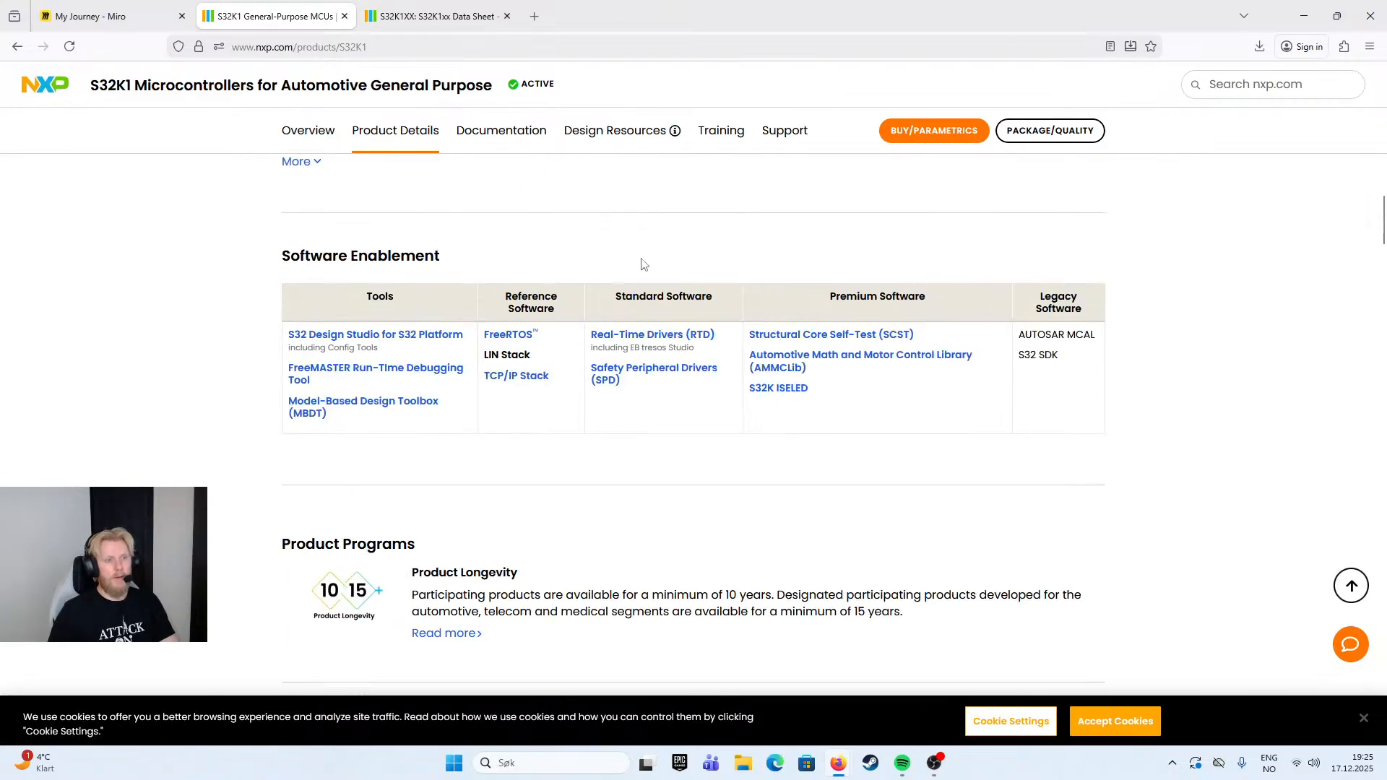
pyautogui.scroll(6, 634, 257)
pyautogui.scroll(5, 681, 363)
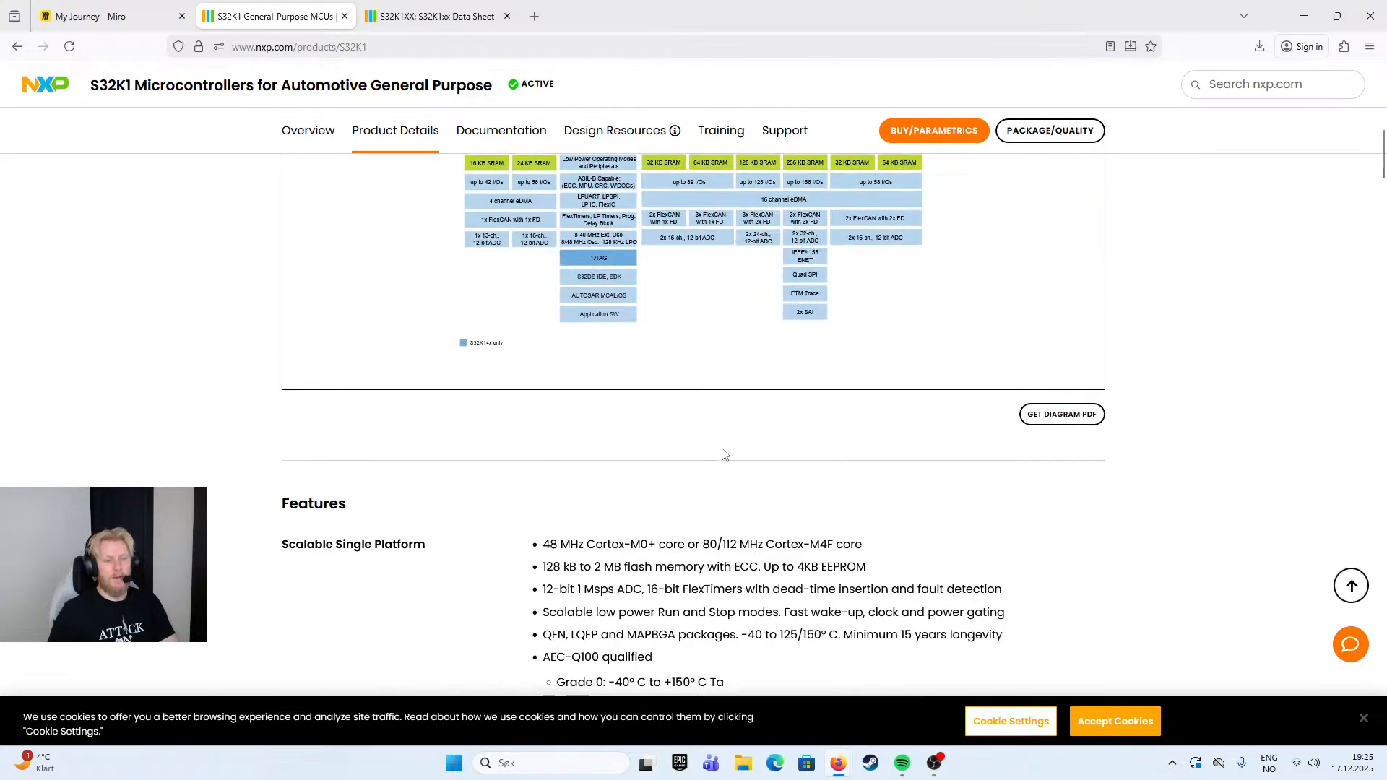
pyautogui.scroll(3, 708, 485)
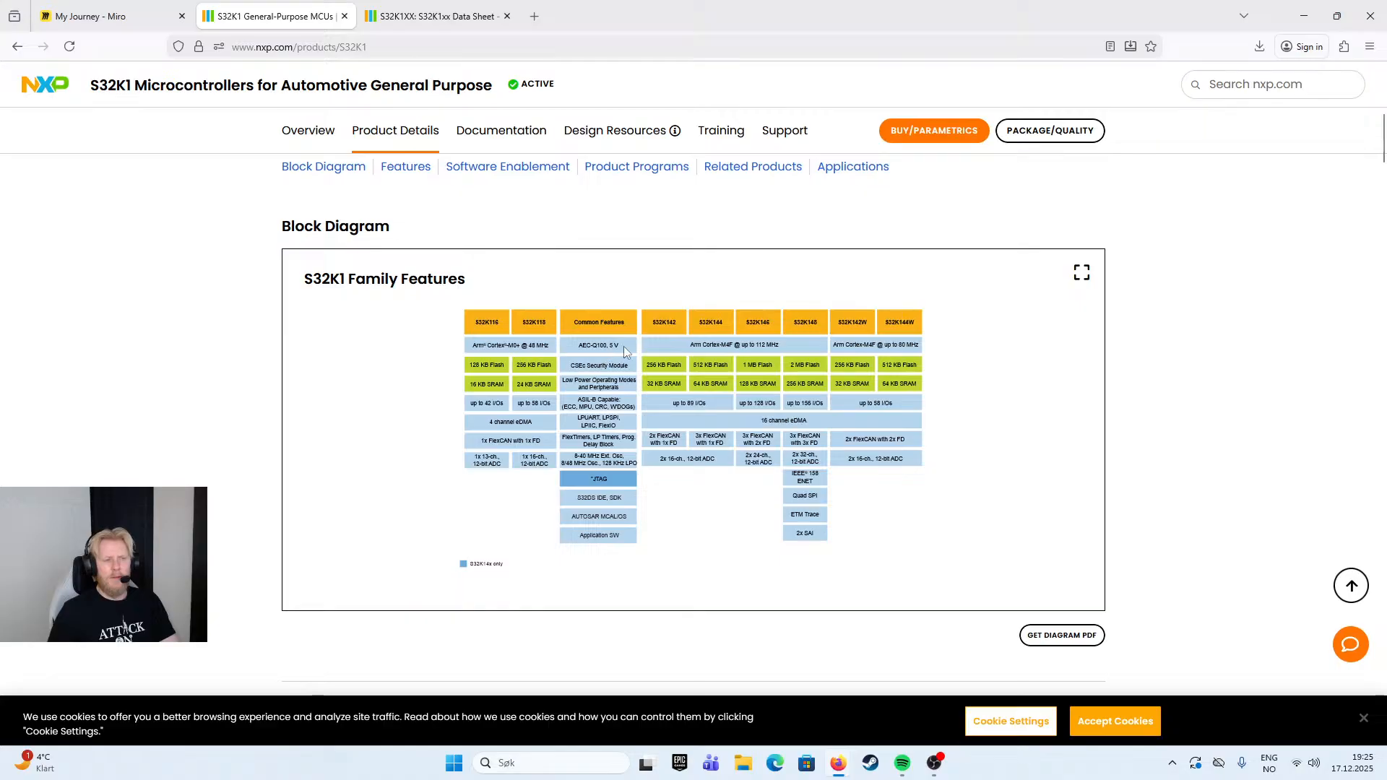
pyautogui.scroll(1, 616, 352)
pyautogui.scroll(7, 545, 328)
# - Switch to the S32K1xx data sheet and look through the Arm Cortex M0+ block diagram and the feature comparison pages
pyautogui.hotkey('ctrl', 'Tab')
pyautogui.scroll(-15, 713, 468)
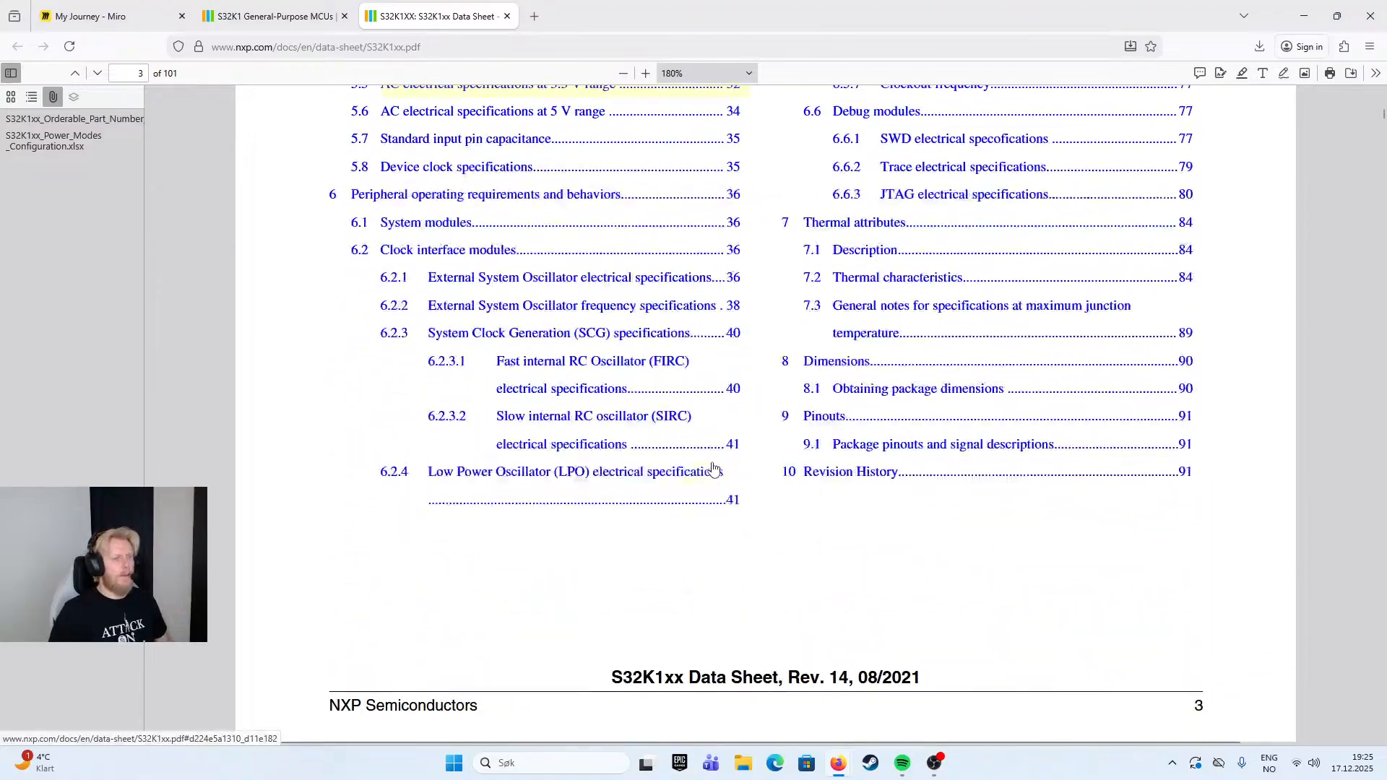
pyautogui.scroll(-20, 549, 403)
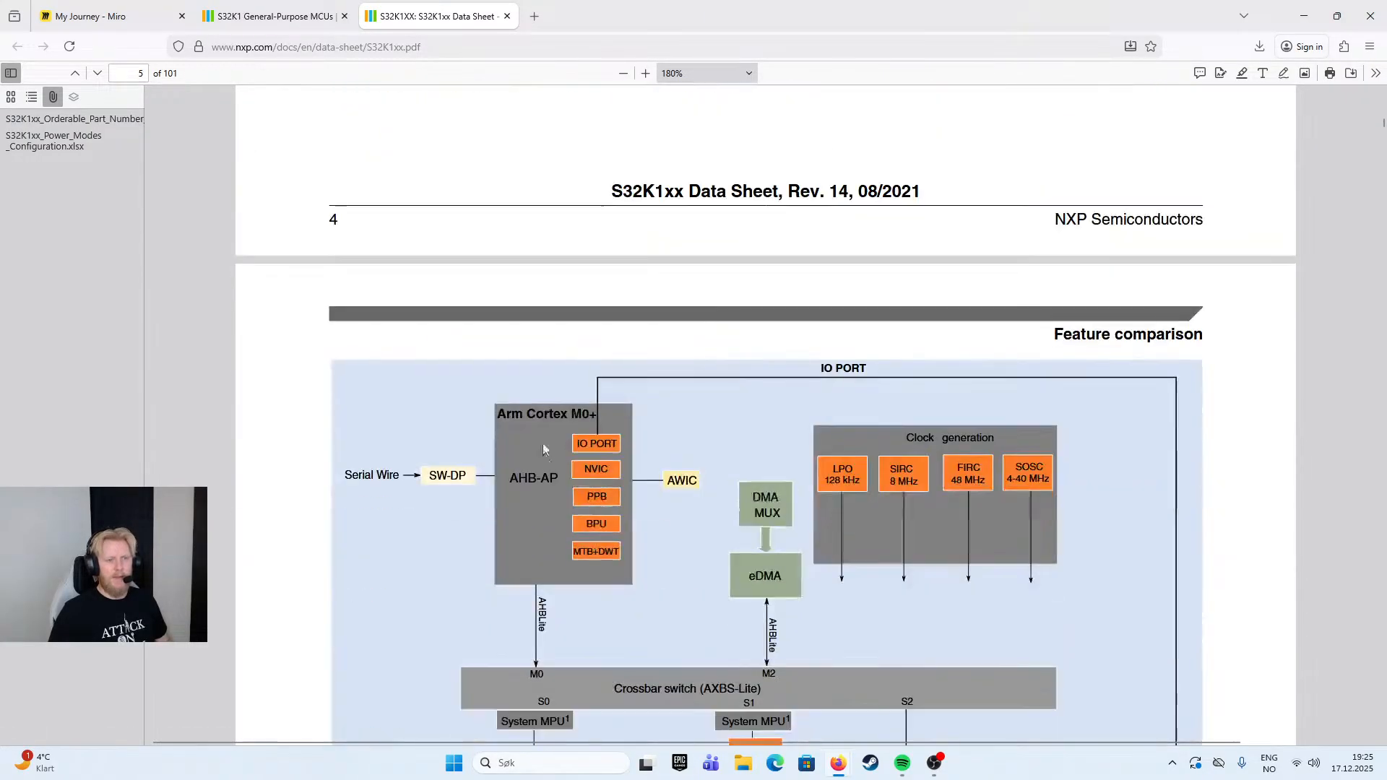
pyautogui.scroll(3, 440, 354)
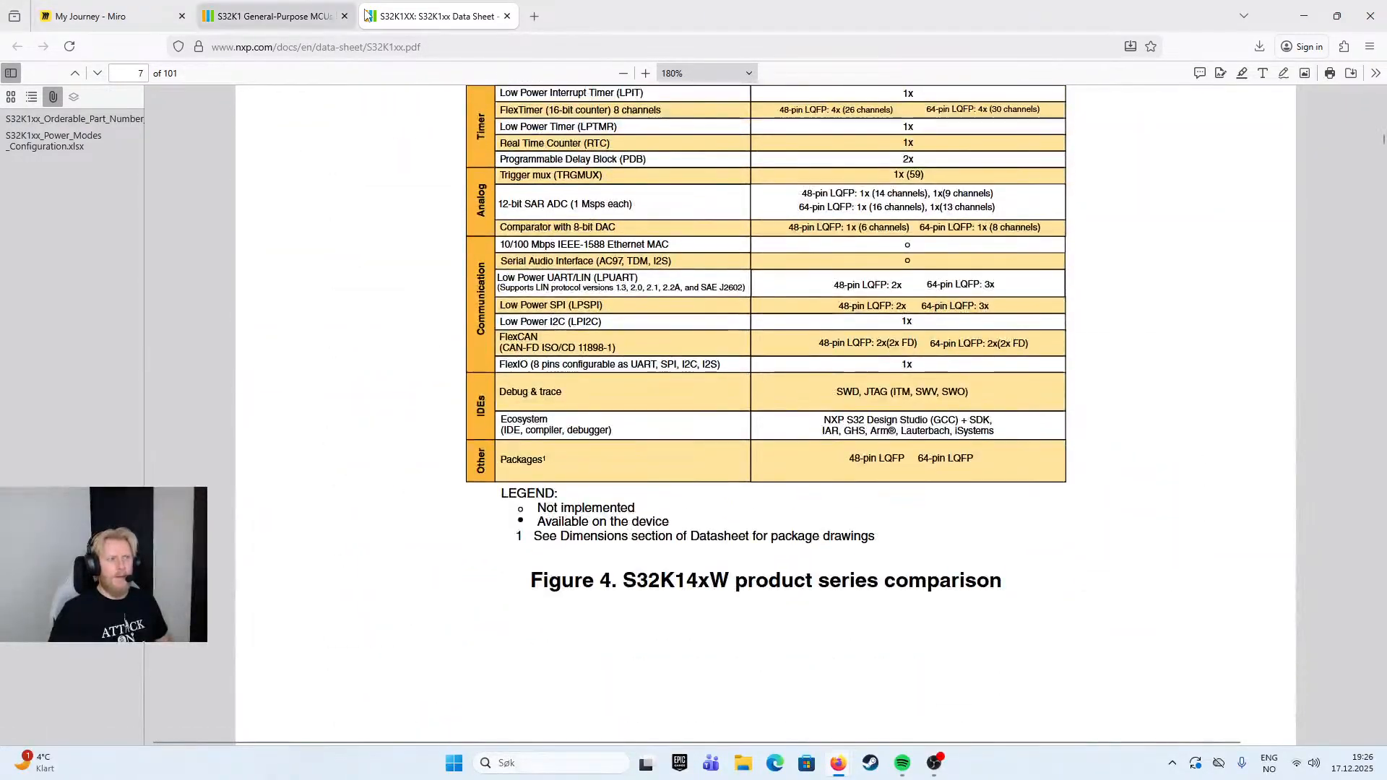
# - Return to the S32K1 product page and change the documentation filter from Data Sheet to Application Note
pyautogui.hotkey('ctrl', 'shift', 'Tab')
pyautogui.scroll(-15, 640, 506)
pyautogui.scroll(-20, 639, 513)
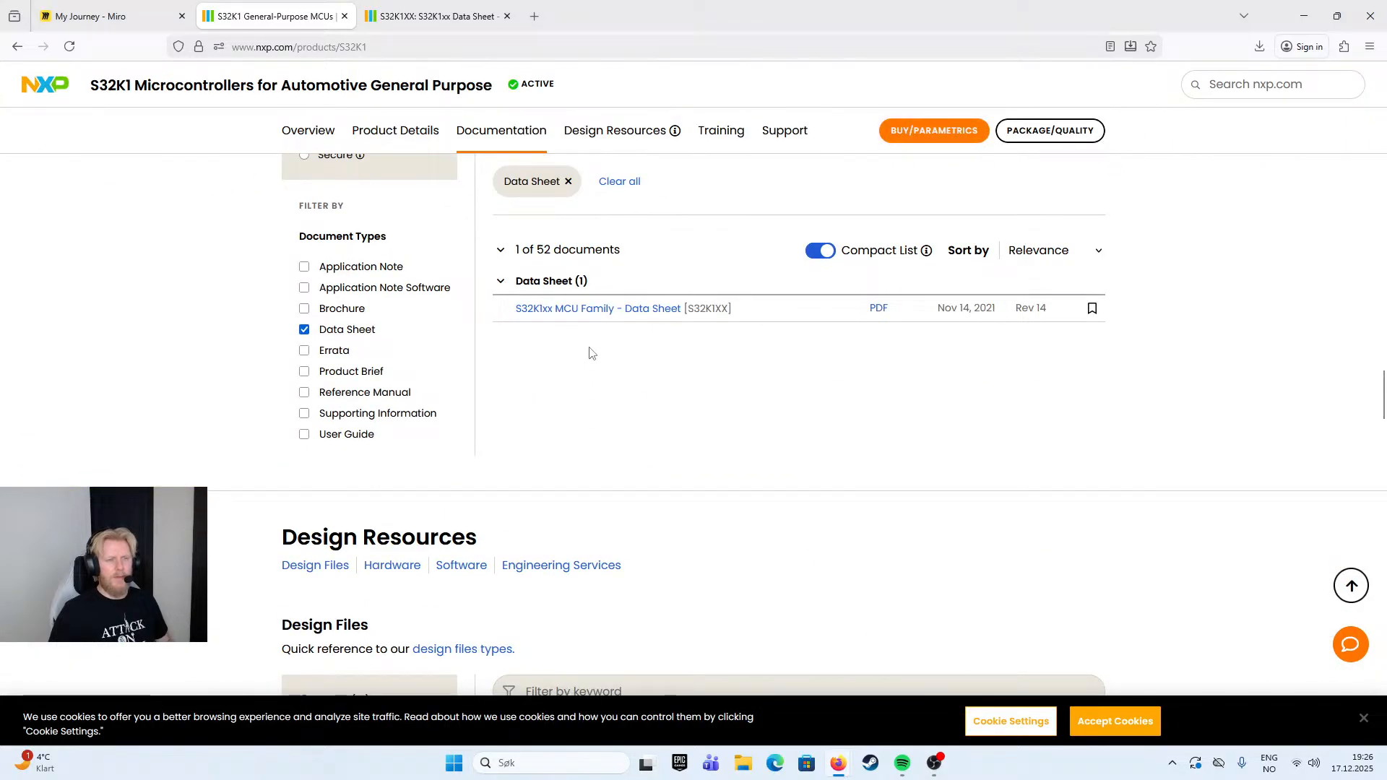
pyautogui.click(304, 330)
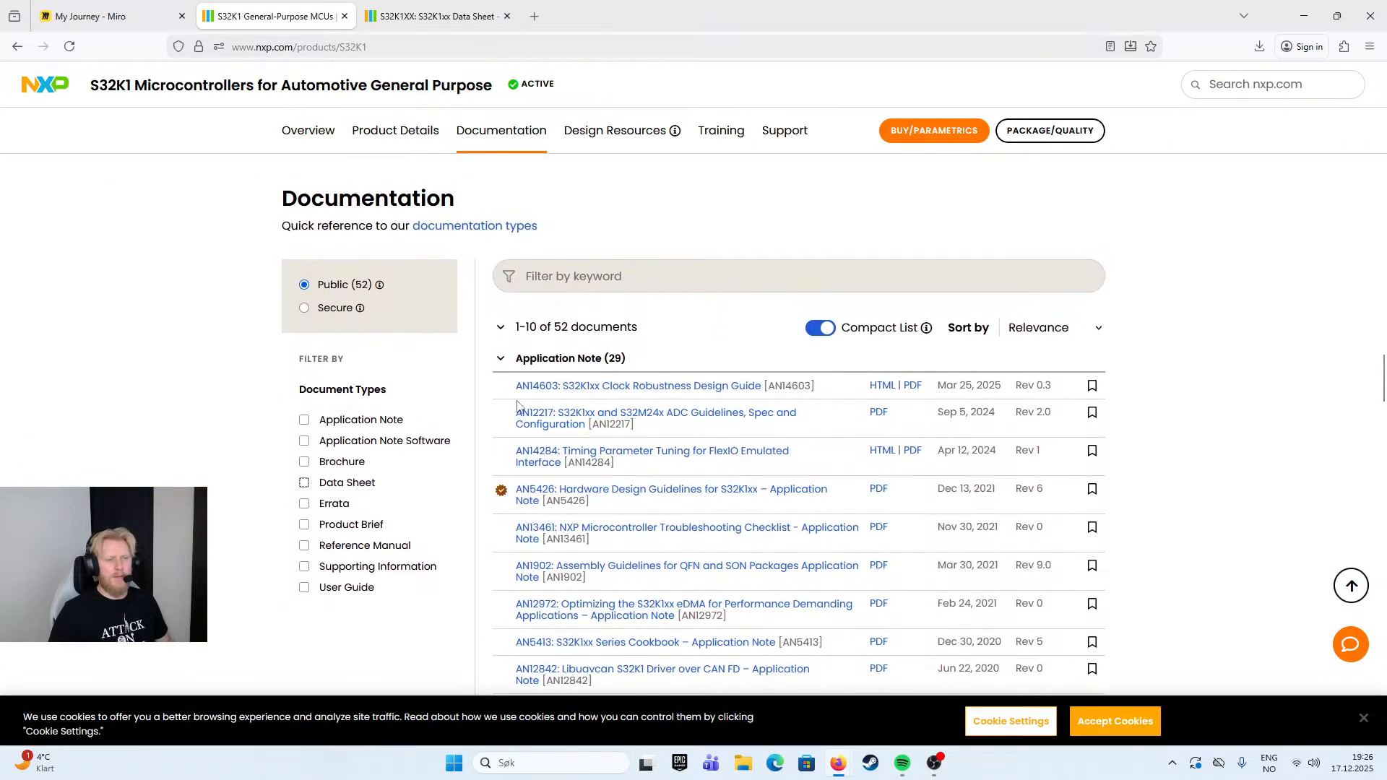
pyautogui.click(304, 421)
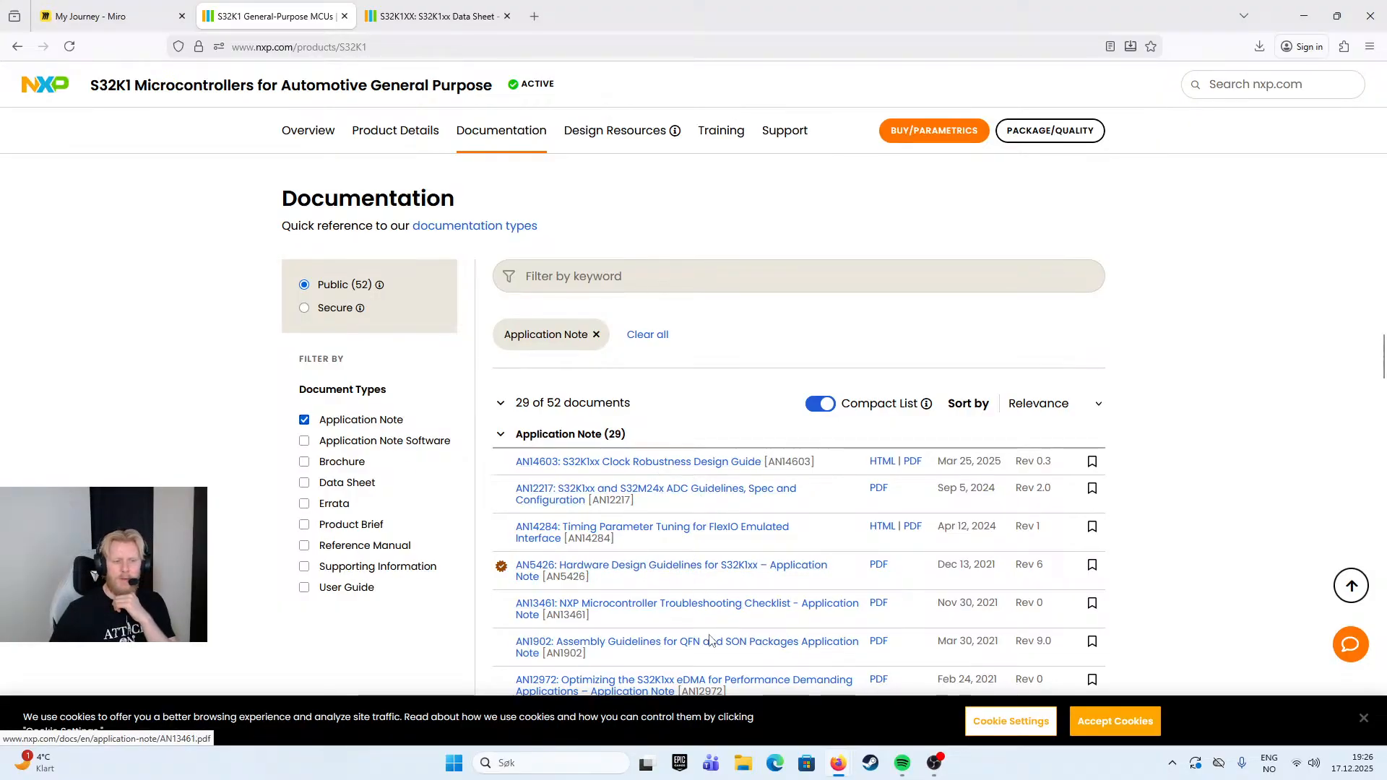
pyautogui.scroll(-2, 659, 654)
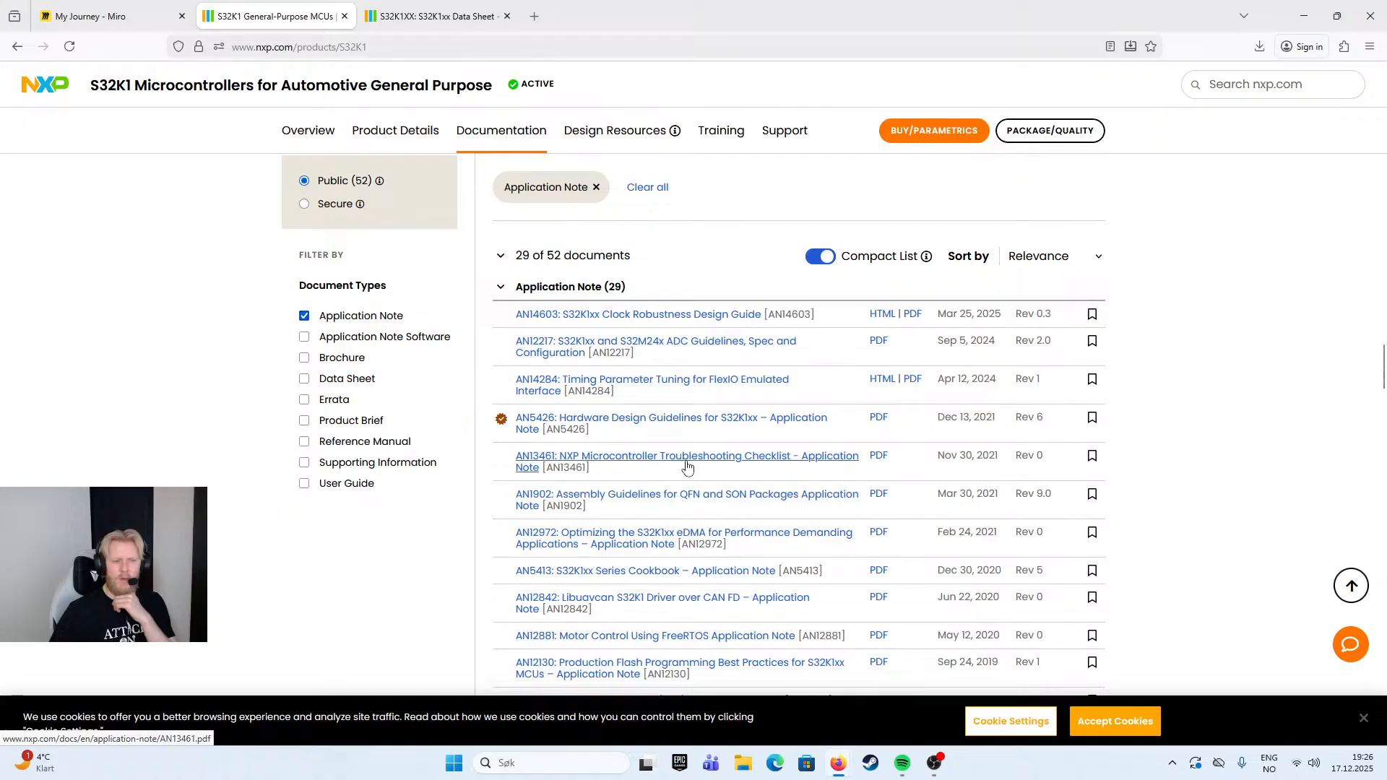
# - Open the AN5413 S32K1xx Series Cookbook, skim its list of examples and sample code, and close it
pyautogui.click(669, 579)
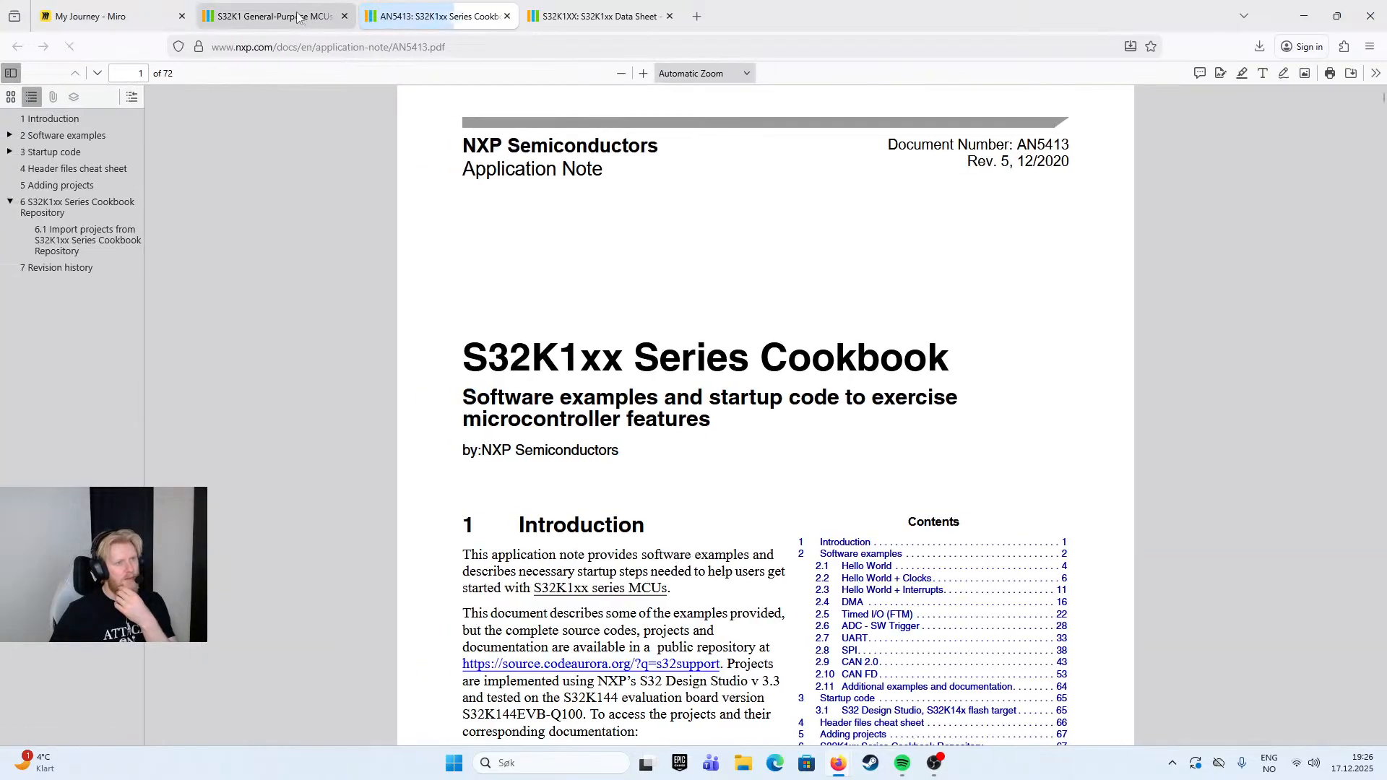
pyautogui.scroll(-15, 745, 491)
pyautogui.scroll(-12, 756, 471)
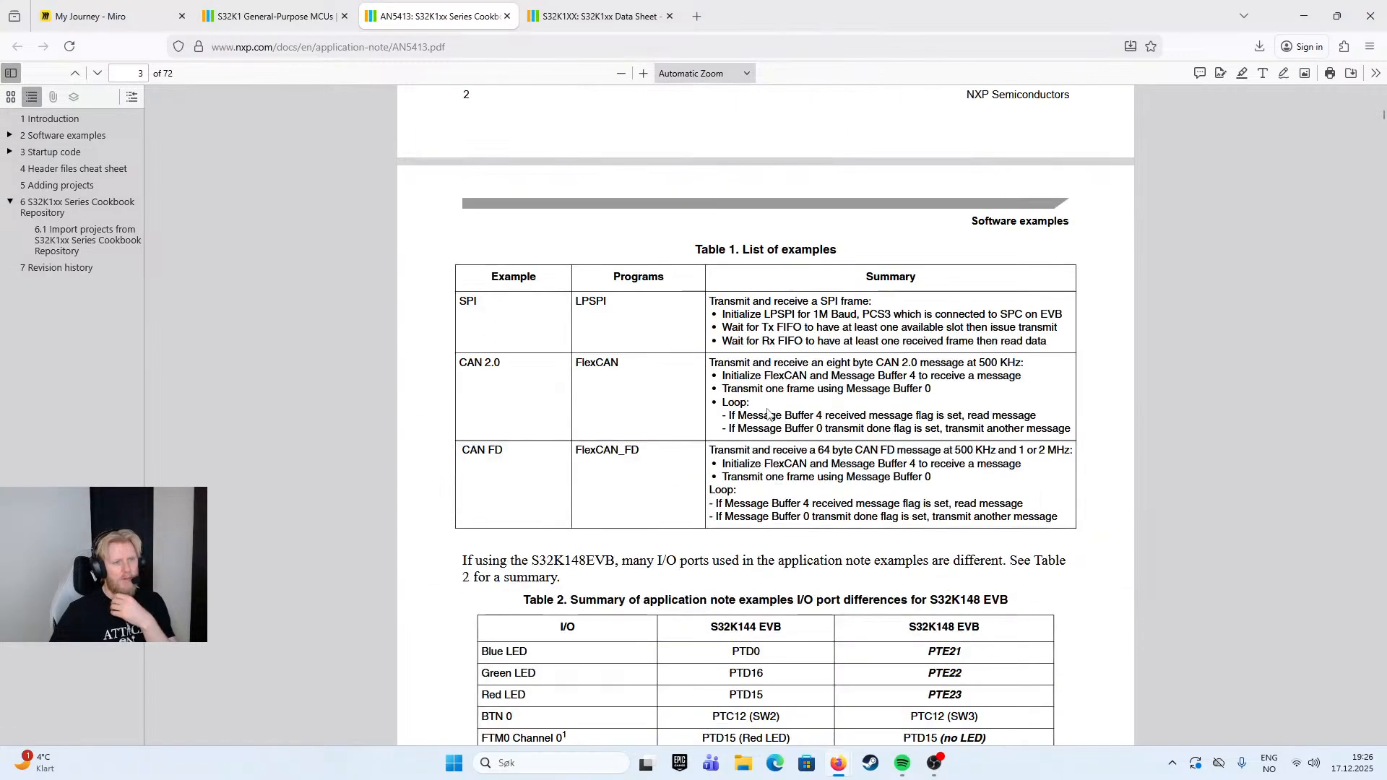
pyautogui.scroll(-20, 735, 258)
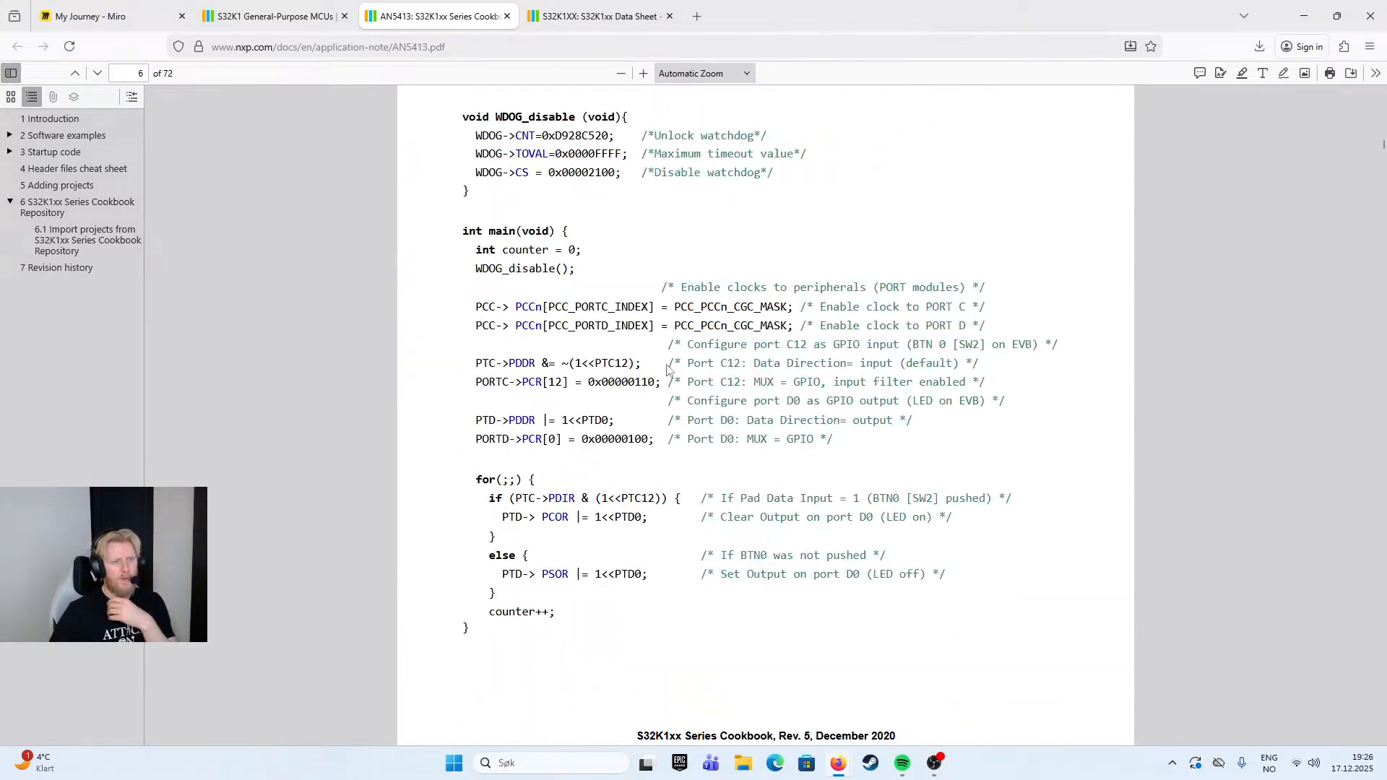
pyautogui.click(507, 15)
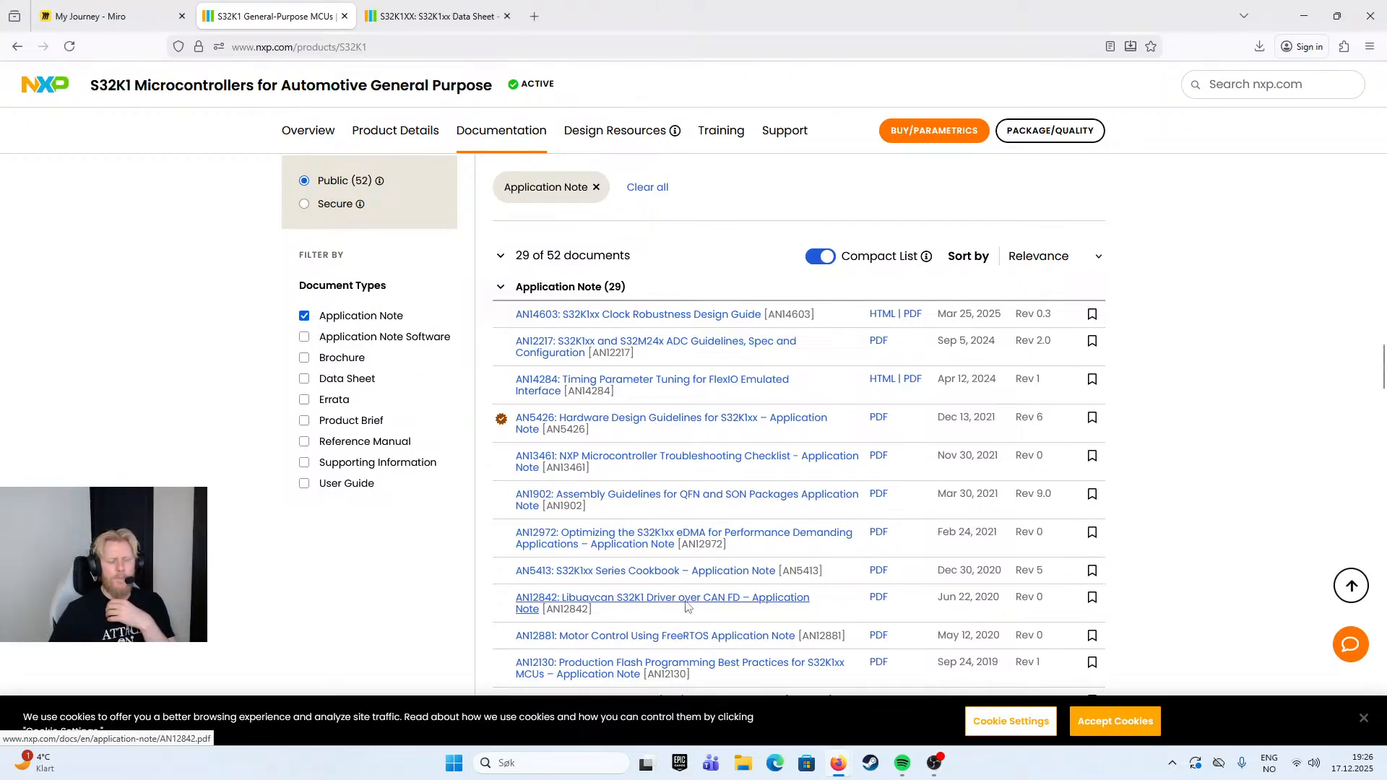
# - Browse the application notes, open AN4731 on injection current, read its wafer process and temperature range tables, and close it
pyautogui.scroll(-2, 686, 604)
pyautogui.scroll(-2, 692, 598)
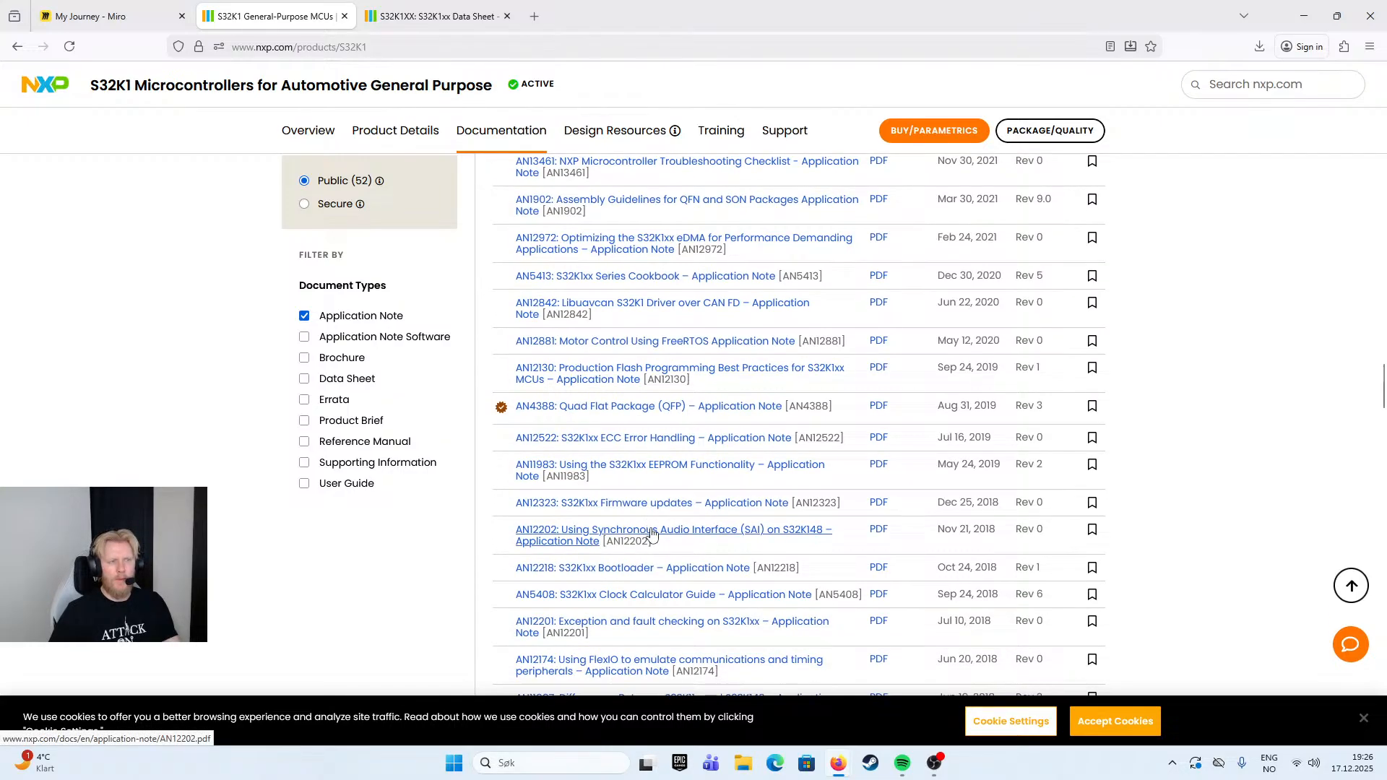
pyautogui.scroll(-2, 731, 536)
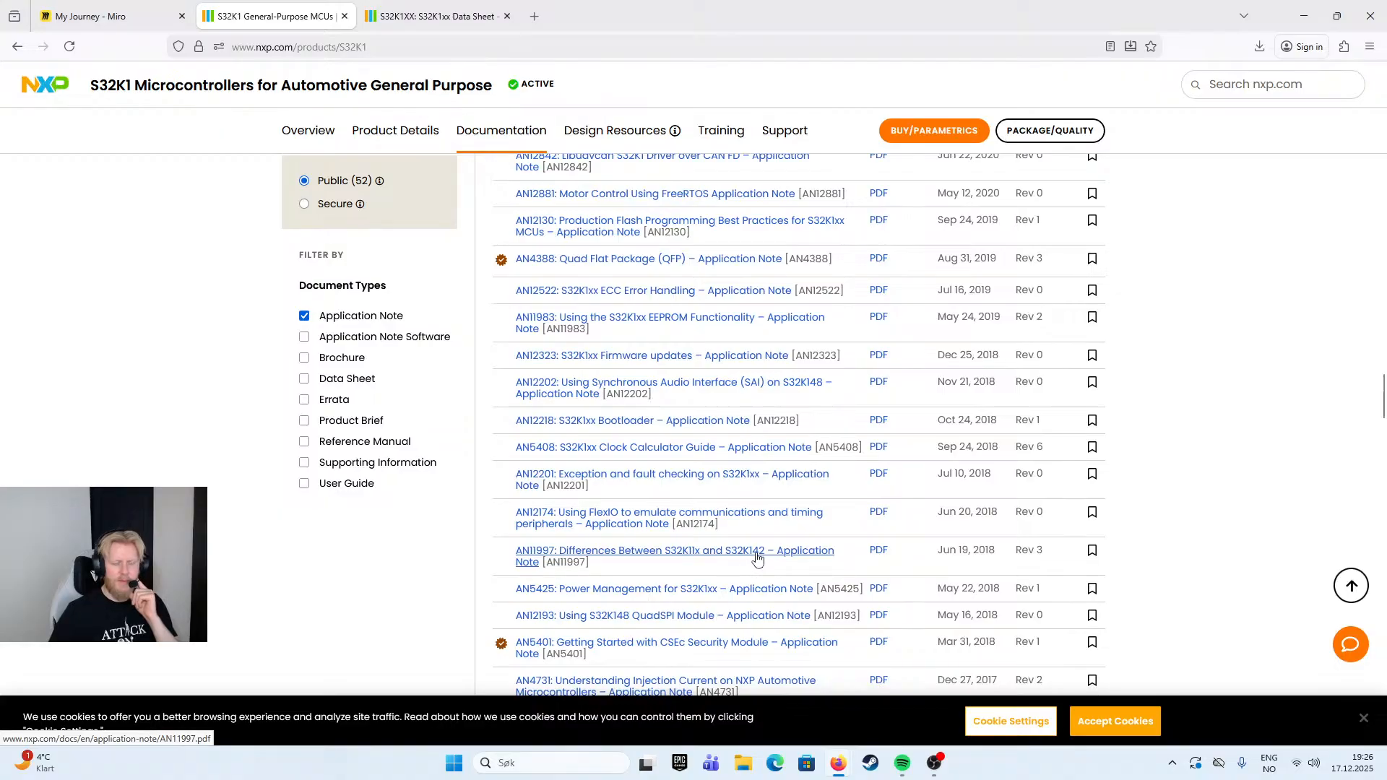
pyautogui.scroll(-1, 758, 558)
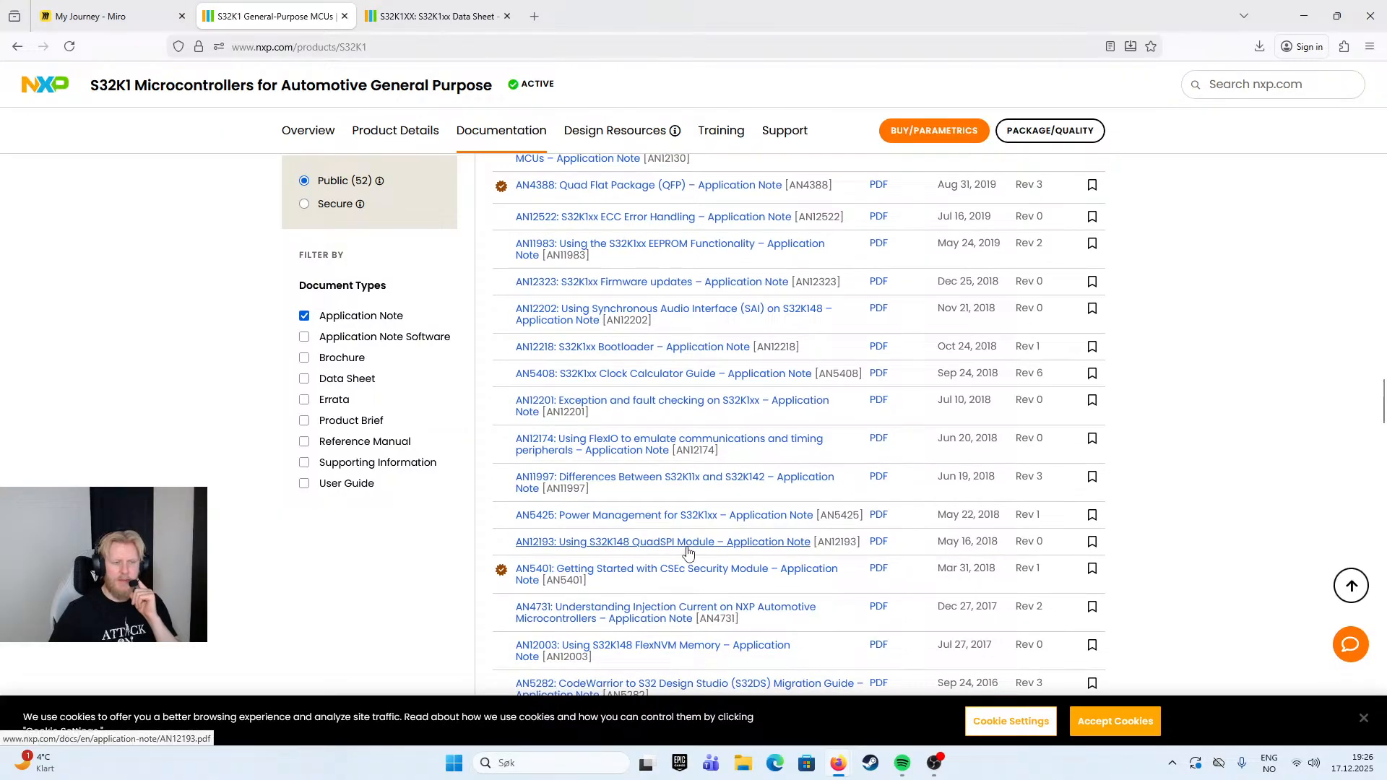
pyautogui.scroll(-1, 694, 526)
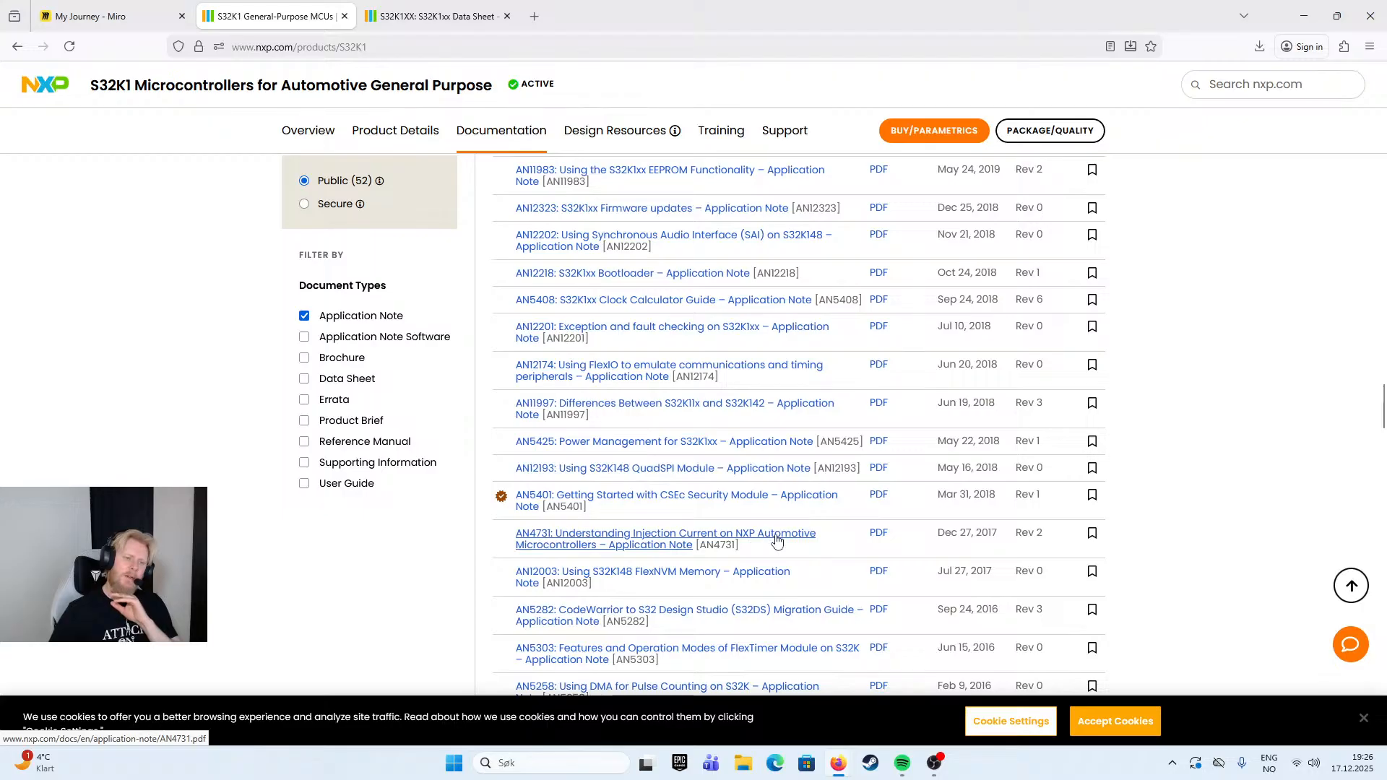
pyautogui.click(678, 542)
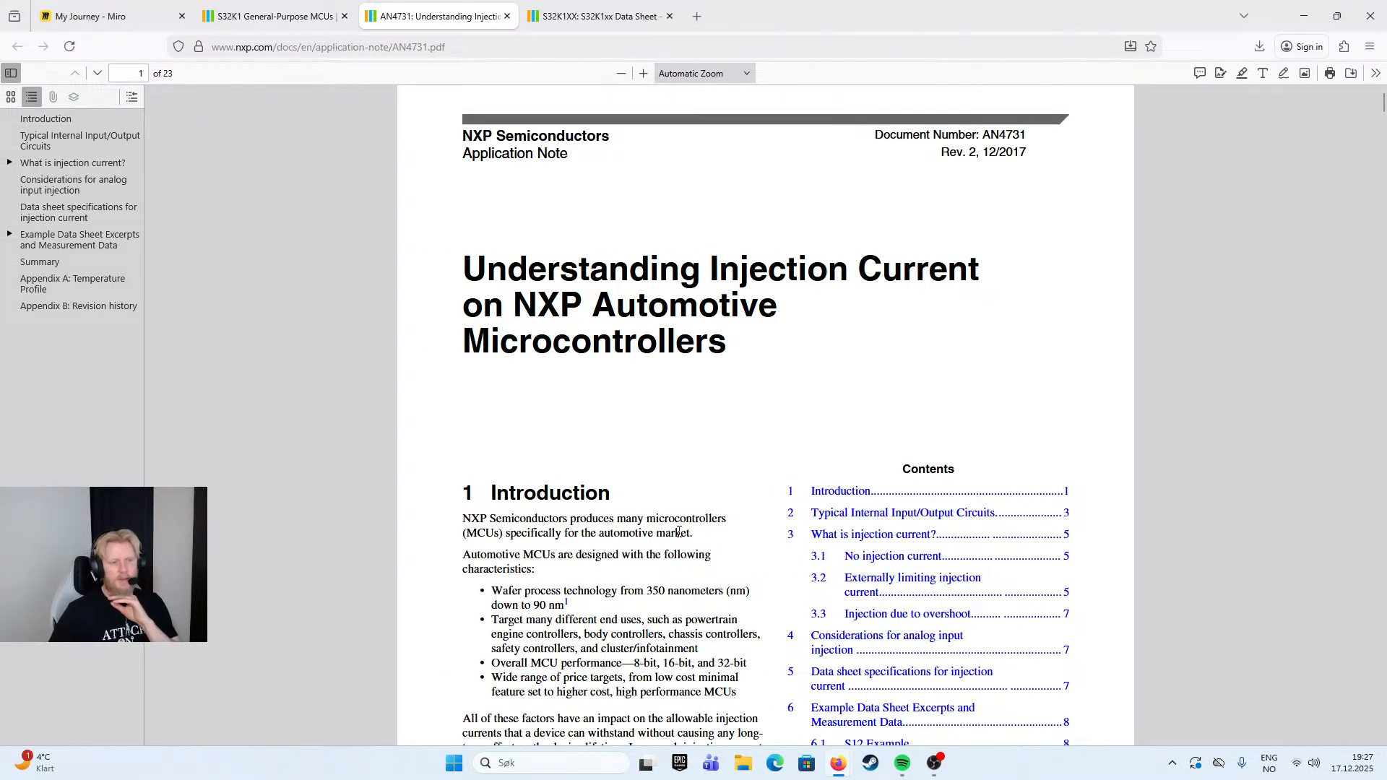
pyautogui.scroll(-2, 655, 527)
pyautogui.scroll(-10, 647, 517)
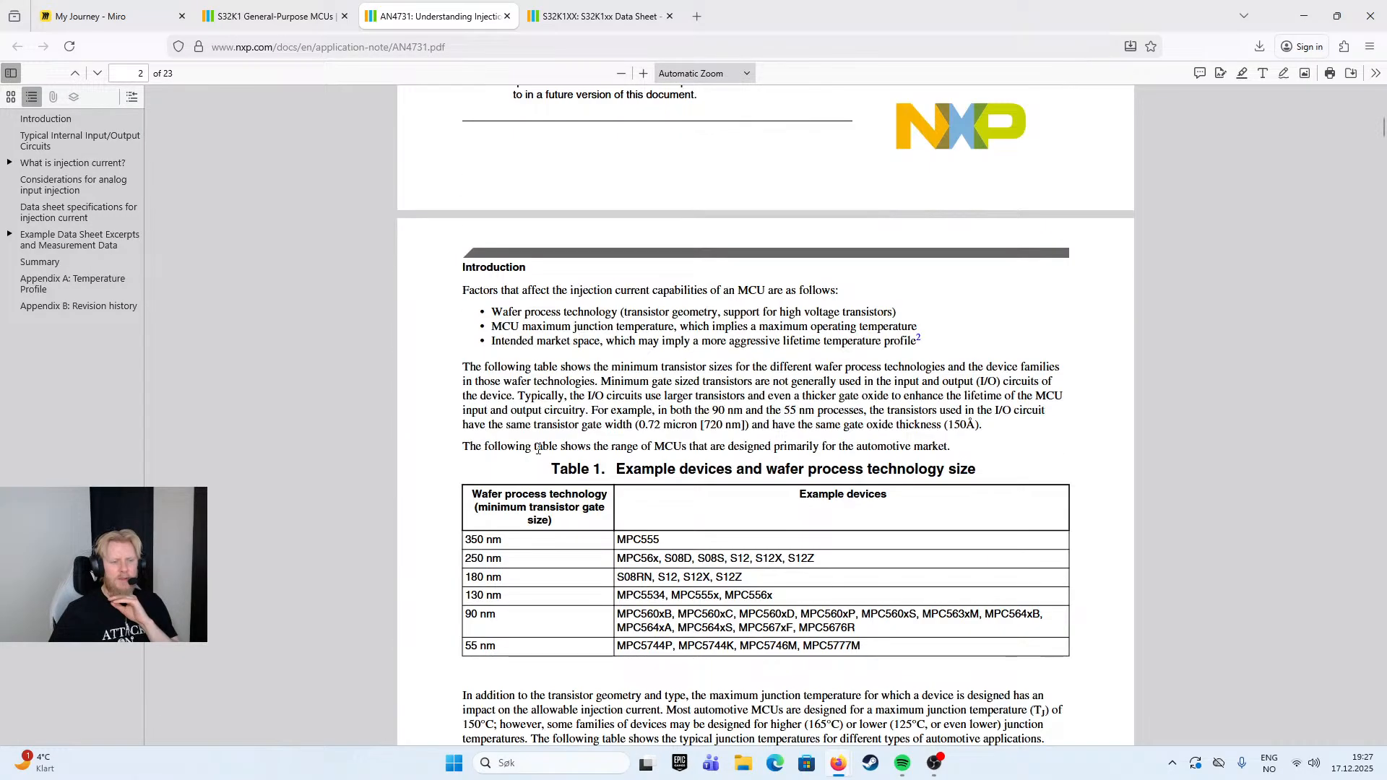
pyautogui.scroll(-10, 702, 366)
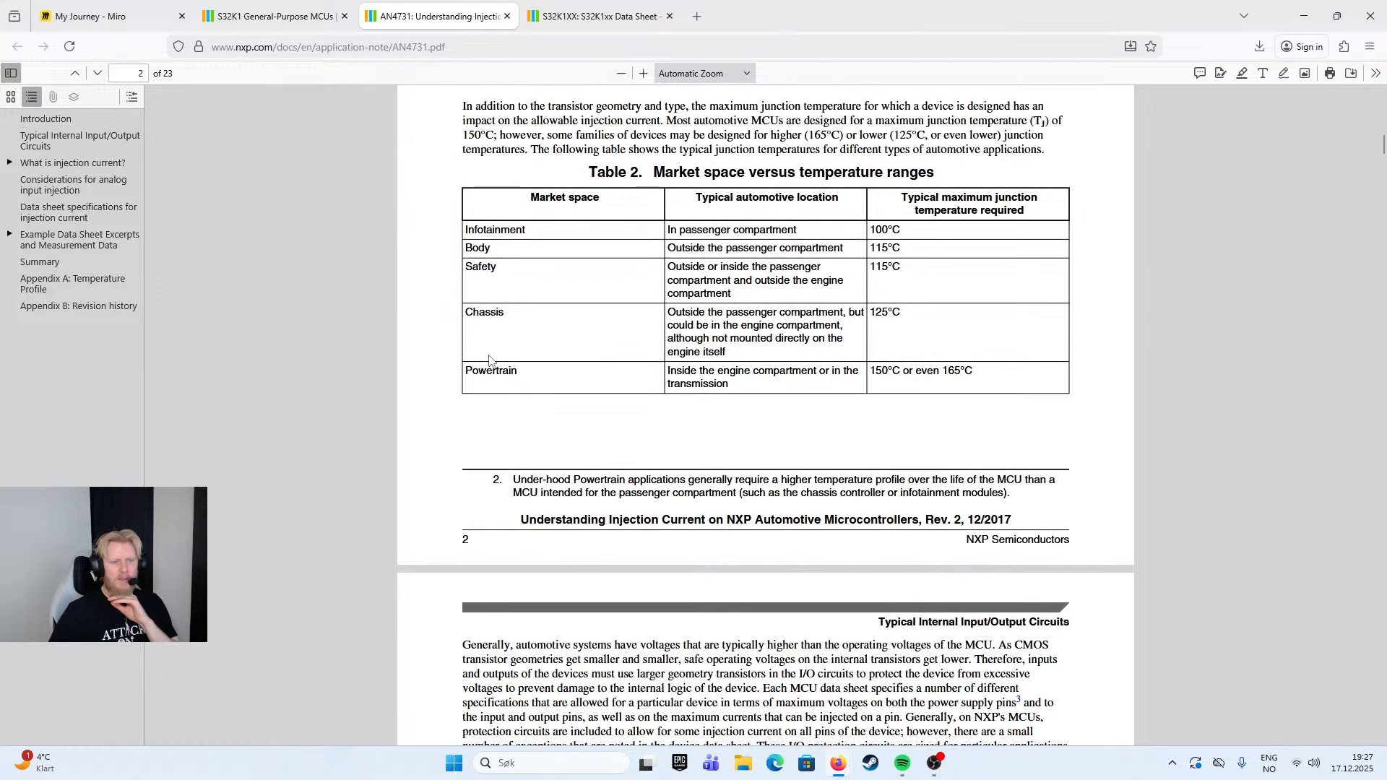
pyautogui.scroll(-8, 489, 360)
pyautogui.scroll(9, 487, 367)
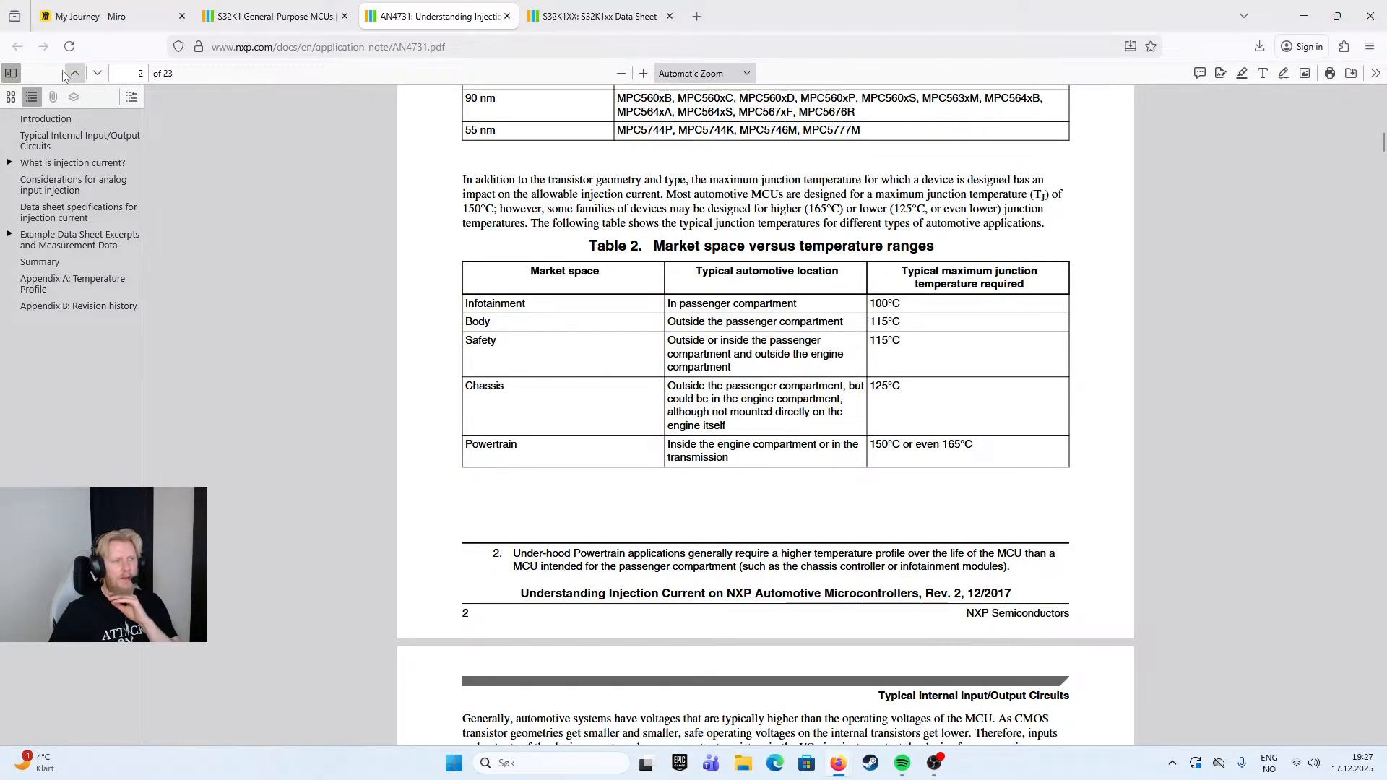
pyautogui.click(507, 16)
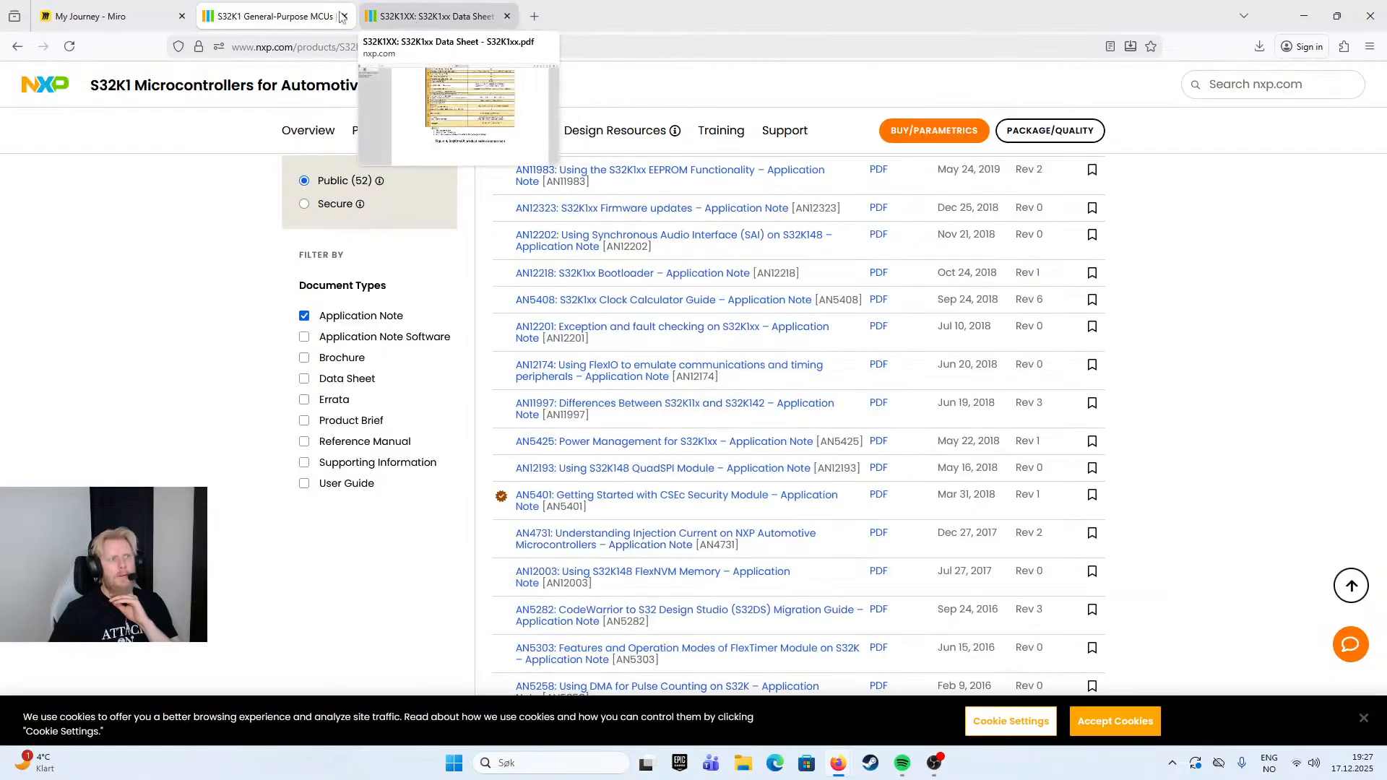
# - Check the remaining application notes, clear the Application Note filter and expand the documentation list to show all documents
pyautogui.scroll(-2, 640, 529)
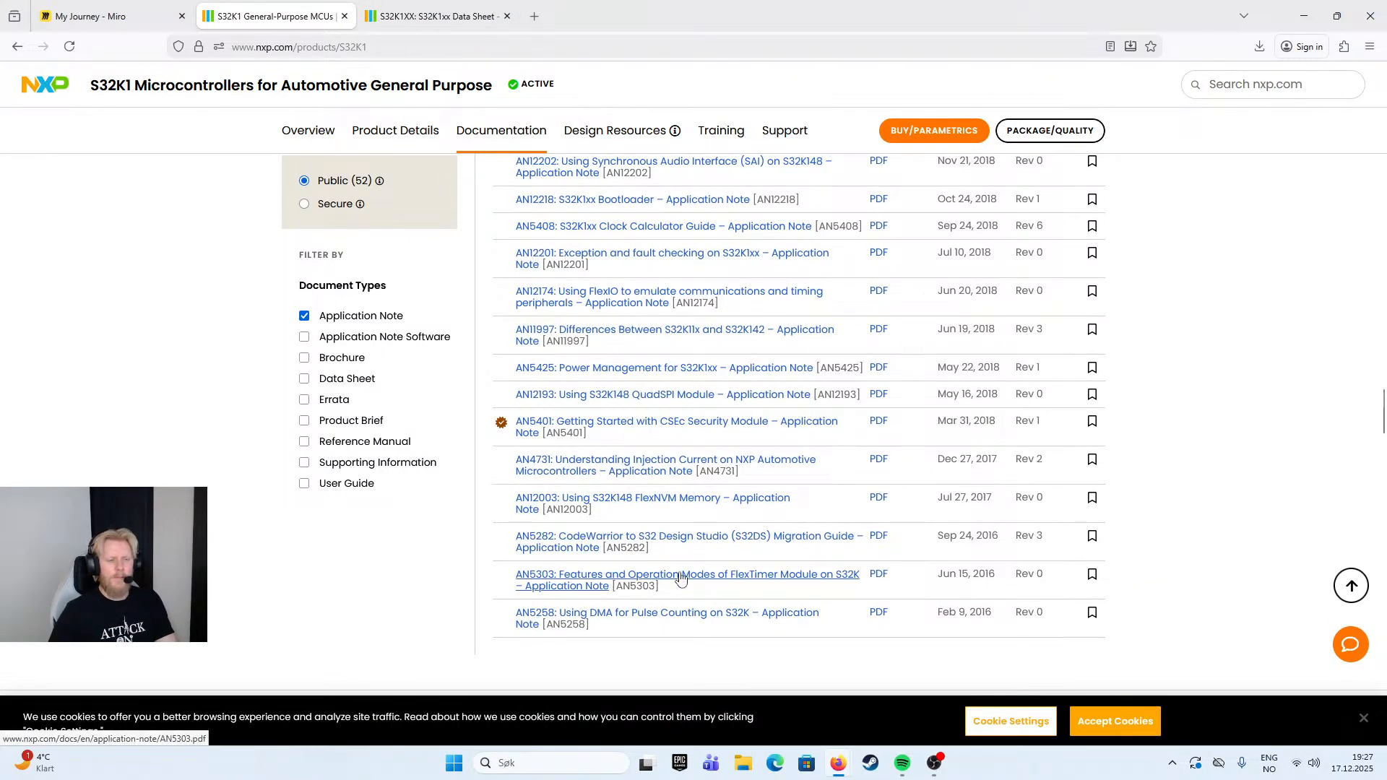
pyautogui.scroll(-1, 720, 607)
pyautogui.scroll(-2, 798, 589)
pyautogui.scroll(7, 798, 589)
pyautogui.click(309, 320)
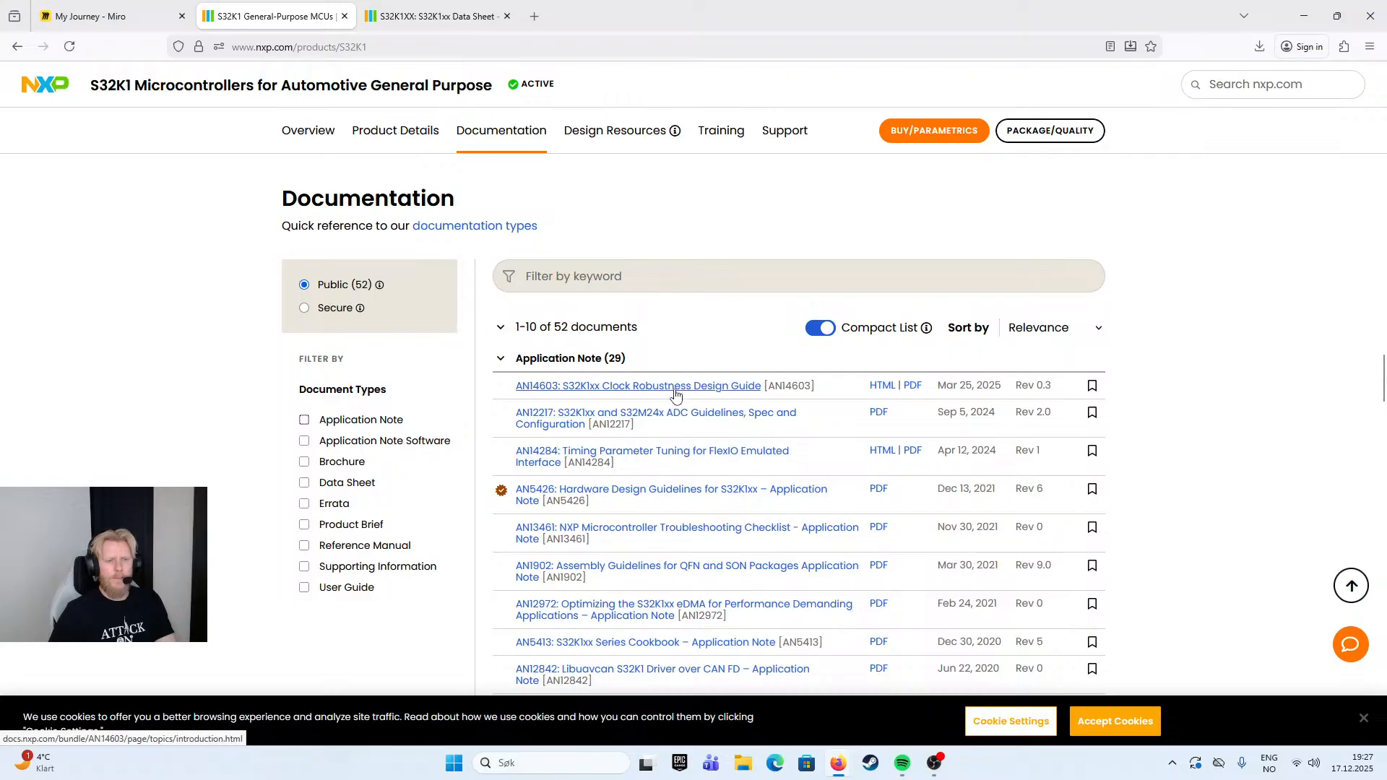
pyautogui.scroll(-2, 687, 405)
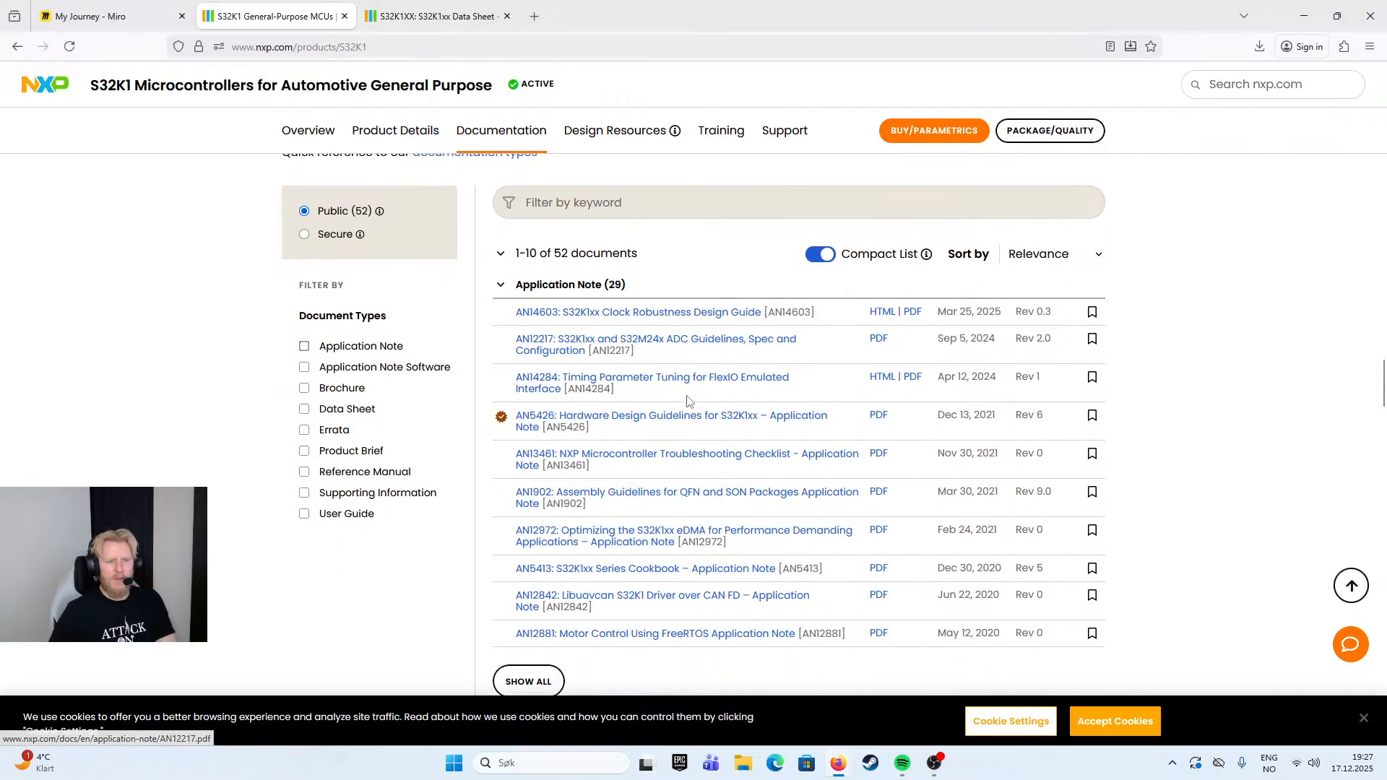
pyautogui.scroll(-2, 669, 457)
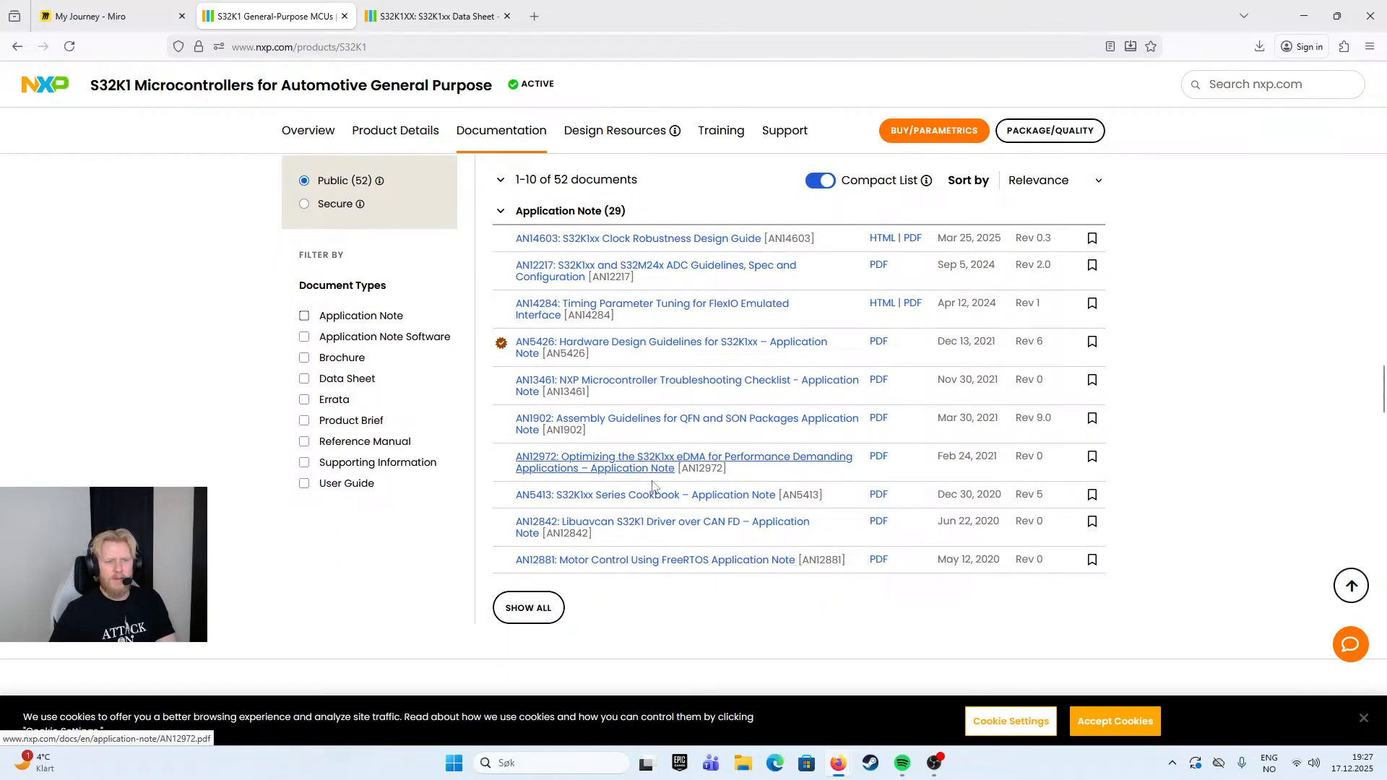
pyautogui.click(540, 608)
pyautogui.scroll(-2, 648, 535)
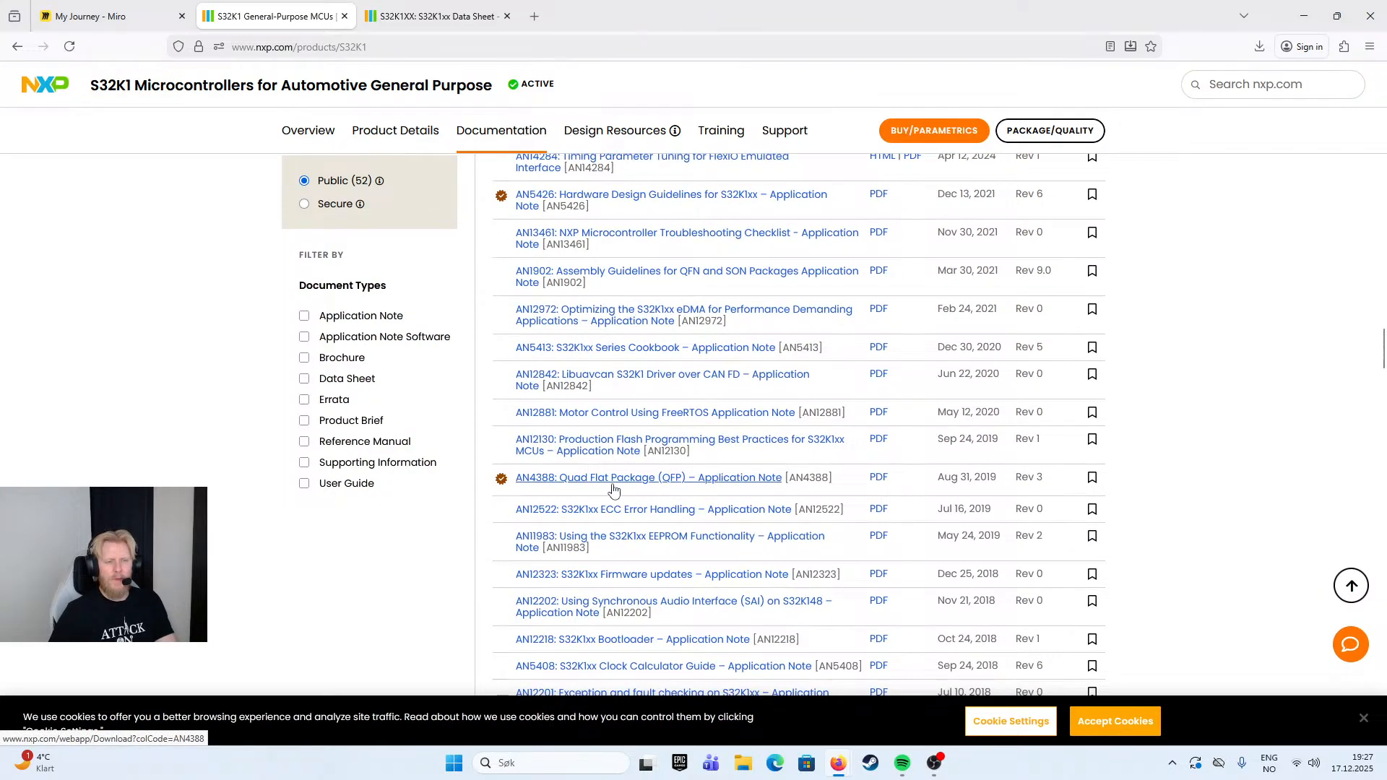
# - Browse the application notes, open AN5425 Power Management for S32K1xx and examine its overview of power modes
pyautogui.scroll(-3, 614, 491)
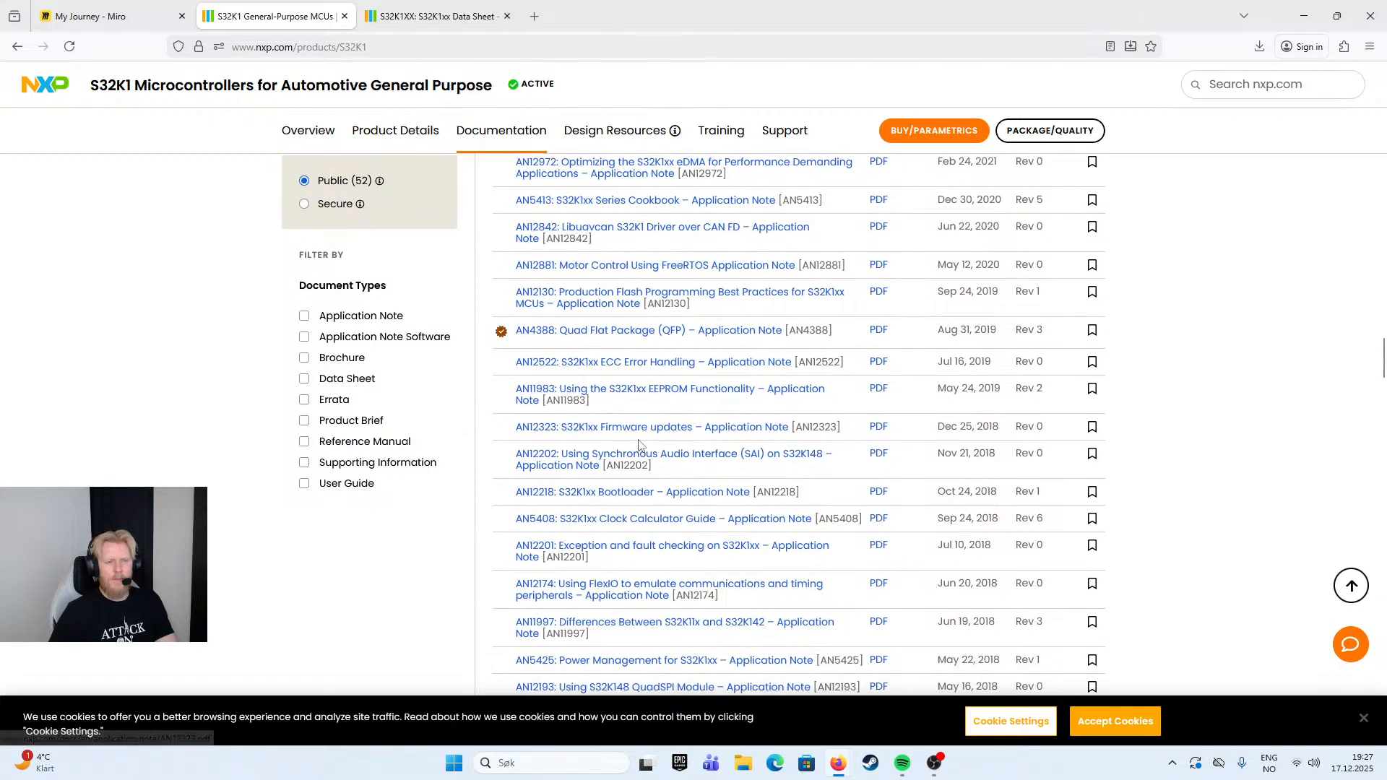
pyautogui.scroll(-2, 640, 443)
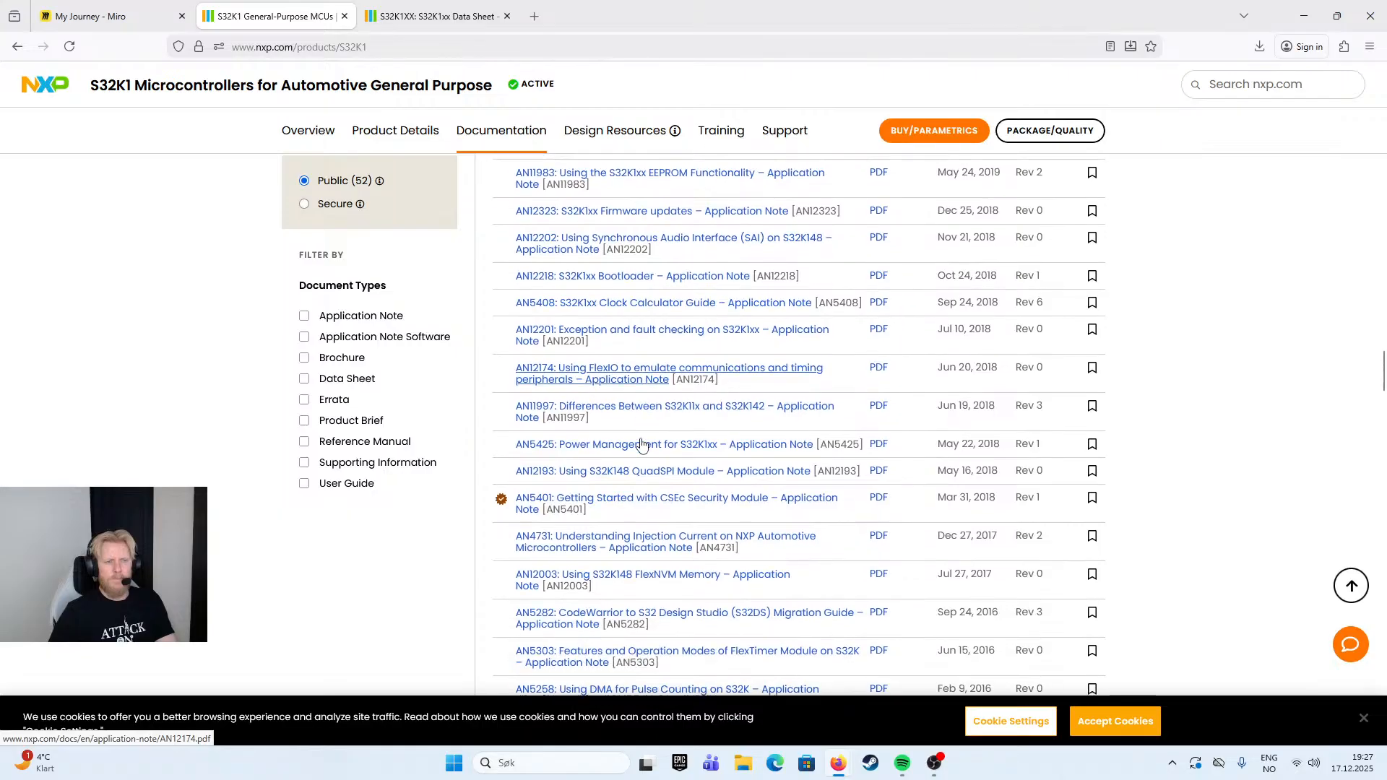
pyautogui.scroll(-1, 641, 444)
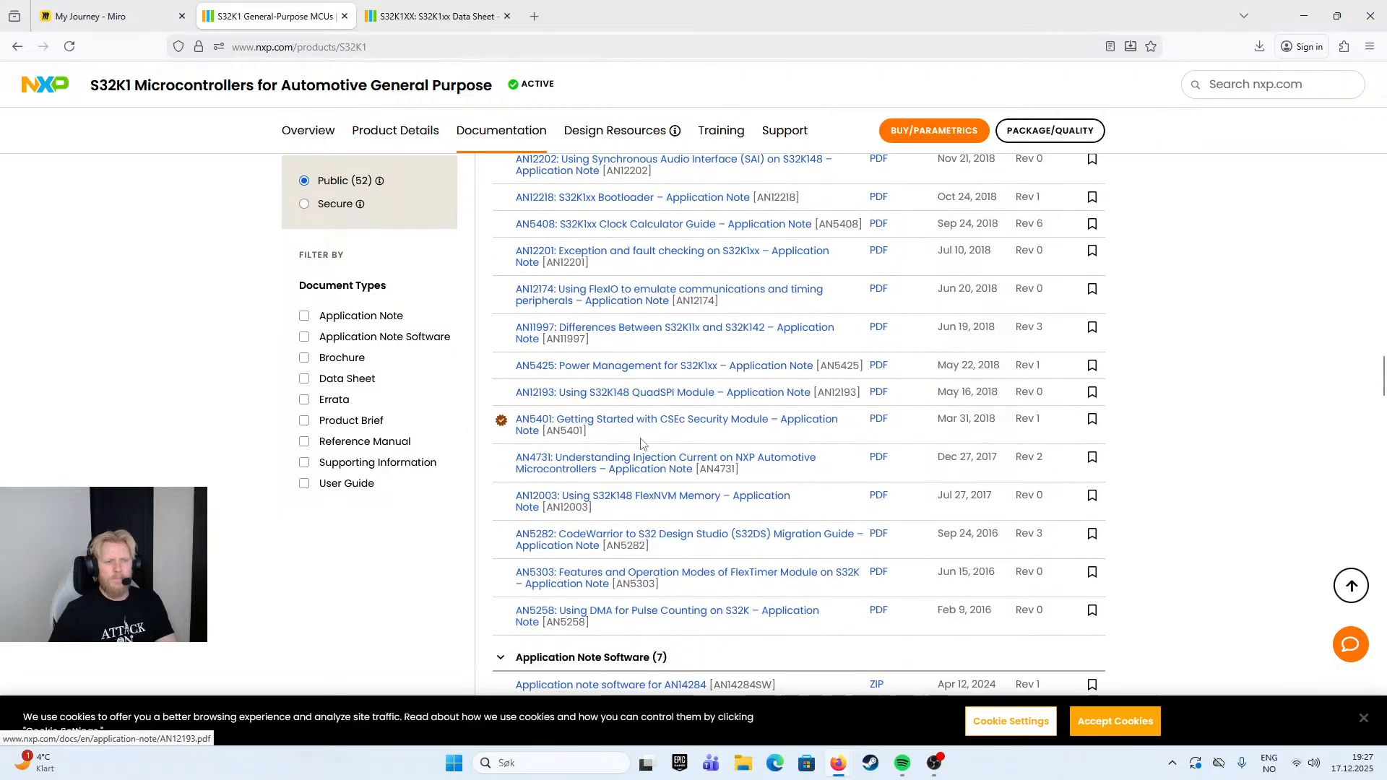
pyautogui.click(717, 371)
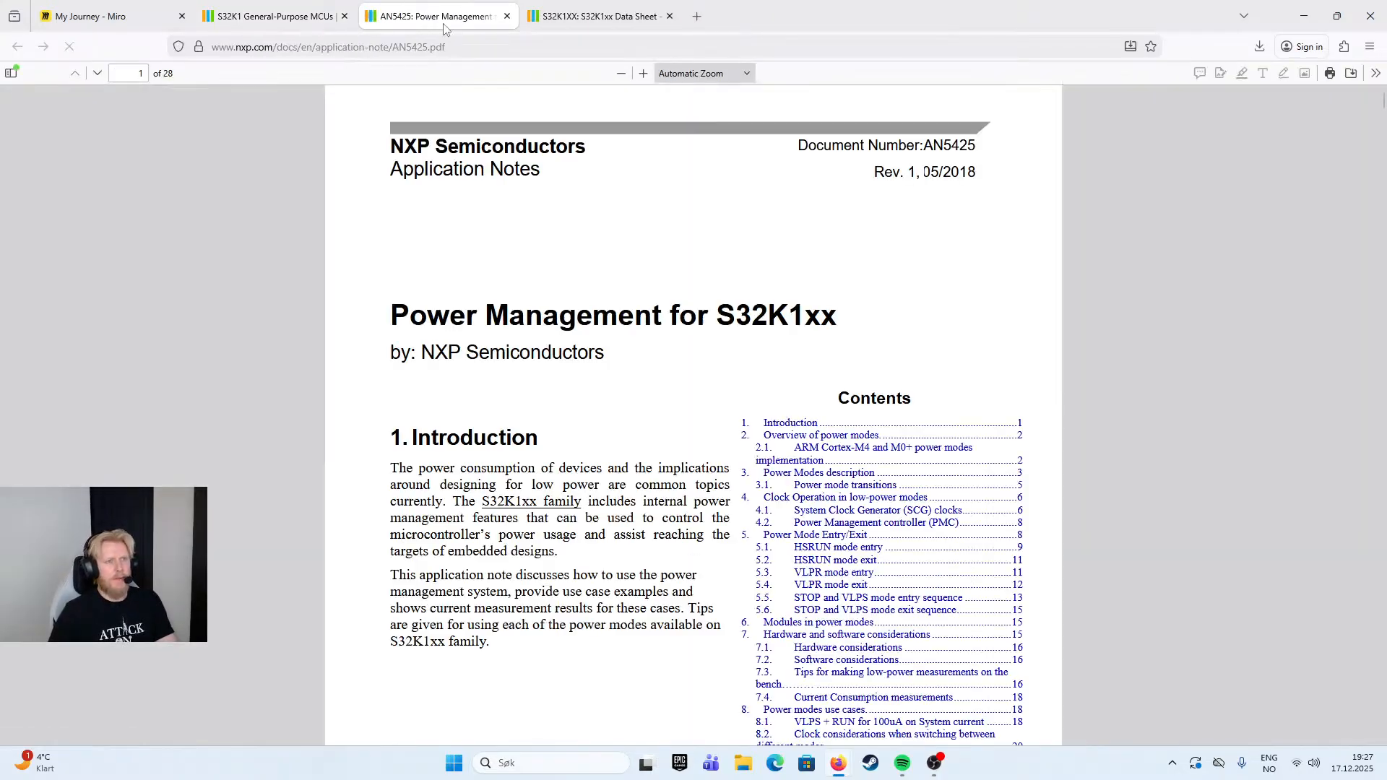
pyautogui.scroll(-10, 614, 452)
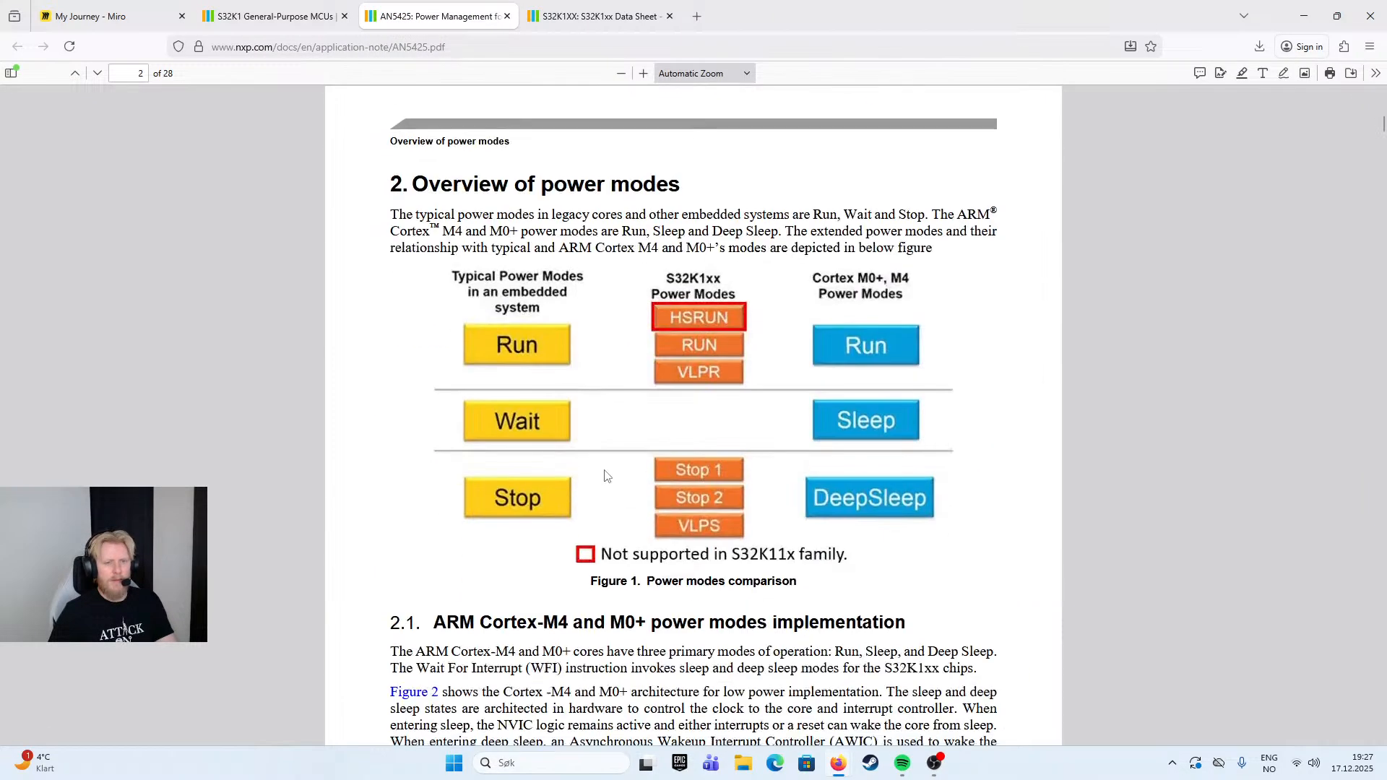
pyautogui.scroll(-2, 570, 433)
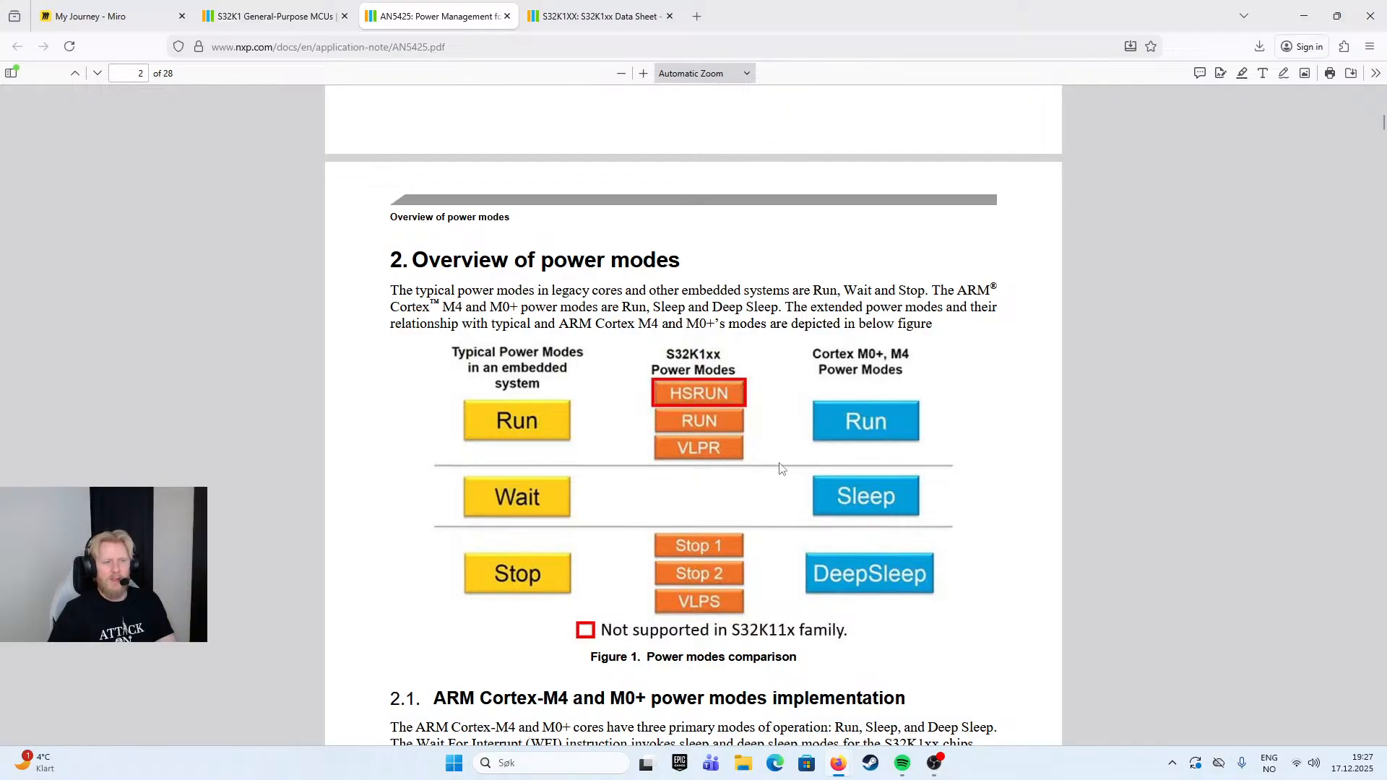
pyautogui.scroll(-2, 926, 474)
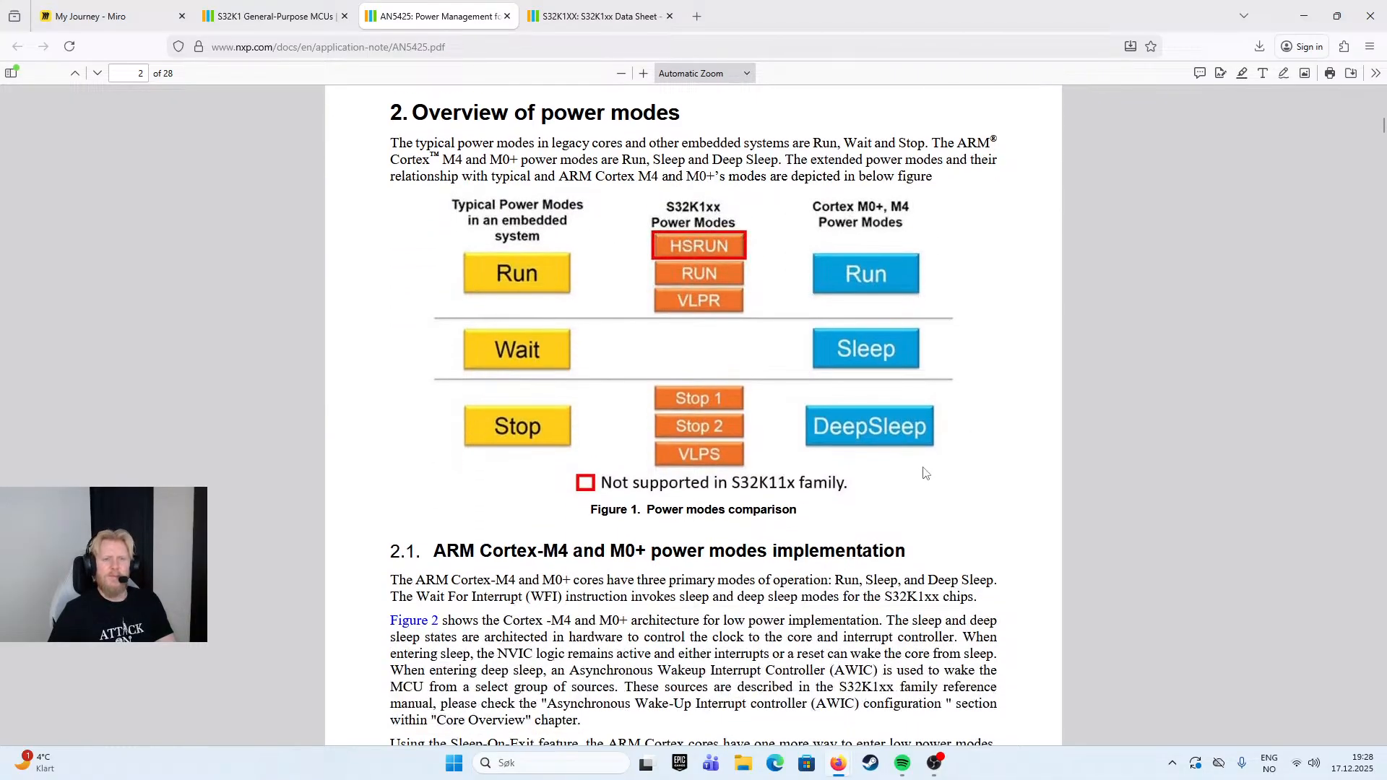
# - Skim the rest of AN5425 through the power mode descriptions, clocking diagram and mode entry code, and close it
pyautogui.scroll(-12, 902, 508)
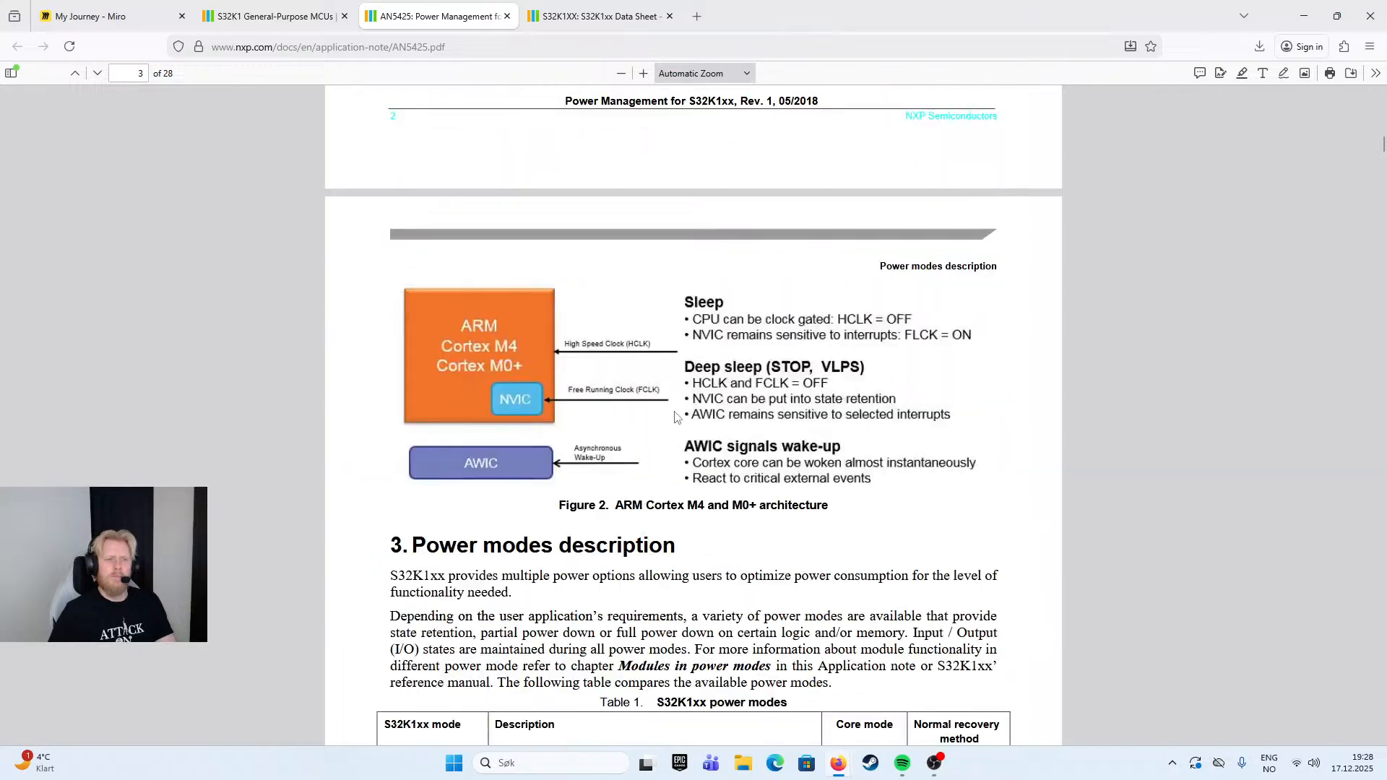
pyautogui.scroll(-20, 526, 398)
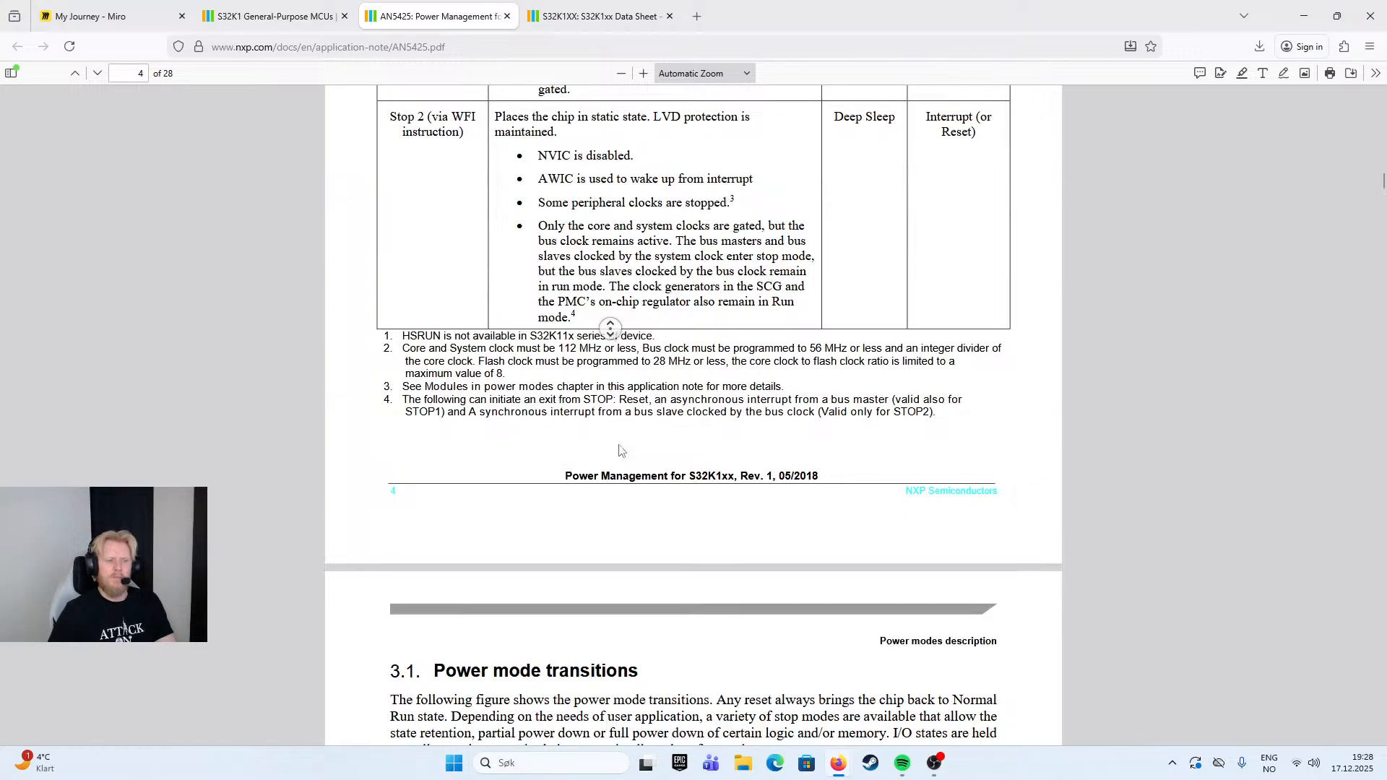
pyautogui.scroll(-20, 621, 425)
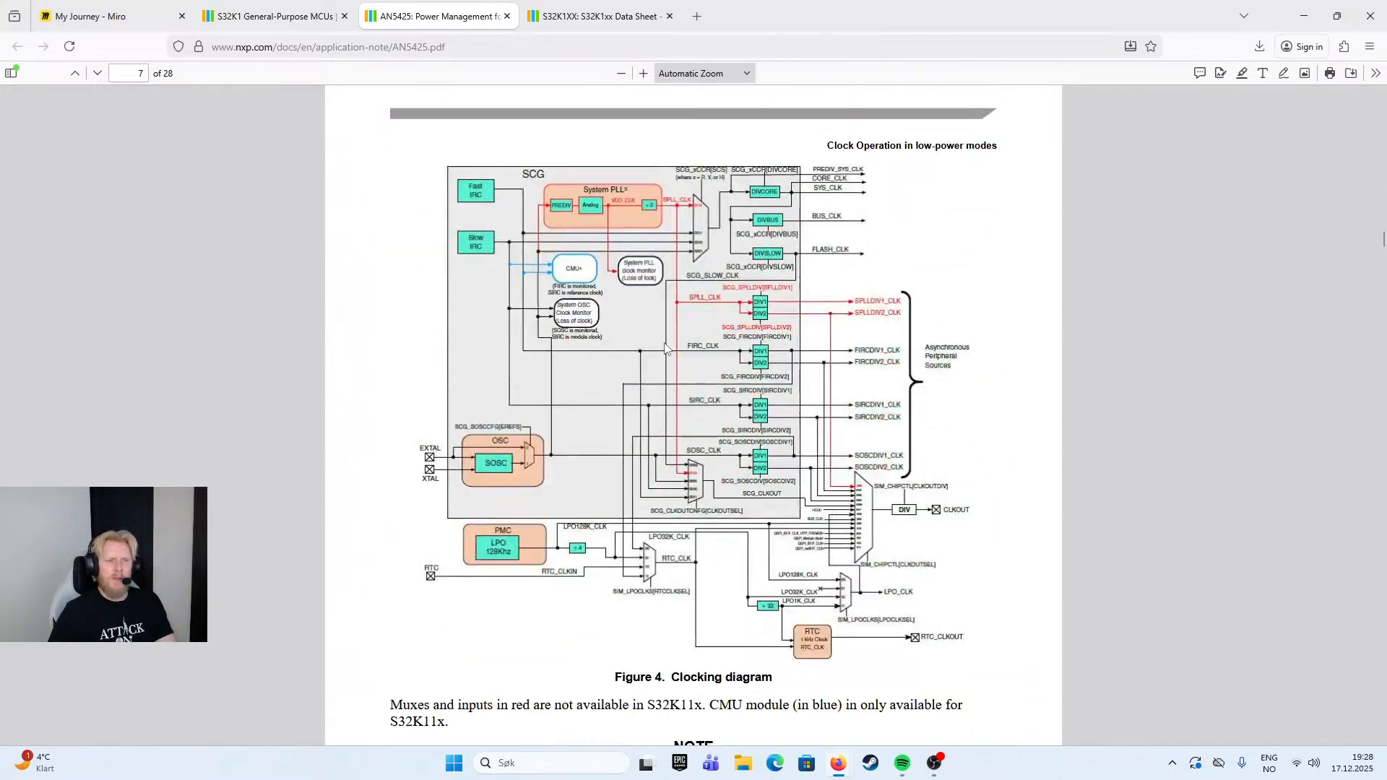
pyautogui.scroll(-20, 661, 366)
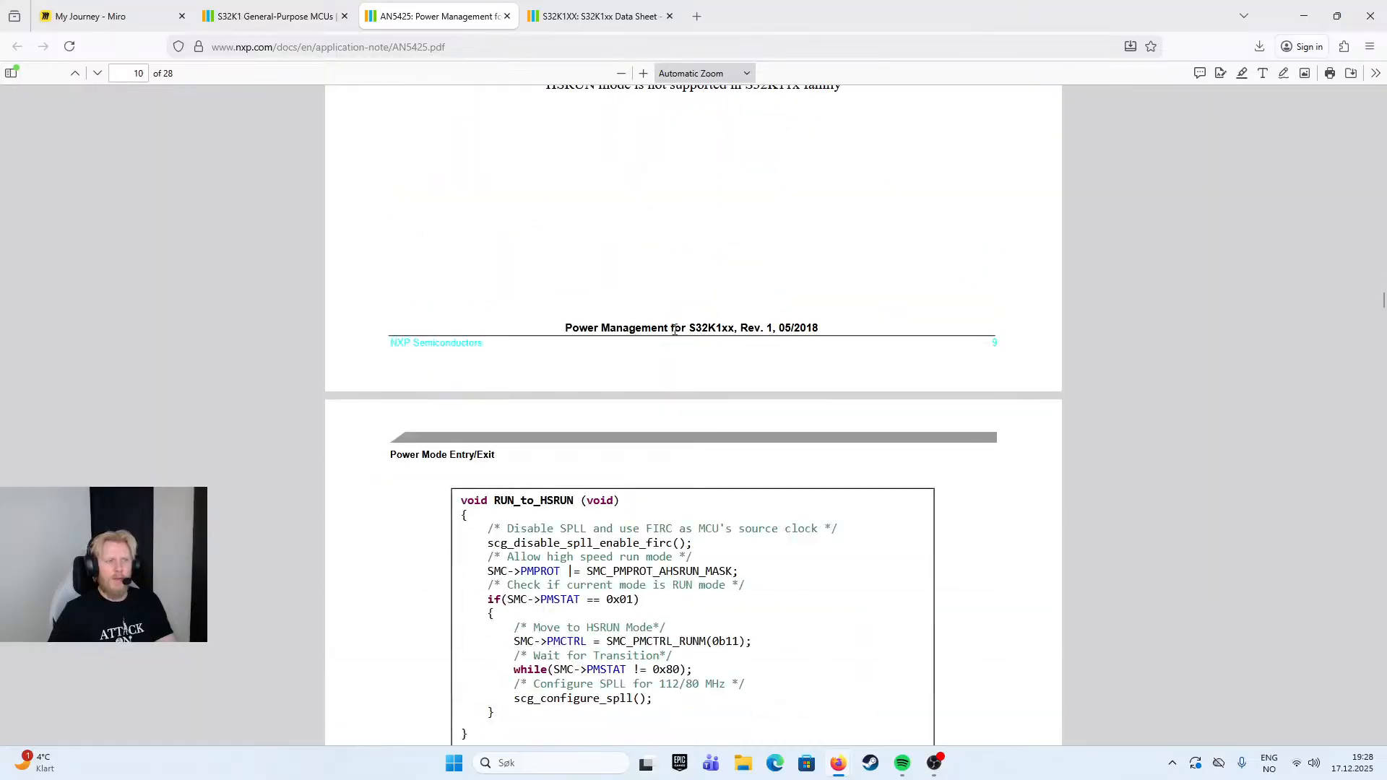
pyautogui.scroll(-13, 662, 391)
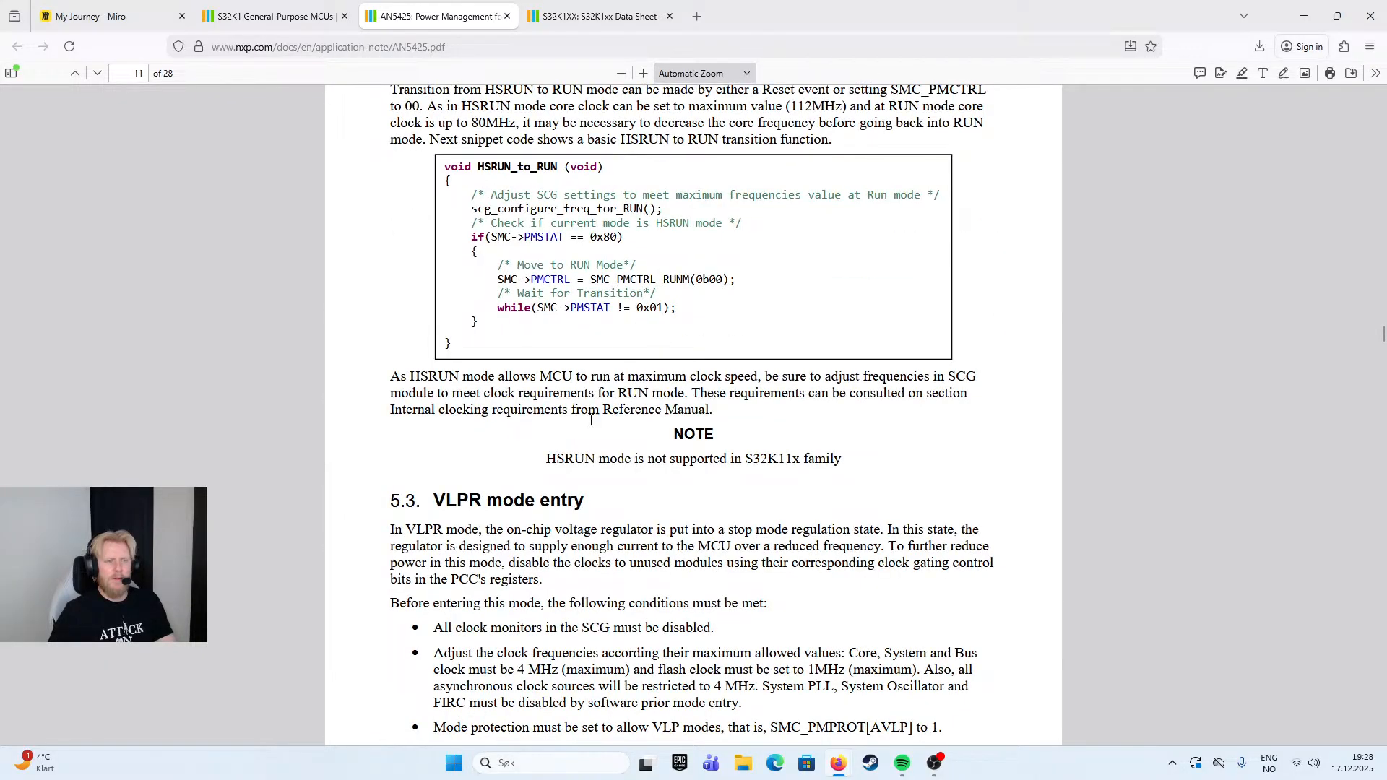
pyautogui.scroll(-20, 592, 417)
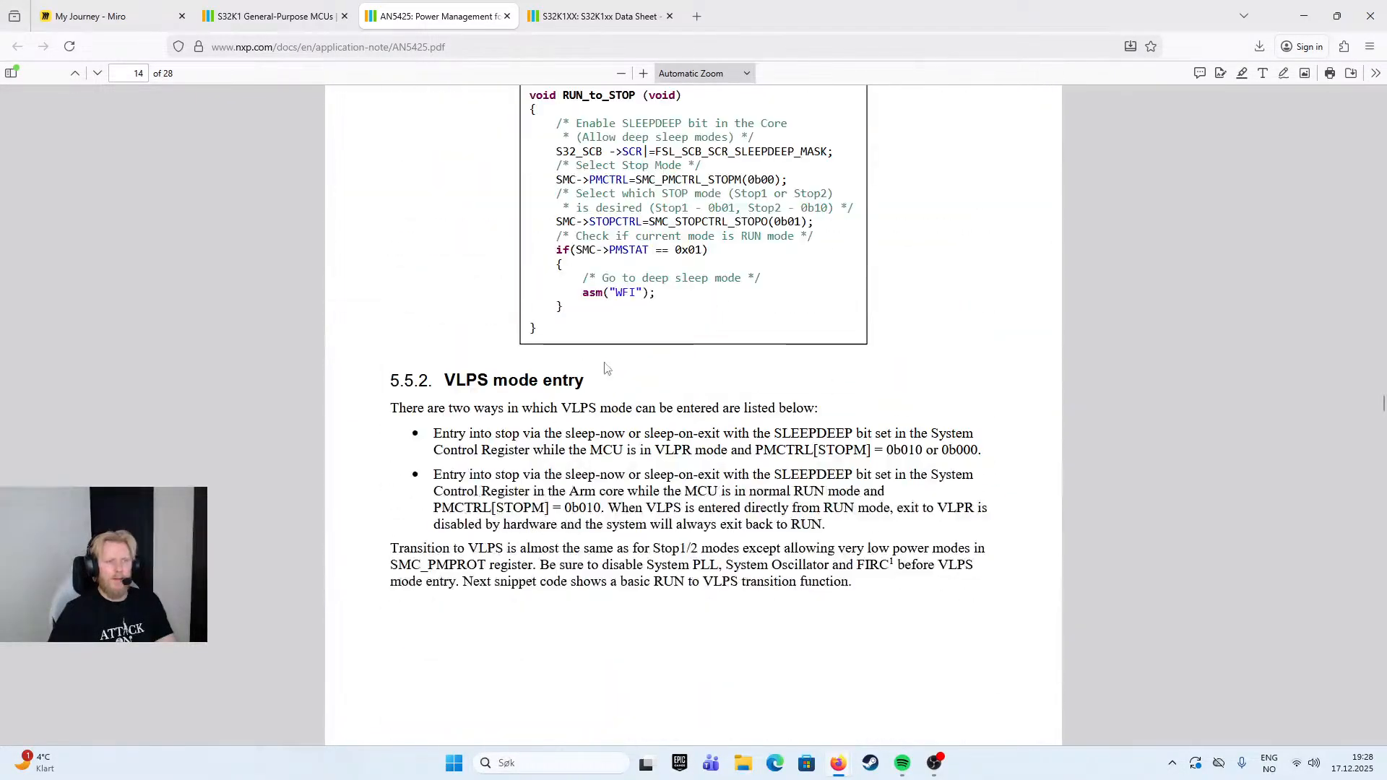
pyautogui.click(507, 16)
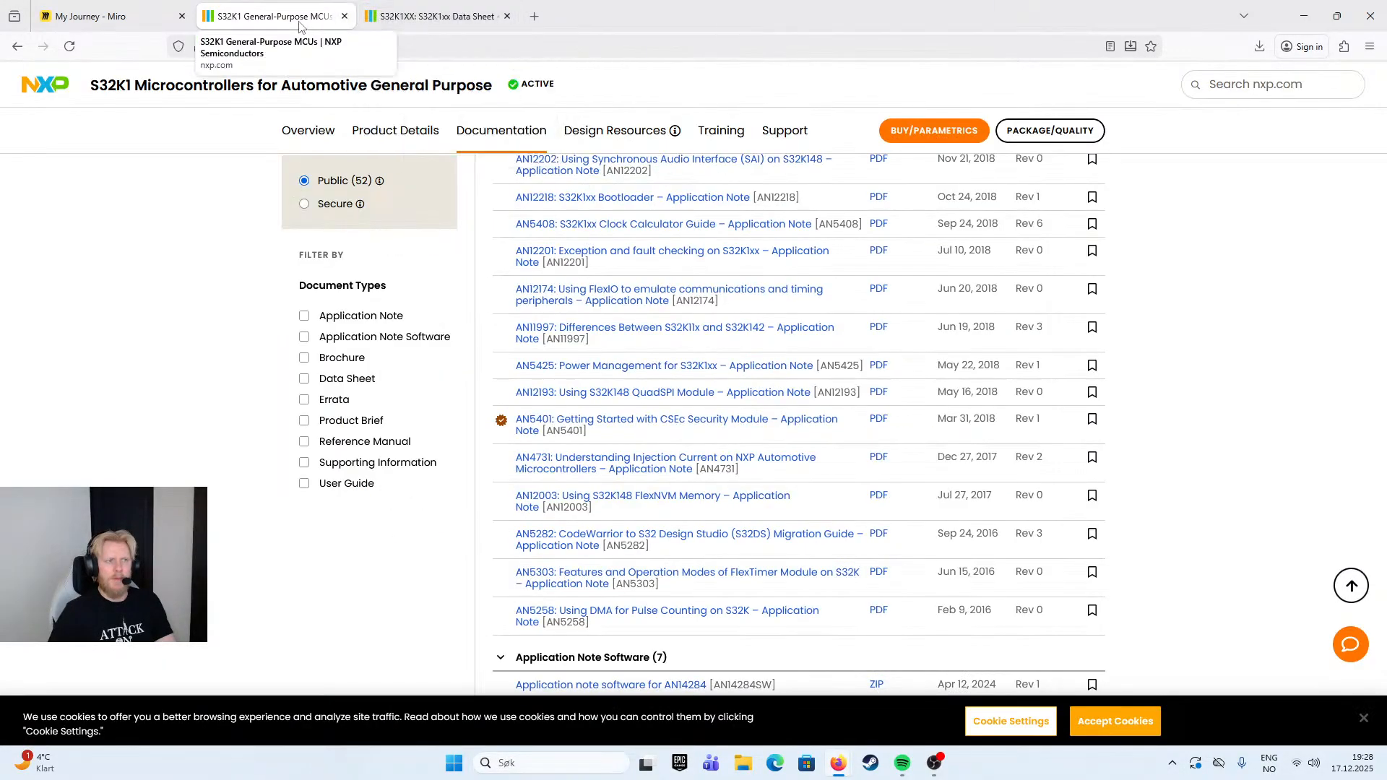
# - Check the Miro board, bring the Block Implementation Template spreadsheet into this browser window and open its S32K116 sheet
pyautogui.click(99, 21)
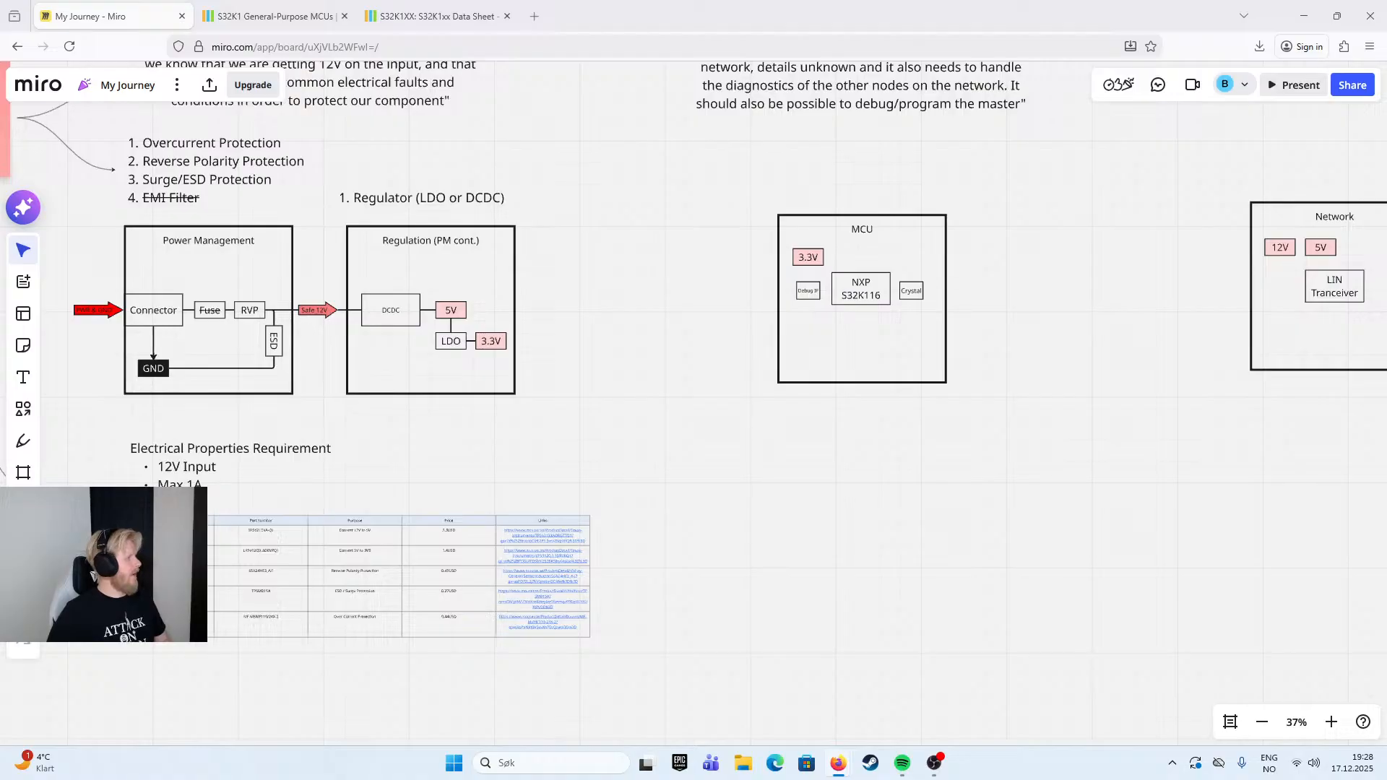
pyautogui.moveTo(346, 403); pyautogui.dragTo(591, 8)
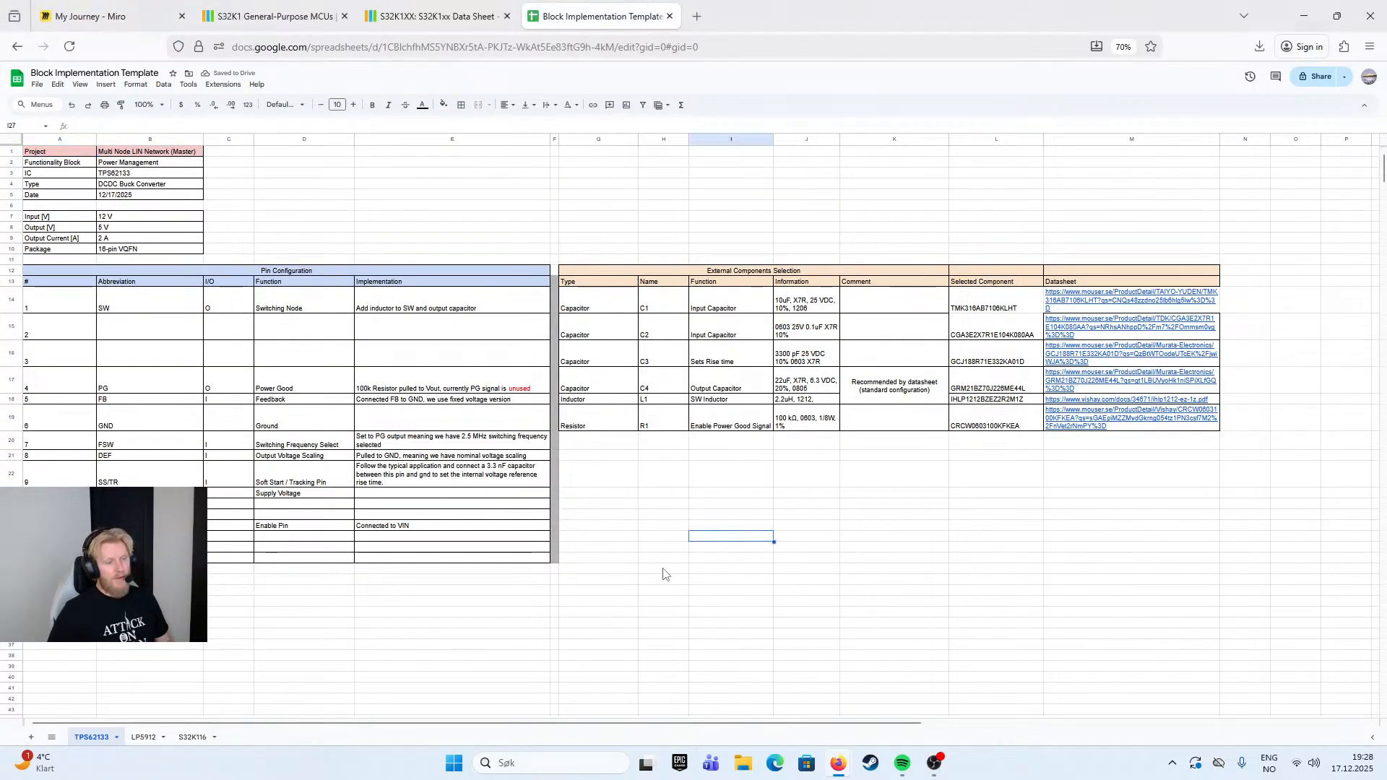
pyautogui.click(192, 737)
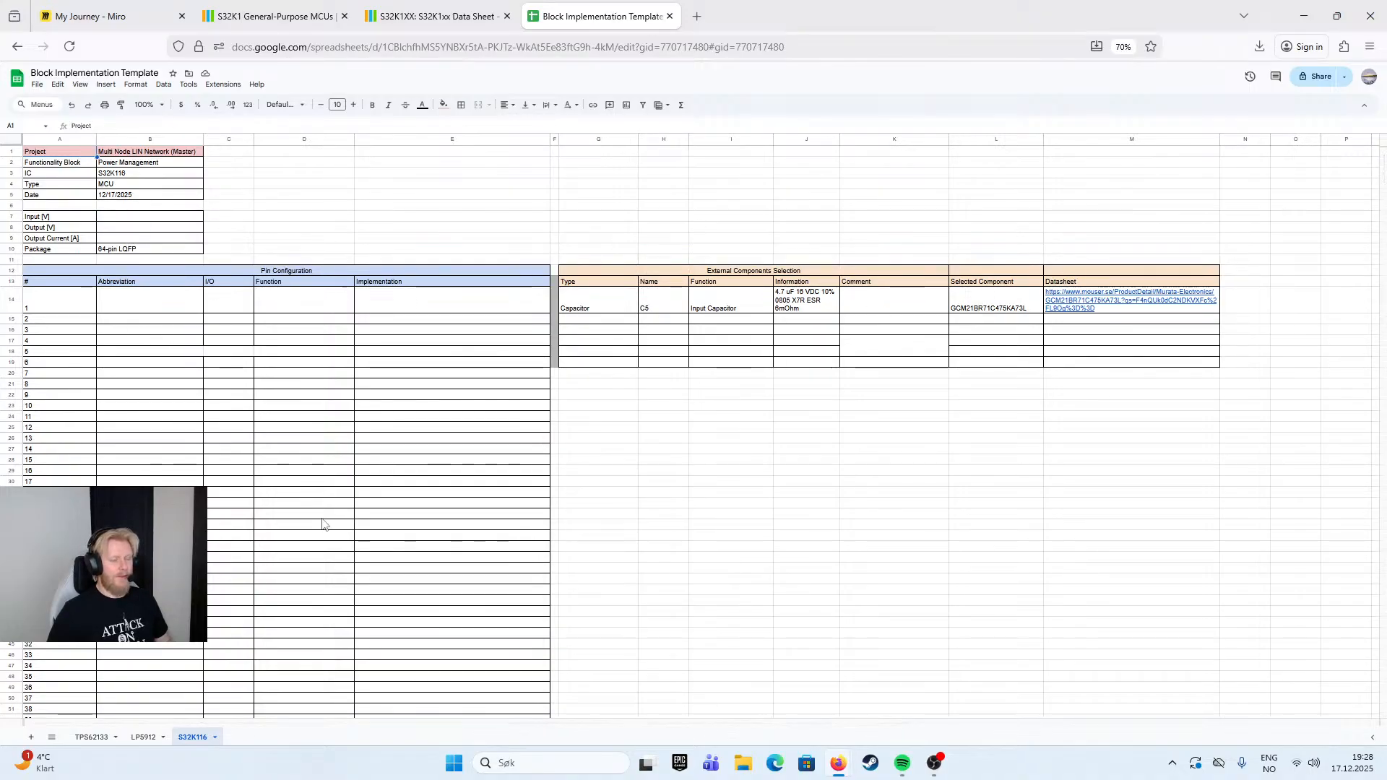
# - Review the TPS62133 and LP5912 sheets, return to the S32K116 sheet and select the abbreviation cell for pin 1
pyautogui.click(92, 737)
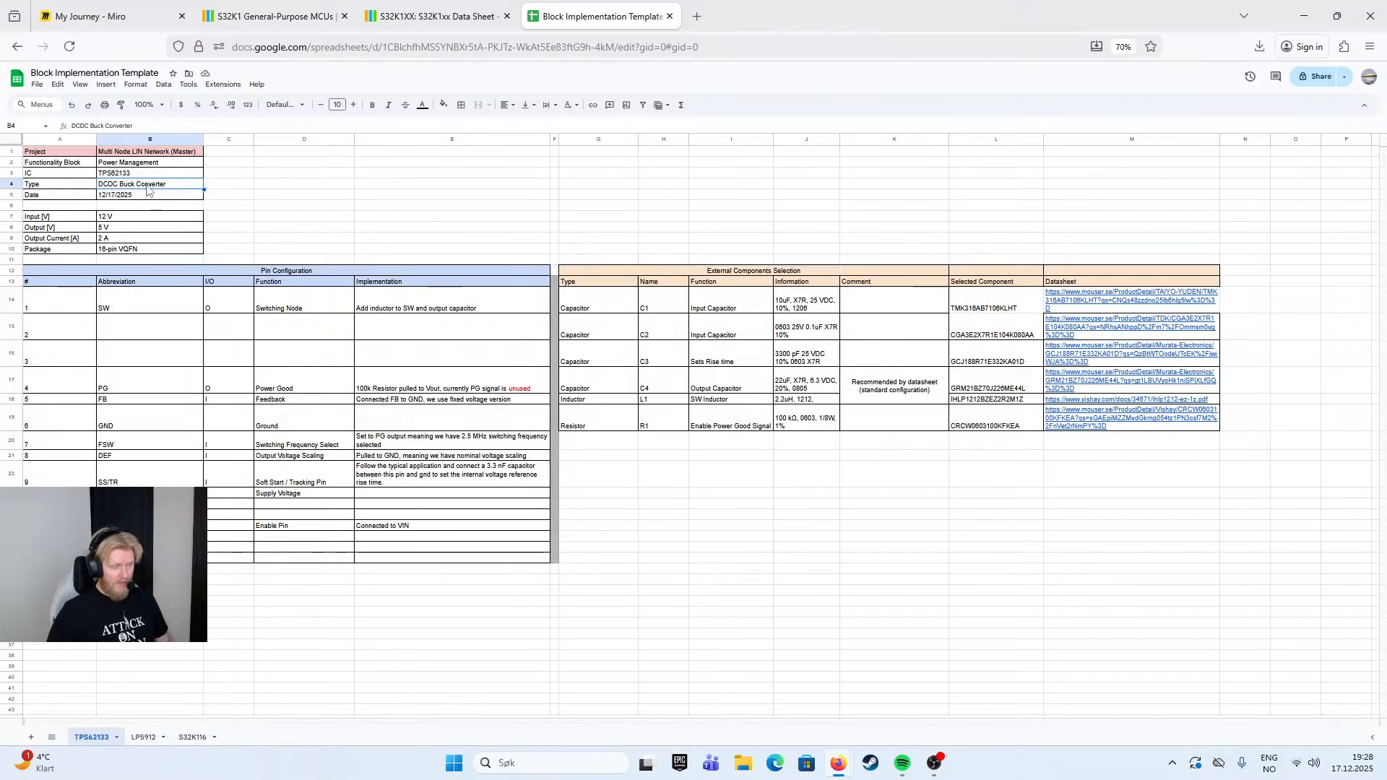
pyautogui.click(144, 737)
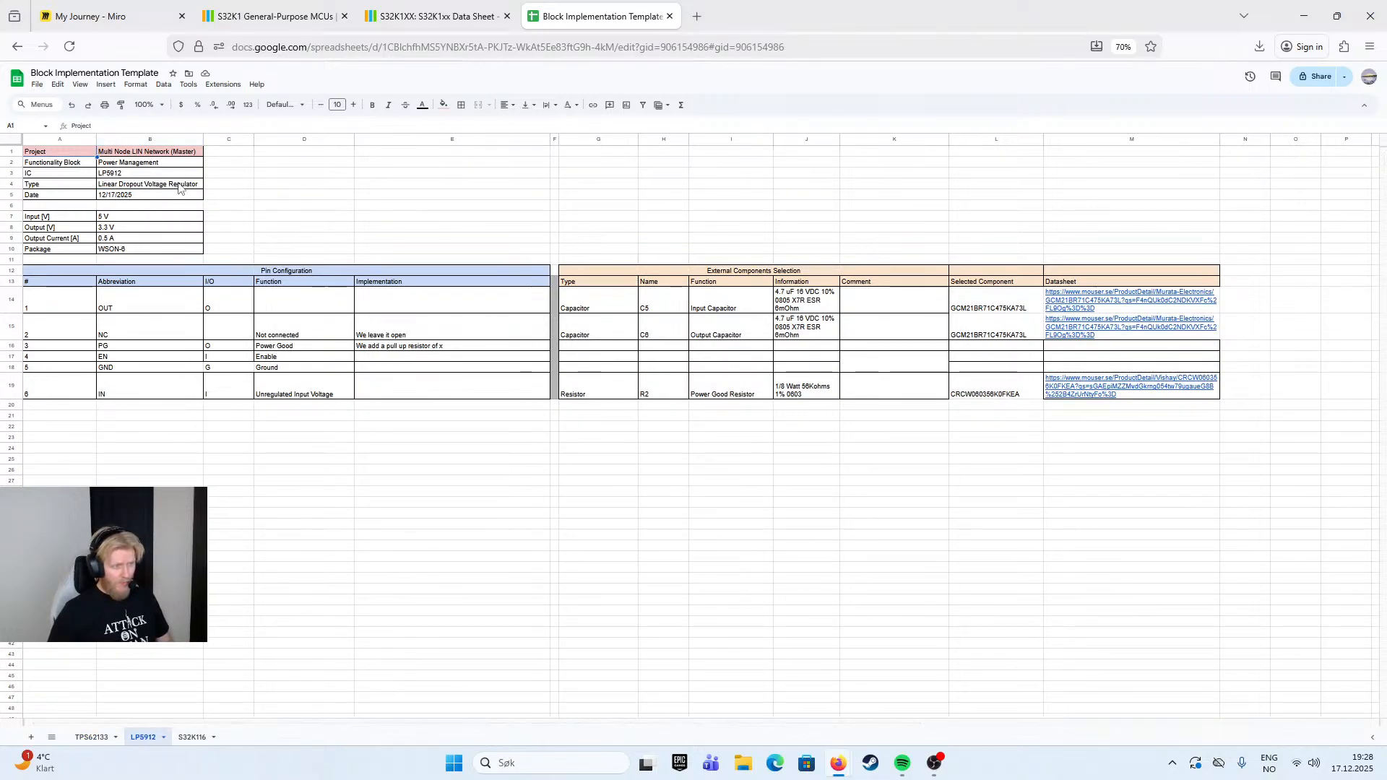
pyautogui.click(192, 737)
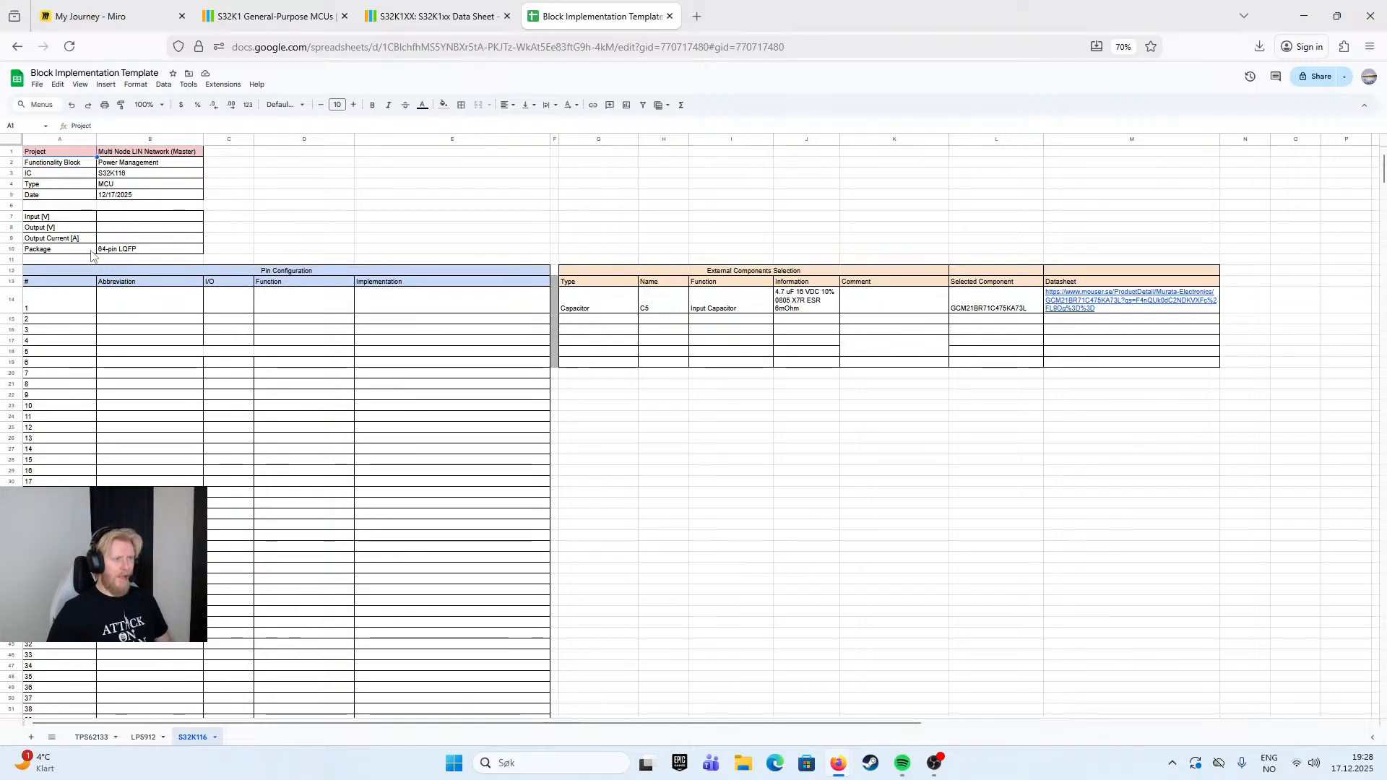
pyautogui.click(698, 432)
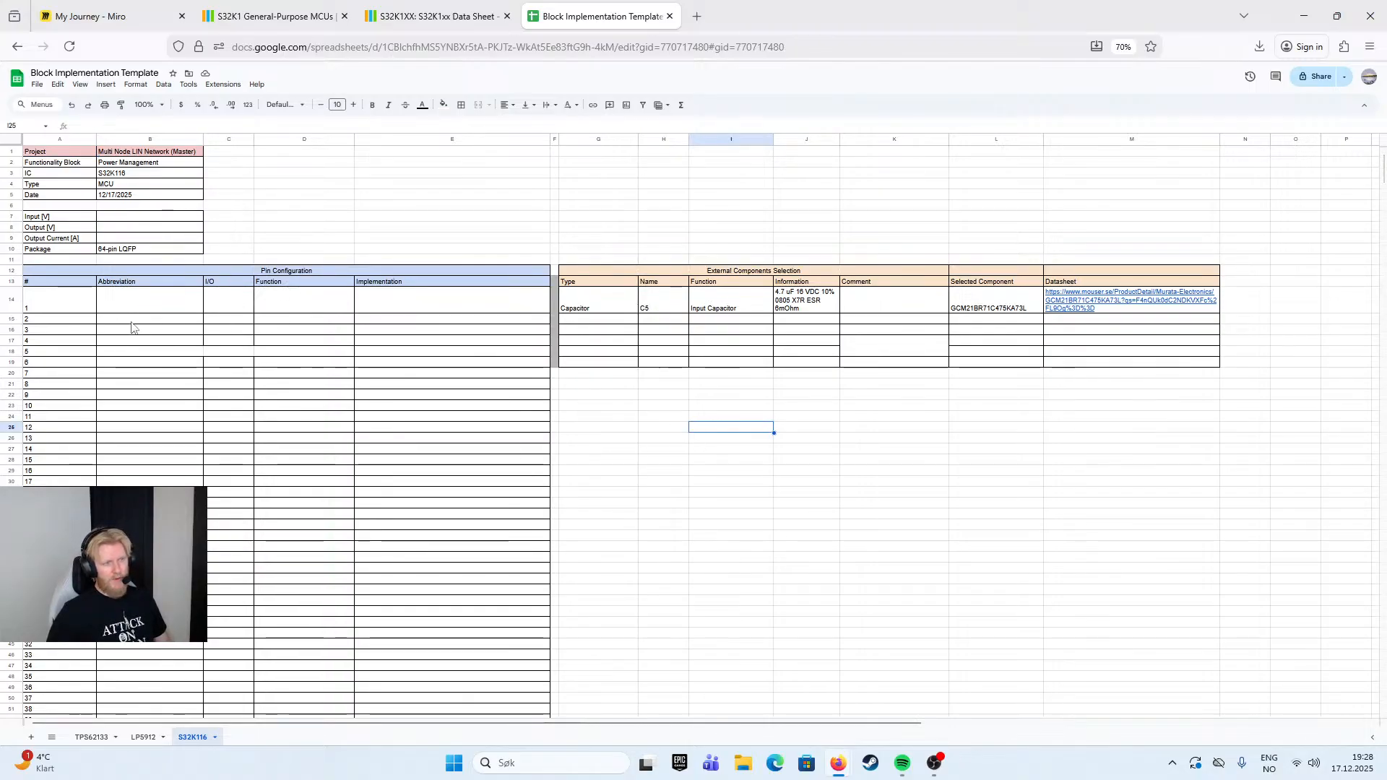
pyautogui.click(73, 320)
pyautogui.click(151, 300)
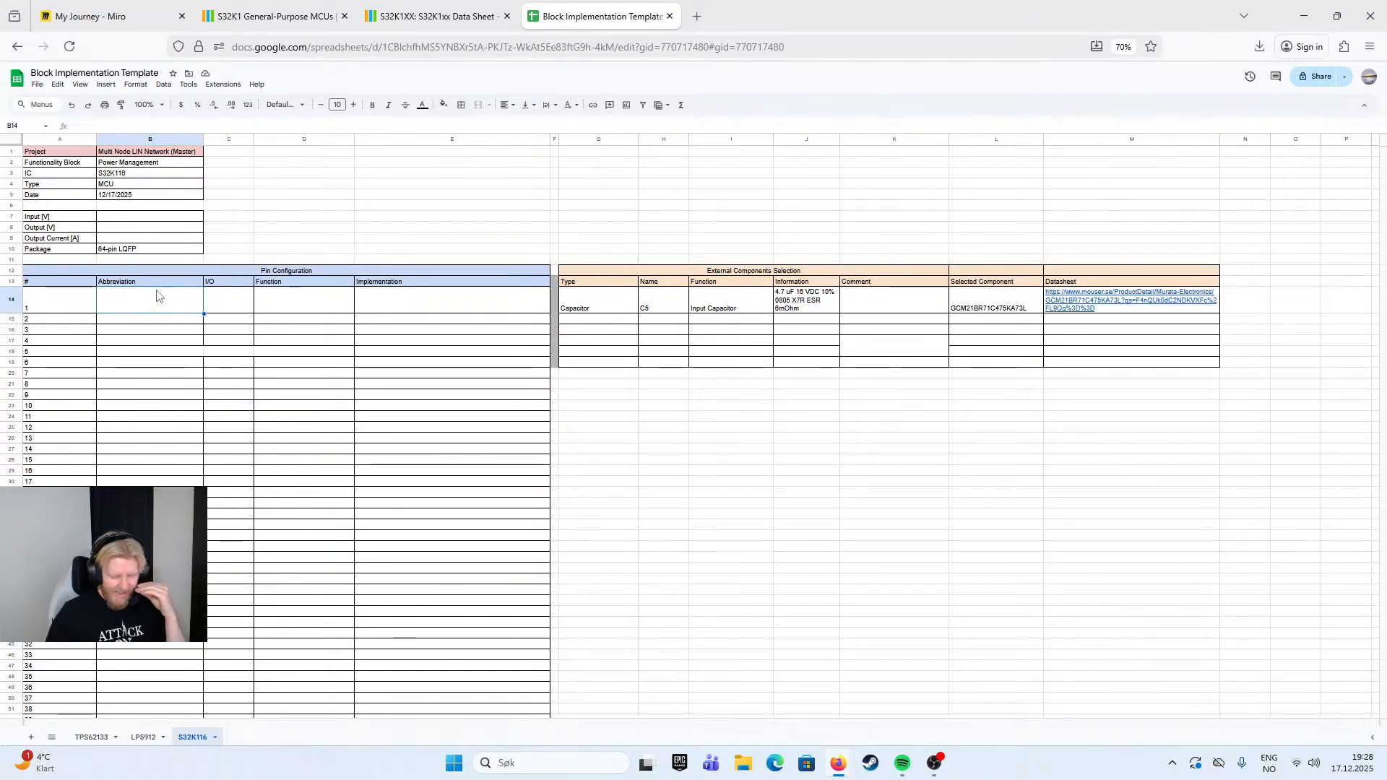
# - Switch to the S32K1xx data sheet, examine the ordering information, and try opening the attached power modes configuration spreadsheet without saving it
pyautogui.click(246, 16)
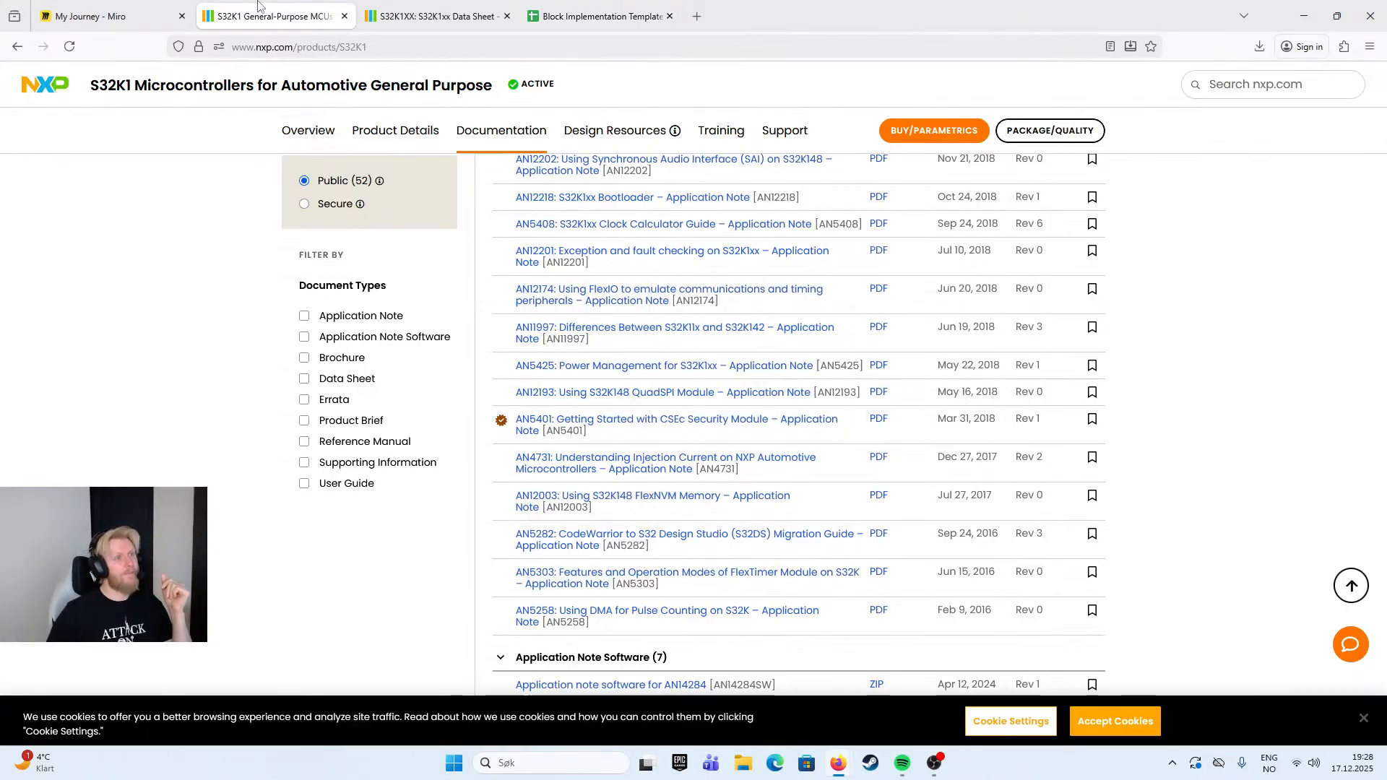
pyautogui.click(124, 7)
pyautogui.click(275, 16)
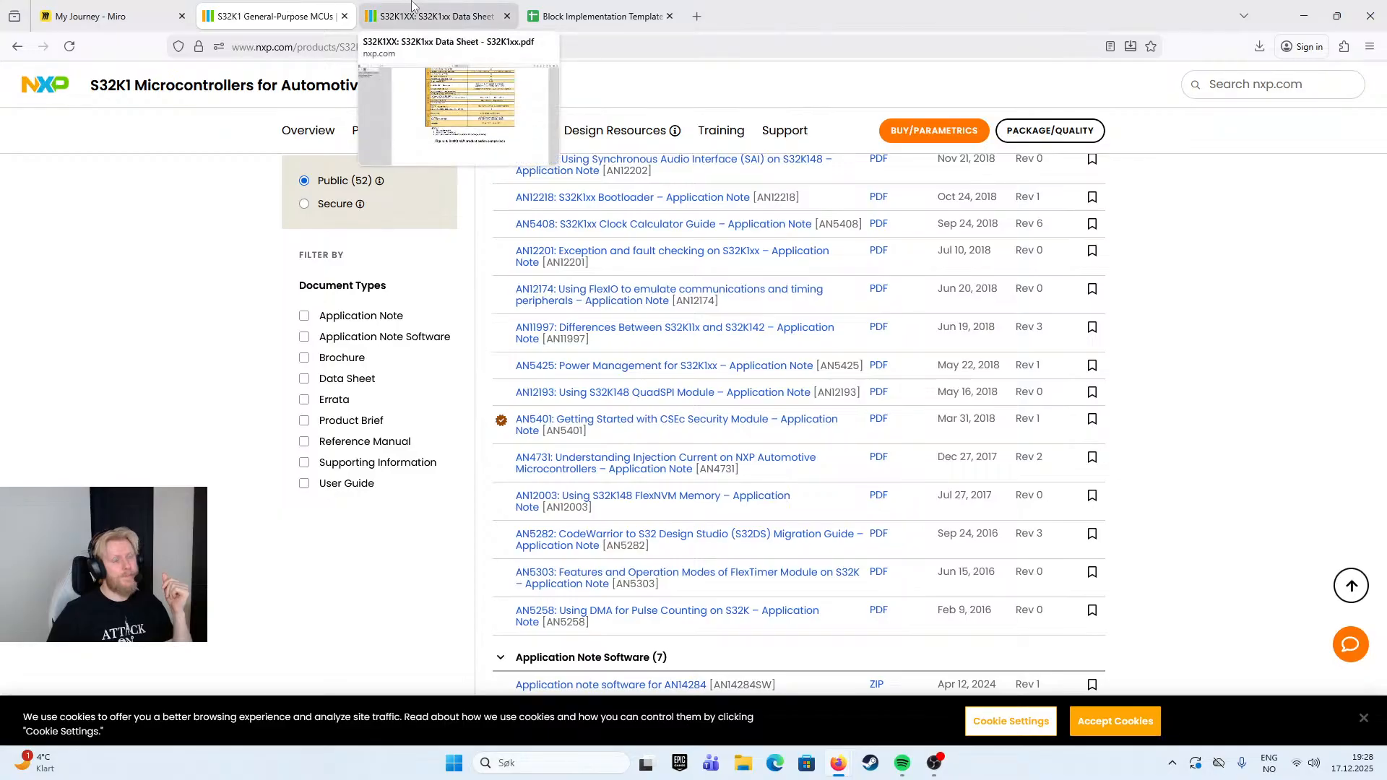
pyautogui.click(485, 15)
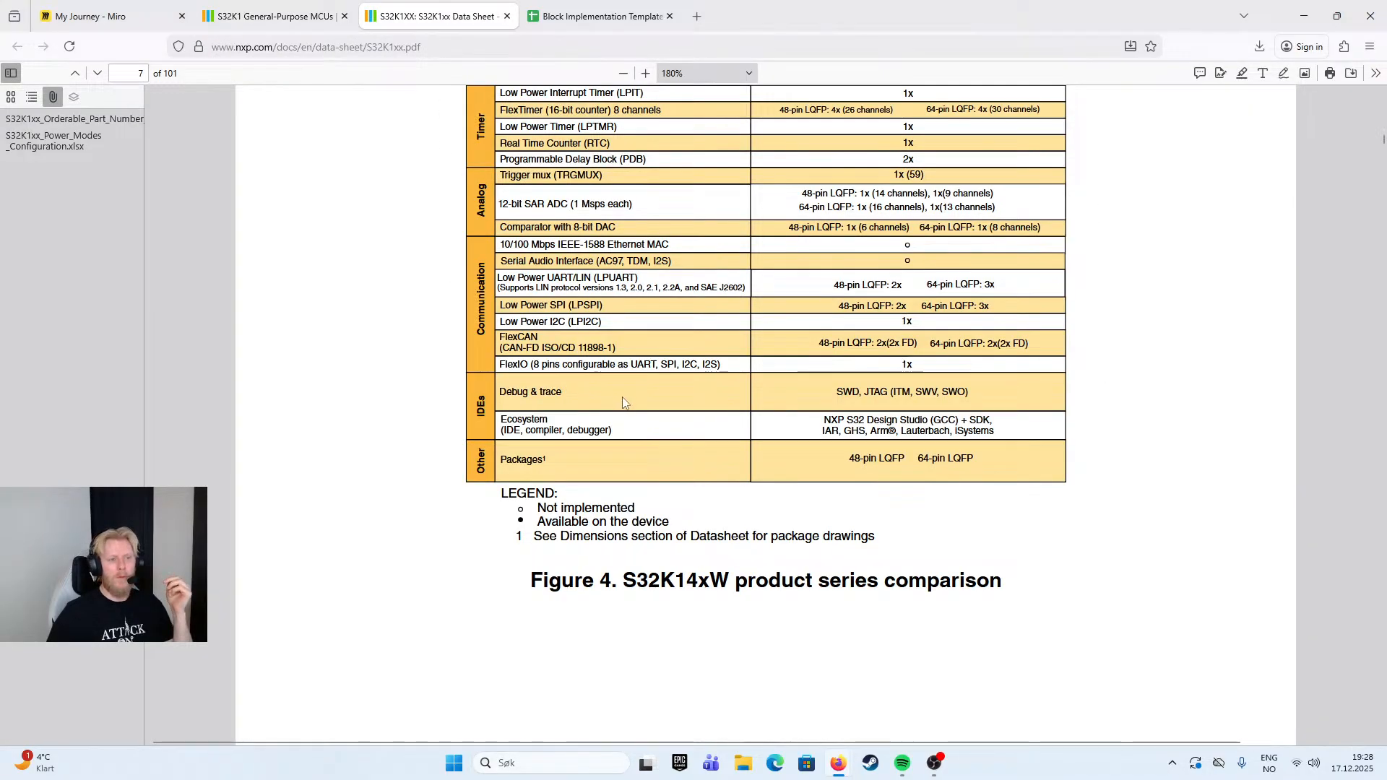
pyautogui.scroll(-5, 633, 405)
pyautogui.middleClick(633, 371)
pyautogui.scroll(-10, 633, 371)
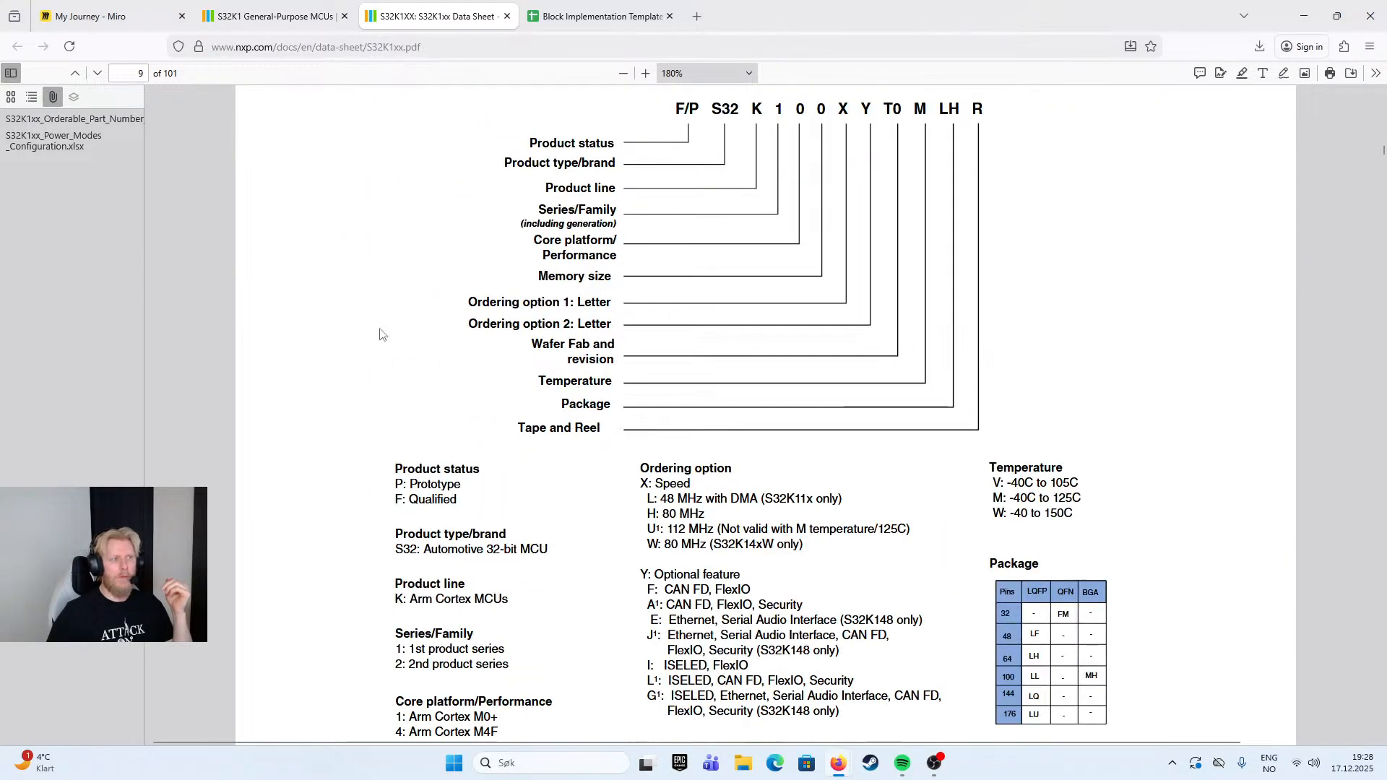
pyautogui.click(68, 149)
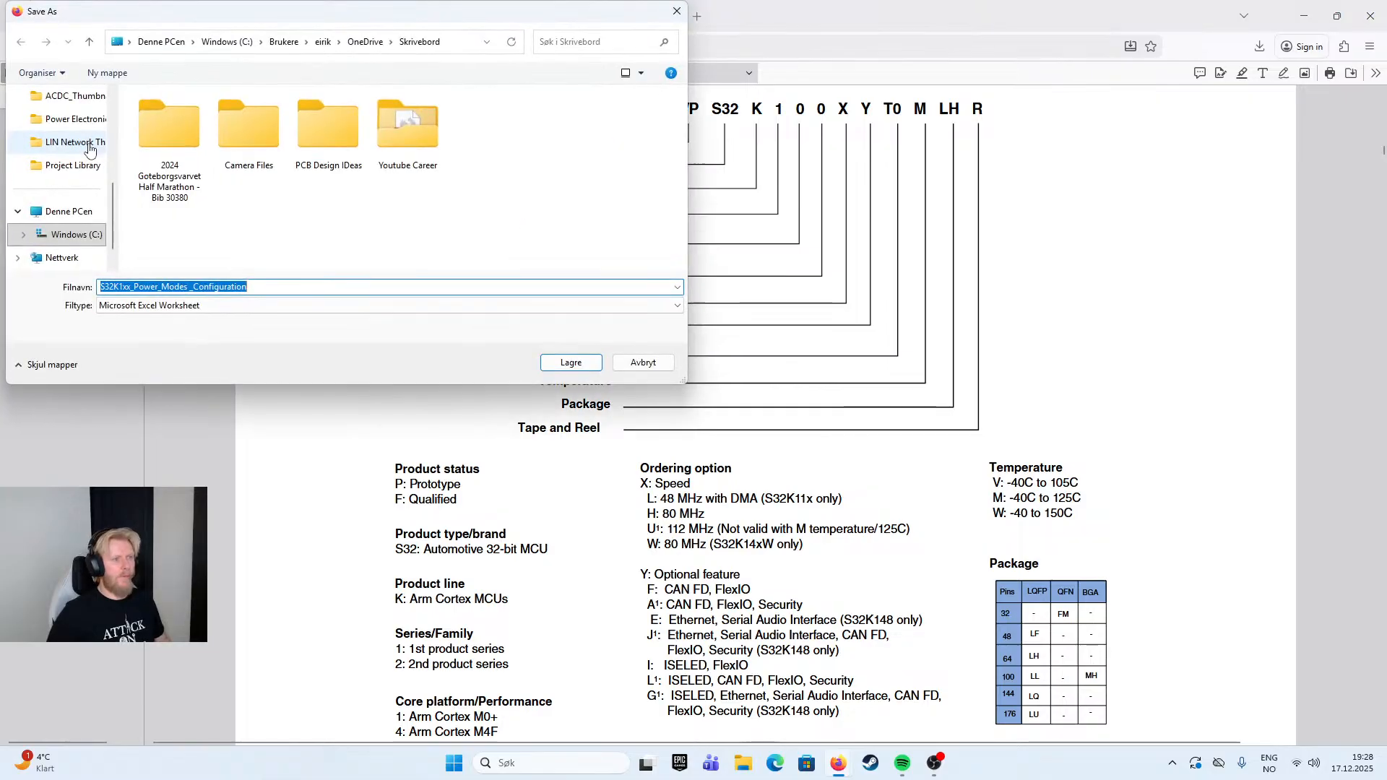
pyautogui.click(642, 363)
# - Return to the S32K1 product page, filter the documentation by Reference Manual and open the S32K1xx MCU Family Reference Manual
pyautogui.hotkey('ctrl', 'shift', 'Tab')
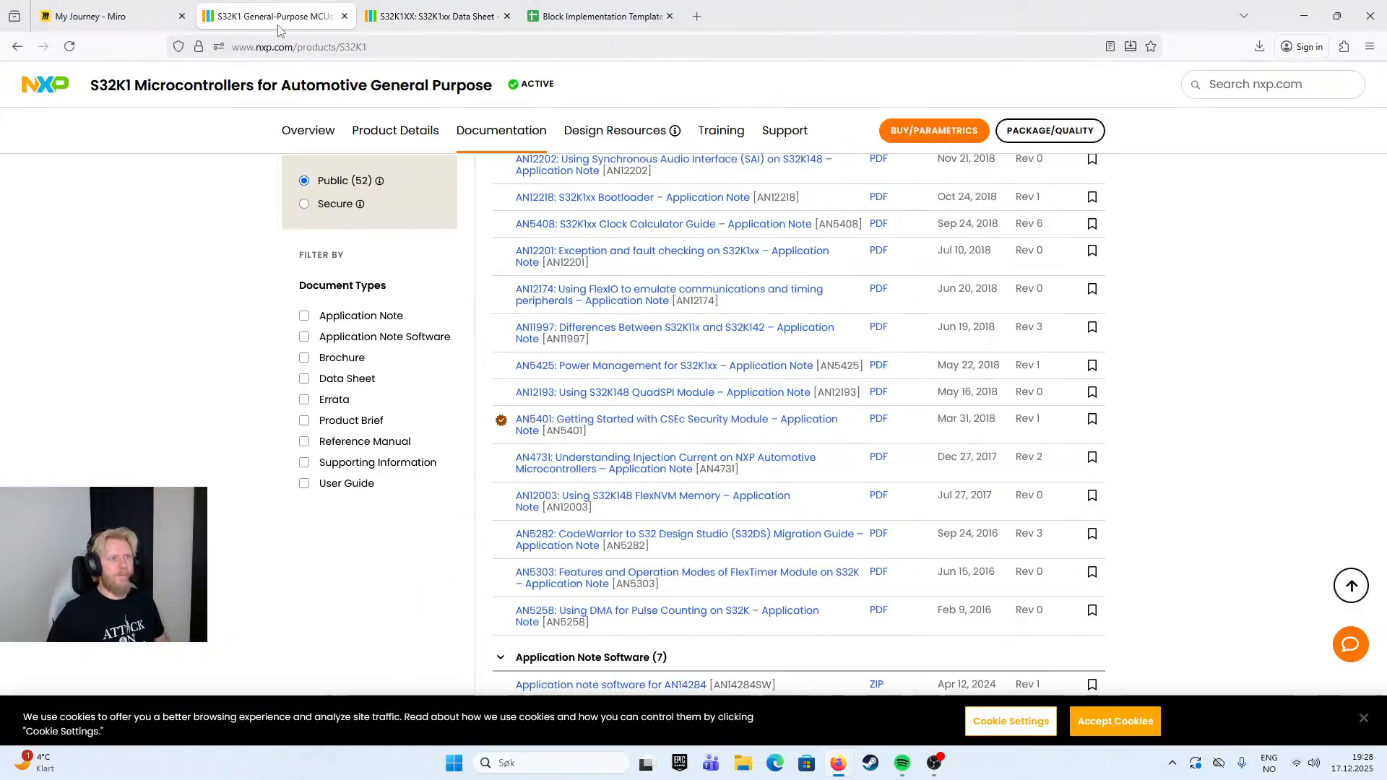
pyautogui.middleClick(186, 347)
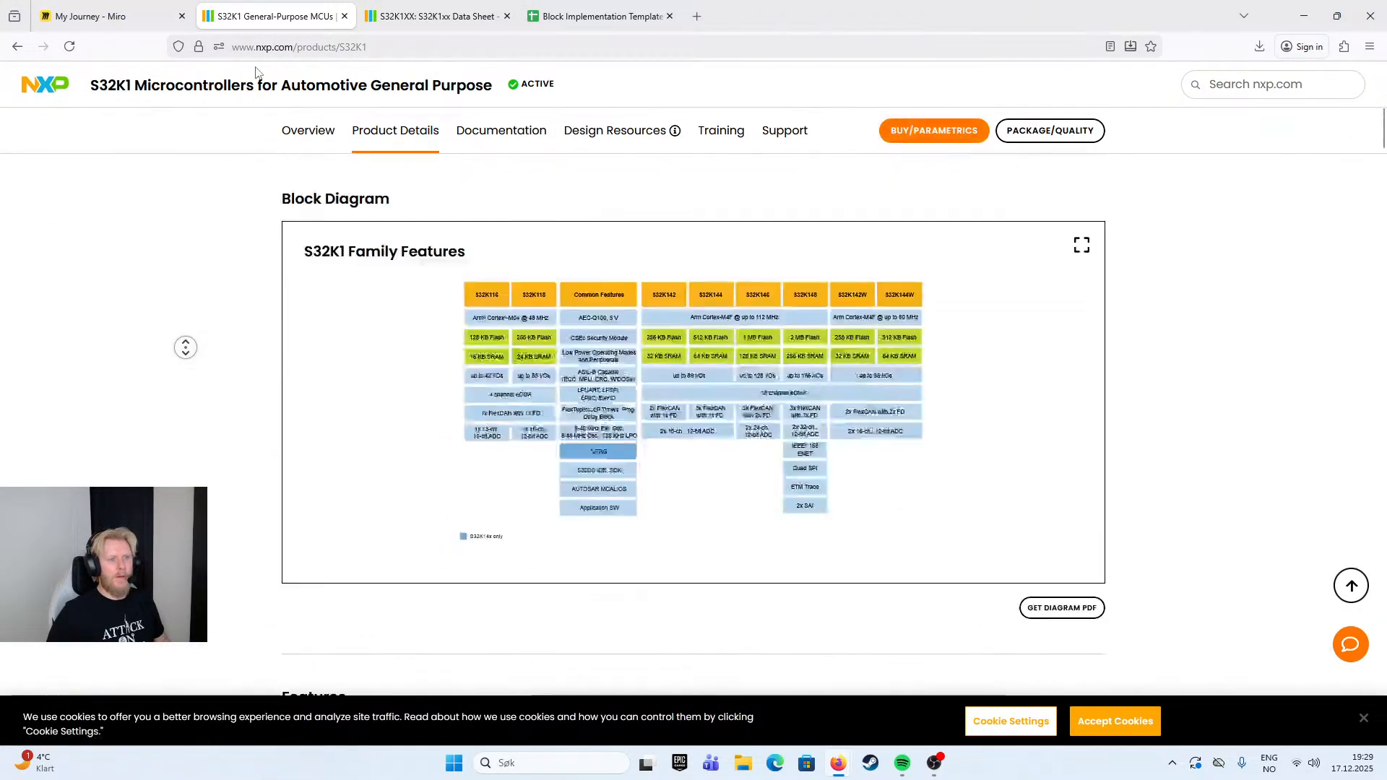
pyautogui.middleClick(256, 84)
pyautogui.scroll(-1, 679, 424)
pyautogui.scroll(-20, 680, 424)
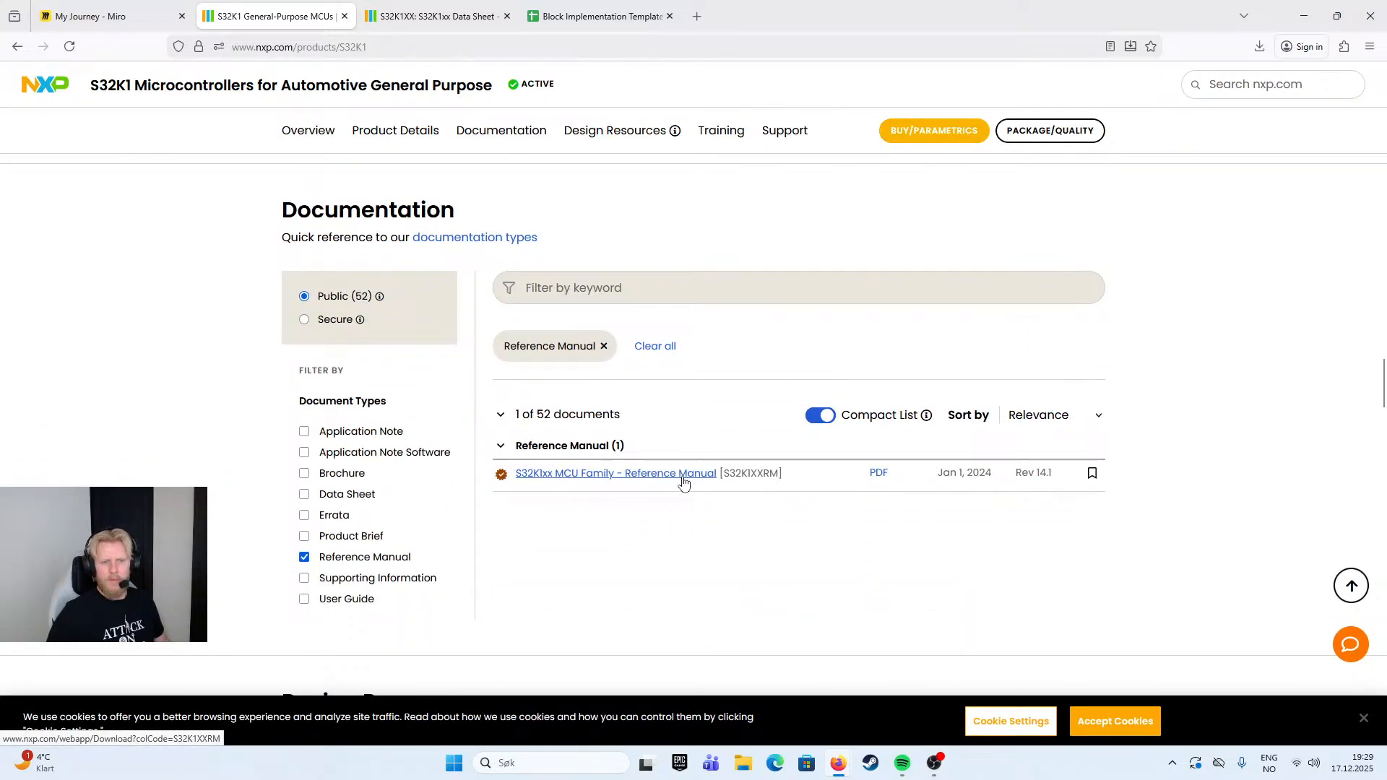
pyautogui.click(683, 474)
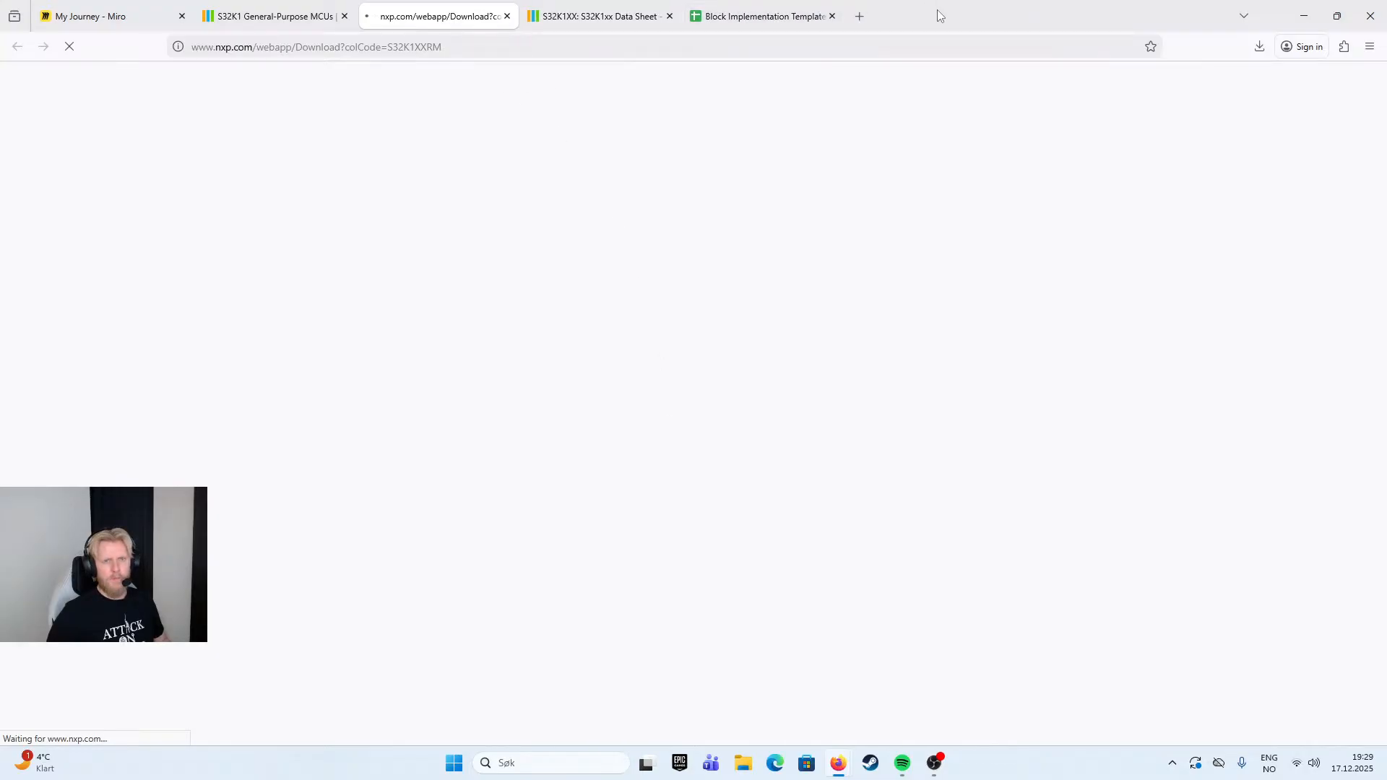
# - Bring the downloaded S32K-RM.pdf into the browser window and skim its opening pages to the Chapter 1 introduction
pyautogui.moveTo(938, 11); pyautogui.dragTo(0, 264)
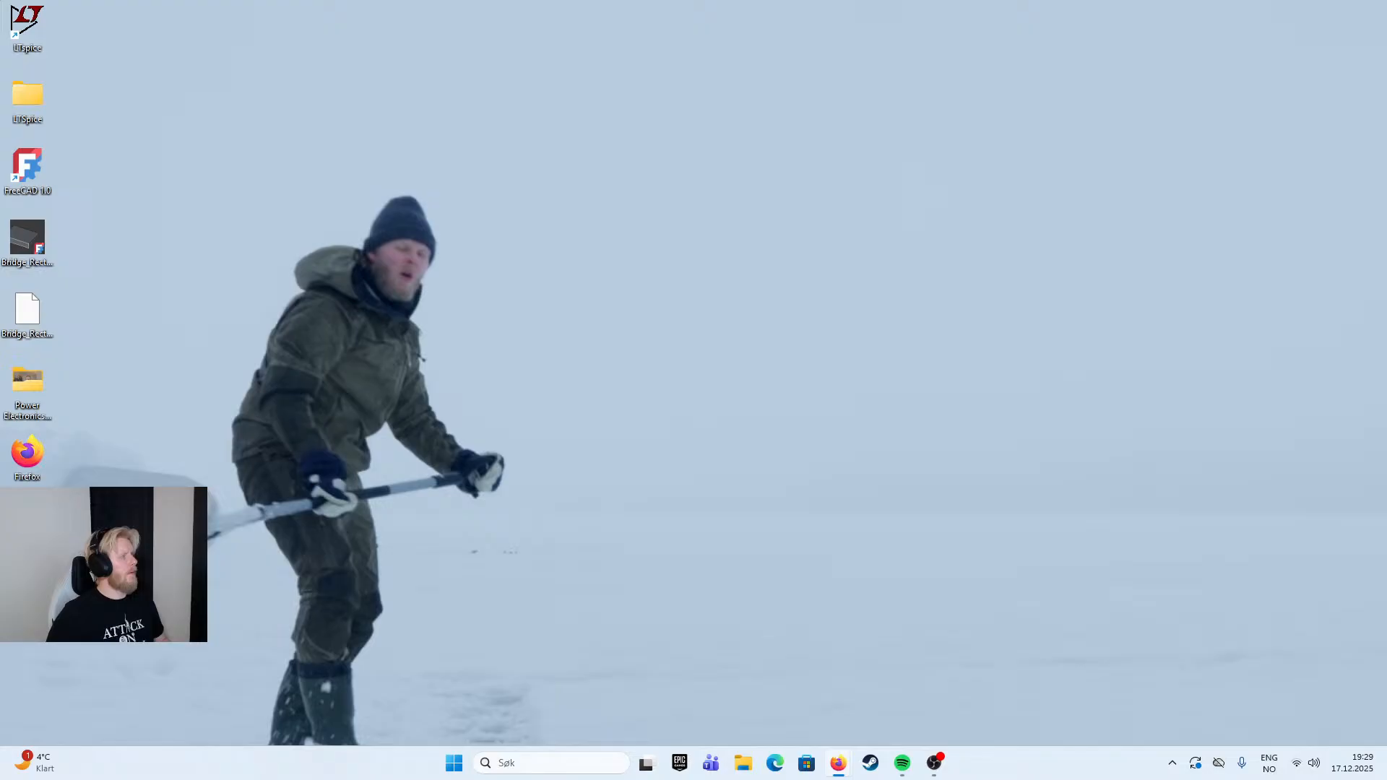
pyautogui.moveTo(0, 549); pyautogui.dragTo(1192, 0)
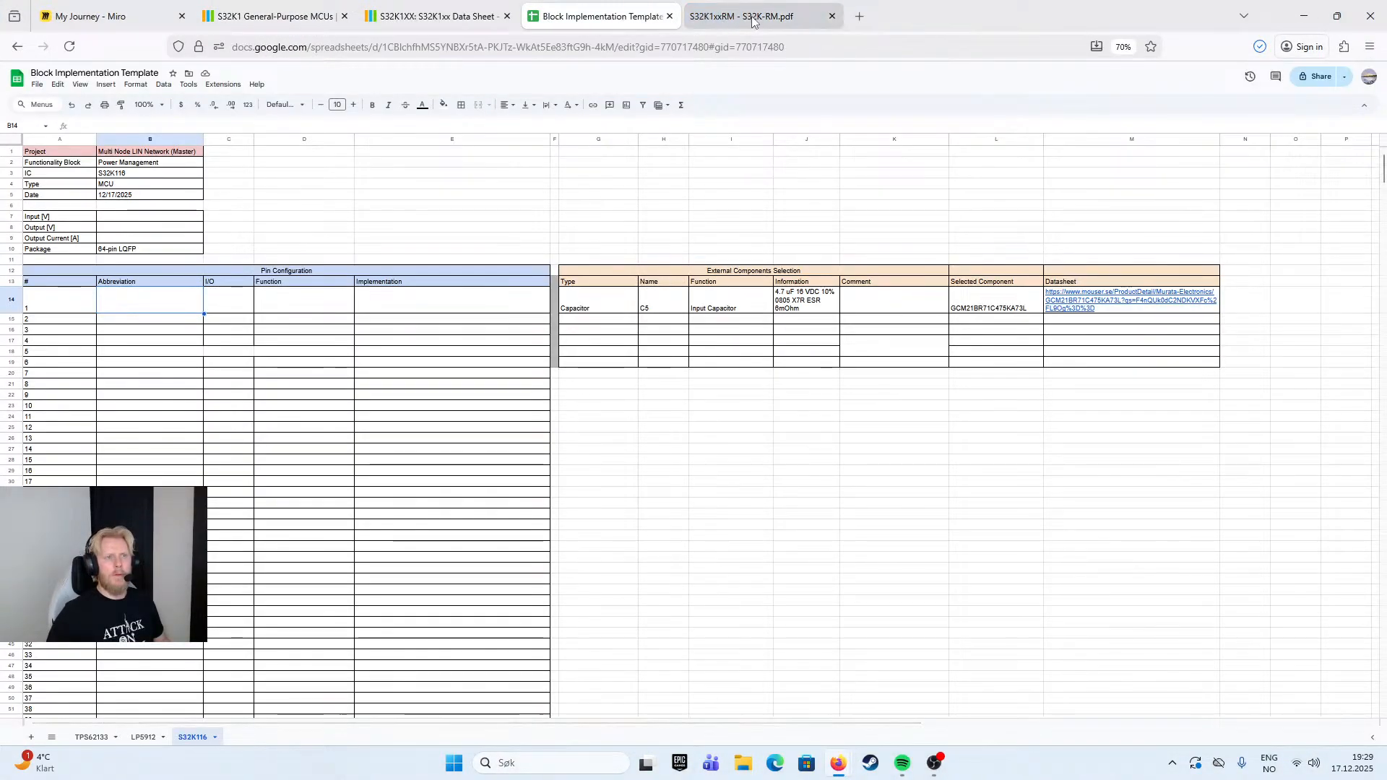
pyautogui.scroll(-15, 809, 376)
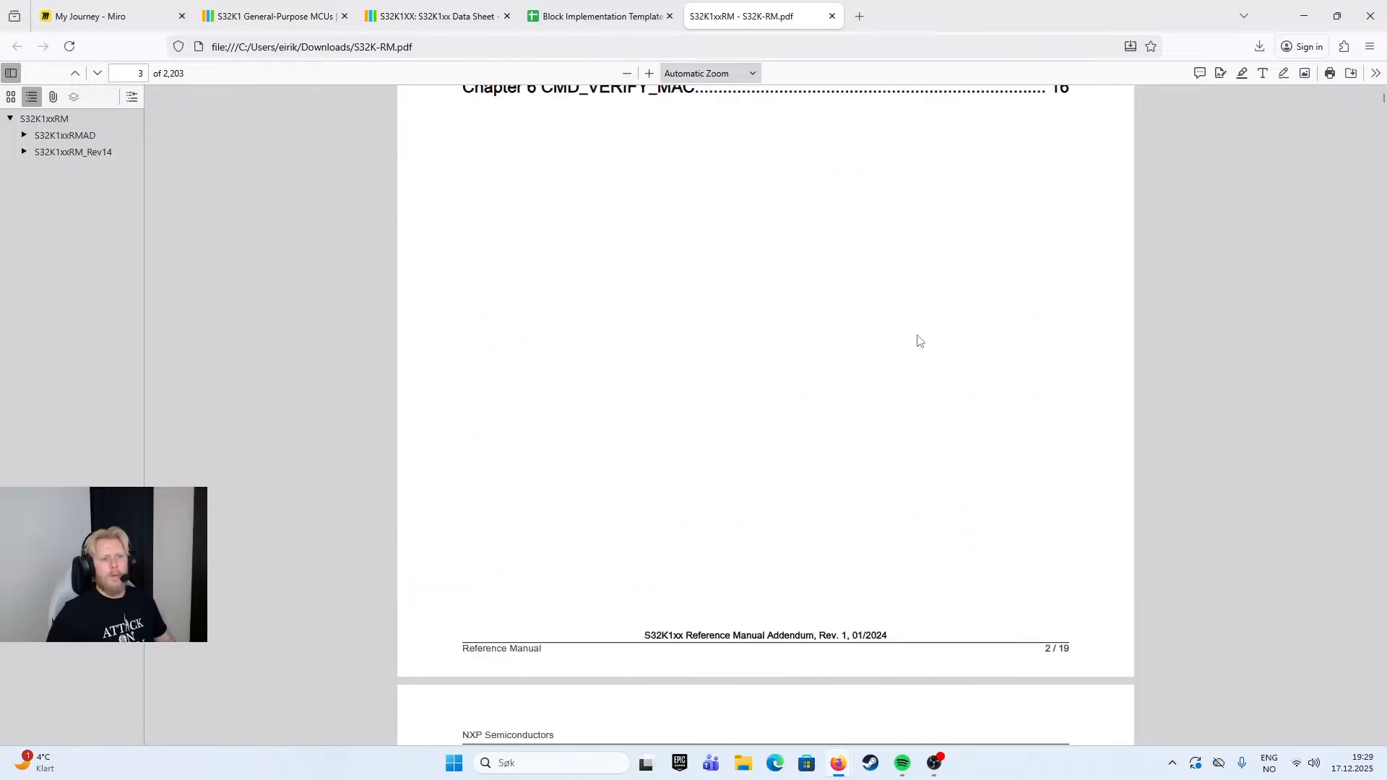
pyautogui.scroll(5, 670, 439)
pyautogui.scroll(-15, 670, 462)
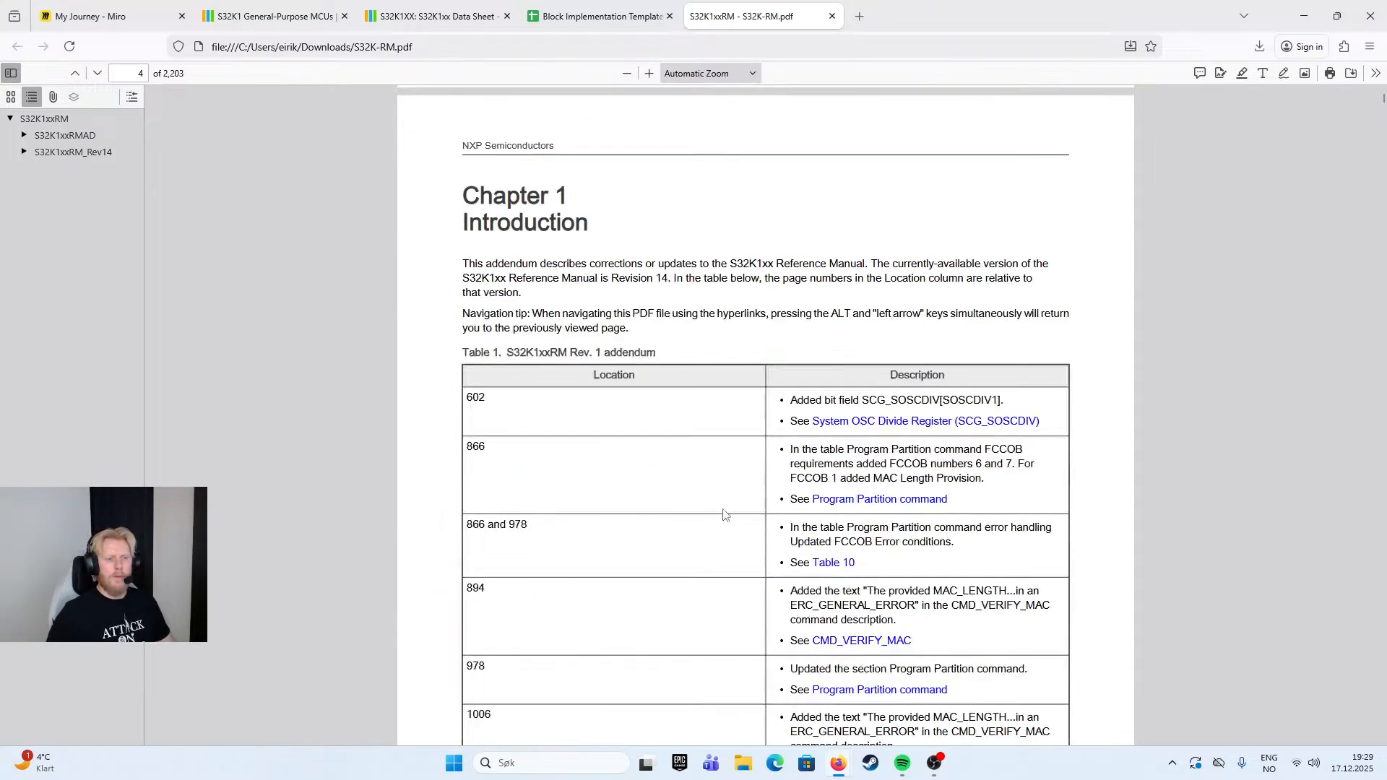
# - Expand the S32K1xxRMAD outline, skim the System OSC Divide Register and Program Partition command chapters, and close the reference manual
pyautogui.scroll(5, 730, 486)
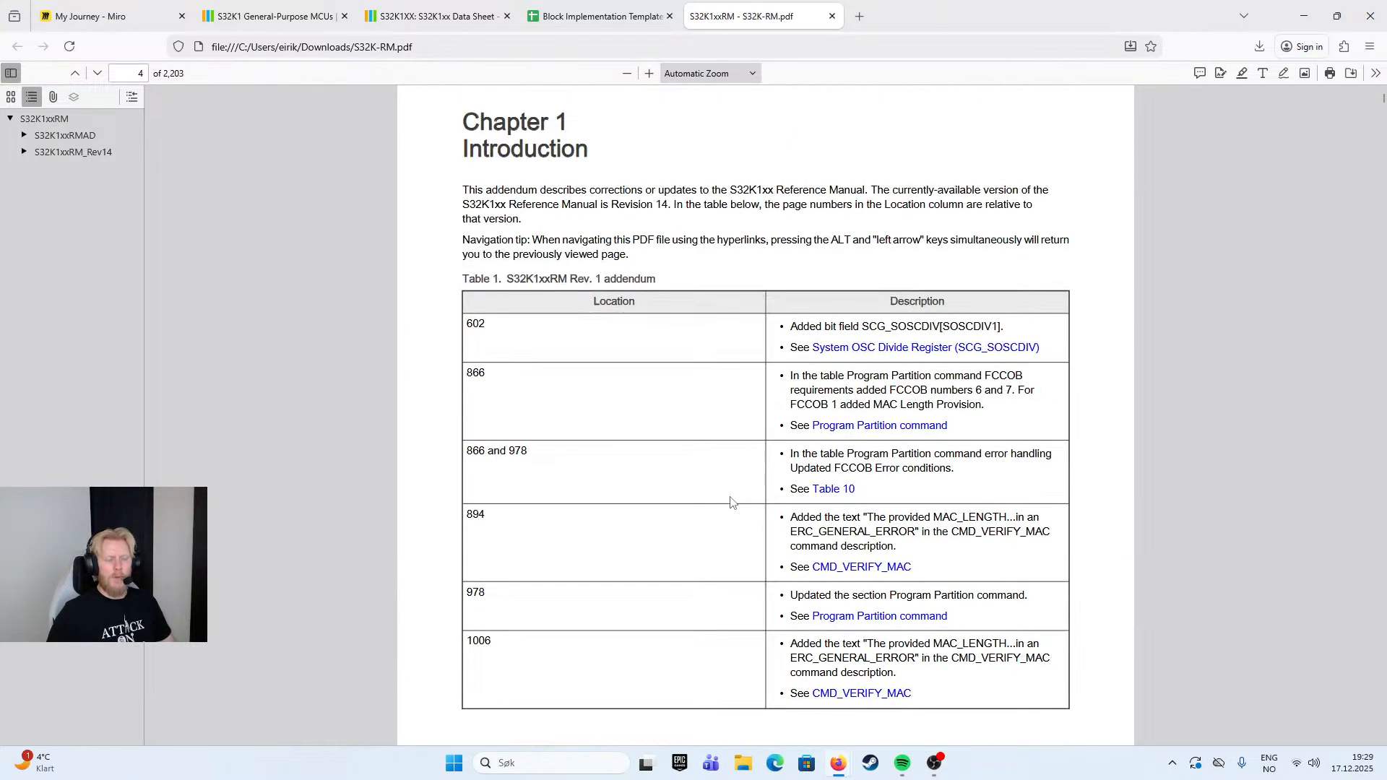
pyautogui.click(24, 137)
pyautogui.click(78, 170)
pyautogui.click(88, 195)
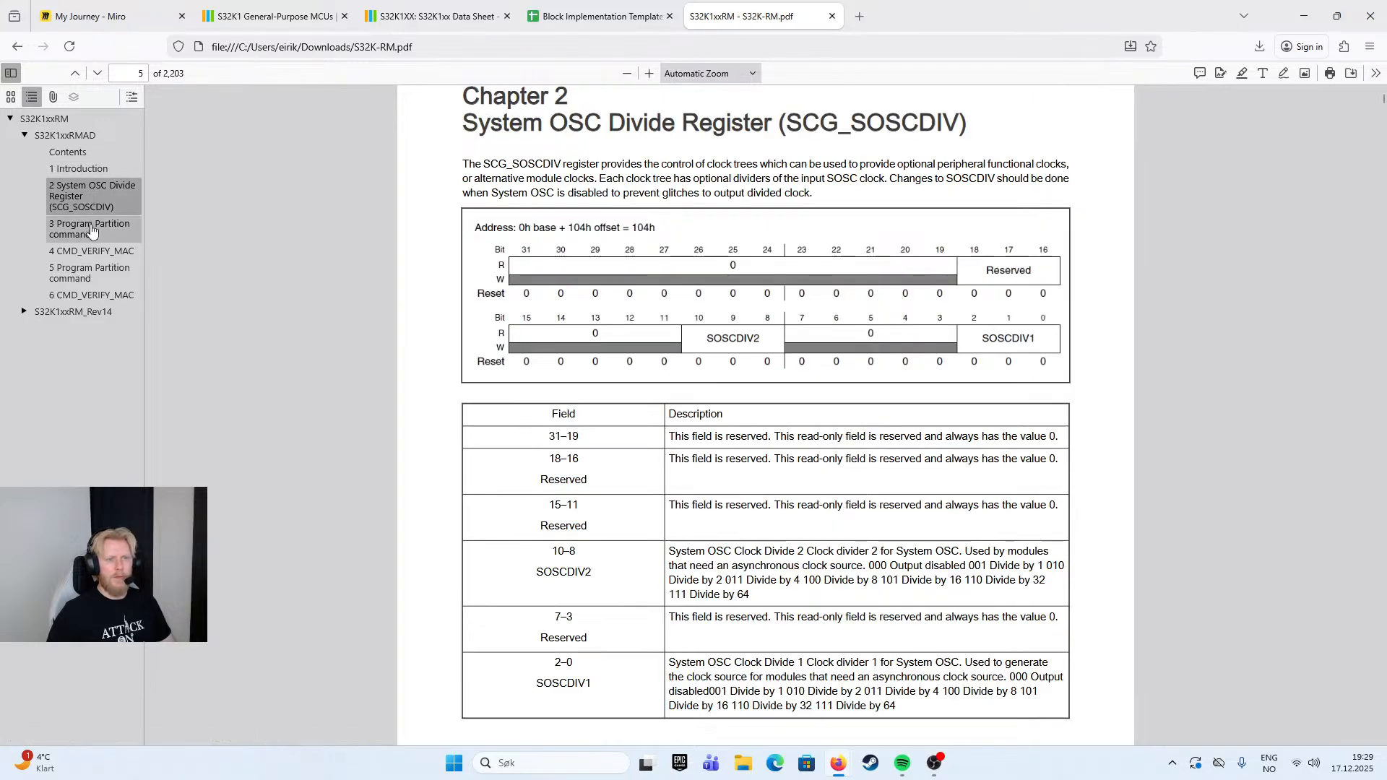
pyautogui.click(91, 228)
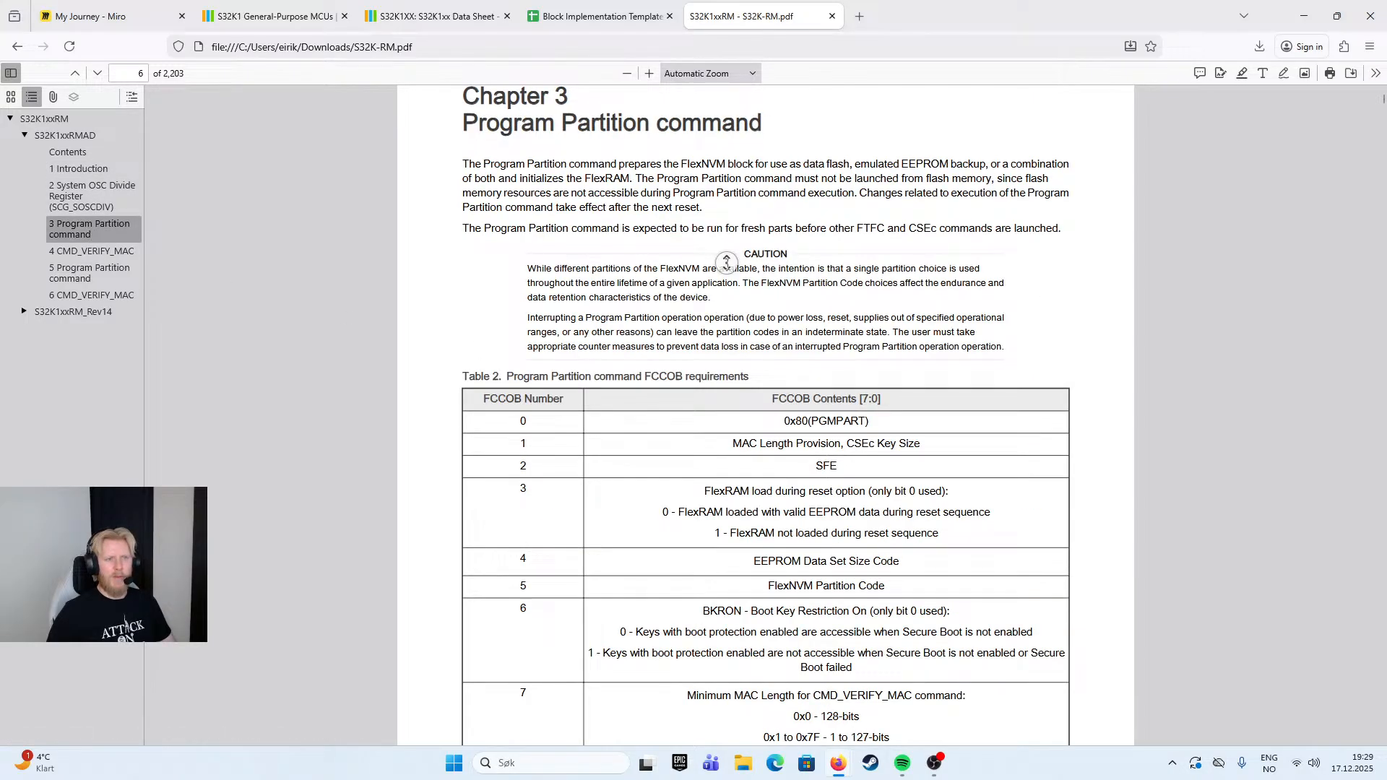
pyautogui.scroll(-20, 718, 257)
pyautogui.scroll(-2, 752, 411)
pyautogui.scroll(-20, 752, 410)
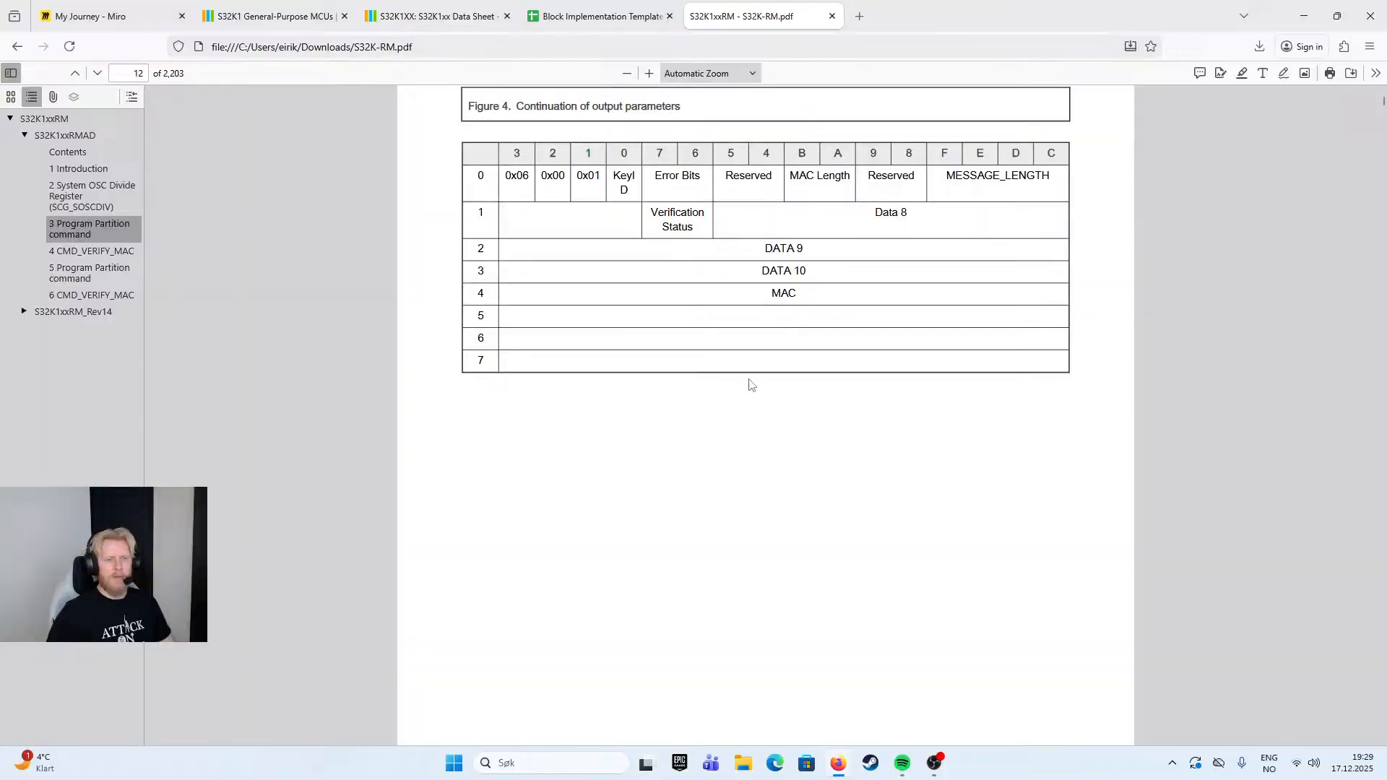
pyautogui.scroll(-12, 747, 384)
pyautogui.click(832, 16)
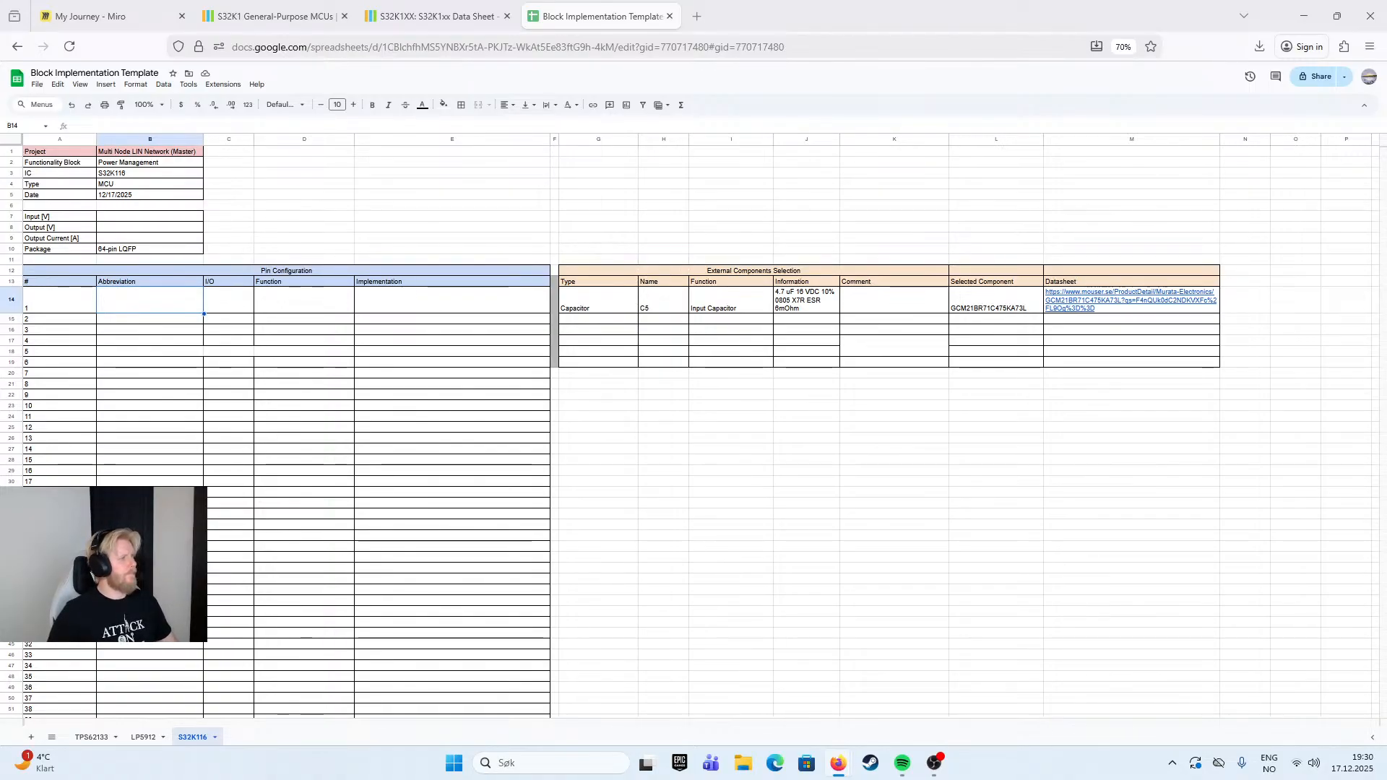
# - Return to the S32K1xx data sheet and examine the input supply voltage row in Table 1, Absolute maximum ratings for S32K1xx series
pyautogui.click(417, 15)
pyautogui.scroll(5, 565, 275)
pyautogui.scroll(-1, 821, 267)
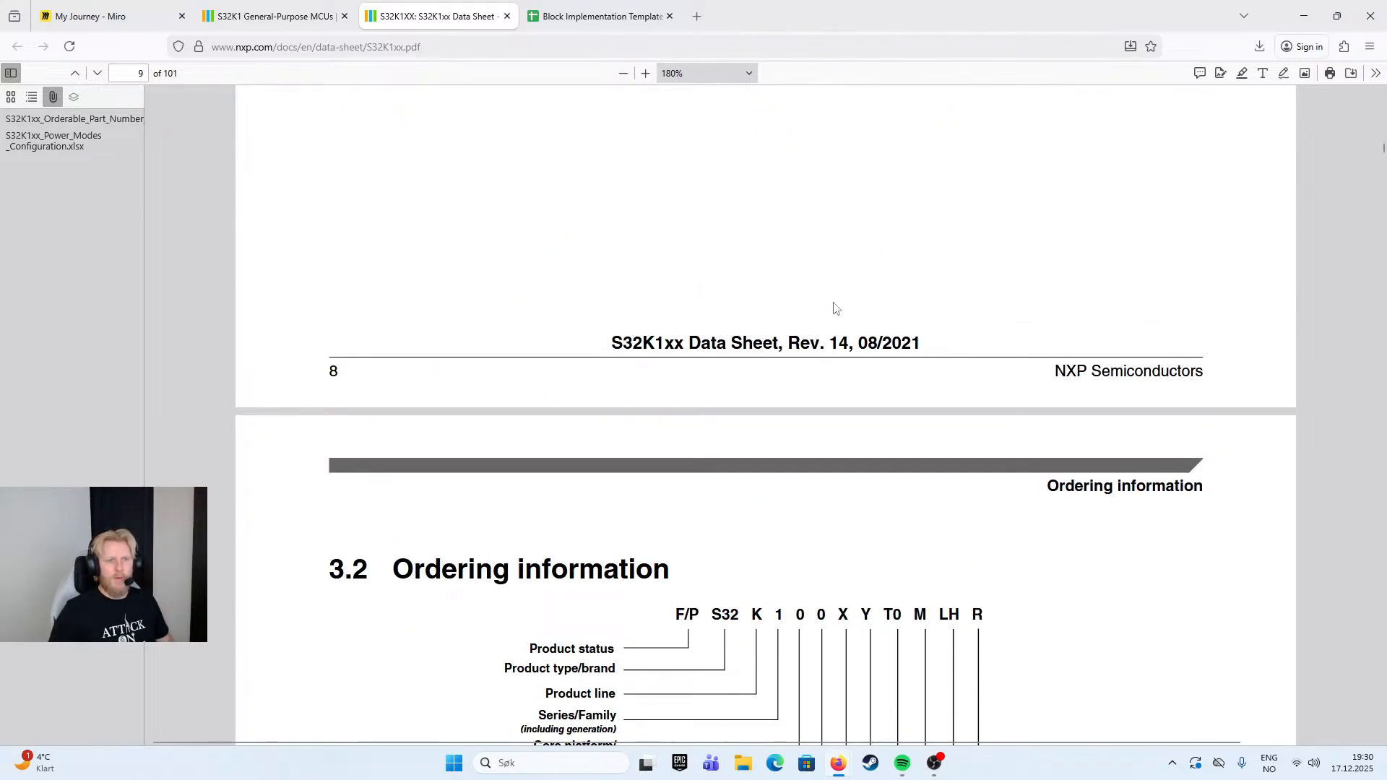
pyautogui.scroll(-5, 849, 356)
pyautogui.scroll(-15, 850, 356)
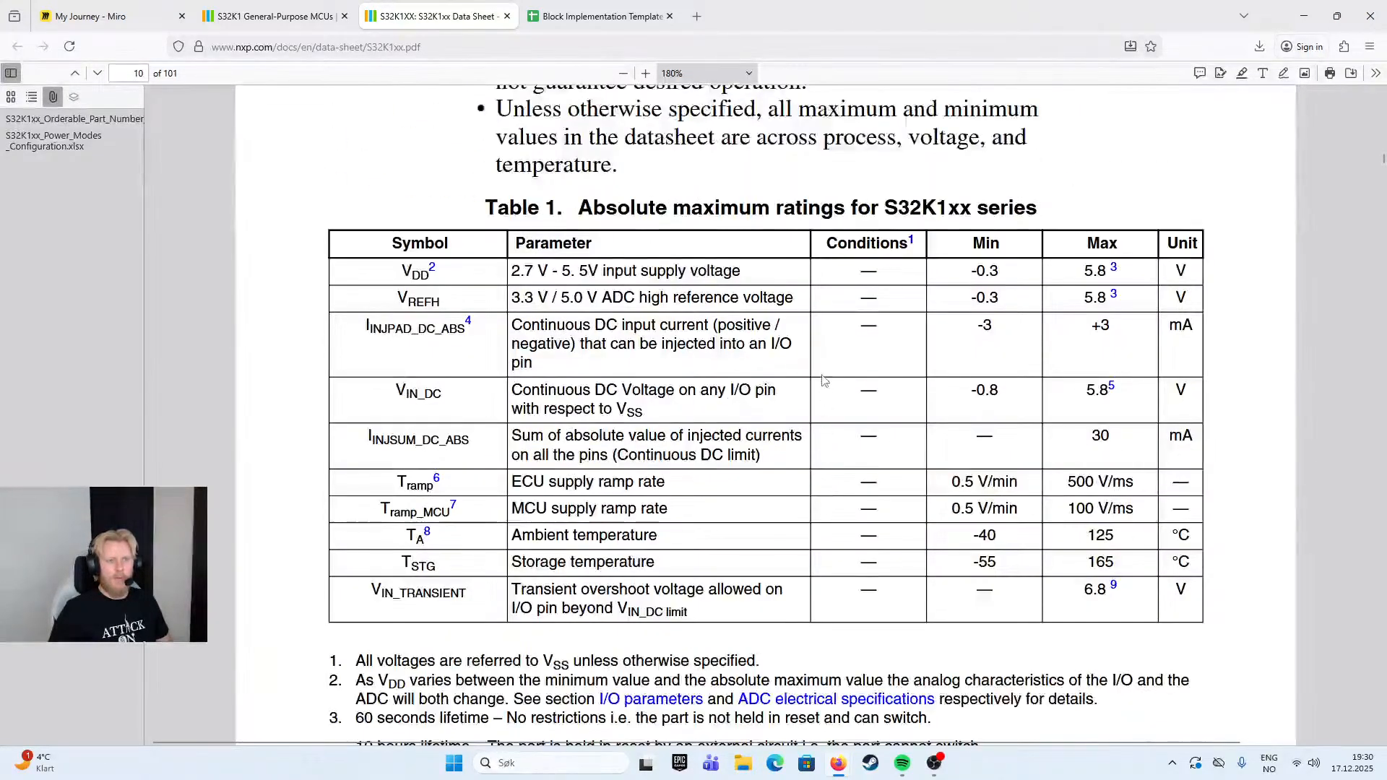
pyautogui.scroll(2, 825, 389)
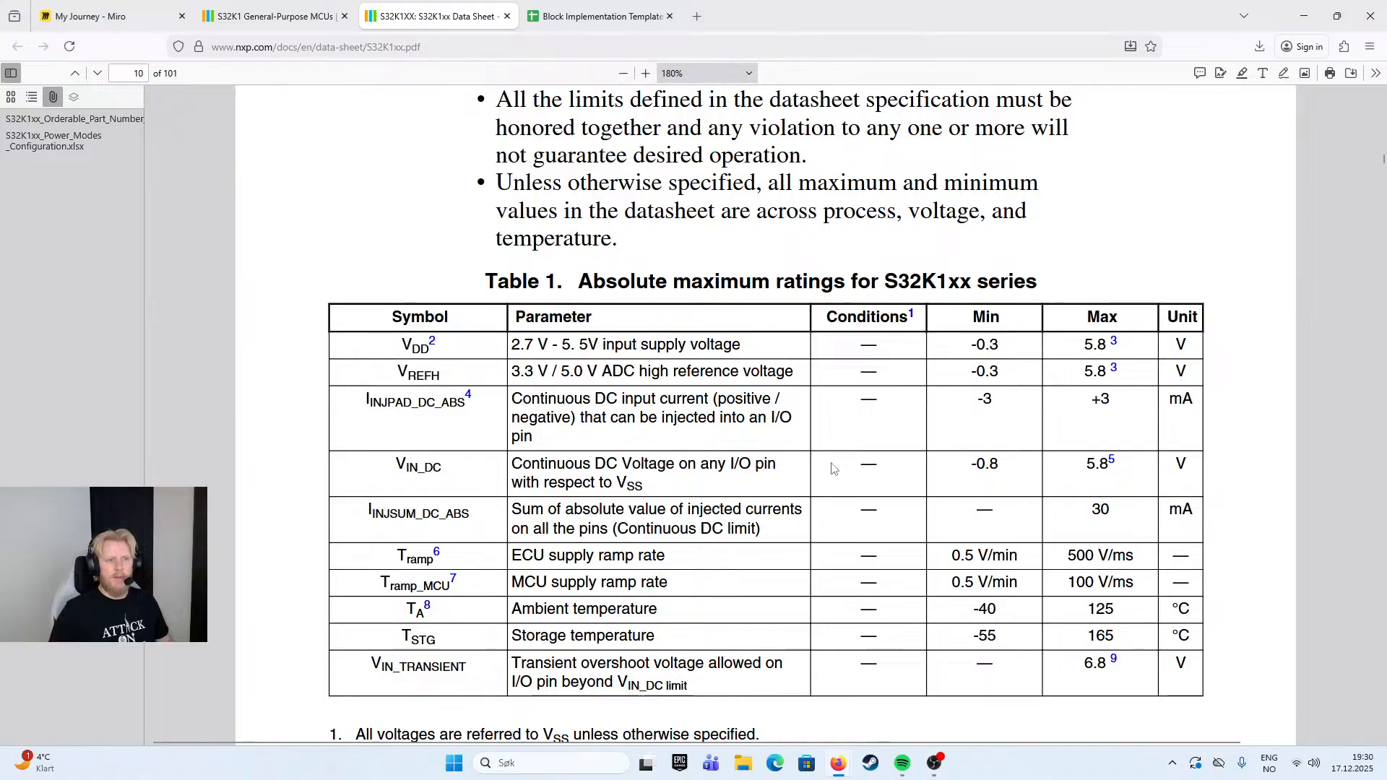
pyautogui.moveTo(563, 345)
pyautogui.mouseDown()
pyautogui.moveTo(587, 347)
pyautogui.moveTo(537, 349)
pyautogui.mouseUp()
pyautogui.click(521, 349)
pyautogui.click(554, 363)
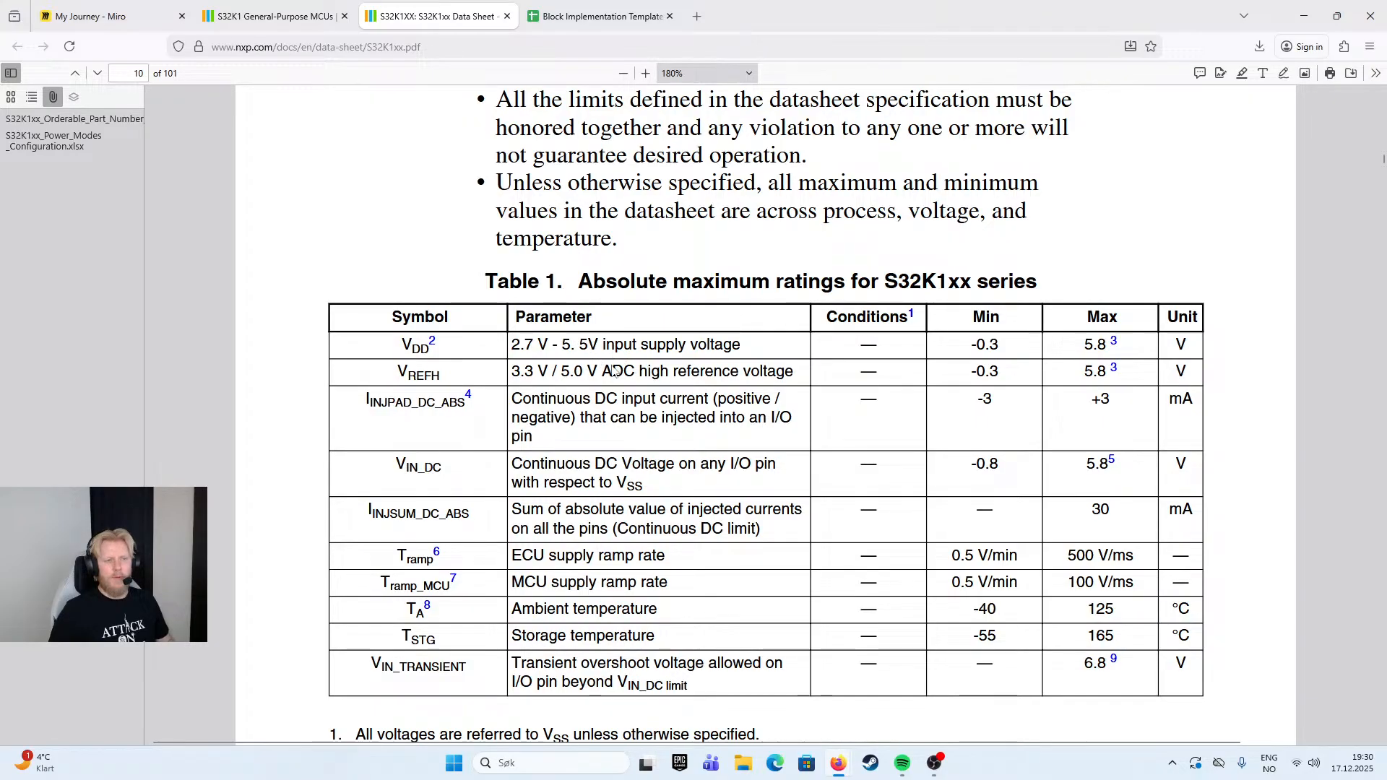
# - Review the footnotes and Table 2 ratings for the S32K14xW series, and examine section 4.2, Voltage and current operating requirements
pyautogui.scroll(-12, 674, 398)
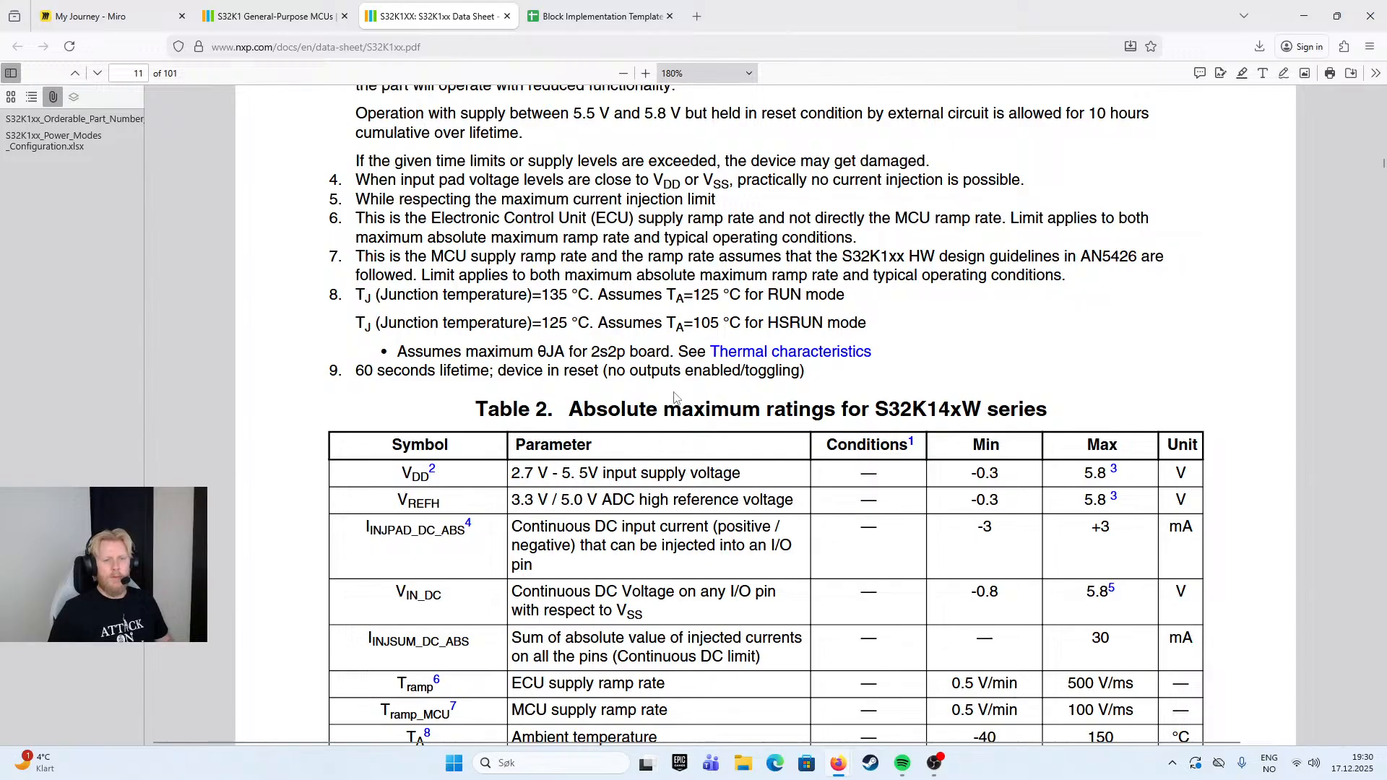
pyautogui.scroll(-3, 703, 358)
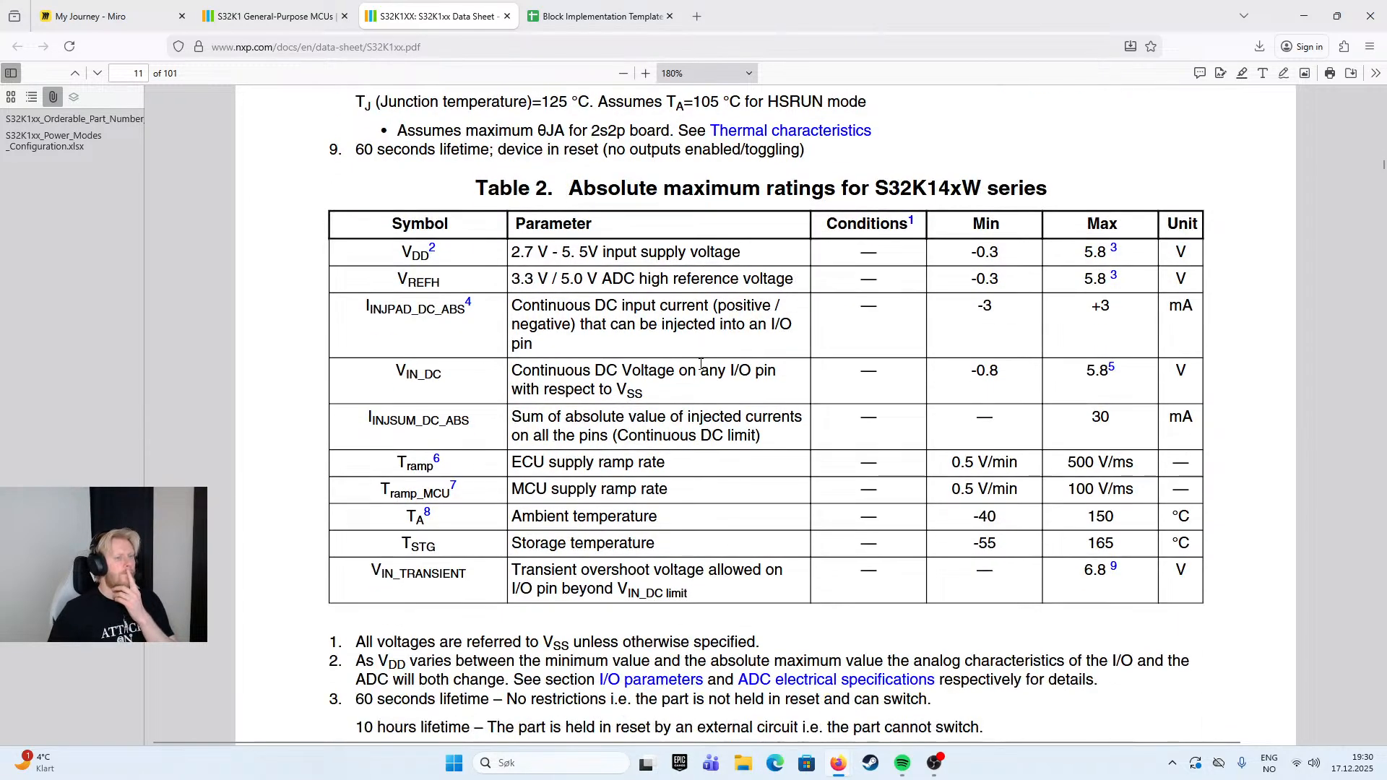
pyautogui.scroll(-8, 762, 381)
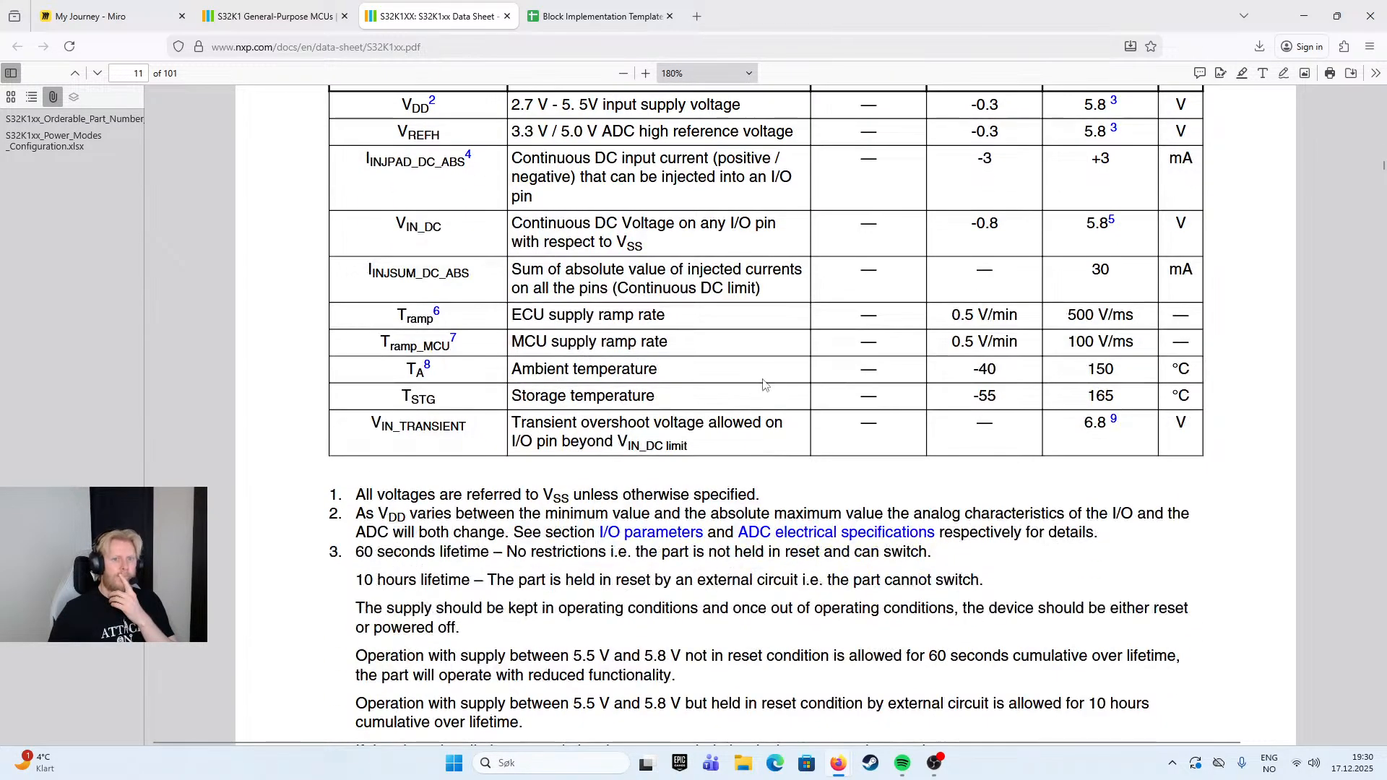
pyautogui.scroll(1, 780, 376)
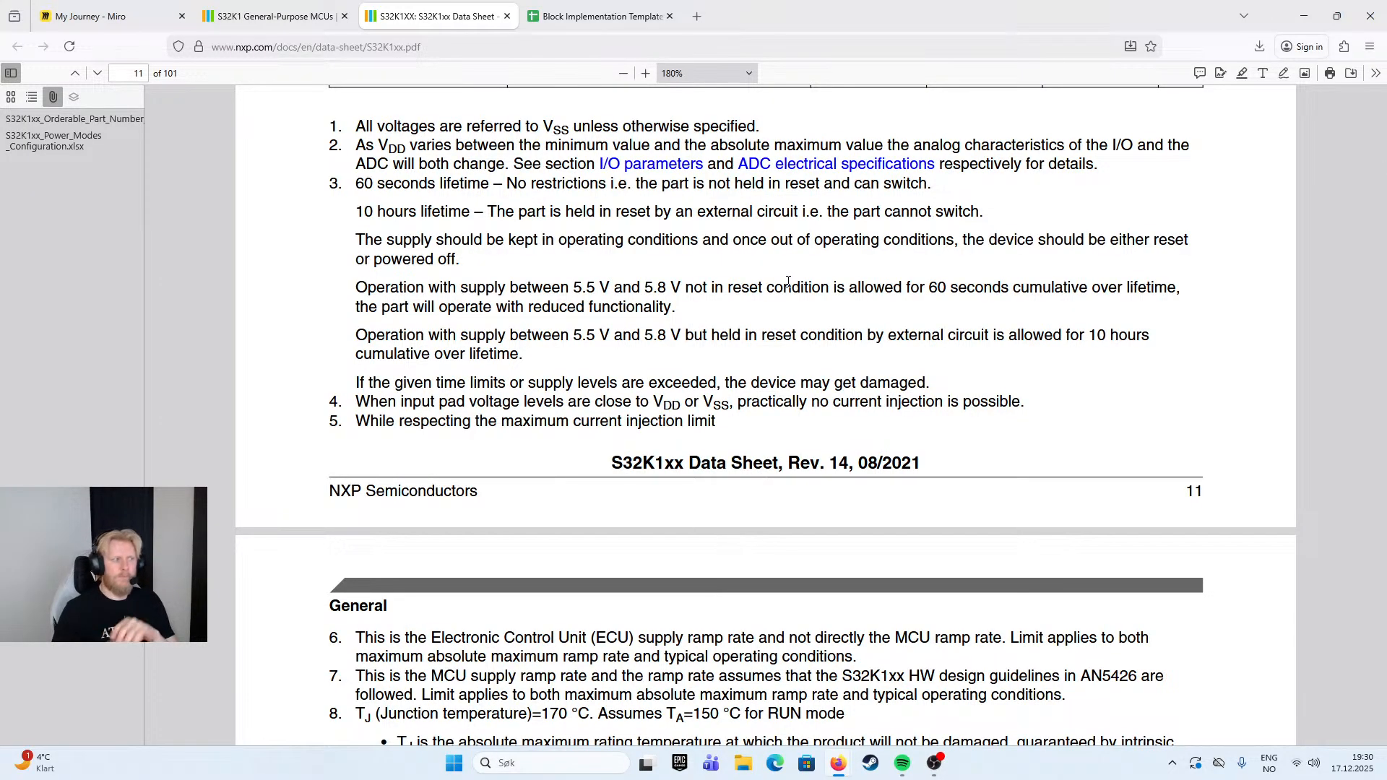
pyautogui.scroll(-10, 788, 282)
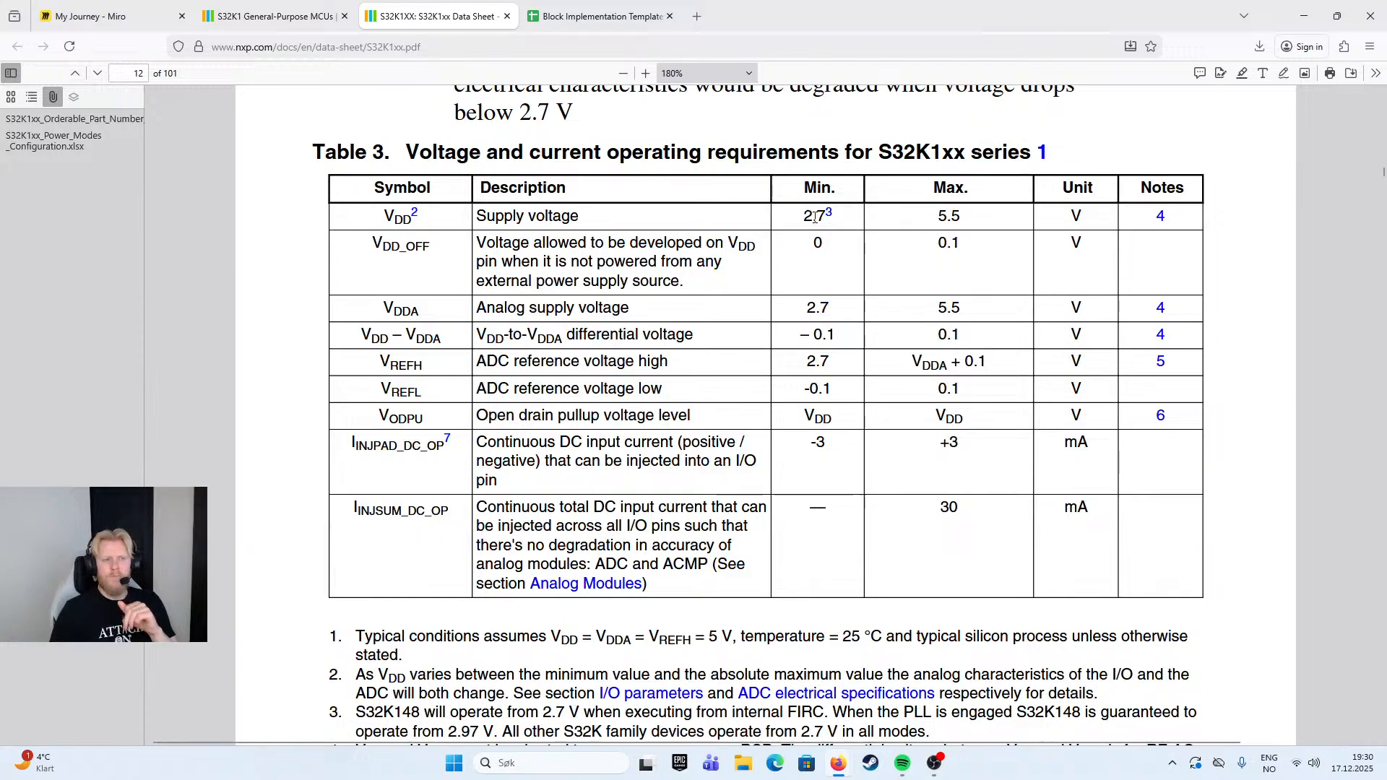
pyautogui.scroll(-5, 855, 225)
pyautogui.scroll(7, 782, 278)
pyautogui.scroll(3, 782, 277)
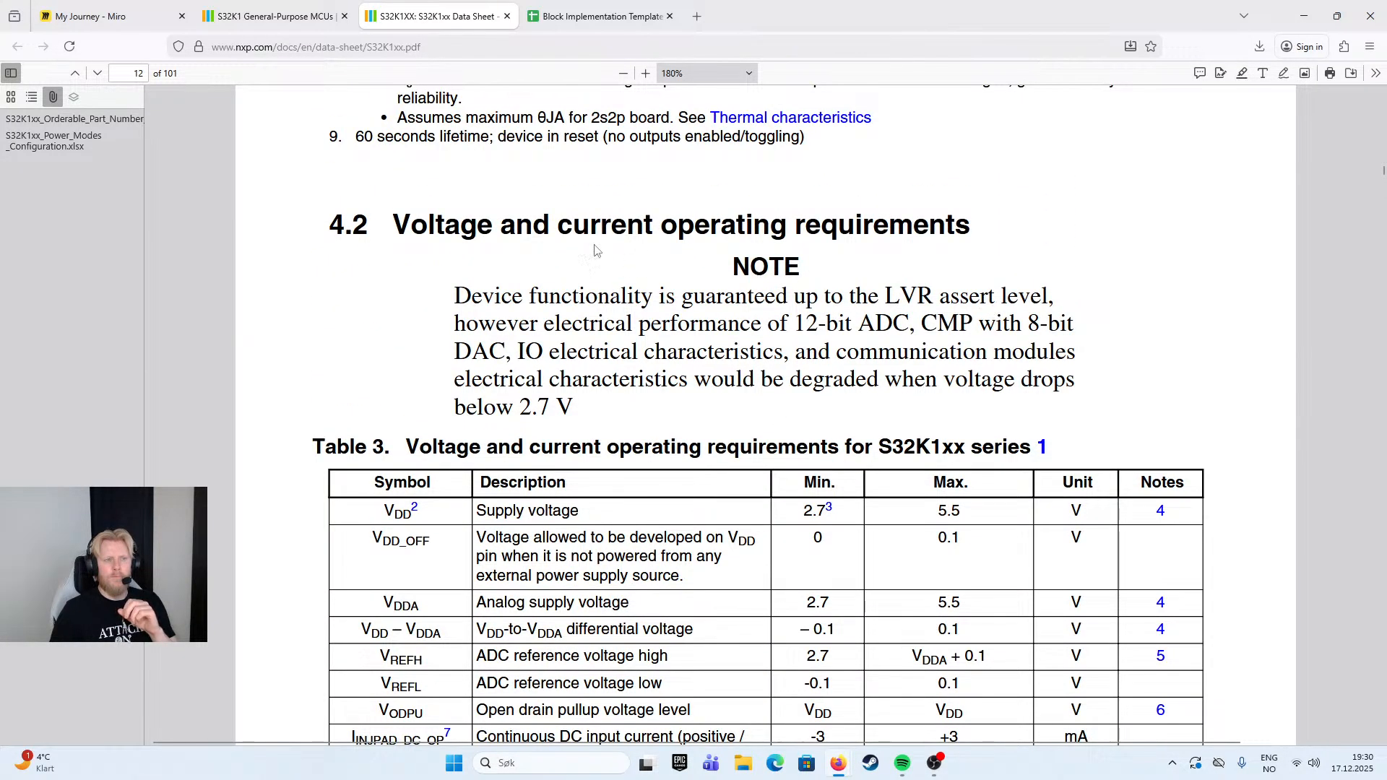
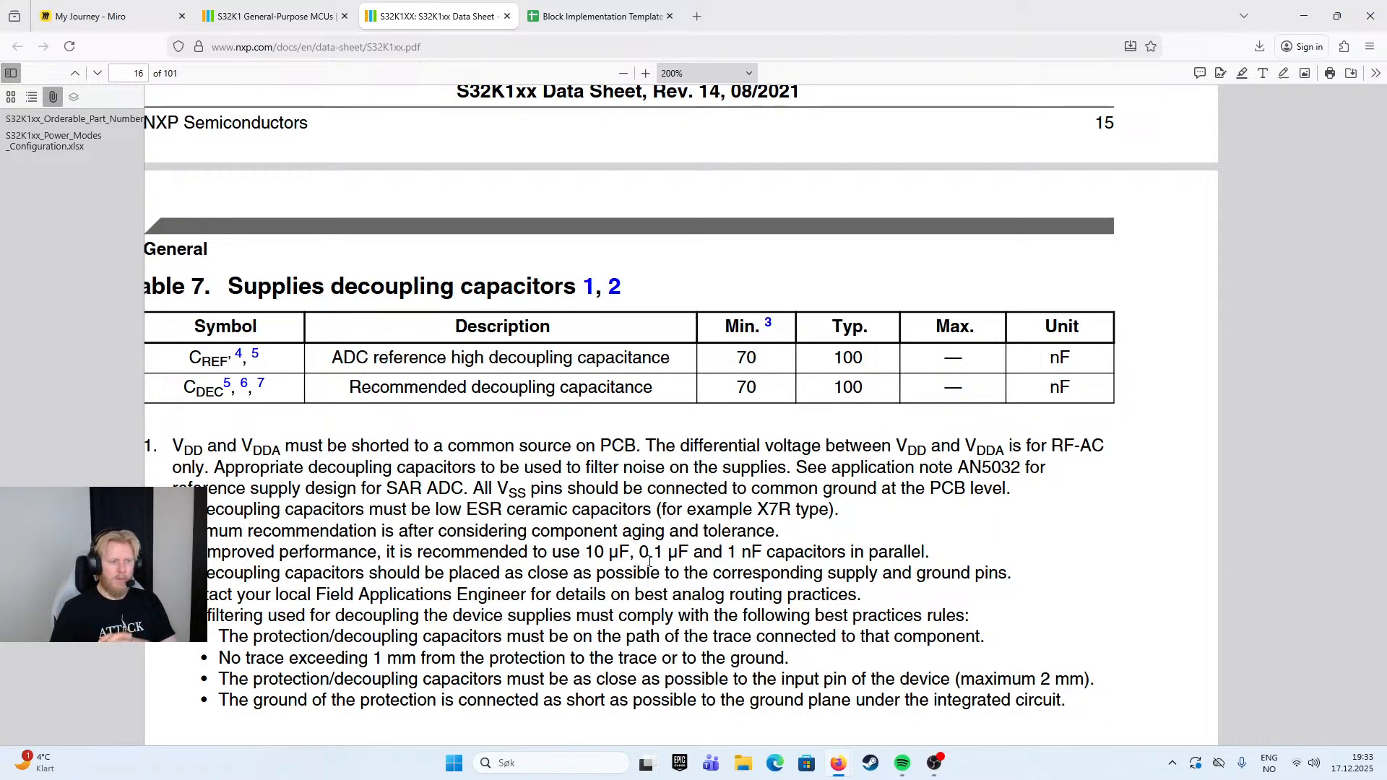
# - Review the Figure 7 power diagram, the LVR, LVD and POR requirements in Table 8, and section 4.6, Power mode transition operating behaviors
pyautogui.scroll(-10, 649, 561)
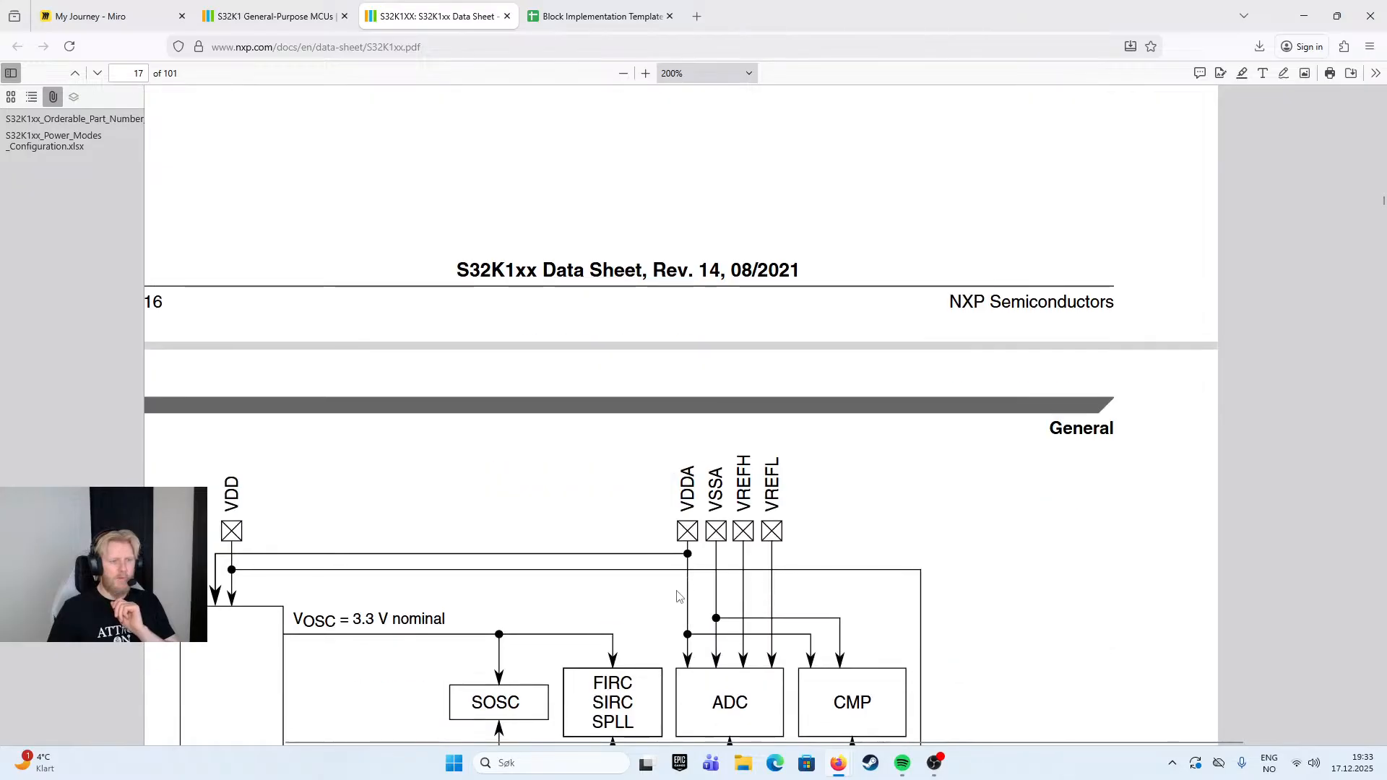
pyautogui.scroll(-8, 690, 551)
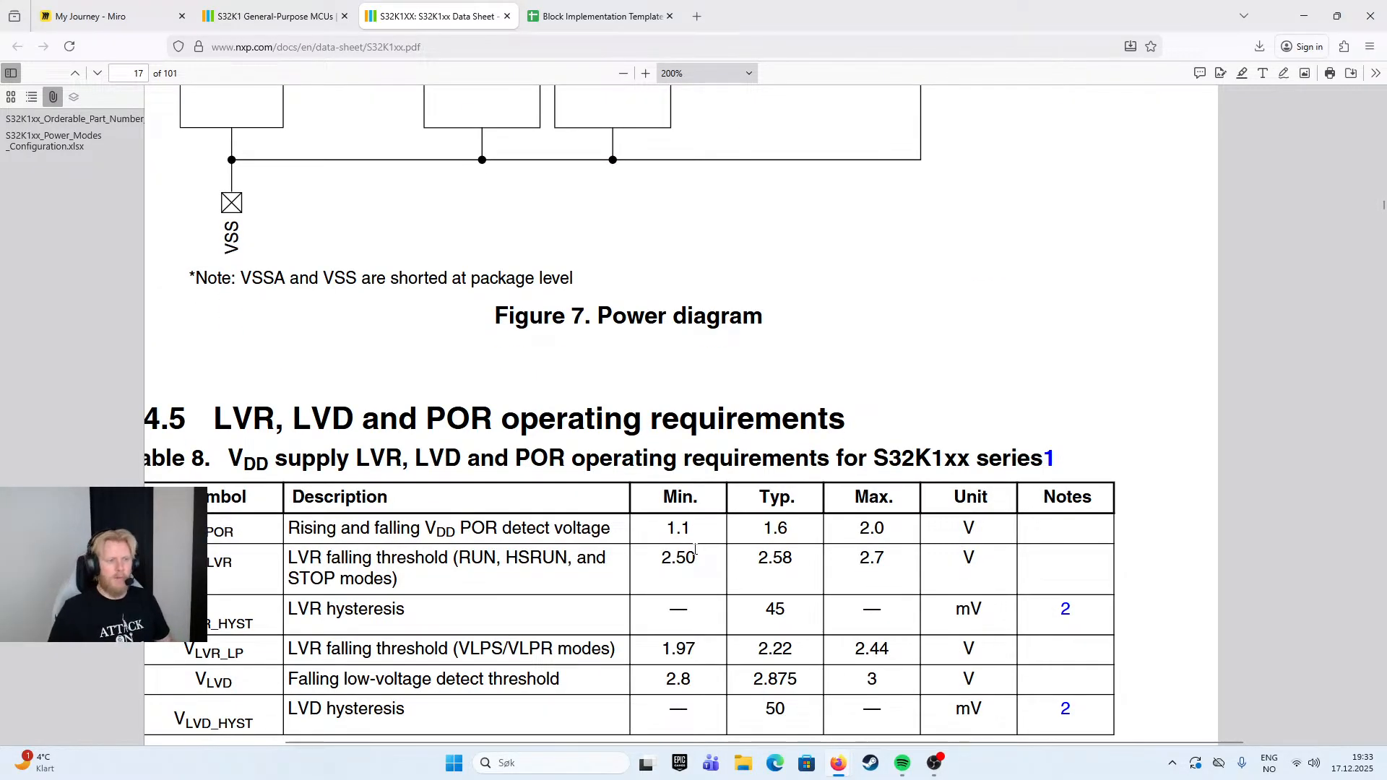
pyautogui.scroll(-3, 695, 550)
pyautogui.scroll(-6, 698, 550)
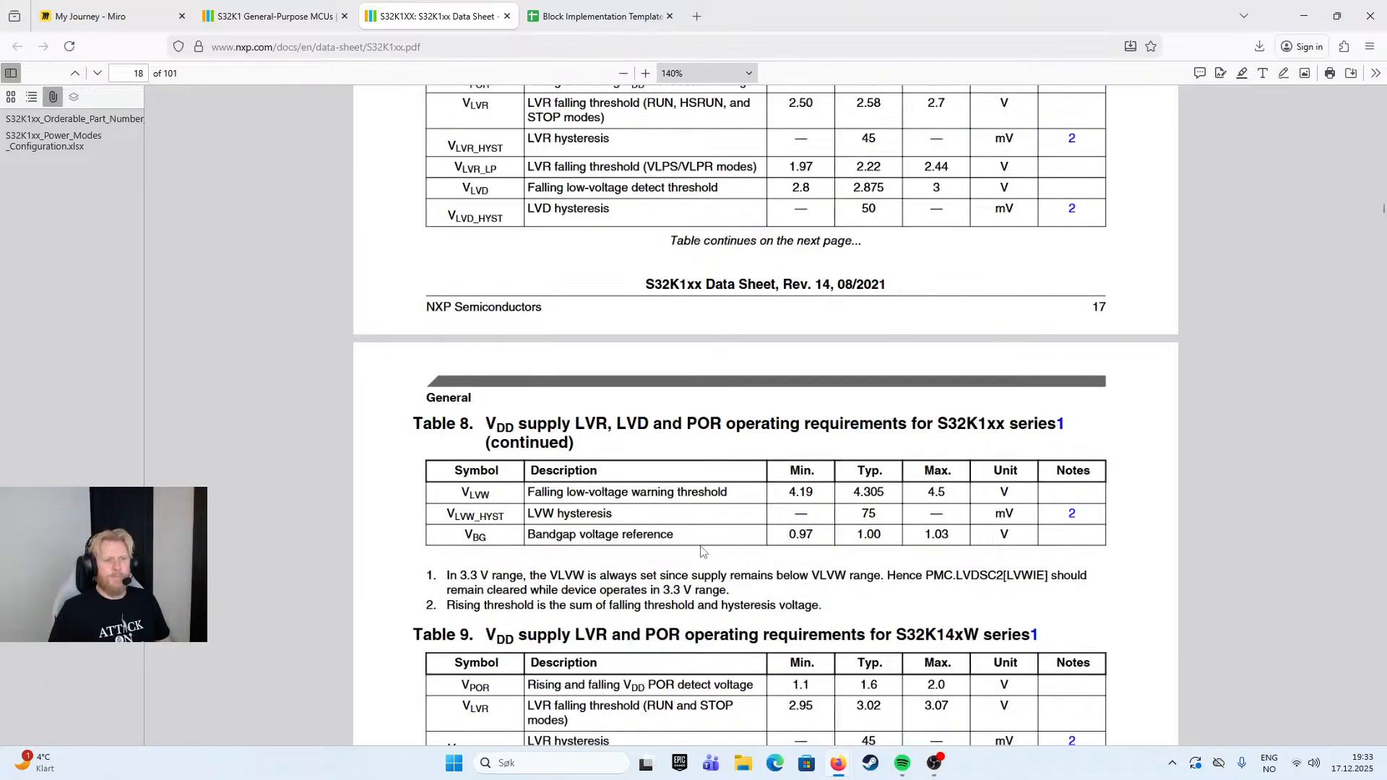
pyautogui.scroll(-10, 701, 551)
pyautogui.scroll(-8, 704, 553)
pyautogui.scroll(2, 712, 555)
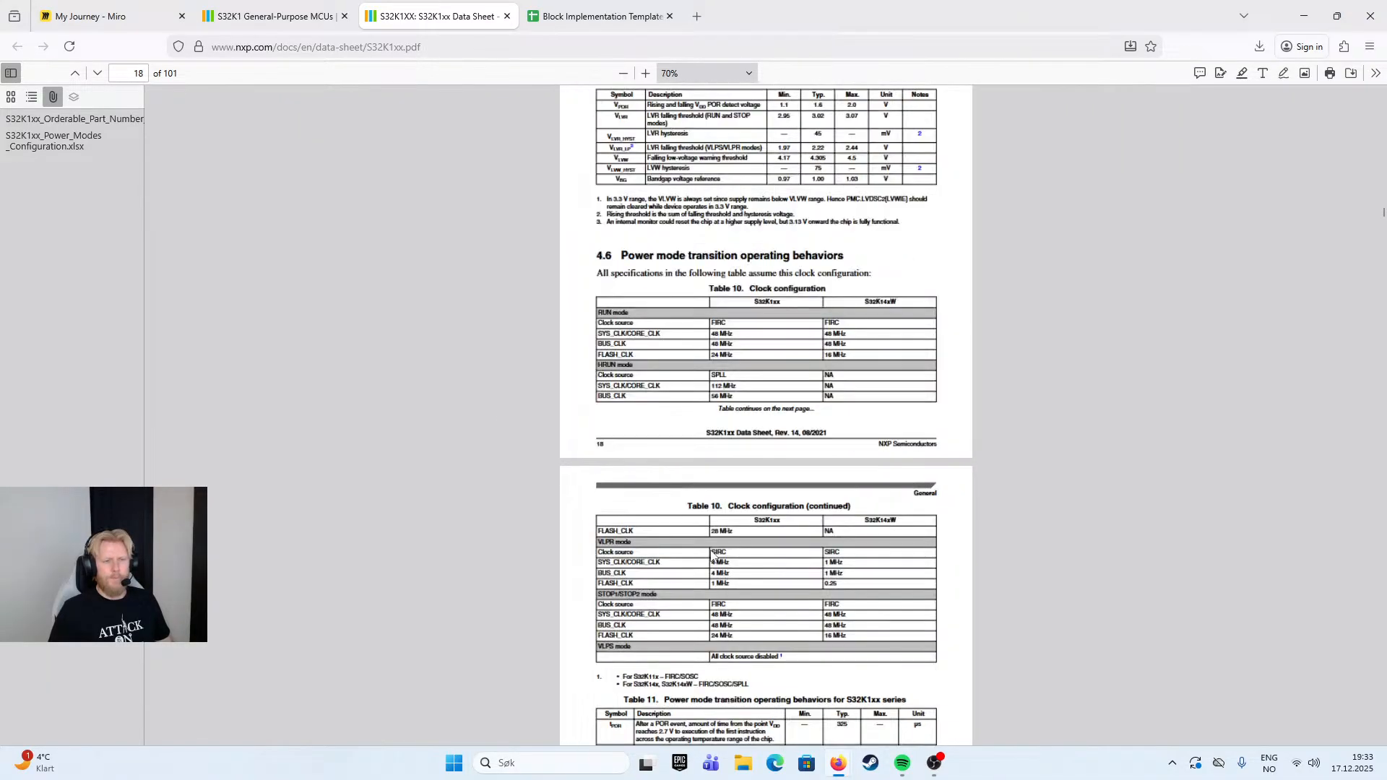
pyautogui.scroll(3, 712, 555)
pyautogui.scroll(-10, 711, 556)
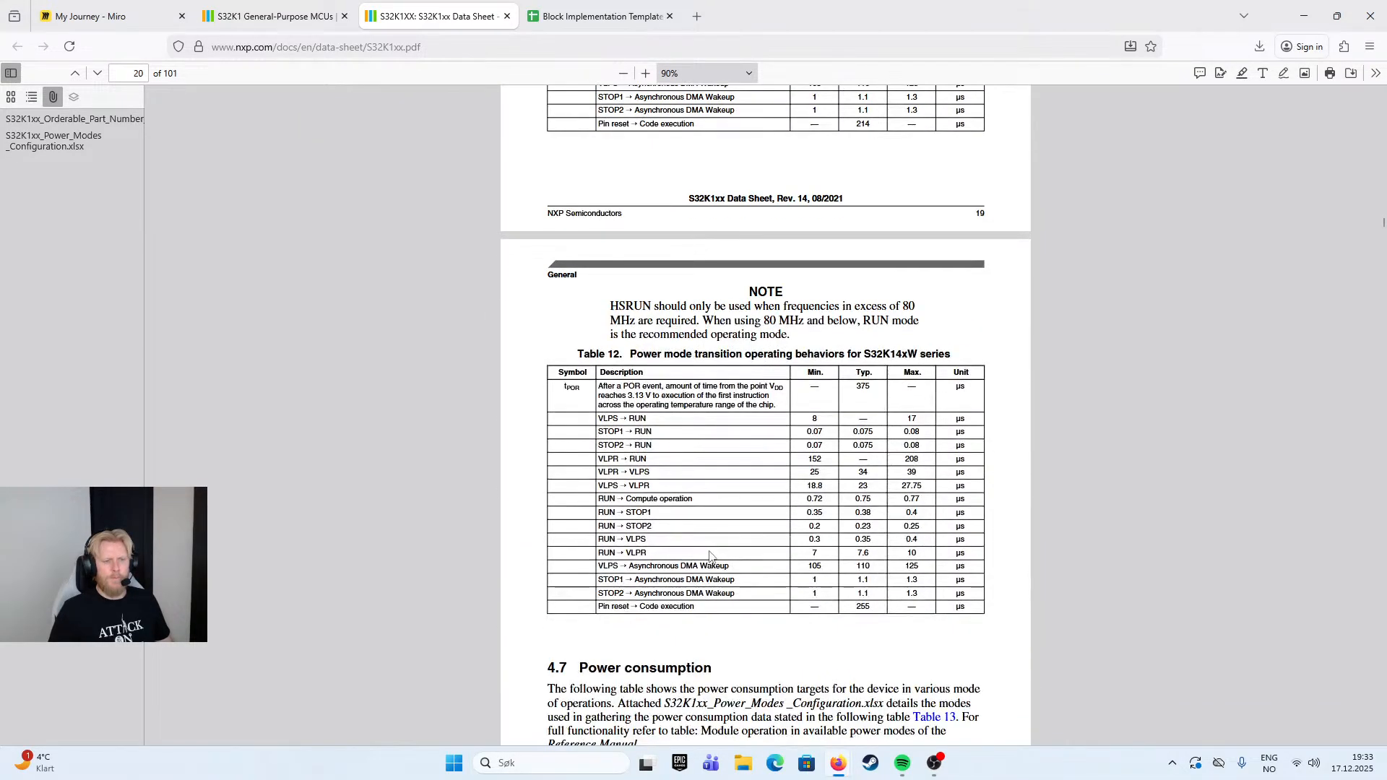
# - Skim section 4.7 Power consumption, including Table 13 and the VLPS use cases in Table 14, up to chapter 5, I/O parameters
pyautogui.scroll(-15, 710, 556)
pyautogui.scroll(-12, 709, 551)
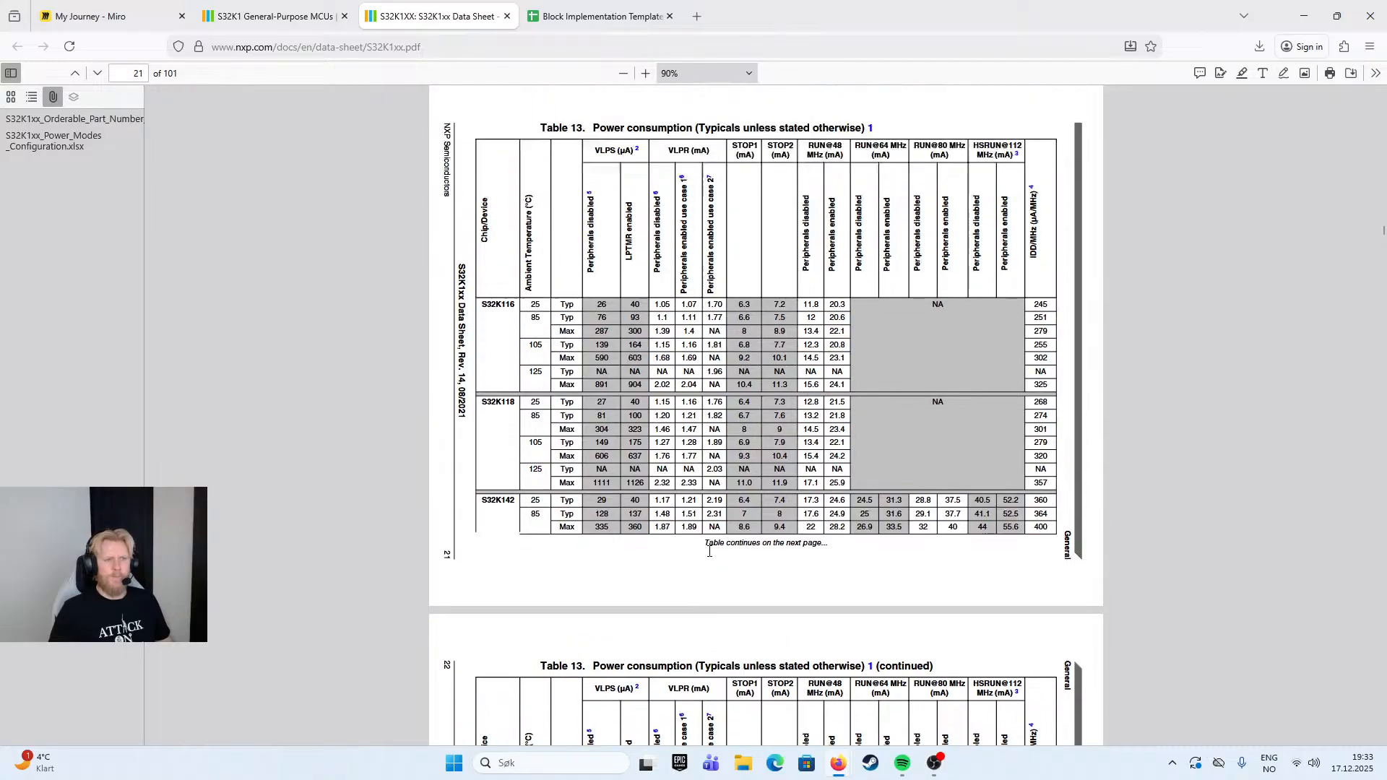
pyautogui.scroll(-1, 708, 560)
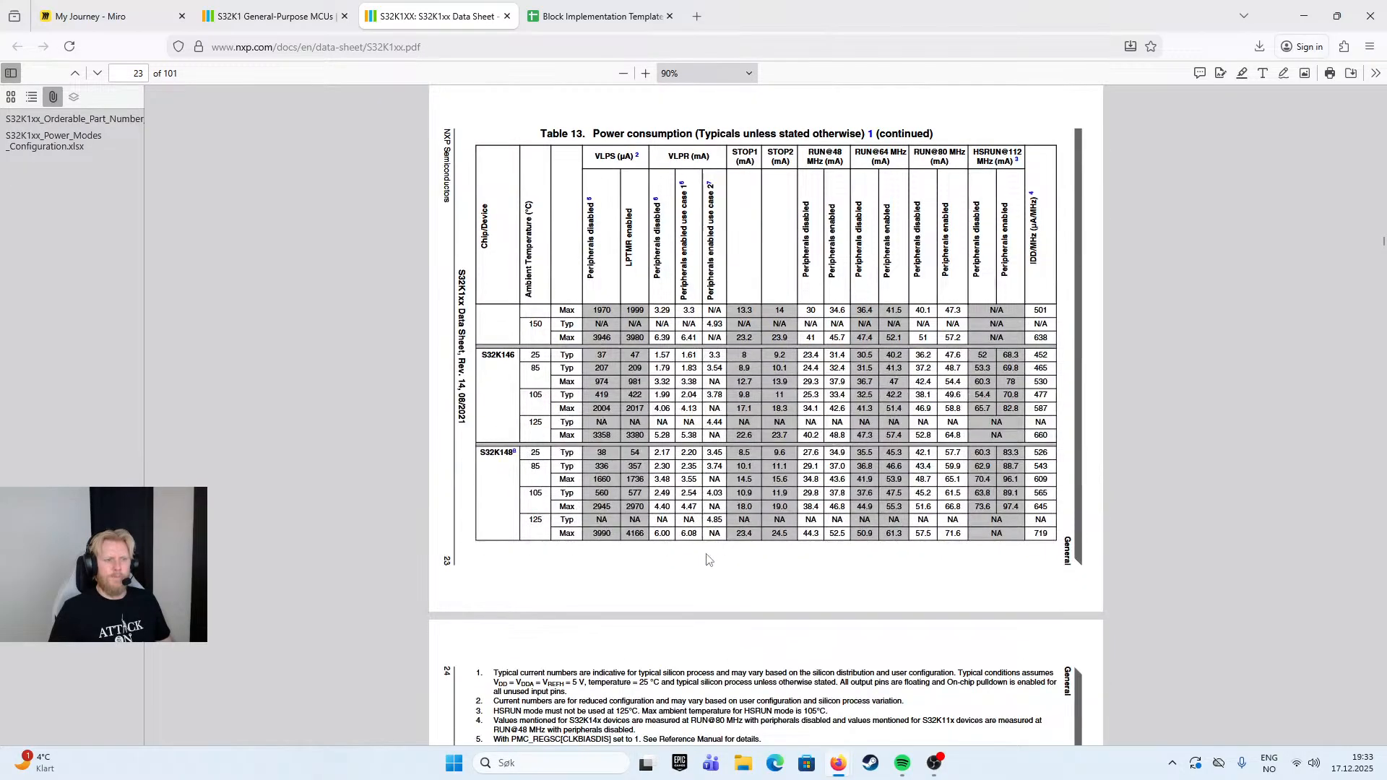
pyautogui.scroll(-14, 708, 559)
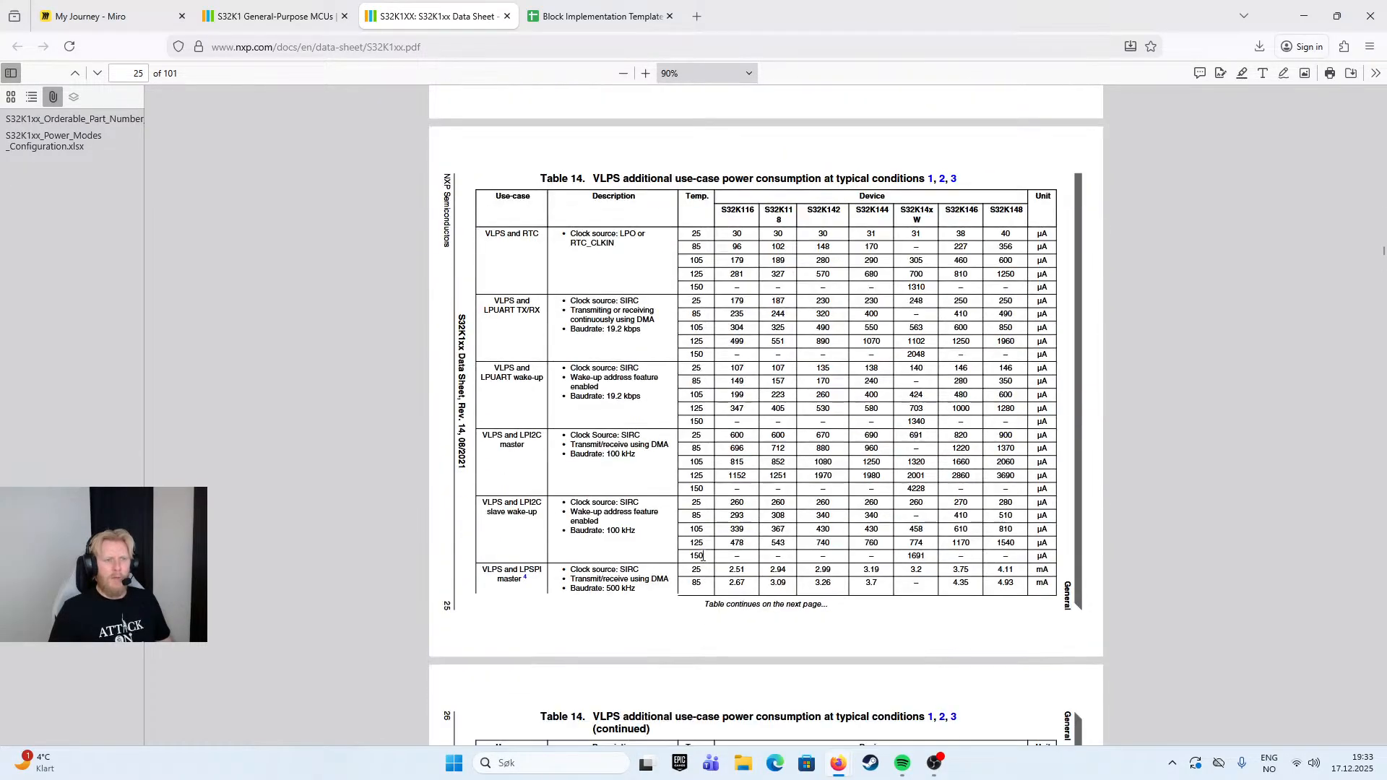
pyautogui.scroll(-13, 703, 555)
pyautogui.scroll(-9, 706, 582)
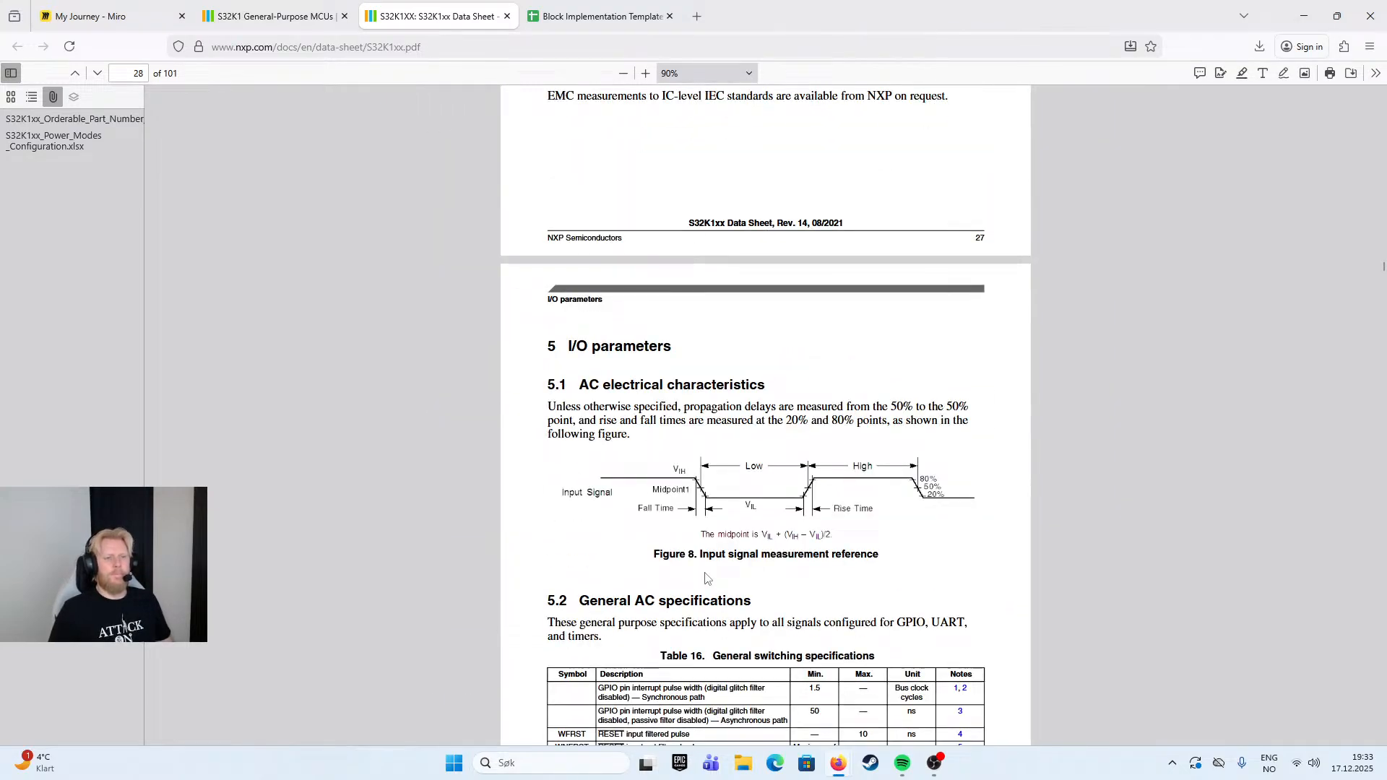
# - Examine section 5.2, General AC specifications, and the pad-type note and Table 17 in section 5.3, DC electrical specifications at 3.3 V Range
pyautogui.scroll(-3, 706, 578)
pyautogui.scroll(-3, 704, 580)
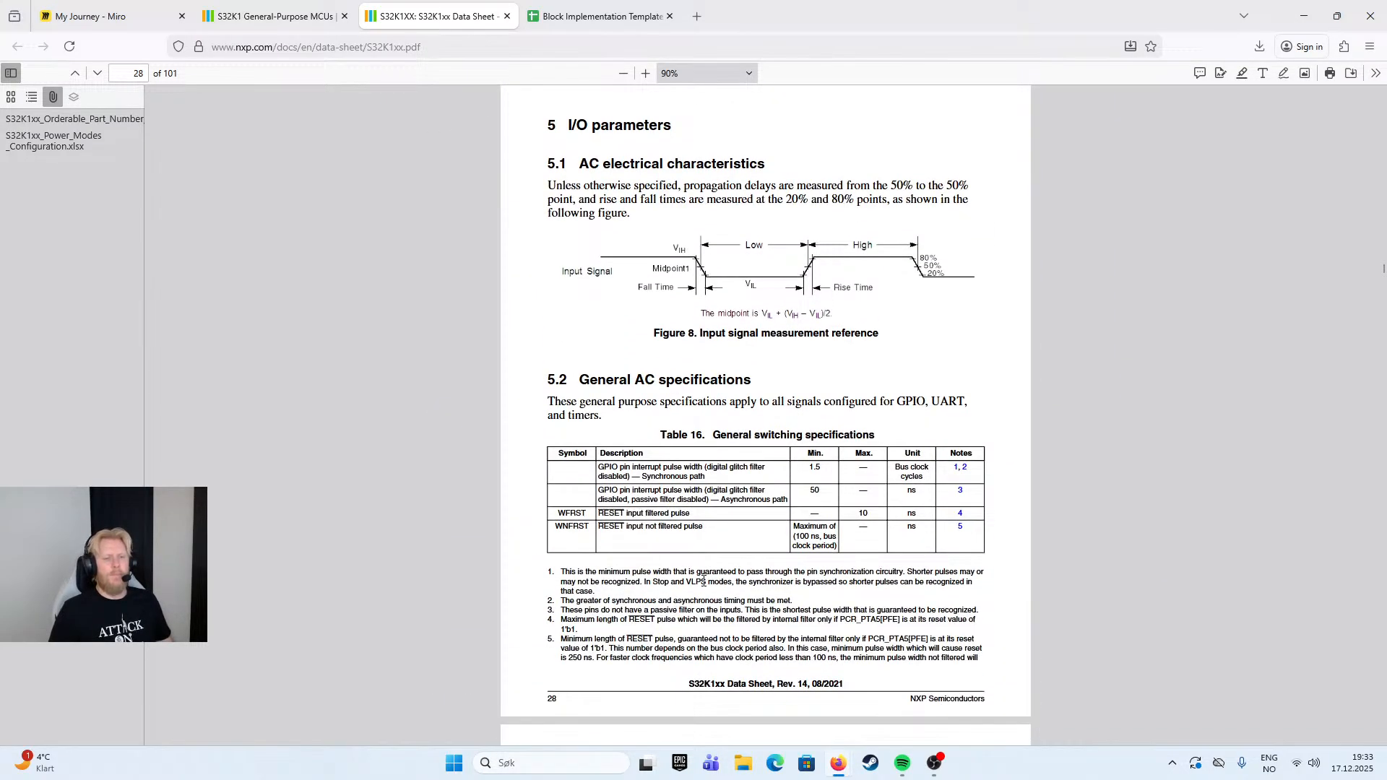
pyautogui.scroll(-15, 703, 581)
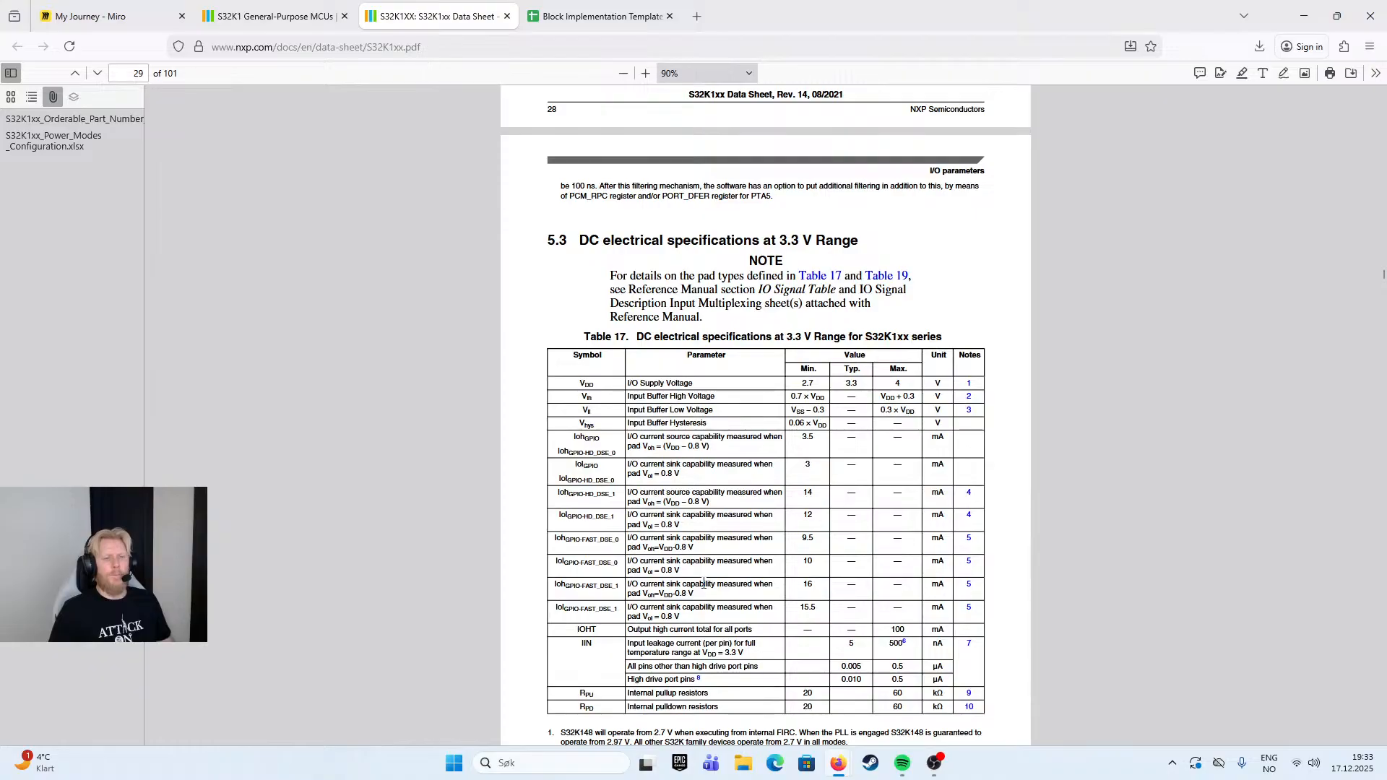
pyautogui.keyDown('ctrl'); pyautogui.scroll(2, 705, 589); pyautogui.keyUp('ctrl')
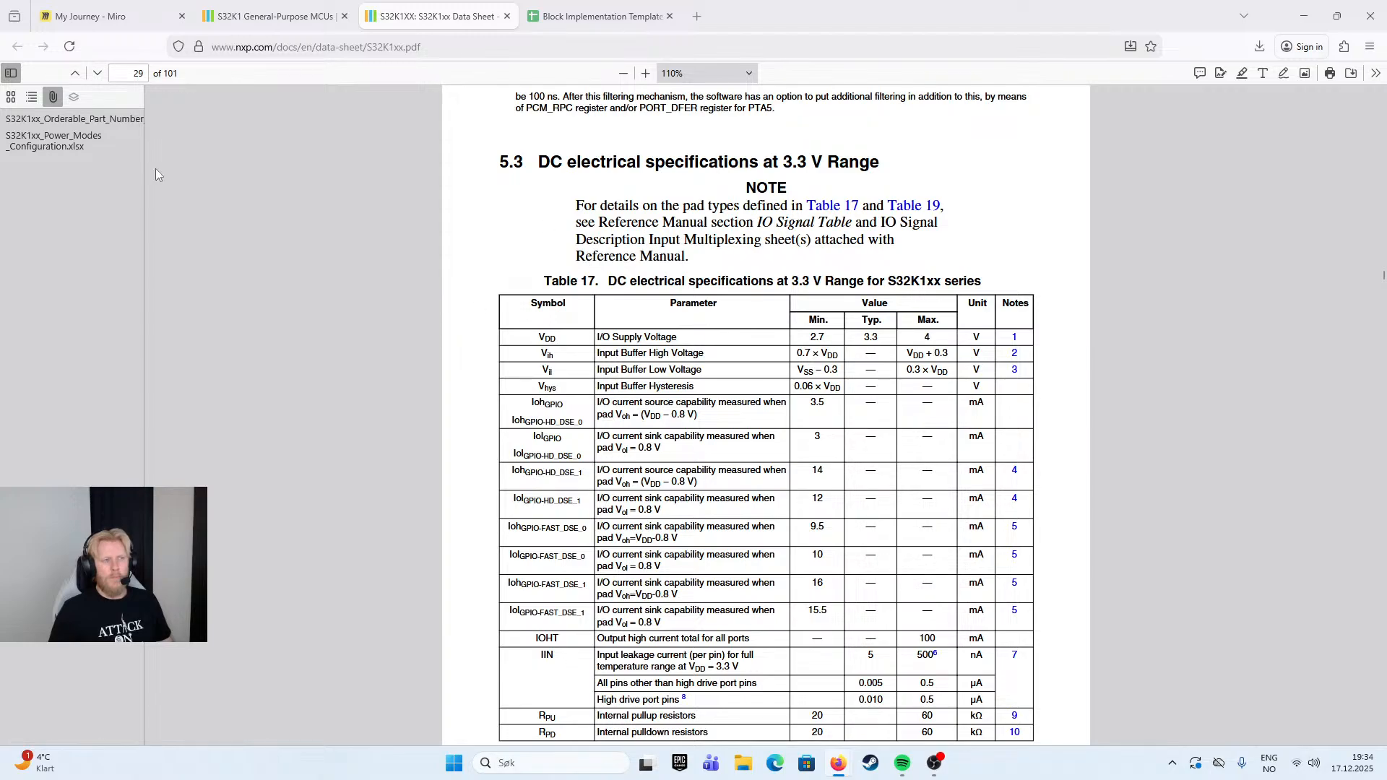
pyautogui.rightClick(51, 281)
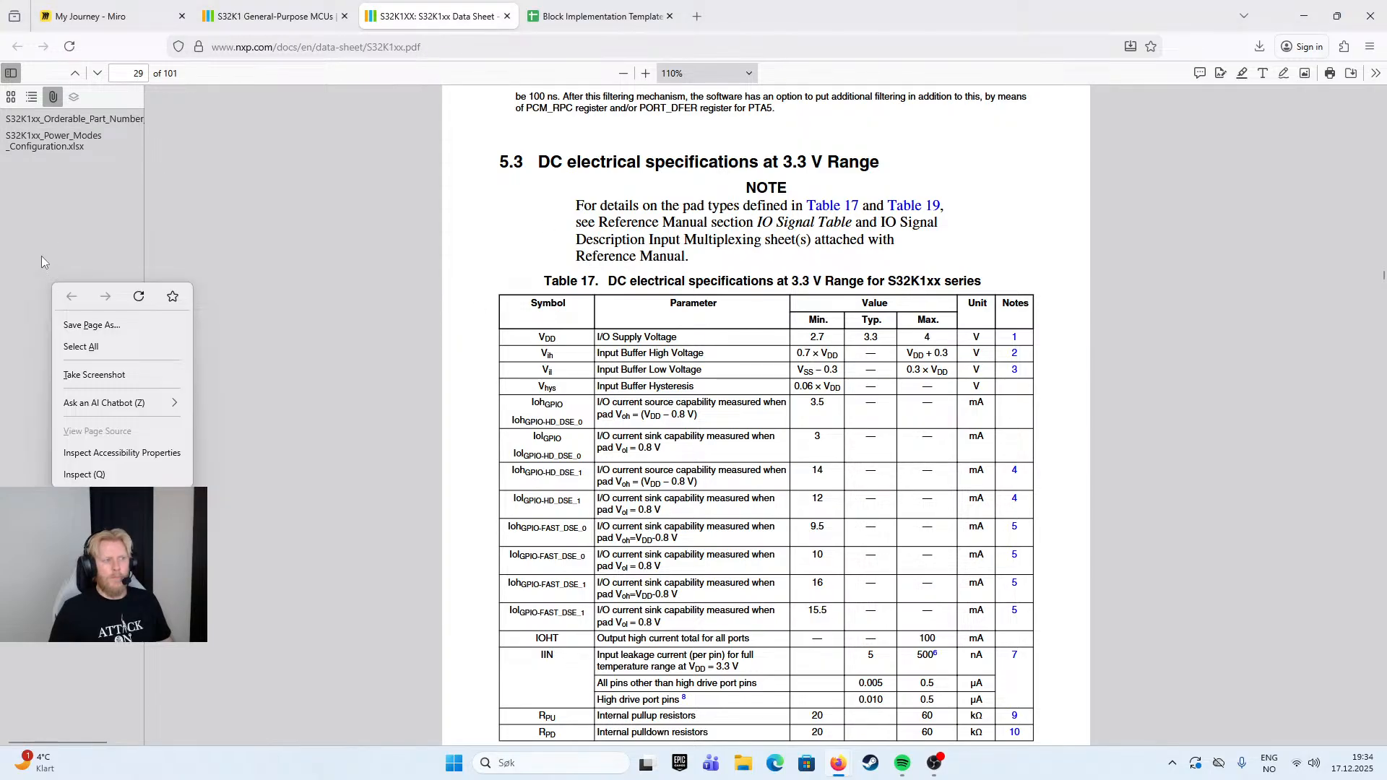
pyautogui.click(41, 256)
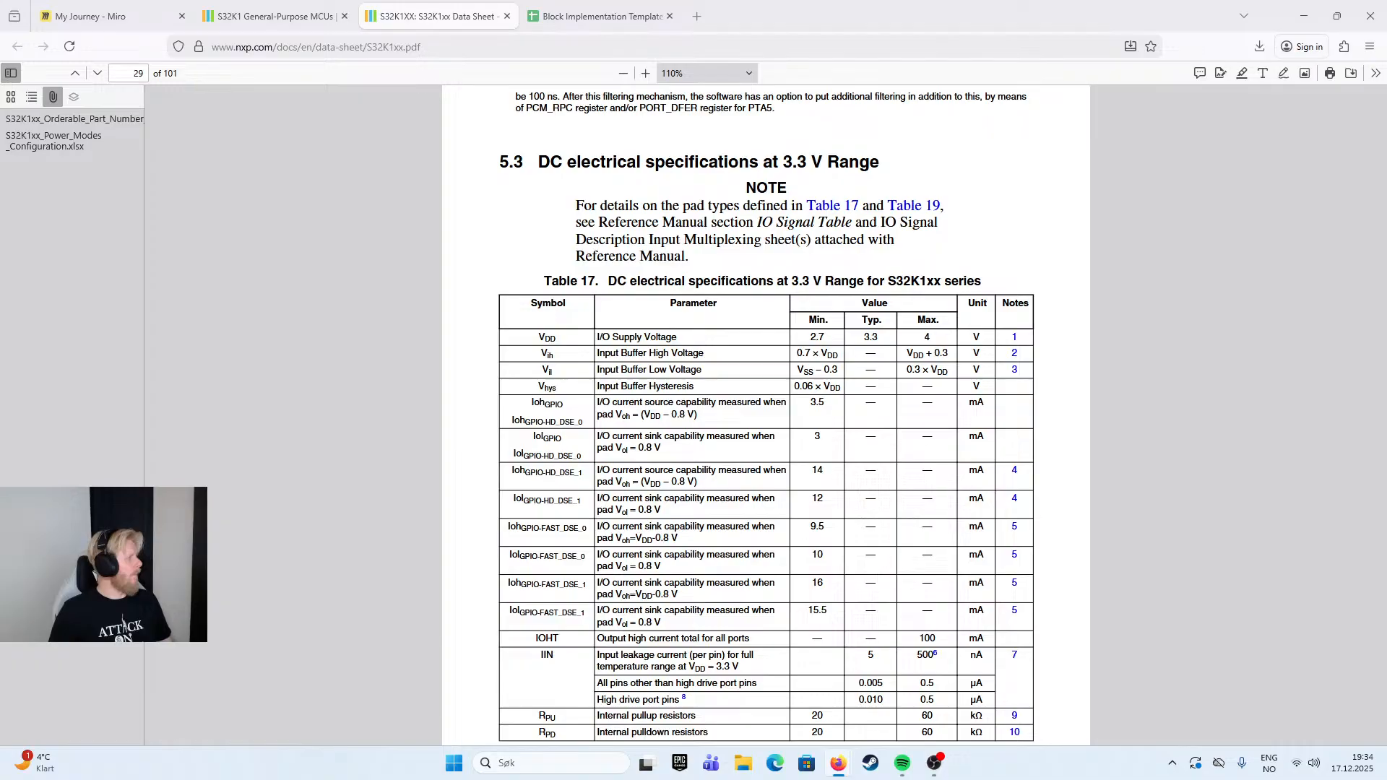
pyautogui.moveTo(758, 226); pyautogui.dragTo(845, 225)
pyautogui.click(786, 266)
# - Check the values of Table 17 for the S32K1xx series against its footnotes on operating voltage and reset pads
pyautogui.scroll(-5, 781, 667)
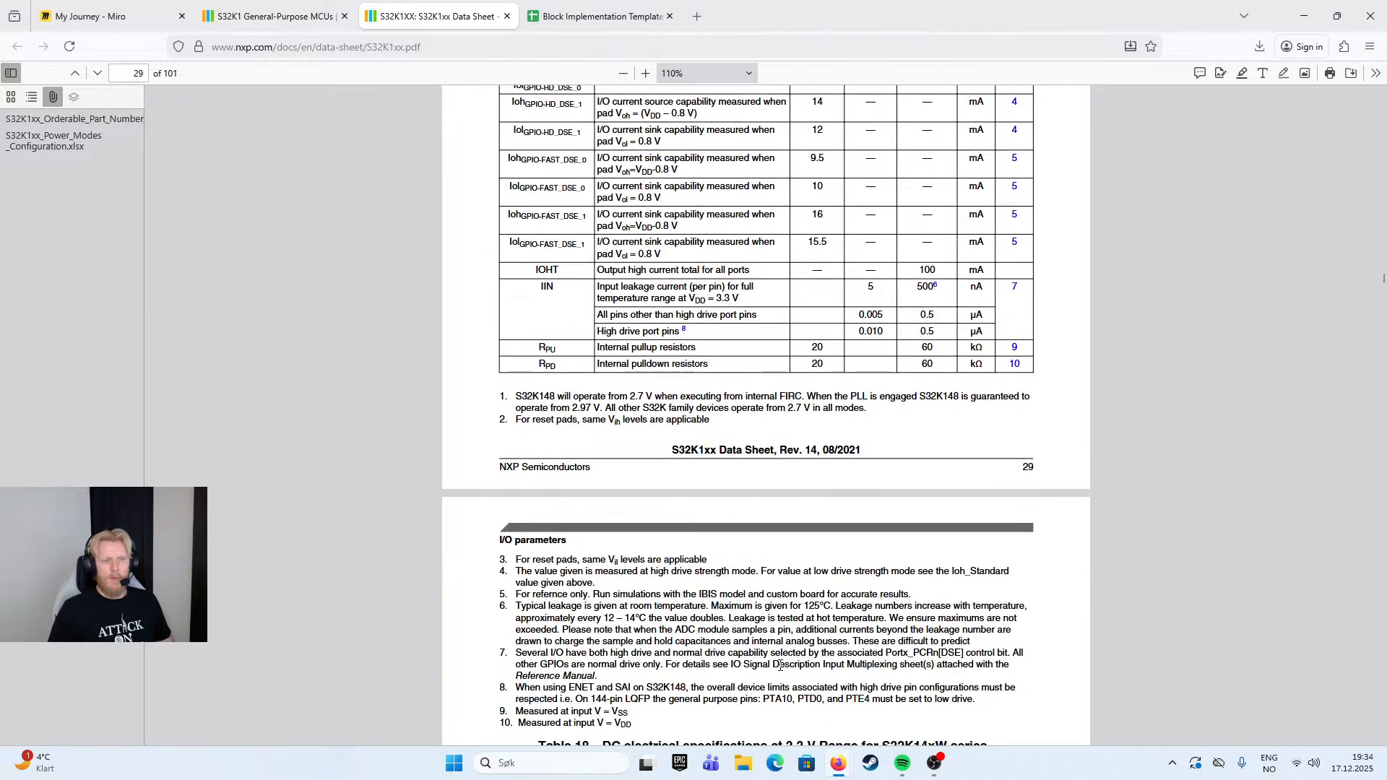
pyautogui.scroll(-5, 780, 667)
pyautogui.scroll(-2, 782, 609)
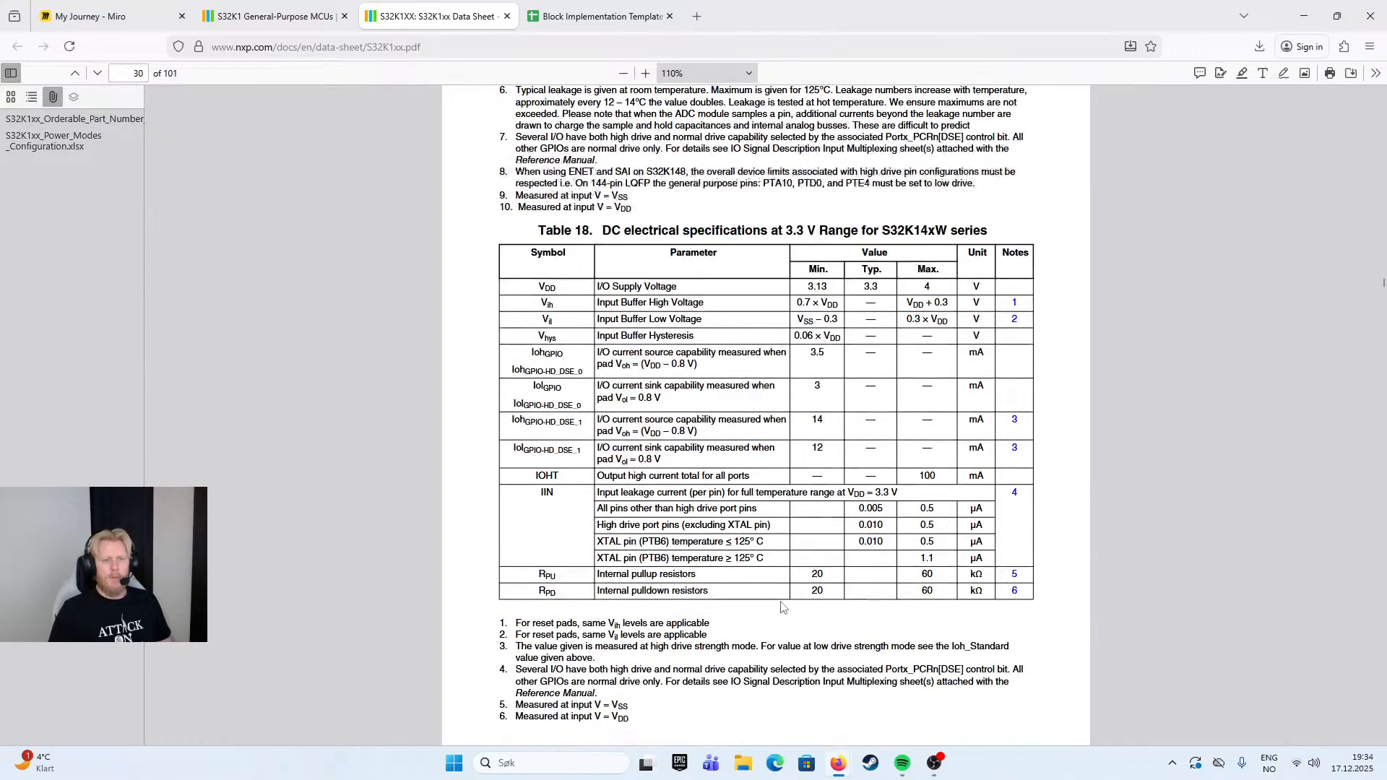
pyautogui.scroll(4, 836, 391)
pyautogui.scroll(11, 837, 390)
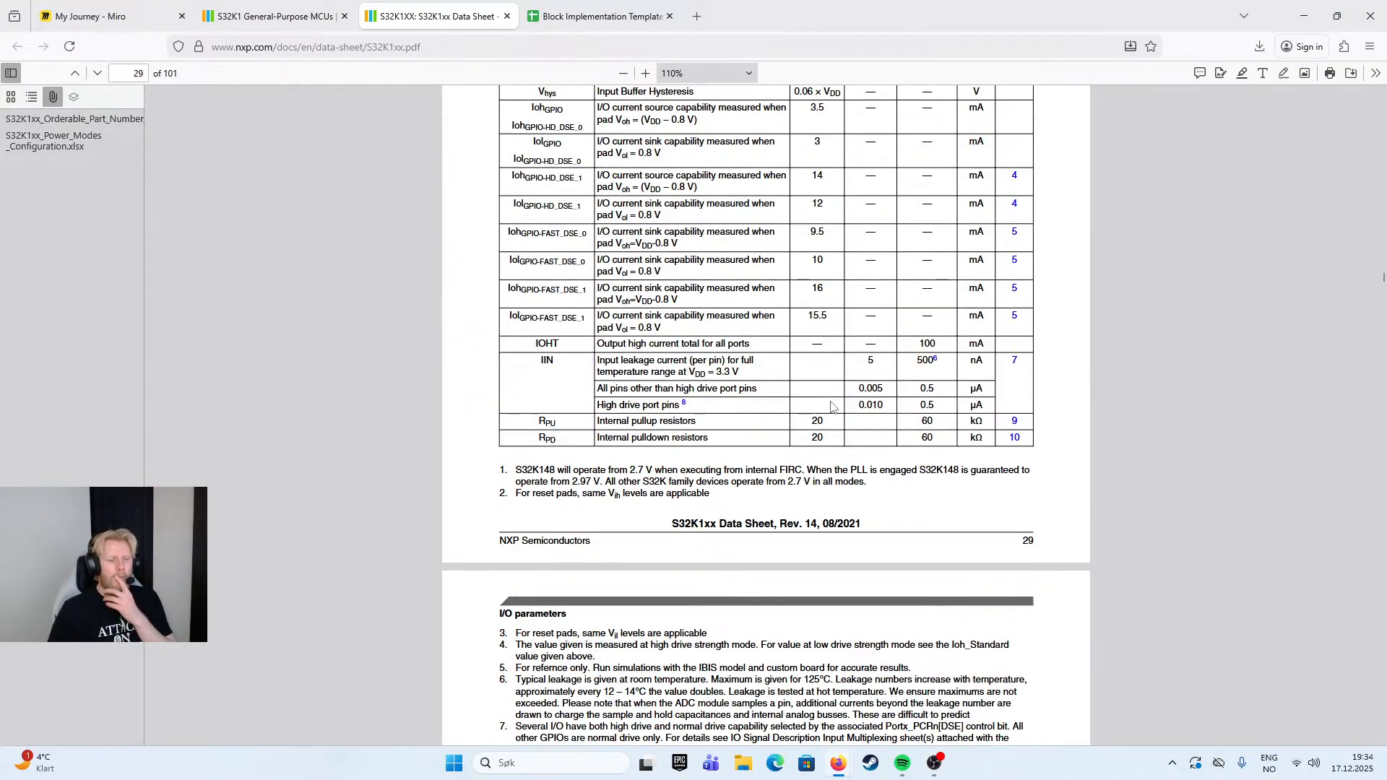
pyautogui.scroll(-5, 832, 402)
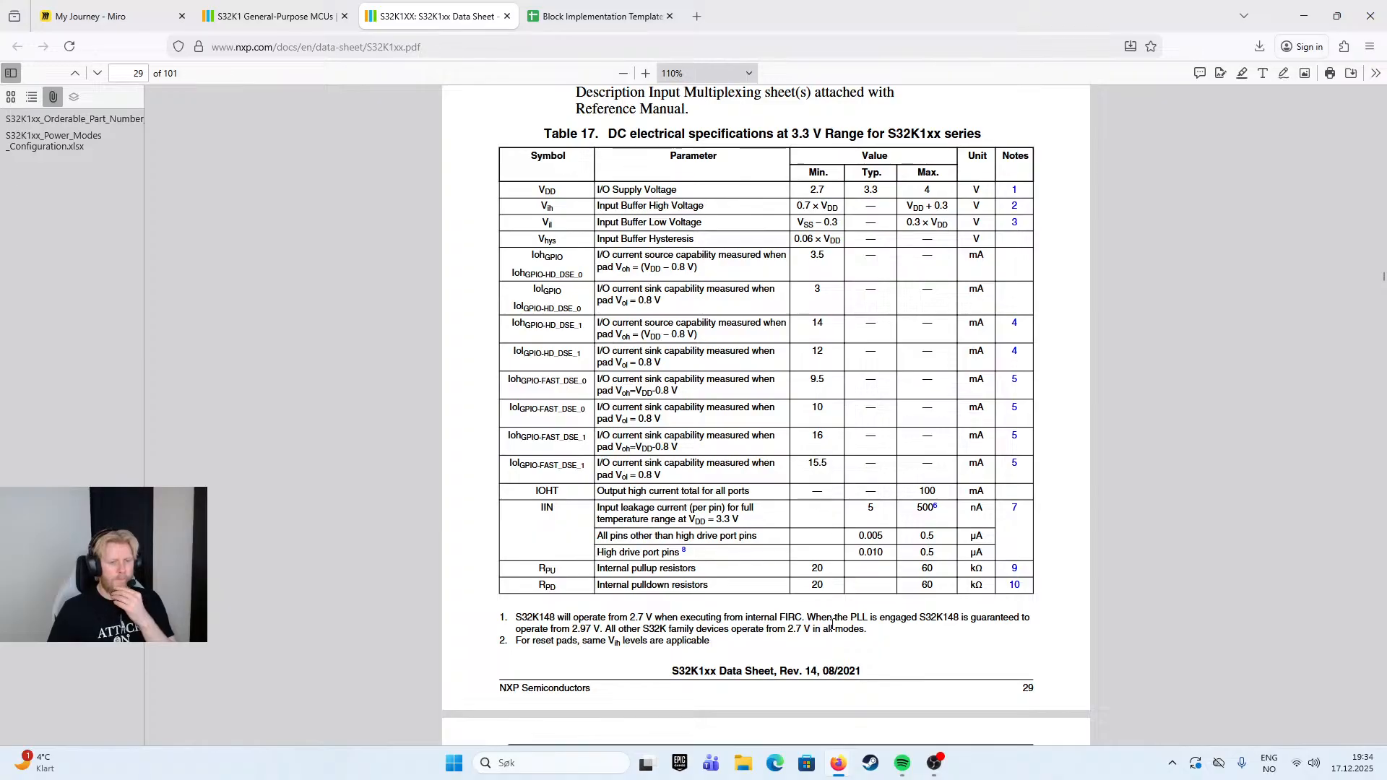
pyautogui.scroll(-2, 674, 625)
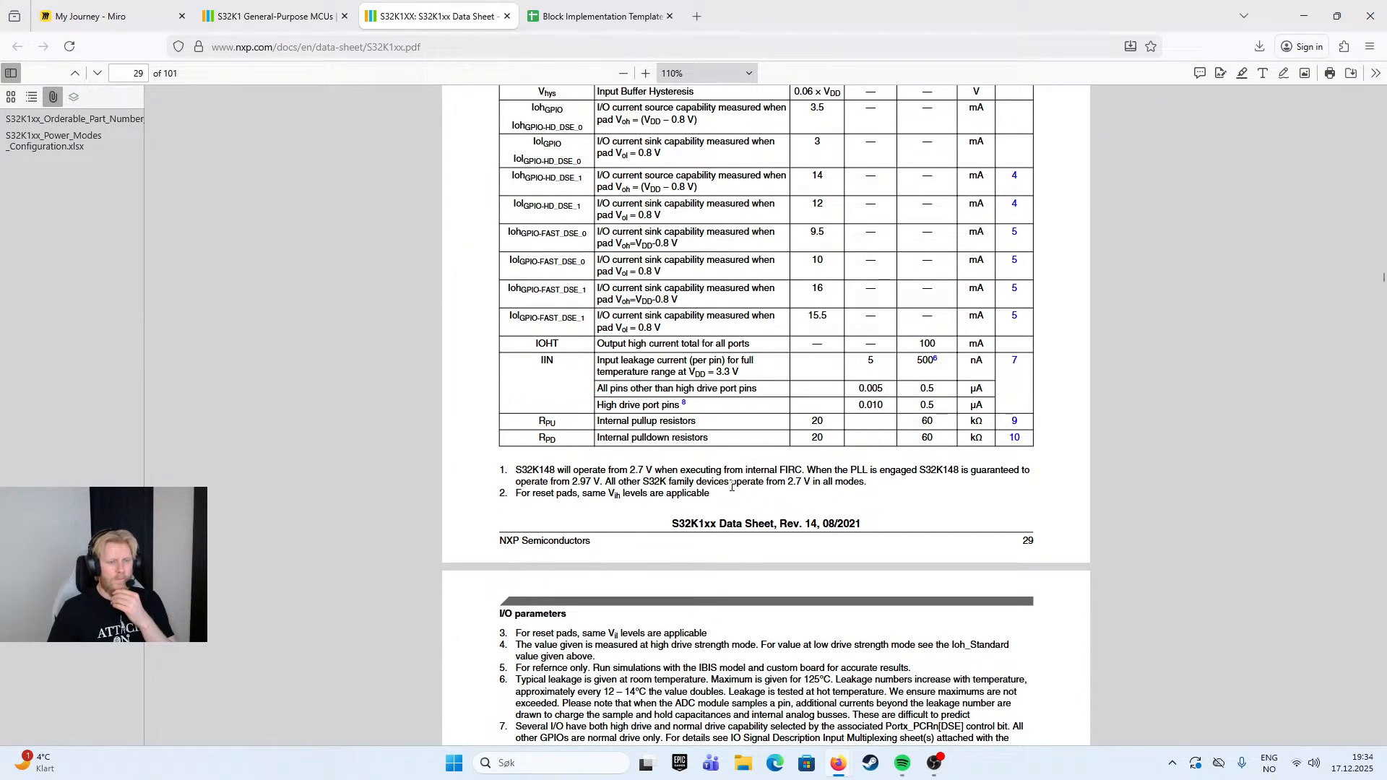
# - Read the remaining Table 17 footnotes and examine Table 18, DC electrical specifications at 3.3 V Range for S32K14xW series
pyautogui.scroll(-5, 732, 486)
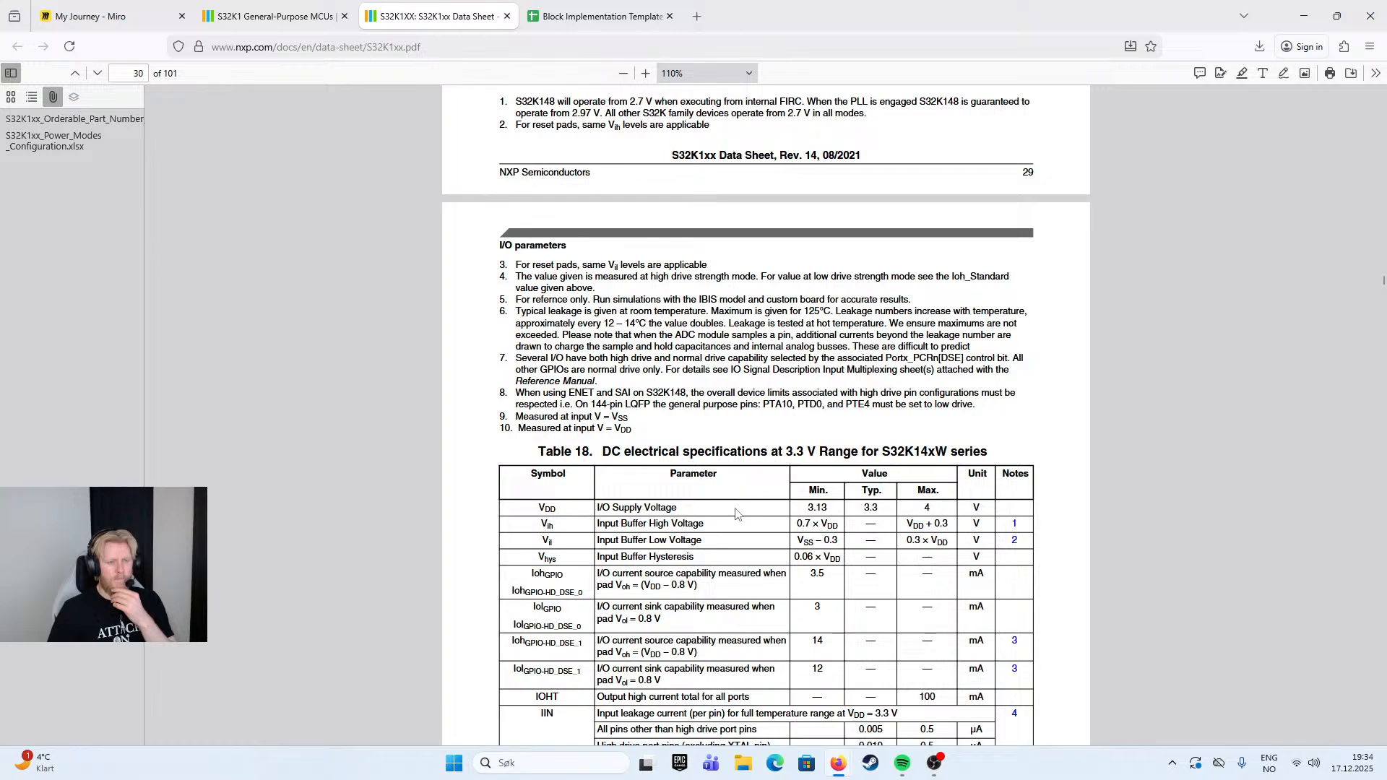
pyautogui.scroll(-1, 838, 383)
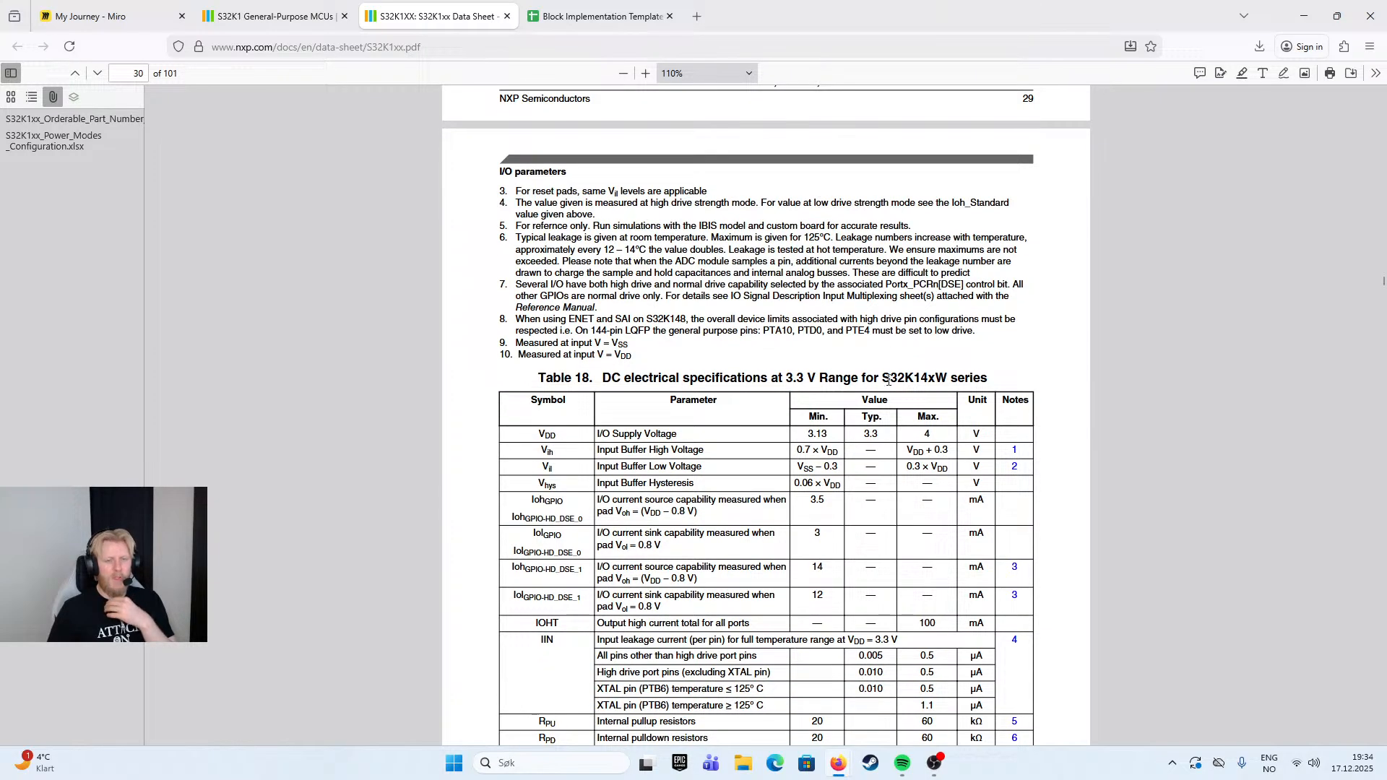
pyautogui.scroll(-1, 891, 439)
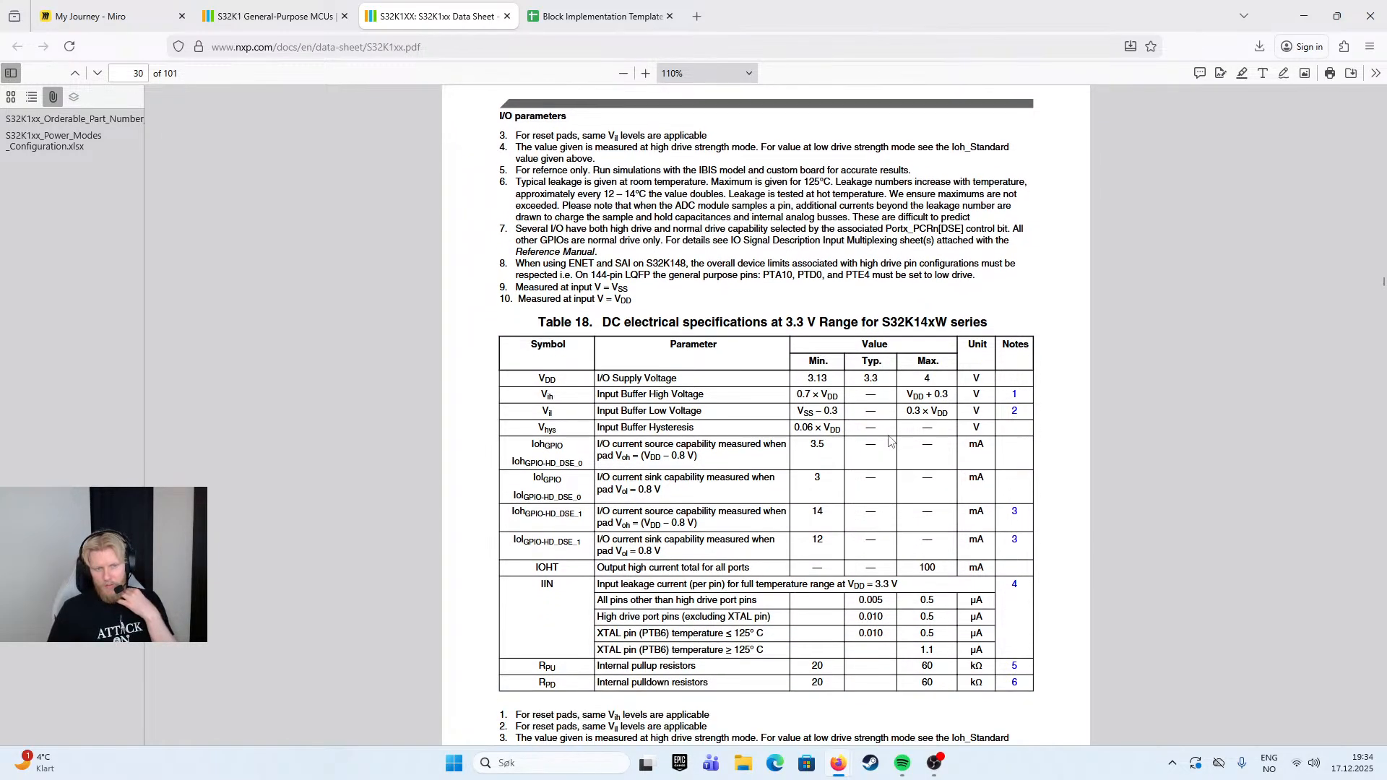
pyautogui.scroll(-1, 875, 361)
pyautogui.scroll(-5, 876, 362)
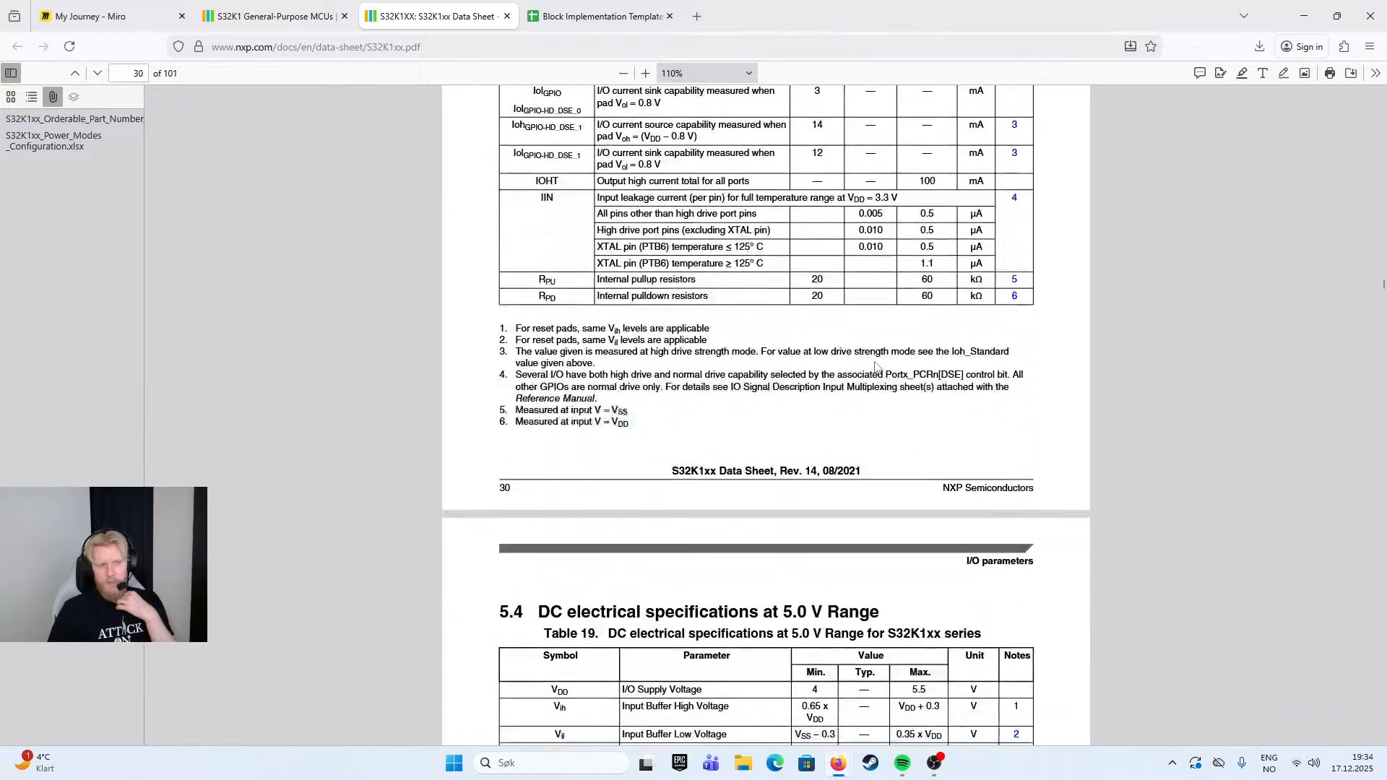
pyautogui.scroll(3, 873, 369)
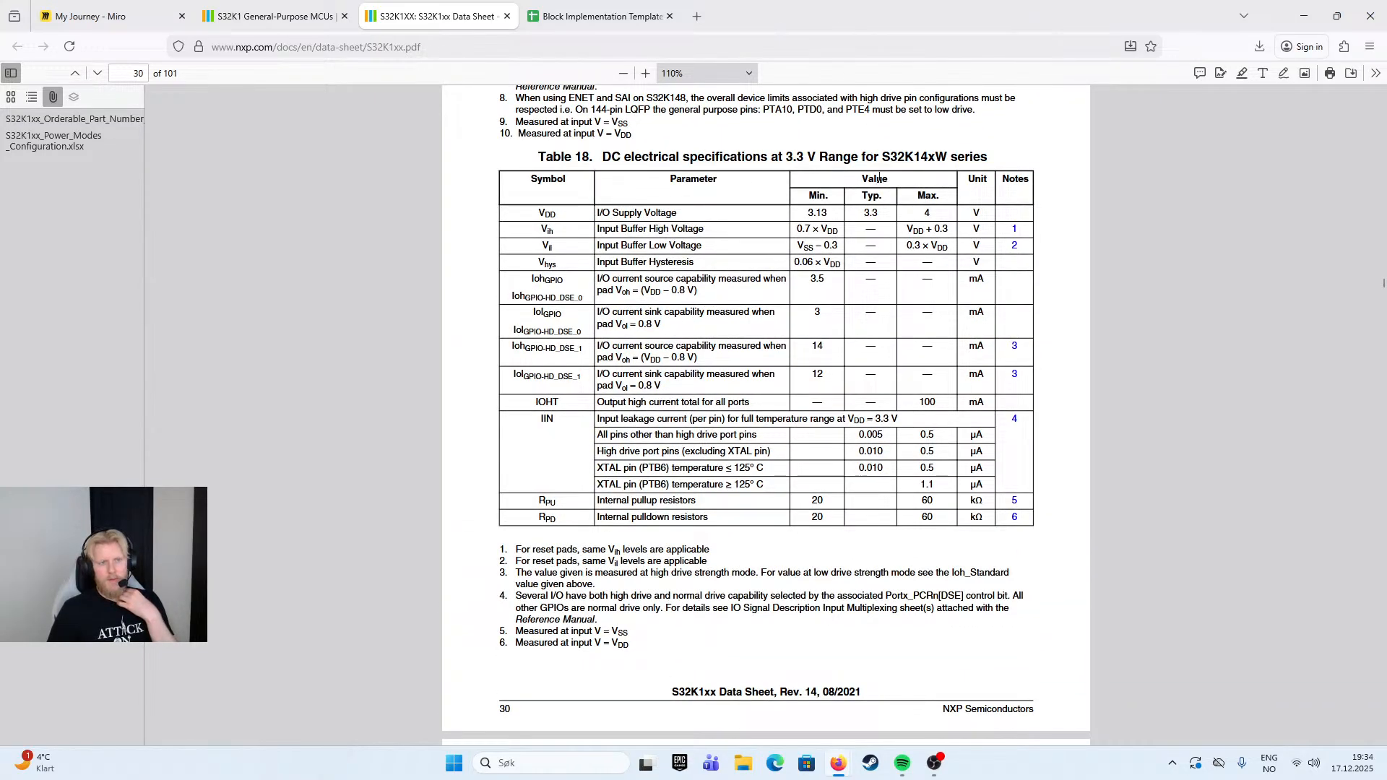
# - Revisit Table 17 and compare it with the 5.0 V Range specifications in Tables 19 and 20, continuing to section 5.7
pyautogui.scroll(12, 785, 184)
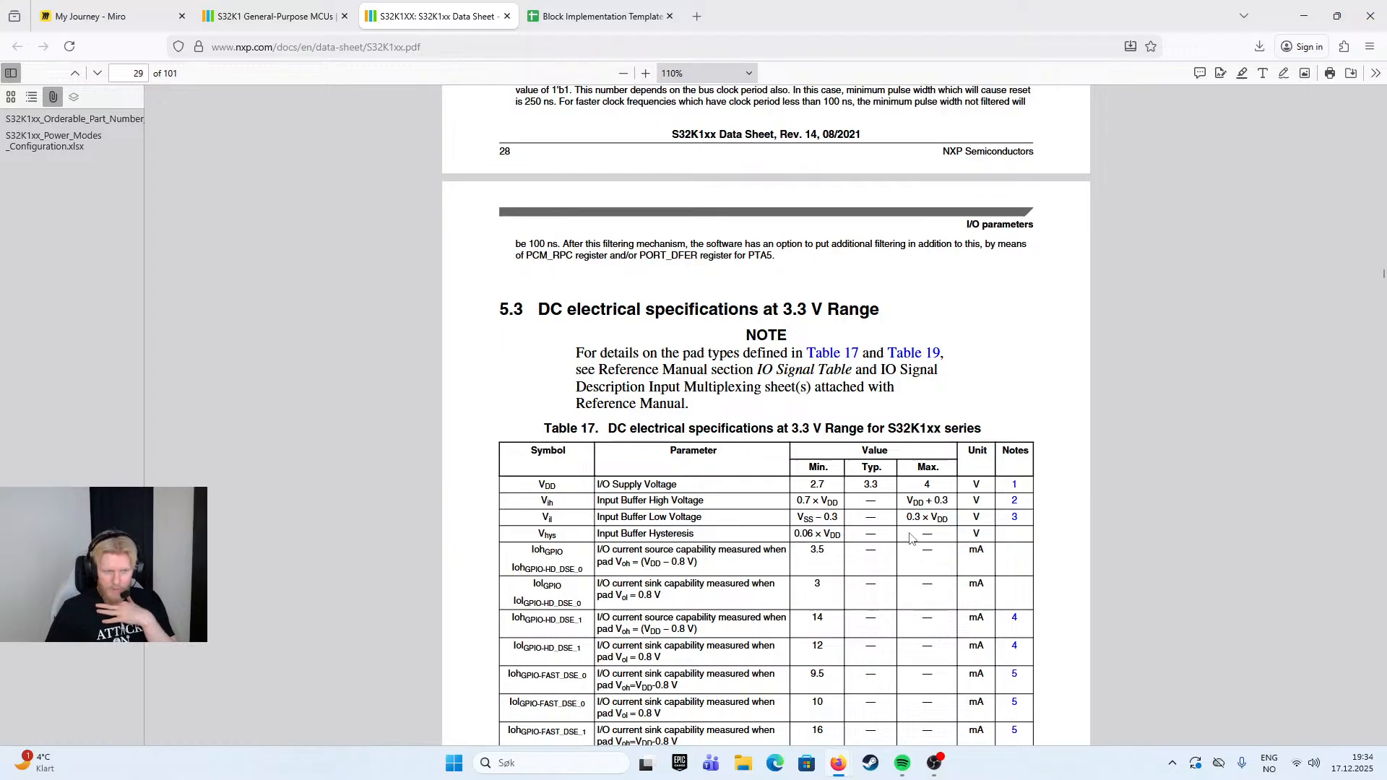
pyautogui.scroll(-3, 911, 537)
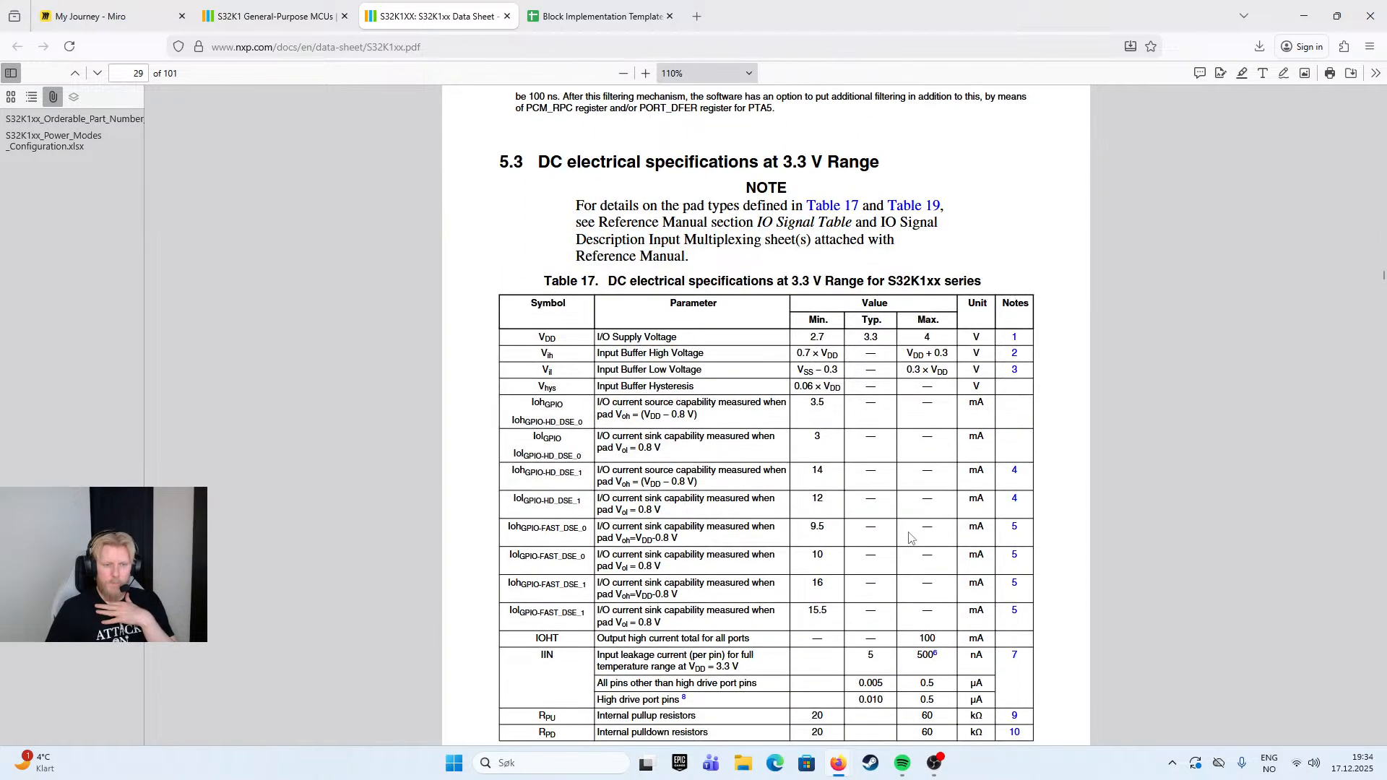
pyautogui.scroll(-10, 909, 537)
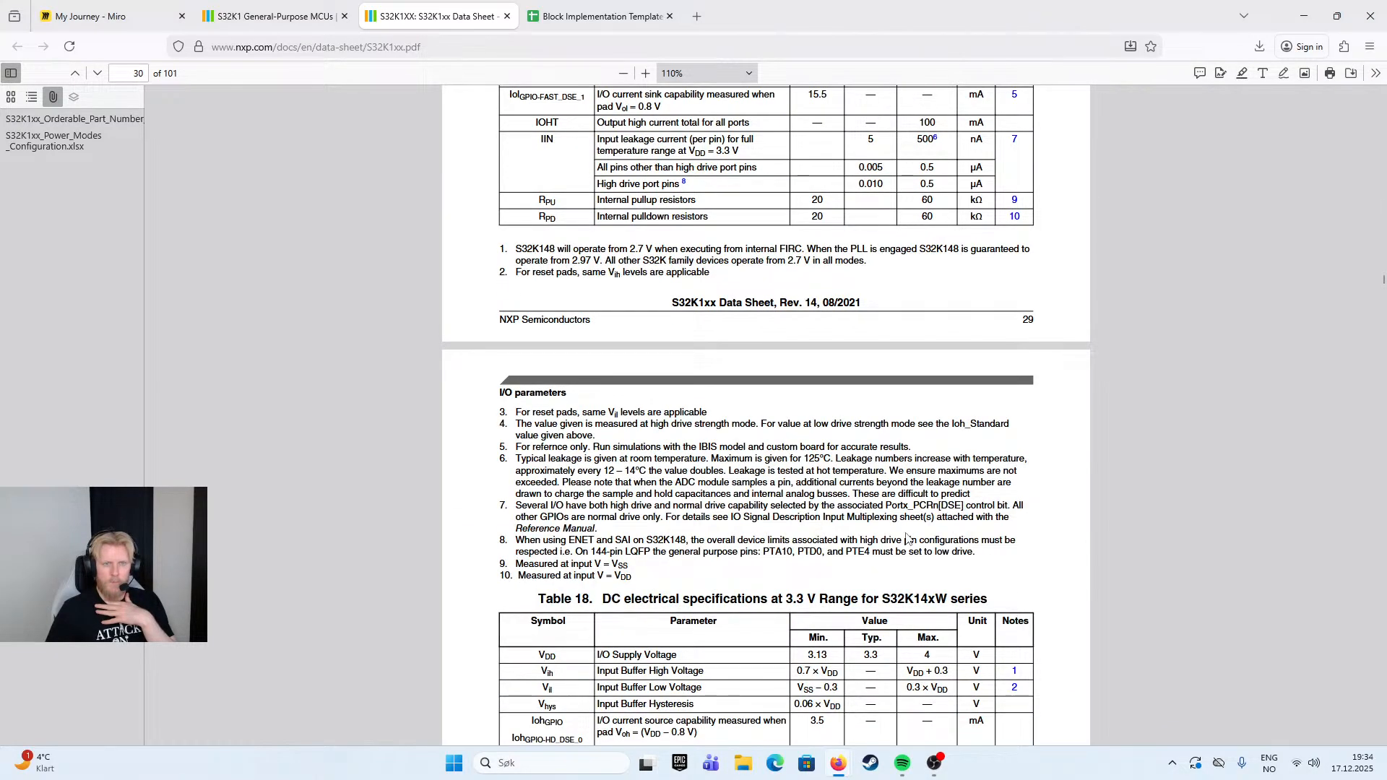
pyautogui.scroll(-20, 909, 538)
pyautogui.scroll(4, 906, 540)
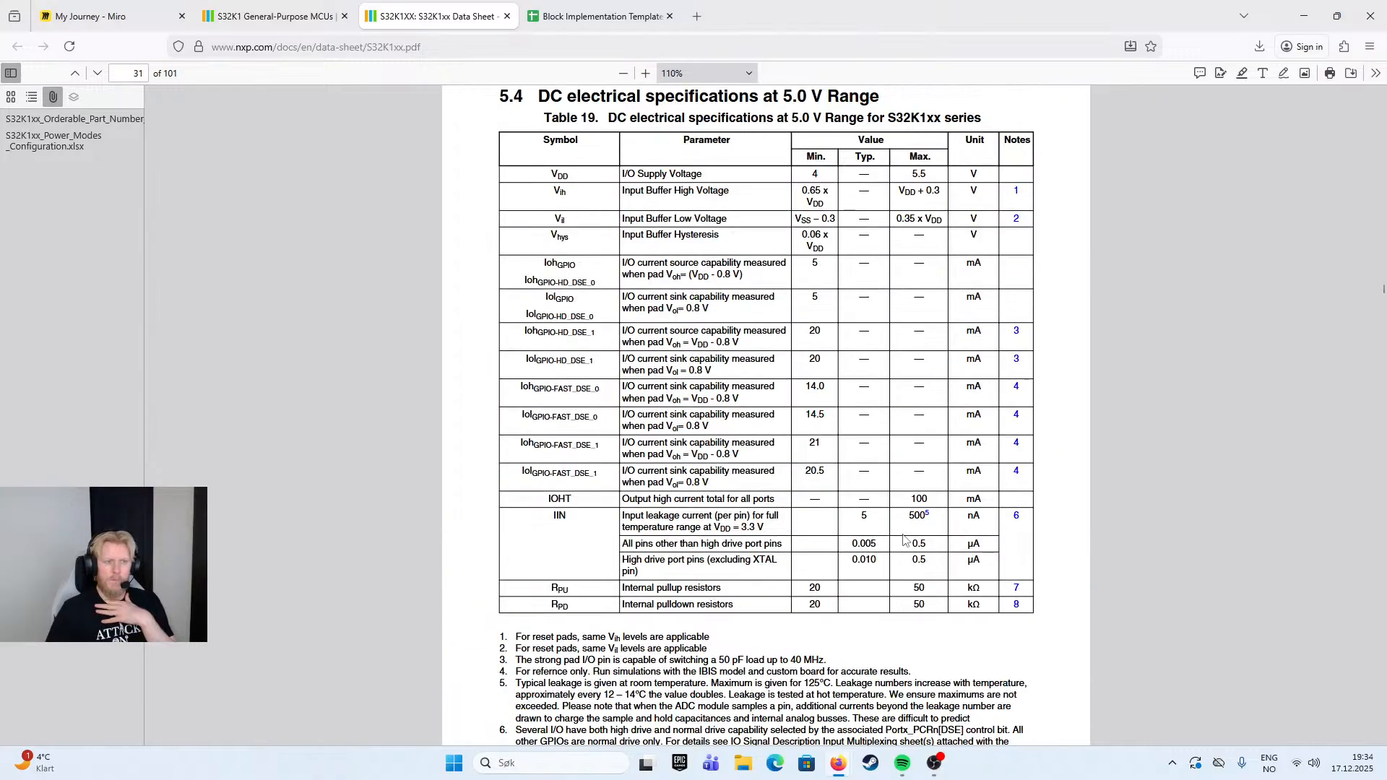
pyautogui.scroll(-20, 904, 537)
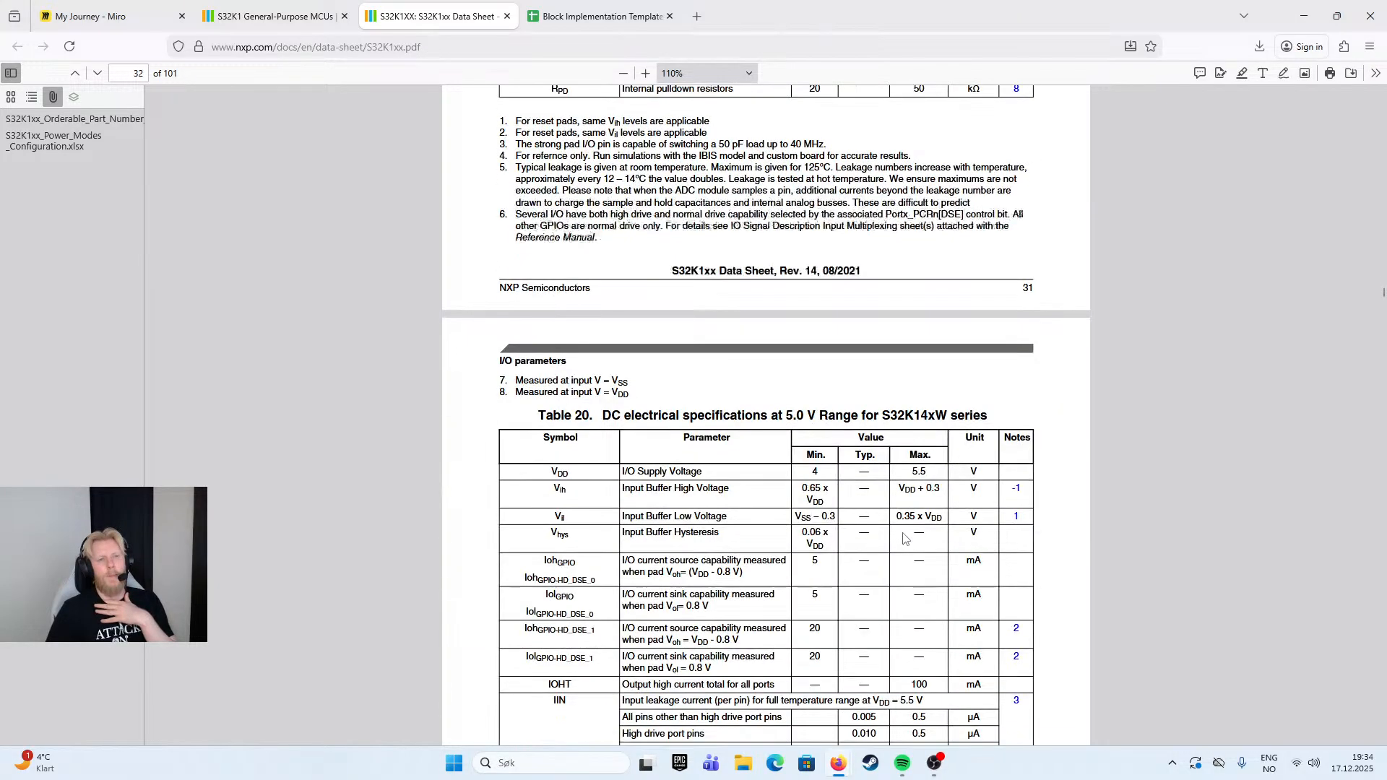
pyautogui.scroll(-20, 904, 545)
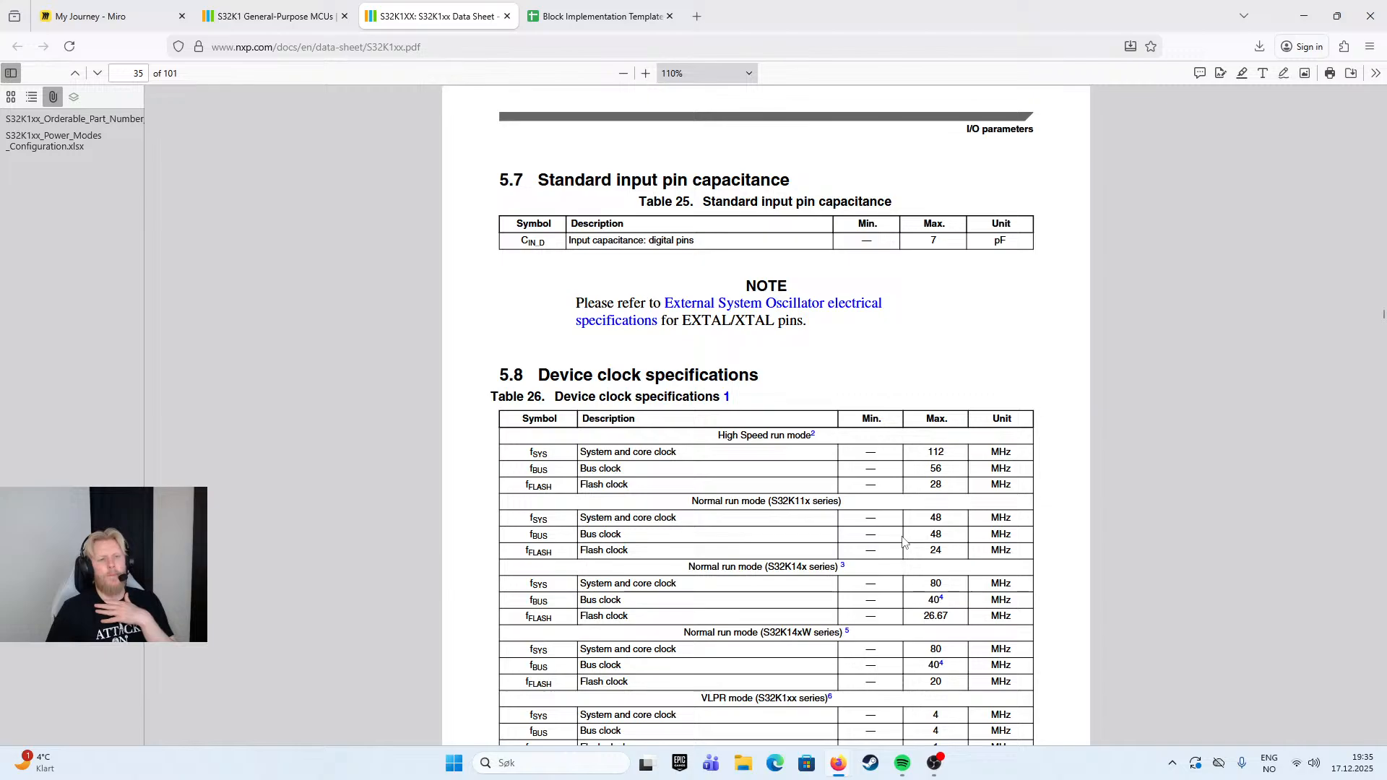
# - Review the digital pin input capacitance in Table 25, then skim the clock and oscillator specifications through to Table 40, 12-bit ADC operating conditions
pyautogui.moveTo(571, 237); pyautogui.dragTo(705, 245)
pyautogui.scroll(-15, 704, 282)
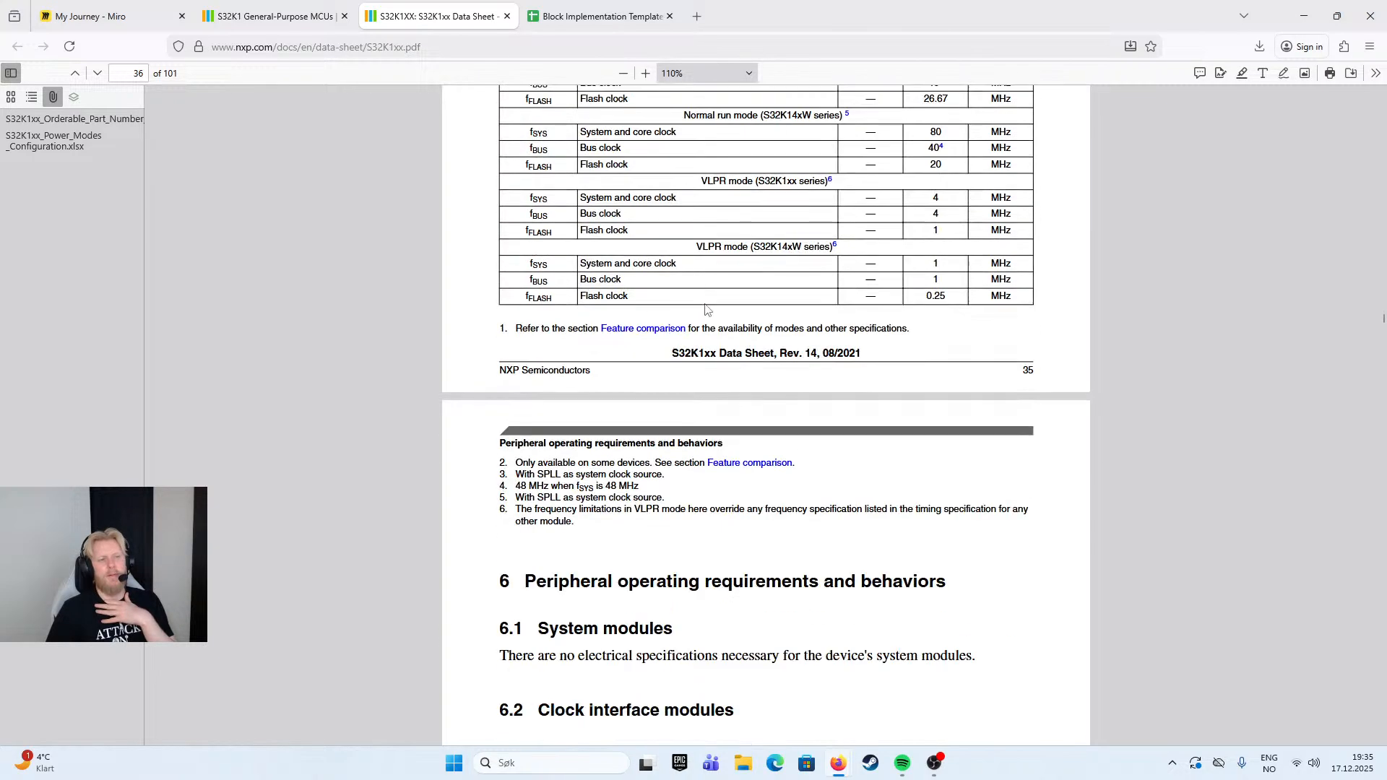
pyautogui.scroll(-20, 712, 313)
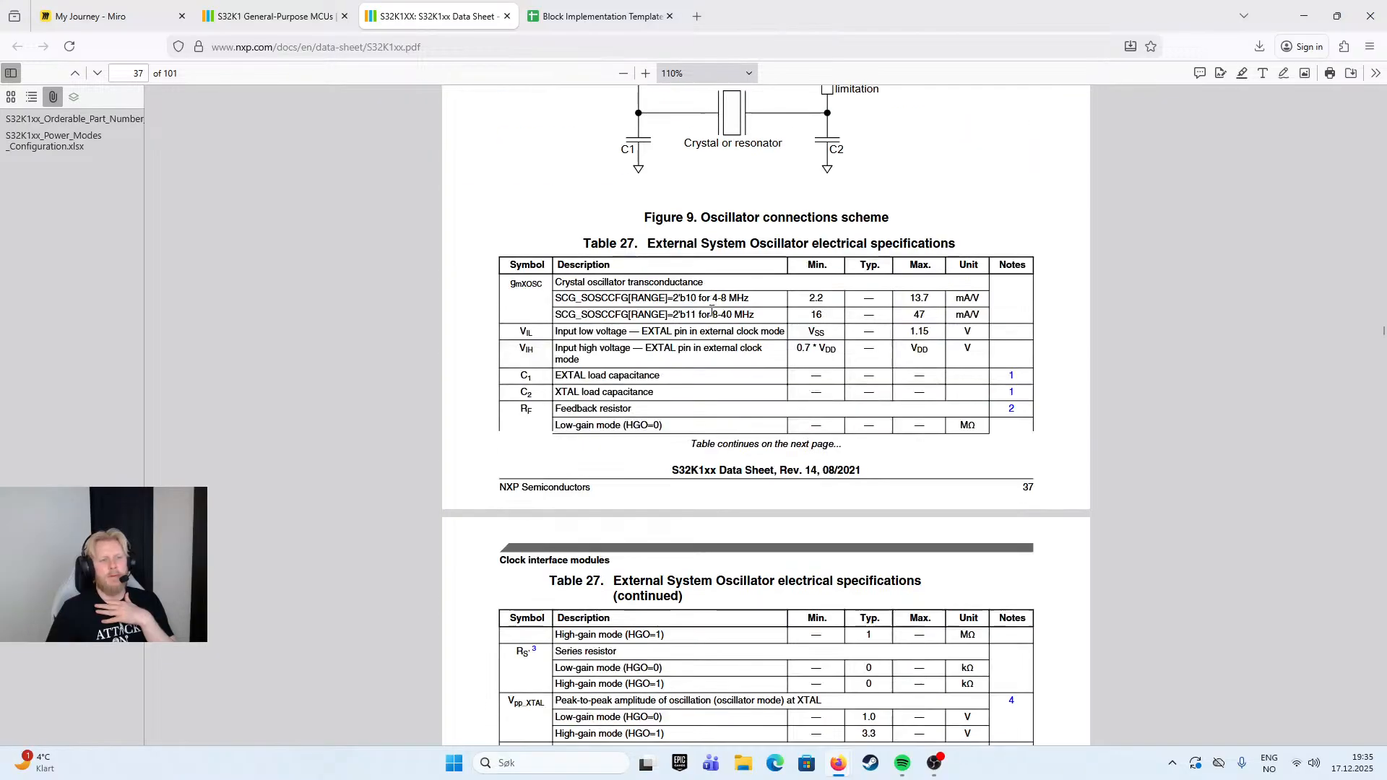
pyautogui.scroll(-15, 713, 304)
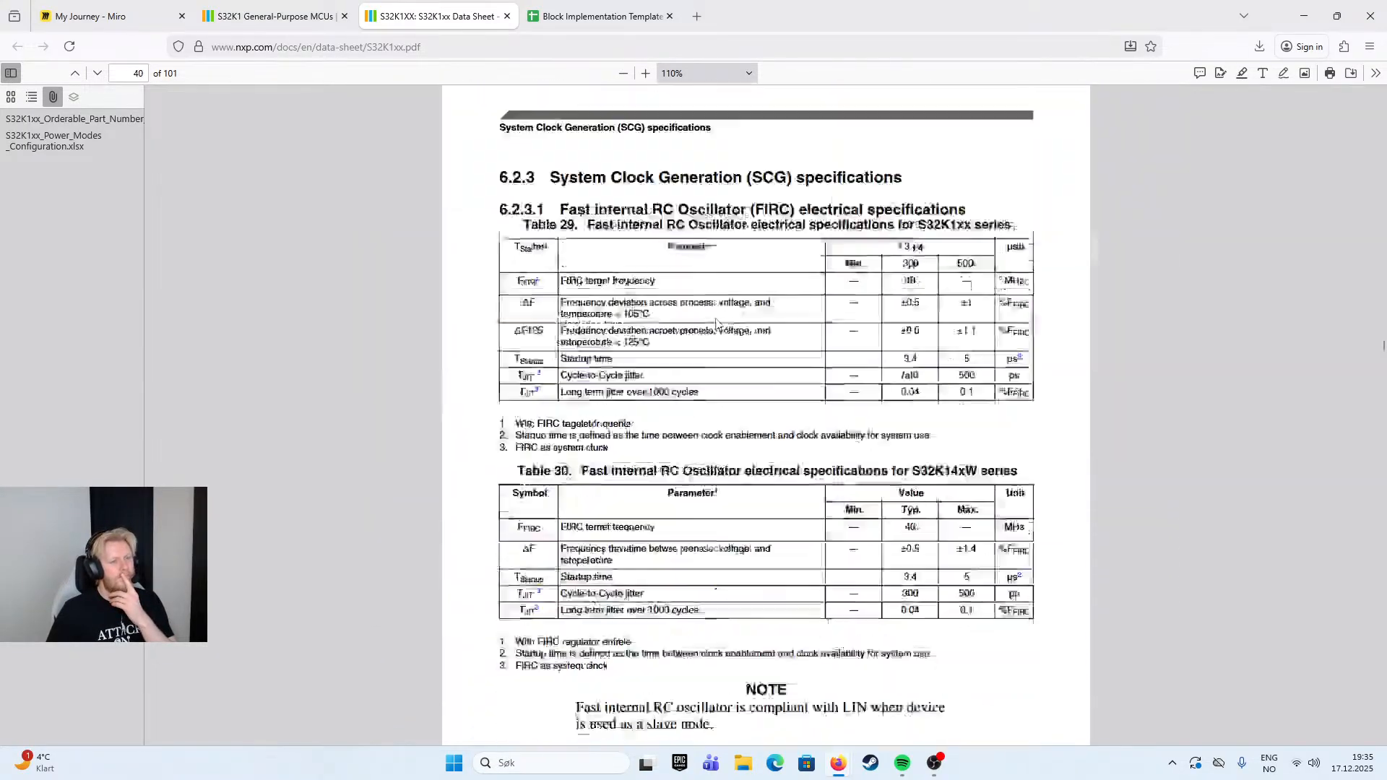
pyautogui.scroll(-15, 863, 450)
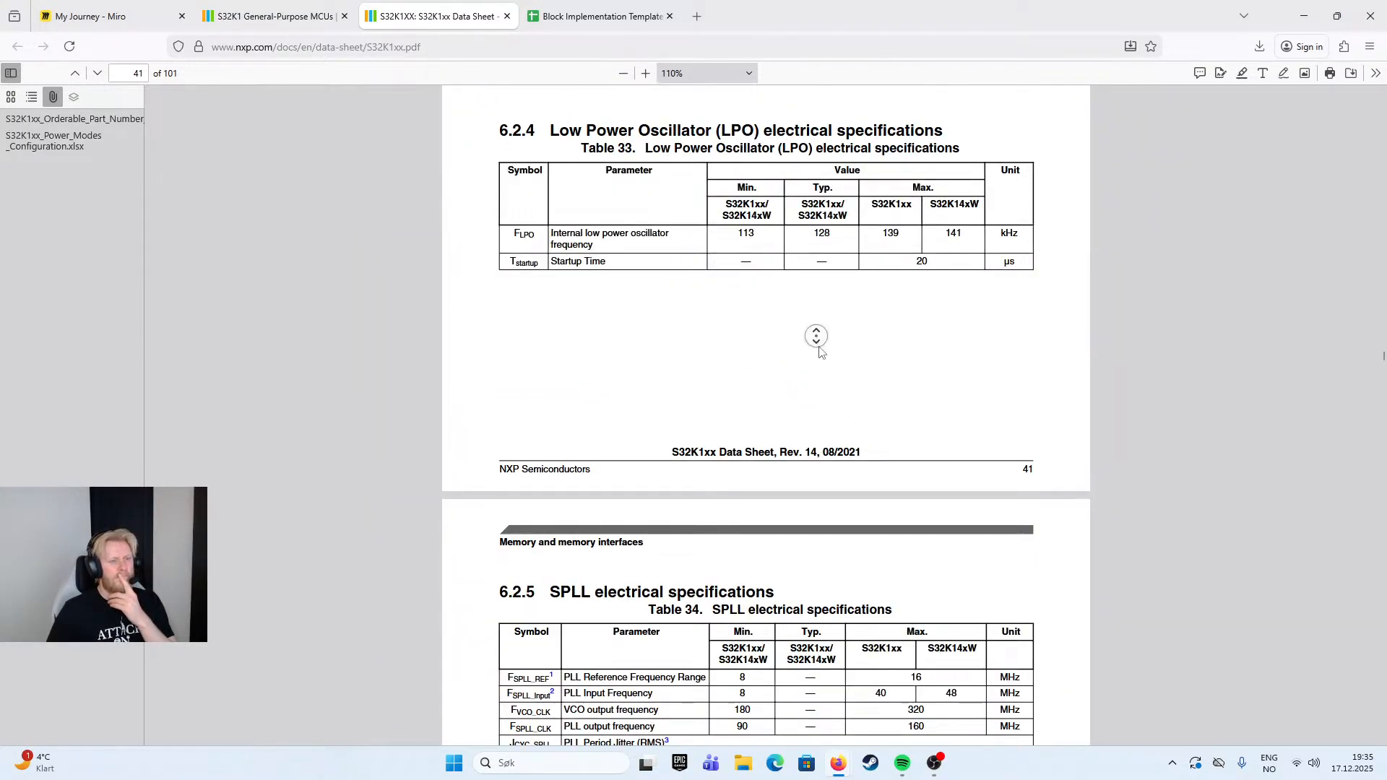
pyautogui.scroll(-20, 796, 452)
pyautogui.scroll(-20, 797, 451)
pyautogui.scroll(-20, 769, 411)
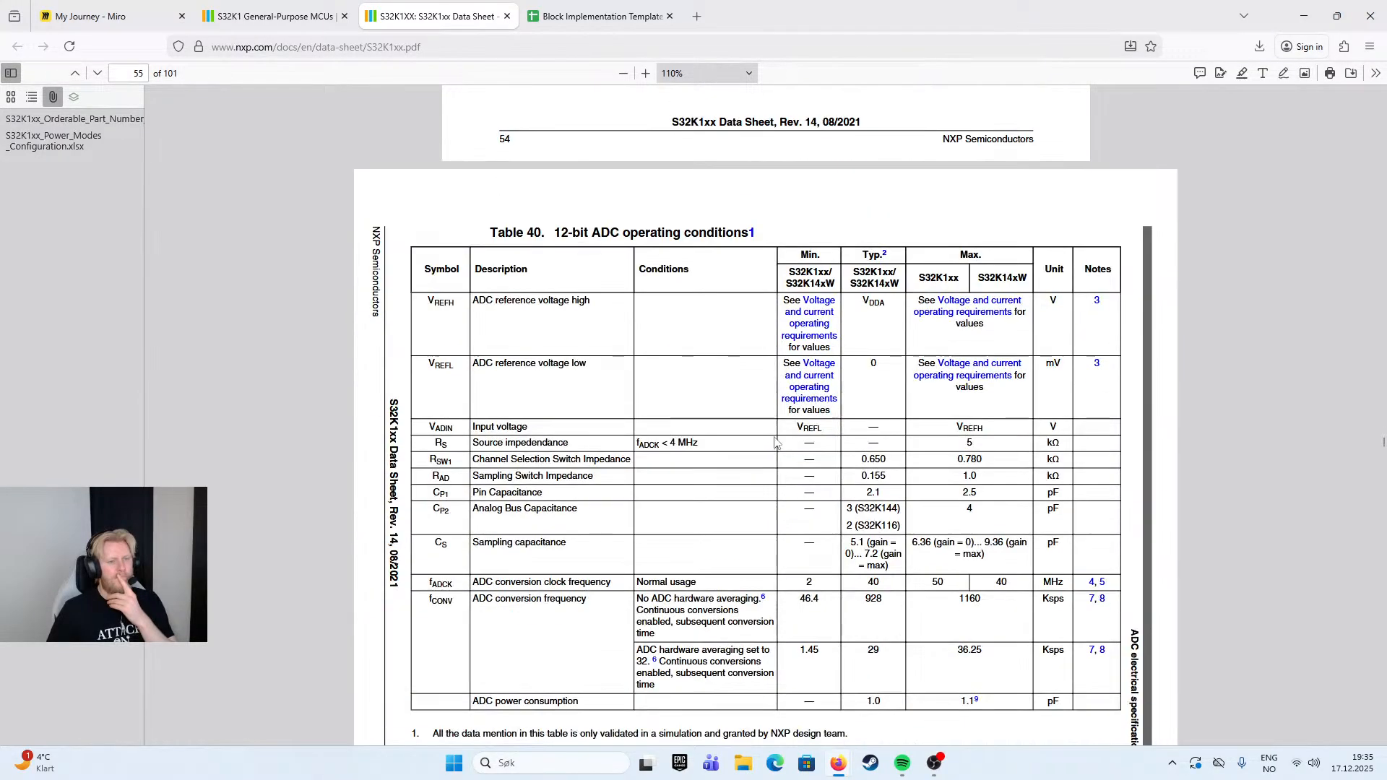
# - Skim the ADC and comparator specifications from Table 40 through to Table 46, LPSPI electrical specifications
pyautogui.middleClick(774, 434)
pyautogui.scroll(-15, 775, 462)
pyautogui.scroll(10, 809, 382)
pyautogui.scroll(-20, 824, 448)
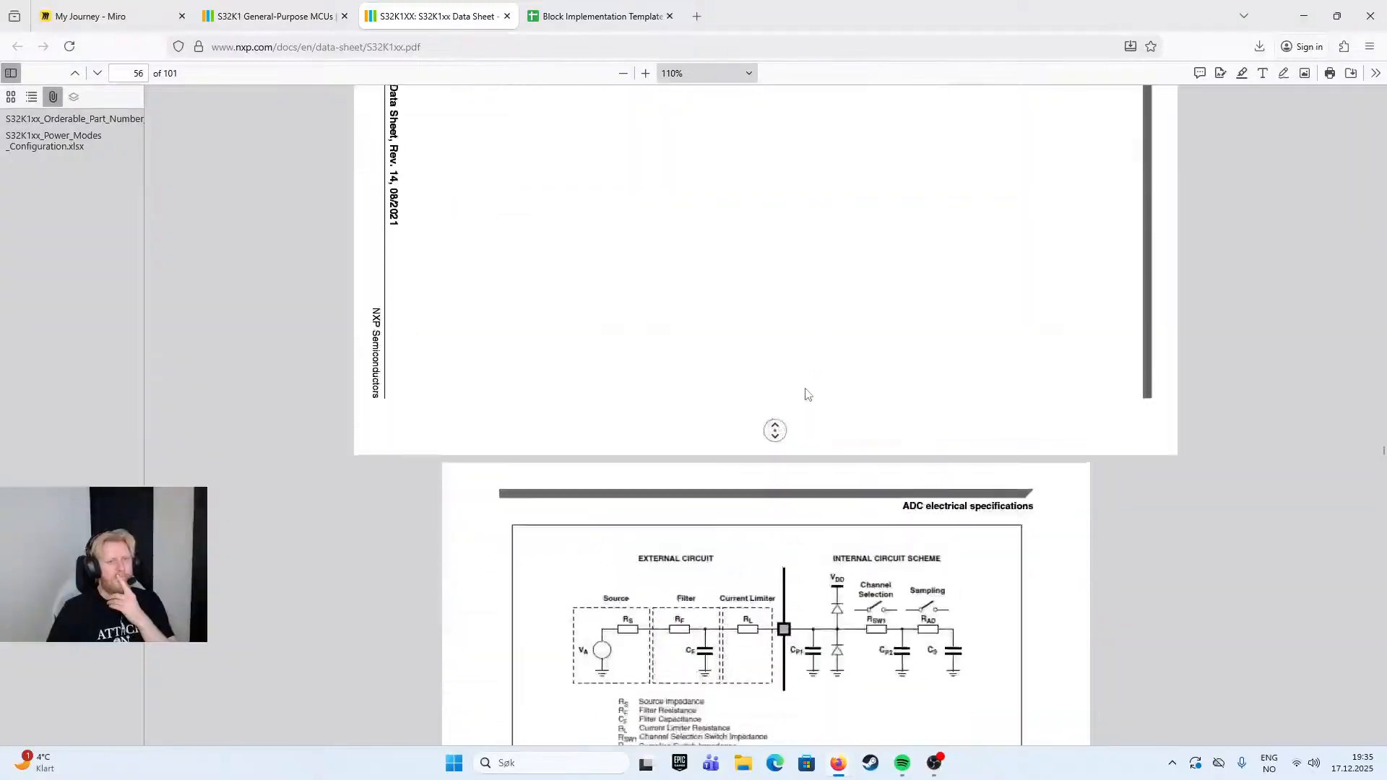
pyautogui.scroll(-10, 827, 433)
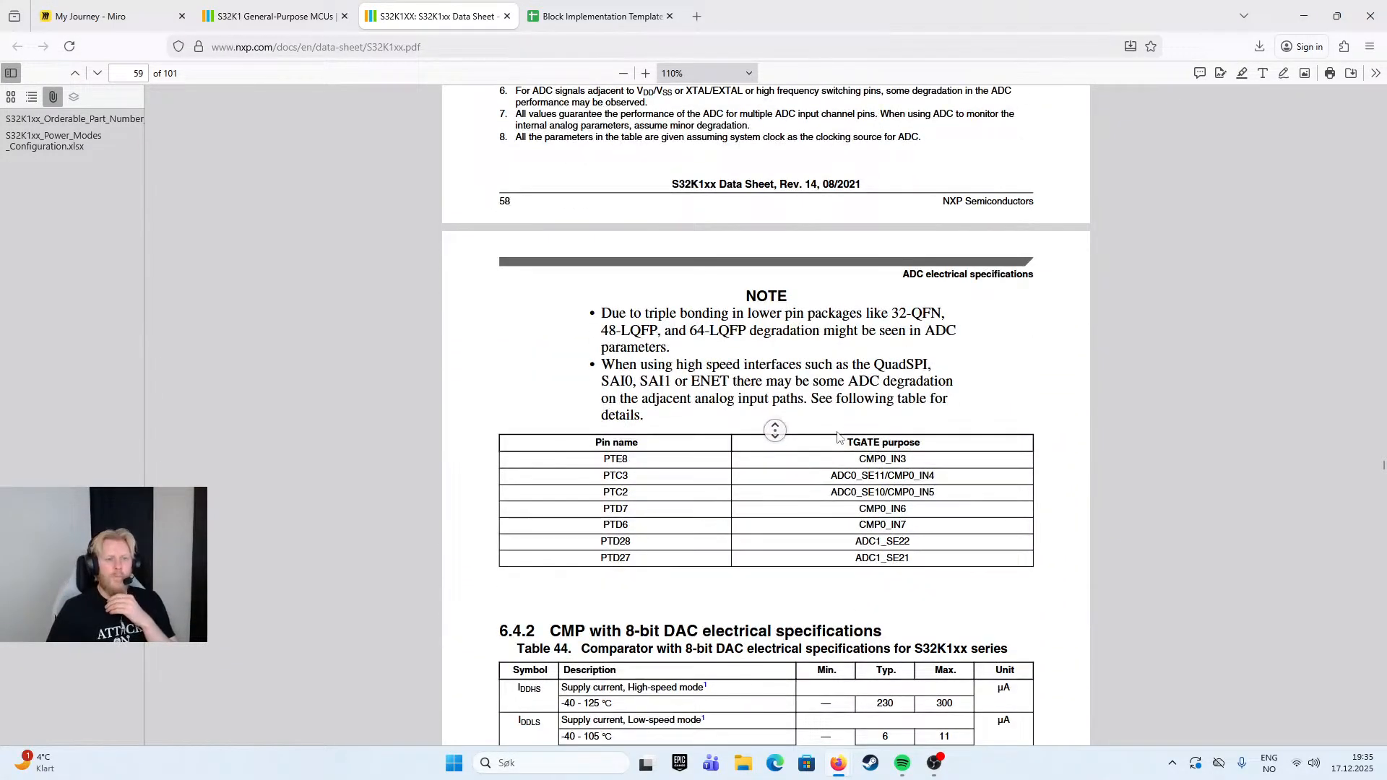
pyautogui.scroll(-20, 831, 444)
pyautogui.scroll(-20, 826, 454)
pyautogui.scroll(-2, 793, 513)
# - Show the data sheet's document outline and skim the remaining pages through to Table 57, Revision History
pyautogui.click(1376, 73)
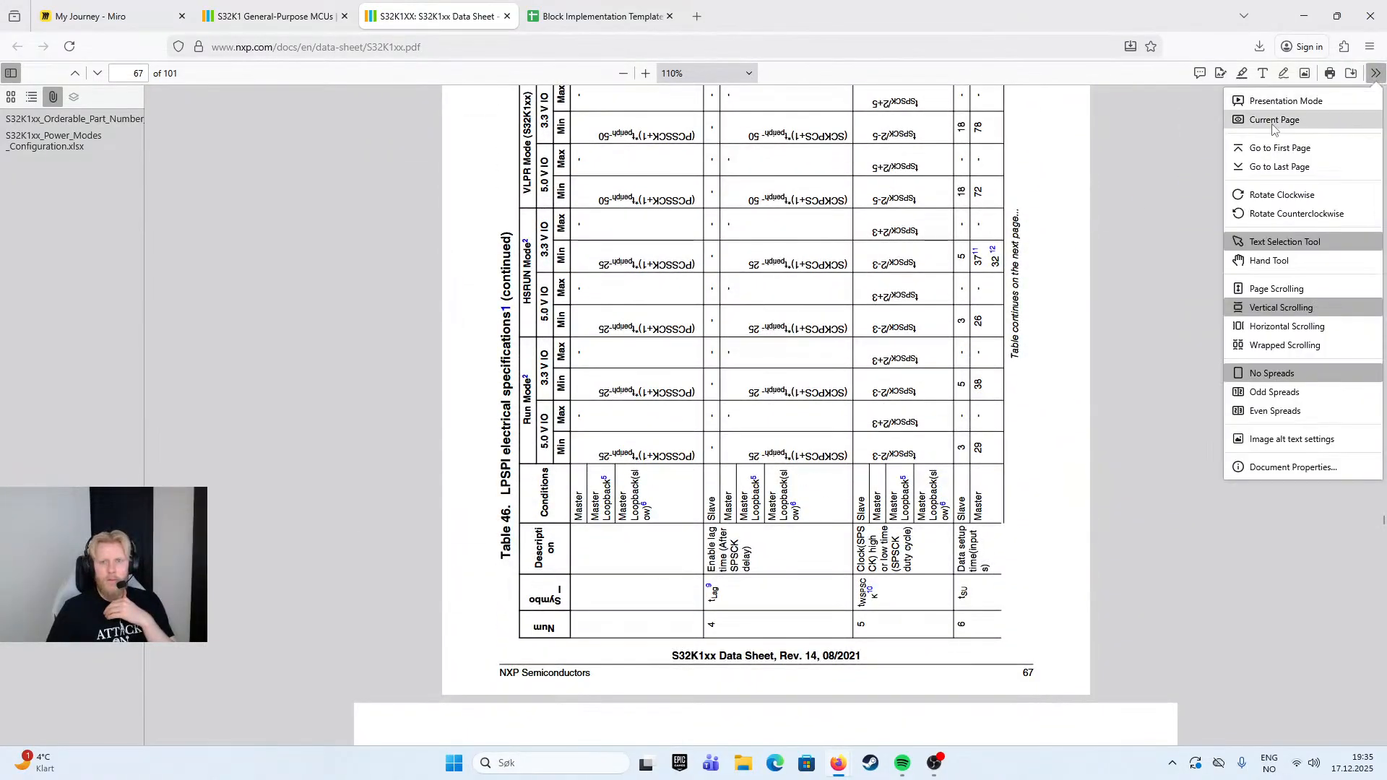
pyautogui.click(1149, 205)
pyautogui.click(11, 97)
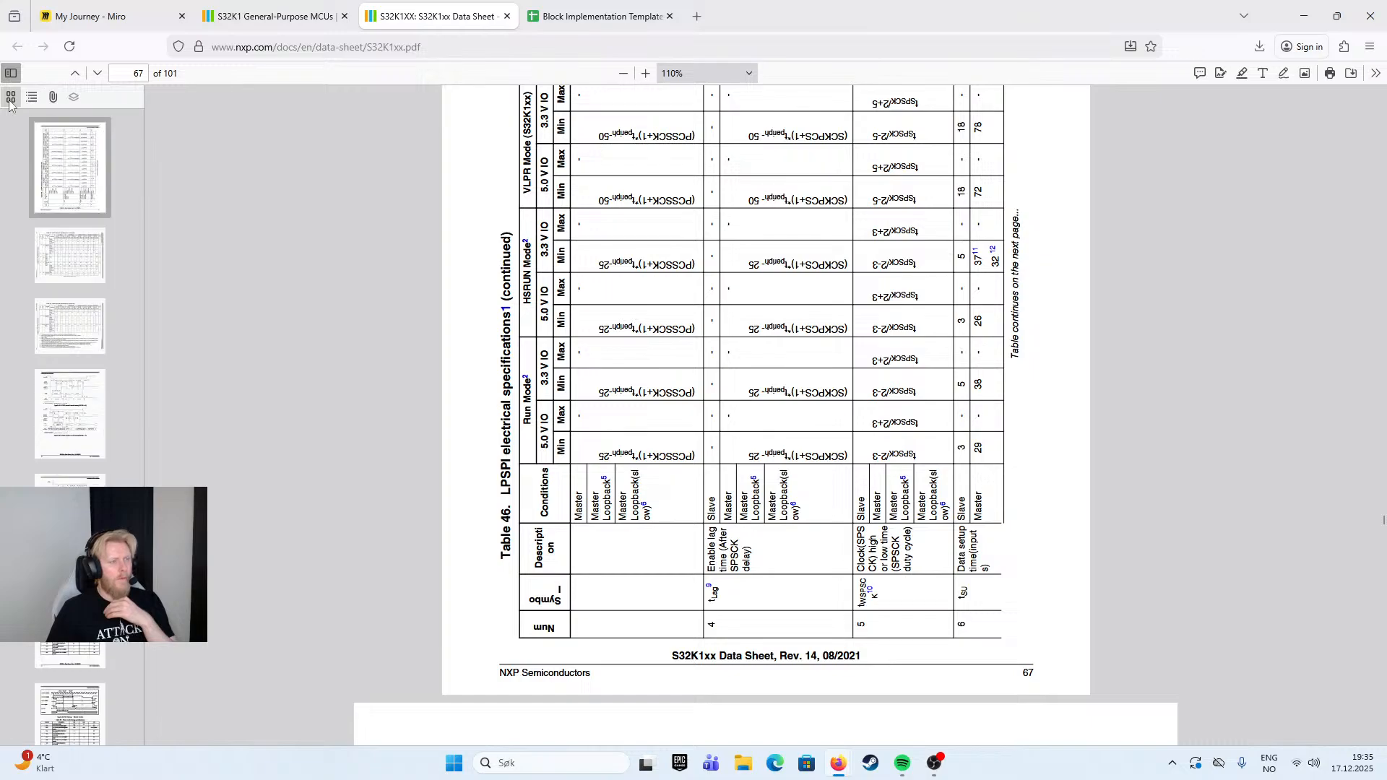
pyautogui.click(32, 97)
pyautogui.middleClick(863, 323)
pyautogui.scroll(-4, 894, 584)
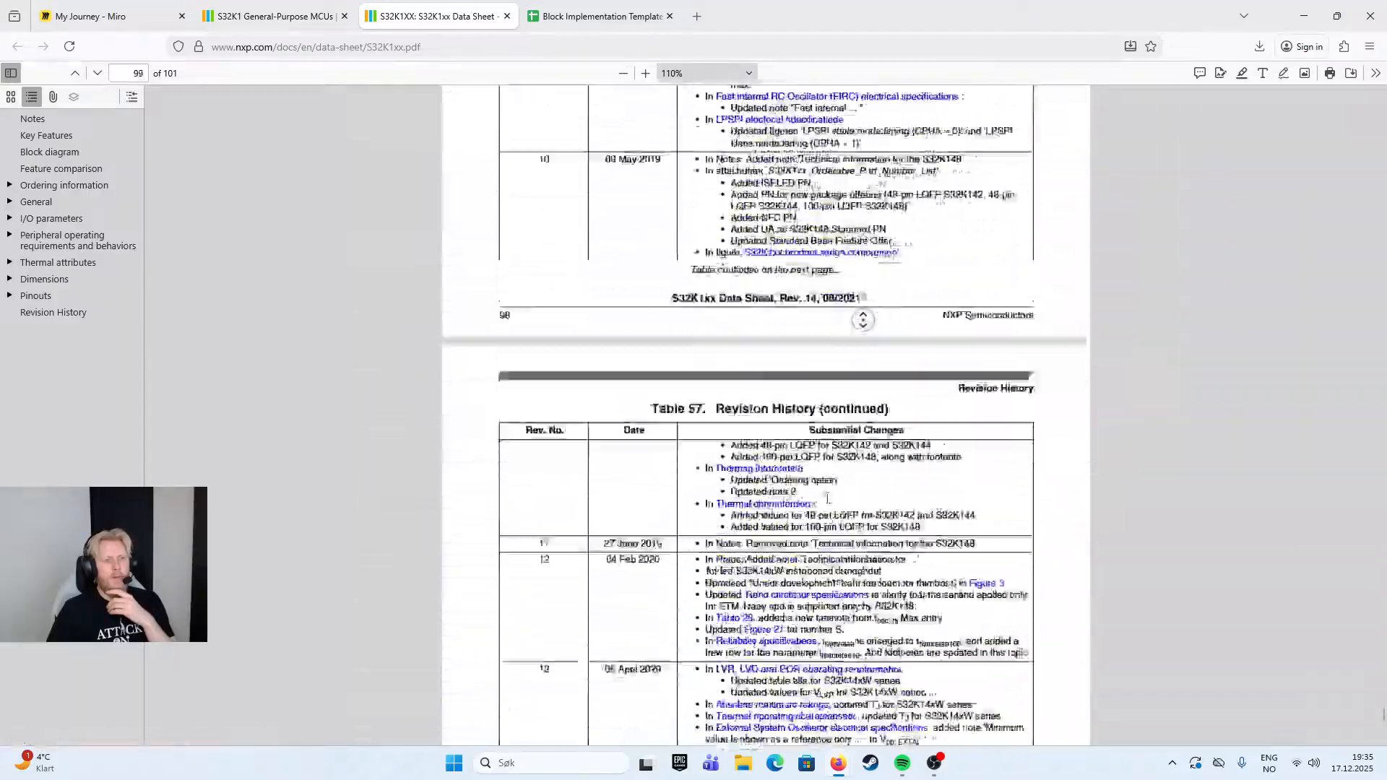
pyautogui.middleClick(876, 125)
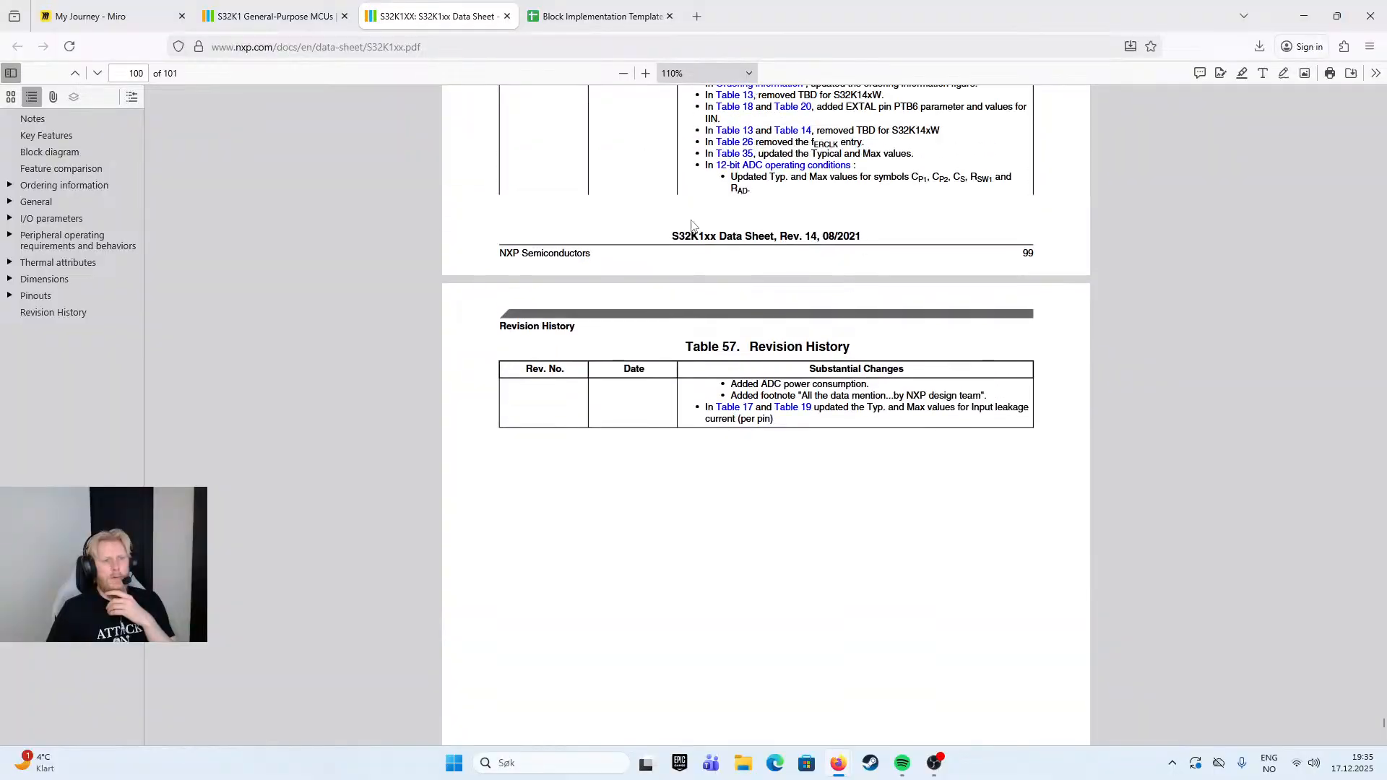
# - Check the Miro block diagram, switch to KiCad and open the MCU sheet of the Multi_Node_LIN_Network schematic
pyautogui.click(267, 15)
pyautogui.click(108, 16)
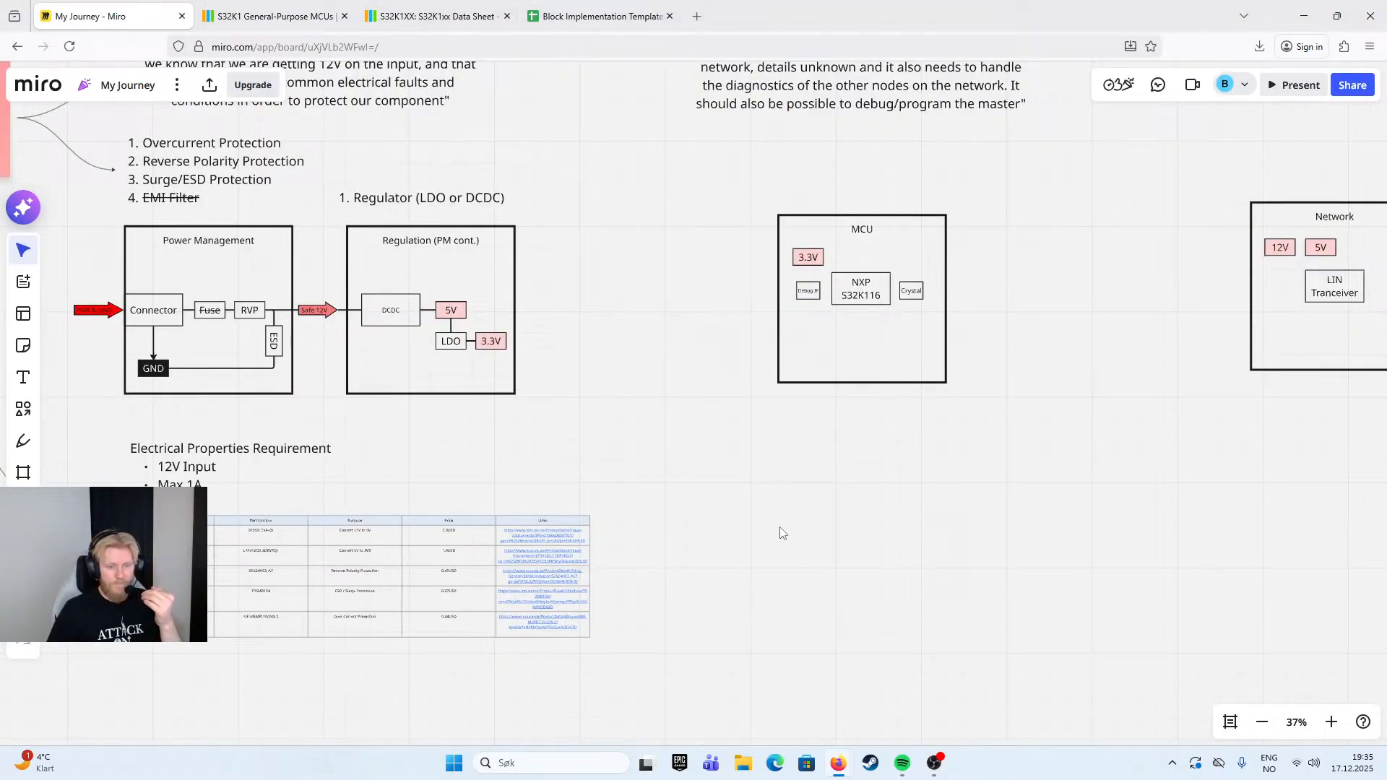
pyautogui.click(585, 751)
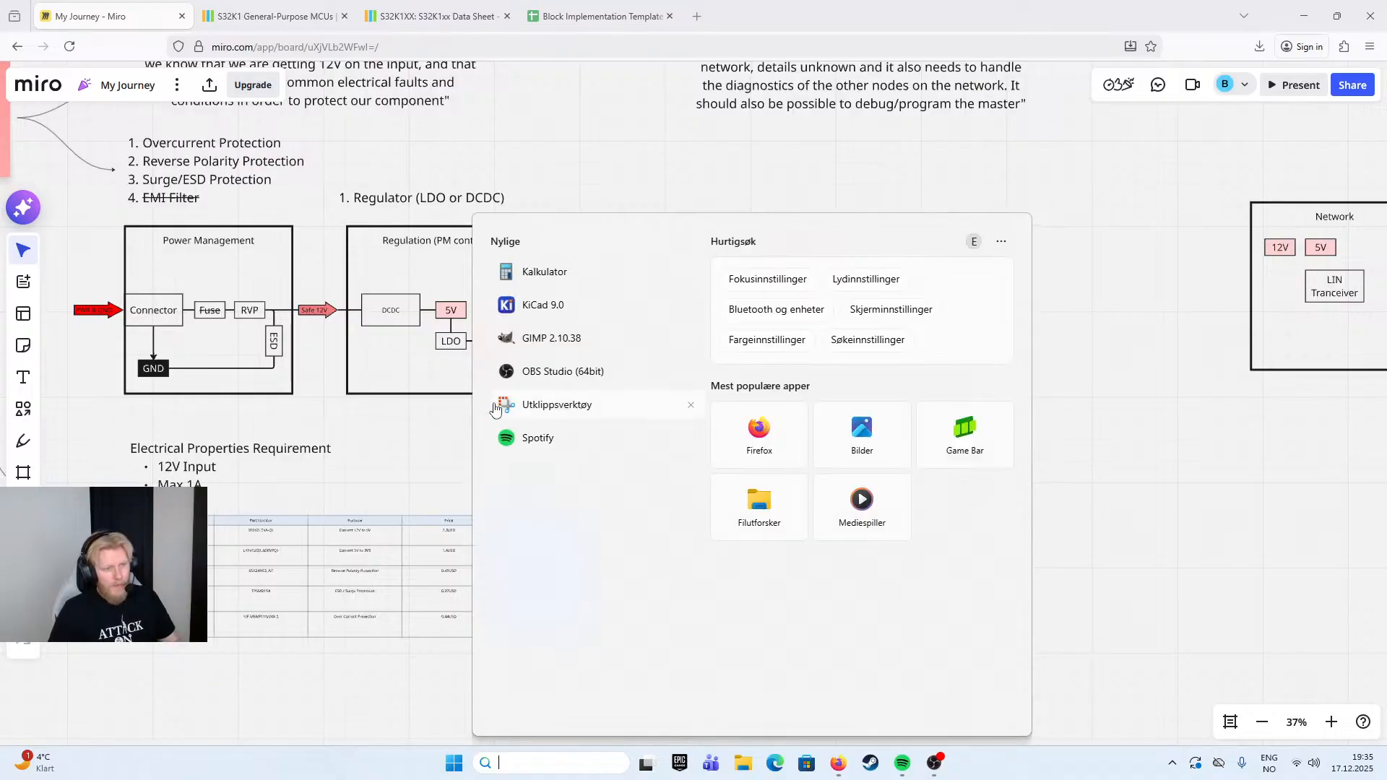
pyautogui.click(560, 306)
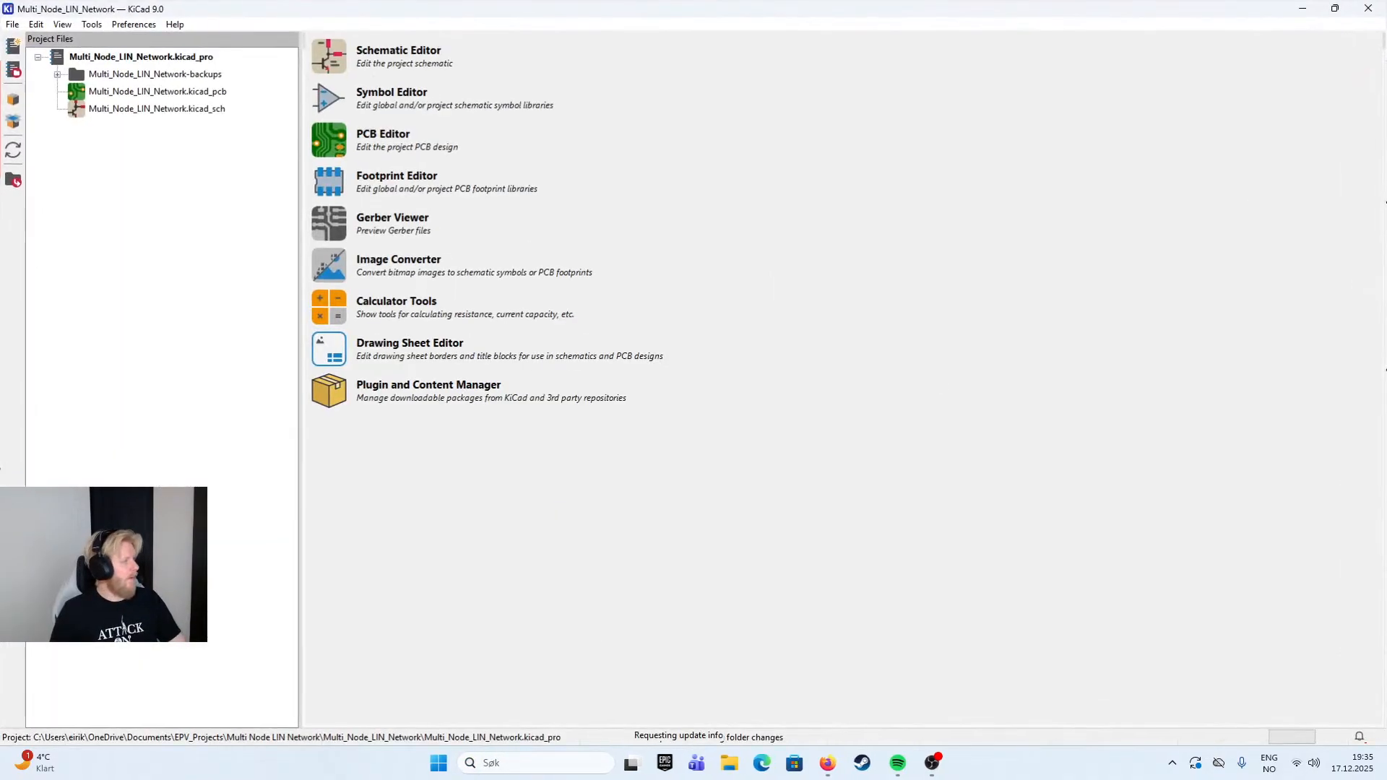
pyautogui.doubleClick(158, 107)
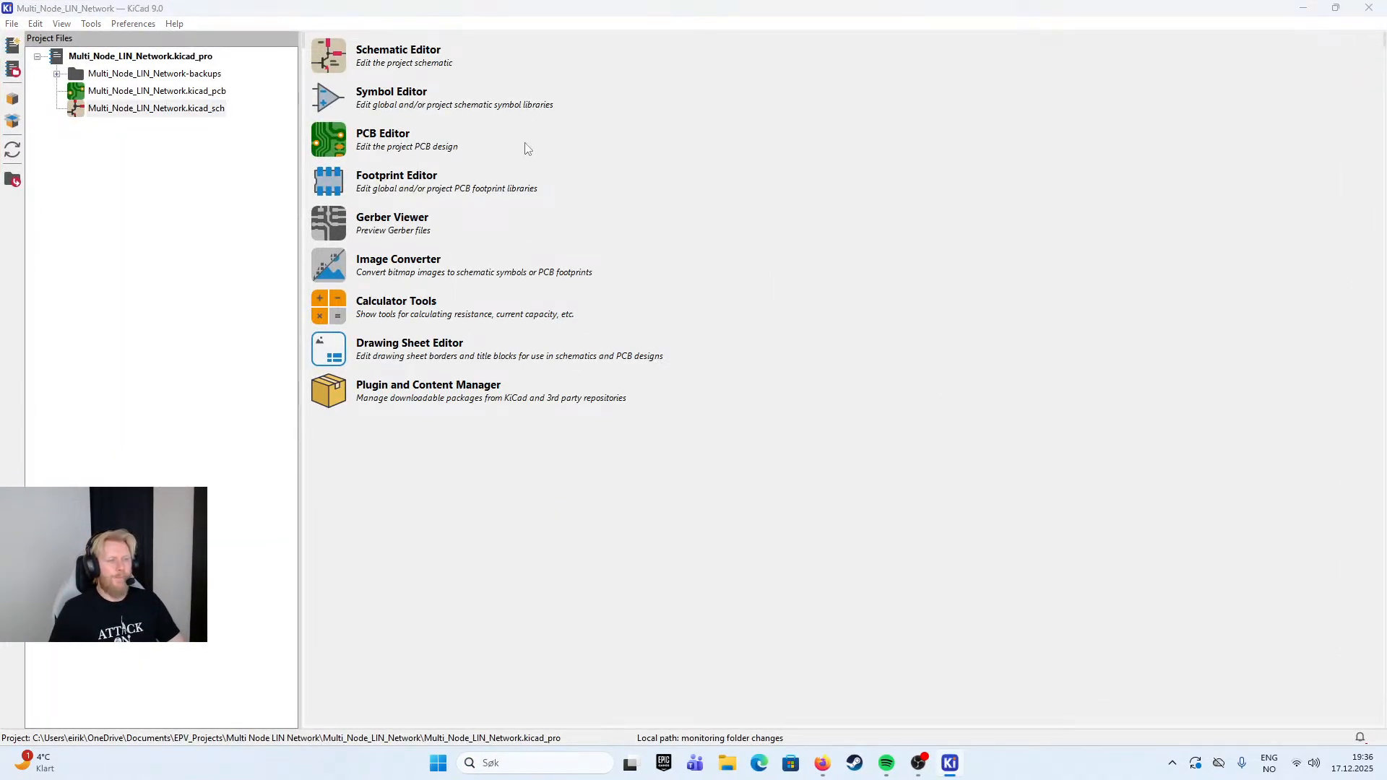
pyautogui.doubleClick(737, 348)
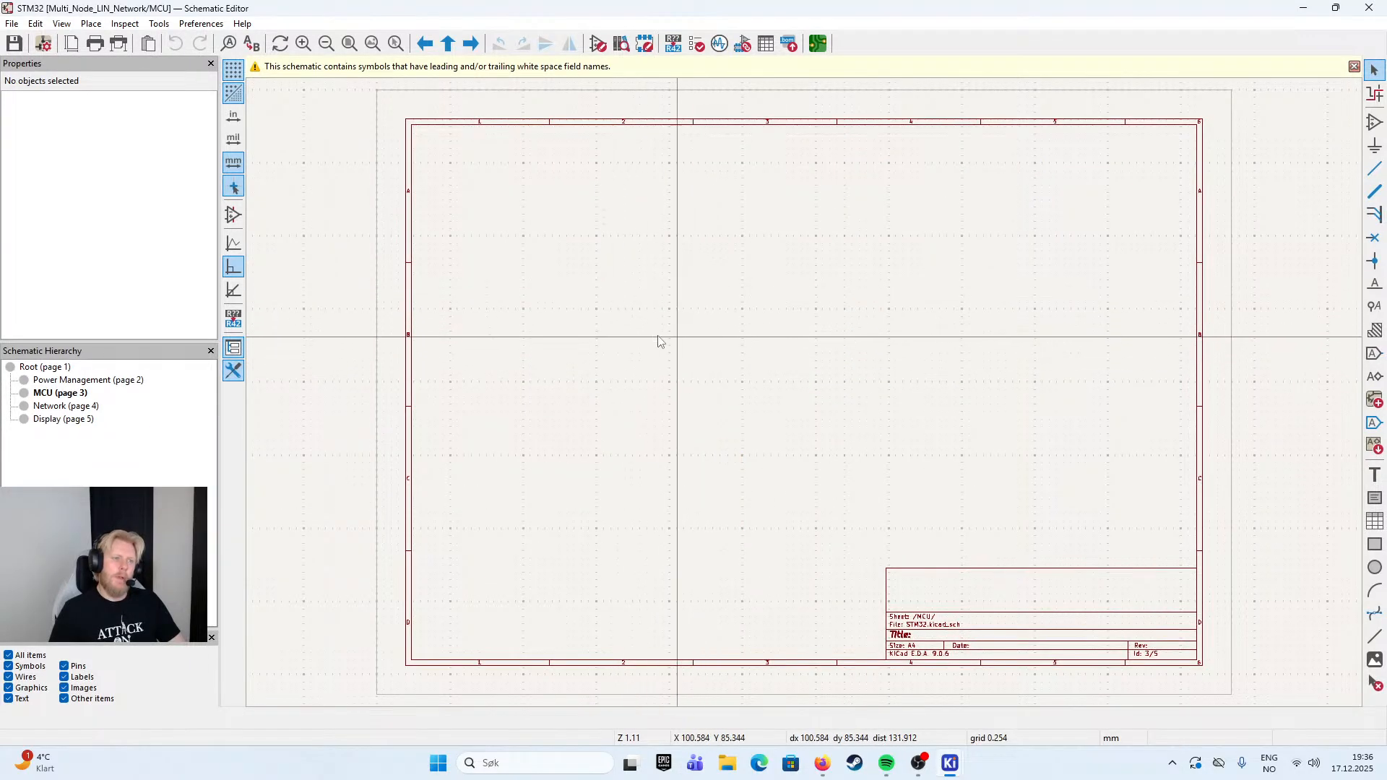
# - Place a +3V3 hierarchical label of Input shape, rotated 180 degrees, near the left frame of the MCU sheet
pyautogui.click(1375, 376)
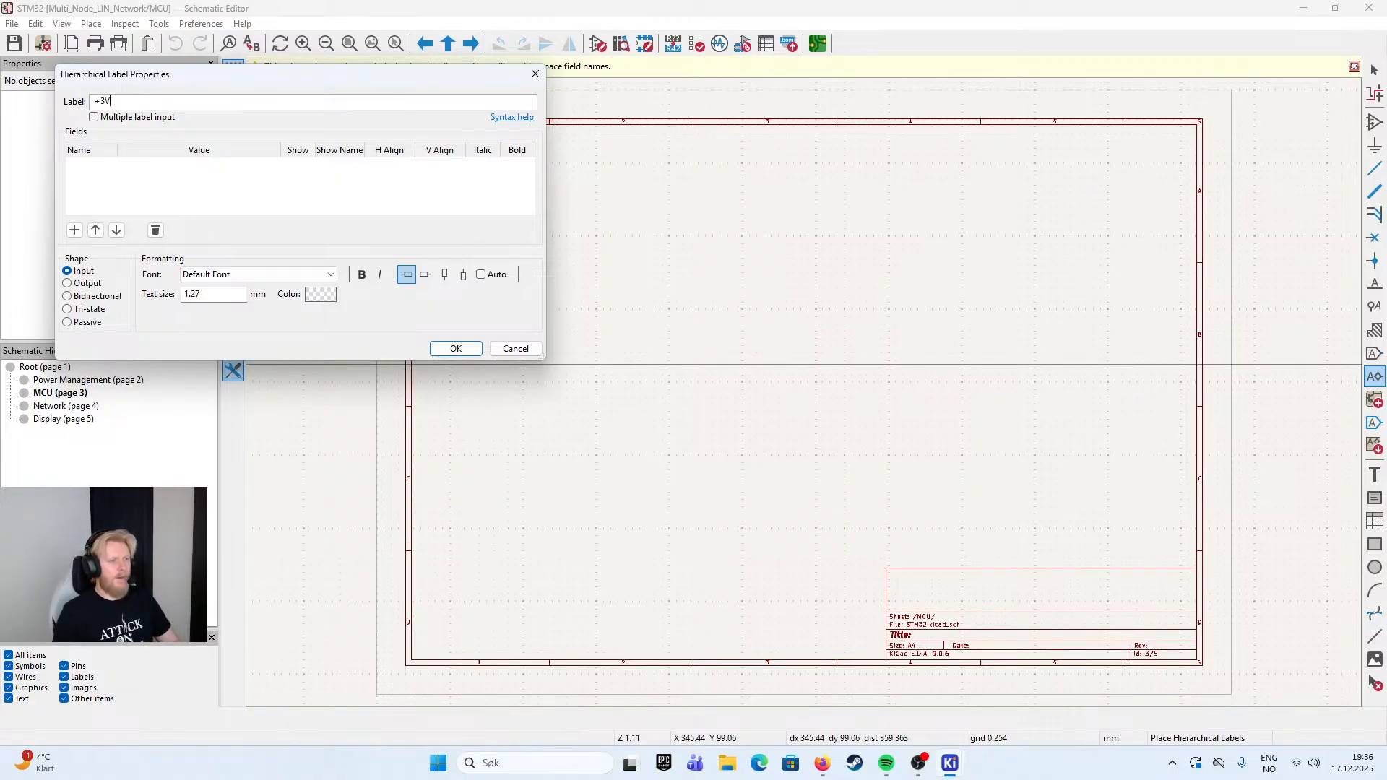
pyautogui.click(456, 348)
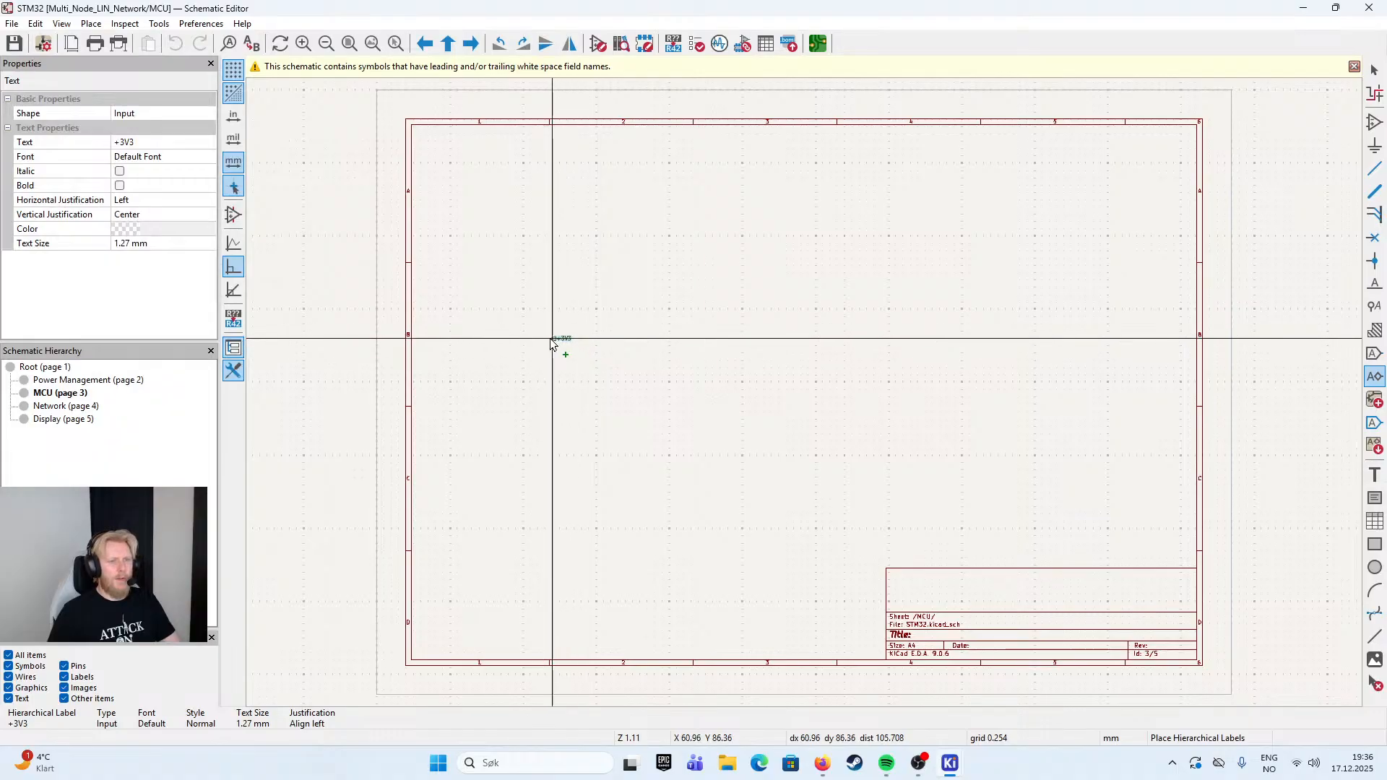
pyautogui.scroll(5, 557, 344)
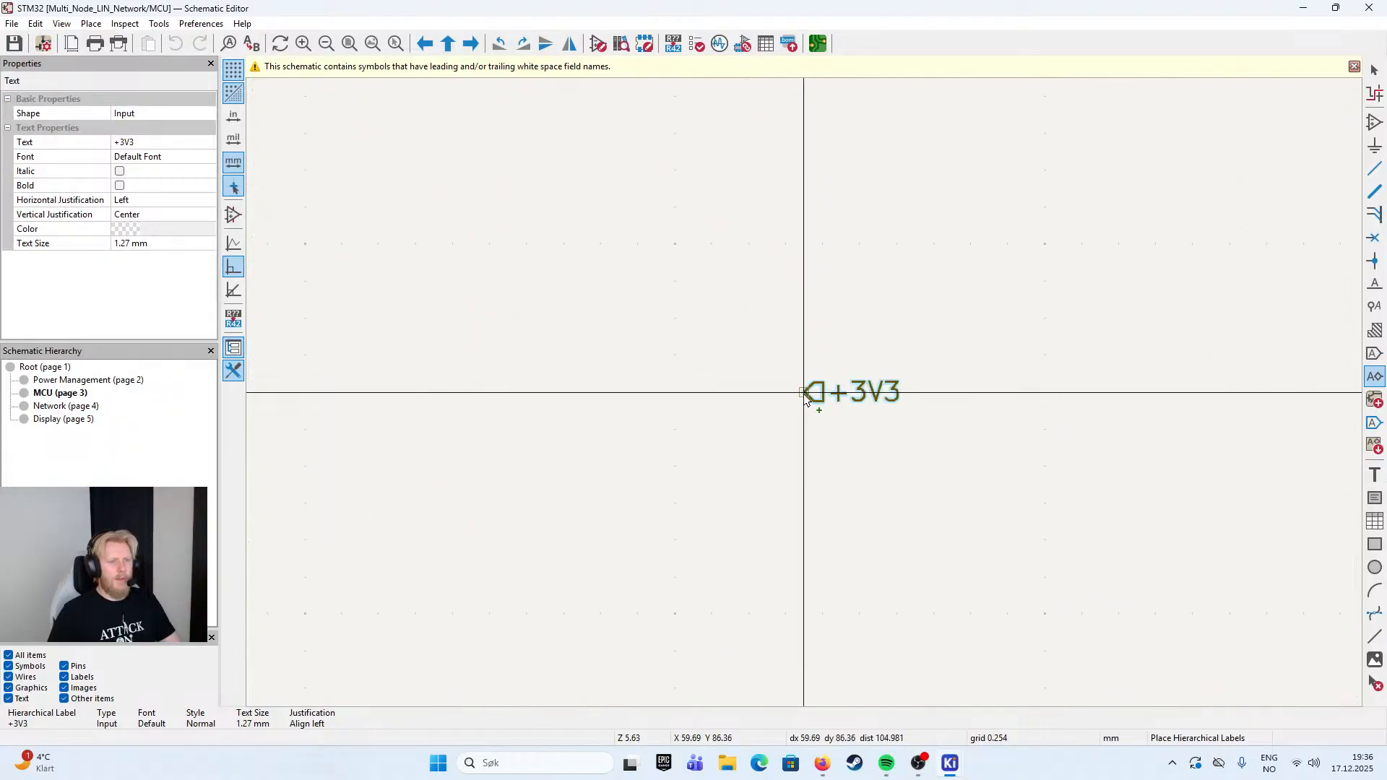
pyautogui.press('r')
pyautogui.press('r')
pyautogui.click(722, 395)
pyautogui.scroll(-10, 721, 395)
pyautogui.scroll(6, 803, 404)
pyautogui.press('Escape')
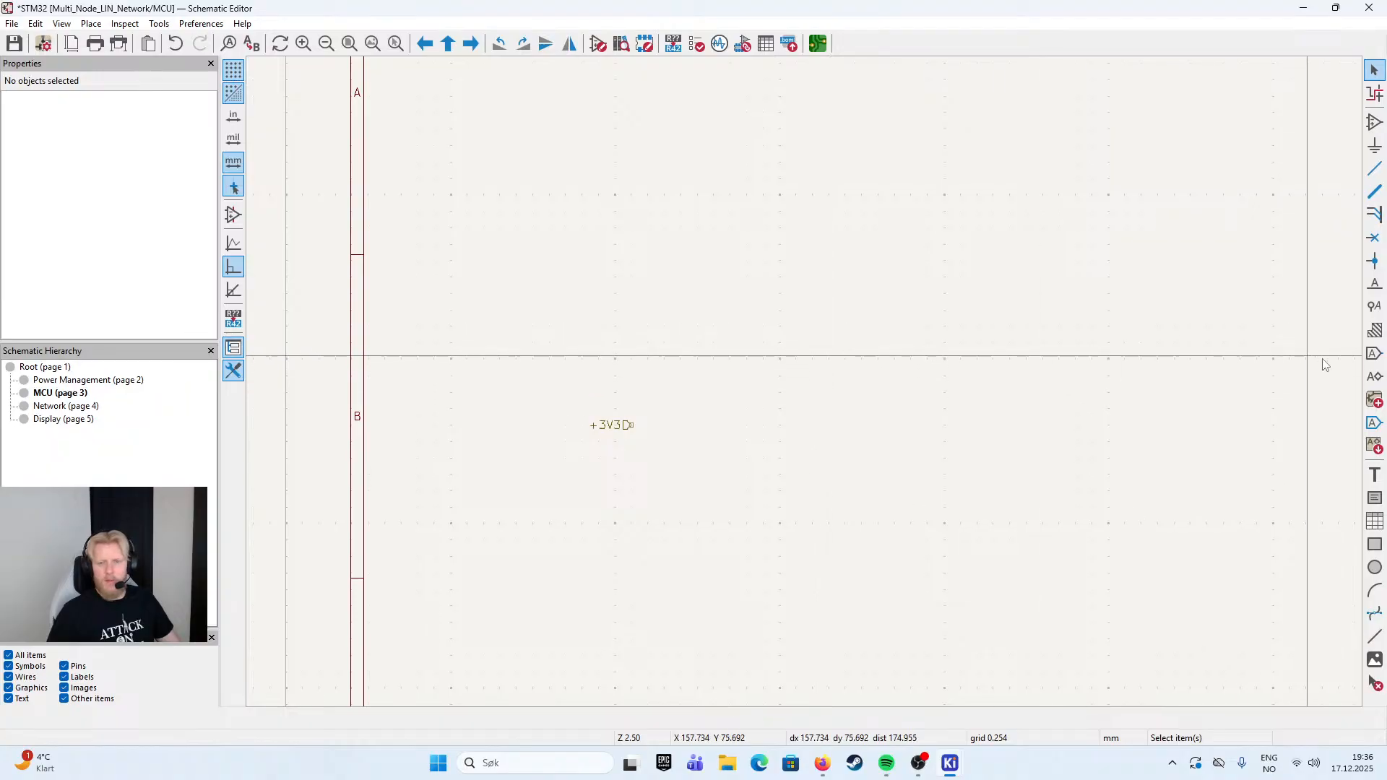
# - Return to the root sheet and place the +3V3 sheet pin on the MCU block's left edge, level with Power Management's +3V3 pin
pyautogui.hotkey('alt', 'BackSpace')
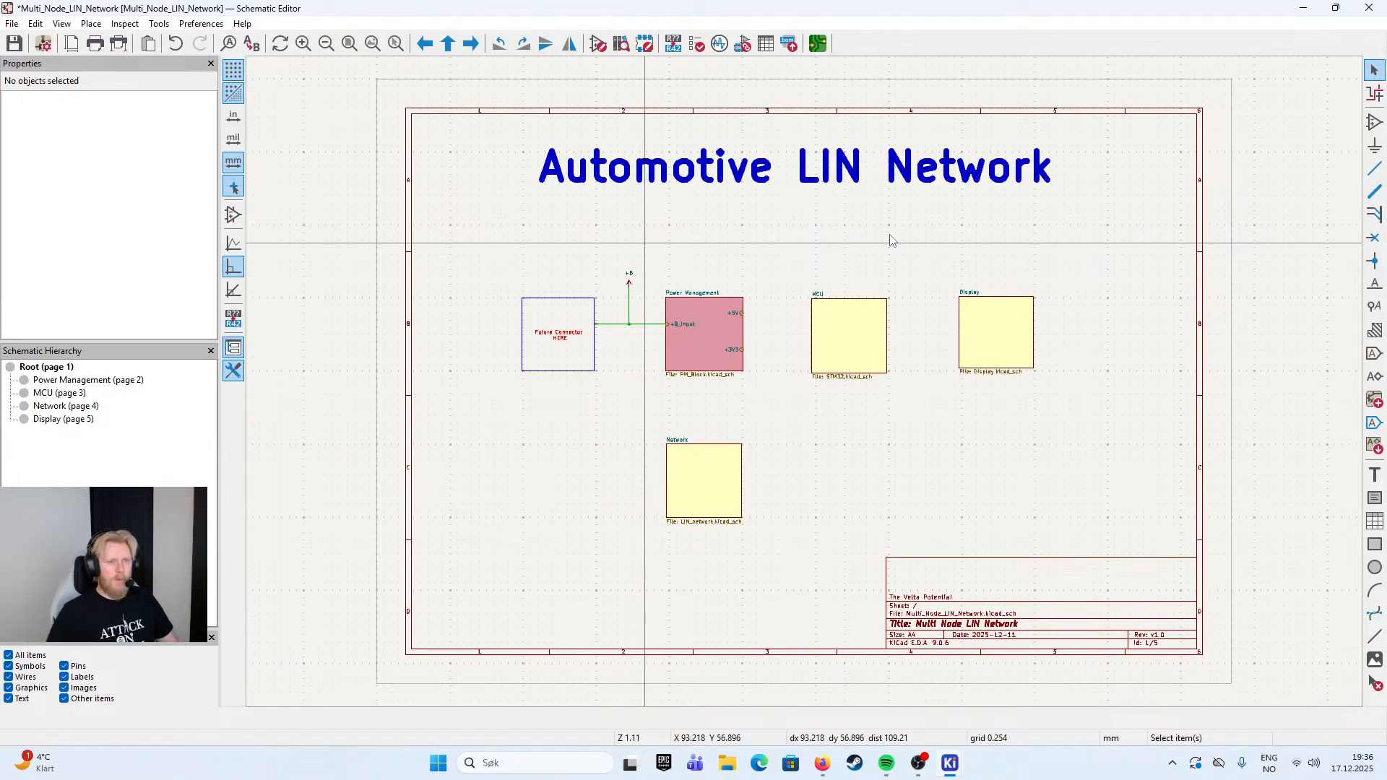
pyautogui.scroll(5, 805, 383)
pyautogui.click(1058, 337)
pyautogui.rightClick(1058, 336)
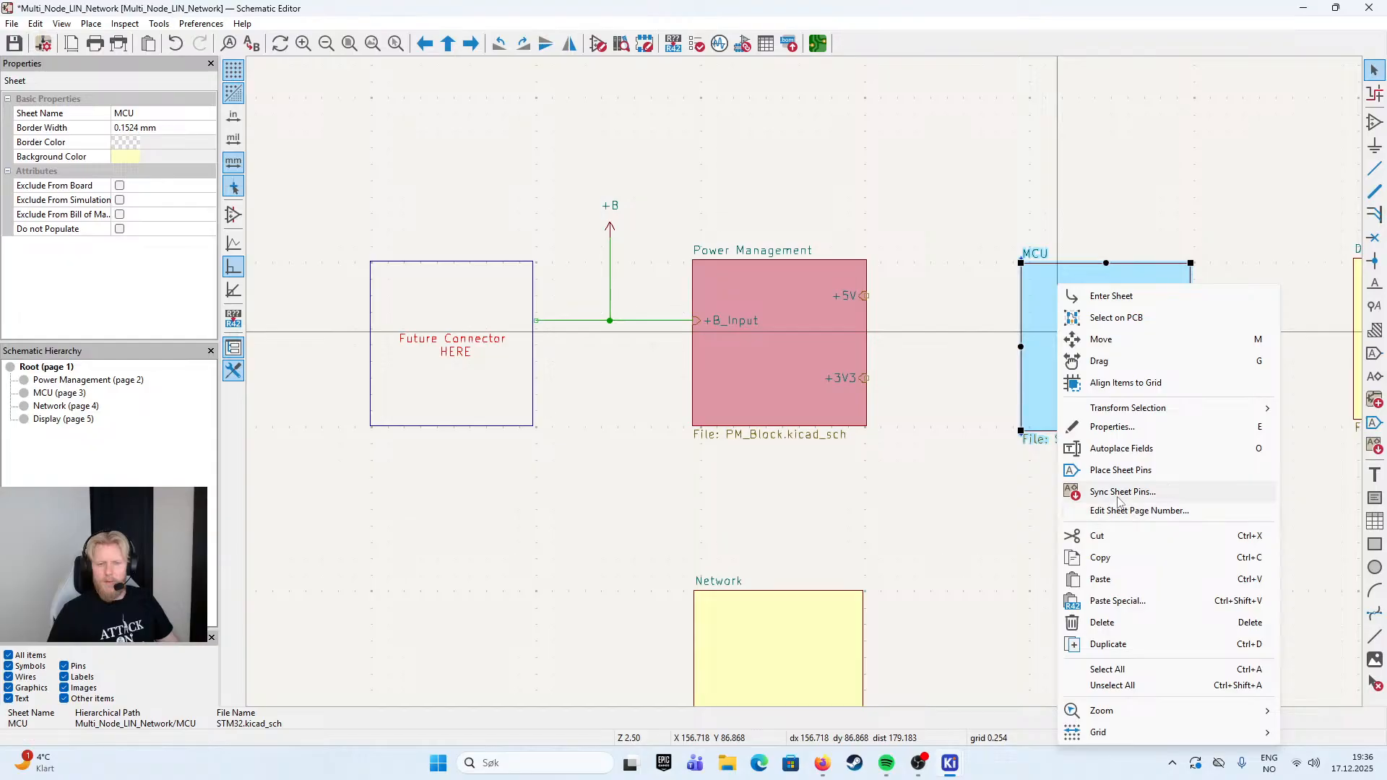
pyautogui.click(1121, 470)
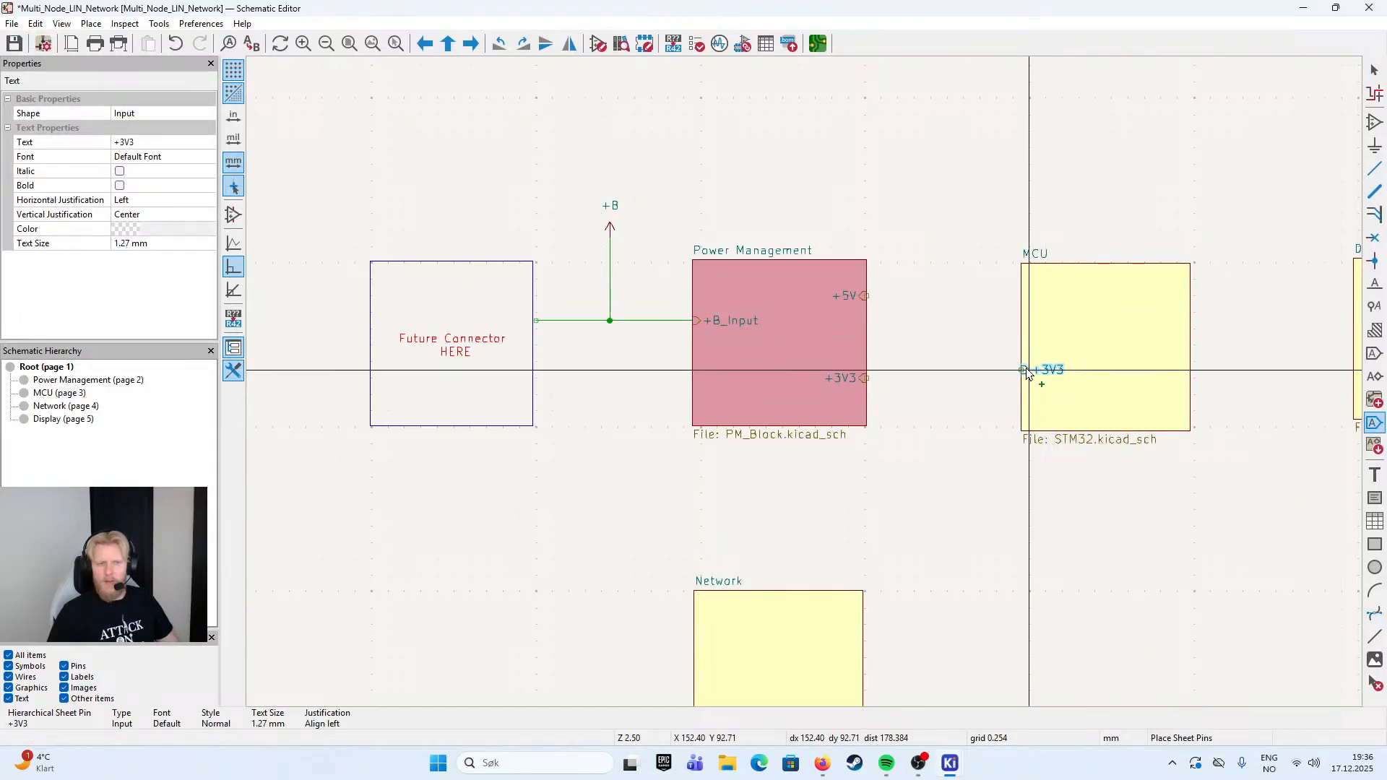
pyautogui.click(1026, 378)
# - Wire the MCU block's +3V3 pin straight to the +3V3 pin of the Power Management block
pyautogui.press('w')
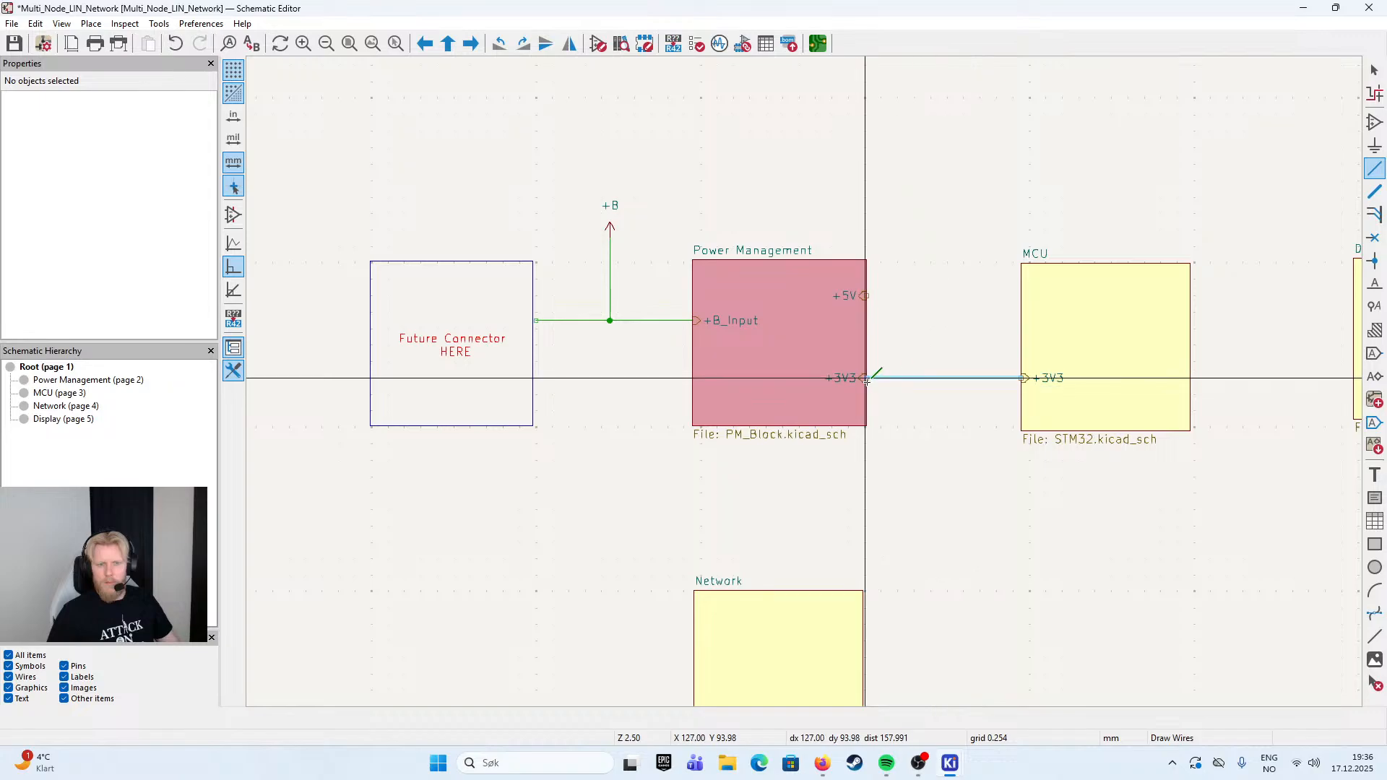
pyautogui.press('Escape')
pyautogui.press('Escape')
pyautogui.scroll(7, 903, 372)
pyautogui.press('w')
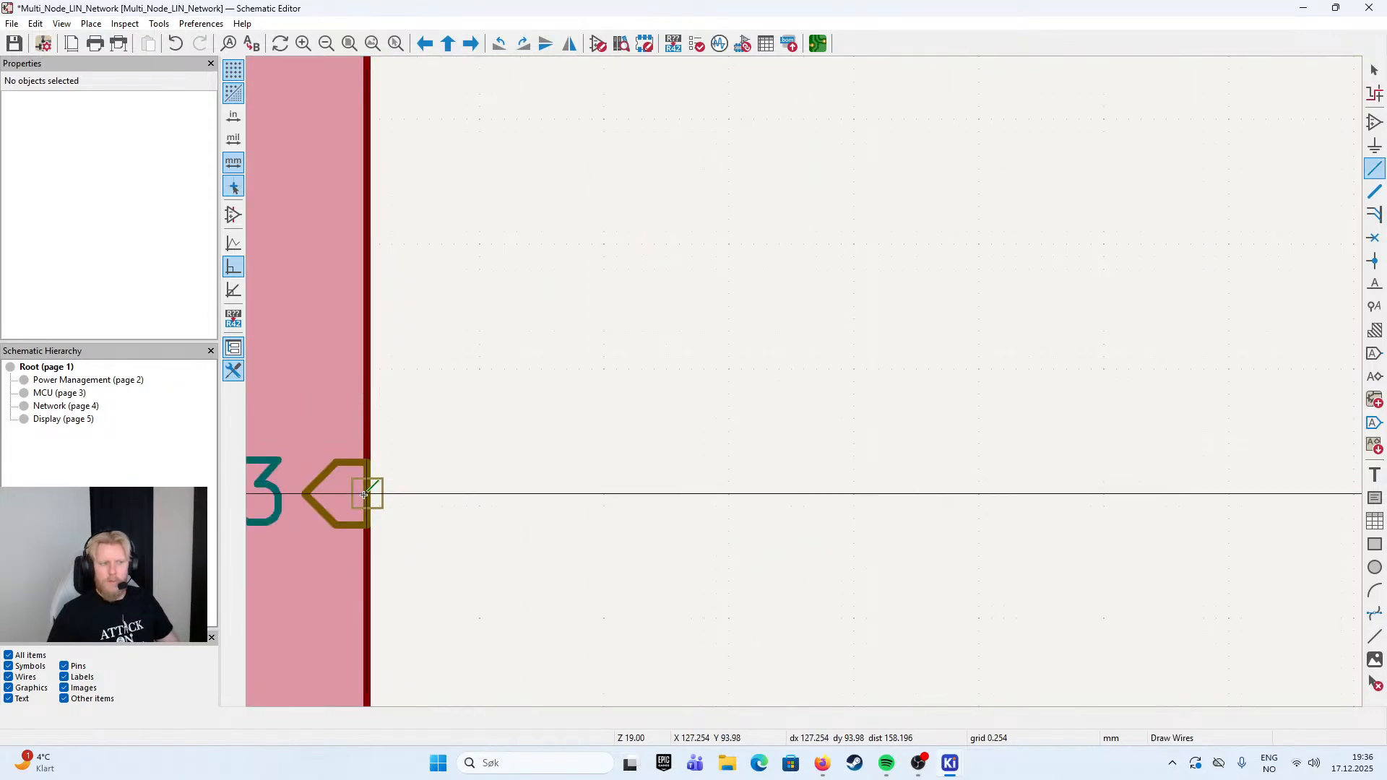
pyautogui.scroll(-6, 809, 387)
pyautogui.click(995, 394)
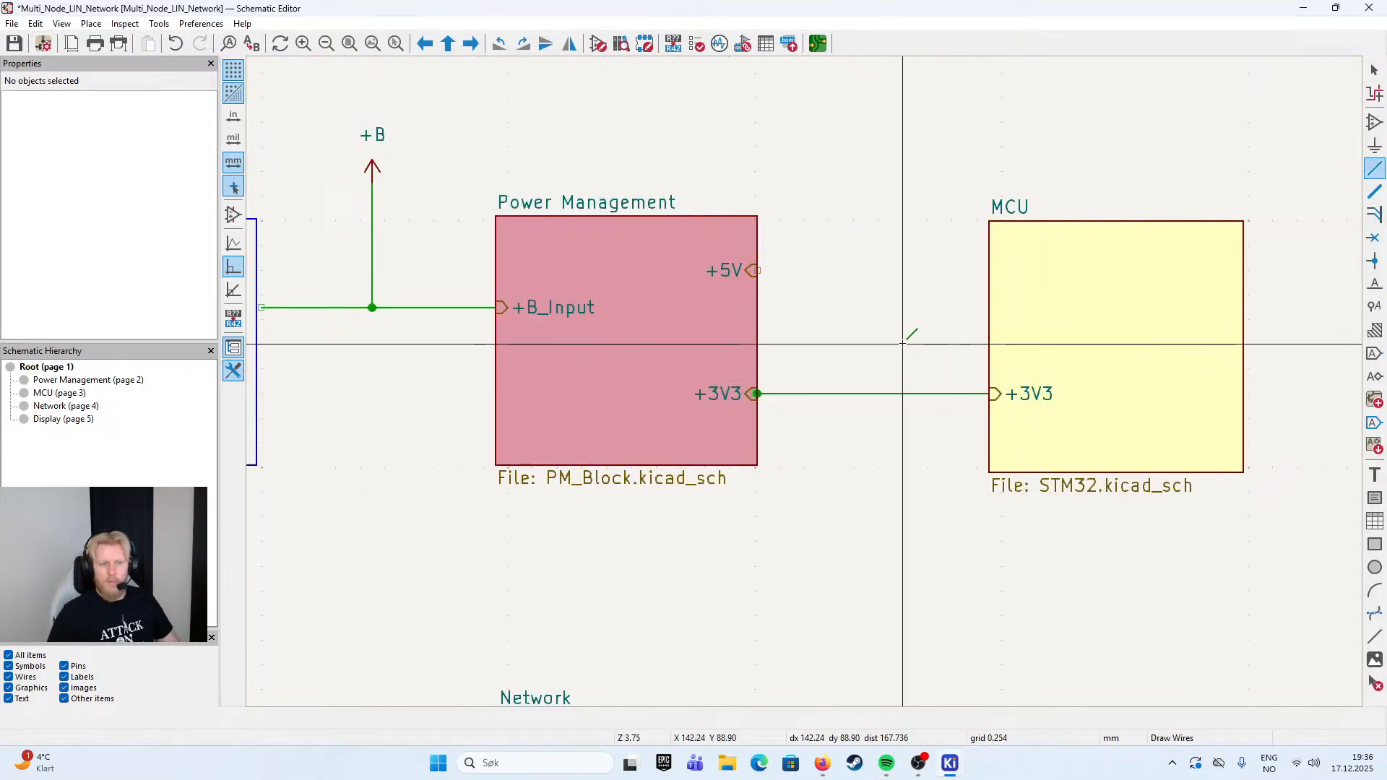
pyautogui.press('Escape')
# - Delete the junction dot where the +3V3 wire meets the Power Management block's pin
pyautogui.scroll(4, 899, 362)
pyautogui.click(799, 348)
pyautogui.moveTo(763, 351)
pyautogui.mouseDown()
pyautogui.moveTo(781, 352)
pyautogui.moveTo(738, 348)
pyautogui.mouseUp()
pyautogui.press('w')
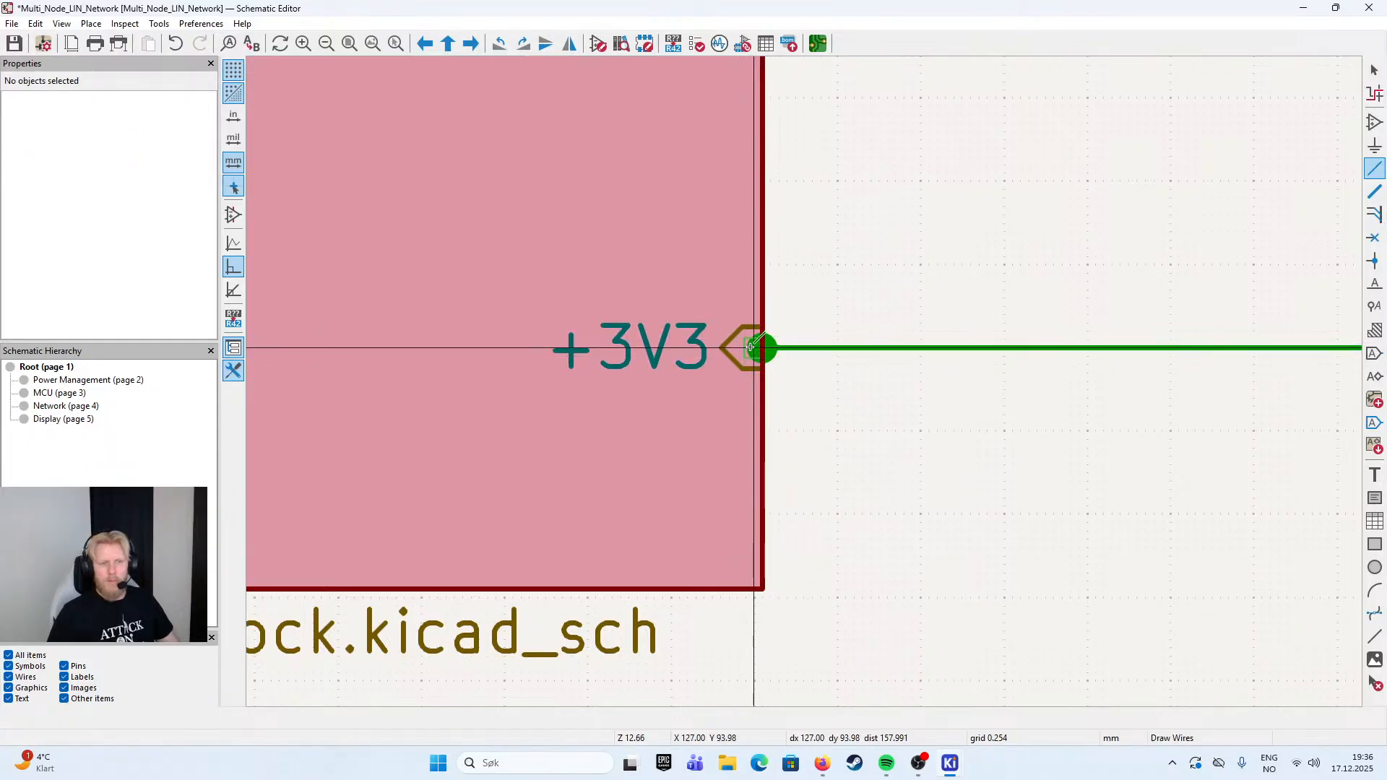
pyautogui.press('Escape')
pyautogui.click(772, 349)
pyautogui.press('Delete')
pyautogui.click(784, 349)
pyautogui.moveTo(756, 348)
pyautogui.mouseDown()
pyautogui.moveTo(739, 347)
pyautogui.moveTo(752, 345)
pyautogui.mouseUp()
pyautogui.click(820, 334)
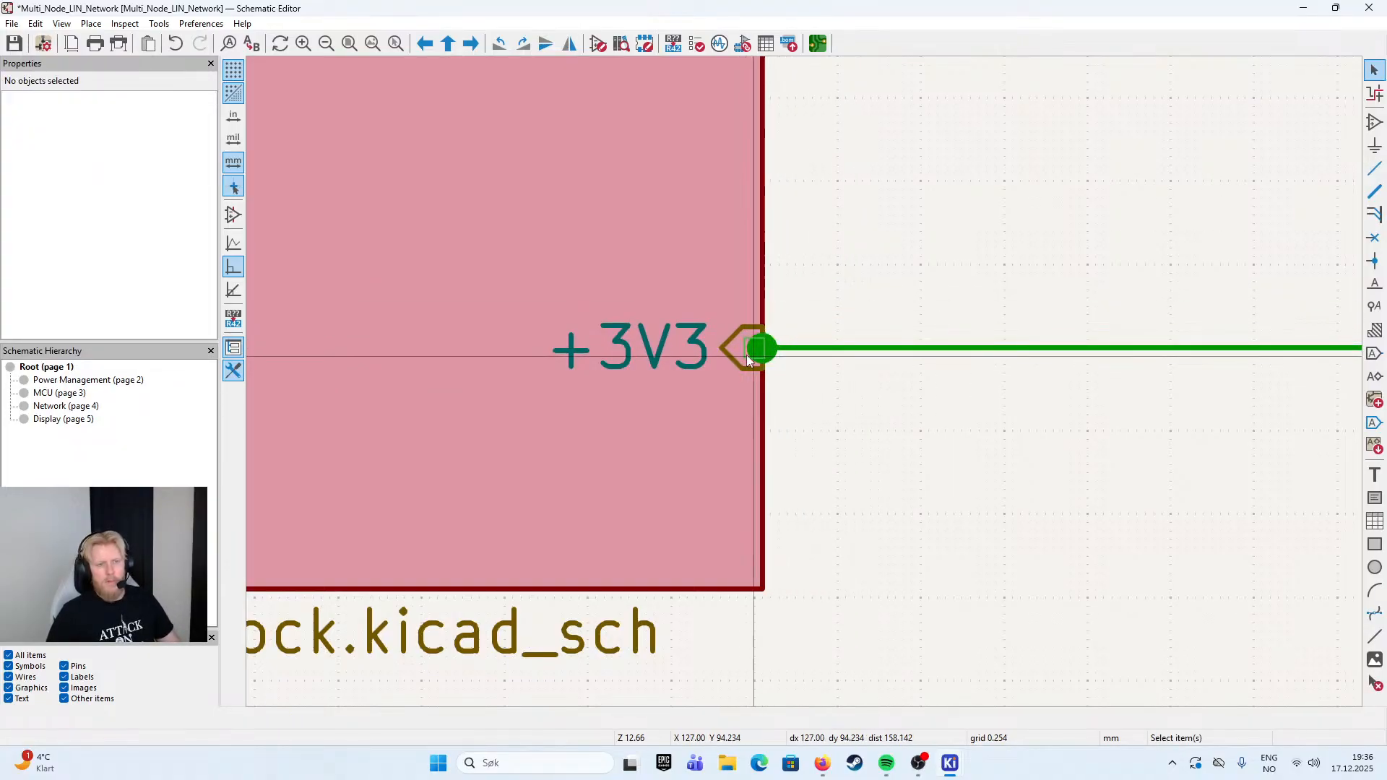
pyautogui.doubleClick(749, 357)
pyautogui.click(838, 443)
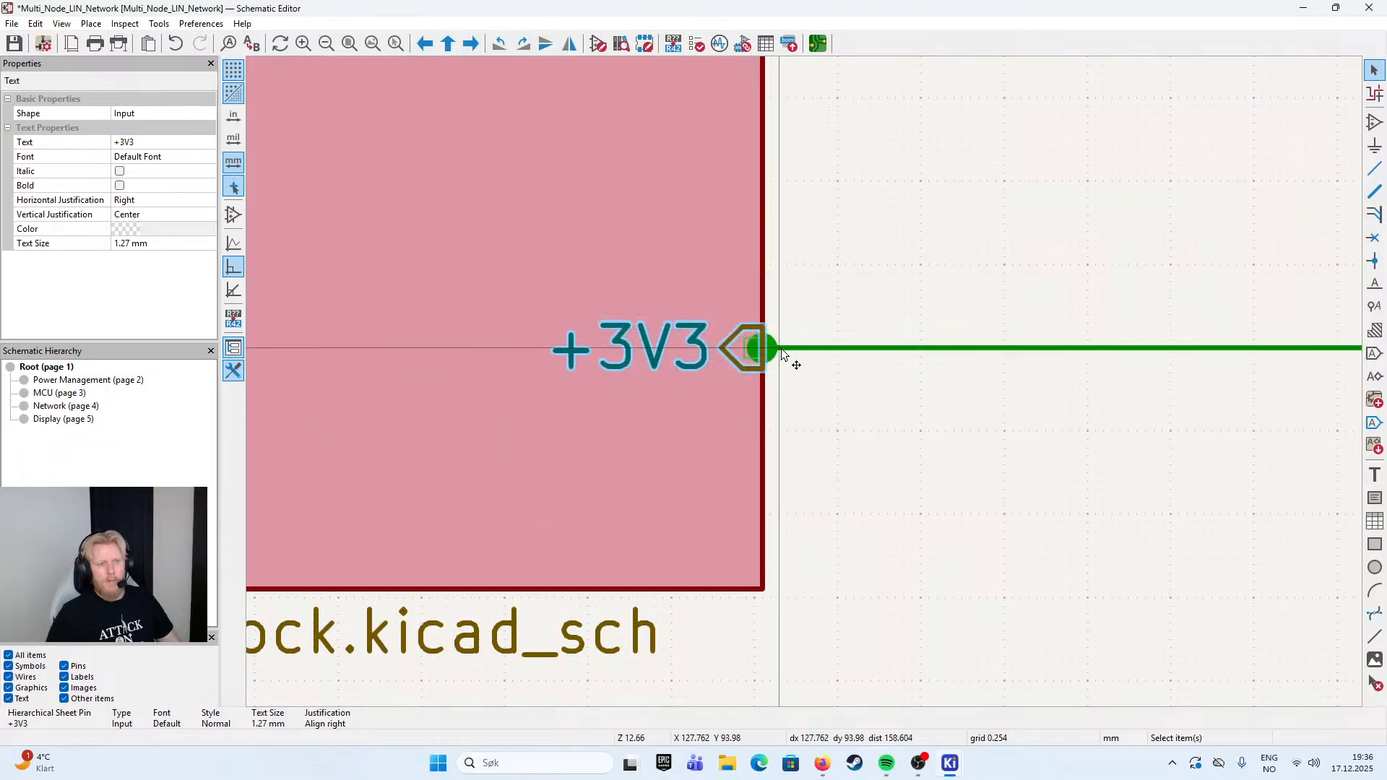
pyautogui.click(768, 349)
pyautogui.click(771, 350)
pyautogui.press('Delete')
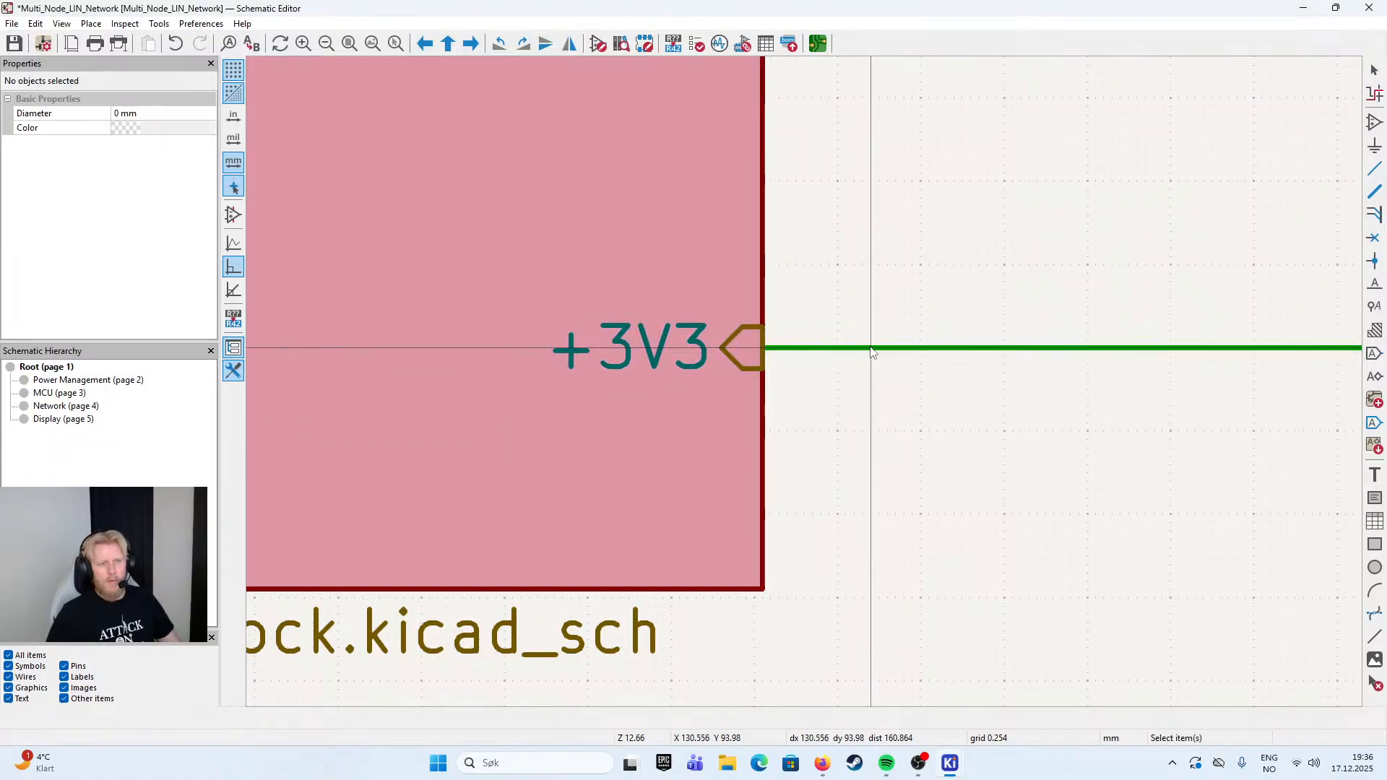
pyautogui.click(780, 349)
pyautogui.click(924, 273)
# - Move the MCU block lower than Power Management, keeping its +3V3 wire attached
pyautogui.scroll(-2, 1012, 267)
pyautogui.moveTo(1048, 264); pyautogui.dragTo(800, 382)
pyautogui.scroll(-1, 800, 382)
pyautogui.moveTo(783, 309); pyautogui.dragTo(702, 276)
pyautogui.scroll(-2, 846, 427)
pyautogui.moveTo(859, 313); pyautogui.dragTo(717, 313)
pyautogui.click(848, 419)
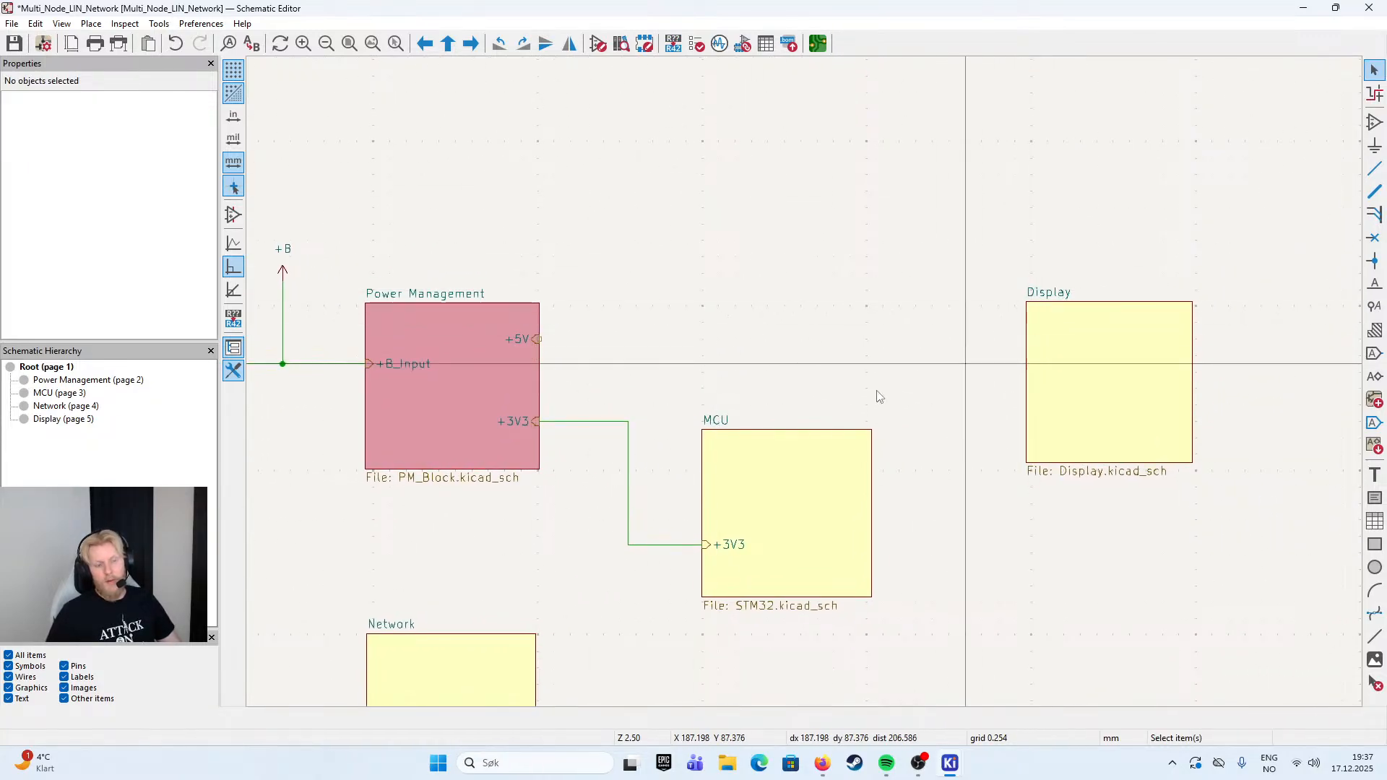
pyautogui.scroll(-1, 731, 310)
pyautogui.scroll(2, 732, 310)
pyautogui.scroll(-1, 815, 387)
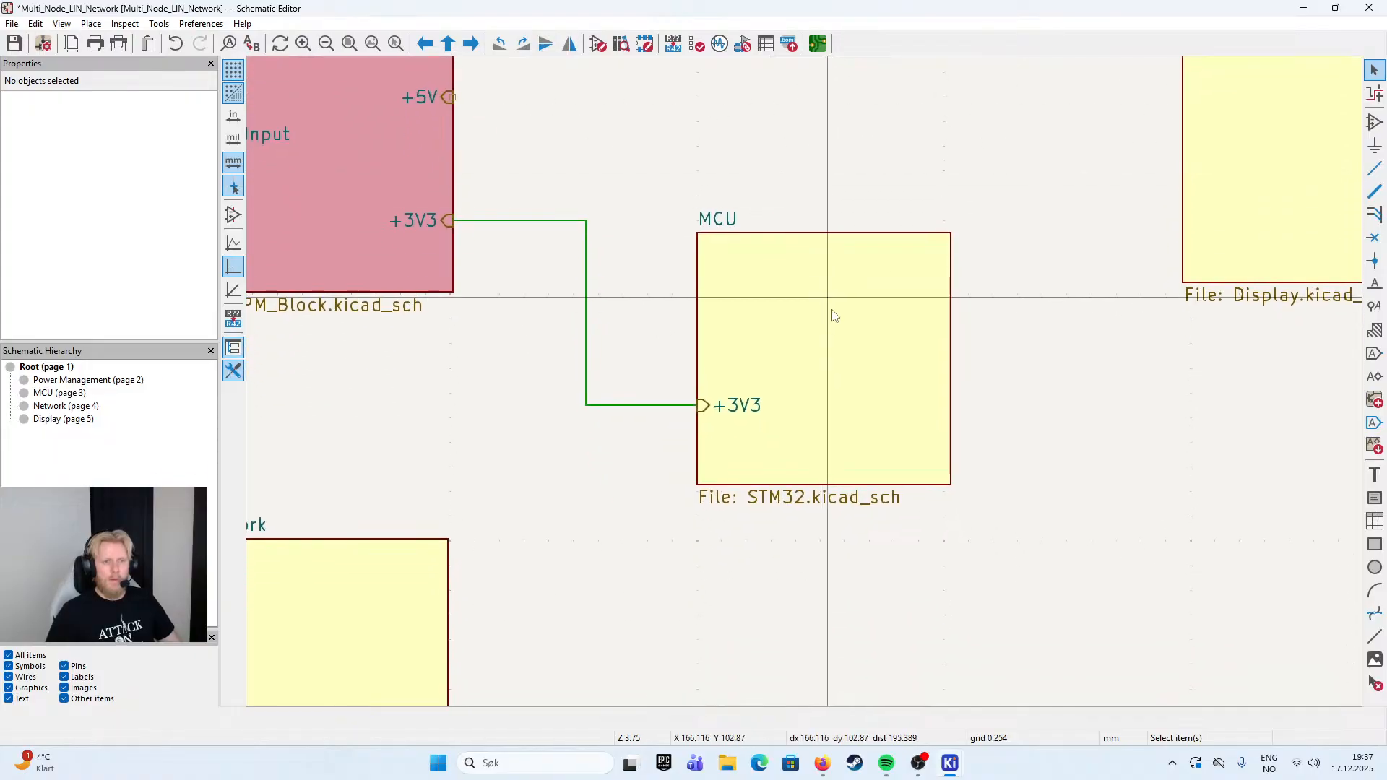
# - Try to realign the MCU block and its +3V3 pin with the Power Management block
pyautogui.click(831, 342)
pyautogui.click(705, 405)
pyautogui.moveTo(712, 411); pyautogui.dragTo(700, 350)
pyautogui.click(856, 186)
pyautogui.scroll(-2, 856, 184)
pyautogui.moveTo(855, 181); pyautogui.dragTo(747, 370)
pyautogui.moveTo(746, 427); pyautogui.dragTo(647, 401)
pyautogui.click(674, 283)
pyautogui.moveTo(730, 389); pyautogui.dragTo(647, 368)
pyautogui.click(587, 484)
pyautogui.doubleClick(645, 367)
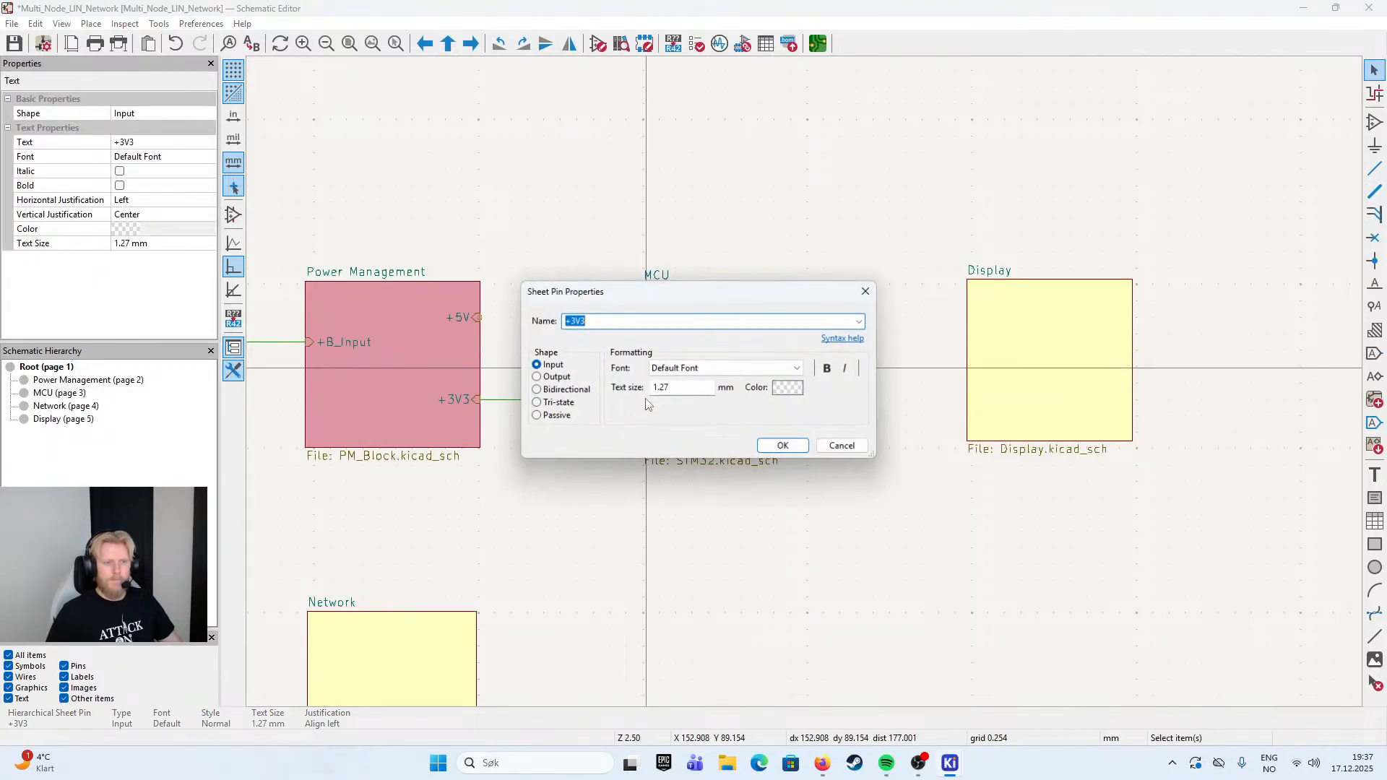
pyautogui.click(833, 447)
# - Undo the last position changes of the MCU block and its +3V3 pin, and enter the MCU sheet
pyautogui.hotkey('ctrl', 'z')
pyautogui.hotkey('ctrl', 'z')
pyautogui.hotkey('ctrl', 'z')
pyautogui.hotkey('ctrl', 'z')
pyautogui.hotkey('ctrl', 'z')
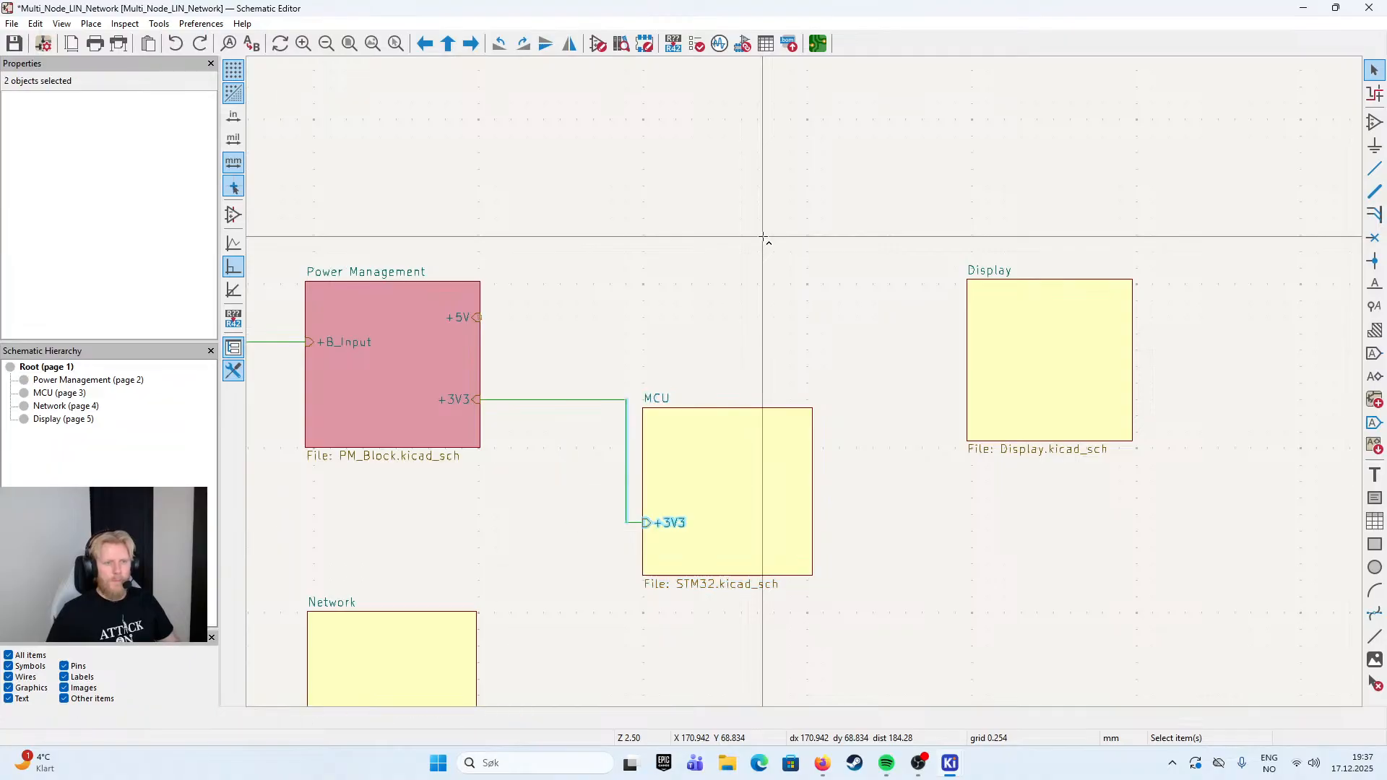
pyautogui.press('Escape')
pyautogui.click(730, 375)
pyautogui.doubleClick(730, 374)
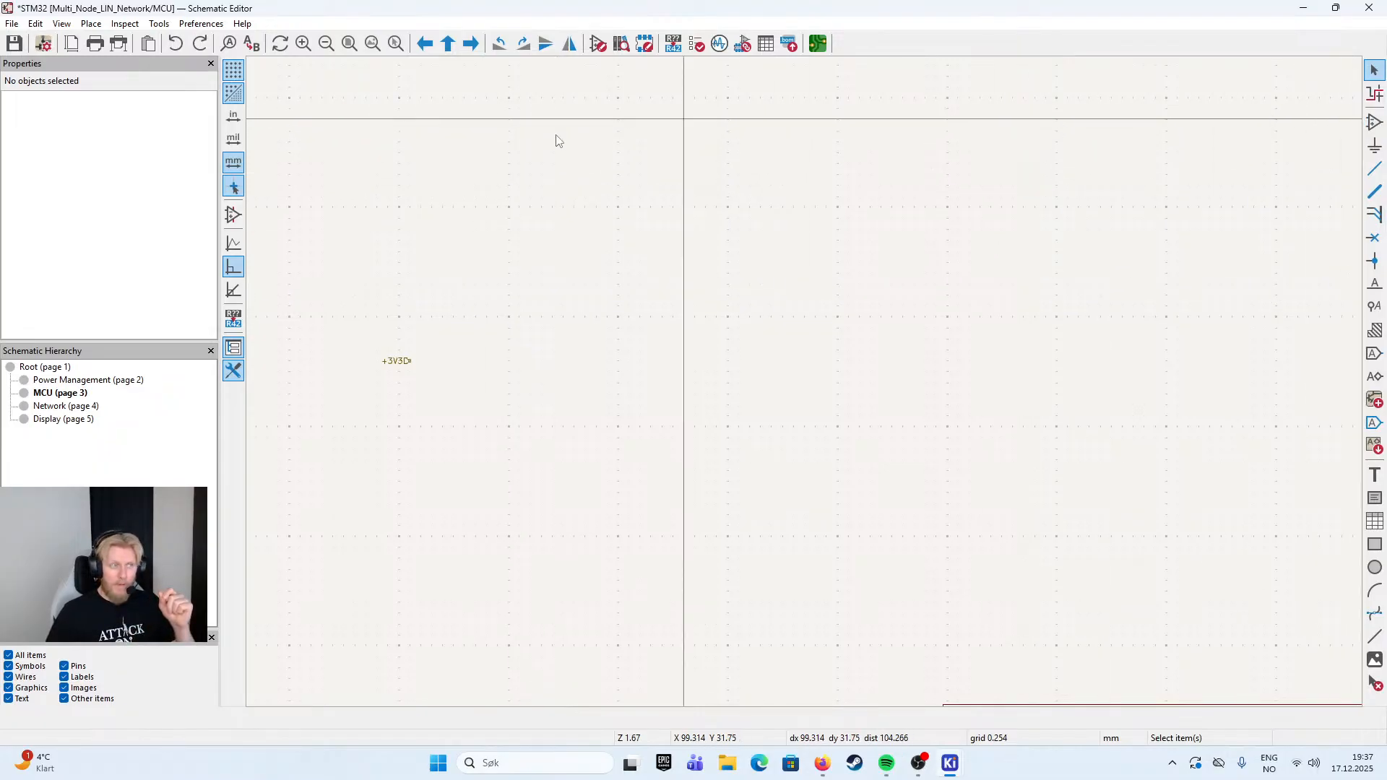
# - Open the Symbol Editor from the project window and filter the symbol libraries for NXP
pyautogui.click(948, 765)
pyautogui.click(873, 698)
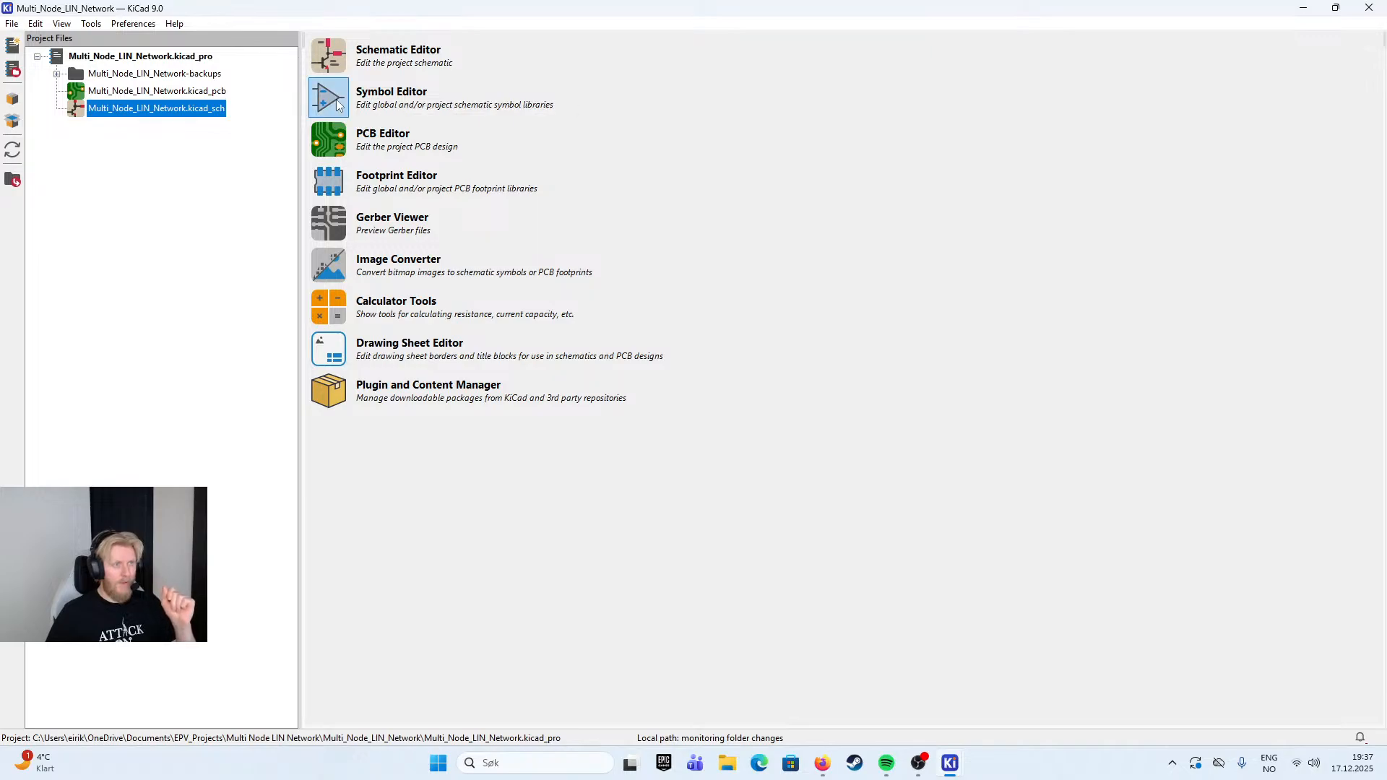
pyautogui.click(364, 96)
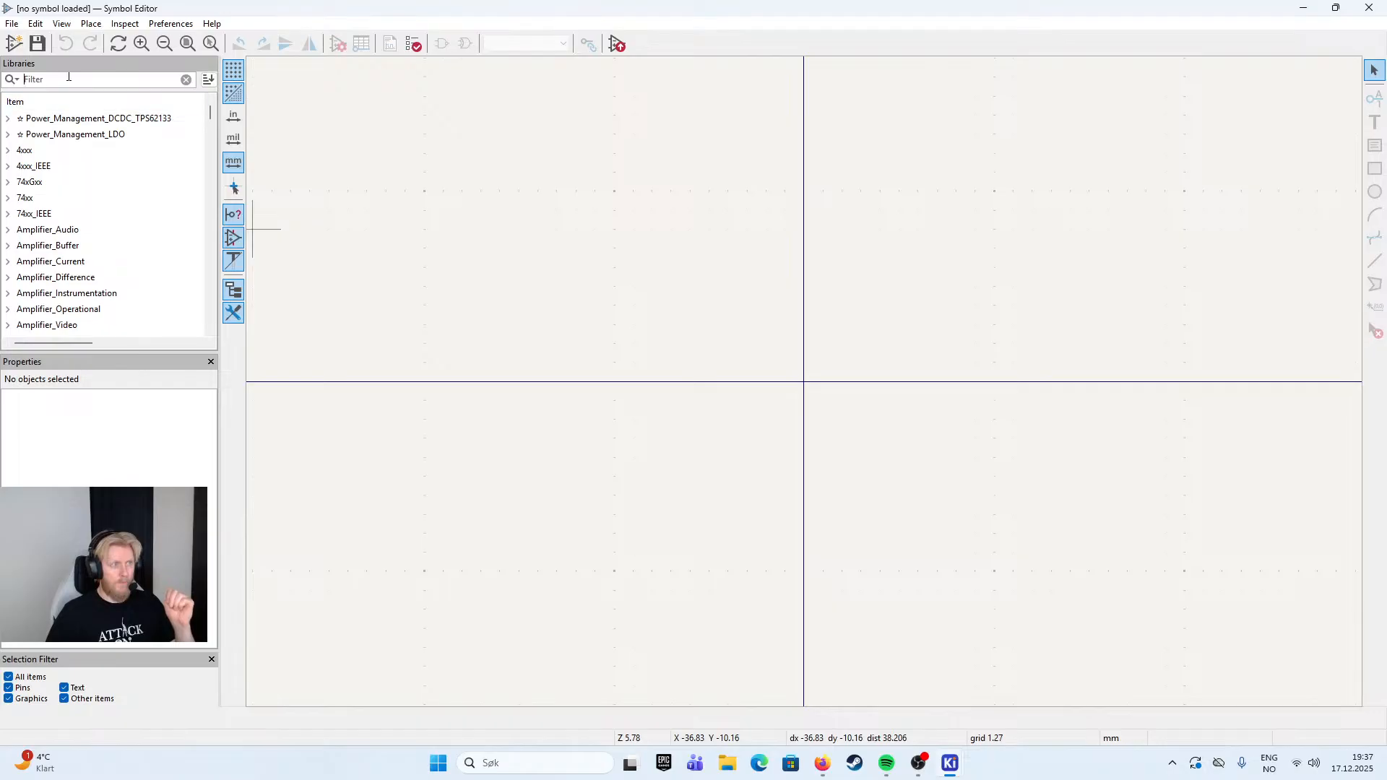
pyautogui.write('NXP')
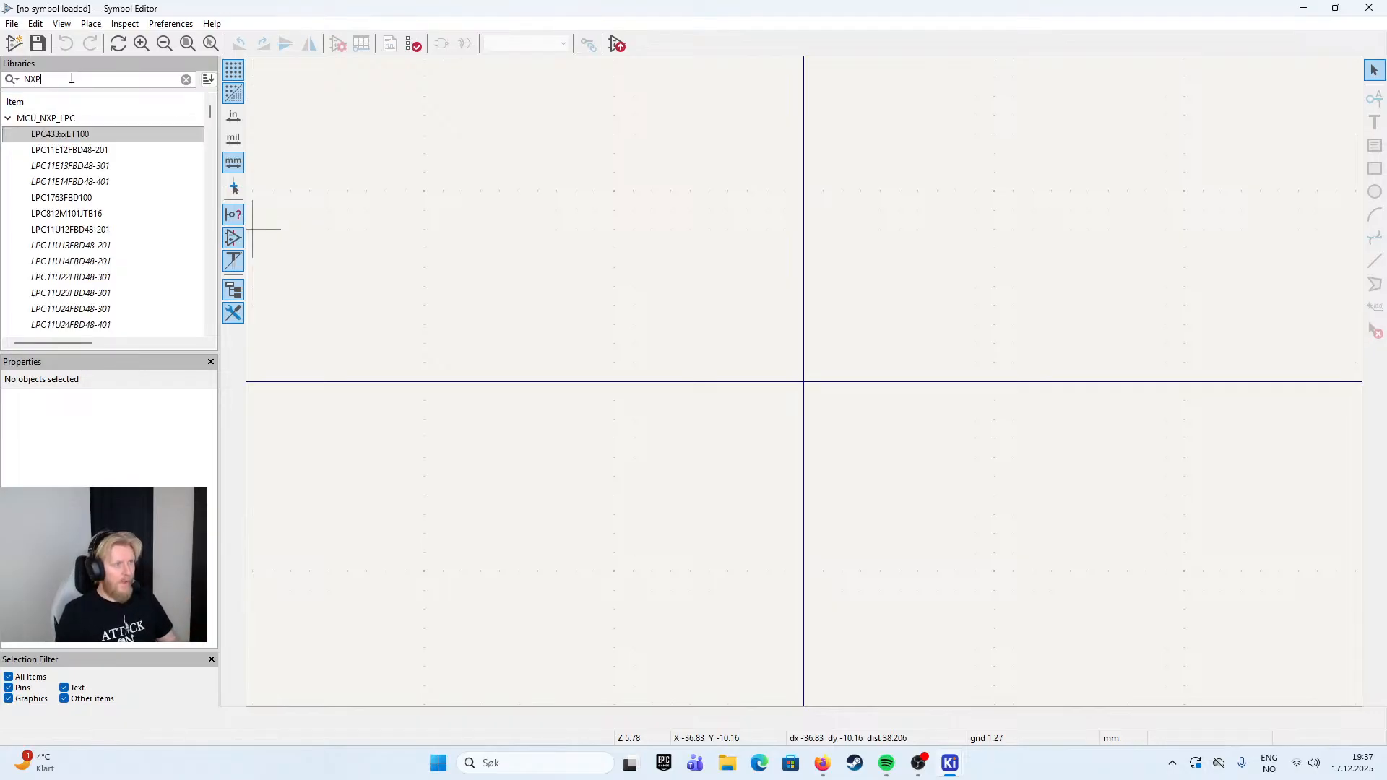
# - Open the LPC1763FBD100 symbol from the MCU_NXP_LPC library and look through the neighbouring parts
pyautogui.click(133, 156)
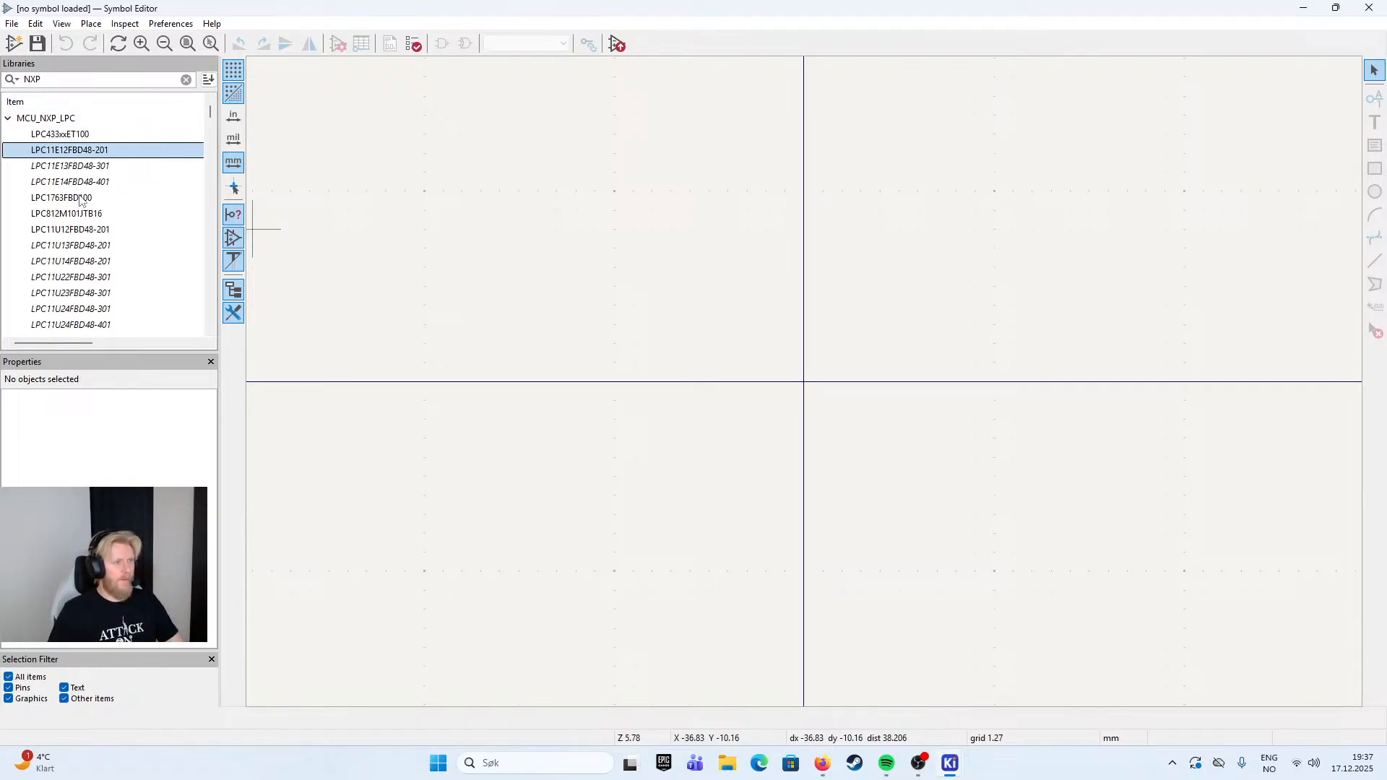
pyautogui.click(87, 193)
pyautogui.doubleClick(75, 201)
pyautogui.click(51, 247)
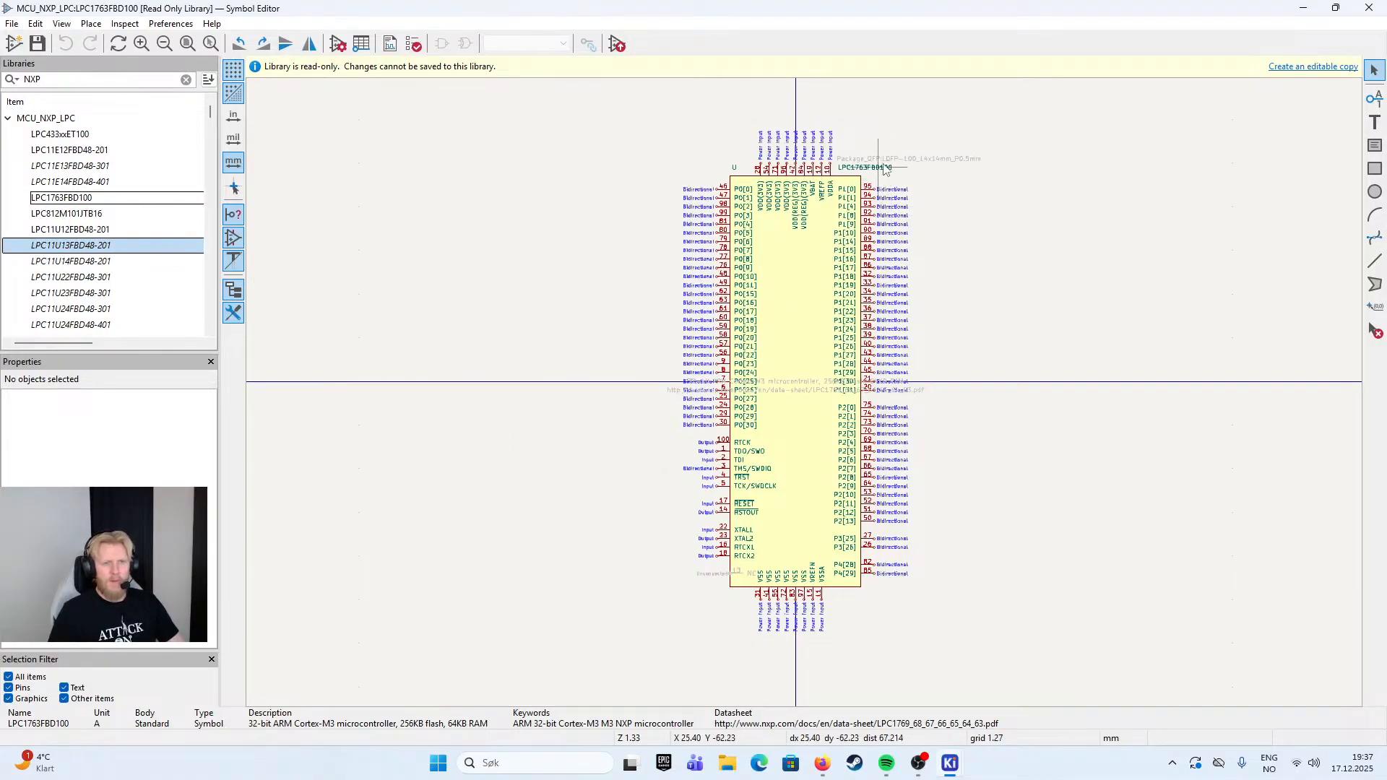
# - Open the LPC11U22FBD48-301 symbol from the MCU_NXP_LPC library and copy it
pyautogui.doubleClick(81, 218)
pyautogui.doubleClick(77, 234)
pyautogui.doubleClick(73, 272)
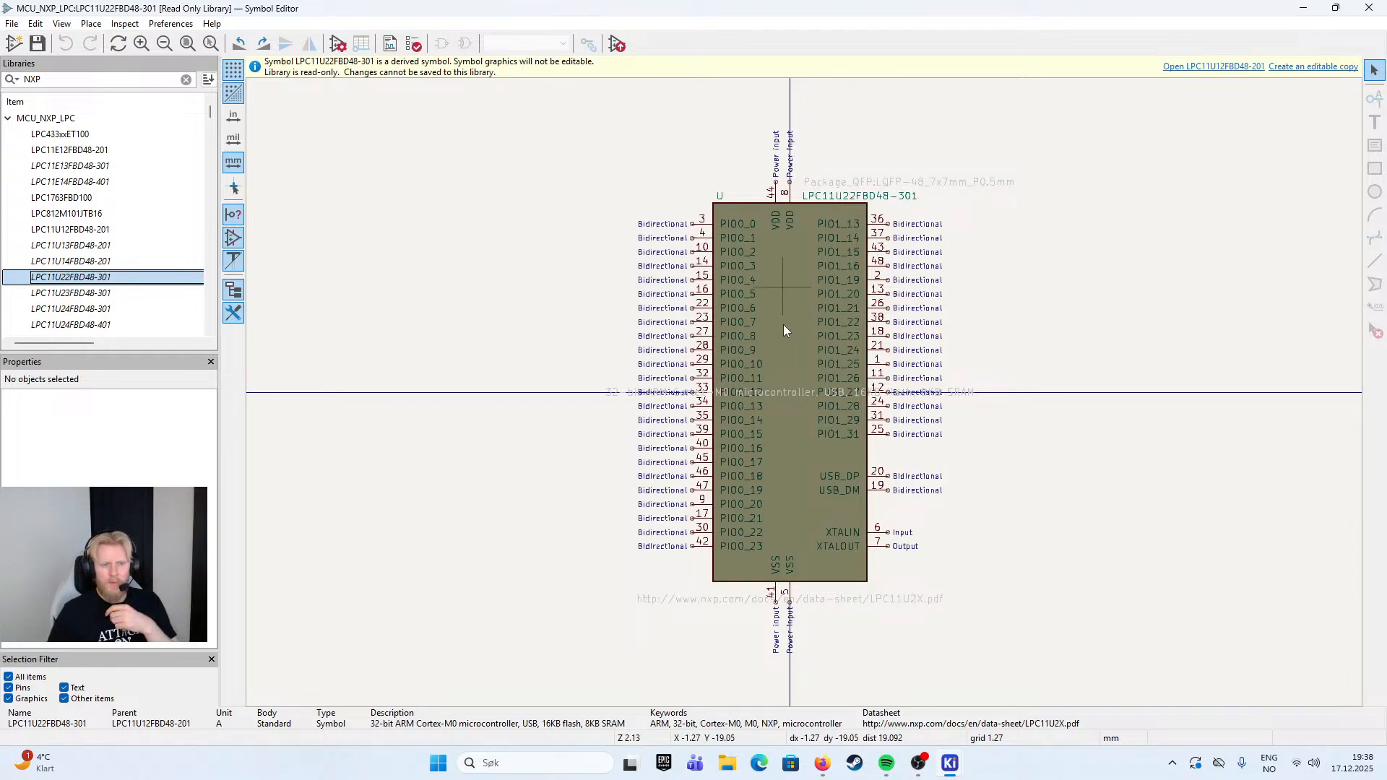
pyautogui.scroll(-5, 114, 273)
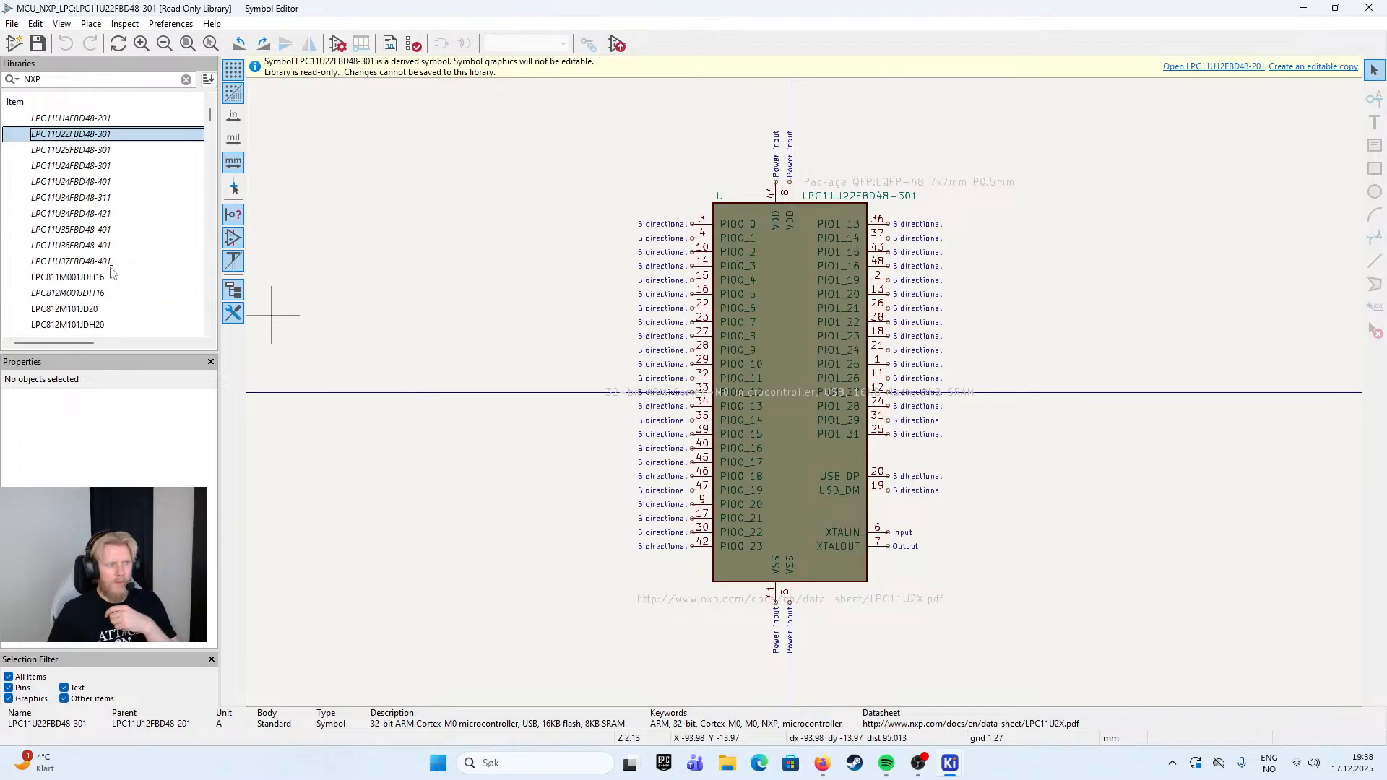
pyautogui.scroll(-5, 116, 274)
pyautogui.moveTo(207, 142); pyautogui.dragTo(249, 98)
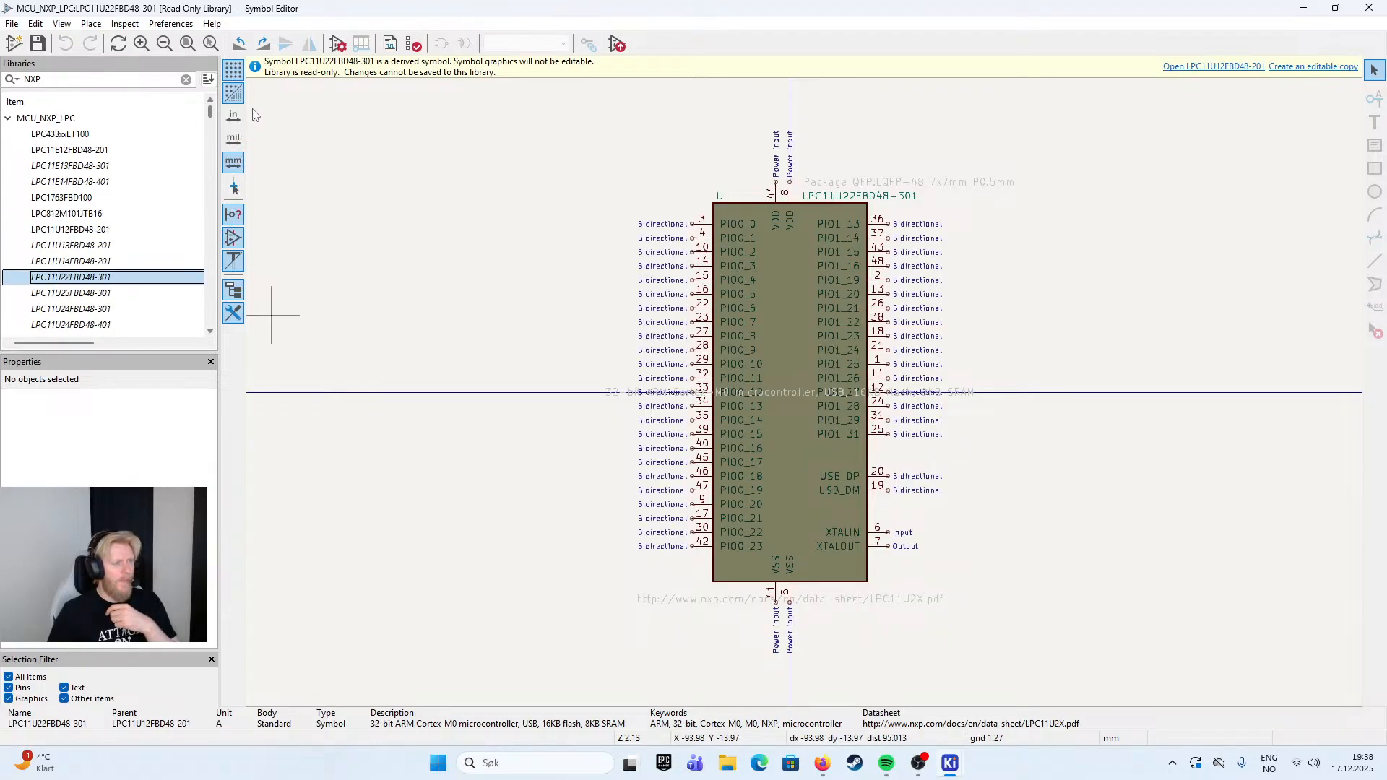
pyautogui.rightClick(95, 278)
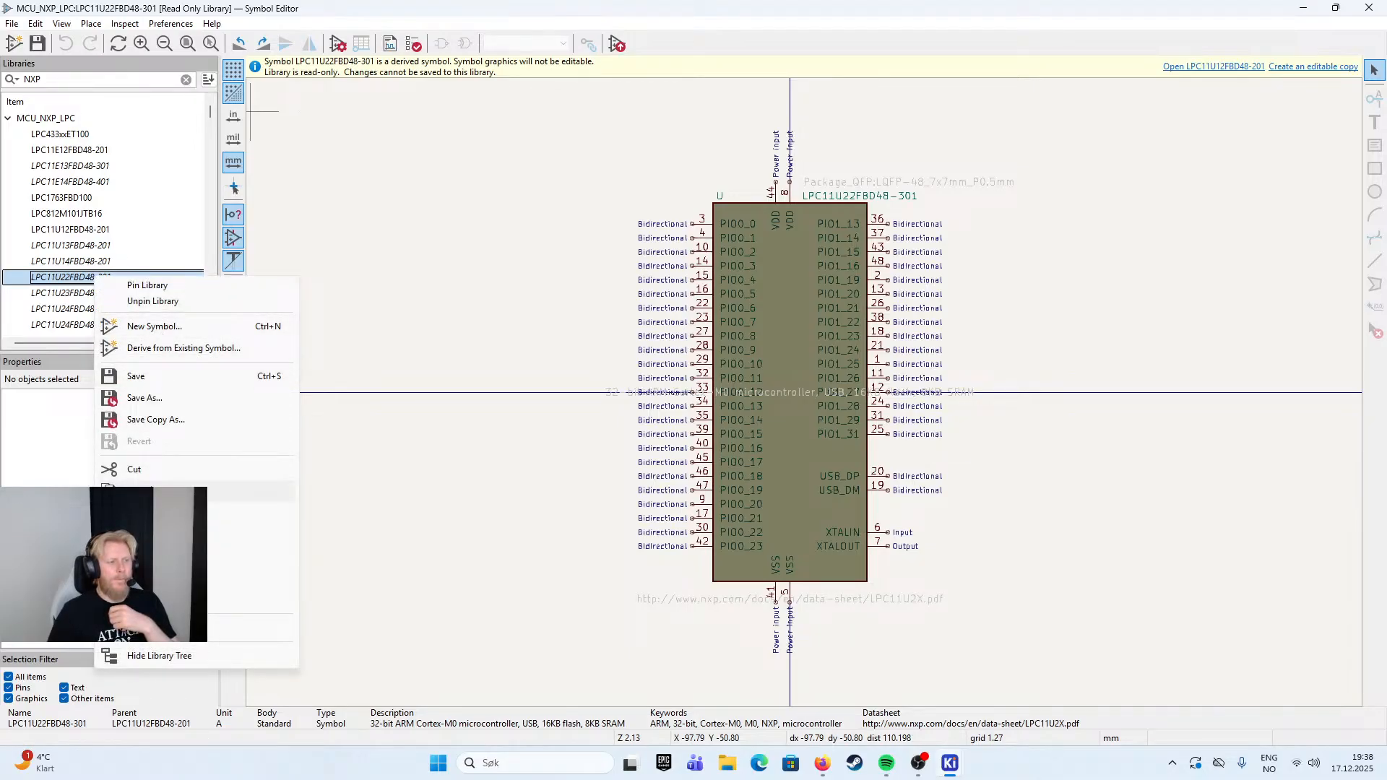
pyautogui.click(140, 492)
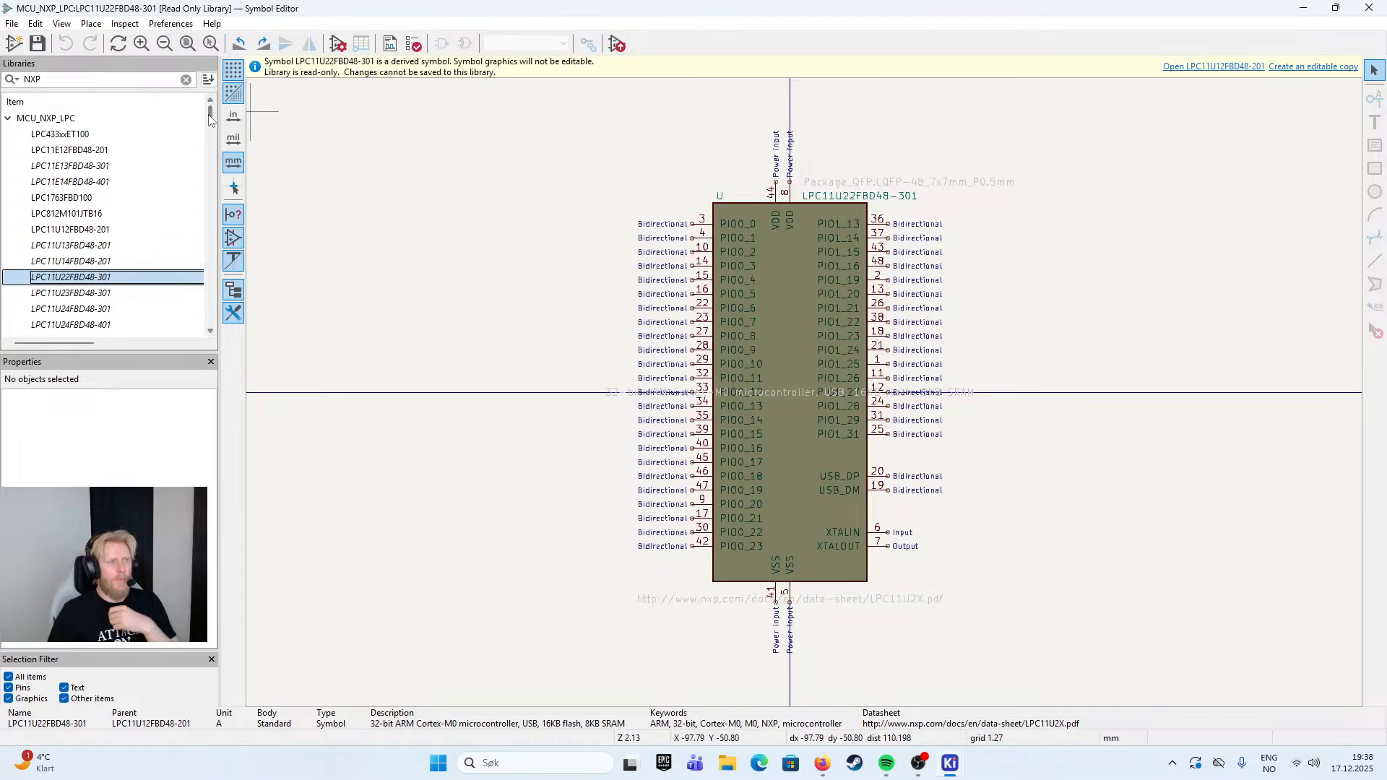
# - Start a new symbol library in the project library table, stored in the Project Library folder of Multi Node LIN Network
pyautogui.click(12, 23)
pyautogui.click(66, 44)
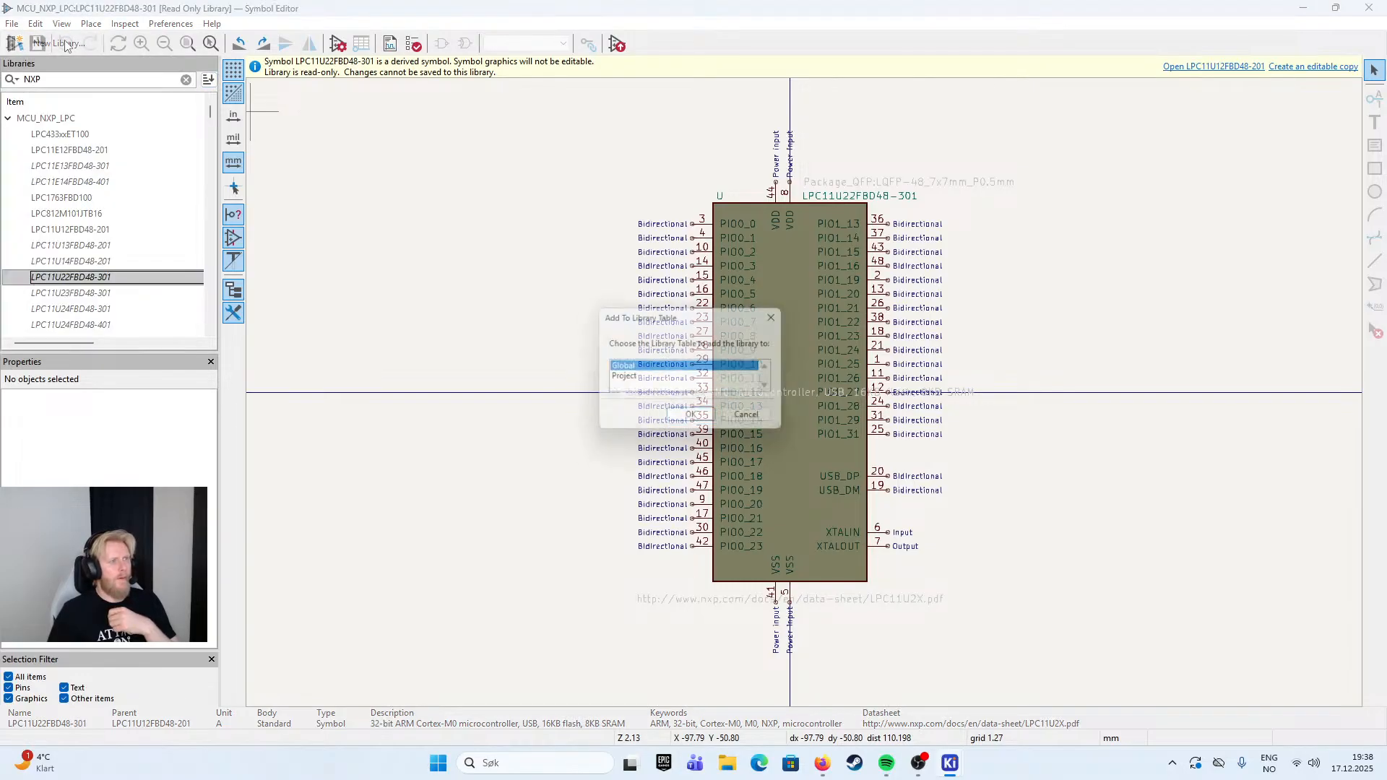
pyautogui.click(693, 420)
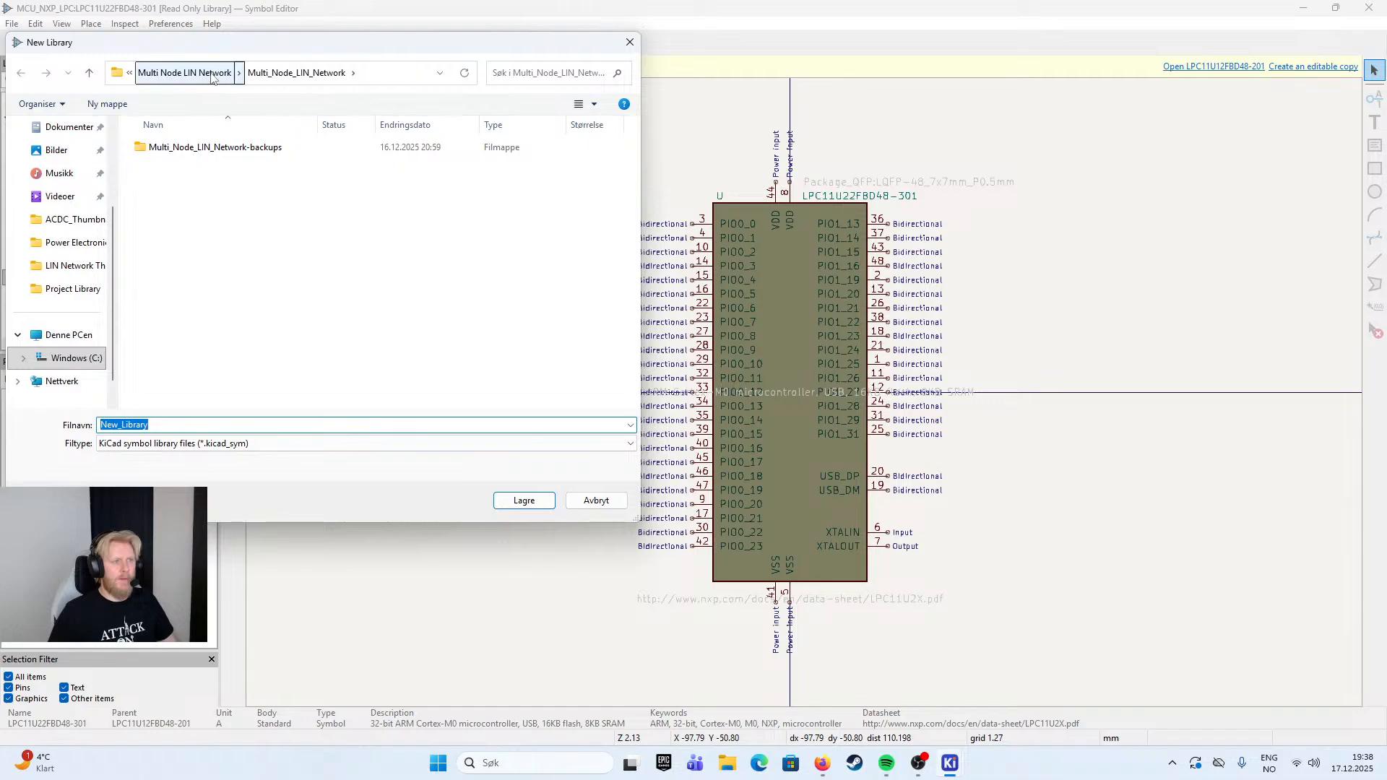
pyautogui.click(185, 72)
pyautogui.click(185, 168)
pyautogui.doubleClick(185, 169)
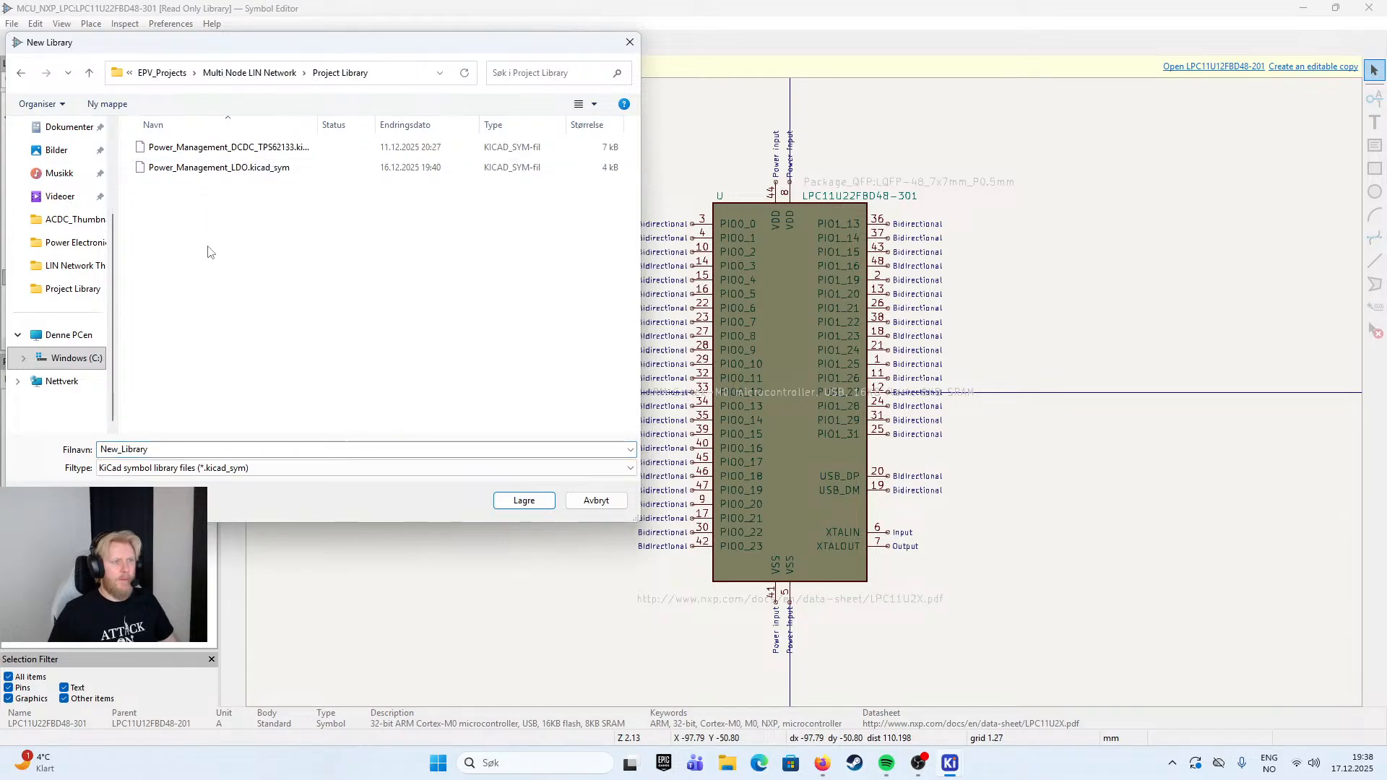
# - Name the new symbol library Core_MCU_S32K116 and save it
pyautogui.doubleClick(164, 450)
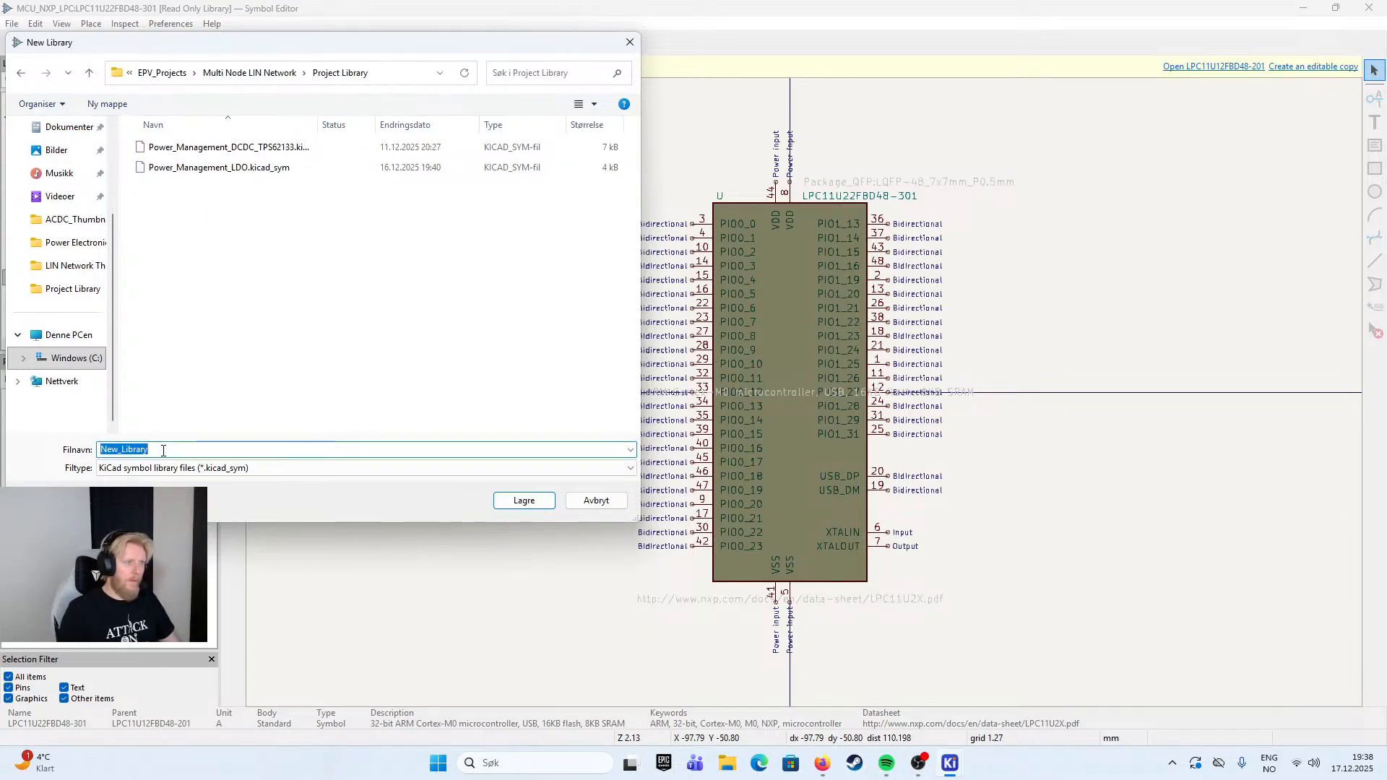
pyautogui.write('MCU')
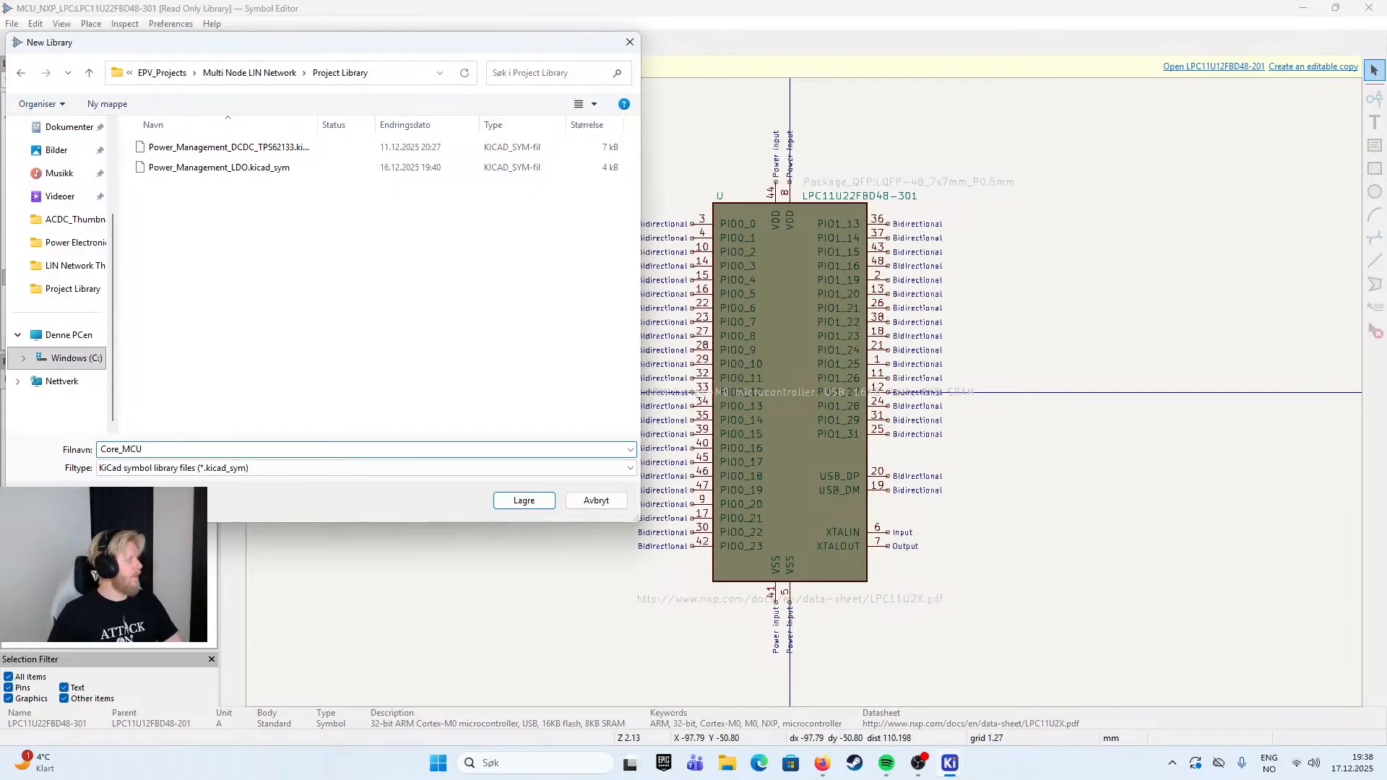
pyautogui.hotkey('alt', 'Tab')
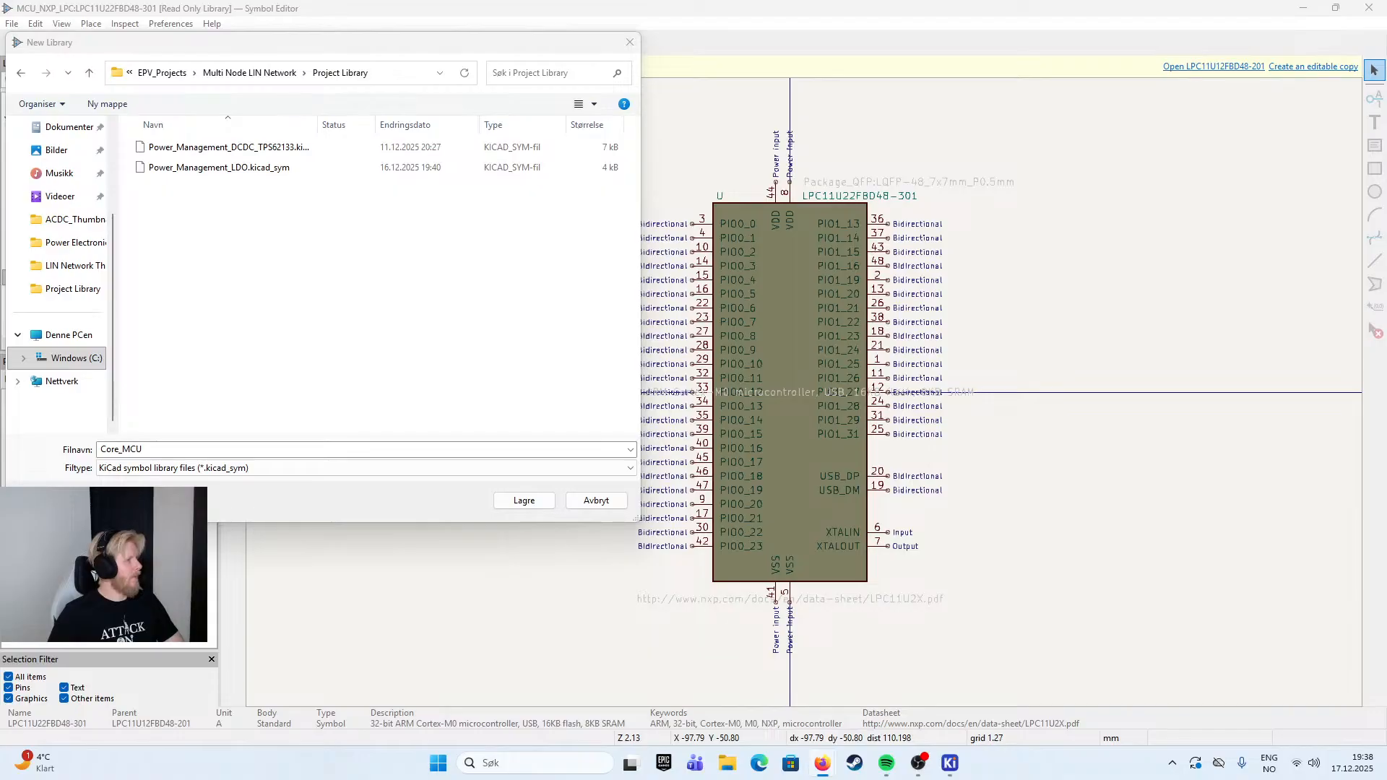
pyautogui.click(216, 480)
pyautogui.click(202, 449)
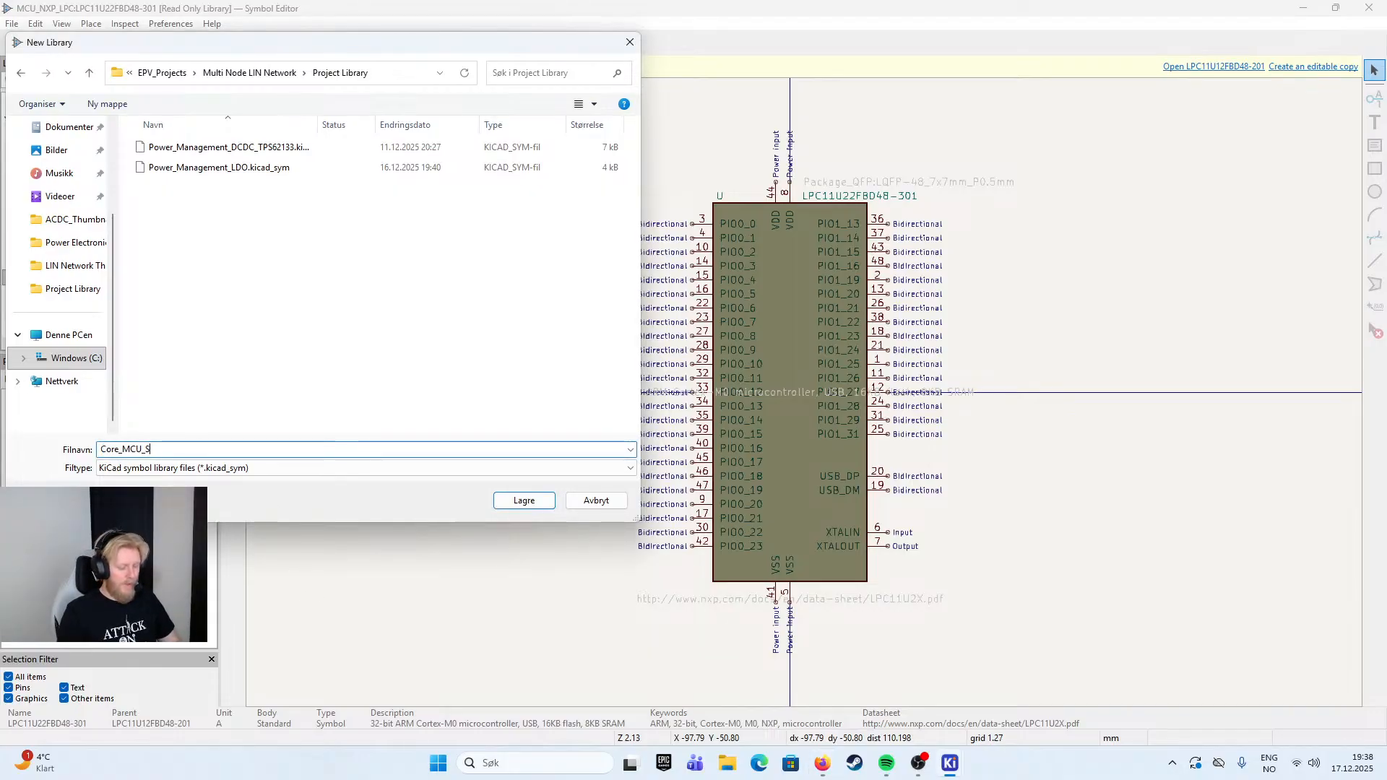
pyautogui.write('_S32k')
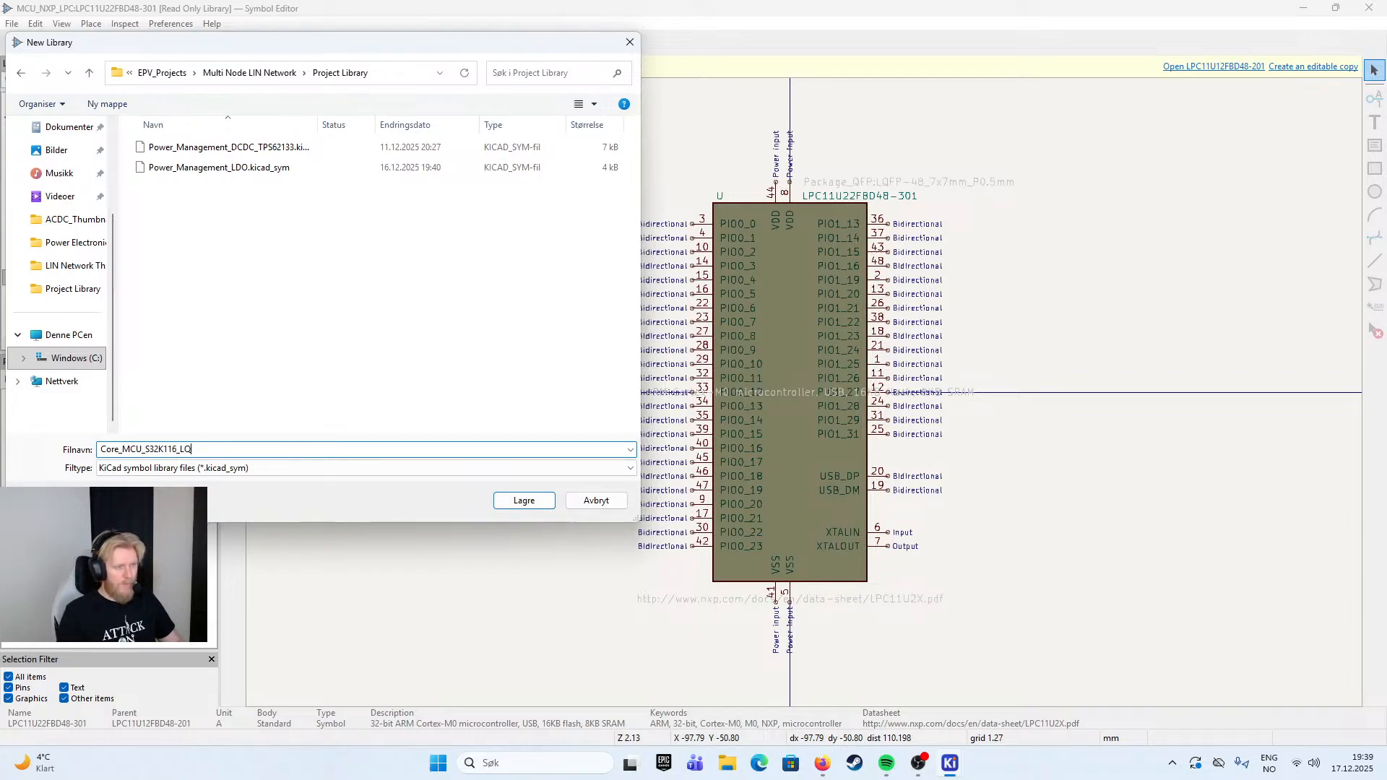
pyautogui.click(524, 500)
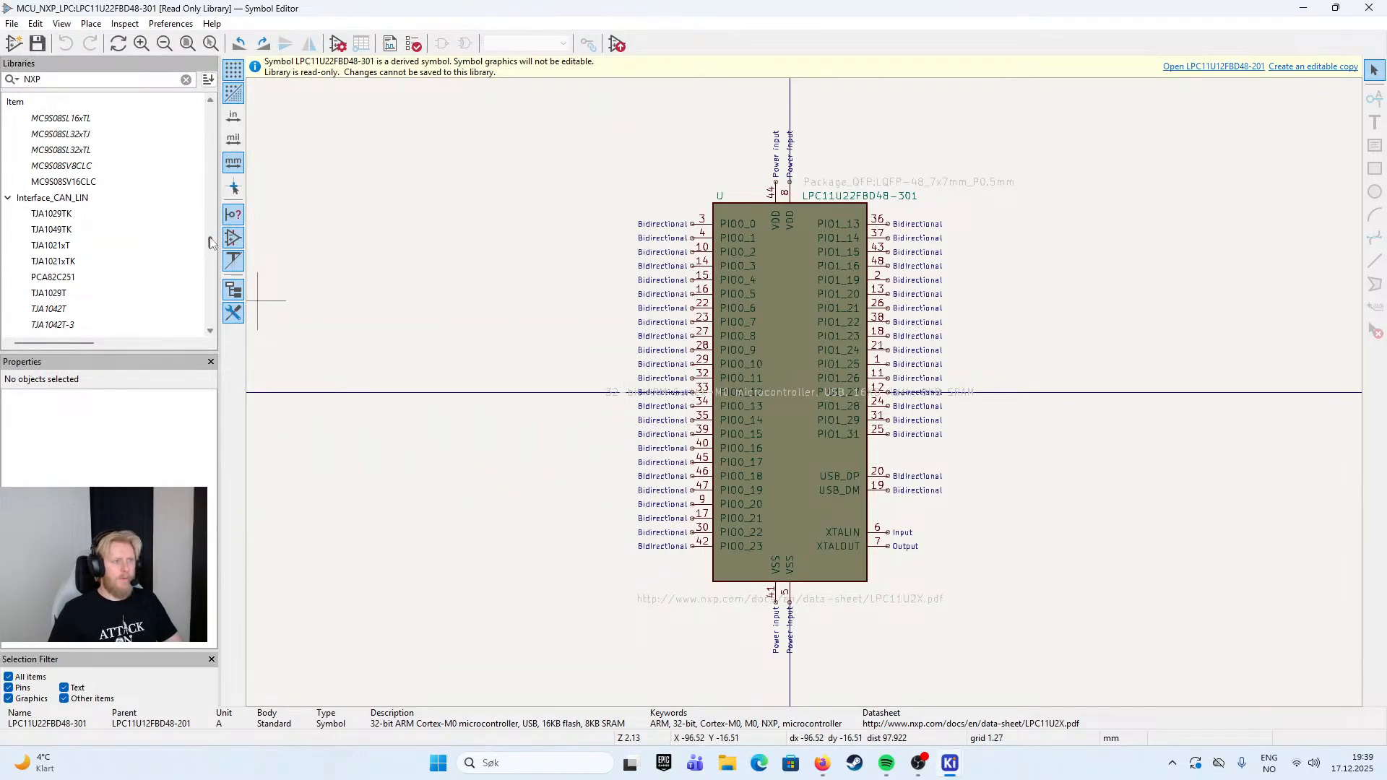
# - Filter the symbol libraries for core, pin the Core_MCU_S32K116 library, then clear the filter and select the library
pyautogui.moveTo(212, 247); pyautogui.dragTo(210, 116)
pyautogui.doubleClick(60, 82)
pyautogui.press('BackSpace')
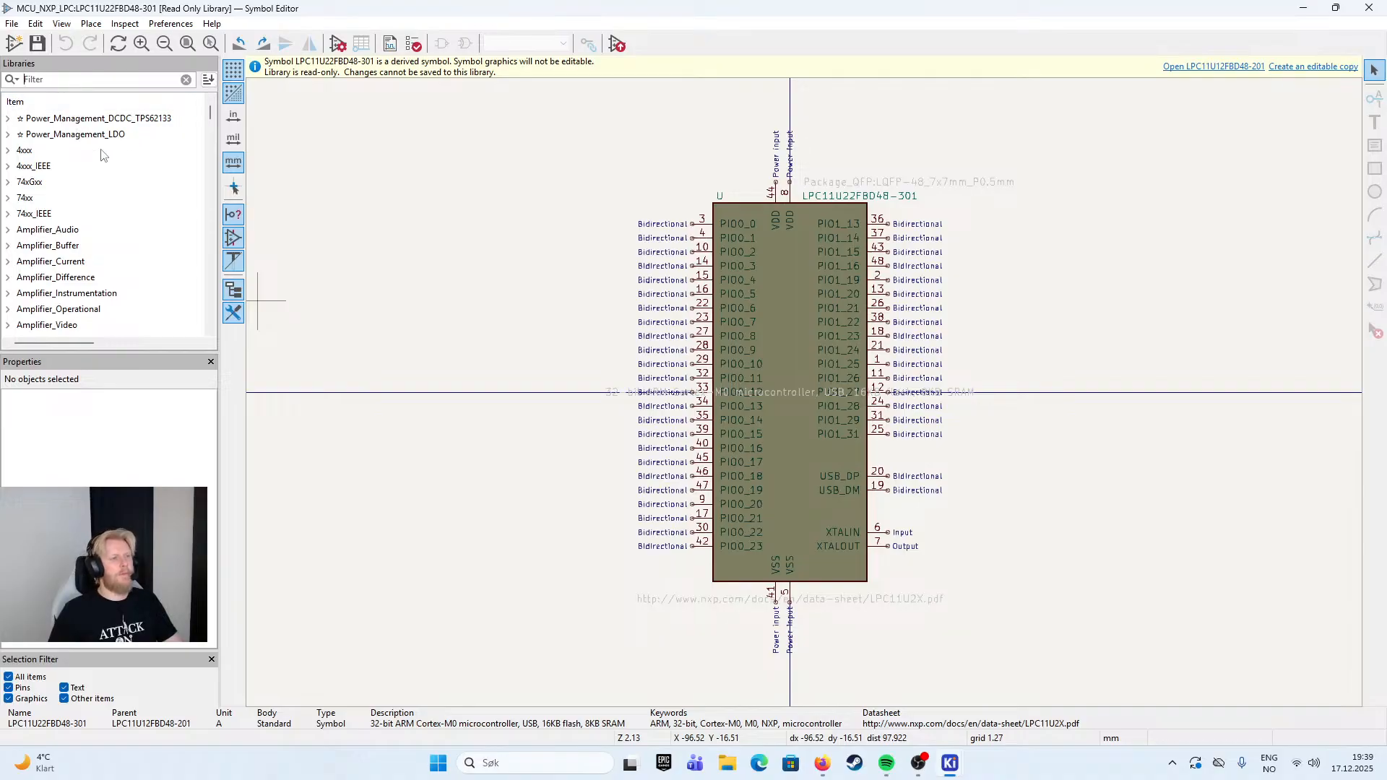
pyautogui.write('c')
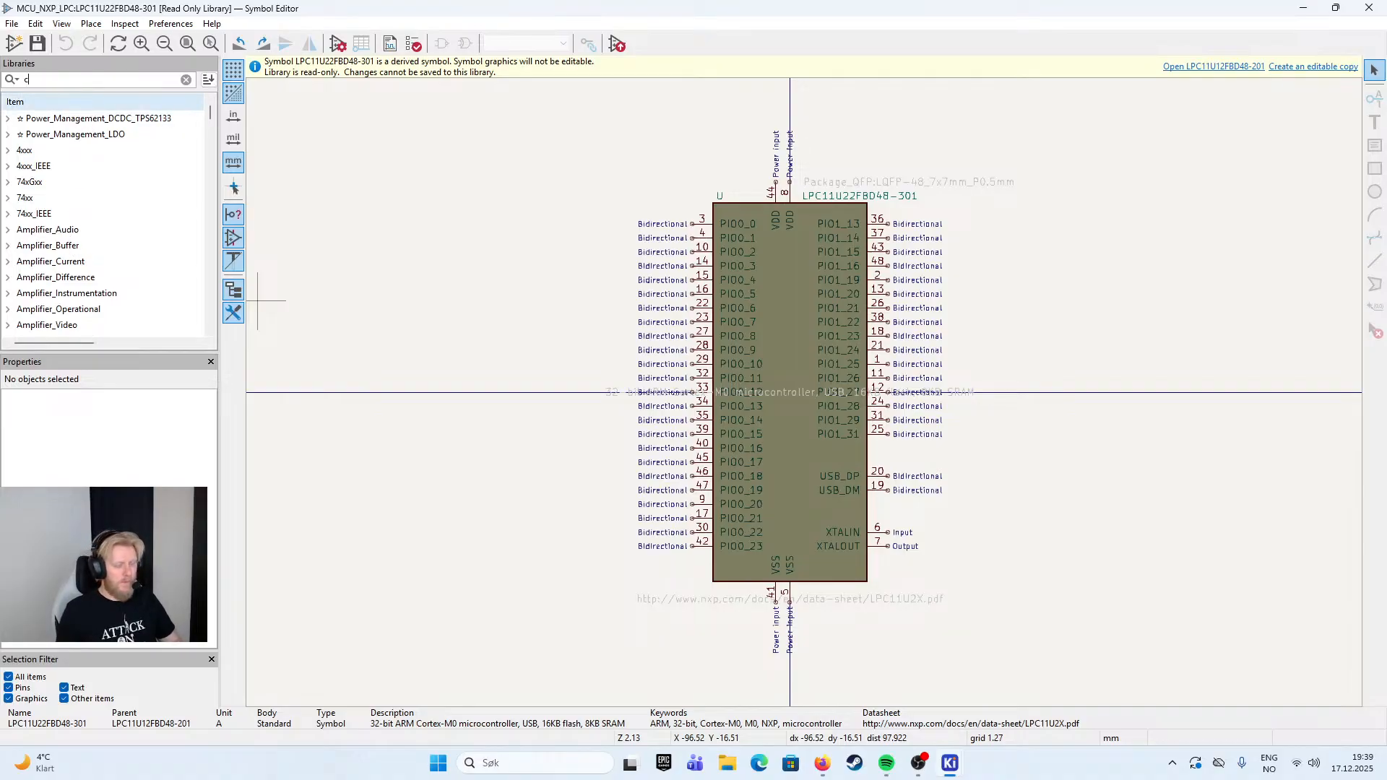
pyautogui.write('ore')
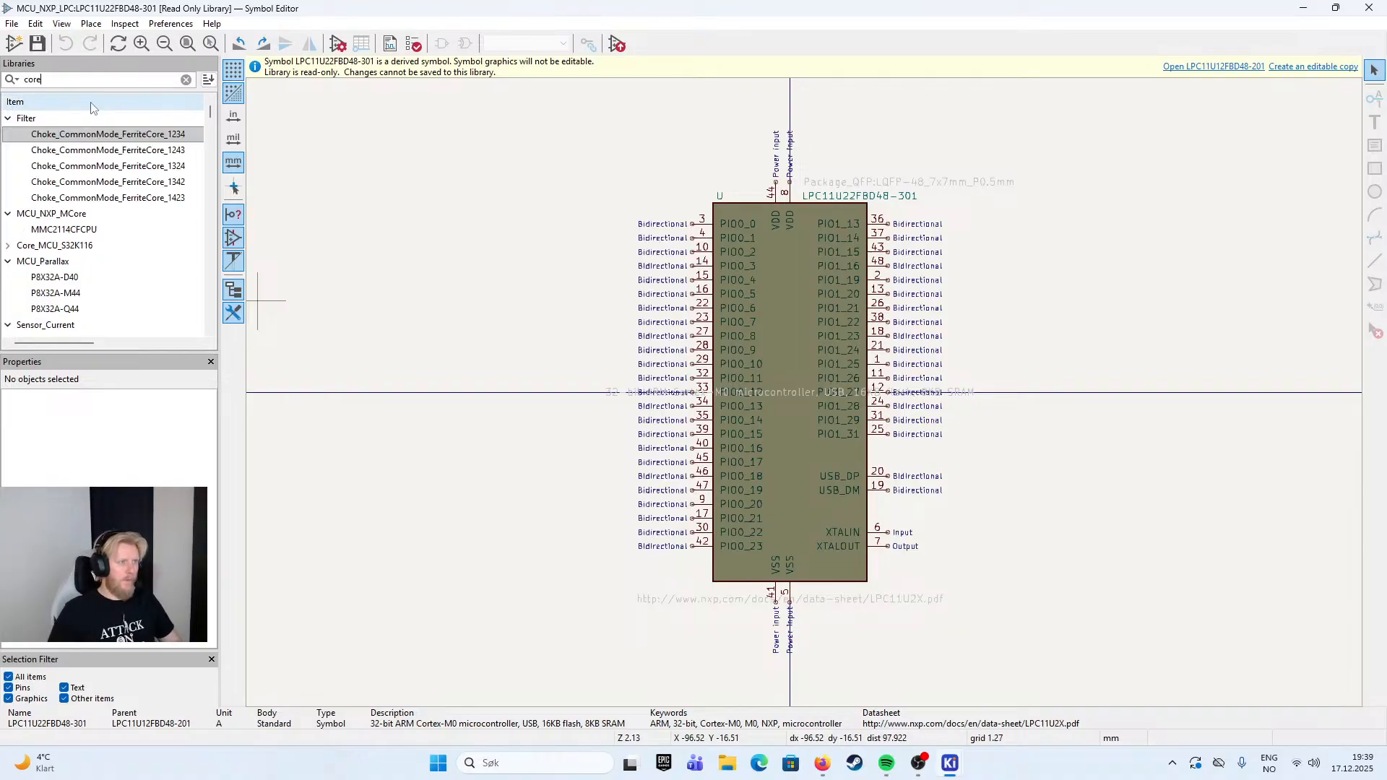
pyautogui.rightClick(65, 246)
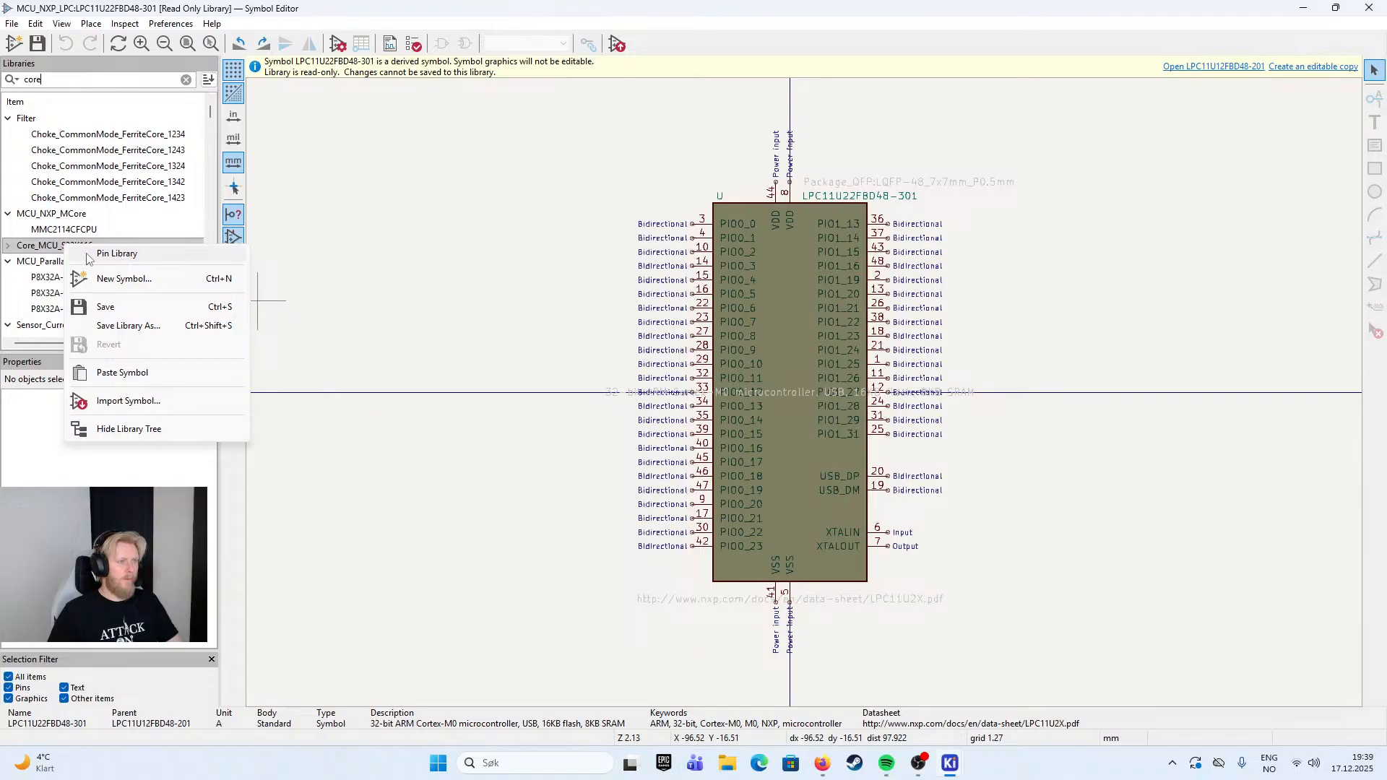
pyautogui.click(127, 254)
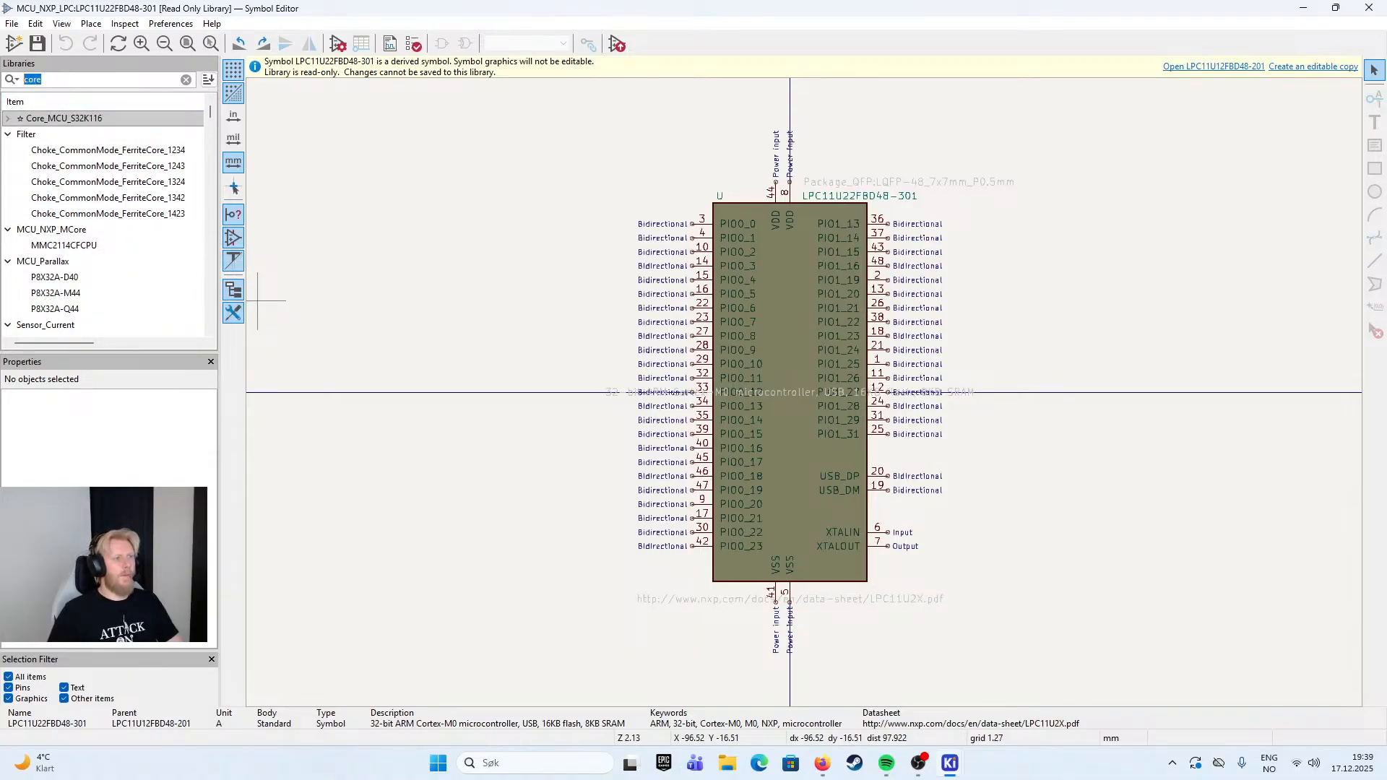
pyautogui.press('BackSpace')
pyautogui.click(74, 121)
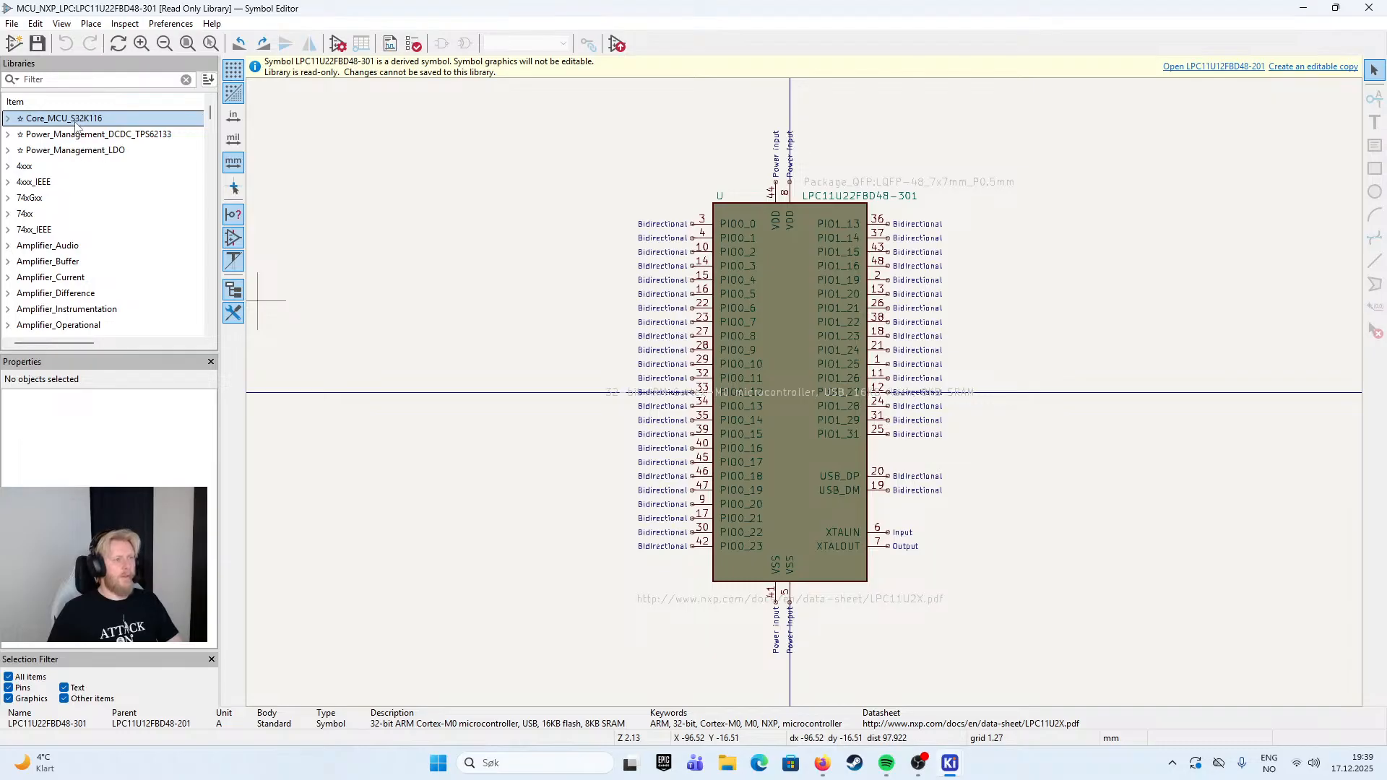
pyautogui.rightClick(53, 131)
pyautogui.click(109, 158)
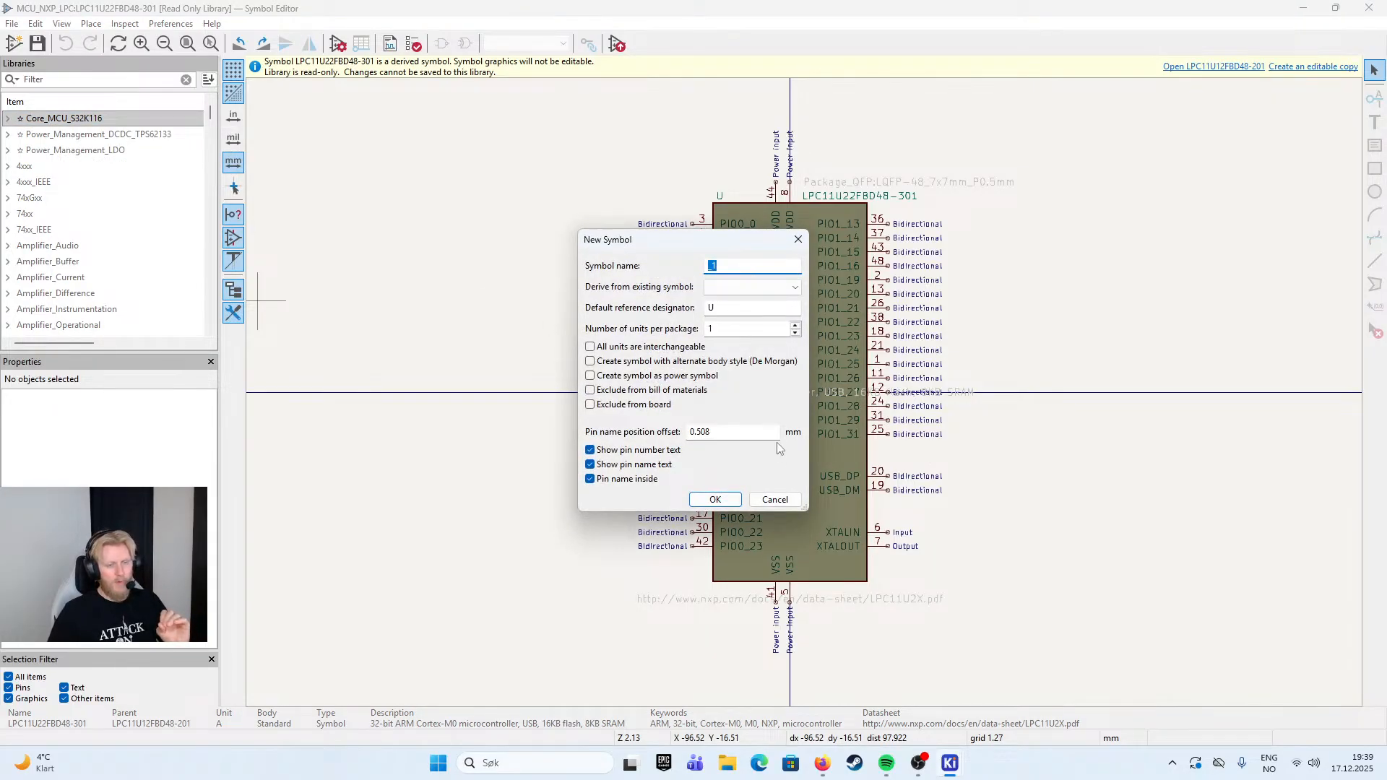
pyautogui.click(776, 500)
# - Paste the copied symbol into the Core_MCU_S32K116 library and rename it to S32K116
pyautogui.rightClick(85, 125)
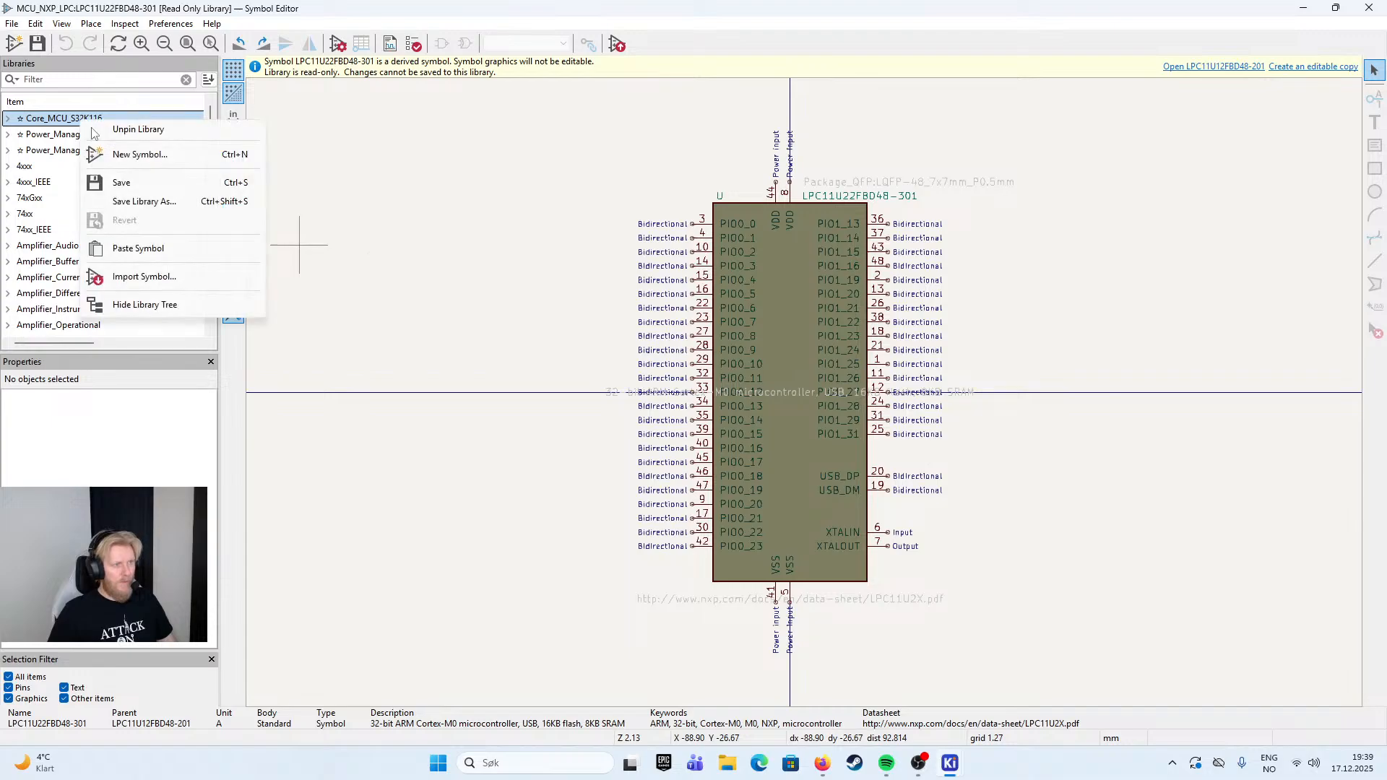
pyautogui.click(138, 248)
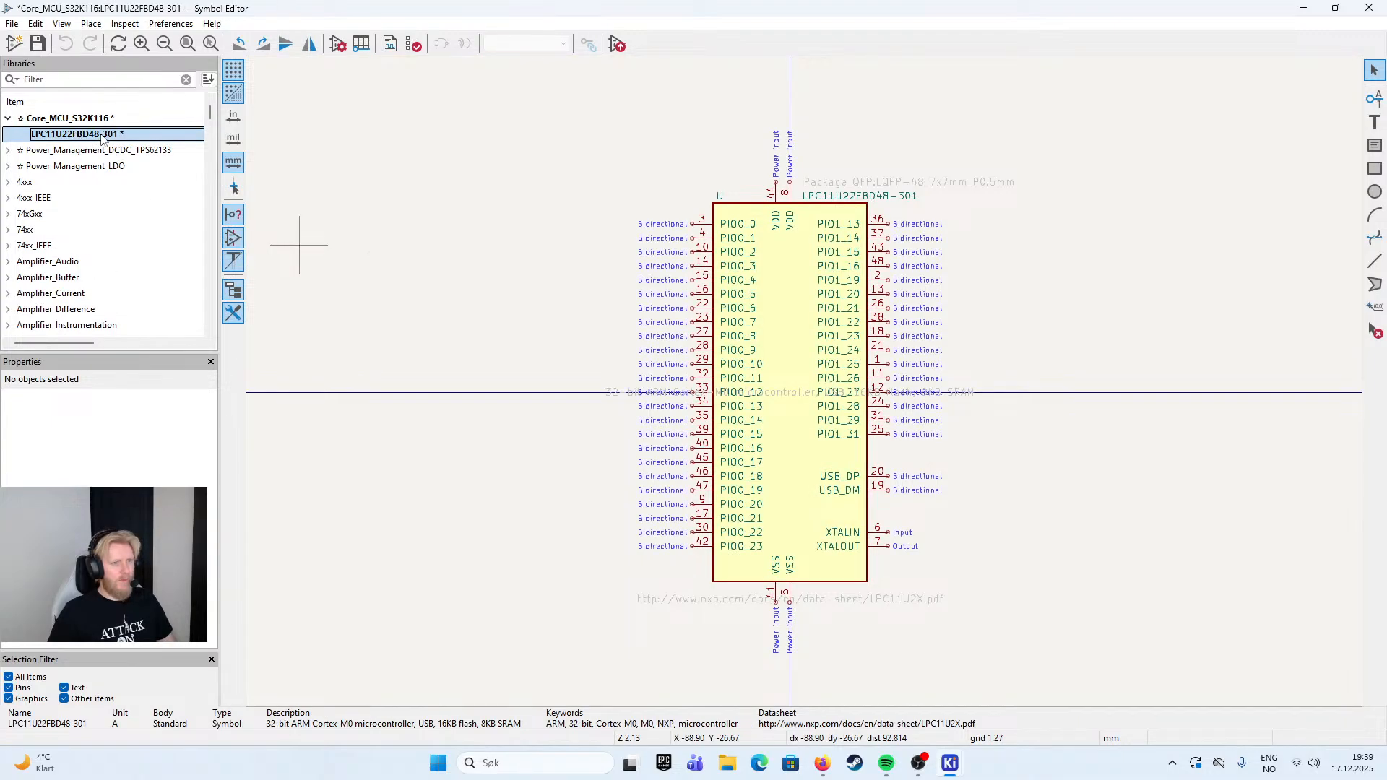
pyautogui.rightClick(102, 140)
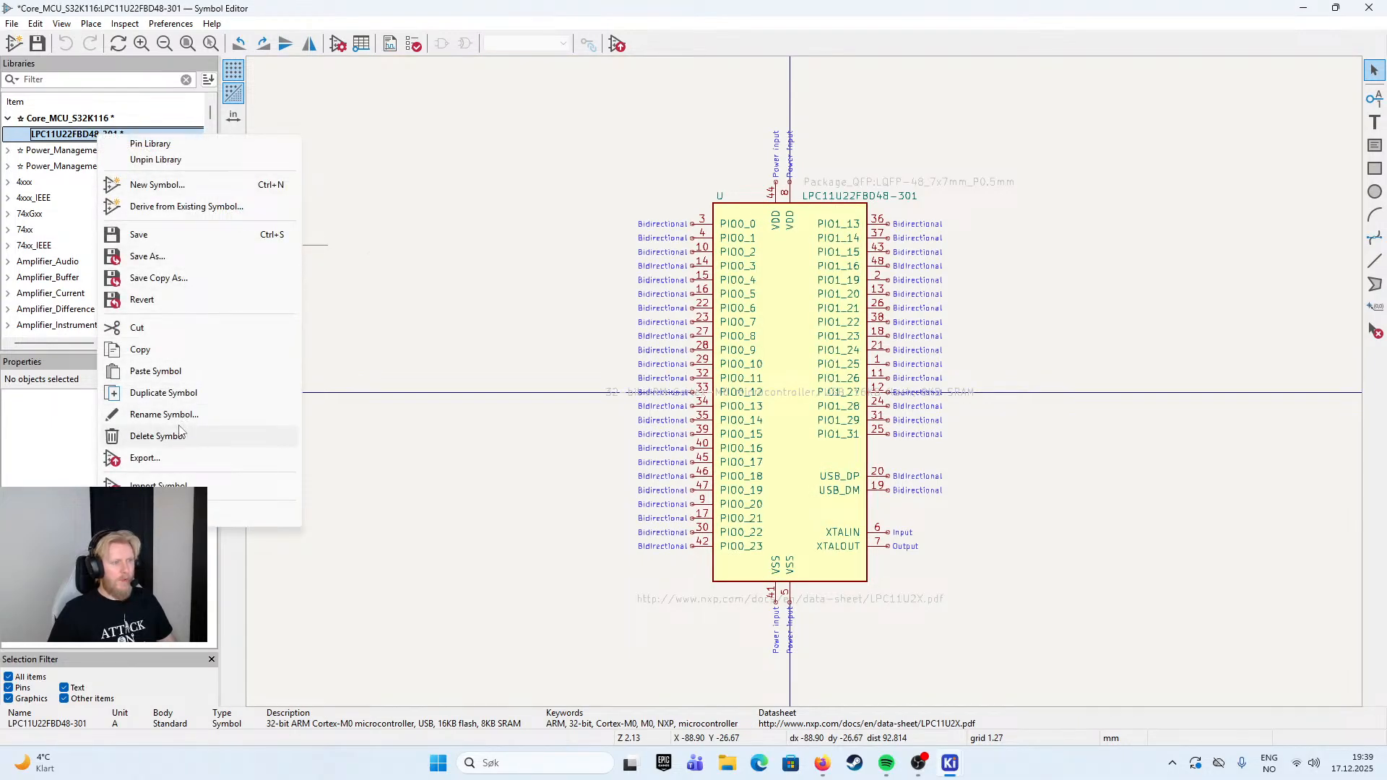
pyautogui.click(159, 415)
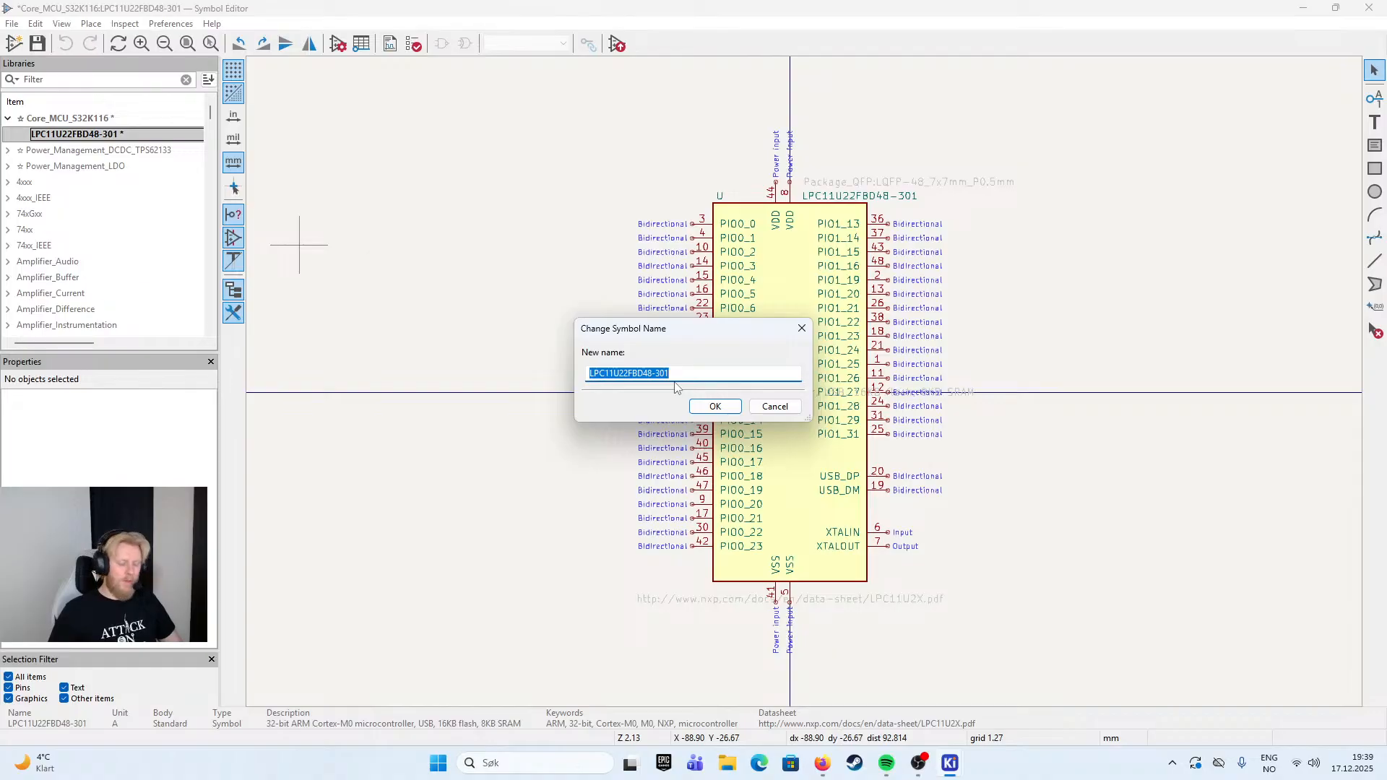
pyautogui.write('S32K116')
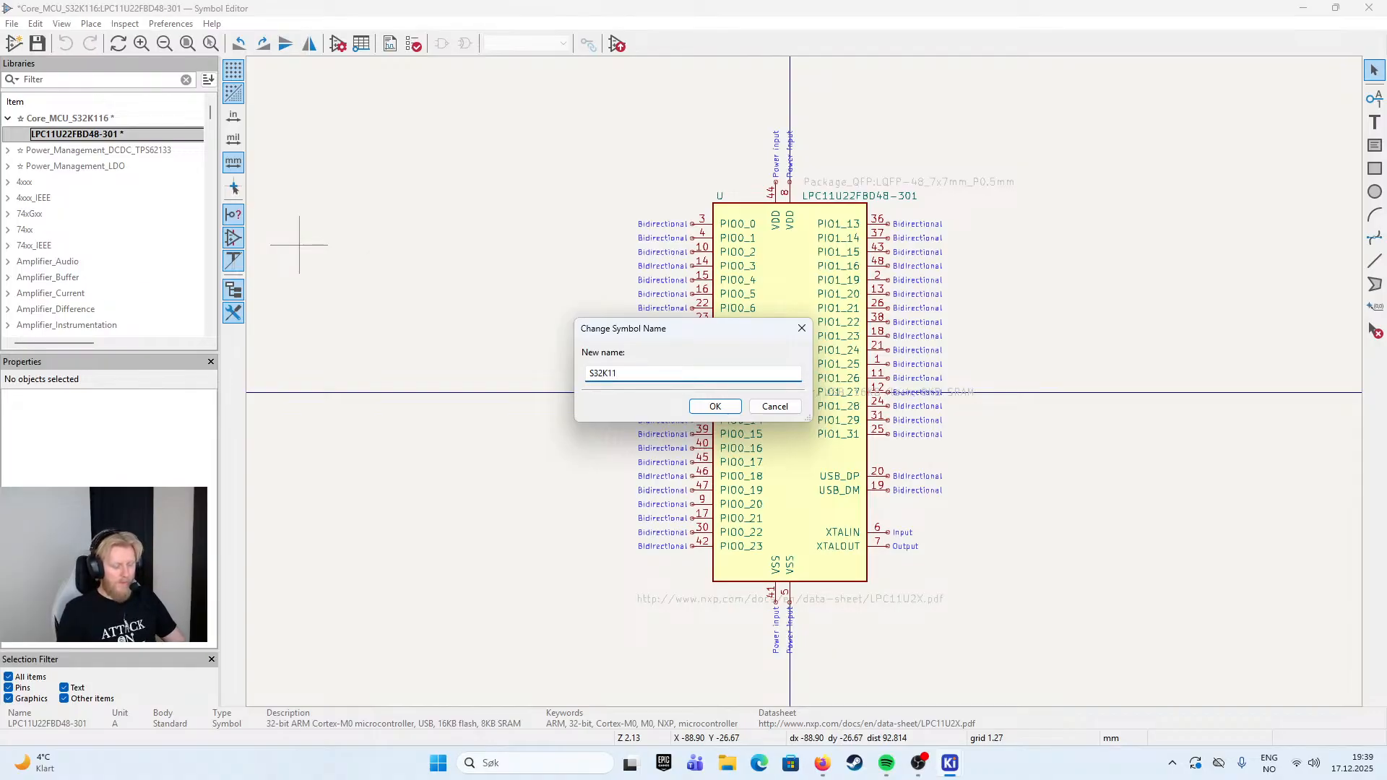
pyautogui.click(736, 416)
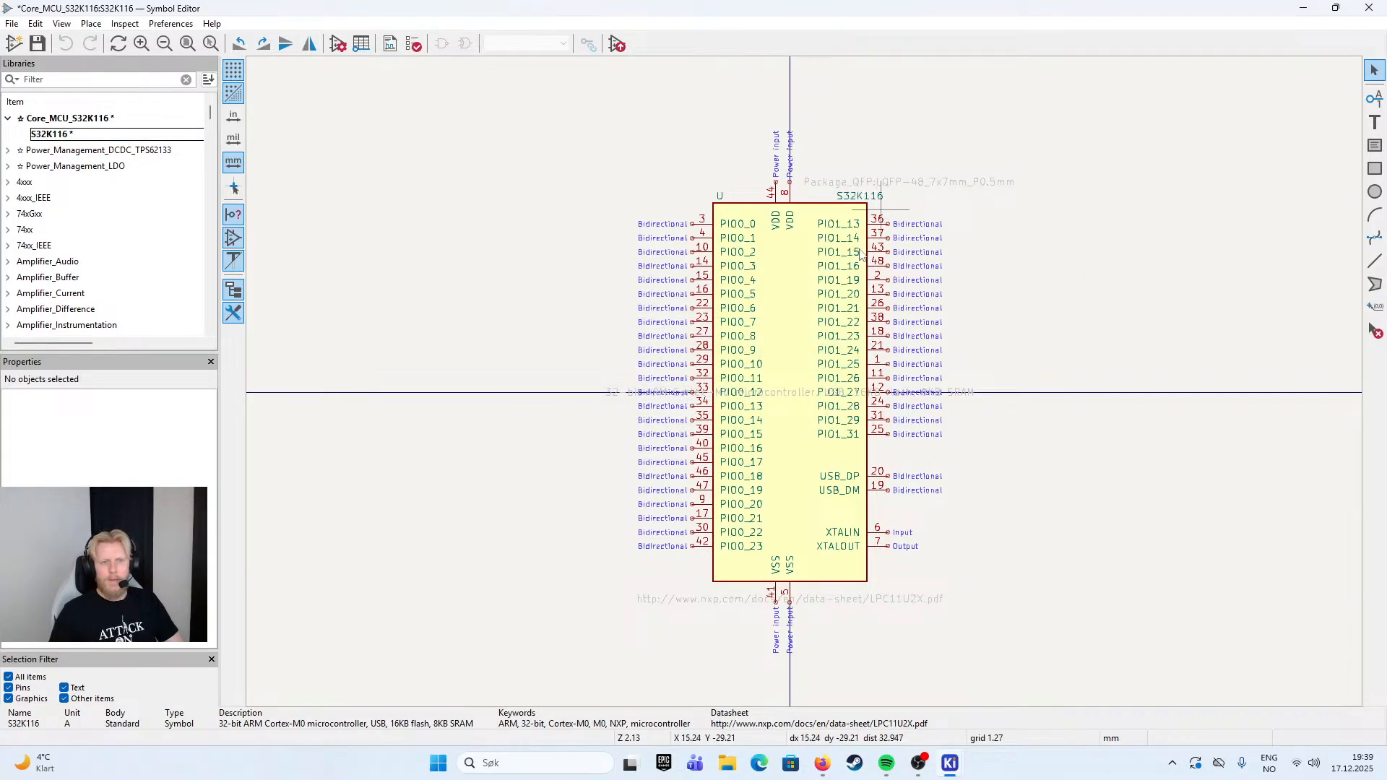
# - Open the library symbol properties of S32K116 and go to its Datasheet and Footprint values
pyautogui.doubleClick(795, 324)
pyautogui.press('Return')
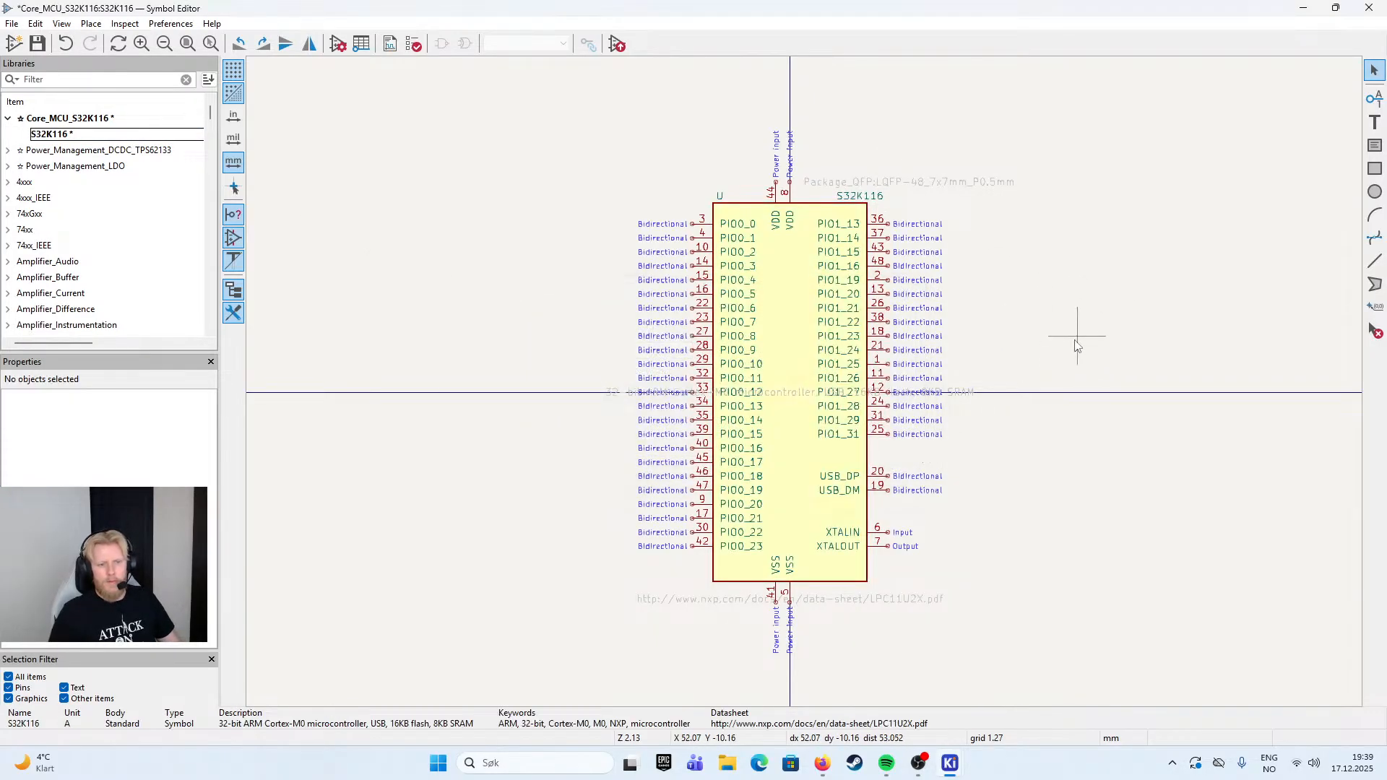
pyautogui.doubleClick(883, 599)
pyautogui.press('Return')
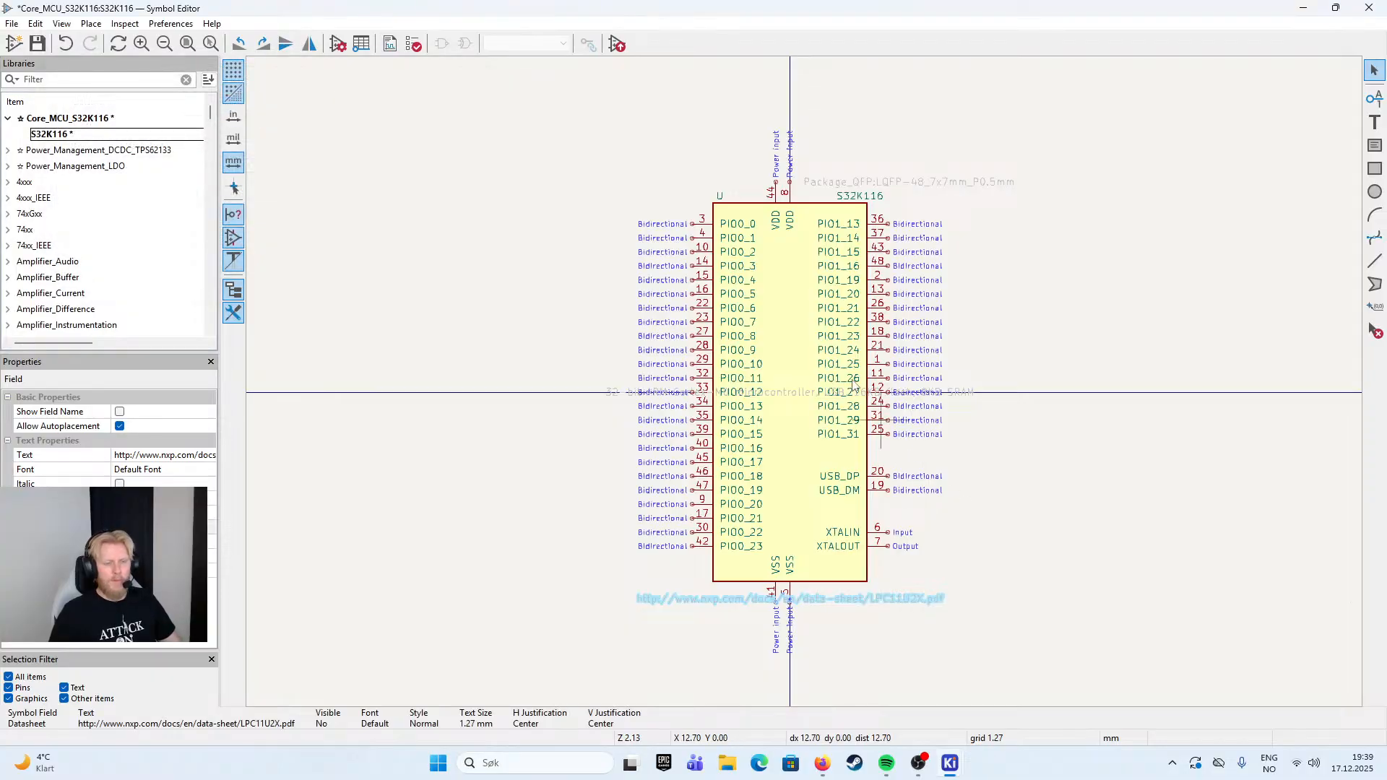
pyautogui.doubleClick(1001, 315)
pyautogui.click(261, 200)
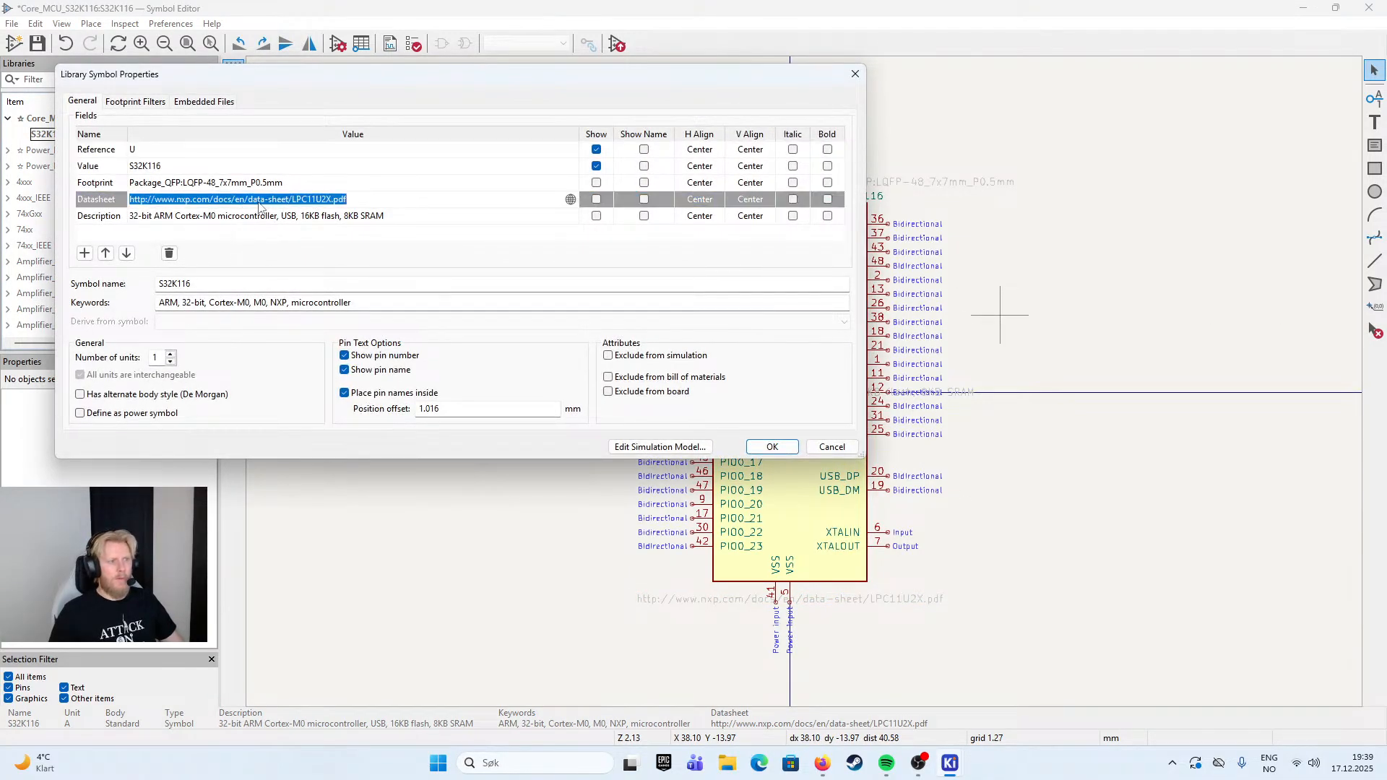
pyautogui.click(537, 185)
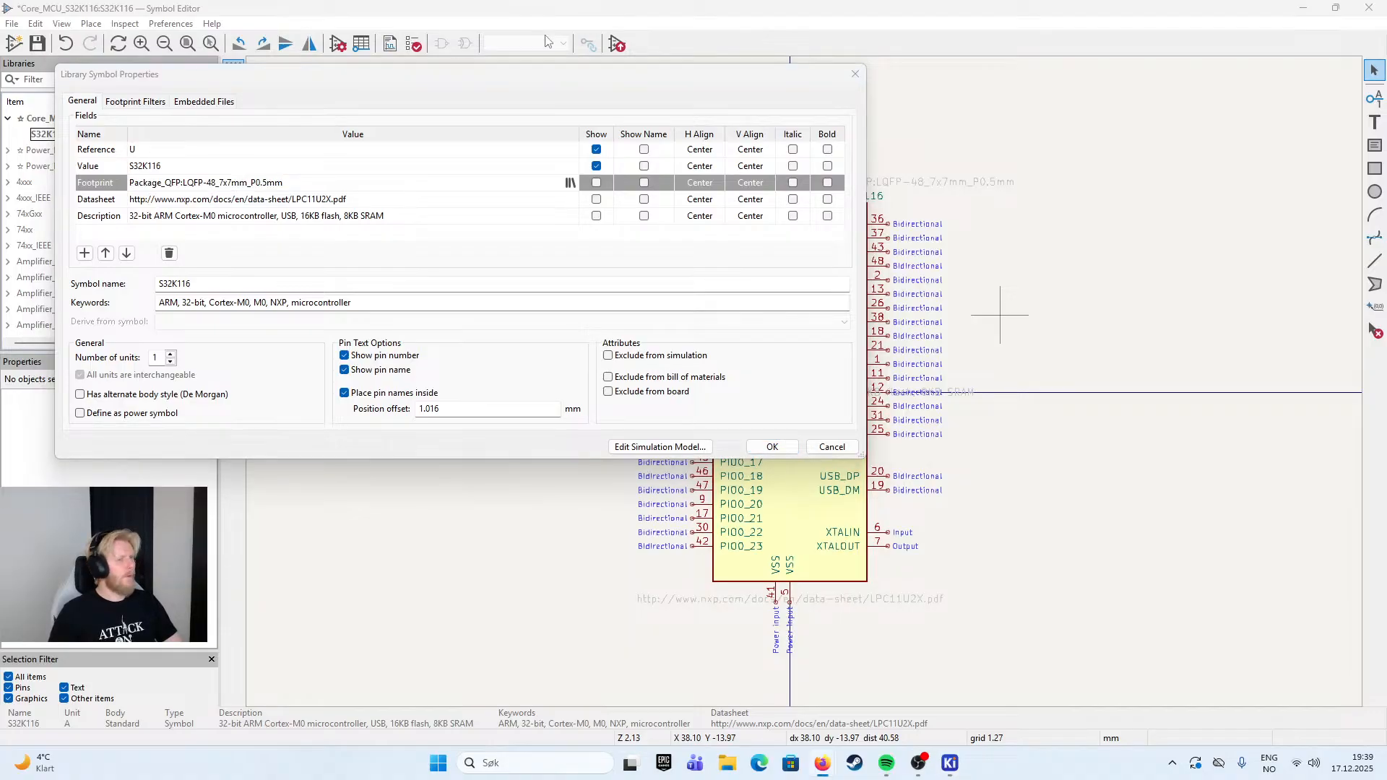
# - Switch to the browser and bring up the NXP S32K1 General-Purpose MCUs product page
pyautogui.moveTo(823, 763)
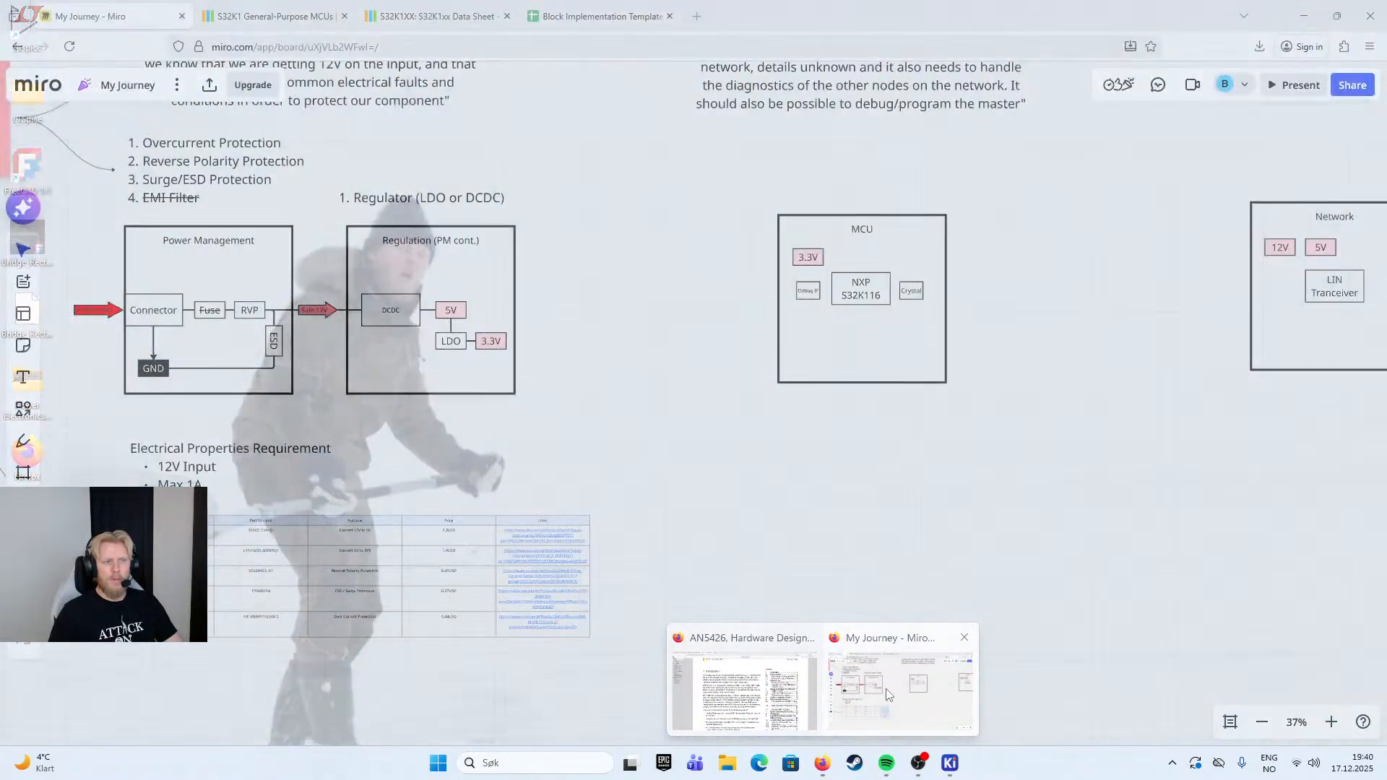
pyautogui.click(903, 683)
pyautogui.click(437, 21)
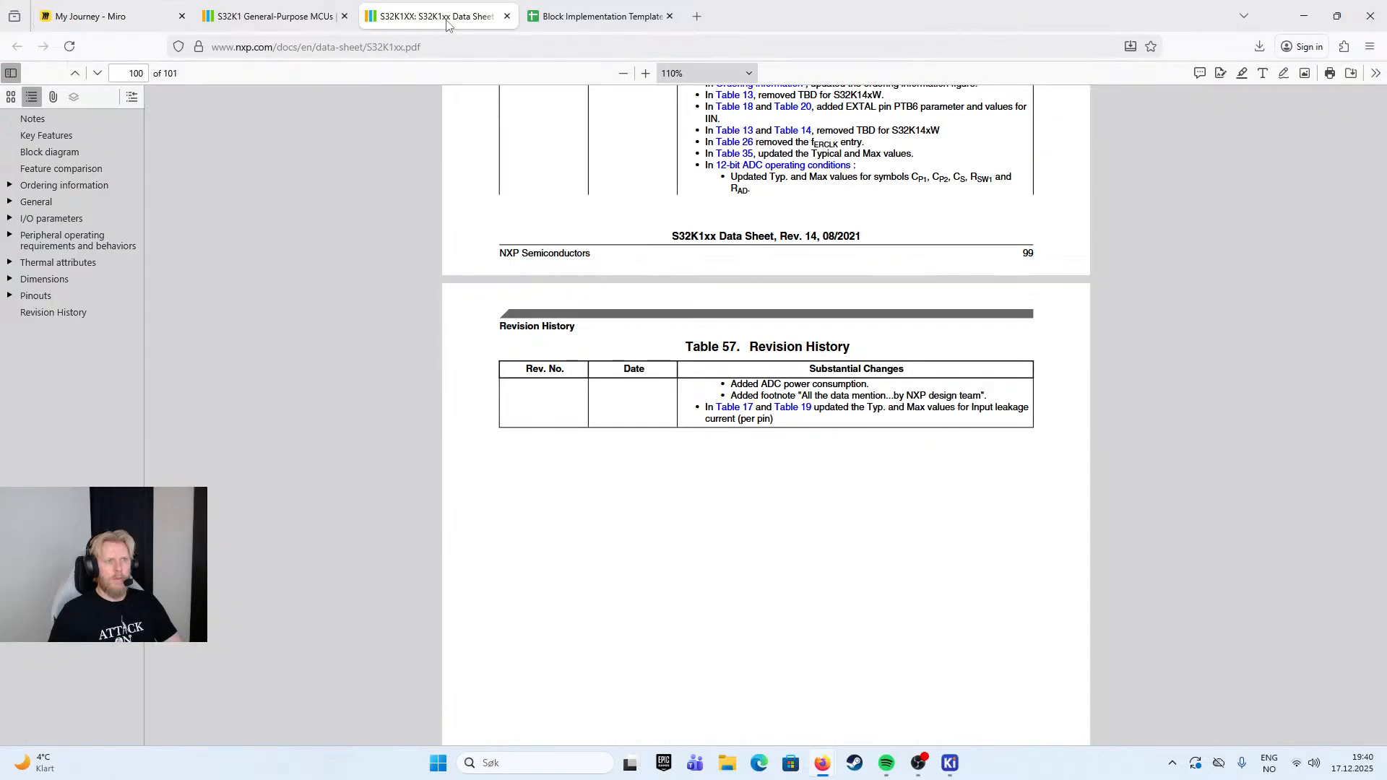
pyautogui.click(280, 10)
# - Filter the parts table on the S32K1 product page by part number s32k116
pyautogui.scroll(1, 1047, 332)
pyautogui.middleClick(1136, 326)
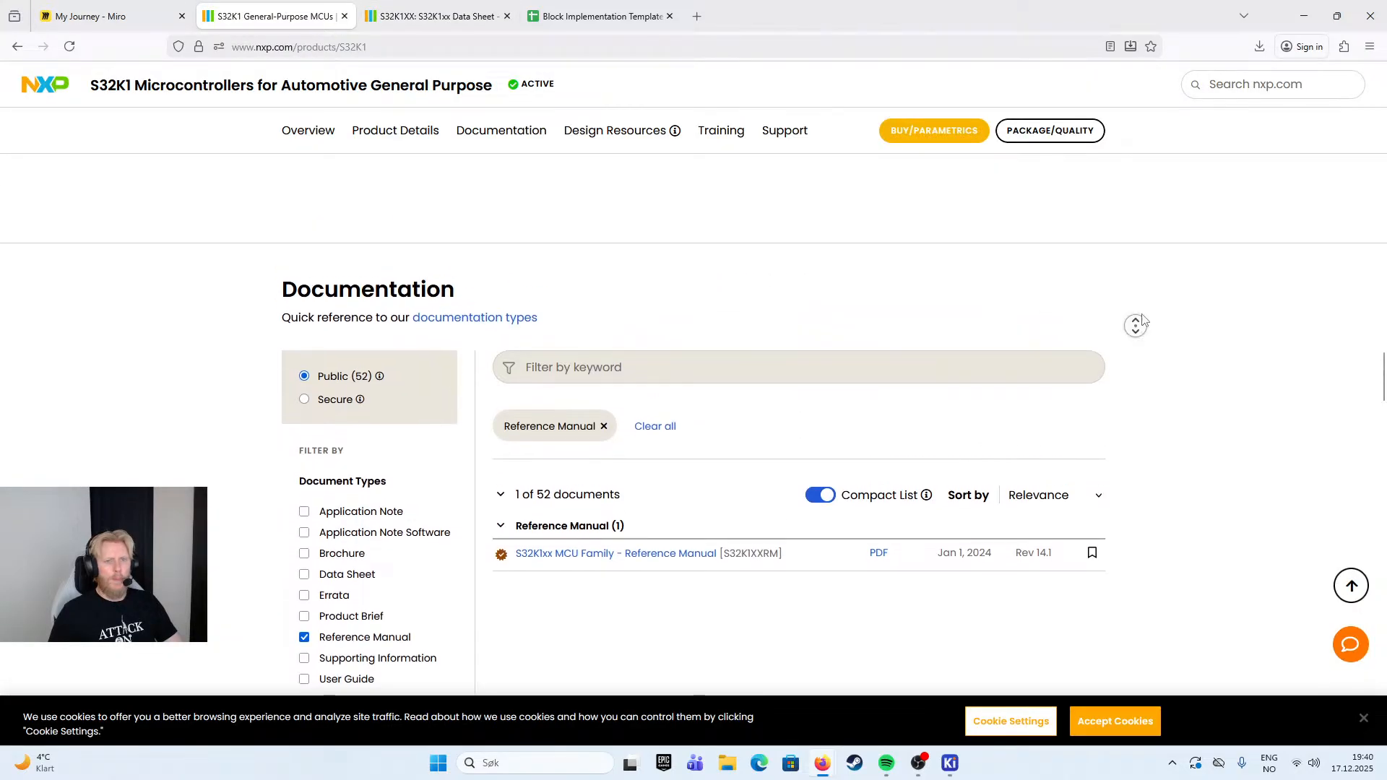
pyautogui.scroll(-10, 869, 406)
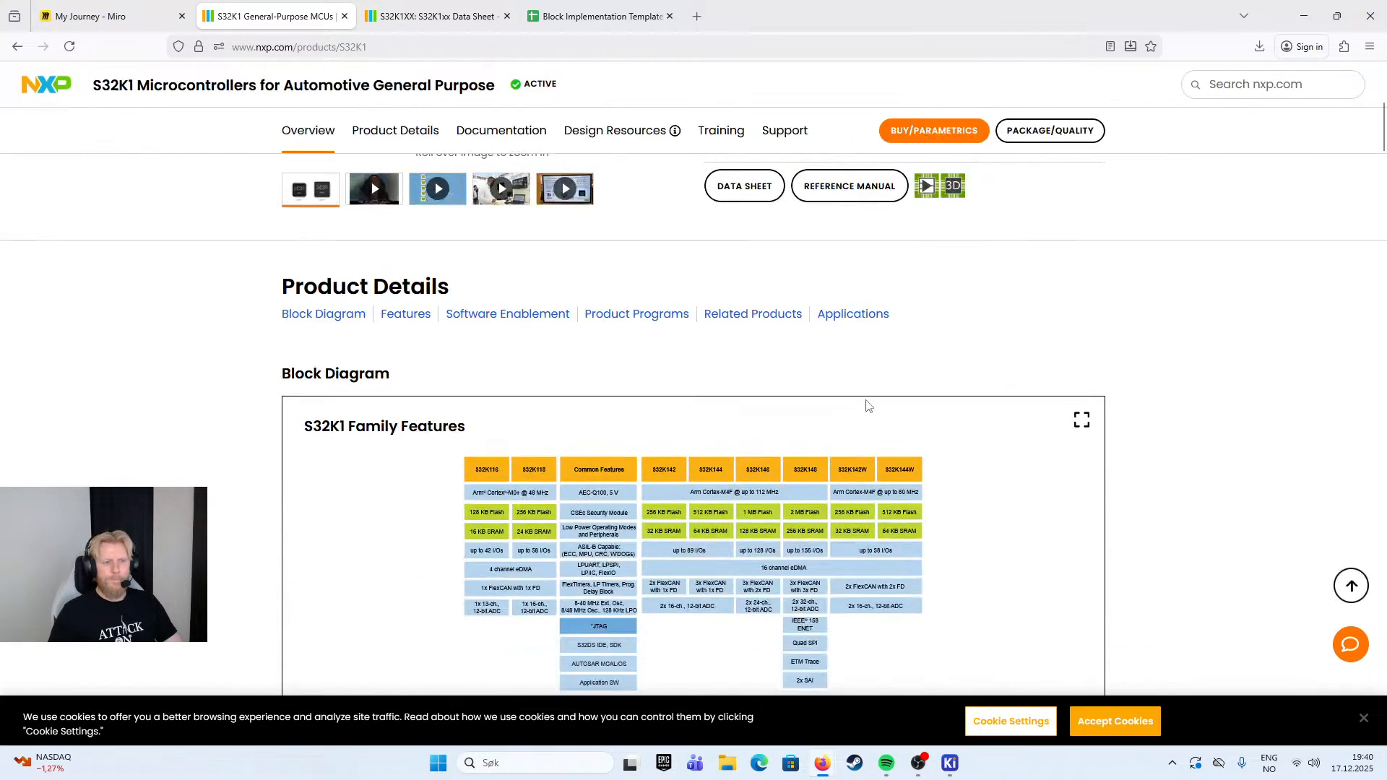
pyautogui.scroll(-10, 706, 426)
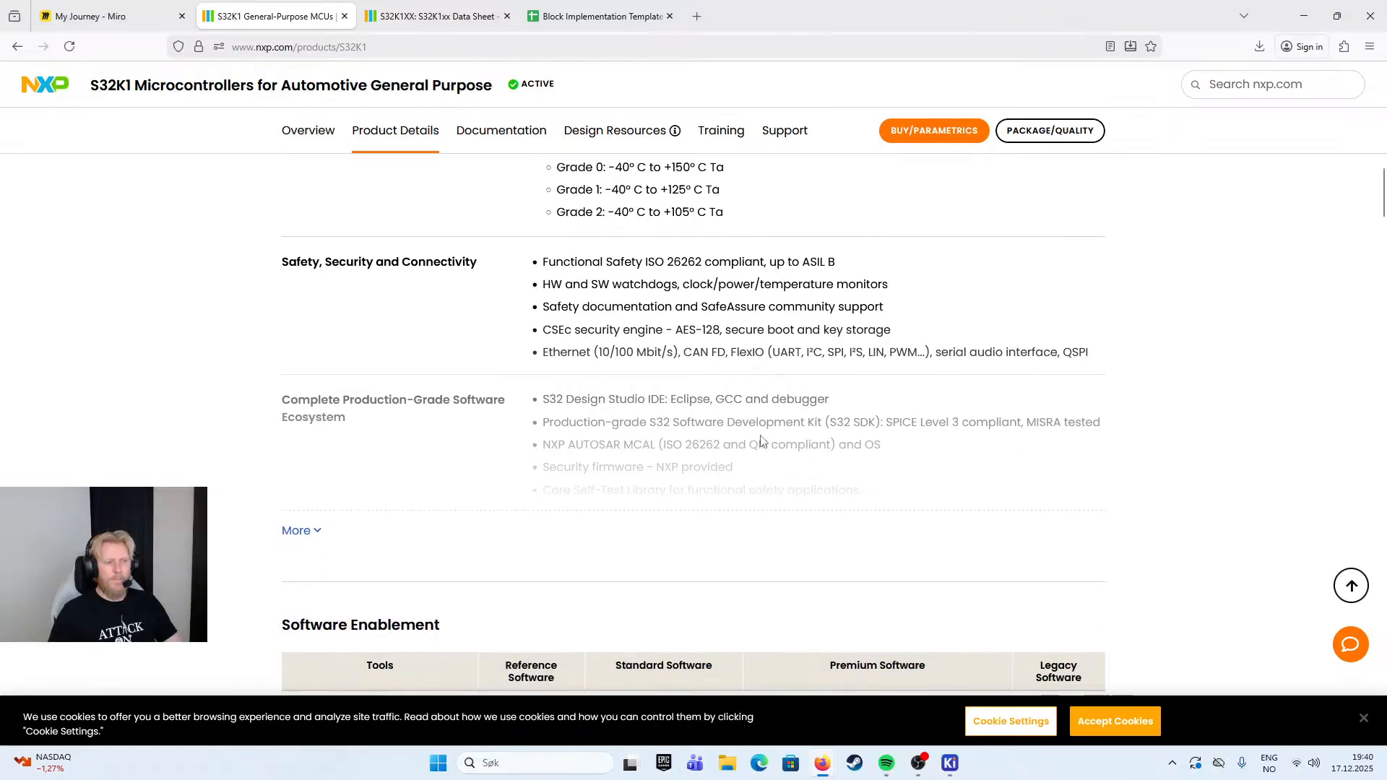
pyautogui.scroll(-10, 760, 442)
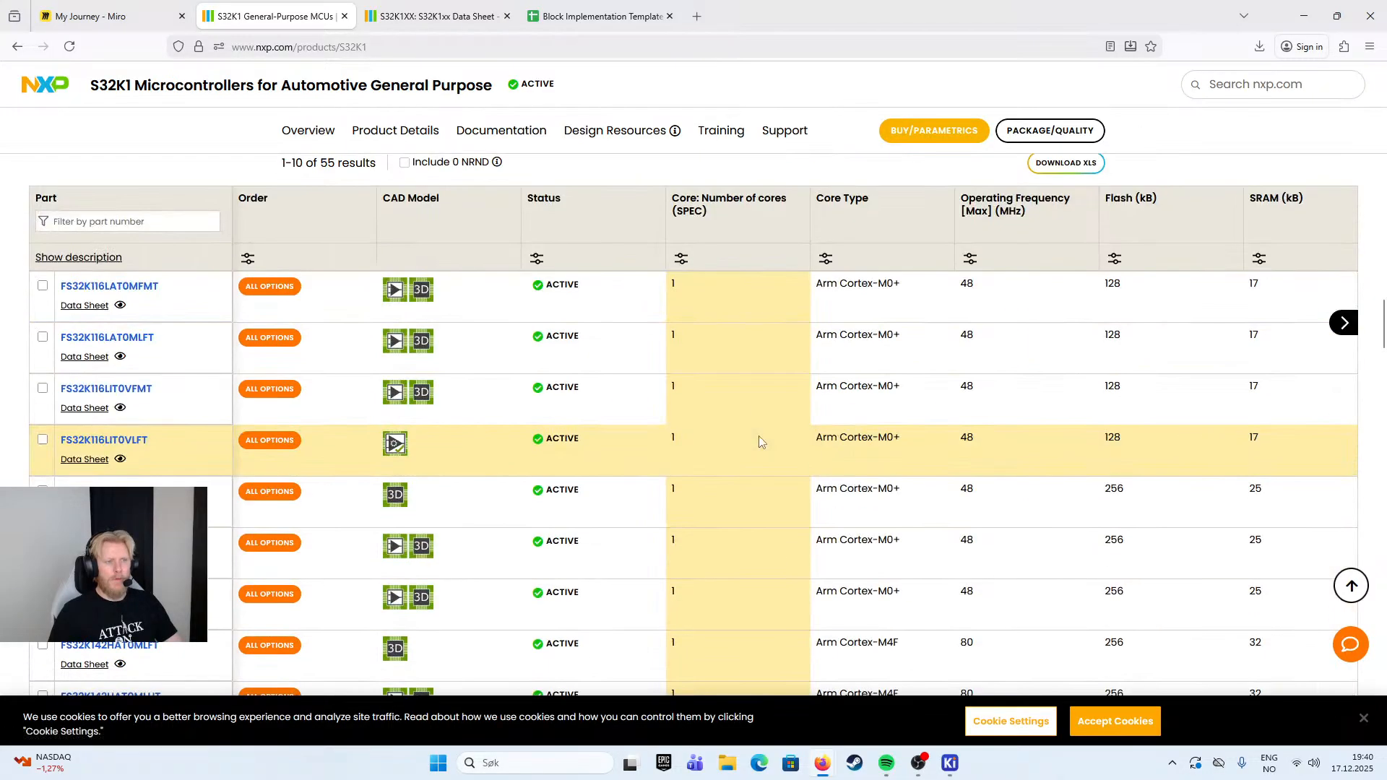
pyautogui.click(117, 218)
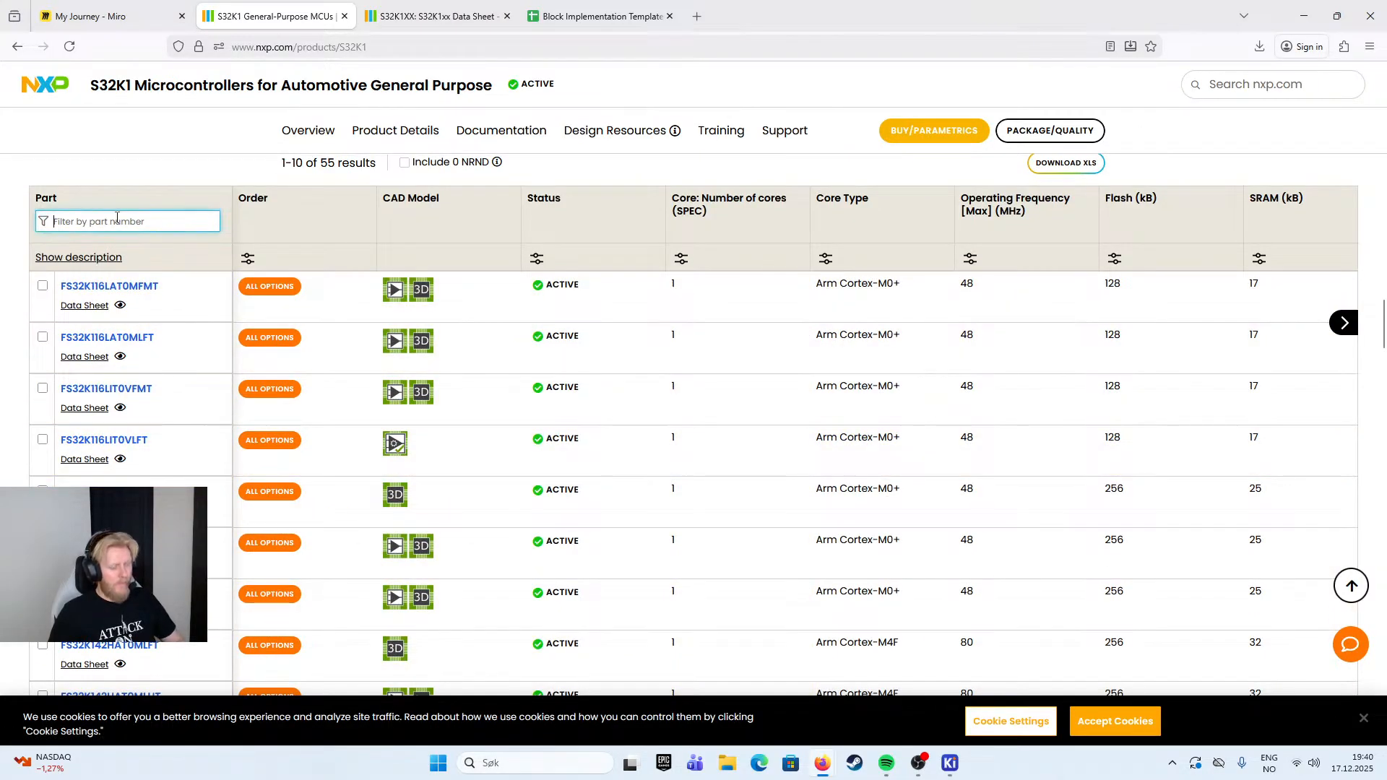
pyautogui.write('s32k')
pyautogui.press('BackSpace')
pyautogui.write('32k1')
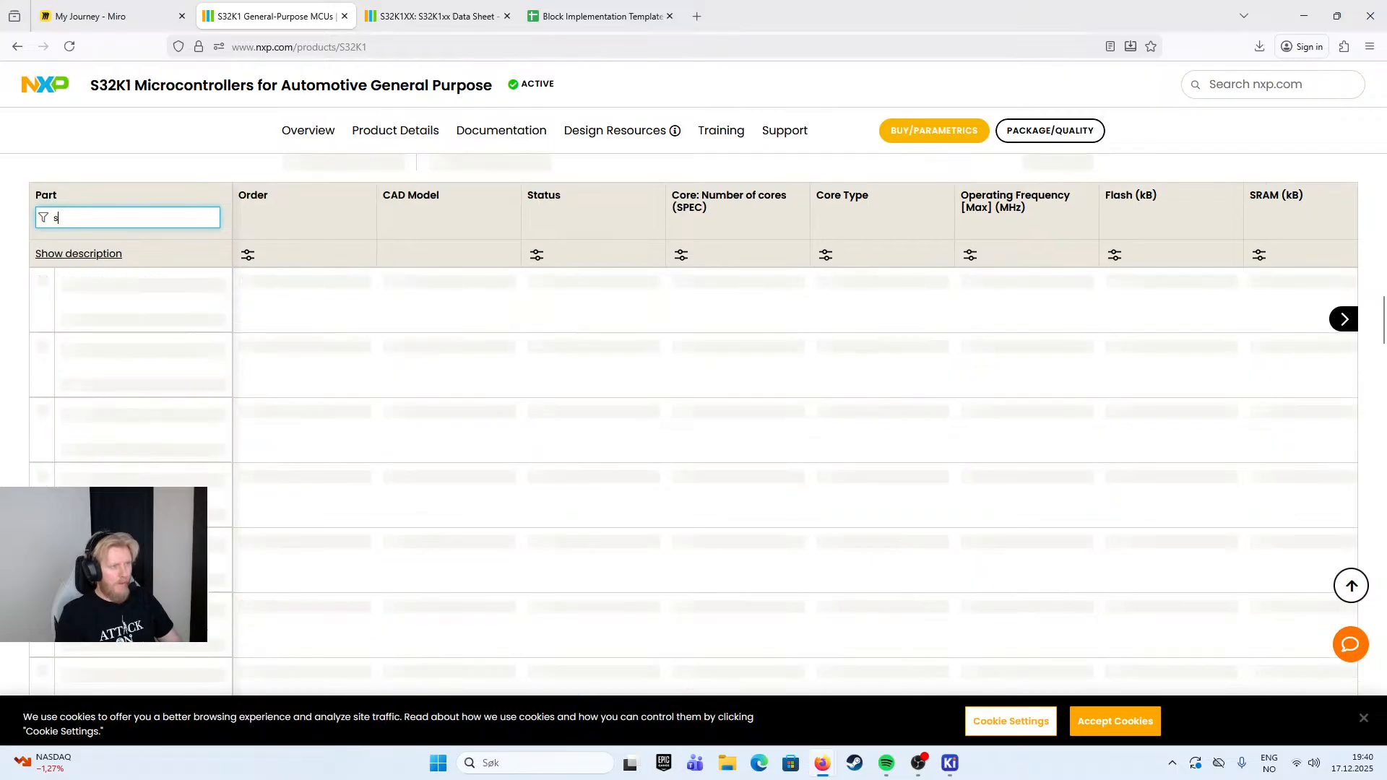
pyautogui.write('16')
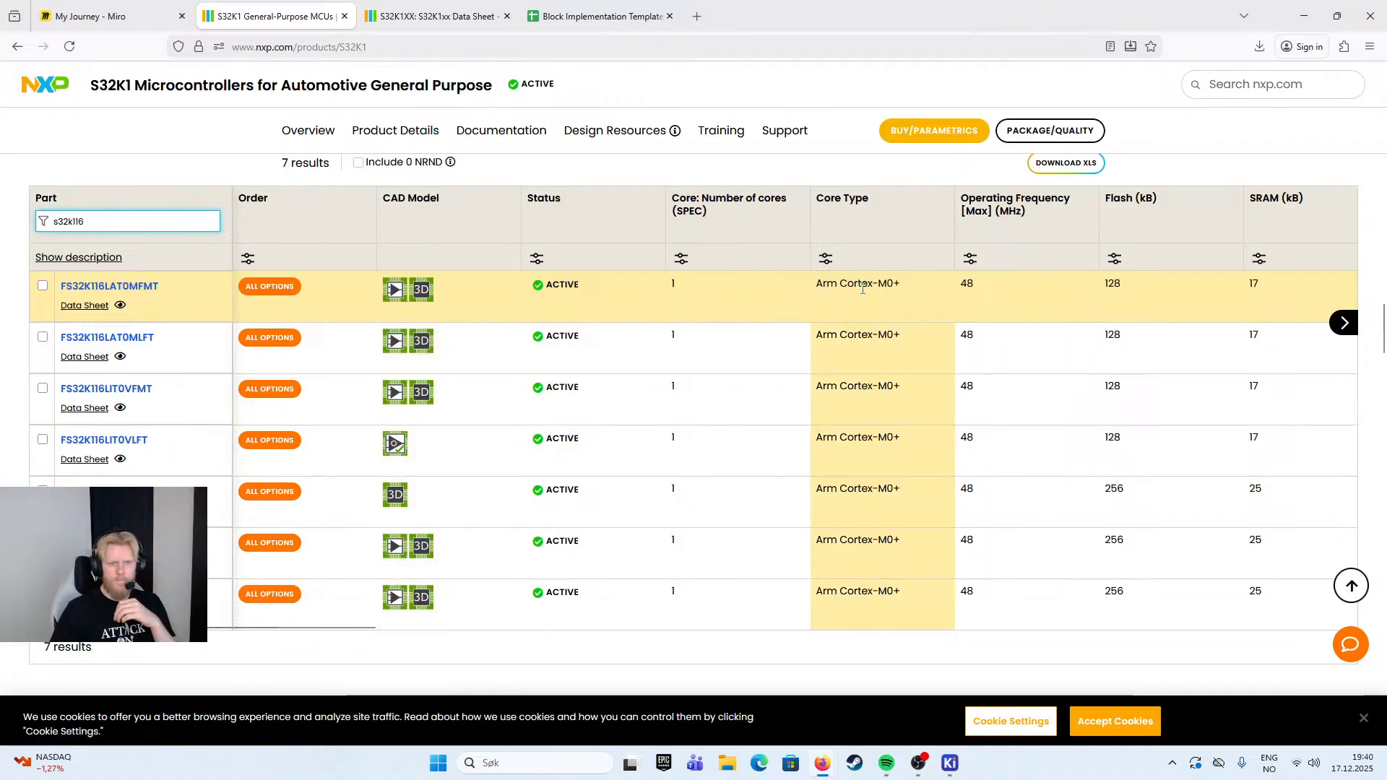
# - Compare the GPIO and package type specifications of the listed S32K116 part variants
pyautogui.moveTo(384, 630); pyautogui.dragTo(640, 638)
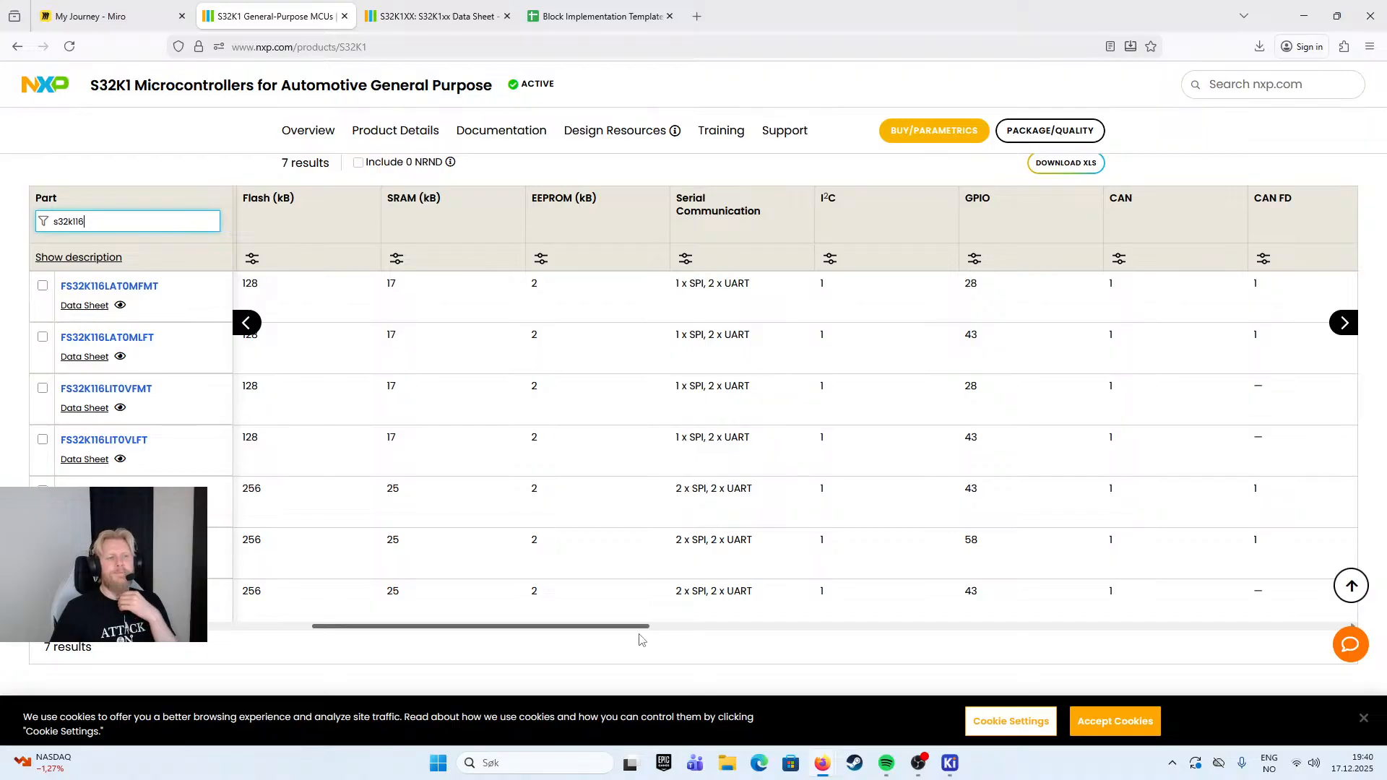
pyautogui.moveTo(640, 640); pyautogui.dragTo(773, 634)
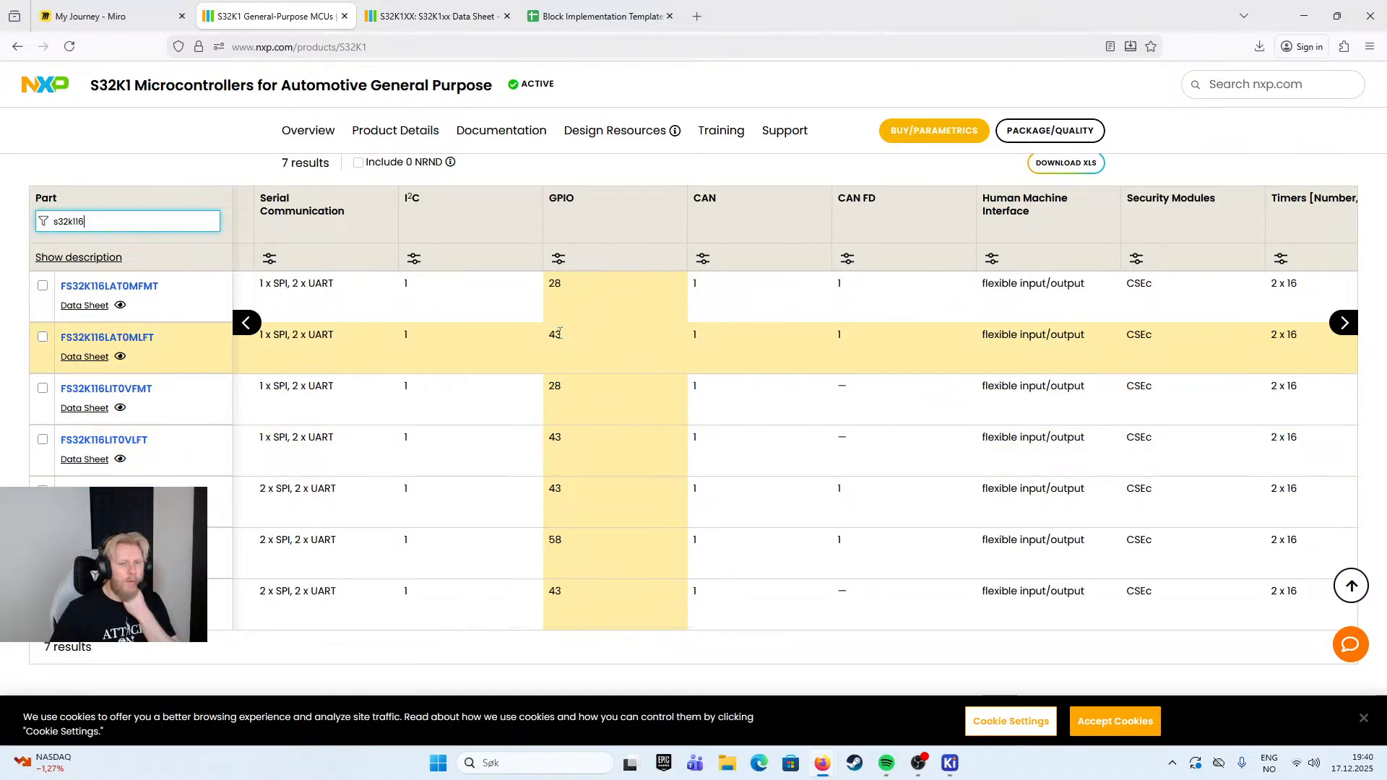
pyautogui.moveTo(654, 639); pyautogui.dragTo(1245, 651)
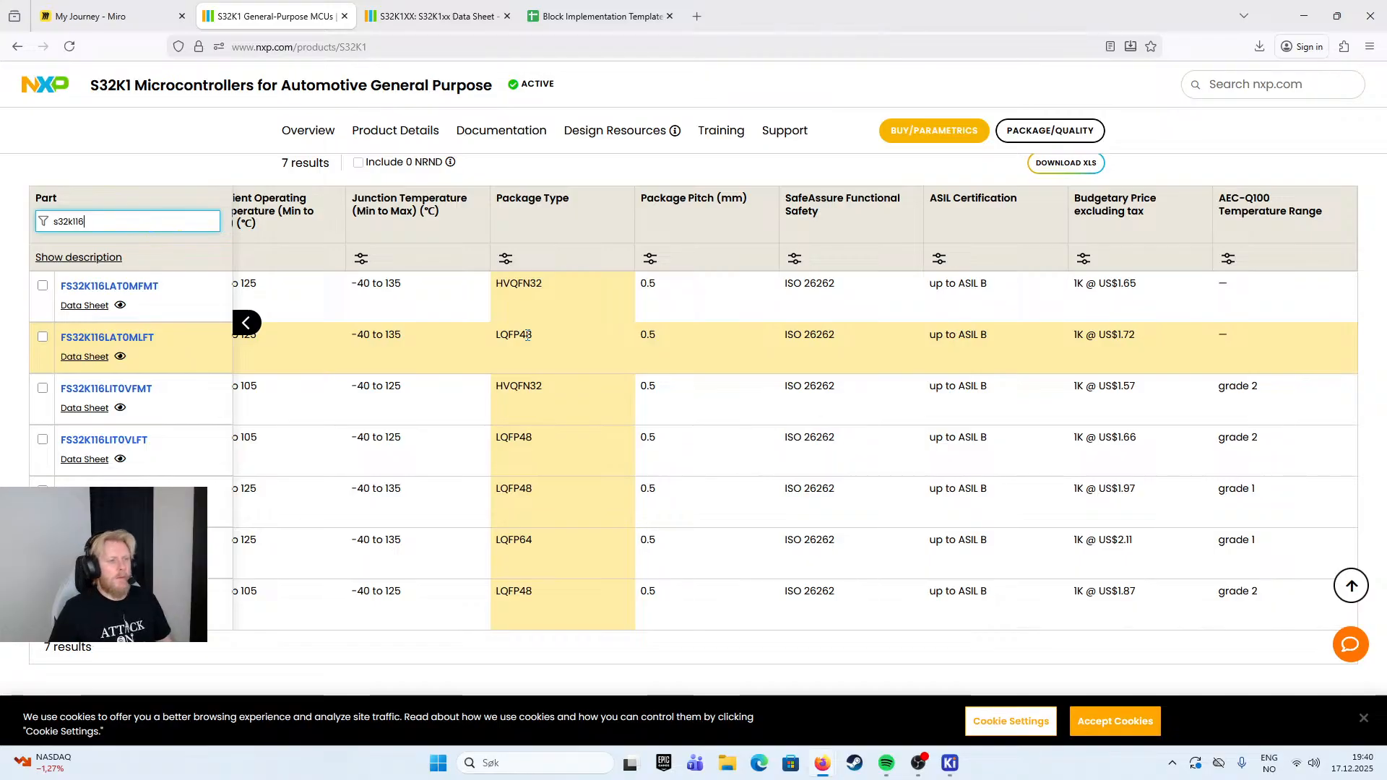
# - Open the product page of the FS32K116LAT0MLFT variant in a new browser tab and show it
pyautogui.click(246, 323)
pyautogui.middleClick(128, 344)
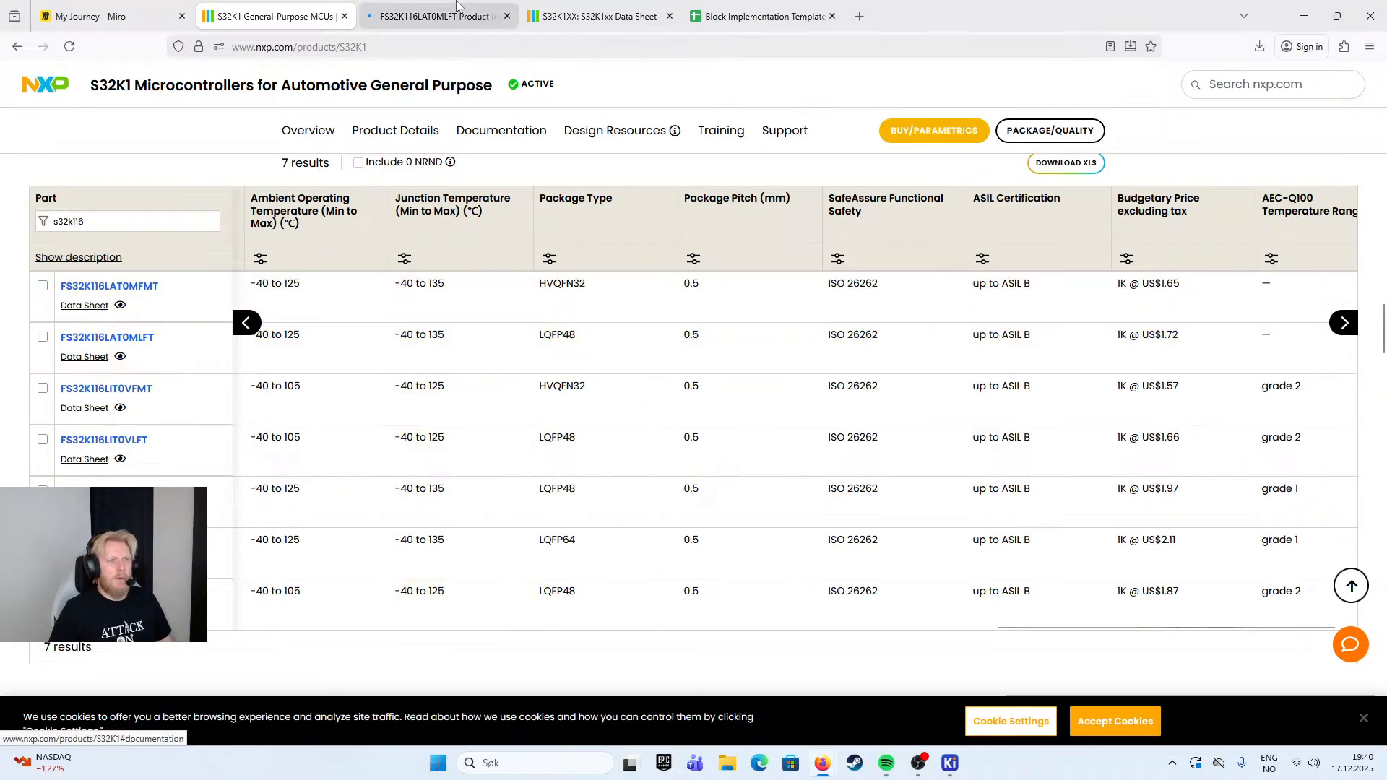
pyautogui.click(433, 16)
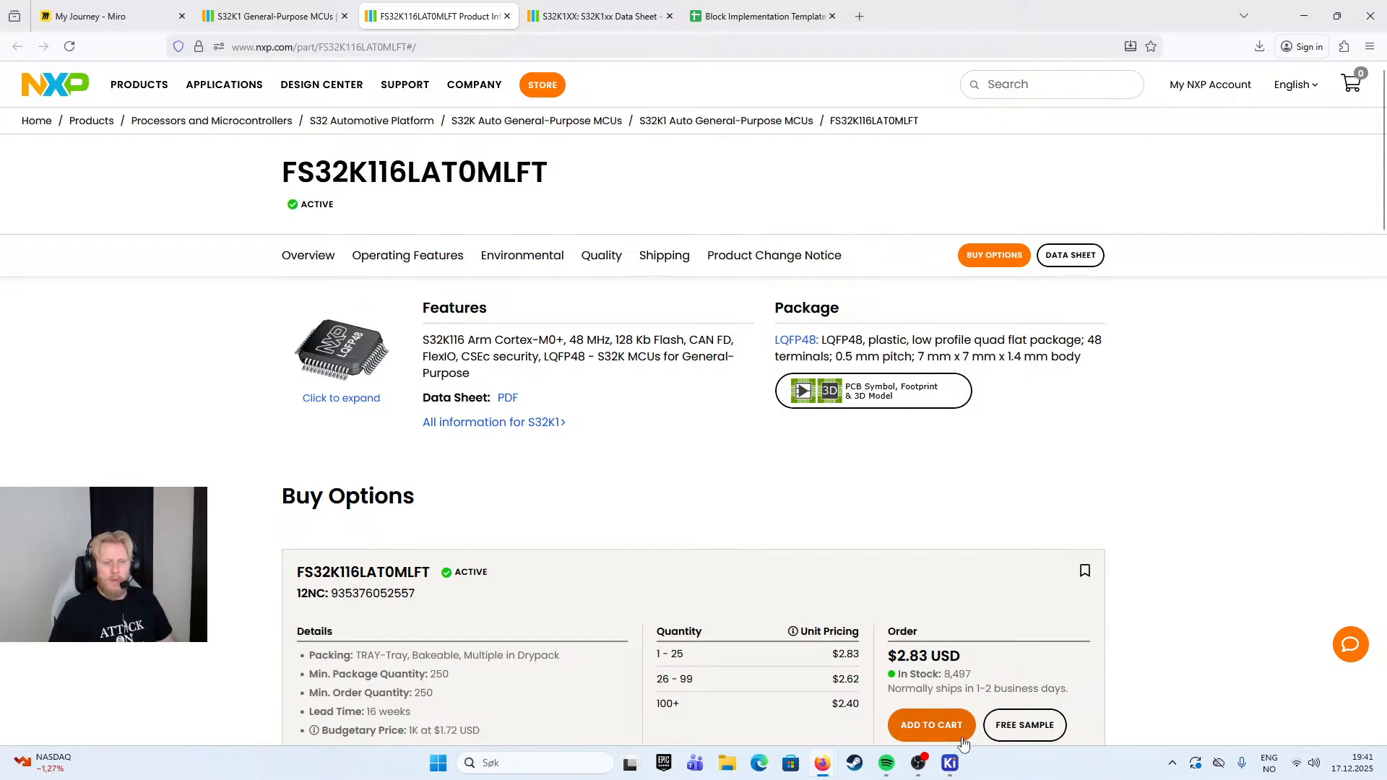
# - Return to the symbol properties in KiCad's Symbol Editor and check the Footprint value against the part's LQFP48 package
pyautogui.moveTo(952, 770)
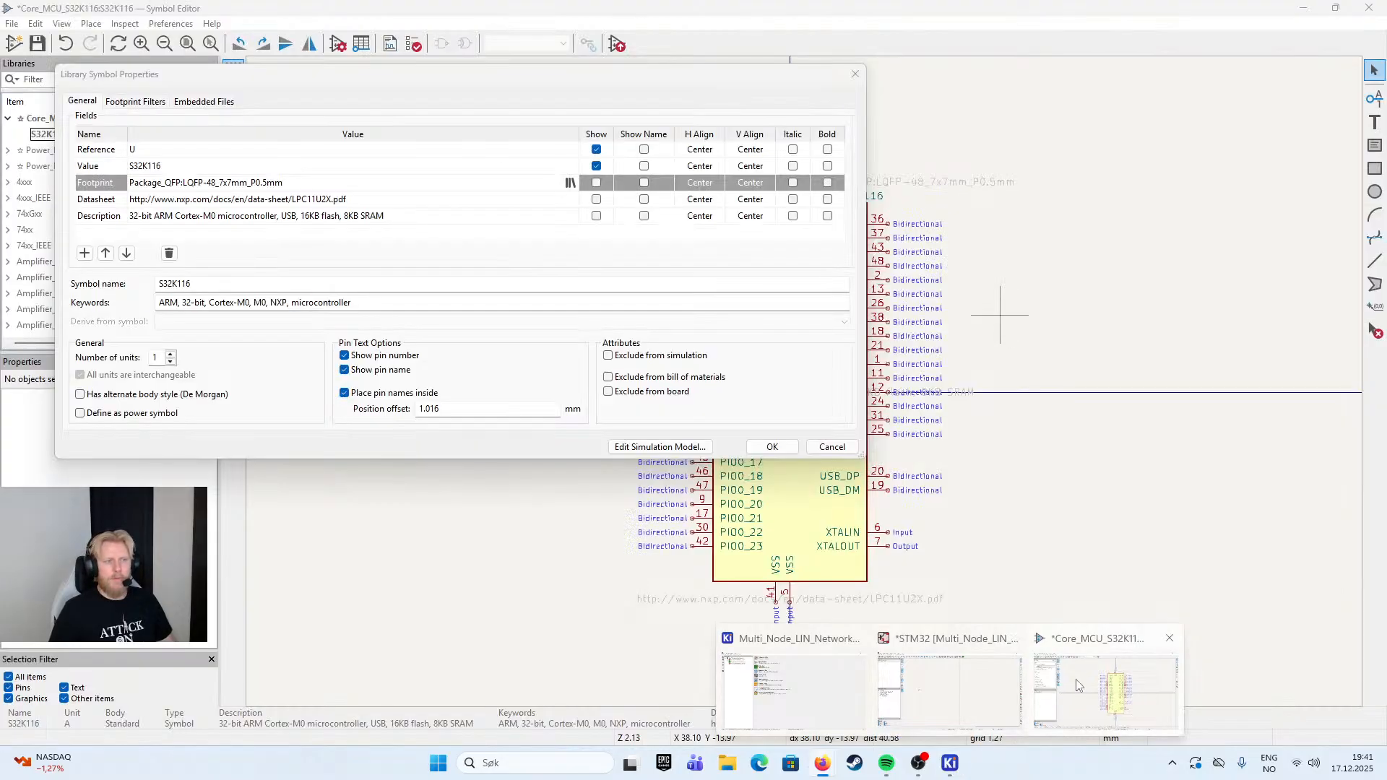
pyautogui.click(1078, 685)
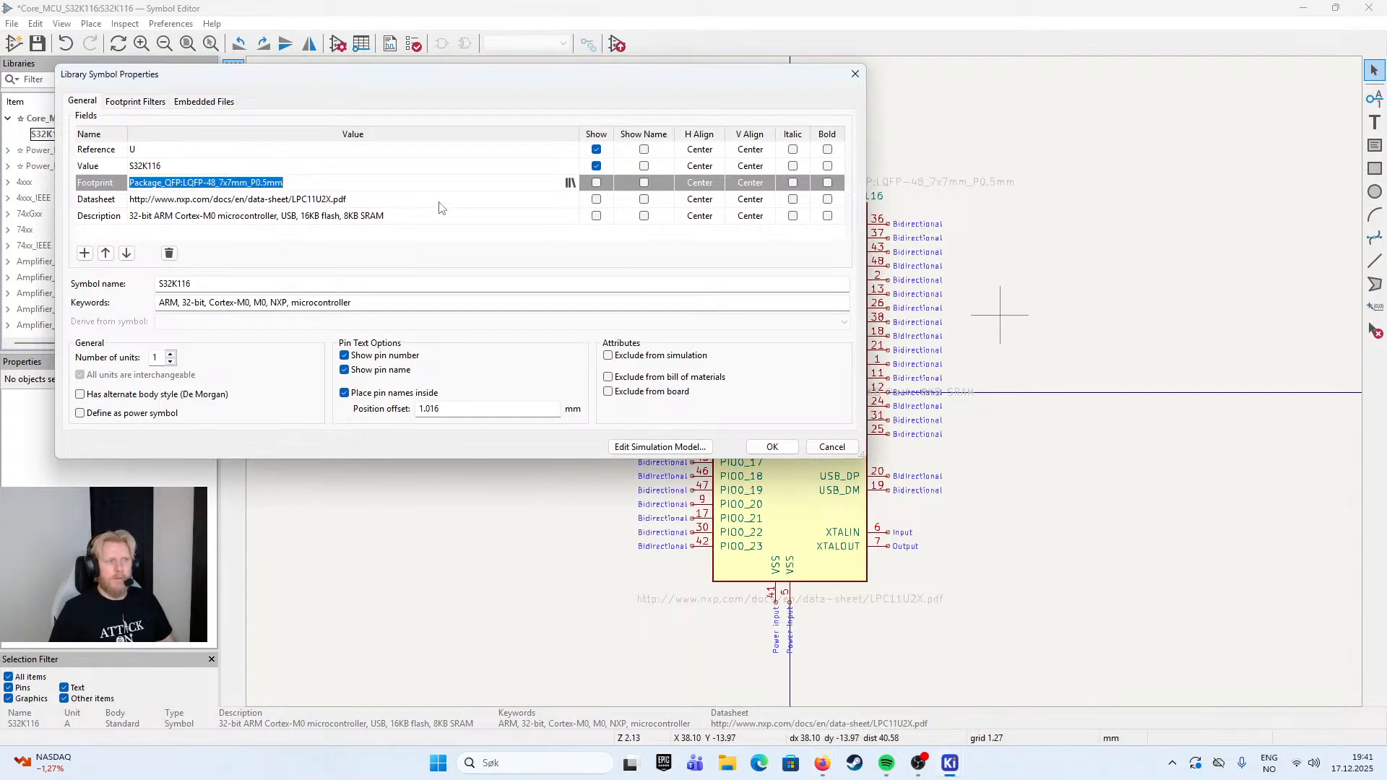
pyautogui.moveTo(553, 77); pyautogui.dragTo(541, 106)
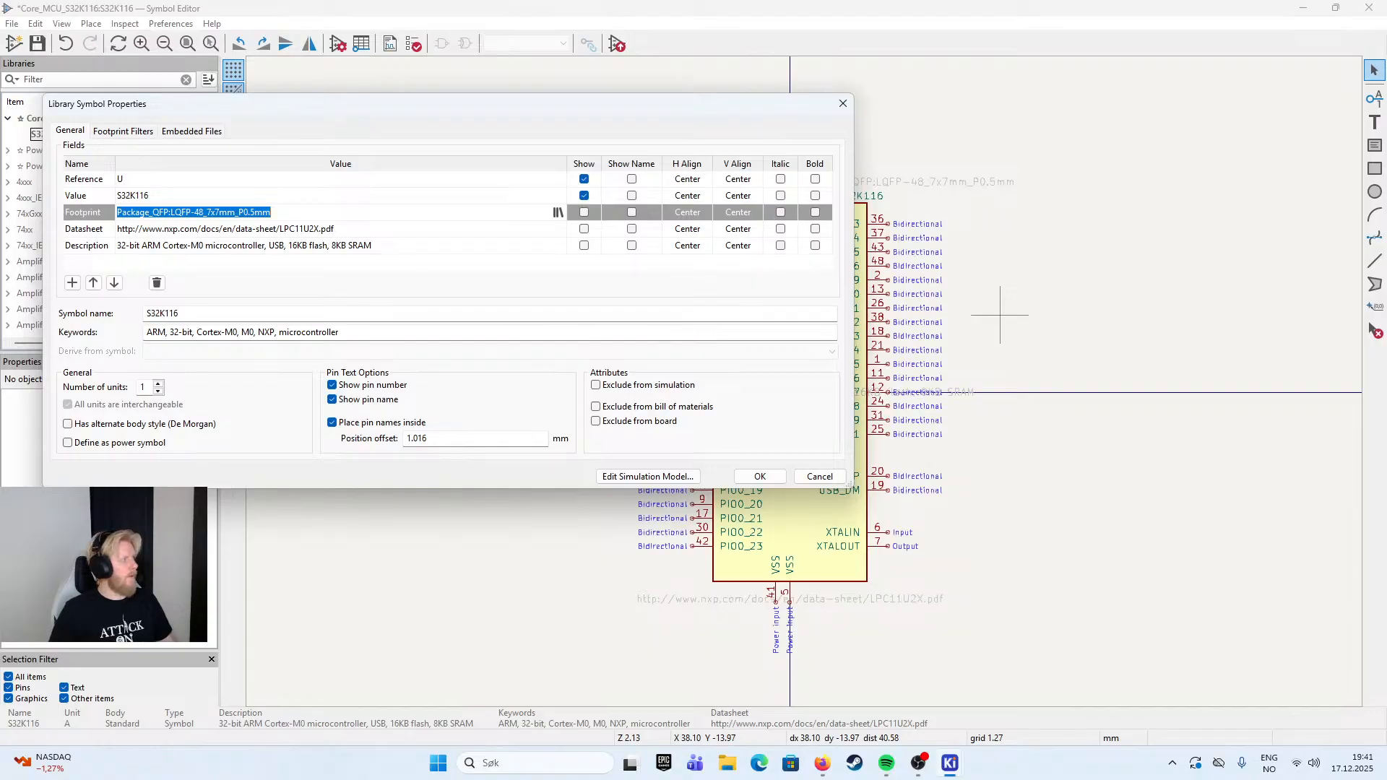
pyautogui.hotkey('alt', 'Tab')
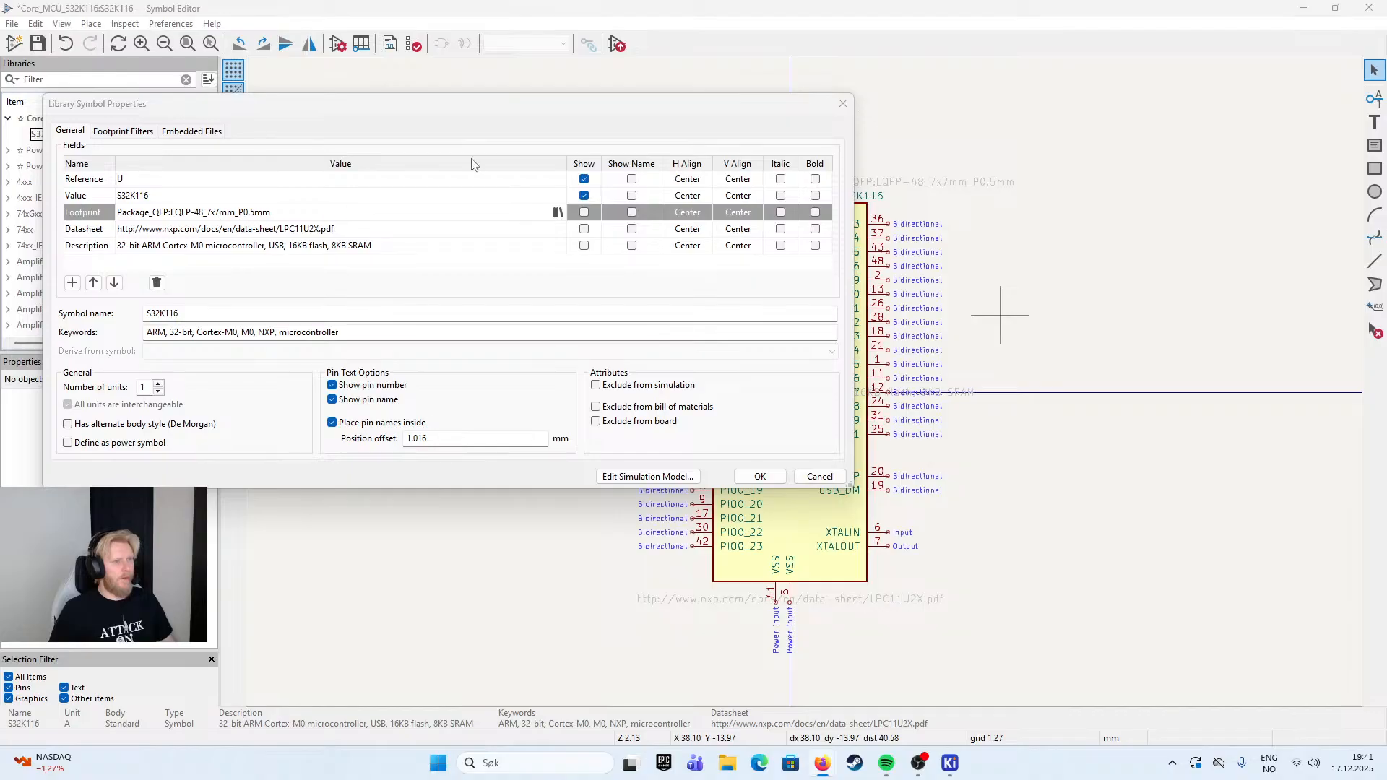
pyautogui.click(173, 195)
pyautogui.click(277, 230)
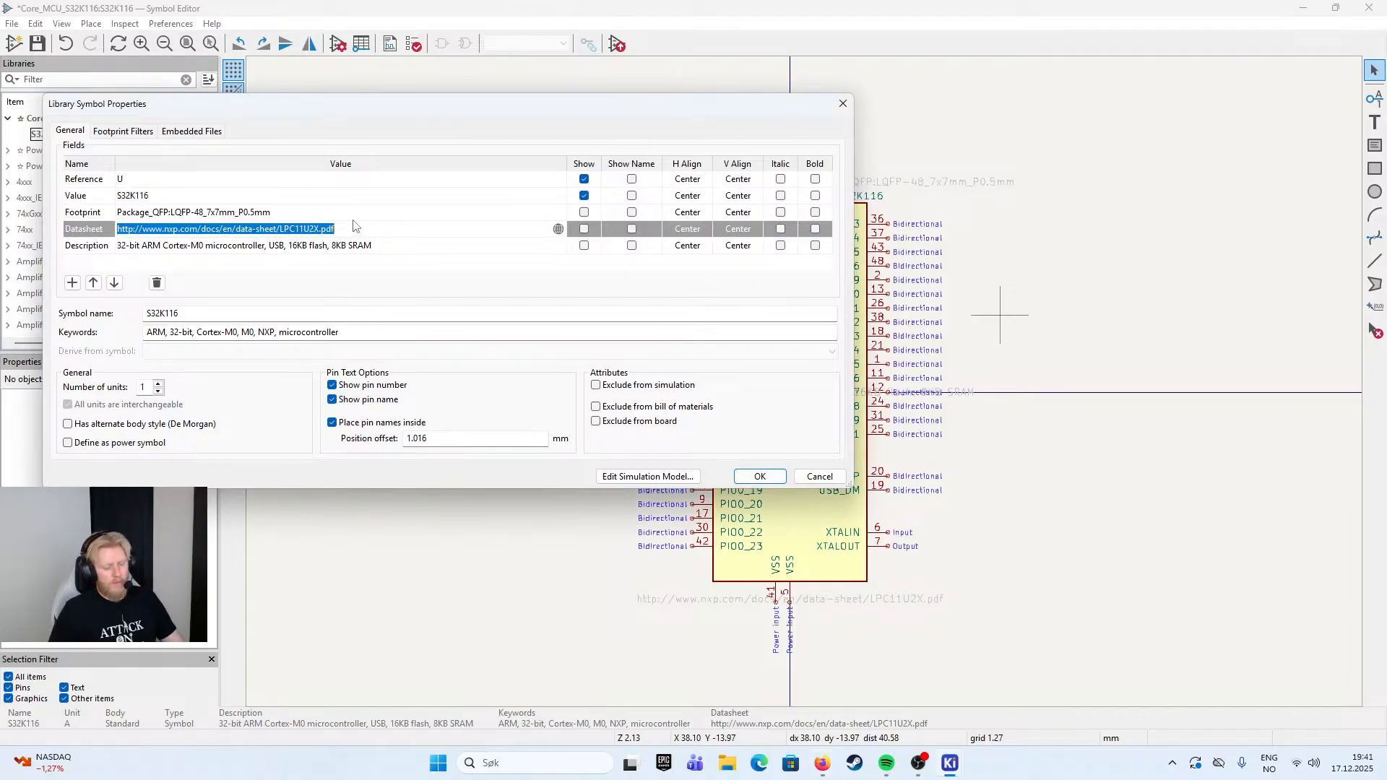
pyautogui.press('BackSpace')
pyautogui.click(824, 766)
pyautogui.click(893, 690)
pyautogui.click(594, 16)
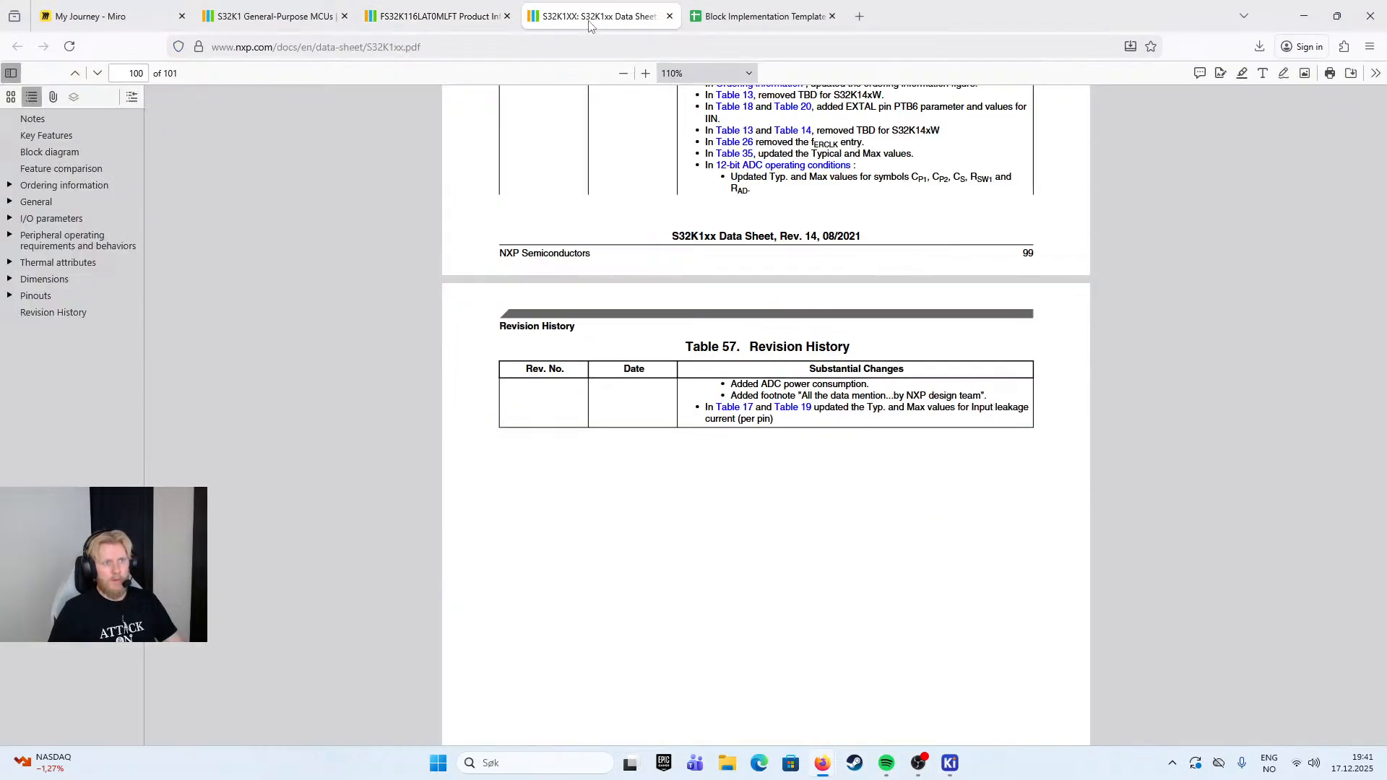
pyautogui.click(588, 46)
pyautogui.hotkey('ctrl', 'c')
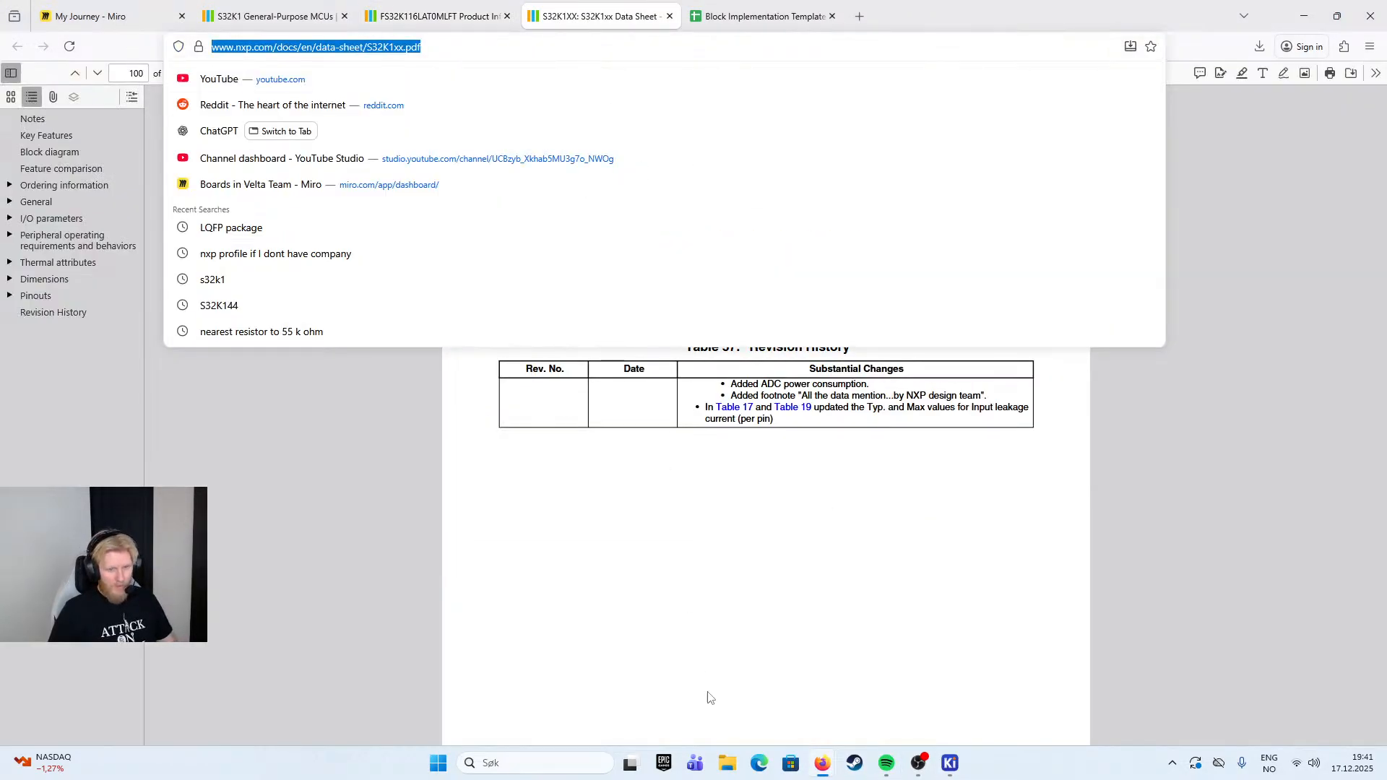
pyautogui.click(952, 763)
pyautogui.click(1074, 693)
pyautogui.hotkey('ctrl', 'v')
# - Copy the features text from "Arm Cortex-M0+" through "General-Purpose" on the FS32K116LAT0MLFT product page for the symbol's Description
pyautogui.click(232, 253)
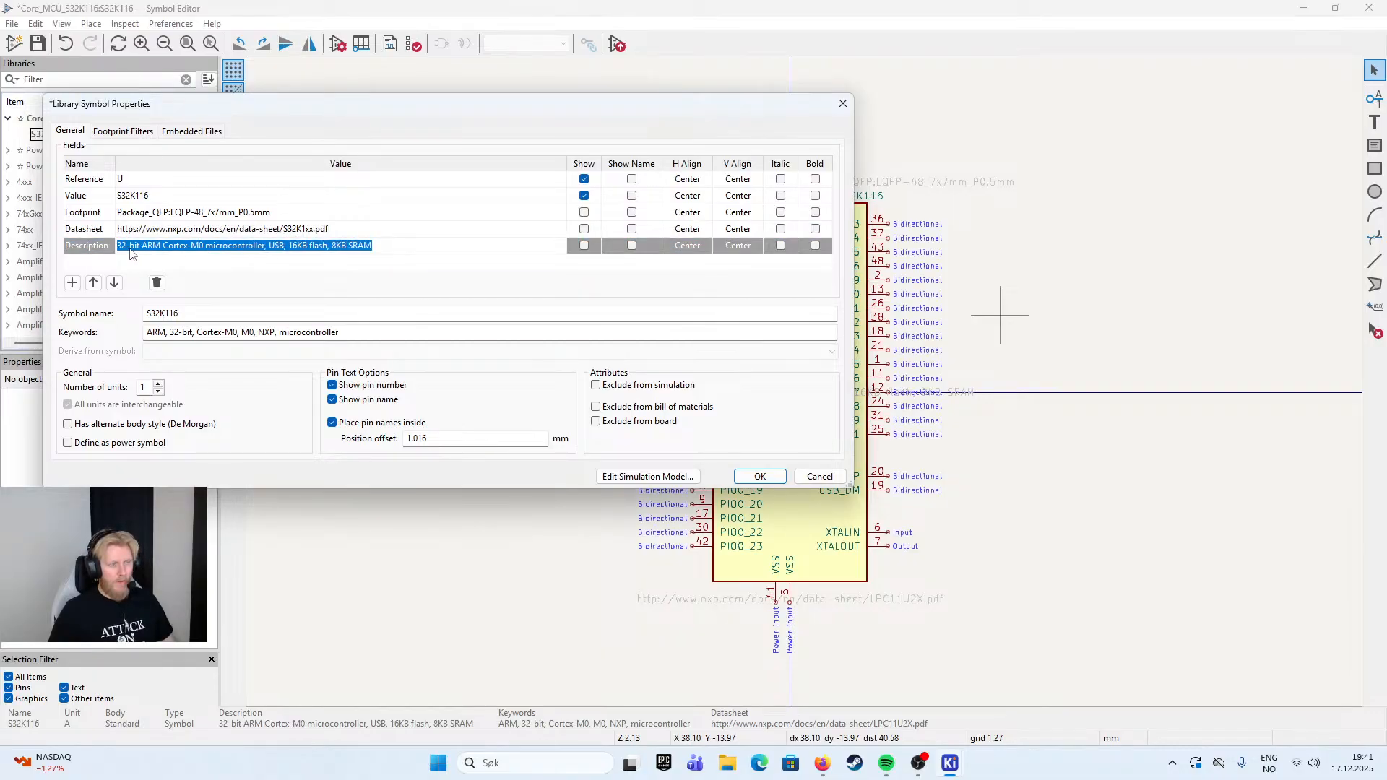
pyautogui.click(204, 252)
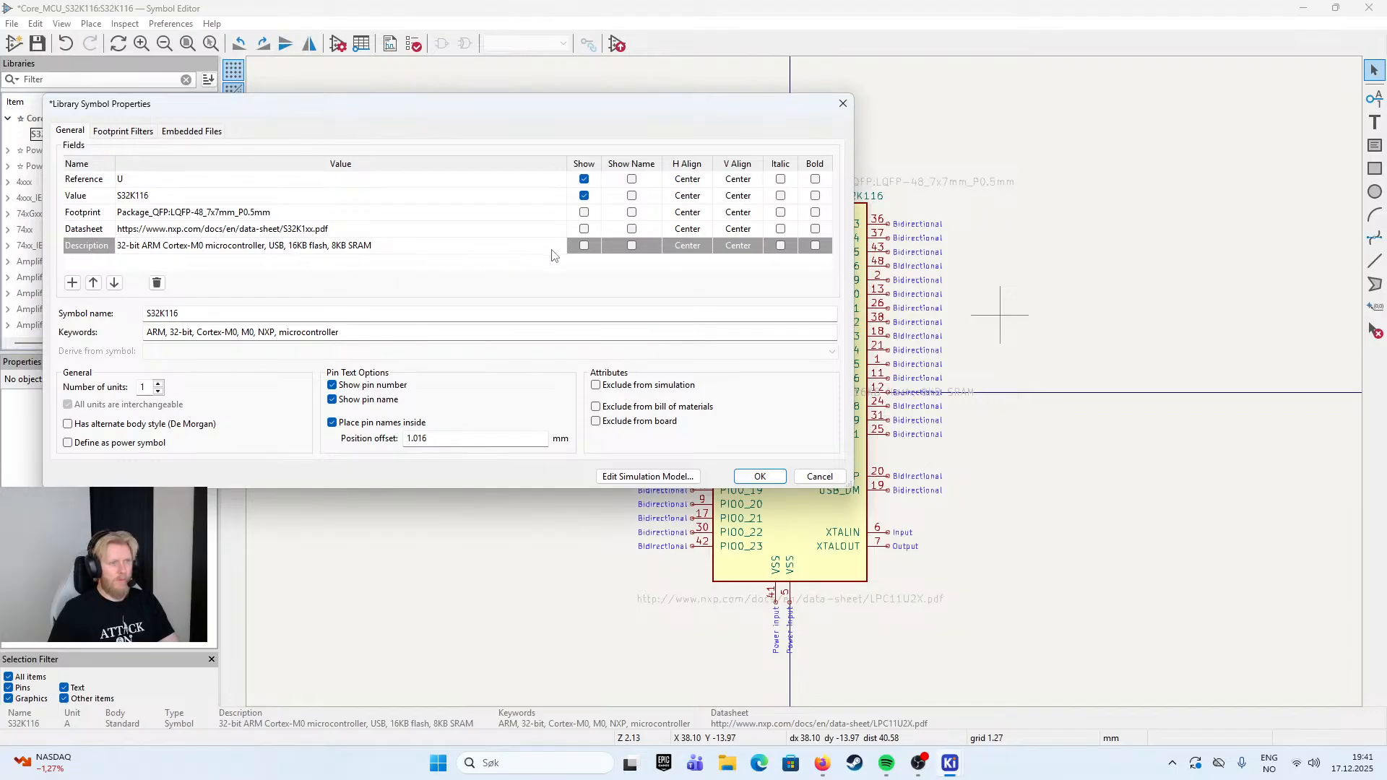
pyautogui.click(821, 765)
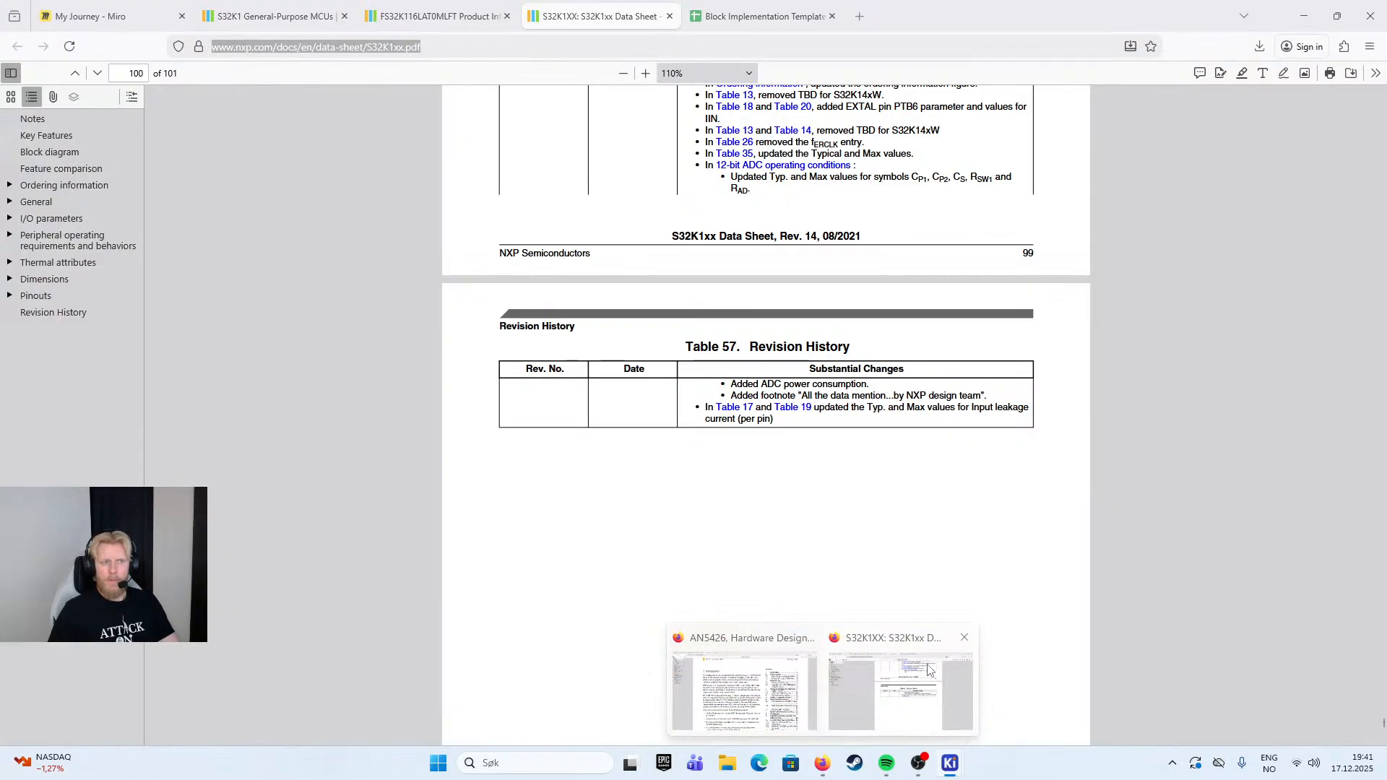
pyautogui.click(281, 16)
pyautogui.click(433, 16)
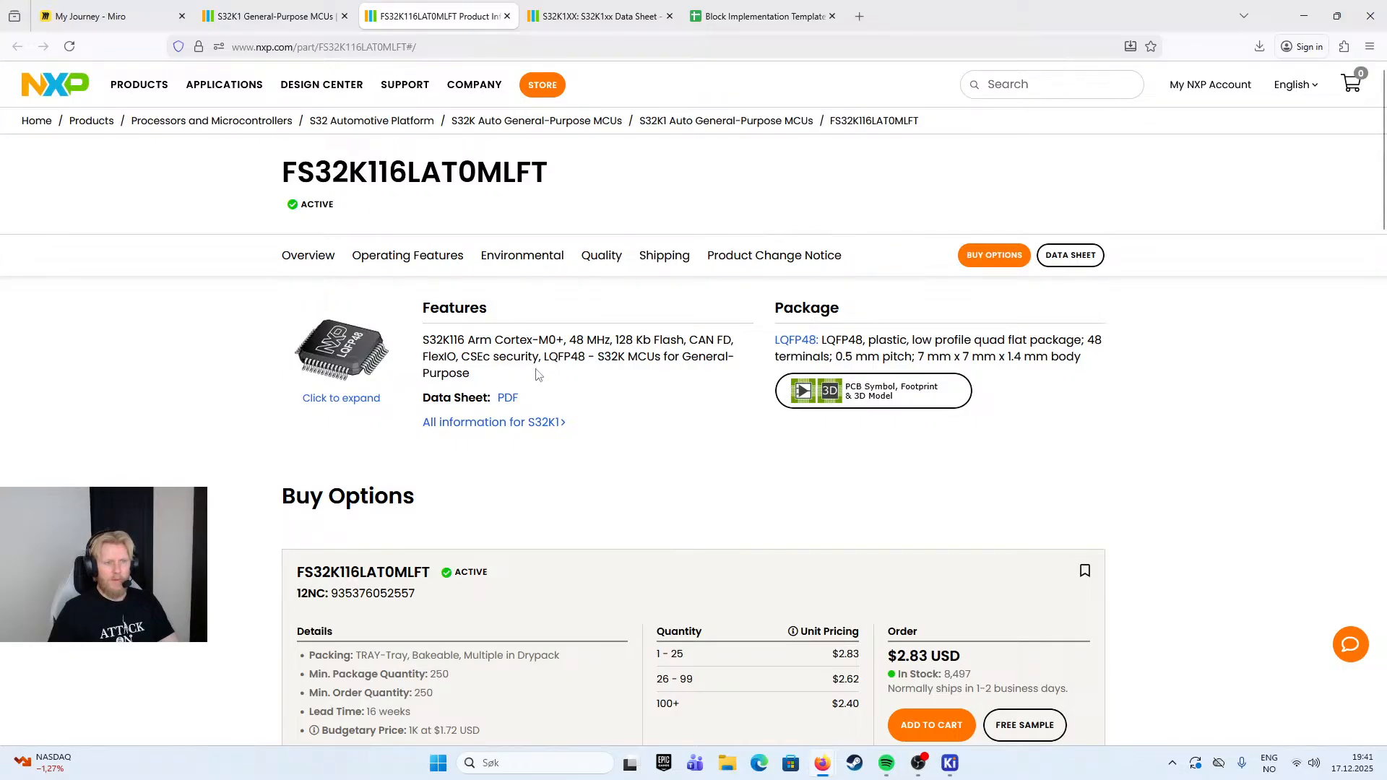
pyautogui.moveTo(474, 377); pyautogui.dragTo(581, 339)
pyautogui.click(450, 345)
pyautogui.moveTo(477, 343); pyautogui.dragTo(555, 389)
pyautogui.hotkey('ctrl', 'c')
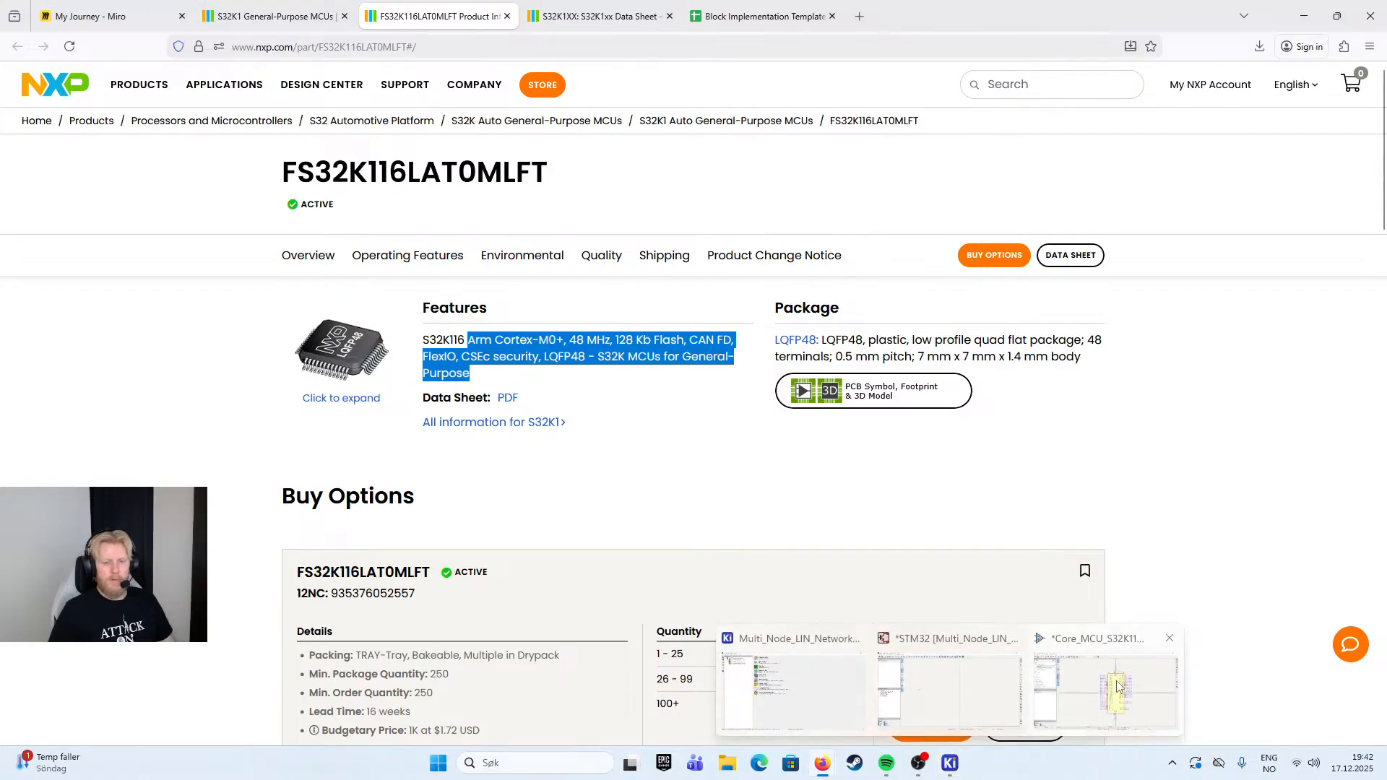
# - Replace the S32K116 symbol's Description with the copied Arm Cortex-M0+ features text and apply the symbol properties
pyautogui.click(954, 770)
pyautogui.click(363, 246)
pyautogui.doubleClick(318, 247)
pyautogui.click(318, 247)
pyautogui.doubleClick(299, 248)
pyautogui.click(298, 248)
pyautogui.doubleClick(300, 247)
pyautogui.hotkey('ctrl', 'a')
pyautogui.hotkey('ctrl', 'v')
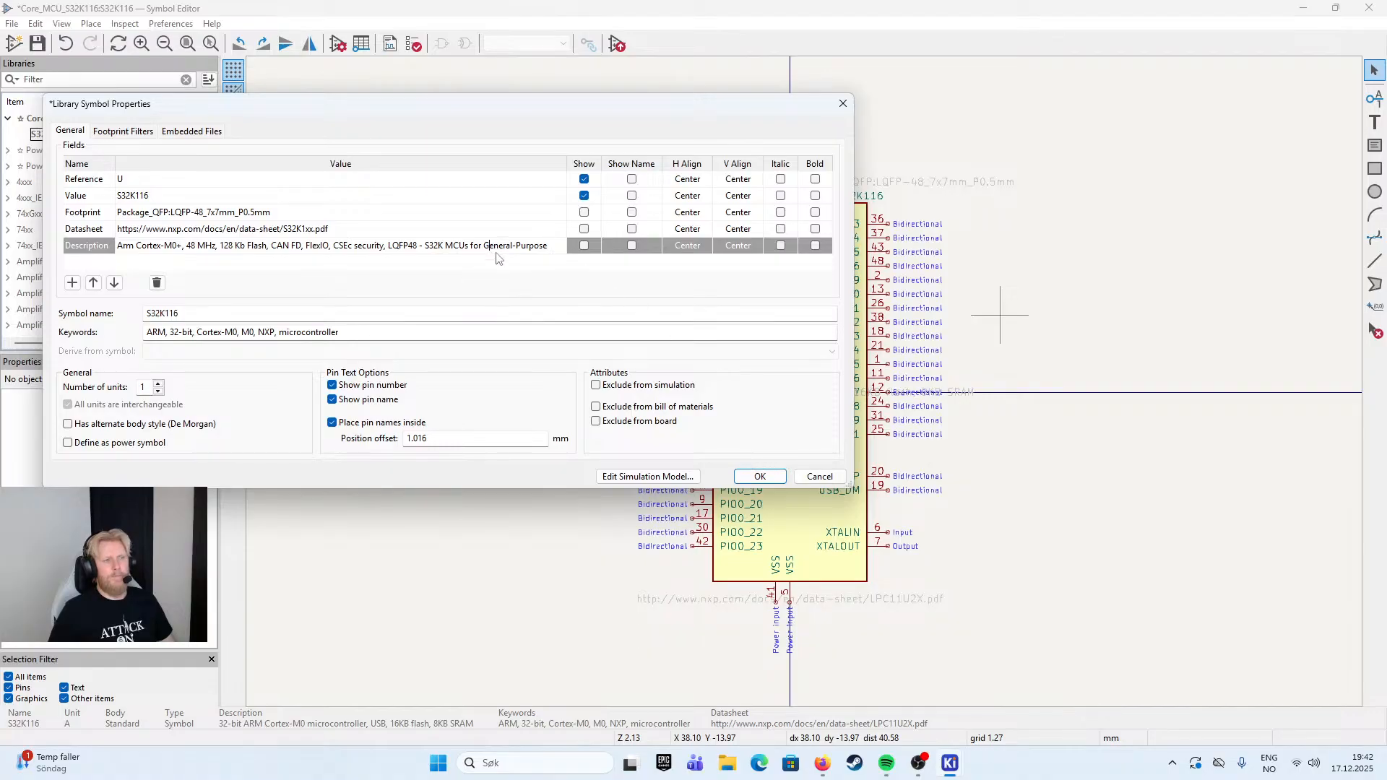
pyautogui.click(523, 265)
pyautogui.click(751, 476)
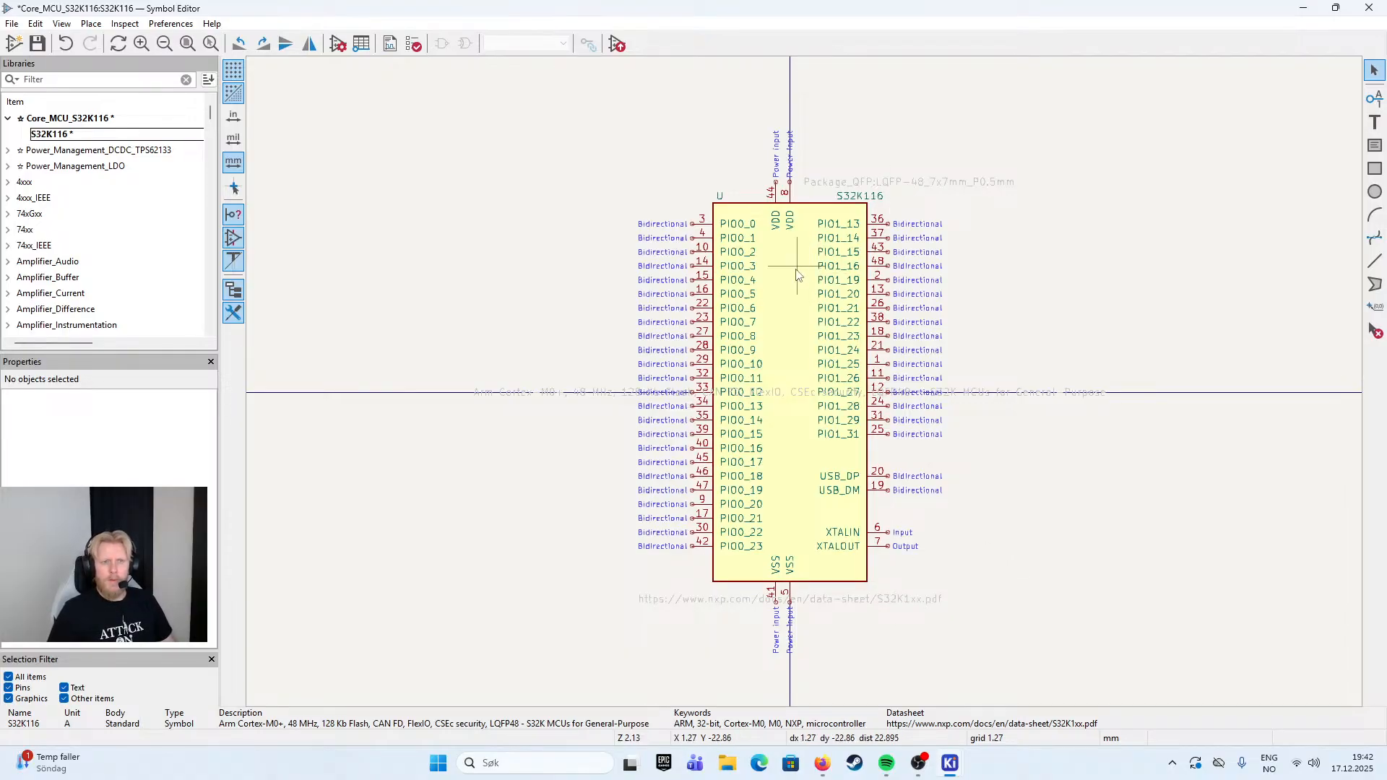
# - Examine the S32K116 symbol's pins: the VDD and VSS power inputs, the bidirectional PIO pins, the USB pins and the crystal pins
pyautogui.scroll(2, 799, 274)
pyautogui.scroll(-2, 806, 389)
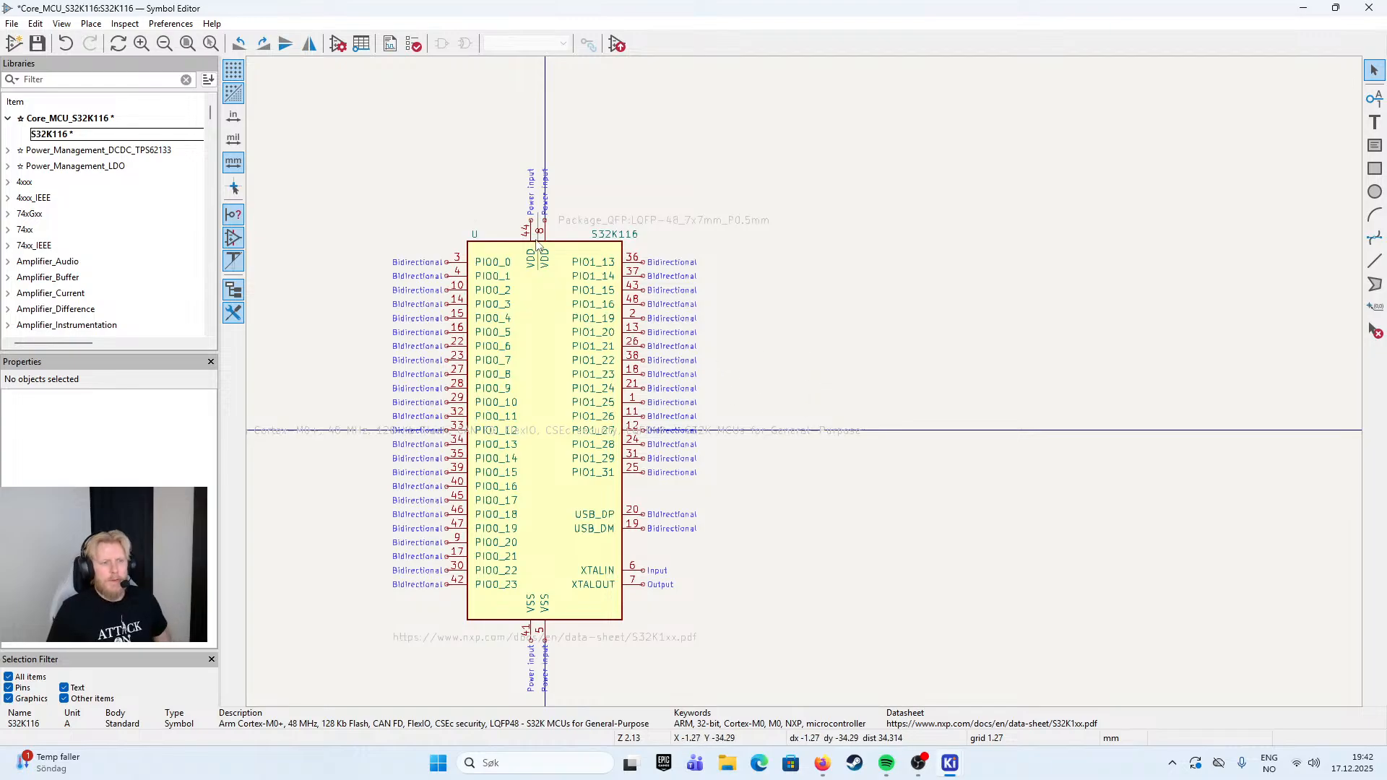
pyautogui.scroll(2, 484, 253)
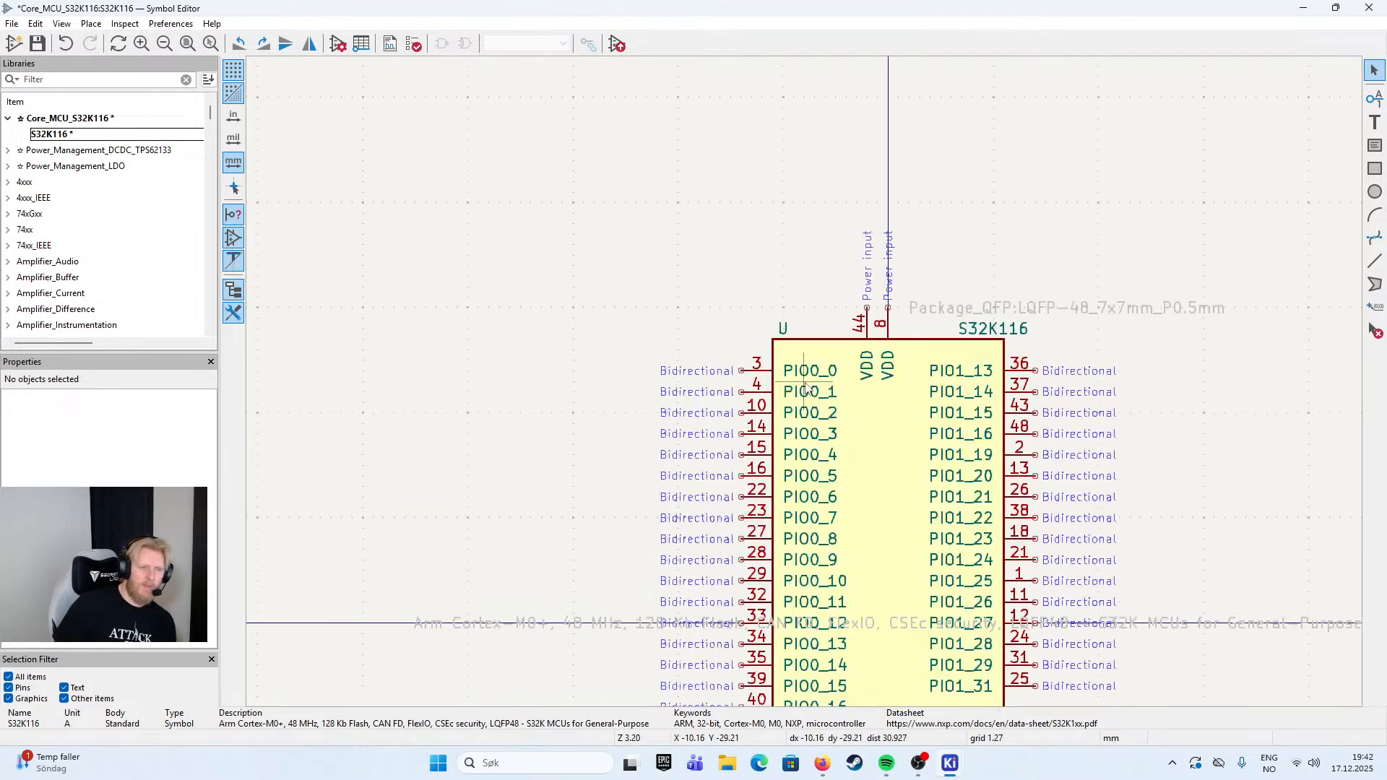
pyautogui.scroll(-2, 695, 215)
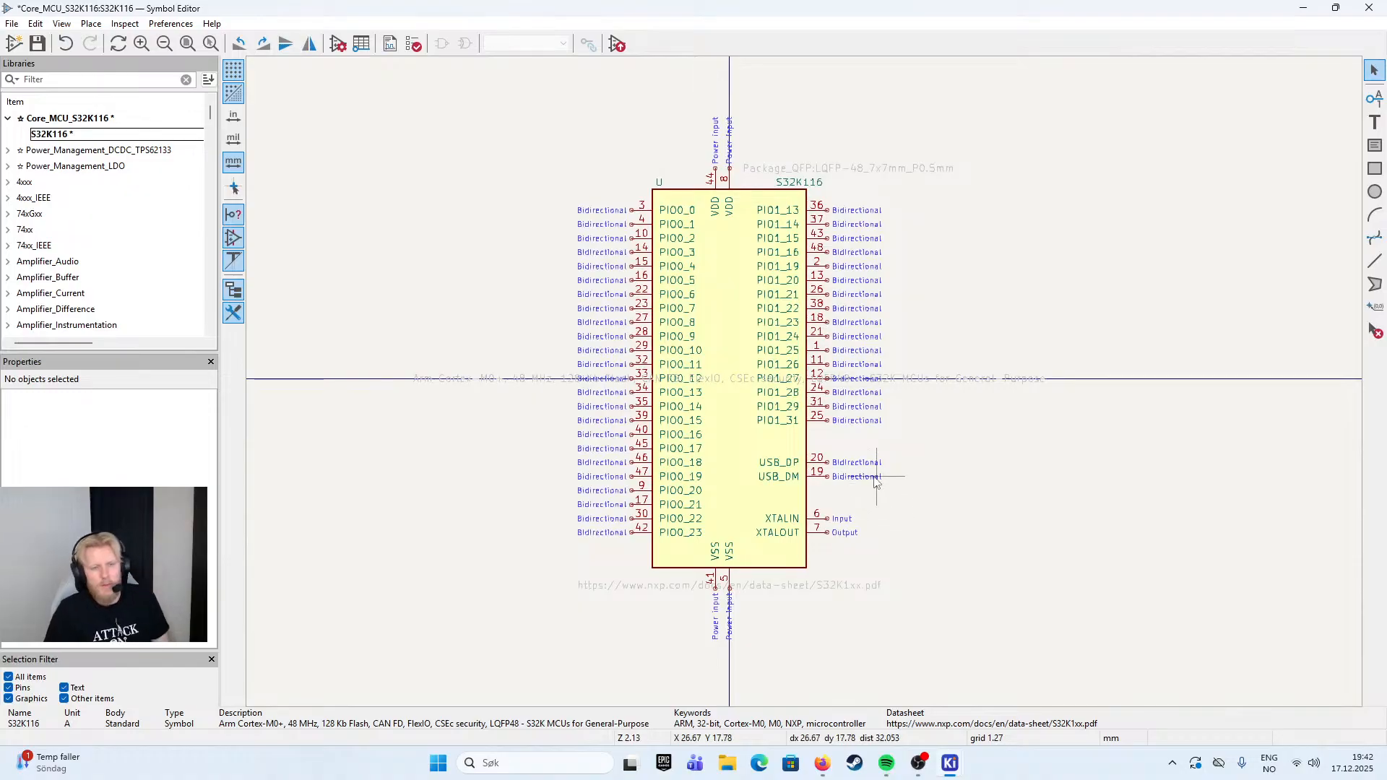
pyautogui.scroll(2, 731, 182)
pyautogui.moveTo(1098, 526); pyautogui.dragTo(940, 262)
pyautogui.moveTo(1046, 600); pyautogui.dragTo(1044, 439)
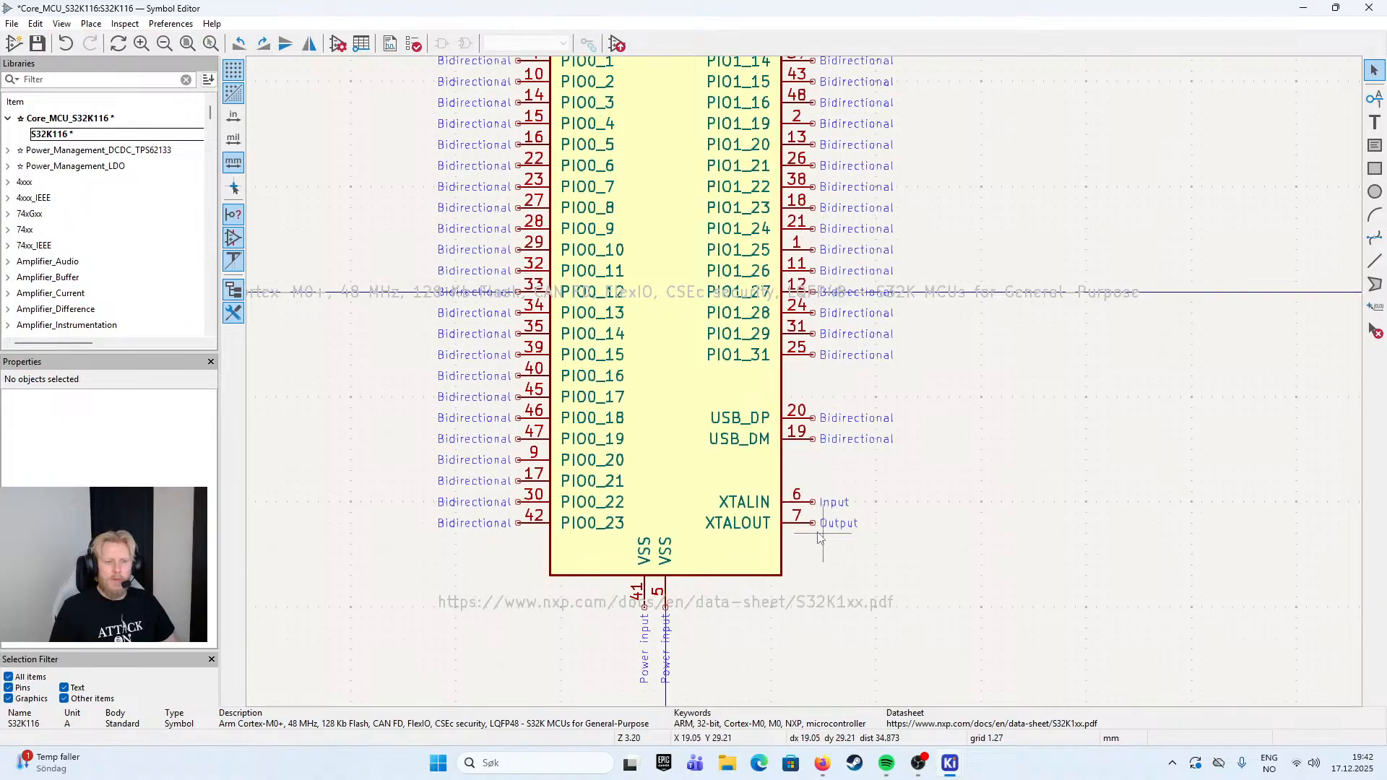
pyautogui.moveTo(780, 617); pyautogui.dragTo(844, 456)
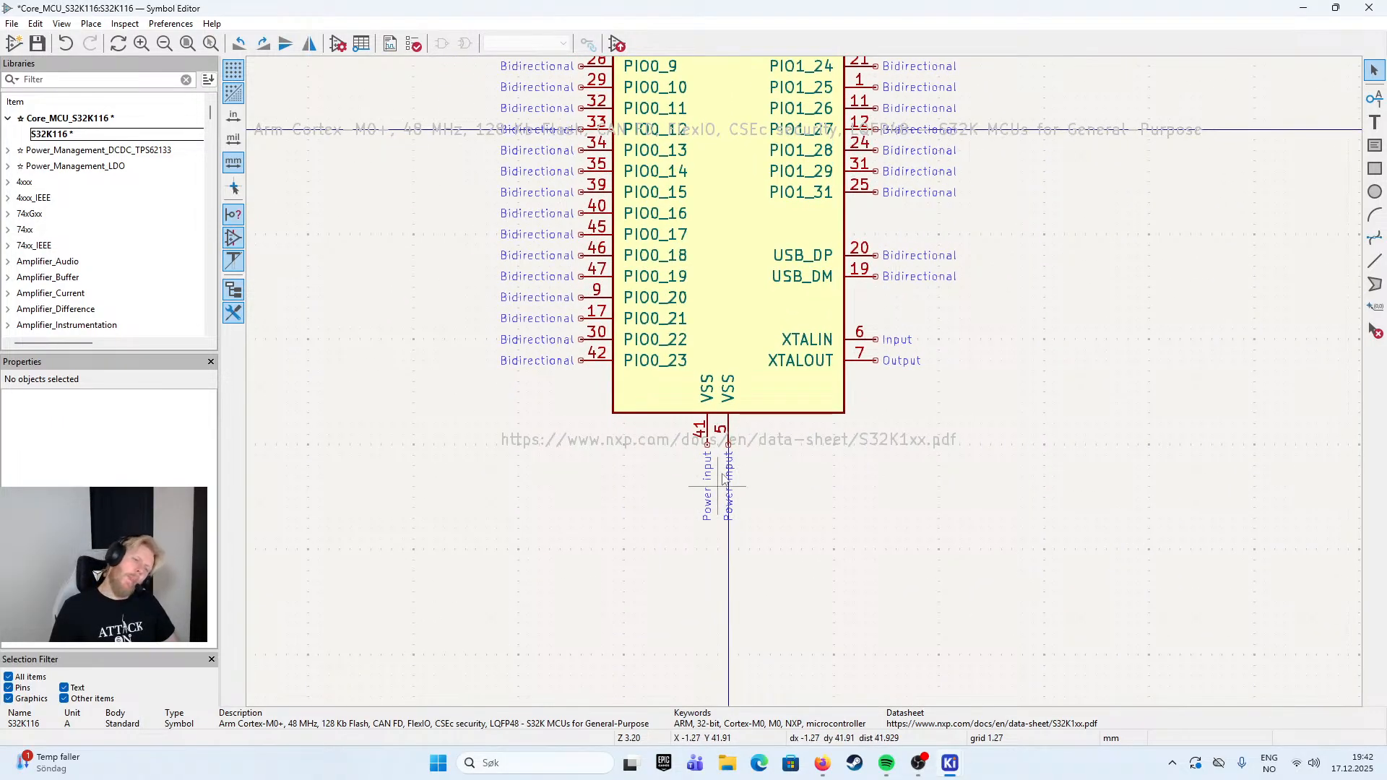
pyautogui.moveTo(760, 442); pyautogui.dragTo(761, 701)
pyautogui.moveTo(771, 99); pyautogui.dragTo(815, 627)
pyautogui.moveTo(800, 476); pyautogui.dragTo(783, 608)
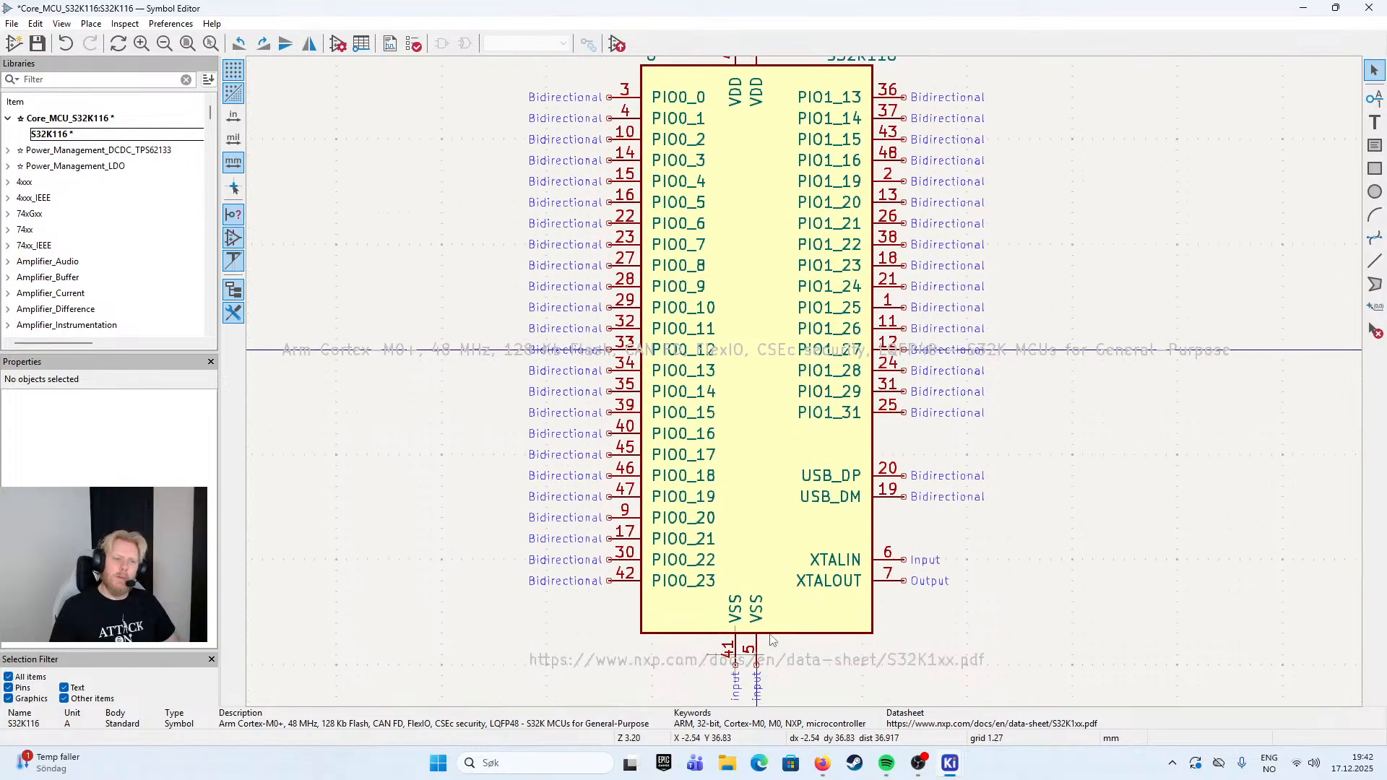
pyautogui.moveTo(826, 230); pyautogui.dragTo(836, 419)
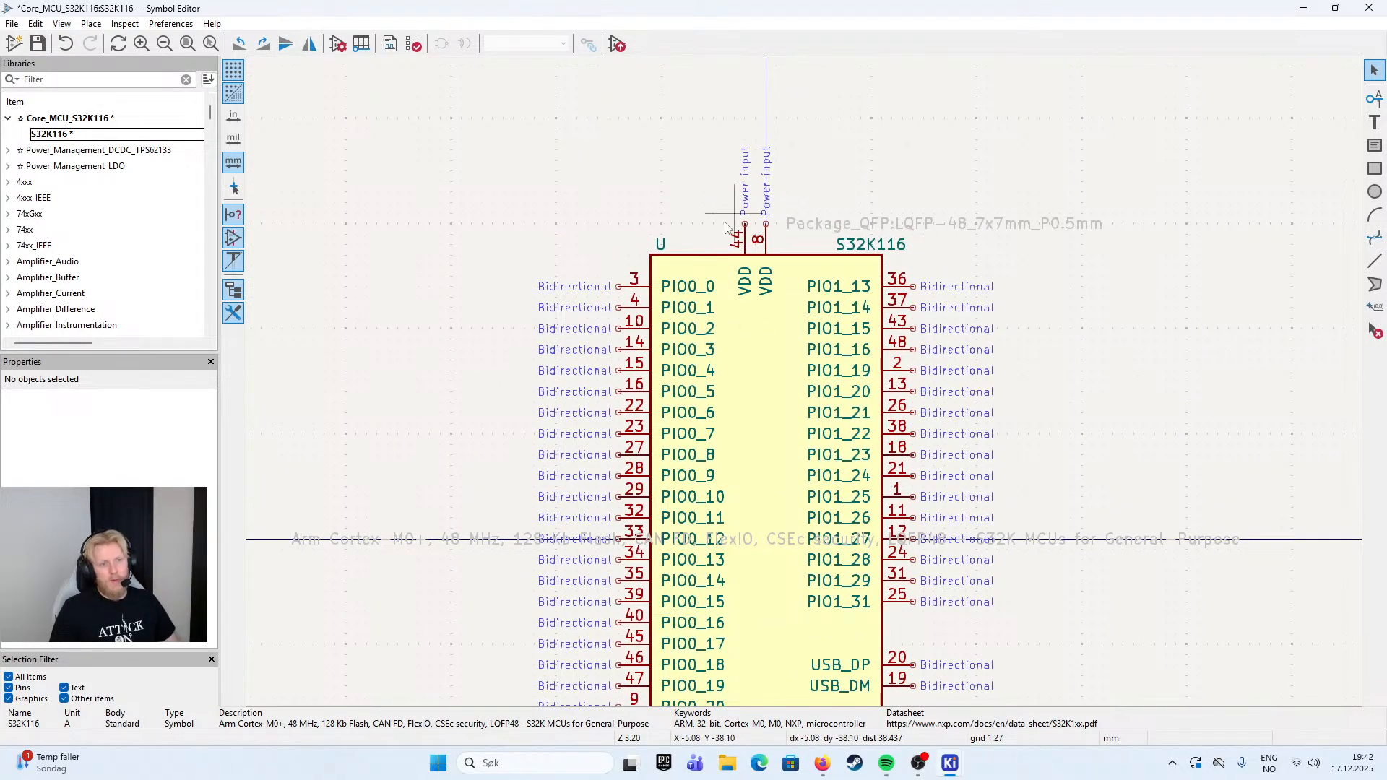
# - Check the complete S32K116 symbol and save it in the Core_MCU_S32K116 library
pyautogui.scroll(-1, 628, 612)
pyautogui.moveTo(980, 448); pyautogui.dragTo(964, 243)
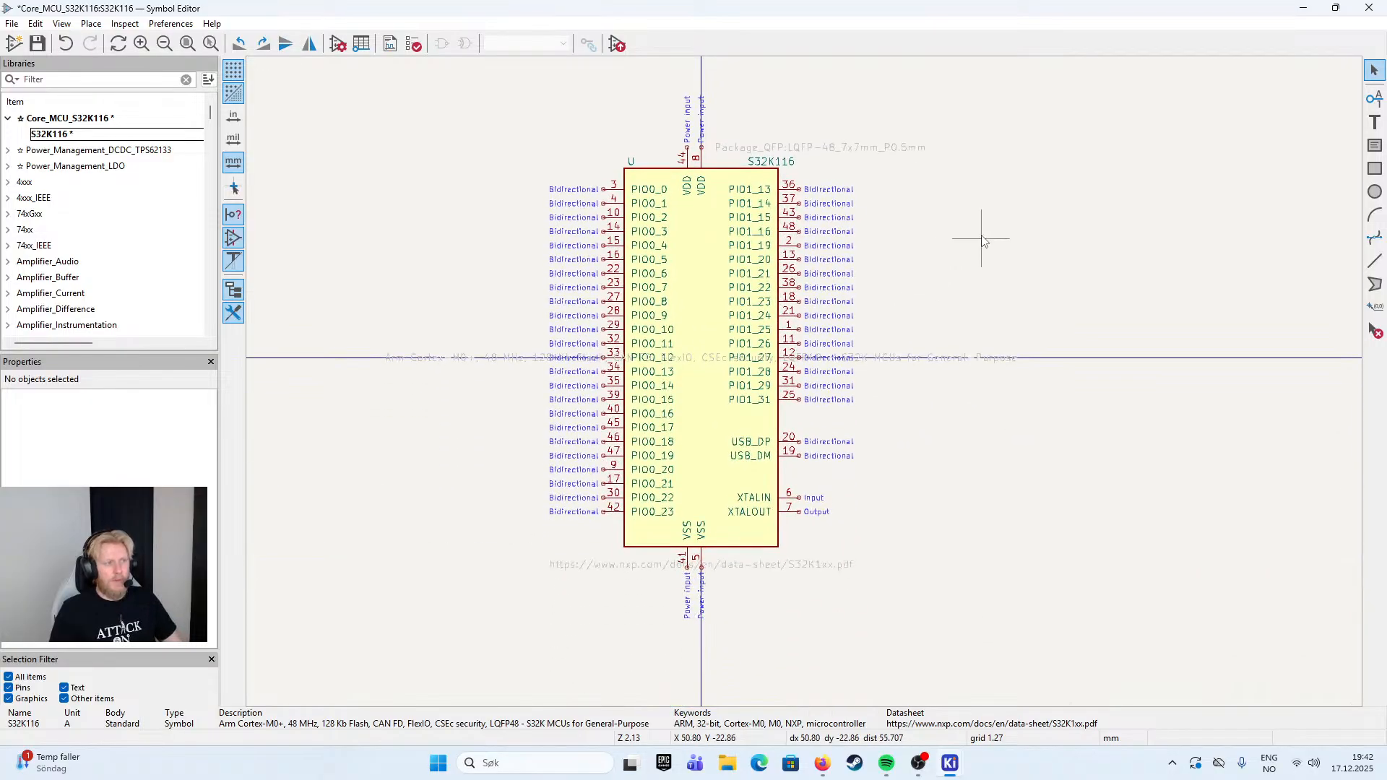
pyautogui.hotkey('ctrl', 's')
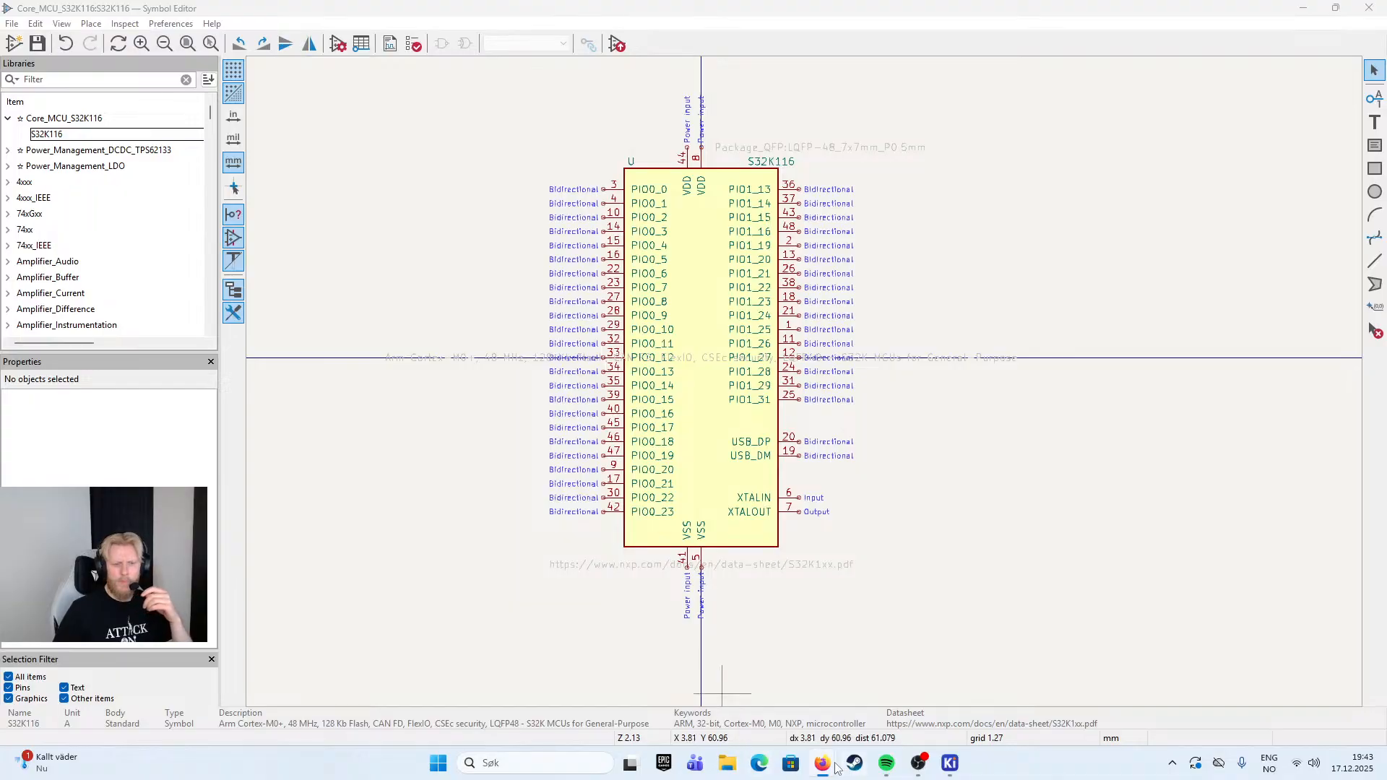
# - Switch to the browser and examine the S32K116 variants in the S32K1 Buy/Parametrics table, including package type, serial communication, core type and memory
pyautogui.moveTo(823, 764)
pyautogui.click(900, 686)
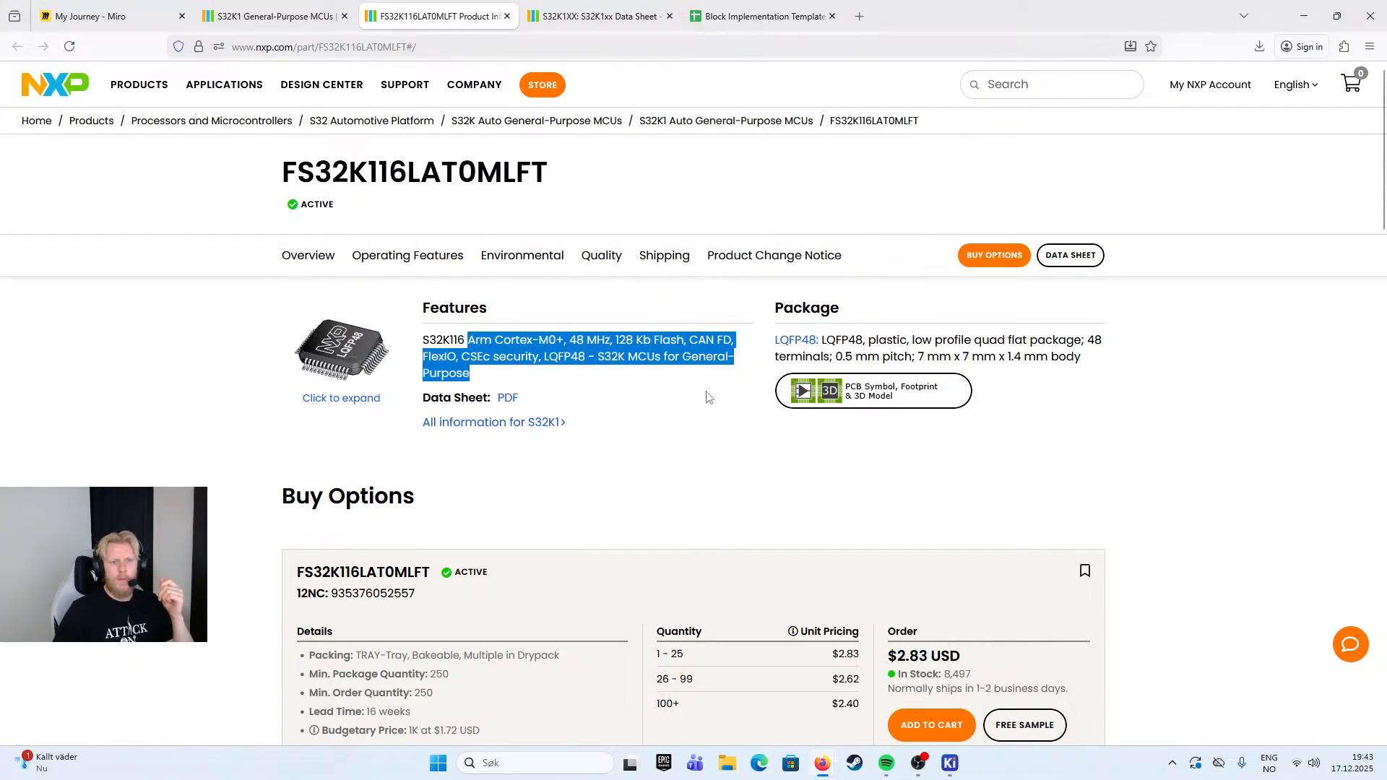
pyautogui.click(275, 16)
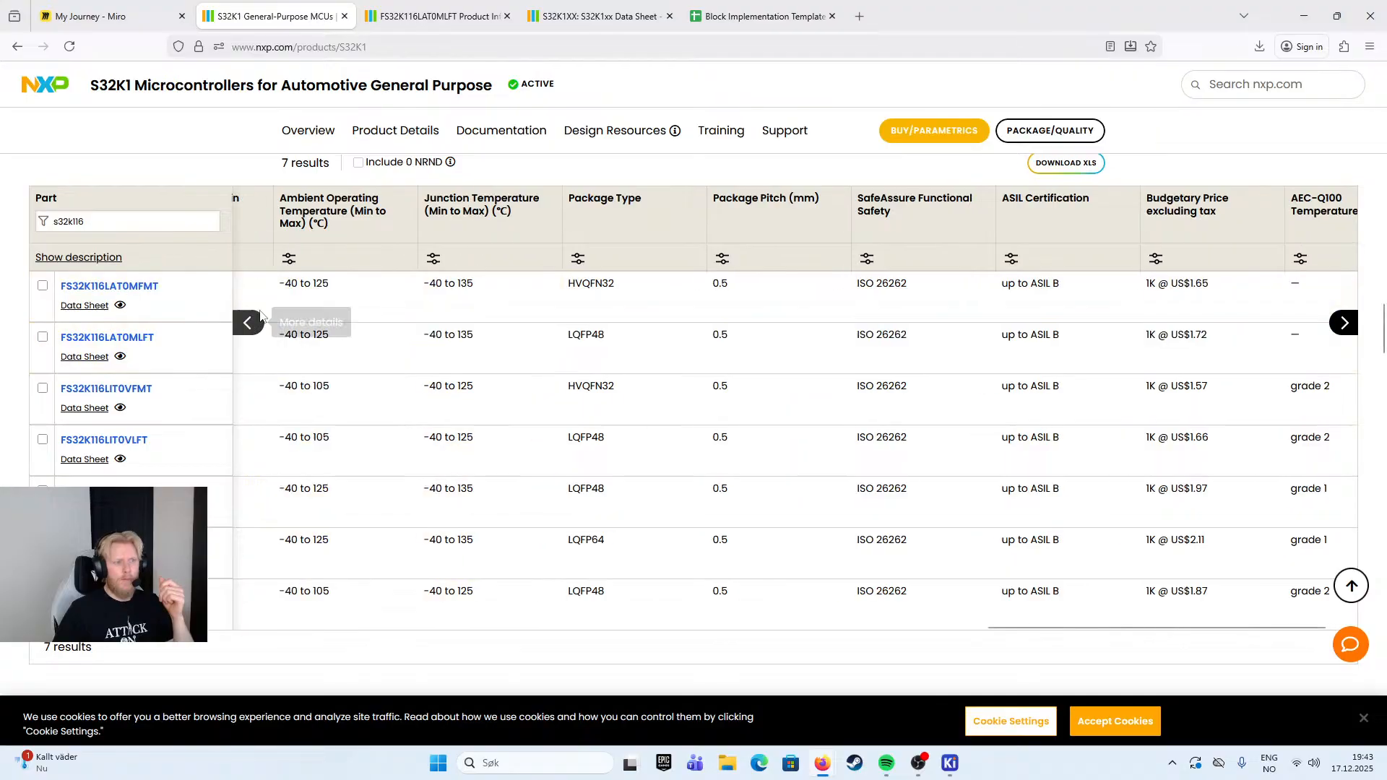
pyautogui.scroll(2, 416, 387)
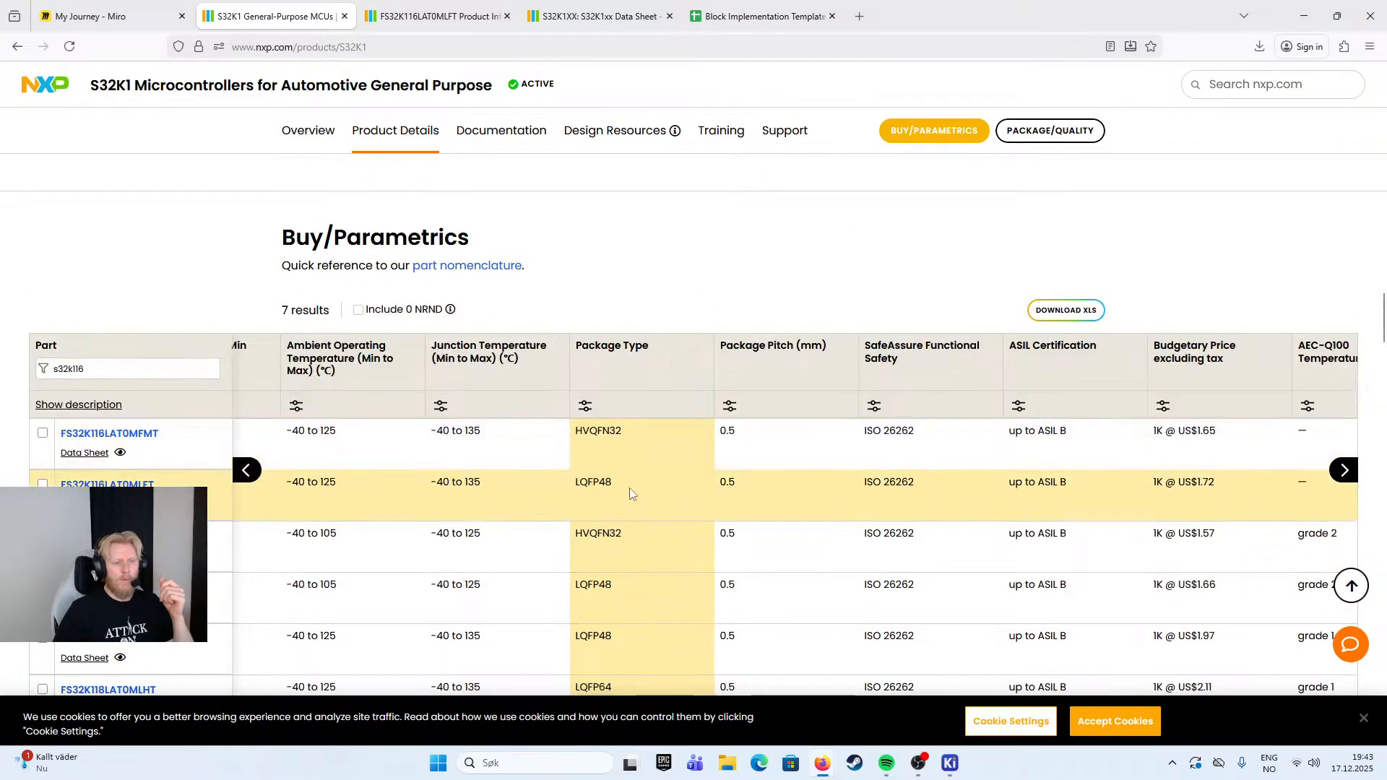
pyautogui.scroll(-1, 643, 556)
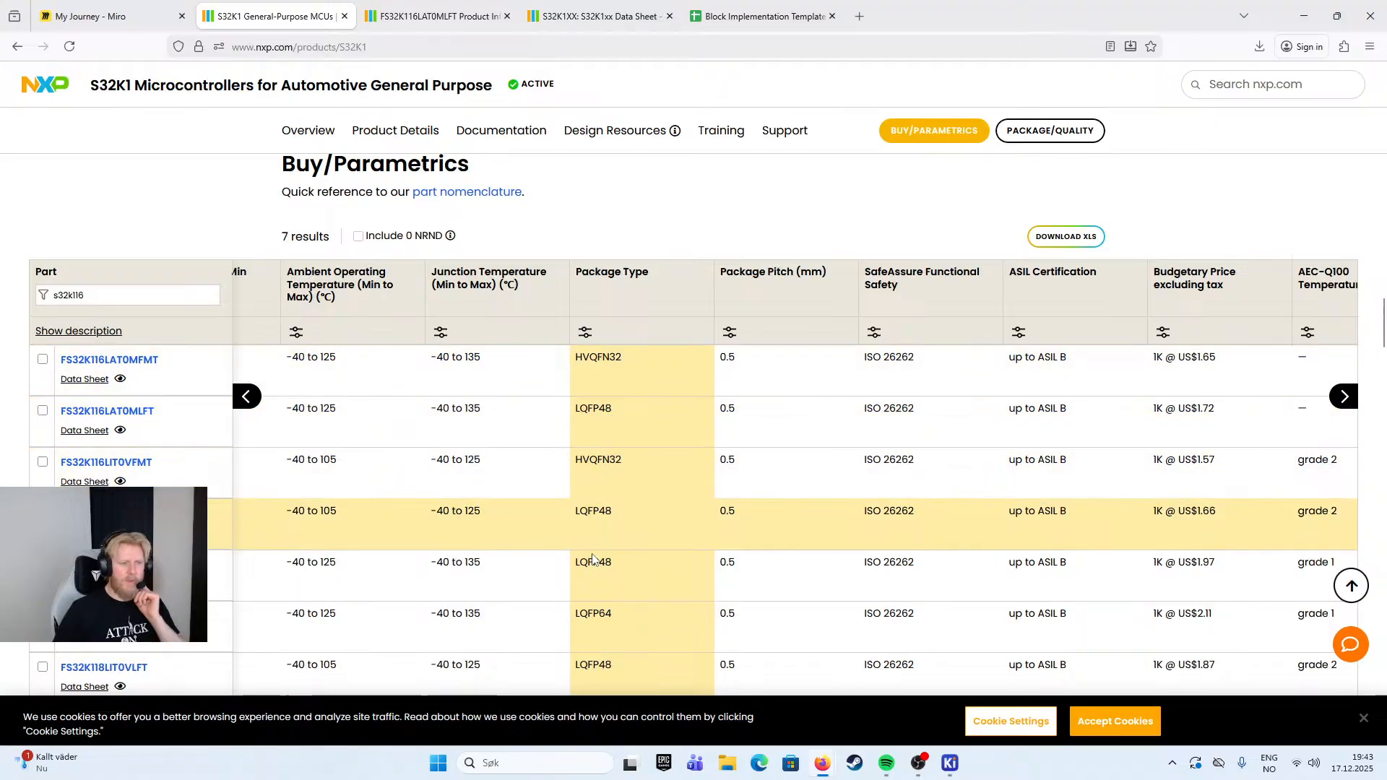
pyautogui.scroll(-2, 867, 639)
pyautogui.moveTo(1000, 557); pyautogui.dragTo(403, 558)
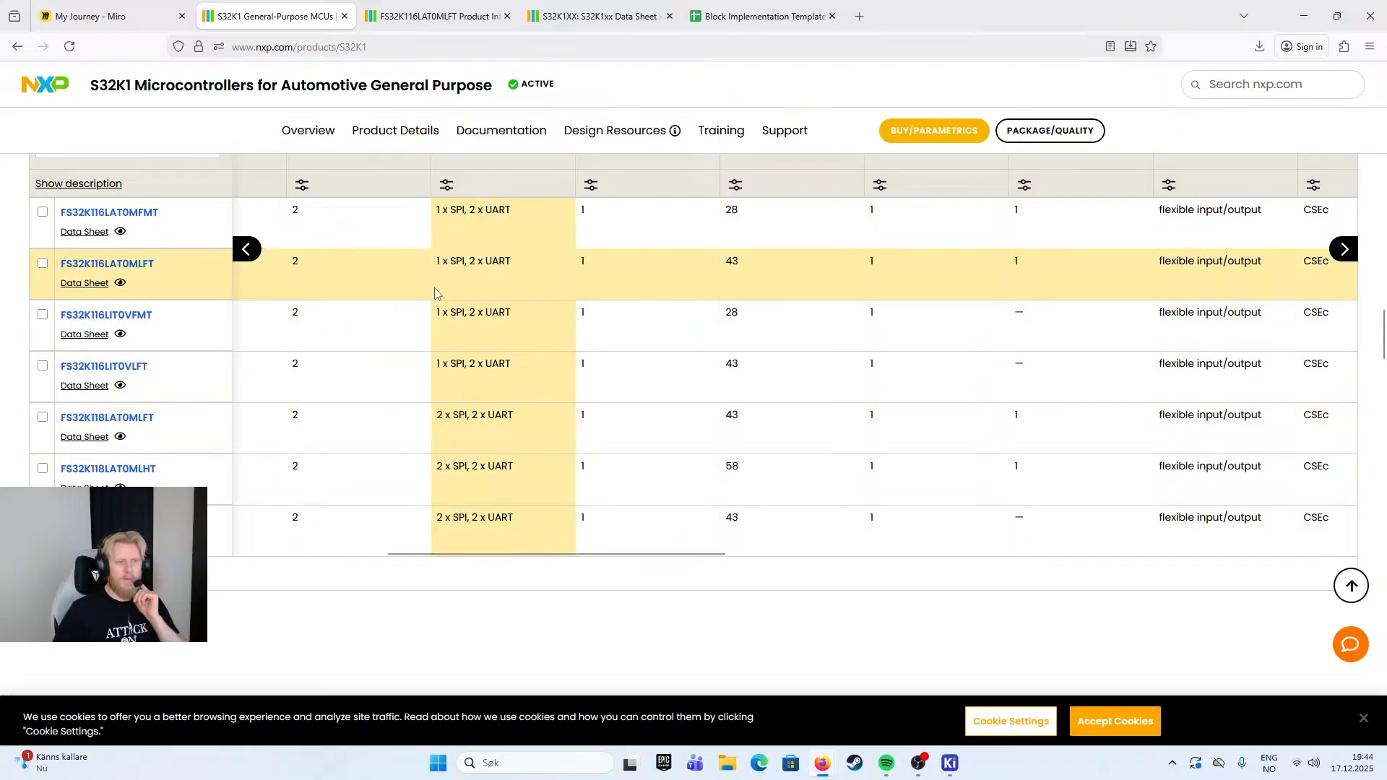
pyautogui.moveTo(549, 560); pyautogui.dragTo(323, 563)
pyautogui.scroll(3, 491, 517)
pyautogui.scroll(-2, 668, 471)
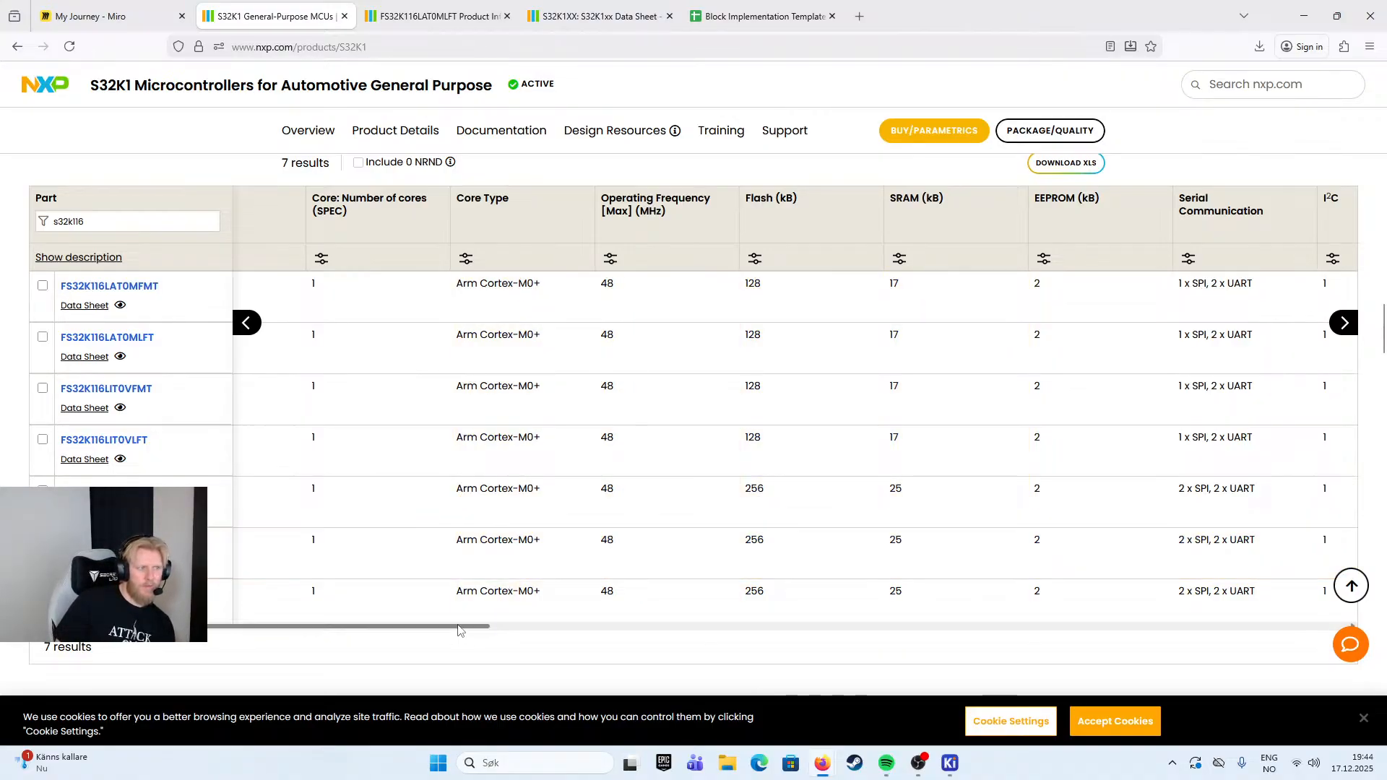
pyautogui.moveTo(458, 631); pyautogui.dragTo(370, 630)
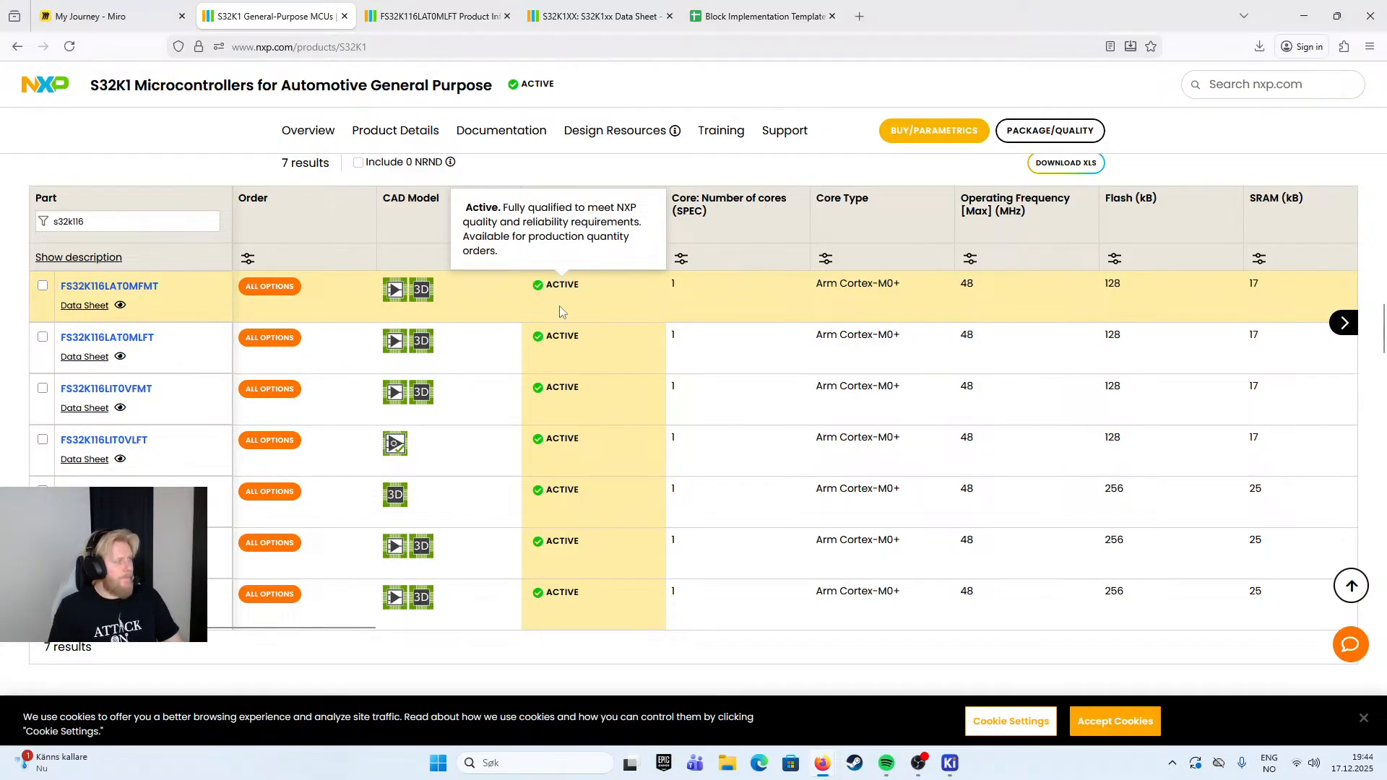
# - Remove the Reference Manual filter from the S32K1 documentation list to show all document types
pyautogui.click(497, 138)
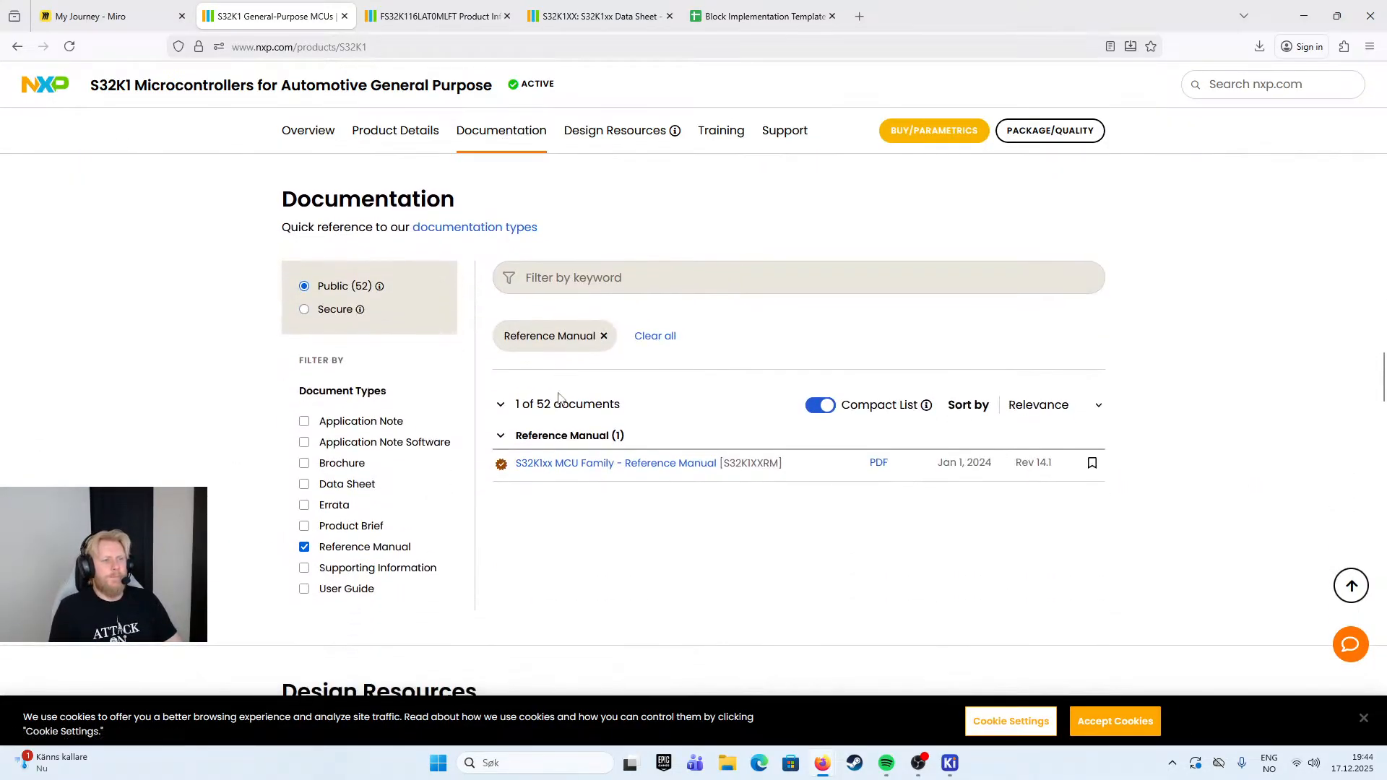
pyautogui.click(304, 547)
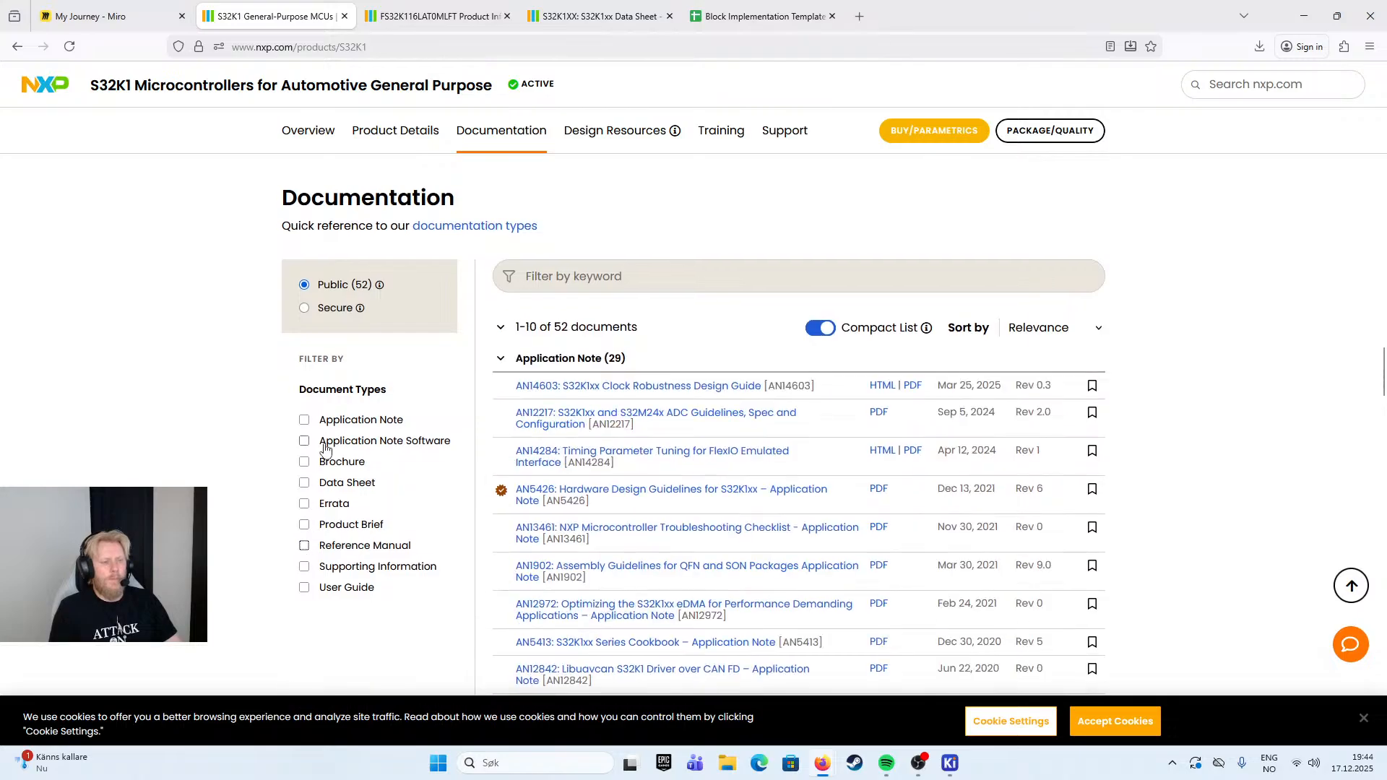
# - Open the enlarged S32K1 Family Features block diagram from the product details
pyautogui.scroll(15, 1286, 303)
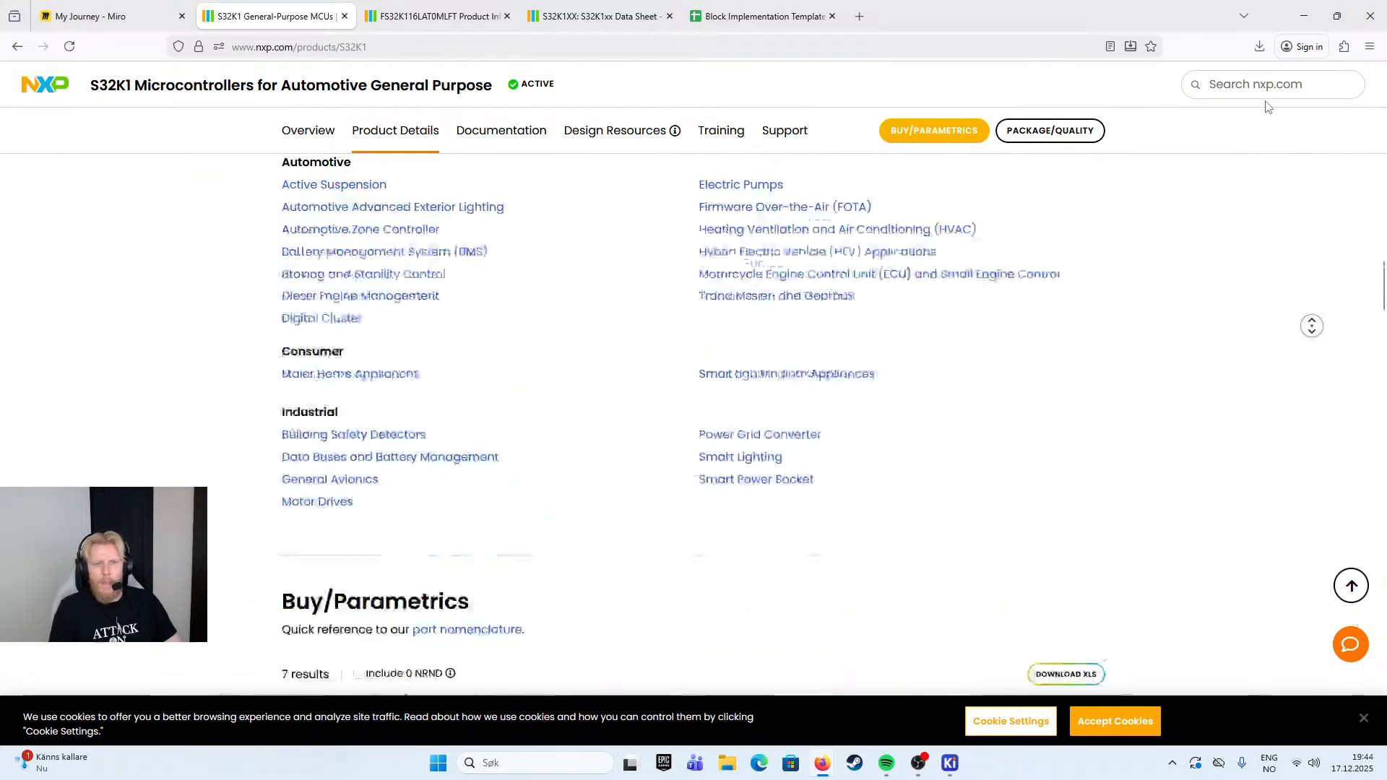
pyautogui.scroll(10, 1264, 296)
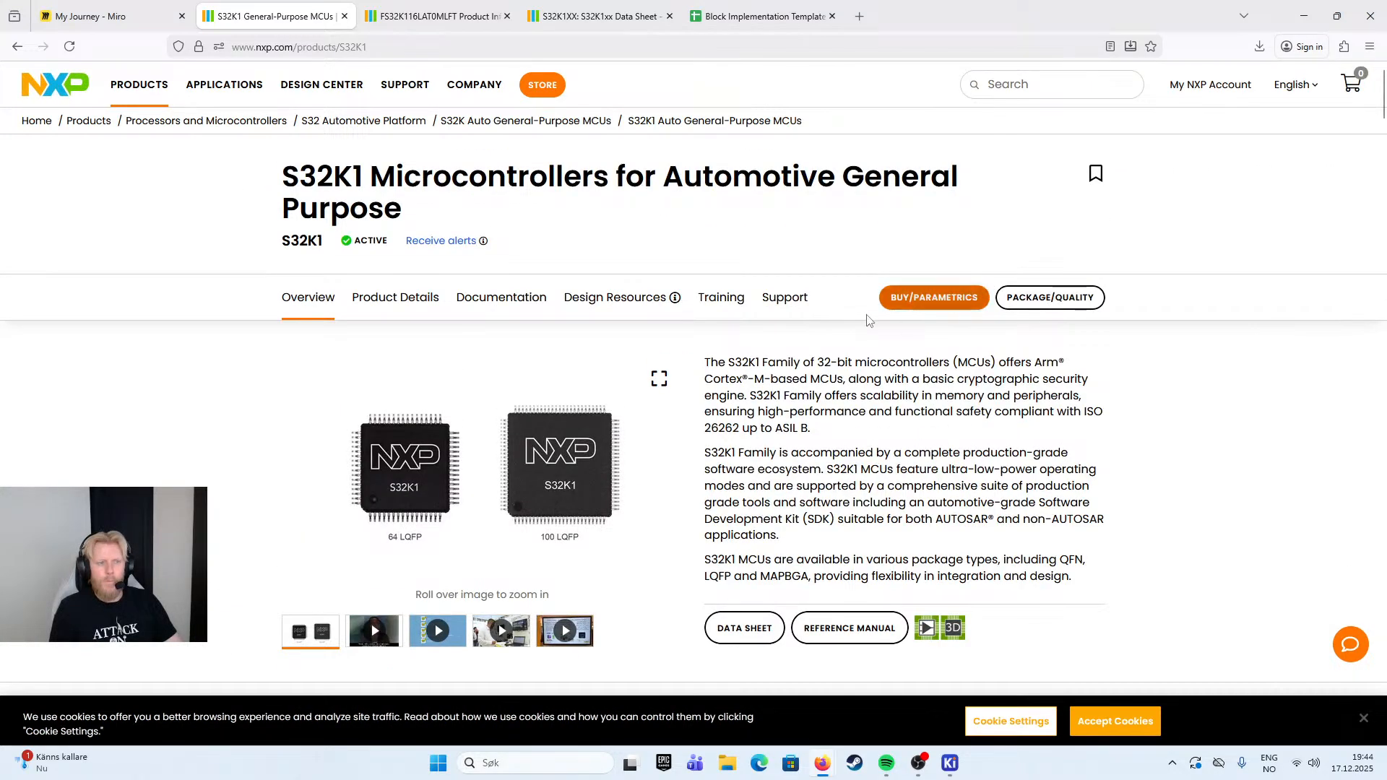
pyautogui.click(429, 304)
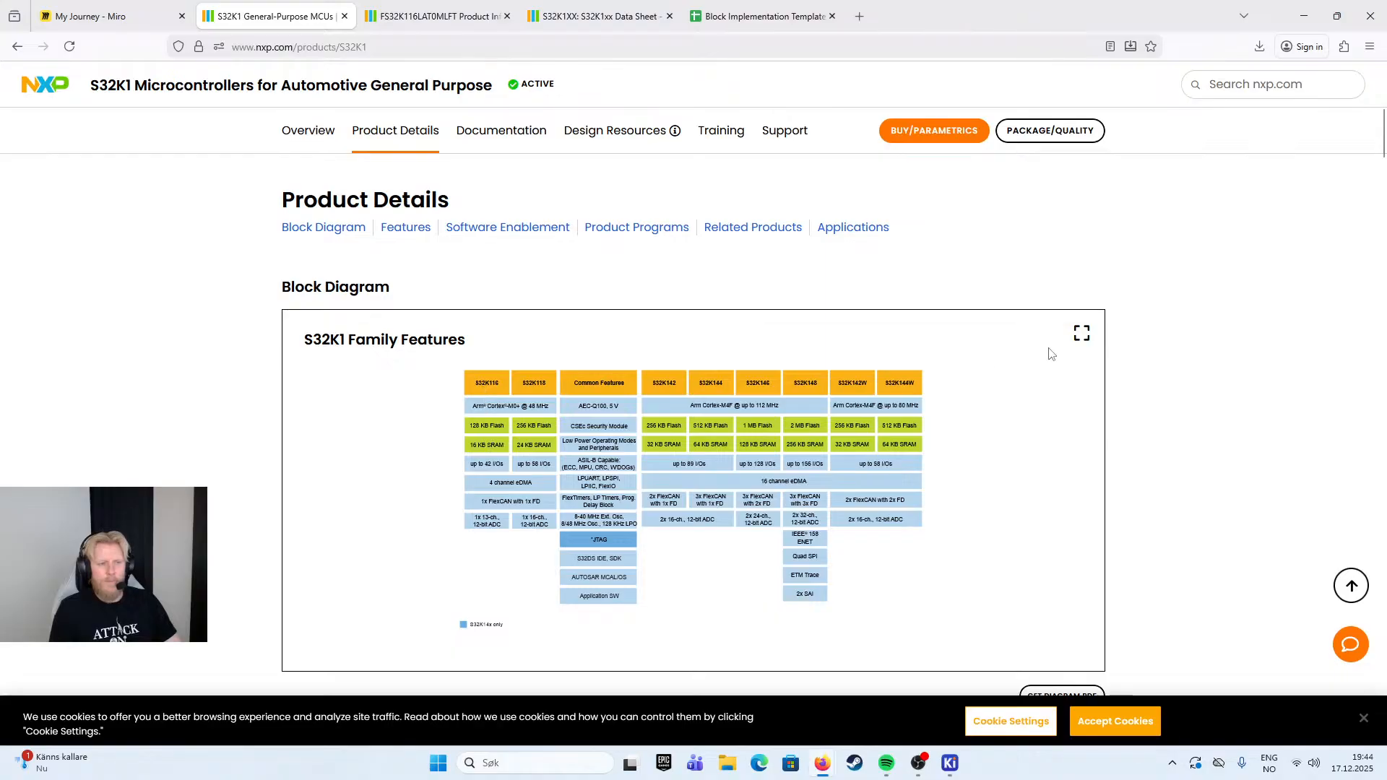
pyautogui.click(1081, 335)
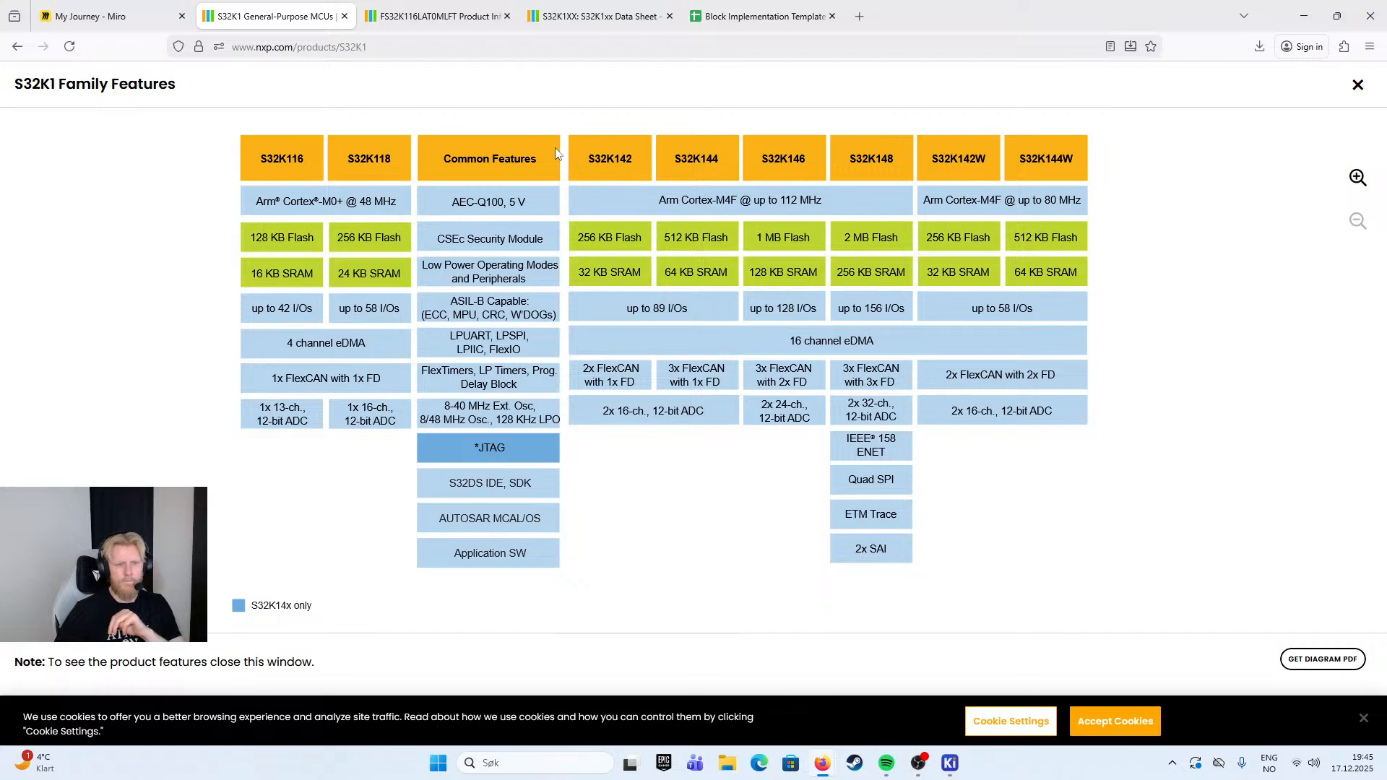
# - Check the Miro block diagram, and review the buy options and operating features on the FS32K116LAT0MLFT product page
pyautogui.click(107, 20)
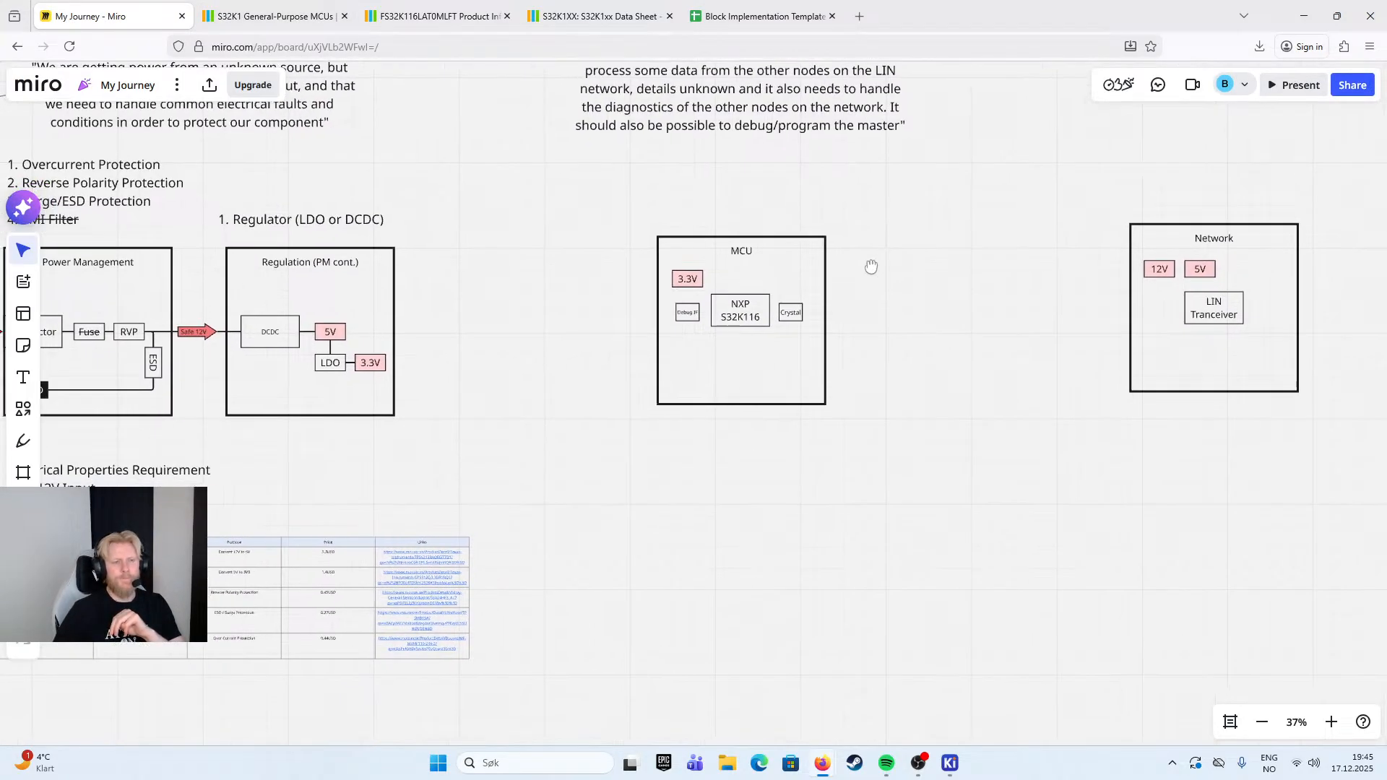
pyautogui.click(462, 17)
pyautogui.click(747, 381)
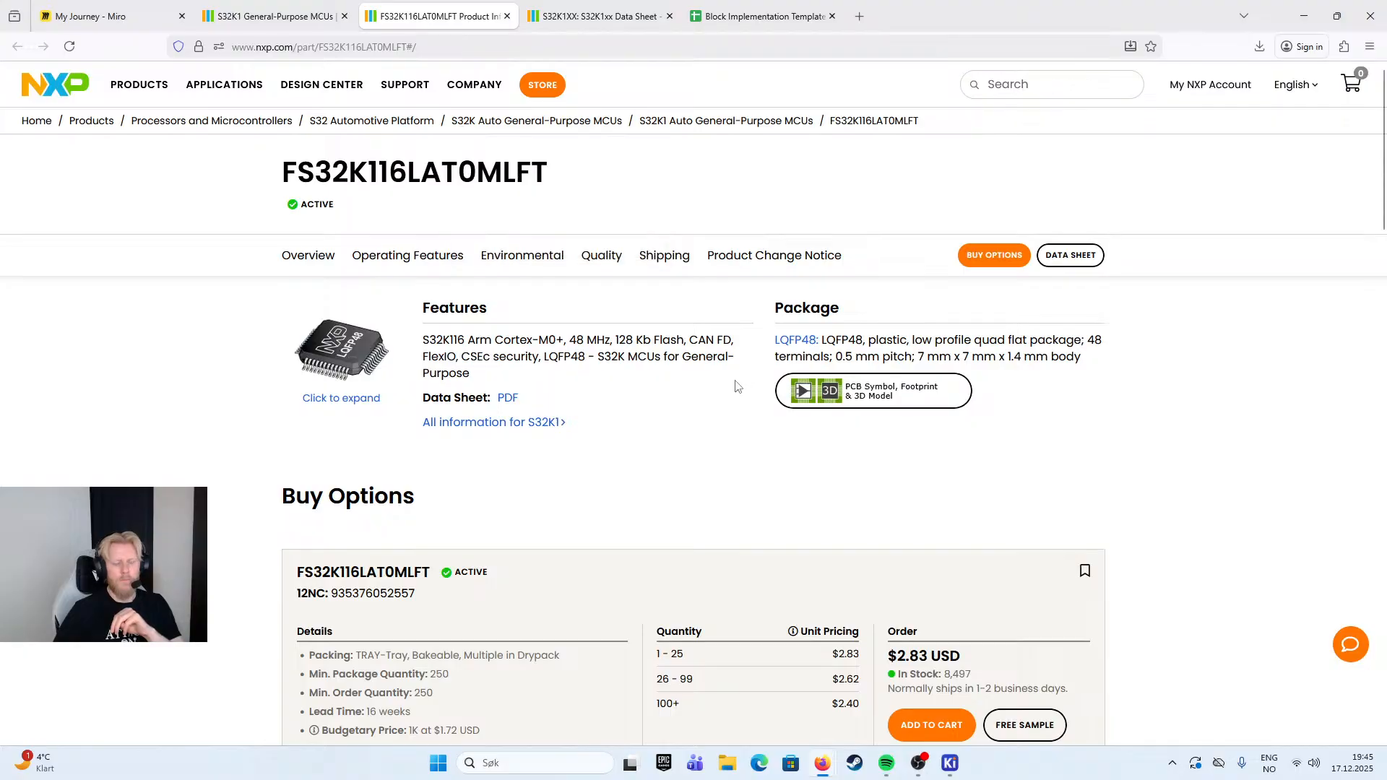
pyautogui.scroll(-6, 737, 387)
pyautogui.scroll(3, 737, 387)
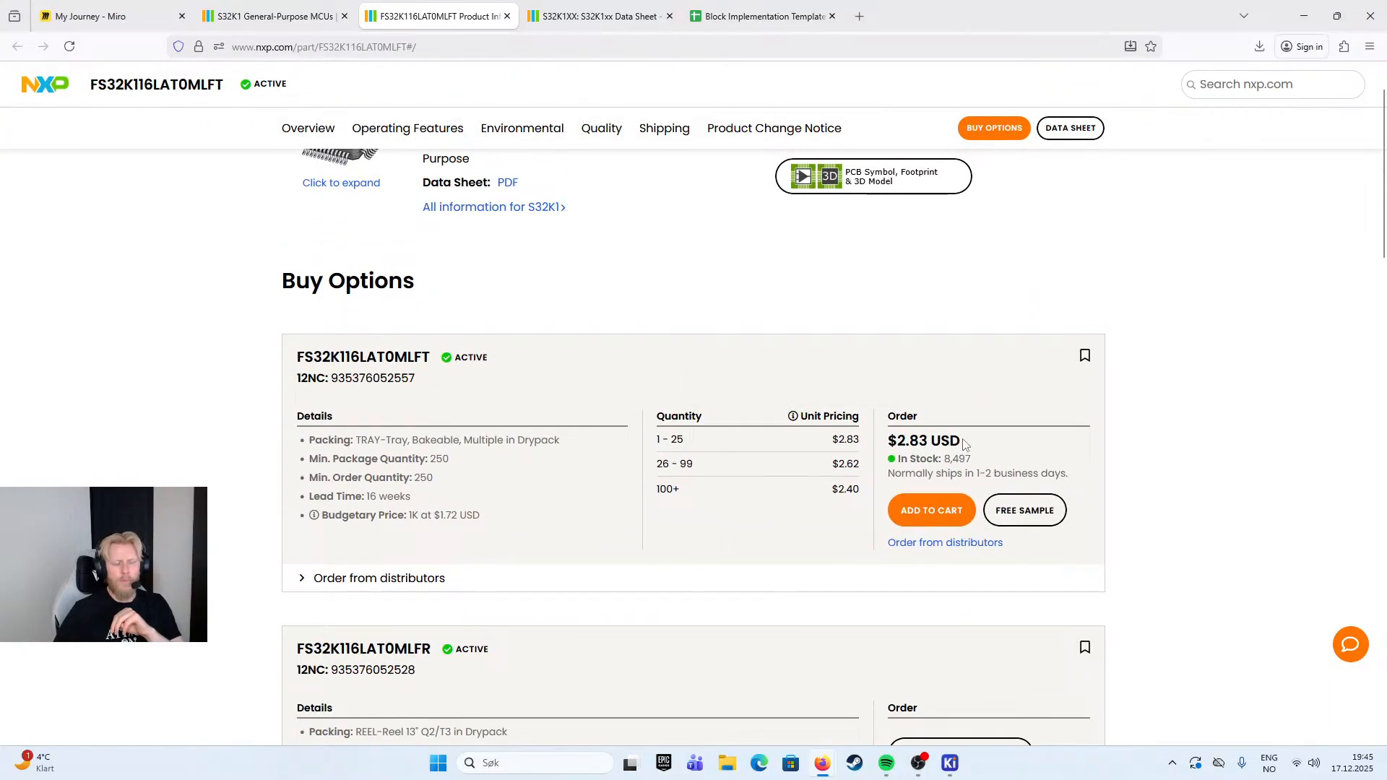
pyautogui.scroll(2, 588, 268)
pyautogui.scroll(-3, 792, 428)
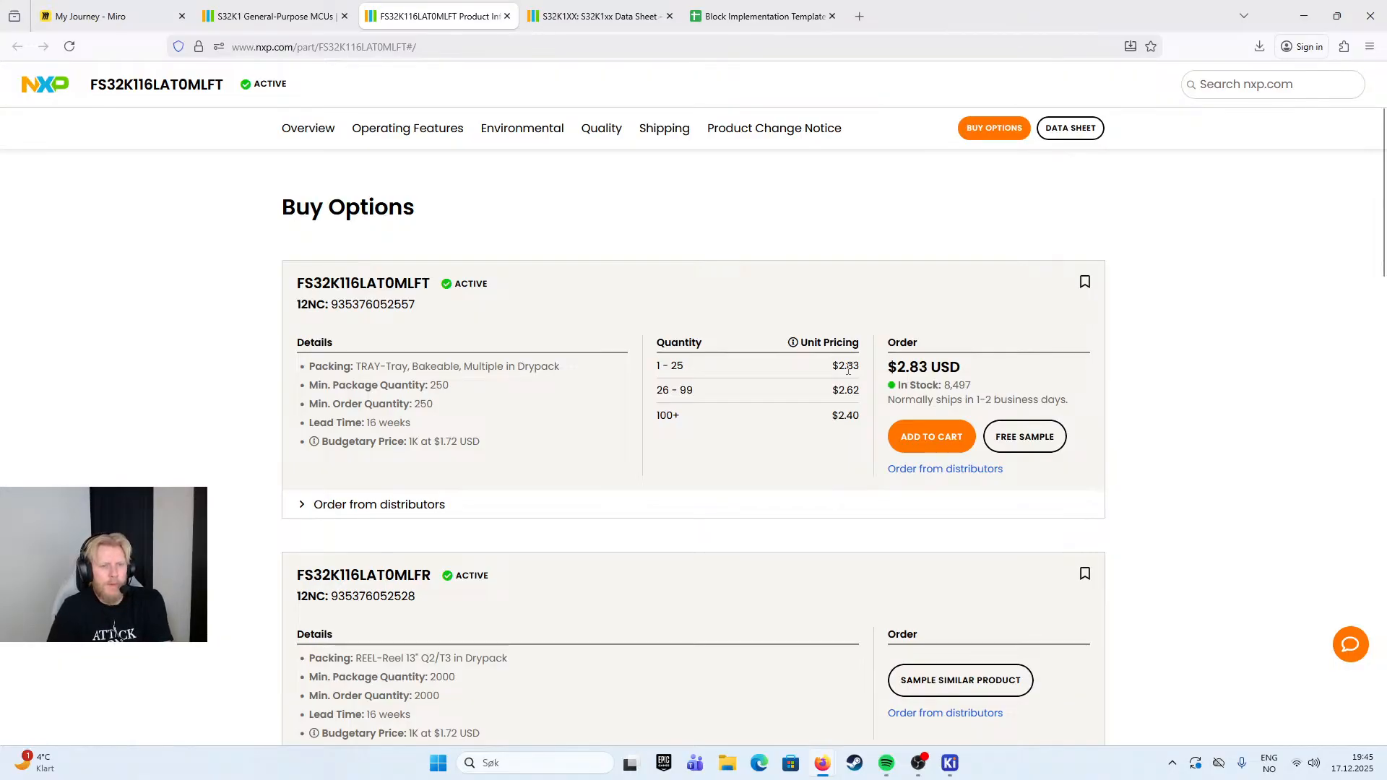
pyautogui.scroll(-4, 742, 346)
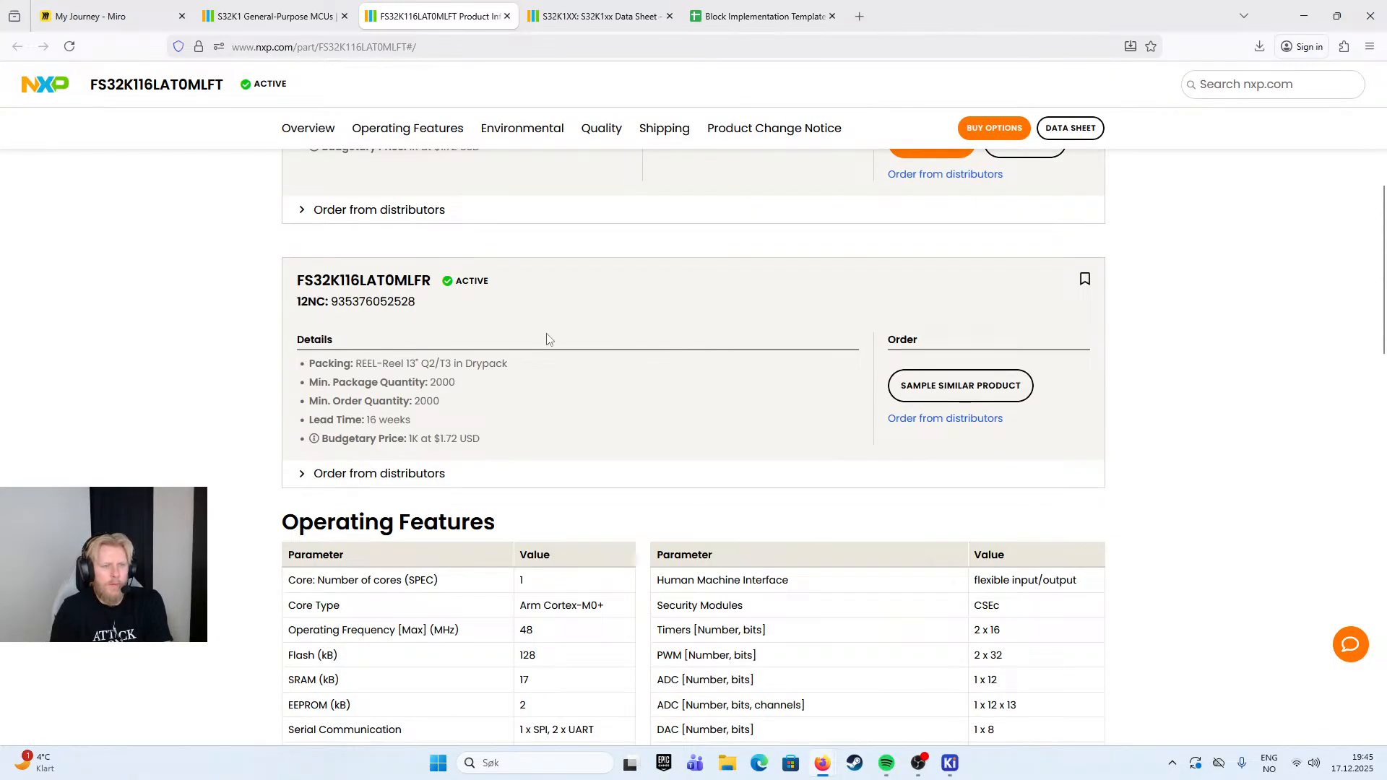
pyautogui.scroll(8, 547, 334)
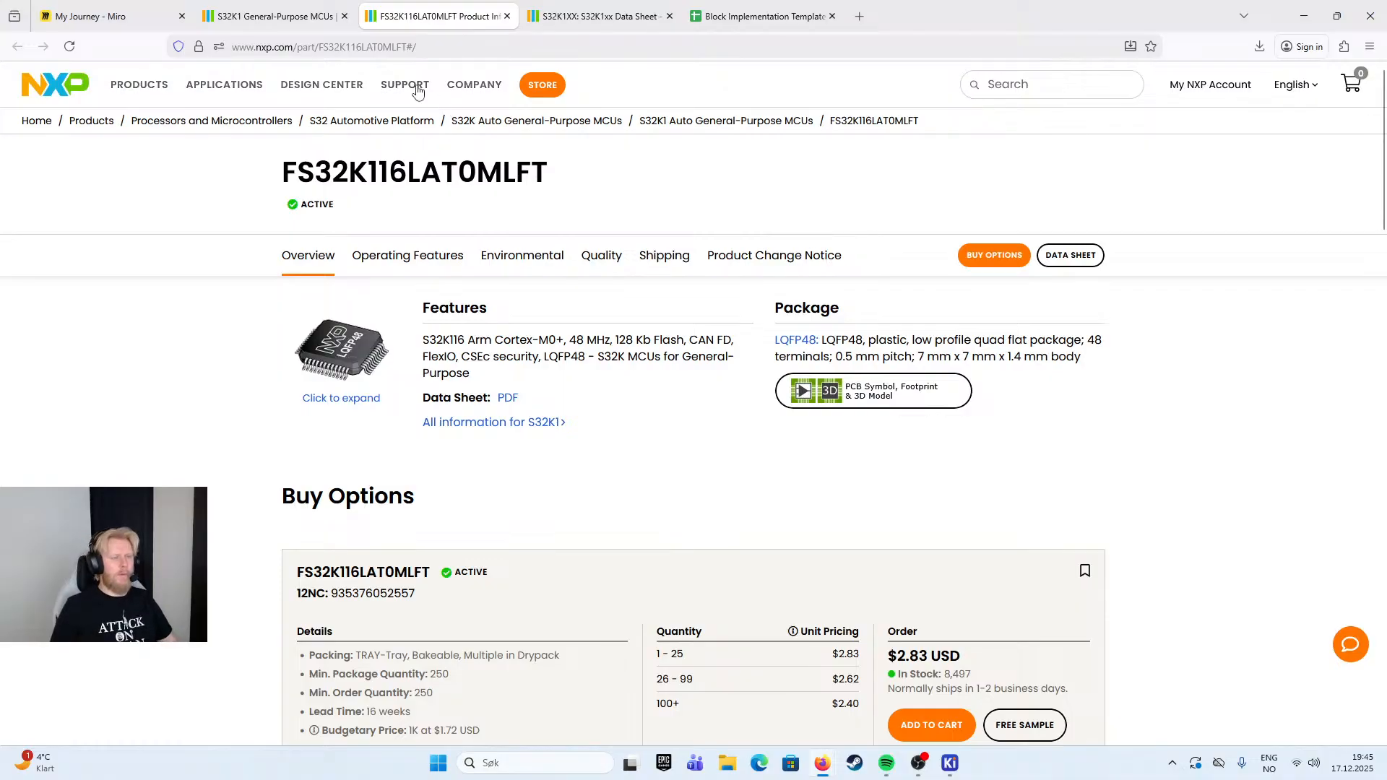
# - Accept the cookies on the NXP site and reopen the S32K1 product page from the S32K product series table
pyautogui.click(282, 16)
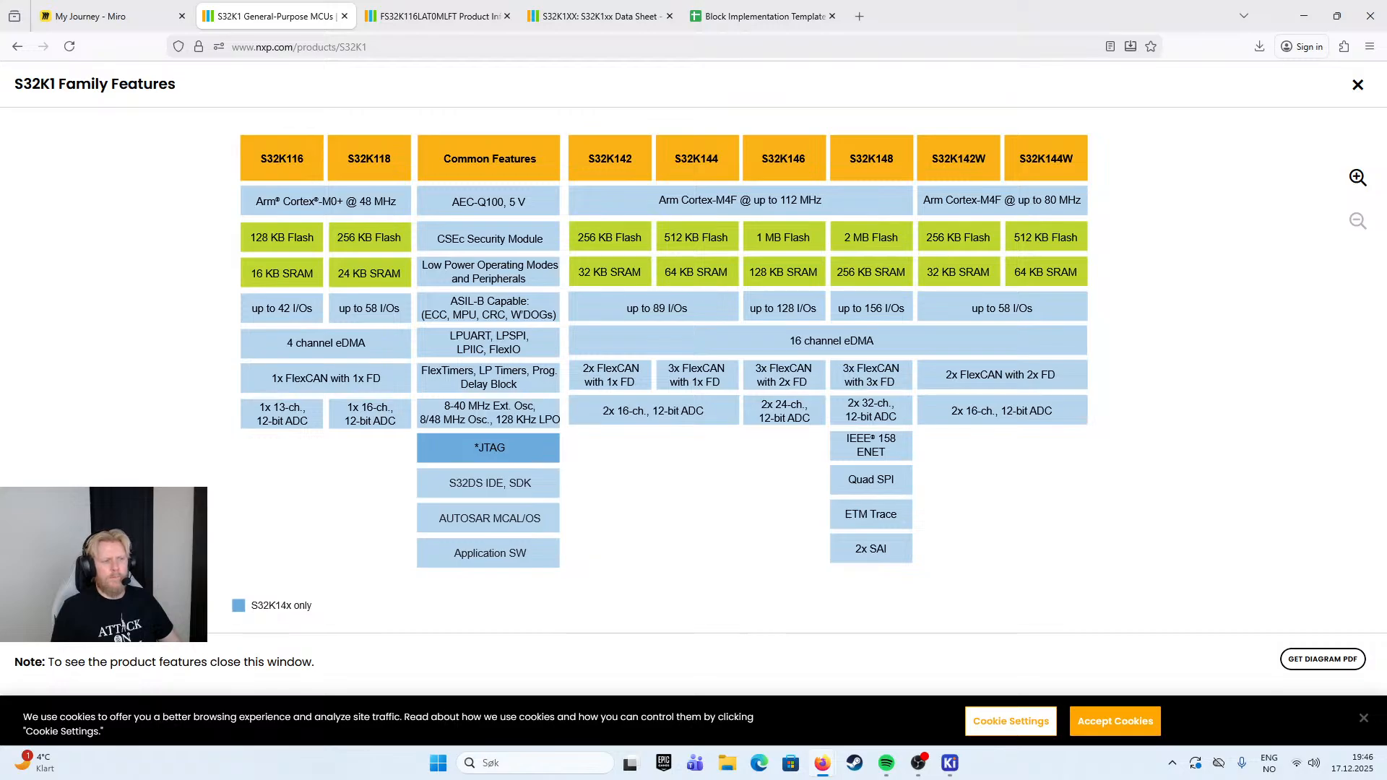
pyautogui.click(1114, 722)
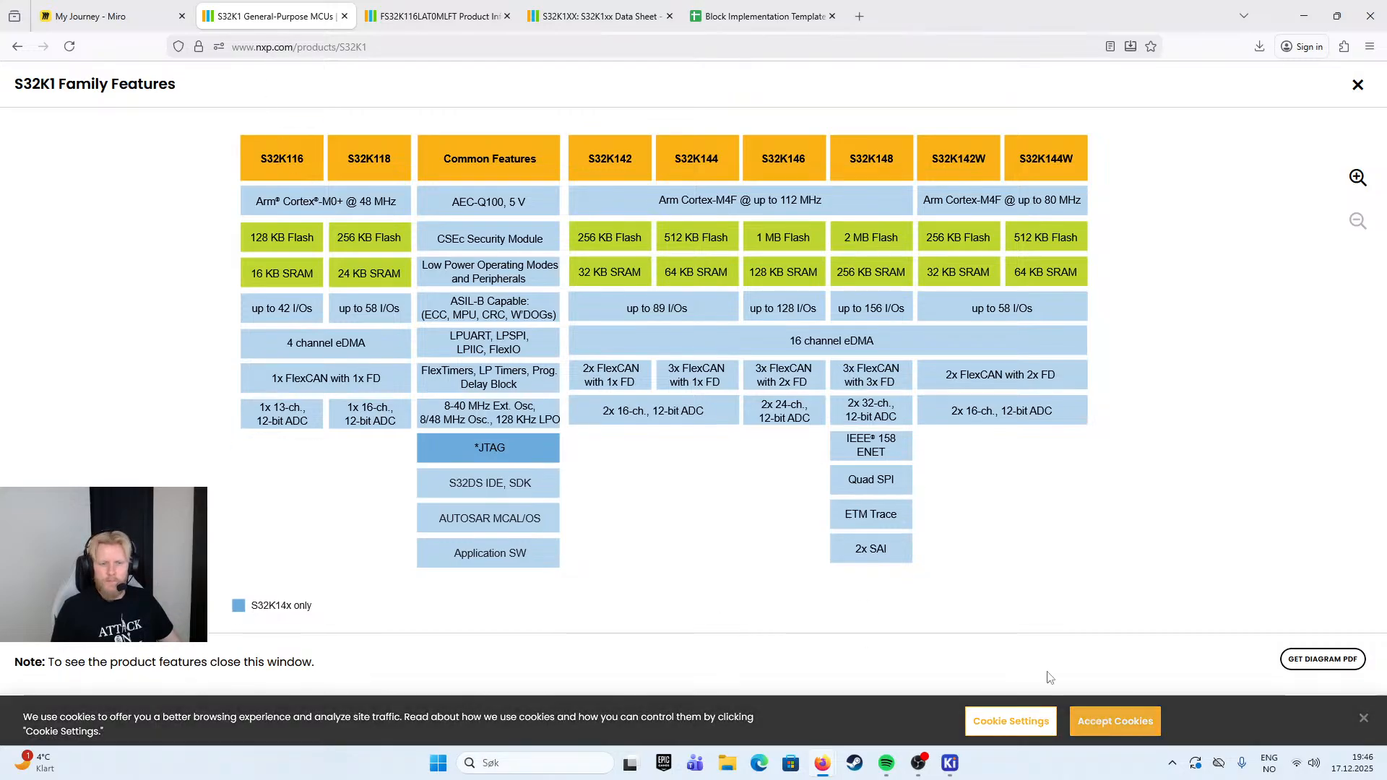
pyautogui.click(18, 47)
pyautogui.scroll(9, 344, 367)
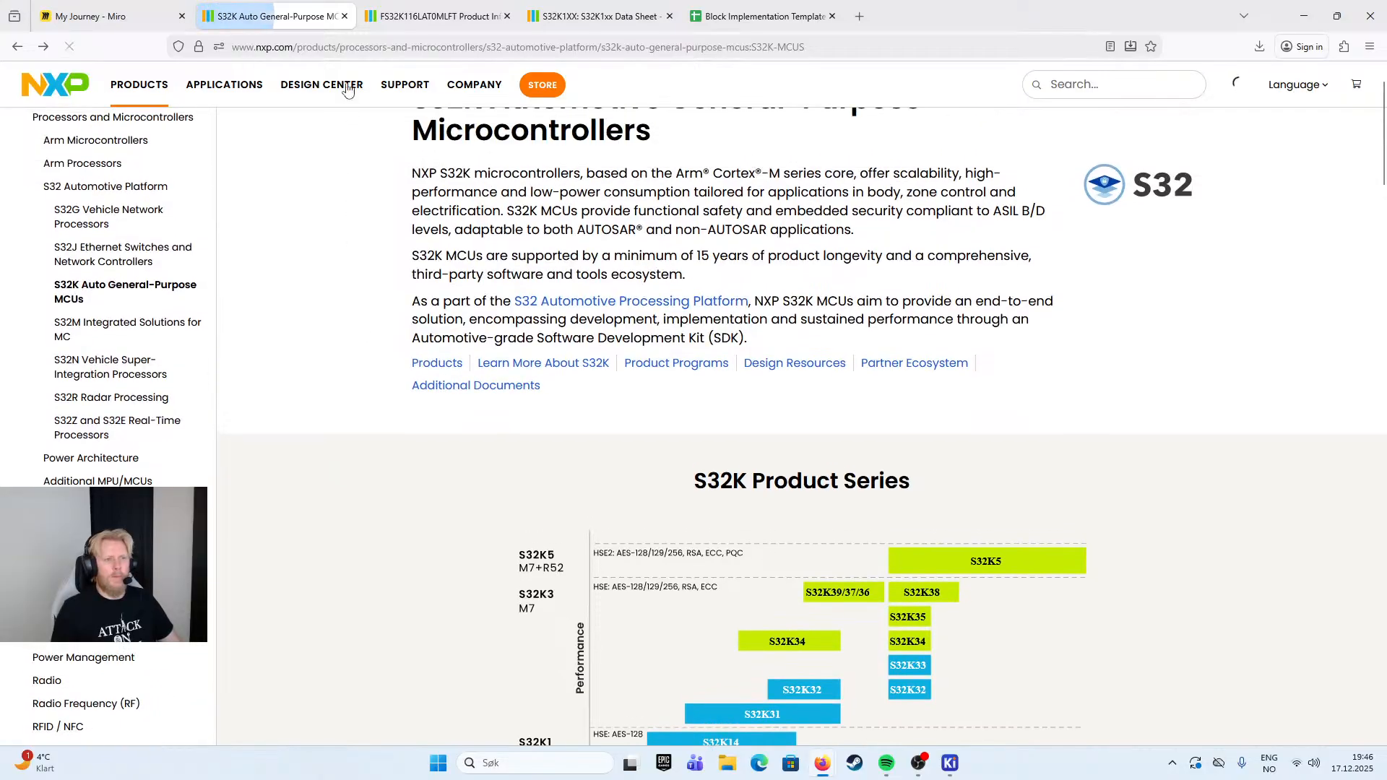
pyautogui.scroll(-4, 340, 267)
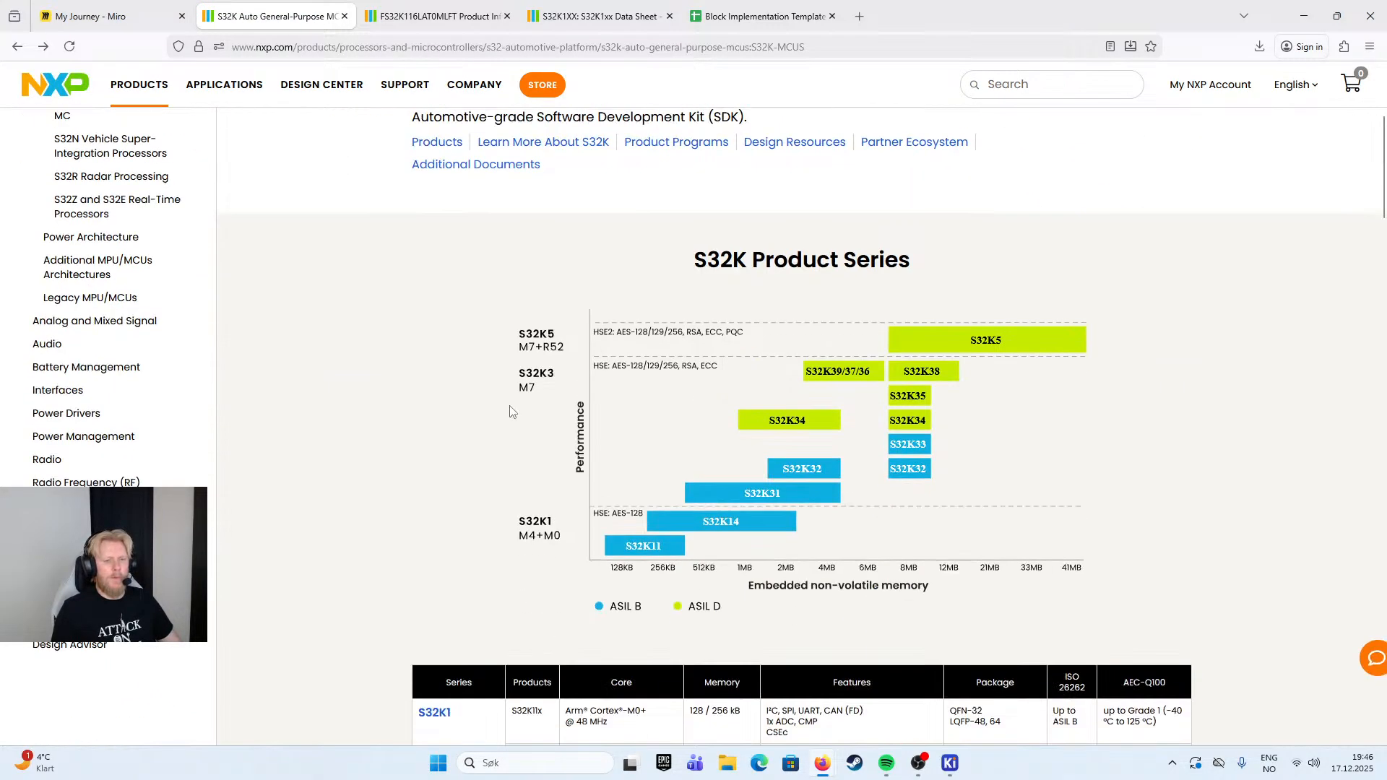
pyautogui.scroll(-5, 631, 562)
pyautogui.click(434, 348)
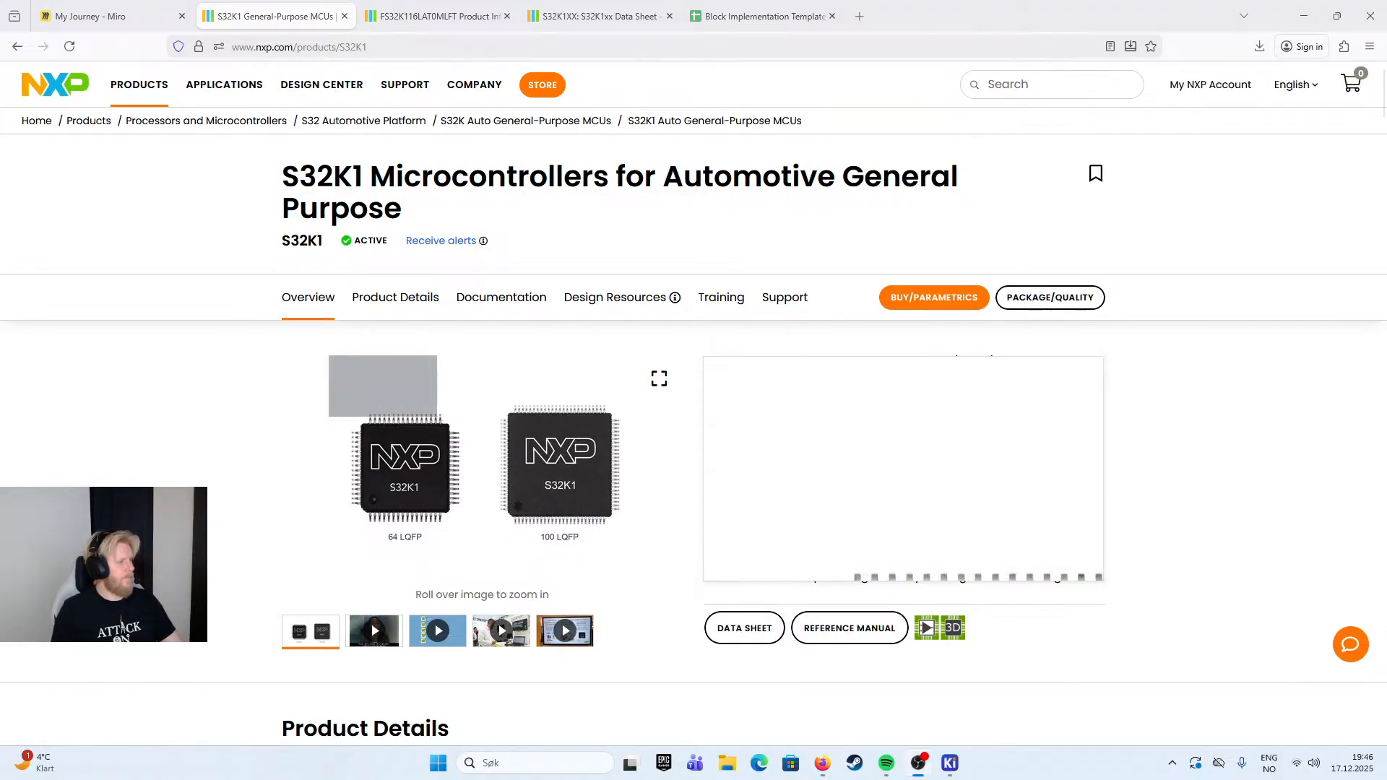
# - Open the S32K1xx MCU Family data sheet from the S32K1 page's documentation list
pyautogui.scroll(-1, 904, 442)
pyautogui.scroll(-3, 904, 442)
pyautogui.click(744, 331)
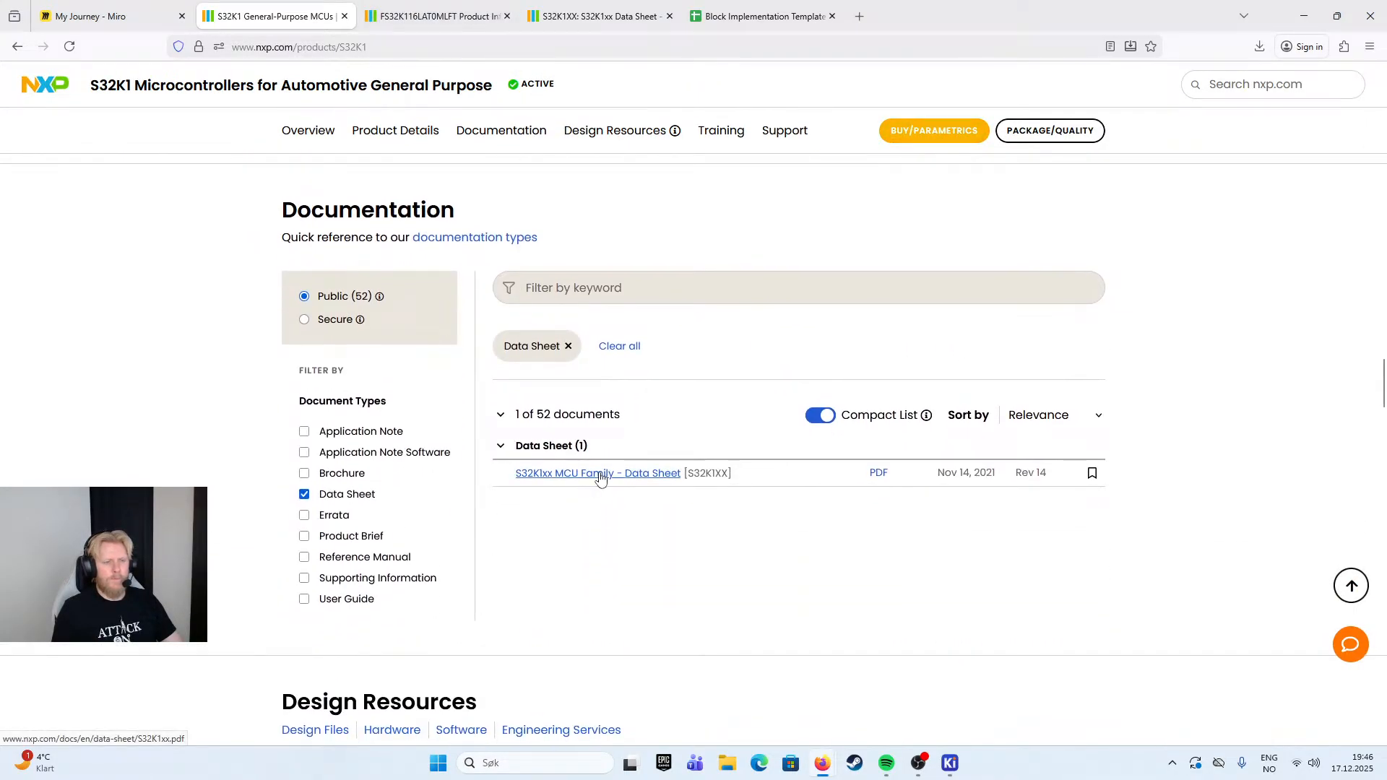
pyautogui.click(600, 474)
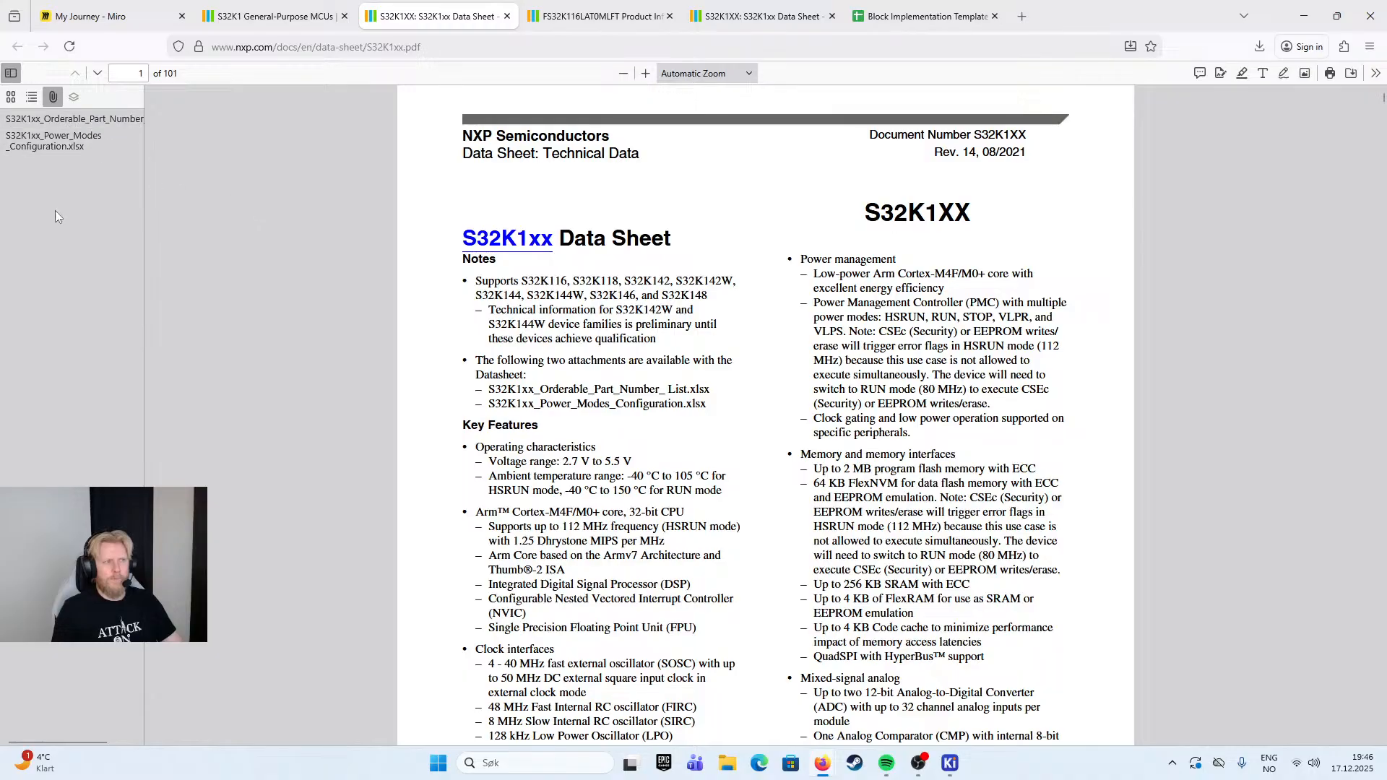
pyautogui.rightClick(59, 221)
# - Replace the Data Sheet filter with the Application Note document type in the S32K1 documentation list
pyautogui.click(274, 16)
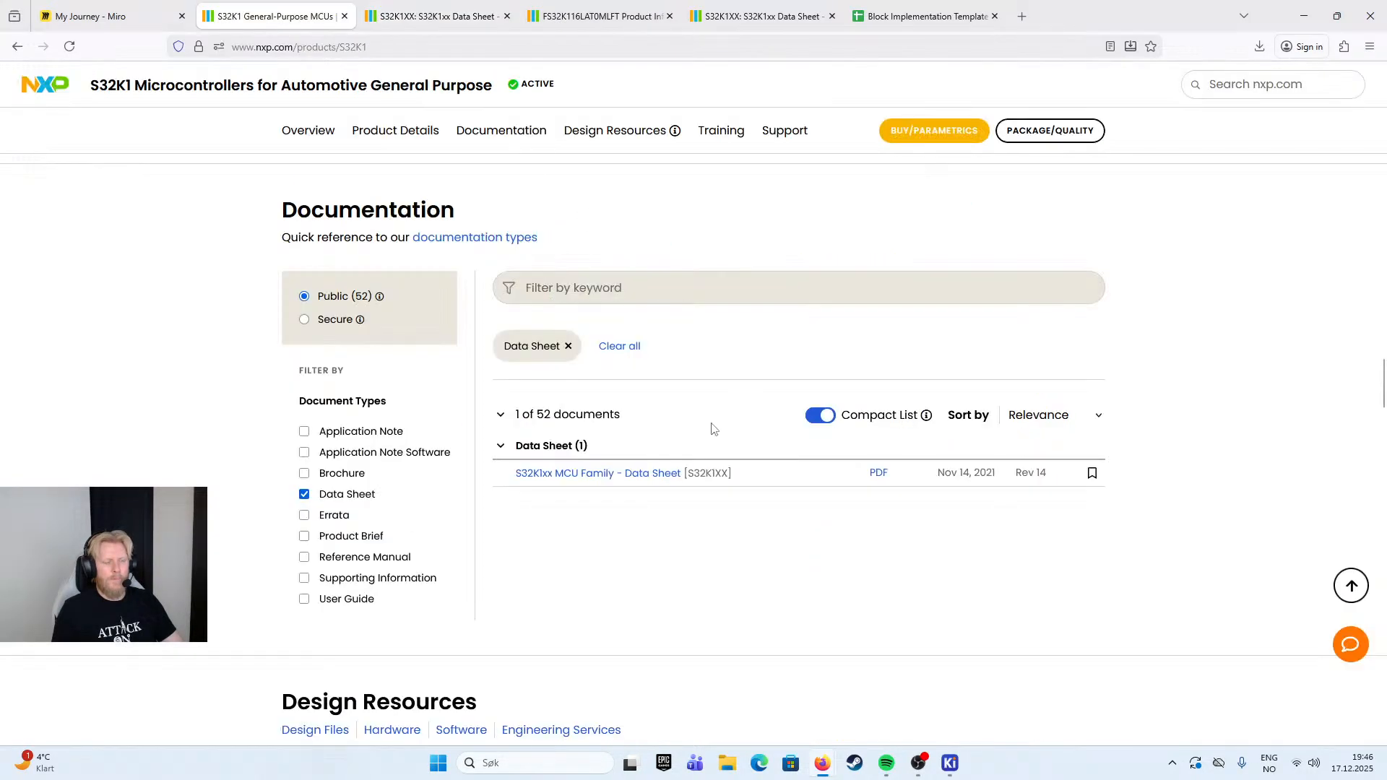
pyautogui.click(304, 495)
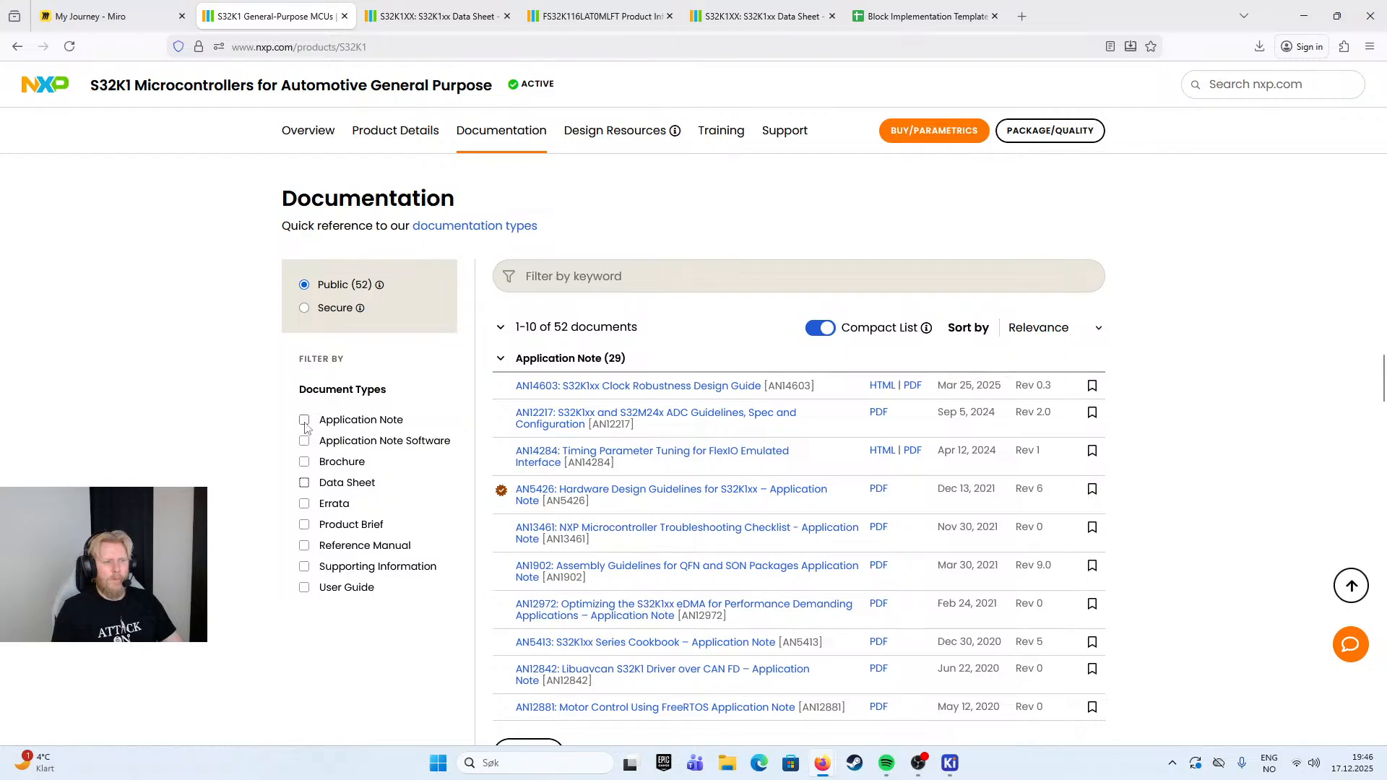
pyautogui.click(304, 421)
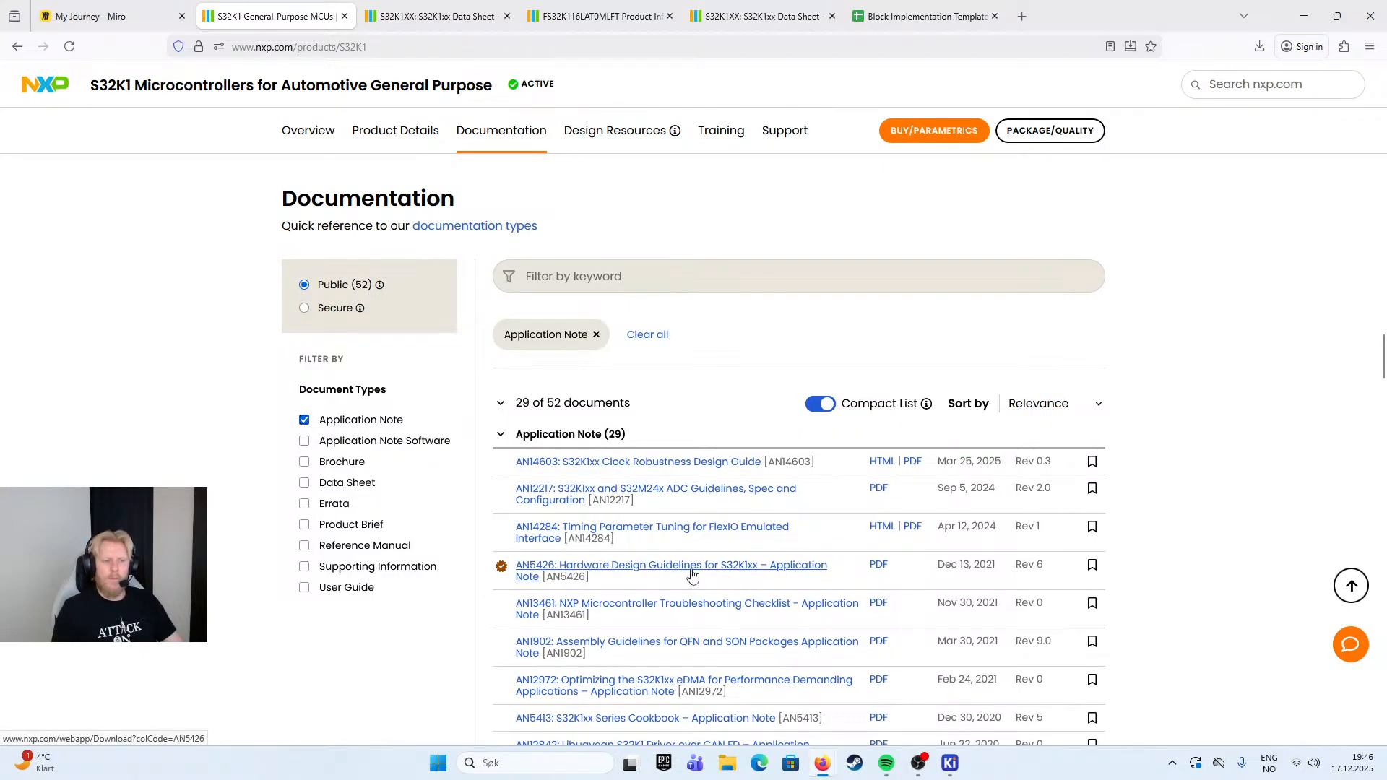
# - Filter the documents by the keyword "application note" and open the AN5413 S32K1xx Series Cookbook
pyautogui.click(633, 279)
pyautogui.write('app')
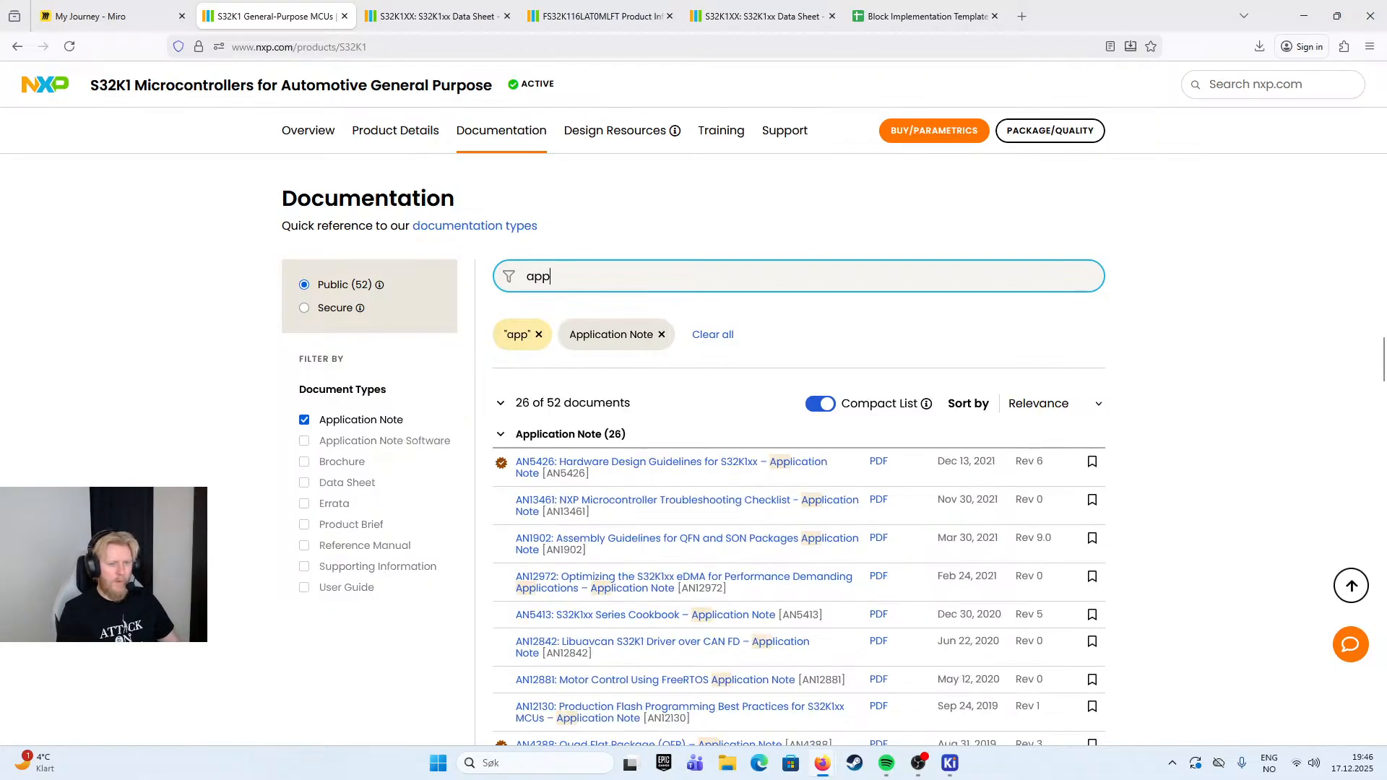
pyautogui.write('lication note')
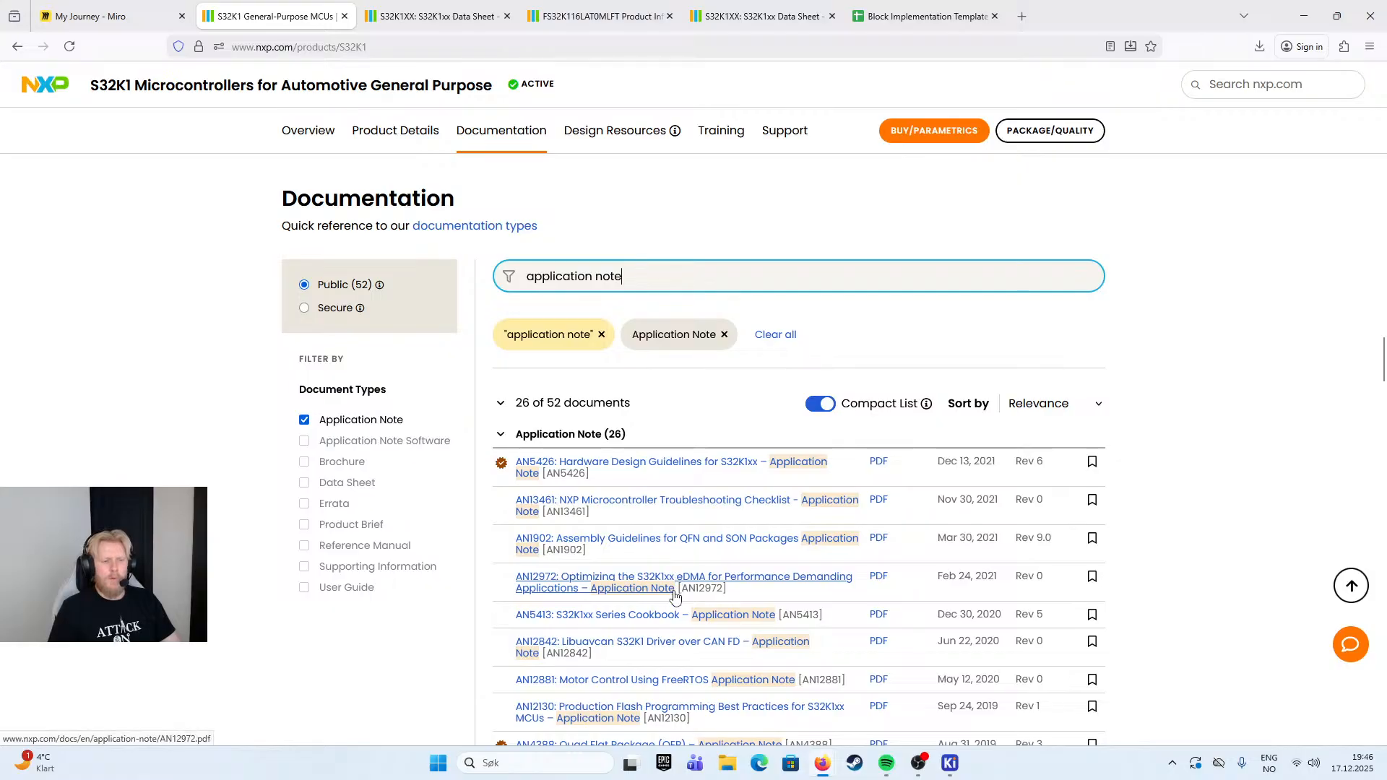
pyautogui.scroll(-1, 663, 627)
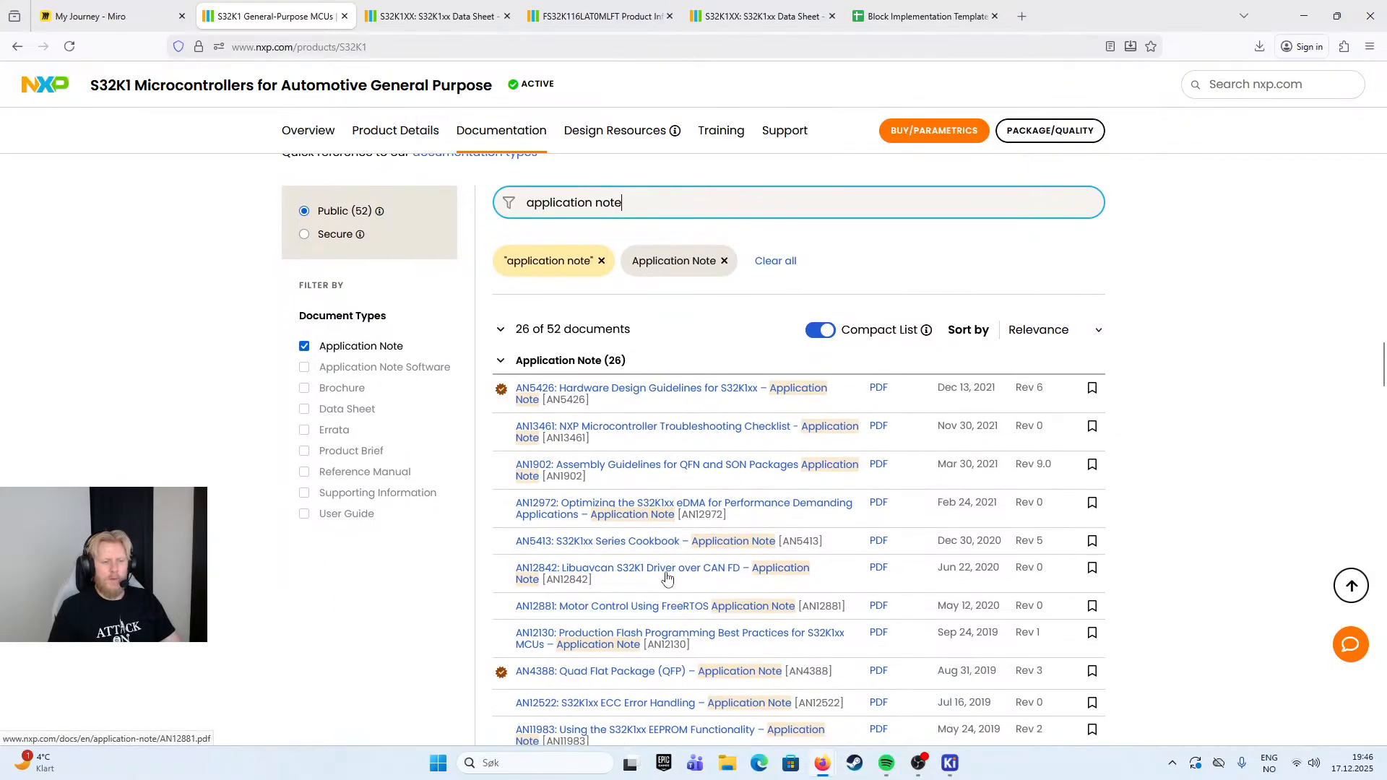
pyautogui.click(651, 544)
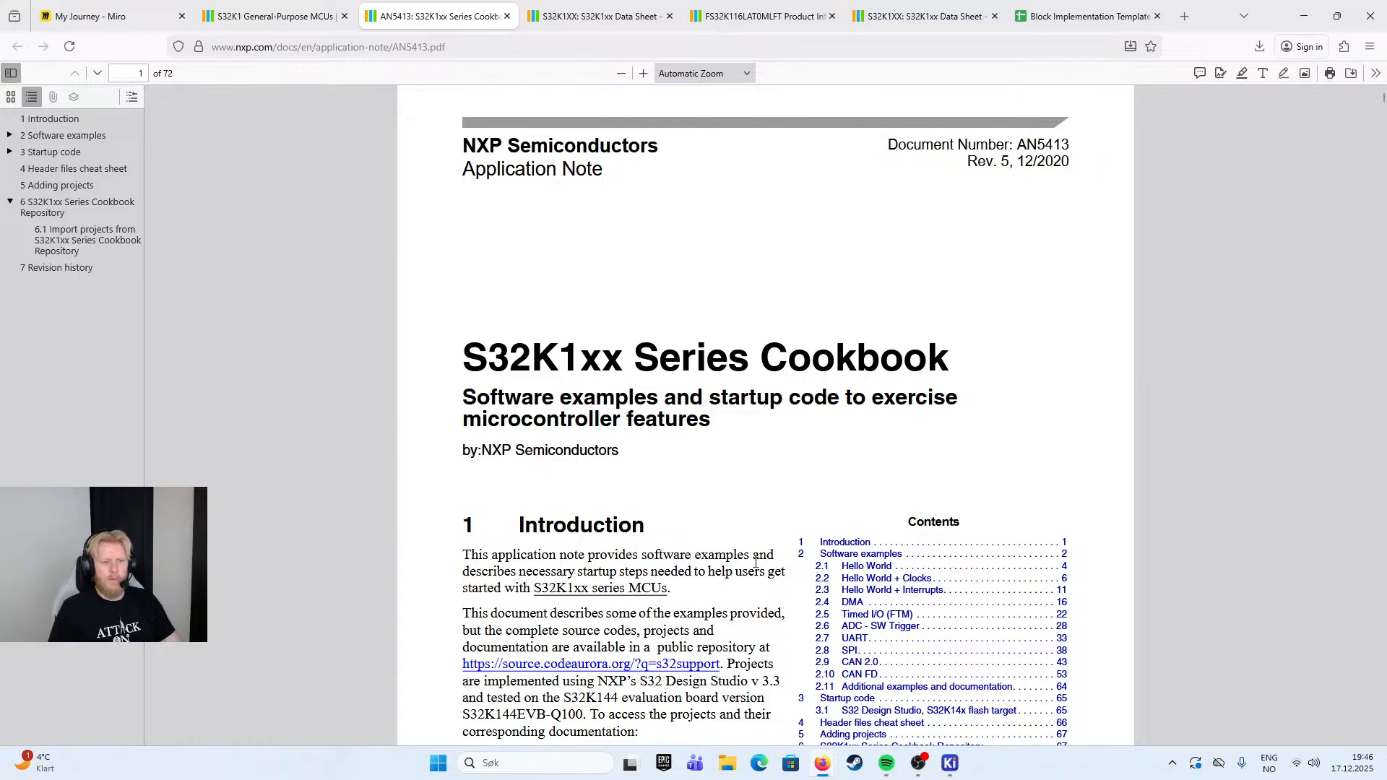
# - Skim the AN5413 S32K1xx Series Cookbook, checking its software examples and the UART section from the contents list, and close the document
pyautogui.scroll(-15, 732, 615)
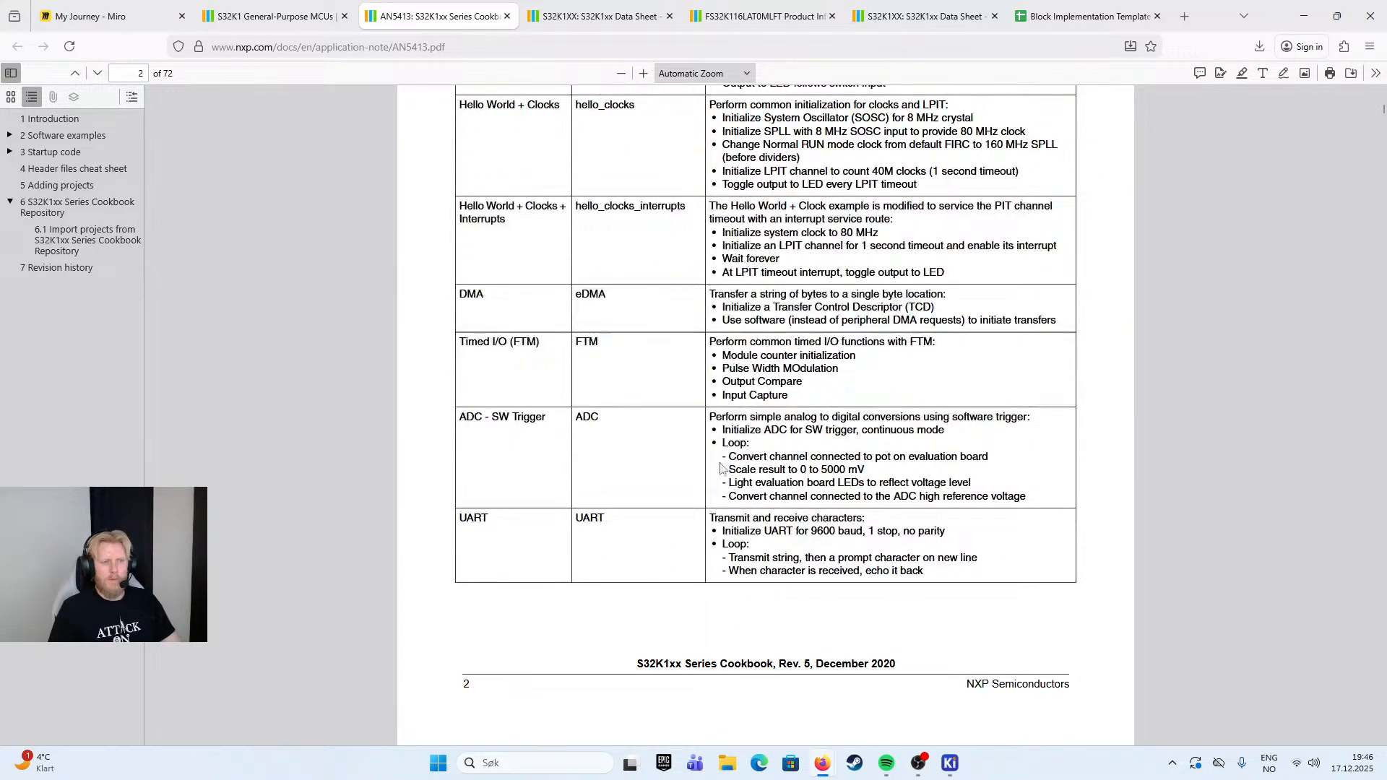
pyautogui.scroll(15, 731, 434)
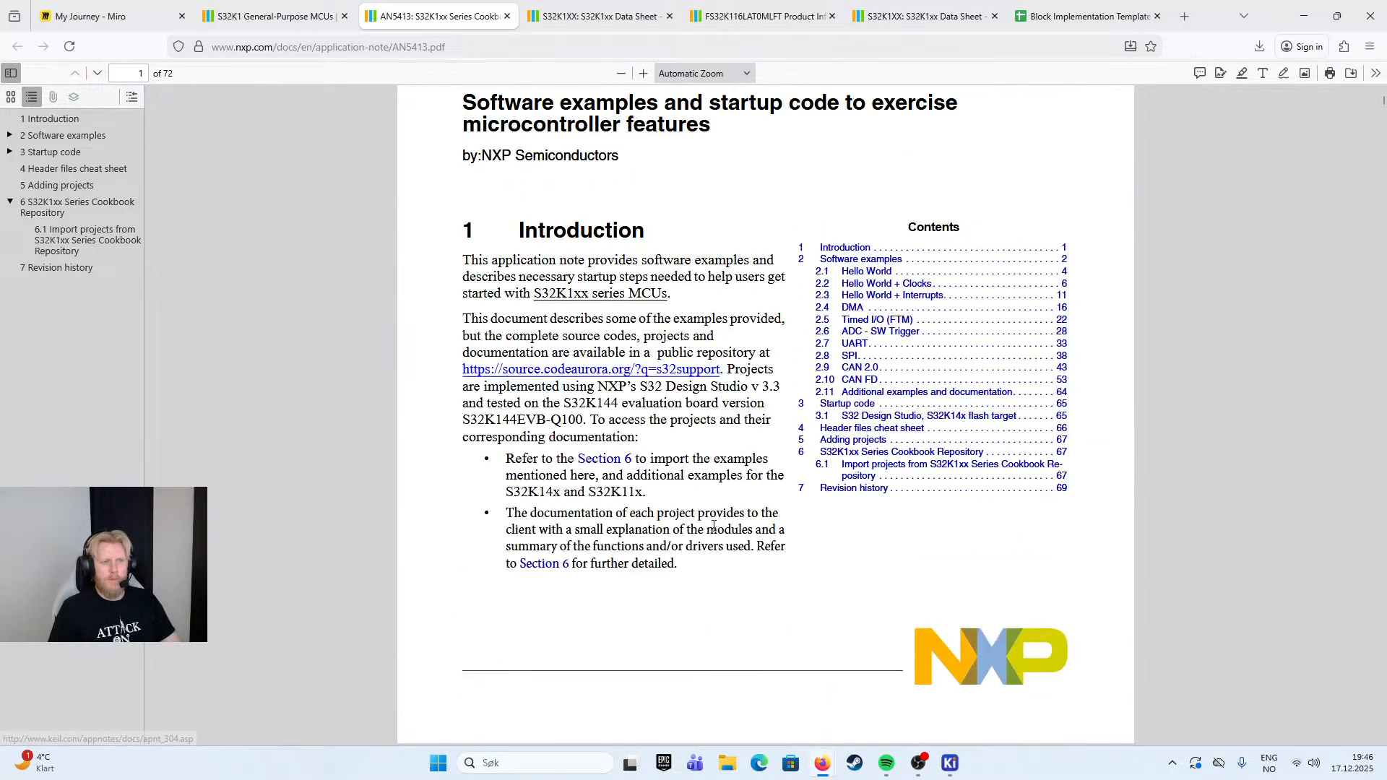
pyautogui.click(861, 345)
pyautogui.scroll(-20, 649, 323)
pyautogui.click(507, 16)
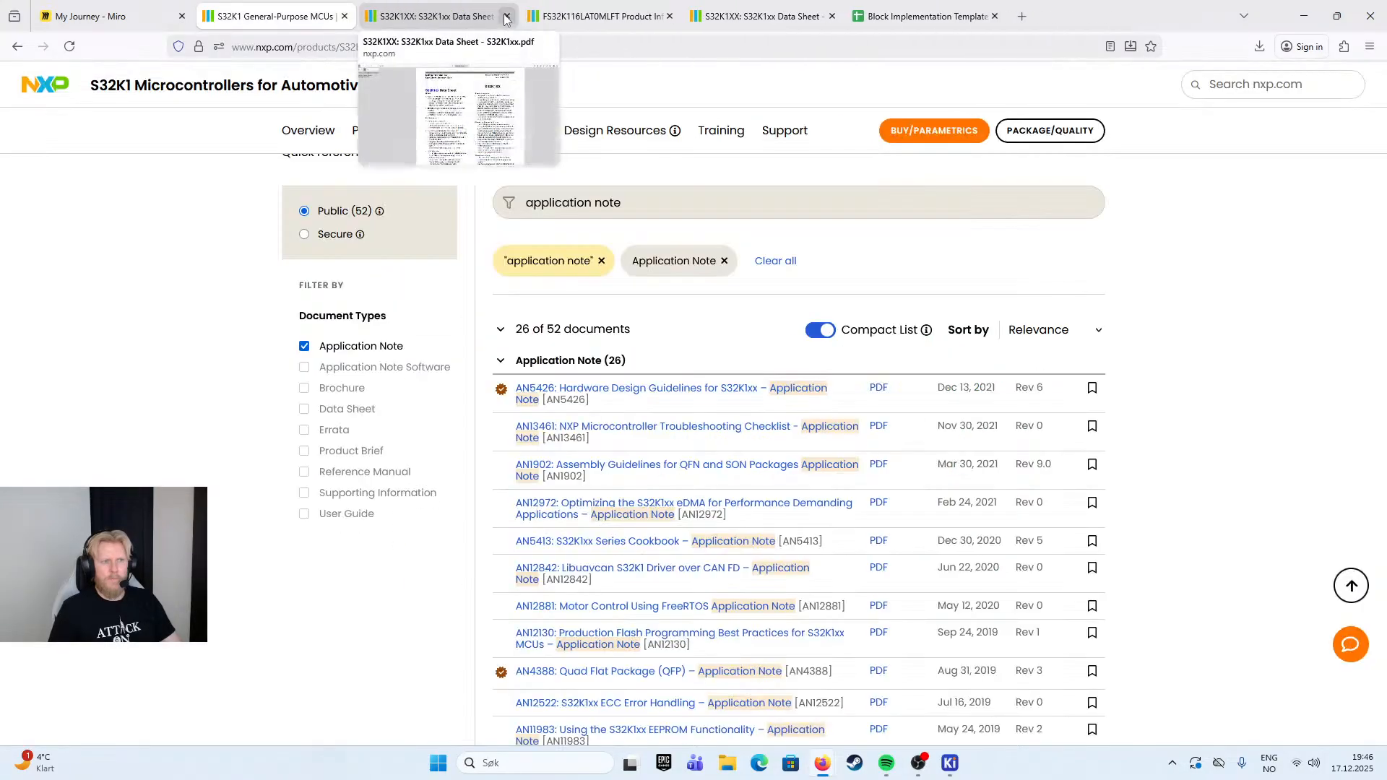
# - Look through the filtered application notes and open AN5425, Power Management for S32K1xx
pyautogui.scroll(-1, 616, 645)
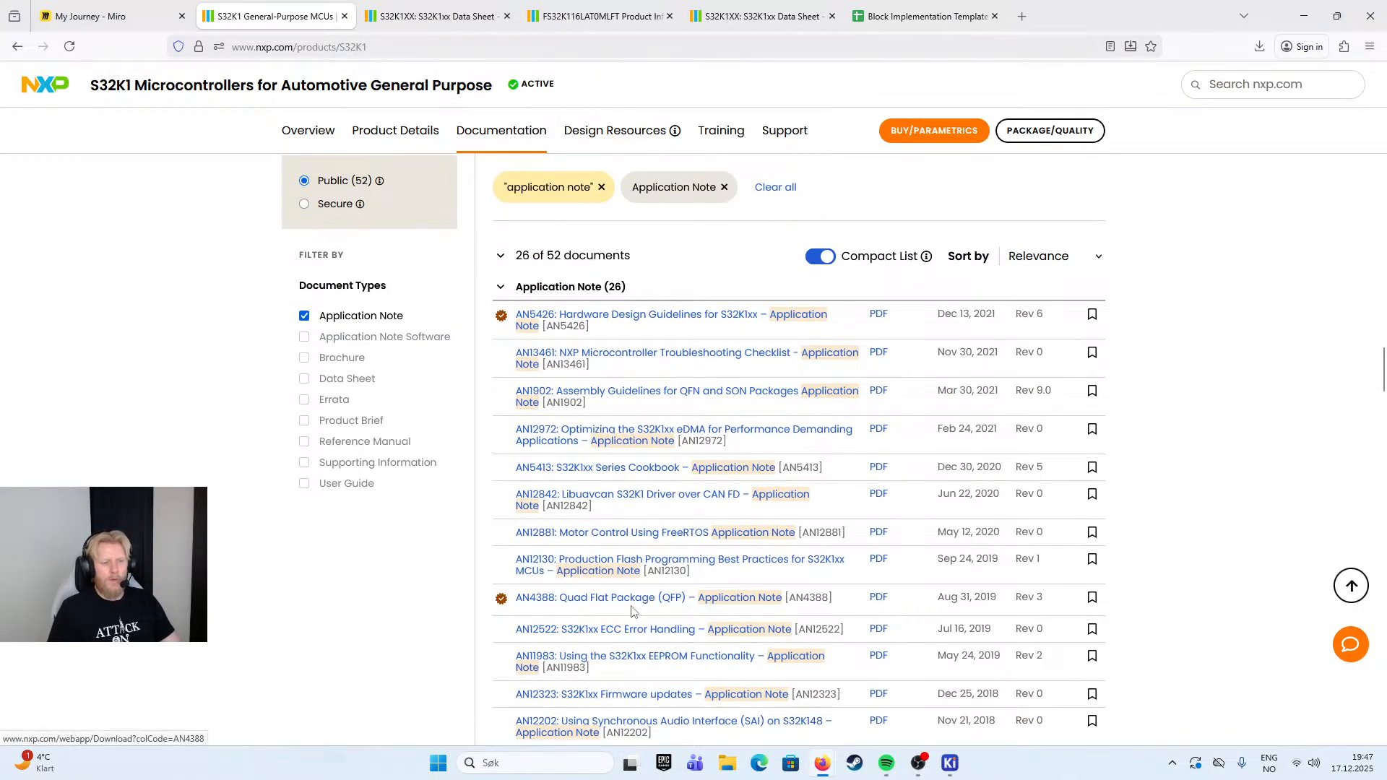
pyautogui.scroll(-1, 632, 611)
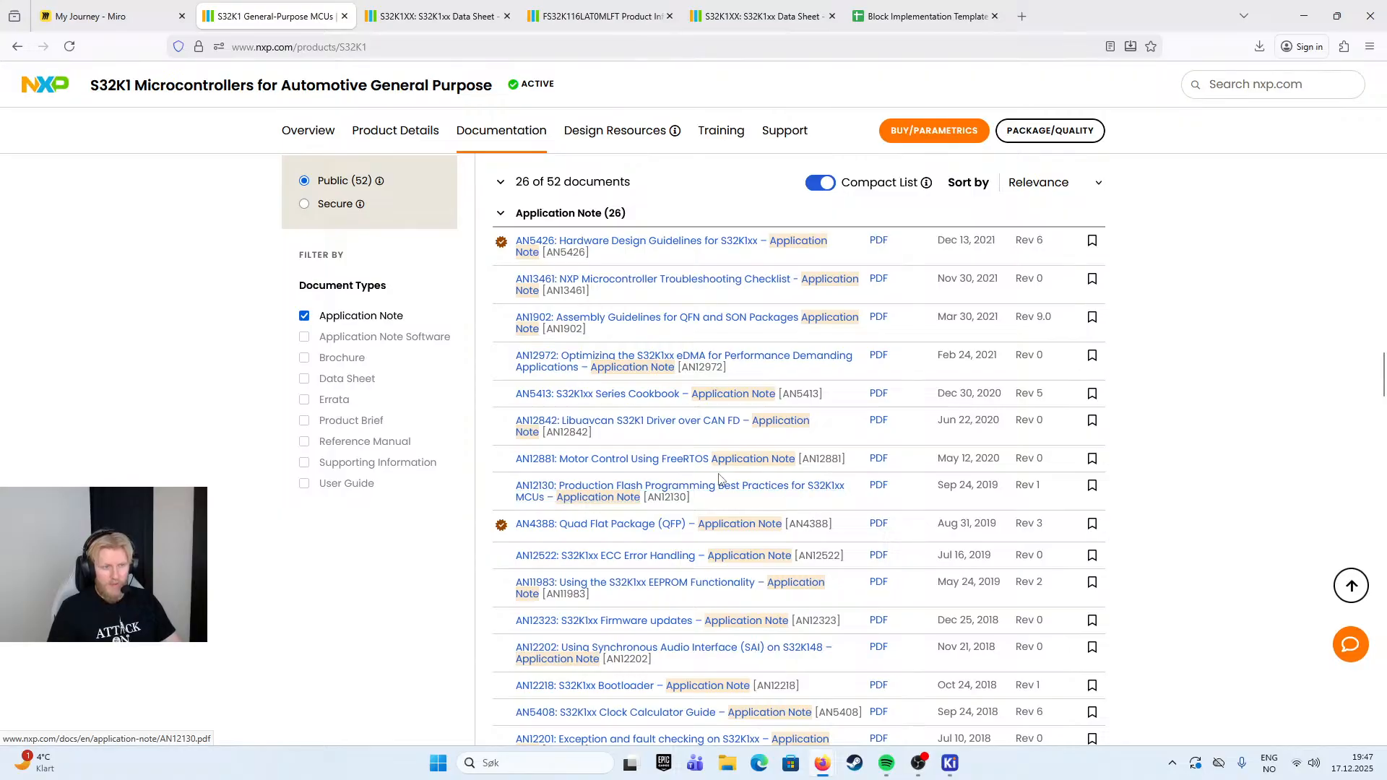
pyautogui.scroll(-2, 665, 463)
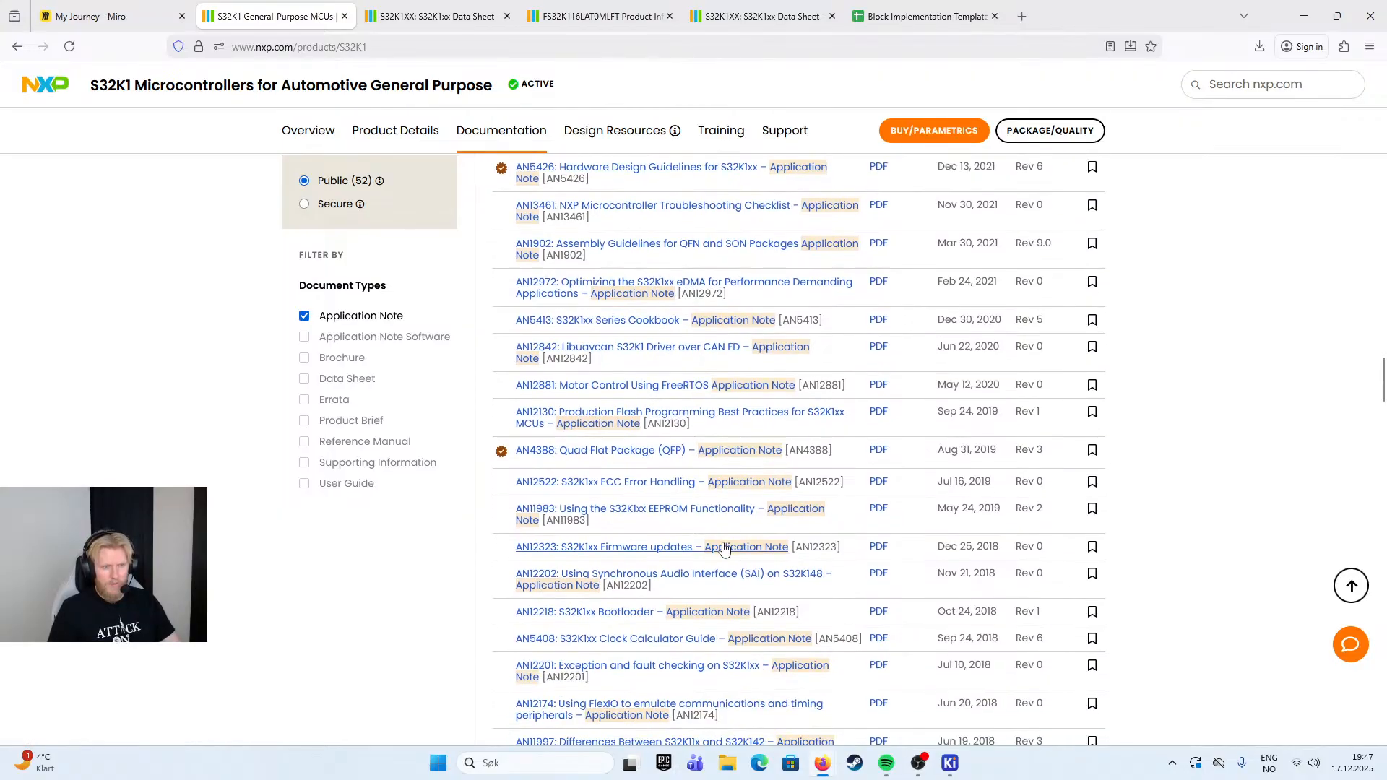
pyautogui.scroll(-1, 639, 491)
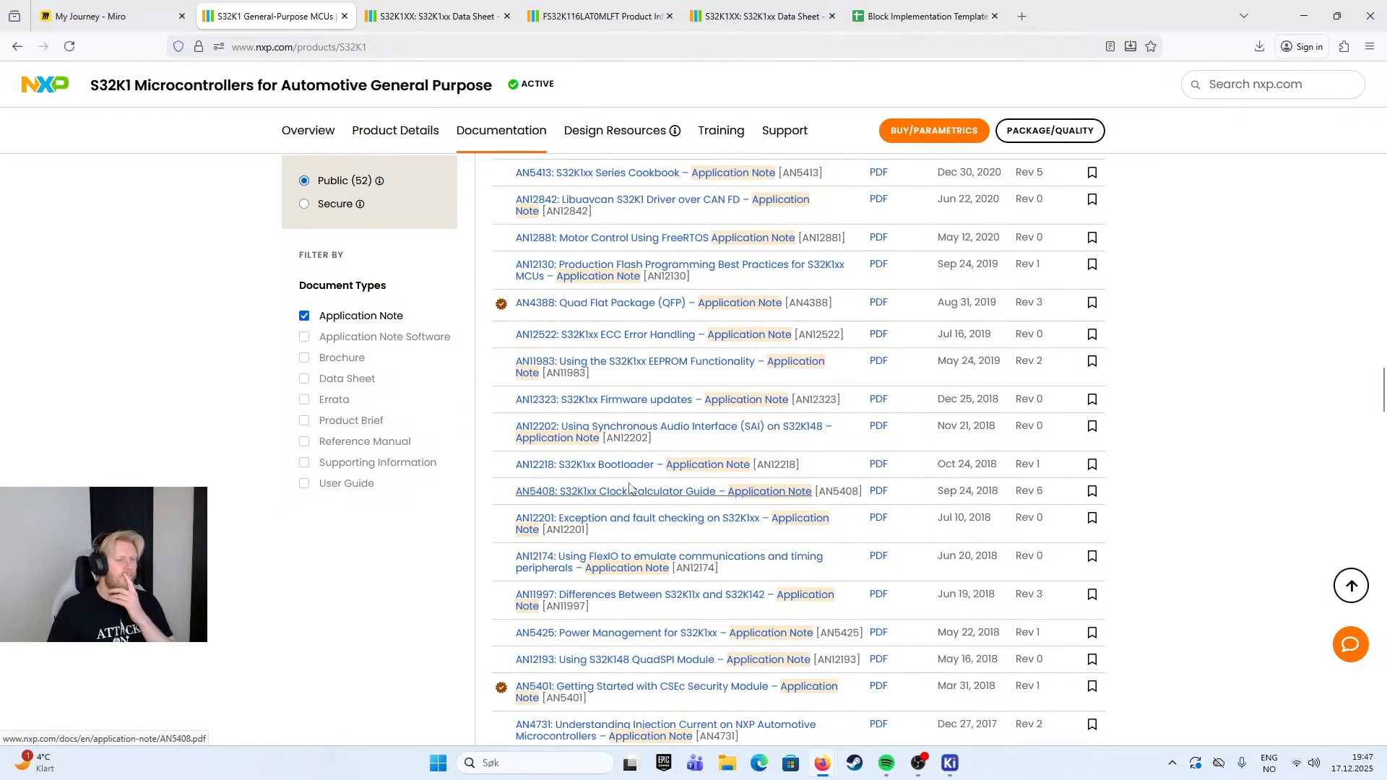
pyautogui.scroll(-2, 644, 502)
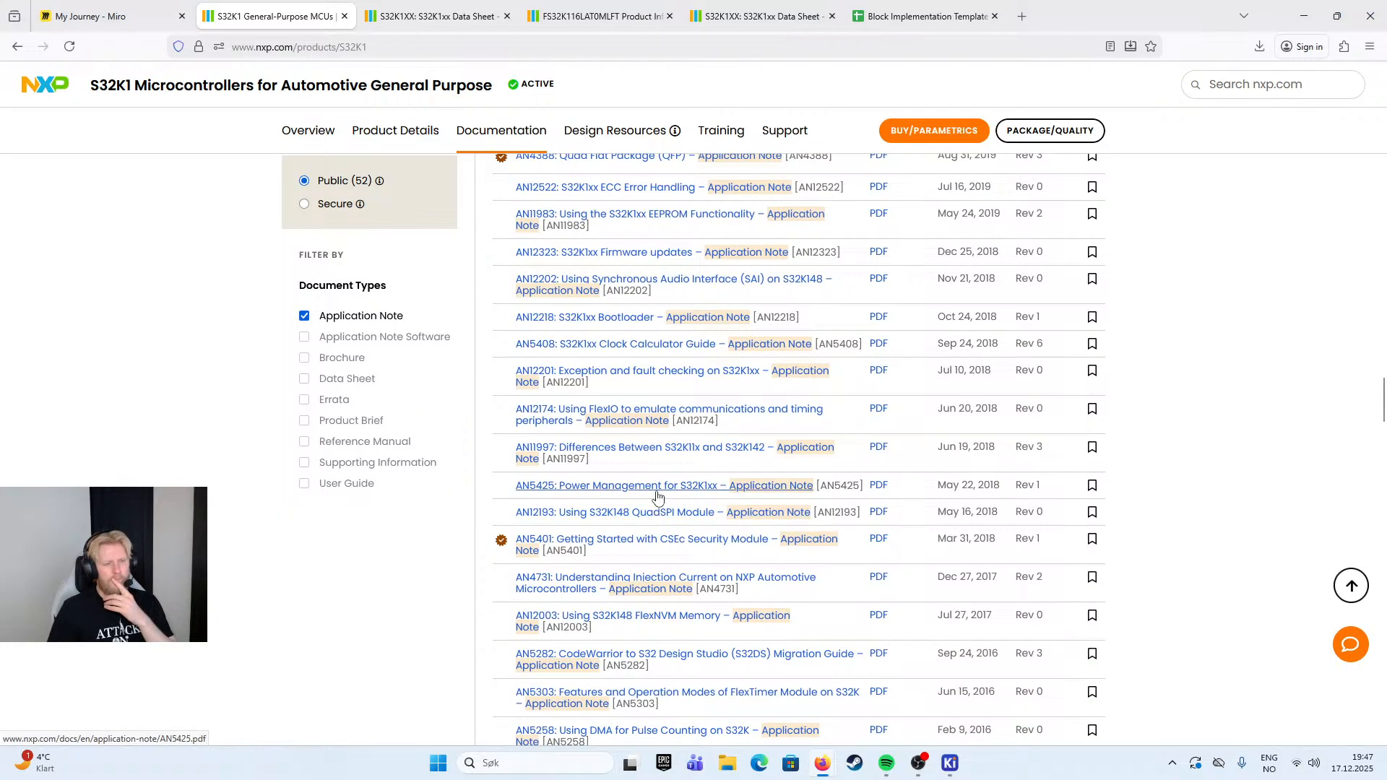
pyautogui.click(656, 487)
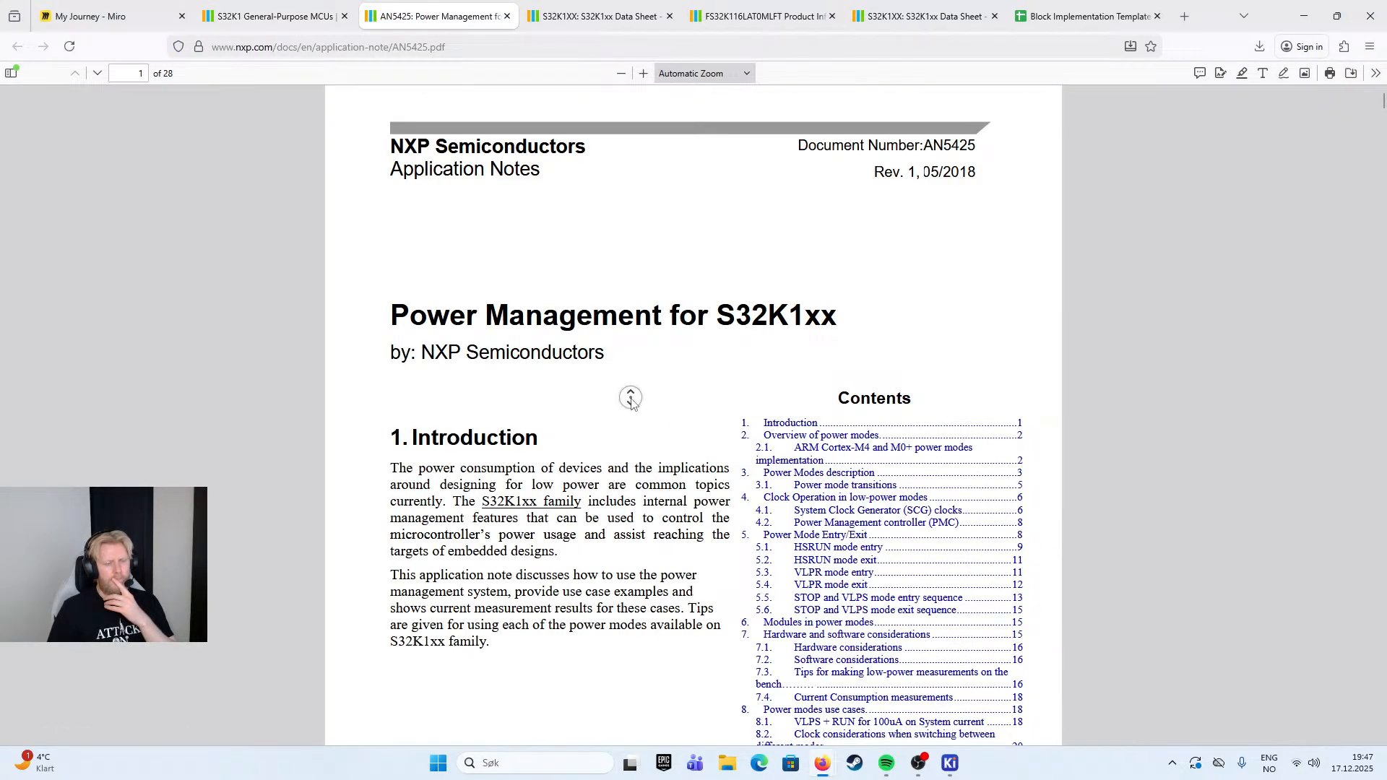
# - Show the document outline of the AN5425 power management note, skim its sections and close the document
pyautogui.middleClick(631, 460)
pyautogui.middleClick(635, 381)
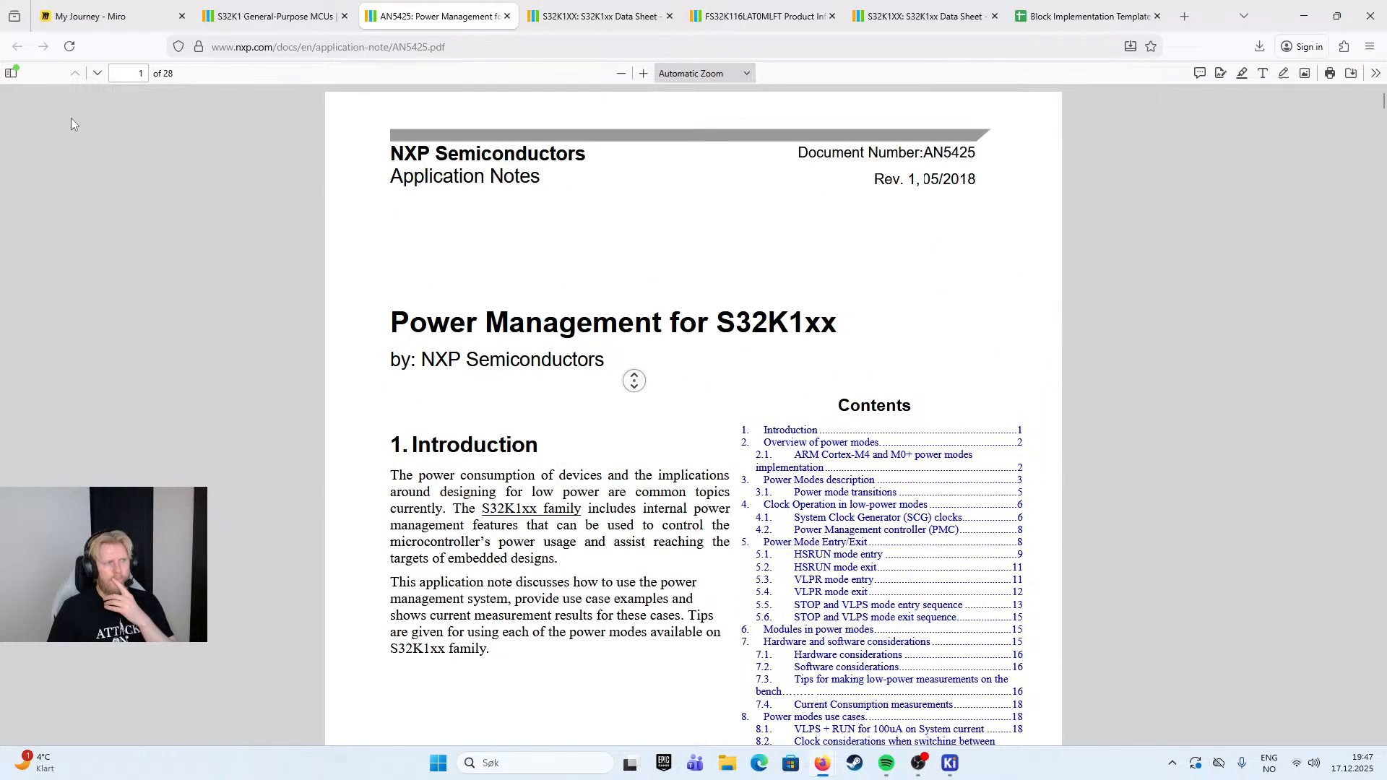
pyautogui.click(11, 75)
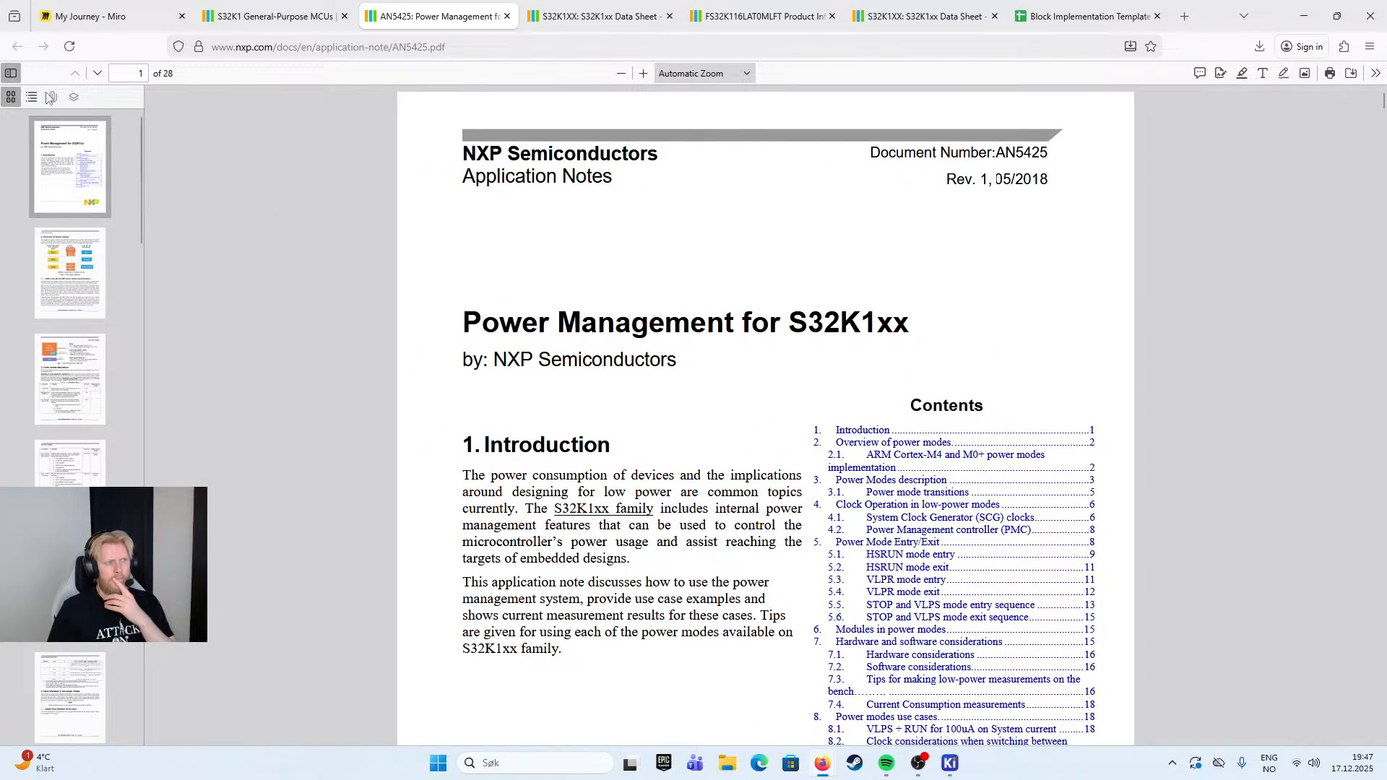
pyautogui.click(34, 97)
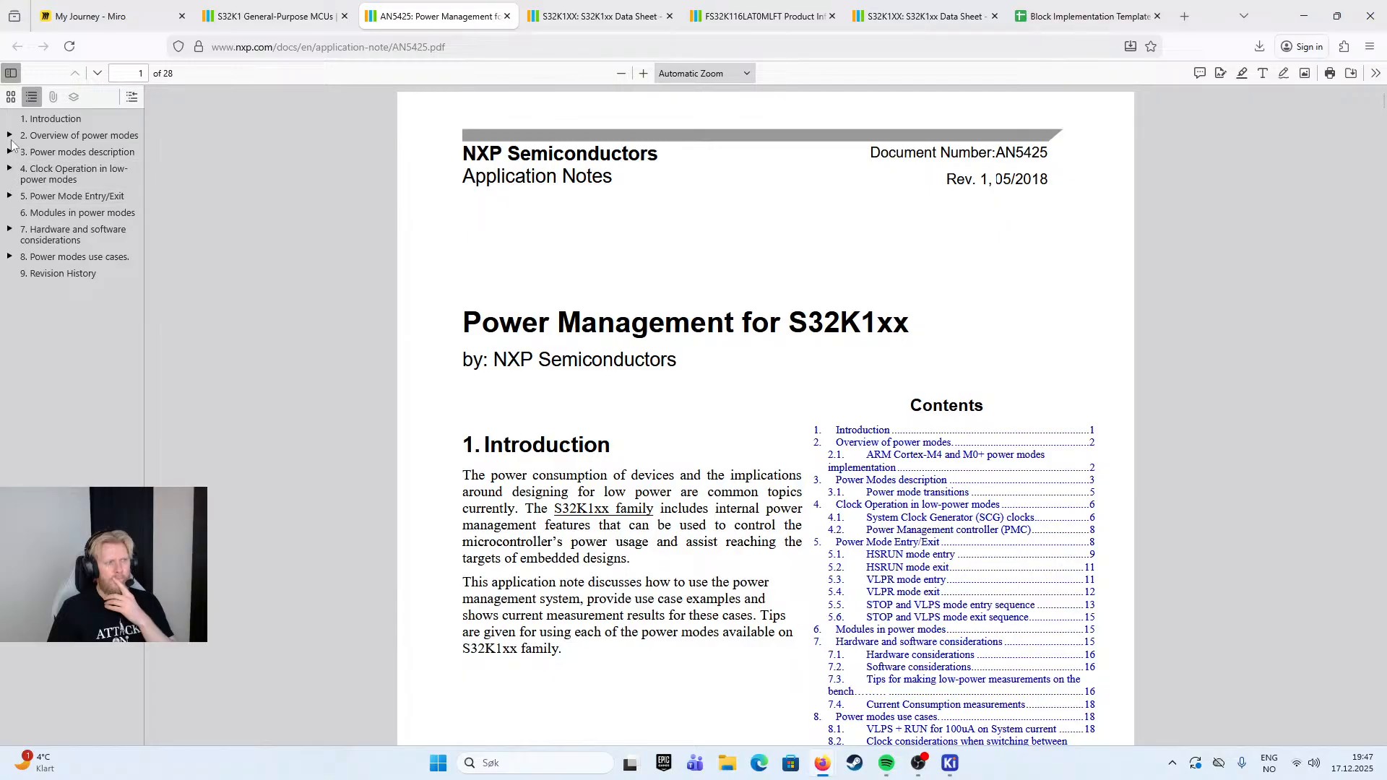
pyautogui.scroll(-10, 720, 469)
pyautogui.click(507, 16)
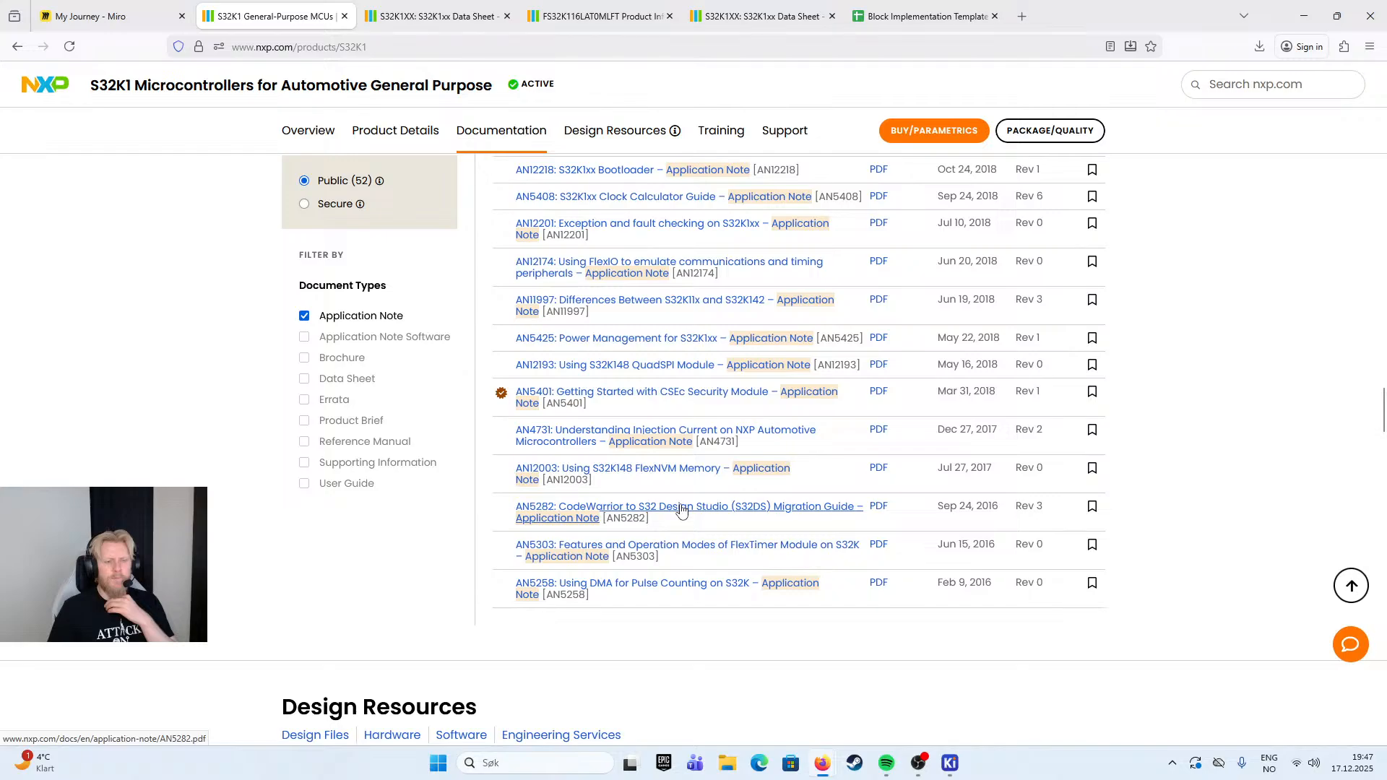
# - Remove the Application Note document type filter from the S32K1 documentation list
pyautogui.scroll(-4, 684, 549)
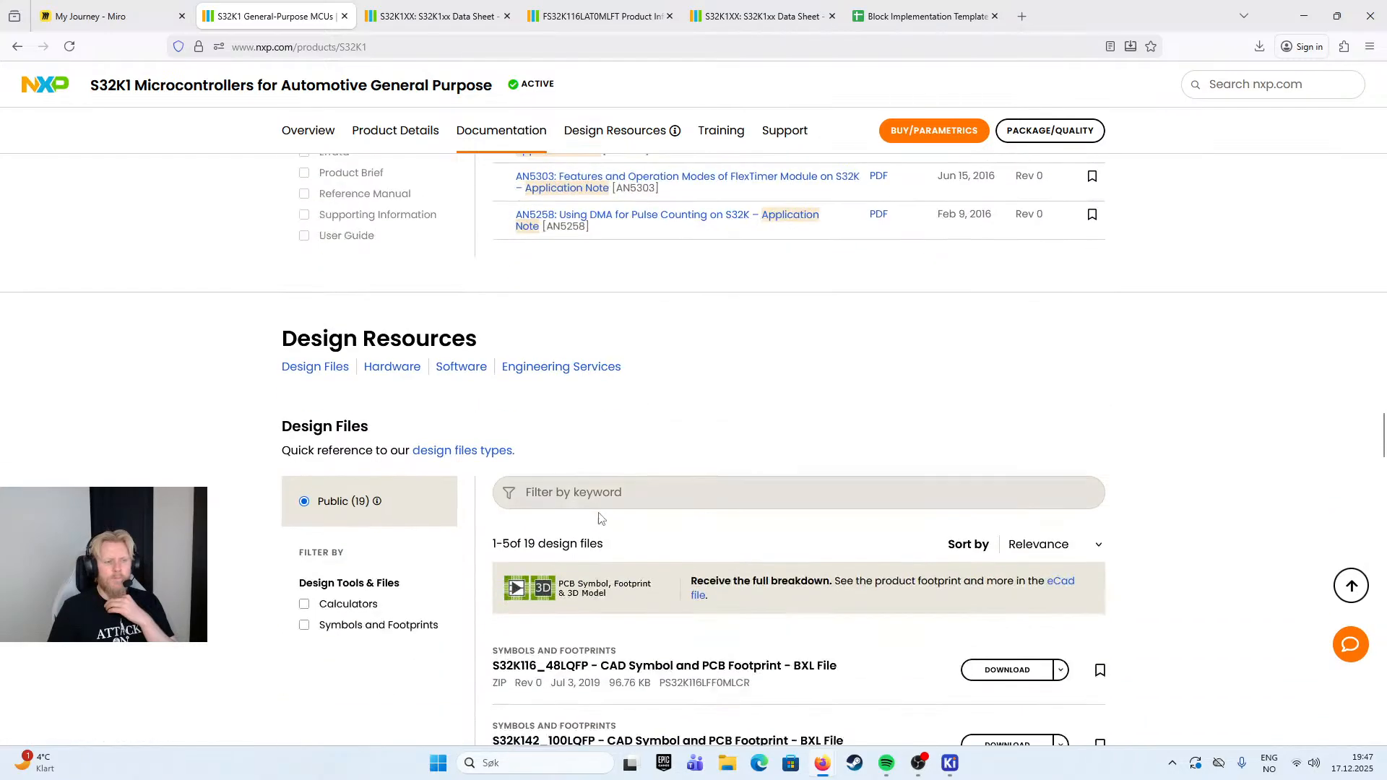
pyautogui.scroll(3, 322, 283)
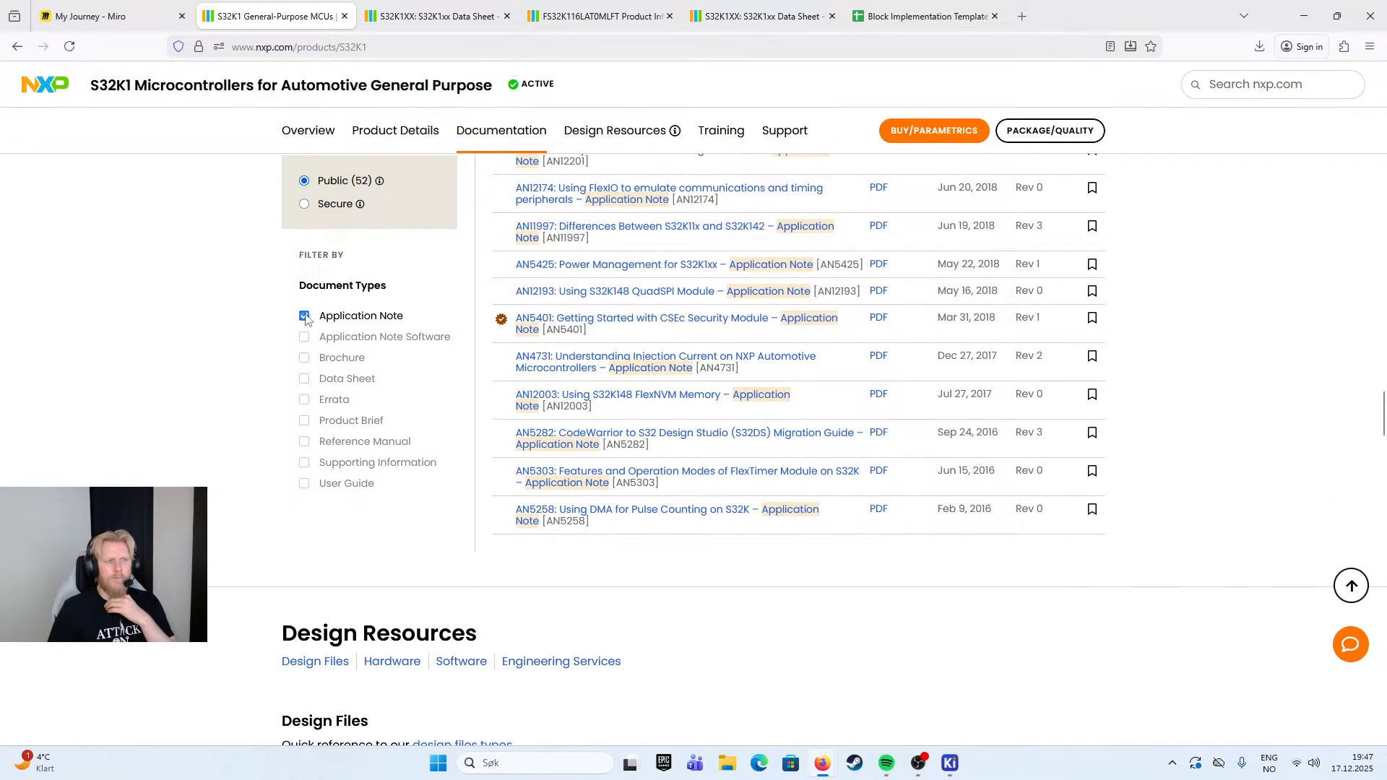
pyautogui.click(306, 315)
# - Examine the S32K1 design files and hardware offerings, expanding the full list of symbol and footprint files
pyautogui.scroll(-18, 672, 640)
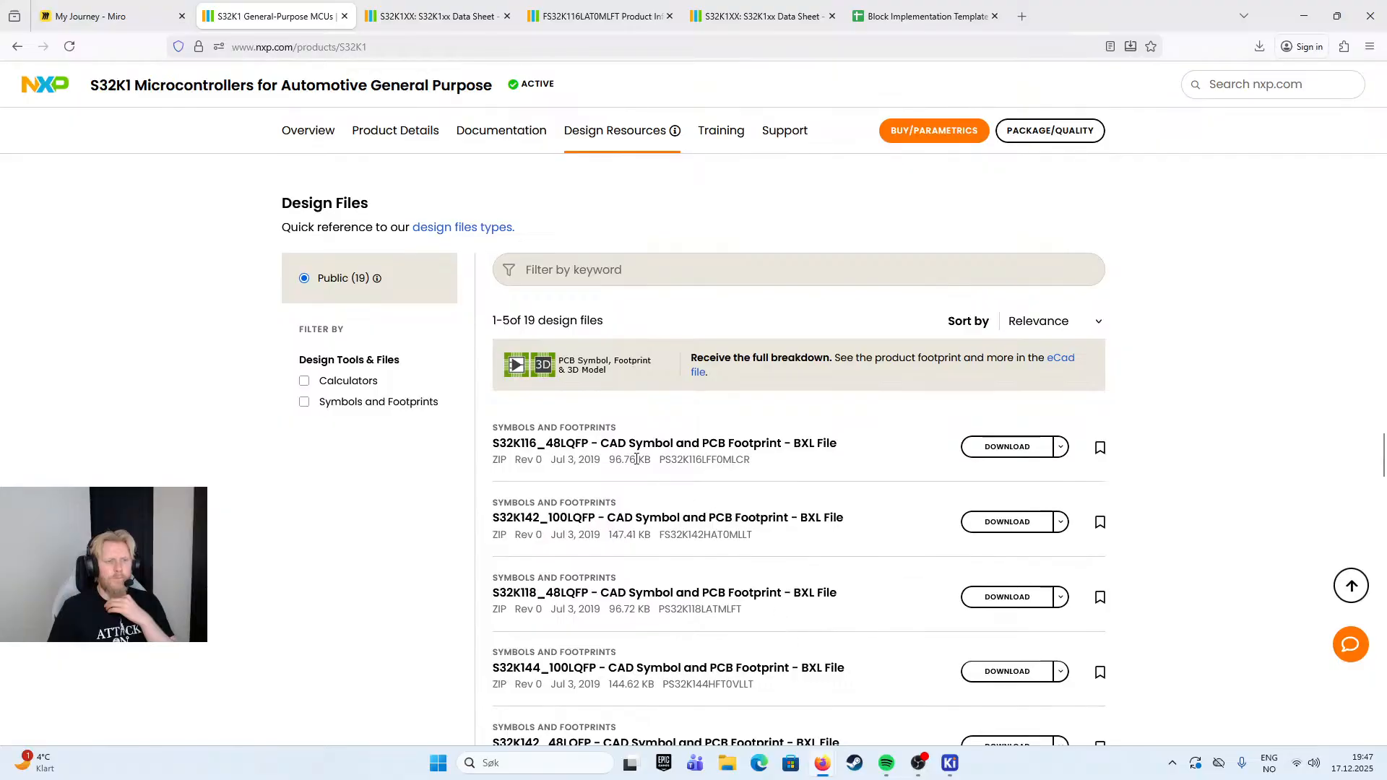
pyautogui.scroll(-15, 636, 460)
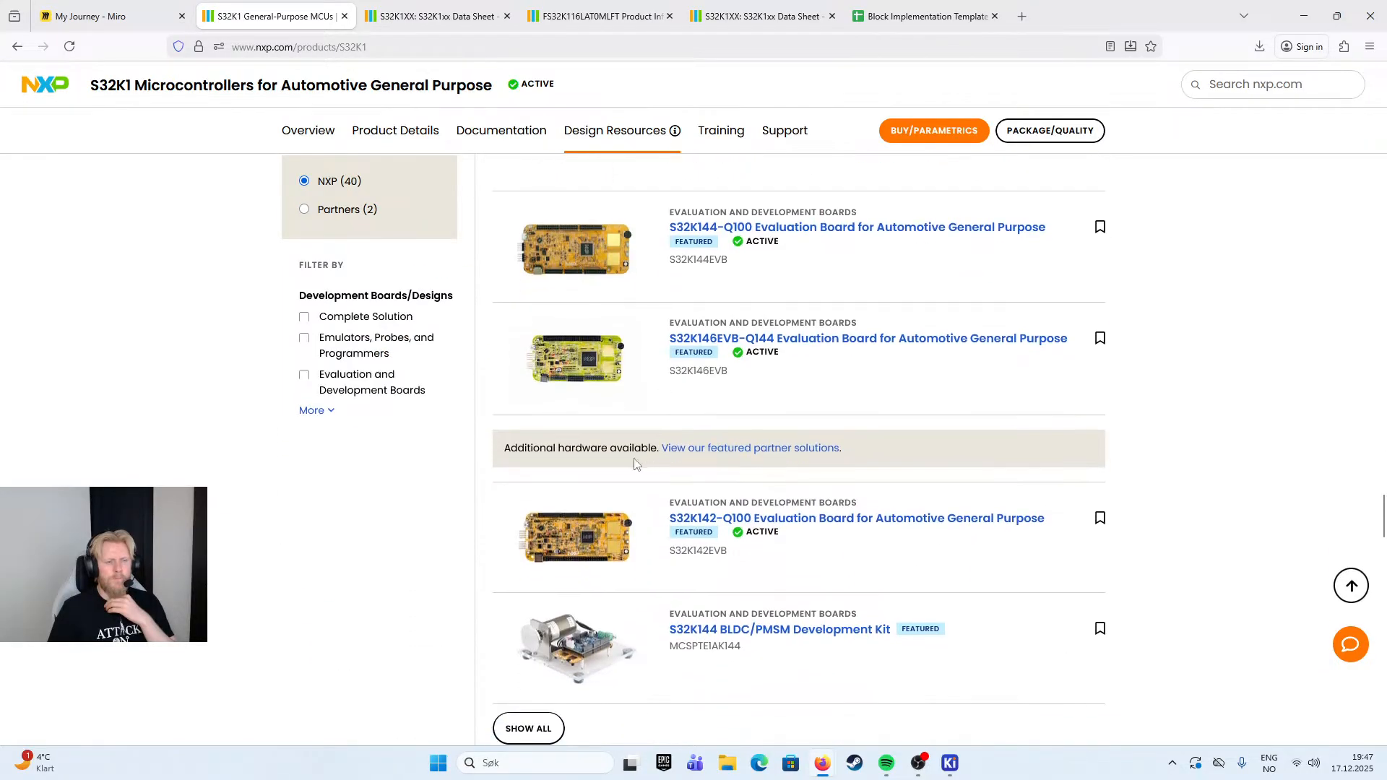
pyautogui.scroll(3, 565, 545)
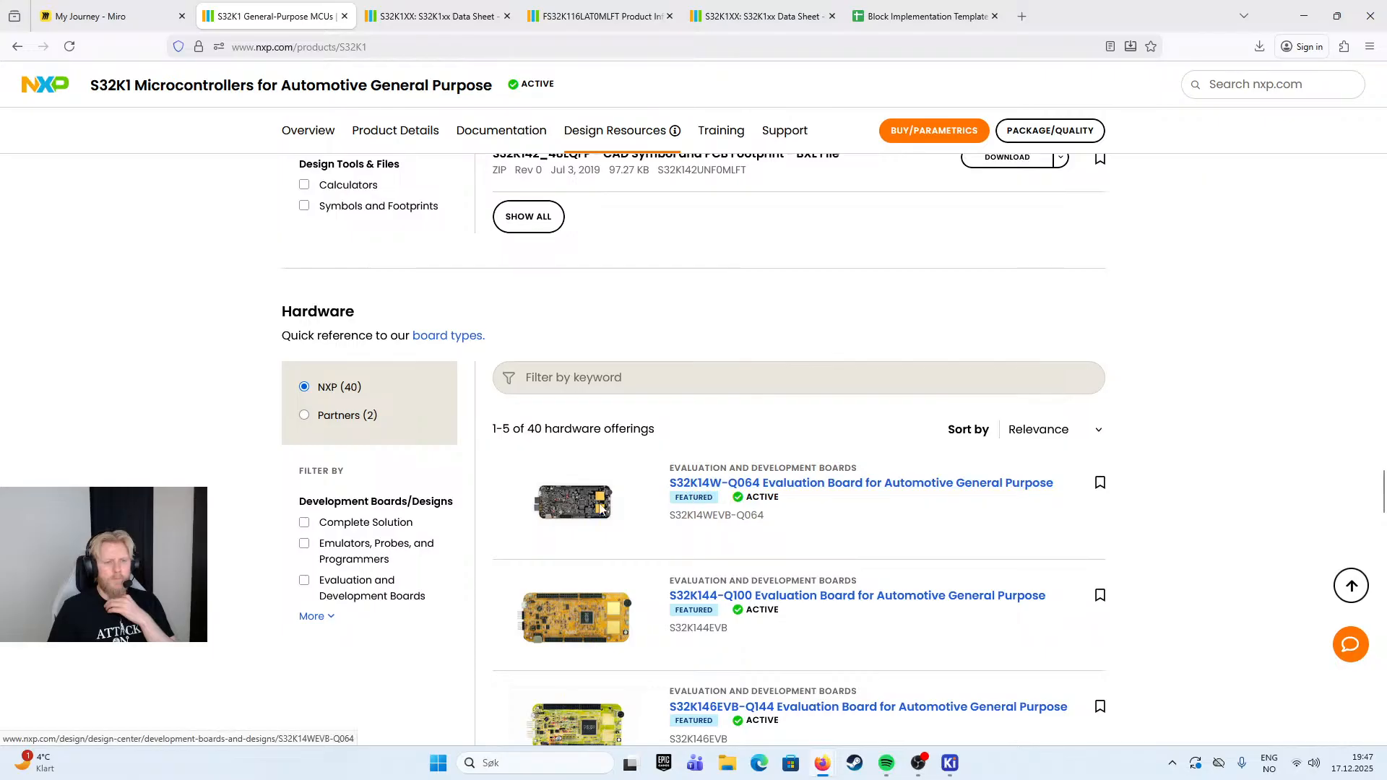
pyautogui.scroll(7, 381, 444)
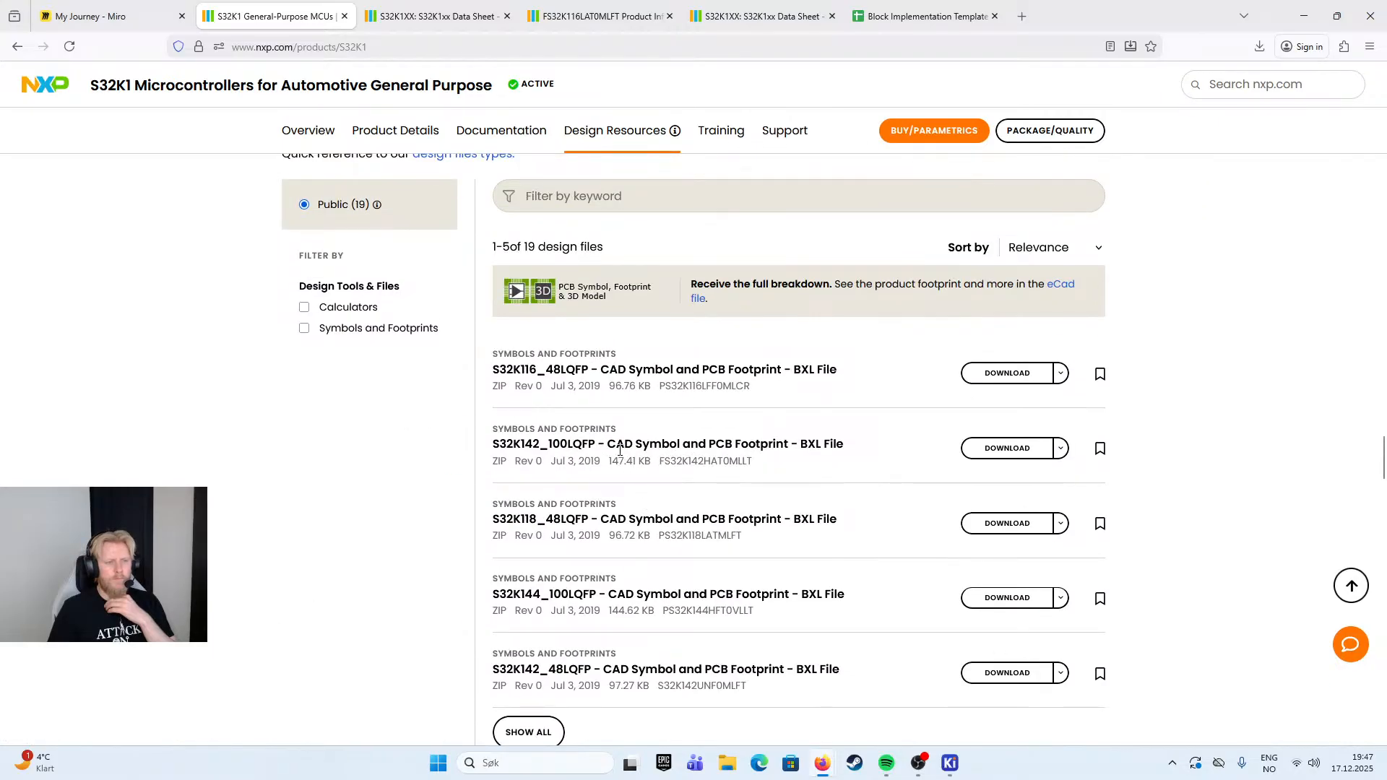
pyautogui.scroll(3, 740, 376)
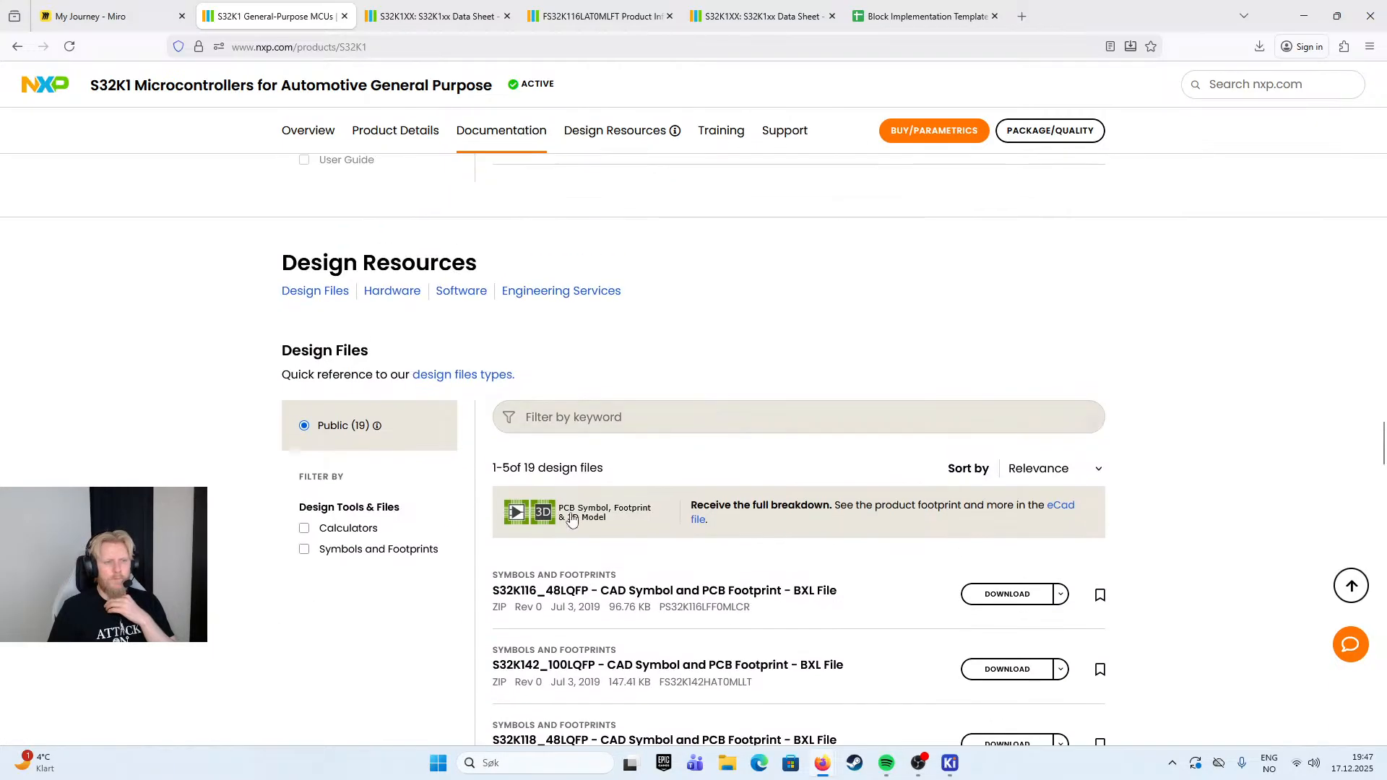
pyautogui.scroll(-5, 578, 564)
pyautogui.click(528, 585)
pyautogui.scroll(-5, 643, 614)
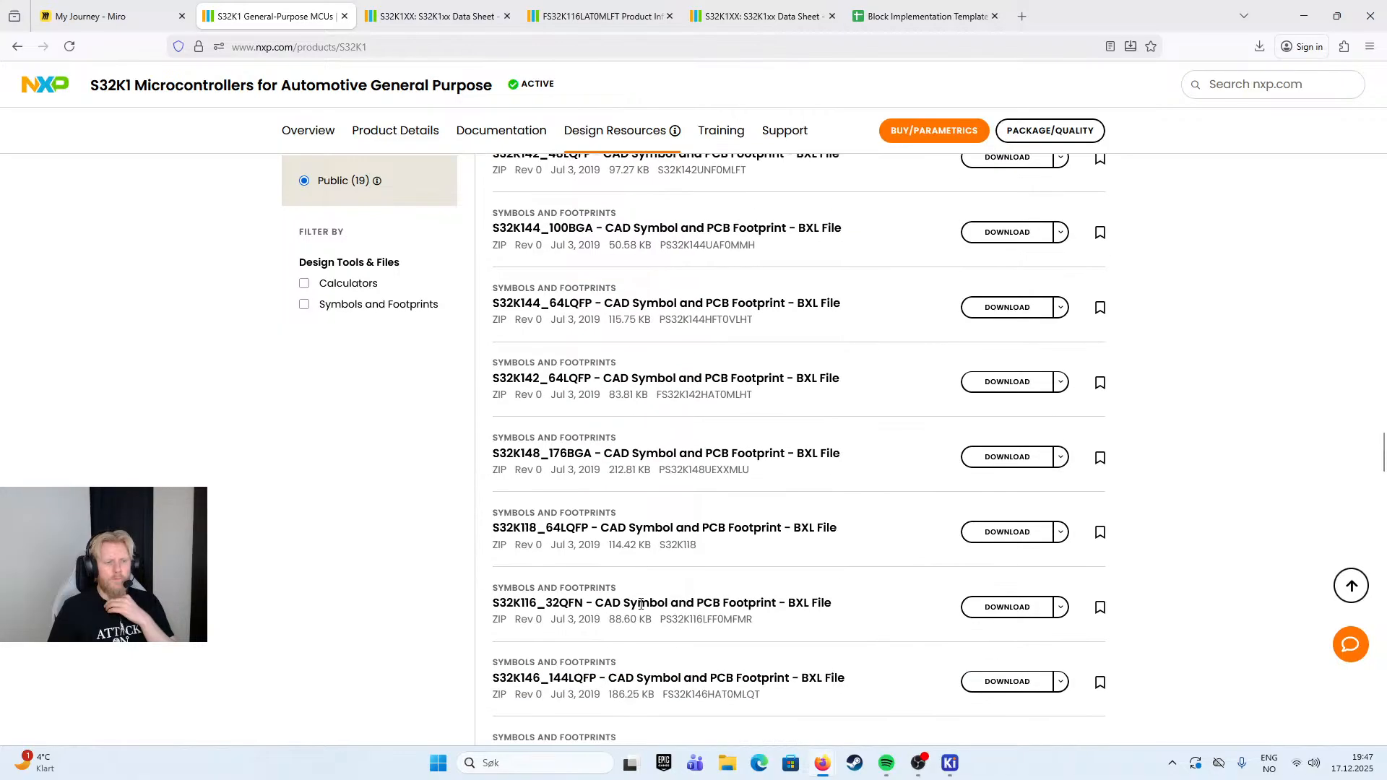
# - Clear the "application note" keyword filter and filter the S32K1 documentation by the Reference Manual document type
pyautogui.scroll(20, 643, 614)
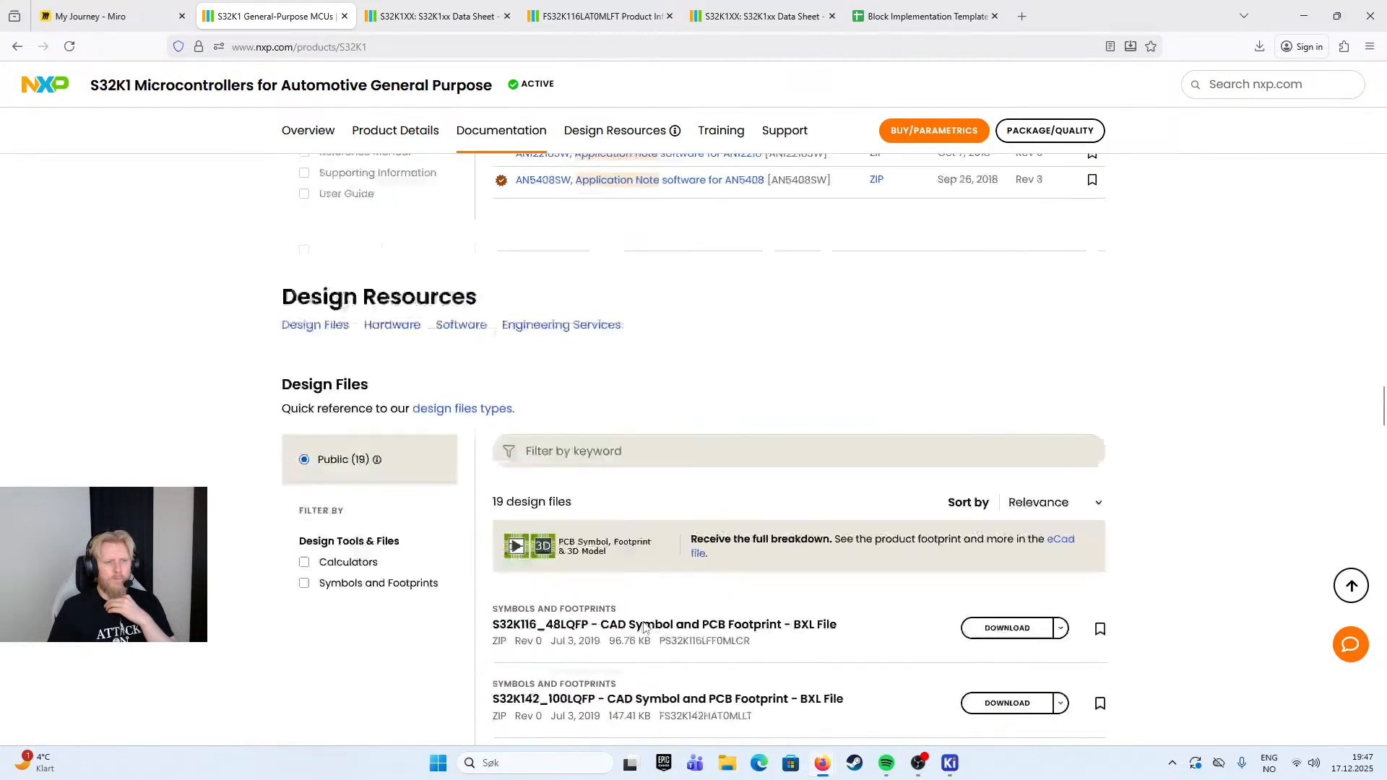
pyautogui.scroll(-2, 658, 573)
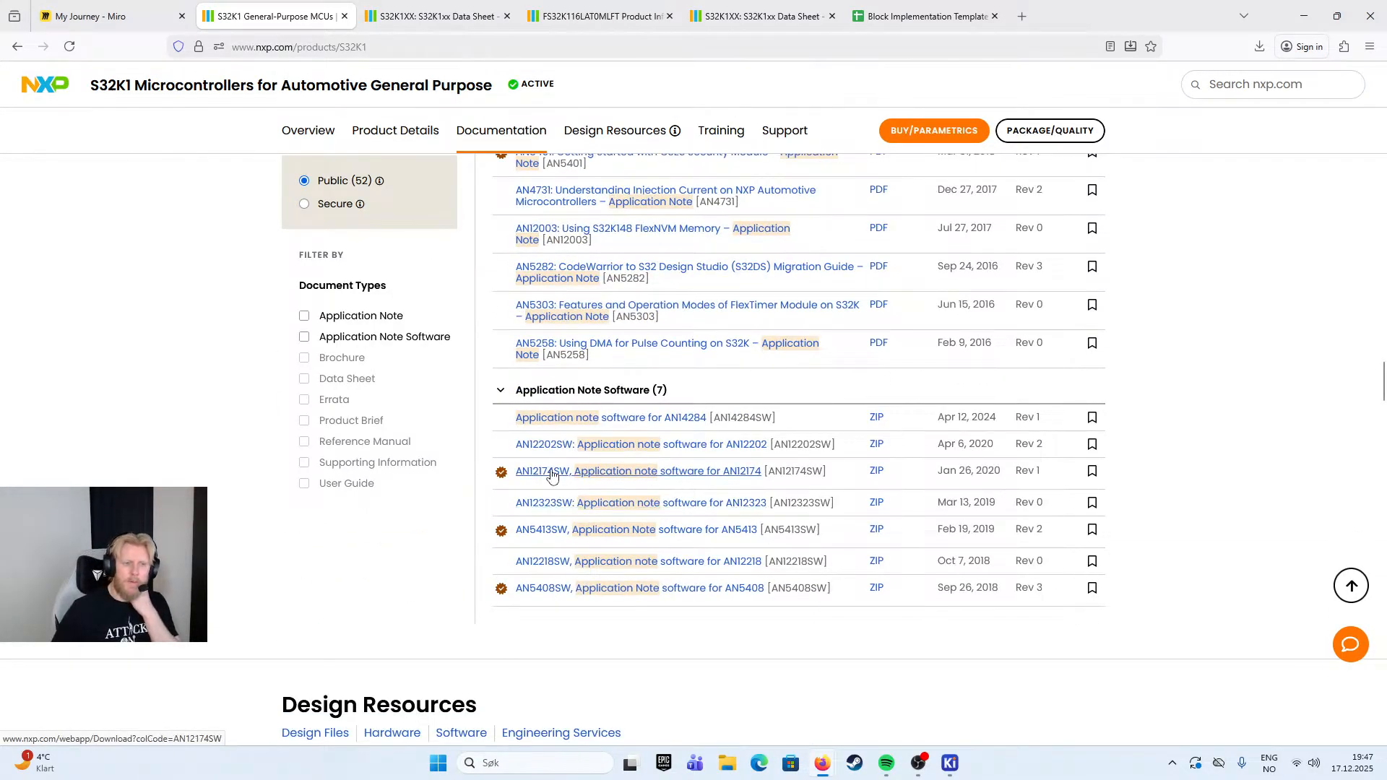
pyautogui.scroll(2, 664, 432)
pyautogui.scroll(-1, 651, 549)
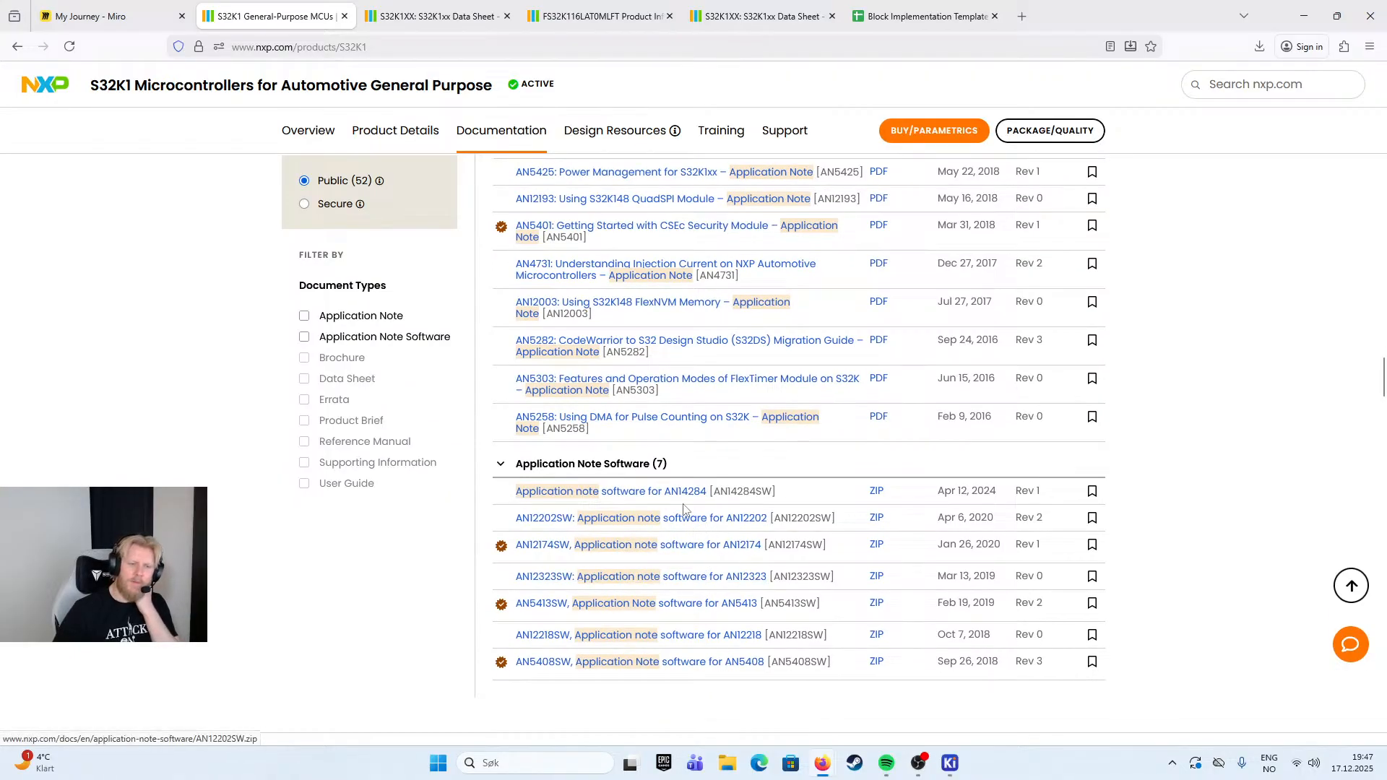
pyautogui.scroll(2, 596, 508)
pyautogui.scroll(15, 602, 555)
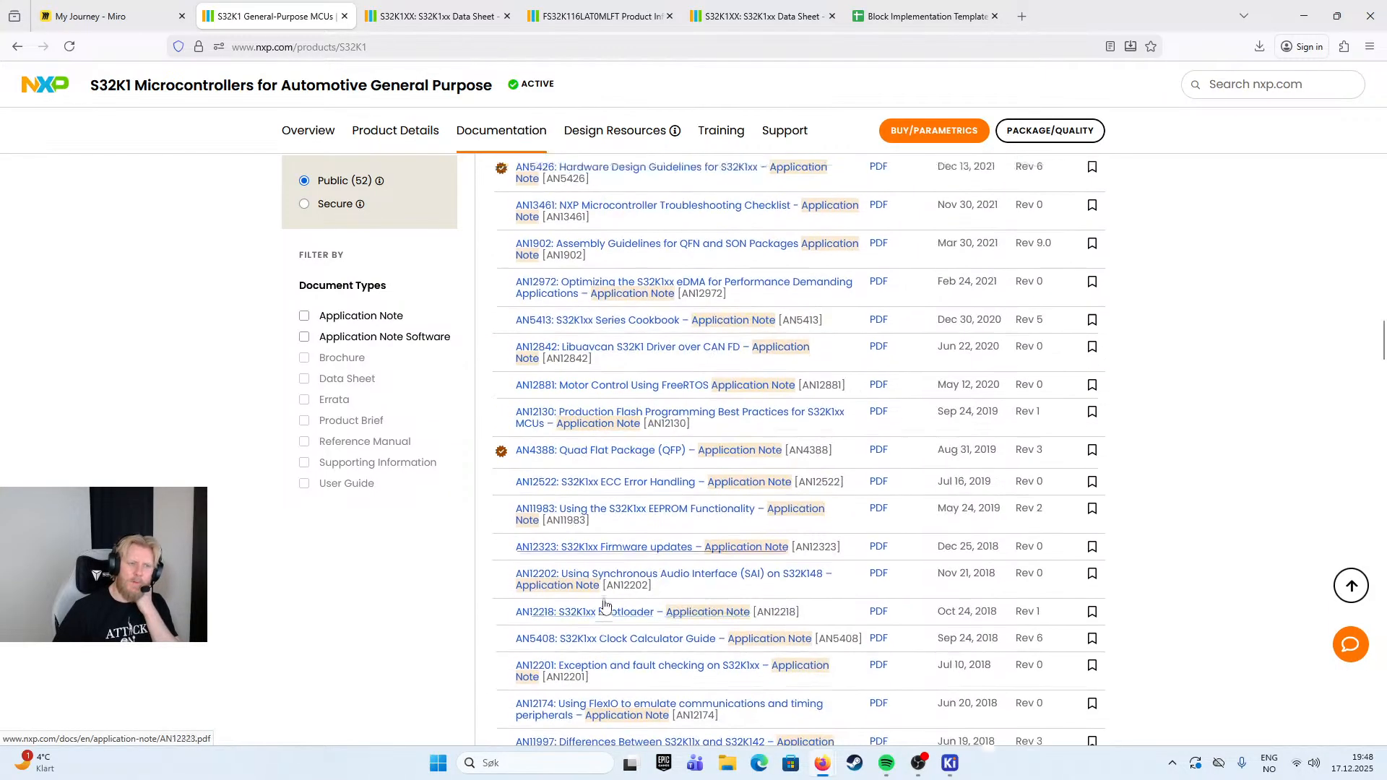
pyautogui.click(589, 537)
pyautogui.scroll(-3, 594, 557)
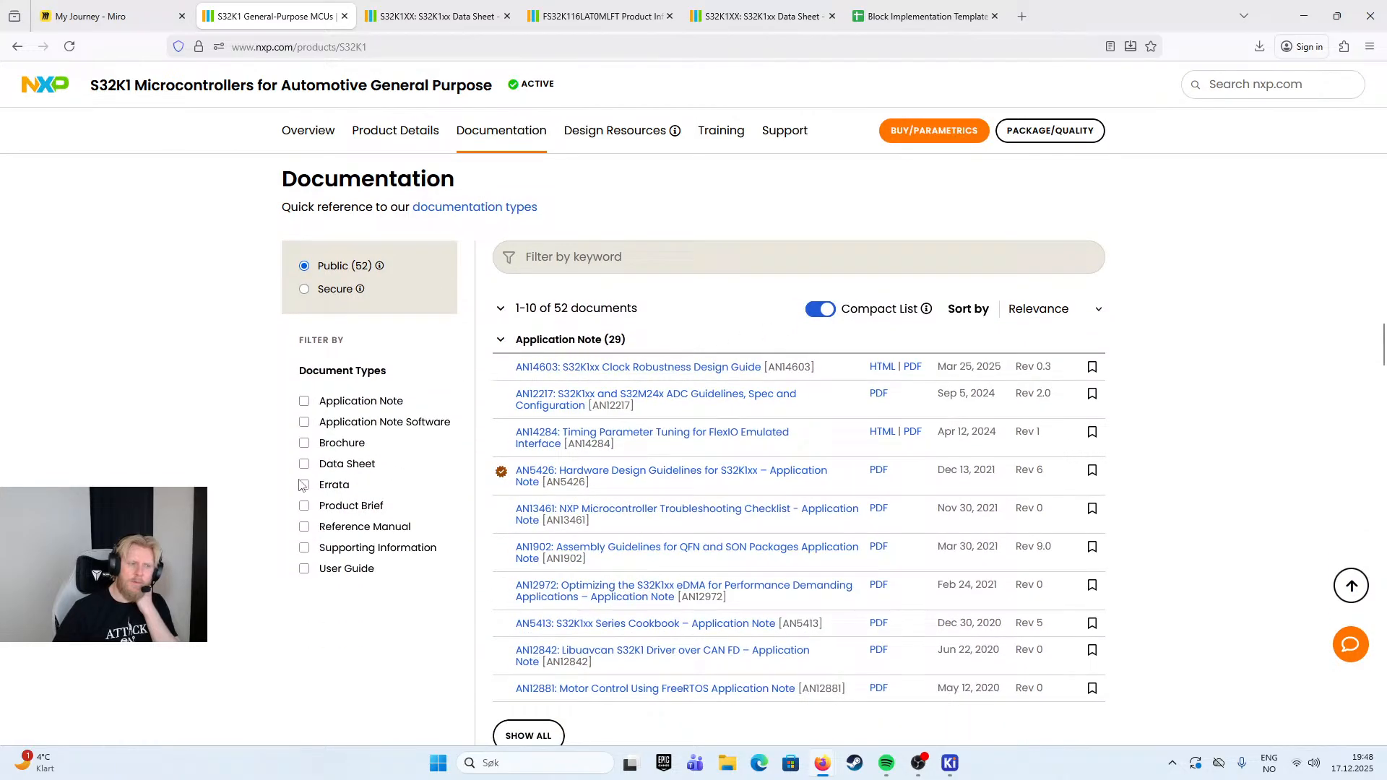
pyautogui.click(304, 527)
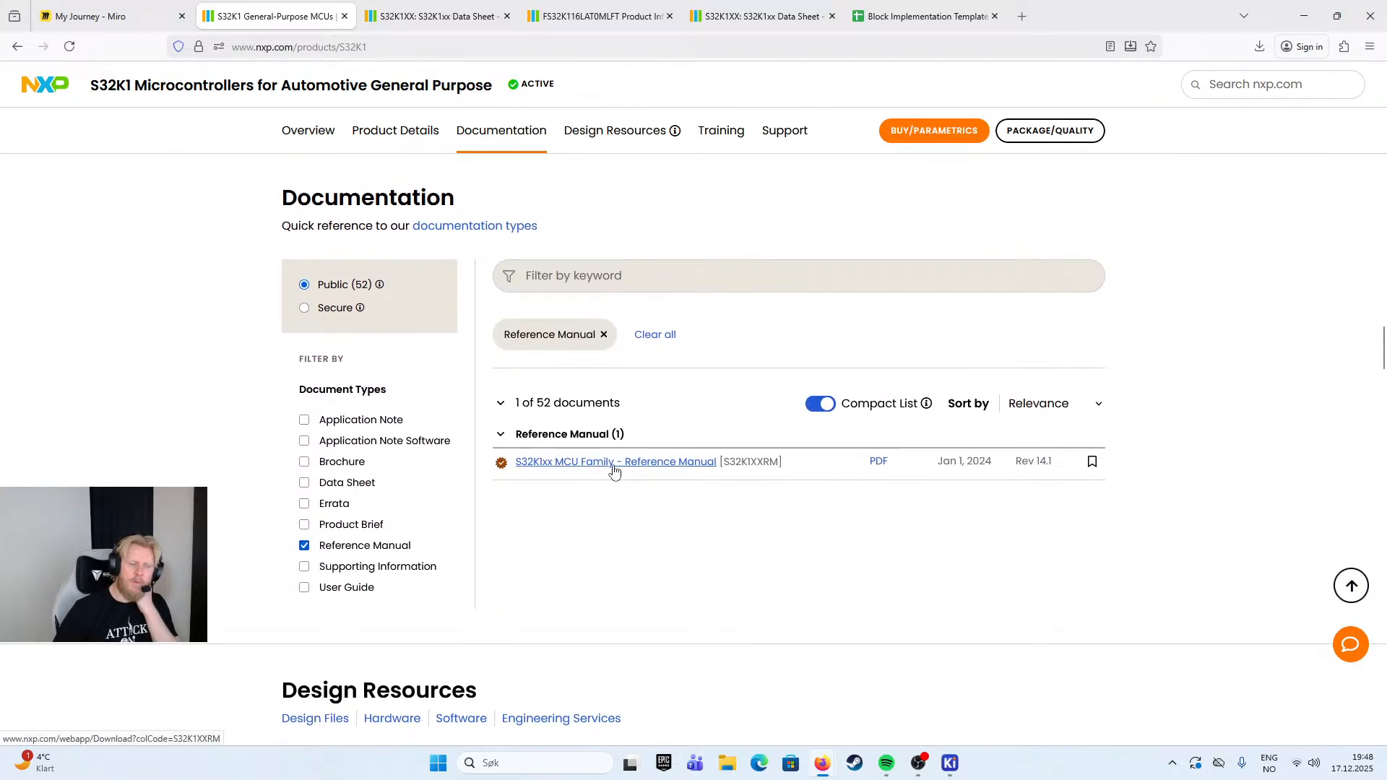
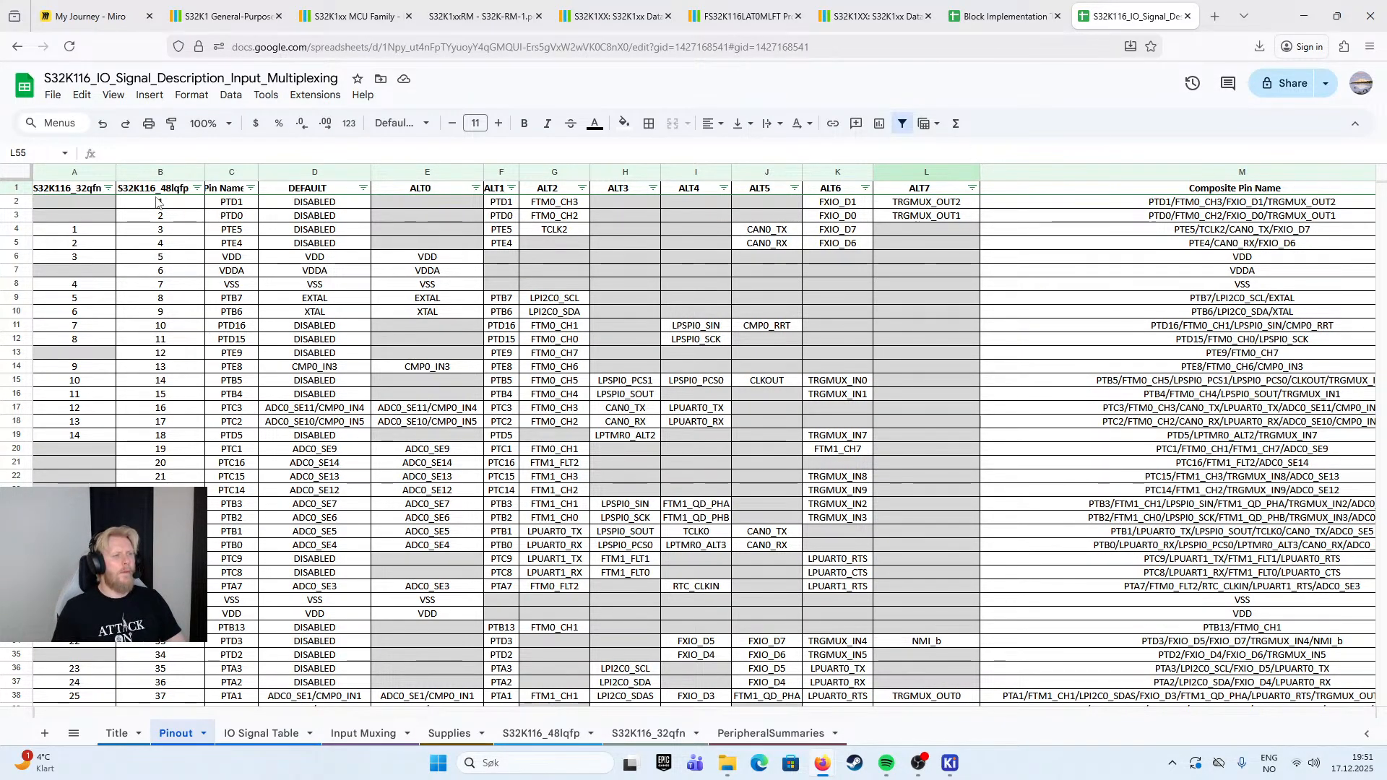
pyautogui.click(86, 189)
pyautogui.rightClick(91, 172)
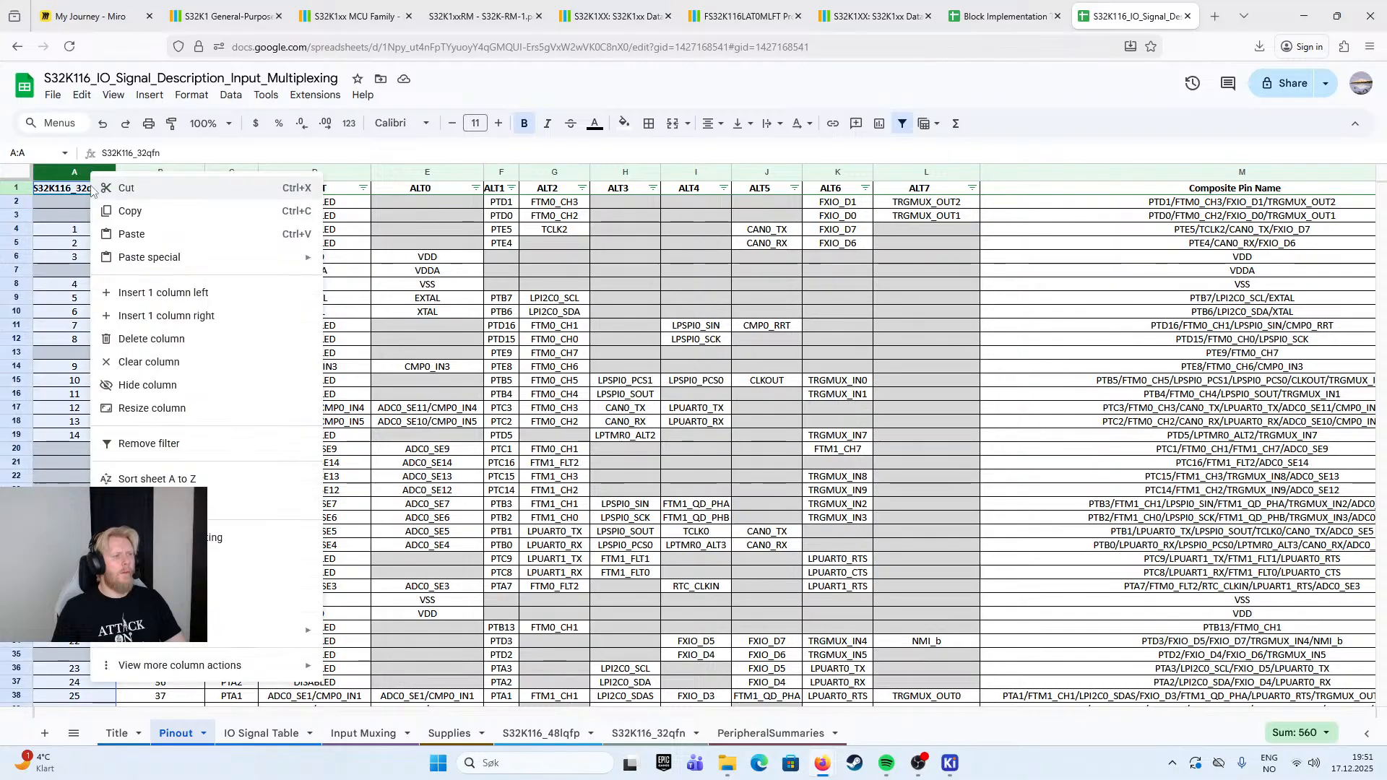
pyautogui.click(142, 385)
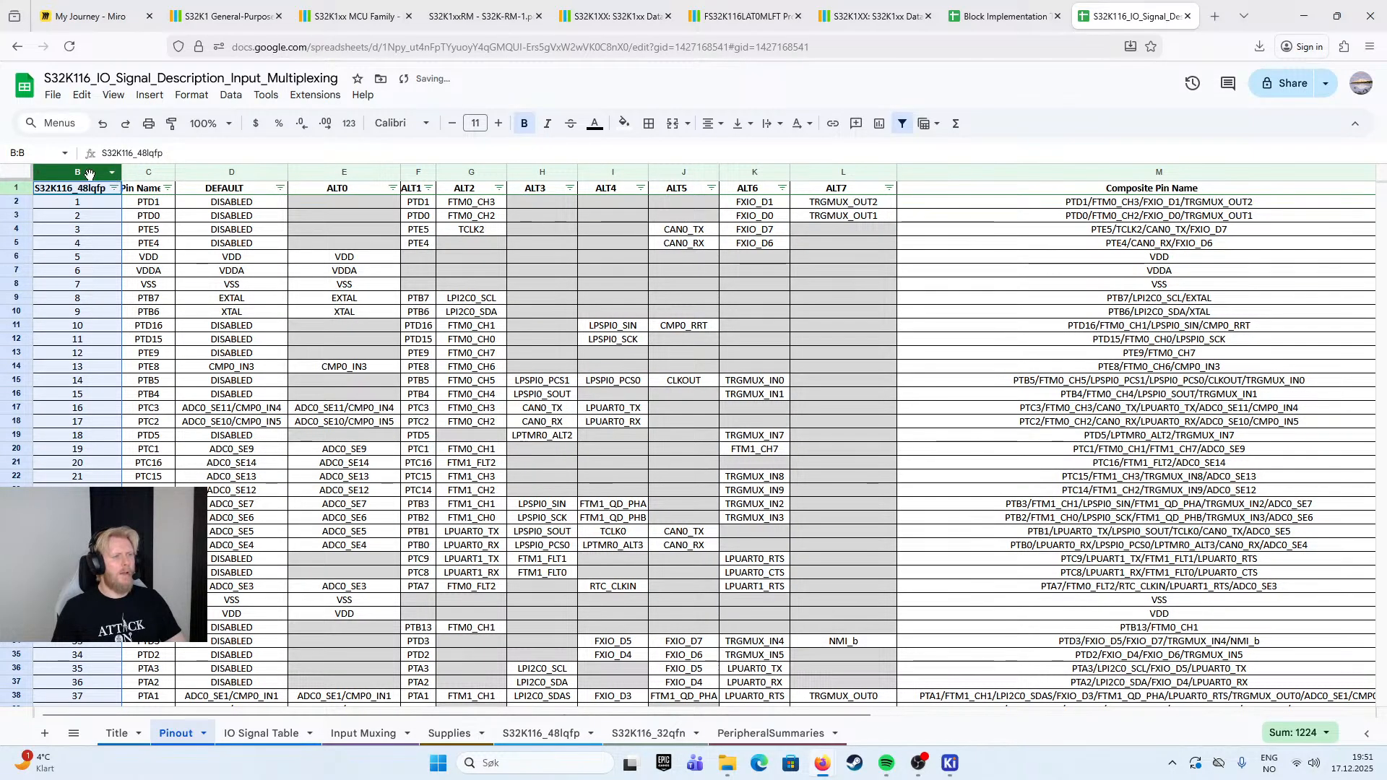
pyautogui.click(112, 205)
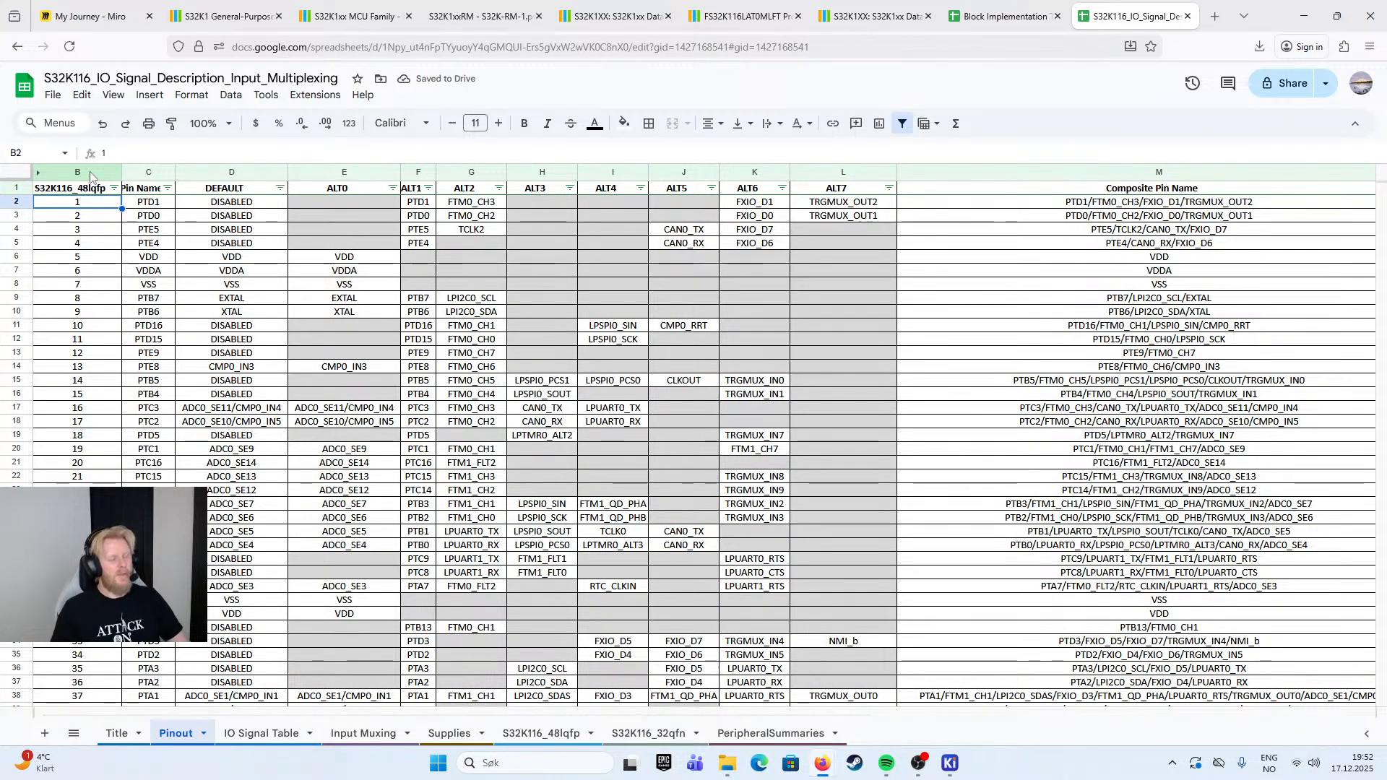
pyautogui.hotkey('ctrl', 'z')
pyautogui.moveTo(116, 172); pyautogui.dragTo(51, 174)
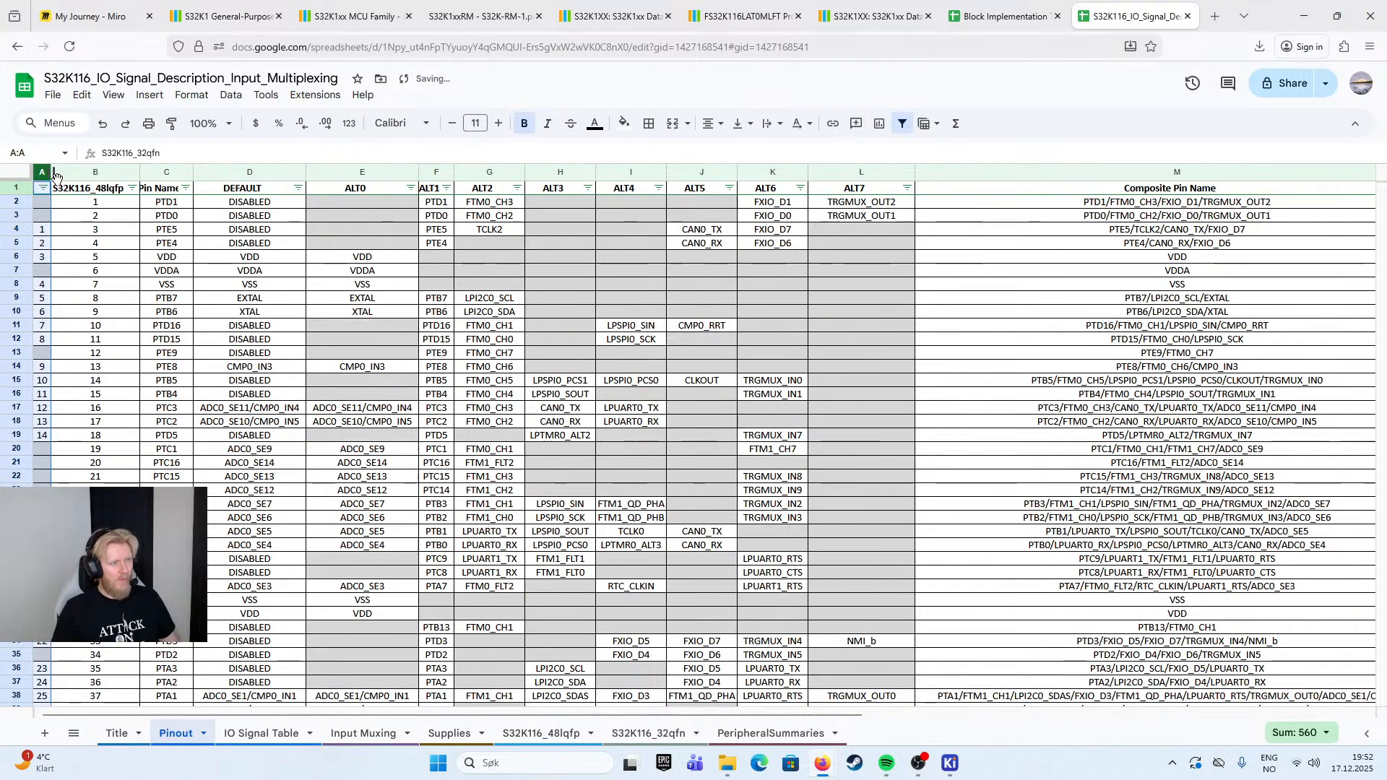
pyautogui.click(94, 243)
pyautogui.moveTo(47, 172); pyautogui.dragTo(108, 172)
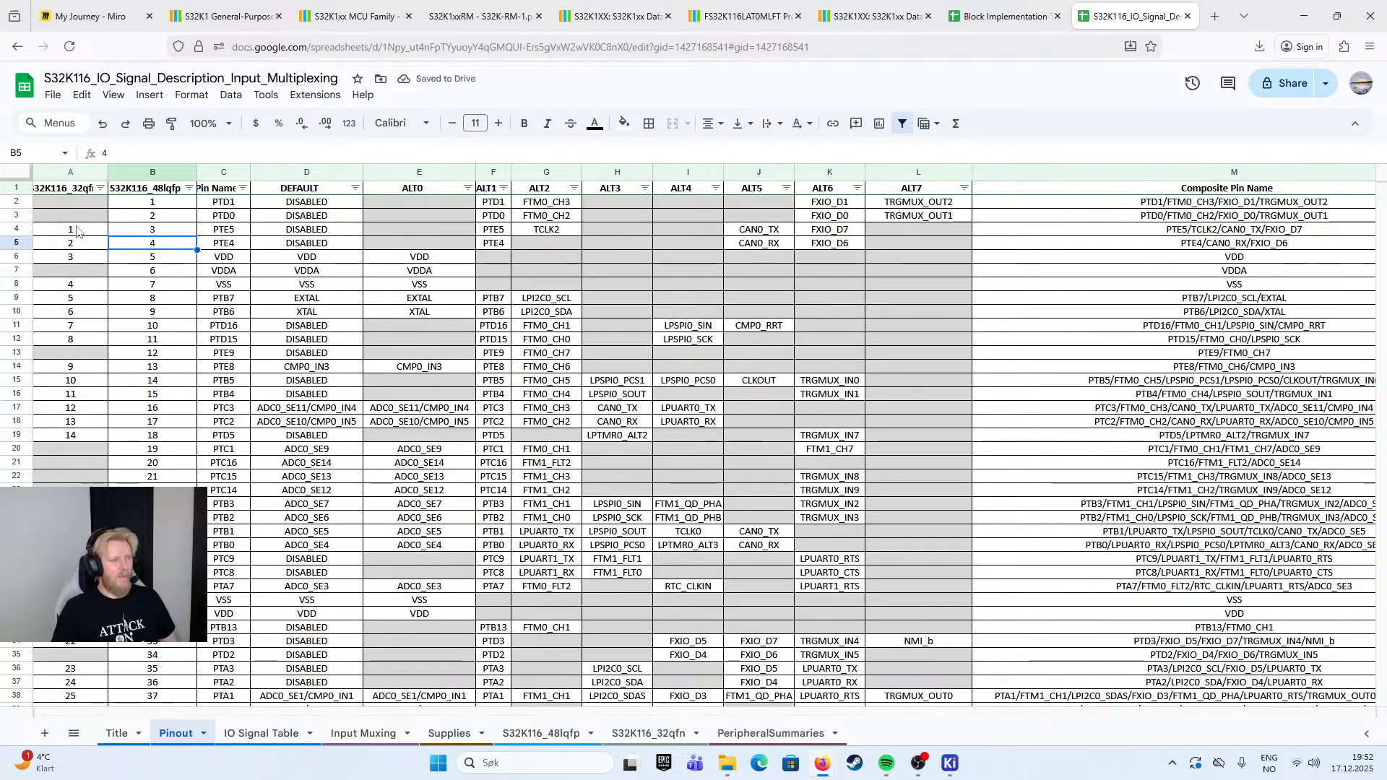
# - Hide the S32K116_32qfn column in the Pinout sheet
pyautogui.rightClick(72, 172)
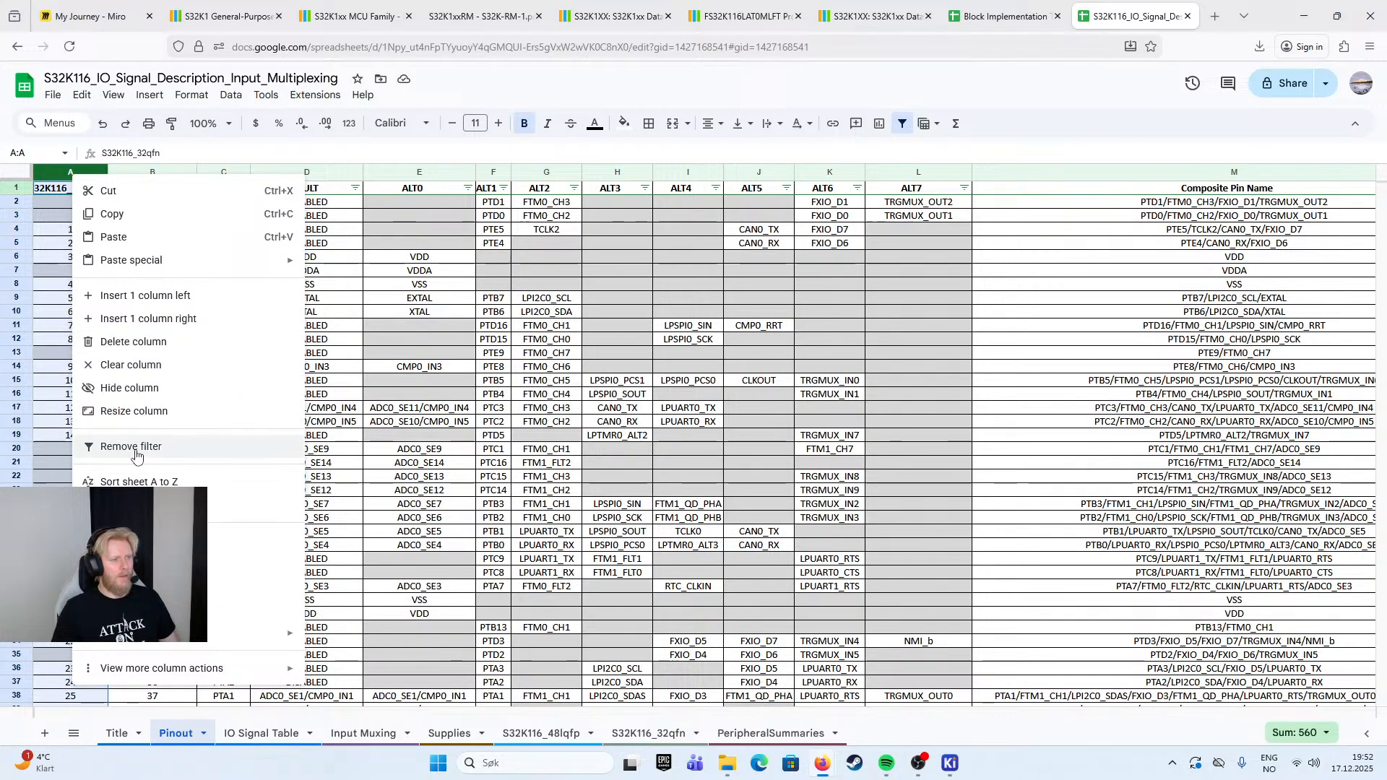
pyautogui.press('Escape')
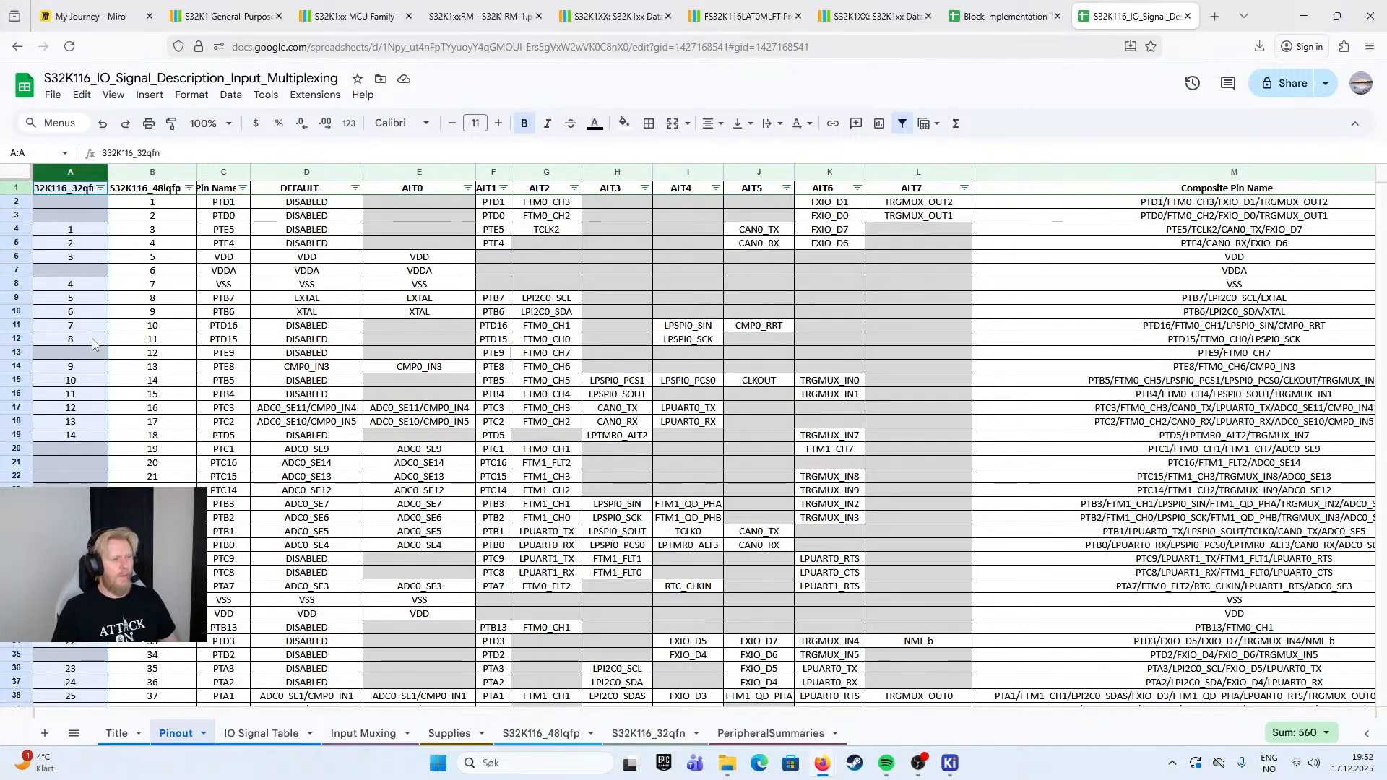
pyautogui.rightClick(76, 172)
pyautogui.click(127, 382)
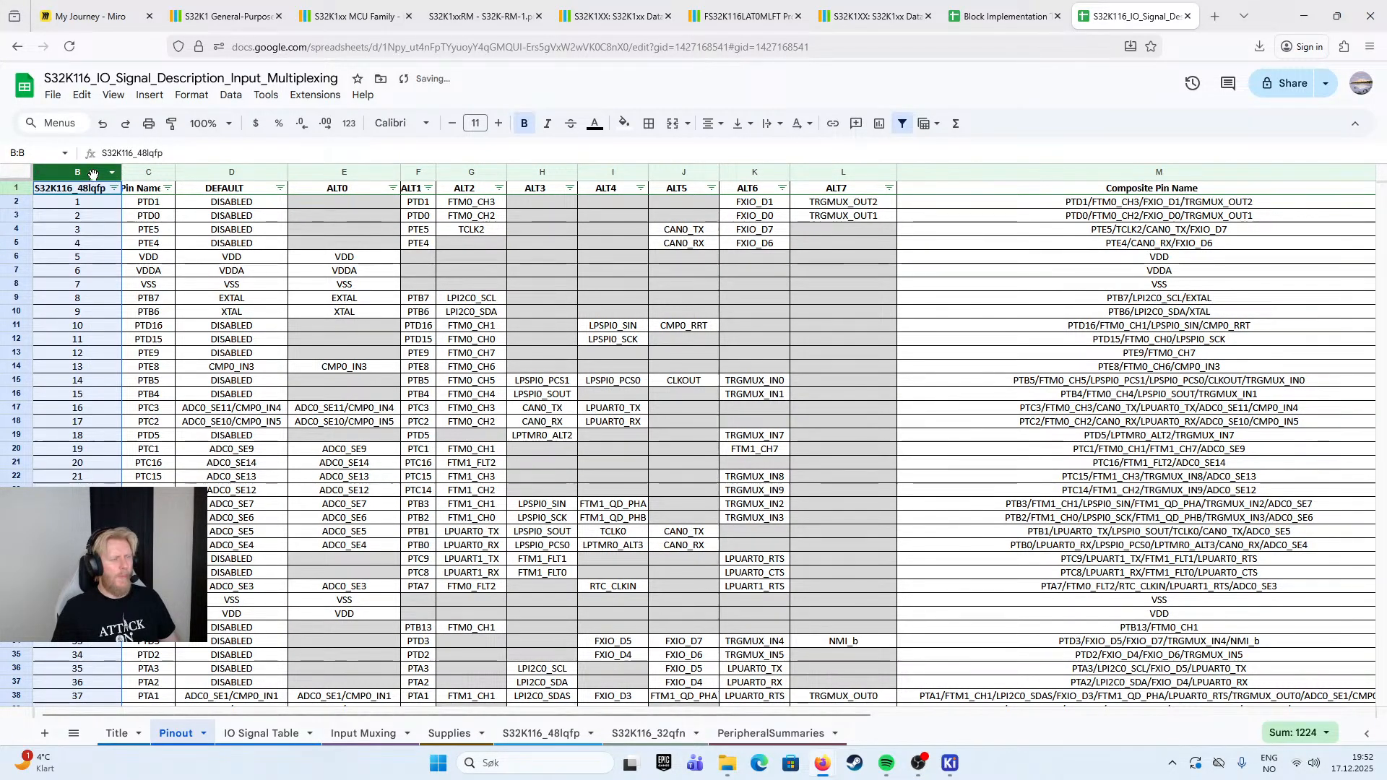
pyautogui.click(98, 215)
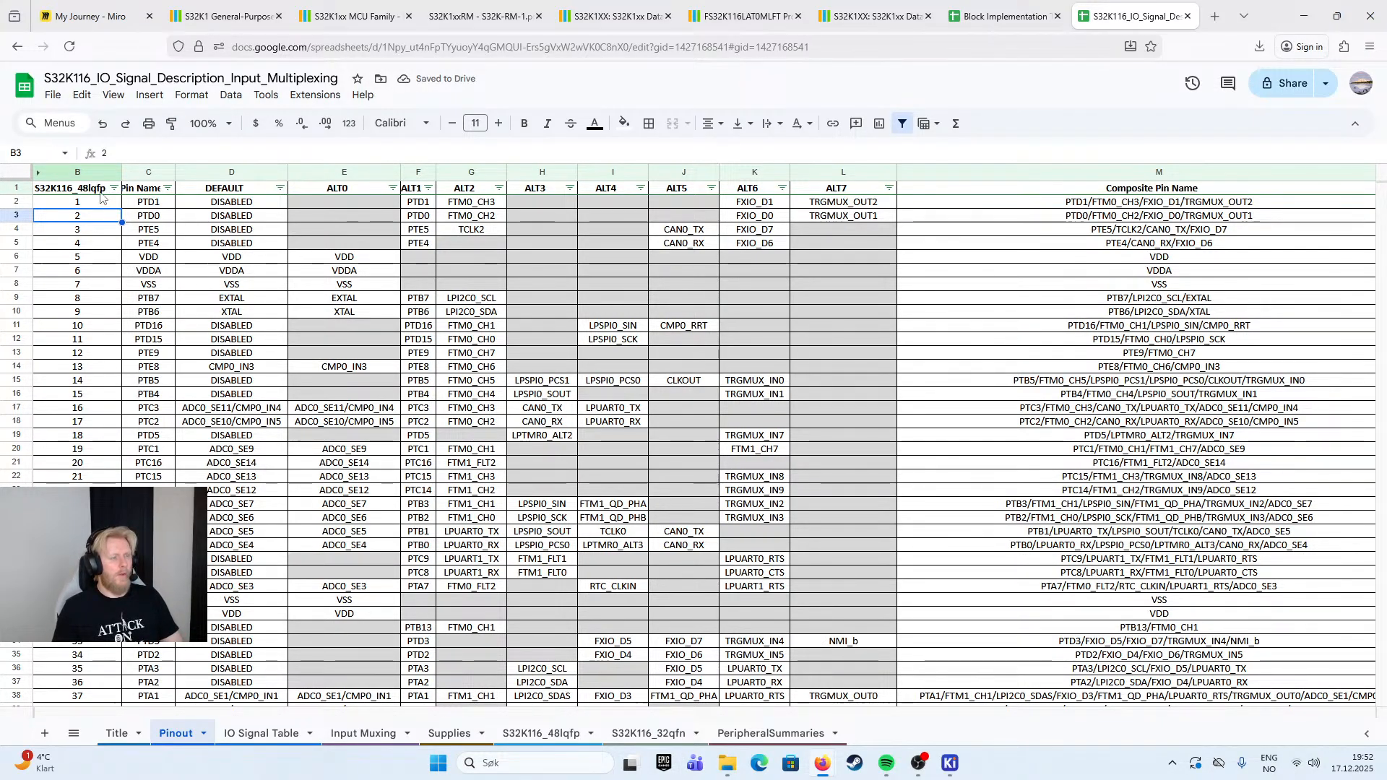
# - Widen the Pin Name column so its header fits
pyautogui.click(157, 207)
pyautogui.moveTo(175, 173); pyautogui.dragTo(214, 174)
pyautogui.click(269, 261)
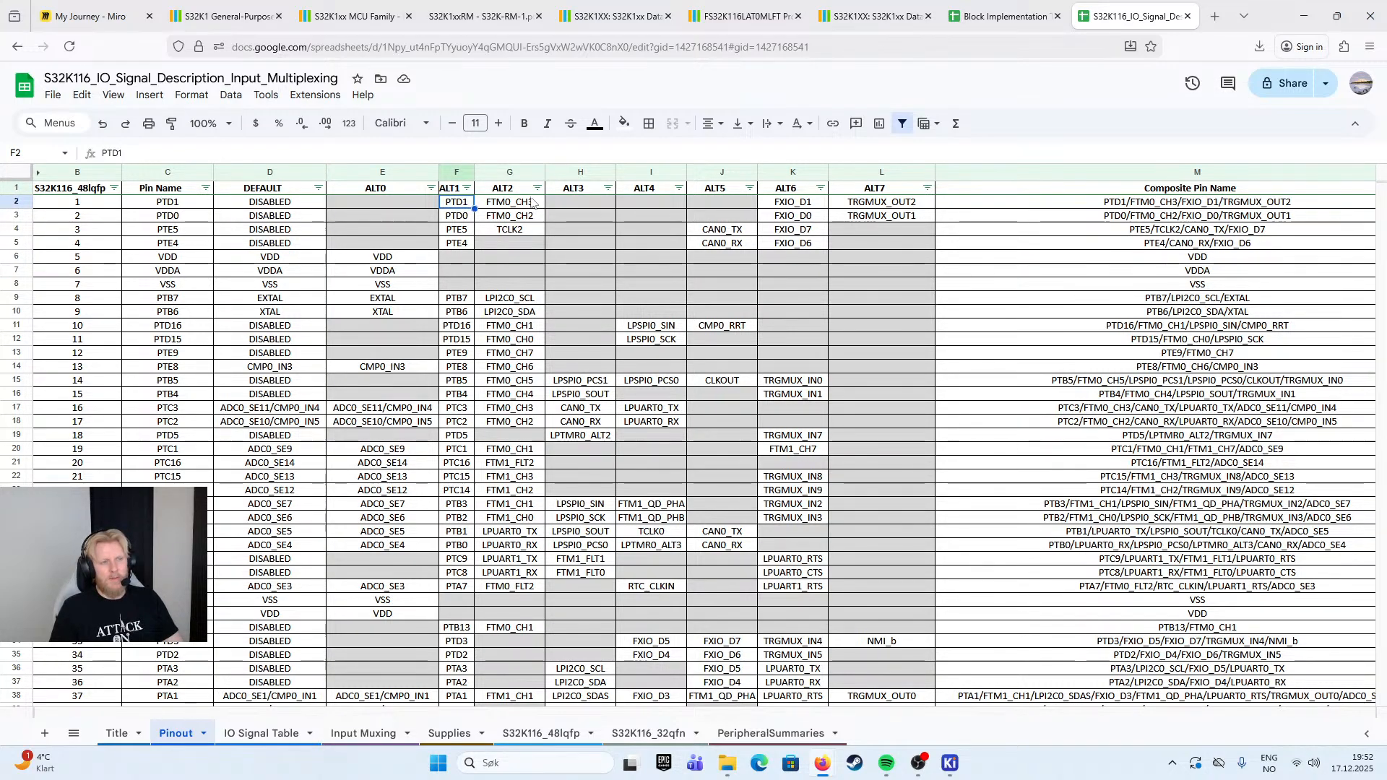
# - Examine the default and alternate functions of pins 1 to 4, including the CAN0_TX and CAN0_RX options
pyautogui.moveTo(509, 203); pyautogui.dragTo(509, 216)
pyautogui.click(706, 232)
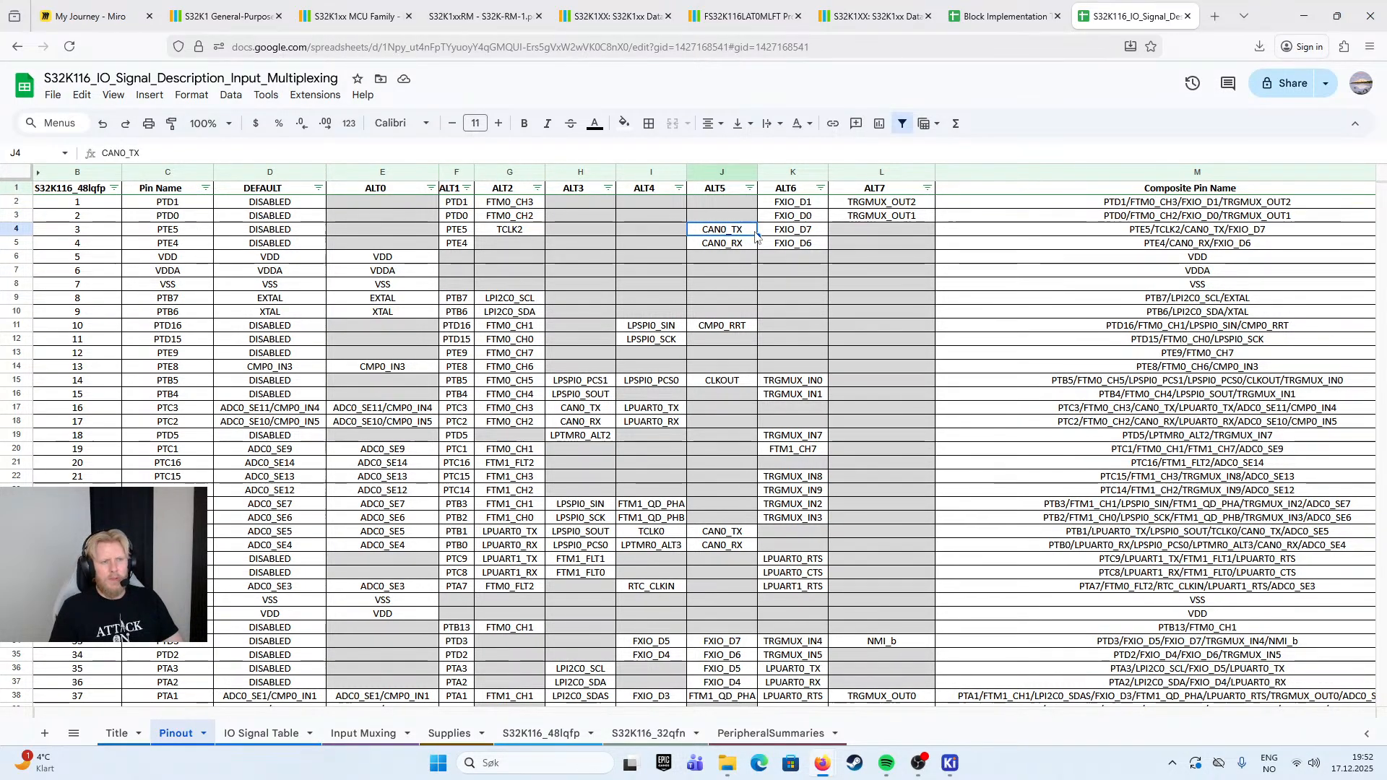
pyautogui.moveTo(185, 230); pyautogui.dragTo(244, 246)
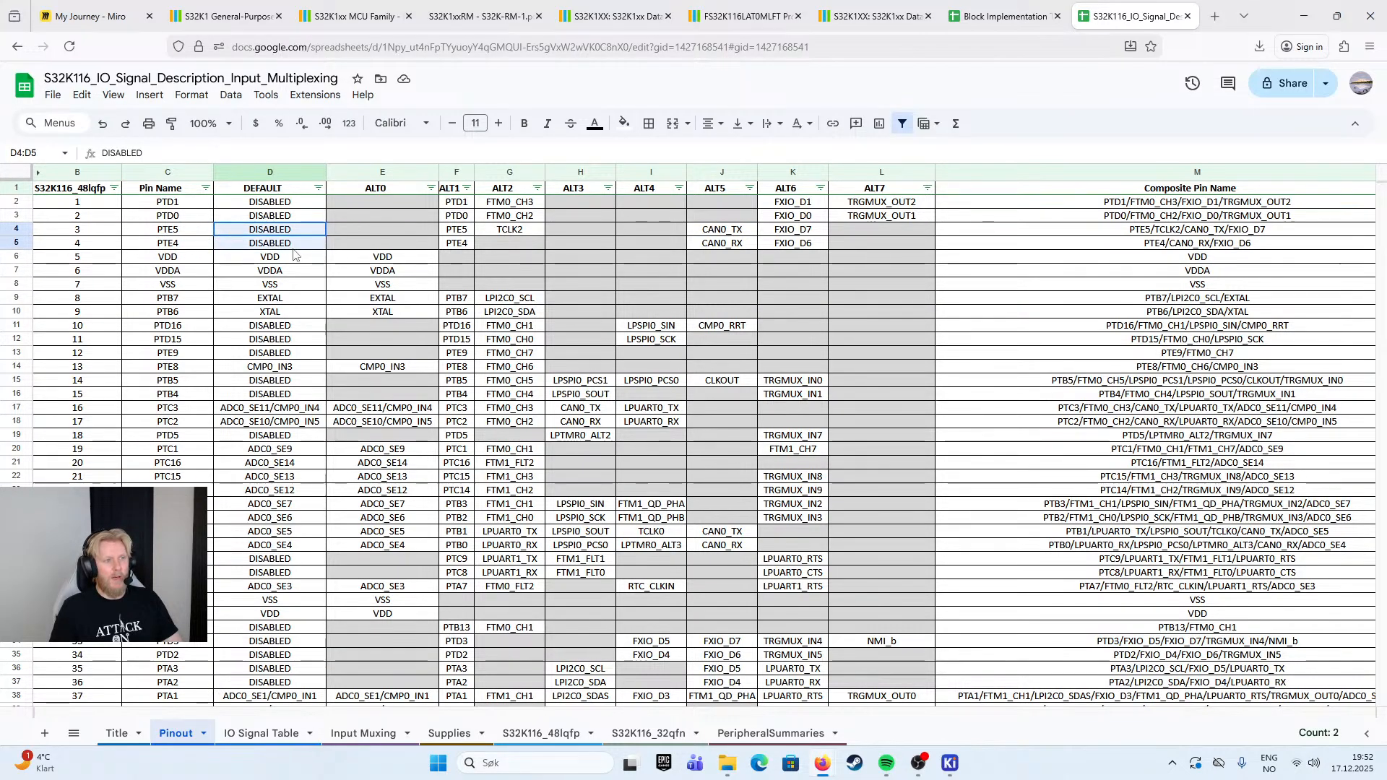
pyautogui.click(118, 241)
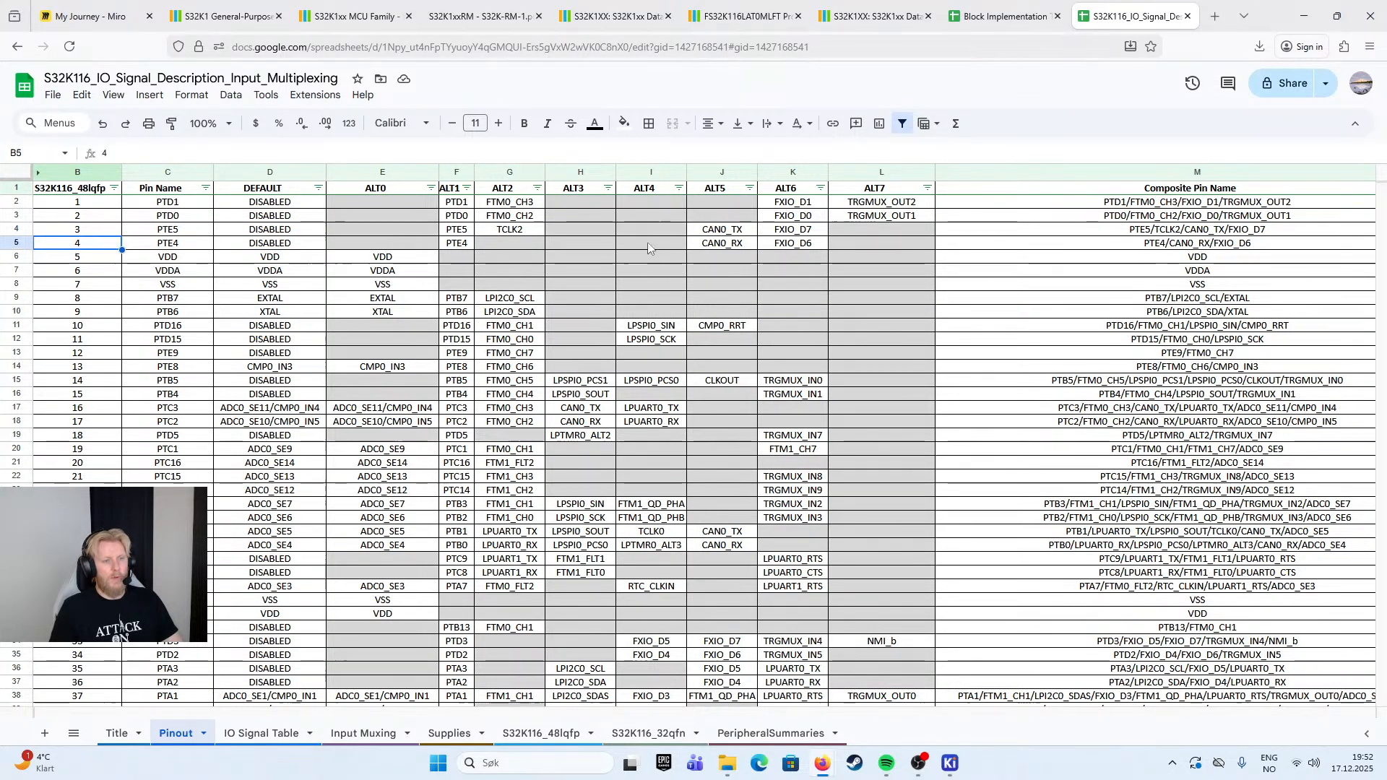
pyautogui.moveTo(737, 234); pyautogui.dragTo(747, 243)
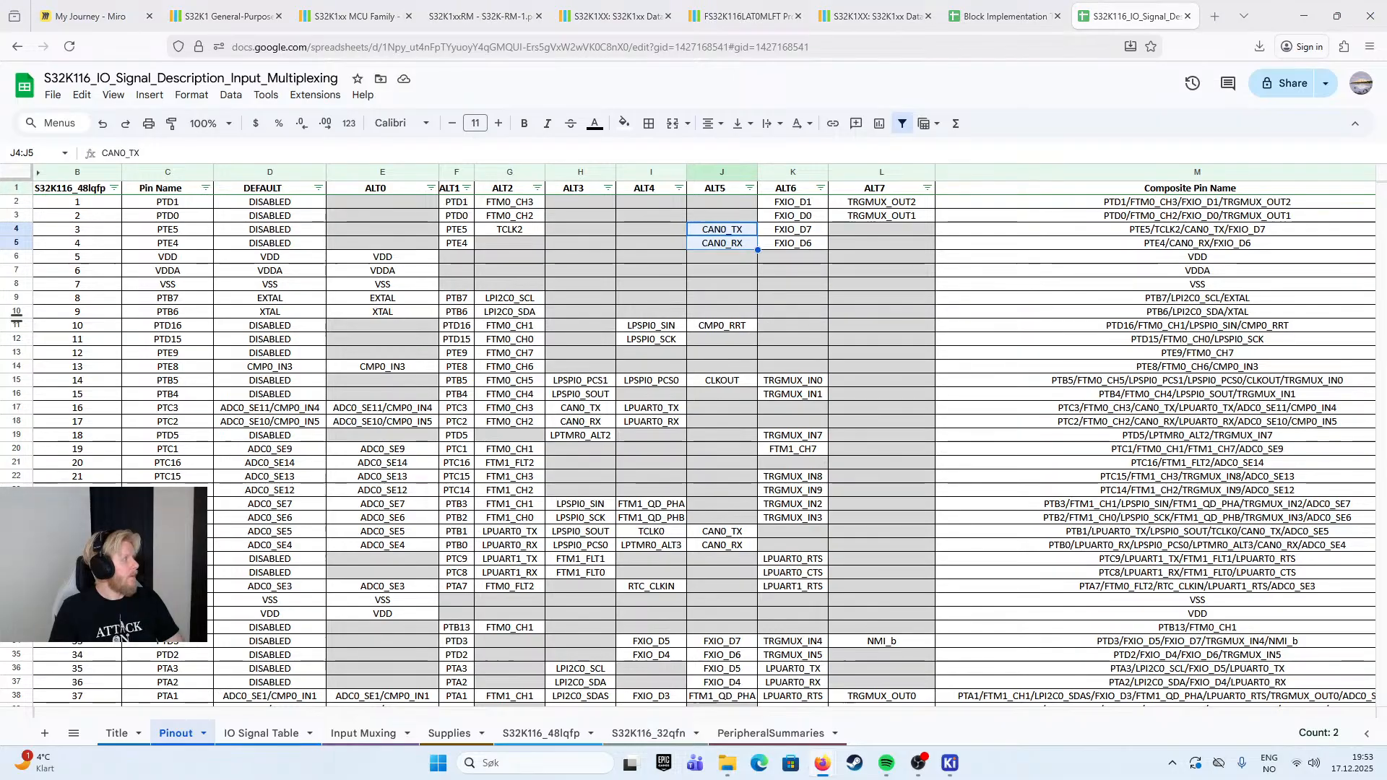
pyautogui.click(682, 259)
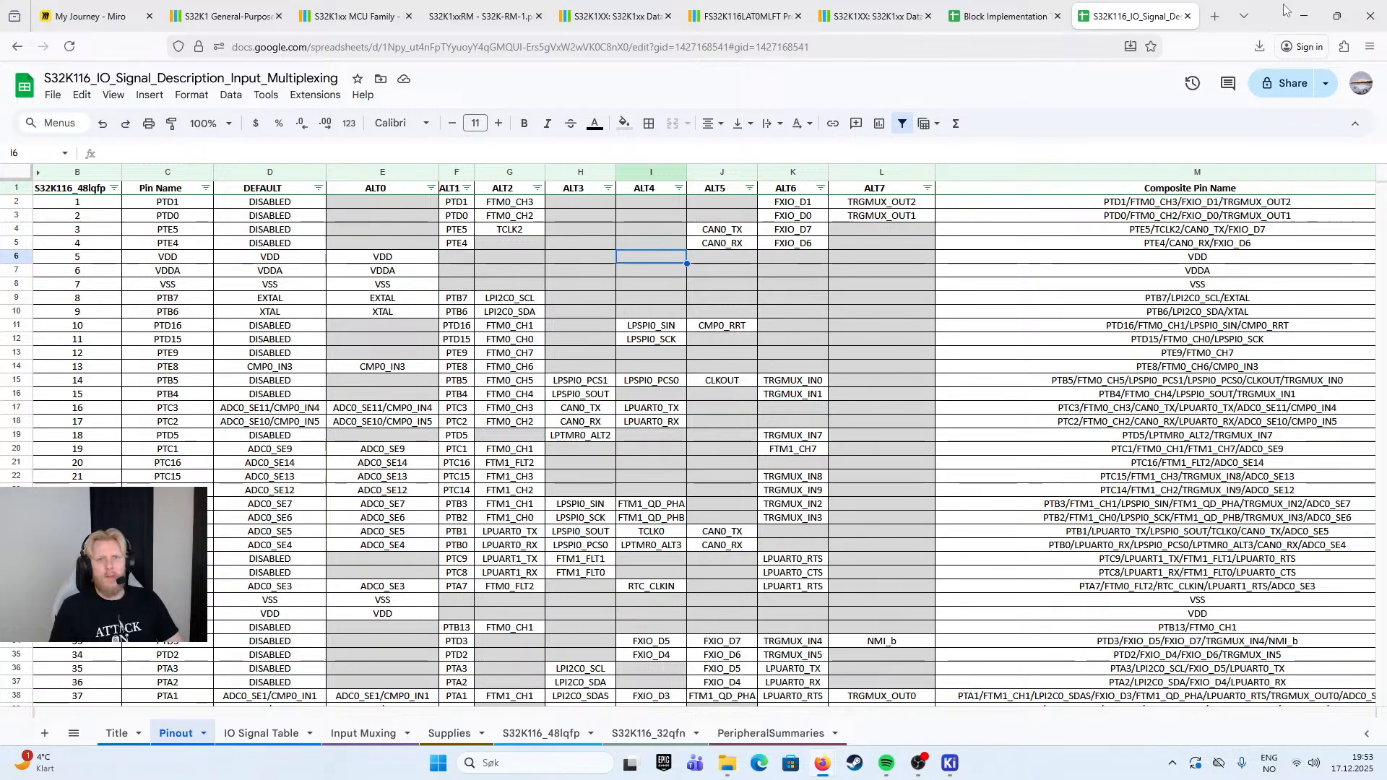
# - Compare the S32K116 pin configuration table in the Block Implementation Template with the Pinout sheet of the signal description
pyautogui.click(1029, 23)
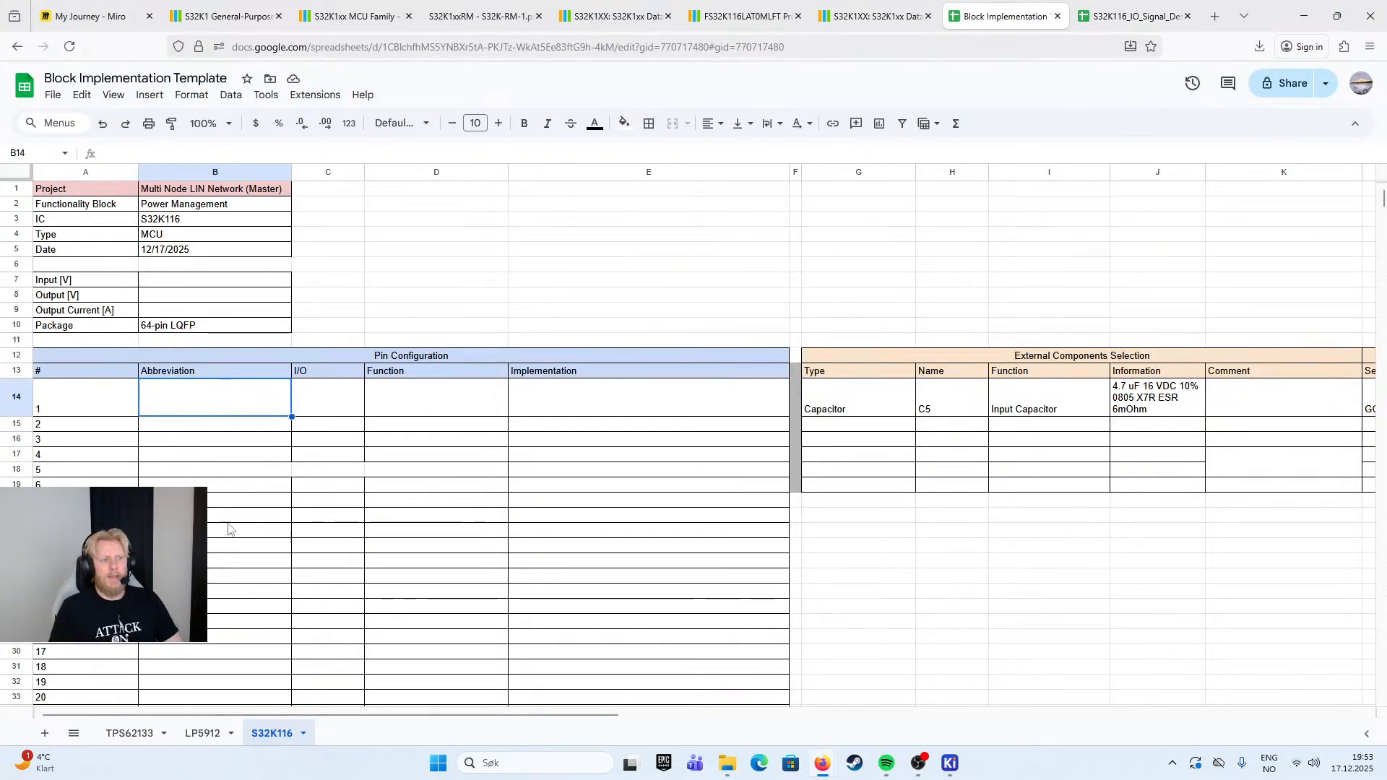
pyautogui.click(1129, 23)
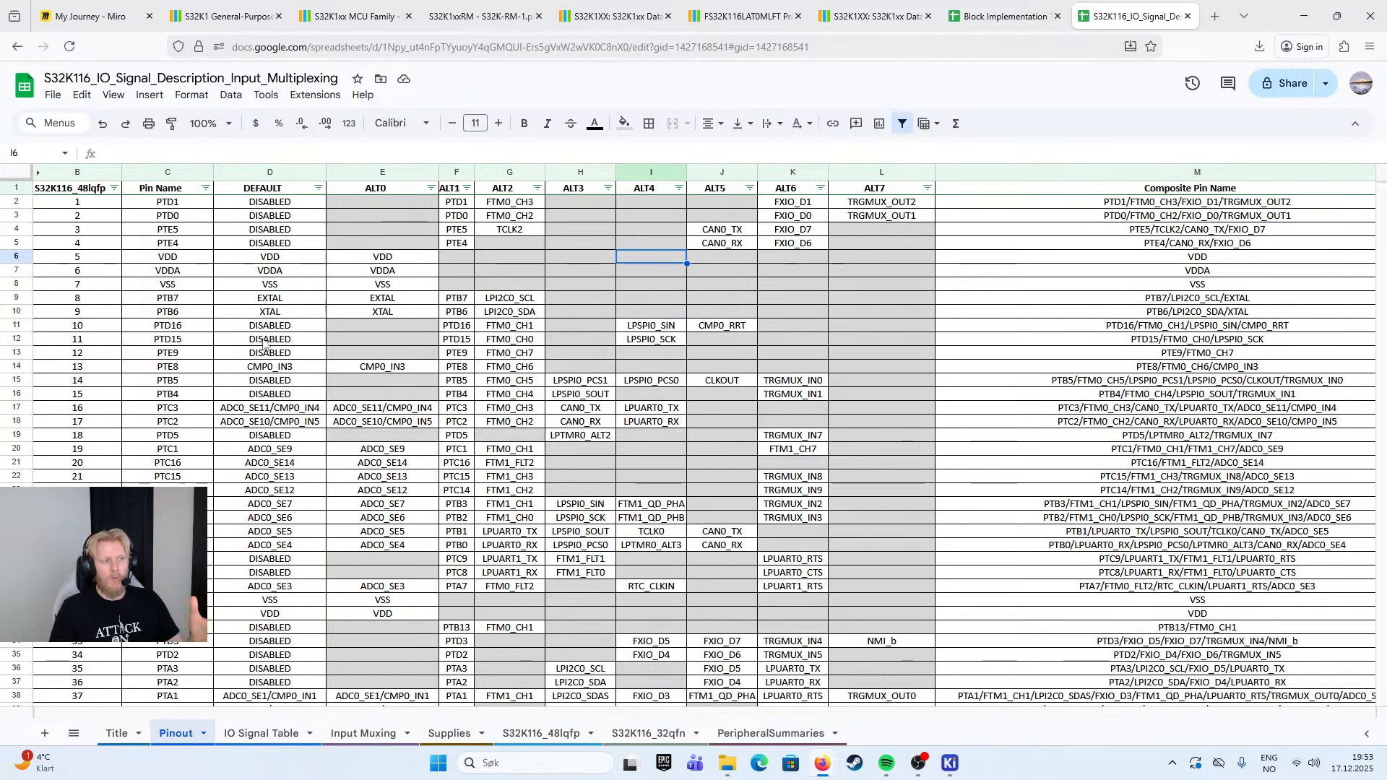
pyautogui.click(1003, 16)
pyautogui.click(874, 16)
pyautogui.click(1006, 16)
pyautogui.click(1131, 16)
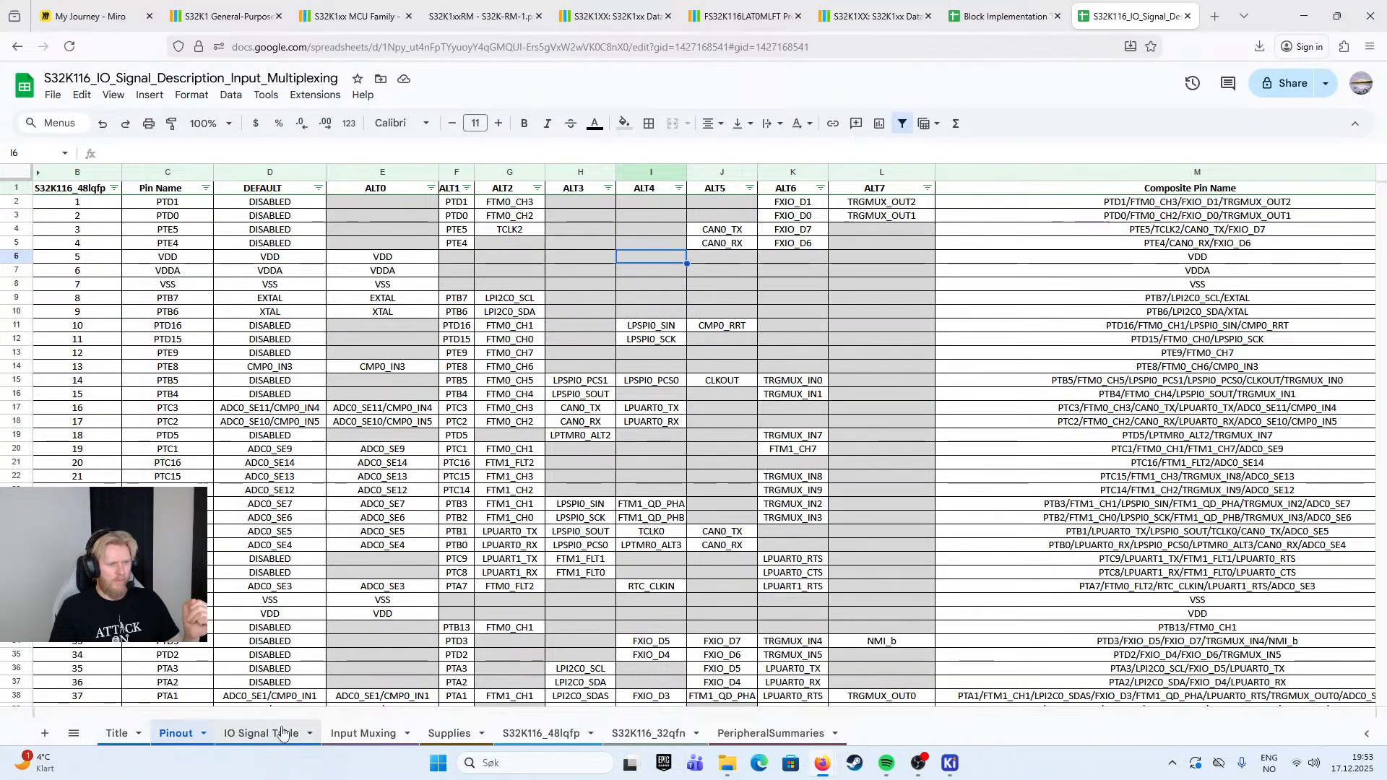
# - Look through the IO Signal Table, Input Muxing, Supplies and Pinout sheets and the S32K116_48lqfp package drawing
pyautogui.click(260, 734)
pyautogui.click(363, 733)
pyautogui.click(463, 734)
pyautogui.click(542, 733)
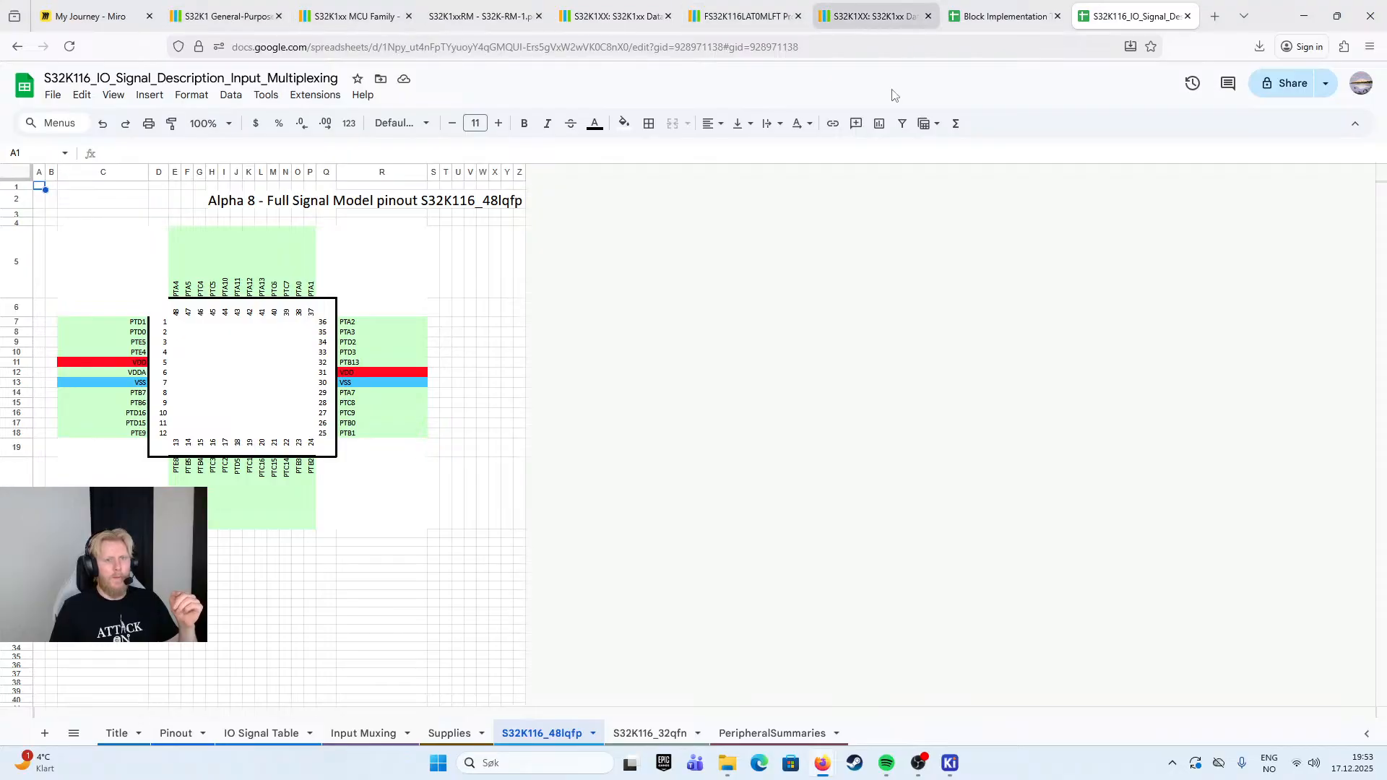
pyautogui.click(170, 733)
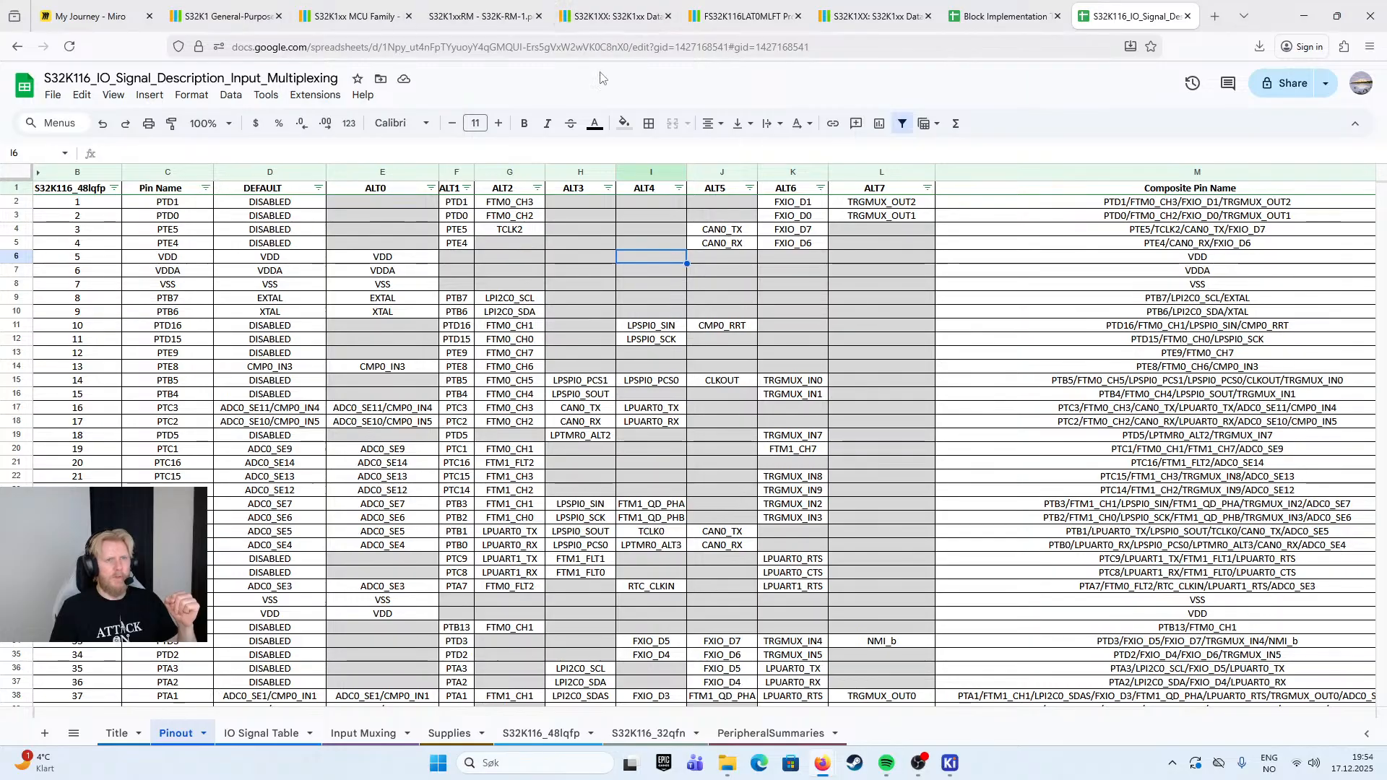
pyautogui.click(542, 733)
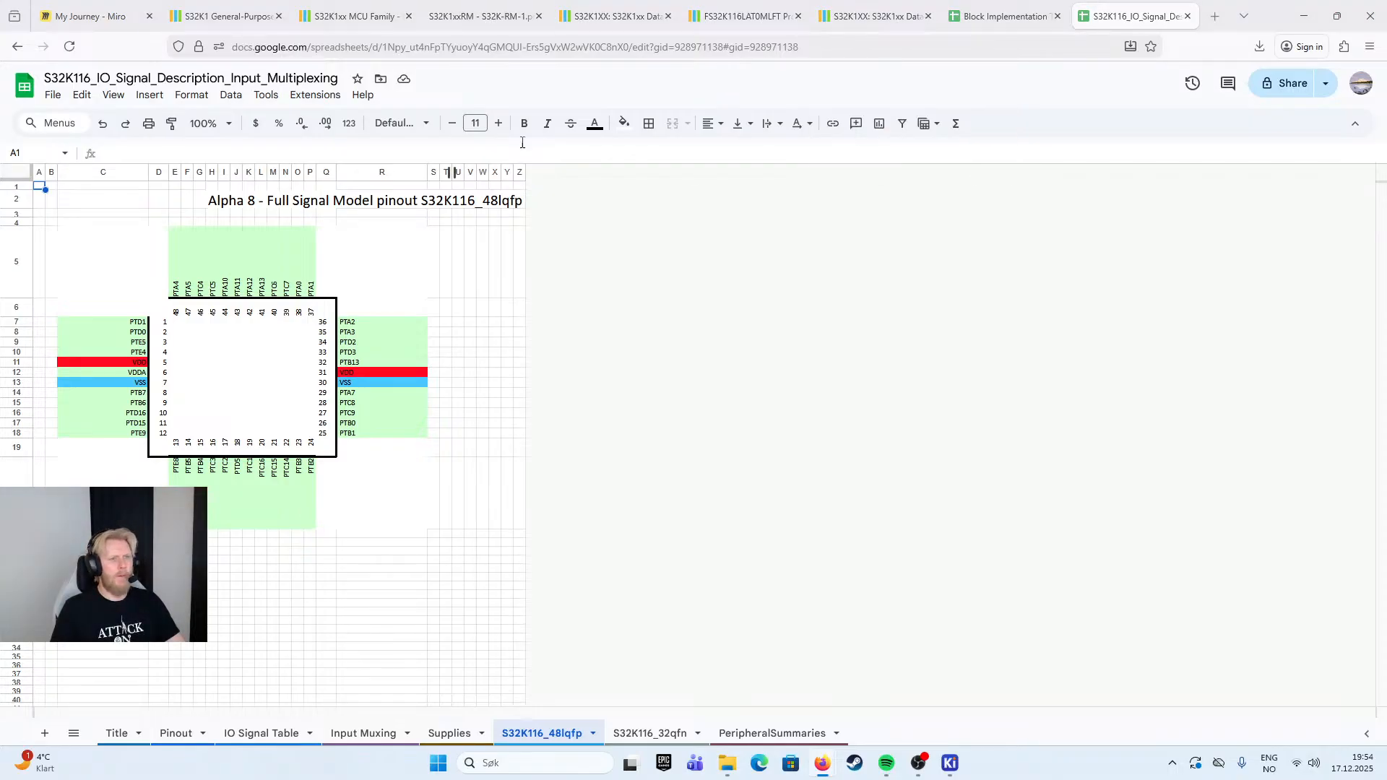
# - Check the application notes listed on the NXP S32K1 documentation page and return to the Block Implementation Template
pyautogui.click(221, 16)
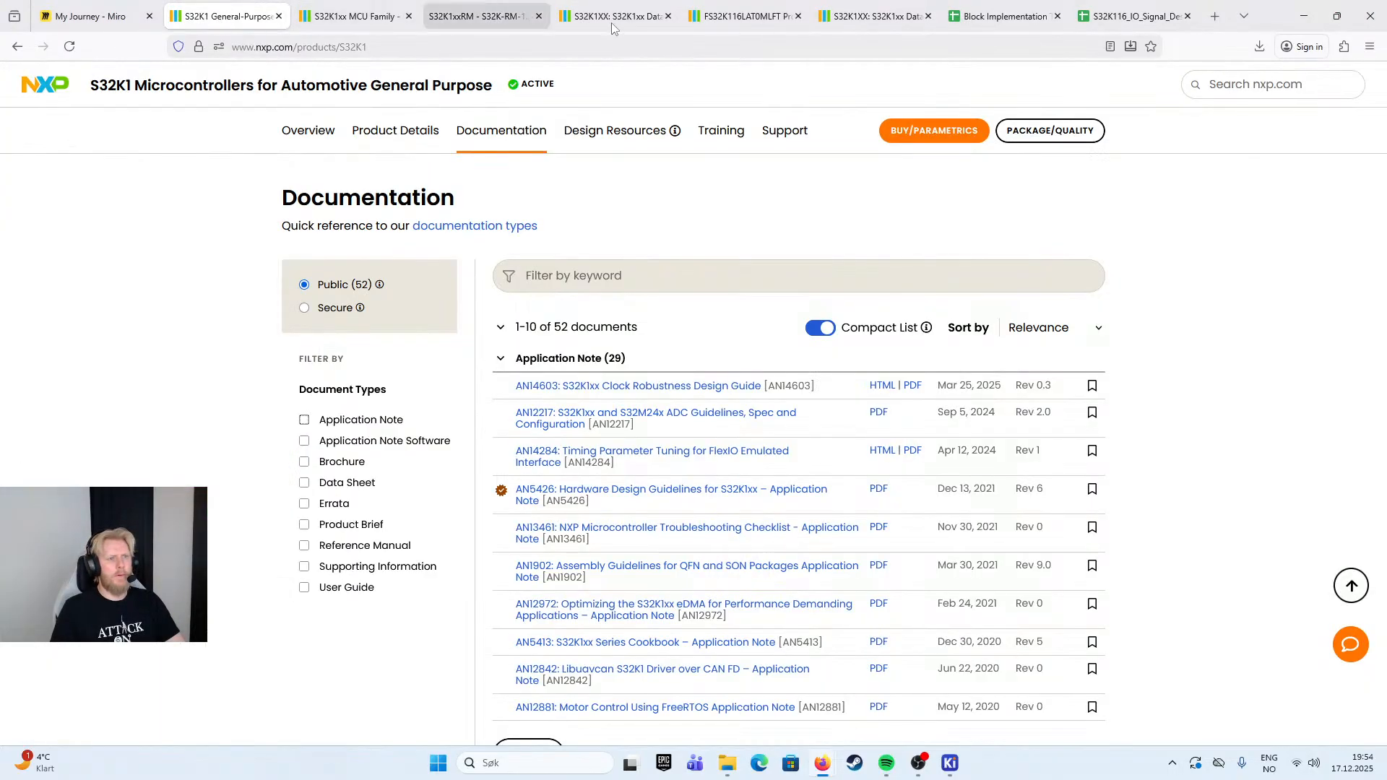
pyautogui.click(1124, 16)
pyautogui.click(1001, 16)
pyautogui.click(289, 17)
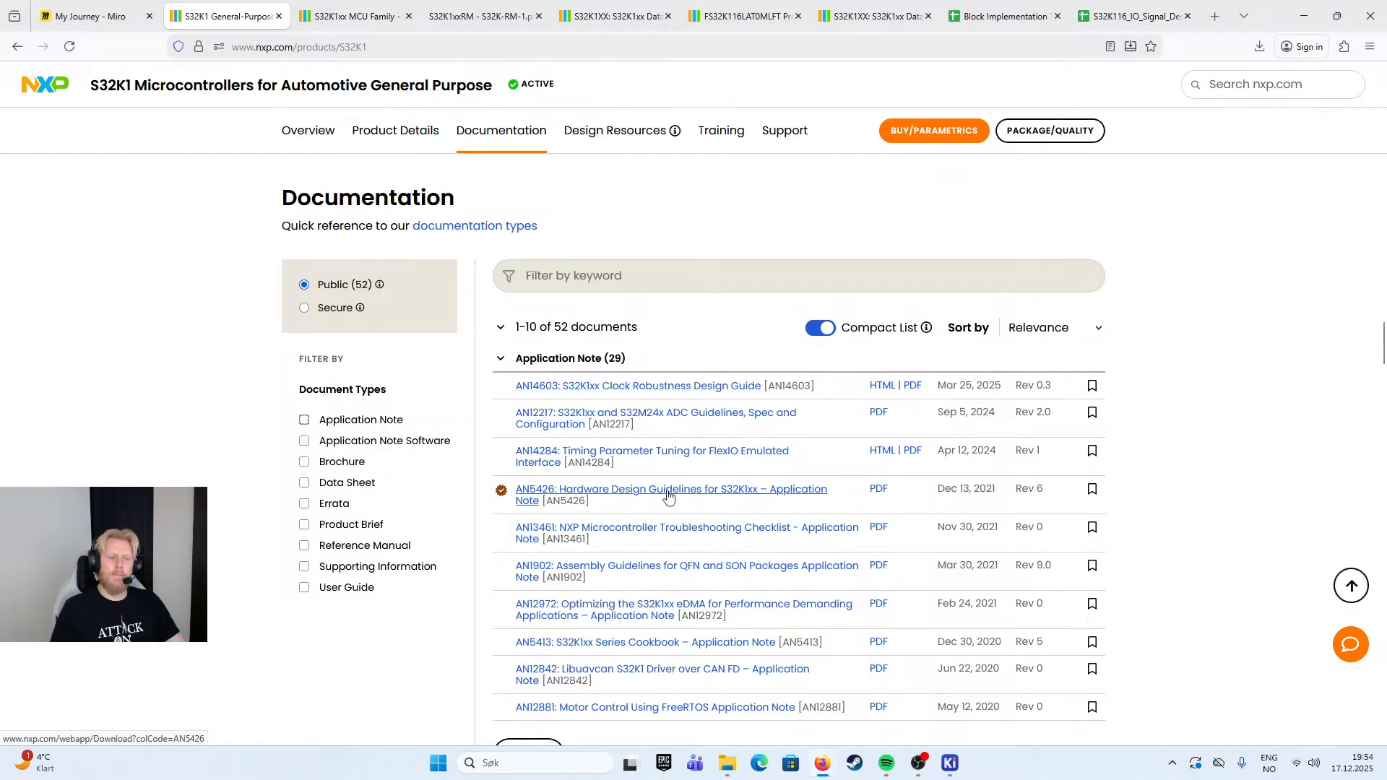
pyautogui.click(1003, 20)
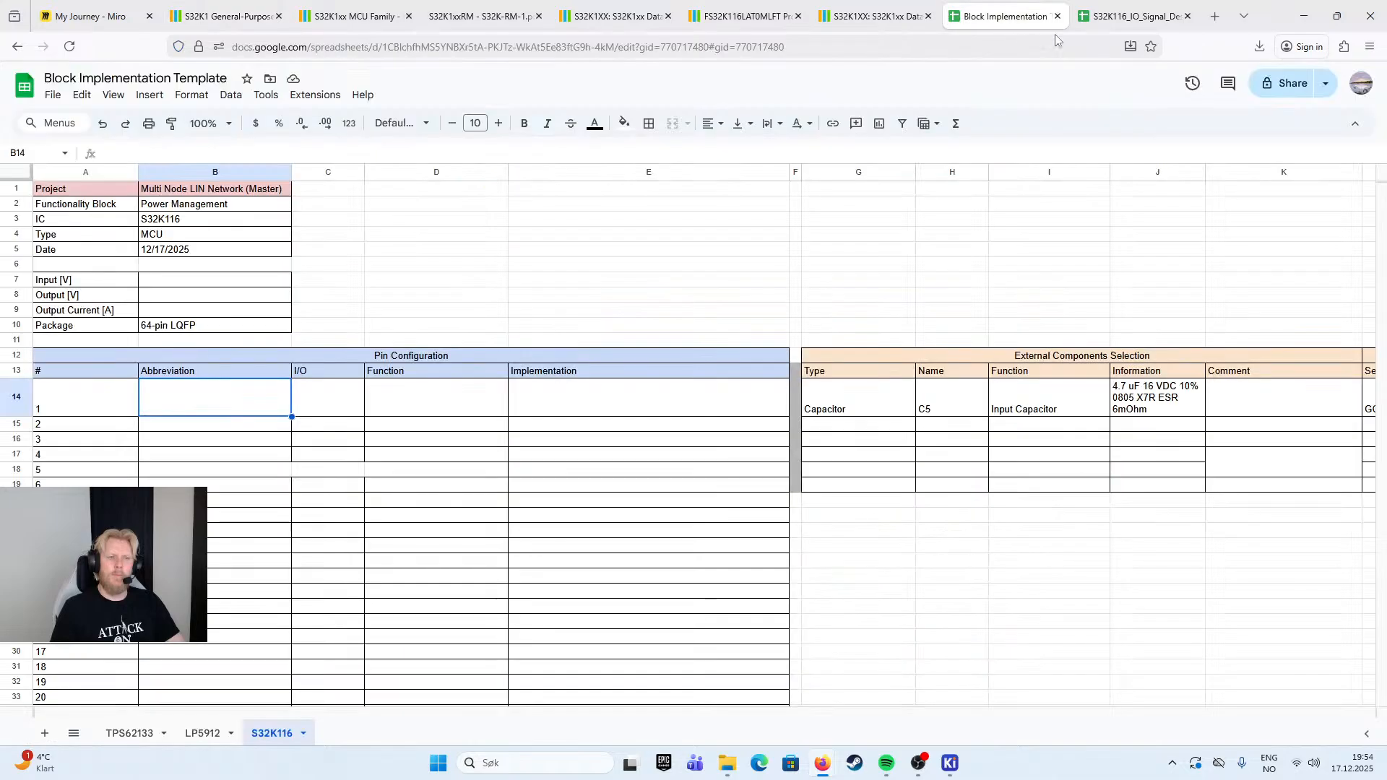
# - Review the 48-pin LQFP rows of the Pinout sheet in the S32K116 signal description workbook
pyautogui.click(1129, 22)
pyautogui.click(164, 735)
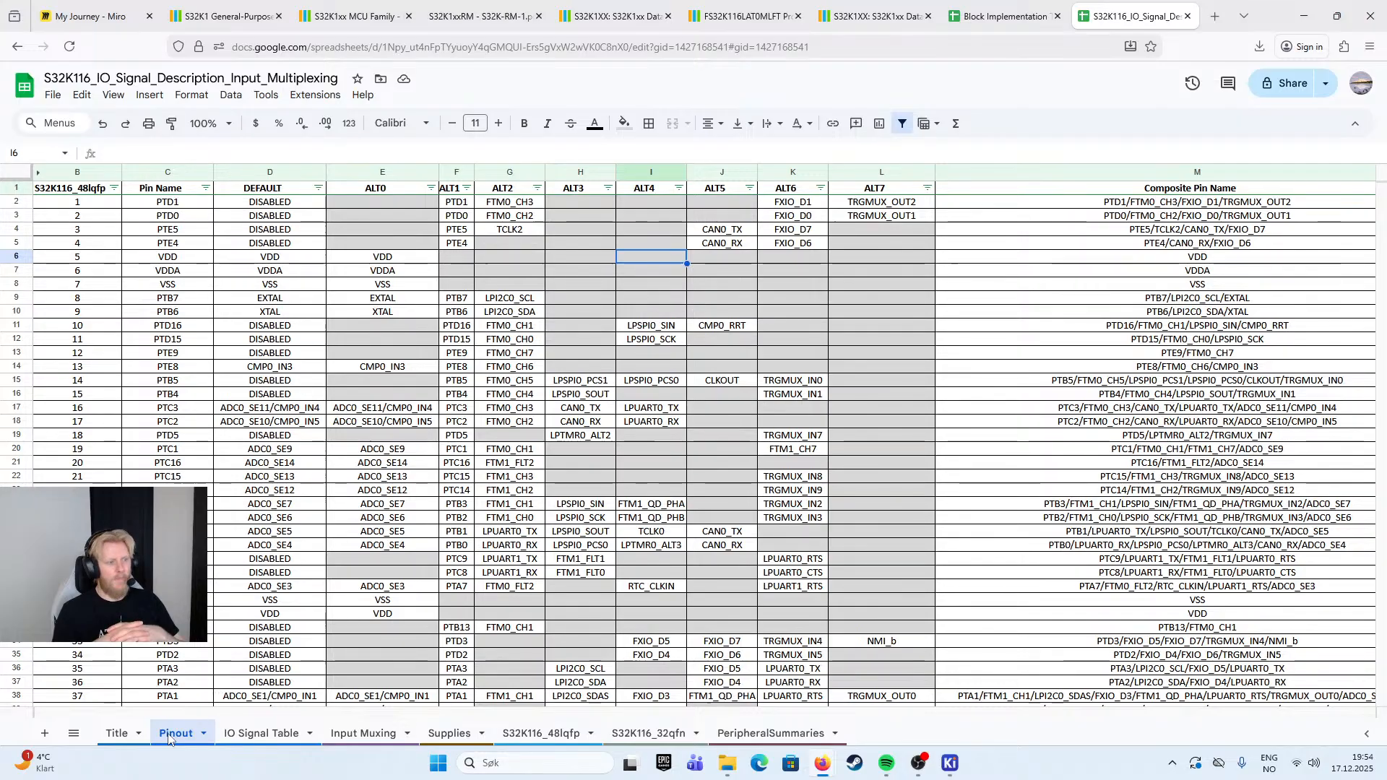
pyautogui.scroll(-5, 694, 434)
pyautogui.scroll(3, 693, 434)
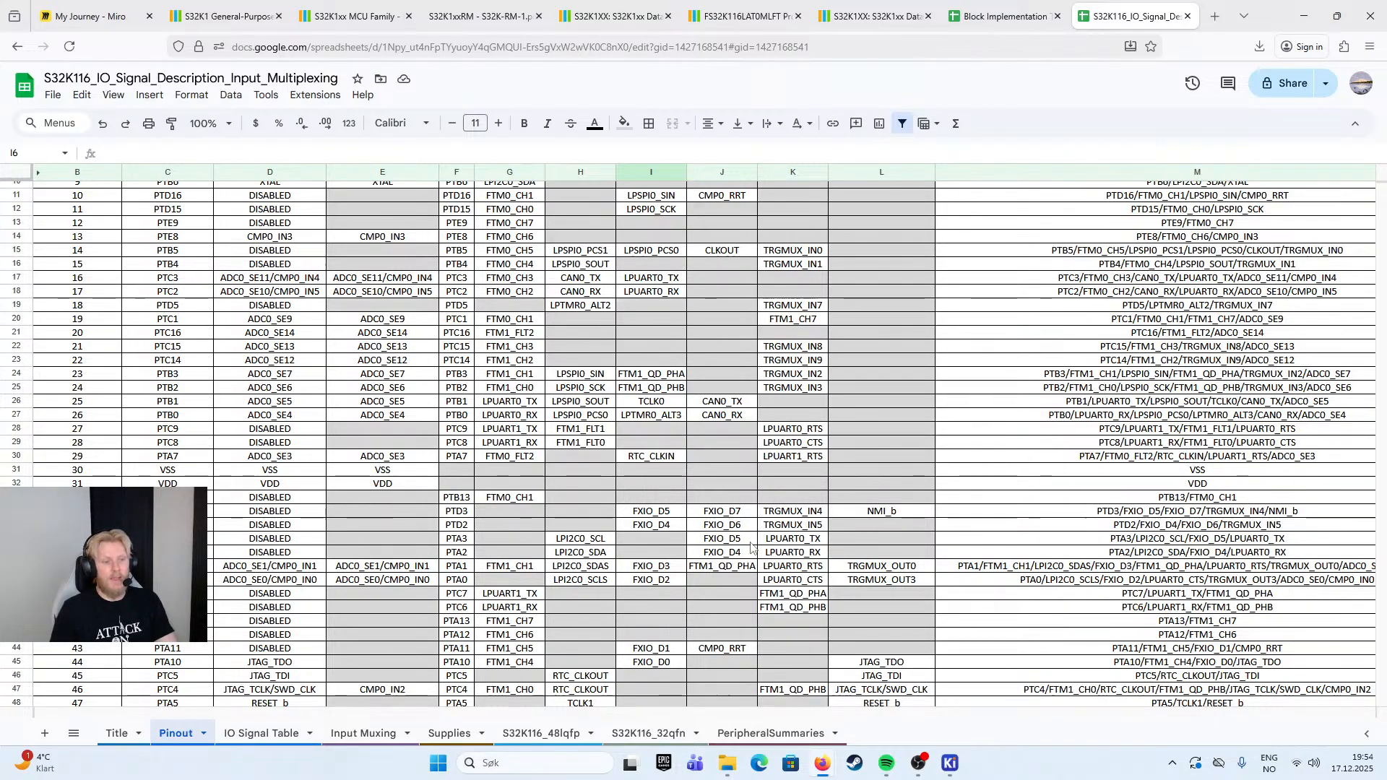
pyautogui.scroll(3, 303, 347)
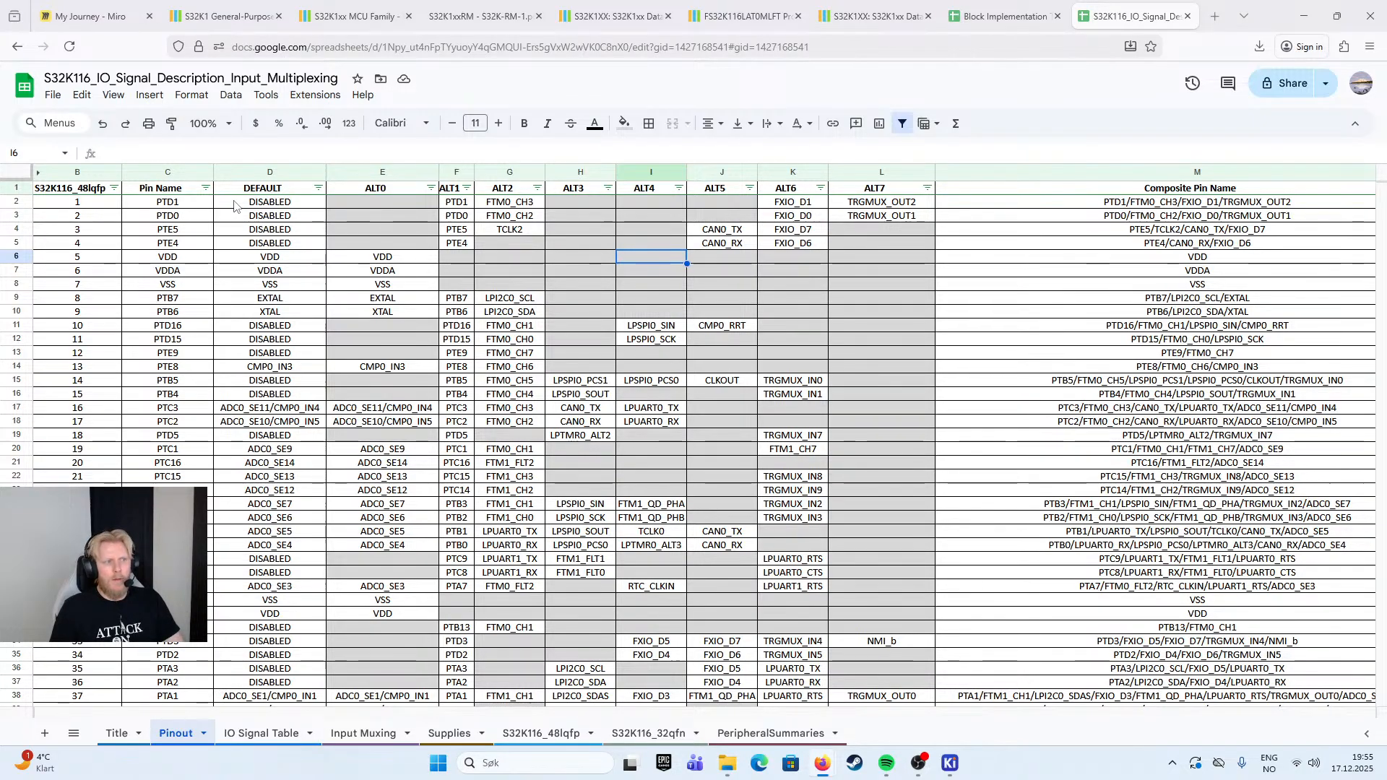
pyautogui.click(103, 202)
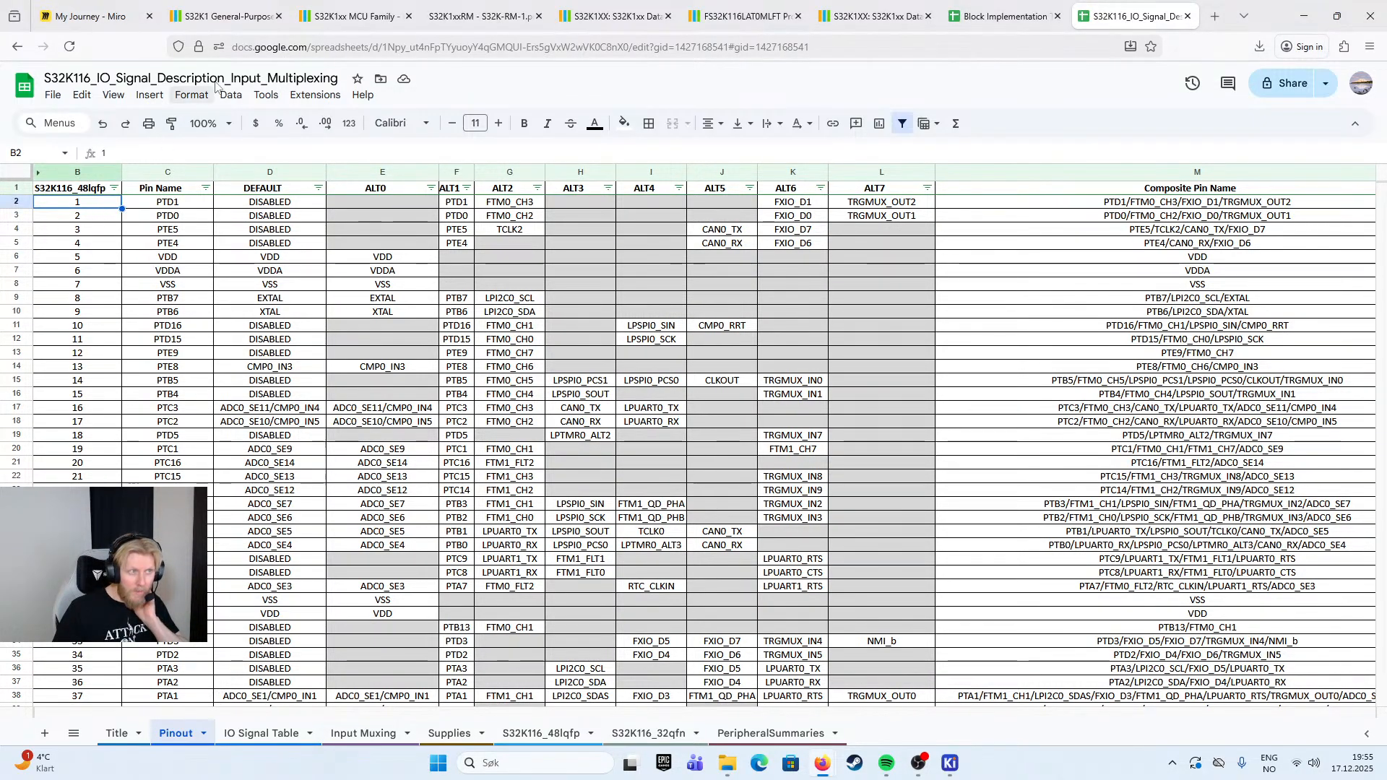
# - Select the pin names in C2:C49 of the Pinout sheet as the source for the template's Abbreviation column
pyautogui.click(995, 22)
pyautogui.doubleClick(220, 408)
pyautogui.click(1131, 16)
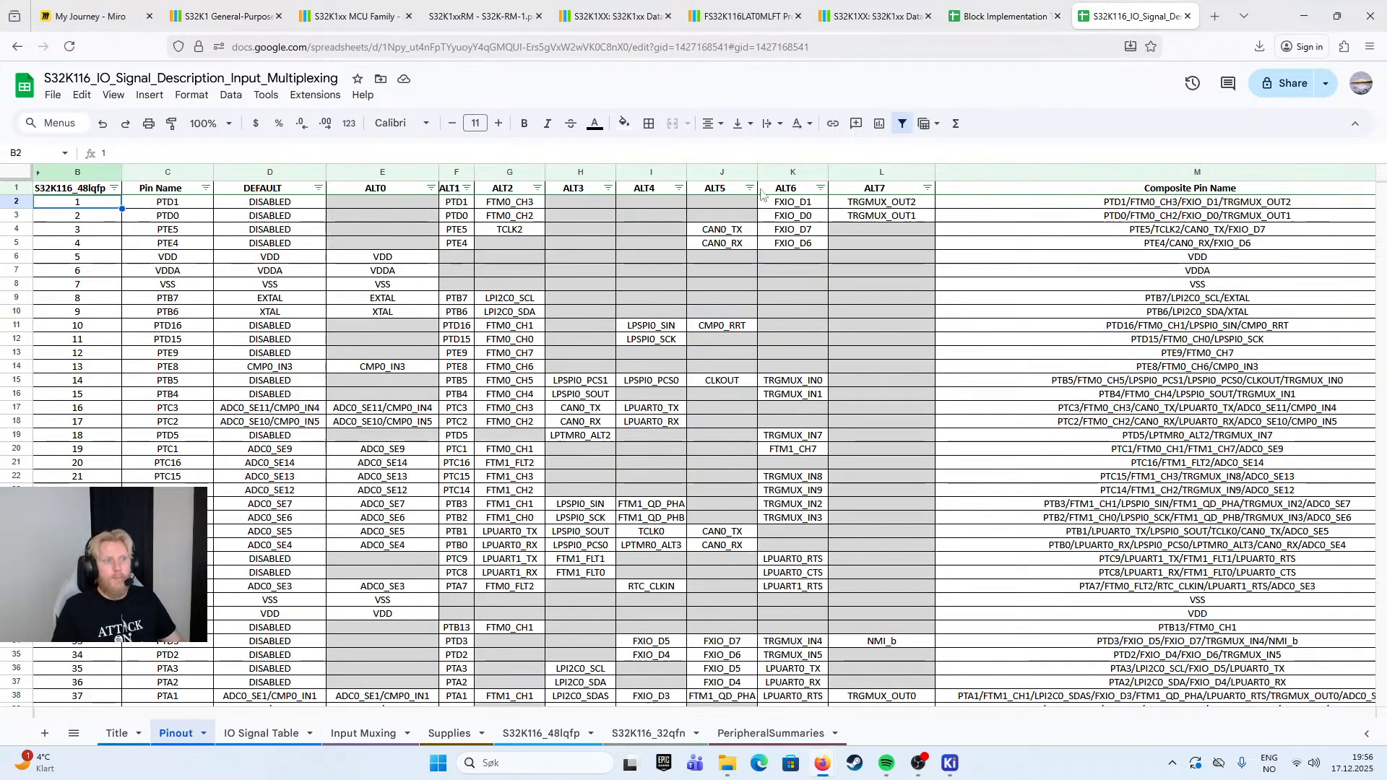
pyautogui.click(165, 204)
pyautogui.press('Left')
pyautogui.hotkey('shift', 'Down')
pyautogui.hotkey('shift', 'Down')
pyautogui.hotkey('shift', 'Down')
pyautogui.hotkey('shift', 'Down')
pyautogui.hotkey('shift', 'Down')
pyautogui.hotkey('shift', 'Down')
pyautogui.hotkey('shift', 'Down')
pyautogui.hotkey('shift', 'Down')
pyautogui.hotkey('shift', 'Down')
pyautogui.hotkey('shift', 'Down')
pyautogui.hotkey('shift', 'Down')
pyautogui.hotkey('shift', 'Down')
pyautogui.hotkey('shift', 'Down')
pyautogui.hotkey('shift', 'Down')
pyautogui.hotkey('shift', 'Down')
pyautogui.hotkey('shift', 'Down')
pyautogui.hotkey('shift', 'Down')
pyautogui.hotkey('shift', 'Down')
pyautogui.hotkey('shift', 'Down')
pyautogui.hotkey('shift', 'Down')
pyautogui.hotkey('shift', 'Up')
pyautogui.hotkey('shift', 'Up')
pyautogui.hotkey('shift', 'Up')
pyautogui.click(186, 191)
pyautogui.moveTo(190, 203); pyautogui.dragTo(210, 587)
pyautogui.scroll(-3, 207, 506)
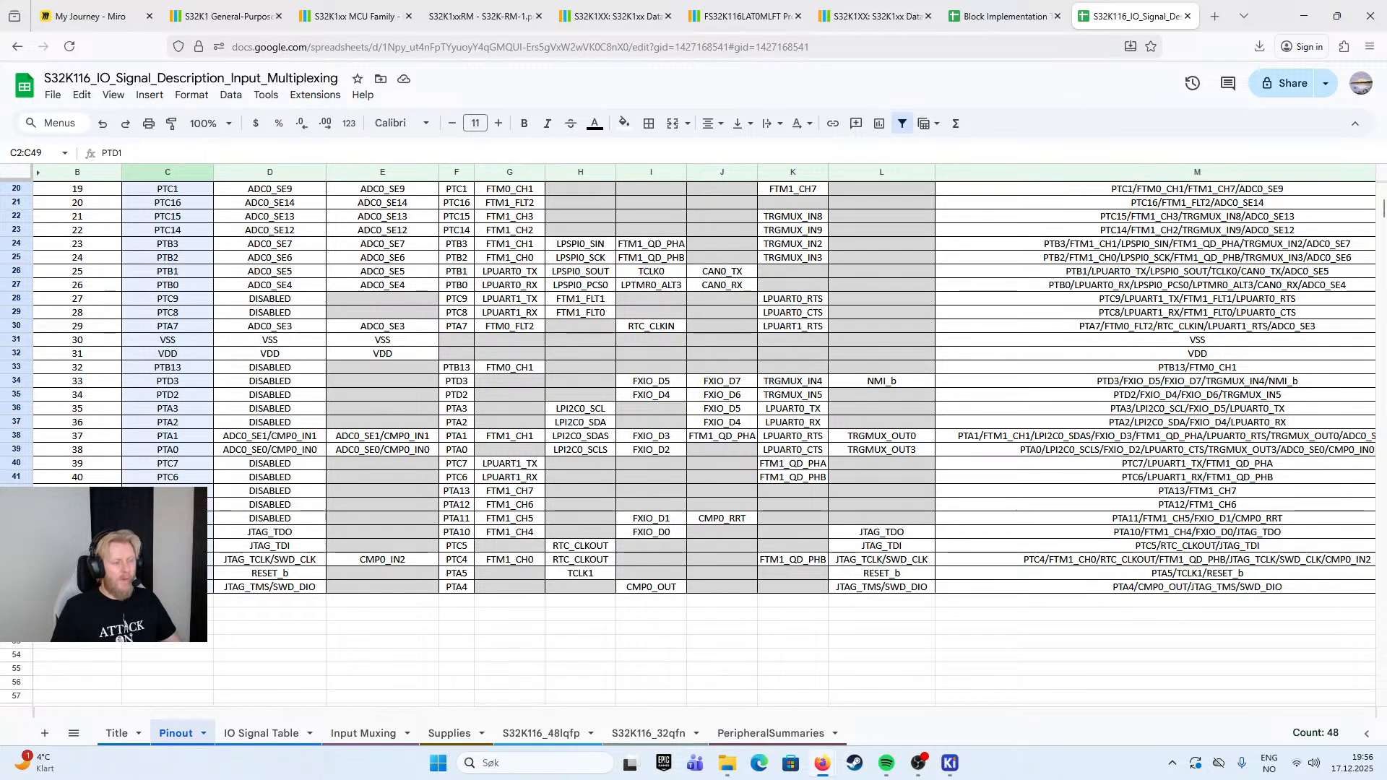
# - Try to paste the pin names into Abbreviation cell B14 of the Block Implementation Template and undo the paste
pyautogui.click(1008, 9)
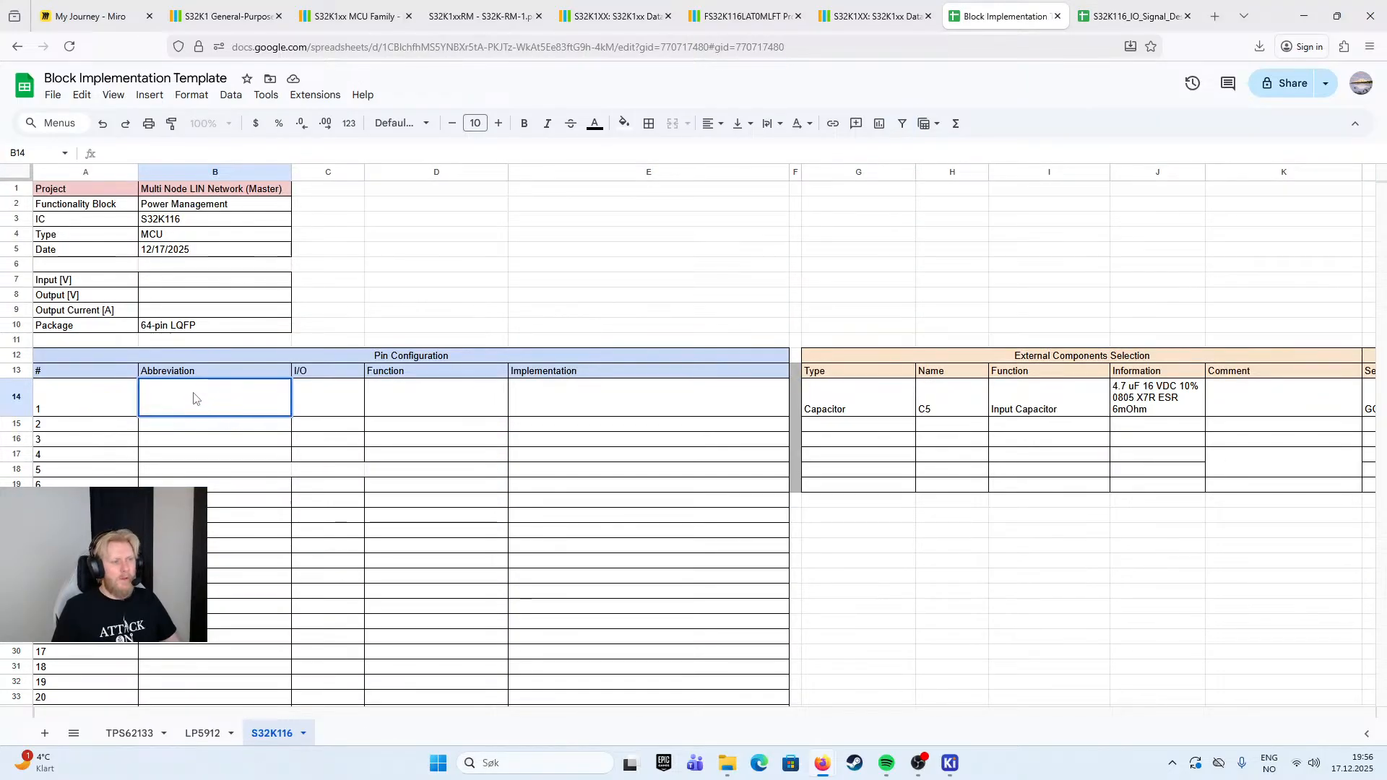
pyautogui.hotkey('ctrl', 'v')
pyautogui.click(329, 441)
pyautogui.hotkey('ctrl', 'z')
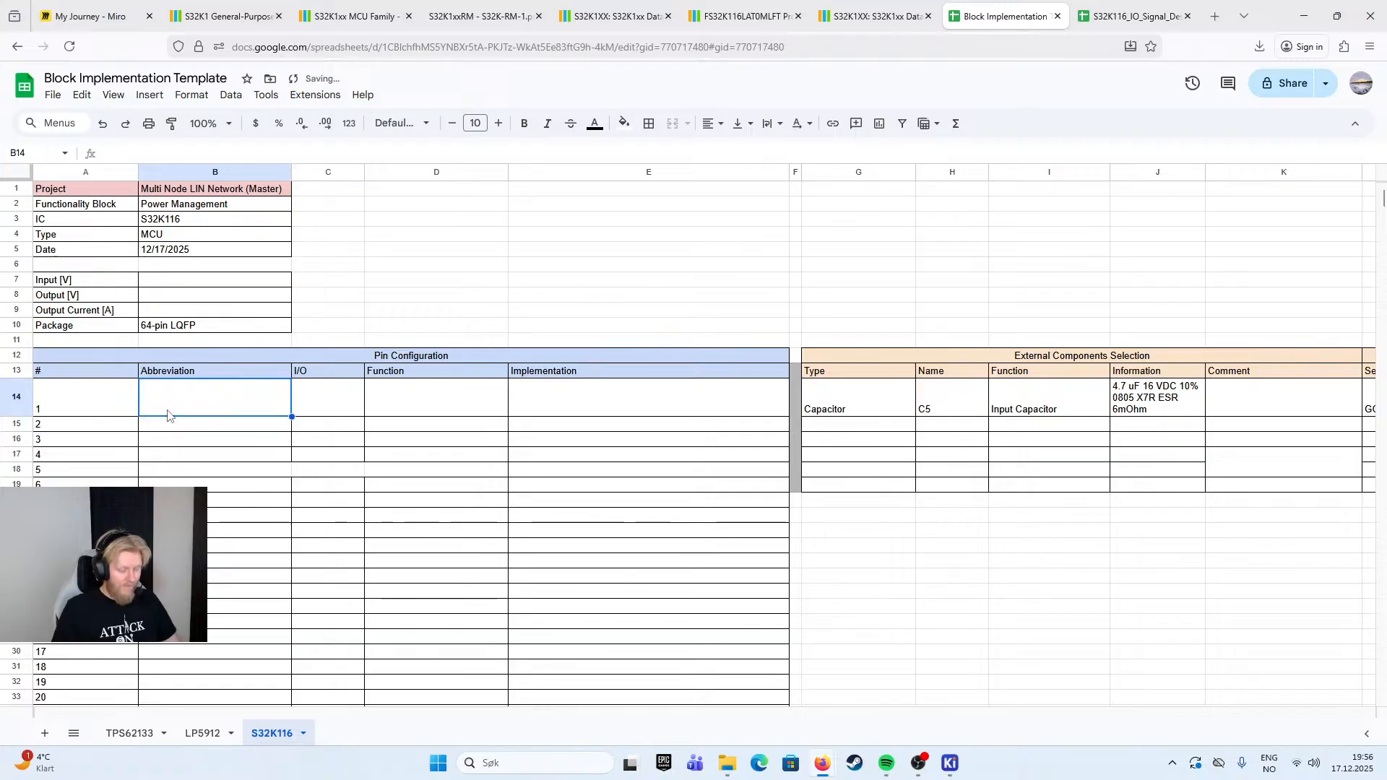
# - Copy the pin names in C2:C49 of the signal description workbook's Pinout sheet
pyautogui.click(1131, 16)
pyautogui.moveTo(174, 190); pyautogui.dragTo(210, 584)
pyautogui.scroll(3, 175, 457)
pyautogui.scroll(5, 175, 457)
pyautogui.moveTo(168, 203); pyautogui.dragTo(190, 535)
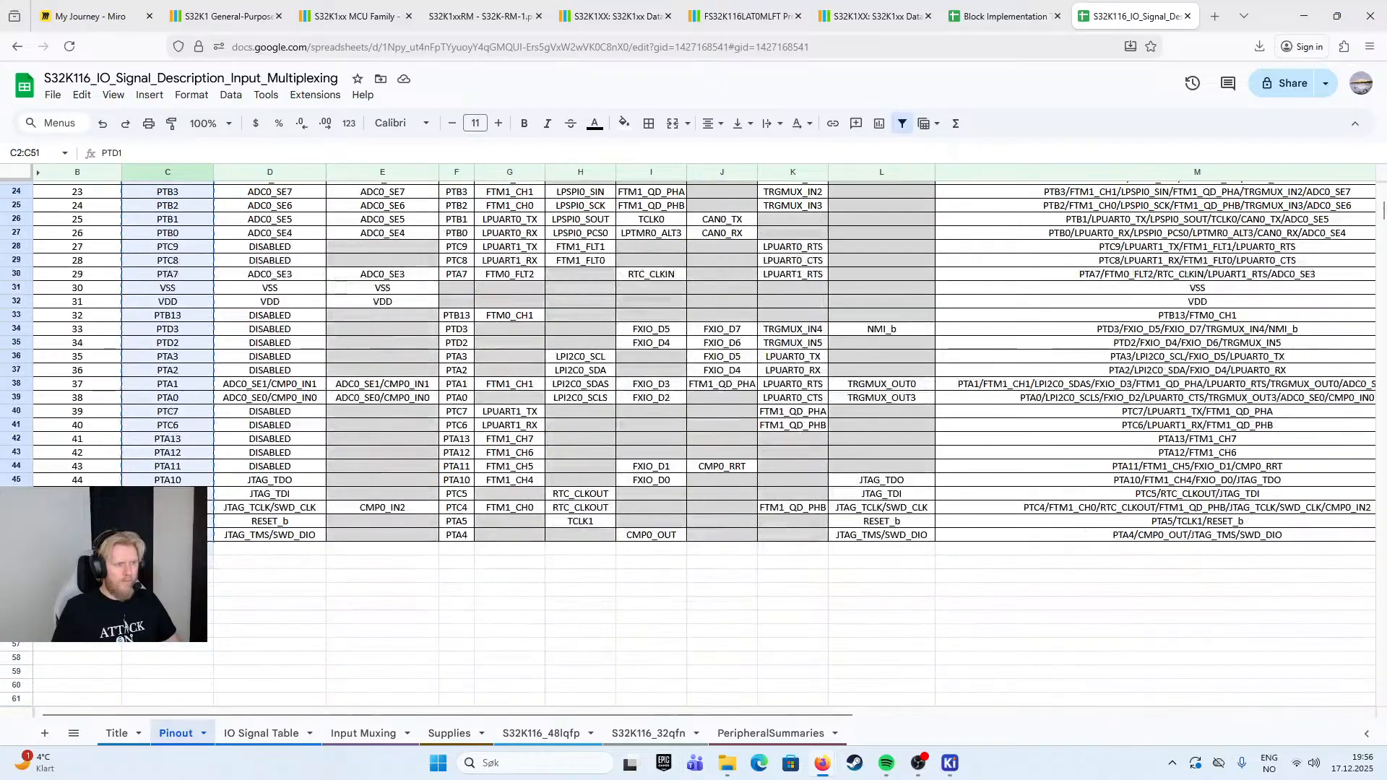
pyautogui.rightClick(167, 506)
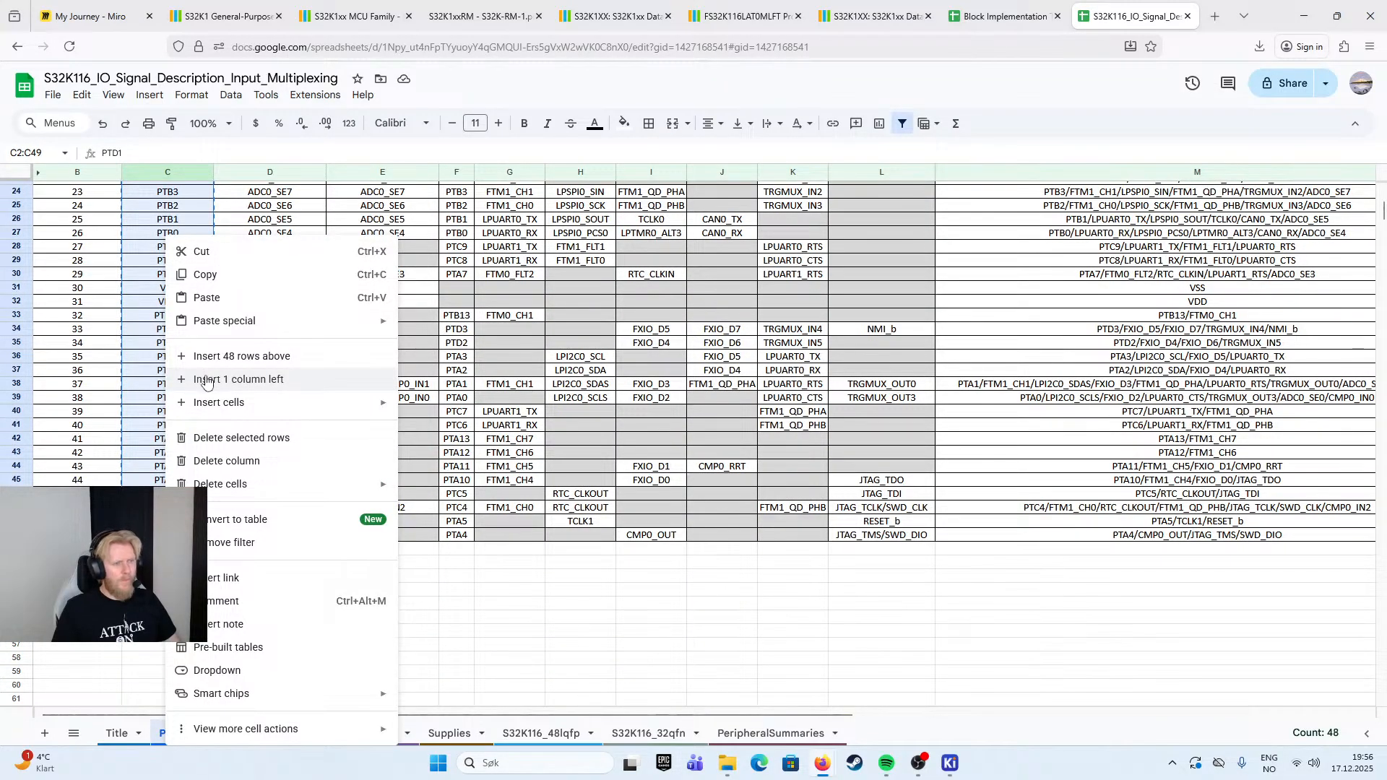
pyautogui.click(205, 274)
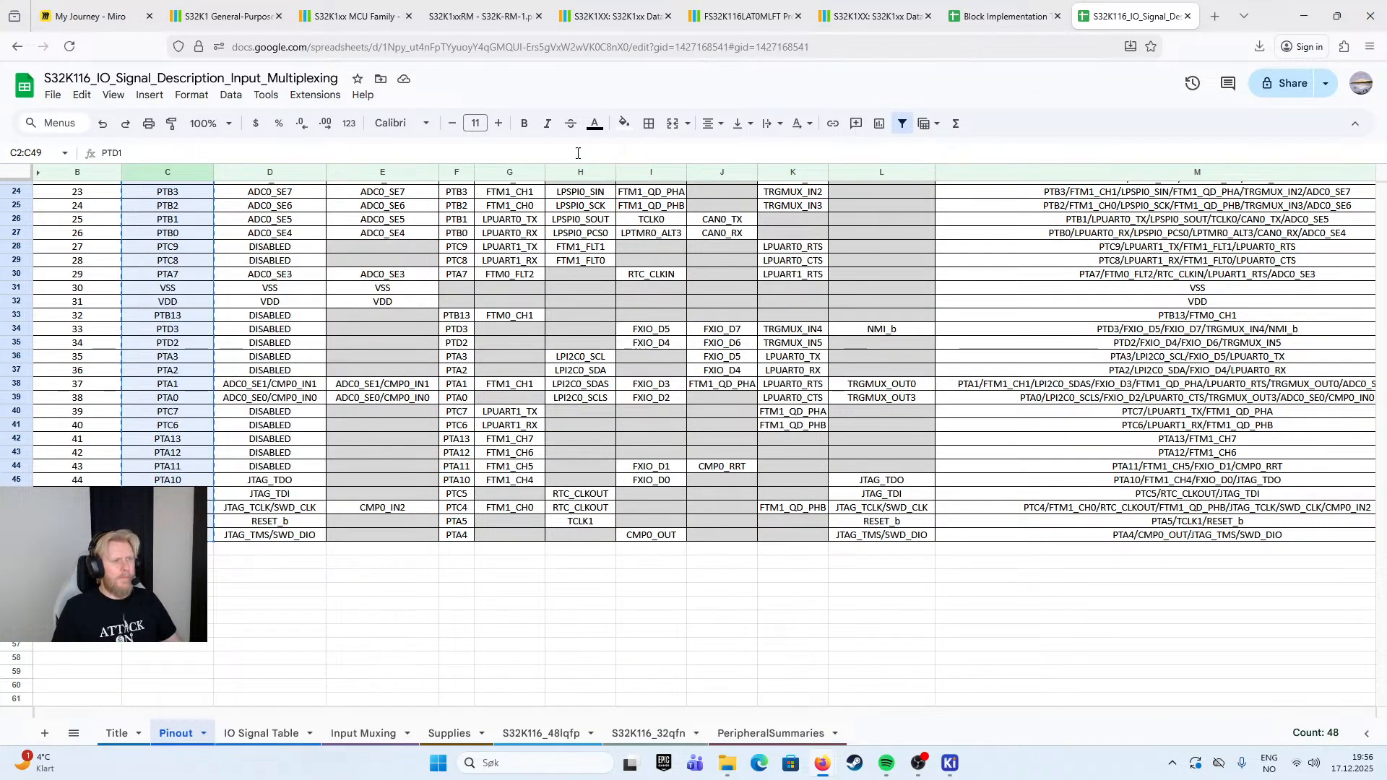
# - Paste the copied S32K116 pin names into the Block Implementation Template's Abbreviation column, starting at B14
pyautogui.click(1004, 16)
pyautogui.rightClick(202, 396)
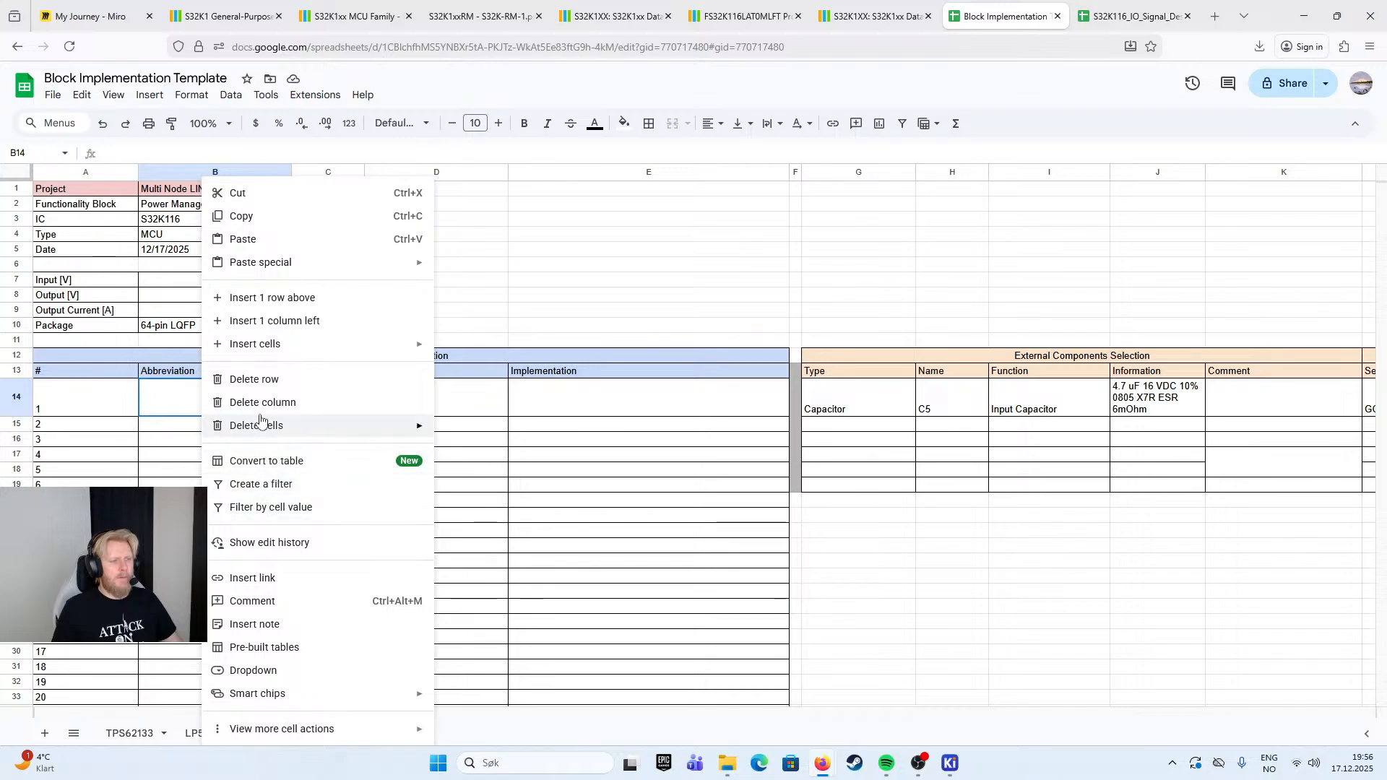
pyautogui.moveTo(281, 263)
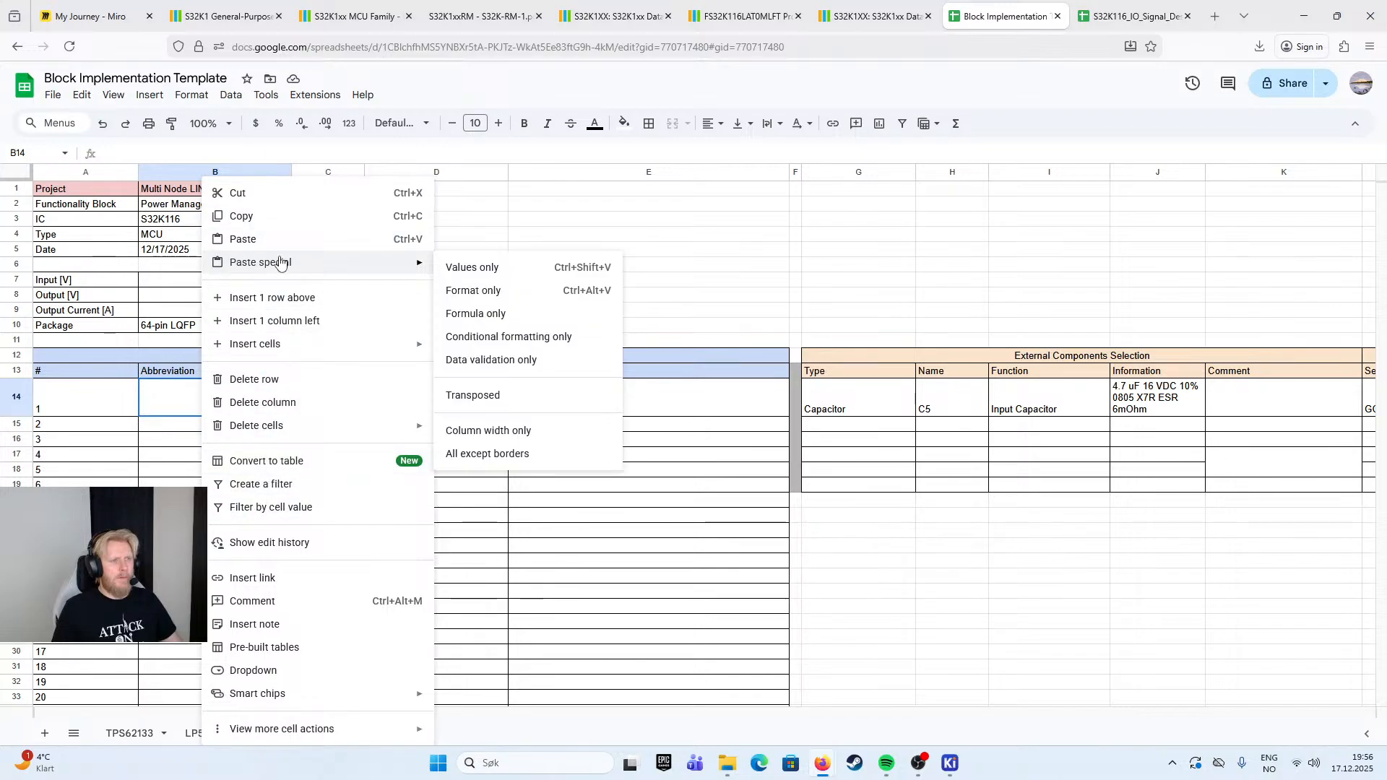
pyautogui.click(280, 239)
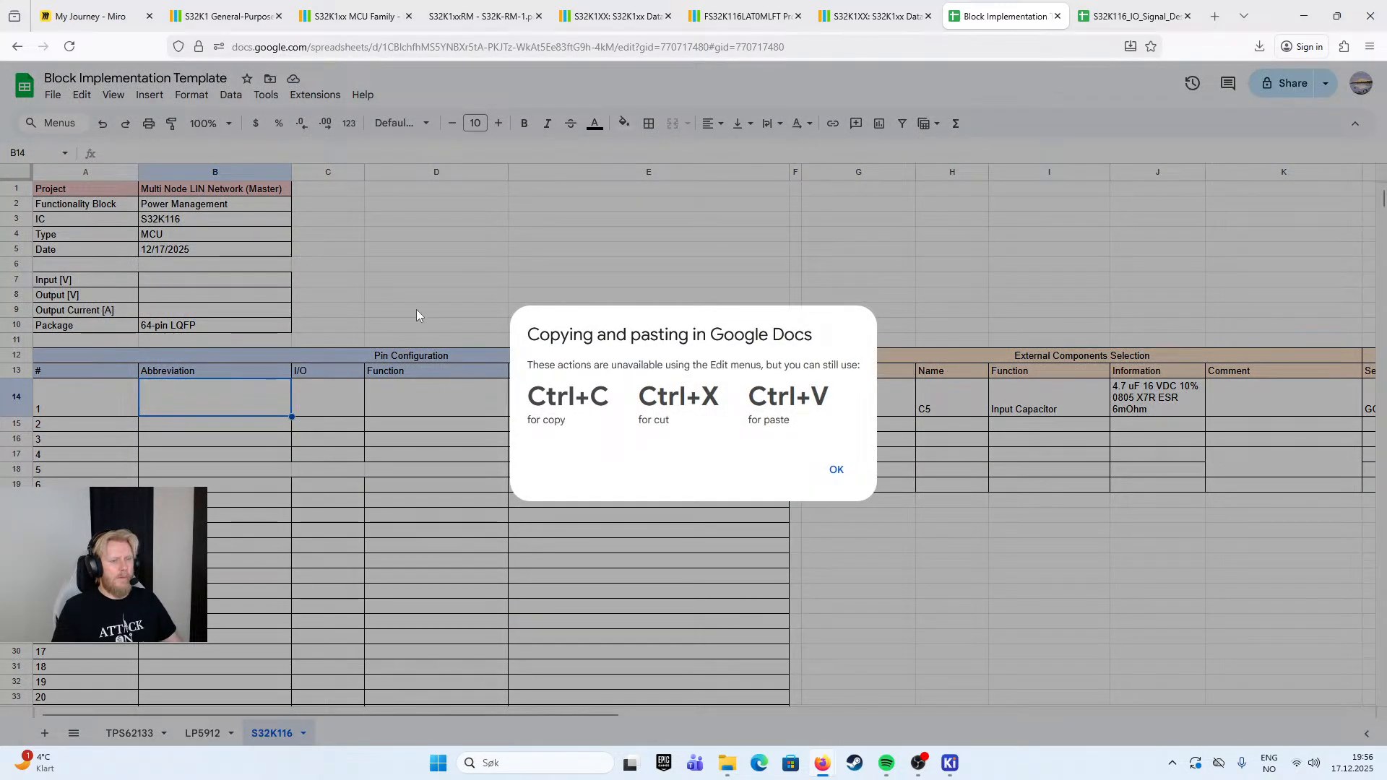
pyautogui.click(836, 471)
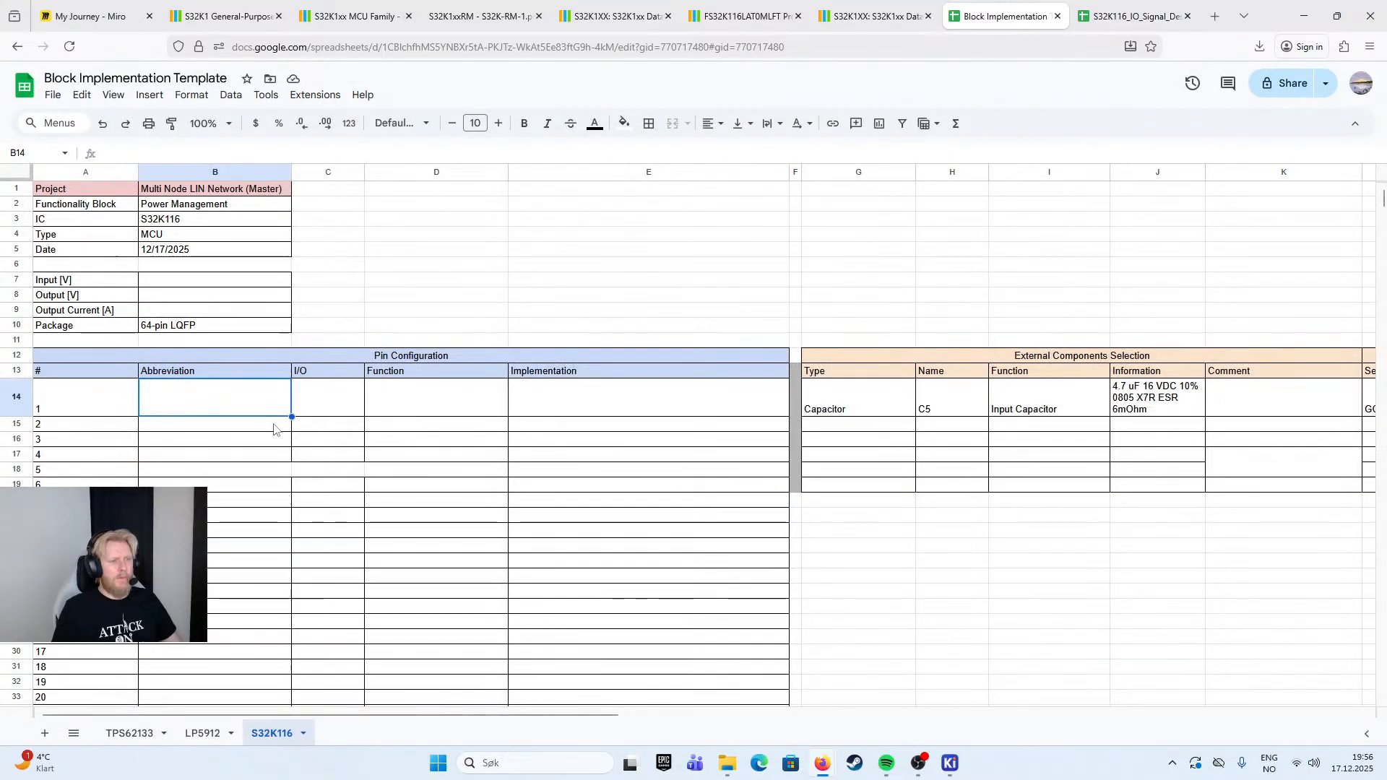
pyautogui.hotkey('ctrl', 'v')
pyautogui.click(404, 457)
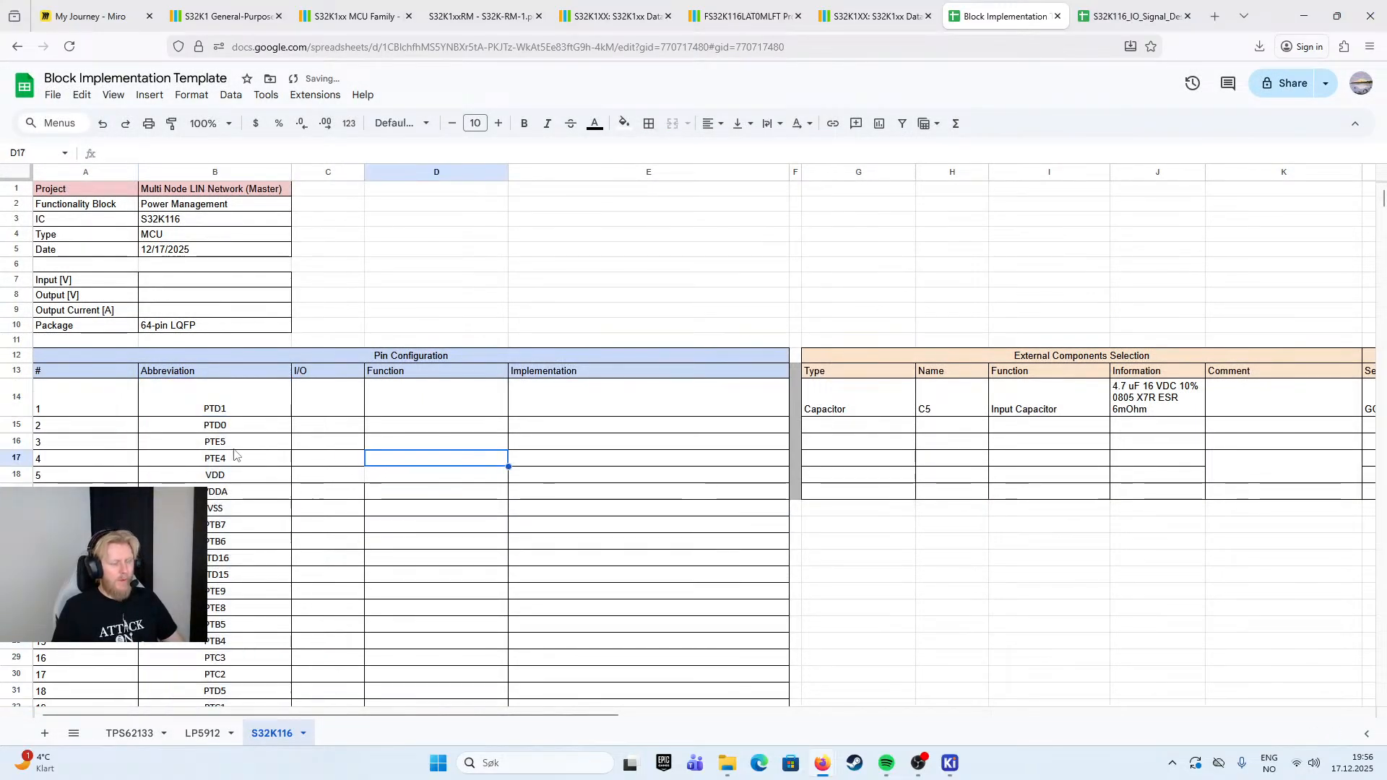
# - Clear the contents of the surplus Pin Configuration rows below pin 48
pyautogui.scroll(-3, 218, 459)
pyautogui.scroll(-9, 215, 455)
pyautogui.moveTo(86, 490); pyautogui.dragTo(747, 594)
pyautogui.press('Delete')
pyautogui.click(933, 408)
pyautogui.click(843, 377)
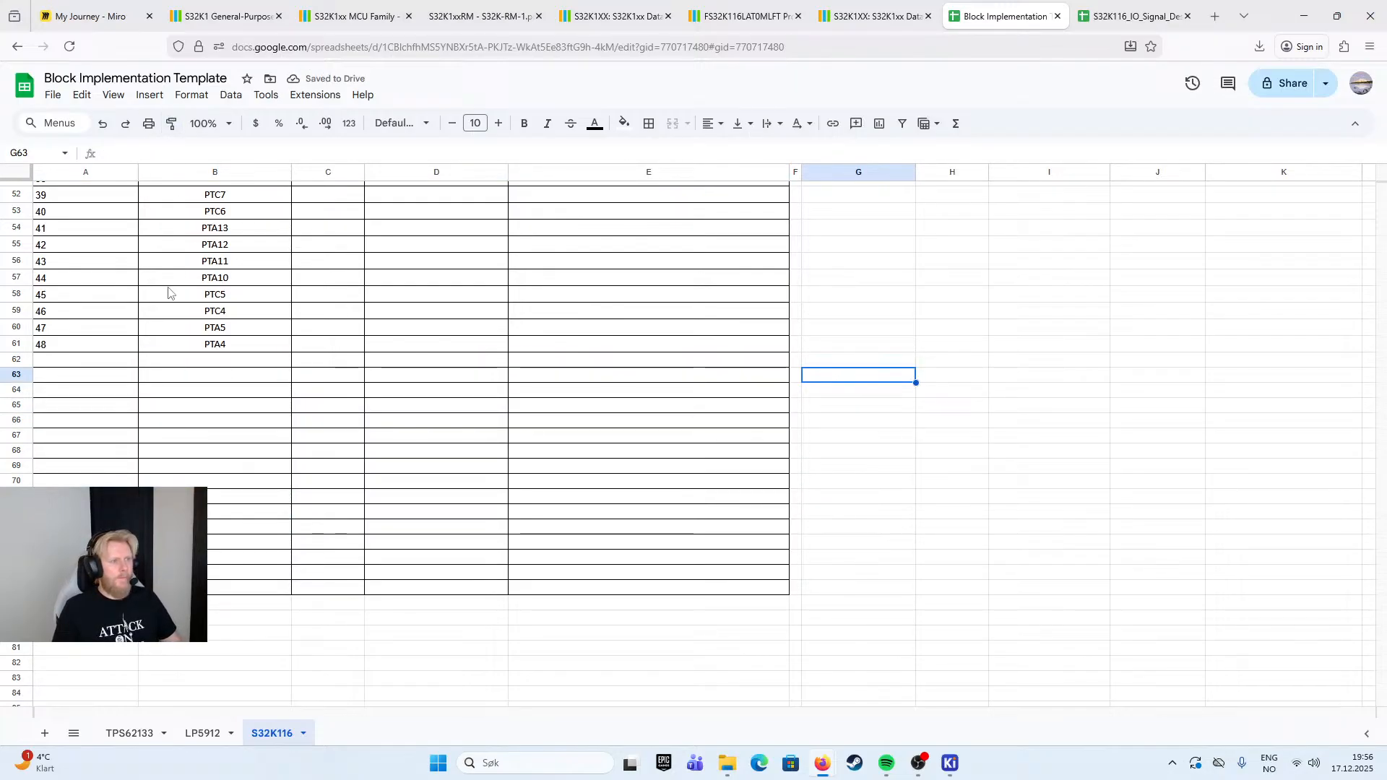
# - Remove the cell borders from the empty rows below pin 48, from row 62 down
pyautogui.moveTo(91, 363); pyautogui.dragTo(709, 601)
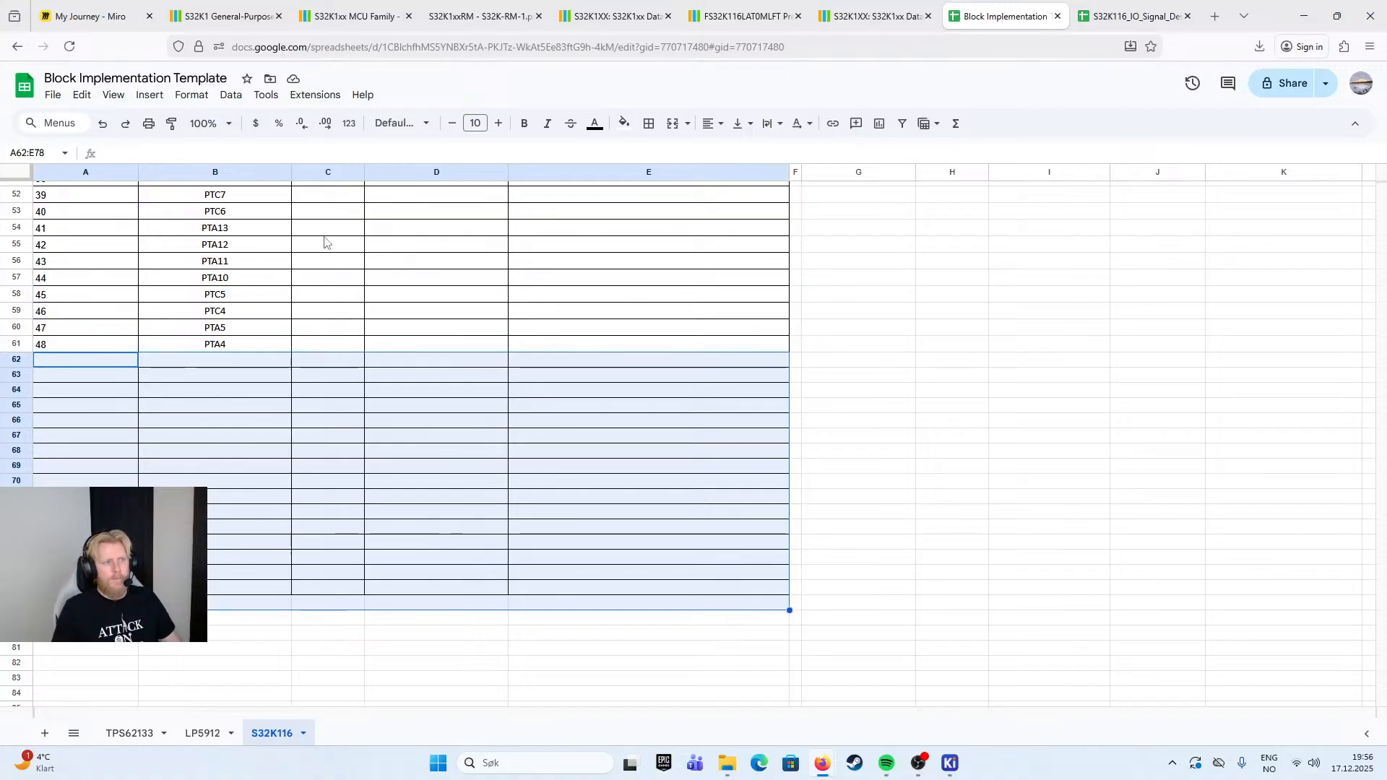
pyautogui.click(931, 386)
pyautogui.click(849, 345)
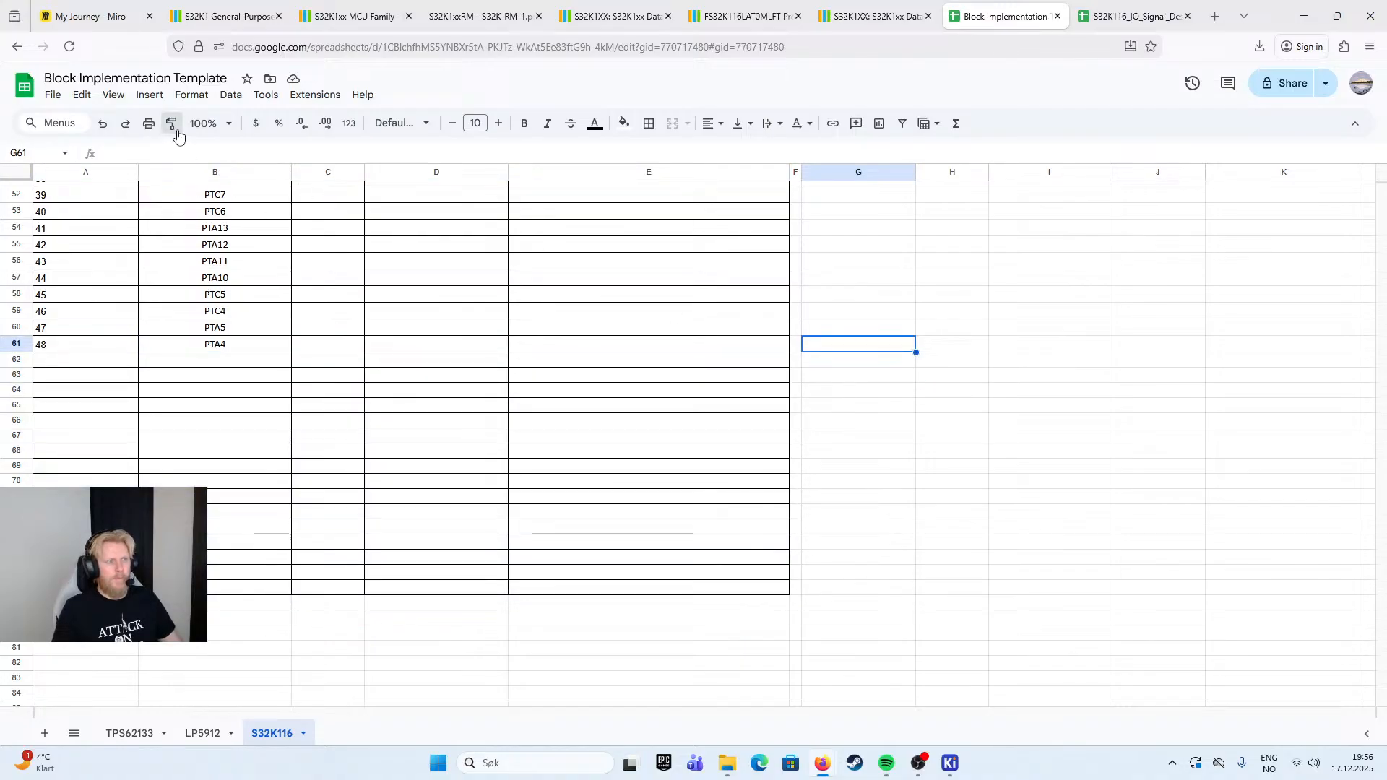
pyautogui.moveTo(77, 361)
pyautogui.mouseDown()
pyautogui.moveTo(734, 632)
pyautogui.moveTo(916, 655)
pyautogui.mouseUp()
pyautogui.click(913, 312)
pyautogui.scroll(6, 831, 433)
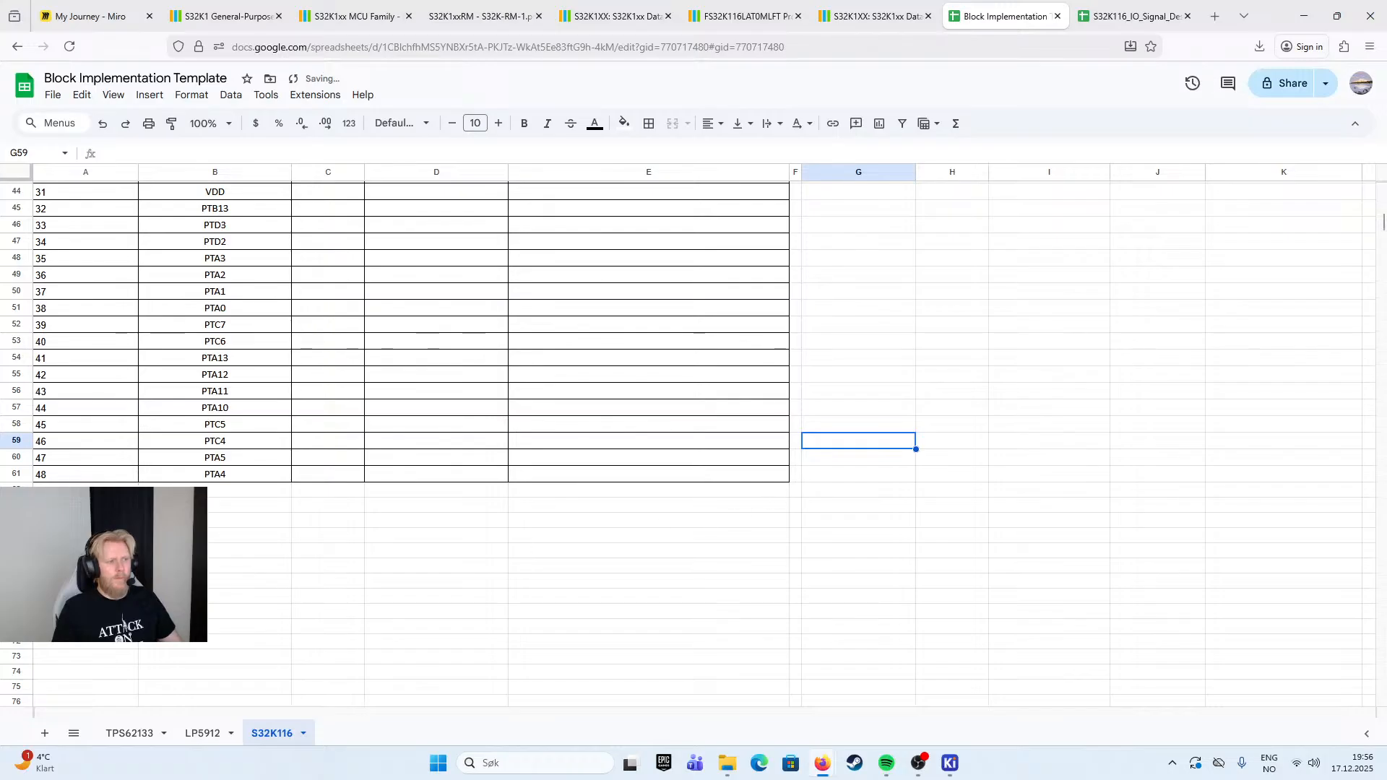
pyautogui.scroll(4, 831, 434)
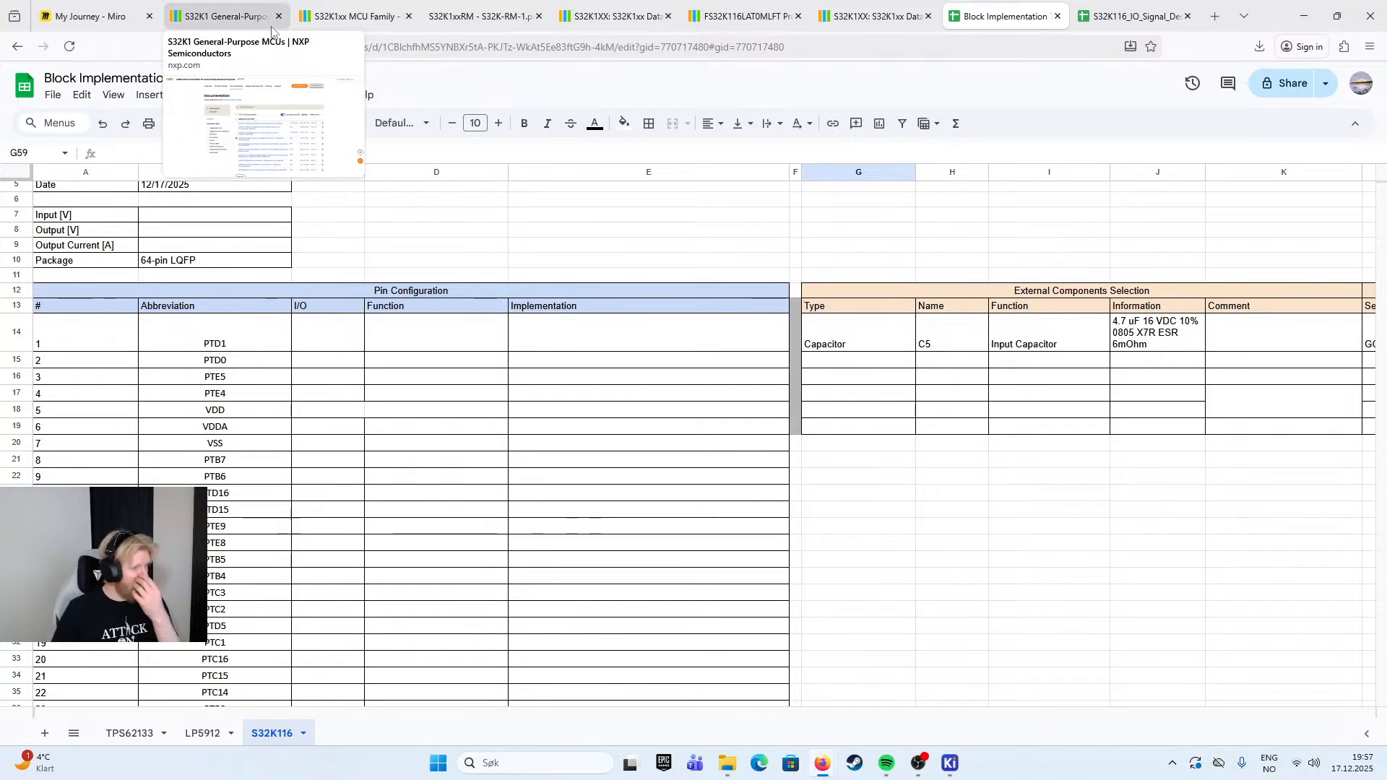
# - Switch to the KiCad Symbol Editor, review the S32K116 symbol's pins, and return to the Block Implementation Template
pyautogui.moveTo(950, 763)
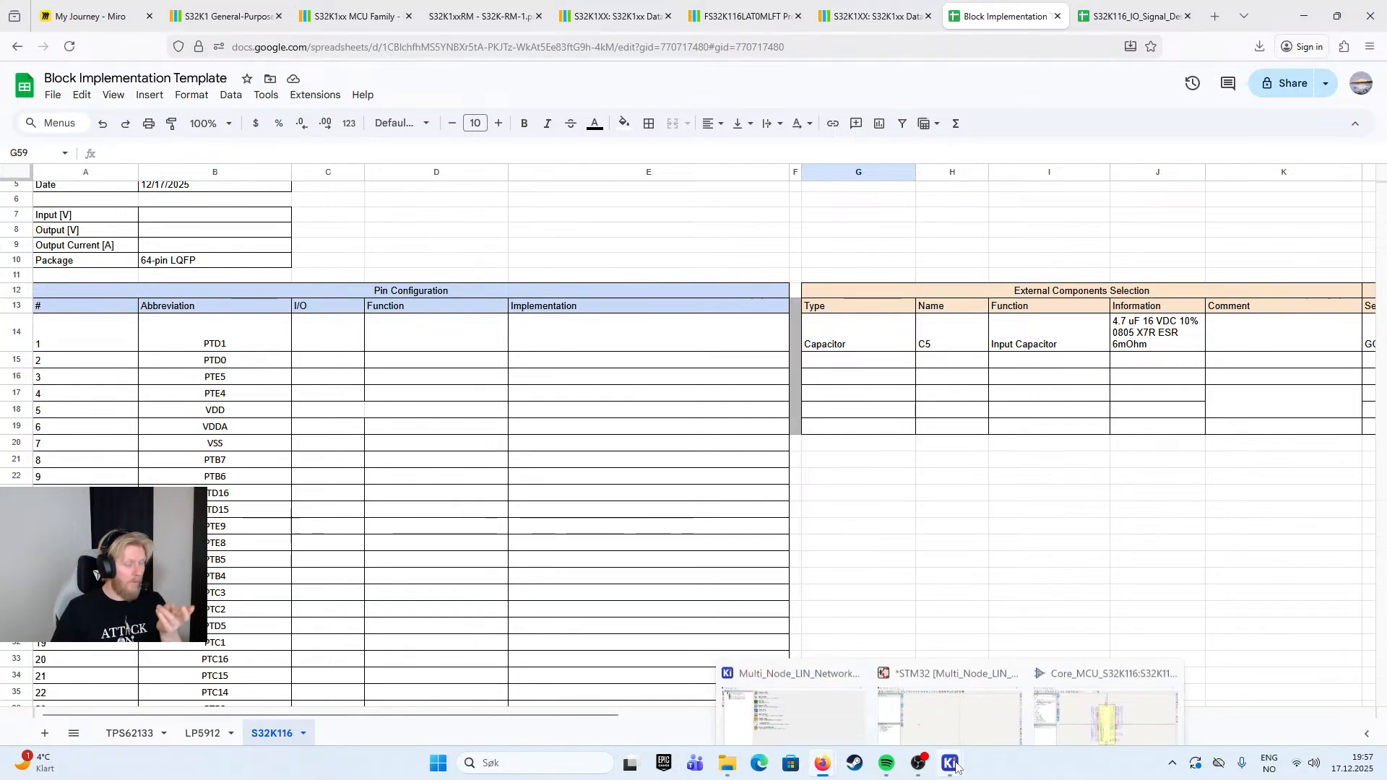
pyautogui.click(1102, 687)
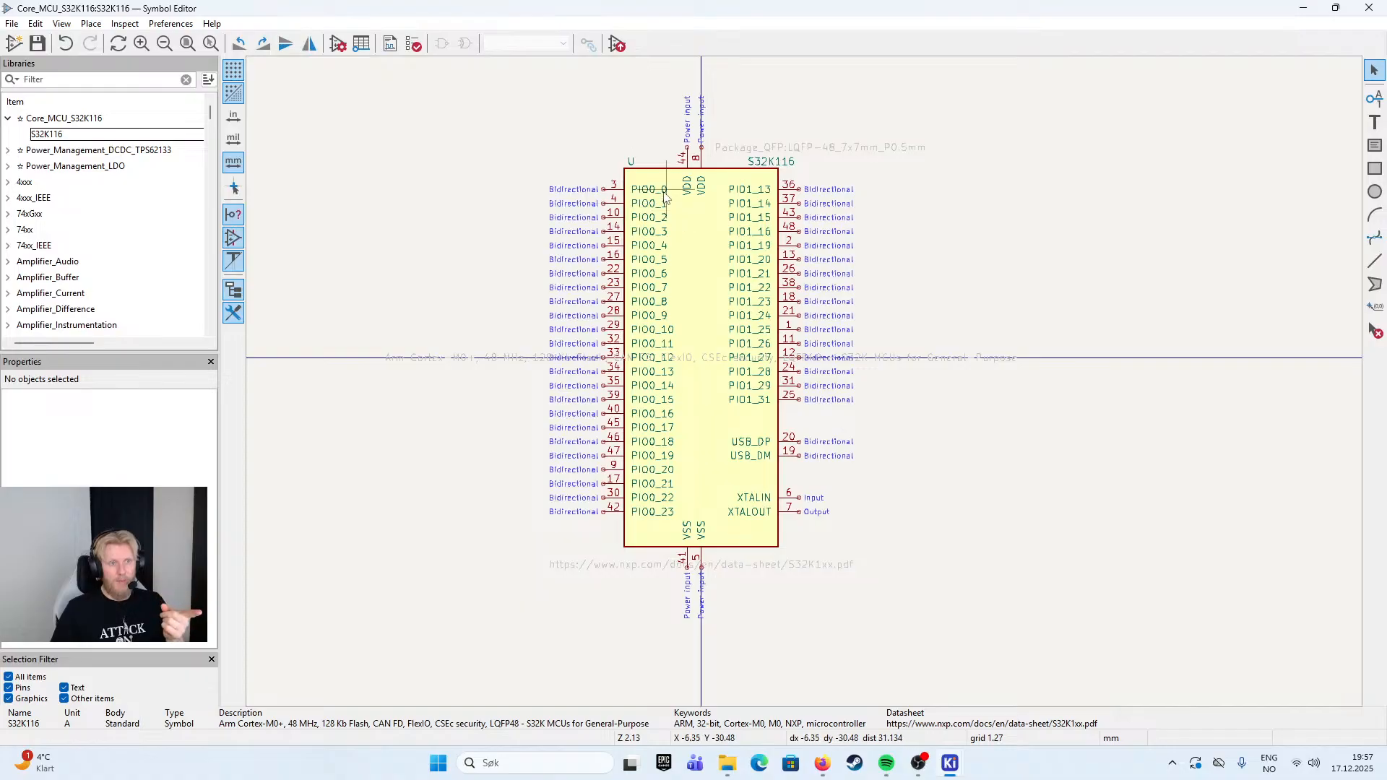
pyautogui.moveTo(813, 20); pyautogui.dragTo(857, 15)
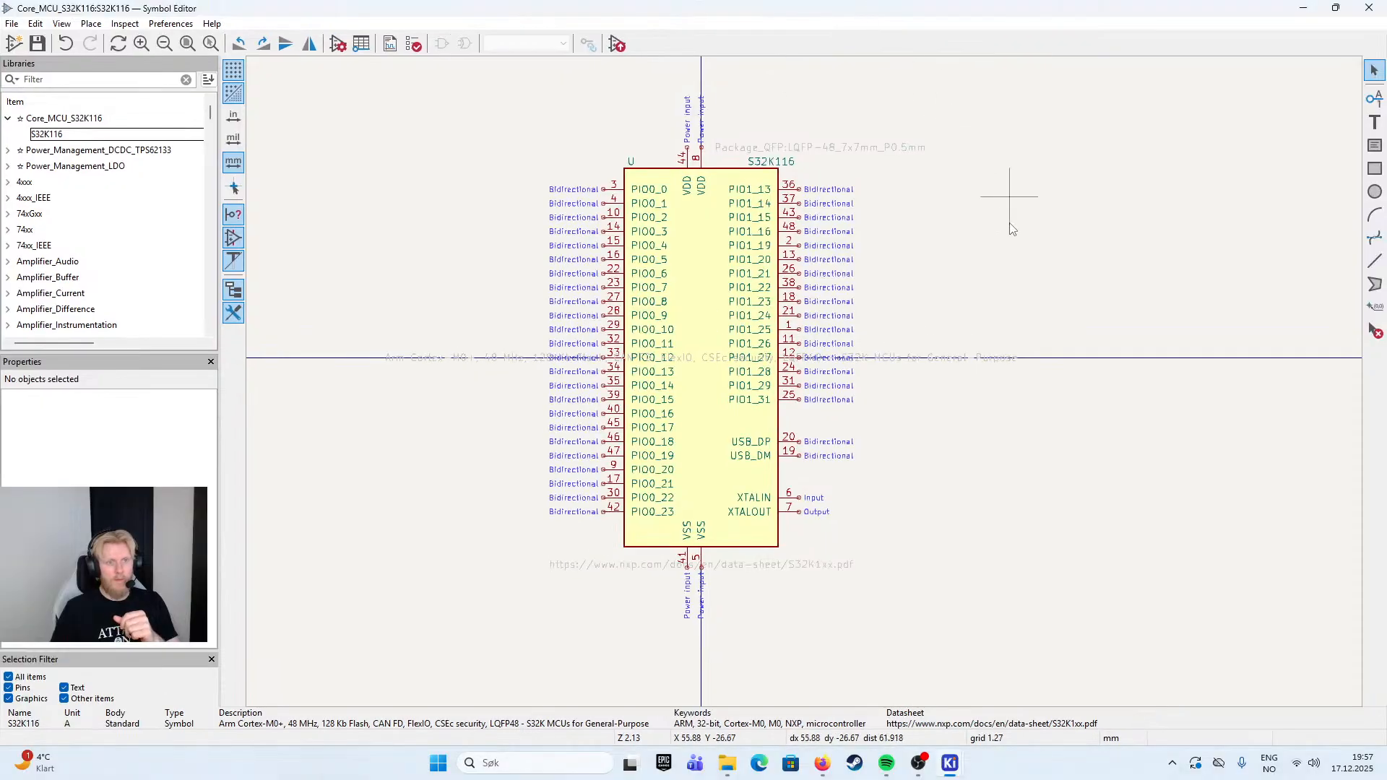
pyautogui.moveTo(948, 774)
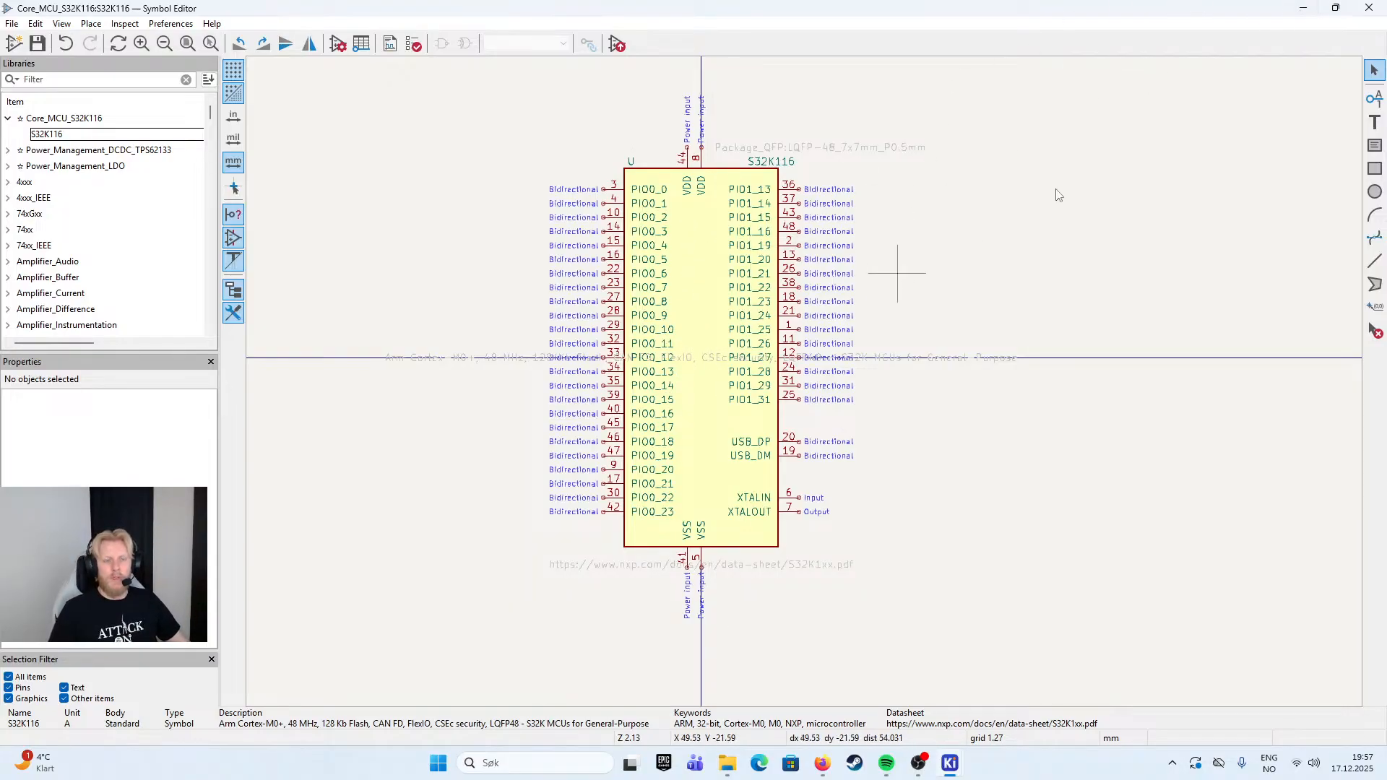
pyautogui.click(1301, 12)
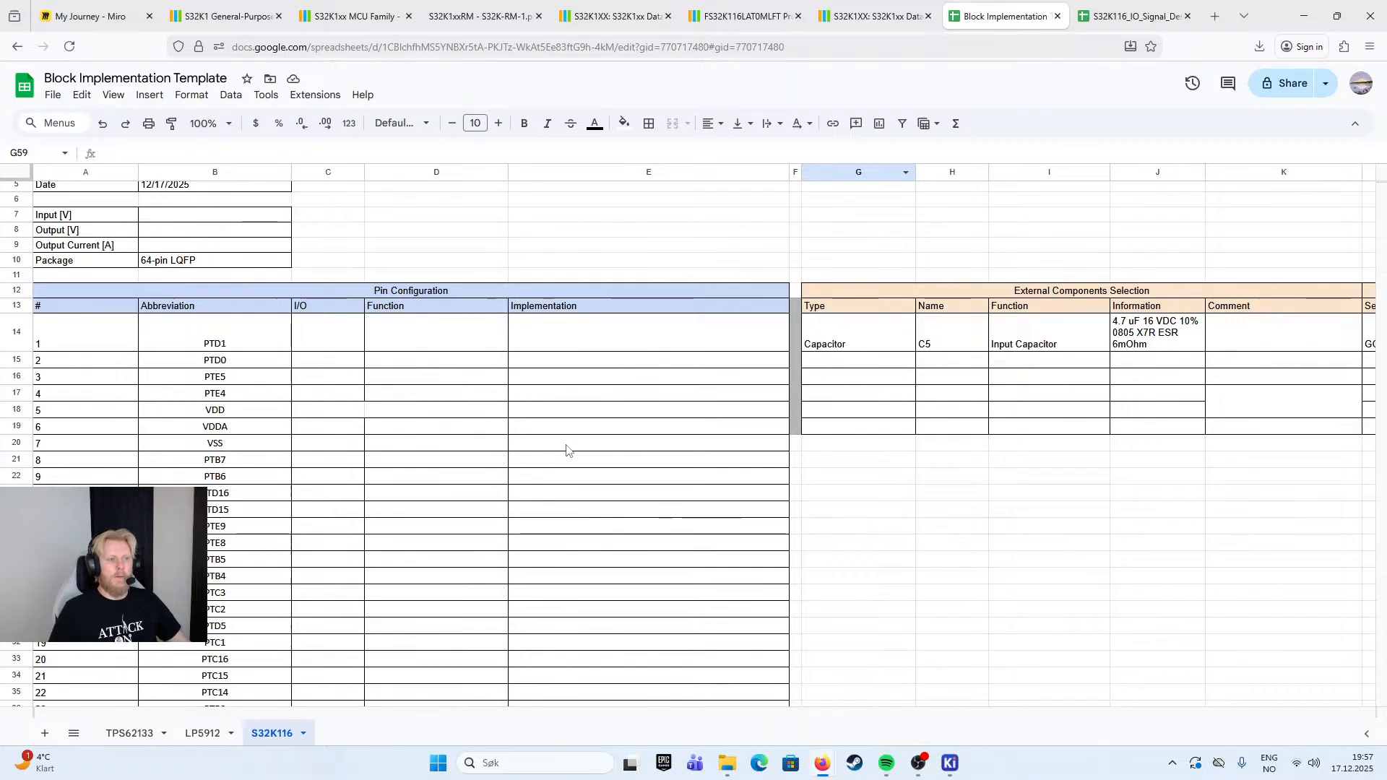
# - Move the S32K116 signal description workbook into its own browser window, keeping the Block Implementation Template in the current one
pyautogui.click(1131, 15)
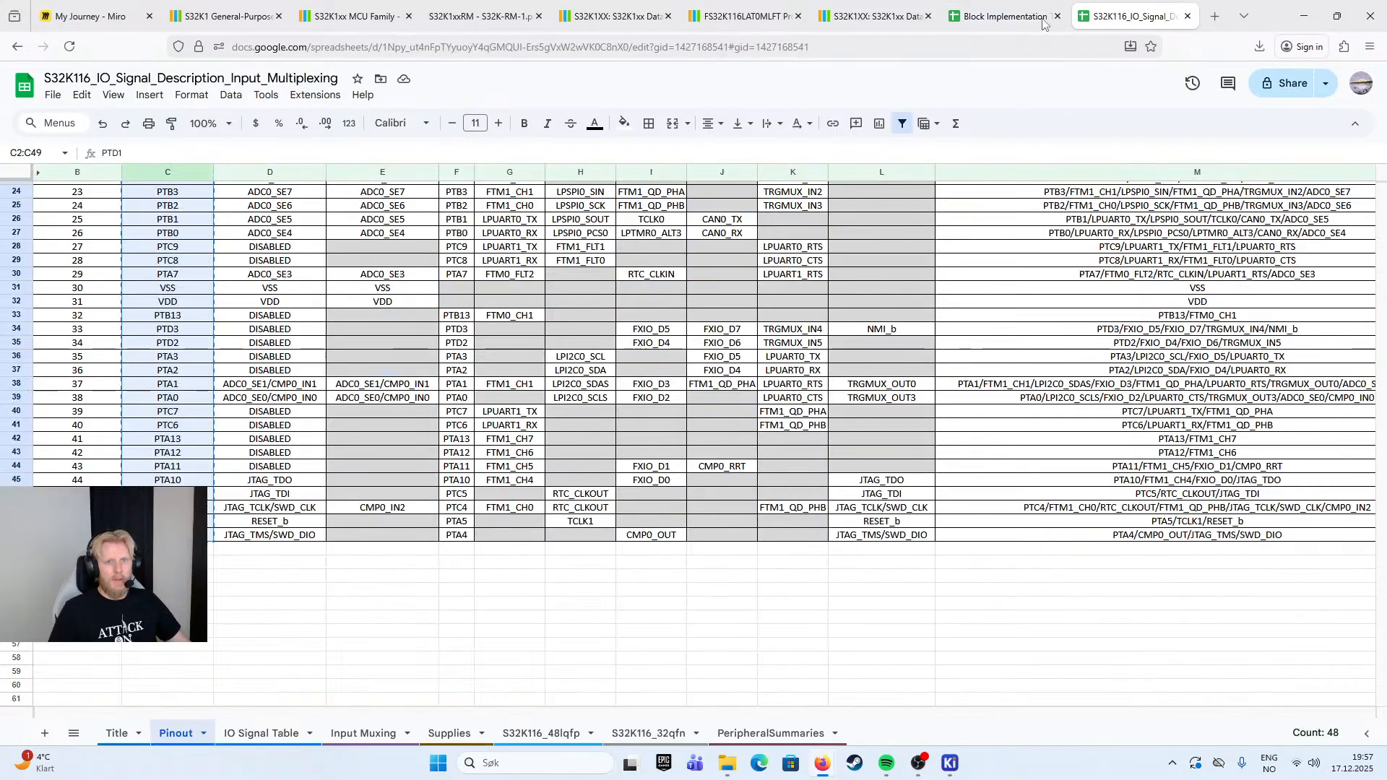
pyautogui.click(1004, 16)
pyautogui.click(1135, 16)
pyautogui.moveTo(1004, 16); pyautogui.dragTo(7, 289)
pyautogui.click(1113, 18)
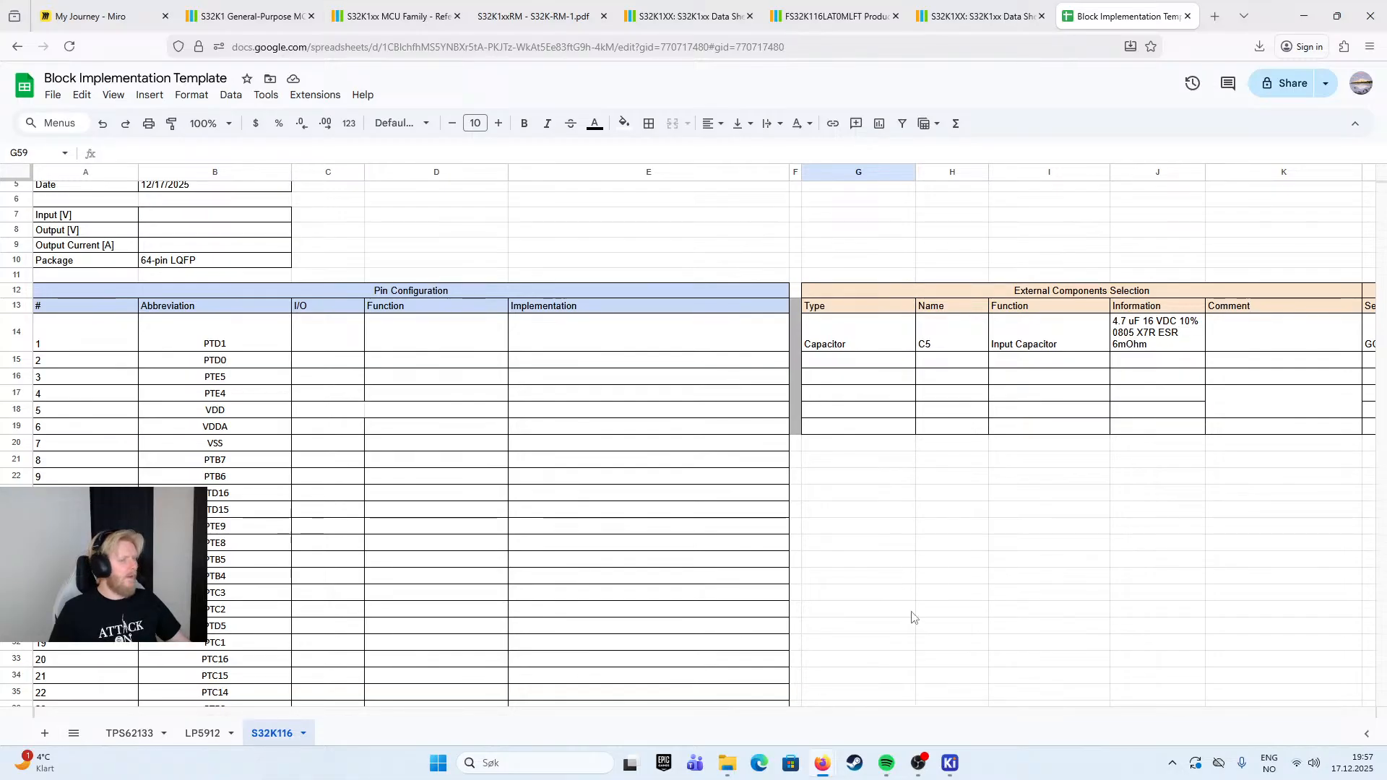
pyautogui.doubleClick(331, 342)
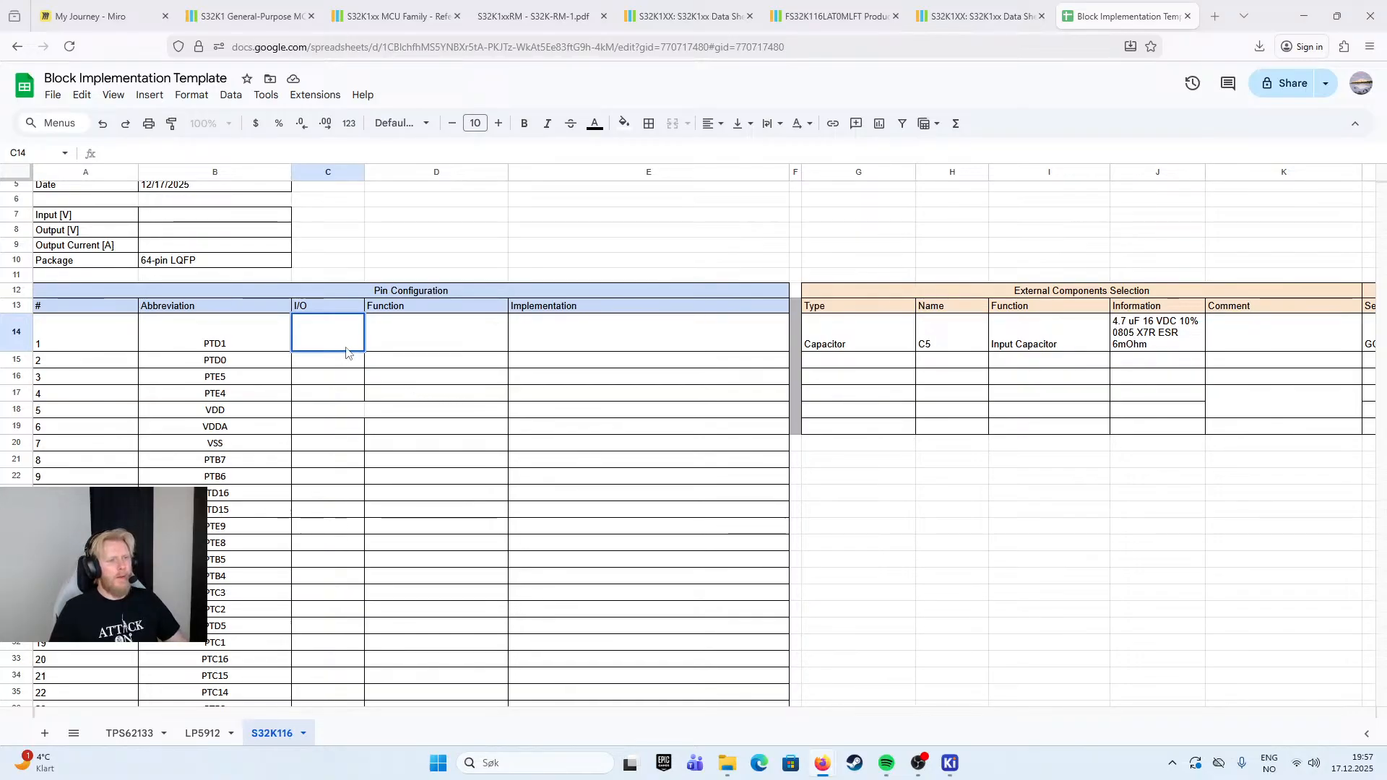
pyautogui.doubleClick(445, 332)
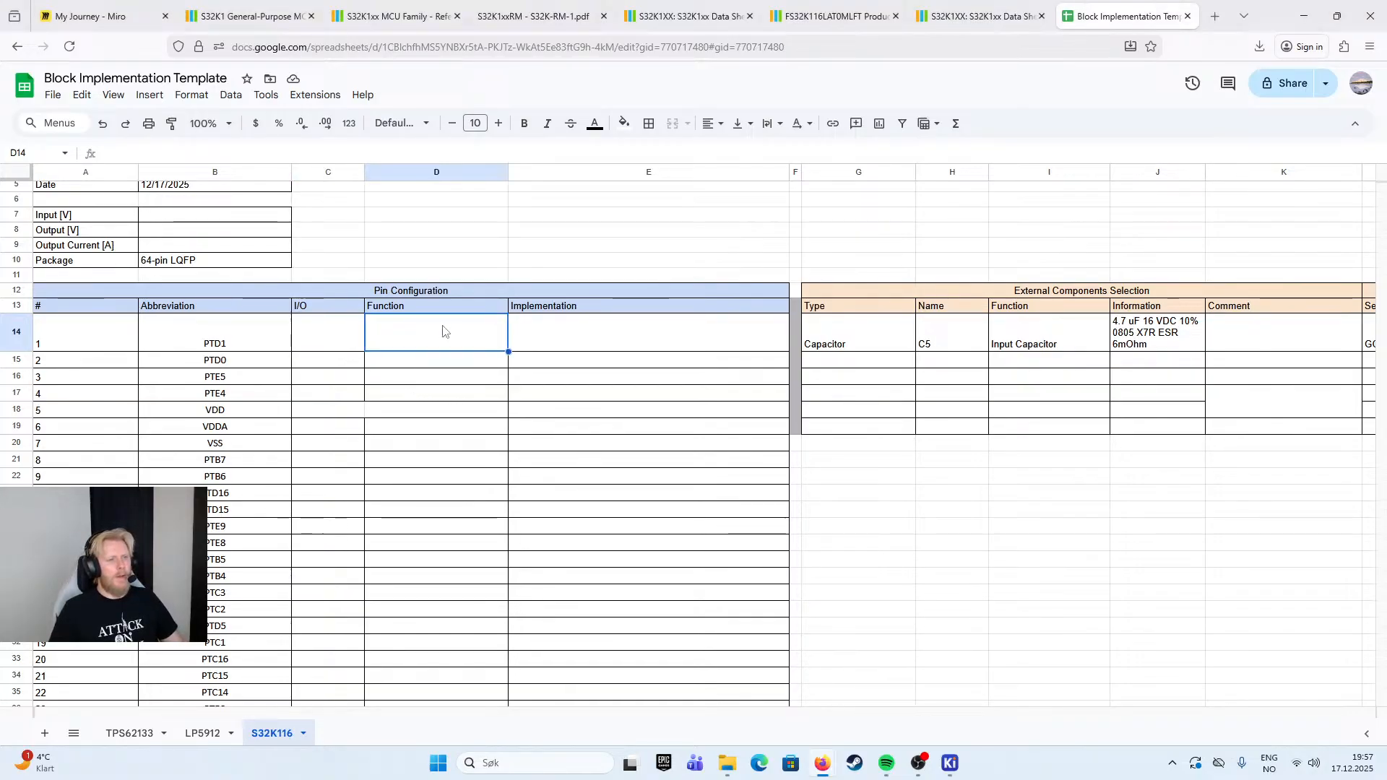
pyautogui.doubleClick(554, 326)
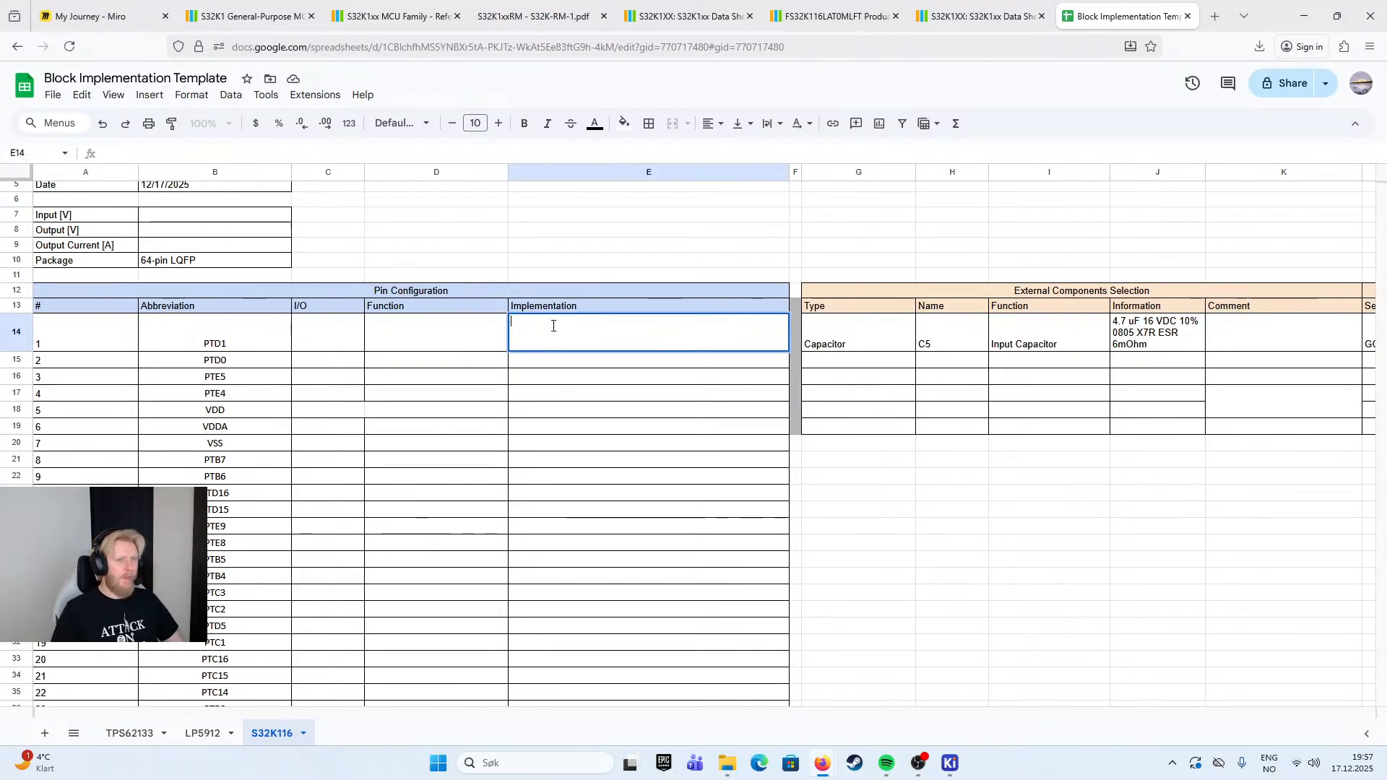
# - Insert a column between I/O and Function in the Pin Configuration table and title it "Default"
pyautogui.click(450, 309)
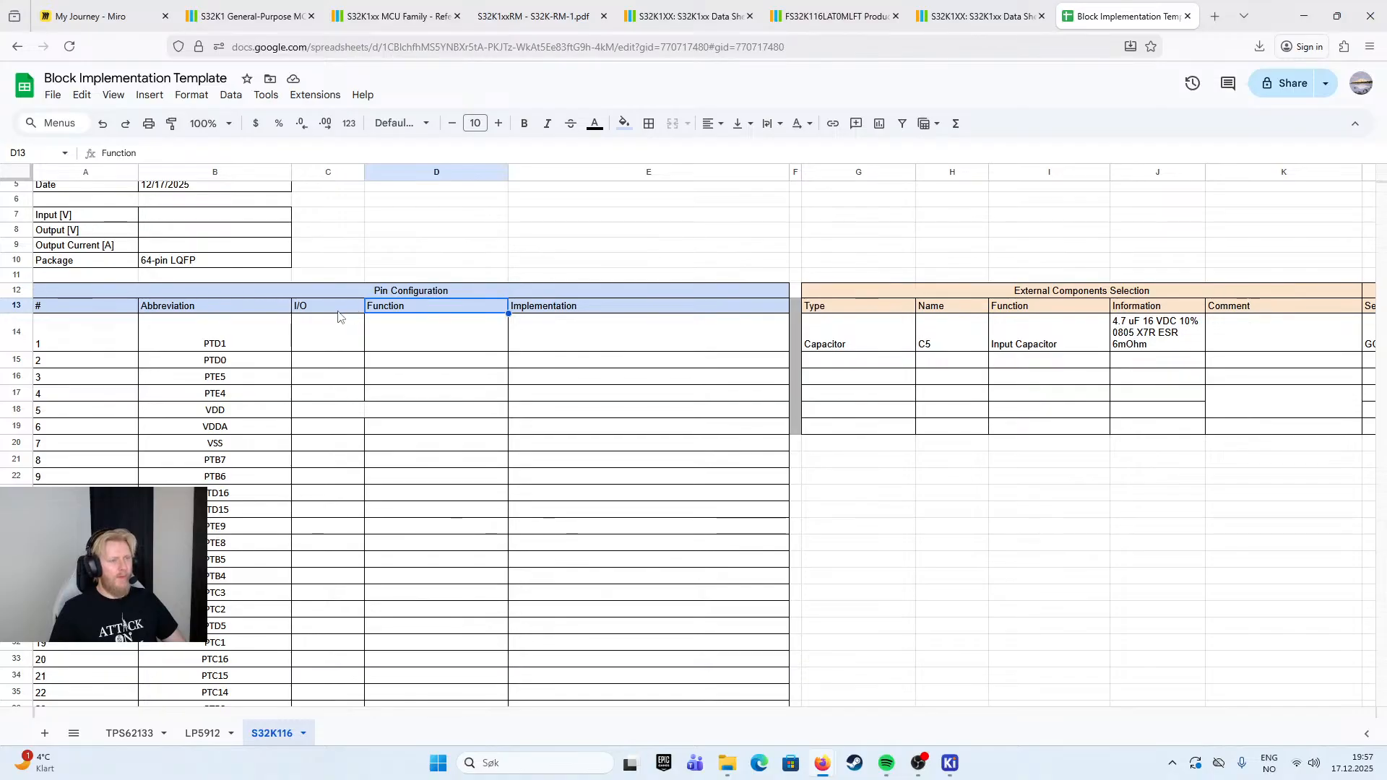
pyautogui.rightClick(396, 177)
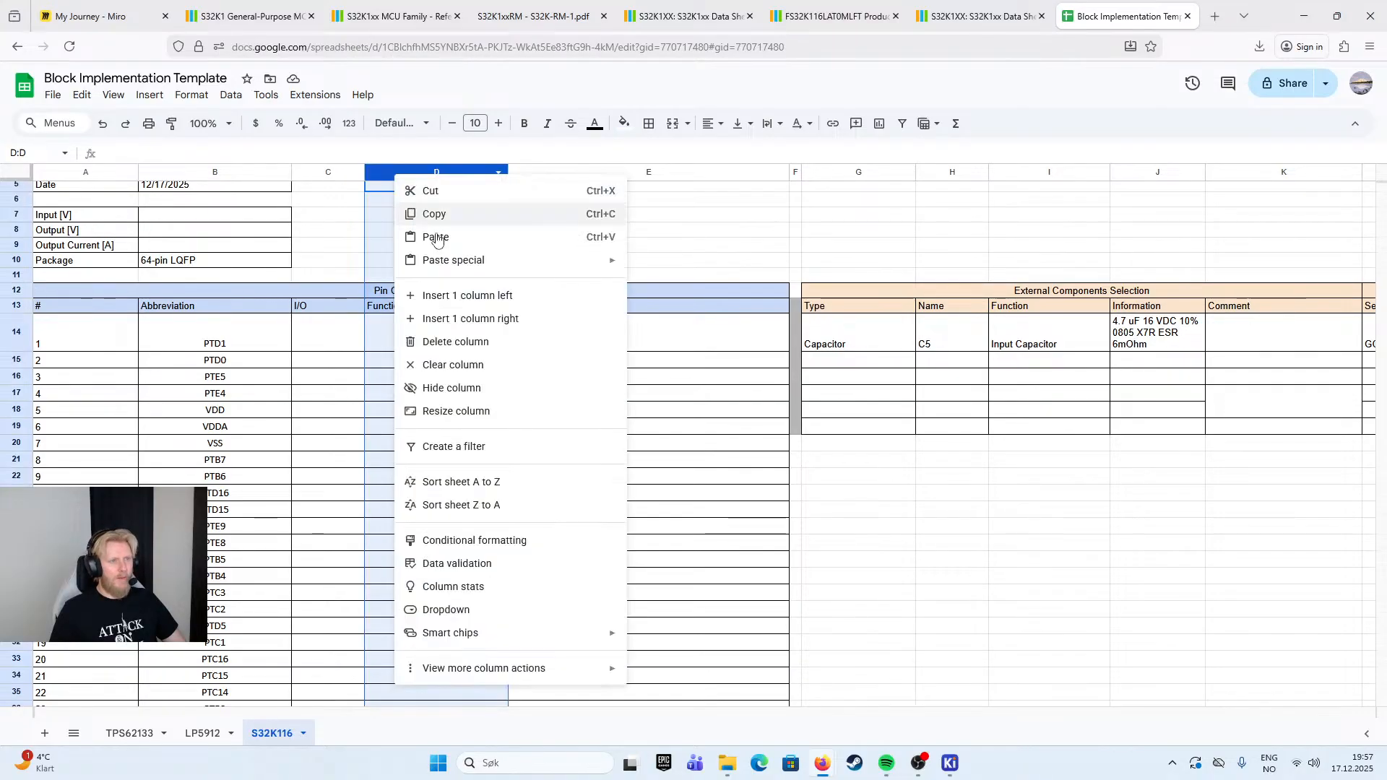
pyautogui.click(477, 296)
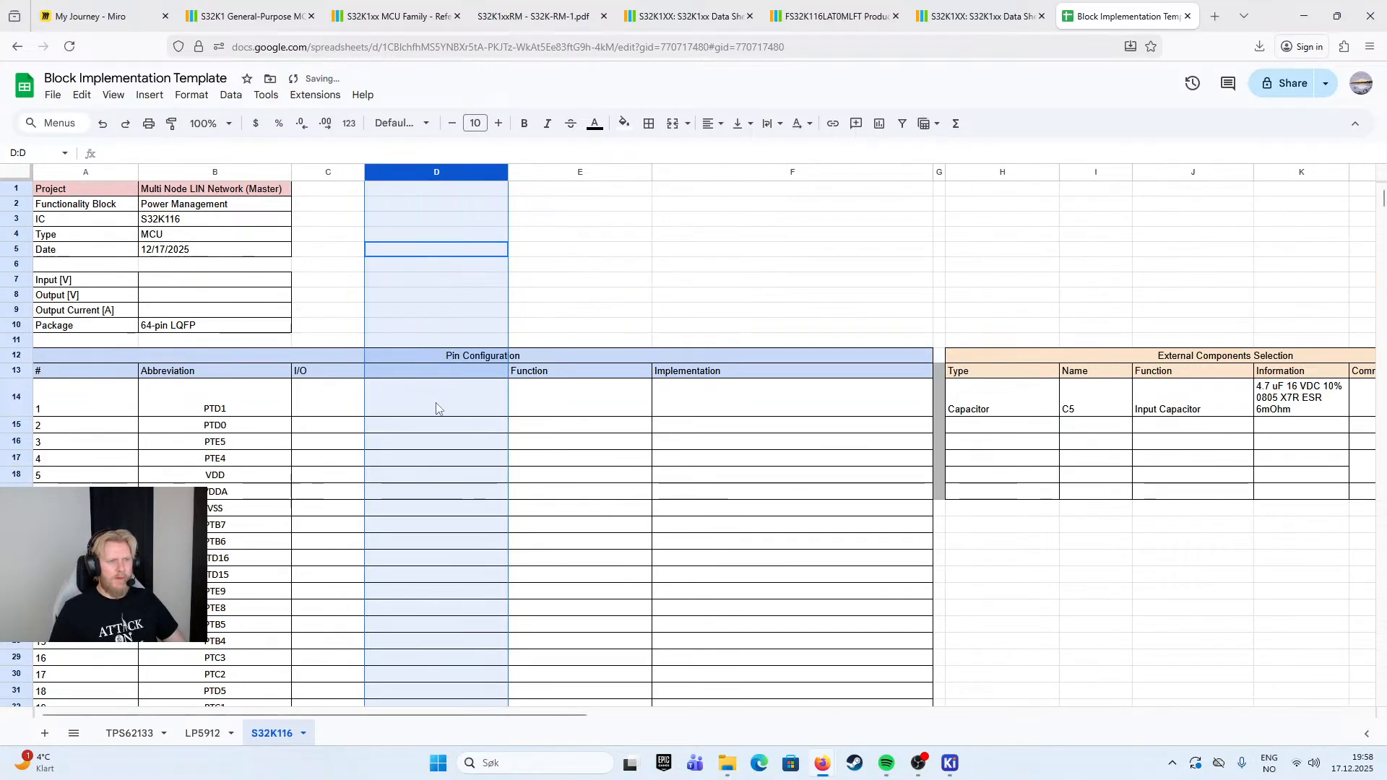
pyautogui.click(430, 362)
pyautogui.click(430, 374)
pyautogui.write('Defau')
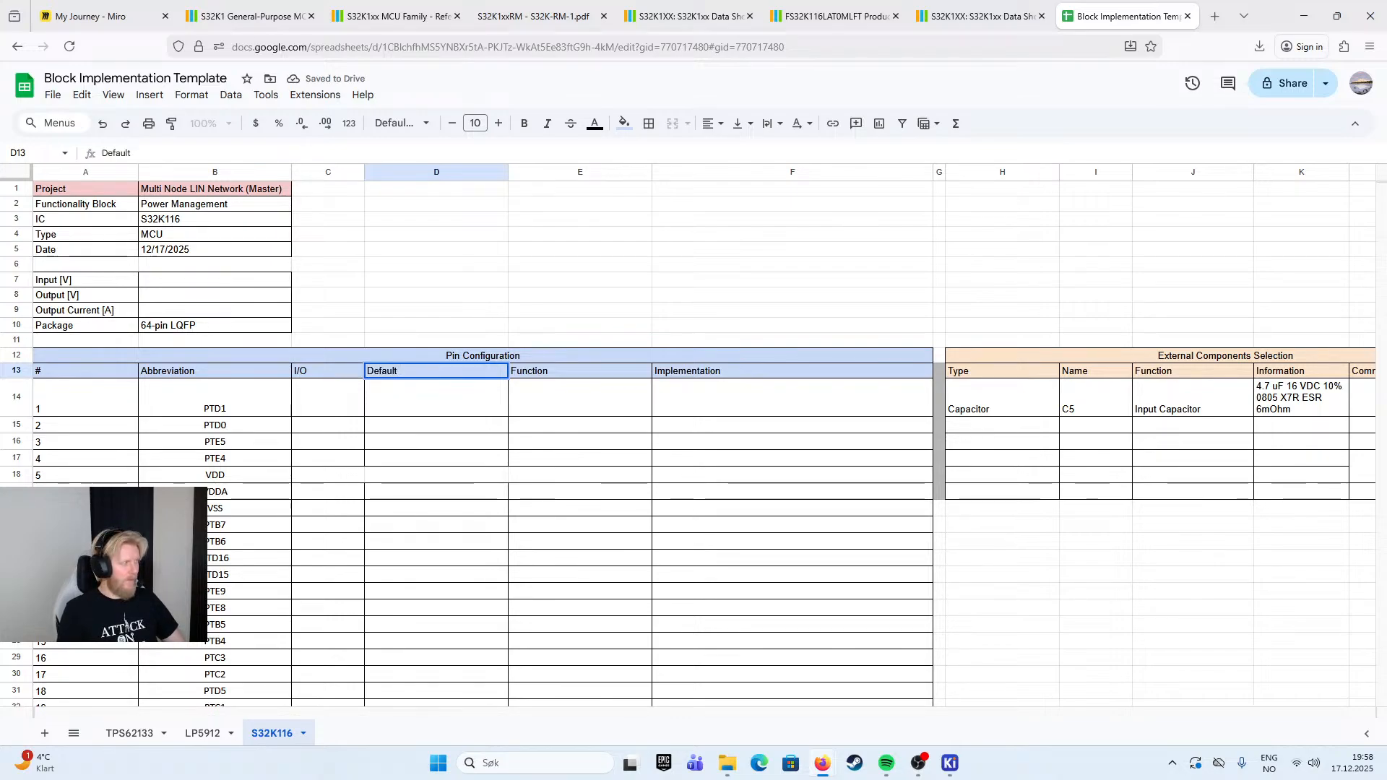
pyautogui.write('lt')
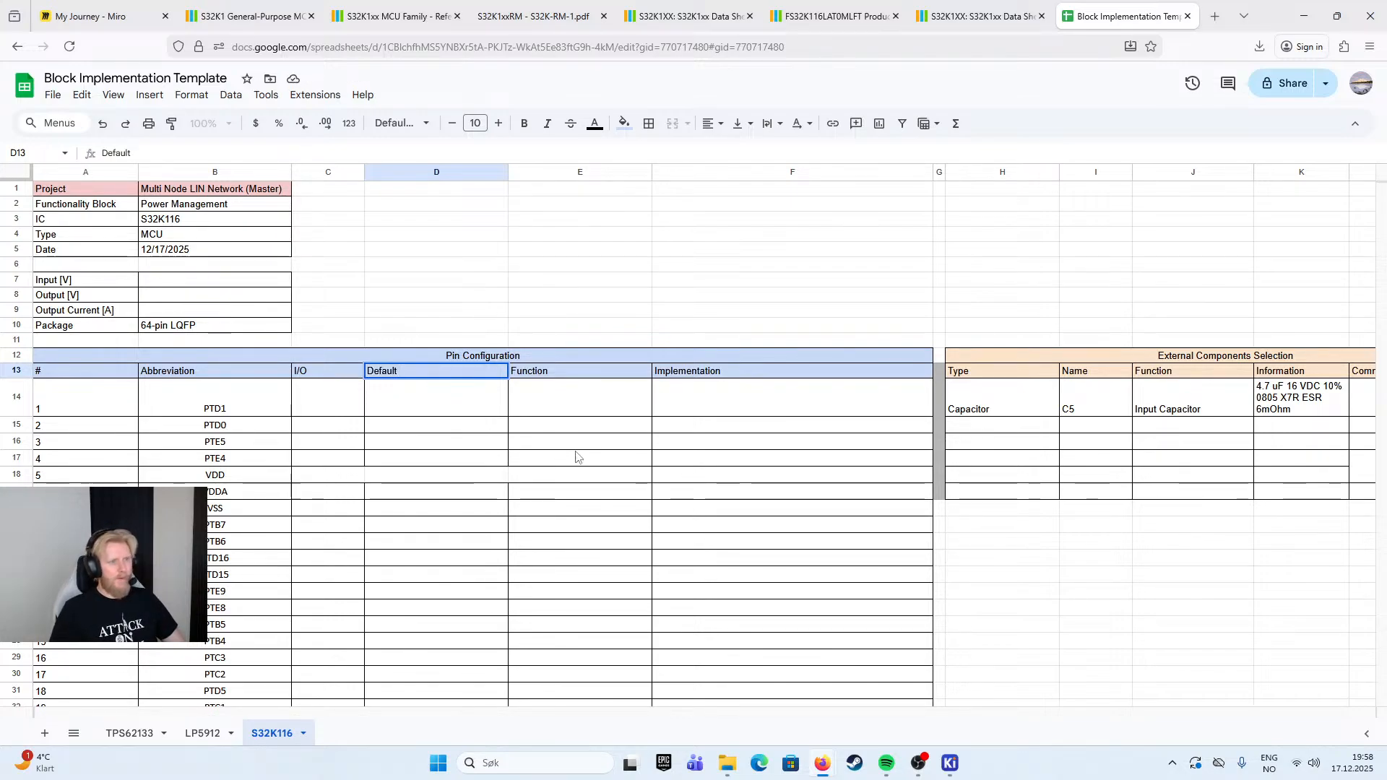
# - Paste the default pin functions from the signal description workbook into the Default column, starting at D14
pyautogui.click(567, 458)
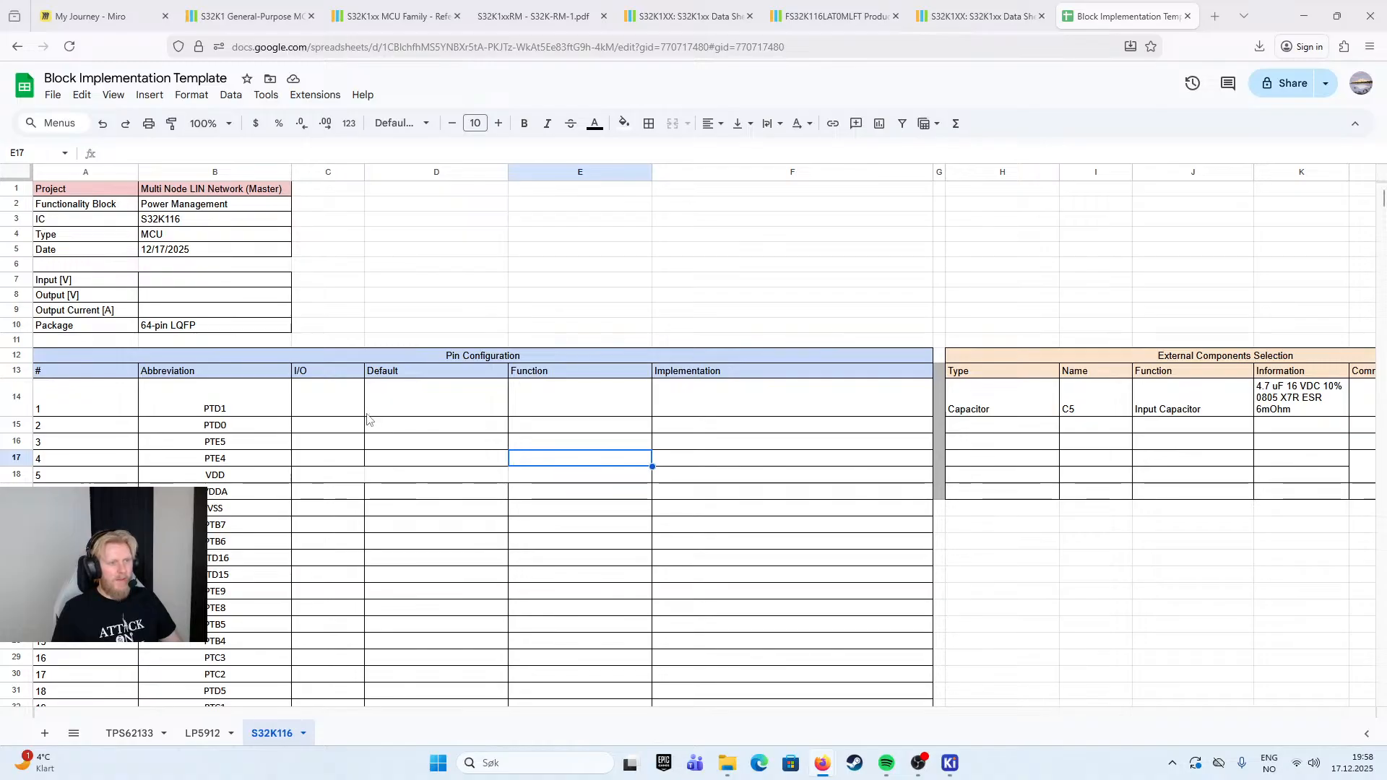
pyautogui.click(318, 404)
pyautogui.click(421, 417)
pyautogui.hotkey('ctrl', 'v')
pyautogui.click(540, 427)
pyautogui.click(461, 401)
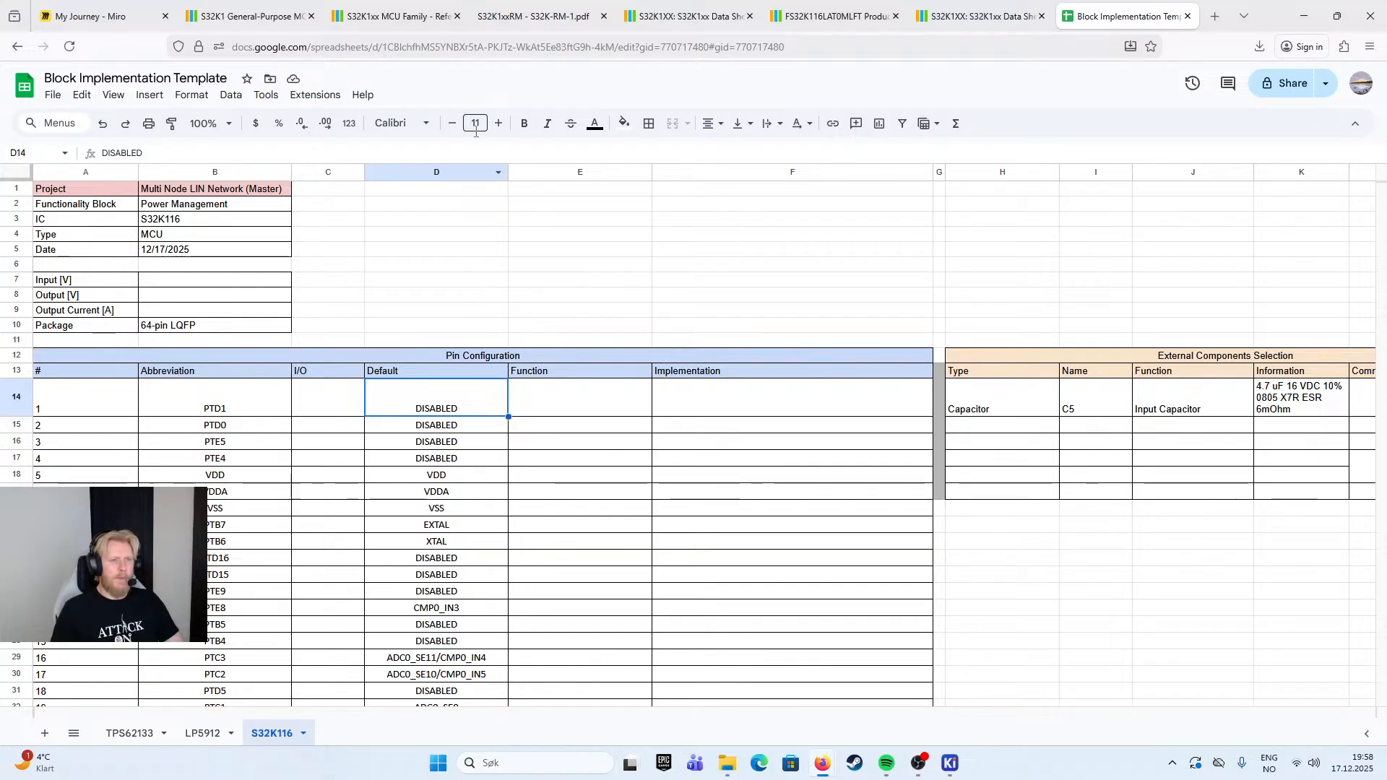
# - Create a single-color conditional formatting rule on cell D7 with the condition Text contains "DISABLED"
pyautogui.rightClick(456, 296)
pyautogui.click(424, 282)
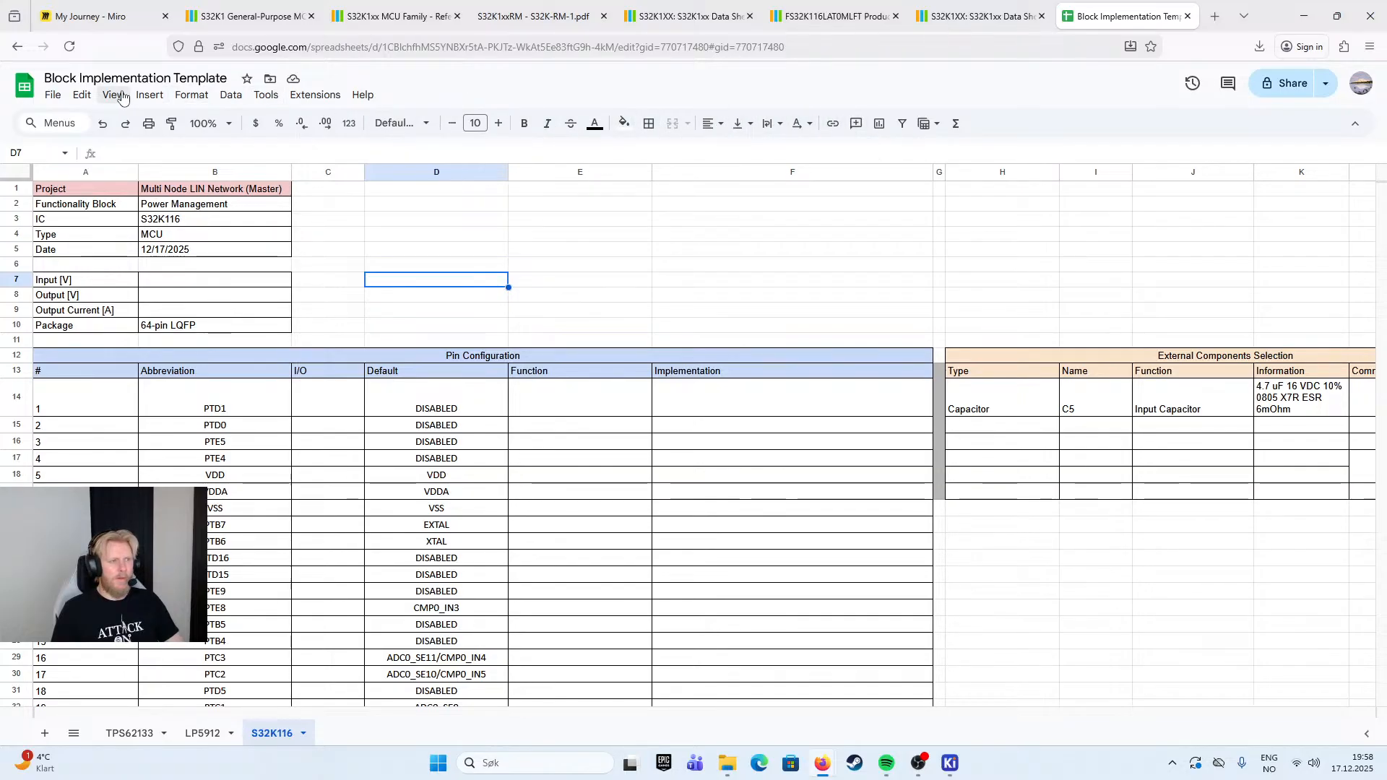
pyautogui.click(147, 96)
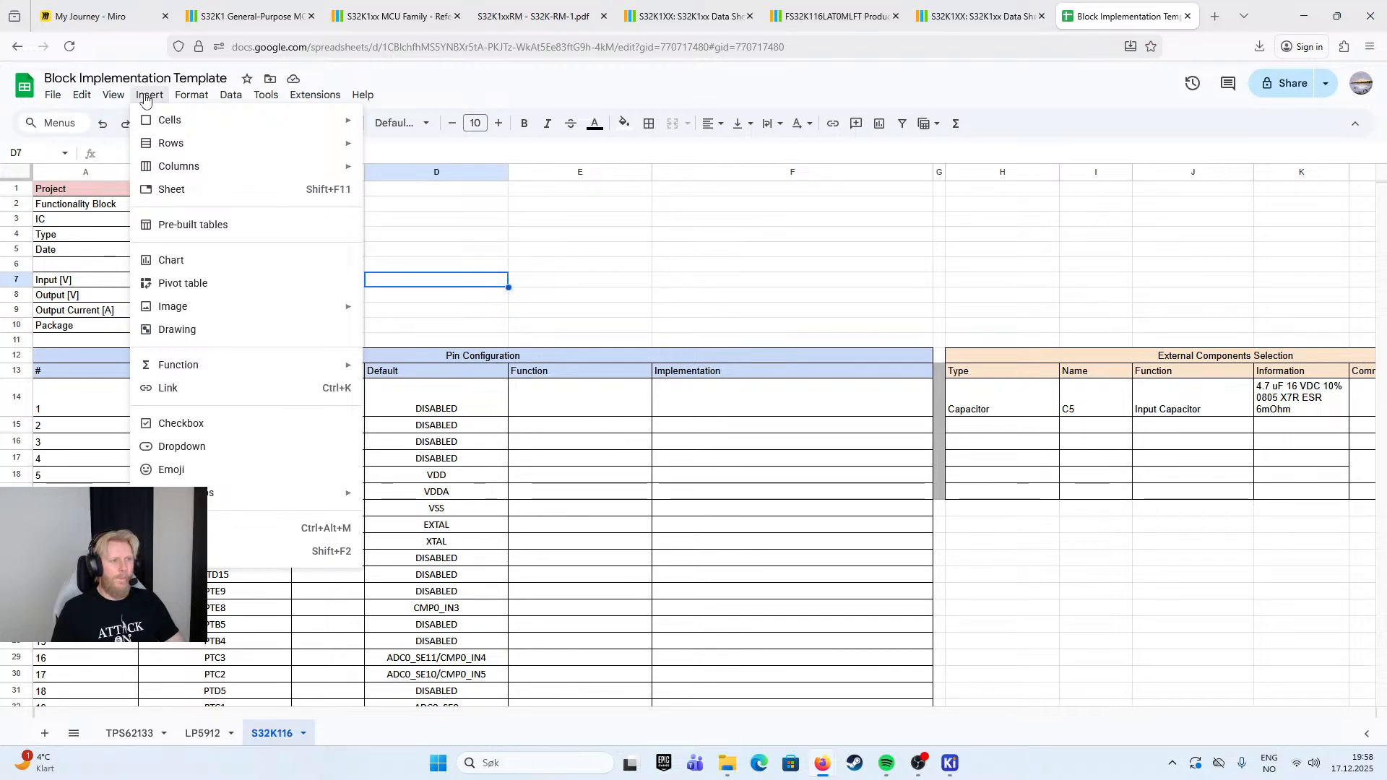
pyautogui.moveTo(192, 98)
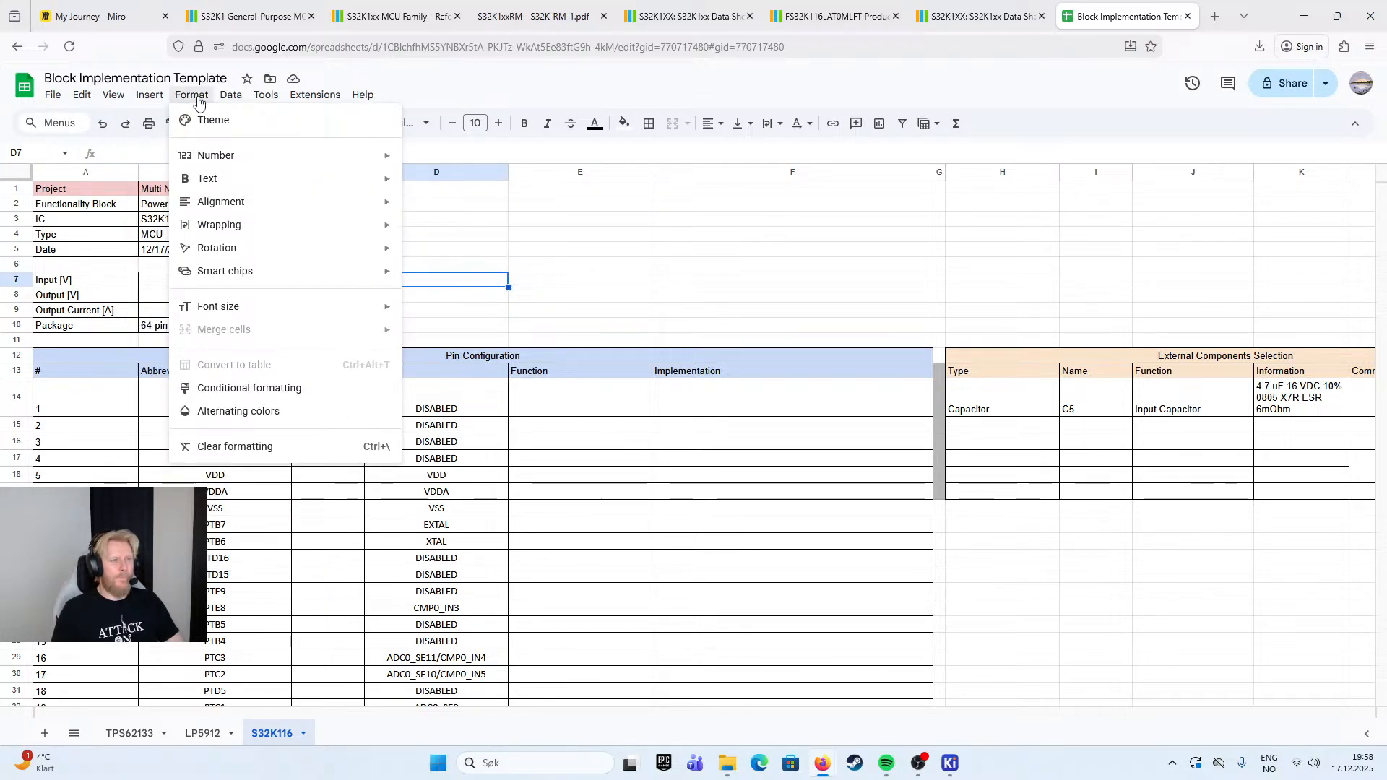
pyautogui.click(275, 393)
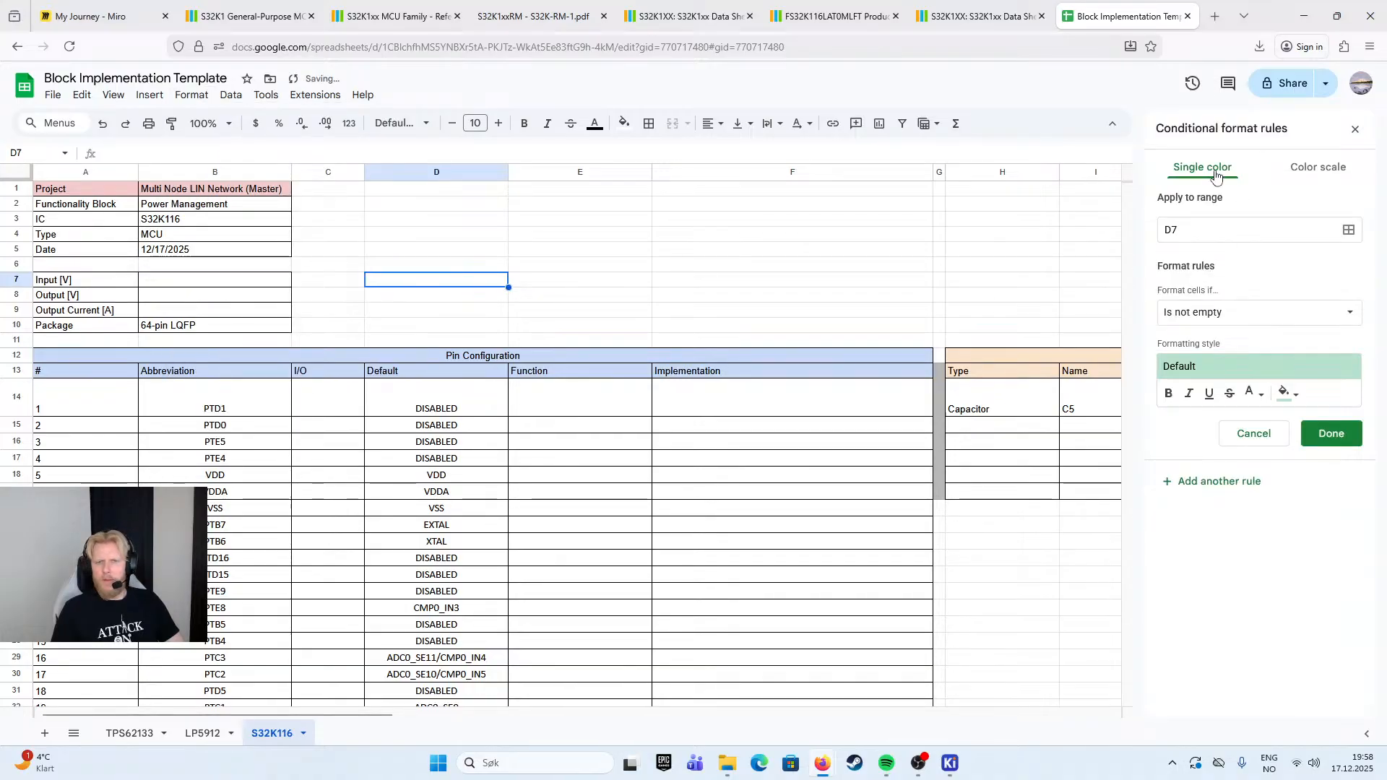
pyautogui.click(1219, 315)
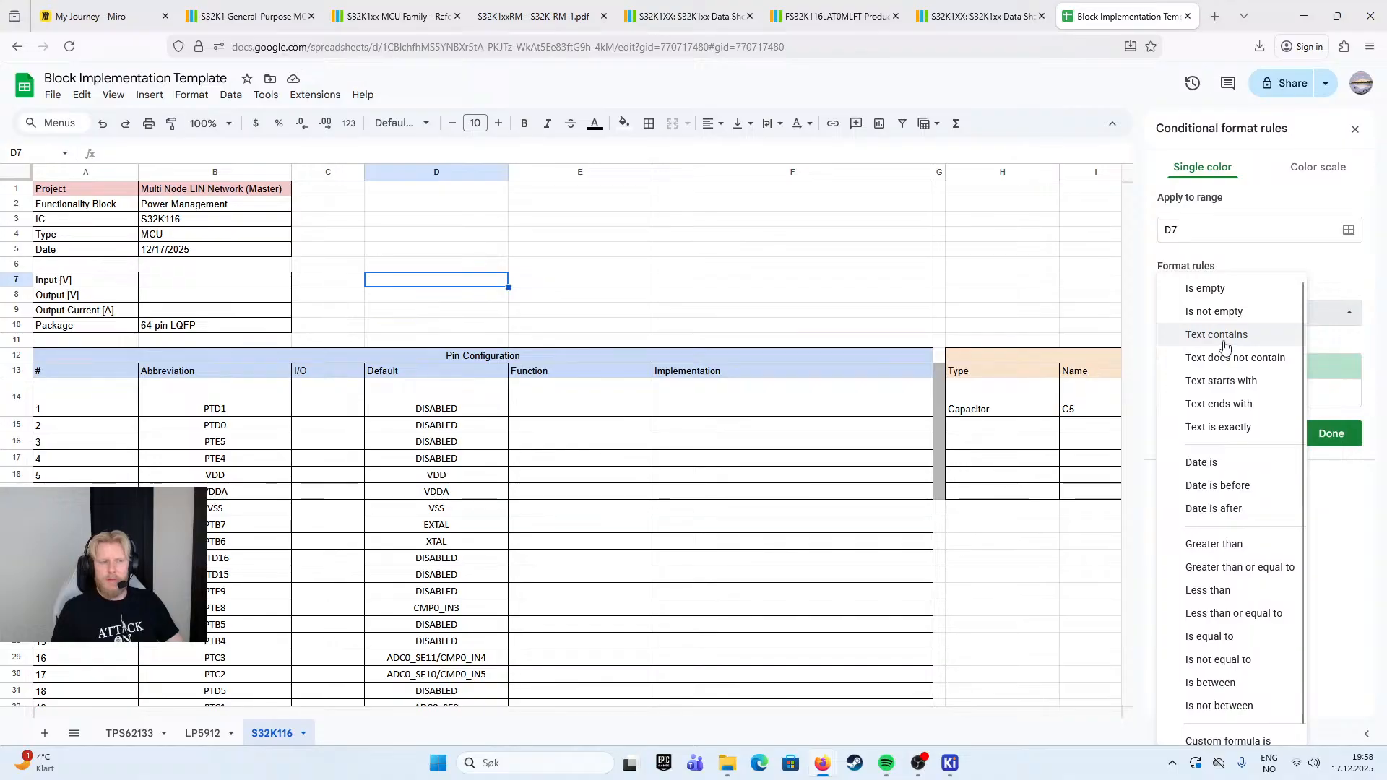
pyautogui.click(1225, 336)
pyautogui.click(1224, 345)
pyautogui.write('DISABLED')
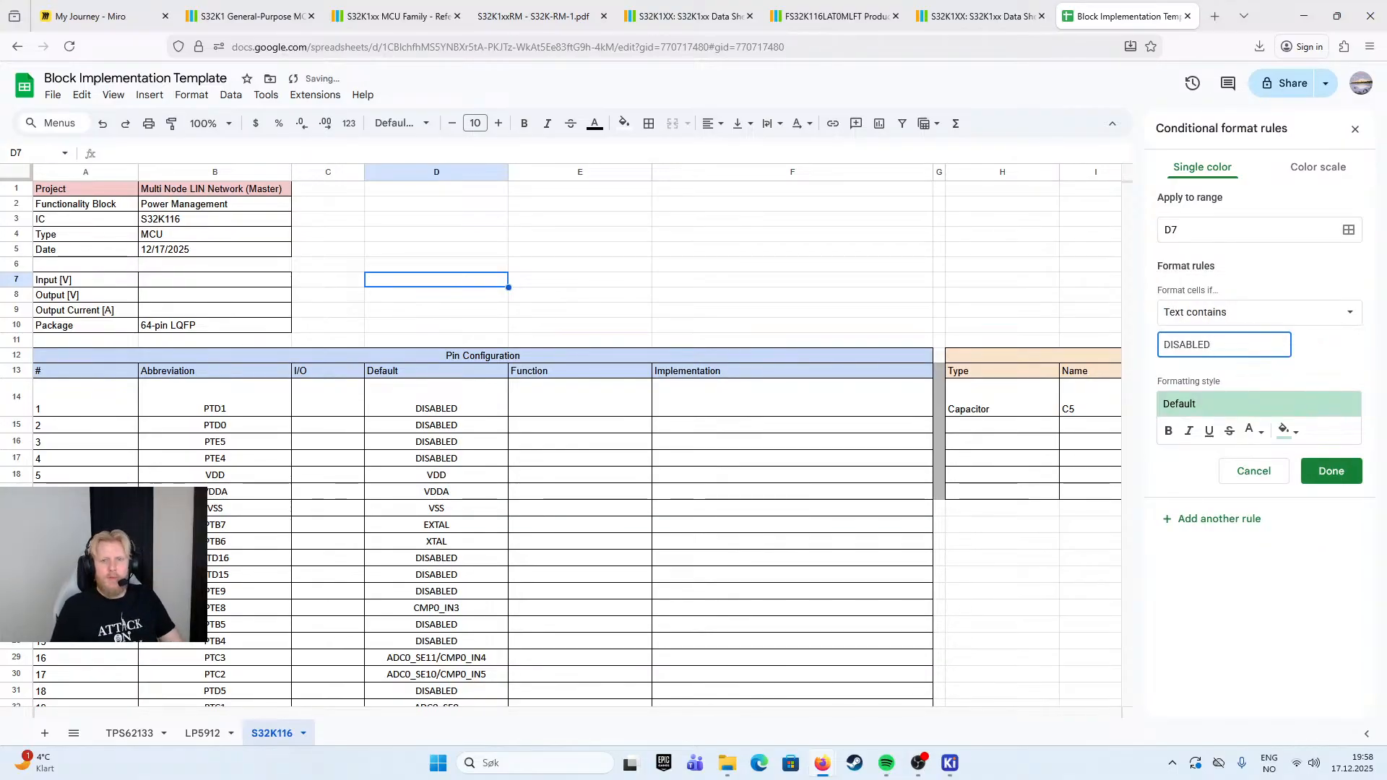
pyautogui.click(1263, 314)
pyautogui.click(1265, 314)
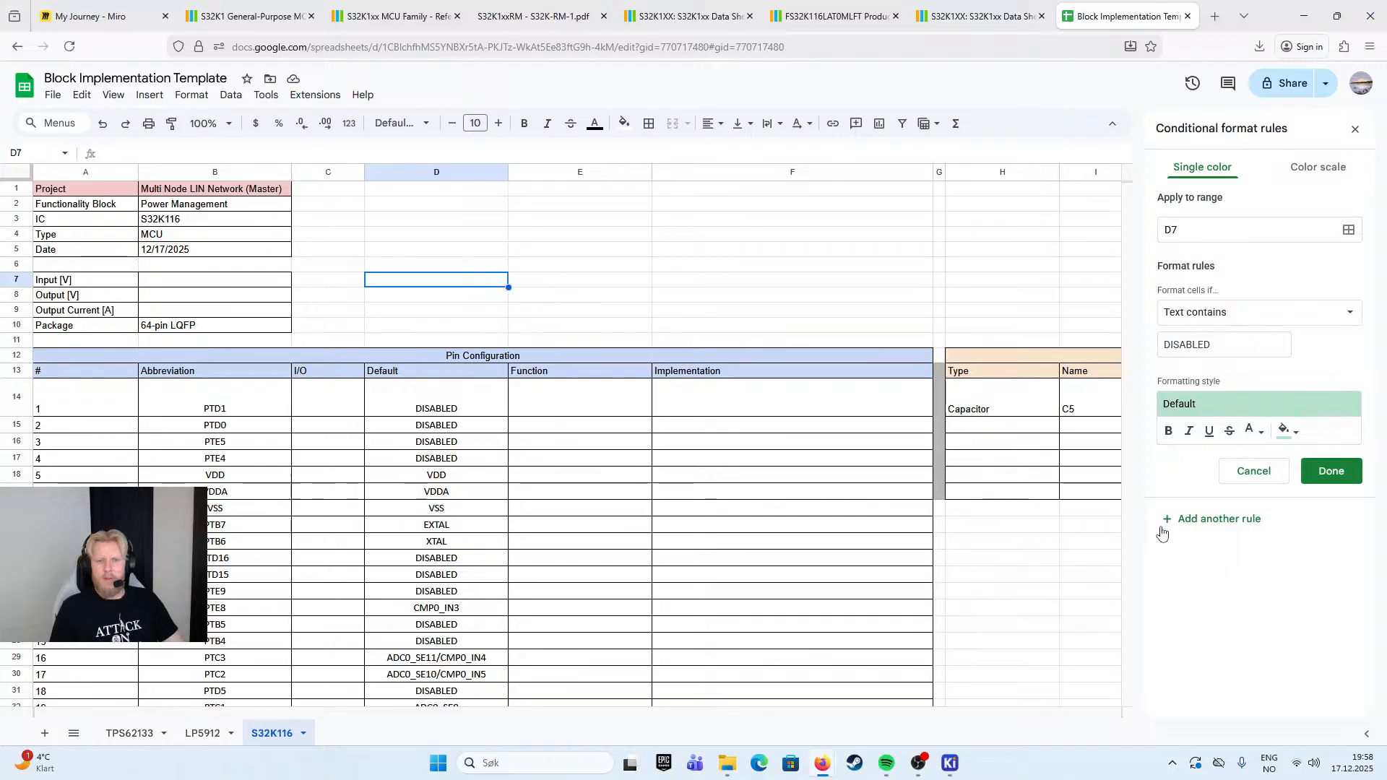
pyautogui.click(1301, 170)
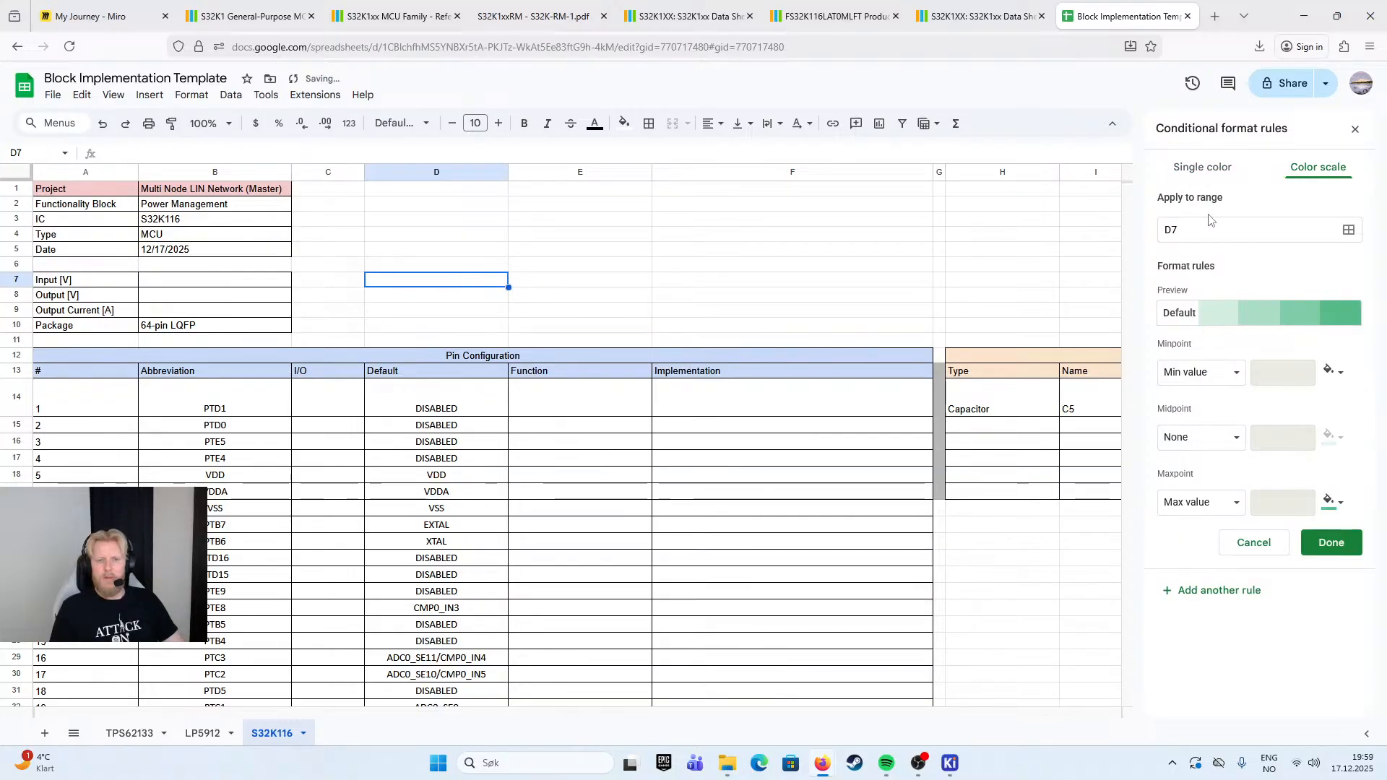
pyautogui.click(1203, 168)
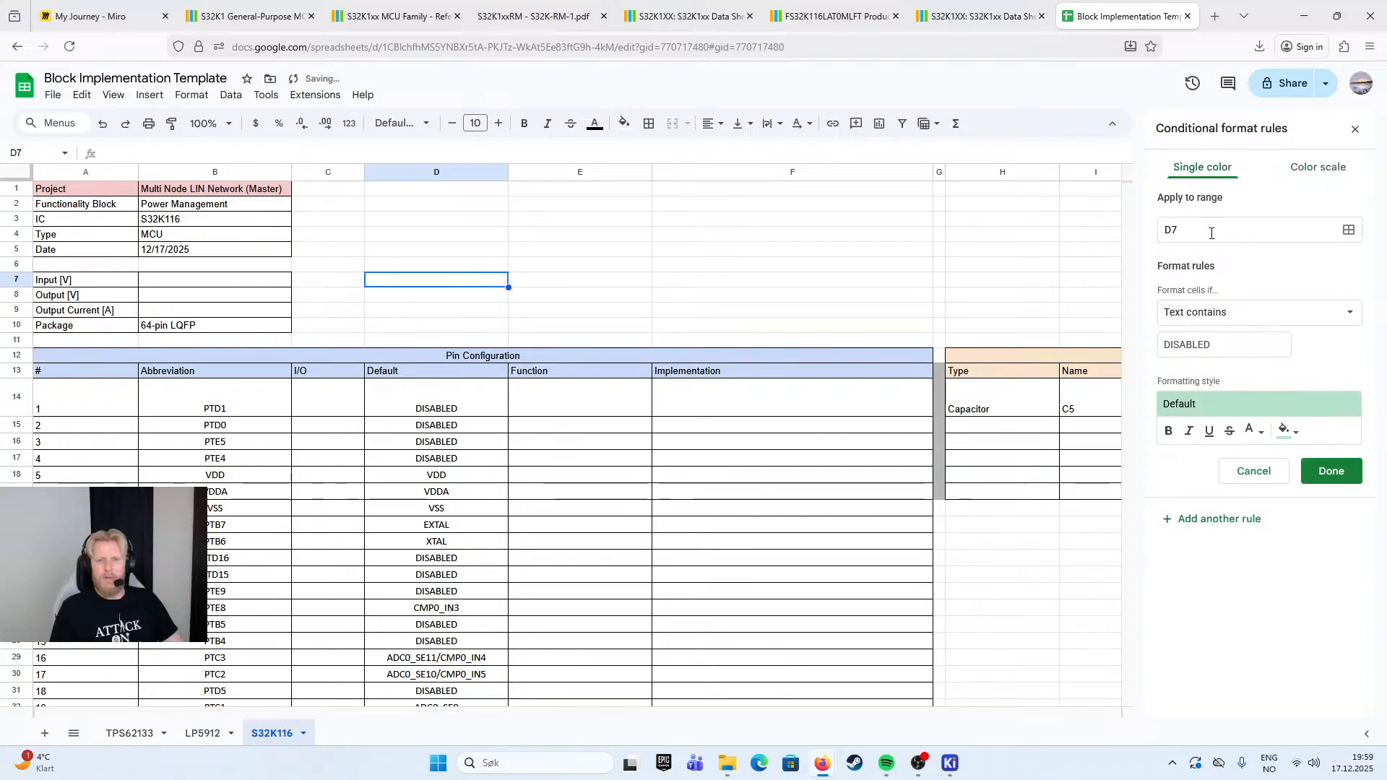
pyautogui.click(1349, 231)
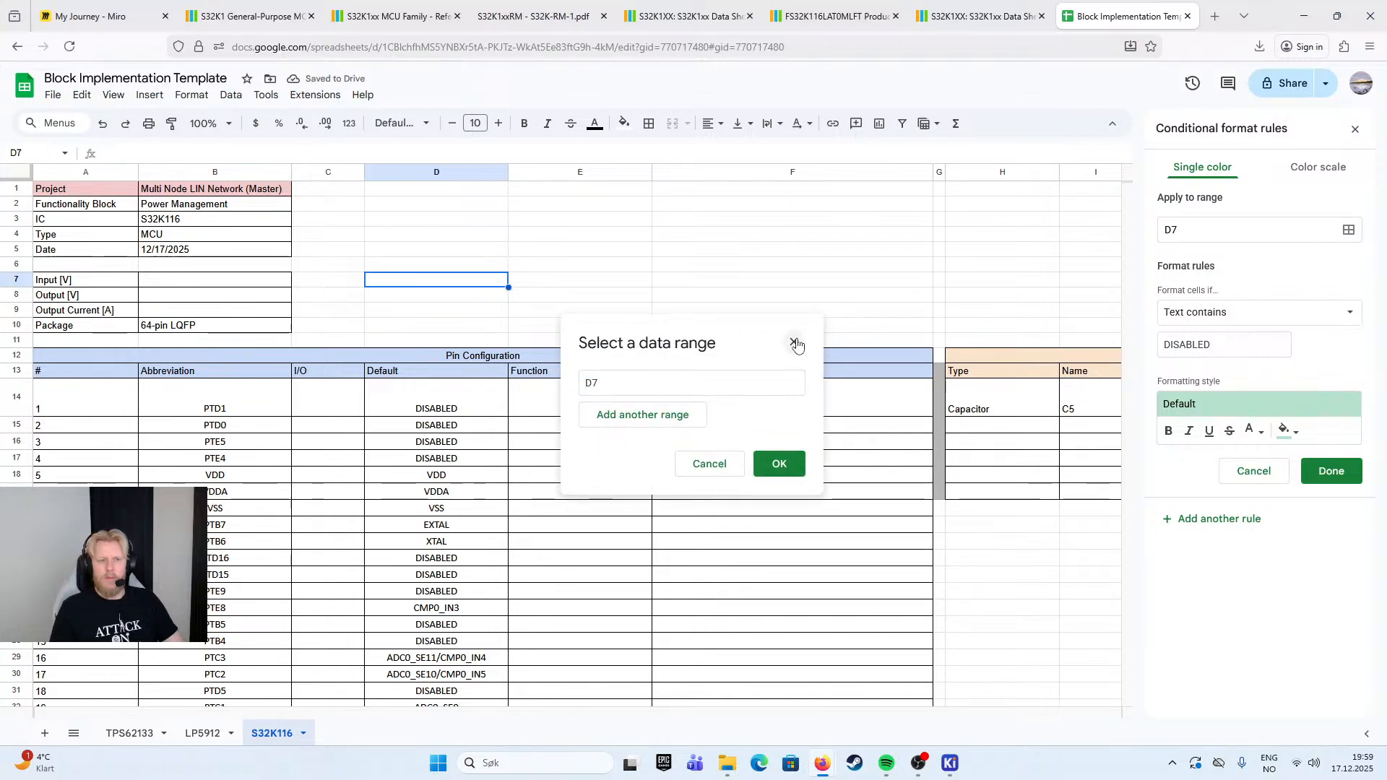
pyautogui.click(796, 342)
pyautogui.click(1349, 231)
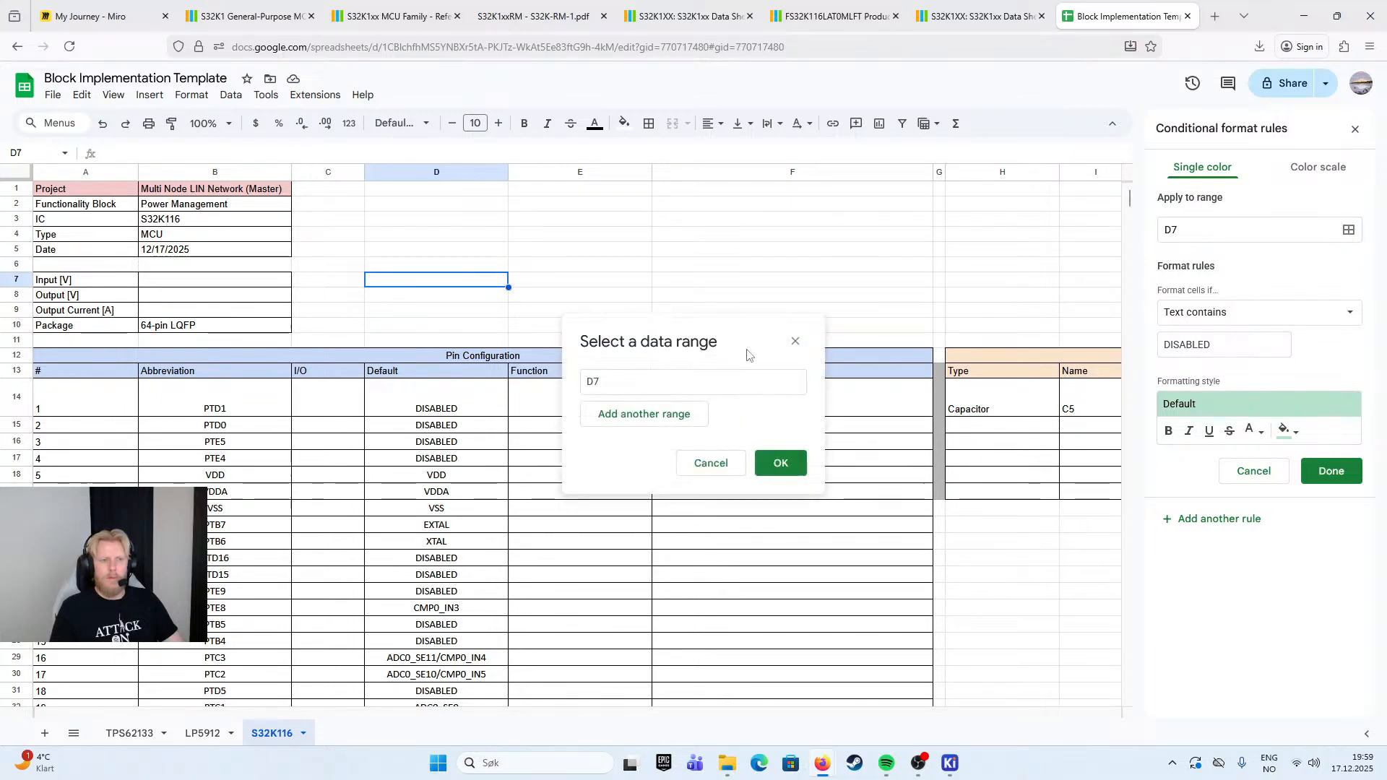
pyautogui.click(796, 341)
# - Try to set the range of the "DISABLED" conditional formatting rule to D14-61
pyautogui.moveTo(437, 400); pyautogui.dragTo(446, 618)
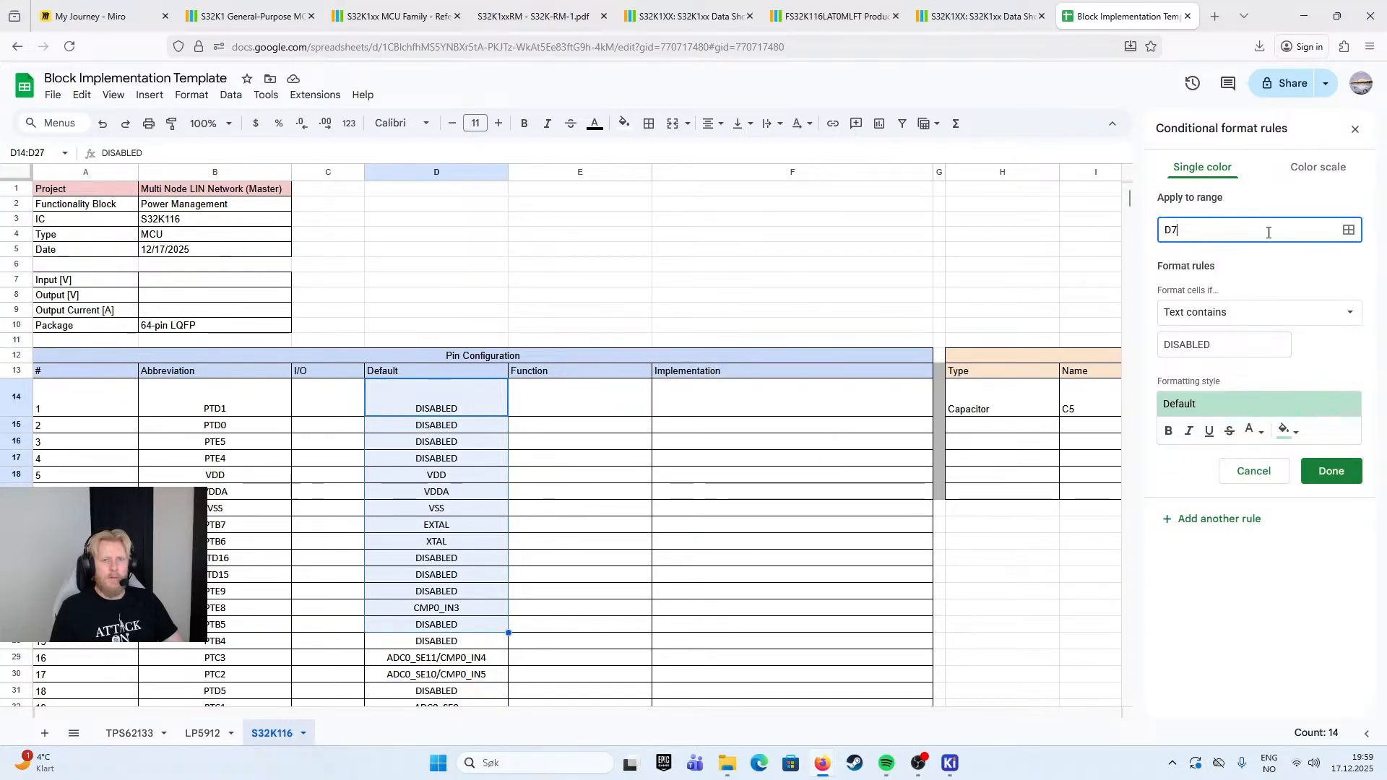
pyautogui.click(1349, 229)
pyautogui.click(645, 414)
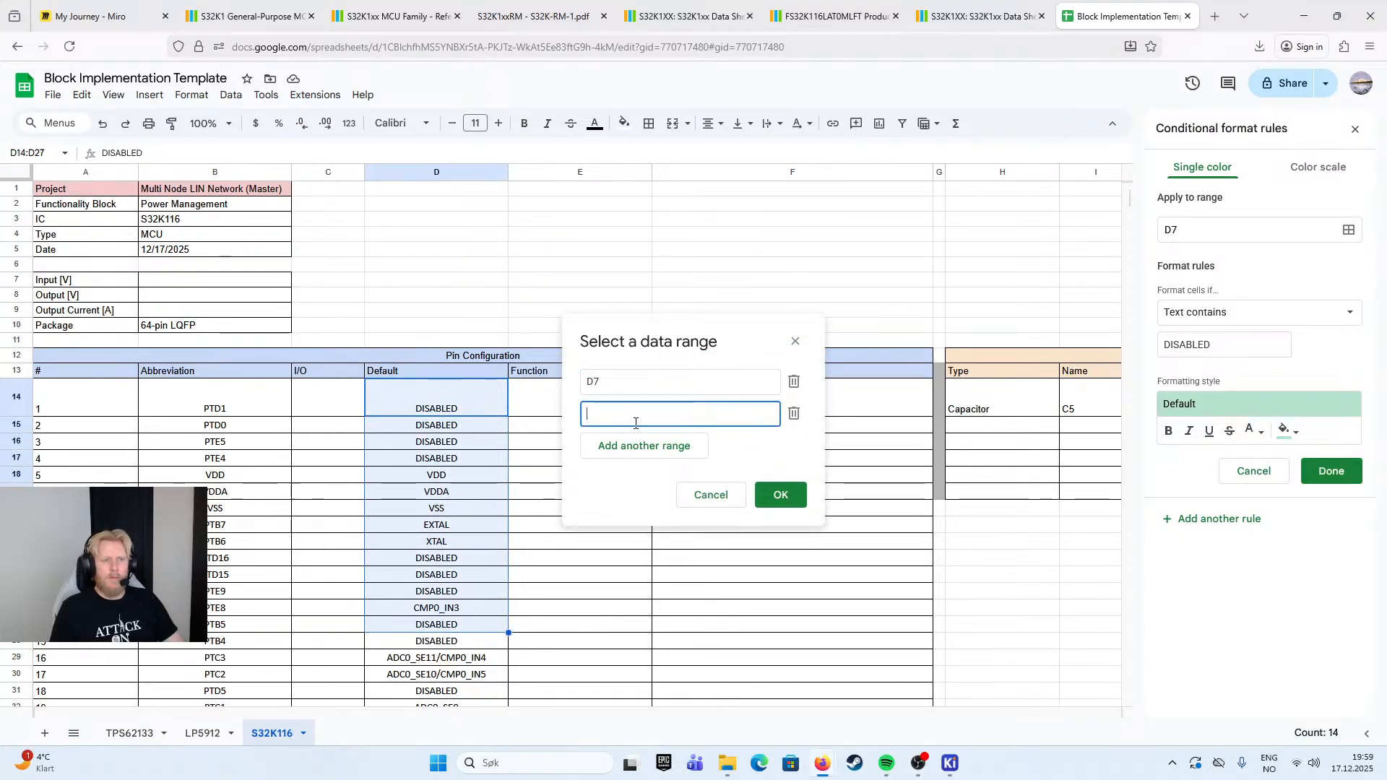
pyautogui.click(658, 381)
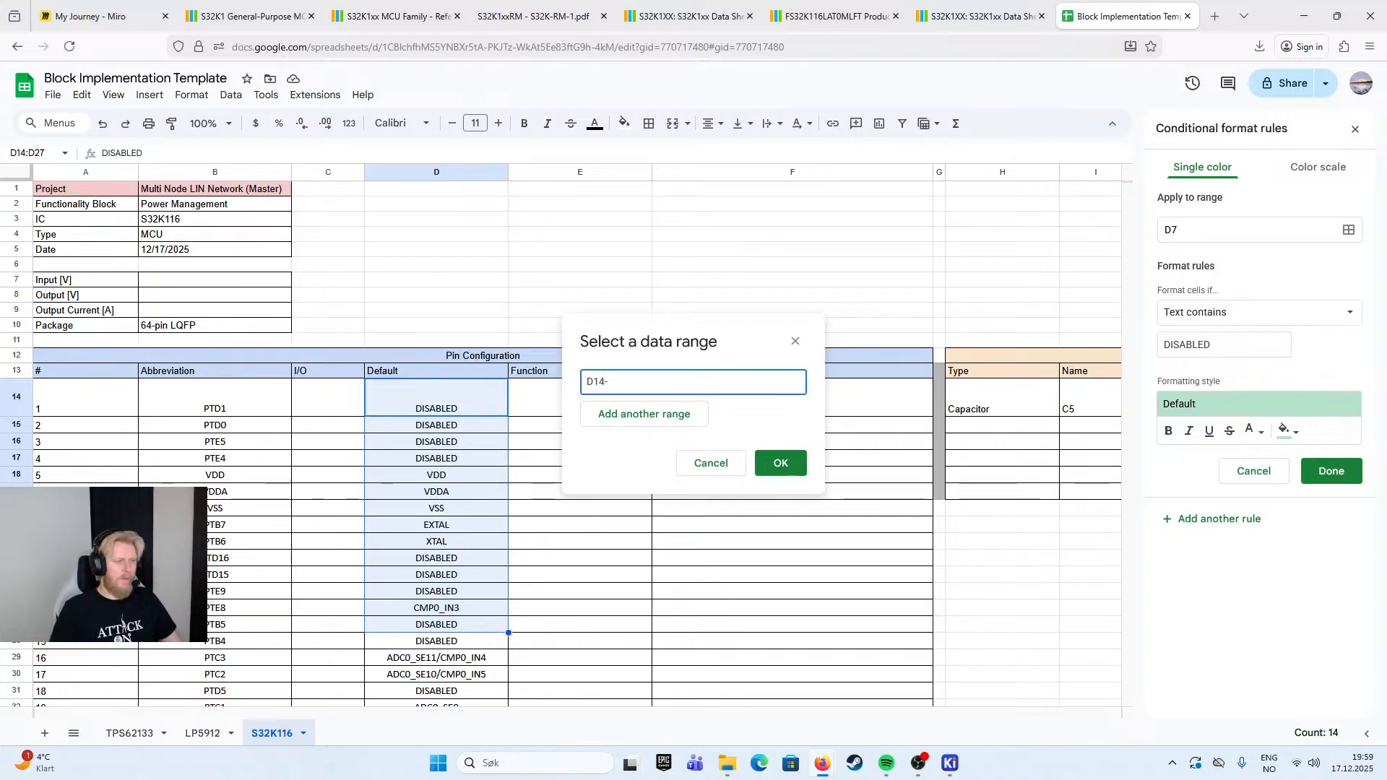
pyautogui.write('D14-')
pyautogui.scroll(-10, 333, 514)
pyautogui.write('61')
pyautogui.press('Return')
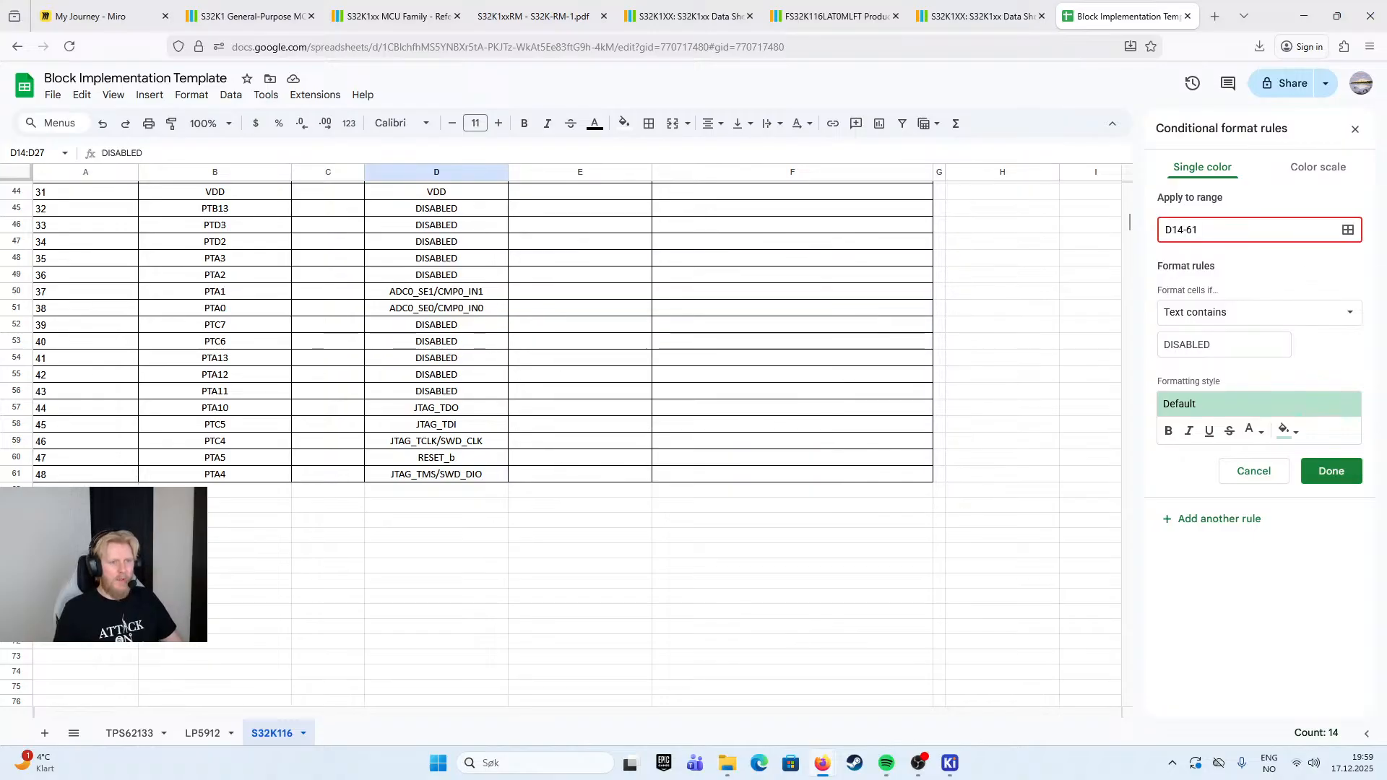
# - Set the range of the "DISABLED" conditional formatting rule to the single cell D14
pyautogui.click(1330, 234)
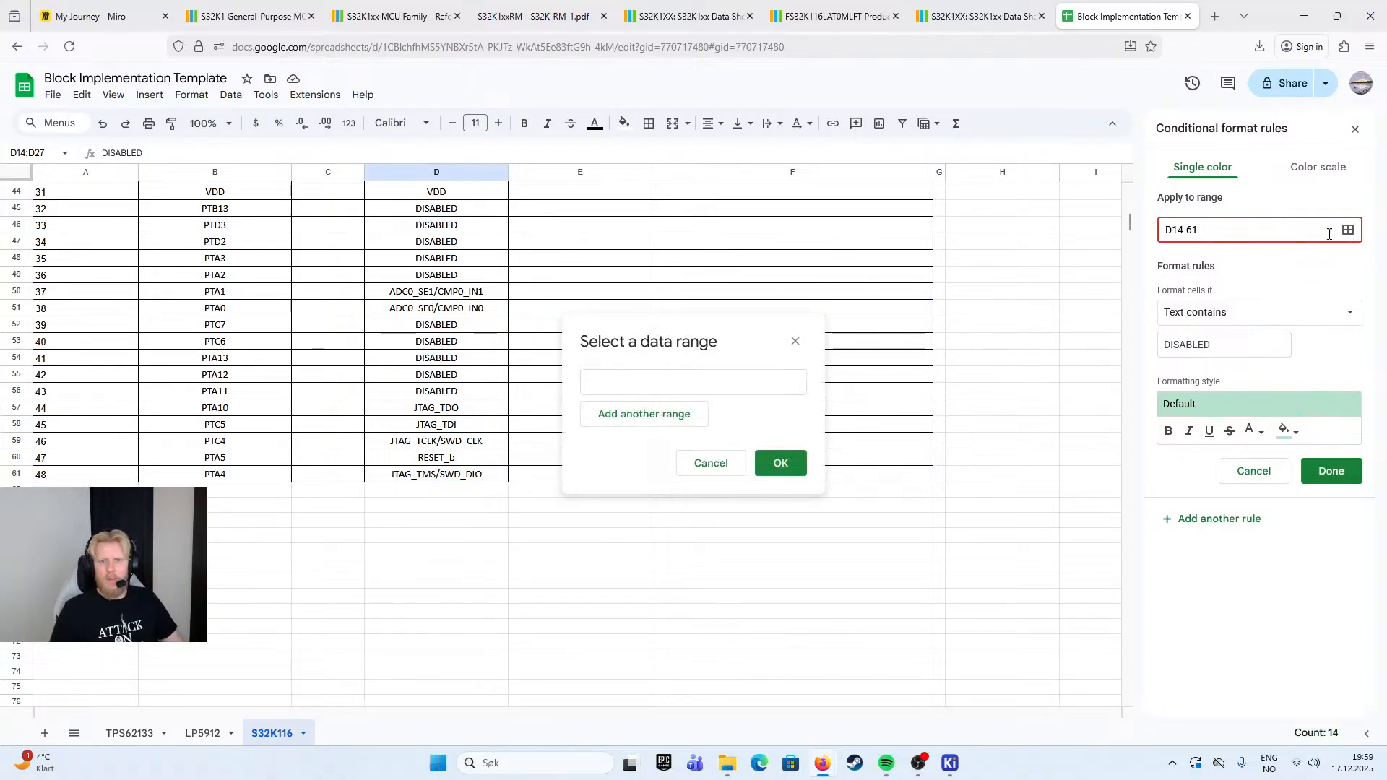
pyautogui.click(796, 341)
pyautogui.tripleClick(1226, 230)
pyautogui.write('D14')
pyautogui.click(1251, 283)
pyautogui.scroll(8, 712, 335)
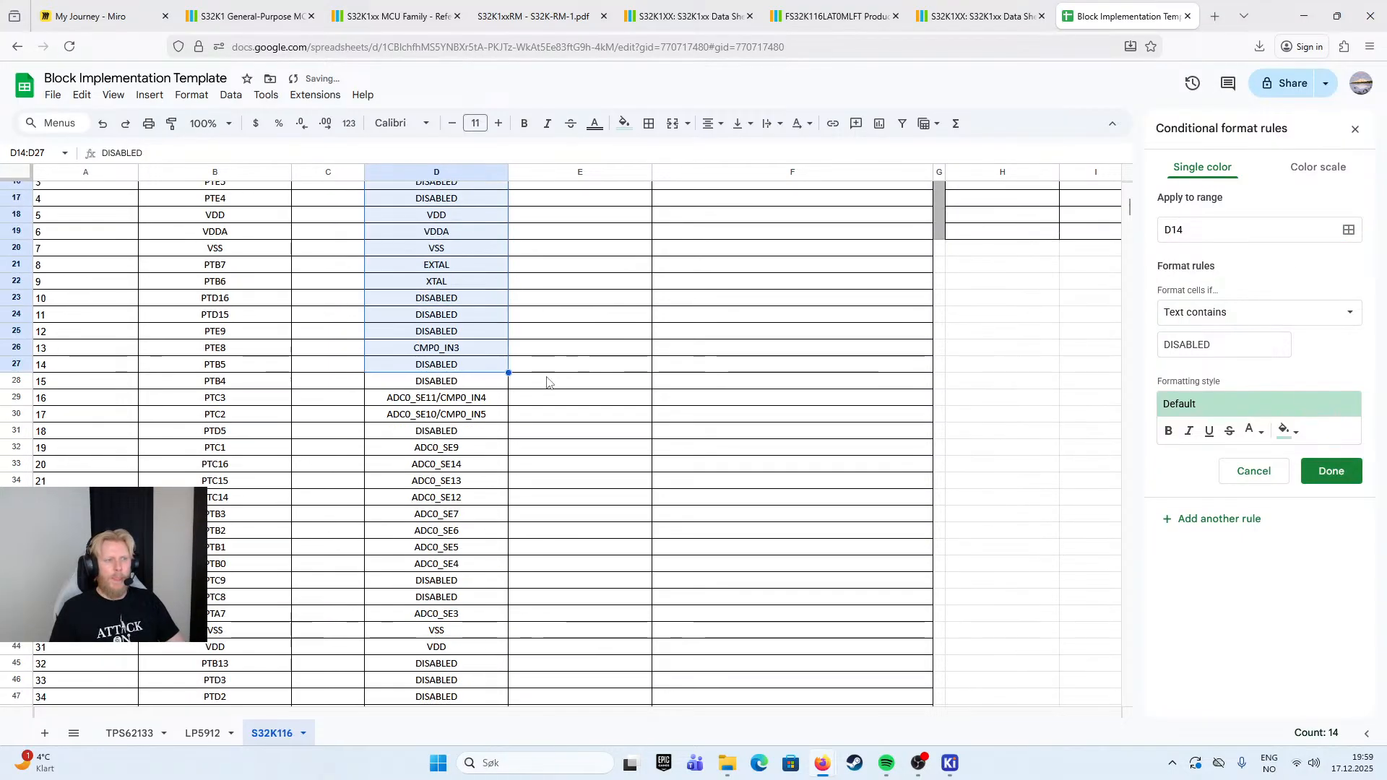
pyautogui.click(517, 313)
# - Try to extend the formatting rule's range down the Default column with the notations D14-D61 and D14-61
pyautogui.click(1207, 230)
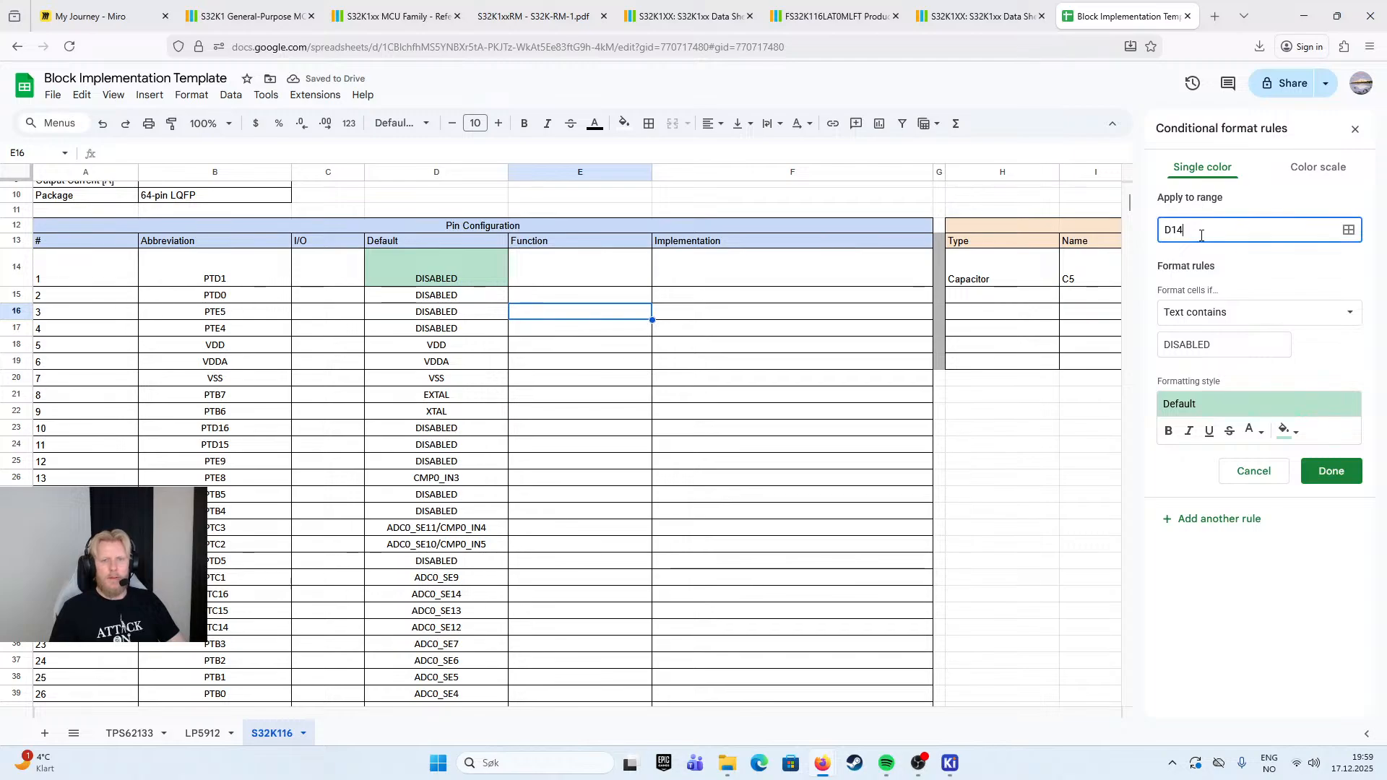
pyautogui.write(',')
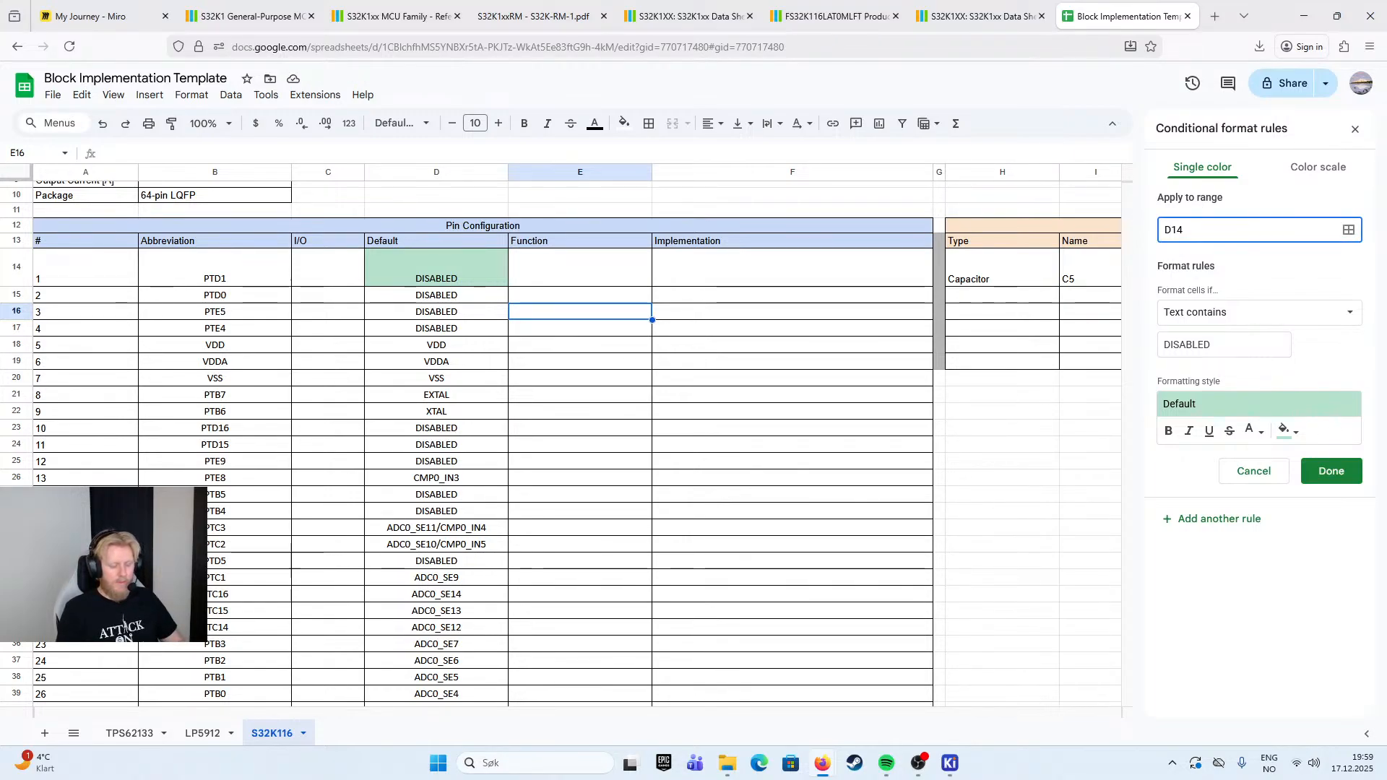
pyautogui.write('D61')
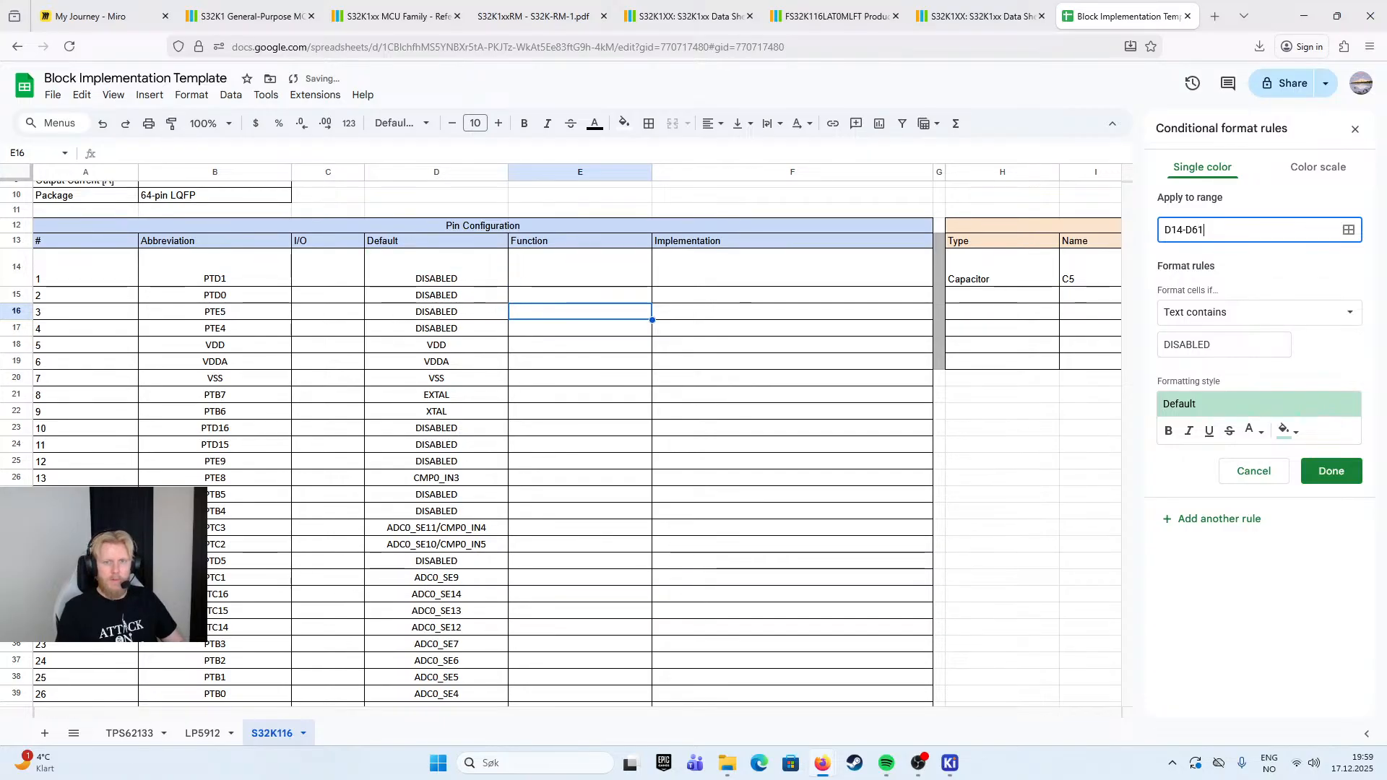
pyautogui.write('61')
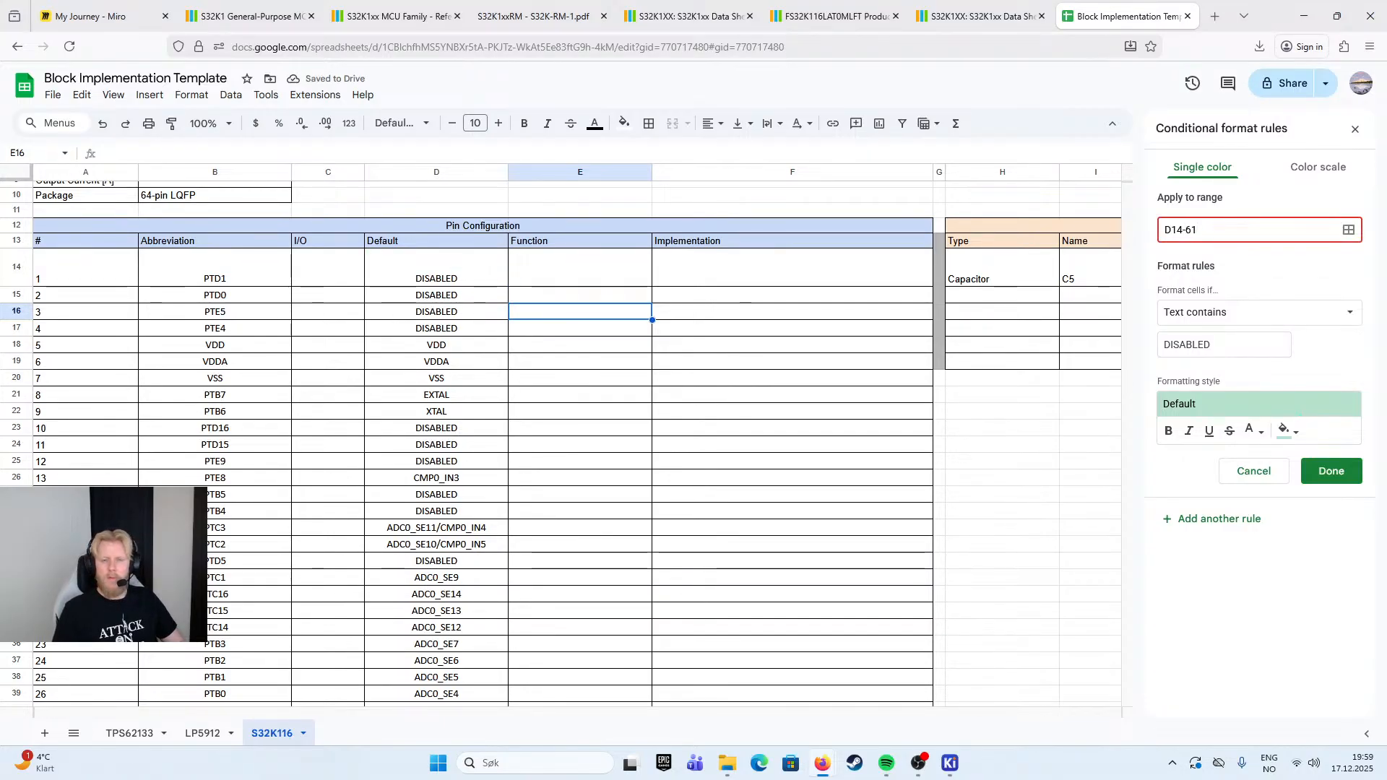
pyautogui.click(1298, 316)
pyautogui.click(1311, 318)
pyautogui.click(1314, 327)
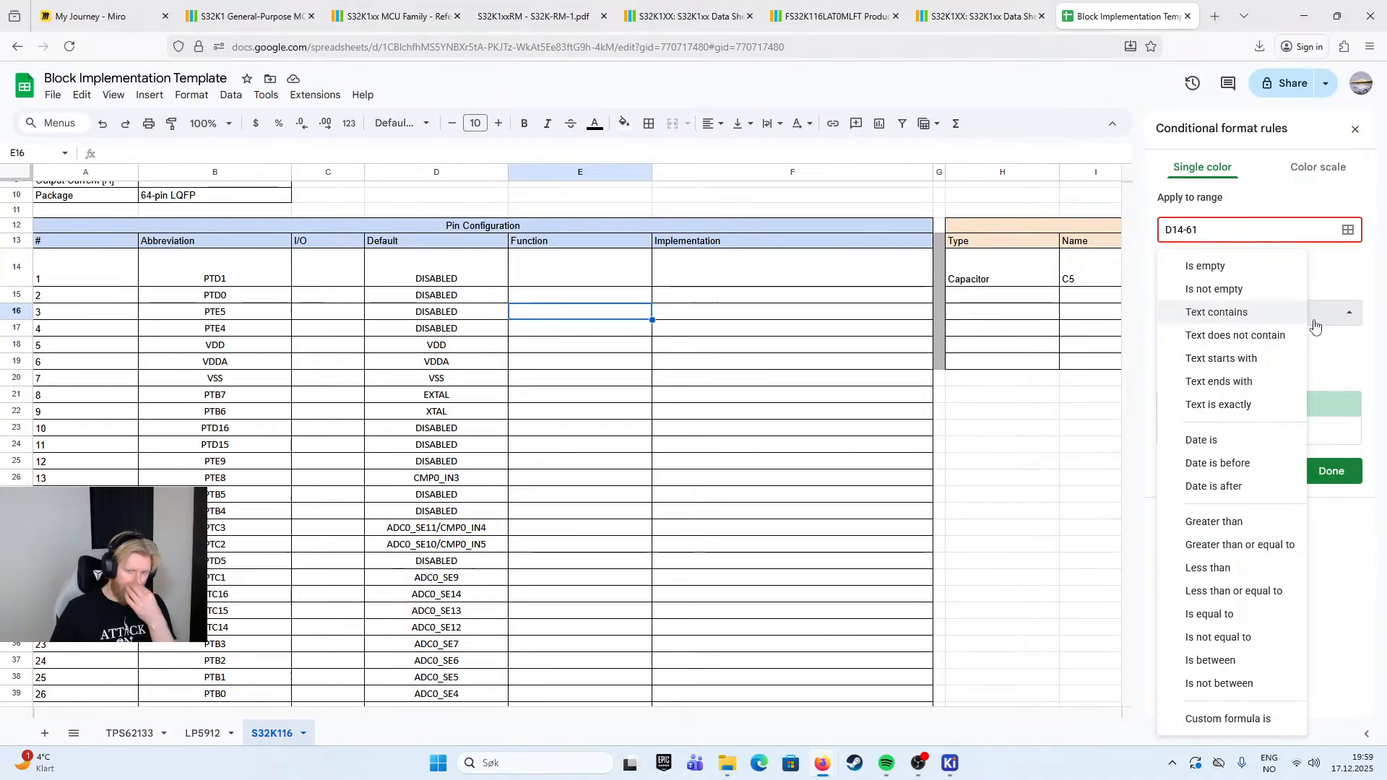
pyautogui.click(1333, 276)
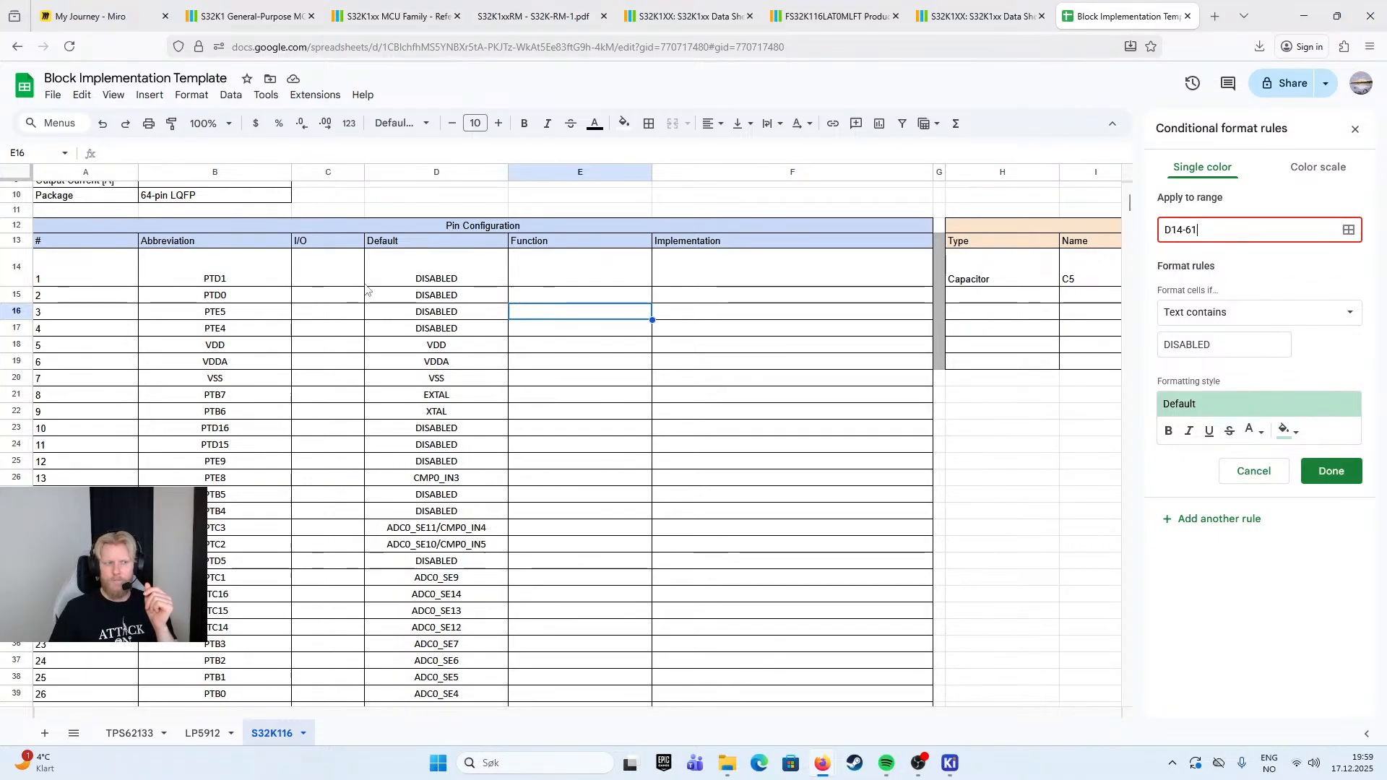
# - Set the formatting rule's range to D14,D61 and check the highlighting down the Default column
pyautogui.click(408, 282)
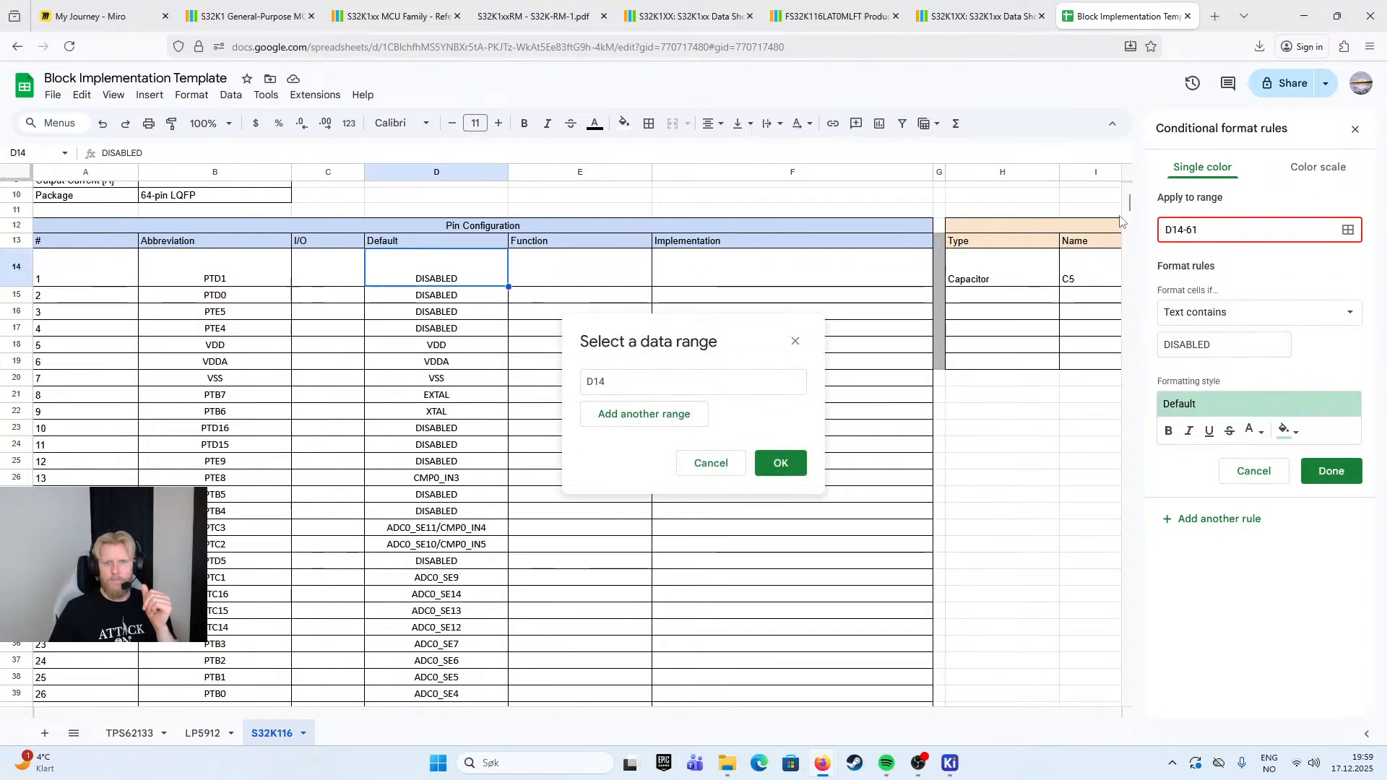
pyautogui.click(681, 389)
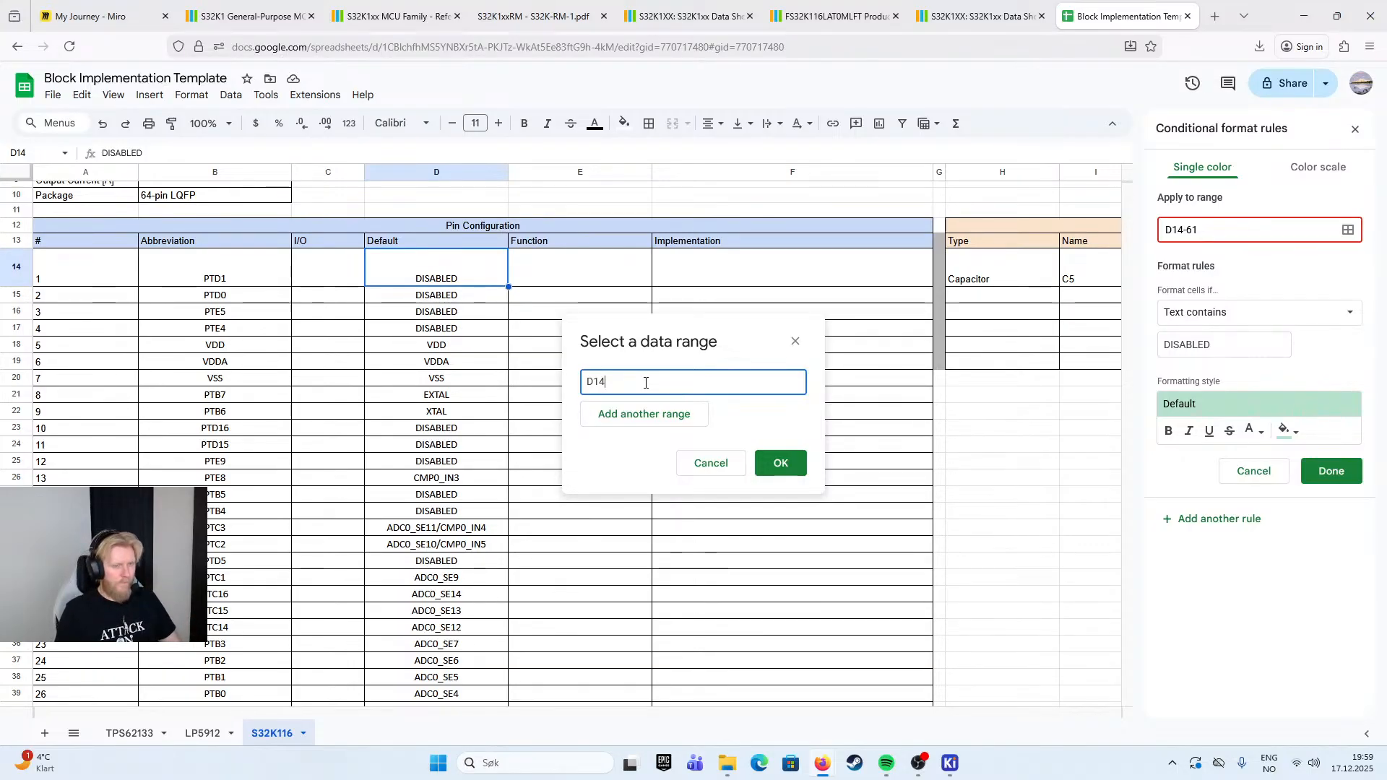
pyautogui.write(',D61')
pyautogui.press('Return')
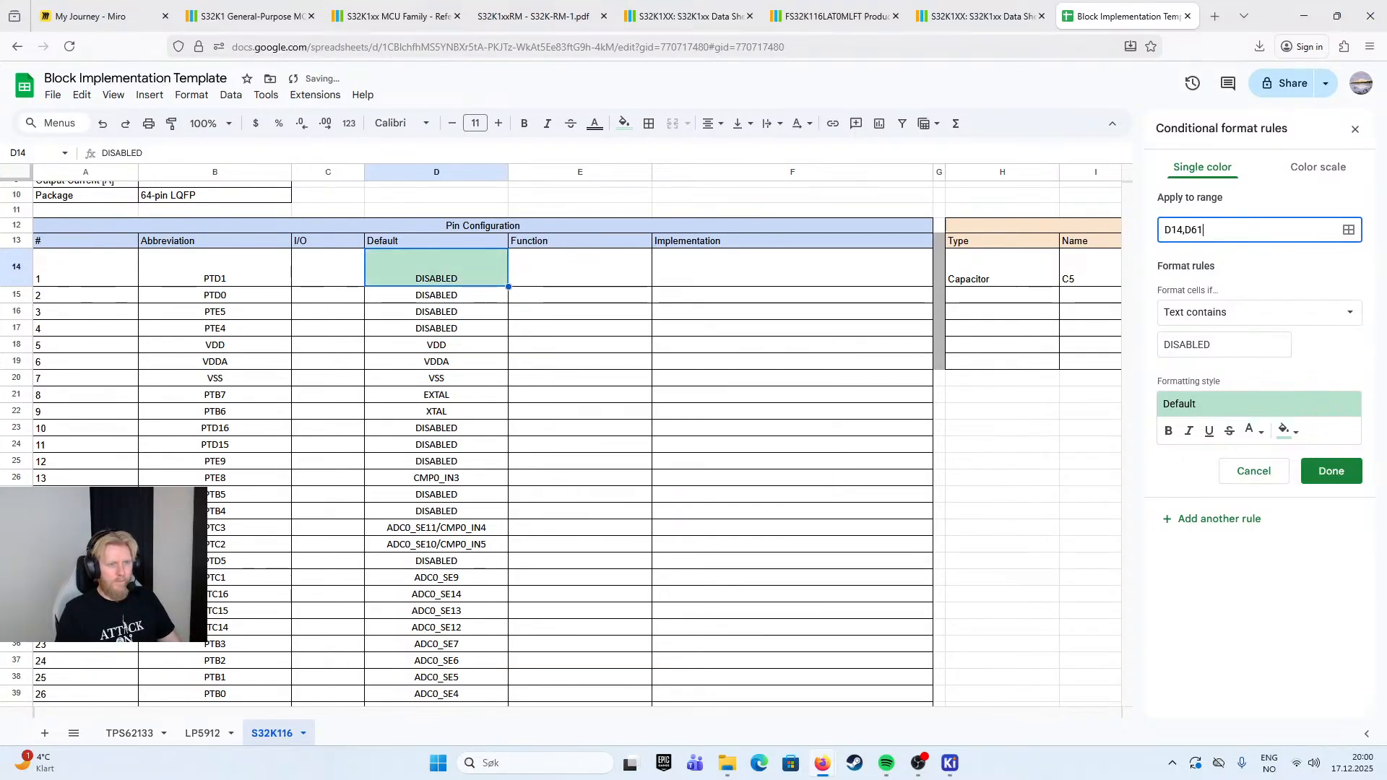
pyautogui.scroll(-10, 460, 470)
pyautogui.scroll(5, 460, 471)
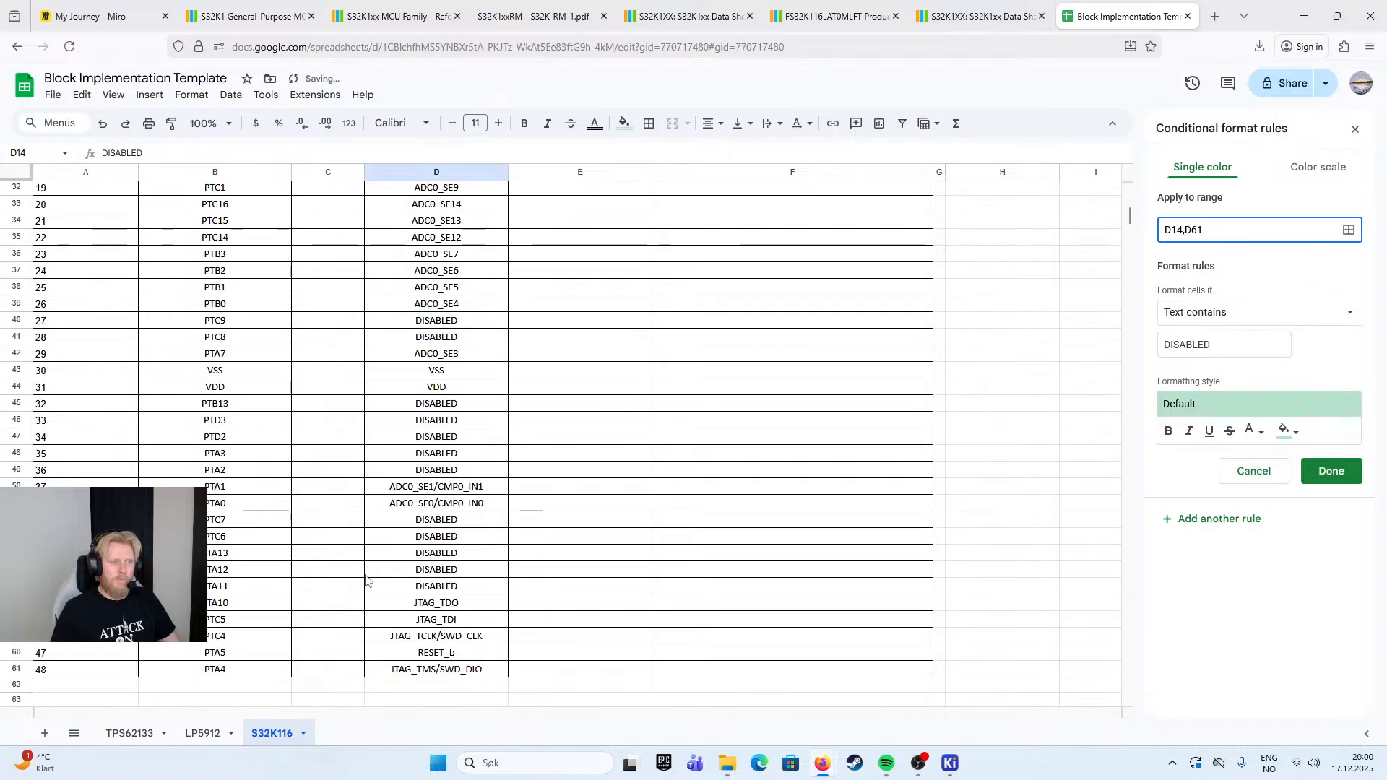
pyautogui.scroll(7, 307, 605)
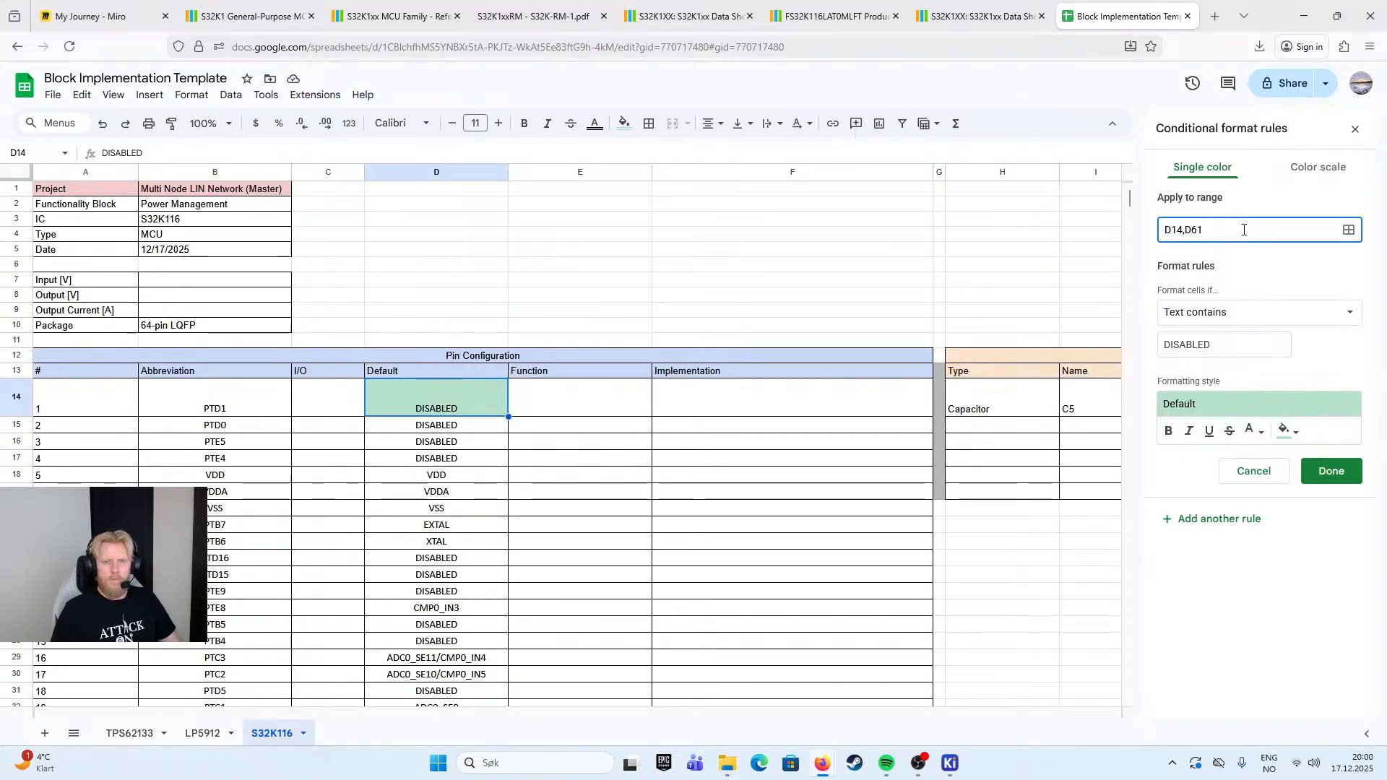
# - Try dots as the separator between D14 and D61 in the rule's range, then reduce the entry to D14D61
pyautogui.moveTo(1216, 232); pyautogui.dragTo(1178, 233)
pyautogui.click(1186, 231)
pyautogui.press('BackSpace')
pyautogui.write('.')
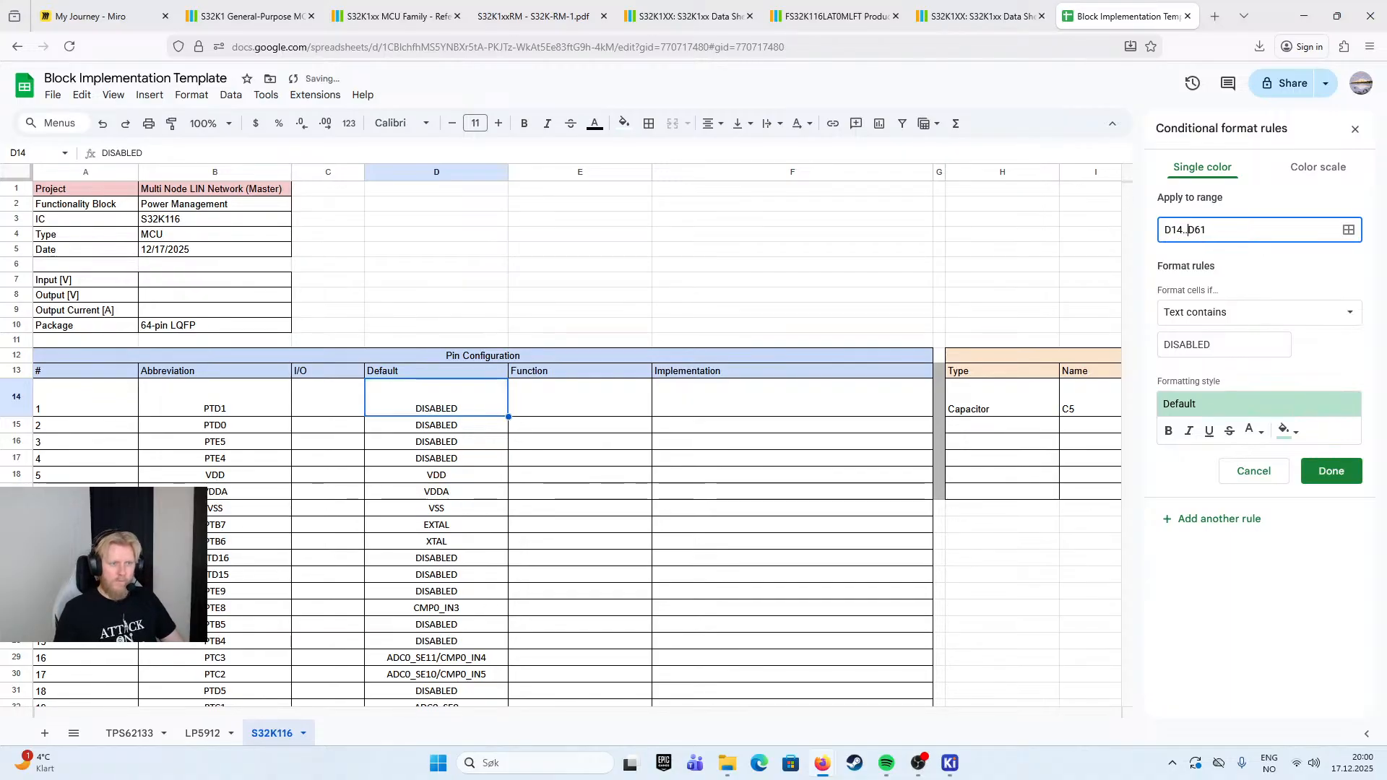
pyautogui.write('.')
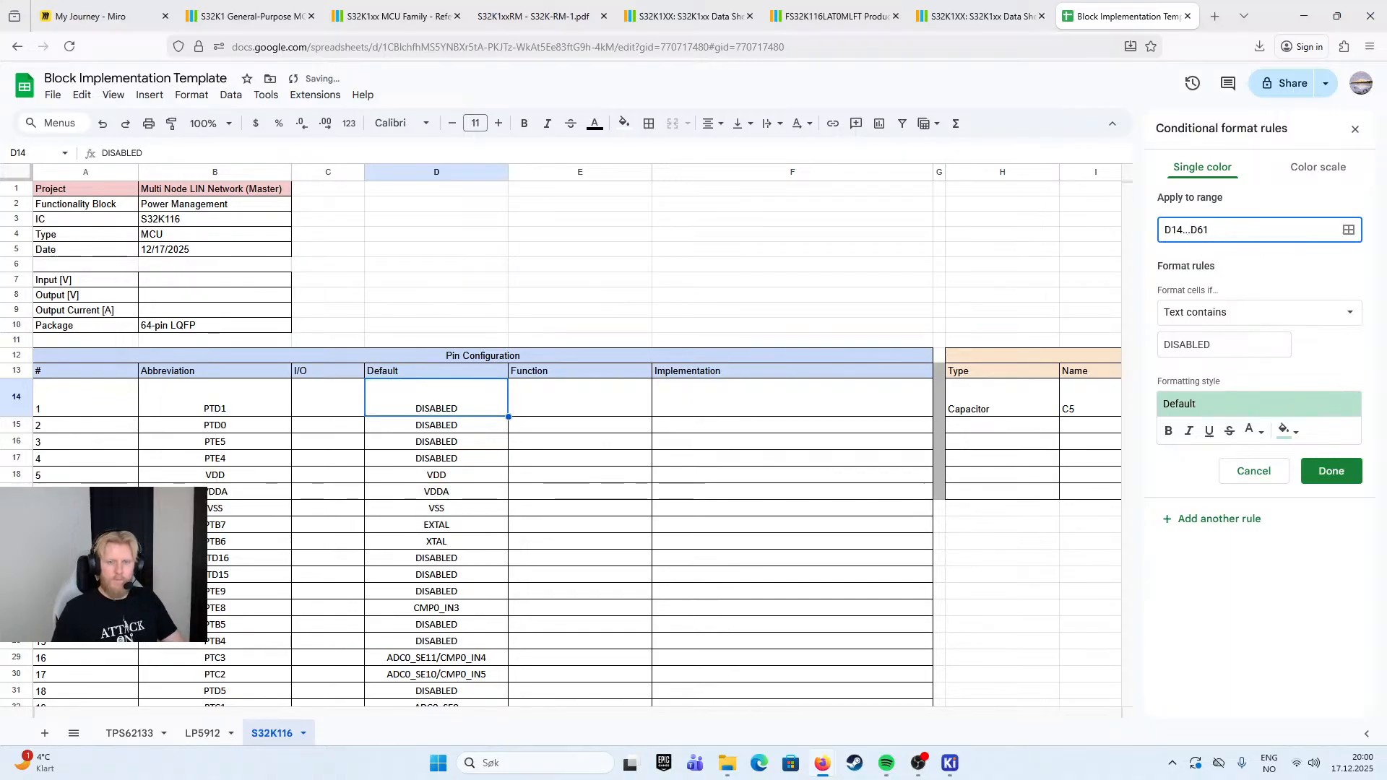
pyautogui.press('BackSpace')
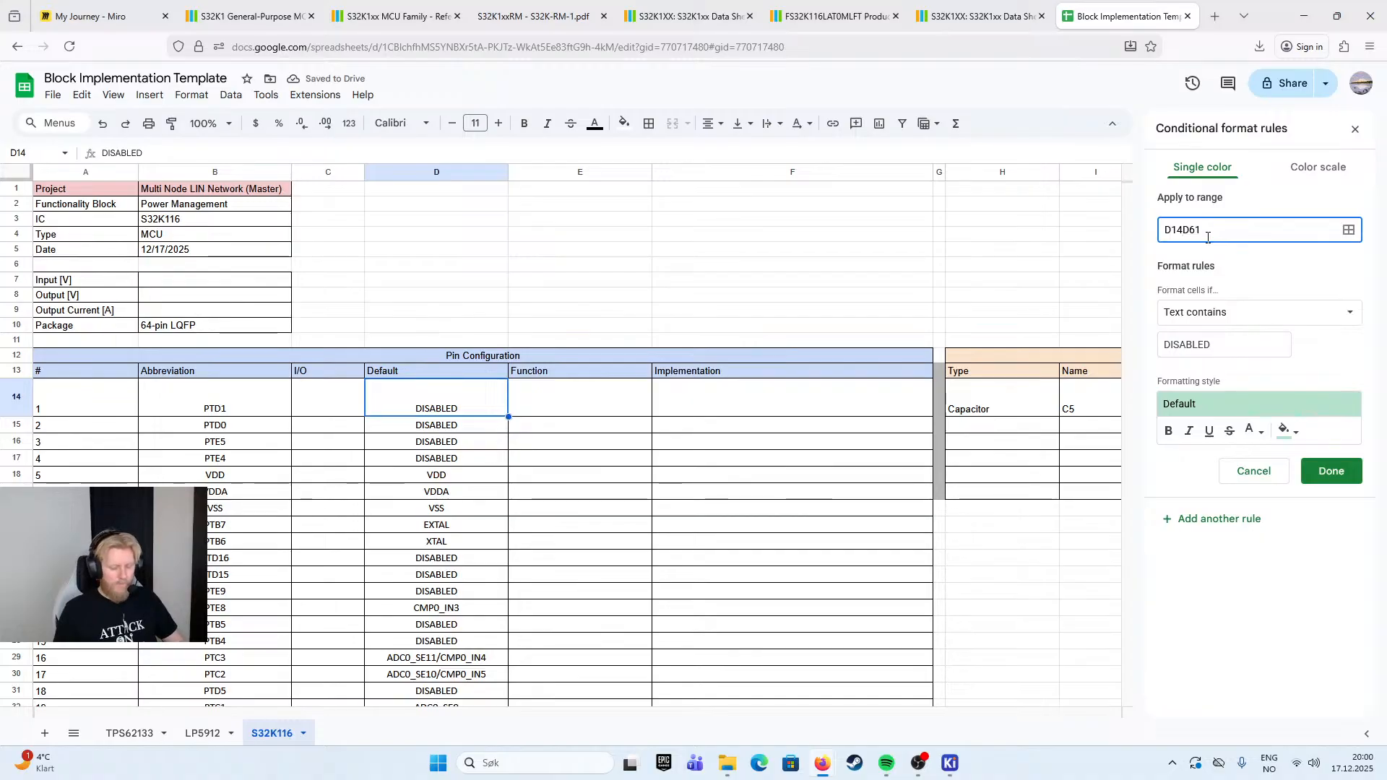
pyautogui.press('BackSpace')
pyautogui.press('BackSpace')
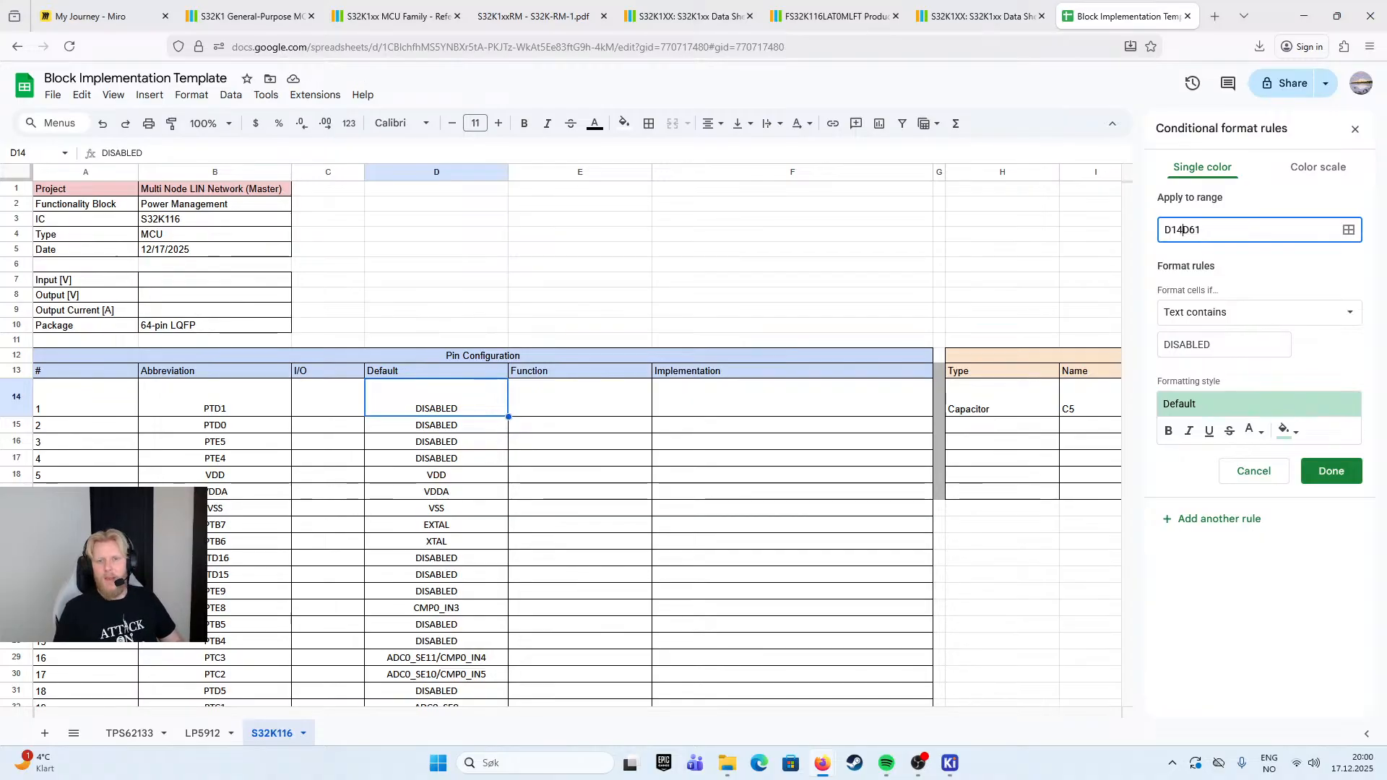
pyautogui.click(1349, 231)
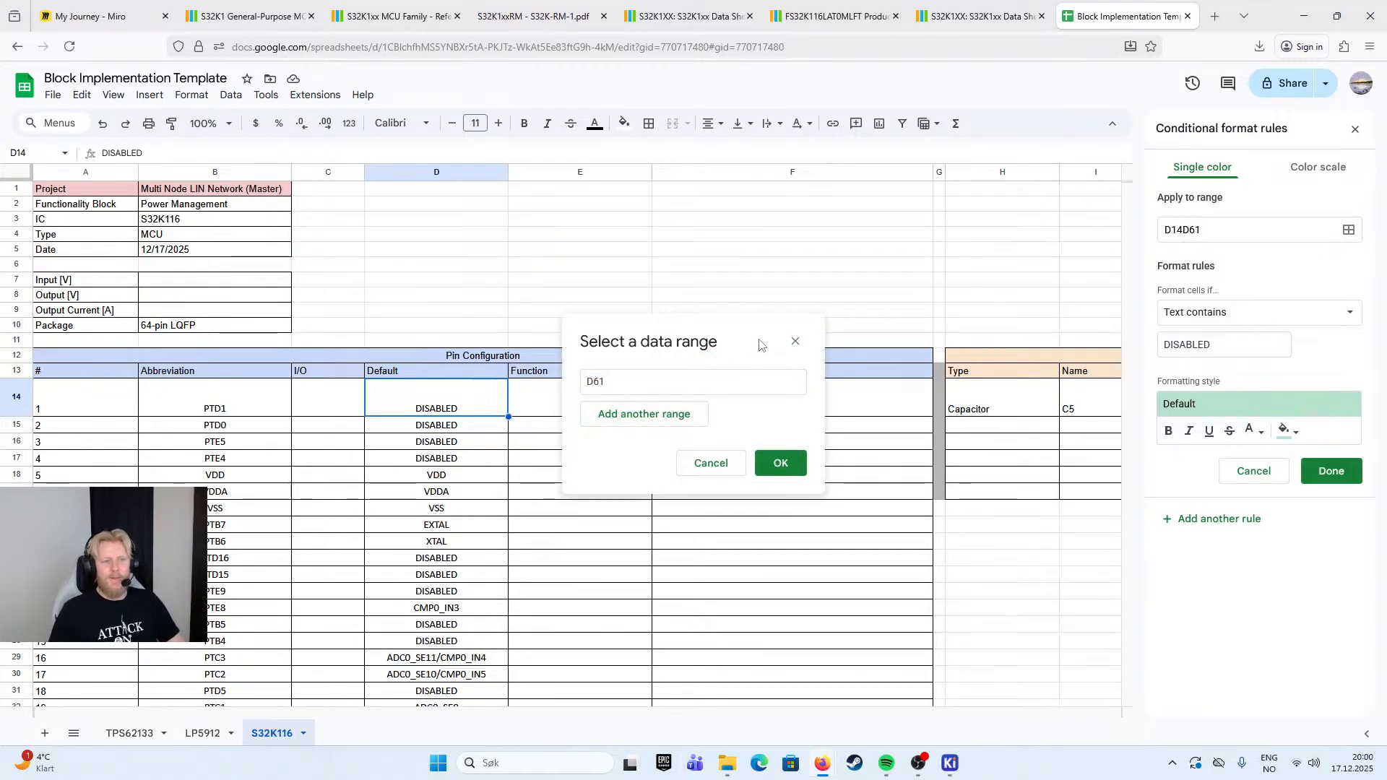
pyautogui.click(660, 379)
pyautogui.click(795, 342)
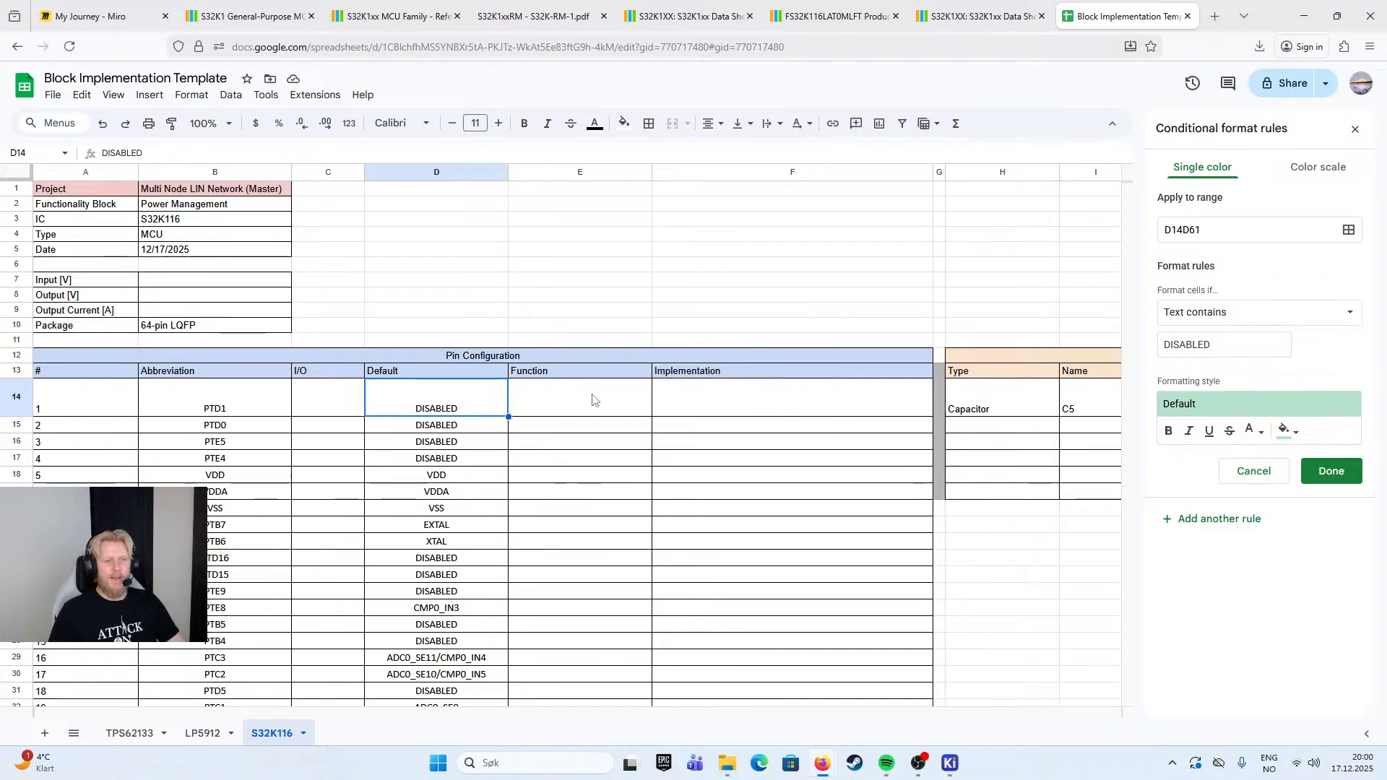
# - Select the Default column cells D14:D61, give the "DISABLED" conditional formatting rule a red background and save the rule
pyautogui.moveTo(448, 404); pyautogui.dragTo(419, 547)
pyautogui.rightClick(419, 401)
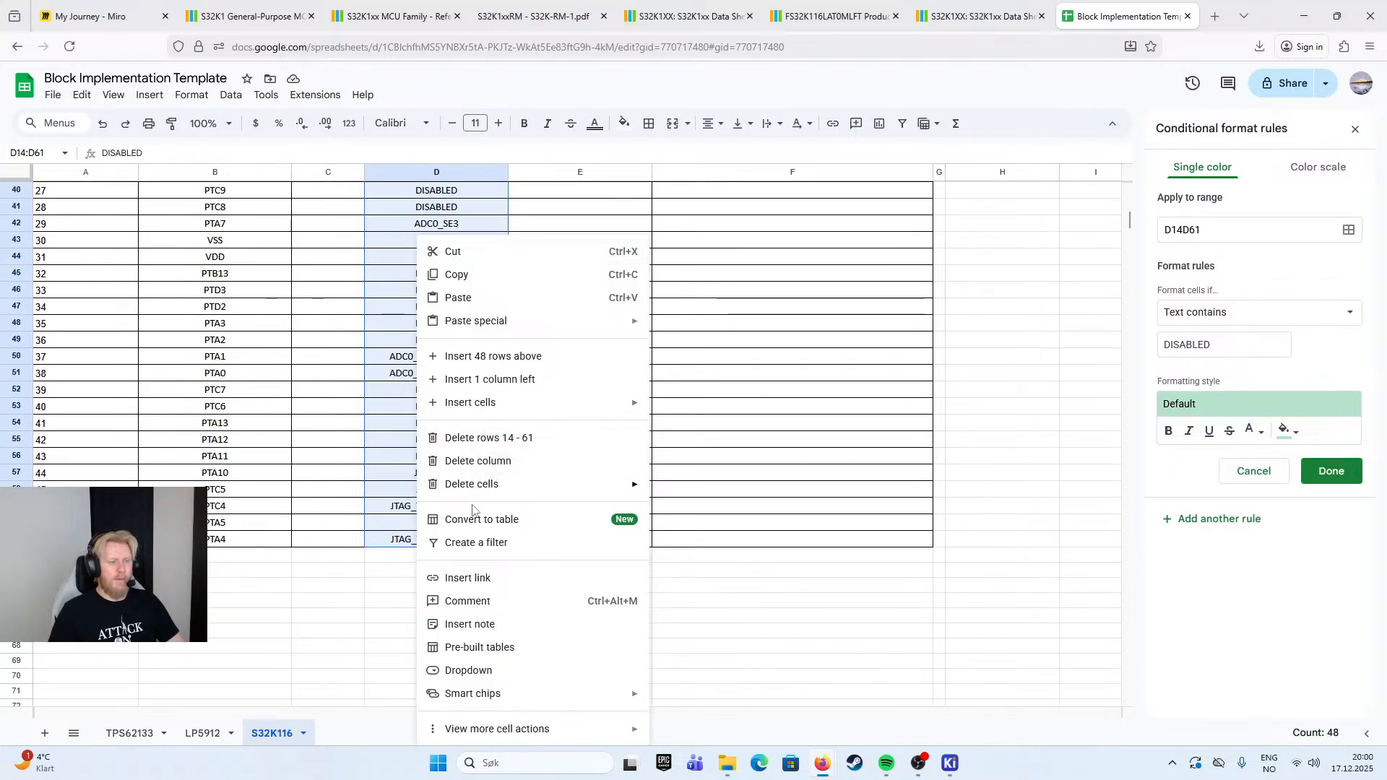
pyautogui.moveTo(576, 728)
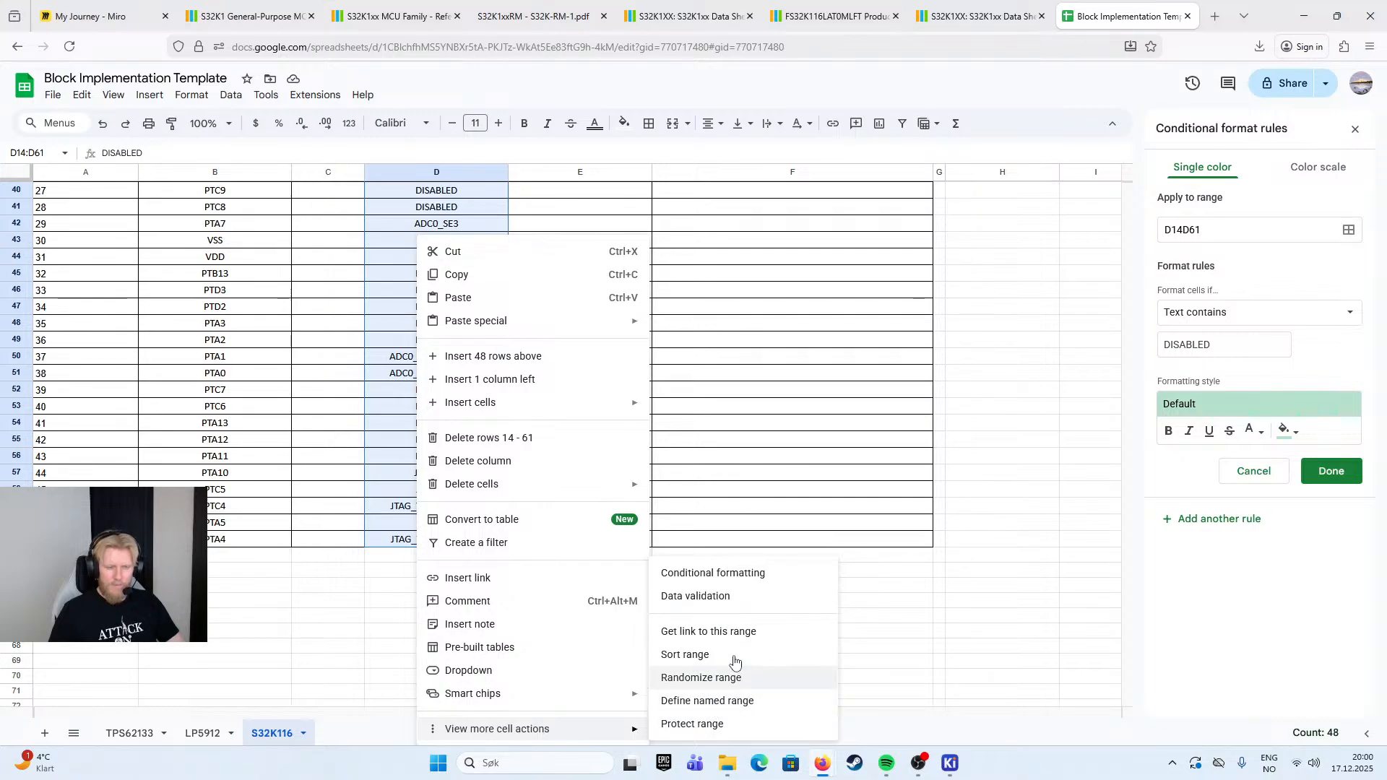
pyautogui.click(719, 573)
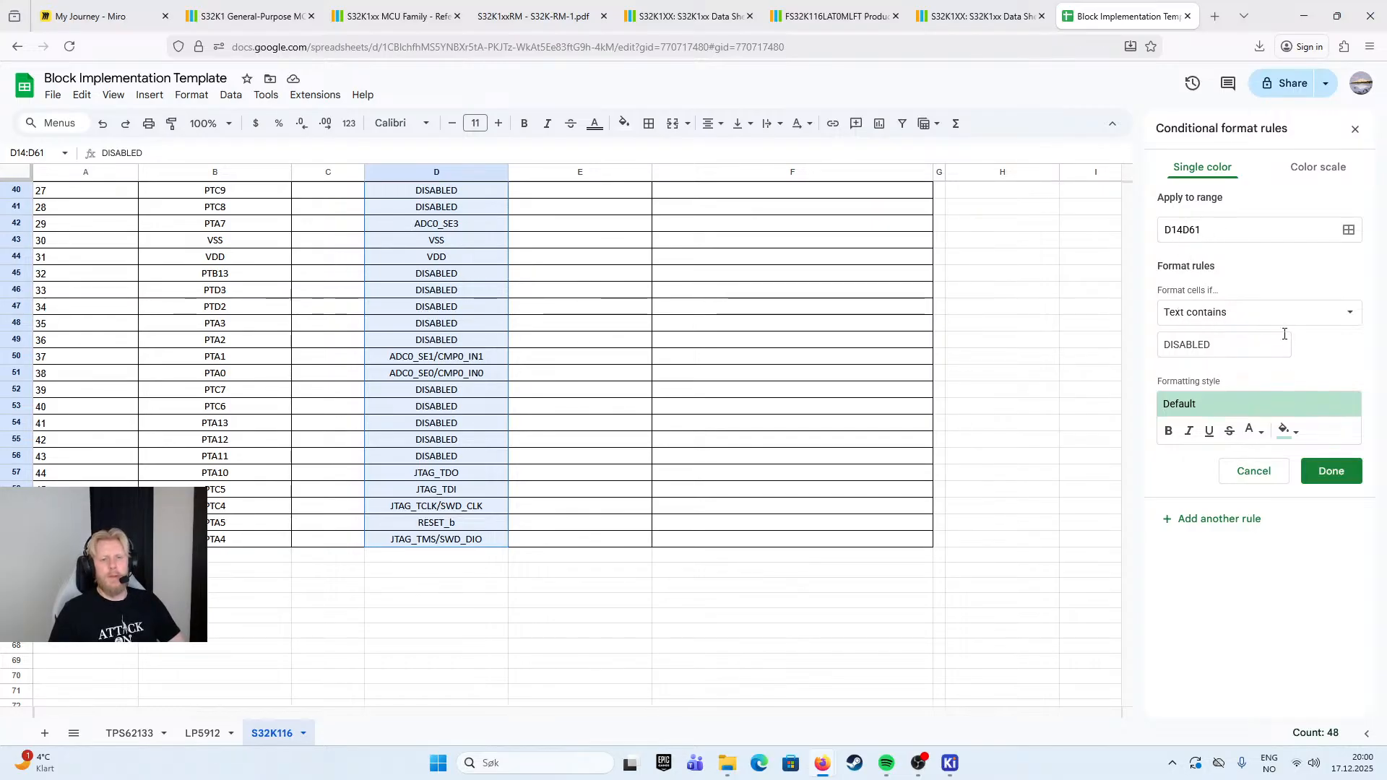
pyautogui.click(1285, 432)
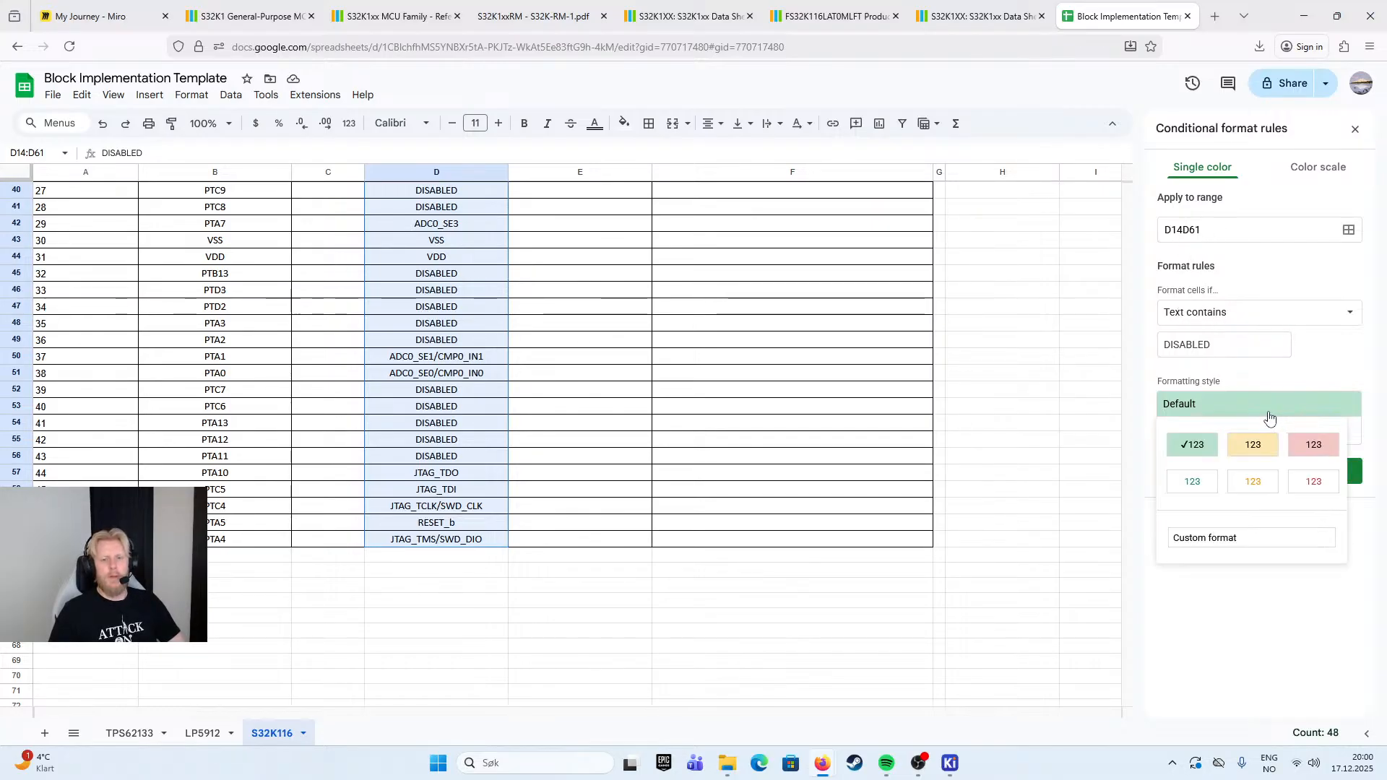
pyautogui.click(1313, 443)
pyautogui.click(1332, 471)
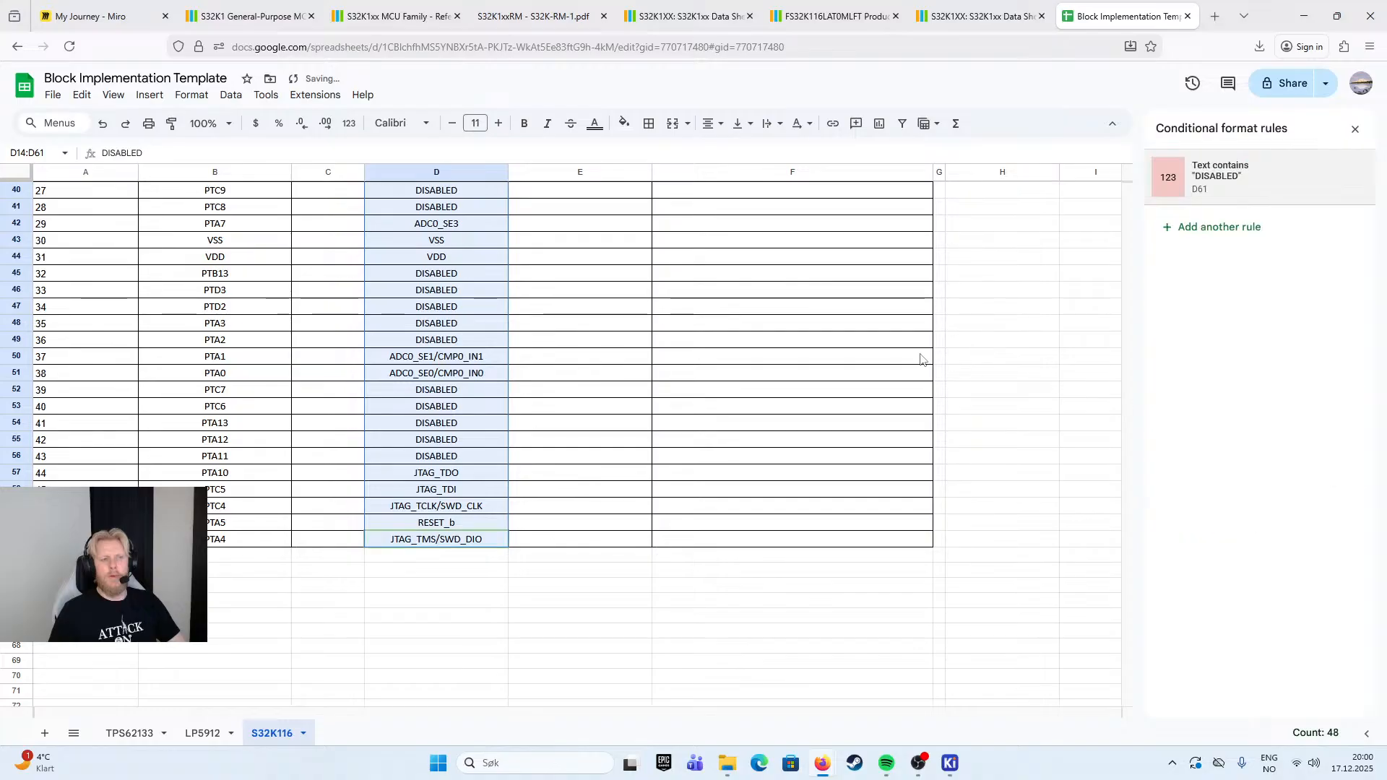
# - Select the Default column cells D14:D61 again and open their "DISABLED" conditional formatting rule for editing
pyautogui.scroll(5, 715, 369)
pyautogui.click(715, 369)
pyautogui.scroll(5, 578, 354)
pyautogui.click(474, 347)
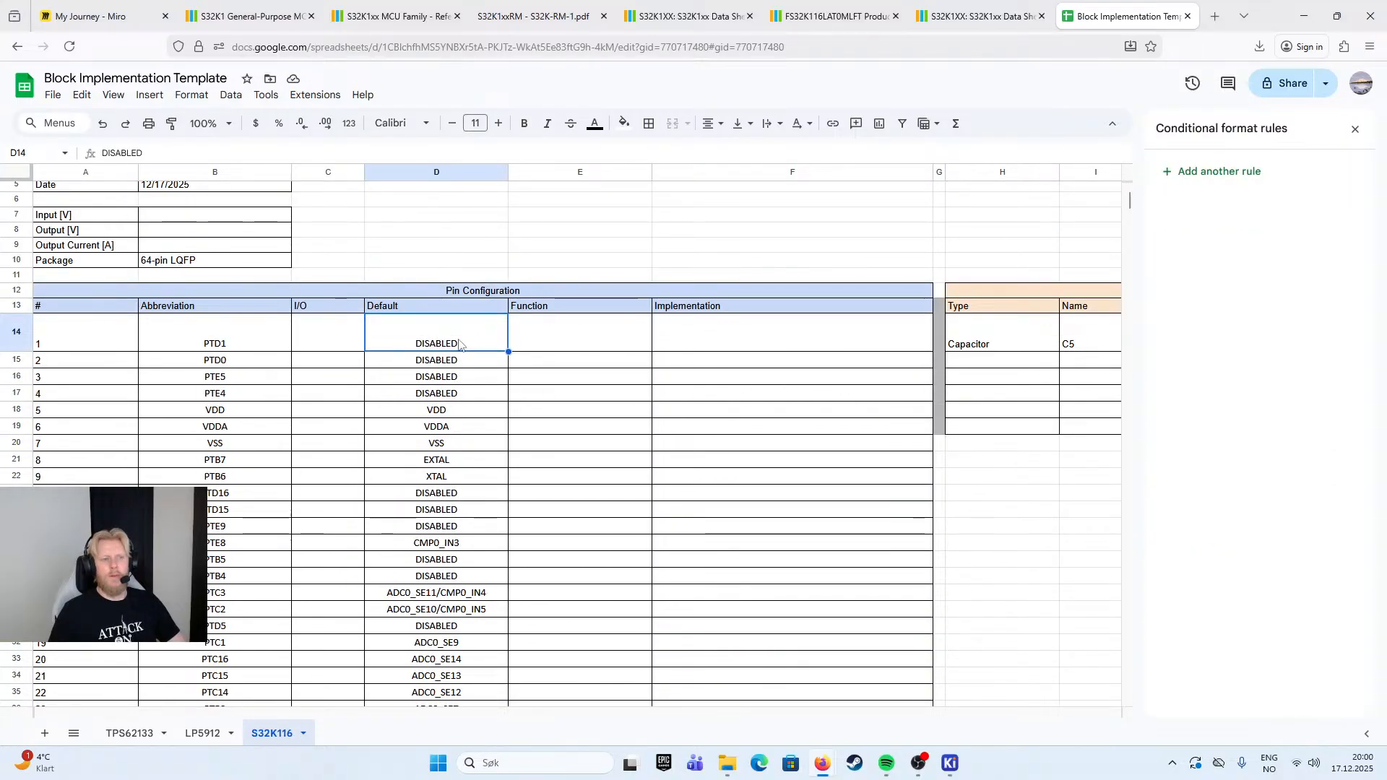
pyautogui.hotkey('ctrl', 'shift', 'Down')
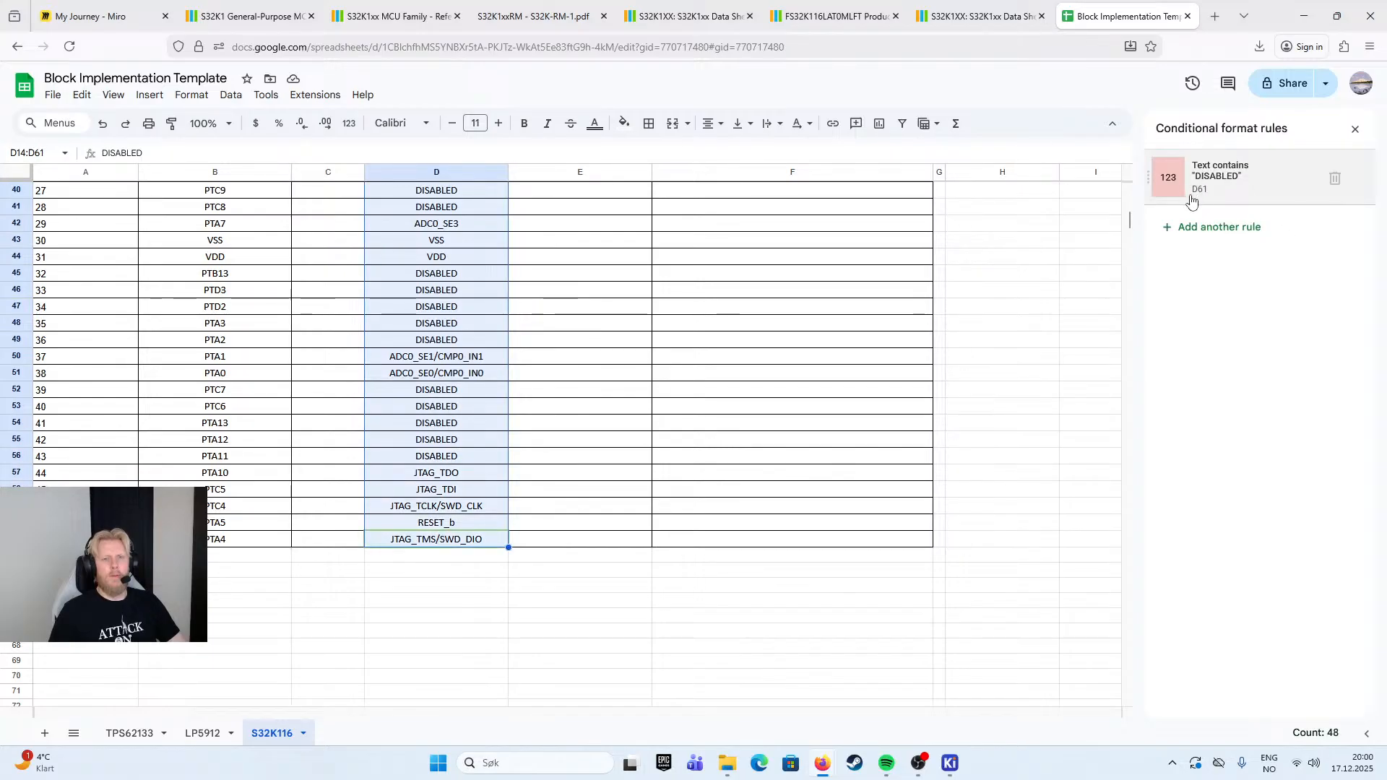
pyautogui.click(1231, 179)
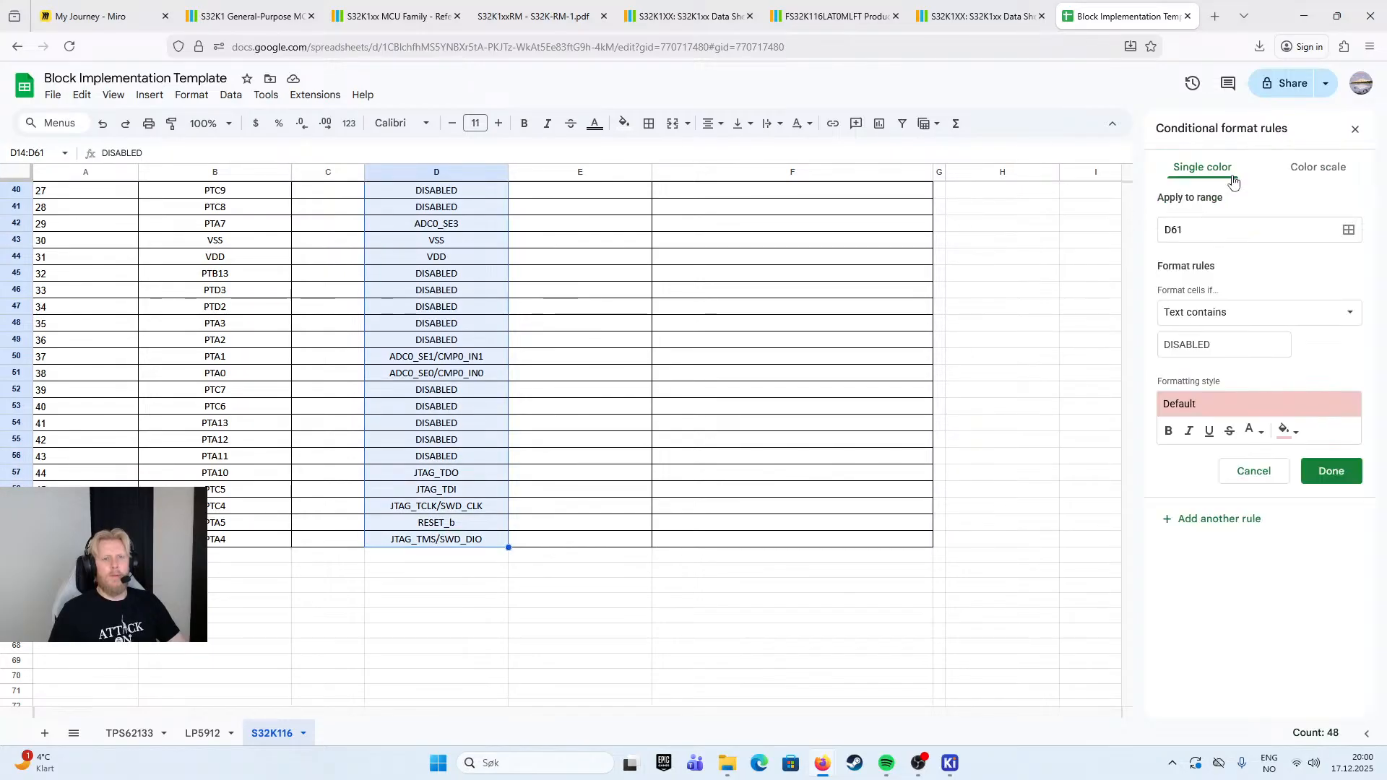
pyautogui.click(1232, 408)
pyautogui.click(1240, 408)
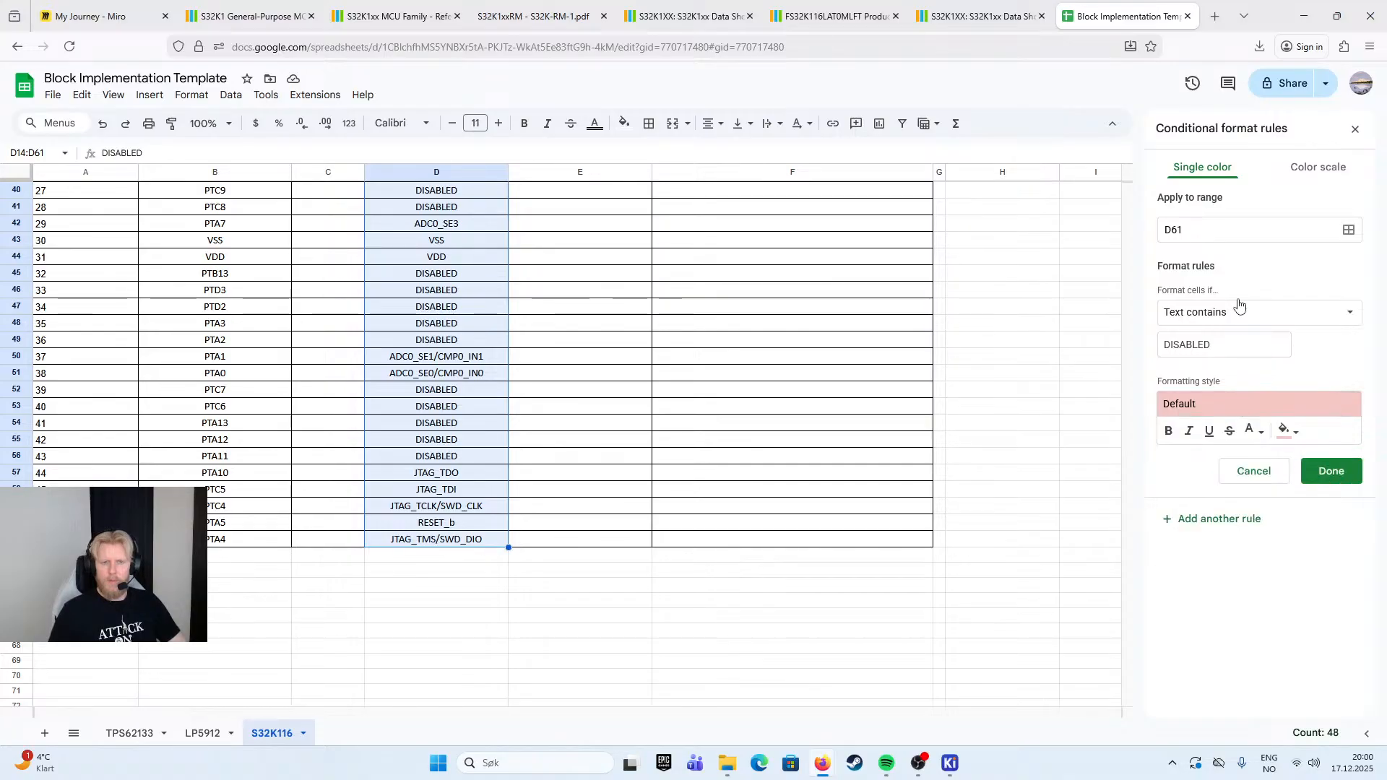
# - Try D14D61 as the formatting rule's range, save the rule and check the highlighting in the Default column
pyautogui.click(1210, 229)
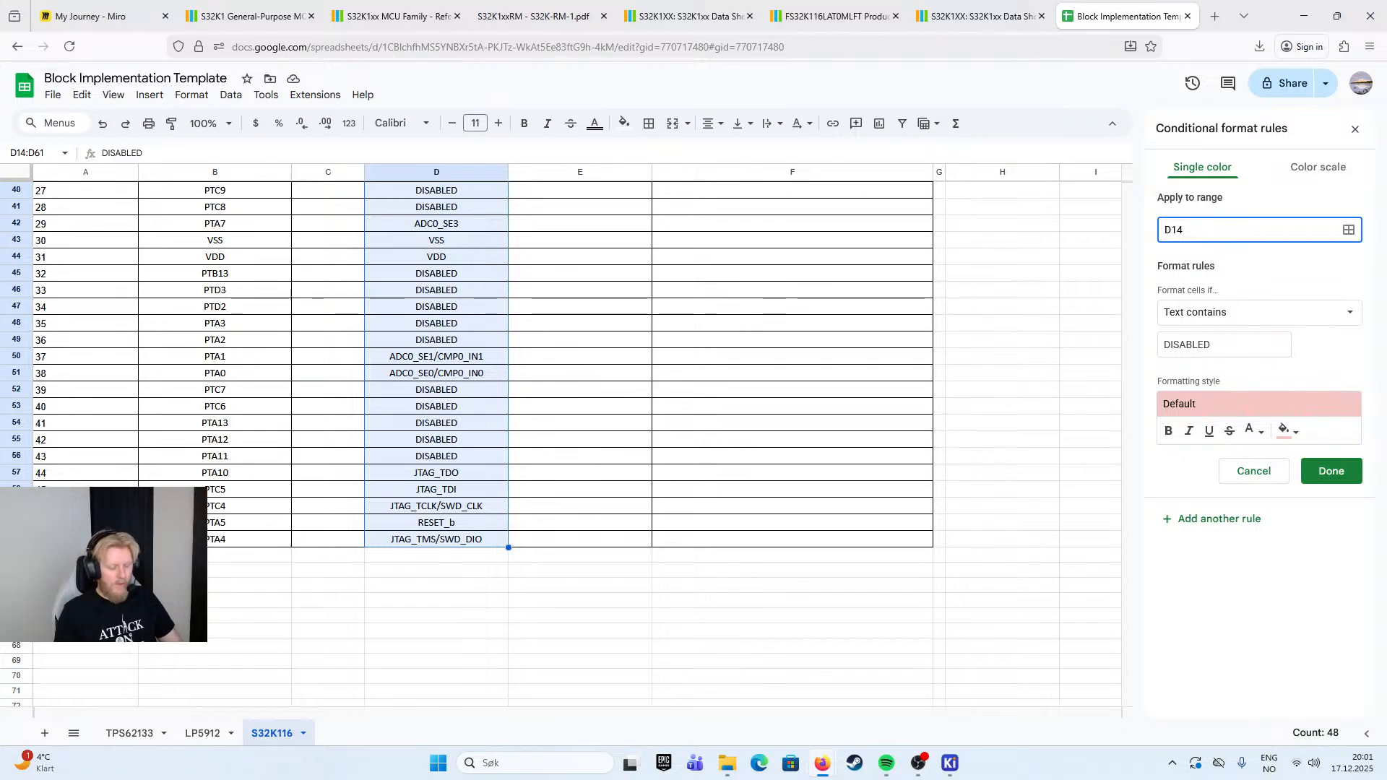
pyautogui.write('D14D1')
pyautogui.press('BackSpace')
pyautogui.write('61')
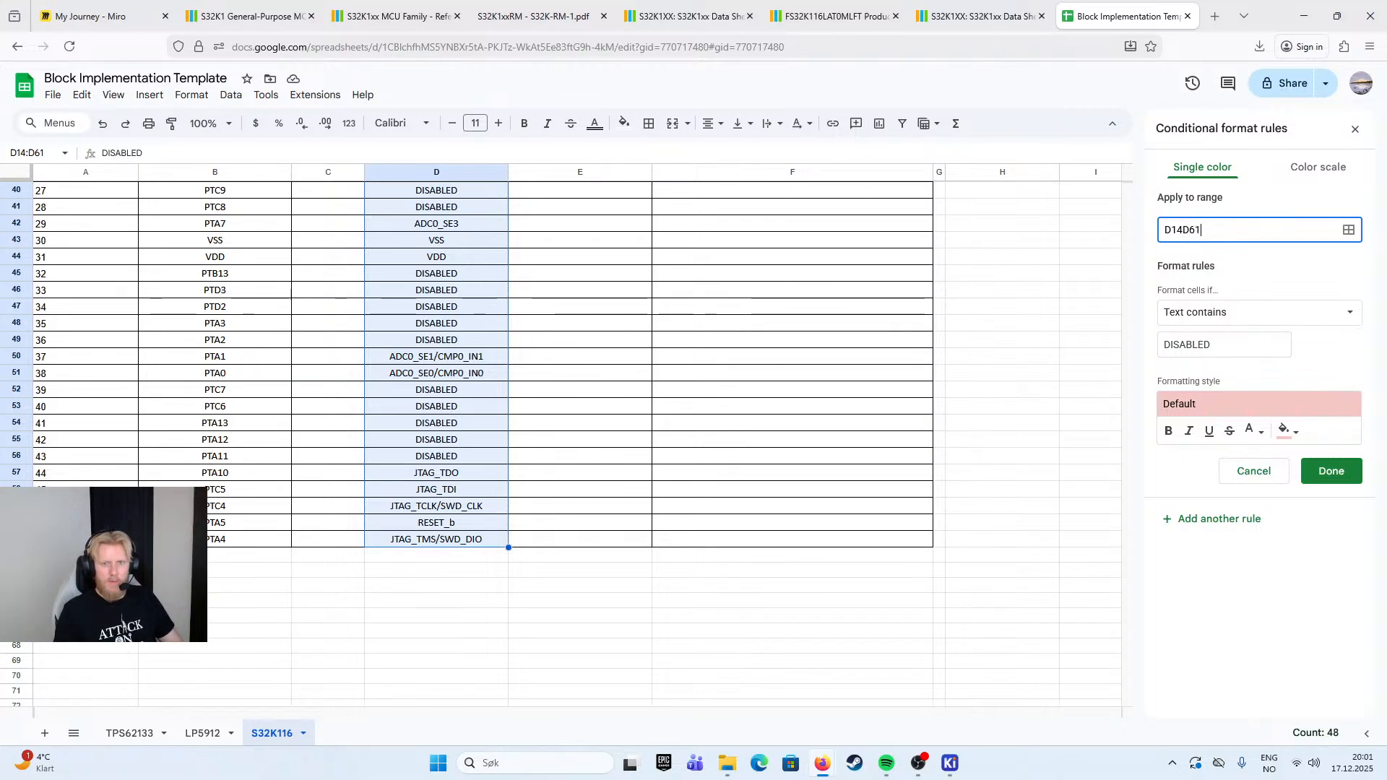
pyautogui.click(1332, 471)
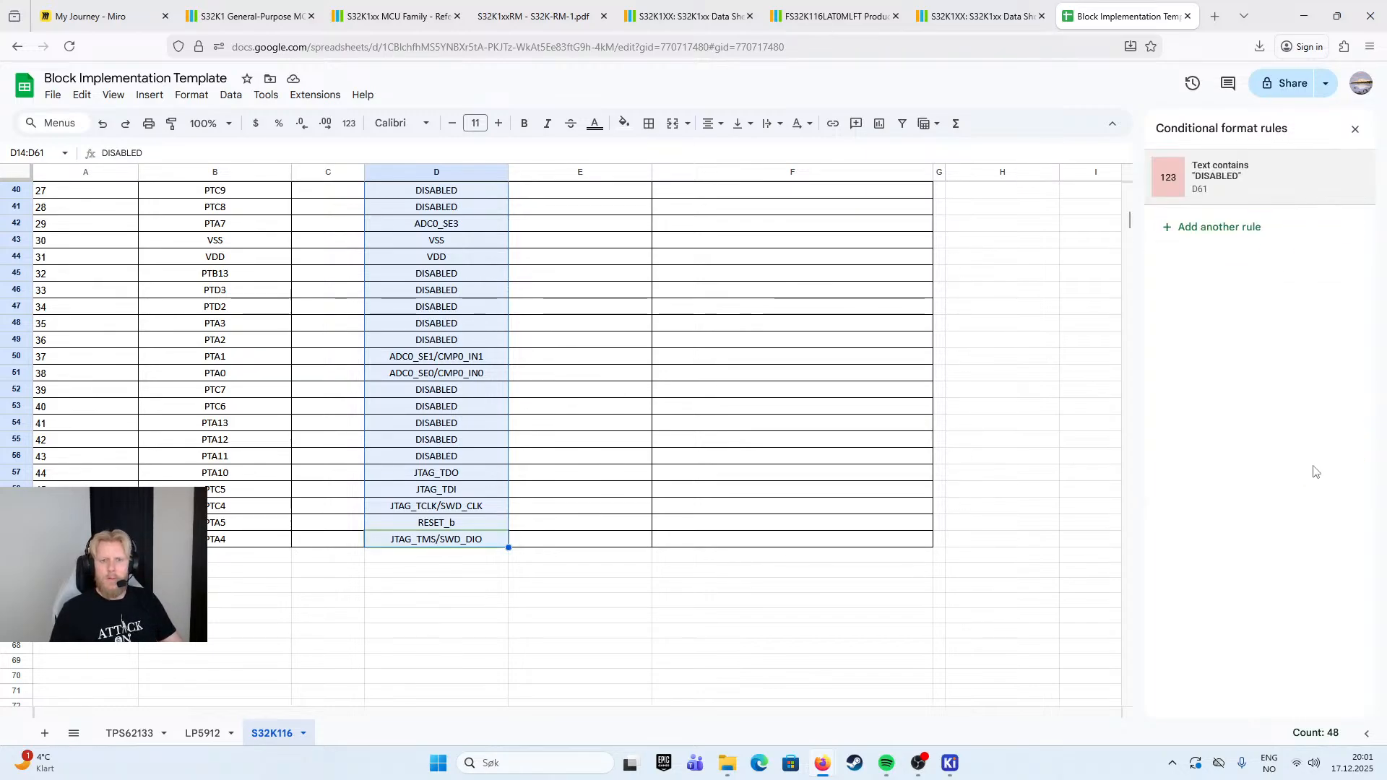
pyautogui.click(968, 311)
pyautogui.scroll(6, 410, 396)
pyautogui.scroll(5, 410, 396)
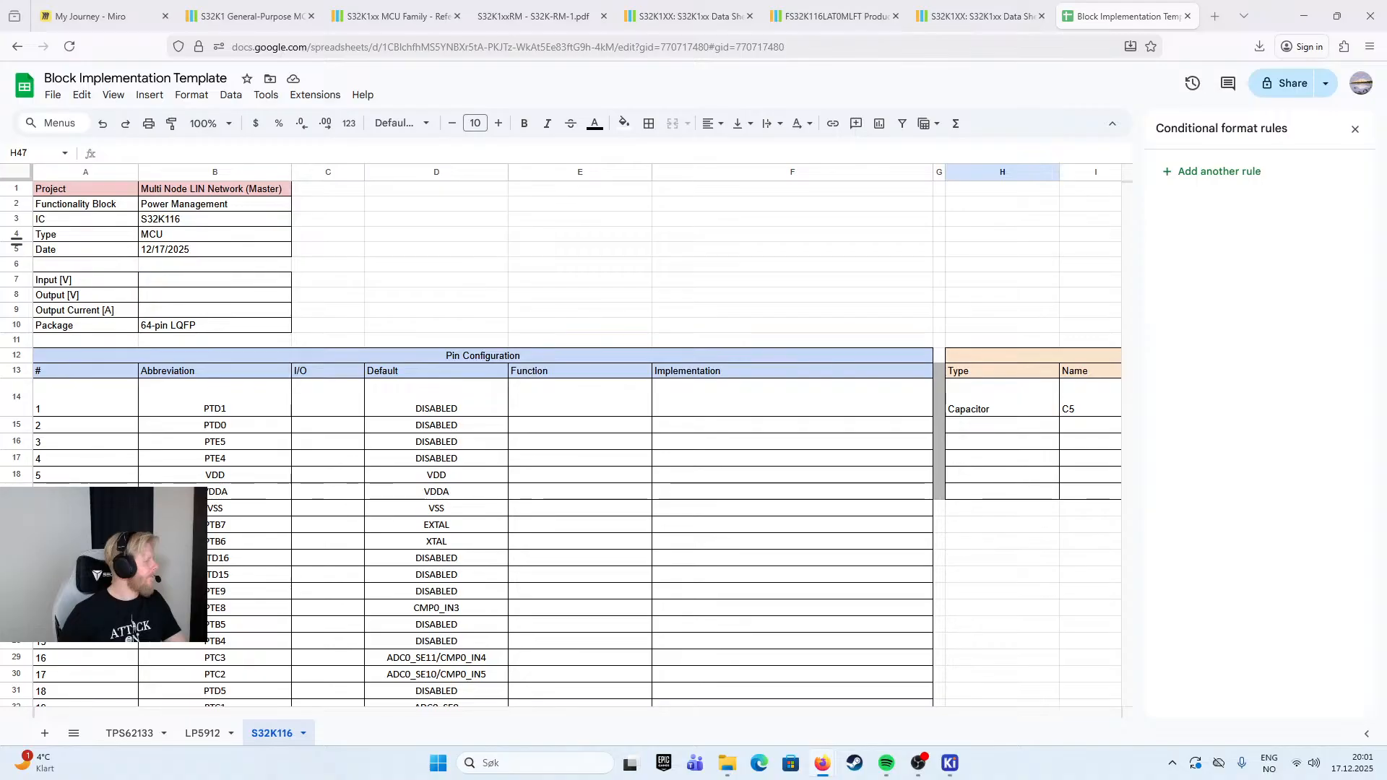
# - Select the Default column cells D14:D61 and start defining a named range for them
pyautogui.click(552, 406)
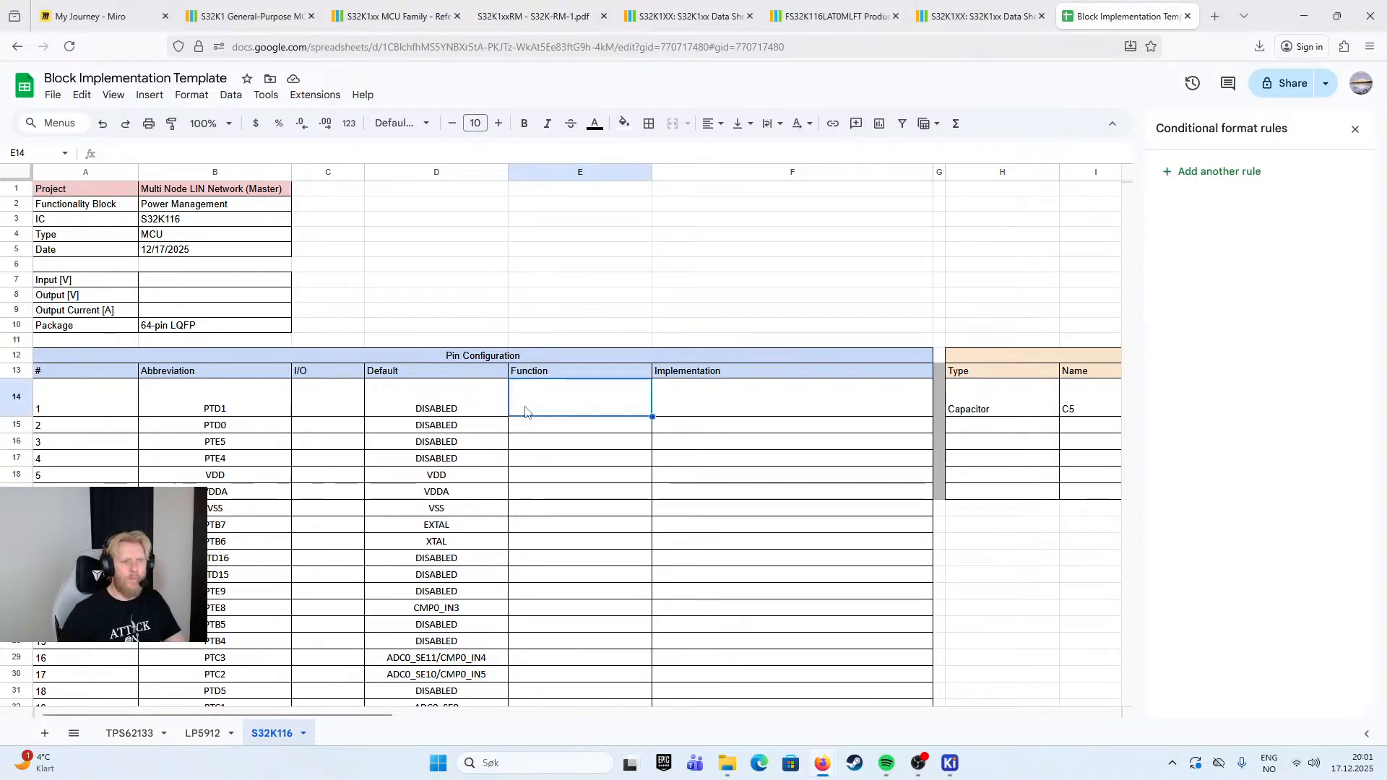
pyautogui.click(433, 405)
pyautogui.scroll(-9, 455, 433)
pyautogui.moveTo(453, 396); pyautogui.dragTo(455, 539)
pyautogui.rightClick(453, 516)
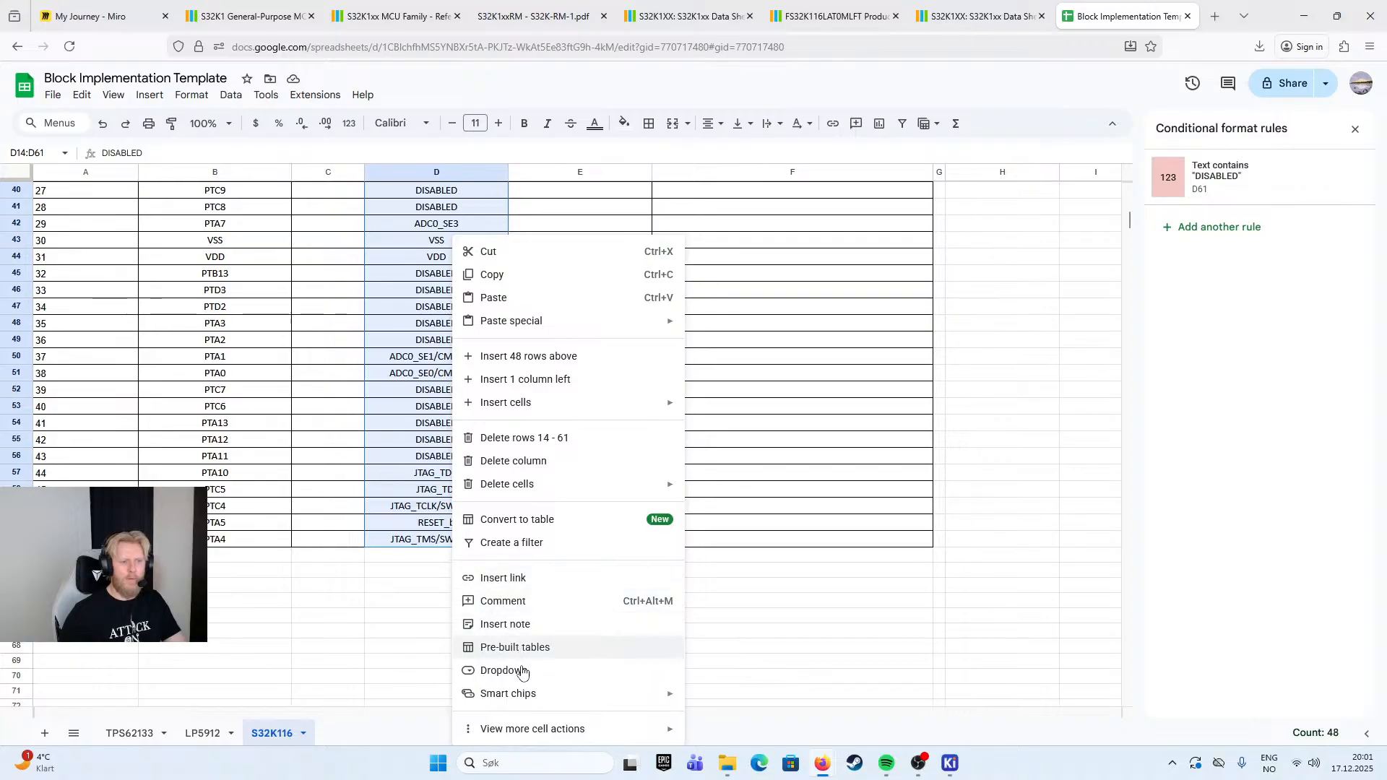
pyautogui.moveTo(620, 731)
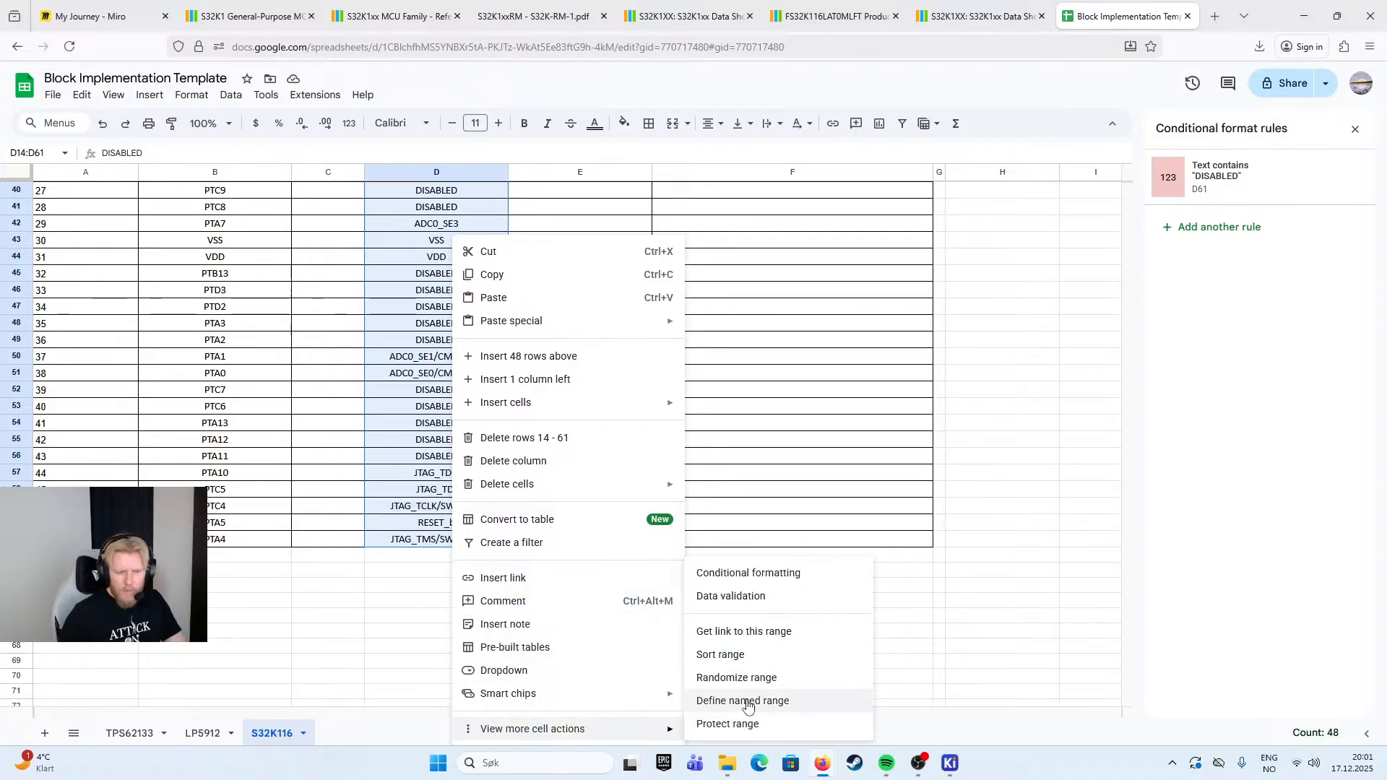
pyautogui.click(744, 702)
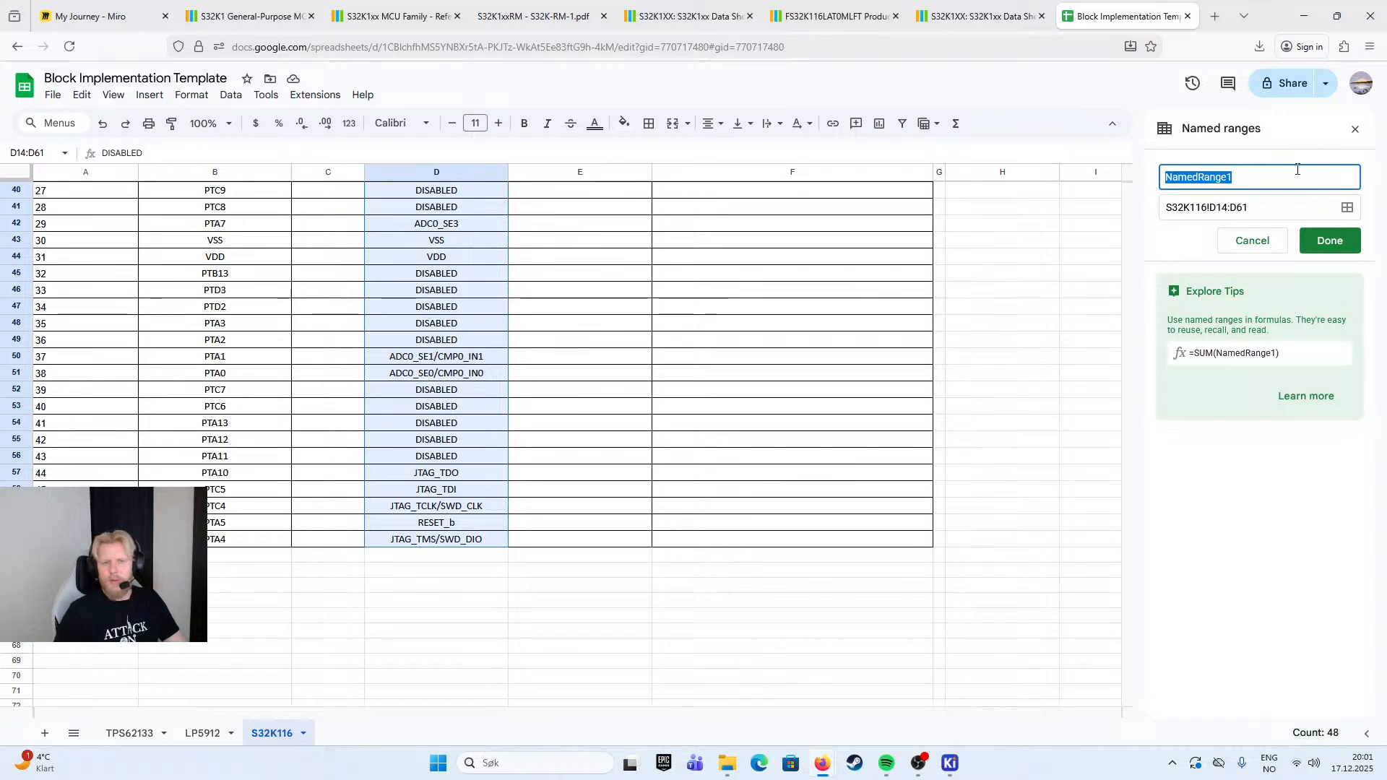
# - Name the range S32K116!D14:D61 "S32K116_Default_Pins_Range" and save it
pyautogui.click(1268, 208)
pyautogui.moveTo(1268, 209); pyautogui.dragTo(1165, 209)
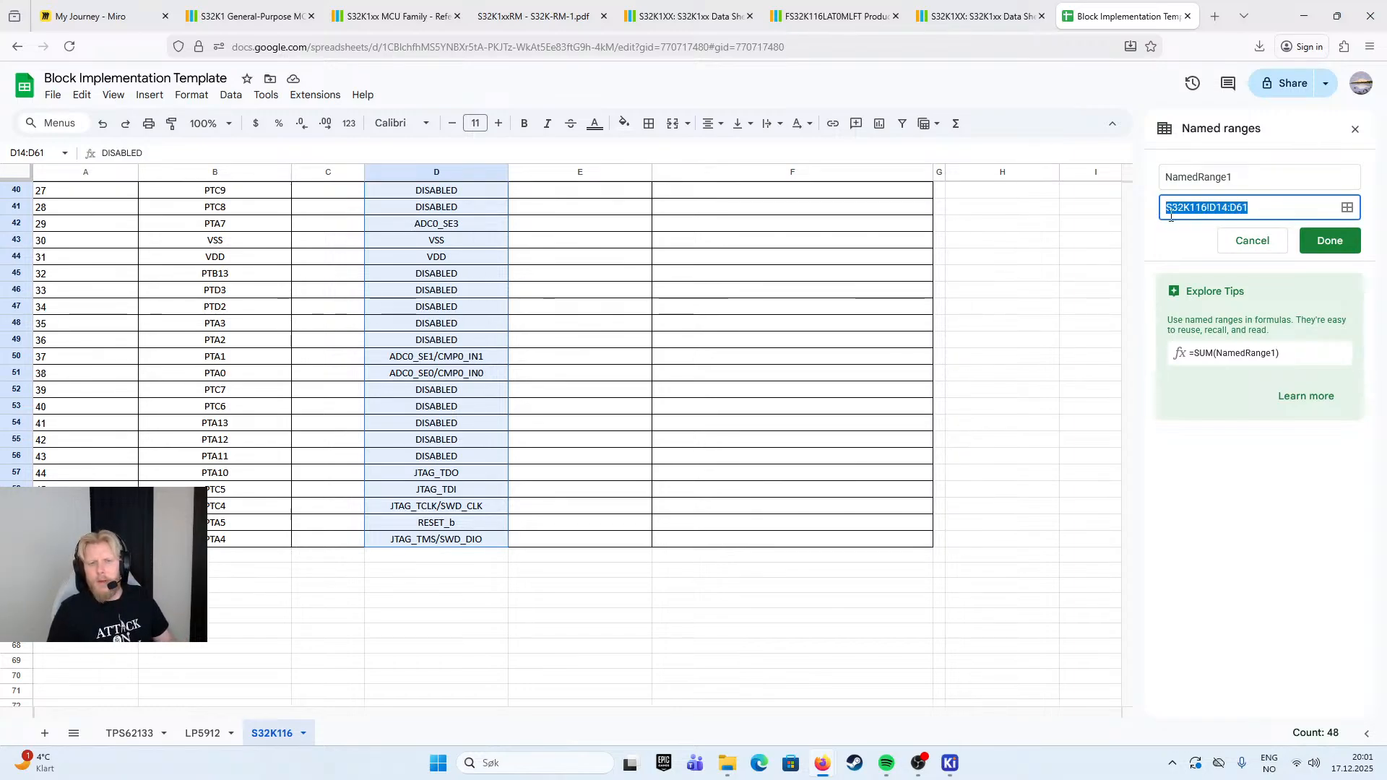
pyautogui.click(1172, 181)
pyautogui.doubleClick(1172, 181)
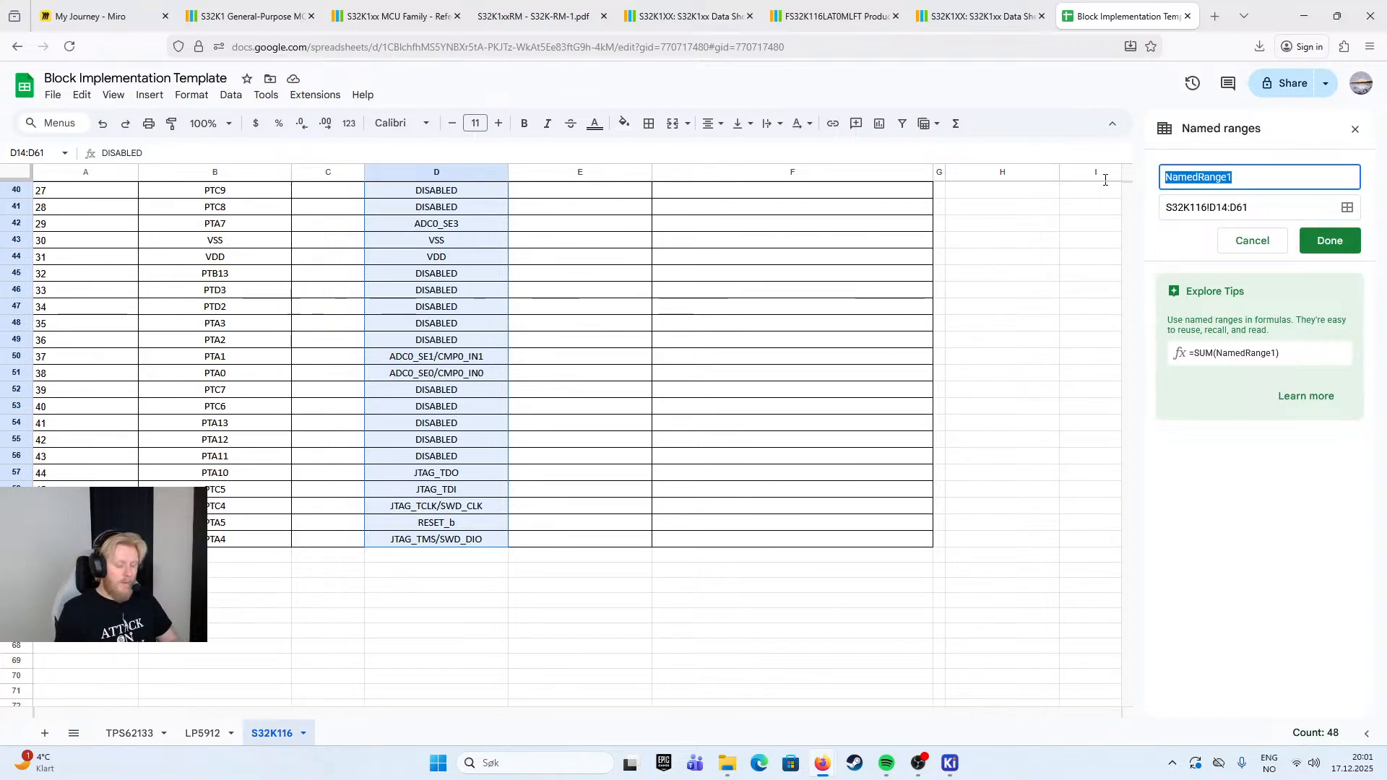
pyautogui.write('S32k')
pyautogui.write('11')
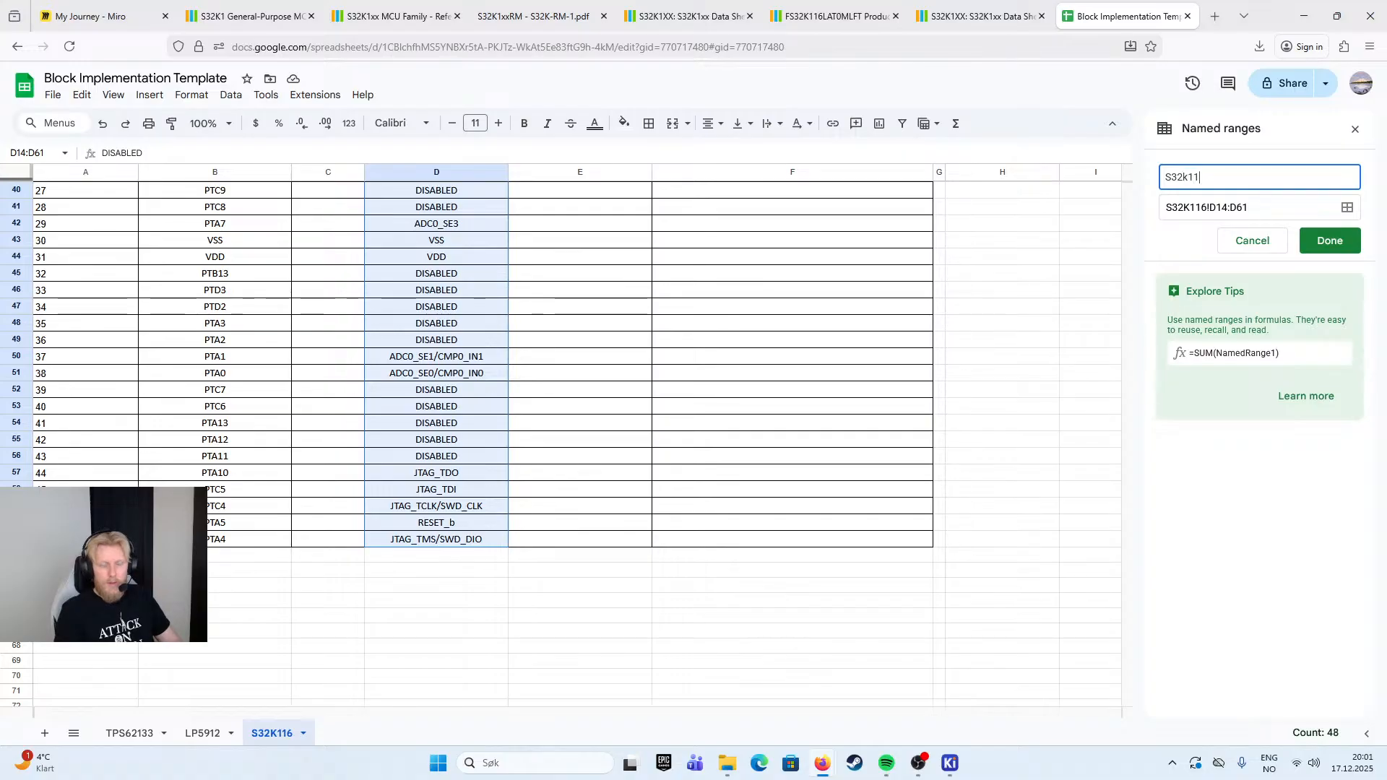
pyautogui.write('6')
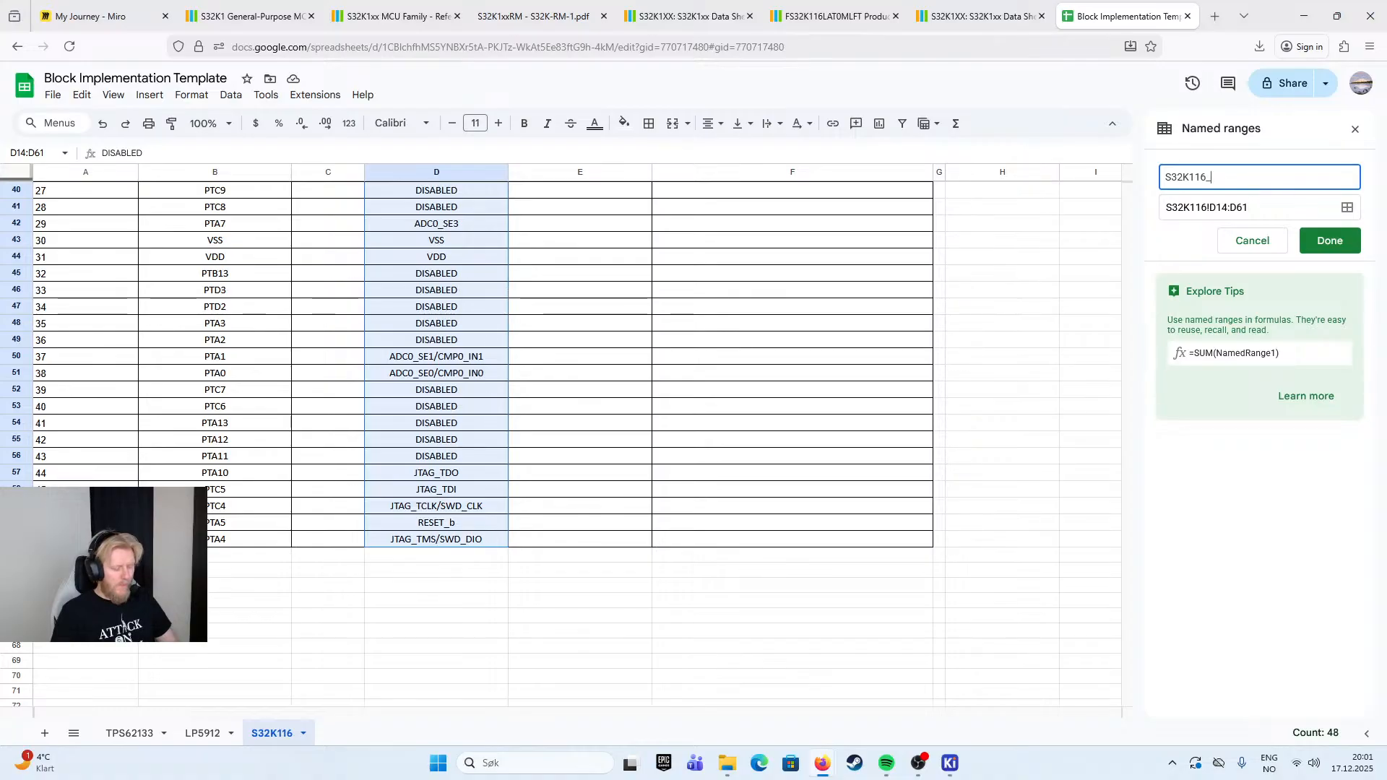
pyautogui.write('_Default_Pins_Range')
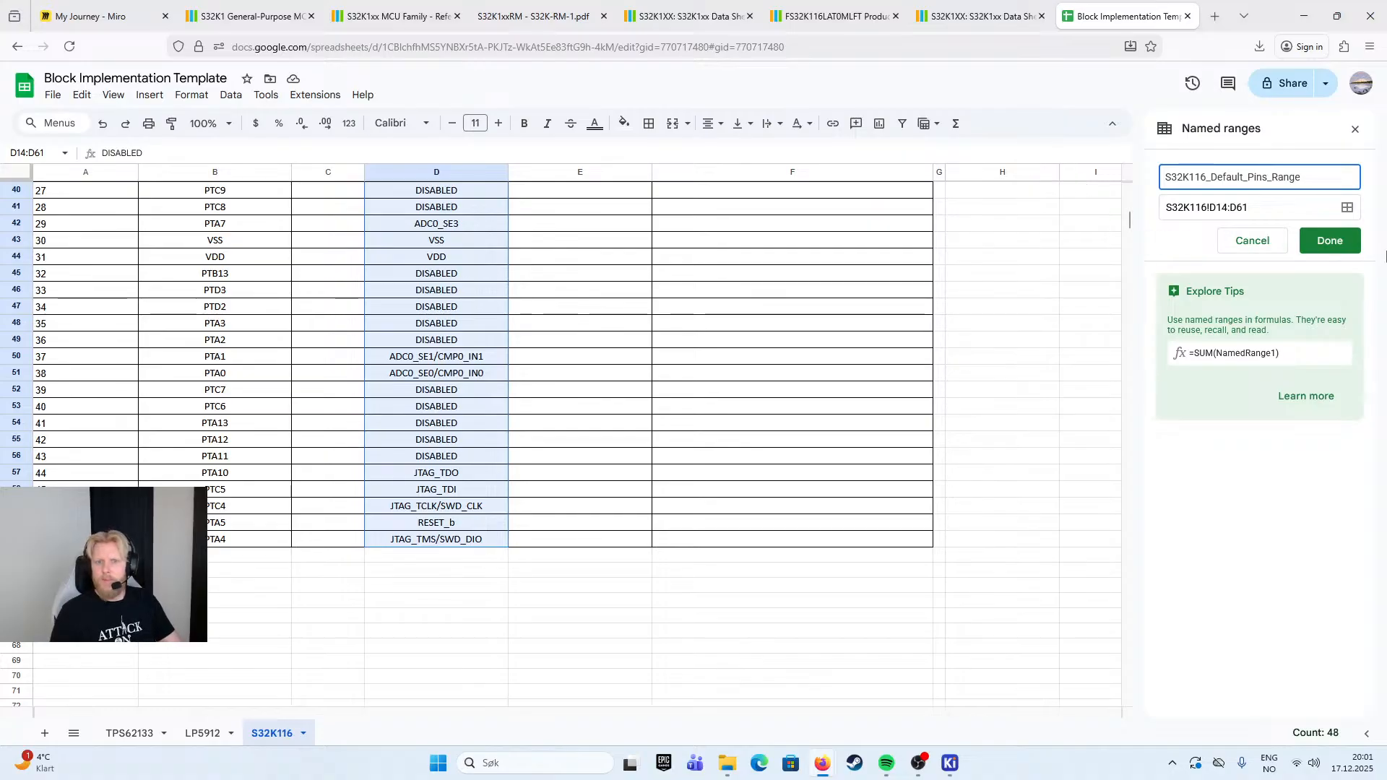
pyautogui.click(1333, 247)
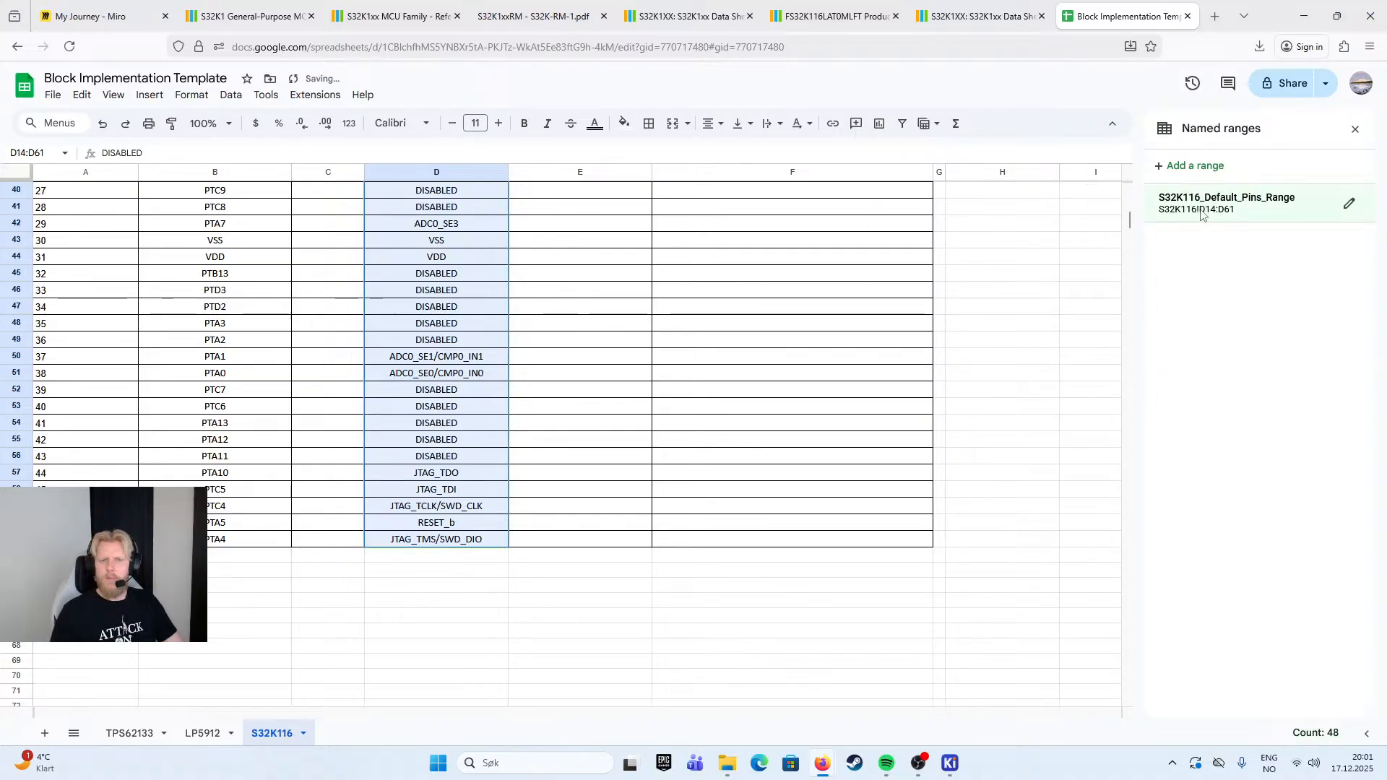
# - Go to the S32K116_Default_Pins_Range named range to check which cells it covers, leaving it as the only named range
pyautogui.click(449, 633)
pyautogui.click(1222, 202)
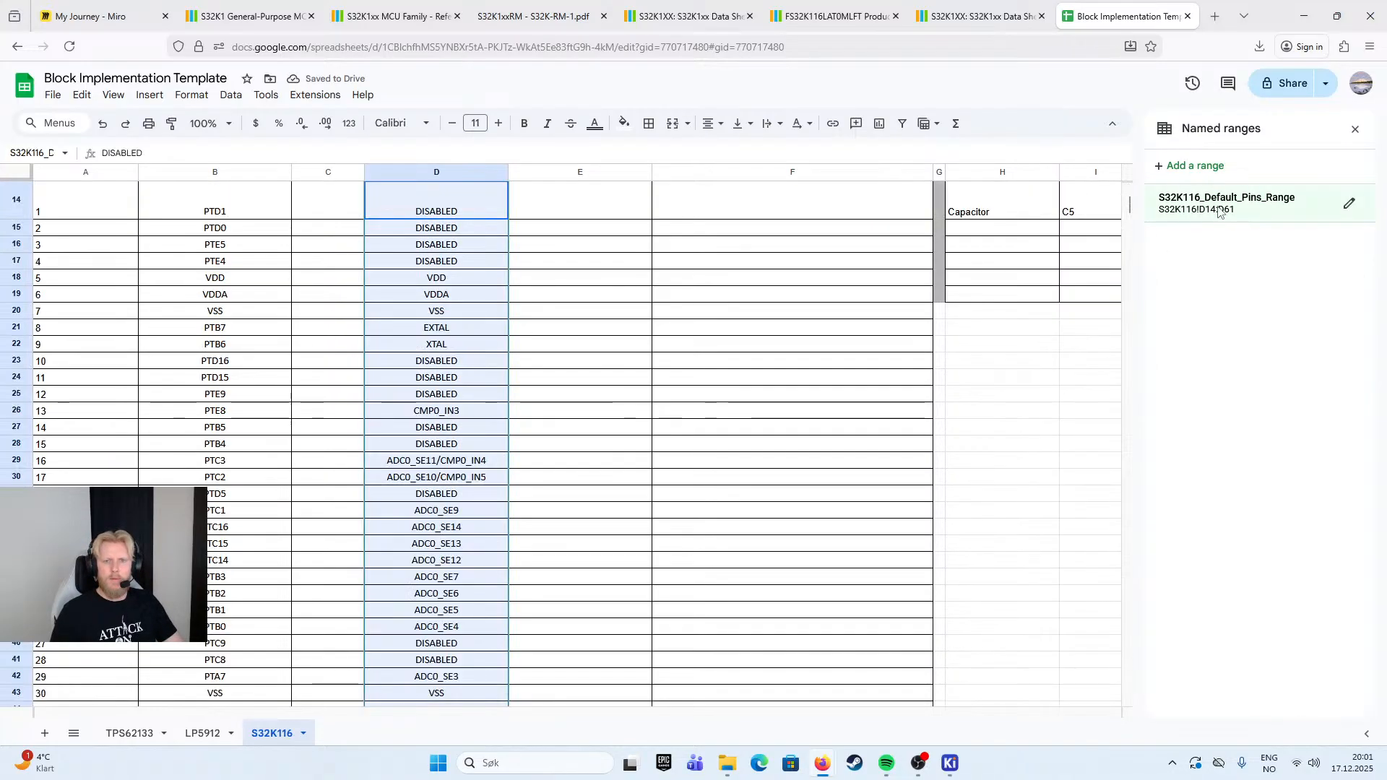
pyautogui.click(584, 327)
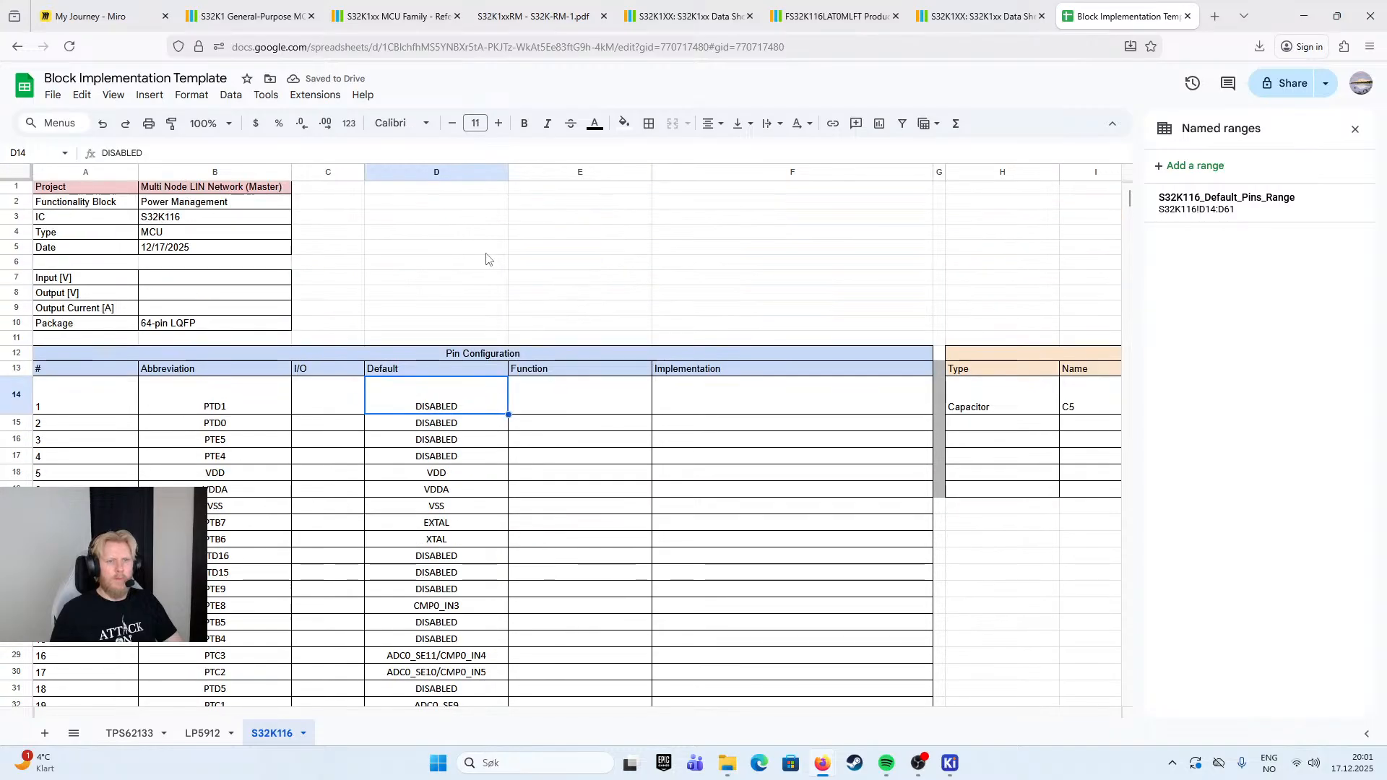
pyautogui.click(1160, 169)
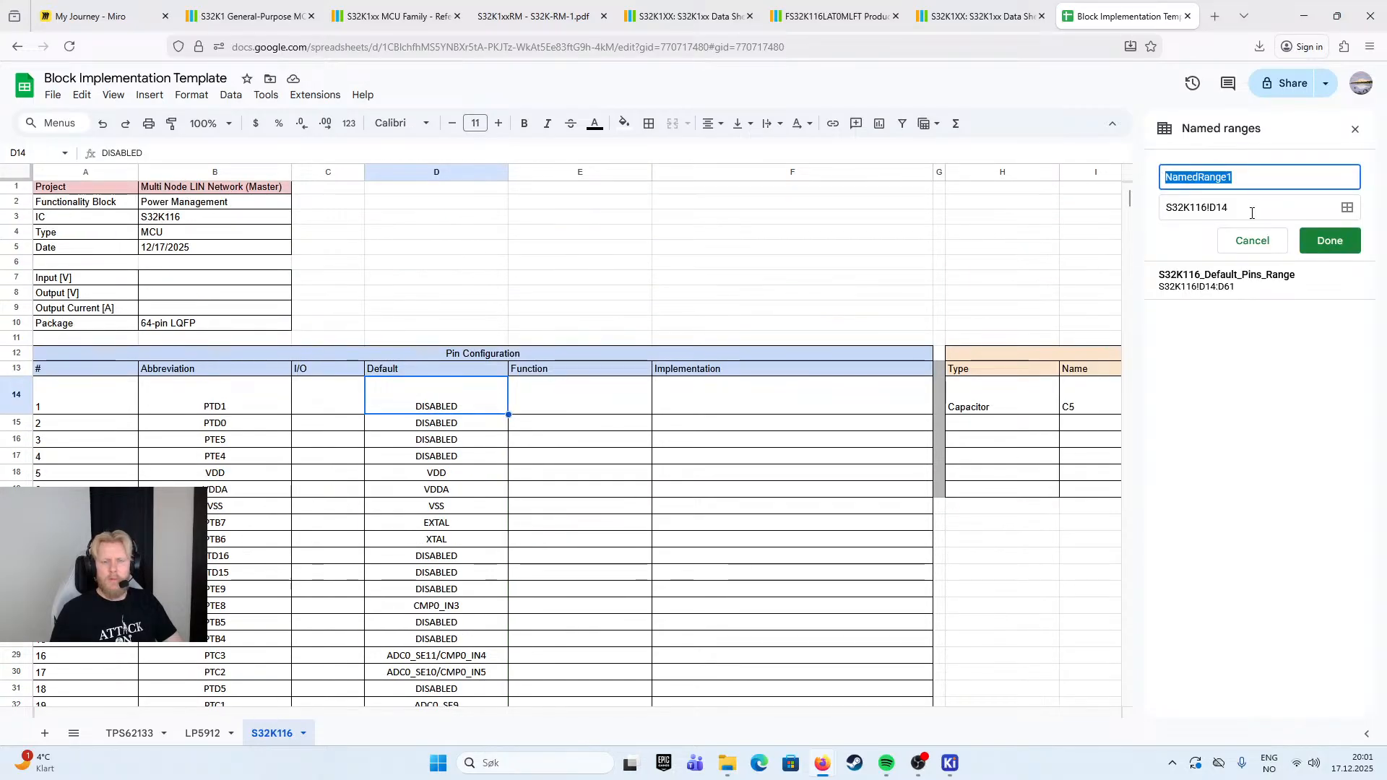
pyautogui.click(1253, 241)
# - Select the Default column cells D14:D61, bring up their conditional formatting and delete the existing "DISABLED" rule
pyautogui.scroll(-10, 460, 405)
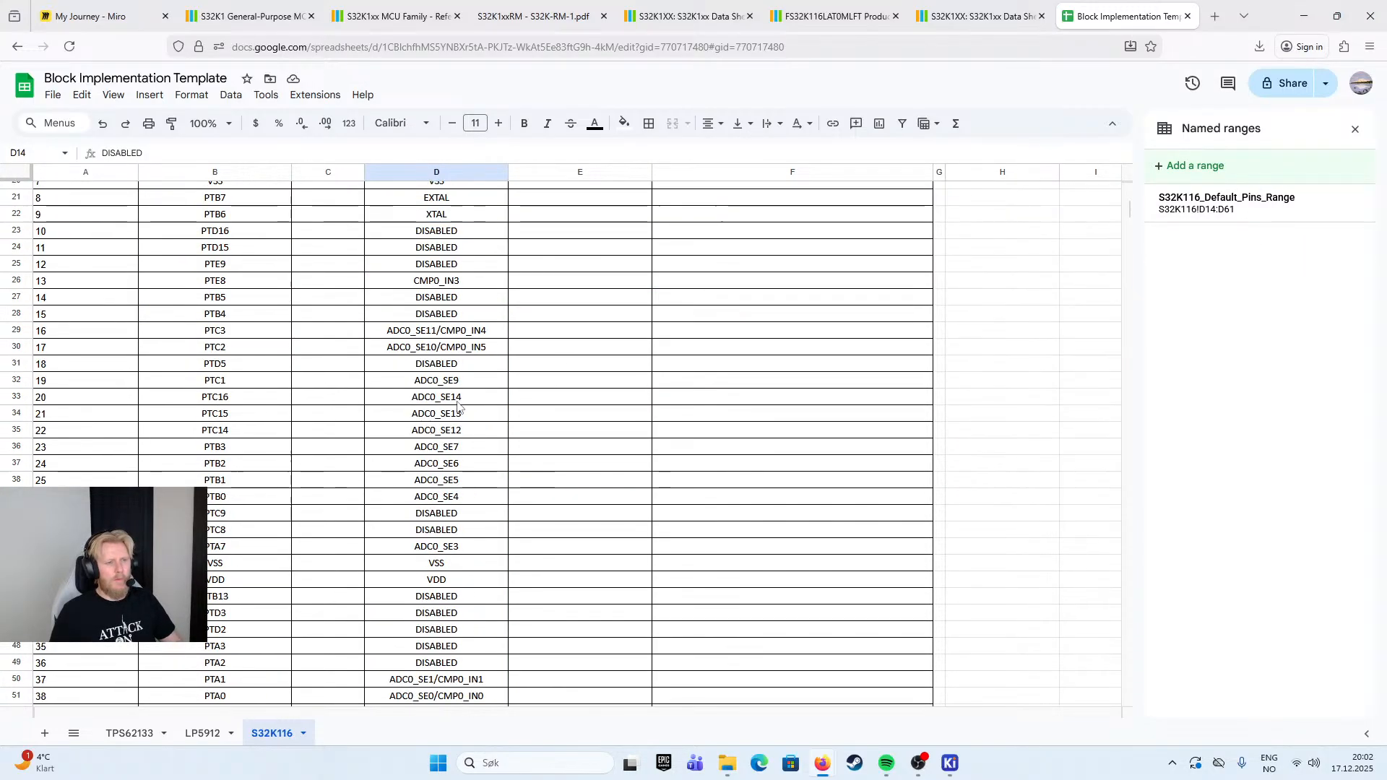
pyautogui.keyDown('shift'); pyautogui.click(463, 341); pyautogui.keyUp('shift')
pyautogui.rightClick(445, 271)
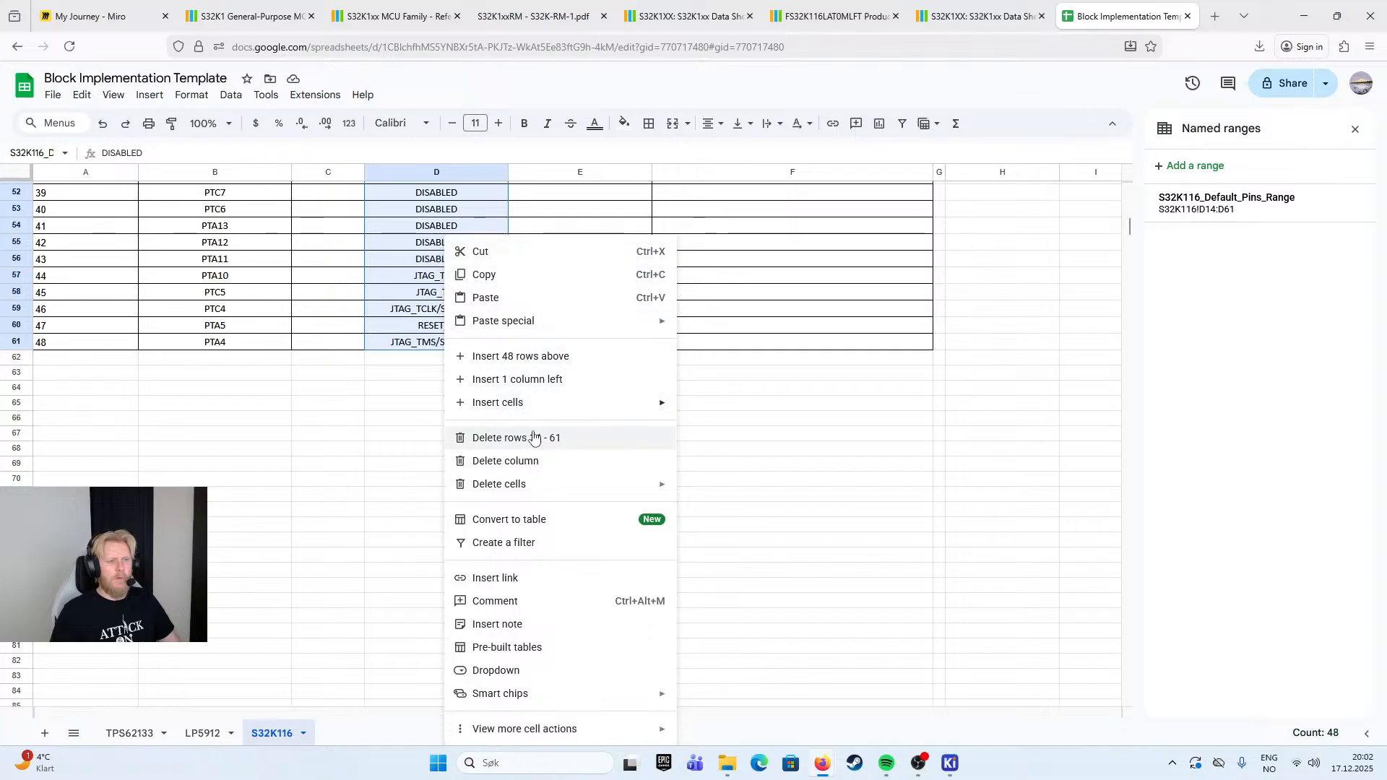
pyautogui.moveTo(641, 731)
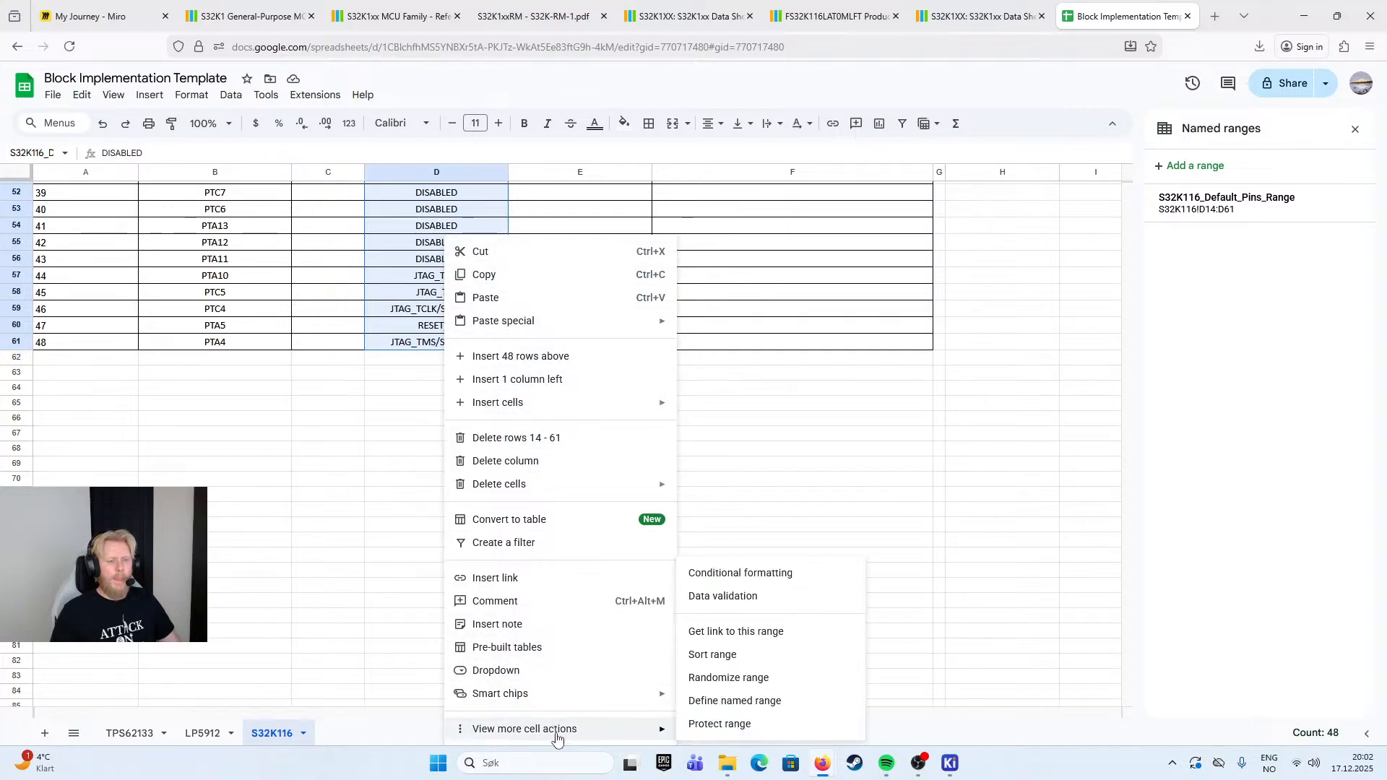
pyautogui.click(730, 573)
pyautogui.click(1335, 179)
# - Add a new single-color conditional formatting rule for the Default column range D14:D61
pyautogui.click(1177, 174)
pyautogui.click(1222, 229)
pyautogui.click(1206, 230)
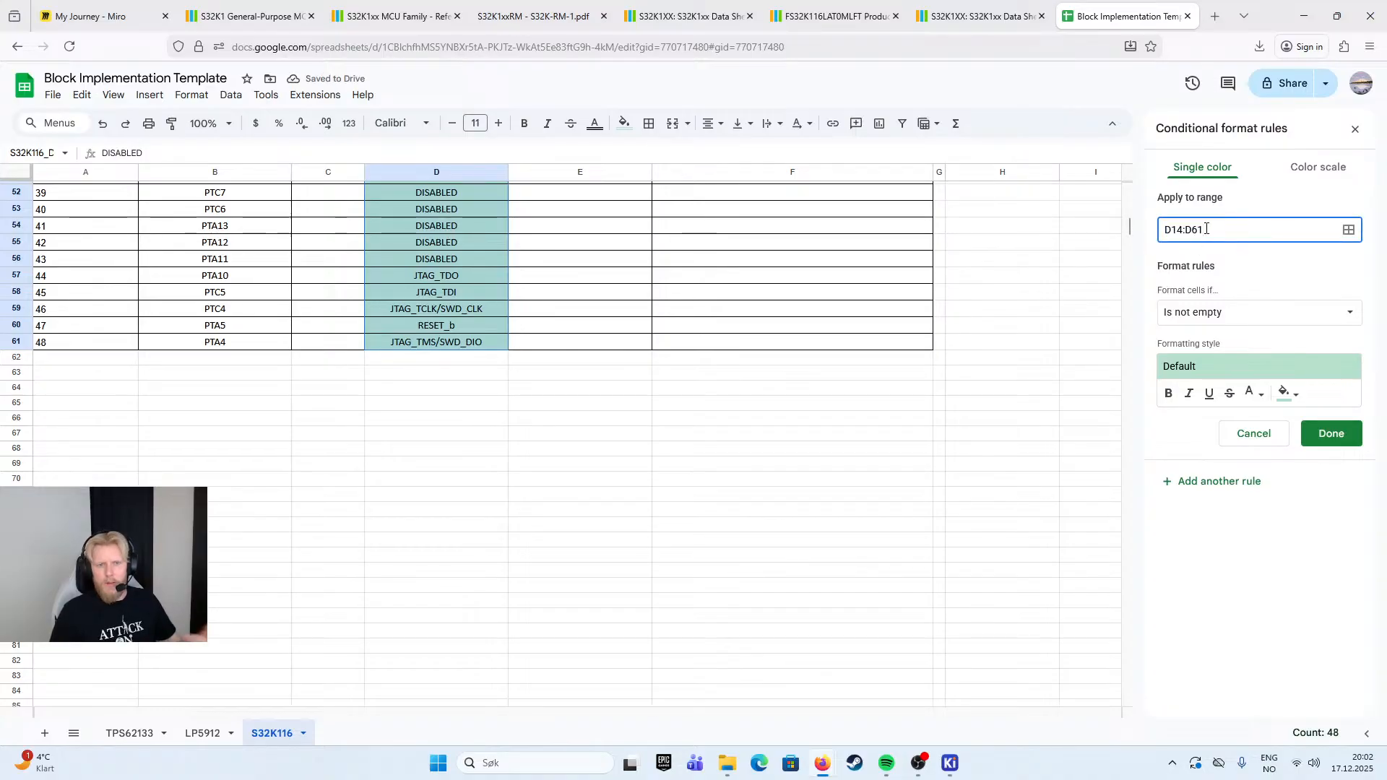
pyautogui.scroll(8, 816, 499)
pyautogui.click(1228, 314)
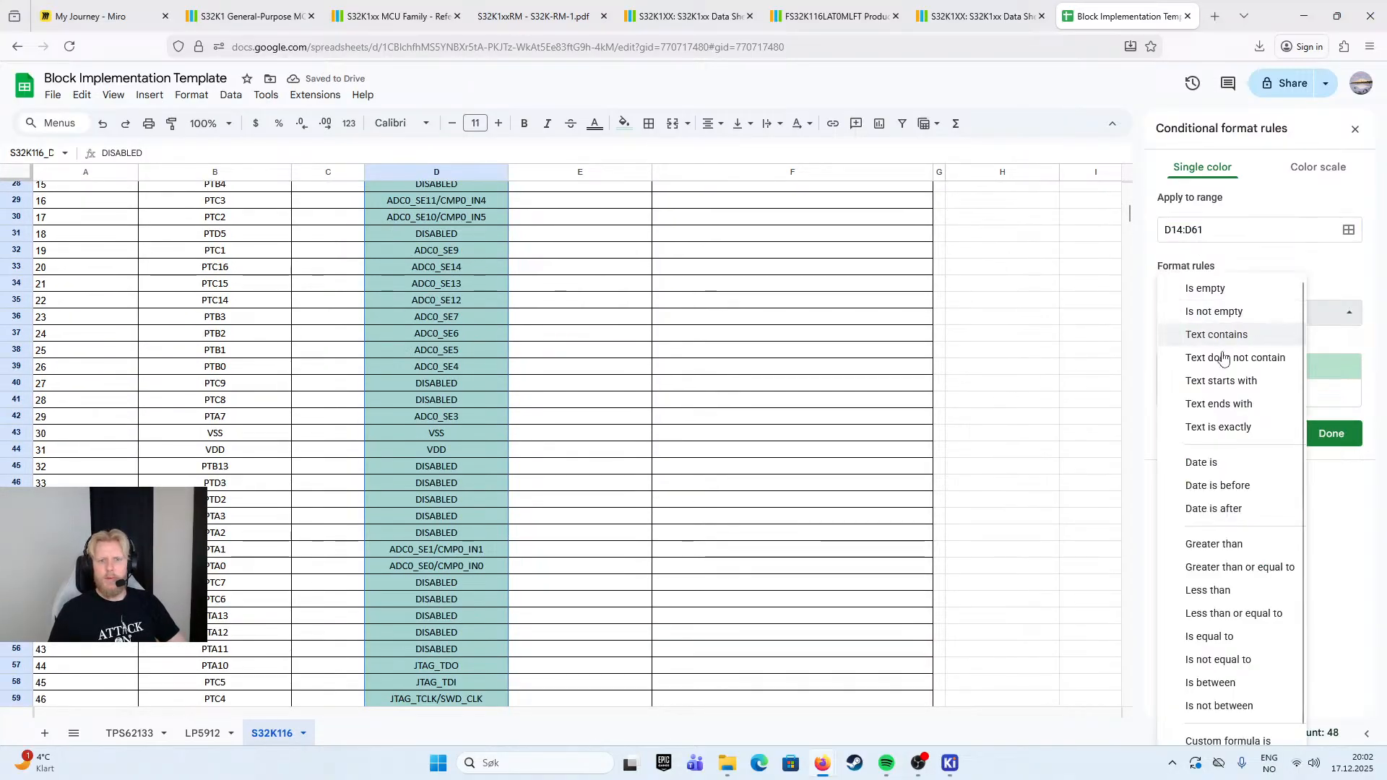
pyautogui.click(1229, 291)
pyautogui.click(1232, 312)
pyautogui.click(1225, 335)
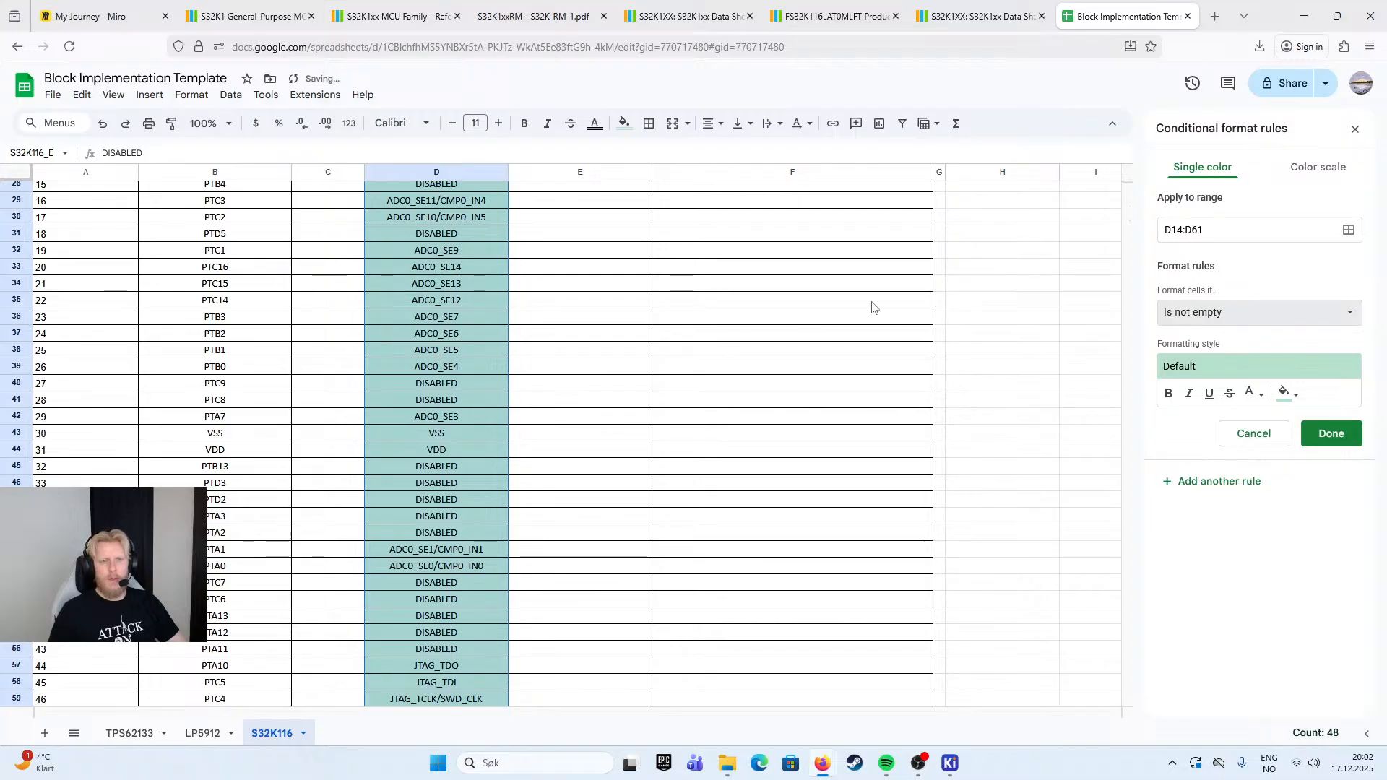
pyautogui.click(1213, 230)
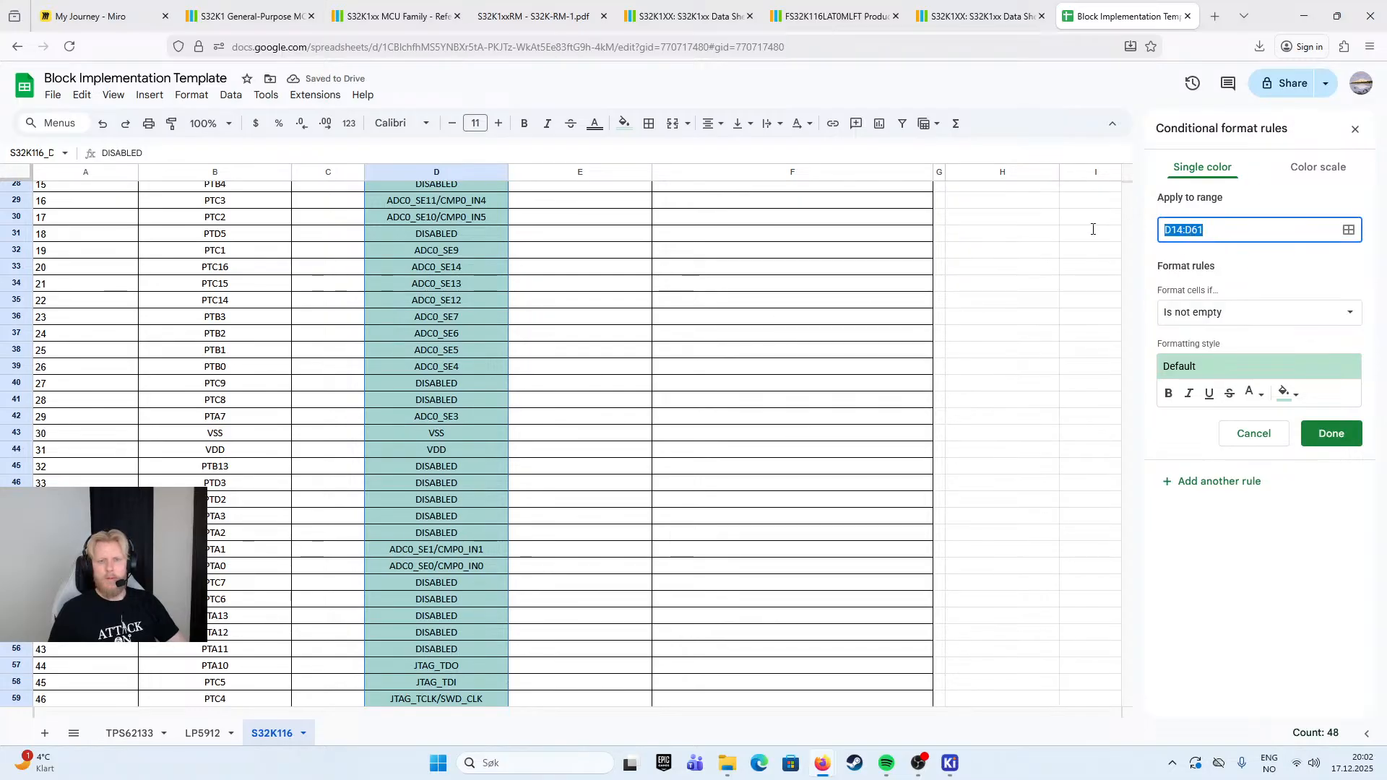
pyautogui.moveTo(1270, 233); pyautogui.dragTo(1057, 229)
pyautogui.click(1261, 252)
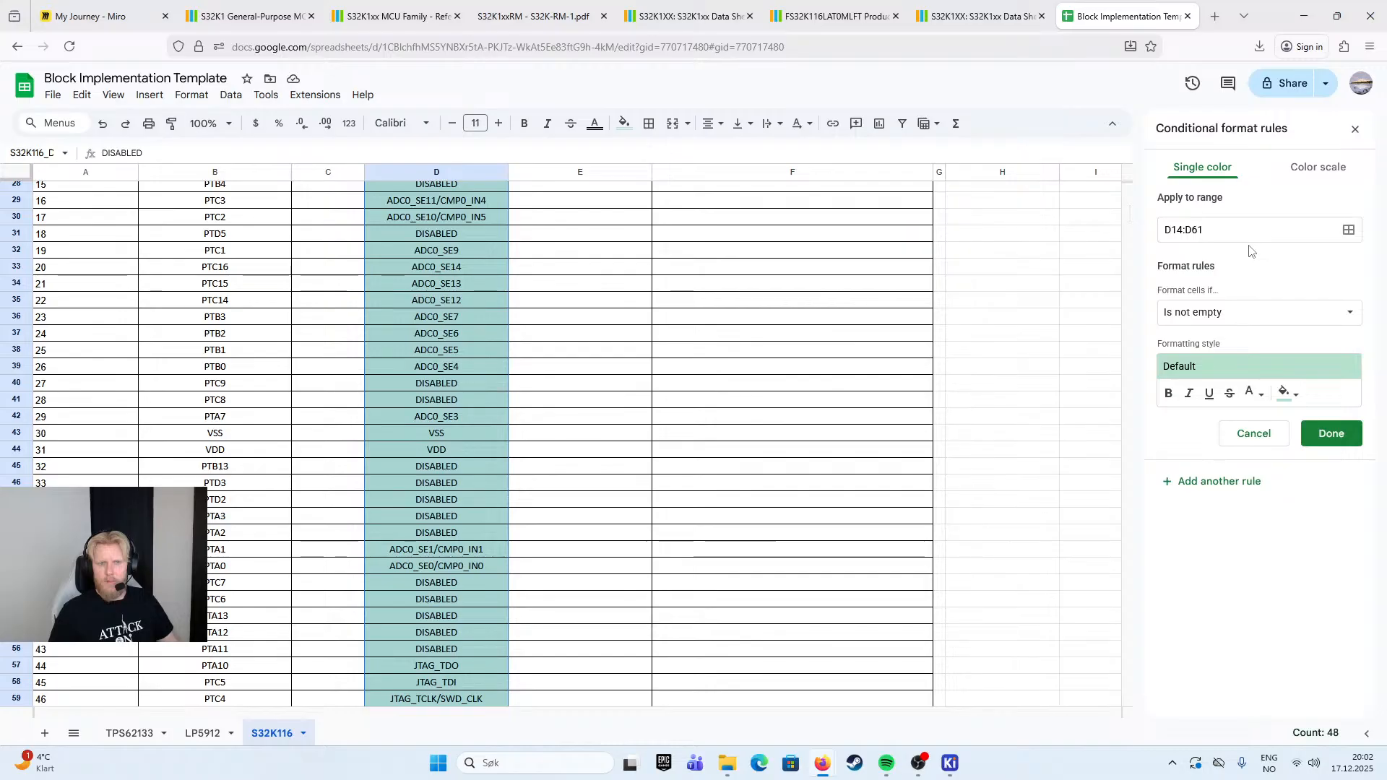
# - Make the rule format cells whose text contains "Disabled" with a light red background, save it and check the Default column
pyautogui.click(1233, 312)
pyautogui.click(1232, 334)
pyautogui.click(1226, 354)
pyautogui.write('Disabled')
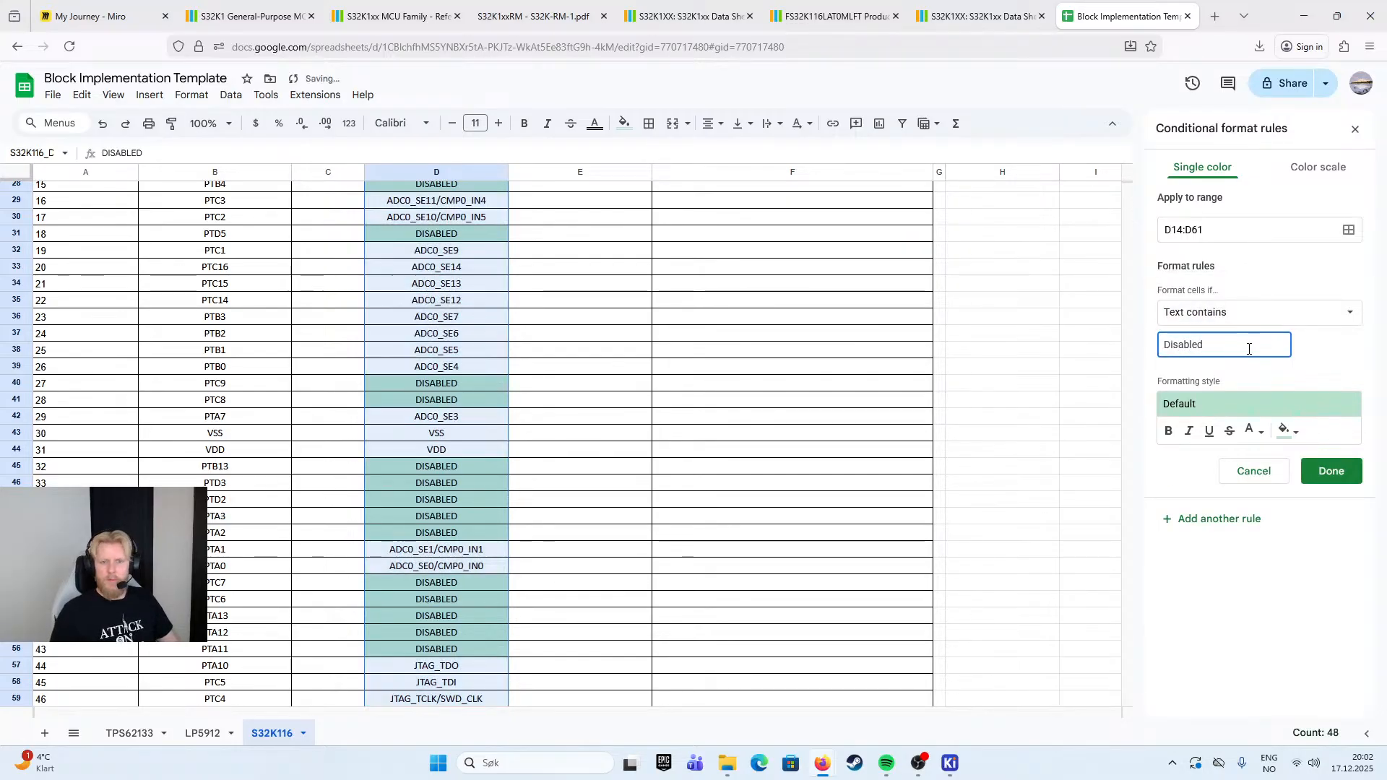
pyautogui.click(1288, 431)
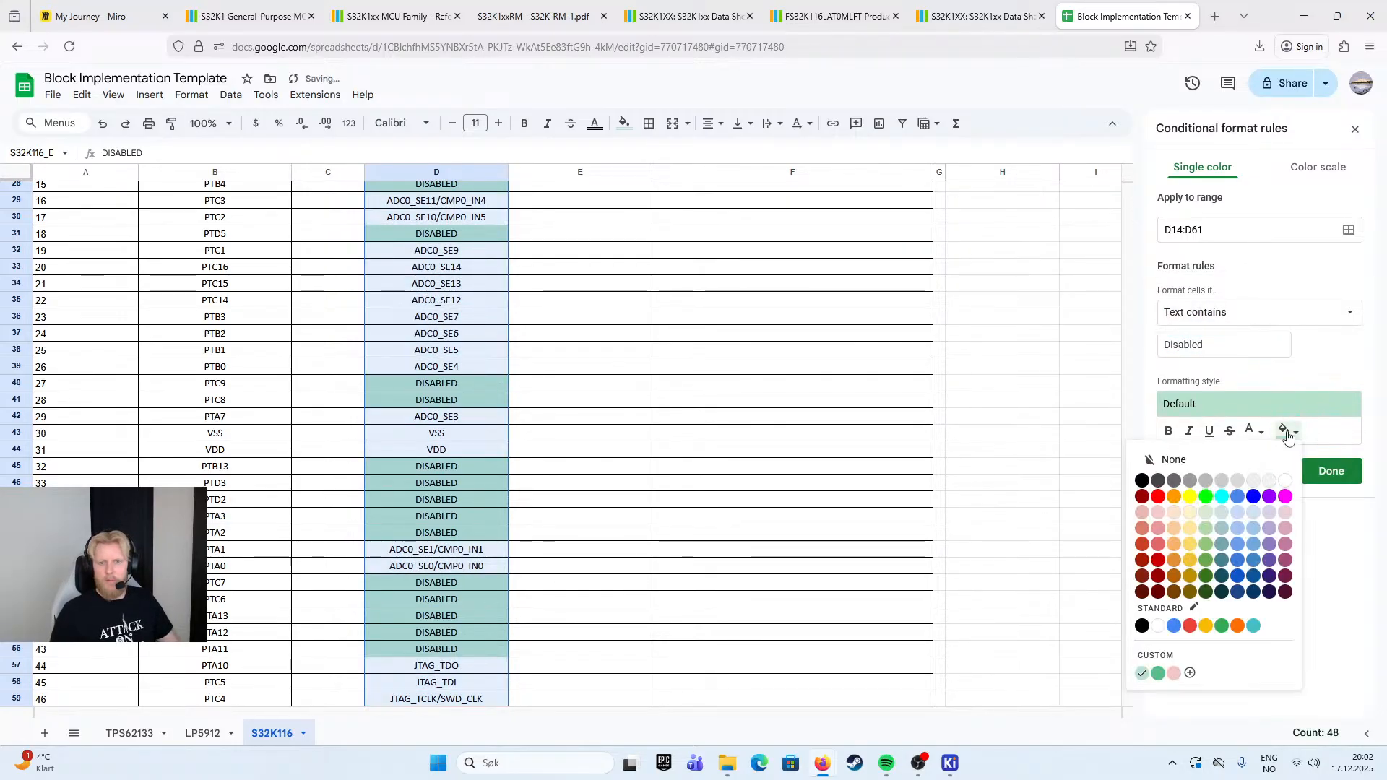
pyautogui.click(1158, 512)
pyautogui.click(1335, 471)
pyautogui.click(1000, 399)
pyautogui.scroll(5, 605, 366)
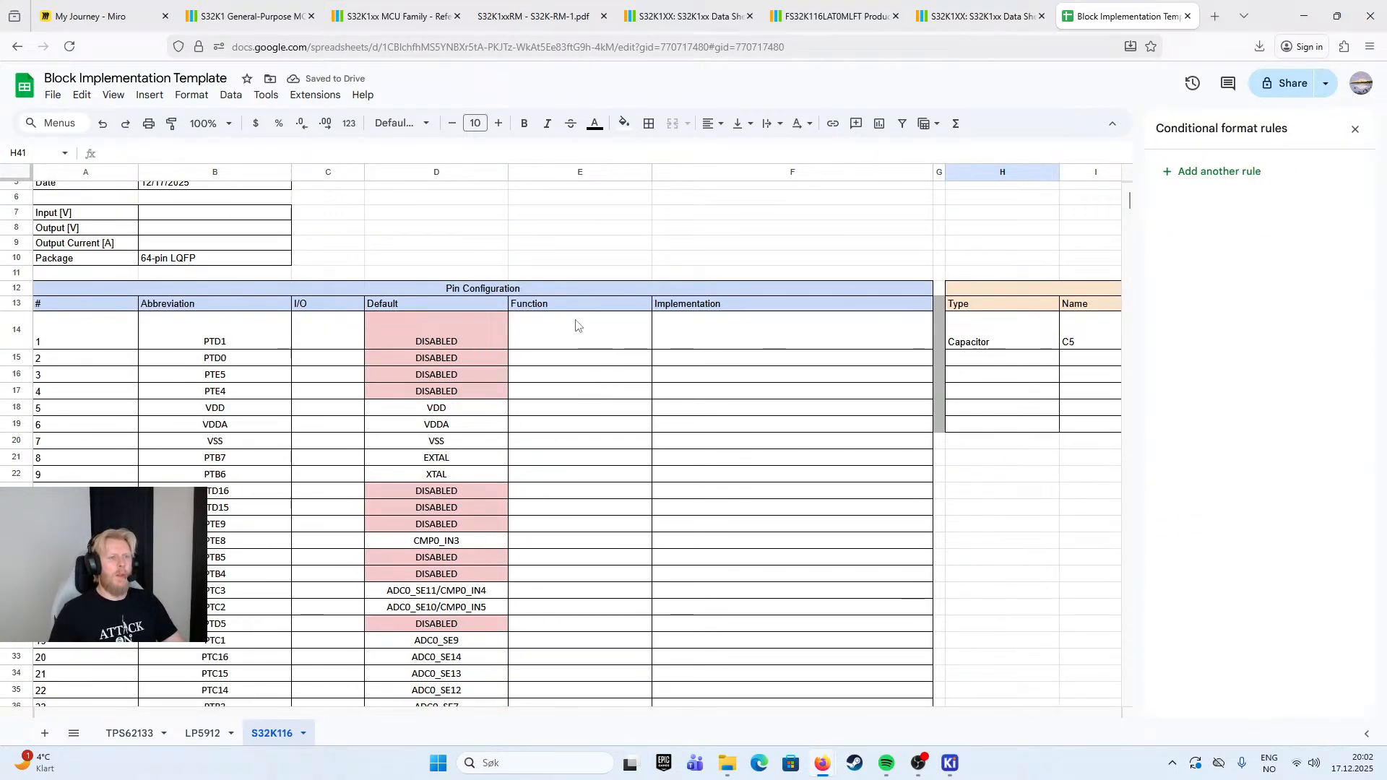
# - Edit the Default column's "Text contains Disabled" conditional formatting rule to add strikethrough to the matching text
pyautogui.click(452, 343)
pyautogui.click(1248, 180)
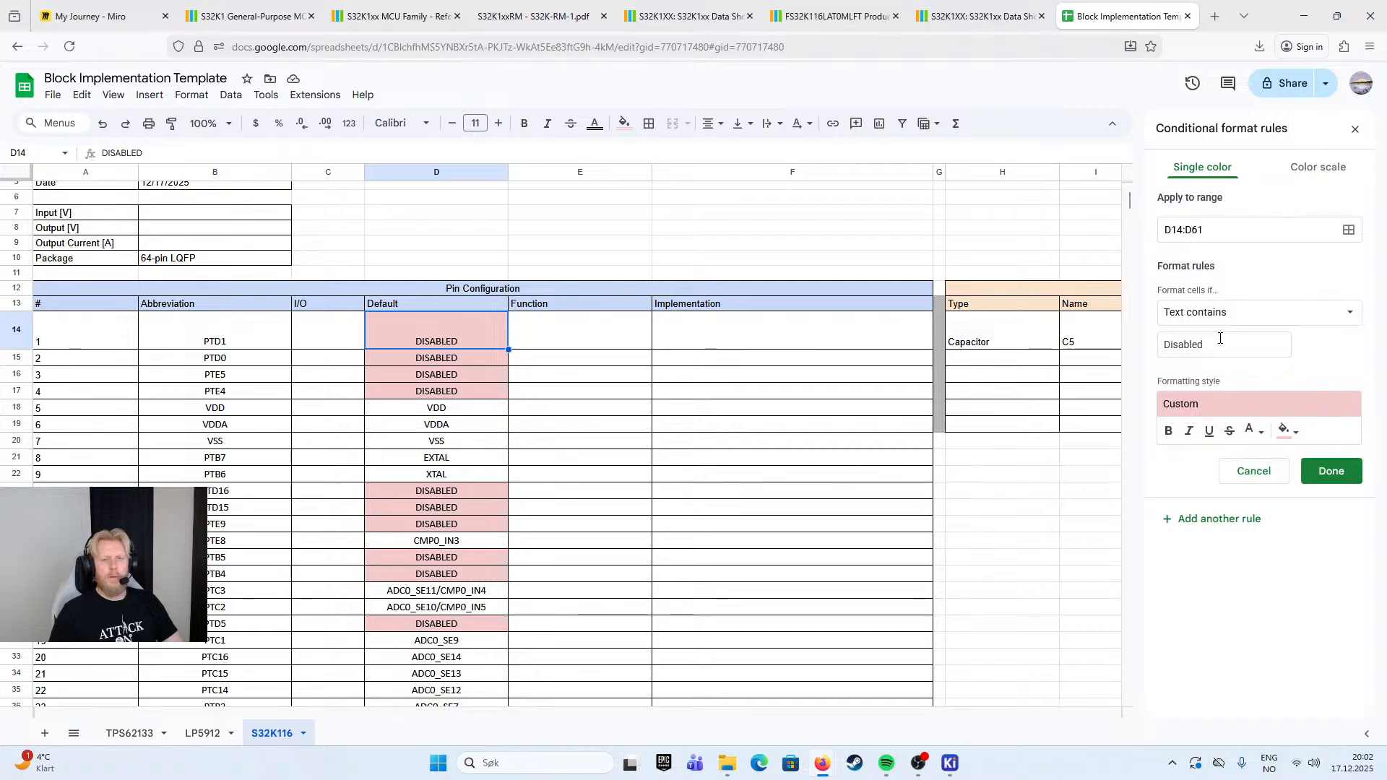
pyautogui.click(1170, 432)
pyautogui.click(1169, 432)
pyautogui.click(1229, 431)
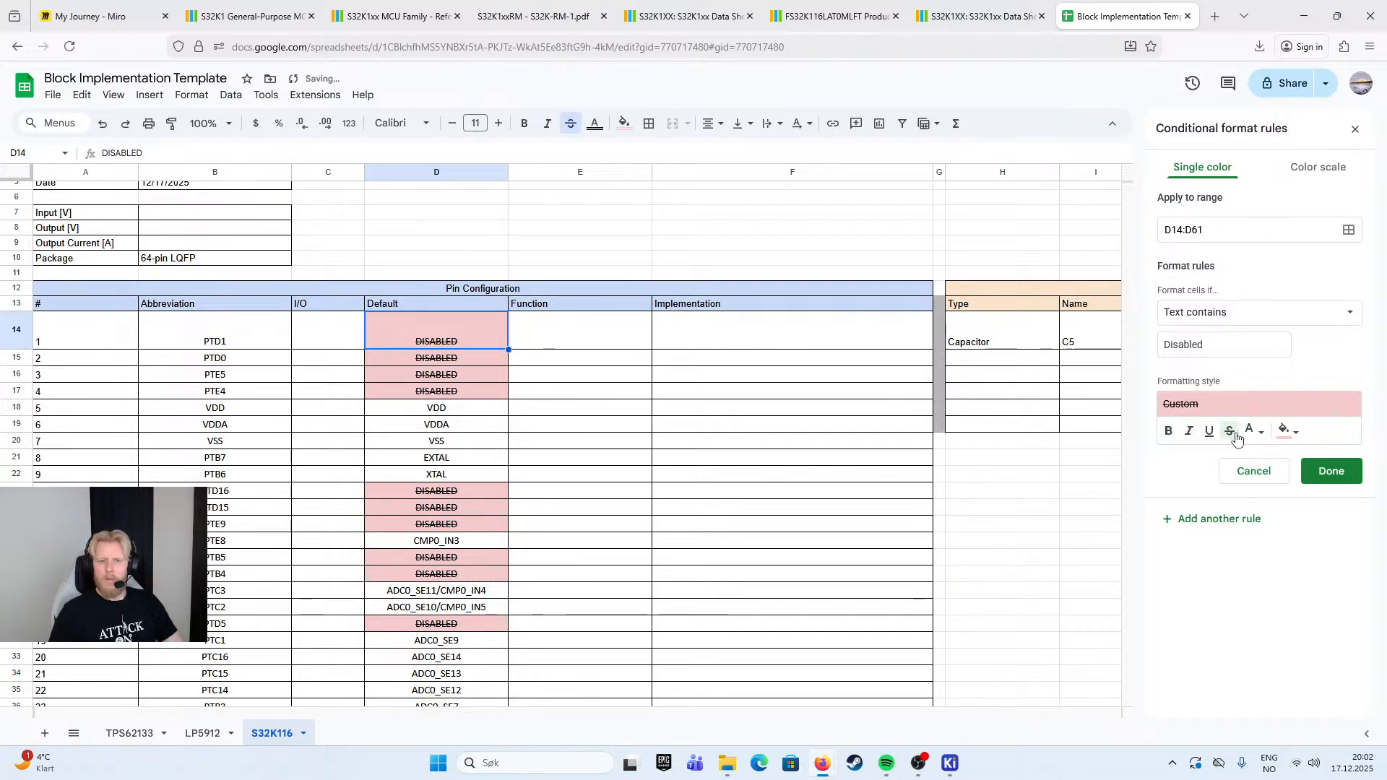
pyautogui.click(1255, 432)
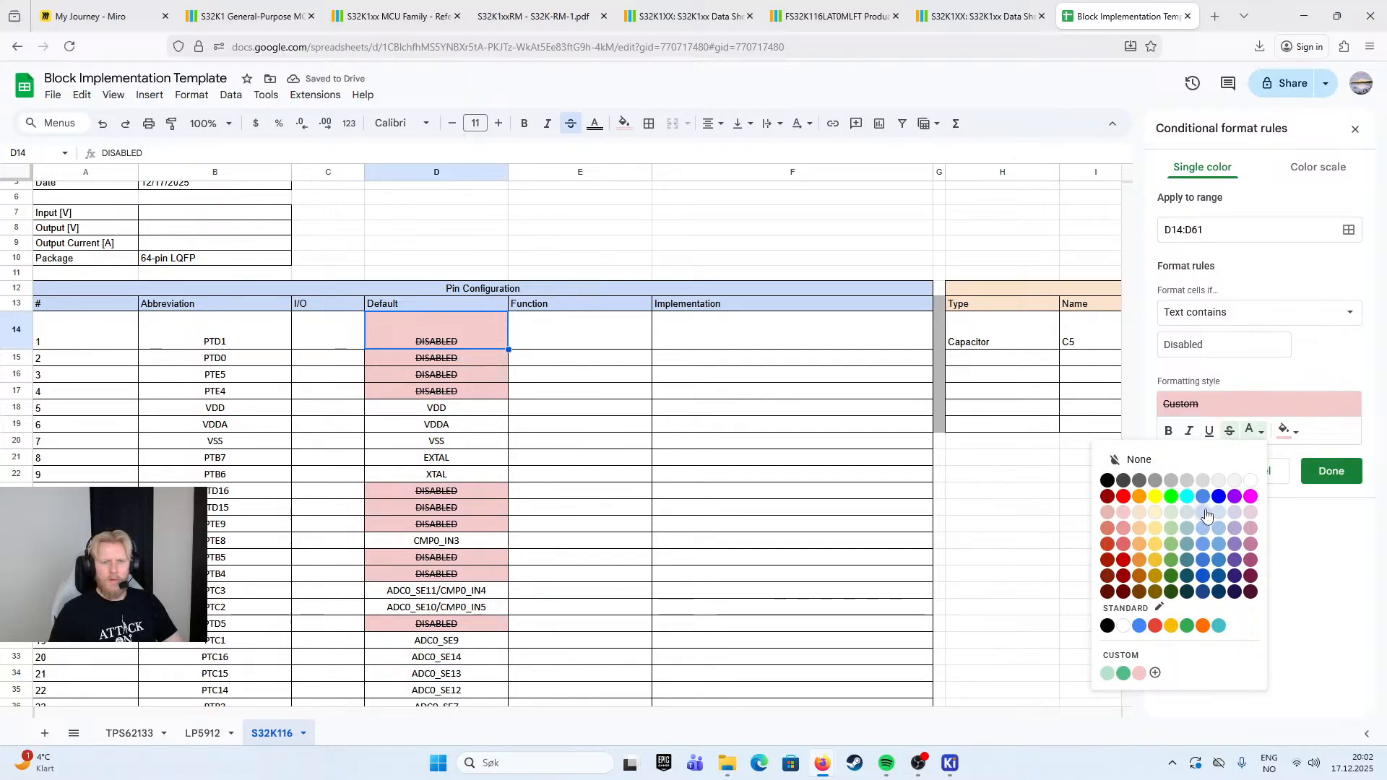
pyautogui.click(1219, 497)
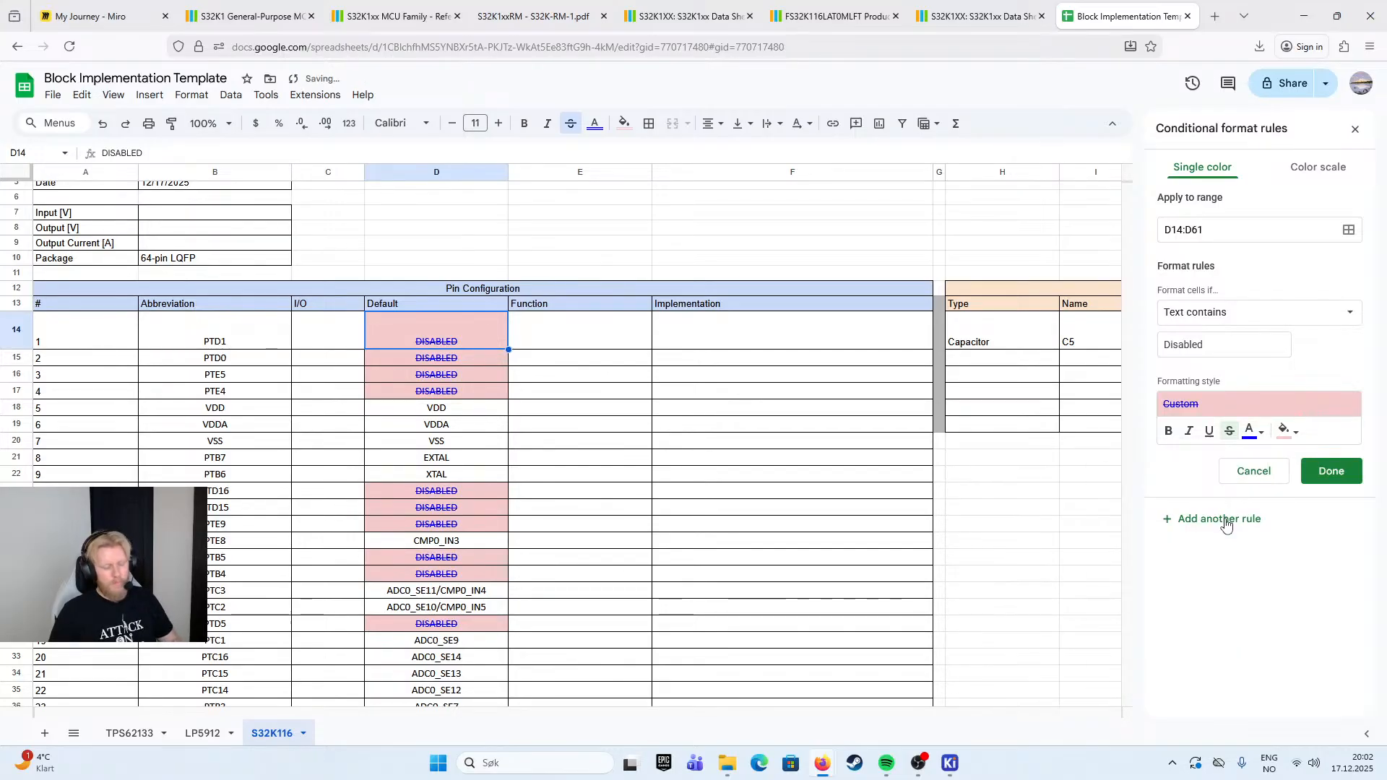
pyautogui.hotkey('ctrl', 'z')
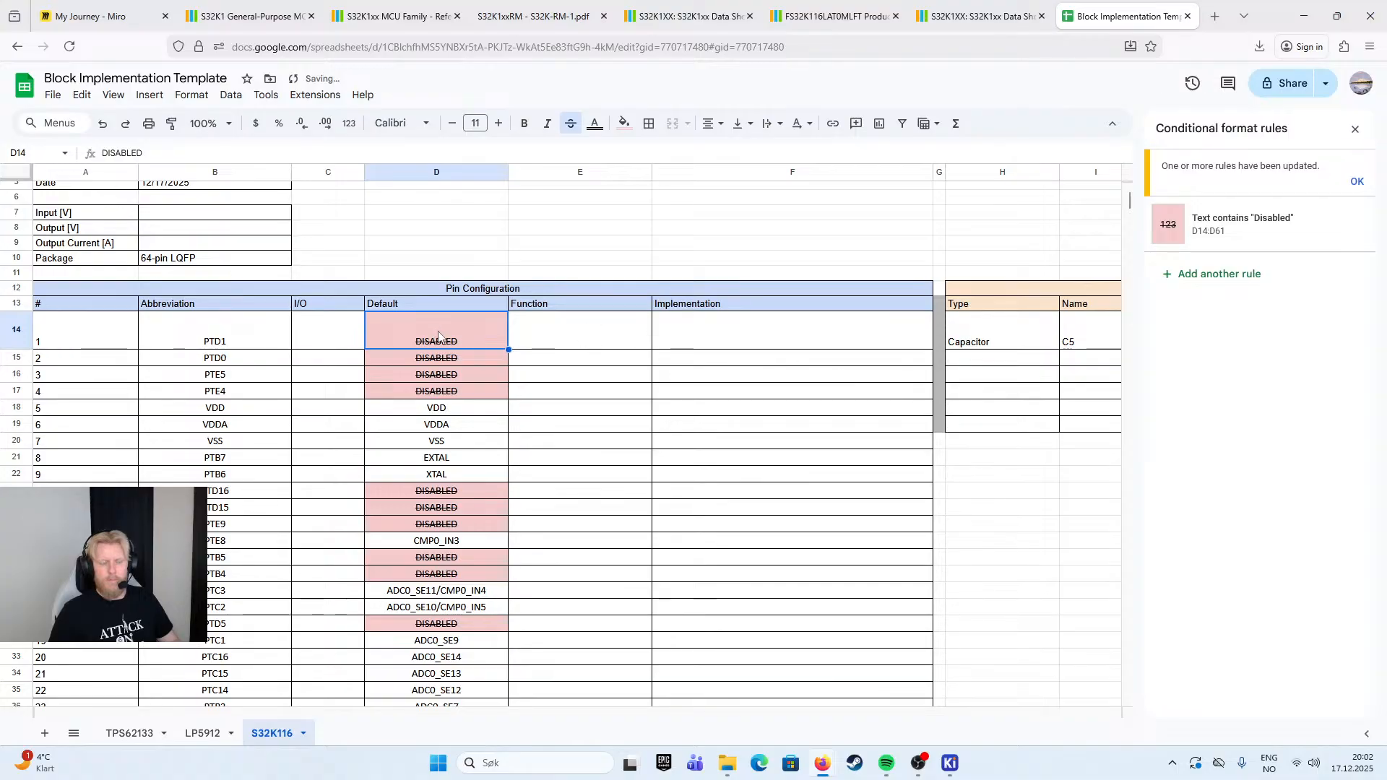
# - Set the "Disabled" rule's text color to gray, save the rule and check the Default column
pyautogui.click(1202, 244)
pyautogui.scroll(-10, 481, 365)
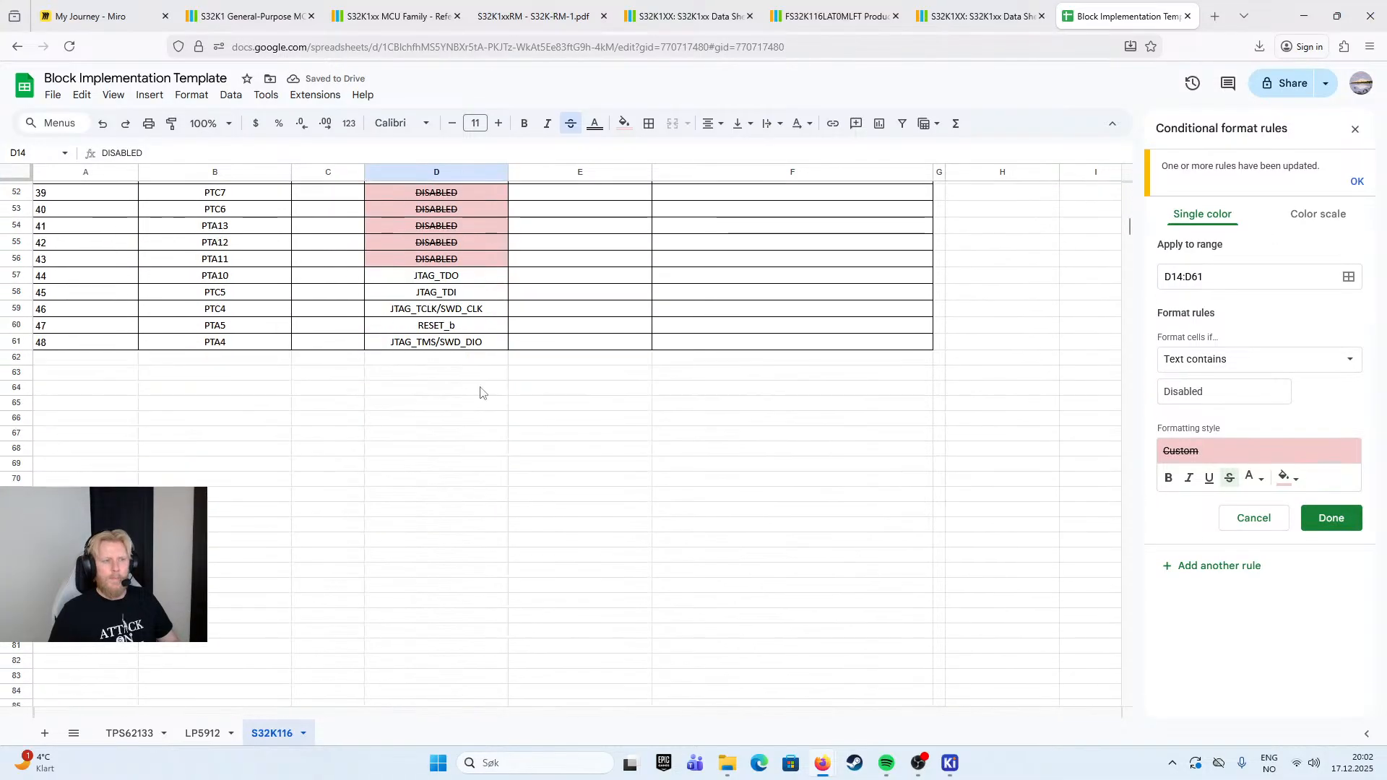
pyautogui.scroll(2, 480, 390)
pyautogui.keyDown('shift'); pyautogui.click(477, 475); pyautogui.keyUp('shift')
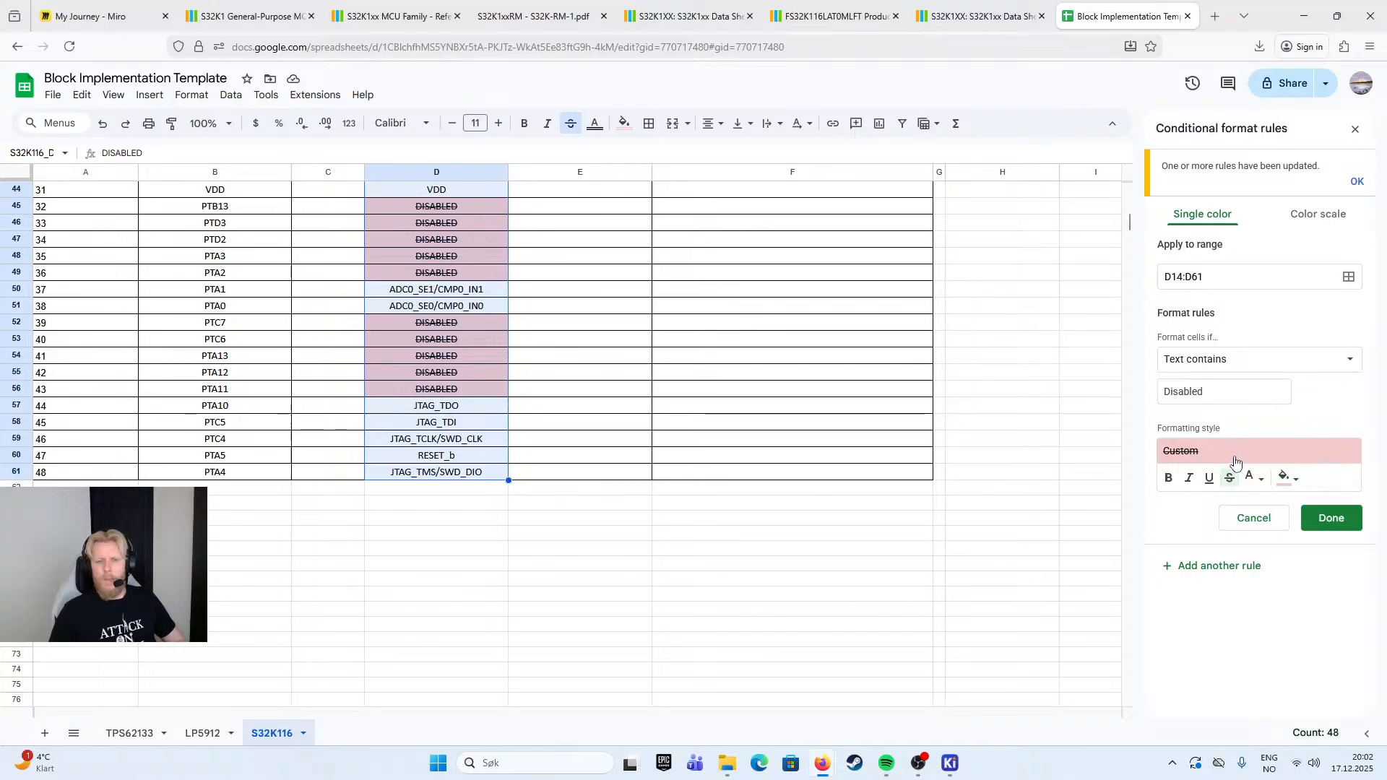
pyautogui.scroll(-1, 1257, 478)
pyautogui.click(1261, 433)
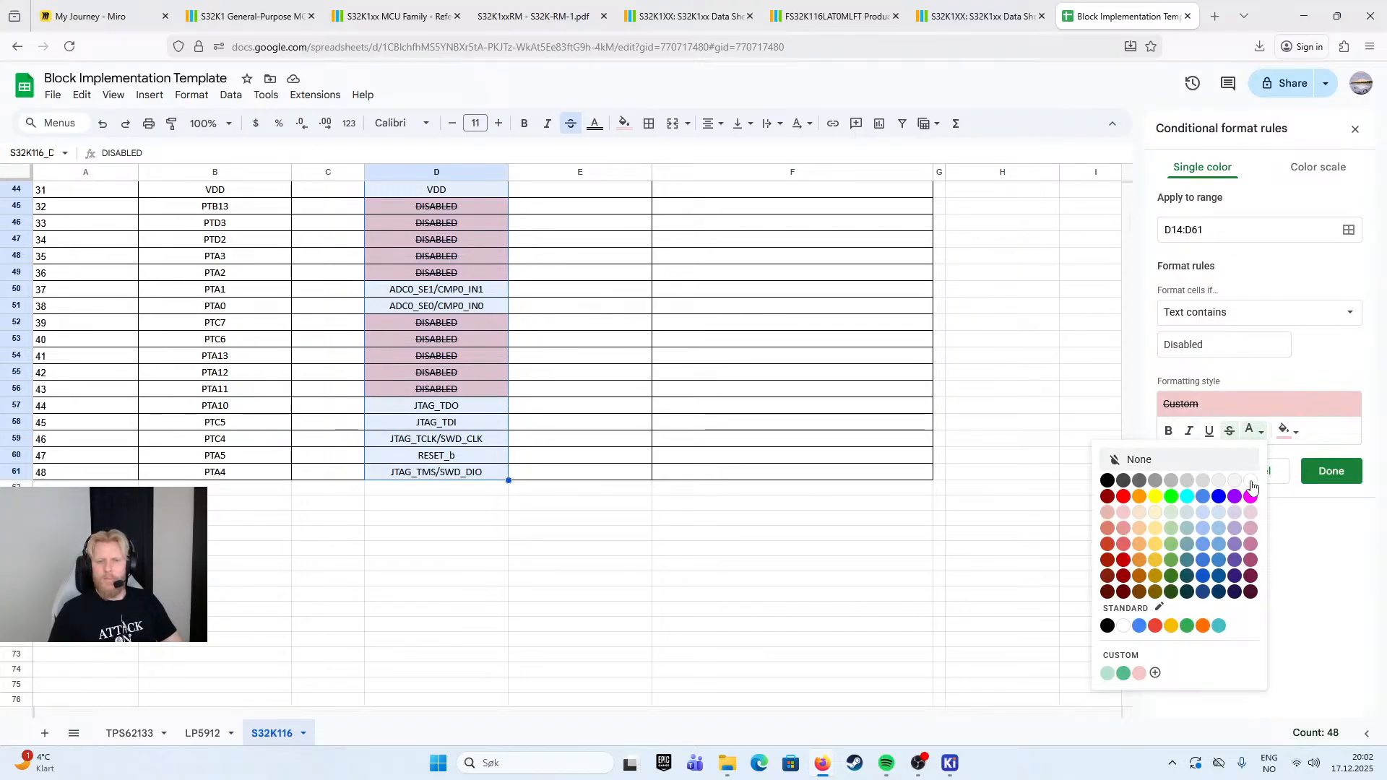
pyautogui.click(1203, 483)
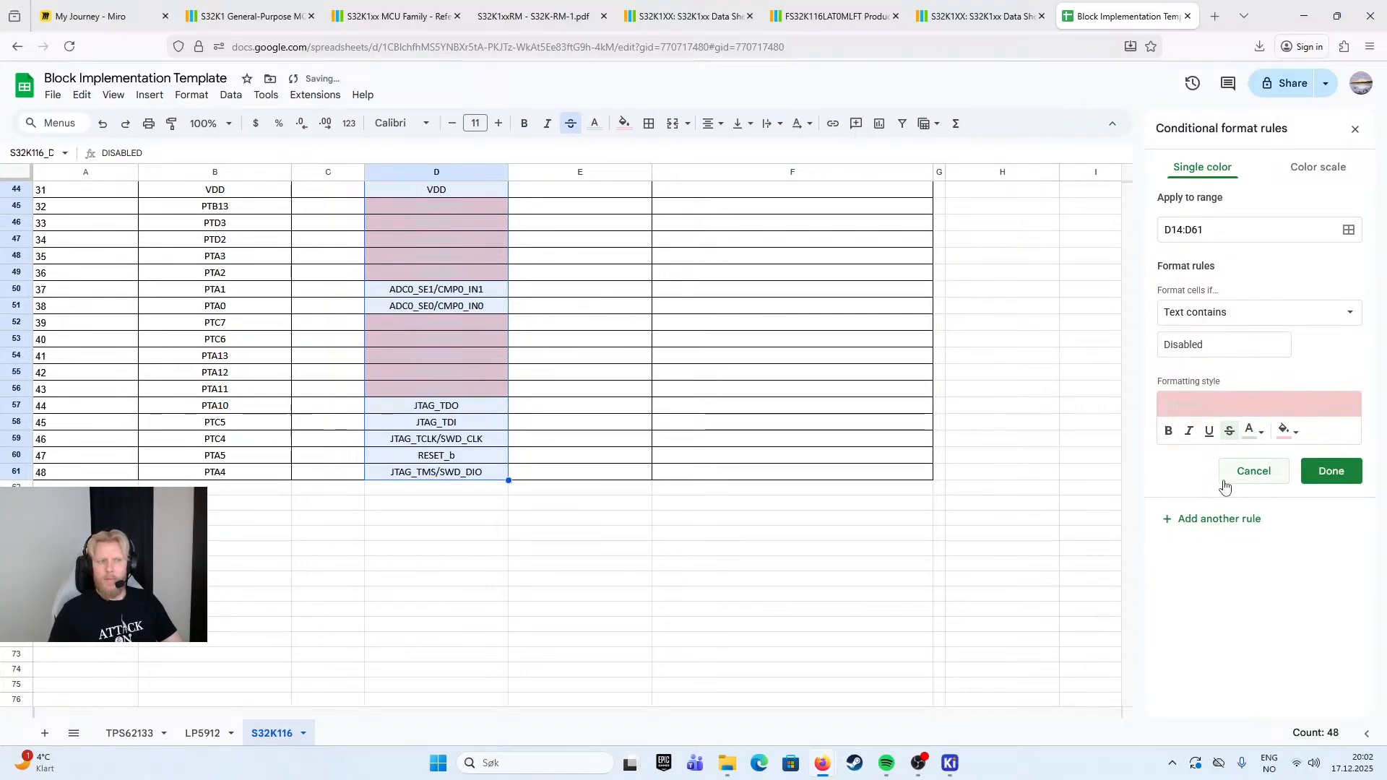
pyautogui.click(1256, 432)
pyautogui.click(1172, 480)
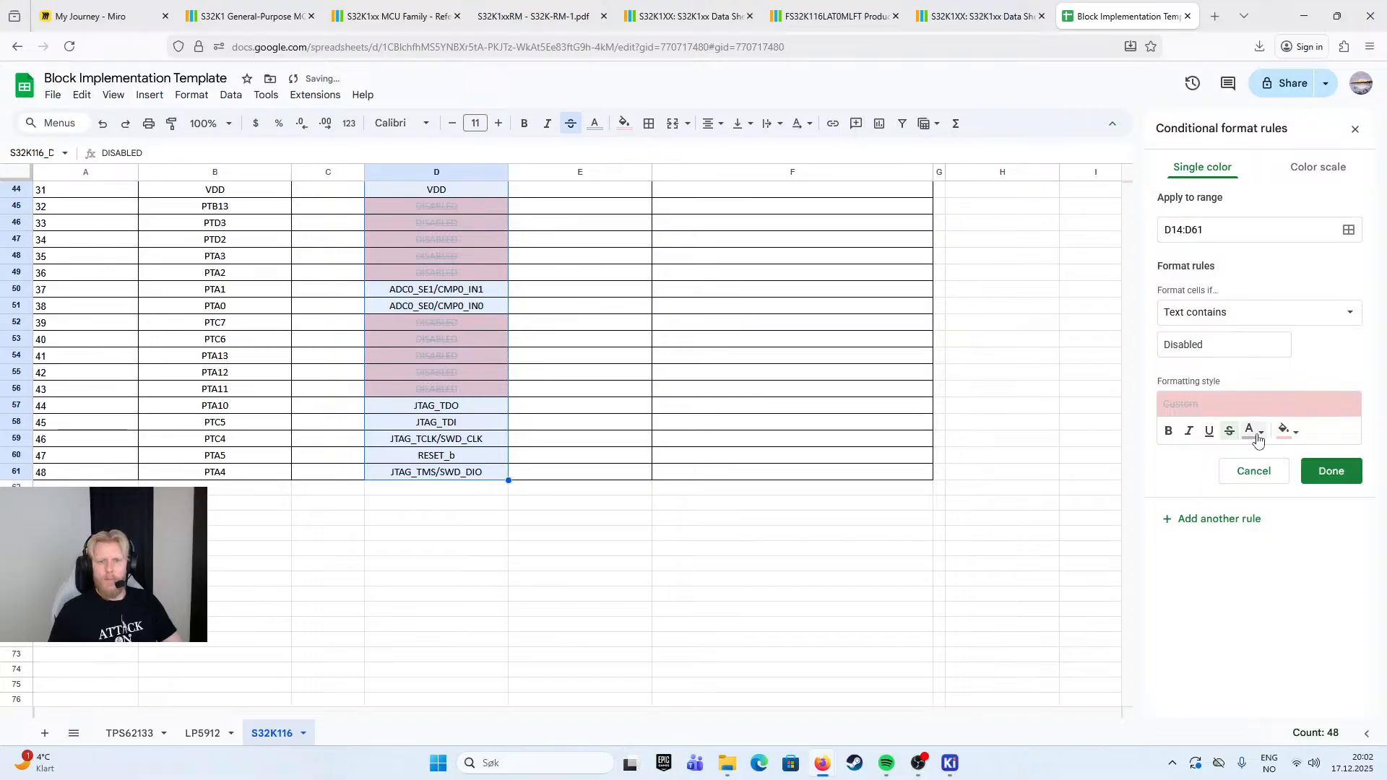
pyautogui.click(1323, 473)
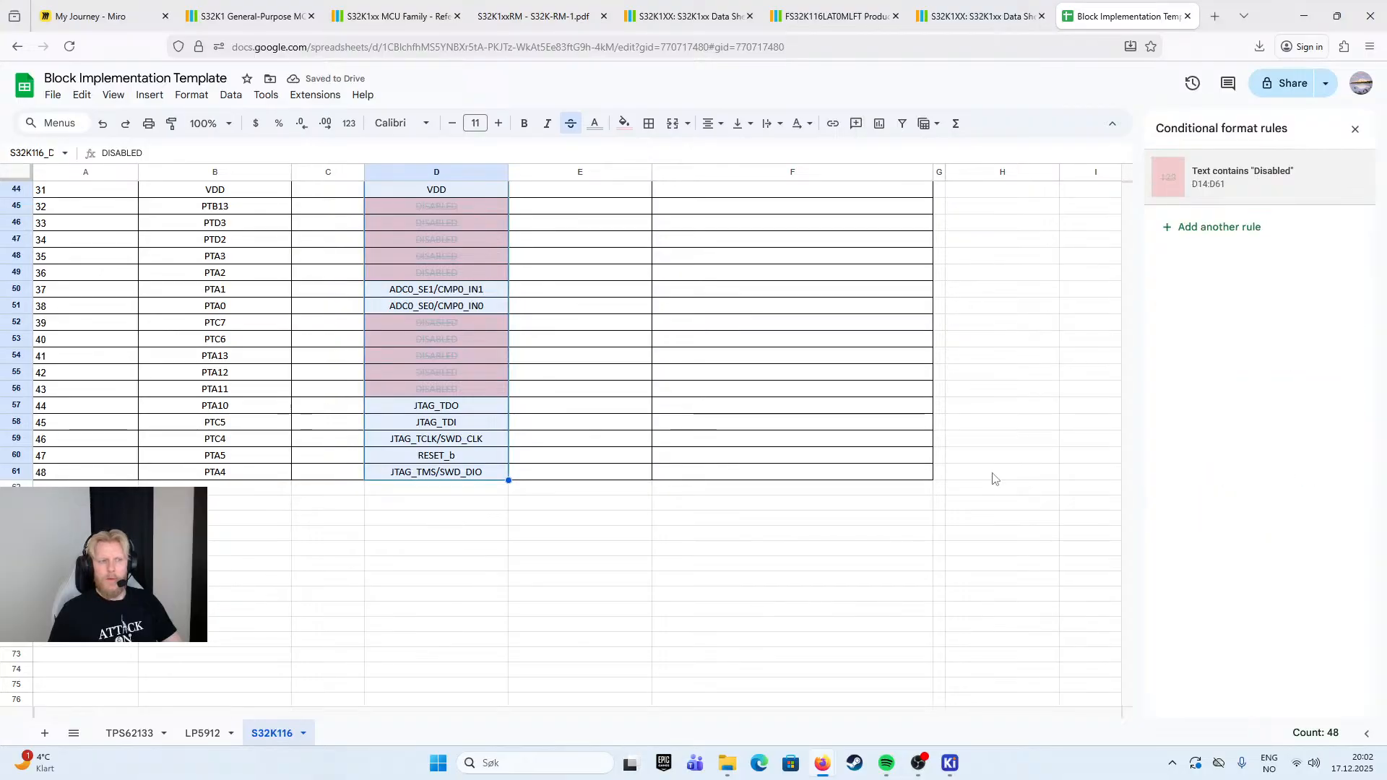
pyautogui.click(635, 549)
pyautogui.scroll(8, 635, 549)
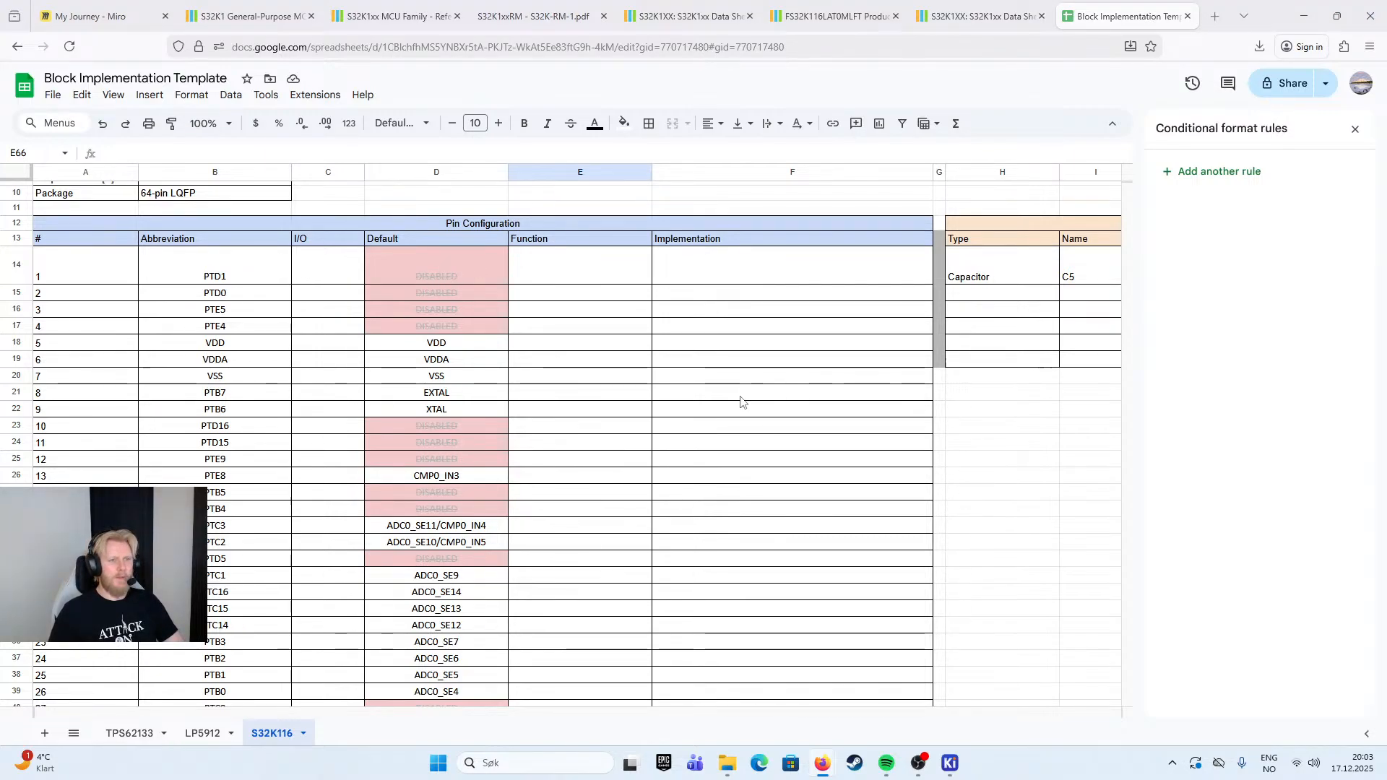
pyautogui.click(561, 276)
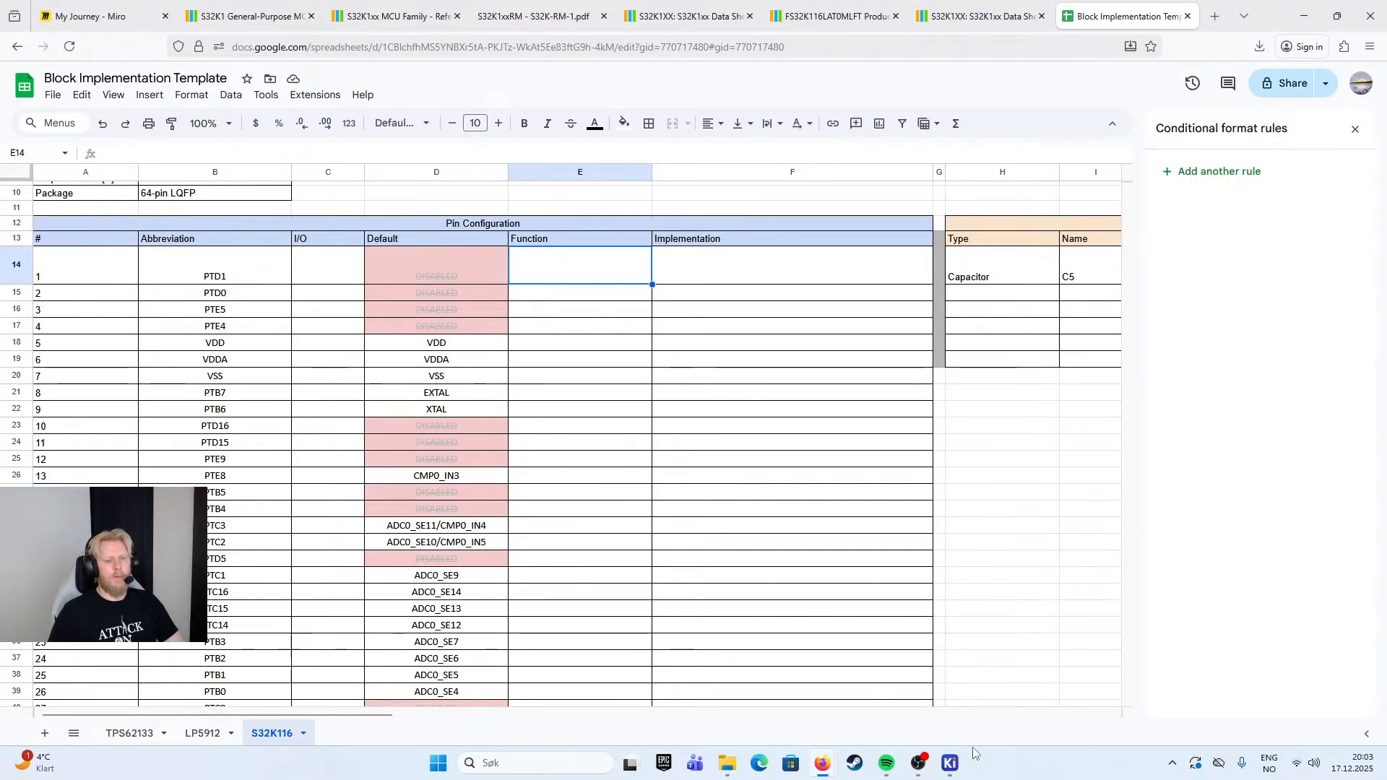
pyautogui.moveTo(950, 763)
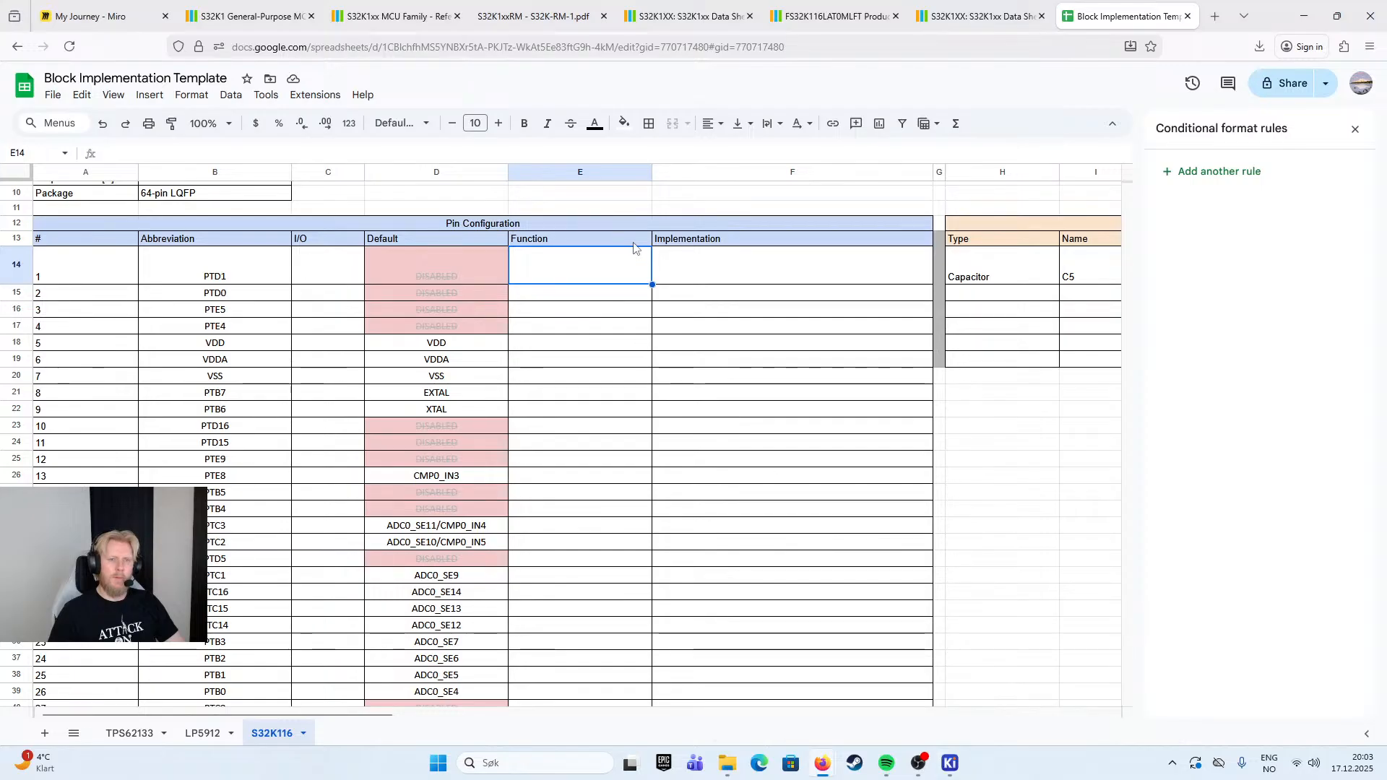
pyautogui.scroll(3, 620, 244)
pyautogui.scroll(-3, 534, 350)
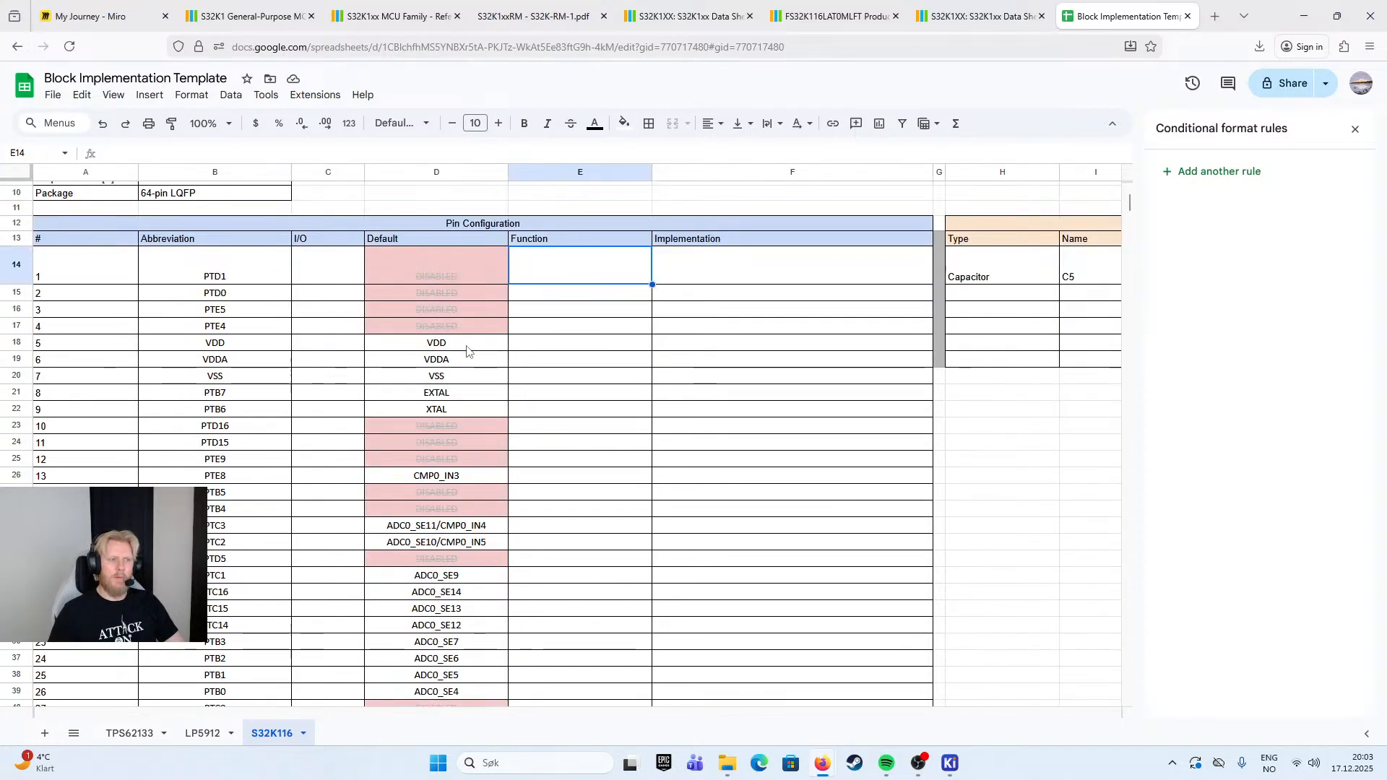
# - Fill the VDD and VDDA cells of pins 5 and 6 in the Default column with red
pyautogui.click(470, 343)
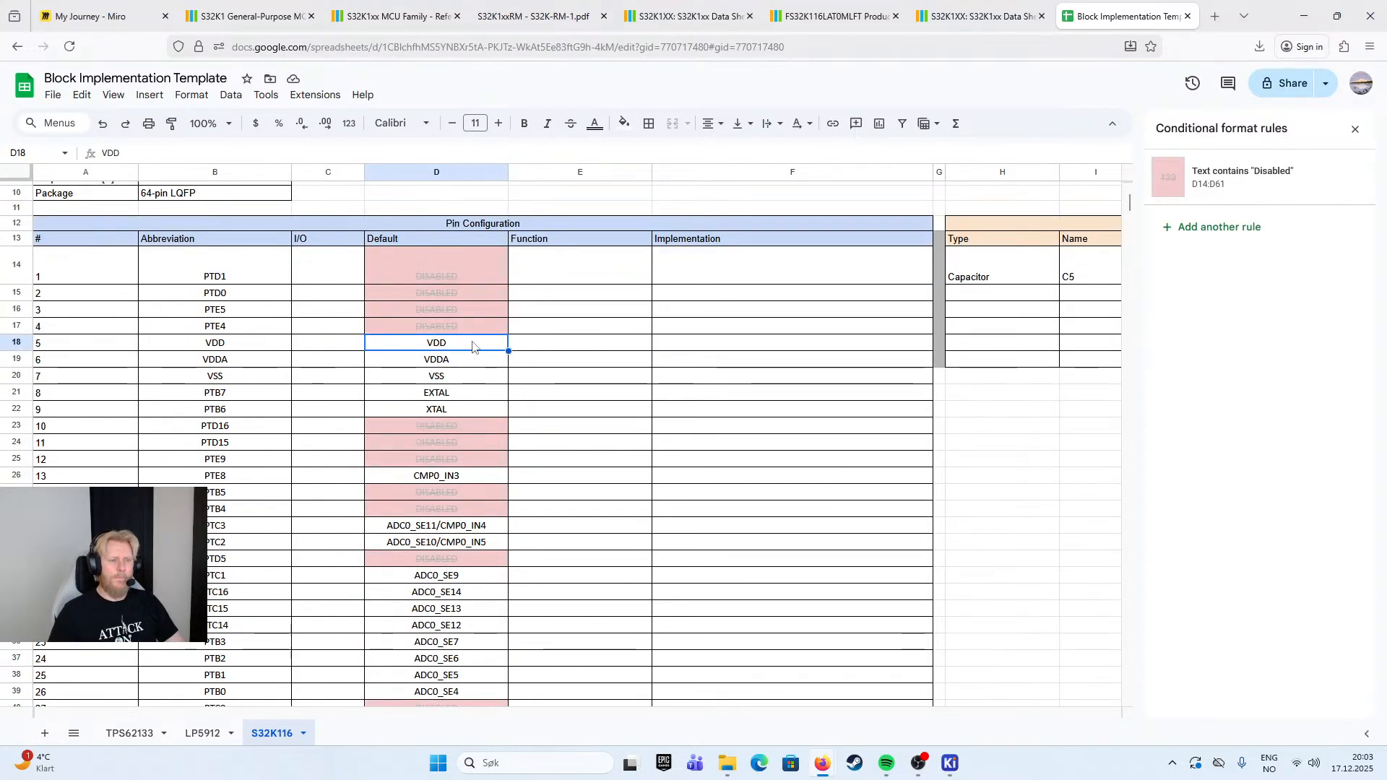
pyautogui.click(625, 123)
pyautogui.click(645, 191)
pyautogui.press('Down')
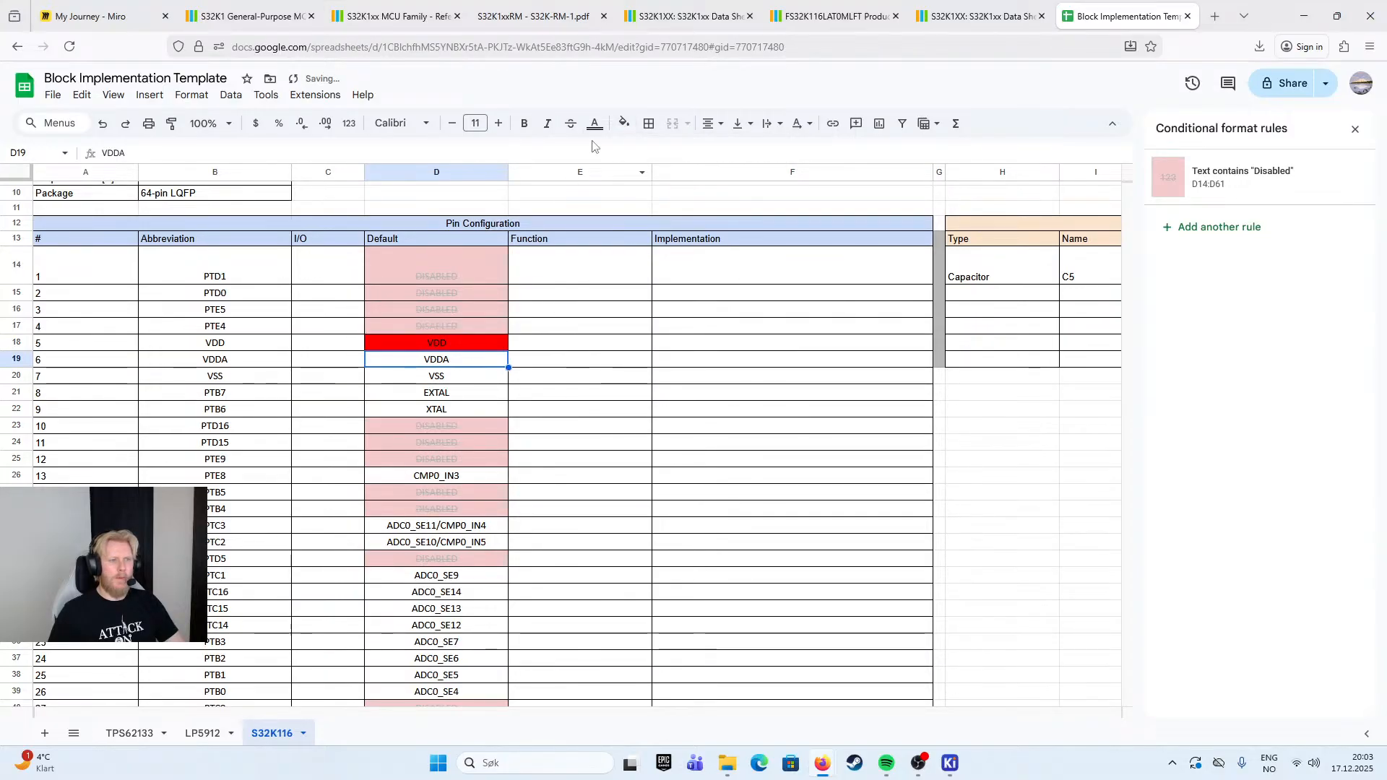
pyautogui.click(624, 123)
pyautogui.click(644, 190)
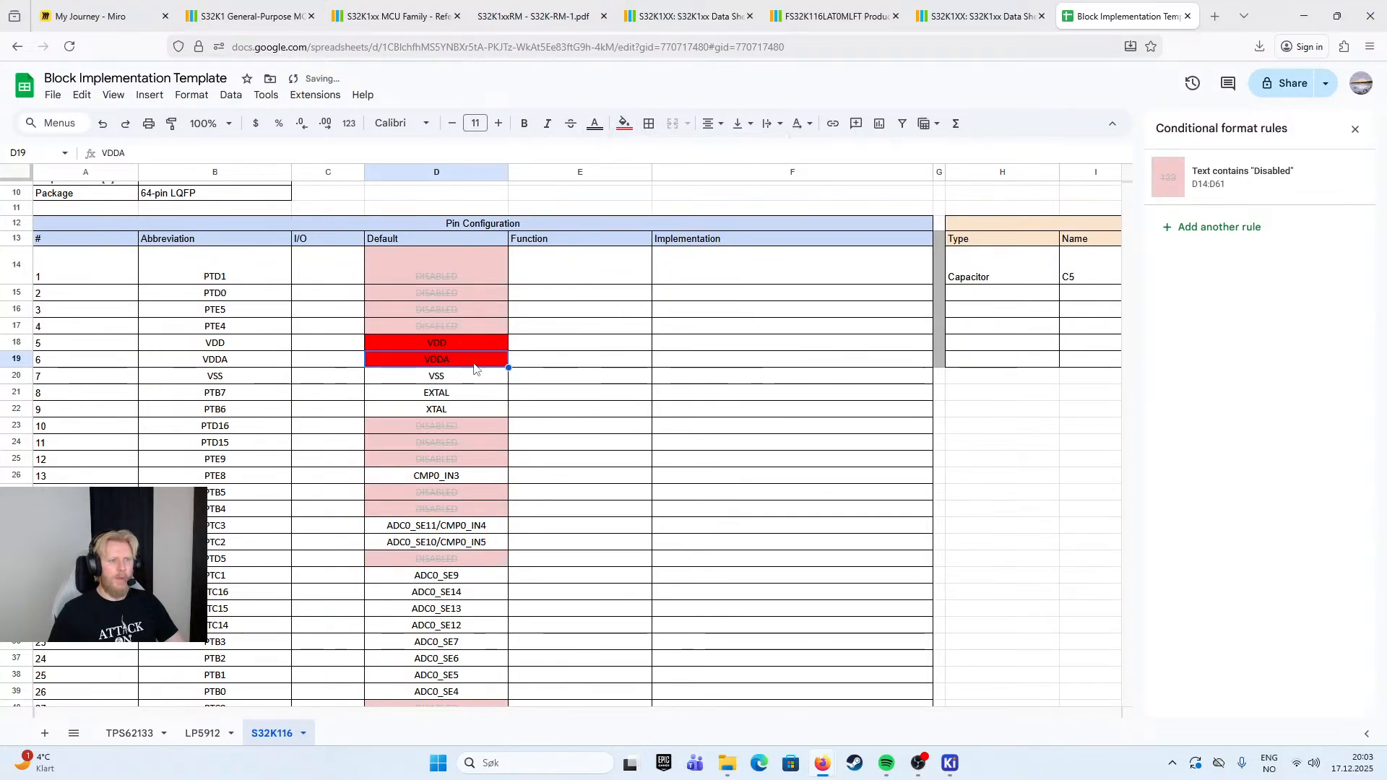
# - Fill pin 7's VSS cell in the Default column with black and make its text white
pyautogui.press('Down')
pyautogui.click(624, 123)
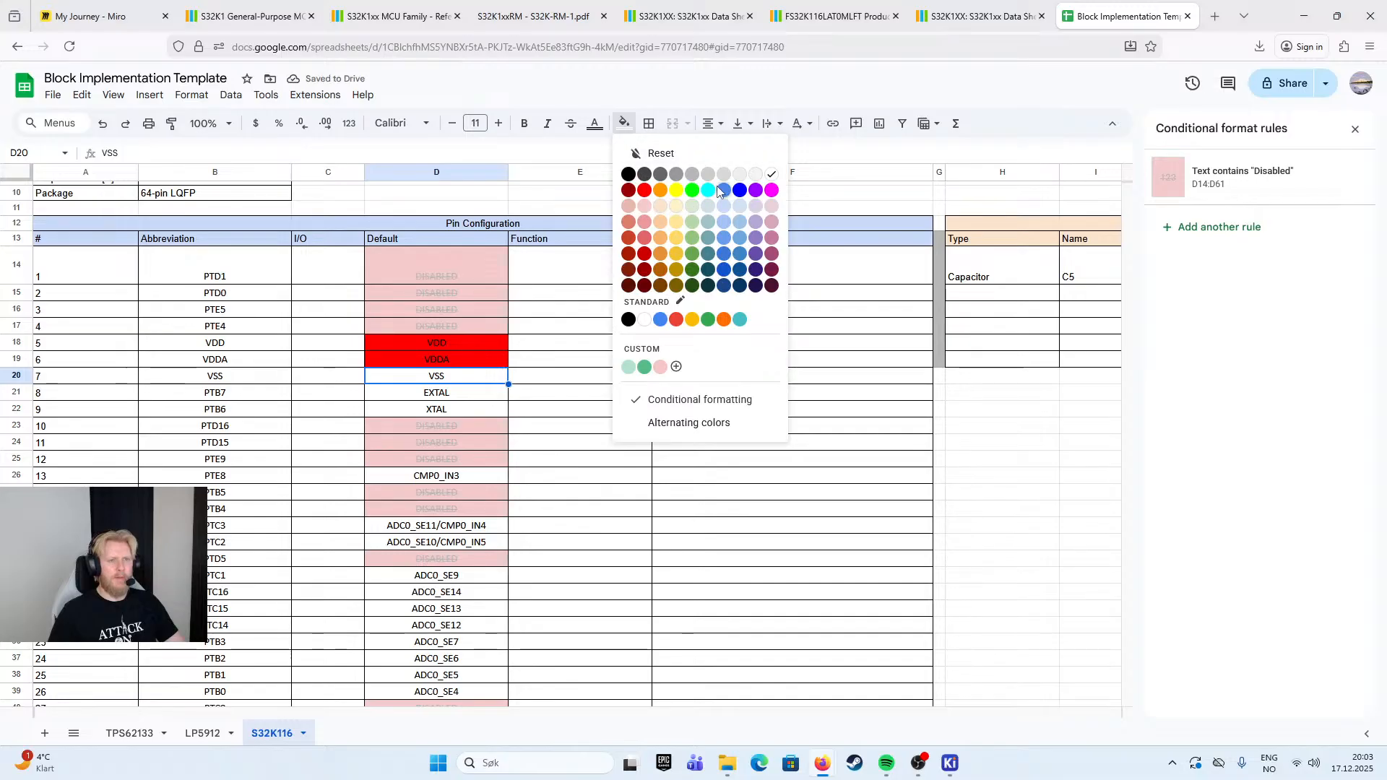
pyautogui.click(740, 192)
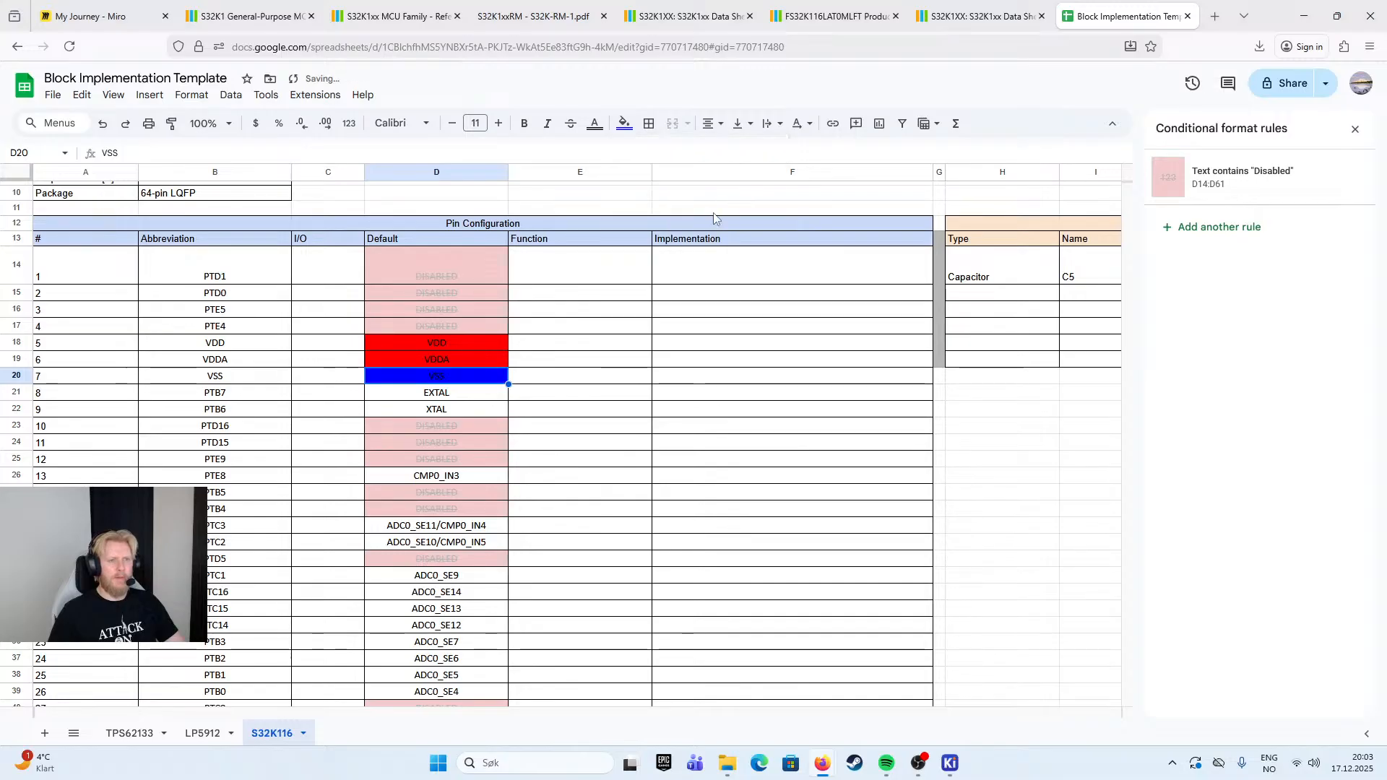
pyautogui.click(624, 124)
pyautogui.click(629, 174)
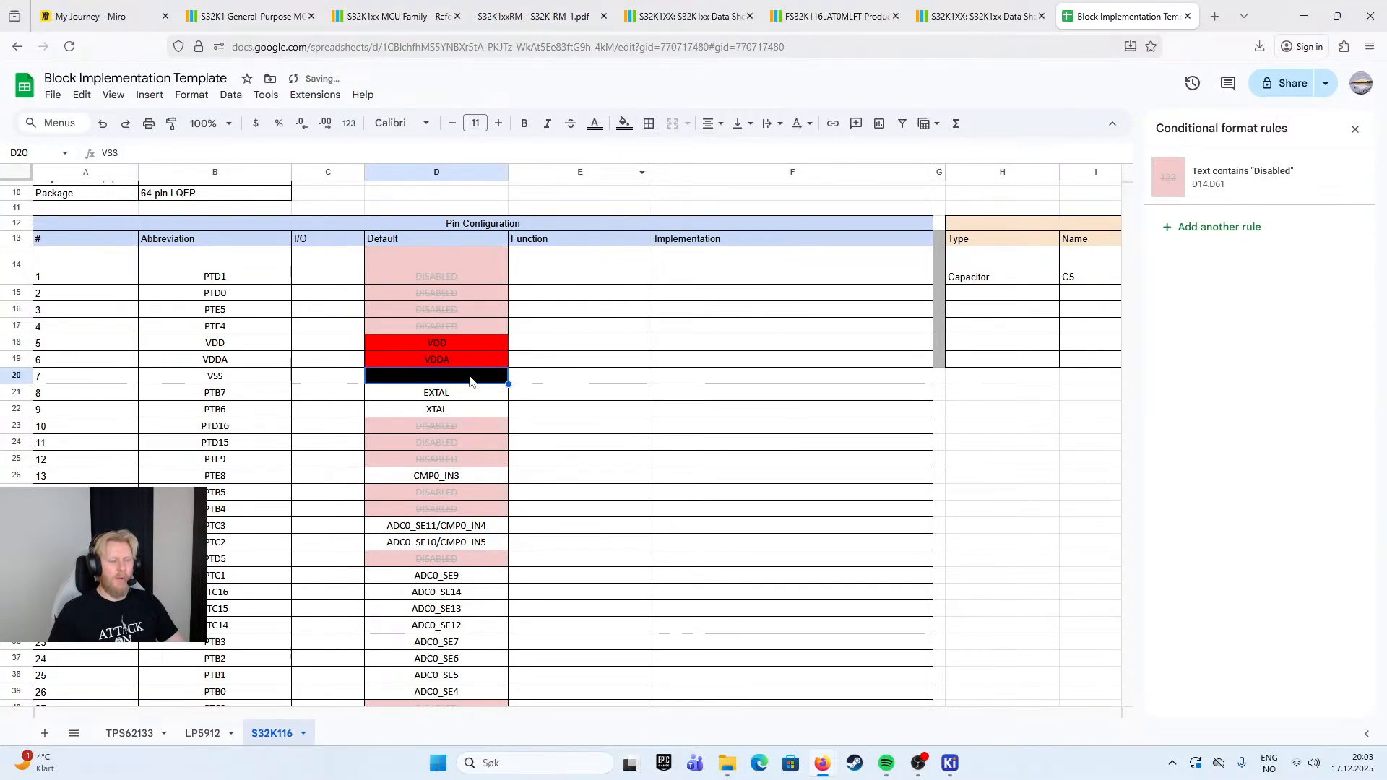
pyautogui.click(623, 125)
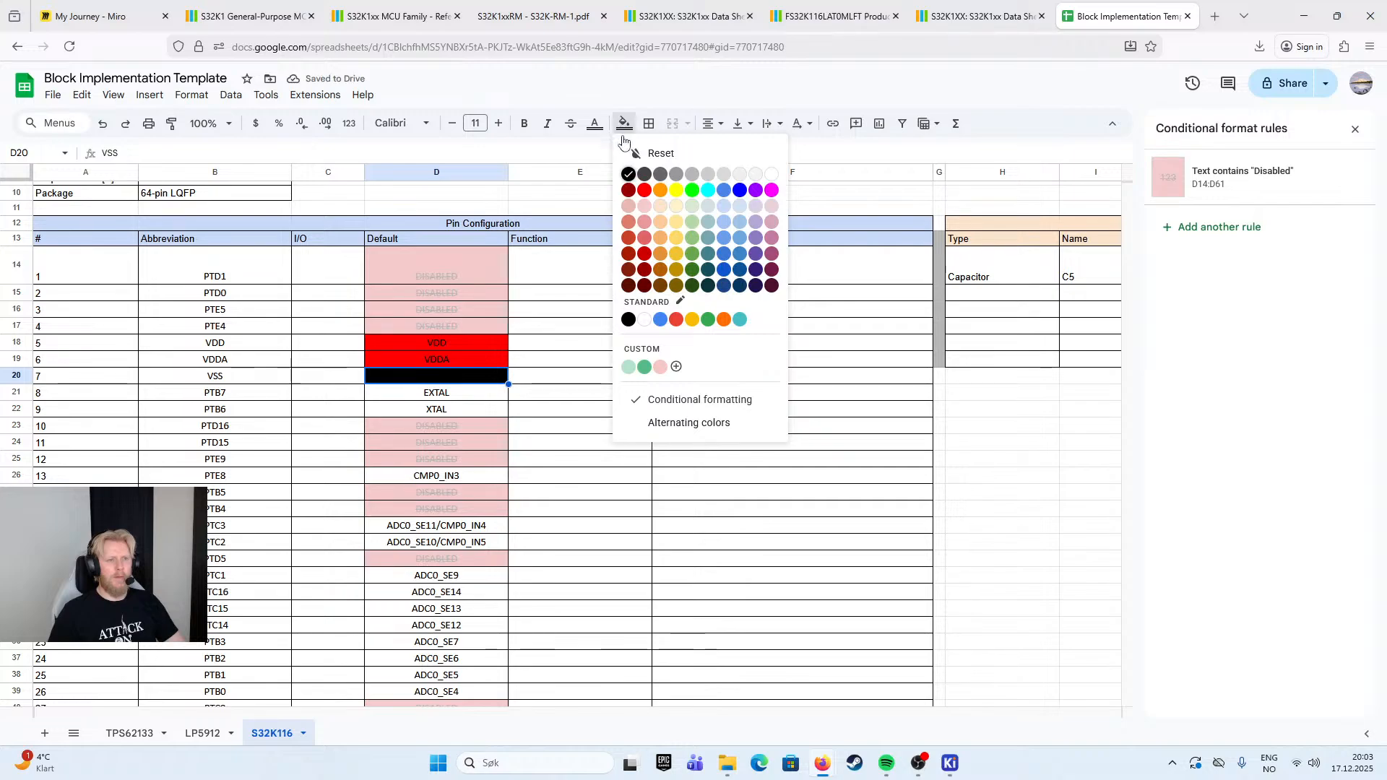
pyautogui.click(595, 123)
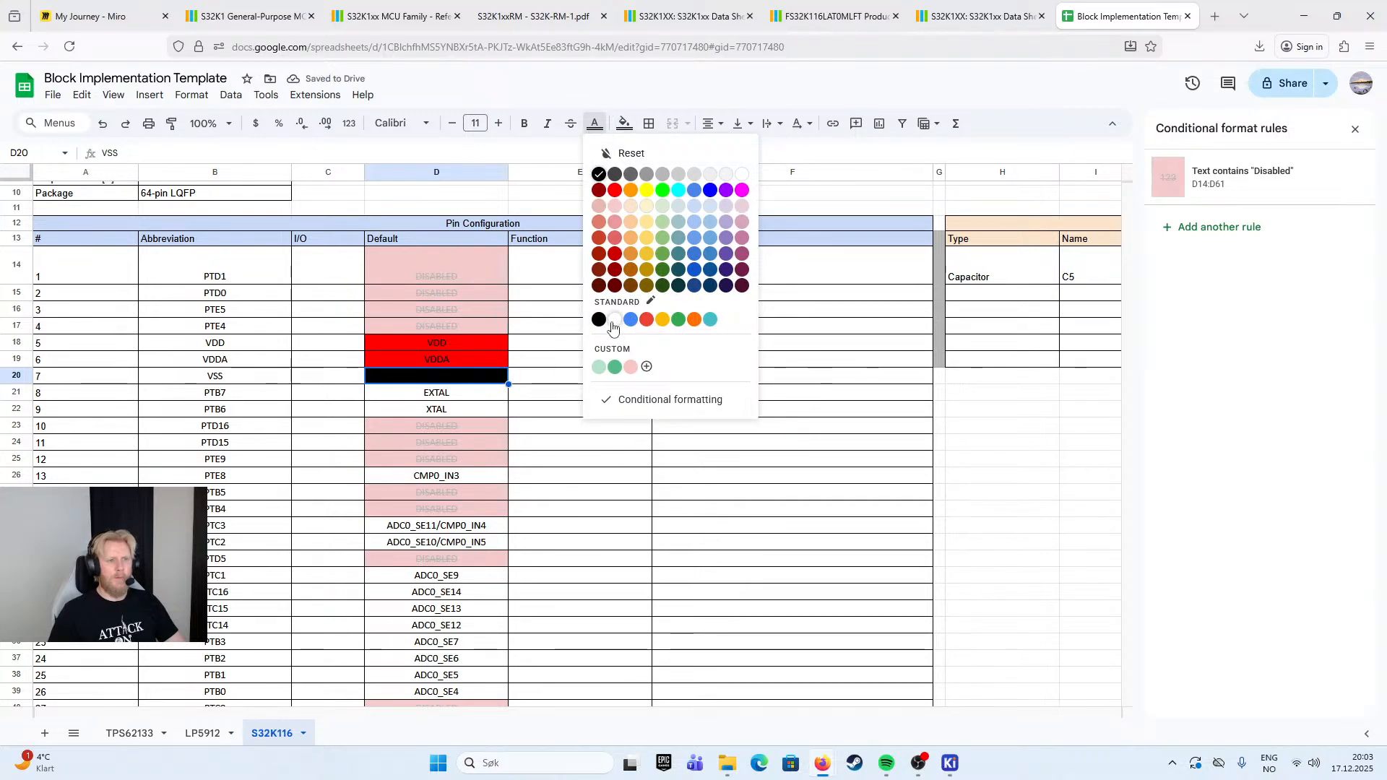
pyautogui.click(615, 320)
pyautogui.click(597, 359)
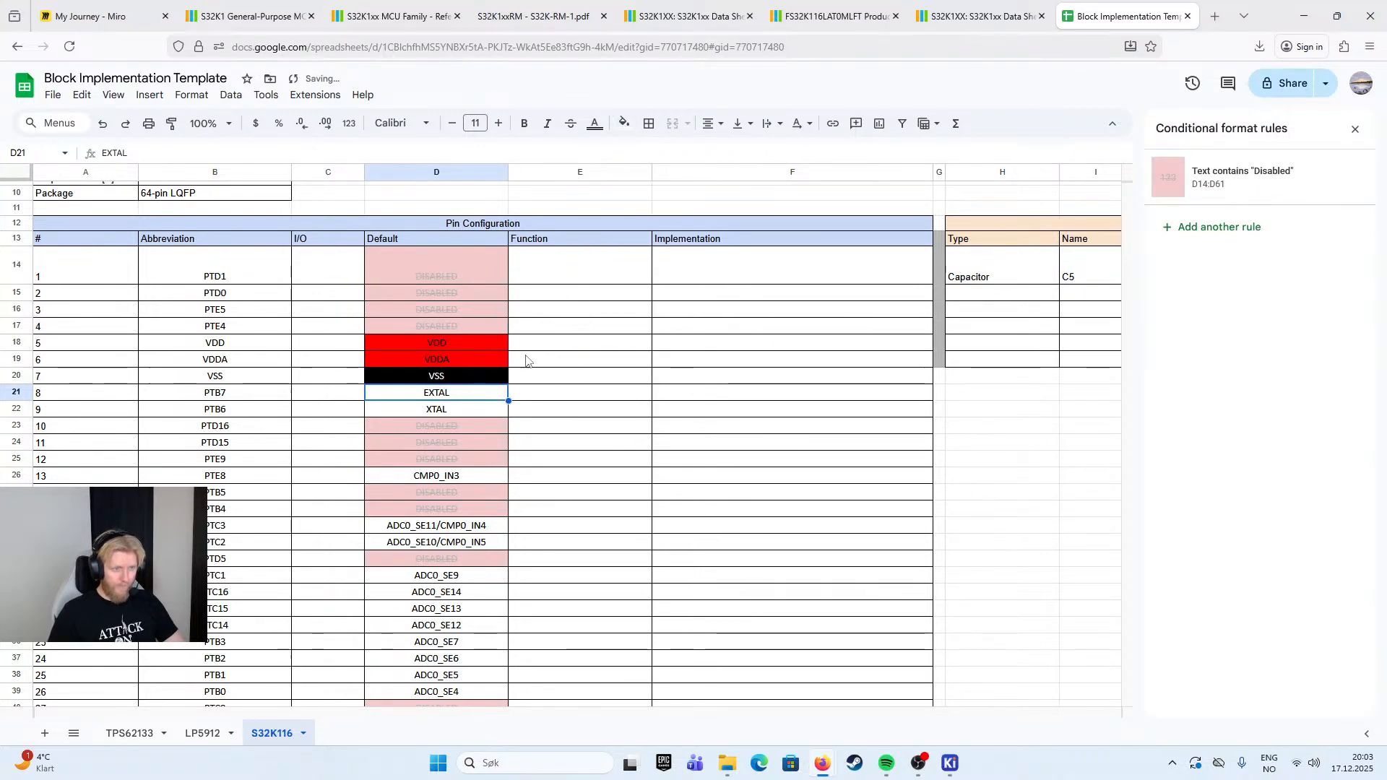
pyautogui.click(454, 405)
pyautogui.scroll(-1, 456, 397)
pyautogui.click(468, 412)
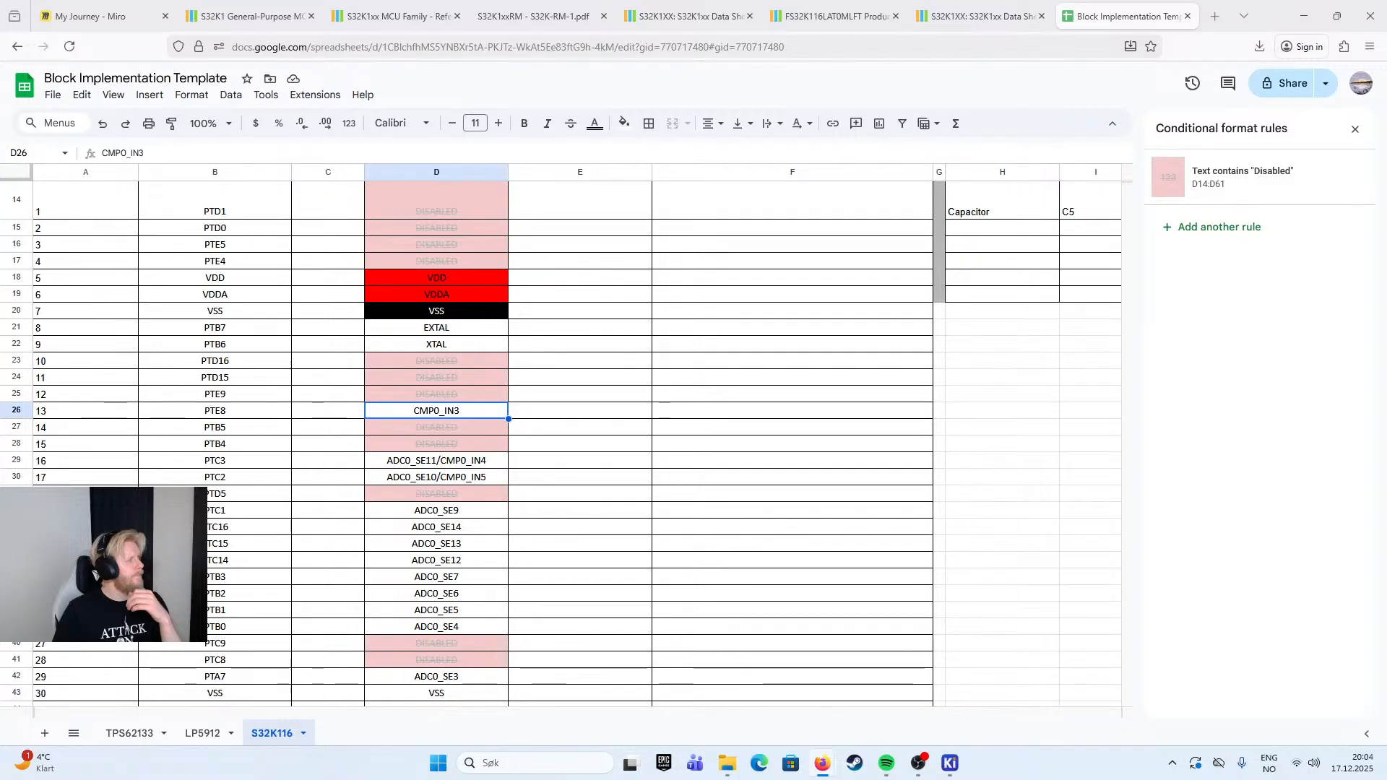
pyautogui.click(703, 379)
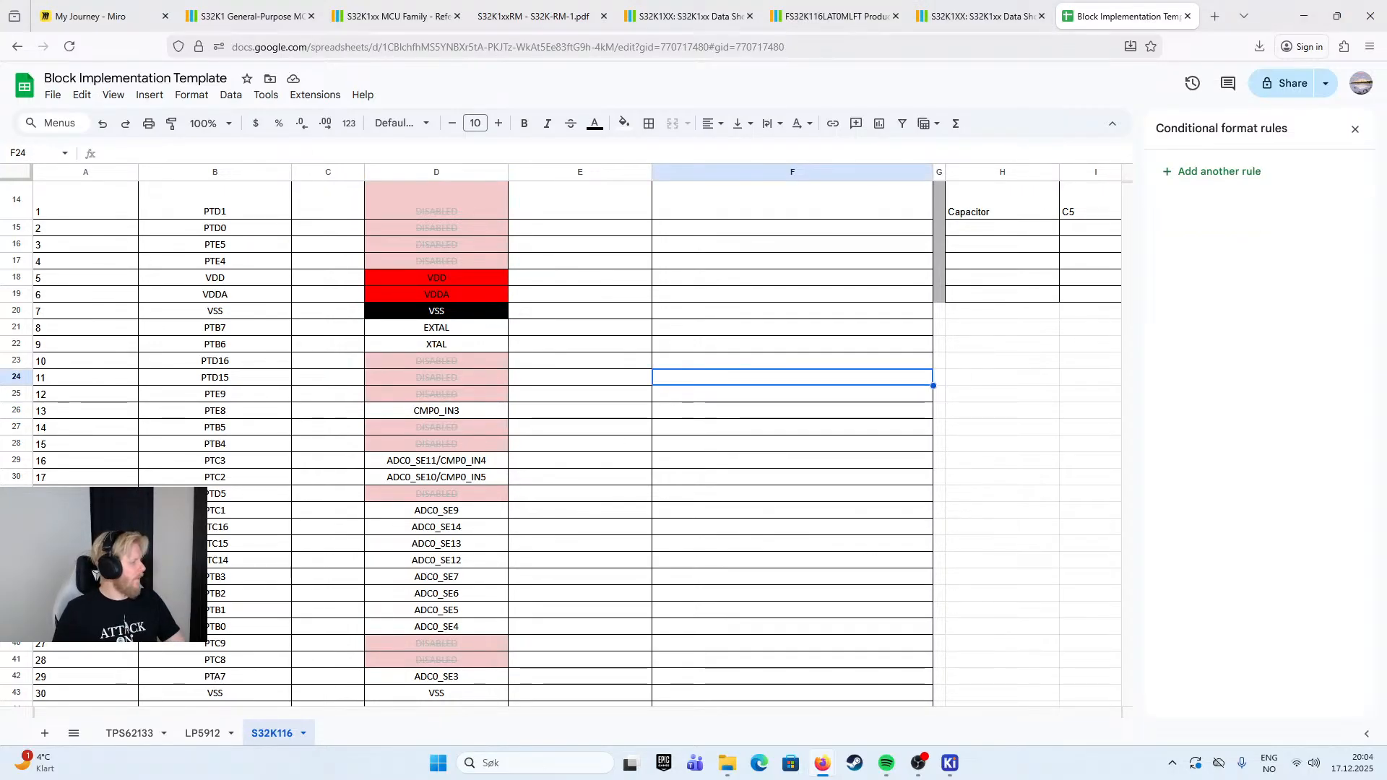
pyautogui.click(552, 411)
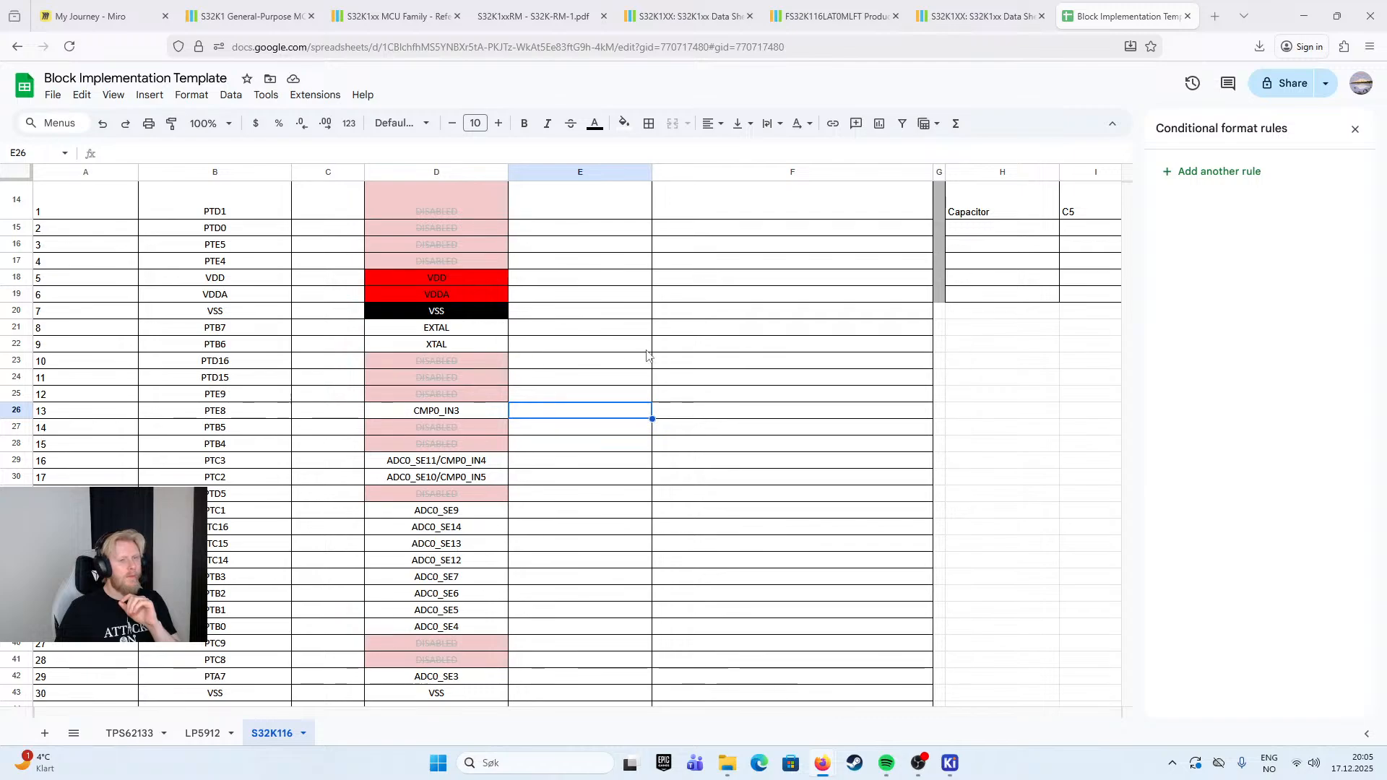
# - Enter the note "Can also be configured as SPI" in the Implementation column for pin 10, PTD16
pyautogui.click(720, 360)
pyautogui.write('Can')
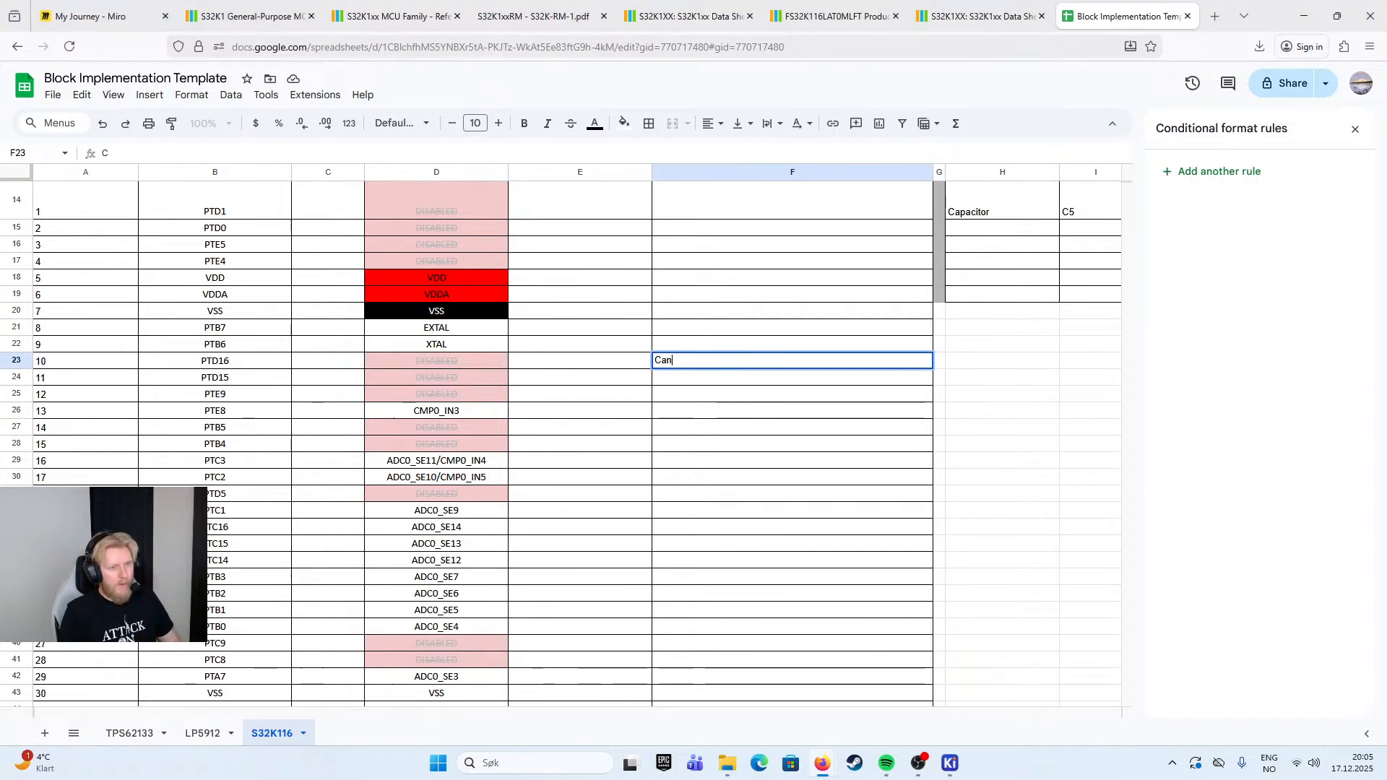
pyautogui.write(' also be configured as SPI')
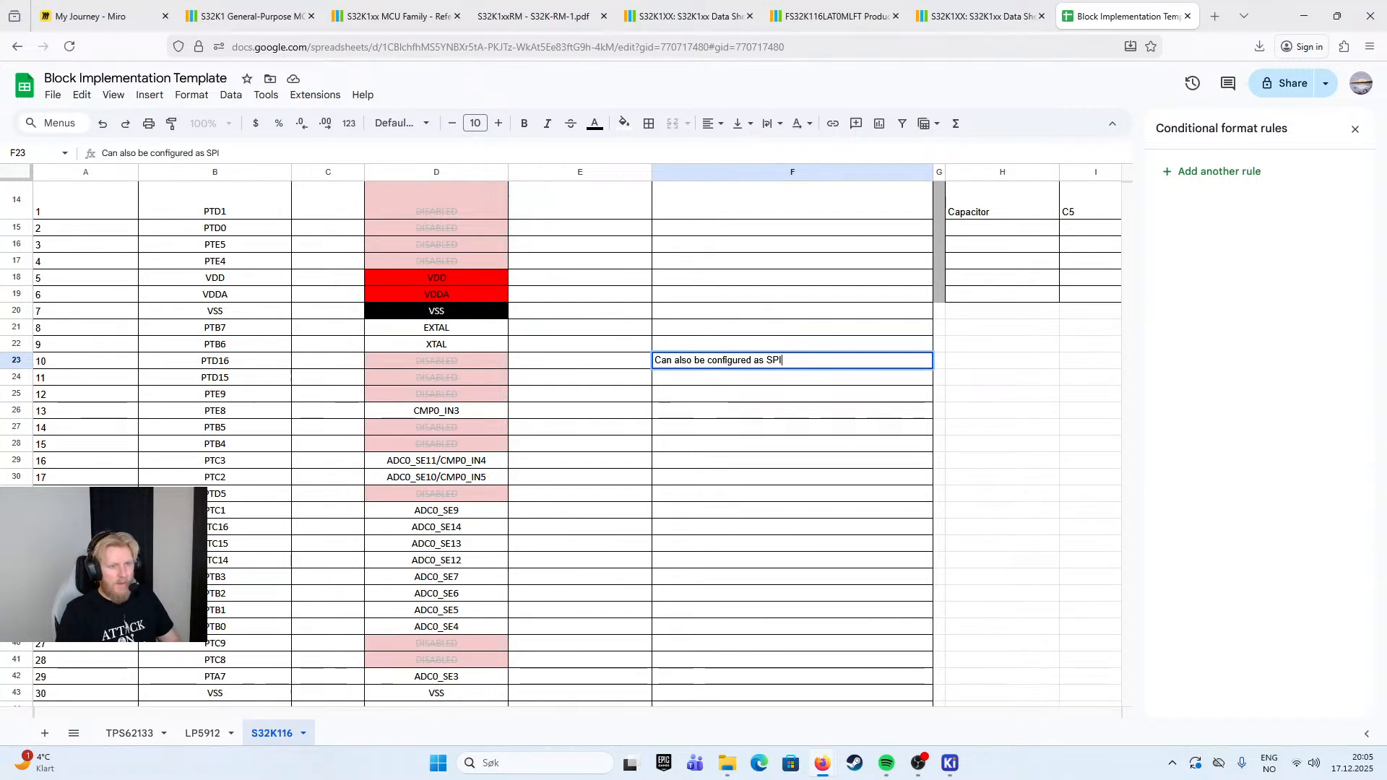
pyautogui.press('Return')
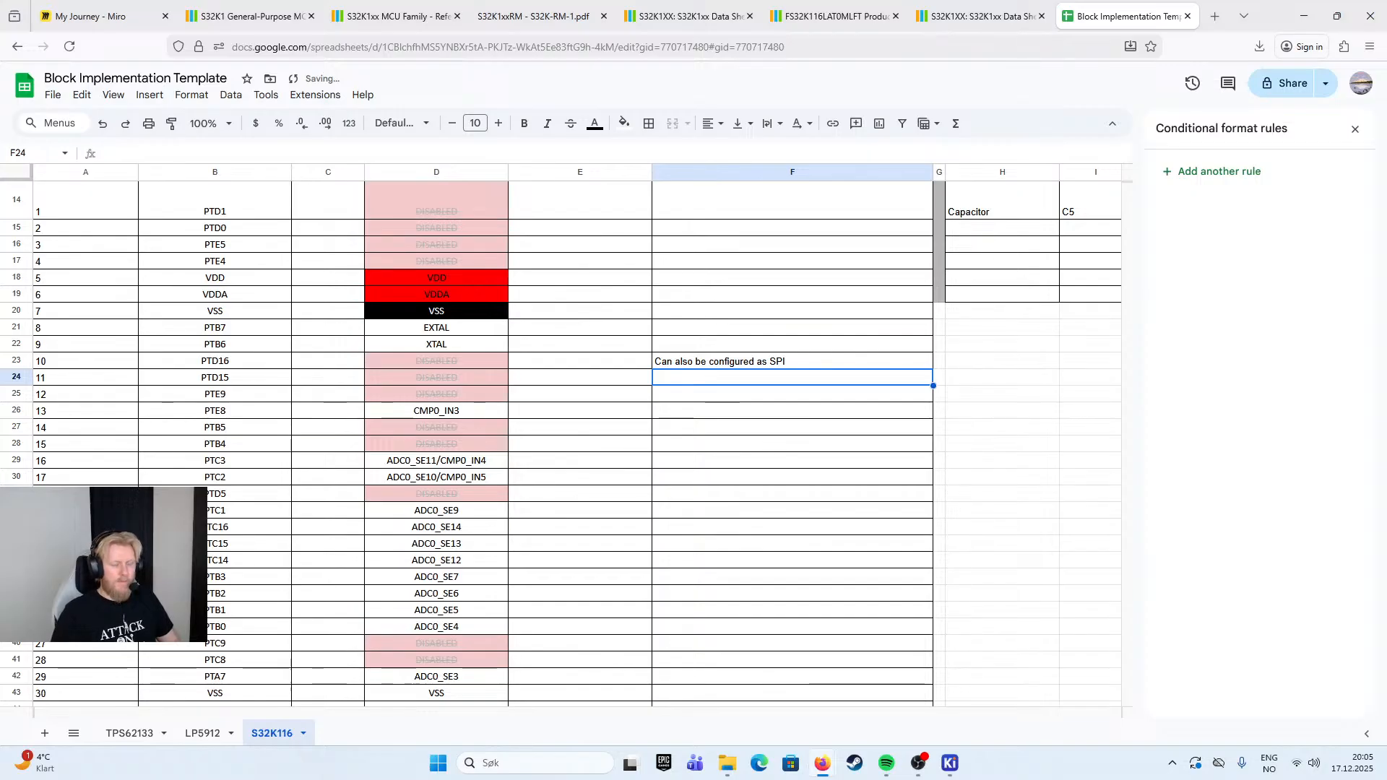
# - Copy pin 10's SPI note to the Implementation cell of pin 11, PTD15
pyautogui.click(763, 357)
pyautogui.hotkey('ctrl', 'c')
pyautogui.press('Down')
pyautogui.hotkey('ctrl', 'v')
pyautogui.click(802, 331)
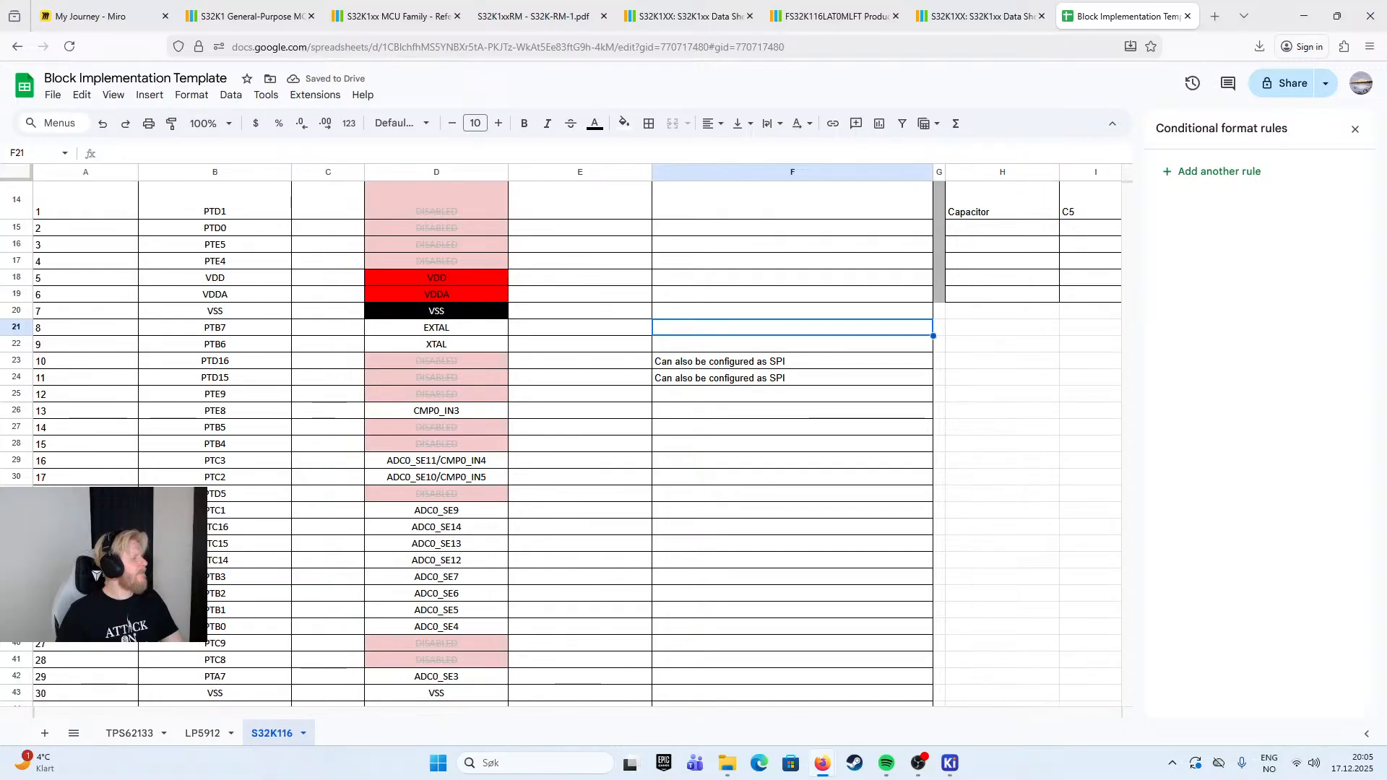
# - Extend pin 10's Implementation note to read "Can also be configured as SPI SIN"
pyautogui.click(808, 363)
pyautogui.doubleClick(808, 363)
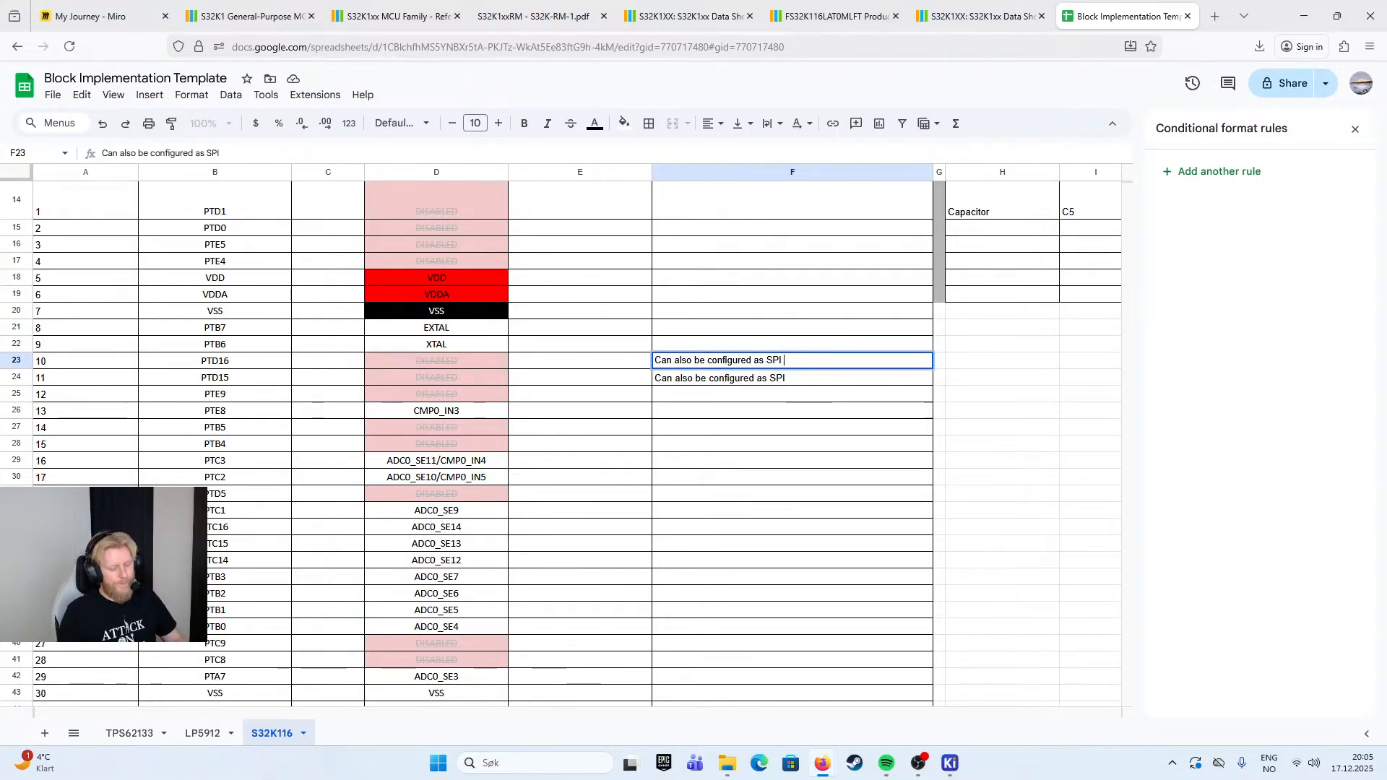
pyautogui.write('SIN')
pyautogui.click(845, 377)
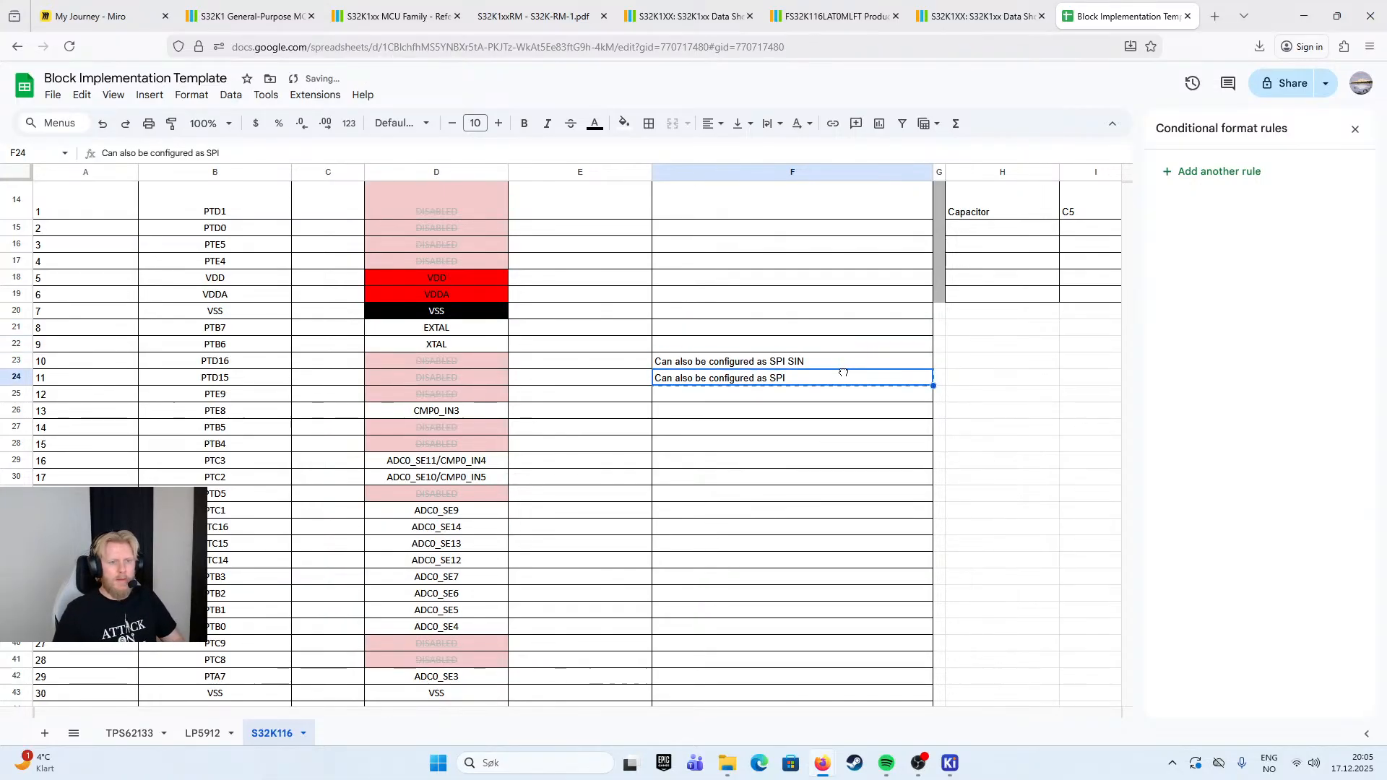
pyautogui.click(791, 364)
pyautogui.doubleClick(789, 360)
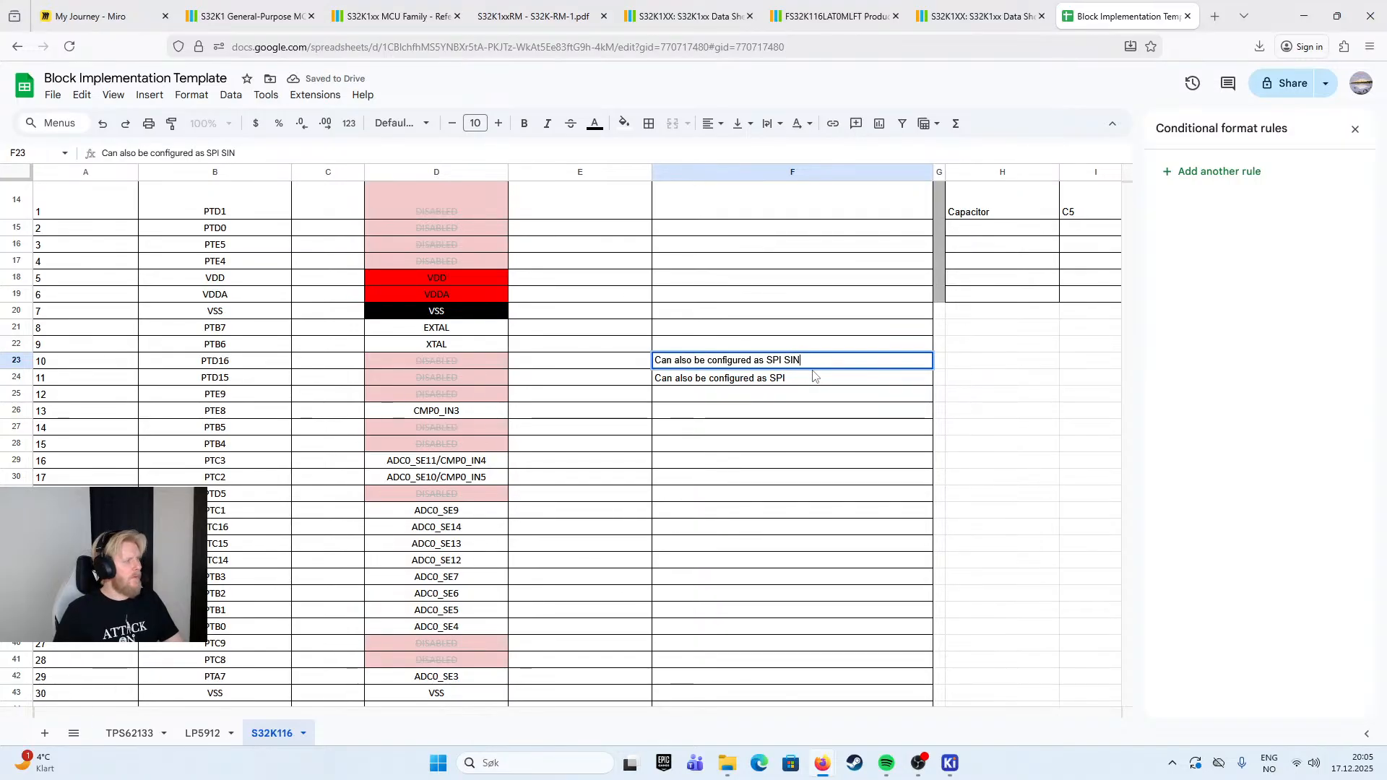
# - Extend the Implementation note of pin 11, PTD15, to read "Can also be configured as SPI SCK"
pyautogui.click(836, 386)
pyautogui.doubleClick(836, 388)
pyautogui.write('SCK')
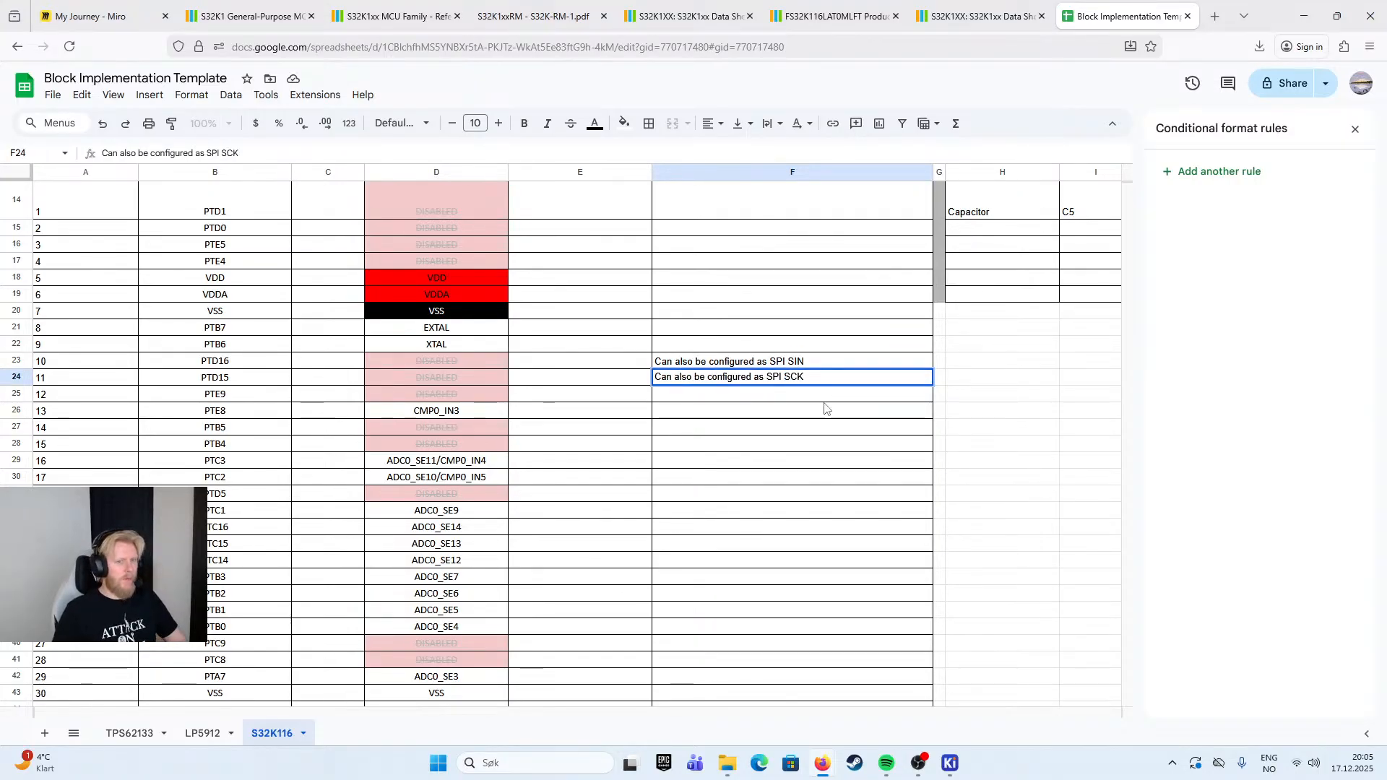
pyautogui.press('Return')
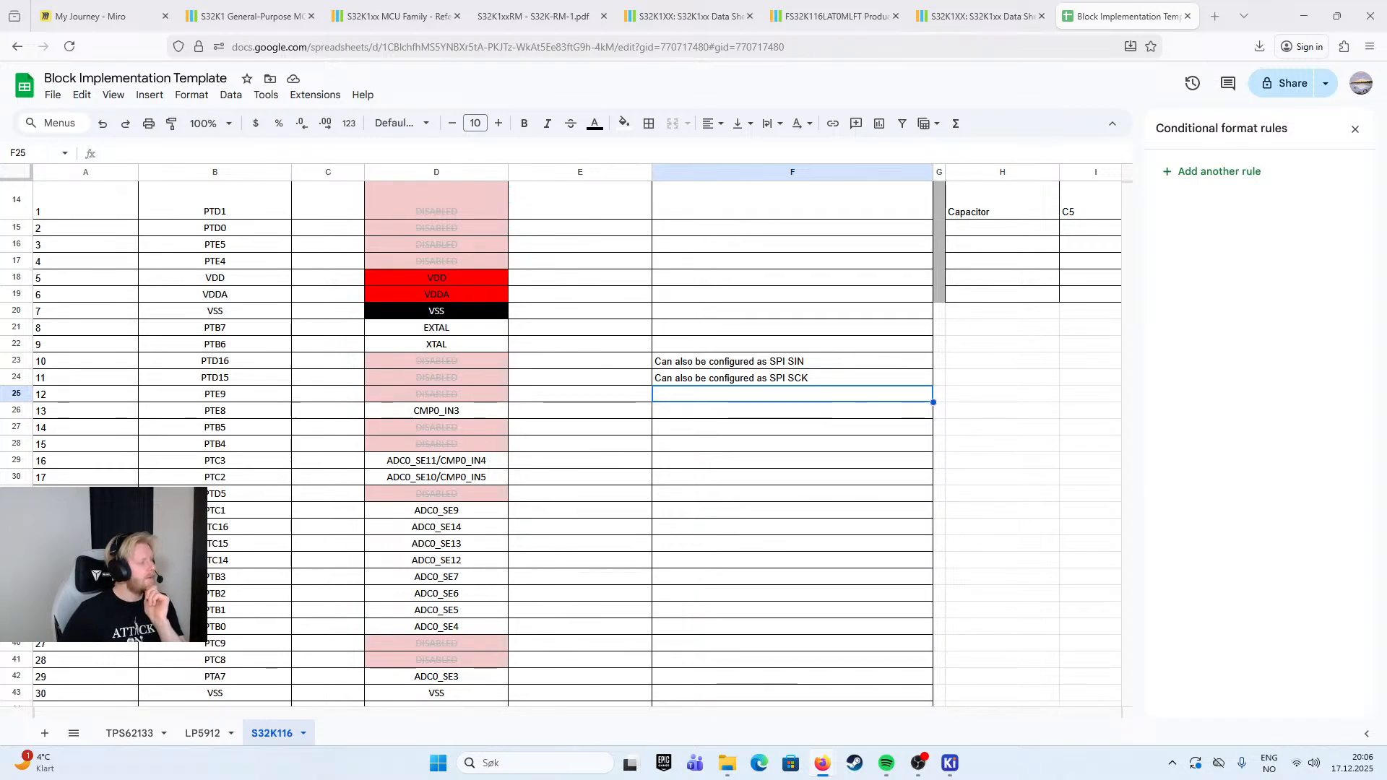
# - Enter the note "Unused? (Comparator Input Signal)" in the Implementation column for pin 13, PTE8
pyautogui.doubleClick(676, 412)
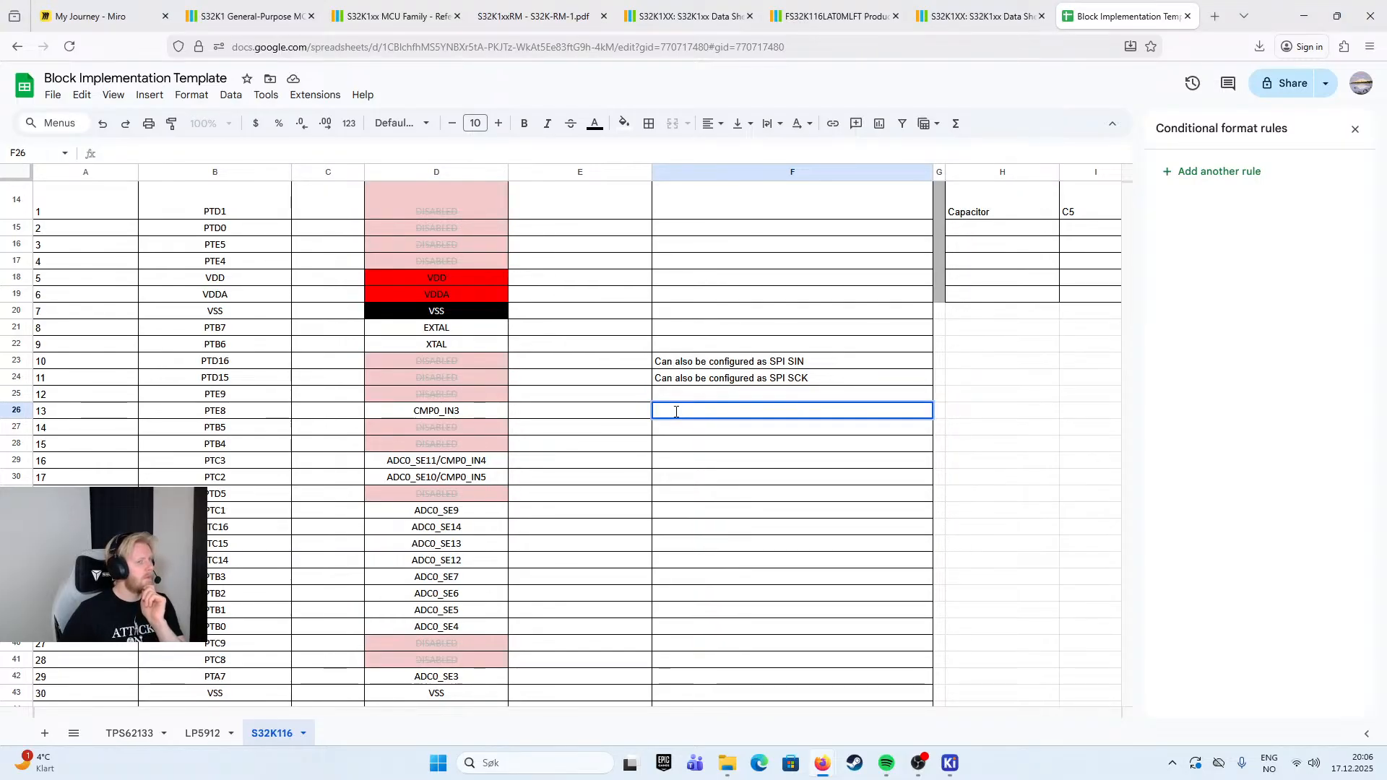
pyautogui.write('Unused? (')
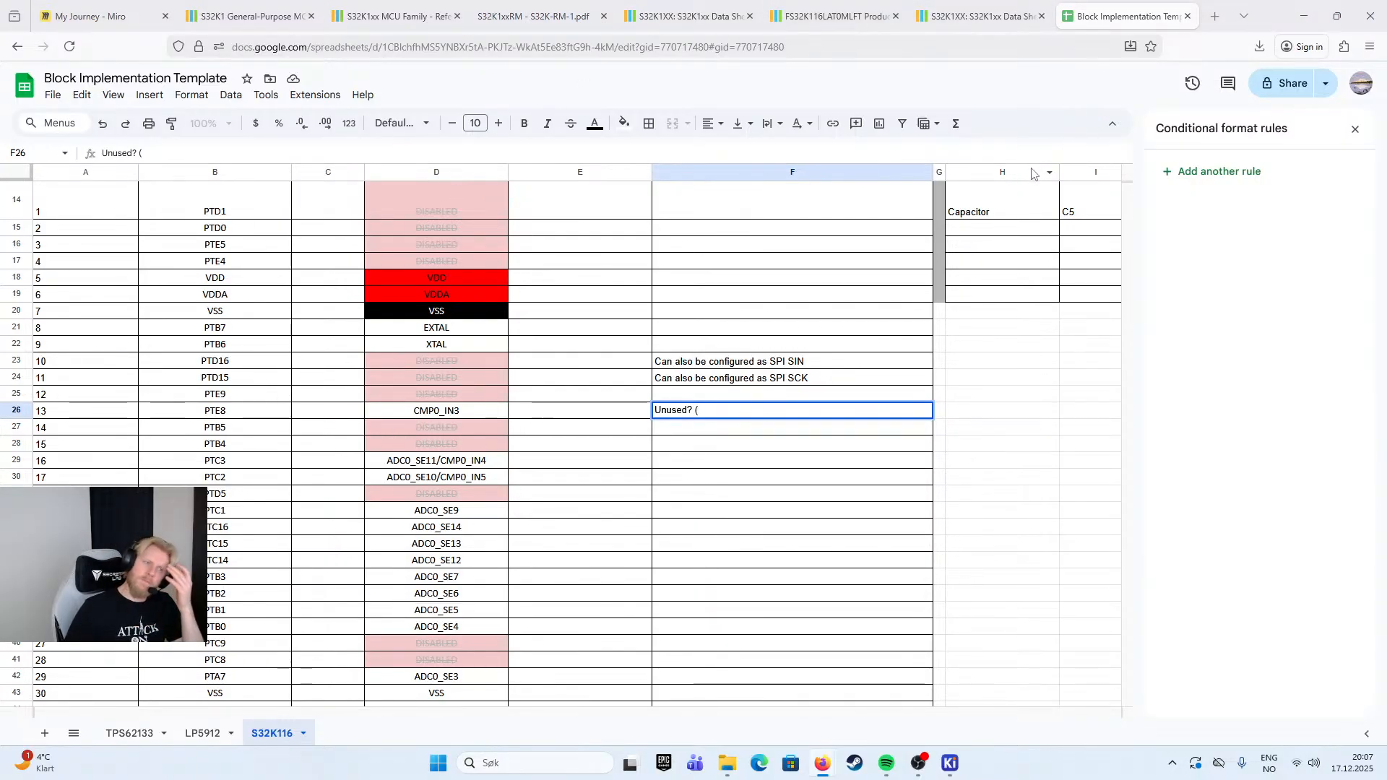
pyautogui.click(980, 16)
pyautogui.click(1124, 16)
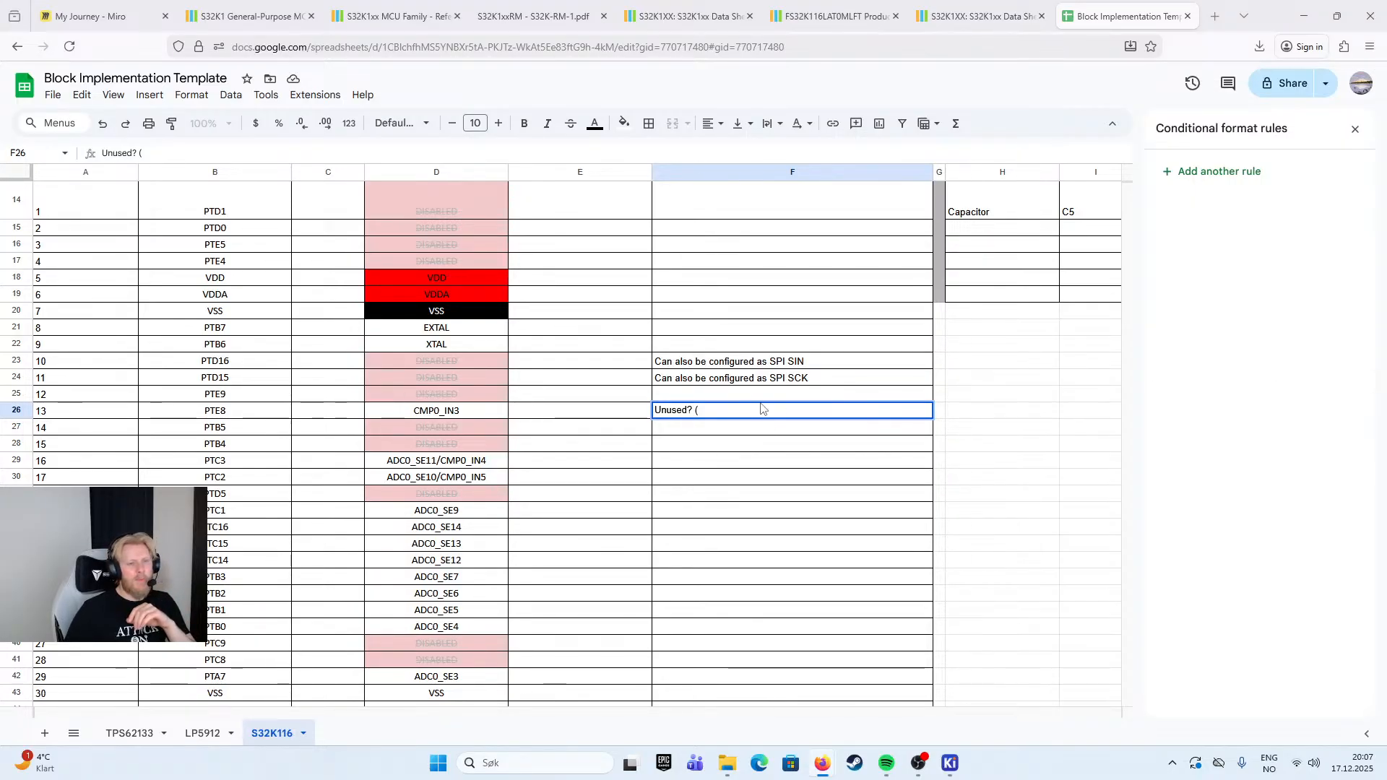
pyautogui.click(724, 410)
pyautogui.write('Com')
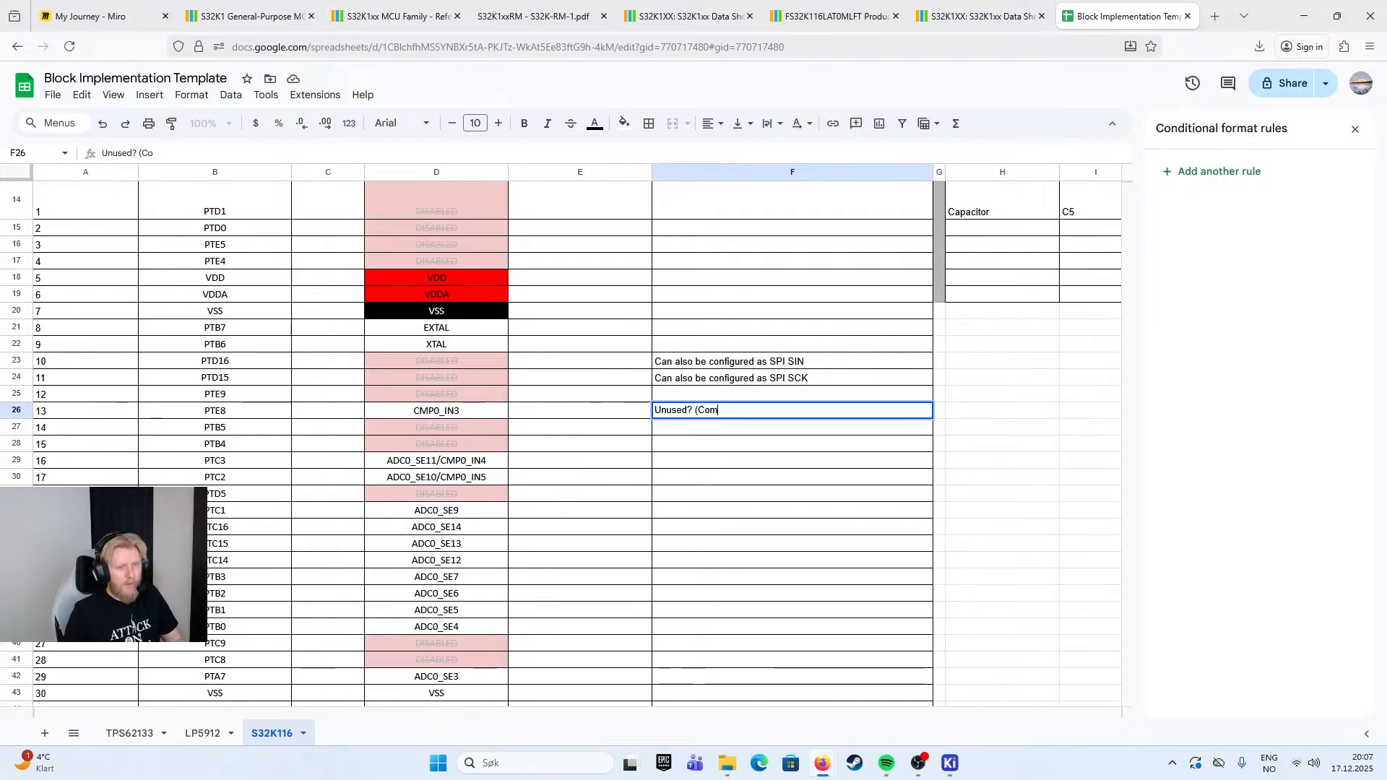
pyautogui.write('parator Input Signal')
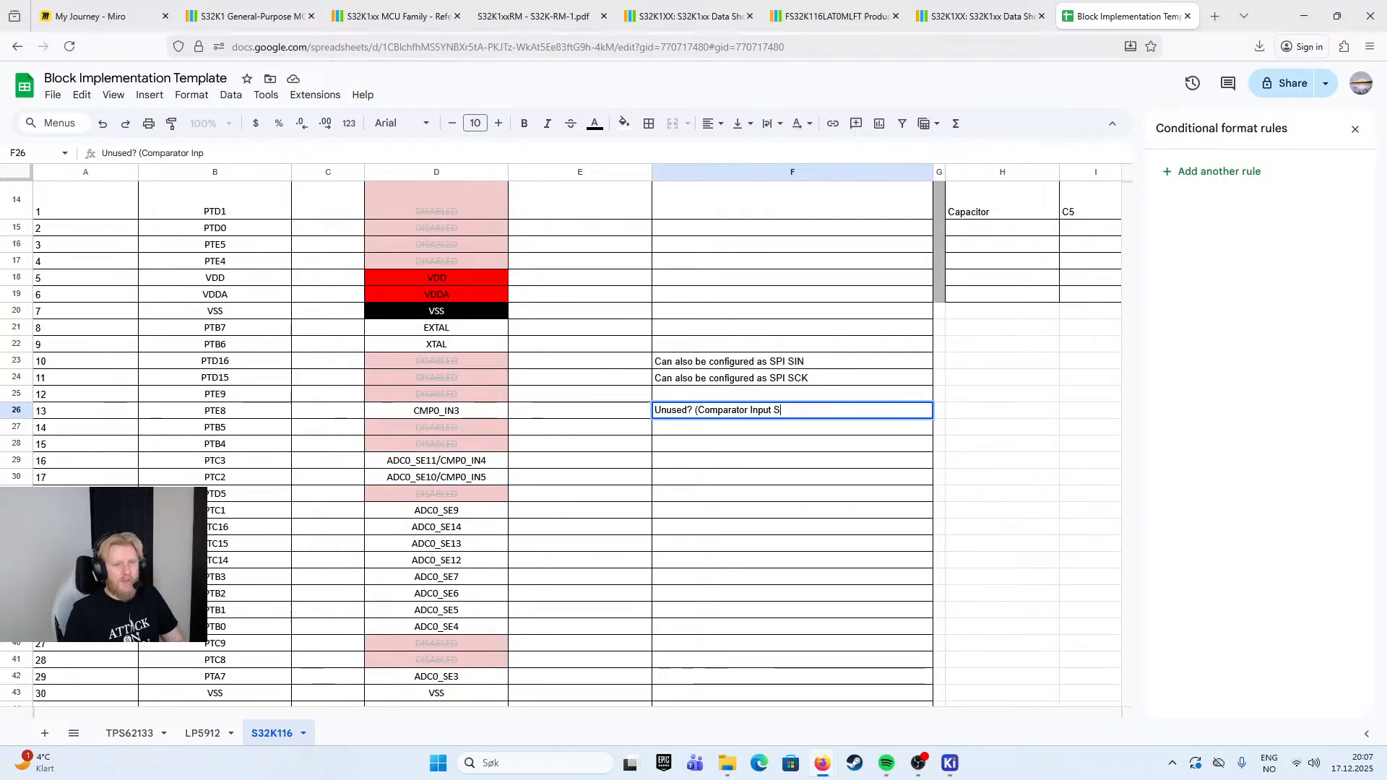
pyautogui.click(795, 460)
# - Move the text "Comparator Input Signal" from pin 13's Implementation note to its Function cell
pyautogui.click(728, 411)
pyautogui.click(462, 411)
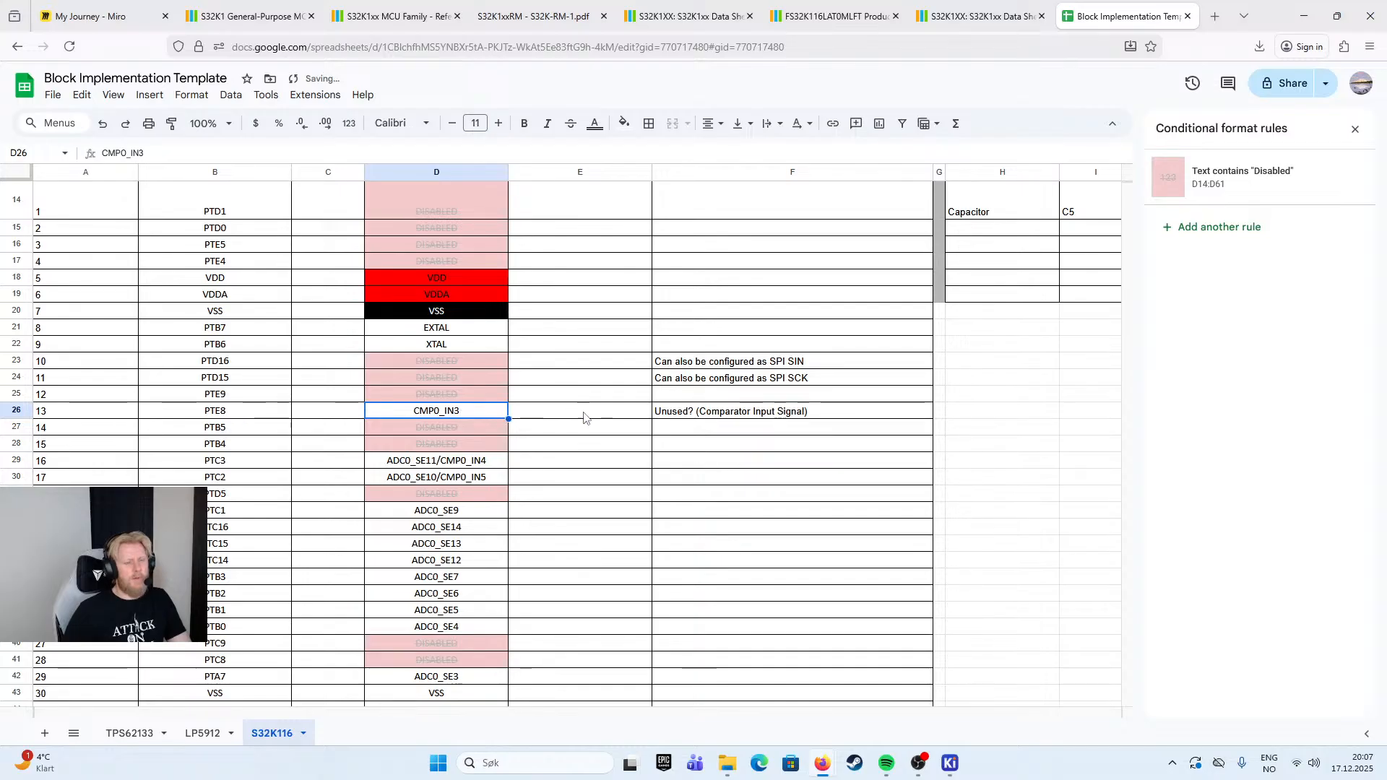
pyautogui.scroll(3, 715, 397)
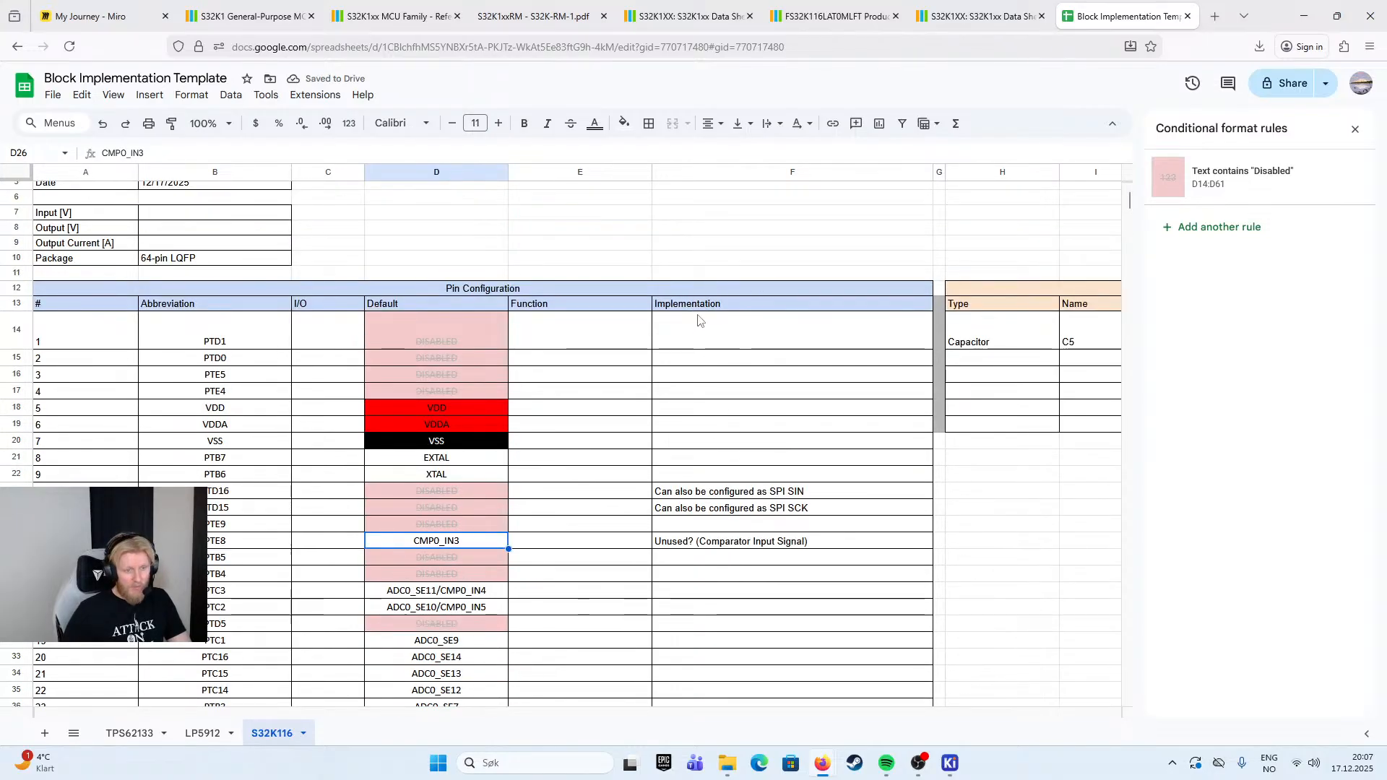
pyautogui.scroll(-1, 665, 390)
pyautogui.doubleClick(720, 475)
pyautogui.moveTo(698, 475); pyautogui.dragTo(805, 477)
pyautogui.hotkey('ctrl', 'x')
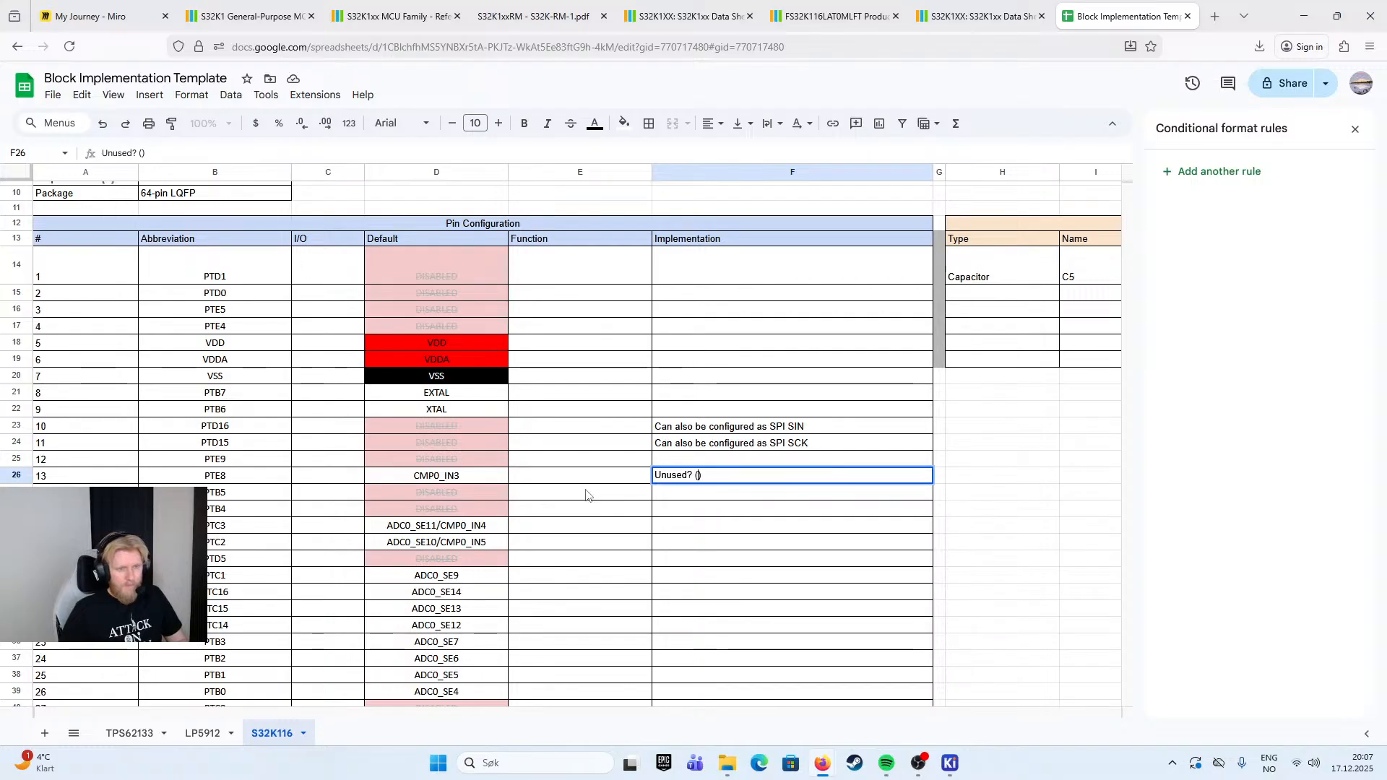
pyautogui.click(588, 477)
pyautogui.hotkey('ctrl', 'v')
# - Remove the leftover empty parentheses from pin 13's Implementation note so it reads "Unused?"
pyautogui.doubleClick(721, 475)
pyautogui.press('BackSpace')
pyautogui.press('BackSpace')
pyautogui.press('BackSpace')
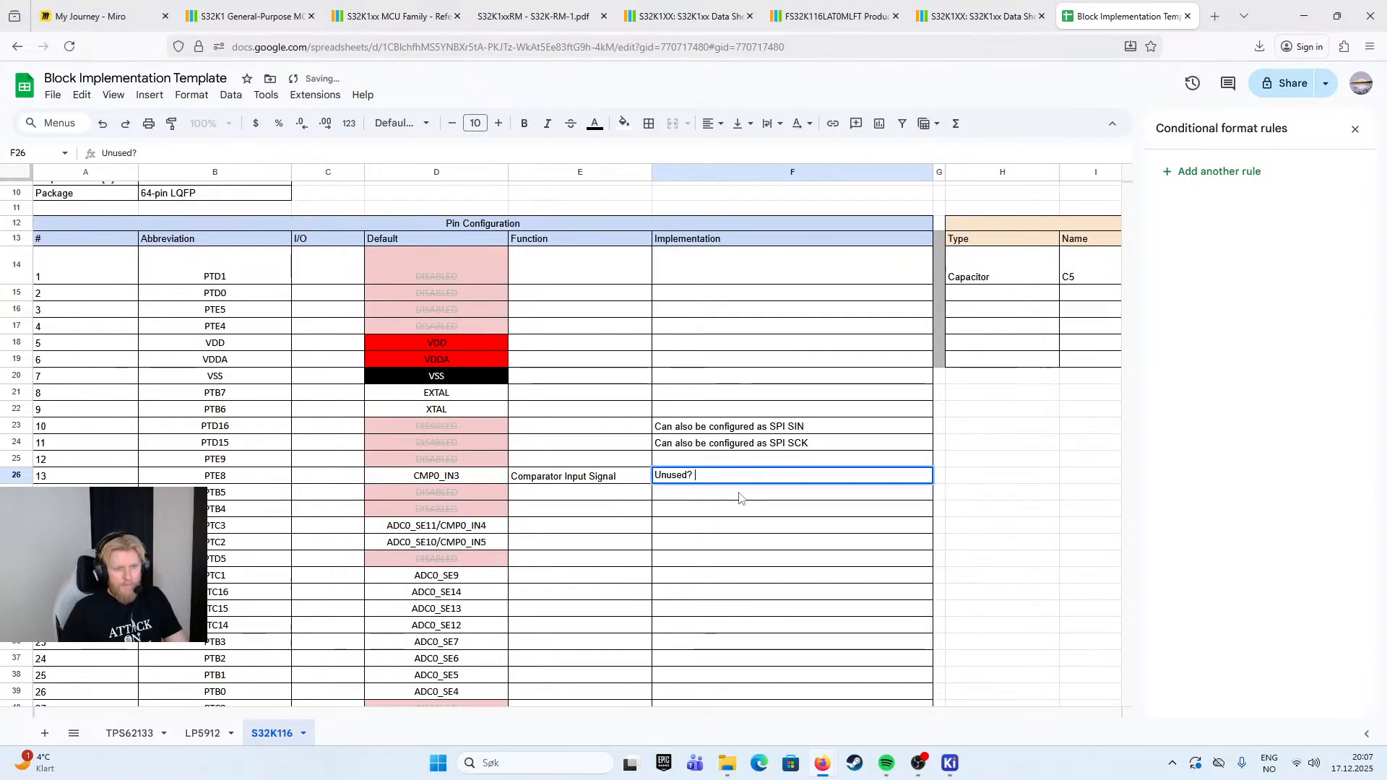
pyautogui.press('Return')
pyautogui.press('Down')
# - Fill the Function cells of pins 5, 6 and 7 with "Power", "Power Analog" and "Ground"
pyautogui.click(584, 375)
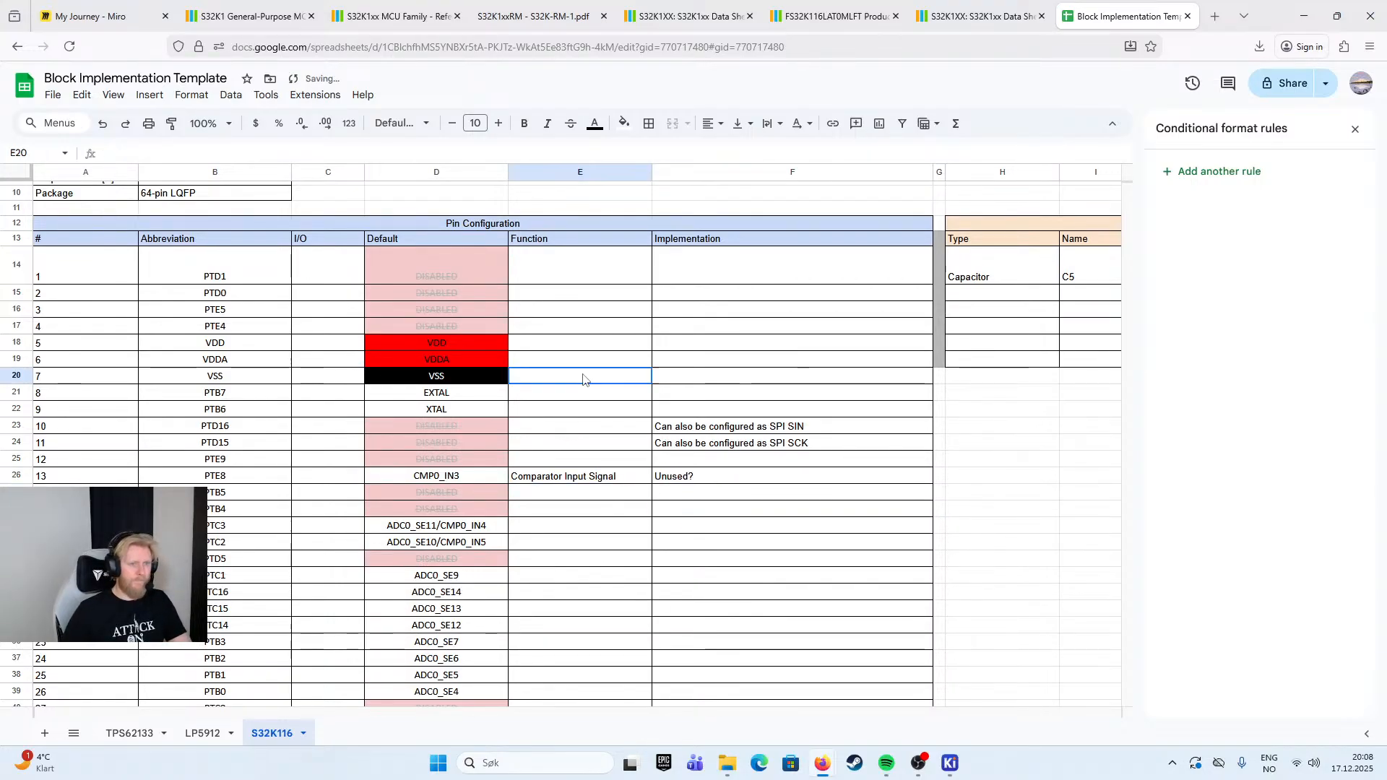
pyautogui.doubleClick(588, 344)
pyautogui.write('Power')
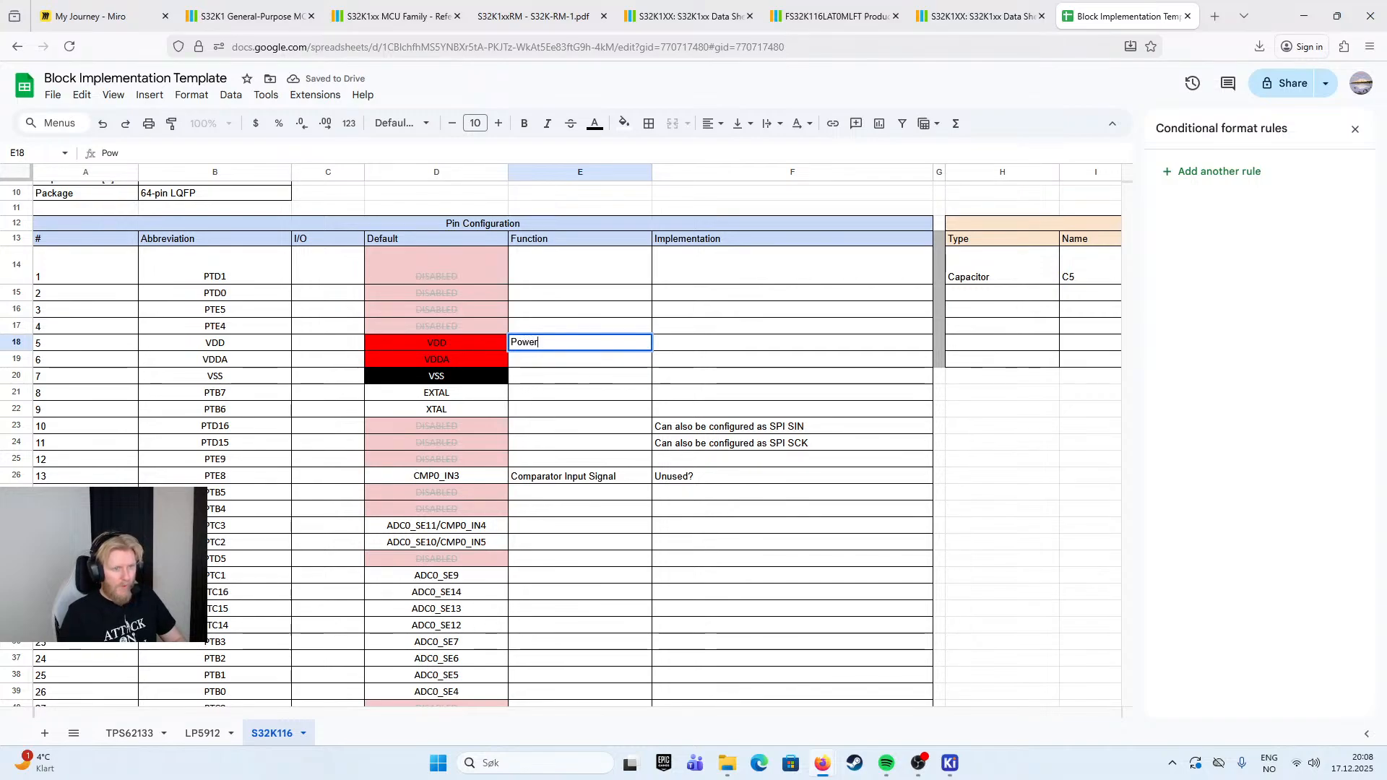
pyautogui.press('Return')
pyautogui.write('Power Analog')
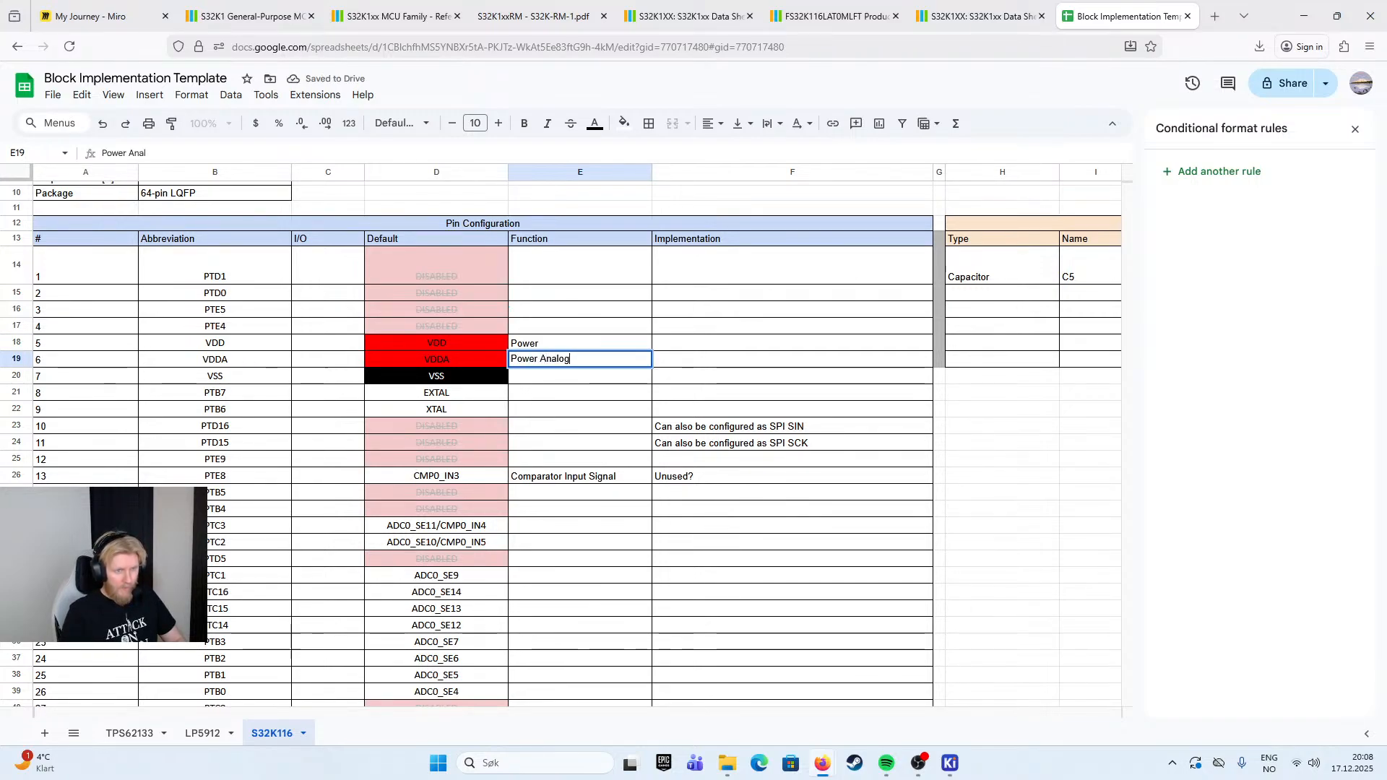
pyautogui.press('Return')
pyautogui.write('Ground')
pyautogui.press('Return')
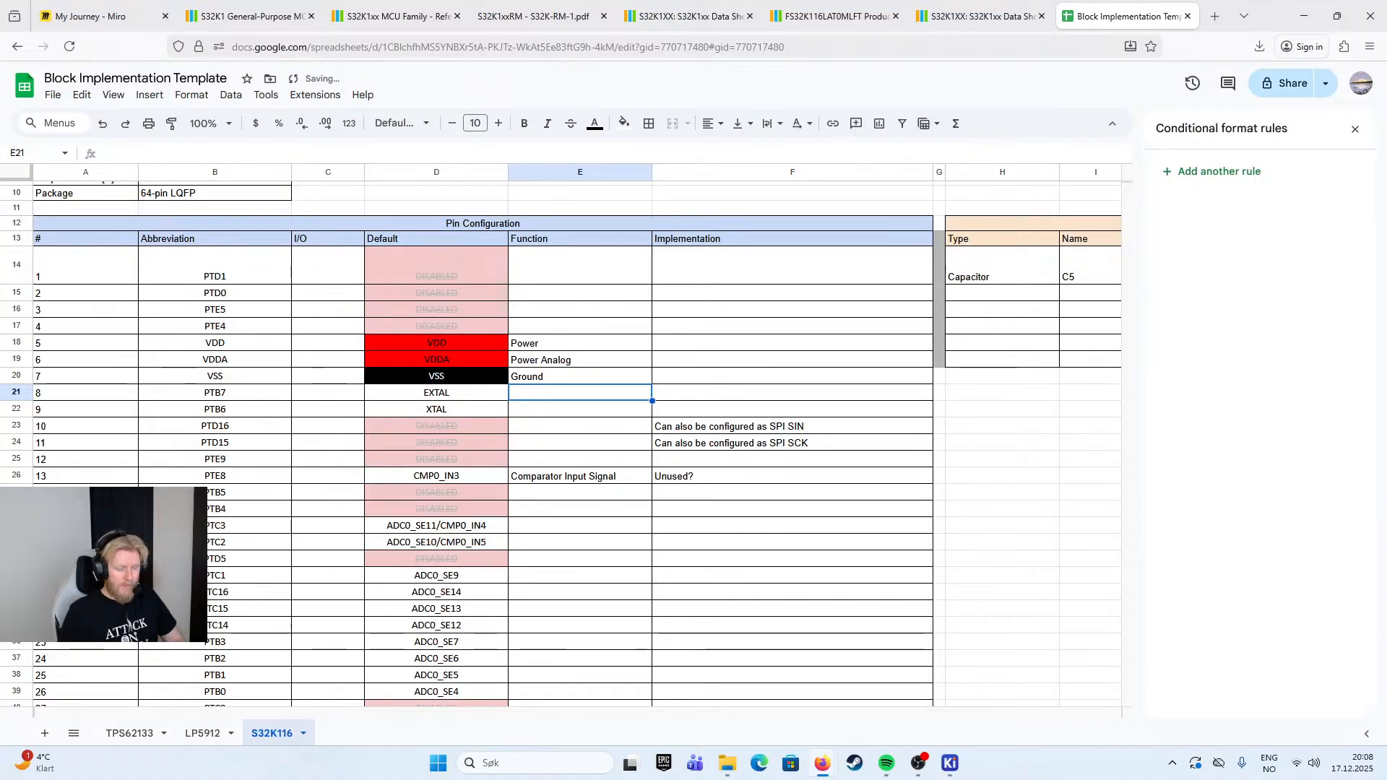
# - Enter "Crystal In" as the function of pin 8, EXTAL, and "Crytal Out" for pin 9, XTAL
pyautogui.write('Crystal')
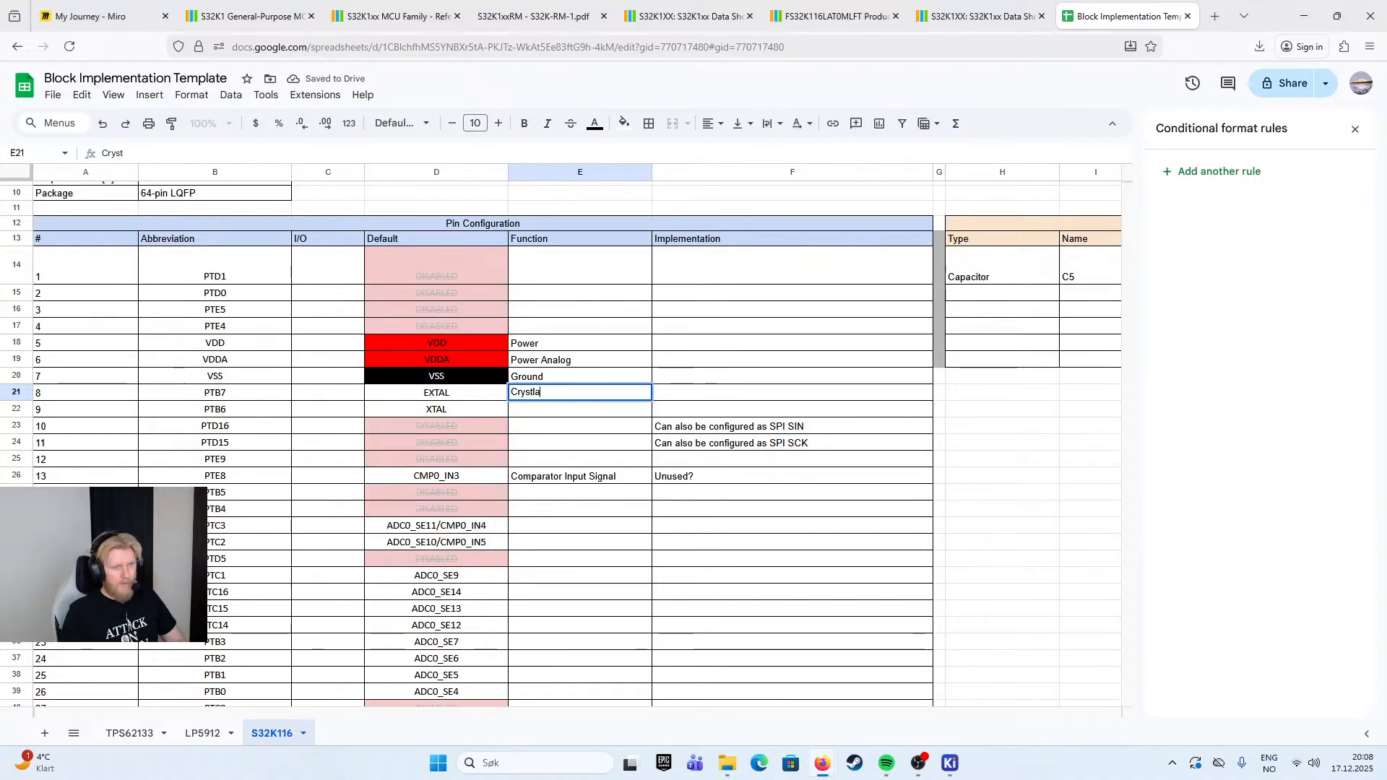
pyautogui.write(' In')
pyautogui.press('Return')
pyautogui.write('Crytal Out')
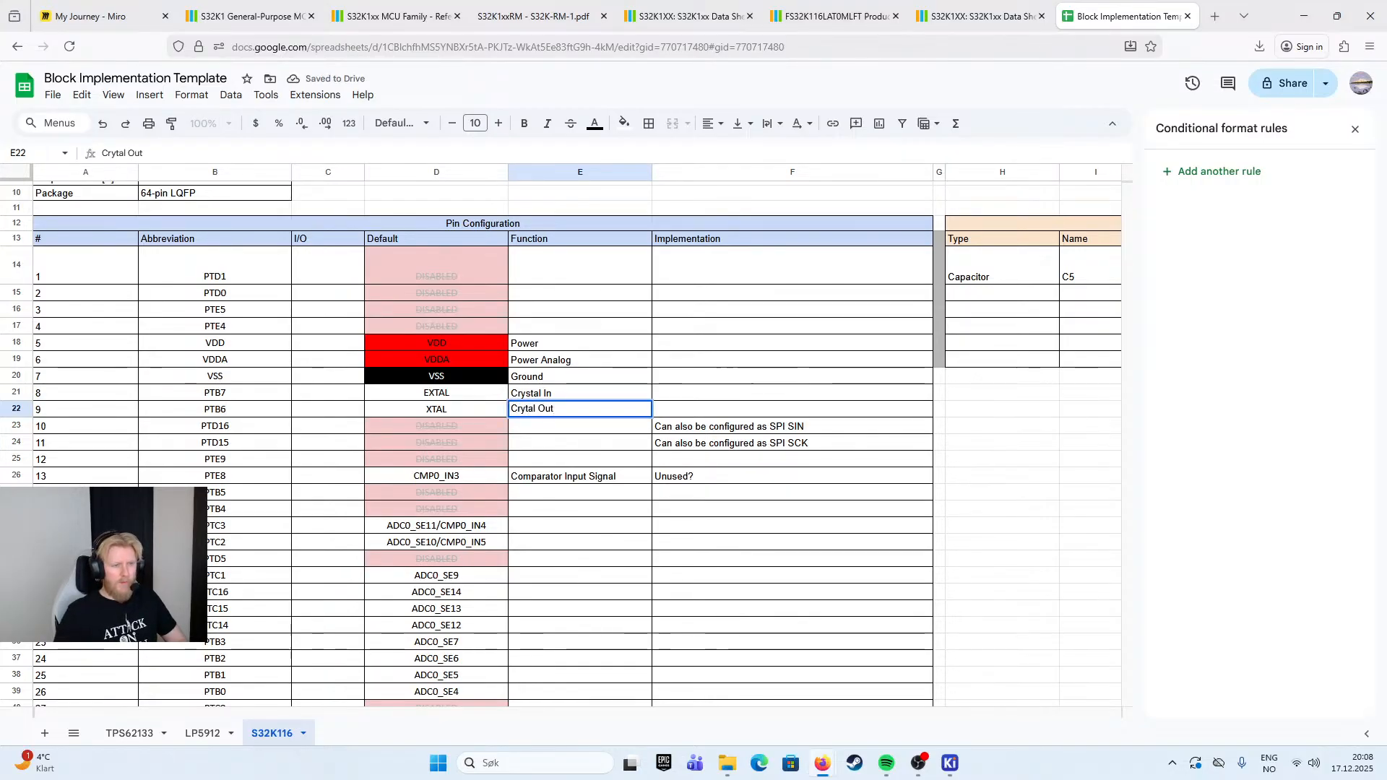
pyautogui.click(593, 396)
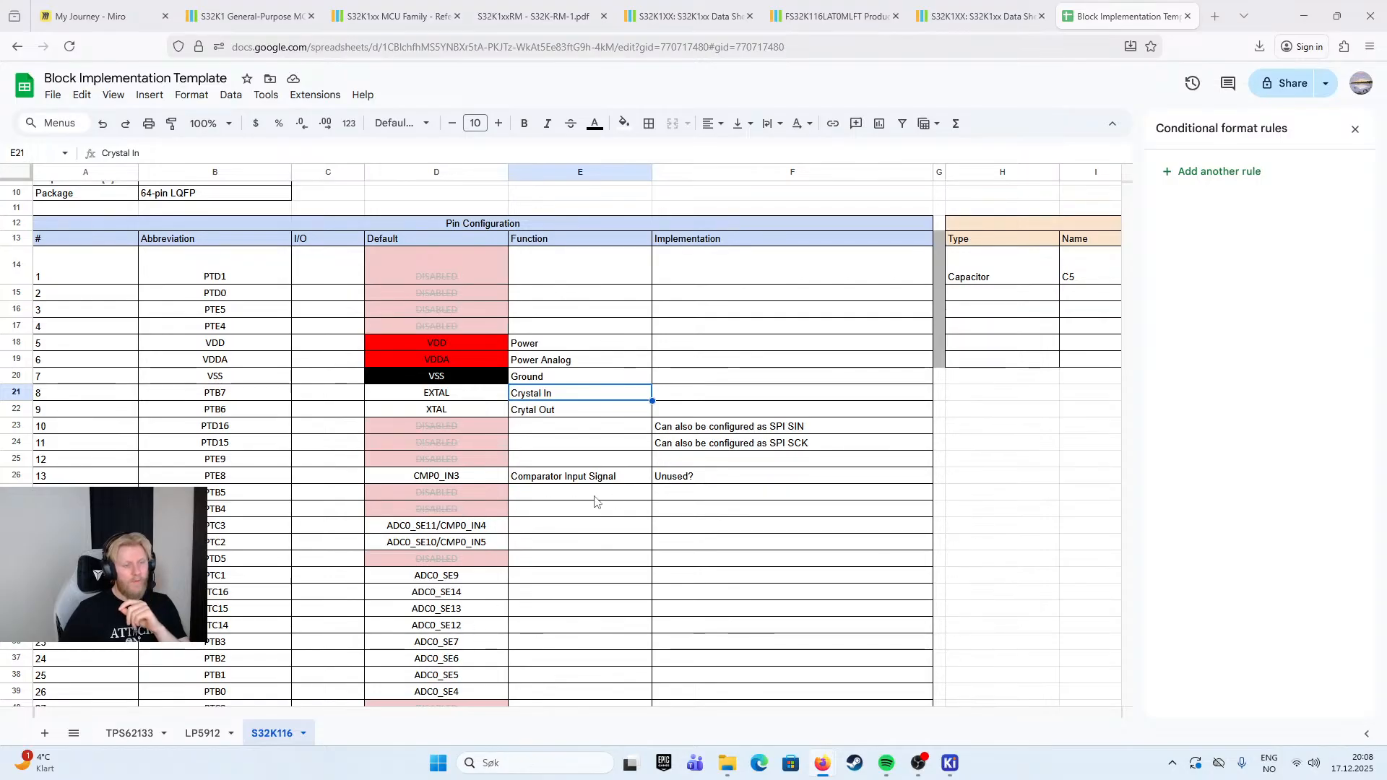
# - Copy pin 11's SPI note to the Implementation cells of pins 14 and 15, PTB5 and PTB4
pyautogui.click(687, 497)
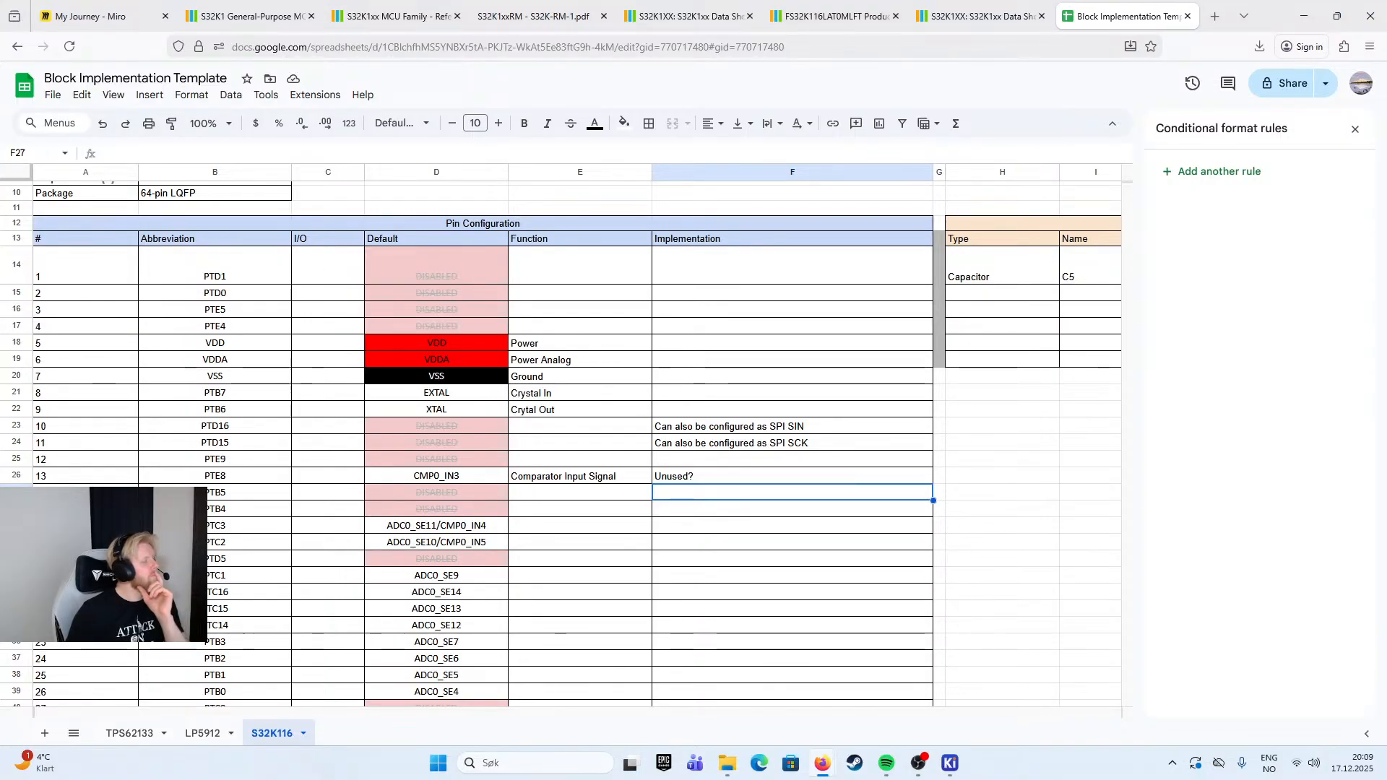
pyautogui.click(701, 445)
pyautogui.hotkey('ctrl', 'c')
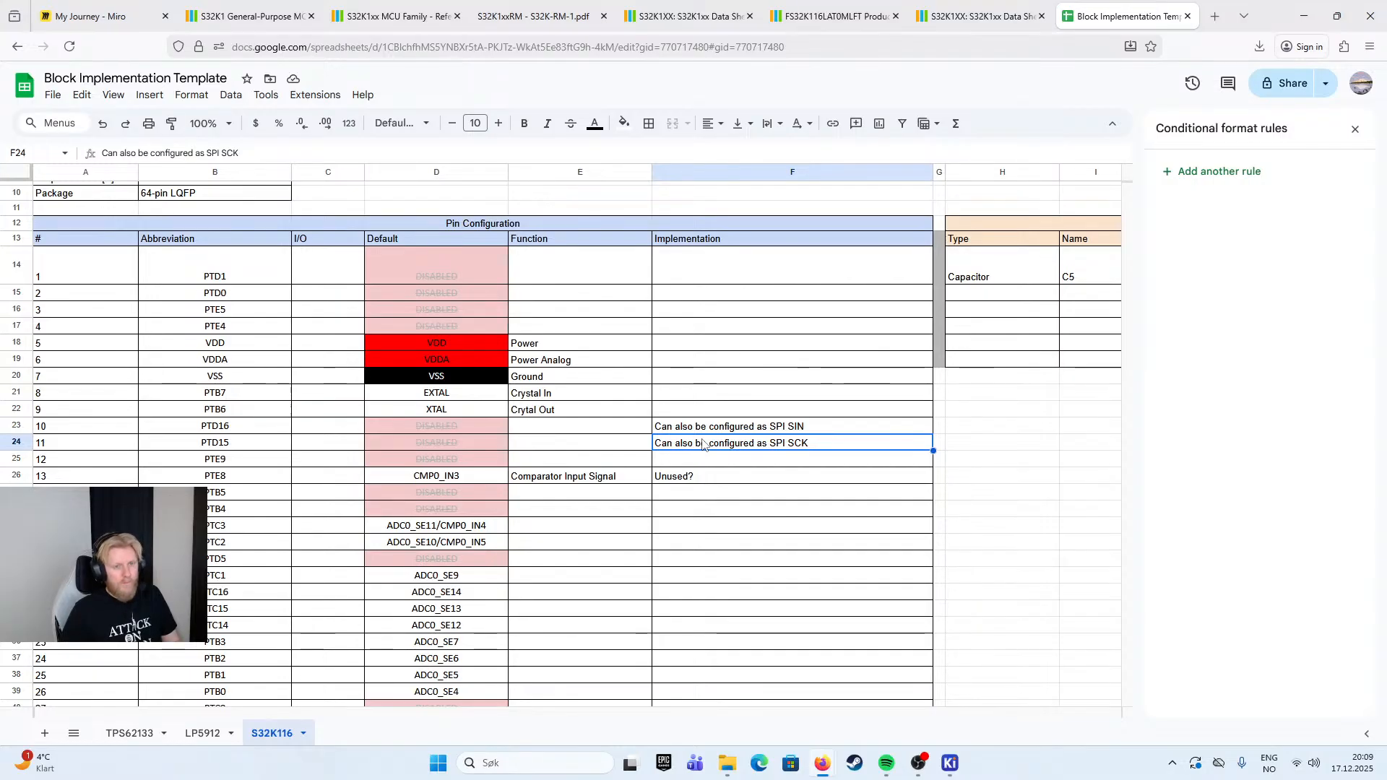
pyautogui.click(725, 495)
pyautogui.hotkey('ctrl', 'v')
pyautogui.click(709, 513)
pyautogui.hotkey('ctrl', 'v')
# - Change pin 14's Implementation note to read "Can also be configured as SPI PCS1"
pyautogui.click(764, 497)
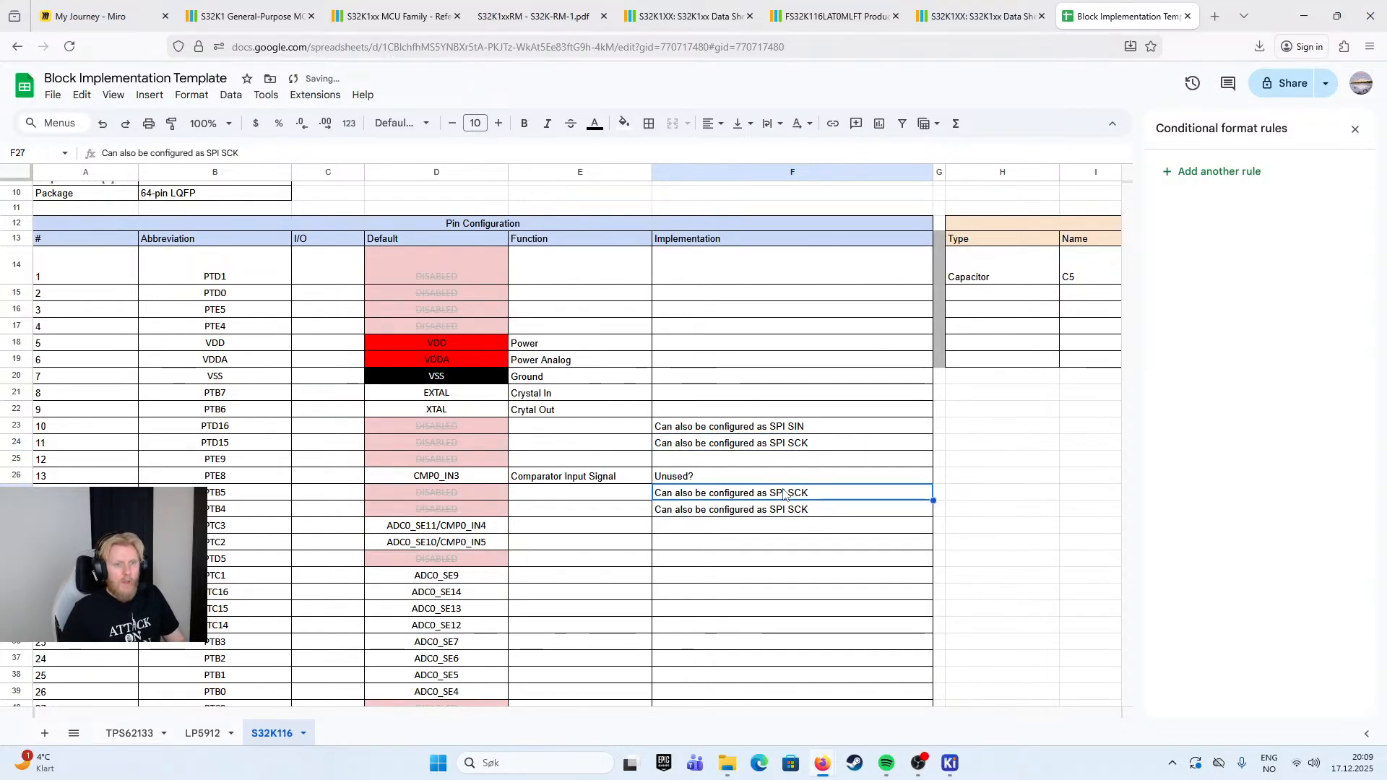
pyautogui.doubleClick(790, 492)
pyautogui.moveTo(805, 492); pyautogui.dragTo(784, 493)
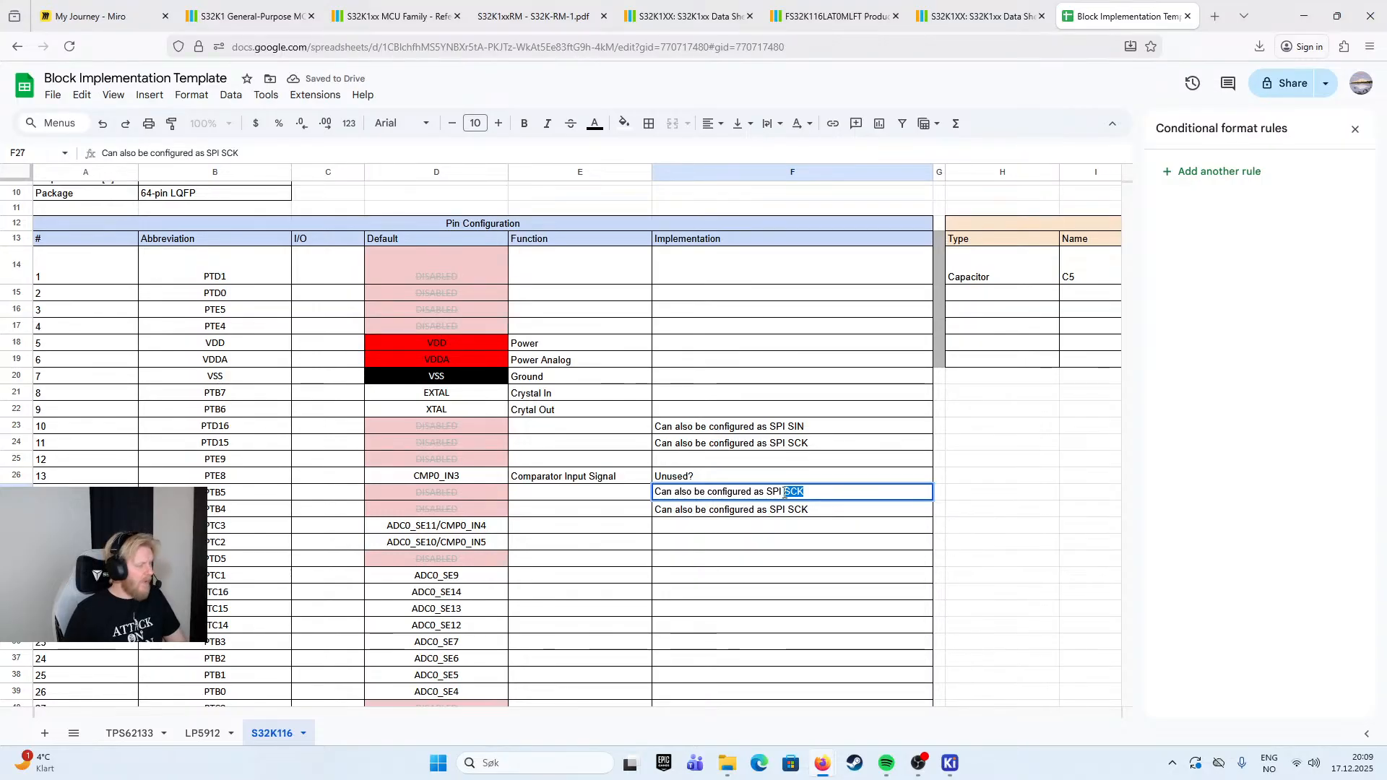
pyautogui.write('PCS1')
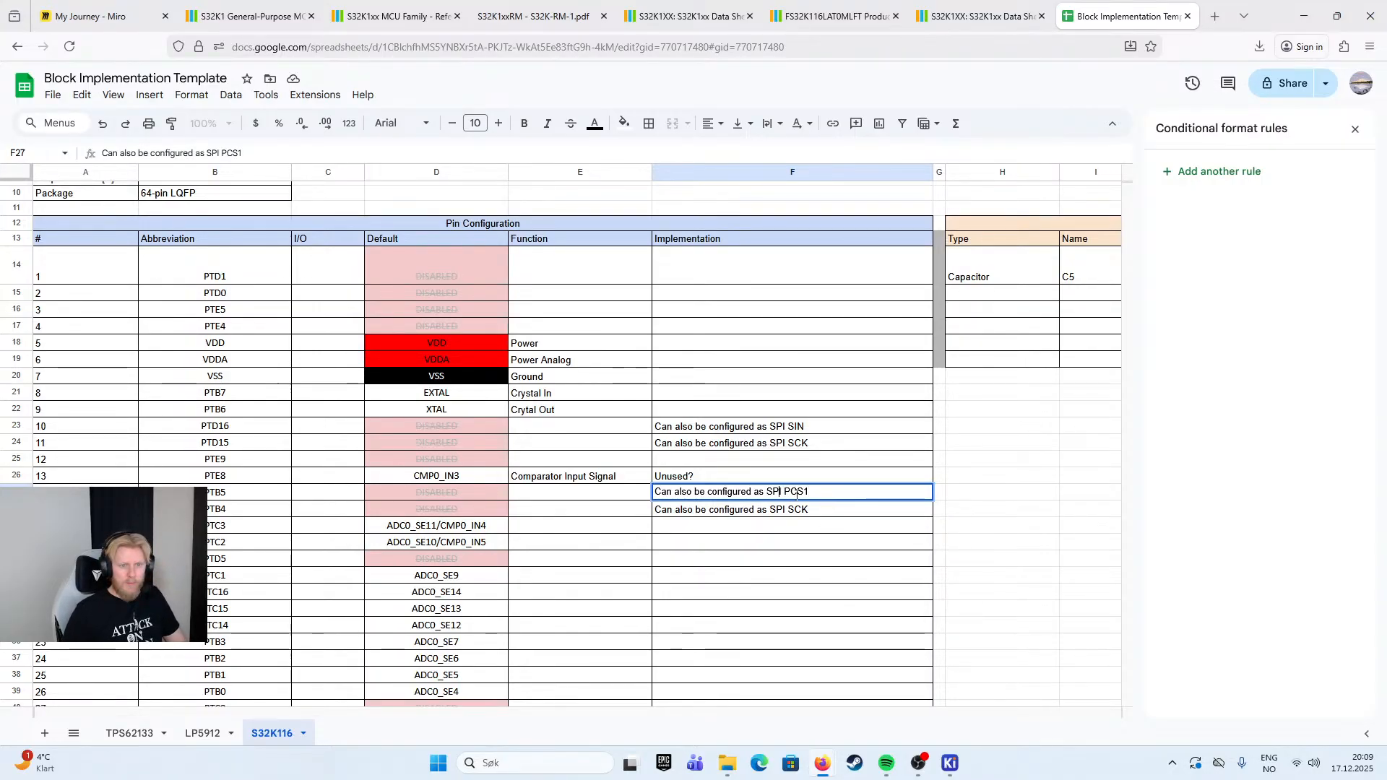
# - Change pin 15's Implementation note to read "Can also be configured as SPI SOUT"
pyautogui.doubleClick(818, 508)
pyautogui.doubleClick(818, 508)
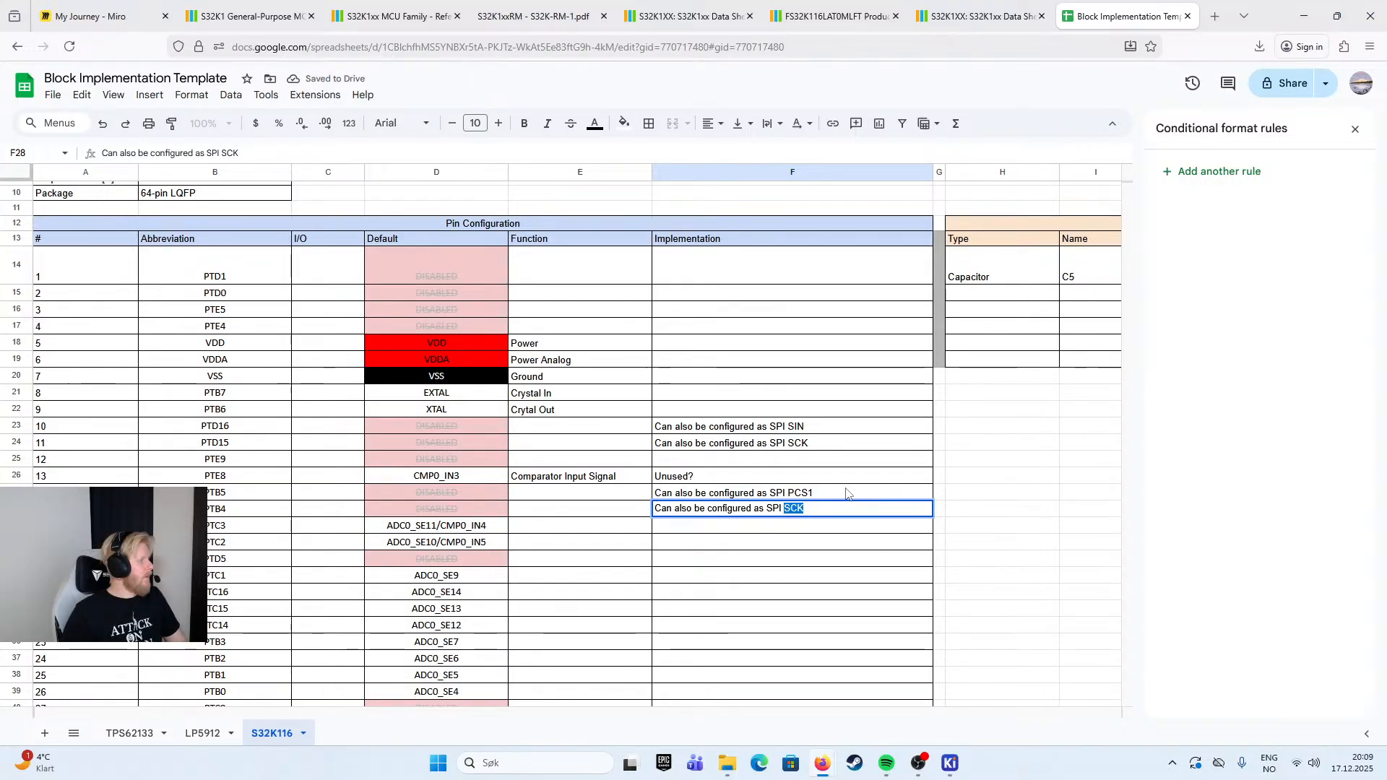
pyautogui.write('SOUT')
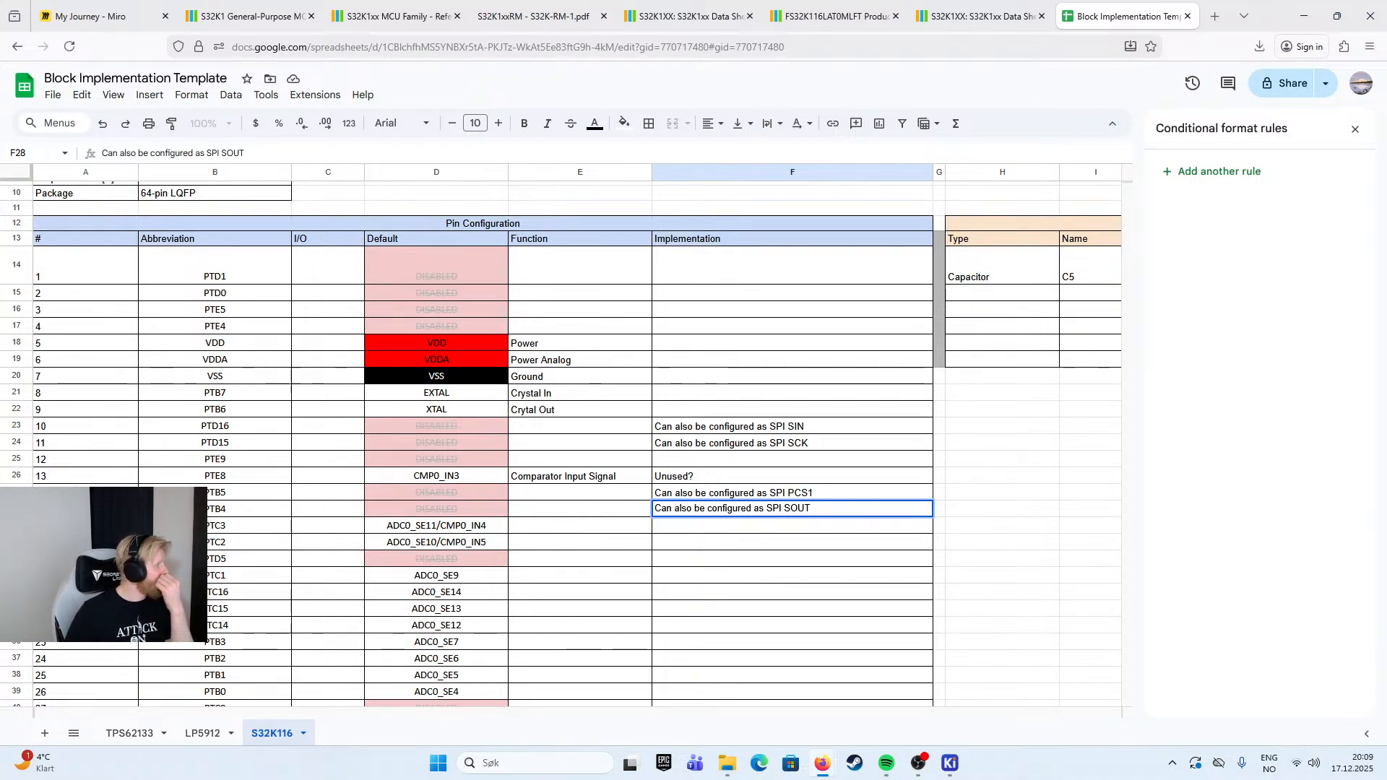
# - Change "SPI" to "SPI0" in the Implementation notes of pins 10, 11, 14 and 15
pyautogui.doubleClick(787, 428)
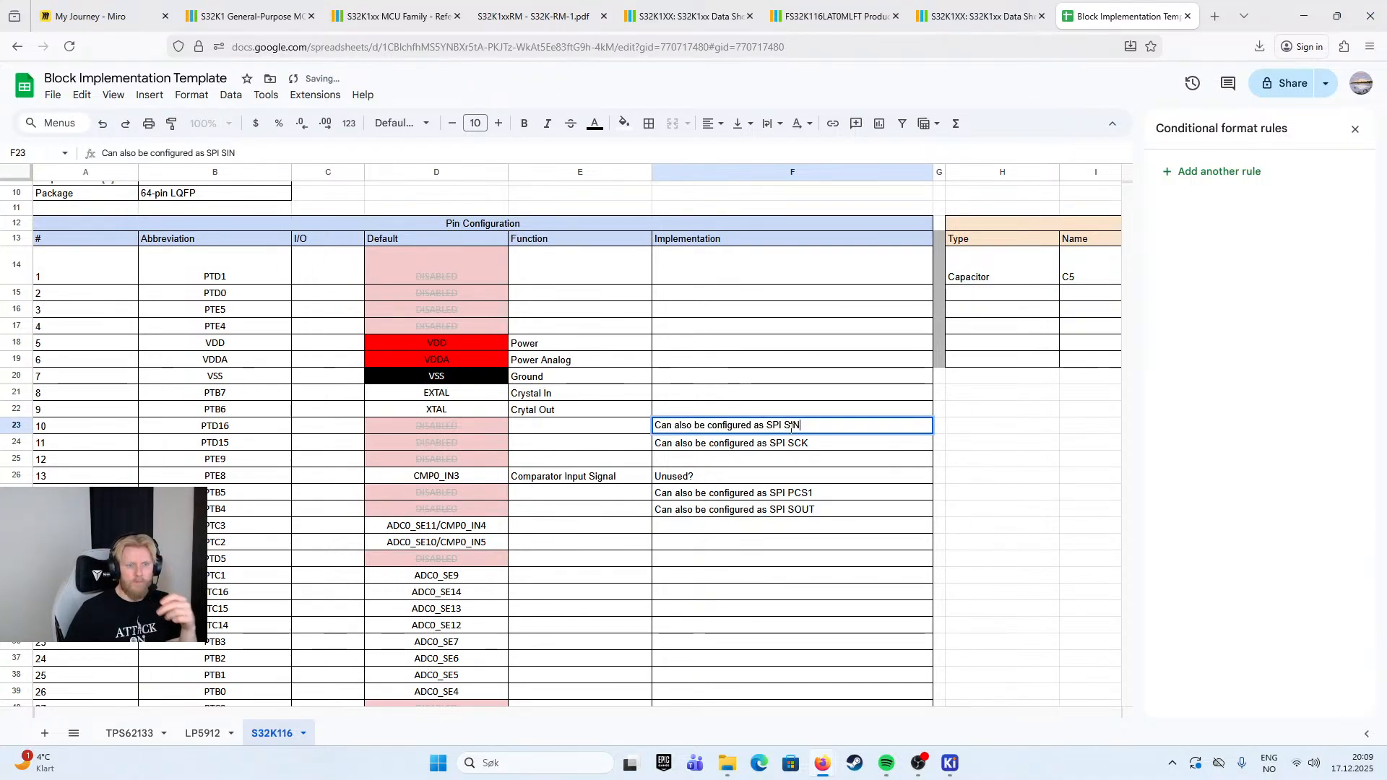
pyautogui.write('0')
pyautogui.doubleClick(785, 443)
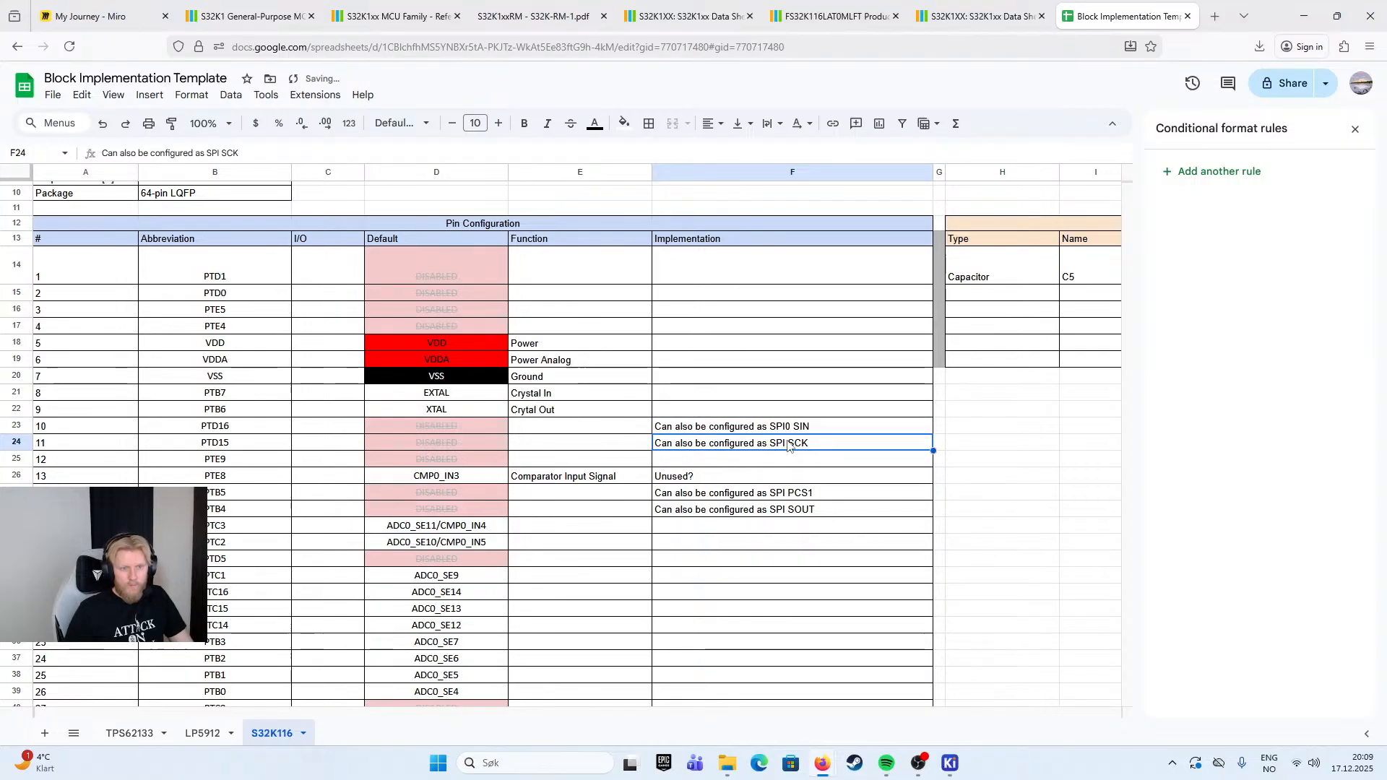
pyautogui.write('0')
pyautogui.doubleClick(786, 492)
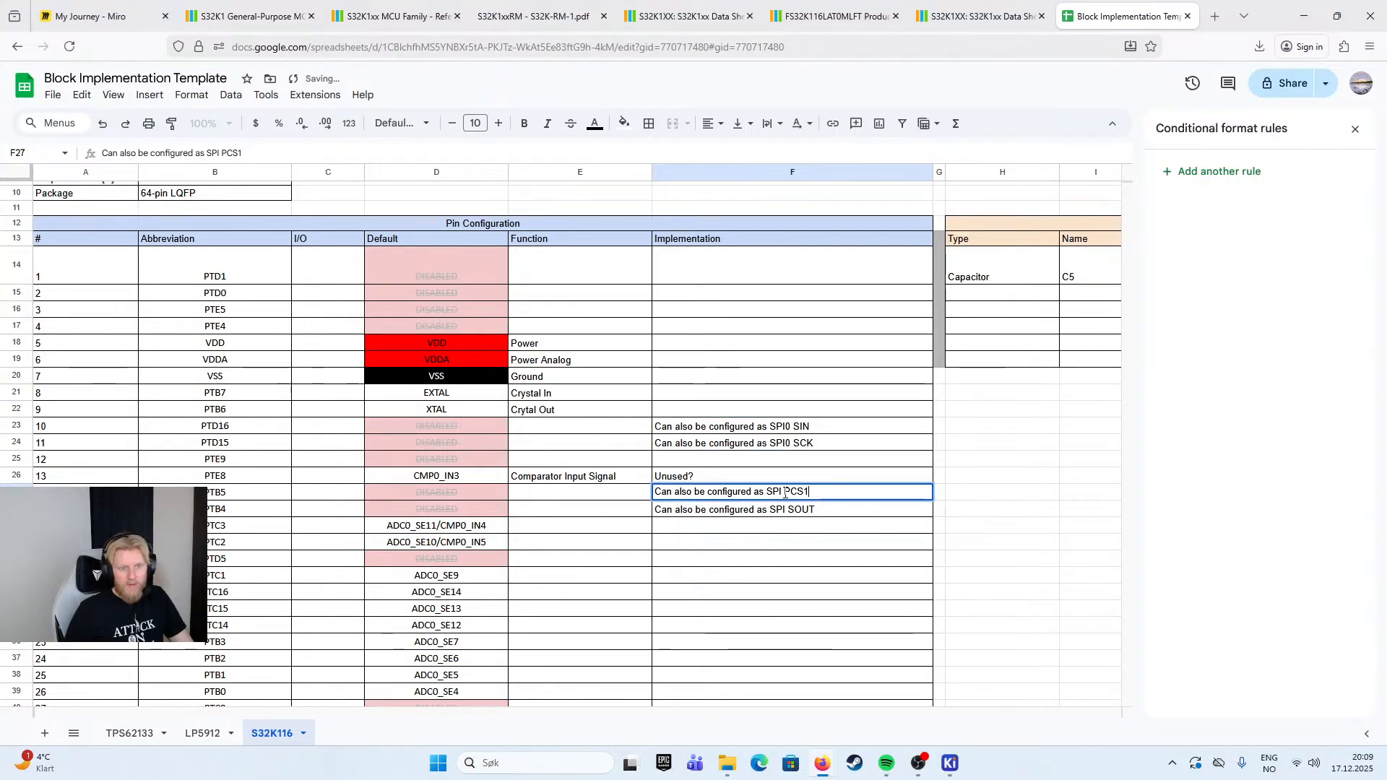
pyautogui.write('0')
pyautogui.doubleClick(787, 515)
pyautogui.write('0')
pyautogui.click(829, 427)
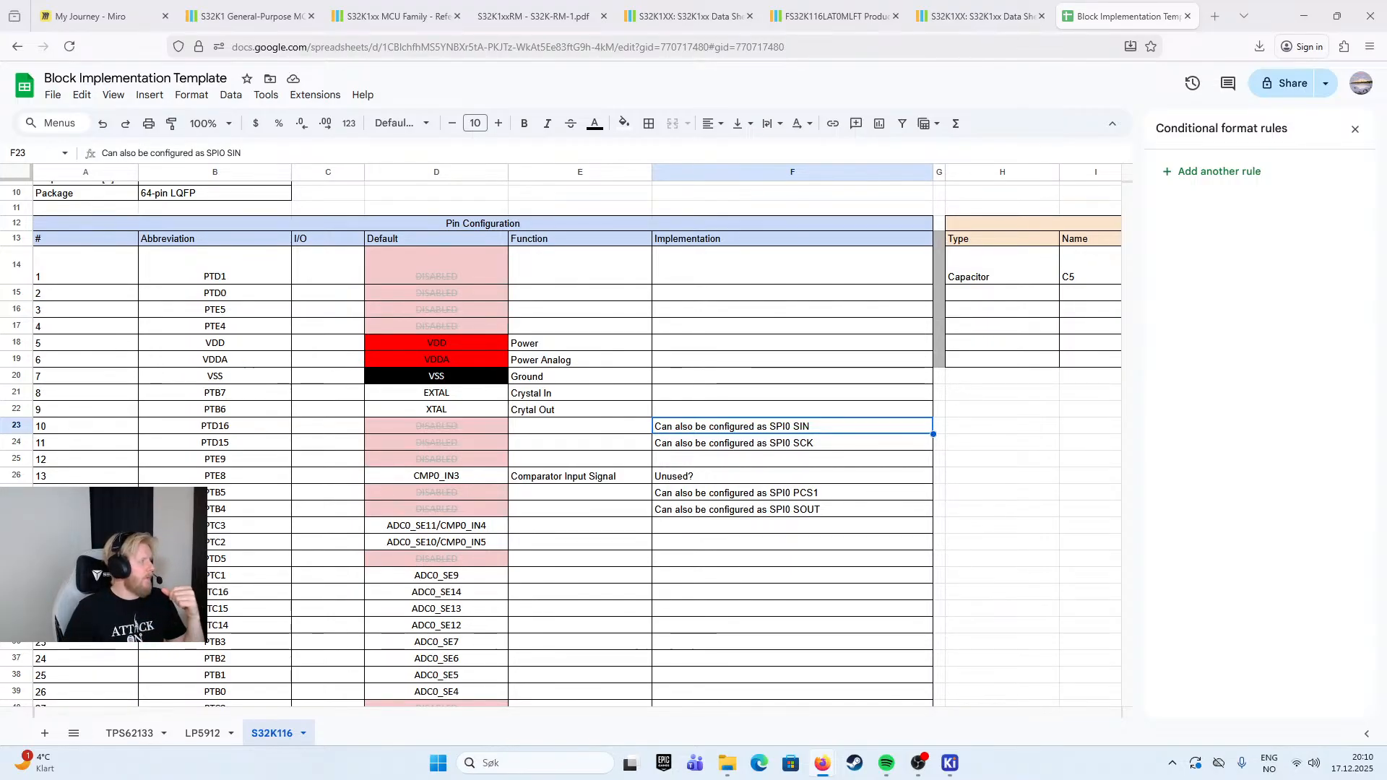
# - View the S32K116_48lqfp pinout in the S32K116_IO_Signal_Description_Input_Multiplexing spreadsheet and return to pin 14's note in the Block Implementation Template
pyautogui.moveTo(1386, 144); pyautogui.dragTo(1117, 16)
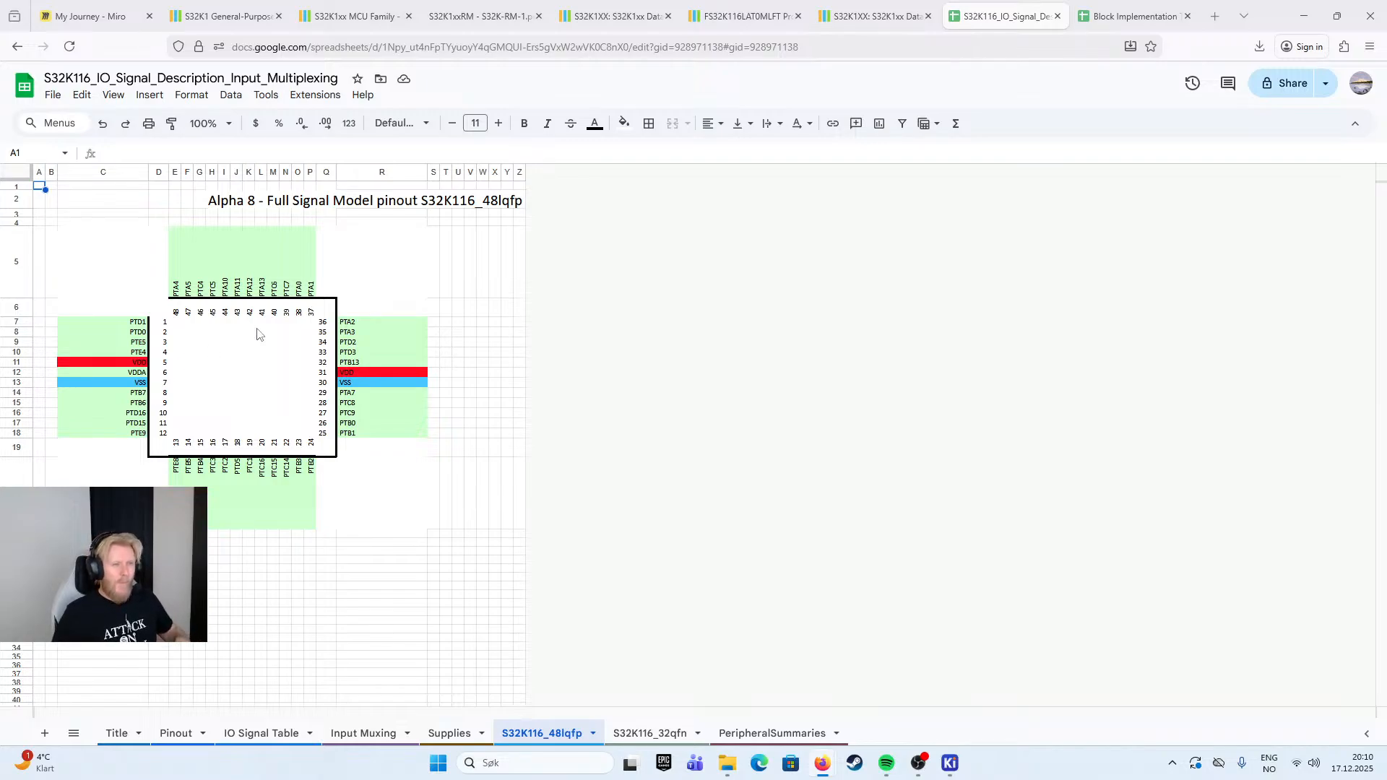
pyautogui.click(221, 15)
pyautogui.click(1004, 16)
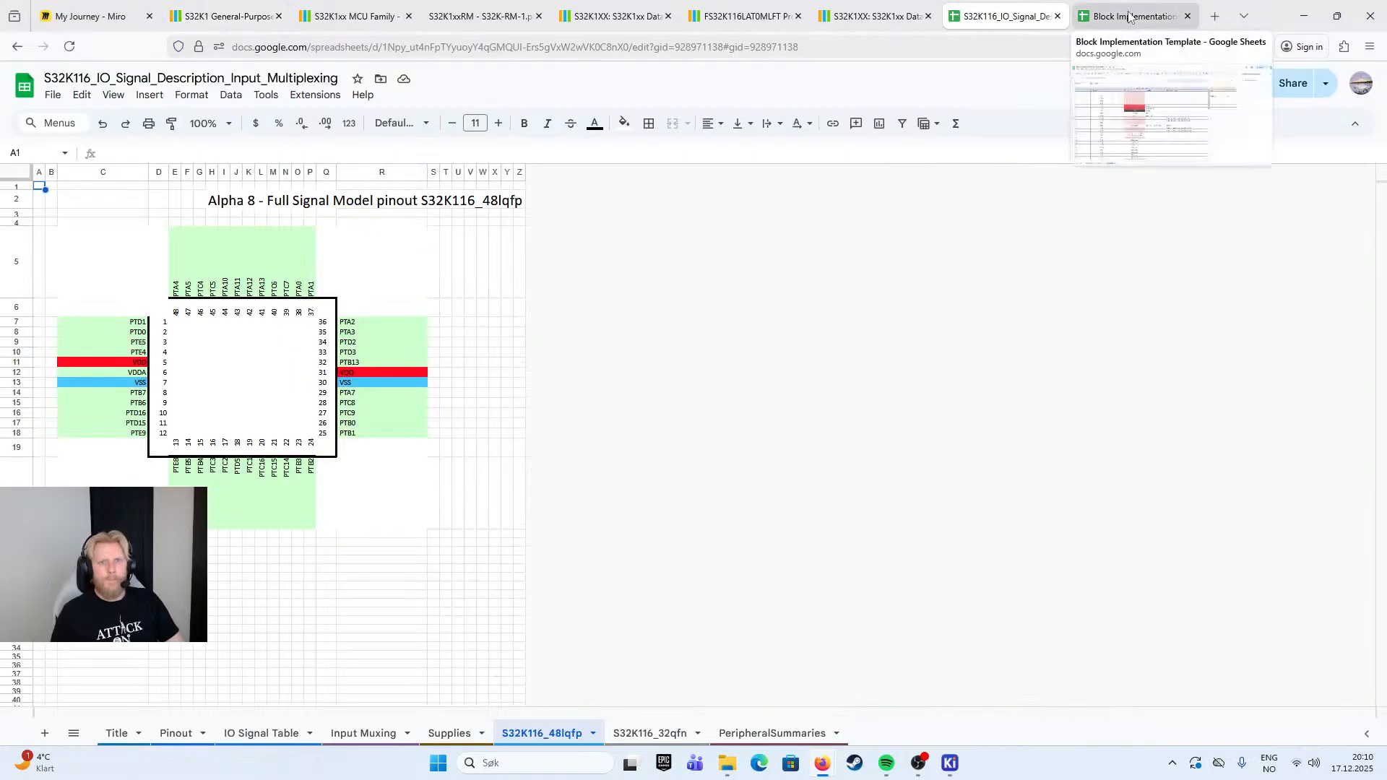
pyautogui.click(1131, 16)
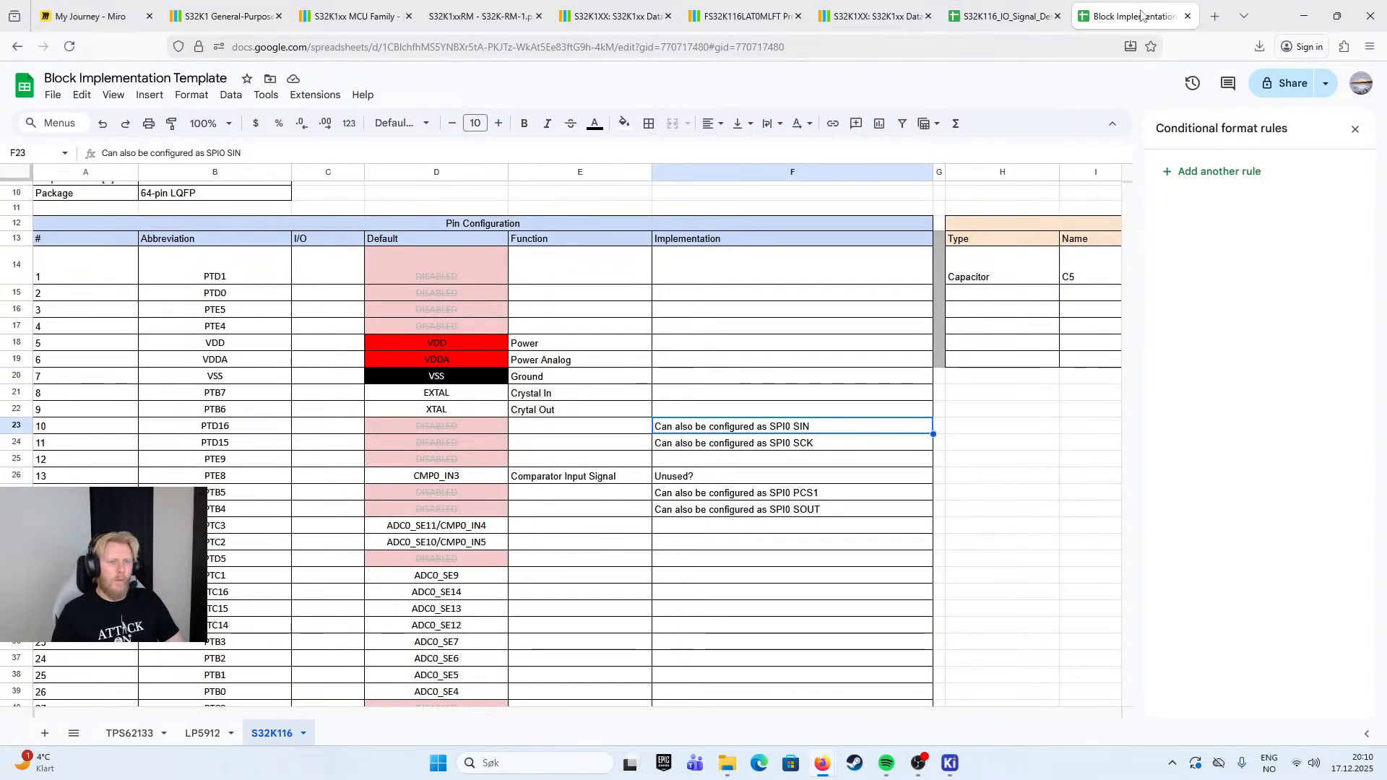
pyautogui.click(1034, 17)
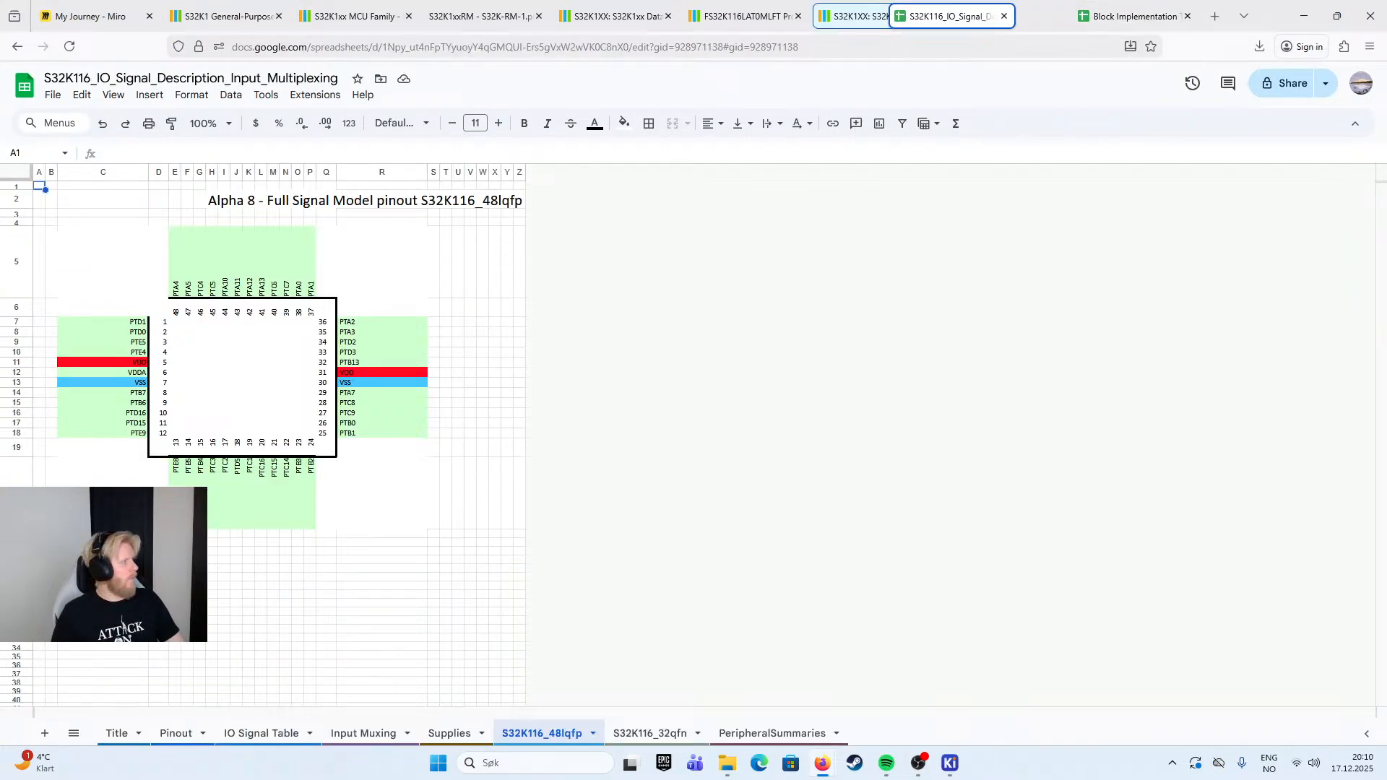
pyautogui.click(1129, 16)
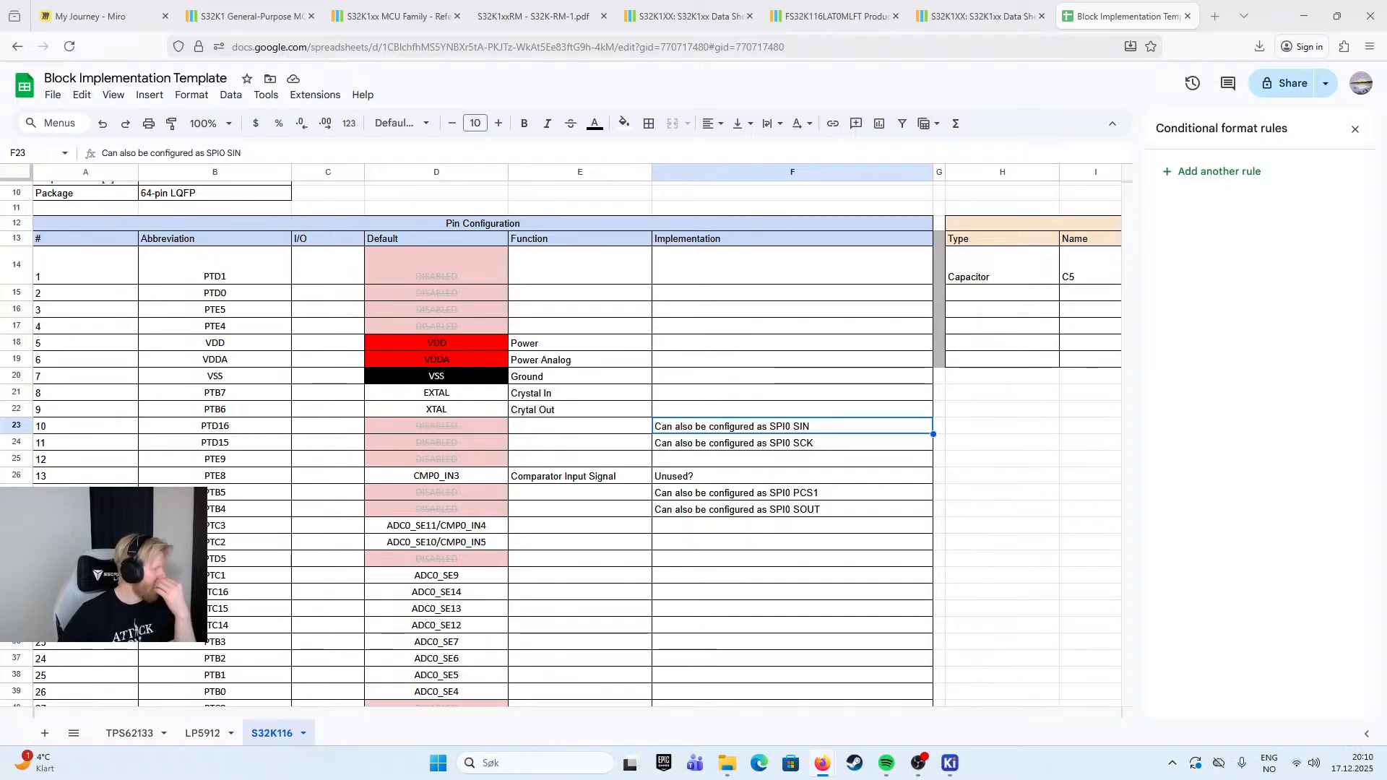
pyautogui.click(814, 496)
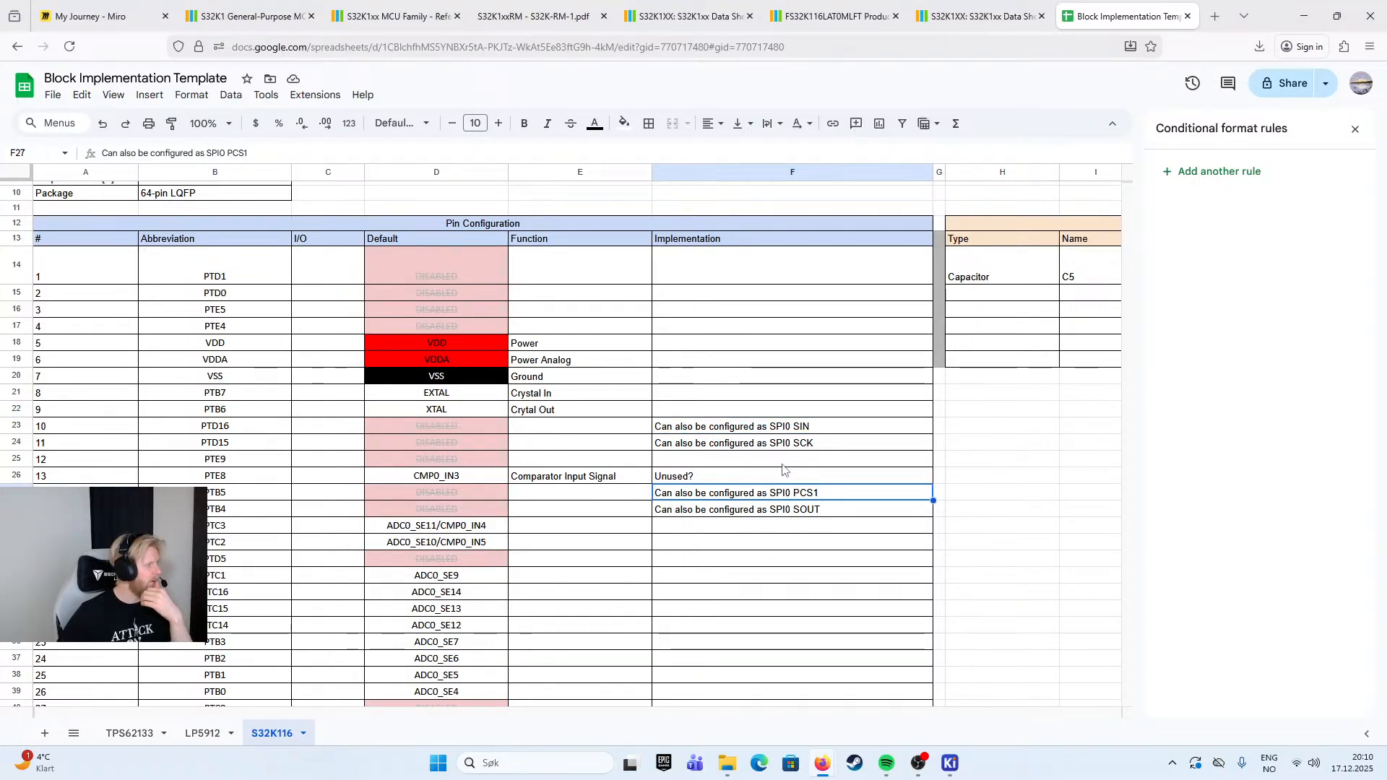
# - Append ", and also CLKOUT?" to pin 14's Implementation note
pyautogui.doubleClick(837, 491)
pyautogui.write(', an')
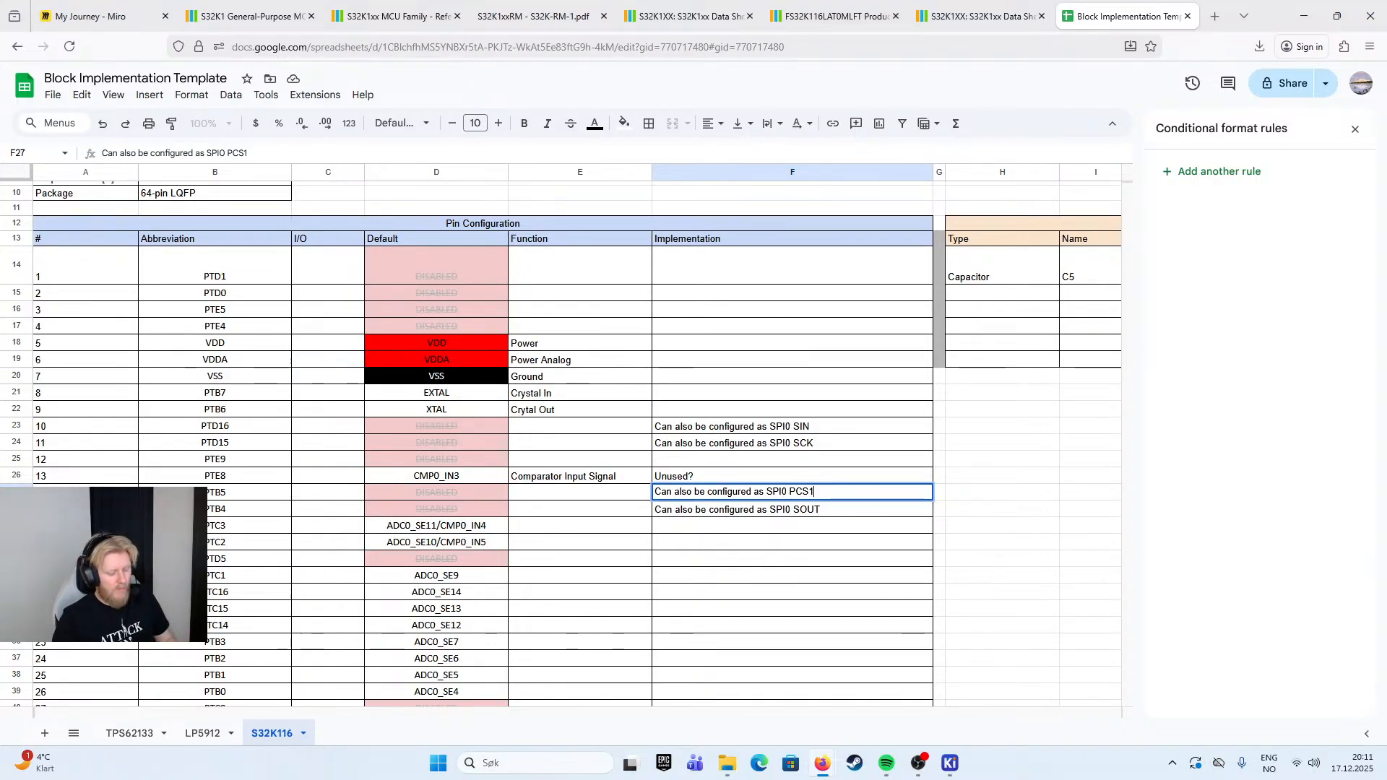
pyautogui.write('d also CLKOUT')
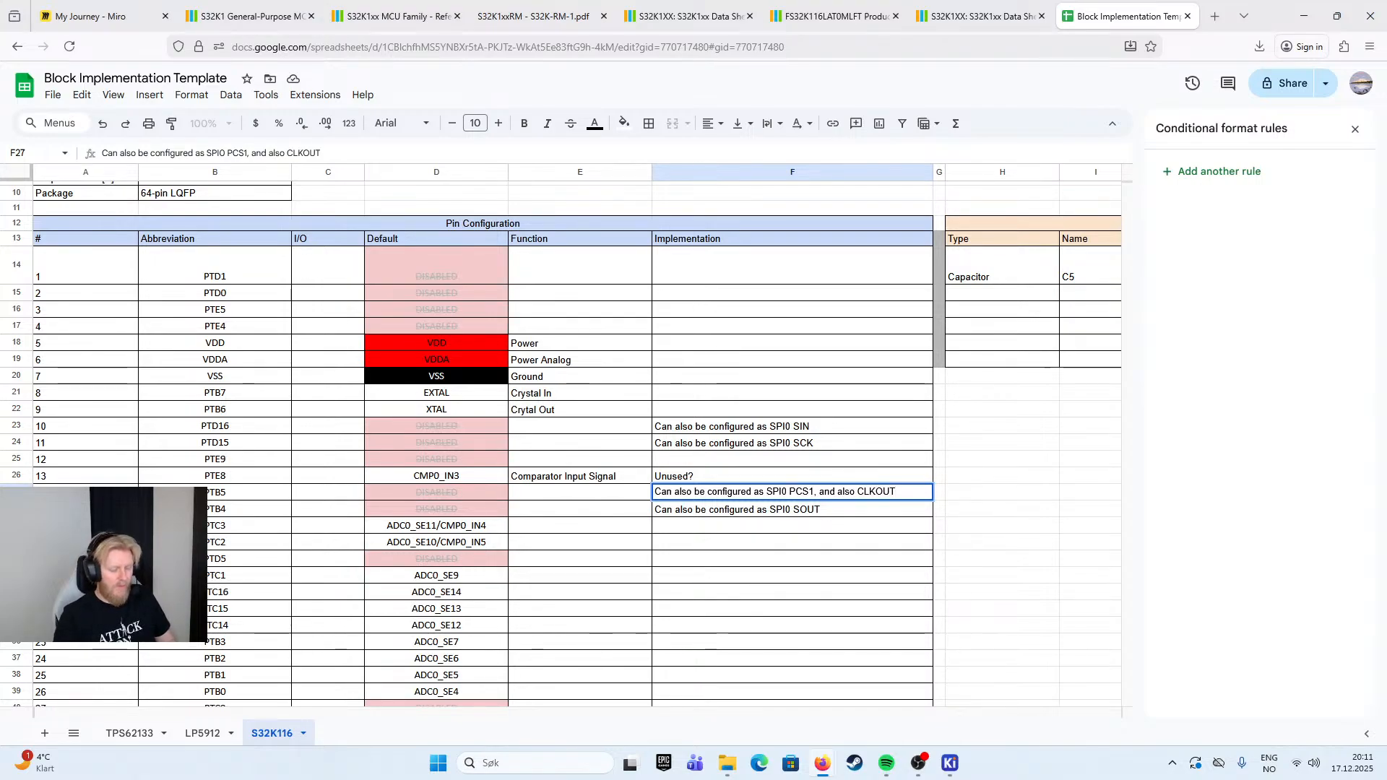
# - Color the word "CLKOUT" red in pin 14's Implementation note
pyautogui.doubleClick(873, 493)
pyautogui.hotkey('ctrl', 'b')
pyautogui.hotkey('ctrl', 'z')
pyautogui.doubleClick(892, 492)
pyautogui.click(594, 123)
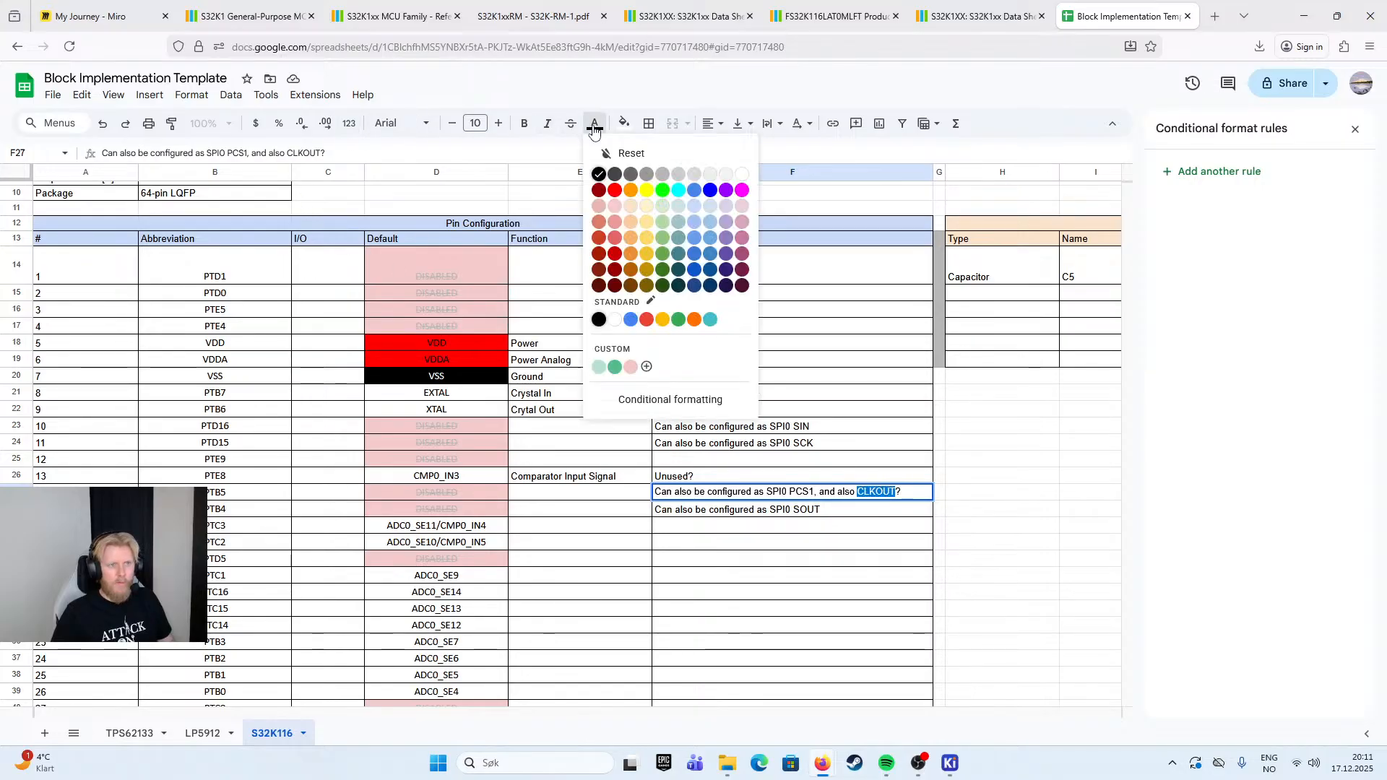
pyautogui.click(616, 186)
pyautogui.click(1016, 463)
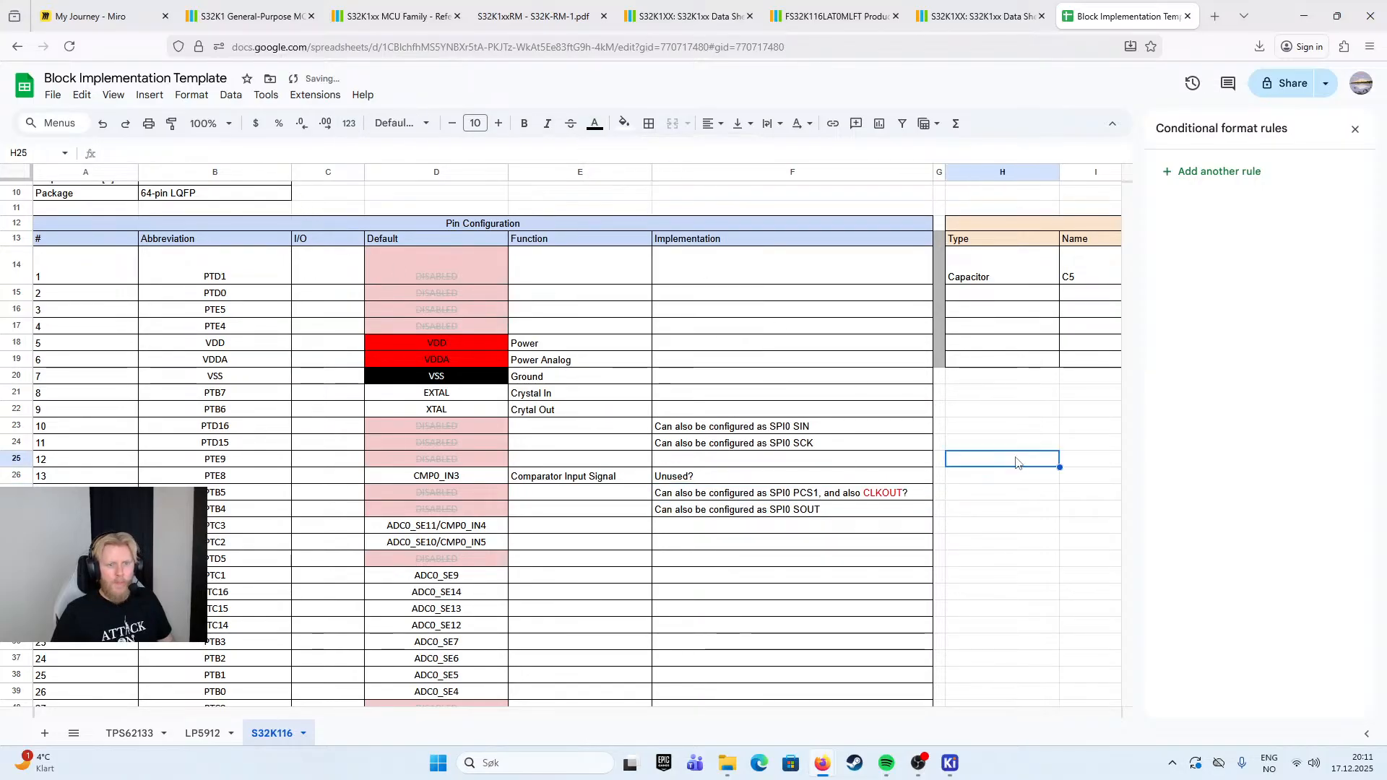
# - Enter "ADC or Comparator Input Signal" as the Function of pin 16 (PTC3)
pyautogui.click(575, 494)
pyautogui.click(433, 529)
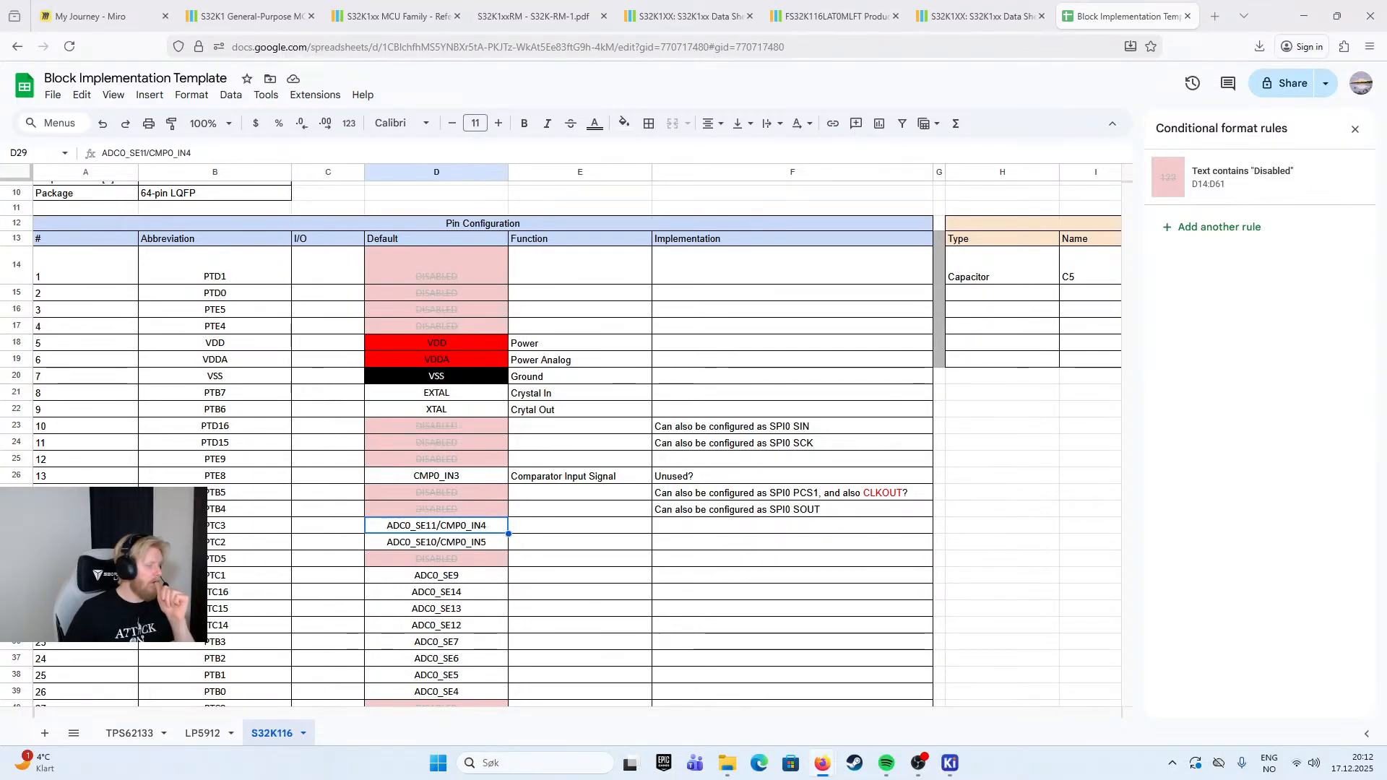
pyautogui.click(629, 528)
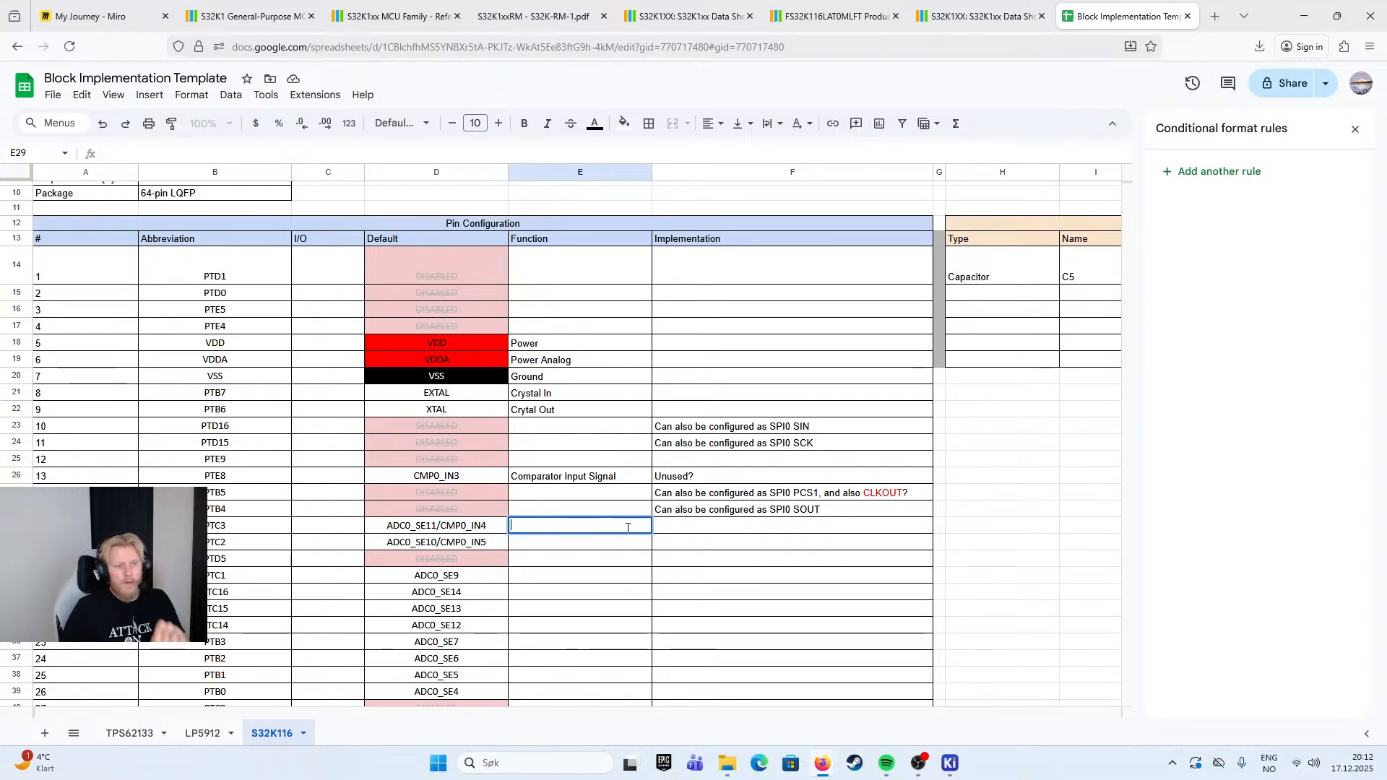
pyautogui.write('ADC')
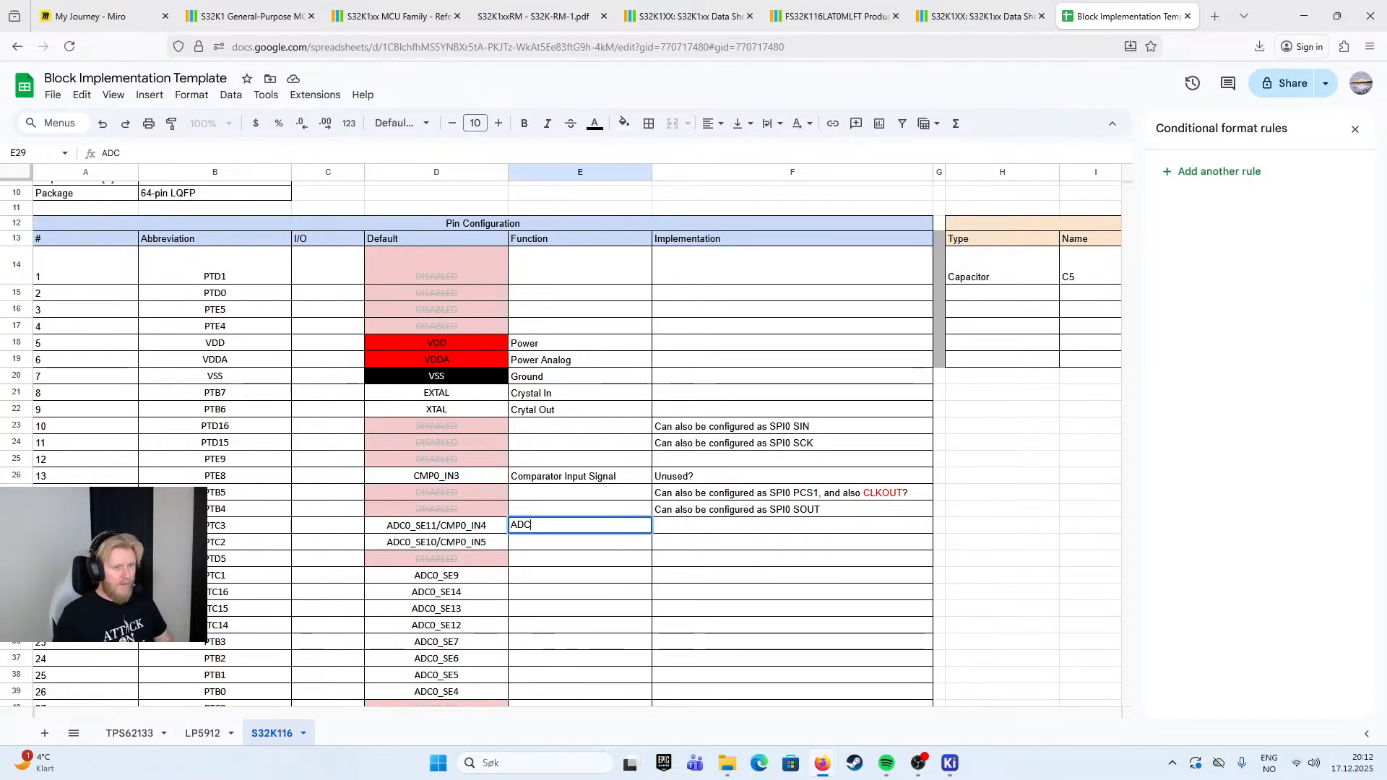
pyautogui.write(' or C')
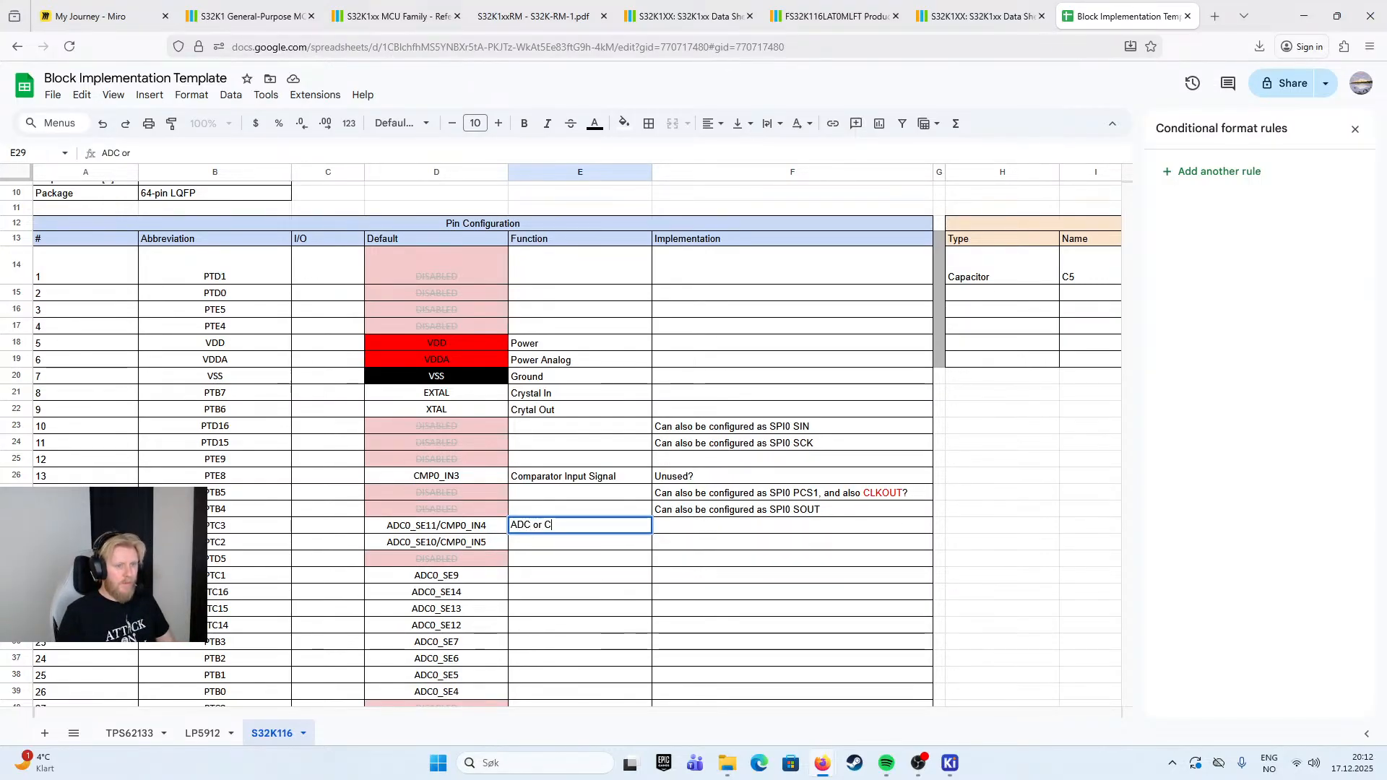
pyautogui.write('omparator Input')
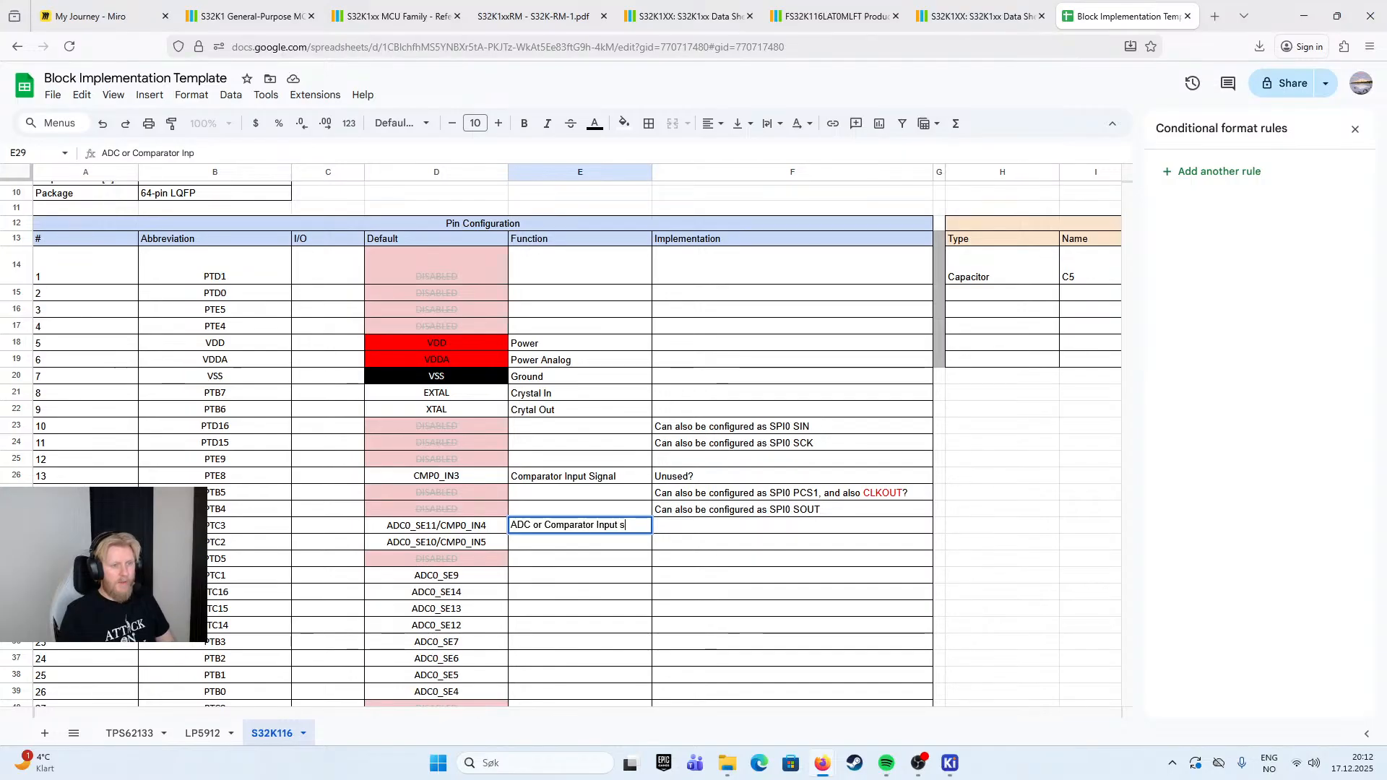
pyautogui.write(' Signal')
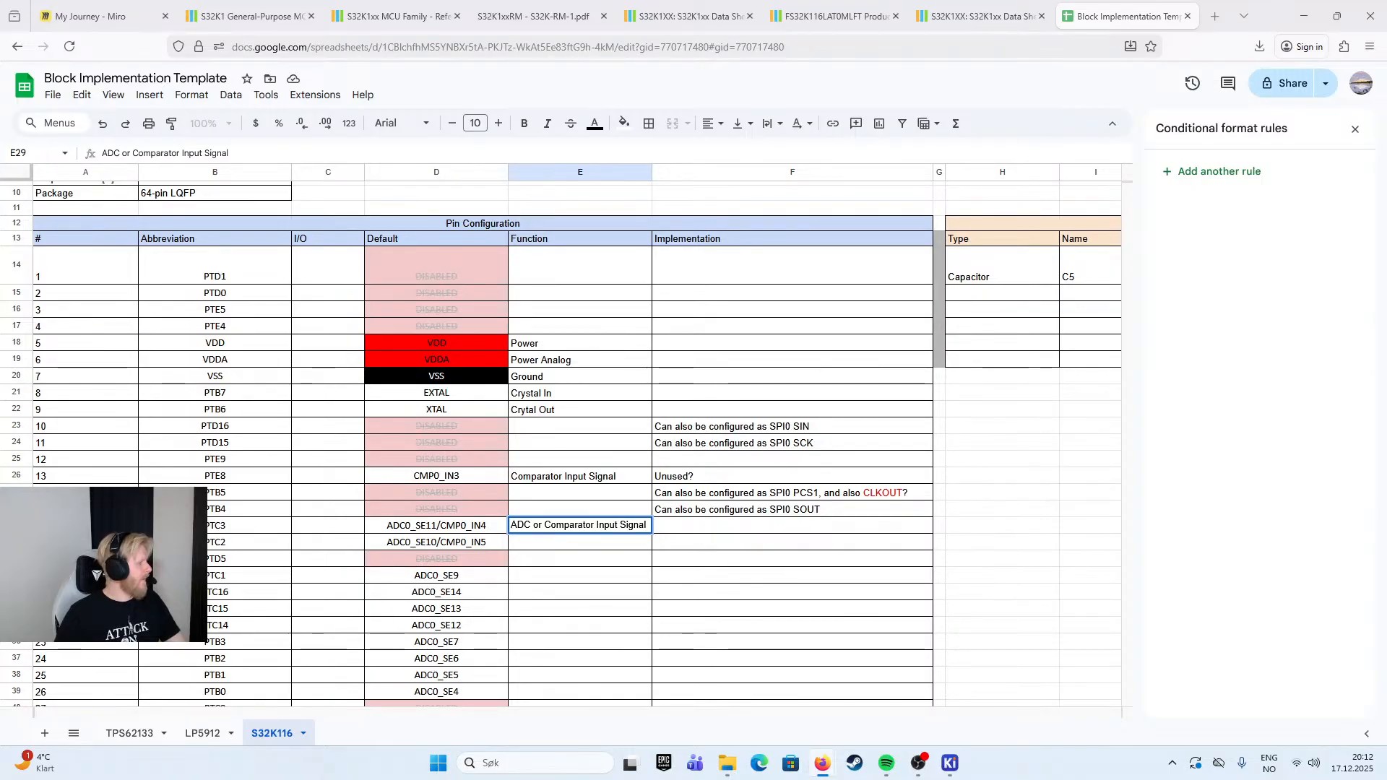
# - Expand pin 16's Function text to "ADC Single Ended Input or Comparator Input Signal"
pyautogui.write('Single Ended ')
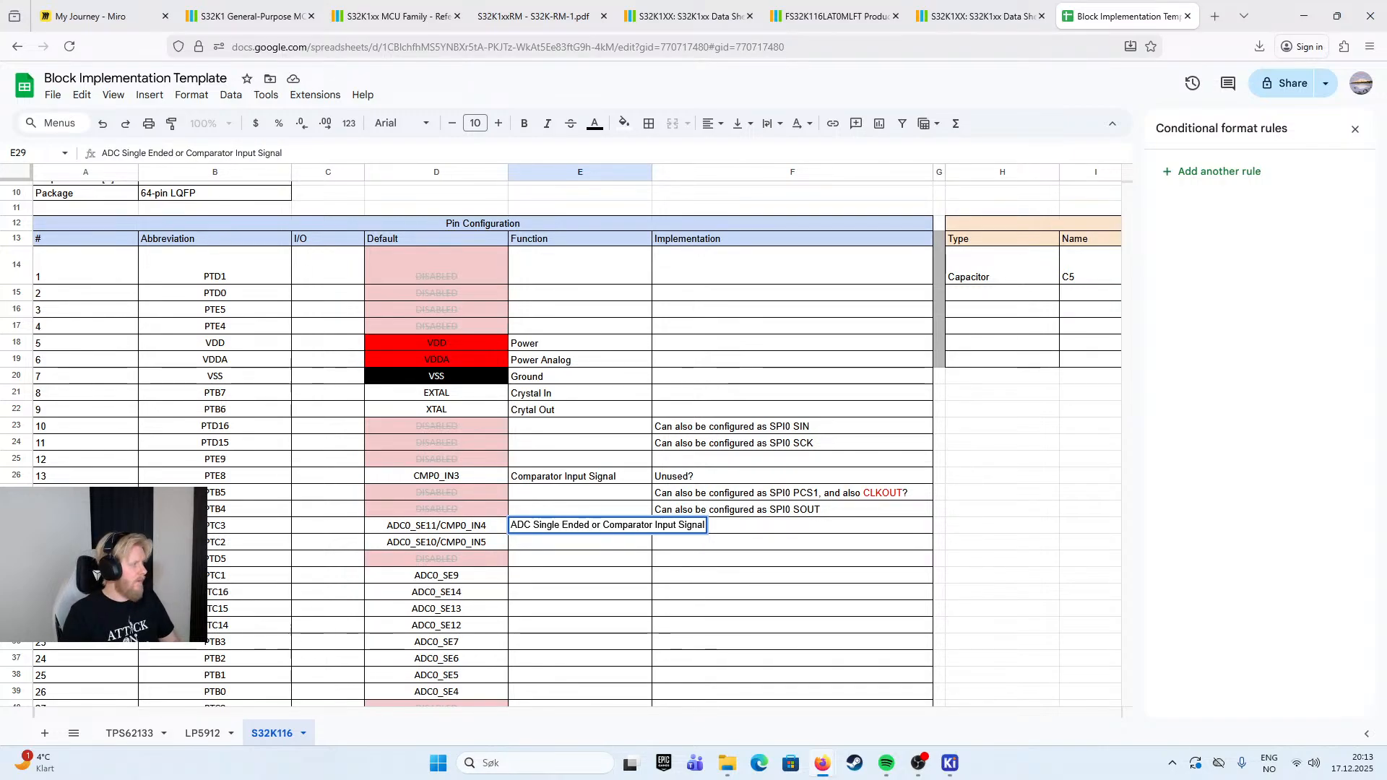
pyautogui.write('Inp')
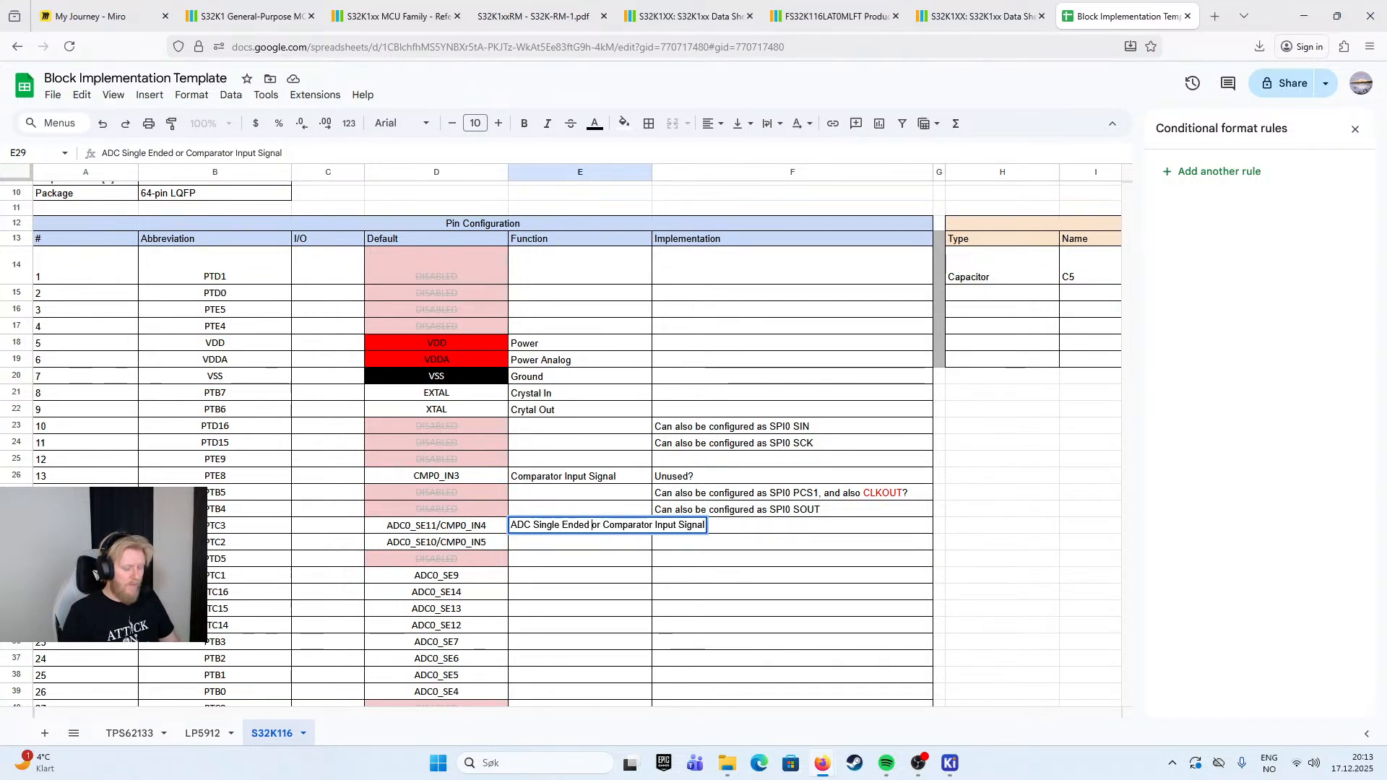
pyautogui.write('ut')
pyautogui.click(881, 557)
pyautogui.click(589, 539)
# - Enter "Can also be configured as FTM Channel, CAN RX, UART TX" as pin 16's Implementation note
pyautogui.doubleClick(710, 529)
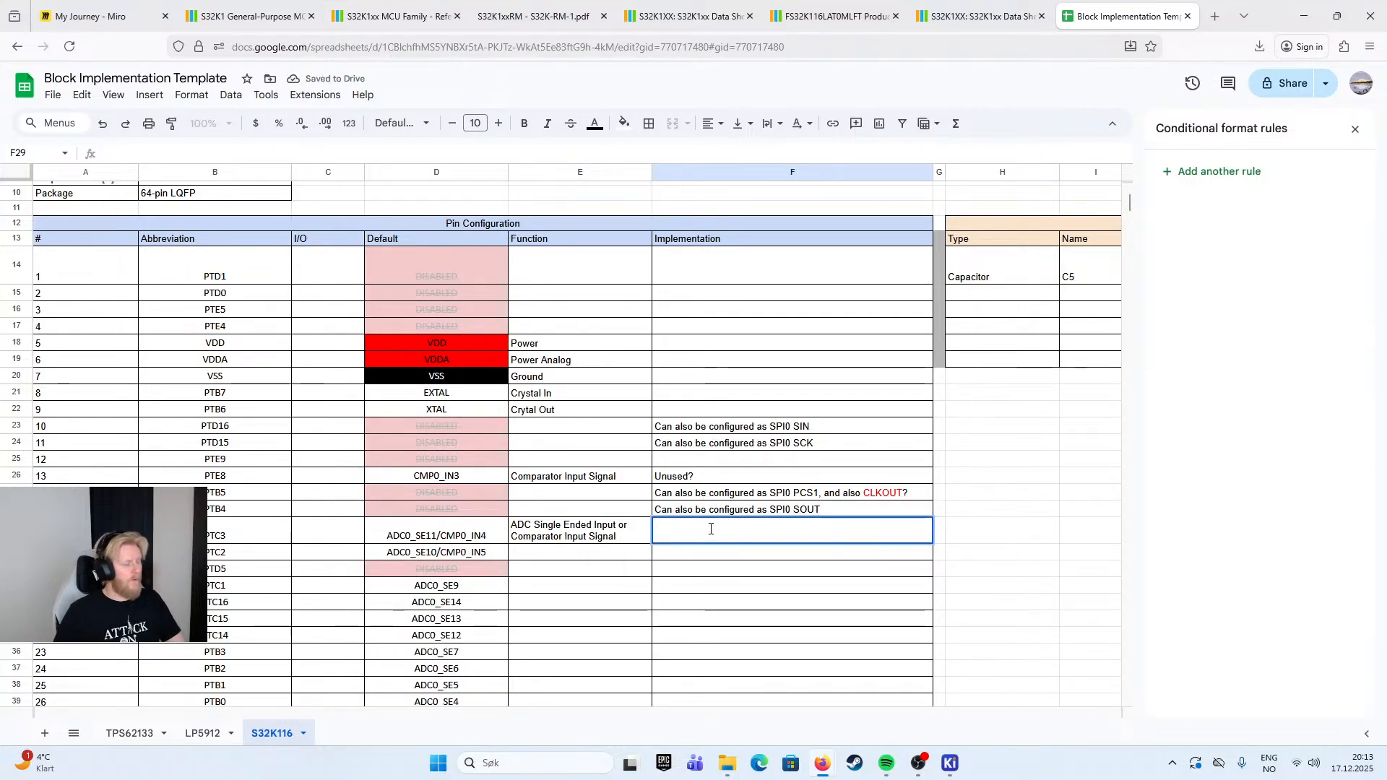
pyautogui.write('Can also ')
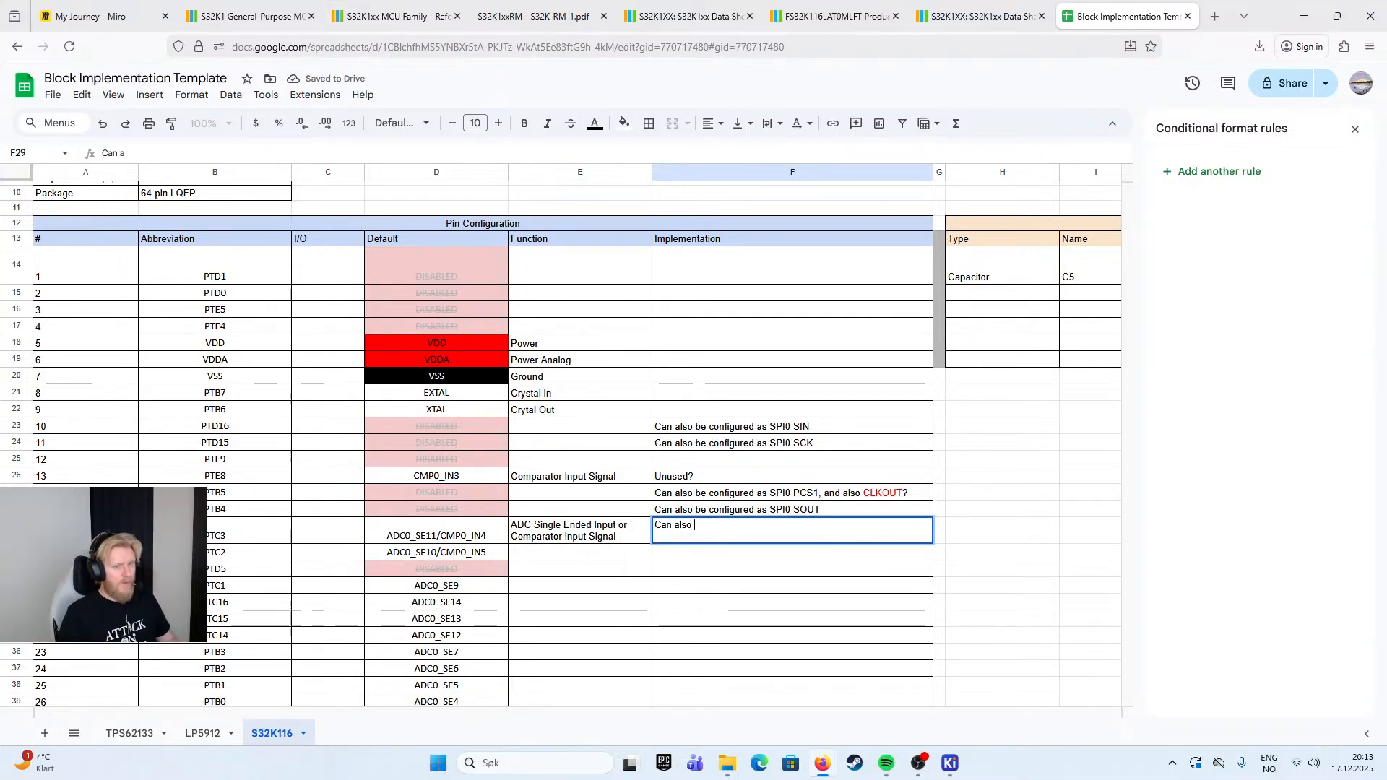
pyautogui.write('be configured as')
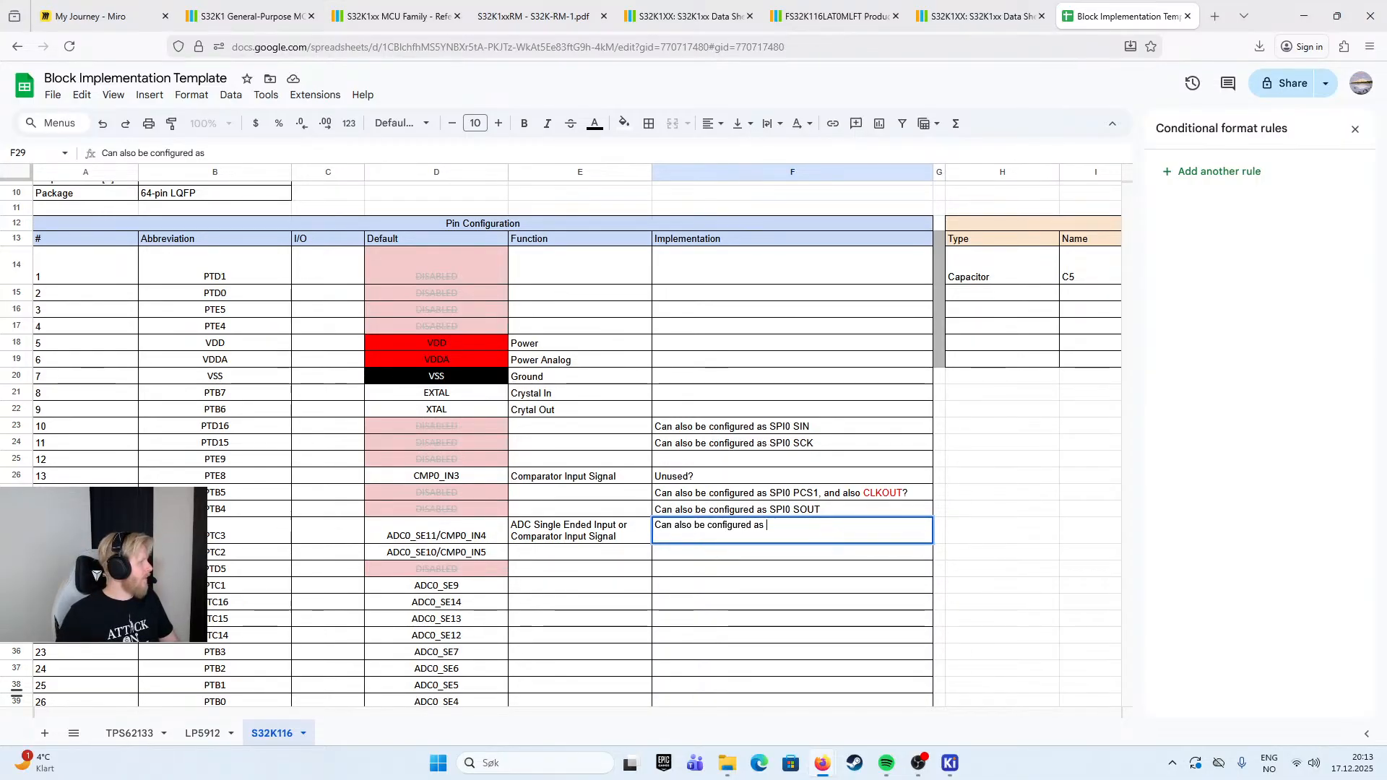
pyautogui.write('F')
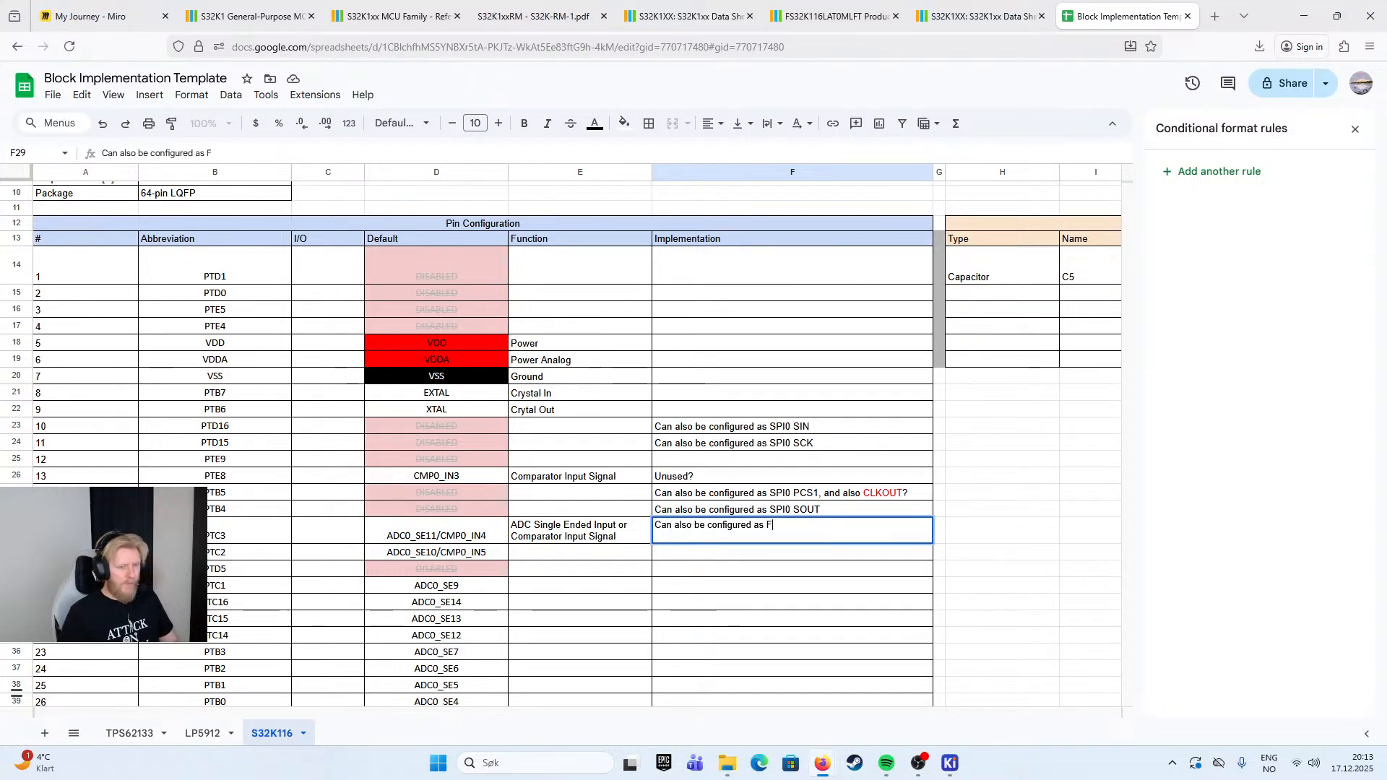
pyautogui.write('TM Channel,')
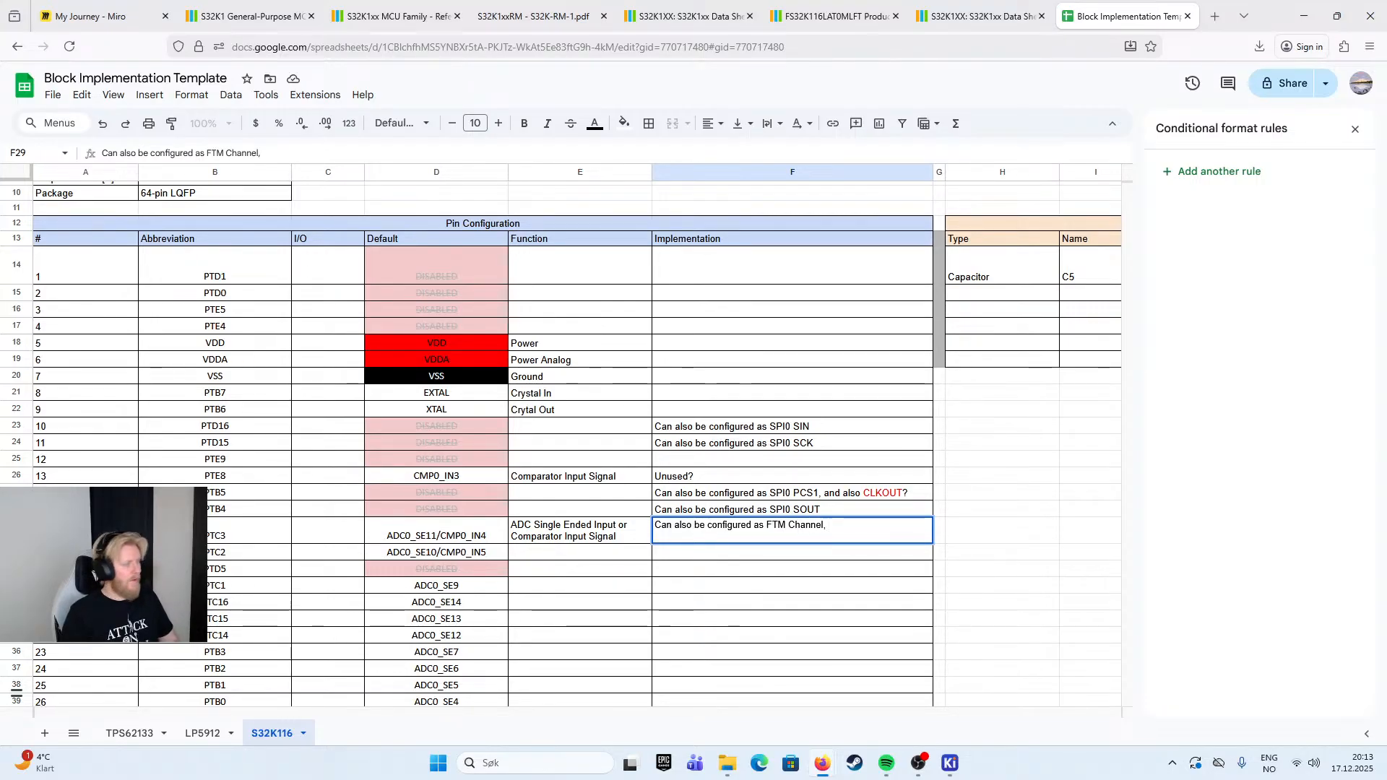
pyautogui.write(' CAN RX')
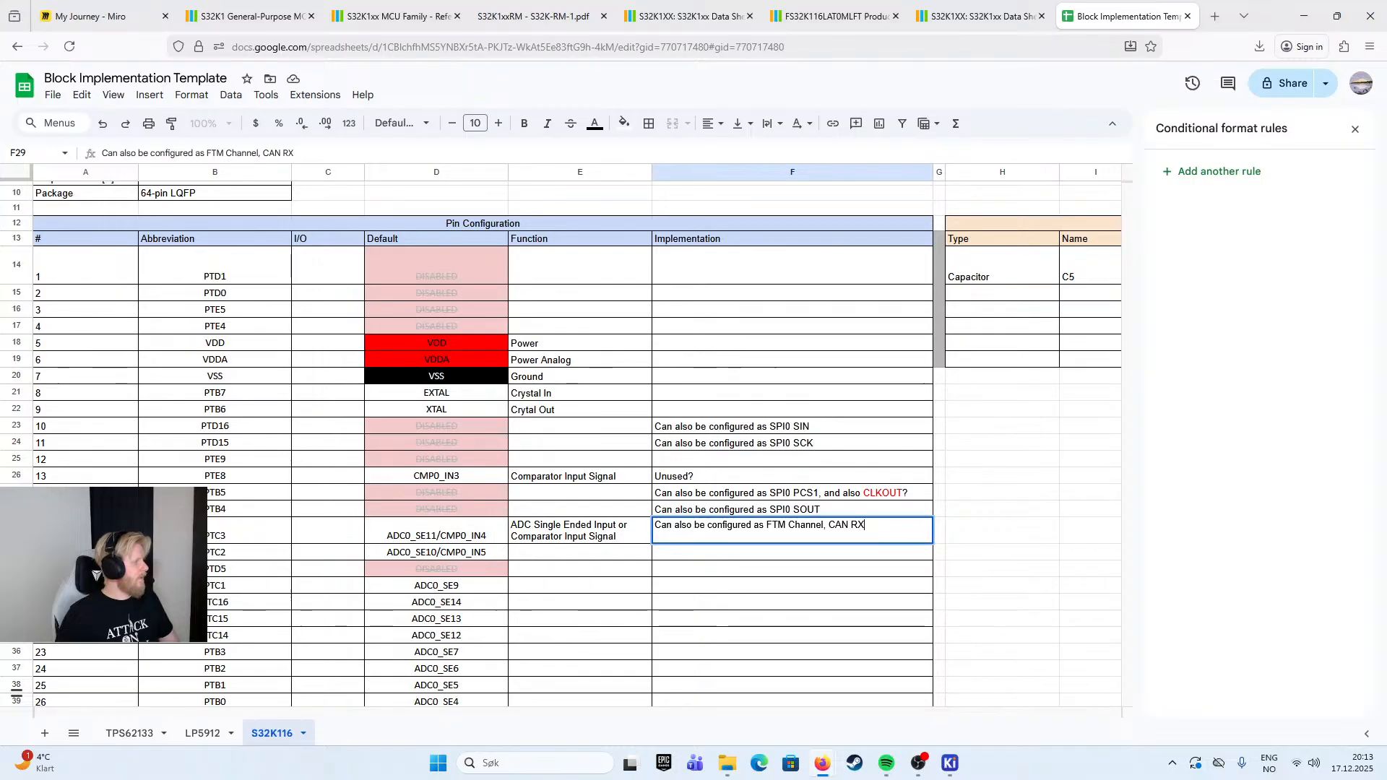
pyautogui.write(', UART TX')
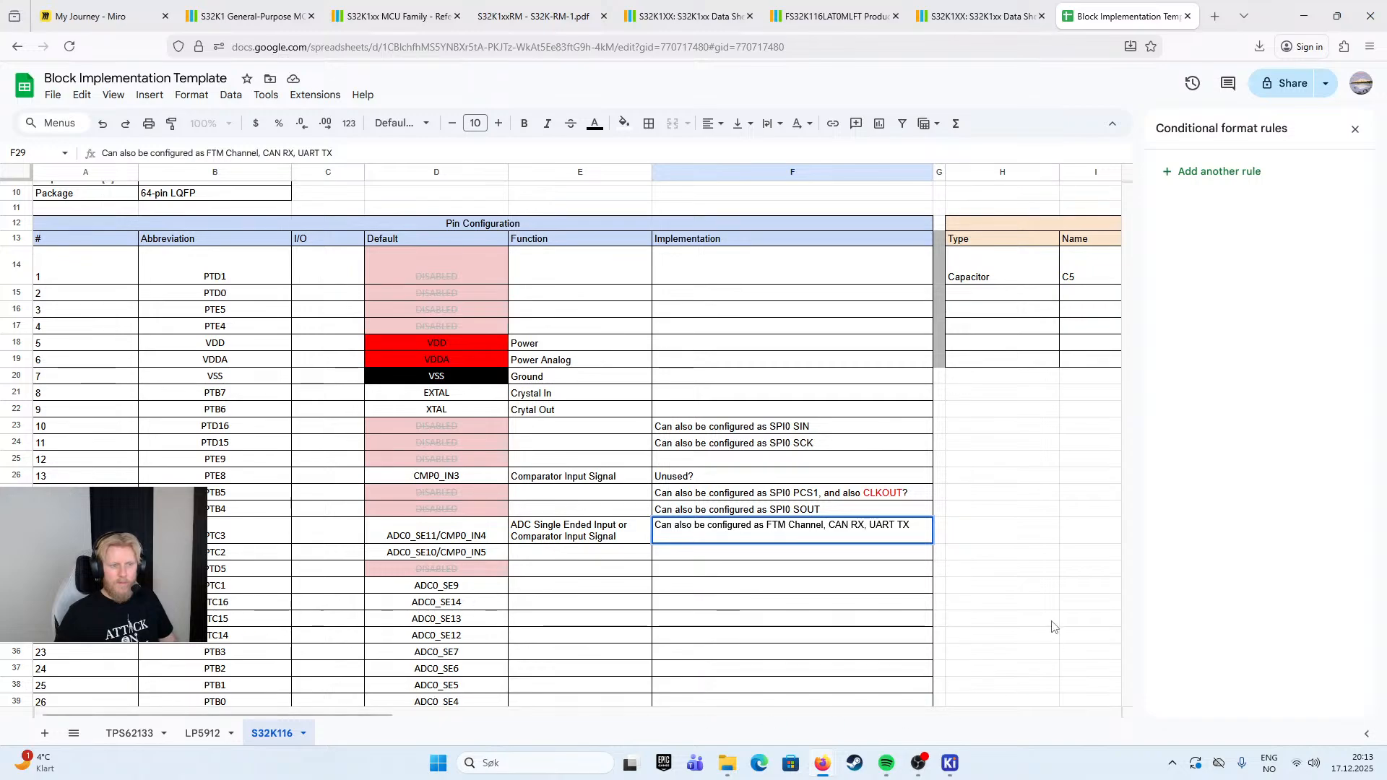
pyautogui.click(1033, 625)
# - Copy pin 16's Function text to pin 17 (PTC2)
pyautogui.click(625, 538)
pyautogui.hotkey('ctrl', 'c')
pyautogui.click(627, 555)
pyautogui.hotkey('ctrl', 'v')
# - Copy pin 16's Implementation note to pin 17 and make it read "Can also be configured as FTM Channel, CAN RX, UART RX"
pyautogui.click(726, 539)
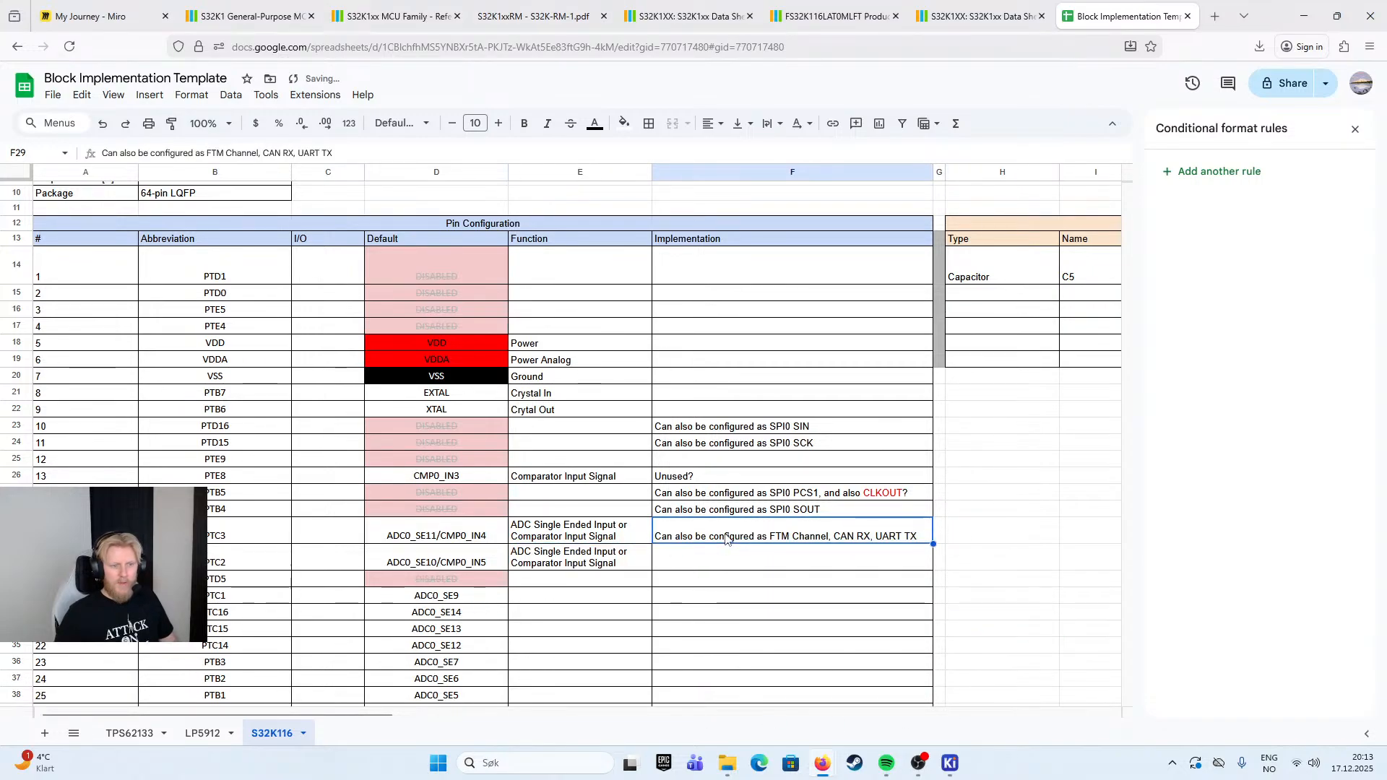
pyautogui.click(734, 560)
pyautogui.hotkey('ctrl', 'v')
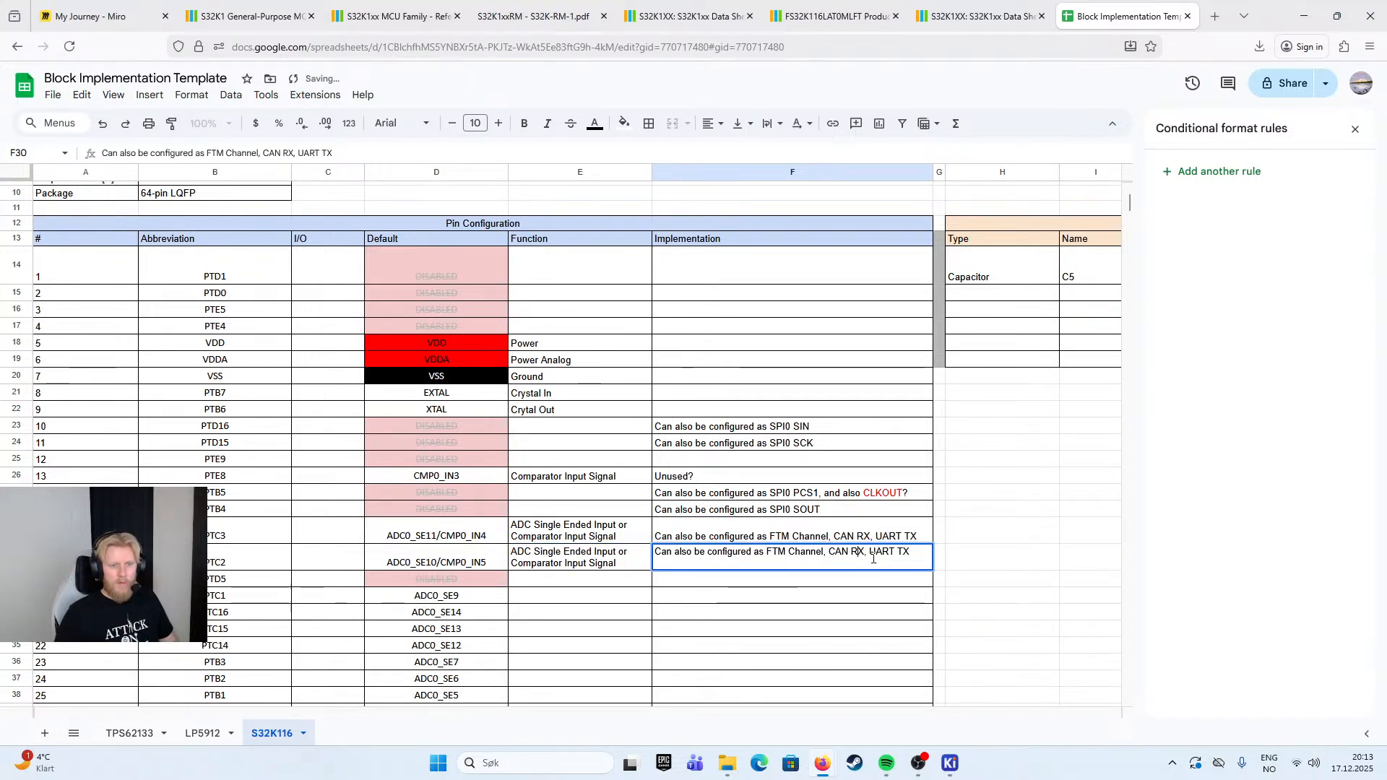
pyautogui.press('BackSpace')
pyautogui.write('T')
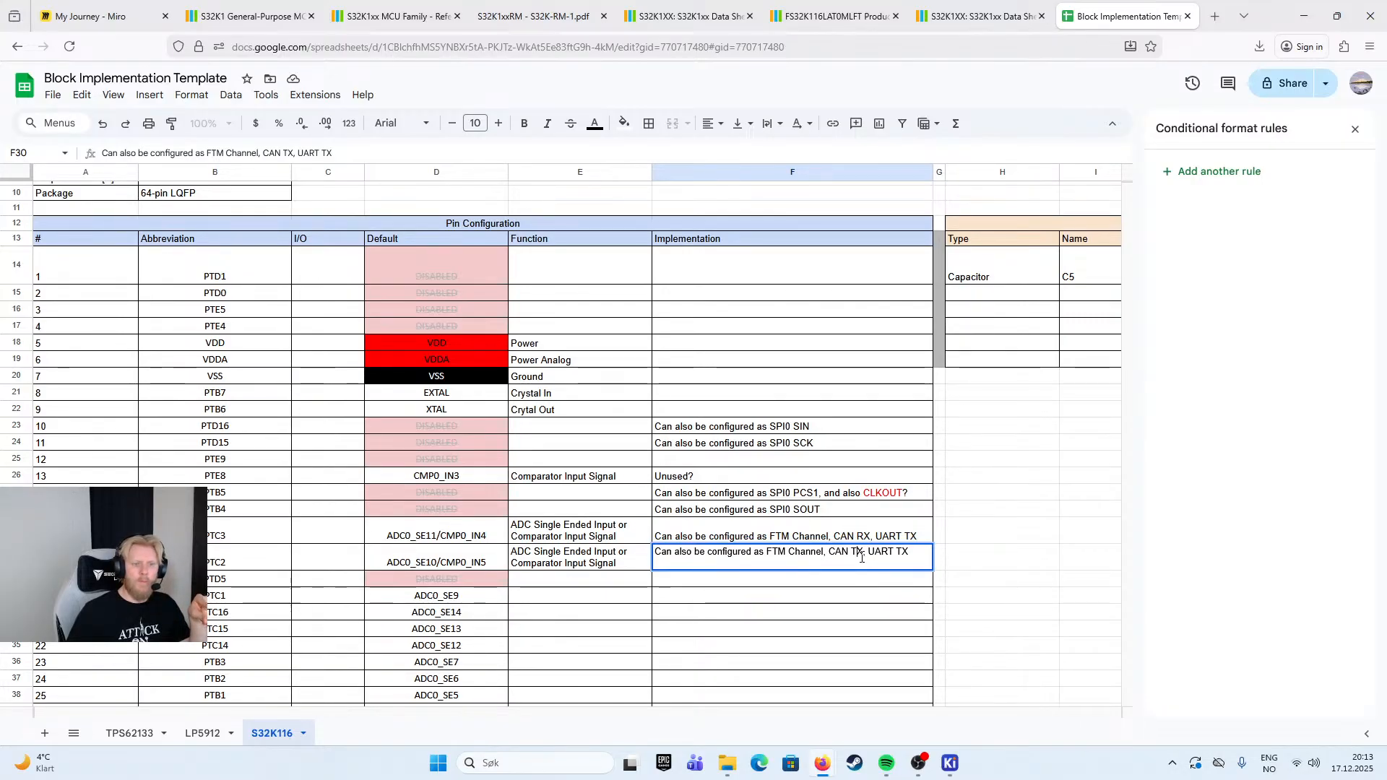
pyautogui.press('BackSpace')
pyautogui.write('R')
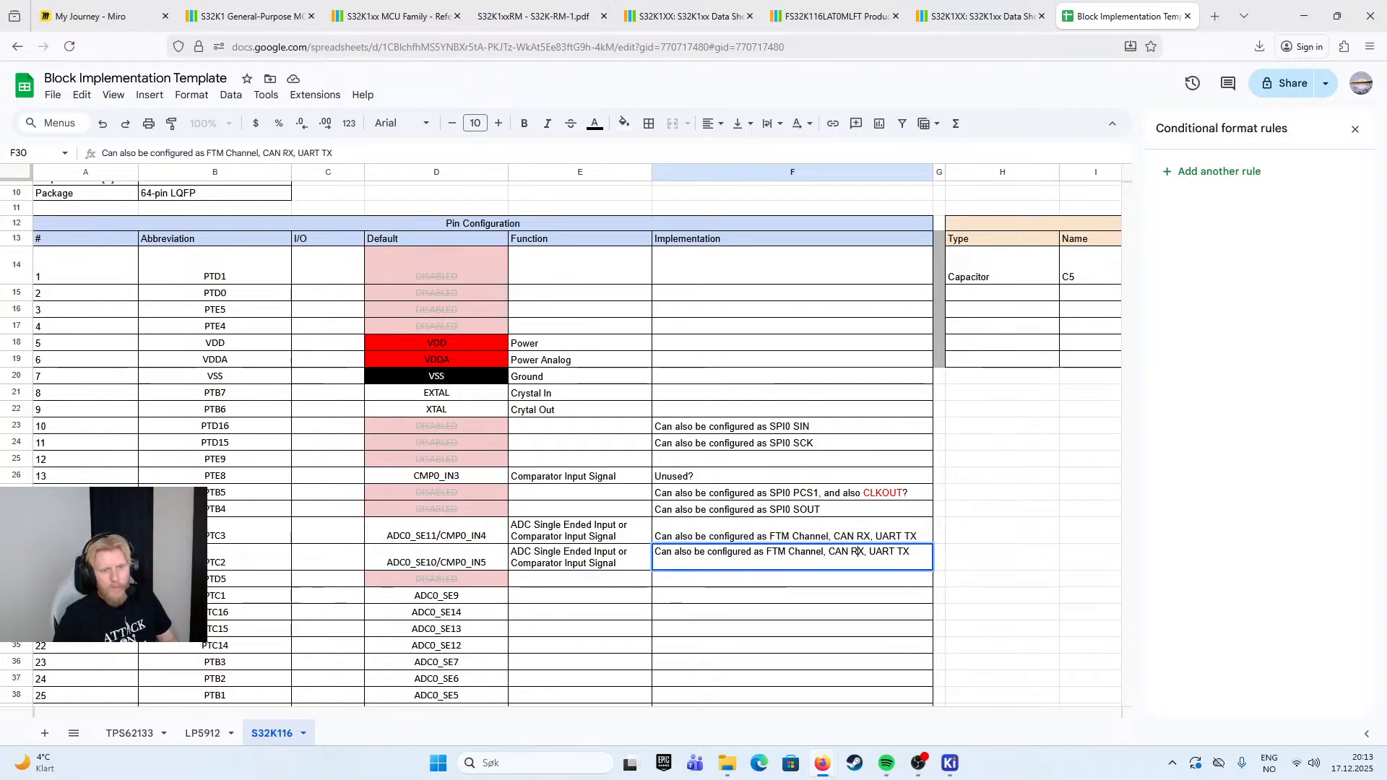
# - Change "CAN RX" to "CAN TX" in pin 16's Implementation note
pyautogui.doubleClick(912, 536)
pyautogui.click(868, 526)
pyautogui.press('BackSpace')
pyautogui.write('T')
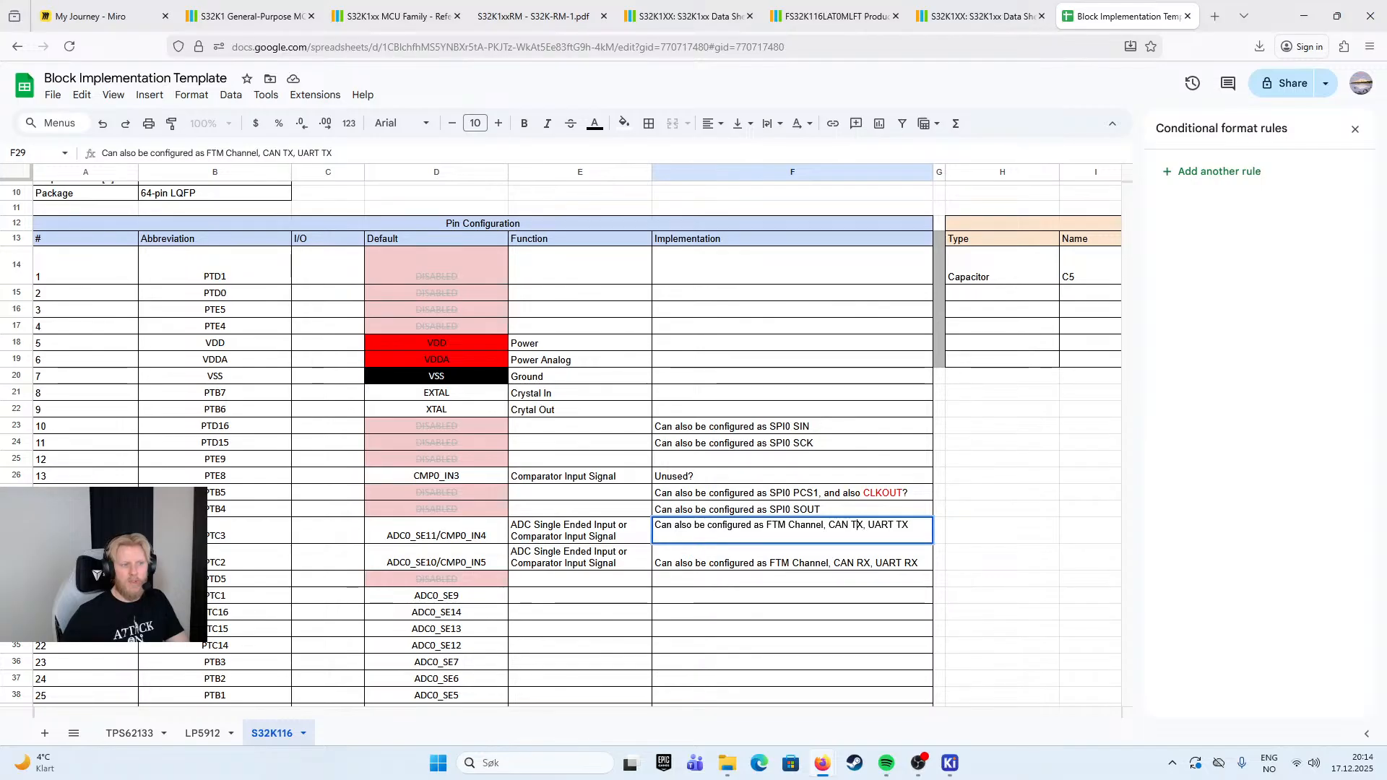
pyautogui.click(808, 580)
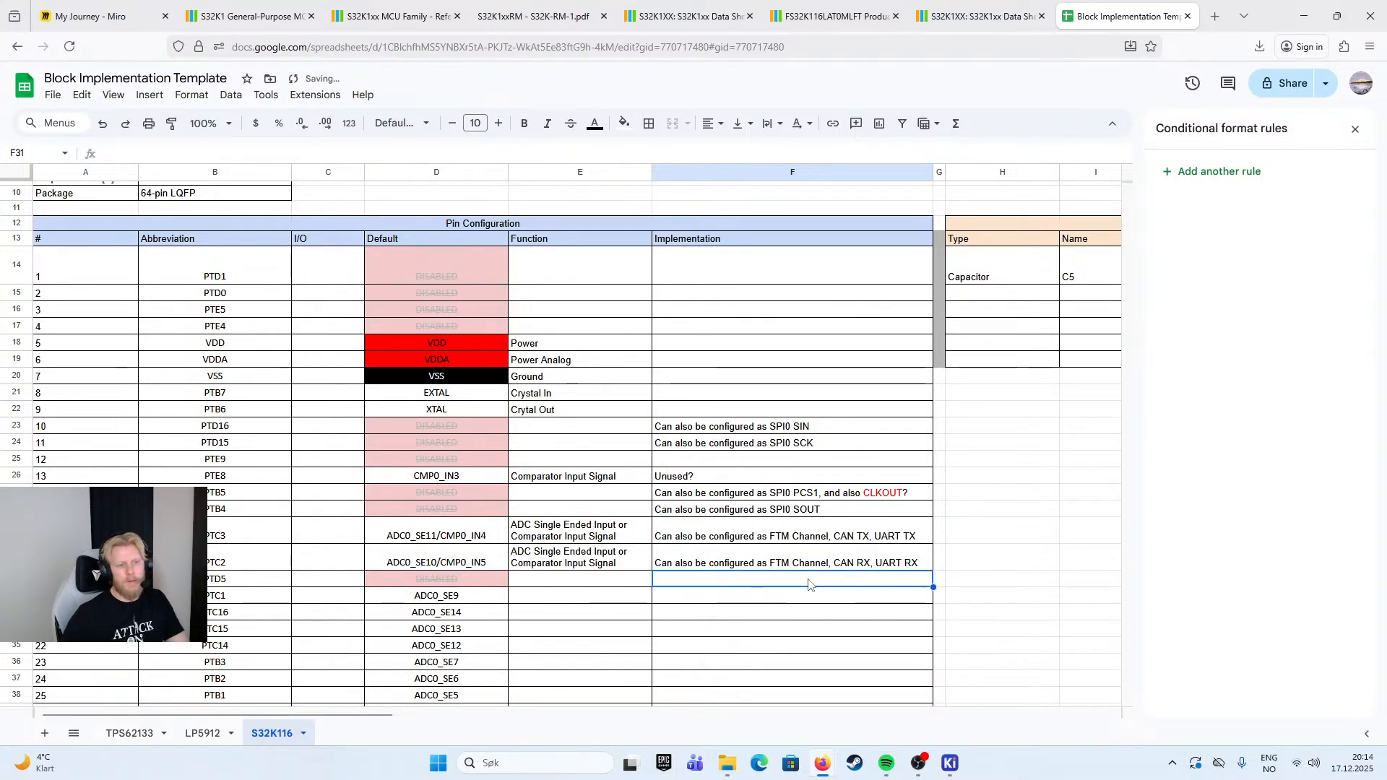
# - Color "CAN TX" blue in pin 16's Implementation note
pyautogui.doubleClick(842, 535)
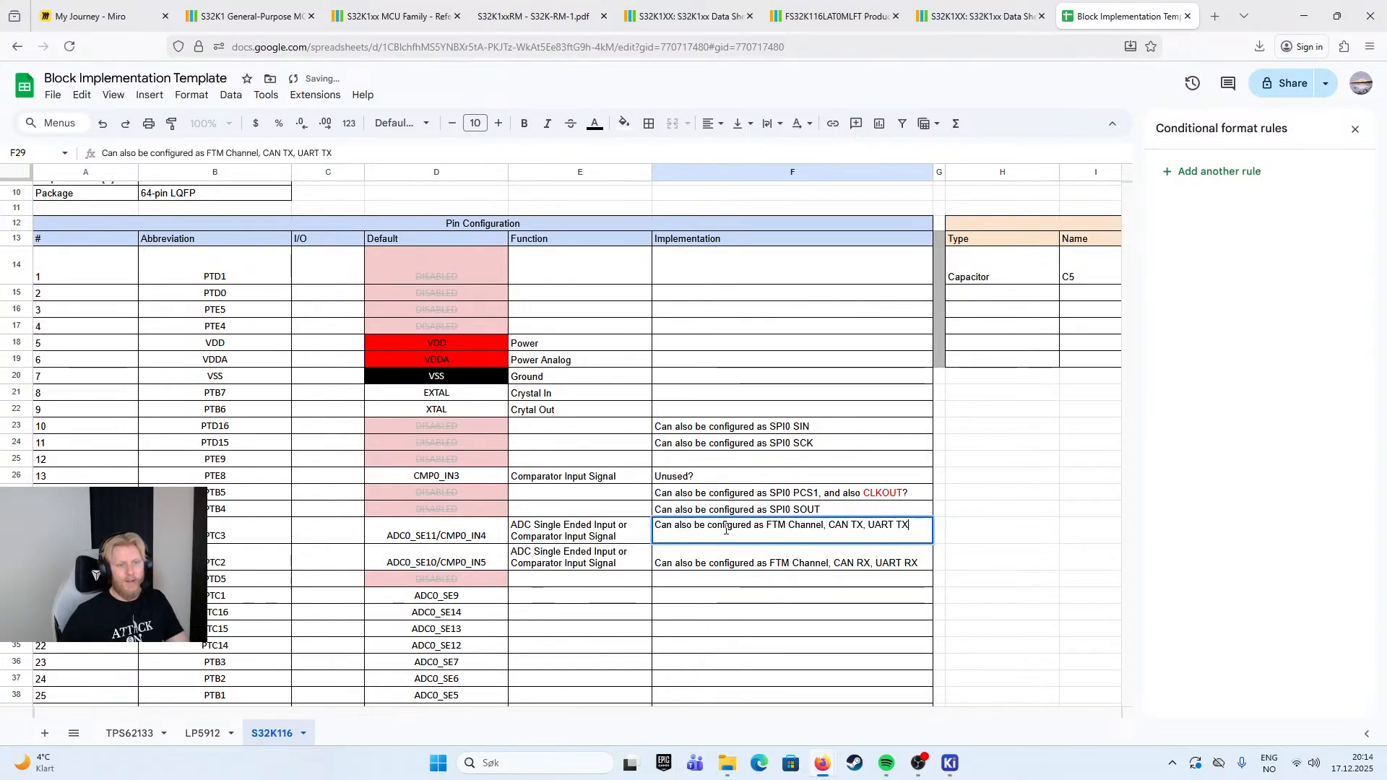
pyautogui.moveTo(829, 526); pyautogui.dragTo(864, 525)
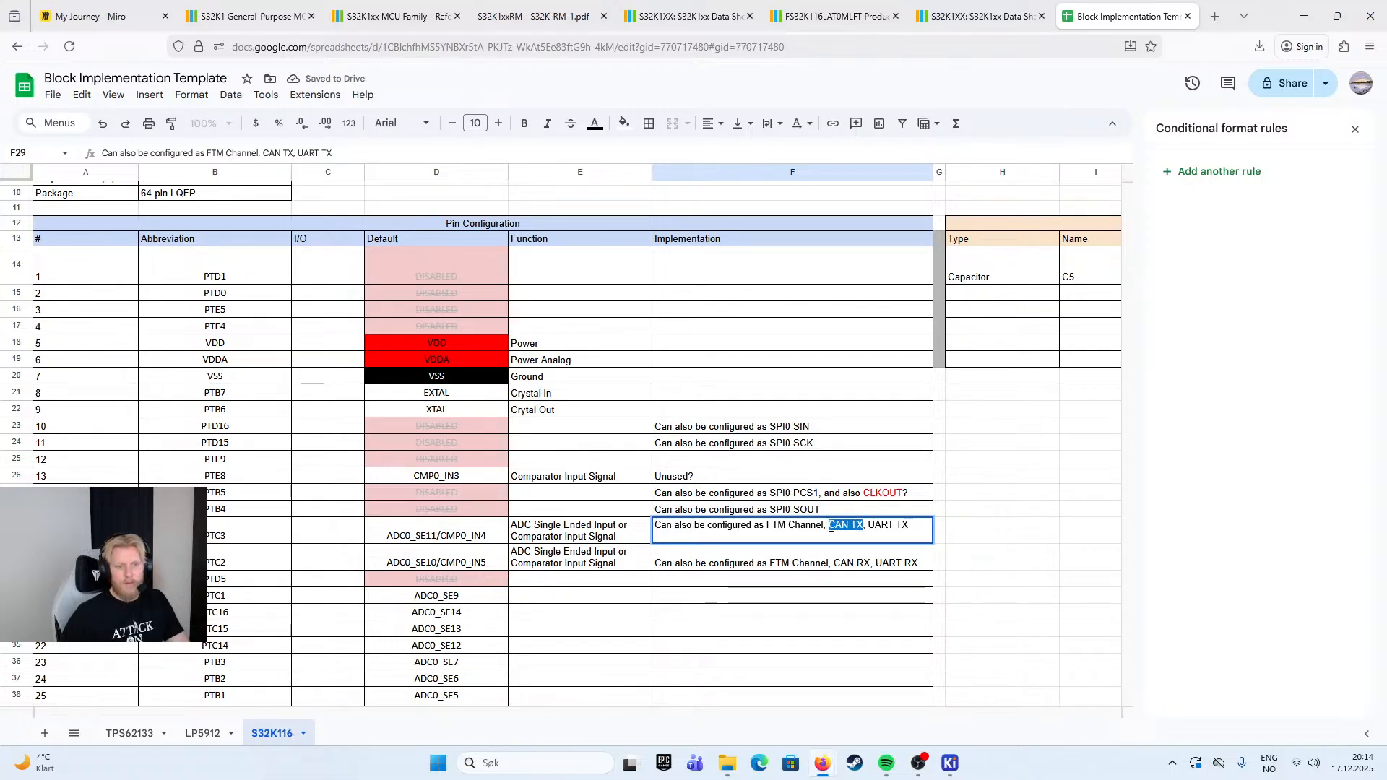
pyautogui.click(594, 127)
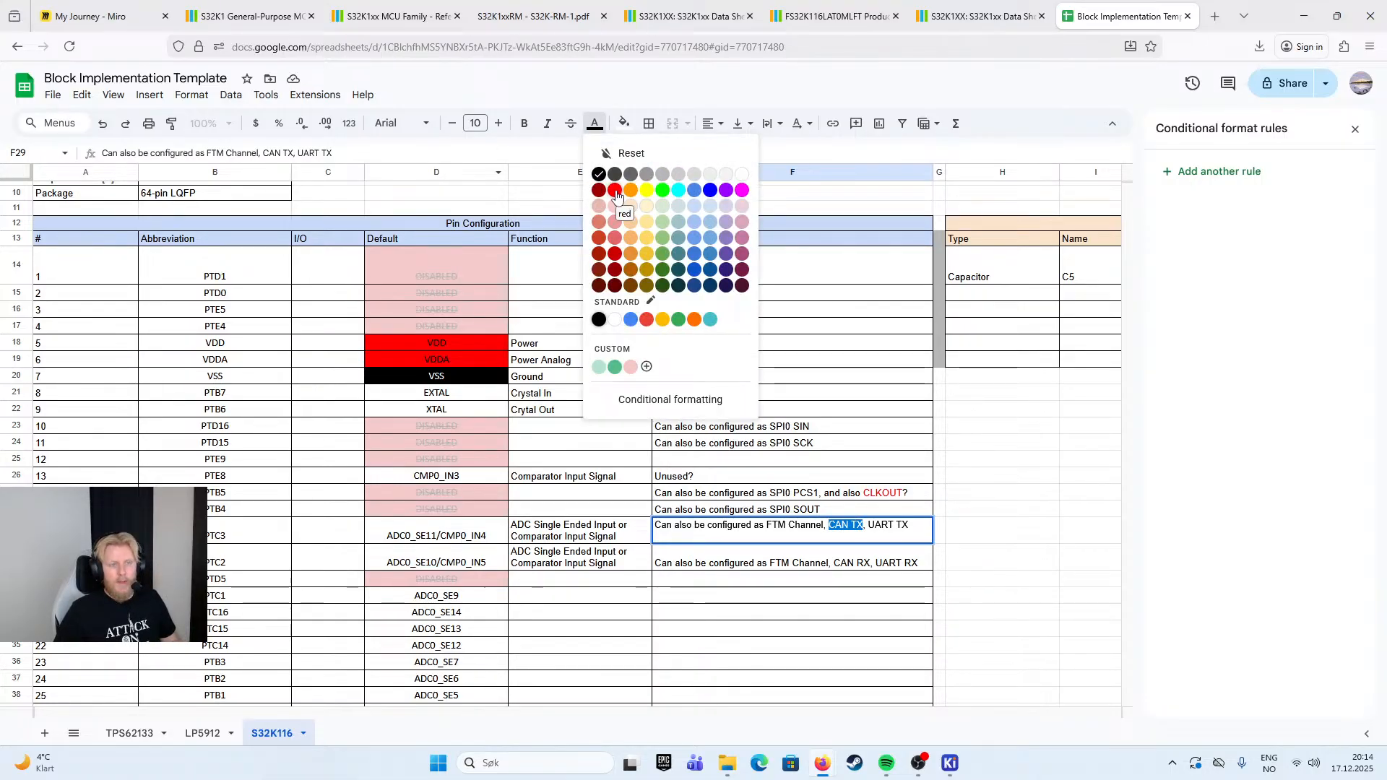
pyautogui.click(711, 191)
pyautogui.click(852, 564)
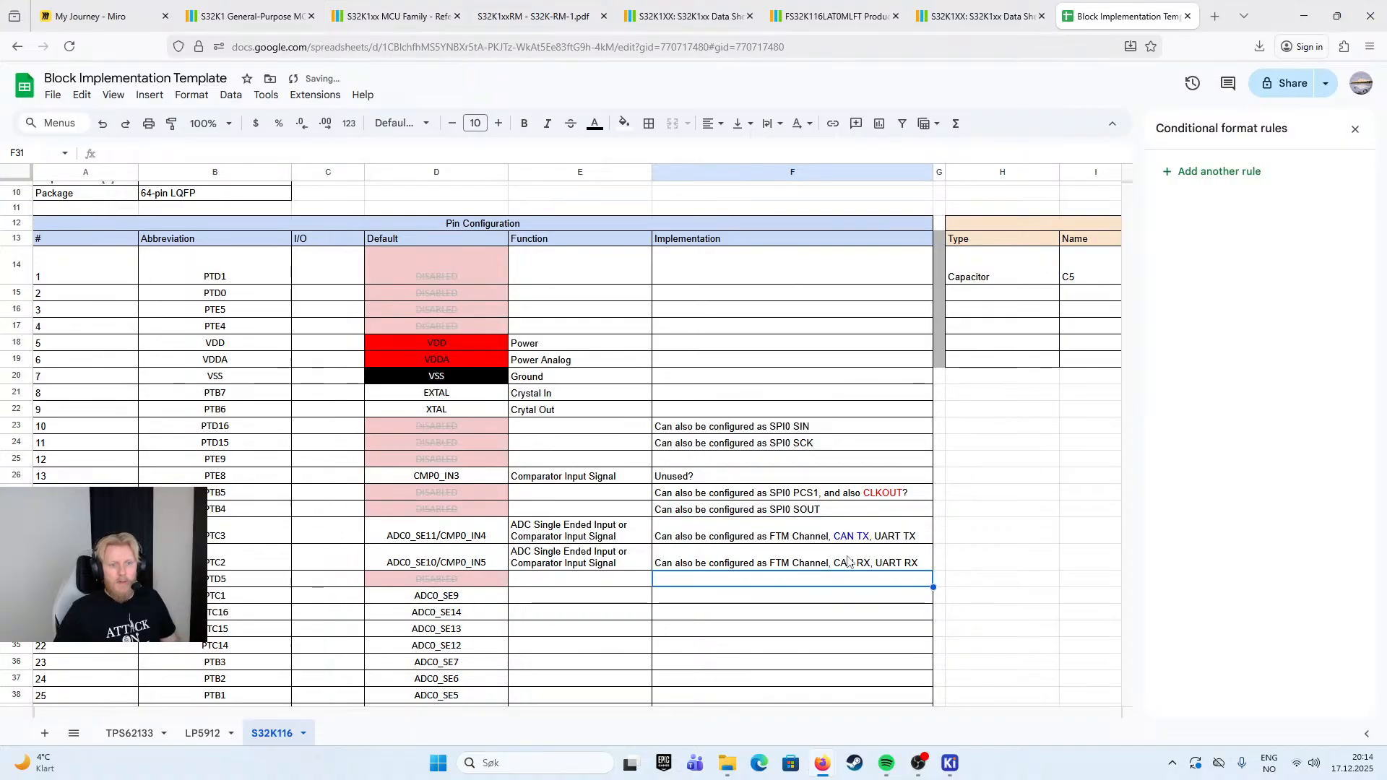
# - Color "CAN RX" blue in pin 17's Implementation note
pyautogui.doubleClick(869, 558)
pyautogui.moveTo(864, 551); pyautogui.dragTo(829, 553)
pyautogui.click(603, 127)
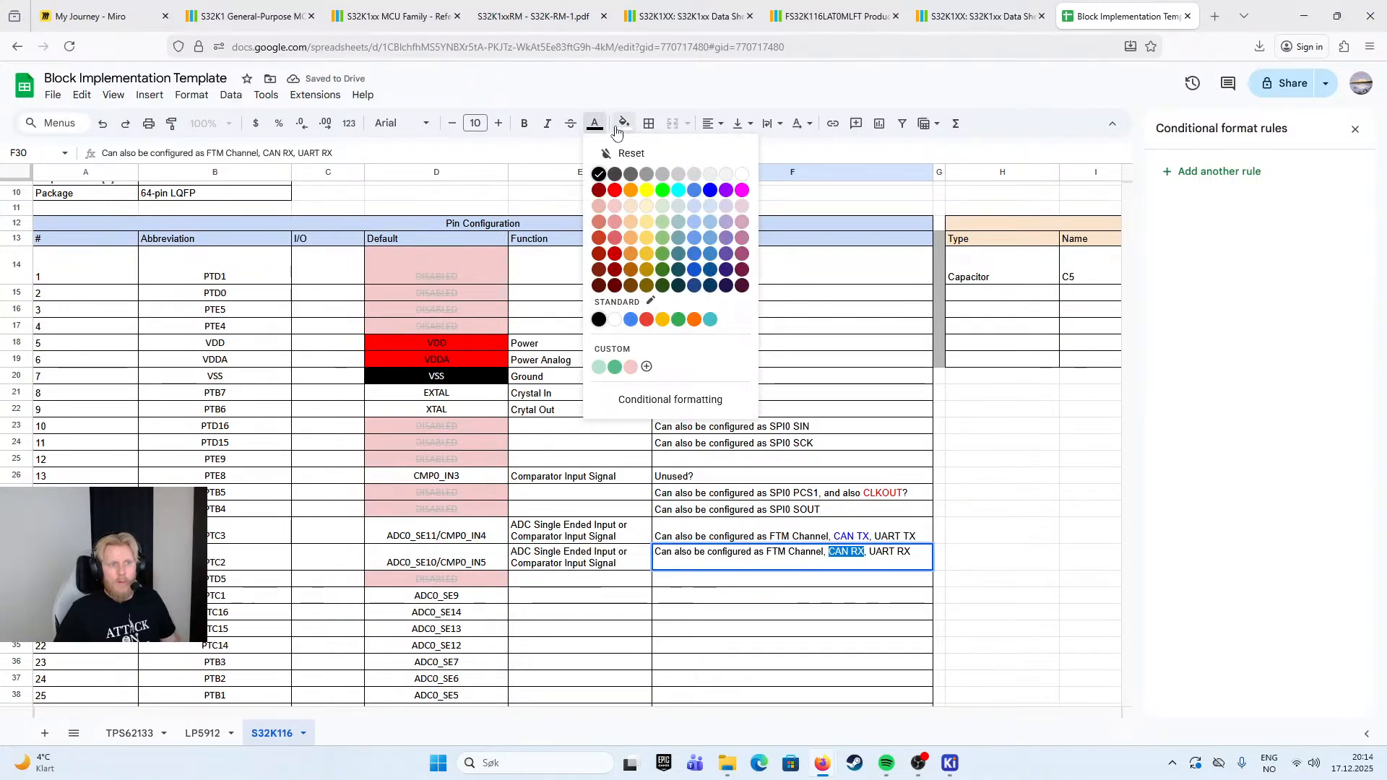
pyautogui.click(711, 191)
pyautogui.click(1002, 458)
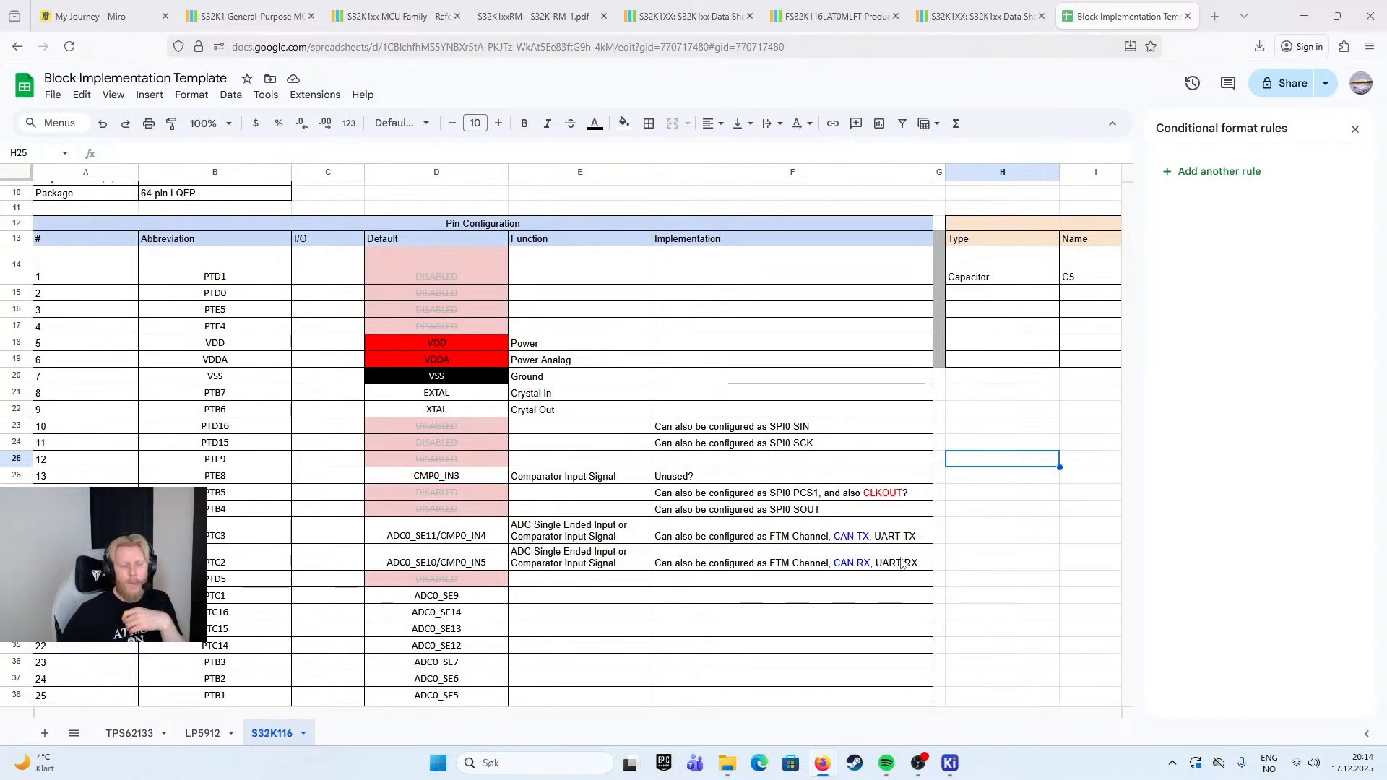
pyautogui.click(535, 585)
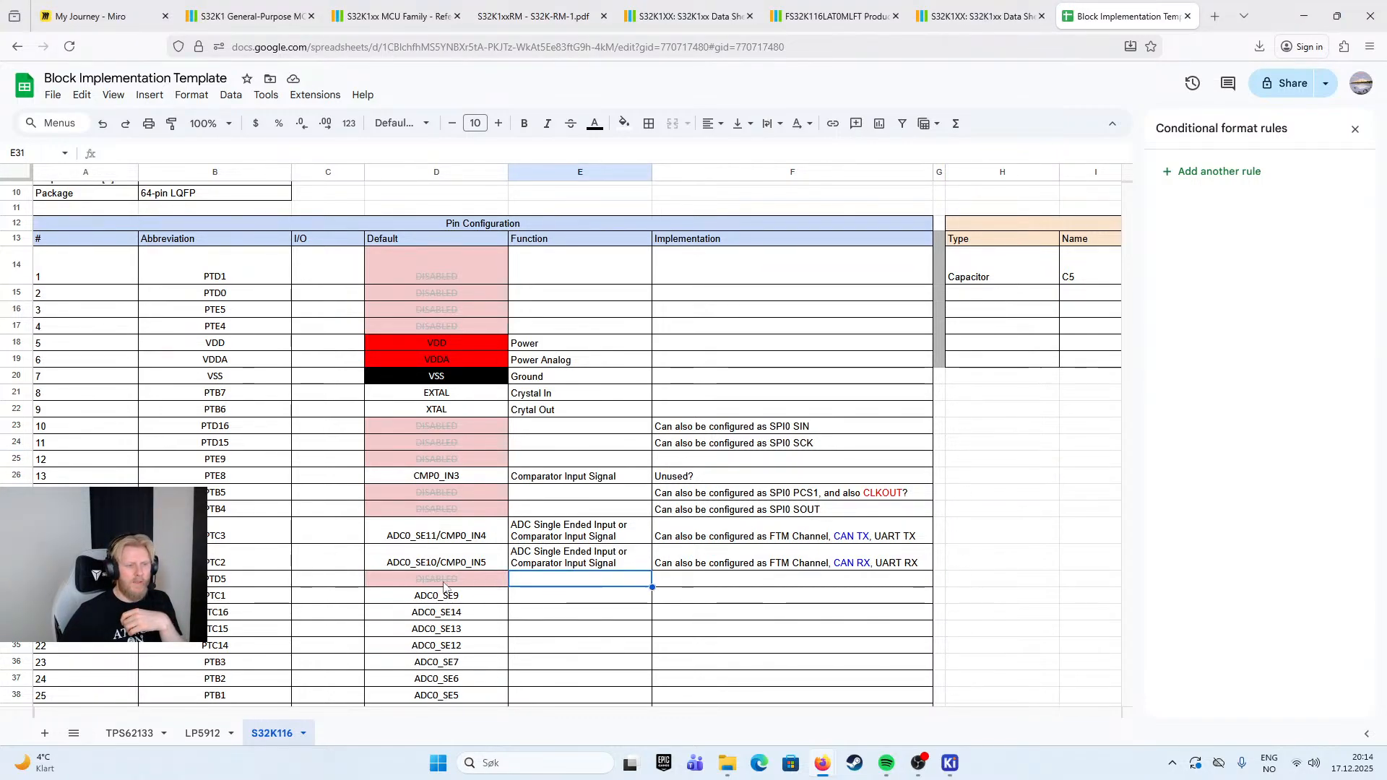
pyautogui.scroll(-1, 484, 589)
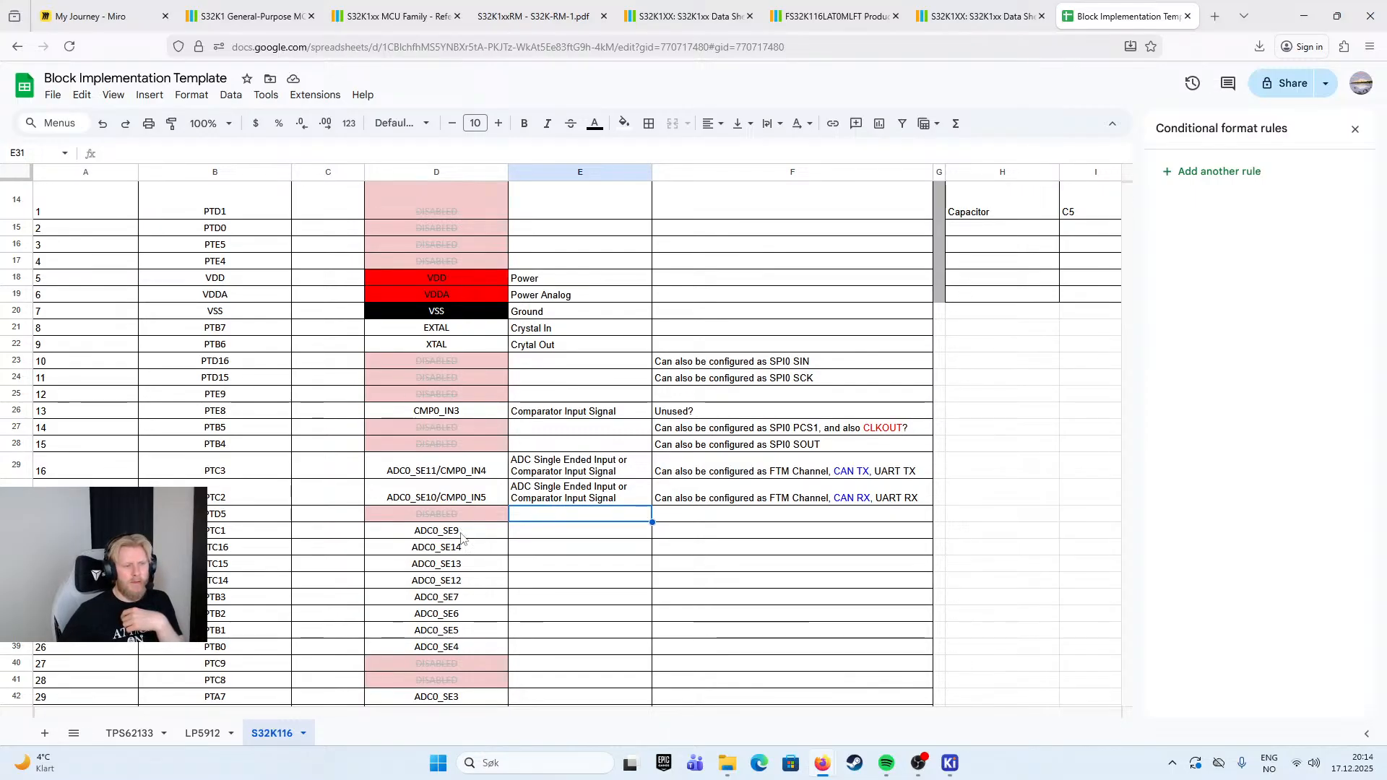
pyautogui.scroll(-1, 474, 589)
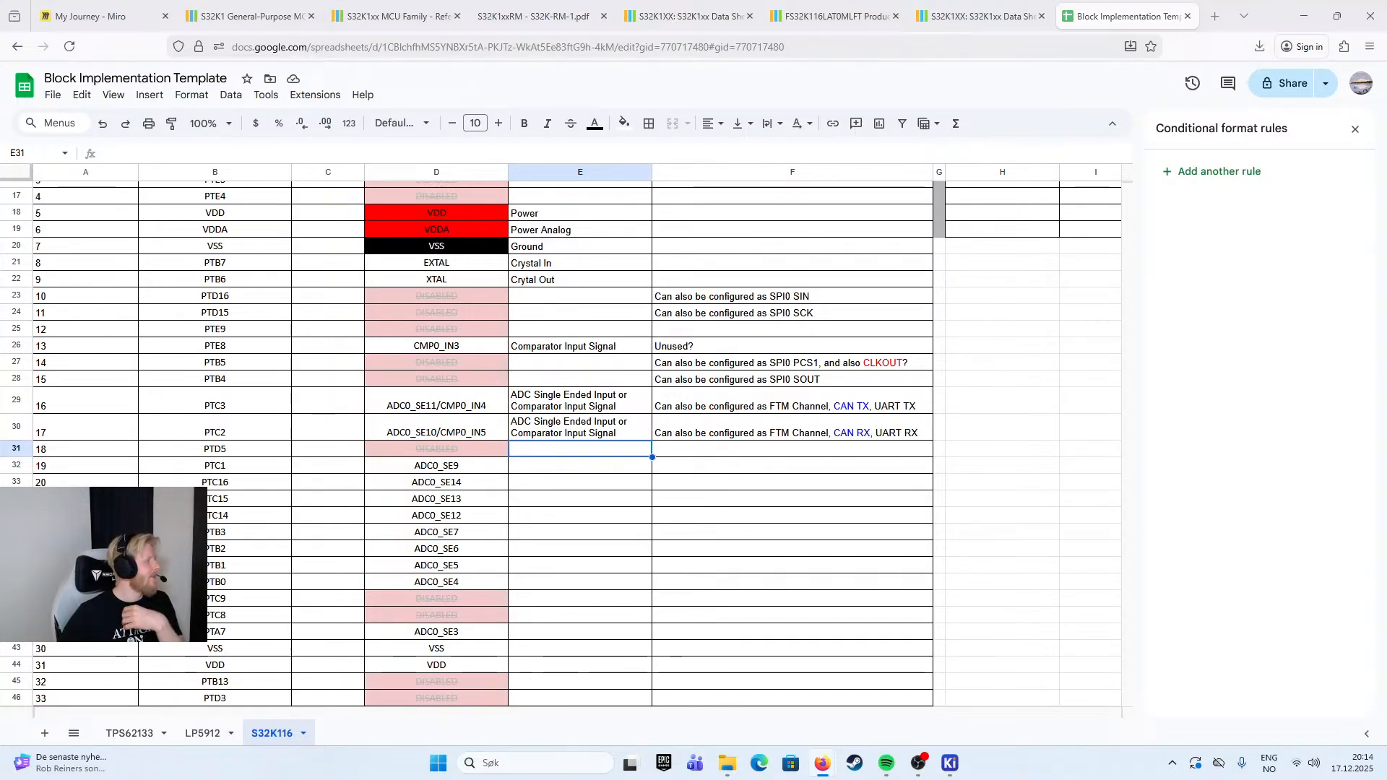
pyautogui.click(444, 410)
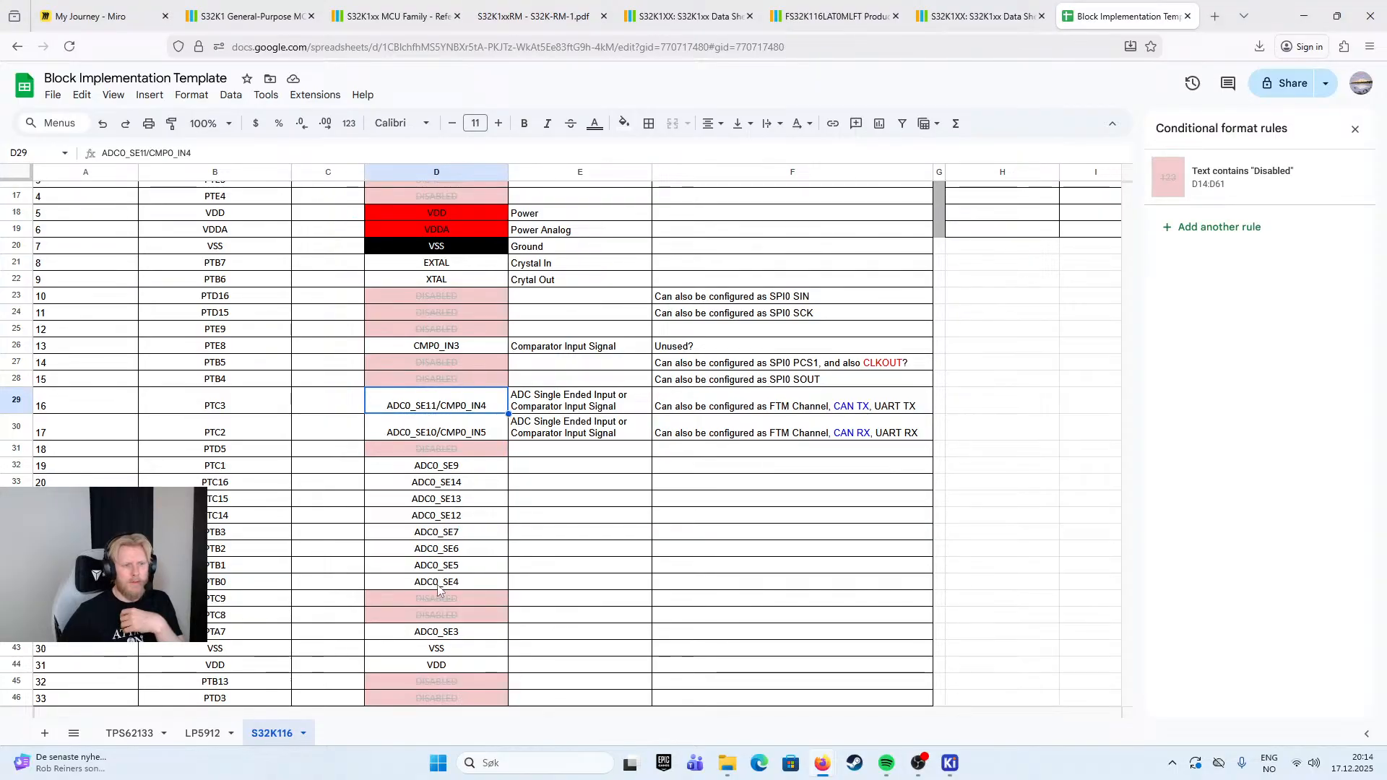
# - Enter "ADC Single Ended Signal" as the function of pin 19 (ADC0_SE9)
pyautogui.scroll(-2, 442, 592)
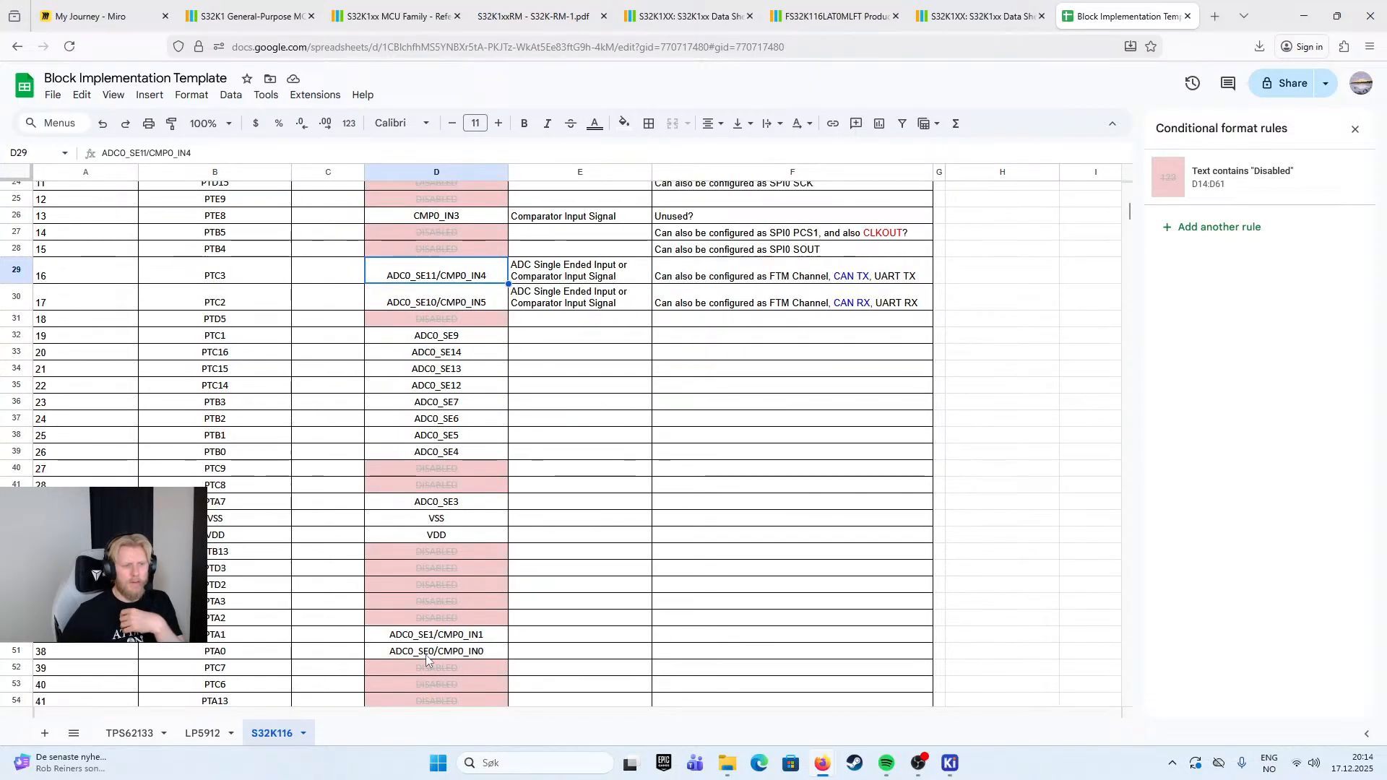
pyautogui.scroll(-2, 426, 655)
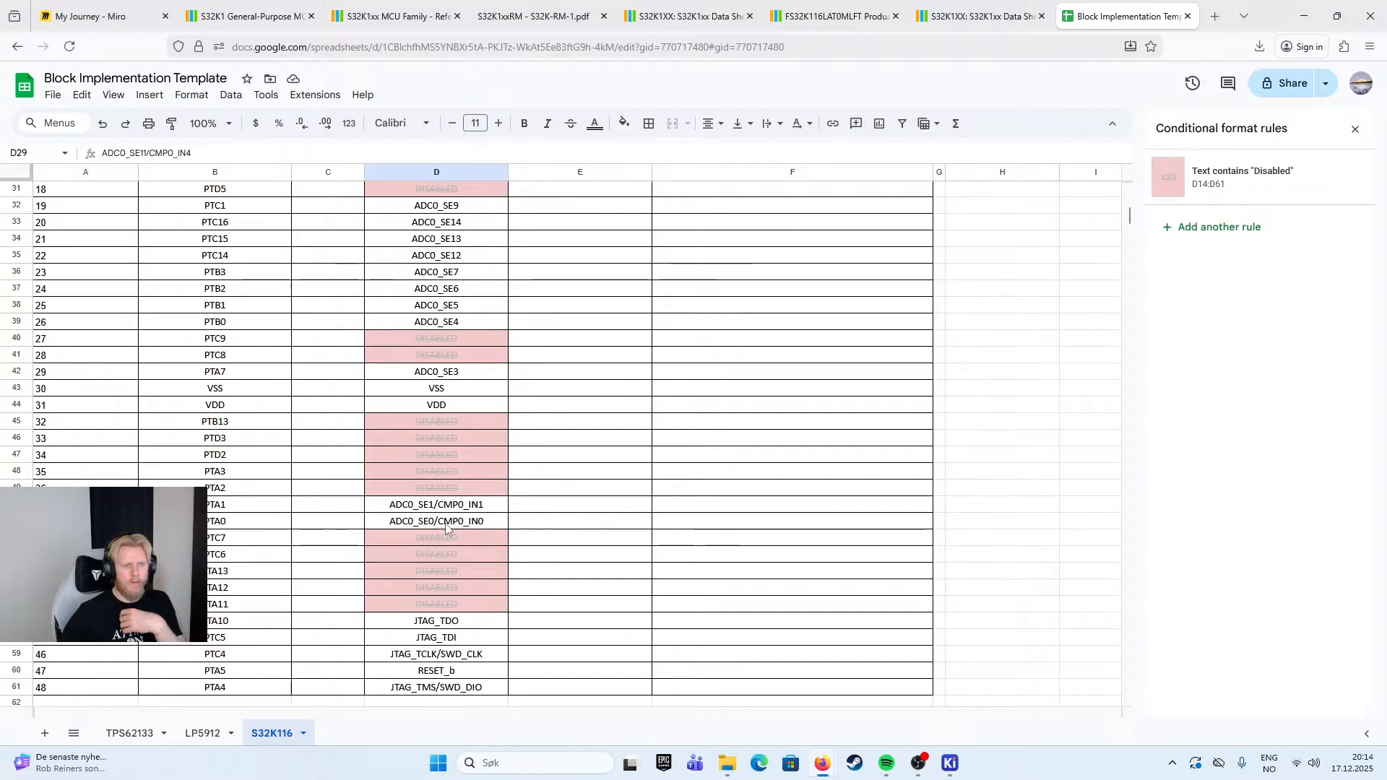
pyautogui.scroll(3, 445, 529)
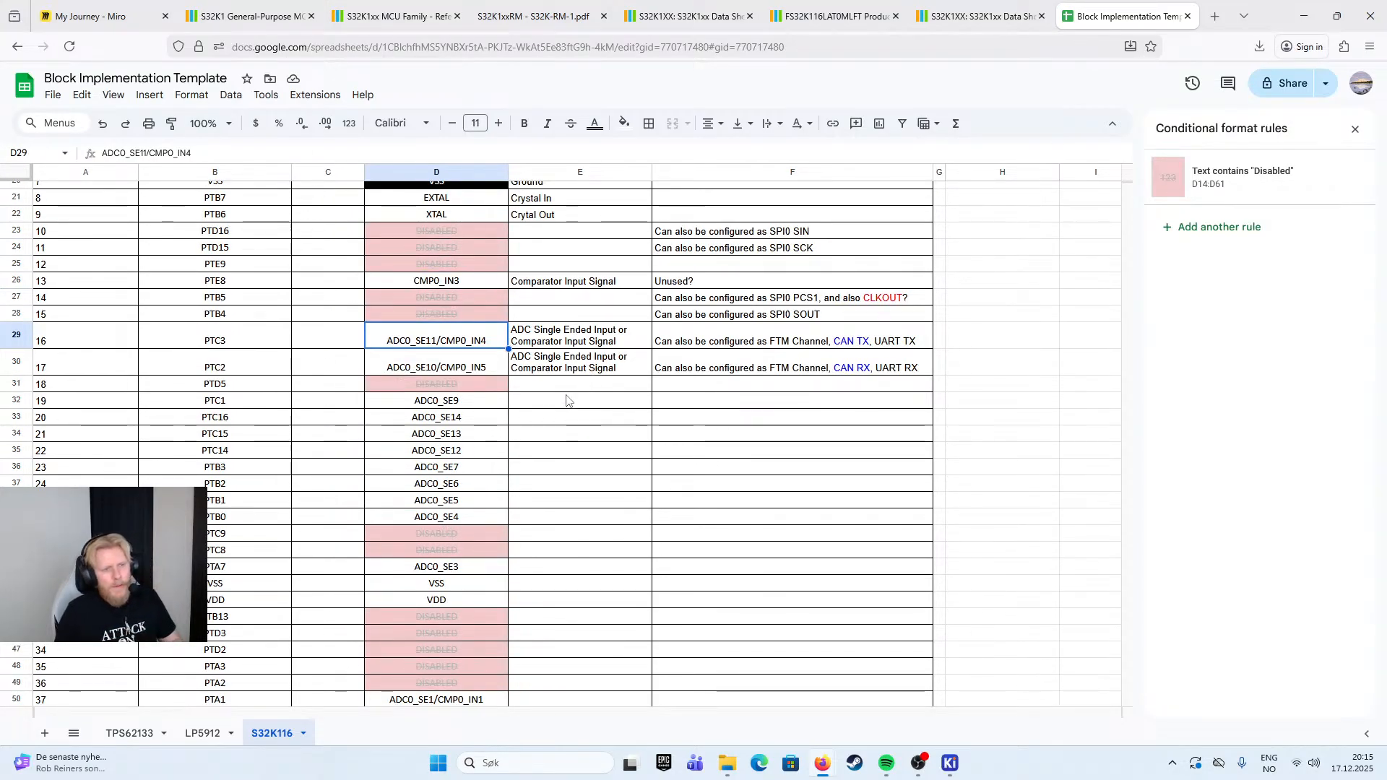
pyautogui.click(567, 402)
pyautogui.write('ADC')
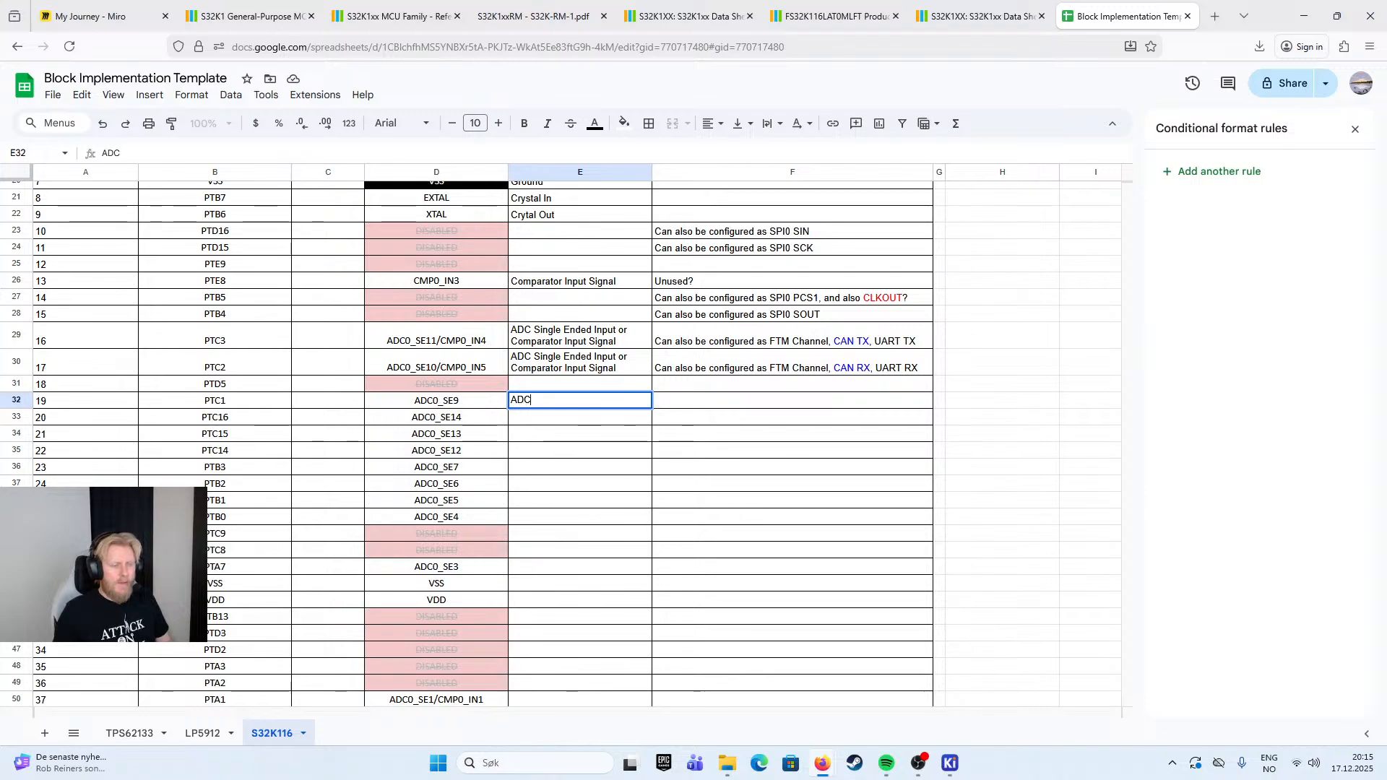
pyautogui.write(' Single ')
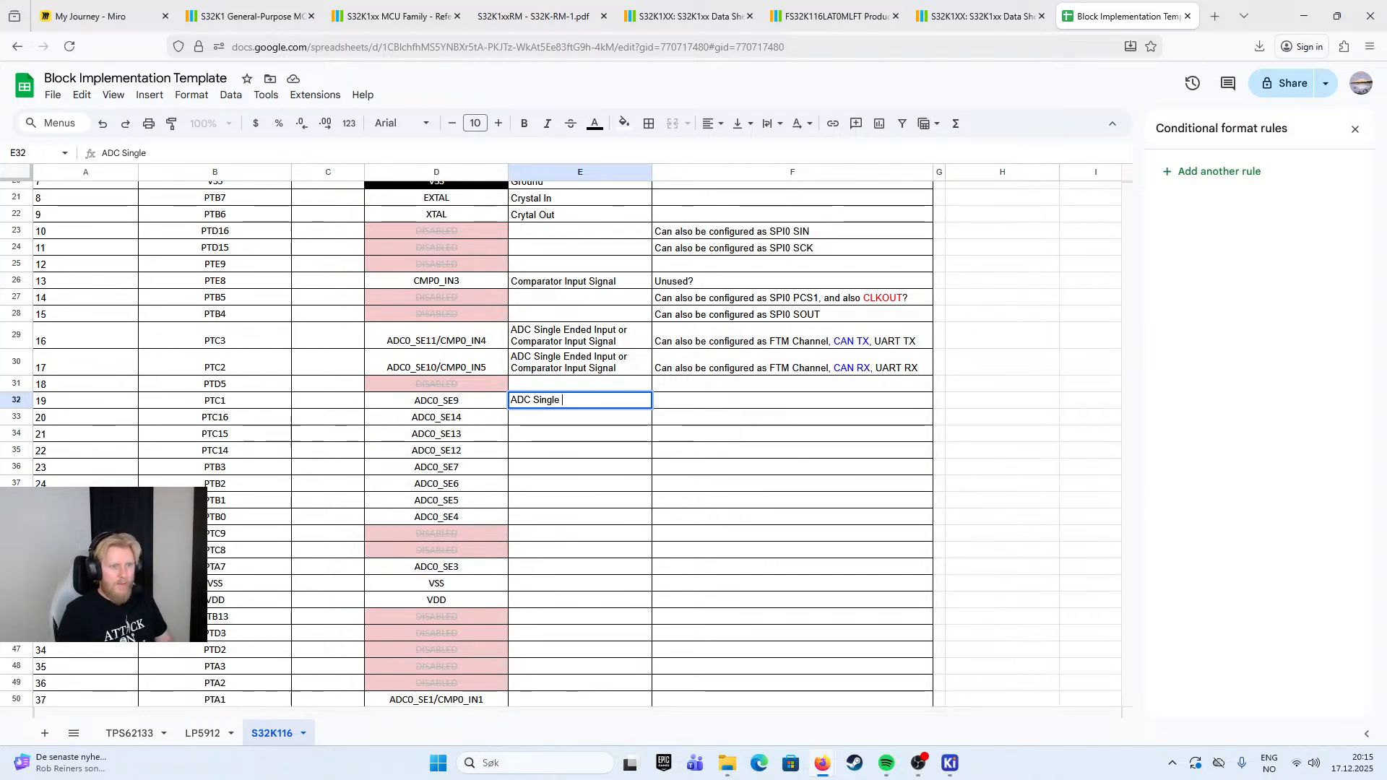
pyautogui.write('Ended Signal')
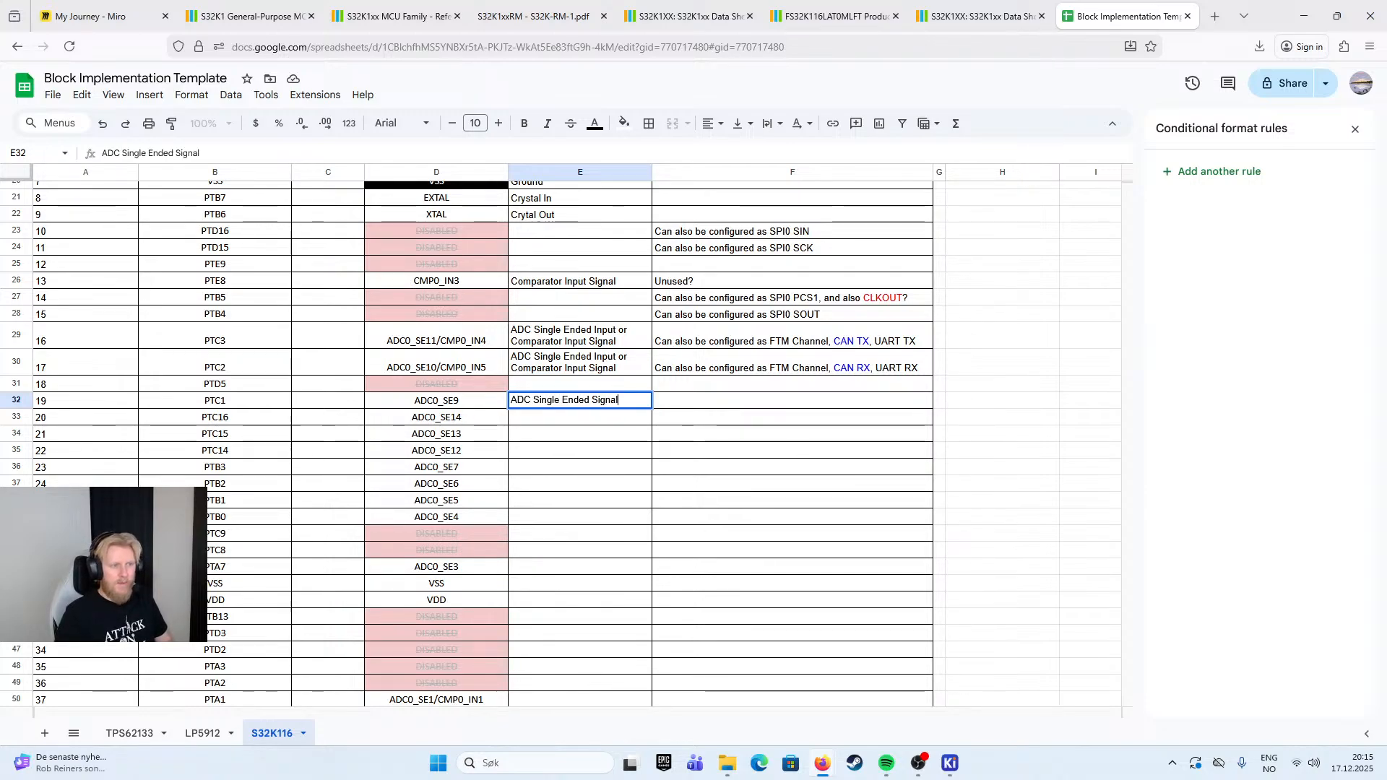
pyautogui.click(701, 446)
# - Copy pin 19's function text to the ADC pins 20 through 26 and pin 29
pyautogui.click(583, 404)
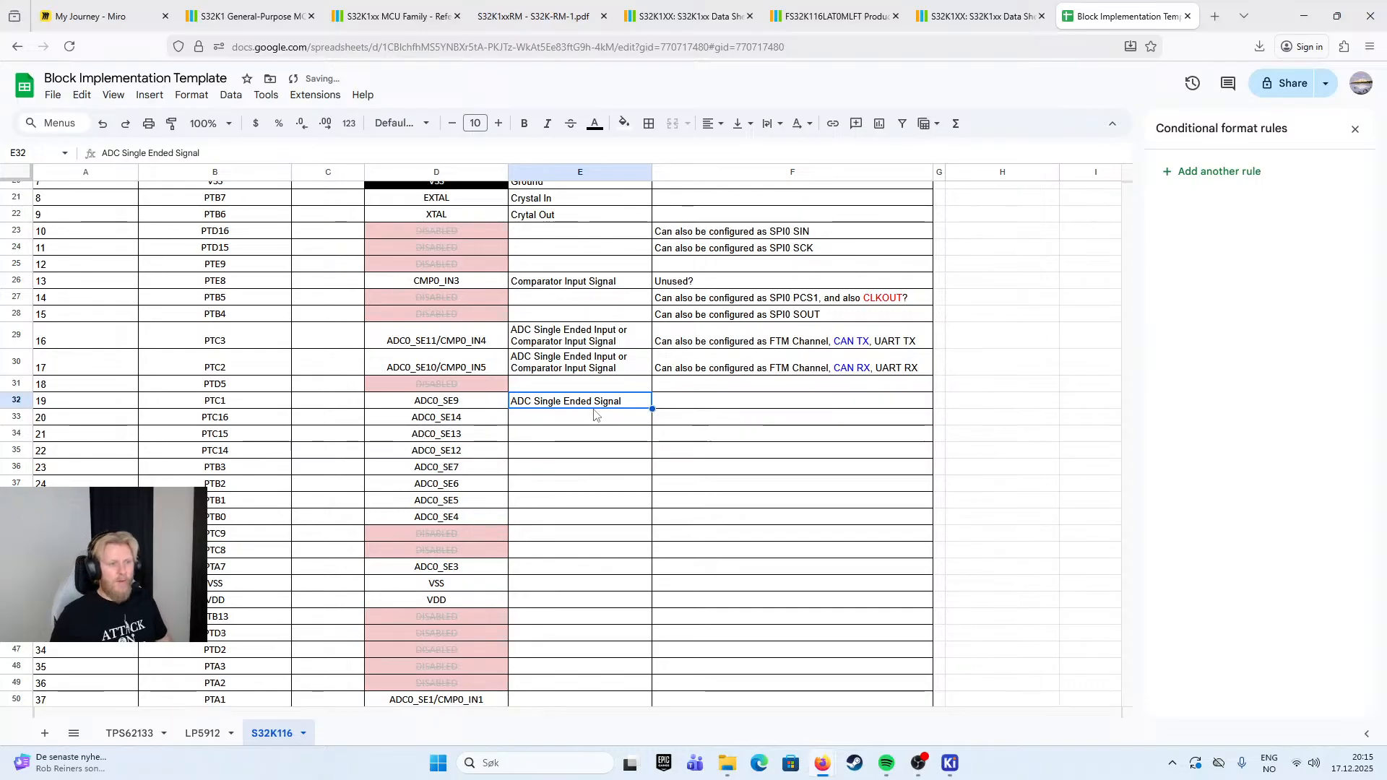
pyautogui.click(595, 419)
pyautogui.hotkey('ctrl', 'v')
pyautogui.click(595, 435)
pyautogui.hotkey('ctrl', 'v')
pyautogui.click(595, 452)
pyautogui.hotkey('ctrl', 'v')
pyautogui.click(595, 468)
pyautogui.hotkey('ctrl', 'v')
pyautogui.click(589, 484)
pyautogui.hotkey('ctrl', 'v')
pyautogui.click(589, 501)
pyautogui.hotkey('ctrl', 'v')
pyautogui.click(578, 517)
pyautogui.hotkey('ctrl', 'v')
pyautogui.click(564, 567)
pyautogui.hotkey('ctrl', 'v')
# - Paste "ADC Single Ended Signal" as the function of pins 37 and 38
pyautogui.scroll(-2, 565, 647)
pyautogui.click(567, 635)
pyautogui.hotkey('ctrl', 'v')
pyautogui.click(567, 652)
pyautogui.hotkey('ctrl', 'v')
# - Copy pin 16's function "ADC Single Ended Input or Comparator Input Signal" to pins 37 and 38
pyautogui.click(600, 297)
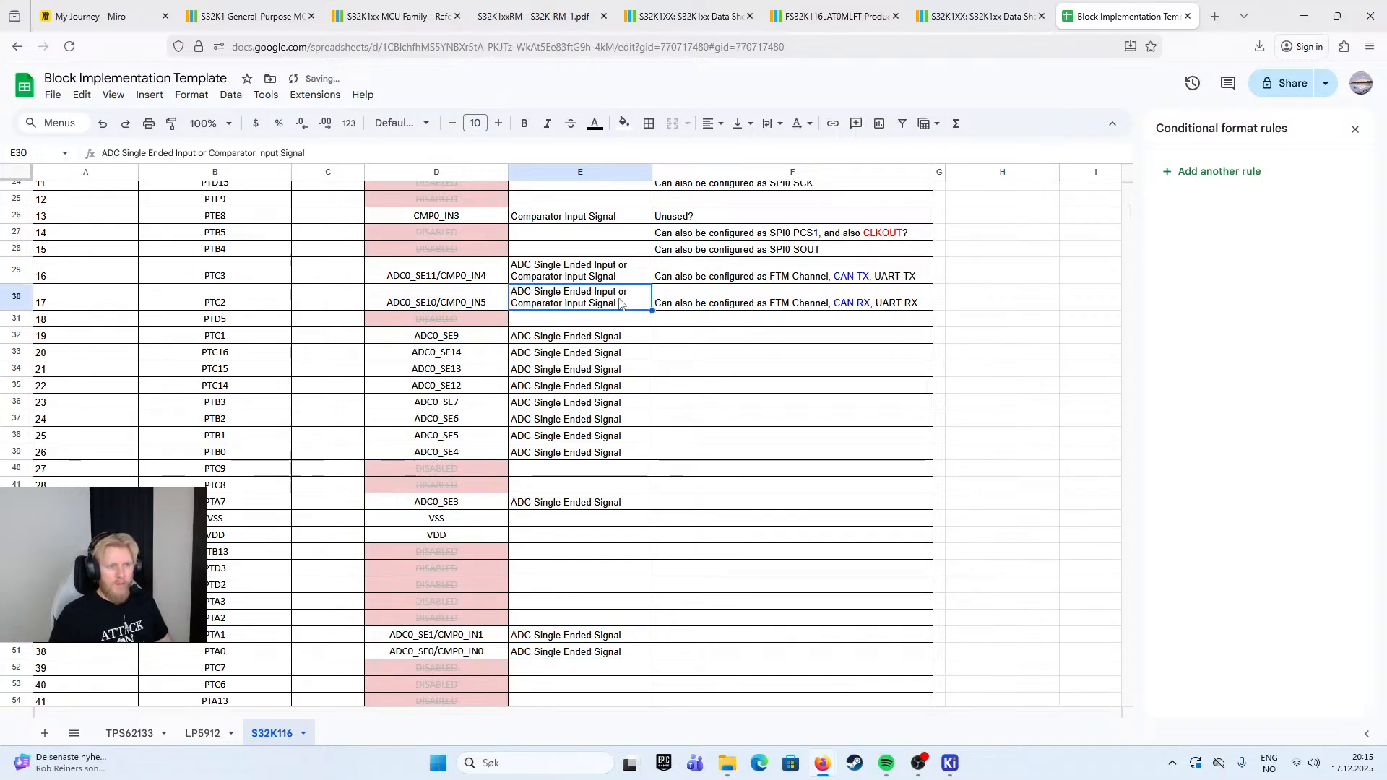
pyautogui.click(607, 271)
pyautogui.hotkey('ctrl', 'c')
pyautogui.click(626, 637)
pyautogui.hotkey('ctrl', 'v')
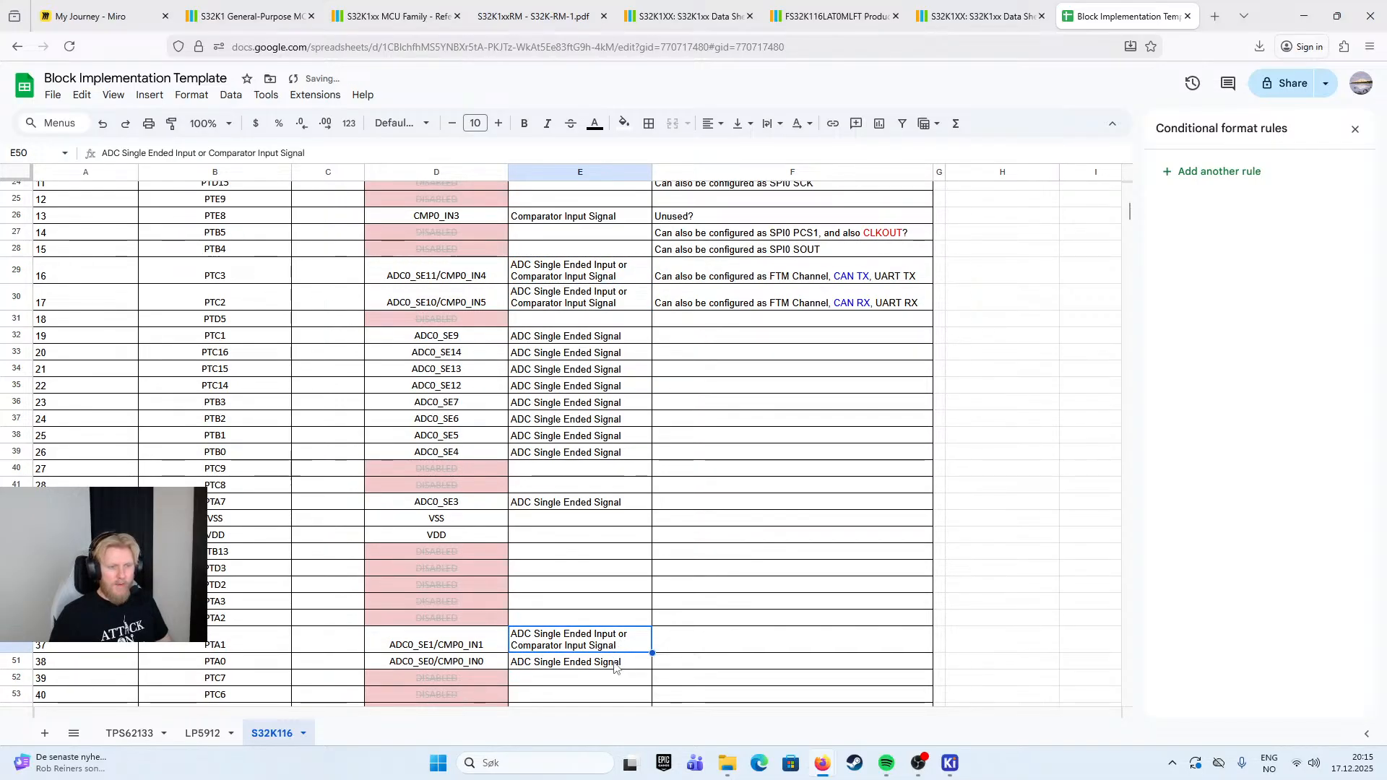
pyautogui.click(616, 665)
pyautogui.hotkey('ctrl', 'v')
pyautogui.click(638, 569)
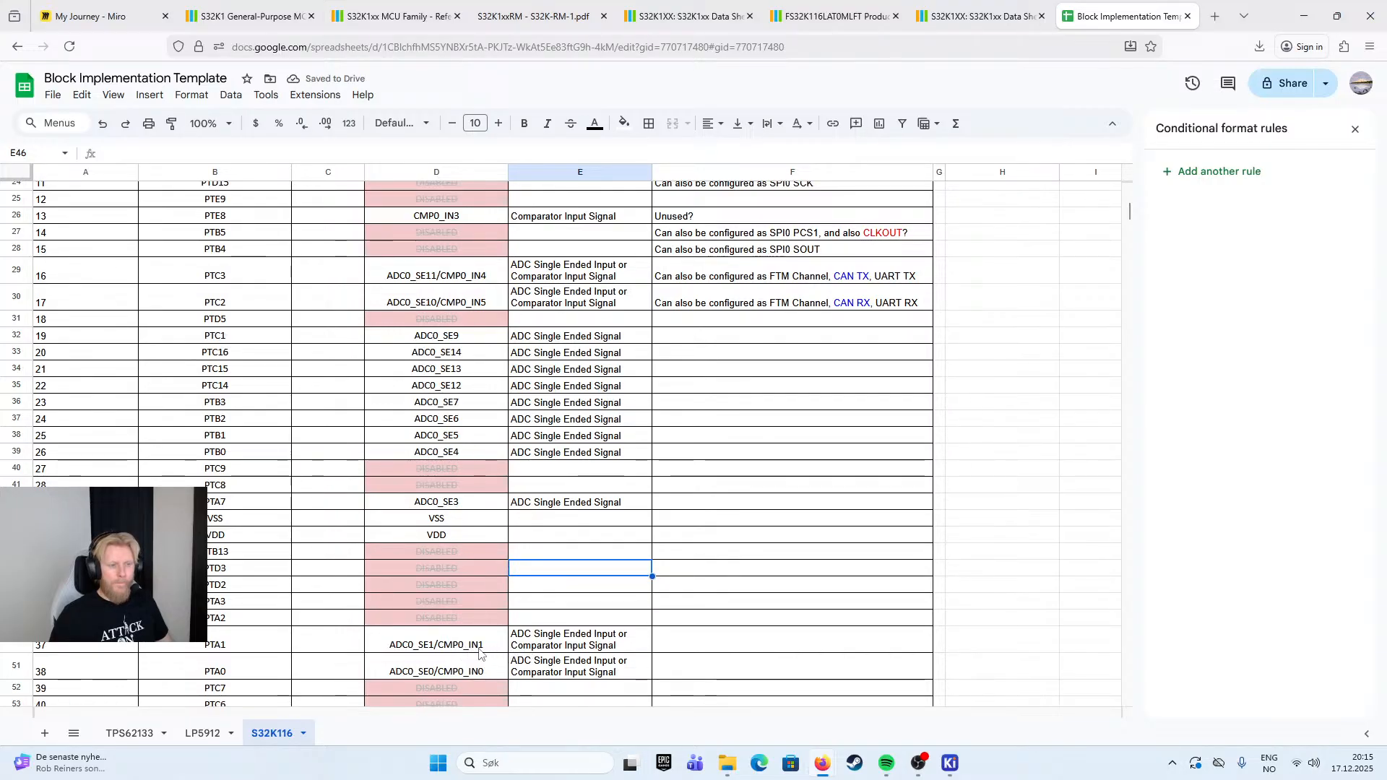
# - Enter "Ground" as the function of pin 30 (VSS) and "Power" for pin 31 (VDD)
pyautogui.click(586, 520)
pyautogui.write('Ground')
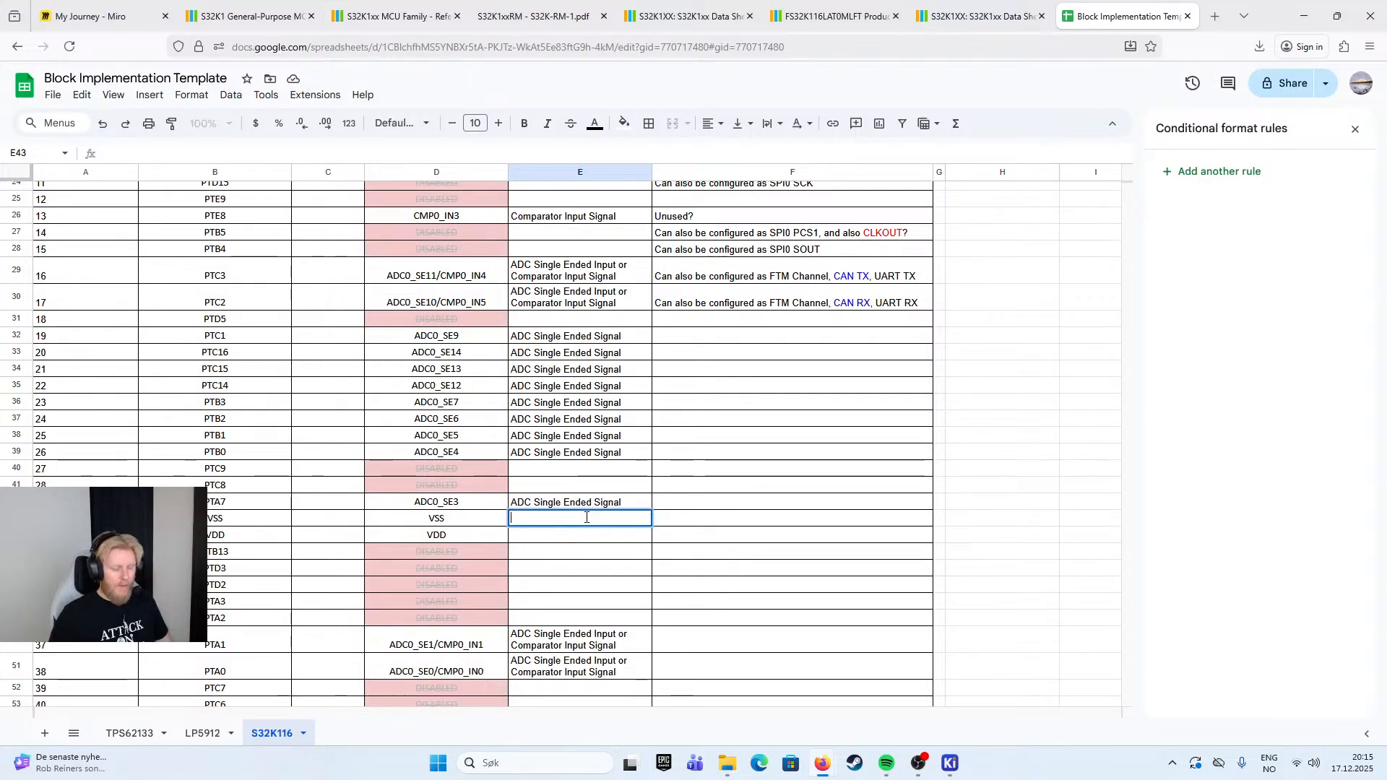
pyautogui.doubleClick(615, 534)
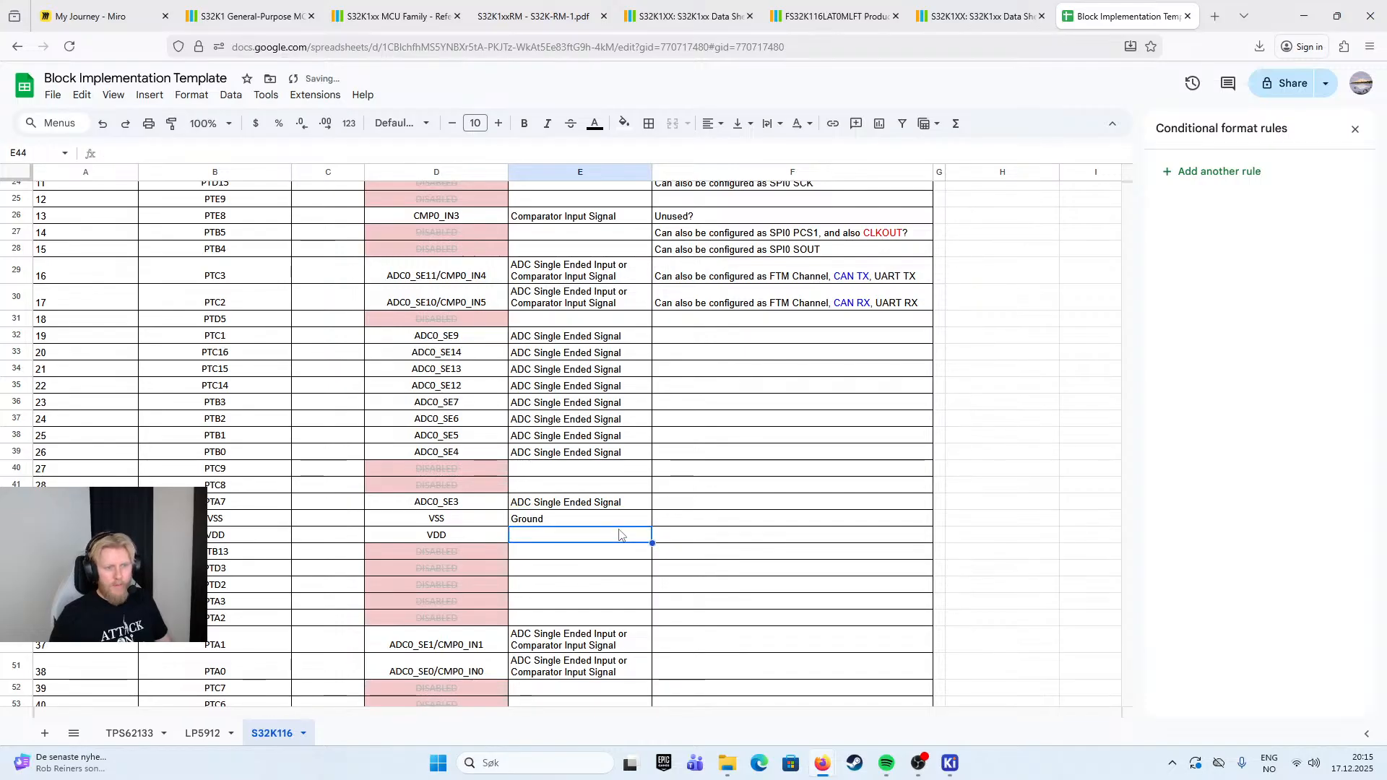
pyautogui.write('Power')
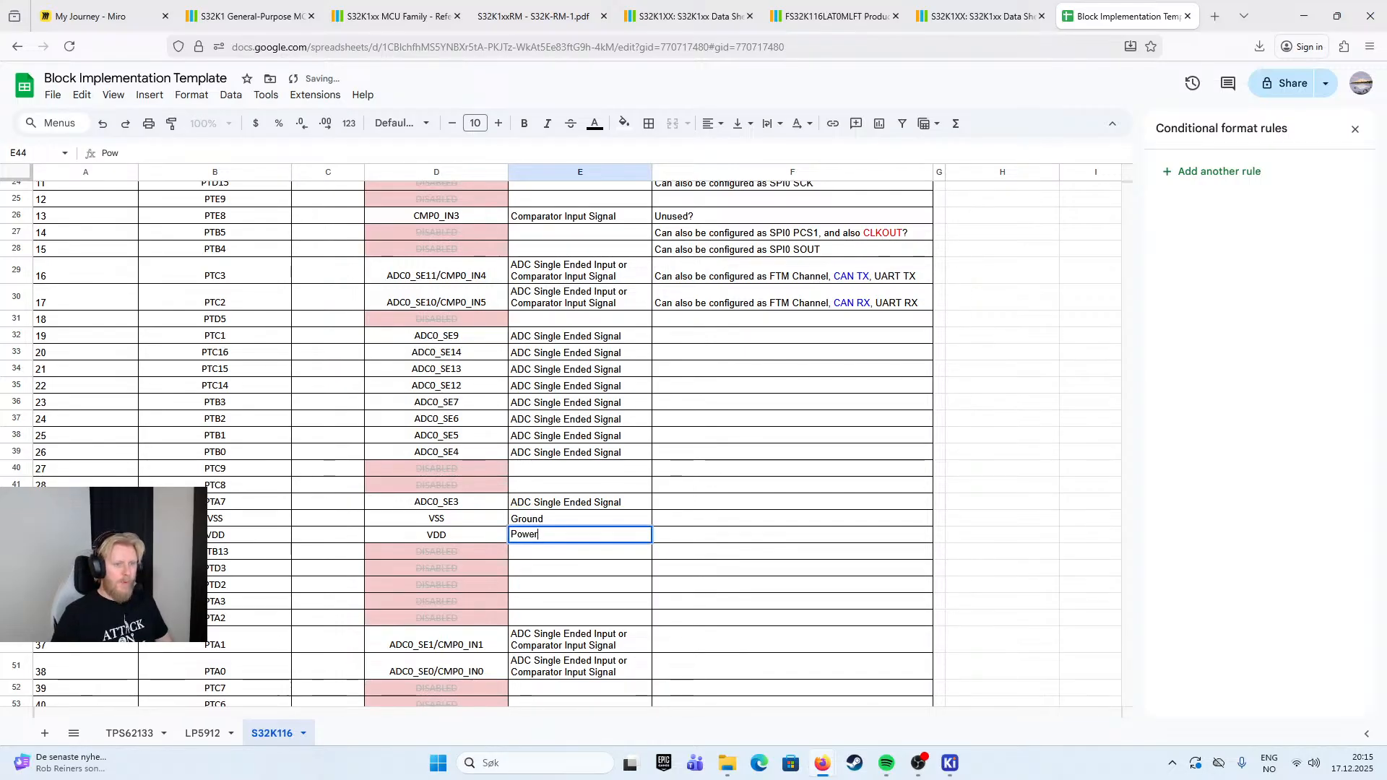
pyautogui.press('Tab')
pyautogui.click(466, 535)
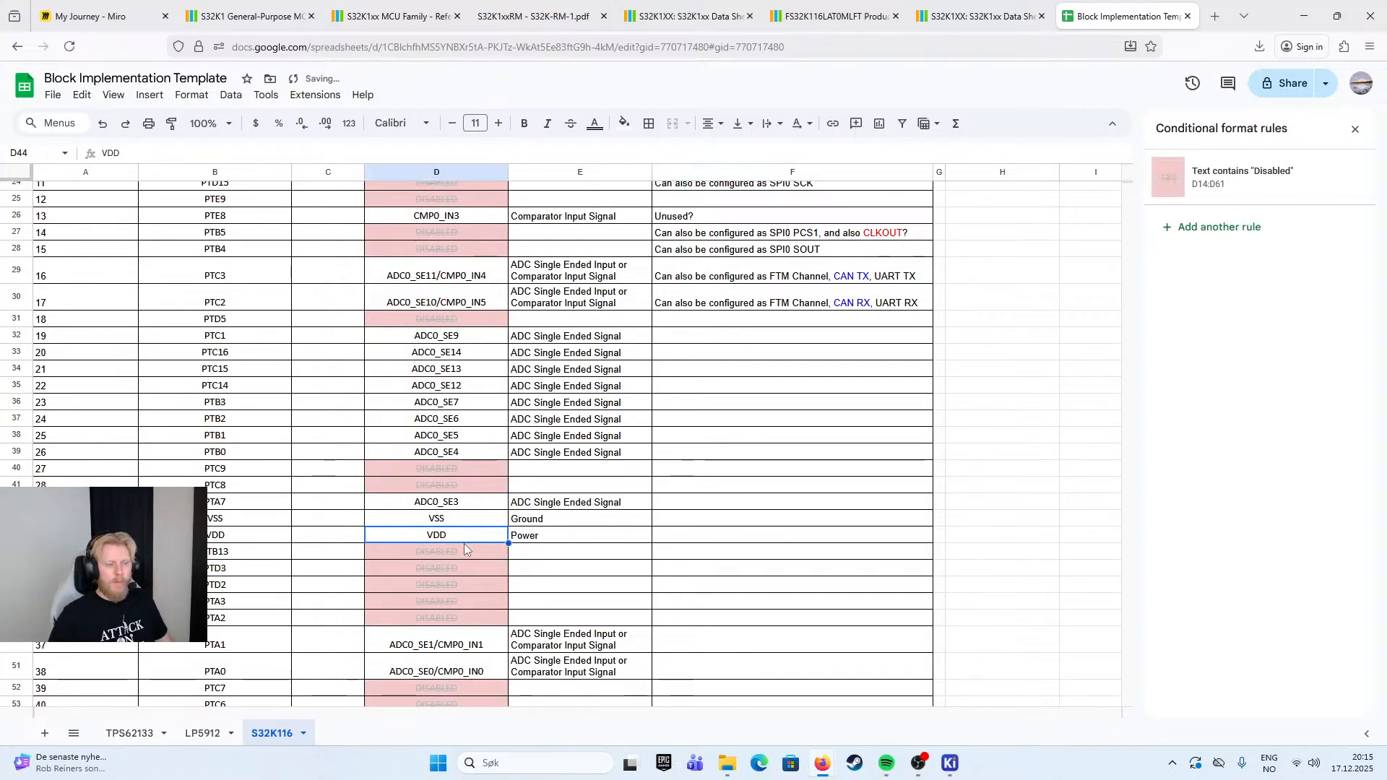
pyautogui.click(595, 123)
pyautogui.click(611, 190)
pyautogui.hotkey('ctrl', 'z')
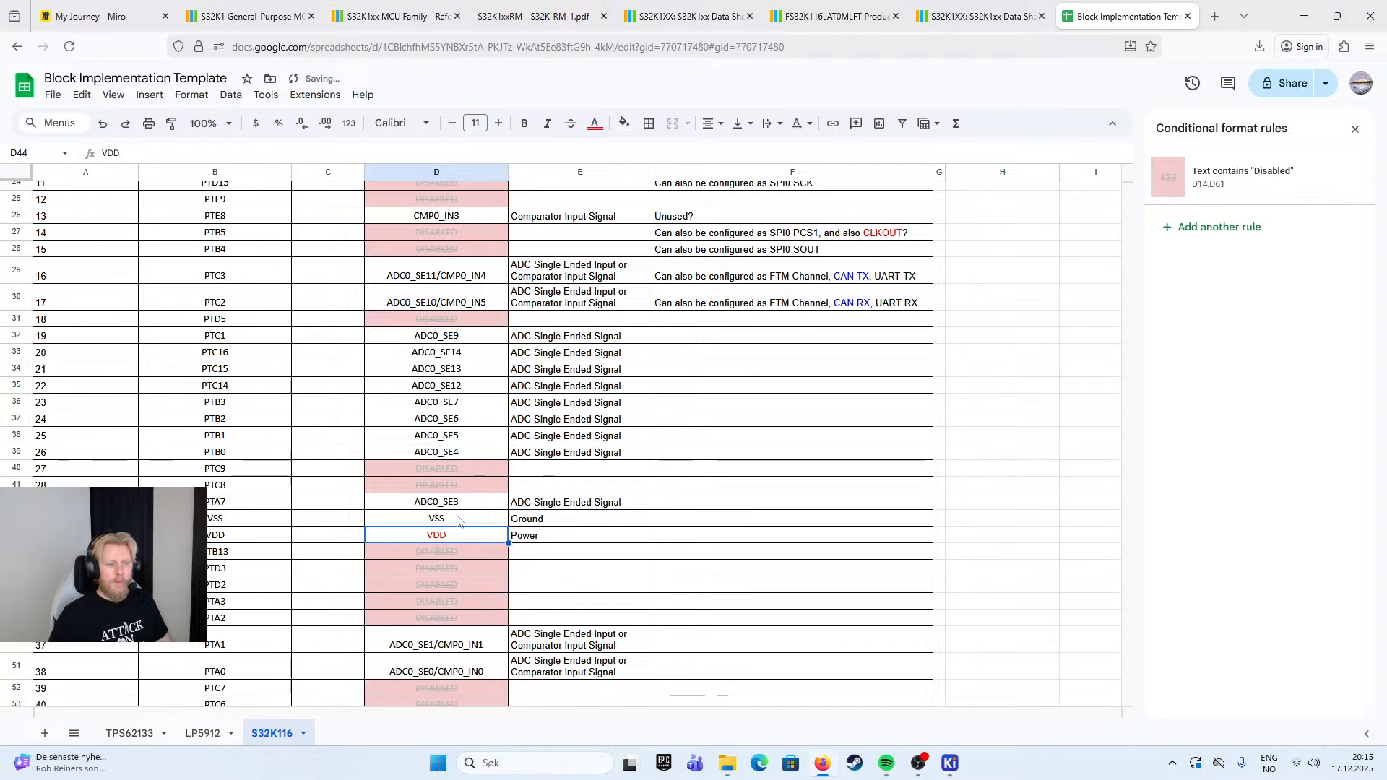
# - Fill pin 31's VDD default cell red, and pin 30's VSS default cell black with white text
pyautogui.click(625, 123)
pyautogui.click(645, 189)
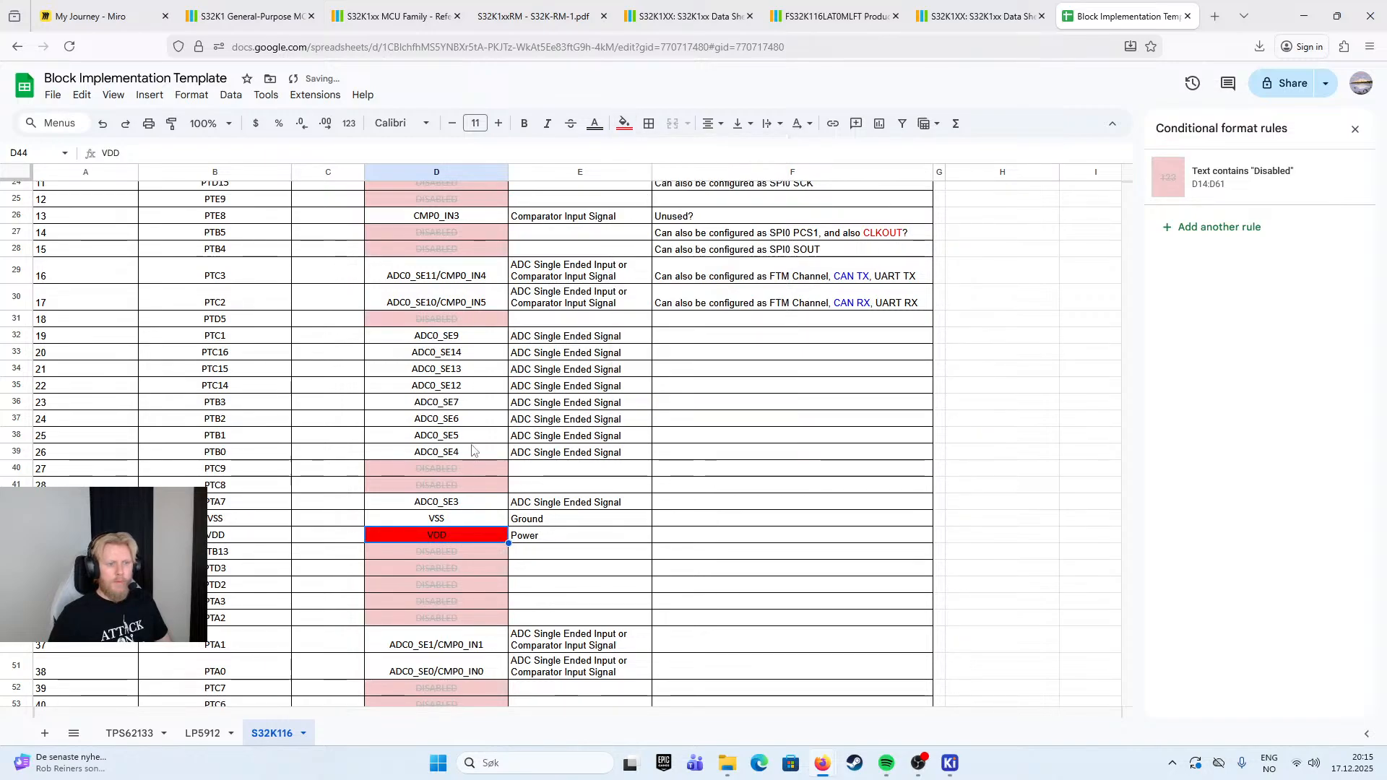
pyautogui.click(477, 517)
pyautogui.click(628, 123)
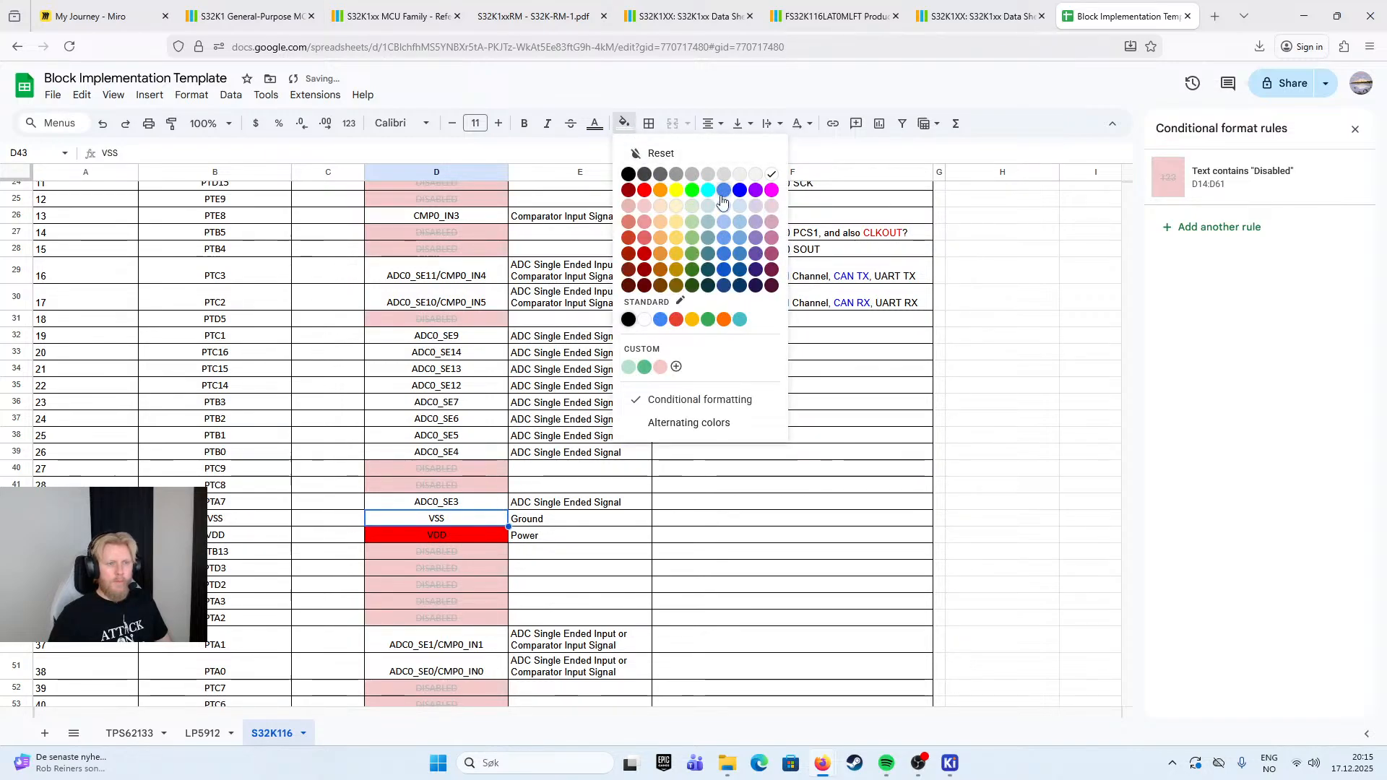
pyautogui.click(629, 174)
pyautogui.click(594, 123)
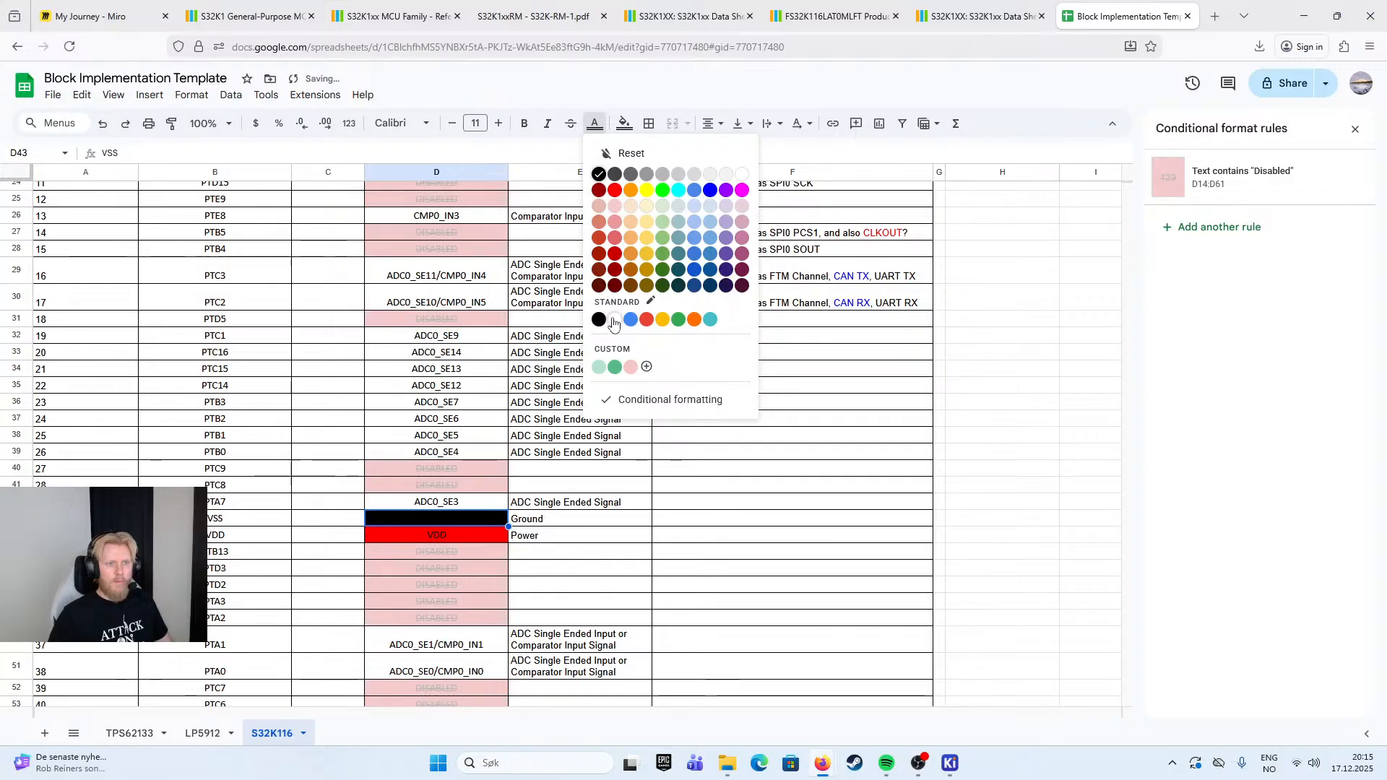
pyautogui.click(615, 318)
pyautogui.click(712, 454)
# - Review the pin table's default, function and implementation entries to see which pins still need notes
pyautogui.scroll(5, 604, 488)
pyautogui.scroll(-5, 604, 489)
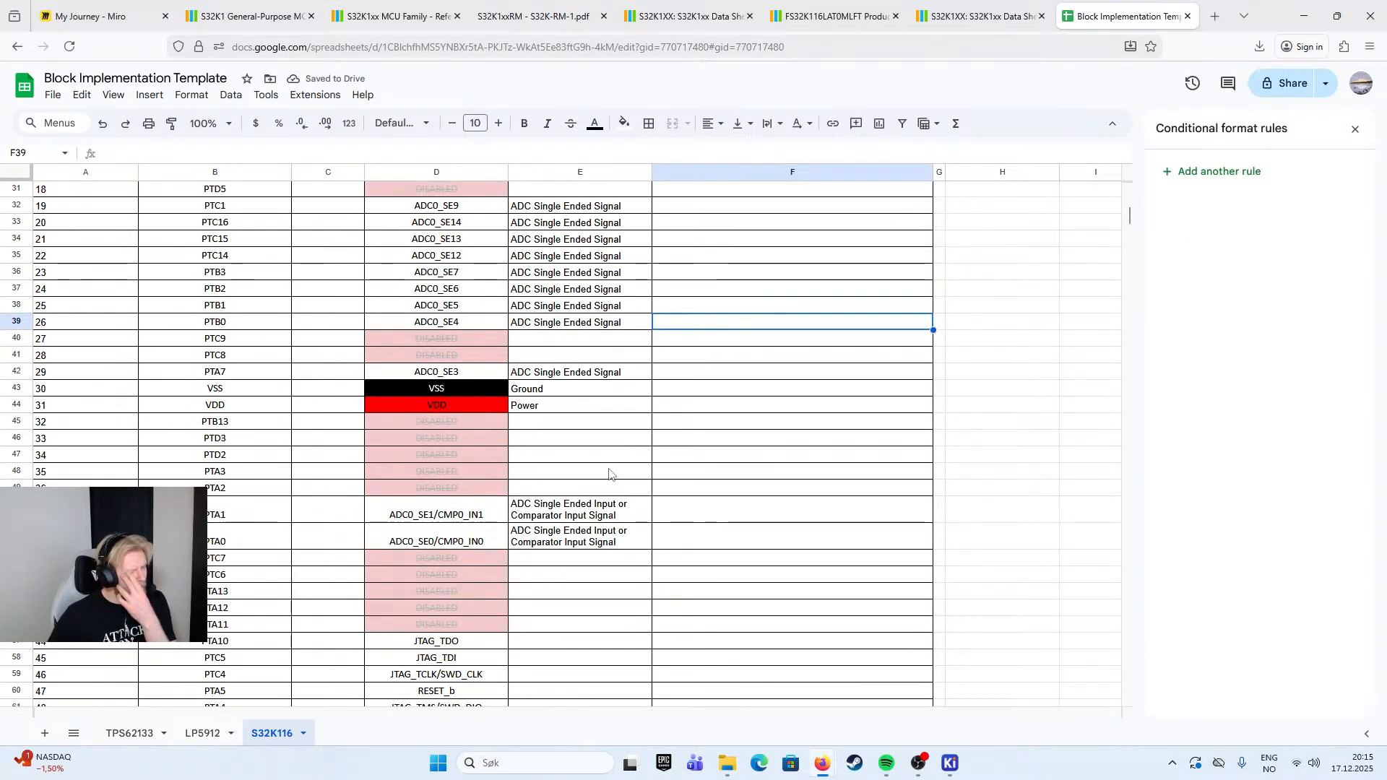
pyautogui.scroll(6, 612, 474)
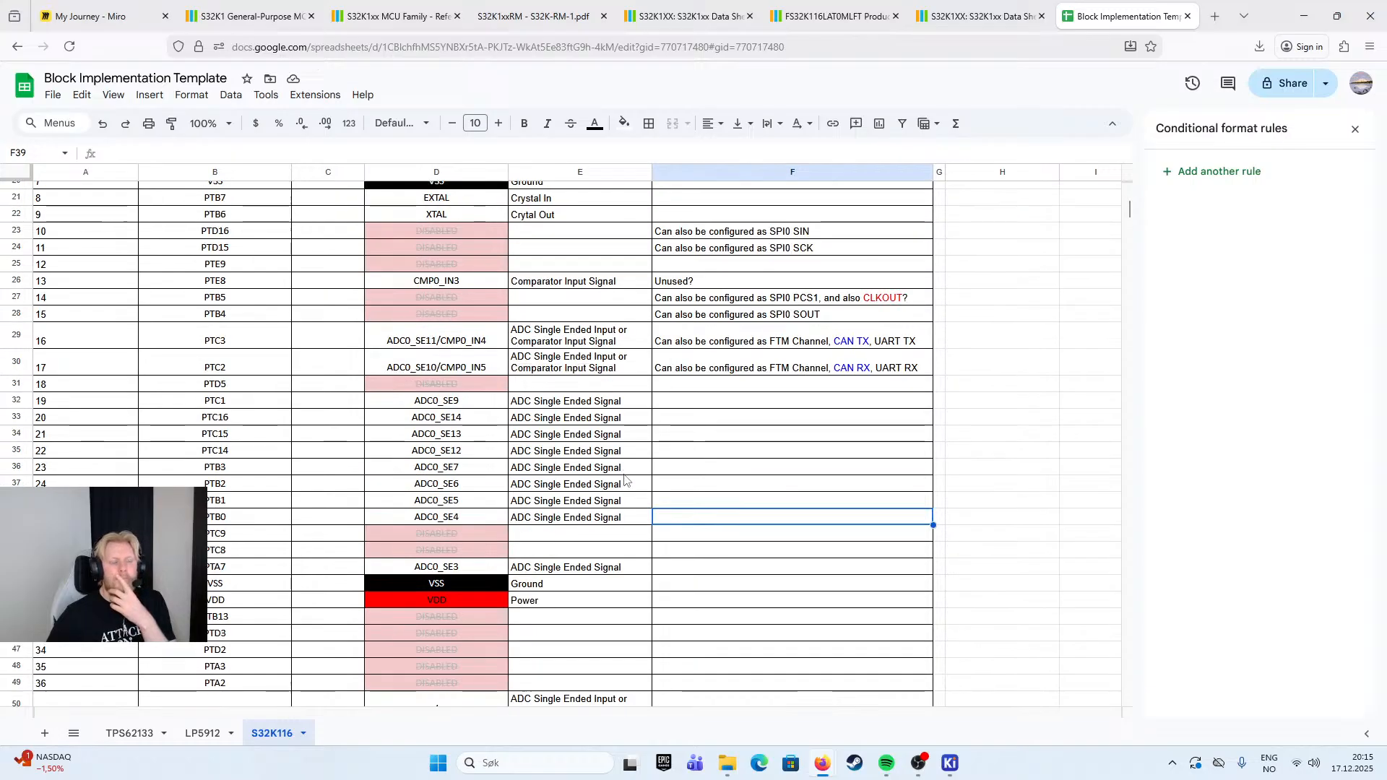
pyautogui.scroll(-3, 626, 484)
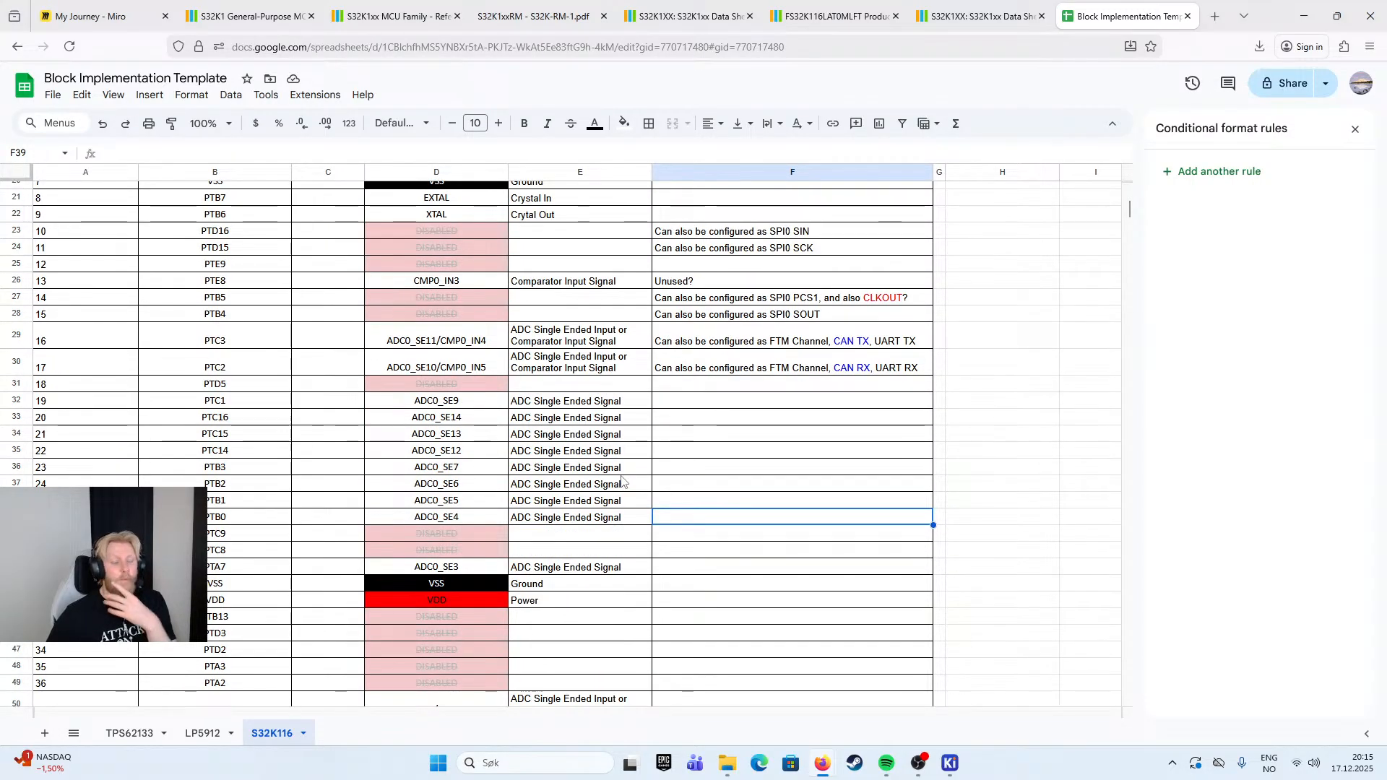
pyautogui.scroll(-3, 506, 517)
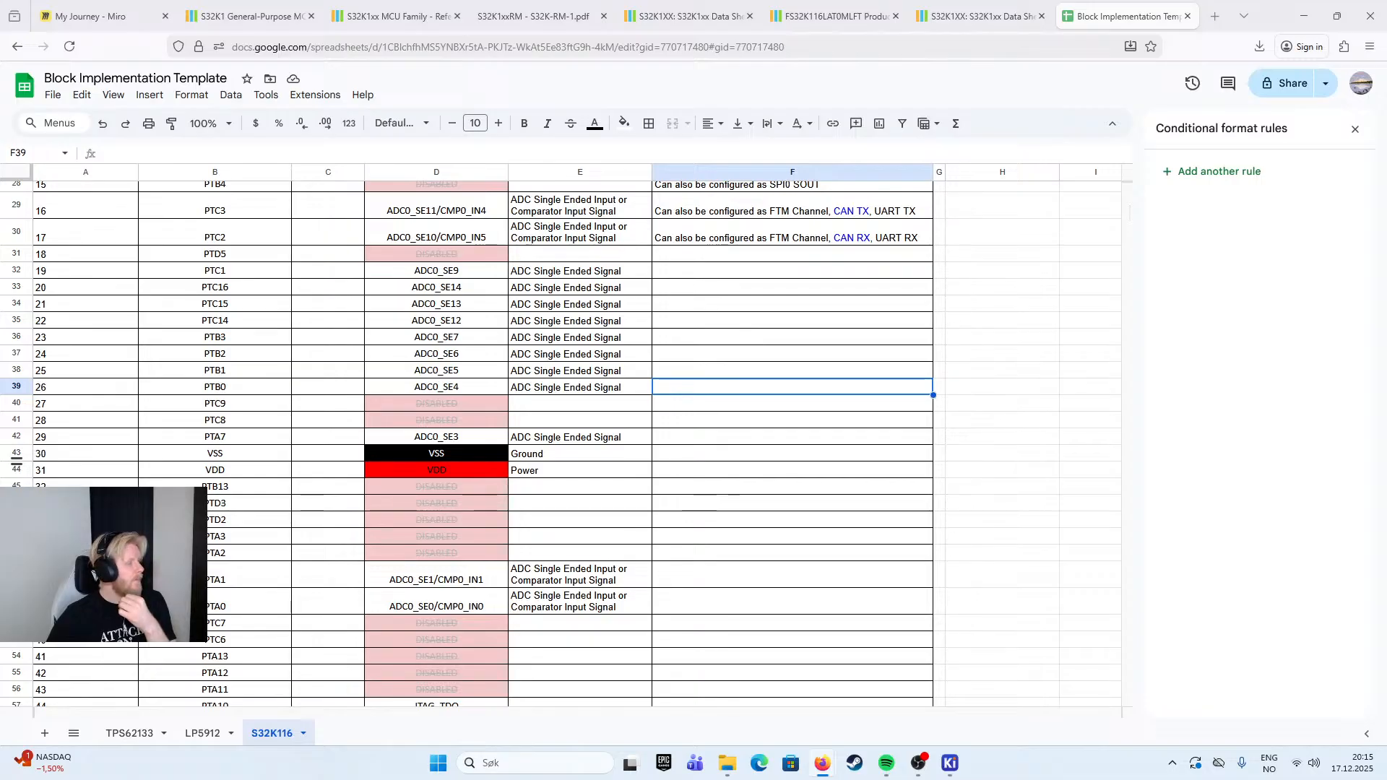
pyautogui.scroll(-3, 491, 426)
pyautogui.scroll(5, 578, 429)
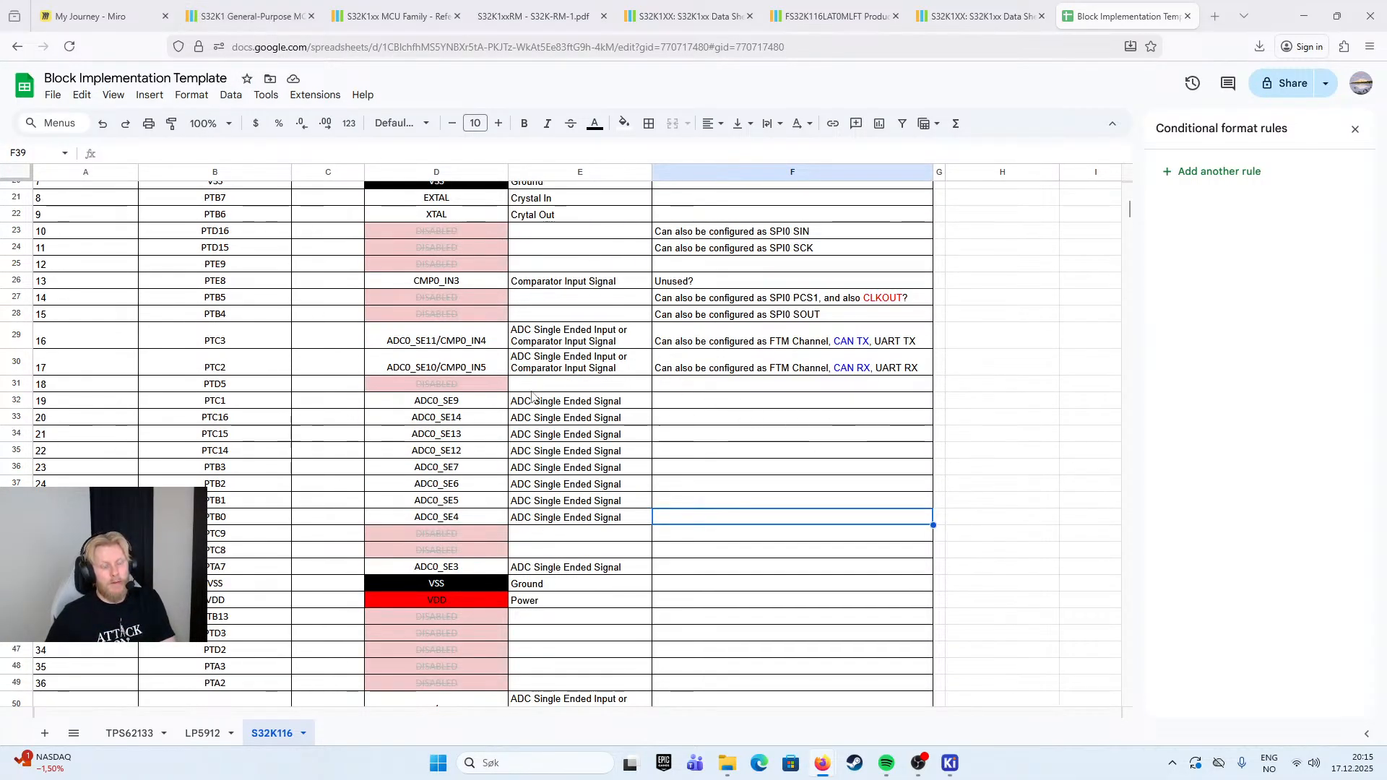
pyautogui.scroll(2, 573, 399)
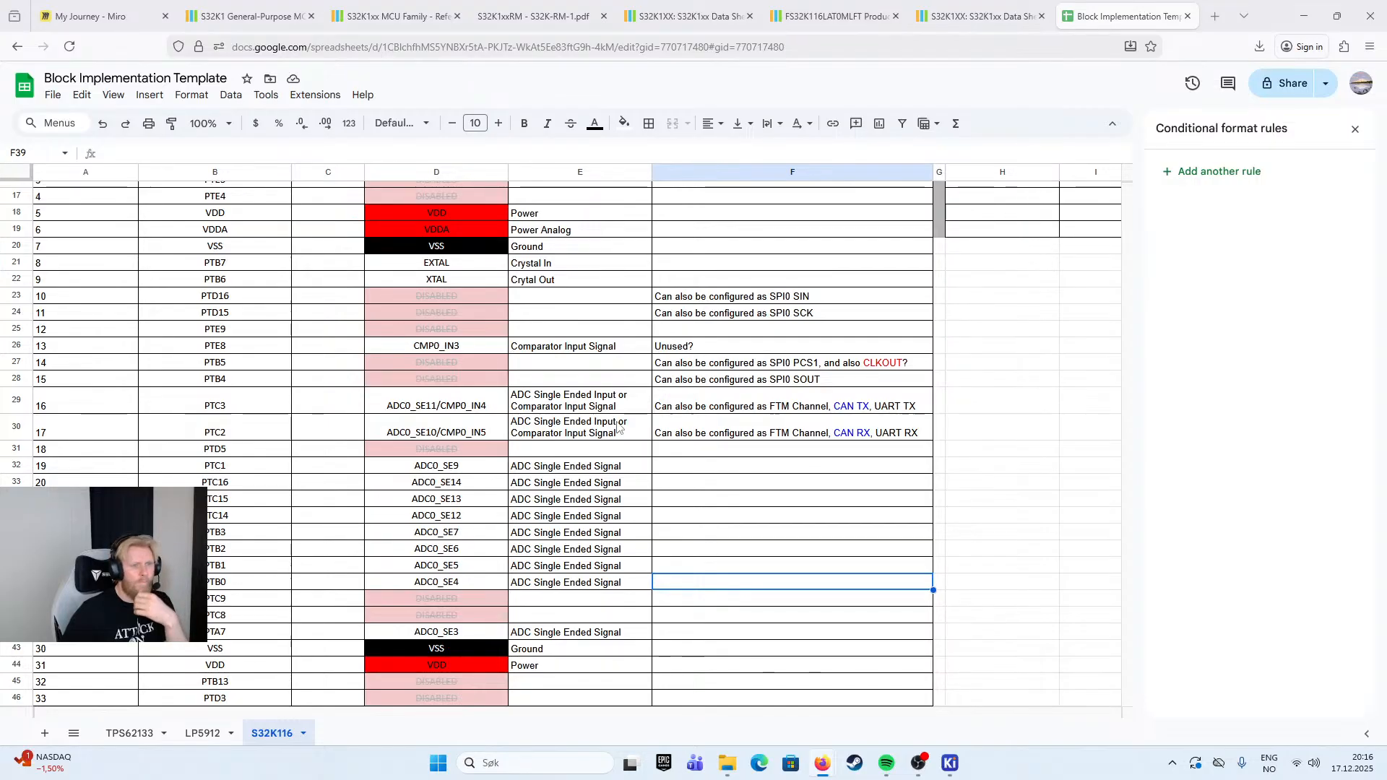
pyautogui.scroll(-2, 564, 526)
pyautogui.scroll(-1, 565, 526)
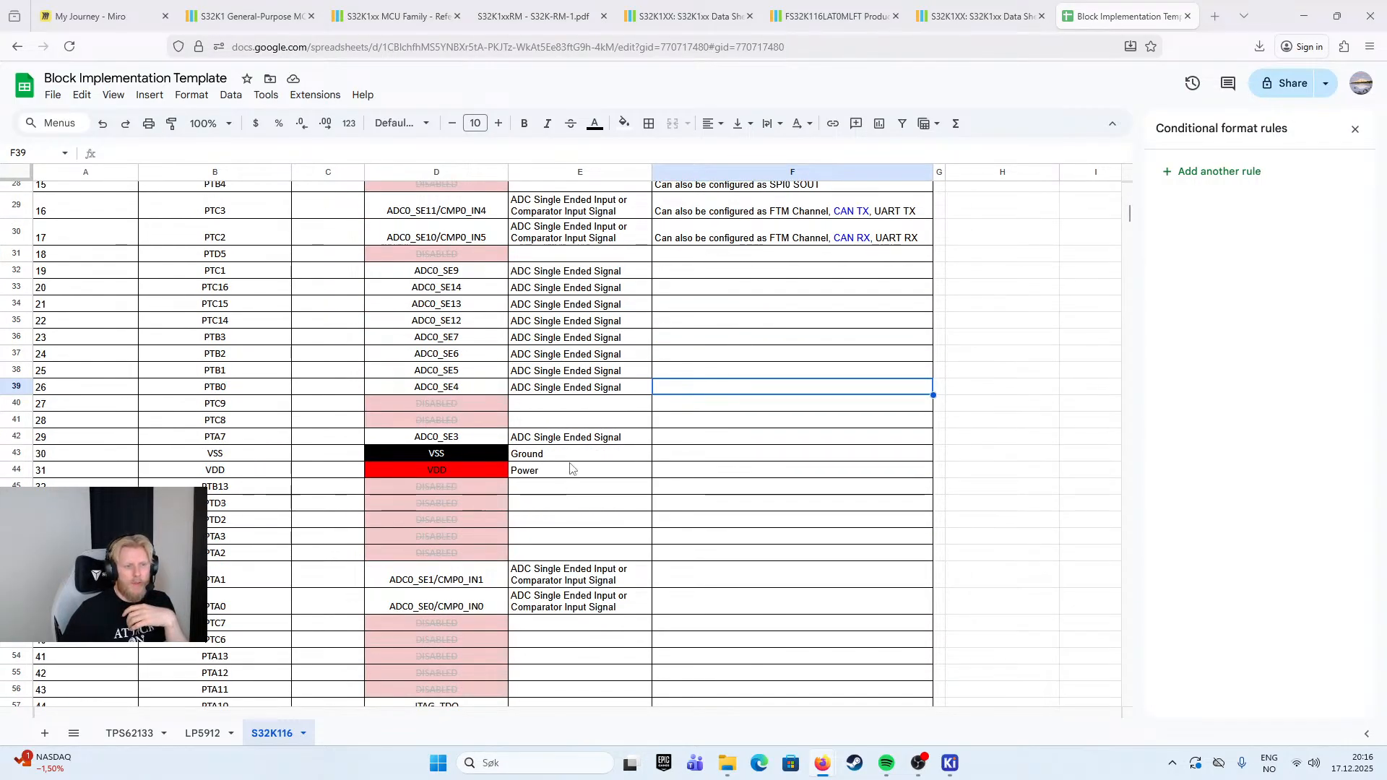
pyautogui.scroll(1, 586, 287)
pyautogui.click(604, 337)
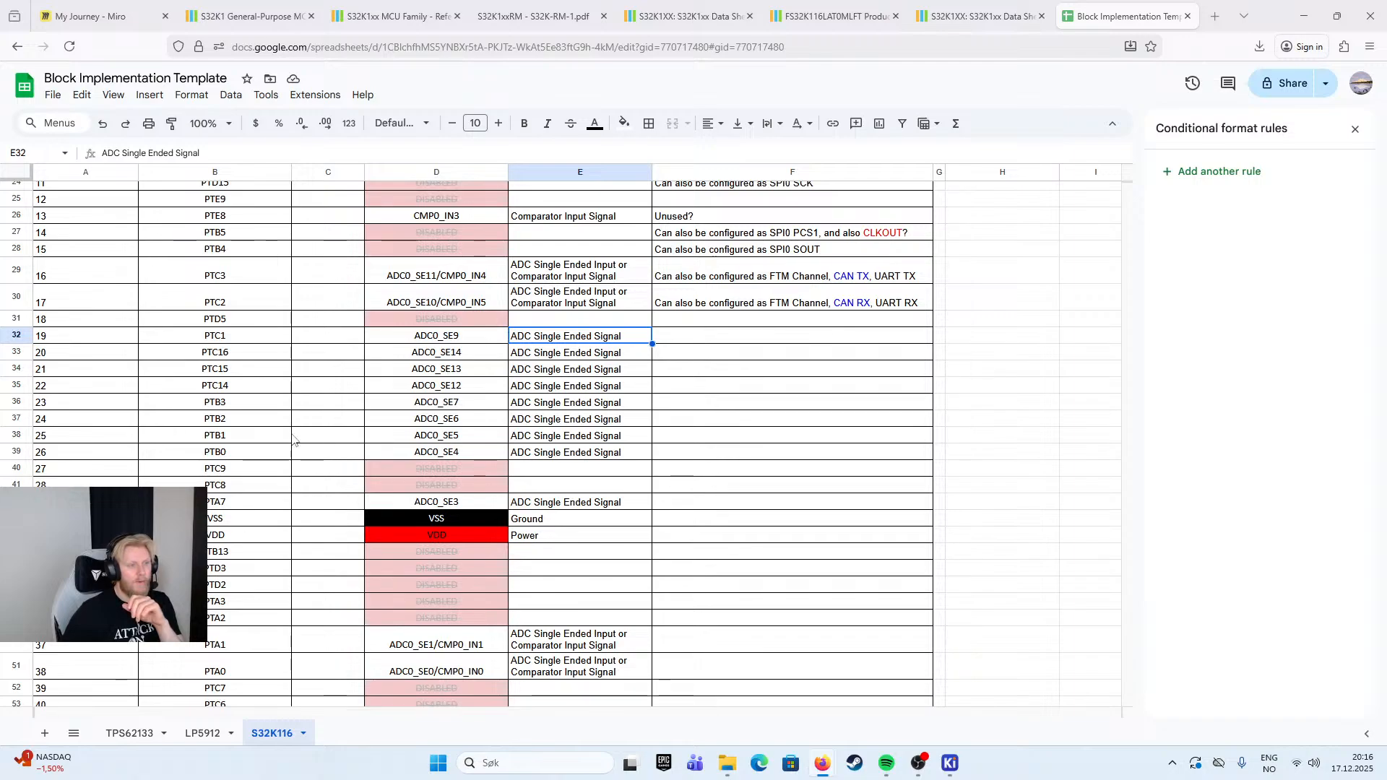
# - Copy pin 16's Implementation note to pin 25 (PTB1)
pyautogui.click(18, 434)
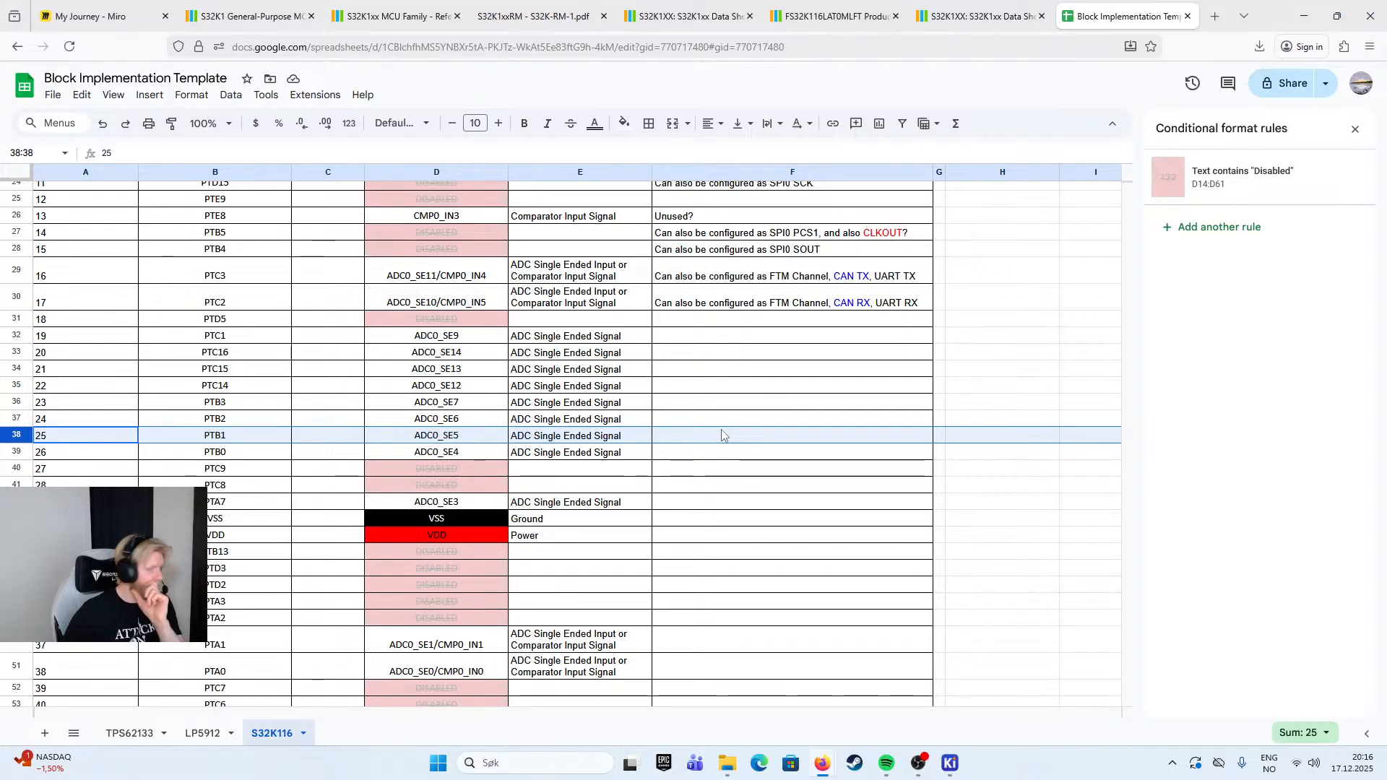
pyautogui.click(786, 282)
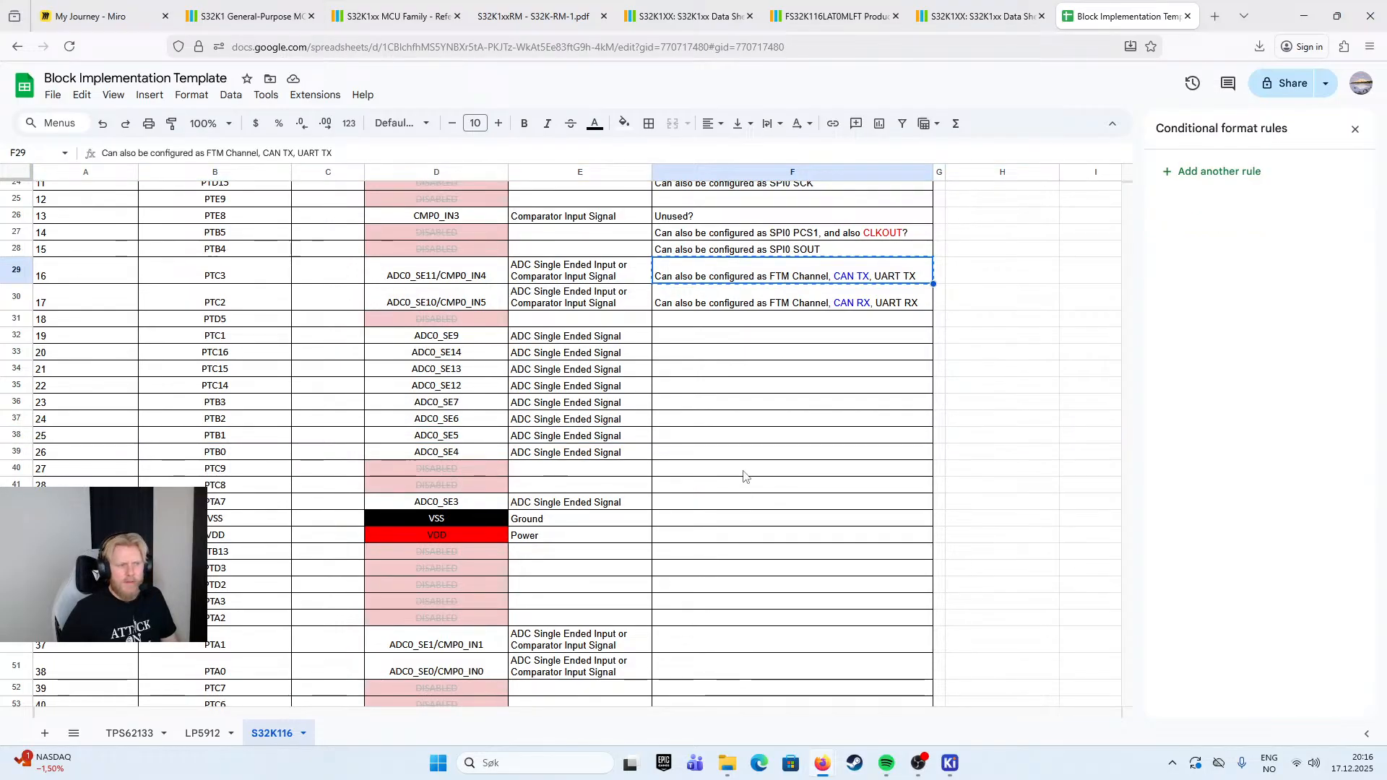
pyautogui.hotkey('ctrl', 'c')
pyautogui.click(752, 422)
pyautogui.click(745, 437)
pyautogui.hotkey('ctrl', 'v')
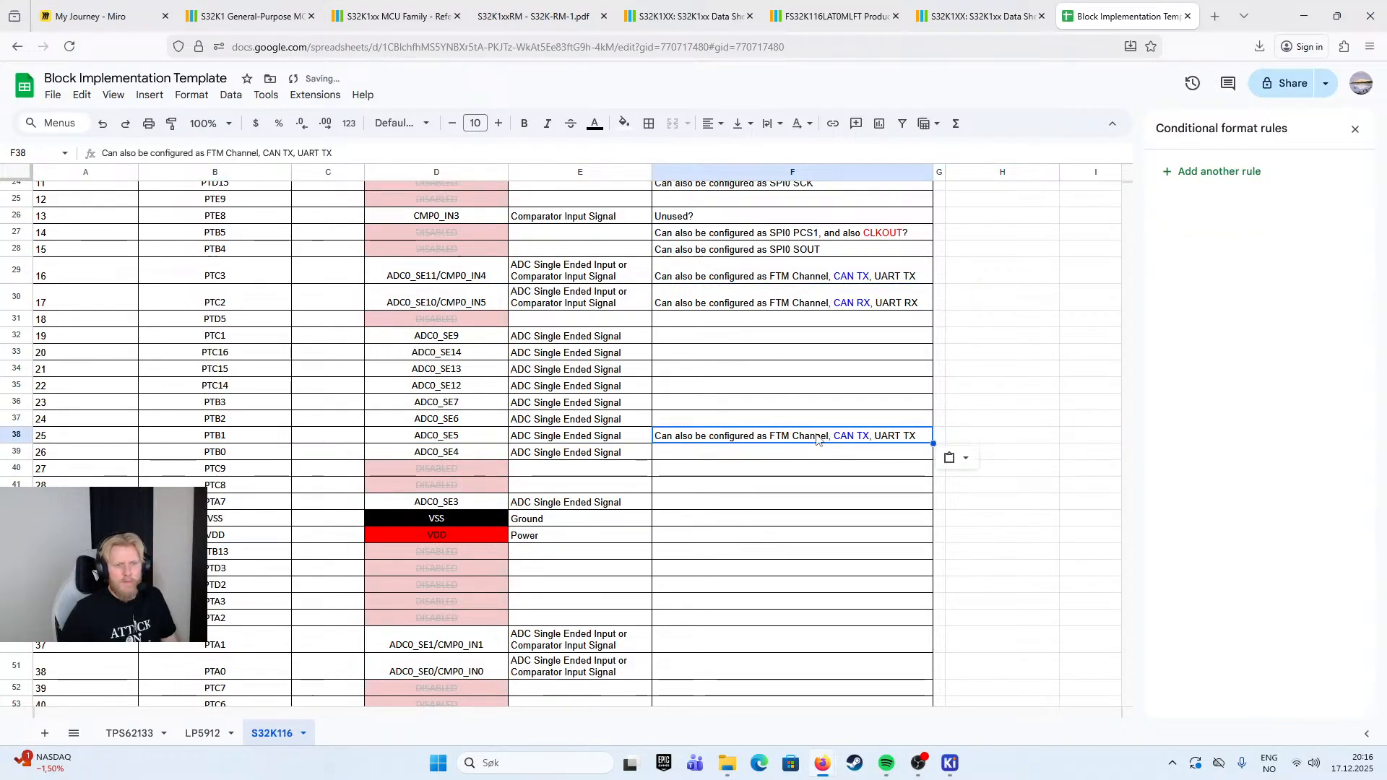
# - Append ", SPI SOUT" to the end of pin 25's Implementation note
pyautogui.doubleClick(908, 442)
pyautogui.write(', ')
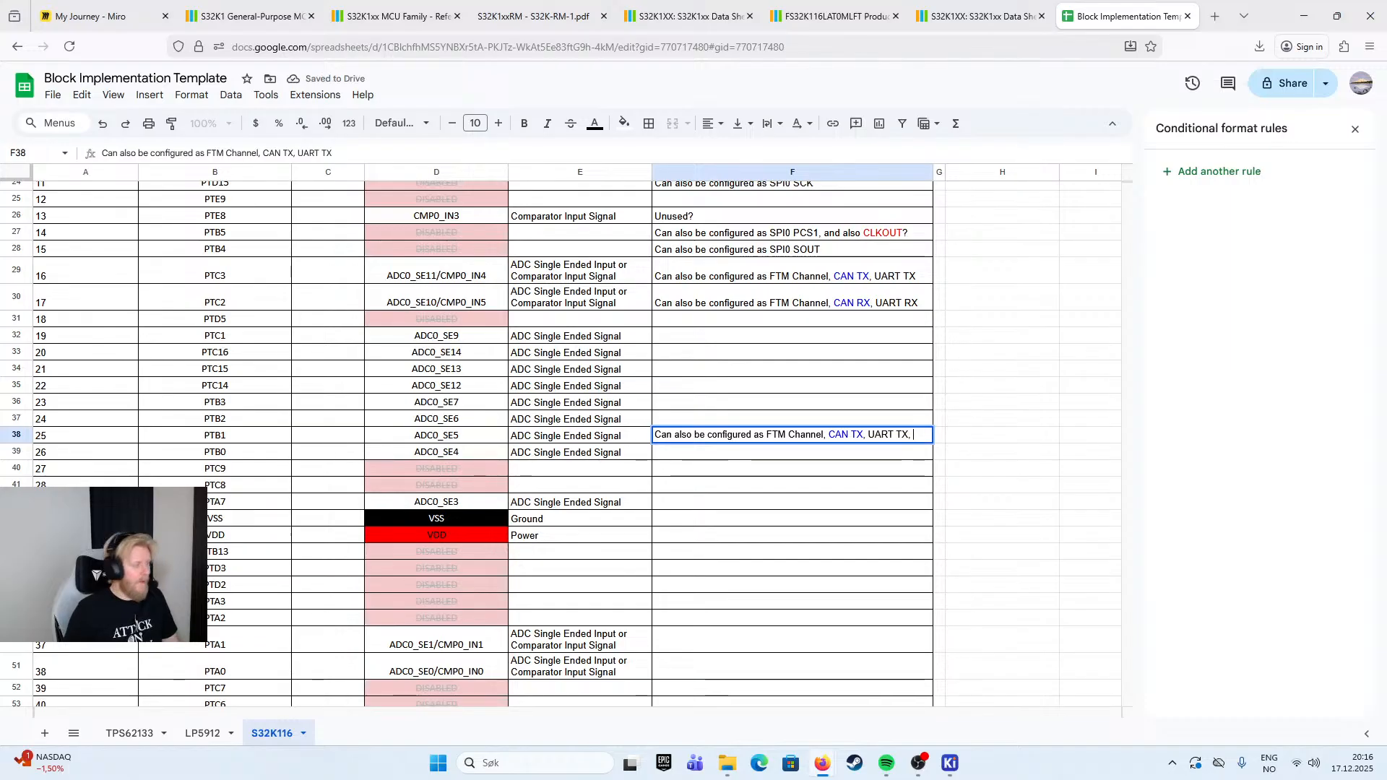
pyautogui.write('SPI S')
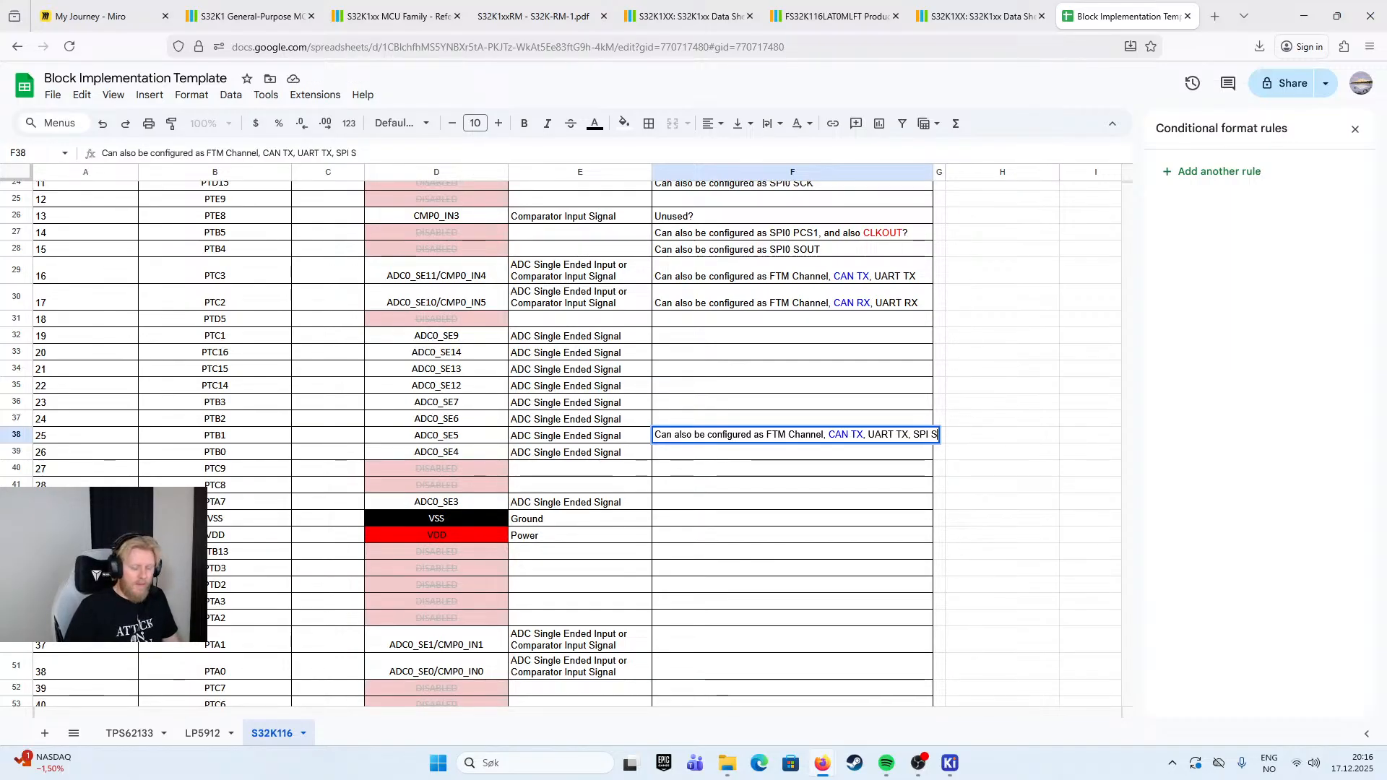
pyautogui.write('OUT')
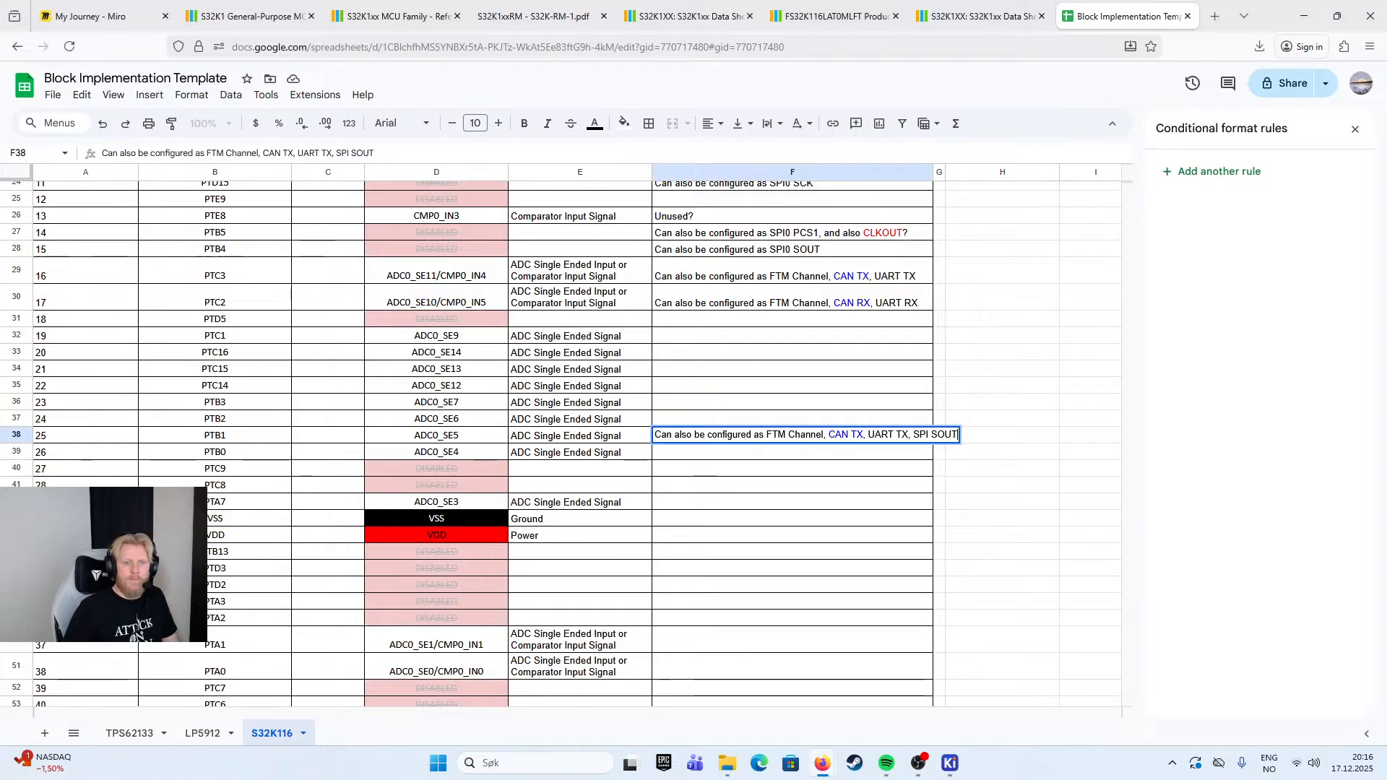
pyautogui.click(889, 470)
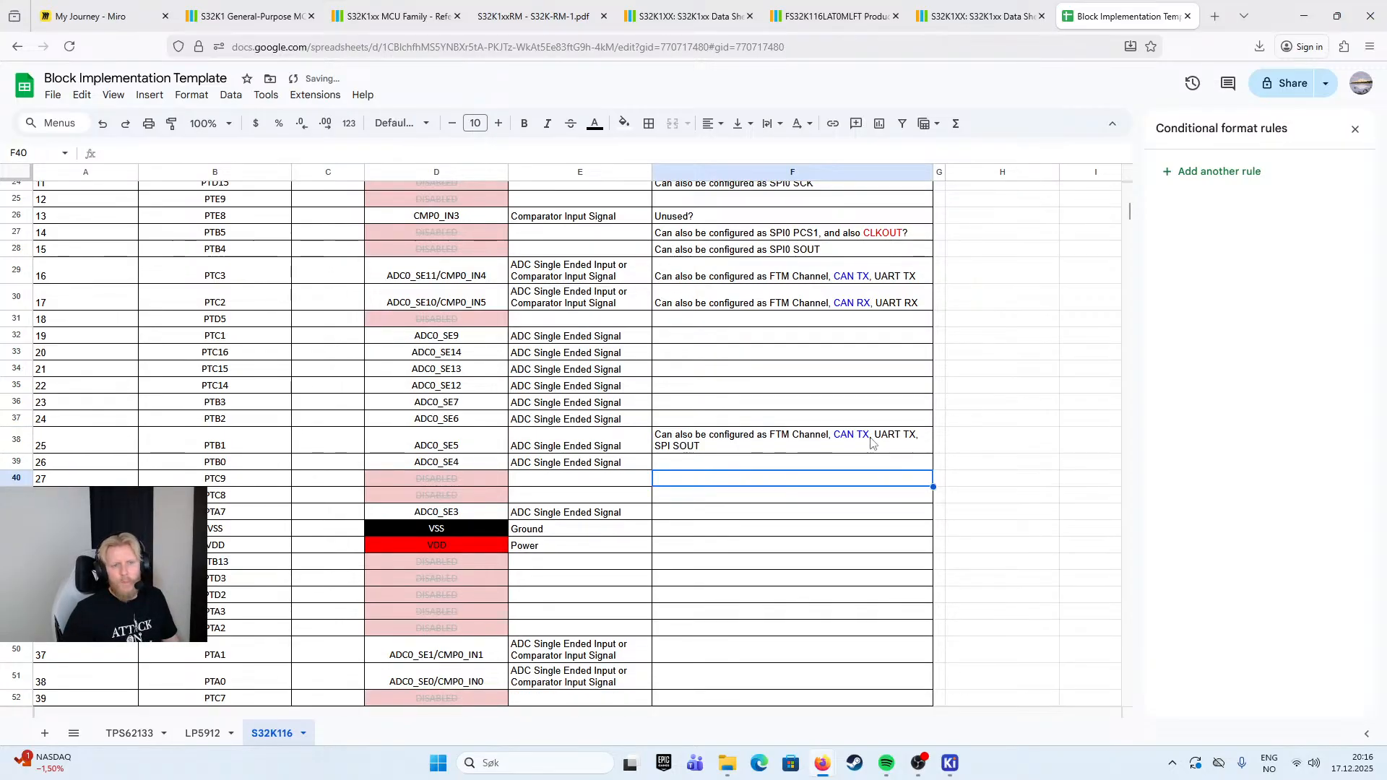
# - Copy pin 25's Implementation note to pin 26 (PTB0)
pyautogui.click(744, 450)
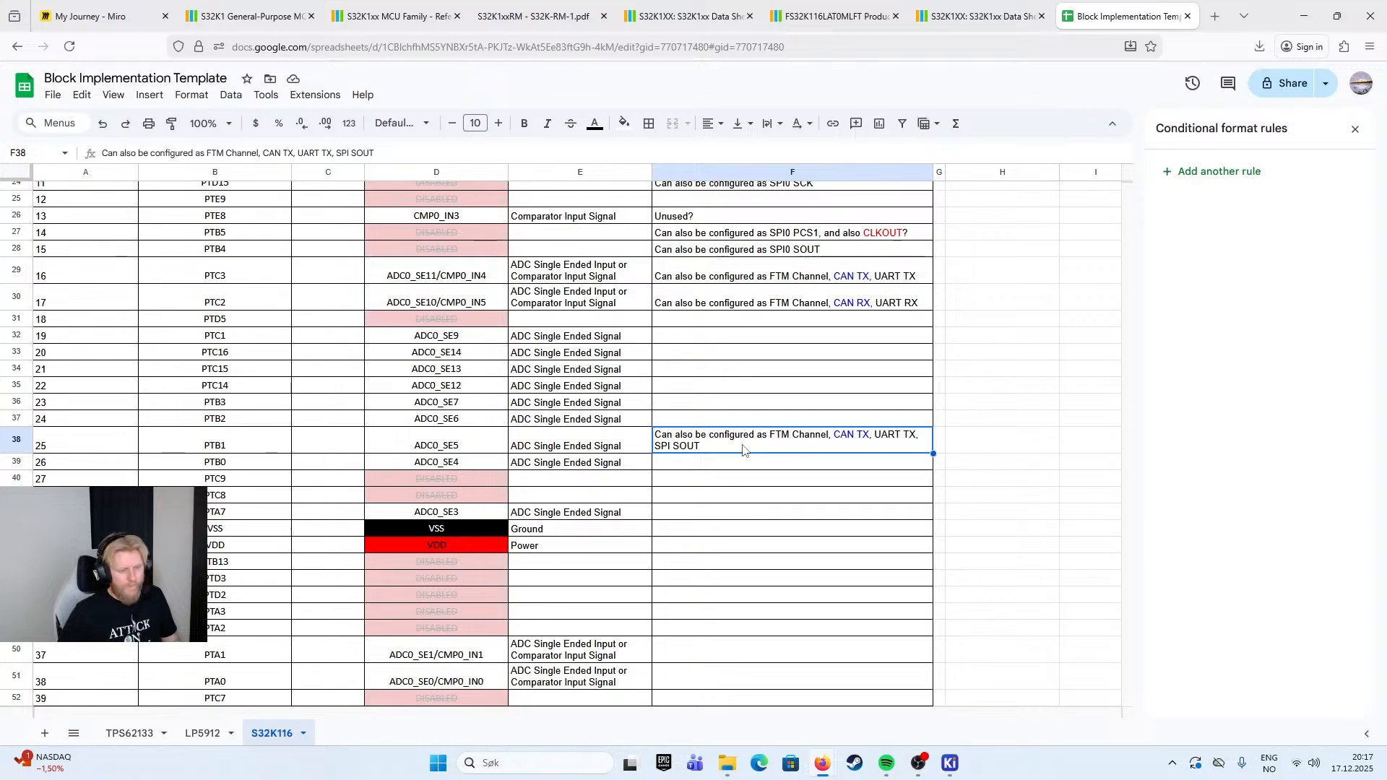
pyautogui.hotkey('ctrl', 'c')
pyautogui.click(747, 465)
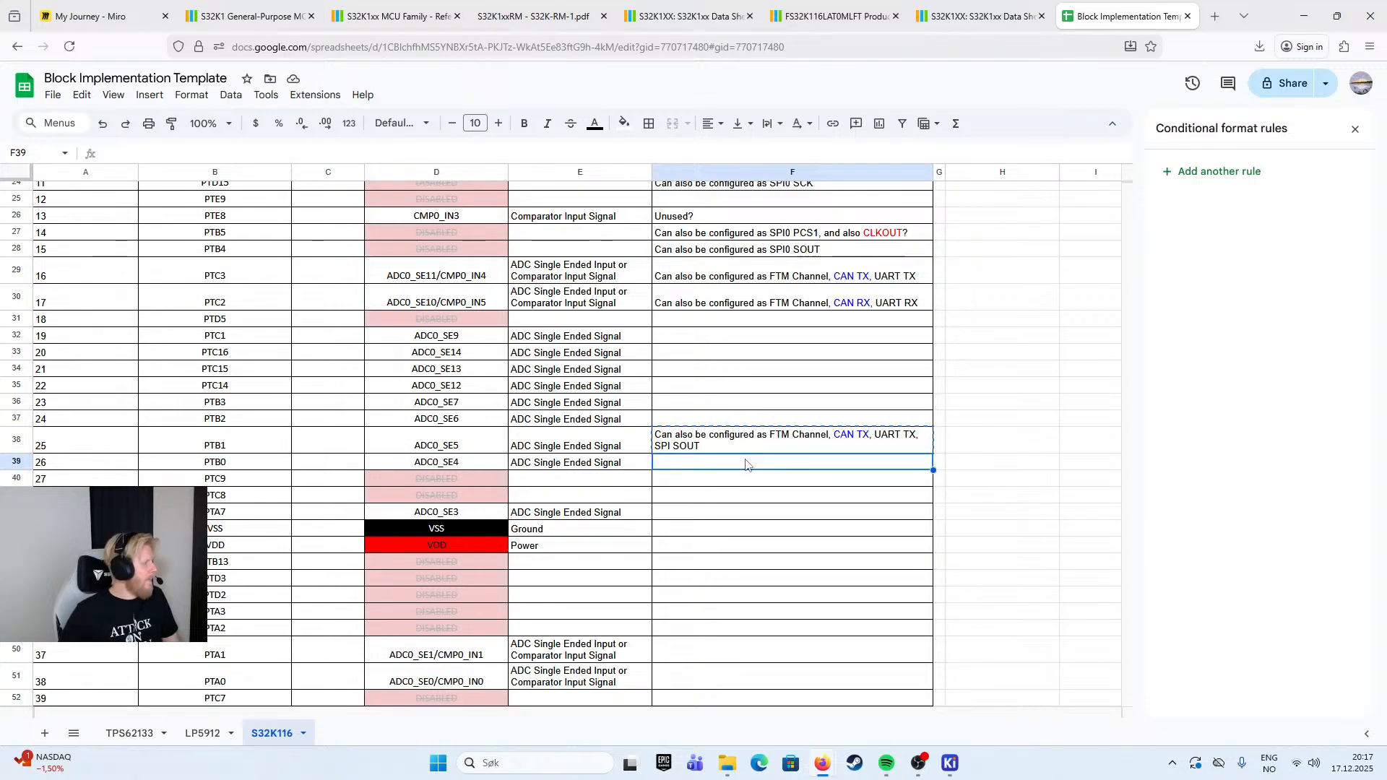
pyautogui.hotkey('ctrl', 'v')
# - Change the CAN and UART entries in pin 26's Implementation note to "CAN RX" and "UART RX"
pyautogui.doubleClick(869, 467)
pyautogui.click(859, 462)
pyautogui.press('BackSpace')
pyautogui.write('R')
pyautogui.press('Return')
pyautogui.doubleClick(903, 465)
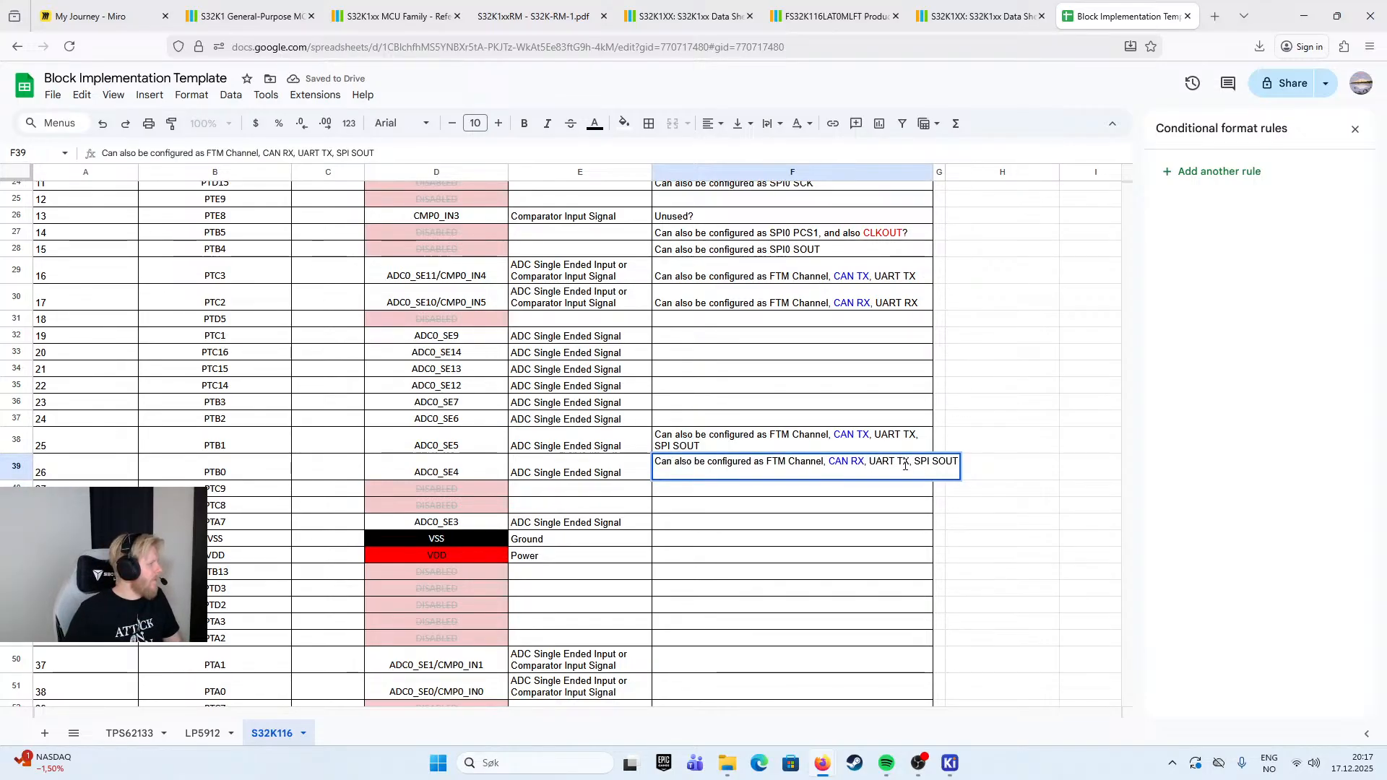
pyautogui.press('BackSpace')
pyautogui.write('R')
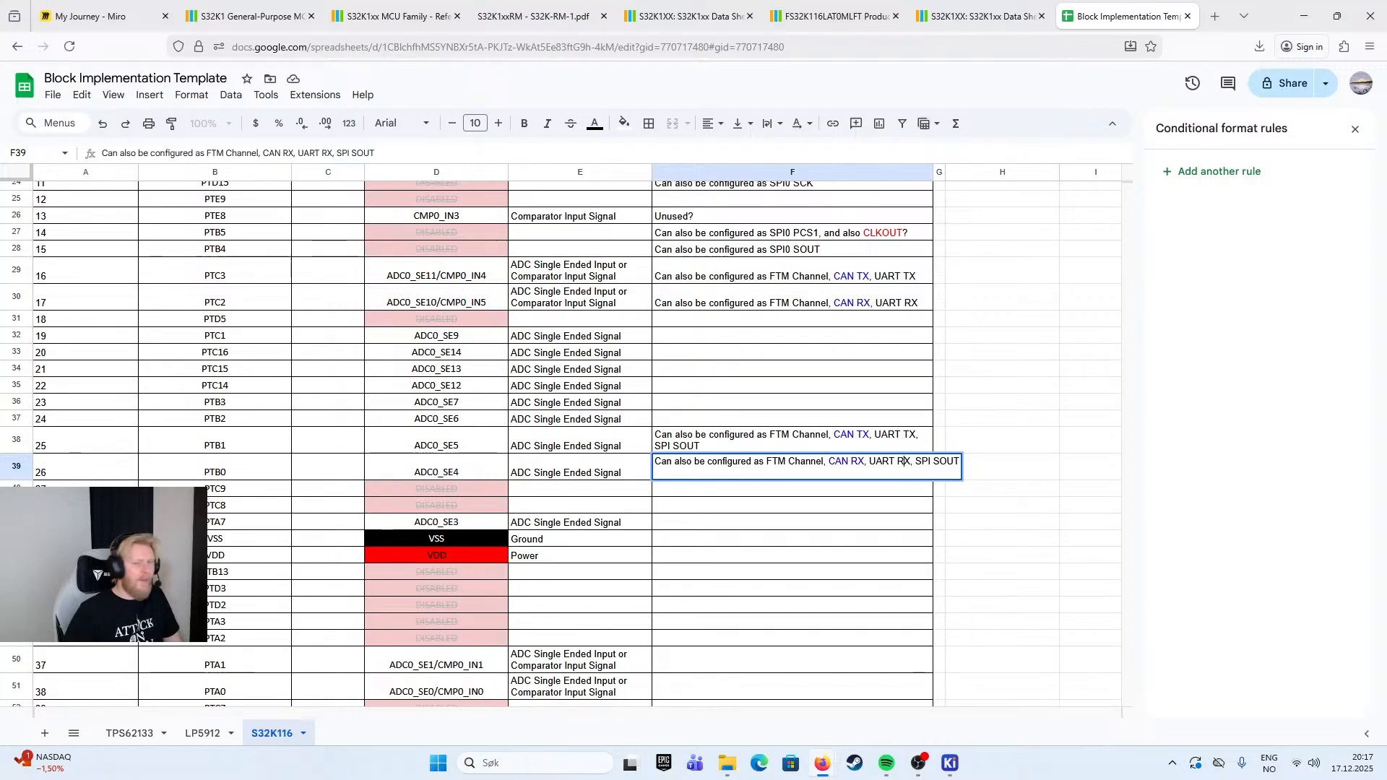
pyautogui.press('Return')
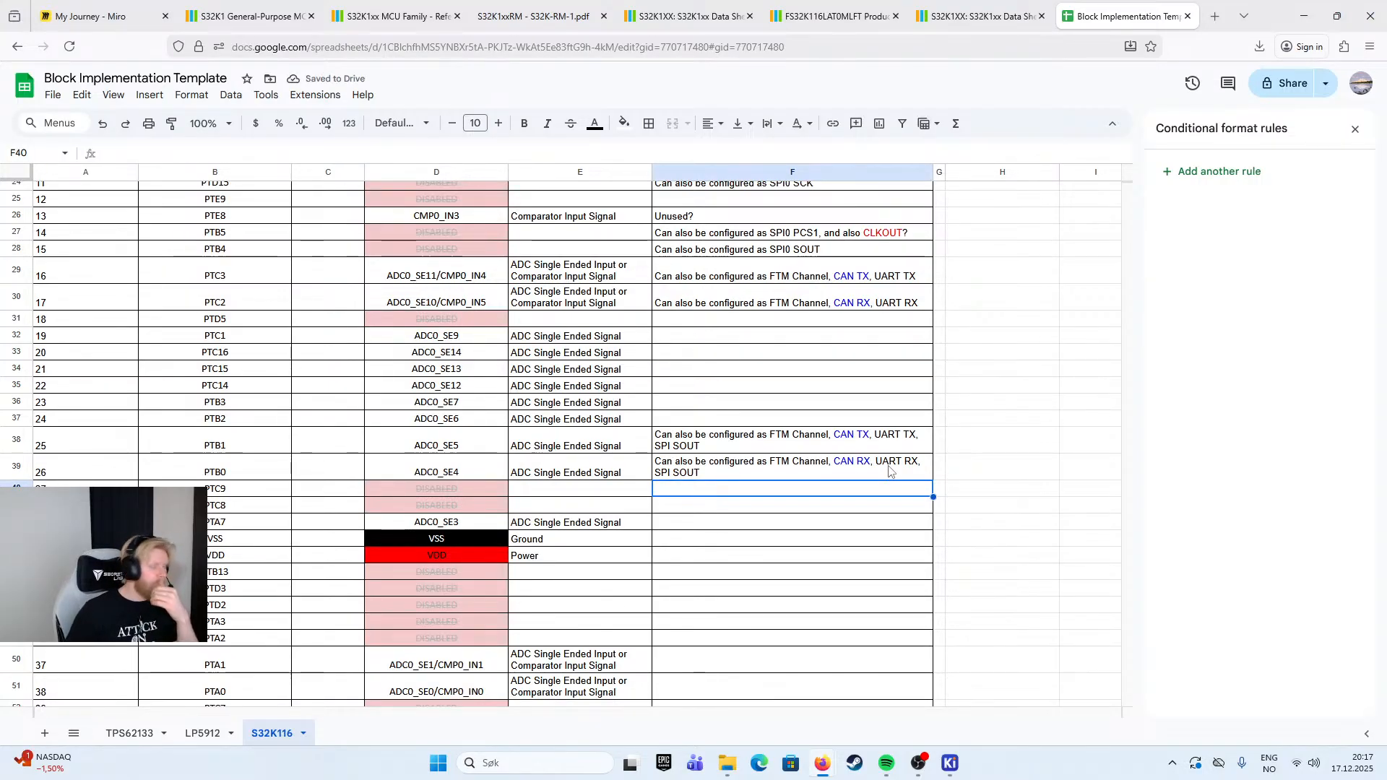
# - Set the SPI signal at the end of pin 26's Implementation note to "PCS0"
pyautogui.doubleClick(695, 477)
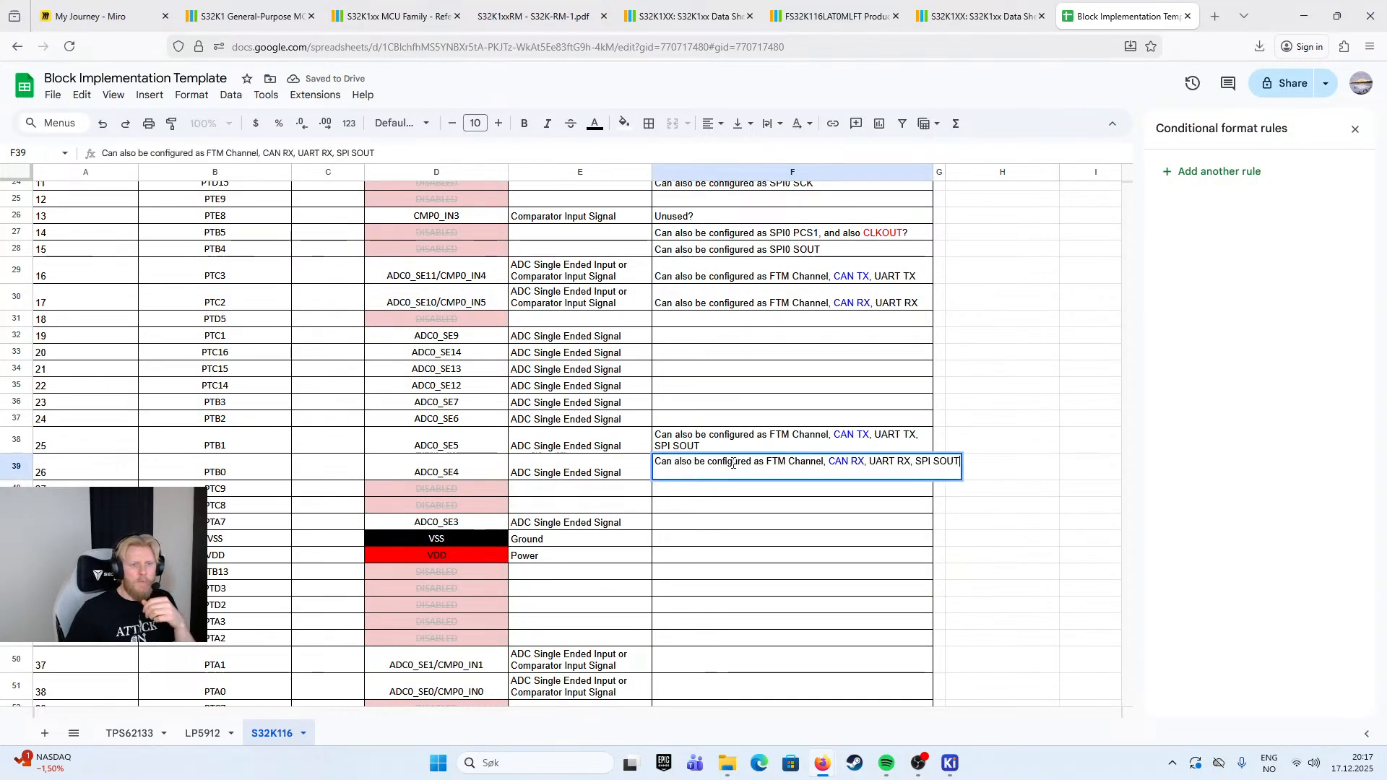
pyautogui.doubleClick(948, 461)
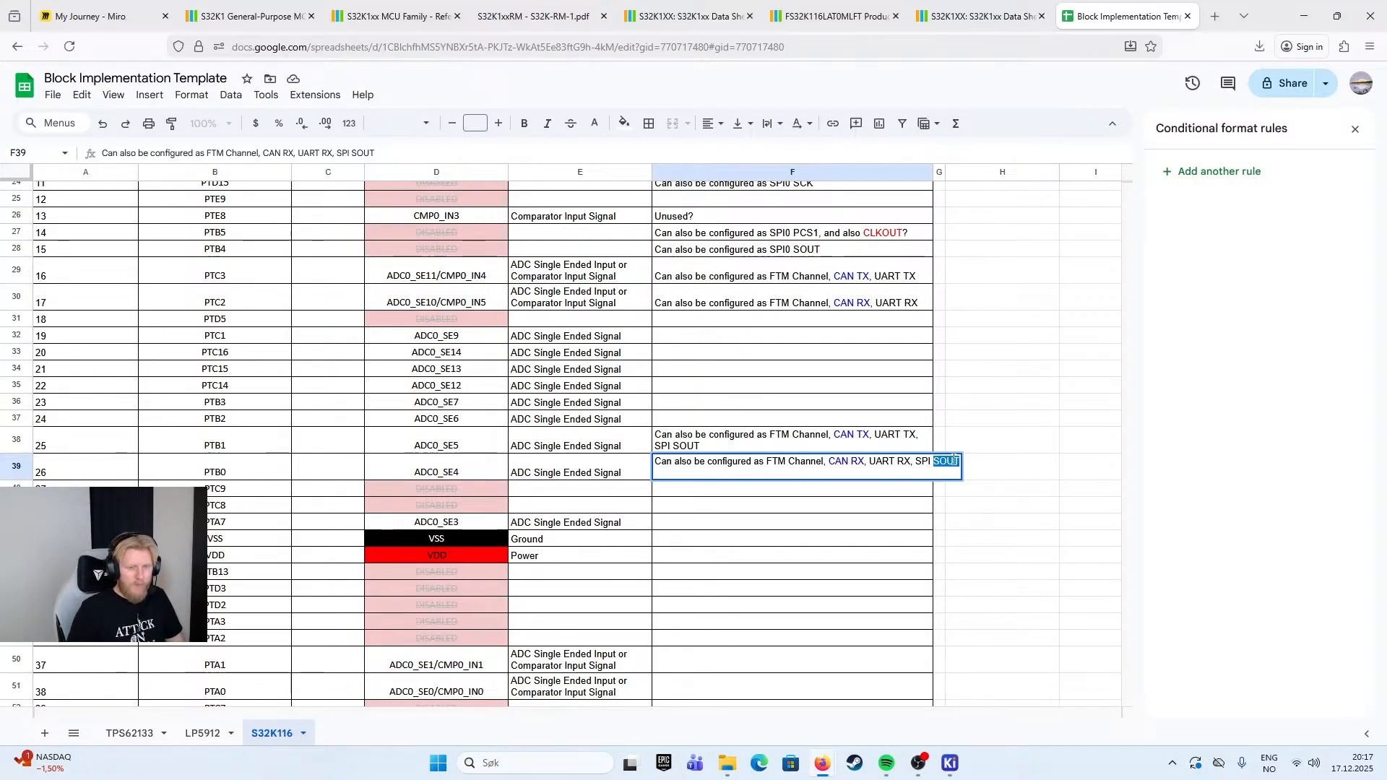
pyautogui.write('PCS0')
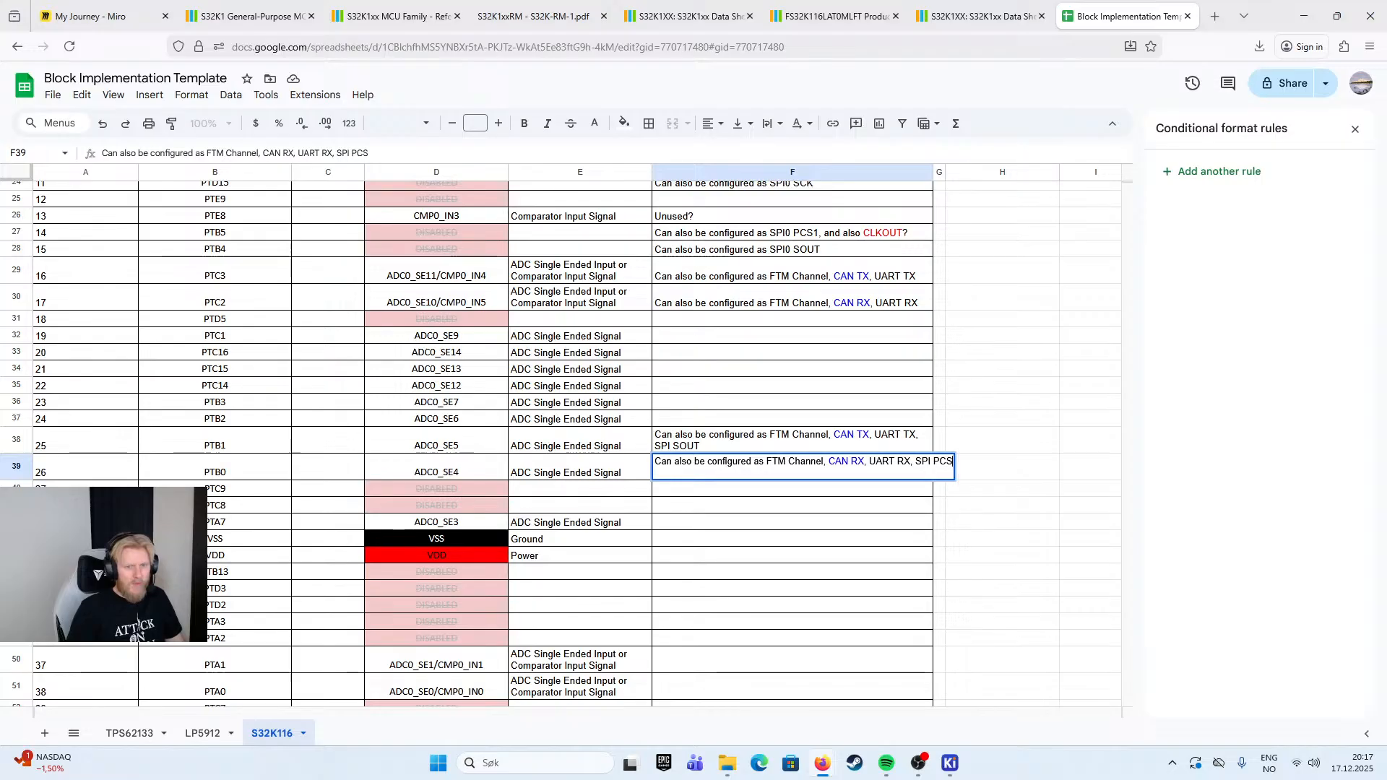
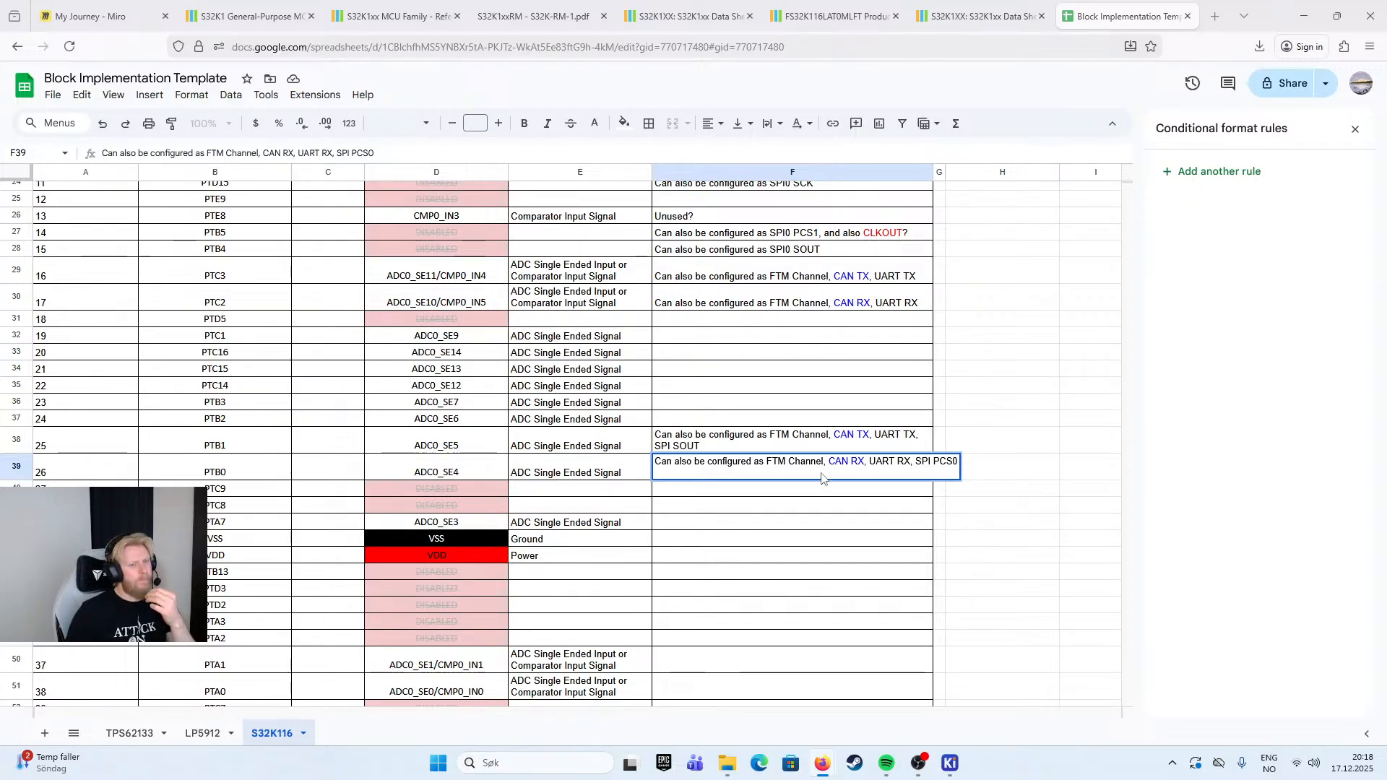
# - Copy pin 15's Implementation note to pins 23 (PTB3) and 24 (PTB2)
pyautogui.click(847, 527)
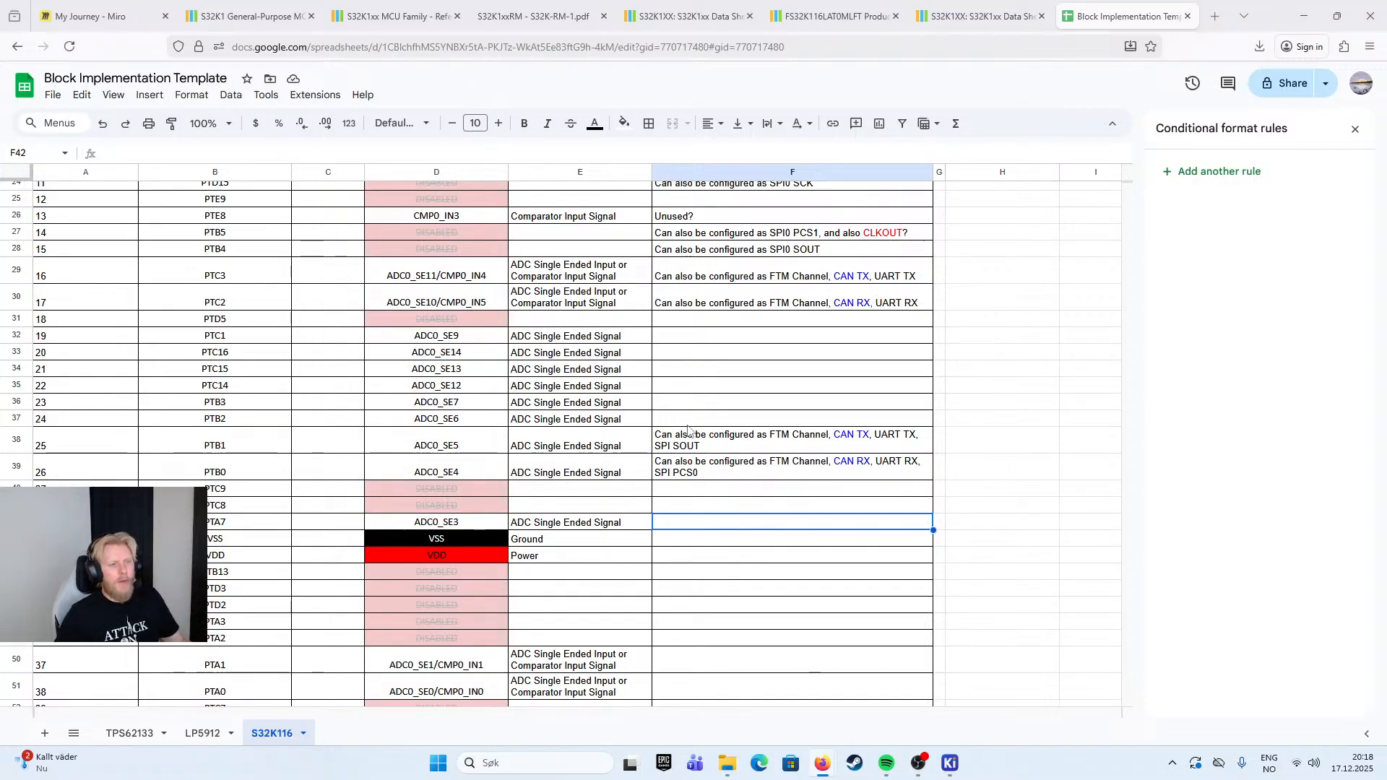
pyautogui.click(699, 406)
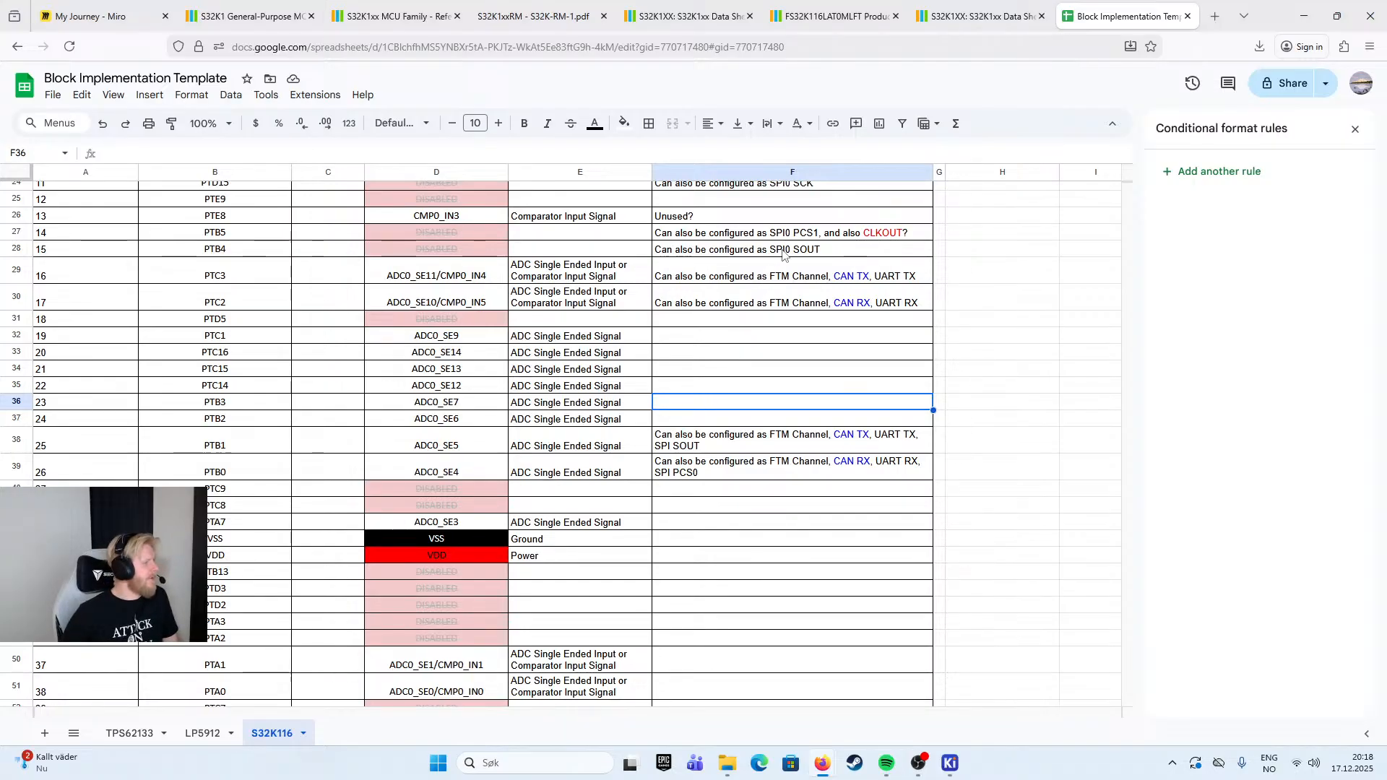
pyautogui.doubleClick(701, 400)
pyautogui.click(766, 251)
pyautogui.hotkey('ctrl', 'c')
pyautogui.click(716, 409)
pyautogui.hotkey('ctrl', 'v')
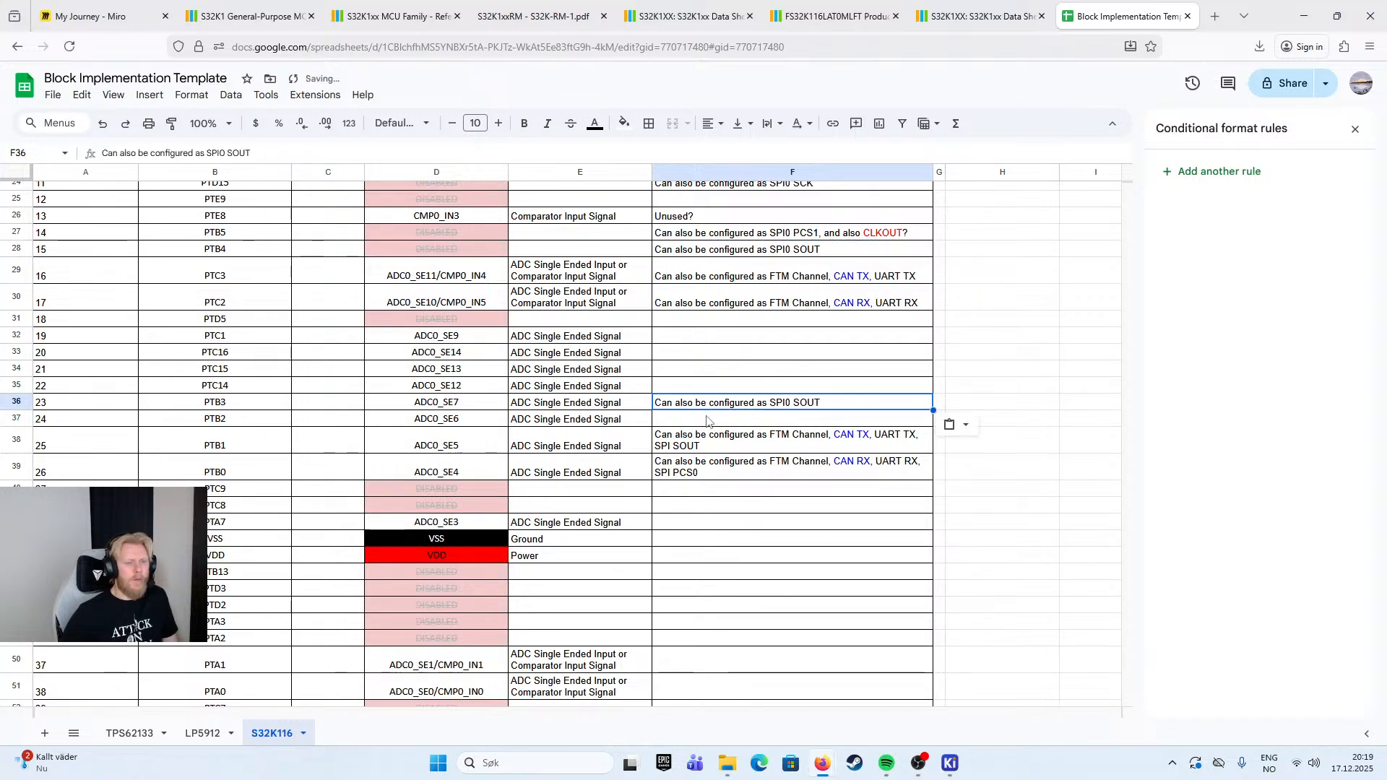
pyautogui.click(735, 417)
pyautogui.hotkey('ctrl', 'v')
# - Change the SPI0 signal in the Implementation notes to "SIN" for pin 23 and "SCK" for pin 24
pyautogui.doubleClick(785, 404)
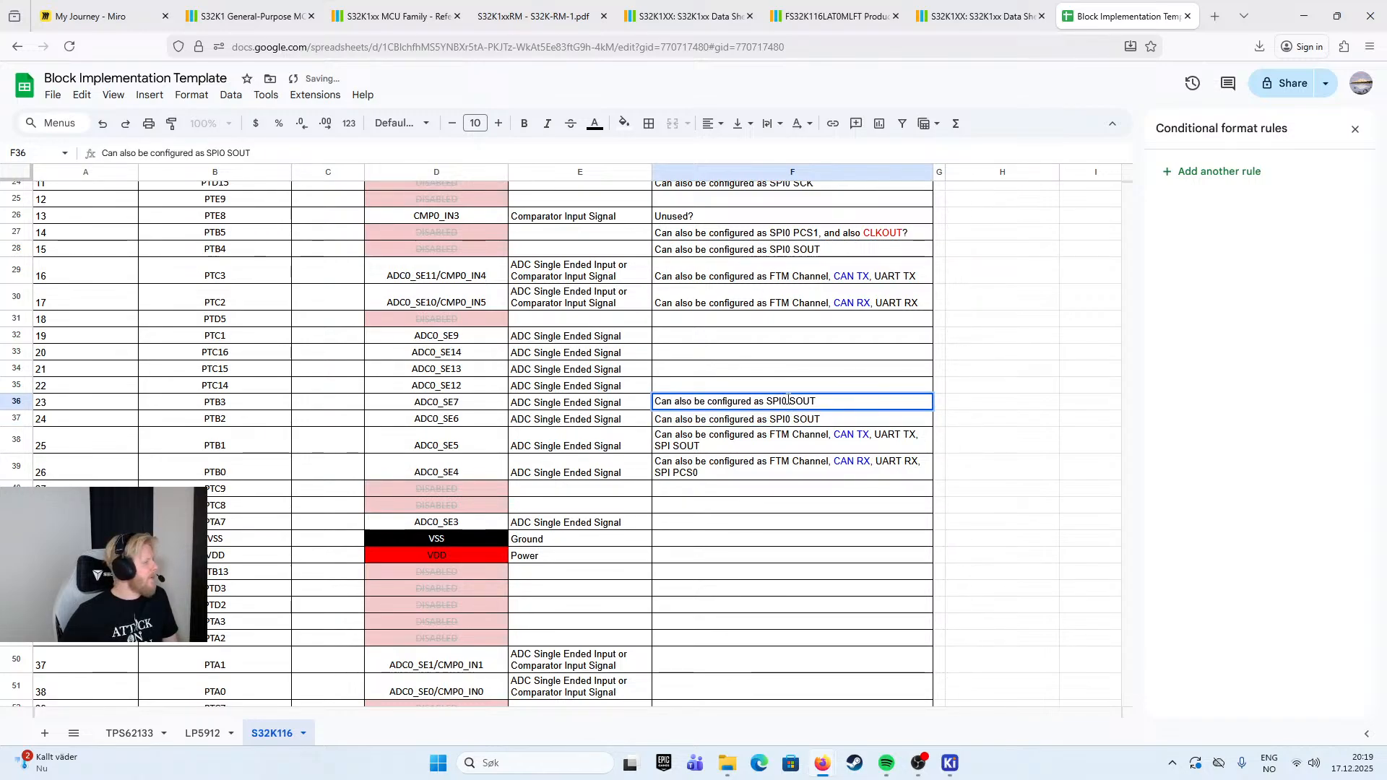
pyautogui.hotkey('ctrl', 'shift', 'Left')
pyautogui.write('SIN')
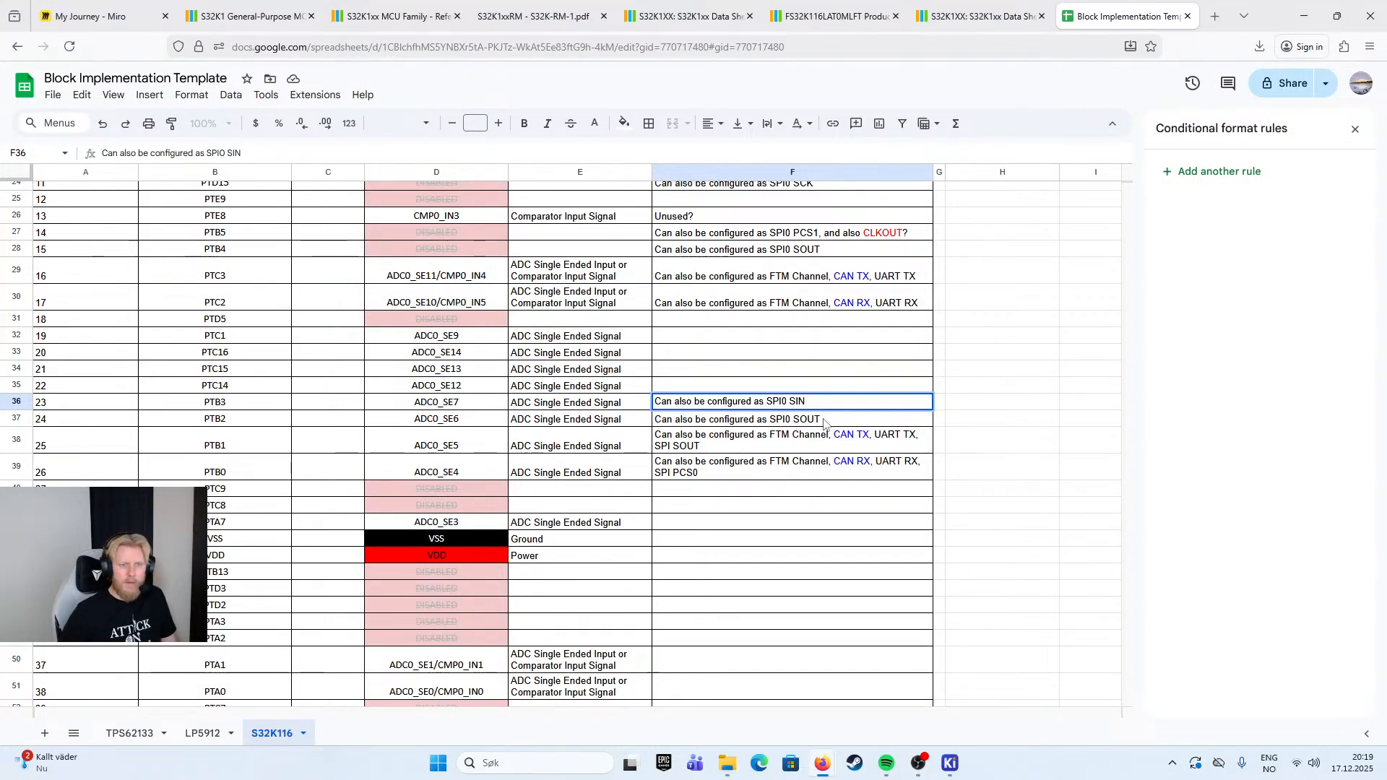
pyautogui.doubleClick(802, 418)
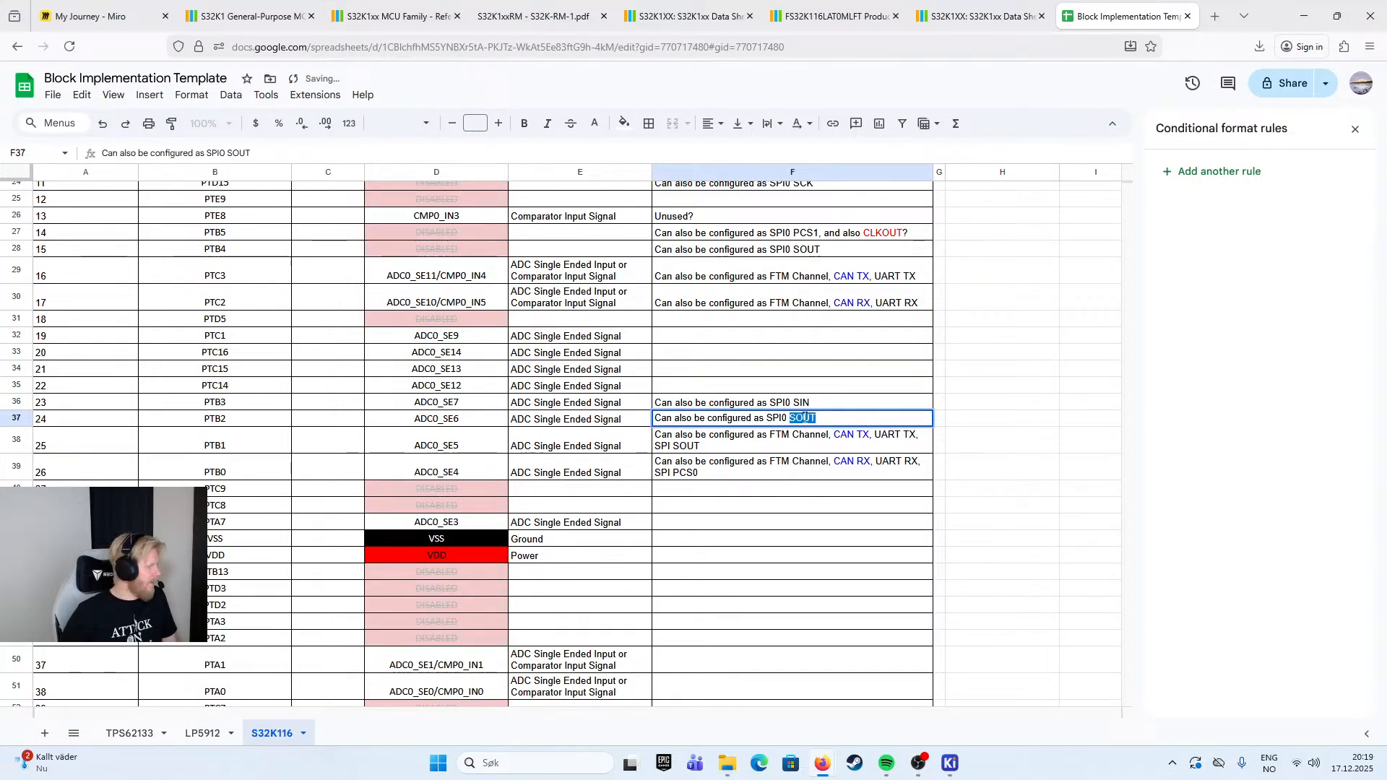
pyautogui.write('SCK')
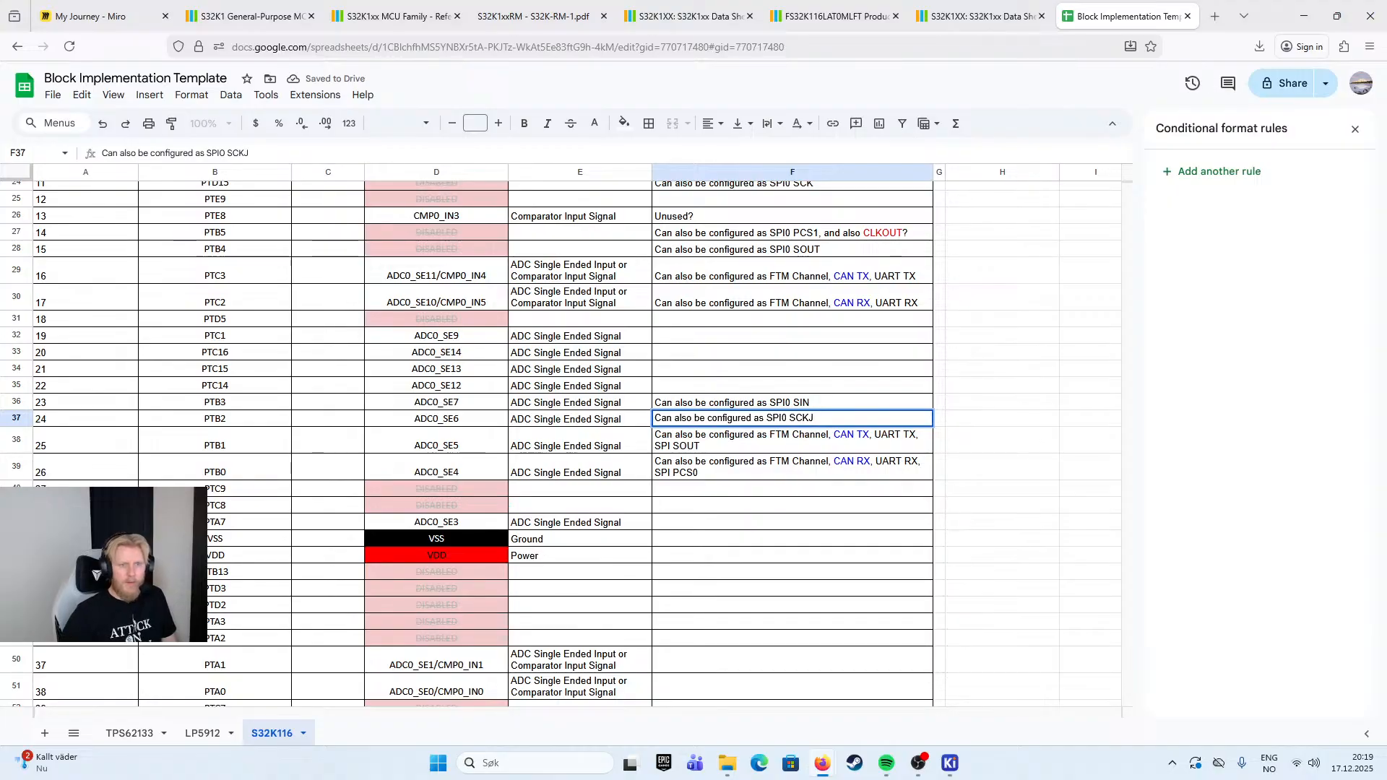
pyautogui.scroll(2, 824, 401)
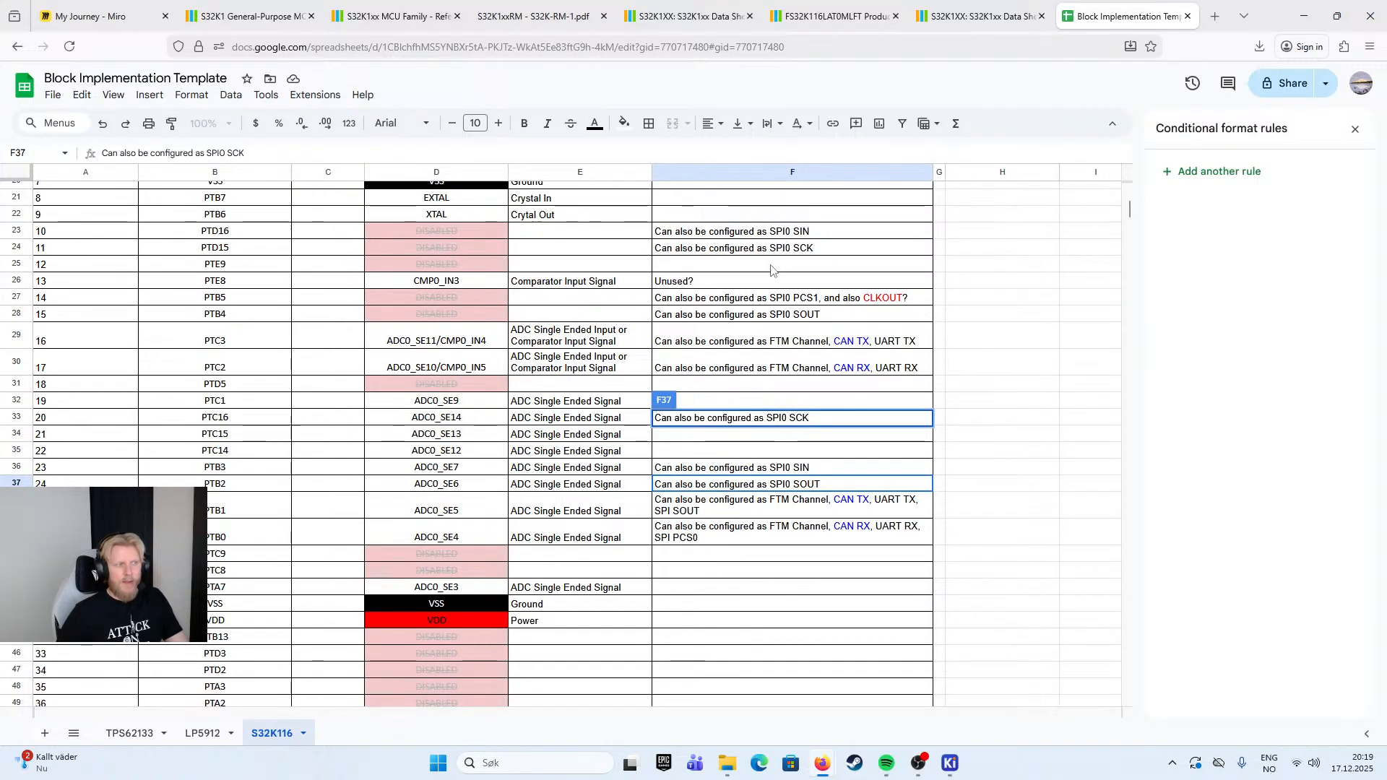
pyautogui.click(830, 466)
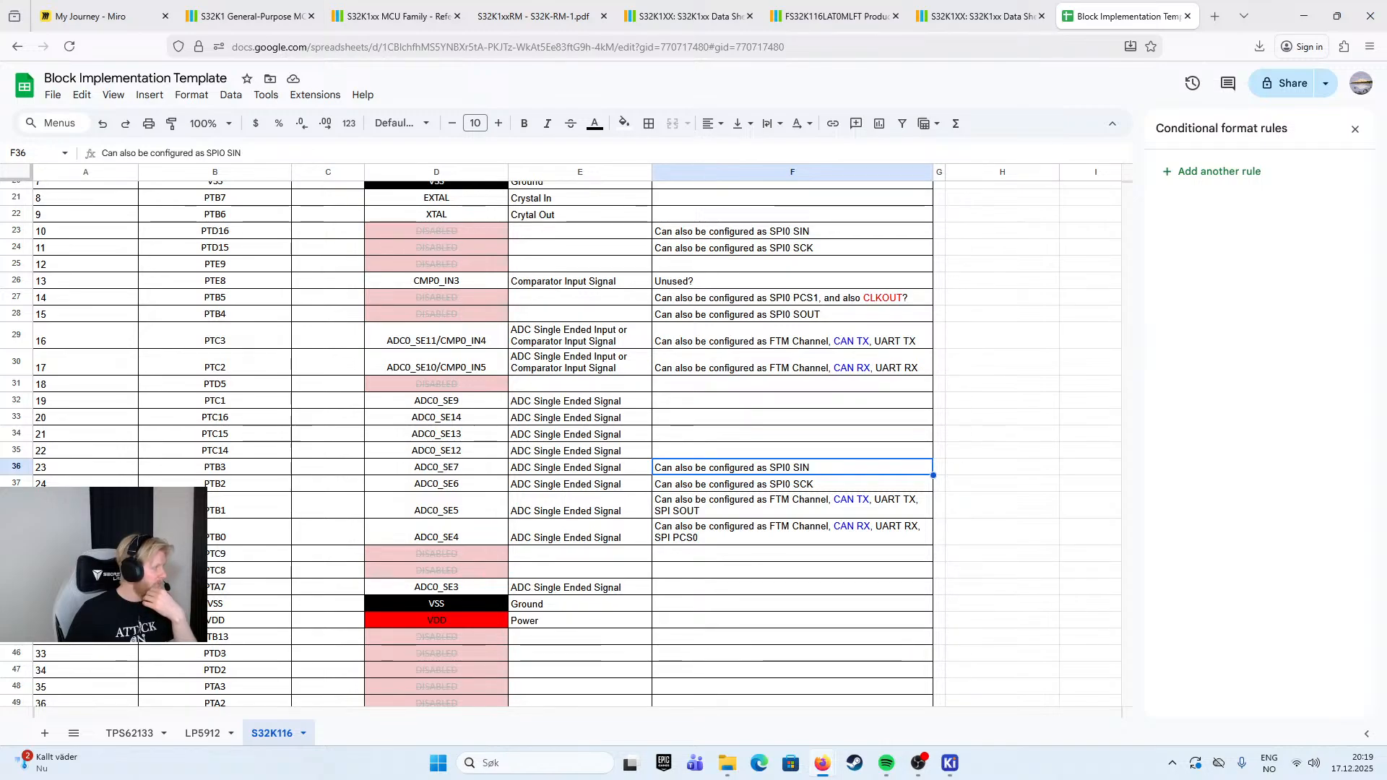
# - Copy pin 24's Implementation note to the PTA7 row
pyautogui.click(271, 589)
pyautogui.click(745, 596)
pyautogui.doubleClick(745, 590)
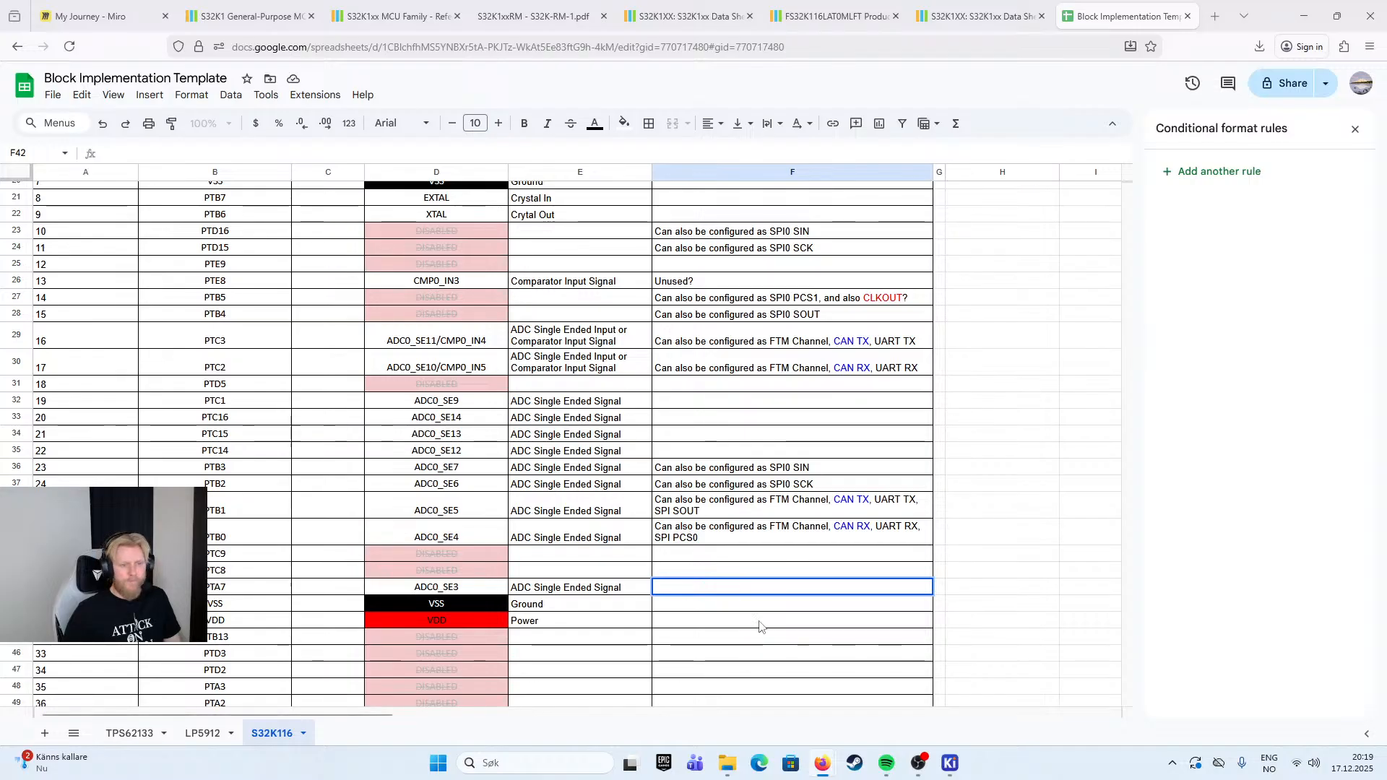
pyautogui.click(738, 486)
pyautogui.hotkey('ctrl', 'c')
pyautogui.click(725, 587)
pyautogui.hotkey('ctrl', 'v')
# - Replace the SPI signal in PTA7's Implementation note with "RTC_CLKIN, LUPUART1_RTS"
pyautogui.tripleClick(804, 589)
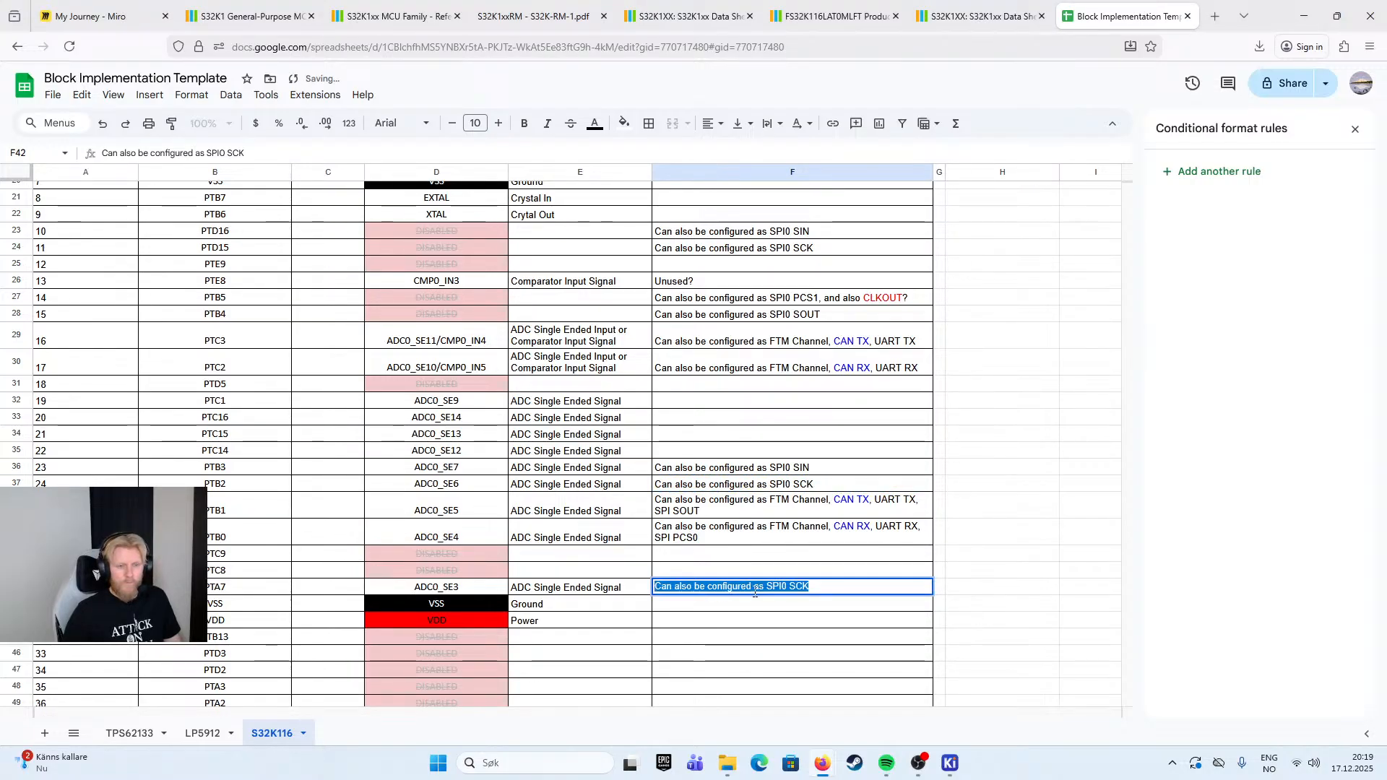
pyautogui.doubleClick(804, 589)
pyautogui.click(800, 588)
pyautogui.moveTo(811, 588); pyautogui.dragTo(768, 591)
pyautogui.click(828, 589)
pyautogui.write('RT')
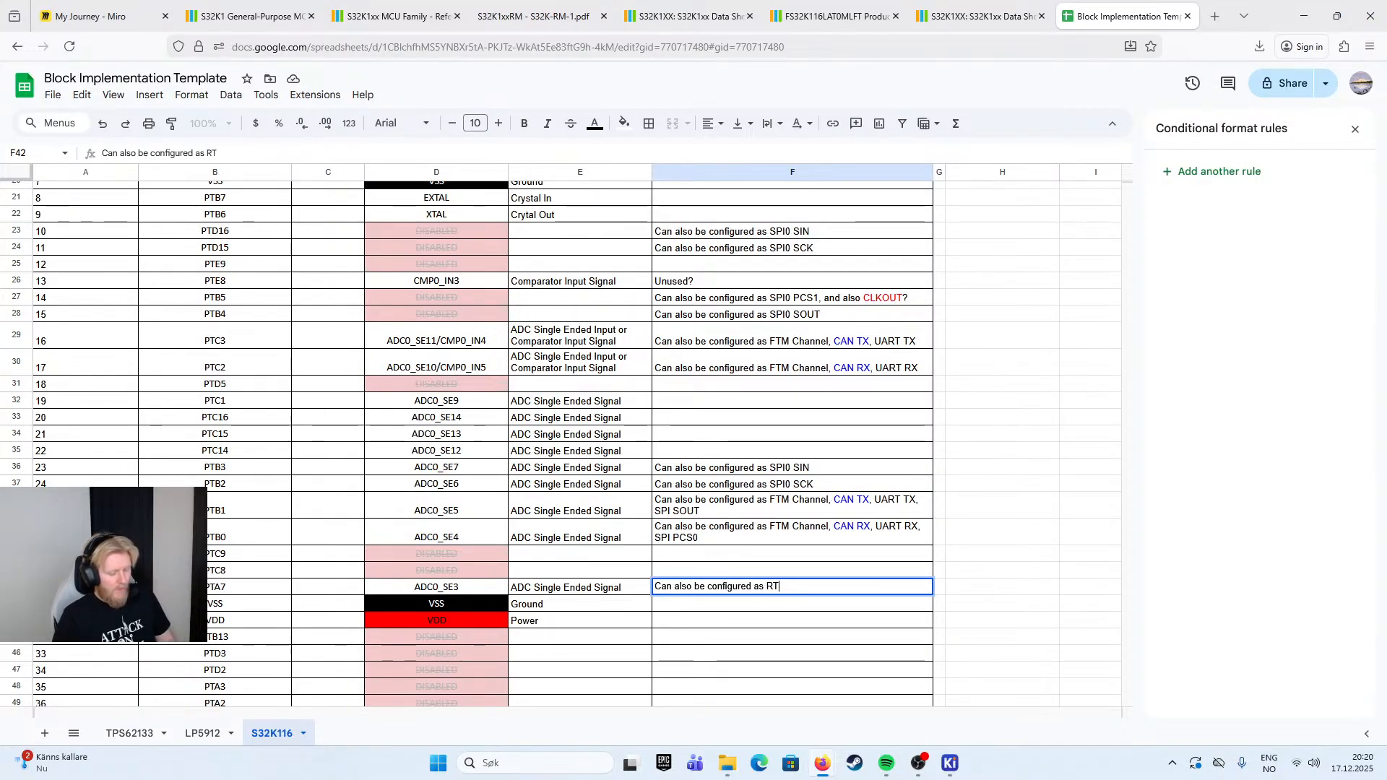
pyautogui.write('C_CLKIN, LUPUART1')
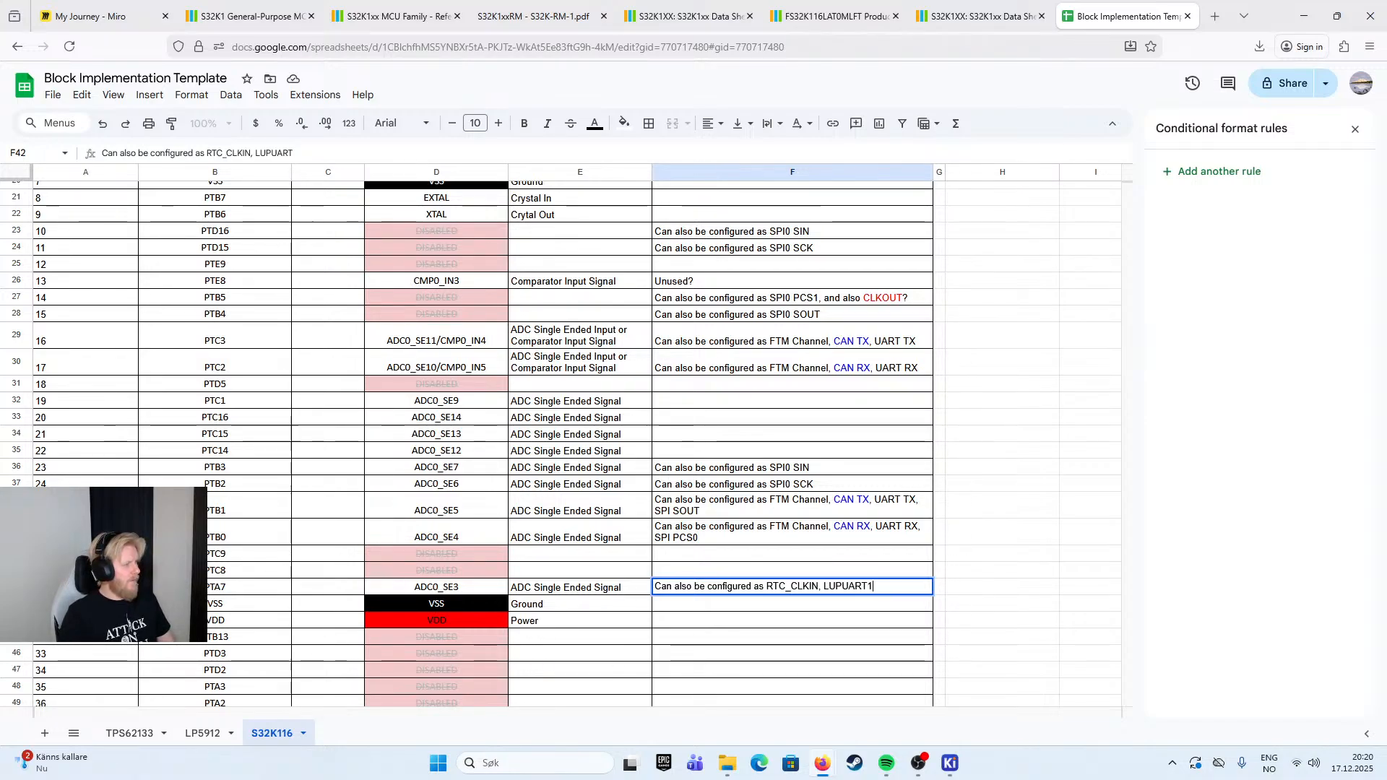
pyautogui.write('_RTS')
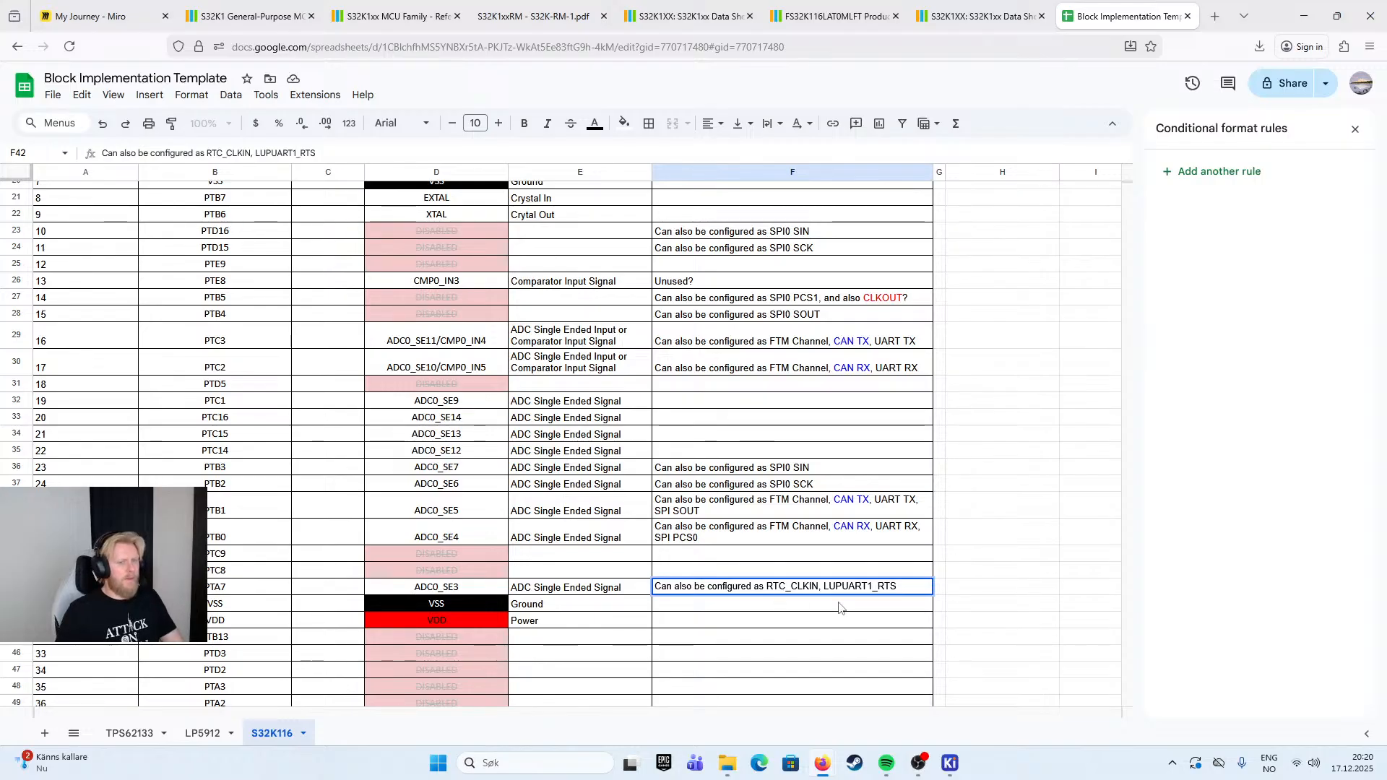
pyautogui.click(839, 609)
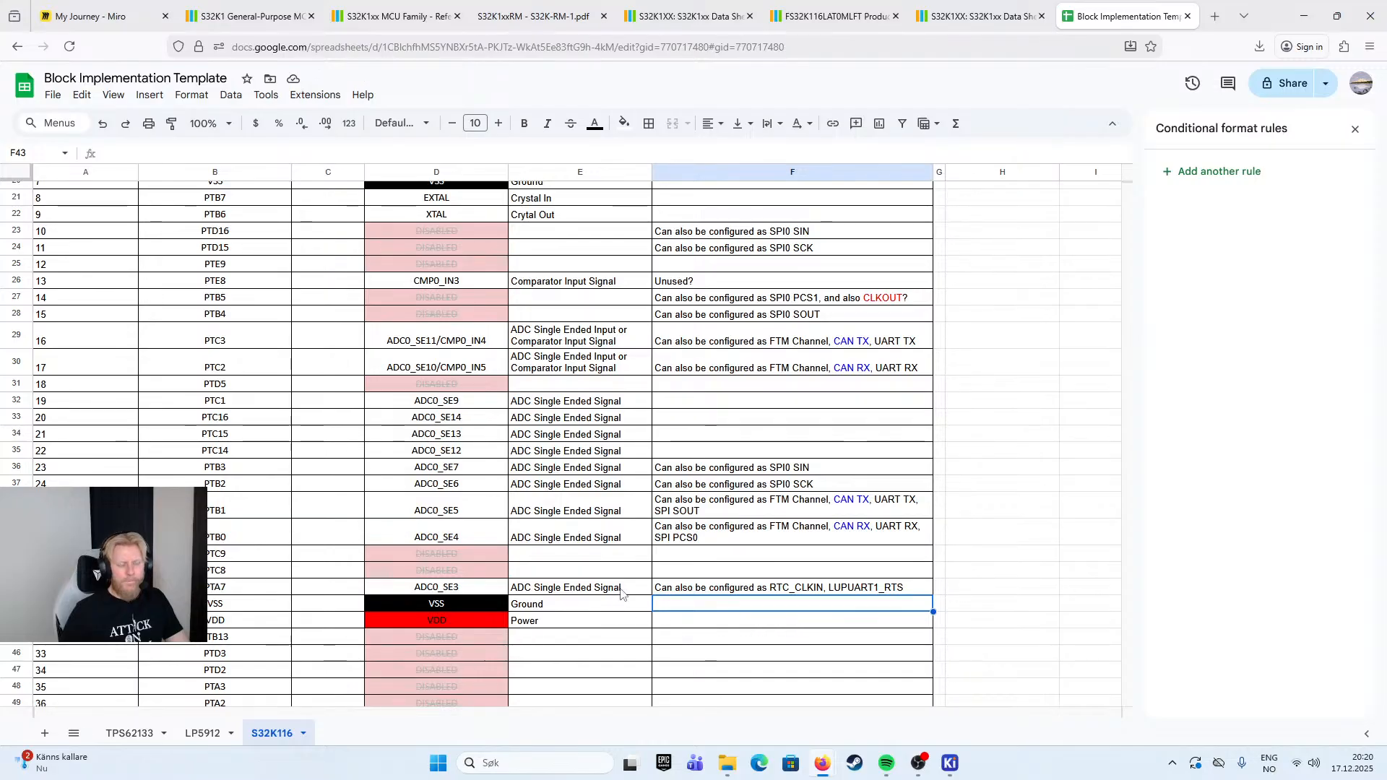
# - Color the text "RTC_CLKIN" in PTA7's Implementation note orange
pyautogui.click(765, 640)
pyautogui.scroll(-2, 765, 639)
pyautogui.doubleClick(768, 521)
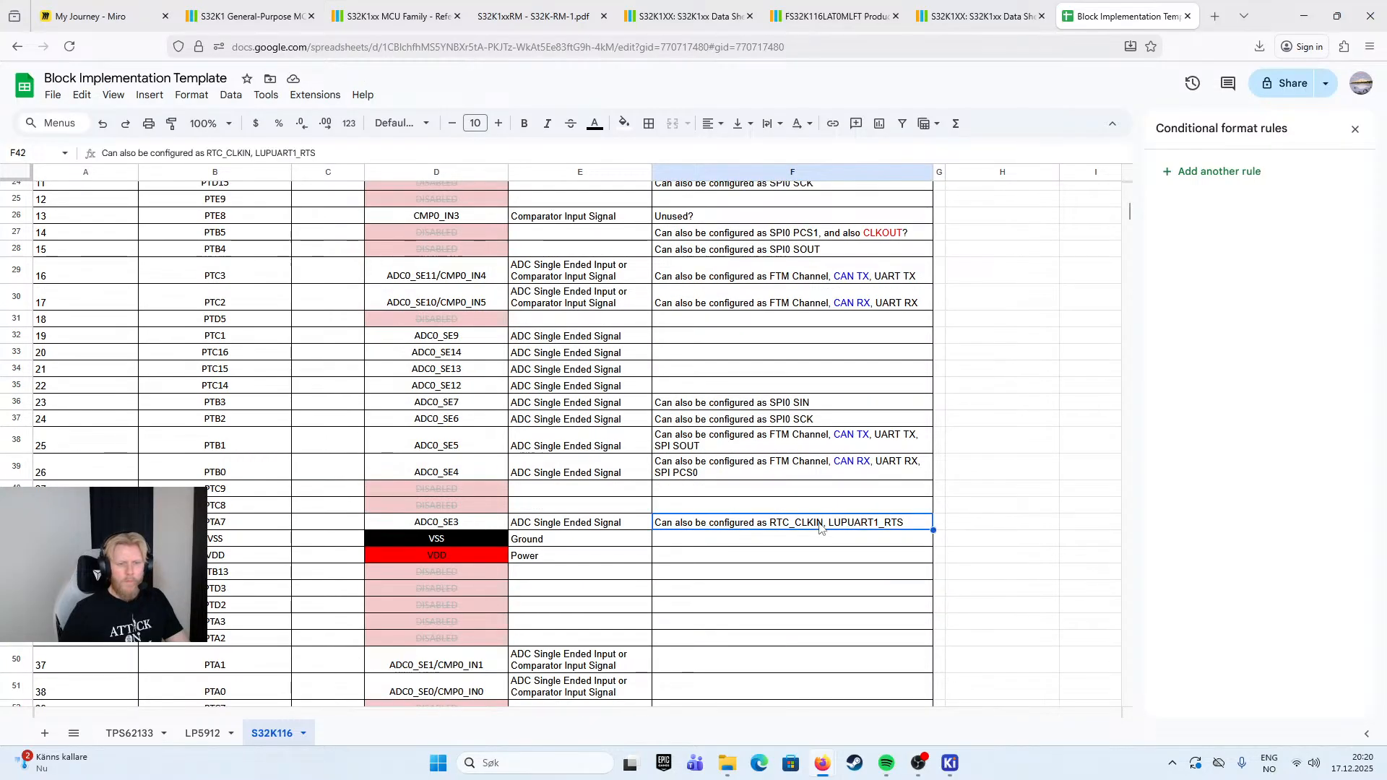
pyautogui.moveTo(767, 521); pyautogui.dragTo(819, 521)
pyautogui.click(766, 521)
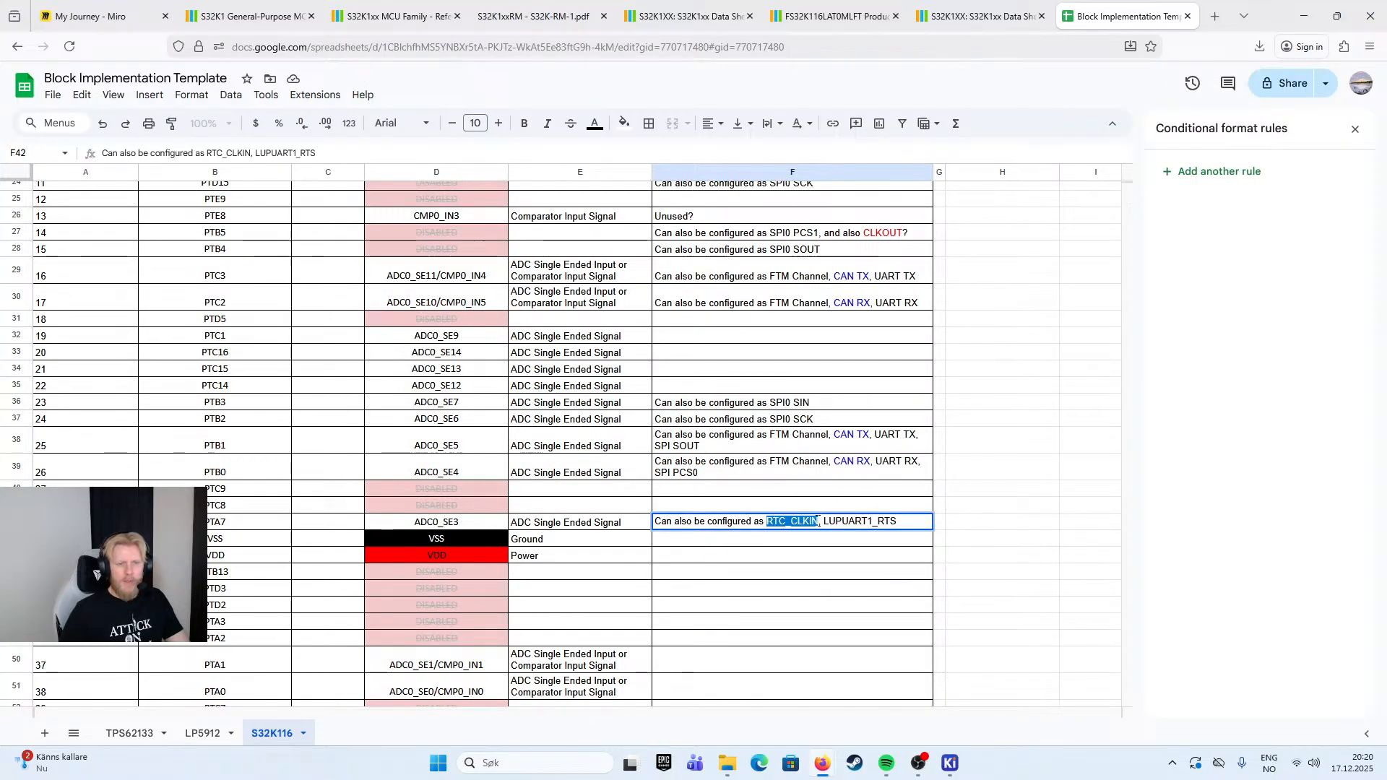
pyautogui.click(595, 123)
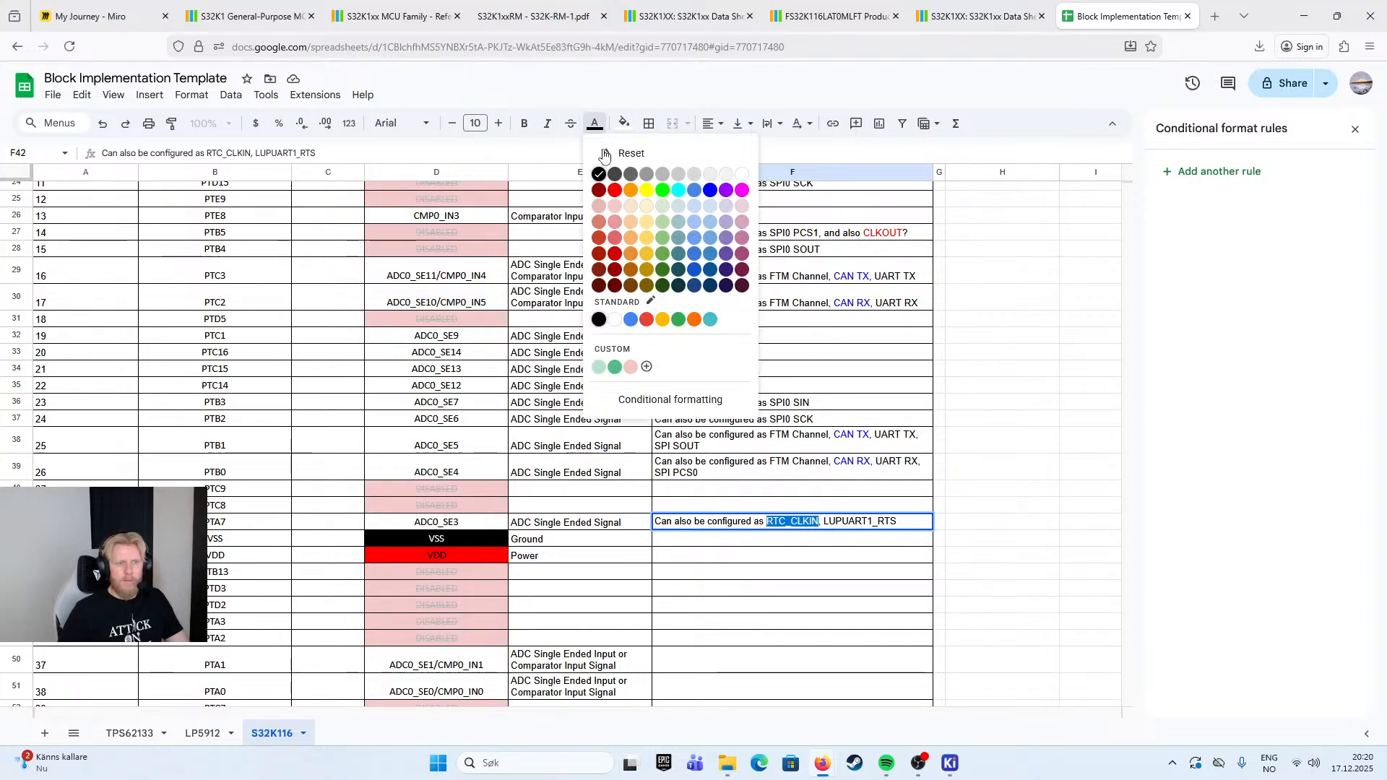
pyautogui.click(631, 254)
pyautogui.click(1025, 445)
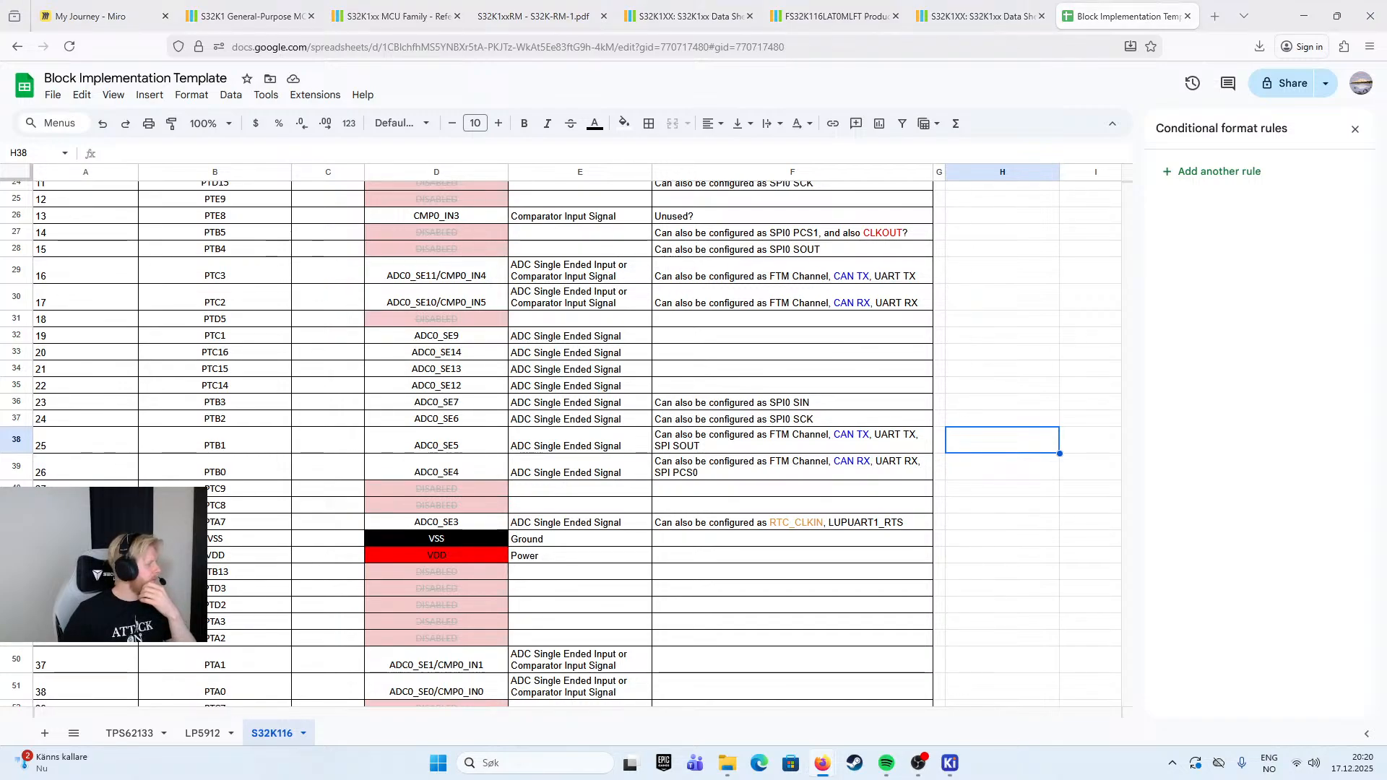
# - Enter "FlexIO" as the Implementation note for PTD3
pyautogui.click(180, 588)
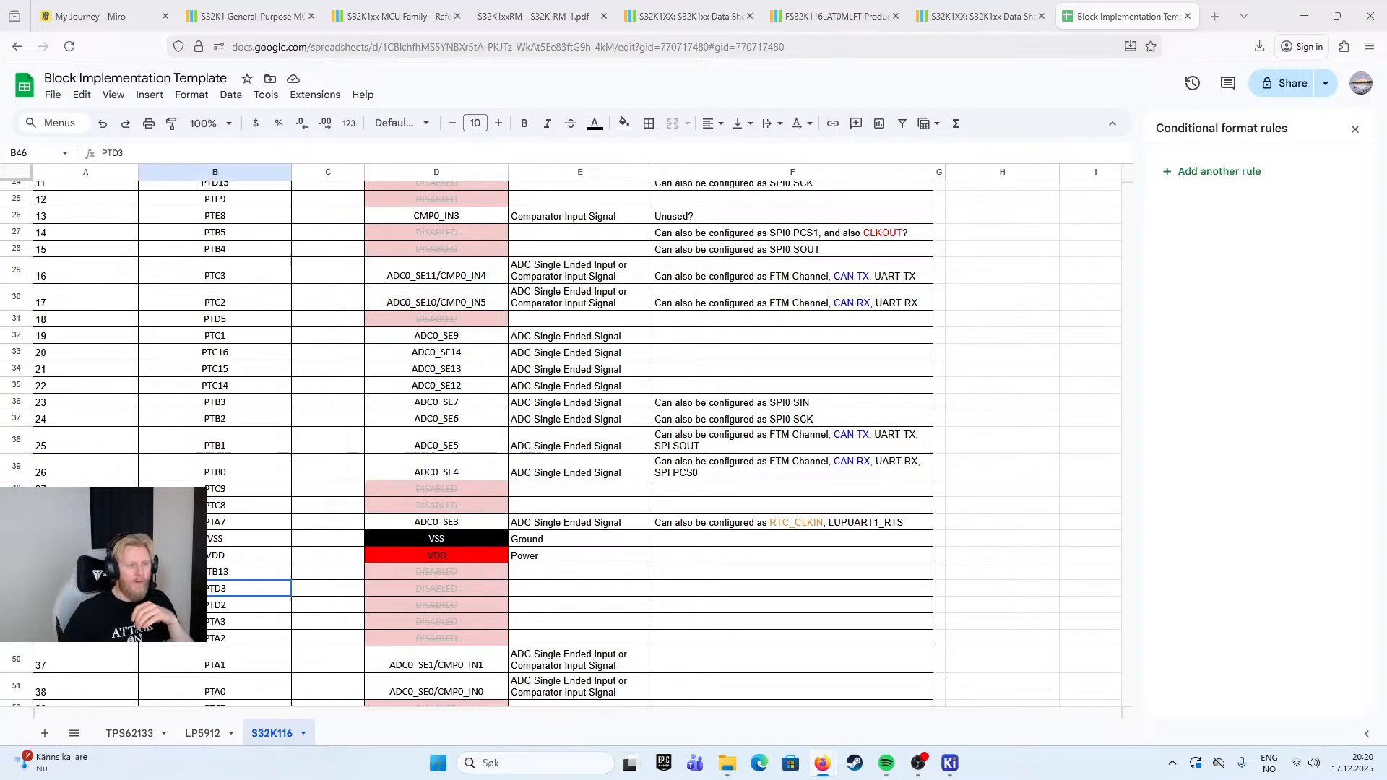
pyautogui.click(16, 588)
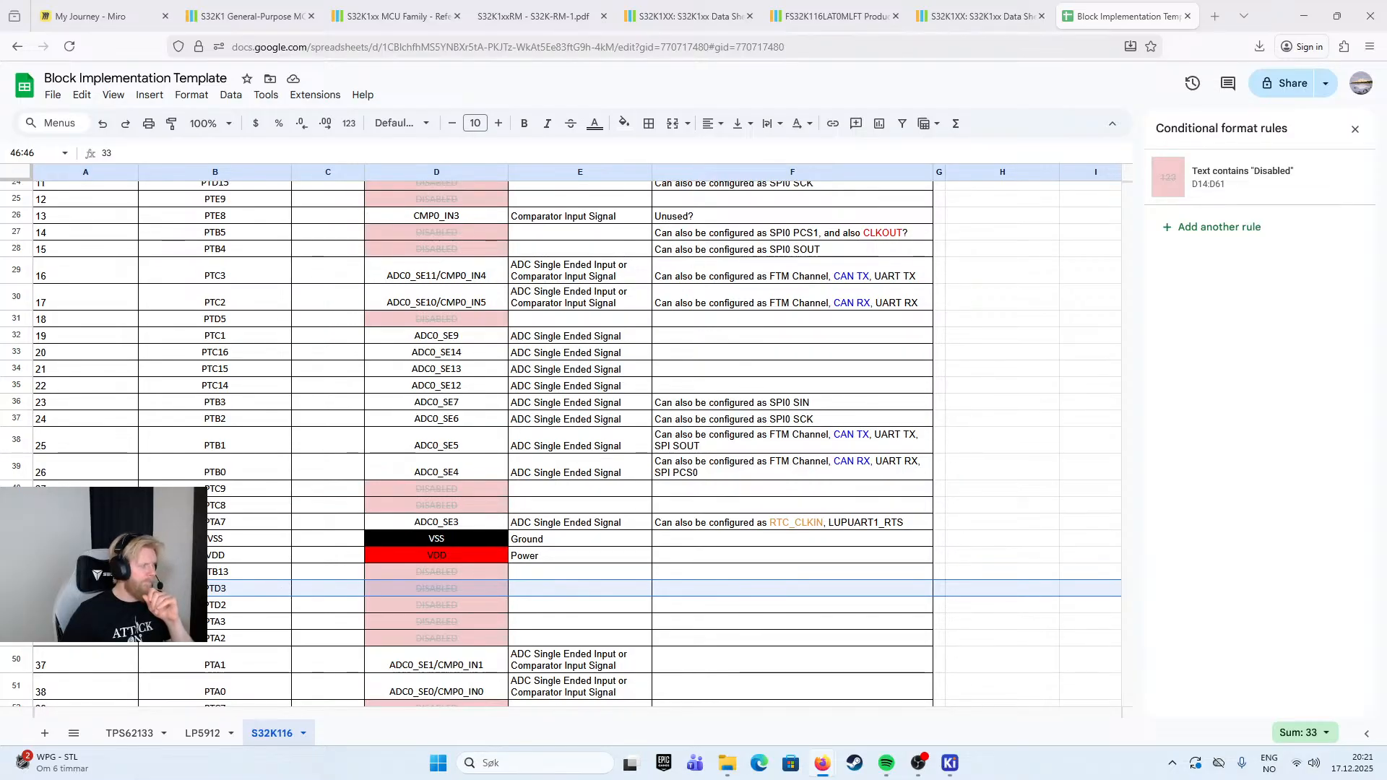
pyautogui.click(692, 583)
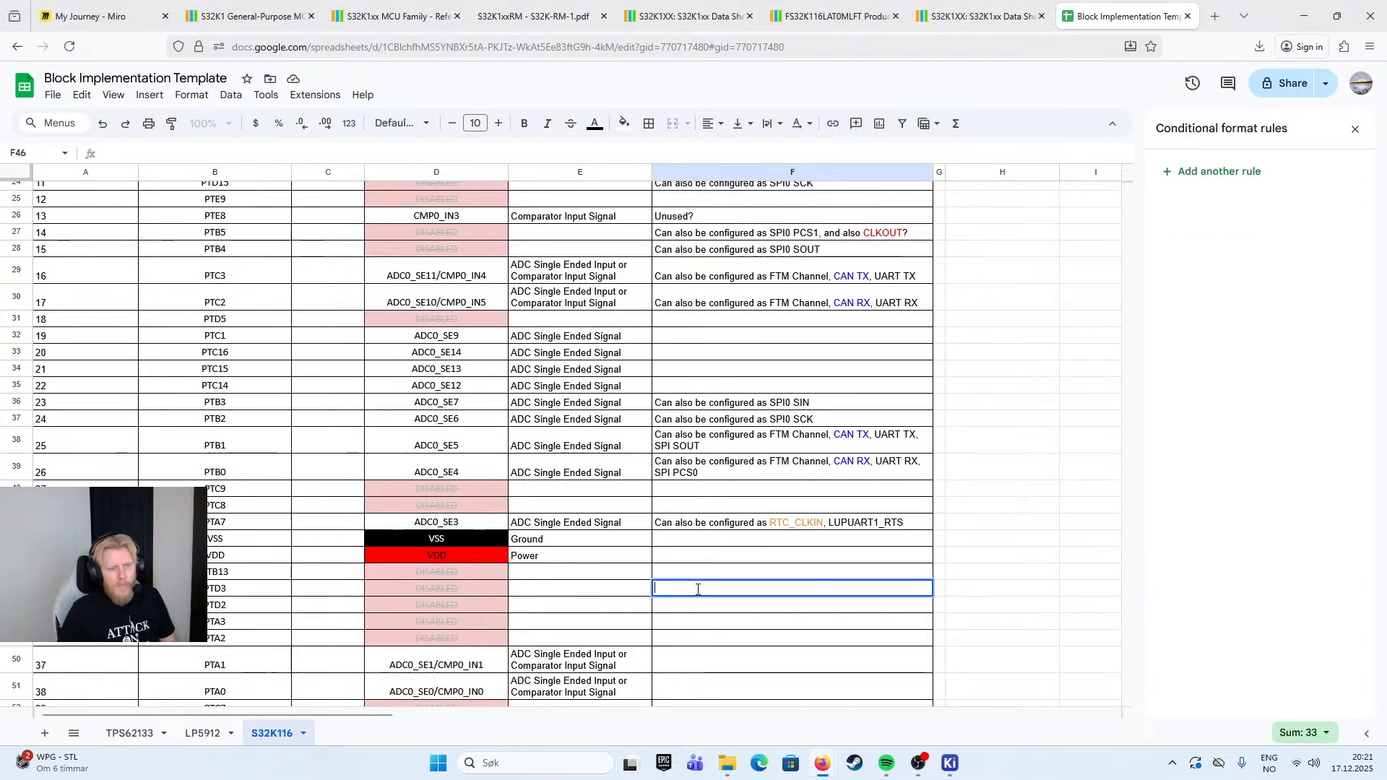
pyautogui.write('FlexIO')
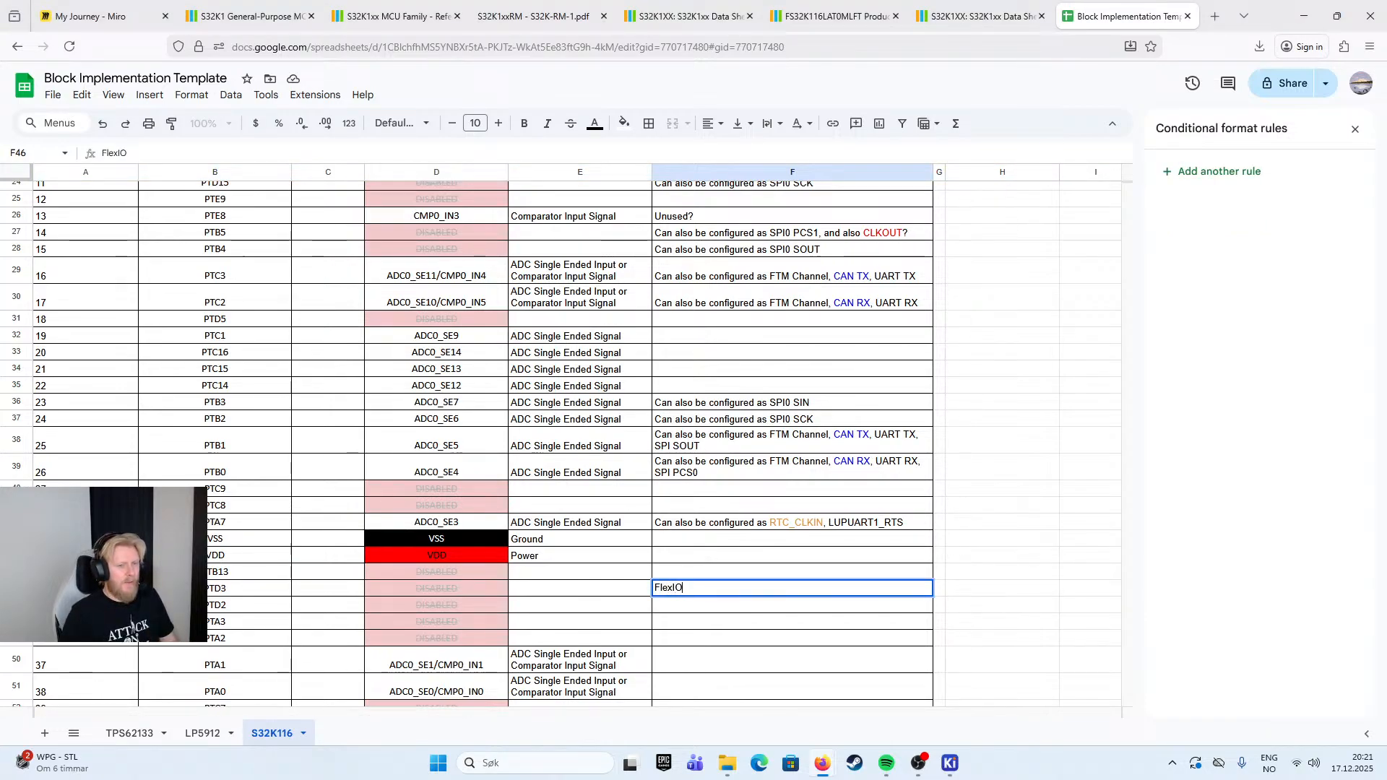
# - Put the phrase "Can also be configured as" from pin 23's note in front of "FlexIO" in PTD3's Implementation note
pyautogui.doubleClick(783, 402)
pyautogui.moveTo(767, 403); pyautogui.dragTo(636, 408)
pyautogui.doubleClick(656, 589)
pyautogui.click(656, 589)
pyautogui.hotkey('ctrl', 'v')
pyautogui.press('BackSpace')
pyautogui.press('BackSpace')
pyautogui.write('s')
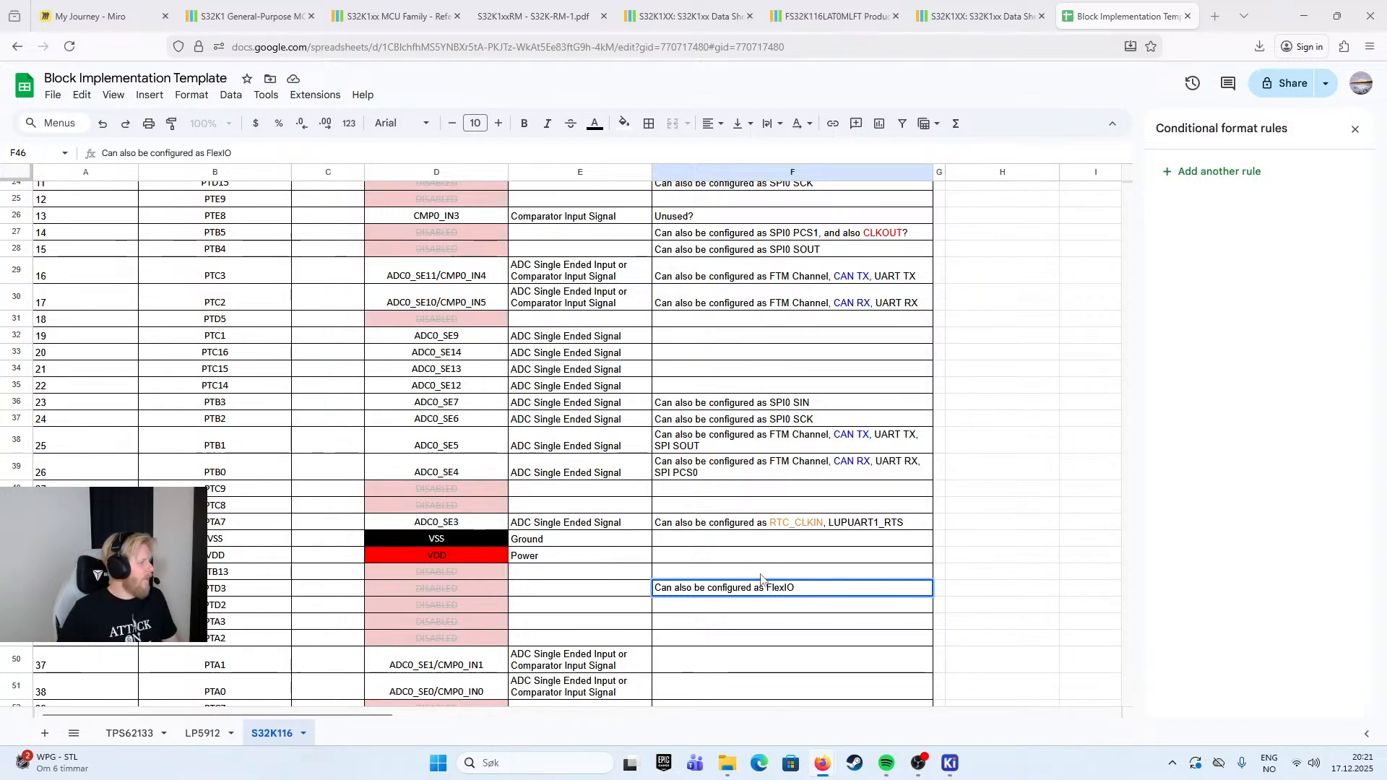
pyautogui.press('Escape')
# - Copy PTD3's Implementation note to the PTD2, PTA3 and PTA2 rows
pyautogui.hotkey('ctrl', 'c')
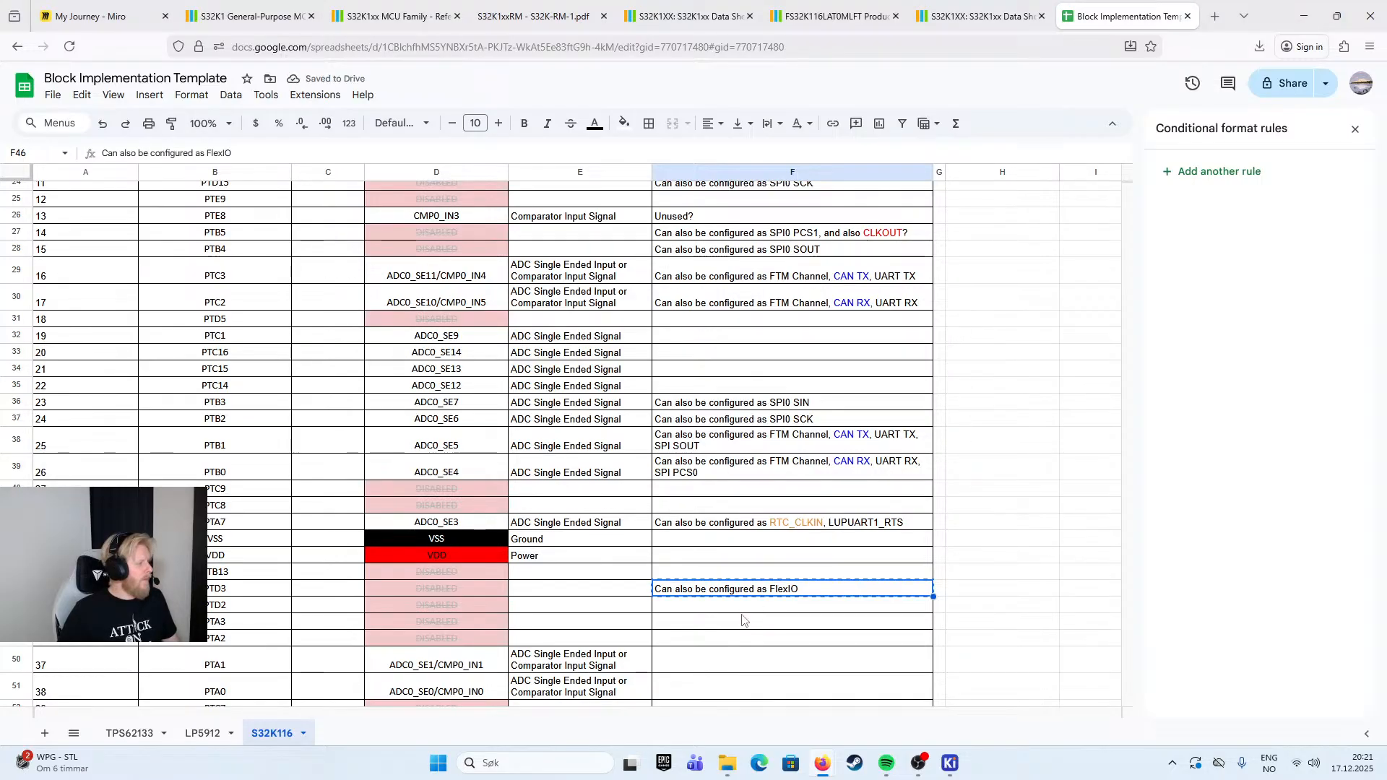
pyautogui.click(747, 616)
pyautogui.hotkey('ctrl', 'v')
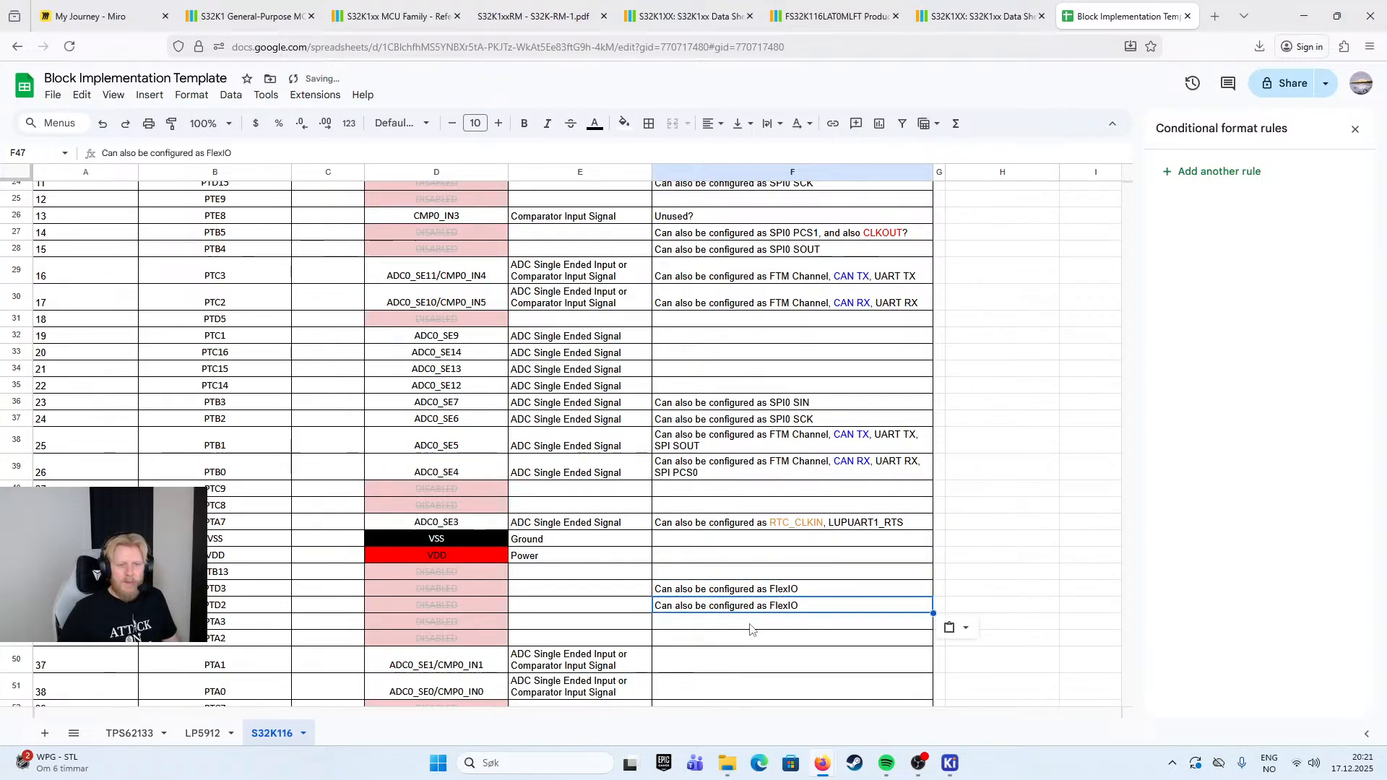
pyautogui.click(749, 623)
pyautogui.hotkey('ctrl', 'v')
pyautogui.click(741, 639)
pyautogui.hotkey('ctrl', 'v')
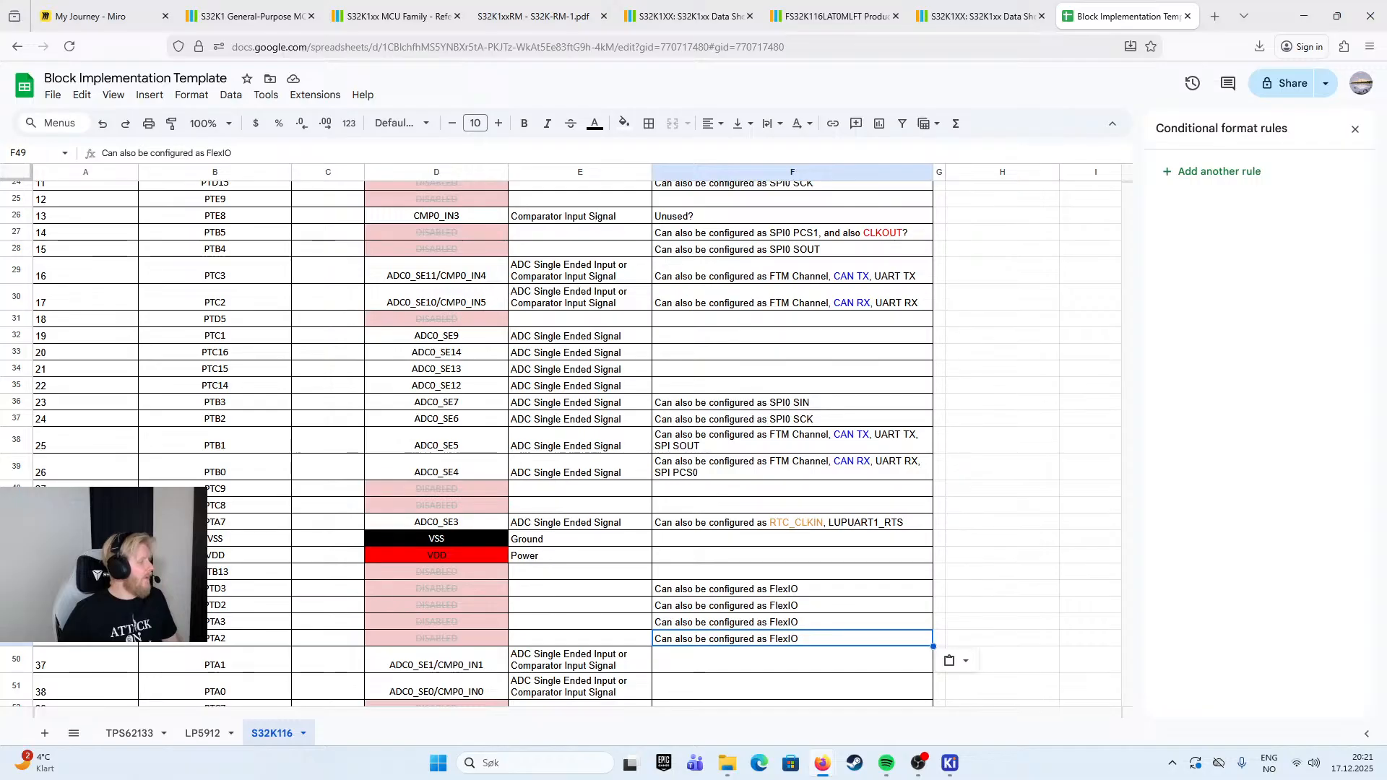
# - Append ", I2C SCL" to PTA3's Implementation note and ", I2C SDA" to PTA2's
pyautogui.doubleClick(807, 622)
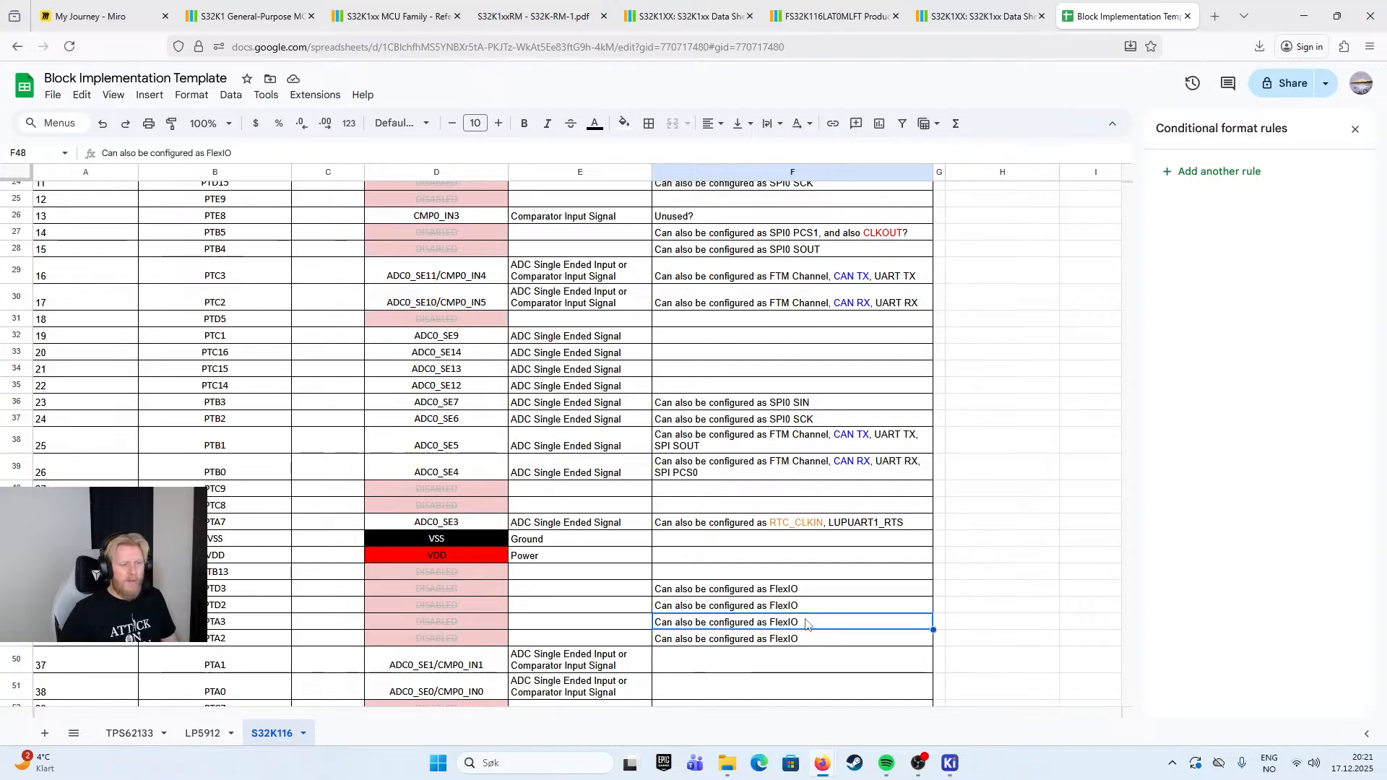
pyautogui.write(', I')
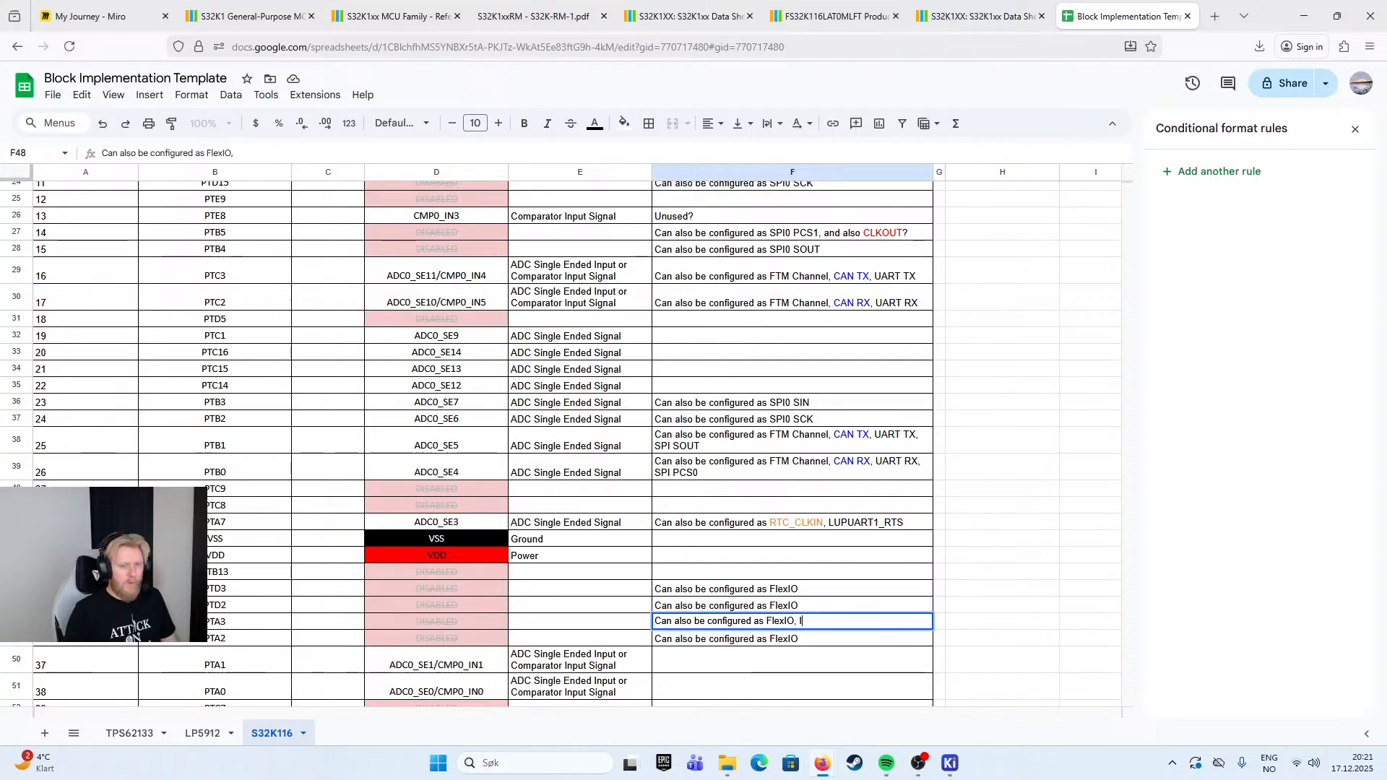
pyautogui.write('2C SCL')
pyautogui.press('Return')
pyautogui.press('Return')
pyautogui.write(', I2C SDA')
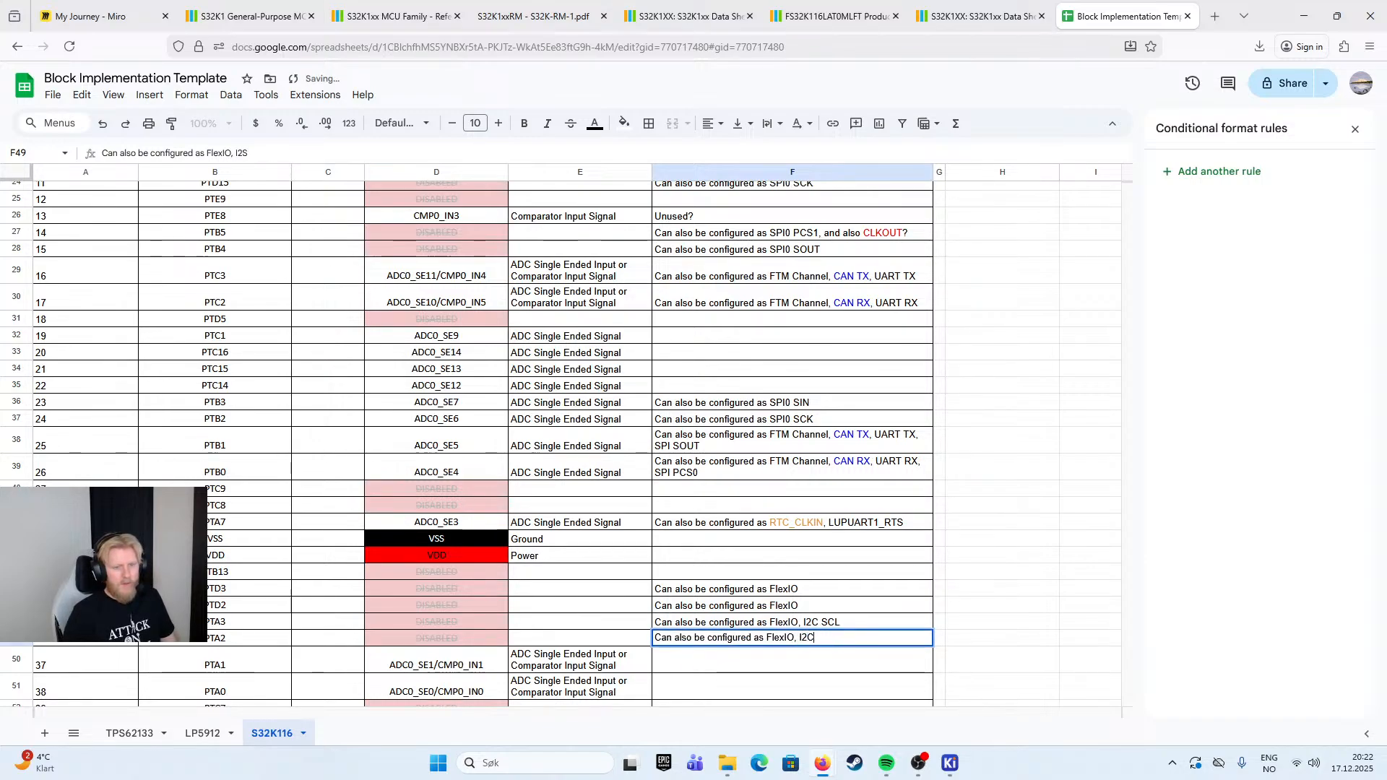
pyautogui.click(1017, 584)
# - Color the text "I2C SDA" in PTA2's Implementation note red
pyautogui.click(855, 641)
pyautogui.moveTo(838, 640); pyautogui.dragTo(798, 640)
pyautogui.click(855, 639)
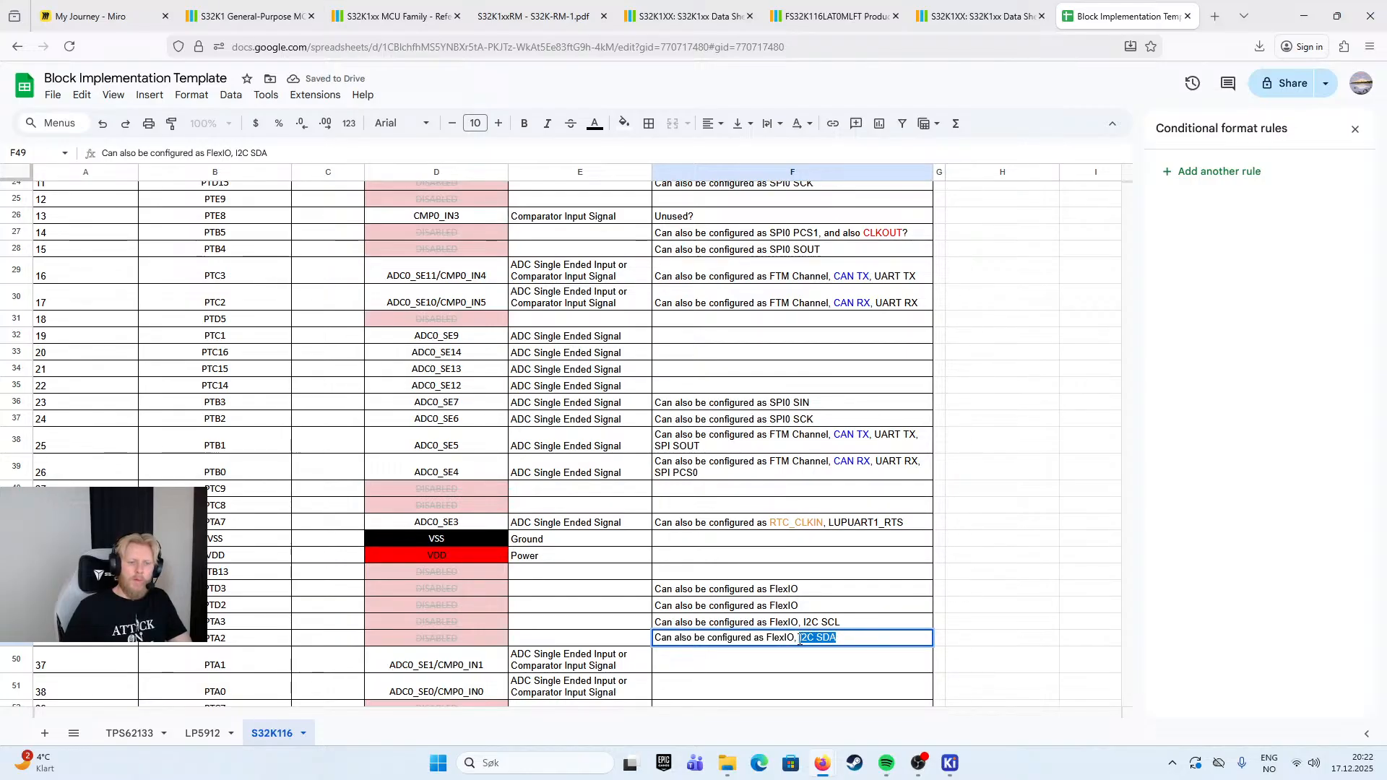
pyautogui.click(595, 124)
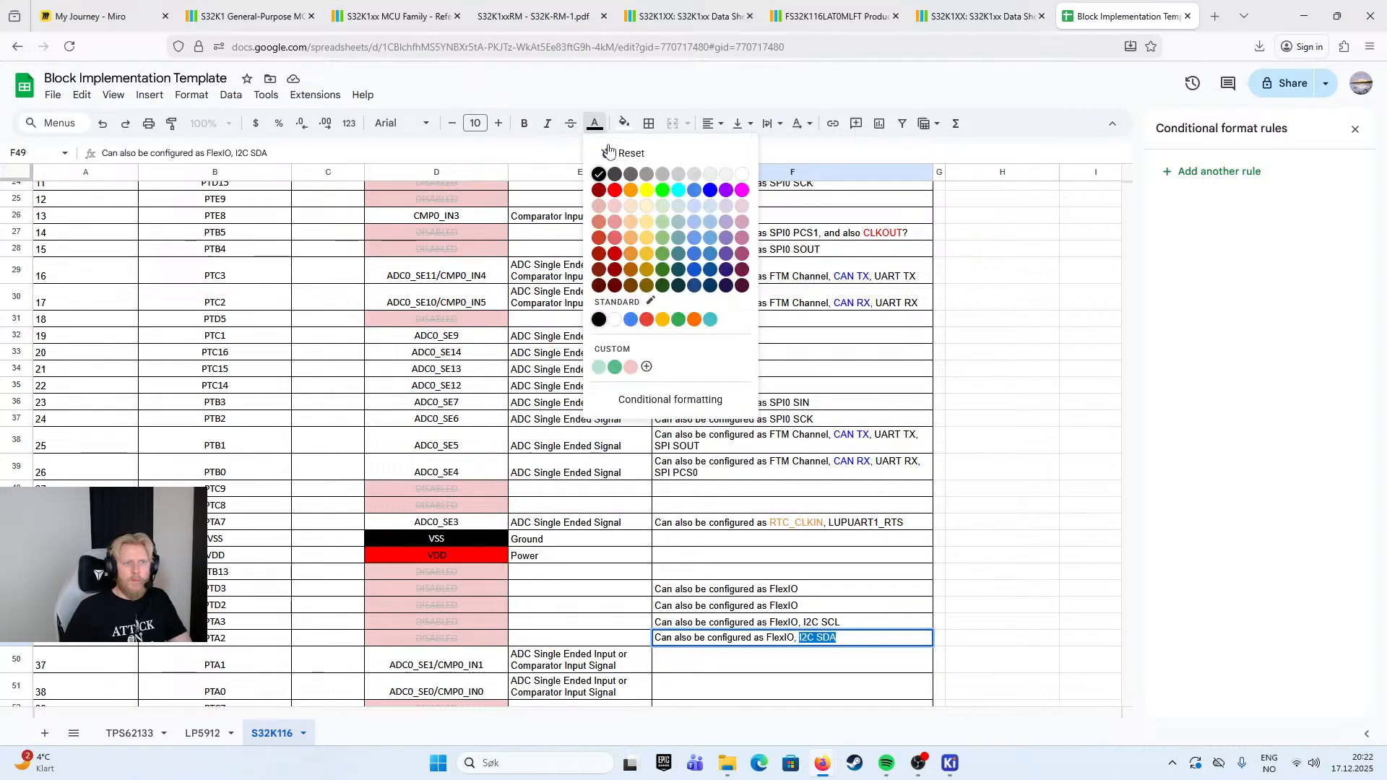
pyautogui.click(615, 190)
pyautogui.click(1002, 506)
# - Color the text "I2C SCL" in PTA3's Implementation note red
pyautogui.doubleClick(852, 622)
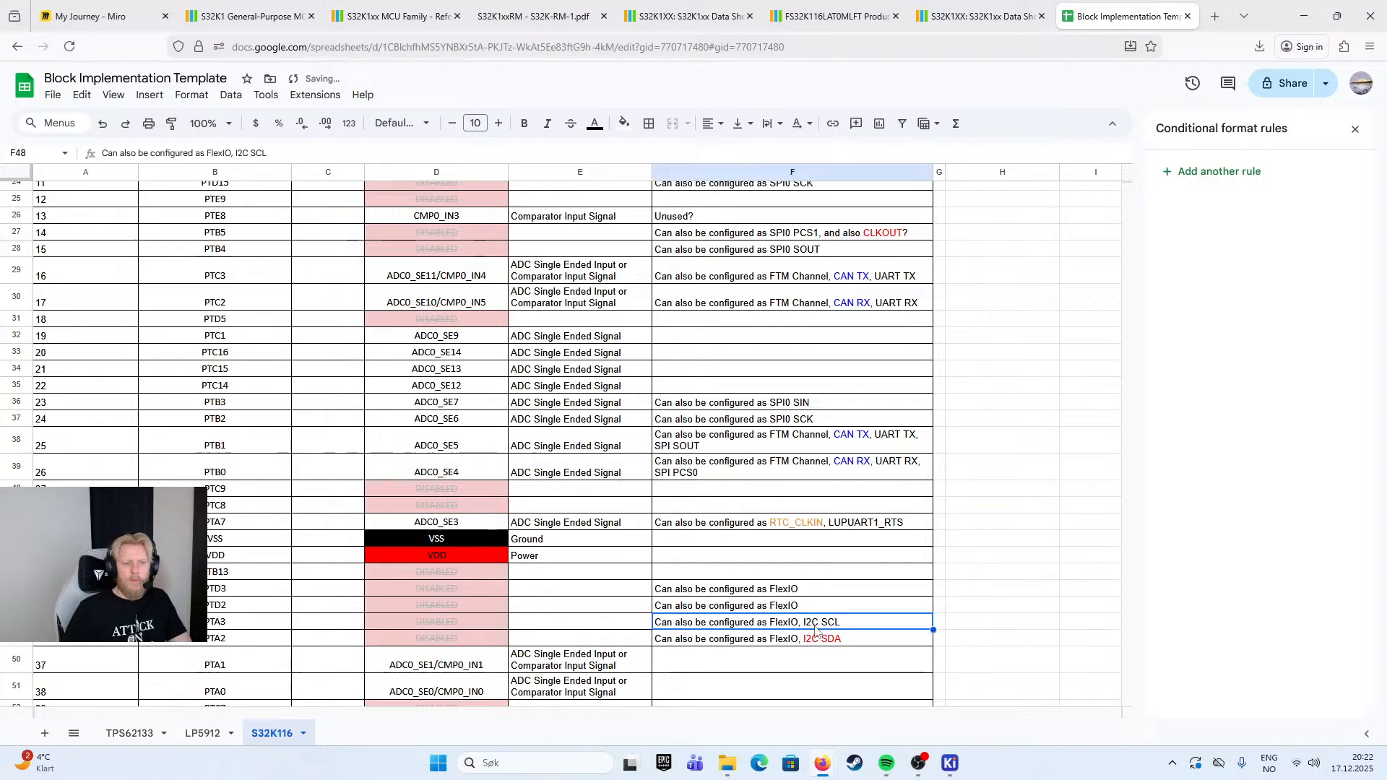
pyautogui.moveTo(837, 621); pyautogui.dragTo(797, 621)
pyautogui.click(594, 124)
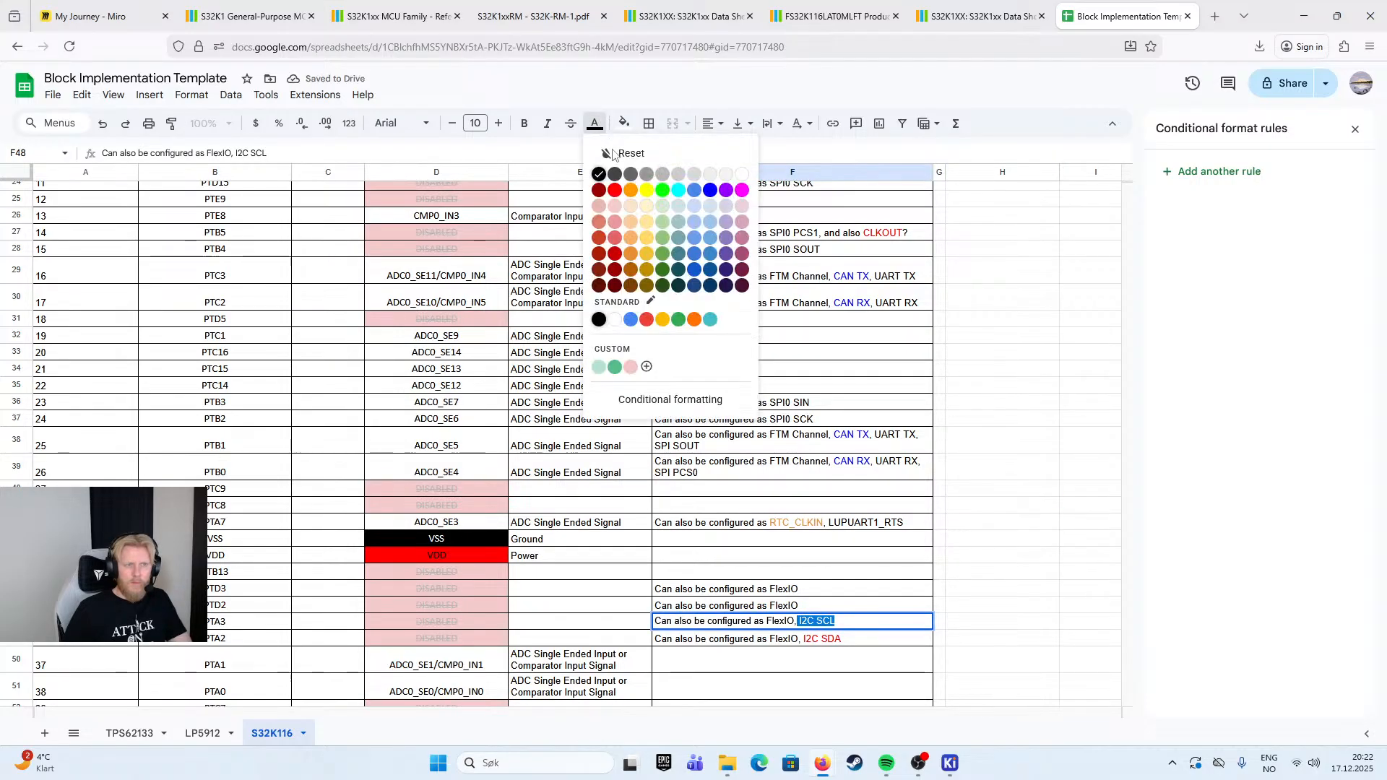
pyautogui.click(623, 191)
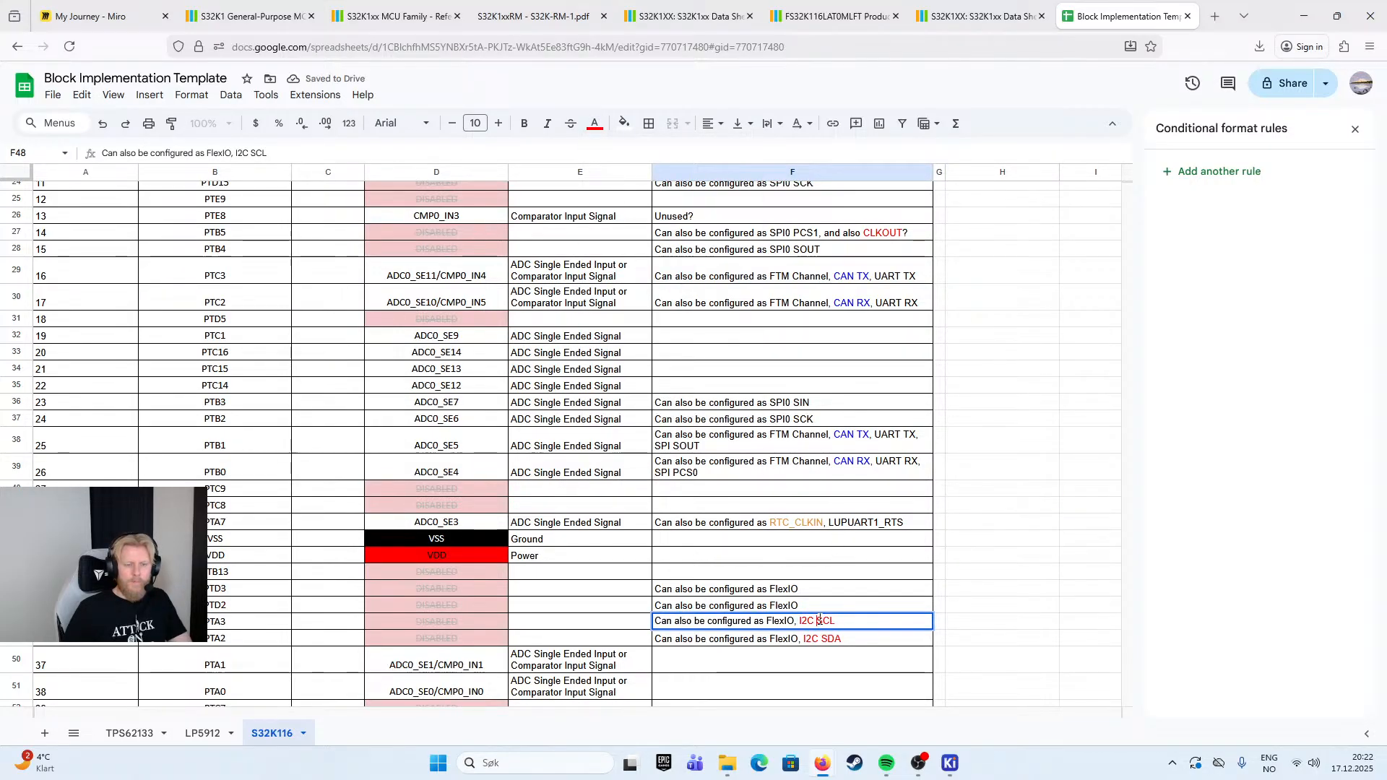
# - Copy PTA7's Implementation note to PTA1's row and remove "RTC_CLKIN, " from the copy
pyautogui.click(1010, 601)
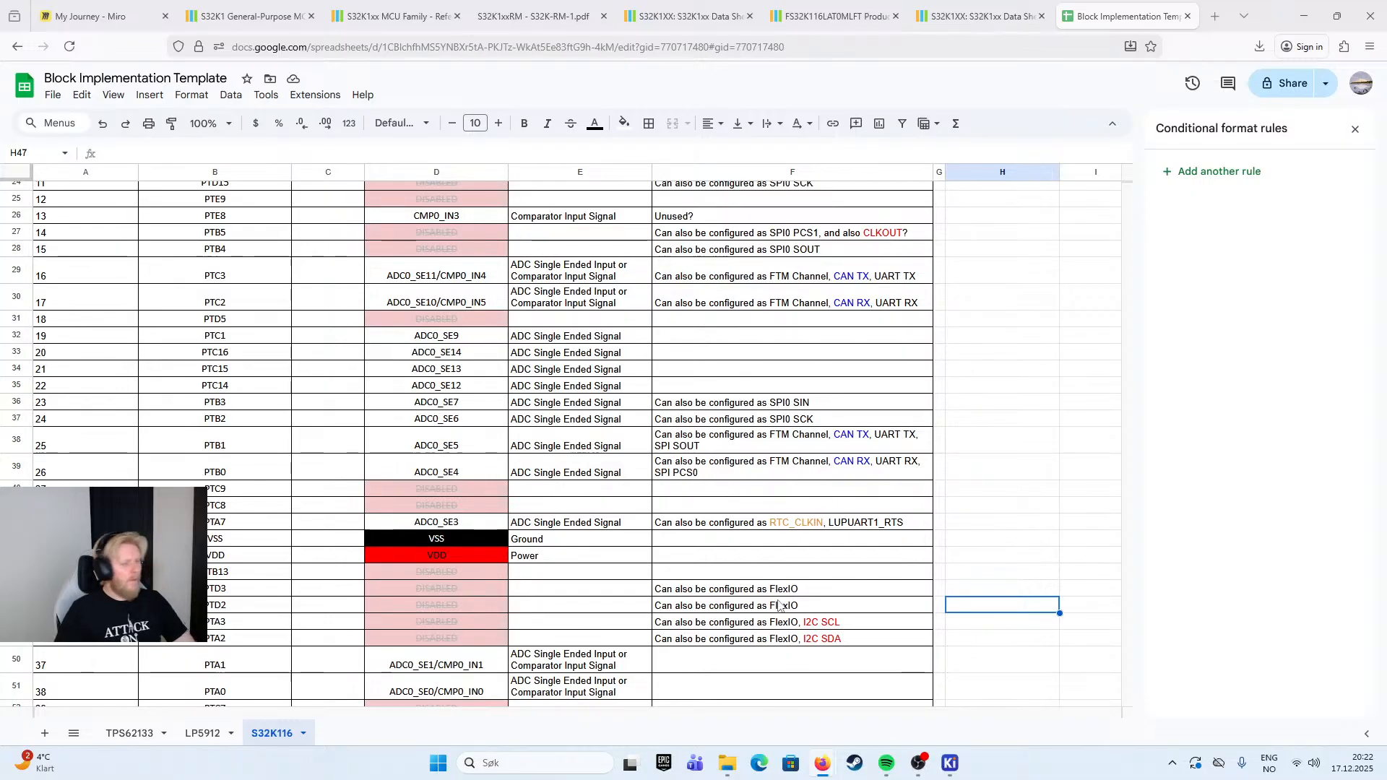
pyautogui.scroll(-3, 579, 592)
pyautogui.scroll(-2, 272, 542)
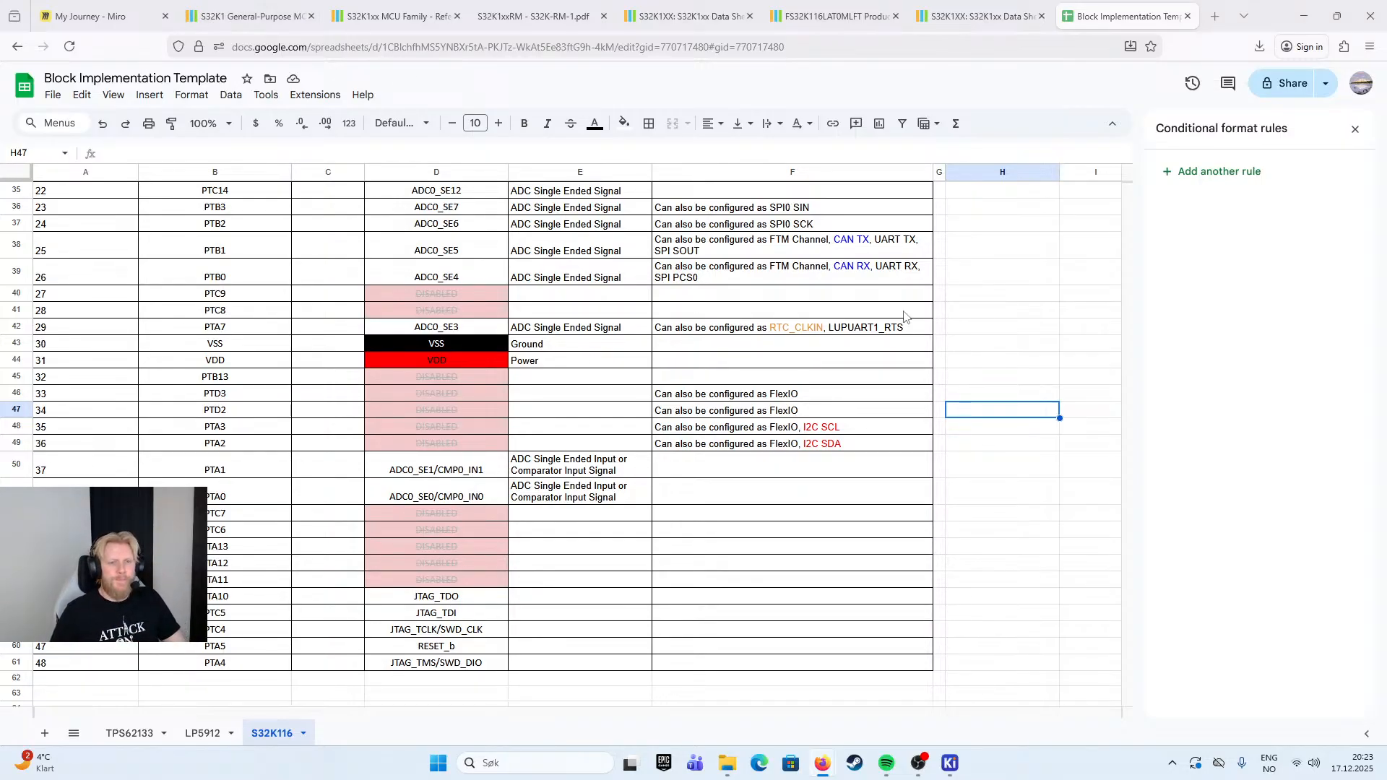
pyautogui.click(869, 330)
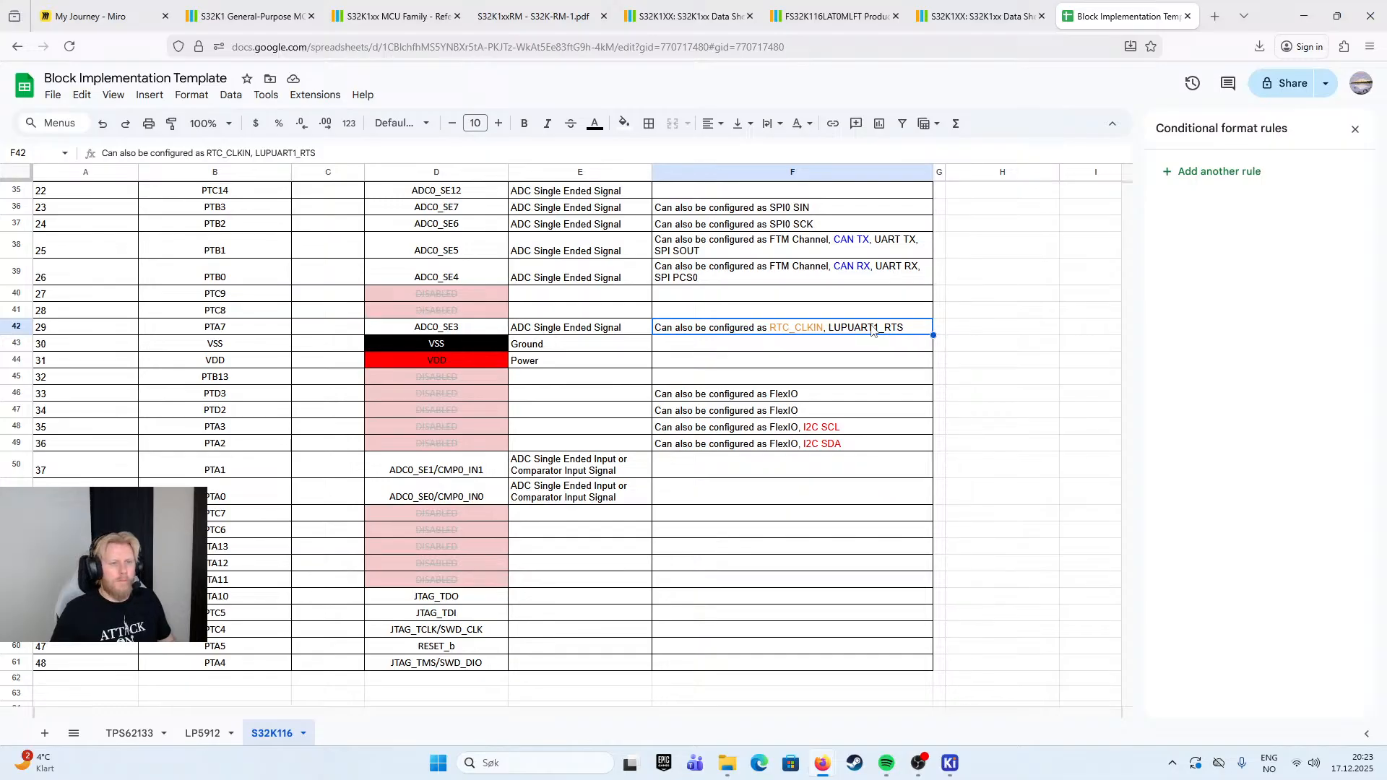
pyautogui.hotkey('ctrl', 'c')
pyautogui.click(786, 477)
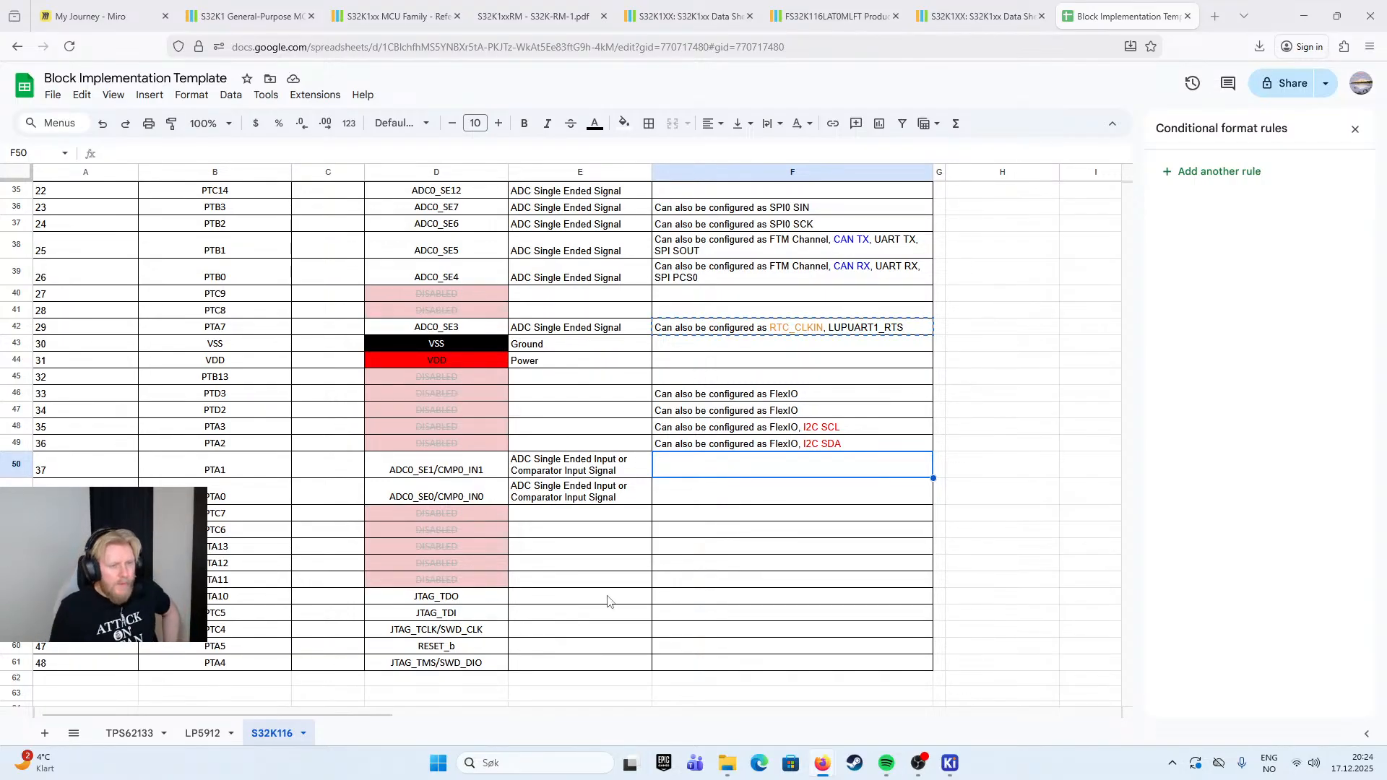
pyautogui.doubleClick(735, 471)
pyautogui.hotkey('ctrl', 'v')
pyautogui.moveTo(824, 461); pyautogui.dragTo(767, 461)
pyautogui.press('BackSpace')
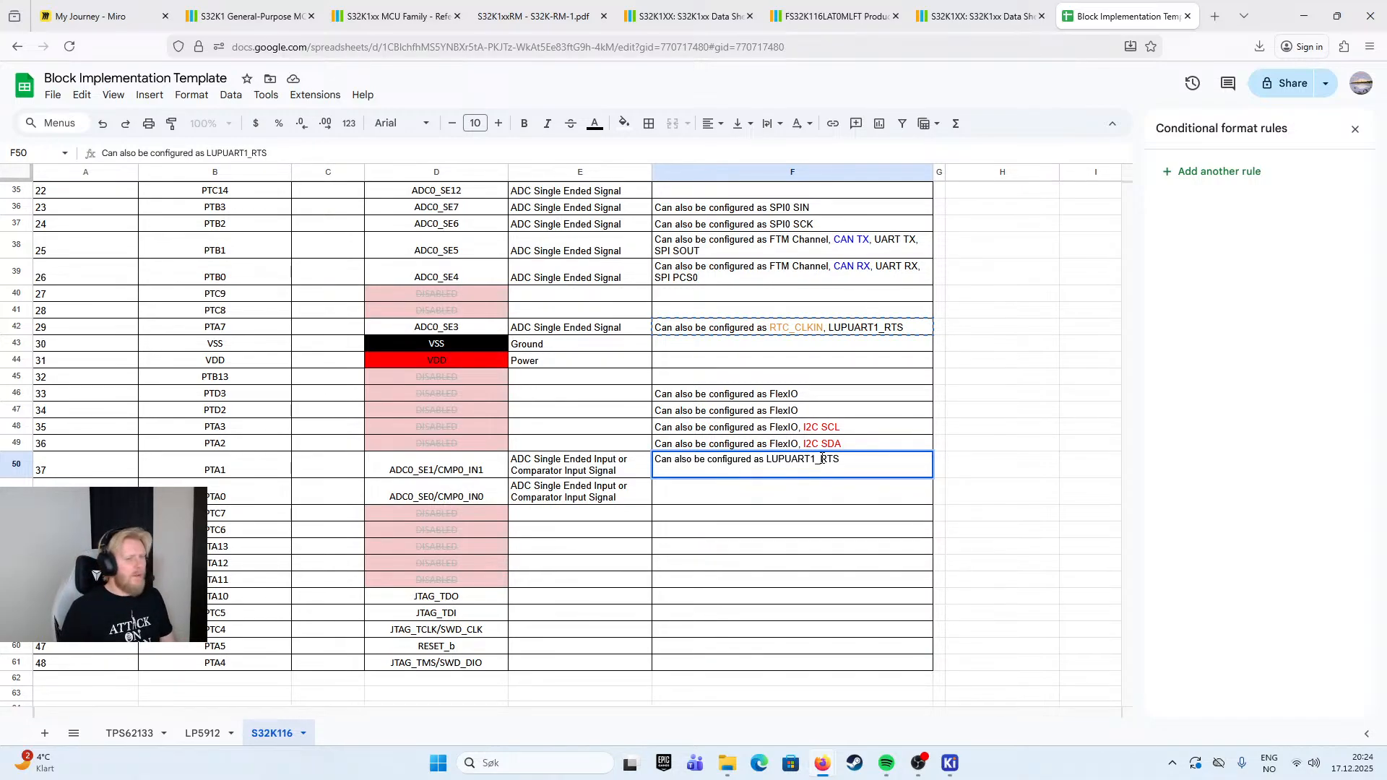
# - Insert "FlexIO, " before "LUPUART1_RTS" in PTA1's Implementation note and append ", I2C SDAS" to it
pyautogui.write('FlexIOM')
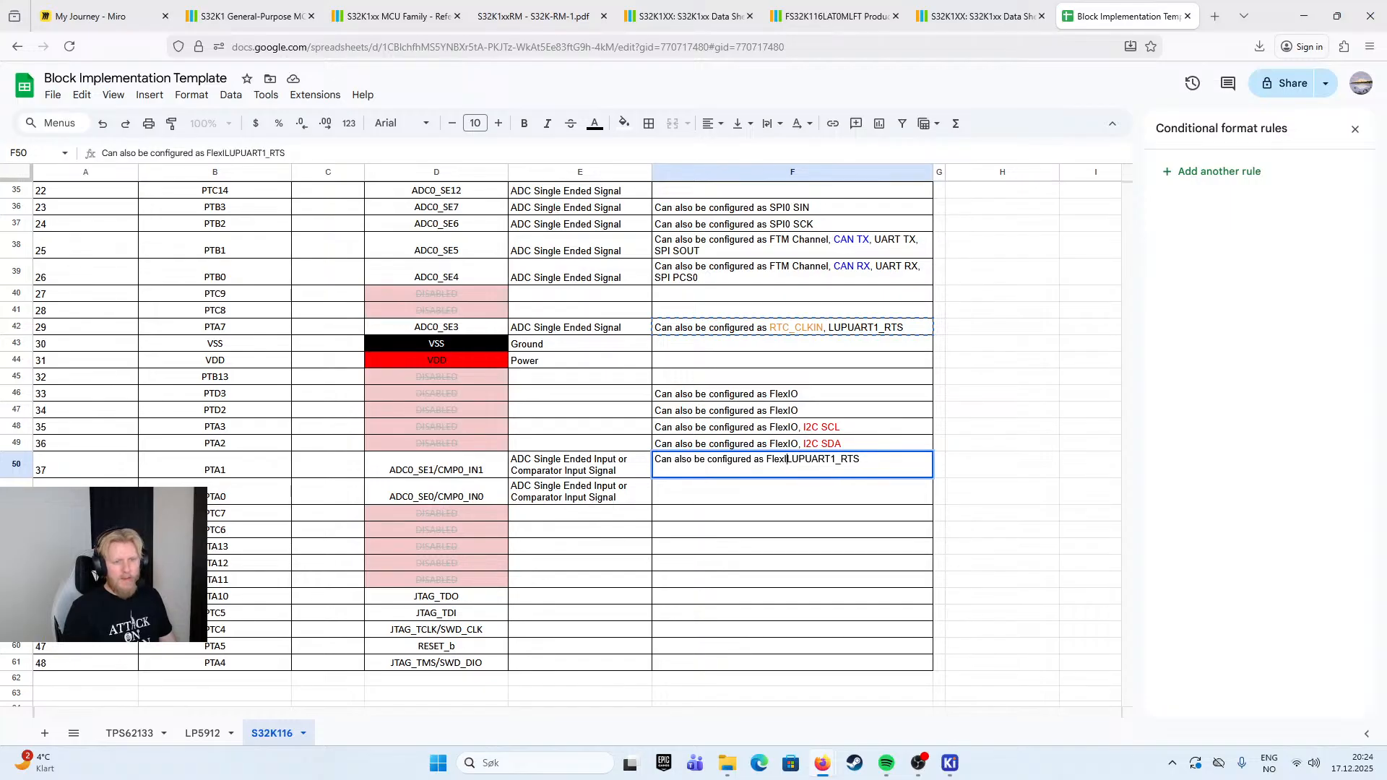
pyautogui.press('BackSpace')
pyautogui.write(',')
pyautogui.press('End')
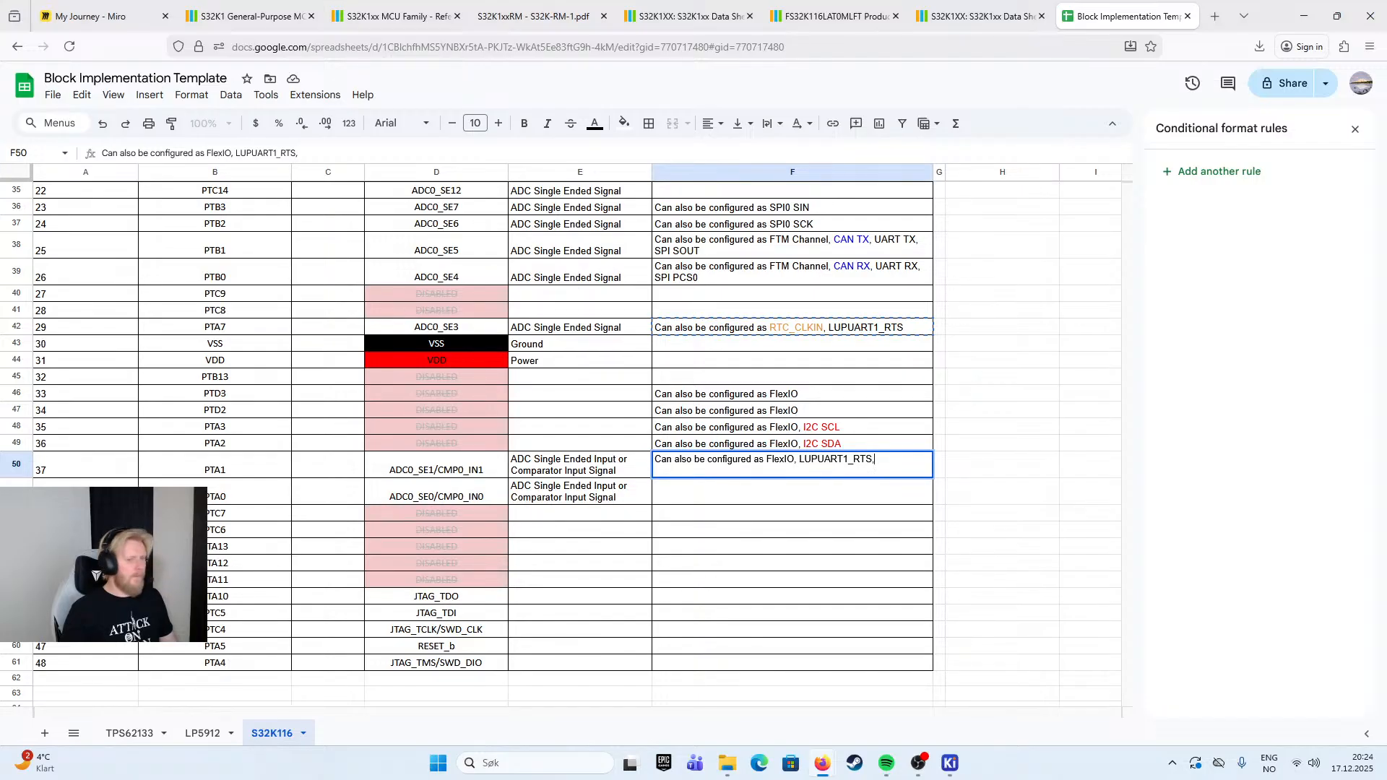
pyautogui.write(', I2C')
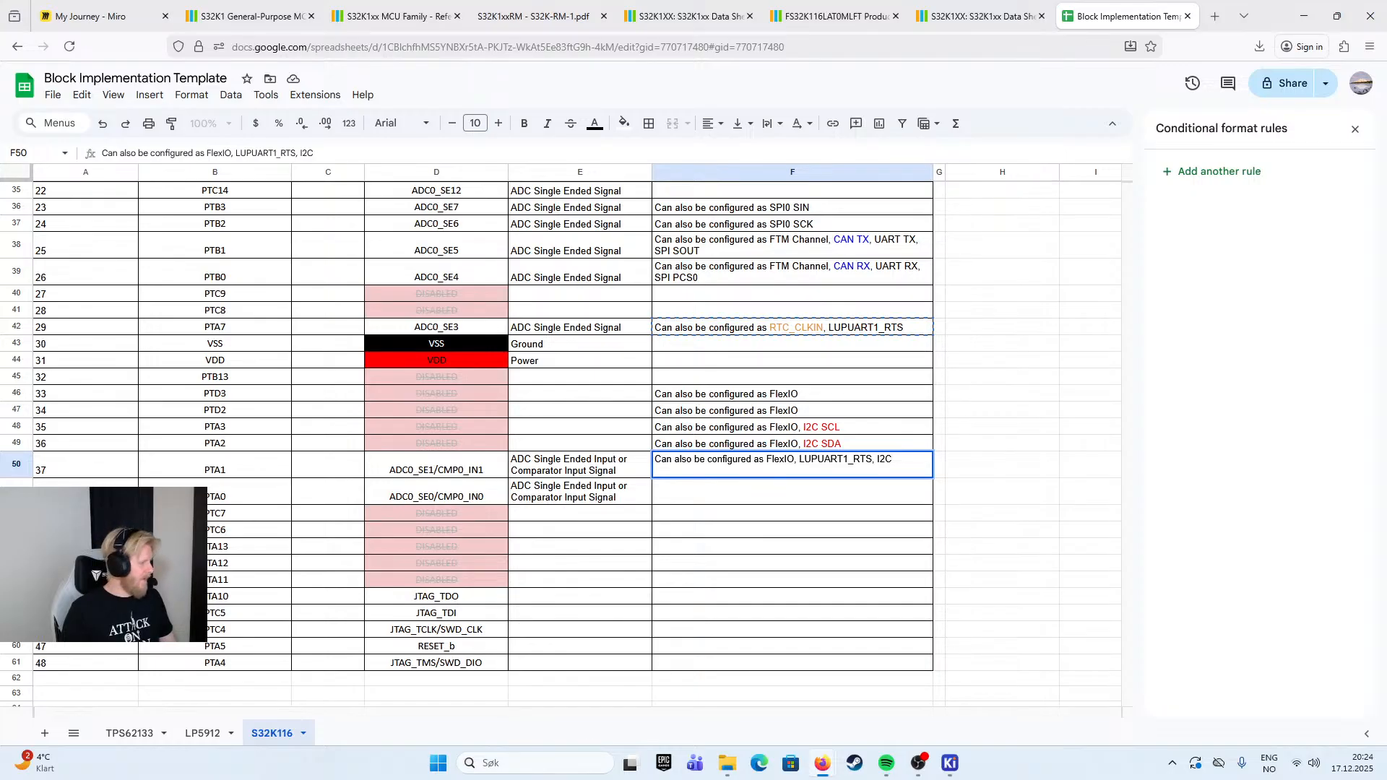
pyautogui.write(' SDAS')
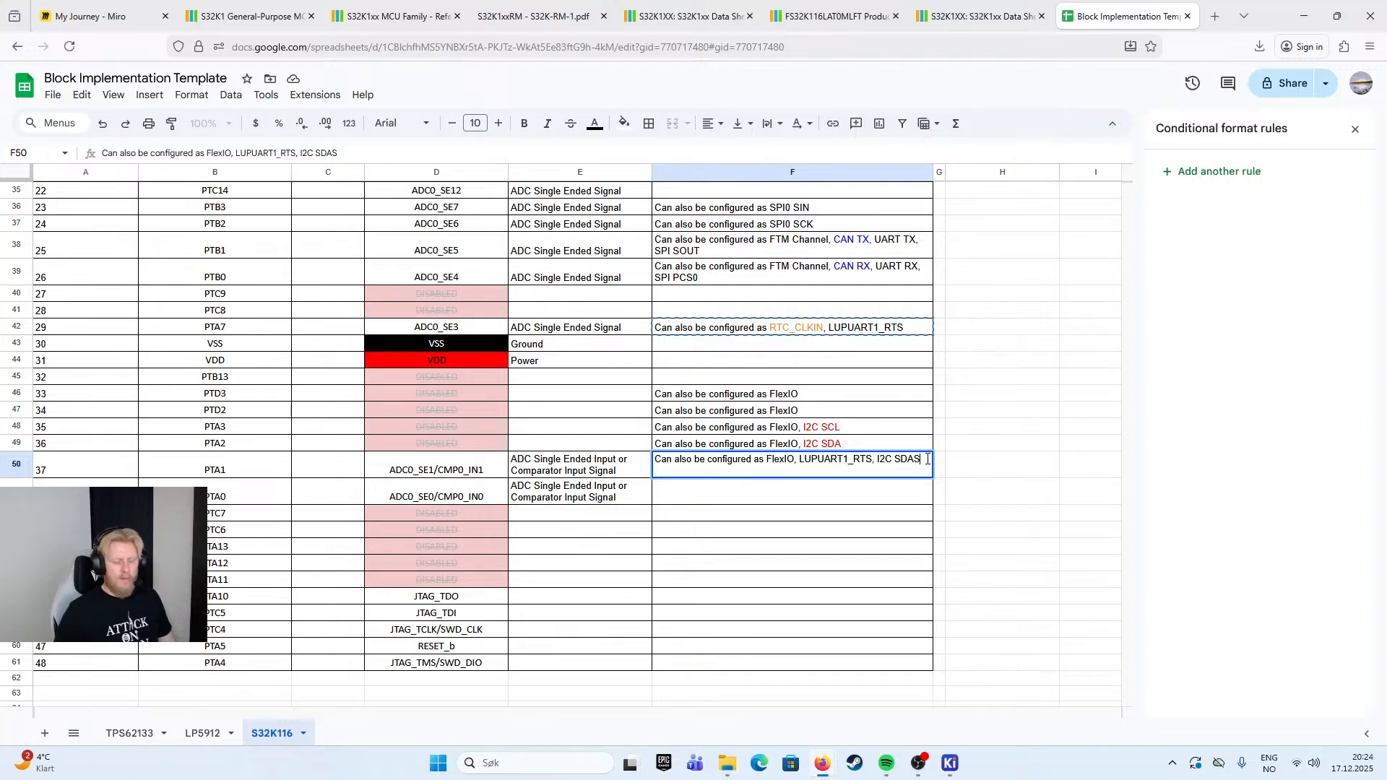
pyautogui.click(951, 501)
# - Copy PTA1's Implementation note to PTA0's row and change it to "Can also be configured as FlexIO, LUPUART1_CTS, I2C SCLS"
pyautogui.click(893, 472)
pyautogui.hotkey('ctrl', 'c')
pyautogui.click(858, 501)
pyautogui.hotkey('ctrl', 'v')
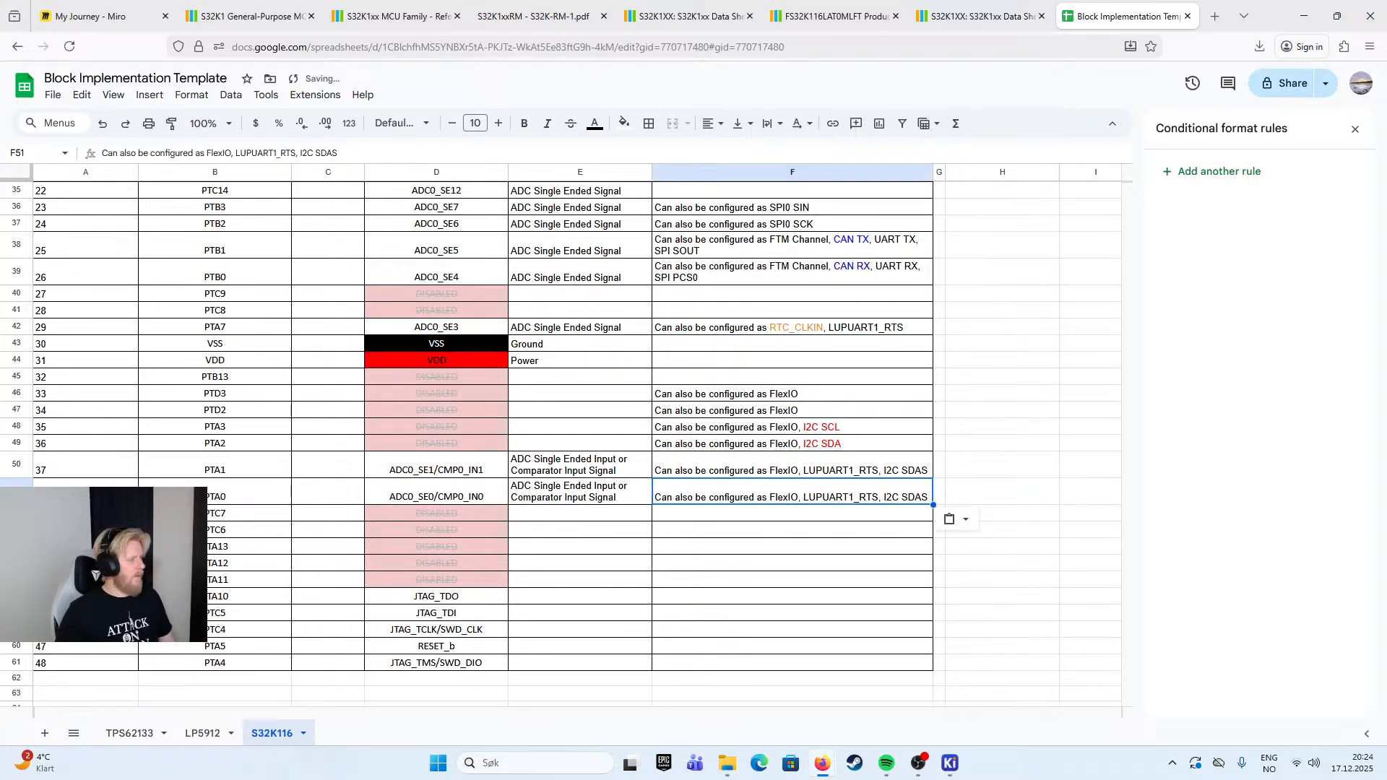
pyautogui.doubleClick(862, 500)
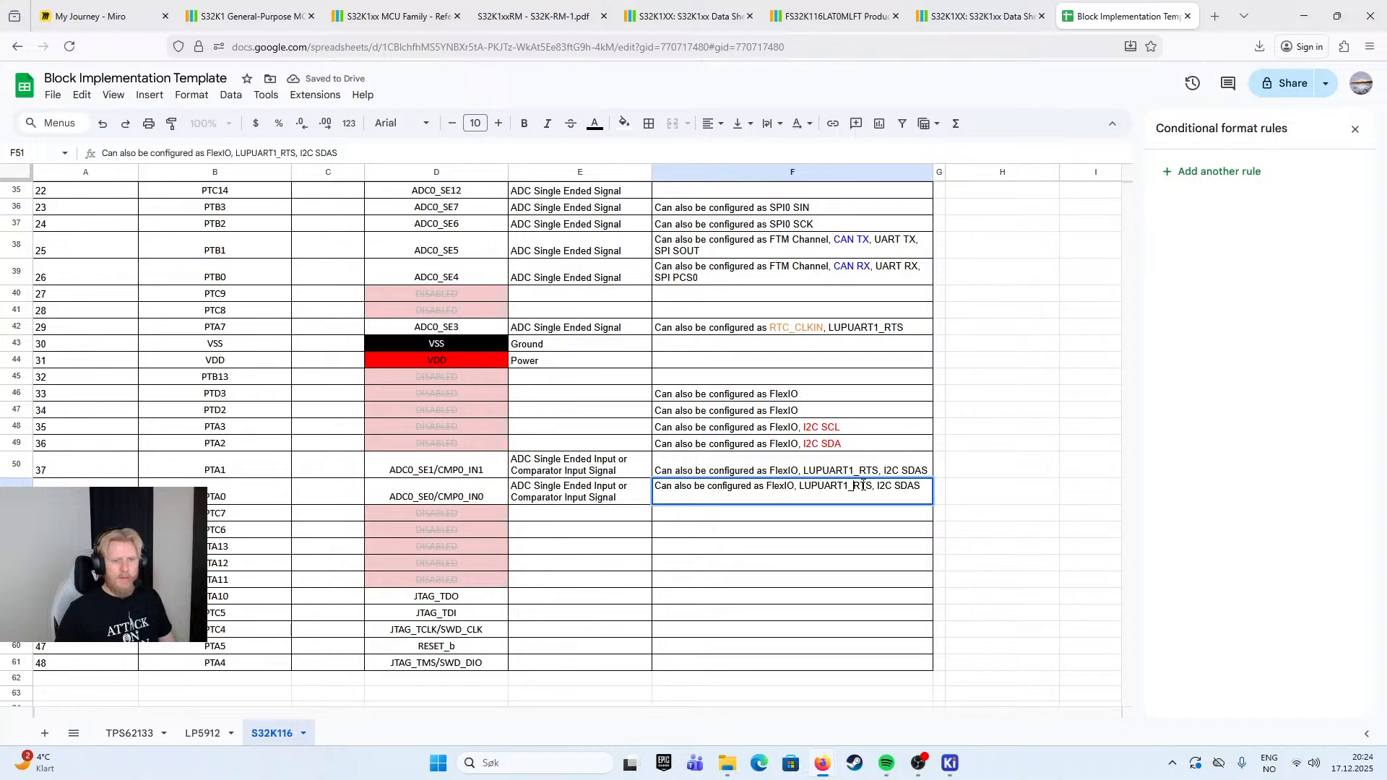
pyautogui.press('BackSpace')
pyautogui.write('C')
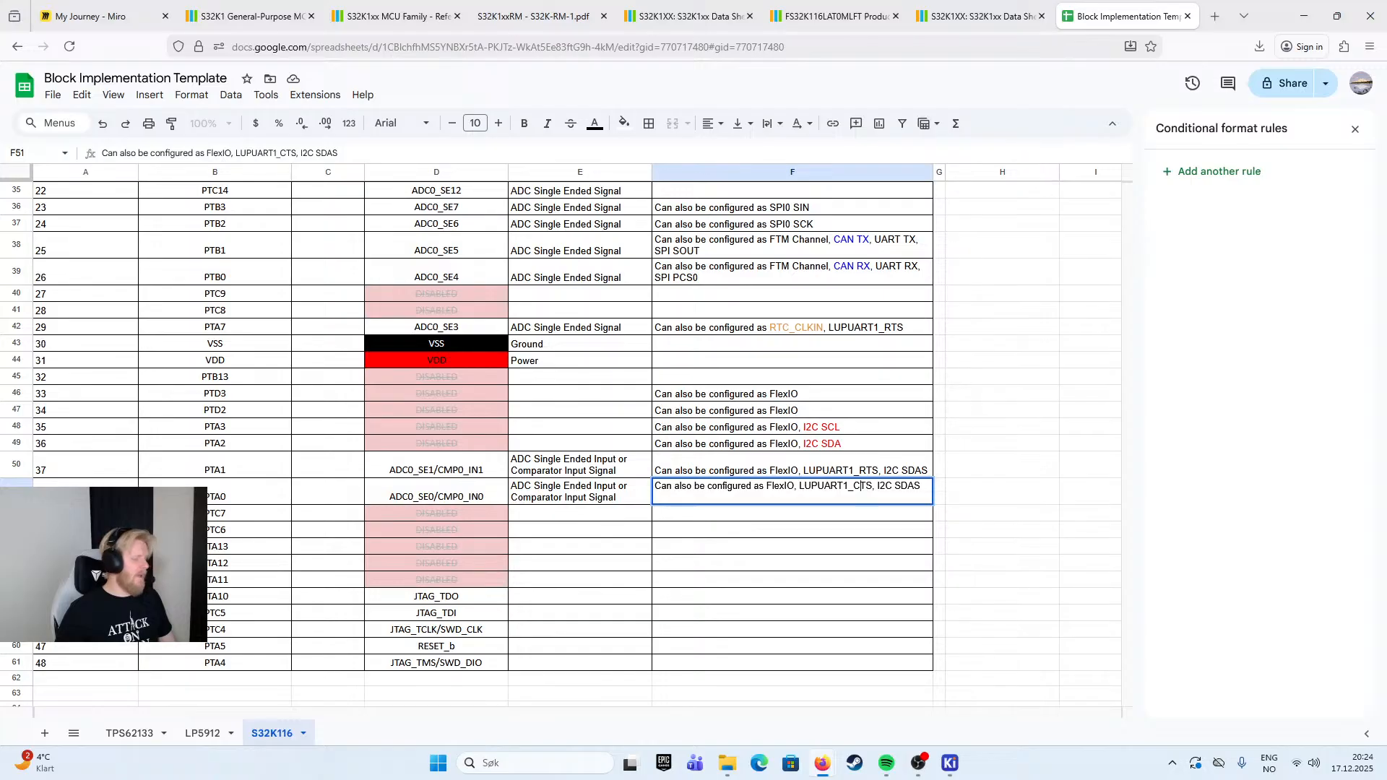
pyautogui.moveTo(924, 487); pyautogui.dragTo(904, 492)
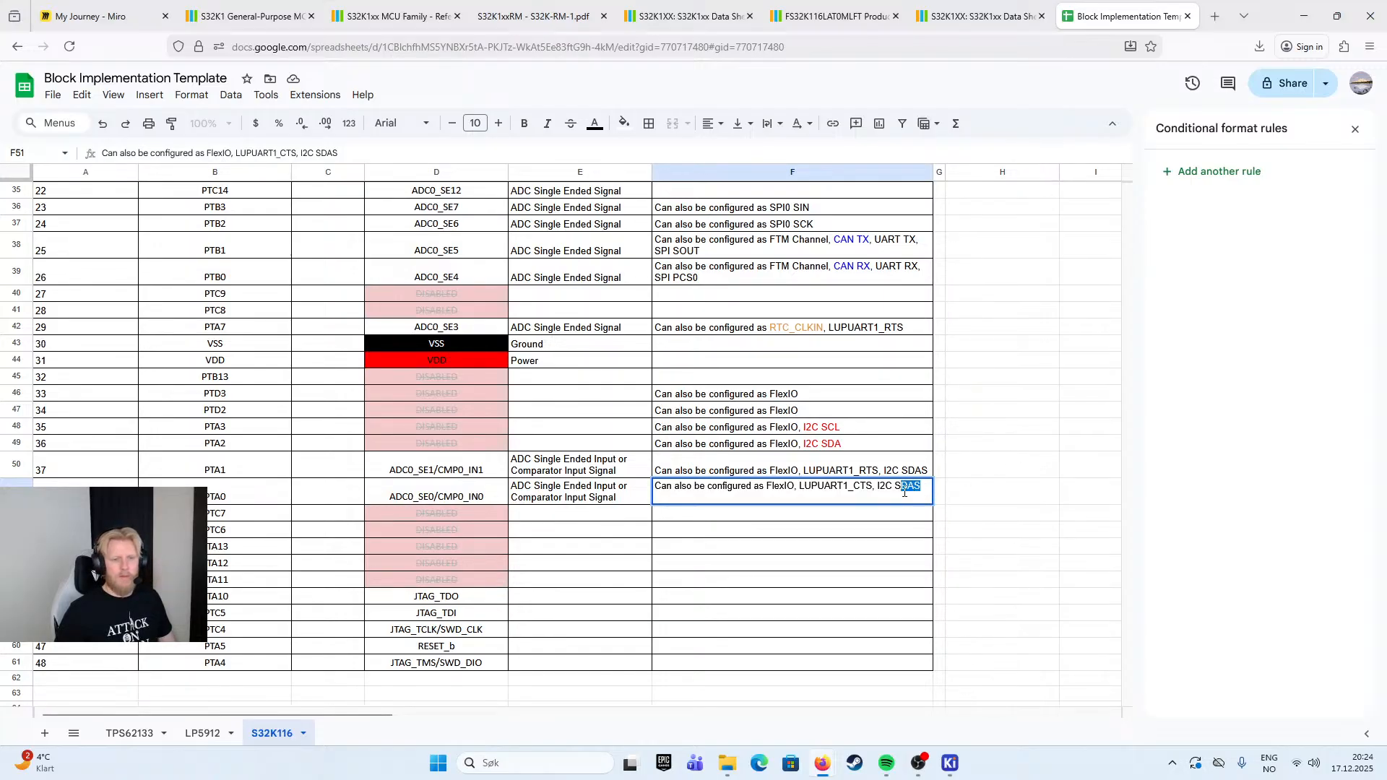
pyautogui.write('CLS')
pyautogui.click(951, 497)
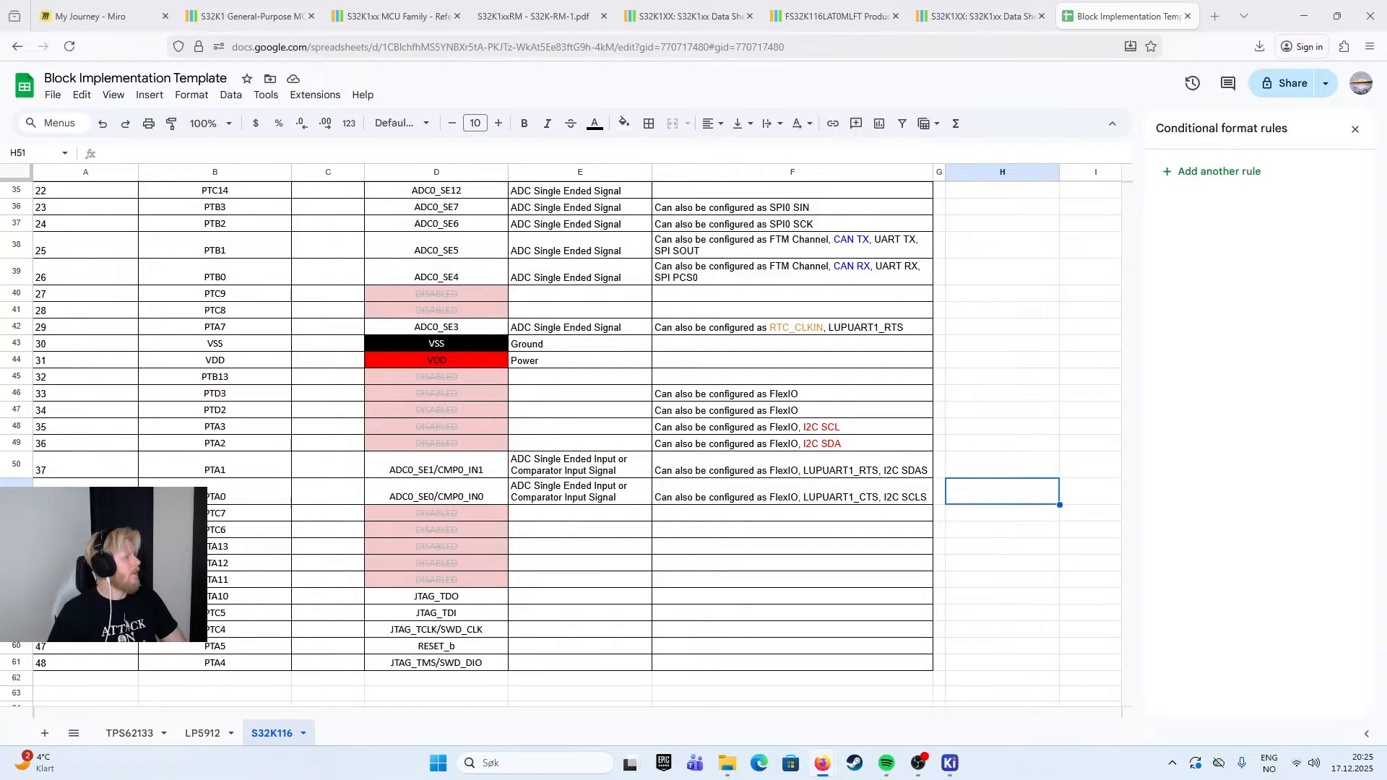
# - Enter "I" as the I/O value in PTE8's row
pyautogui.click(1075, 447)
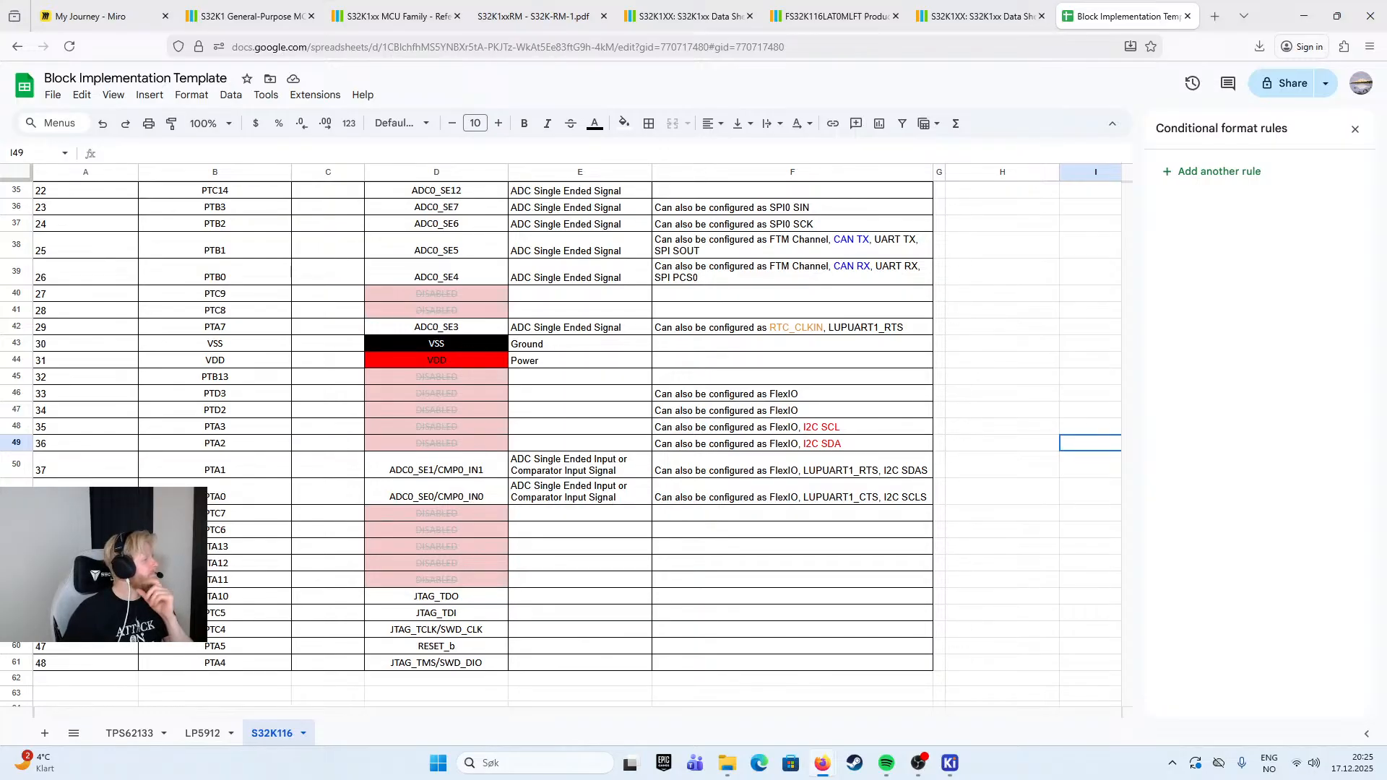
pyautogui.click(345, 330)
pyautogui.scroll(8, 344, 362)
pyautogui.scroll(-2, 344, 390)
pyautogui.click(345, 535)
pyautogui.click(341, 473)
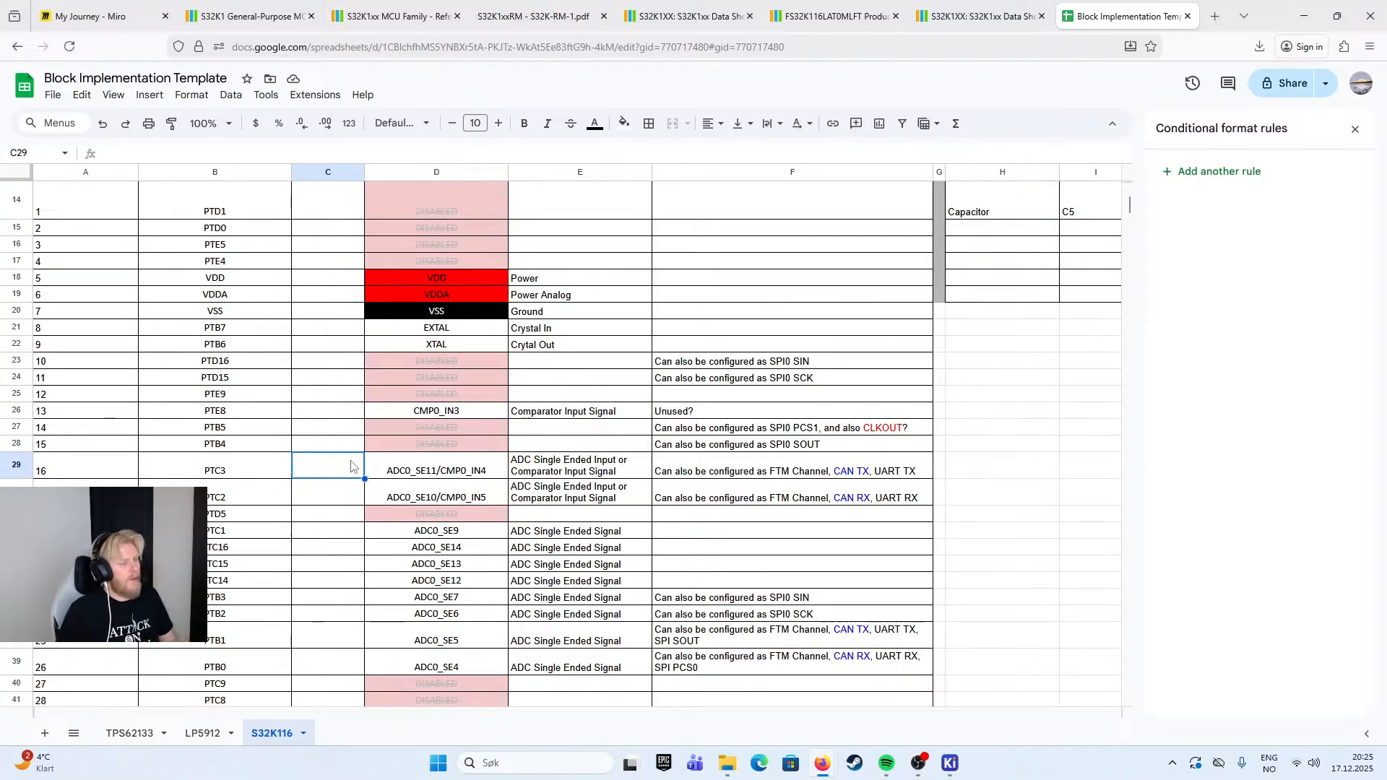
pyautogui.click(354, 412)
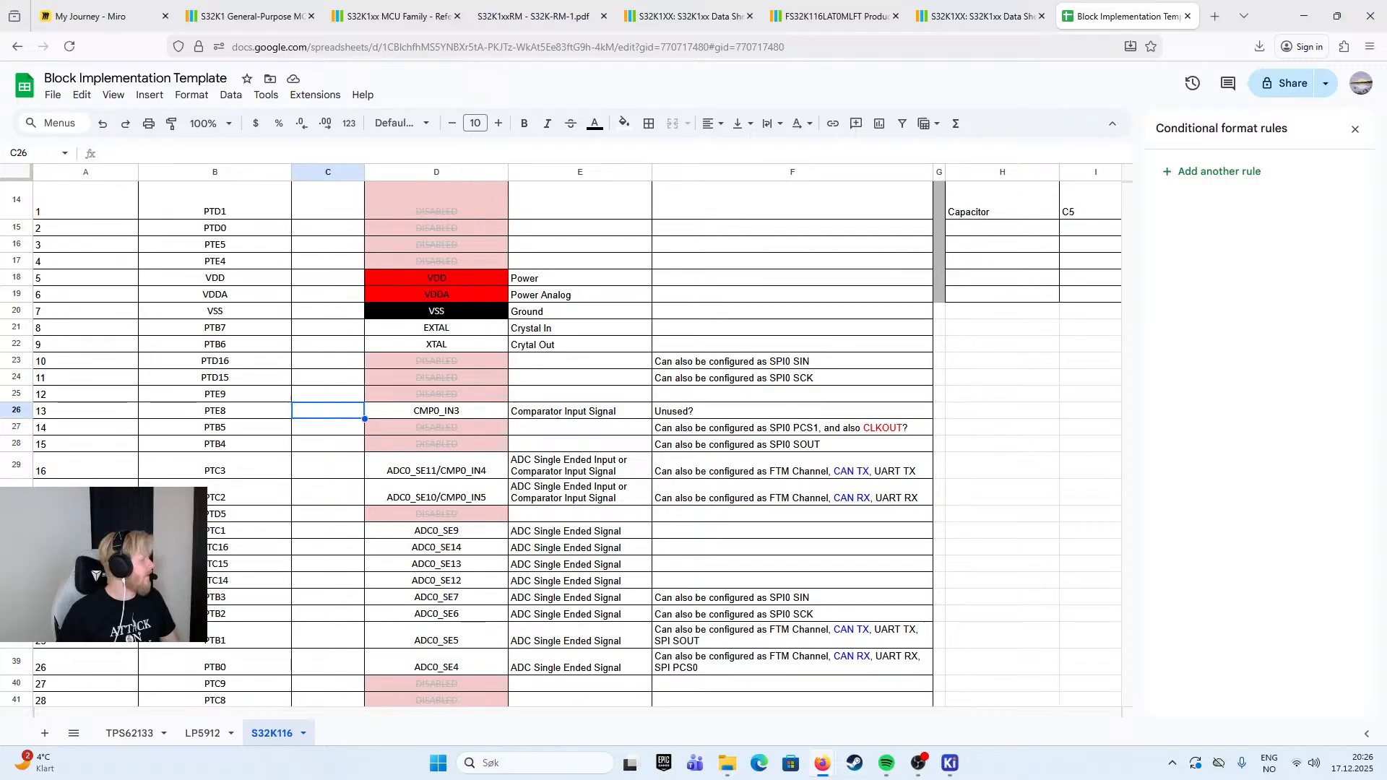
pyautogui.doubleClick(334, 412)
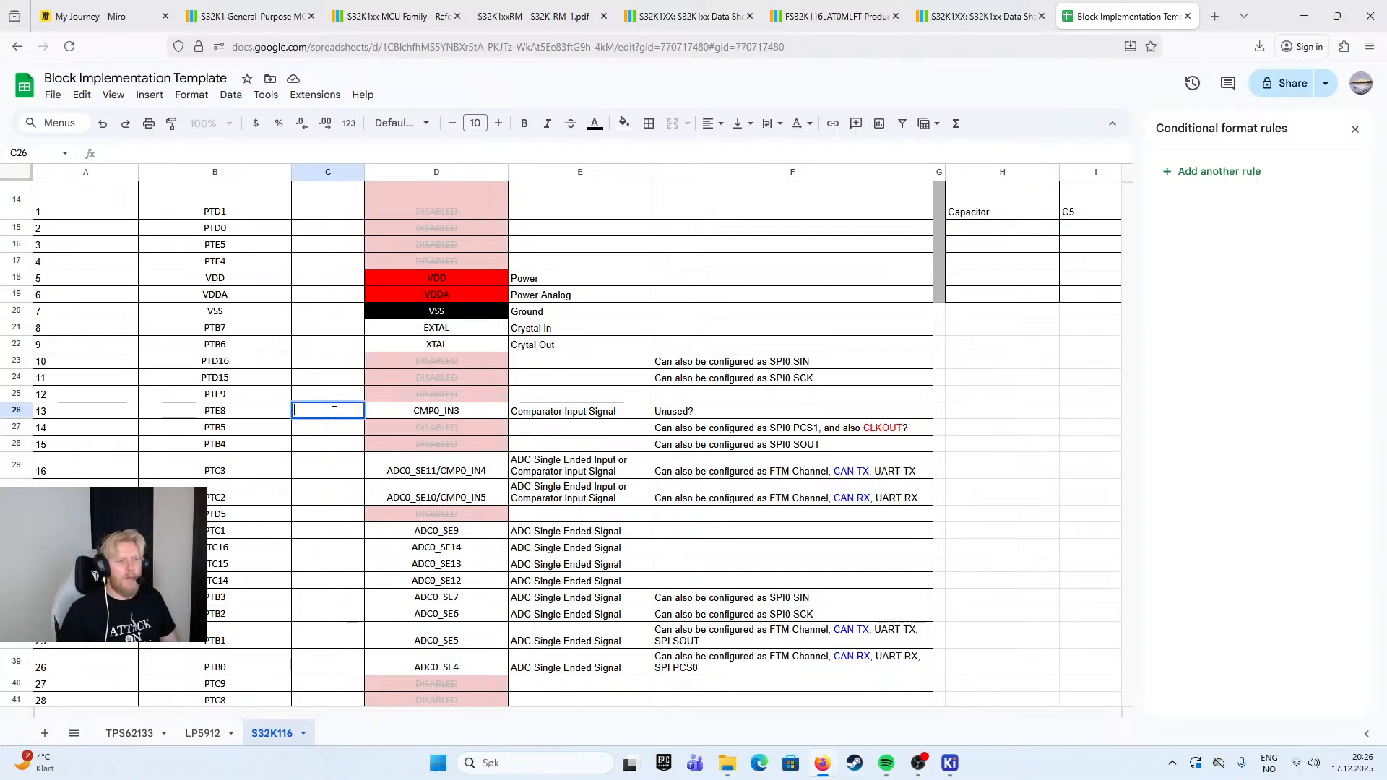
pyautogui.write('I')
pyautogui.press('Tab')
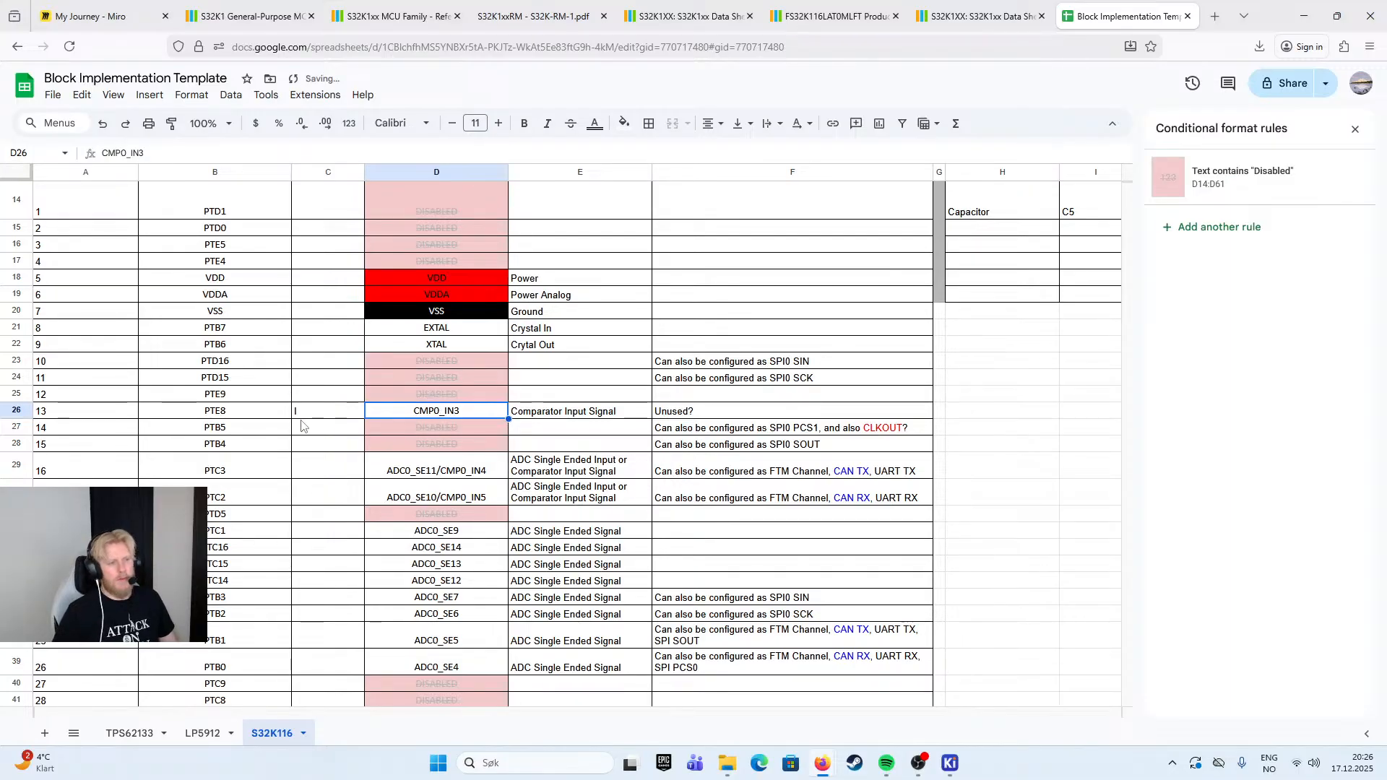
# - Enter "I" as the I/O value for PTC3, PTC2, PTC1, PTC16, PTC15, PTC14, PTB3, PTB2, PTB1 and PTB0
pyautogui.click(329, 417)
pyautogui.click(335, 469)
pyautogui.write('I')
pyautogui.click(329, 493)
pyautogui.write('I')
pyautogui.click(335, 533)
pyautogui.write('I')
pyautogui.click(334, 549)
pyautogui.write('I')
pyautogui.click(336, 565)
pyautogui.write('I')
pyautogui.click(335, 583)
pyautogui.write('I')
pyautogui.click(332, 600)
pyautogui.write('I')
pyautogui.click(330, 615)
pyautogui.write('I')
pyautogui.click(323, 646)
pyautogui.write('I')
pyautogui.click(325, 662)
pyautogui.write('I')
# - Enter "I" as the I/O value for PTA7, PTA1 and PTA0
pyautogui.scroll(-3, 329, 651)
pyautogui.click(339, 589)
pyautogui.hotkey('ctrl', 'v')
pyautogui.click(642, 535)
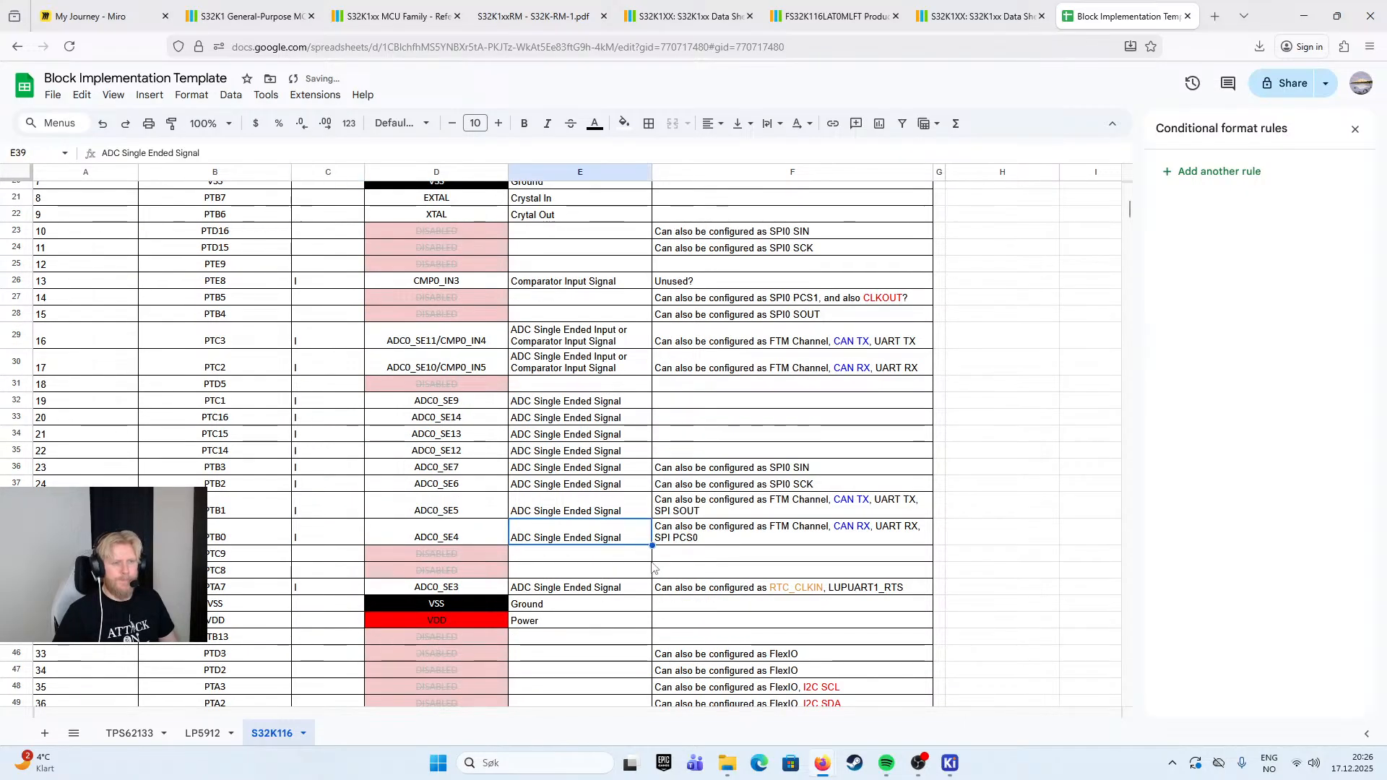
pyautogui.scroll(4, 646, 595)
pyautogui.scroll(-3, 646, 601)
pyautogui.scroll(-5, 642, 600)
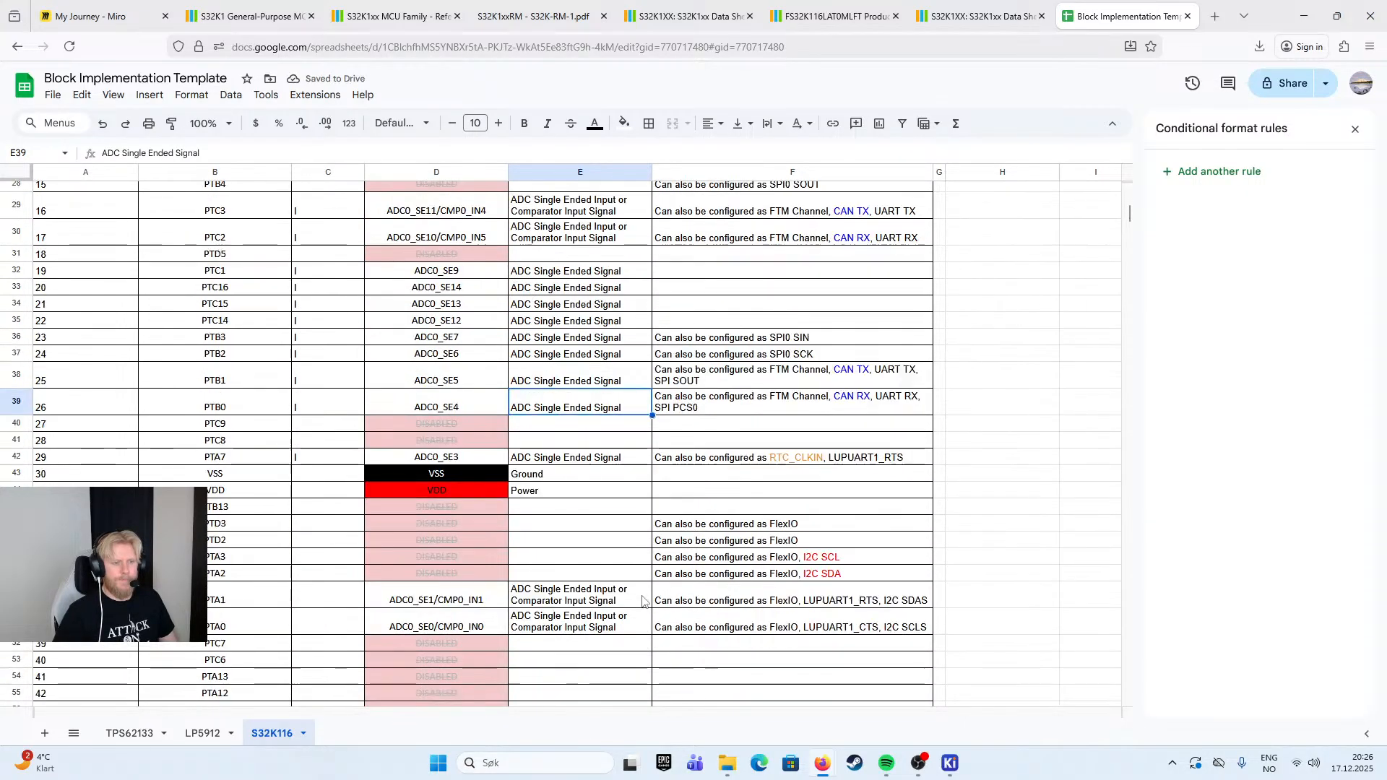
pyautogui.click(302, 530)
pyautogui.hotkey('ctrl', 'v')
pyautogui.click(339, 558)
pyautogui.hotkey('ctrl', 'v')
pyautogui.scroll(-3, 538, 528)
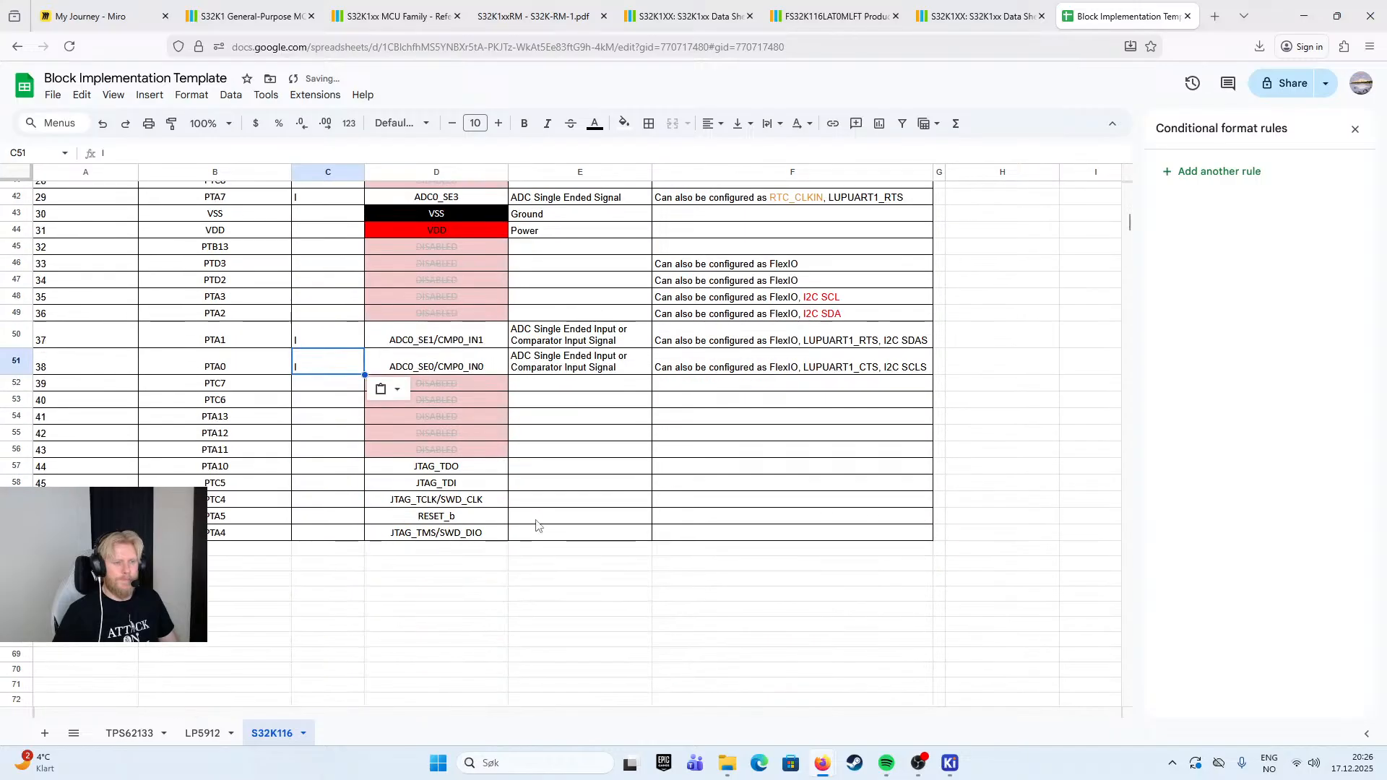
# - Rename the pin table's I/O column header as "I/O By Default"
pyautogui.scroll(2, 499, 523)
pyautogui.scroll(-2, 499, 528)
pyautogui.scroll(10, 498, 578)
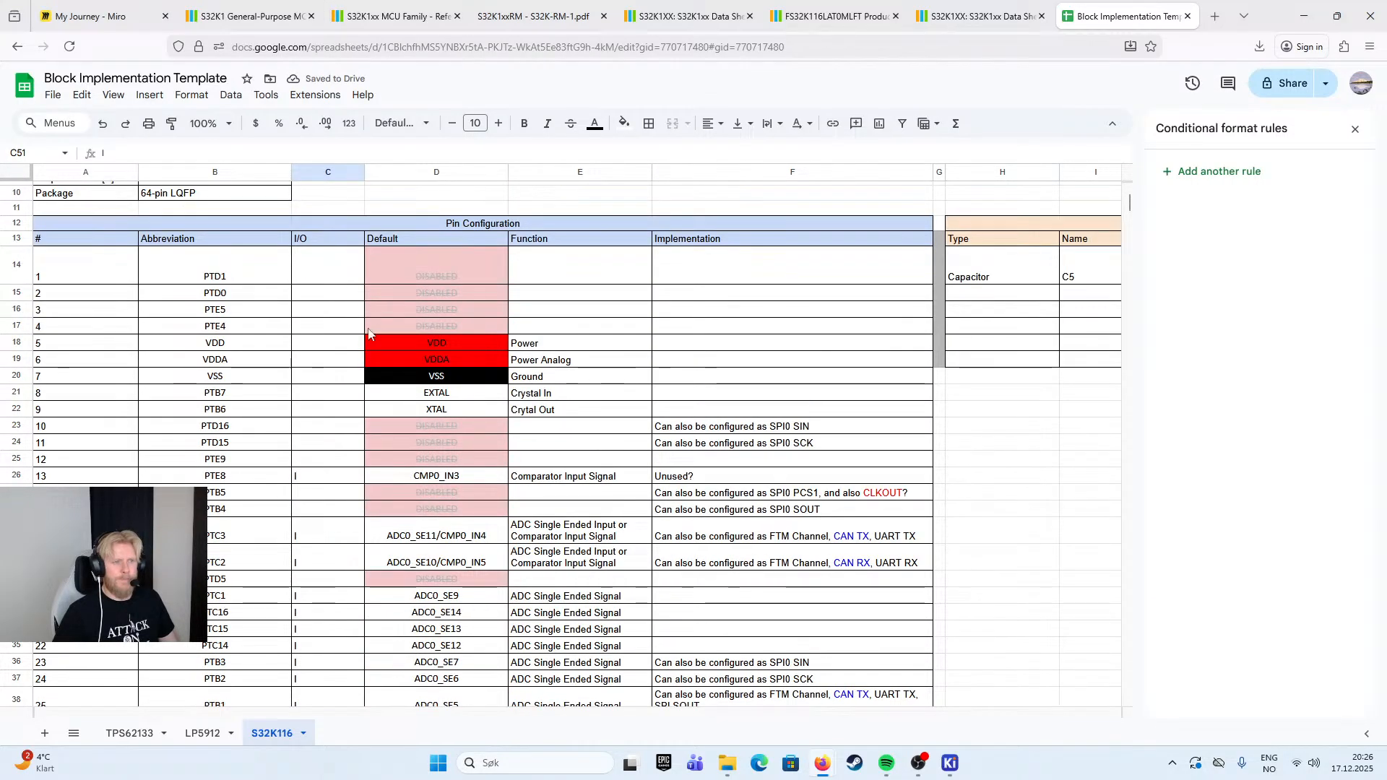
pyautogui.scroll(-8, 361, 316)
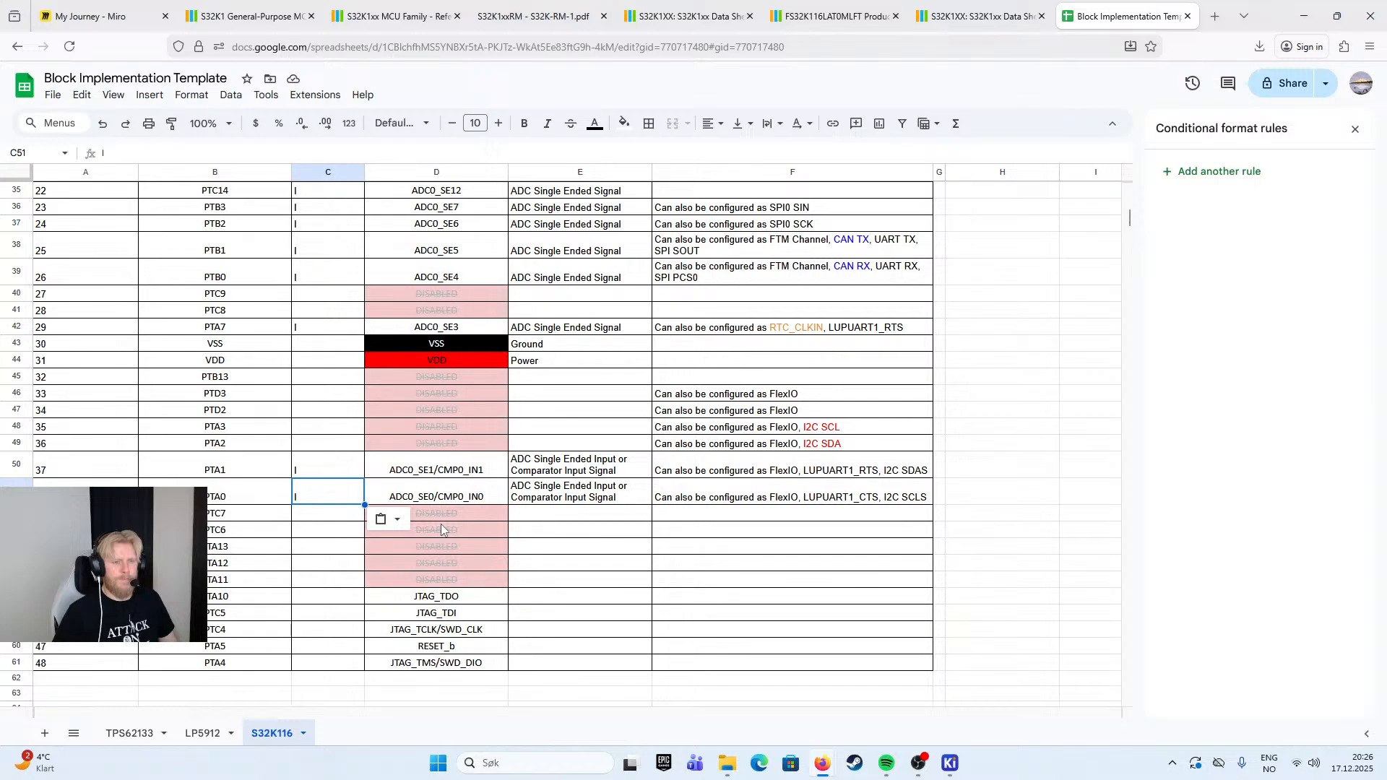
pyautogui.scroll(10, 441, 524)
pyautogui.doubleClick(330, 306)
pyautogui.write('By defau')
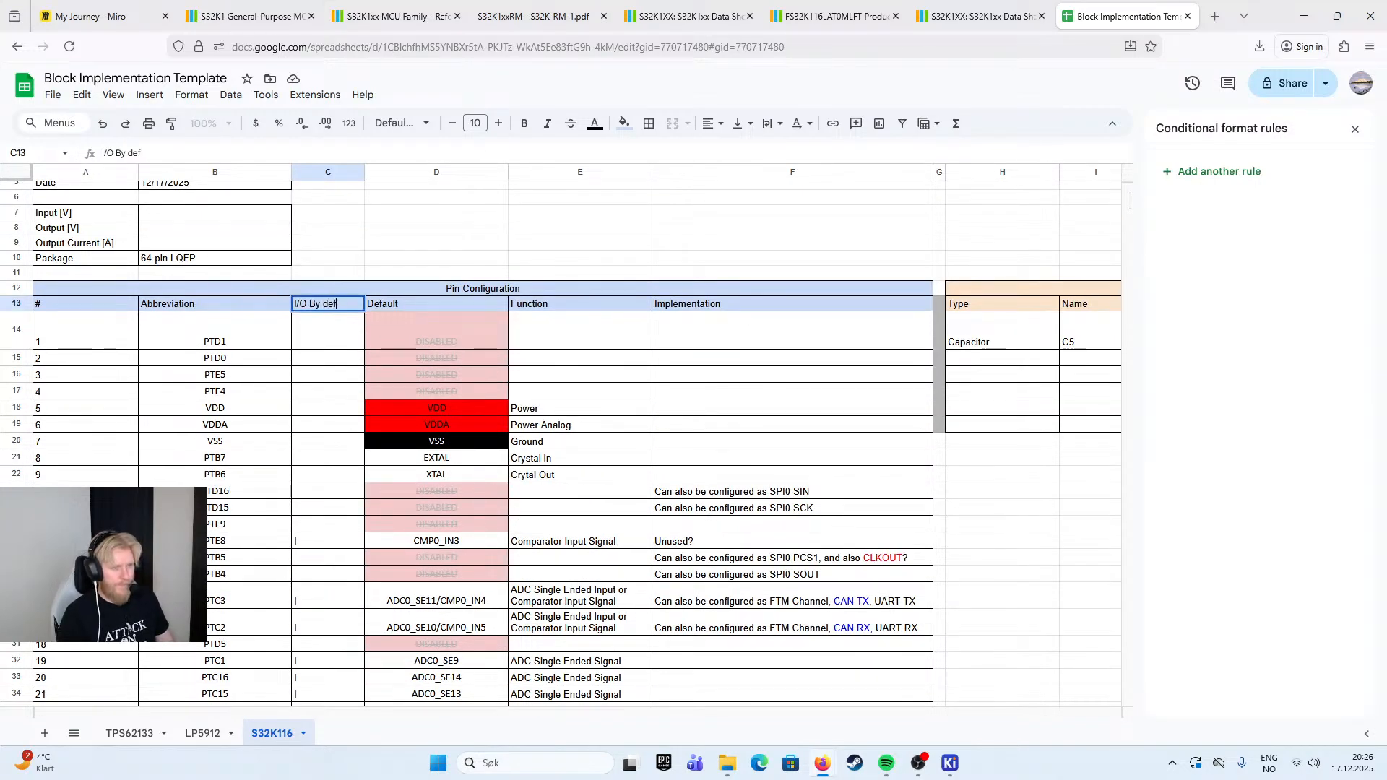
pyautogui.press('BackSpace')
pyautogui.press('BackSpace')
pyautogui.press('BackSpace')
pyautogui.press('BackSpace')
pyautogui.press('BackSpace')
pyautogui.write('De')
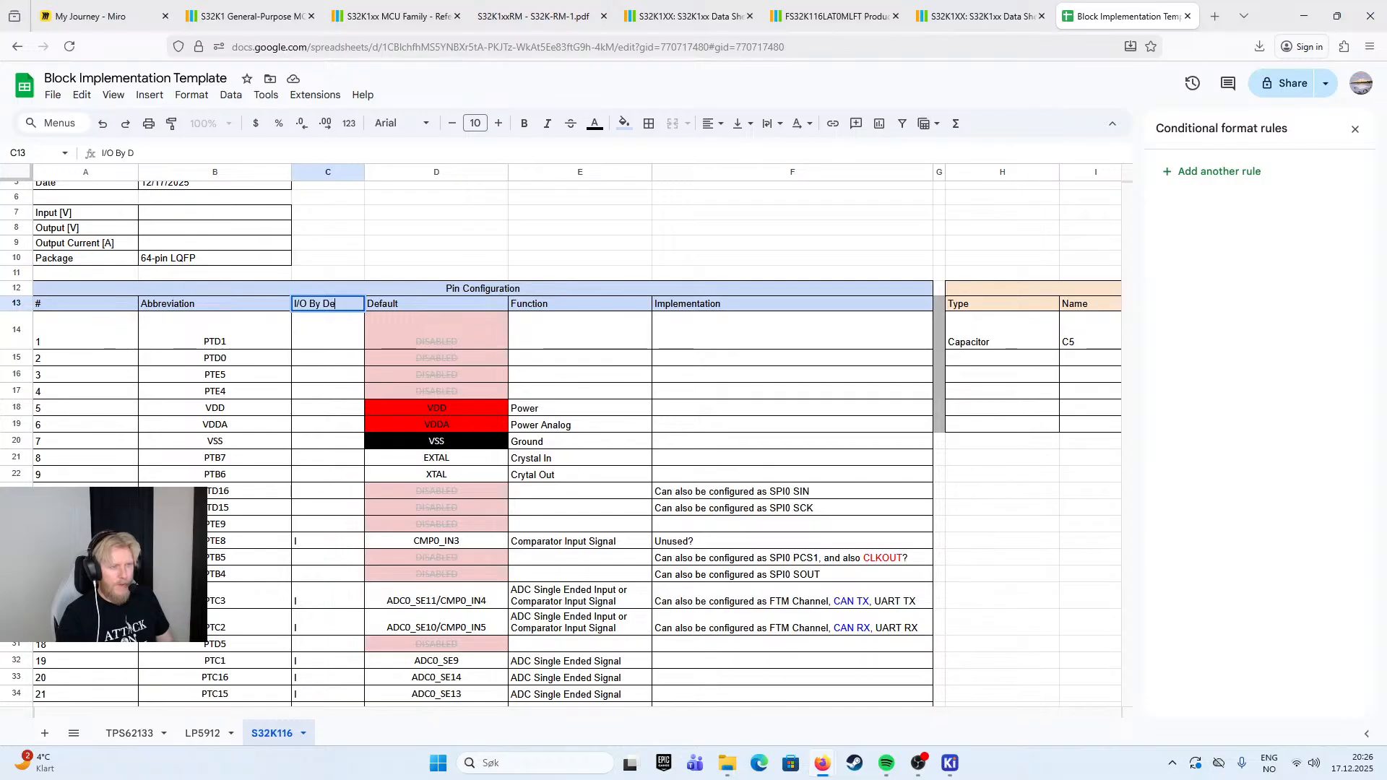
pyautogui.write('fault')
pyautogui.click(434, 128)
pyautogui.click(309, 232)
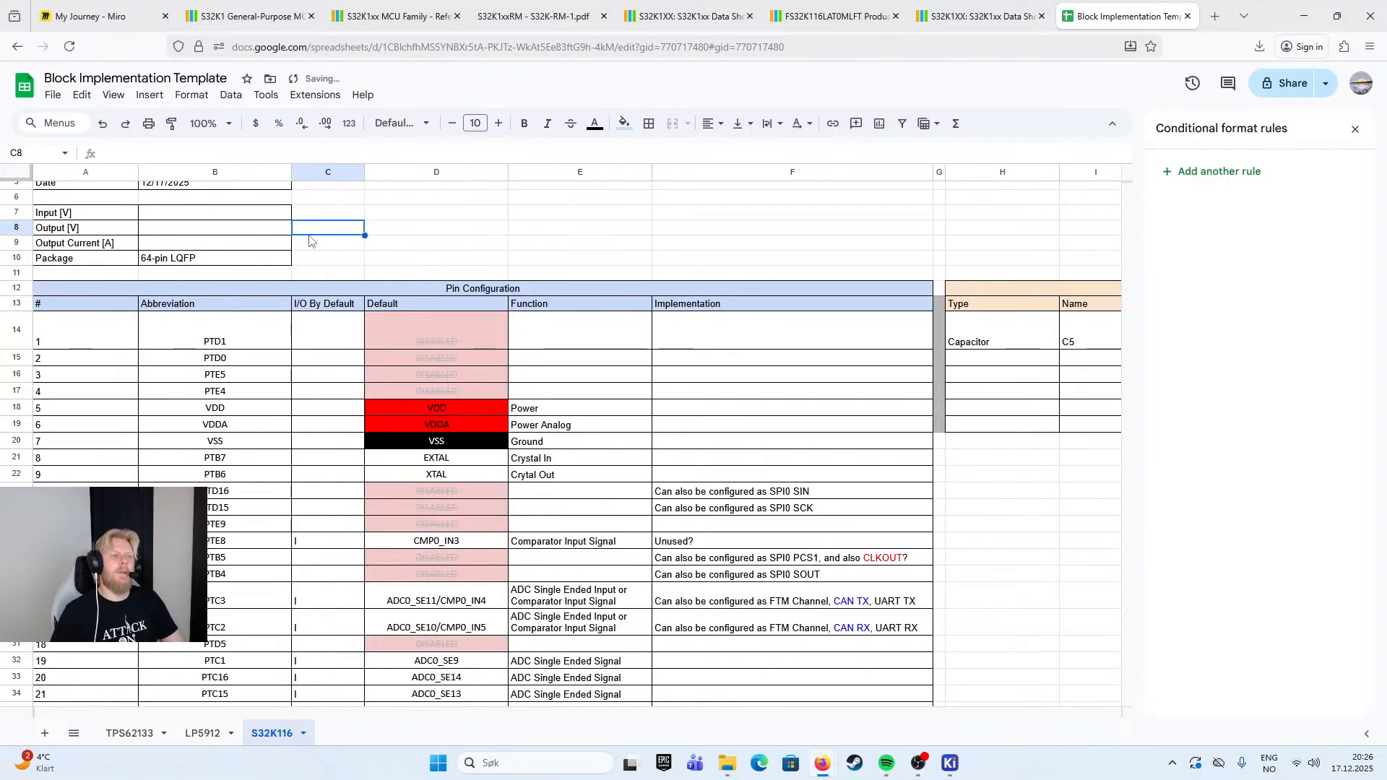
pyautogui.click(329, 310)
pyautogui.click(495, 263)
pyautogui.click(327, 307)
pyautogui.click(495, 273)
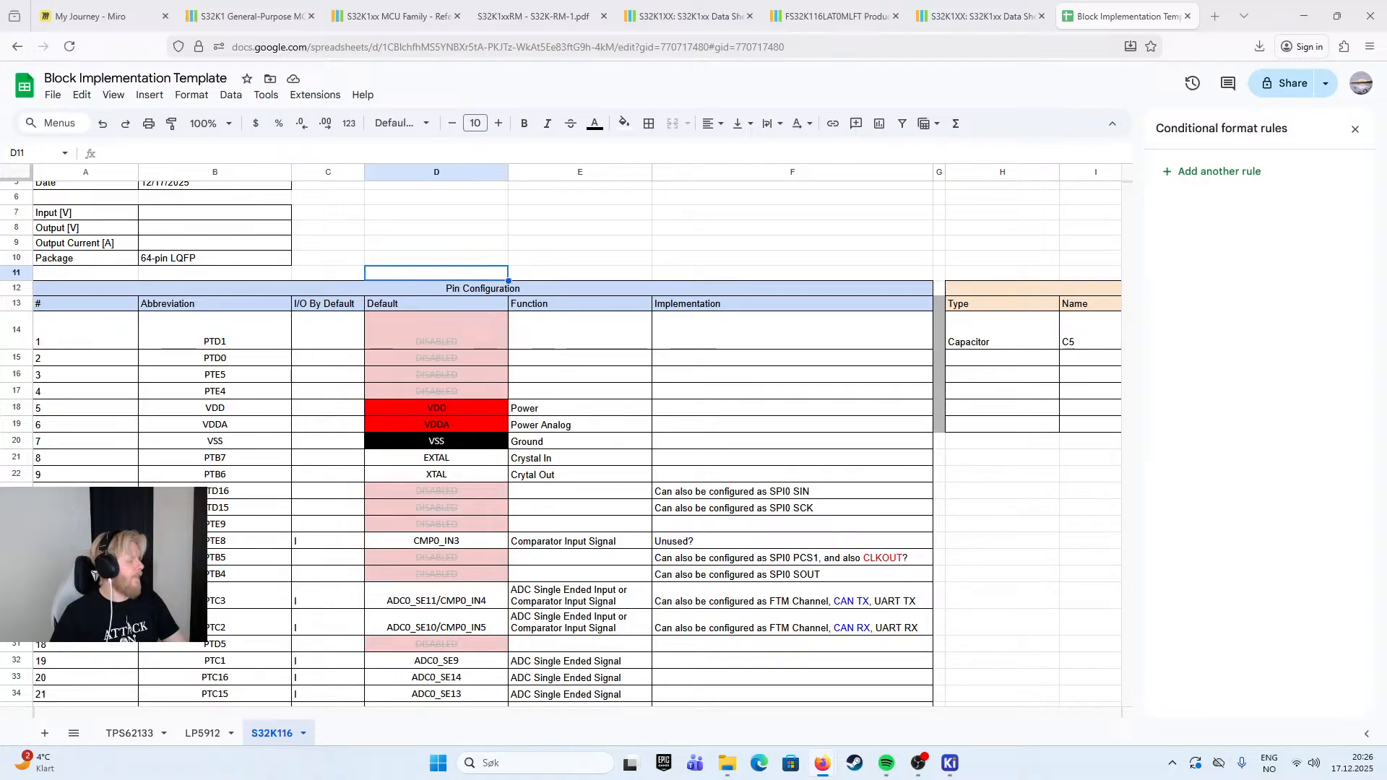
pyautogui.scroll(-8, 552, 326)
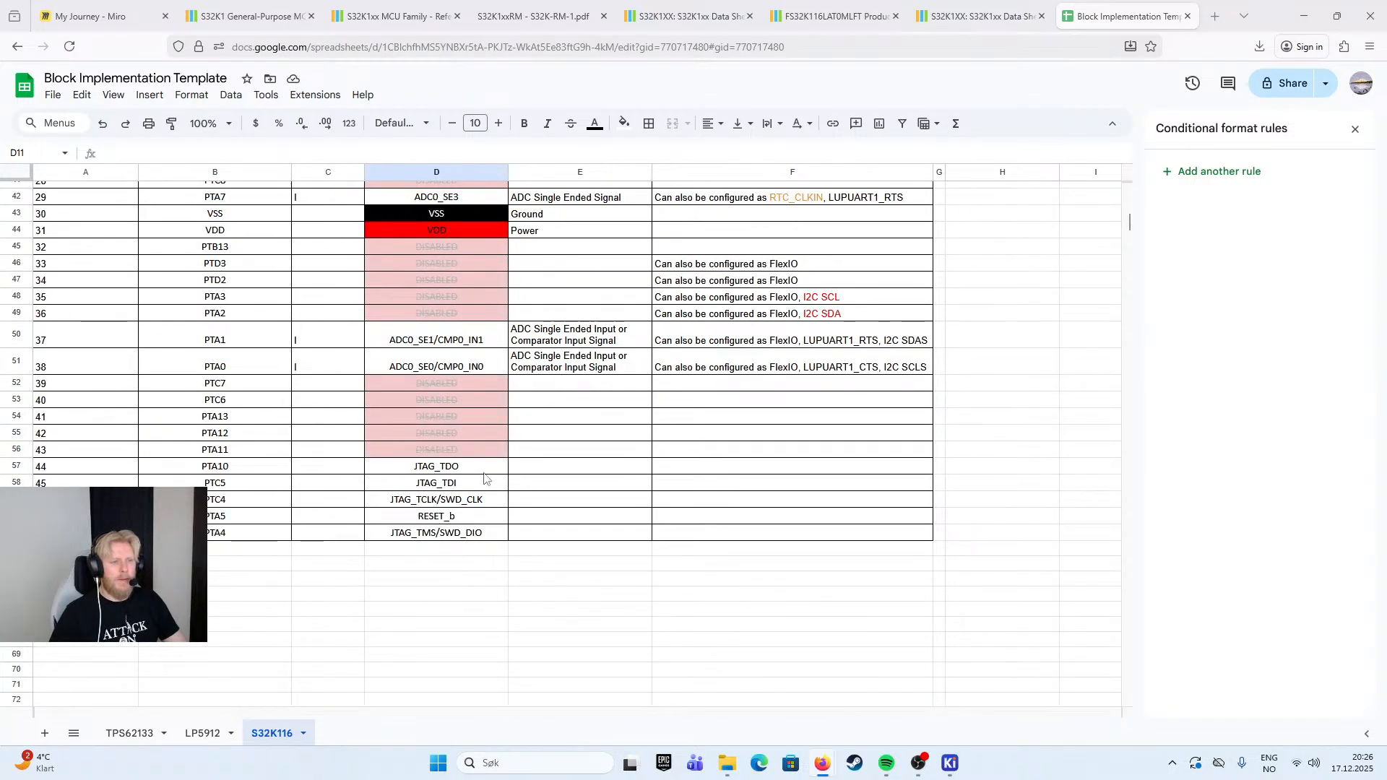
pyautogui.click(437, 466)
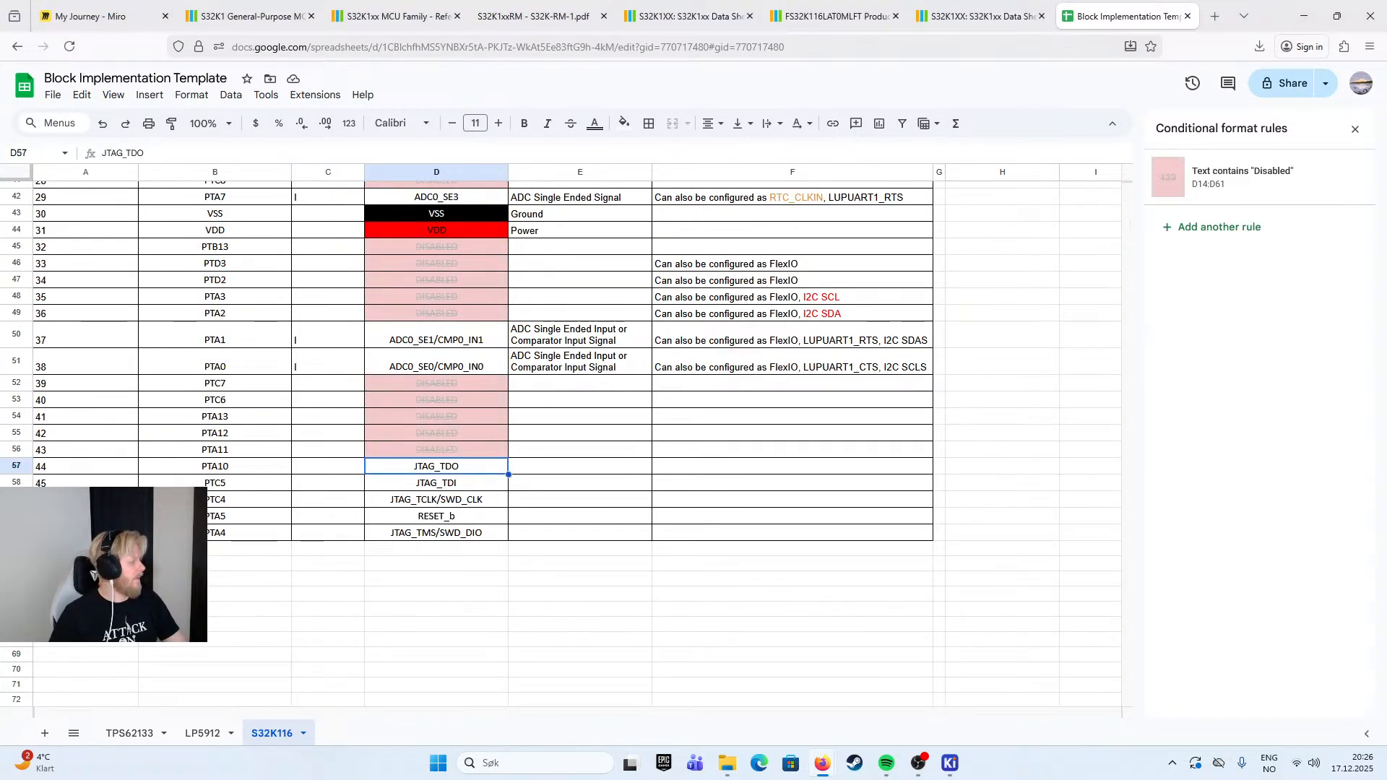
pyautogui.click(578, 387)
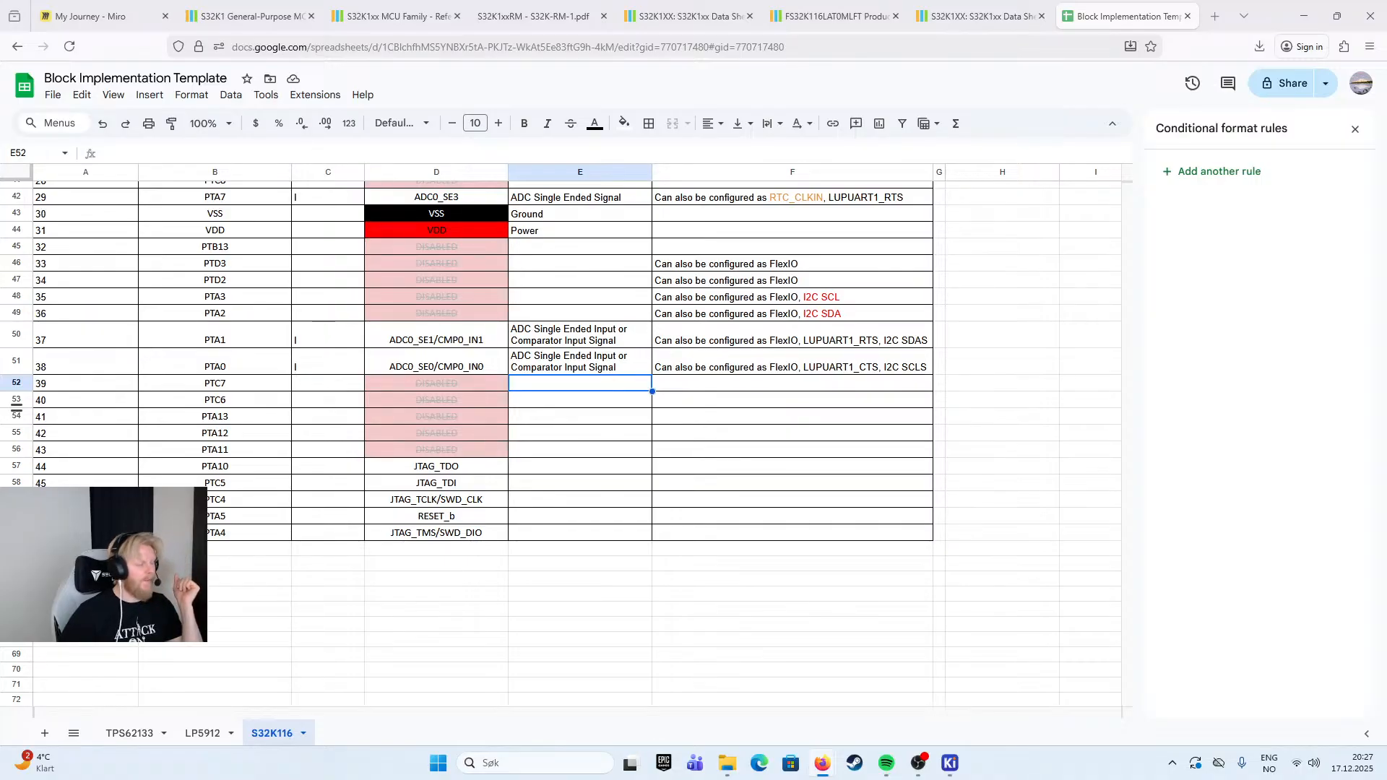
# - Copy PTD2's Implementation note to the PTC7 and PTC6 rows
pyautogui.click(751, 284)
pyautogui.hotkey('ctrl', 'c')
pyautogui.click(712, 394)
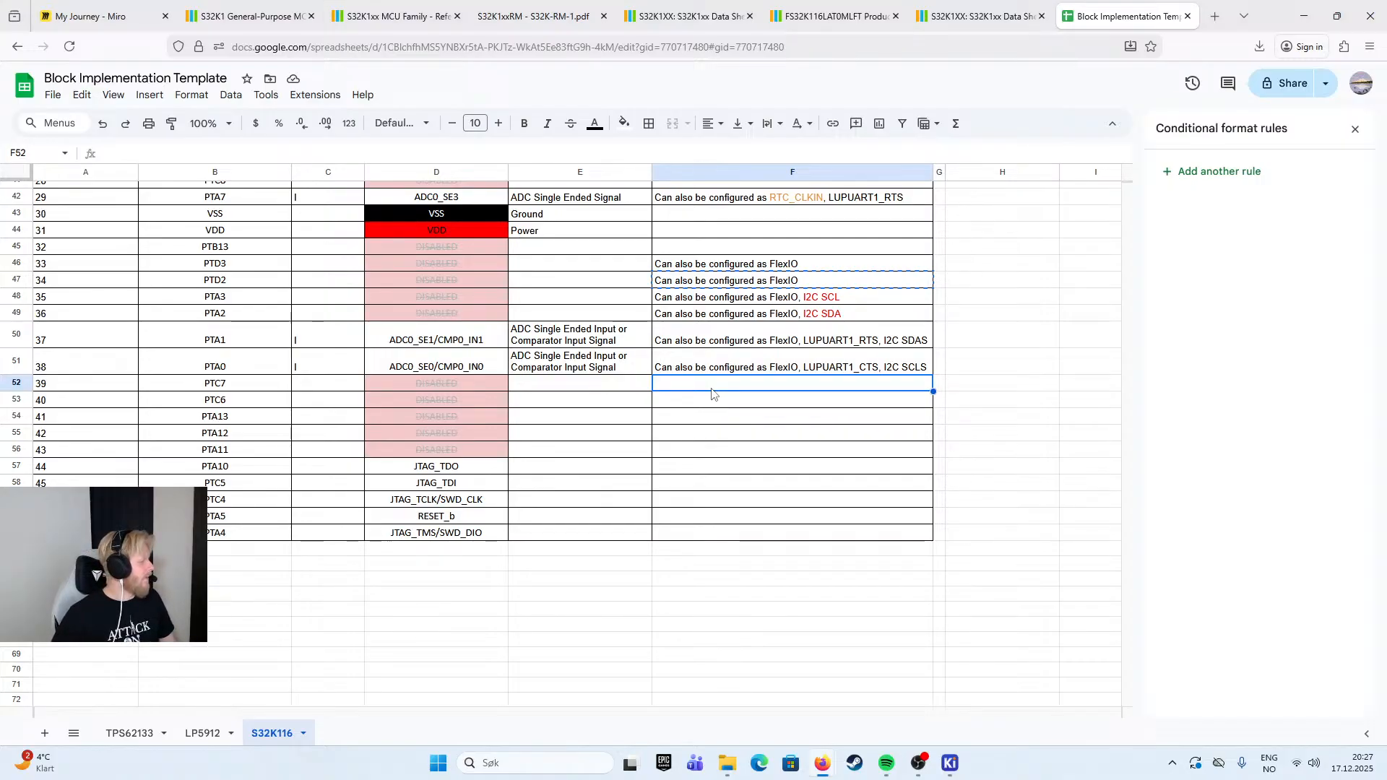
pyautogui.moveTo(712, 394); pyautogui.dragTo(716, 402)
pyautogui.hotkey('ctrl', 'v')
# - Replace "FlexIO" with "UART1 TX" in PTC7's Implementation note
pyautogui.doubleClick(799, 385)
pyautogui.moveTo(799, 385); pyautogui.dragTo(771, 385)
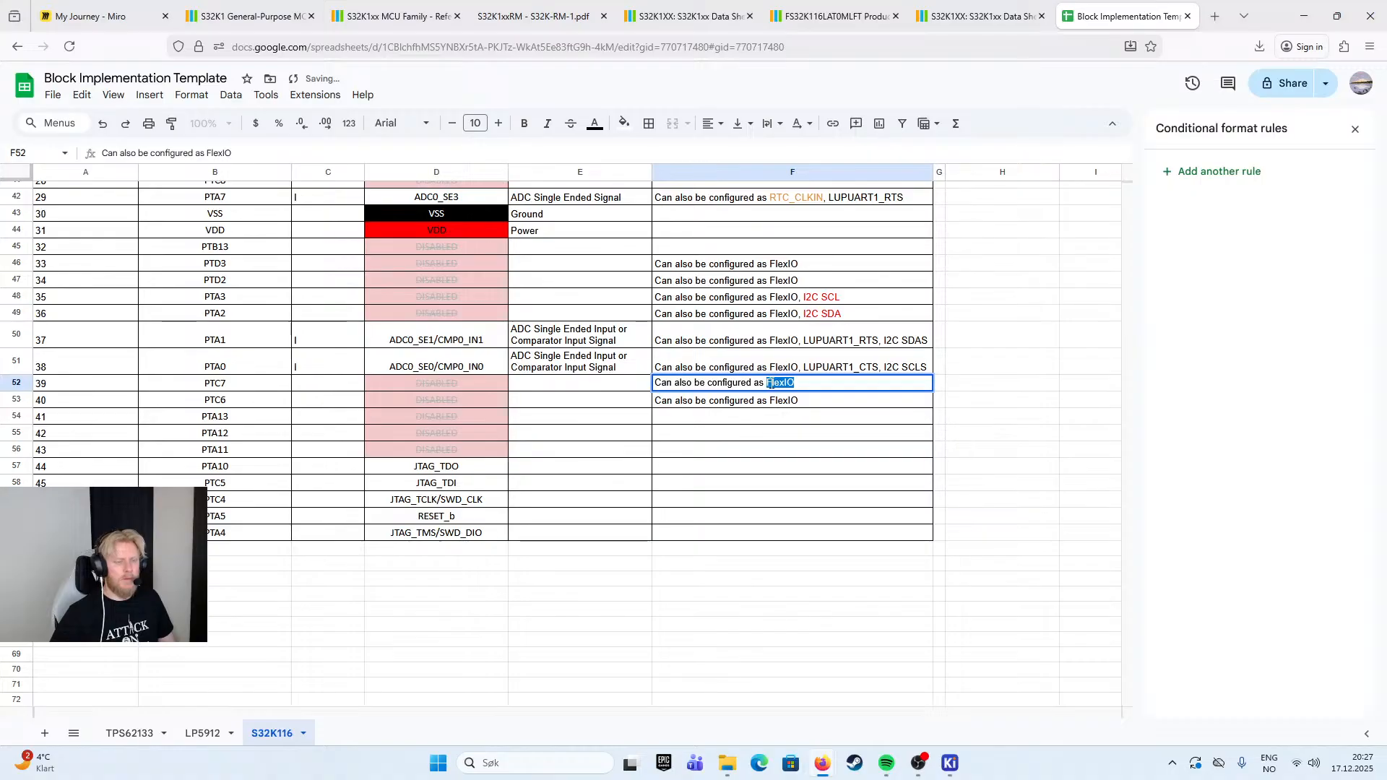
pyautogui.write('UART1 ')
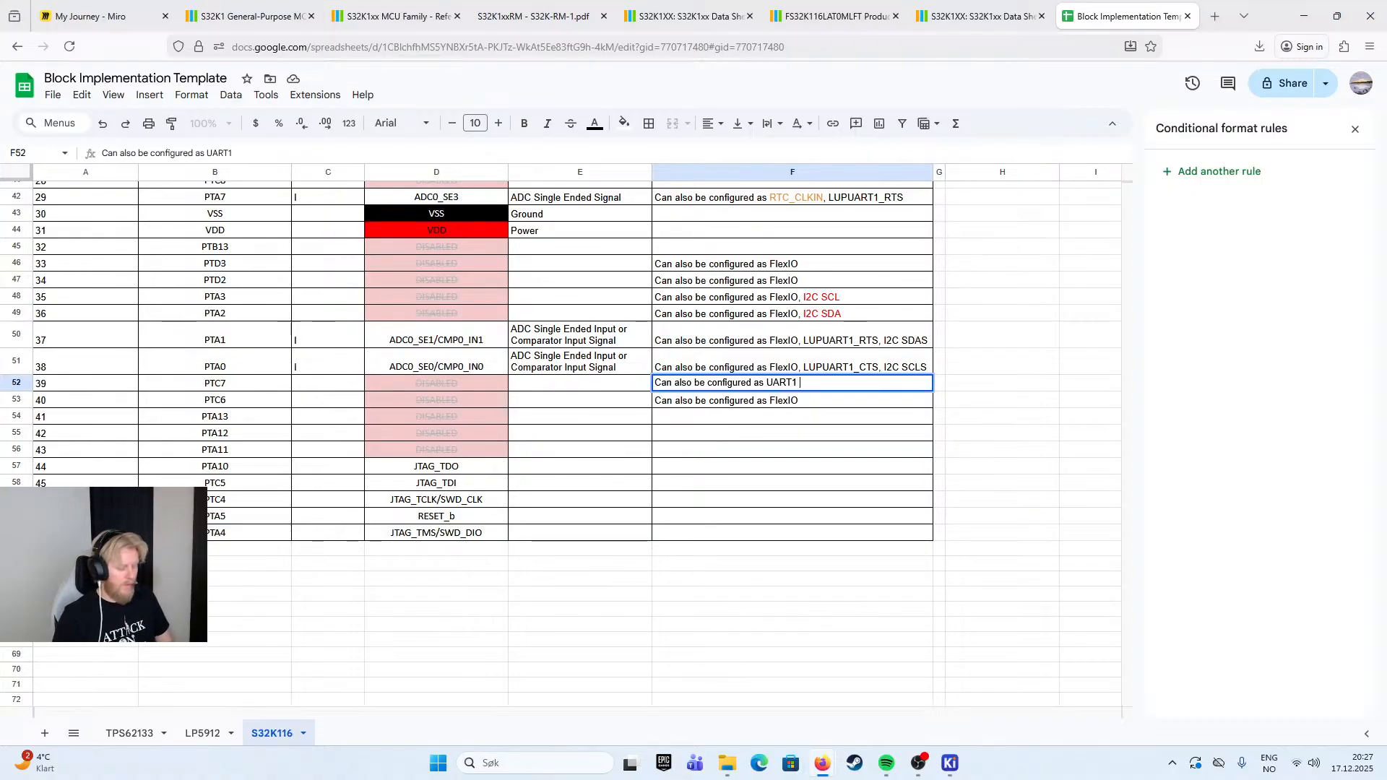
pyautogui.write('TX')
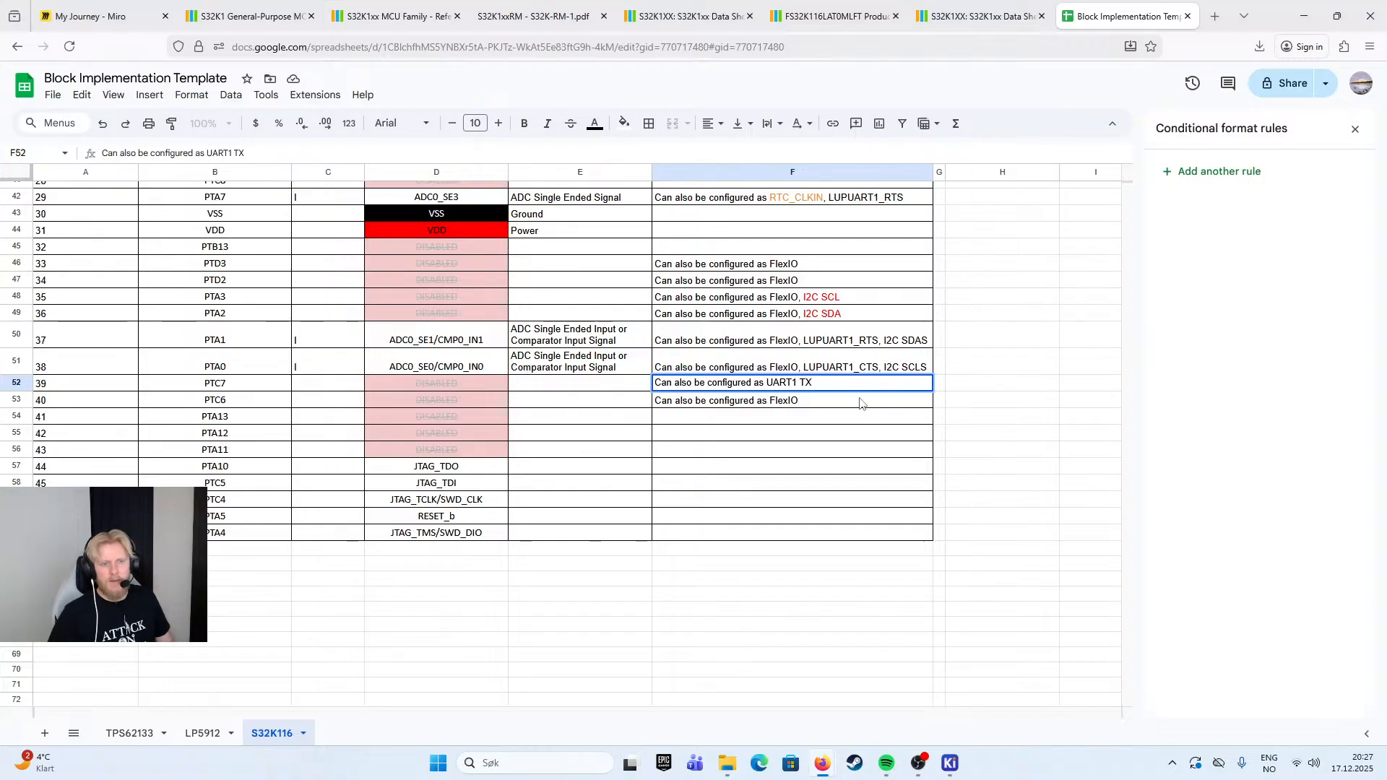
# - Set PTC6's Implementation note to "Can also be configured as UART1 RX"
pyautogui.press('Return')
pyautogui.hotkey('ctrl', 'v')
pyautogui.doubleClick(807, 399)
pyautogui.press('BackSpace')
pyautogui.write('R')
pyautogui.click(1075, 344)
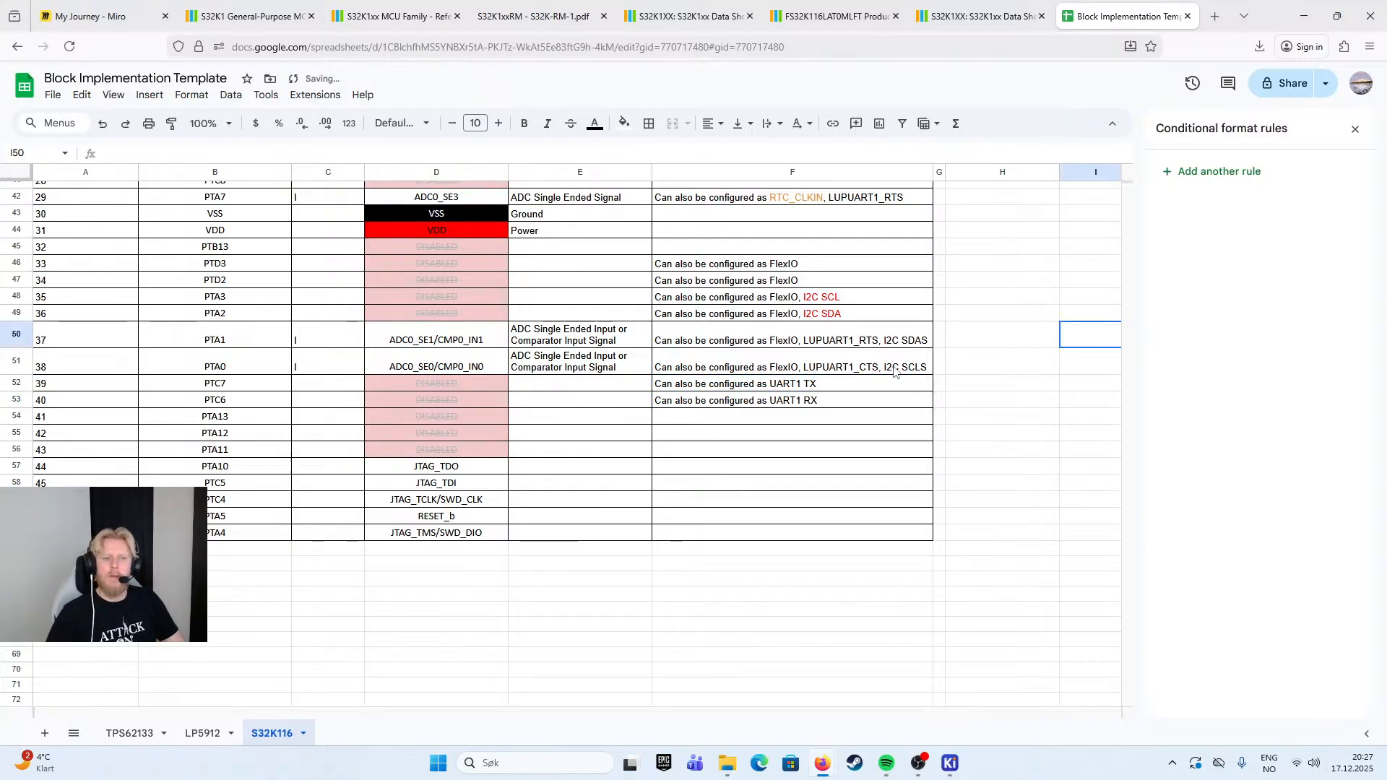
pyautogui.click(824, 402)
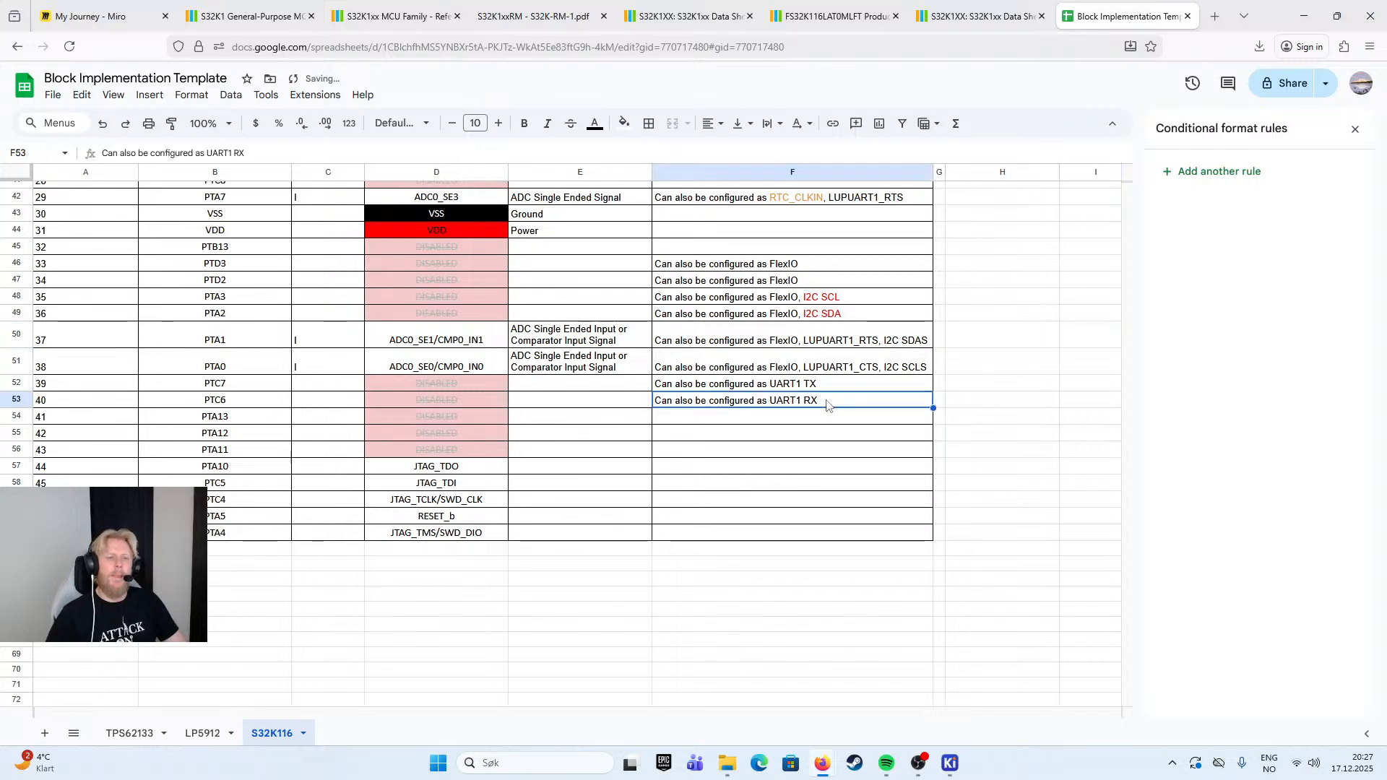
# - Change LUPUART1 to LUPUART0 in the Implementation notes of PTA0 and PTA1
pyautogui.scroll(1, 828, 448)
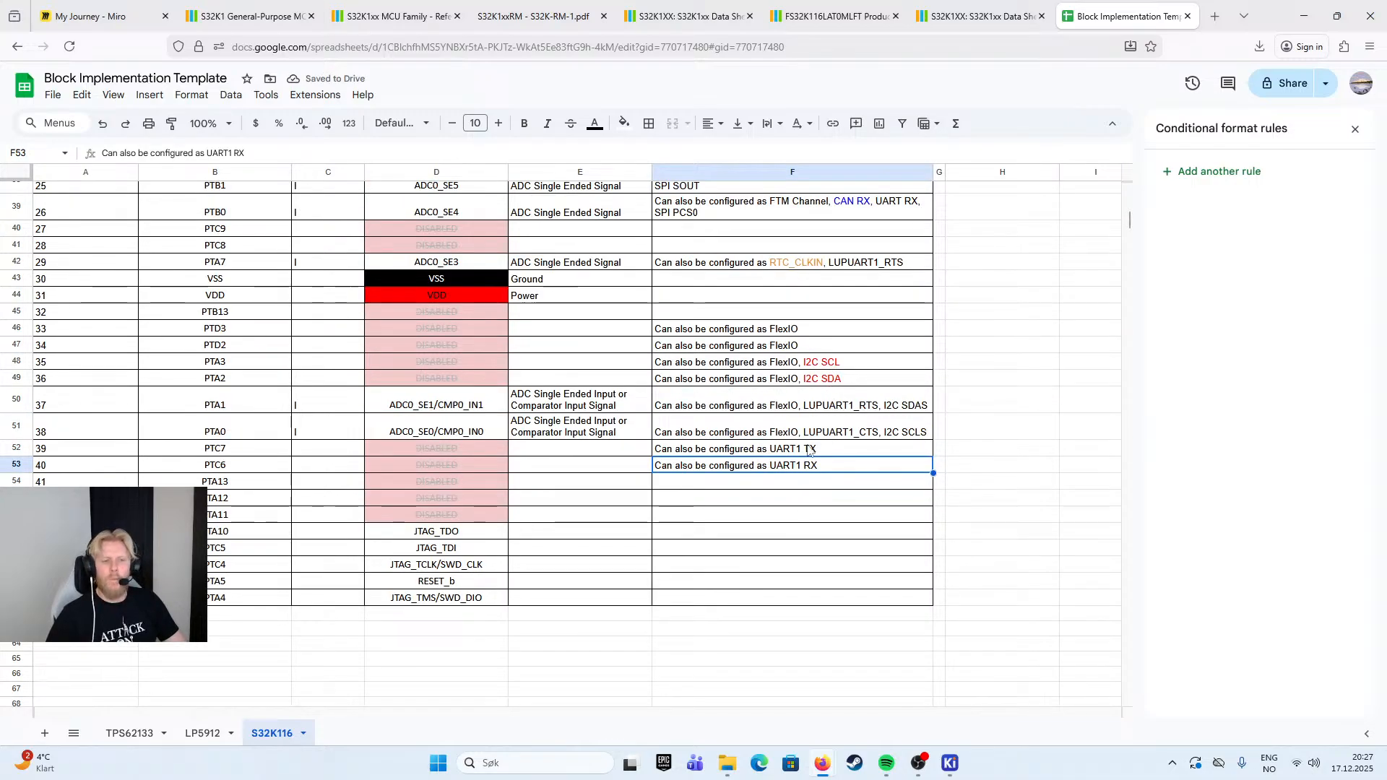
pyautogui.scroll(1, 835, 471)
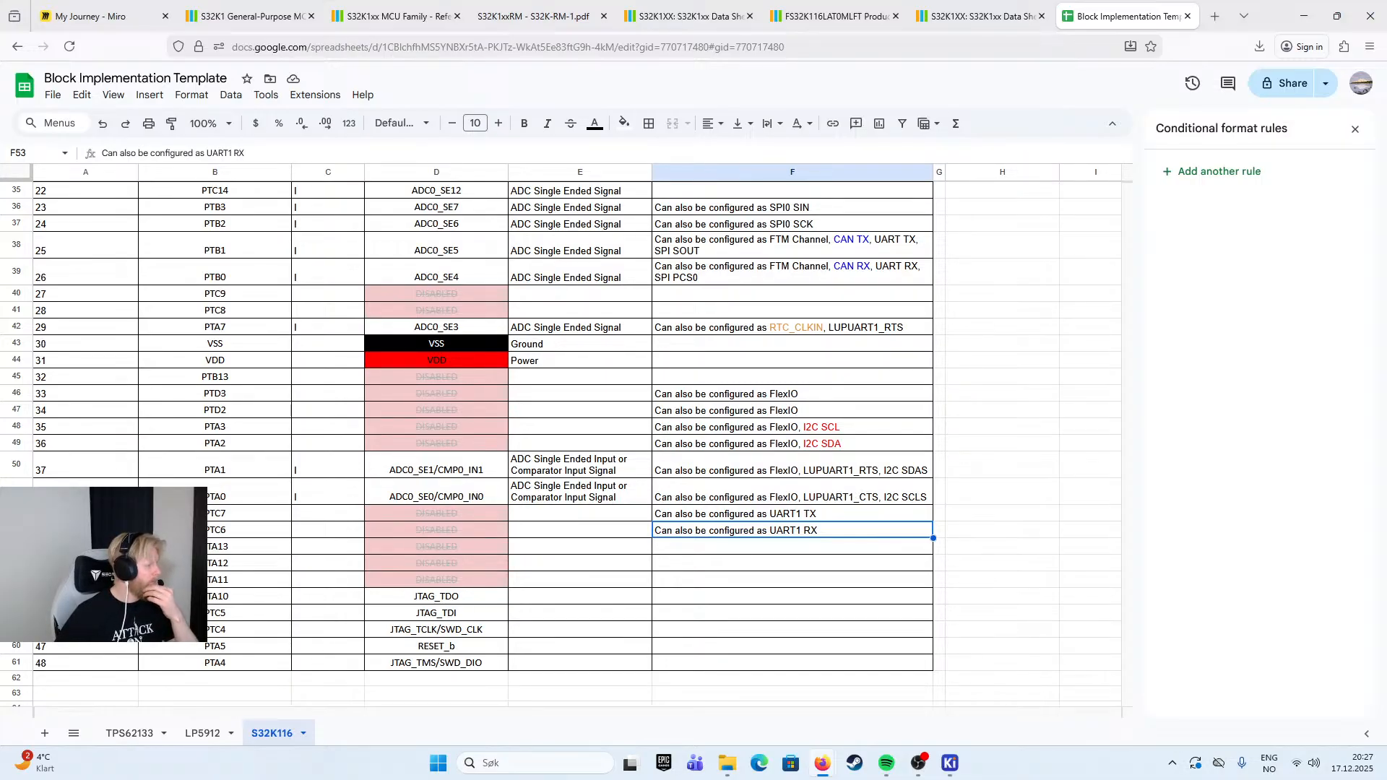
pyautogui.doubleClick(856, 499)
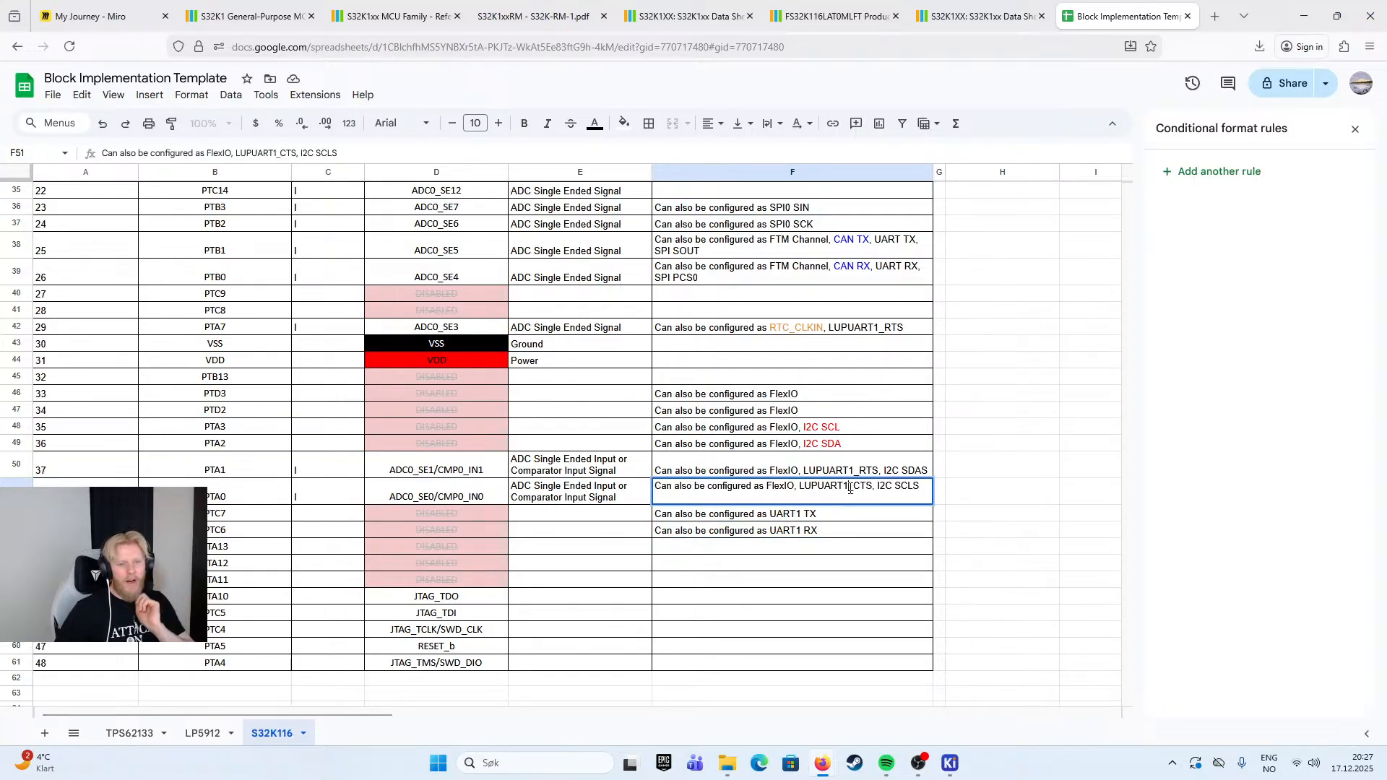
pyautogui.press('BackSpace')
pyautogui.write('0')
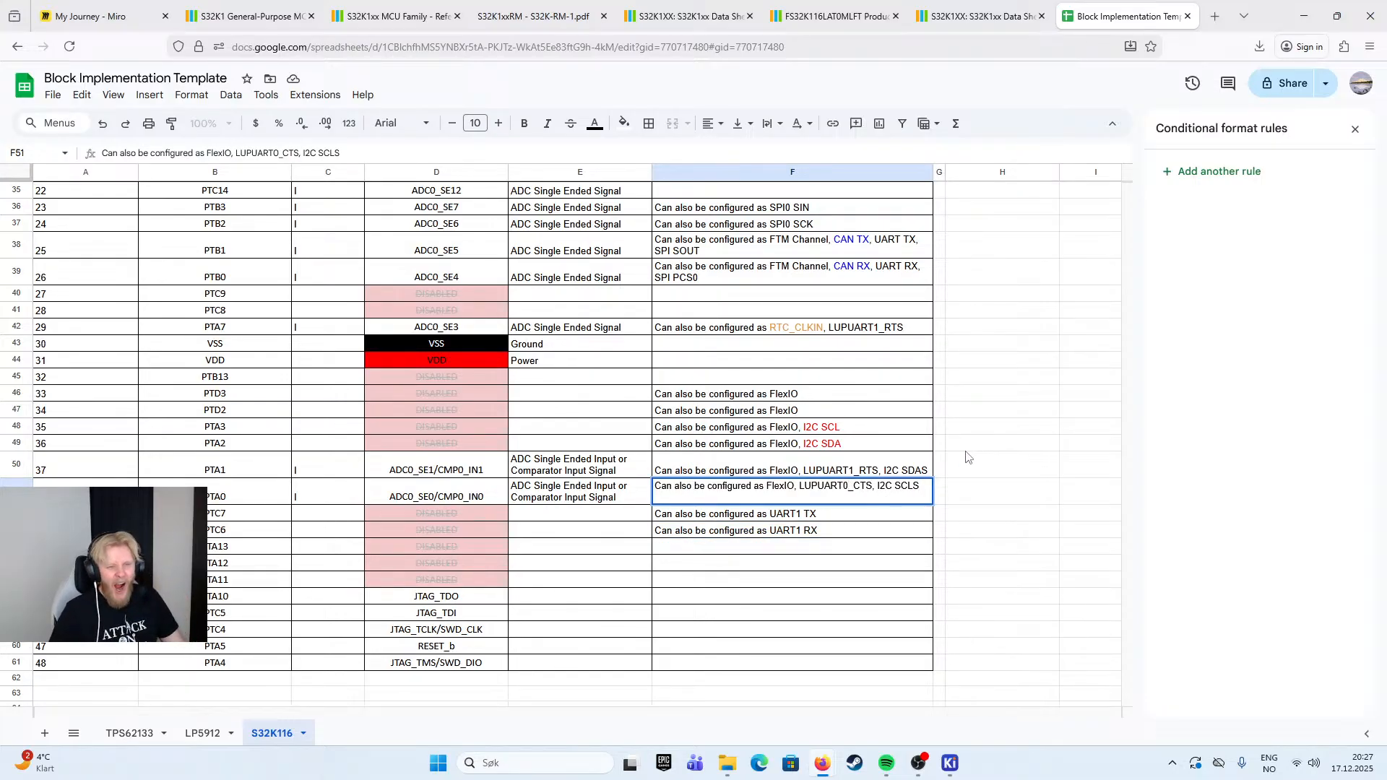
pyautogui.doubleClick(854, 475)
pyautogui.click(850, 461)
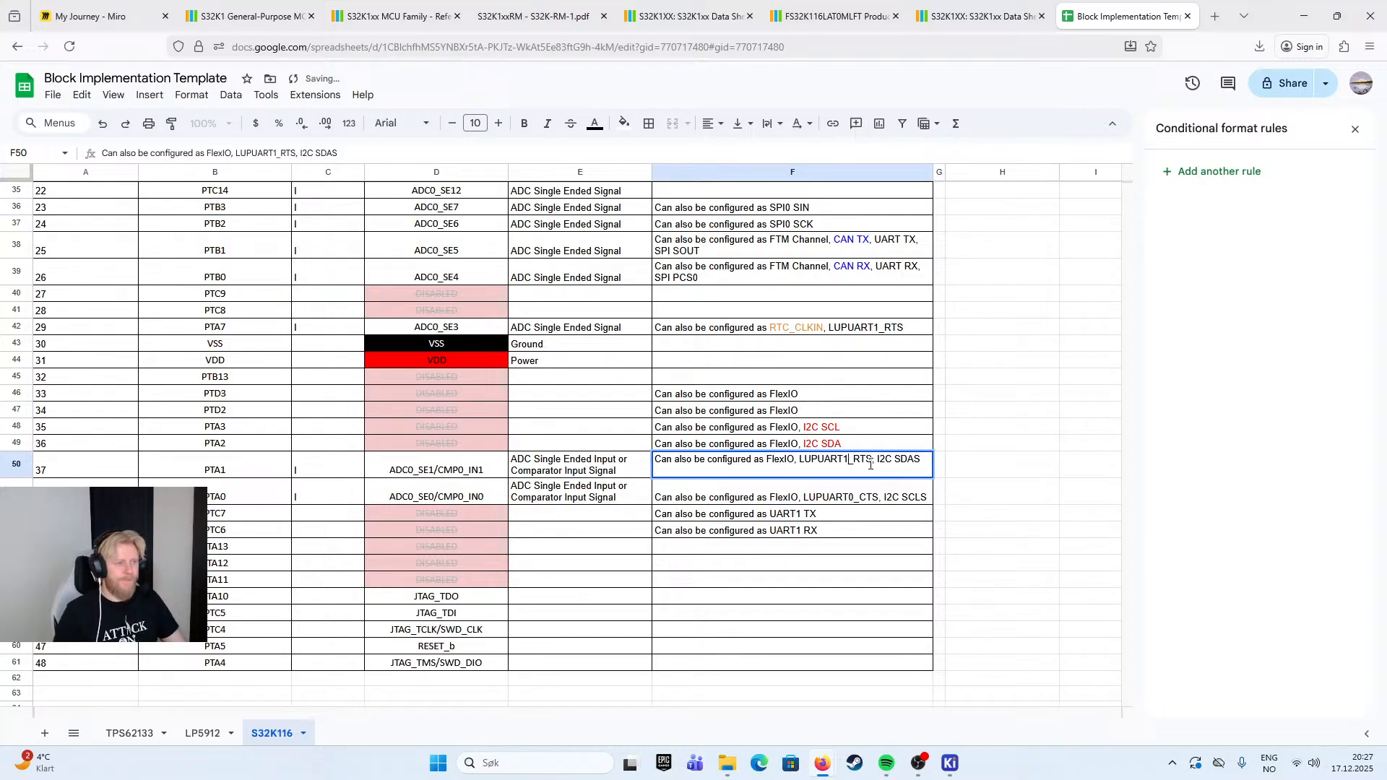
pyautogui.press('BackSpace')
pyautogui.write('0')
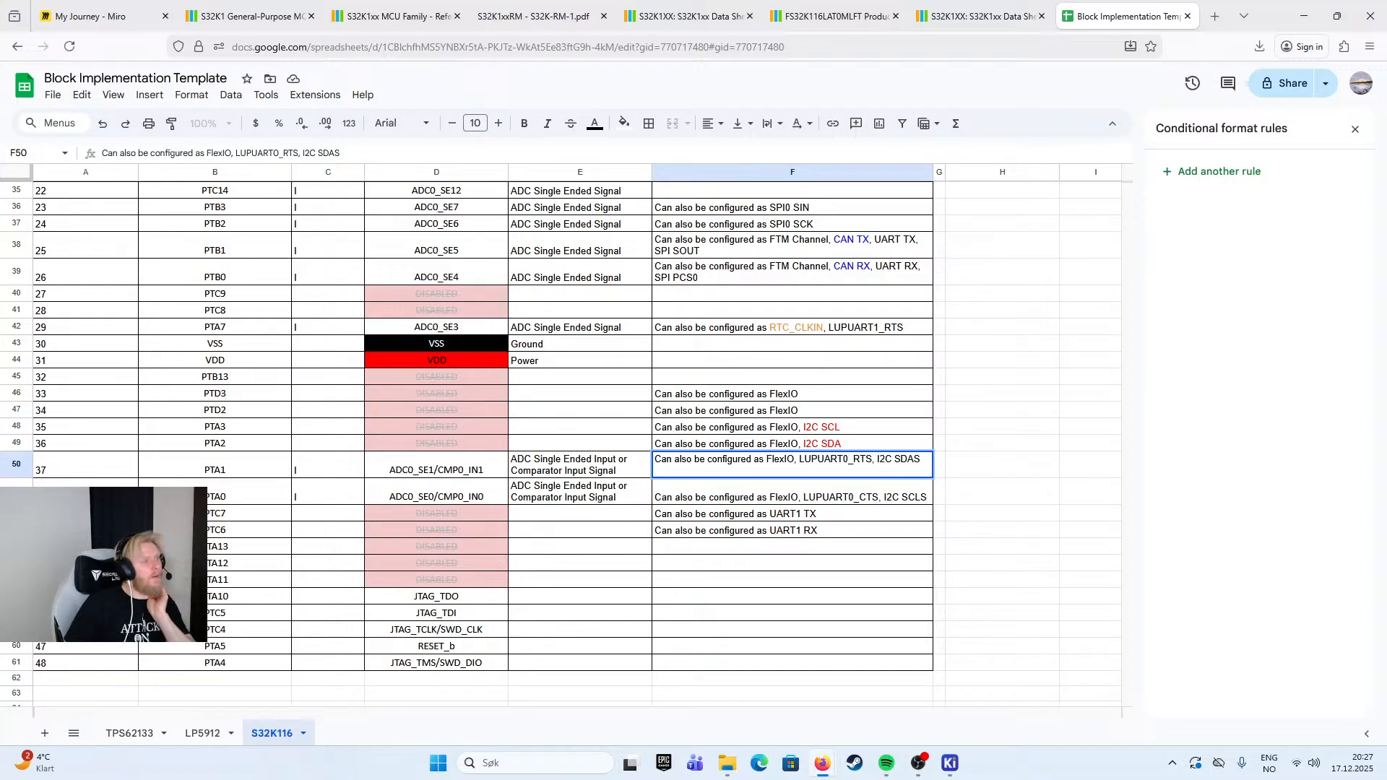
# - Examine the communication features listed for the K116 in the S32K1xx data sheet's feature comparison table
pyautogui.click(393, 16)
pyautogui.click(249, 16)
pyautogui.click(527, 7)
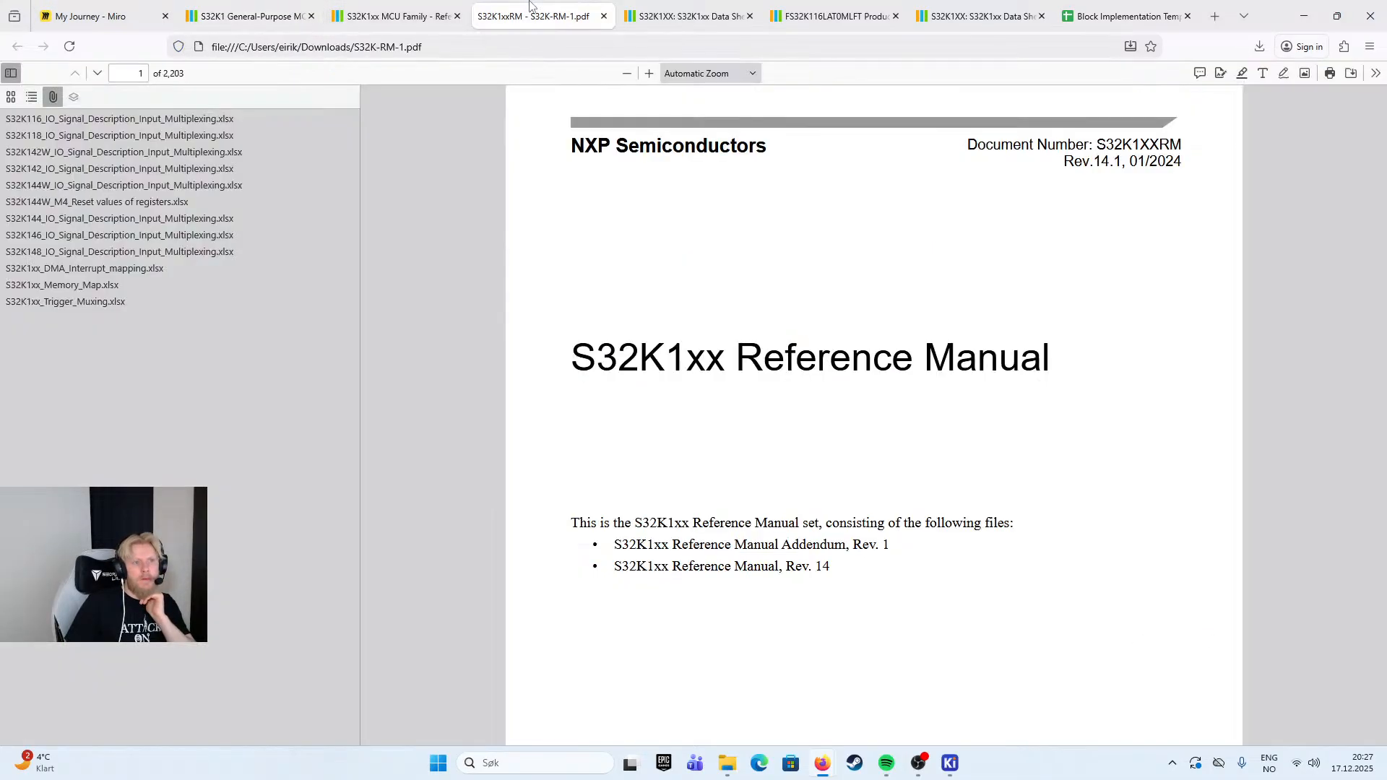
pyautogui.click(683, 16)
pyautogui.scroll(-10, 646, 599)
pyautogui.scroll(-20, 646, 602)
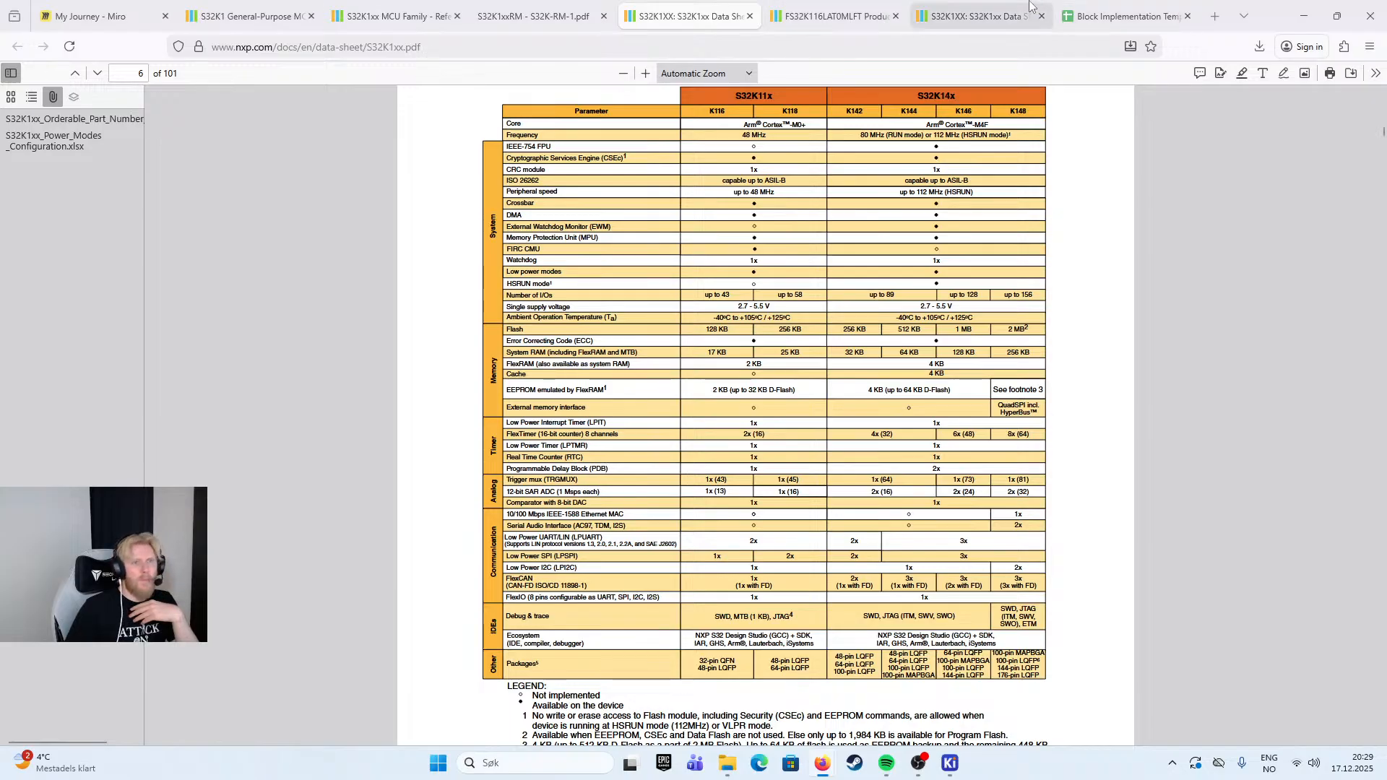
# - Insert a column before Implementation in the S32K116 pin table and give it the header "Alternatives"
pyautogui.click(1104, 11)
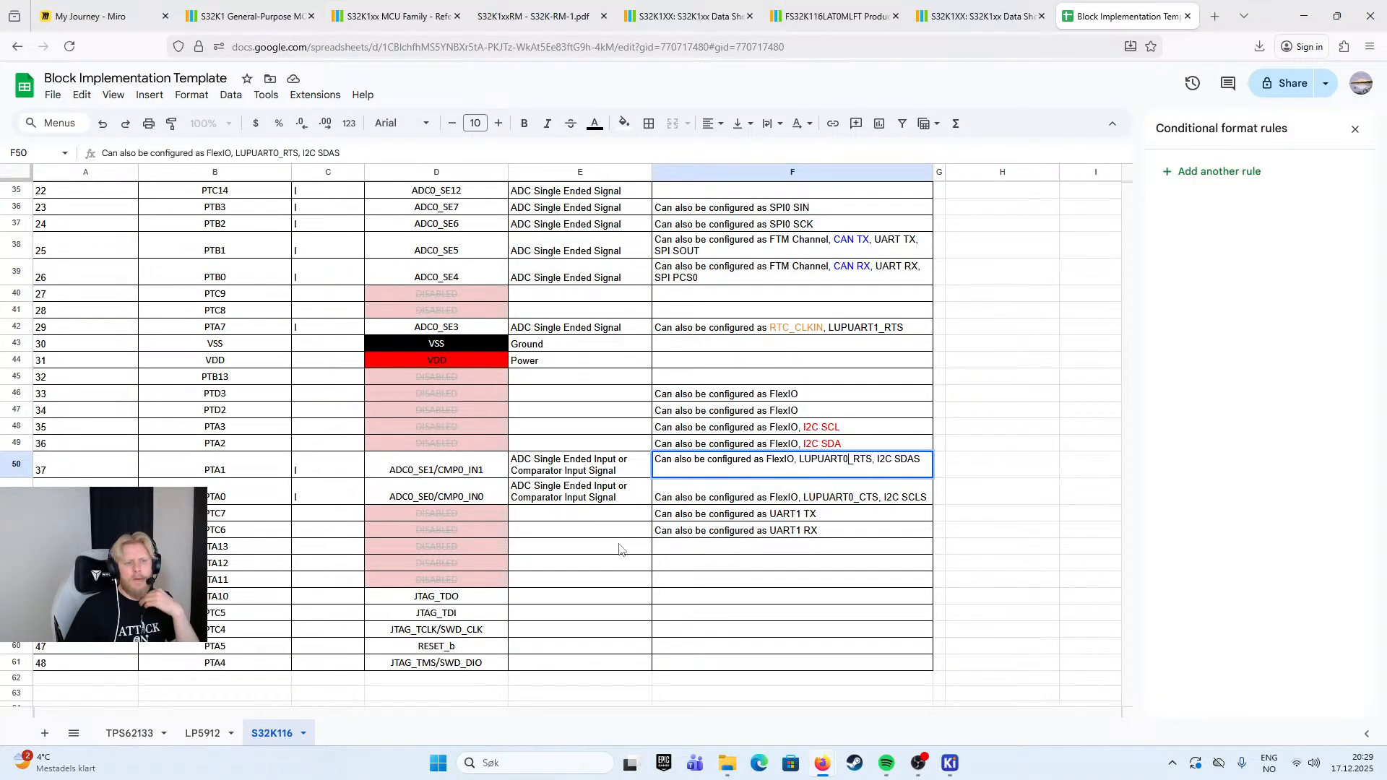
pyautogui.scroll(7, 730, 509)
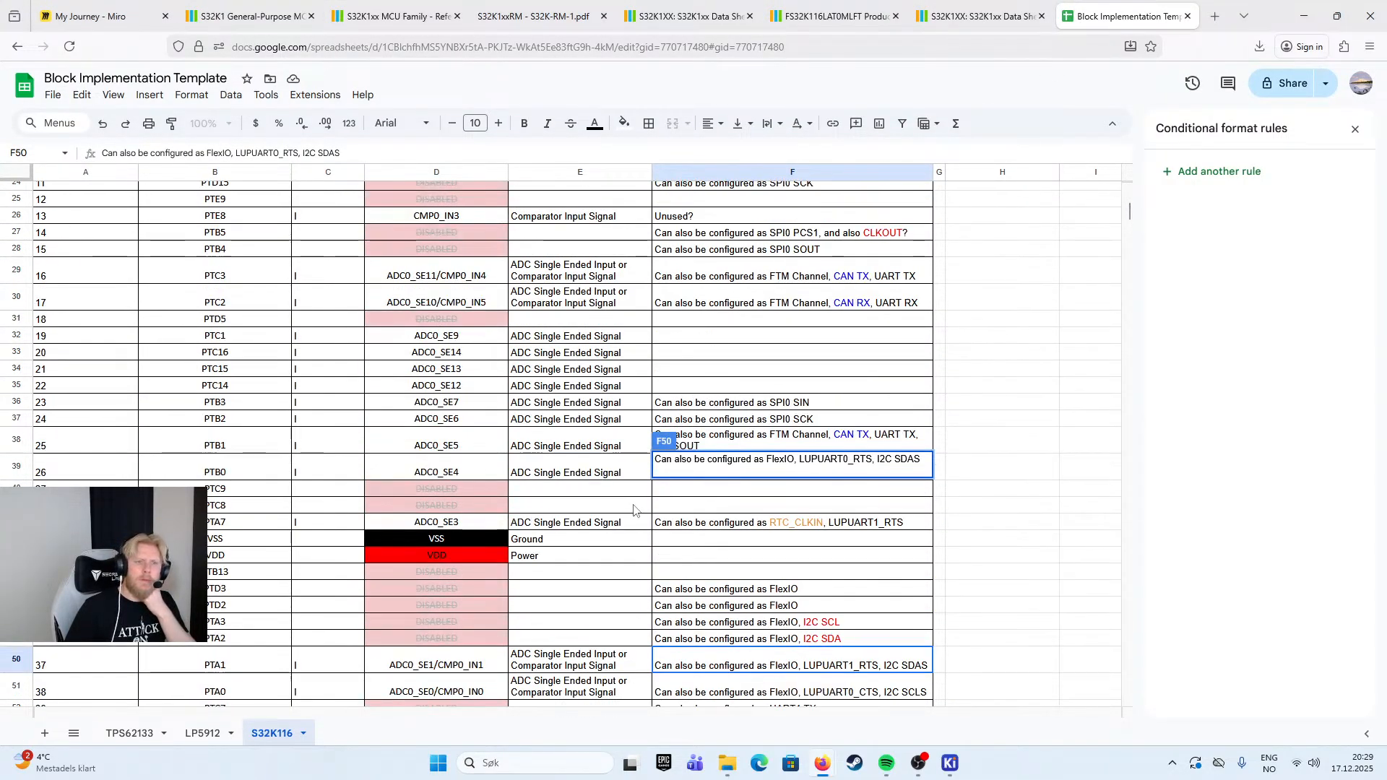
pyautogui.scroll(5, 656, 503)
pyautogui.scroll(-7, 723, 448)
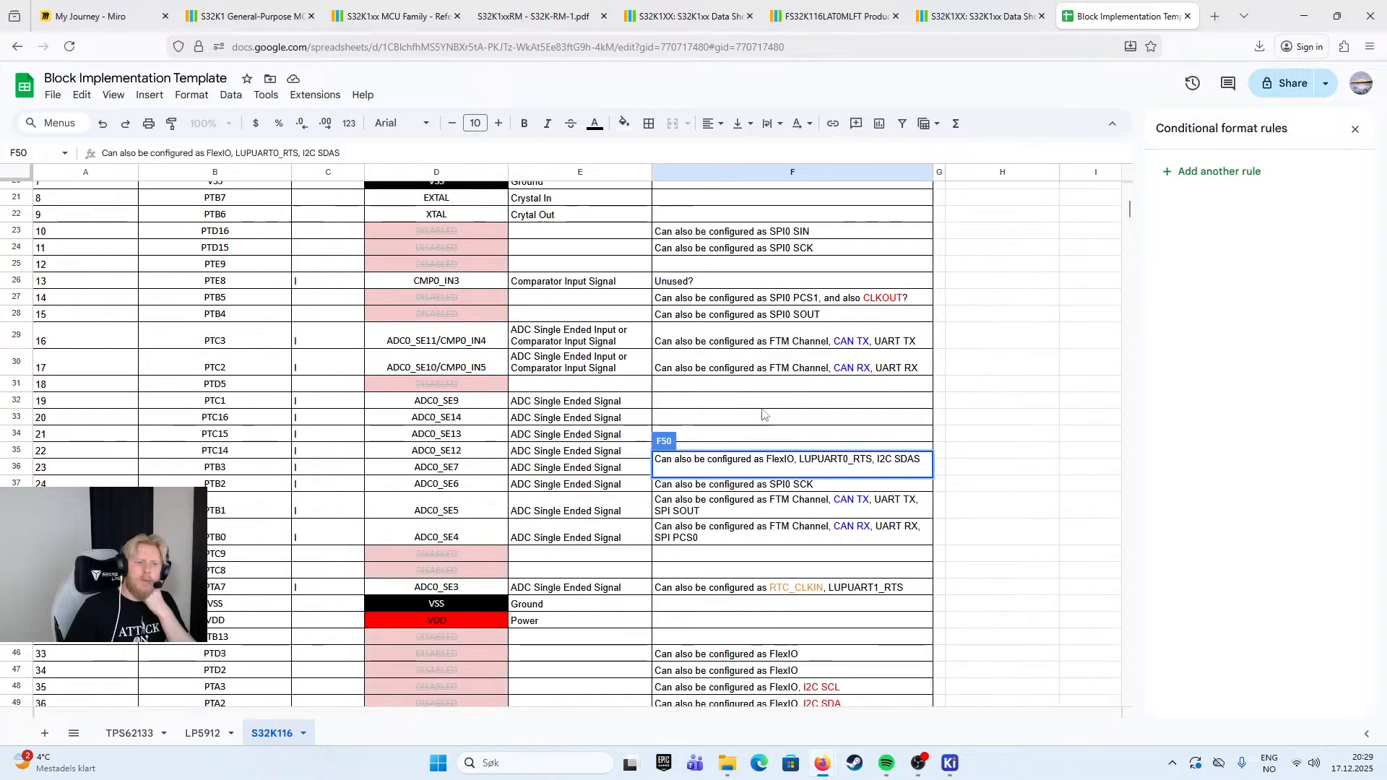
pyautogui.click(883, 402)
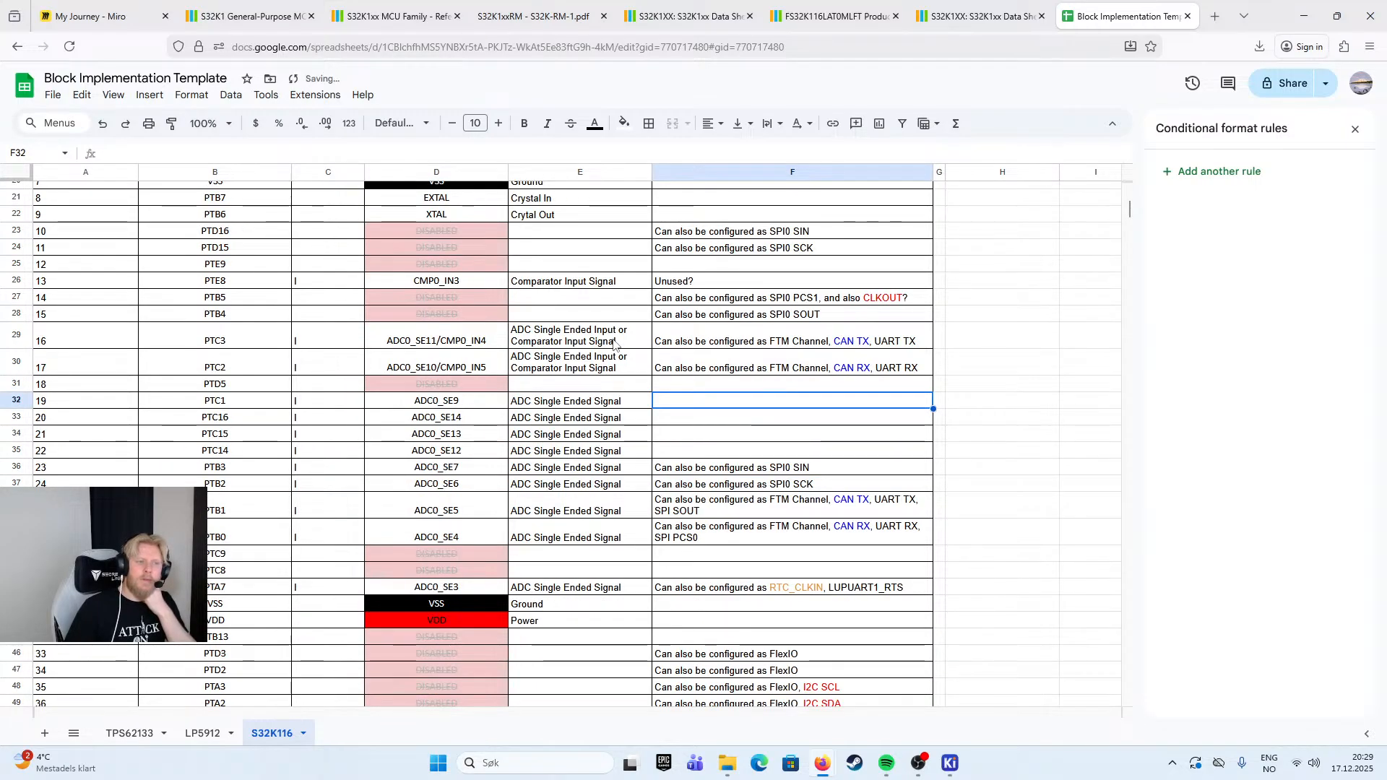
pyautogui.scroll(-8, 618, 343)
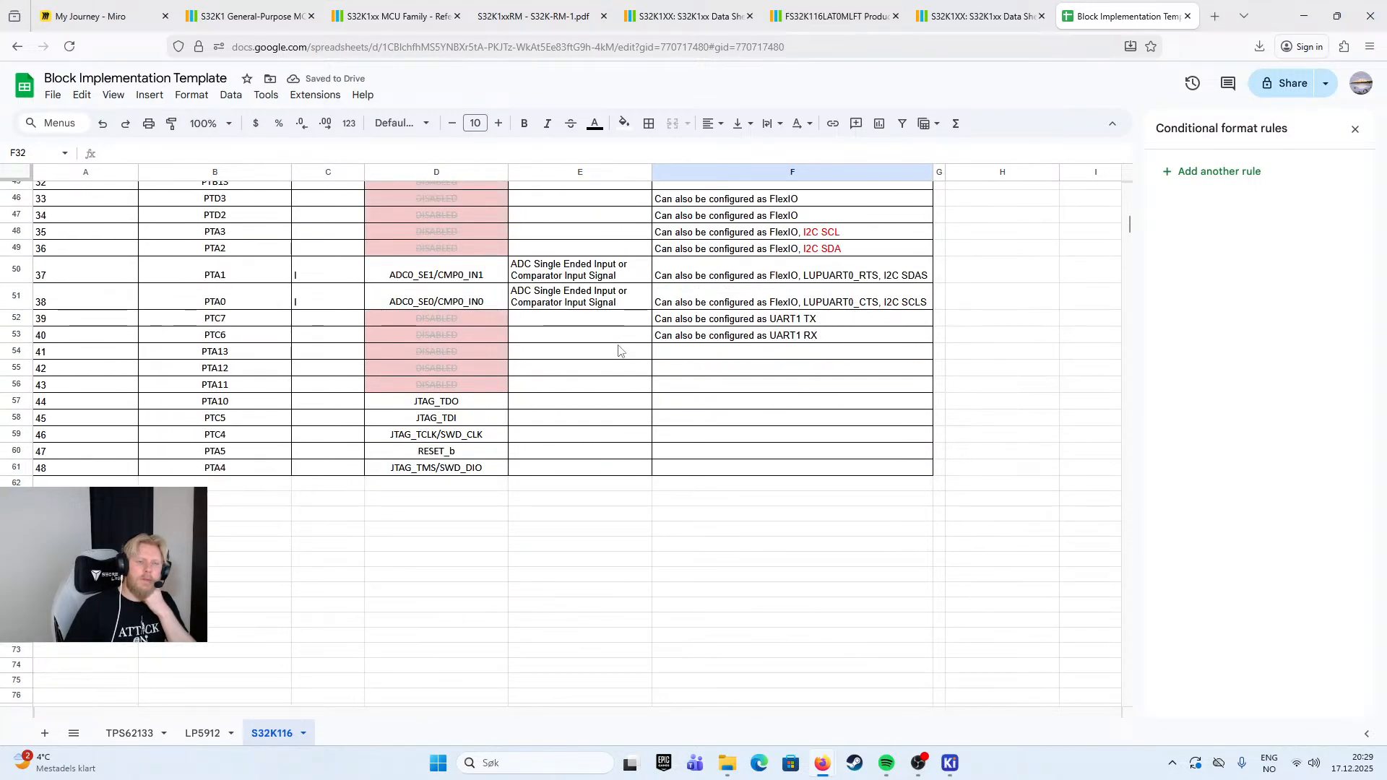
pyautogui.scroll(15, 618, 349)
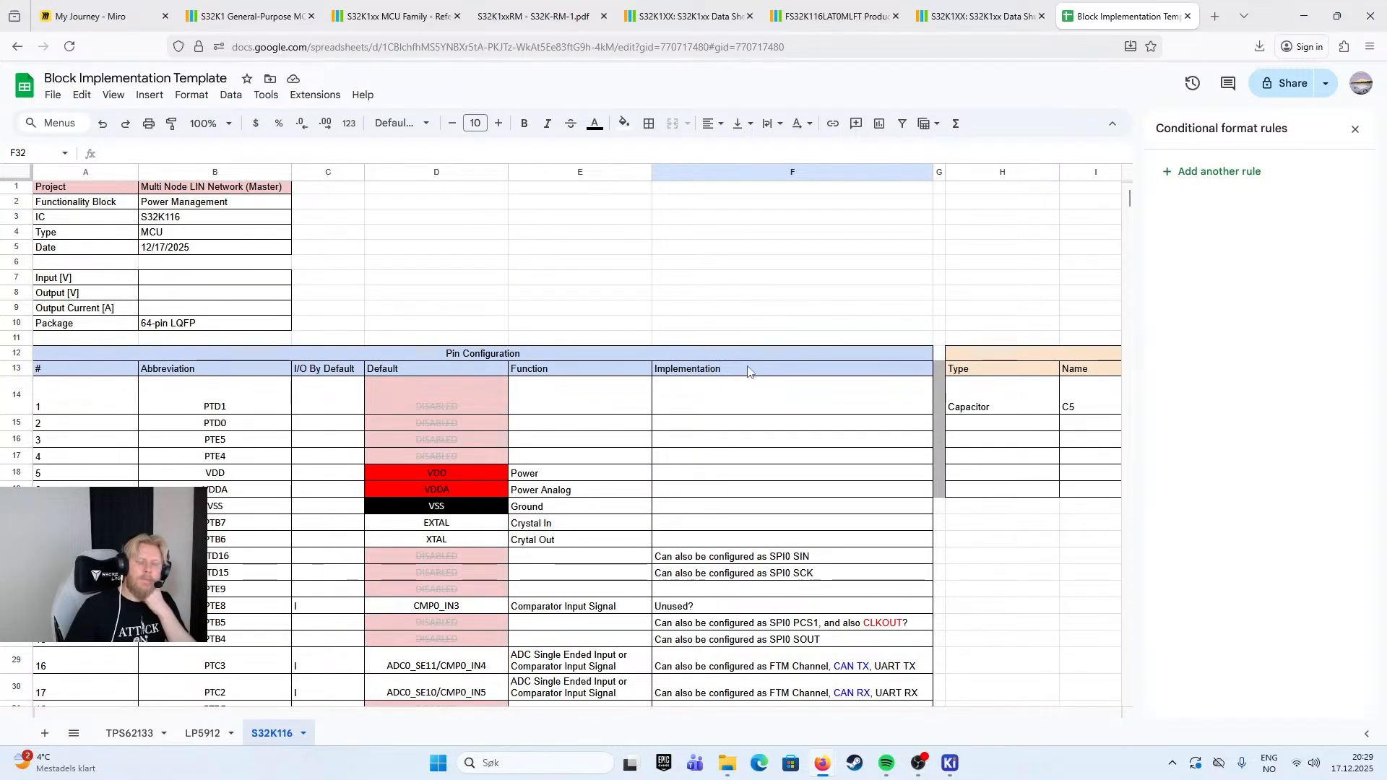
pyautogui.rightClick(822, 172)
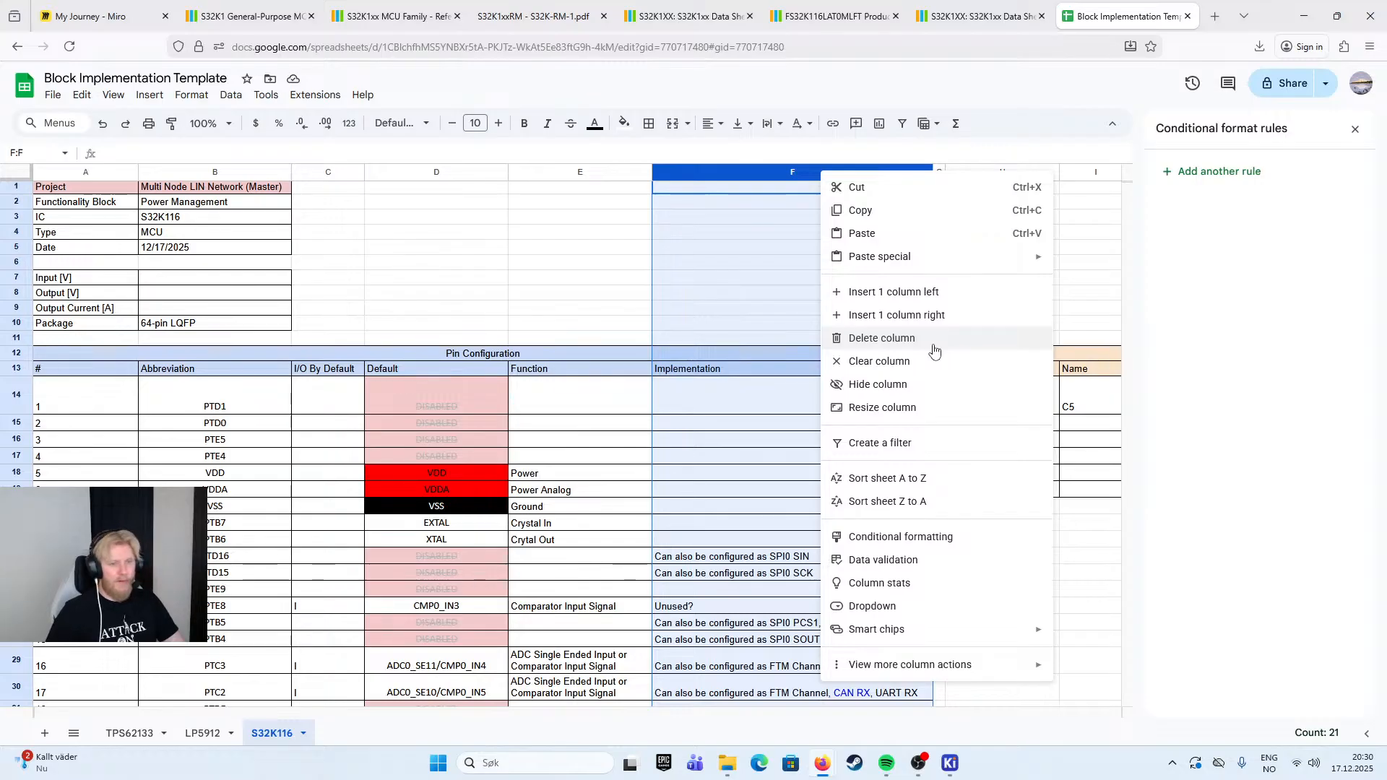
pyautogui.click(917, 293)
pyautogui.click(774, 371)
pyautogui.write('A')
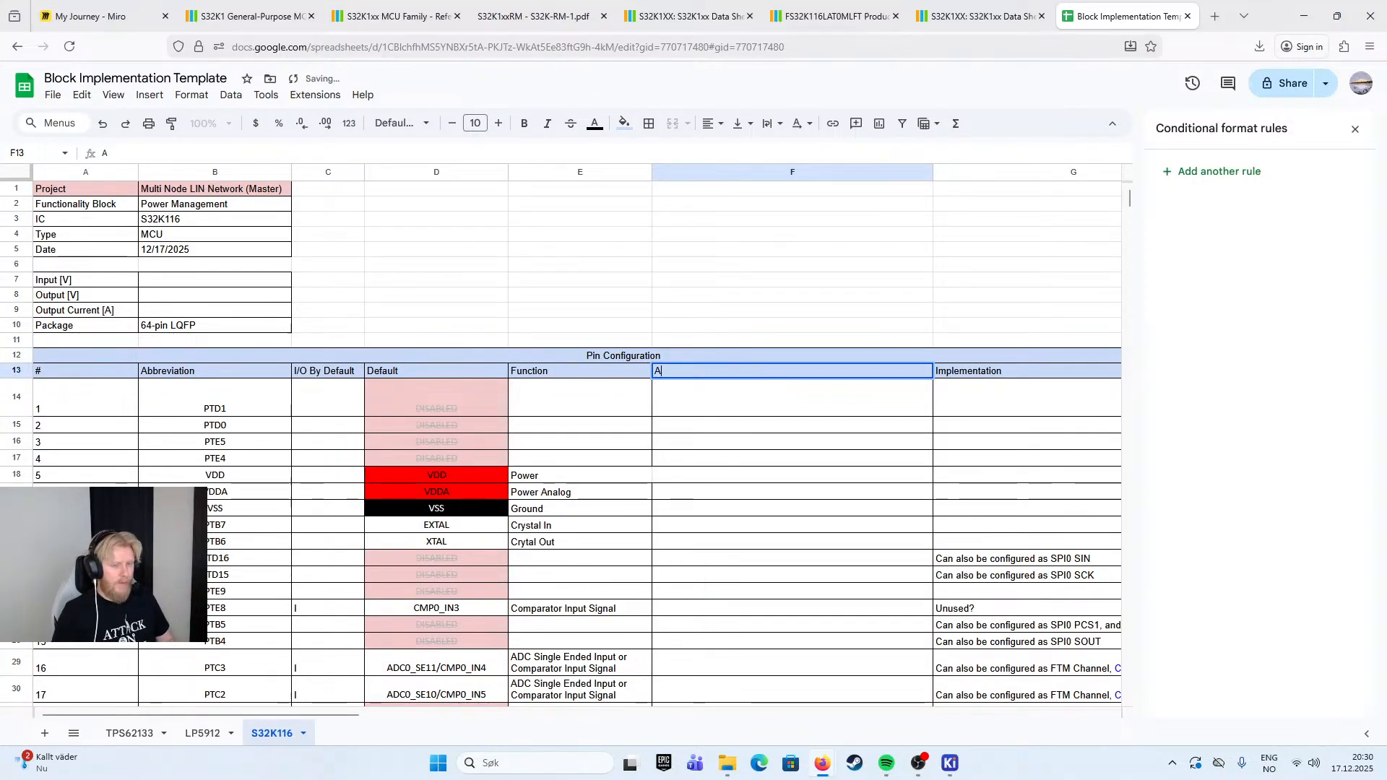
pyautogui.write('lternatives')
pyautogui.click(1048, 497)
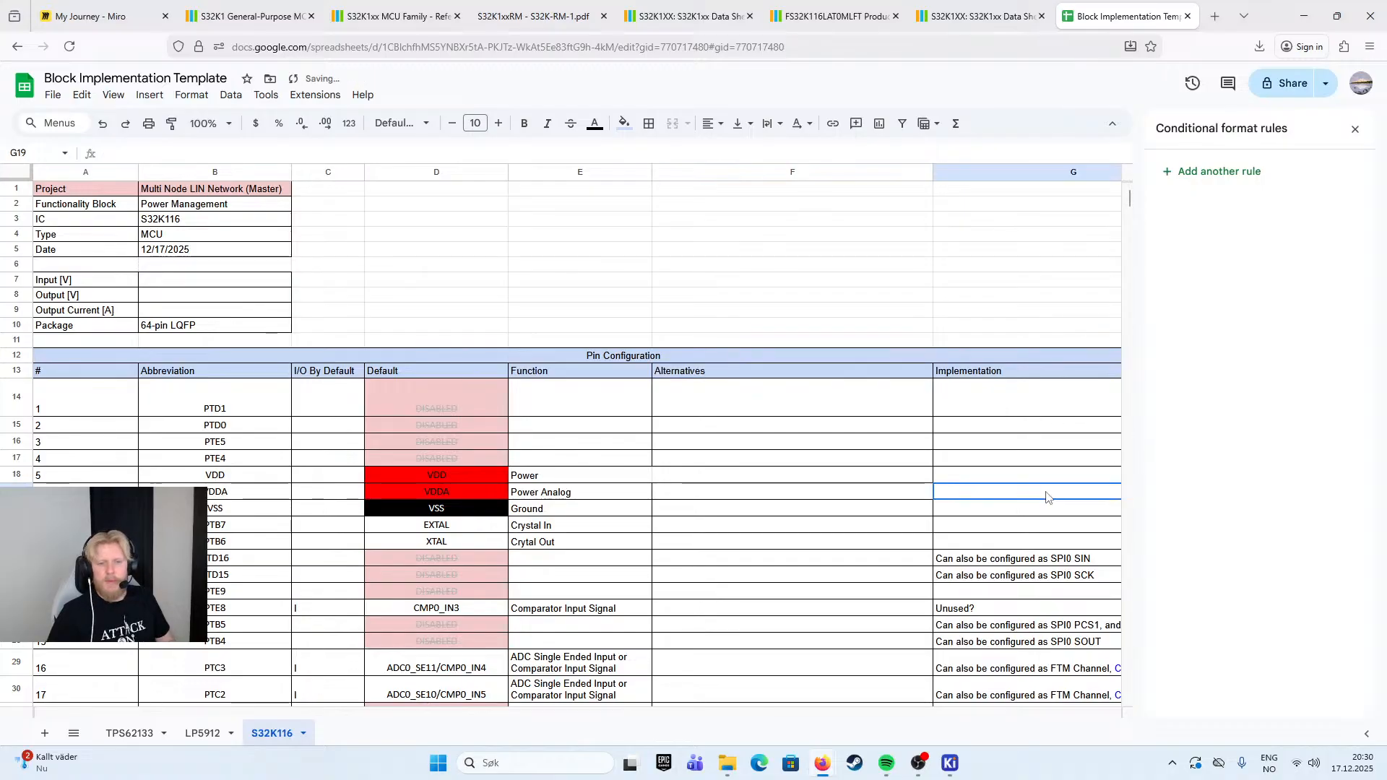
# - Narrow the new Alternatives column and change its header to "Relevant Alternatives"
pyautogui.moveTo(931, 172); pyautogui.dragTo(778, 172)
pyautogui.doubleClick(669, 372)
pyautogui.press('Home')
pyautogui.write('Relevant')
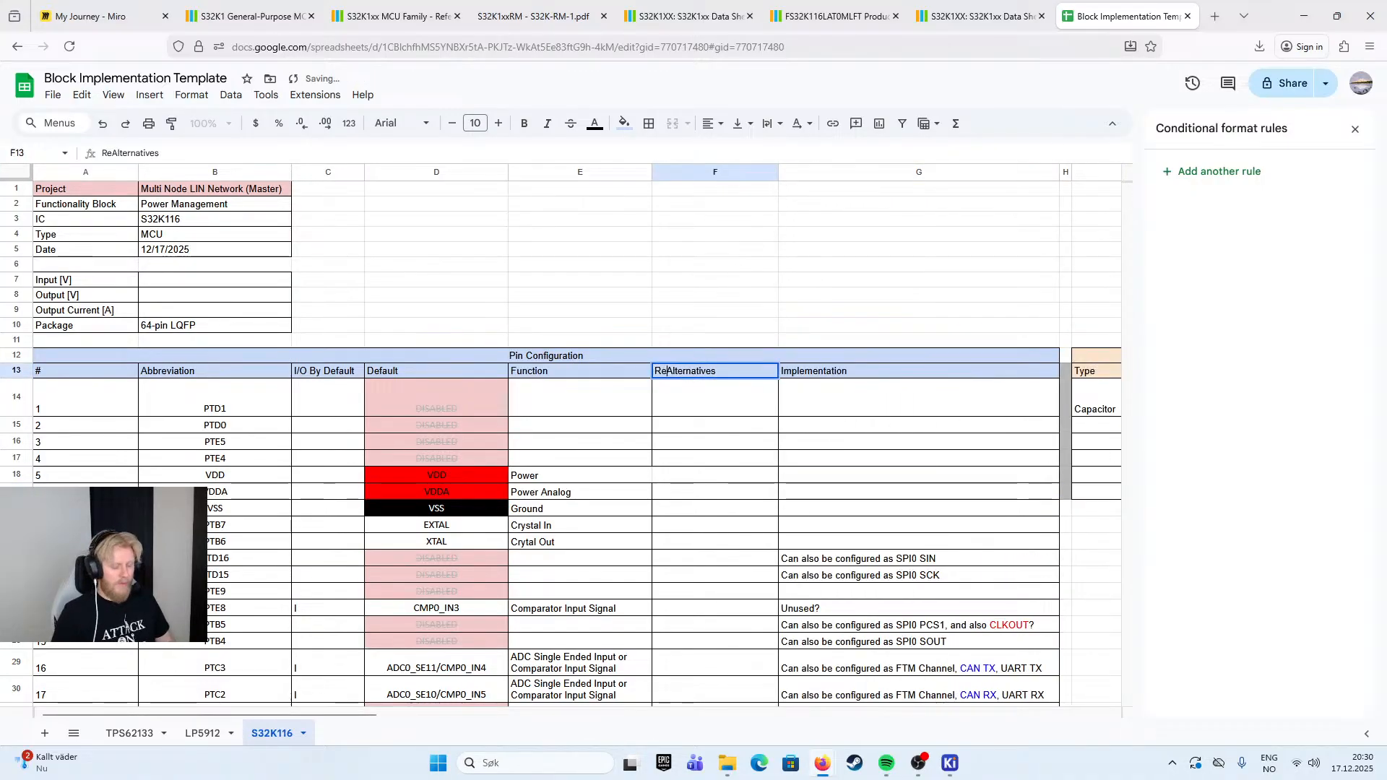
pyautogui.click(744, 399)
pyautogui.click(786, 401)
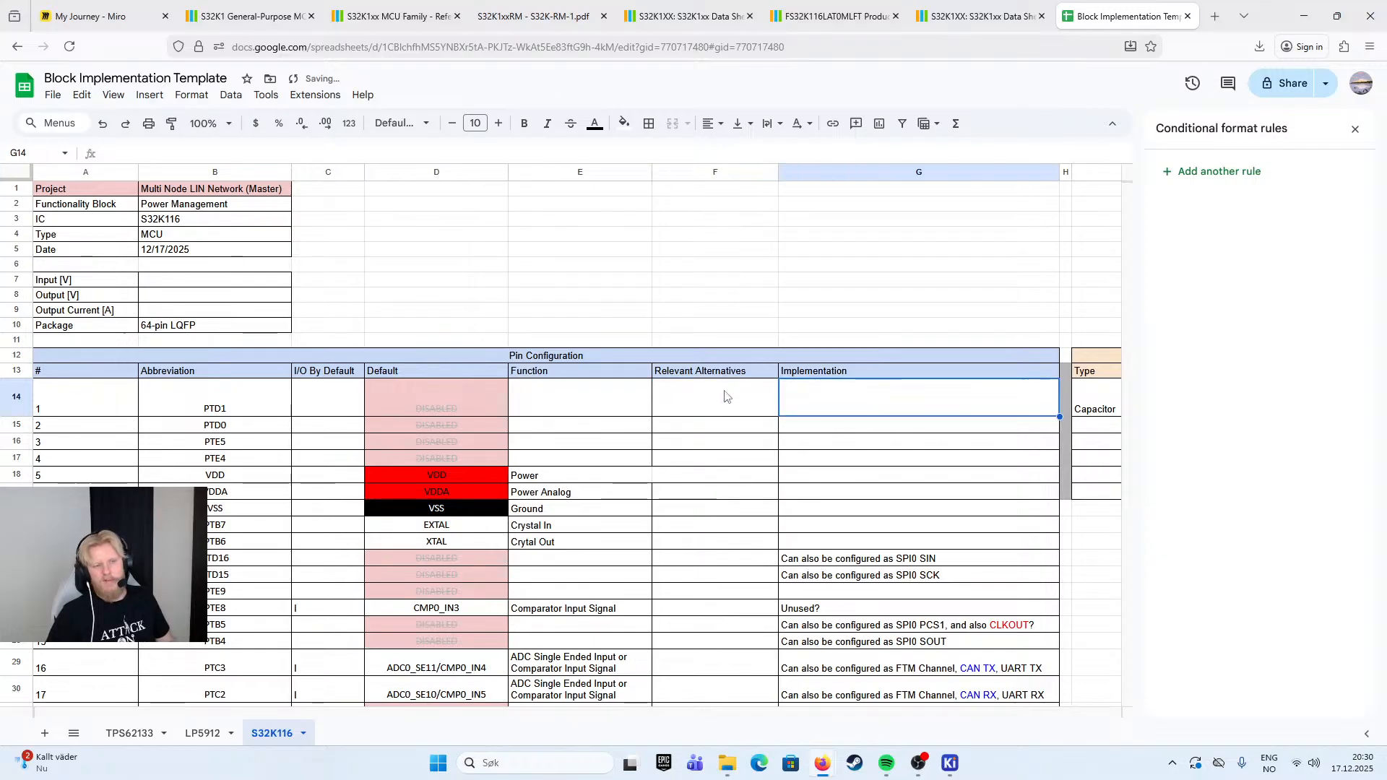
# - Remove the word "Relevant" from the Alternatives column's header
pyautogui.doubleClick(695, 375)
pyautogui.moveTo(696, 367); pyautogui.dragTo(623, 370)
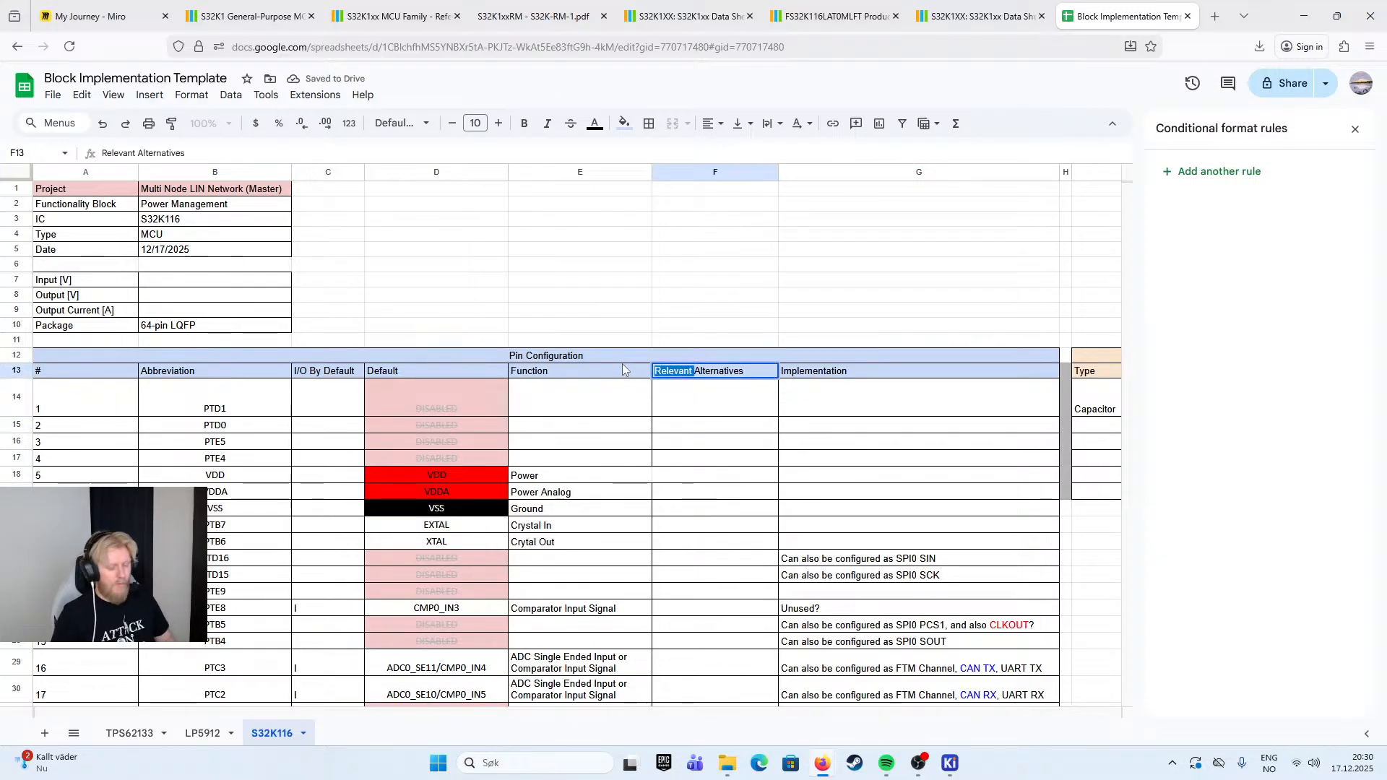
pyautogui.press('BackSpace')
pyautogui.click(838, 455)
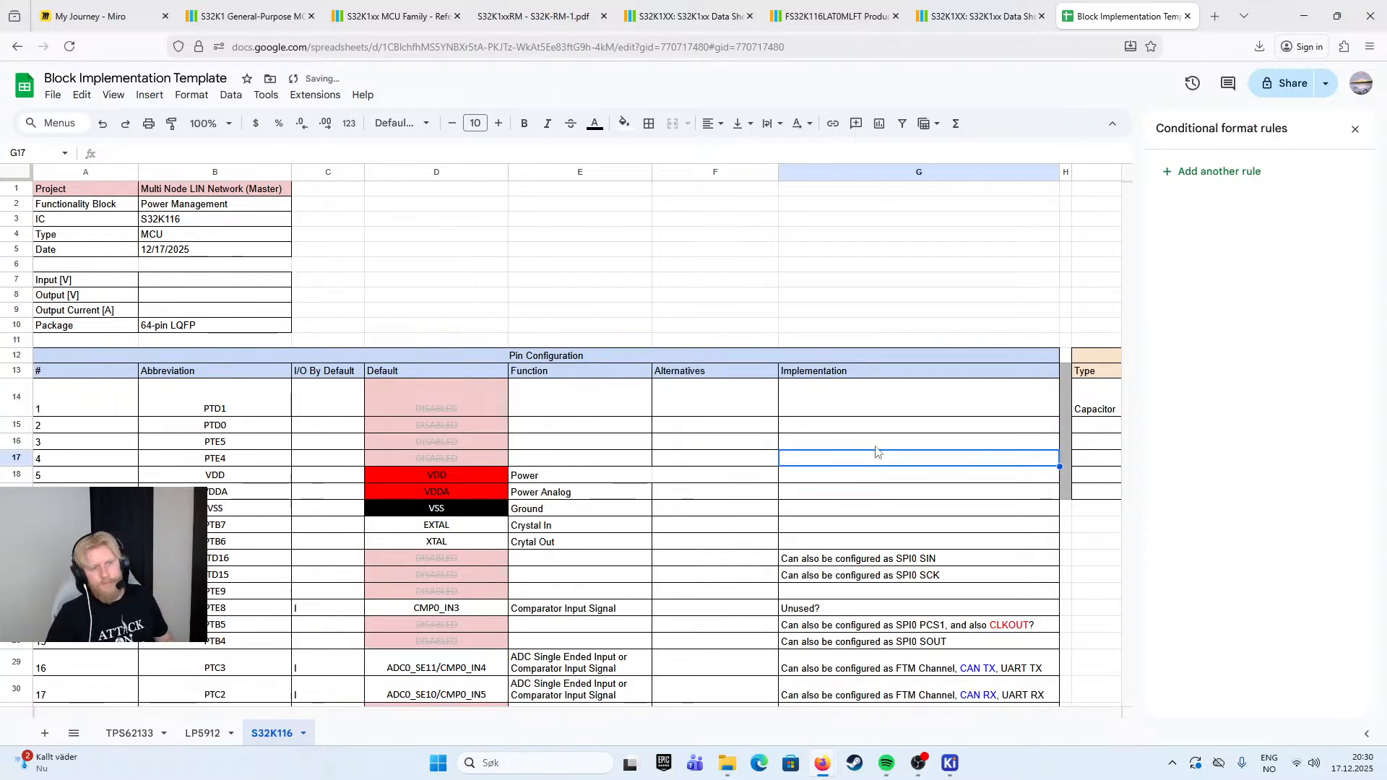
# - Try pasting the Implementation notes of rows 23 to 53 into the Alternatives column, and undo the paste
pyautogui.scroll(-3, 877, 456)
pyautogui.moveTo(882, 359); pyautogui.dragTo(932, 606)
pyautogui.scroll(-5, 929, 511)
pyautogui.scroll(5, 753, 367)
pyautogui.hotkey('ctrl', 'c')
pyautogui.click(754, 367)
pyautogui.hotkey('ctrl', 'v')
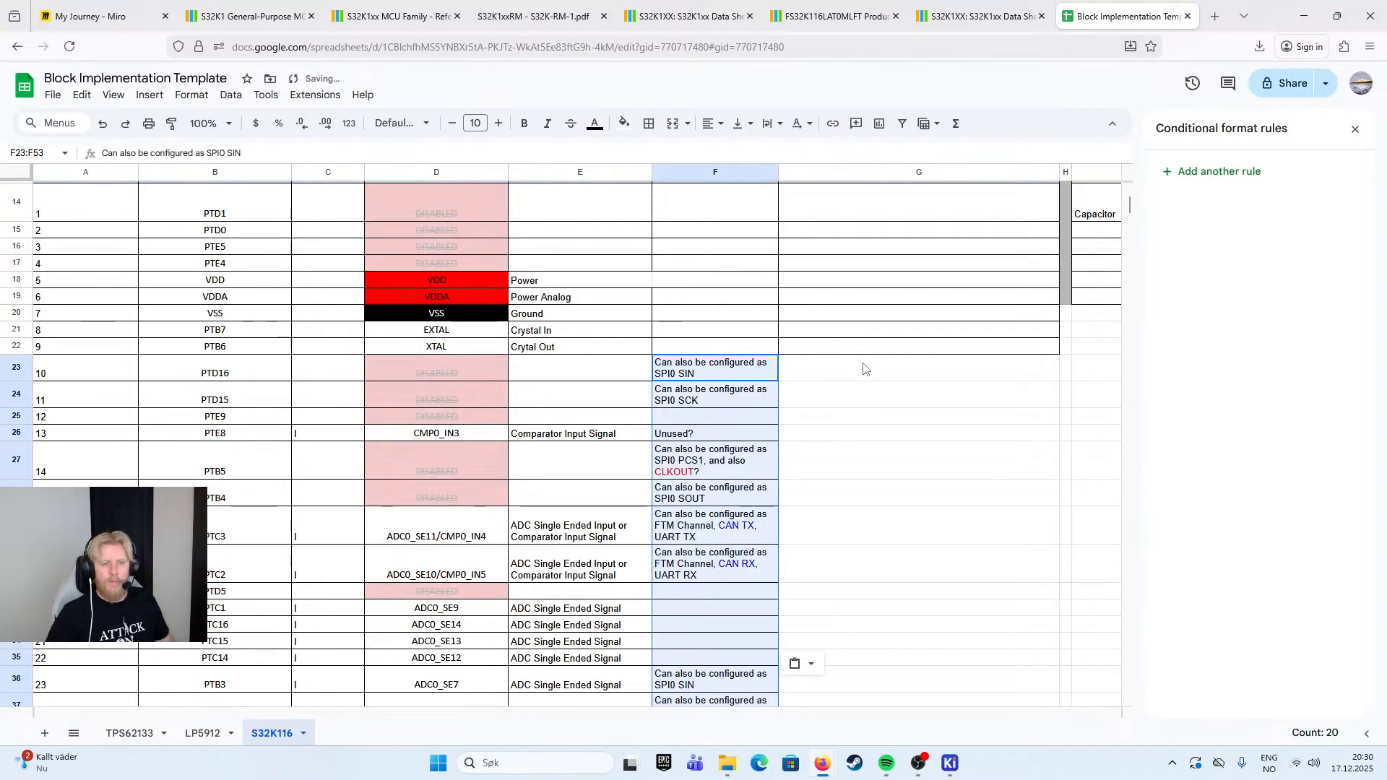
pyautogui.hotkey('ctrl', 'z')
# - Copy the Implementation notes of PTD16 through PTC6 into the Alternatives column, starting at row 23
pyautogui.click(847, 370)
pyautogui.scroll(-7, 847, 370)
pyautogui.keyDown('shift'); pyautogui.click(830, 484); pyautogui.keyUp('shift')
pyautogui.scroll(9, 831, 469)
pyautogui.click(763, 494)
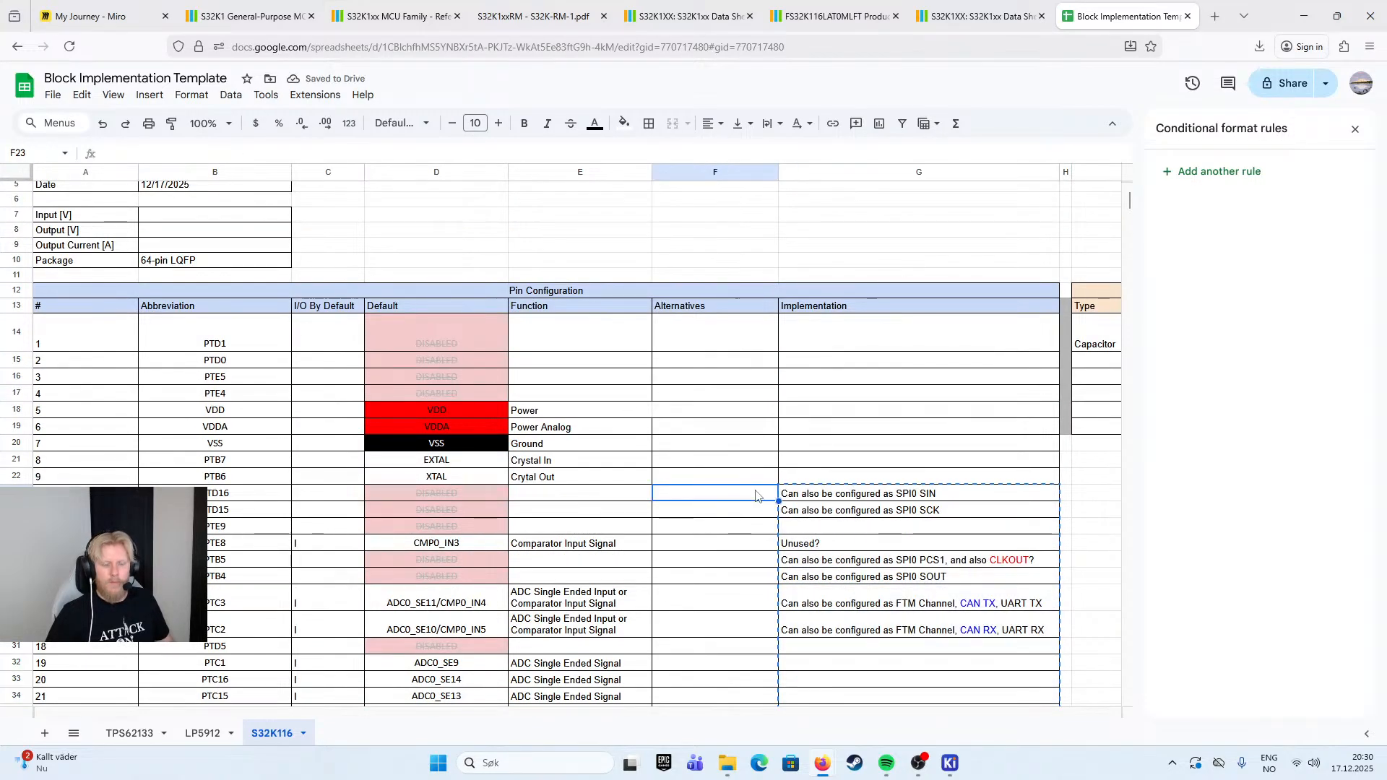
pyautogui.hotkey('ctrl', 'v')
# - Clear the duplicated notes from the Implementation column for PTD16 through PTC6
pyautogui.click(891, 498)
pyautogui.scroll(-10, 891, 498)
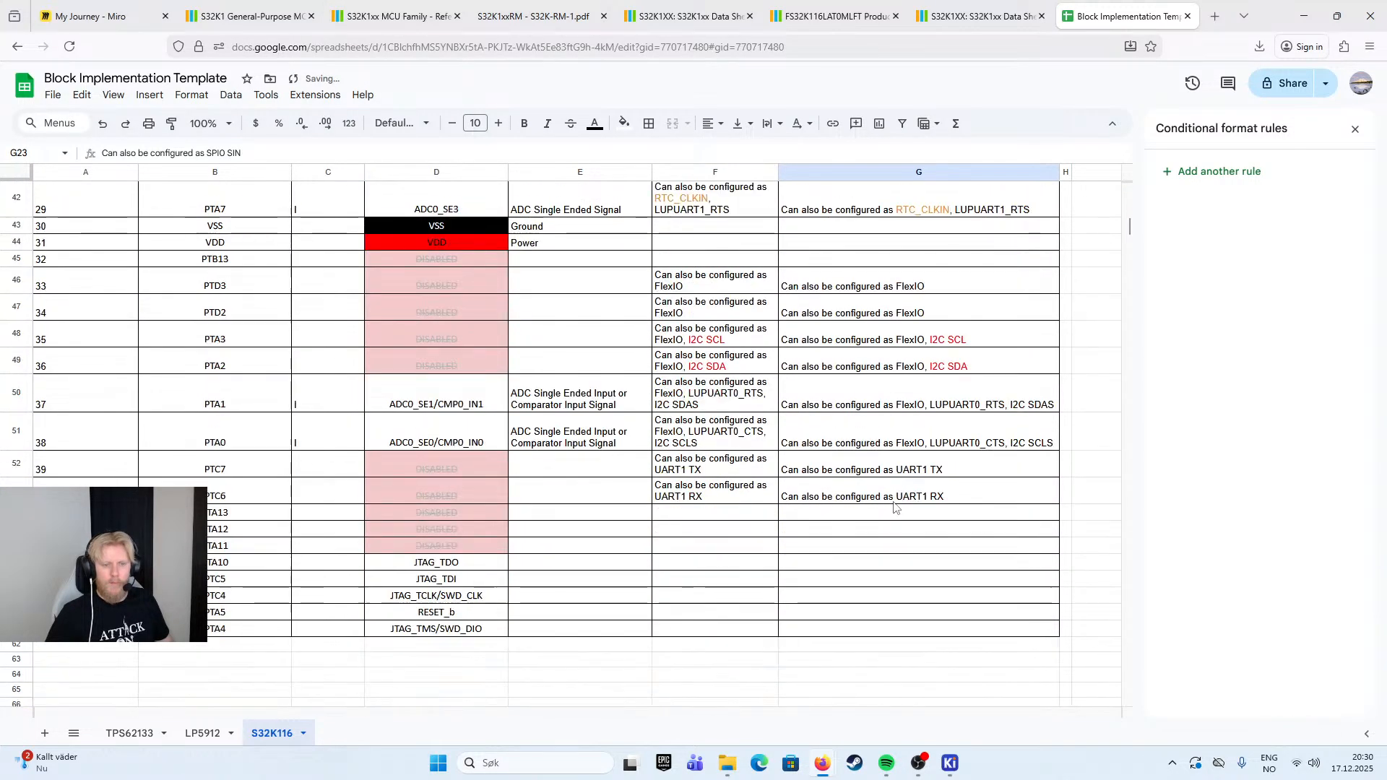
pyautogui.keyDown('shift'); pyautogui.click(908, 499); pyautogui.keyUp('shift')
pyautogui.press('Delete')
pyautogui.scroll(5, 909, 498)
pyautogui.click(954, 351)
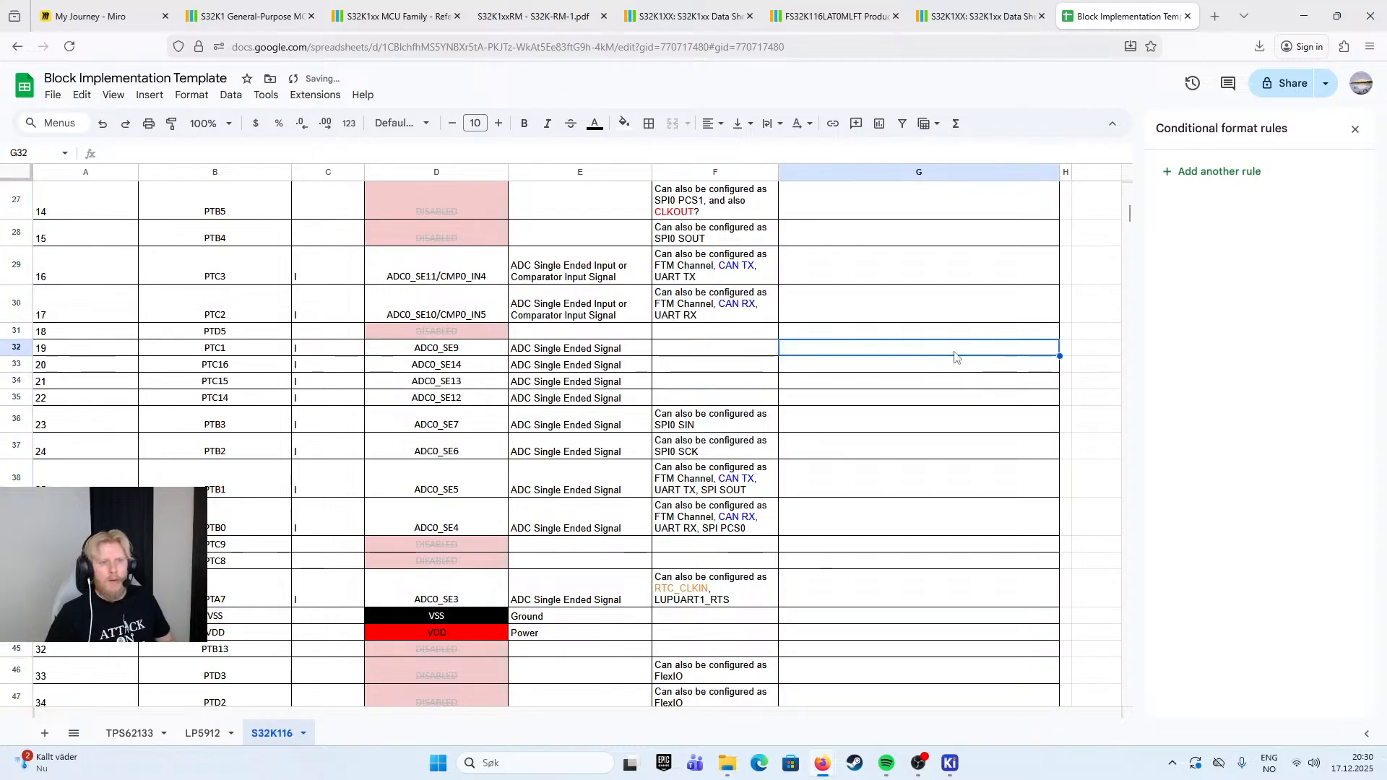
# - Widen the Alternatives column so that most of its notes fit on one line
pyautogui.scroll(6, 896, 432)
pyautogui.scroll(-3, 884, 498)
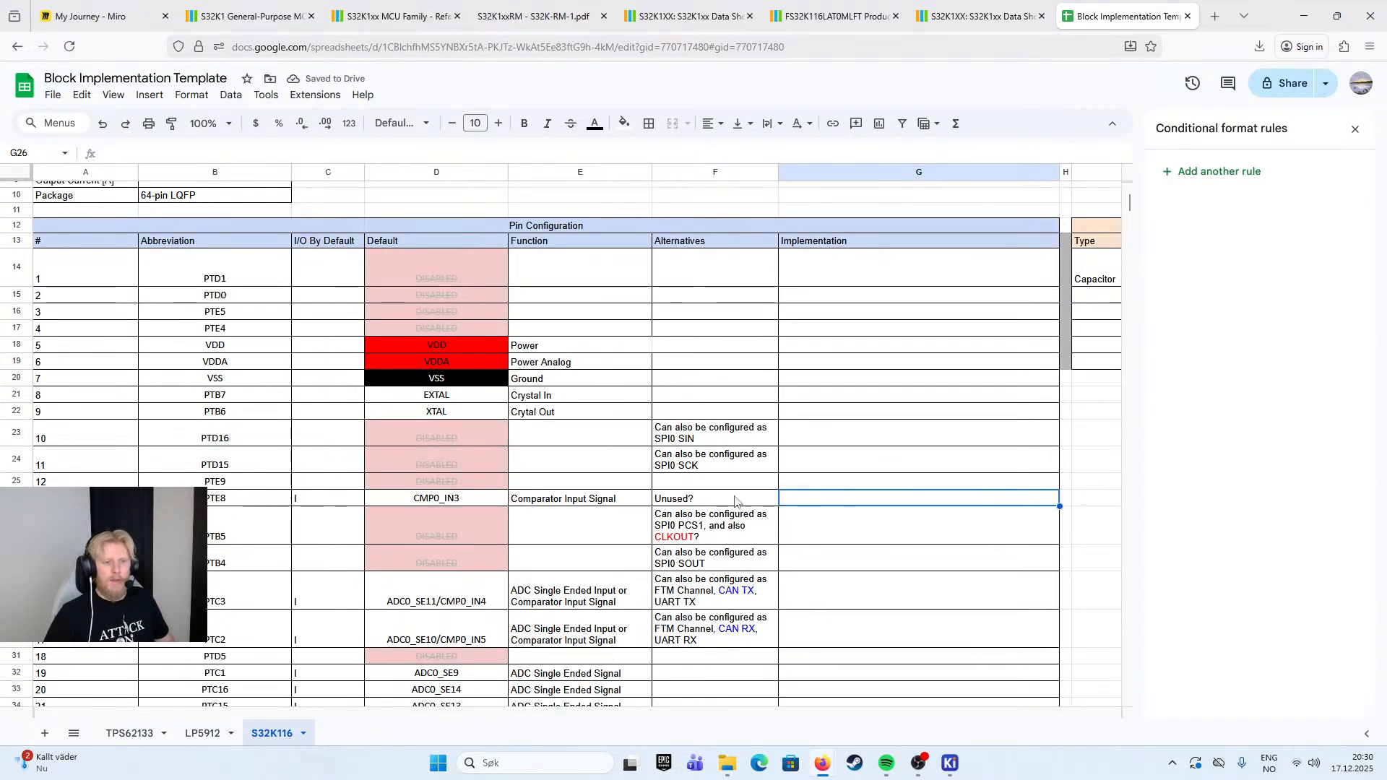
pyautogui.click(869, 471)
pyautogui.moveTo(780, 174); pyautogui.dragTo(930, 192)
pyautogui.click(810, 175)
pyautogui.scroll(-4, 879, 176)
pyautogui.scroll(2, 932, 209)
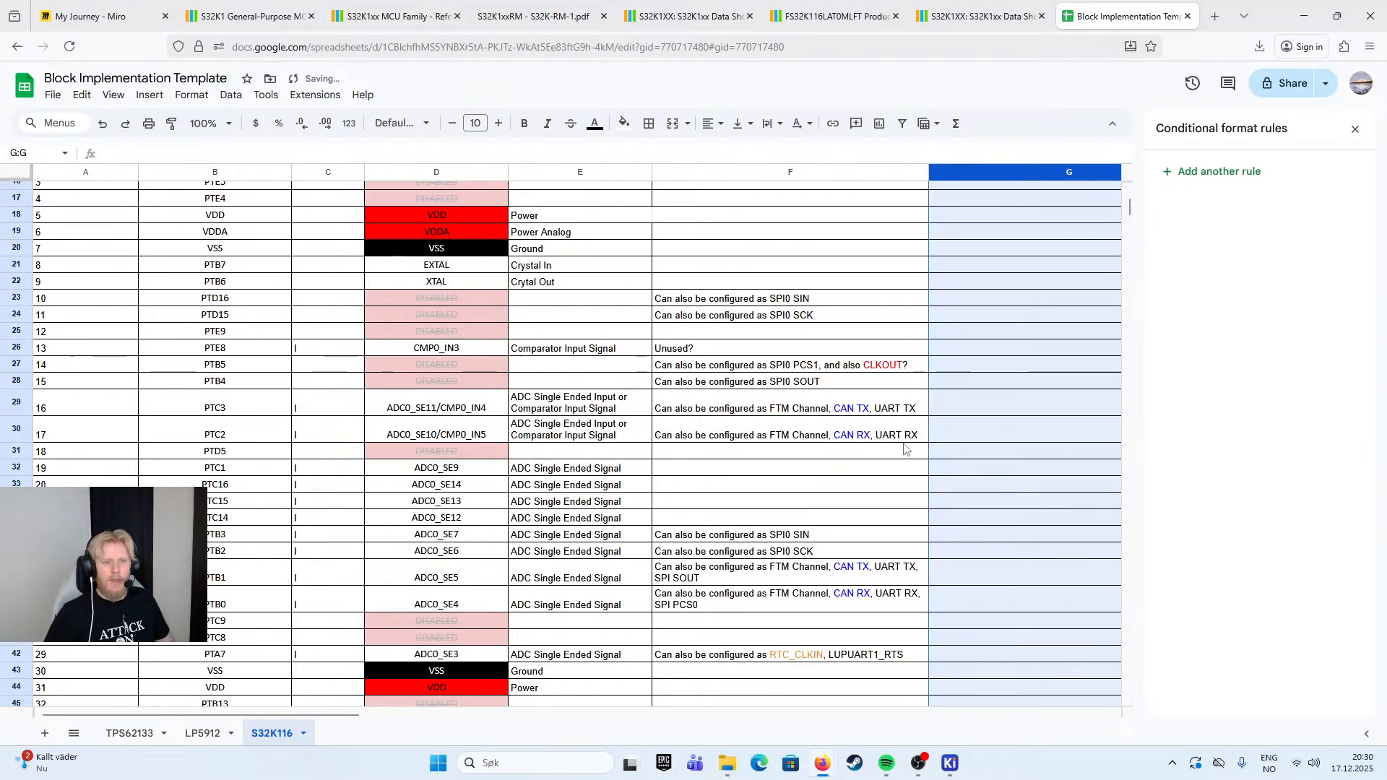
pyautogui.scroll(-3, 1010, 491)
pyautogui.scroll(7, 1023, 497)
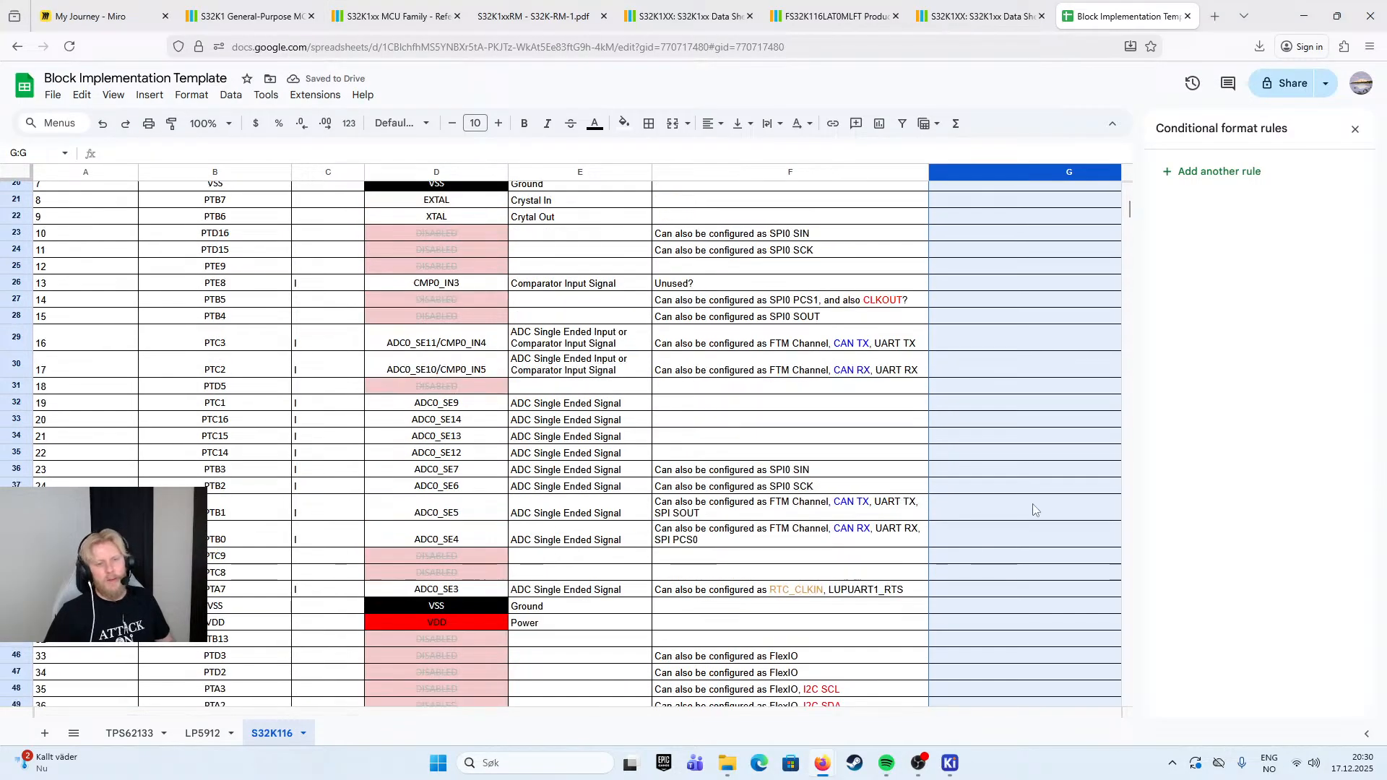
pyautogui.scroll(-2, 998, 326)
# - Paste a blank bordered cell over the Alternatives cell of pin 5 (VDD) in row 18
pyautogui.click(995, 281)
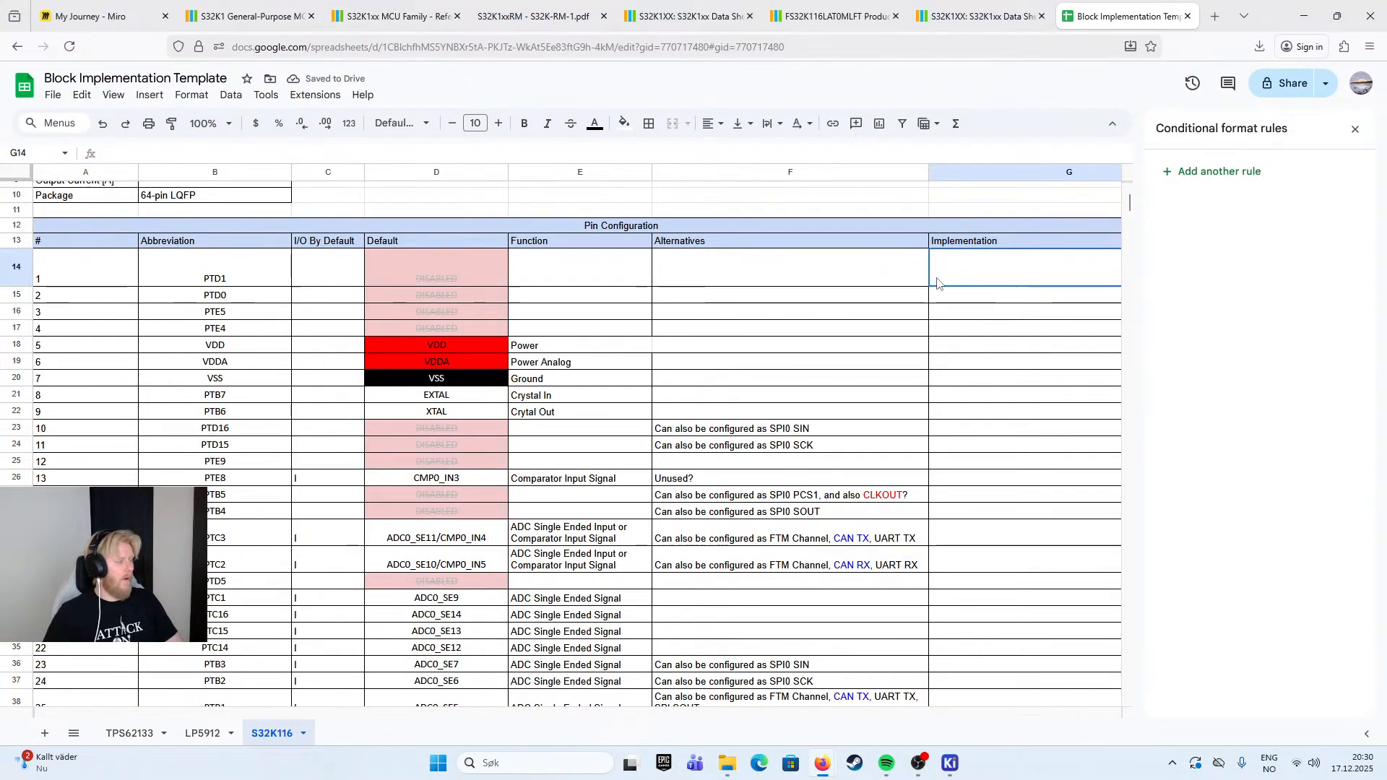
pyautogui.click(656, 332)
pyautogui.click(867, 376)
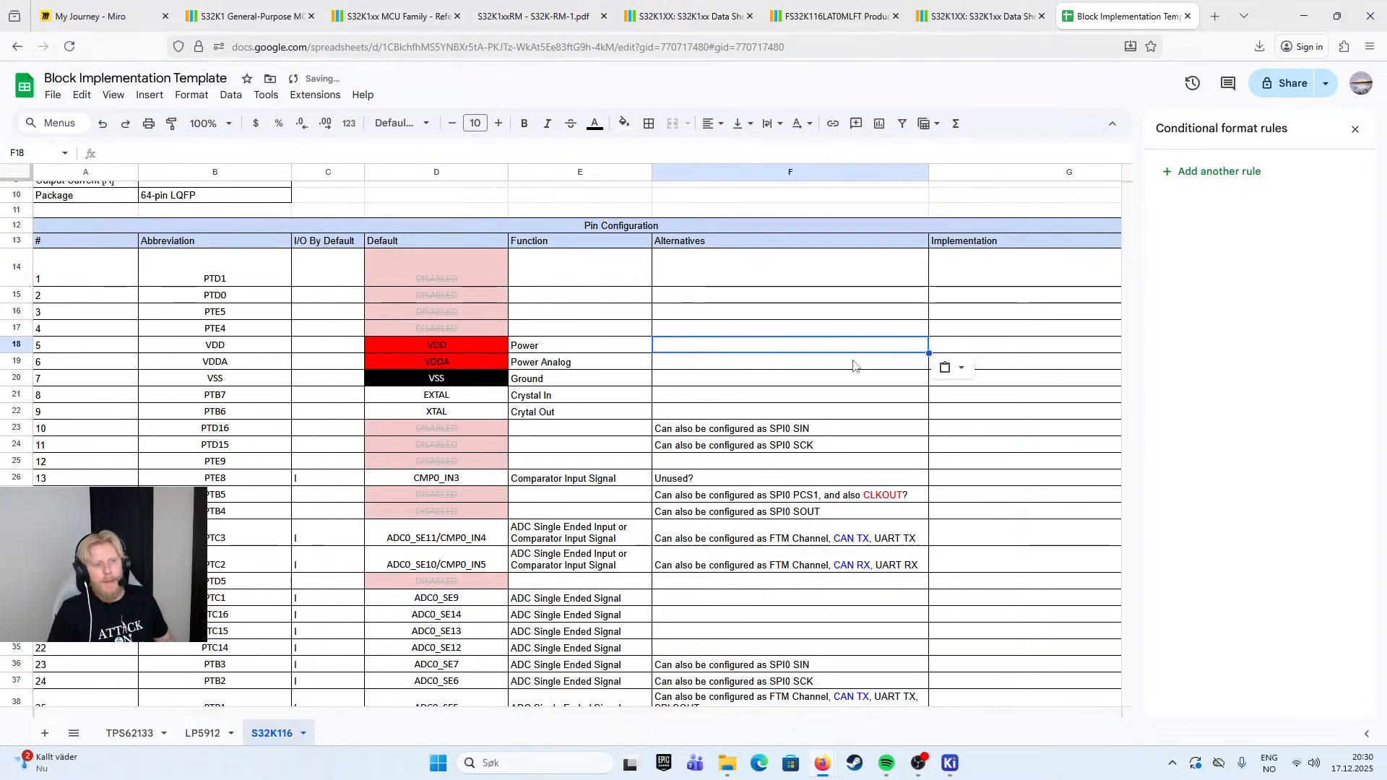
pyautogui.scroll(-6, 859, 383)
pyautogui.scroll(-5, 847, 393)
pyautogui.click(833, 423)
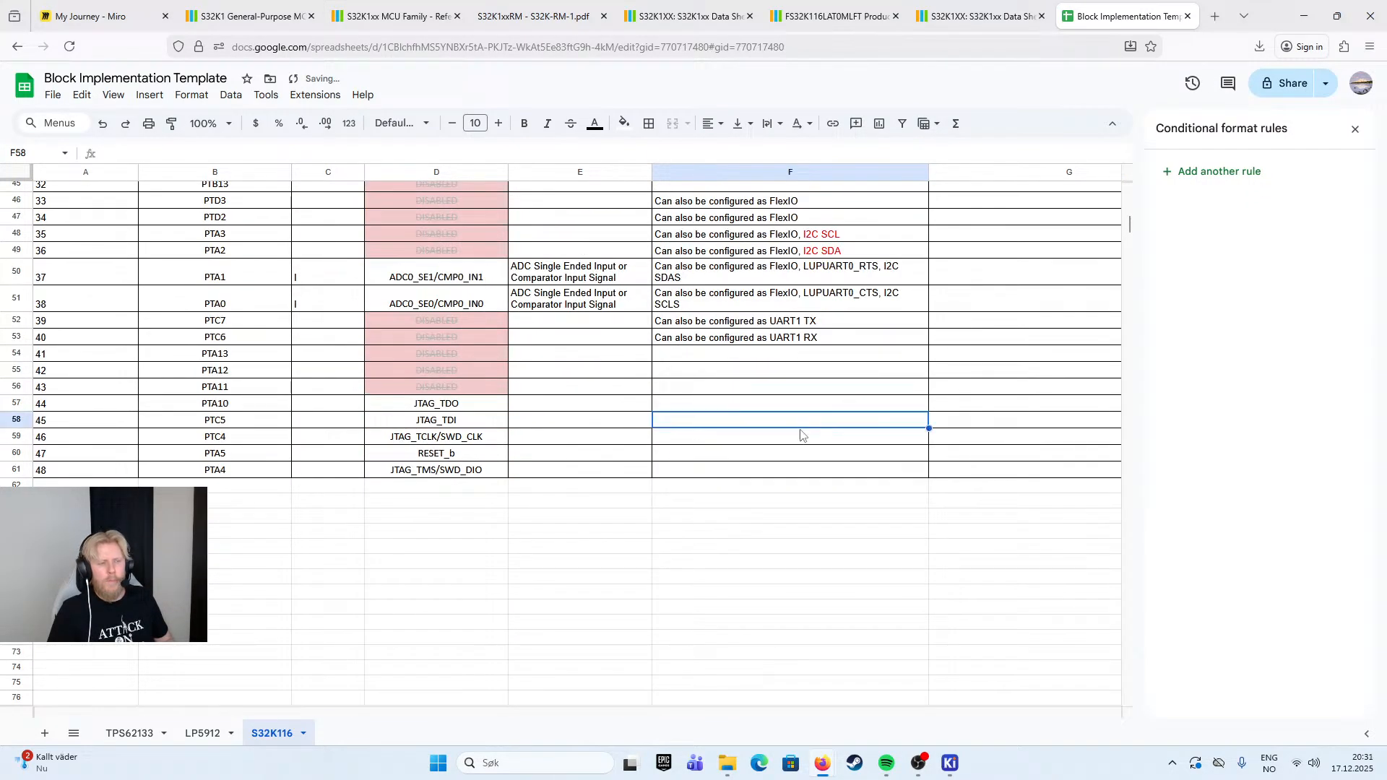
pyautogui.click(826, 409)
pyautogui.click(737, 354)
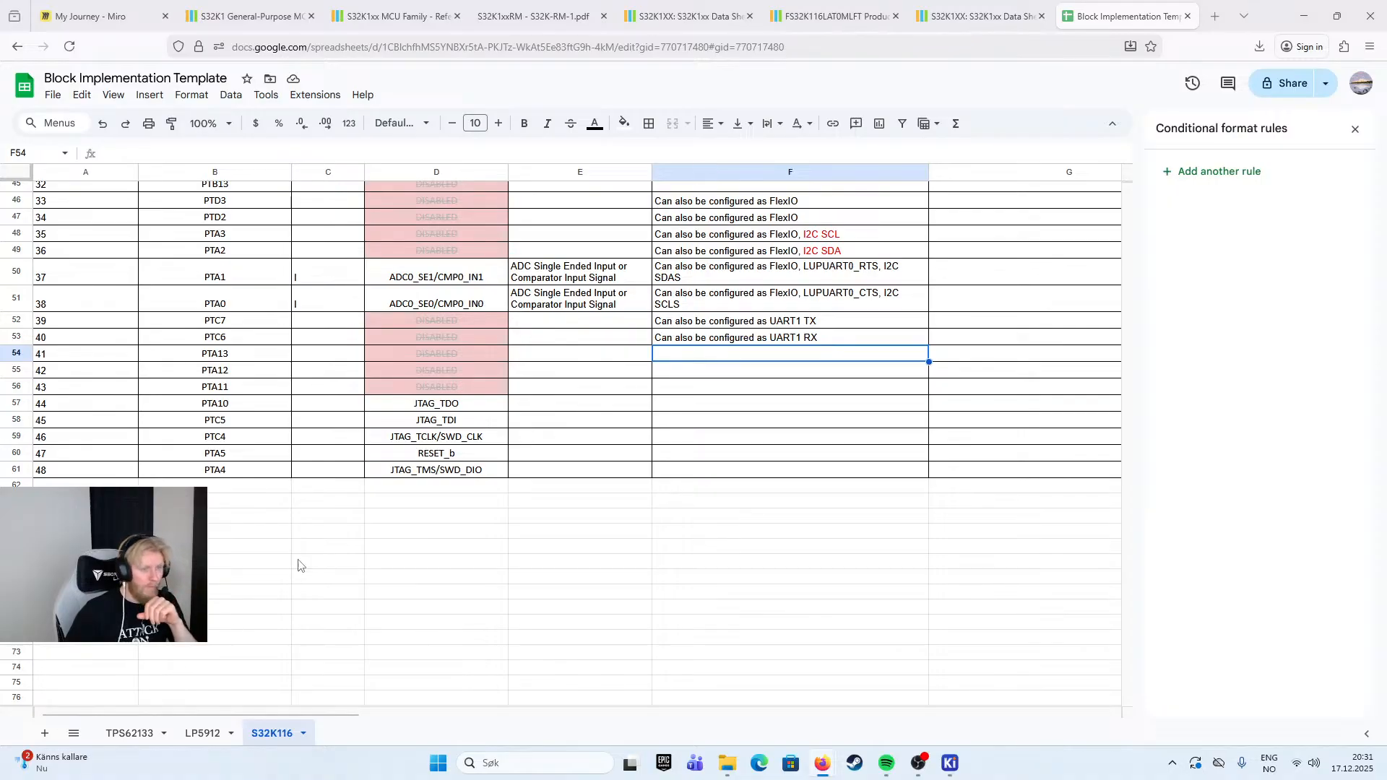
pyautogui.click(461, 409)
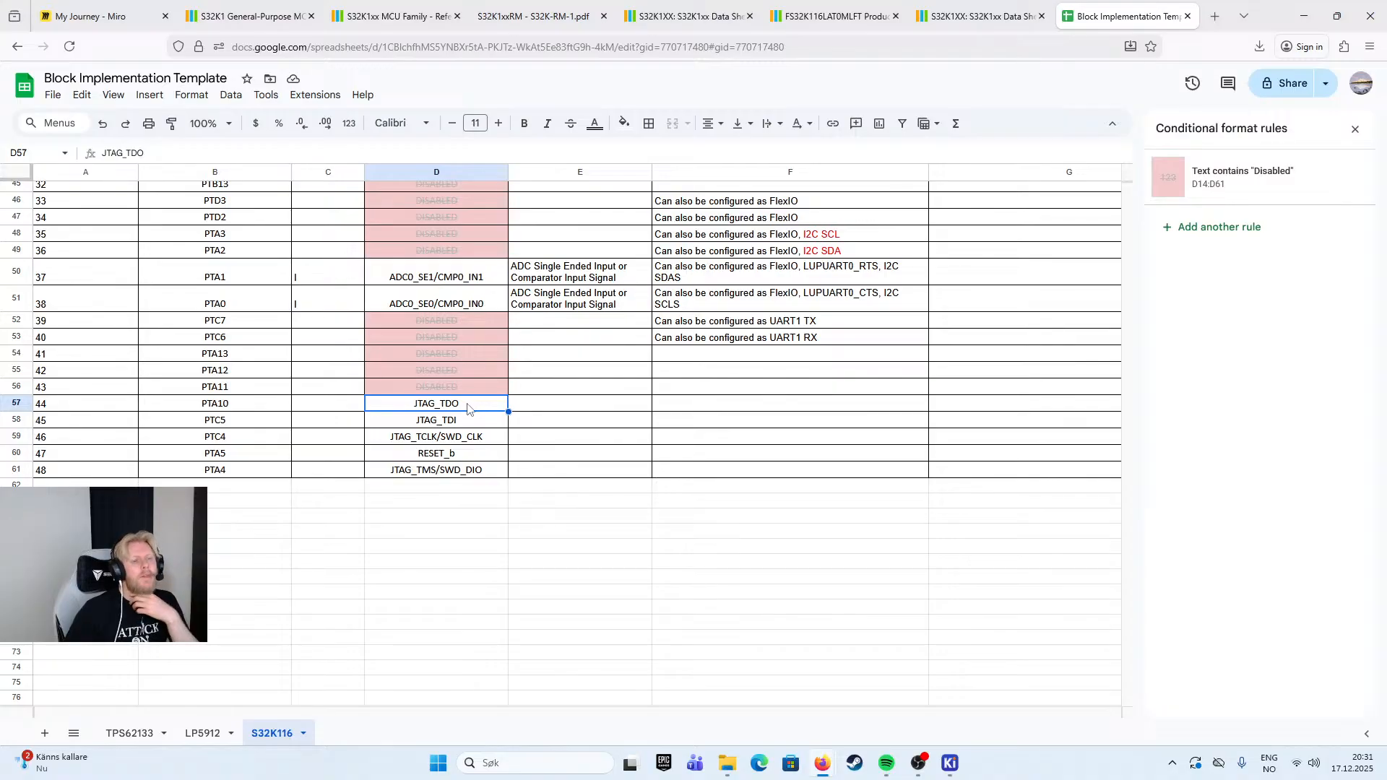
# - Enter "Reset IO" as the Function of pin 47 (PTA5, RESET_b)
pyautogui.click(474, 443)
pyautogui.click(471, 475)
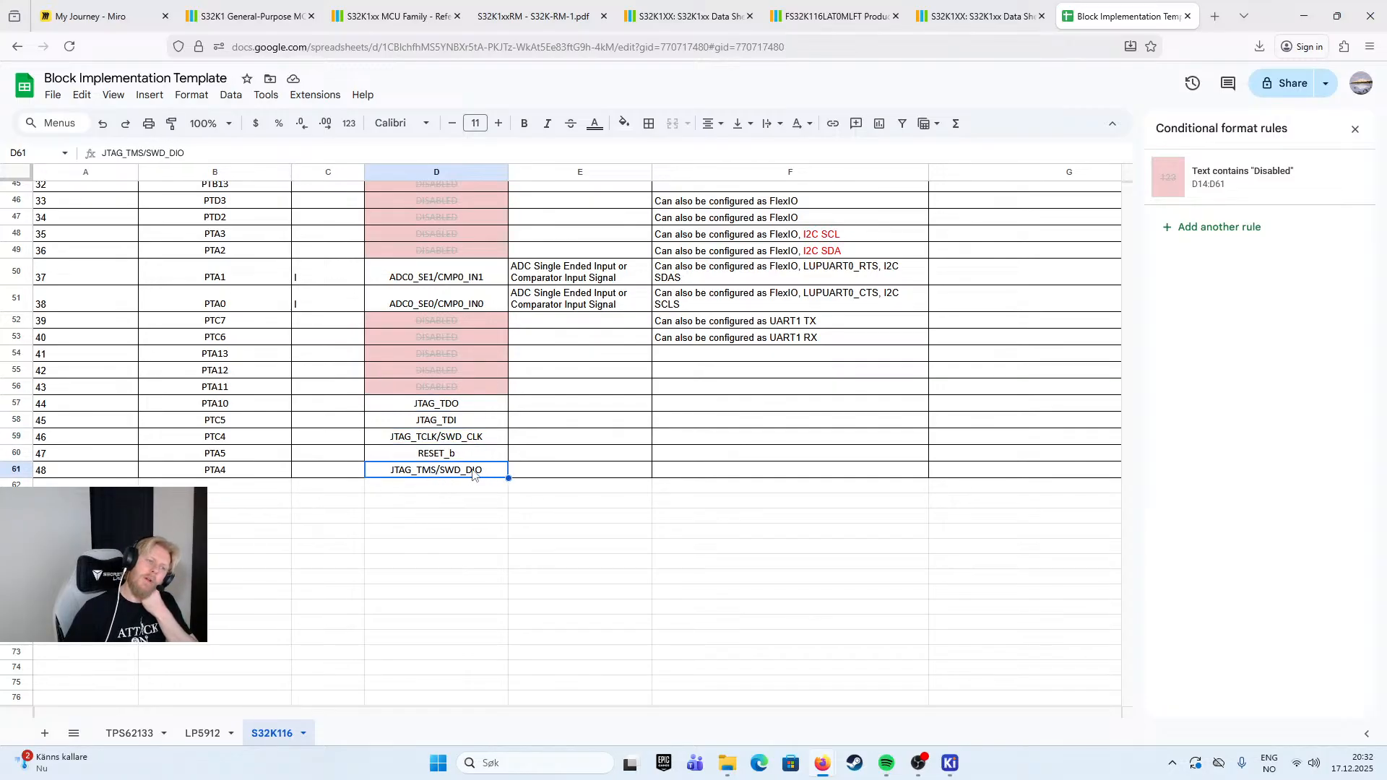
pyautogui.click(472, 460)
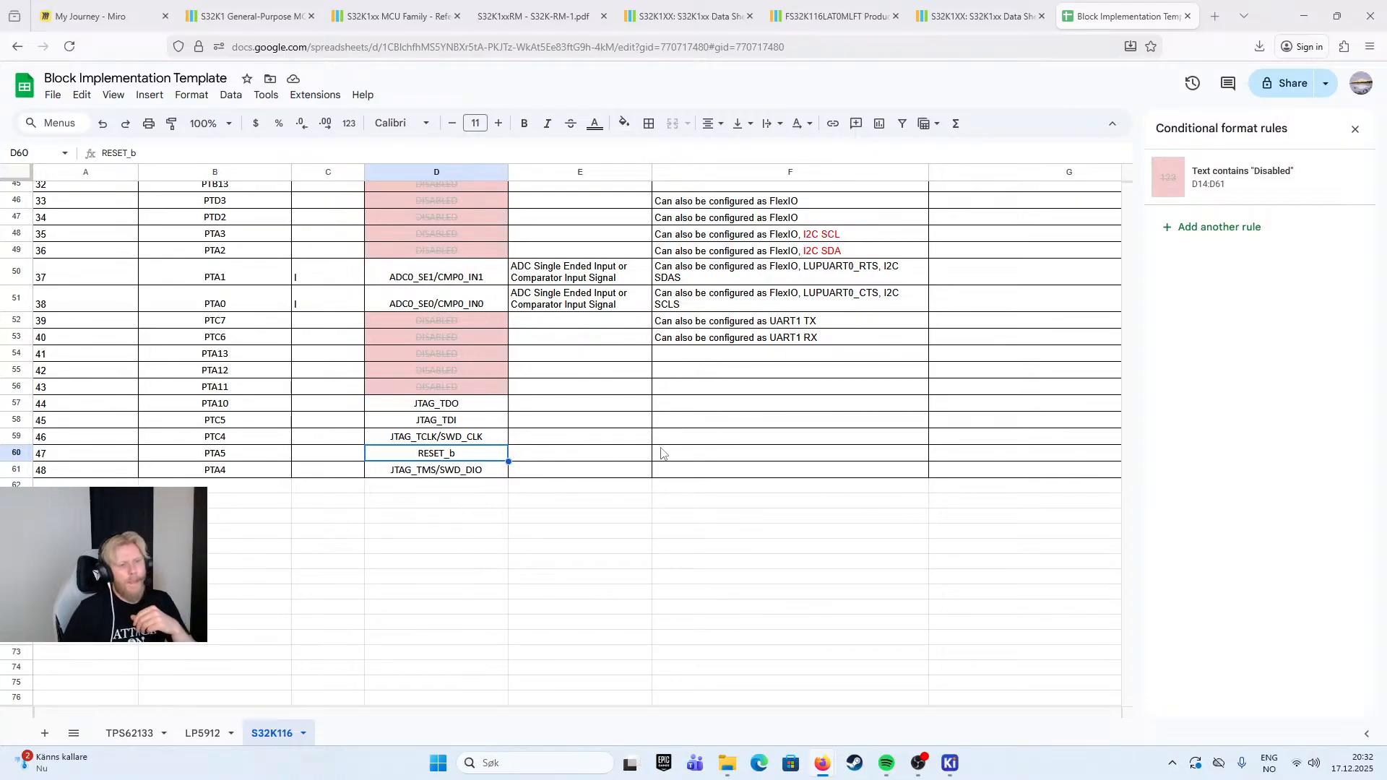
pyautogui.doubleClick(614, 456)
pyautogui.write('Reset IO')
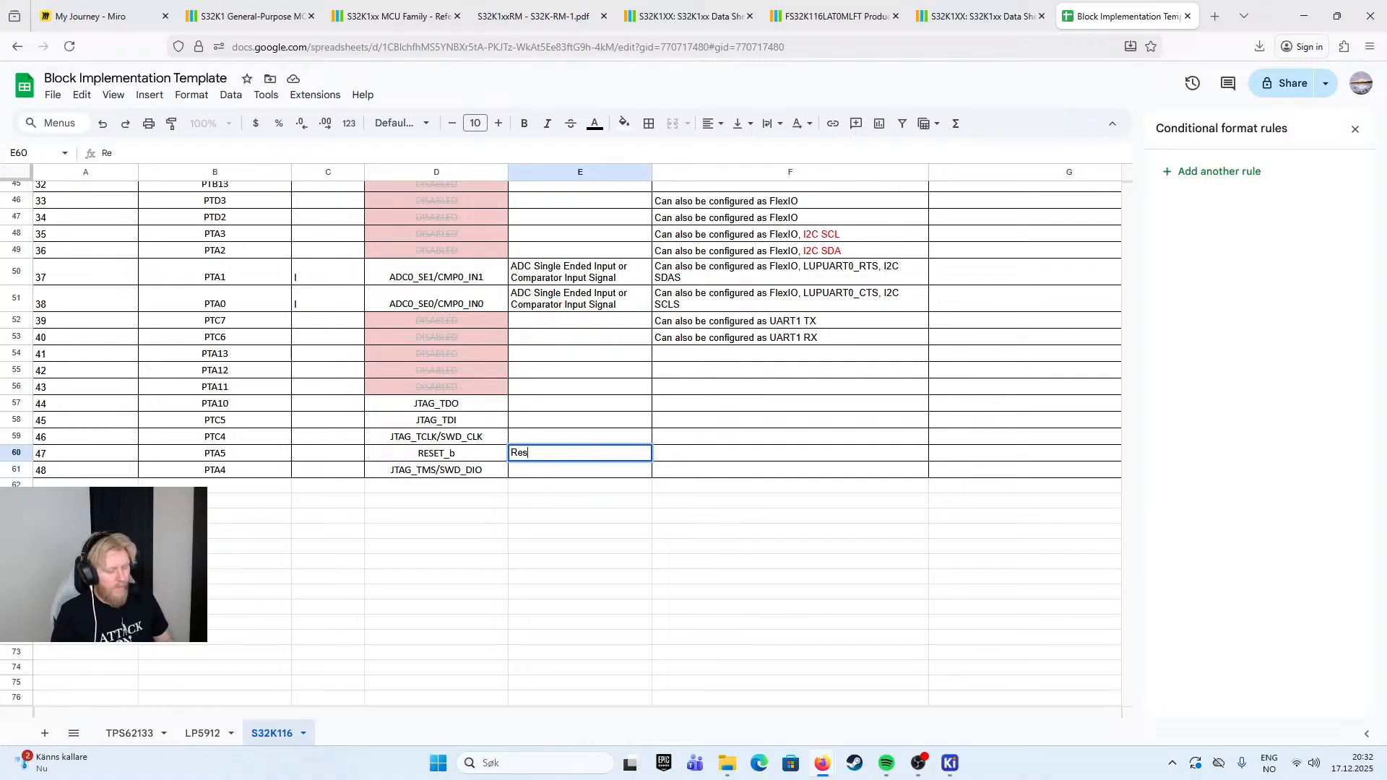
# - Enter "Debug" as the Function of pin 44 (PTA10, JTAG_TDO)
pyautogui.click(571, 433)
pyautogui.click(592, 414)
pyautogui.write('Debug')
pyautogui.click(612, 432)
pyautogui.keyDown('ctrl'); pyautogui.click(591, 401); pyautogui.keyUp('ctrl')
pyautogui.doubleClick(566, 408)
pyautogui.moveTo(549, 406); pyautogui.dragTo(469, 405)
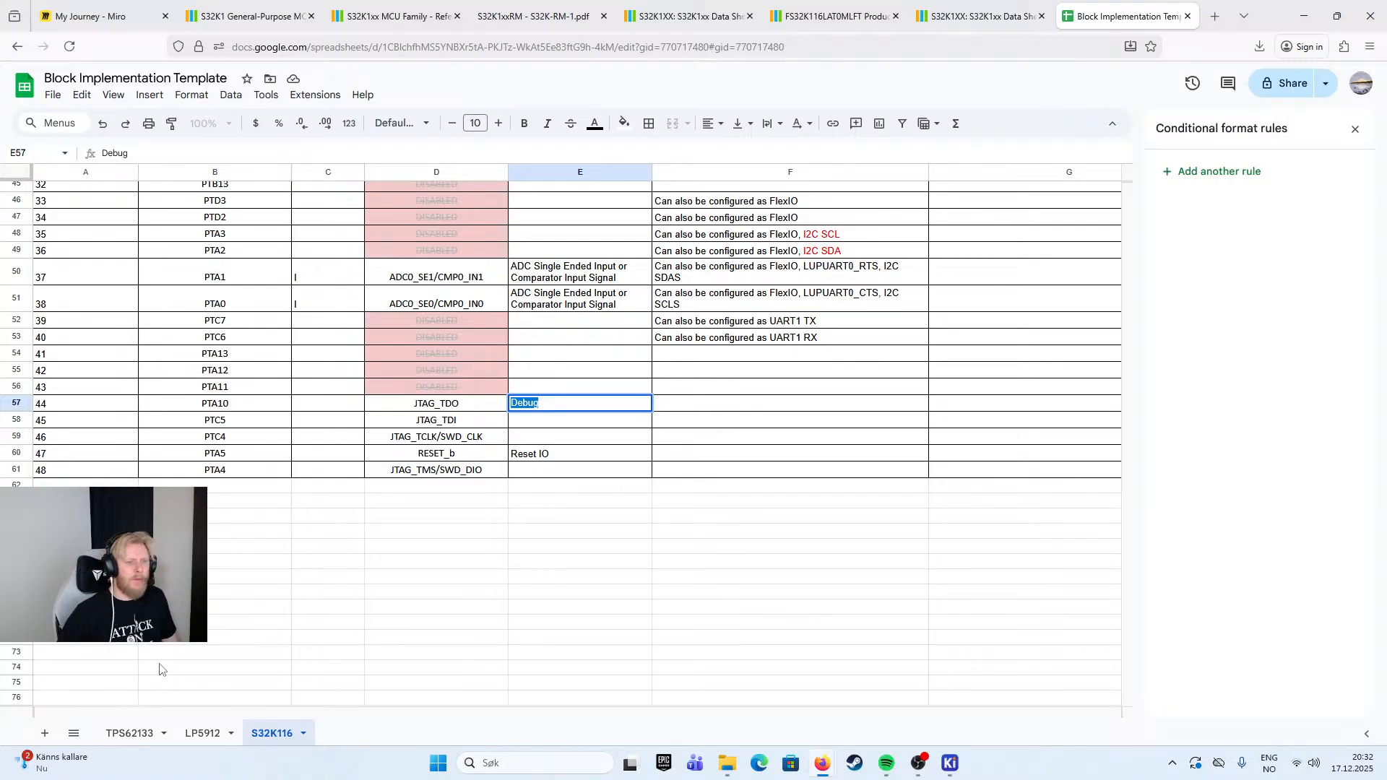
# - Enter "JTAG Test Mode Select or Serial Wire Debug Data IO" as the Function of pin 48 (PTA4)
pyautogui.doubleClick(534, 469)
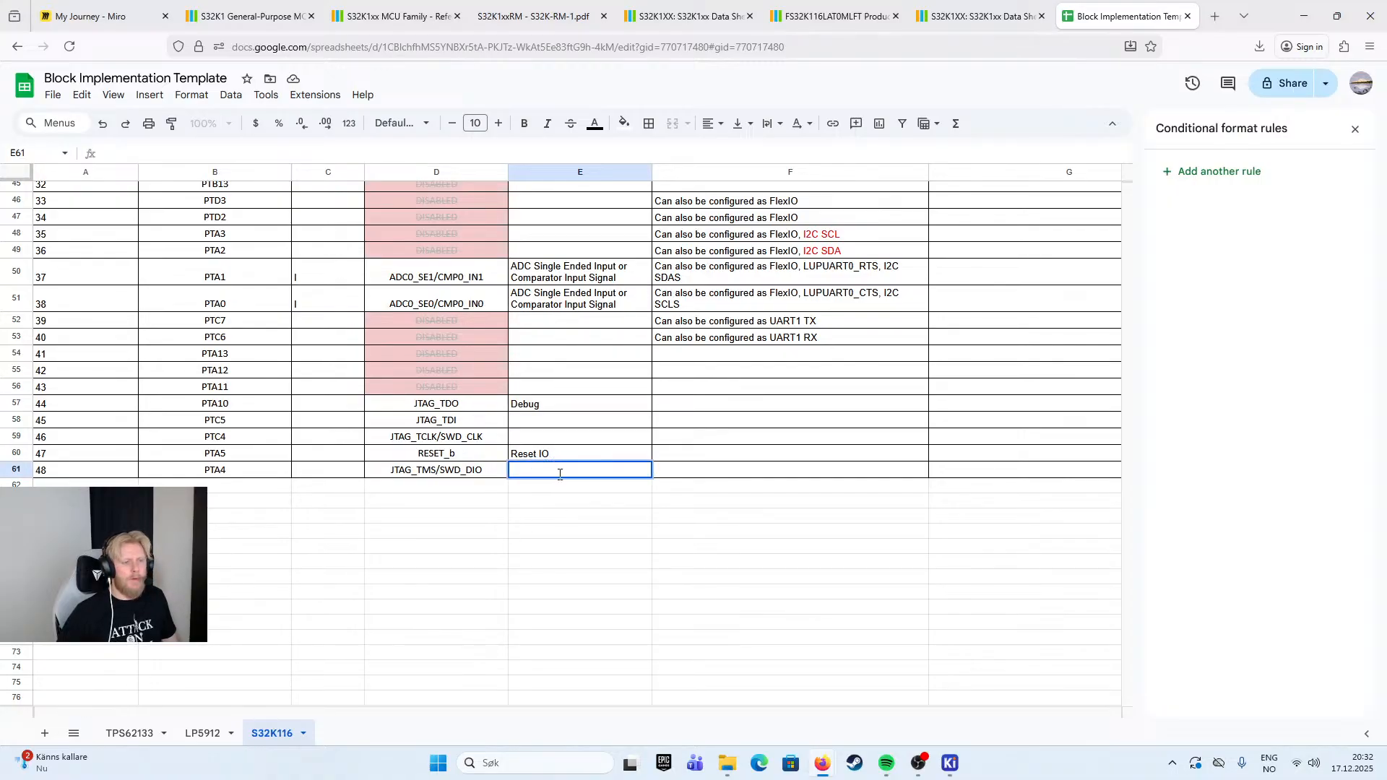
pyautogui.write('JTAG Test ')
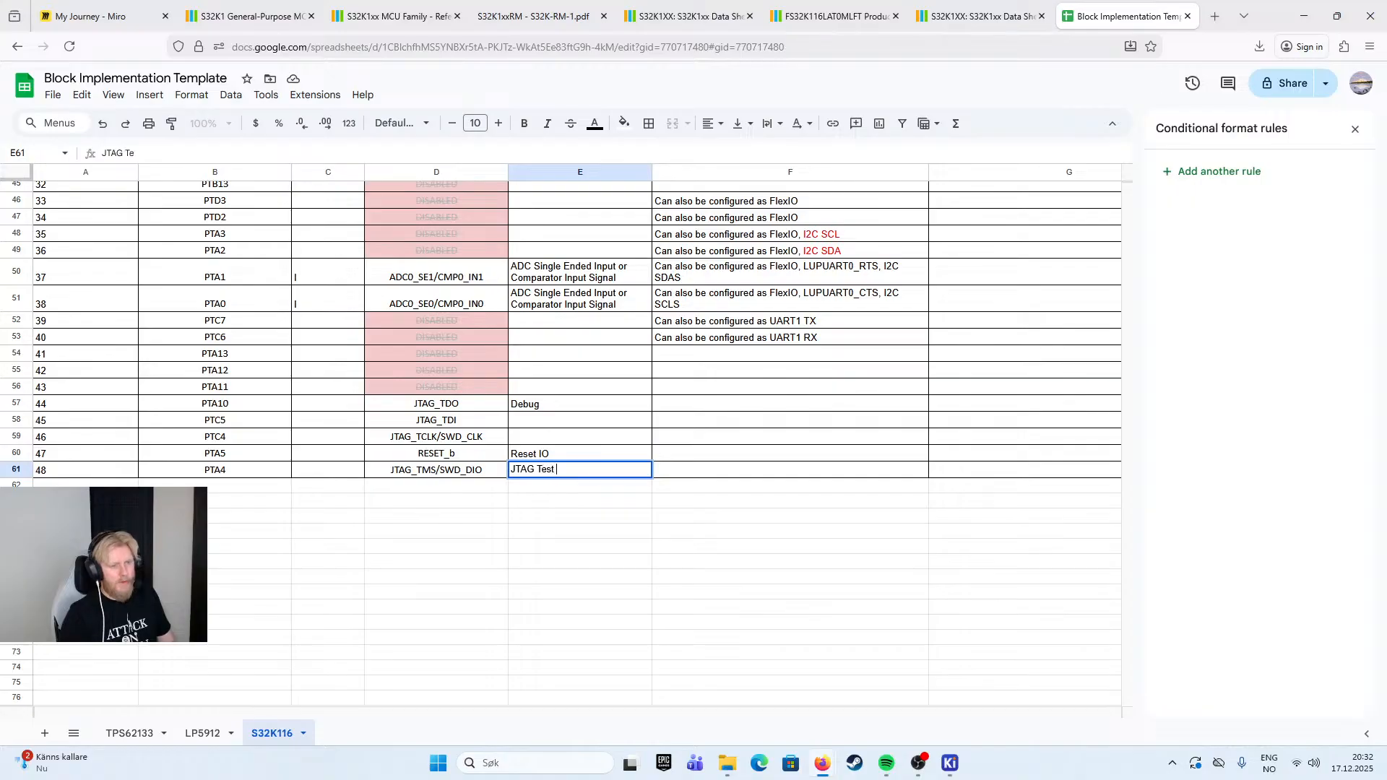
pyautogui.write('Mode Select')
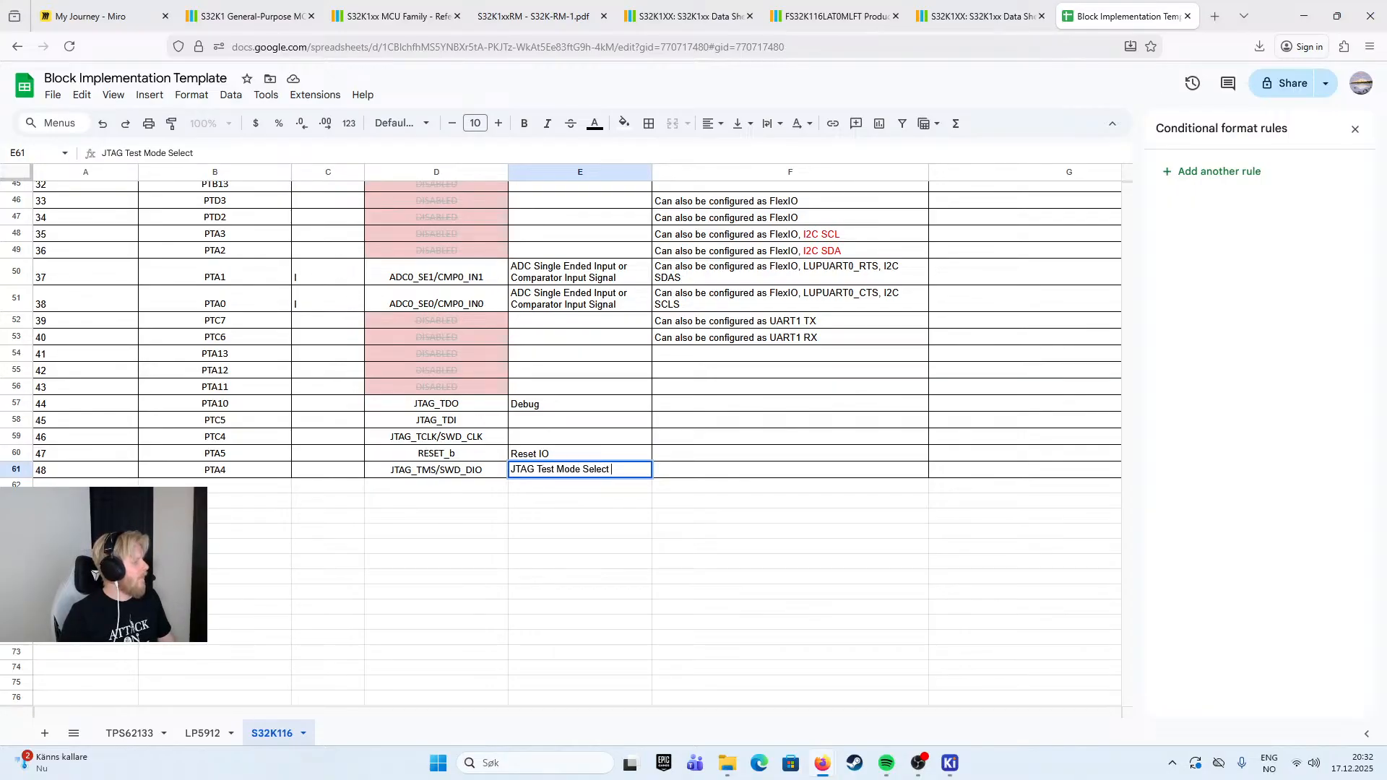
pyautogui.write(' or Se')
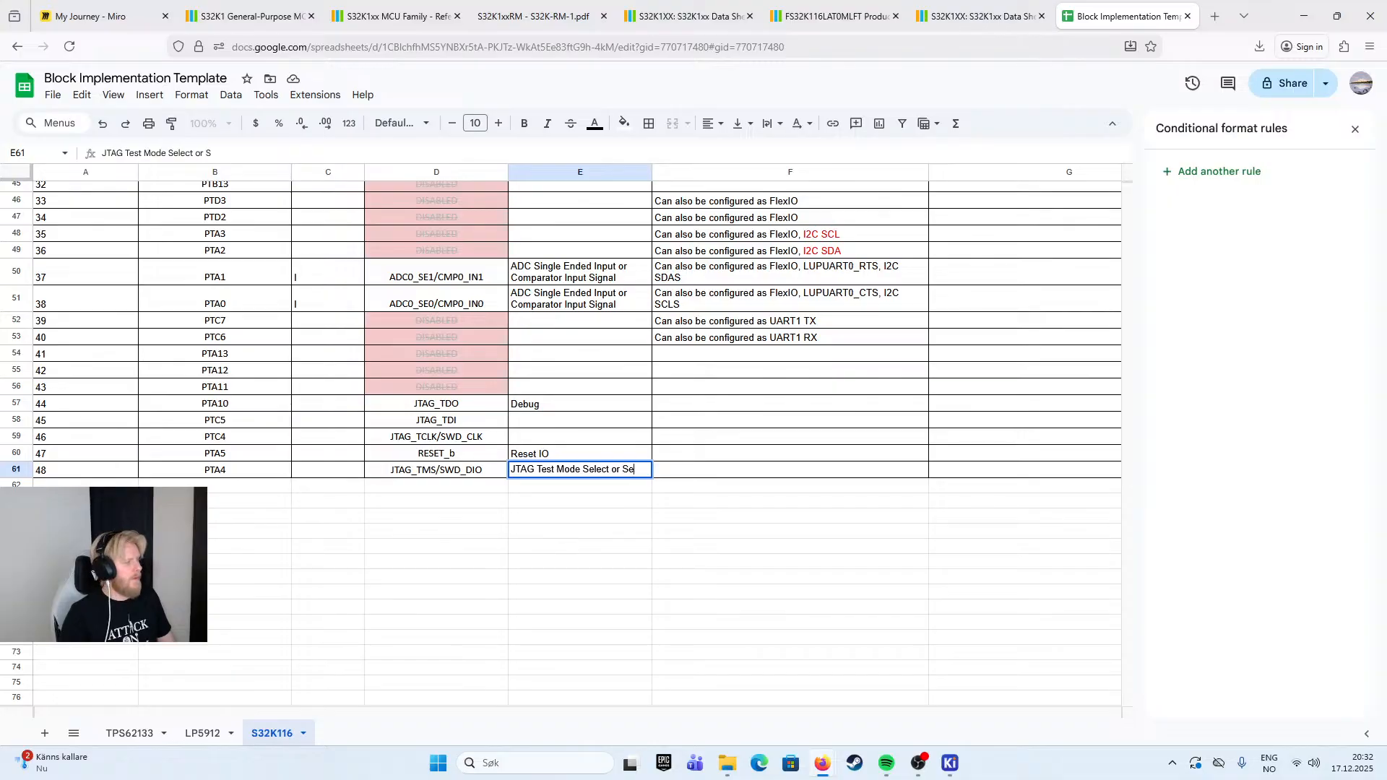
pyautogui.write('rial Wire Debug')
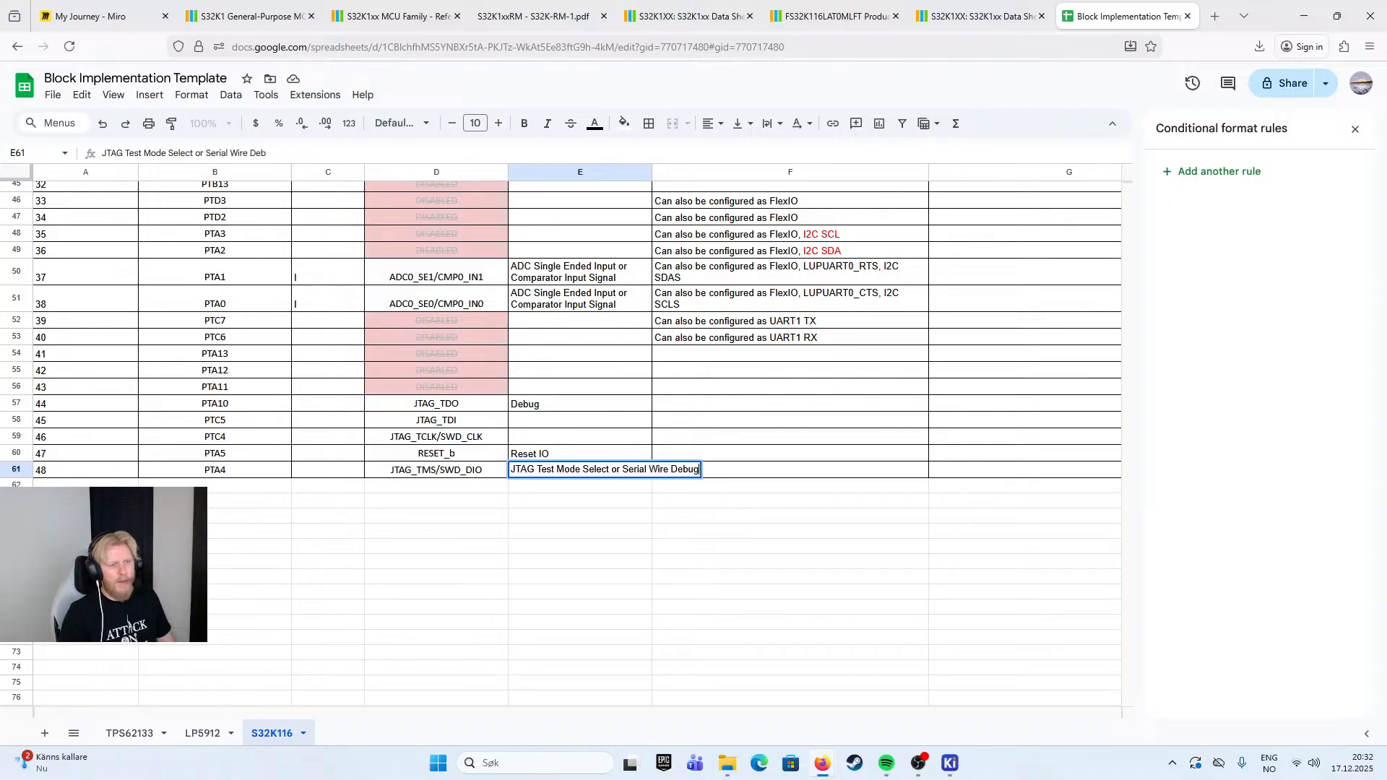
pyautogui.write(' Data IO')
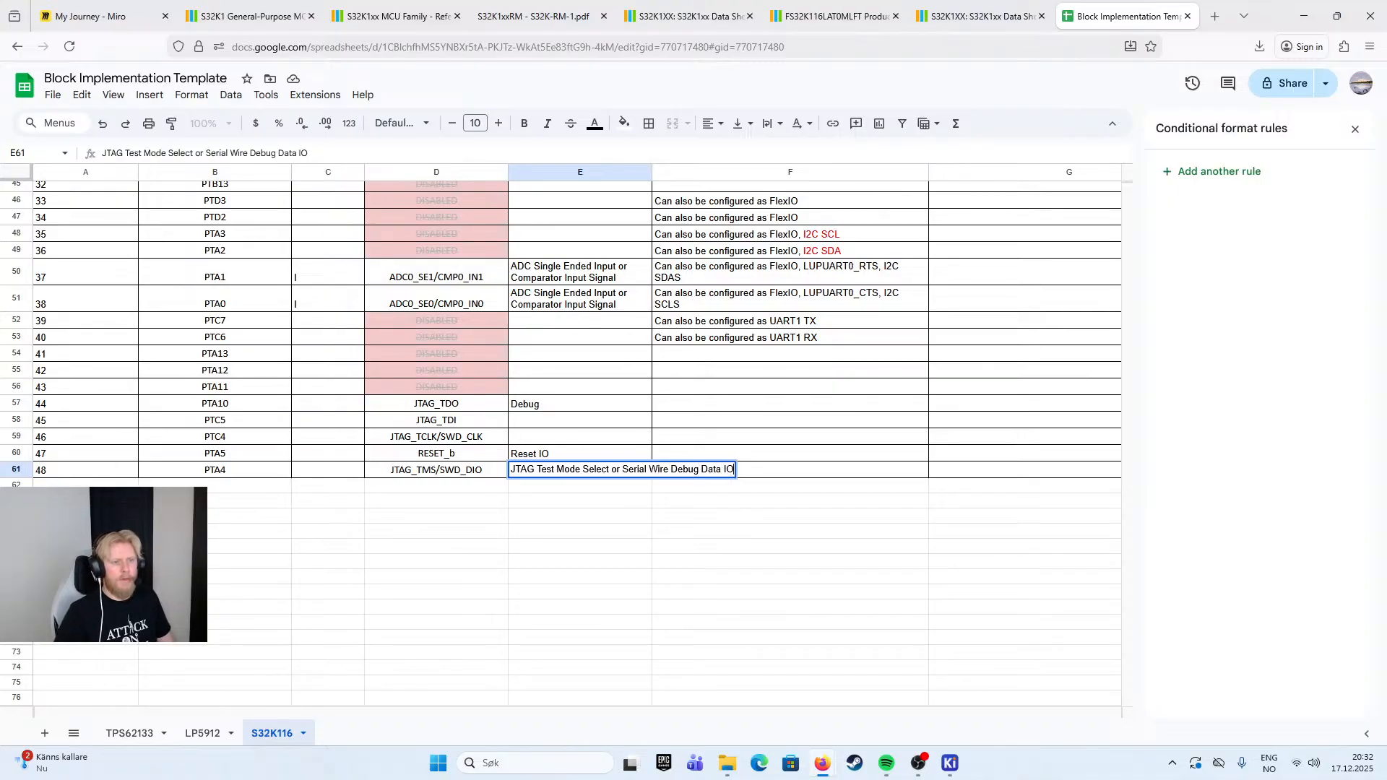
pyautogui.click(703, 434)
pyautogui.click(584, 456)
# - Replace the Function of pin 44 (PTA10) with "JTAG Test Data Output"
pyautogui.doubleClick(570, 403)
pyautogui.moveTo(569, 403); pyautogui.dragTo(487, 409)
pyautogui.press('BackSpace')
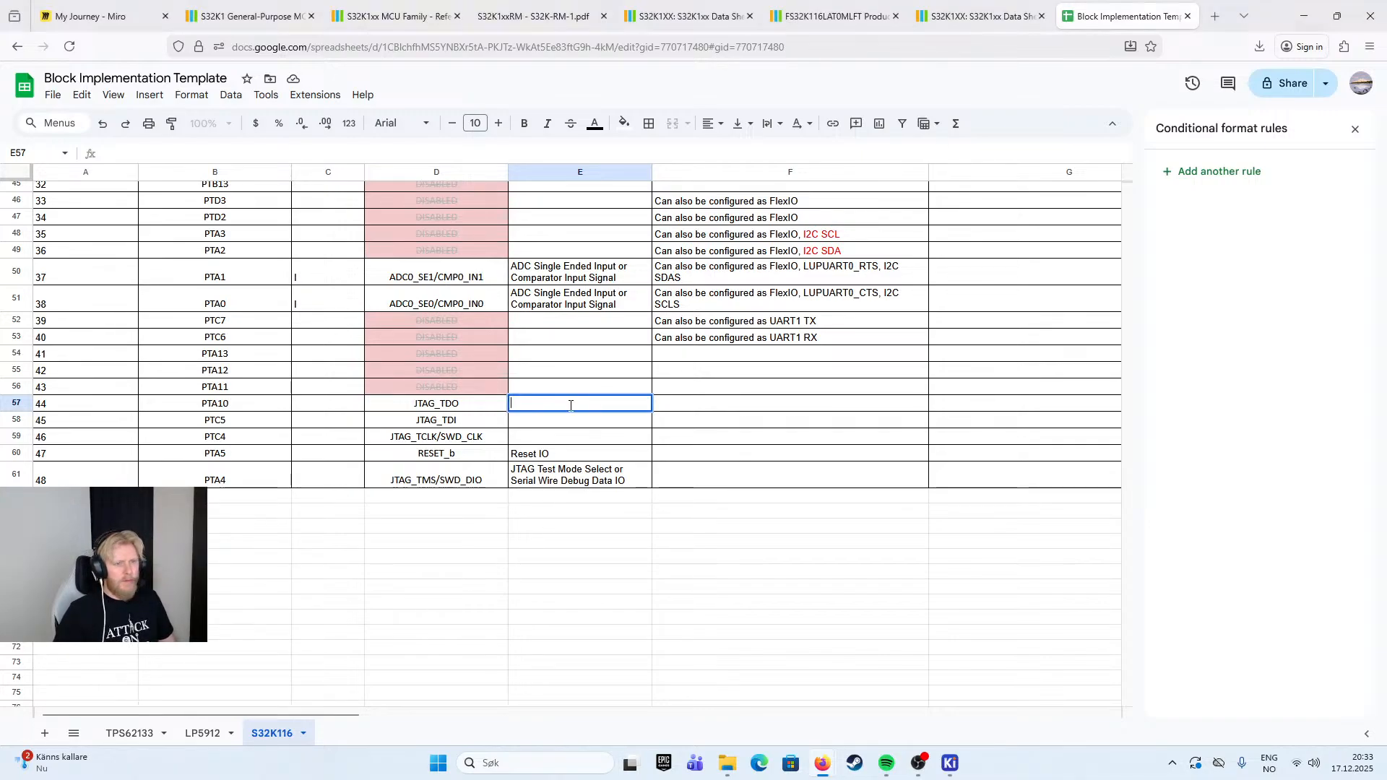
pyautogui.write('JTAG Test D')
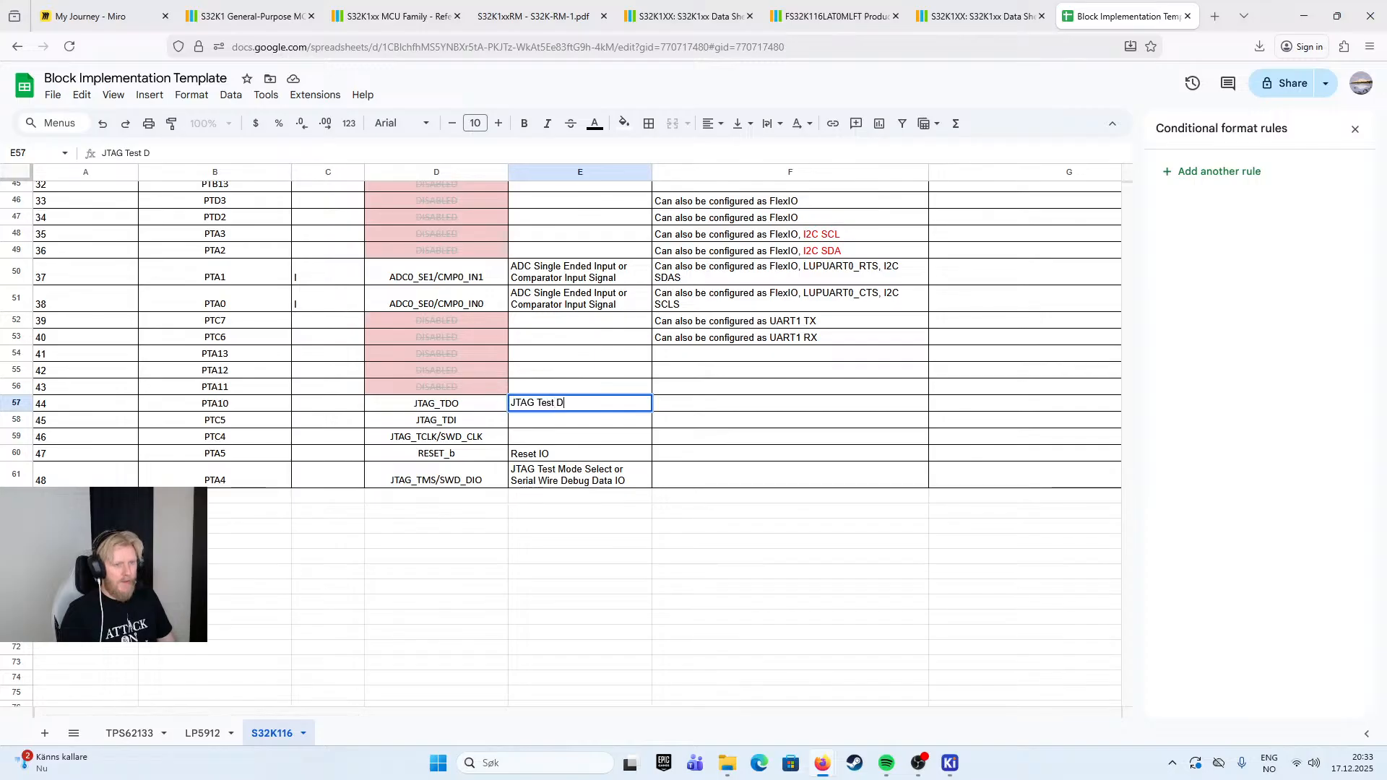
pyautogui.write('ata Output')
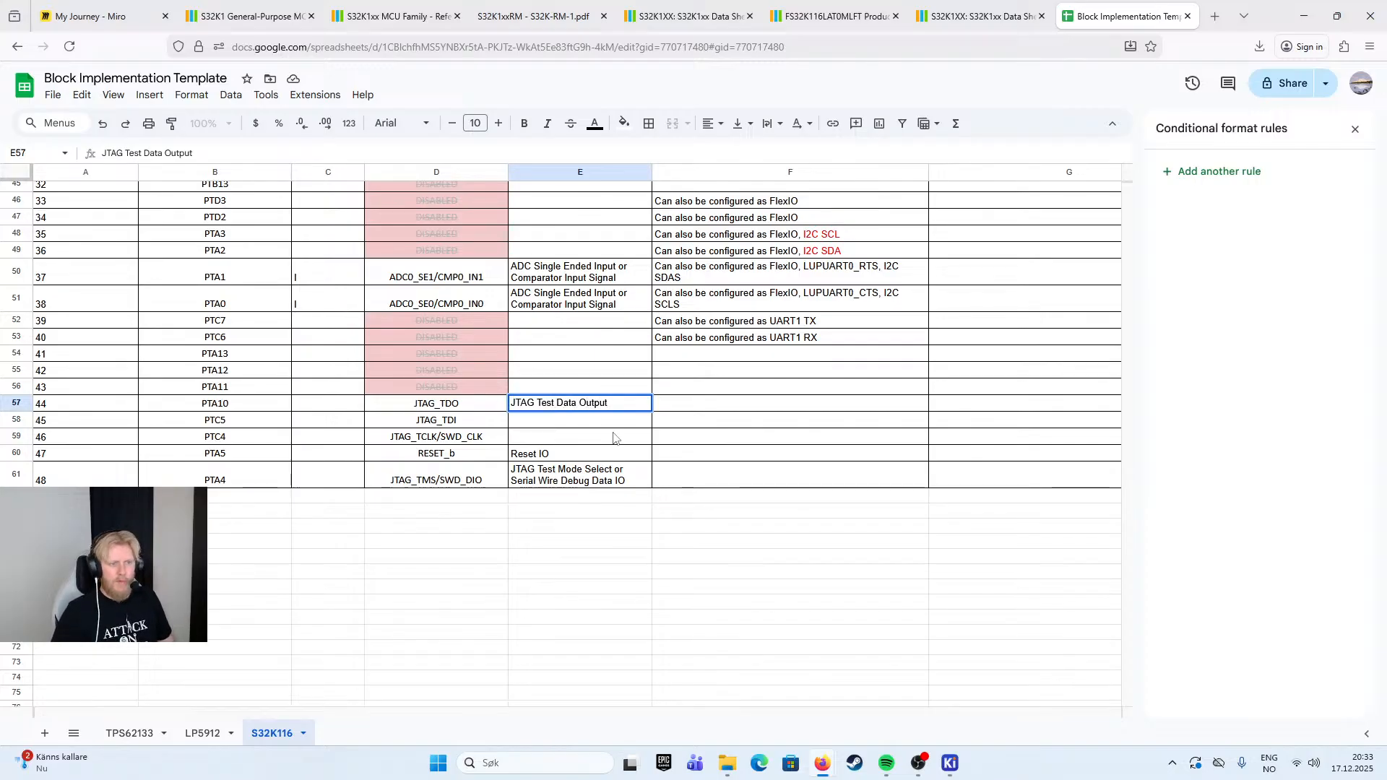
pyautogui.press('Return')
# - Copy PTA10's Function to pin 45 (PTC5) and change its wording to "JTAG Test Data Input"
pyautogui.click(618, 409)
pyautogui.hotkey('ctrl', 'c')
pyautogui.click(617, 419)
pyautogui.hotkey('ctrl', 'v')
pyautogui.doubleClick(615, 418)
pyautogui.moveTo(613, 419); pyautogui.dragTo(582, 419)
pyautogui.write('Input')
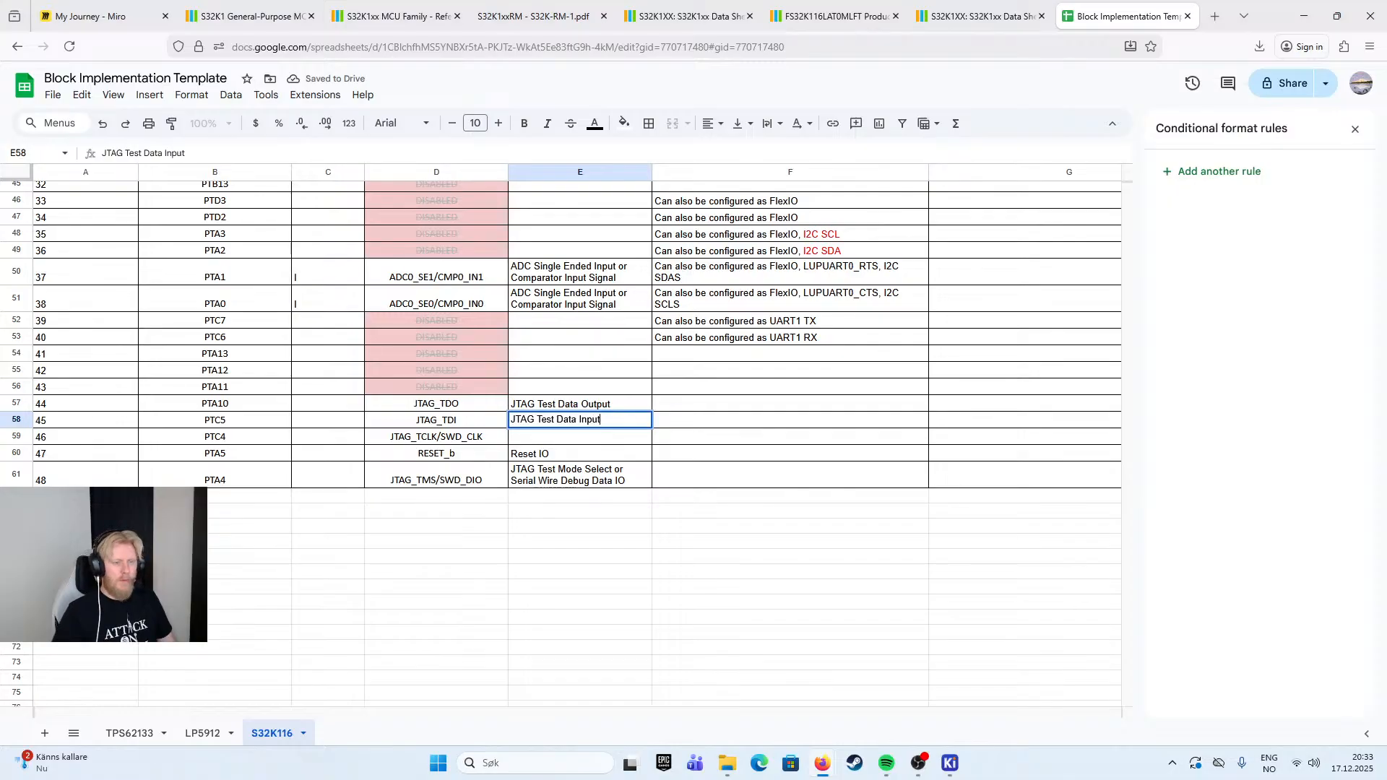
pyautogui.click(708, 414)
# - Enter "JTAG Clock or Serial Wire Debug Clock" as the Function of pin 46 (PTC4)
pyautogui.click(587, 441)
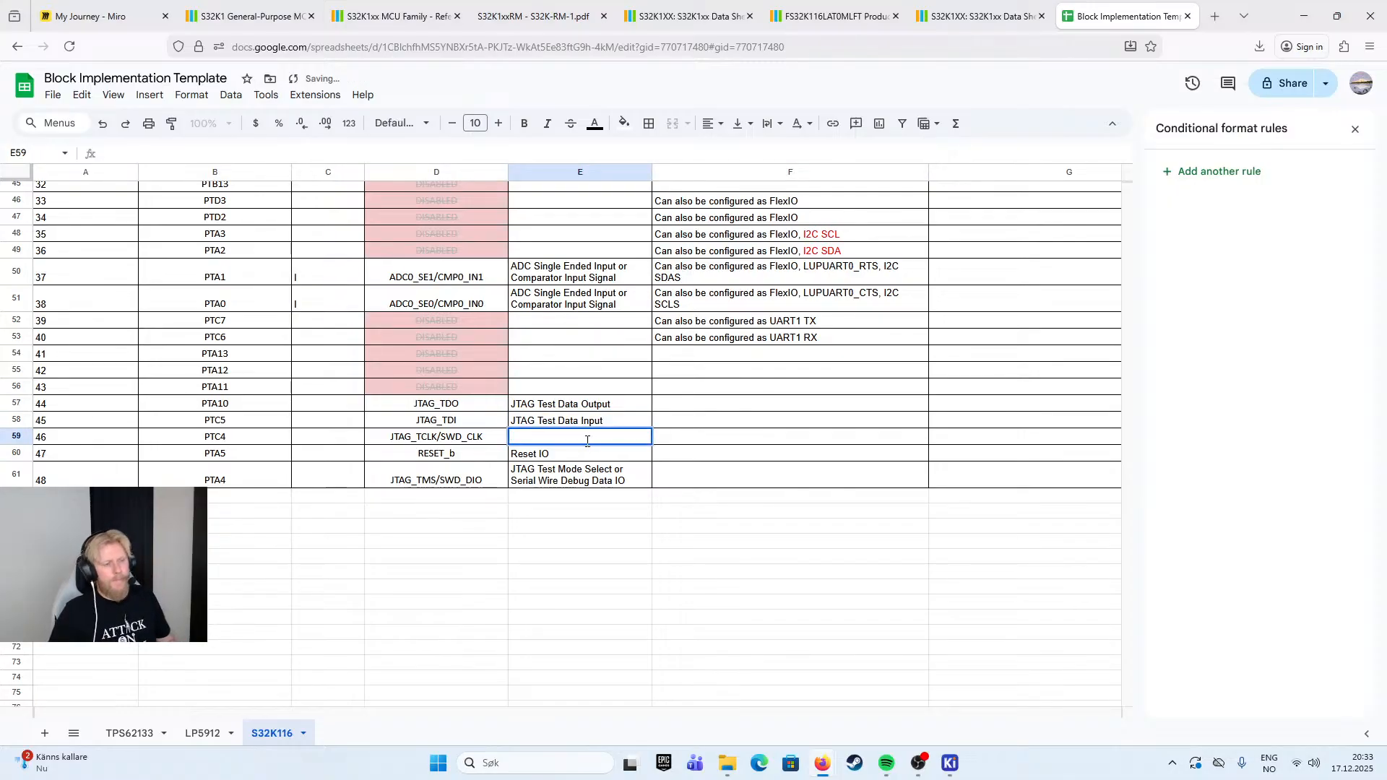
pyautogui.write('JTAG ')
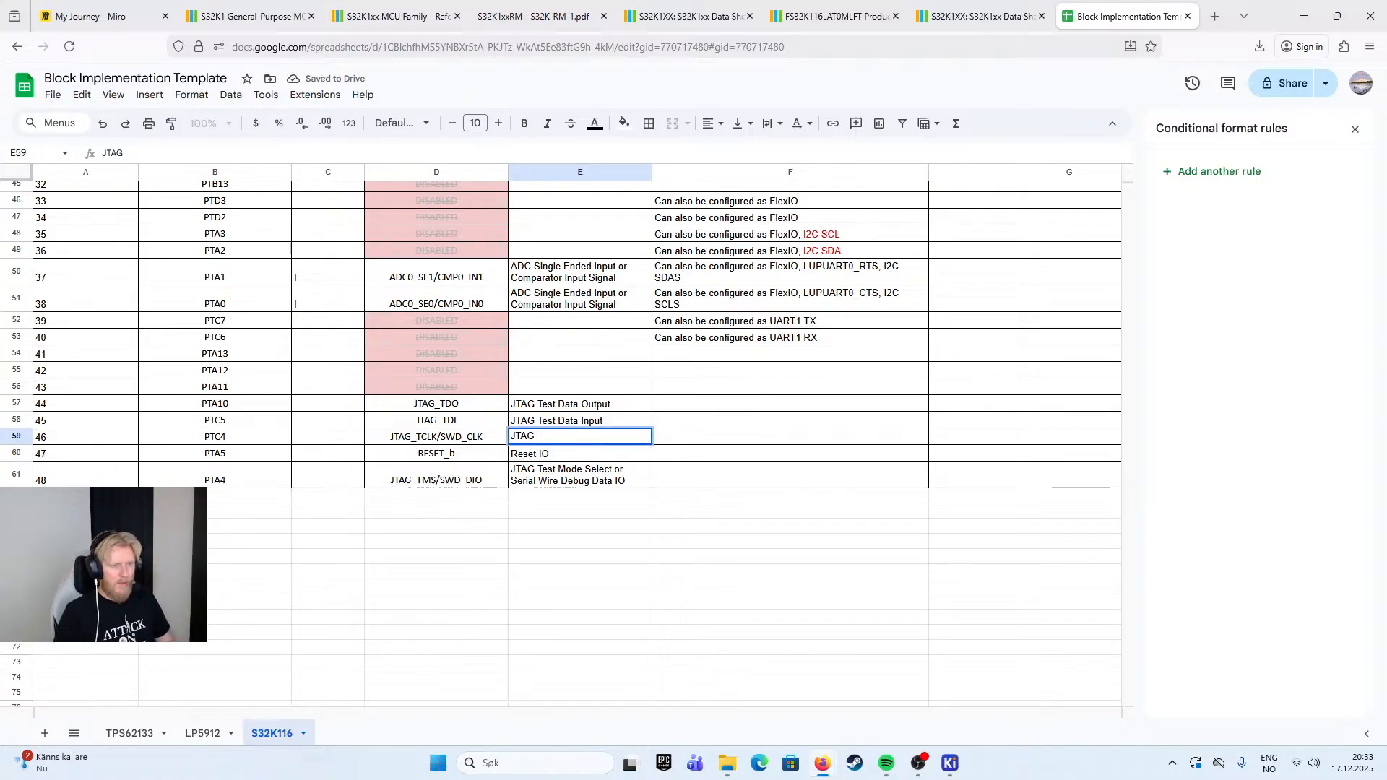
pyautogui.write('C')
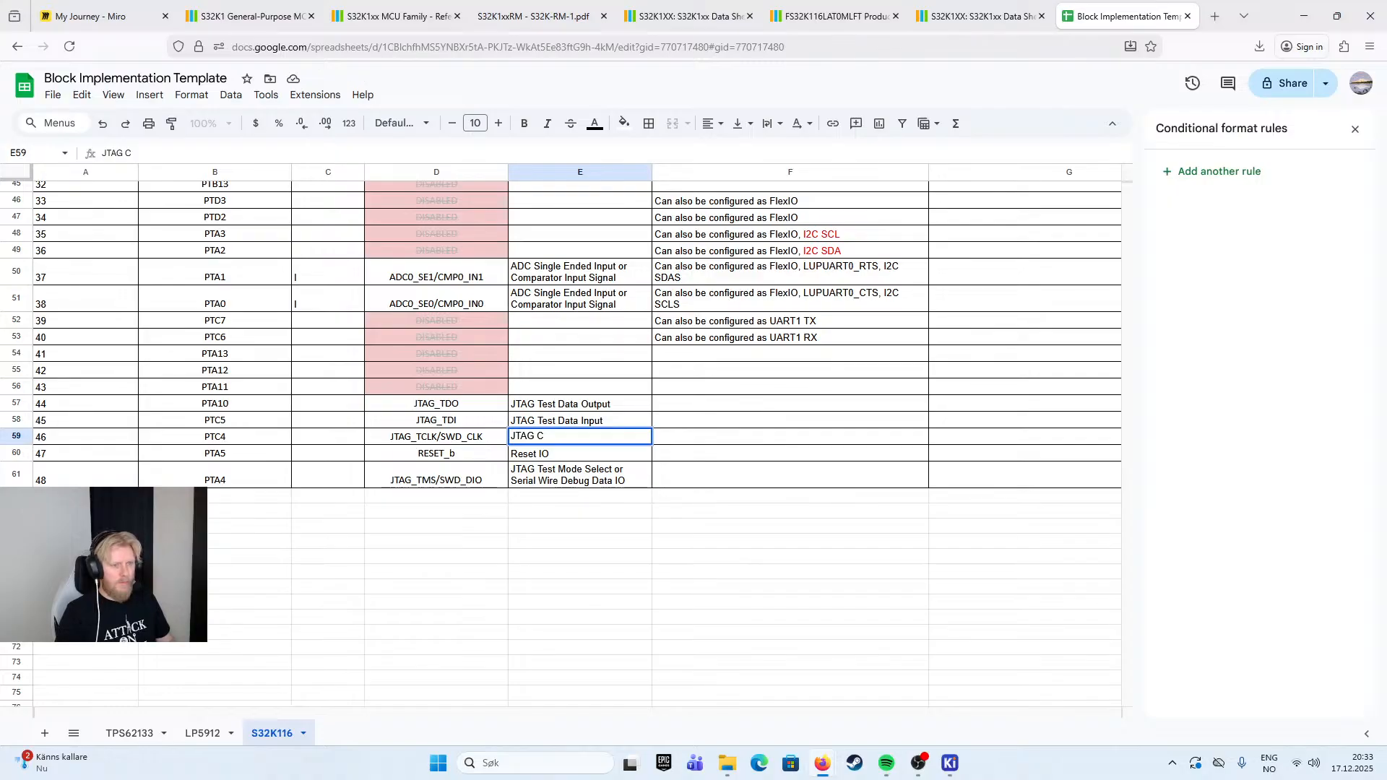
pyautogui.write('lock ')
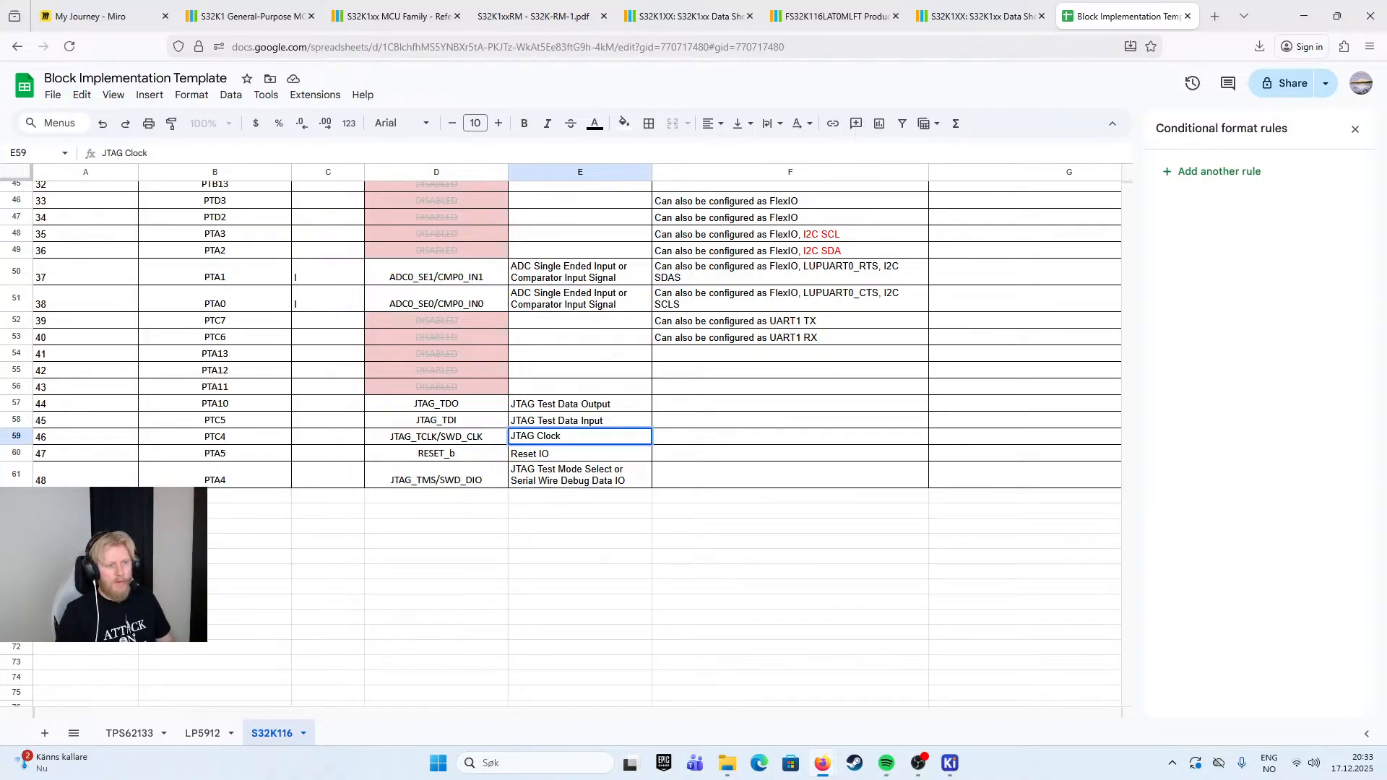
pyautogui.write('or Serial Wire Debug Clock')
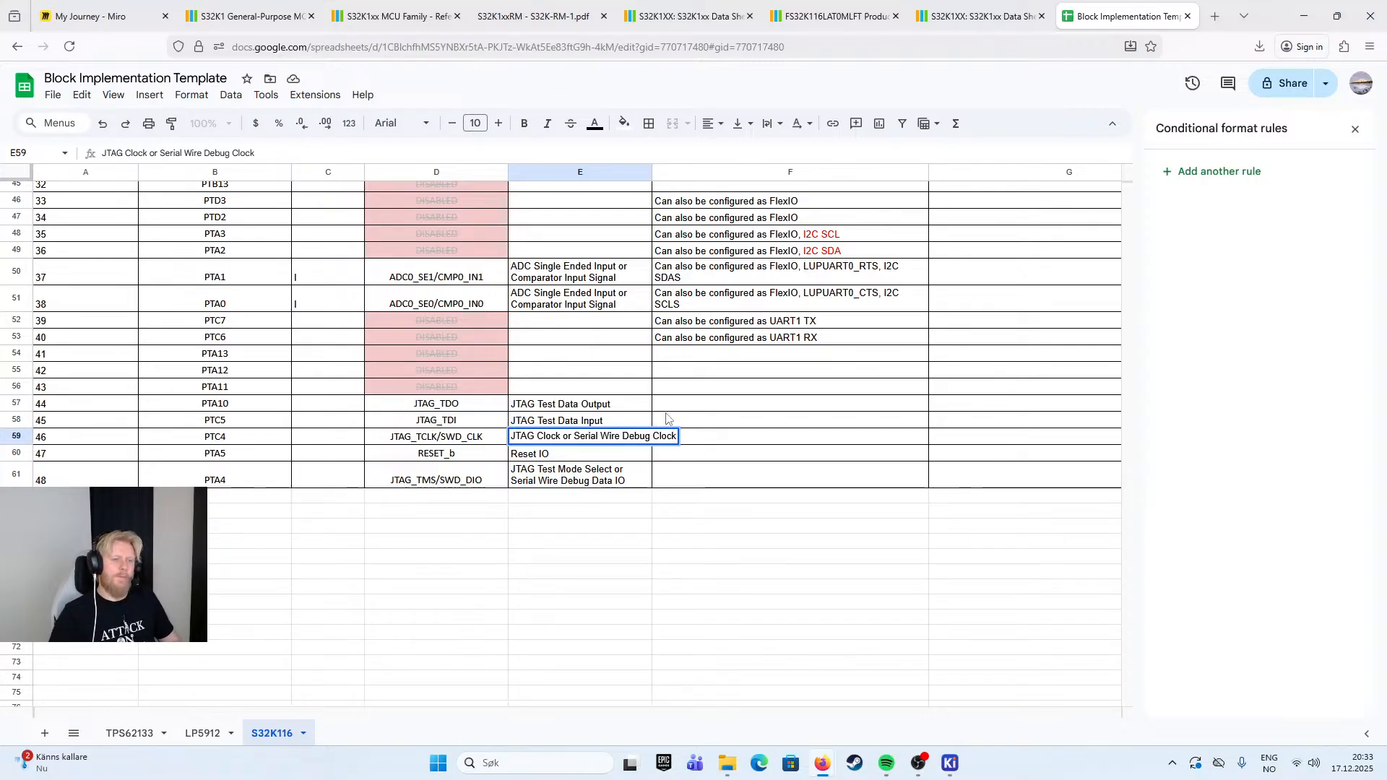
pyautogui.click(748, 404)
pyautogui.click(579, 448)
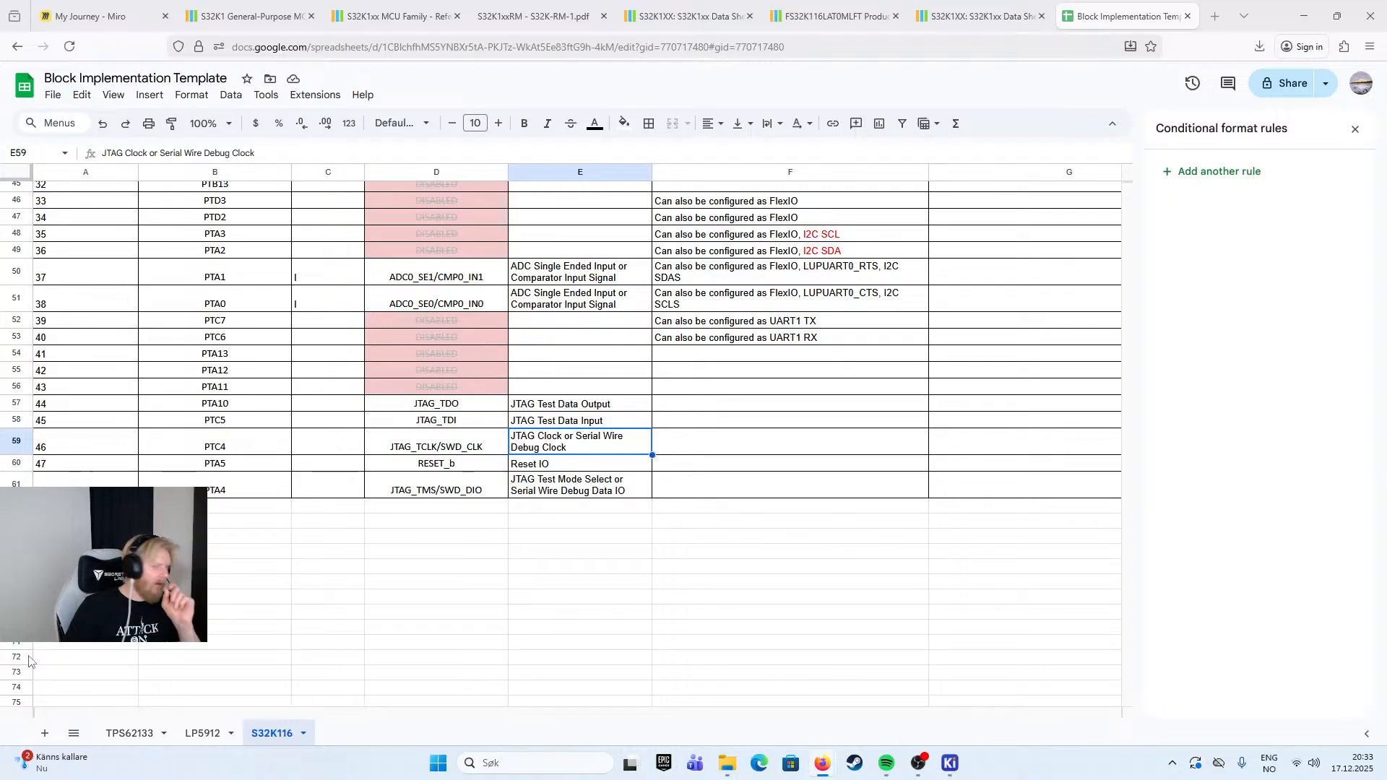
# - Insert "Test" into PTC4's Function so it reads "JTAG Test Clock or Serial Wire Debug Clock"
pyautogui.doubleClick(542, 438)
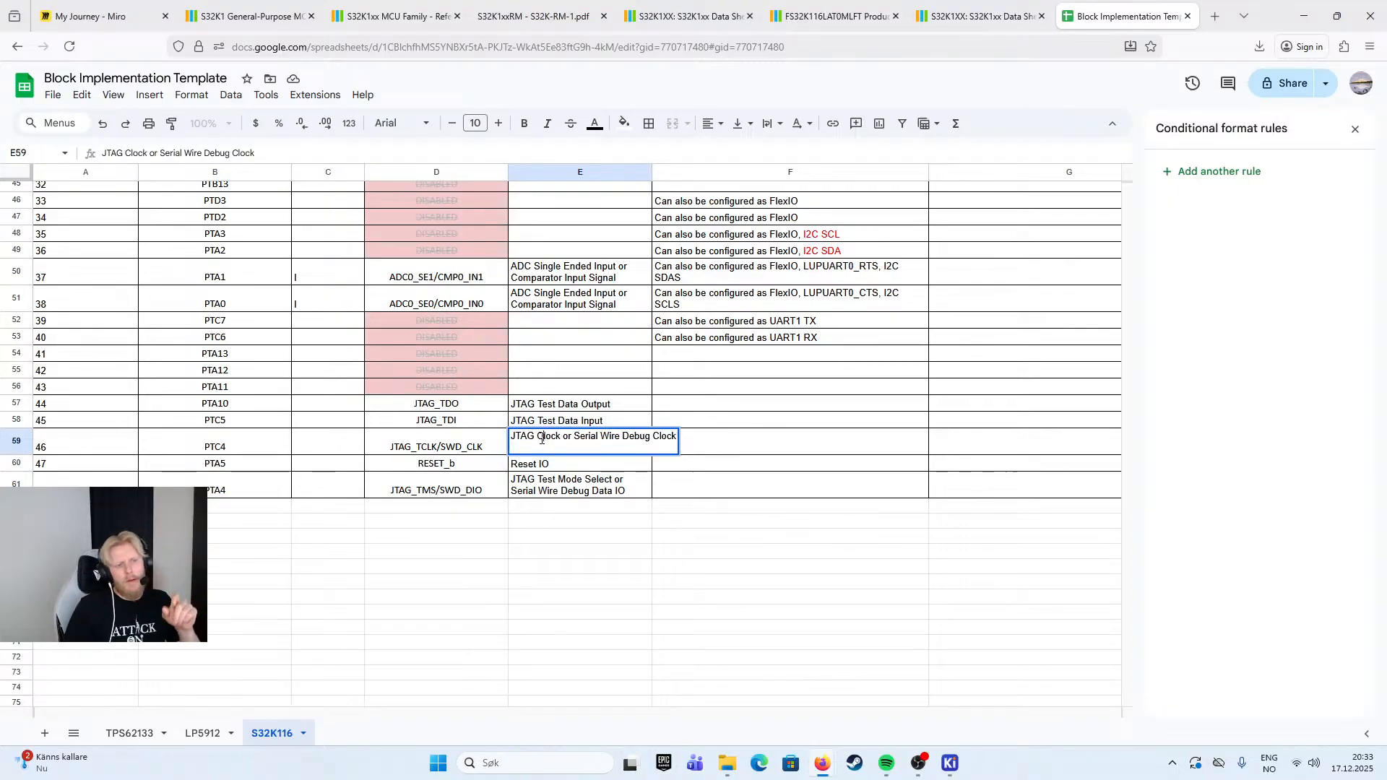
pyautogui.write('Test')
pyautogui.click(812, 323)
pyautogui.click(752, 421)
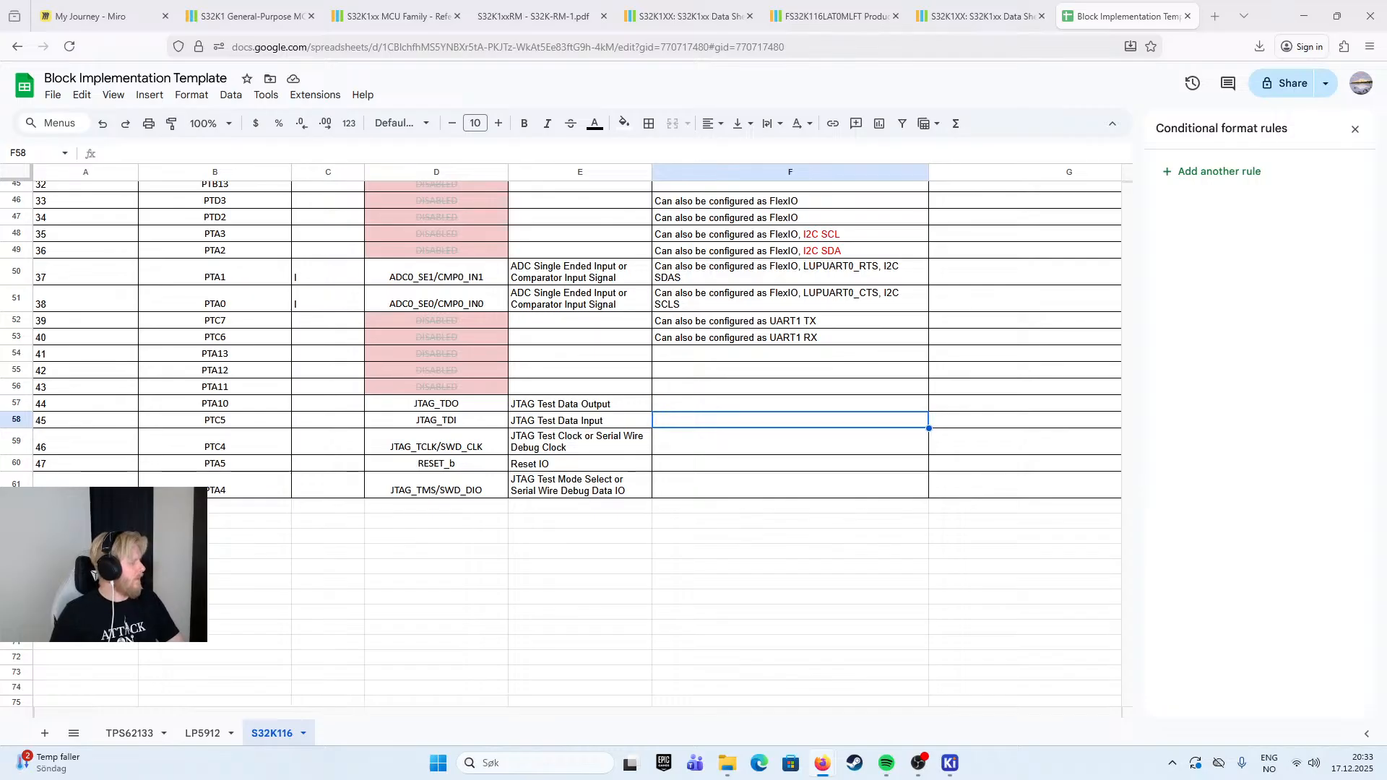
# - Close the conditional format rules and the named ranges to free up space for the sheet
pyautogui.scroll(10, 1080, 232)
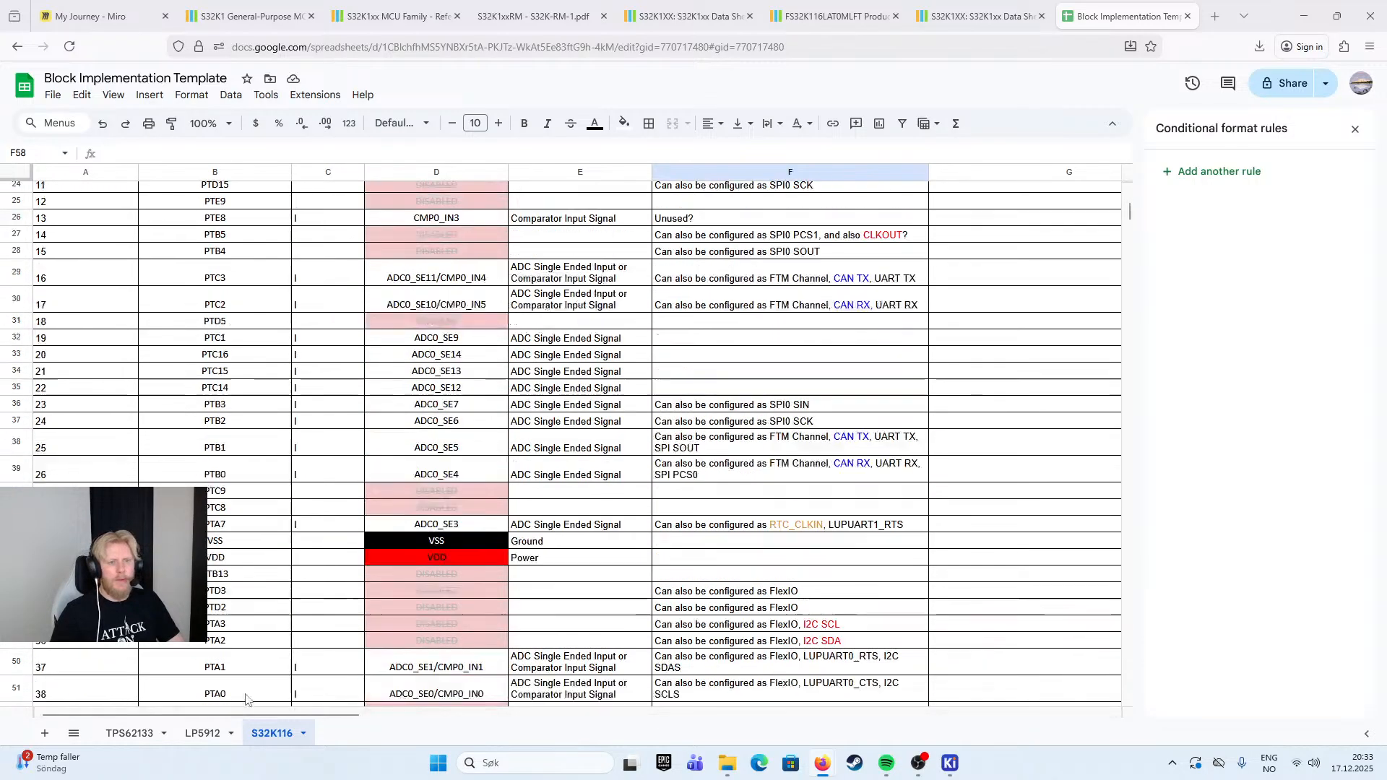
pyautogui.scroll(-5, 1080, 231)
pyautogui.scroll(3, 1080, 231)
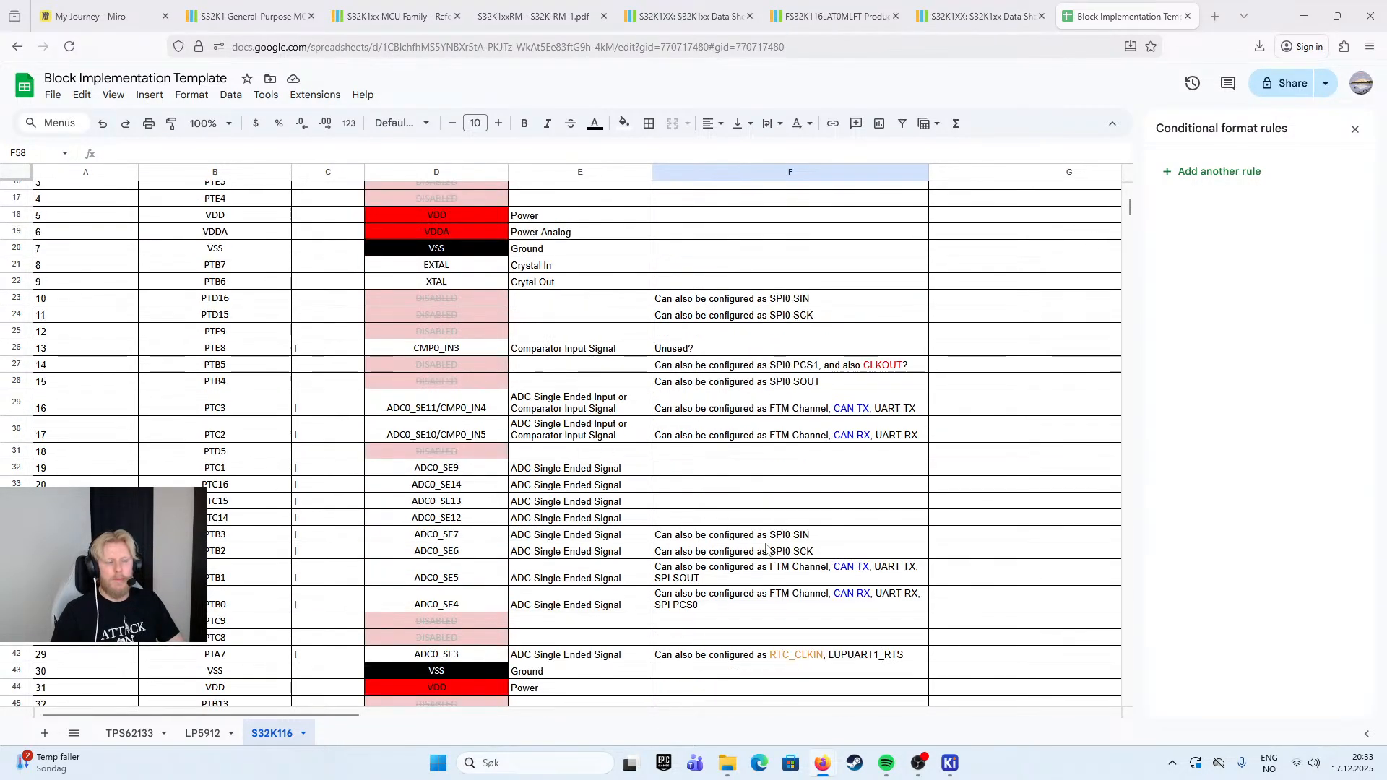
pyautogui.click(1356, 130)
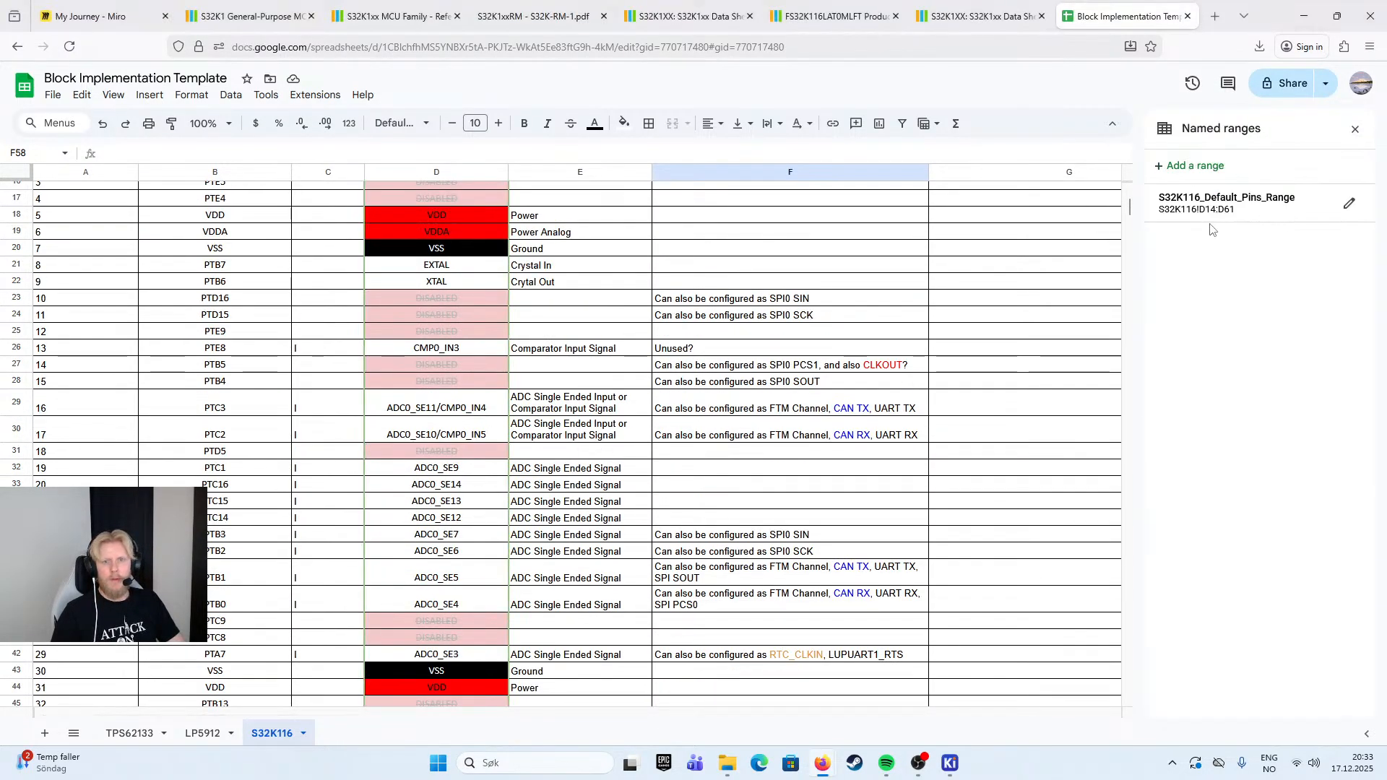
pyautogui.click(1356, 129)
# - Narrow the Implementation column to about the width of its header text
pyautogui.scroll(5, 1197, 282)
pyautogui.moveTo(1211, 172); pyautogui.dragTo(1008, 171)
pyautogui.click(1171, 477)
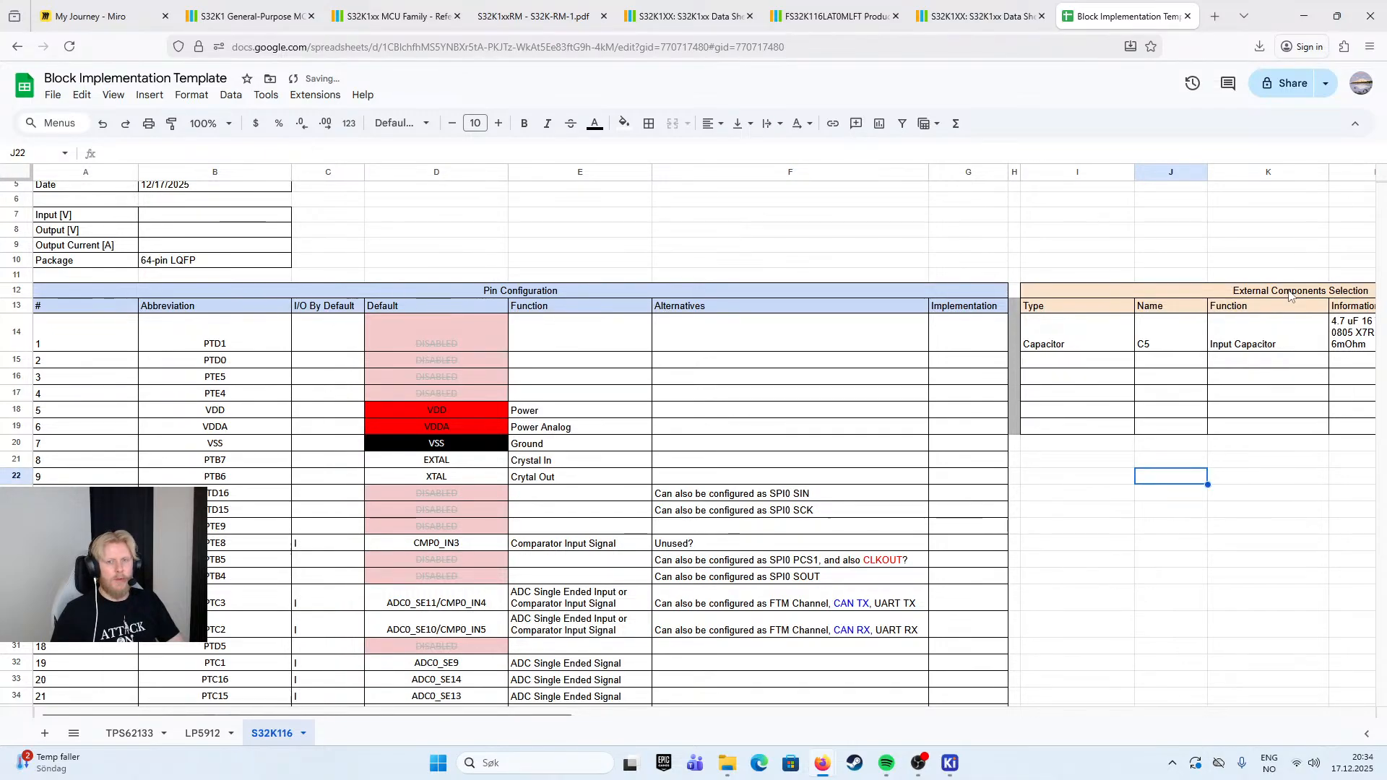
# - Review the pin configuration table, checking the power, ground and crystal pins and the listed functions and alternatives
pyautogui.scroll(-3, 1285, 307)
pyautogui.scroll(3, 1284, 313)
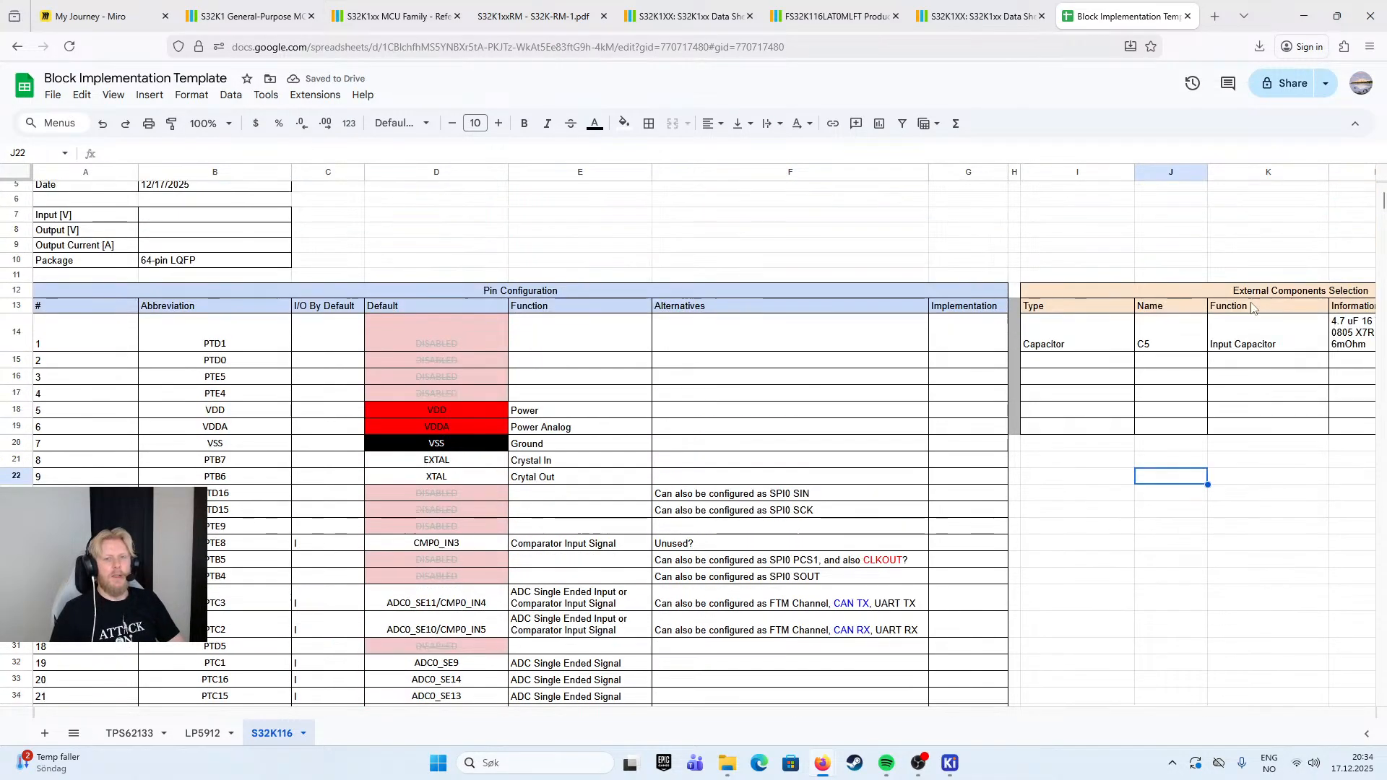
pyautogui.click(1186, 274)
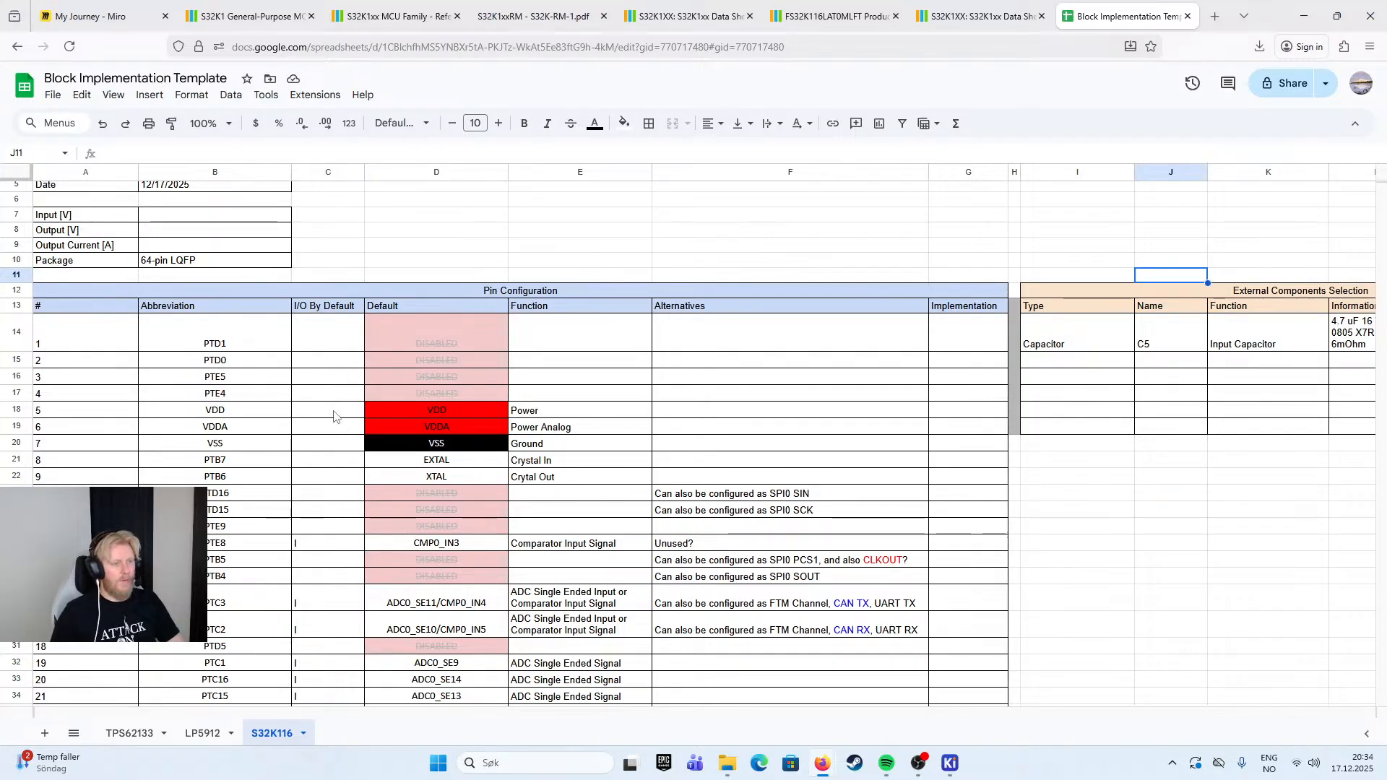
pyautogui.moveTo(253, 411); pyautogui.dragTo(515, 440)
pyautogui.click(568, 414)
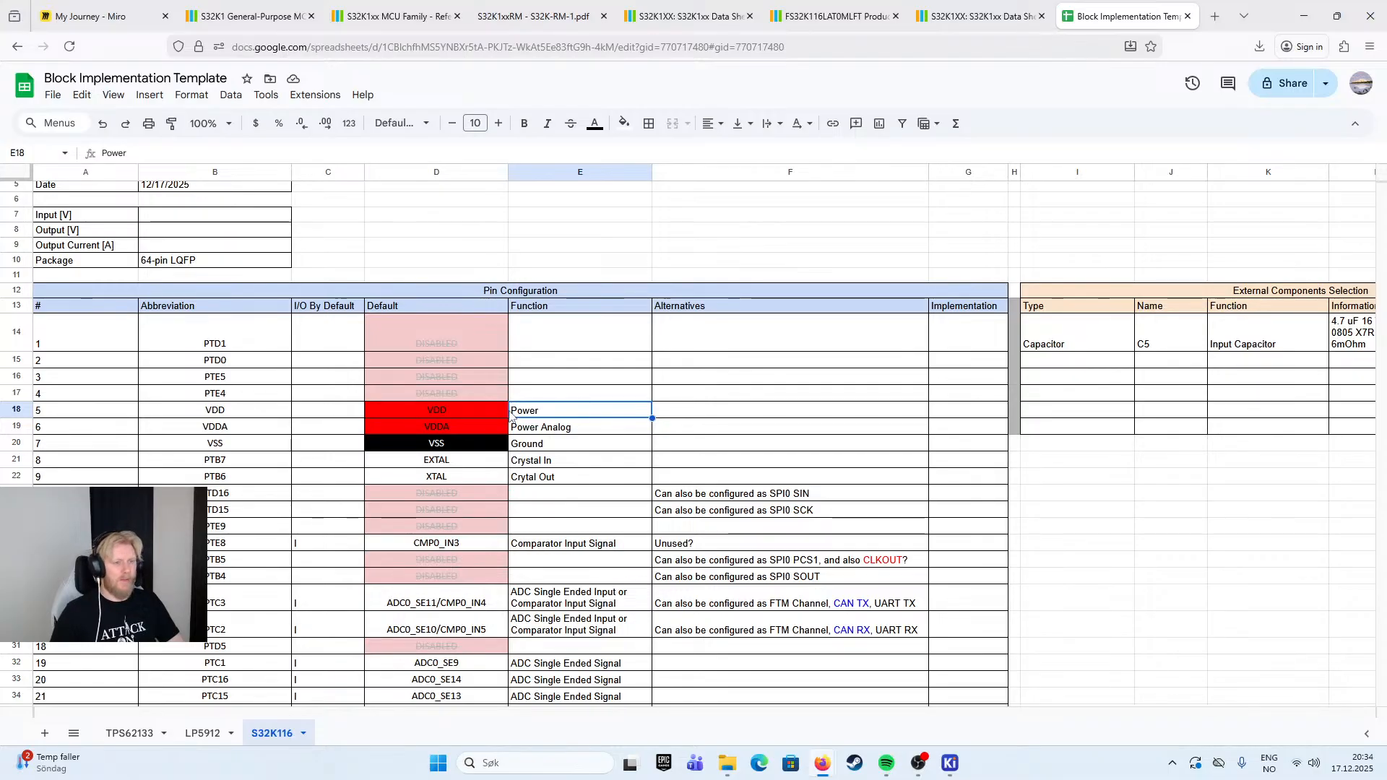
pyautogui.scroll(-2, 512, 418)
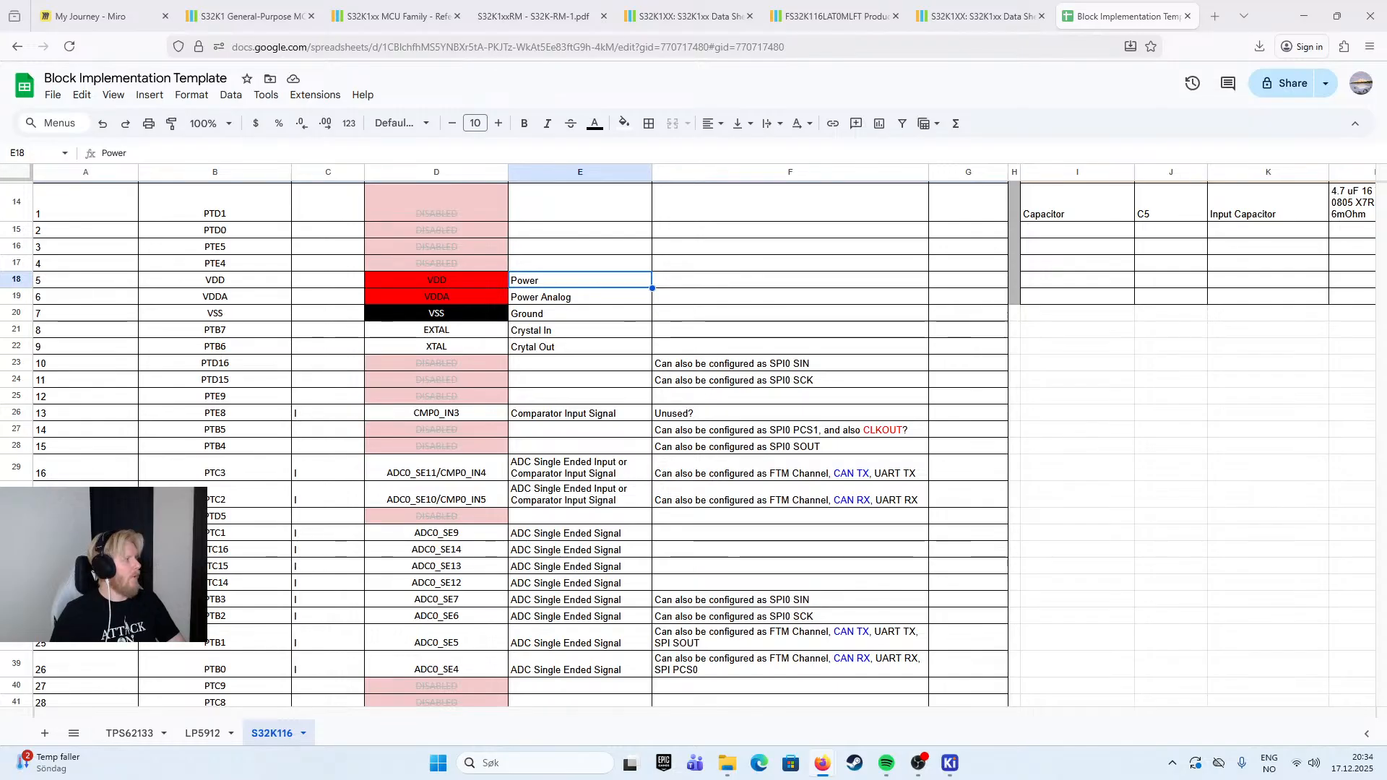
pyautogui.click(662, 303)
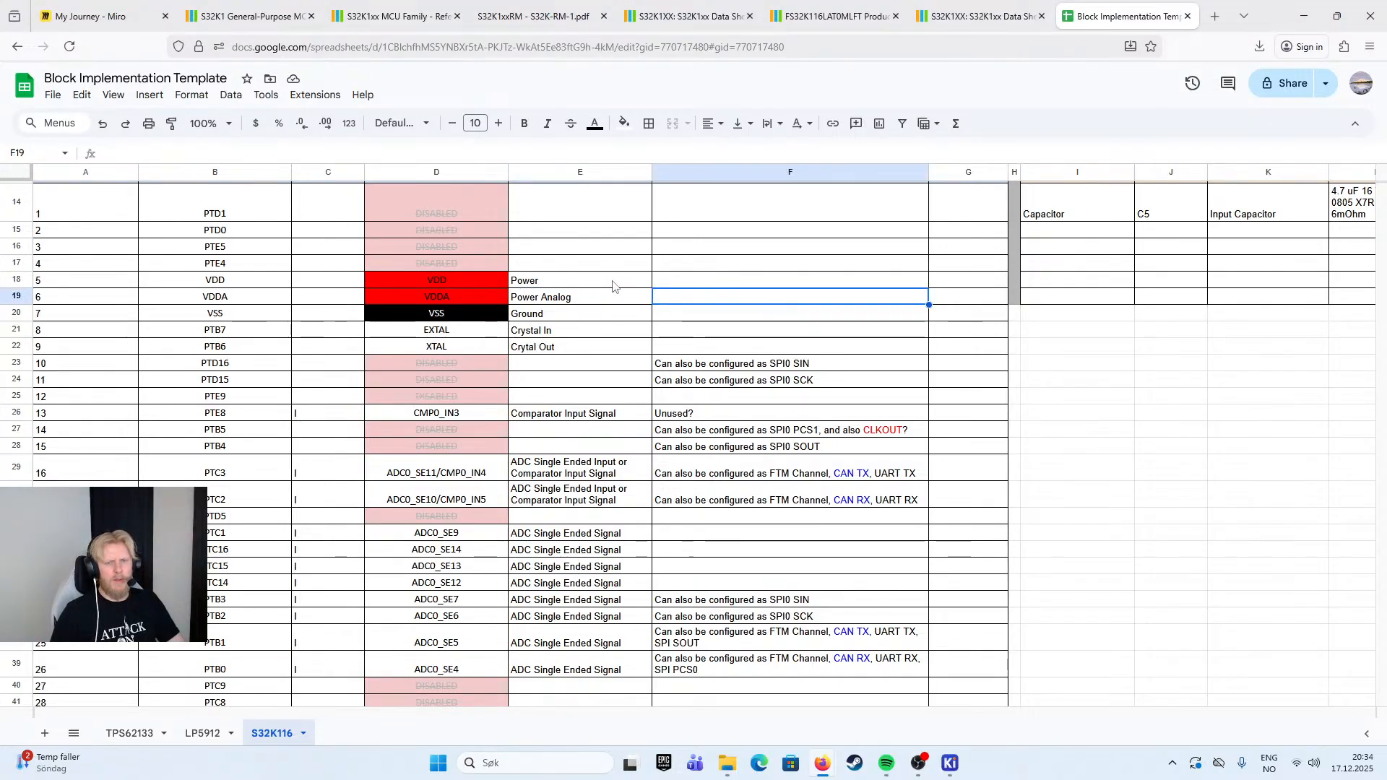
pyautogui.scroll(2, 694, 347)
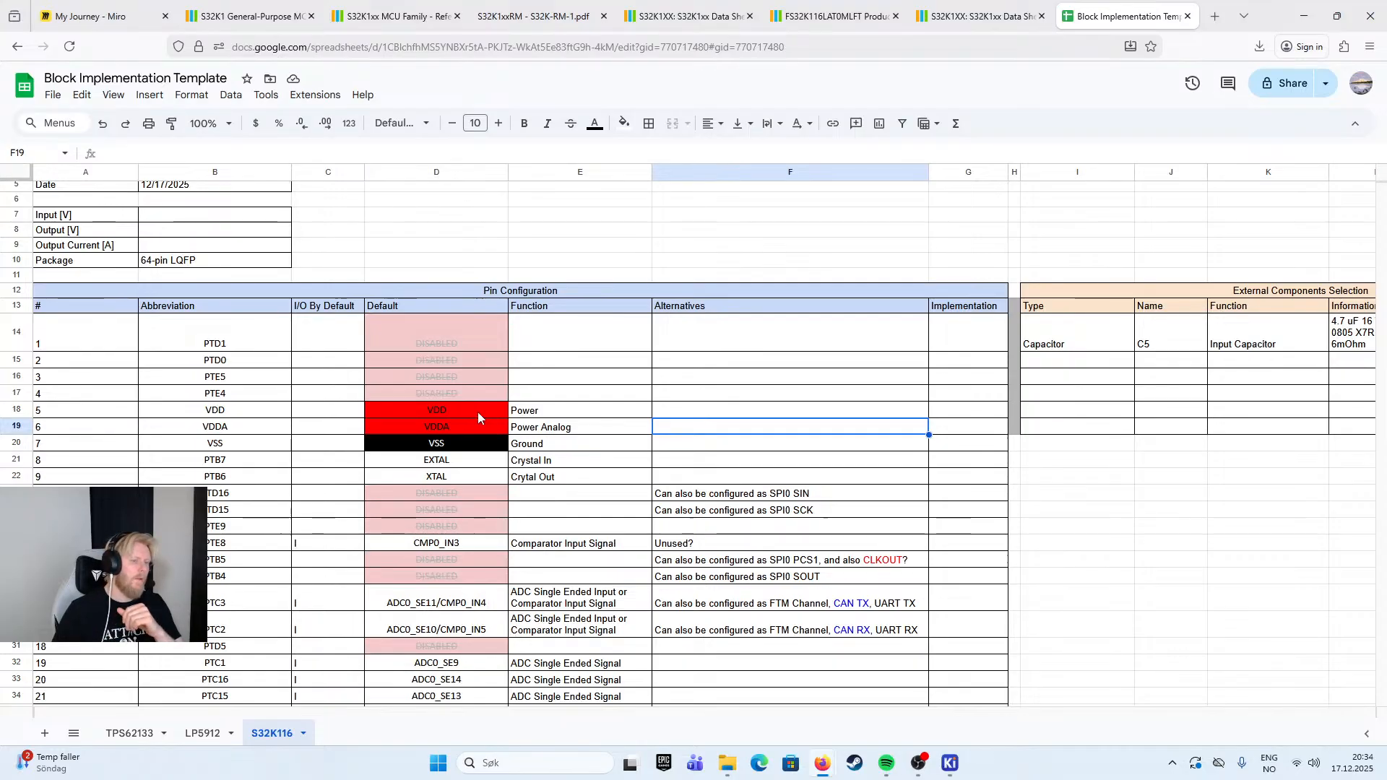
pyautogui.scroll(-5, 471, 412)
pyautogui.scroll(4, 490, 332)
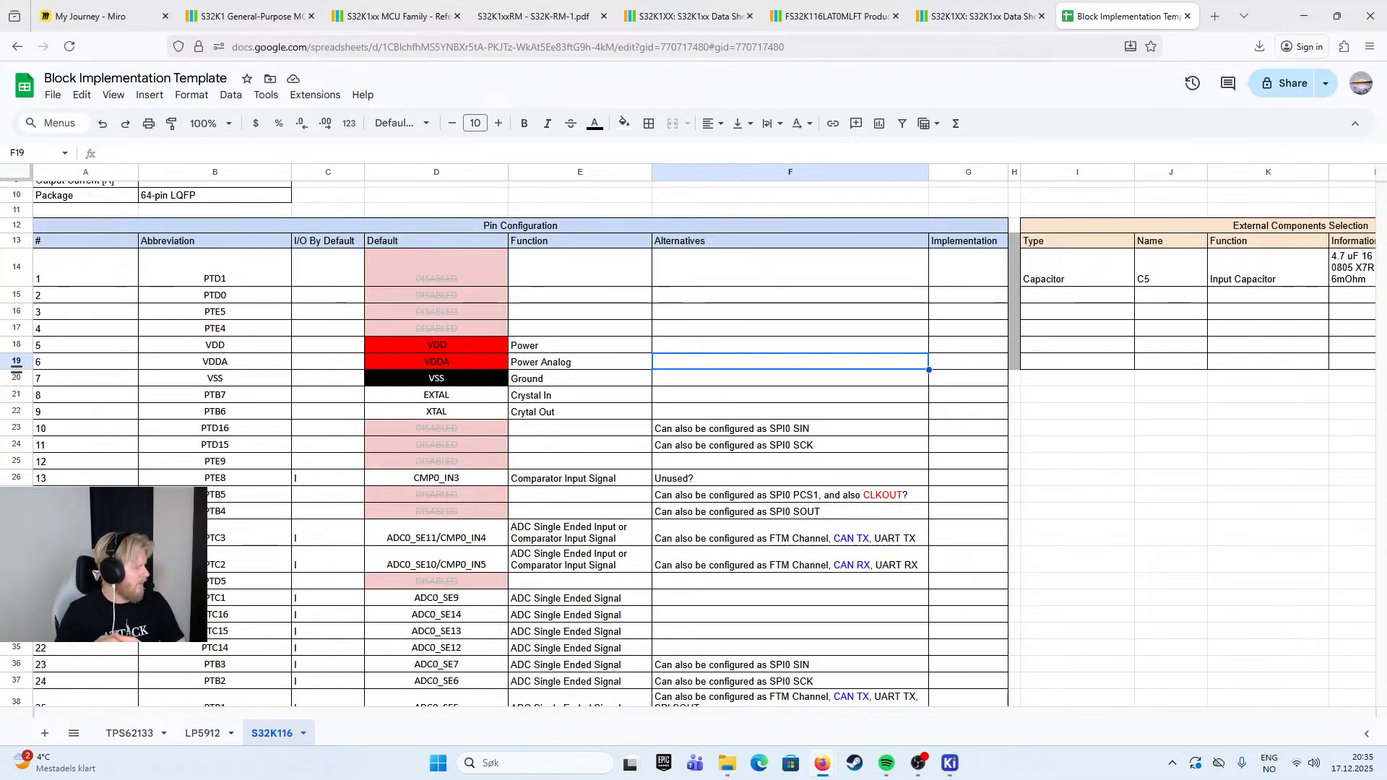
pyautogui.scroll(-10, 550, 442)
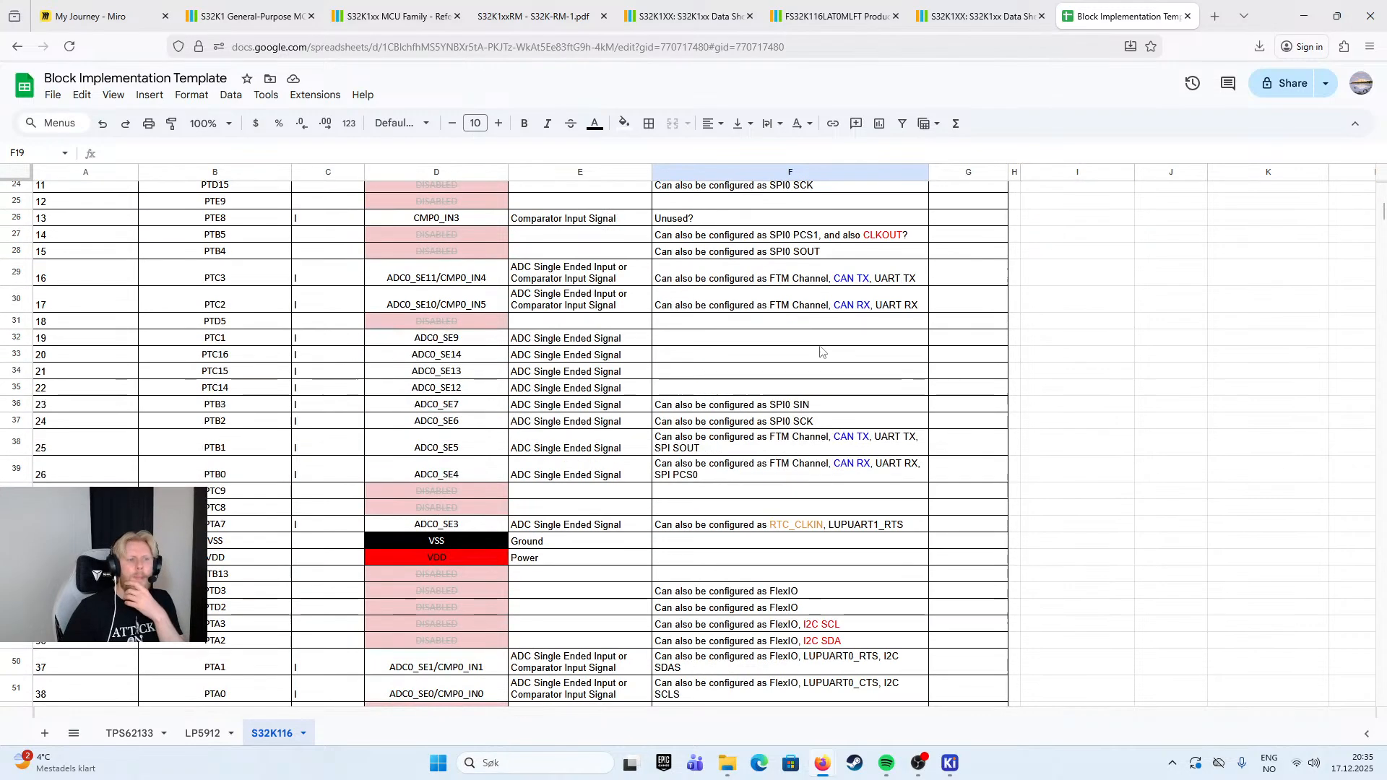
pyautogui.scroll(5, 550, 443)
pyautogui.click(549, 456)
pyautogui.scroll(6, 534, 433)
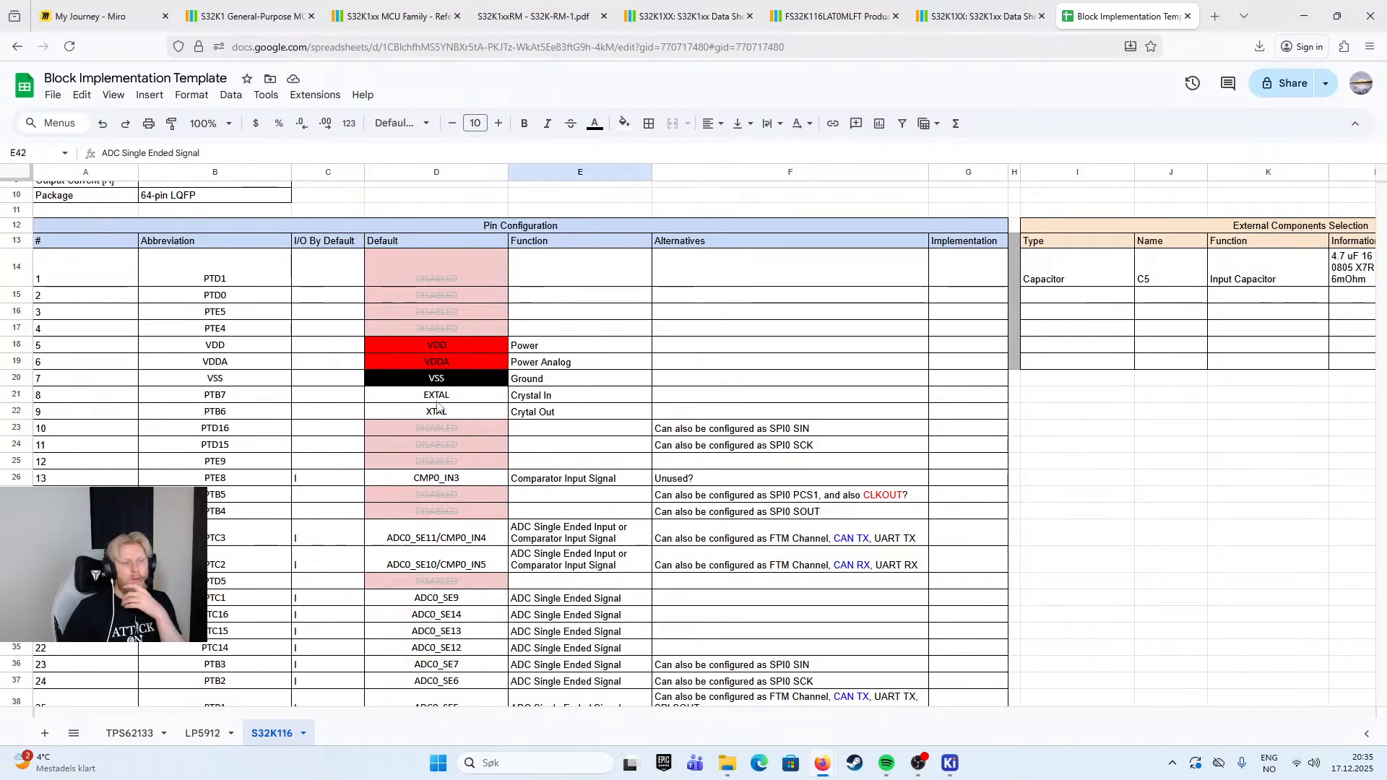
# - Check the remaining rows of the pin configuration table, from the crystal pins down to the JTAG and reset pins
pyautogui.scroll(-2, 460, 409)
pyautogui.scroll(-3, 460, 409)
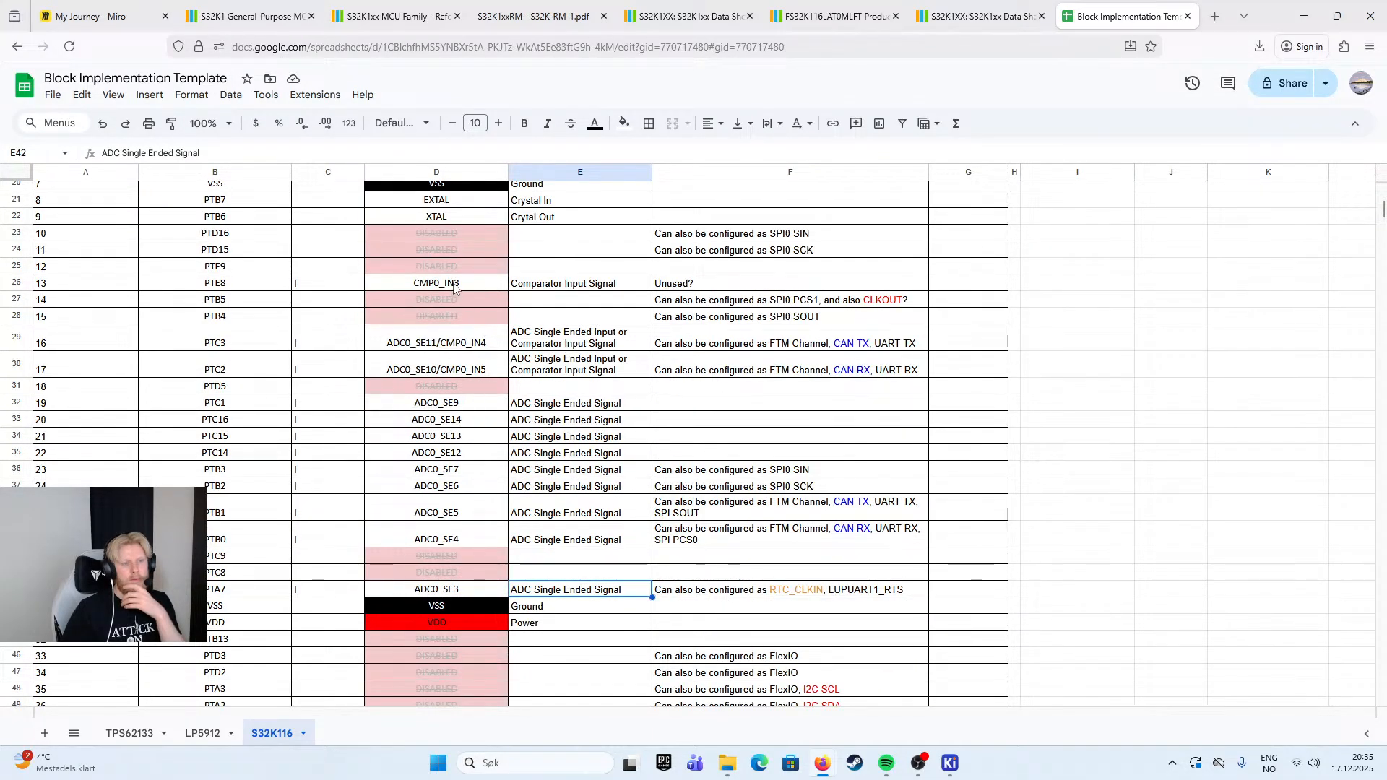
pyautogui.scroll(-4, 490, 326)
pyautogui.scroll(-3, 490, 326)
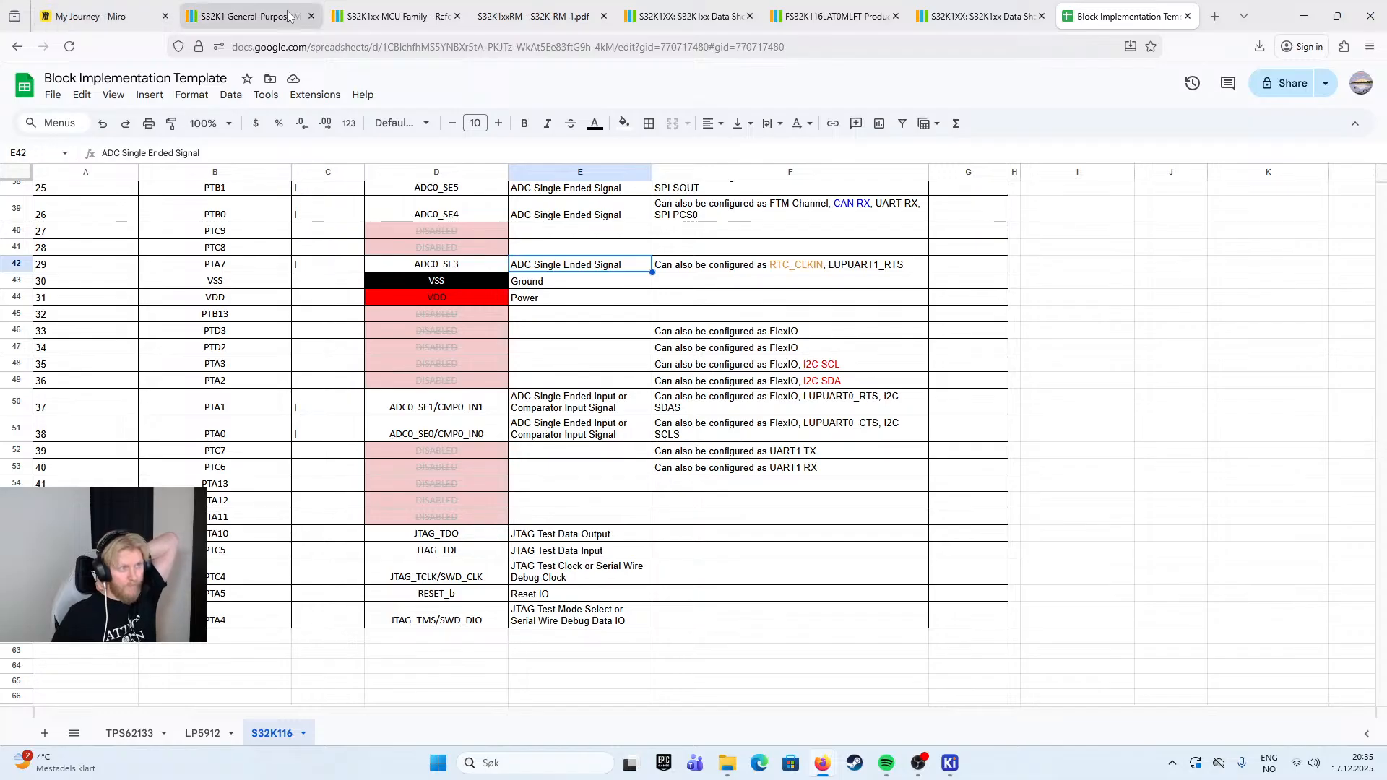
# - Switch to the S32K1xx data sheet and go to section 1, Block diagram, from its table of contents
pyautogui.click(670, 18)
pyautogui.scroll(10, 478, 180)
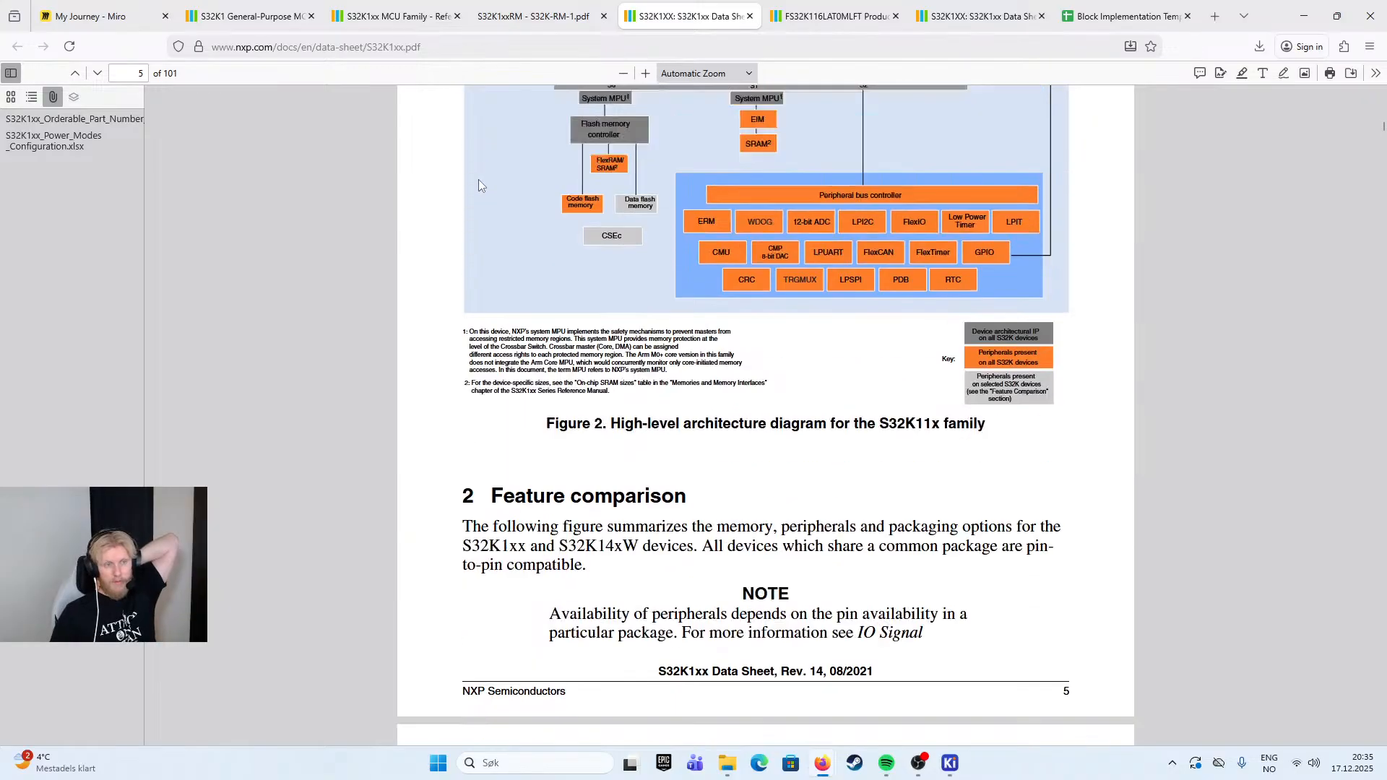
pyautogui.scroll(4, 488, 210)
pyautogui.scroll(20, 601, 349)
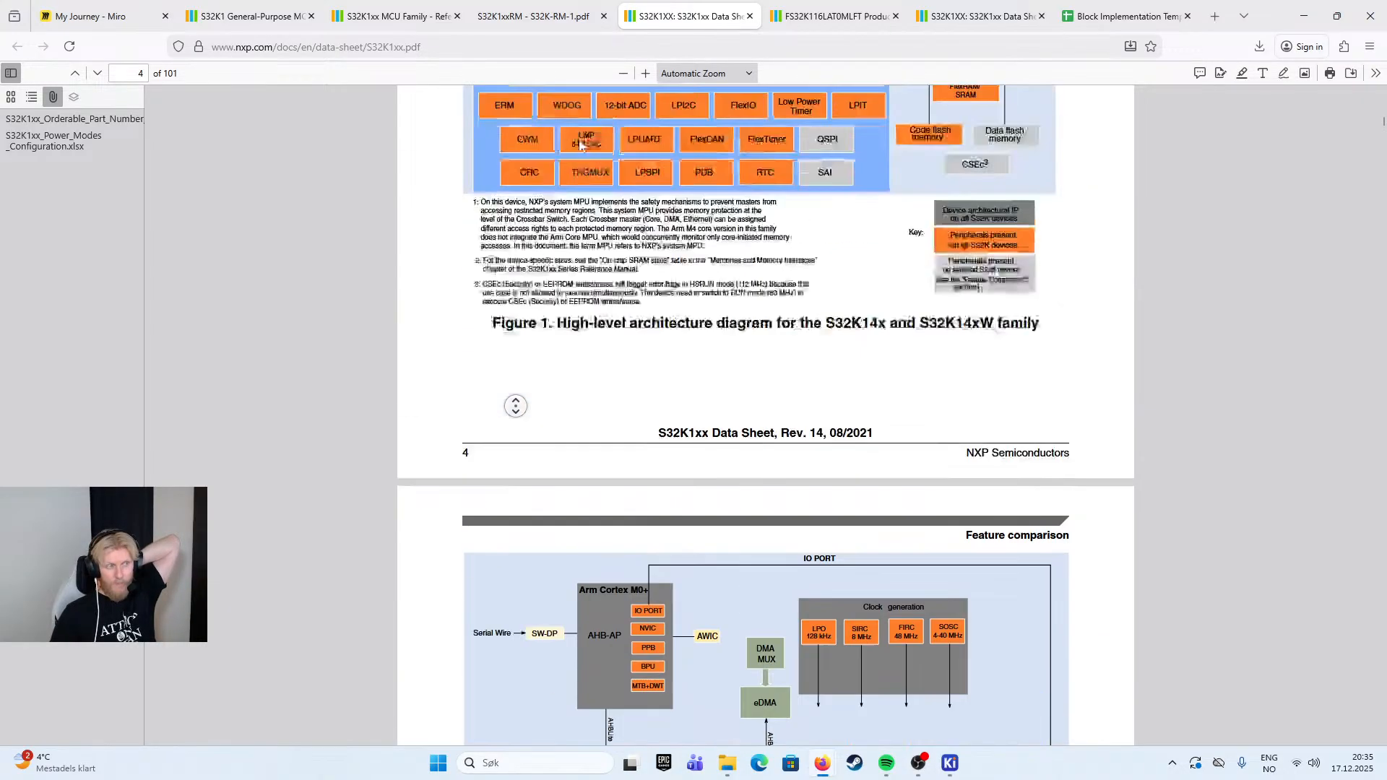
pyautogui.scroll(-10, 621, 322)
pyautogui.scroll(-20, 620, 322)
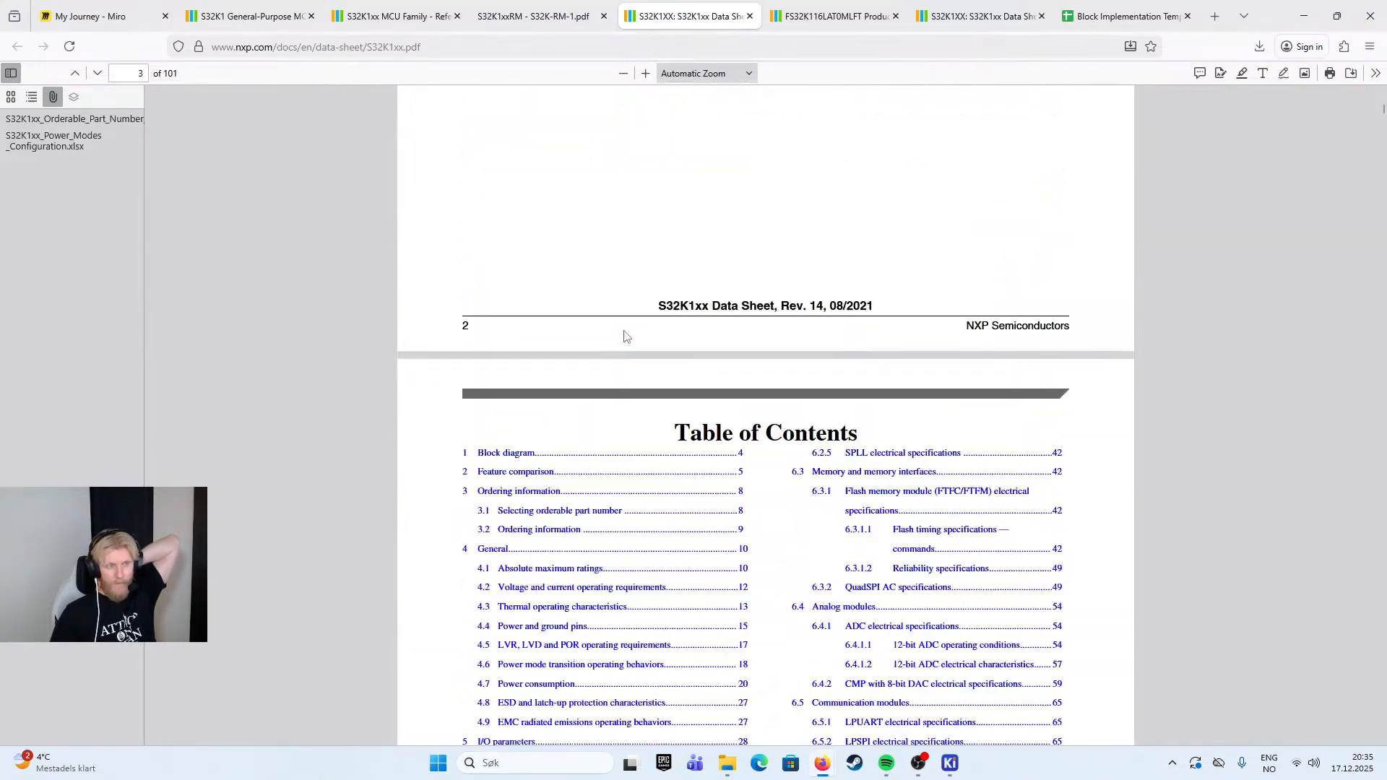
pyautogui.scroll(12, 586, 341)
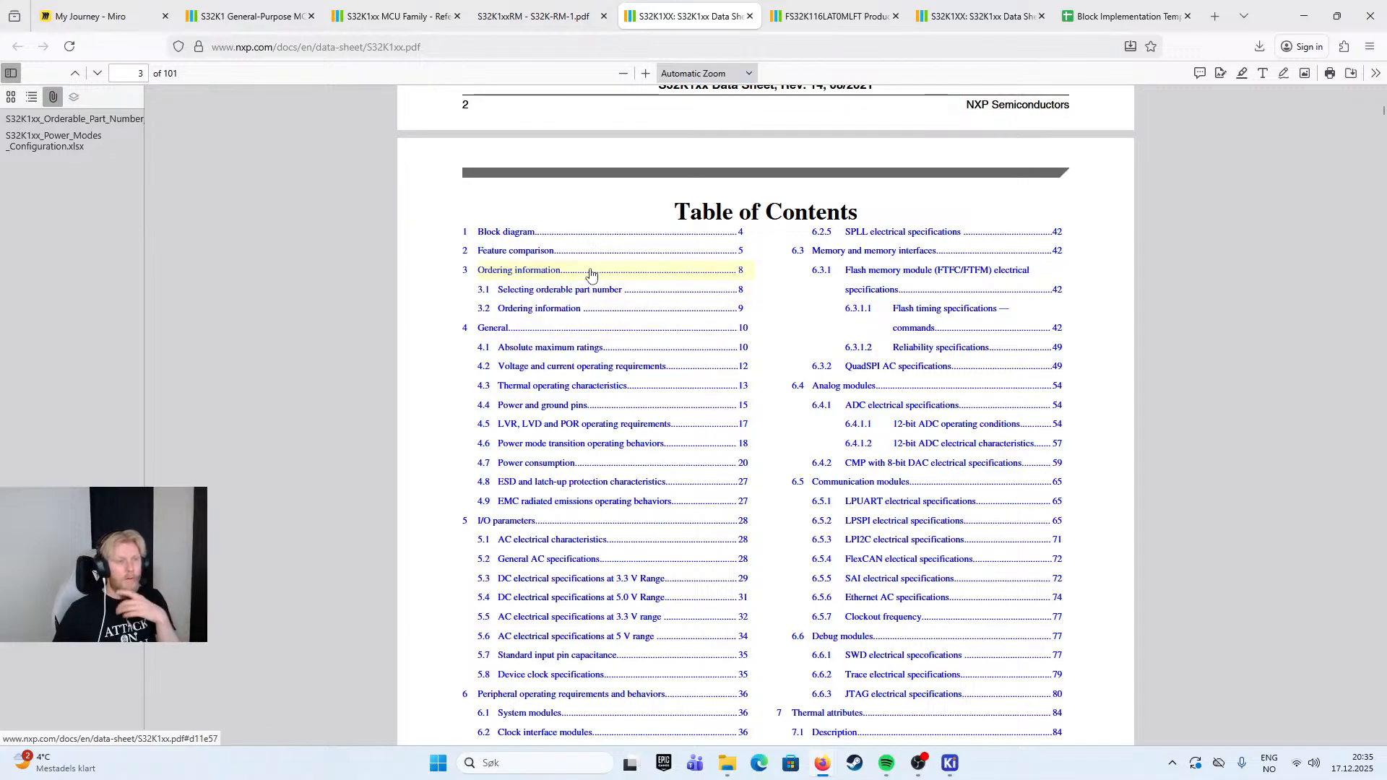
pyautogui.click(558, 231)
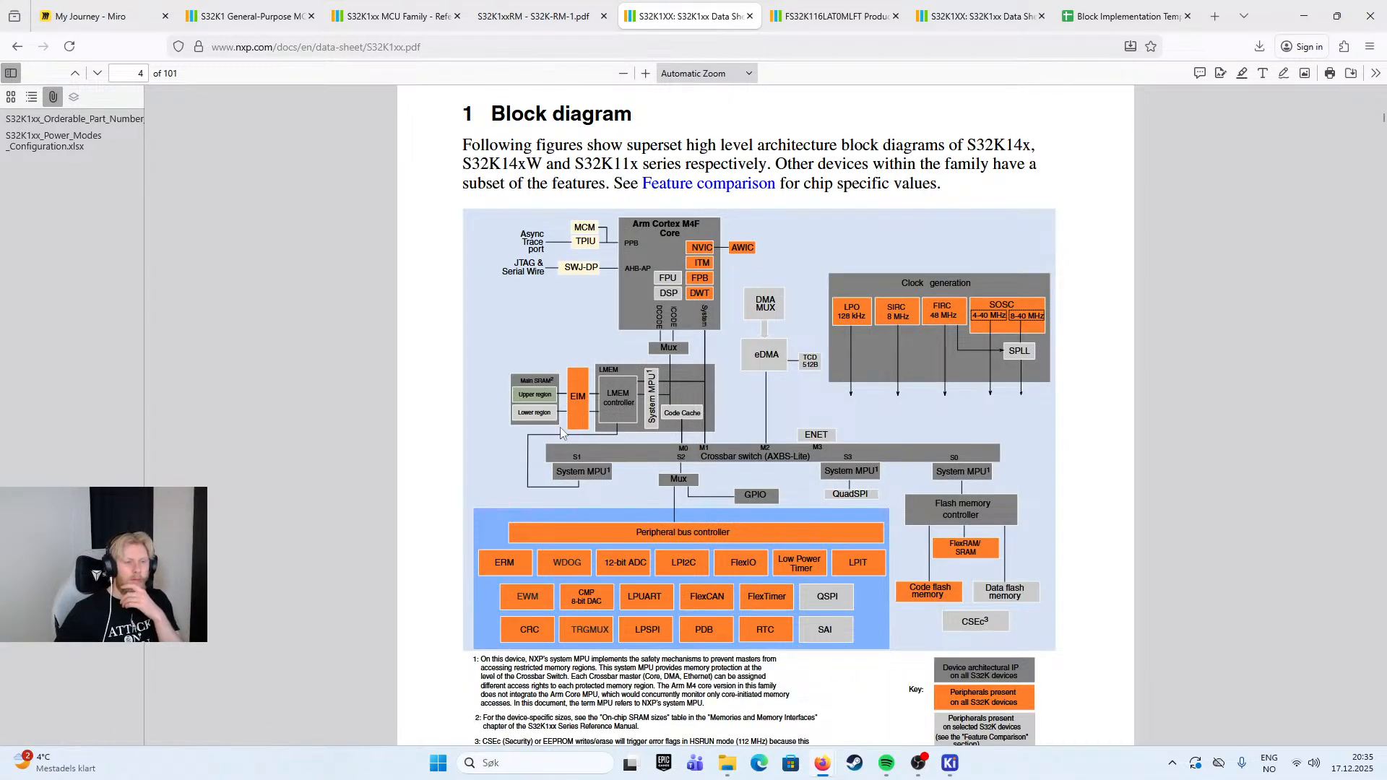
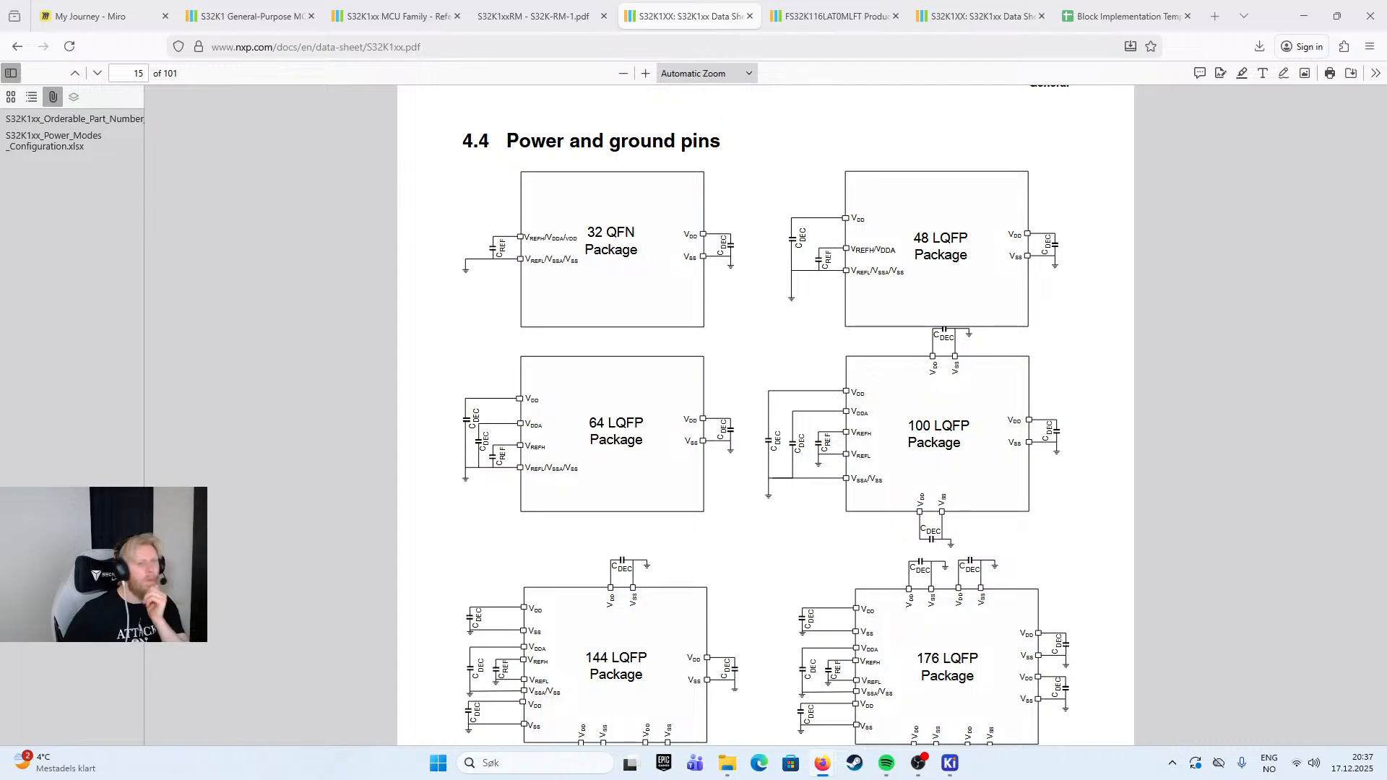
# - Switch to the Block Implementation Template spreadsheet and go to the headers of the S32K116 pin configuration table
pyautogui.click(1124, 16)
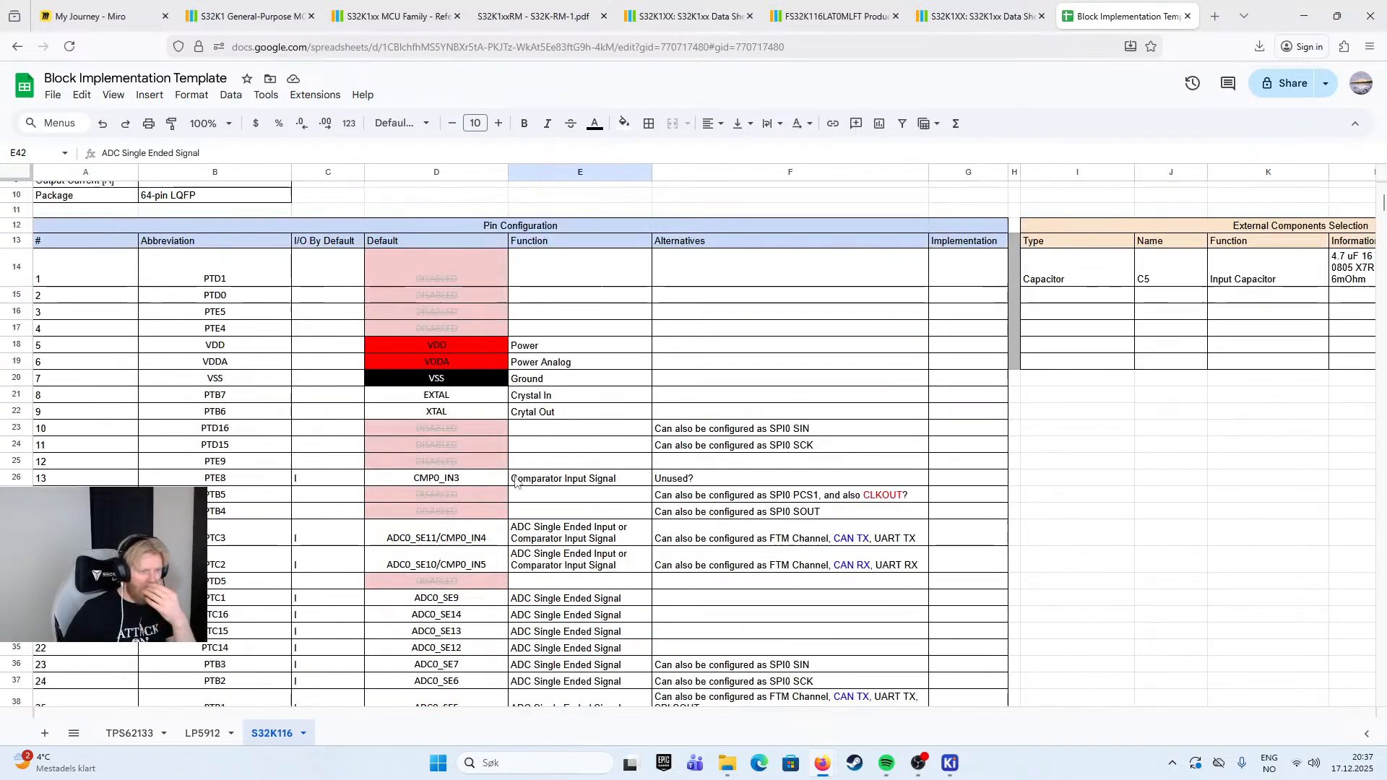
pyautogui.scroll(1, 516, 482)
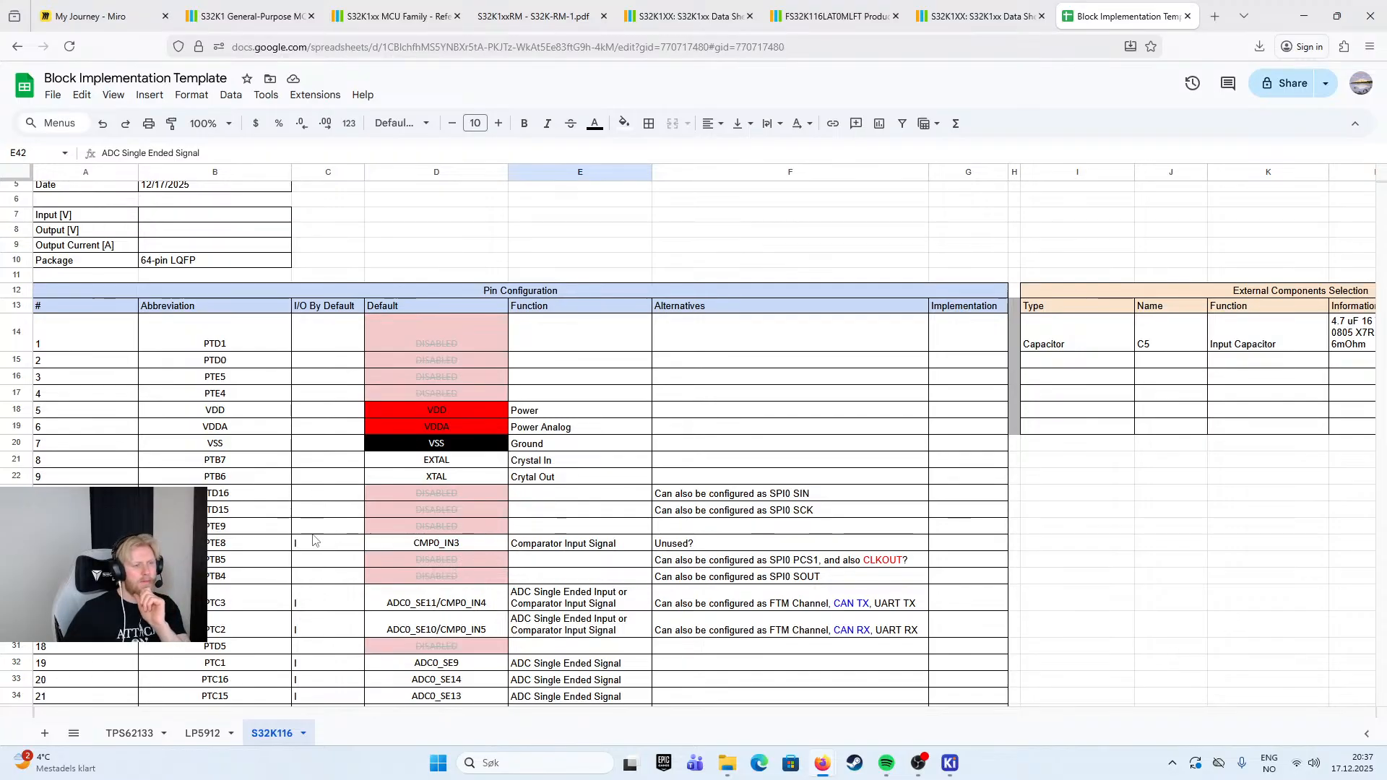
# - Create a filter on the Pin Configuration table, starting from the Abbreviation header cell
pyautogui.click(224, 309)
pyautogui.rightClick(237, 308)
pyautogui.click(224, 310)
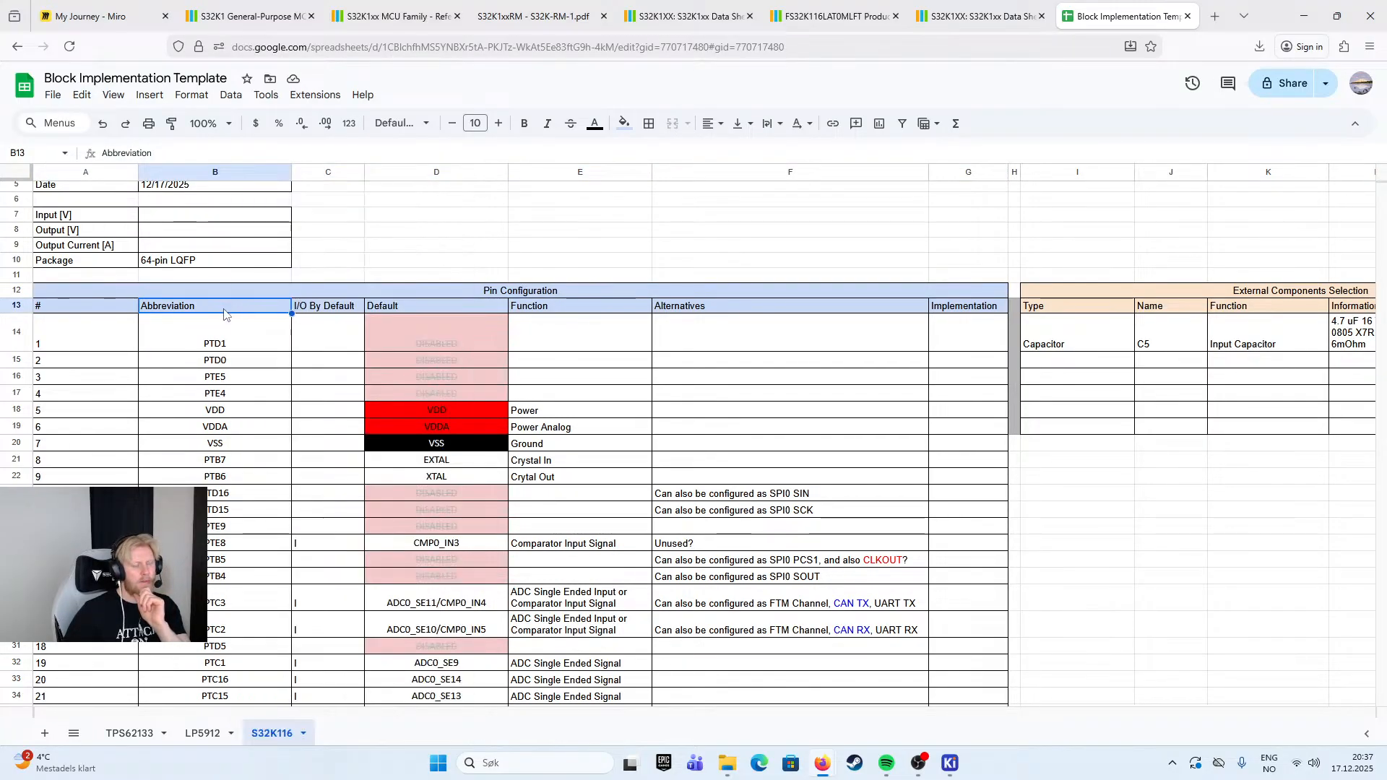
pyautogui.rightClick(252, 310)
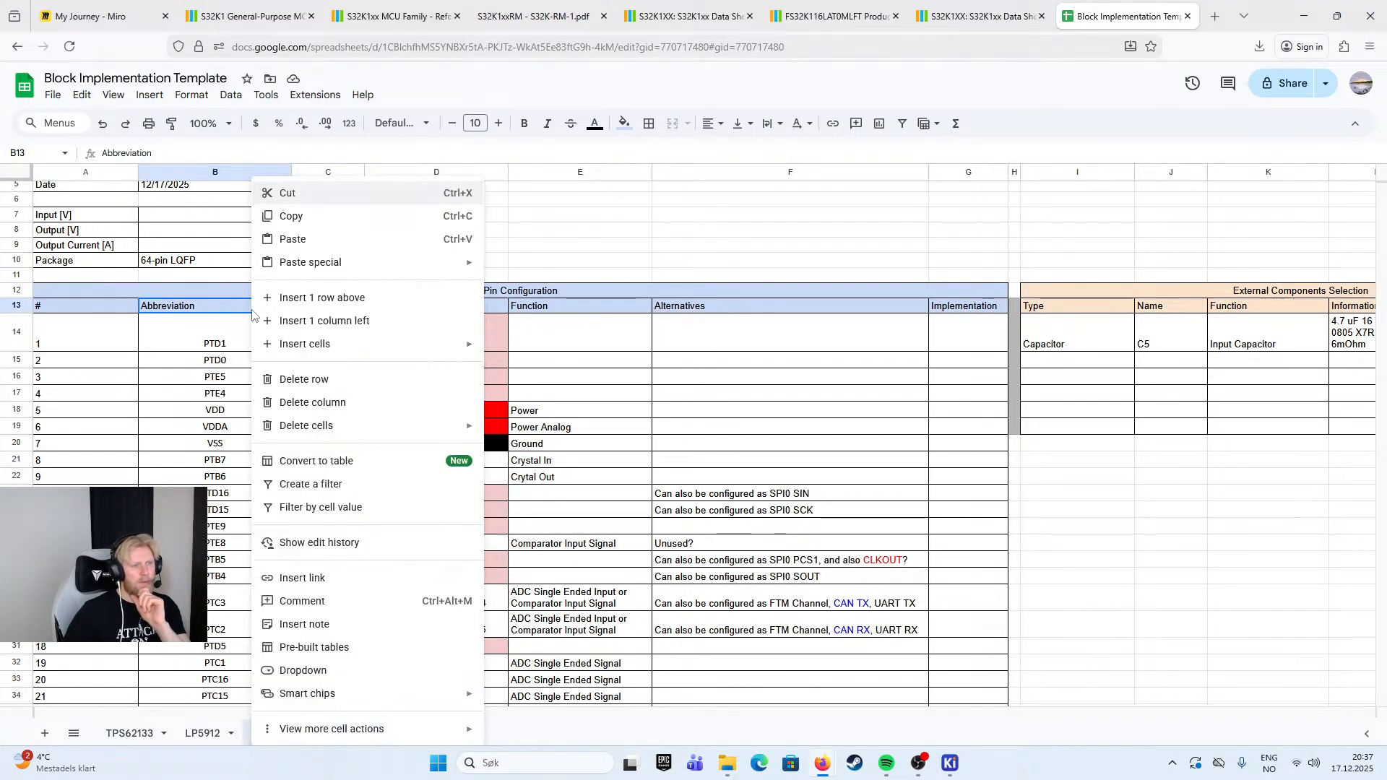
pyautogui.click(207, 309)
pyautogui.rightClick(213, 309)
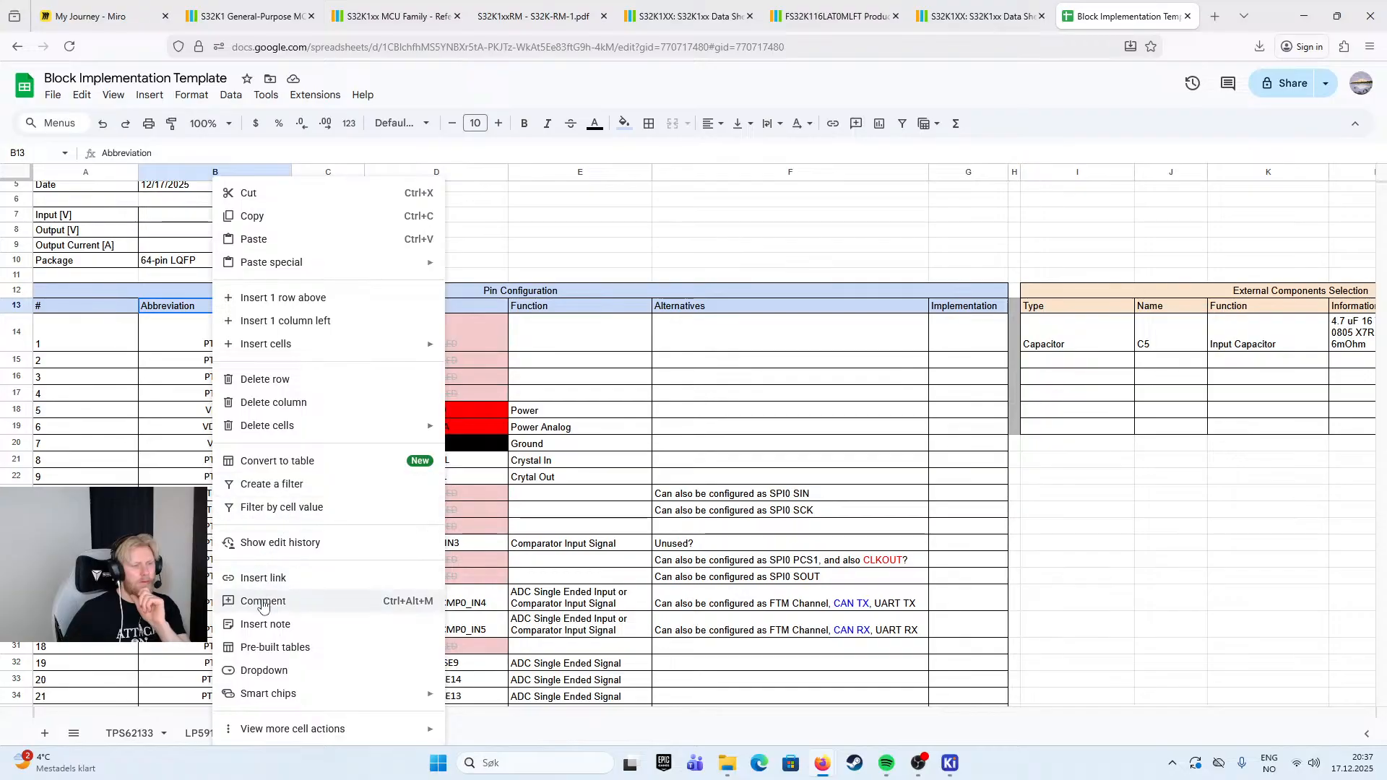
pyautogui.moveTo(255, 699)
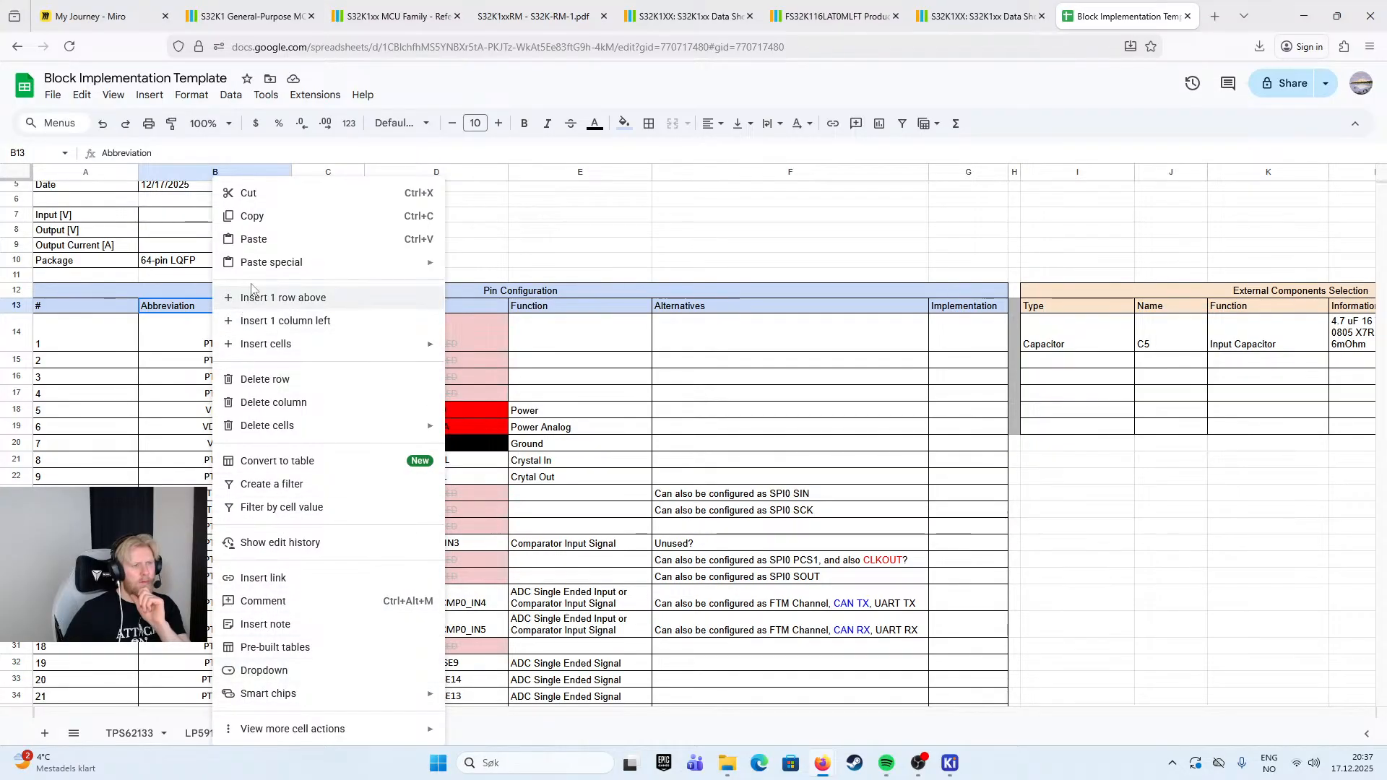
pyautogui.click(306, 492)
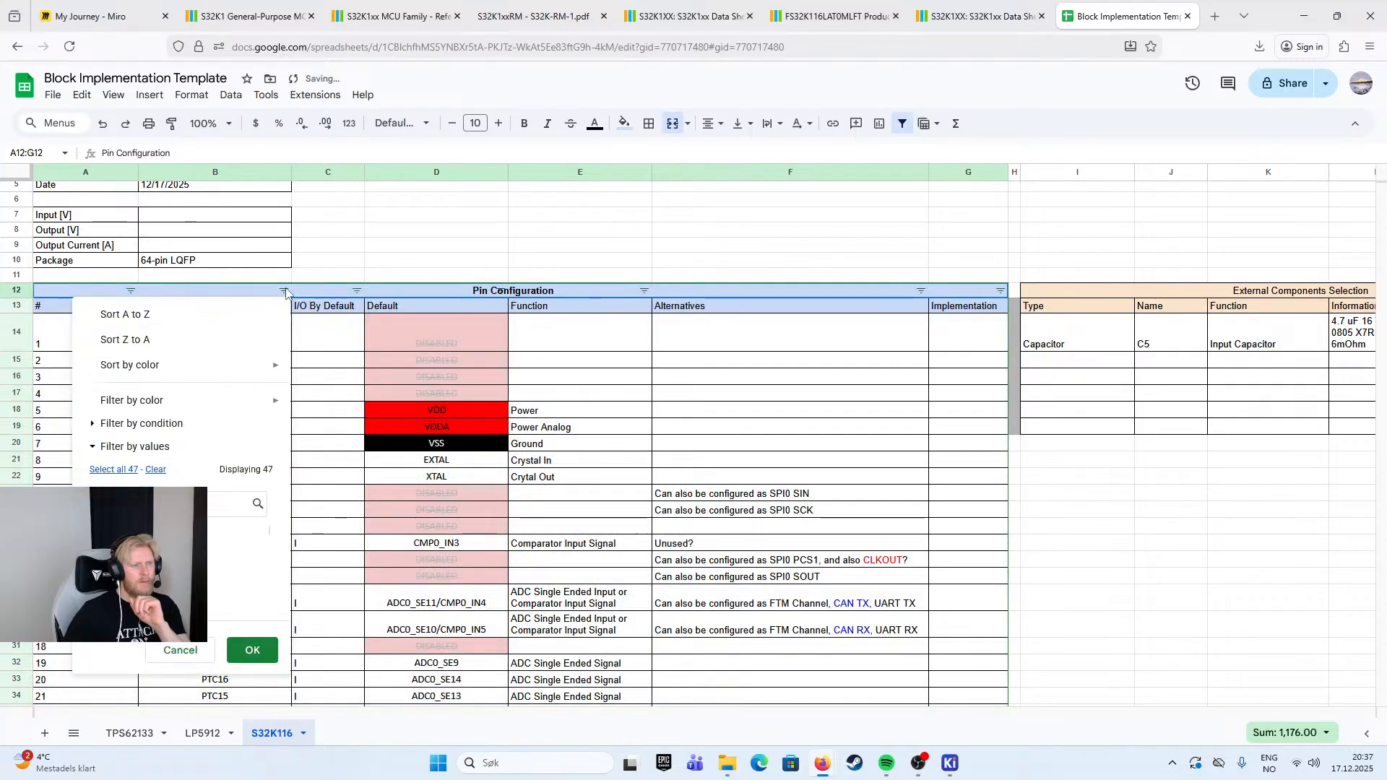
# - Filter the Abbreviation column by values, searching its value list for "p"
pyautogui.click(284, 291)
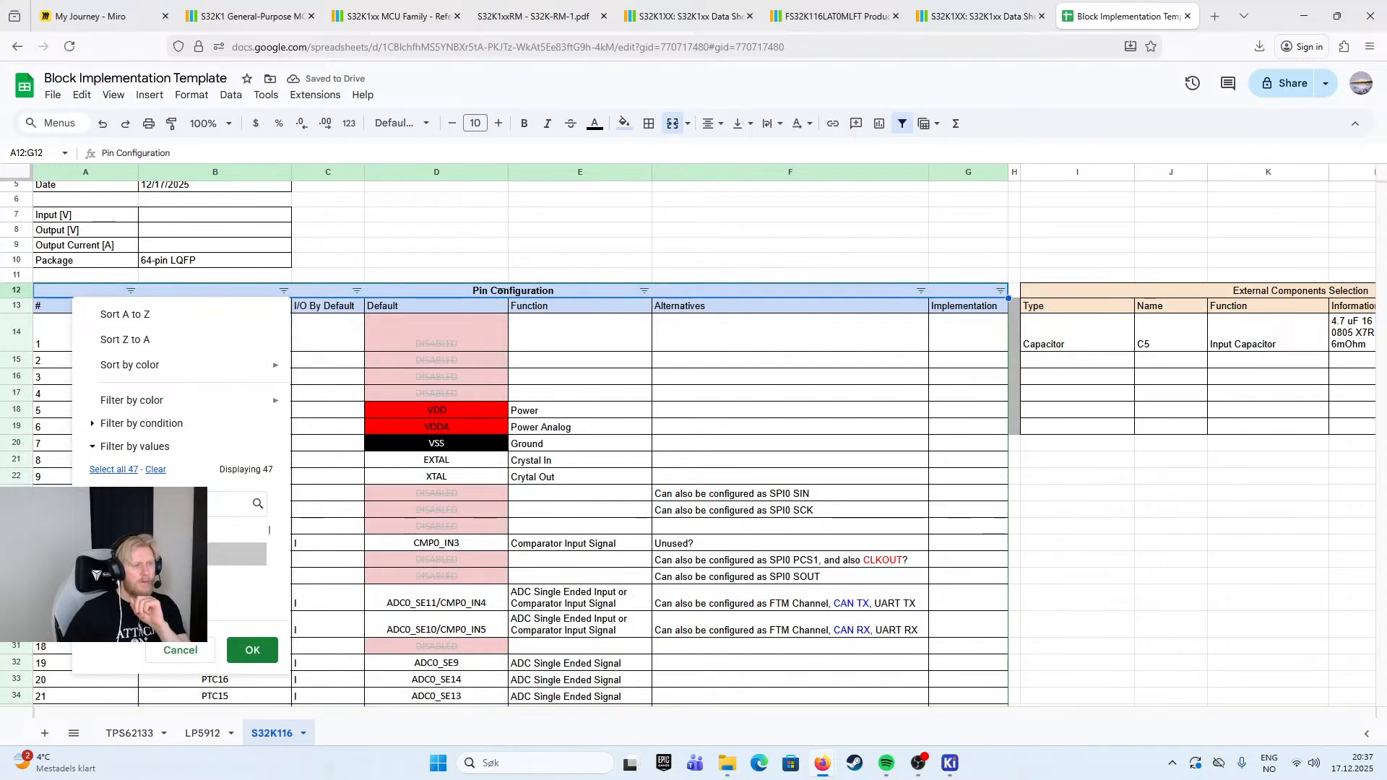
pyautogui.click(160, 505)
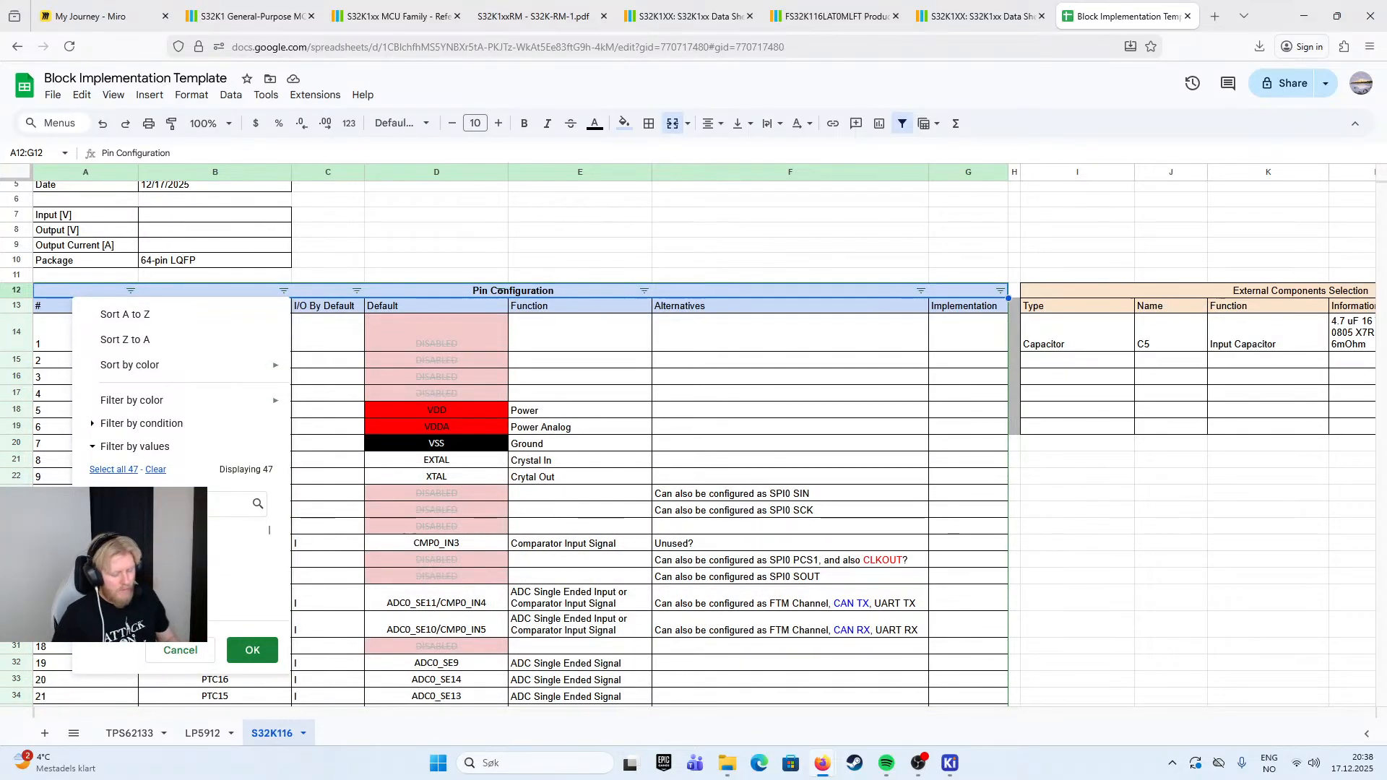
pyautogui.write('p')
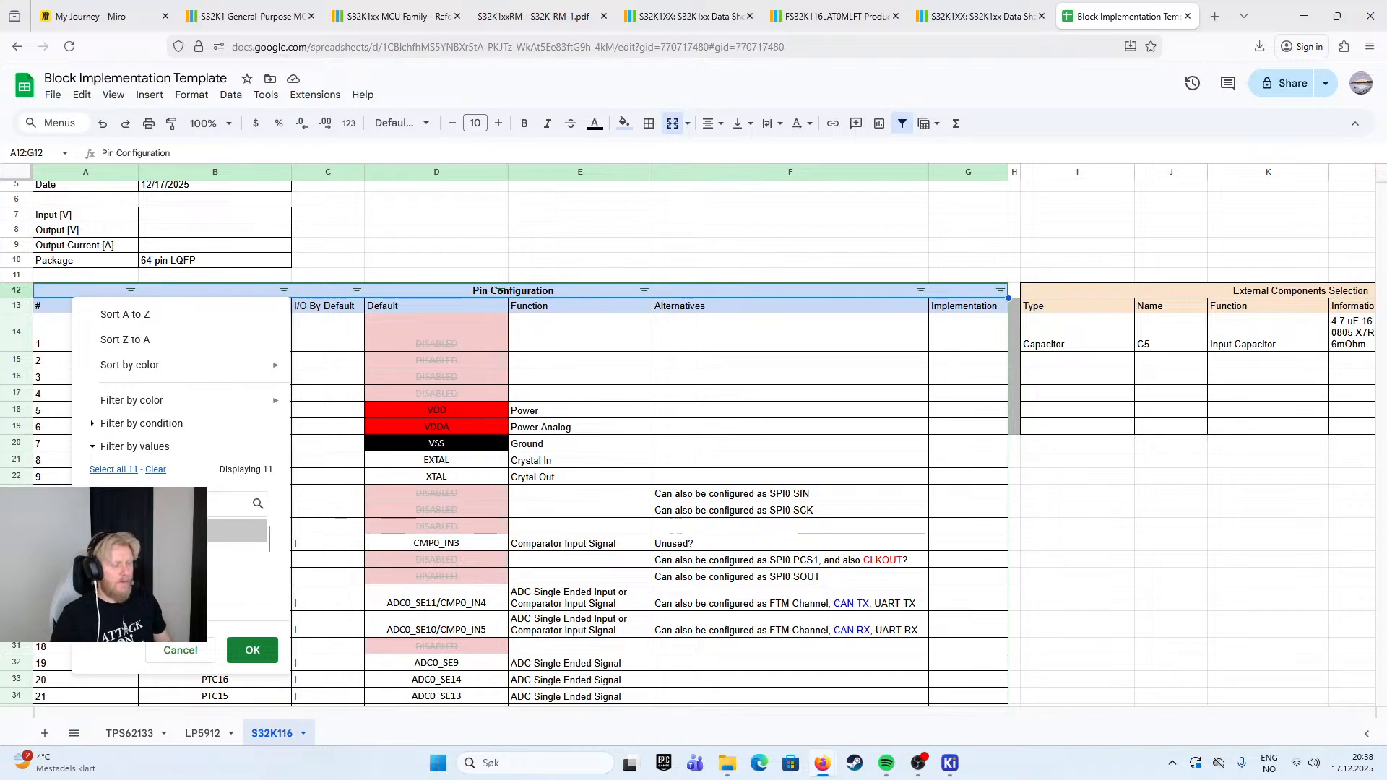
pyautogui.click(252, 650)
# - Sort the pin table A to Z by the Abbreviation column and check the order of the PTA pins
pyautogui.click(284, 291)
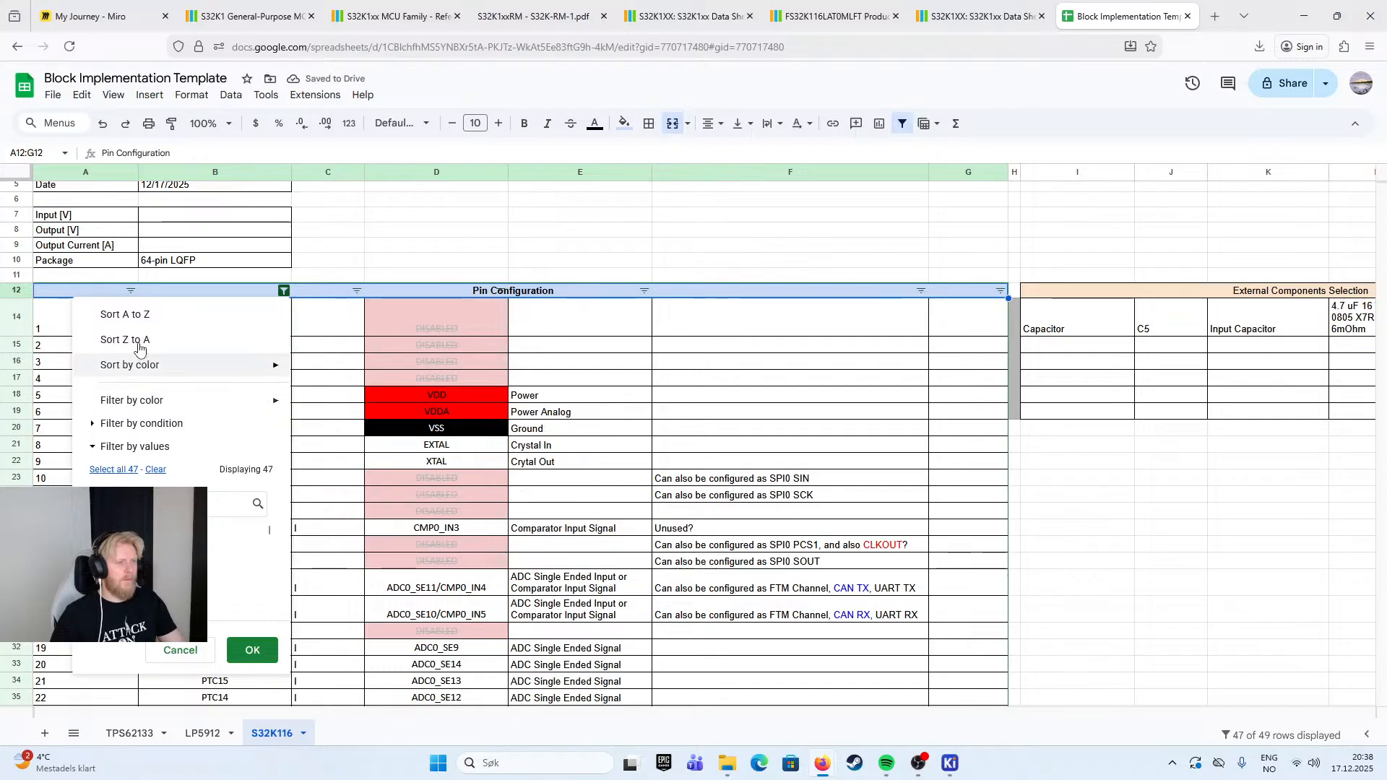
pyautogui.click(150, 318)
pyautogui.click(229, 331)
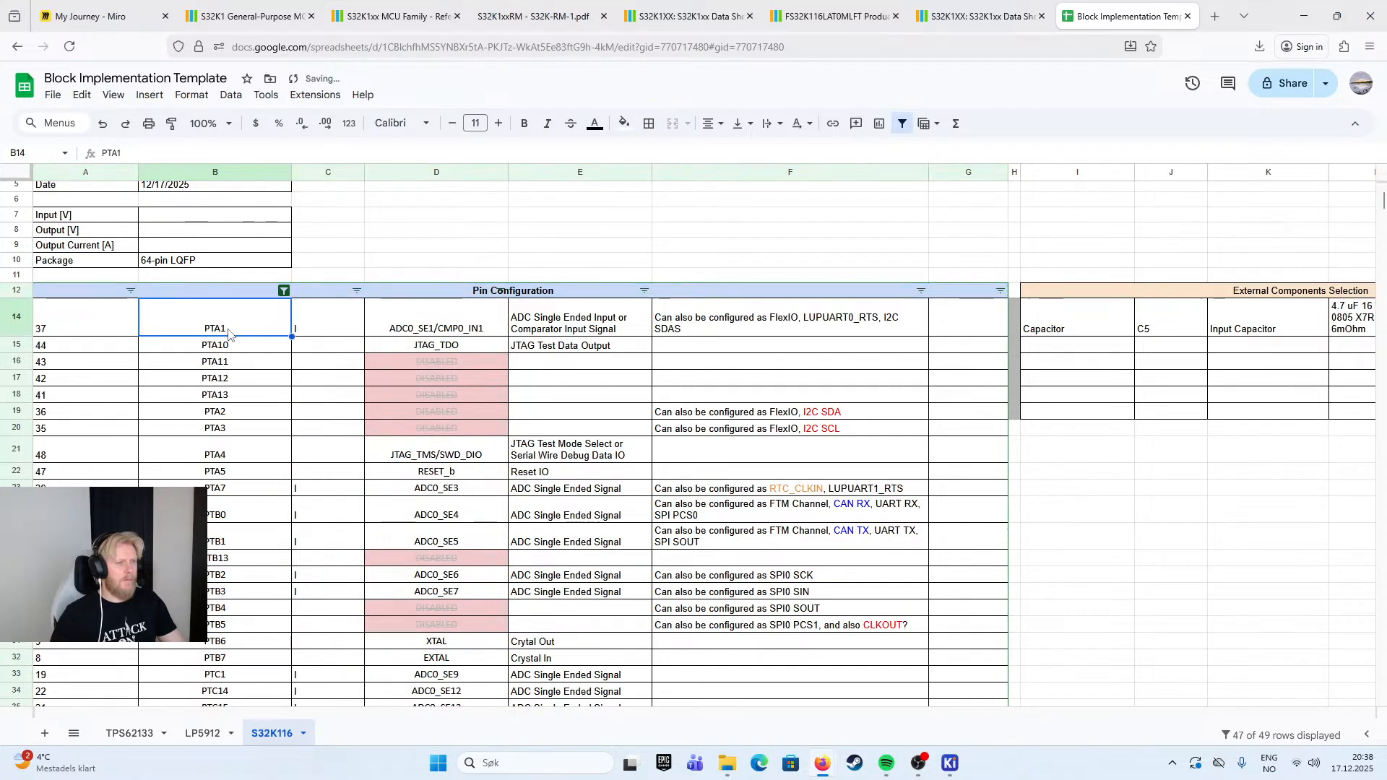
pyautogui.click(229, 351)
pyautogui.click(233, 419)
pyautogui.moveTo(233, 376); pyautogui.dragTo(232, 409)
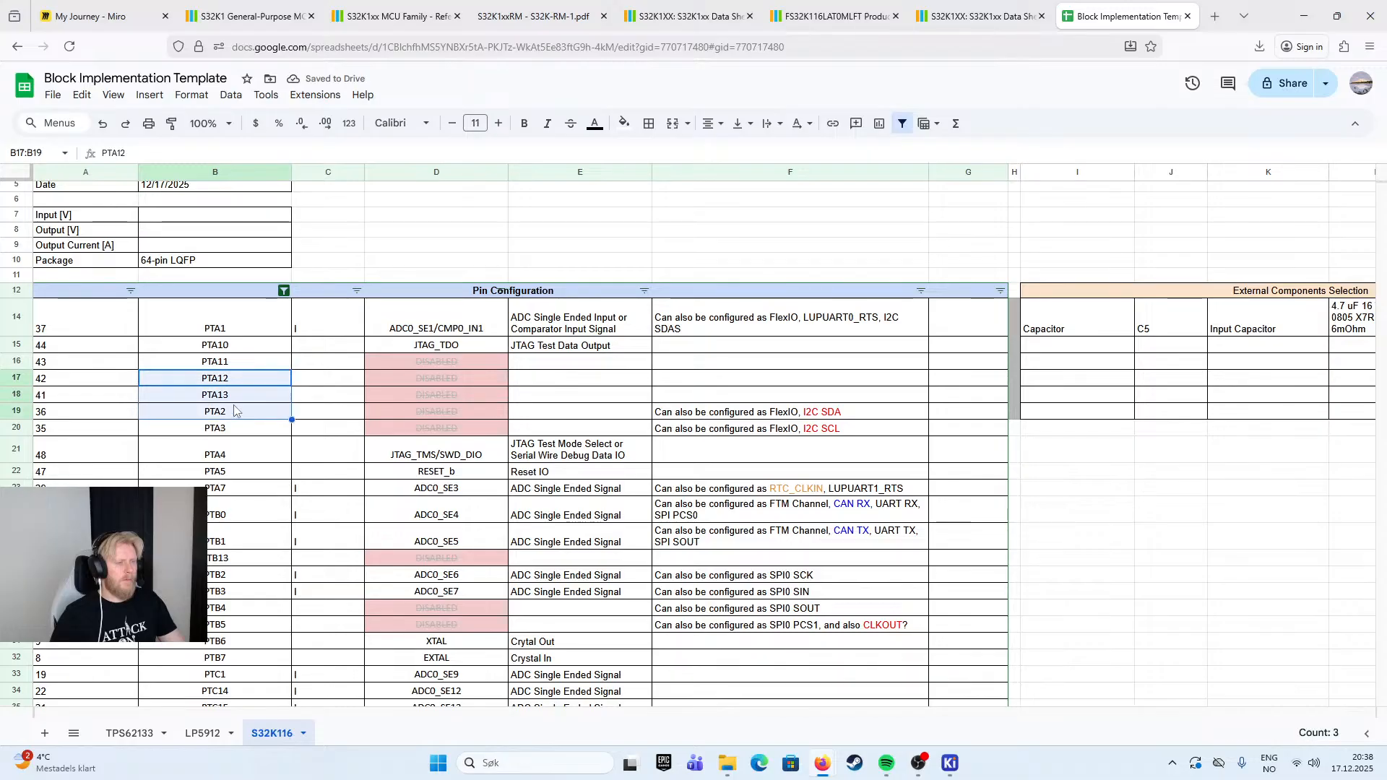
# - Undo the A to Z sorting and the filter on the pin configuration table
pyautogui.click(392, 252)
pyautogui.hotkey('ctrl', 'z')
pyautogui.hotkey('ctrl', 'z')
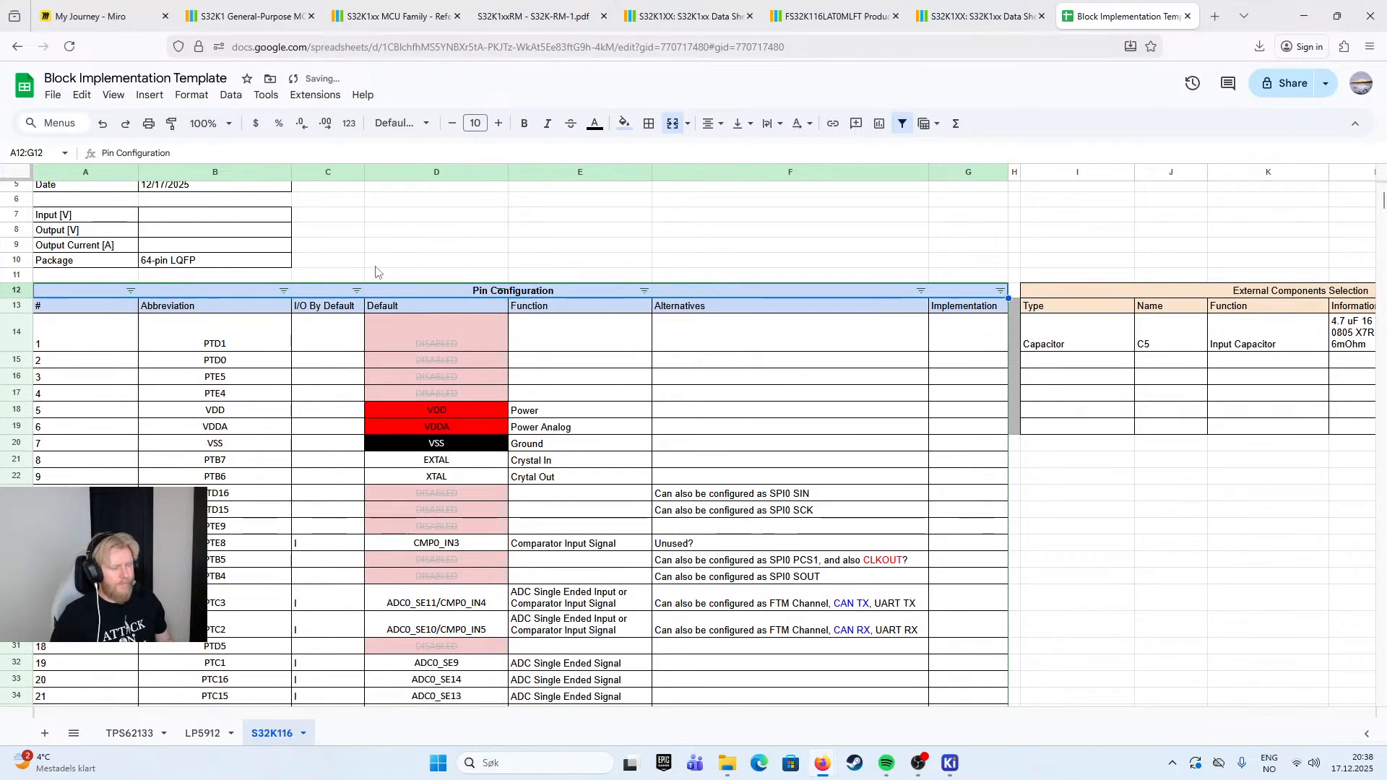
pyautogui.click(363, 252)
pyautogui.click(254, 317)
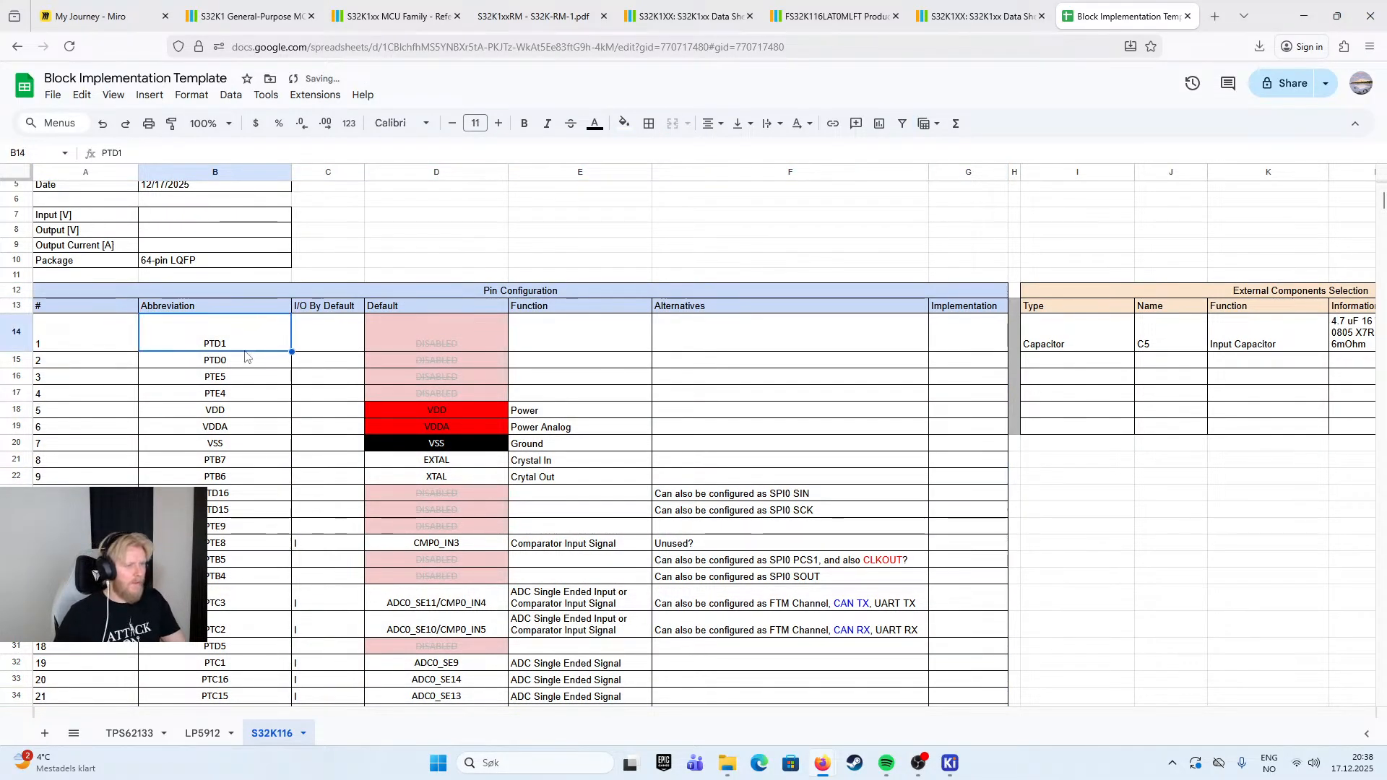
# - Review the pin table from PTD1 down to the JTAG pins, examining the disabled pins 41 to 43 and pin 44
pyautogui.scroll(-7, 304, 383)
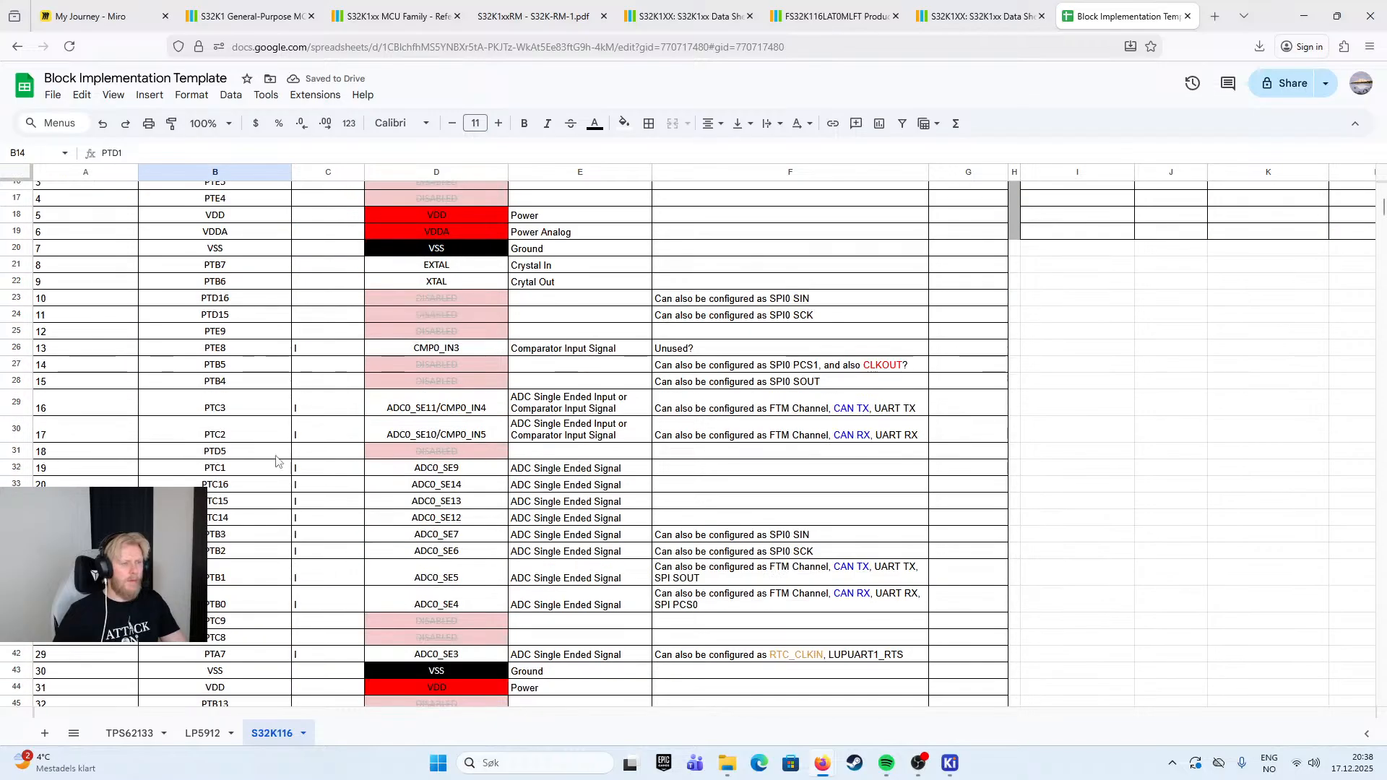
pyautogui.scroll(7, 265, 462)
pyautogui.scroll(-3, 265, 463)
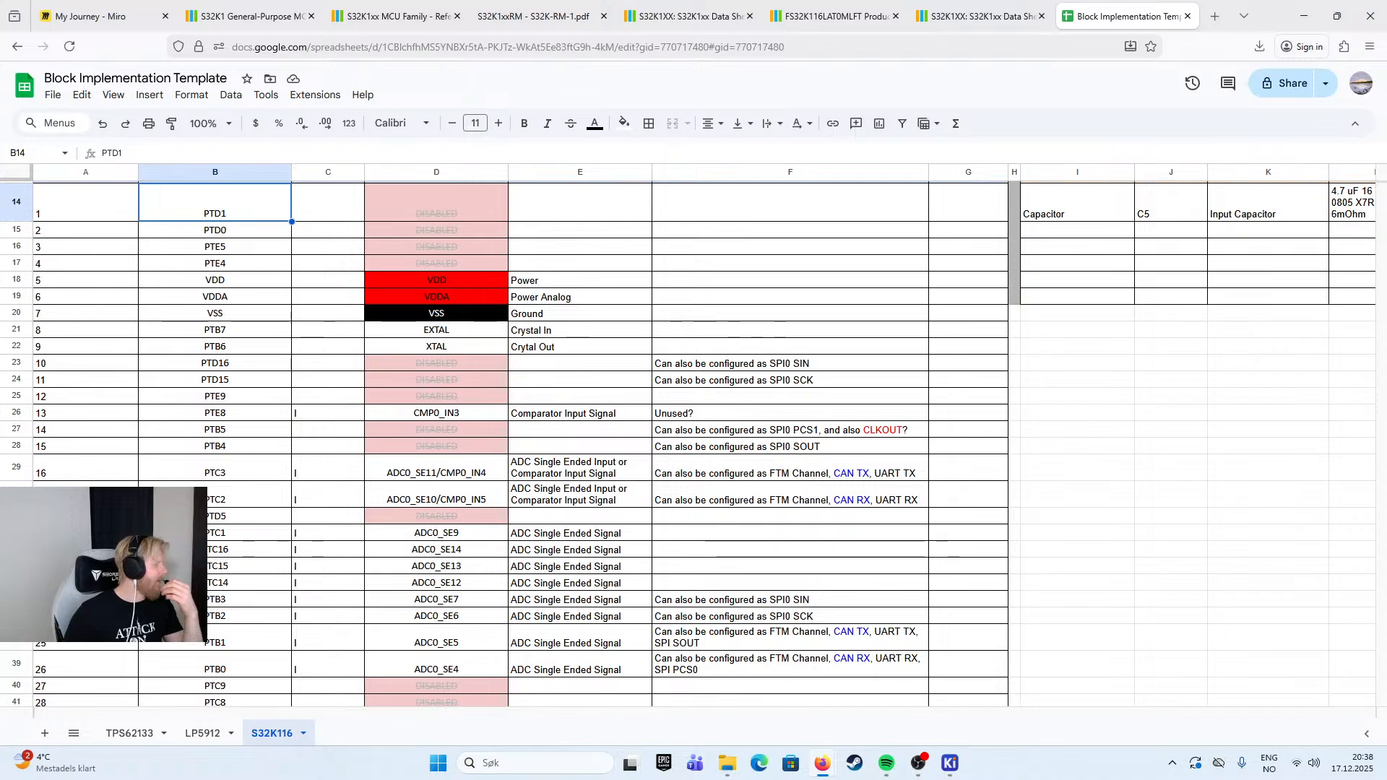
pyautogui.scroll(-10, 119, 363)
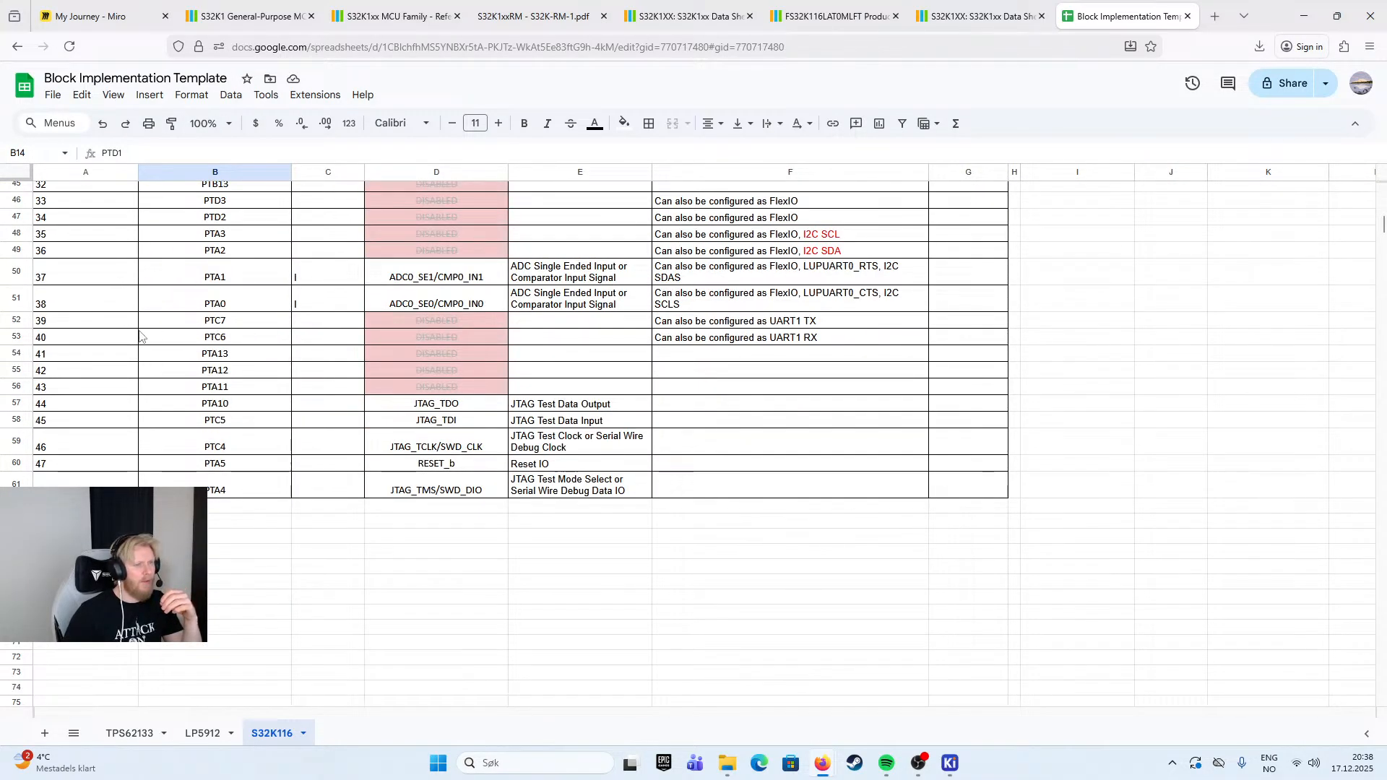
pyautogui.click(105, 339)
pyautogui.click(117, 355)
pyautogui.keyDown('shift'); pyautogui.click(118, 402); pyautogui.keyUp('shift')
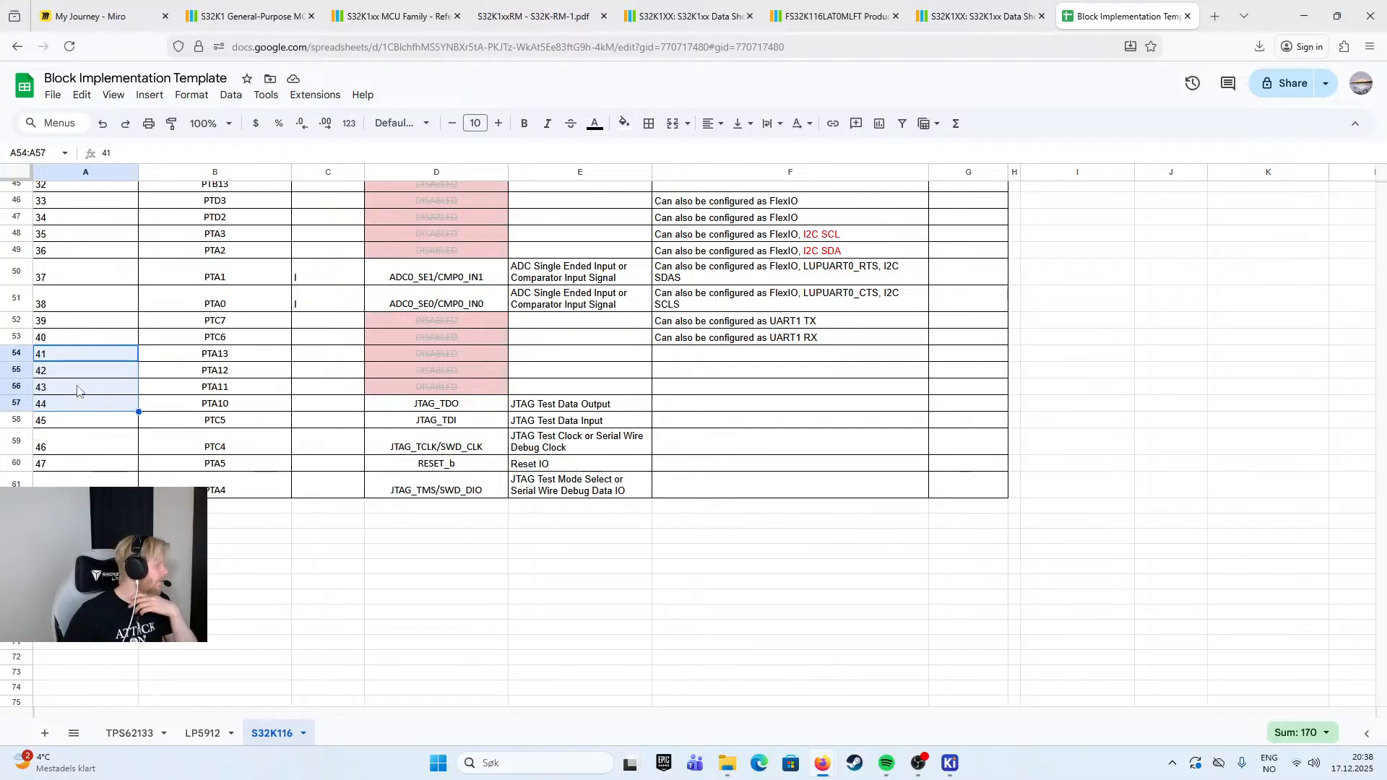
pyautogui.click(228, 387)
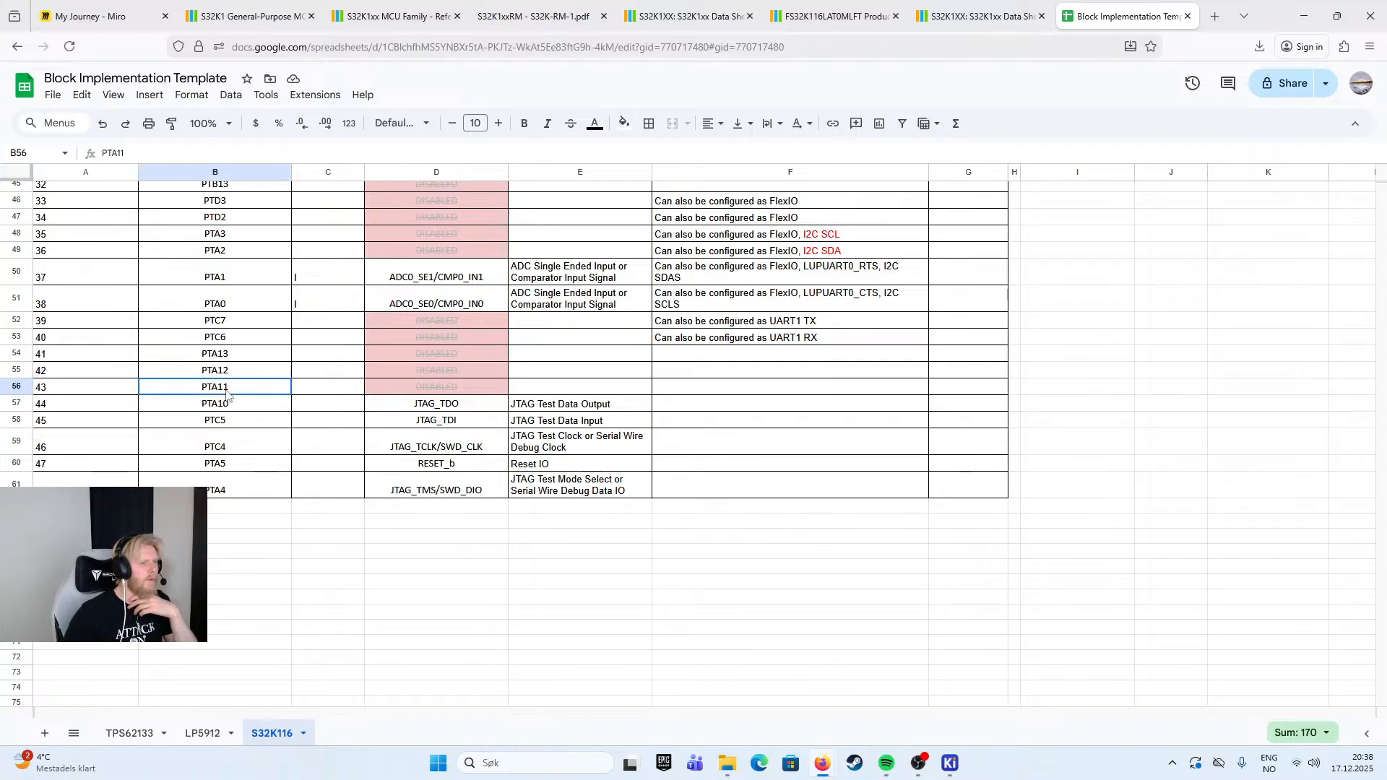
pyautogui.click(436, 407)
pyautogui.moveTo(101, 354); pyautogui.dragTo(114, 390)
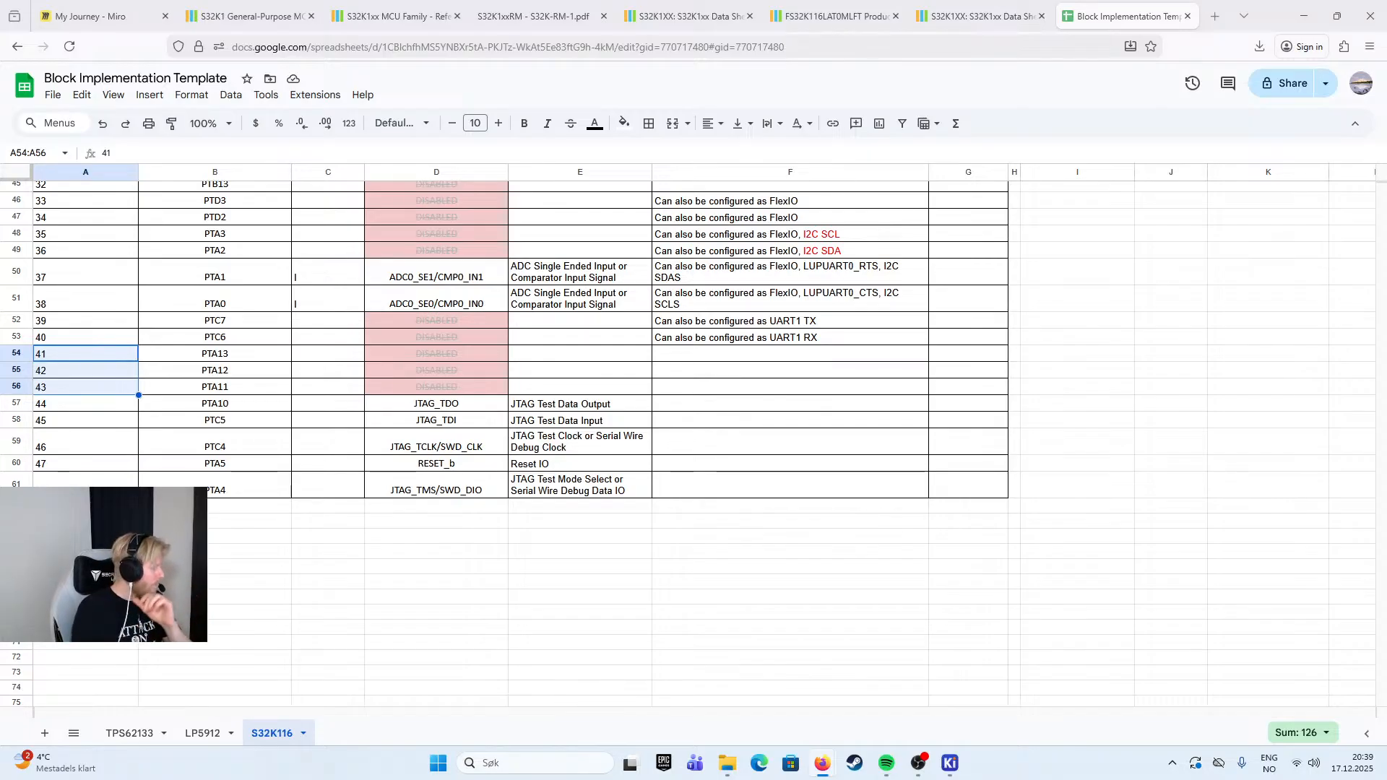
# - Look over the whole pin configuration table once more, comparing the default functions and alternatives of all pins
pyautogui.click(668, 560)
pyautogui.scroll(5, 549, 452)
pyautogui.scroll(8, 549, 444)
pyautogui.scroll(-4, 636, 448)
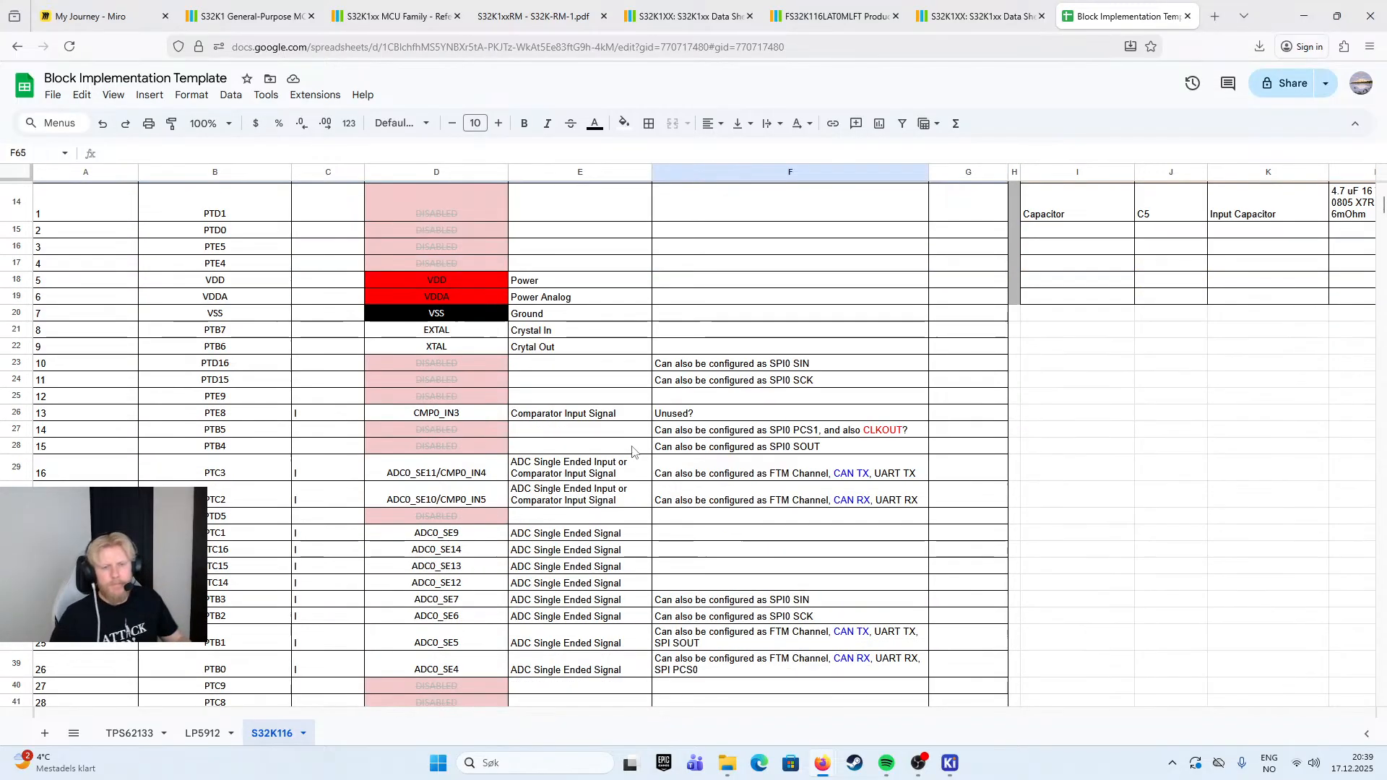
pyautogui.scroll(-2, 704, 452)
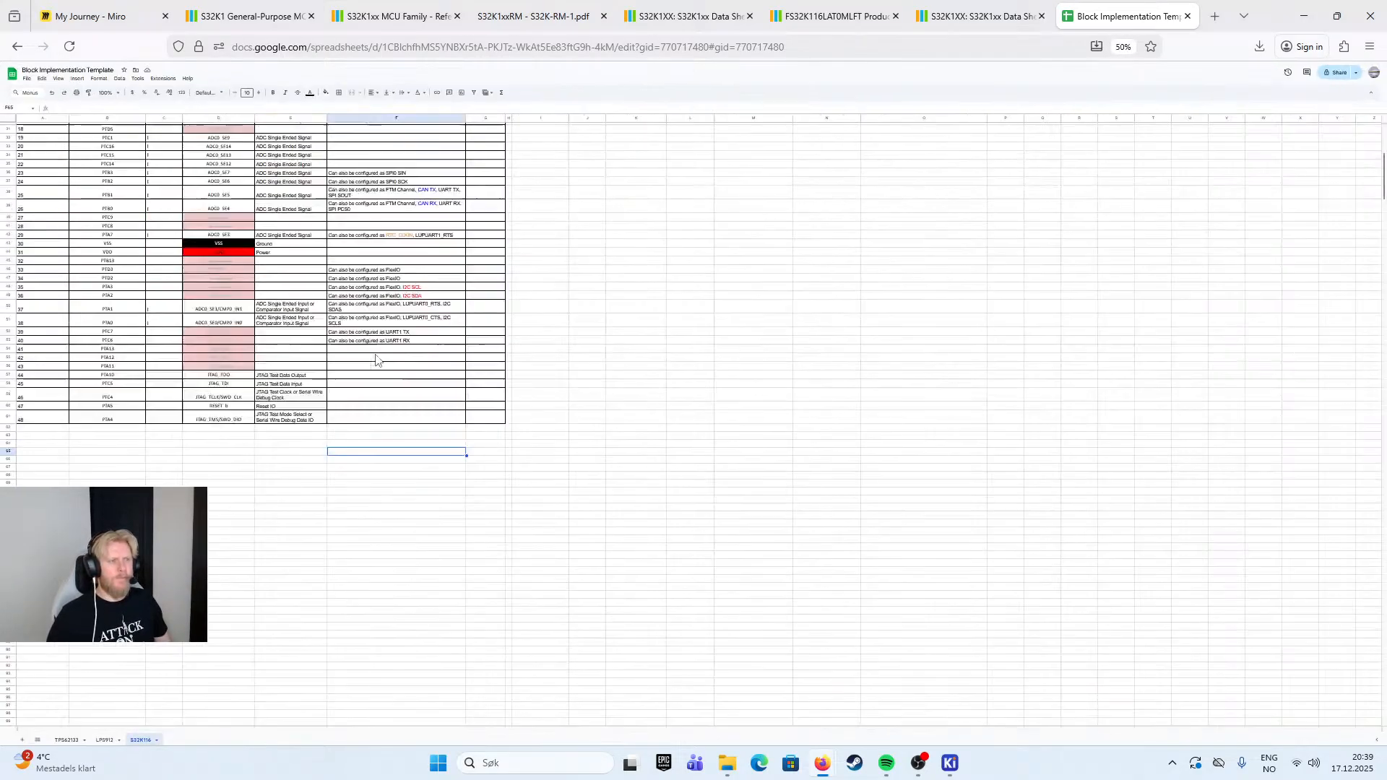
pyautogui.scroll(3, 376, 357)
pyautogui.scroll(2, 466, 386)
pyautogui.scroll(2, 467, 380)
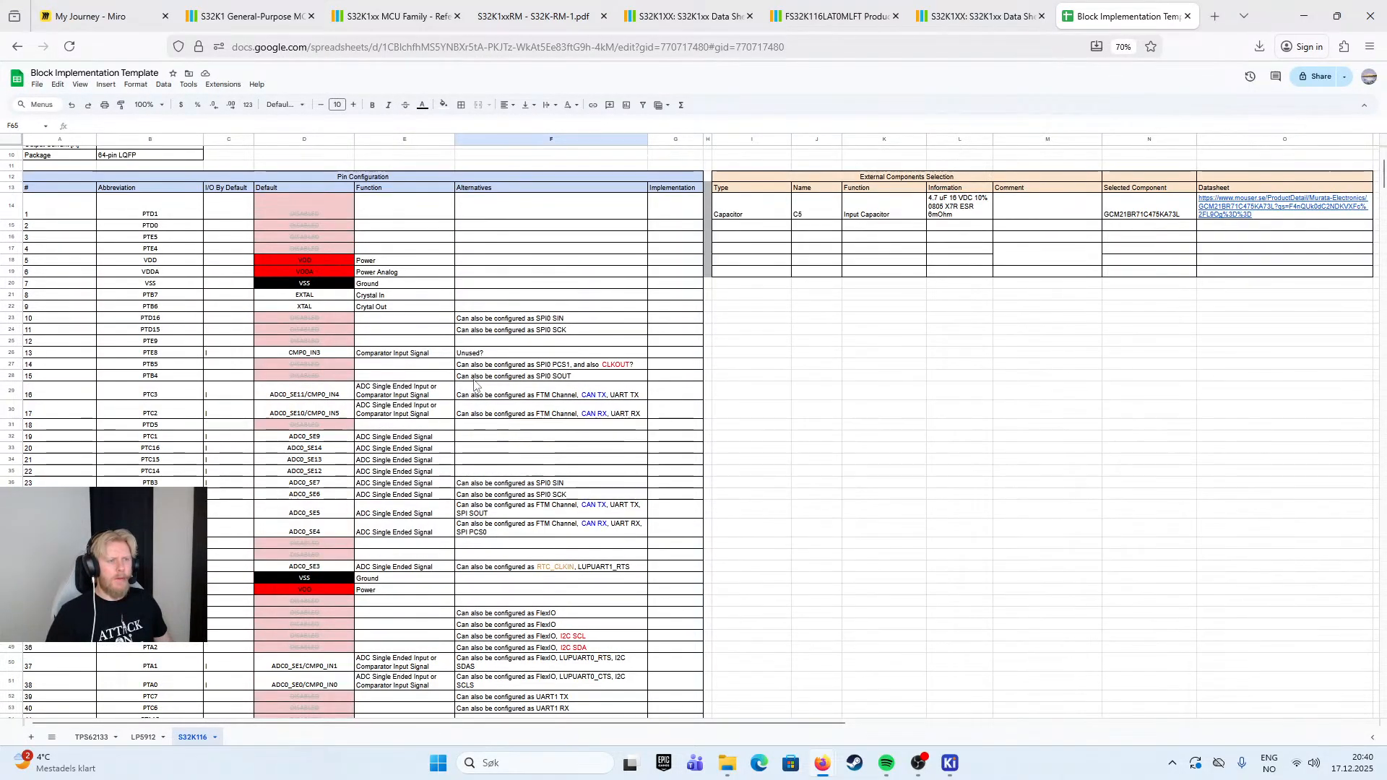
pyautogui.scroll(-1, 434, 380)
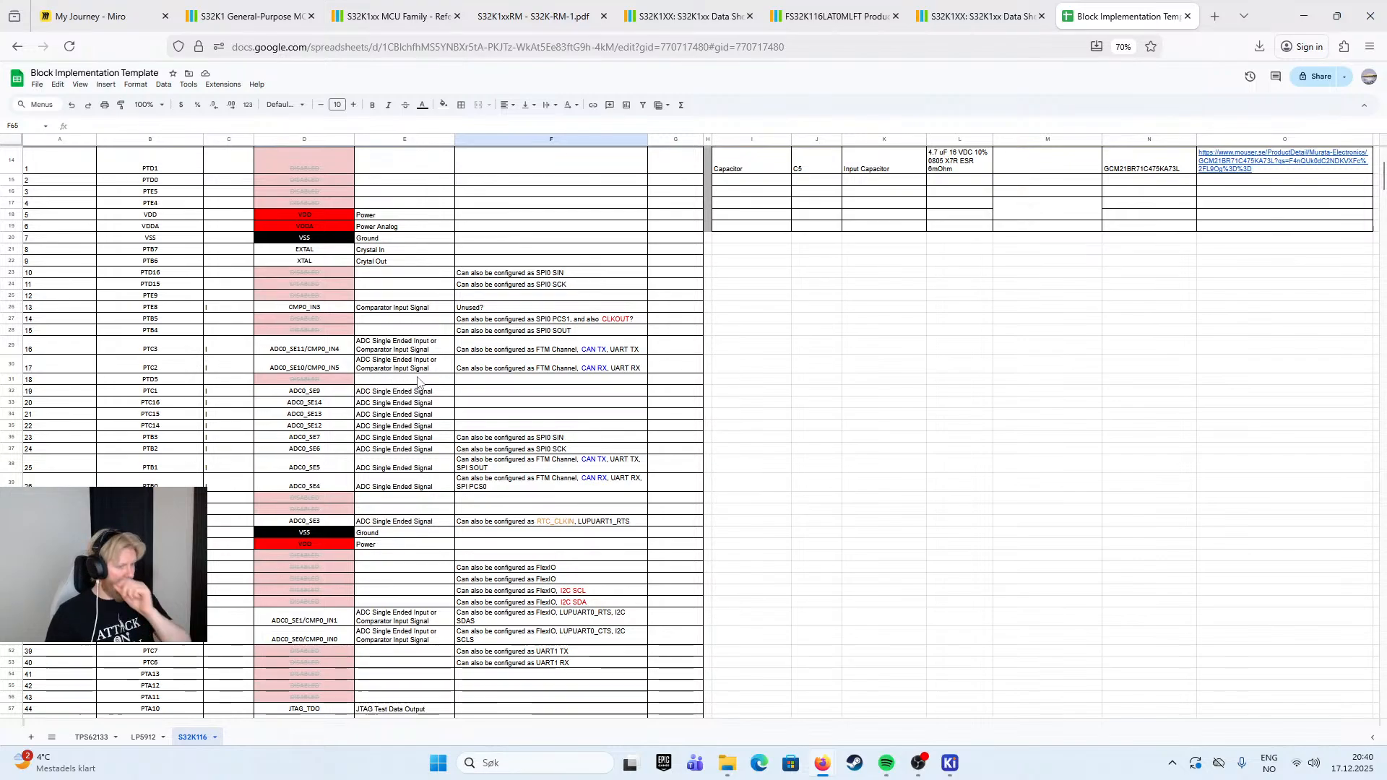
pyautogui.scroll(-3, 440, 436)
# - Fill the JTAG_TDO, JTAG_TDI and JTAG_TCLK/SWD_CLK cells in the Default column with light blue
pyautogui.moveTo(304, 572); pyautogui.dragTo(304, 633)
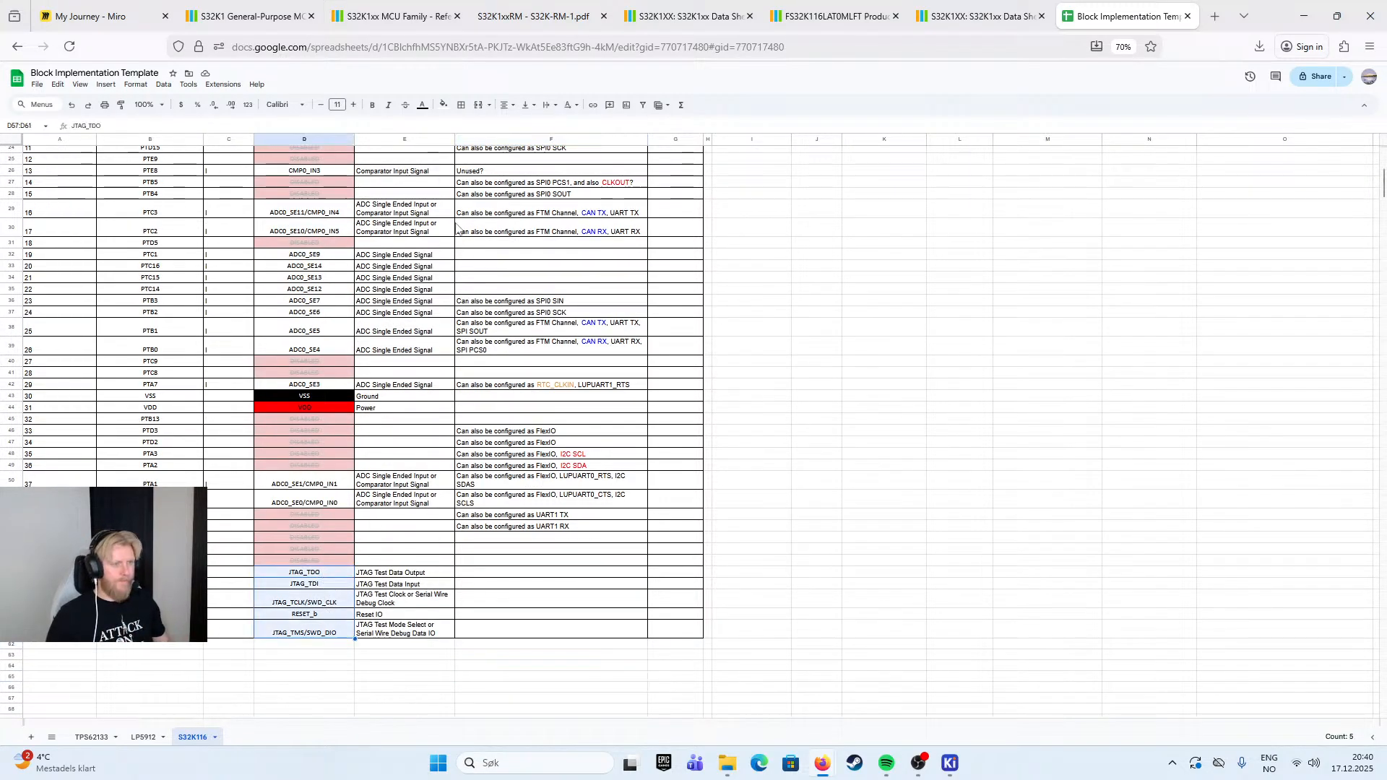
pyautogui.click(325, 618)
pyautogui.moveTo(326, 575); pyautogui.dragTo(326, 634)
pyautogui.click(326, 583)
pyautogui.moveTo(326, 574); pyautogui.dragTo(325, 603)
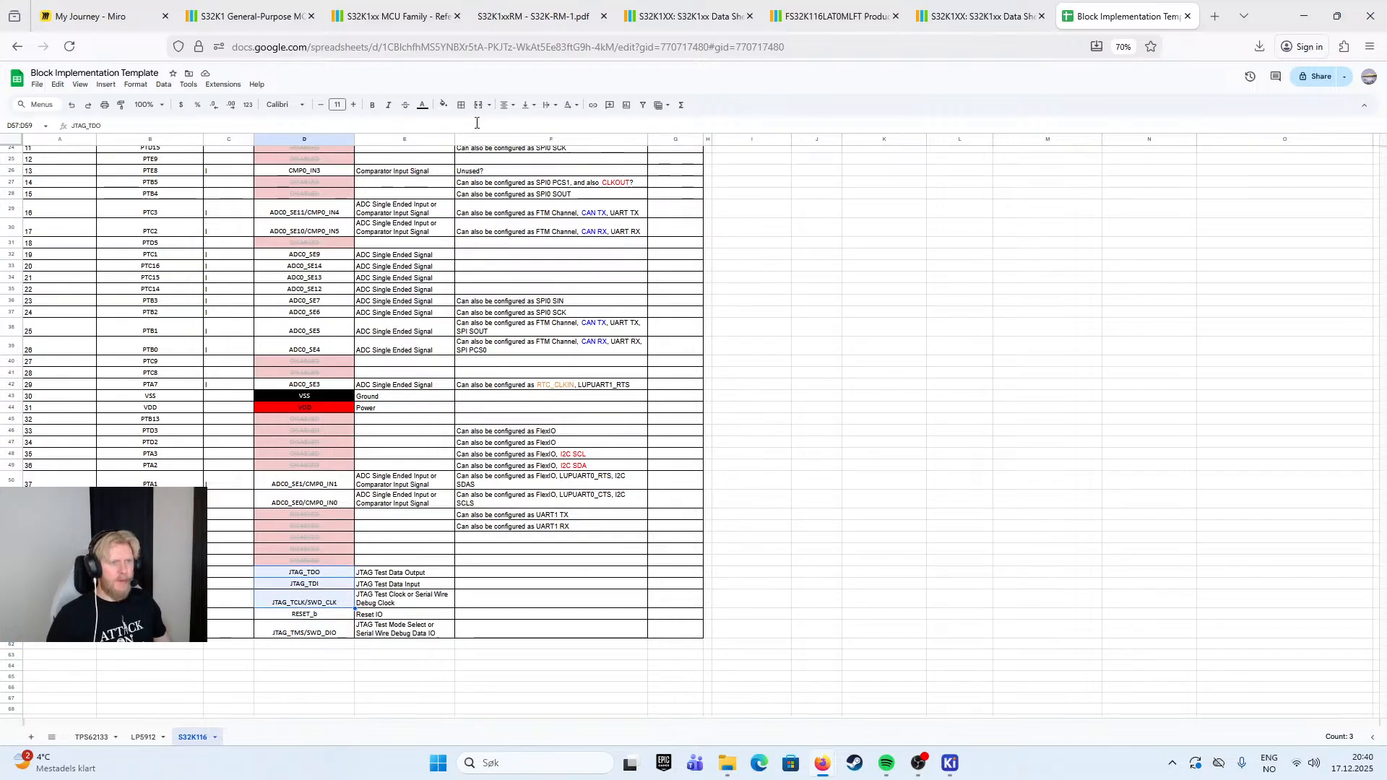
pyautogui.click(423, 106)
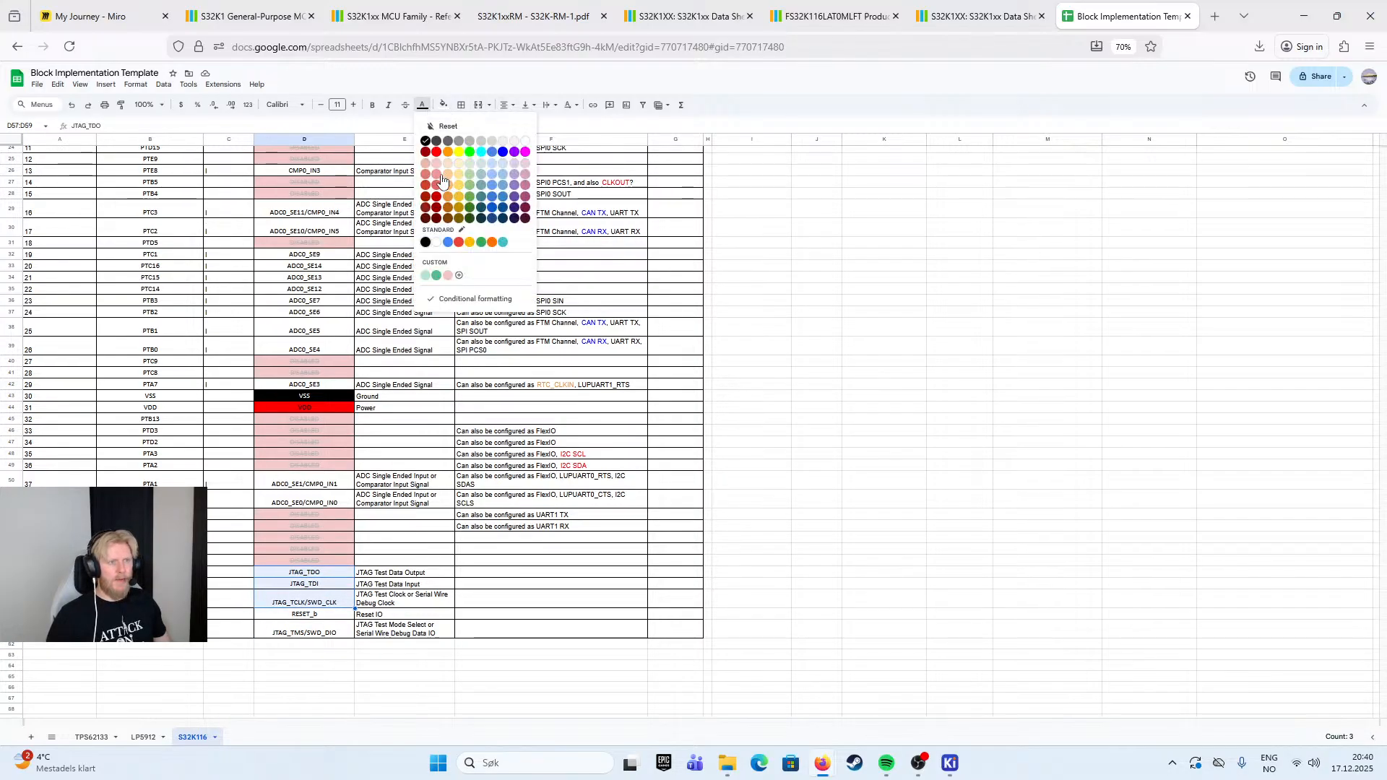
pyautogui.click(485, 170)
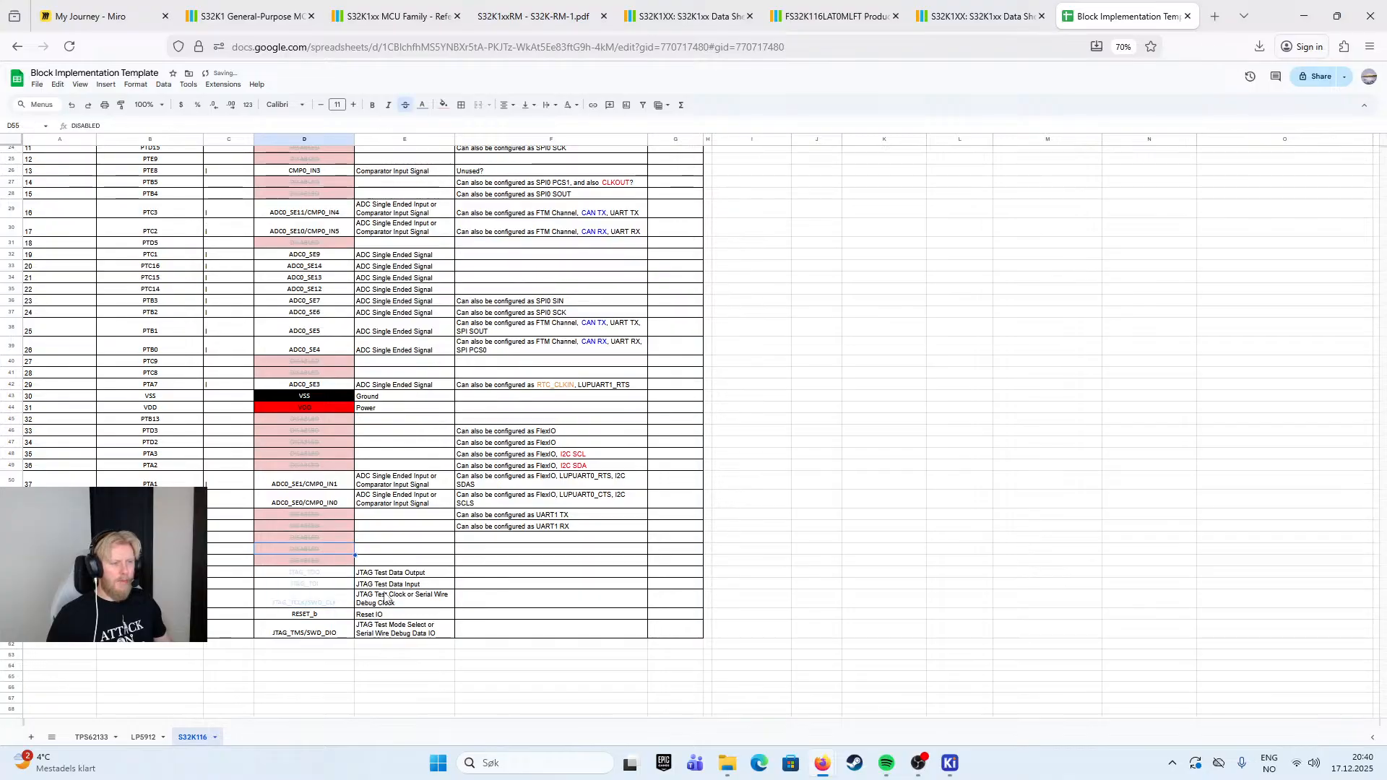
pyautogui.click(442, 106)
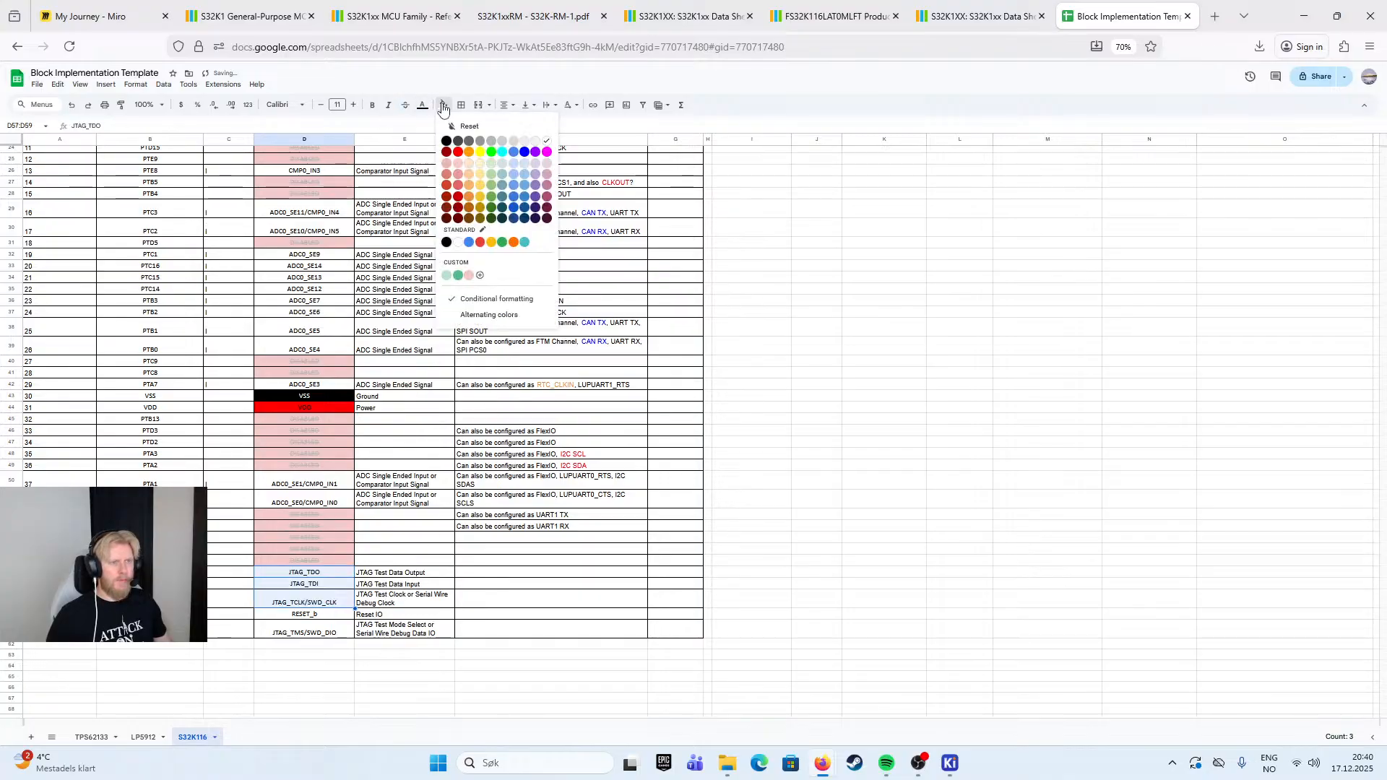
pyautogui.click(515, 175)
pyautogui.click(550, 515)
# - Give the JTAG_TMS/SWD_DIO cell in the Default column the same light blue fill
pyautogui.click(341, 623)
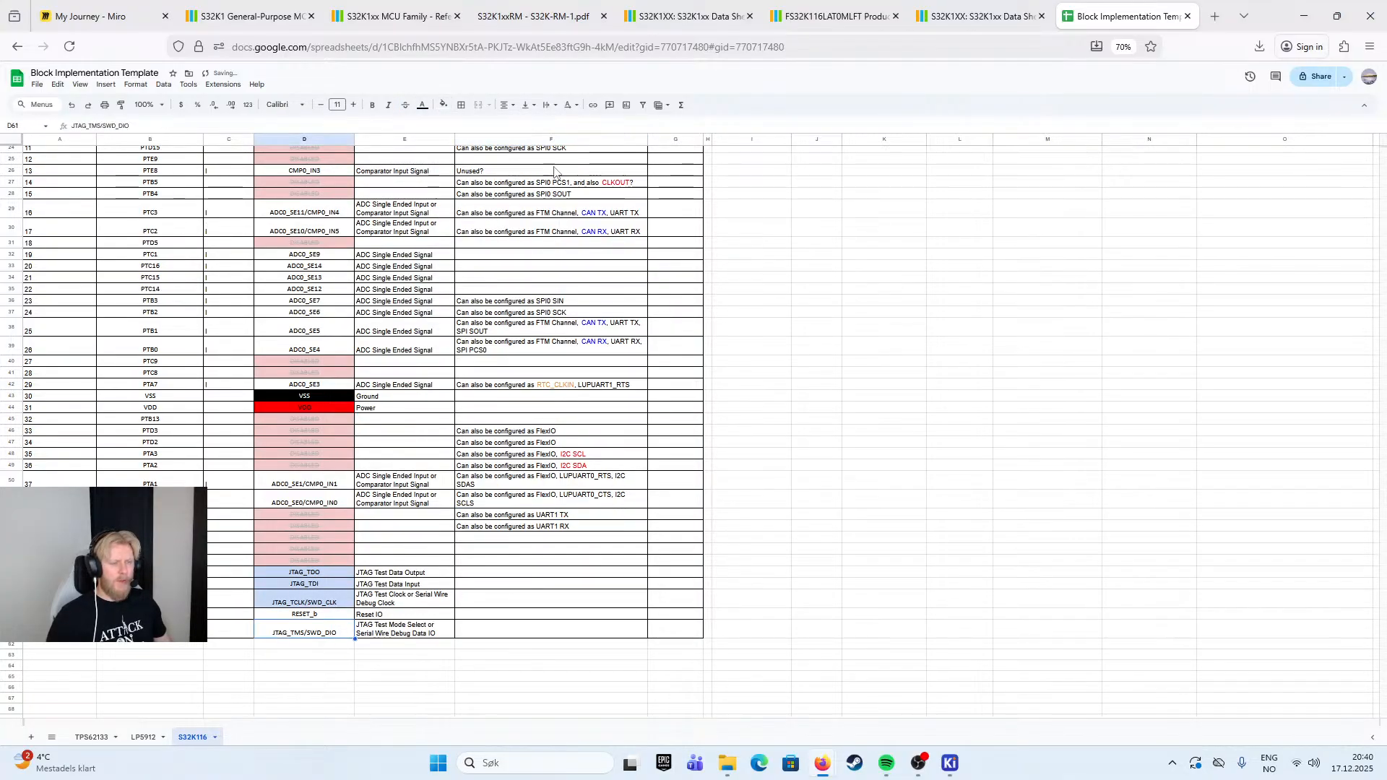
pyautogui.click(444, 105)
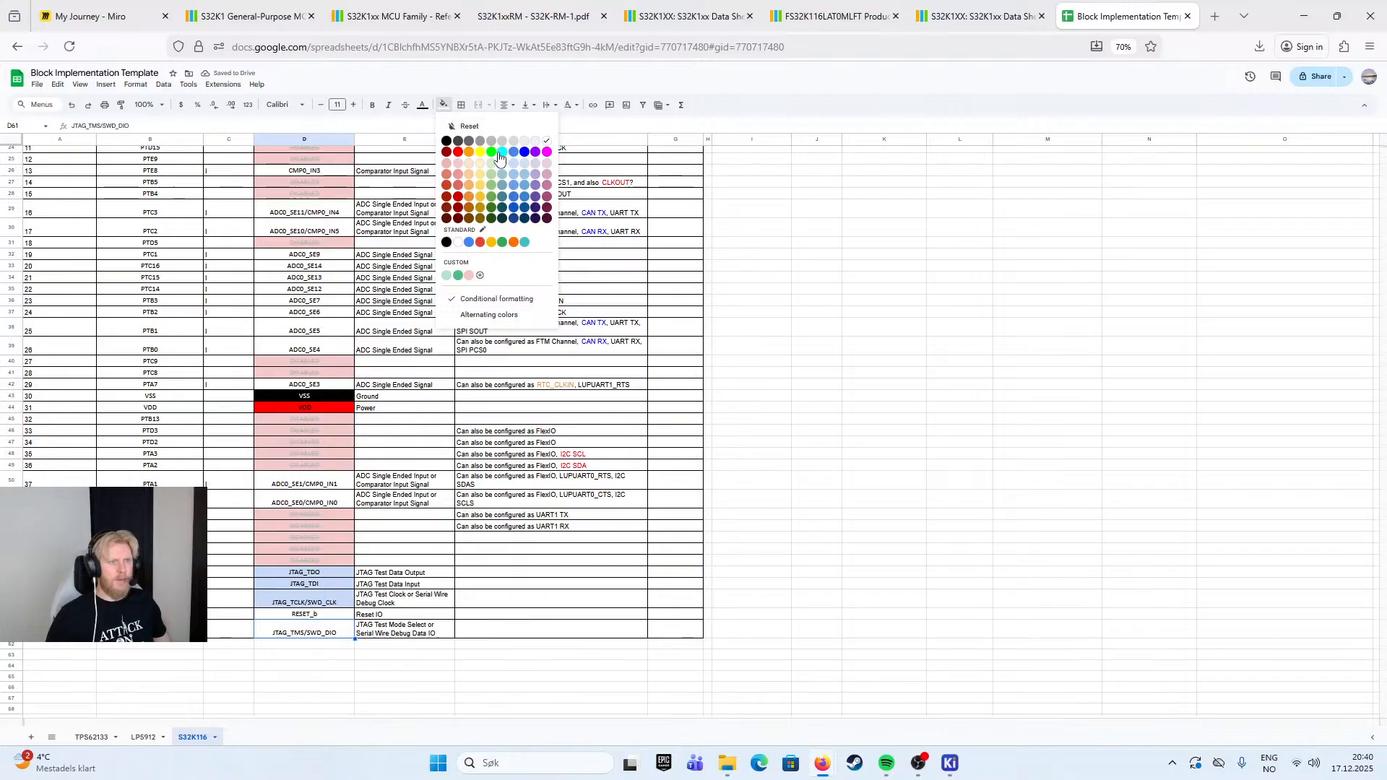
pyautogui.click(514, 173)
pyautogui.click(549, 515)
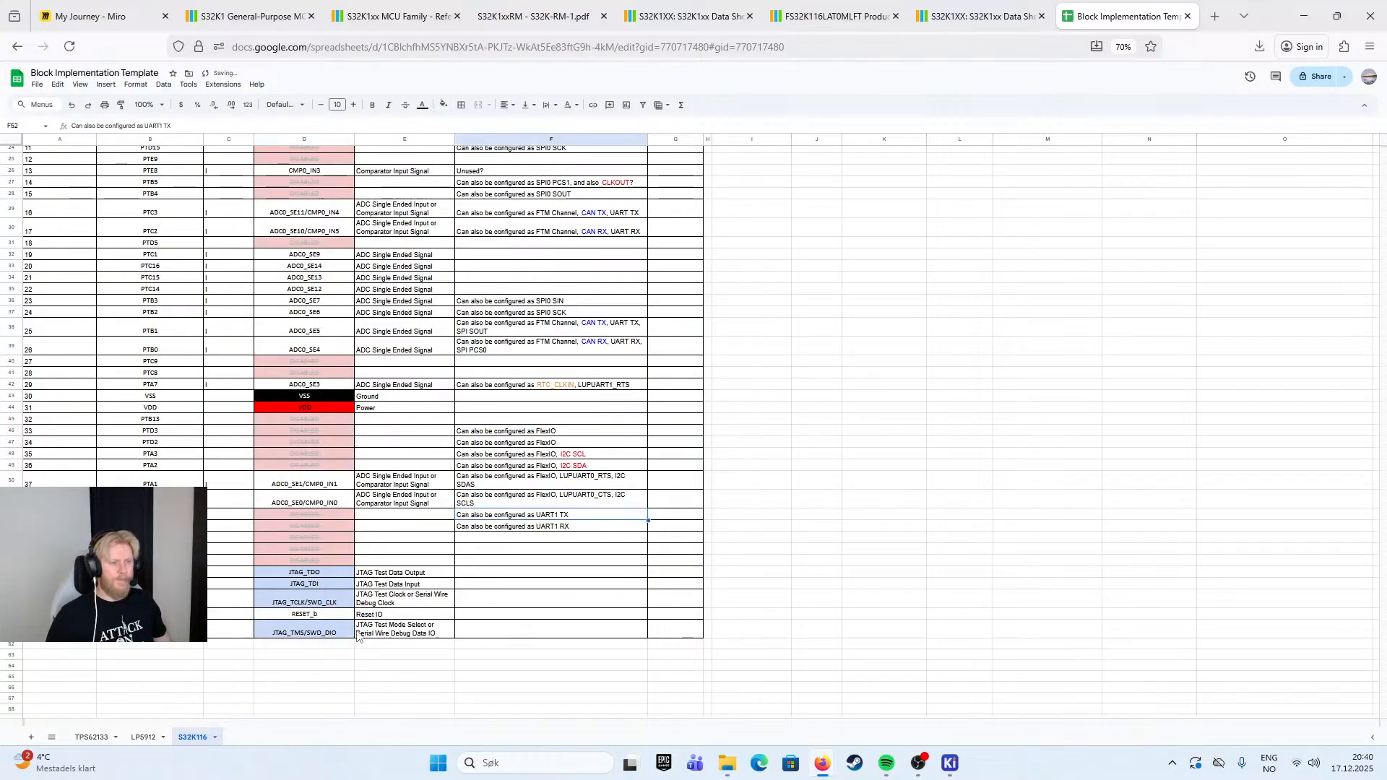
# - Fill the RESET_b cell in the Default column with light green
pyautogui.click(334, 617)
pyautogui.click(570, 105)
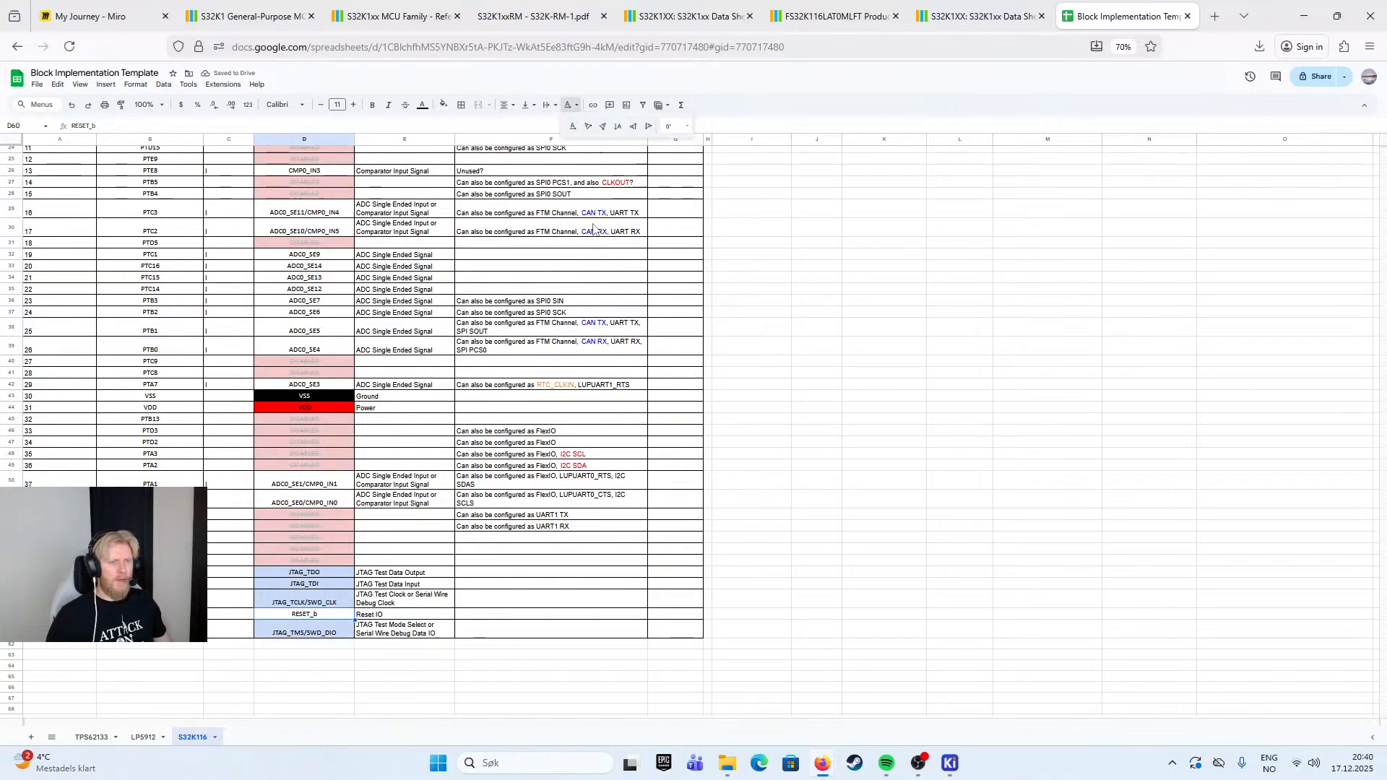
pyautogui.click(444, 105)
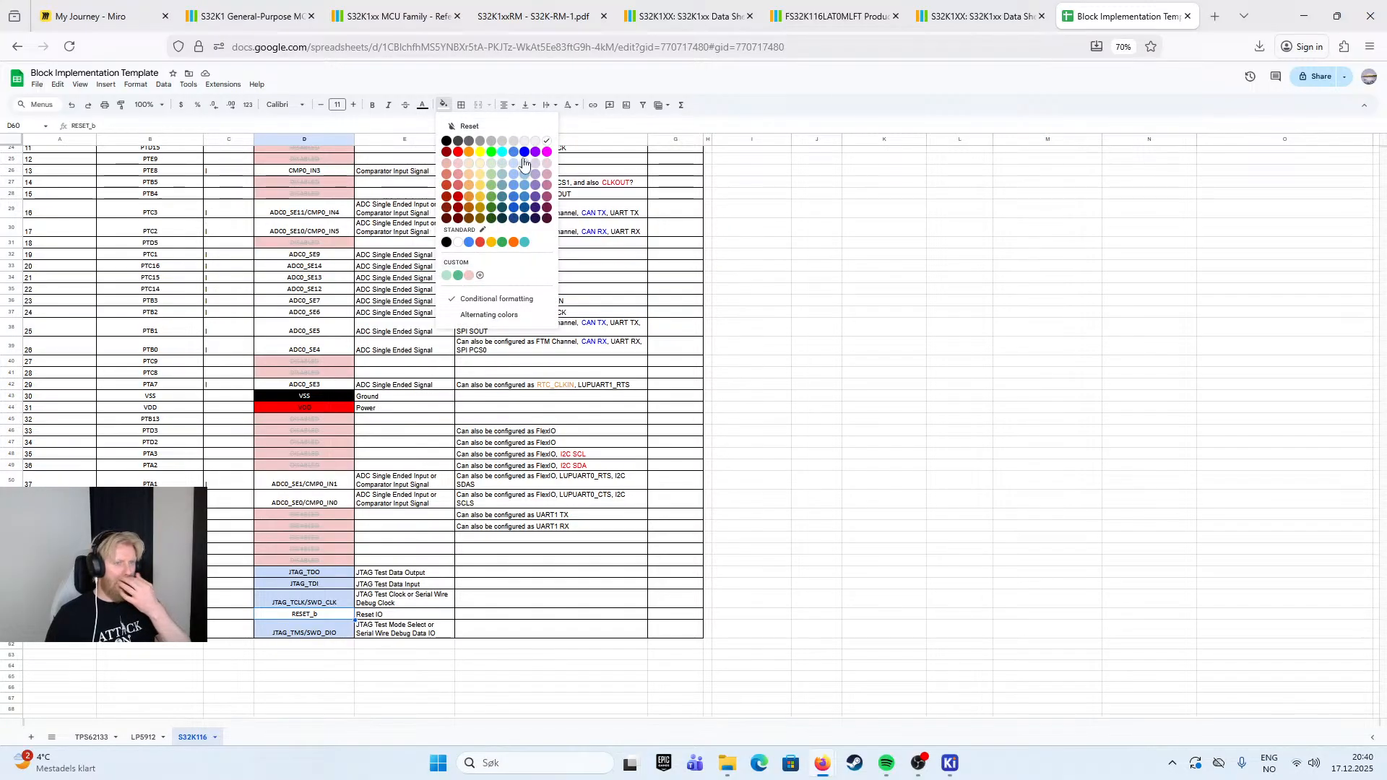
pyautogui.click(501, 177)
pyautogui.click(675, 345)
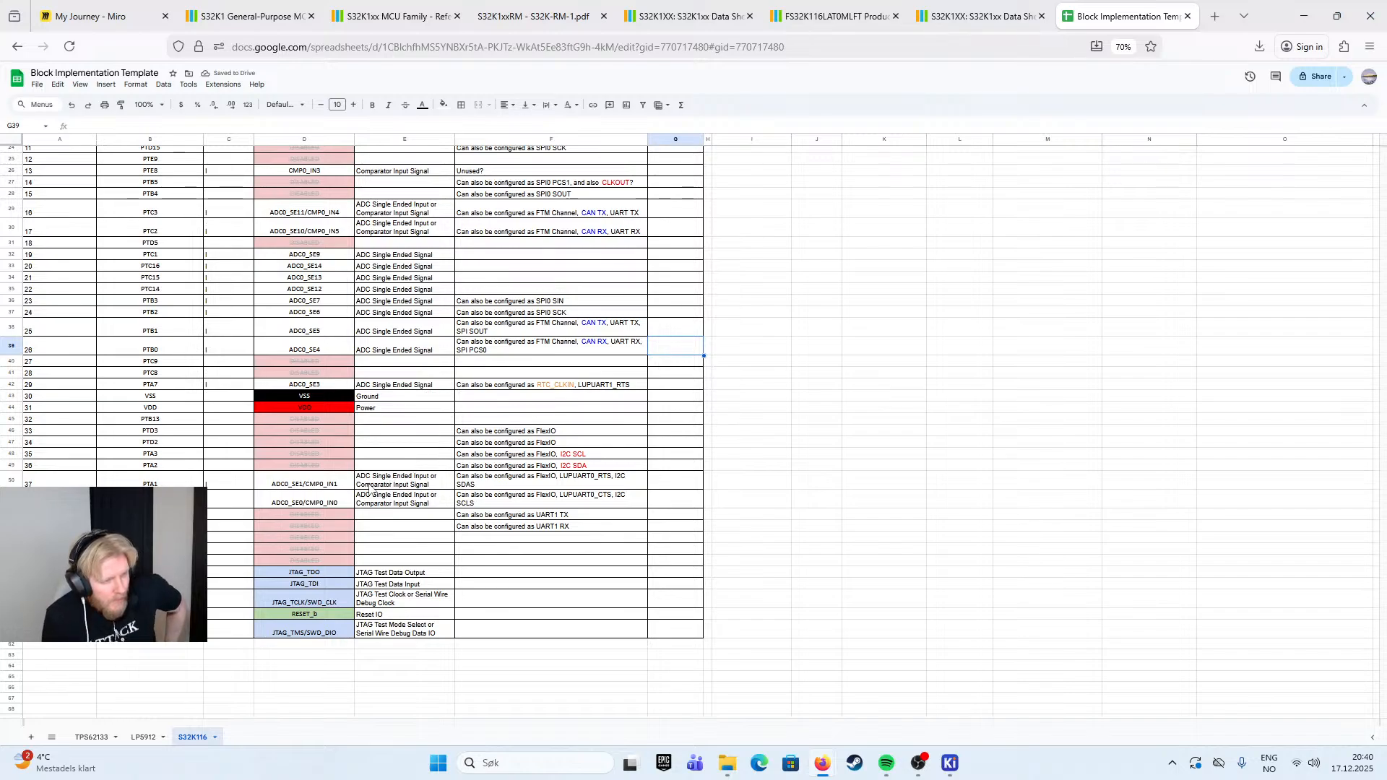
# - Try light orange text on the EXTAL and XTAL cells in the Default column, and undo it
pyautogui.scroll(5, 368, 490)
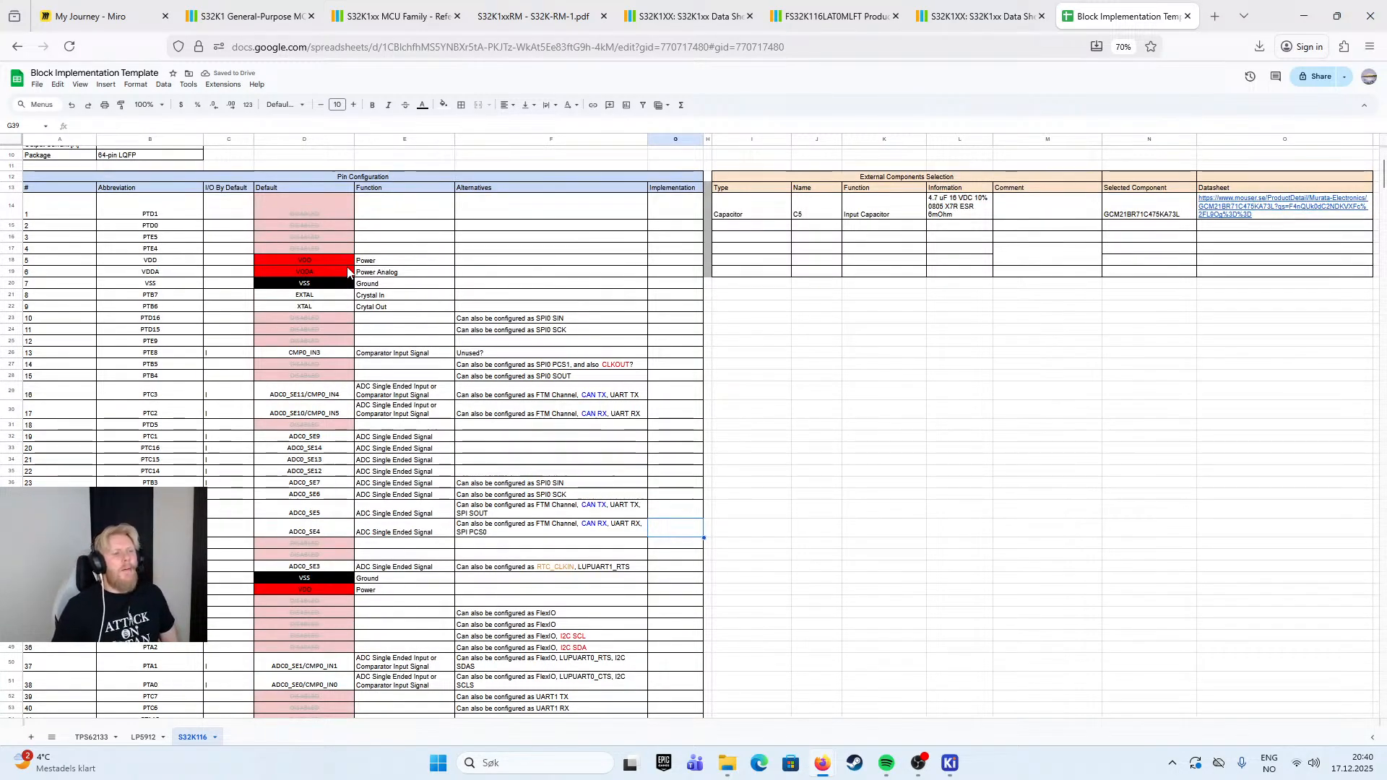
pyautogui.moveTo(345, 294); pyautogui.dragTo(347, 309)
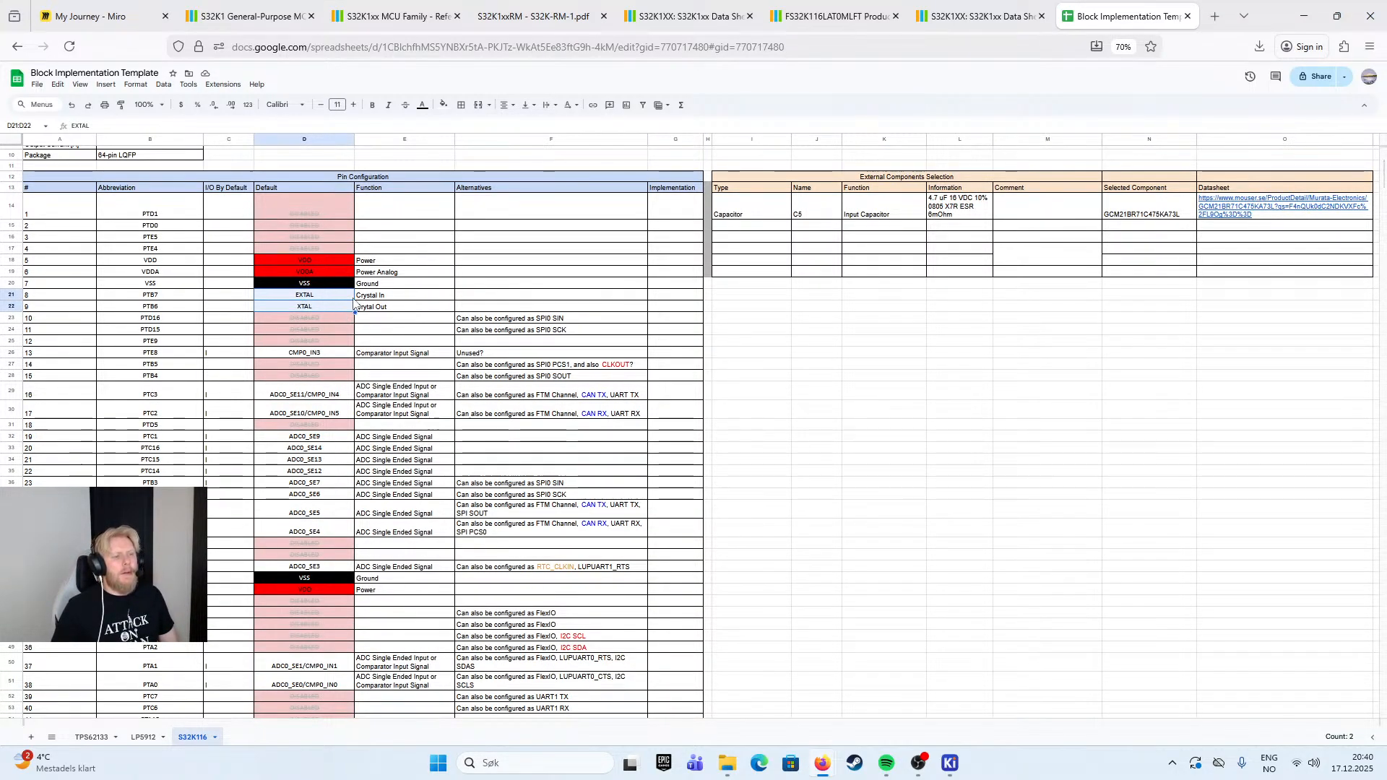
pyautogui.click(422, 110)
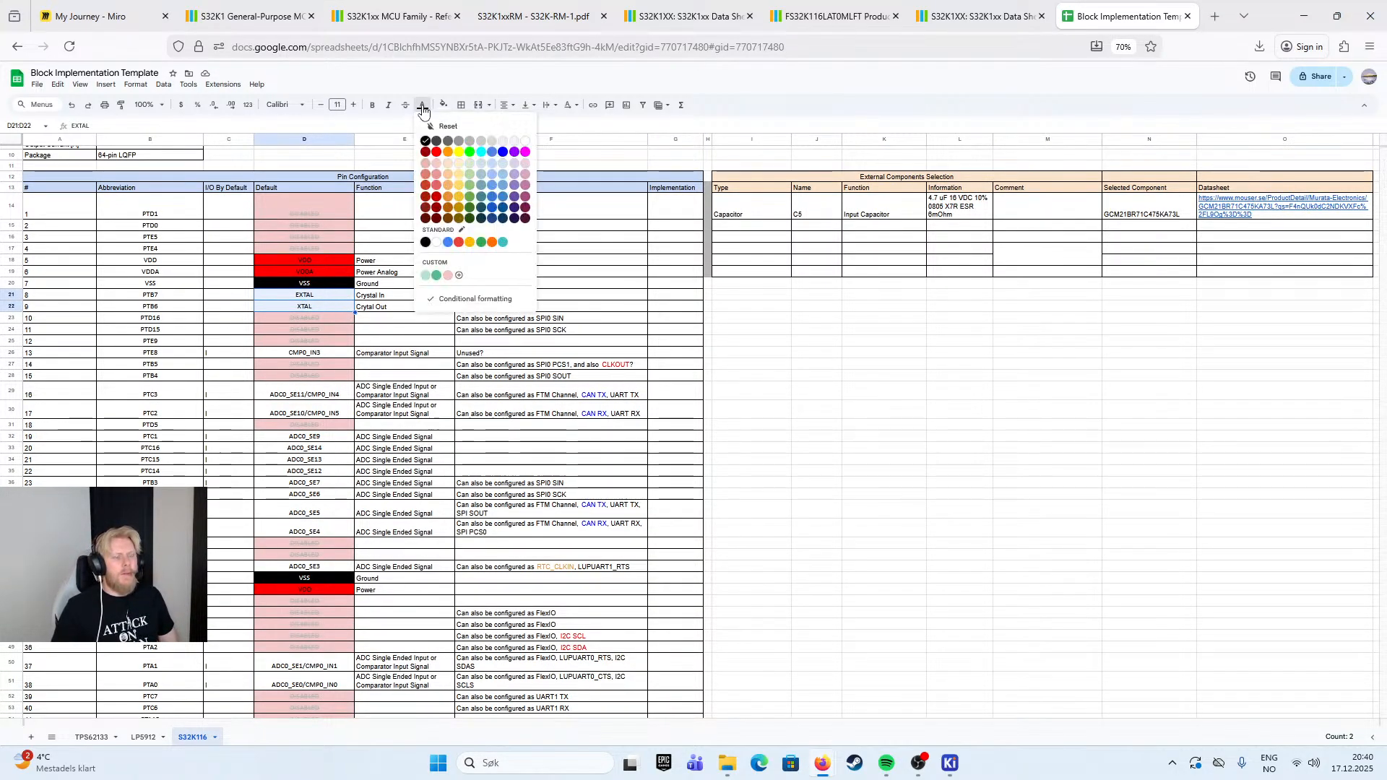
pyautogui.click(452, 178)
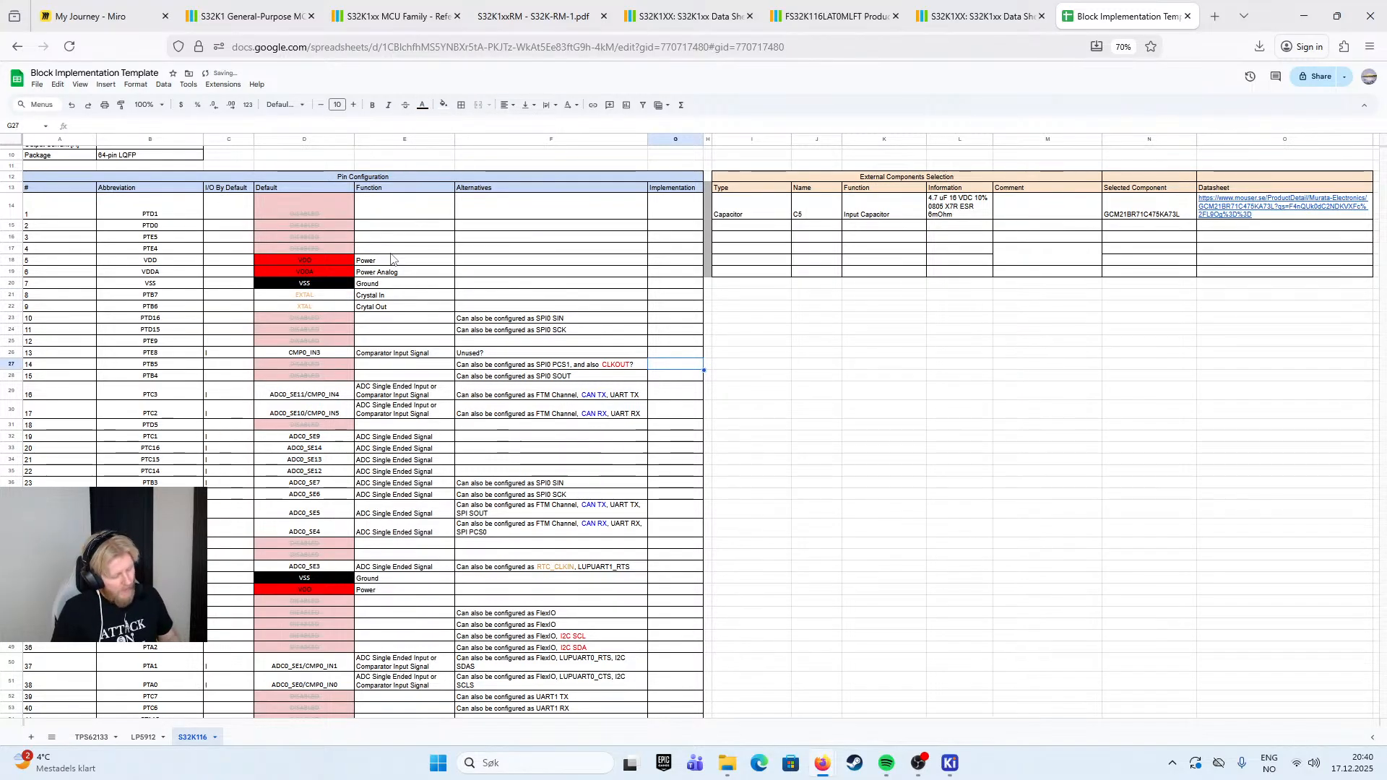
pyautogui.hotkey('ctrl', 'z')
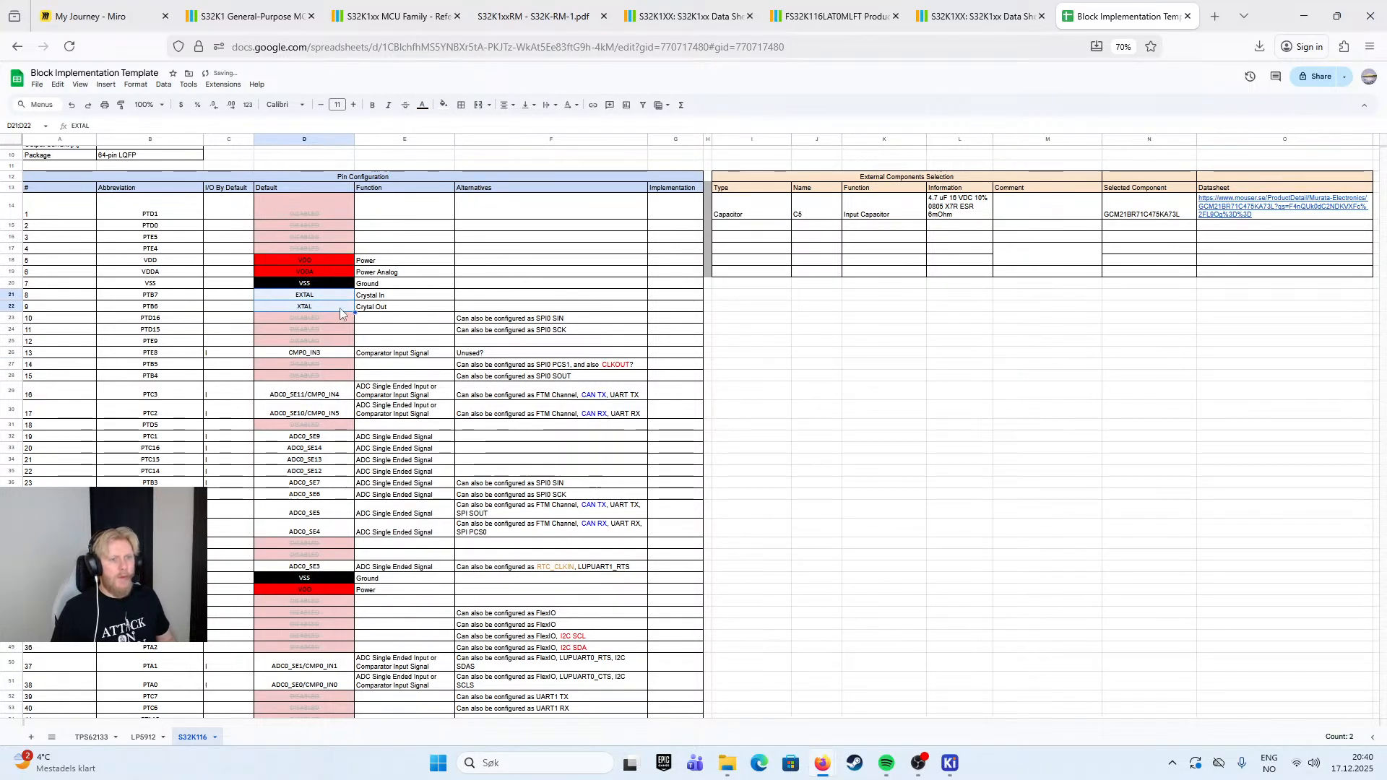
# - Fill the selected EXTAL and XTAL cells in the Default column with dark orange
pyautogui.click(444, 104)
pyautogui.click(469, 196)
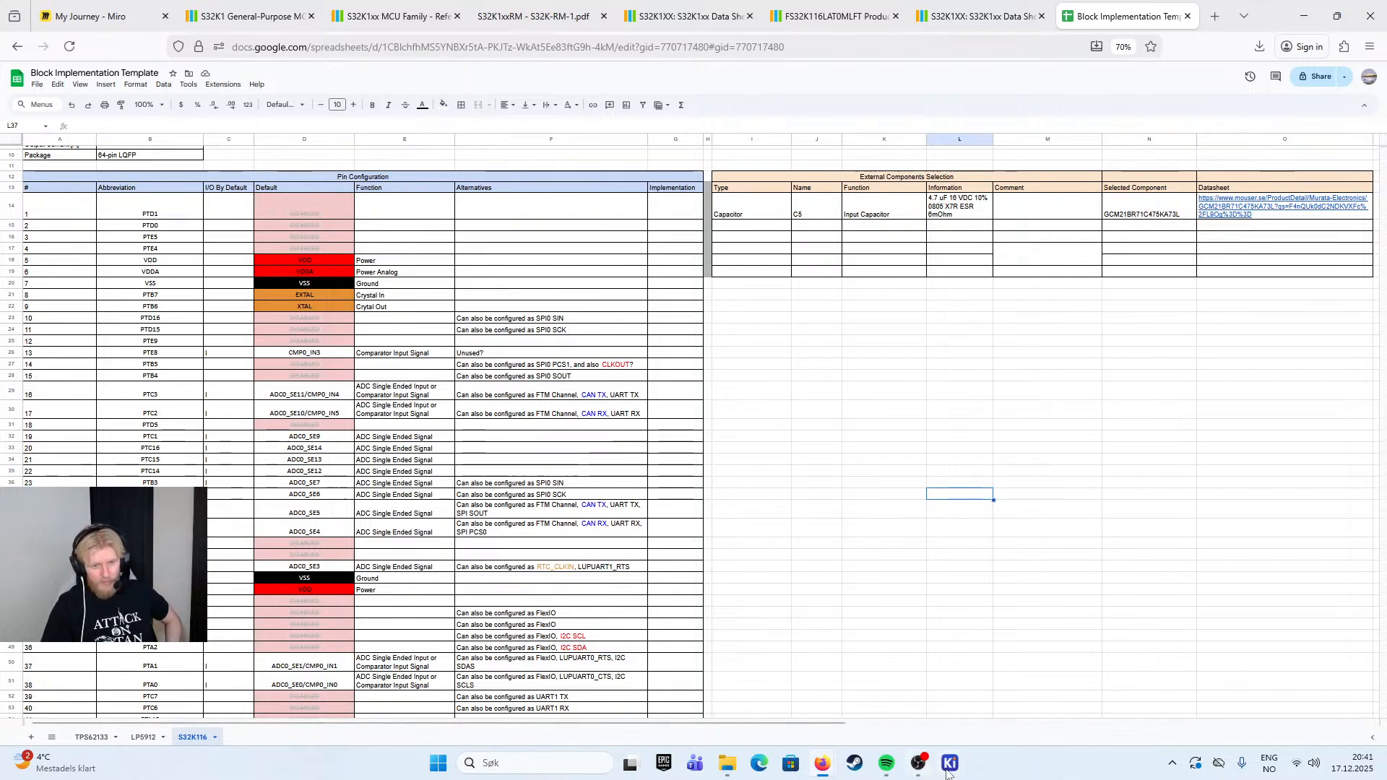
# - Switch to KiCad's Symbol Editor, where the S32K116 symbol is open
pyautogui.moveTo(951, 763)
pyautogui.click(1062, 714)
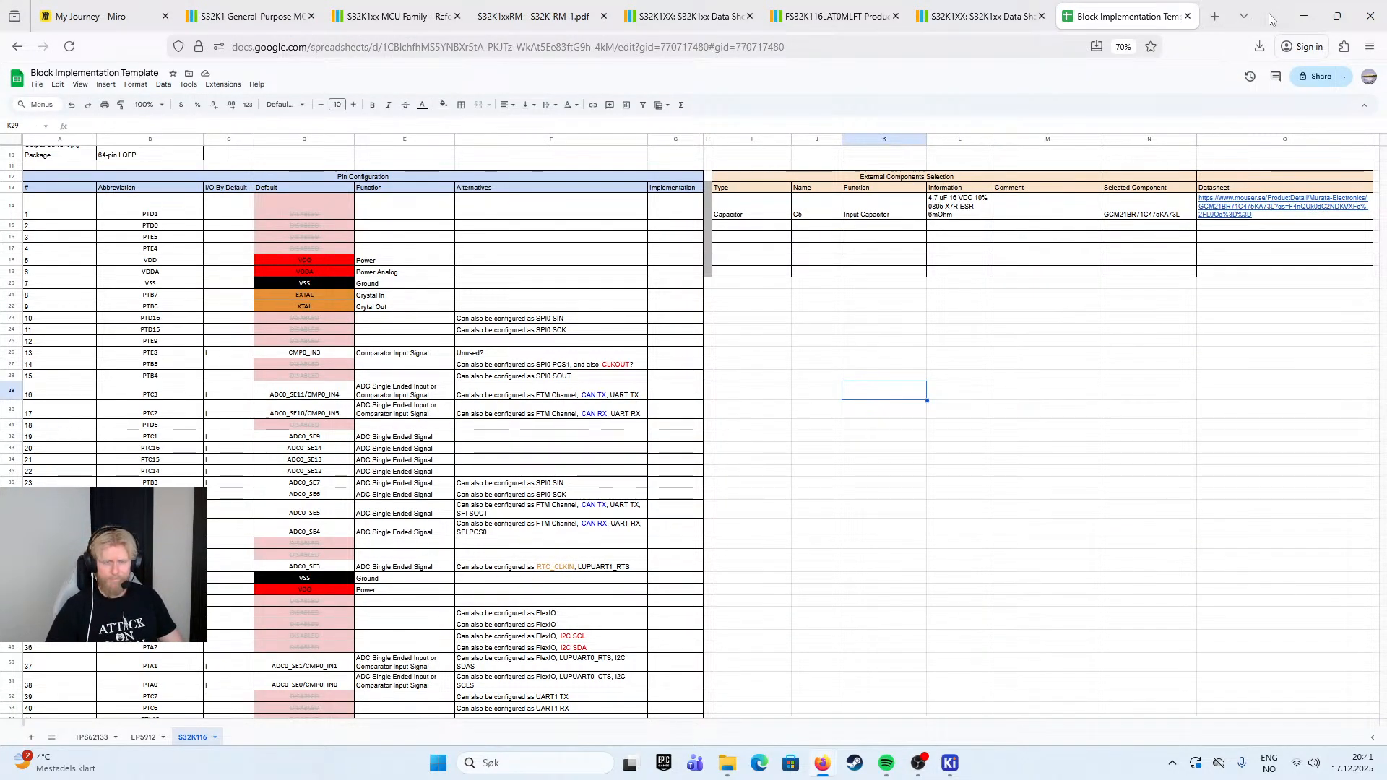
pyautogui.click(1304, 16)
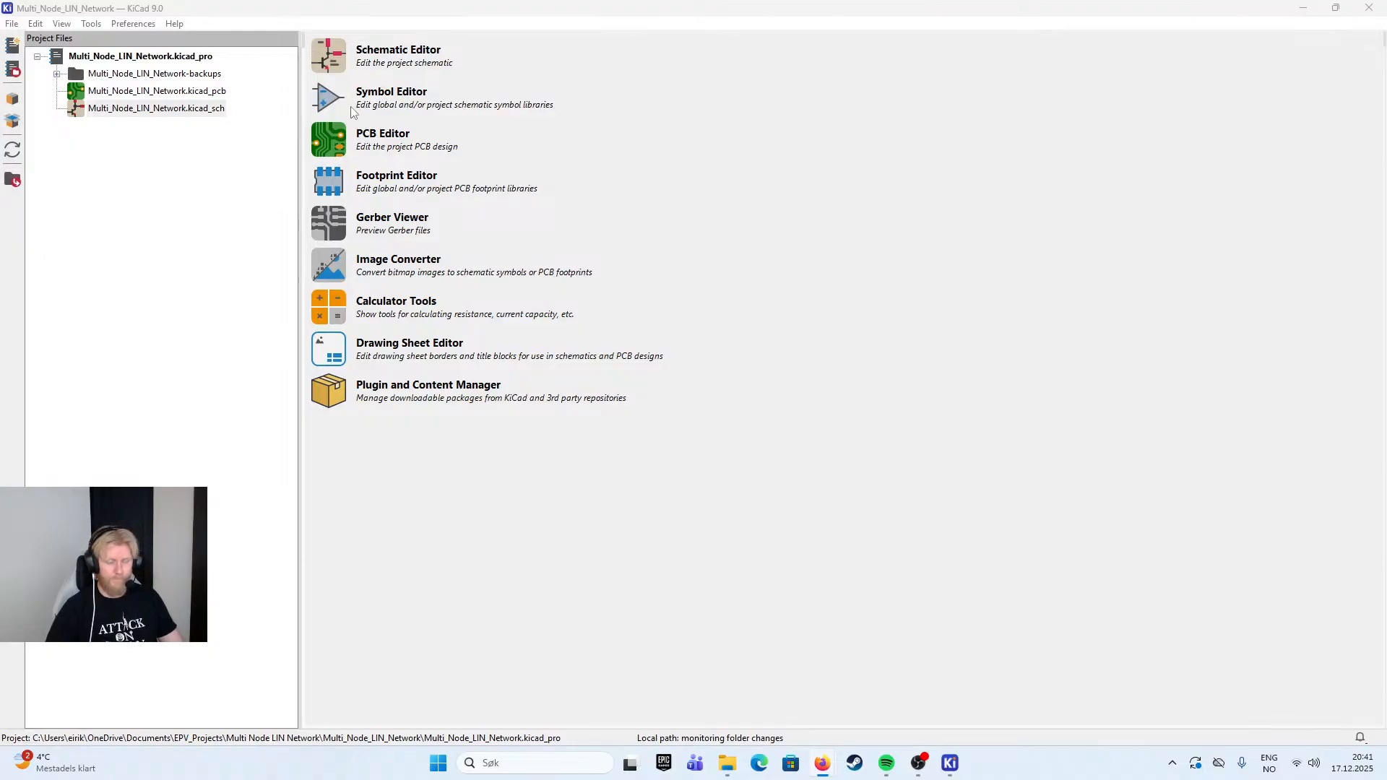
pyautogui.moveTo(947, 768)
pyautogui.click(1117, 686)
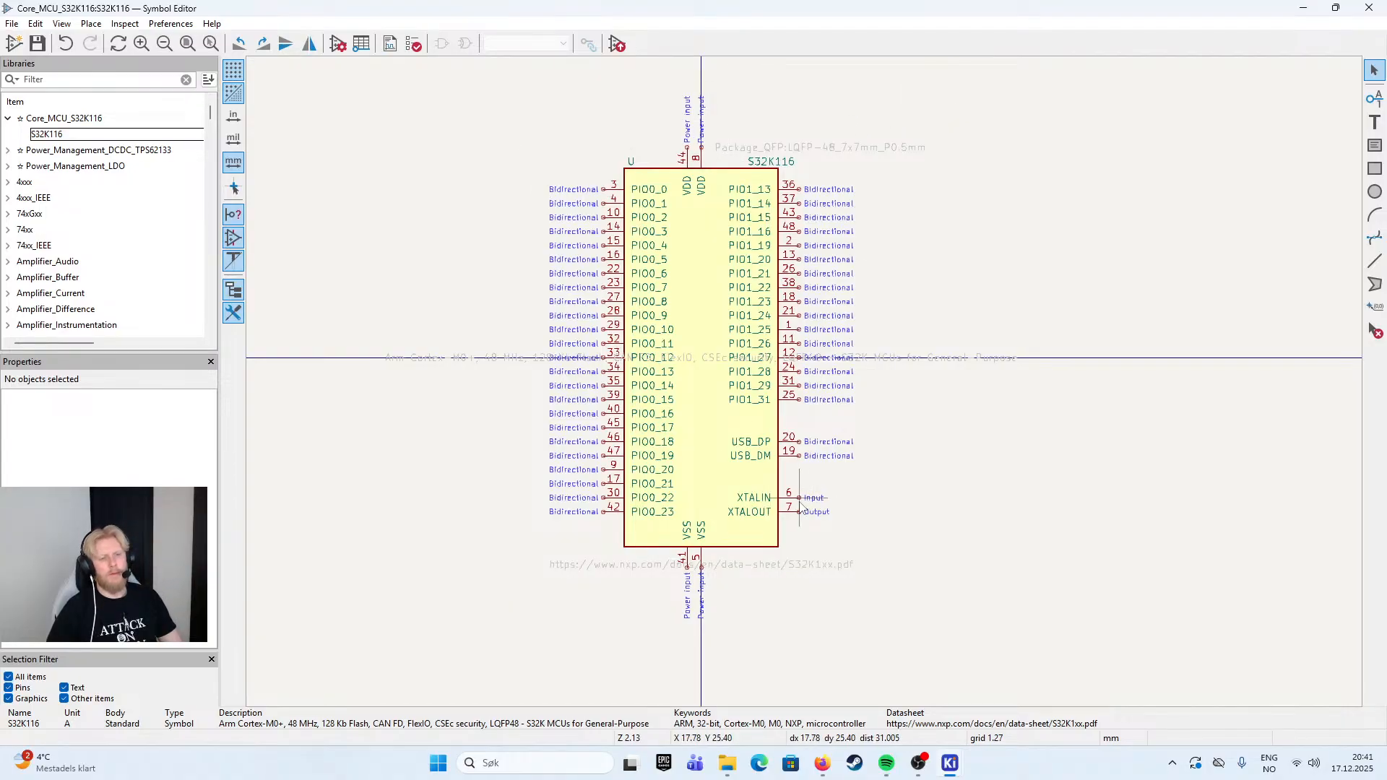
# - Delete pins PIO1_13 through PIO1_25 from the right side of the S32K116 symbol
pyautogui.moveTo(890, 136); pyautogui.dragTo(751, 542)
pyautogui.click(943, 441)
pyautogui.moveTo(882, 157); pyautogui.dragTo(791, 328)
pyautogui.moveTo(908, 190); pyautogui.dragTo(793, 337)
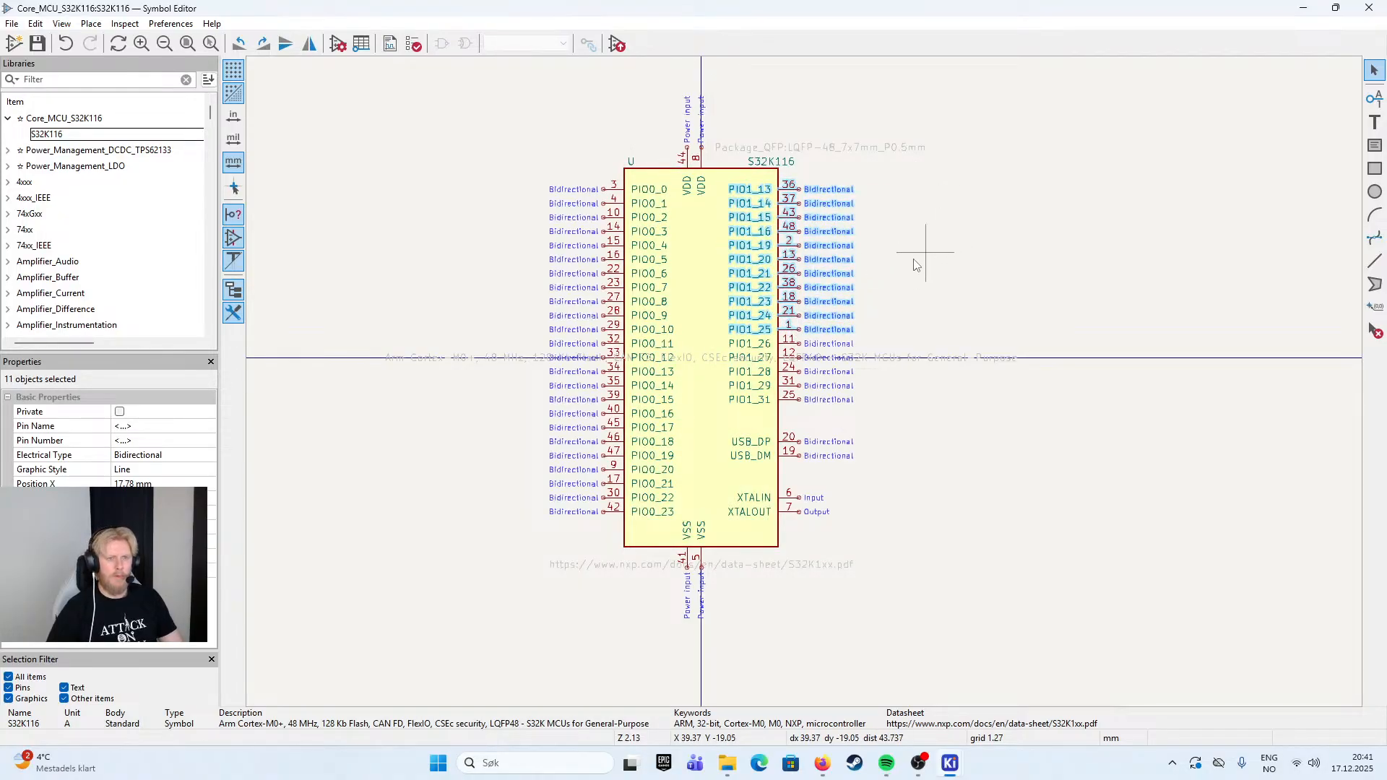
pyautogui.press('Delete')
# - Delete the remaining PIO1 pins, PIO1_26 through PIO1_31, from the symbol's right side
pyautogui.moveTo(892, 318); pyautogui.dragTo(790, 423)
pyautogui.moveTo(885, 425); pyautogui.dragTo(815, 387)
pyautogui.press('Delete')
pyautogui.click(793, 372)
pyautogui.press('Delete')
pyautogui.click(794, 358)
pyautogui.press('Delete')
pyautogui.click(793, 344)
pyautogui.press('Delete')
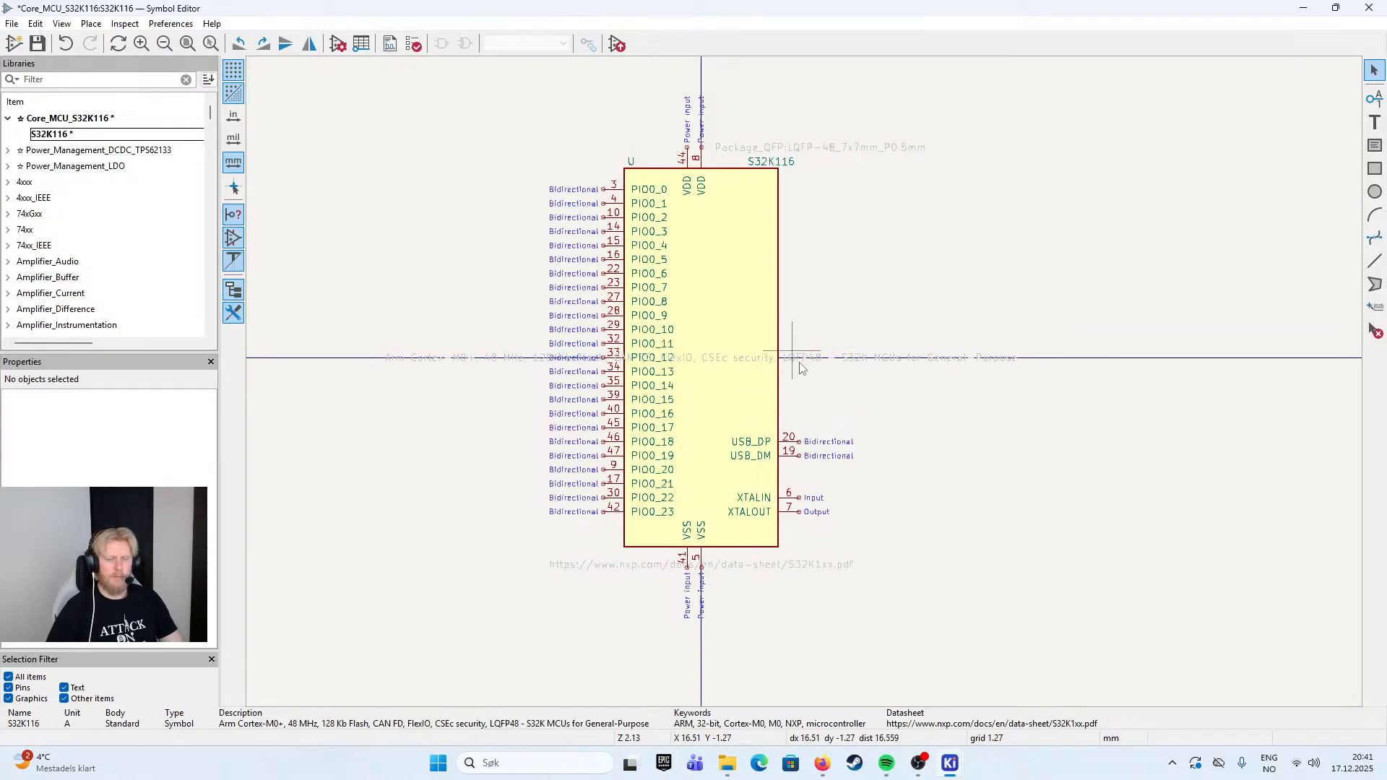
# - Delete the USB_DP, USB_DM, XTALIN and XTALOUT pins from the symbol's right side
pyautogui.click(788, 444)
pyautogui.press('Delete')
pyautogui.click(792, 457)
pyautogui.press('Delete')
pyautogui.click(792, 500)
pyautogui.press('Delete')
pyautogui.click(790, 513)
pyautogui.press('Delete')
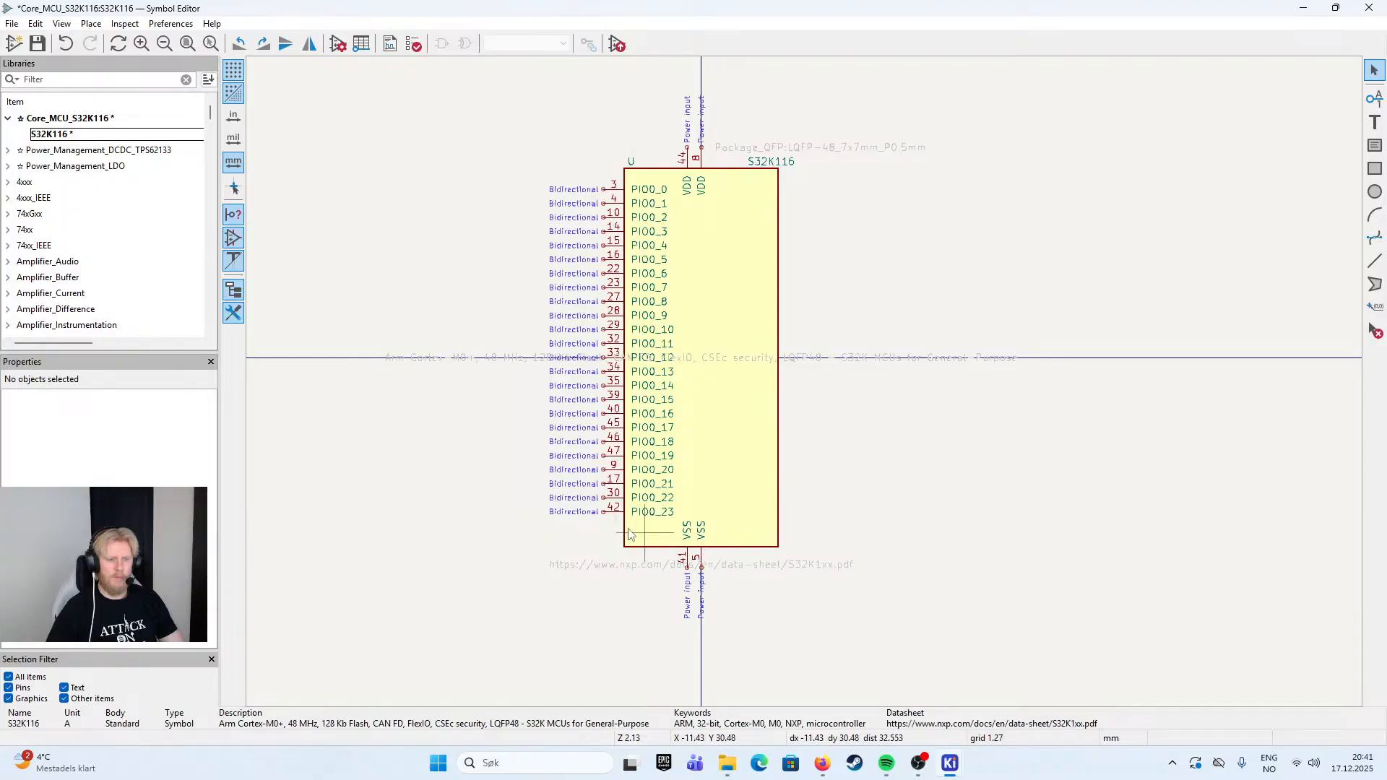
# - Delete all PIO0 pins, PIO0_0 through PIO0_23, from the left side of the symbol
pyautogui.moveTo(547, 143); pyautogui.dragTo(618, 532)
pyautogui.click(617, 190)
pyautogui.press('Delete')
pyautogui.click(616, 204)
pyautogui.press('Delete')
pyautogui.click(614, 218)
pyautogui.press('Delete')
pyautogui.click(614, 232)
pyautogui.moveTo(547, 161); pyautogui.dragTo(655, 536)
pyautogui.press('Delete')
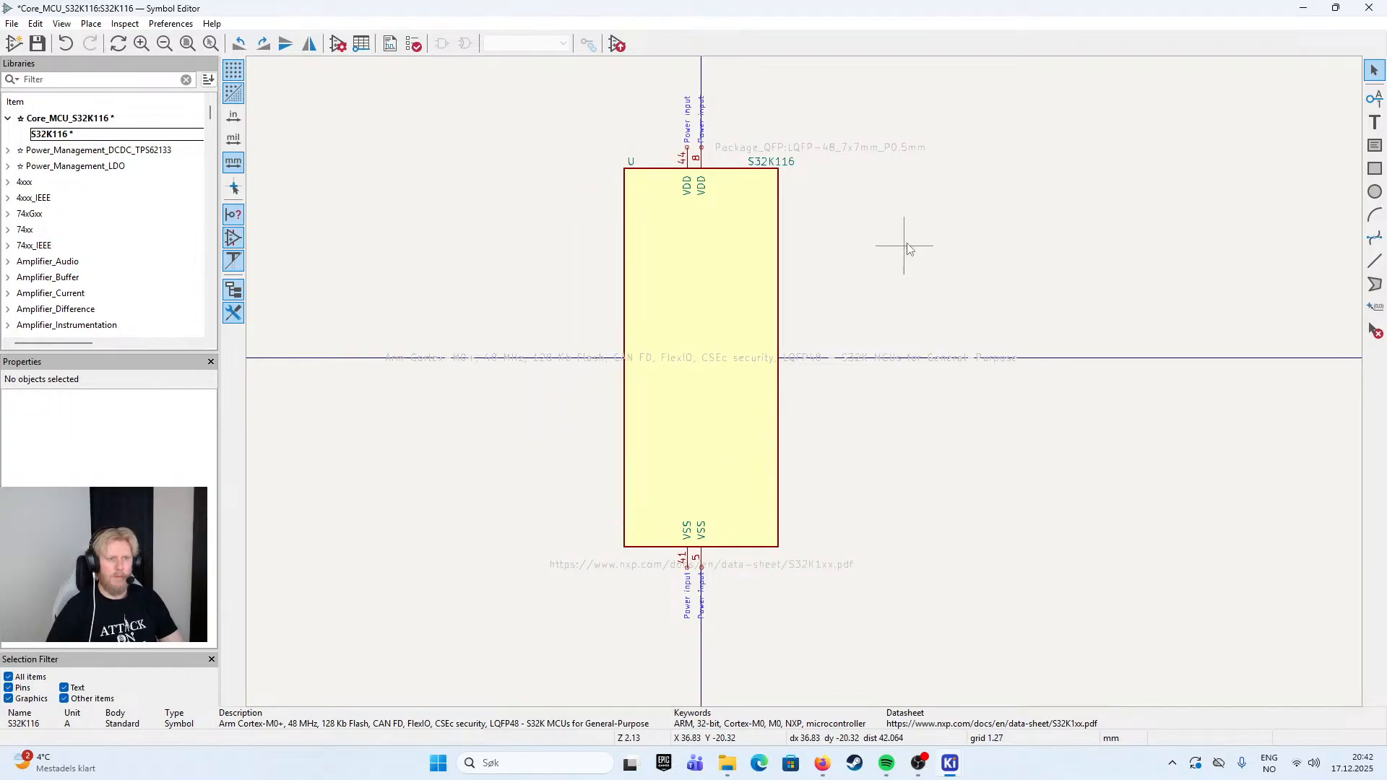
# - Move the description text down to about Y 54.6 mm and place the datasheet link just above it, below the VSS pins
pyautogui.click(730, 325)
pyautogui.click(815, 362)
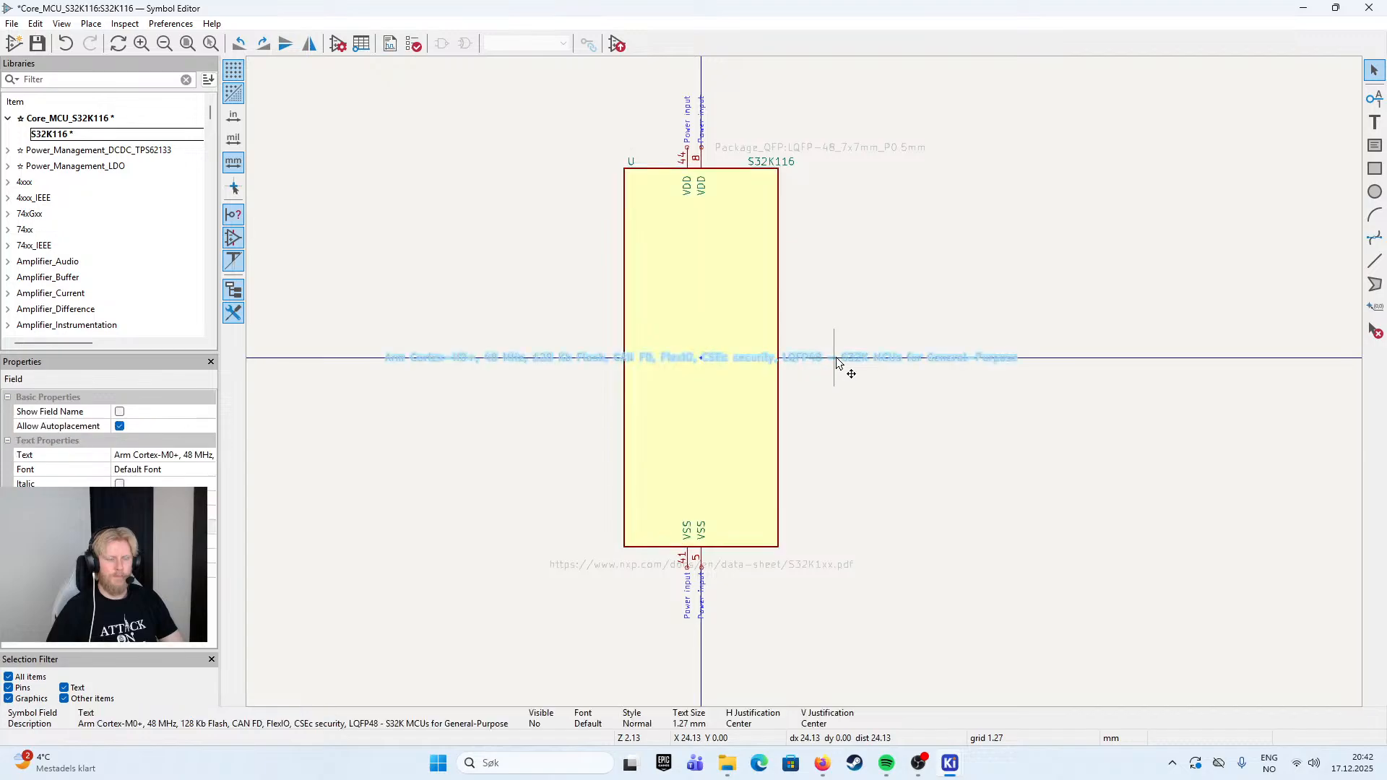
pyautogui.moveTo(817, 359); pyautogui.dragTo(814, 663)
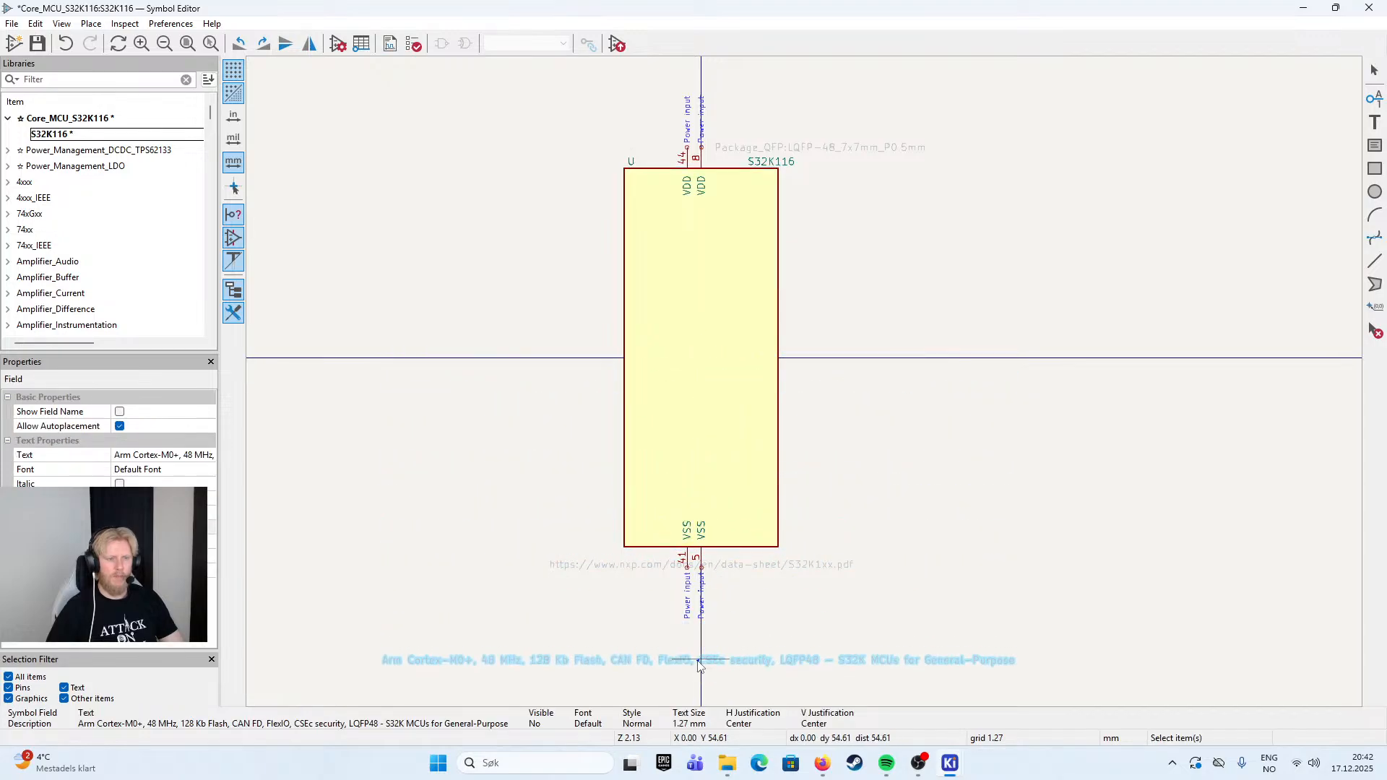
pyautogui.click(751, 567)
pyautogui.moveTo(752, 563); pyautogui.dragTo(703, 635)
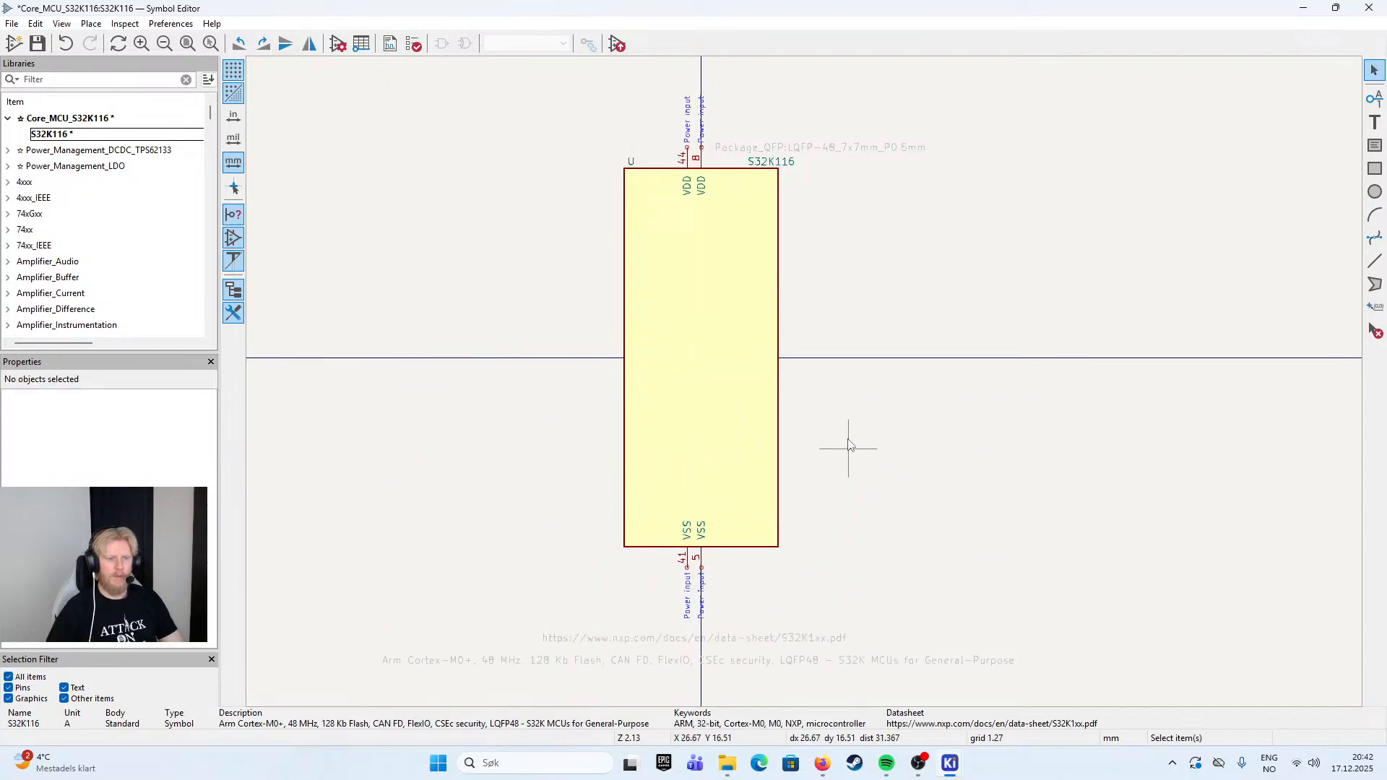
pyautogui.click(760, 149)
pyautogui.click(772, 121)
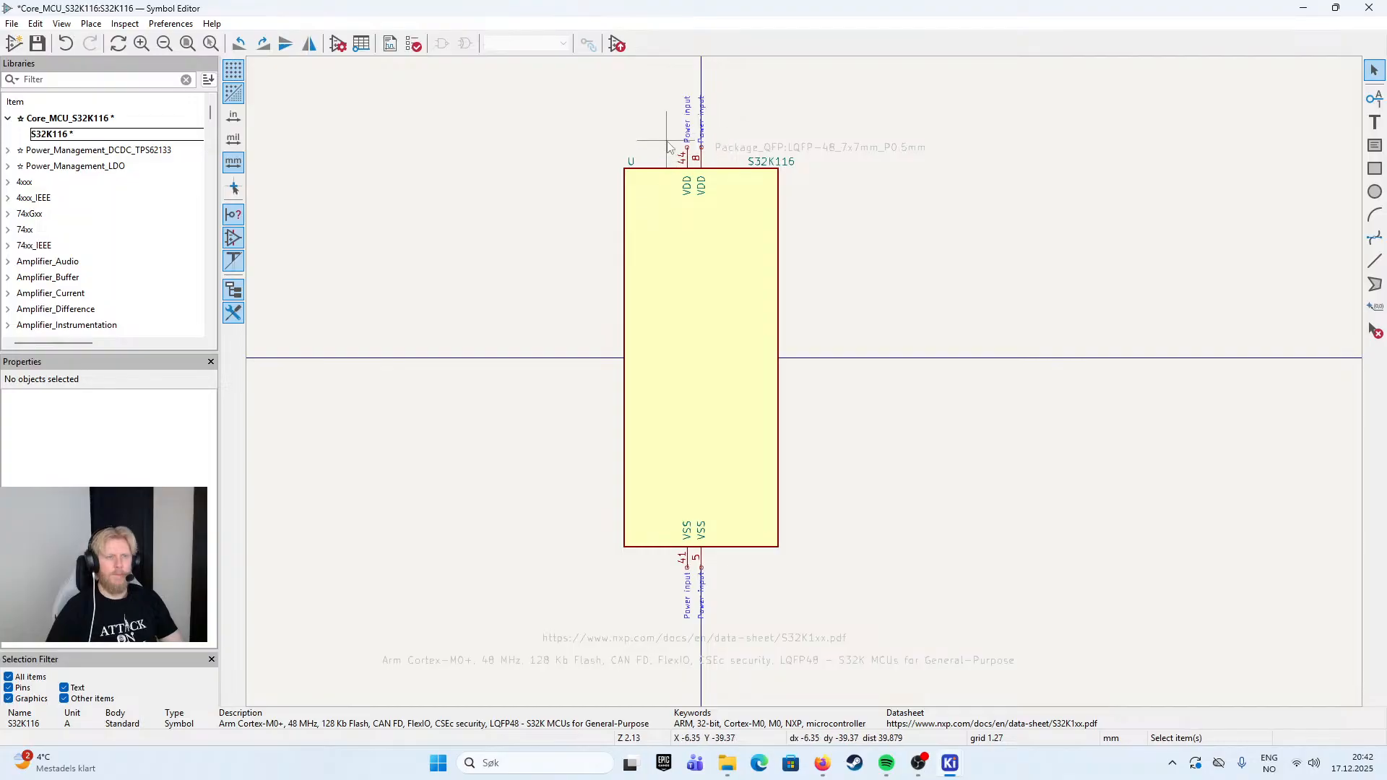
# - Rotate VDD pin 44 to face right and place it on the body's left edge near the top, at X -17.78, Y -30.48 mm
pyautogui.click(687, 133)
pyautogui.click(691, 137)
pyautogui.click(688, 156)
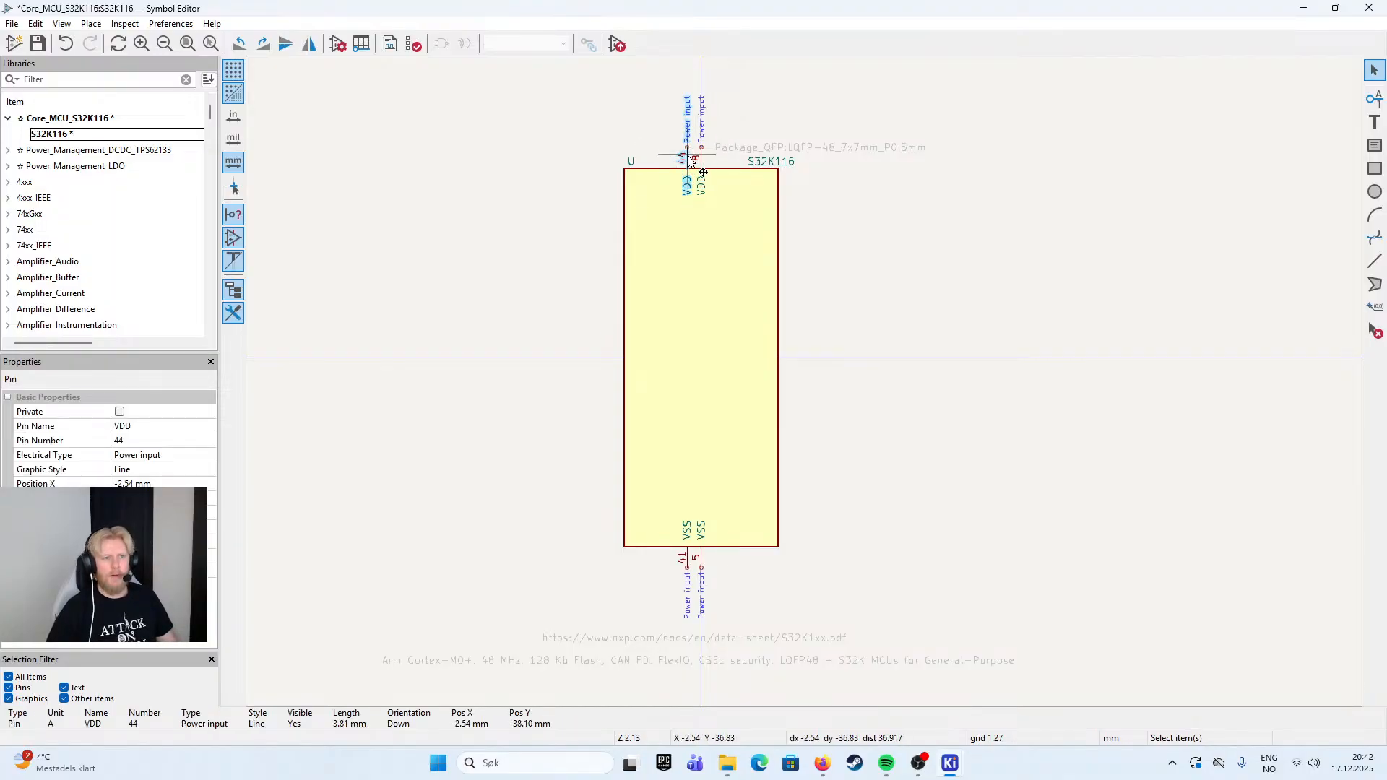
pyautogui.press('m')
pyautogui.press('r')
pyautogui.press('r')
pyautogui.press('r')
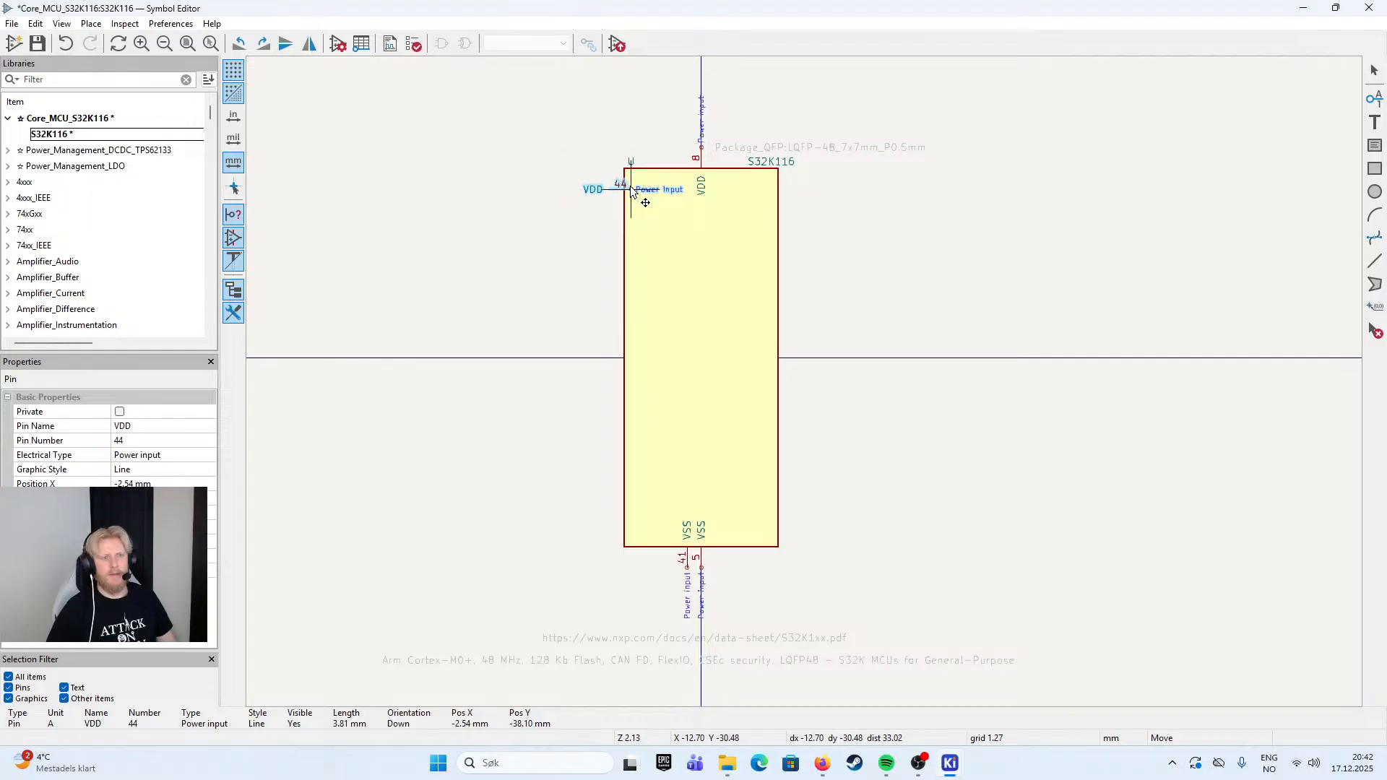
pyautogui.press('r')
pyautogui.press('r')
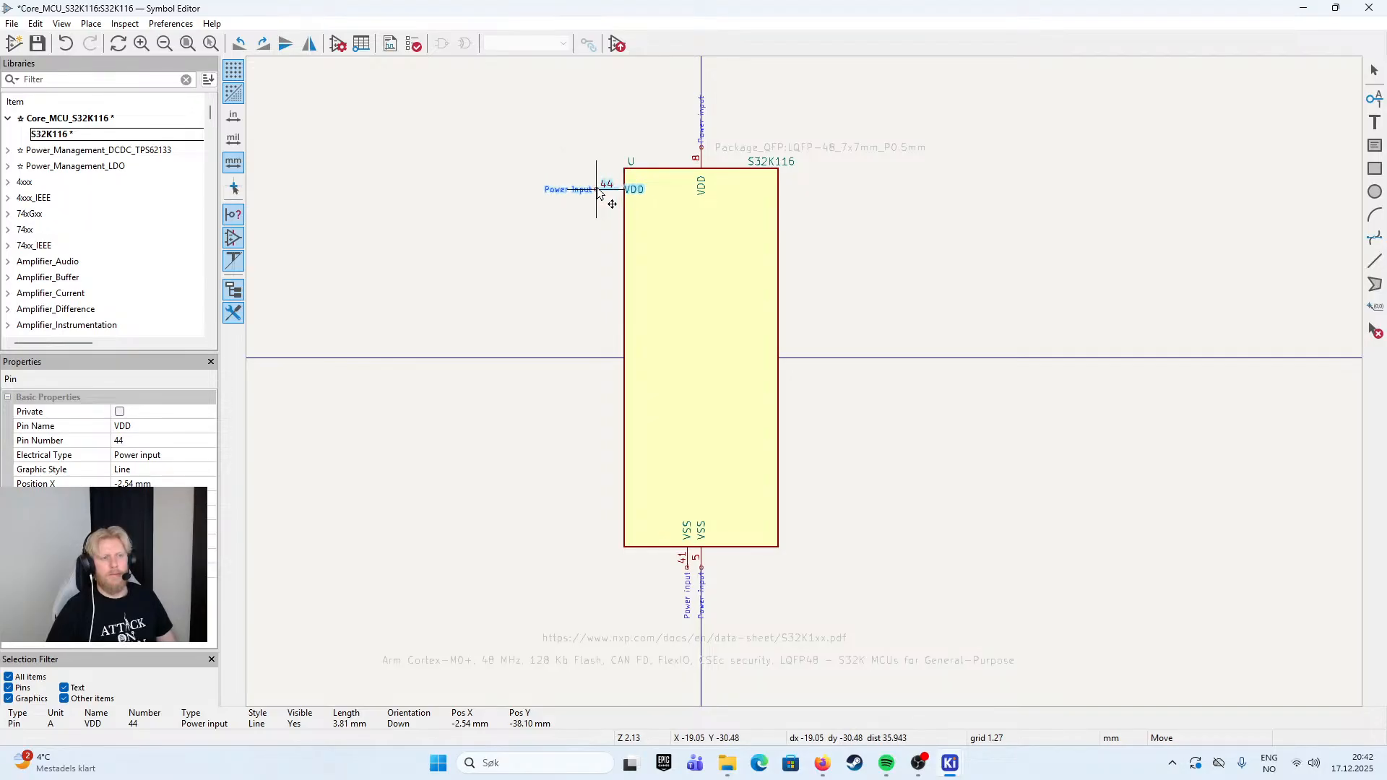
pyautogui.click(605, 191)
# - Rotate VDD pin 8 to face right and place it directly below pin 44, at X -17.78, Y -26.67 mm
pyautogui.scroll(3, 723, 303)
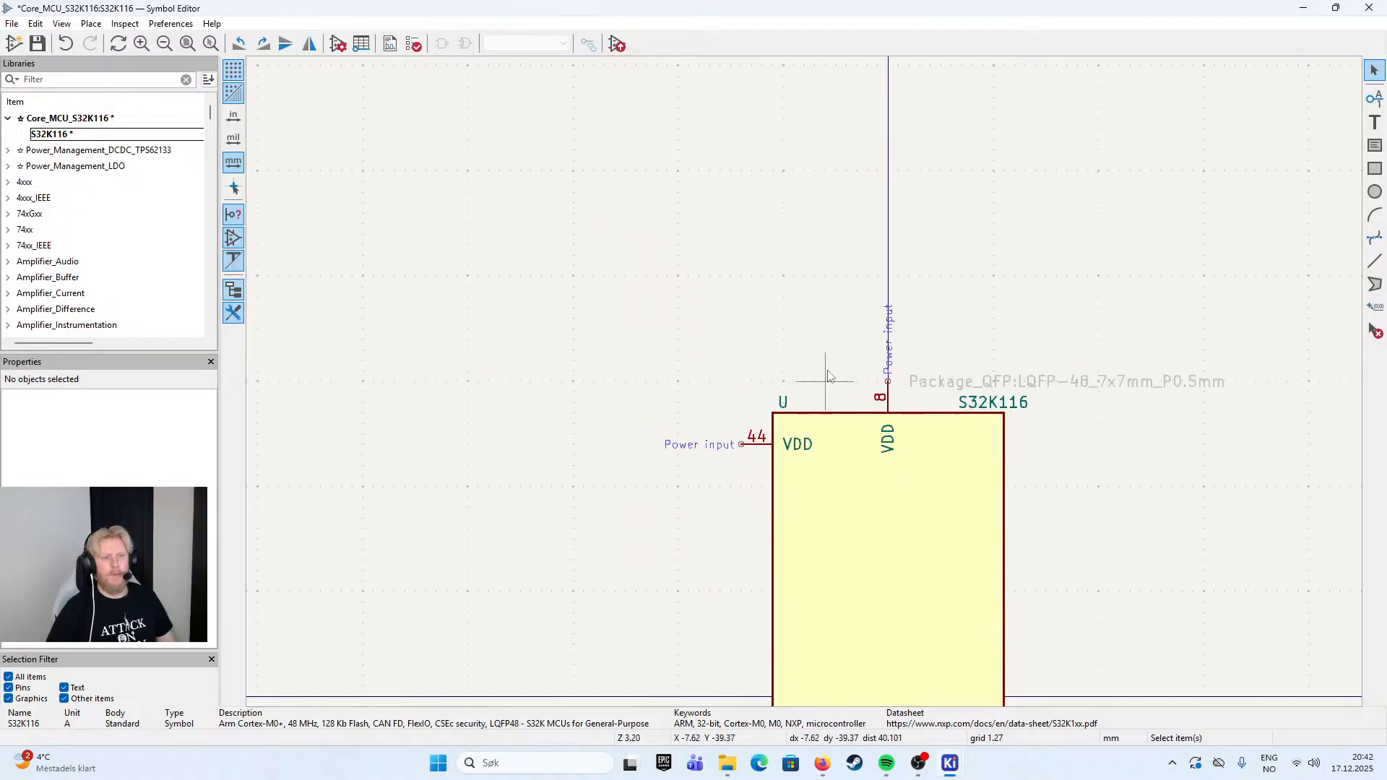
pyautogui.click(738, 297)
pyautogui.press('m')
pyautogui.press('r')
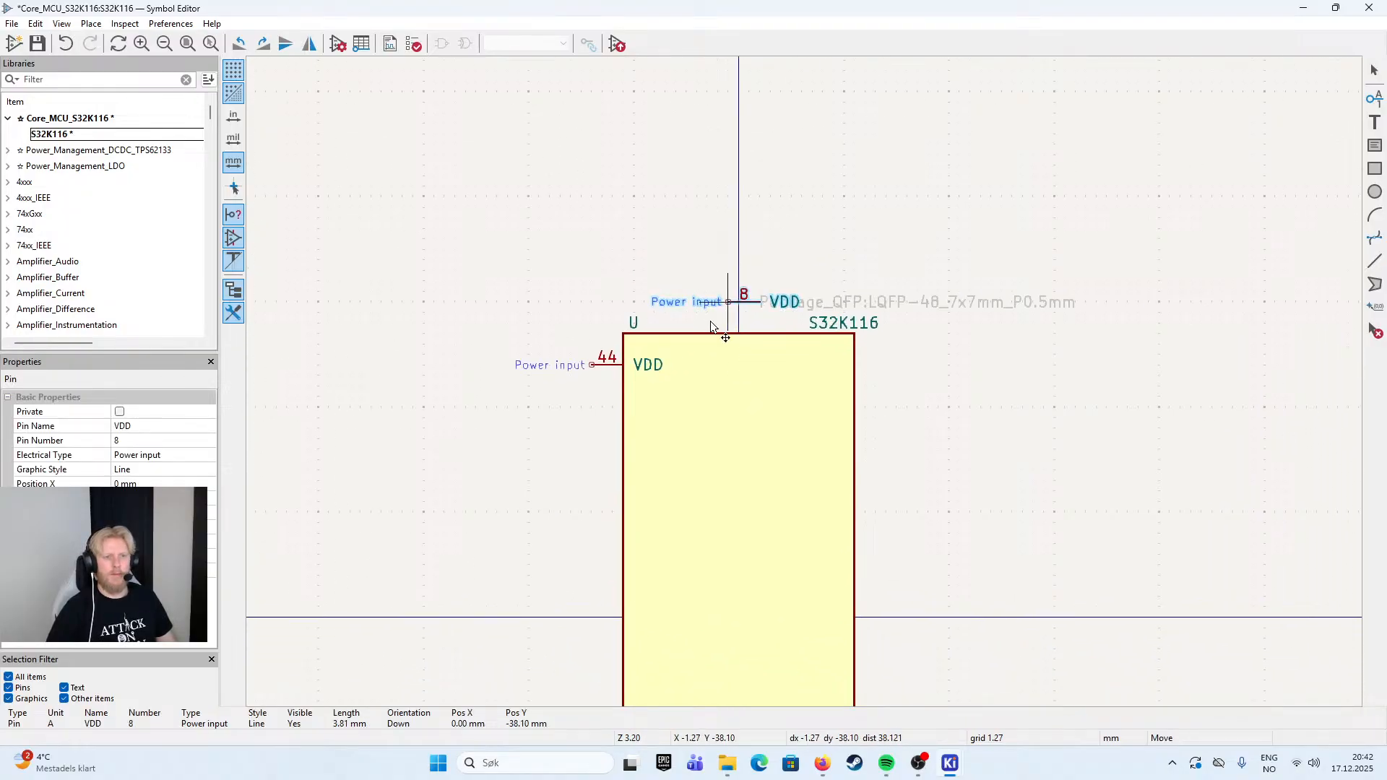
pyautogui.click(597, 401)
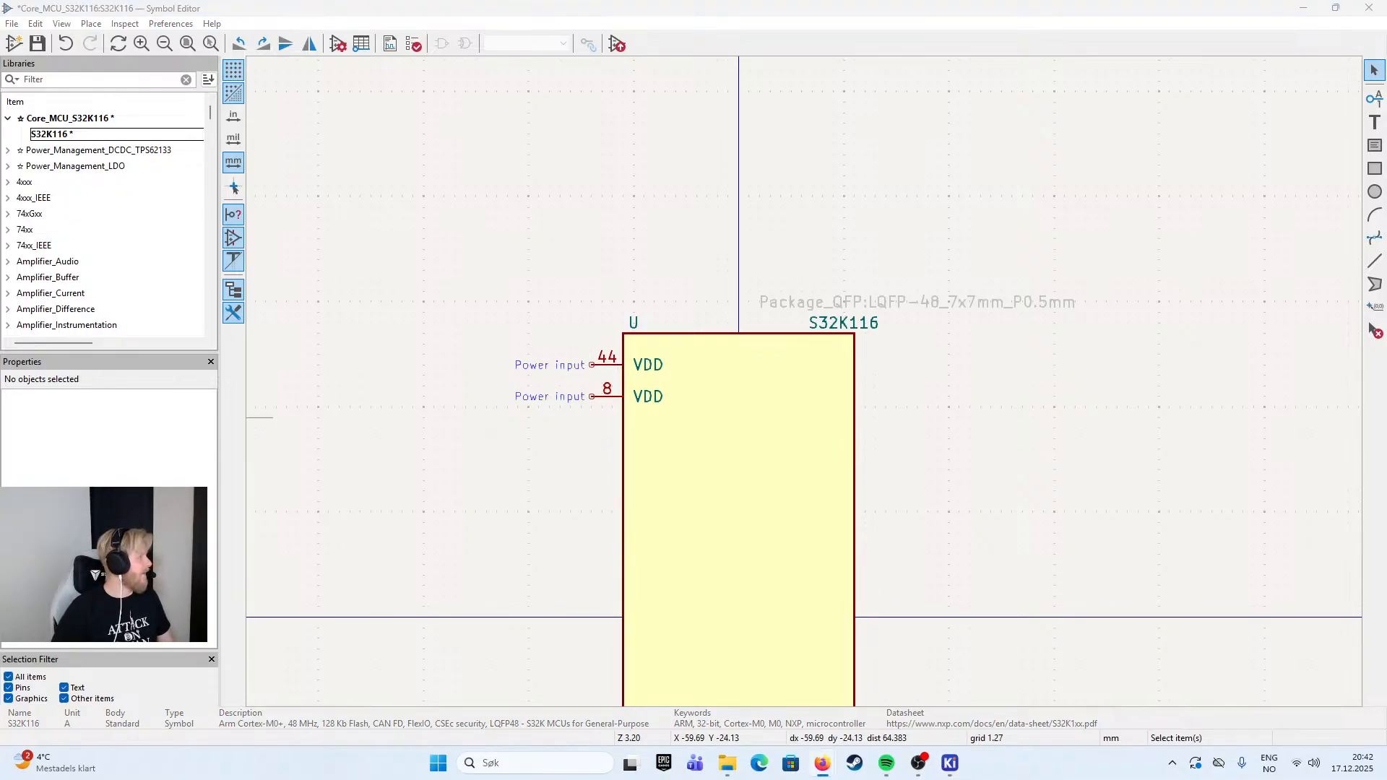
# - Change the pin number of the upper VDD pin on the left edge to 5
pyautogui.doubleClick(606, 365)
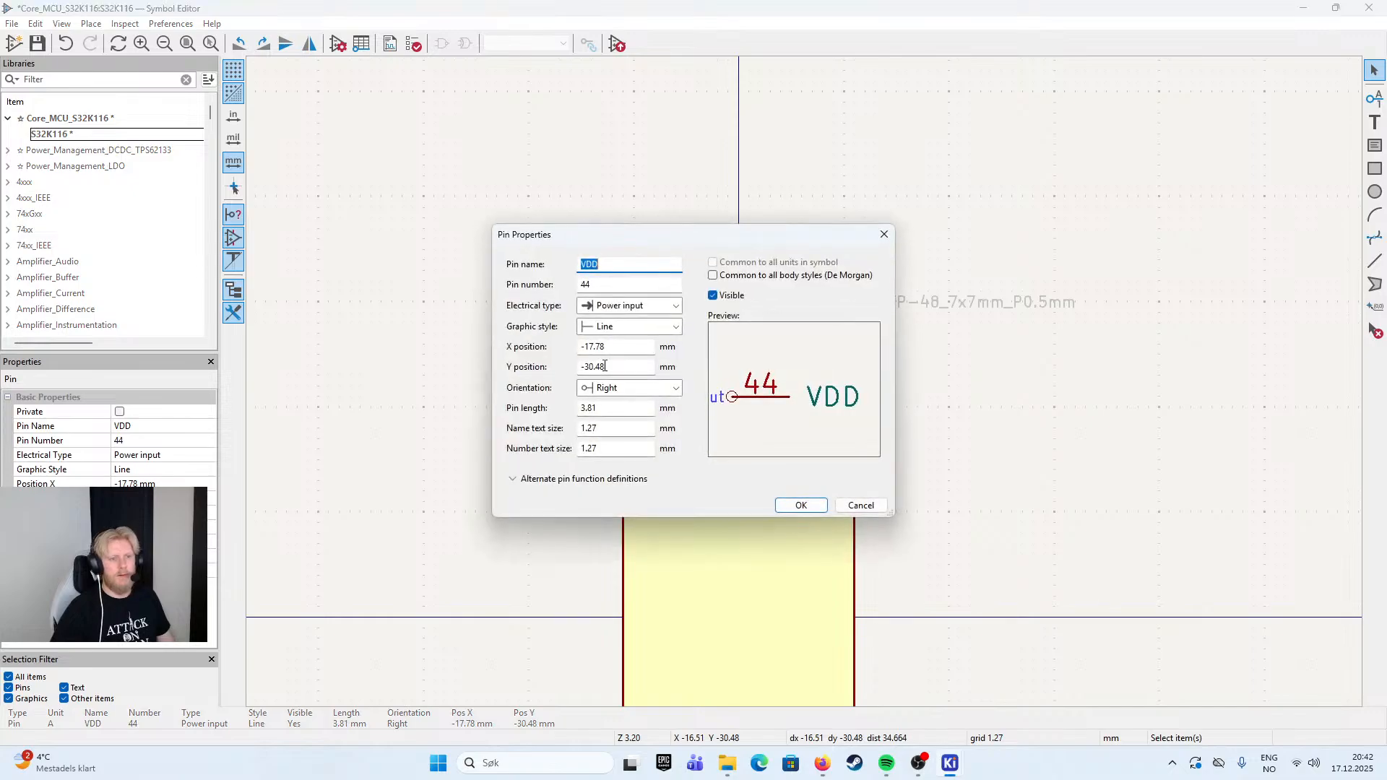
pyautogui.press('Tab')
pyautogui.write('5')
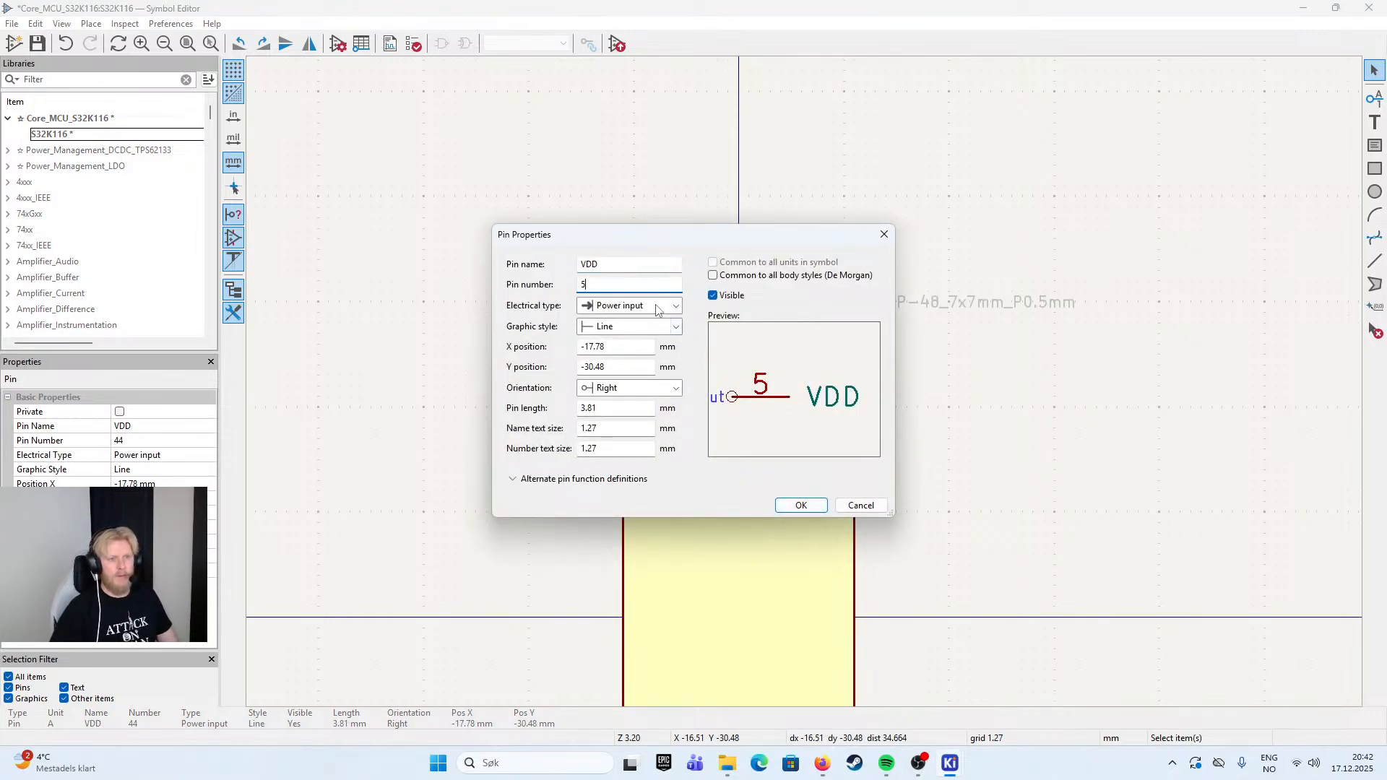
pyautogui.click(802, 506)
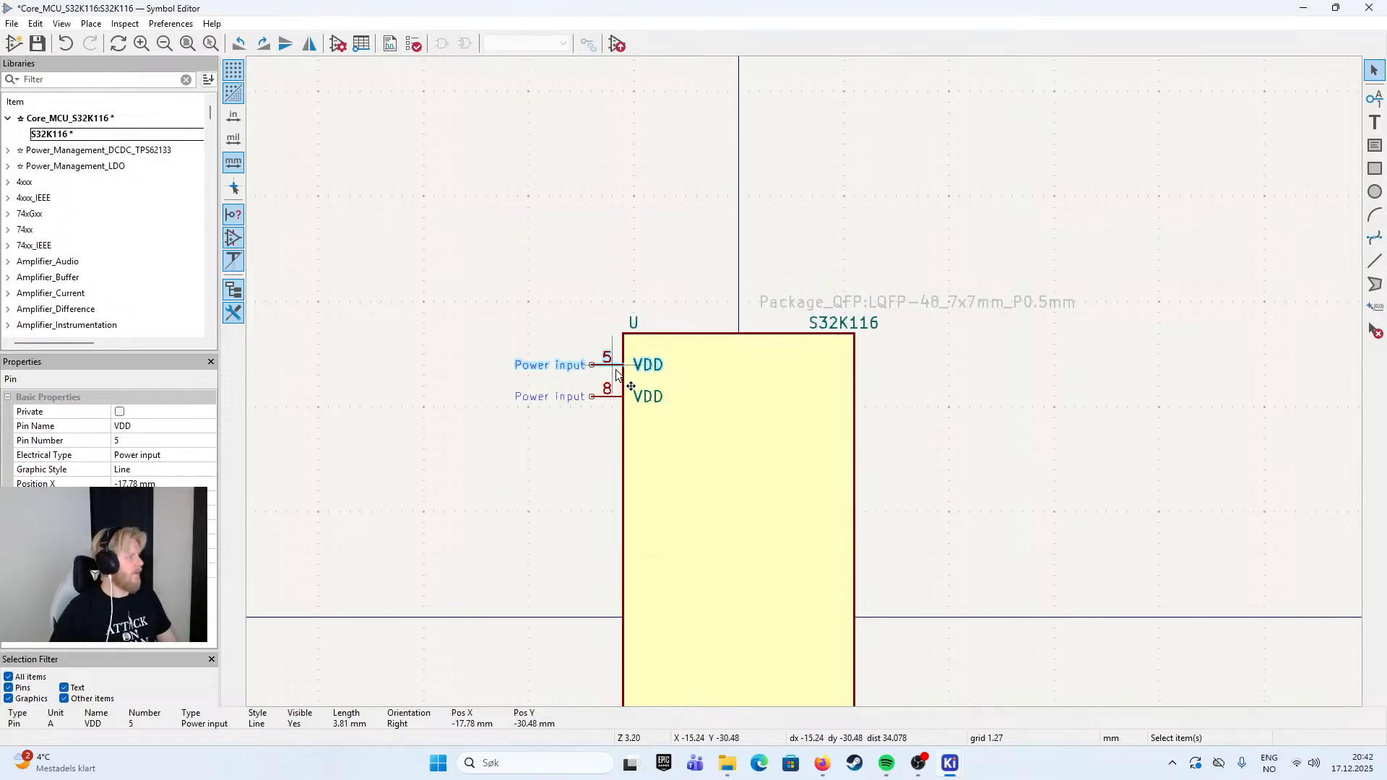
# - Rename the lower VDD pin on the left edge to VDDA and set its pin number to 6
pyautogui.doubleClick(613, 400)
pyautogui.press('End')
pyautogui.write('A')
pyautogui.click(611, 288)
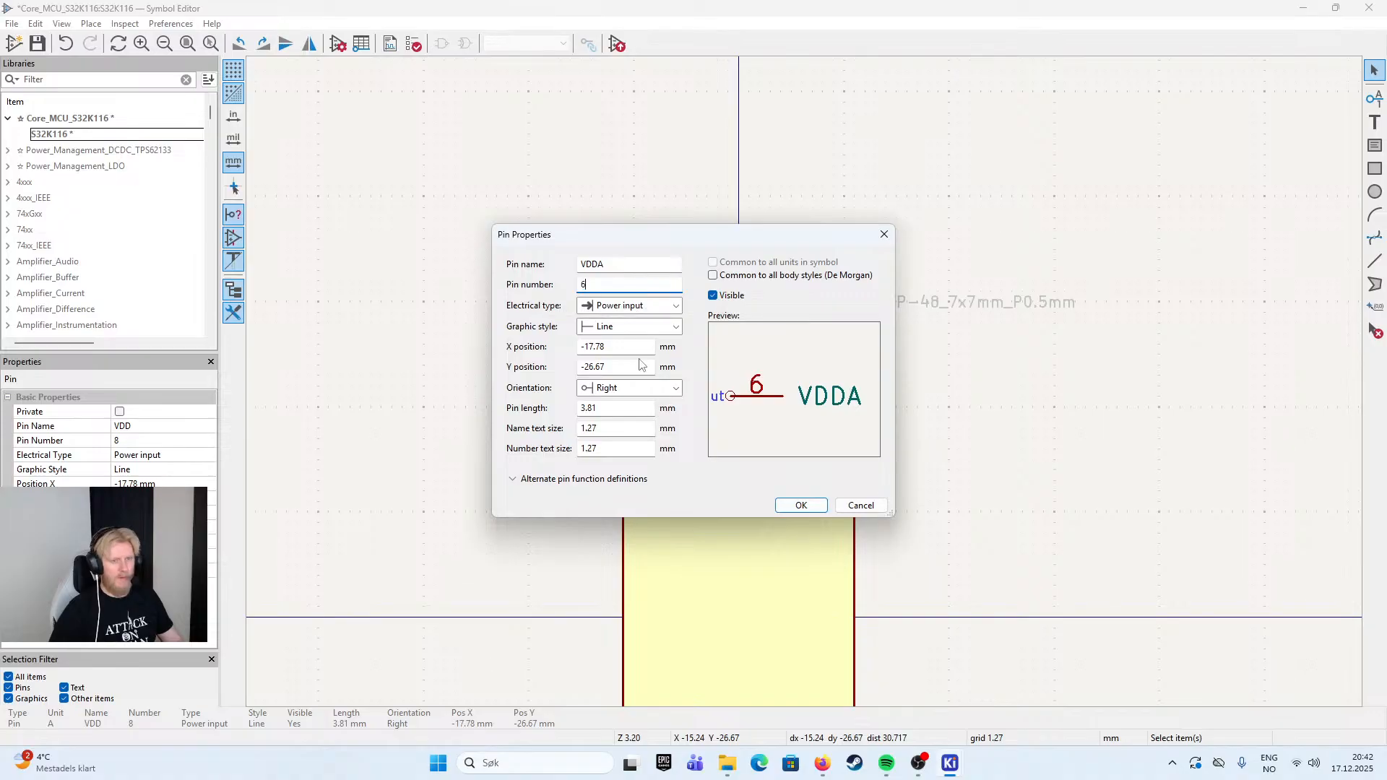
pyautogui.write('6')
pyautogui.click(800, 506)
# - Rotate VSS pin 5 to face right and place it low on the body's left edge, at X -17.78, Y 29.21 mm
pyautogui.scroll(-3, 527, 511)
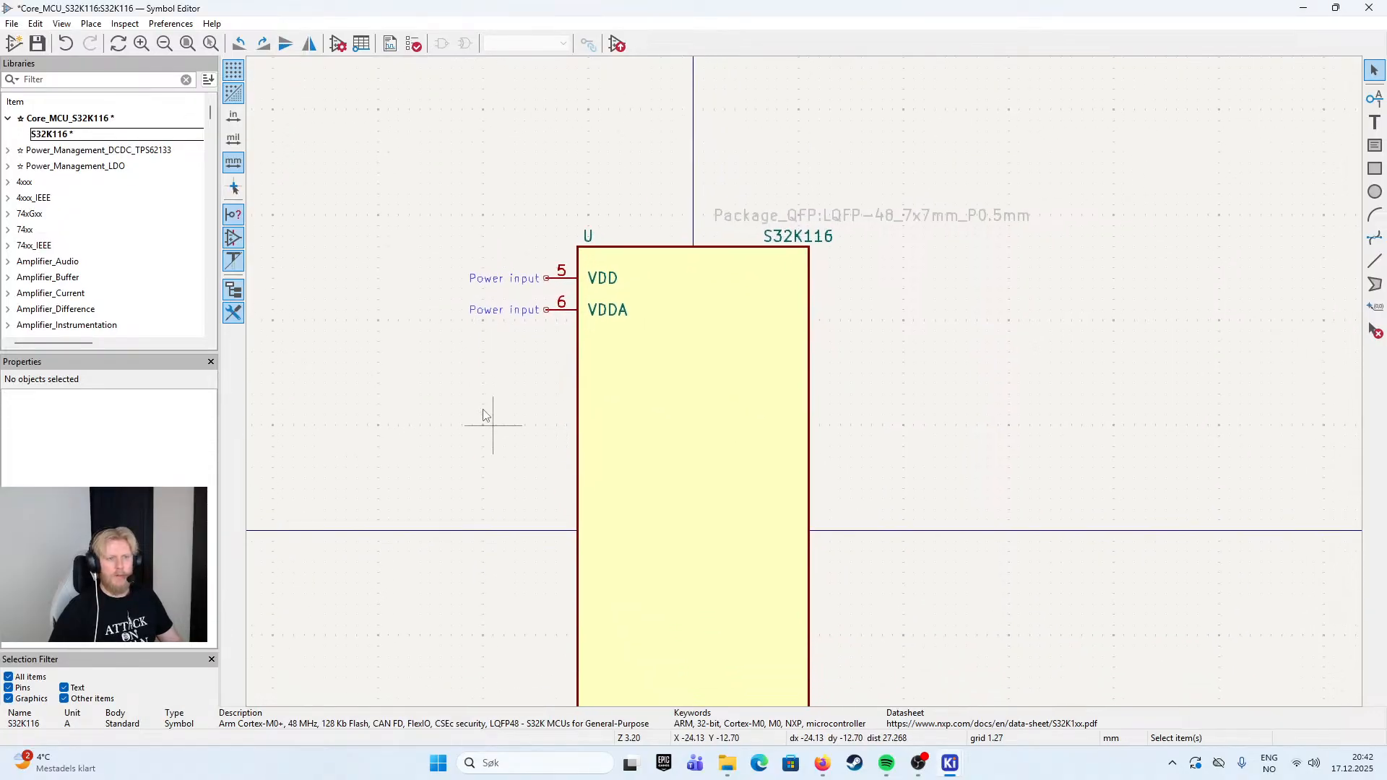
pyautogui.moveTo(943, 508); pyautogui.dragTo(851, 409)
pyautogui.scroll(3, 815, 460)
pyautogui.press('m')
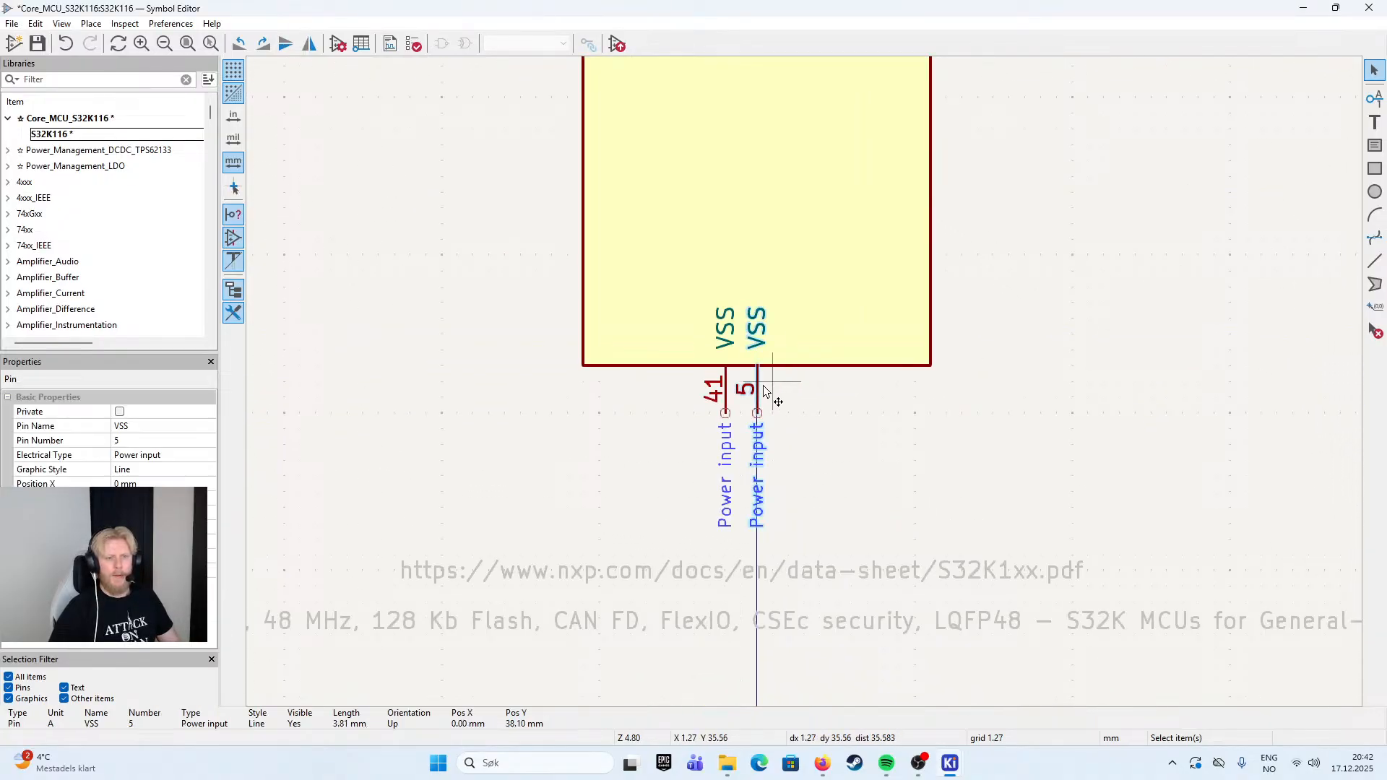
pyautogui.press('r')
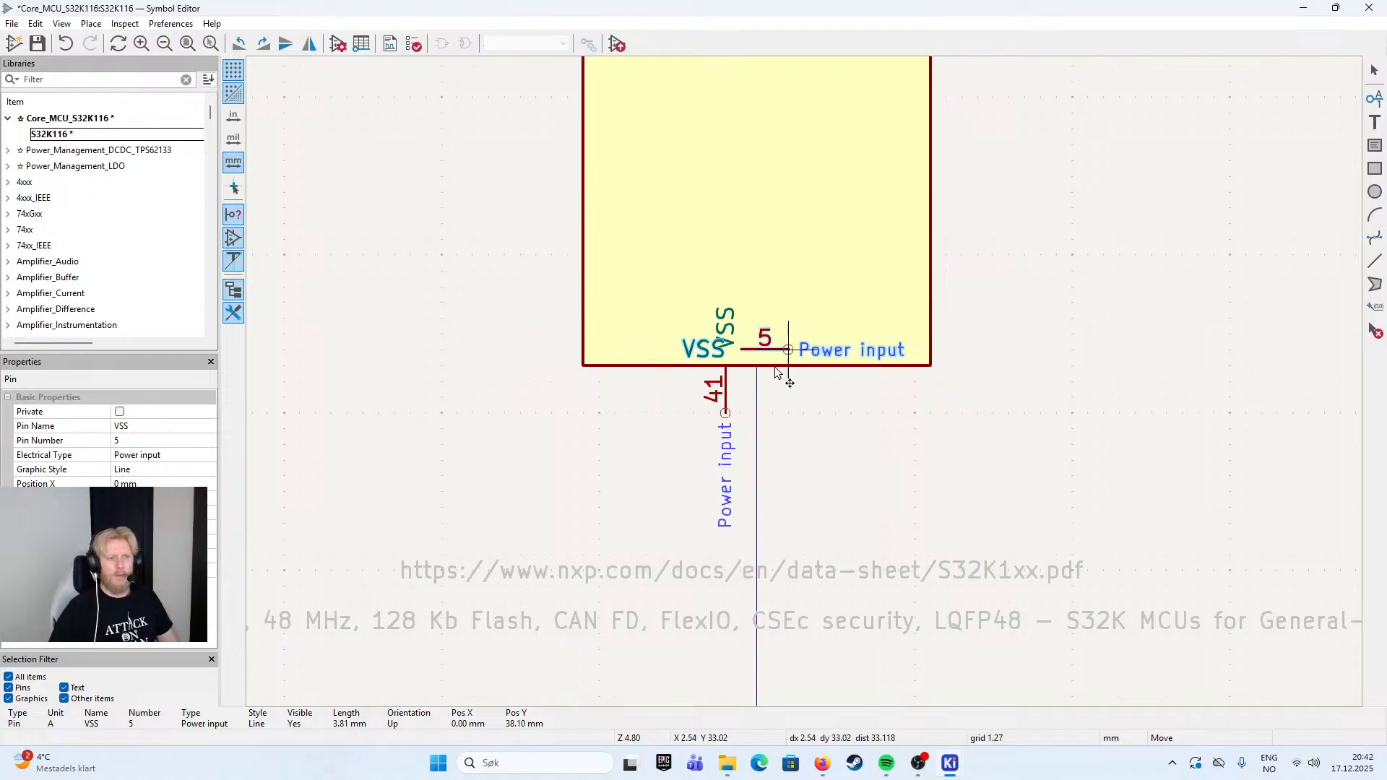
pyautogui.press('r')
pyautogui.press('r')
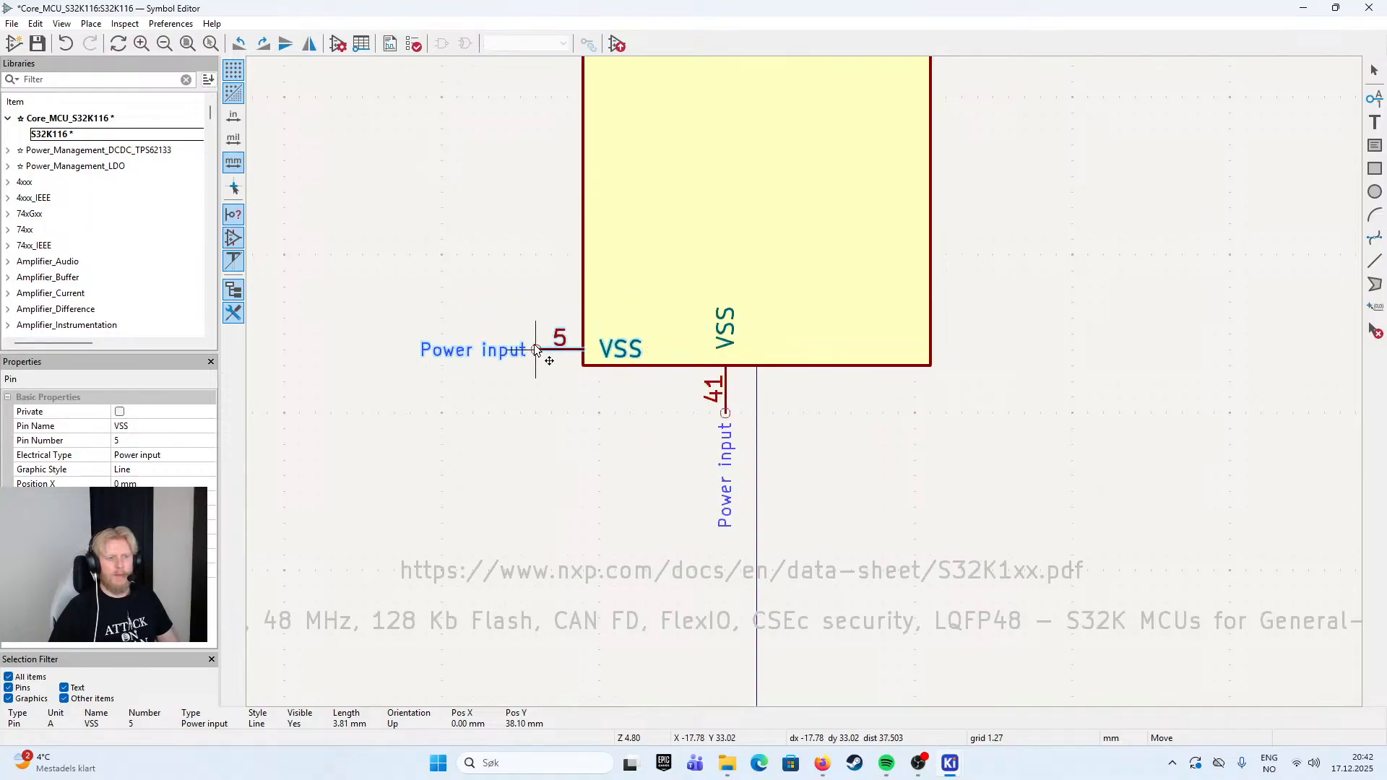
pyautogui.click(540, 303)
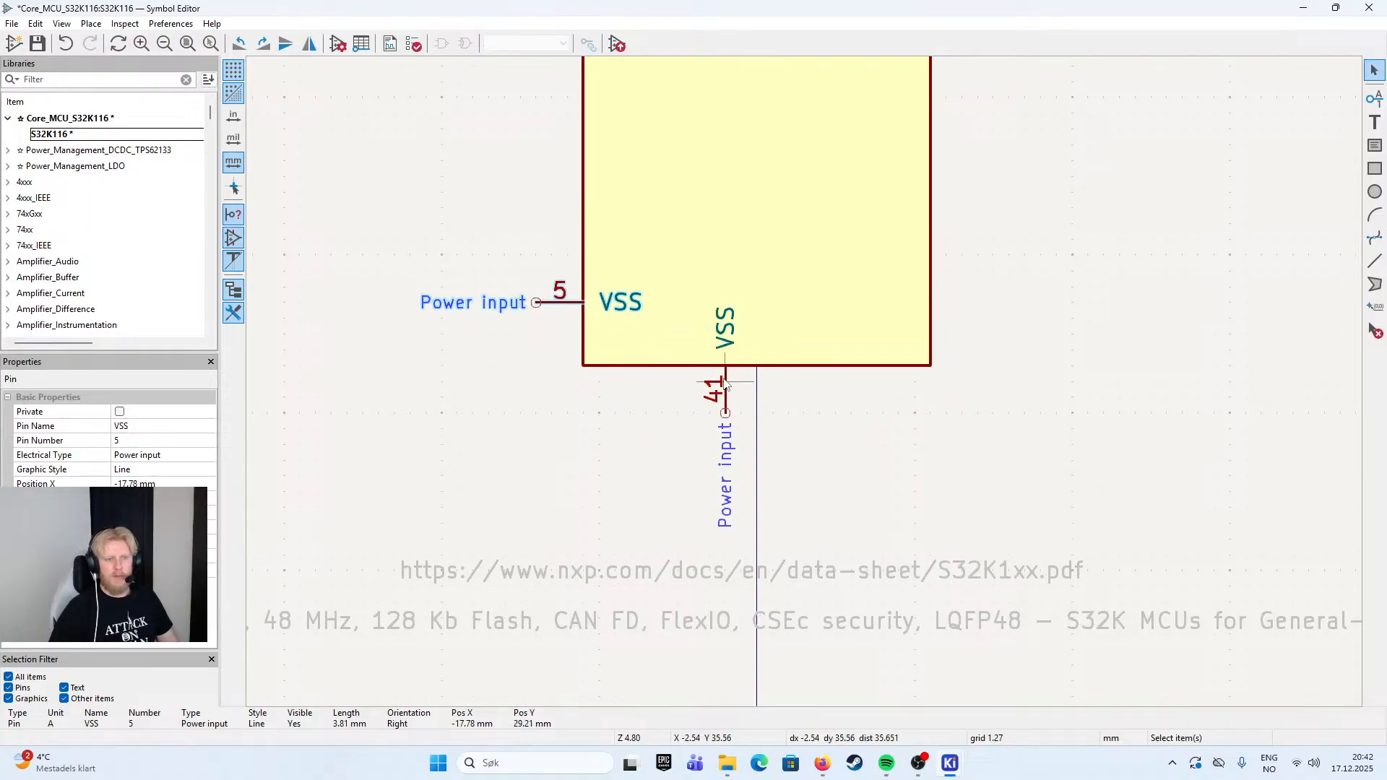
# - Rotate VSS pin 41 to face right and place it directly below VSS pin 5, at X -17.78, Y 31.75 mm
pyautogui.press('m')
pyautogui.press('r')
pyautogui.press('r')
pyautogui.press('r')
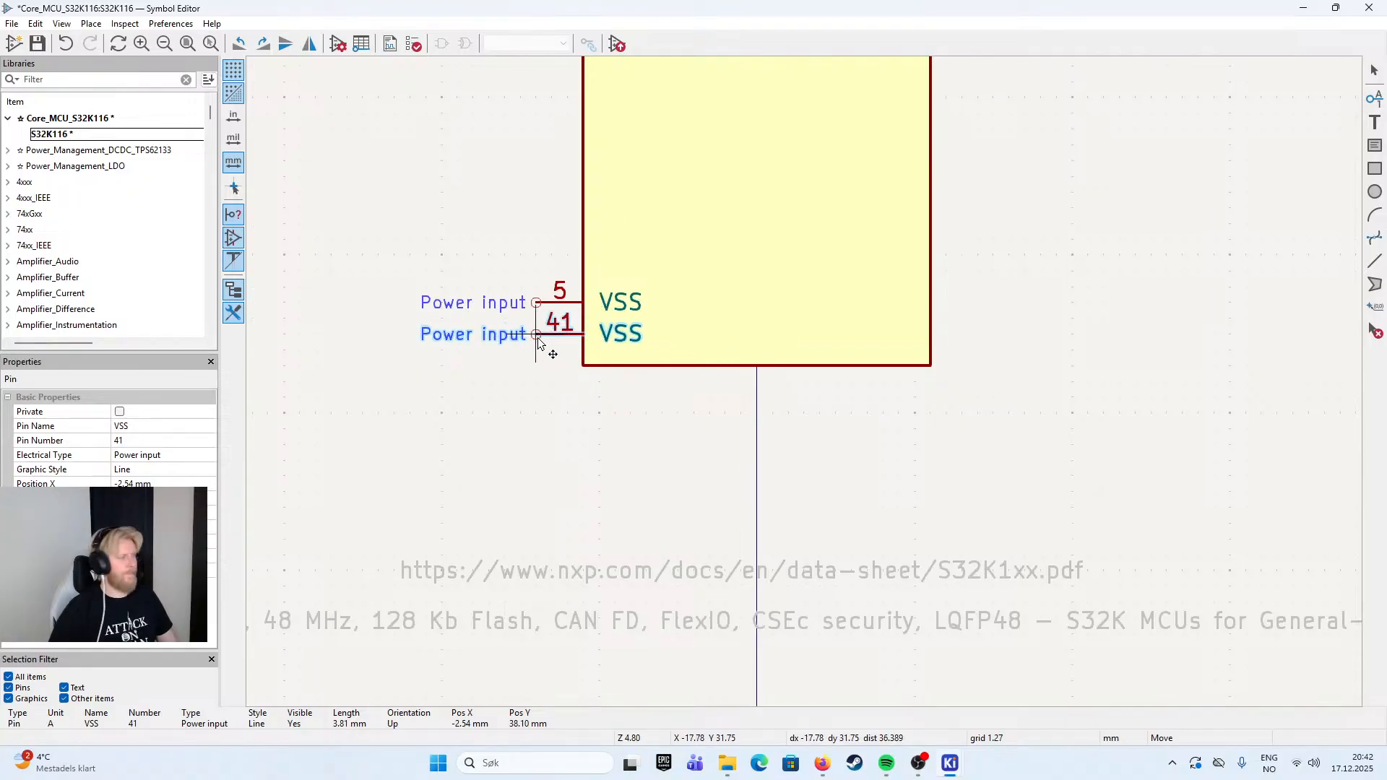
pyautogui.click(538, 344)
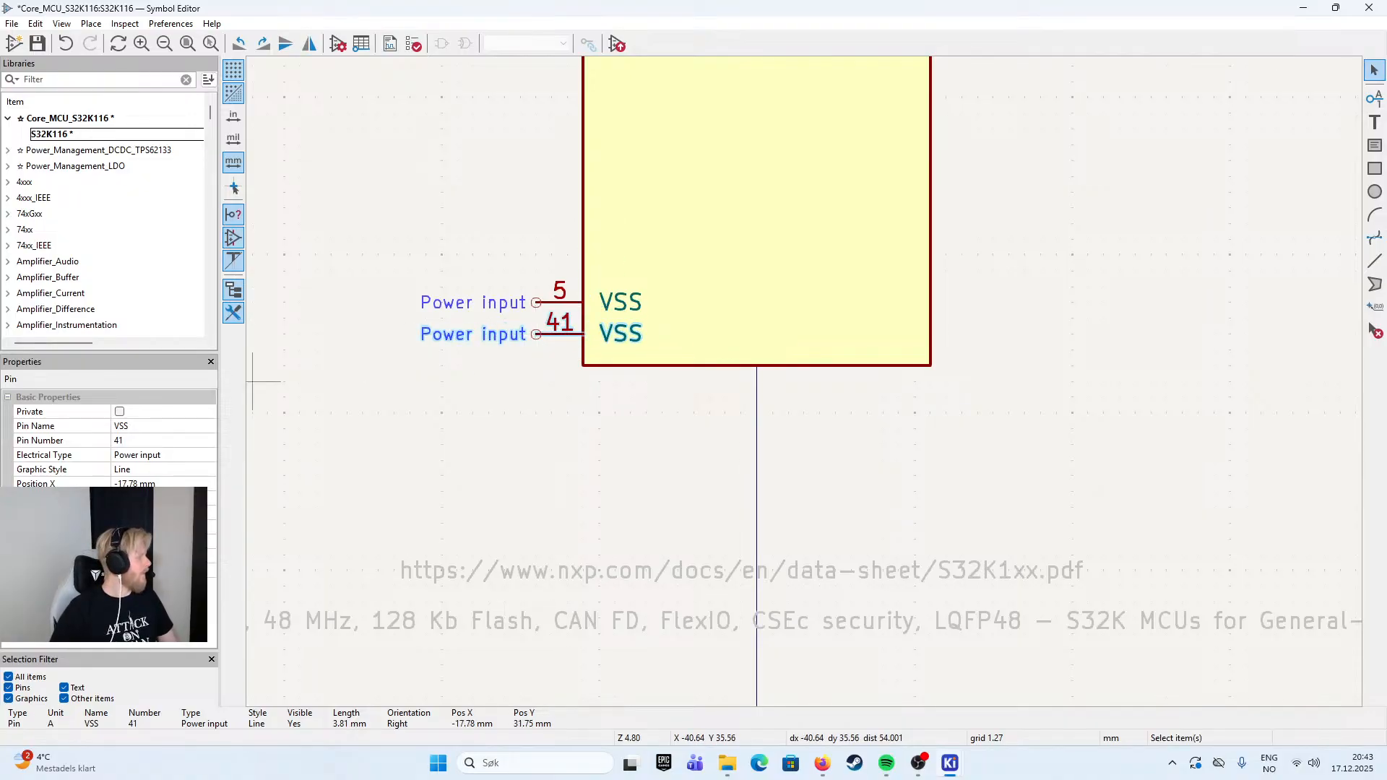
# - Set the upper VSS pin's number to 7 with electrical type Power input
pyautogui.doubleClick(563, 305)
pyautogui.click(610, 285)
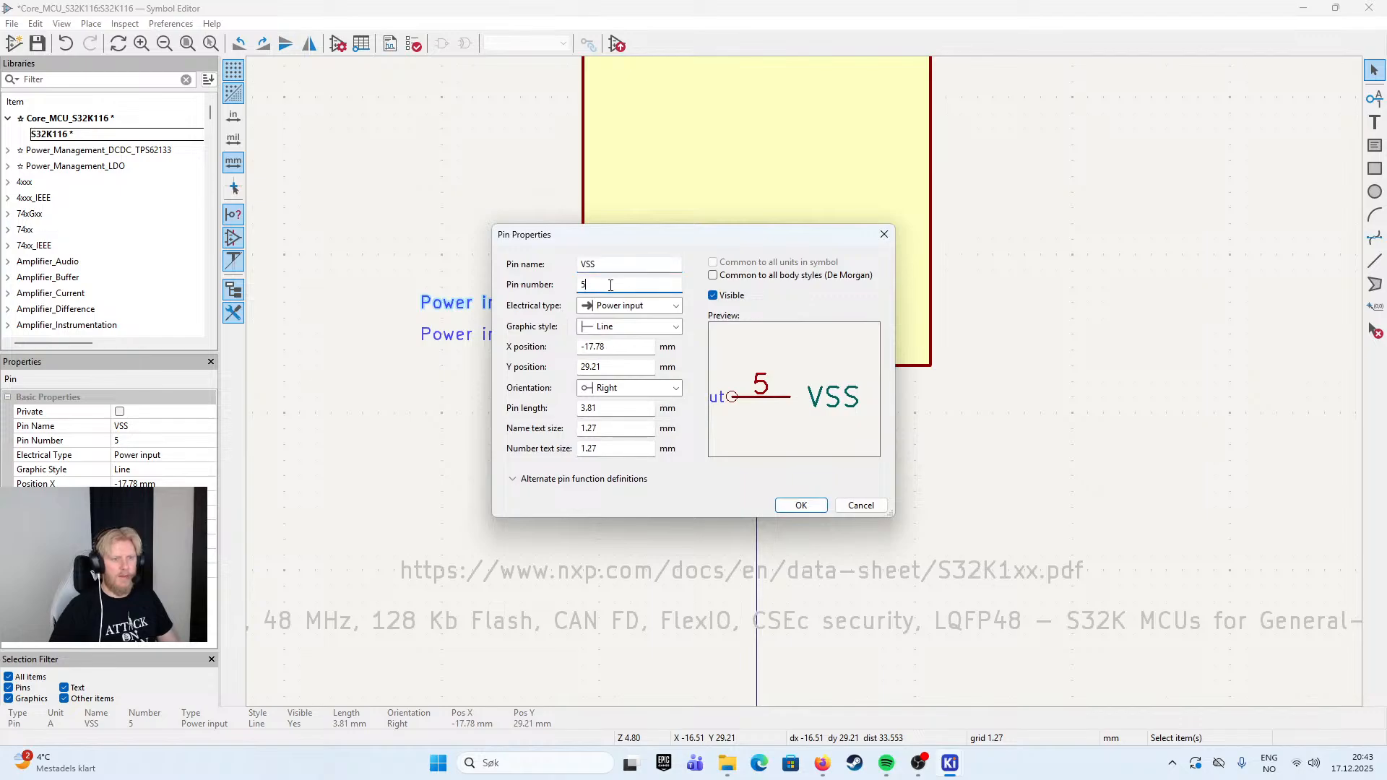
pyautogui.click(677, 309)
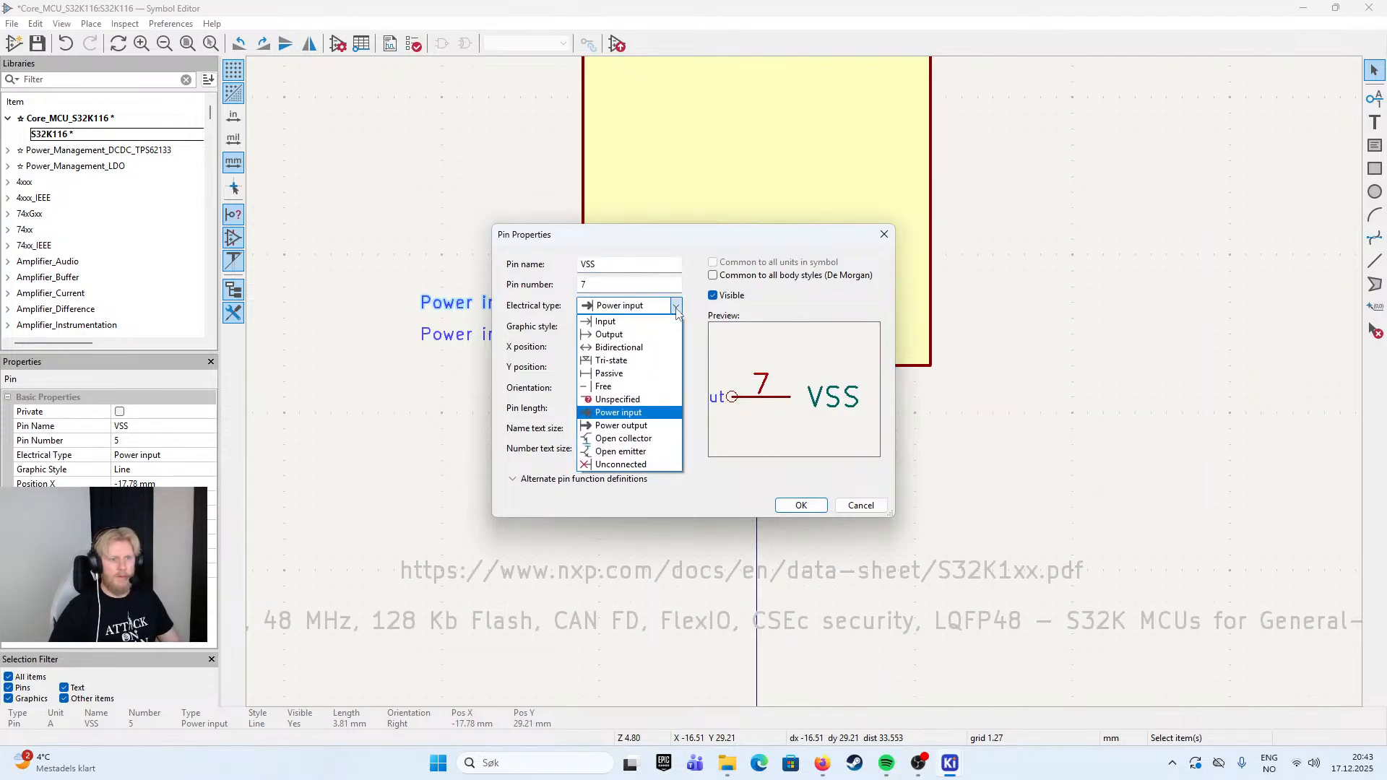
pyautogui.click(653, 413)
pyautogui.click(801, 505)
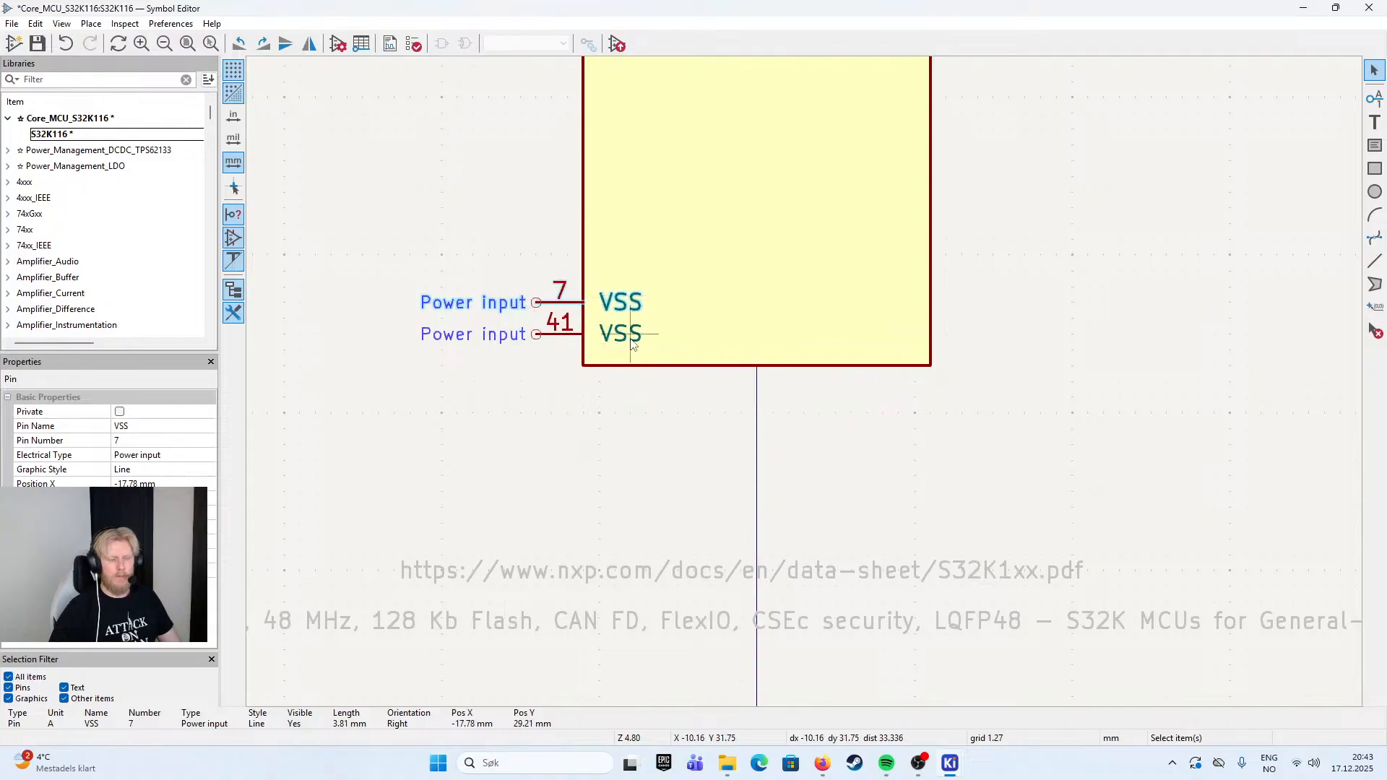
# - Change the lower VSS pin's number to 30
pyautogui.doubleClick(564, 340)
pyautogui.press('Tab')
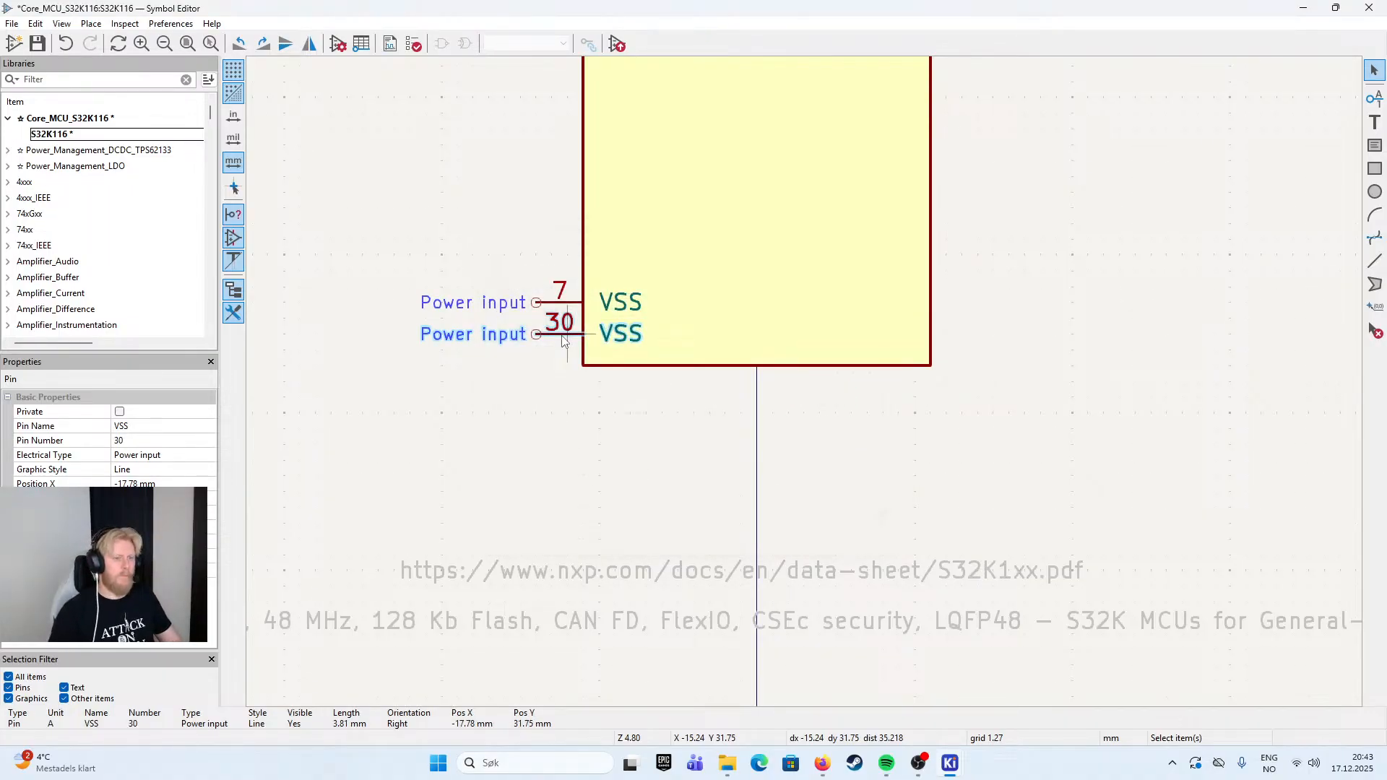
pyautogui.click(499, 171)
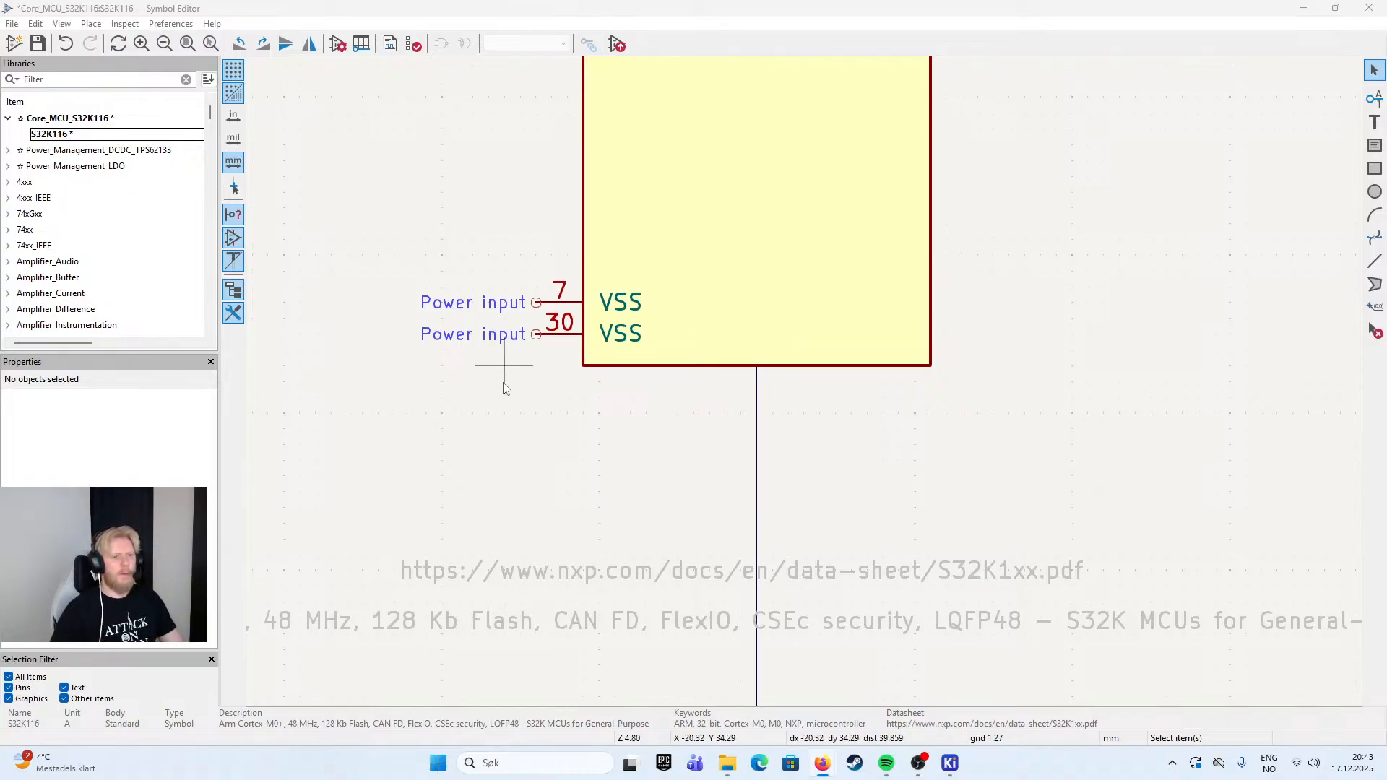
# - Move VDDA pin 6 down the body's left edge to Y -22.86 mm, leaving a gap below VDD pin 5
pyautogui.scroll(-3, 809, 383)
pyautogui.scroll(3, 808, 383)
pyautogui.click(815, 401)
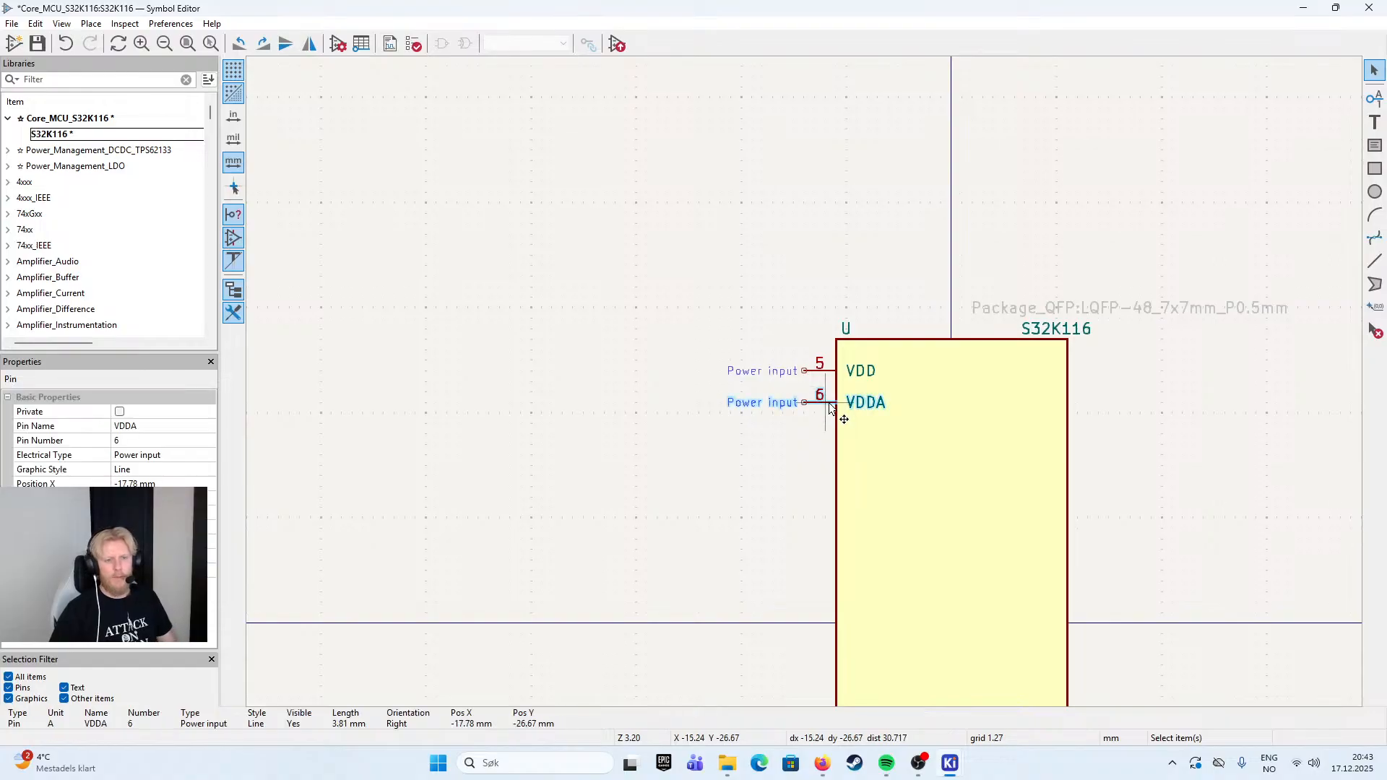
pyautogui.scroll(3, 815, 400)
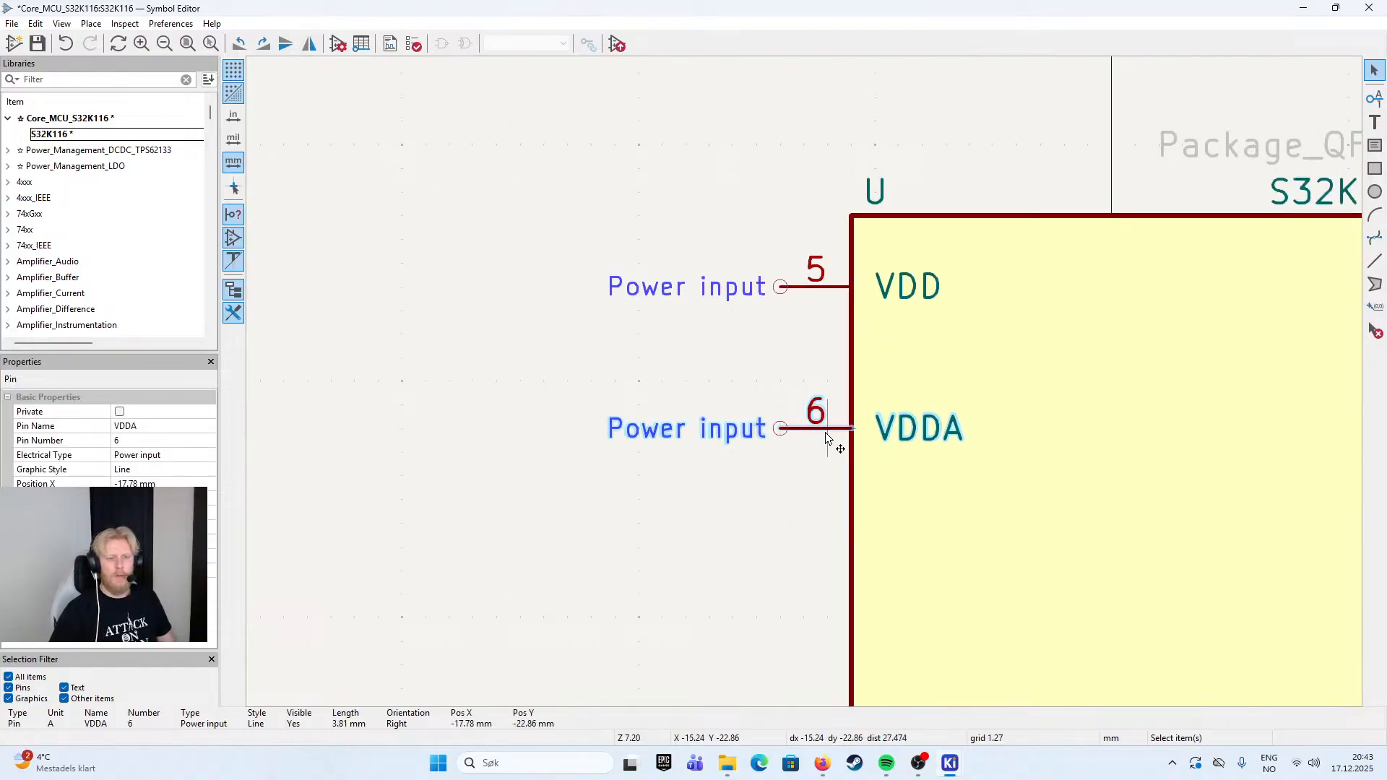
# - Duplicate the VDDA pin into the gap at X -17.78, Y -26.67 mm and change the copy to VDD, pin number 31
pyautogui.hotkey('ctrl', 'd')
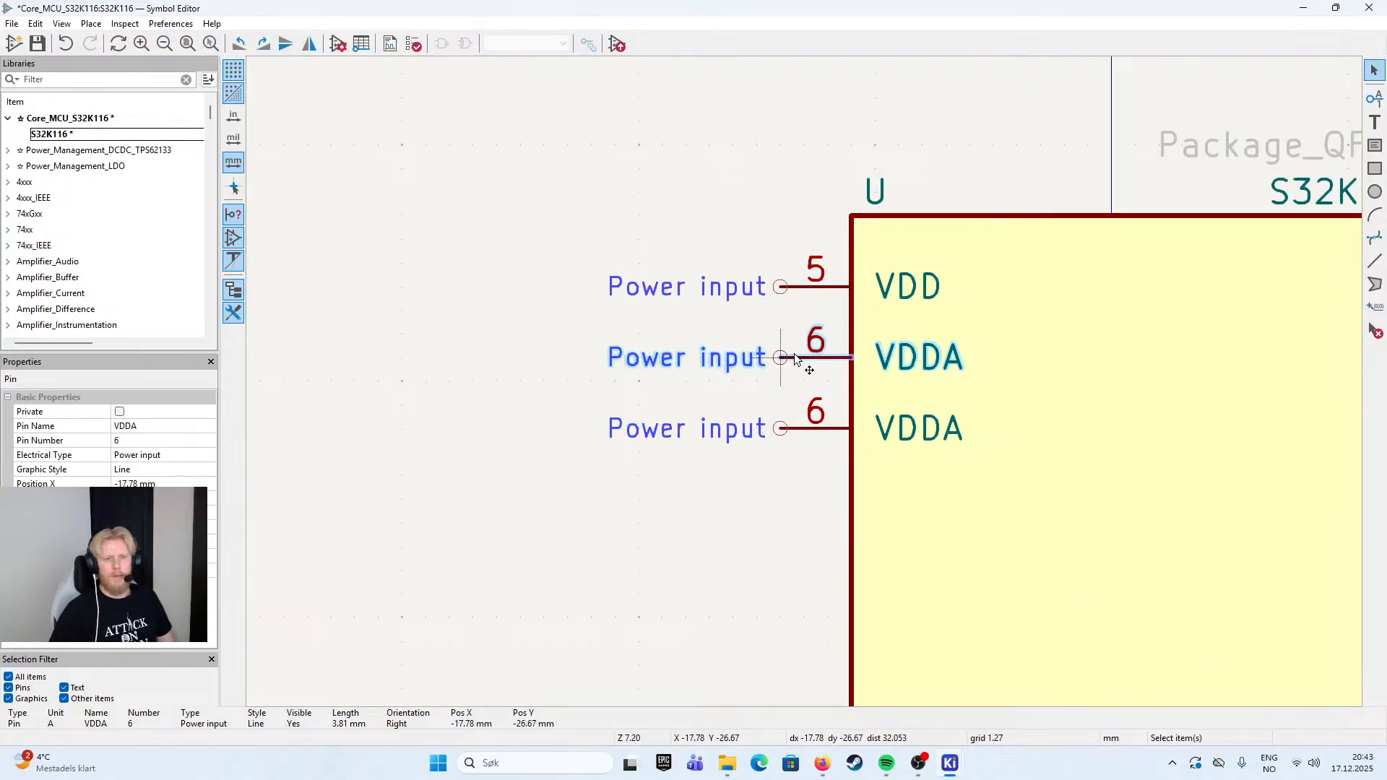
pyautogui.click(786, 357)
pyautogui.doubleClick(826, 358)
pyautogui.click(627, 265)
pyautogui.press('BackSpace')
pyautogui.click(594, 285)
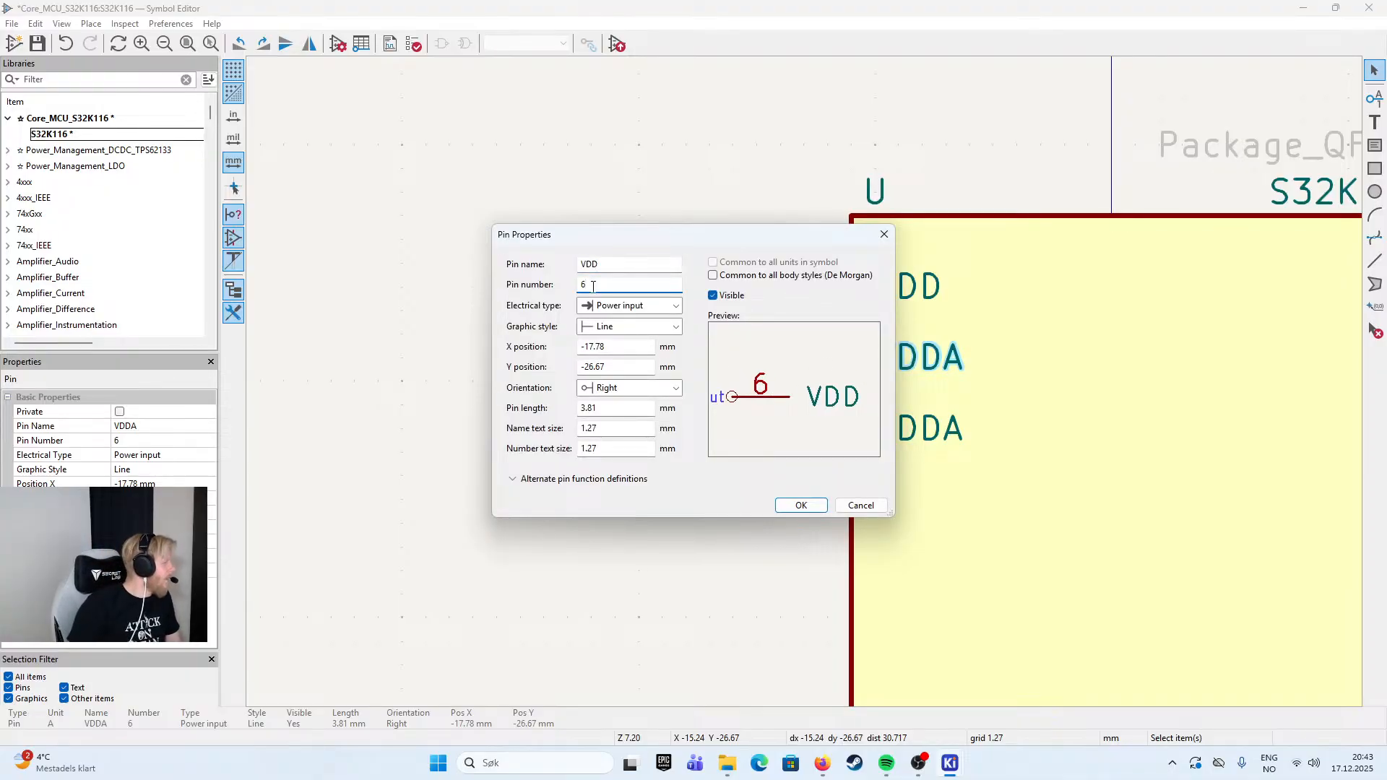
pyautogui.press('BackSpace')
pyautogui.write('31')
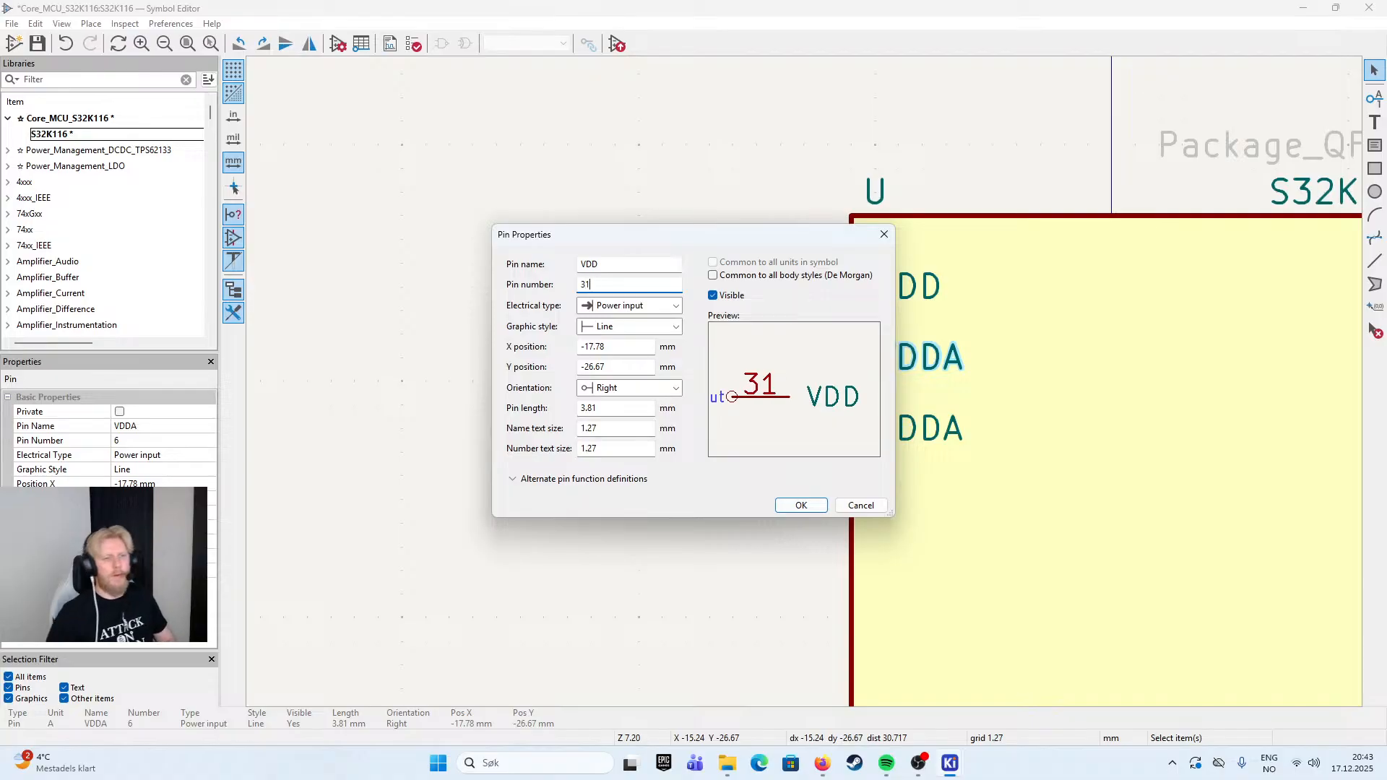
pyautogui.click(801, 505)
pyautogui.click(499, 337)
pyautogui.scroll(-3, 498, 336)
pyautogui.moveTo(878, 455); pyautogui.dragTo(614, 112)
pyautogui.moveTo(658, 250); pyautogui.dragTo(640, 325)
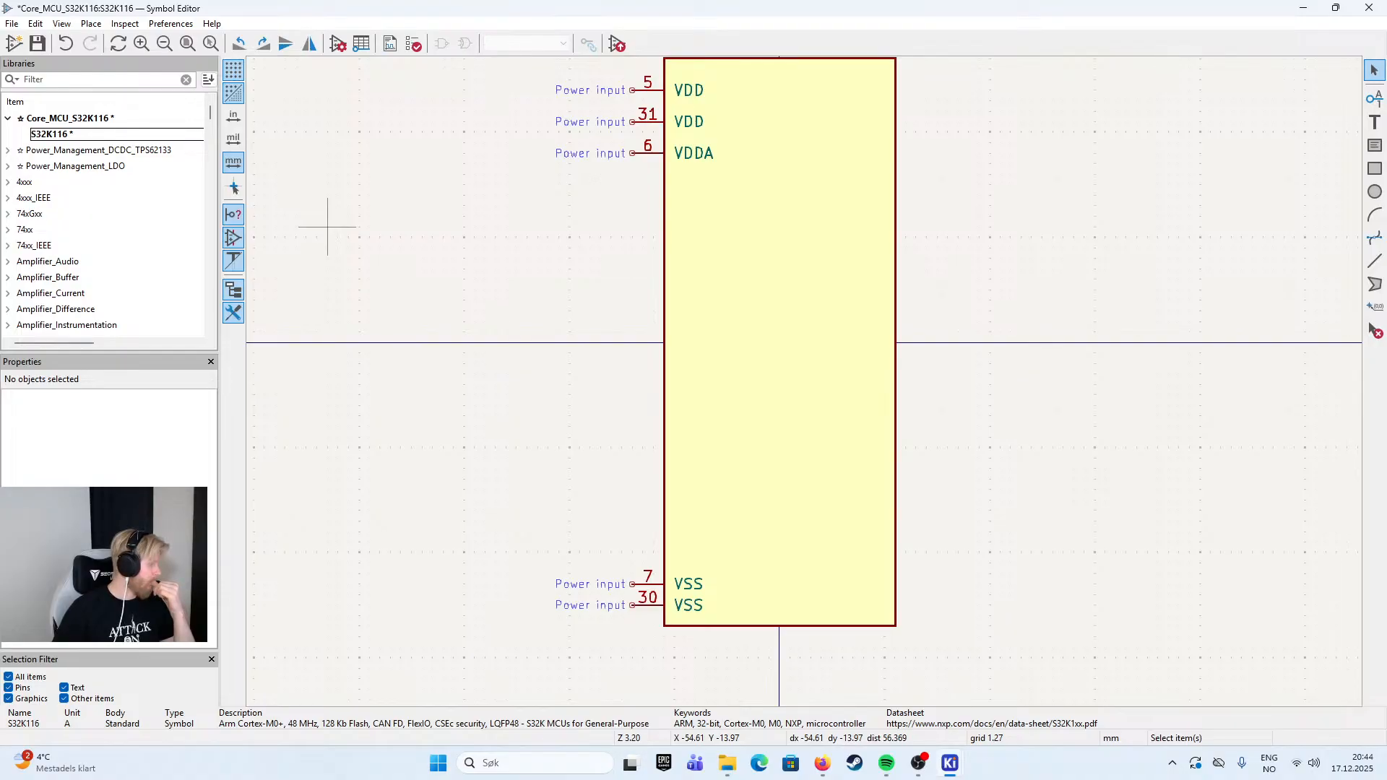
pyautogui.press('super+d')
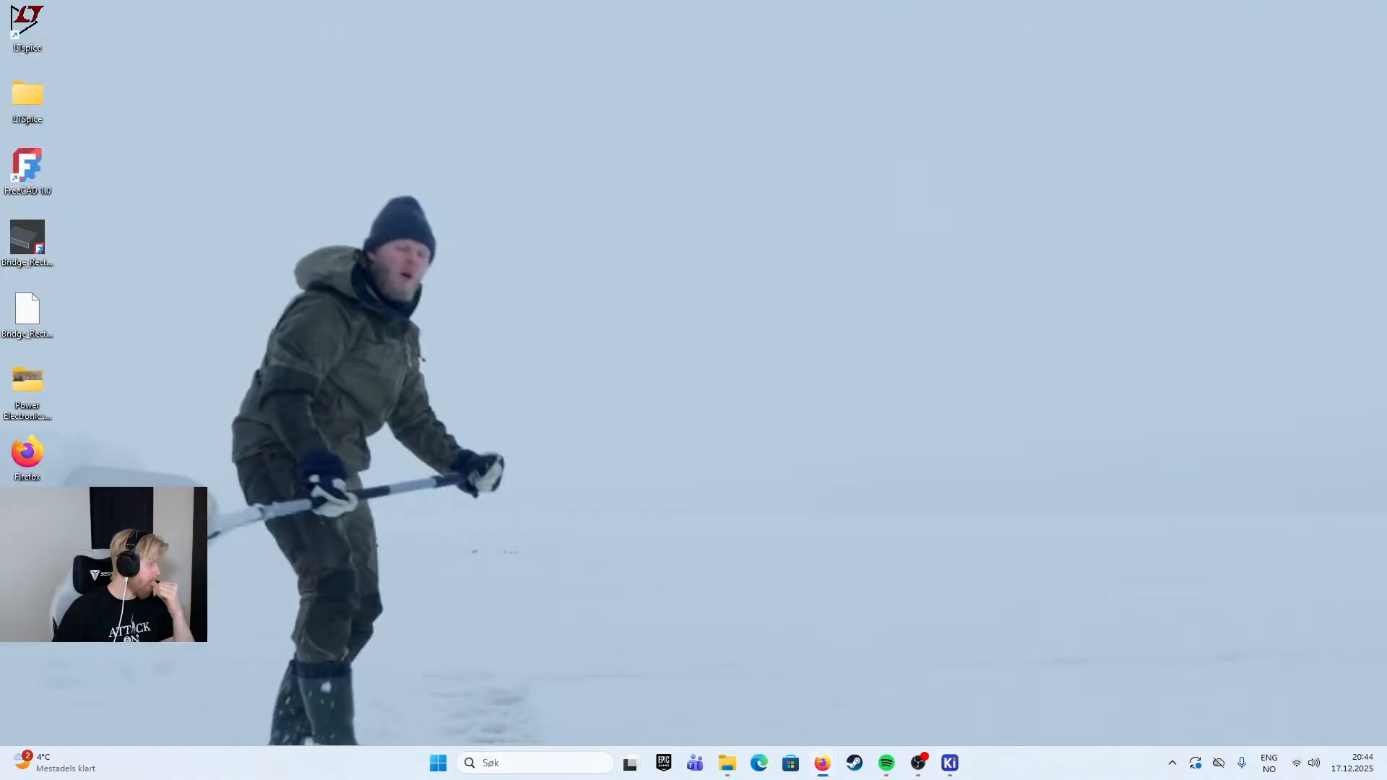
pyautogui.press('super+d')
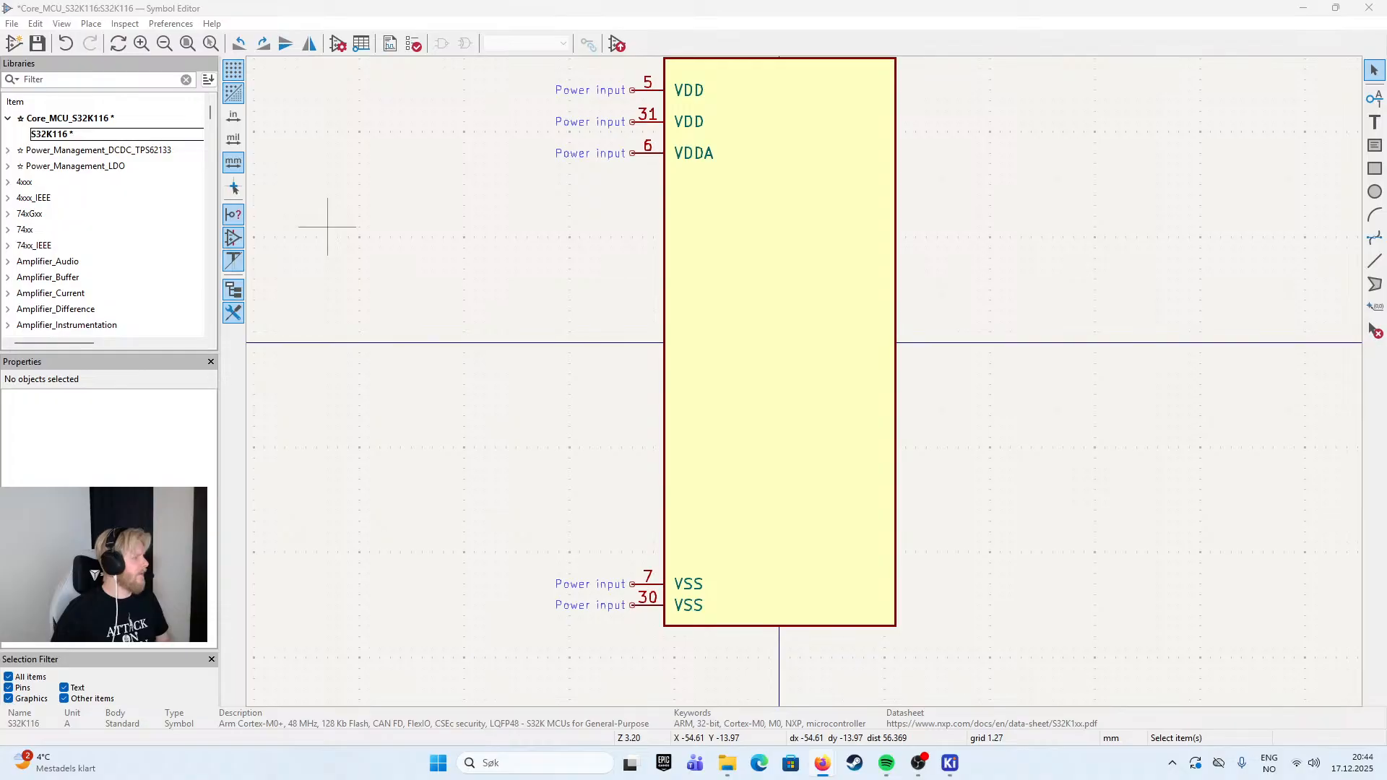
pyautogui.hotkey('alt', 'Tab')
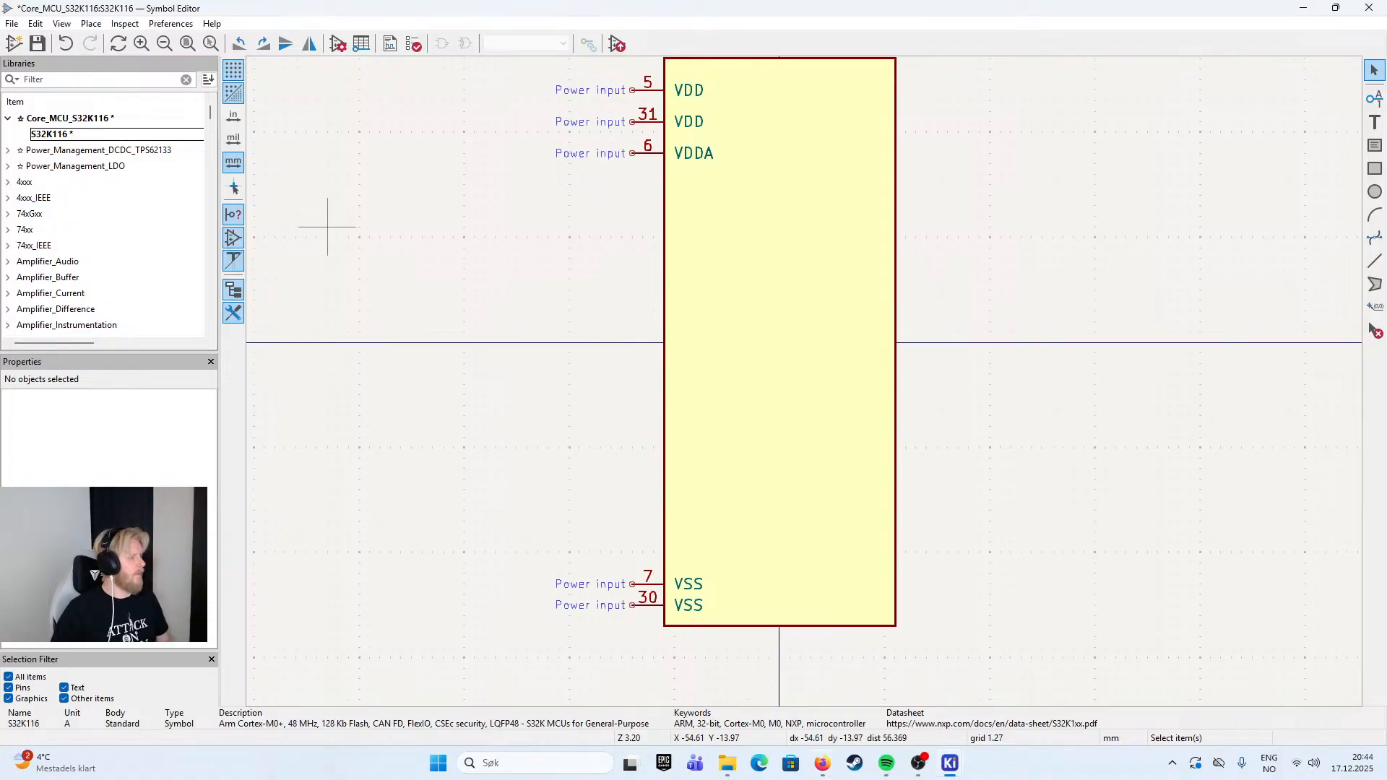
pyautogui.hotkey('alt', 'Tab')
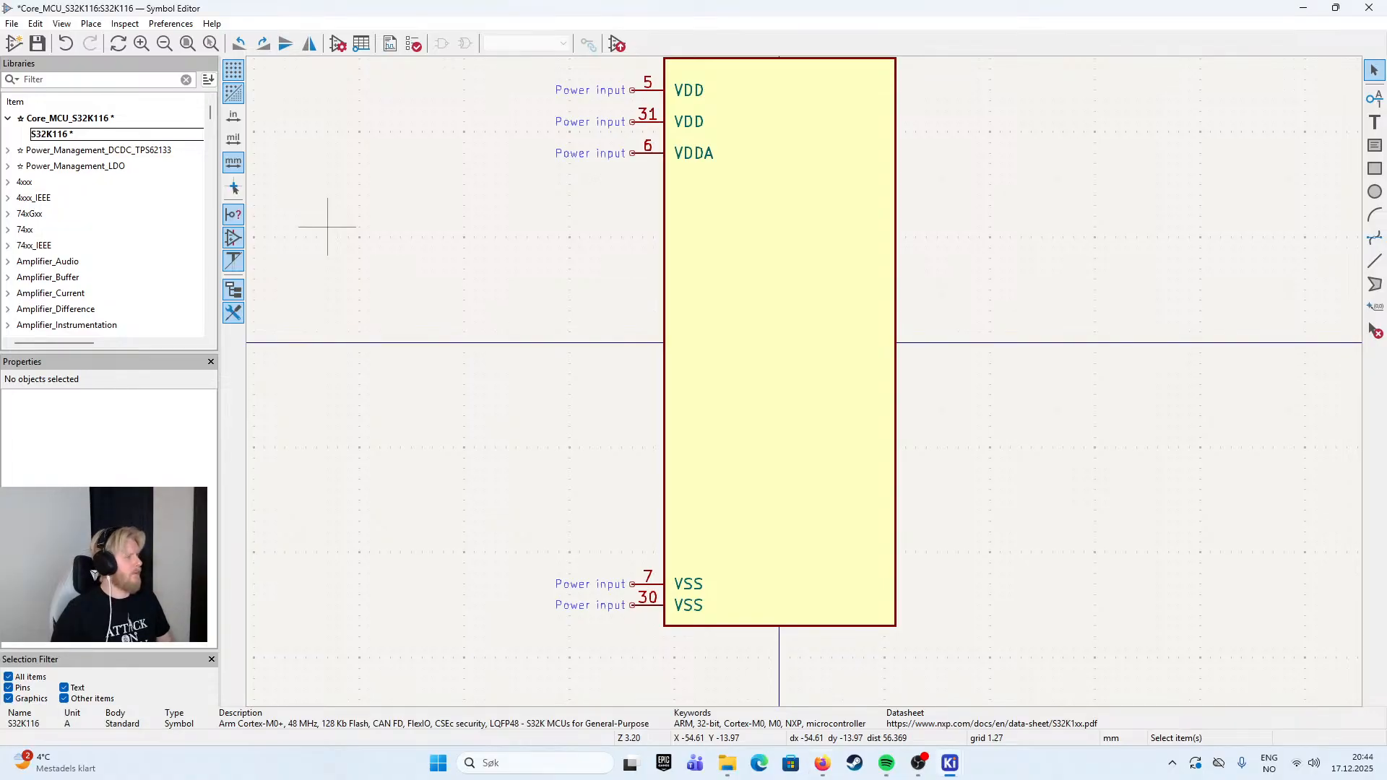
pyautogui.hotkey('alt', 'Tab')
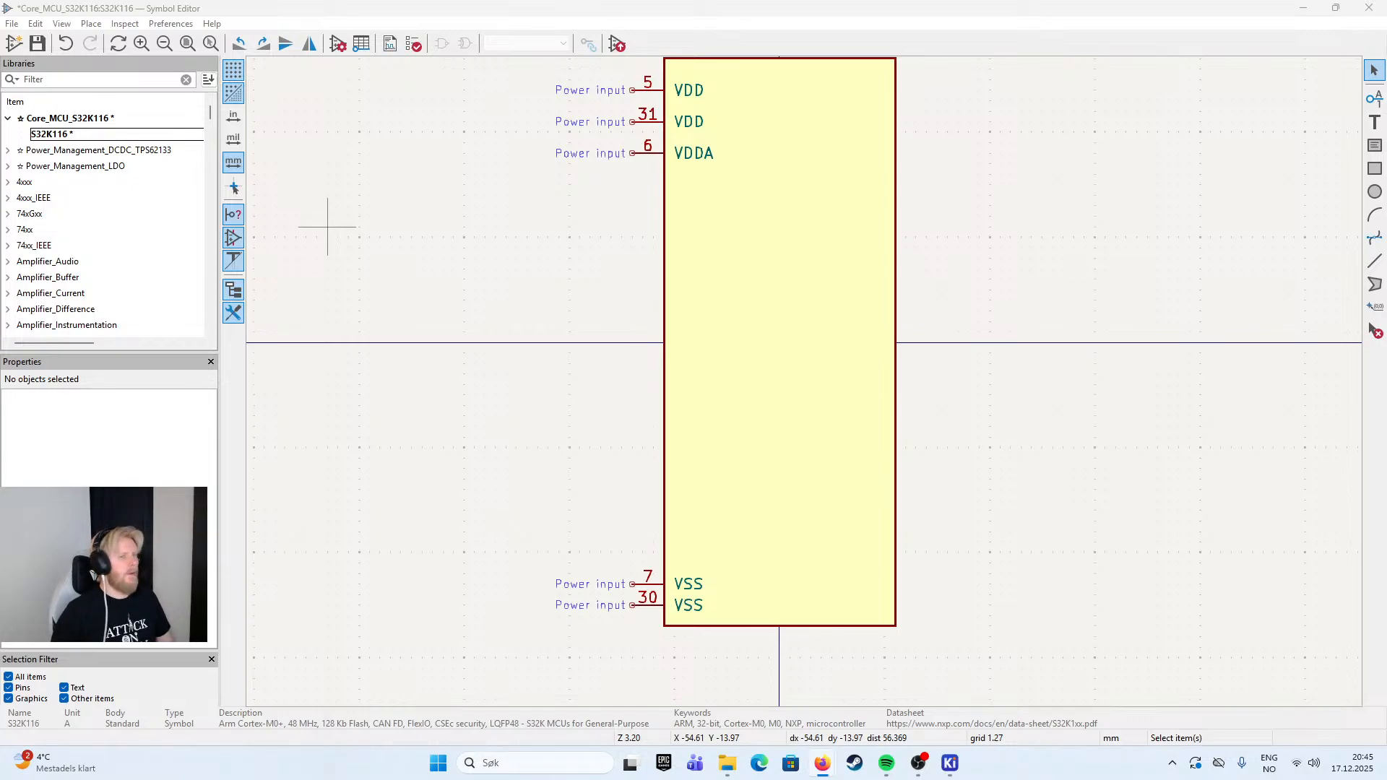
pyautogui.scroll(3, 842, 378)
pyautogui.scroll(-3, 814, 402)
pyautogui.scroll(-2, 961, 406)
pyautogui.scroll(2, 1000, 284)
pyautogui.scroll(-3, 860, 387)
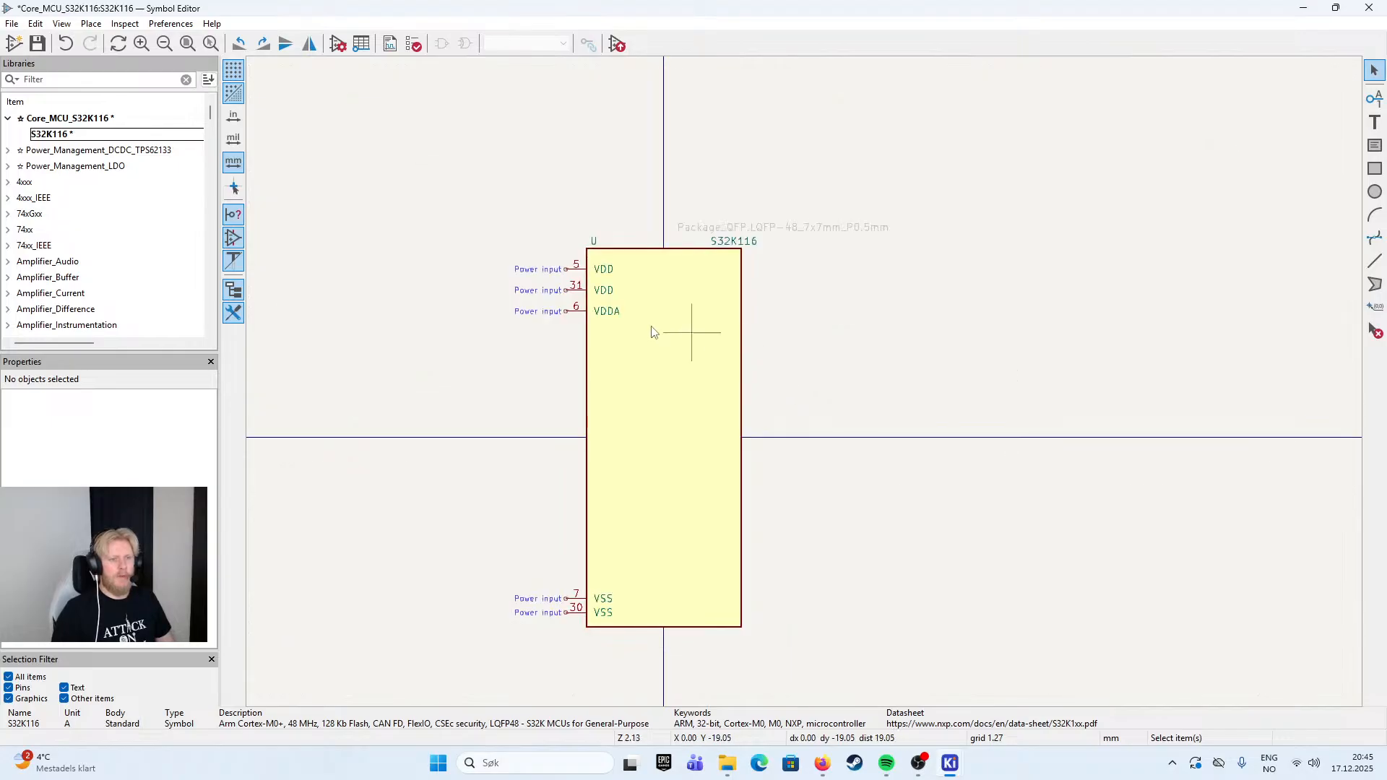
pyautogui.scroll(1, 583, 296)
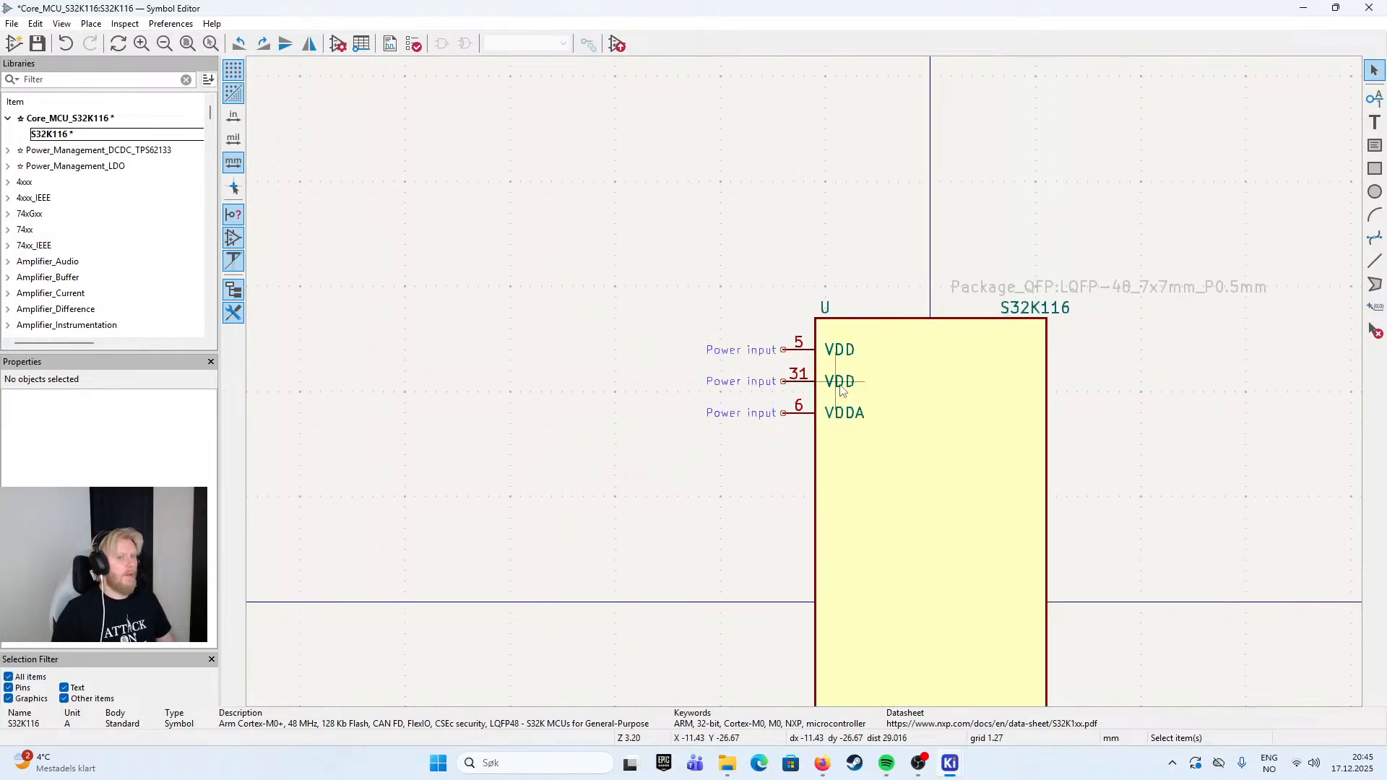
pyautogui.click(839, 352)
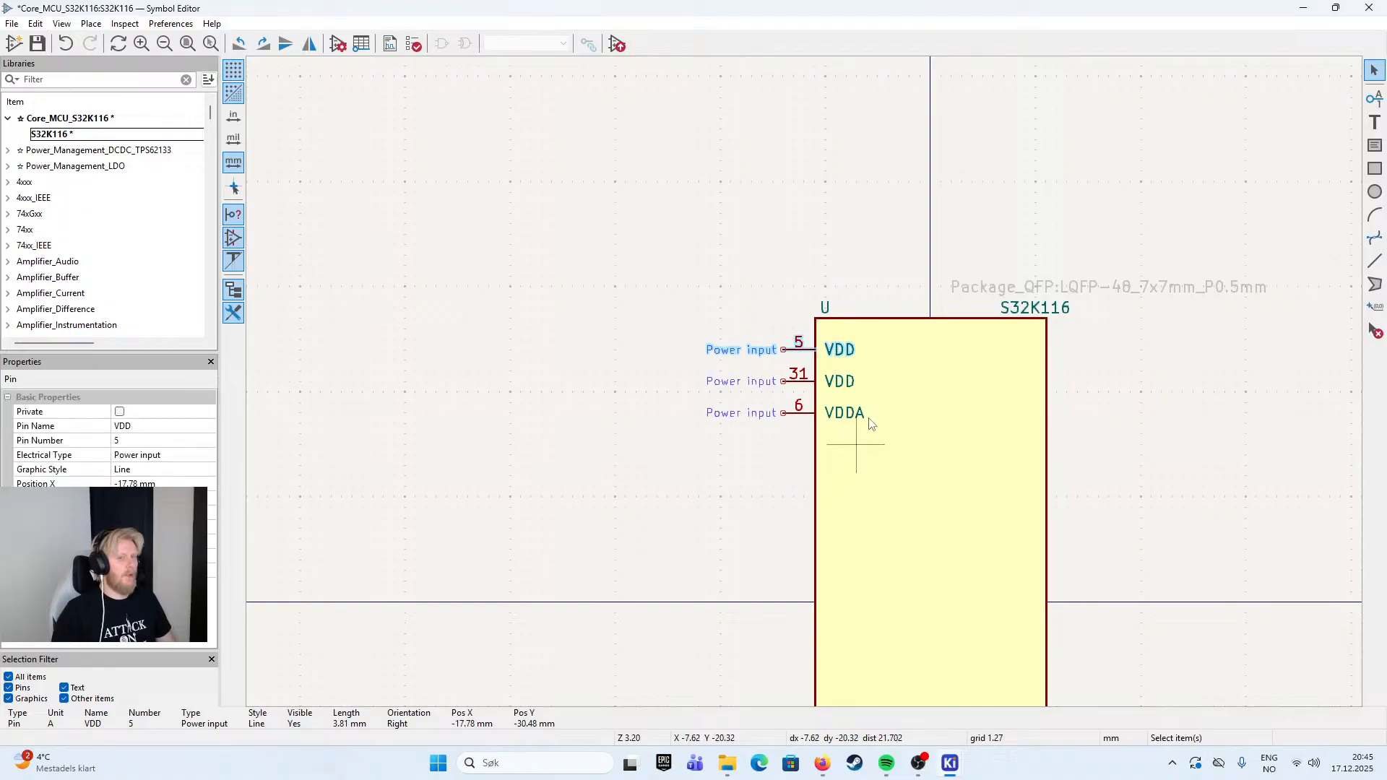
pyautogui.click(862, 386)
pyautogui.click(844, 353)
pyautogui.click(828, 289)
pyautogui.moveTo(812, 346); pyautogui.dragTo(662, 141)
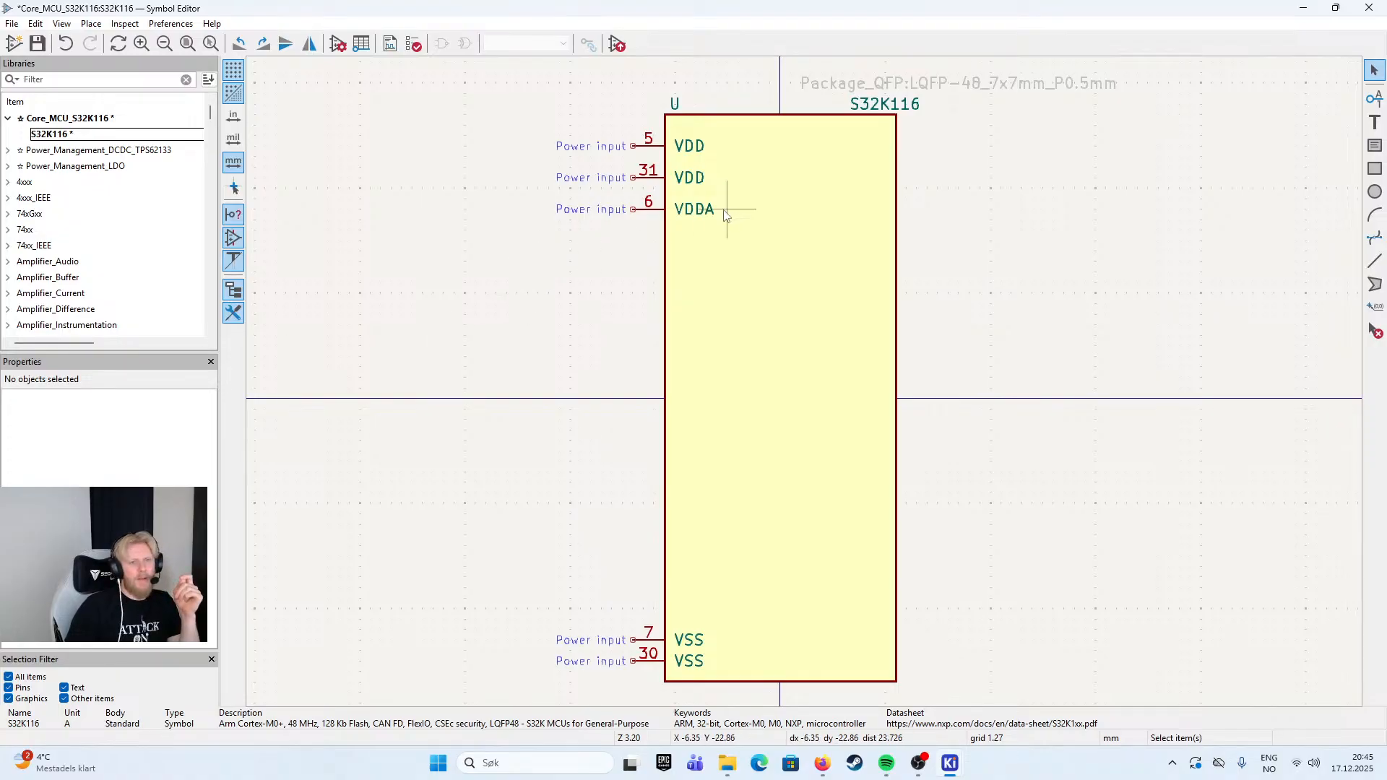
# - Duplicate the VDDA pin to X -17.78, Y -12.7 mm and change the copy to EXTAL, pin number 8
pyautogui.click(648, 216)
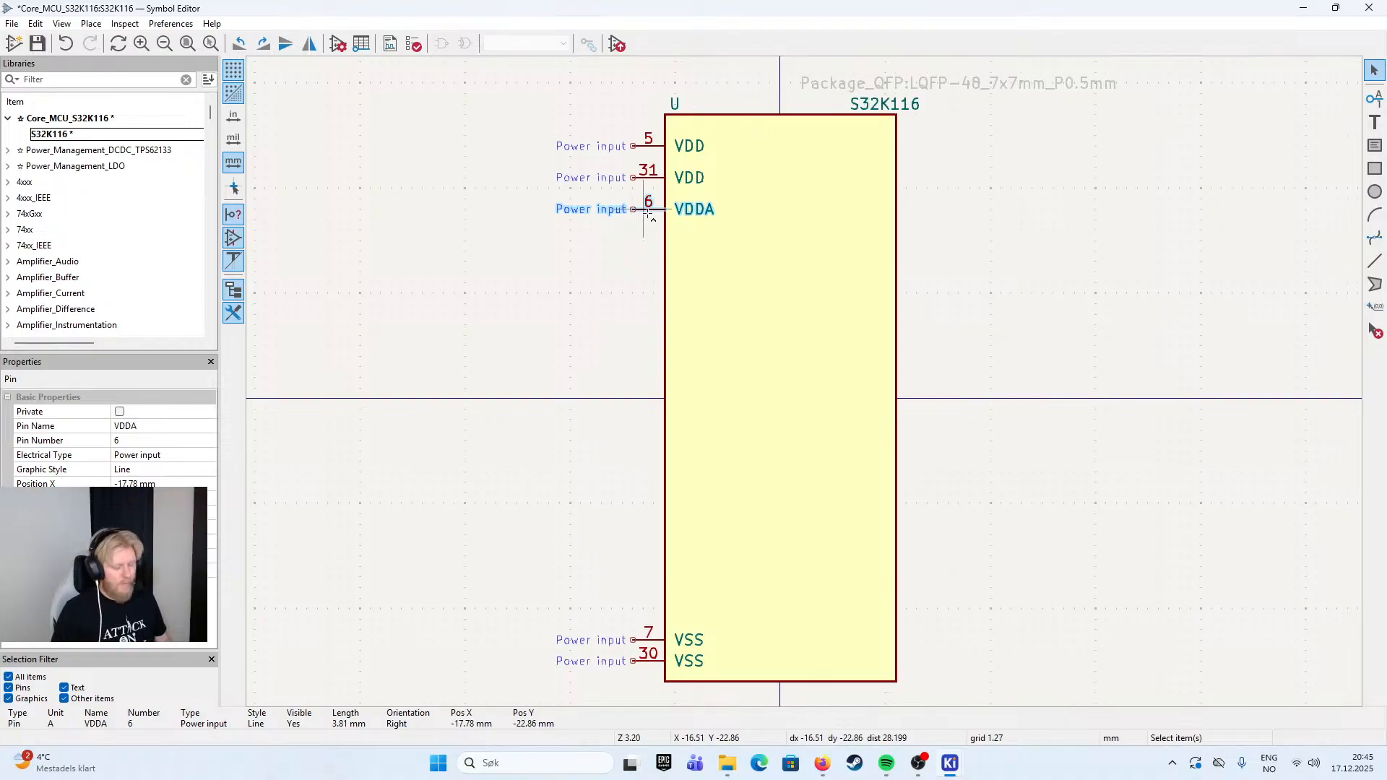
pyautogui.hotkey('ctrl', 'd')
pyautogui.click(645, 299)
pyautogui.doubleClick(698, 304)
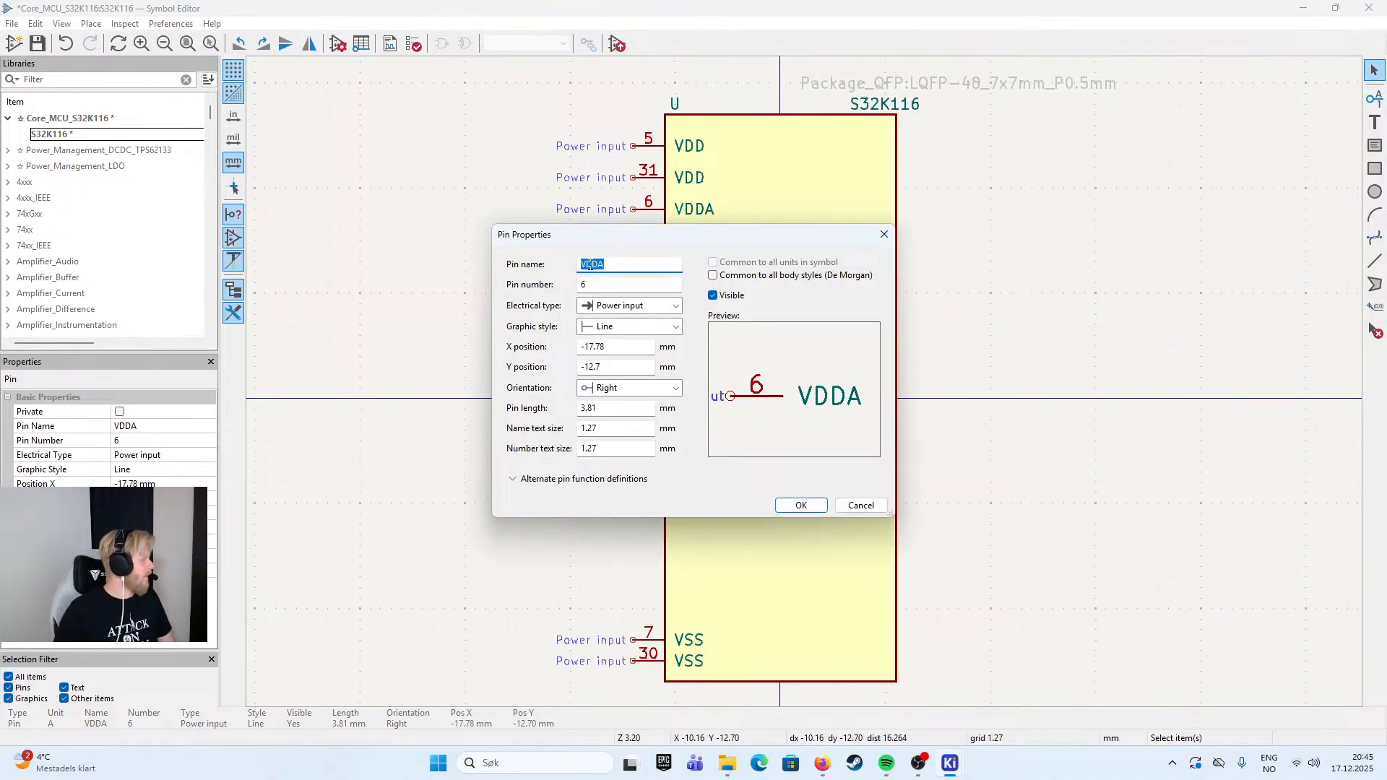
pyautogui.write('EXTAL')
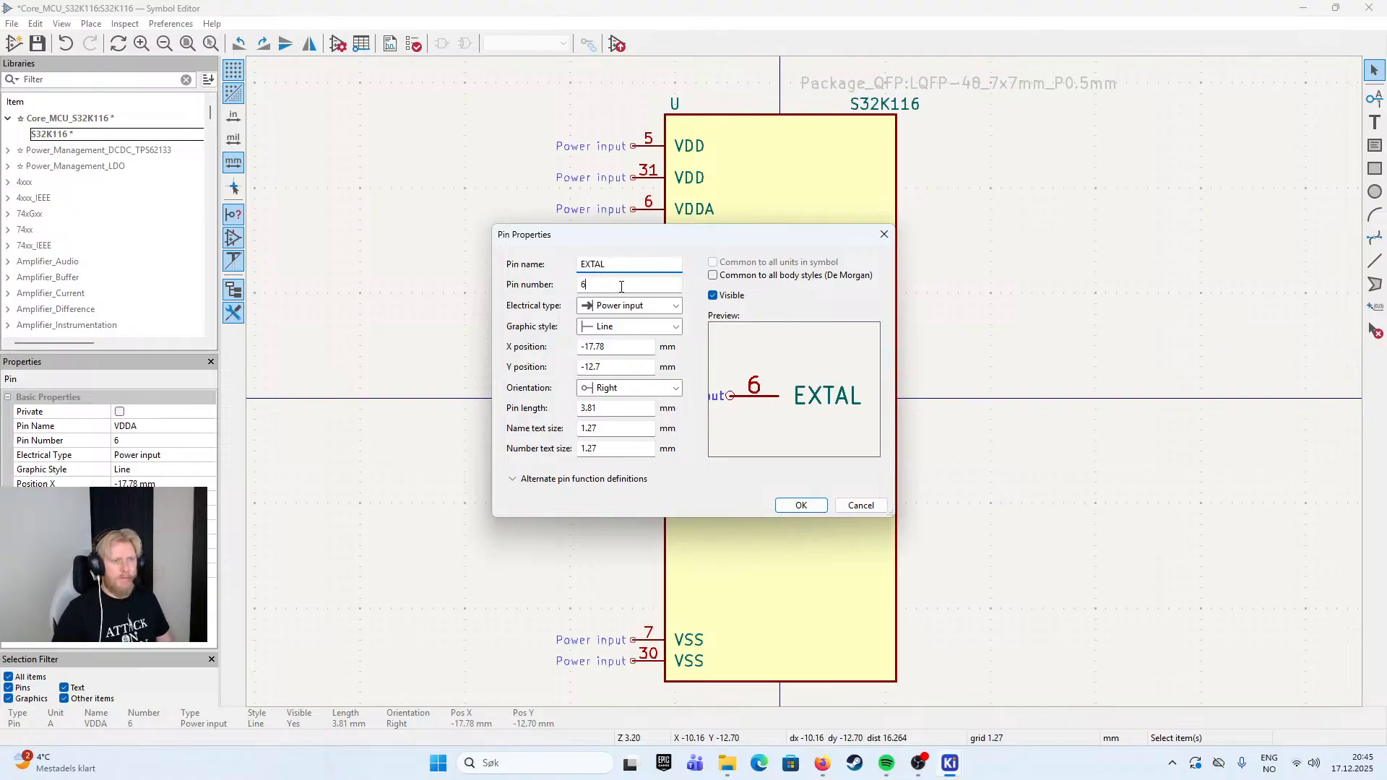
pyautogui.press('Tab')
pyautogui.write('8')
pyautogui.click(801, 505)
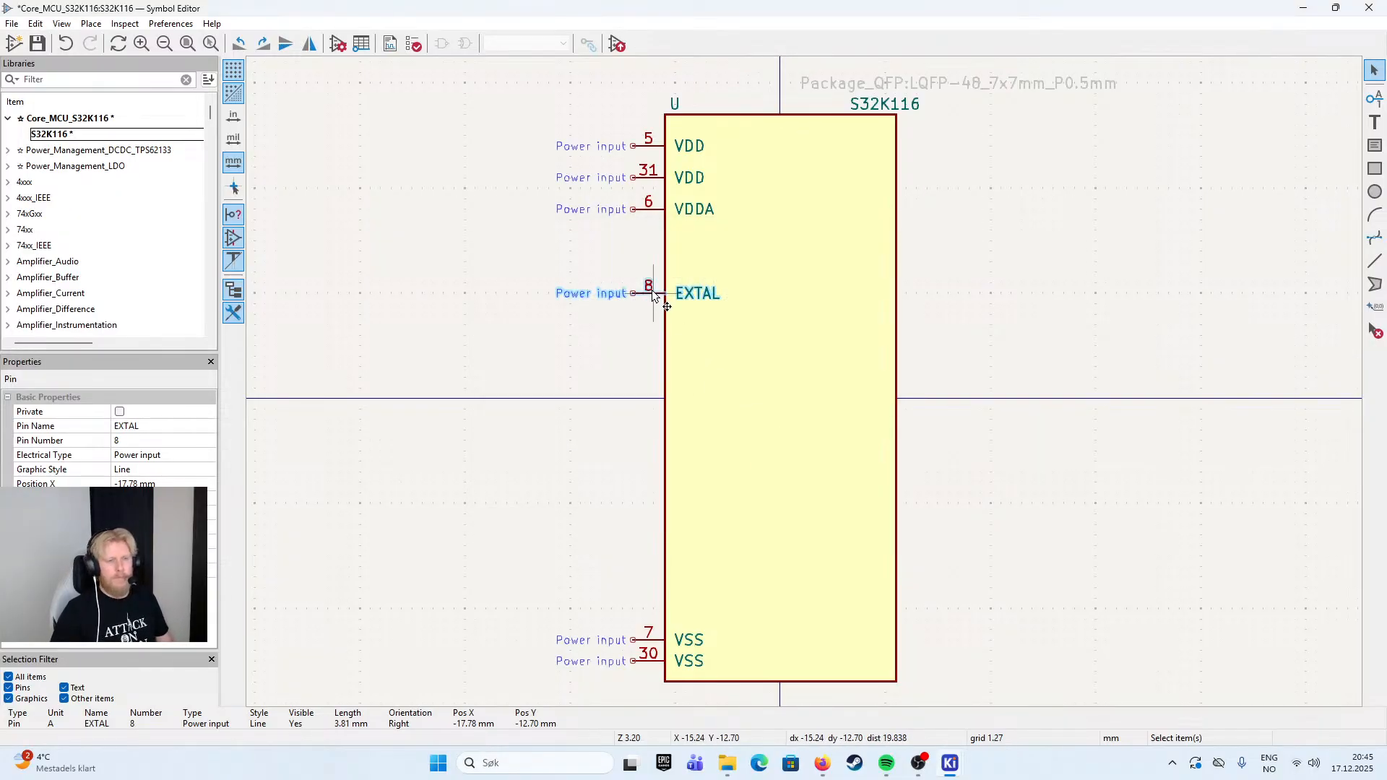
# - Duplicate the EXTAL pin to X -17.78, Y -8.89 mm and change the copy to XTAL, pin number 9
pyautogui.hotkey('ctrl', 'd')
pyautogui.click(643, 326)
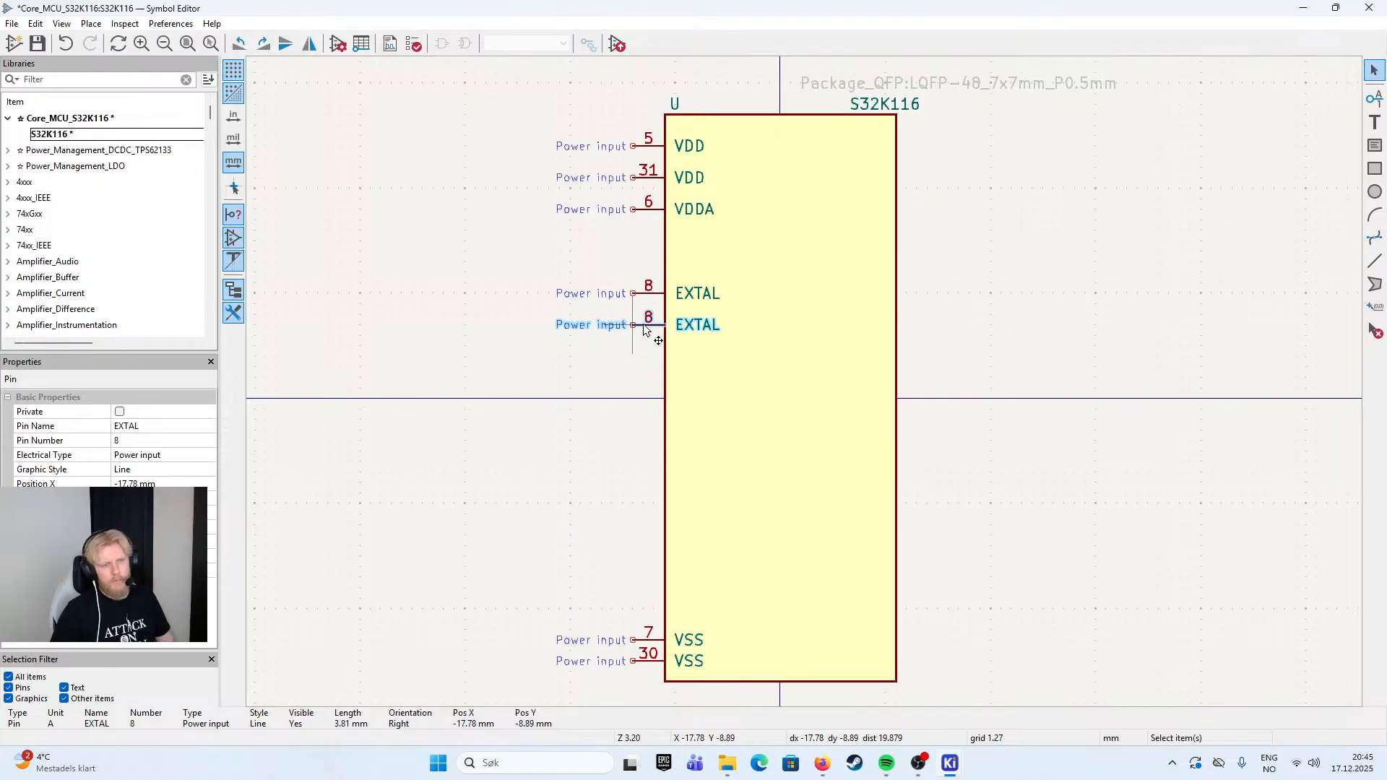
pyautogui.doubleClick(649, 327)
pyautogui.click(604, 284)
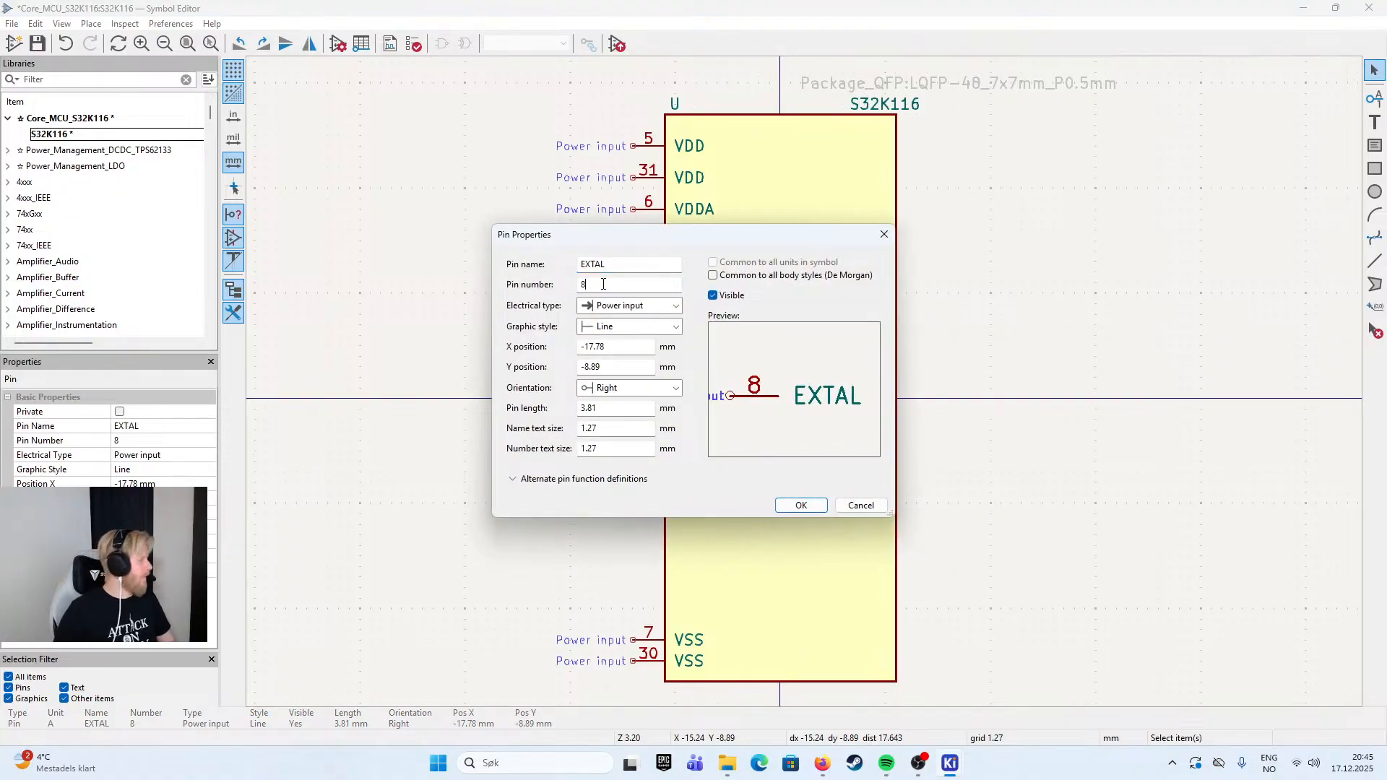
pyautogui.press('BackSpace')
pyautogui.write('9')
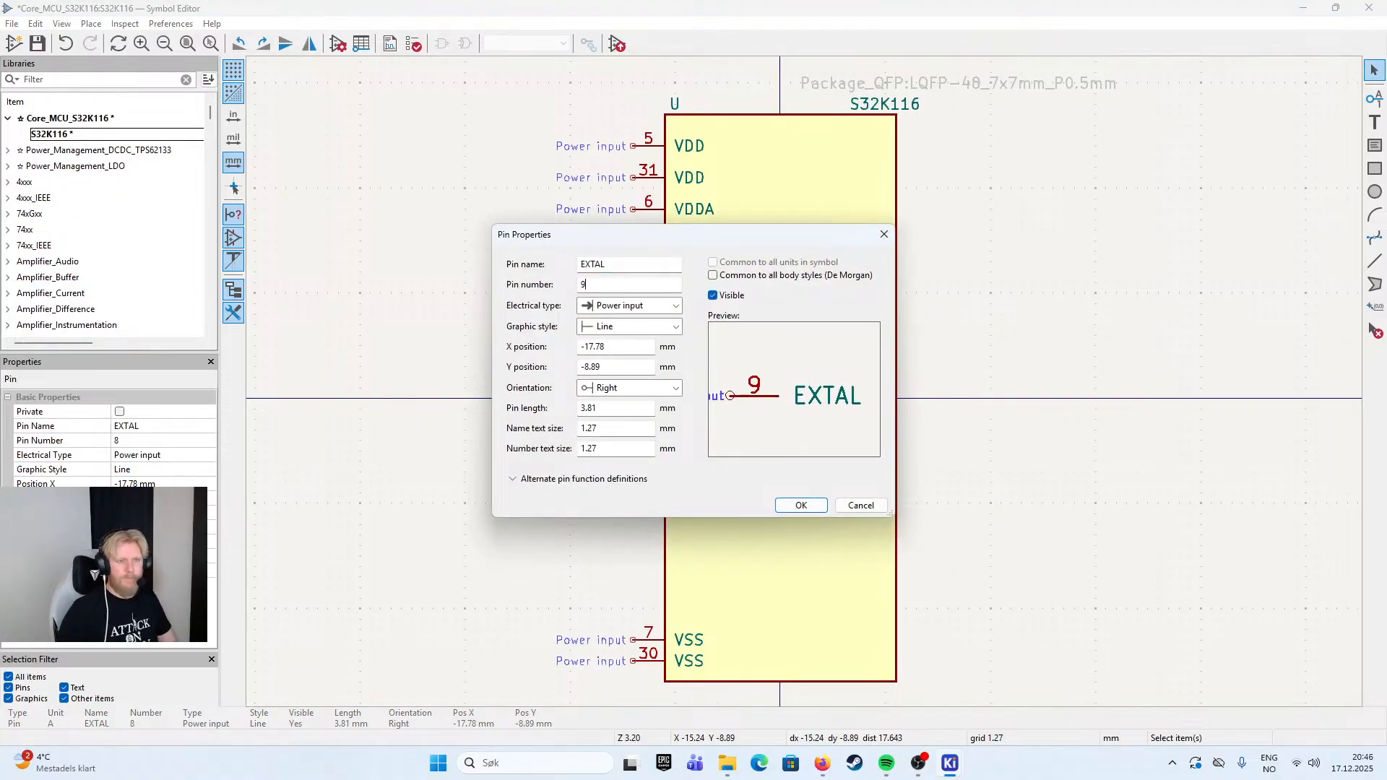
pyautogui.hotkey('shift', 'Tab')
pyautogui.press('Home')
pyautogui.press('Delete')
pyautogui.press('Return')
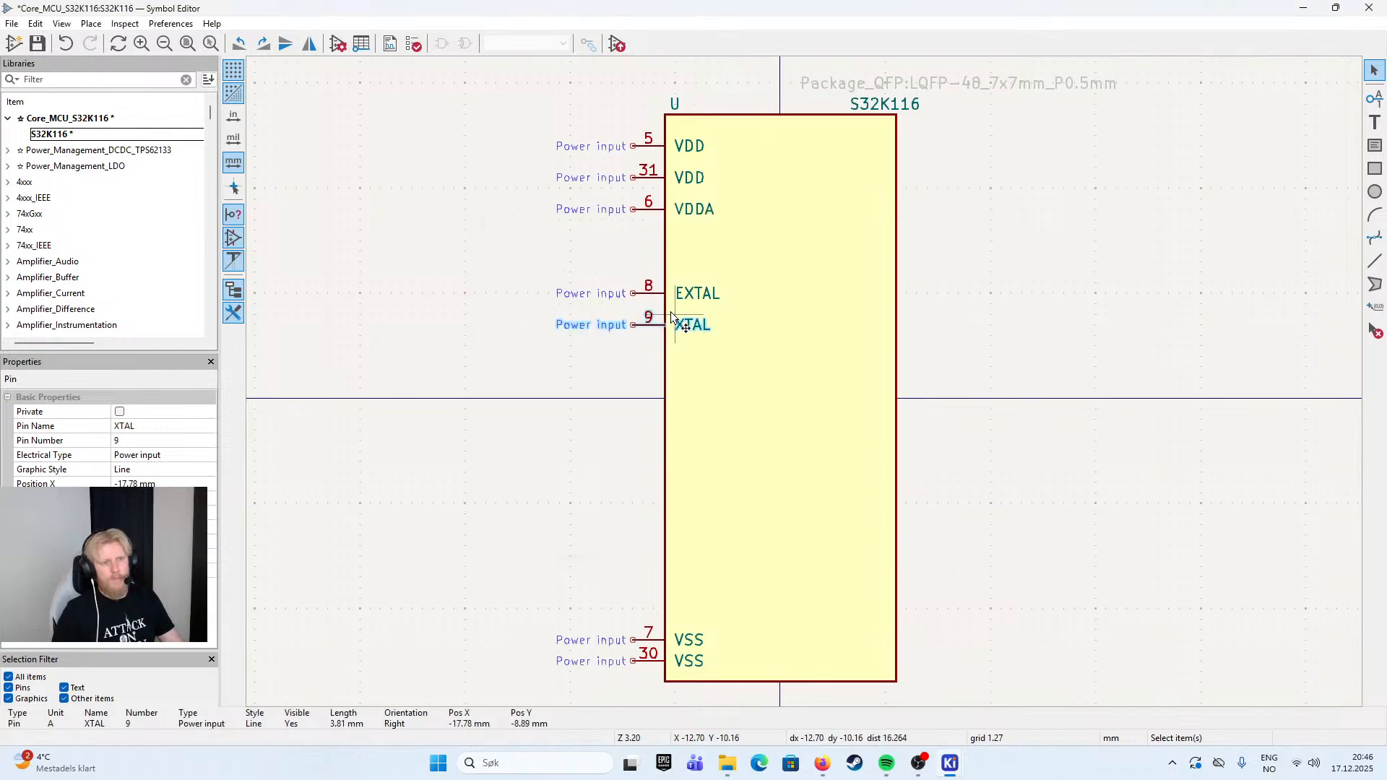
# - Set the XTAL pin's electrical type to Bidirectional
pyautogui.click(653, 330)
pyautogui.doubleClick(652, 330)
pyautogui.click(647, 305)
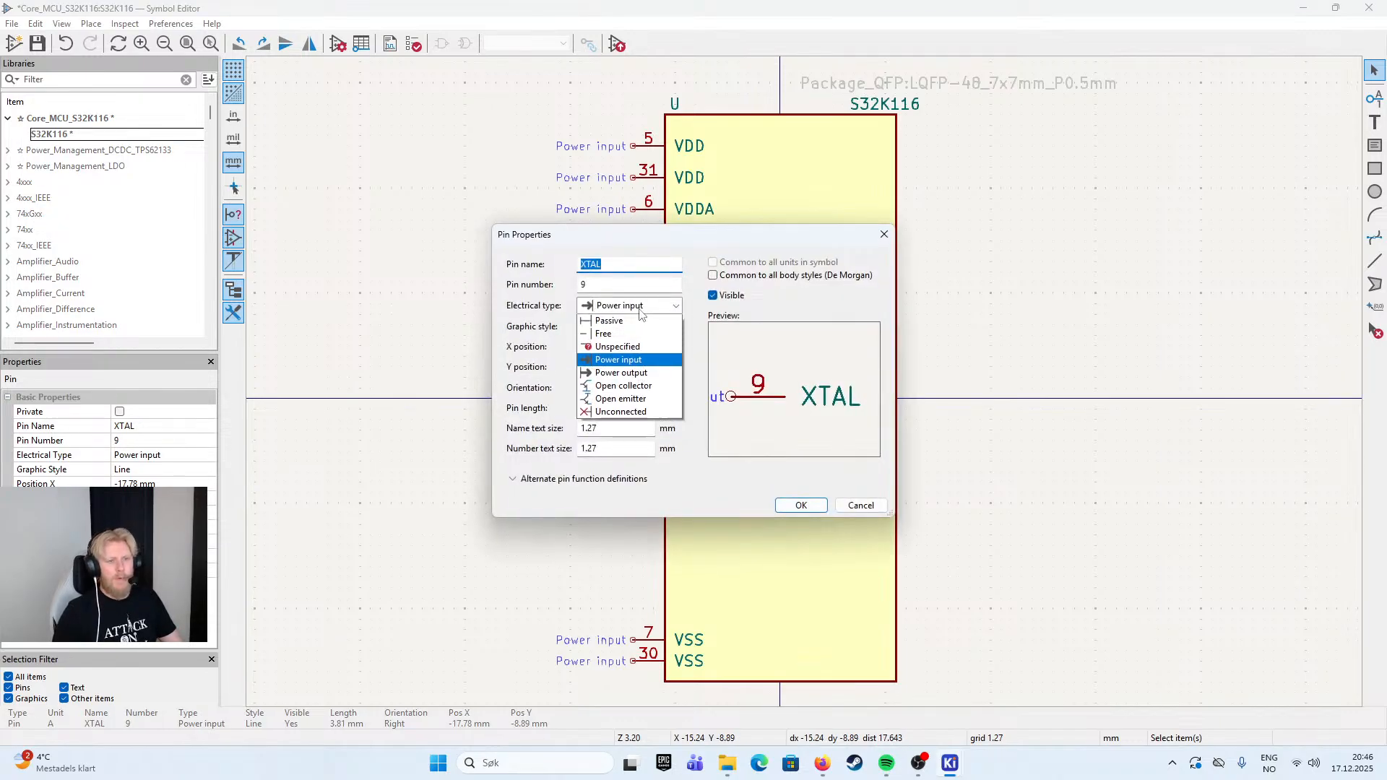
pyautogui.click(619, 348)
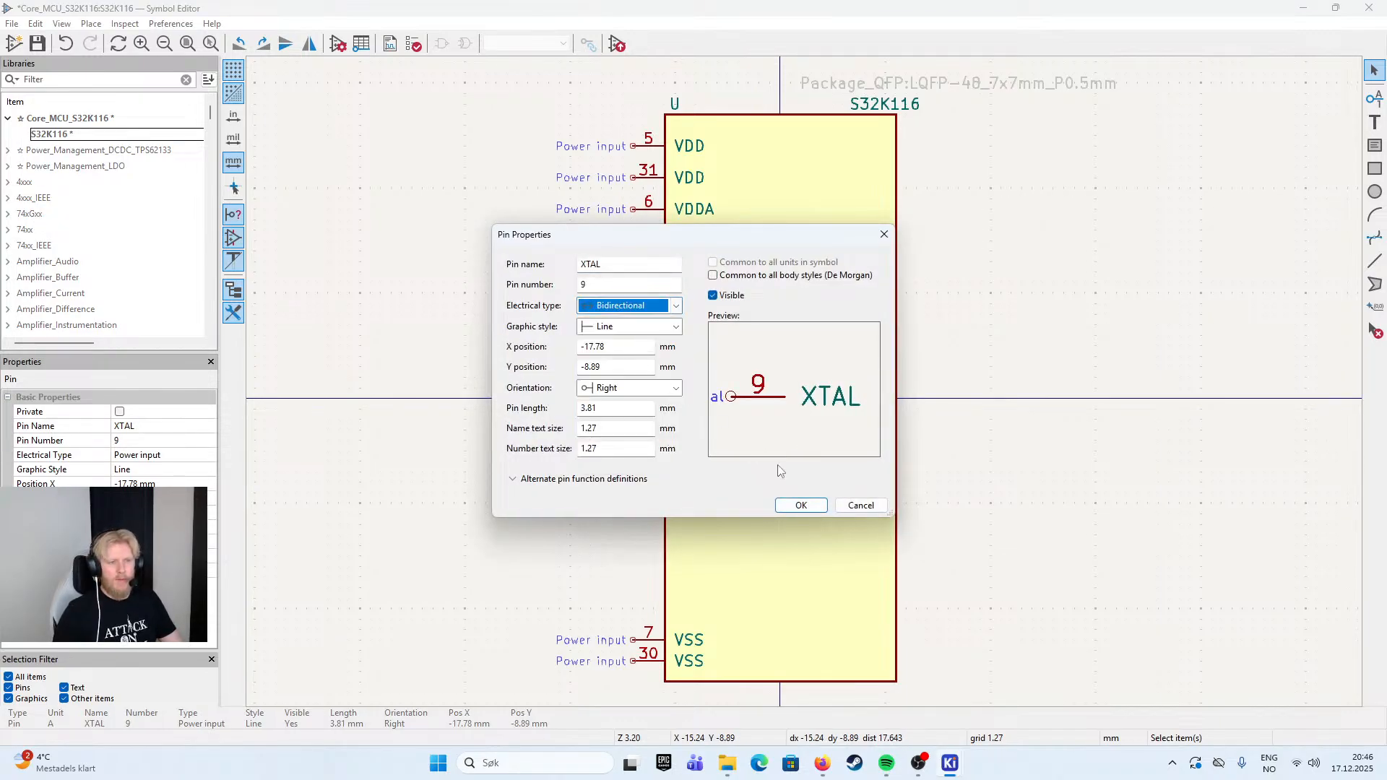
pyautogui.click(802, 505)
# - Set the EXTAL pin's electrical type to Bidirectional
pyautogui.doubleClick(601, 293)
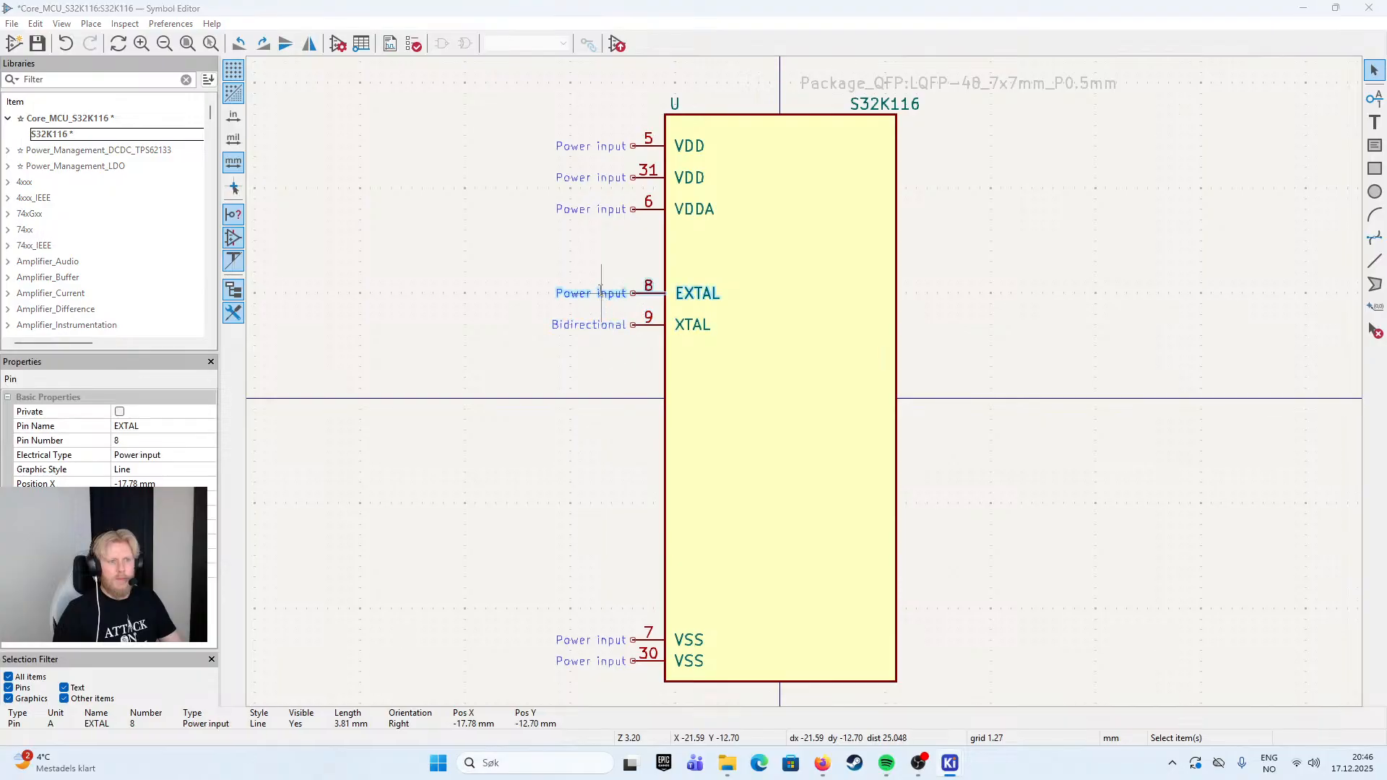
pyautogui.click(641, 320)
pyautogui.click(644, 307)
pyautogui.click(646, 306)
pyautogui.click(619, 348)
pyautogui.click(801, 505)
pyautogui.click(601, 340)
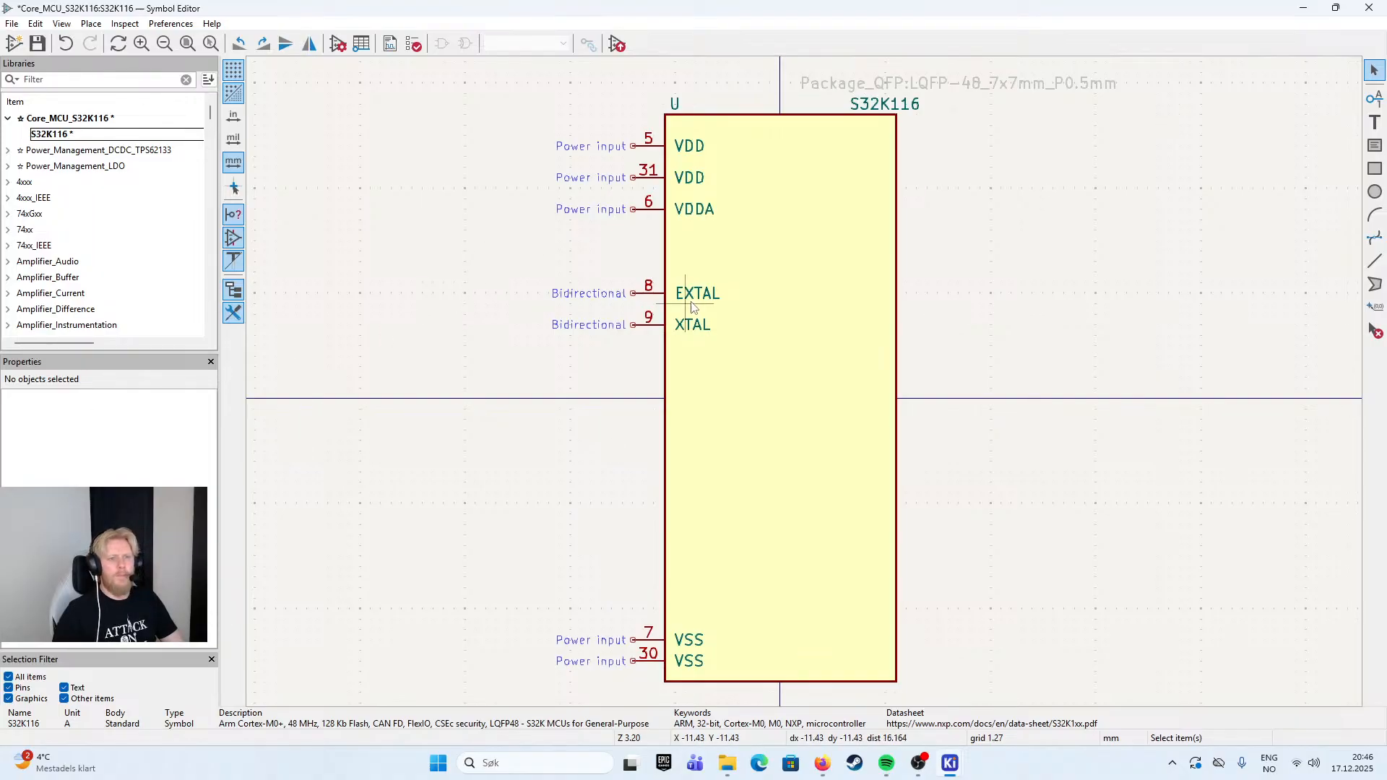
# - Move the EXTAL and XTAL pins down together, placing EXTAL at X -17.78, Y -1.27 mm
pyautogui.moveTo(496, 268); pyautogui.dragTo(776, 406)
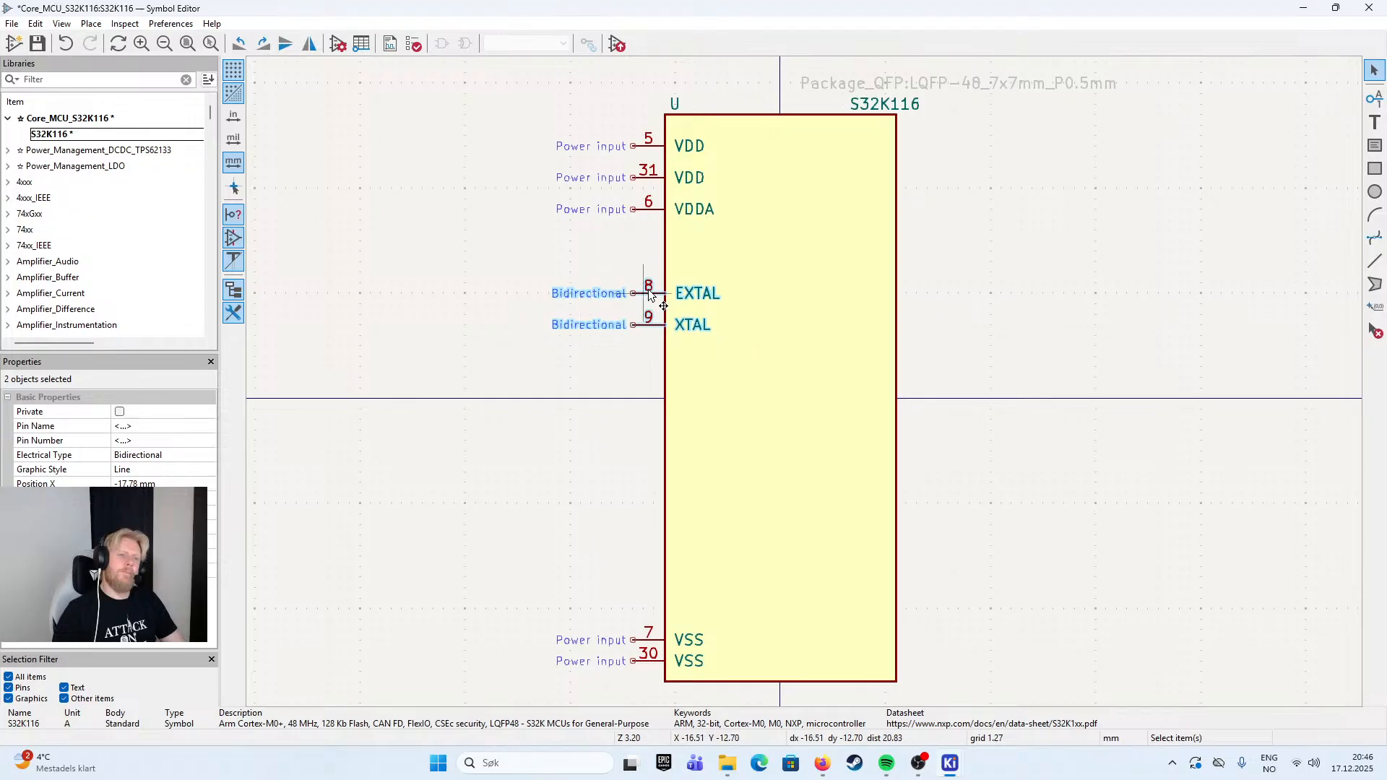
pyautogui.press('m')
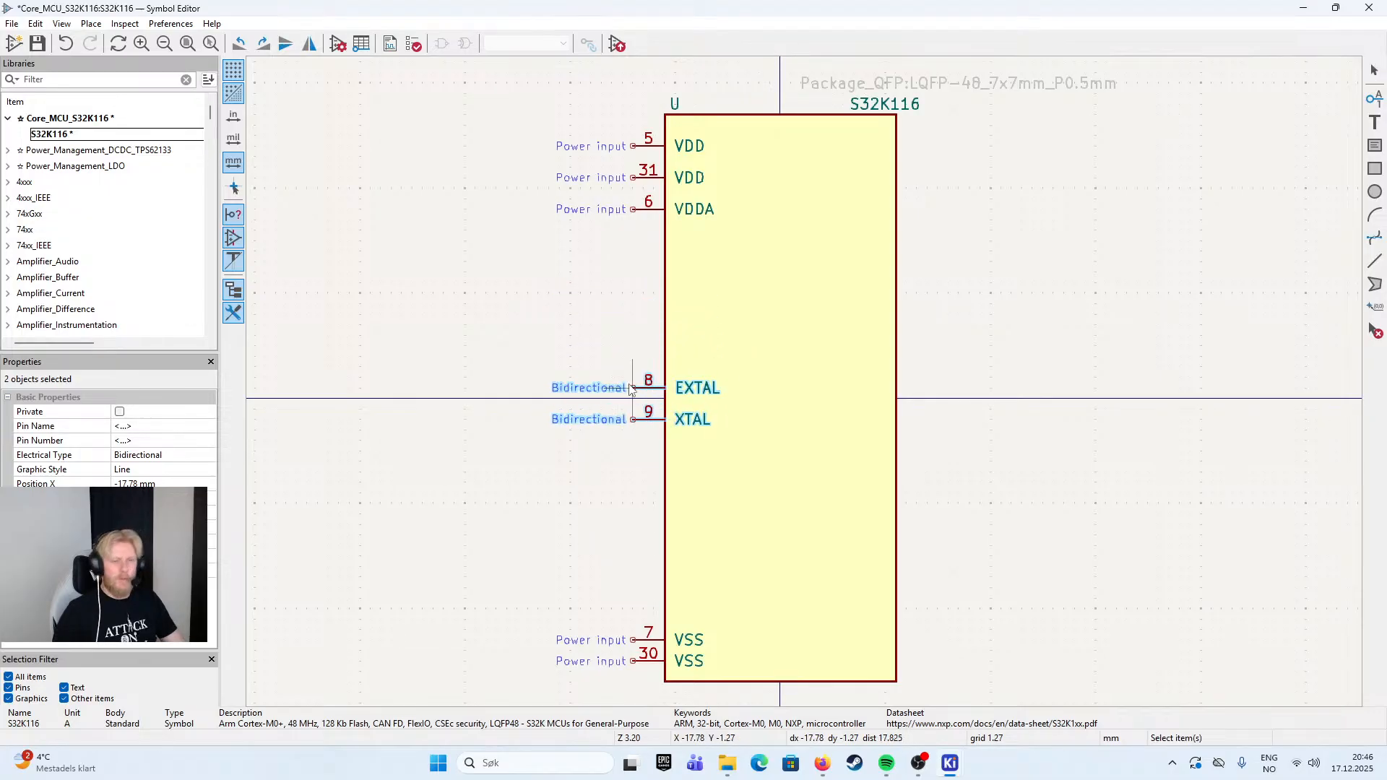
pyautogui.click(637, 390)
pyautogui.click(598, 291)
pyautogui.moveTo(598, 291); pyautogui.dragTo(557, 322)
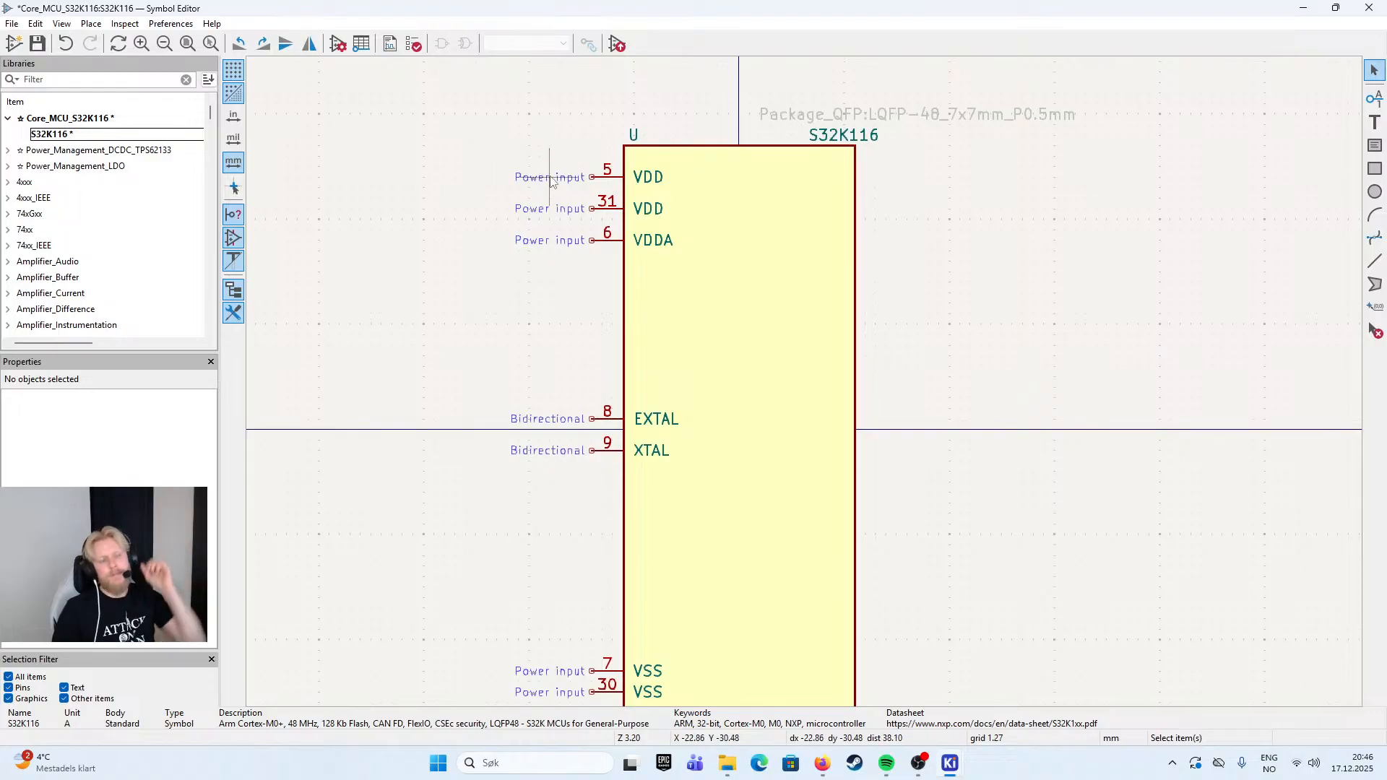
pyautogui.moveTo(592, 377); pyautogui.dragTo(507, 299)
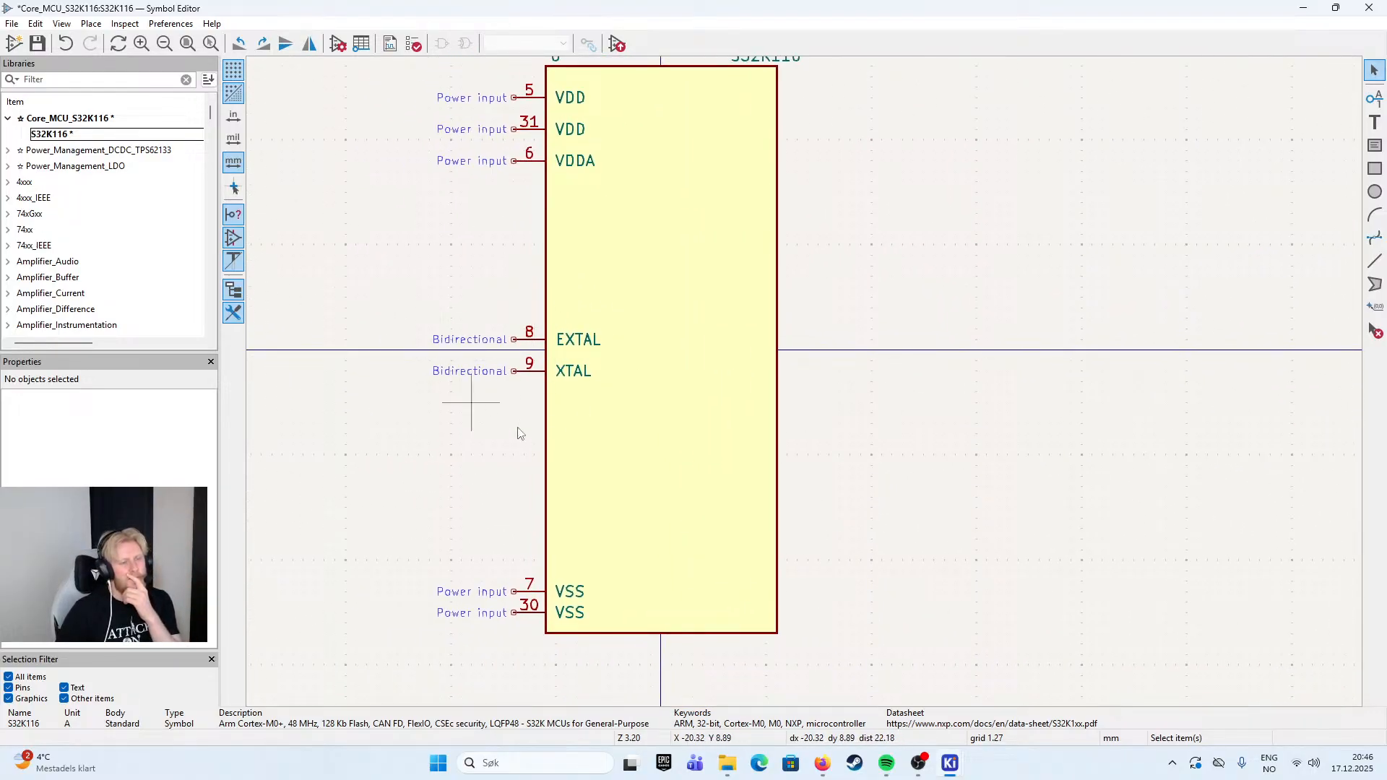
# - Move the EXTAL and XTAL pins up together so XTAL lies on the horizontal centre axis
pyautogui.moveTo(424, 311); pyautogui.dragTo(627, 398)
pyautogui.moveTo(518, 346)
pyautogui.mouseDown()
pyautogui.moveTo(662, 322)
pyautogui.moveTo(809, 107)
pyautogui.moveTo(801, 283)
pyautogui.moveTo(534, 294)
pyautogui.moveTo(522, 221)
pyautogui.moveTo(510, 222)
pyautogui.moveTo(512, 323)
pyautogui.mouseUp()
pyautogui.click(514, 319)
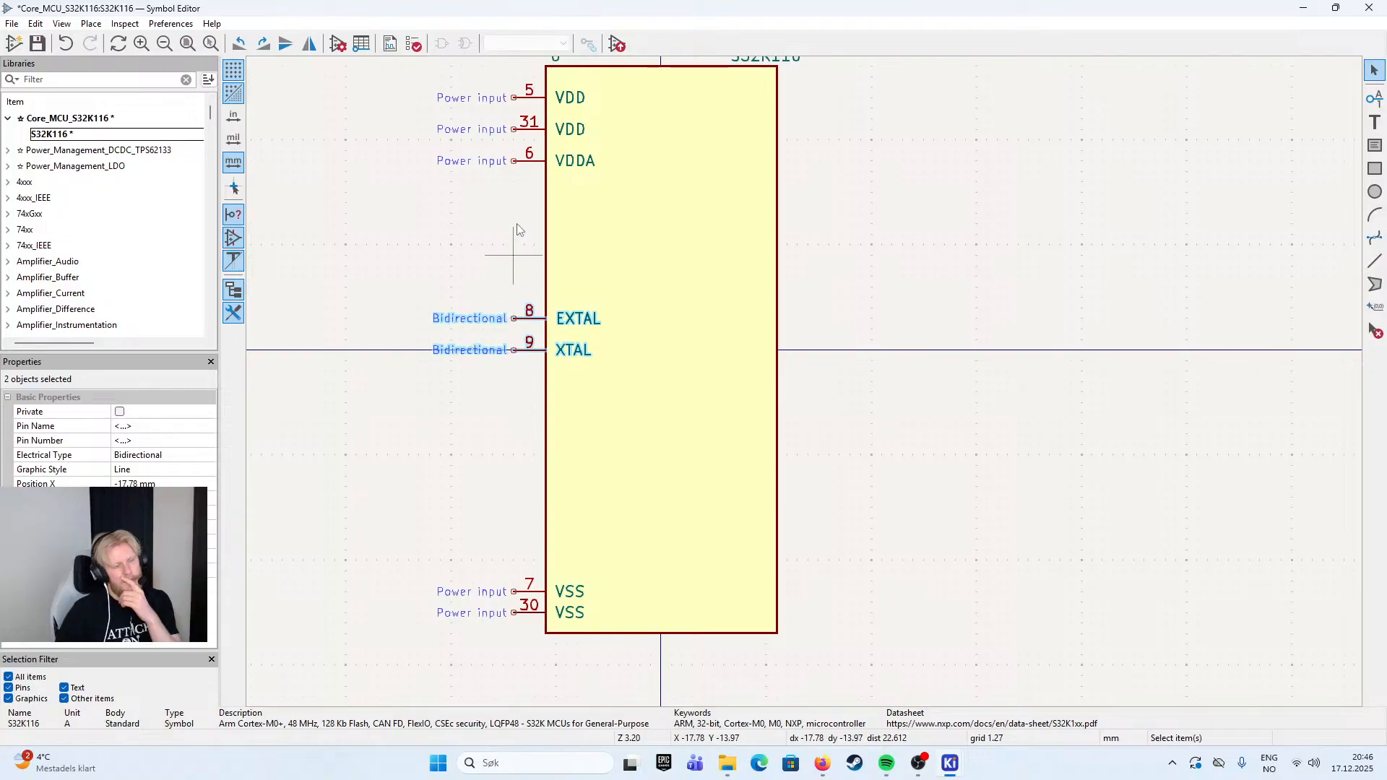
pyautogui.click(514, 216)
pyautogui.moveTo(472, 280); pyautogui.dragTo(585, 381)
pyautogui.click(481, 246)
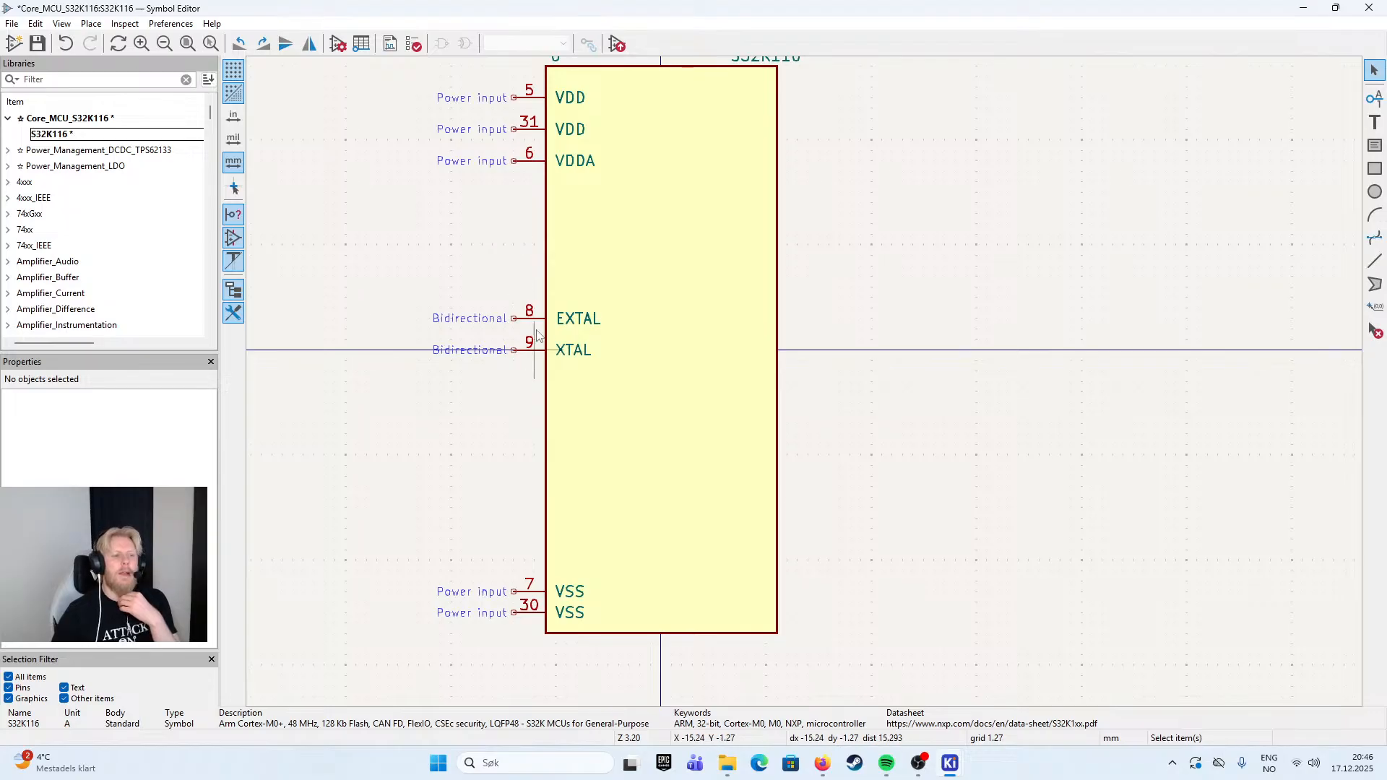
# - Move the S32K116 value text so its end lines up with the symbol body's right edge
pyautogui.moveTo(958, 279); pyautogui.dragTo(967, 334)
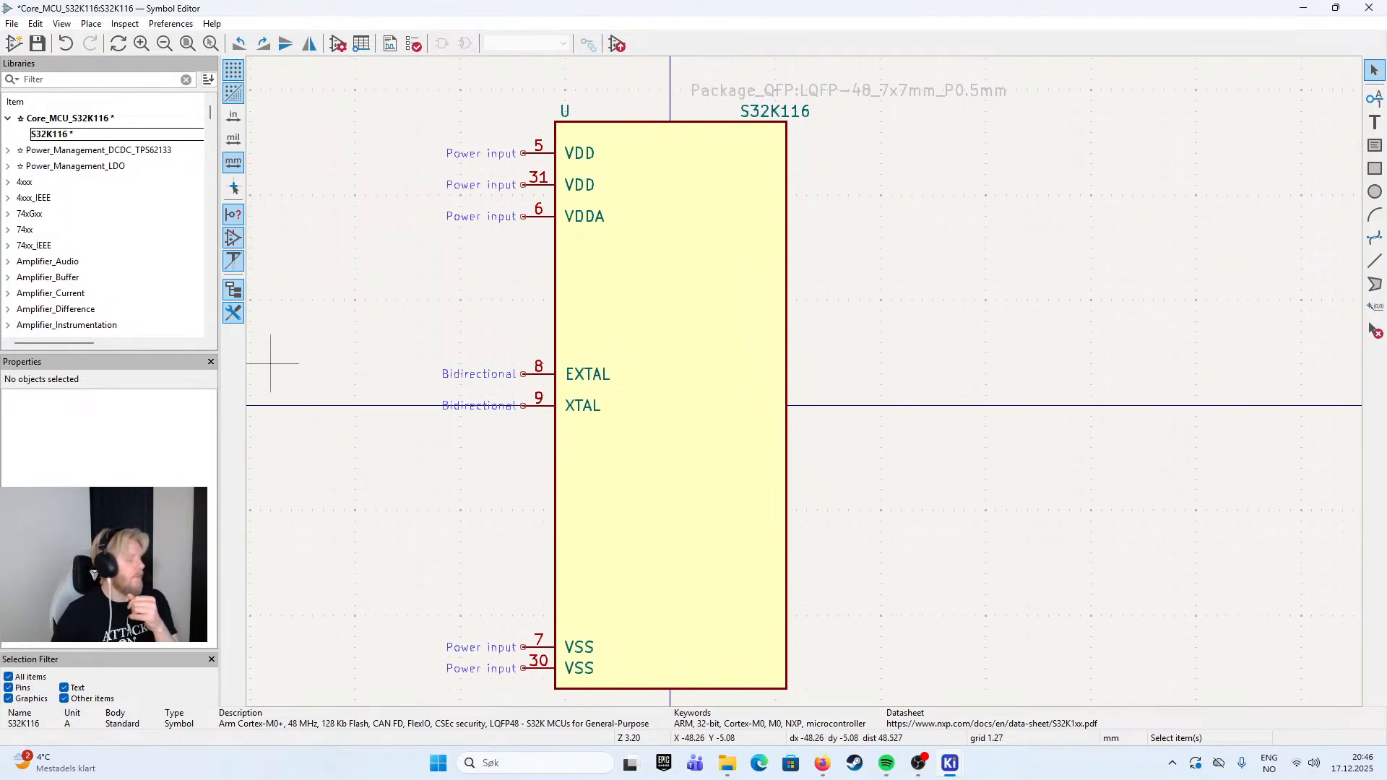
pyautogui.moveTo(944, 333); pyautogui.dragTo(909, 339)
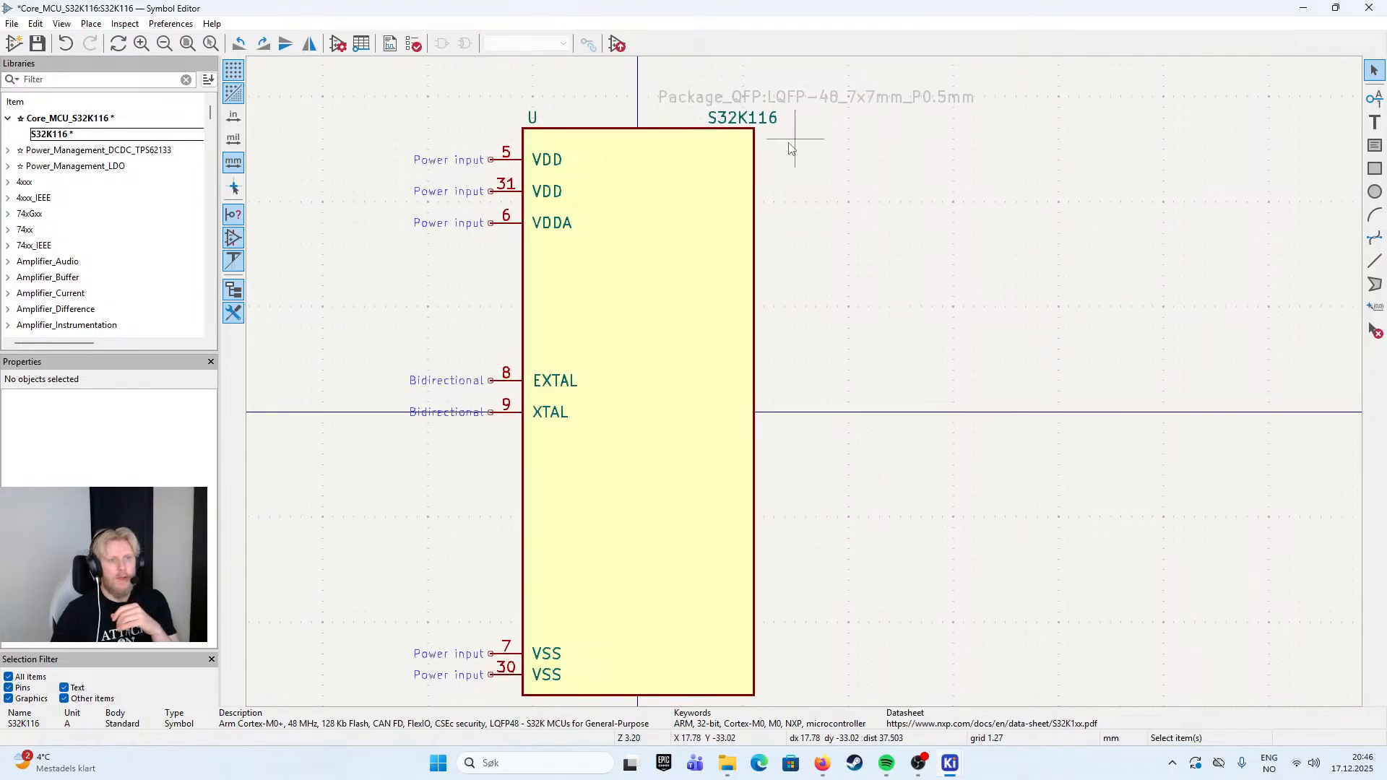
pyautogui.click(766, 120)
pyautogui.moveTo(766, 121); pyautogui.dragTo(723, 122)
pyautogui.click(838, 129)
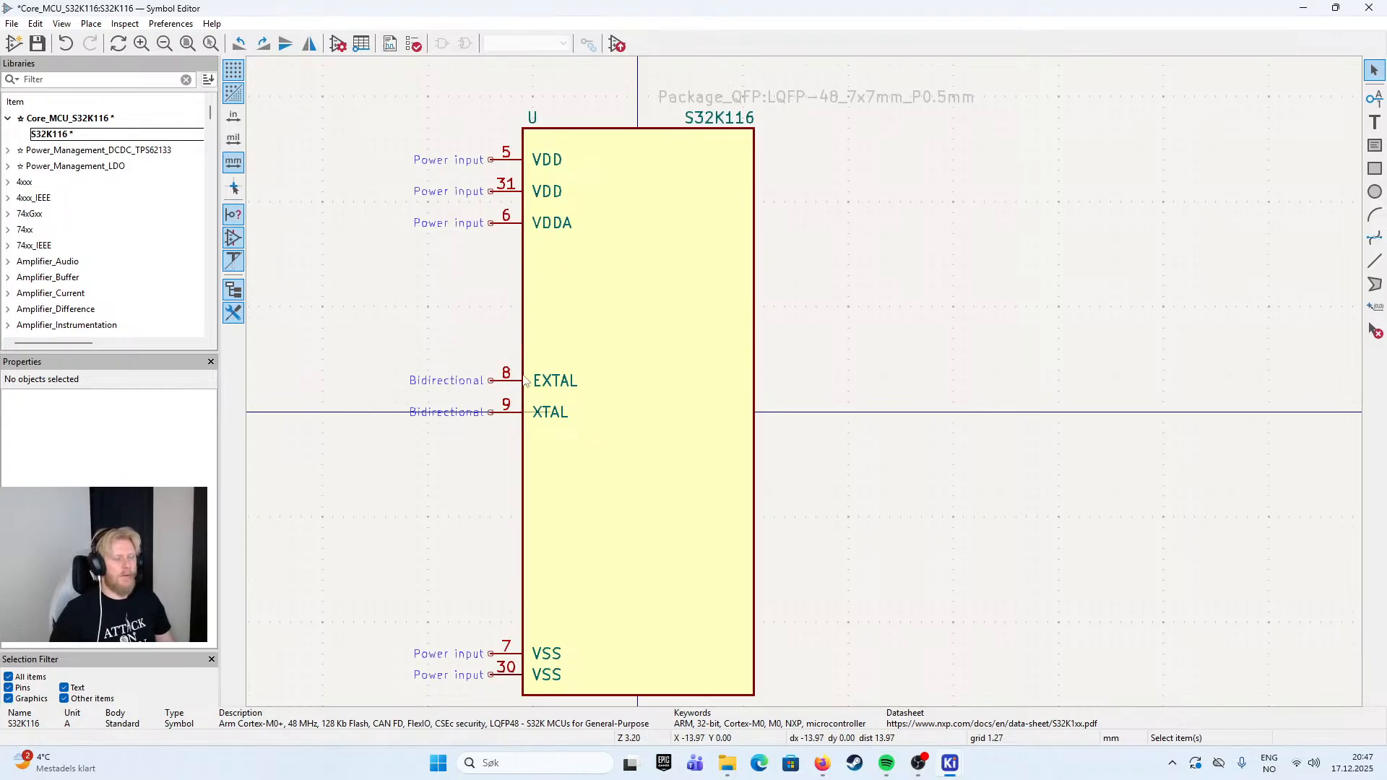
# - Move the EXTAL and XTAL pins together so EXTAL sits against the body edge at X -17.78, Y -1.27 mm
pyautogui.moveTo(331, 343); pyautogui.dragTo(610, 470)
pyautogui.press('m')
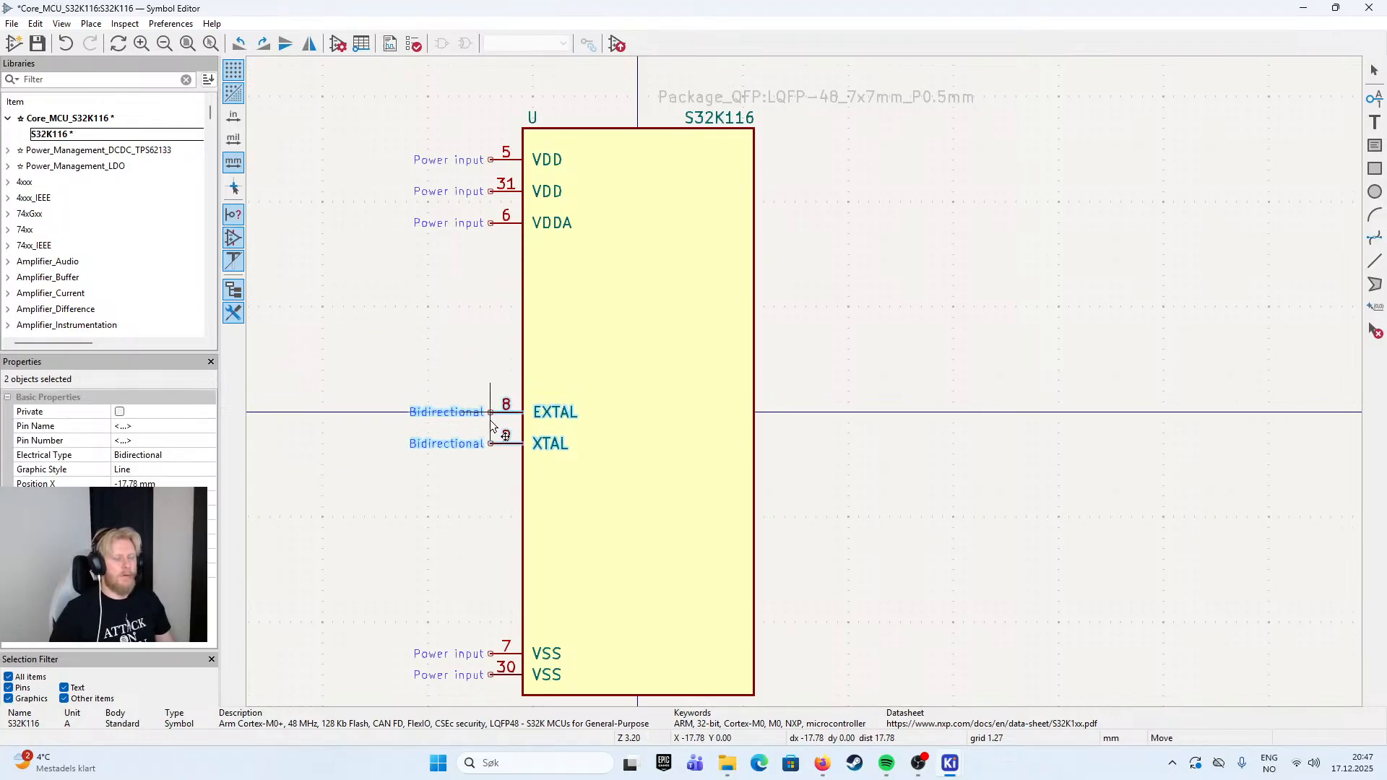
pyautogui.click(477, 401)
pyautogui.click(473, 312)
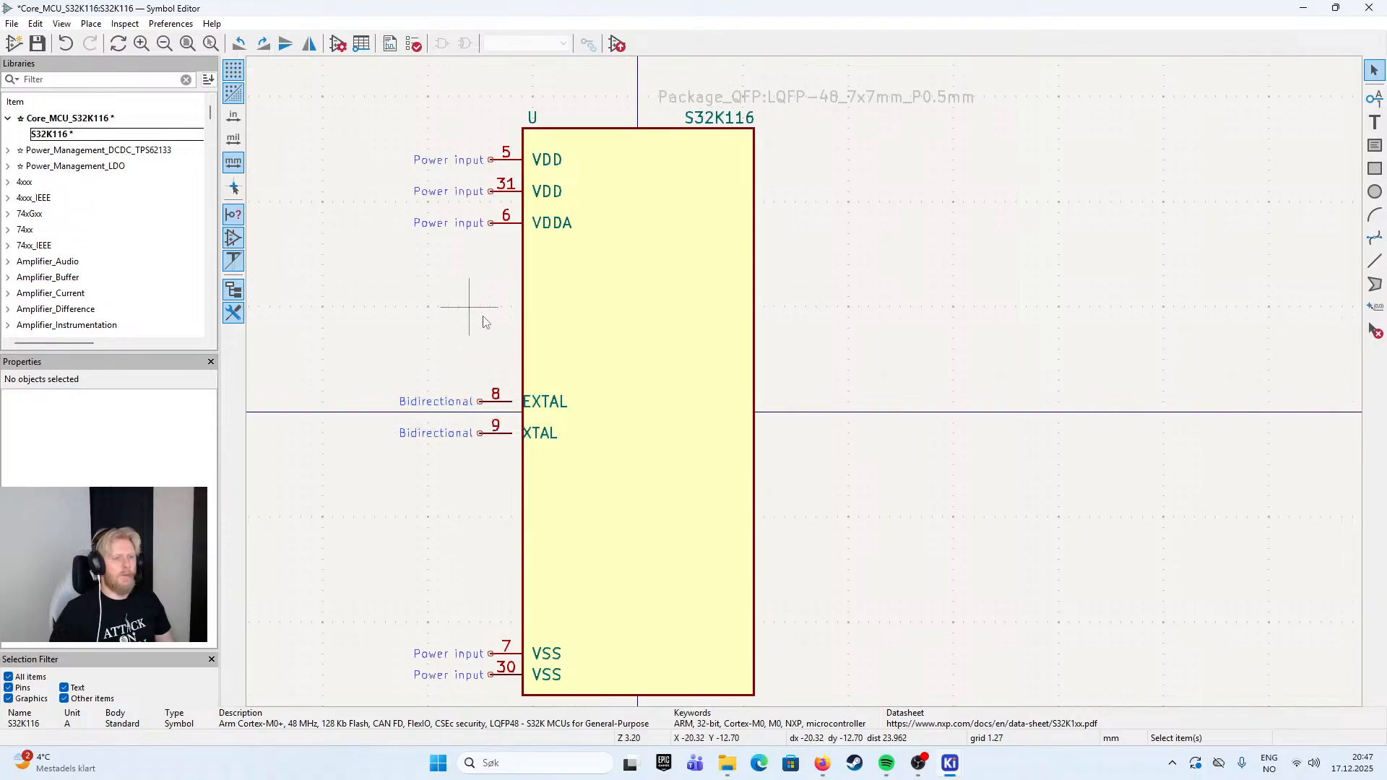
pyautogui.click(496, 402)
pyautogui.moveTo(454, 377); pyautogui.dragTo(543, 448)
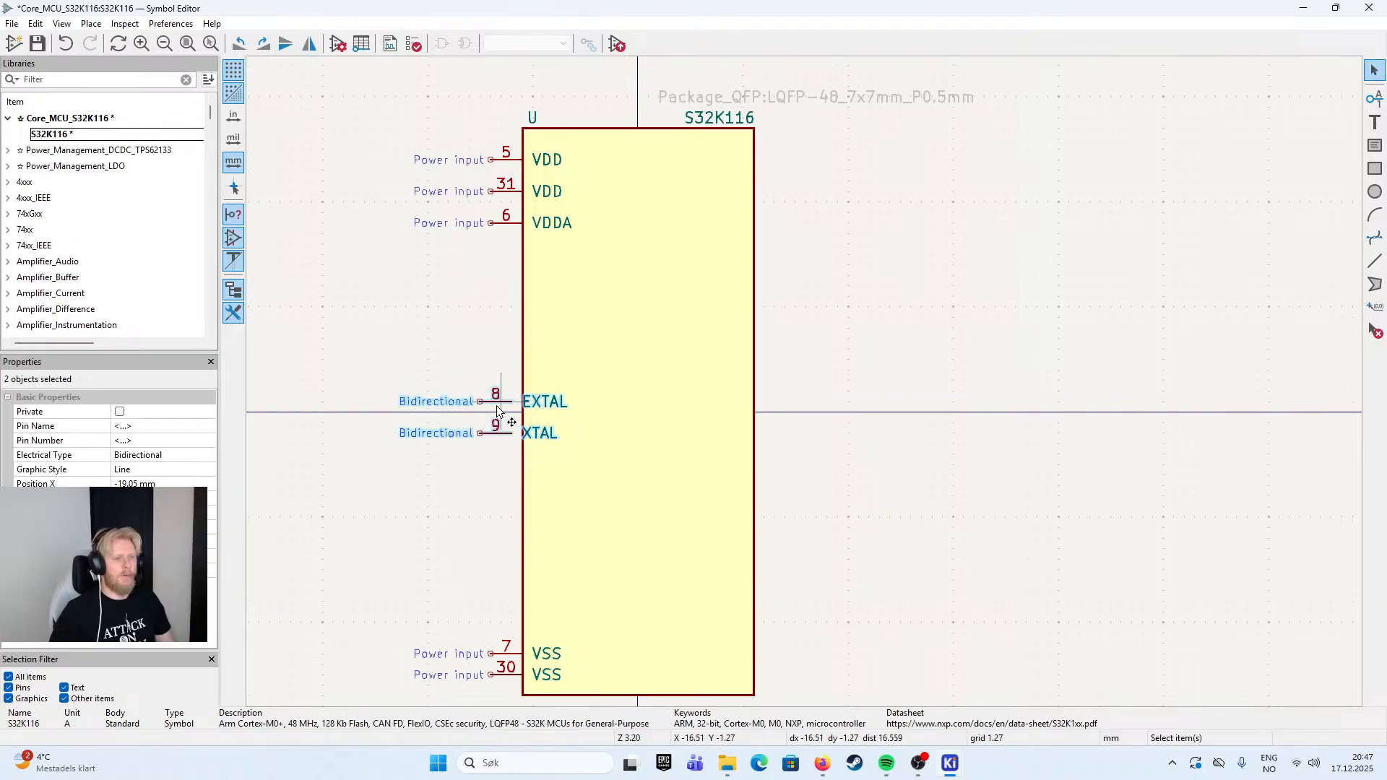
pyautogui.press('m')
pyautogui.press('Escape')
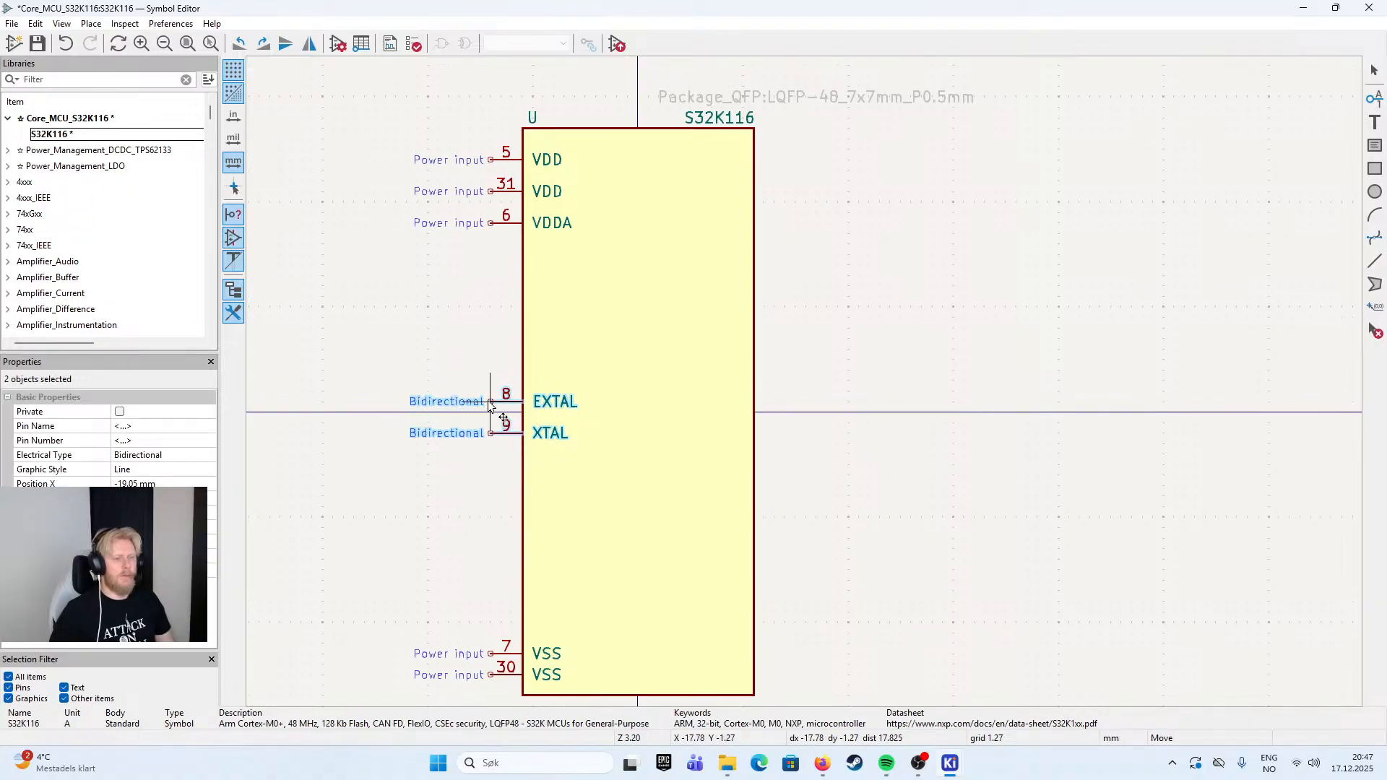
# - Space XTAL 2.54 mm below EXTAL and position the pair with EXTAL at X -17.78, Y 0 mm
pyautogui.click(492, 424)
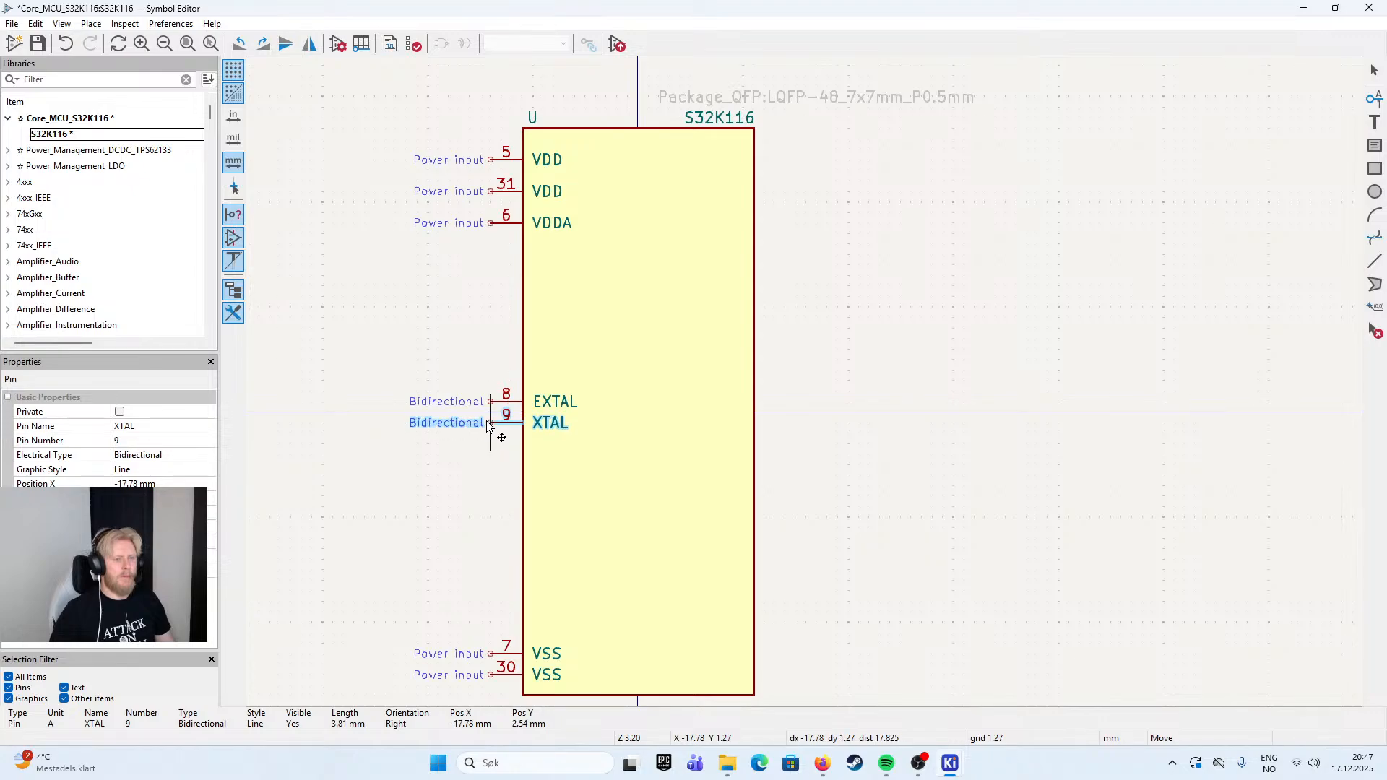
pyautogui.click(488, 424)
pyautogui.click(450, 351)
pyautogui.click(503, 403)
pyautogui.moveTo(390, 362); pyautogui.dragTo(610, 476)
pyautogui.press('m')
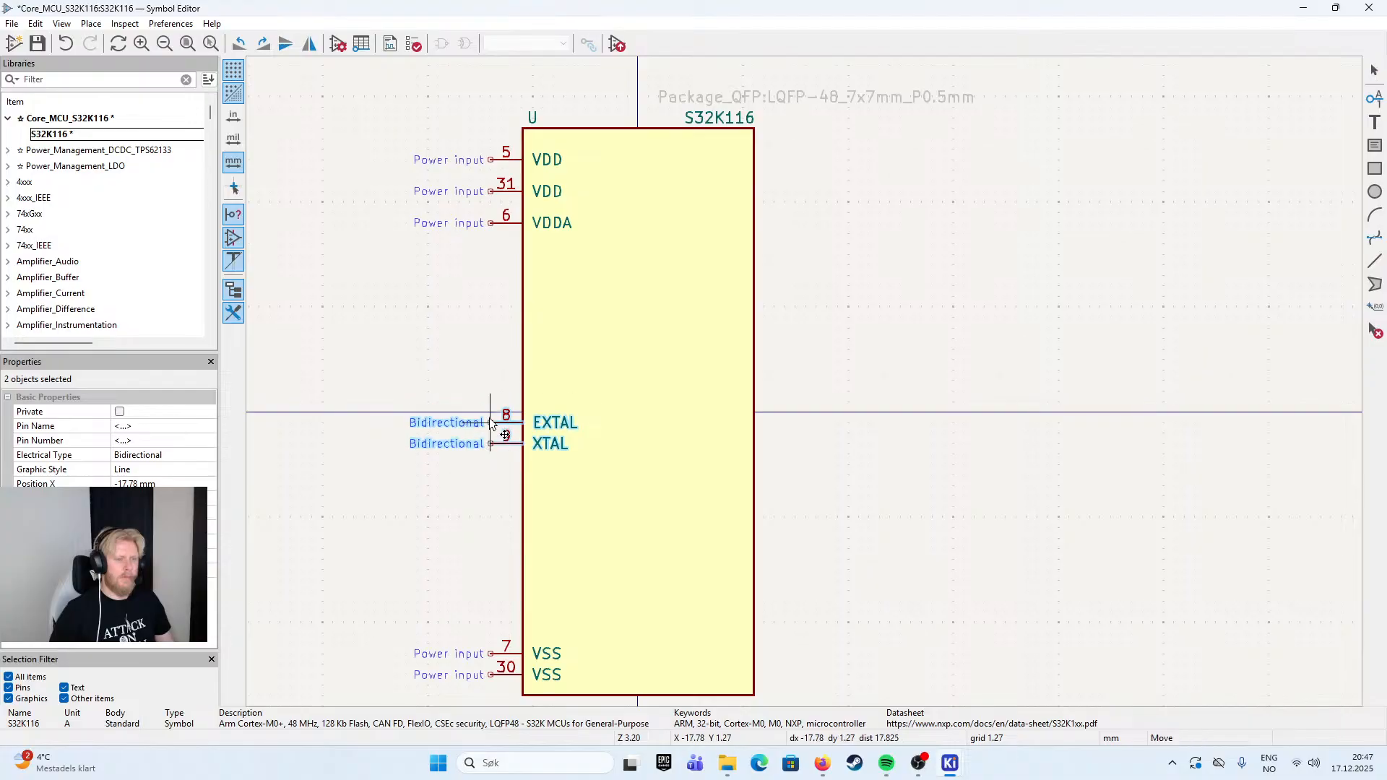
pyautogui.click(494, 415)
# - Move VDD pin 31 to 2.54 mm below VDD pin 5, and VDDA to X -17.78, Y -25.4 mm
pyautogui.click(491, 191)
pyautogui.press('m')
pyautogui.click(491, 185)
pyautogui.doubleClick(513, 221)
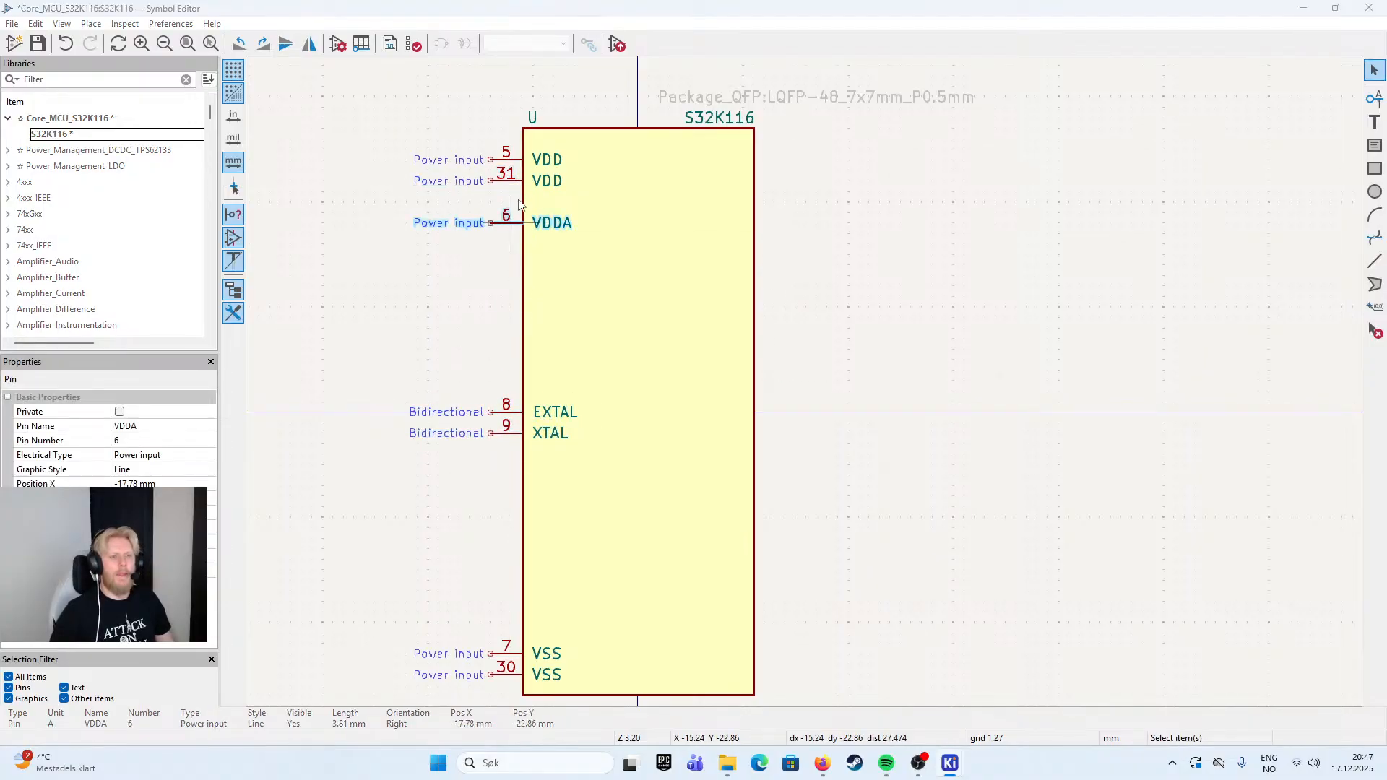
pyautogui.click(883, 234)
pyautogui.press('m')
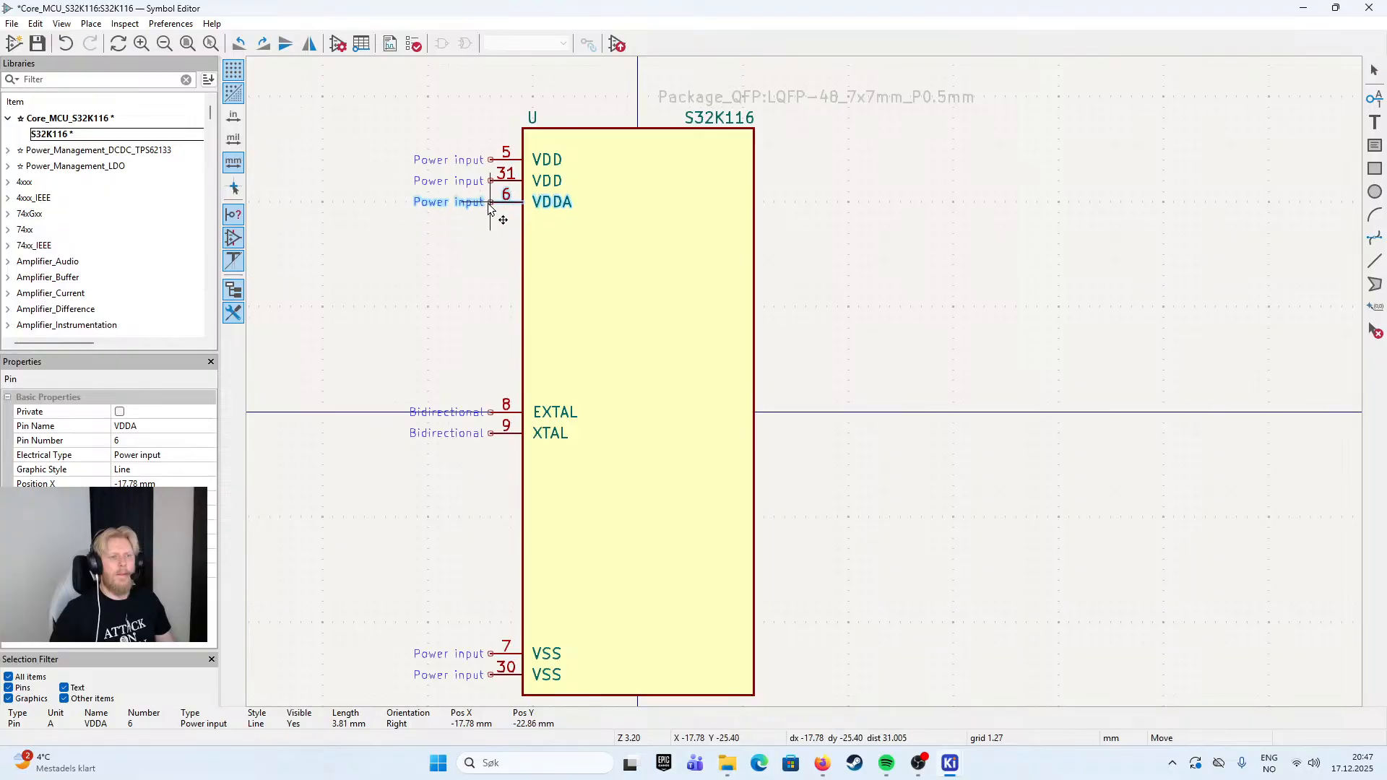
pyautogui.click(526, 219)
pyautogui.click(509, 676)
pyautogui.press('m')
pyautogui.press('Escape')
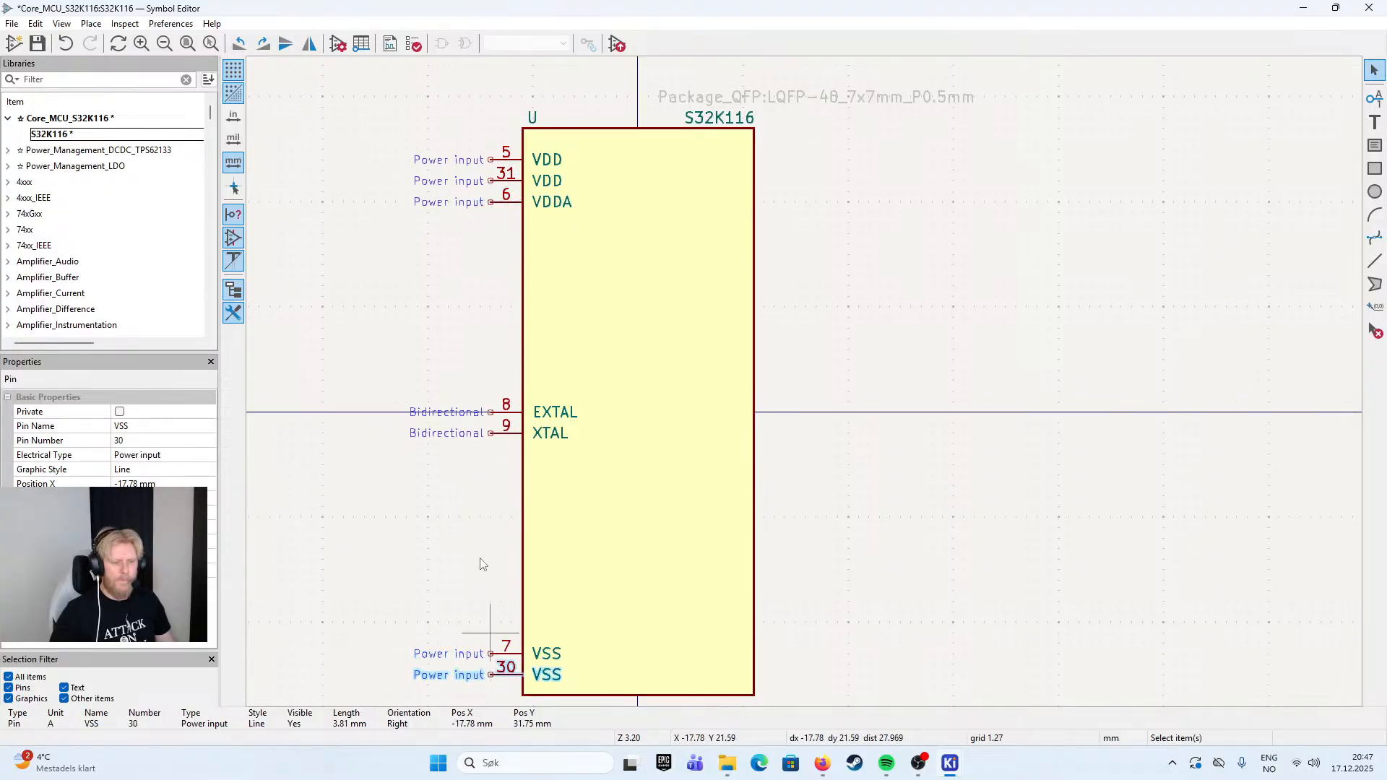
pyautogui.press('Escape')
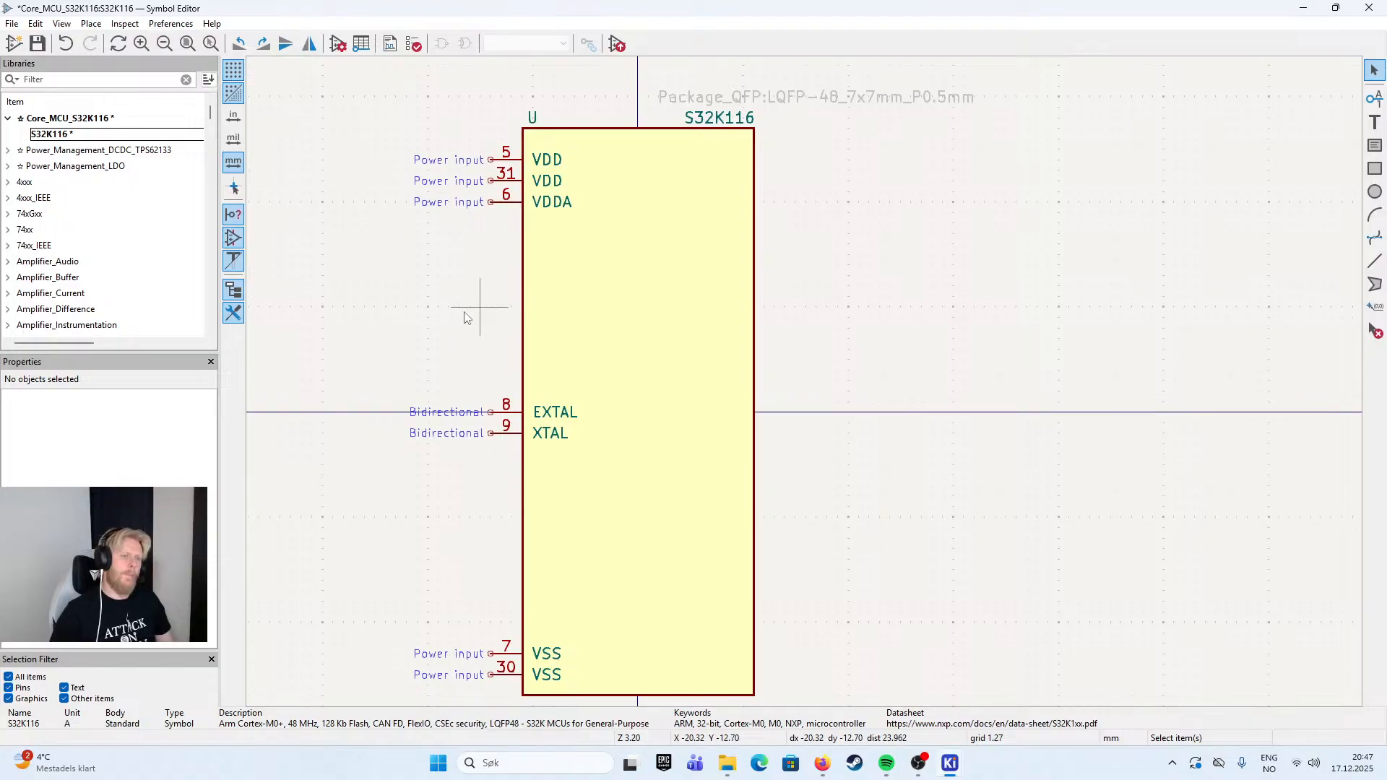
# - Save the S32K116 symbol
pyautogui.hotkey('ctrl', 's')
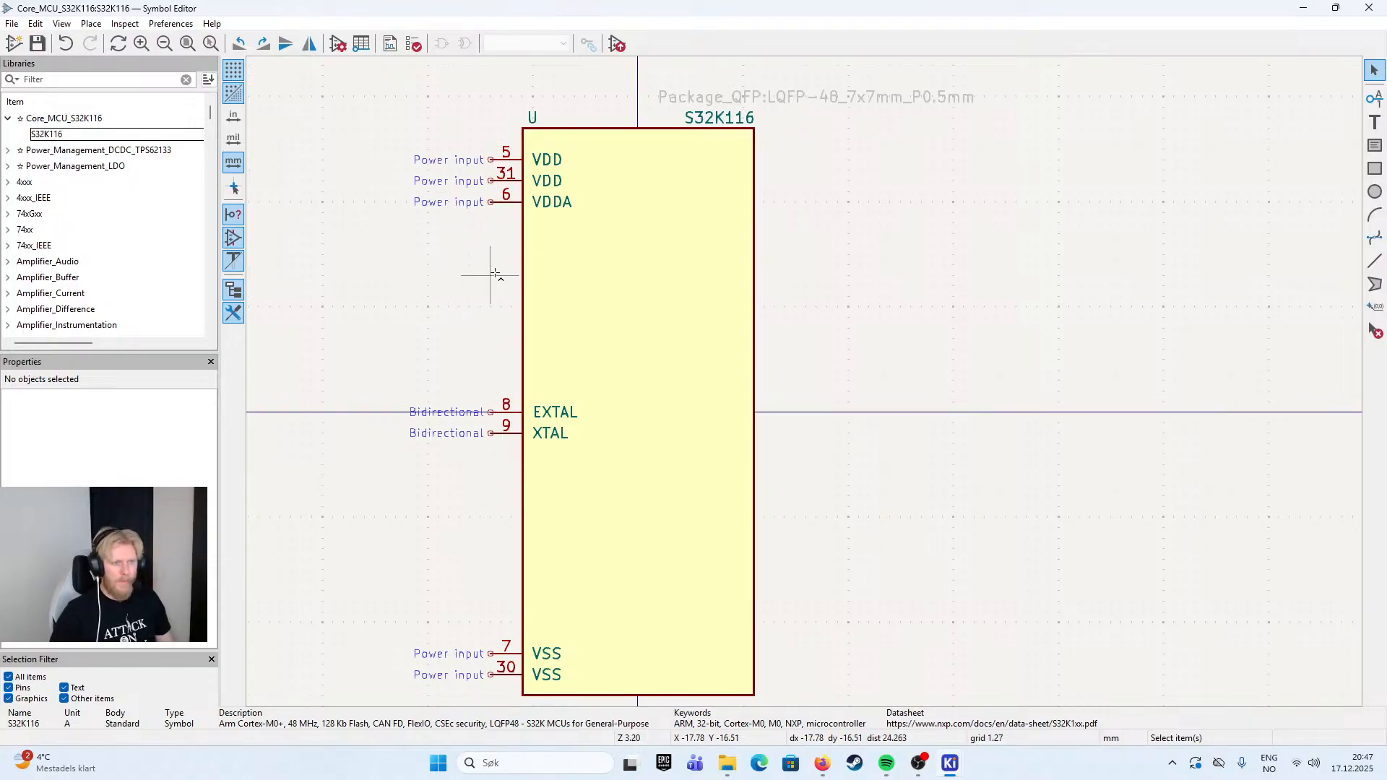
pyautogui.click(511, 210)
pyautogui.hotkey('ctrl', 'd')
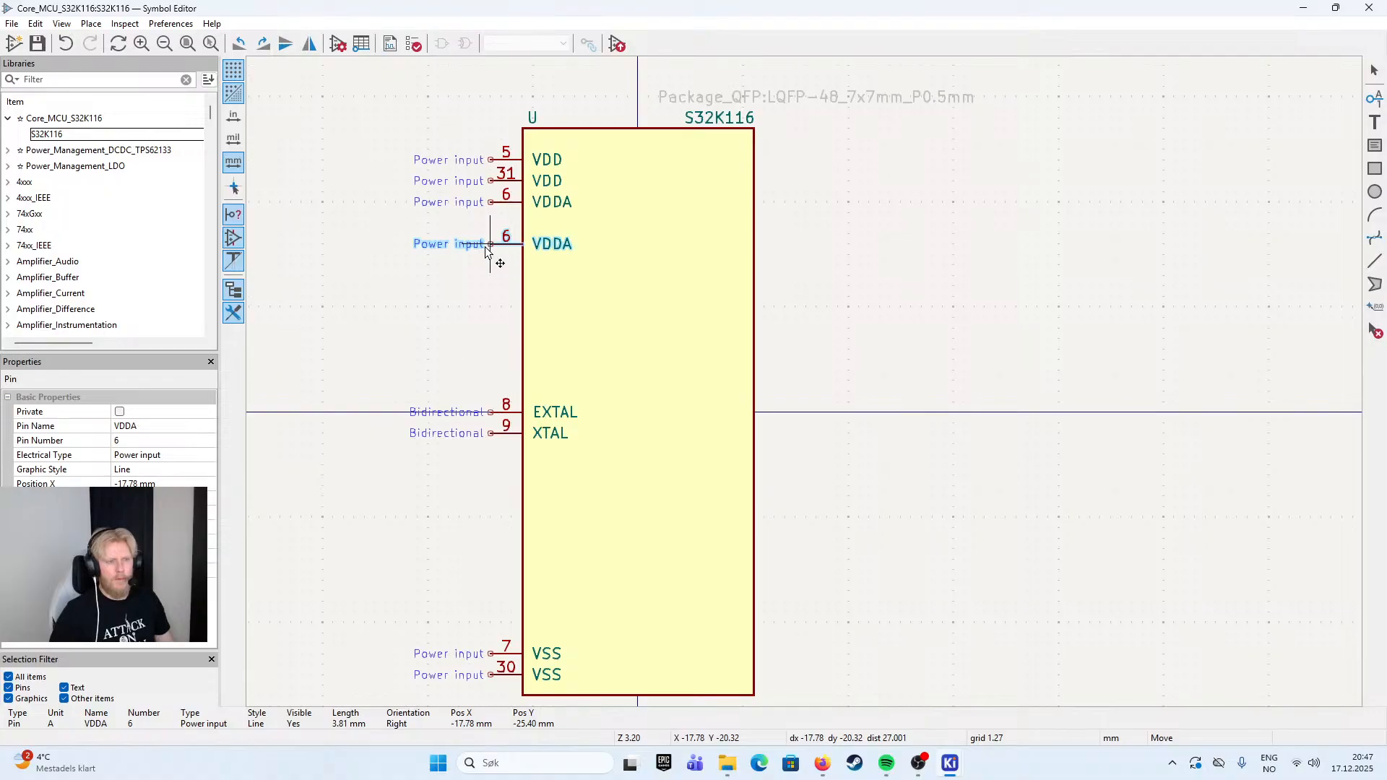
pyautogui.press('Escape')
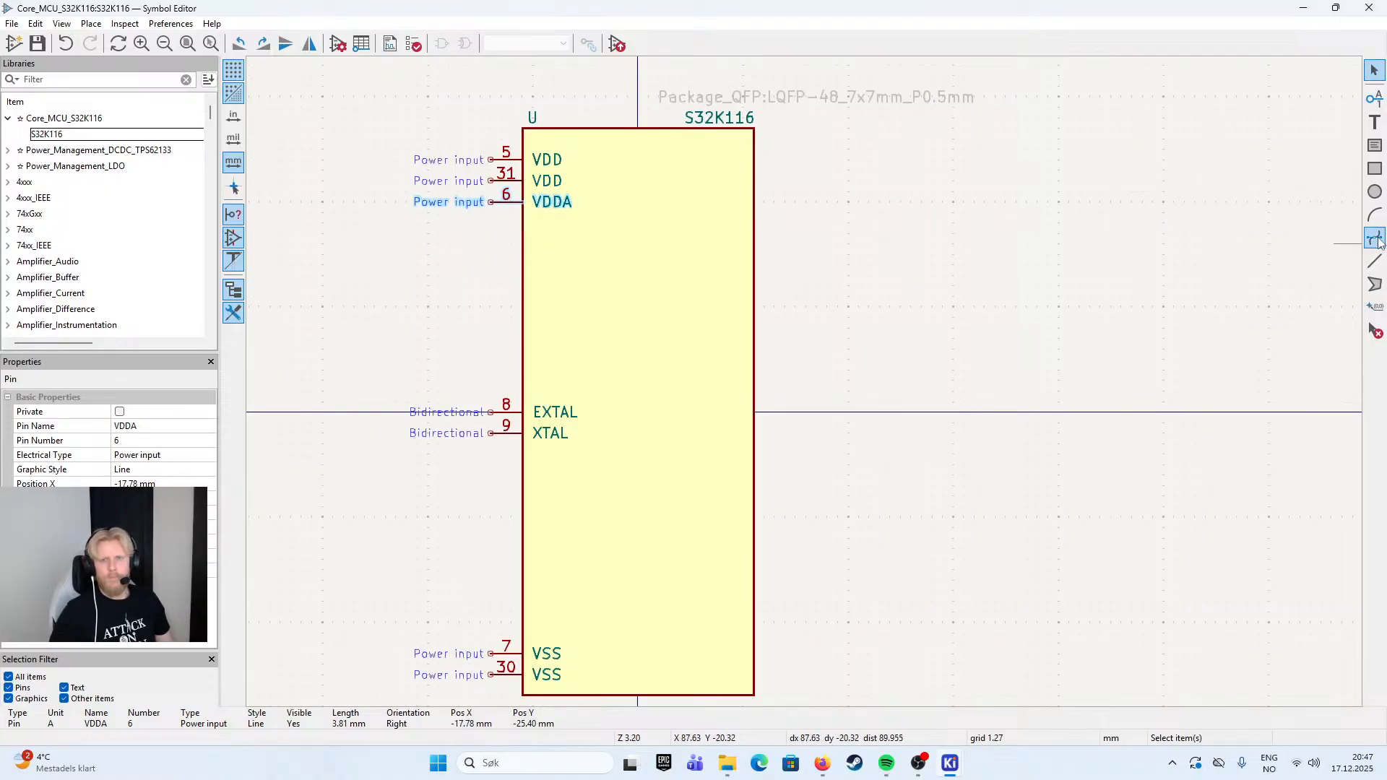
# - Create a new bidirectional pin named PTA with pin number 38
pyautogui.click(1374, 98)
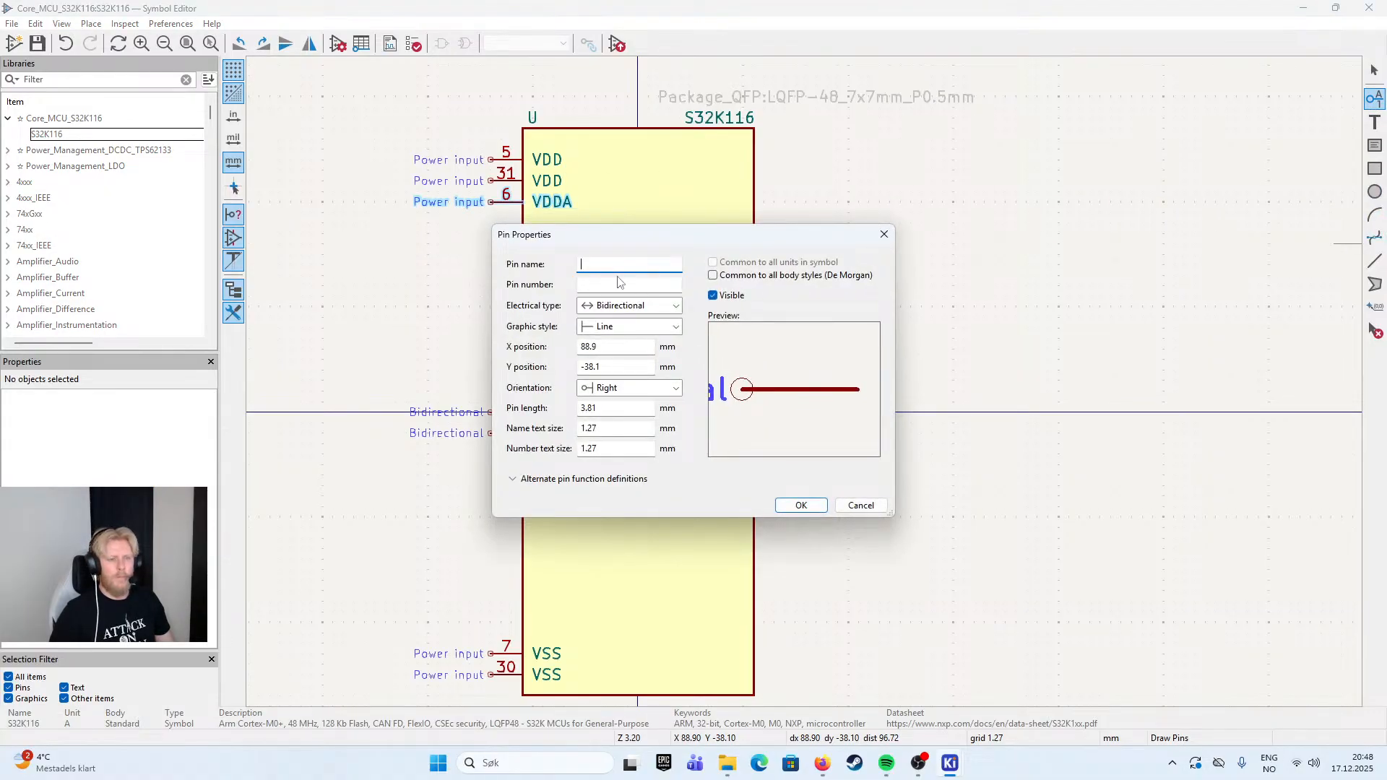
pyautogui.write('PTA')
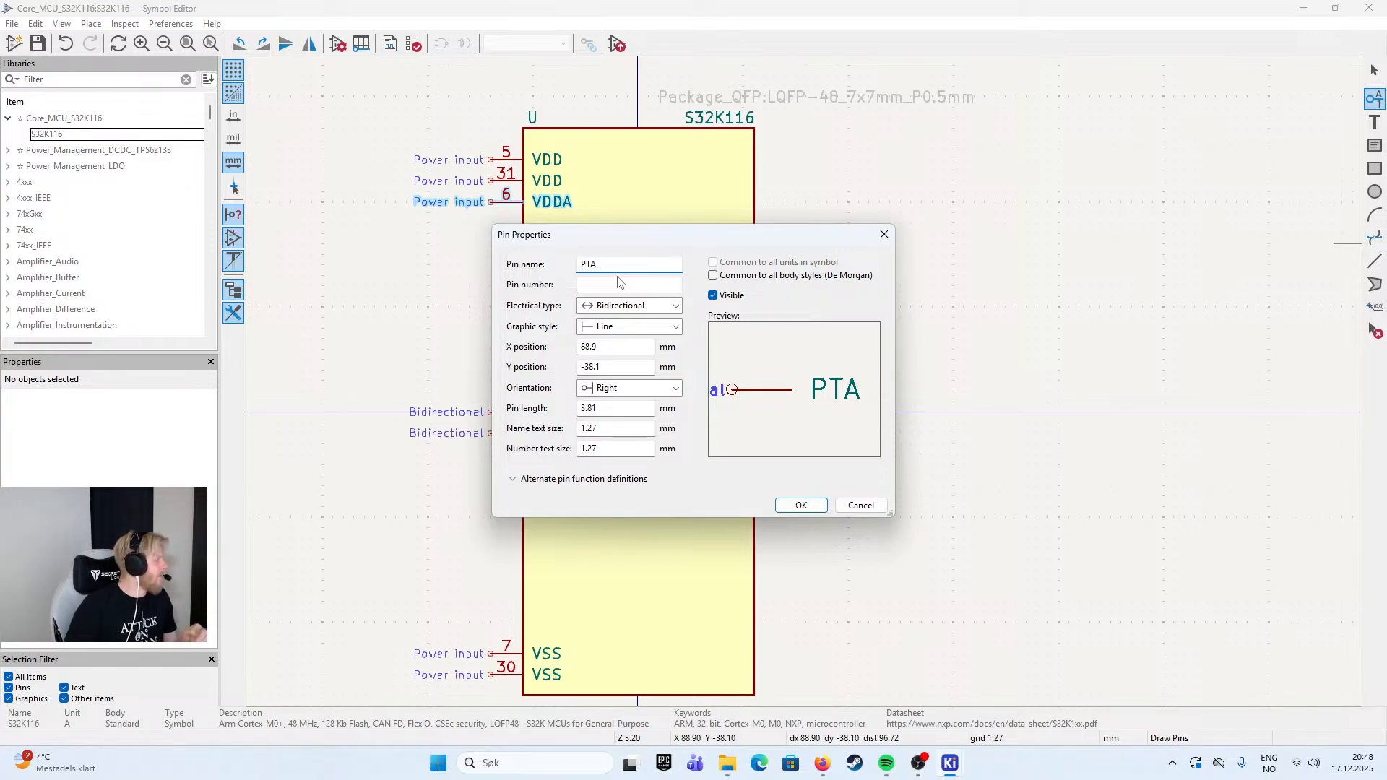
pyautogui.hotkey('alt', 'Tab')
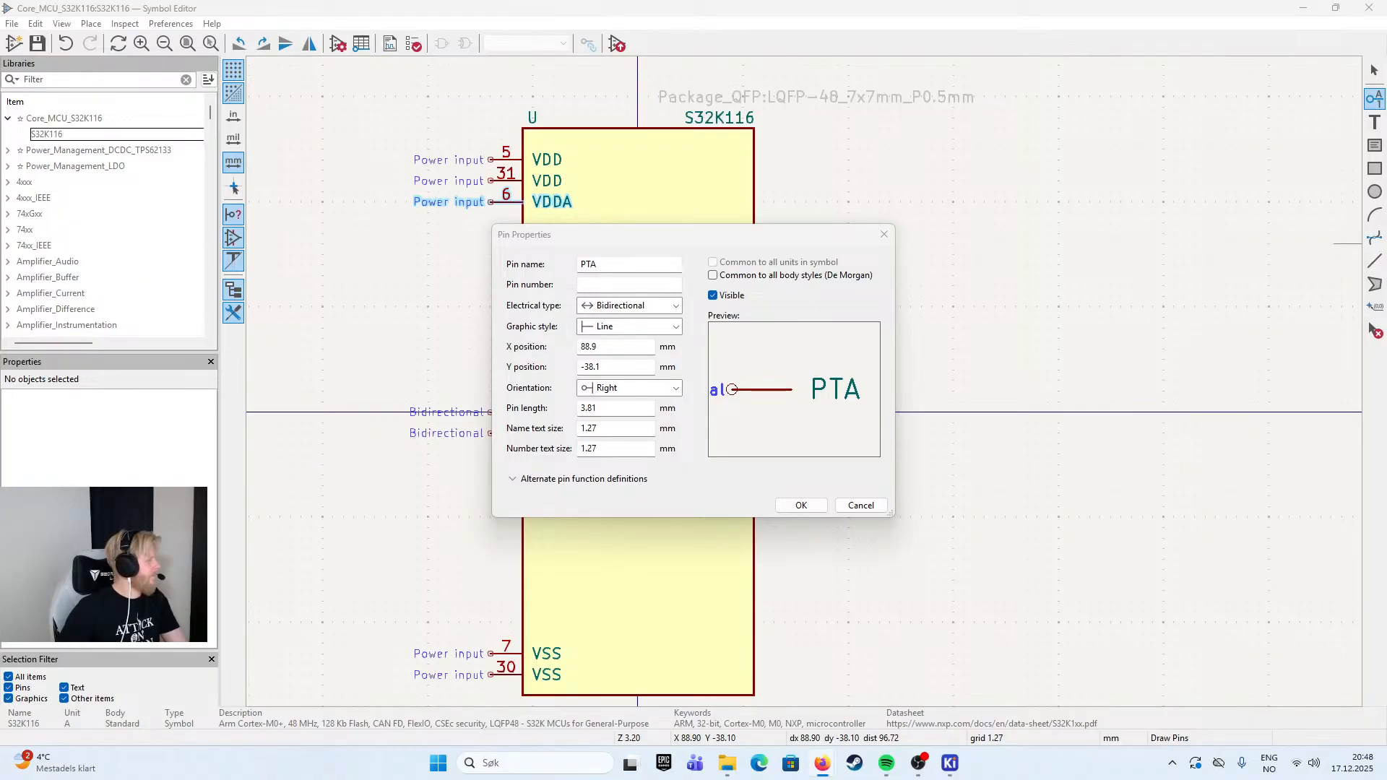
pyautogui.click(632, 285)
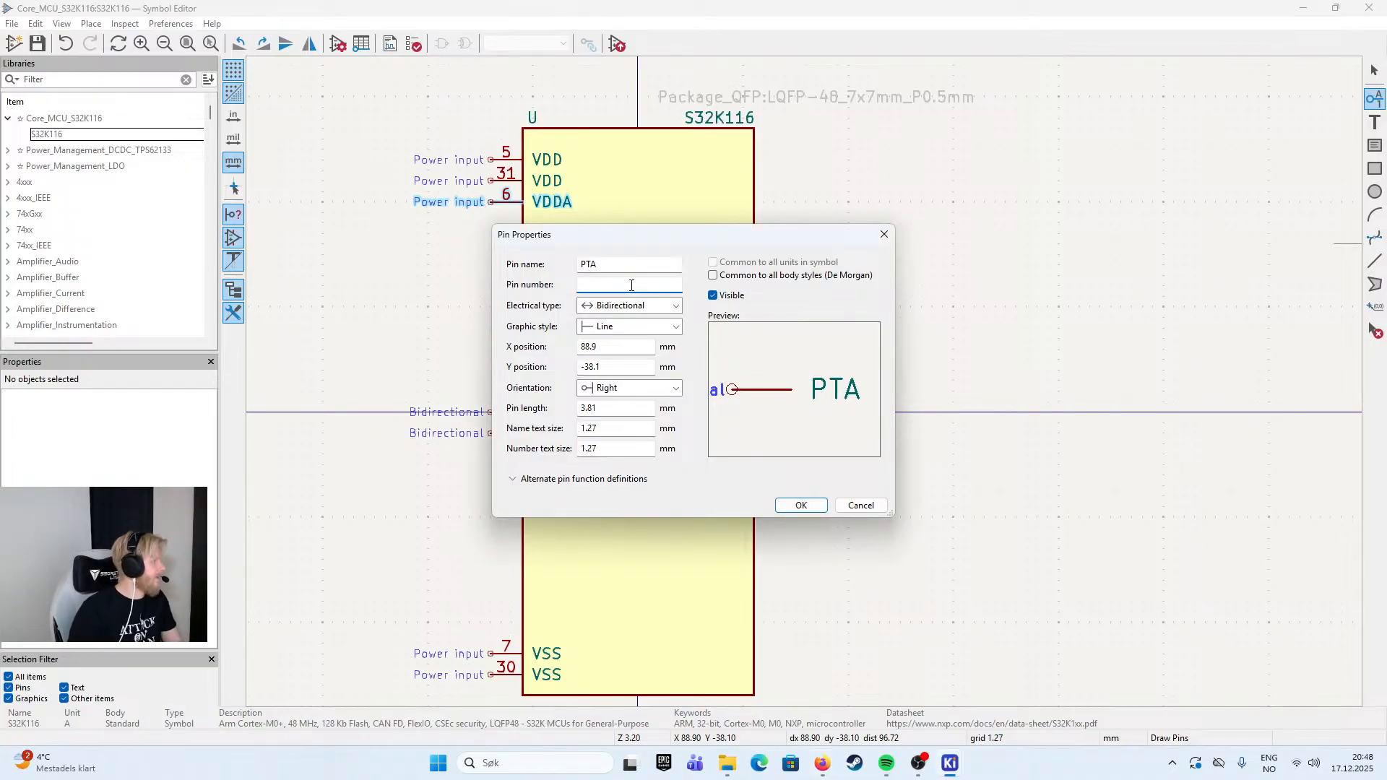
pyautogui.write('38')
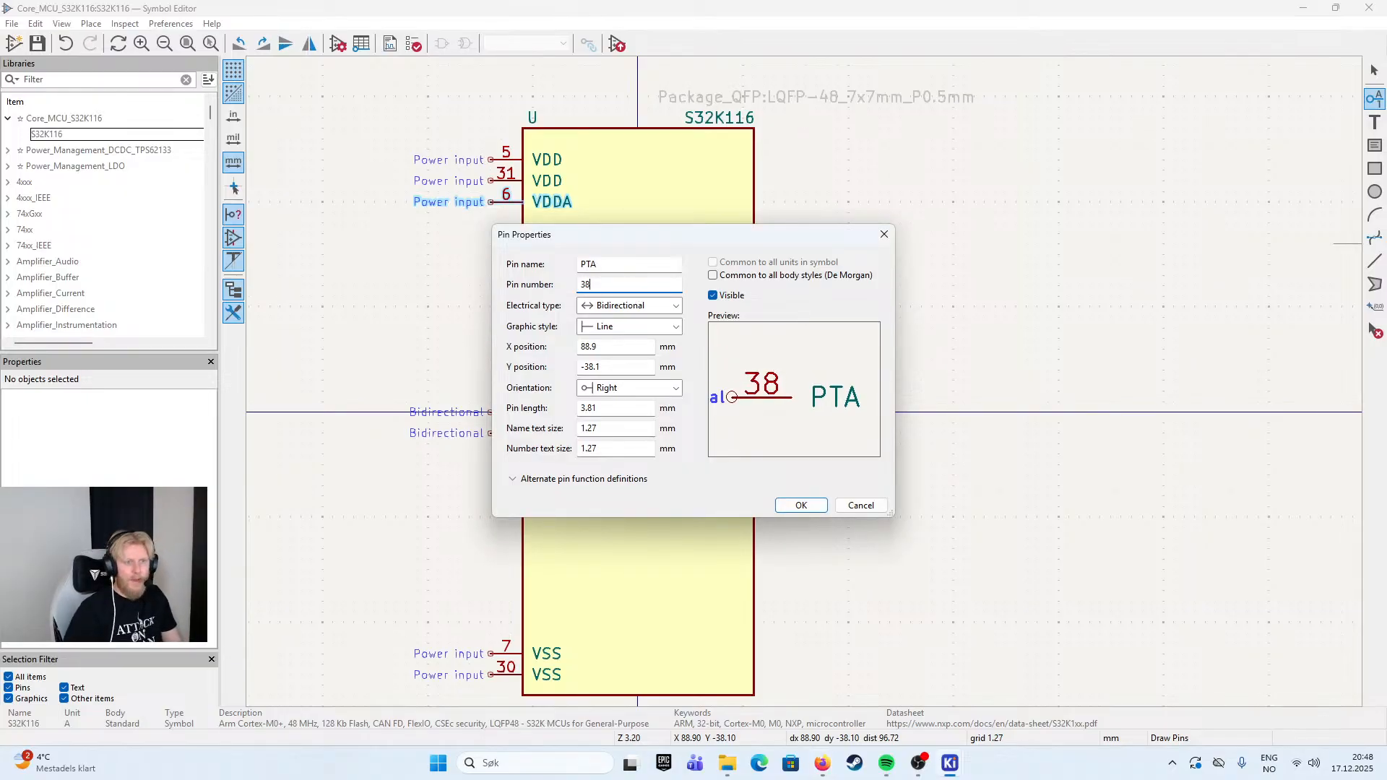
pyautogui.press('Return')
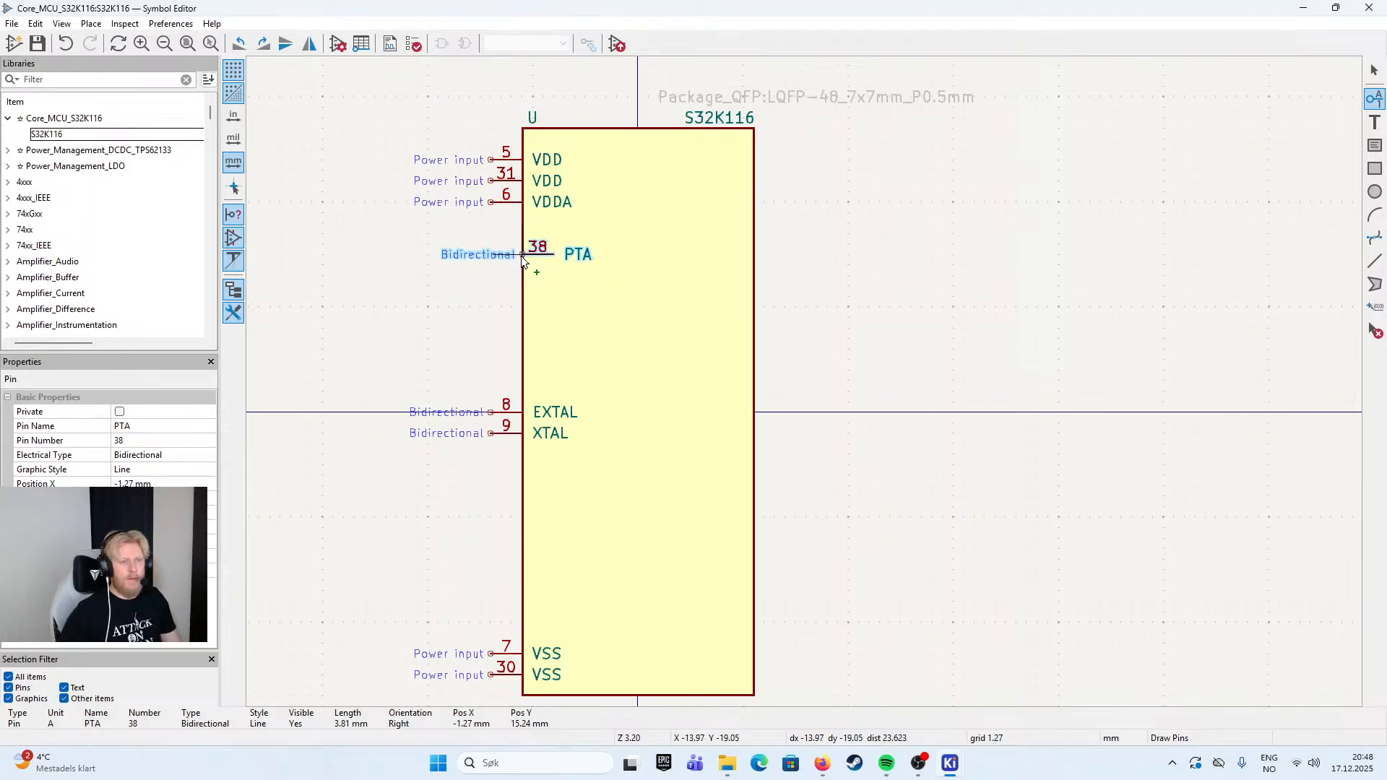
# - Rename the new pin PTA0 and place it at X -17.78, Y -20.32 mm
pyautogui.doubleClick(522, 256)
pyautogui.press('End')
pyautogui.write('0')
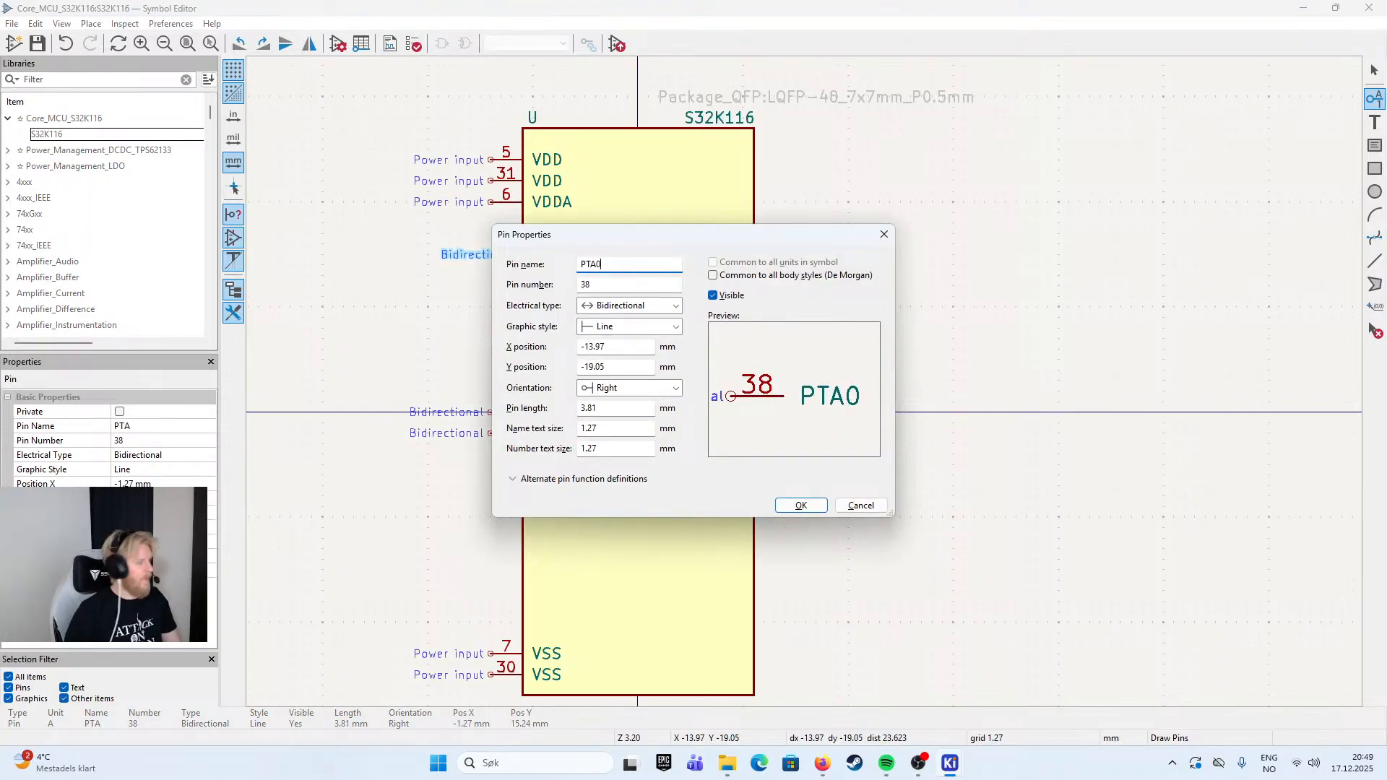
pyautogui.click(801, 505)
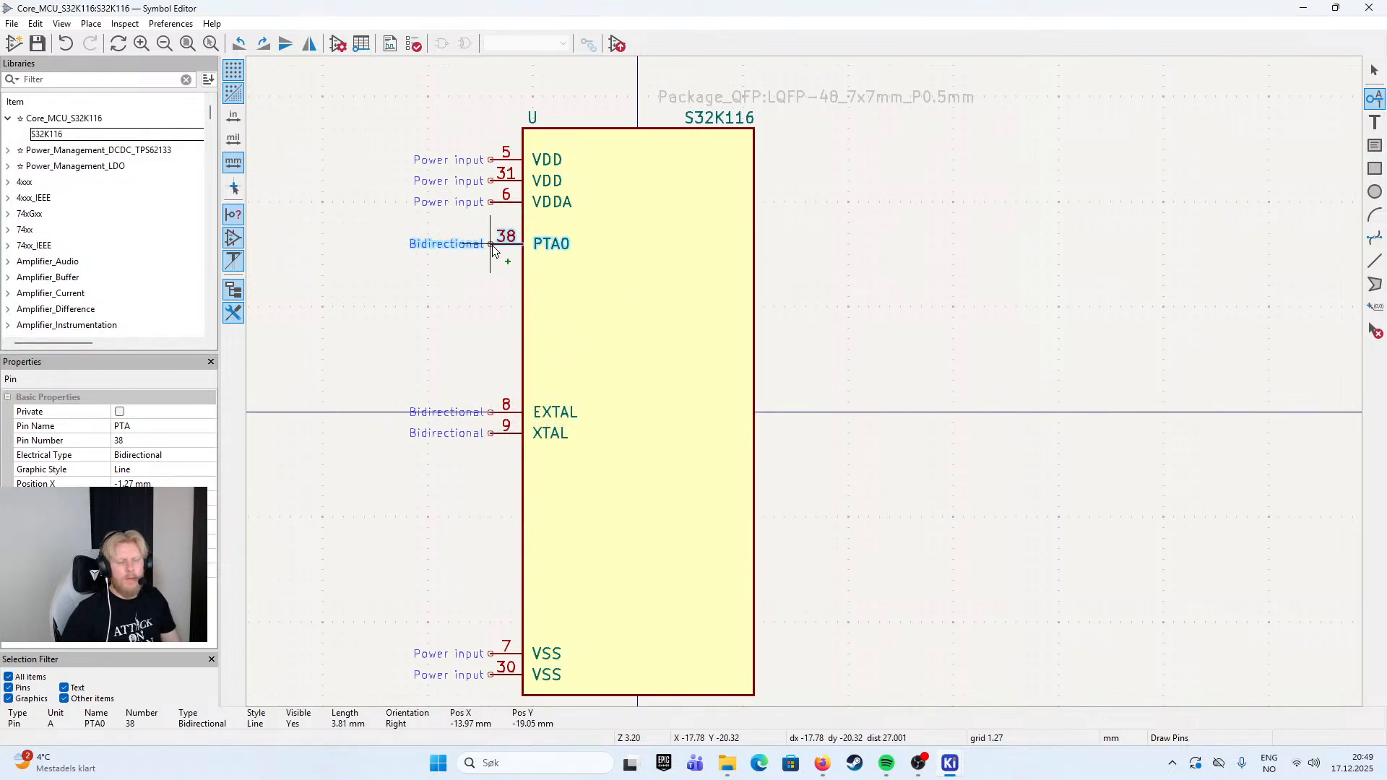
pyautogui.click(493, 247)
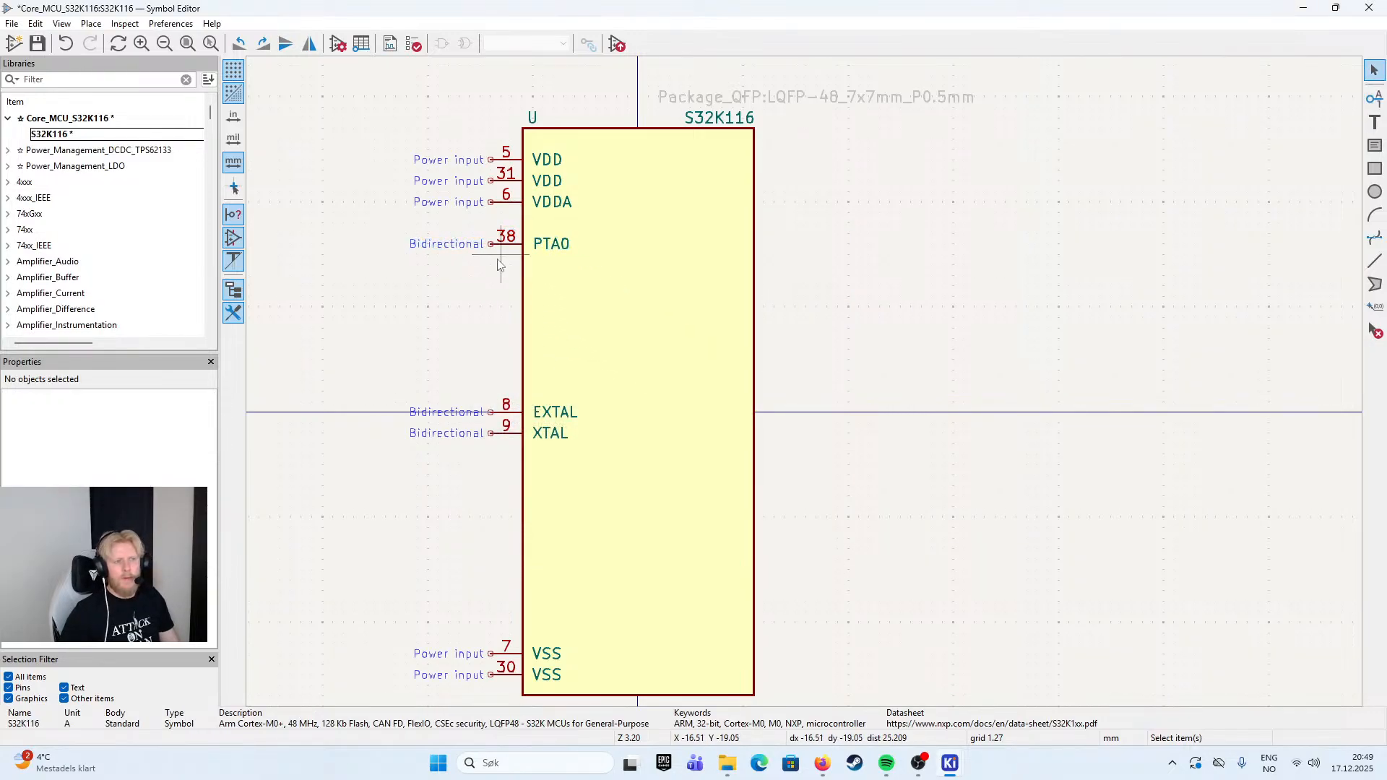
pyautogui.click(1333, 106)
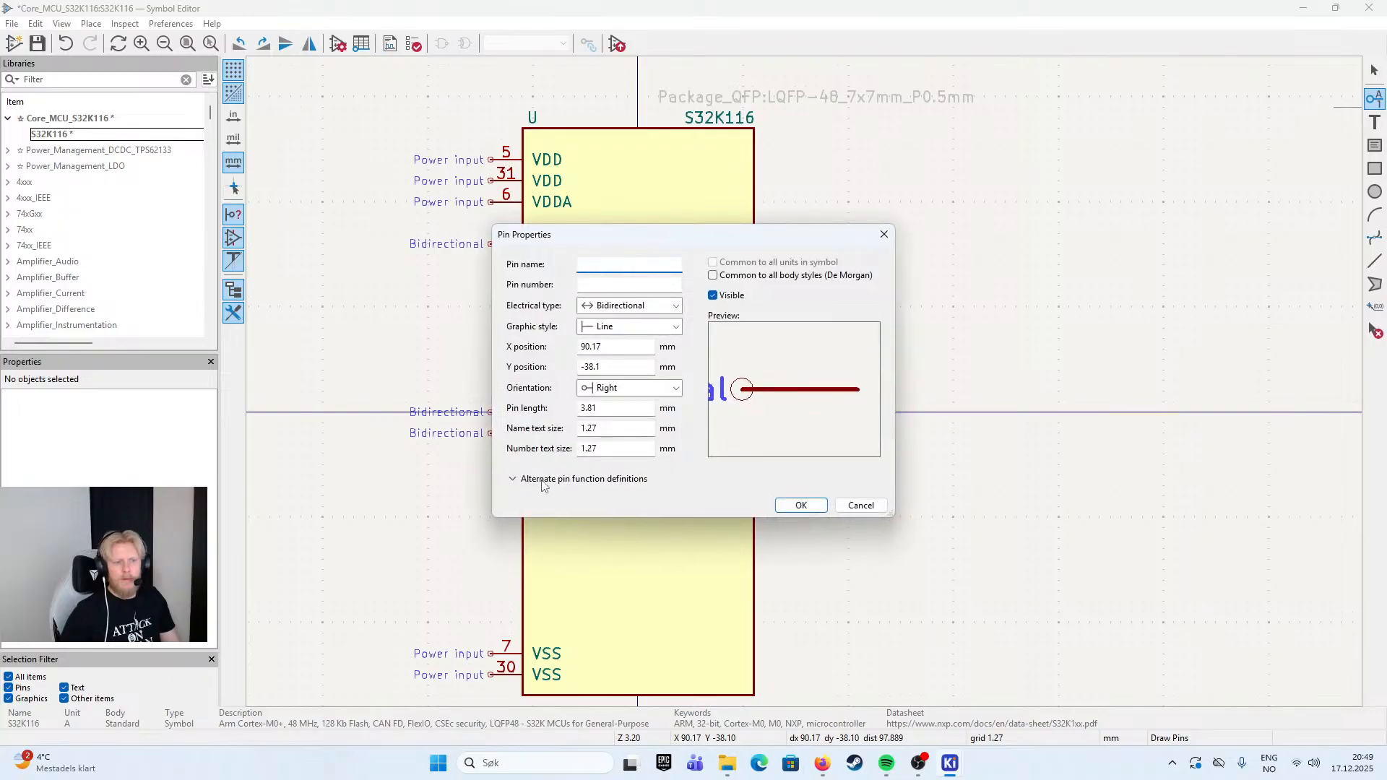
pyautogui.click(517, 477)
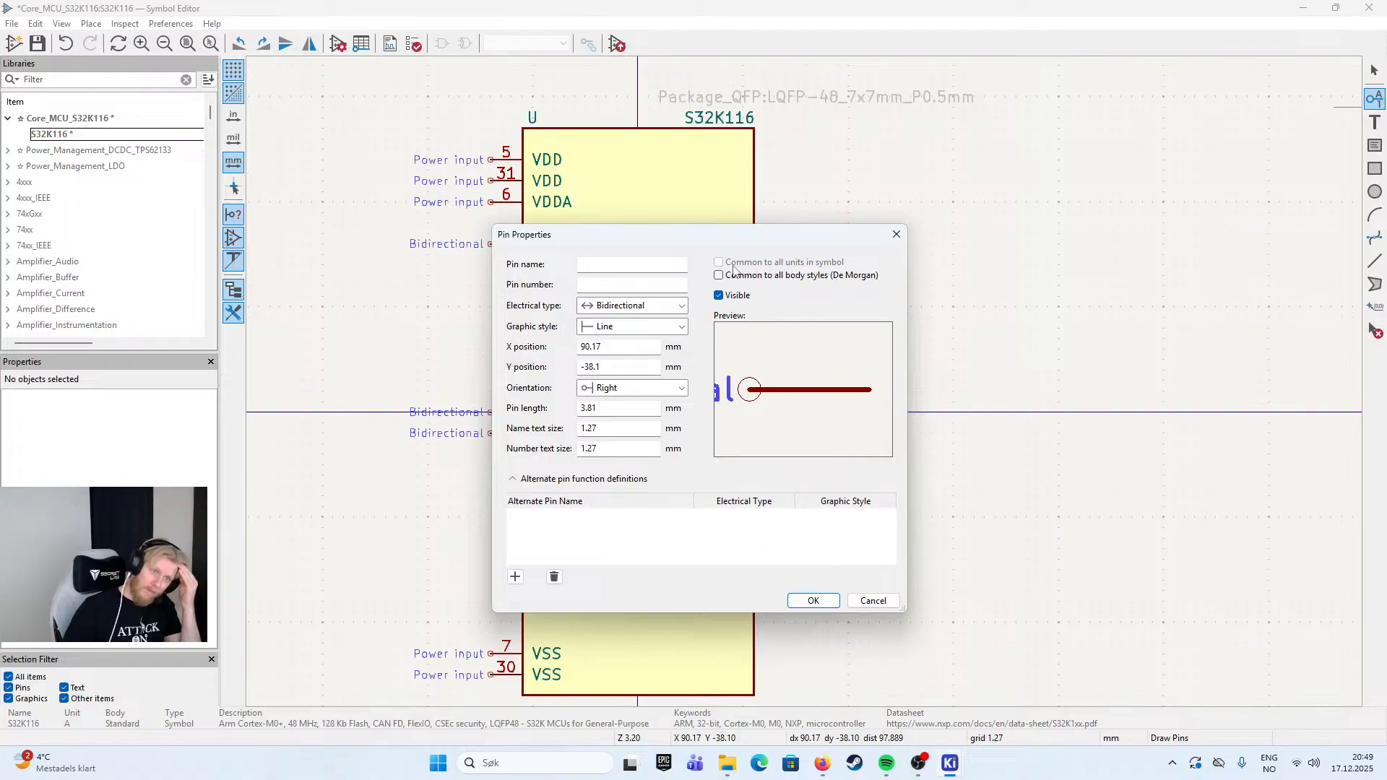
pyautogui.click(874, 600)
pyautogui.click(492, 244)
pyautogui.press('Escape')
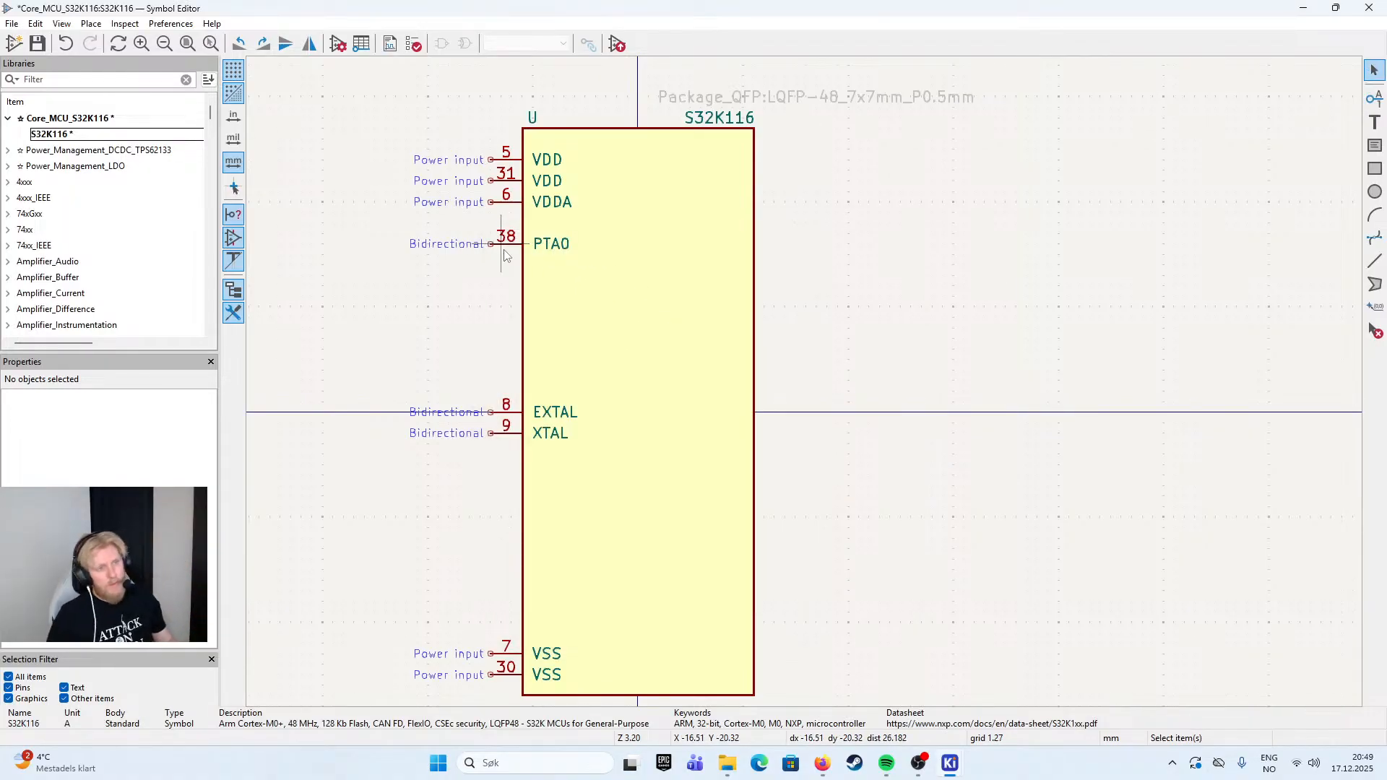
# - Duplicate pin PTA0 to X -17.78, Y -17.78 mm and make the copy PTA1 with pin number 37
pyautogui.click(510, 244)
pyautogui.hotkey('ctrl', 'd')
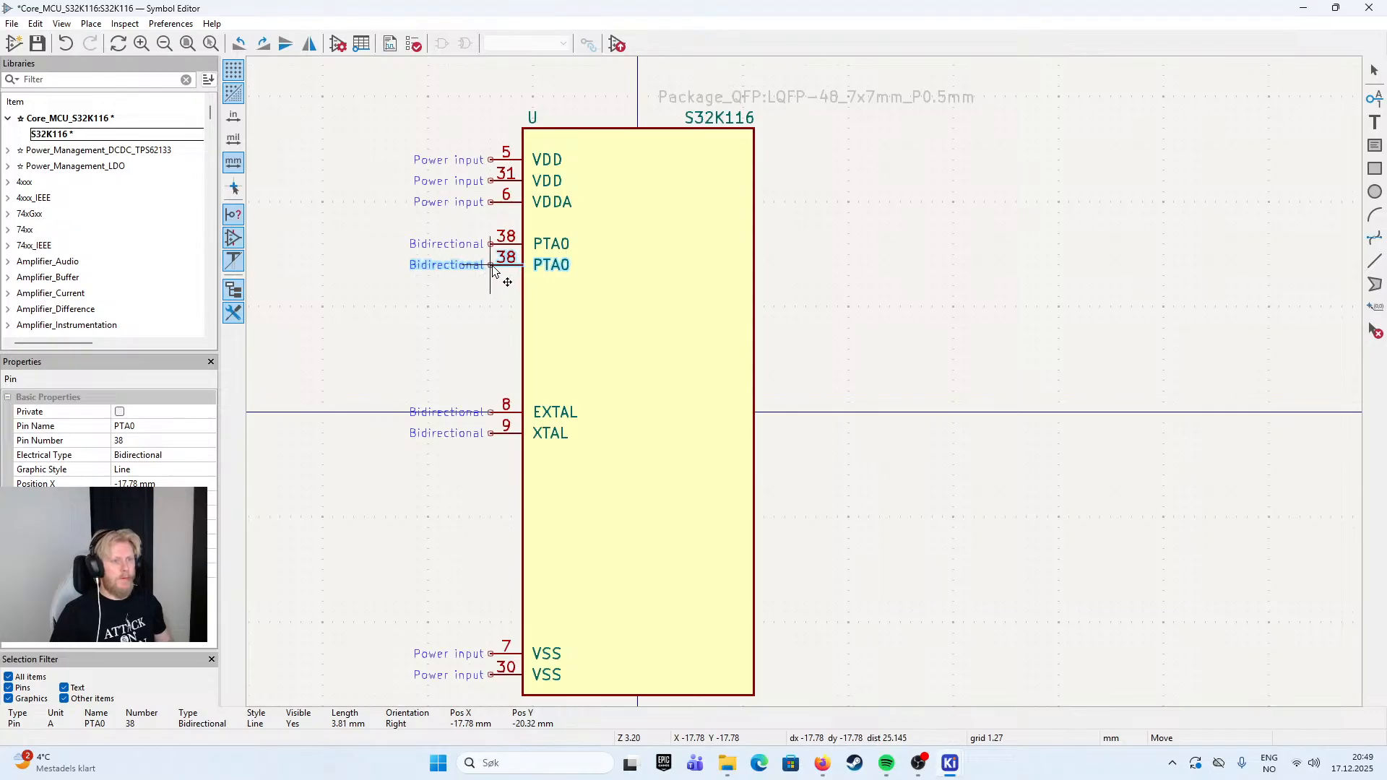
pyautogui.press('e')
pyautogui.press('Right')
pyautogui.write('1')
pyautogui.press('BackSpace')
pyautogui.press('BackSpace')
pyautogui.write('1')
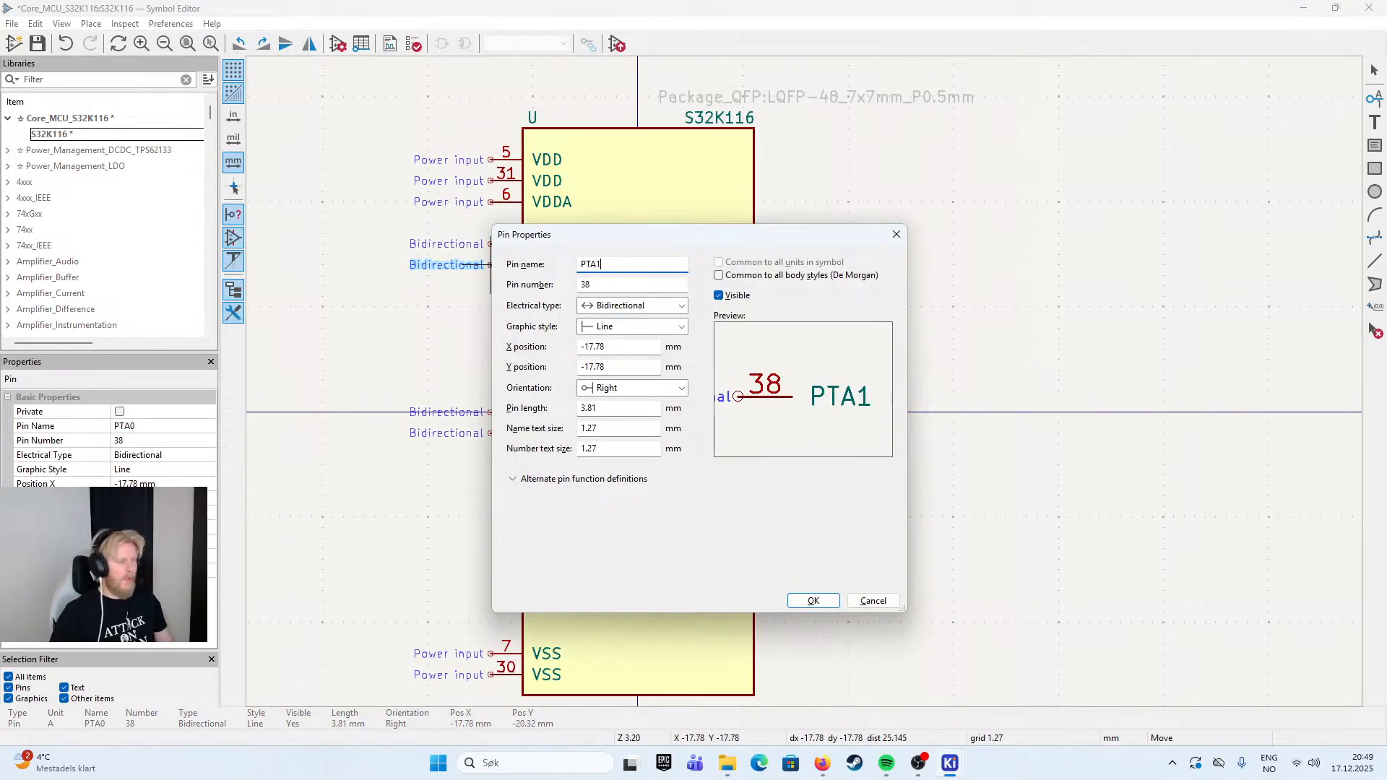
pyautogui.press('Tab')
pyautogui.write('37')
pyautogui.press('Return')
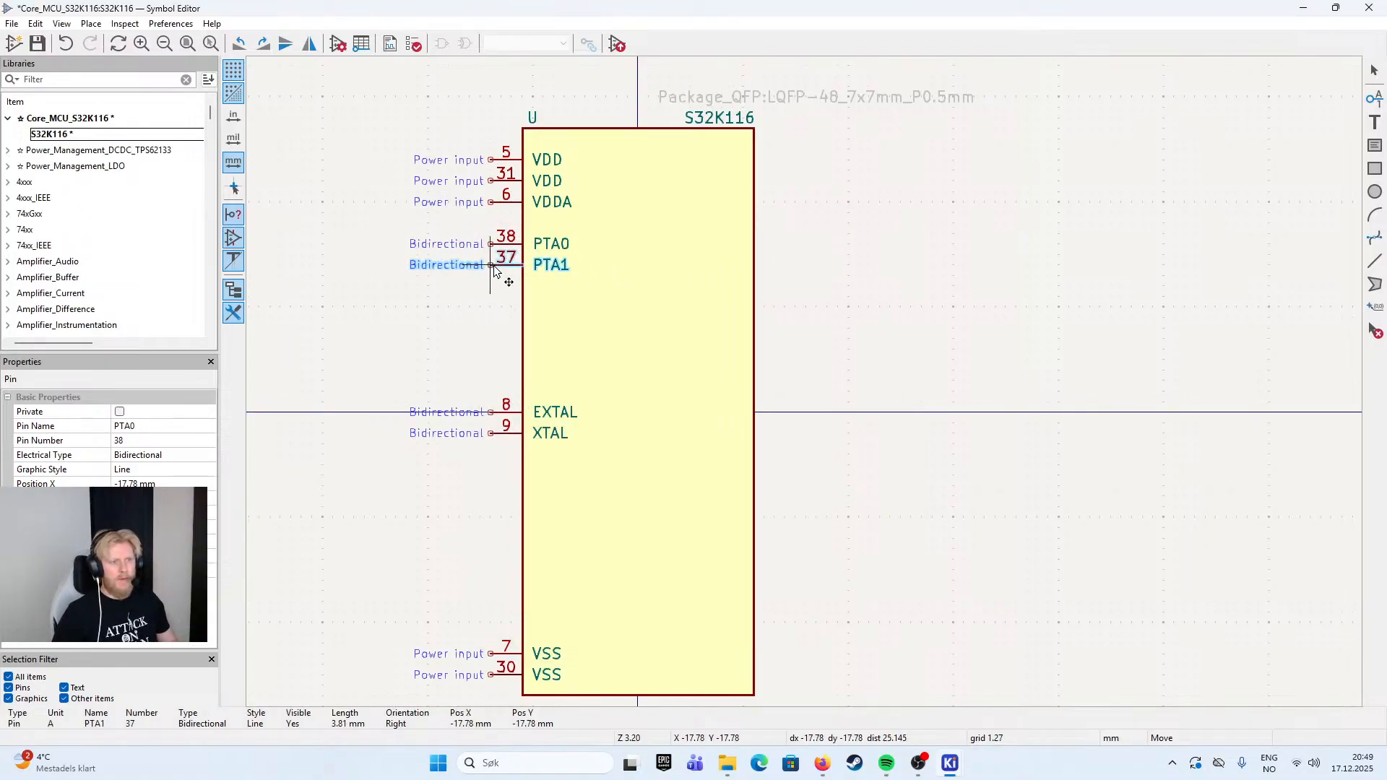
pyautogui.click(496, 274)
pyautogui.click(496, 359)
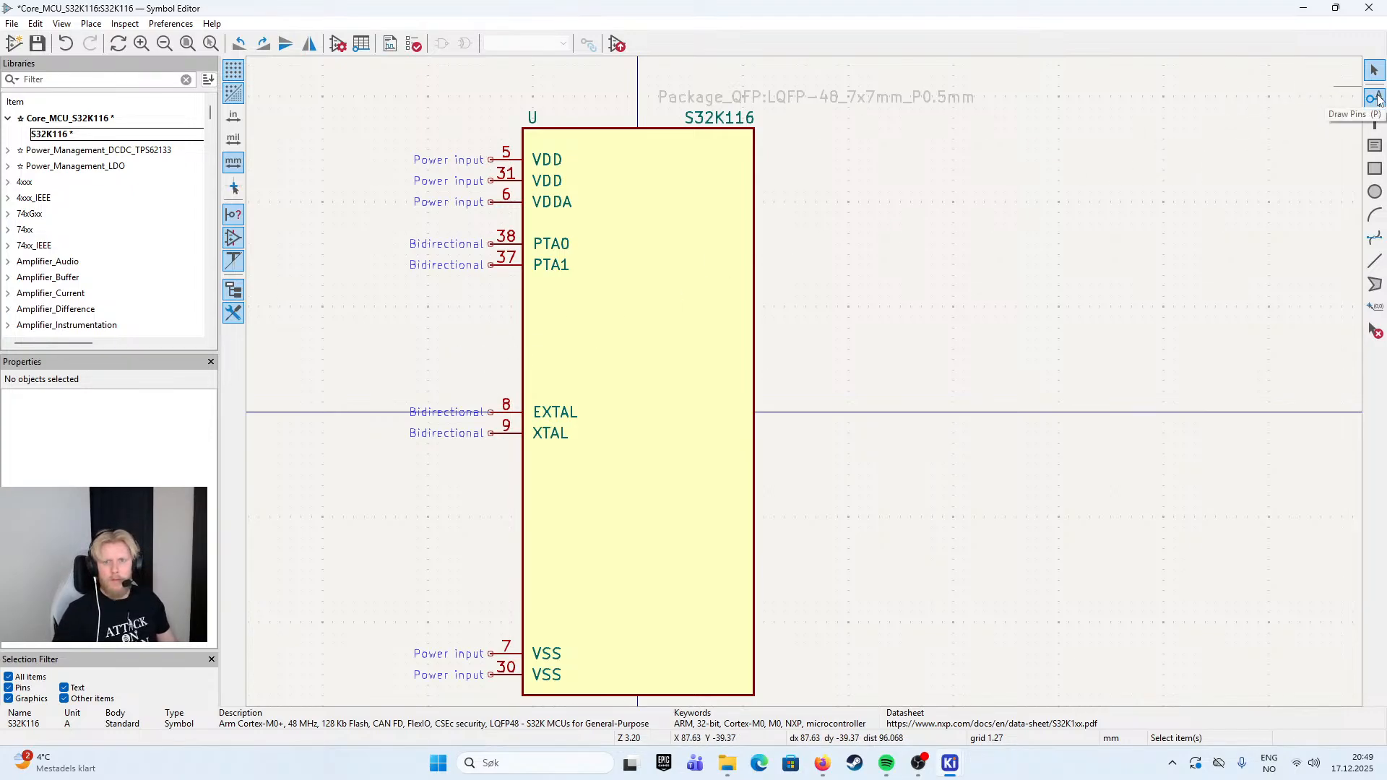
# - Add a bidirectional pin named PTA2 with number 36 at X -17.78, Y -15.24 mm
pyautogui.press('p')
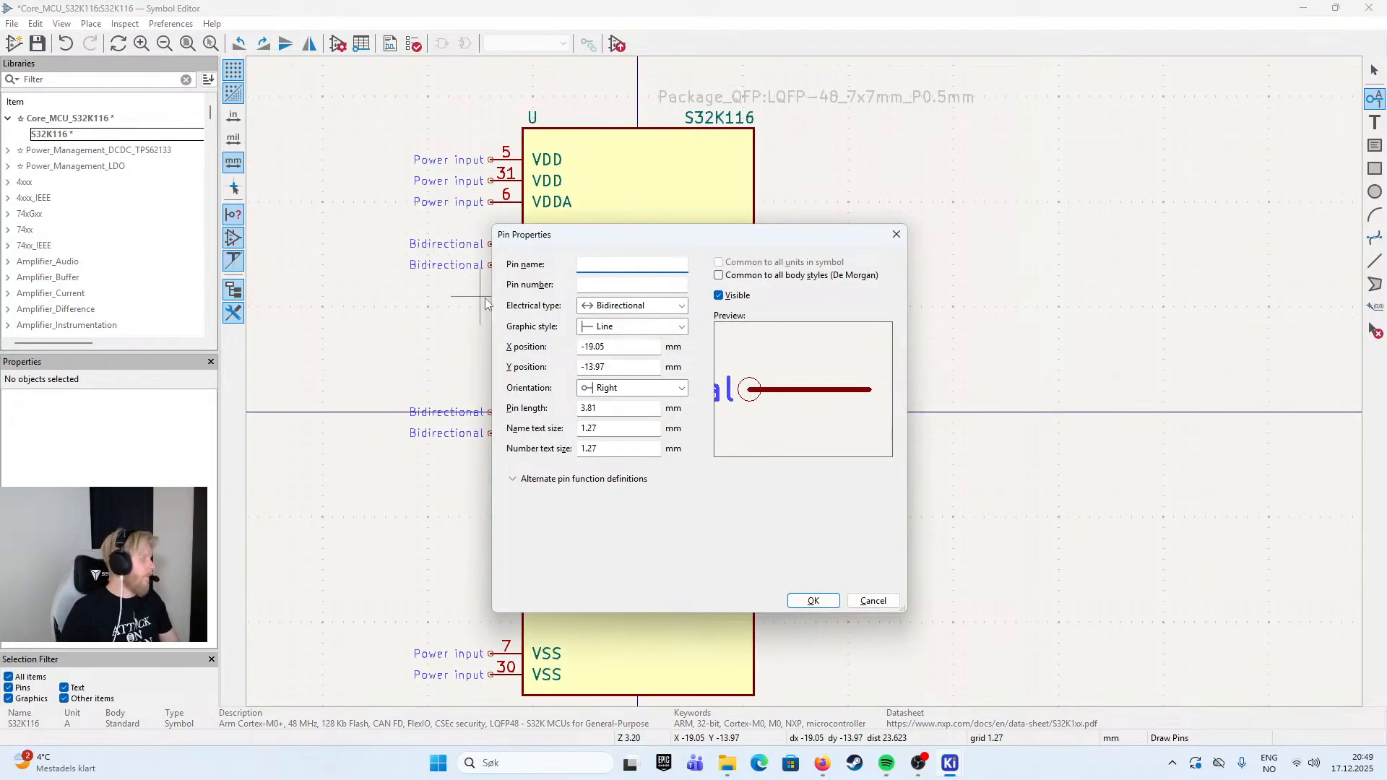
pyautogui.press('Escape')
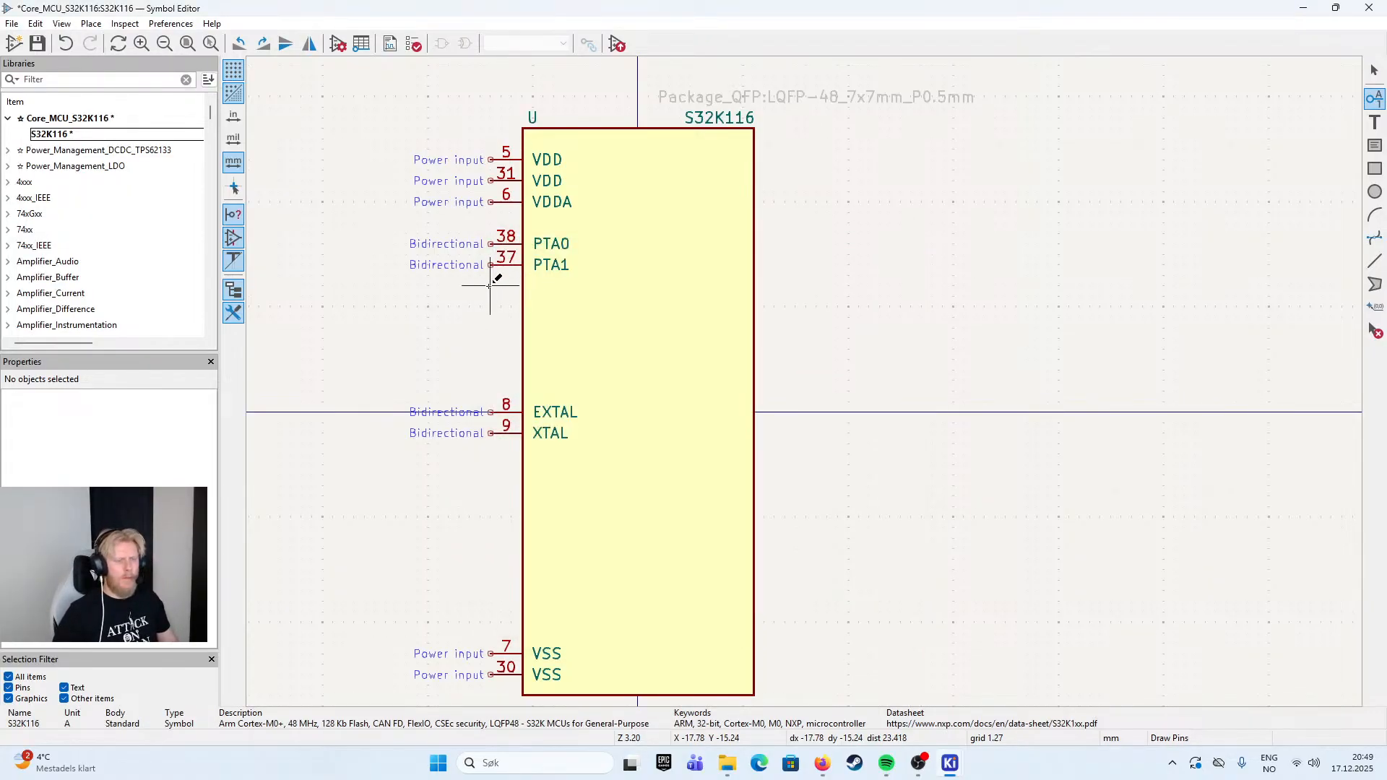
pyautogui.click(490, 287)
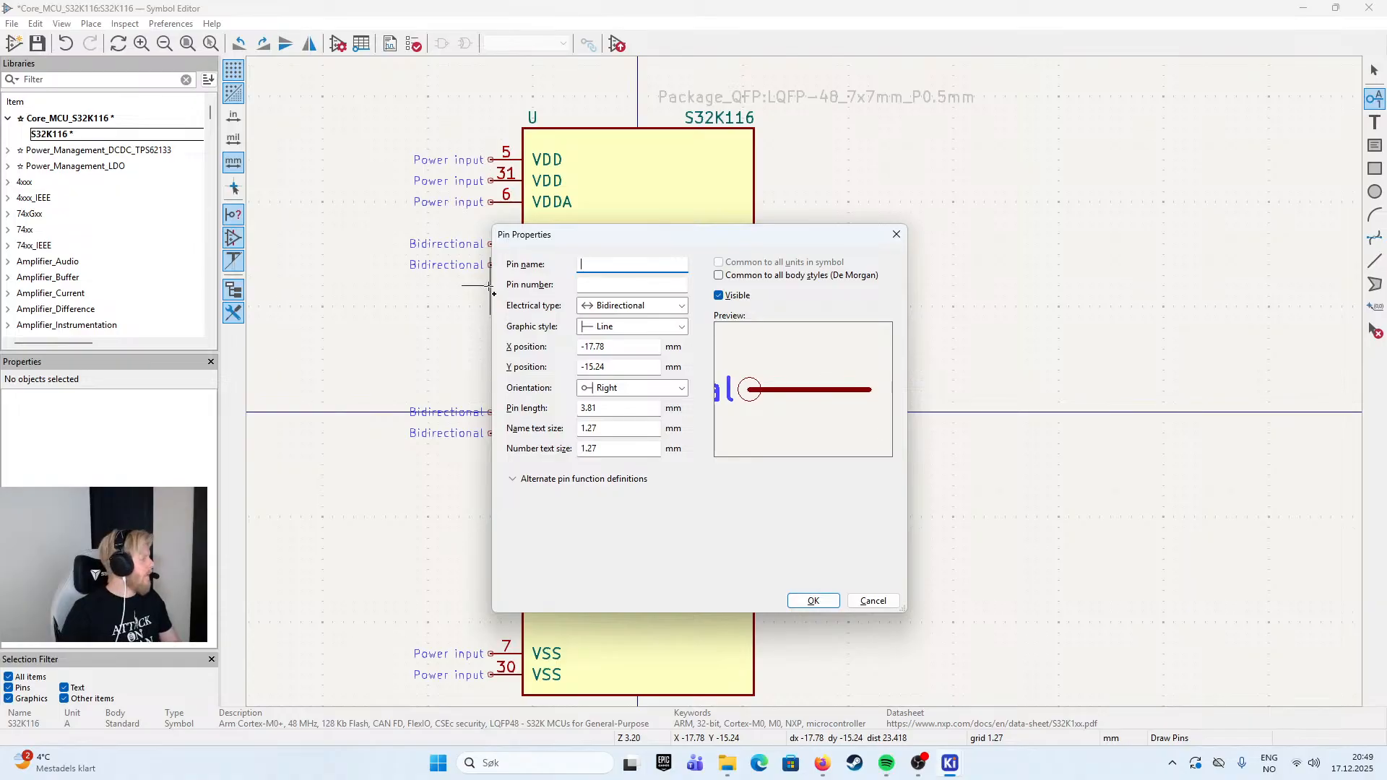
pyautogui.write('PTA')
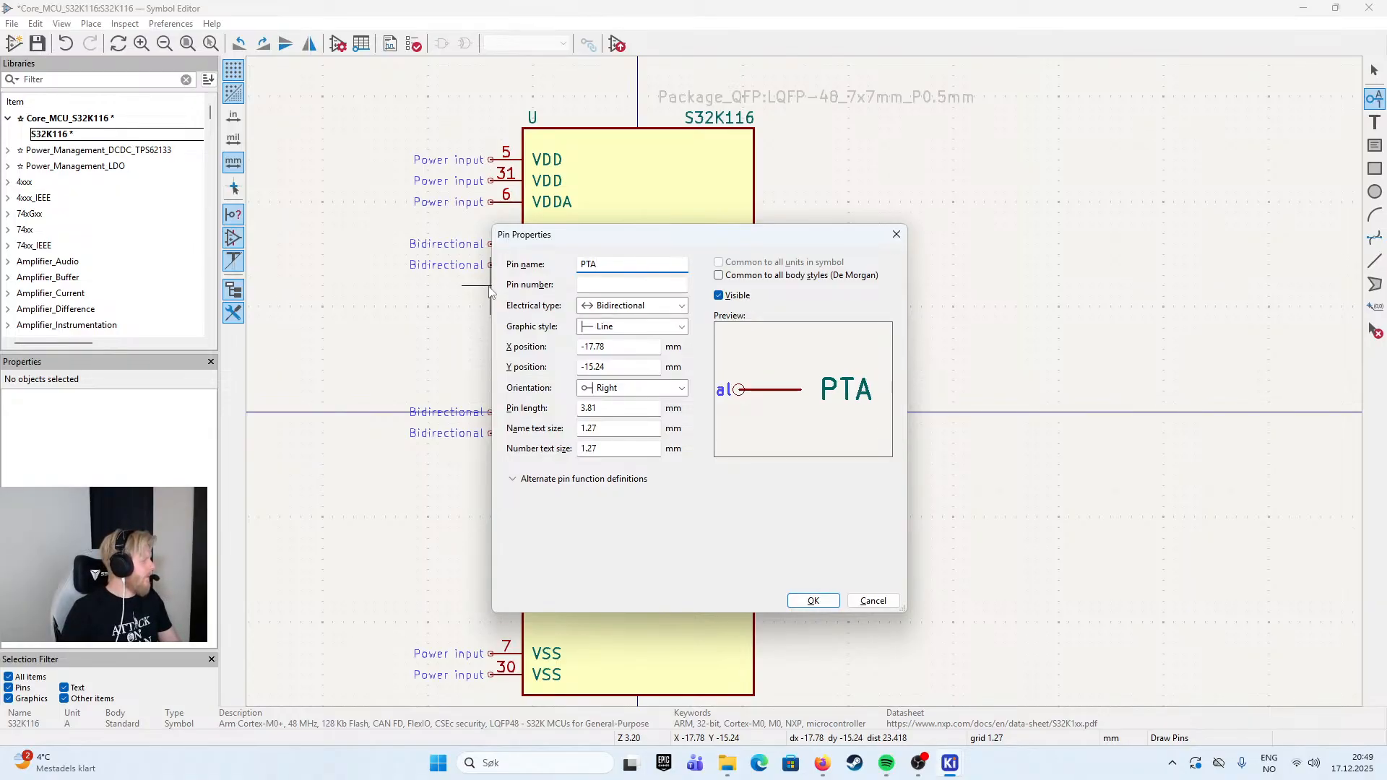
pyautogui.write('2')
pyautogui.press('Tab')
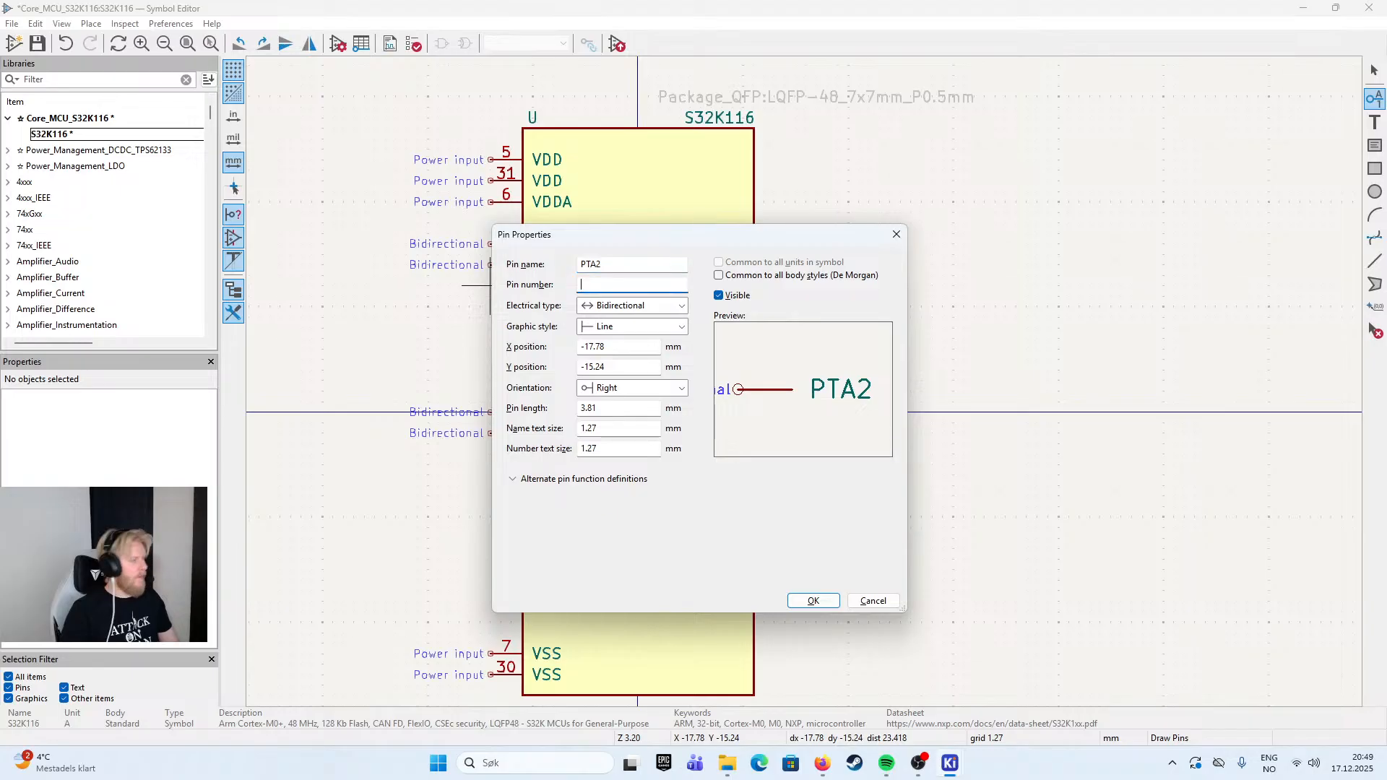
pyautogui.write('36')
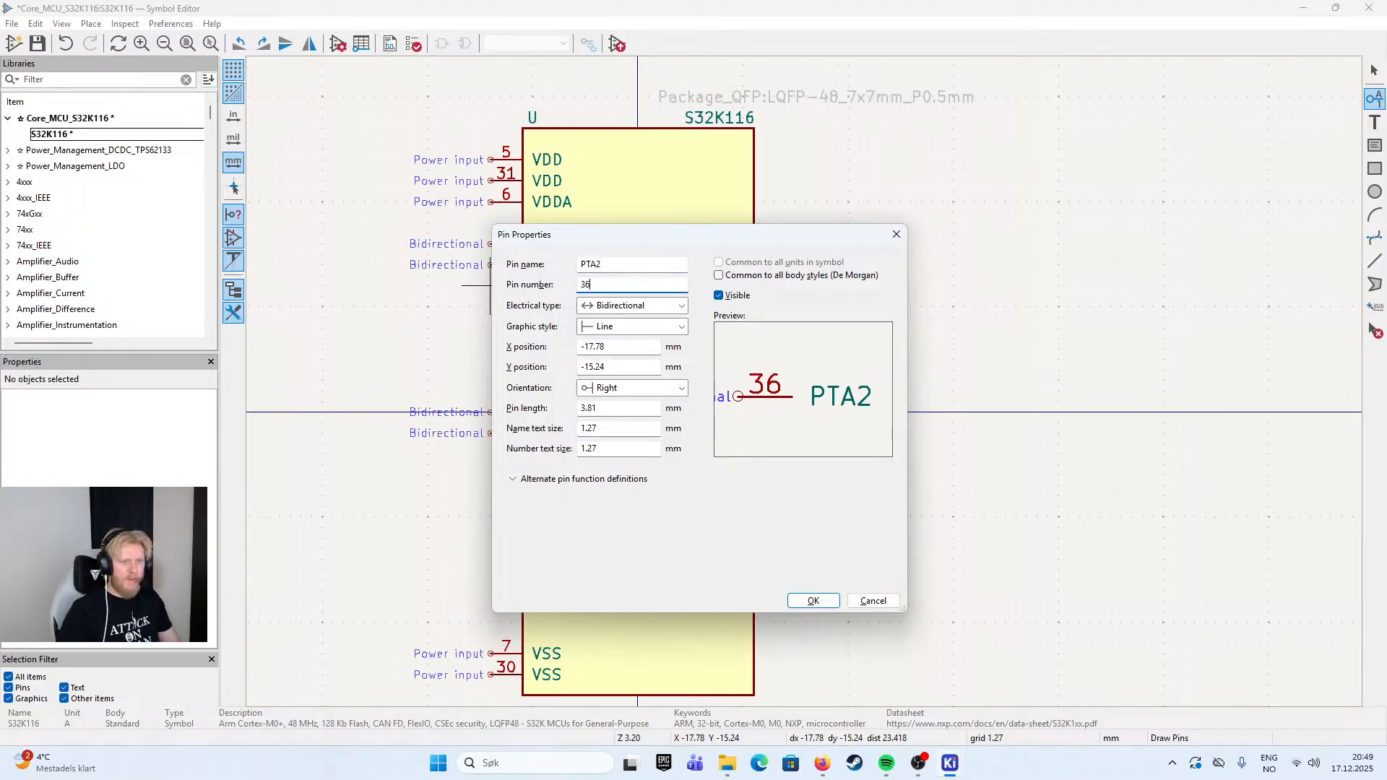
pyautogui.press('Return')
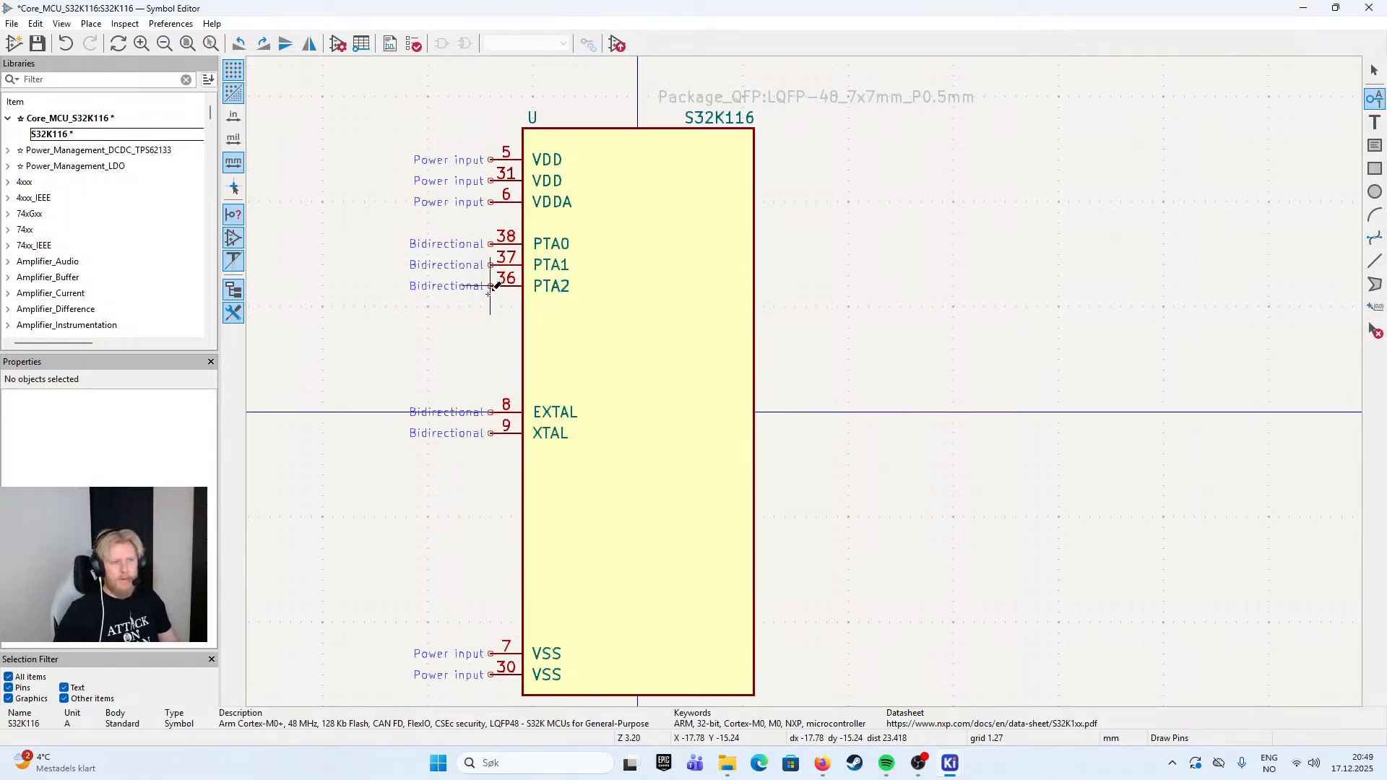
pyautogui.press('Escape')
# - Duplicate pin PTA2 to X -17.78, Y -12.70 mm and make the copy PTA3 with pin number 35
pyautogui.hotkey('ctrl', 'd')
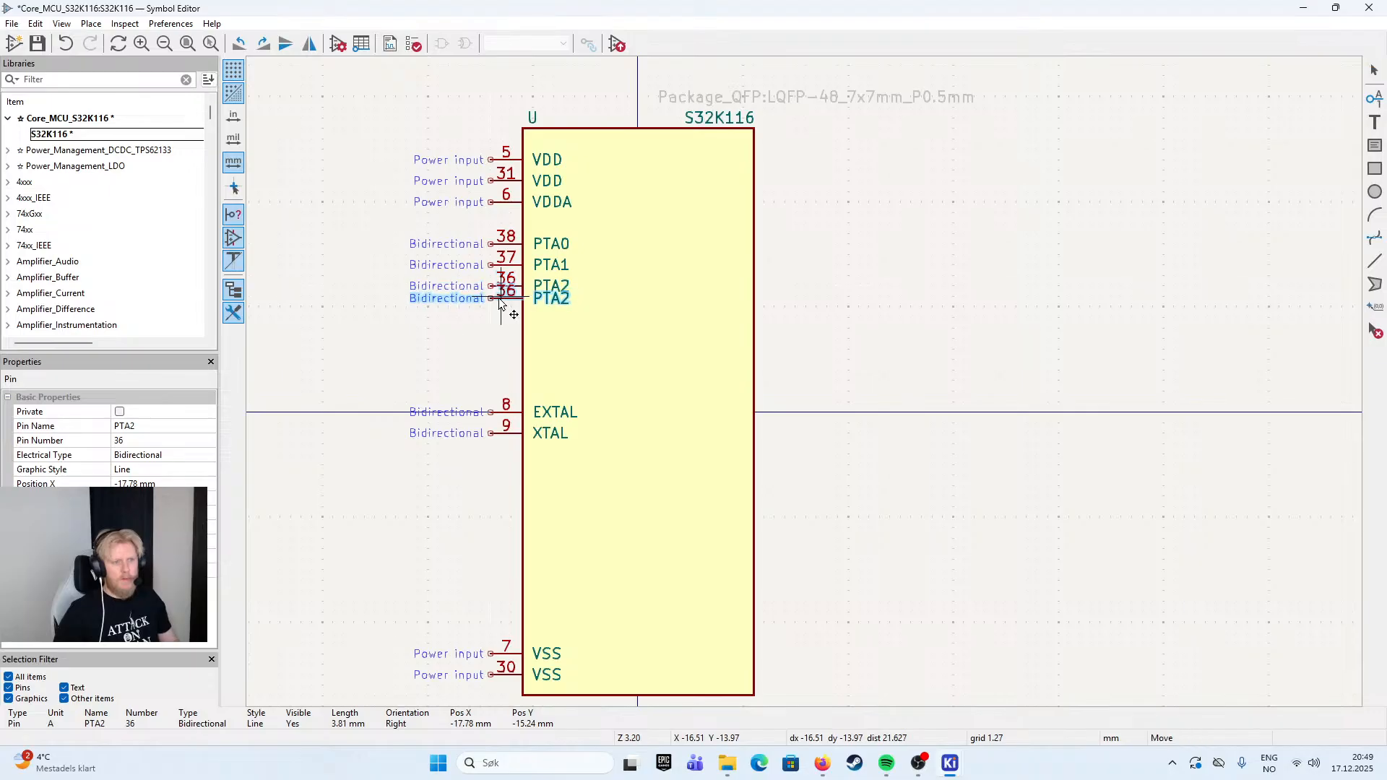
pyautogui.doubleClick(498, 310)
pyautogui.write('PTA3')
pyautogui.press('Tab')
pyautogui.write('35')
pyautogui.press('Return')
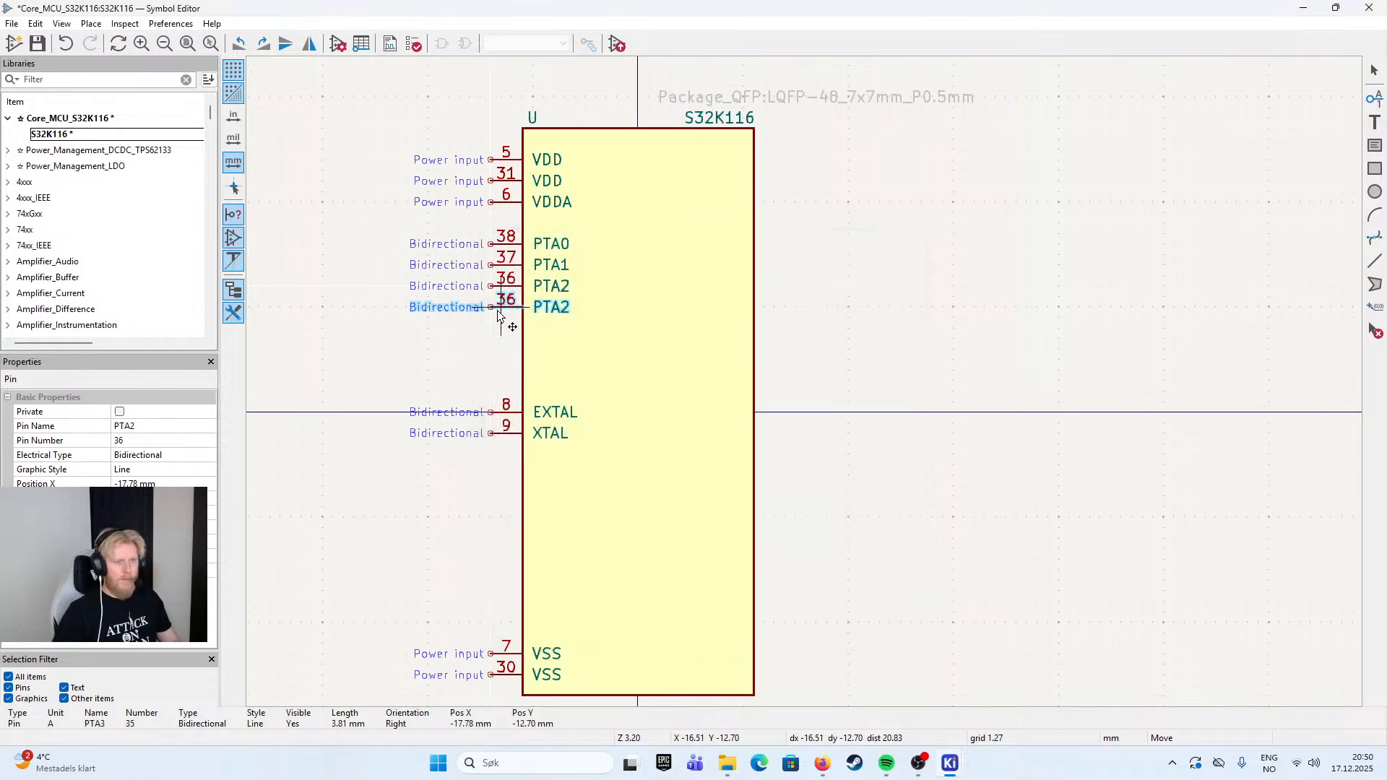
pyautogui.click(496, 311)
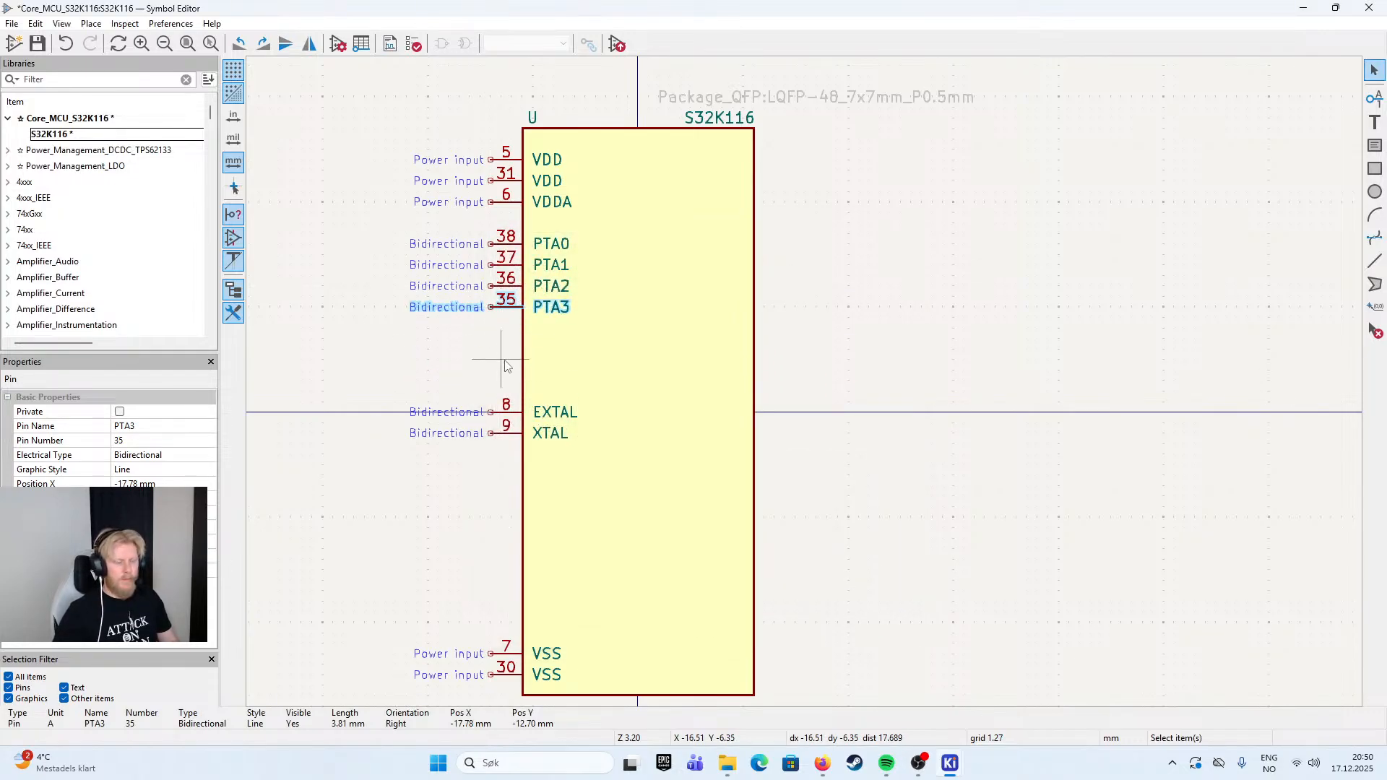
# - Duplicate pin PTA3 four times in a column directly below it
pyautogui.hotkey('ctrl', 'd')
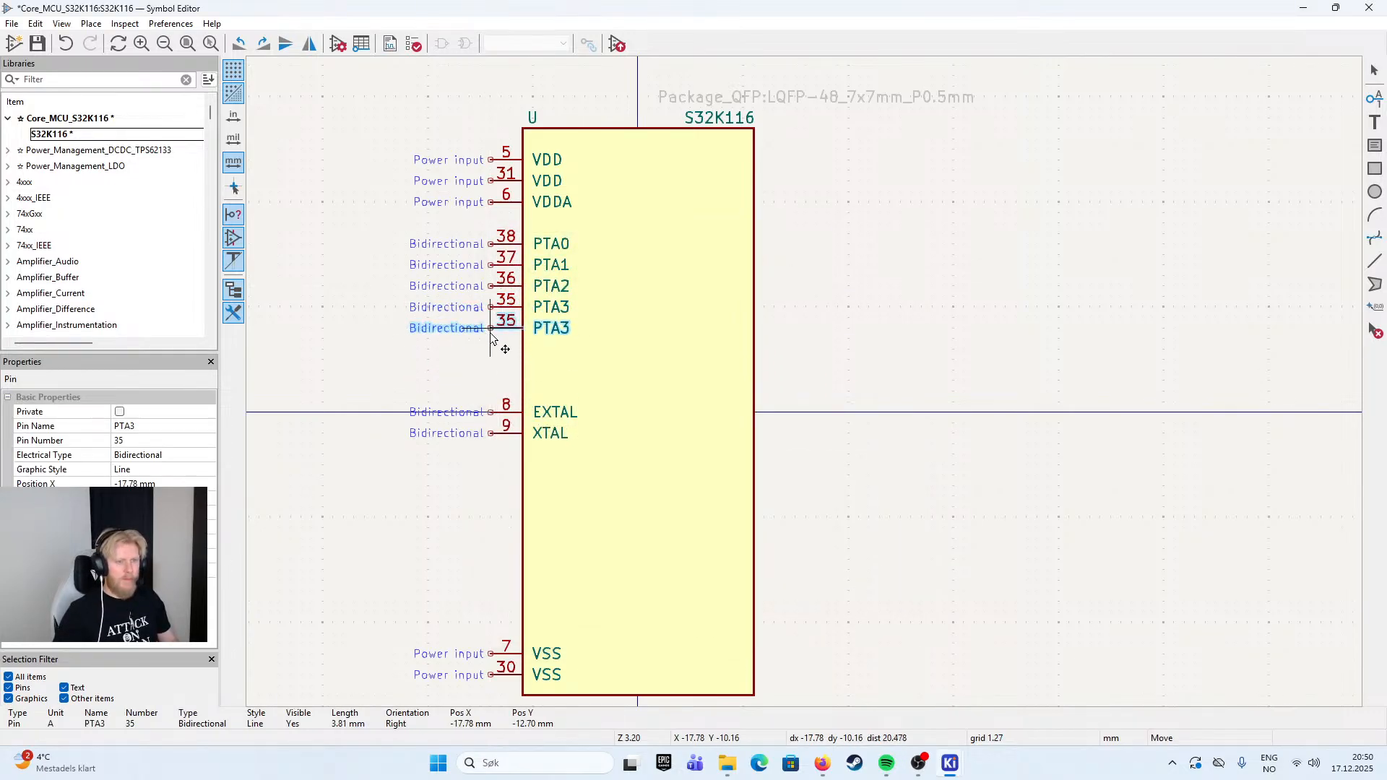
pyautogui.click(492, 334)
pyautogui.hotkey('ctrl', 'd')
pyautogui.click(494, 354)
pyautogui.hotkey('ctrl', 'd')
pyautogui.click(495, 373)
pyautogui.hotkey('ctrl', 'd')
pyautogui.click(493, 392)
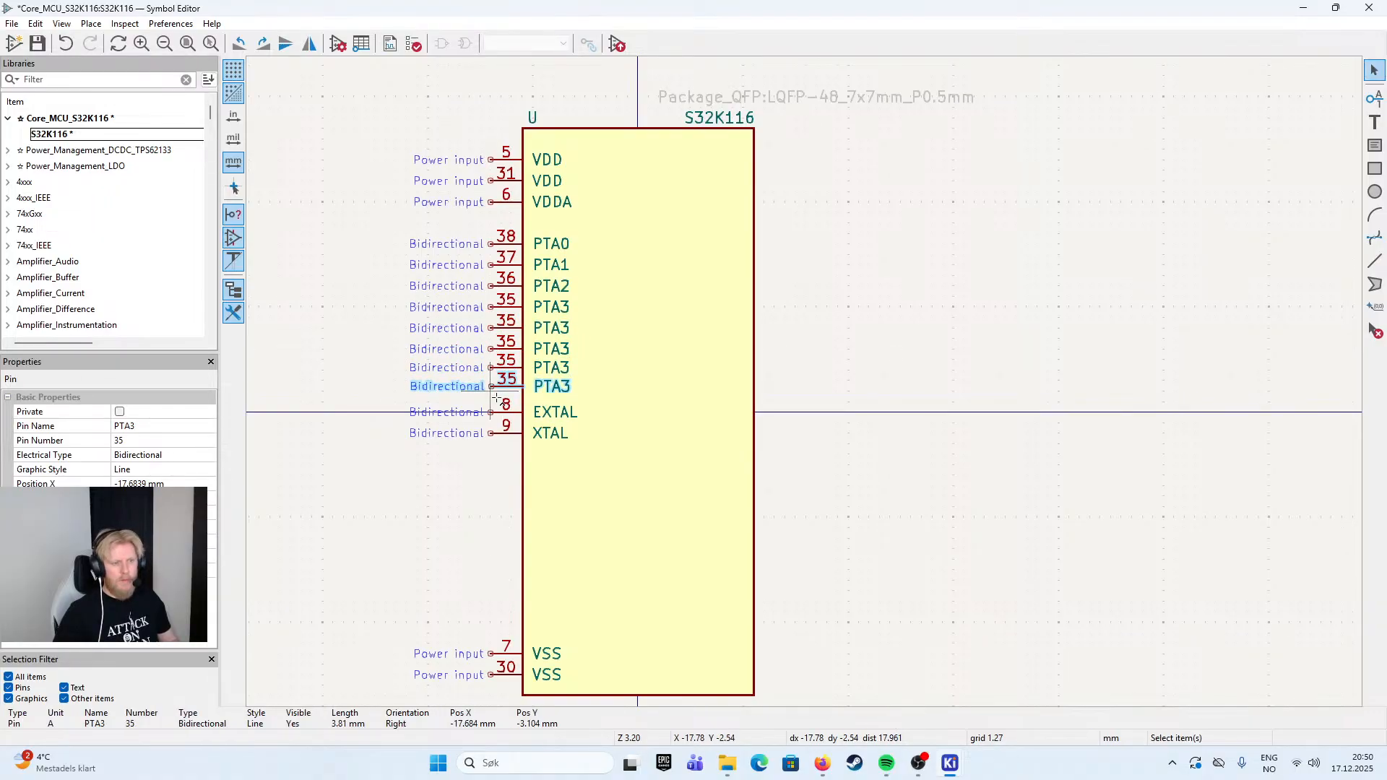
# - Move EXTAL and XTAL down to free up space and align the two lowest PTA3 copies at 2.54 mm spacing
pyautogui.moveTo(468, 412); pyautogui.dragTo(448, 494)
pyautogui.click(439, 375)
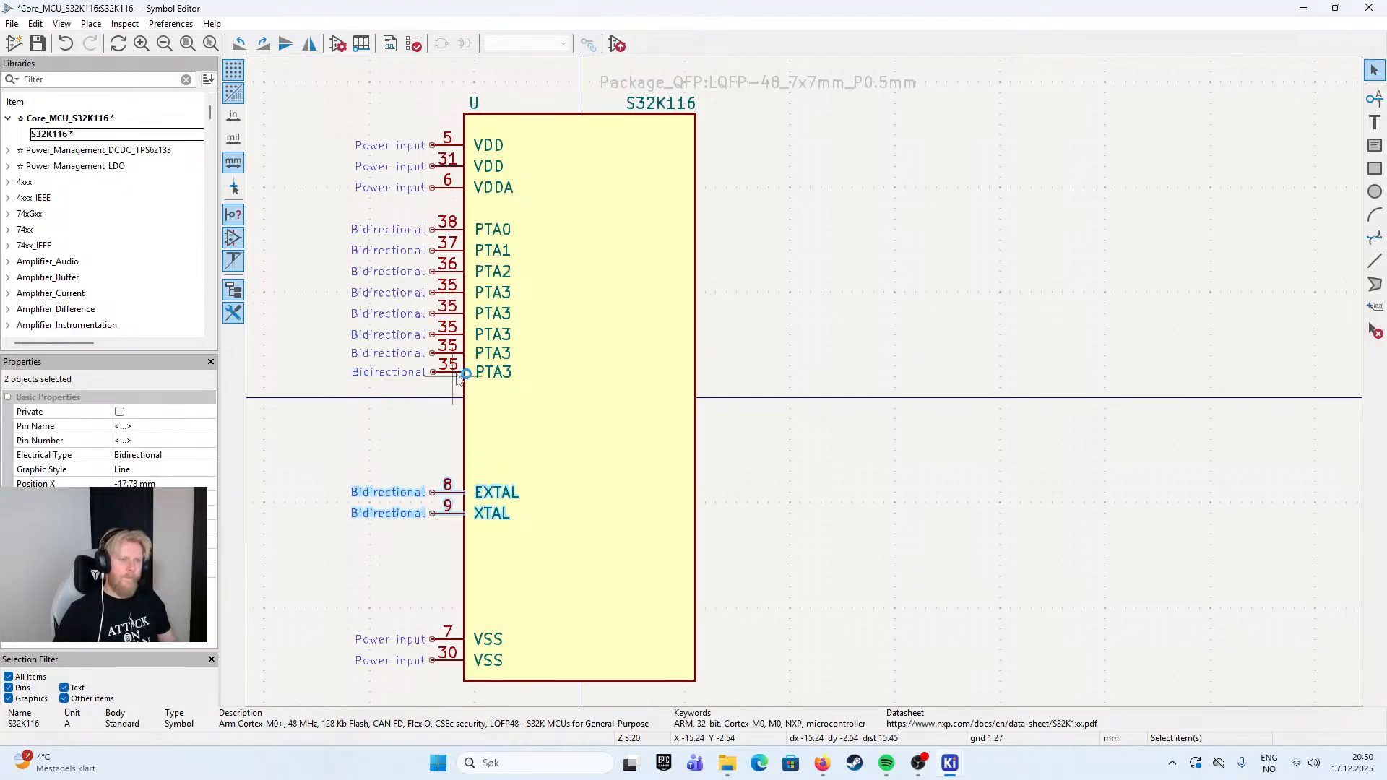
pyautogui.hotkey('ctrl', 'd')
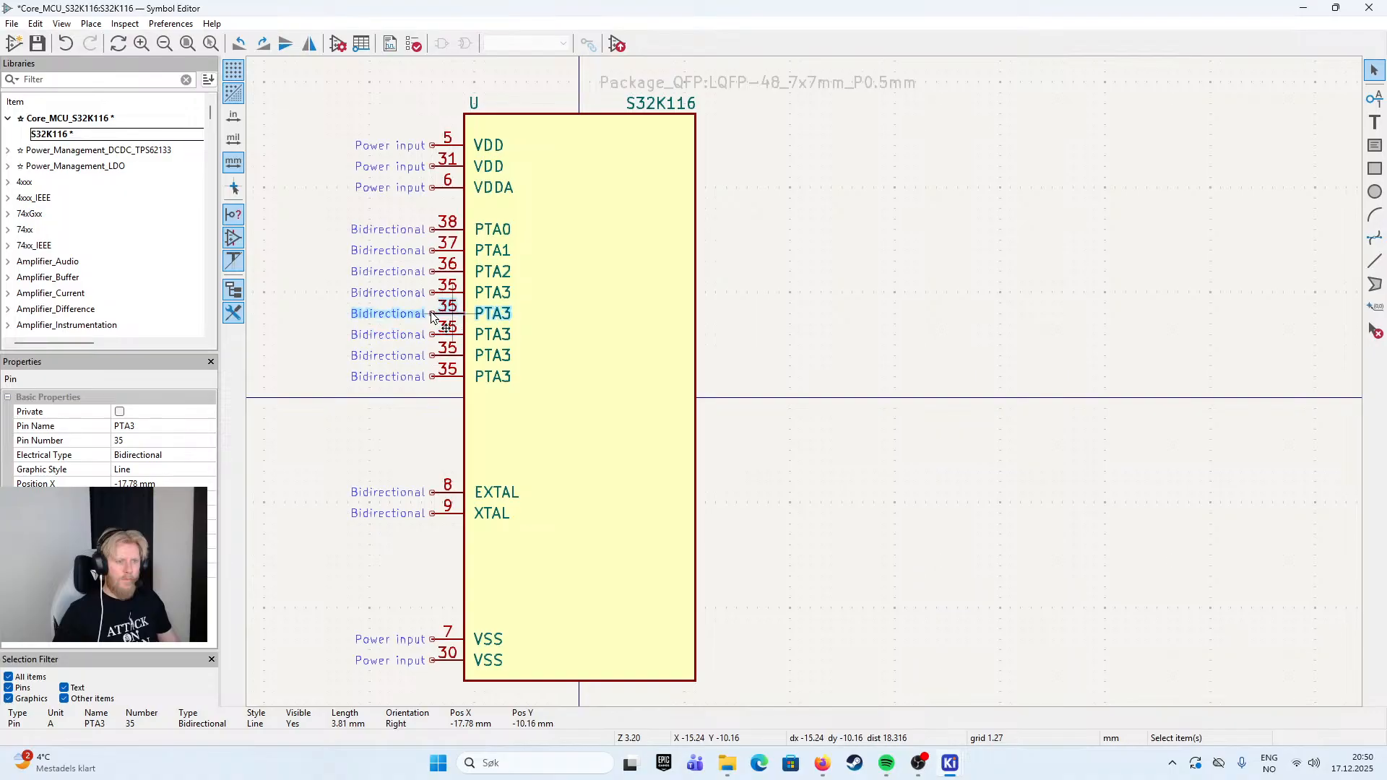
# - Paste three more PTA3 copies below the column at 2.54 mm spacing, ending at Y 5.08 mm
pyautogui.click(437, 321)
pyautogui.click(437, 401)
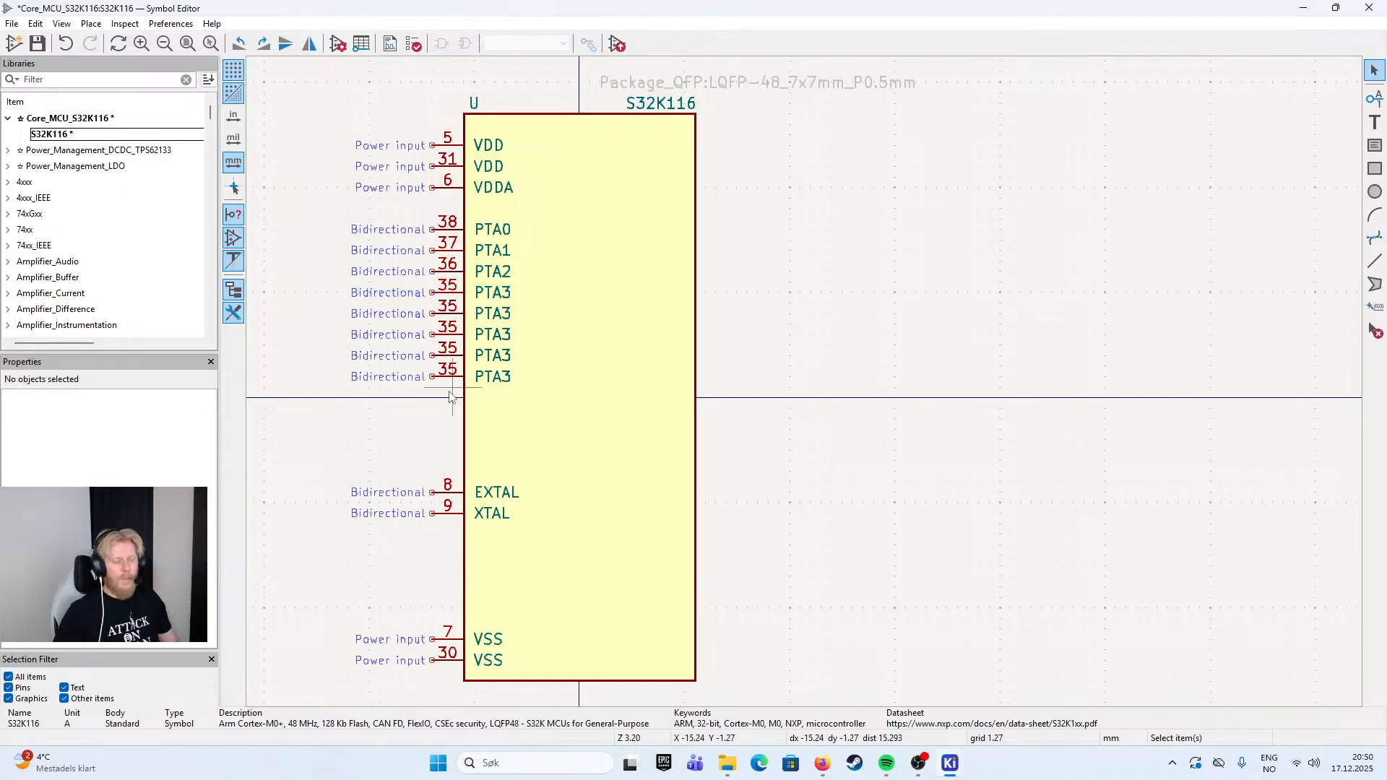
pyautogui.hotkey('ctrl', 'v')
pyautogui.click(434, 400)
pyautogui.hotkey('ctrl', 'v')
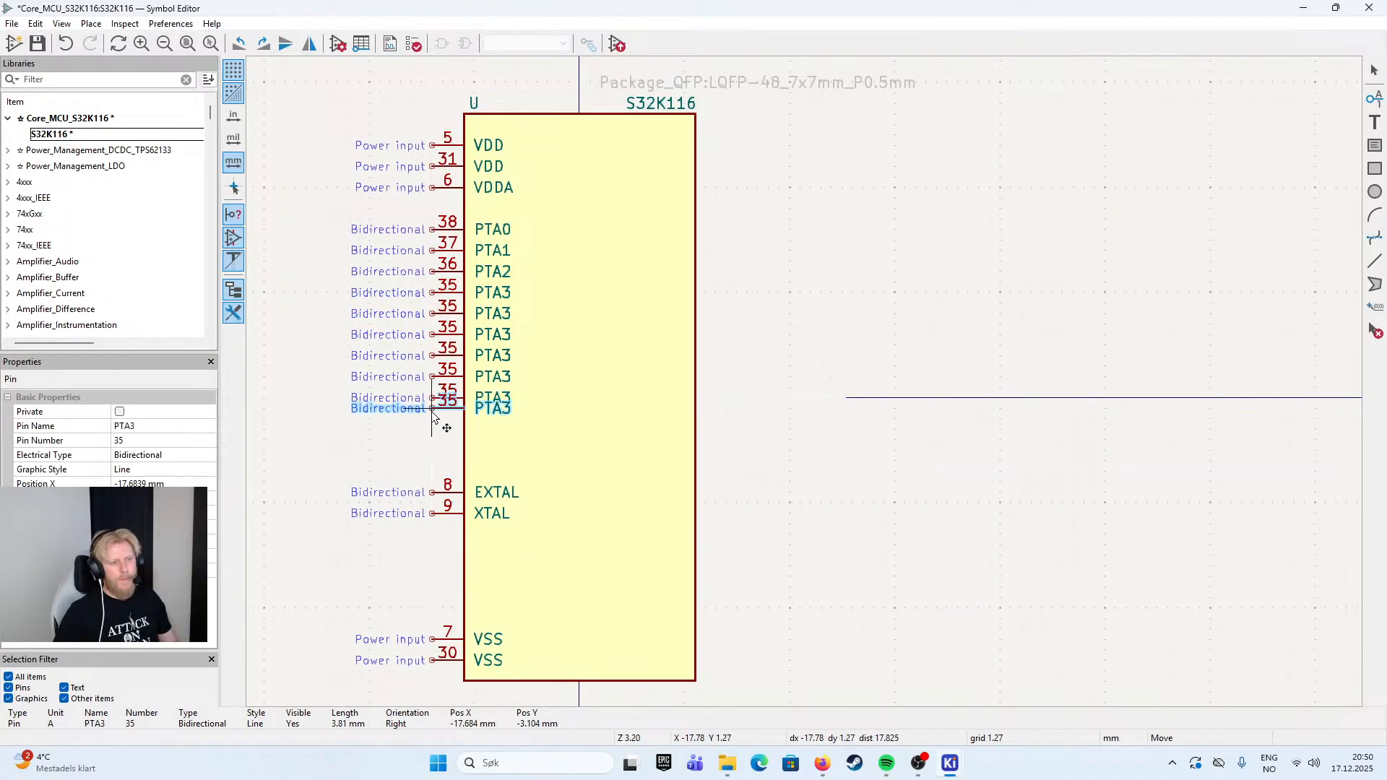
pyautogui.click(432, 420)
pyautogui.hotkey('ctrl', 'v')
pyautogui.click(434, 441)
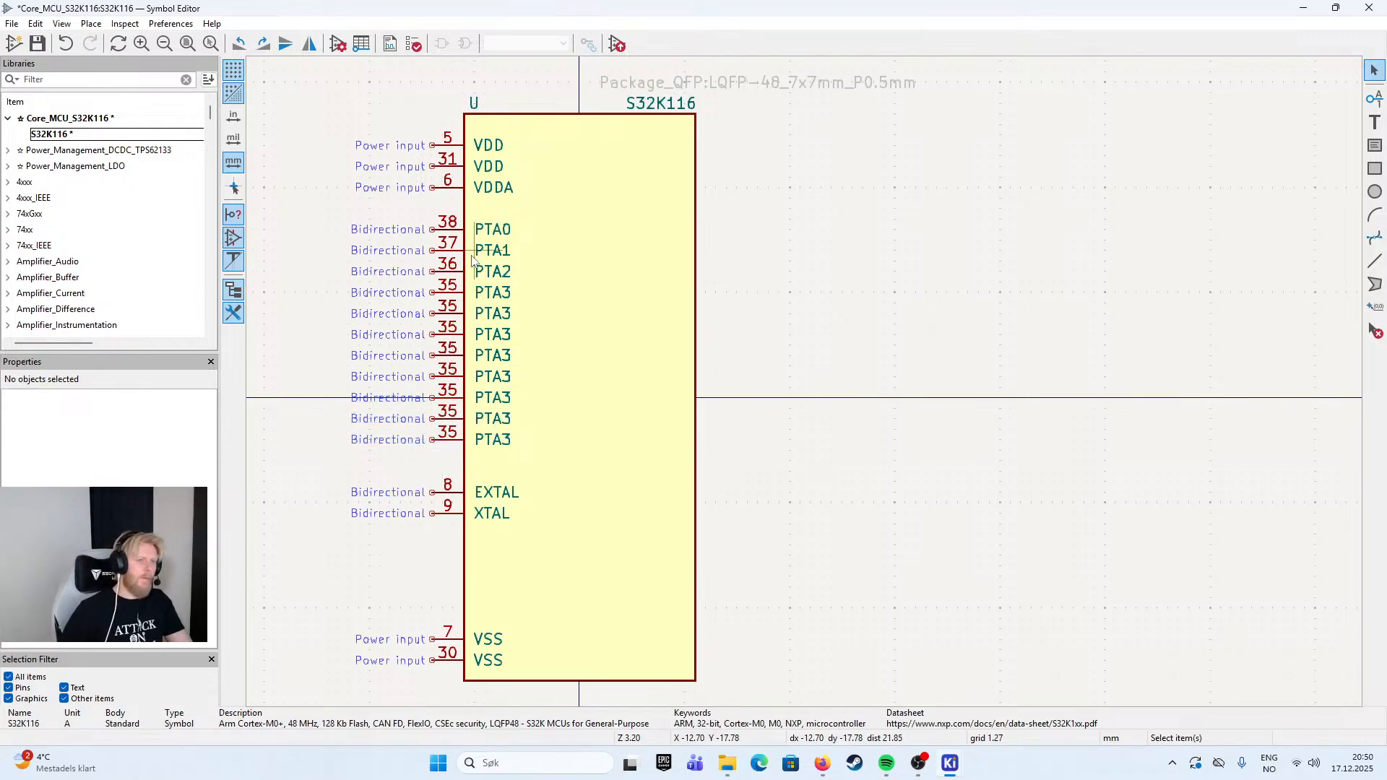
# - Select the whole column of PTA pins to check how many have been placed
pyautogui.moveTo(321, 210); pyautogui.dragTo(504, 468)
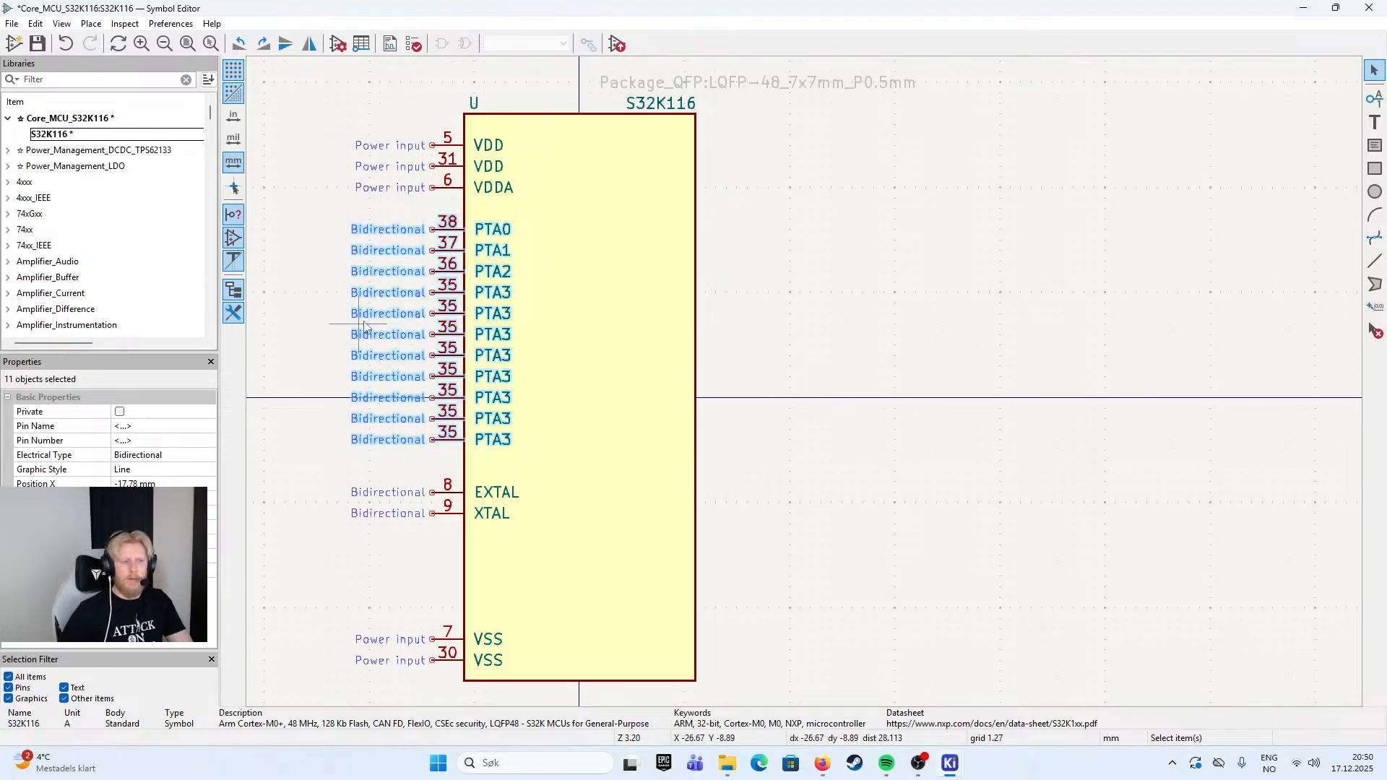
pyautogui.click(318, 266)
pyautogui.moveTo(330, 216); pyautogui.dragTo(478, 447)
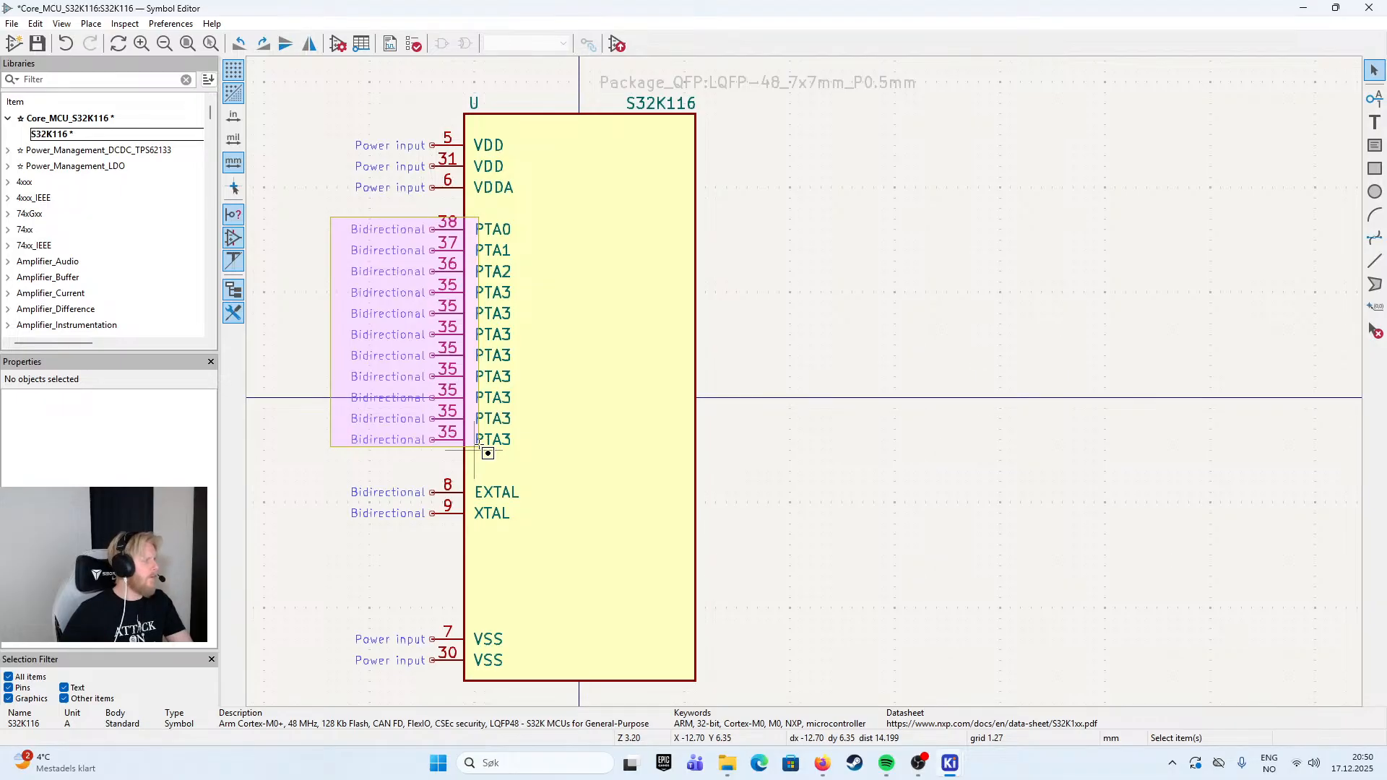
pyautogui.moveTo(478, 446); pyautogui.dragTo(478, 447)
pyautogui.click(442, 465)
# - Add two more copies of the lowest PTA3 pin at 2.54 mm spacing, ending at Y 10.16 mm
pyautogui.click(448, 442)
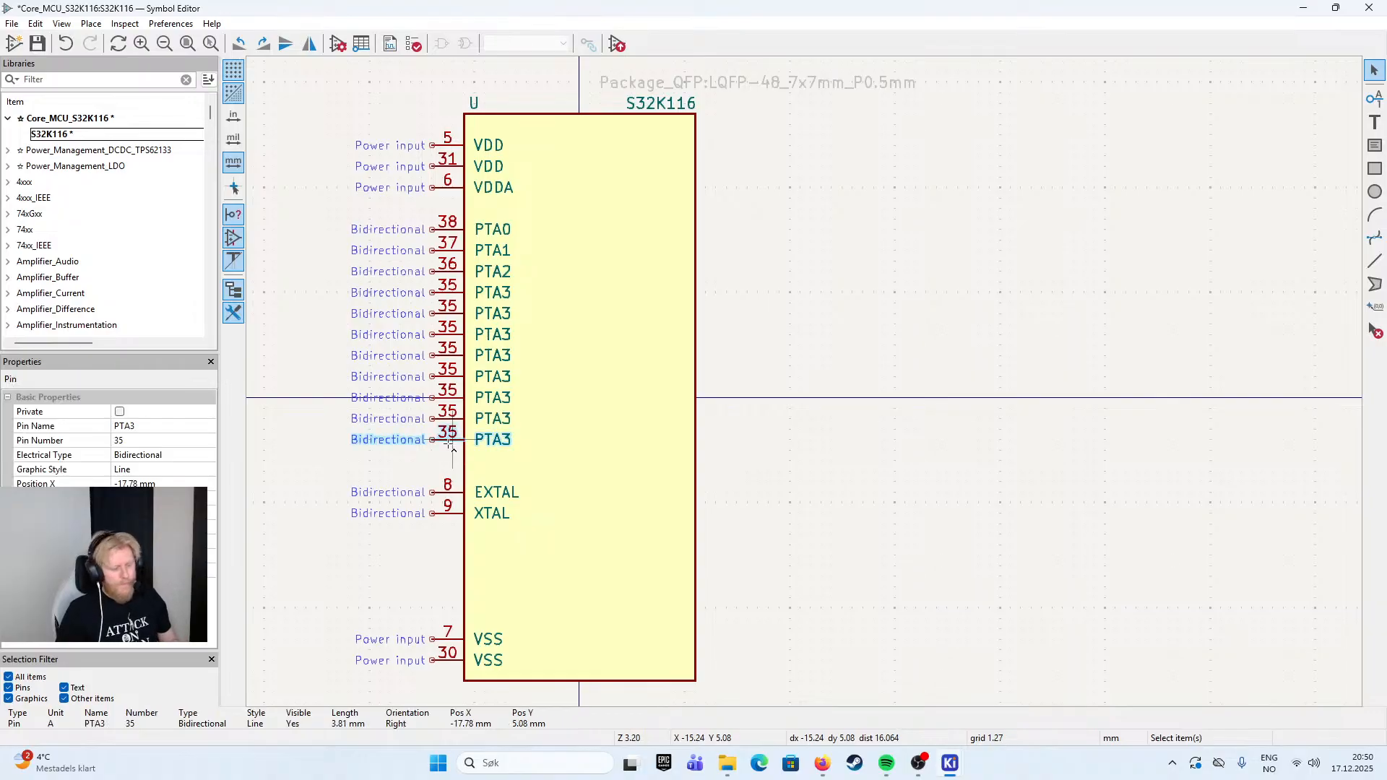
pyautogui.hotkey('ctrl', 'd')
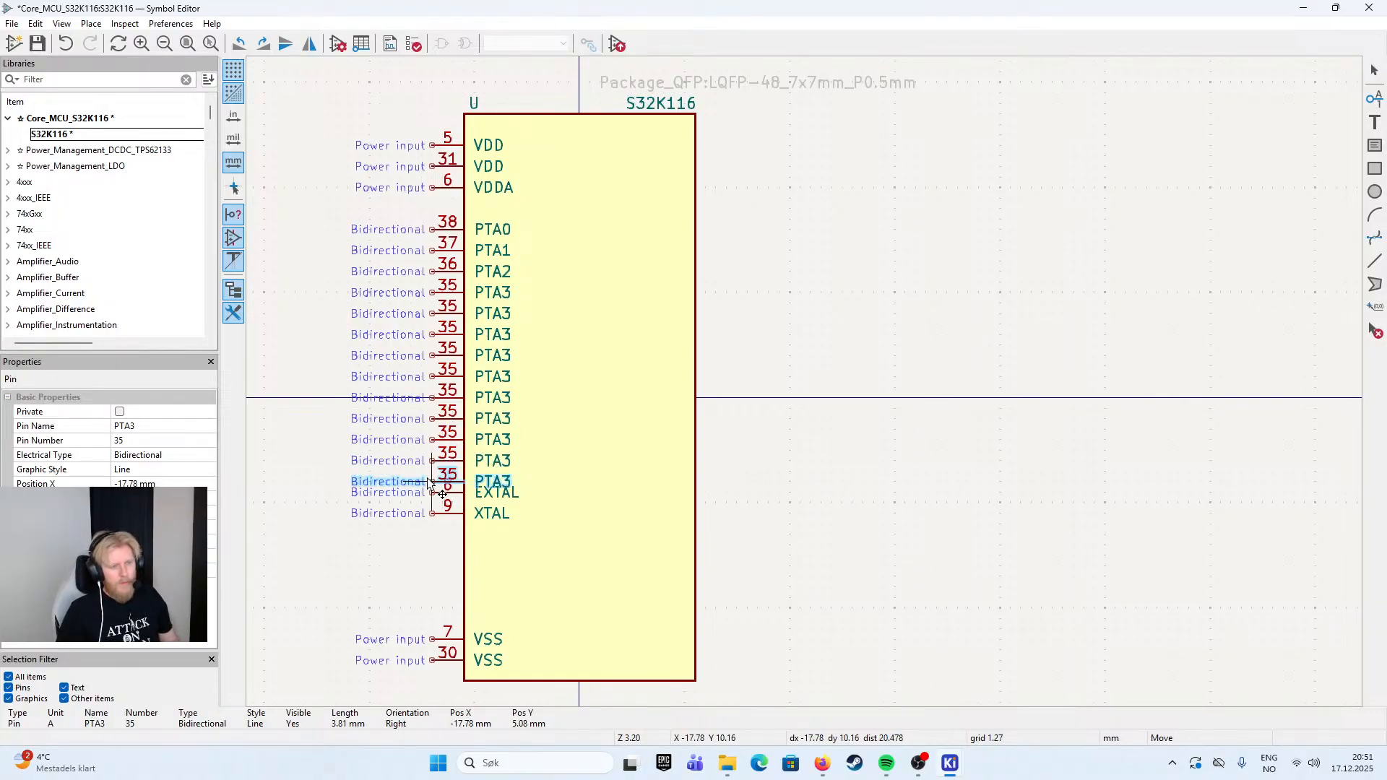
pyautogui.click(437, 489)
# - Move the EXTAL and XTAL pins together 2.54 mm down, clear of the PTA pins
pyautogui.click(446, 494)
pyautogui.keyDown('shift'); pyautogui.click(451, 512); pyautogui.keyUp('shift')
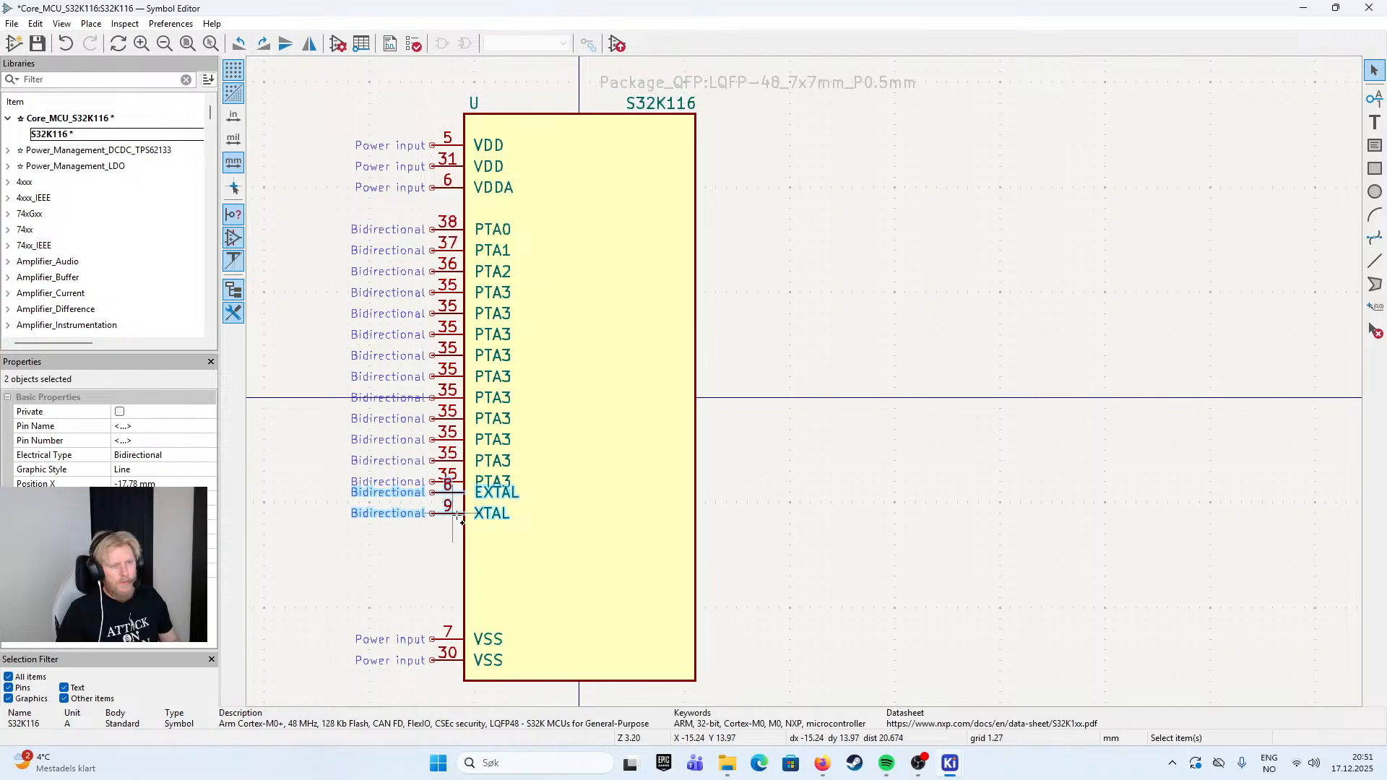
pyautogui.press('m')
pyautogui.click(431, 535)
pyautogui.click(903, 419)
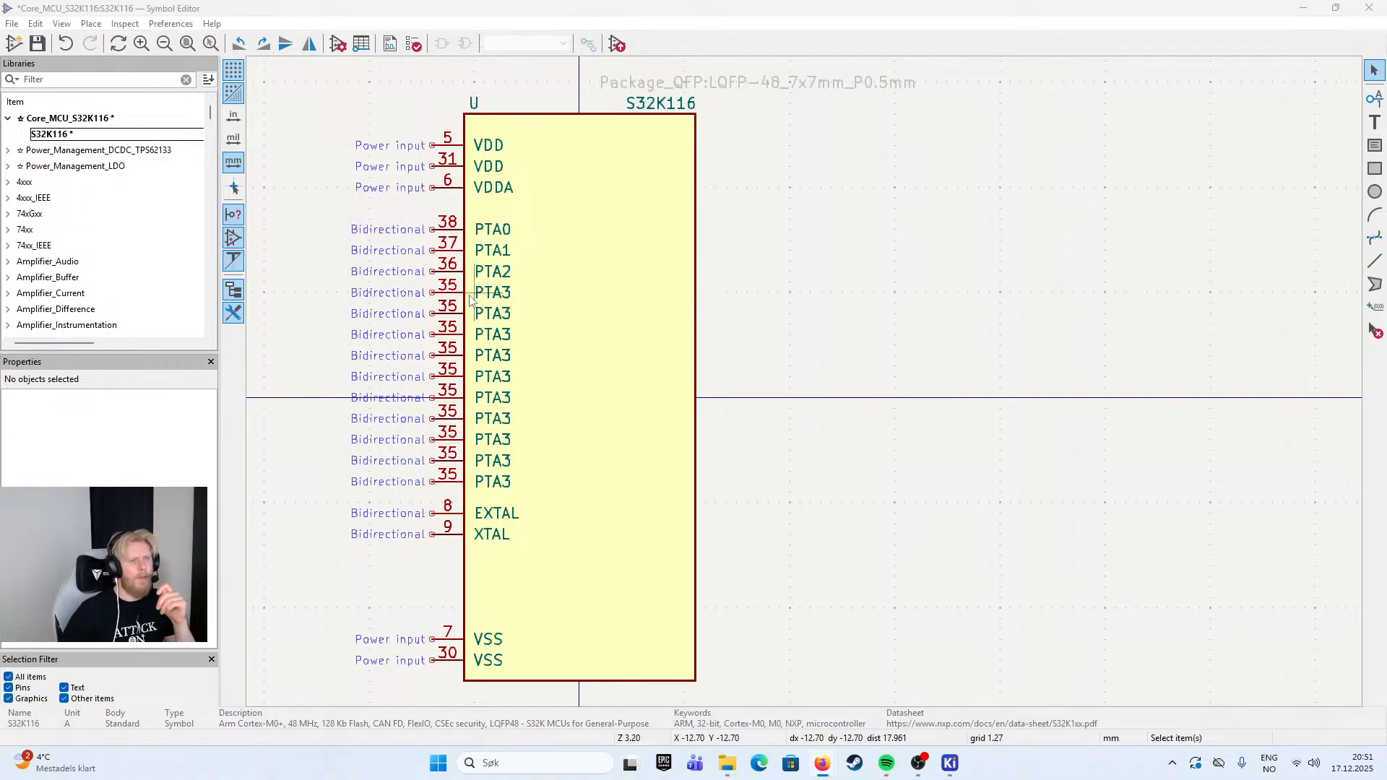
# - Count through the PTA pins one by one from PTA0 down to the lowest copy
pyautogui.click(451, 313)
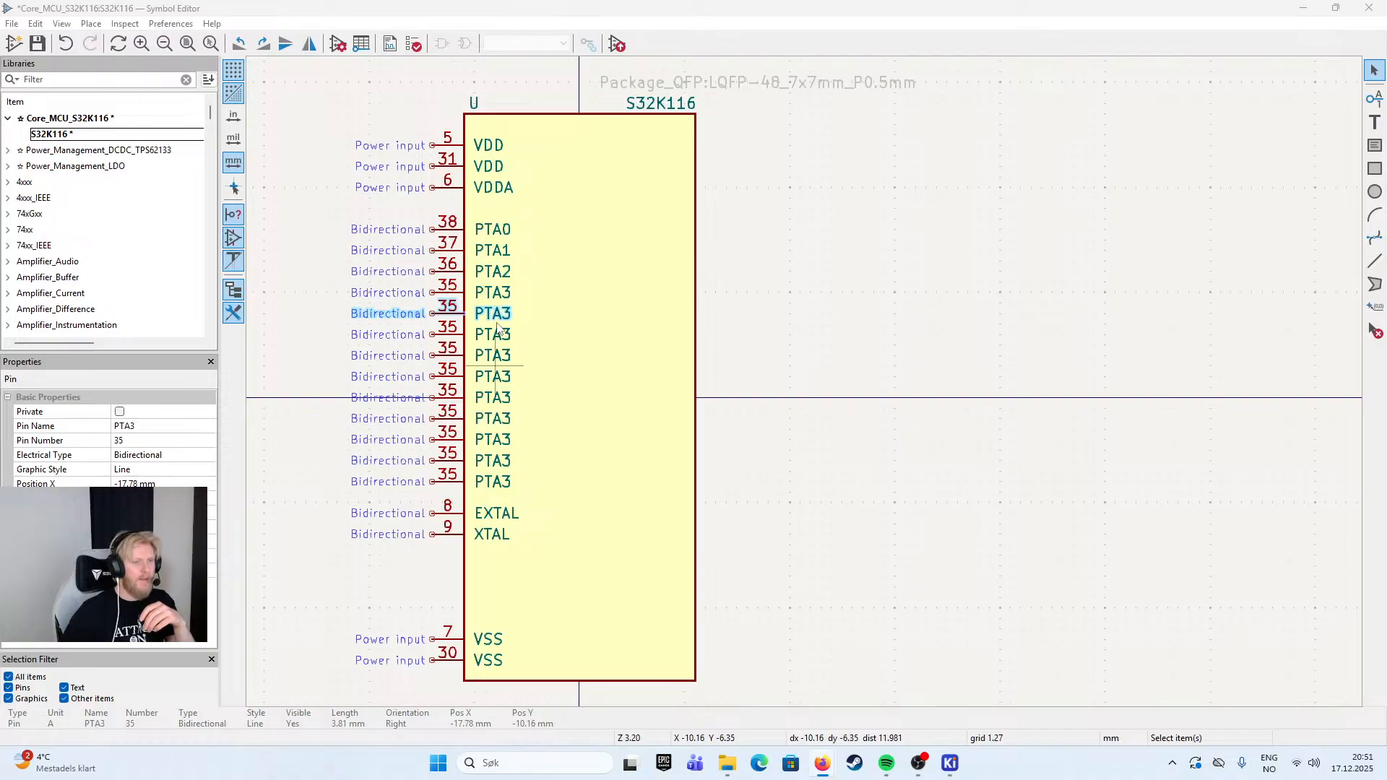
pyautogui.click(484, 231)
pyautogui.click(496, 256)
pyautogui.click(496, 278)
pyautogui.click(497, 298)
pyautogui.click(497, 318)
pyautogui.click(497, 339)
pyautogui.click(497, 360)
pyautogui.click(497, 381)
pyautogui.click(497, 397)
pyautogui.click(498, 418)
pyautogui.click(498, 439)
pyautogui.click(499, 460)
pyautogui.click(501, 483)
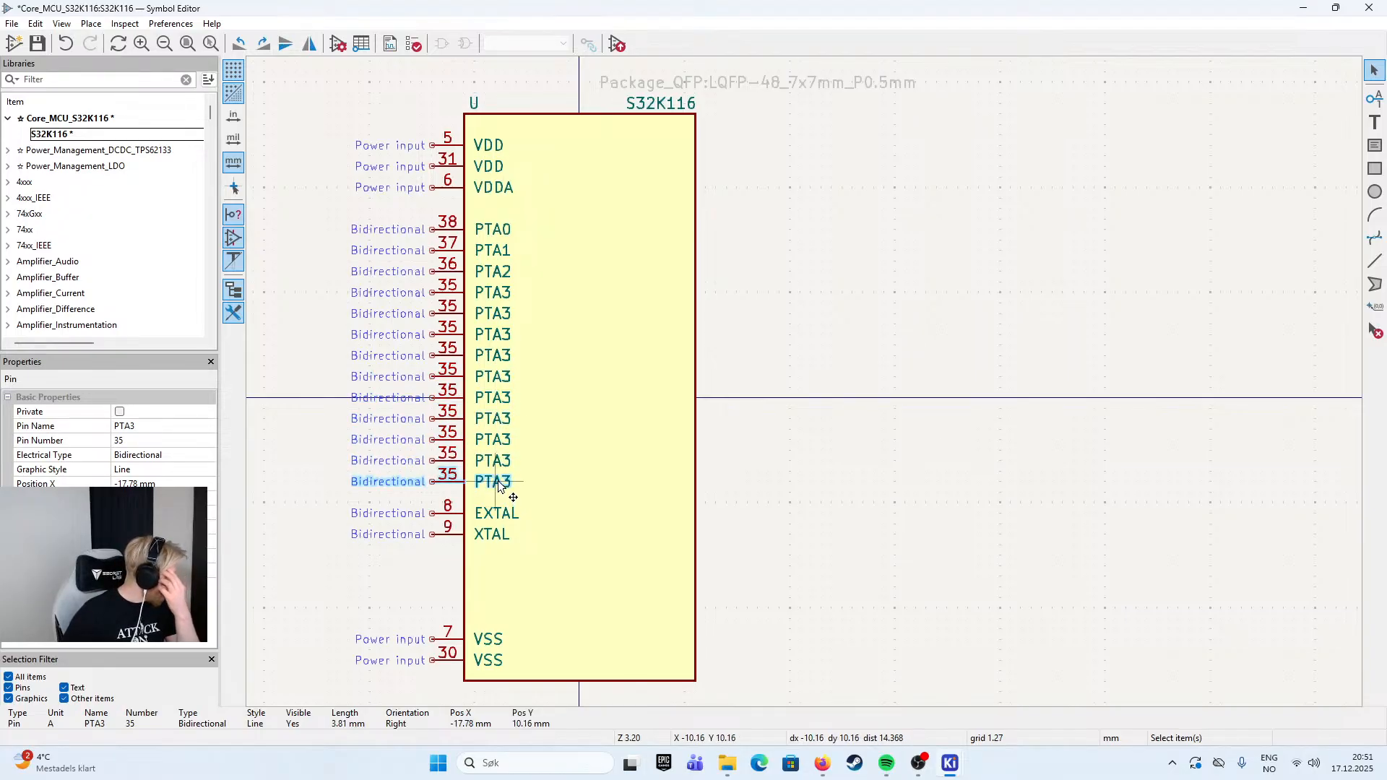
# - Rename the lowest PTA3 copy as PTA13 and set its pin number to 41
pyautogui.doubleClick(452, 488)
pyautogui.click(597, 264)
pyautogui.write('13')
pyautogui.doubleClick(610, 283)
pyautogui.write('41')
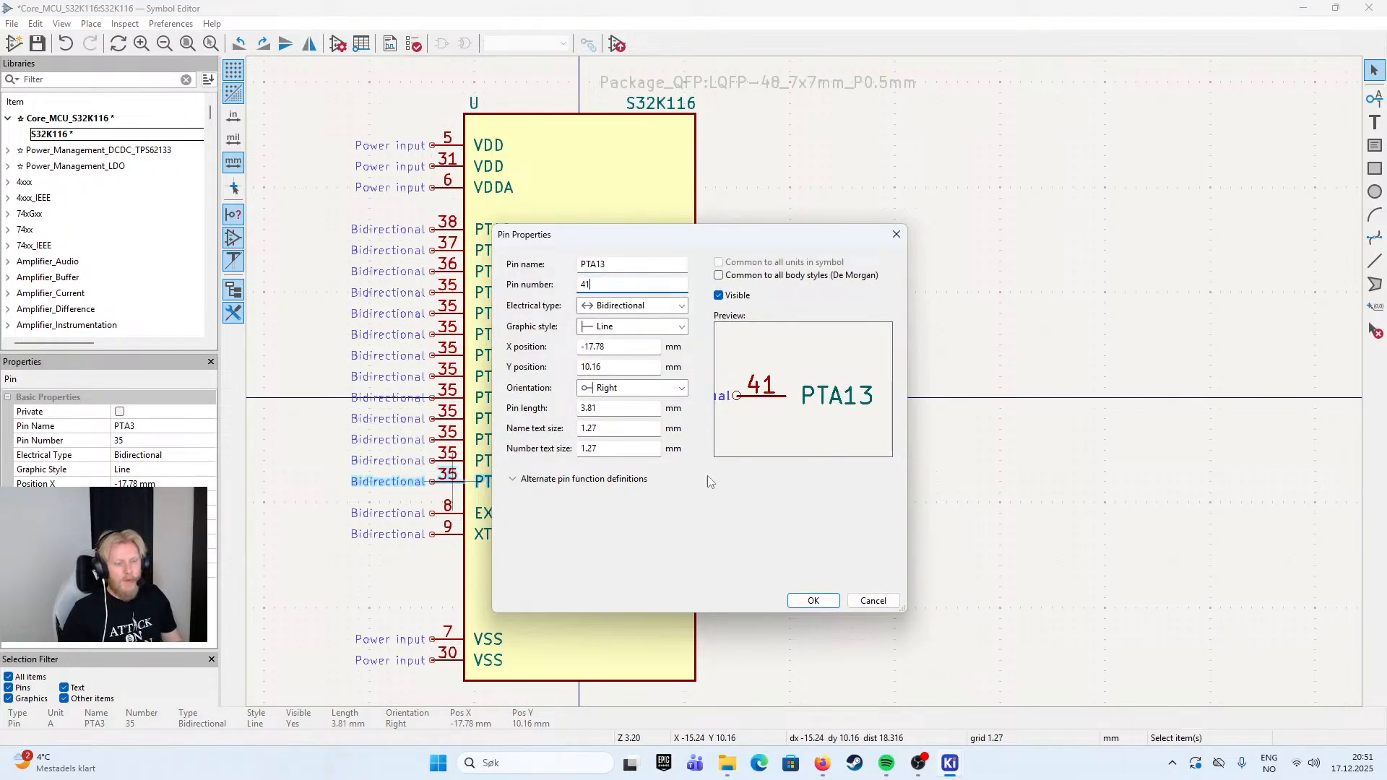
pyautogui.click(811, 602)
# - Rename the PTA3 copy directly above PTA13 as PTA12 and set its pin number to 42
pyautogui.doubleClick(454, 462)
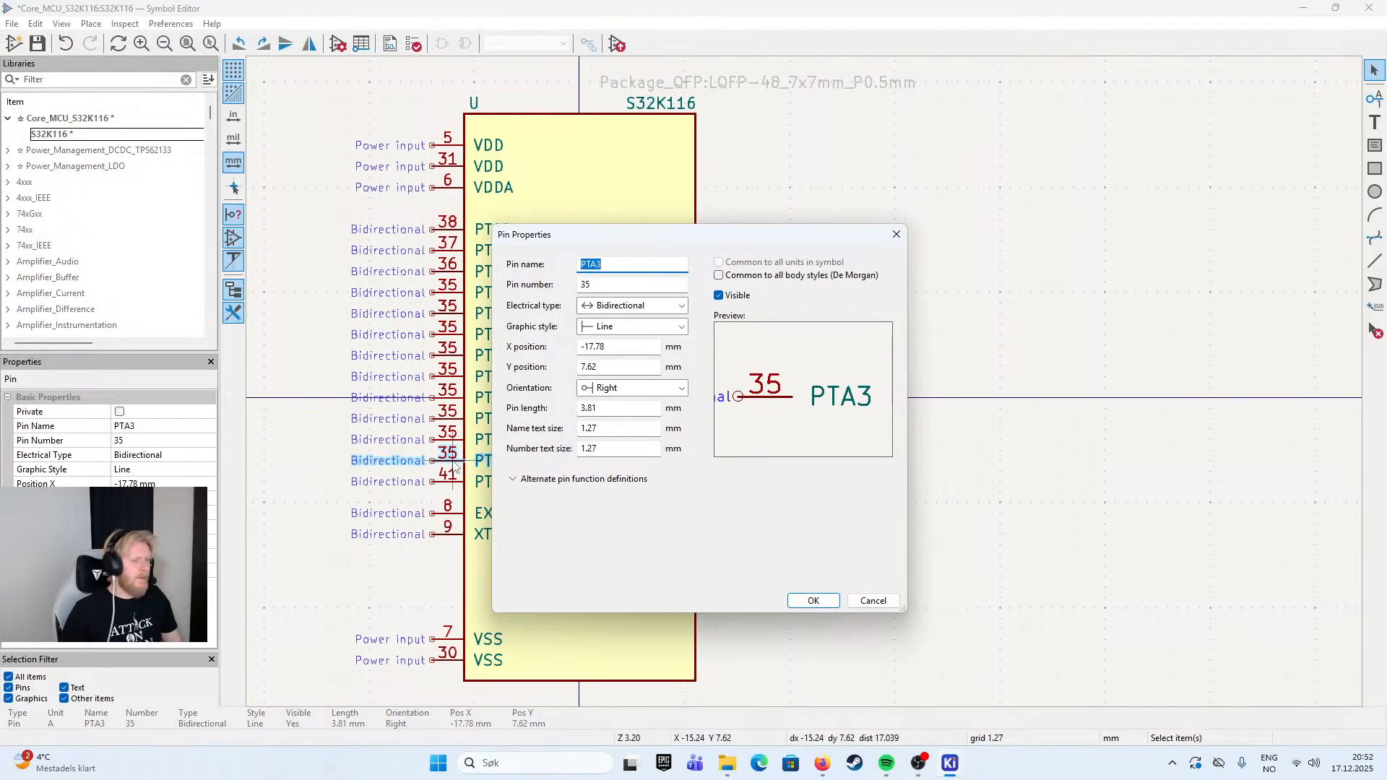
pyautogui.click(626, 264)
pyautogui.press('BackSpace')
pyautogui.write('12')
pyautogui.press('Tab')
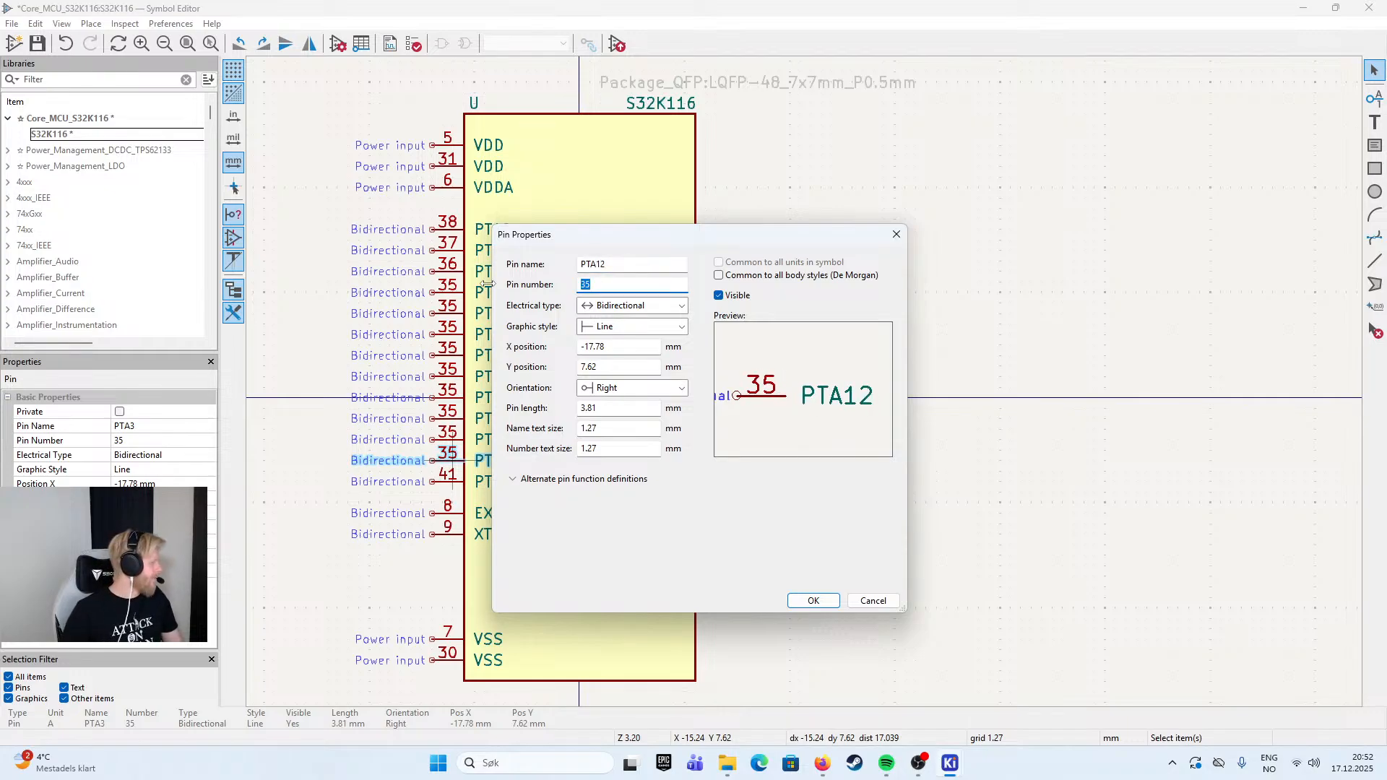
pyautogui.write('42')
pyautogui.press('Return')
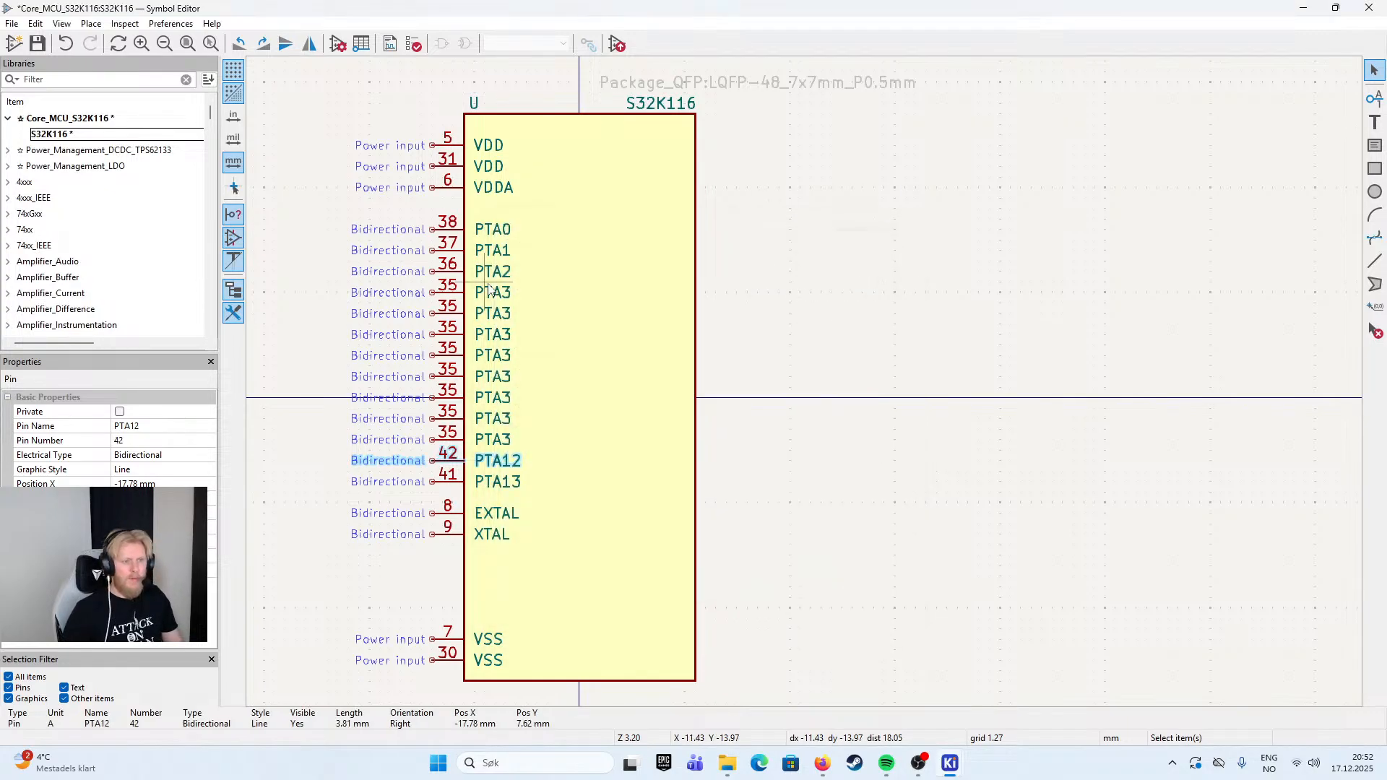
# - Rename the PTA3 copy directly above PTA12 as PTA11 and set its pin number to 43
pyautogui.doubleClick(451, 442)
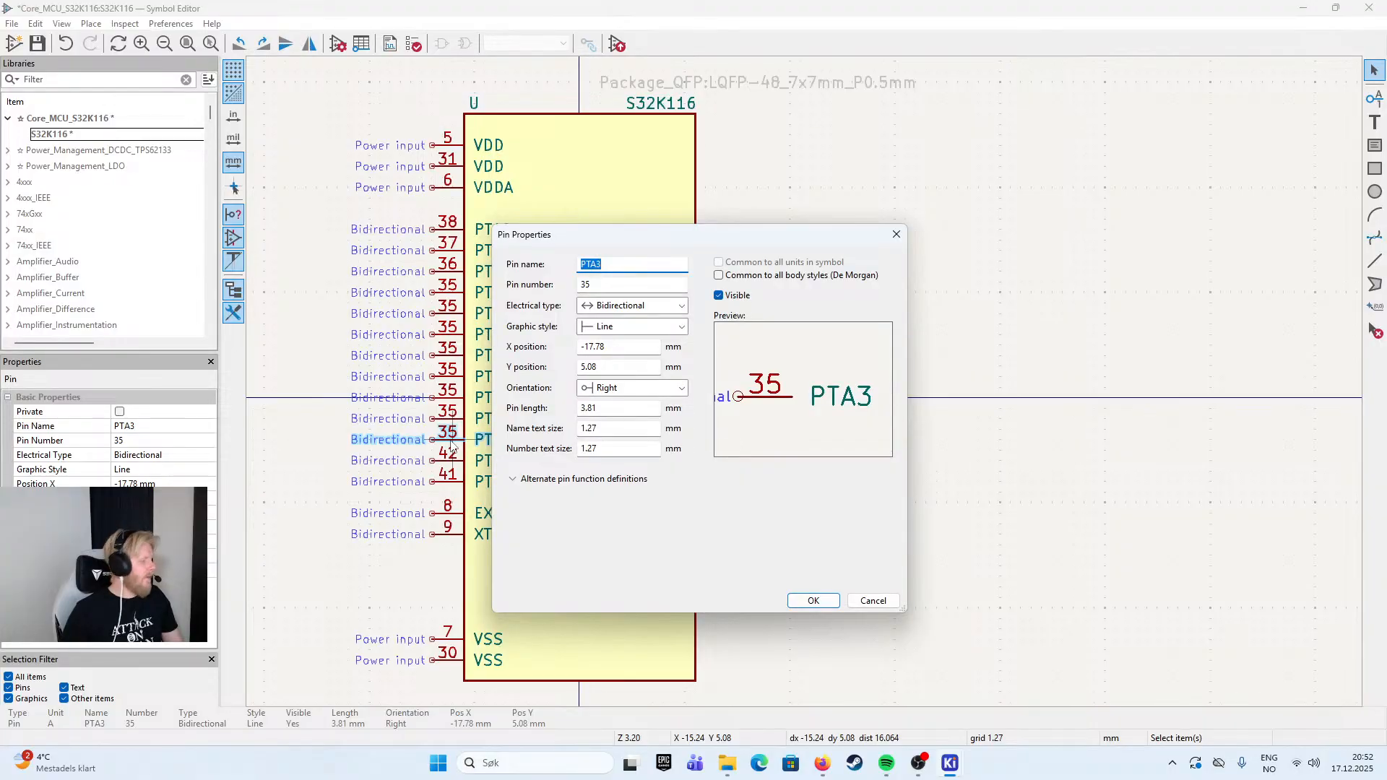
pyautogui.write('PTA11')
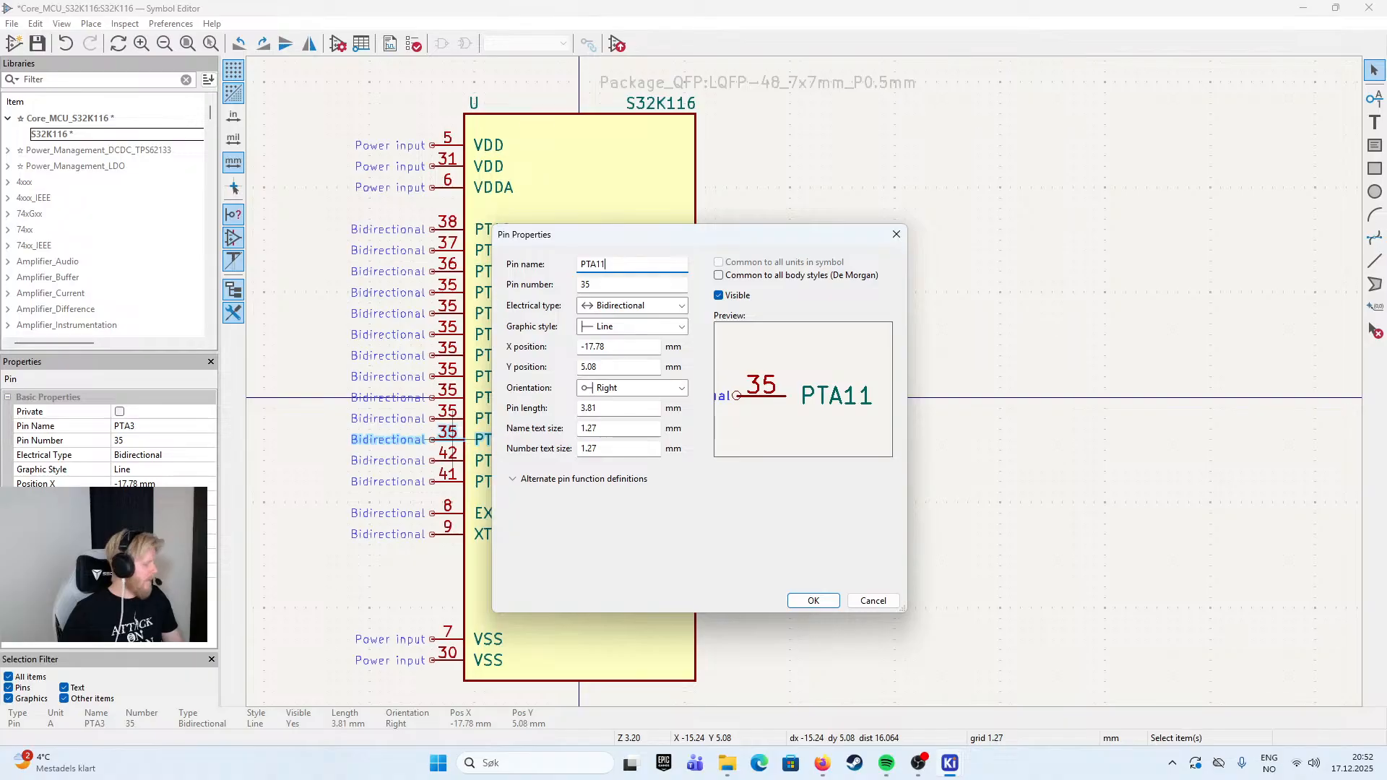
pyautogui.write('4')
pyautogui.press('BackSpace')
pyautogui.press('Tab')
pyautogui.write('43')
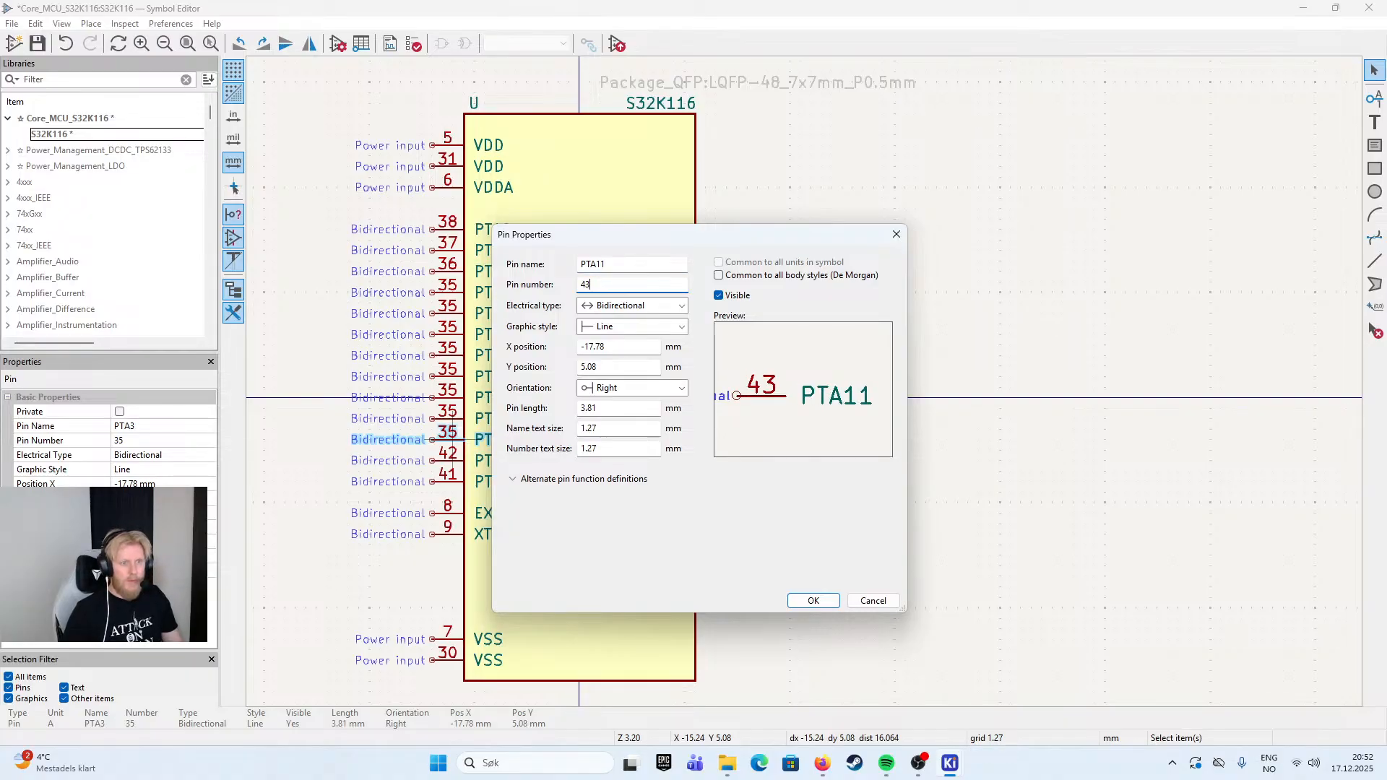
pyautogui.press('Return')
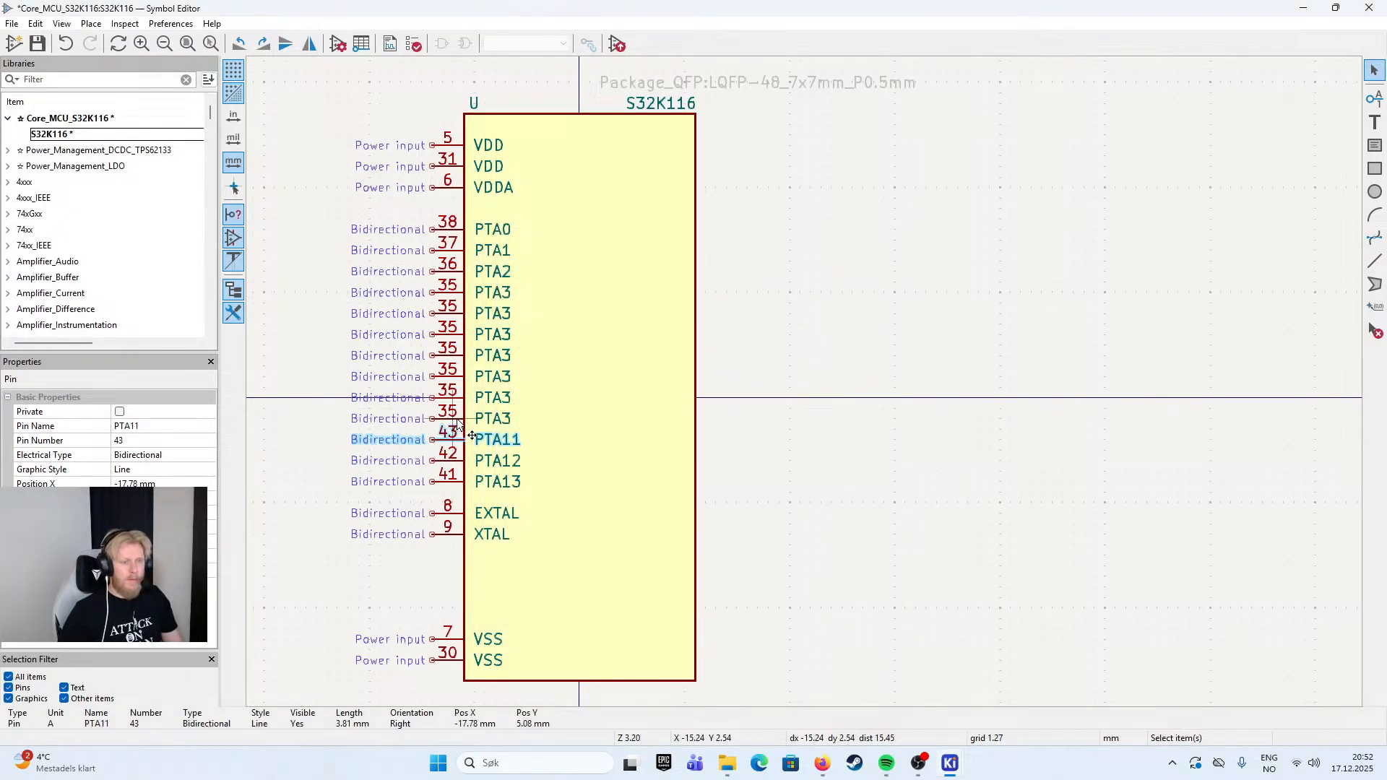
# - Rename the PTA3 copy directly above PTA11 as PTA10 and set its pin number to 44
pyautogui.doubleClick(457, 421)
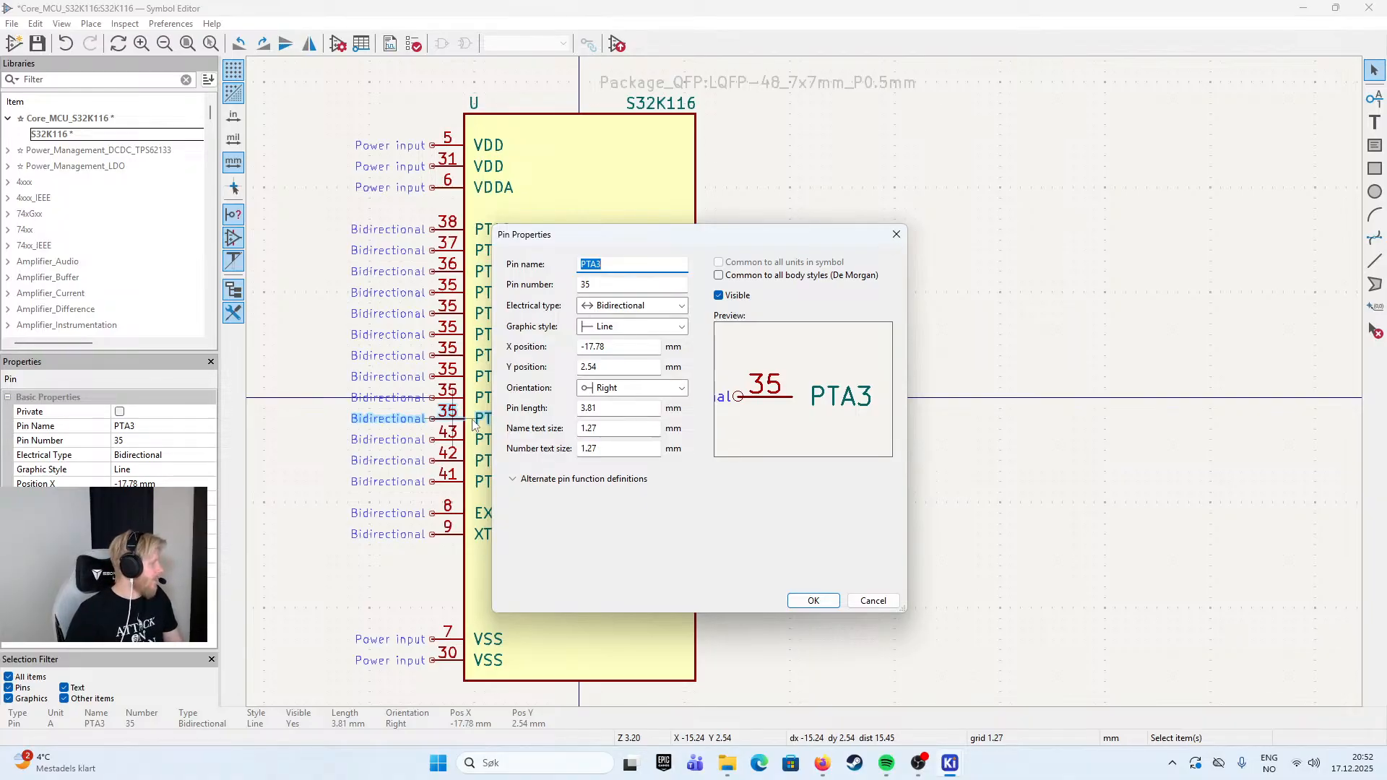
pyautogui.press('End')
pyautogui.press('BackSpace')
pyautogui.write('10')
pyautogui.press('Tab')
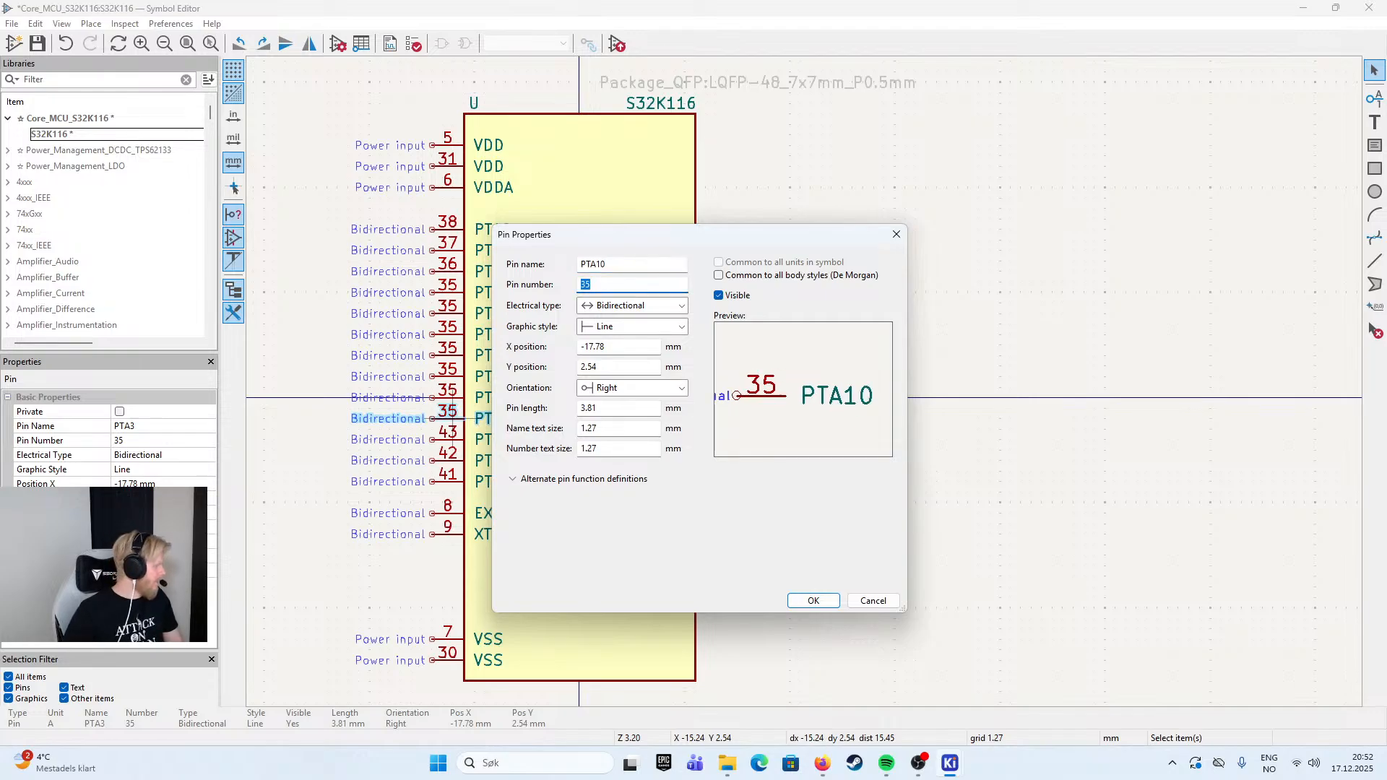
pyautogui.write('44')
pyautogui.press('Return')
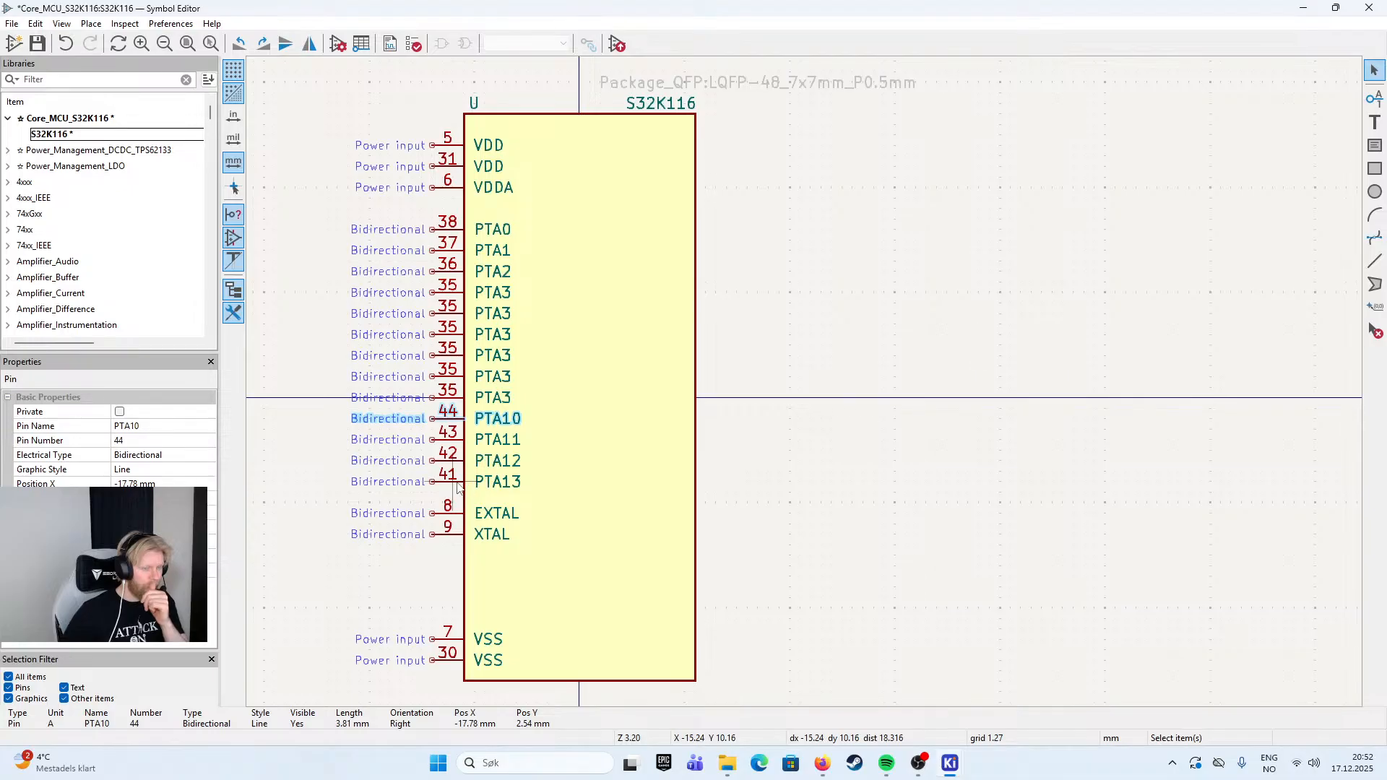
# - Move pins PTA10 to PTA13 out to the left of the symbol body and reverse their order with PTA13 uppermost
pyautogui.moveTo(316, 414); pyautogui.dragTo(571, 506)
pyautogui.moveTo(286, 328); pyautogui.dragTo(427, 277)
pyautogui.moveTo(558, 367); pyautogui.dragTo(361, 215)
pyautogui.press('r')
pyautogui.press('r')
# - Pull pins PTA0 to PTA3 out of the symbol body to its left and try reversing their order by rotating and mirroring
pyautogui.press('r')
pyautogui.press('r')
pyautogui.press('x')
pyautogui.press('r')
pyautogui.press('r')
pyautogui.click(362, 216)
pyautogui.moveTo(485, 162); pyautogui.dragTo(642, 249)
pyautogui.moveTo(582, 177); pyautogui.dragTo(312, 327)
pyautogui.press('x')
pyautogui.press('r')
pyautogui.press('r')
pyautogui.press('r')
pyautogui.press('r')
pyautogui.press('Escape')
pyautogui.press('m')
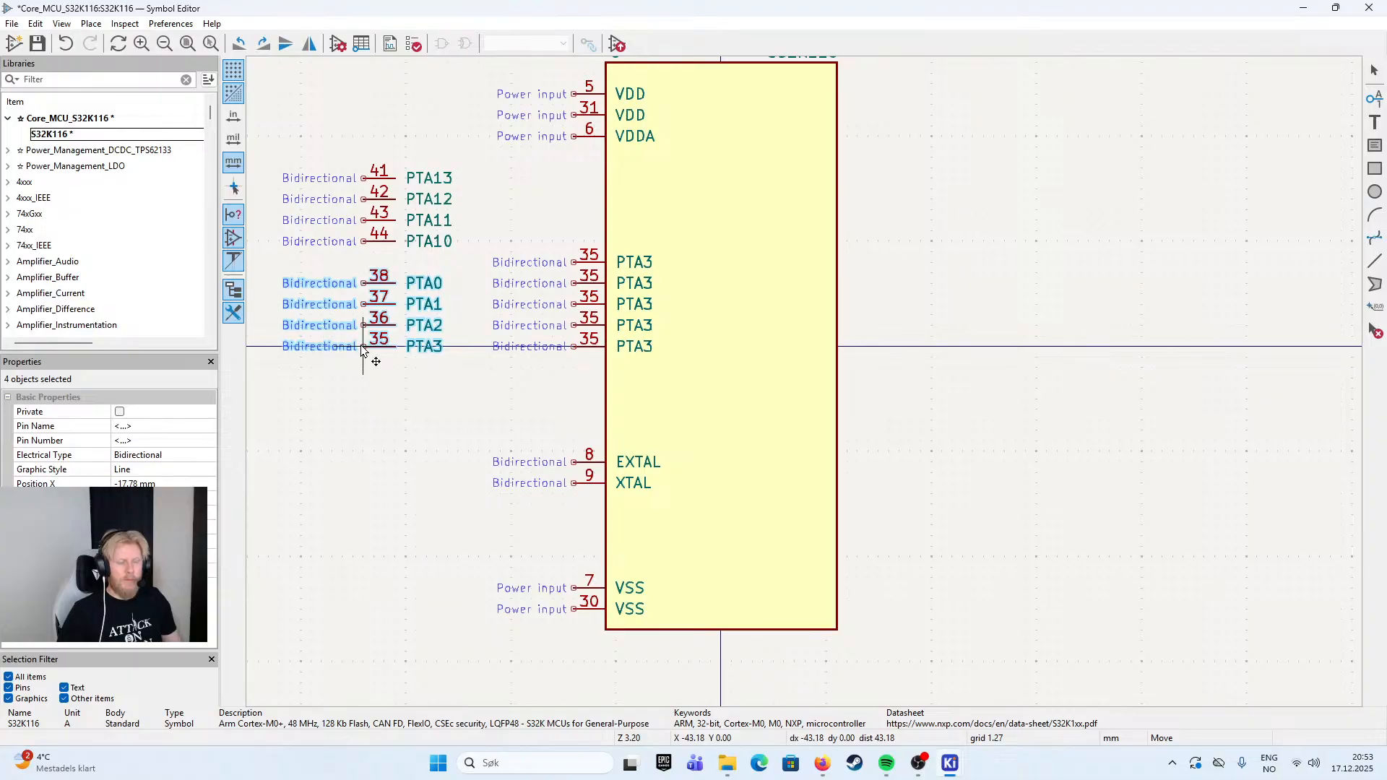
pyautogui.press('r')
pyautogui.press('r')
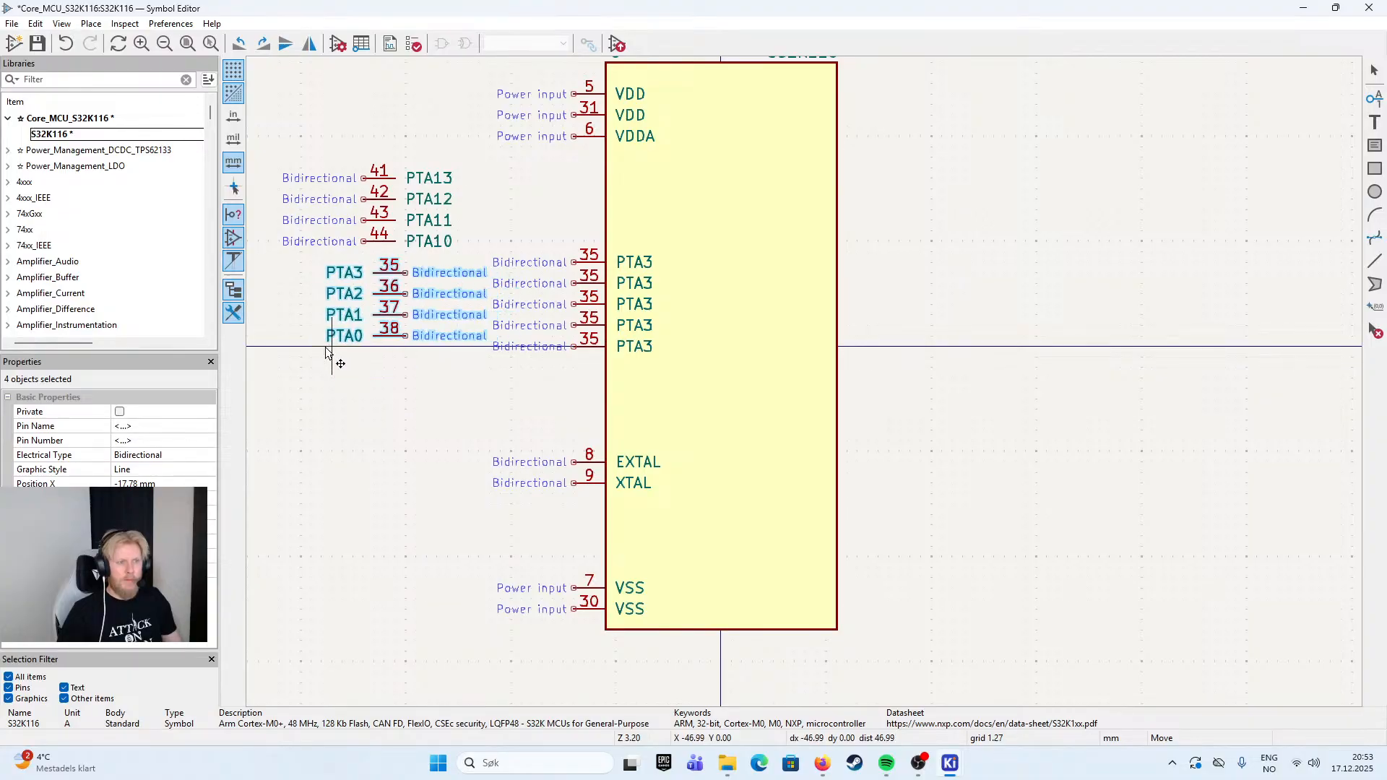
pyautogui.press('Escape')
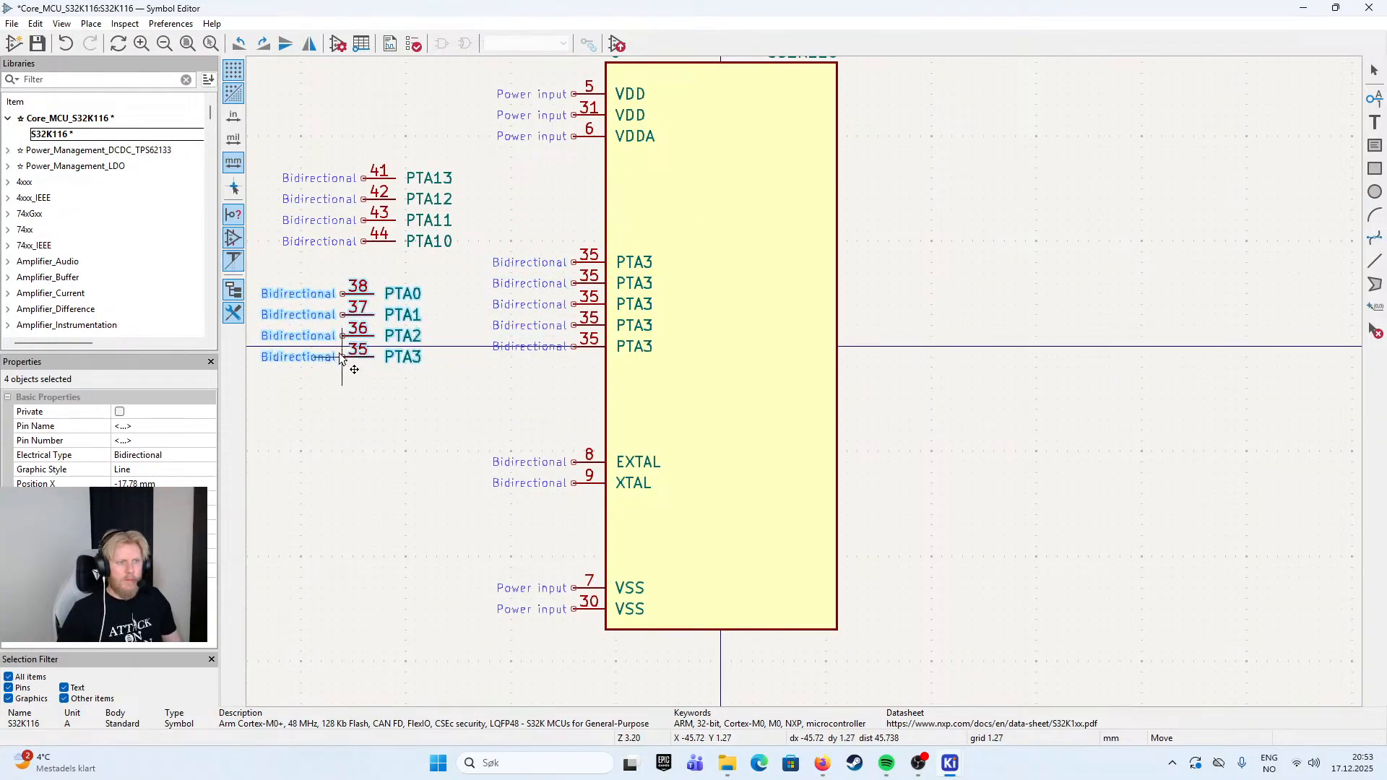
pyautogui.press('x')
pyautogui.press('r')
pyautogui.press('r')
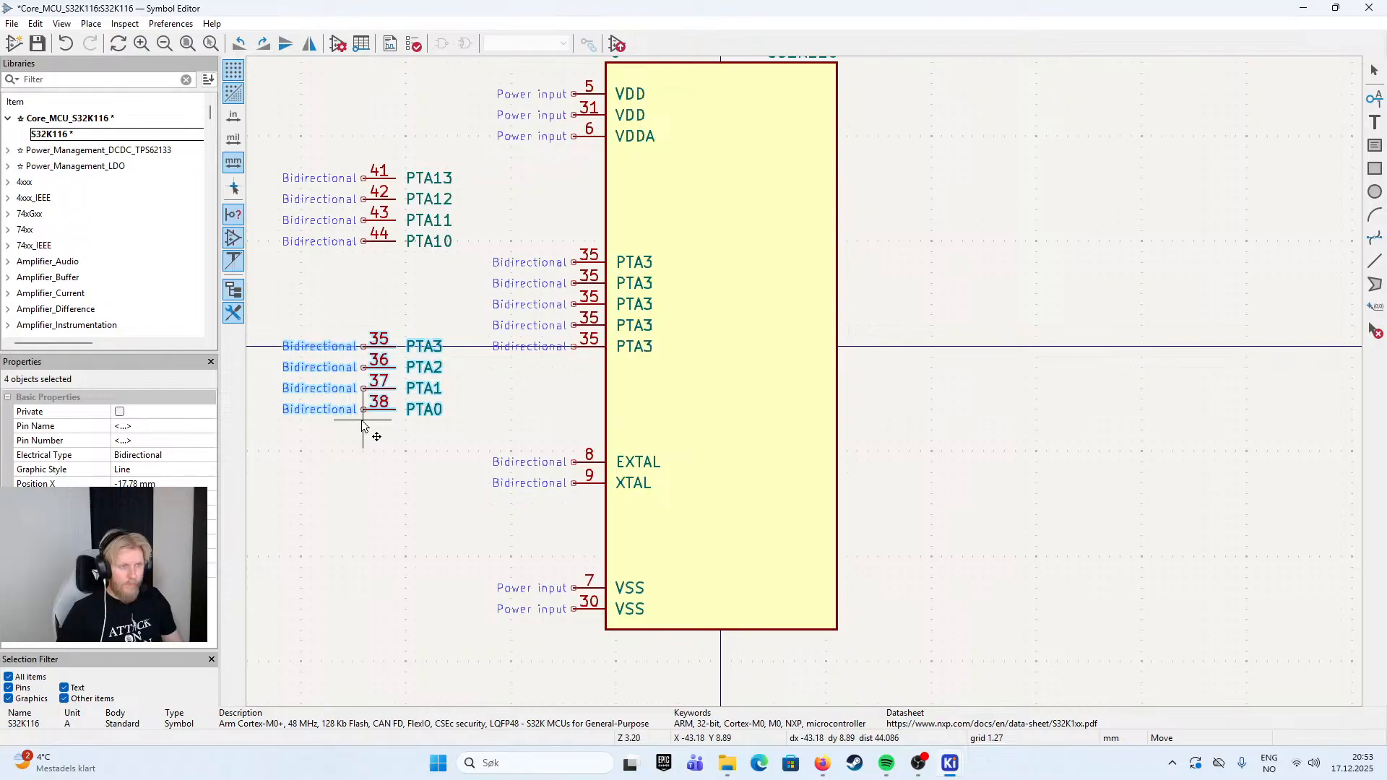
pyautogui.press('Escape')
pyautogui.press('m')
pyautogui.press('x')
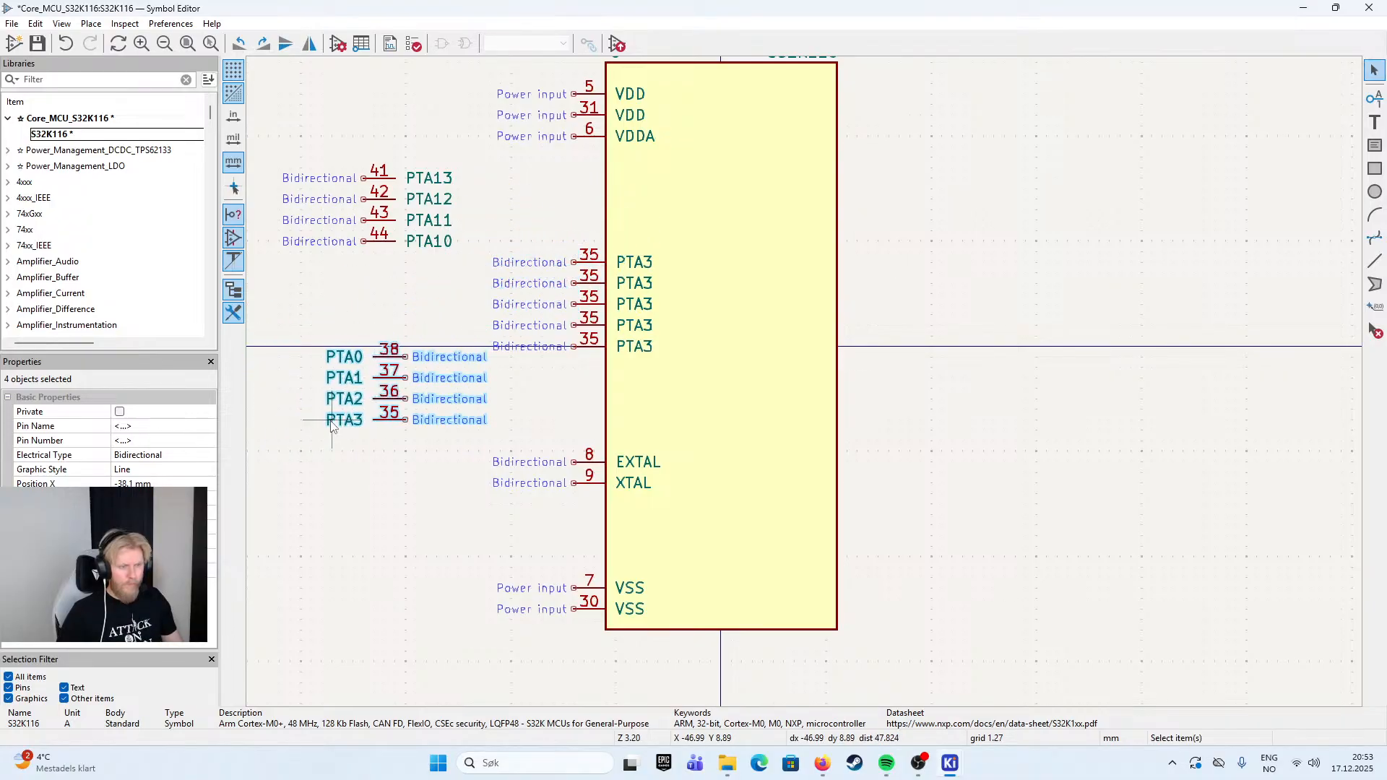
# - Place the PTA0 to PTA3 group left of the symbol body, facing right with PTA0 uppermost
pyautogui.press('r')
pyautogui.press('r')
pyautogui.press('x')
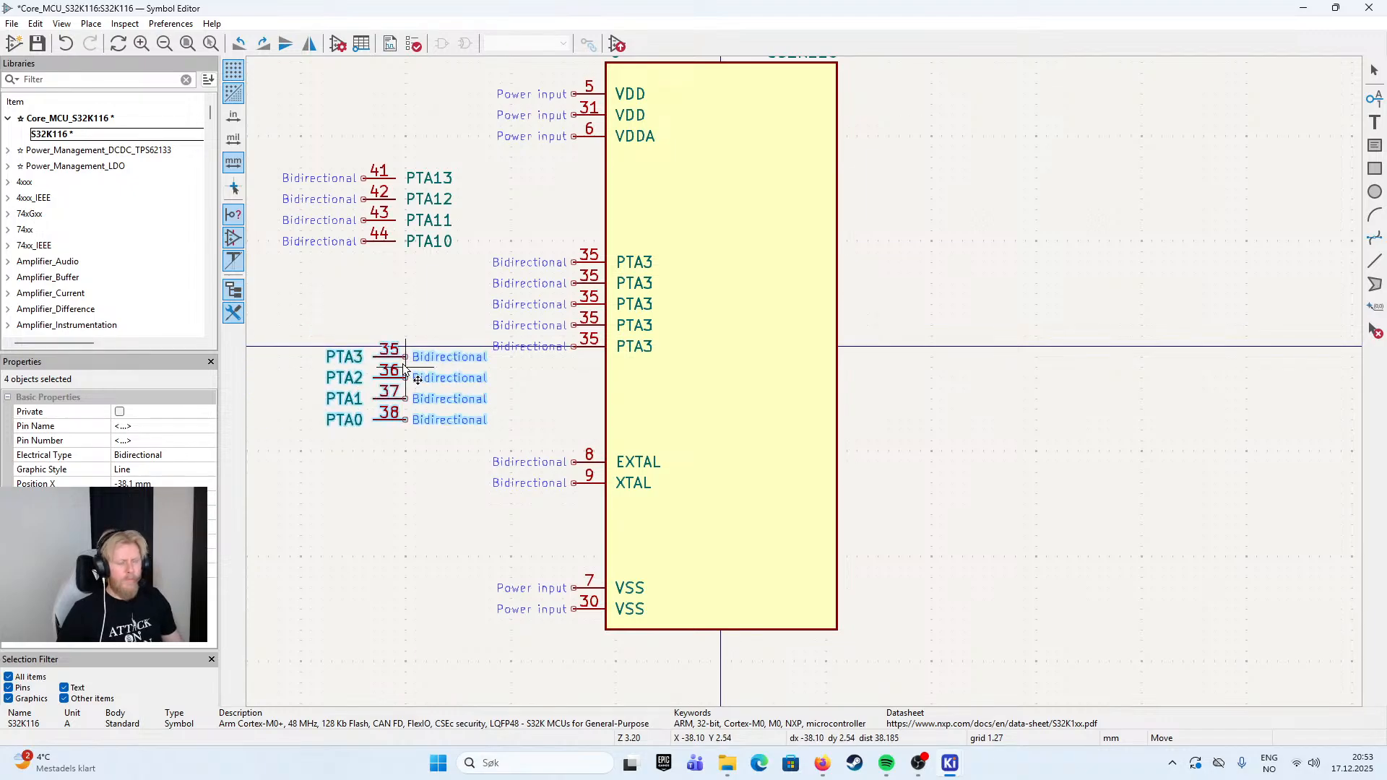
pyautogui.press('x')
pyautogui.press('r')
pyautogui.press('r')
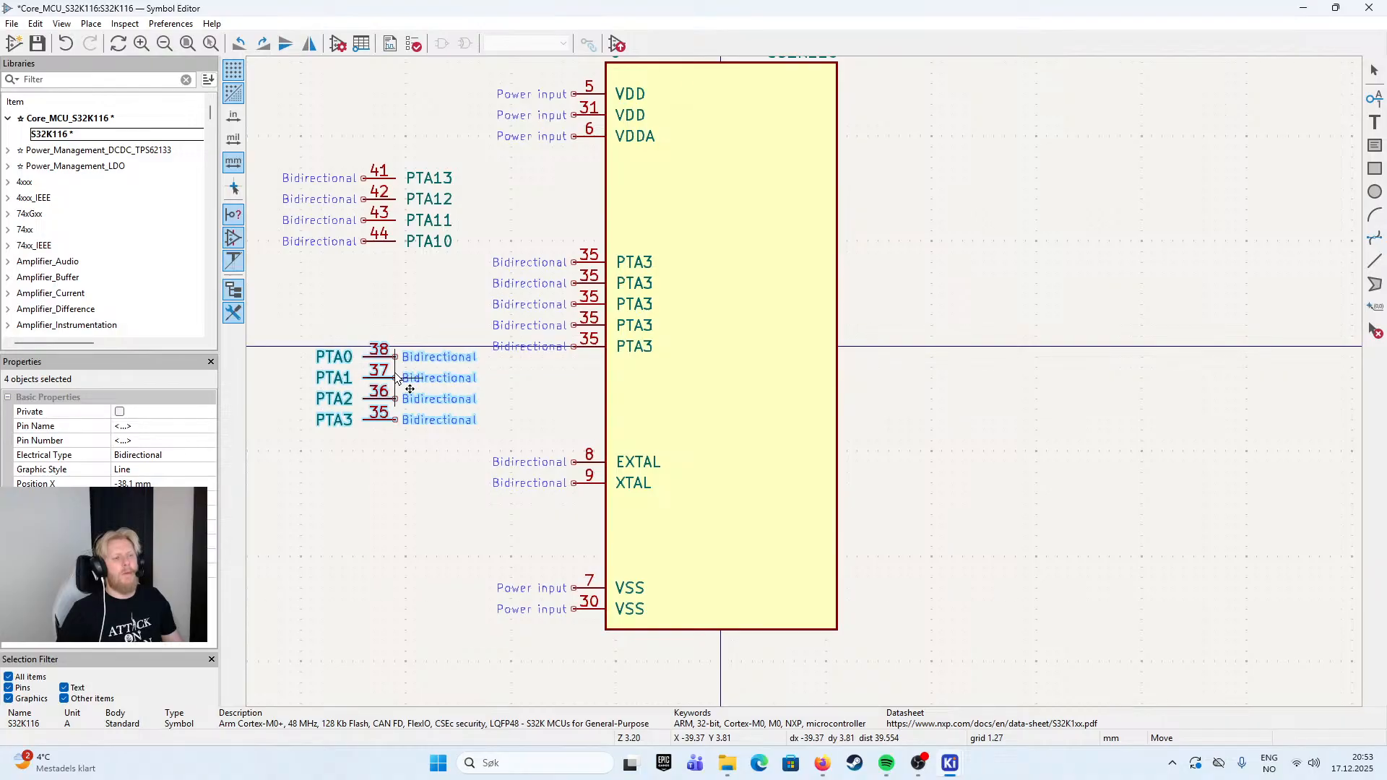
pyautogui.press('x')
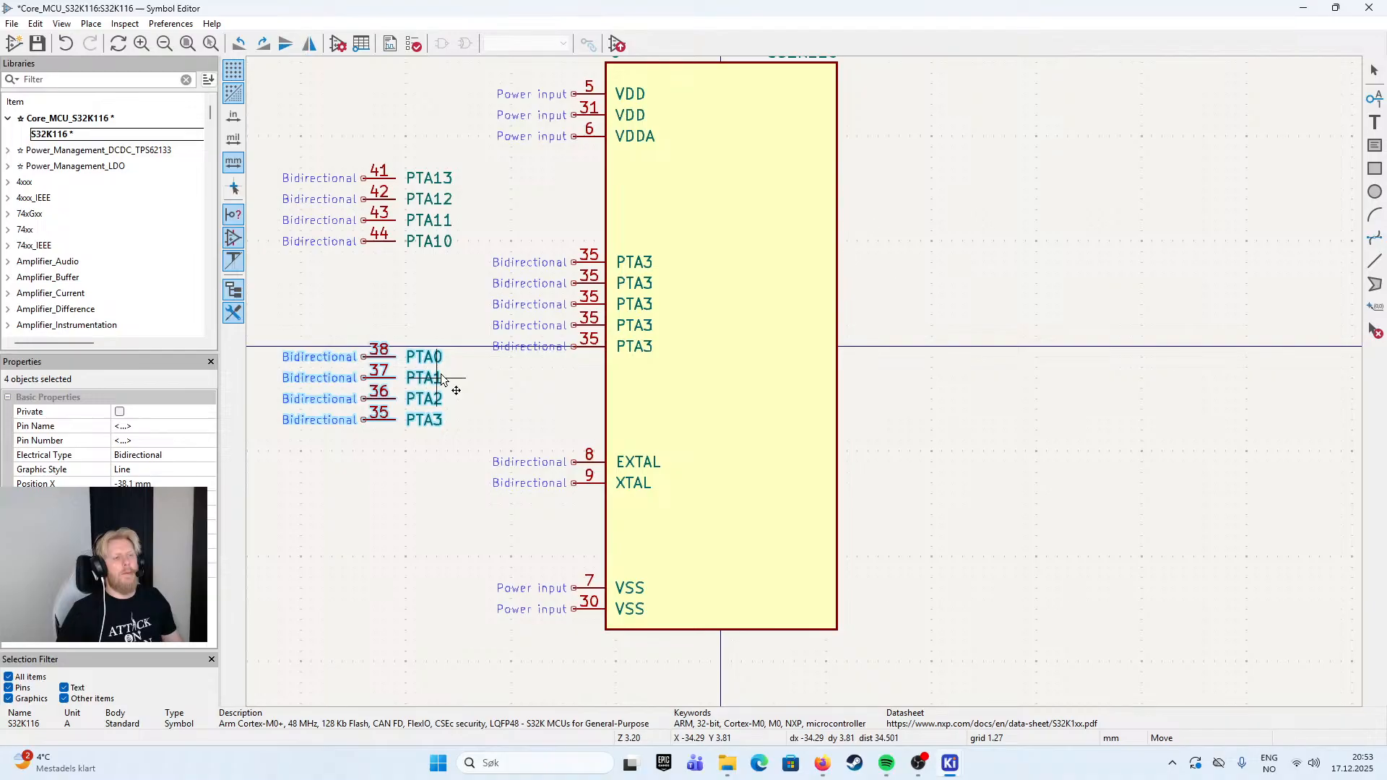
pyautogui.click(442, 380)
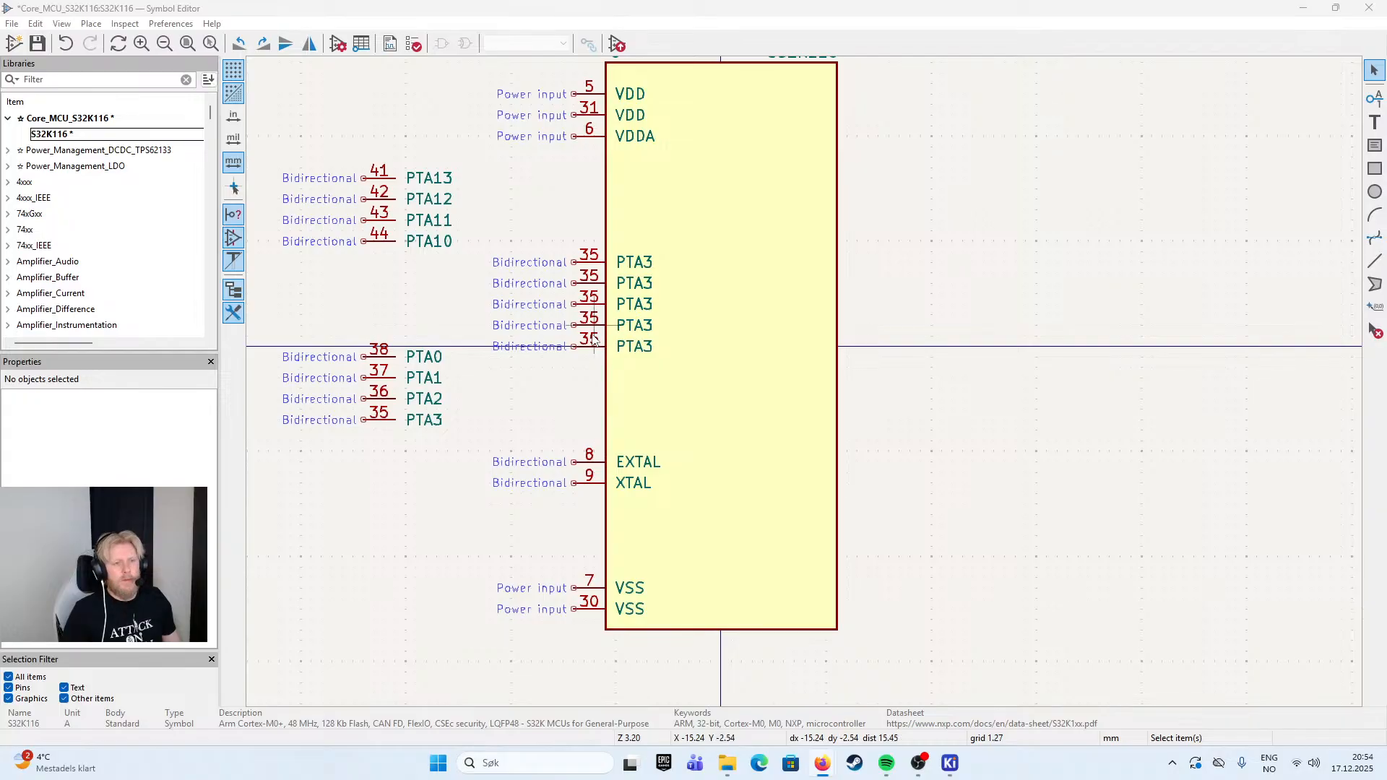
# - Rename the uppermost PTA3 copy on the symbol body as PTA7 and set its pin number to 29
pyautogui.doubleClick(598, 263)
pyautogui.click(648, 264)
pyautogui.press('BackSpace')
pyautogui.write('7')
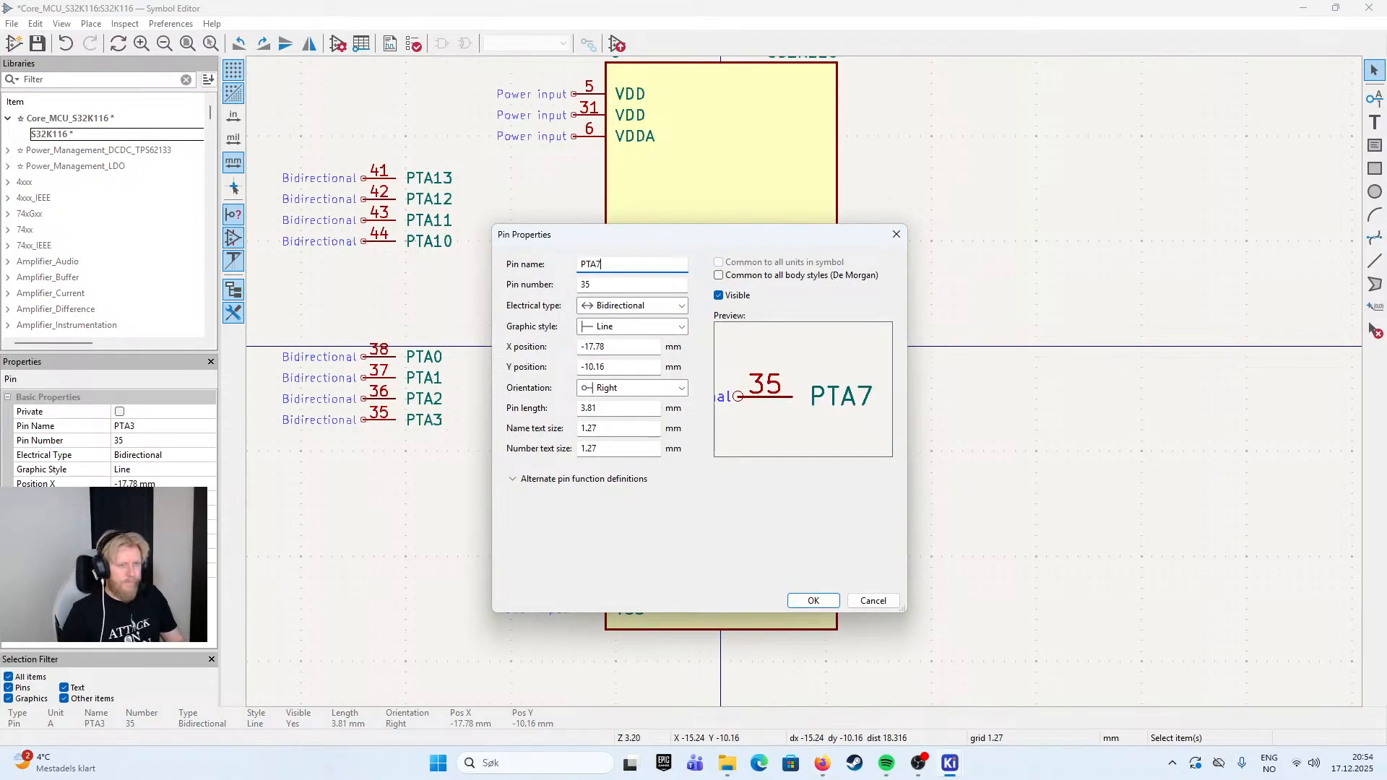
pyautogui.press('Tab')
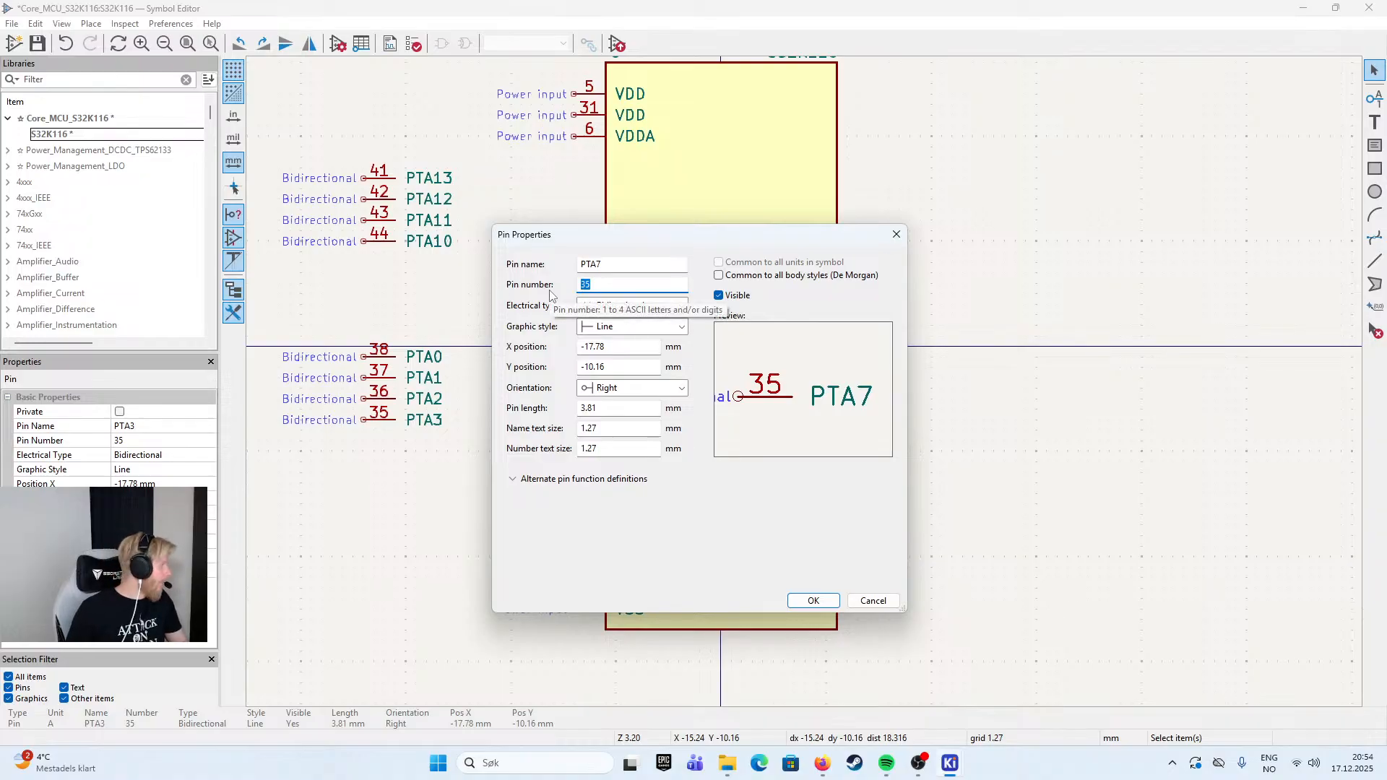
pyautogui.write('29')
pyautogui.press('Return')
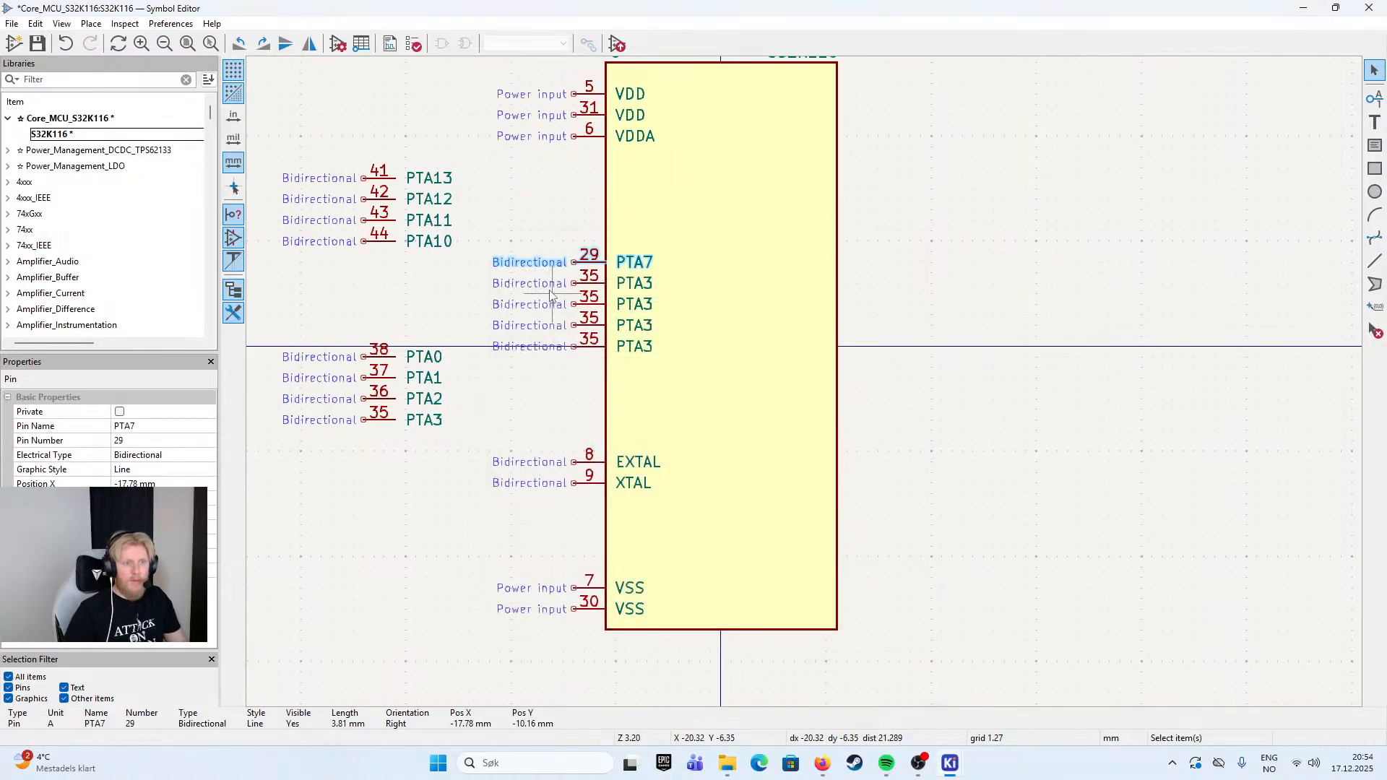
pyautogui.click(565, 223)
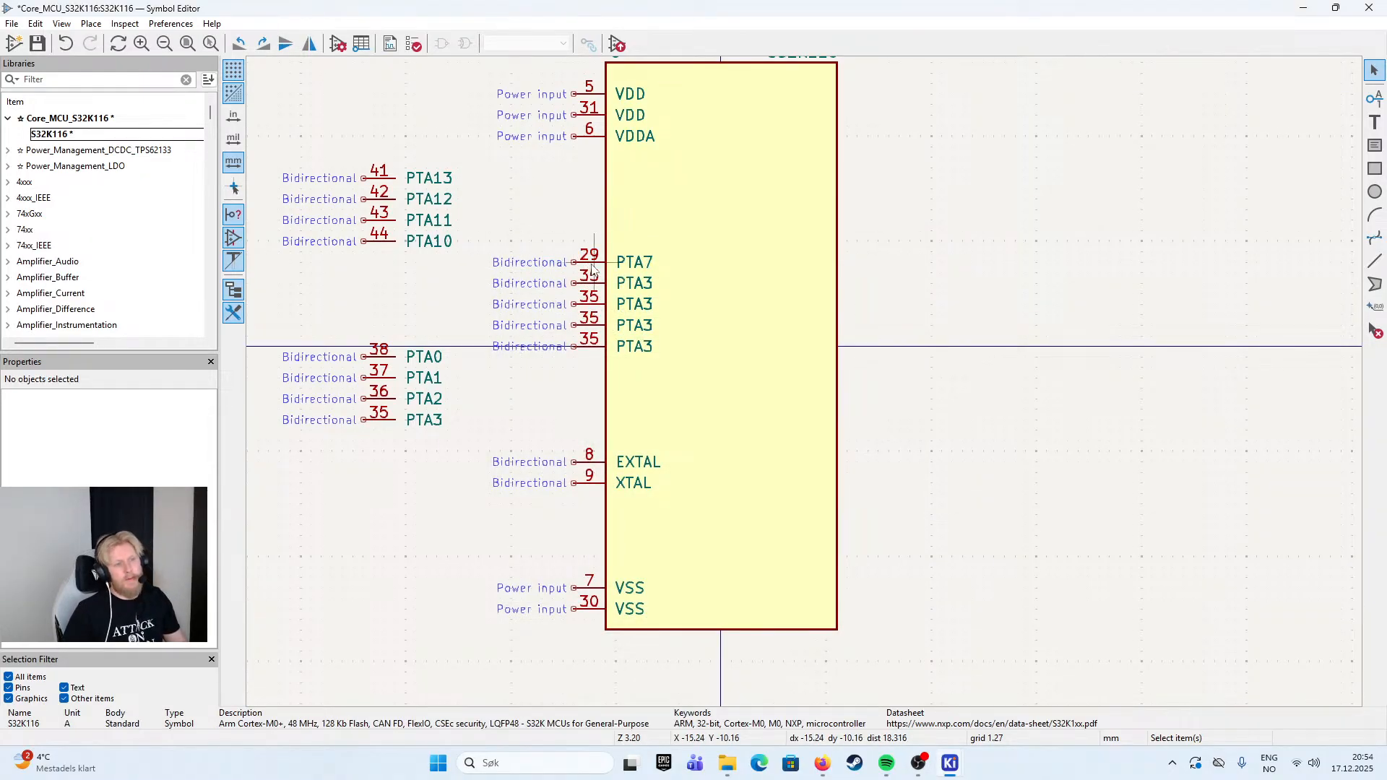
# - Attach the PTA13 to PTA10 group to the body's left edge below VDDA, and move PTA7 out to the left of the body
pyautogui.moveTo(263, 146); pyautogui.dragTo(529, 293)
pyautogui.moveTo(385, 205); pyautogui.dragTo(578, 205)
pyautogui.click(586, 264)
pyautogui.click(595, 264)
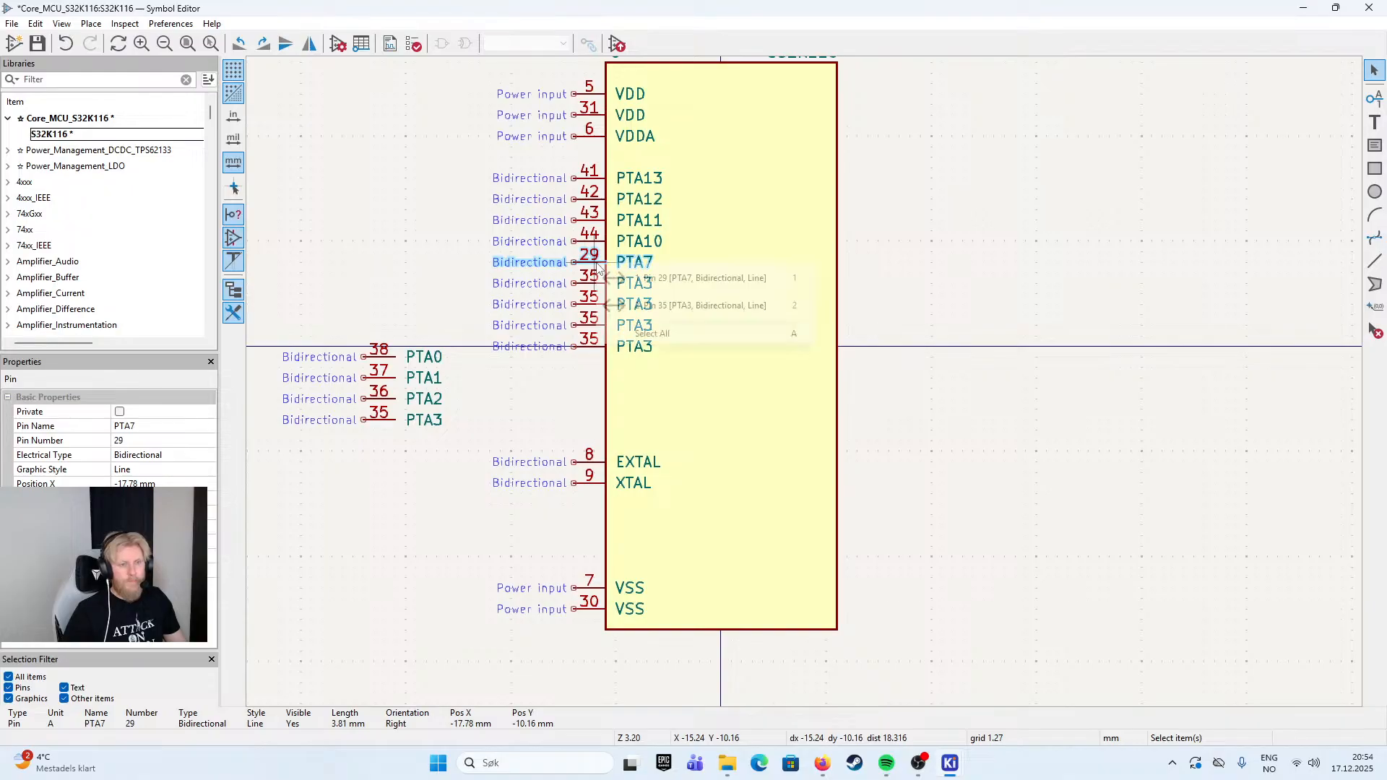
pyautogui.click(573, 263)
pyautogui.moveTo(573, 266); pyautogui.dragTo(364, 265)
pyautogui.click(414, 233)
pyautogui.click(398, 264)
pyautogui.click(391, 219)
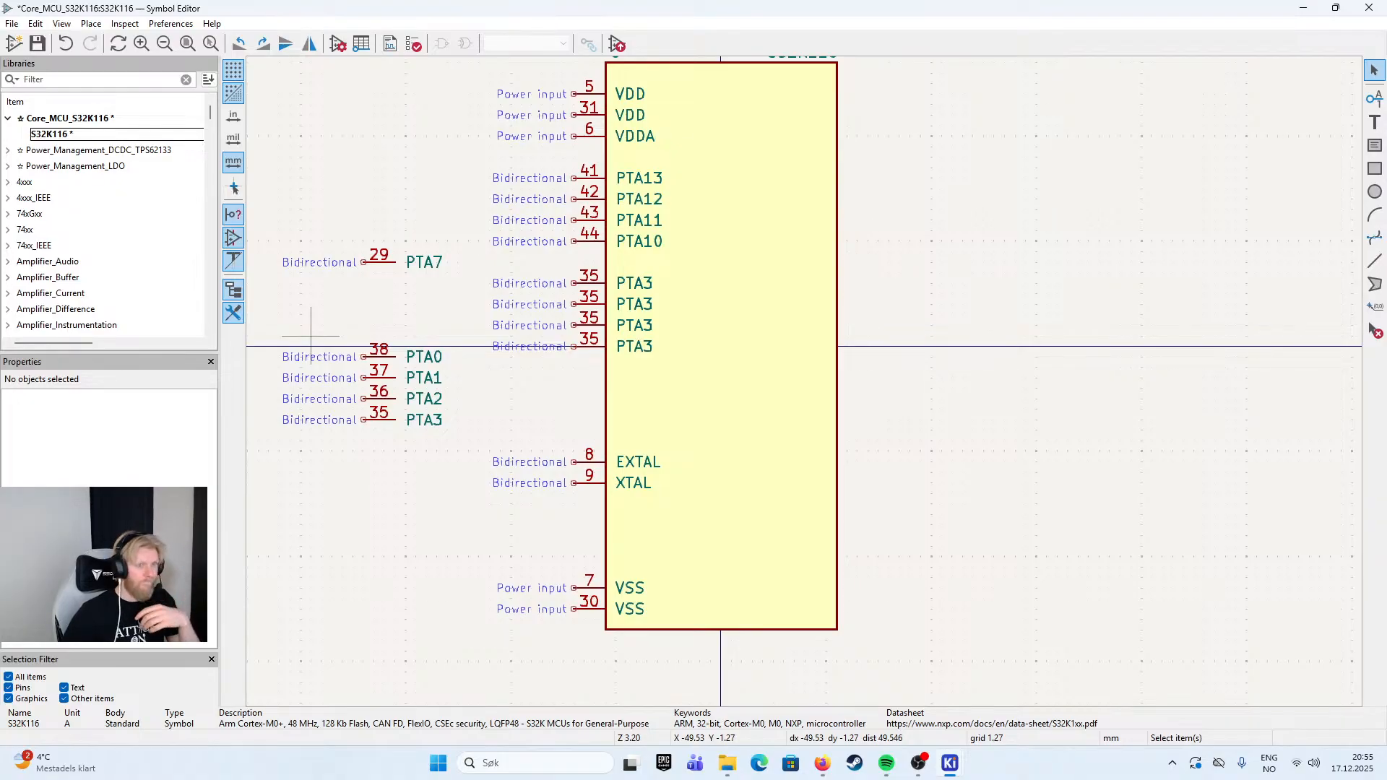
# - Rename the lowest PTA3 copy on the symbol body as PTA4 and set its pin number to 48
pyautogui.click(386, 420)
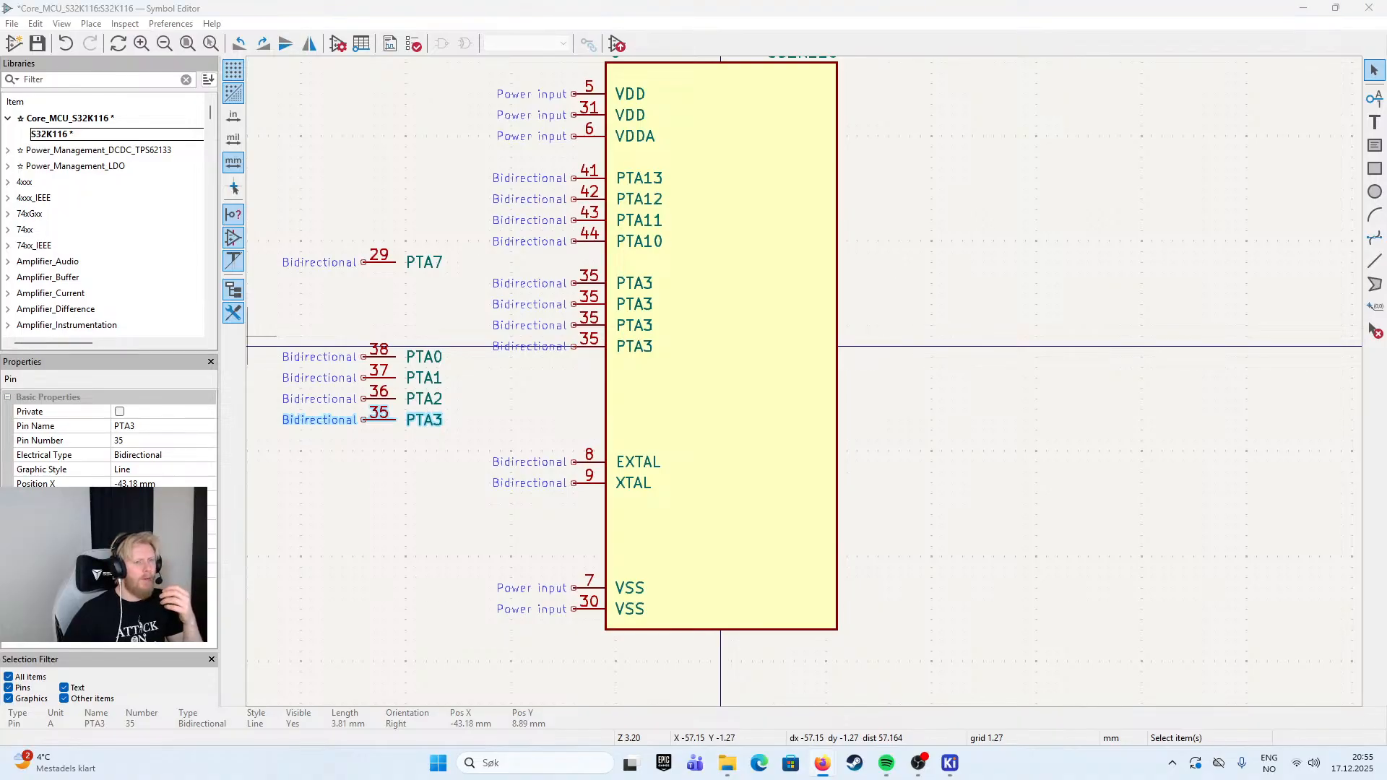
pyautogui.doubleClick(593, 349)
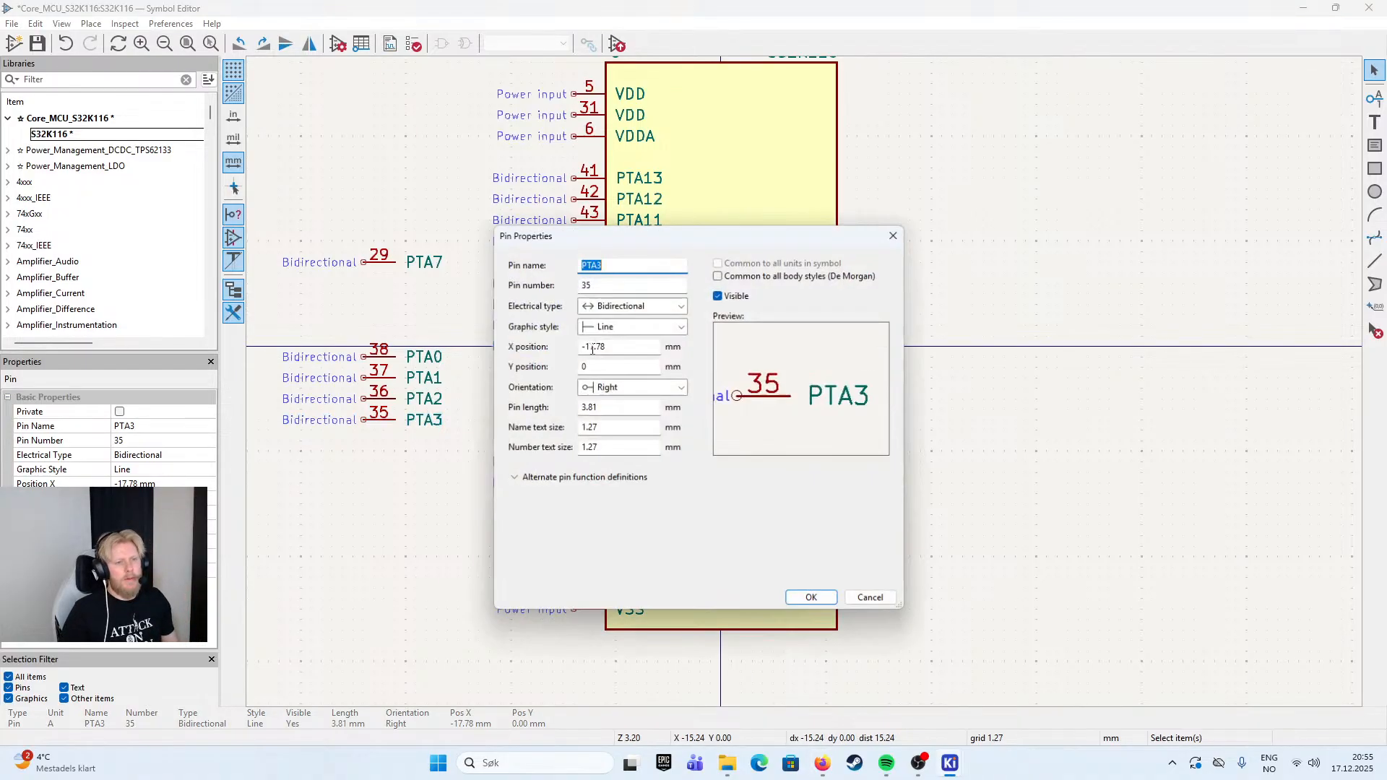
pyautogui.write('PTA4')
pyautogui.press('Tab')
pyautogui.write('48')
pyautogui.press('Return')
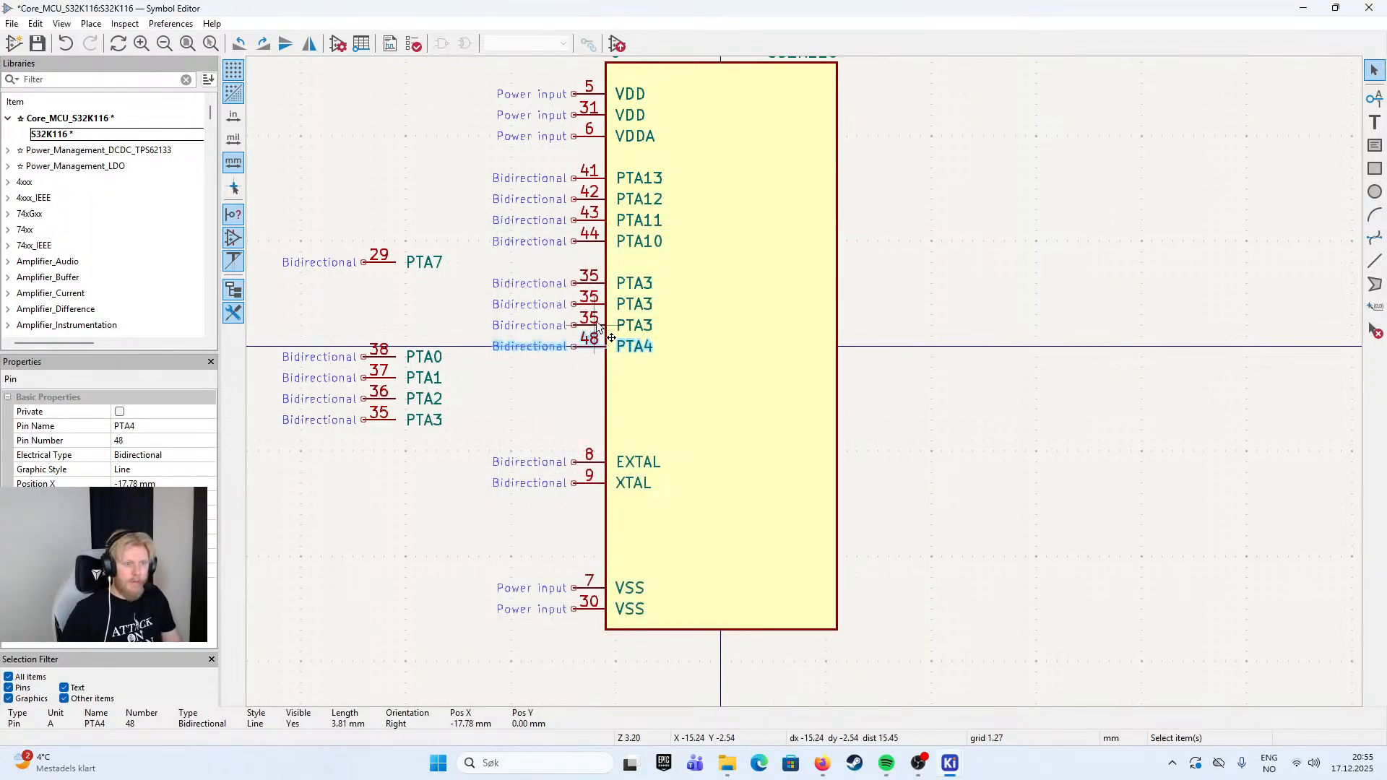
# - Rename the PTA3 copy directly above PTA4 as PTA5 and set its pin number to 47
pyautogui.doubleClick(598, 326)
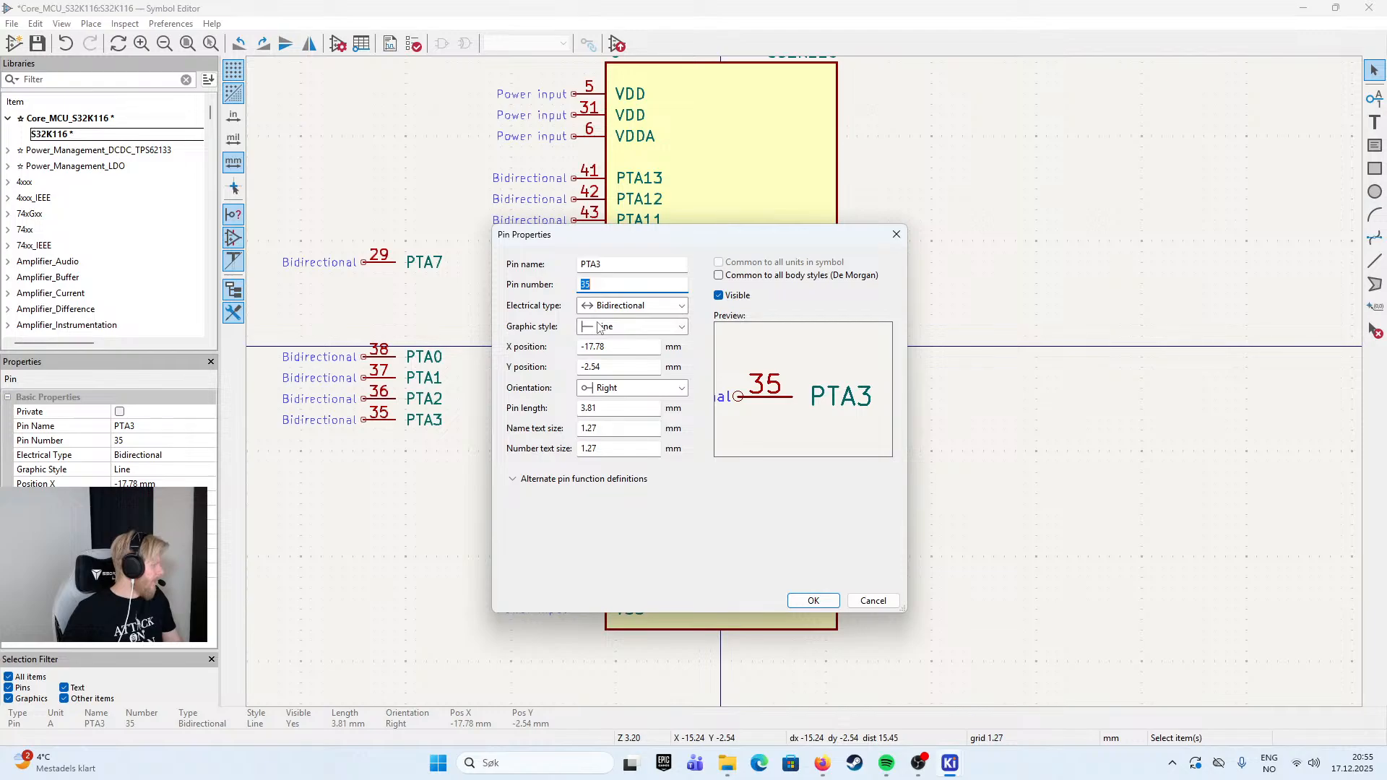
pyautogui.press('Tab')
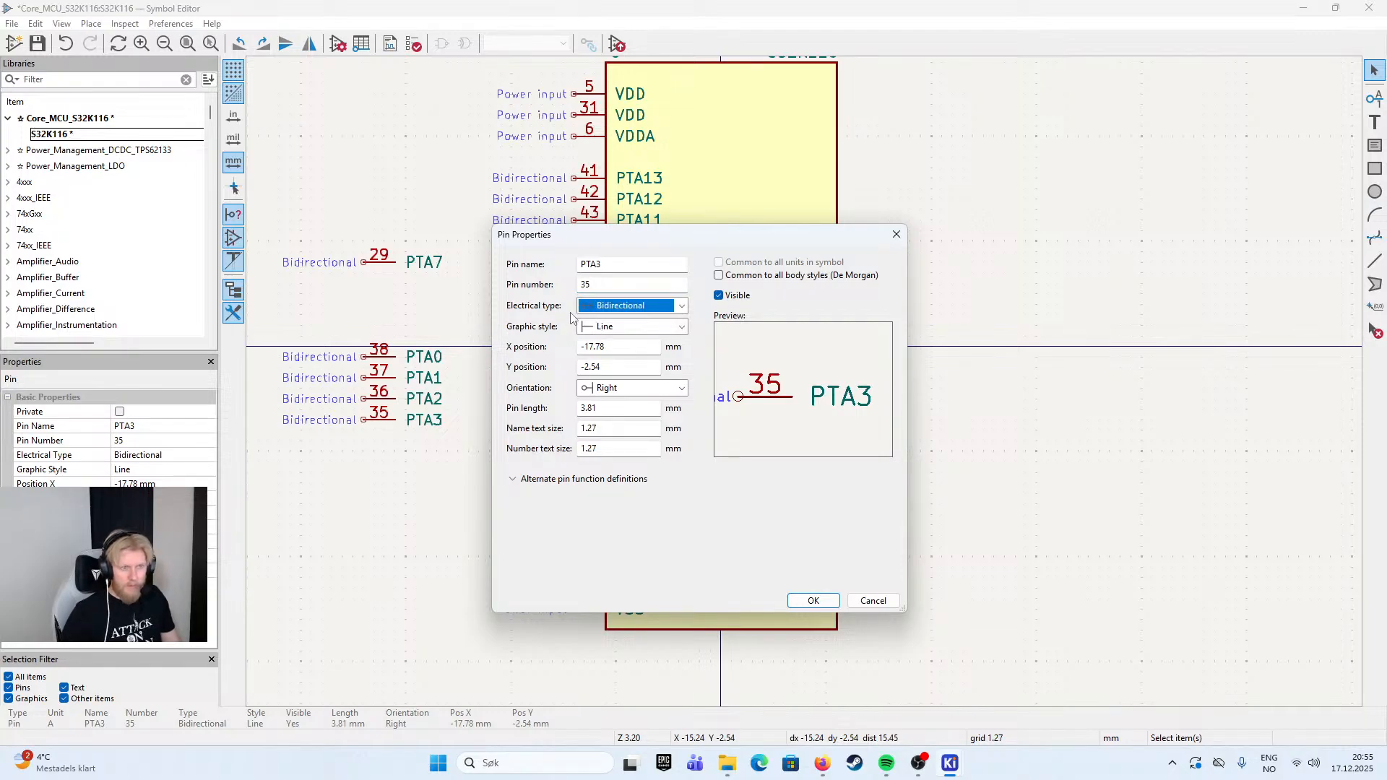
pyautogui.hotkey('shift', 'Tab')
pyautogui.write('47')
pyautogui.click(629, 270)
pyautogui.press('BackSpace')
pyautogui.write('5')
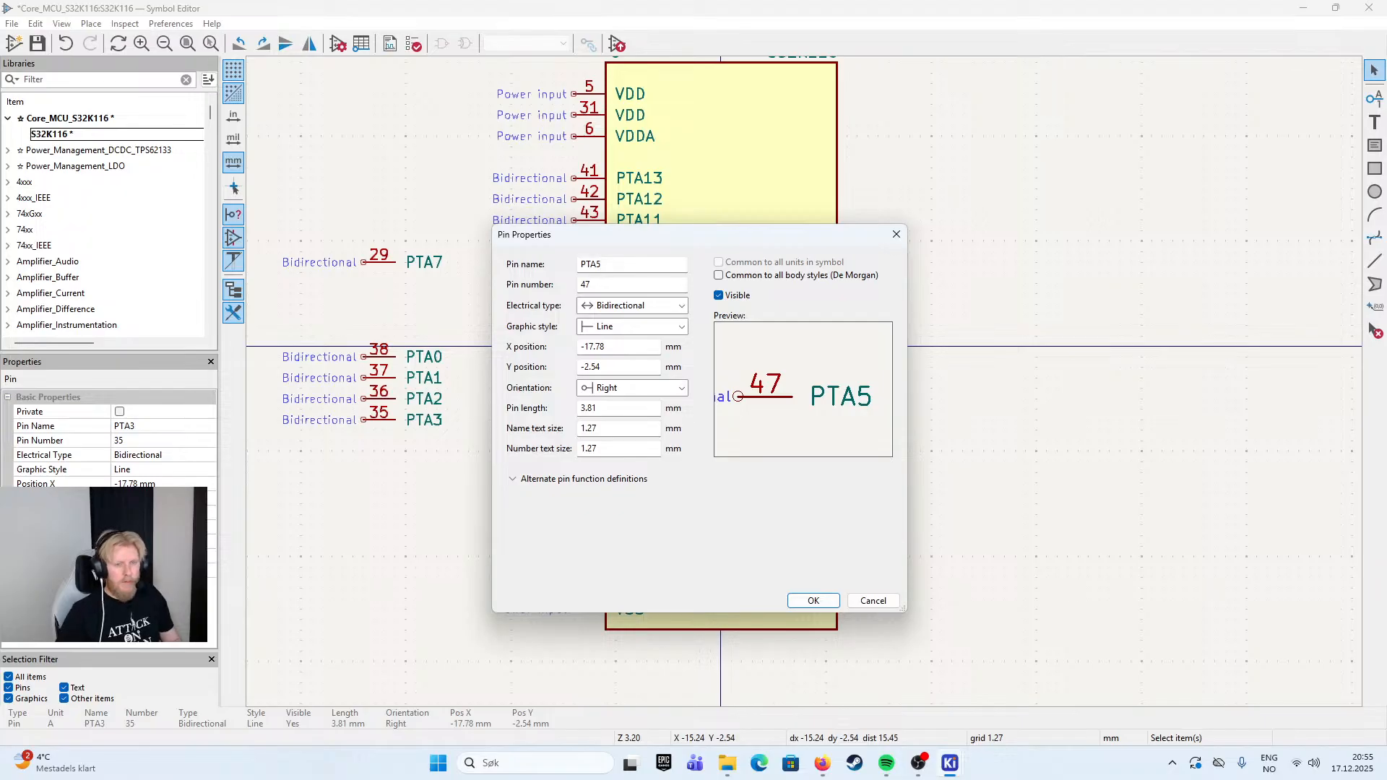
pyautogui.click(813, 601)
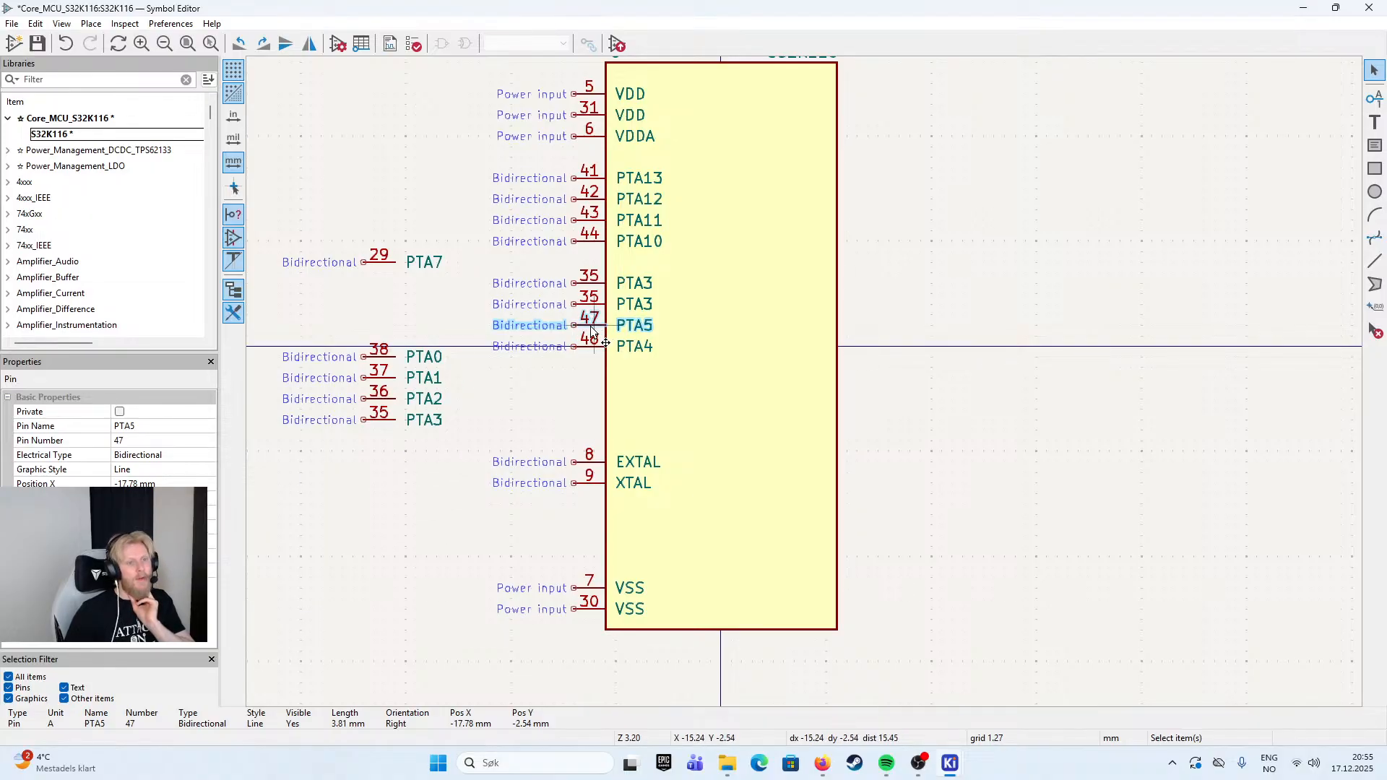
# - Rename pin PTA4 by its debug function as JTAG_TMS/SWD_DIO
pyautogui.hotkey('alt', 'Tab')
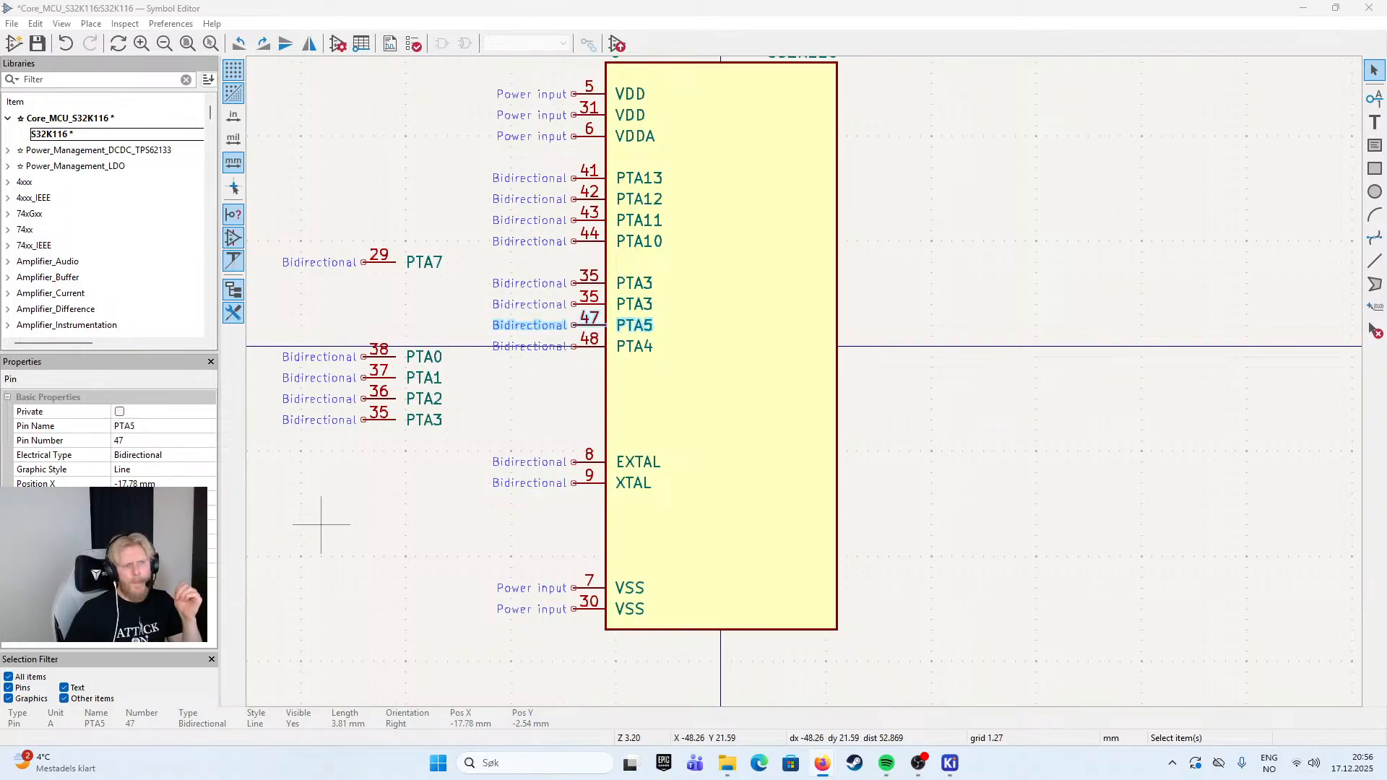
pyautogui.click(363, 190)
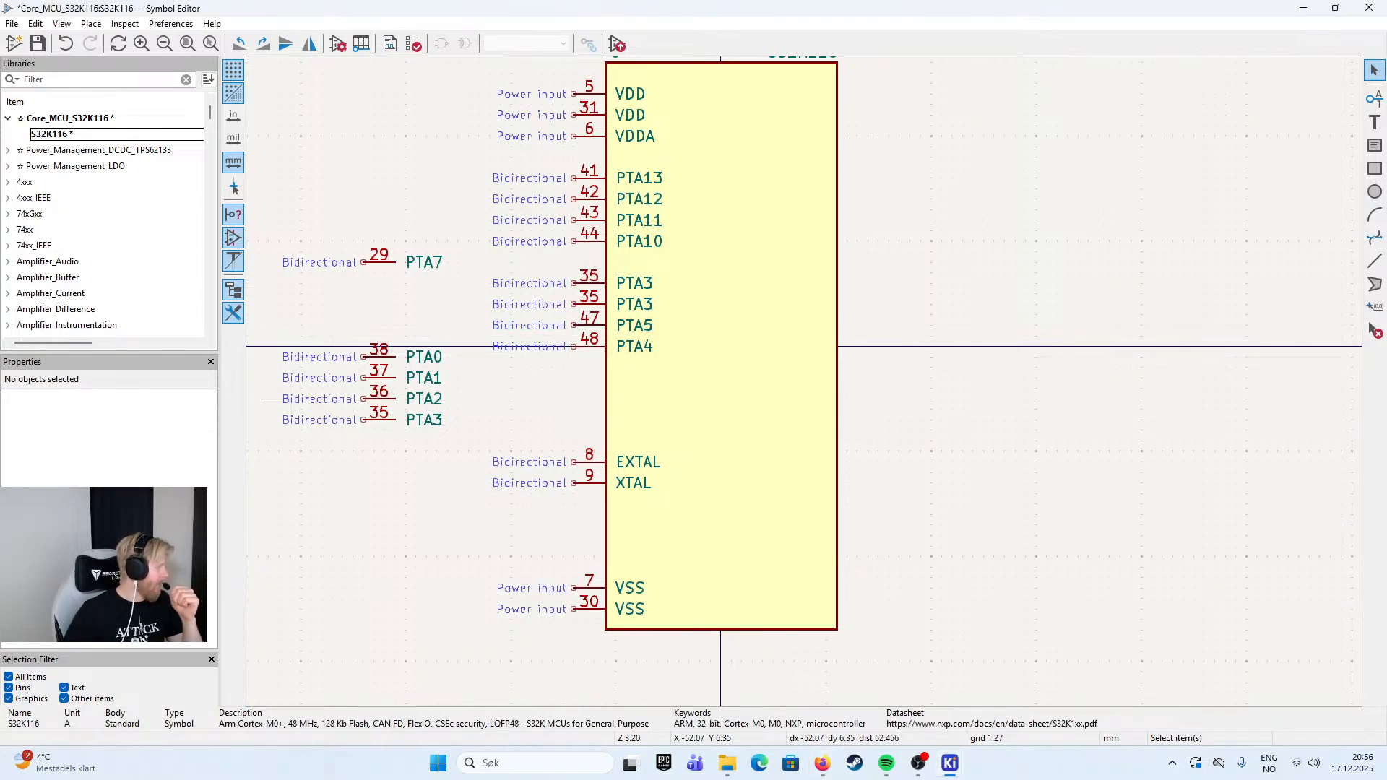
pyautogui.doubleClick(596, 352)
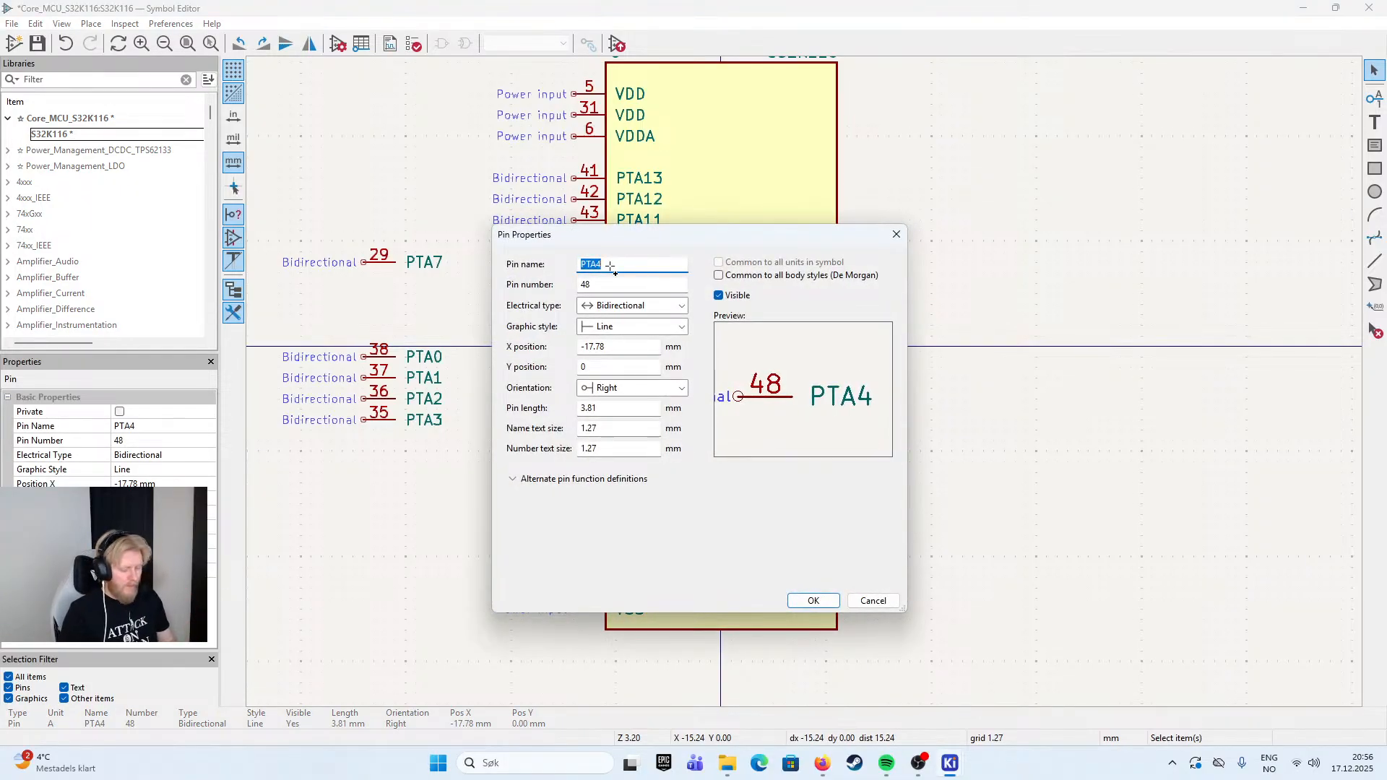
pyautogui.write('JTAG_TMS/SWD_')
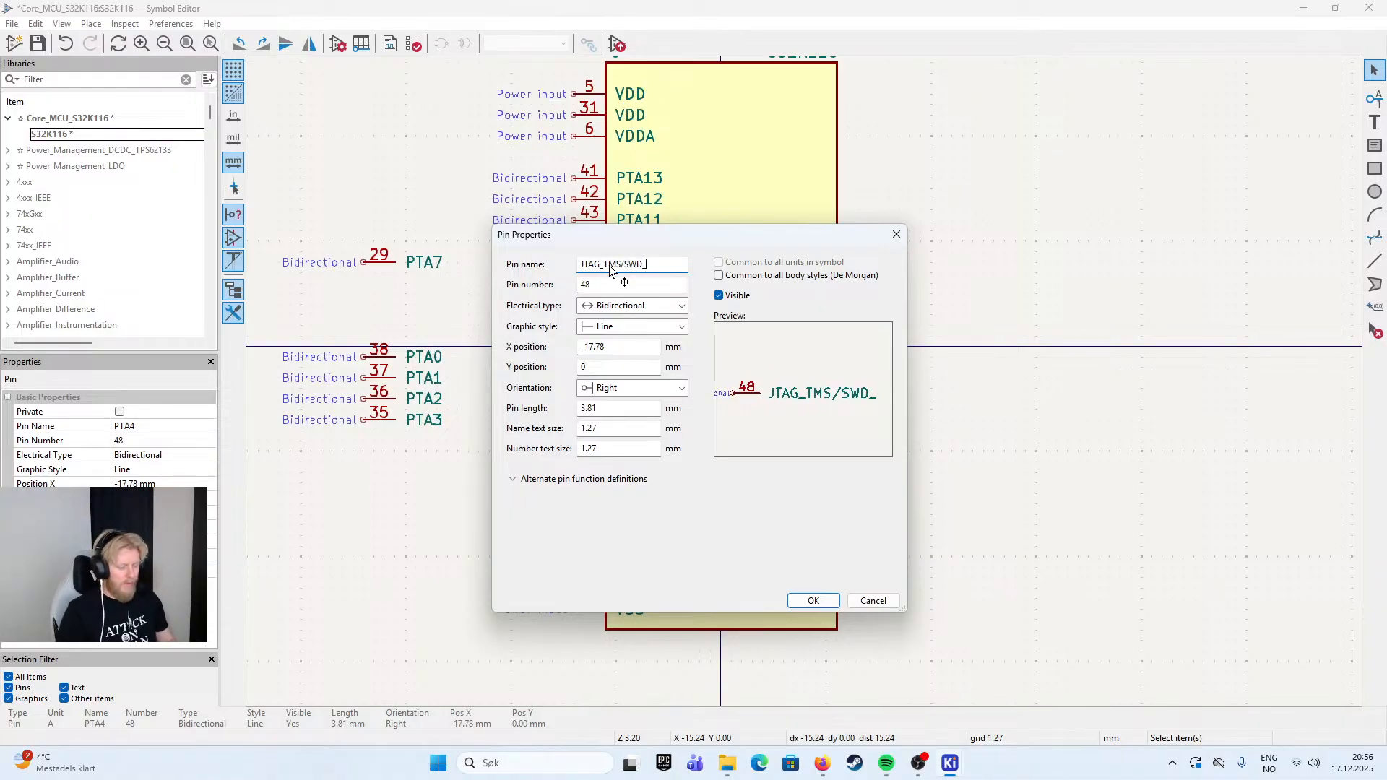
pyautogui.write('DIO')
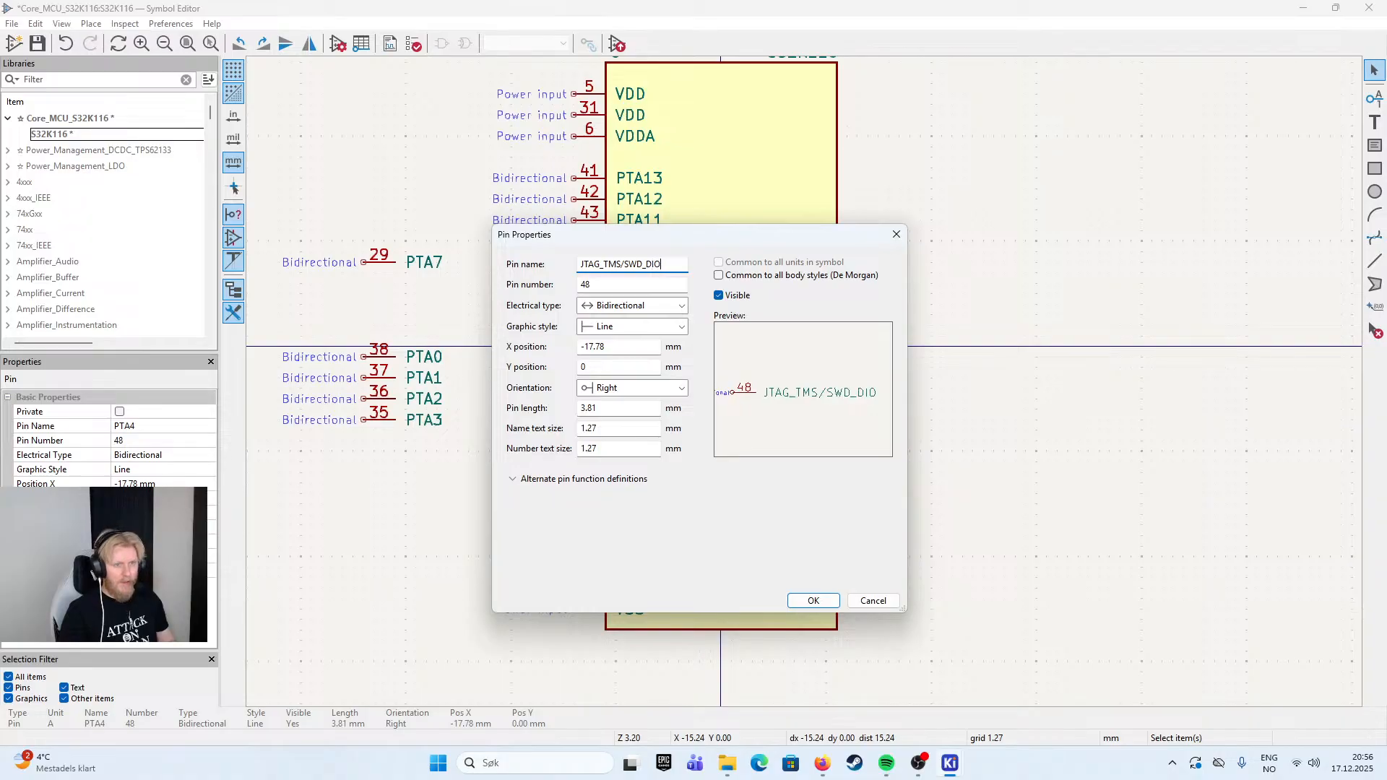
pyautogui.click(813, 600)
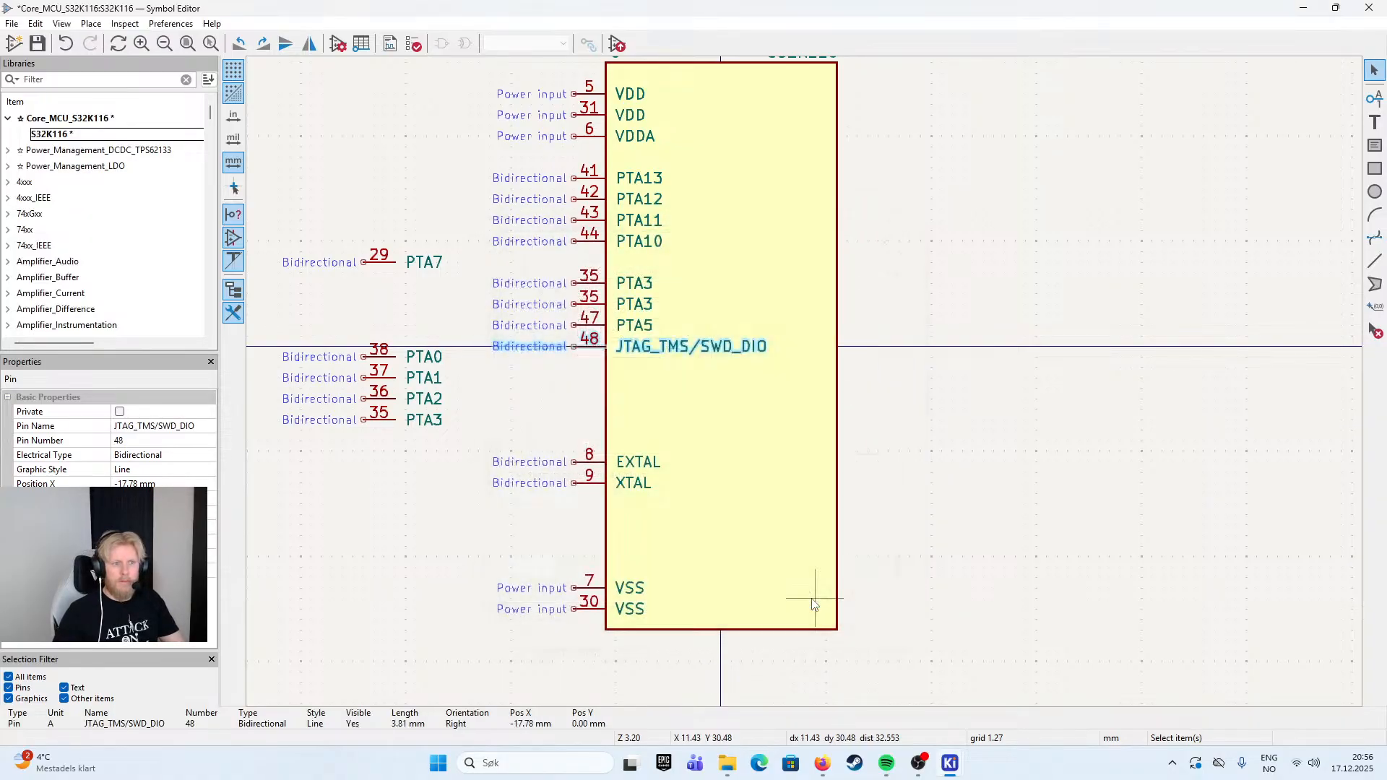
# - Move the JTAG_TMS/SWD_DIO pin down the body's left edge to just above EXTAL
pyautogui.press('m')
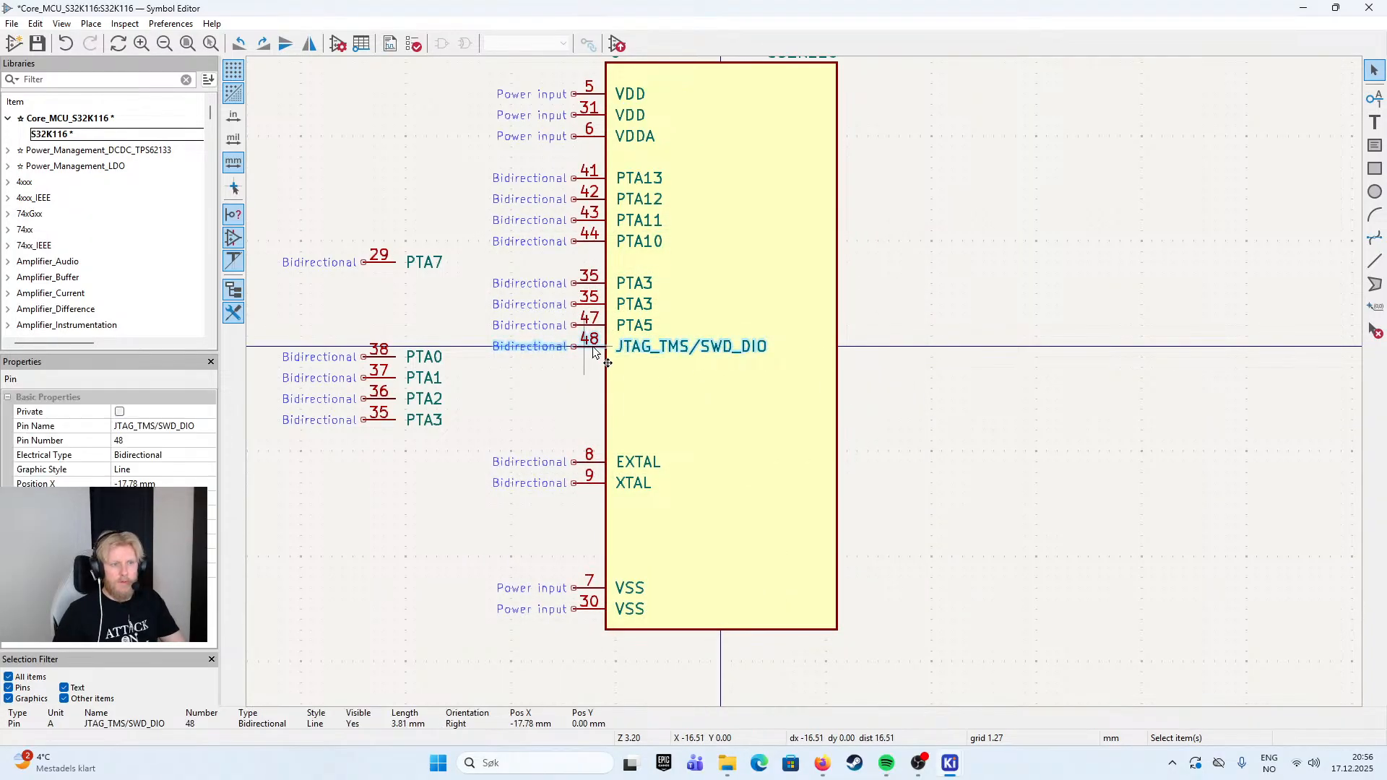
pyautogui.click(577, 423)
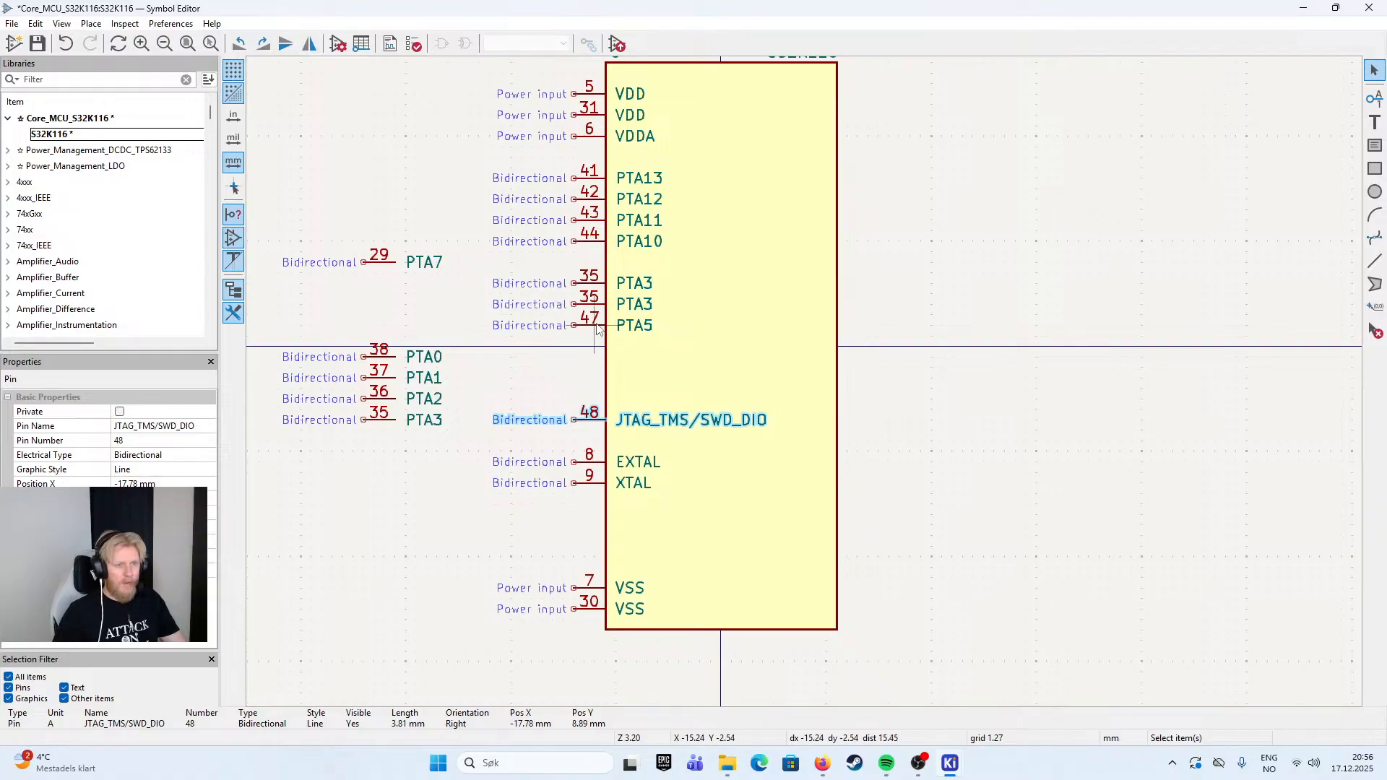
# - Rename pin PTA5 as RESET and move it down the left edge to between the PTA3 copies and JTAG_TMS/SWD_DIO
pyautogui.doubleClick(600, 326)
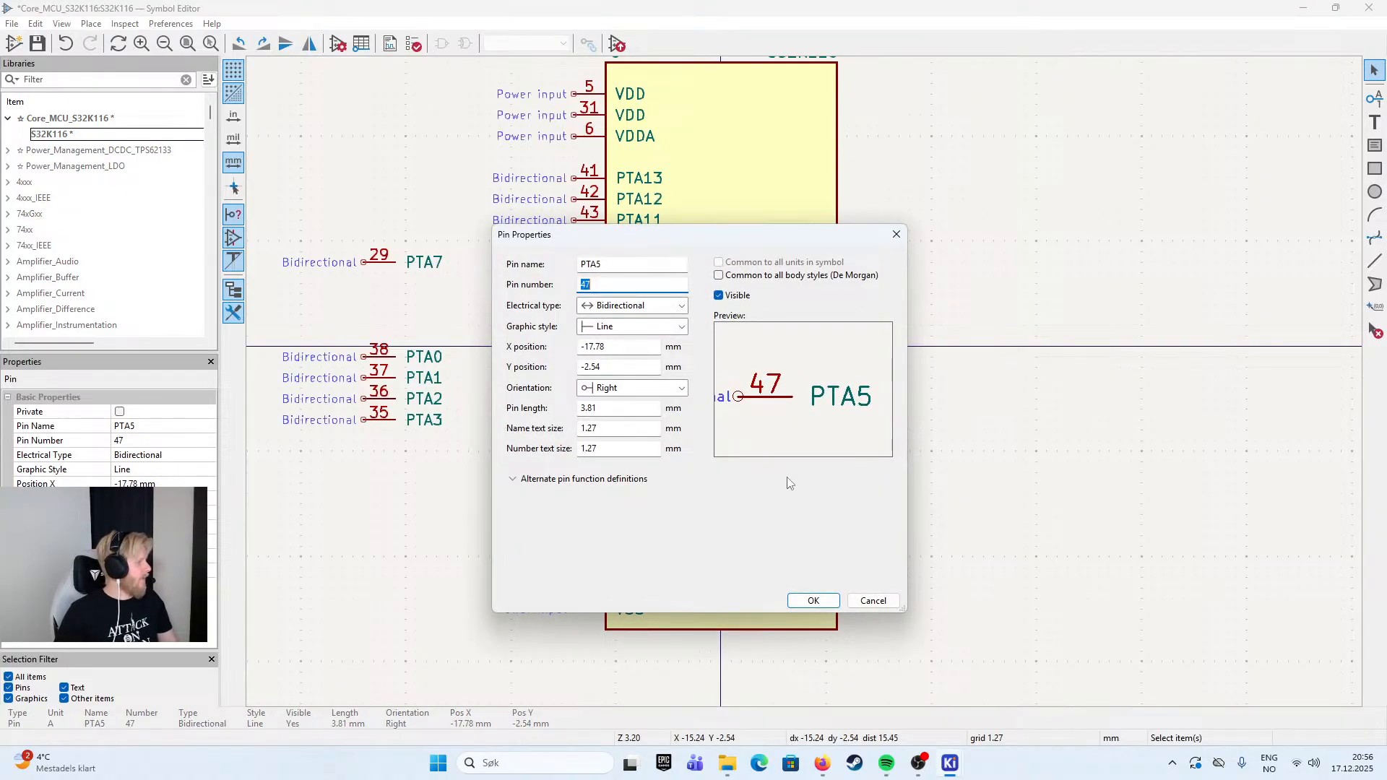
pyautogui.click(867, 600)
pyautogui.doubleClick(633, 325)
pyautogui.click(620, 265)
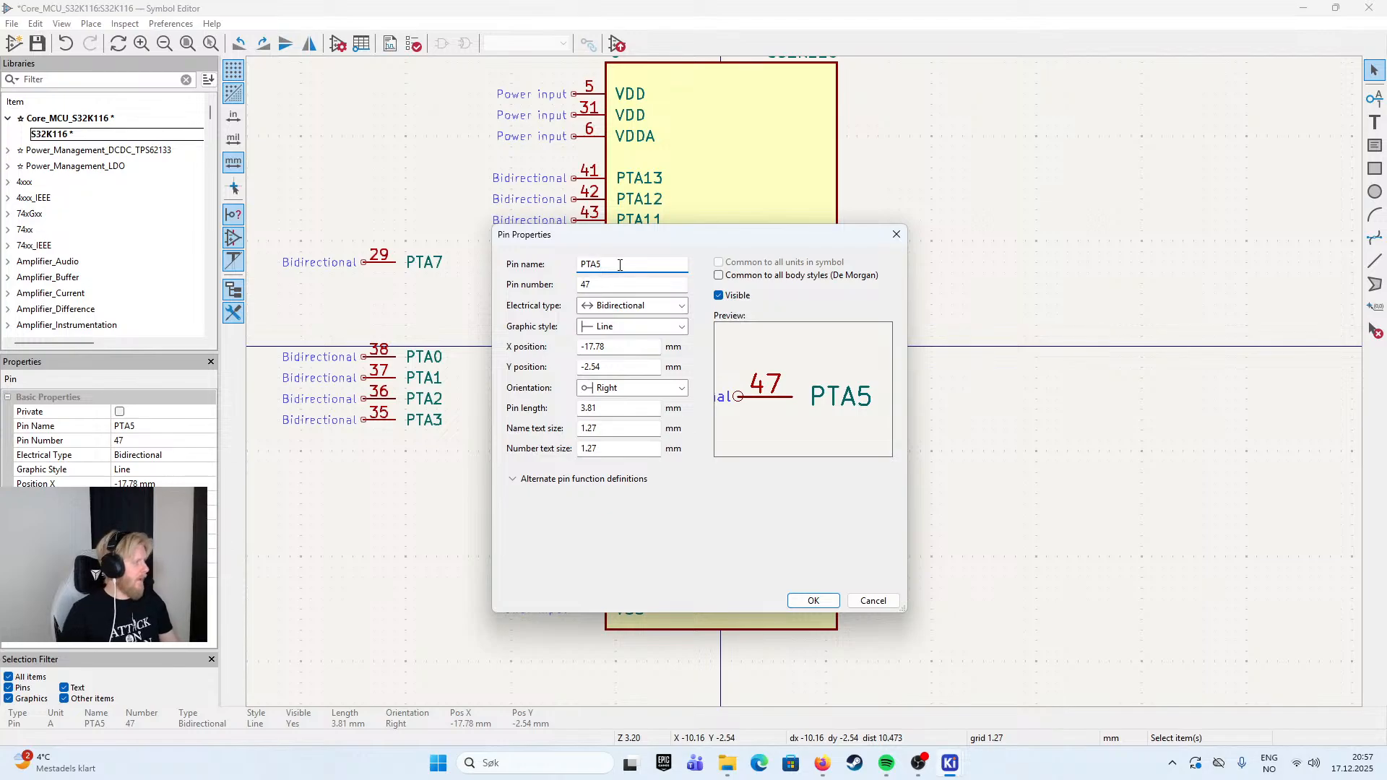
pyautogui.press('BackSpace')
pyautogui.press('BackSpace')
pyautogui.press('BackSpace')
pyautogui.press('BackSpace')
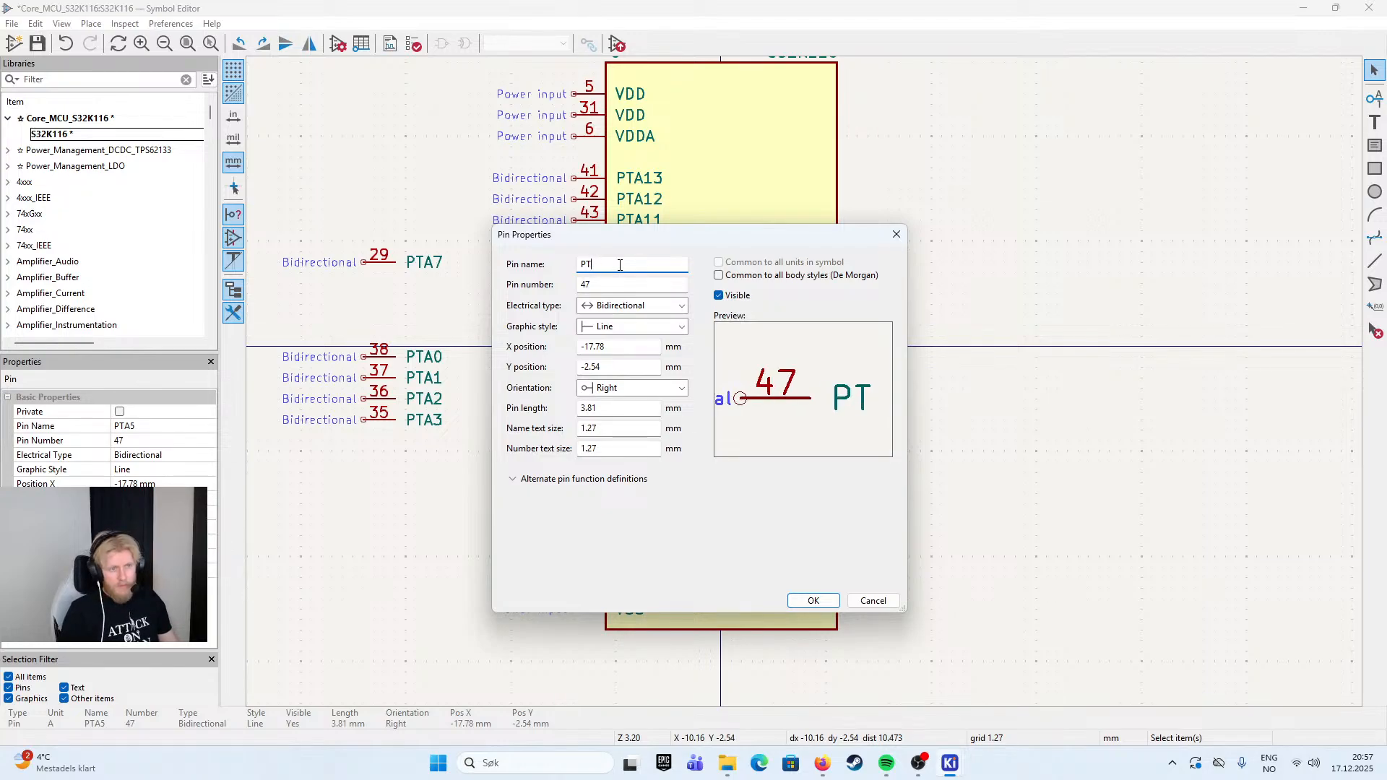
pyautogui.write('REST')
pyautogui.press('BackSpace')
pyautogui.write('ET')
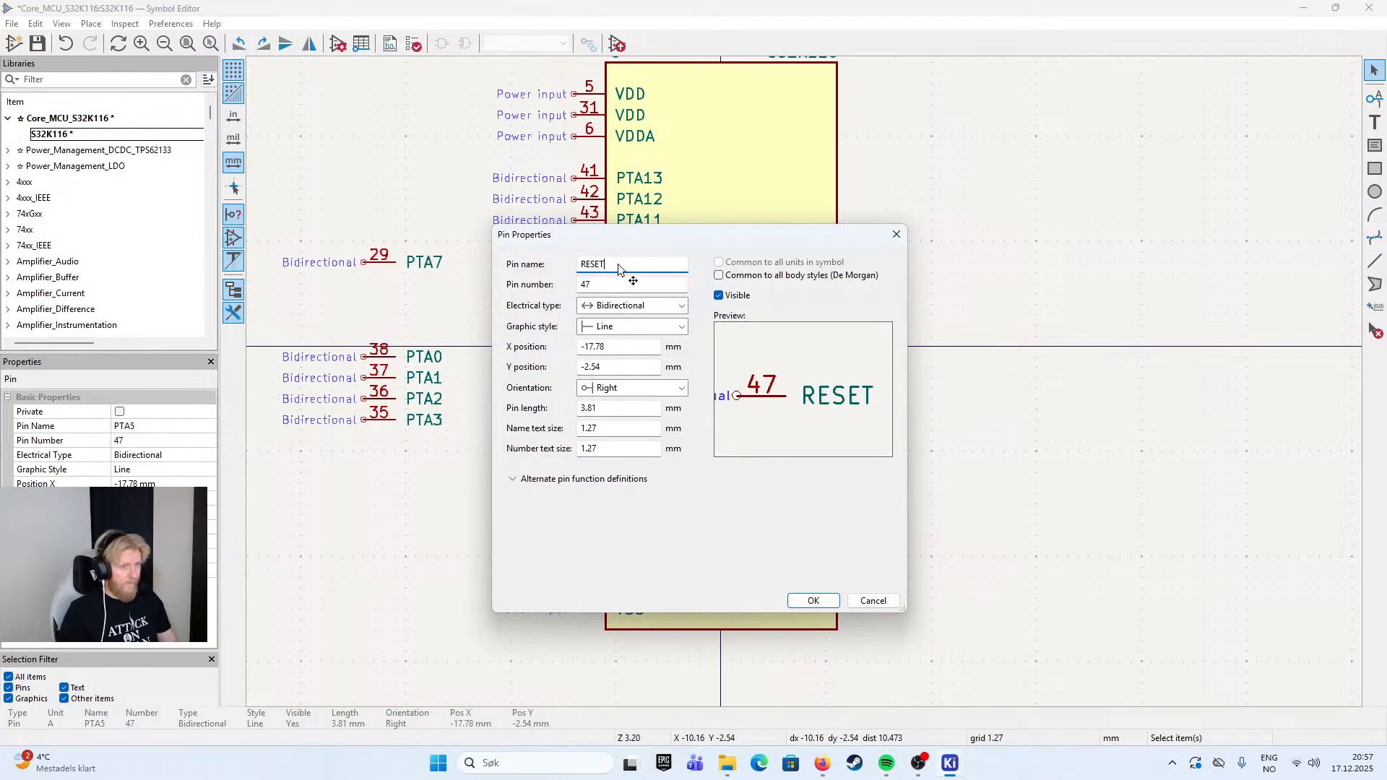
pyautogui.press('Return')
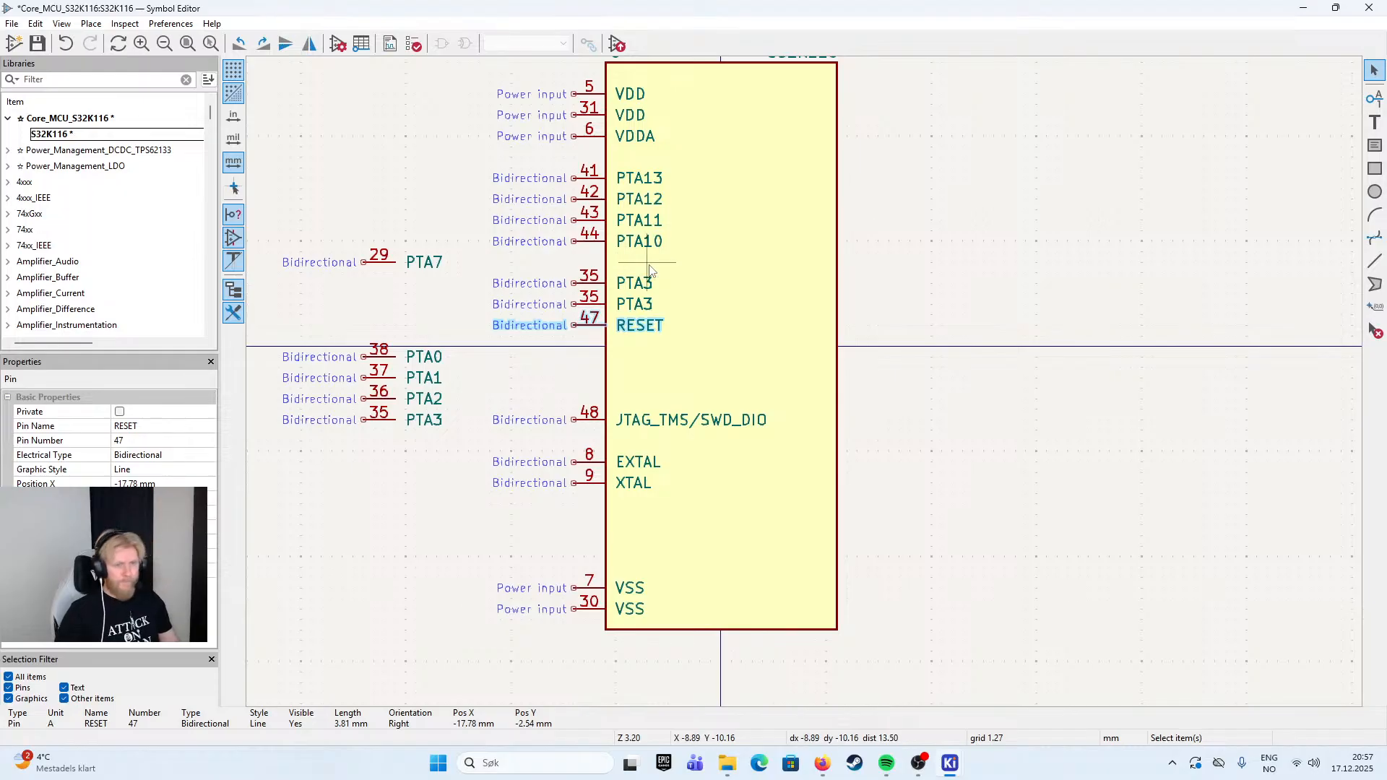
pyautogui.moveTo(613, 326); pyautogui.dragTo(606, 367)
pyautogui.click(604, 310)
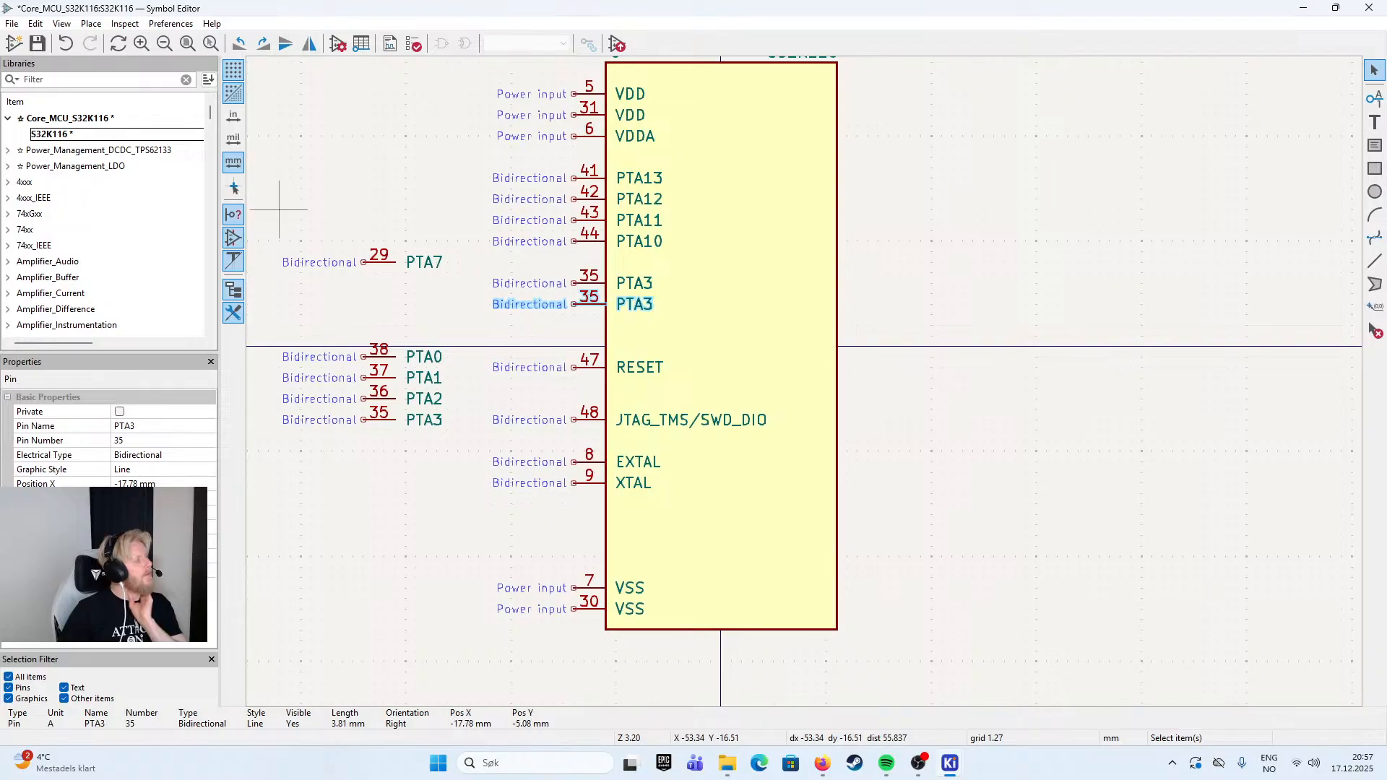
pyautogui.doubleClick(588, 304)
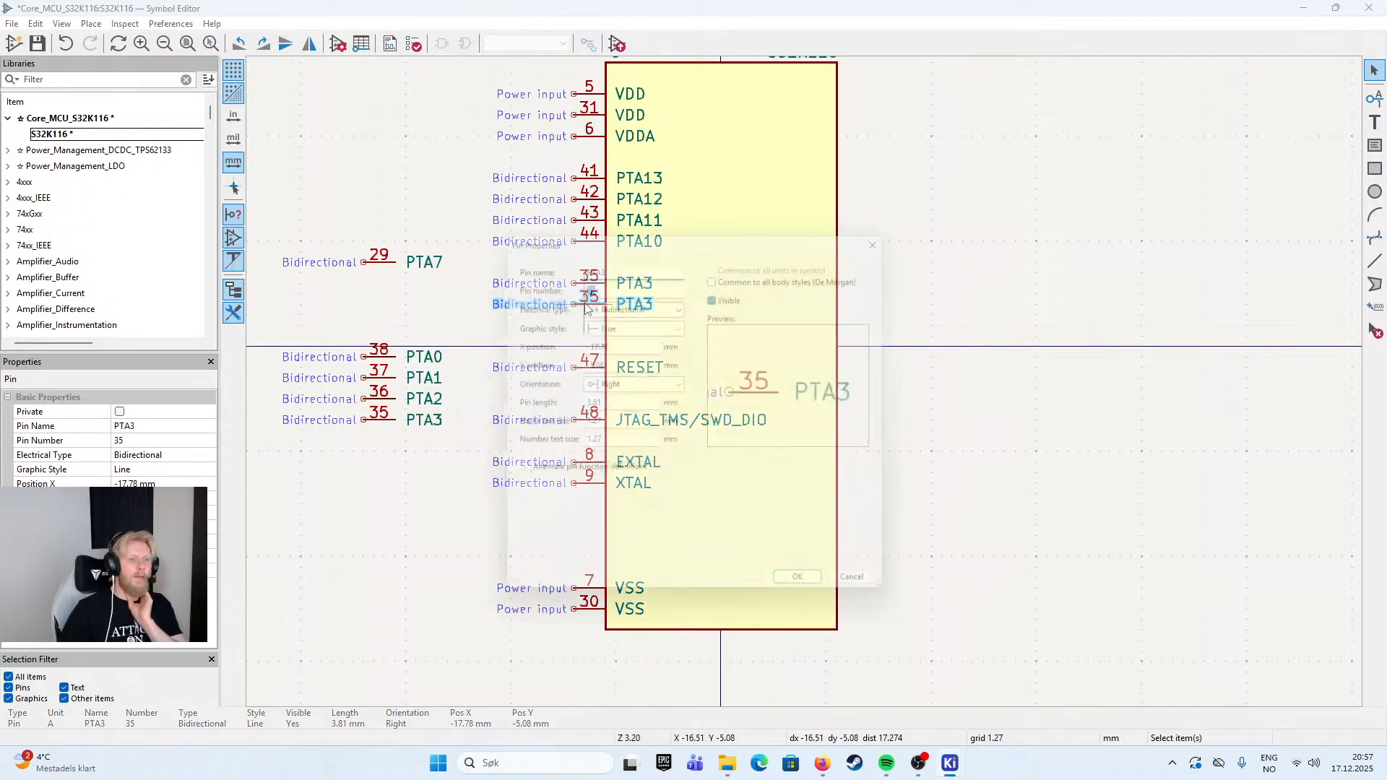
pyautogui.click(620, 480)
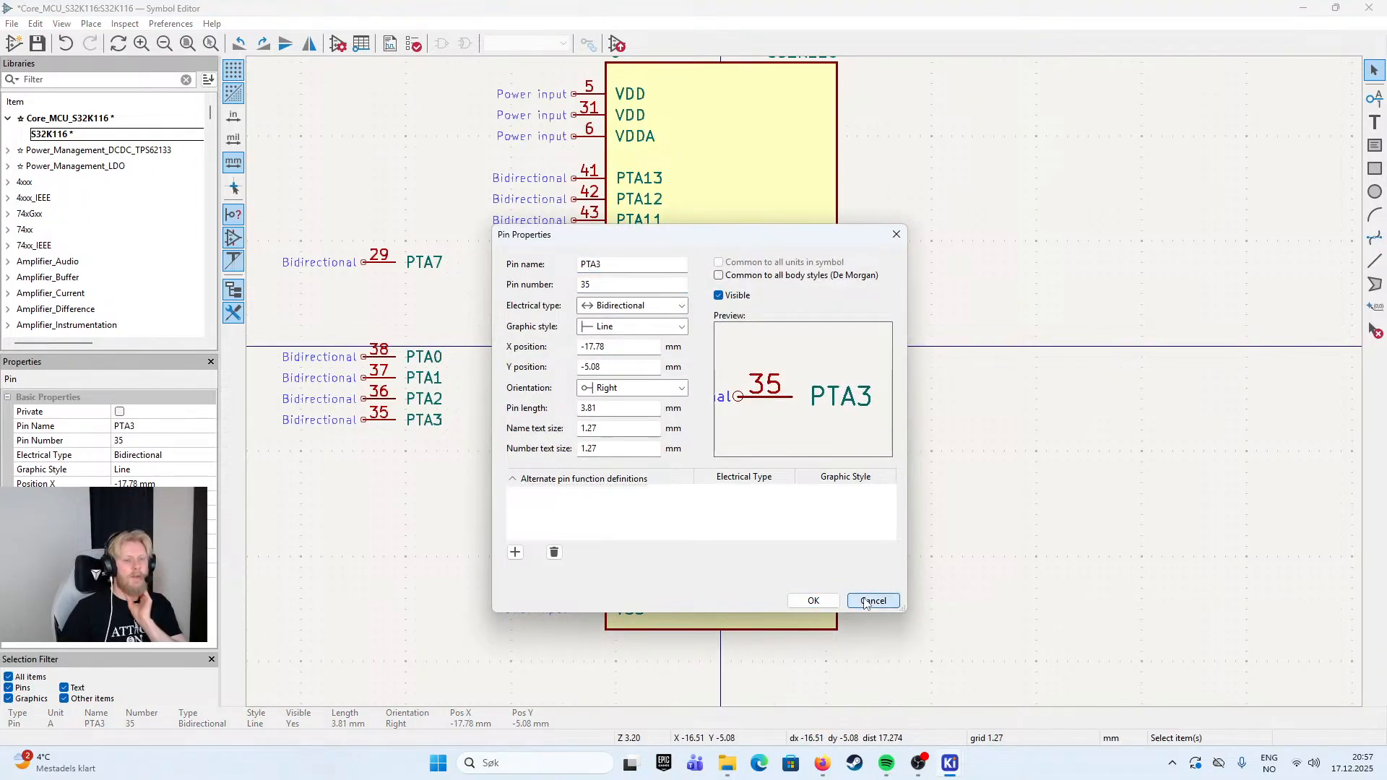
pyautogui.click(873, 601)
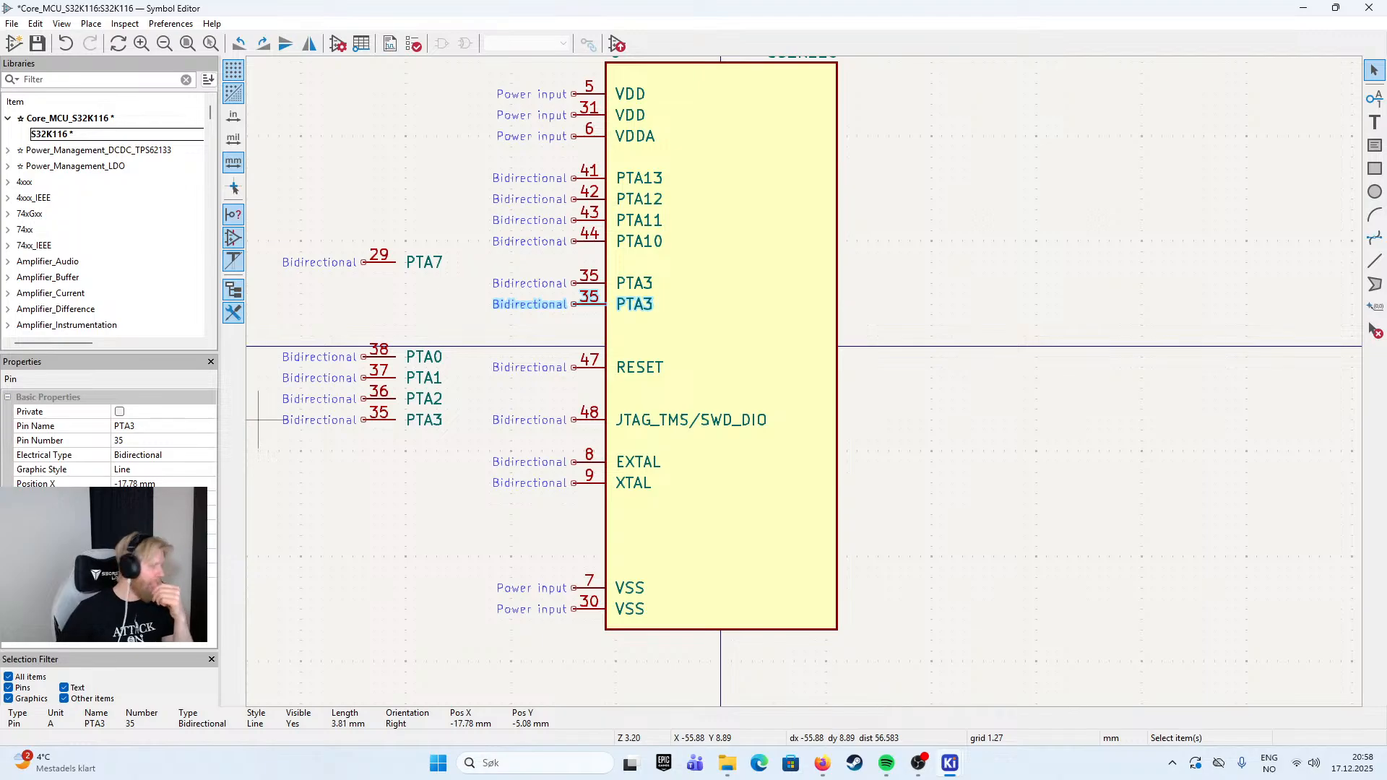
pyautogui.click(1134, 371)
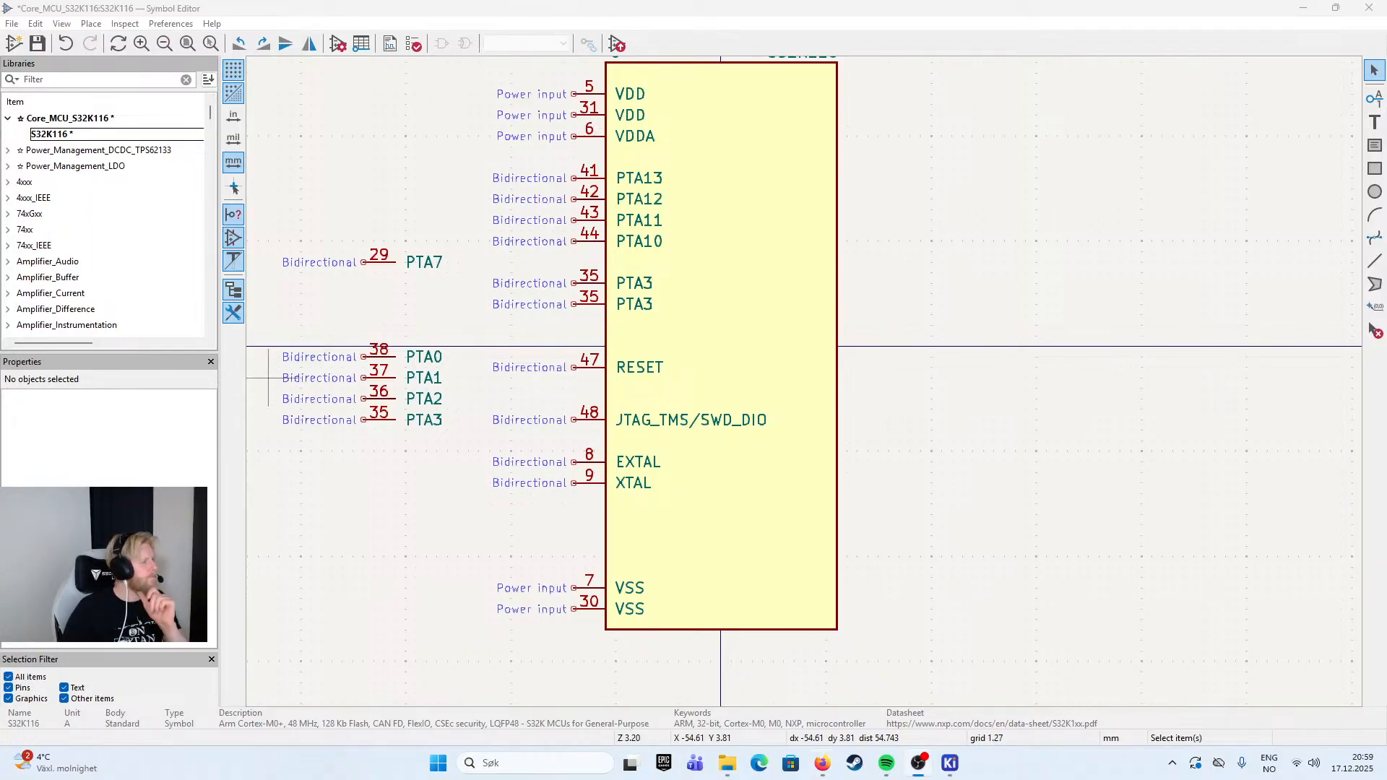
pyautogui.hotkey('alt', 'Tab')
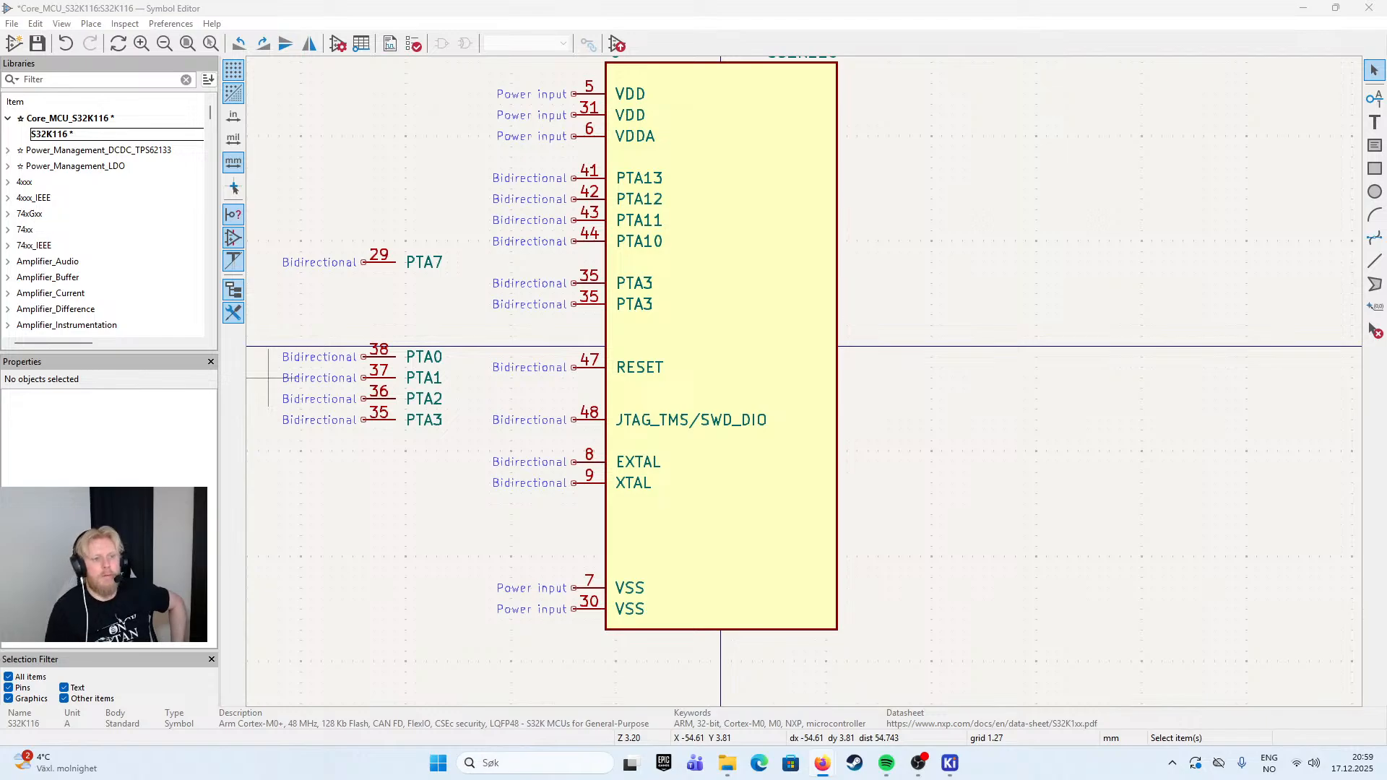
# - Move the Package_QFP:LQFP-48_7x7mm_P0.5mm footprint text to a centred position above the symbol body
pyautogui.scroll(-3, 737, 339)
pyautogui.scroll(3, 805, 383)
pyautogui.scroll(-2, 831, 390)
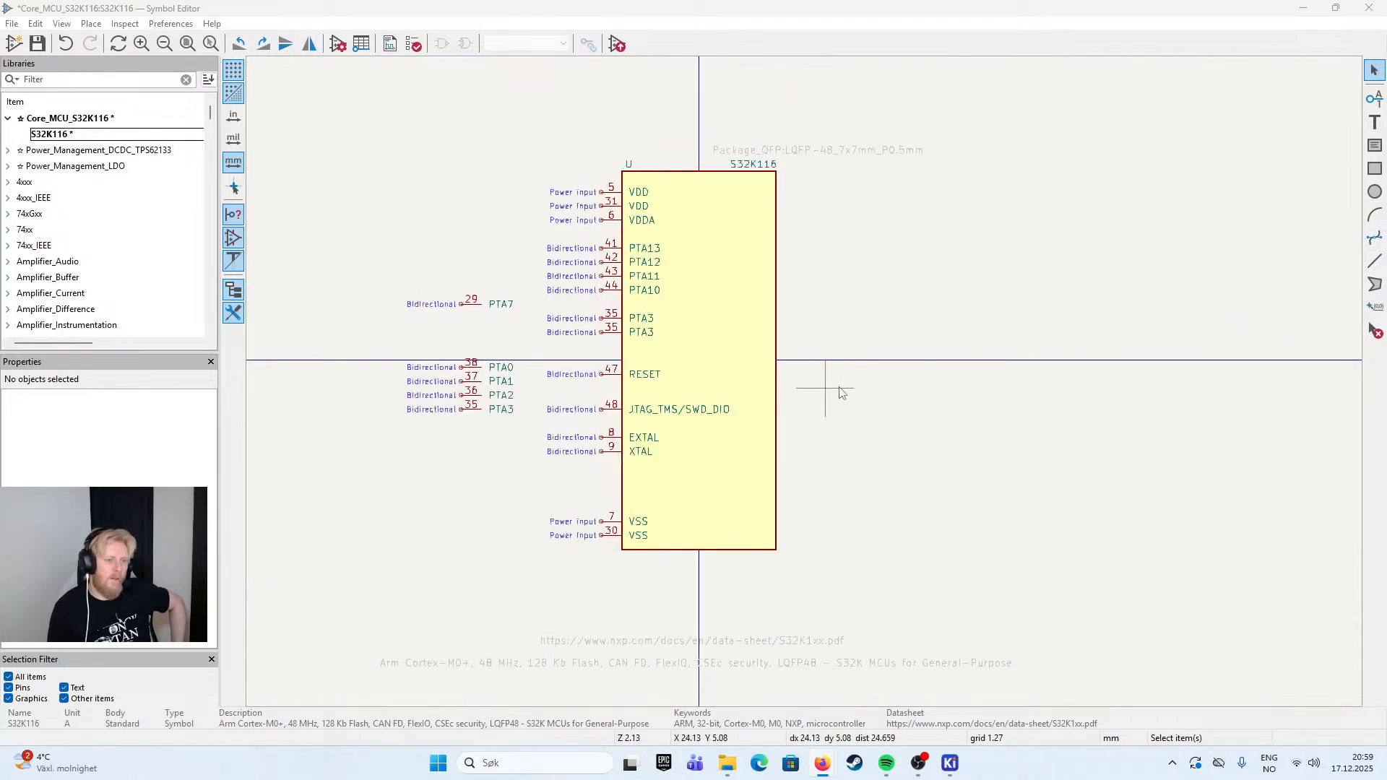
pyautogui.scroll(4, 835, 393)
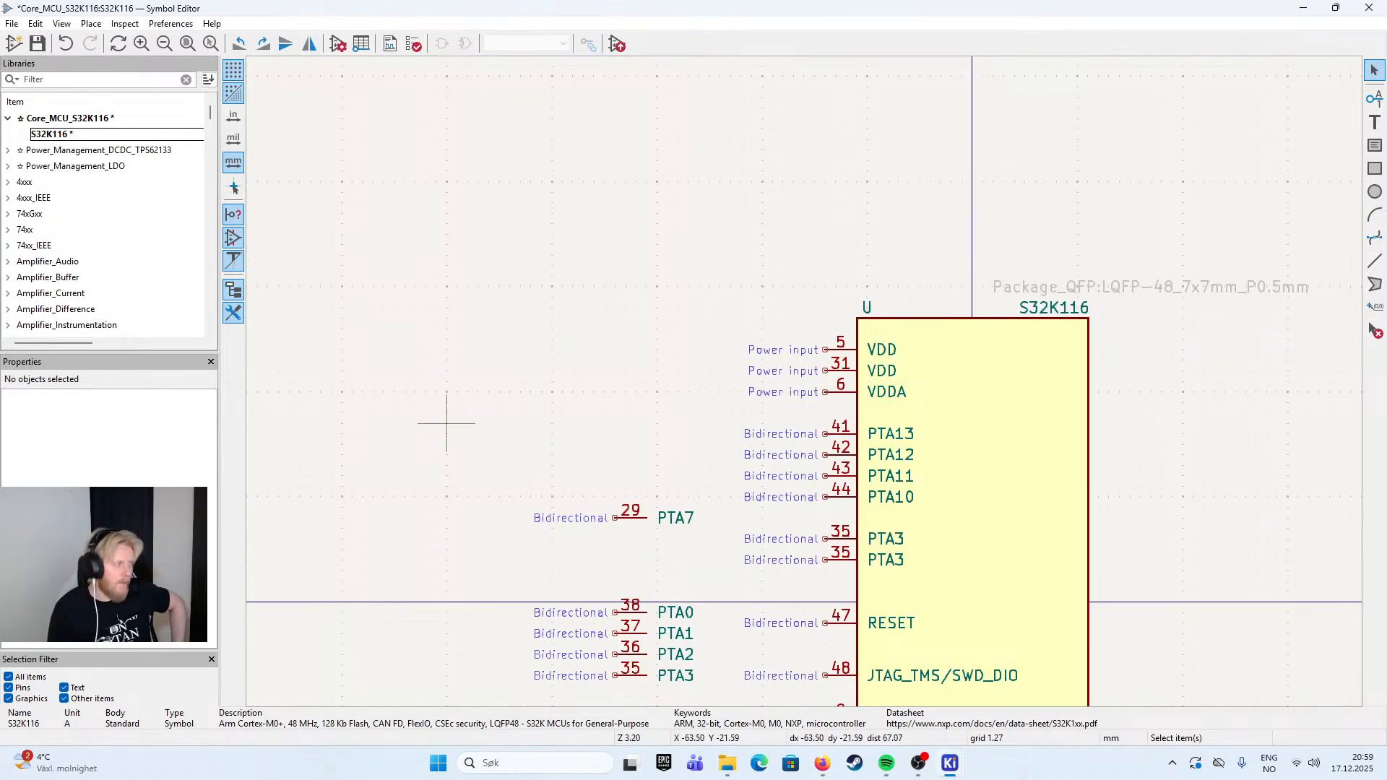
pyautogui.moveTo(913, 383); pyautogui.dragTo(699, 222)
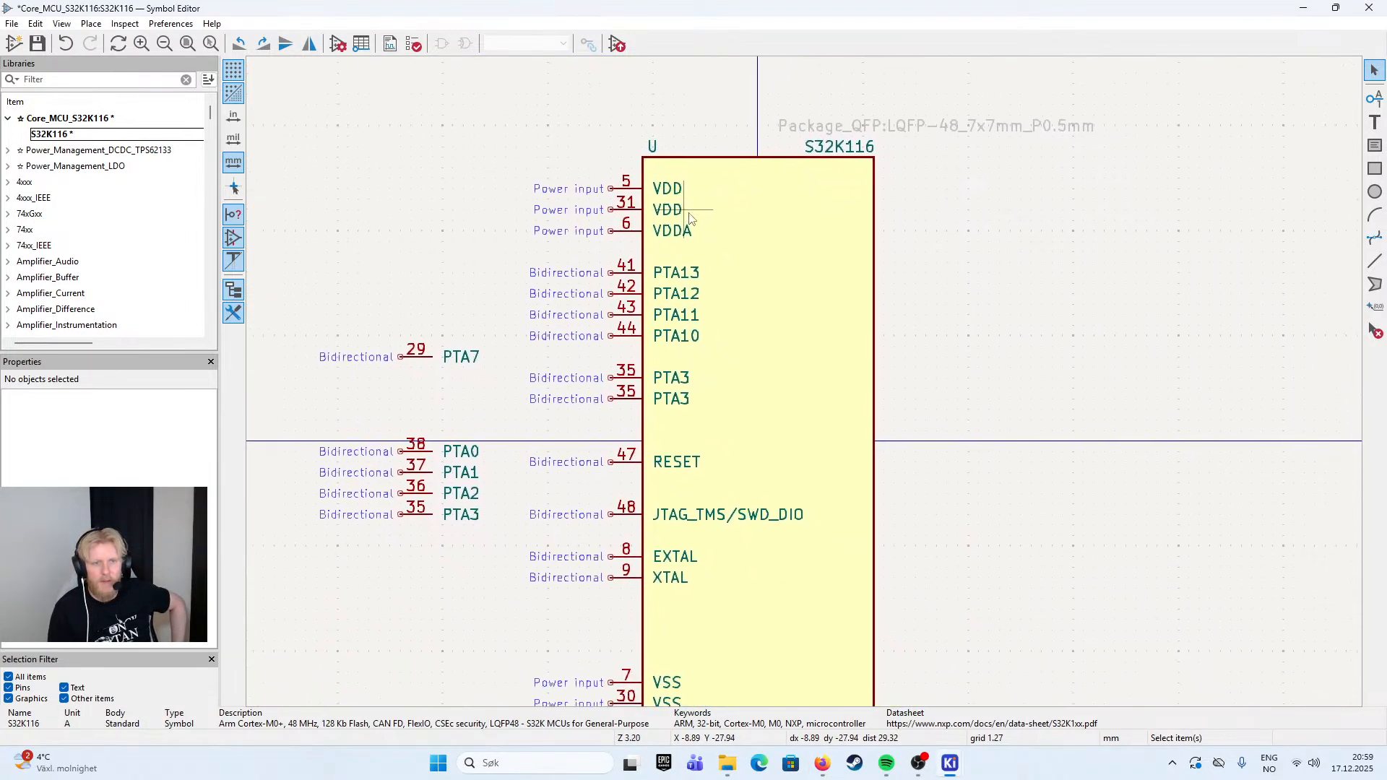
pyautogui.click(909, 125)
pyautogui.moveTo(909, 124); pyautogui.dragTo(760, 83)
pyautogui.scroll(-1, 906, 449)
pyautogui.moveTo(876, 397)
pyautogui.mouseDown()
pyautogui.moveTo(875, 370)
pyautogui.moveTo(876, 393)
pyautogui.mouseUp()
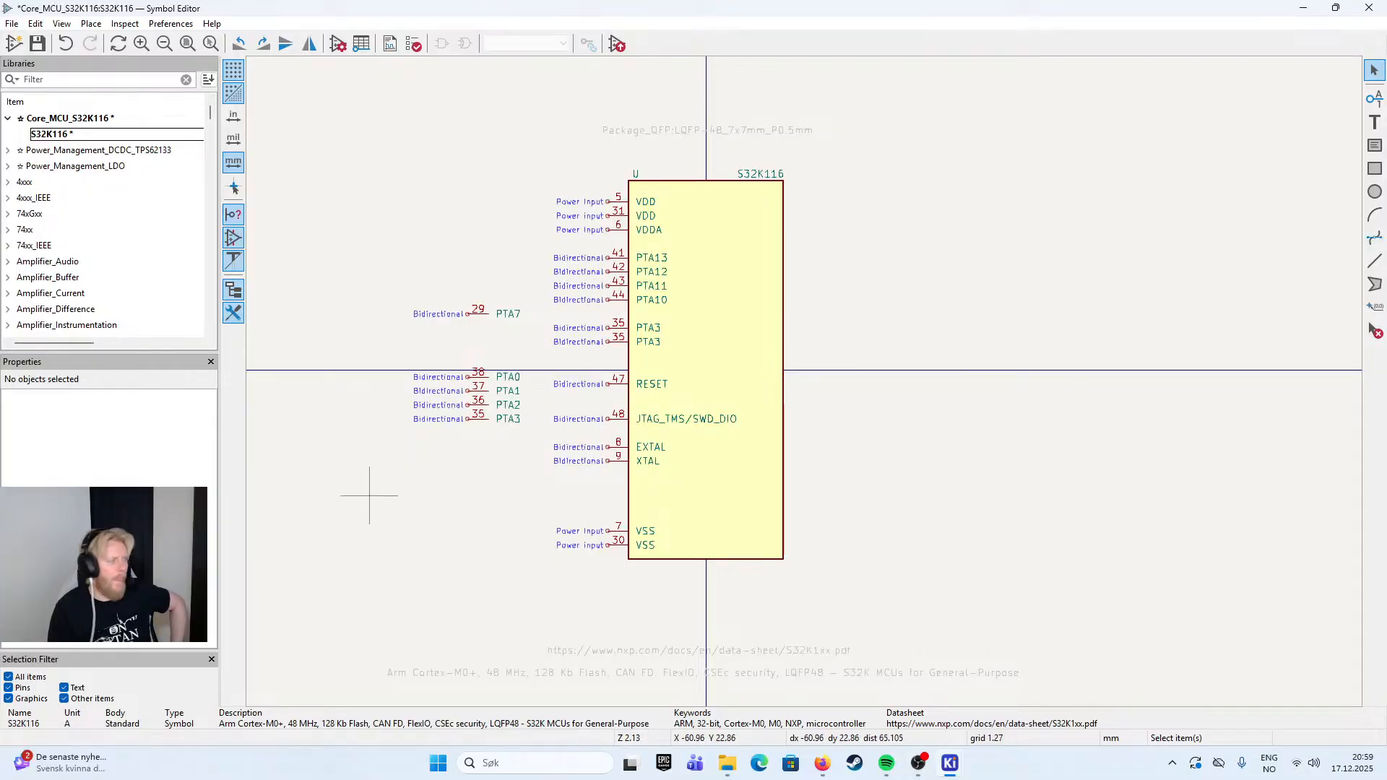
# - Duplicate VDD pin 5, flip its orientation to Left, and bring the copy to the body's right edge opposite the original
pyautogui.hotkey('alt', 'Tab')
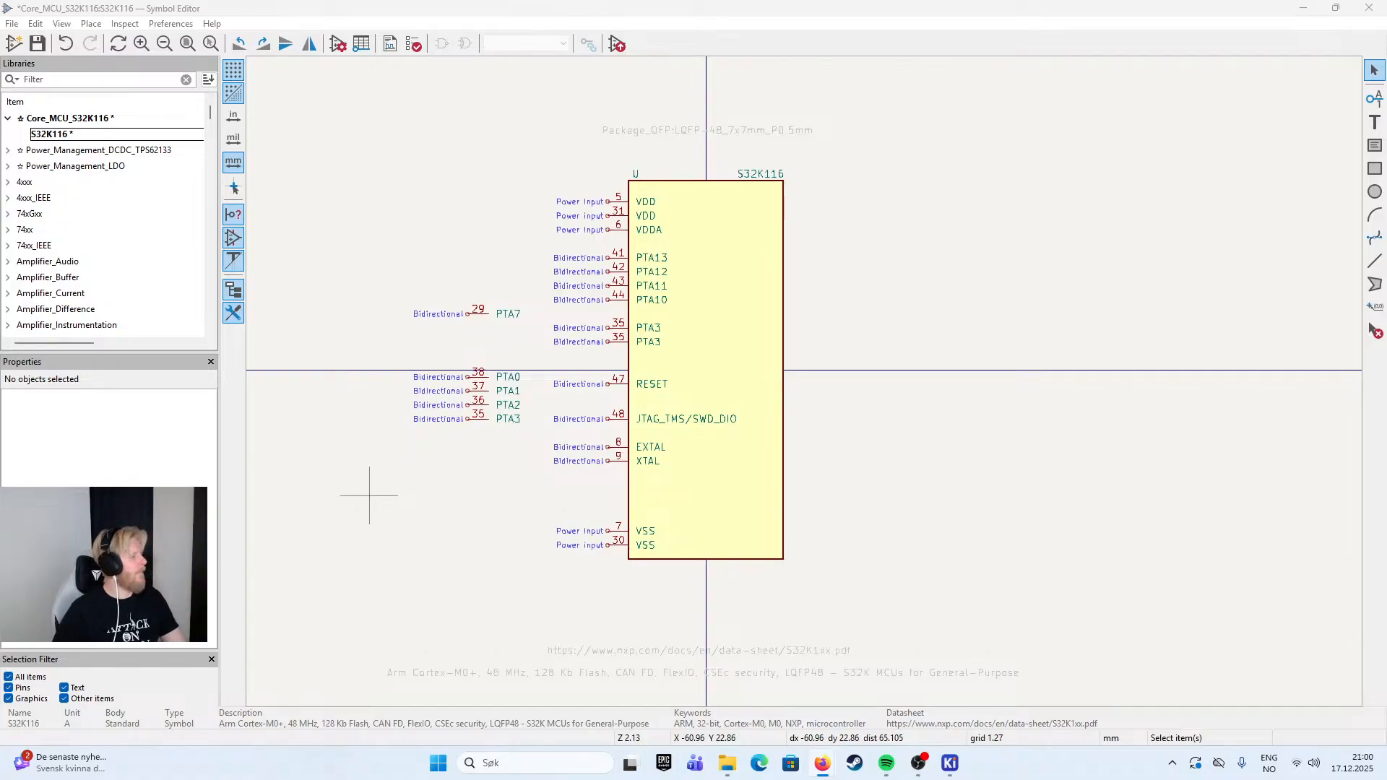
pyautogui.click(1005, 167)
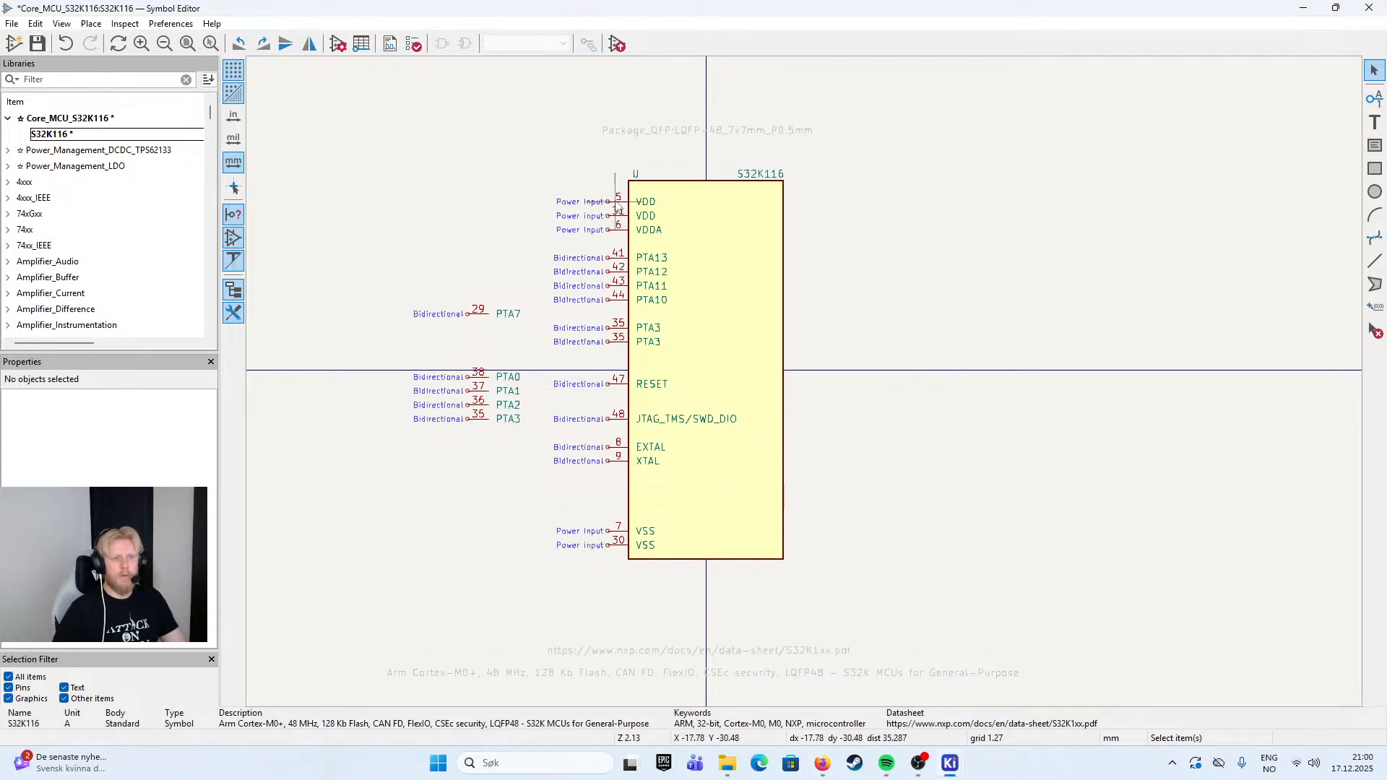
pyautogui.moveTo(860, 232); pyautogui.dragTo(839, 209)
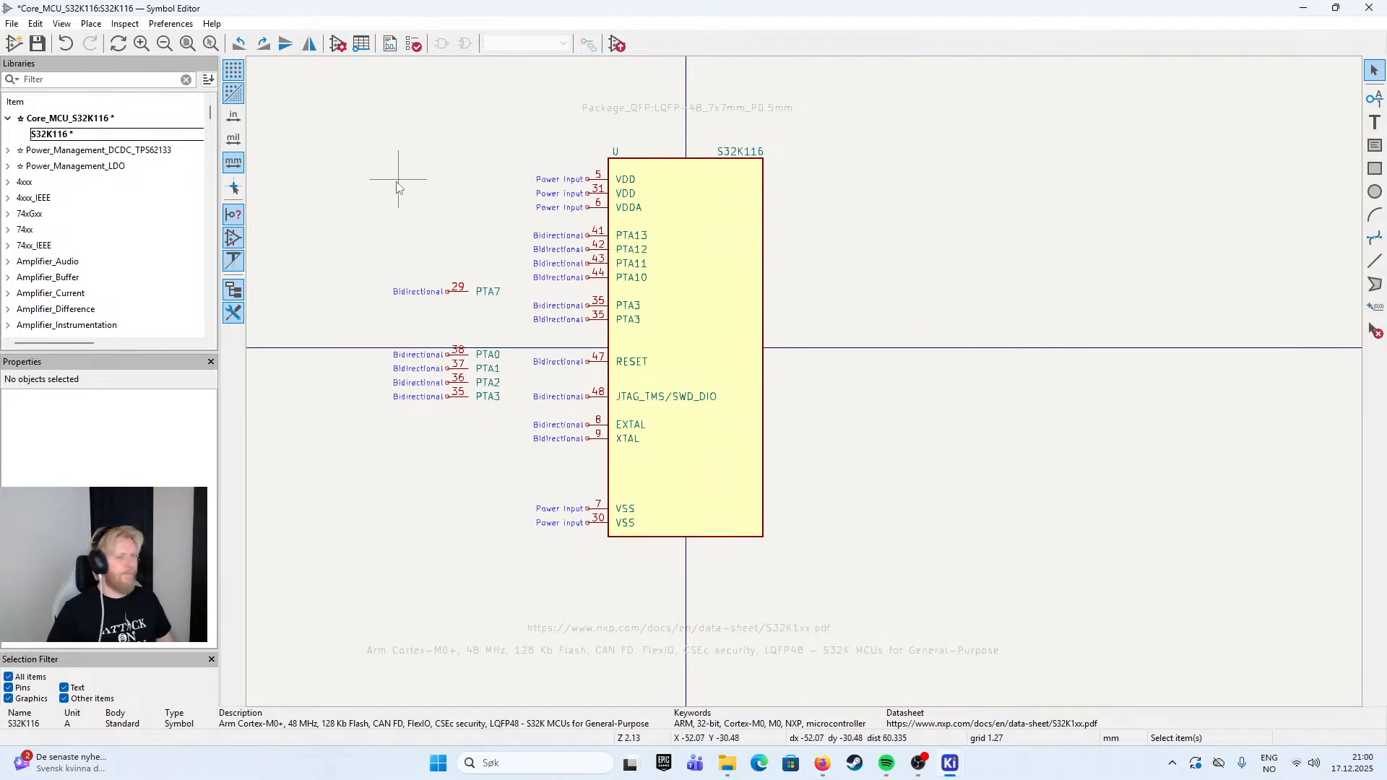
pyautogui.scroll(2, 744, 217)
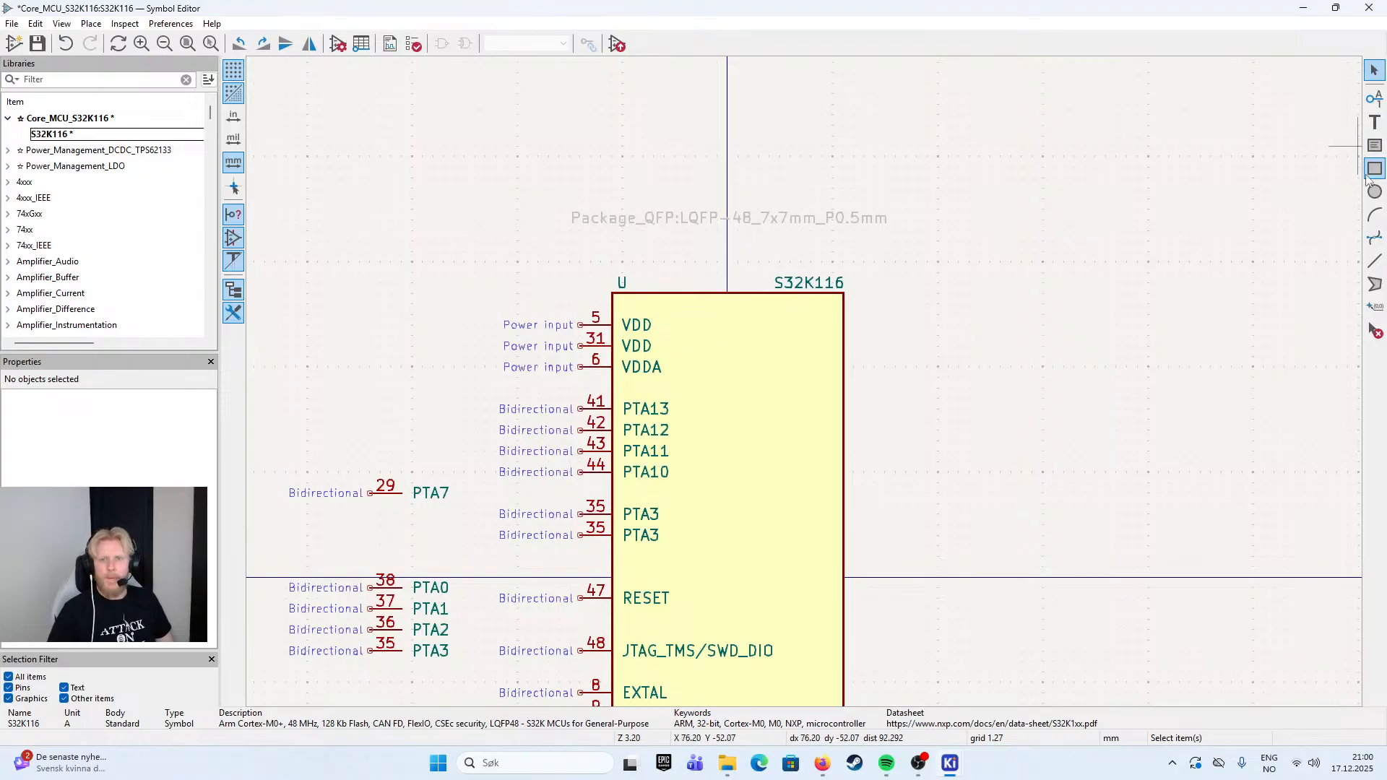
pyautogui.moveTo(1020, 296); pyautogui.dragTo(888, 231)
pyautogui.moveTo(740, 295); pyautogui.dragTo(889, 244)
pyautogui.click(626, 210)
pyautogui.press('m')
pyautogui.press('r')
pyautogui.press('r')
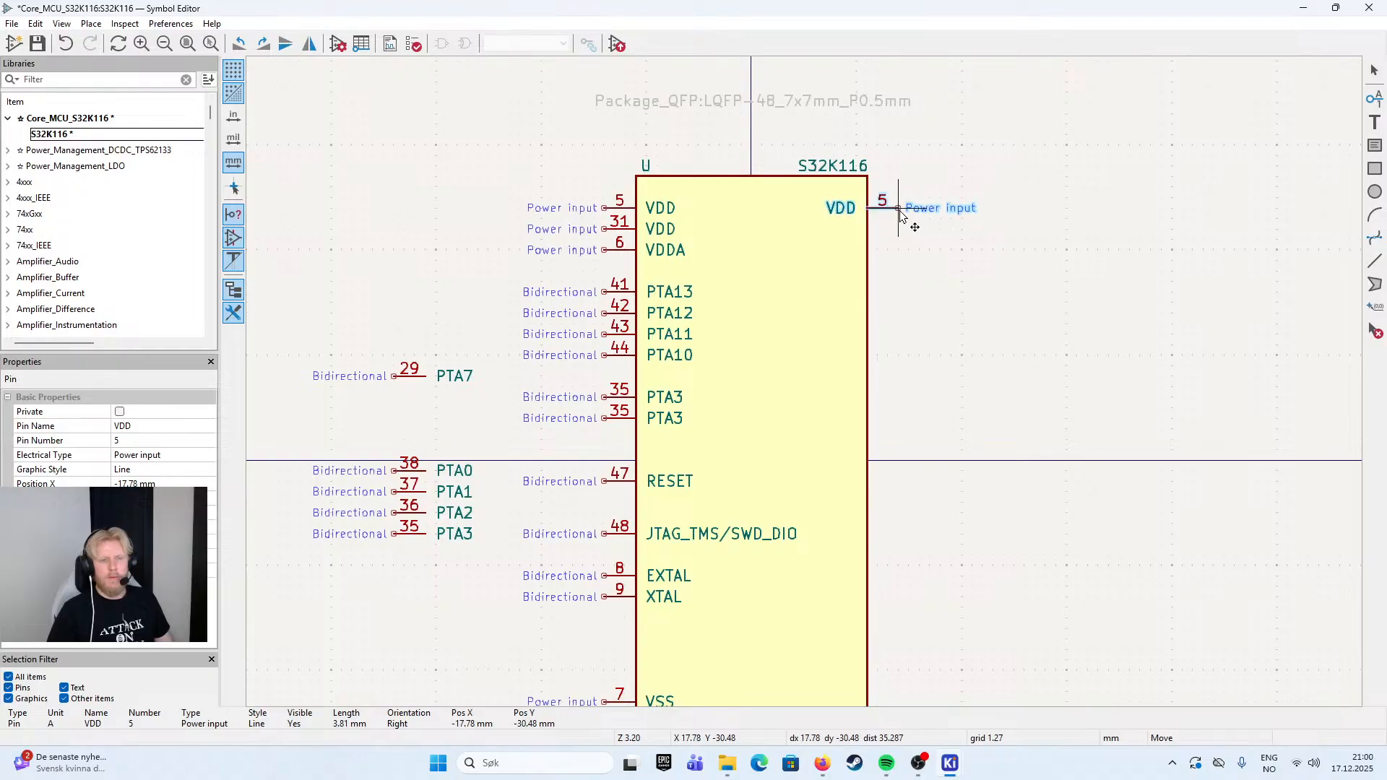
# - Name the VDD copy on the body's right edge PTD1 and set its pin number to 1
pyautogui.doubleClick(901, 217)
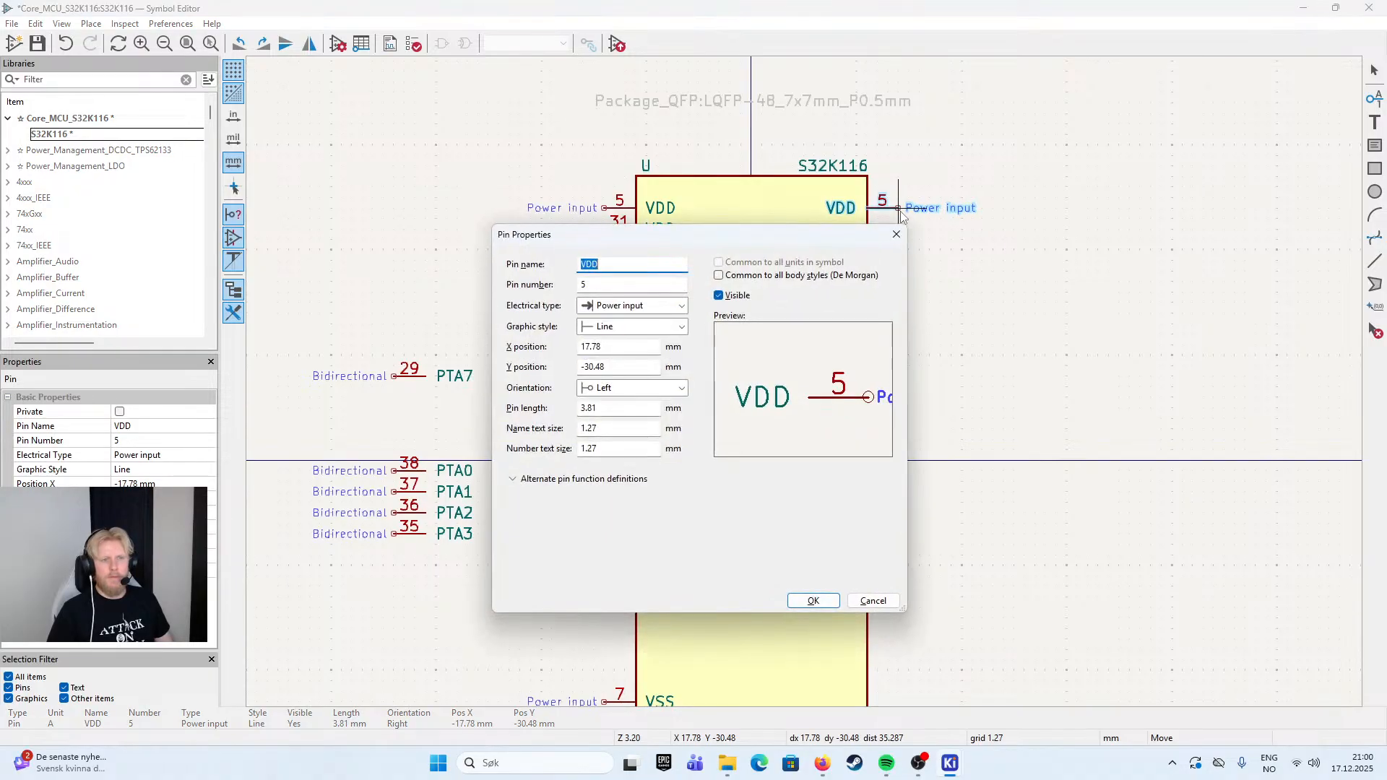
pyautogui.write('PTD1')
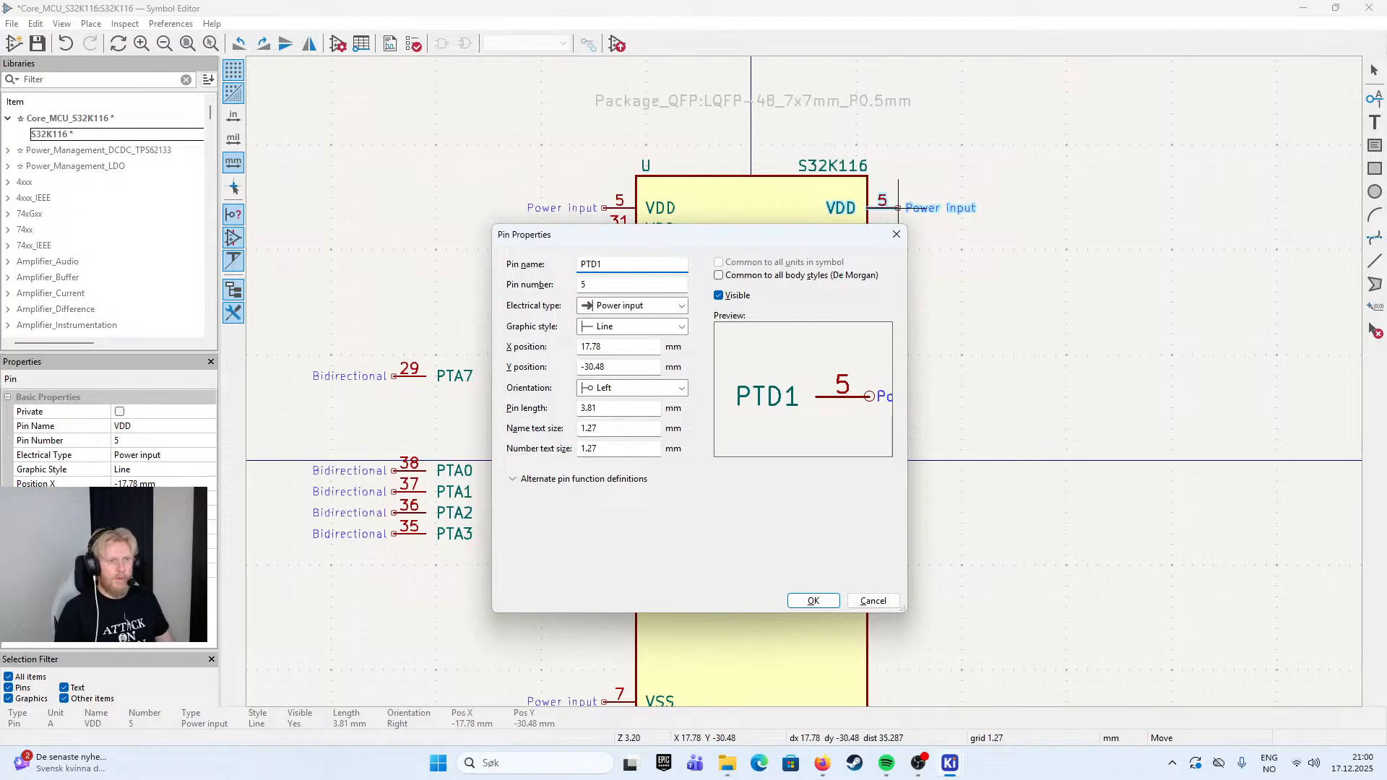
pyautogui.press('Tab')
pyautogui.write('1')
pyautogui.press('Return')
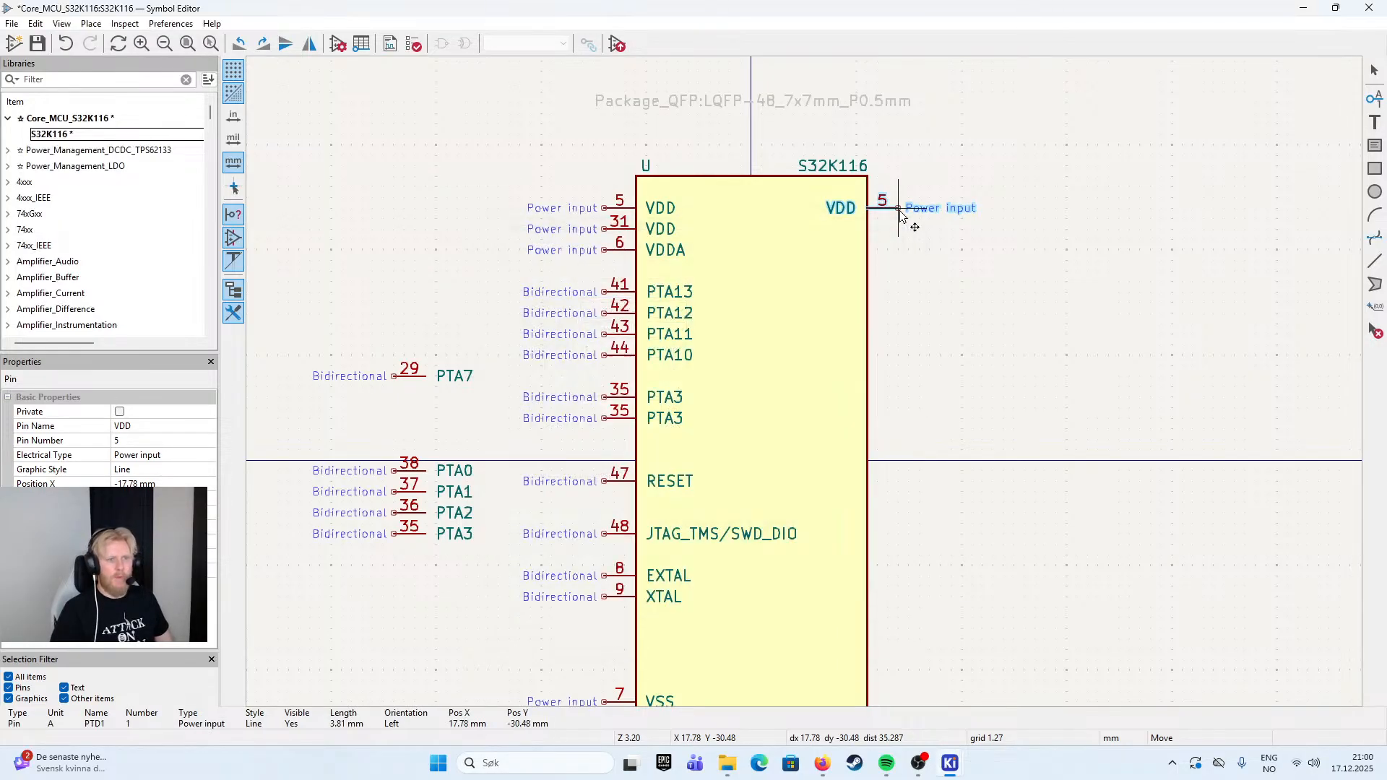
# - Set the electrical type of pin PTD1 to Bidirectional
pyautogui.doubleClick(901, 215)
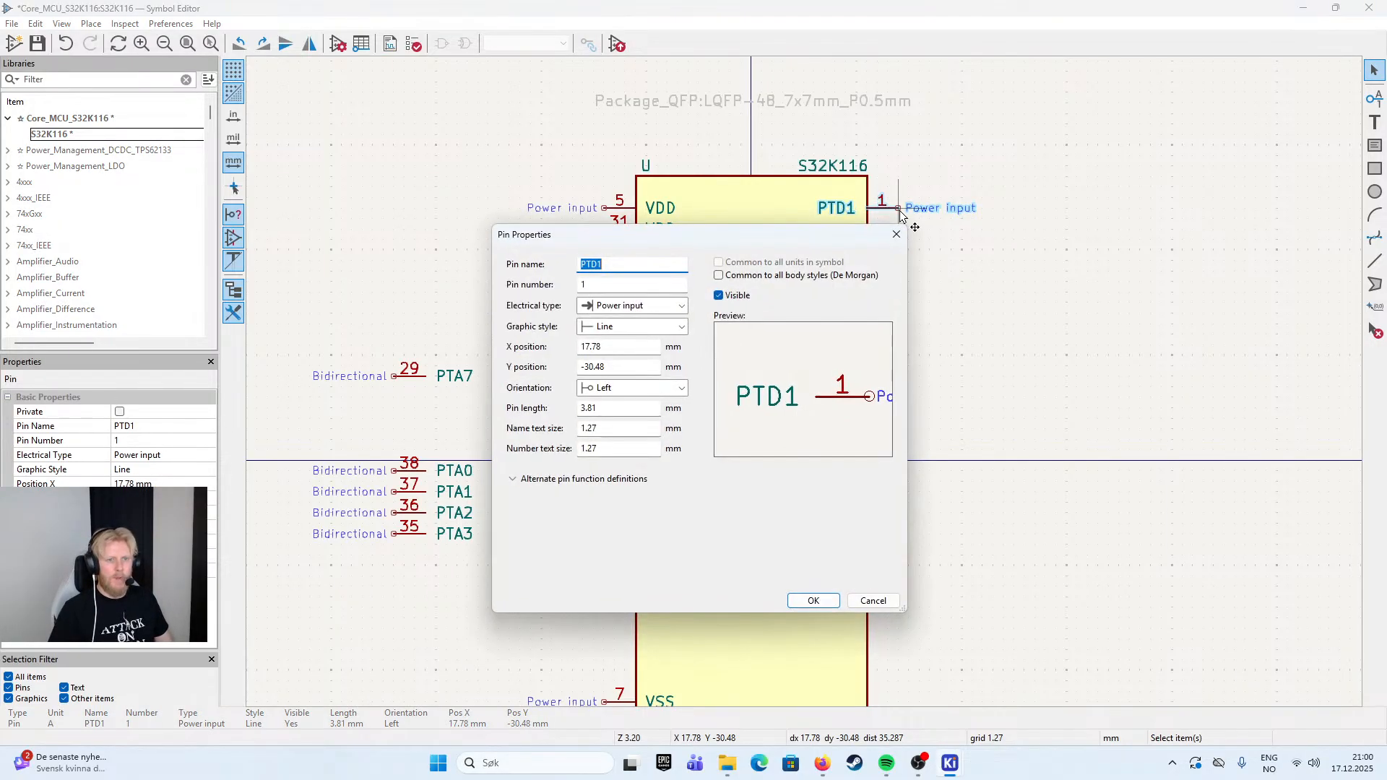
pyautogui.click(634, 304)
pyautogui.click(620, 347)
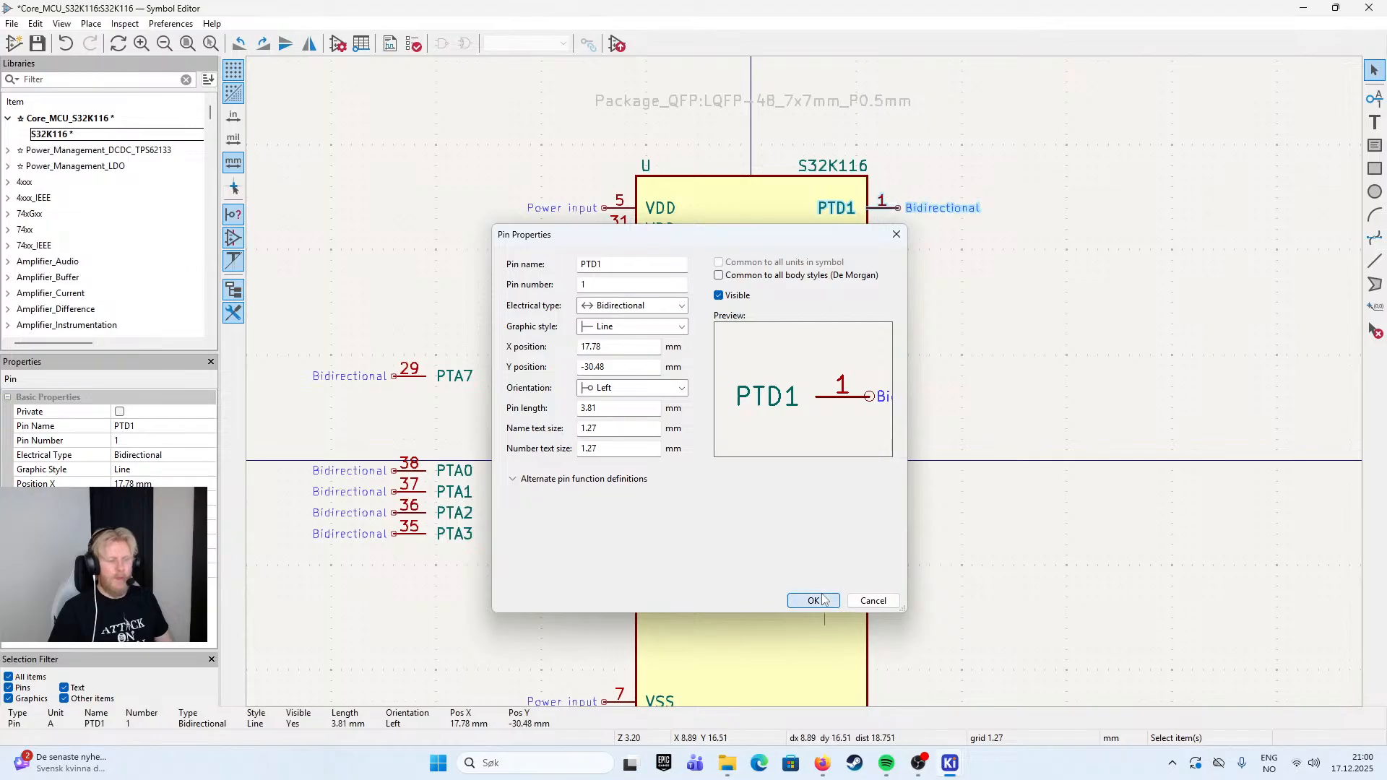
pyautogui.click(824, 604)
pyautogui.click(936, 256)
# - Duplicate pin PTD1 directly below itself on the right edge and rename the copy as PTD0
pyautogui.click(890, 210)
pyautogui.hotkey('ctrl', 'd')
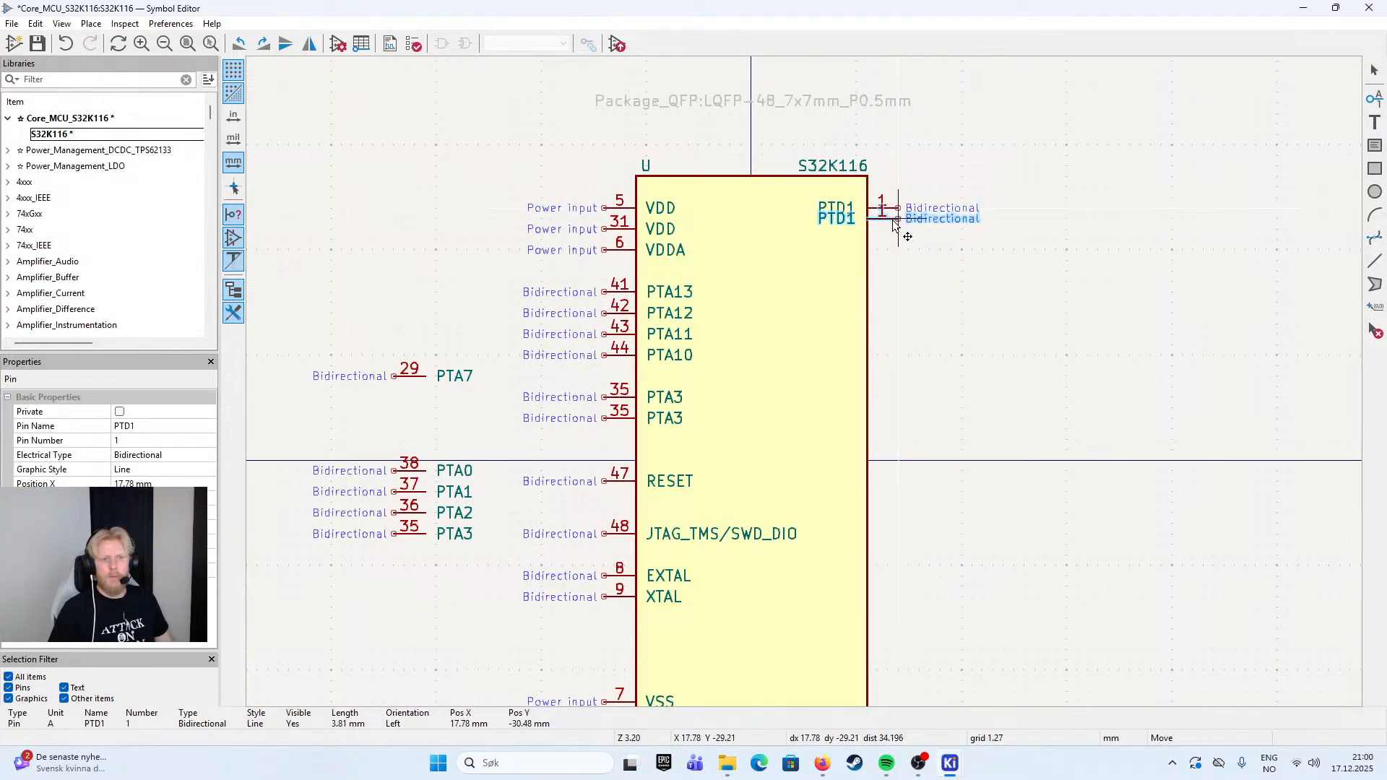
pyautogui.doubleClick(890, 231)
pyautogui.click(622, 268)
pyautogui.press('BackSpace')
pyautogui.write('0')
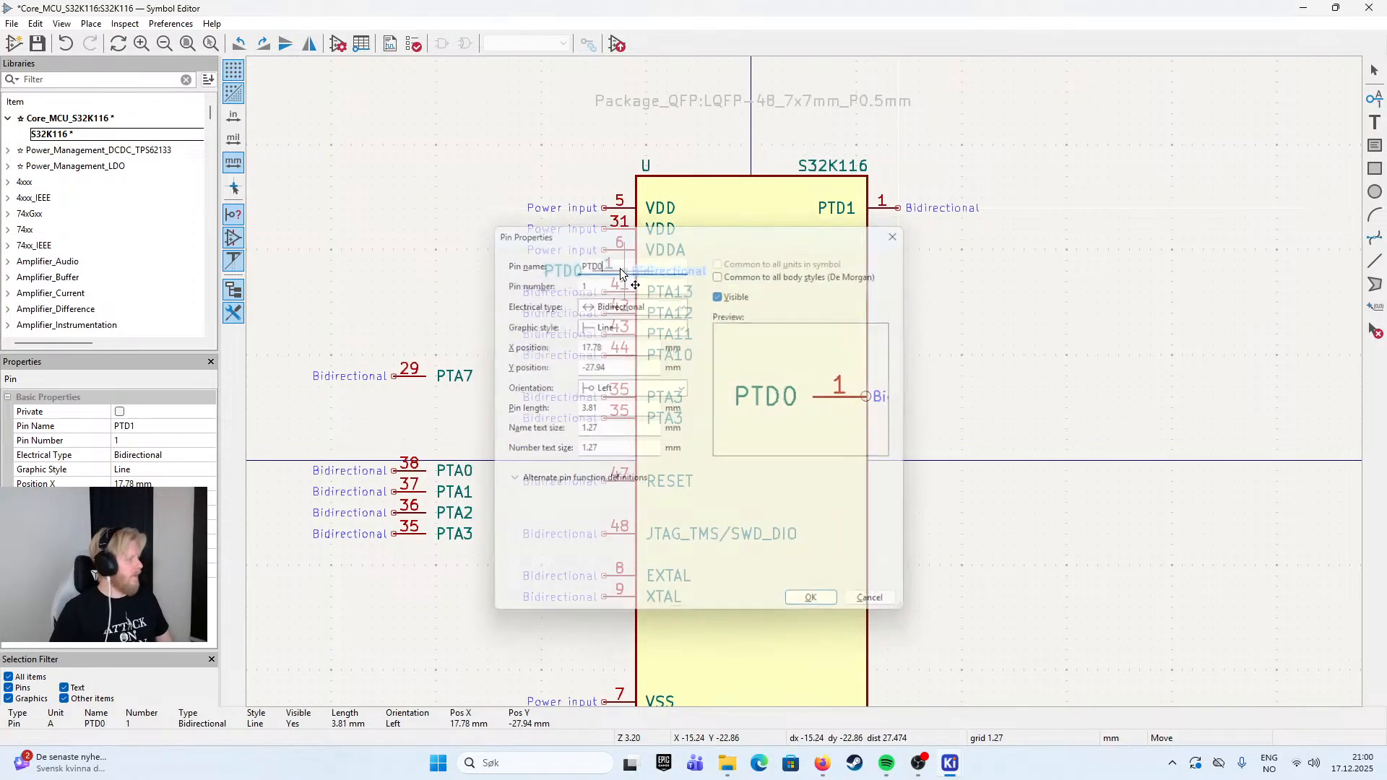
pyautogui.press('Return')
pyautogui.click(943, 253)
# - Set the pin number of PTD0 to 2
pyautogui.click(891, 234)
pyautogui.hotkey('ctrl', 'd')
pyautogui.doubleClick(898, 233)
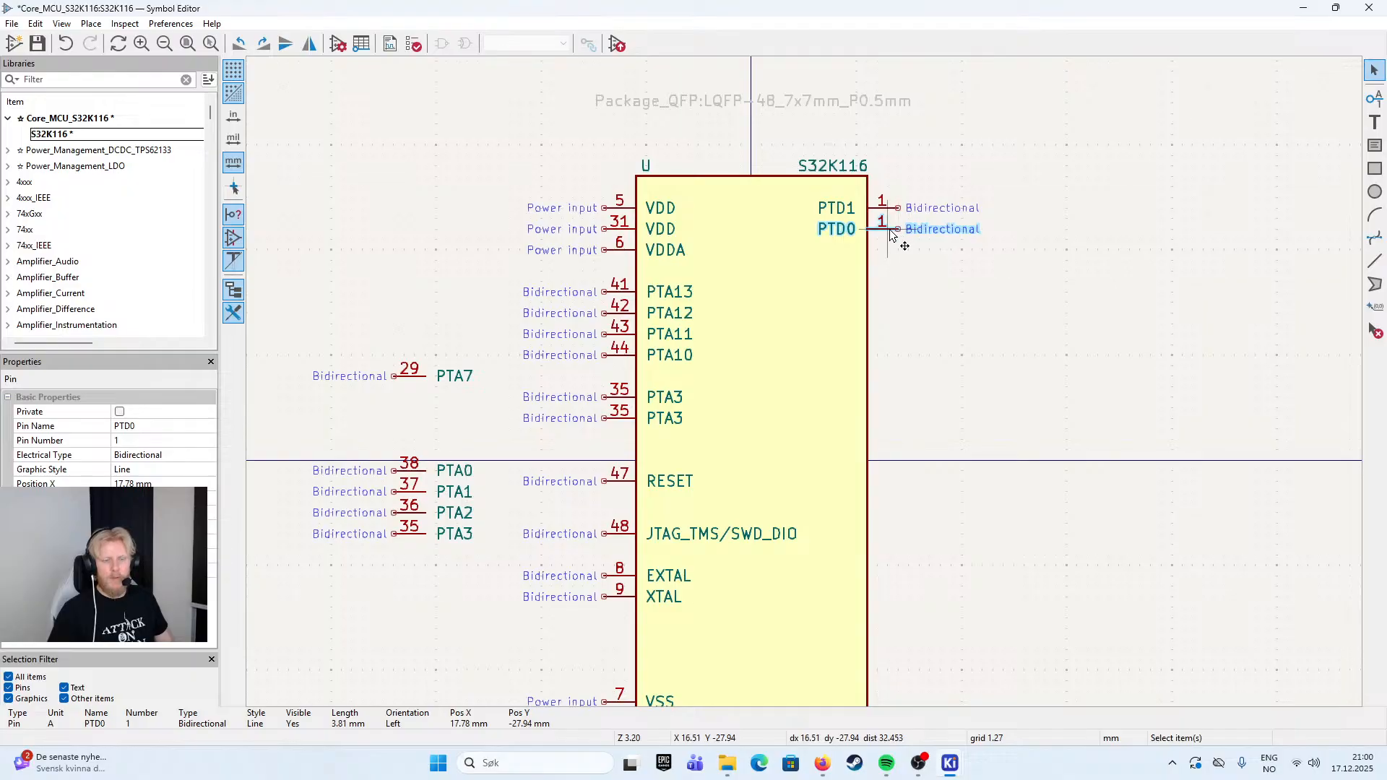
pyautogui.click(639, 290)
pyautogui.press('BackSpace')
pyautogui.write('2')
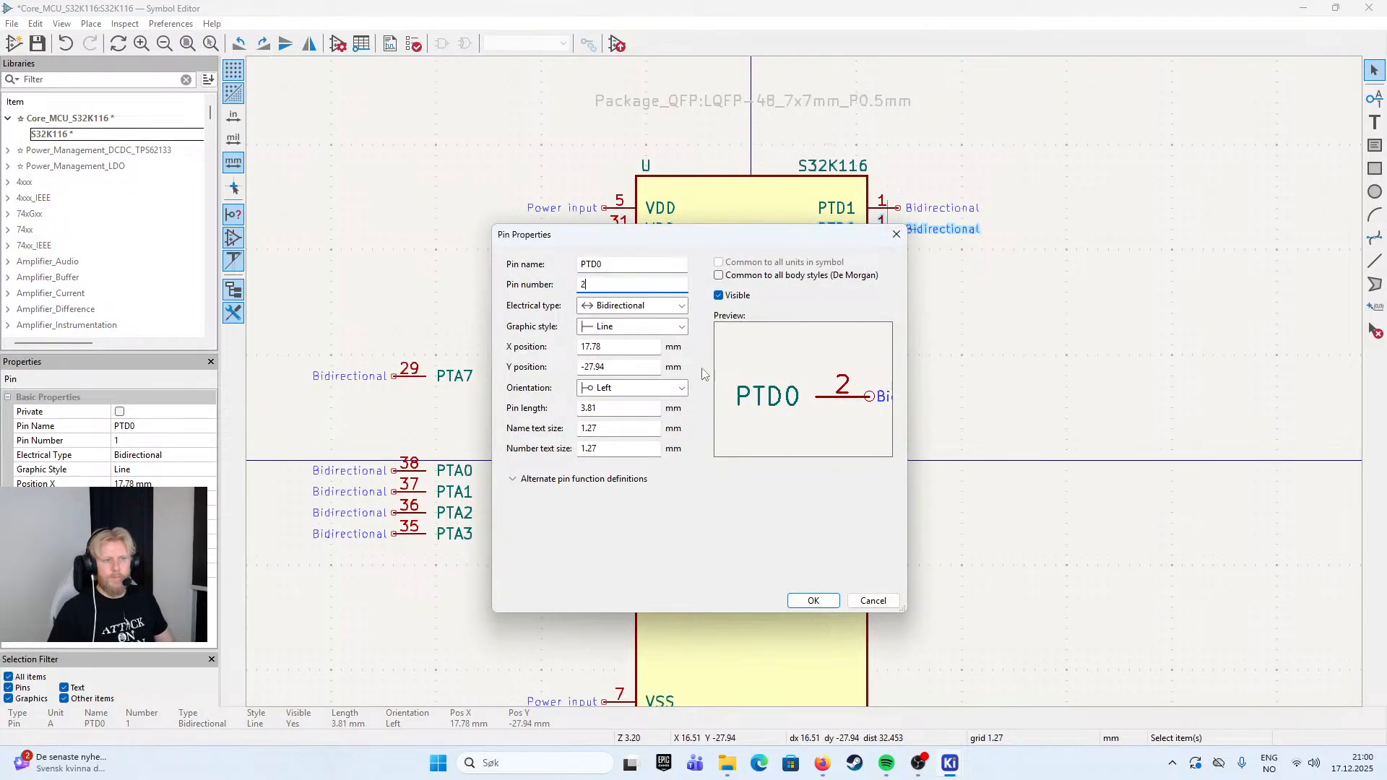
pyautogui.click(814, 600)
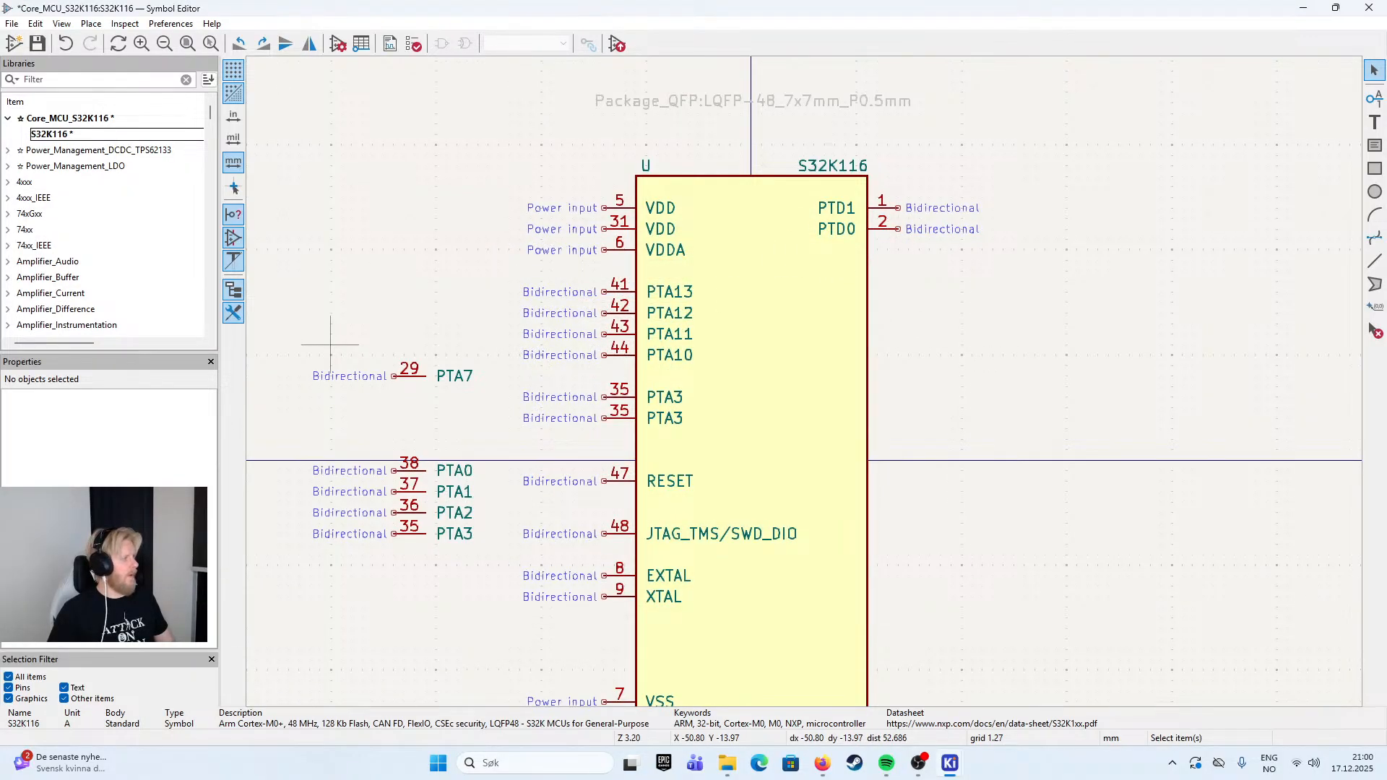
# - Duplicate pin PTD0 directly below itself on the right edge and set the copy's pin number to 3
pyautogui.click(889, 233)
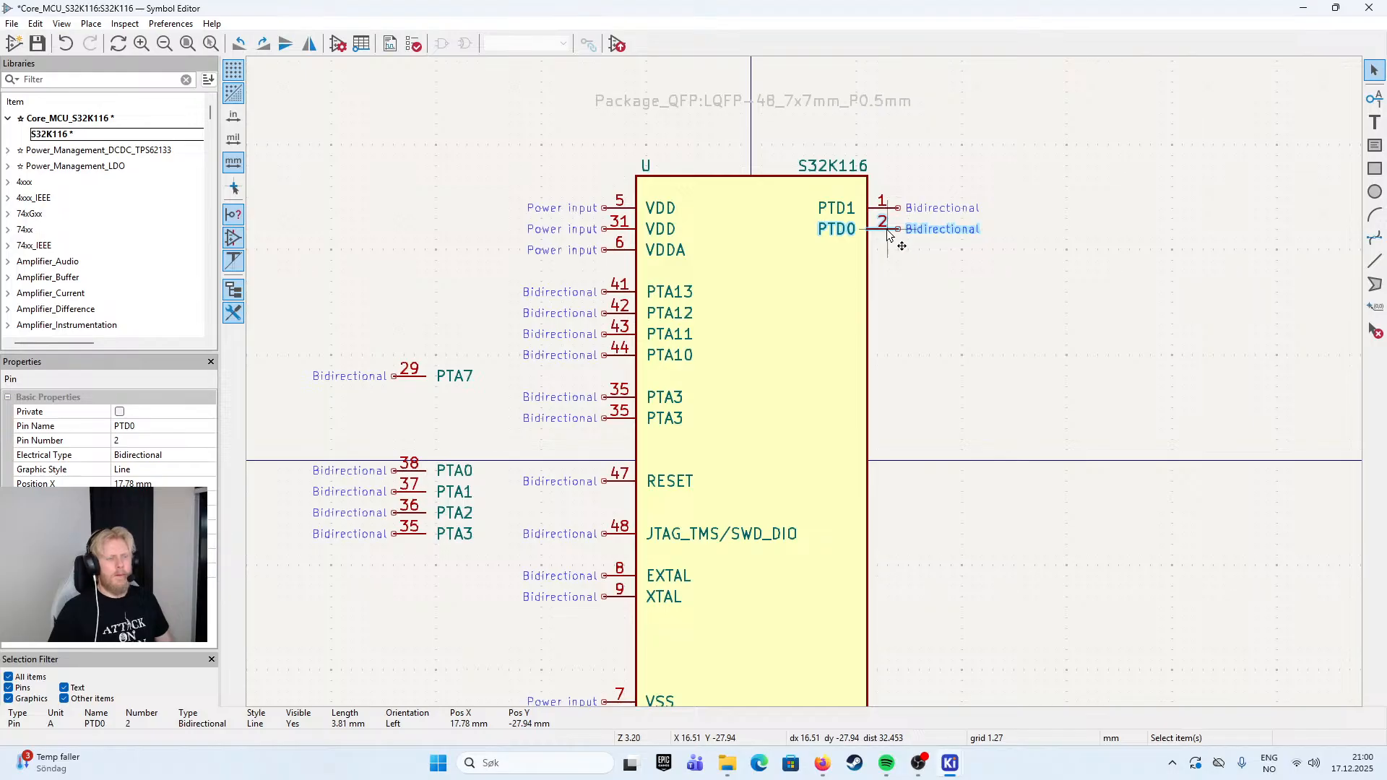
pyautogui.hotkey('ctrl', 'd')
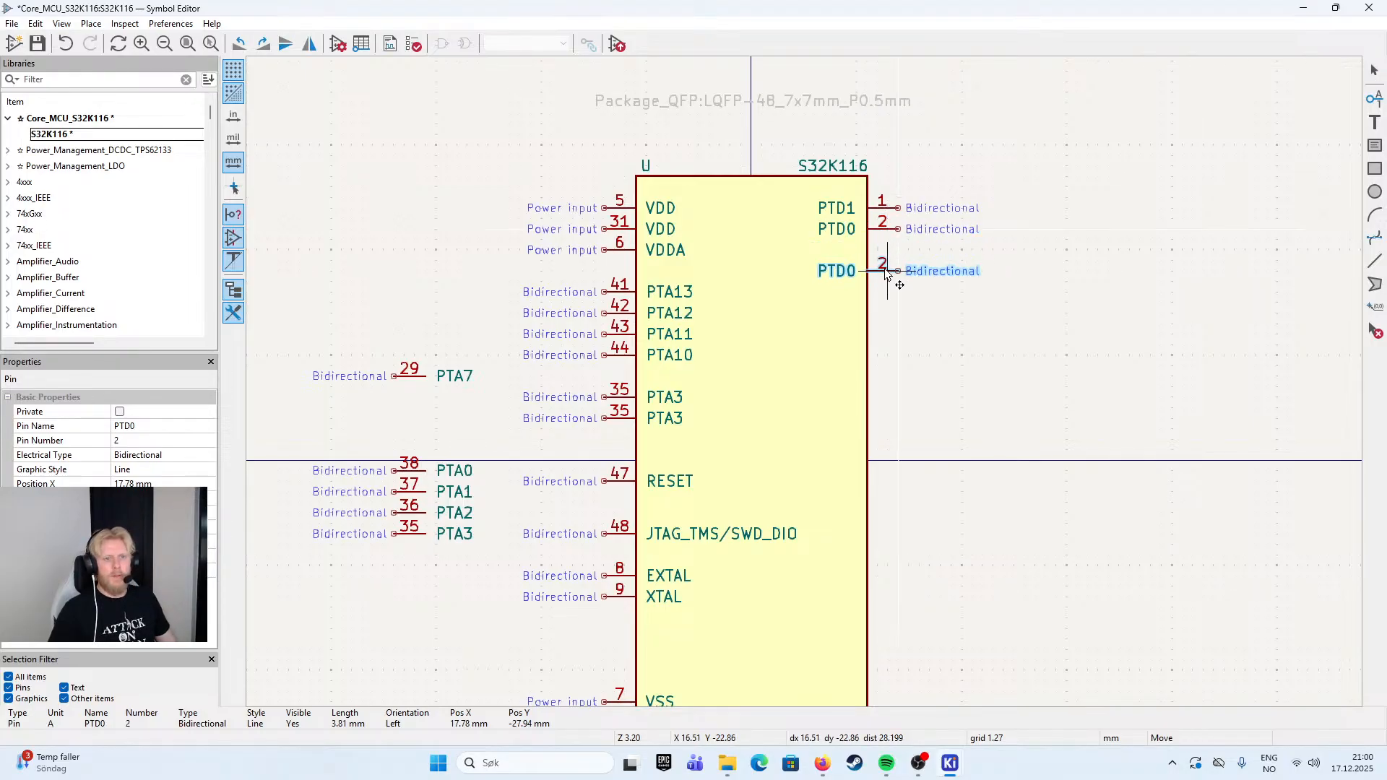
pyautogui.click(887, 271)
pyautogui.doubleClick(871, 276)
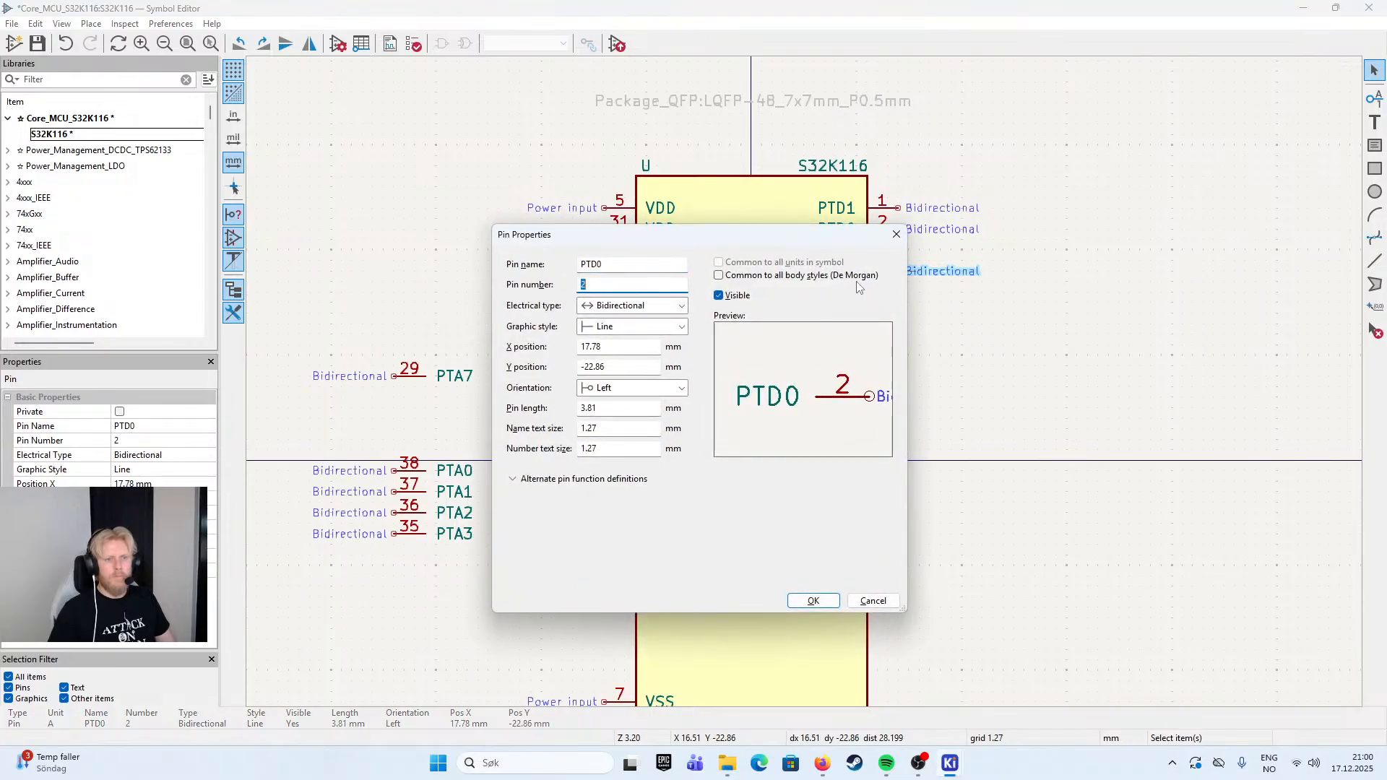
pyautogui.press('BackSpace')
pyautogui.write('3')
pyautogui.click(813, 600)
pyautogui.moveTo(890, 271); pyautogui.dragTo(887, 253)
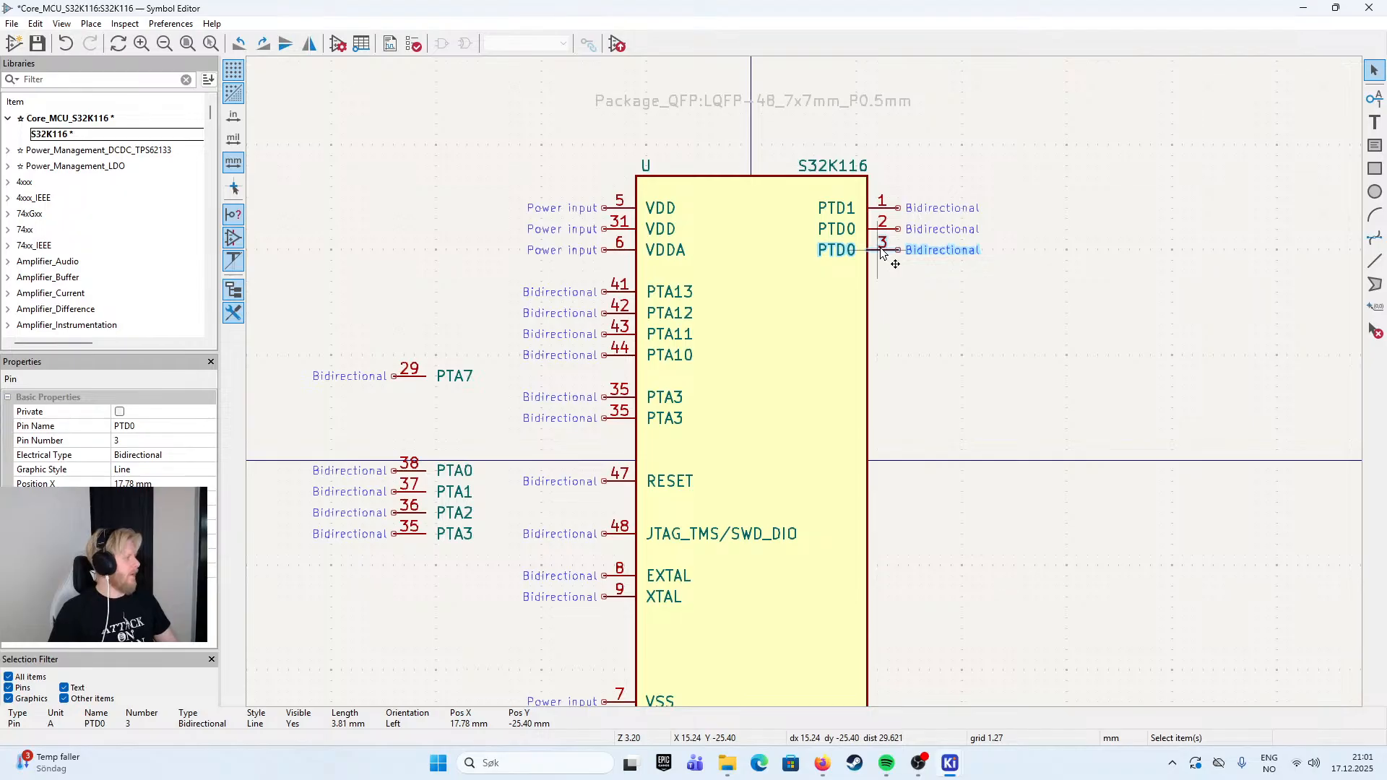
# - Rename pin 3 on the right edge as PTE5, keeping 3 as its pin number
pyautogui.doubleClick(881, 249)
pyautogui.write('PTE')
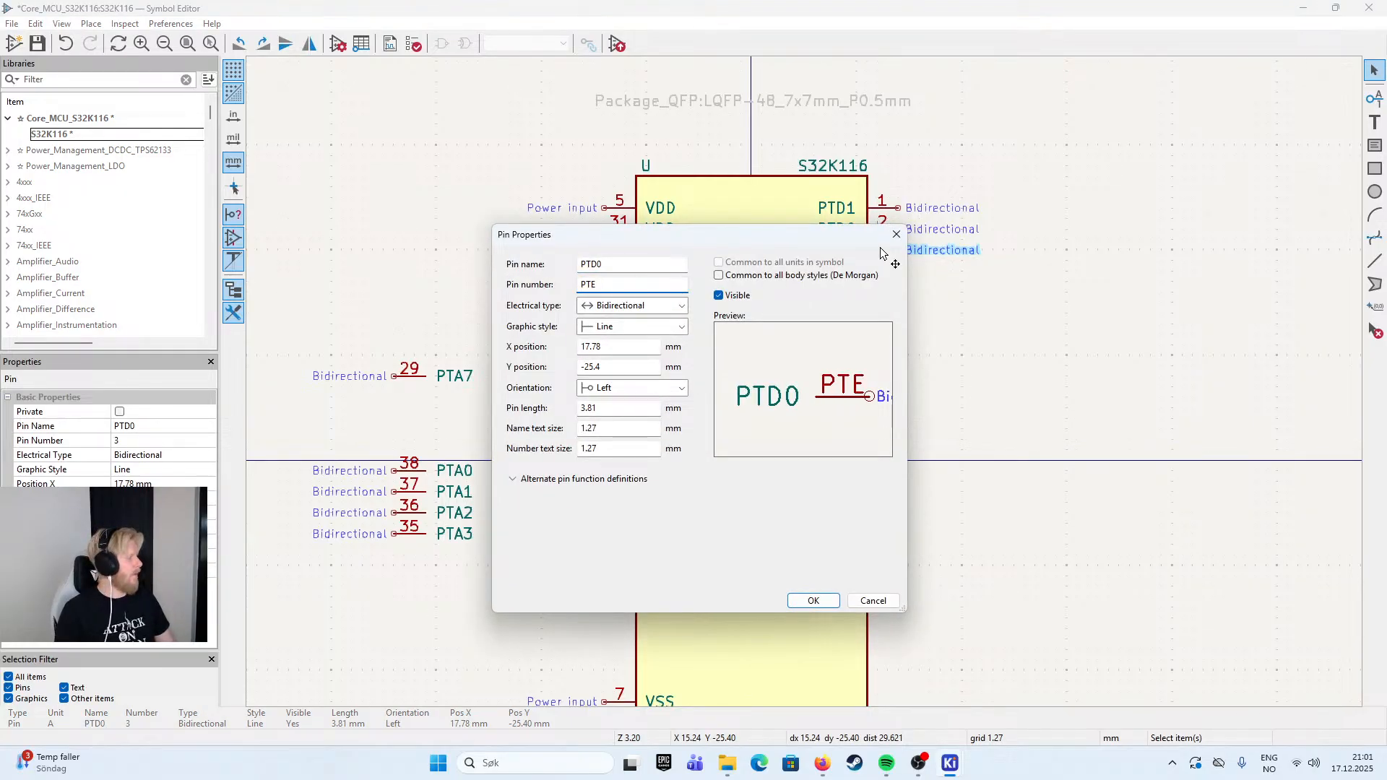
pyautogui.write('5')
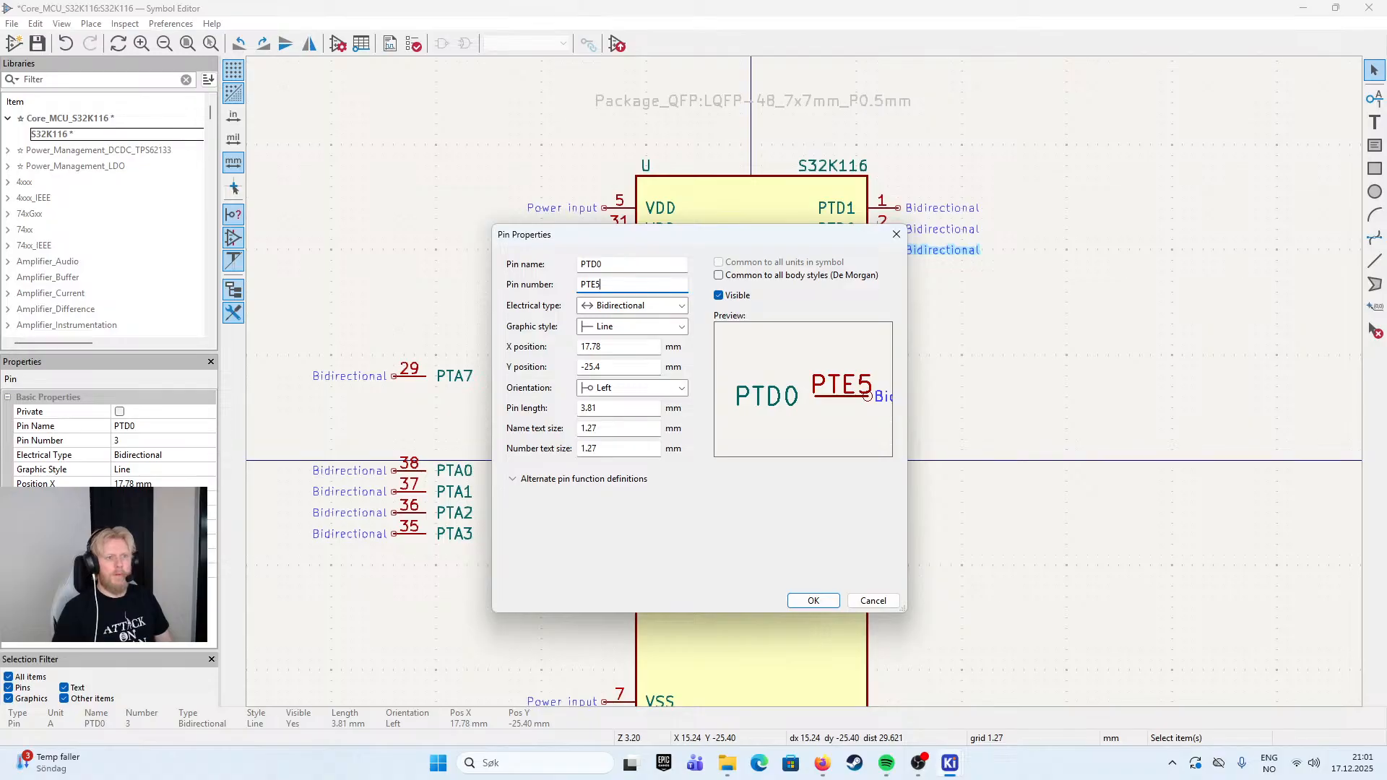
pyautogui.hotkey('ctrl', 'a')
pyautogui.hotkey('ctrl', 'c')
pyautogui.doubleClick(609, 264)
pyautogui.hotkey('ctrl', 'v')
pyautogui.doubleClick(627, 290)
pyautogui.write('3')
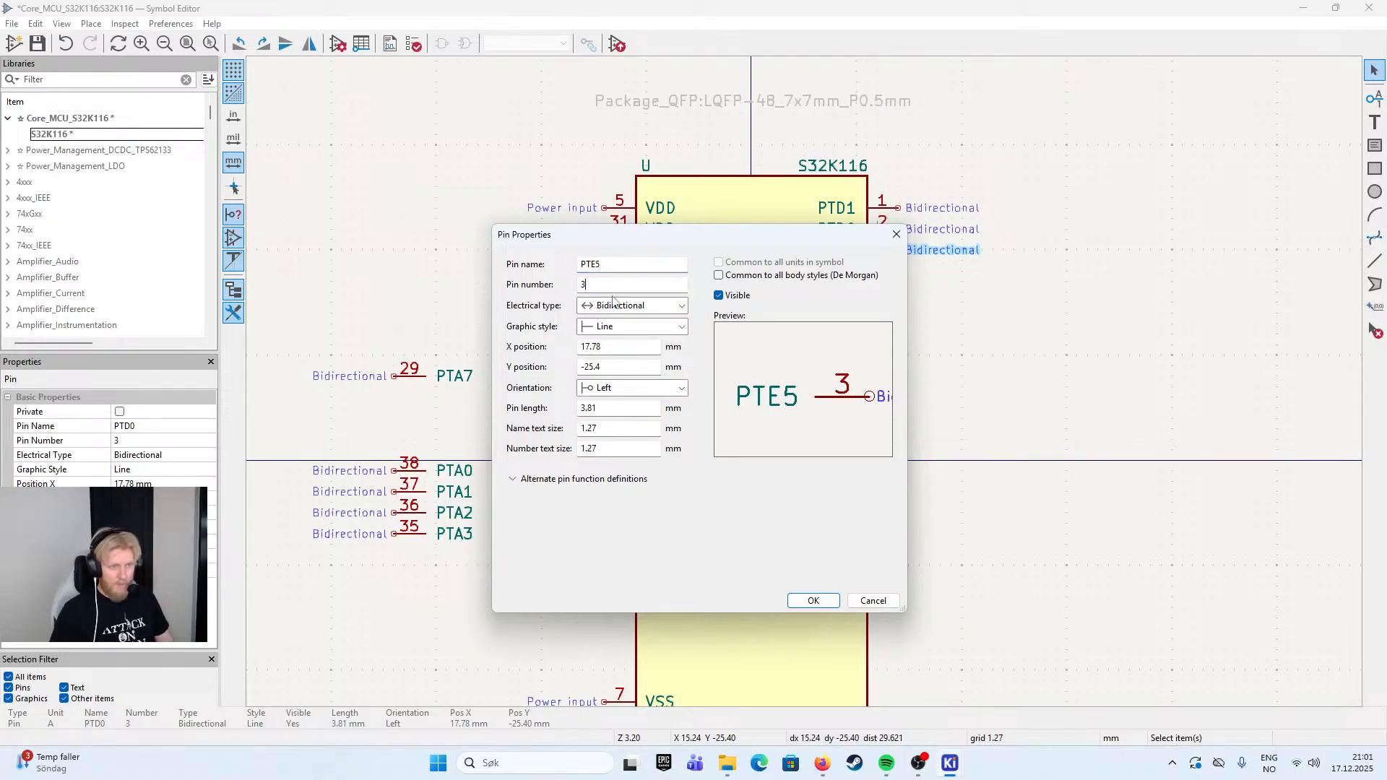
pyautogui.click(814, 601)
# - Duplicate pin PTE5 directly below itself, naming the copy PTE4 with pin number 4
pyautogui.hotkey('ctrl', 'd')
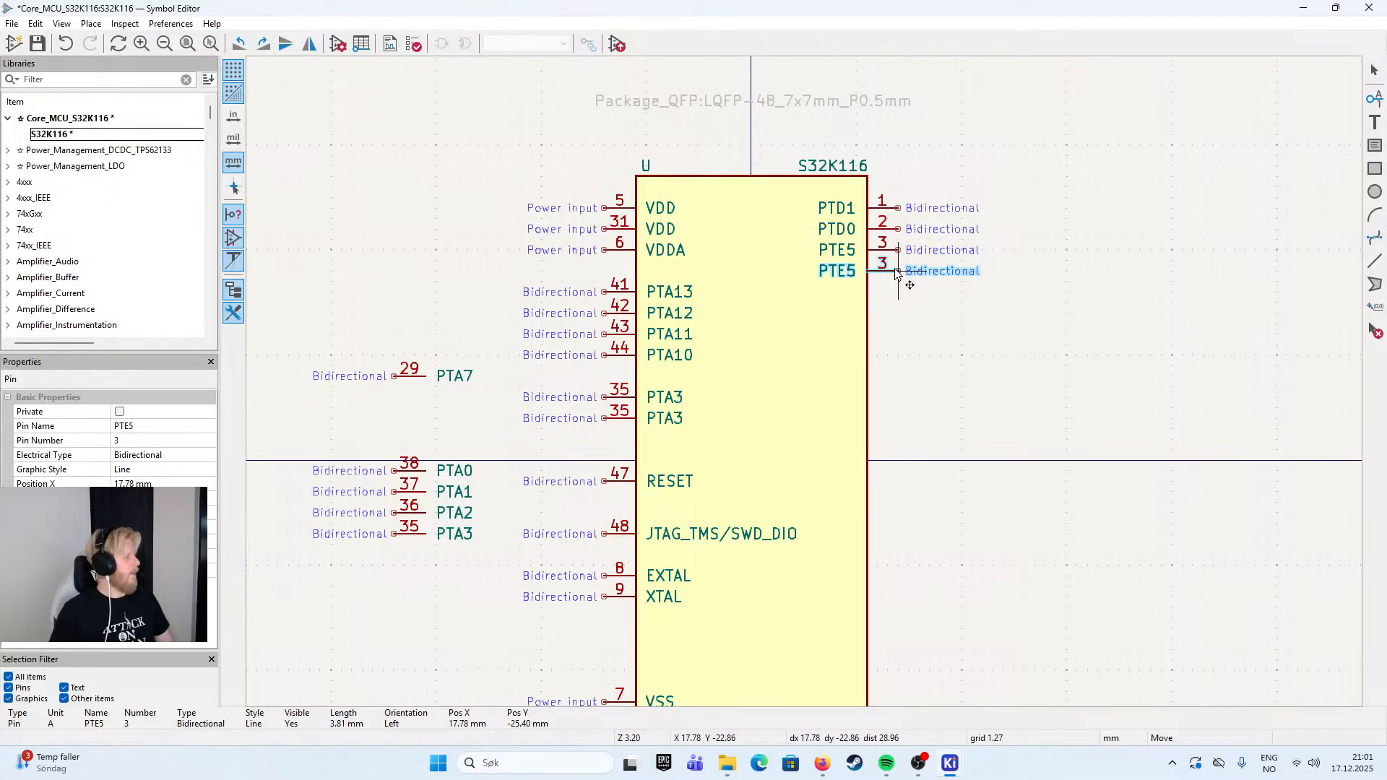
pyautogui.doubleClick(897, 273)
pyautogui.write('PTE4')
pyautogui.press('Tab')
pyautogui.write('4')
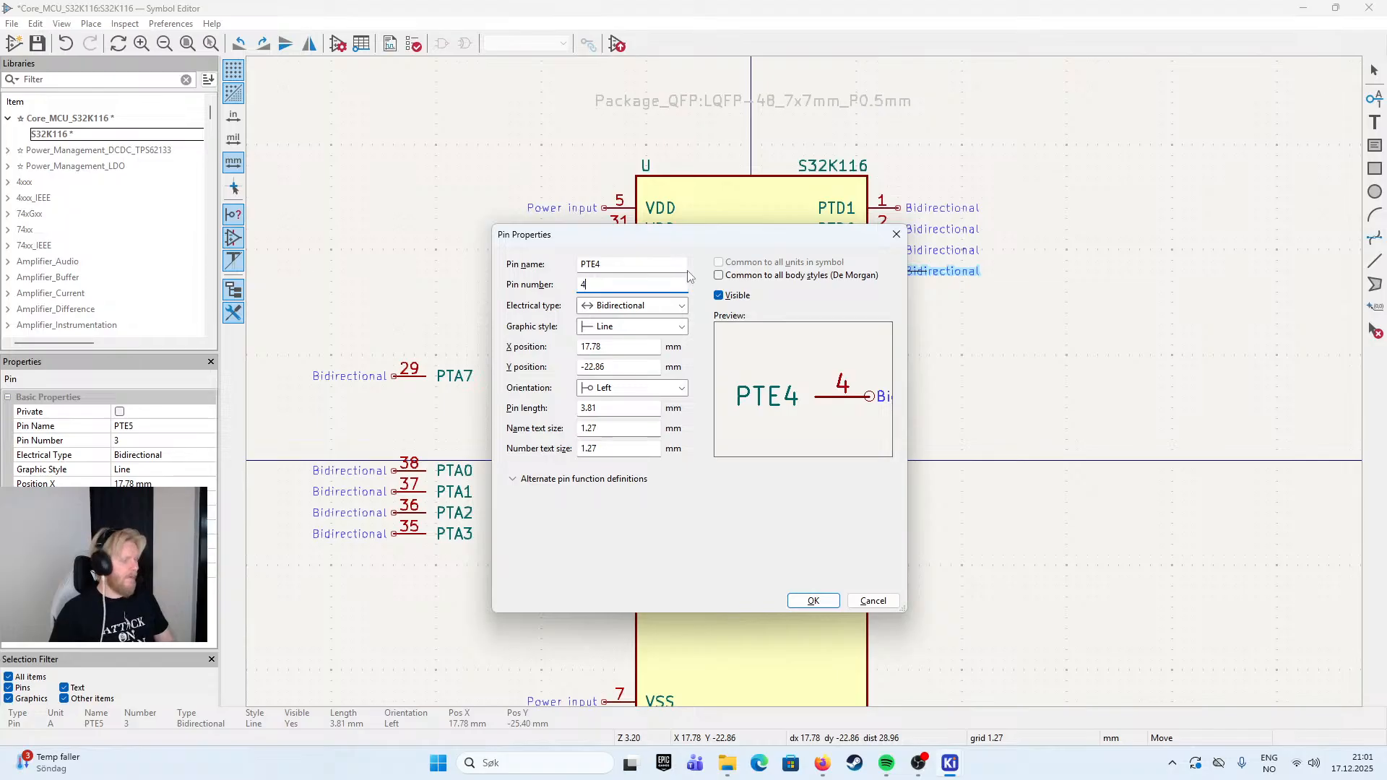
pyautogui.click(818, 601)
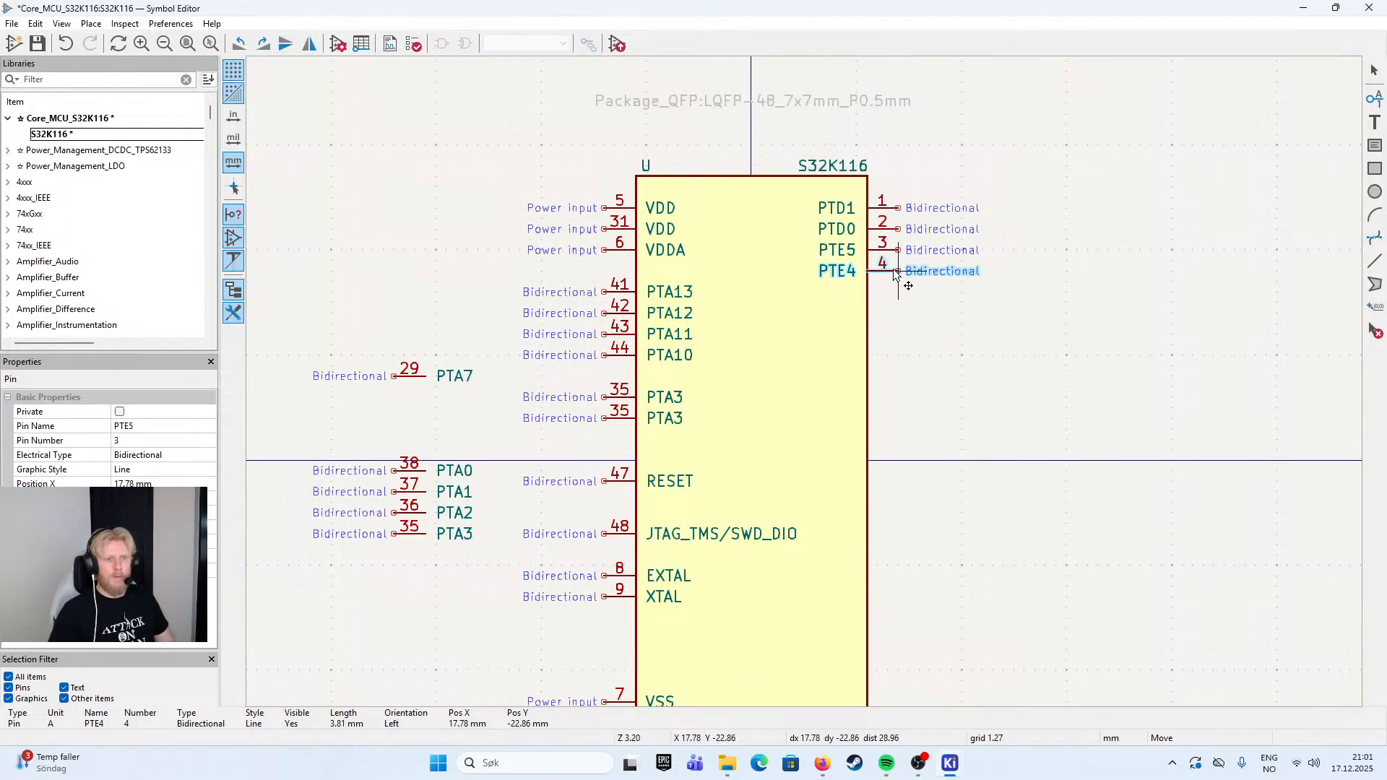
pyautogui.click(896, 273)
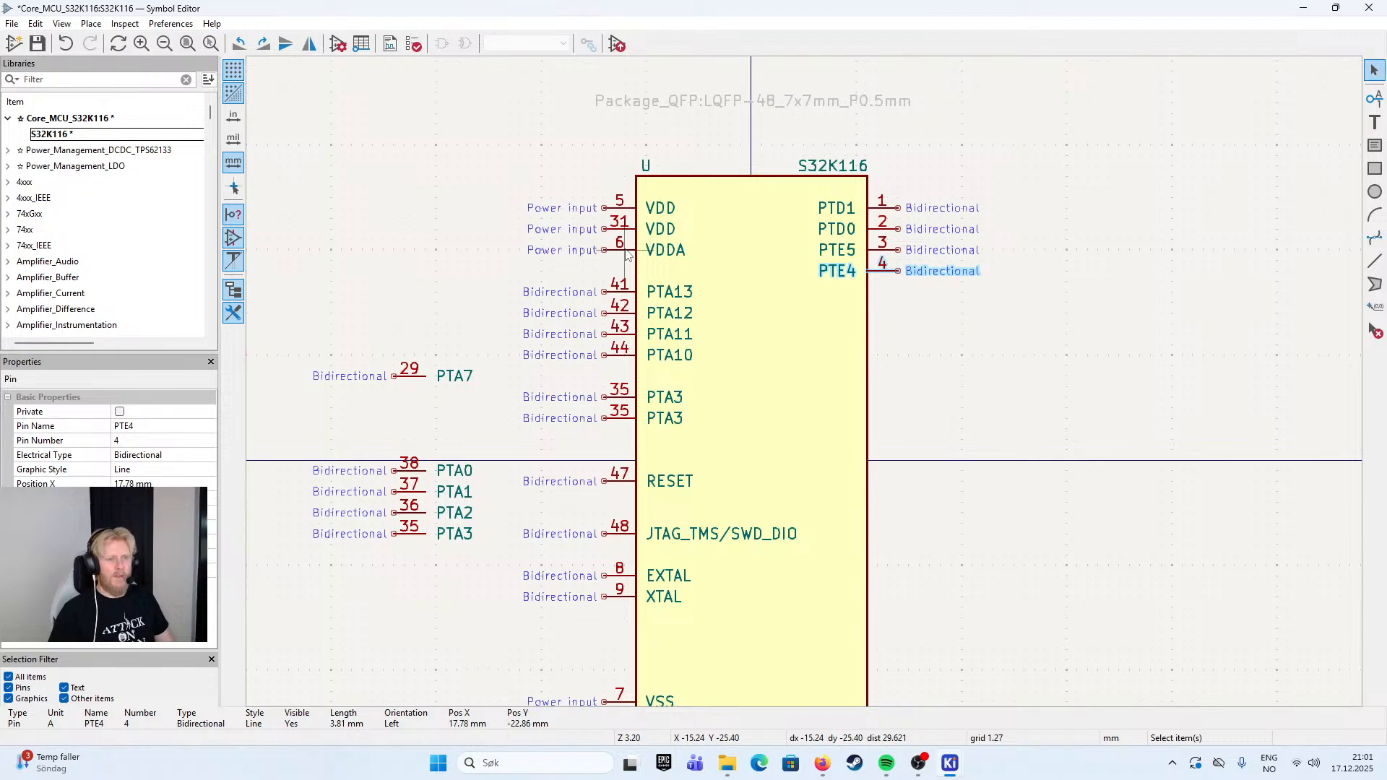
# - Duplicate pin PTE4 directly below itself on the right edge and set the copy's pin number to 10
pyautogui.scroll(-2, 614, 365)
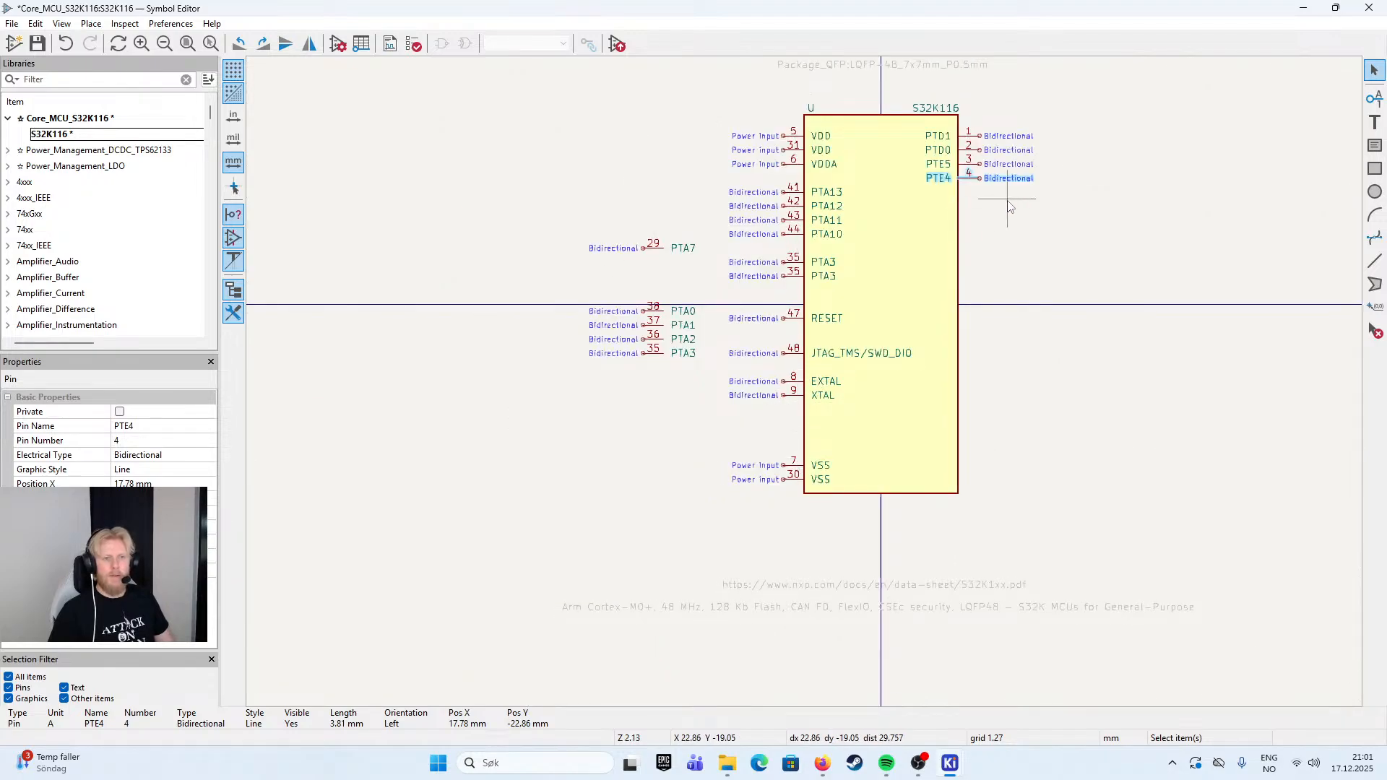
pyautogui.click(977, 190)
pyautogui.click(977, 184)
pyautogui.hotkey('ctrl', 'd')
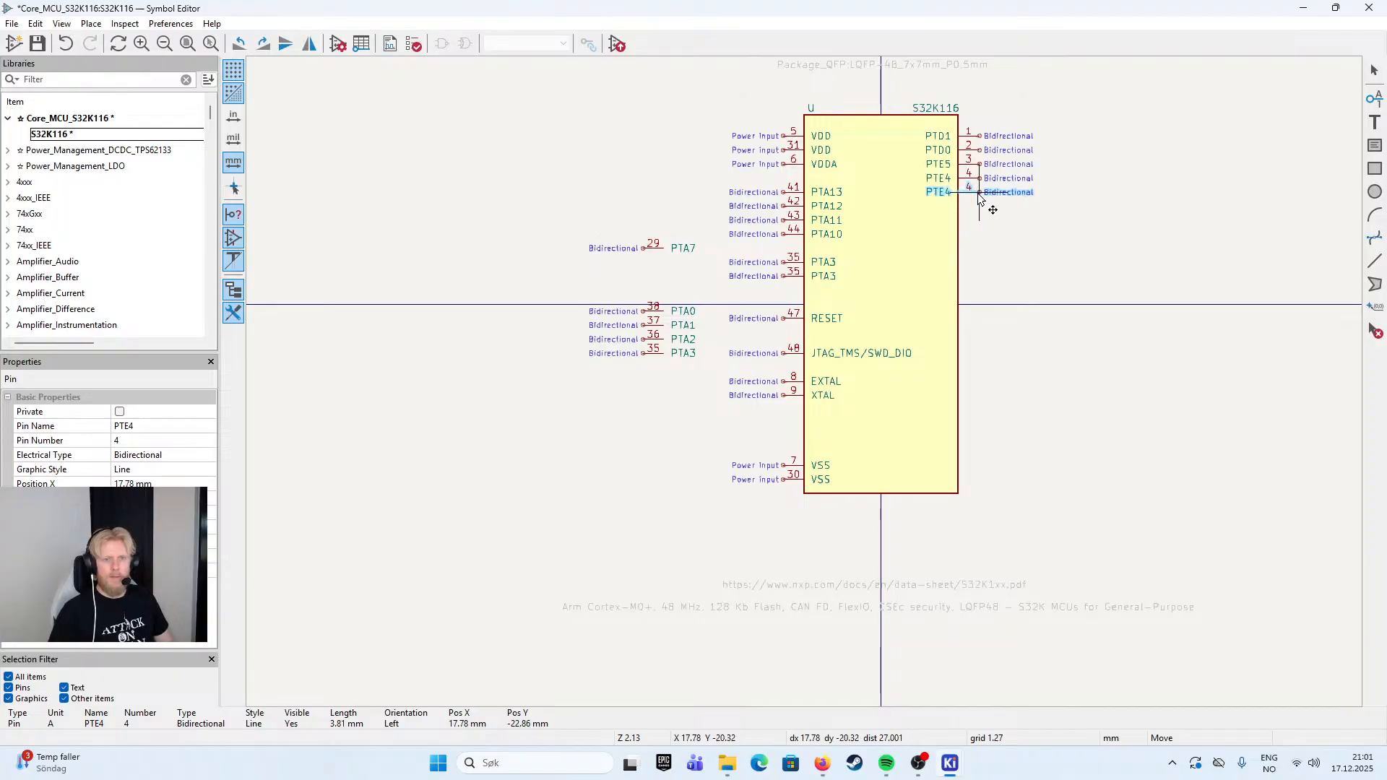
pyautogui.scroll(3, 982, 199)
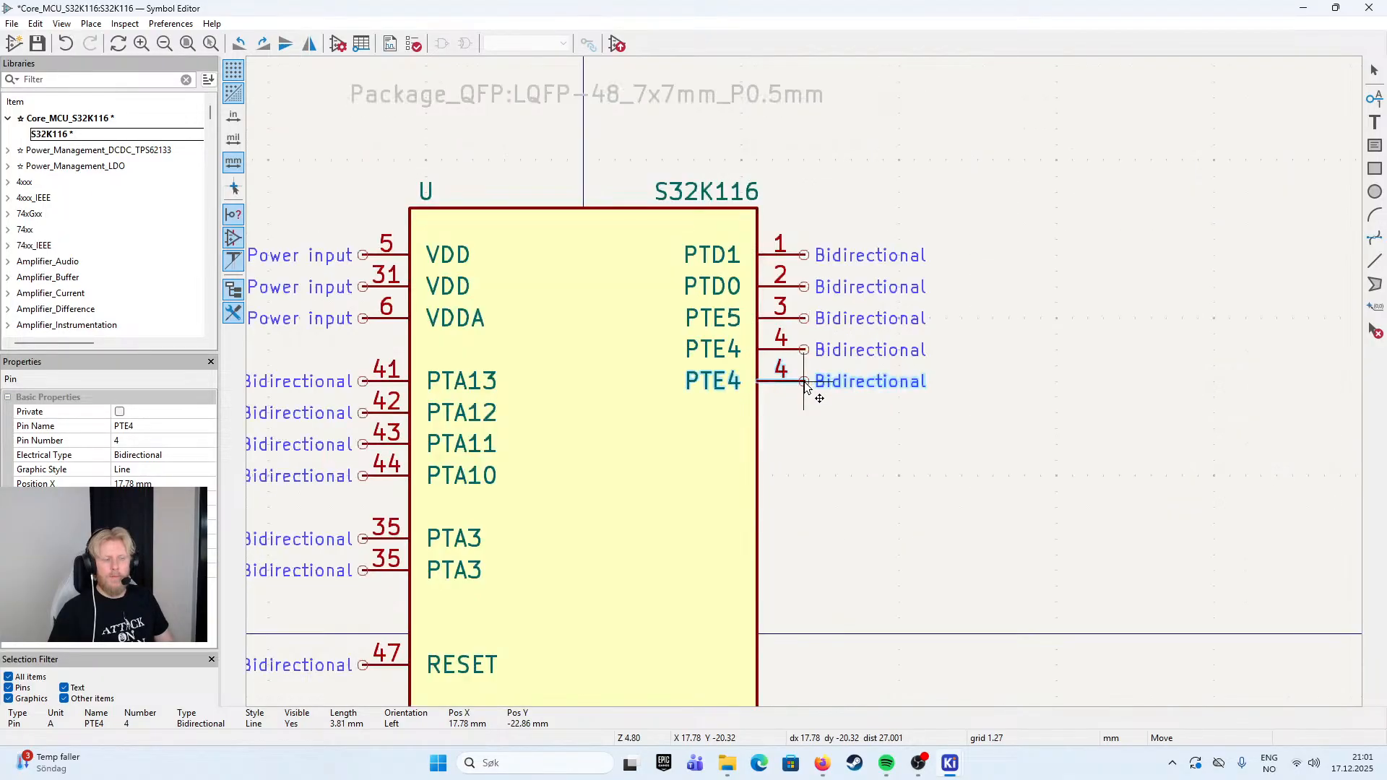
pyautogui.doubleClick(807, 388)
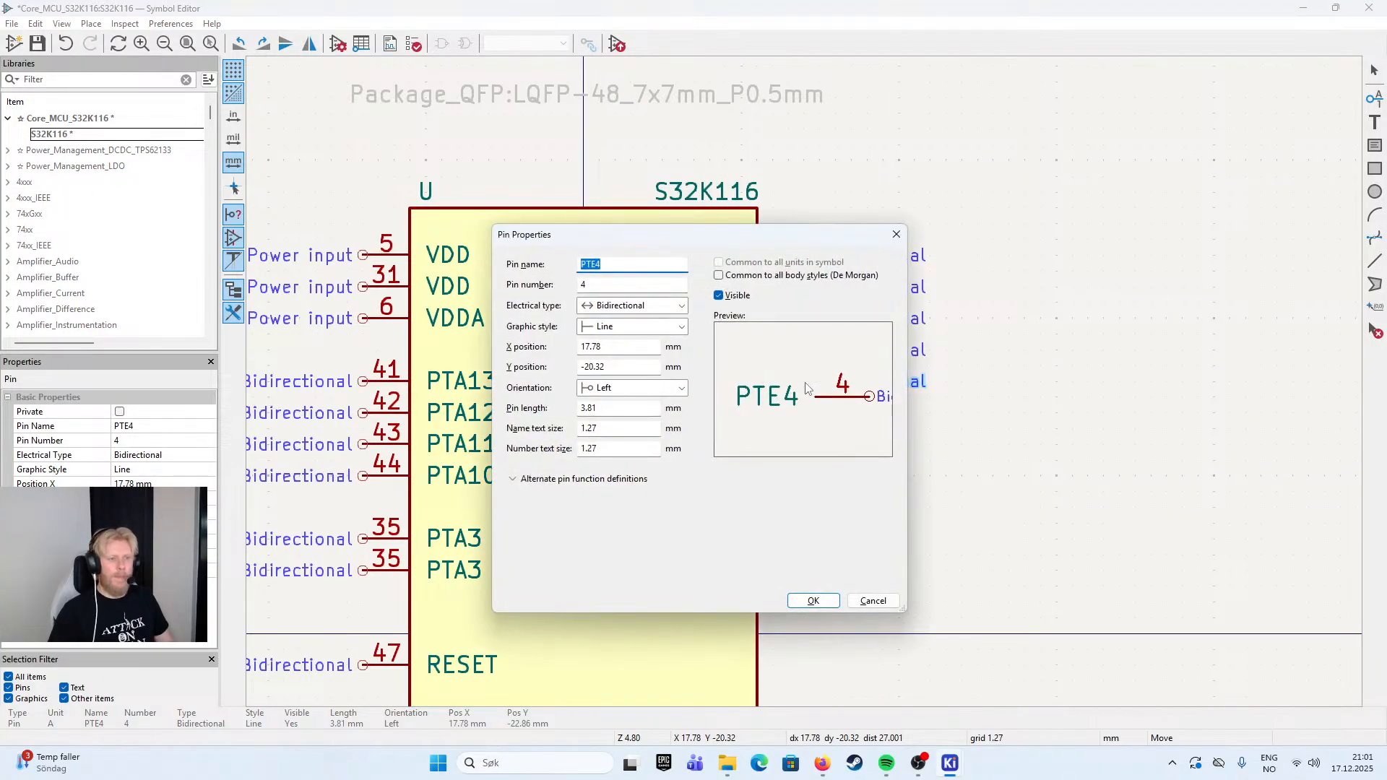
pyautogui.press('Tab')
pyautogui.write('10')
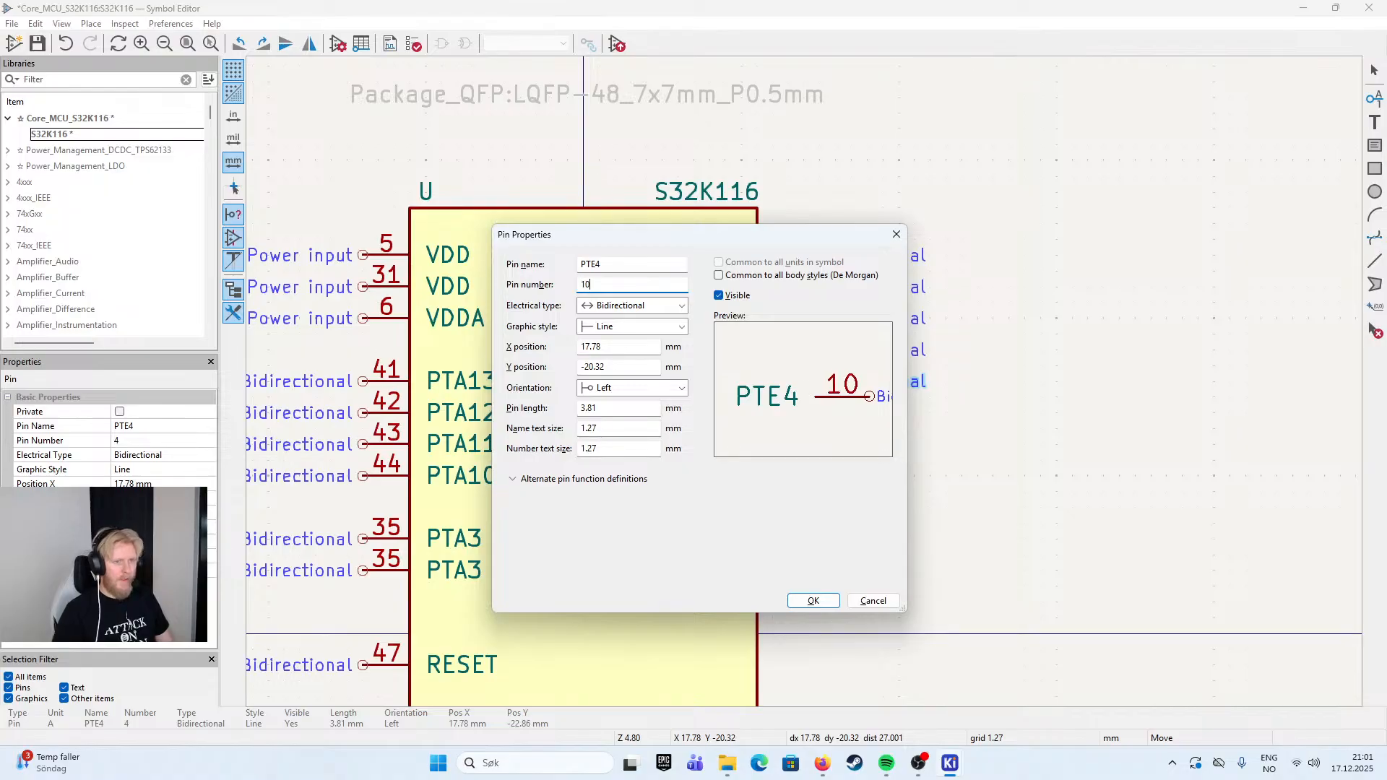
# - Rename pin 10 as PTD16 and place it on the body's right edge directly below PTE4
pyautogui.hotkey('shift', 'Tab')
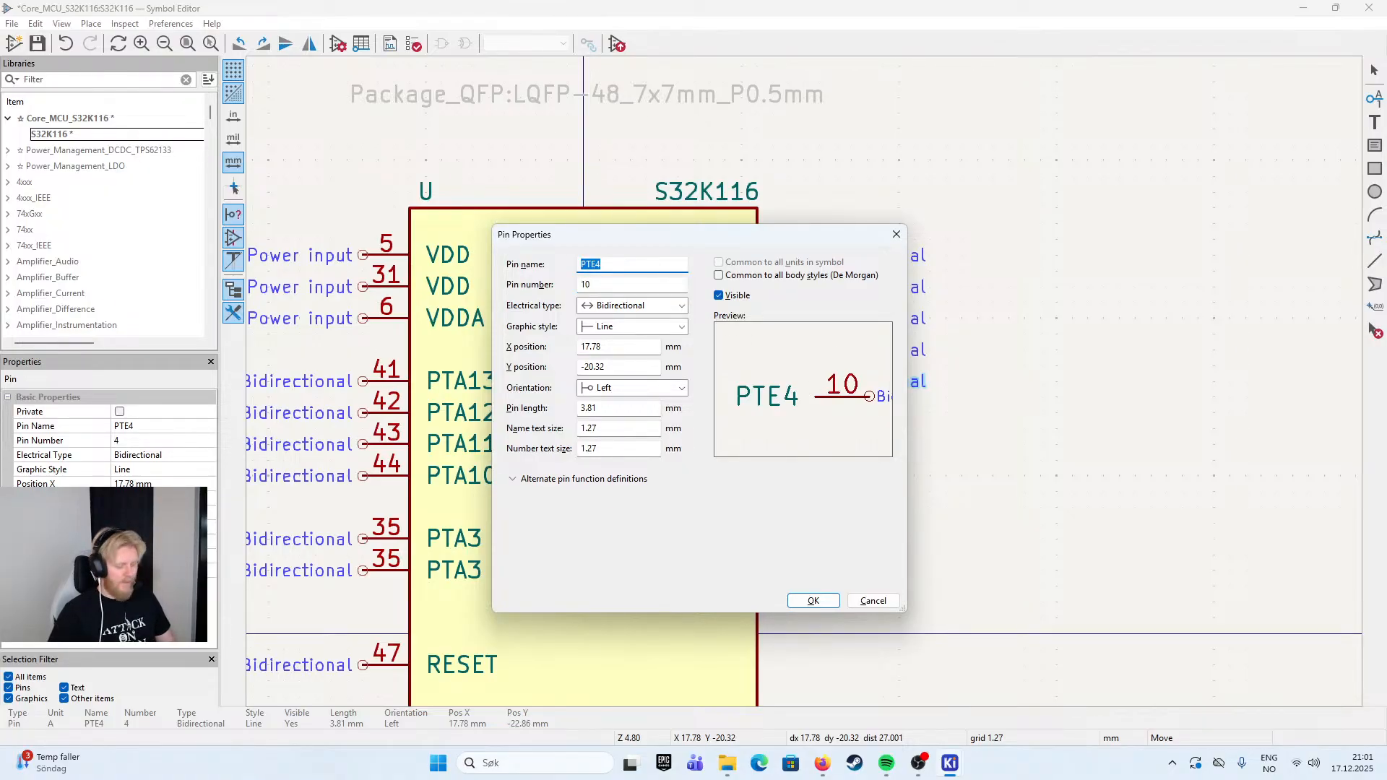
pyautogui.write('PTD')
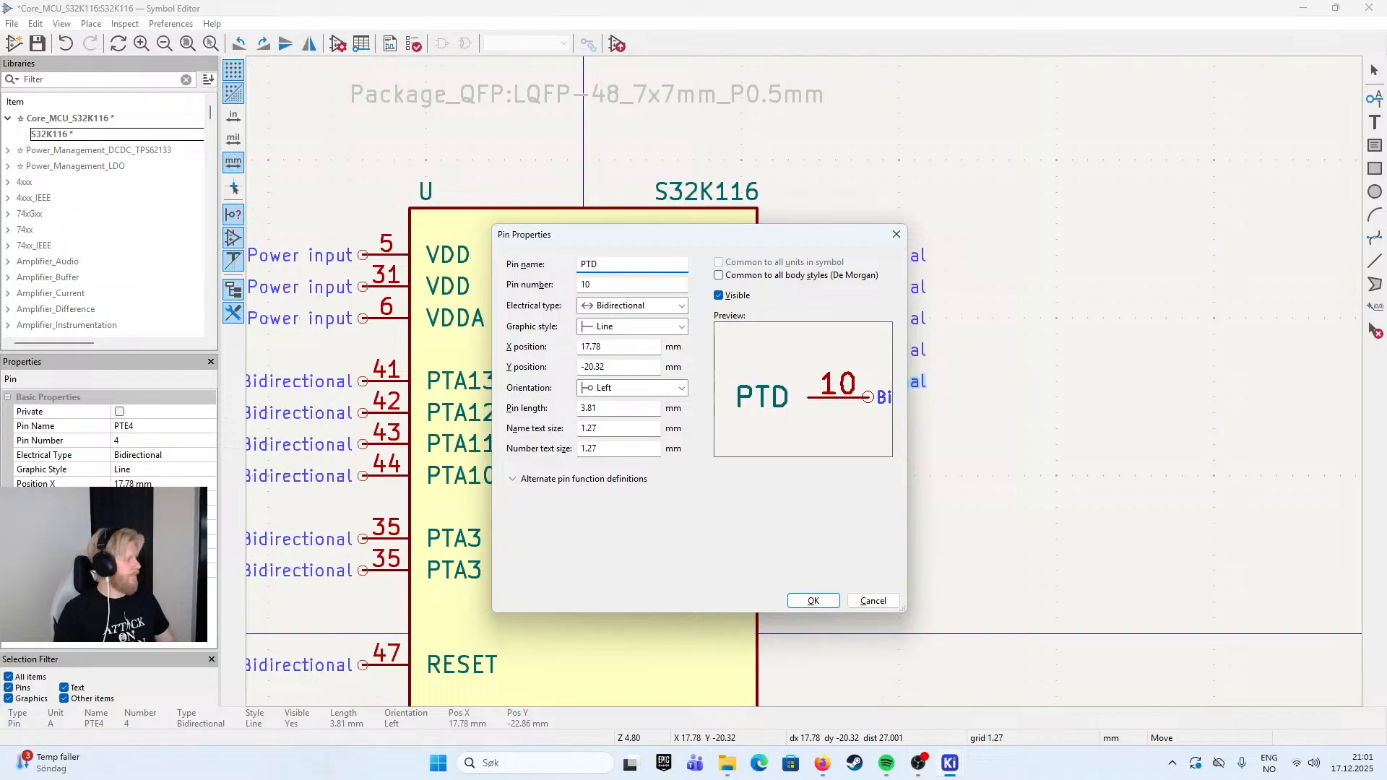
pyautogui.write('16')
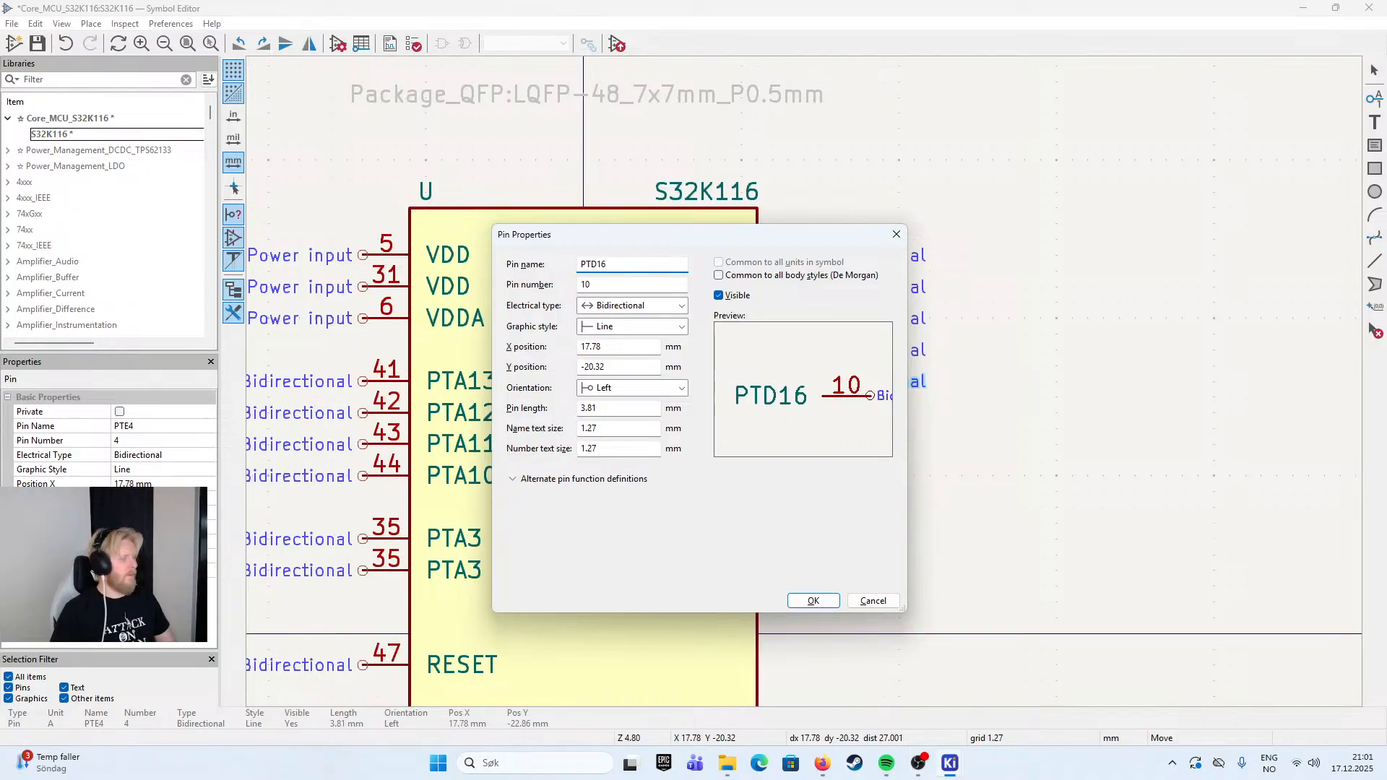
pyautogui.press('Return')
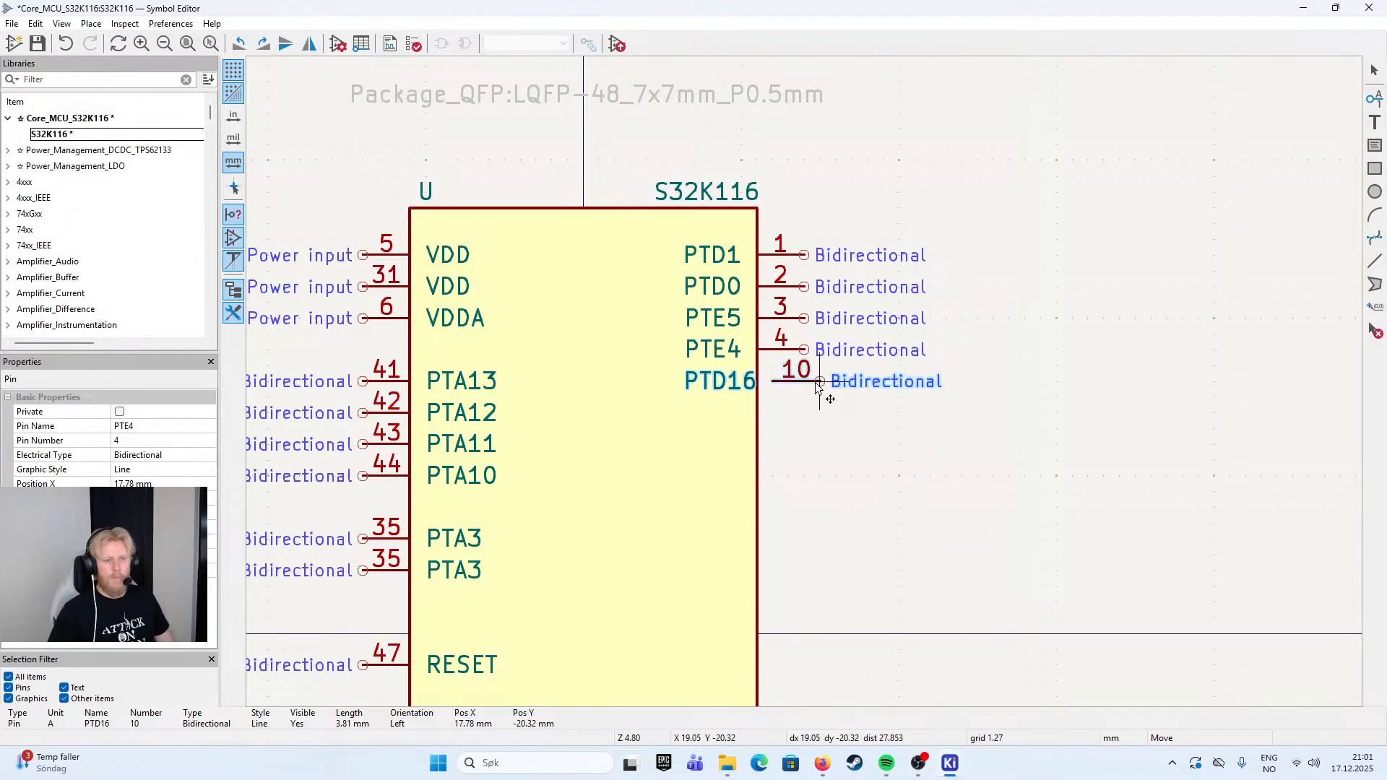
pyautogui.click(806, 385)
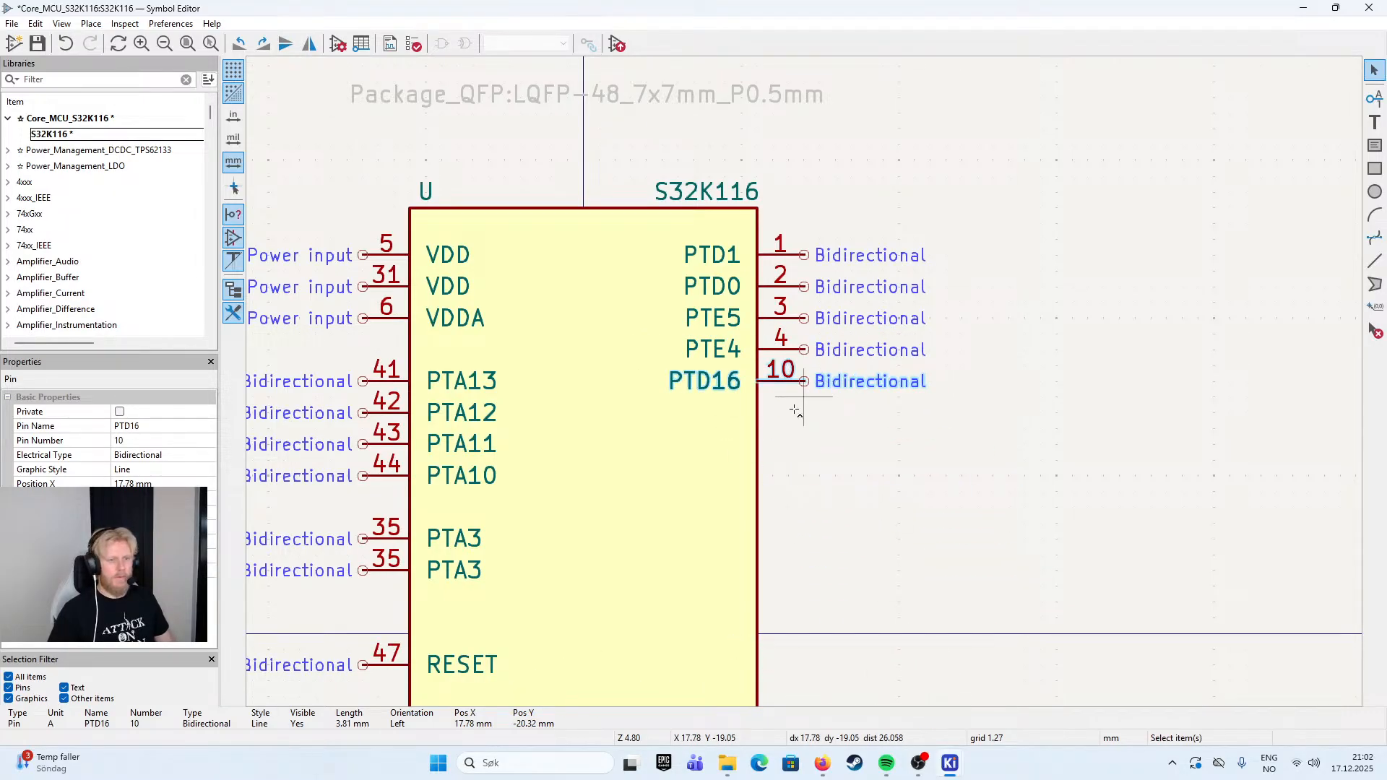
# - Duplicate pin PTD16 directly below itself, giving the copy pin number 11 and the name PTD15
pyautogui.hotkey('ctrl', 'd')
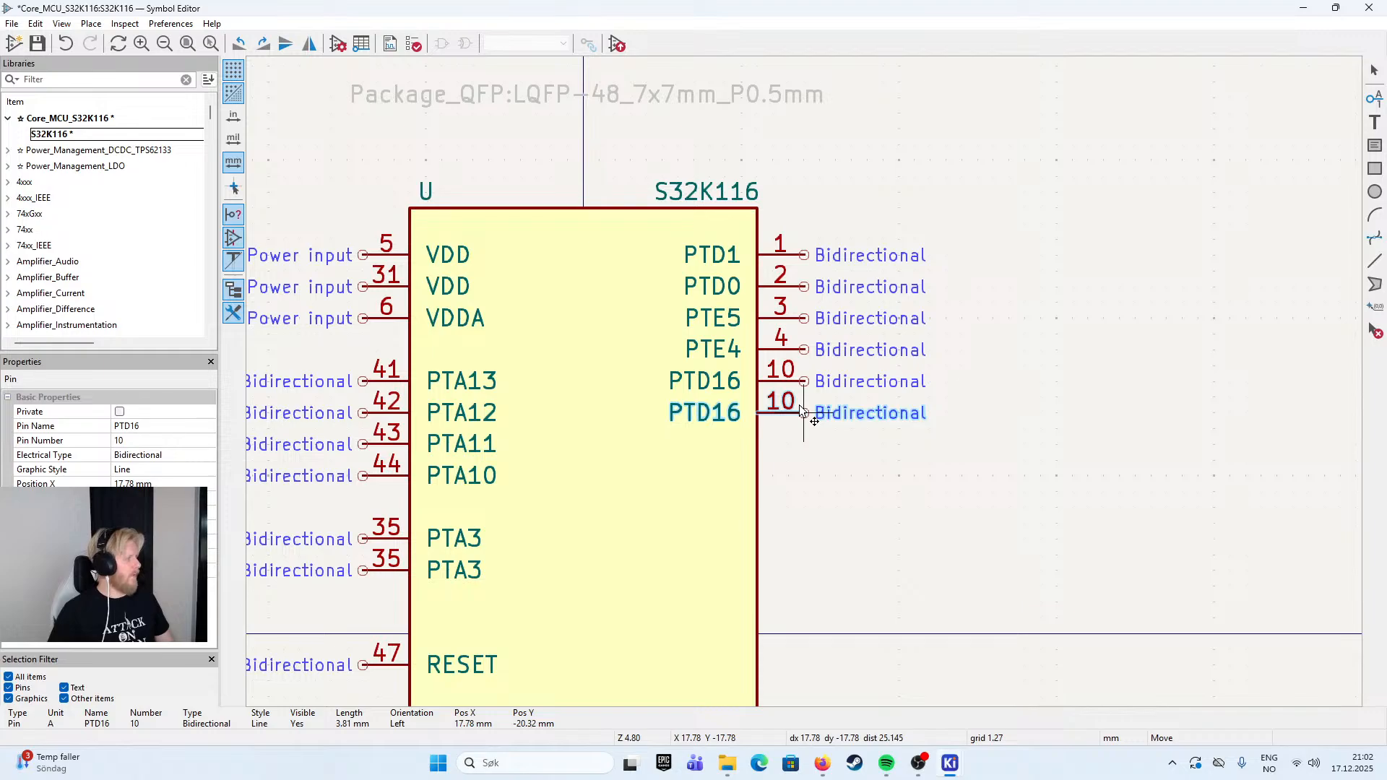
pyautogui.click(802, 411)
pyautogui.doubleClick(804, 413)
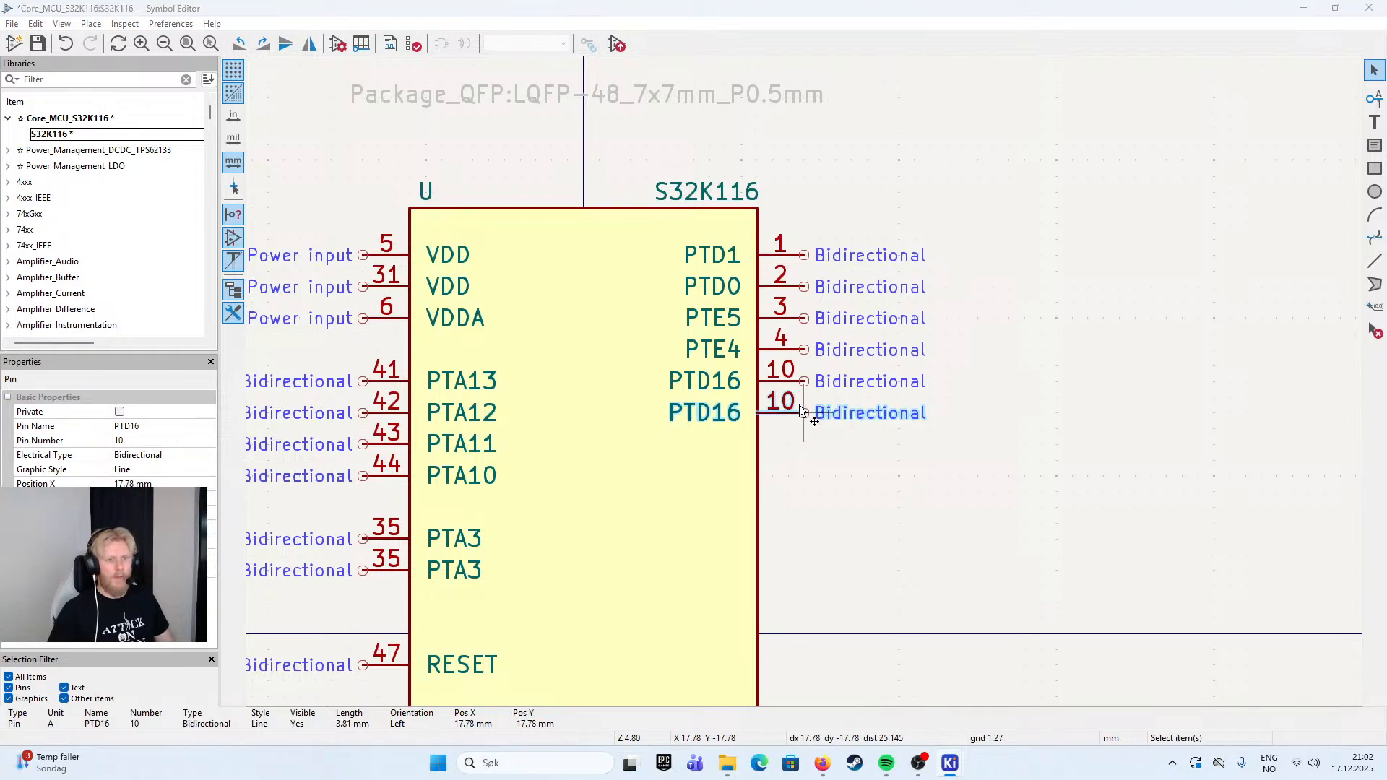
pyautogui.click(632, 284)
pyautogui.press('BackSpace')
pyautogui.write('11')
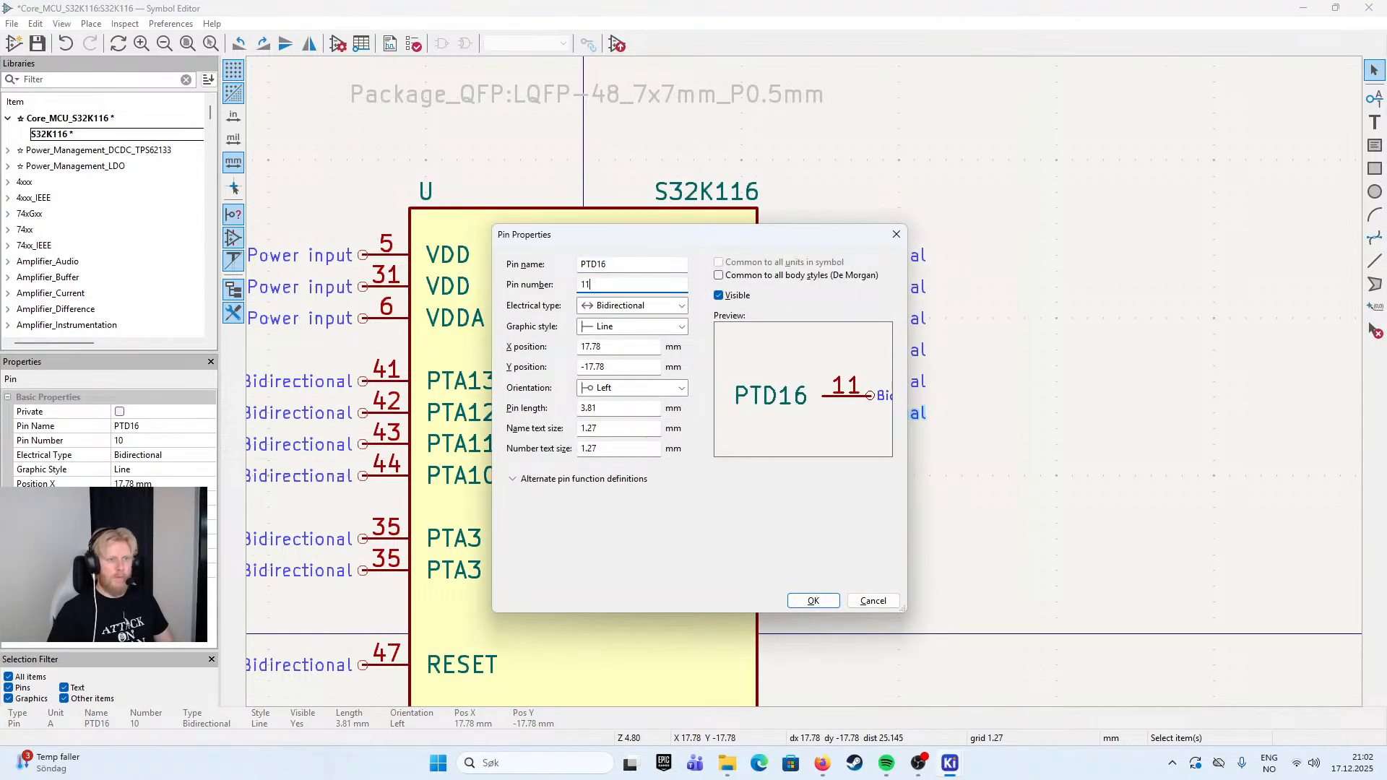
pyautogui.click(619, 263)
pyautogui.write('5')
pyautogui.press('Return')
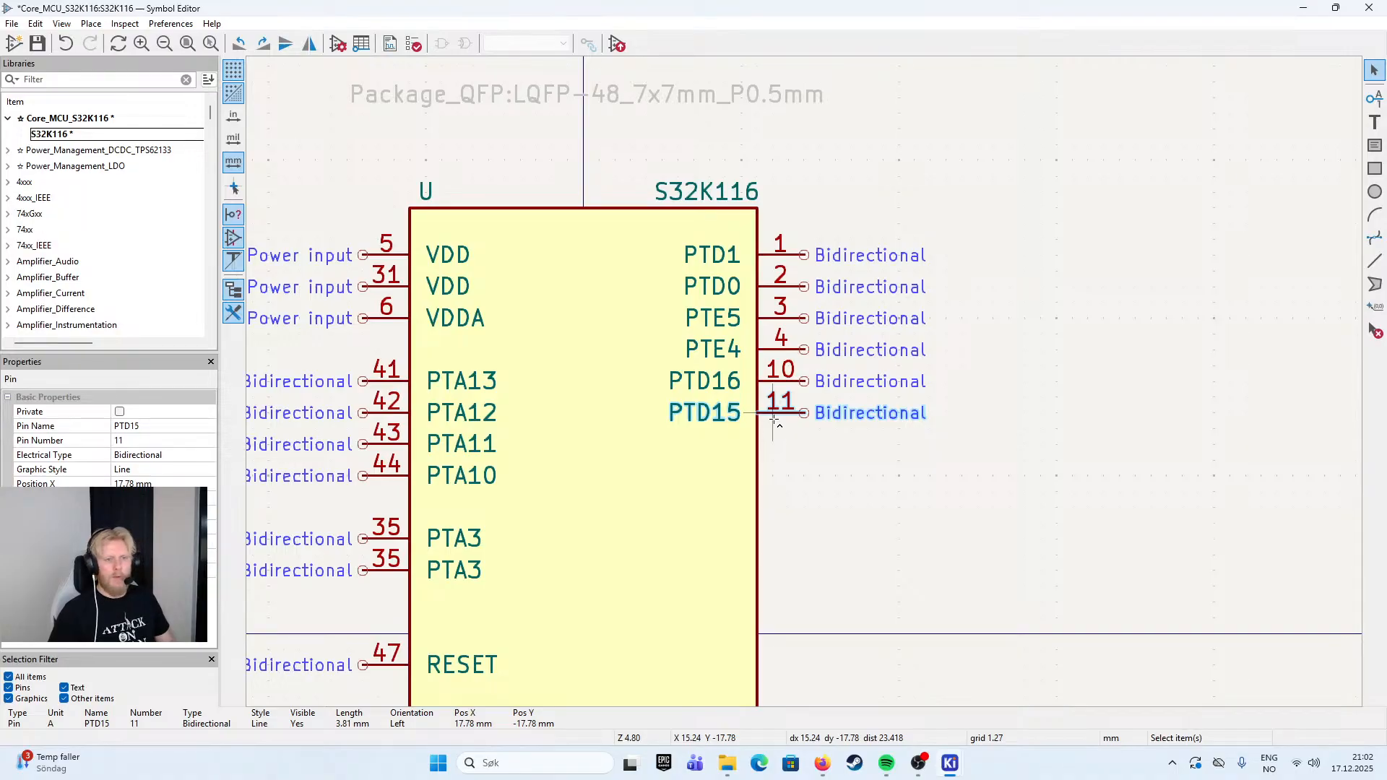
# - Duplicate pin PTD15 directly below itself on the right edge and set the copy's pin number to 12
pyautogui.hotkey('ctrl', 'd')
pyautogui.click(788, 446)
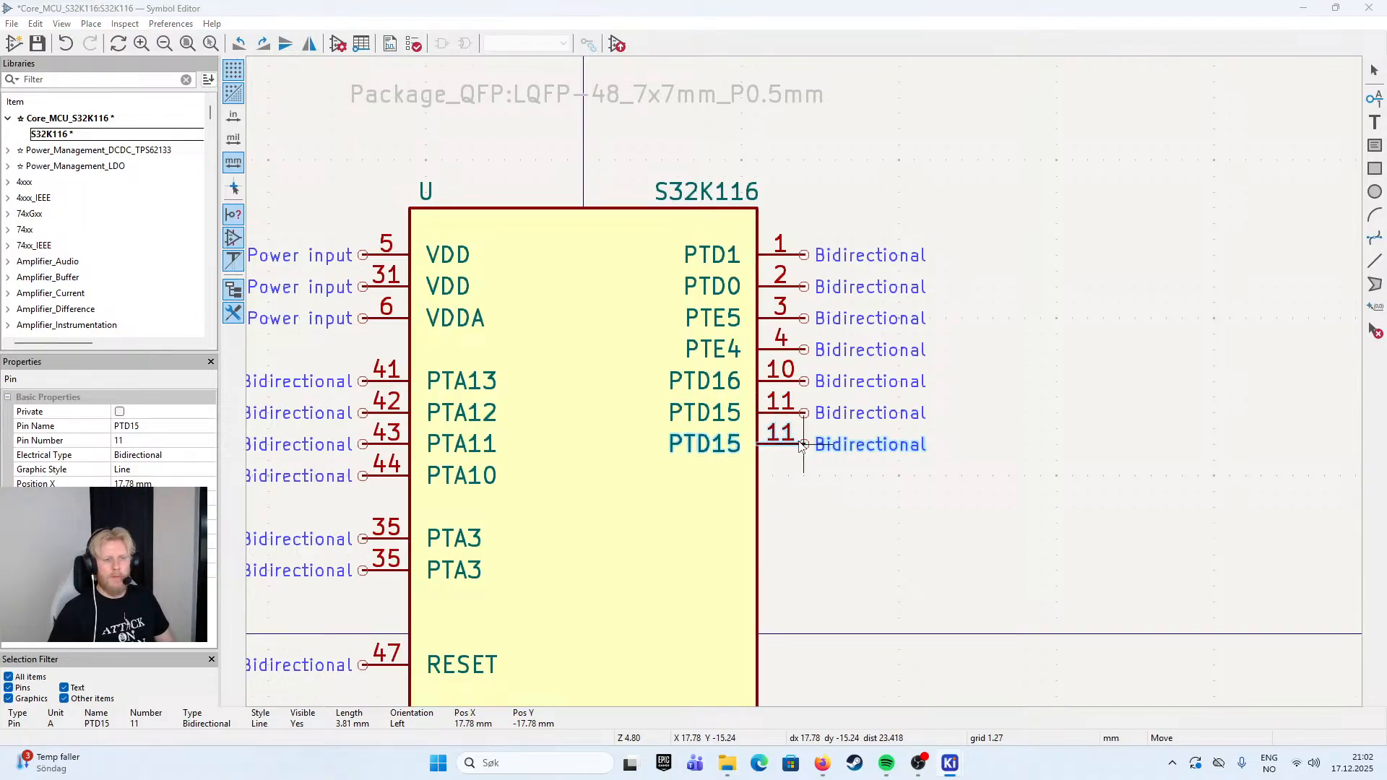
pyautogui.doubleClick(788, 446)
pyautogui.press('BackSpace')
pyautogui.press('BackSpace')
pyautogui.press('Delete')
pyautogui.write('E')
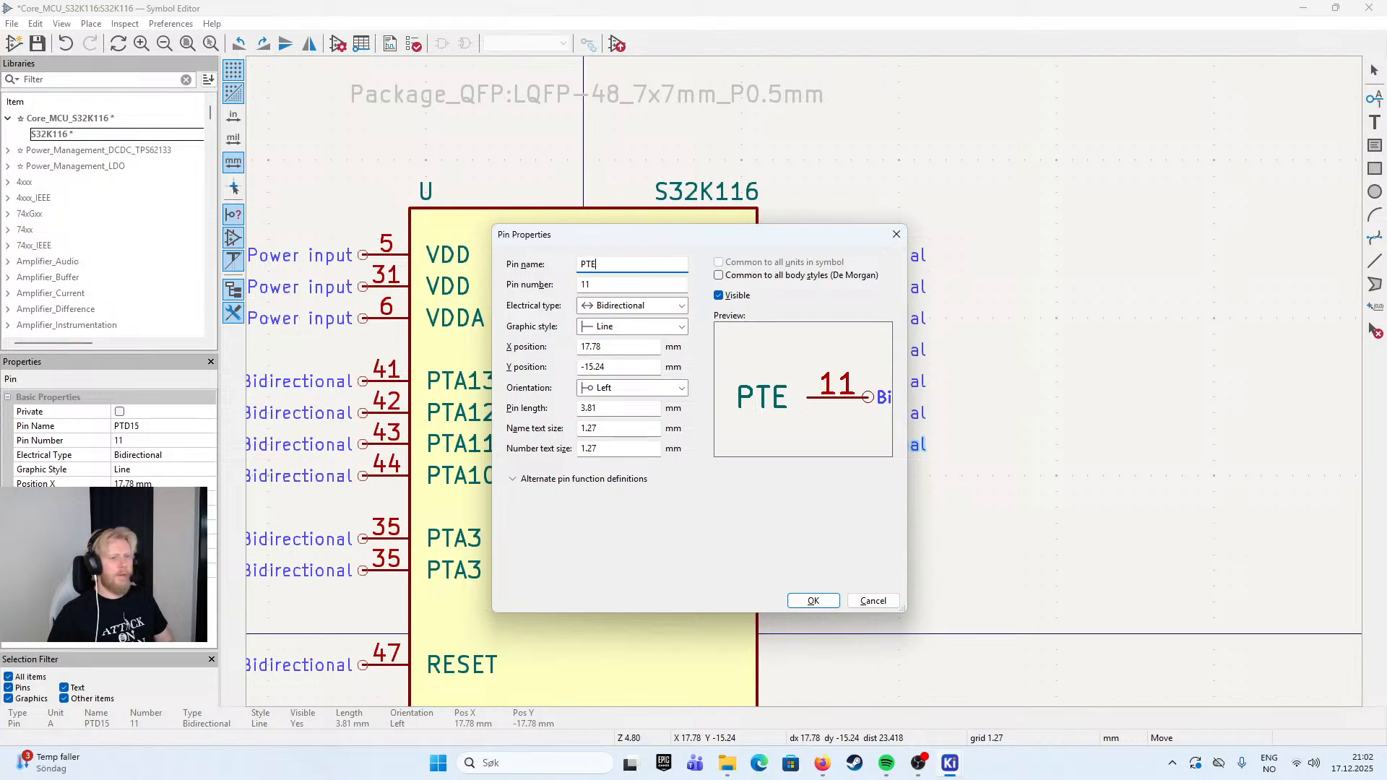
pyautogui.press('Tab')
pyautogui.moveTo(698, 242); pyautogui.dragTo(724, 307)
pyautogui.moveTo(642, 350); pyautogui.dragTo(578, 339)
pyautogui.write('12')
# - Set the name of pin 12 to PTE9
pyautogui.click(648, 328)
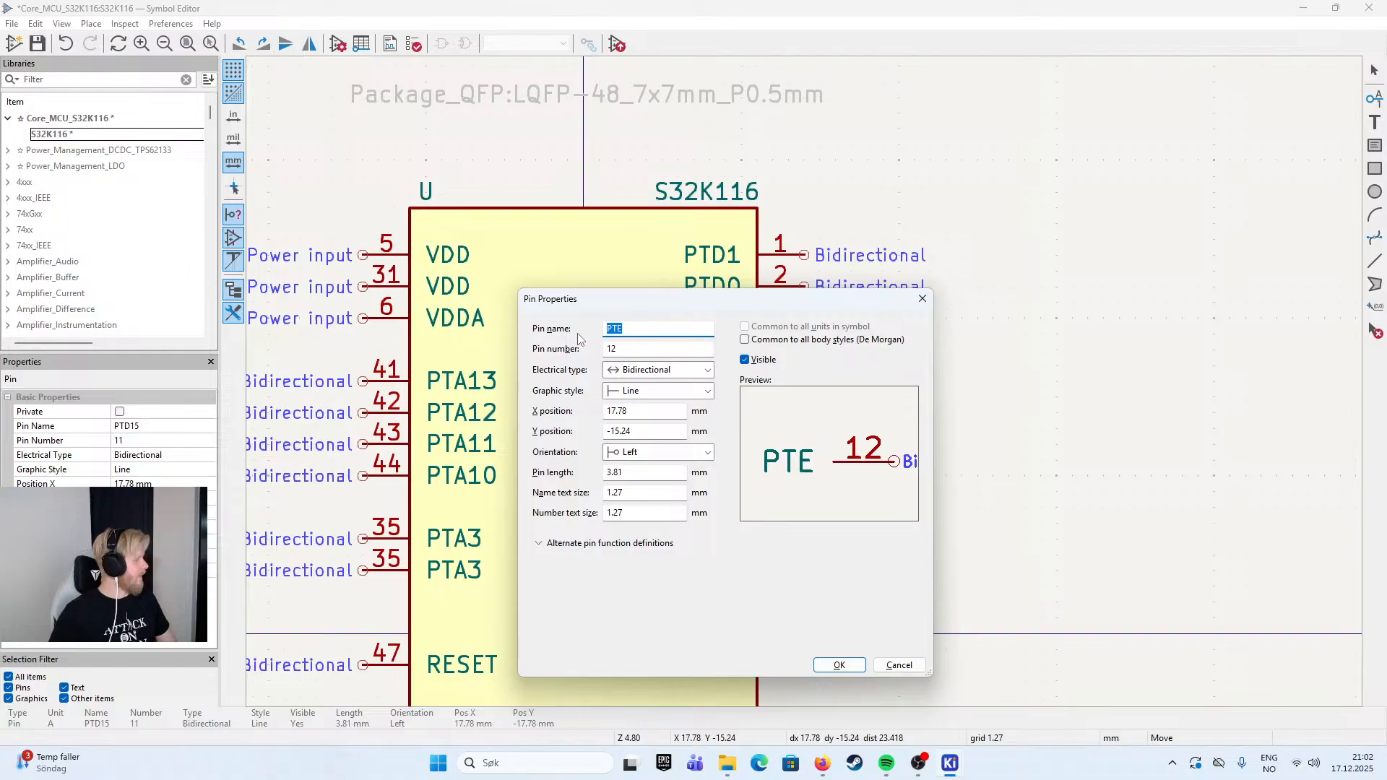
pyautogui.write('PTE9')
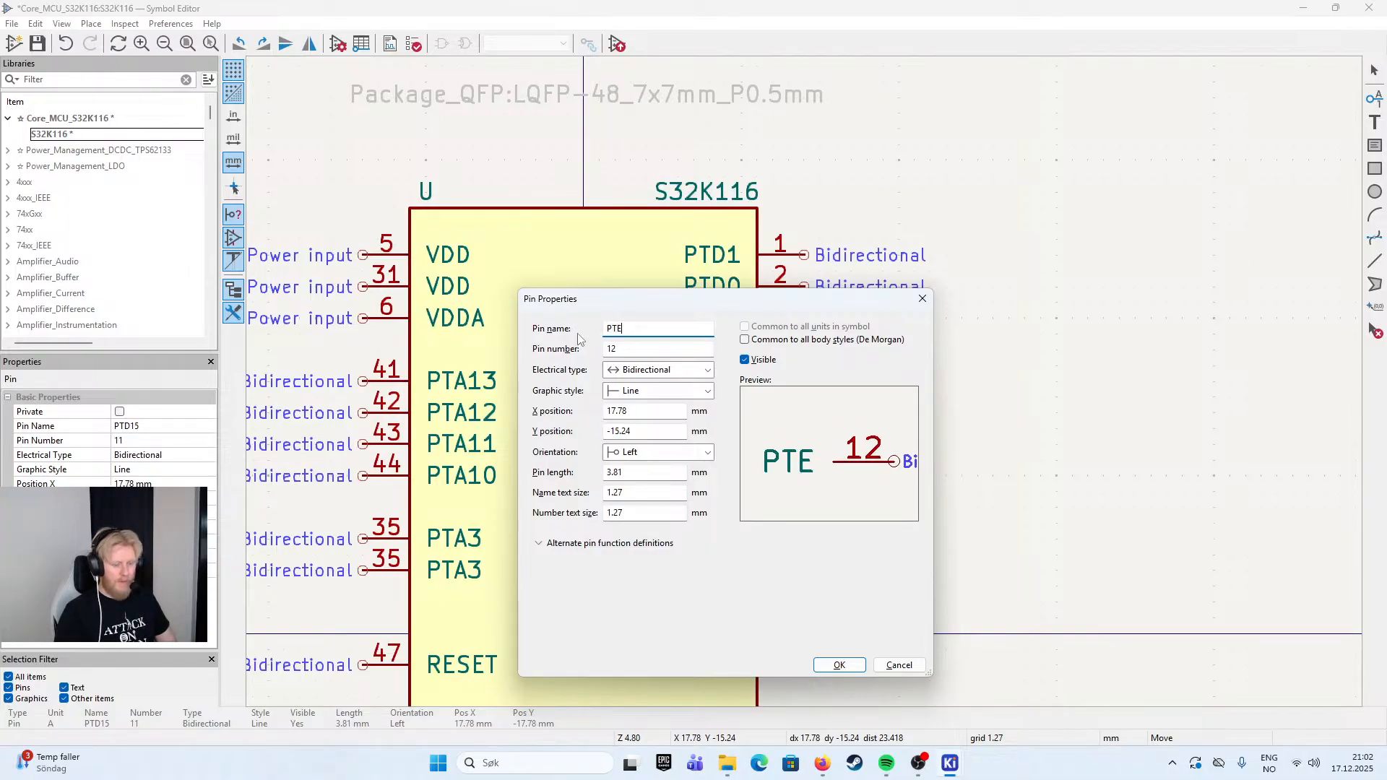
pyautogui.click(844, 665)
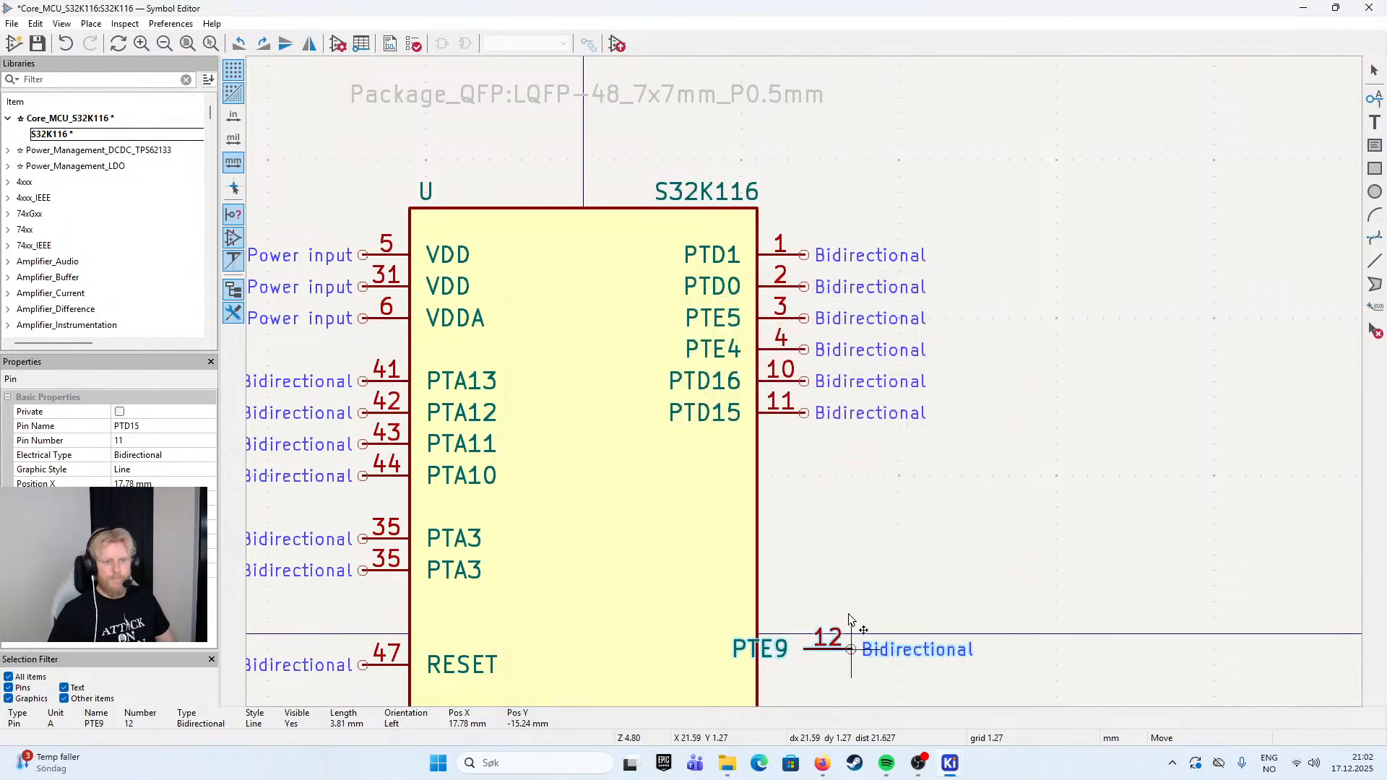
# - Add a copy of pin PTE9 directly below it on the right edge, named PTE8 with pin number 13
pyautogui.click(803, 476)
pyautogui.doubleClick(803, 482)
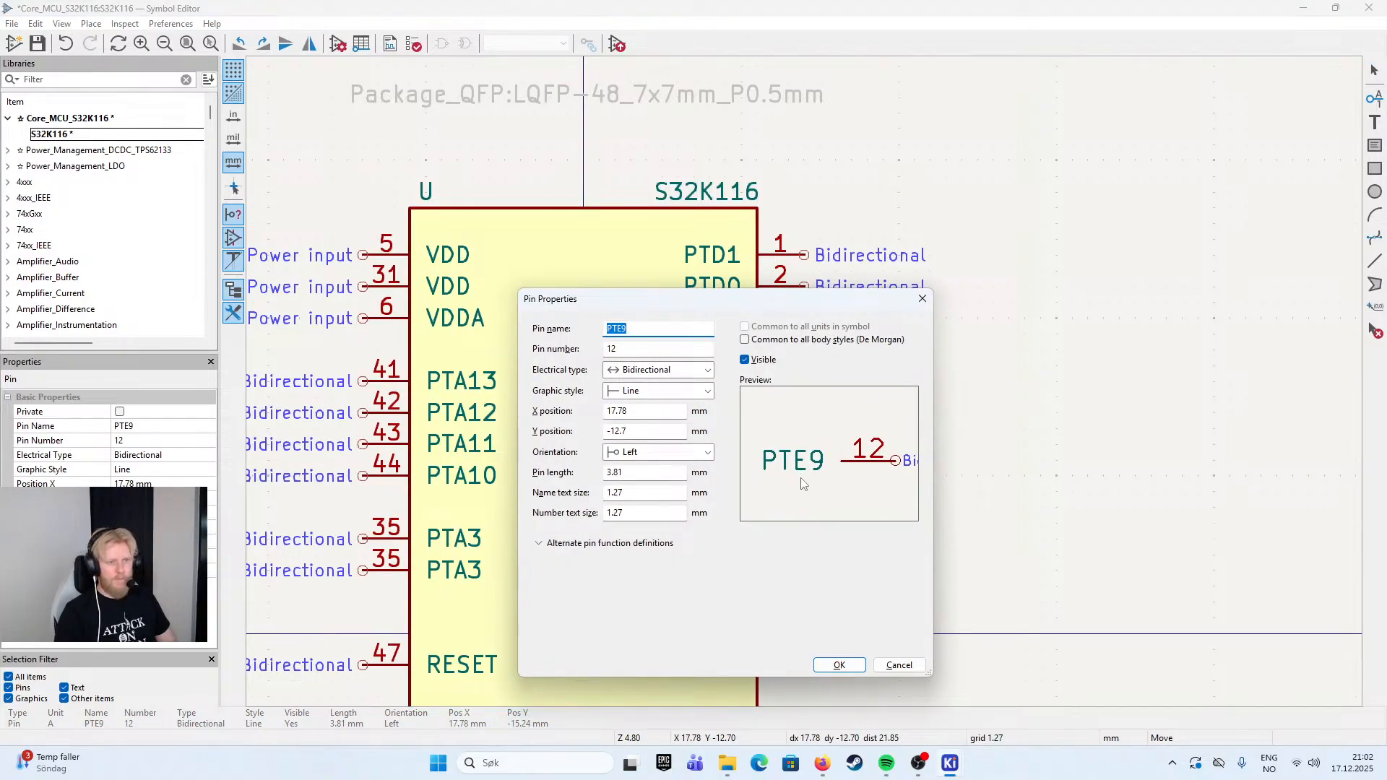
pyautogui.write('PTE8')
pyautogui.press('Tab')
pyautogui.write('13')
pyautogui.click(839, 665)
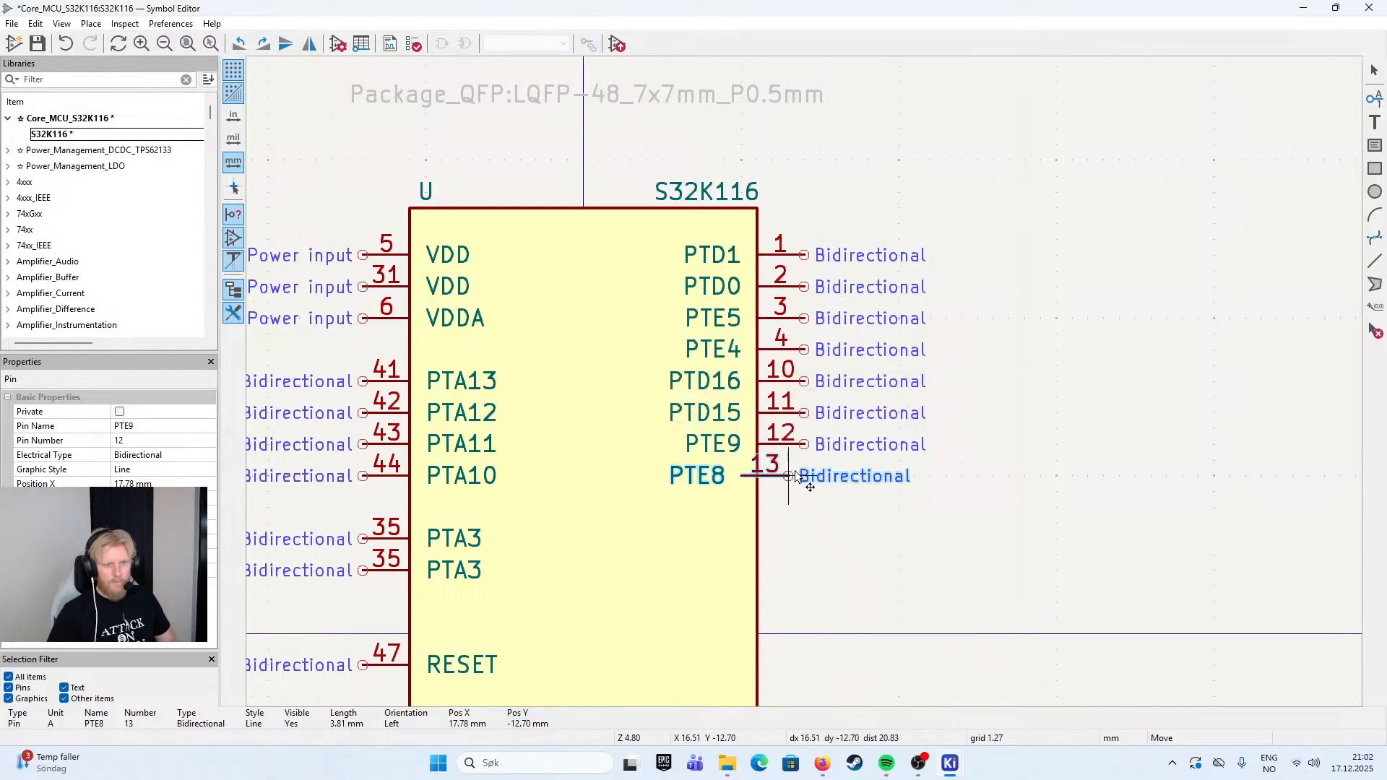
pyautogui.click(800, 477)
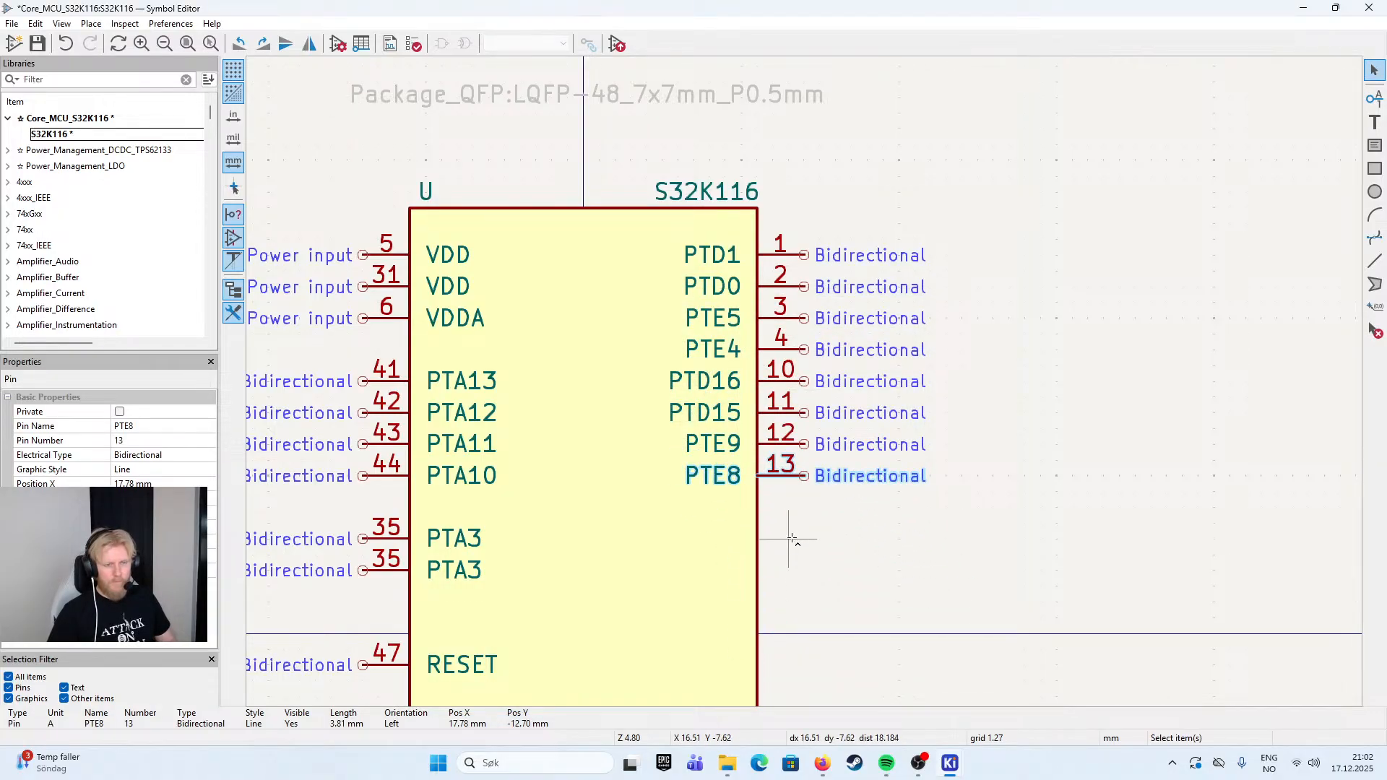
# - Create another copy of pin PTE9 and set the copy's name to PTB5
pyautogui.press('Insert')
pyautogui.press('e')
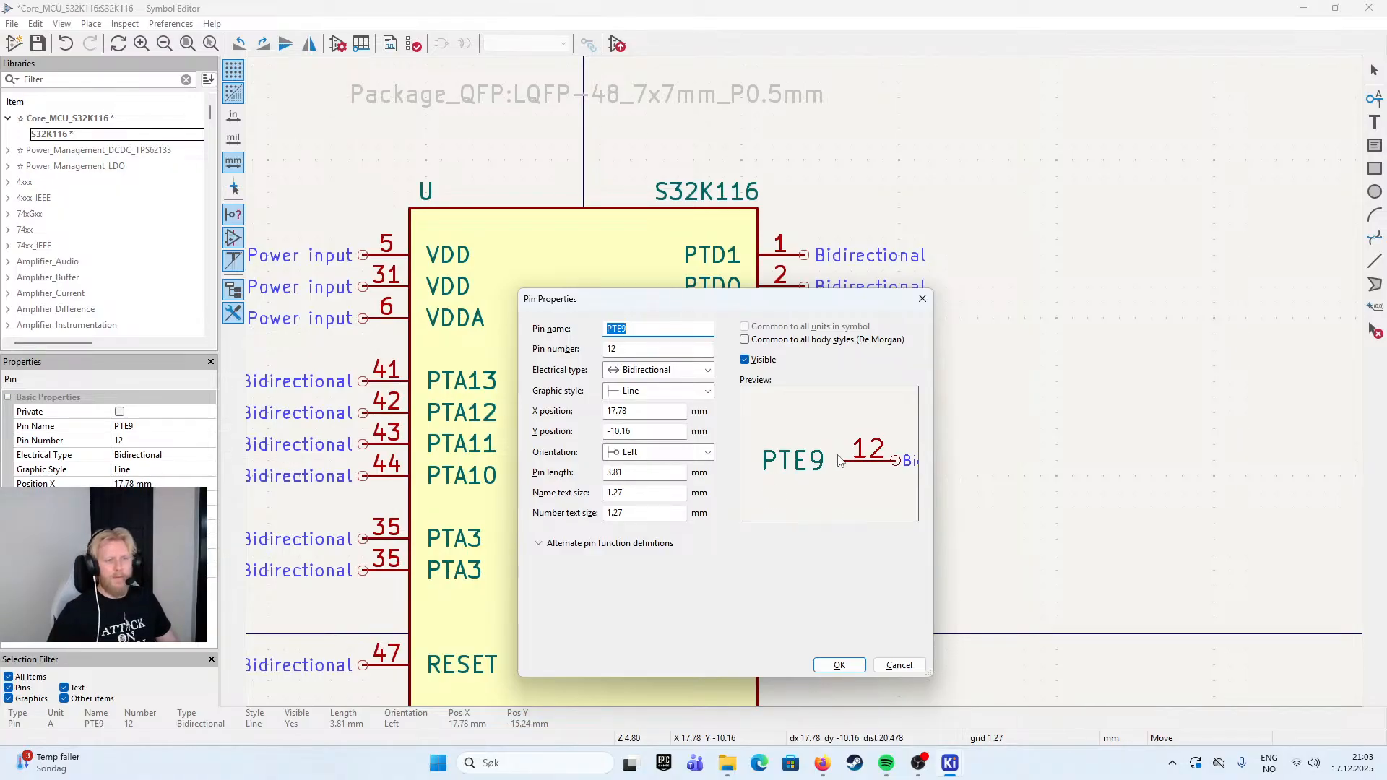
pyautogui.click(644, 328)
pyautogui.press('BackSpace')
pyautogui.press('BackSpace')
pyautogui.write('B')
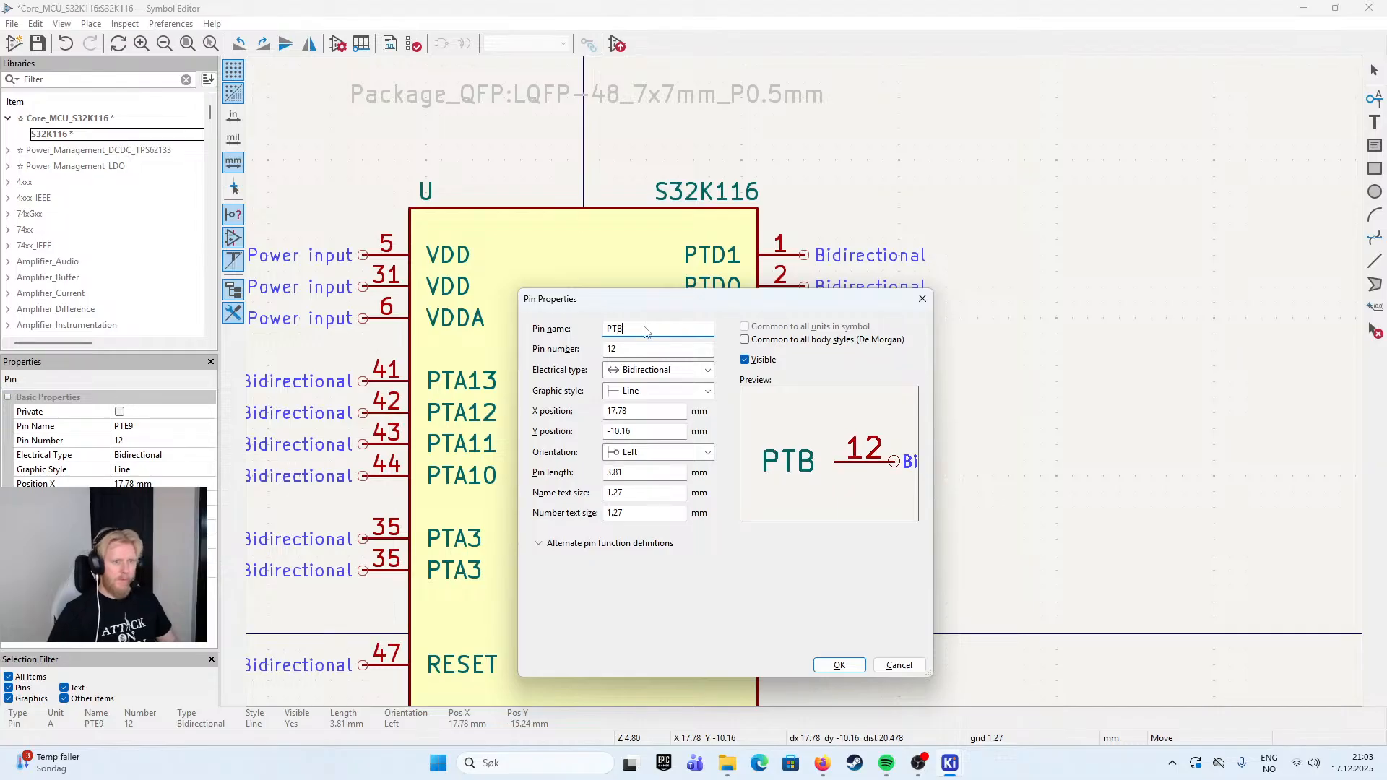
pyautogui.write('5')
pyautogui.click(839, 665)
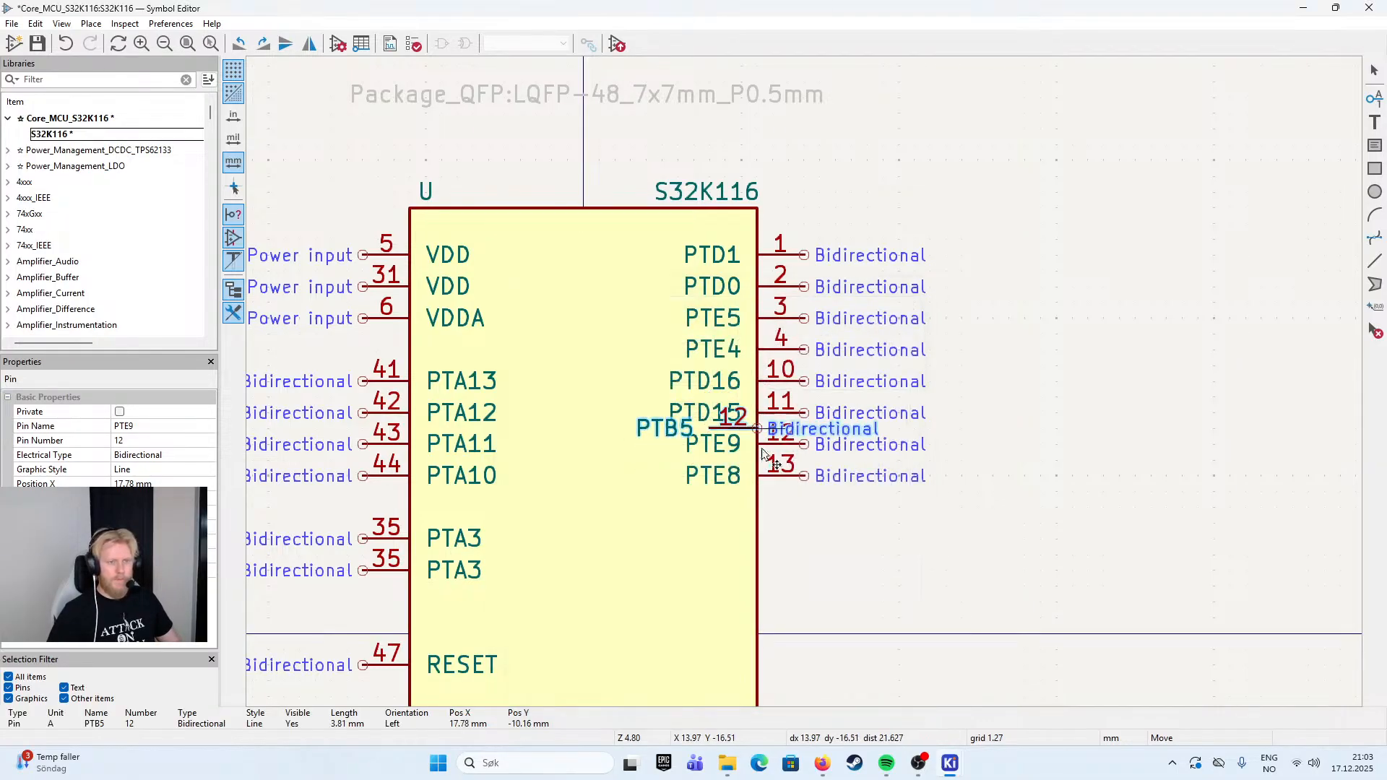
# - Set the pin number of PTB5 to 14 and place the pin directly below PTE8 on the body's right edge
pyautogui.doubleClick(808, 511)
pyautogui.press('Tab')
pyautogui.write('14')
pyautogui.click(839, 664)
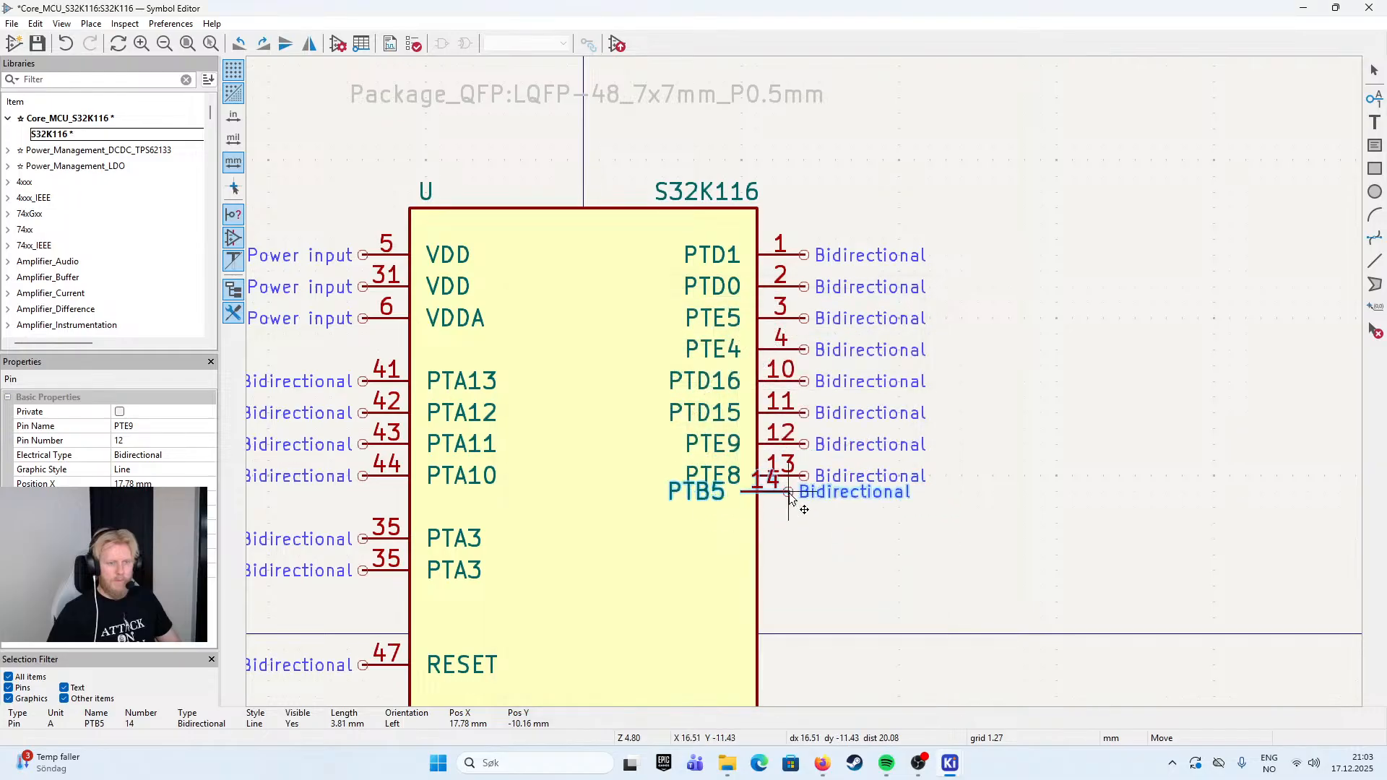
pyautogui.click(760, 475)
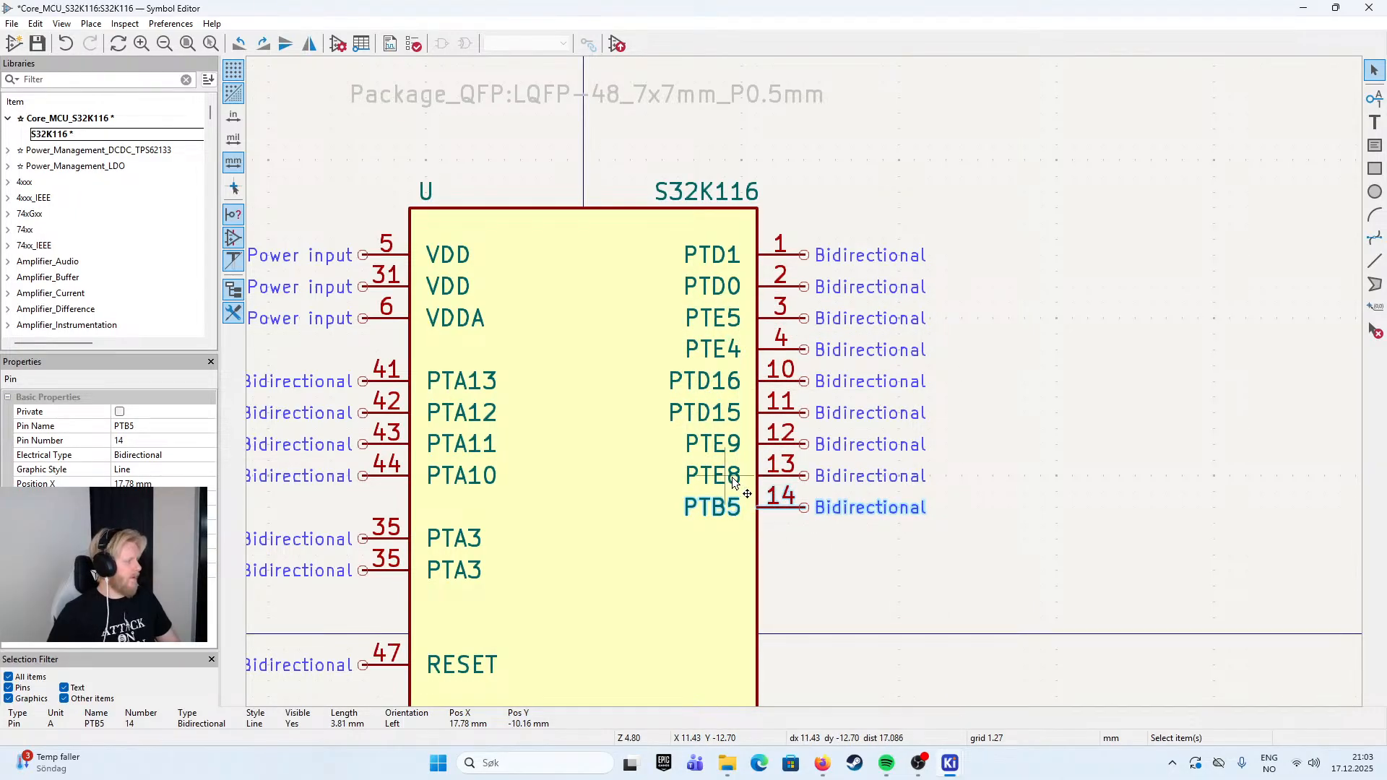
# - Try naming pin 13 CMP0_IN3
pyautogui.doubleClick(733, 483)
pyautogui.write('CMP0_')
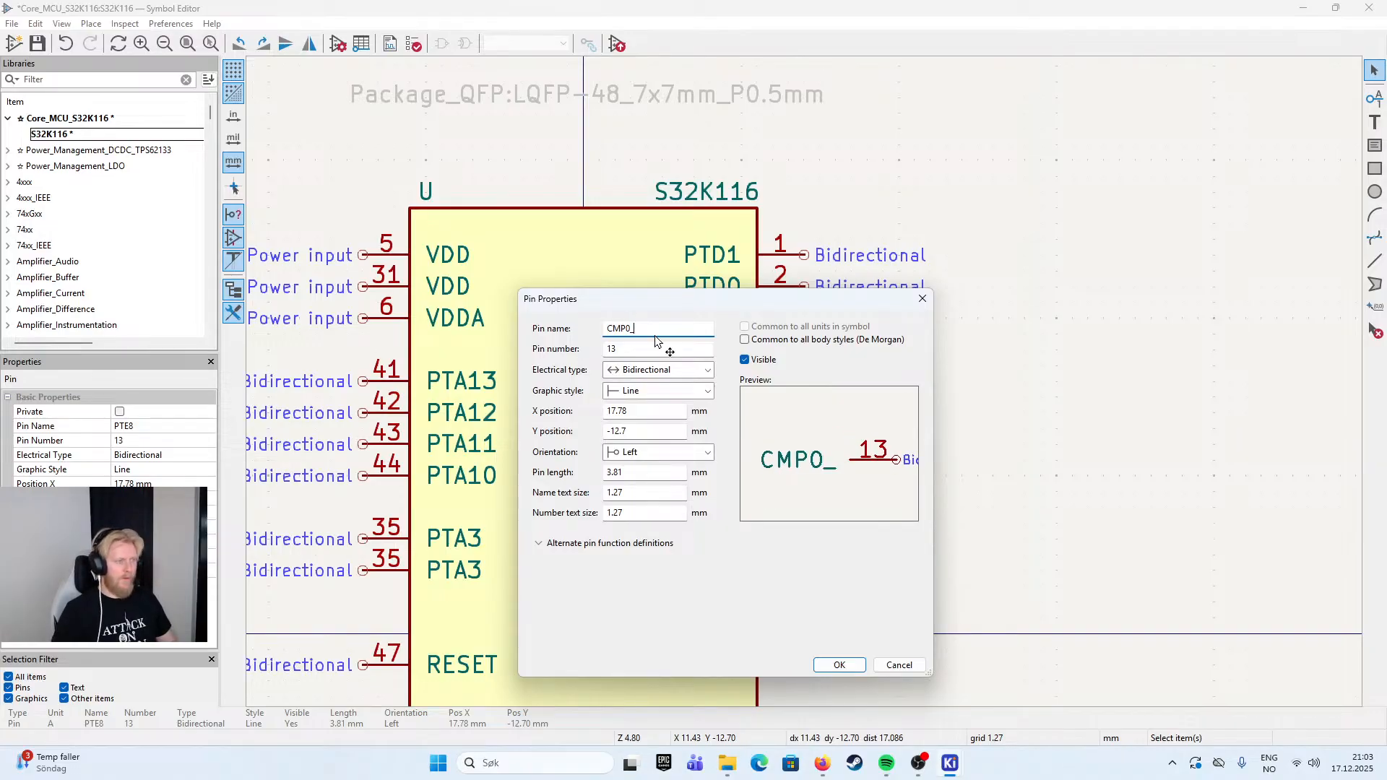
pyautogui.write('IN34')
pyautogui.press('BackSpace')
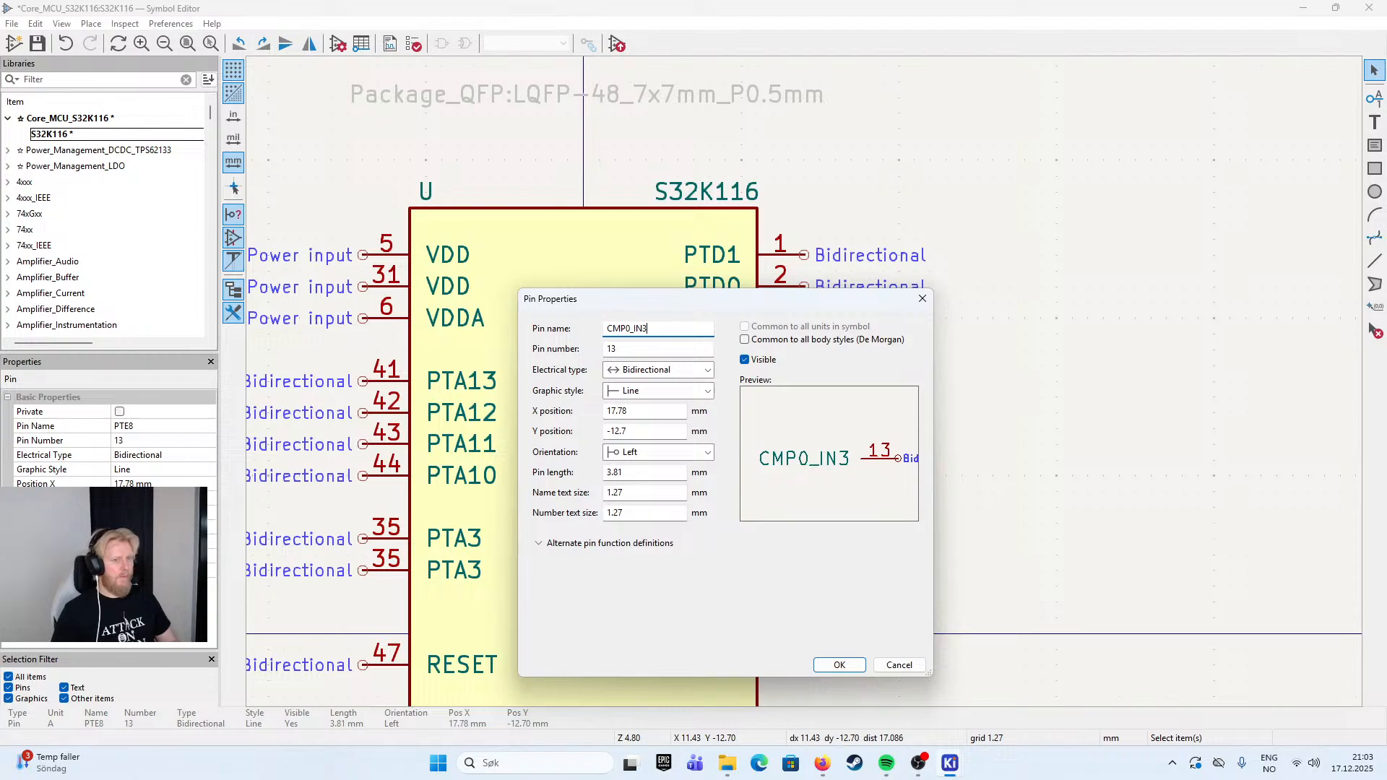
pyautogui.click(848, 669)
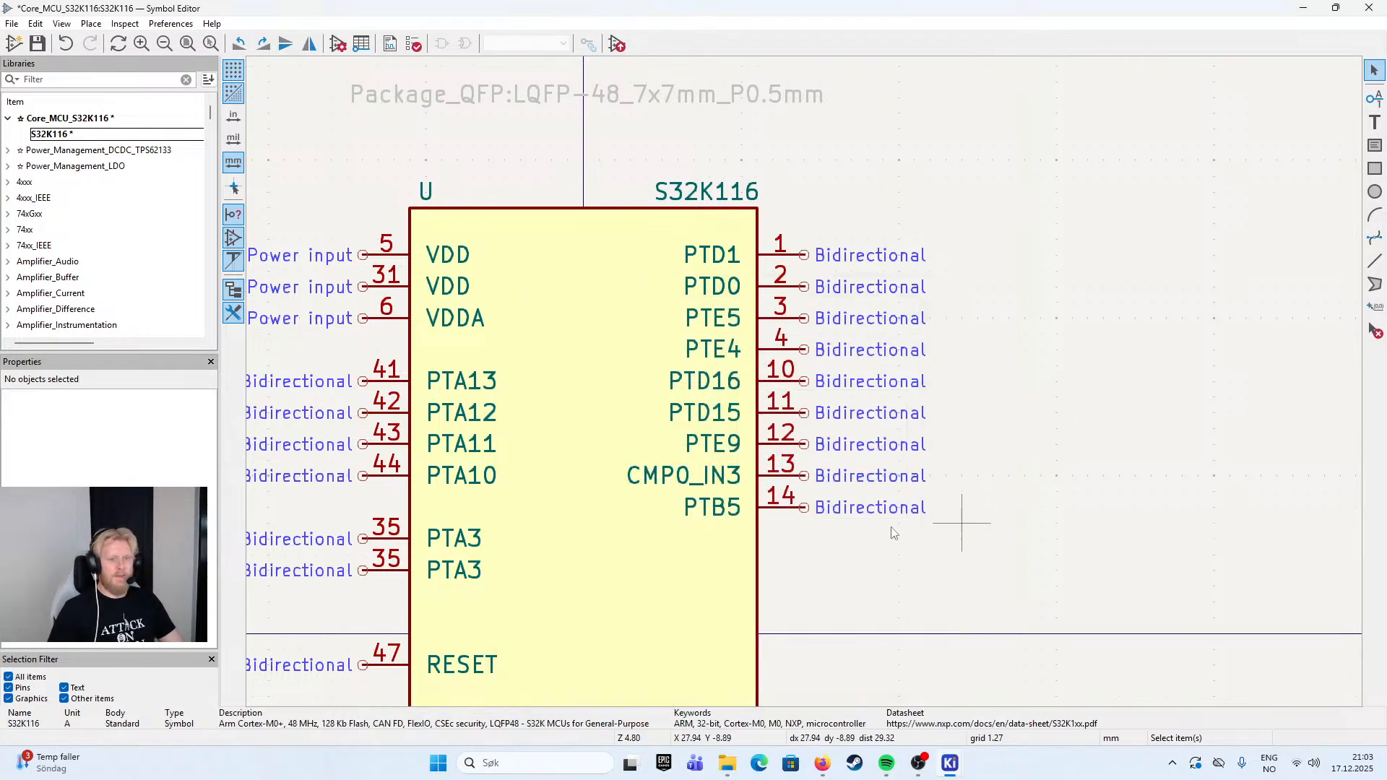
# - Restore the name of pin 13 to PTE8
pyautogui.doubleClick(774, 482)
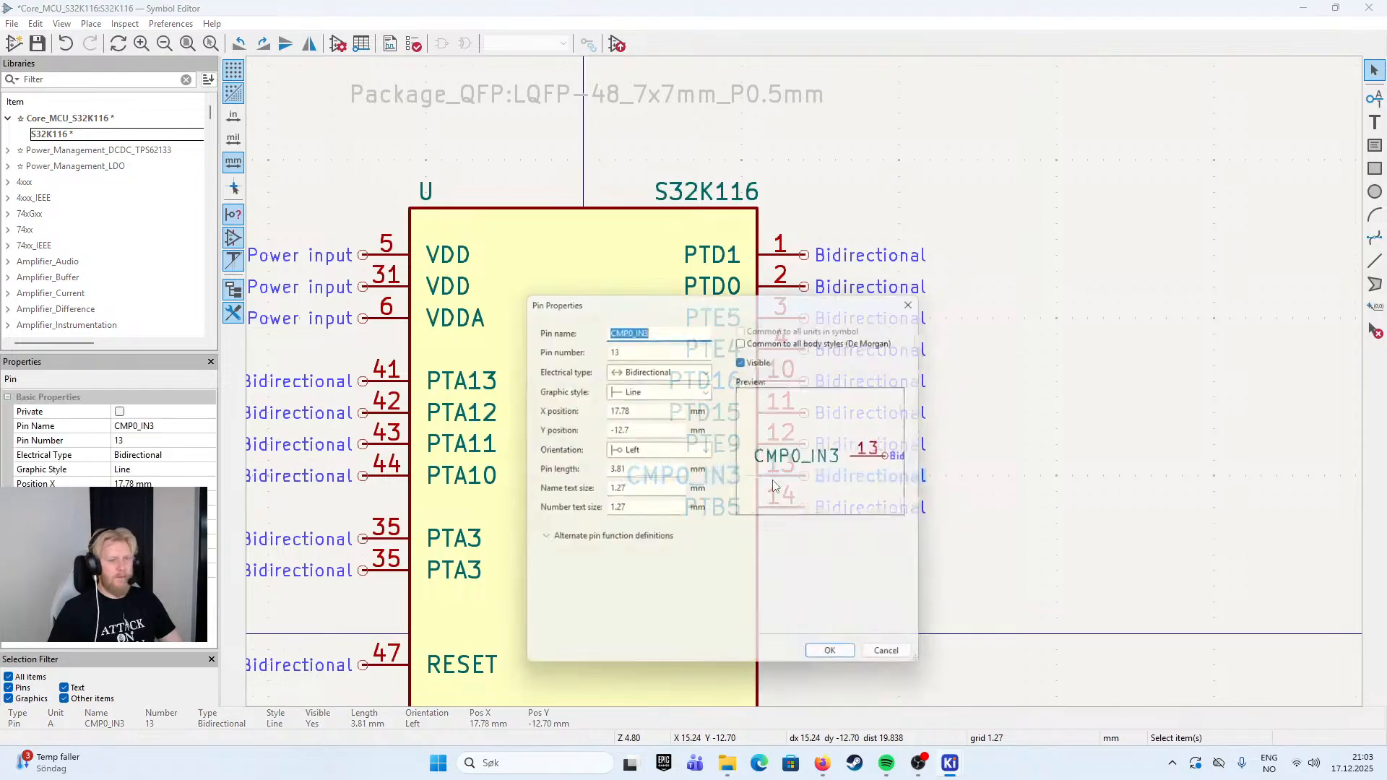
pyautogui.write('PTE8')
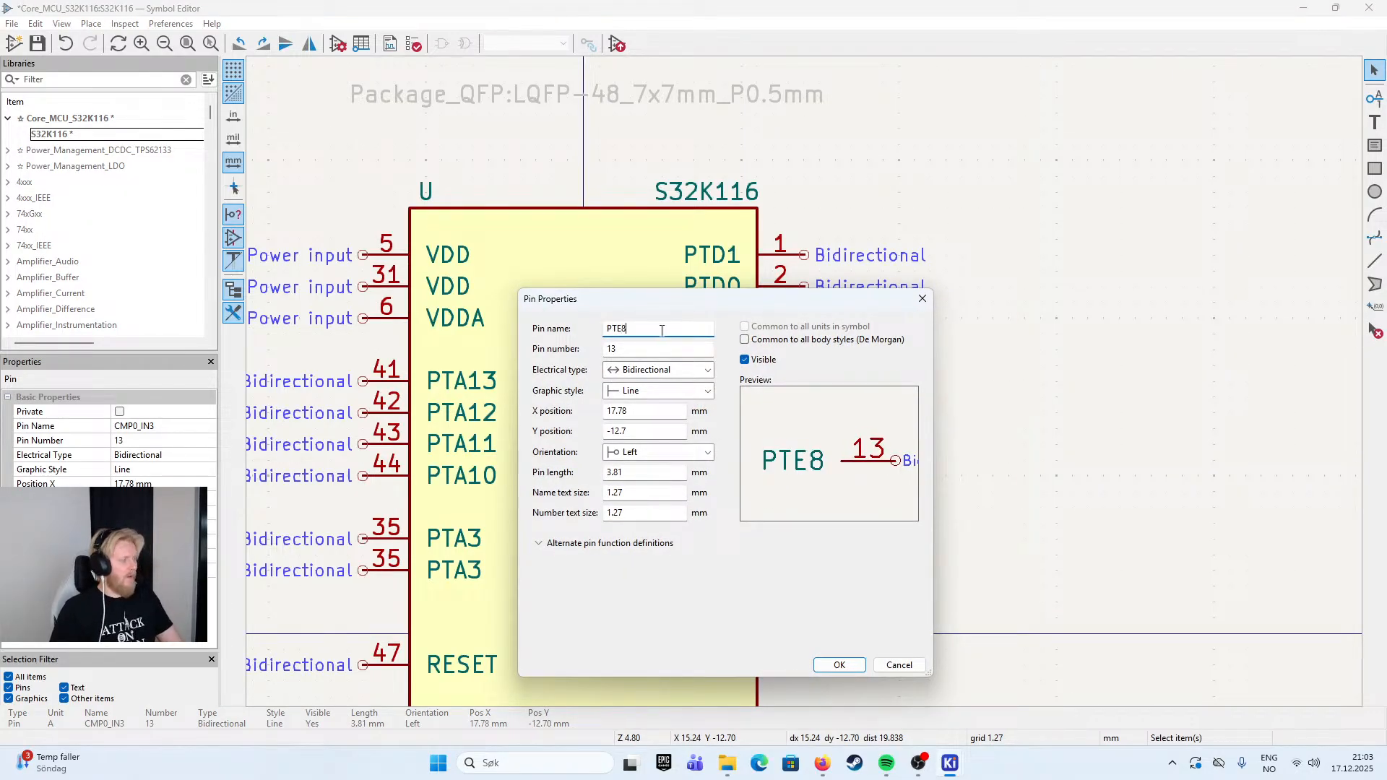
pyautogui.click(839, 666)
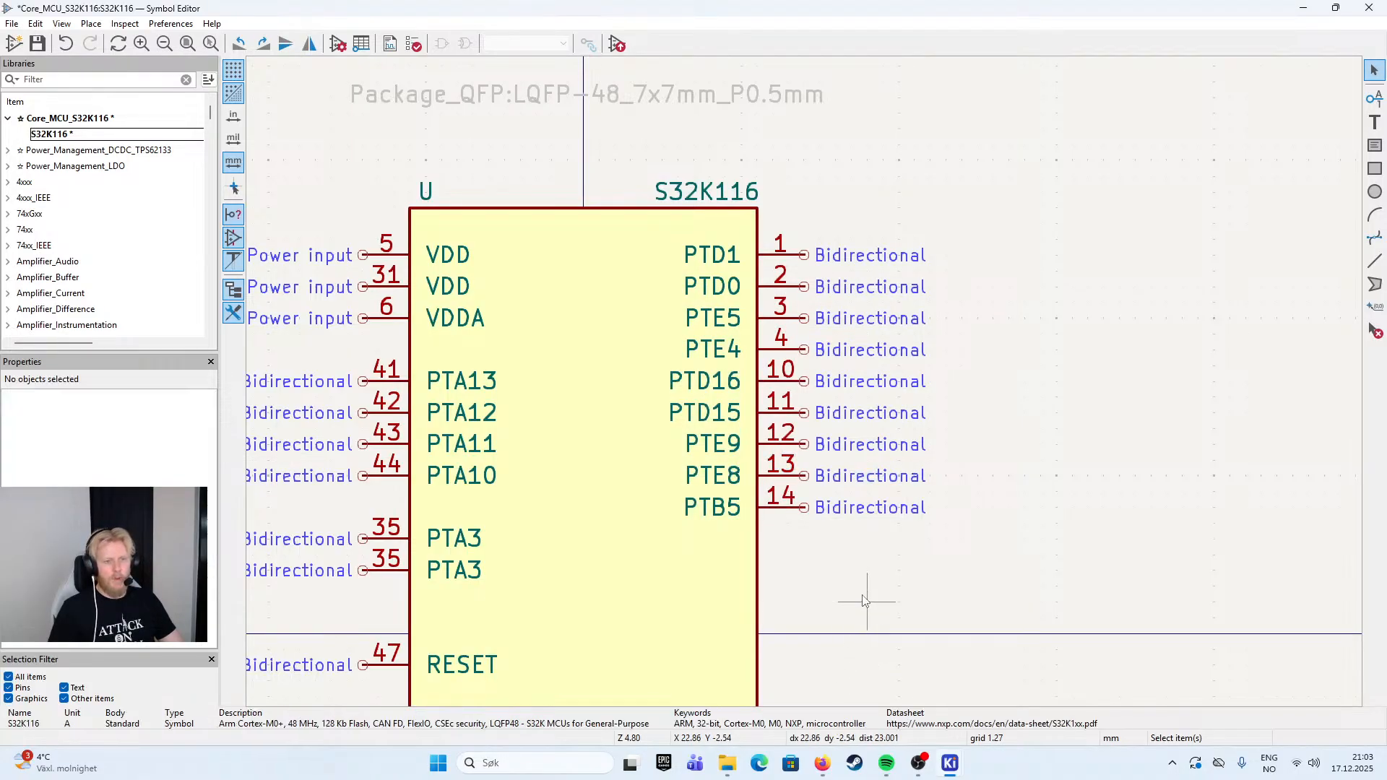
pyautogui.hotkey('alt', 'Tab')
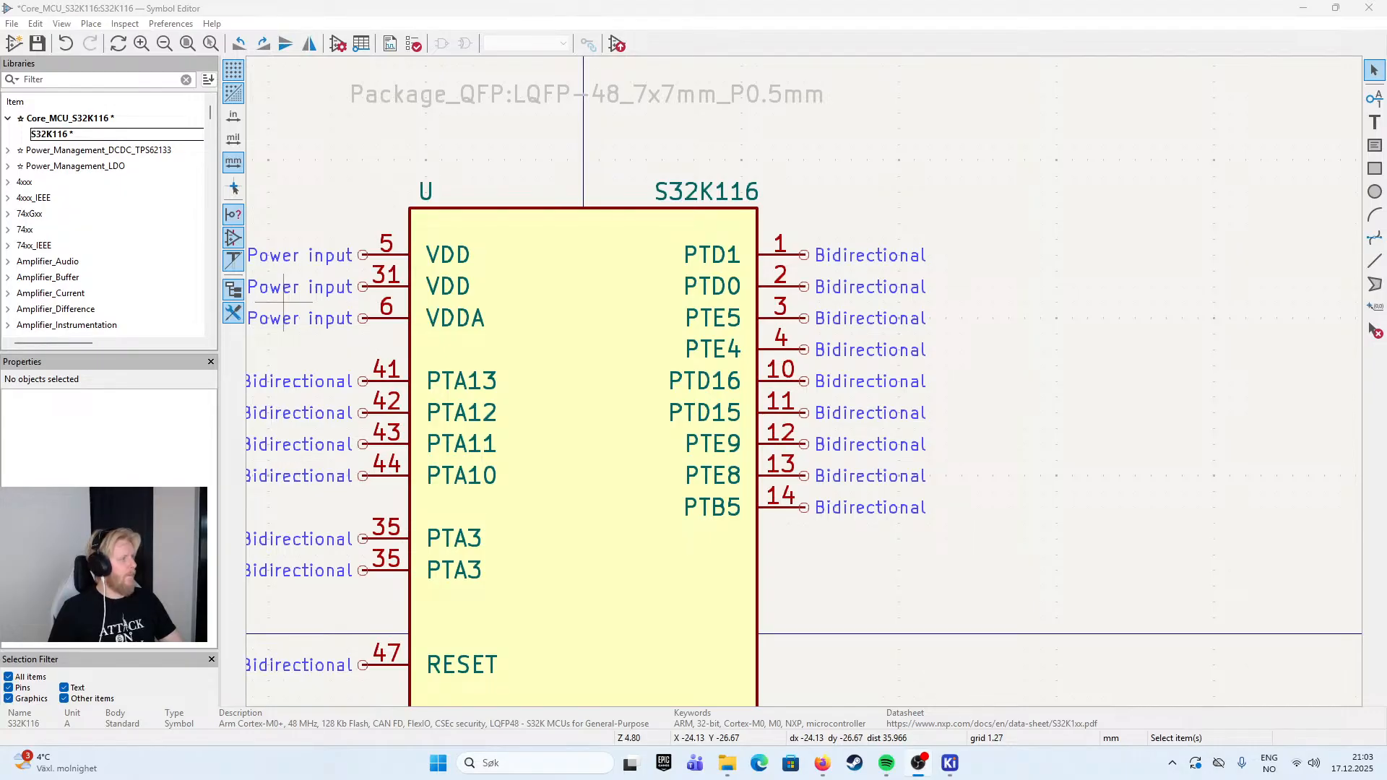
pyautogui.hotkey('alt', 'Tab')
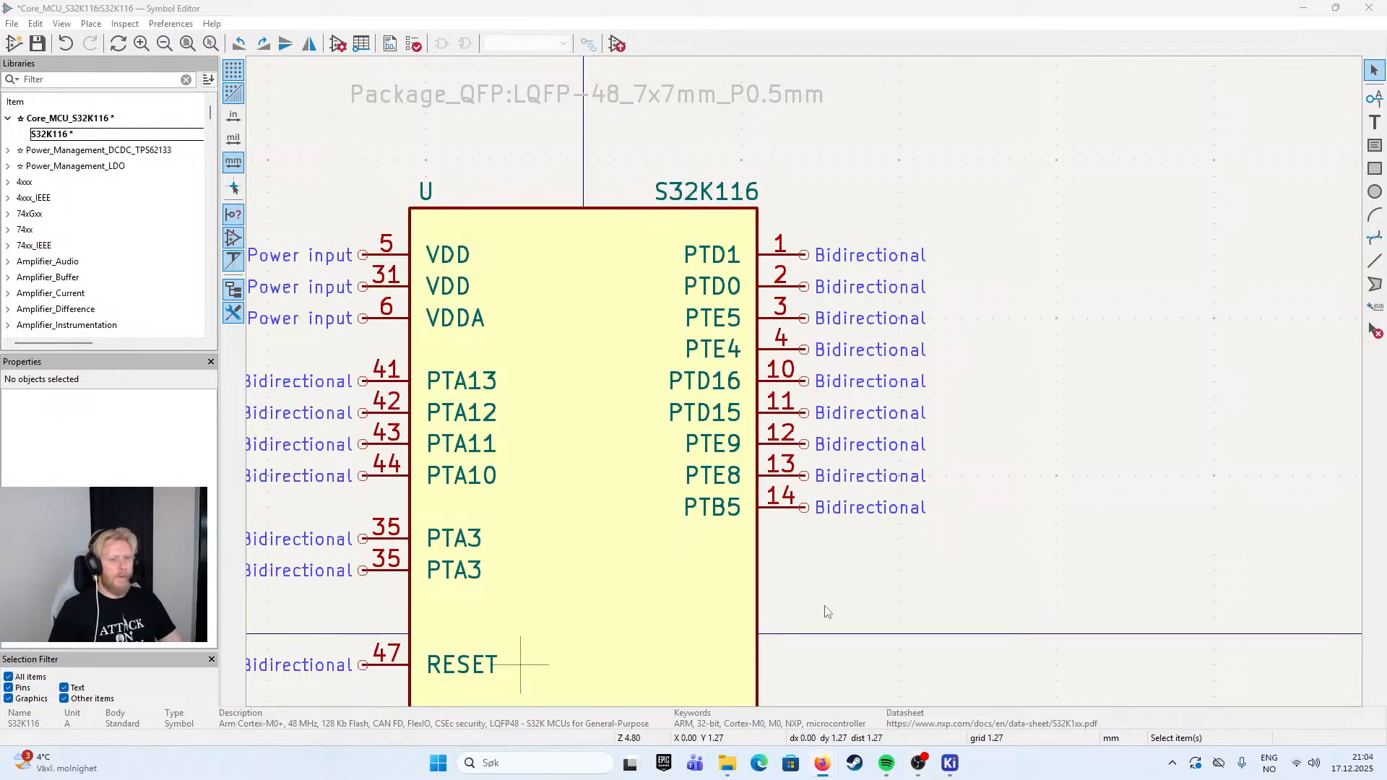
# - Add a copy of pin PTE9 directly below PTB5 on the right edge, named PTB4 with pin number 15
pyautogui.click(777, 518)
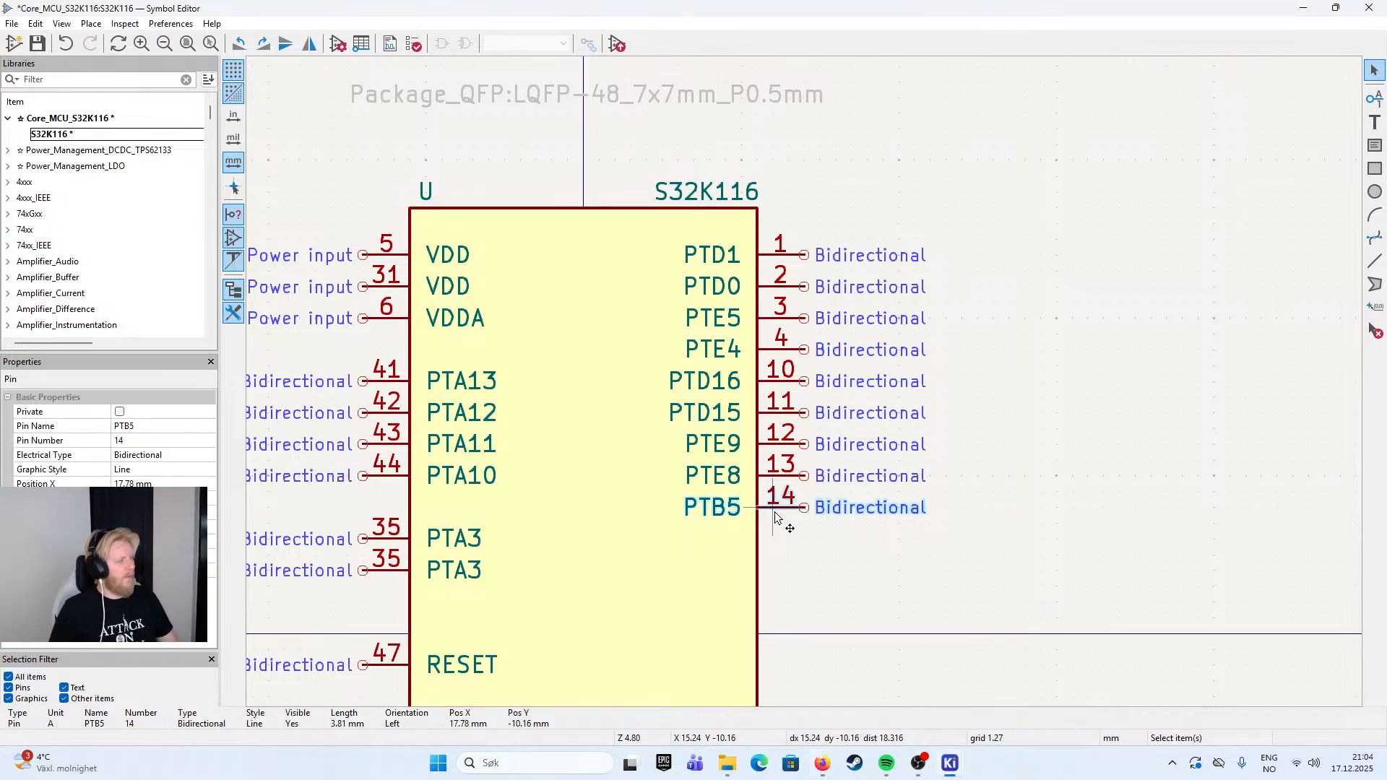
pyautogui.hotkey('ctrl', 'v')
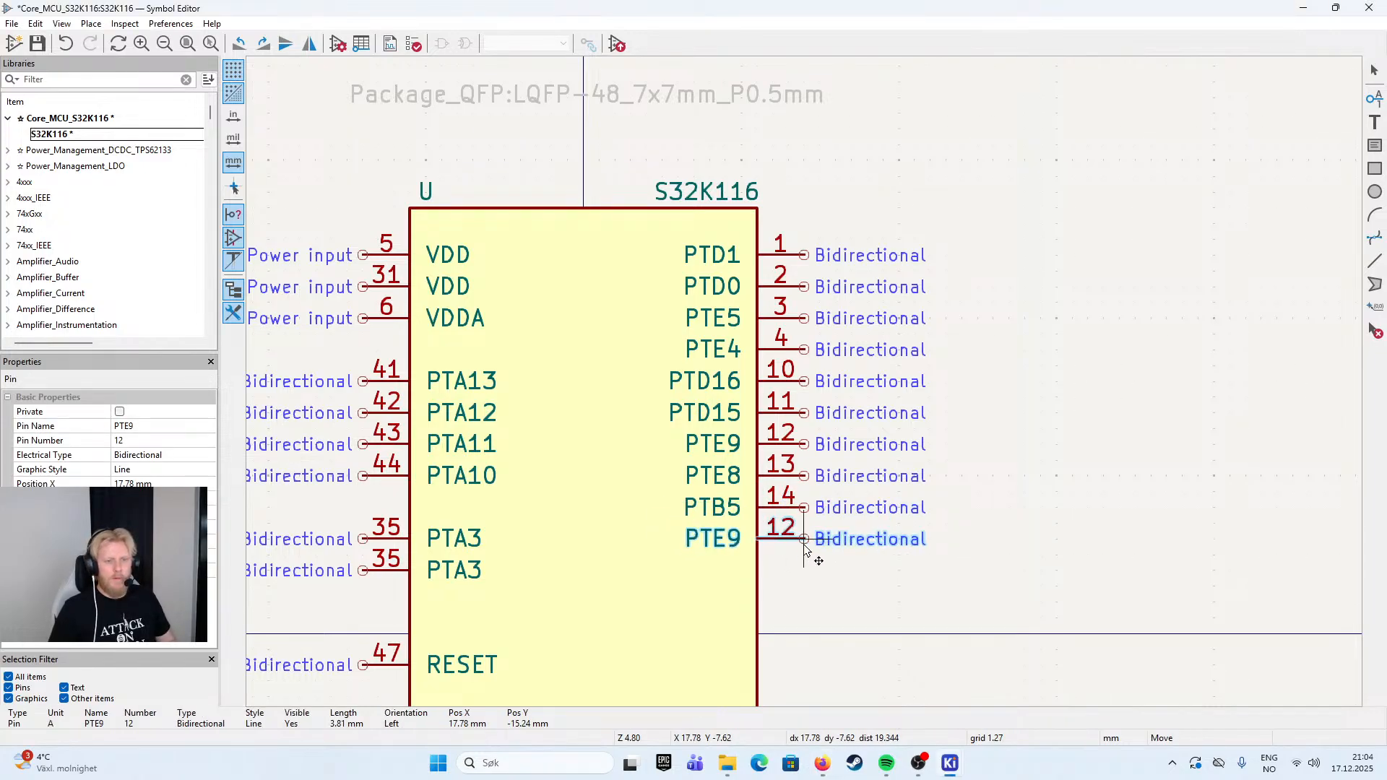
pyautogui.doubleClick(804, 547)
pyautogui.write('PT')
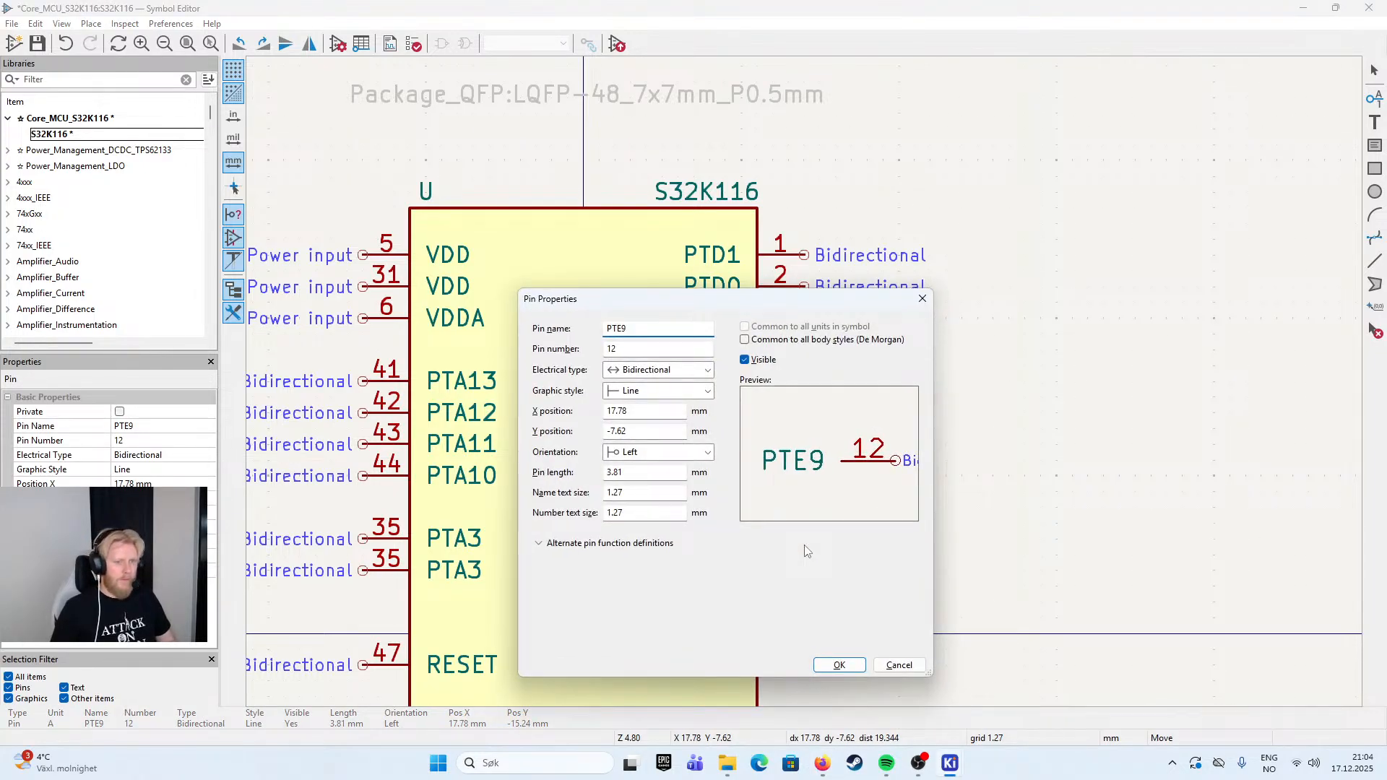
pyautogui.write('B4')
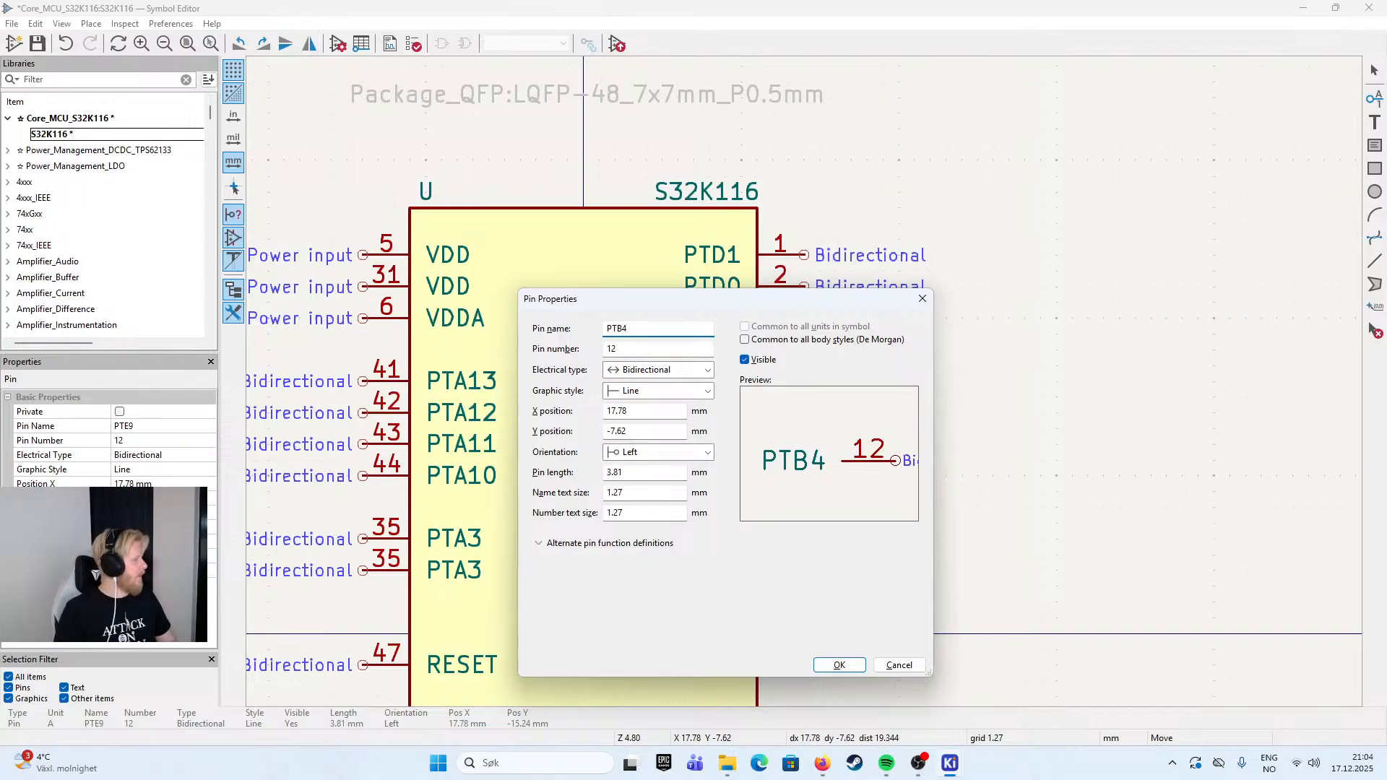
pyautogui.press('Tab')
pyautogui.write('15')
pyautogui.press('Return')
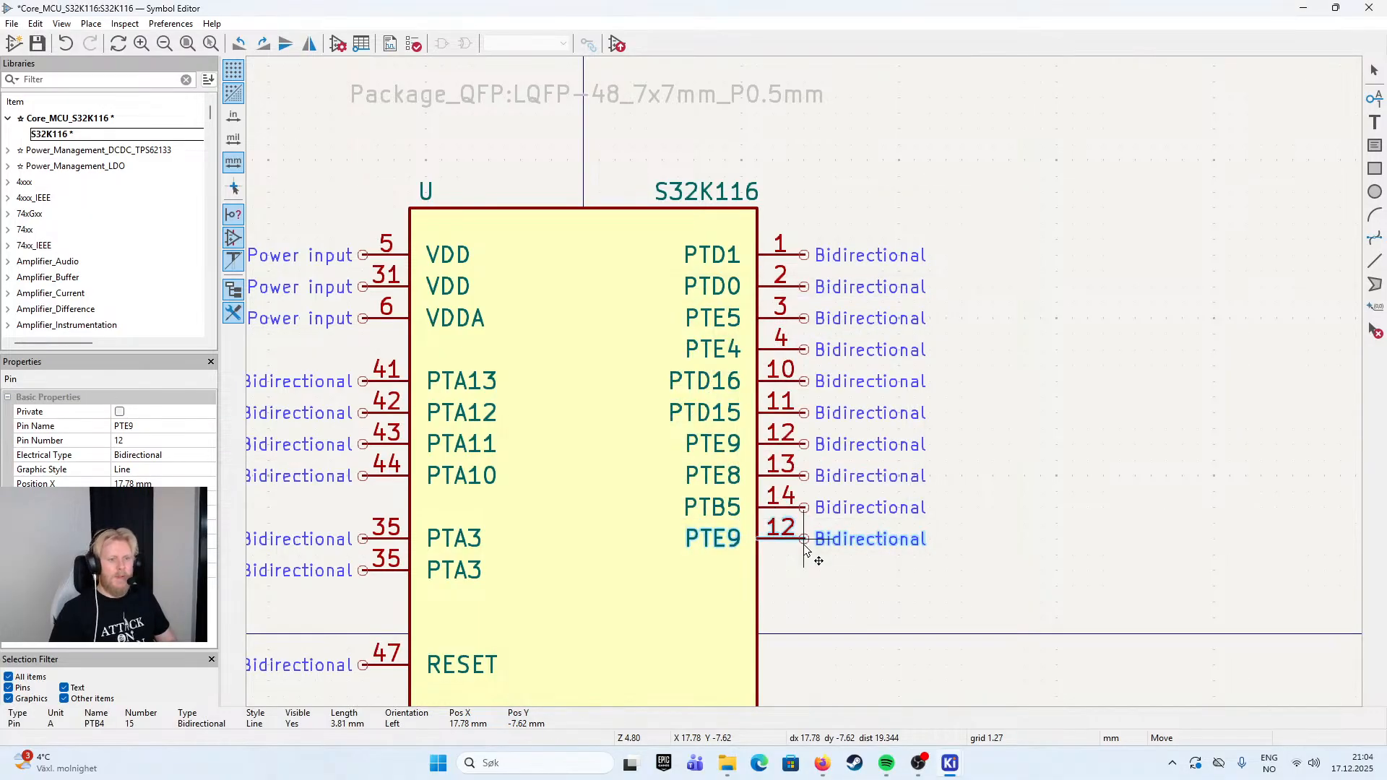
pyautogui.press('e')
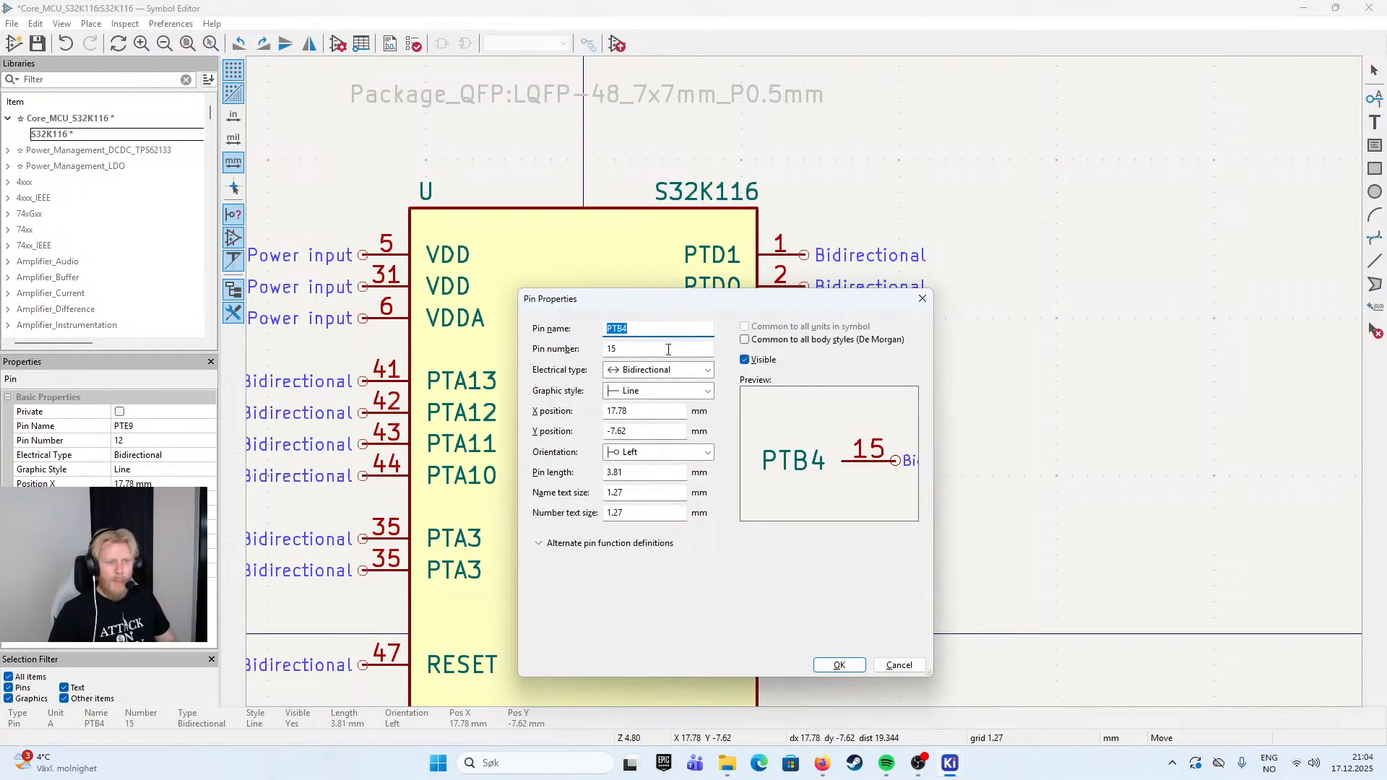
pyautogui.click(835, 668)
pyautogui.click(803, 542)
# - Duplicate pin PTB4 directly below itself on the right edge and set the copy's pin number to 16
pyautogui.scroll(-2, 803, 542)
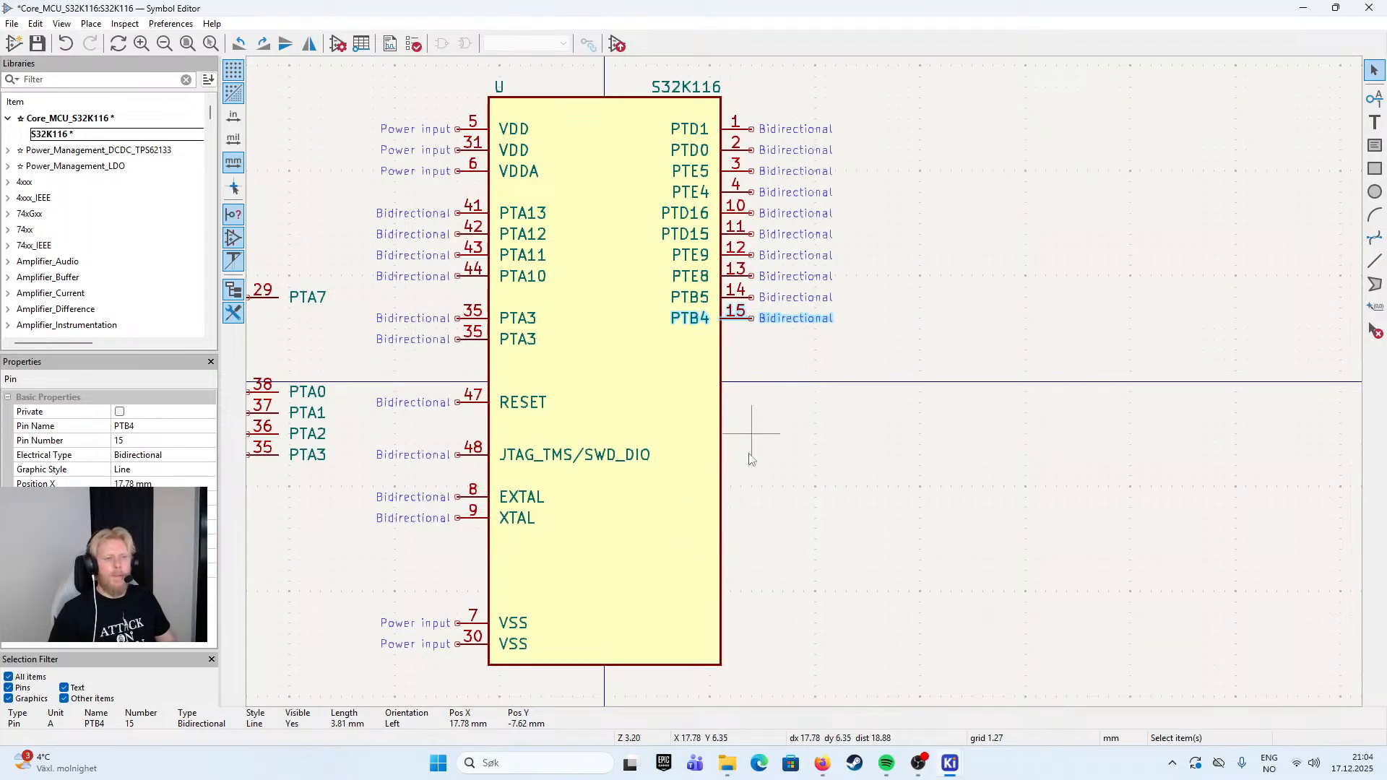
pyautogui.scroll(2, 722, 322)
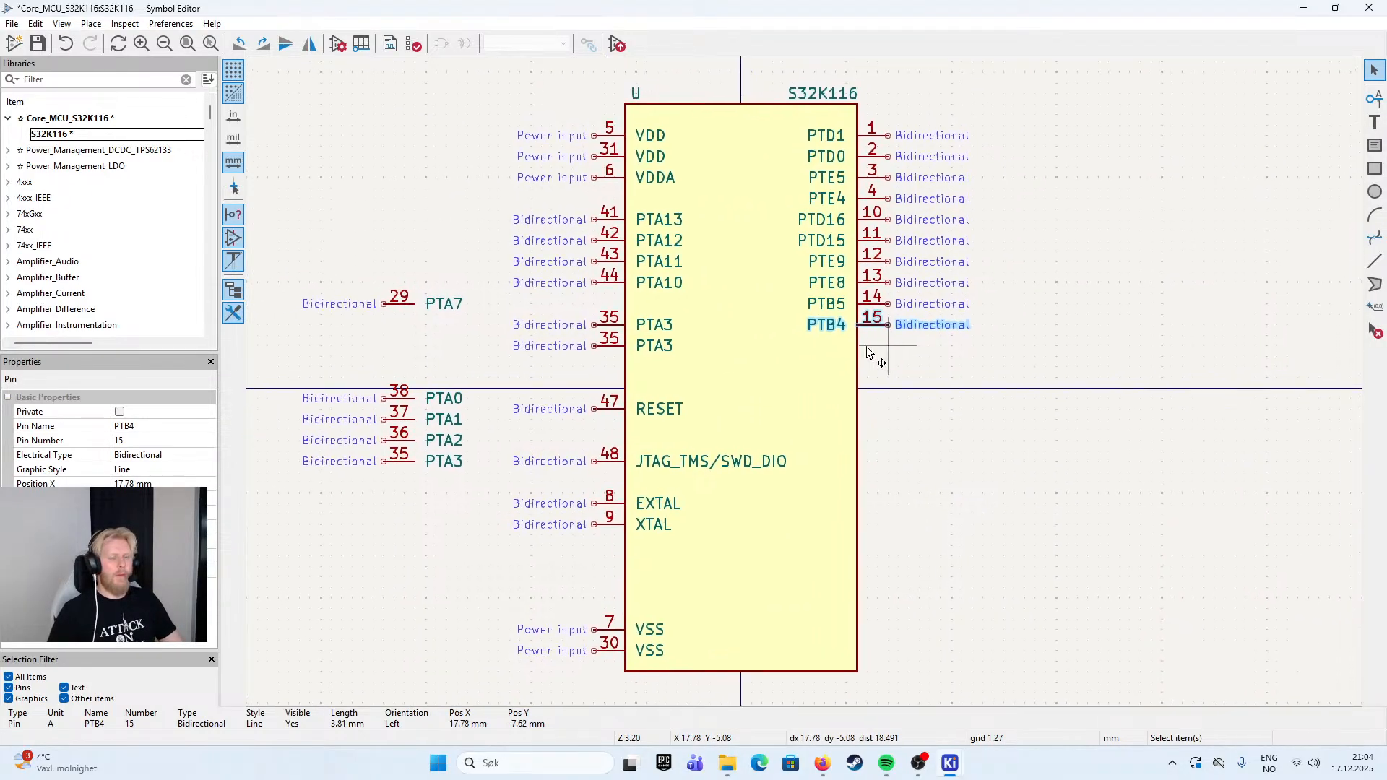
pyautogui.moveTo(853, 432); pyautogui.dragTo(797, 426)
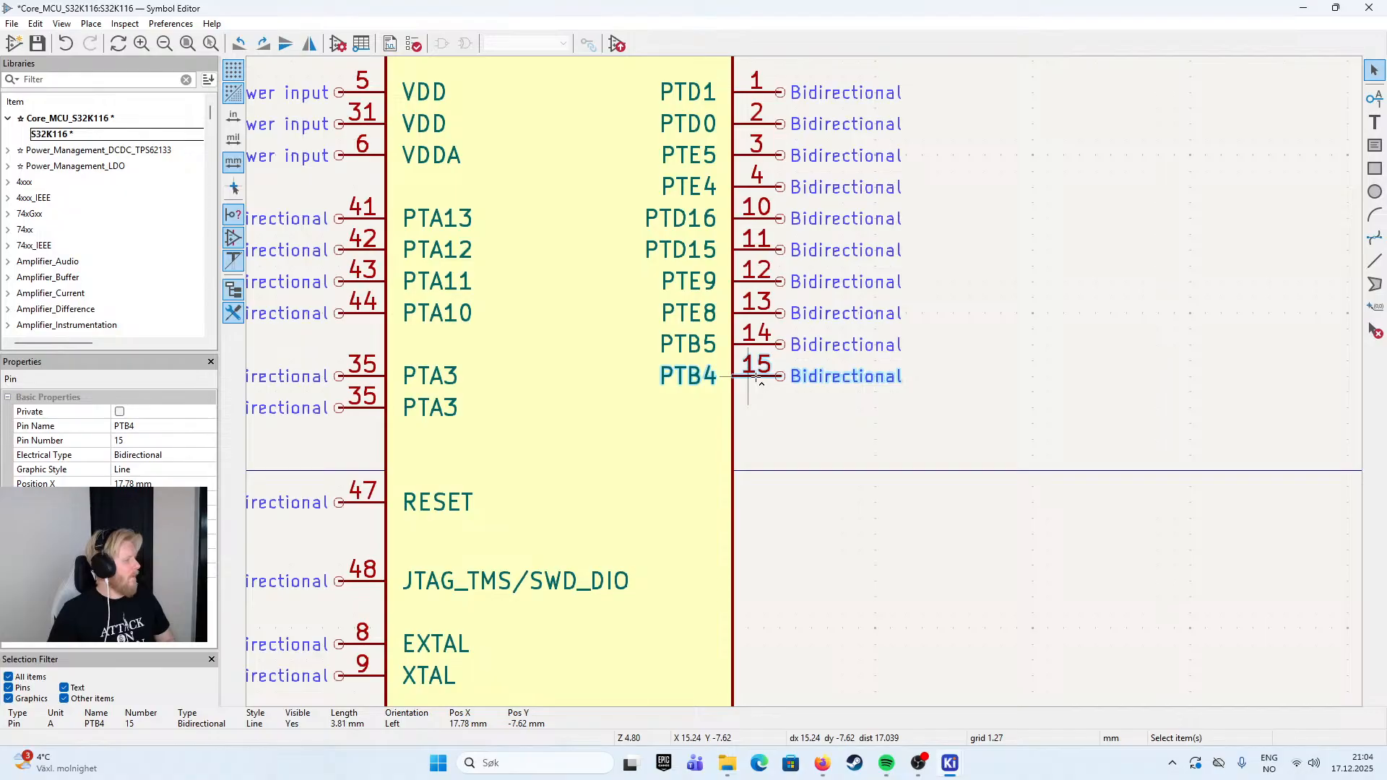
pyautogui.hotkey('ctrl', 'd')
pyautogui.doubleClick(778, 409)
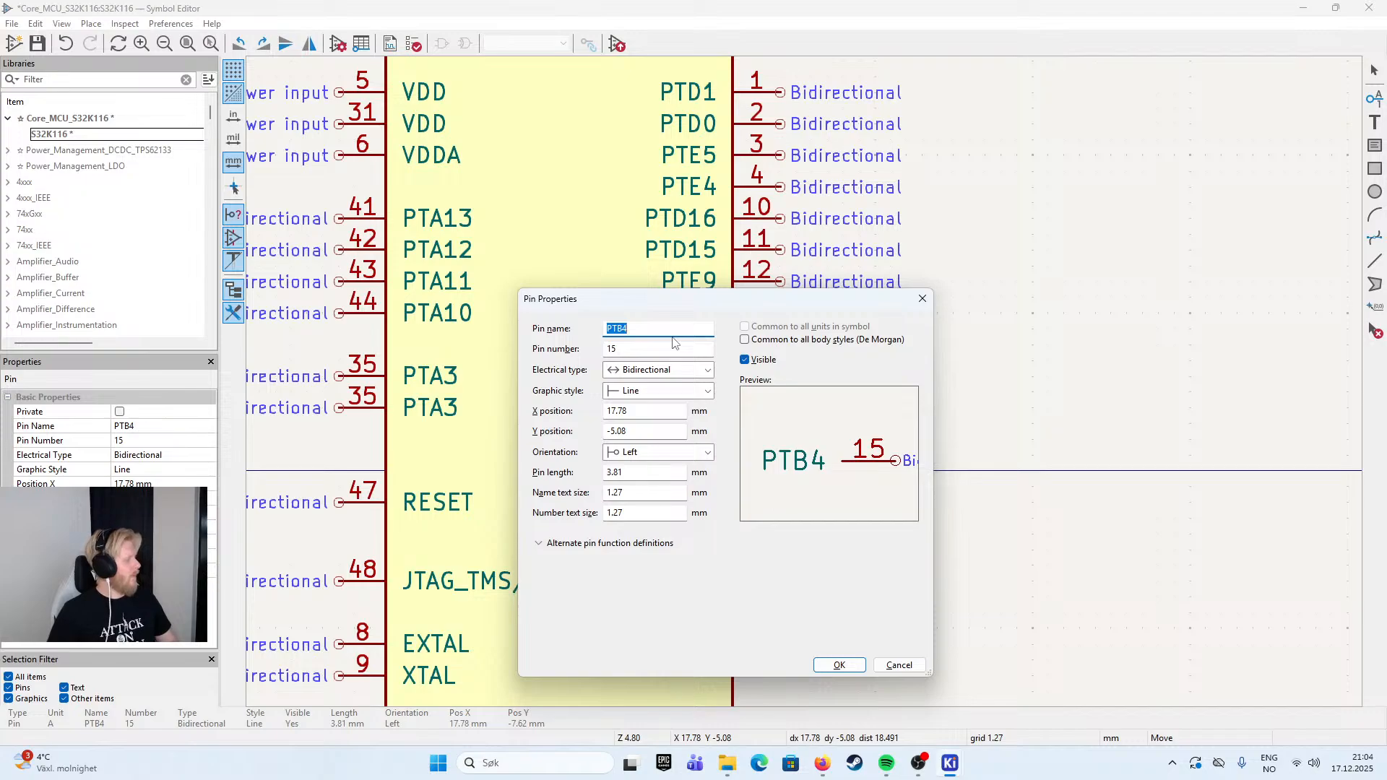
pyautogui.press('Tab')
pyautogui.write('16')
pyautogui.hotkey('shift', 'Tab')
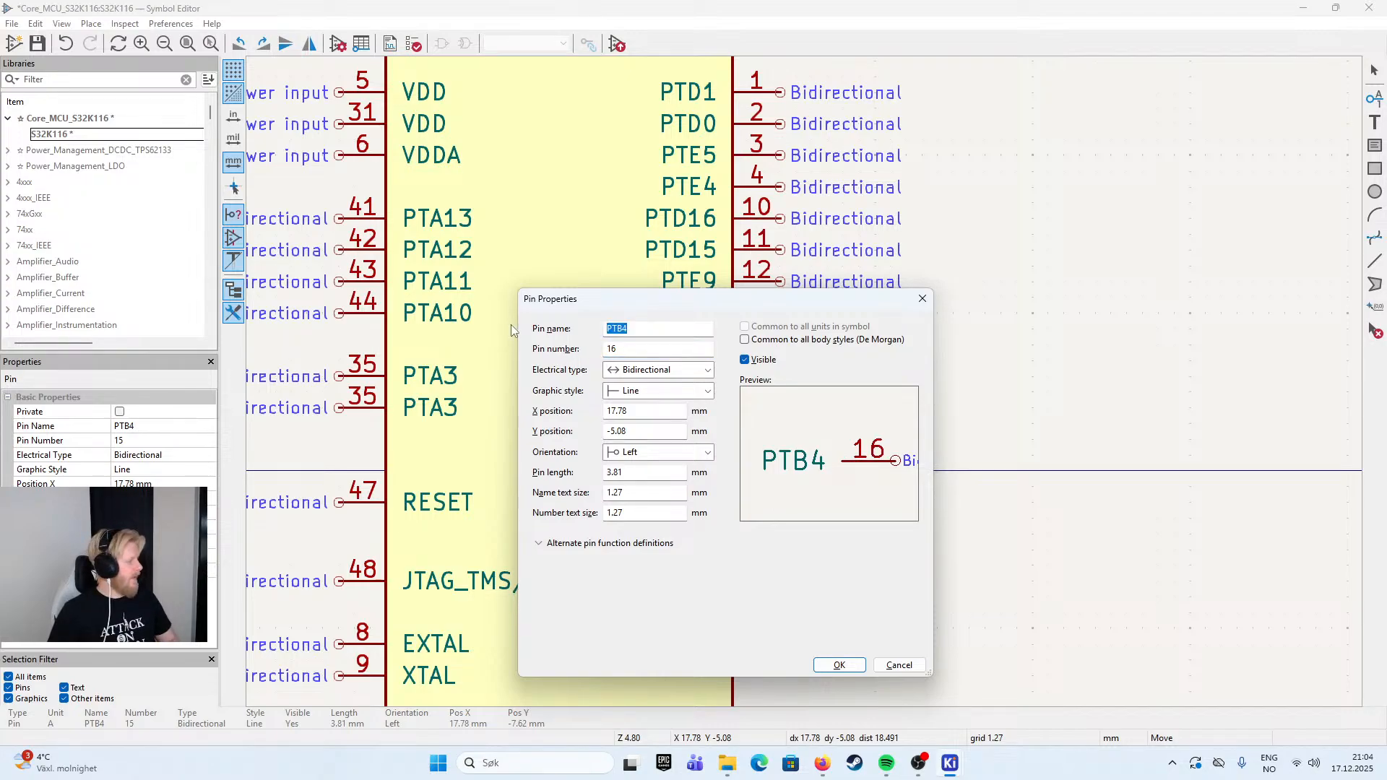
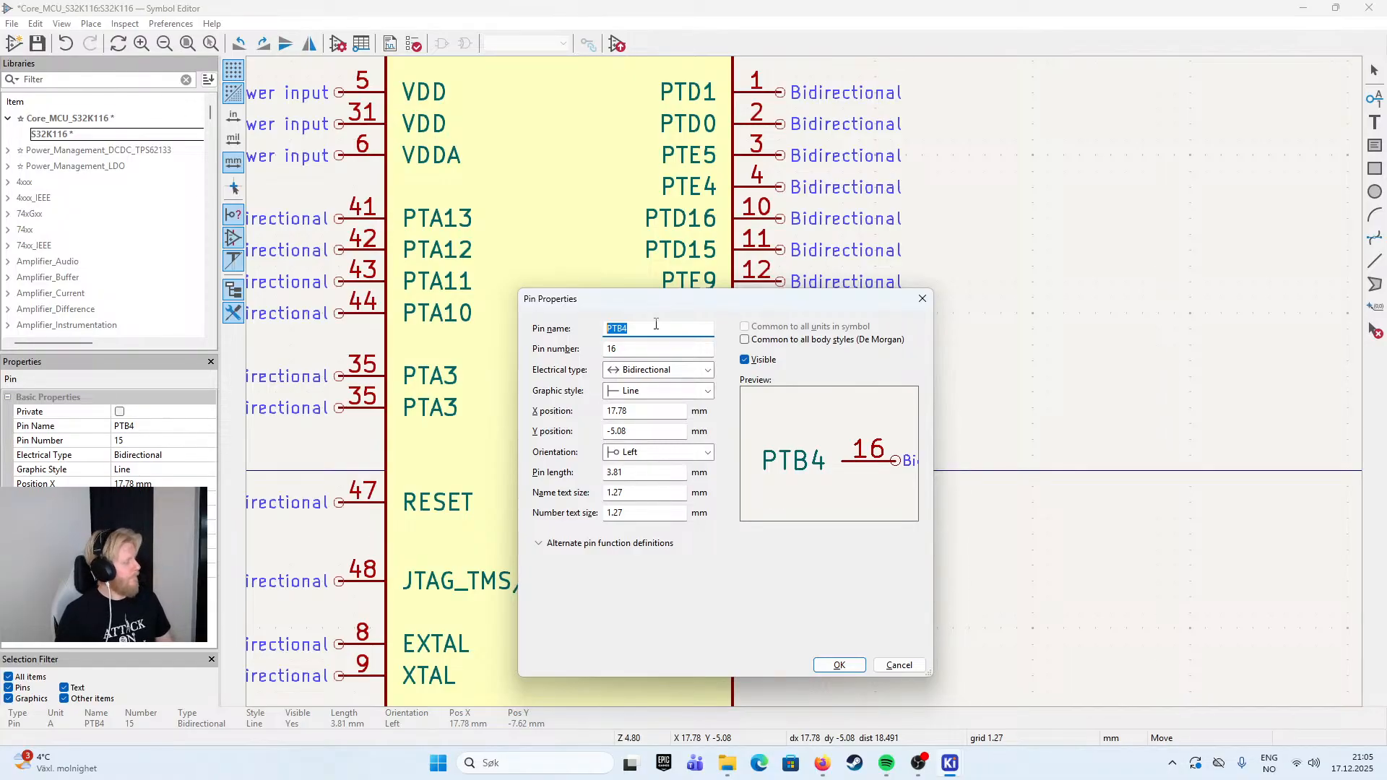
# - Assign pin number 16 to the duplicate PTB4 pin directly below pin 15
pyautogui.moveTo(701, 303); pyautogui.dragTo(729, 444)
pyautogui.click(674, 490)
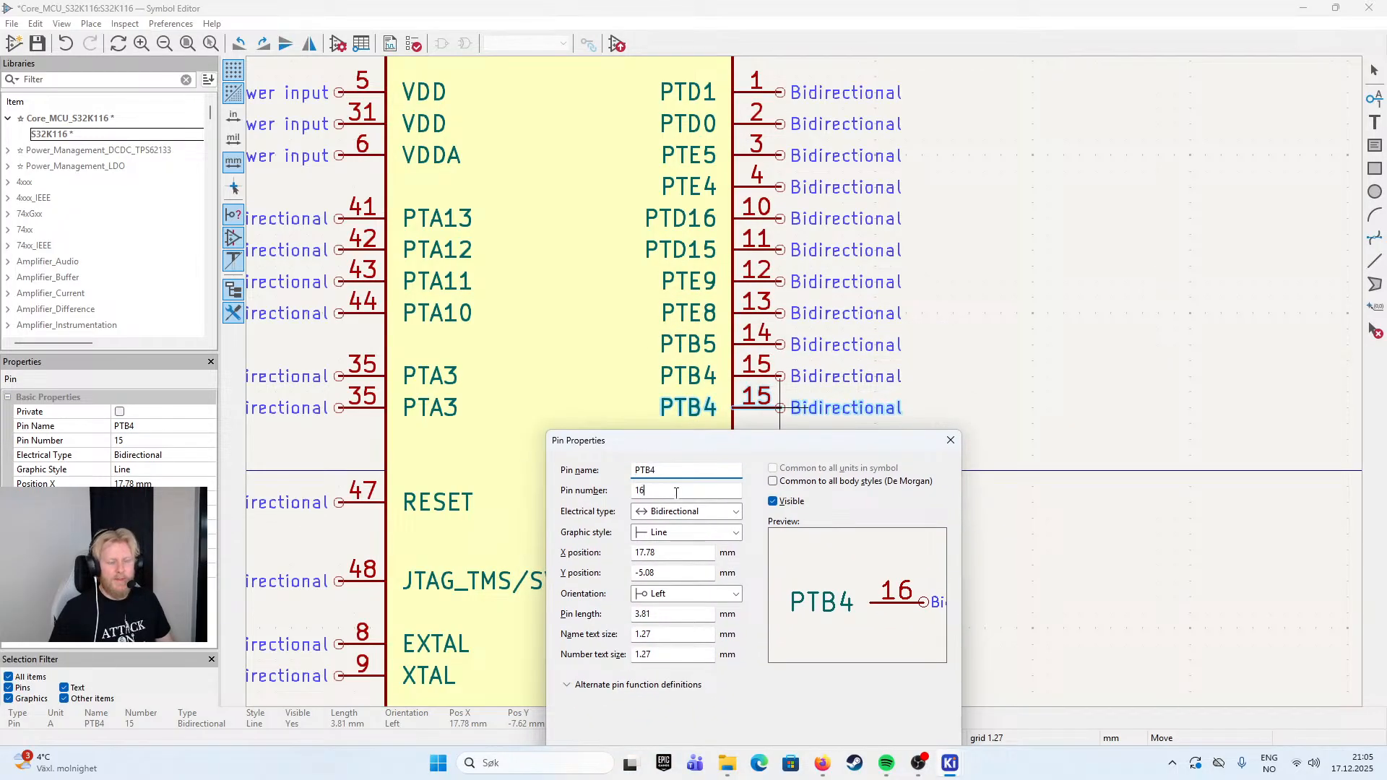
pyautogui.moveTo(852, 441); pyautogui.dragTo(833, 262)
pyautogui.click(850, 627)
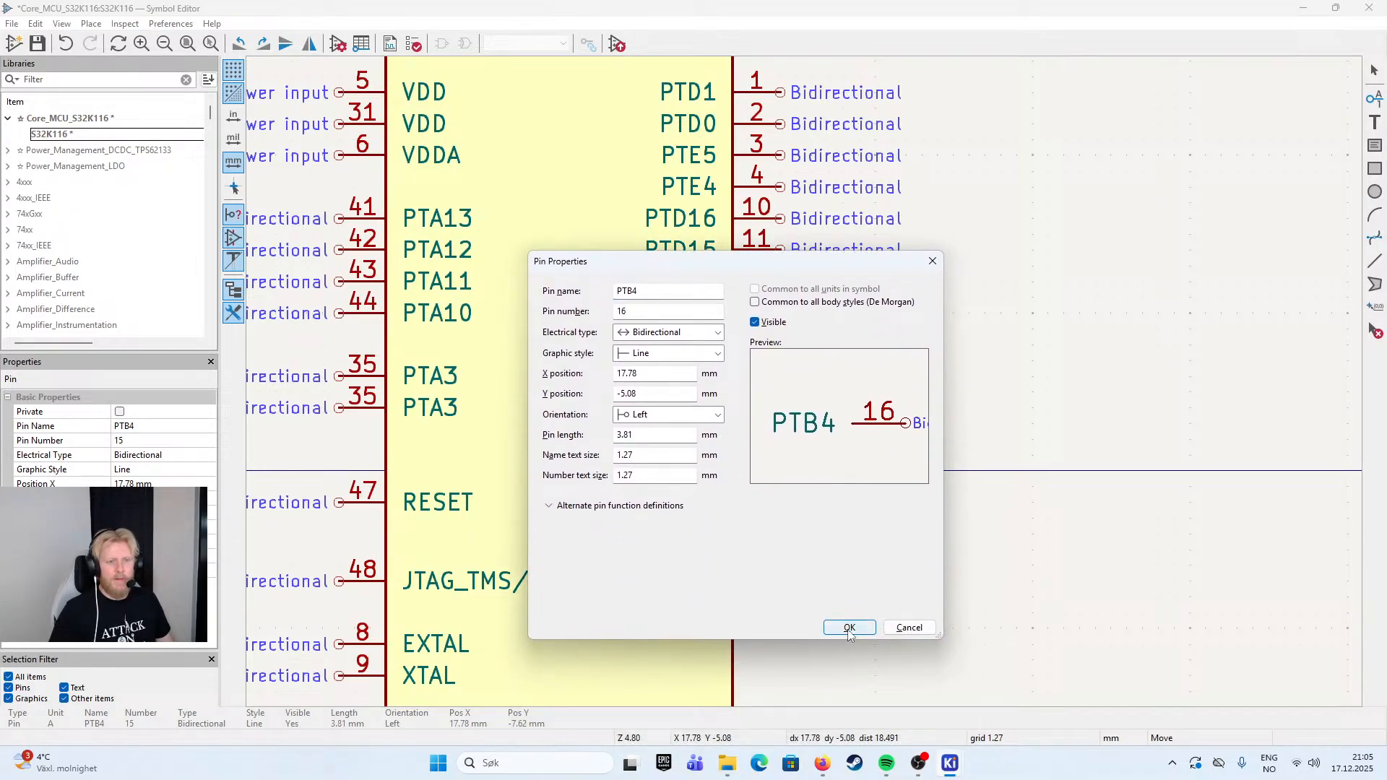
# - Rename pin 16 as PTC3 and place it on the symbol's edge directly below pin 15
pyautogui.doubleClick(777, 412)
pyautogui.click(649, 312)
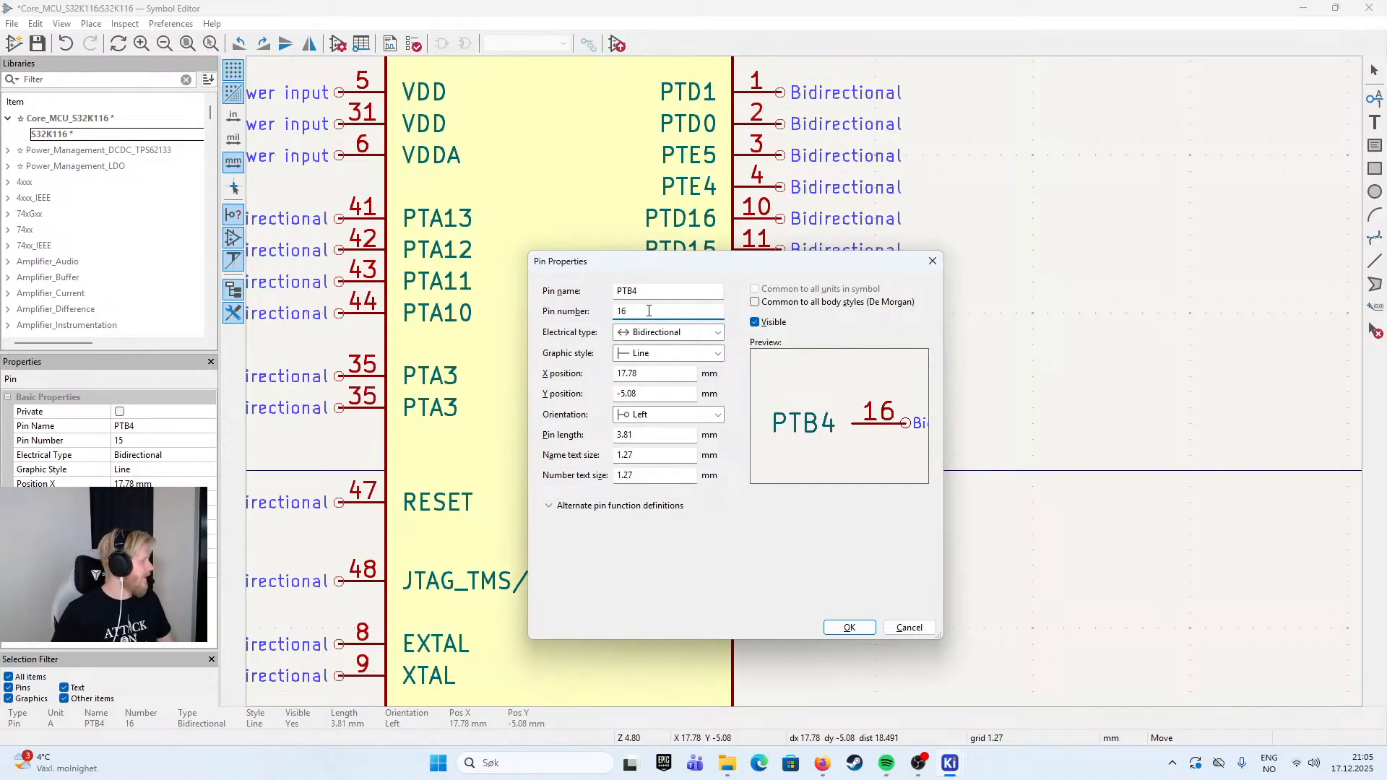
pyautogui.click(649, 290)
pyautogui.click(648, 290)
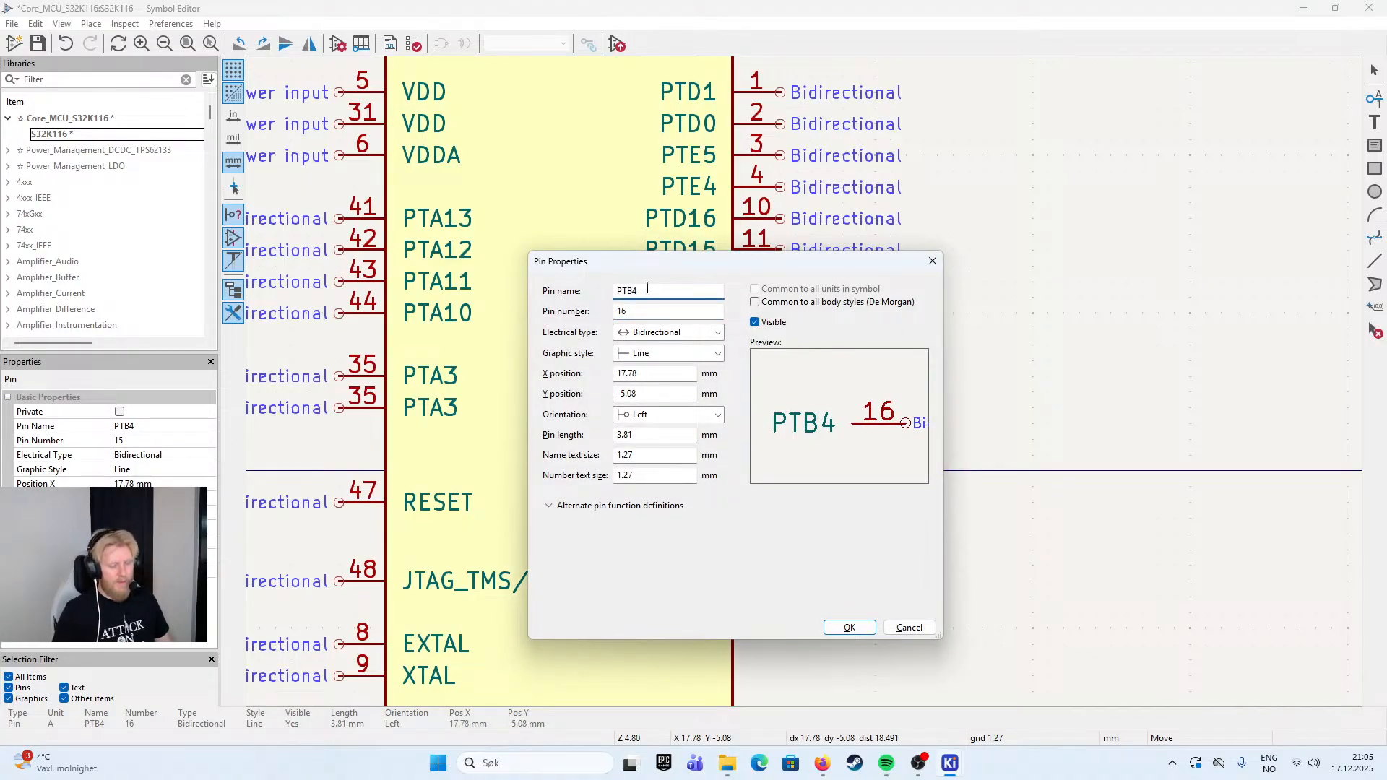
pyautogui.press('BackSpace')
pyautogui.press('BackSpace')
pyautogui.write('C')
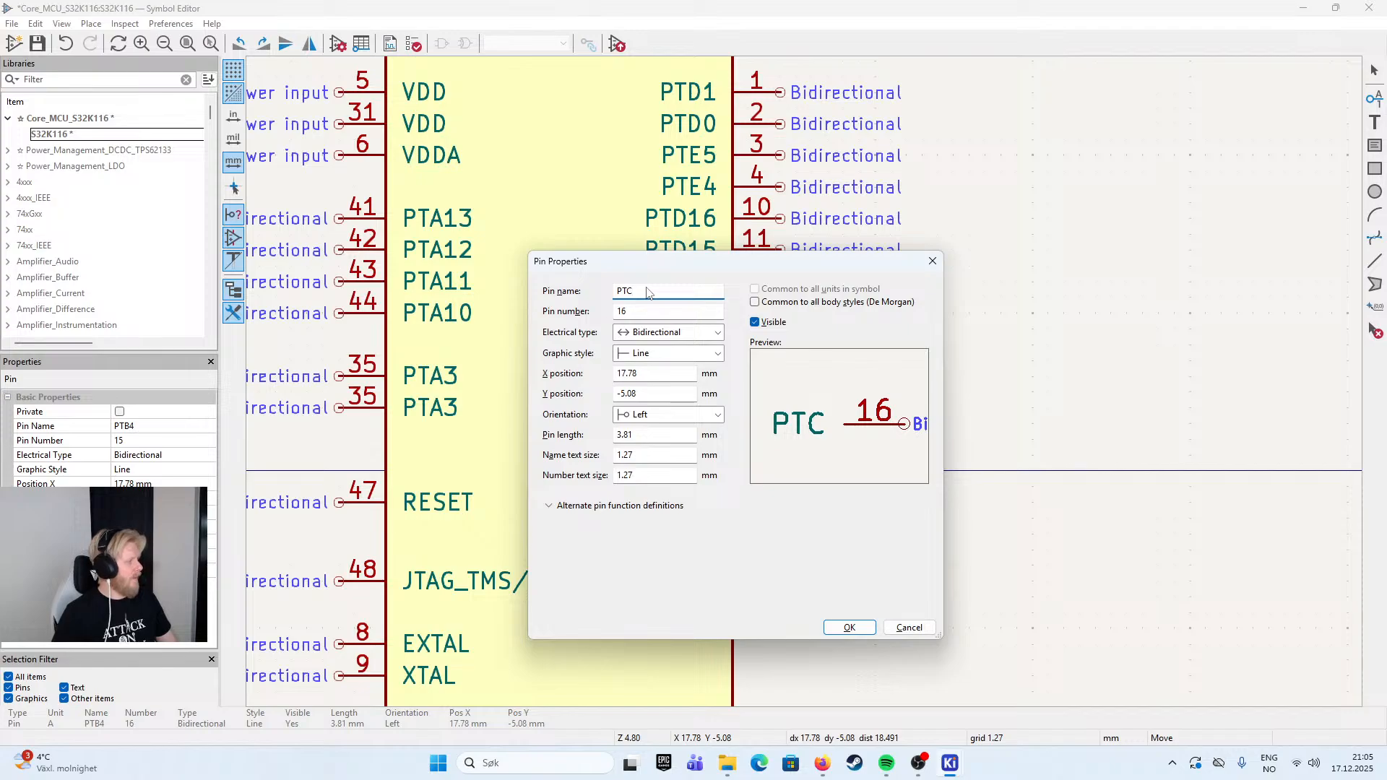
pyautogui.write('3')
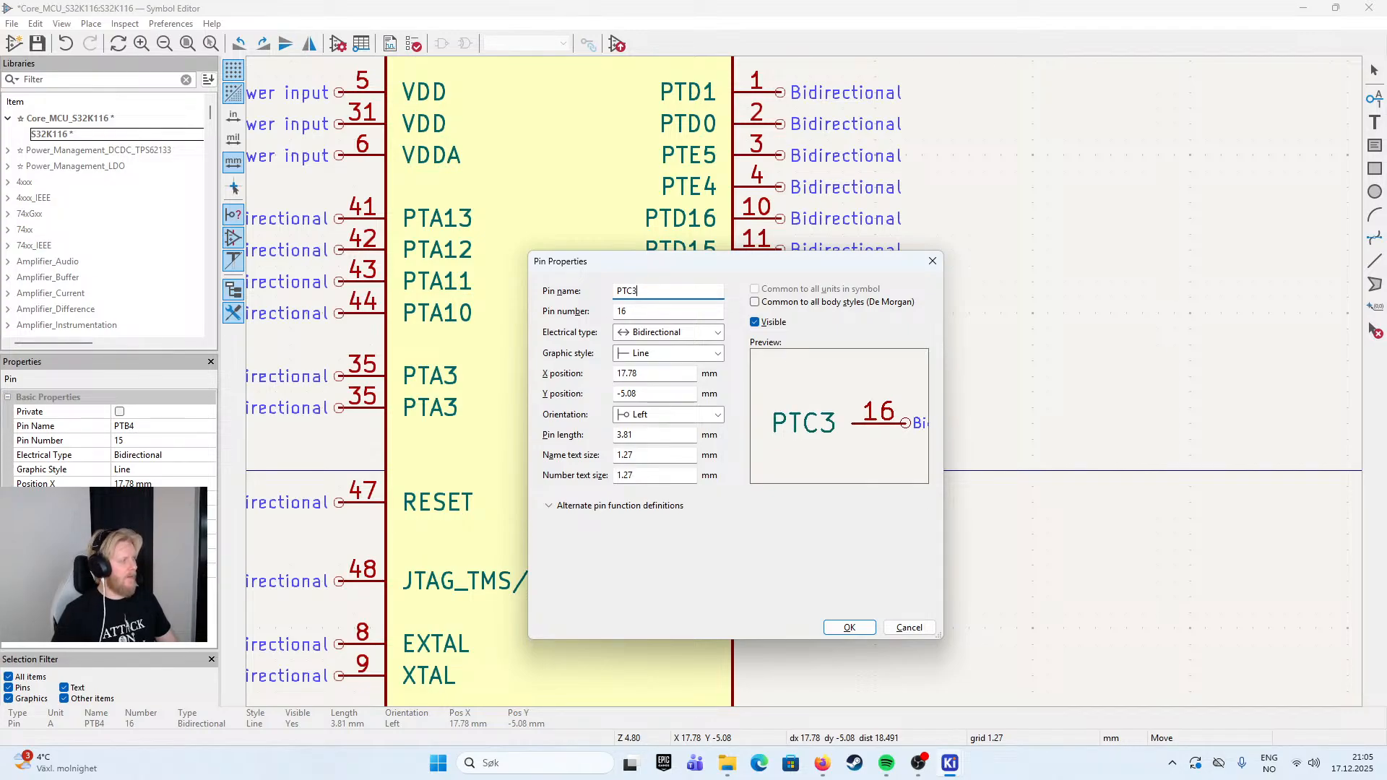
pyautogui.press('Return')
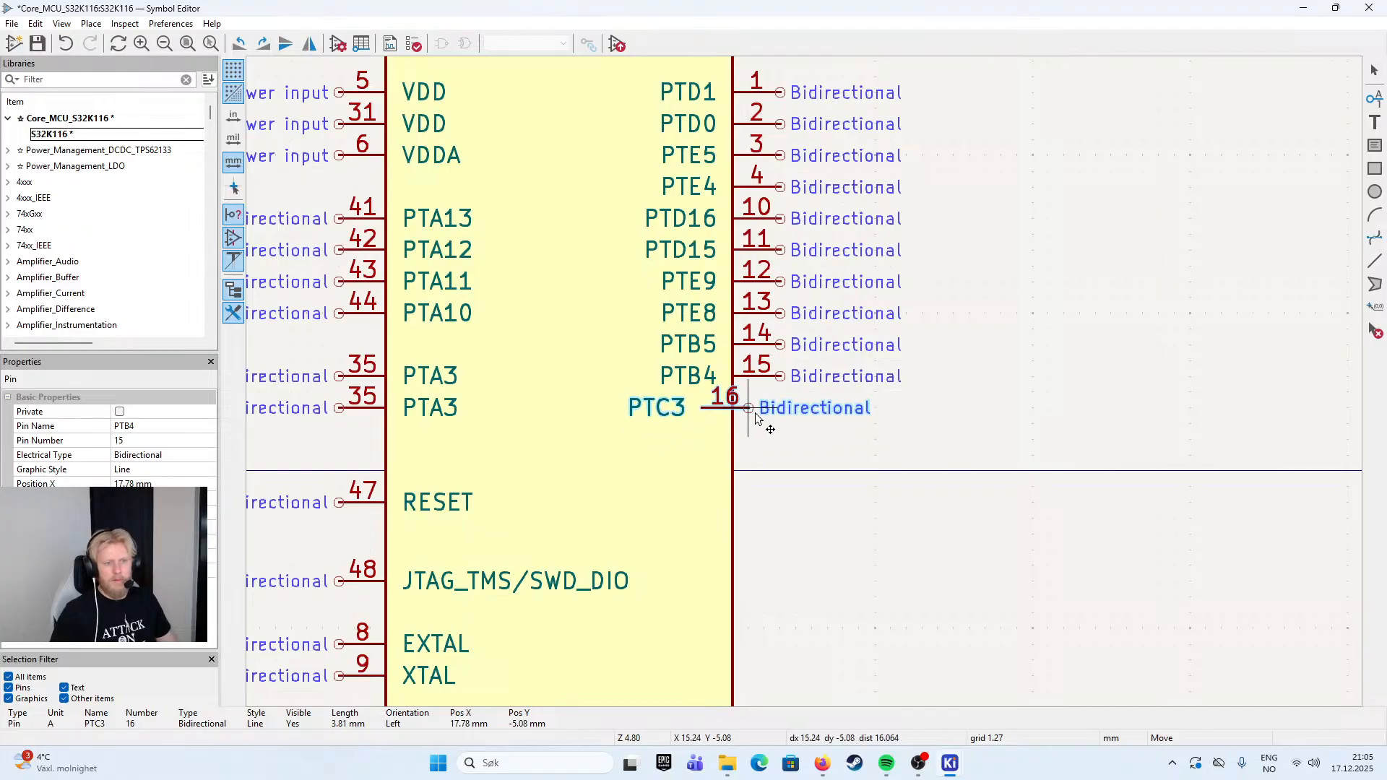
pyautogui.click(779, 417)
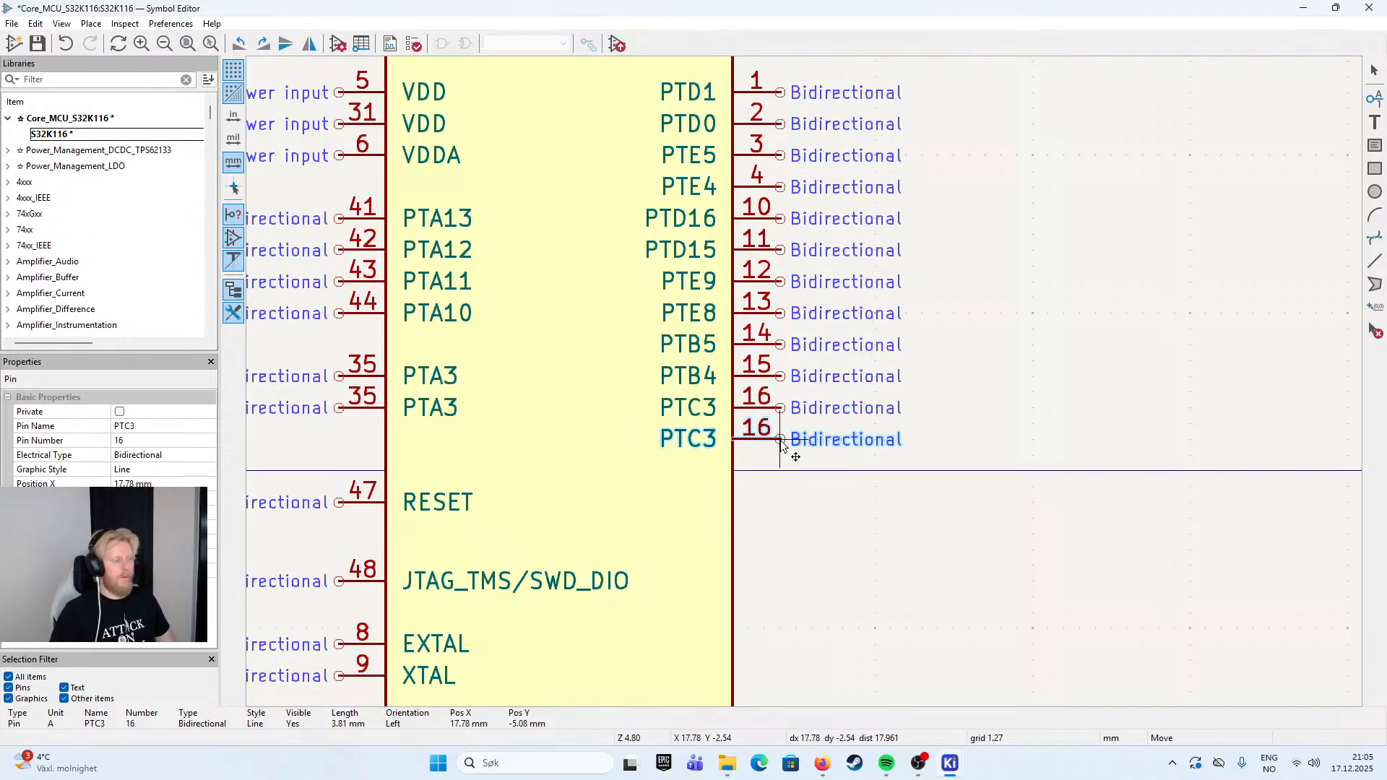
# - Place a copy of the PTC3 pin directly below it, with the name PTC2 and the pin number 17
pyautogui.click(781, 444)
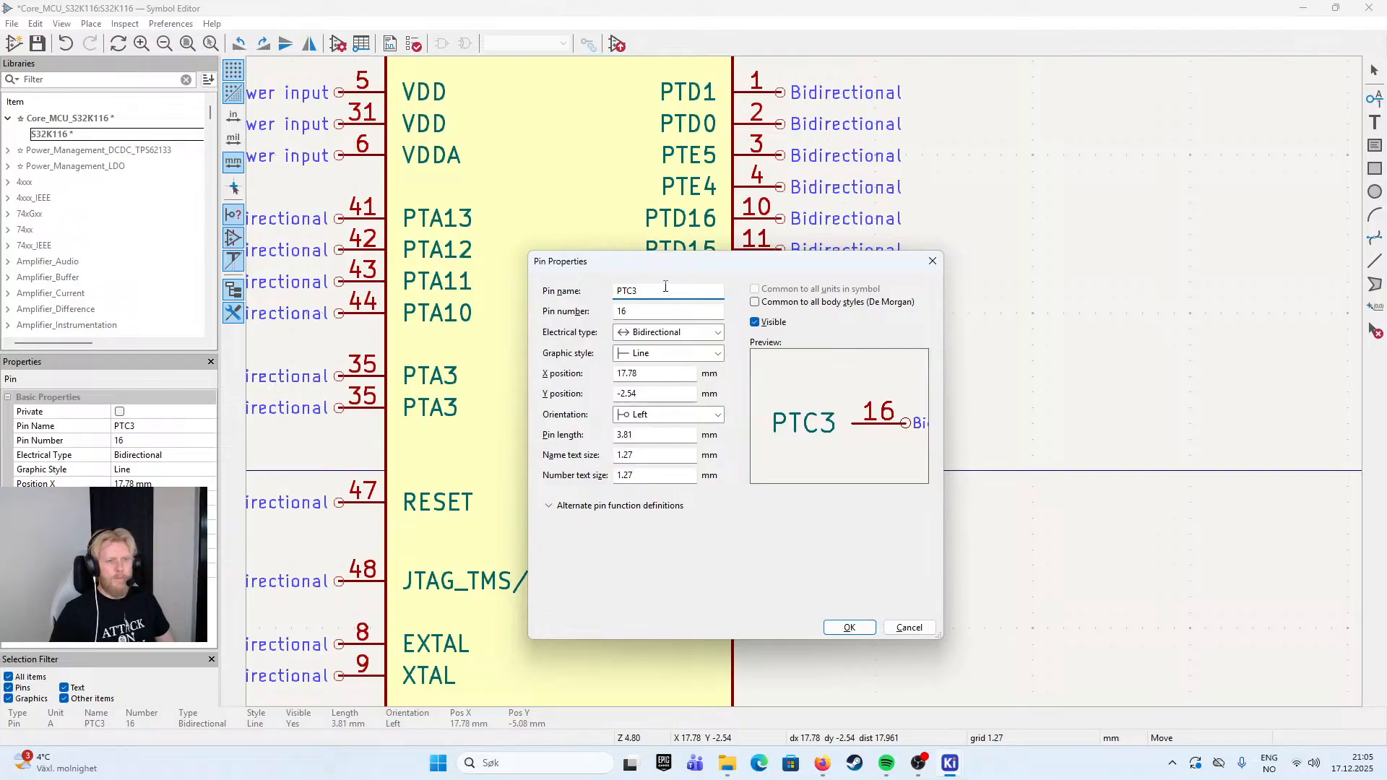
pyautogui.press('BackSpace')
pyautogui.write('2')
pyautogui.press('Tab')
pyautogui.write('17')
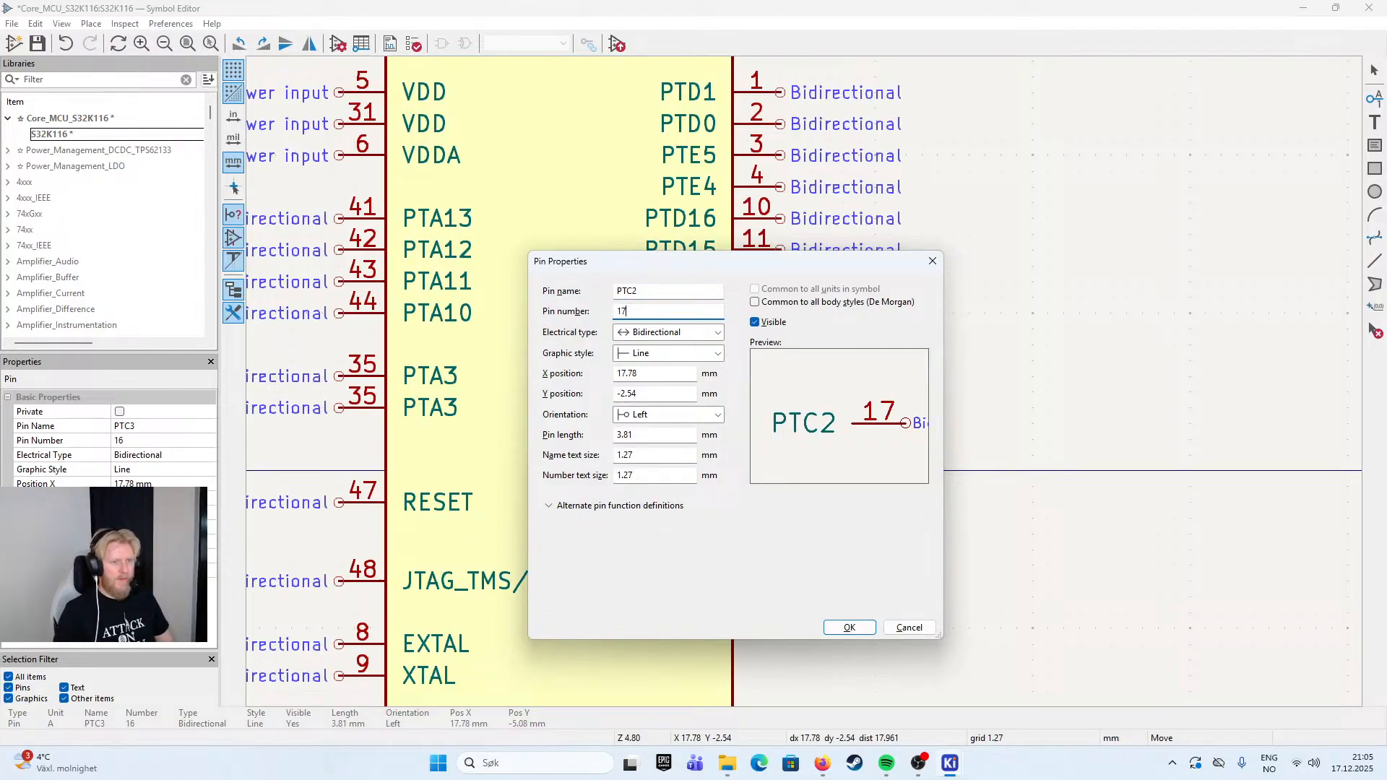
pyautogui.press('Return')
pyautogui.click(781, 440)
# - Paste another pin directly below PTC2, with the name PTD5 and the pin number 18
pyautogui.hotkey('ctrl', 'v')
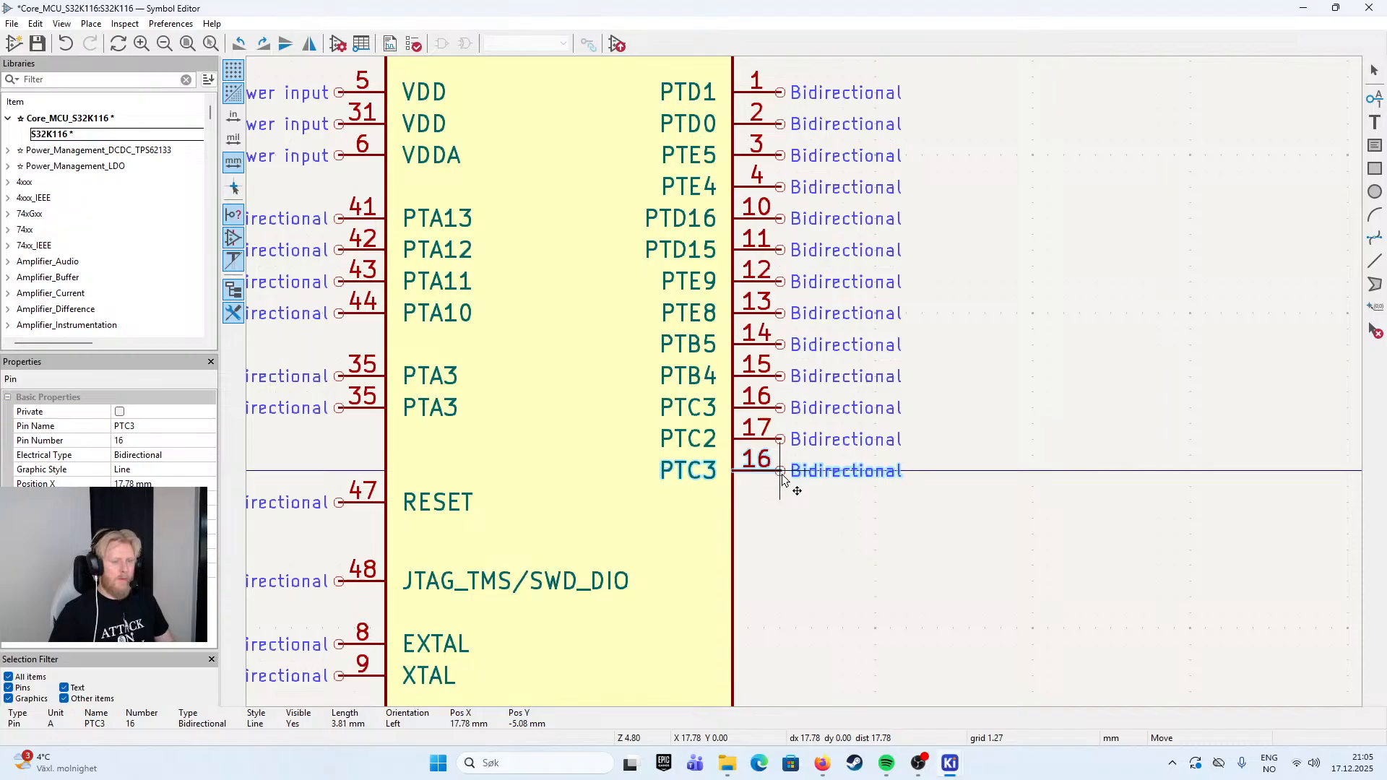
pyautogui.click(785, 481)
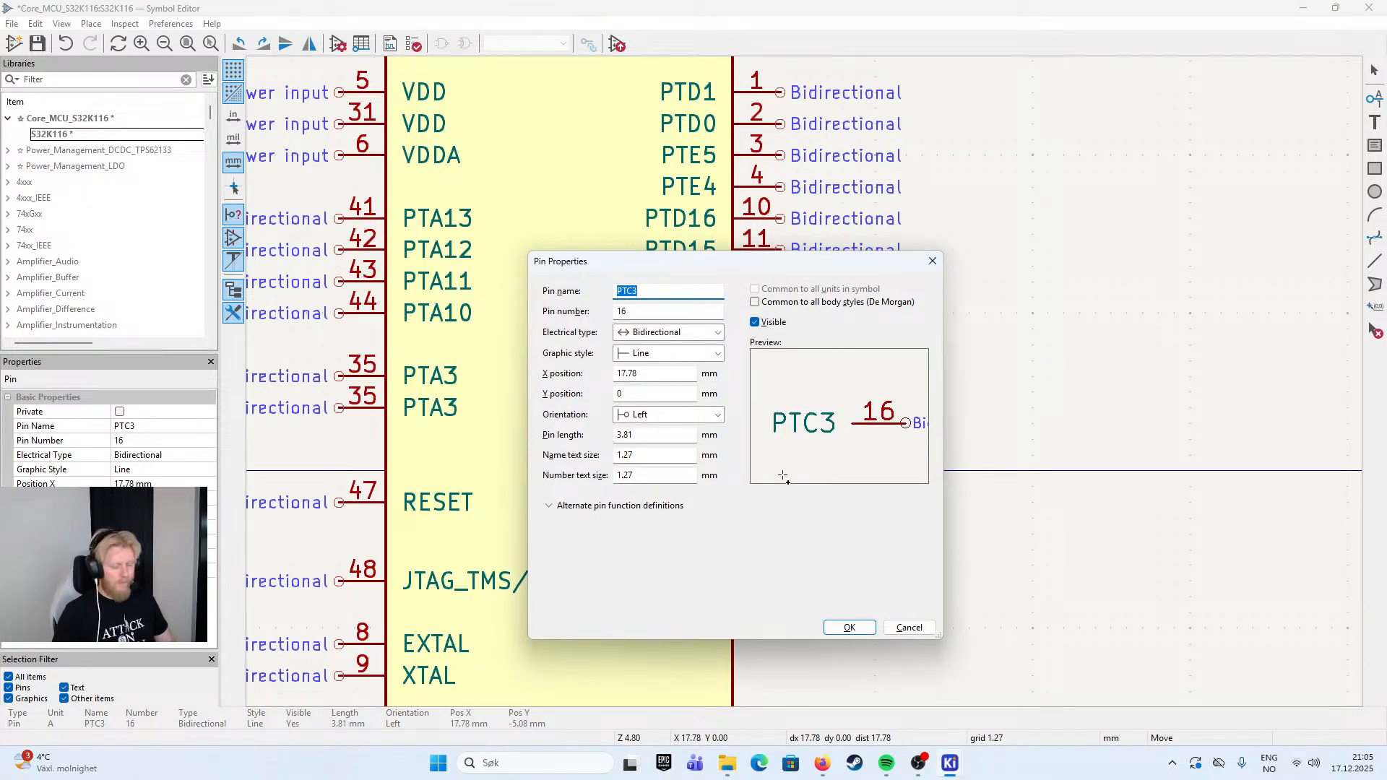
pyautogui.write('PTD5')
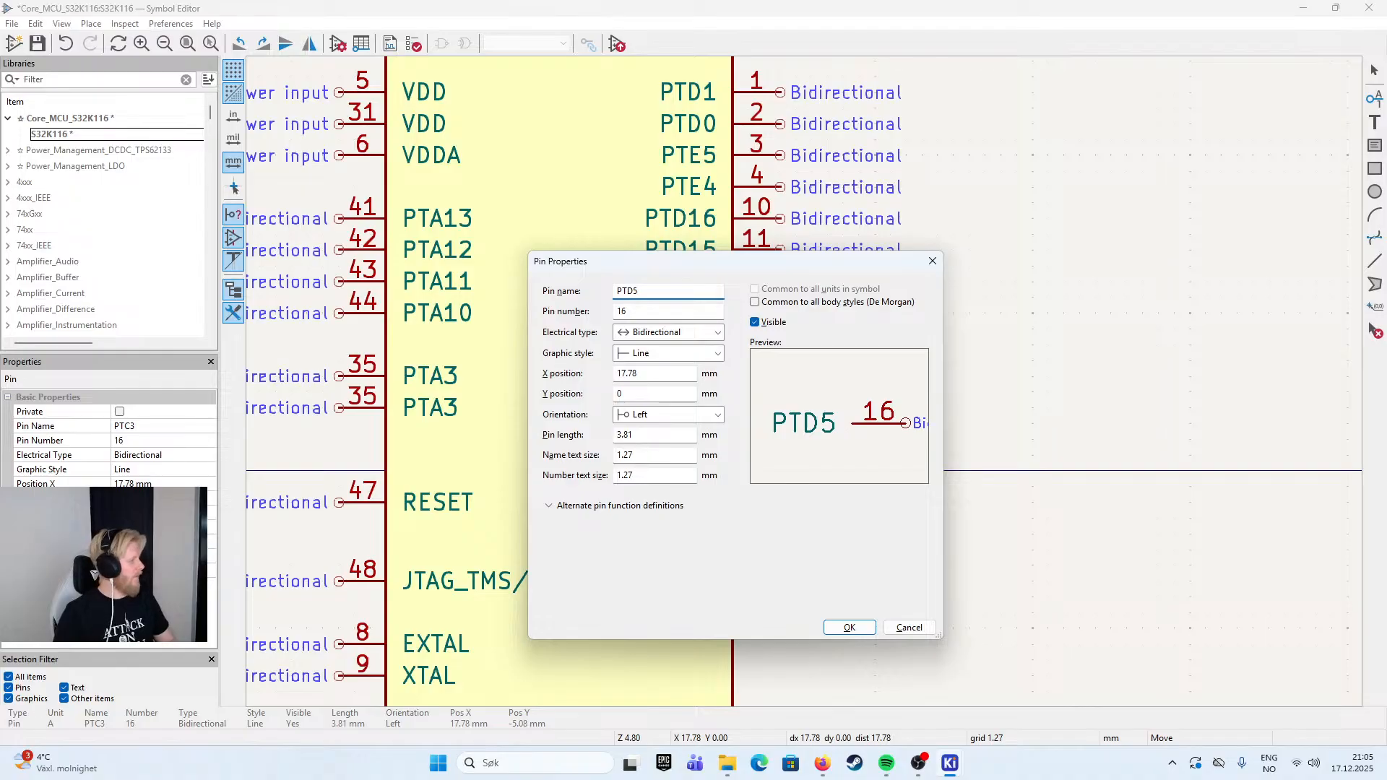
pyautogui.press('Tab')
pyautogui.write('18')
pyautogui.press('Return')
pyautogui.click(783, 478)
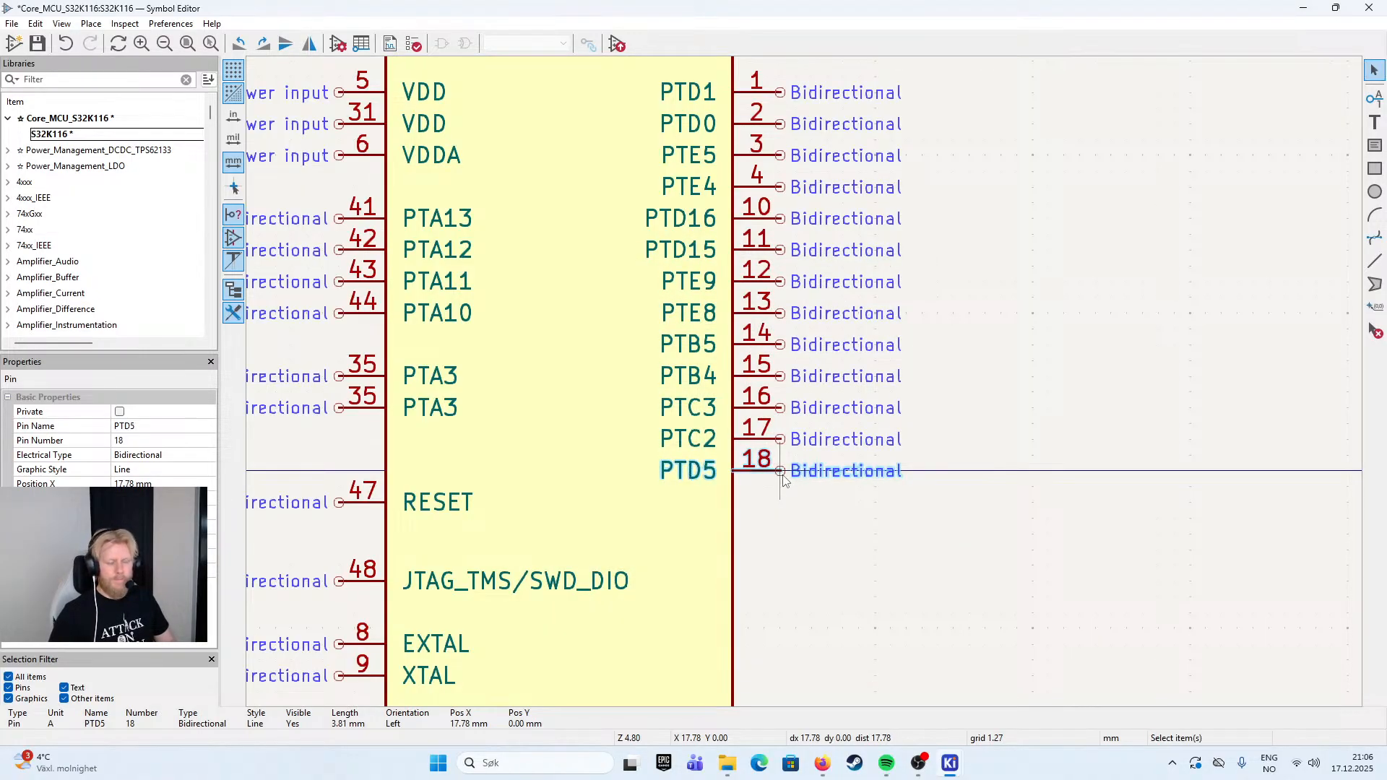
# - Paste another pin directly below PTD5, with the name PTC1 and the pin number 19
pyautogui.hotkey('ctrl', 'v')
pyautogui.press('e')
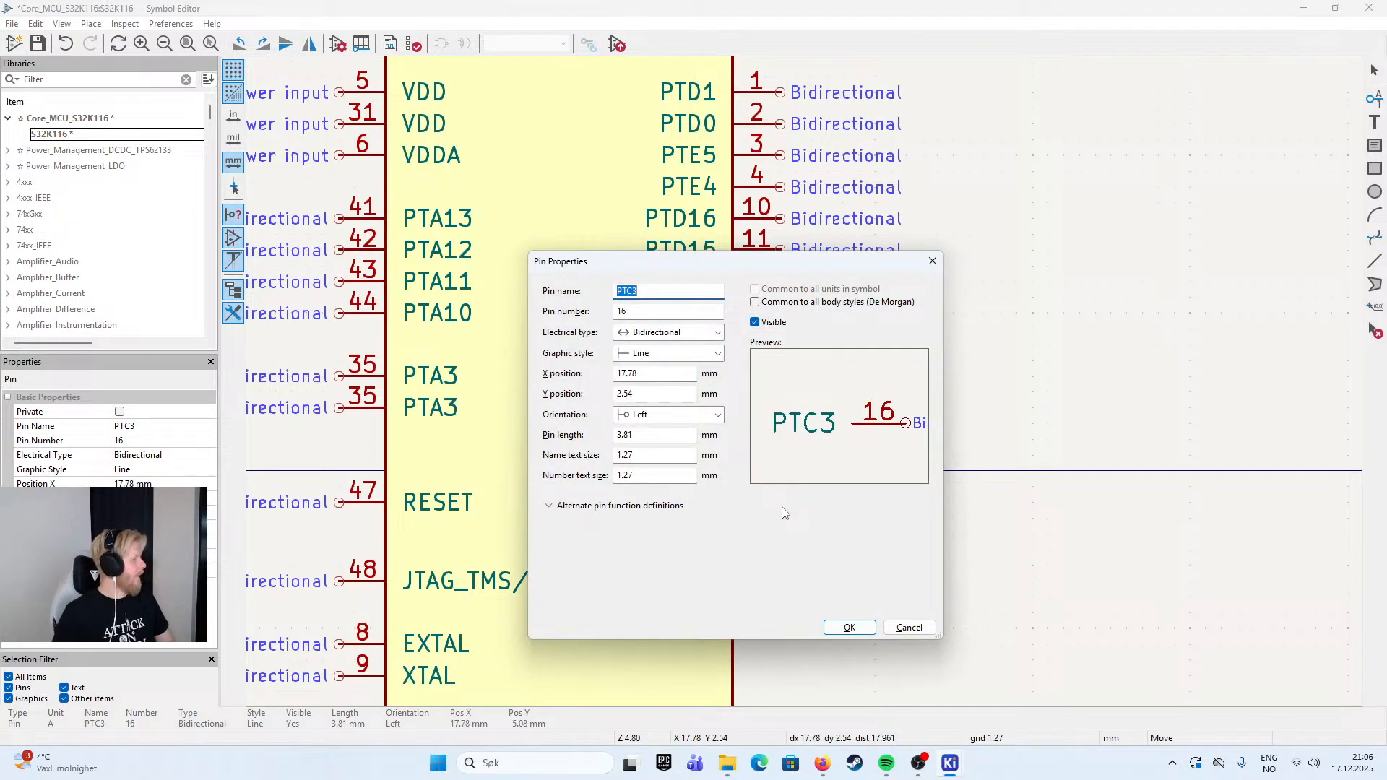
pyautogui.write('PTC1')
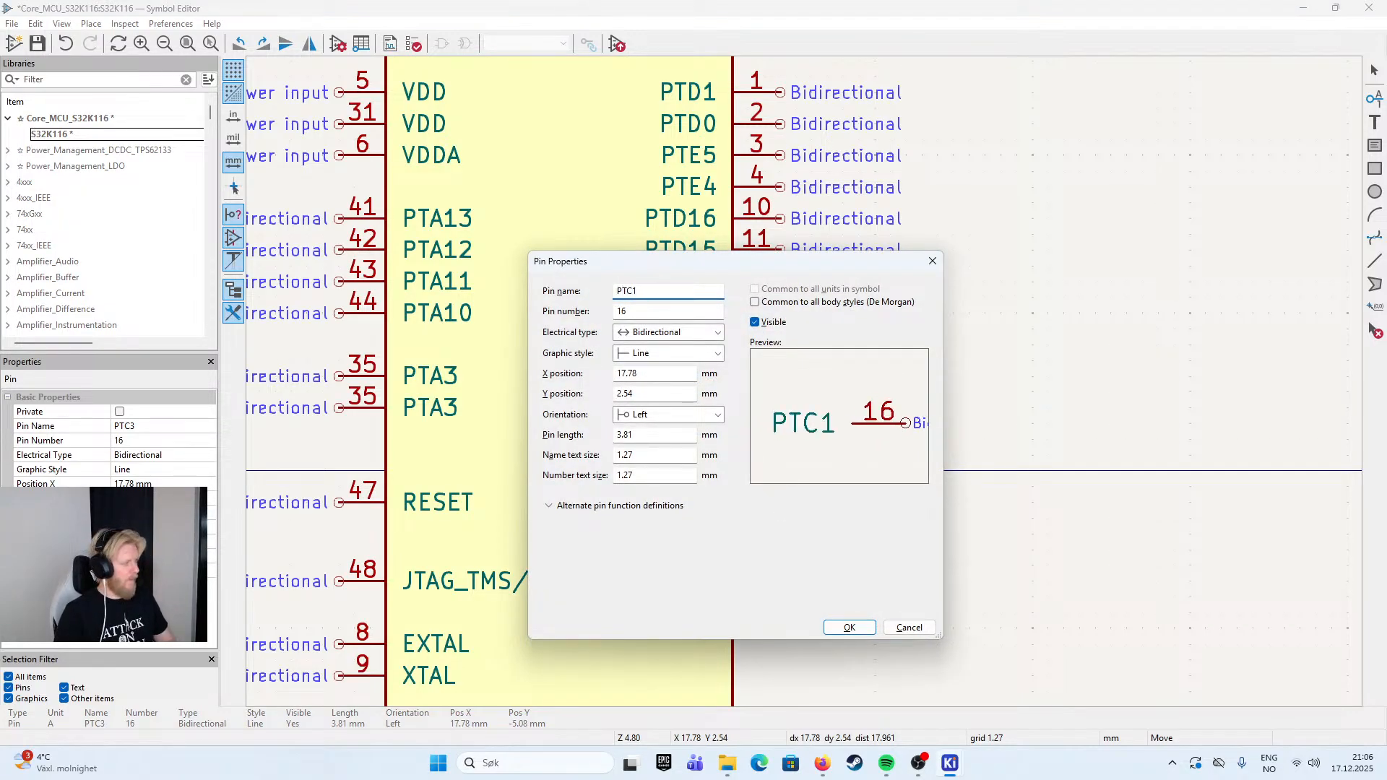
pyautogui.press('Tab')
pyautogui.write('19')
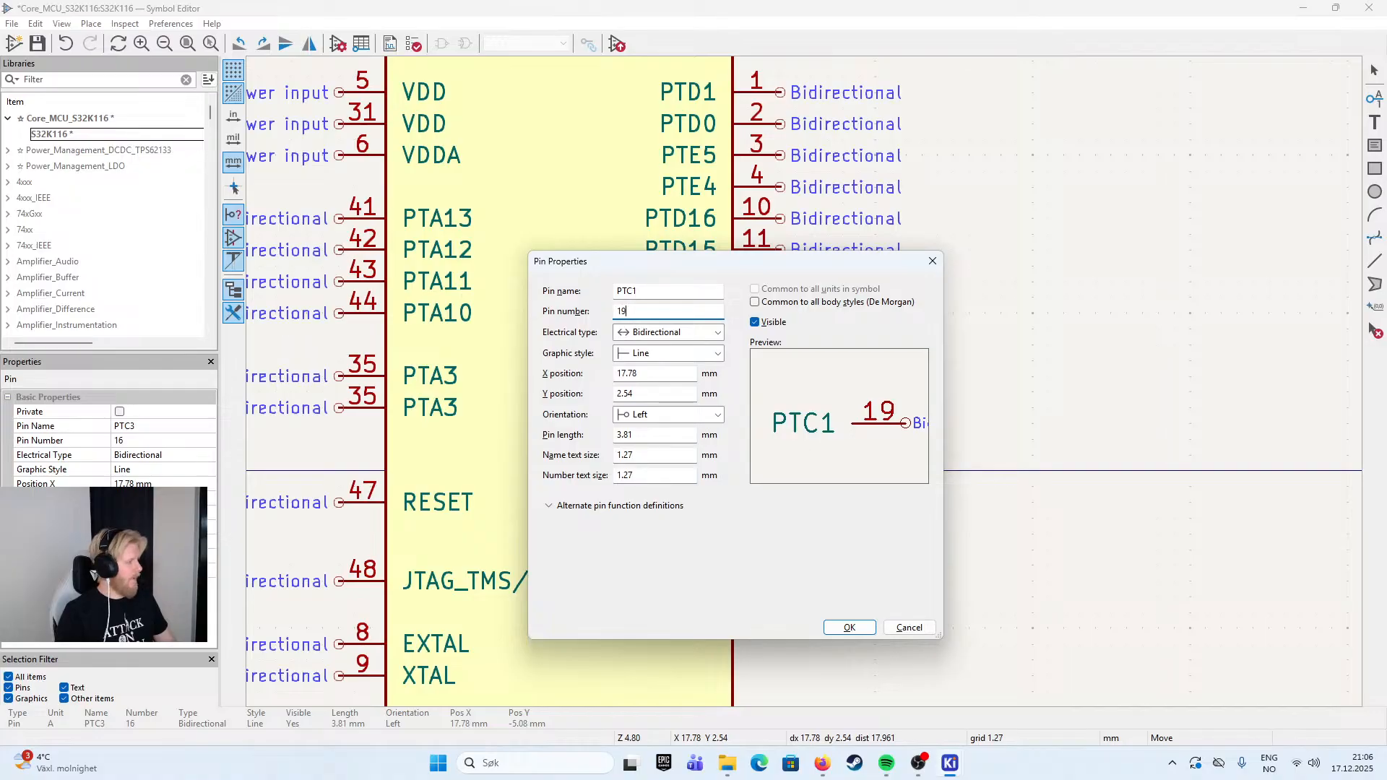
pyautogui.press('Return')
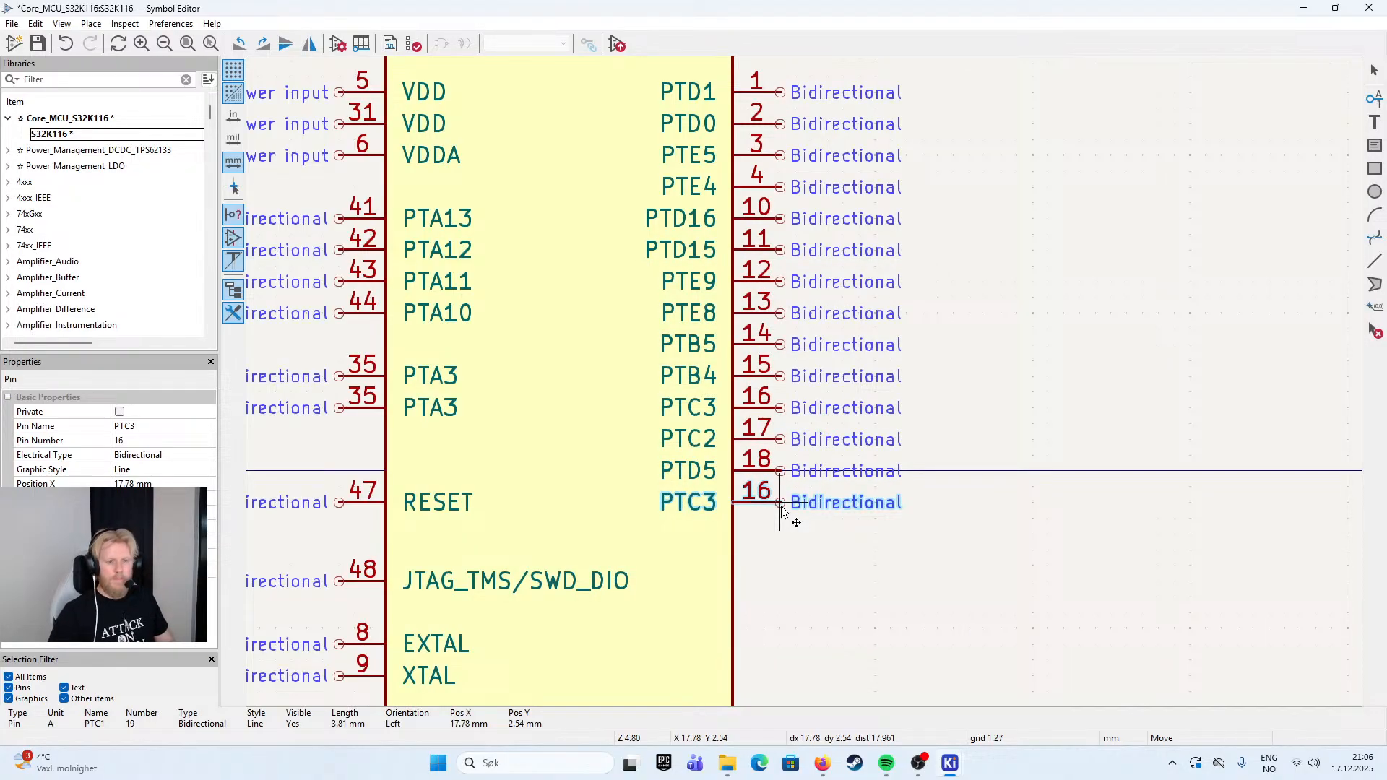
pyautogui.click(782, 512)
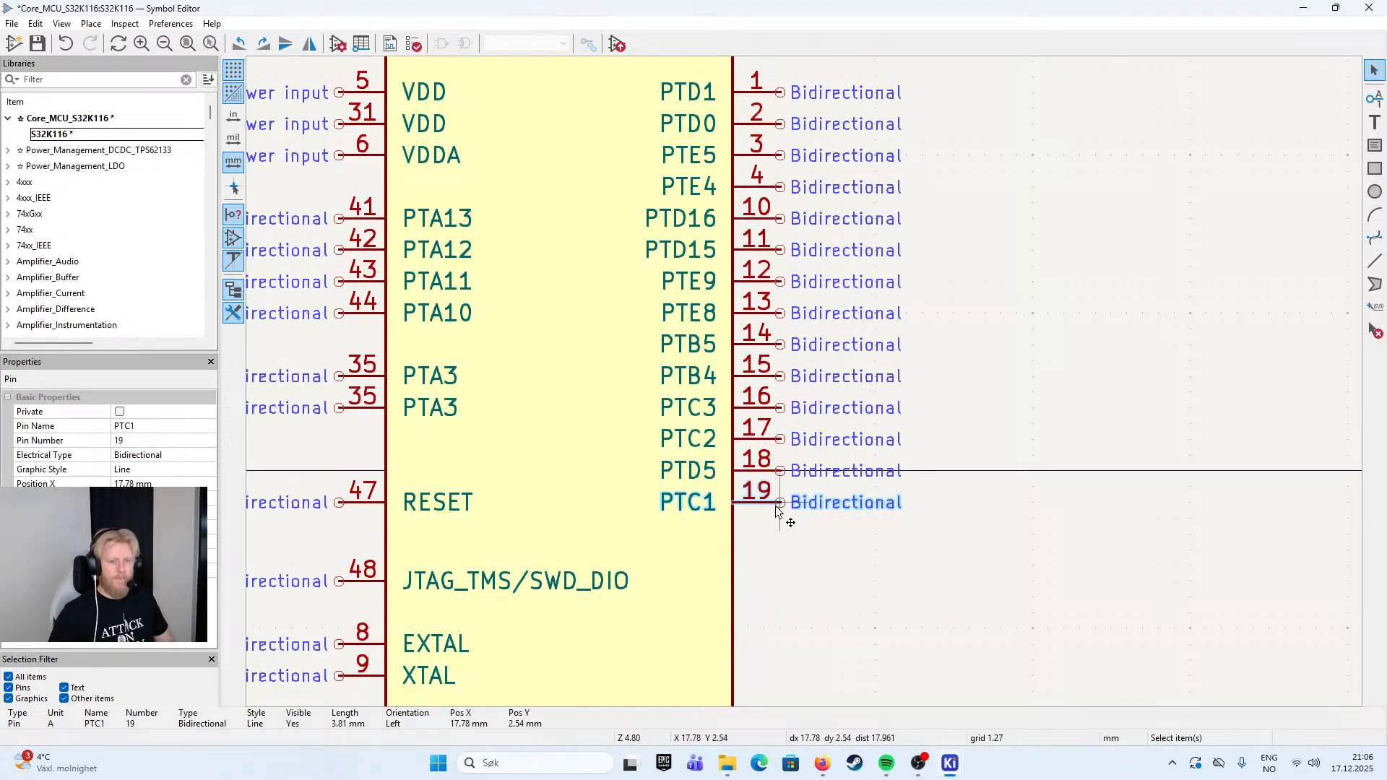
pyautogui.doubleClick(778, 509)
pyautogui.click(691, 332)
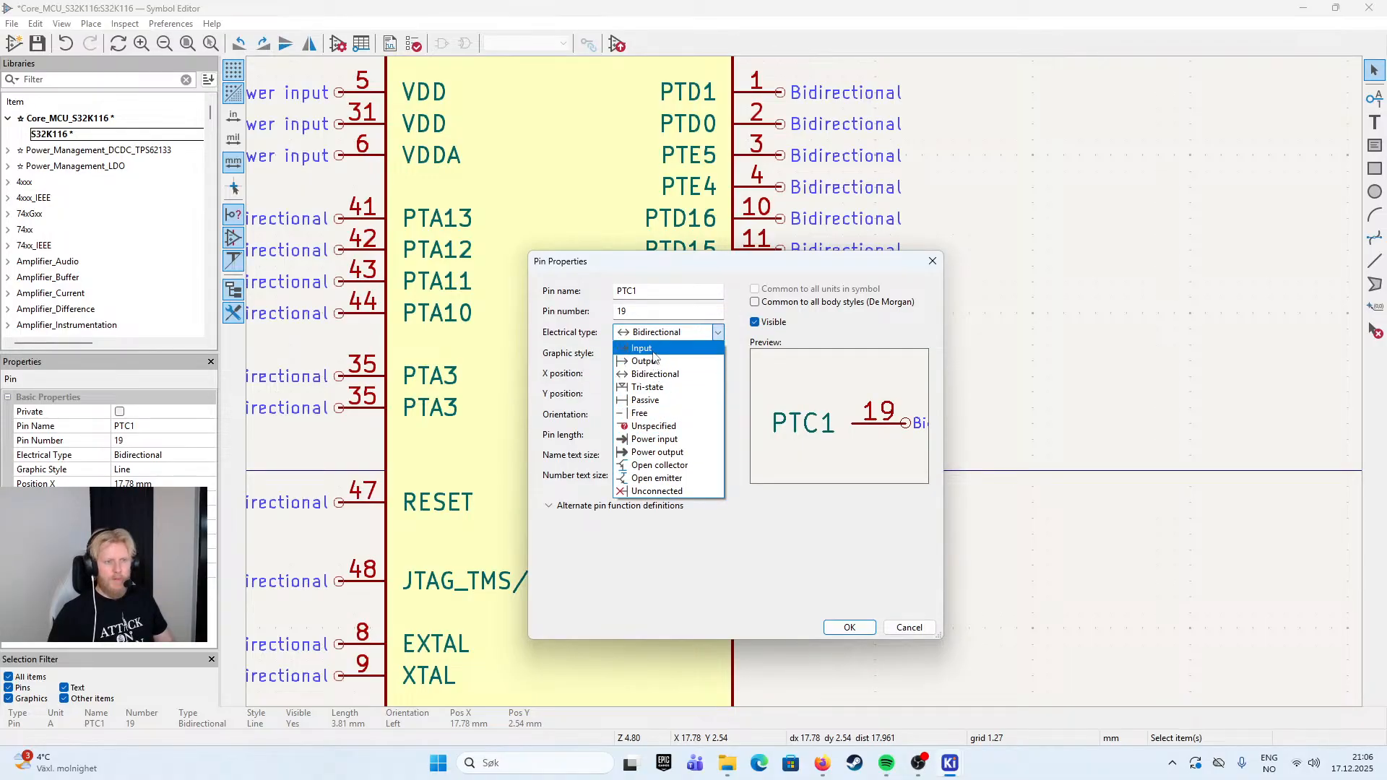
pyautogui.click(903, 627)
pyautogui.click(909, 627)
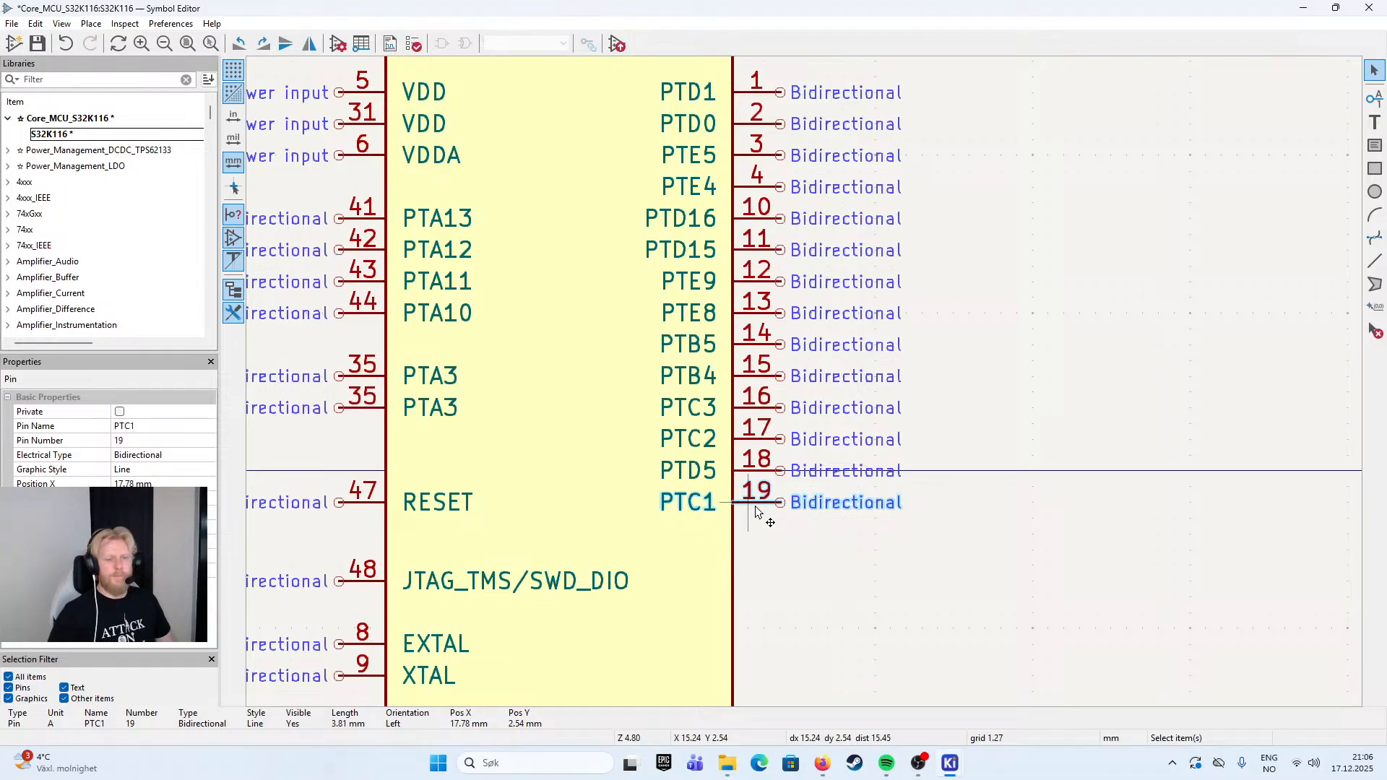
# - Duplicate the PTC1 pin directly below itself, with the name PTC16 and the pin number 20
pyautogui.scroll(-2, 851, 137)
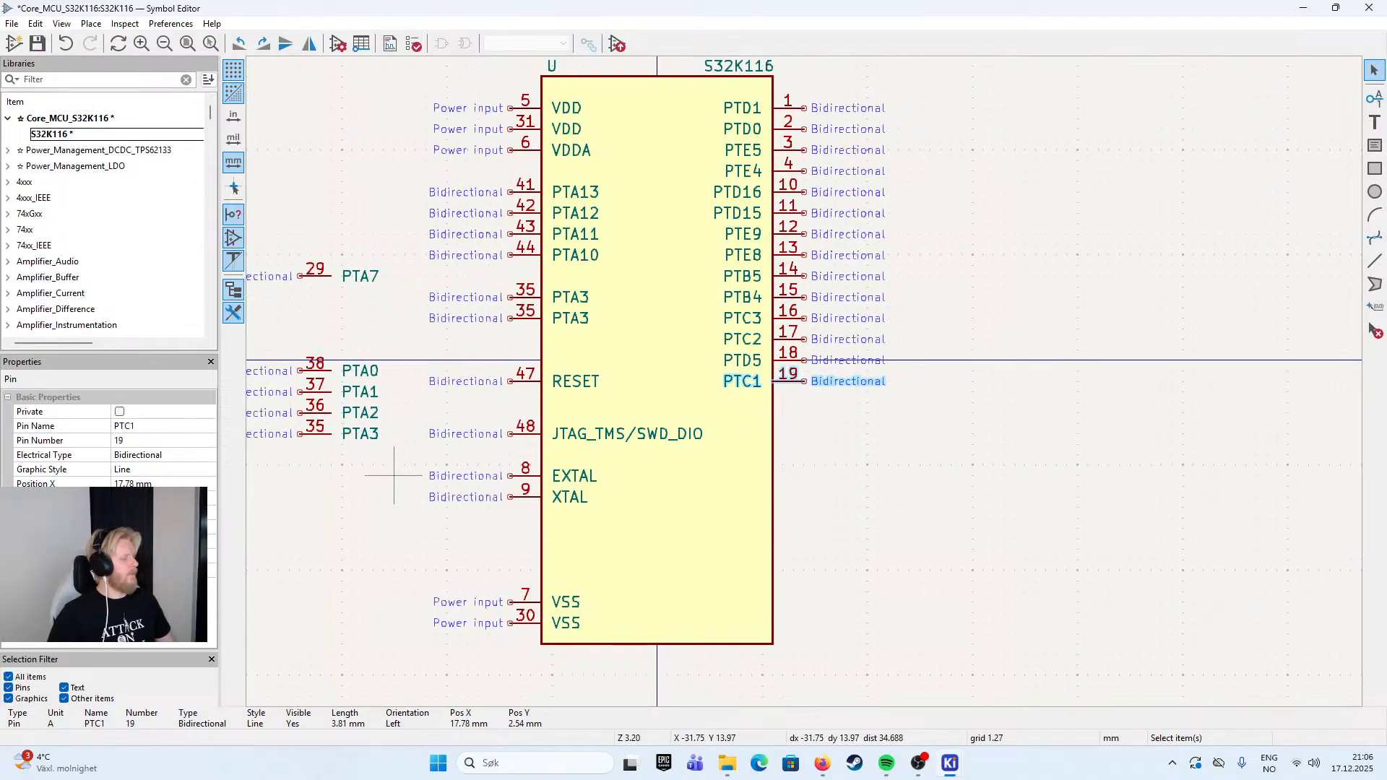
pyautogui.hotkey('alt', 'Tab')
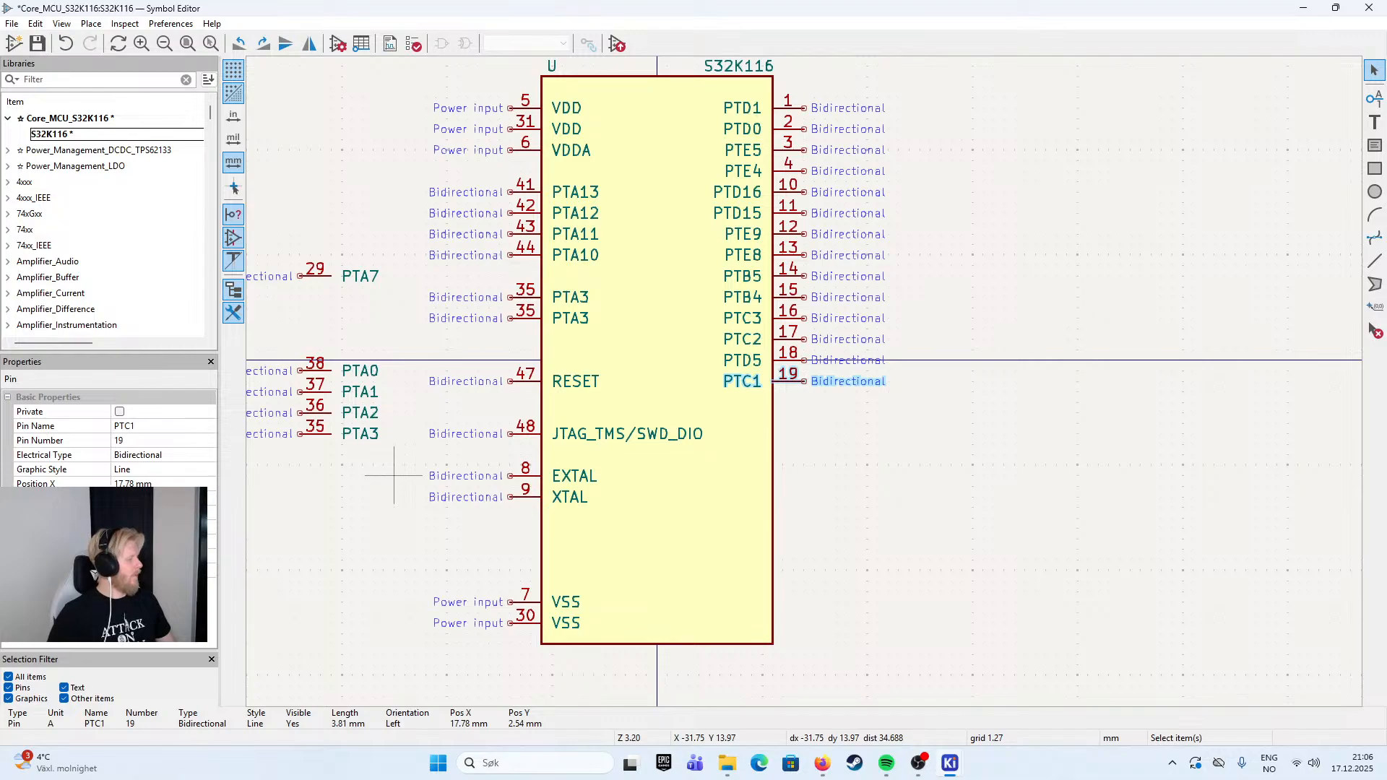
pyautogui.doubleClick(789, 387)
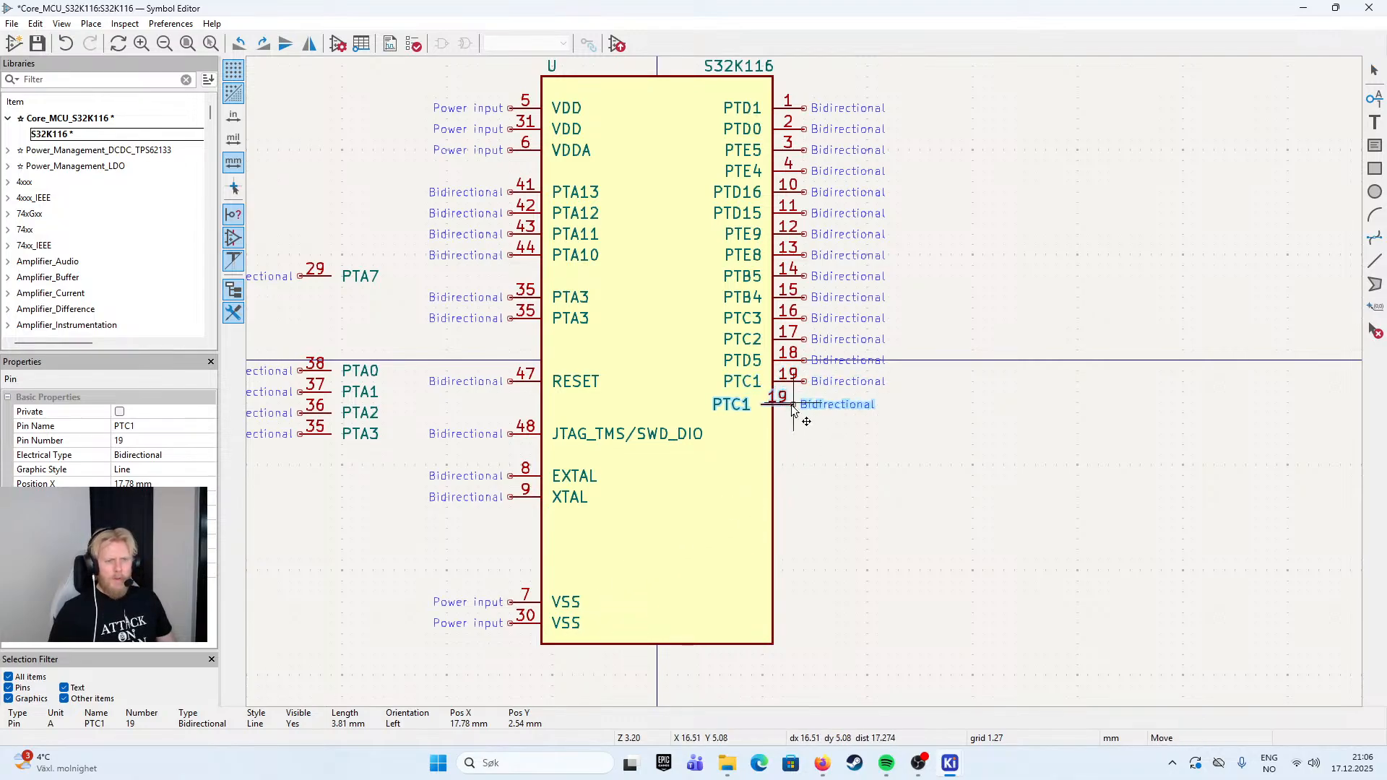
pyautogui.press('Tab')
pyautogui.write('20')
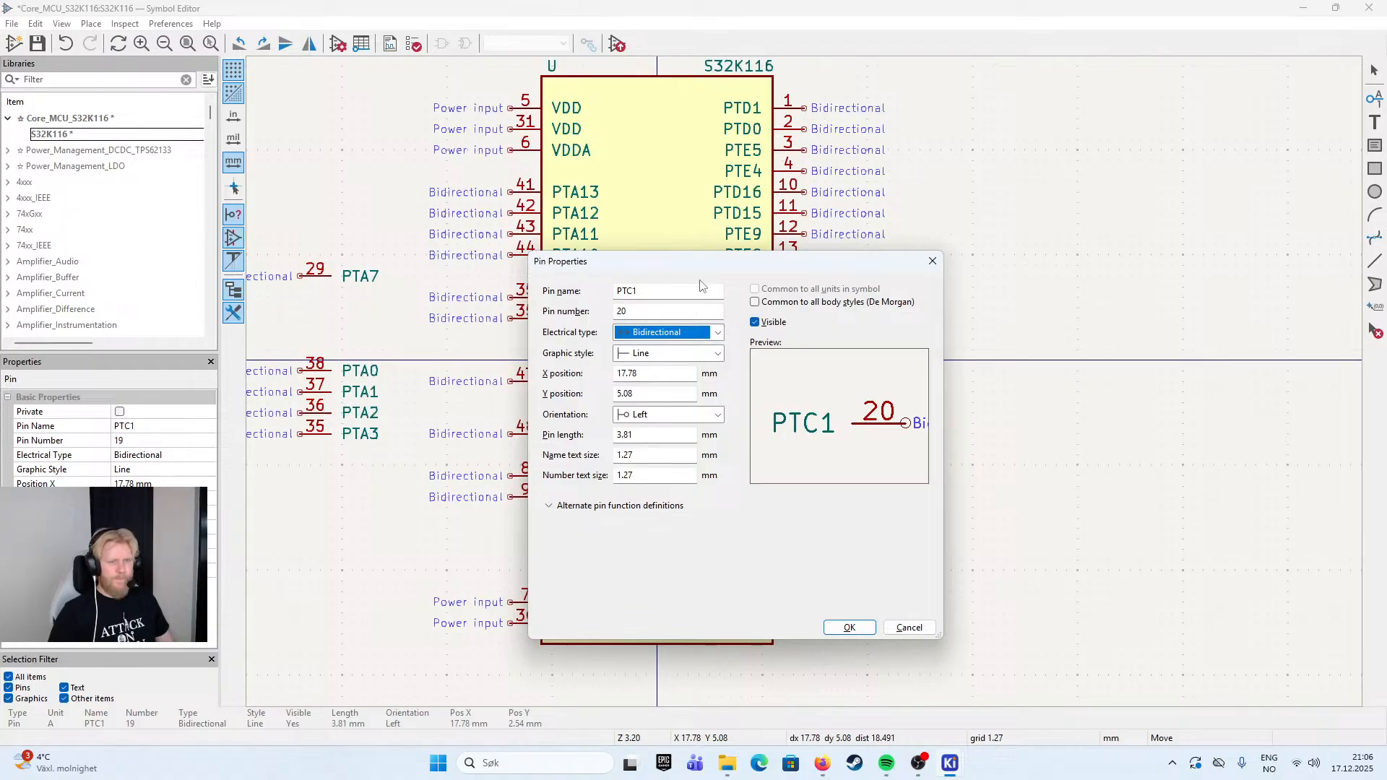
pyautogui.click(649, 297)
pyautogui.doubleClick(659, 297)
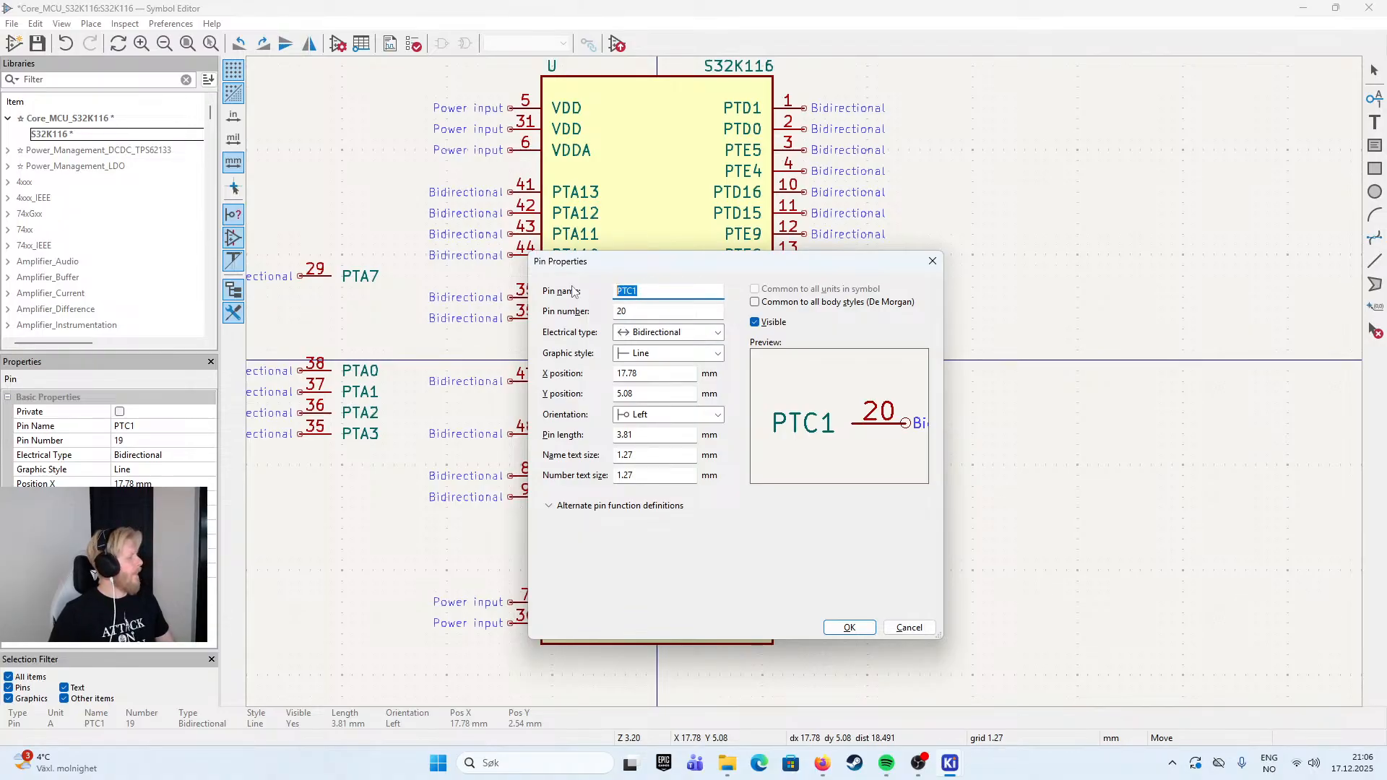
pyautogui.write('PTC16')
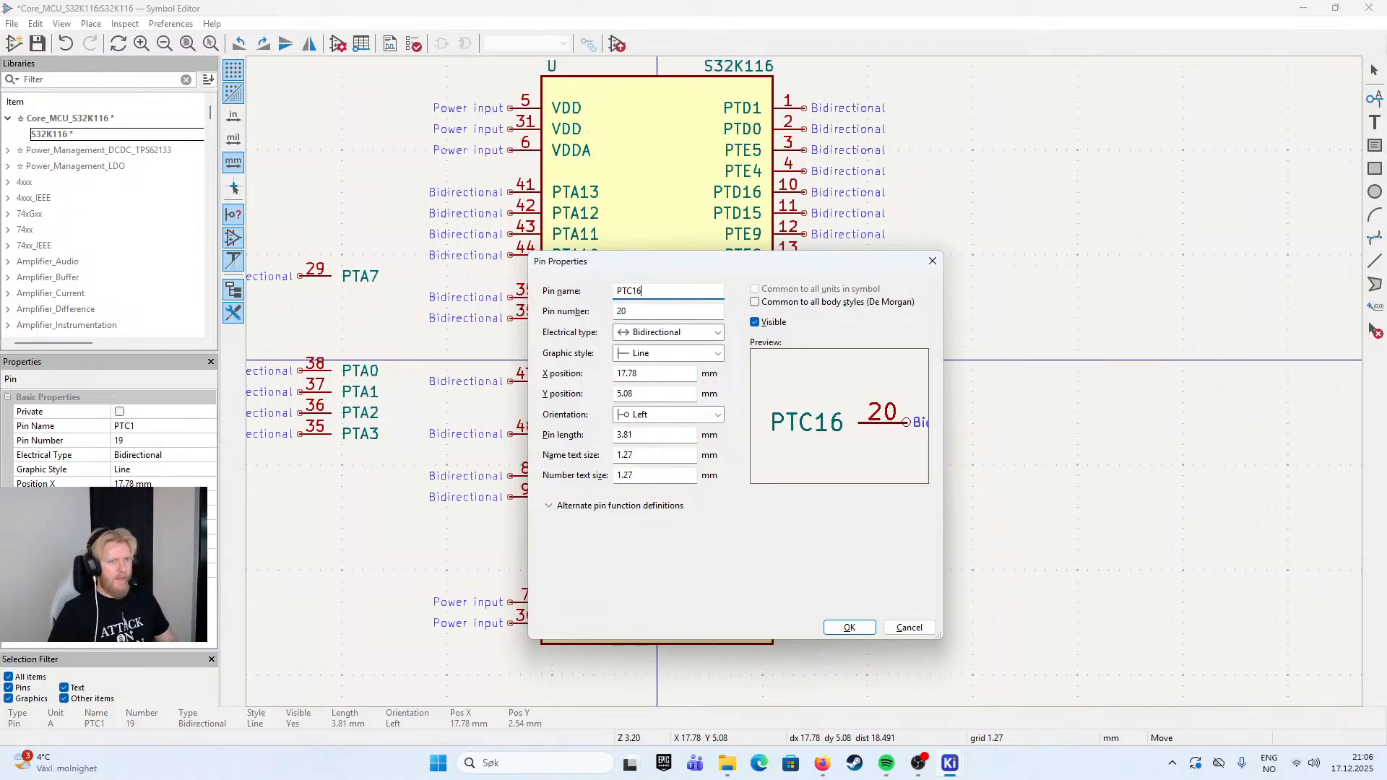
pyautogui.press('Return')
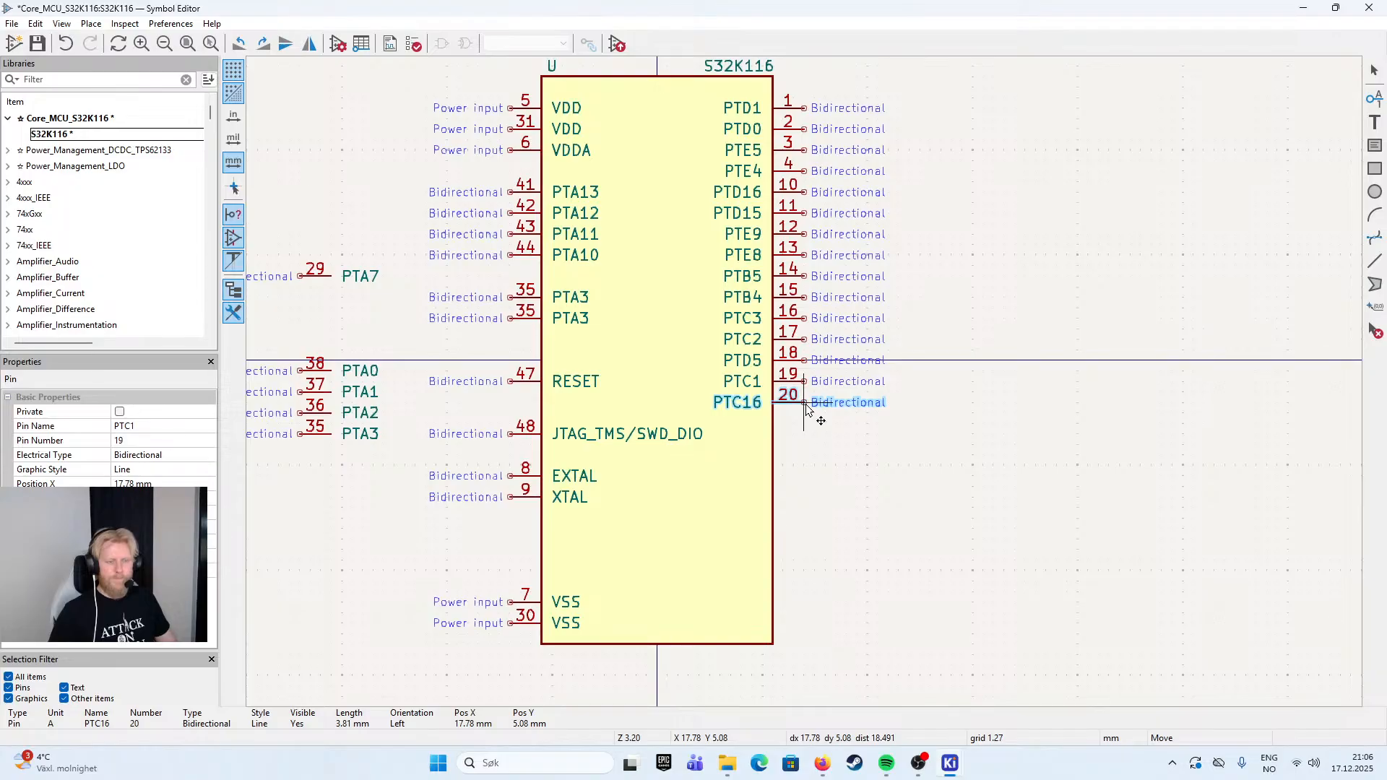
pyautogui.click(808, 410)
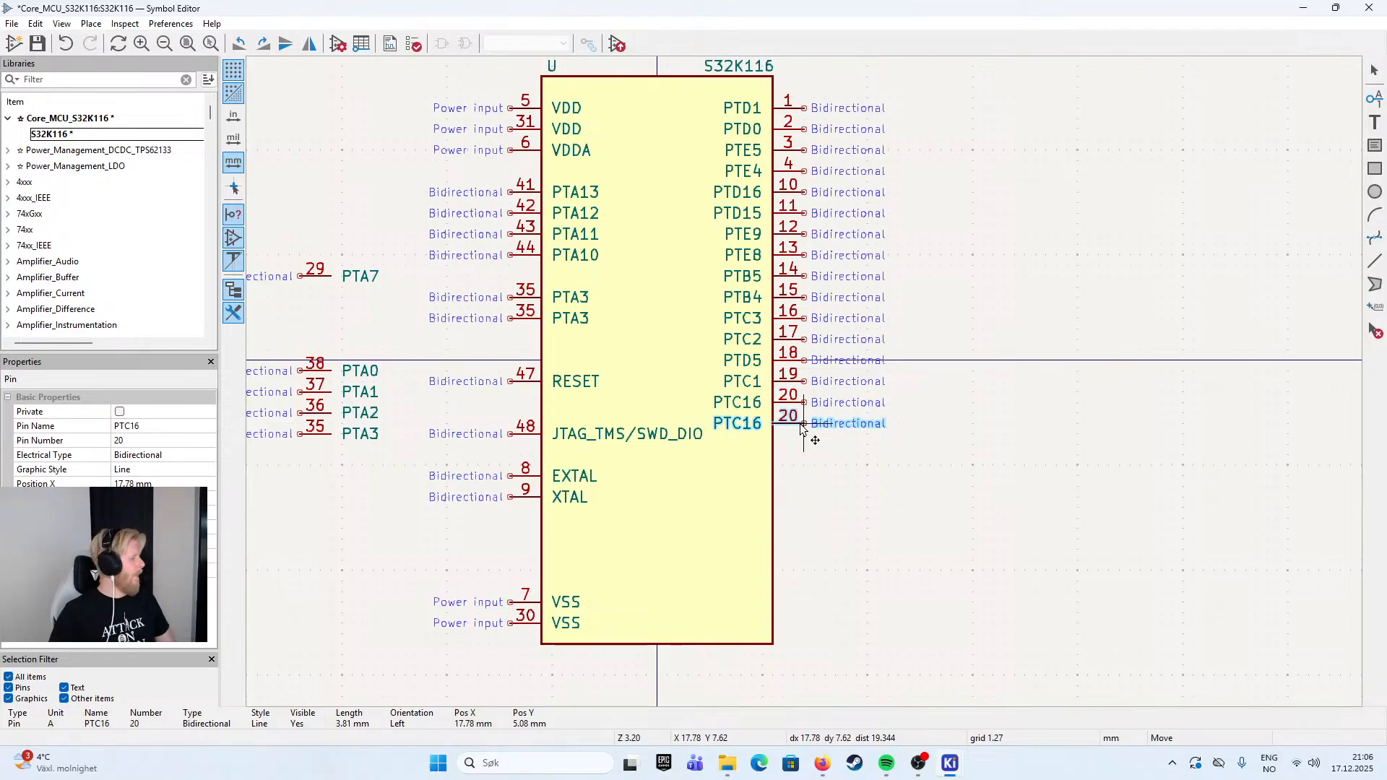
# - Place a copy of the PTC16 pin directly below it, with the name PTC15 and the pin number 21
pyautogui.click(802, 431)
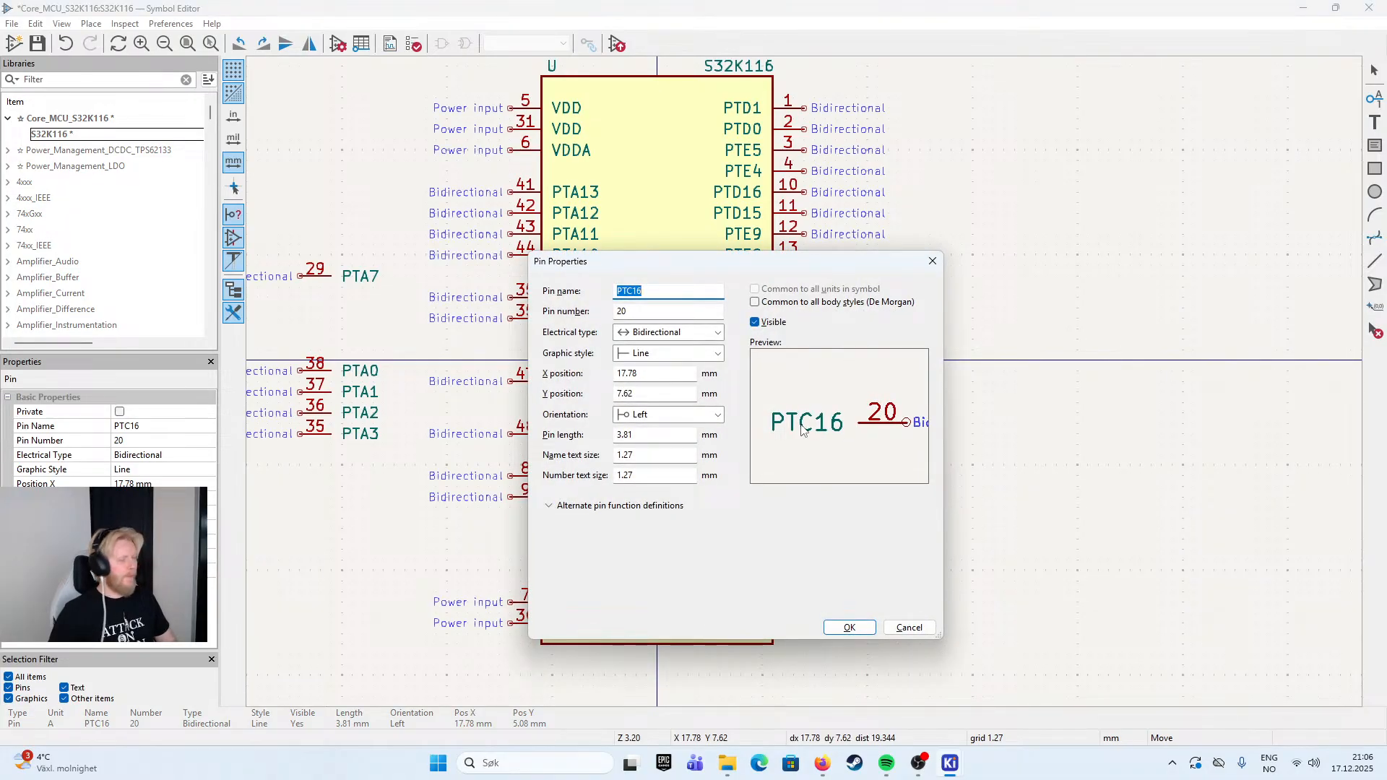
pyautogui.click(669, 292)
pyautogui.press('BackSpace')
pyautogui.write('5')
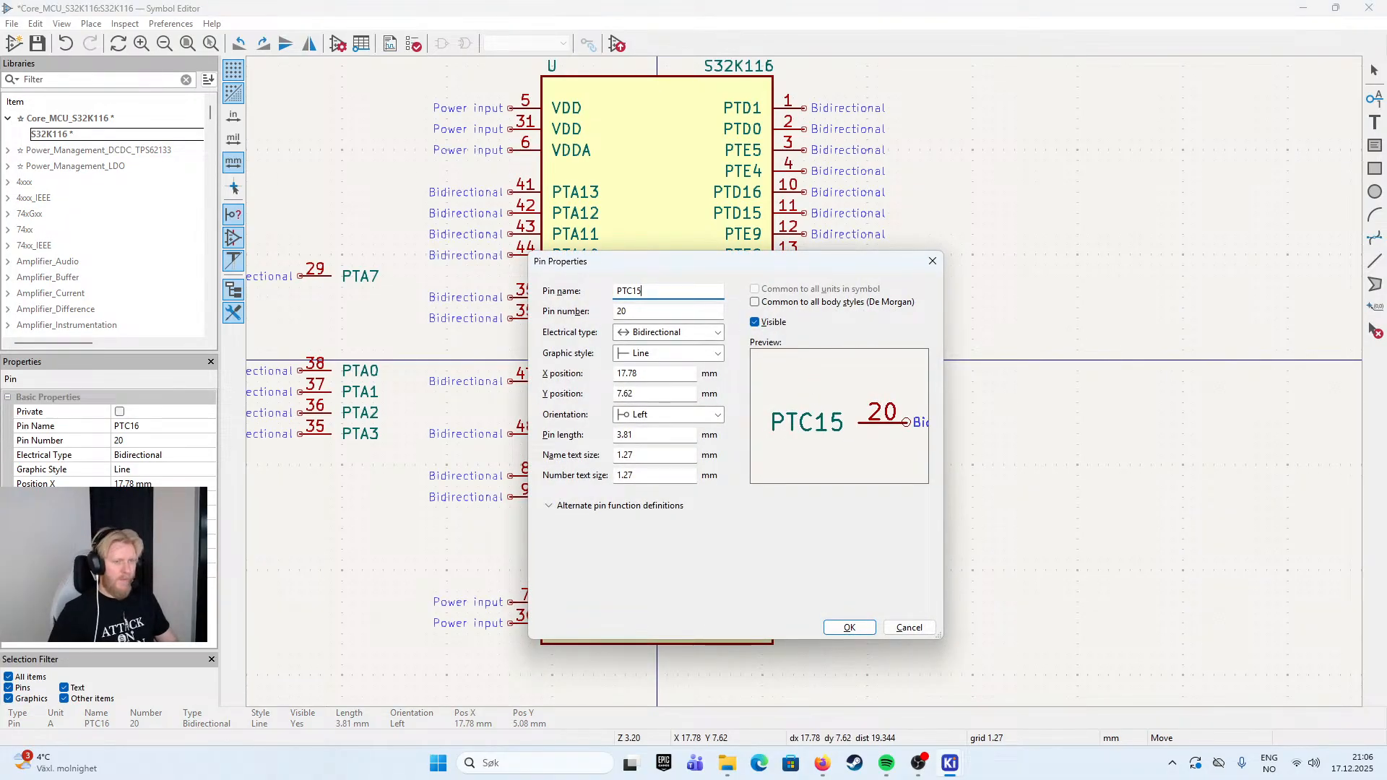
pyautogui.press('Tab')
pyautogui.write('21')
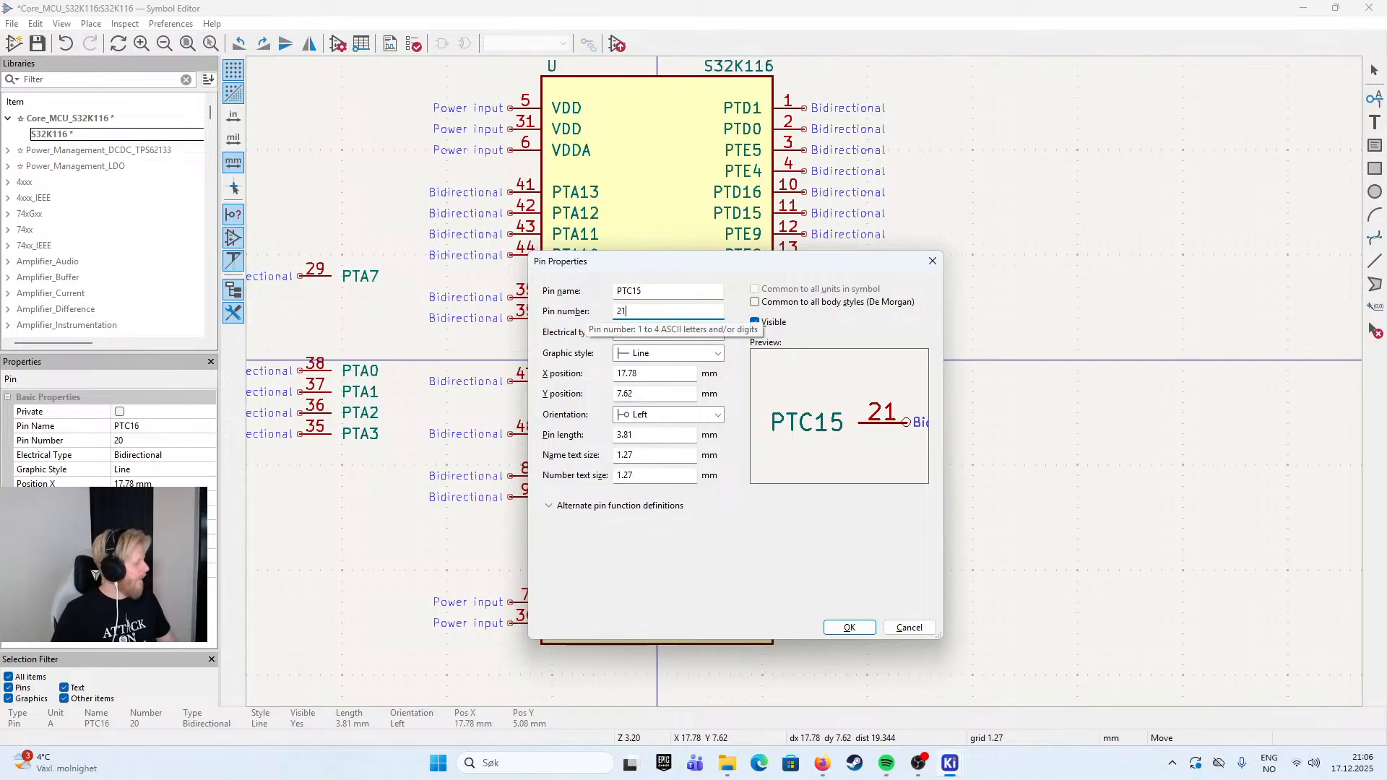
pyautogui.press('Return')
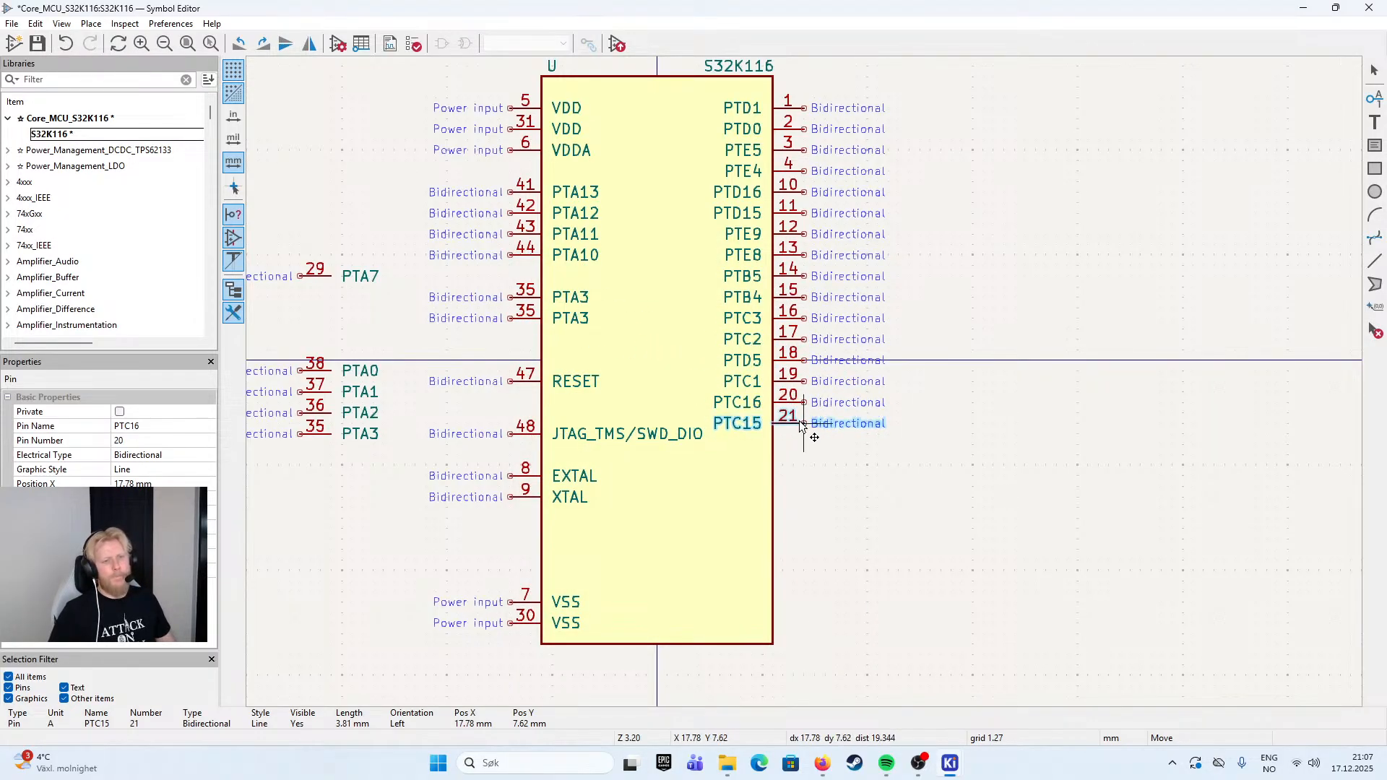
pyautogui.click(801, 433)
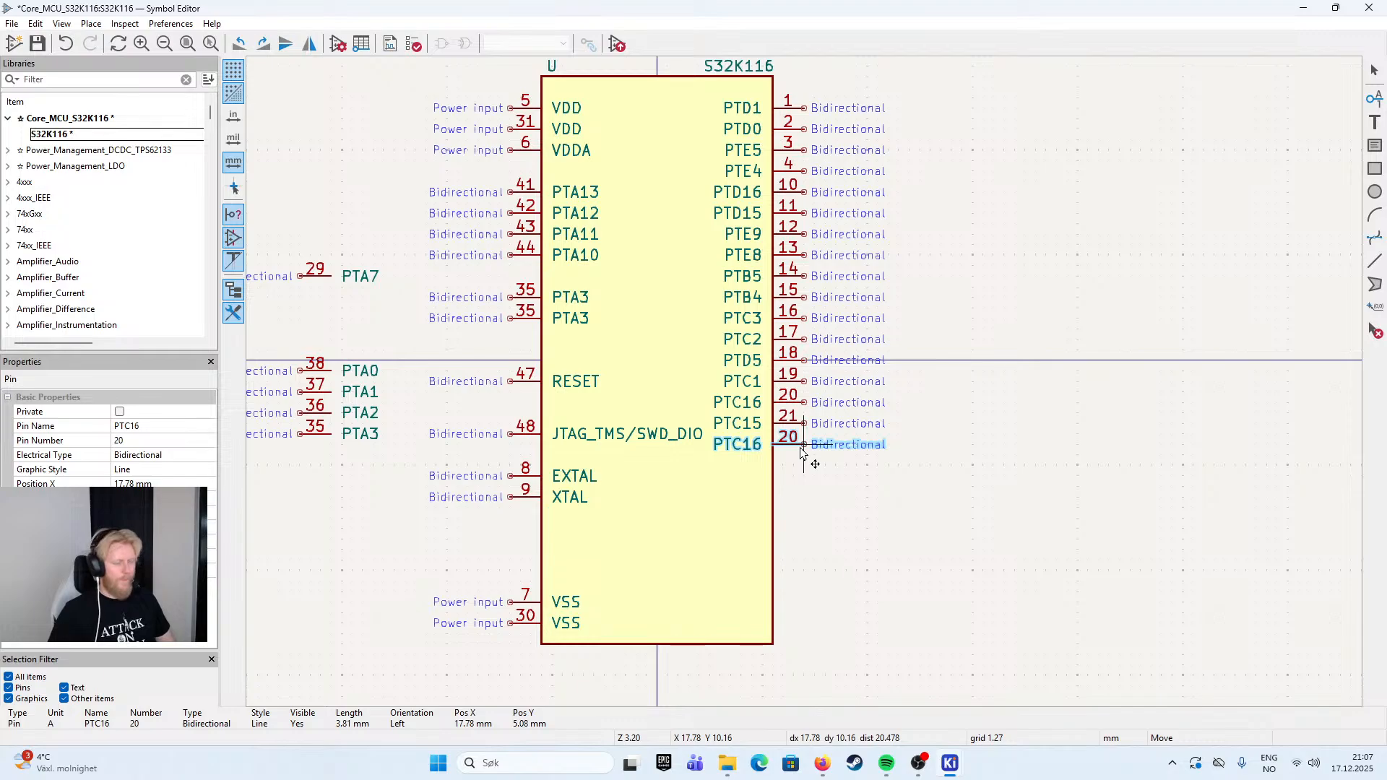
# - Place the pasted pin directly below PTC15, with the name PTC14 and the pin number 22
pyautogui.click(800, 452)
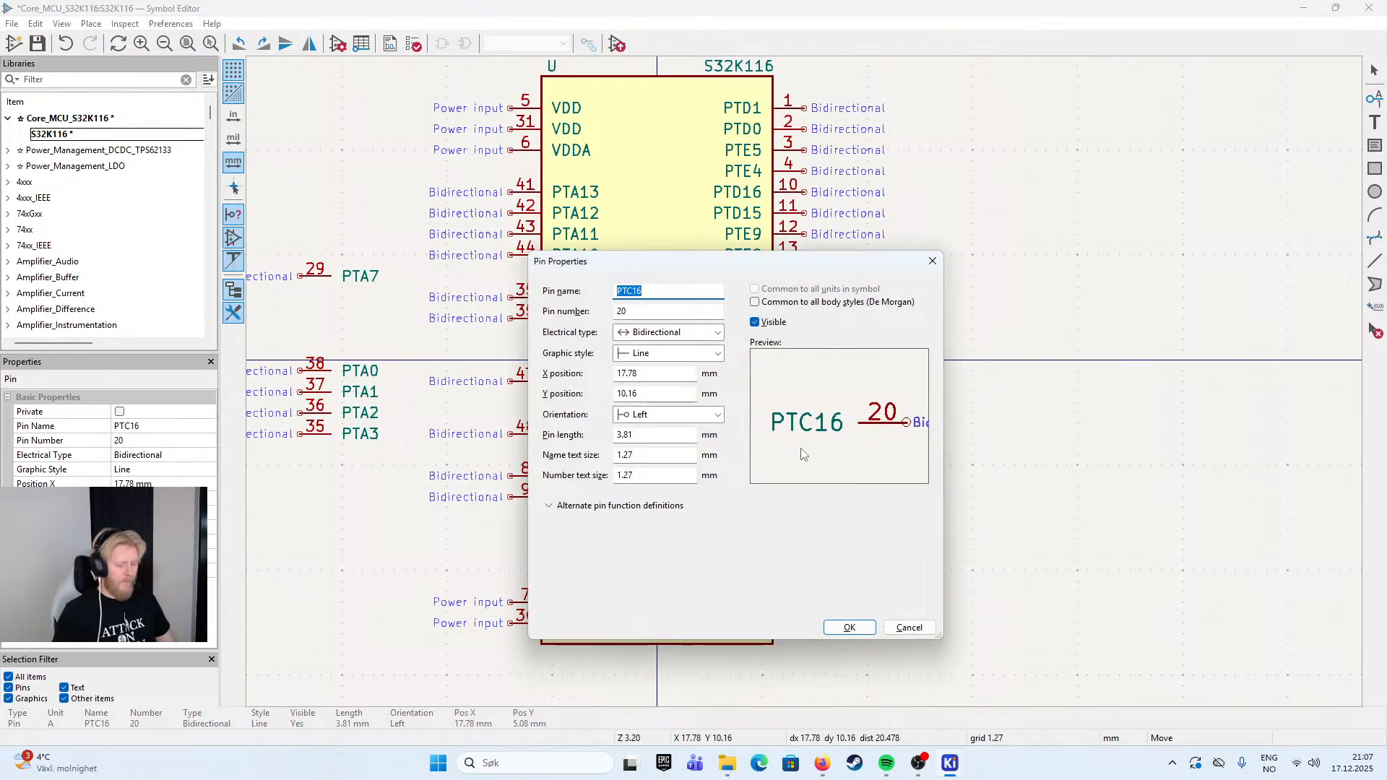
pyautogui.write('PTC14')
pyautogui.press('Tab')
pyautogui.write('22')
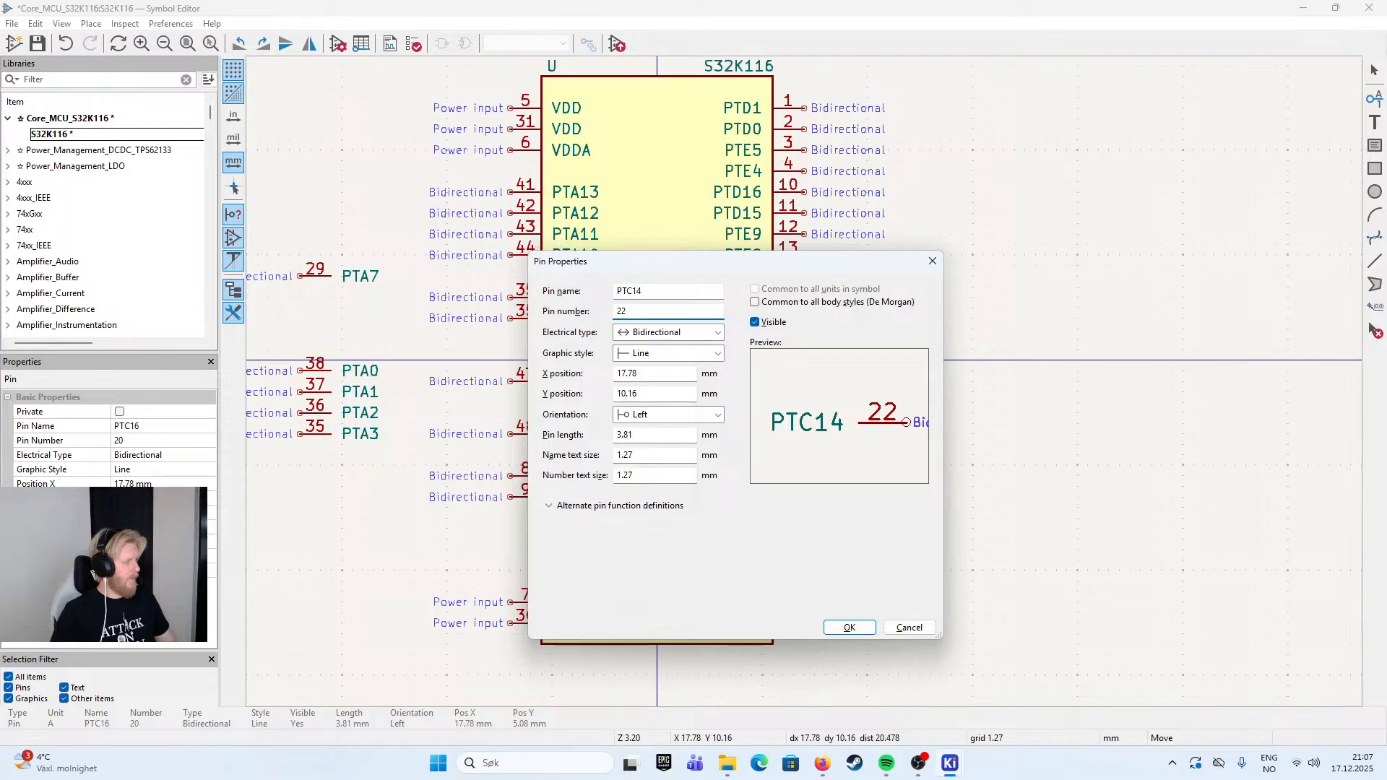
pyautogui.press('Return')
pyautogui.click(802, 453)
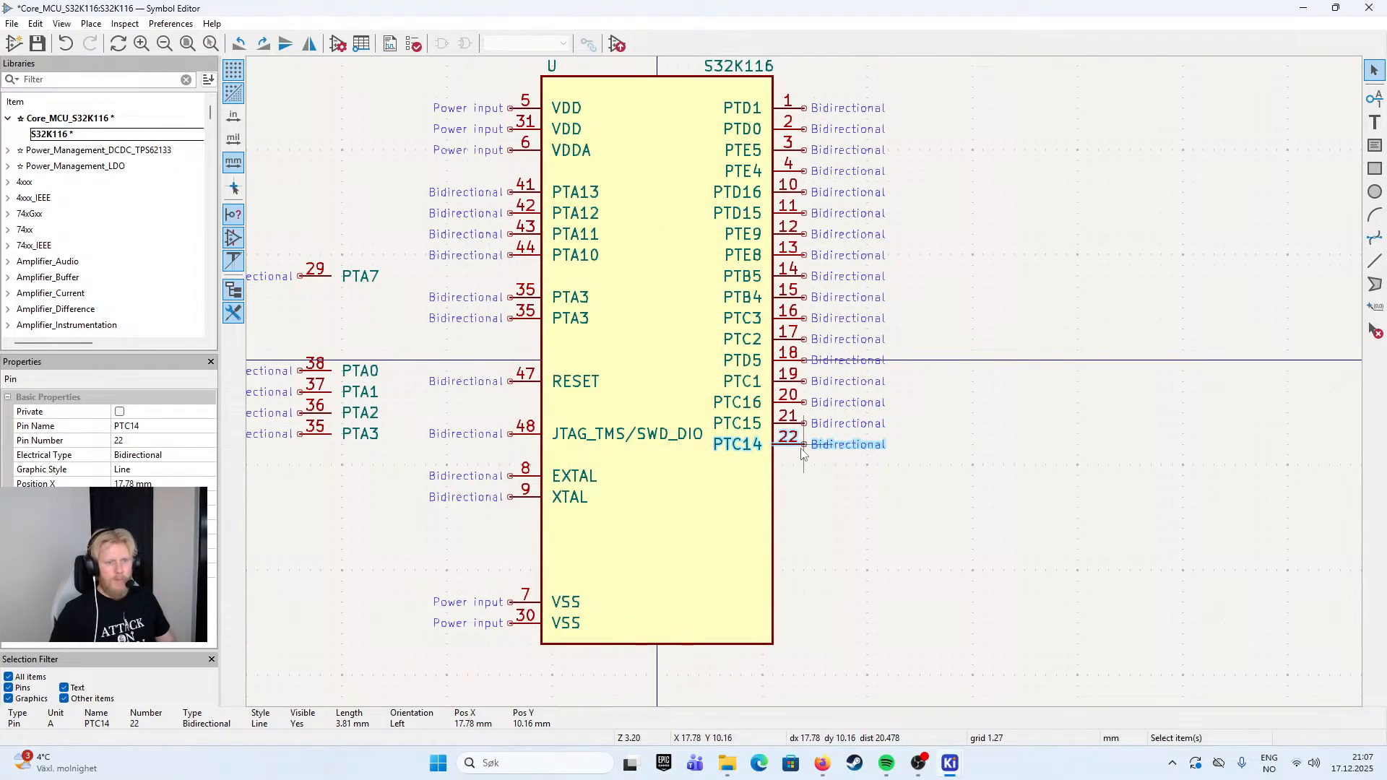
# - Paste another pin directly below PTC14, with the name PTB3 and the pin number 23
pyautogui.hotkey('ctrl', 'v')
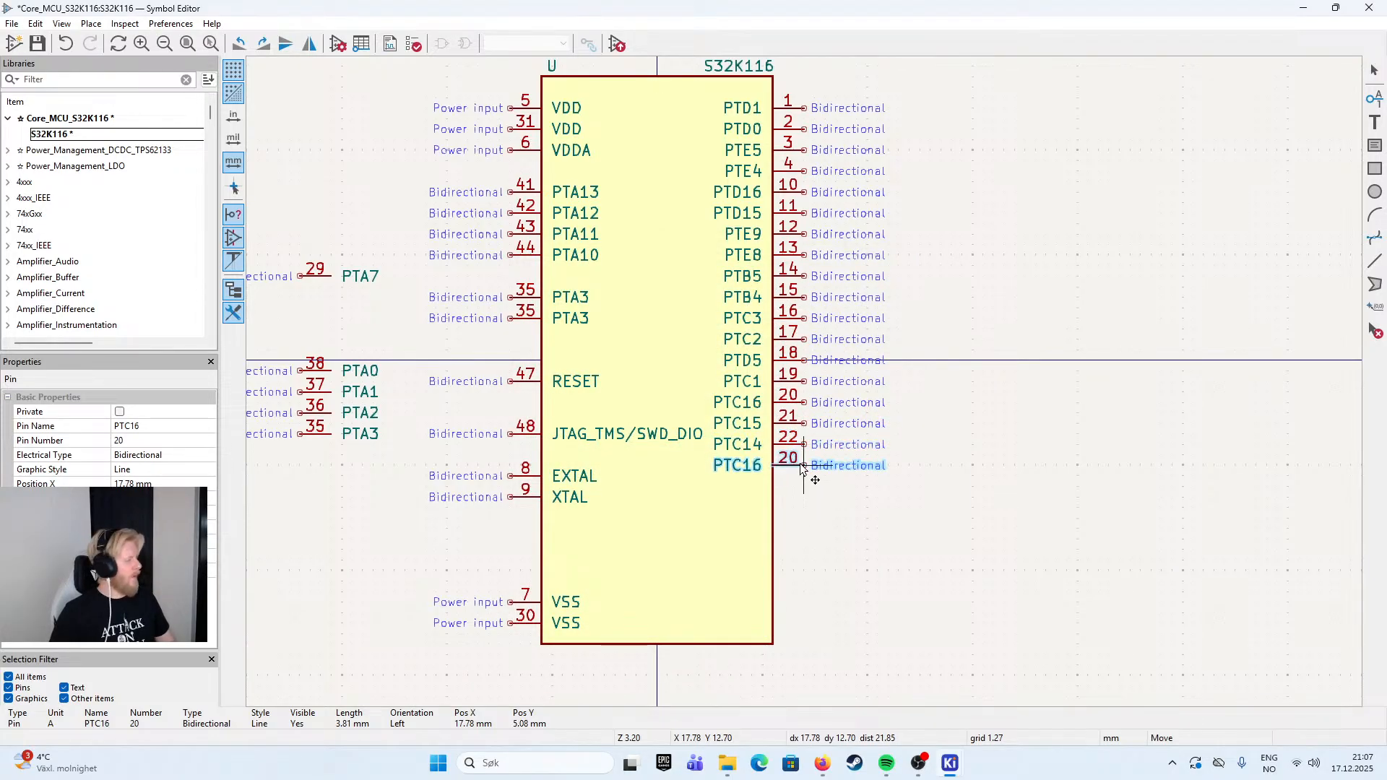
pyautogui.press('e')
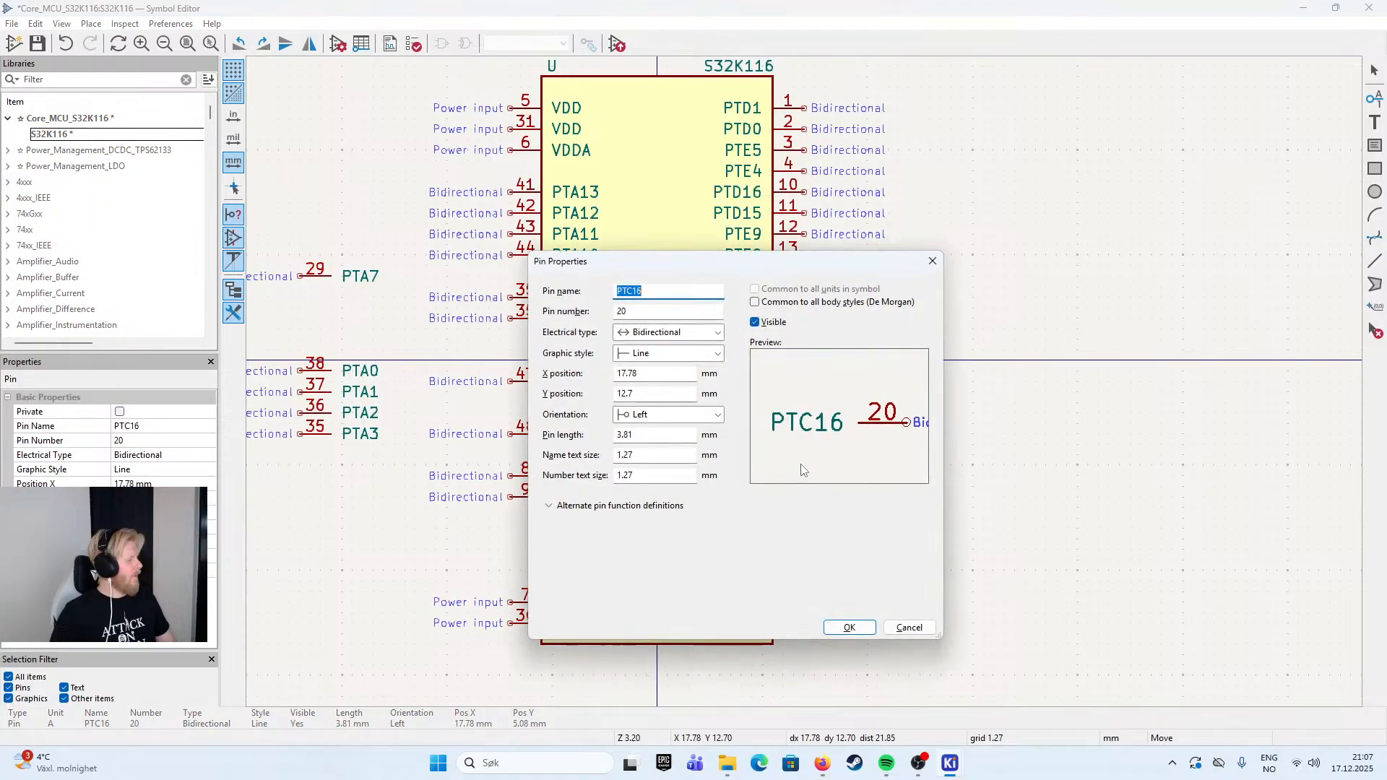
pyautogui.press('End')
pyautogui.press('BackSpace')
pyautogui.press('BackSpace')
pyautogui.press('BackSpace')
pyautogui.write('B3')
pyautogui.press('Tab')
pyautogui.write('23')
pyautogui.press('Return')
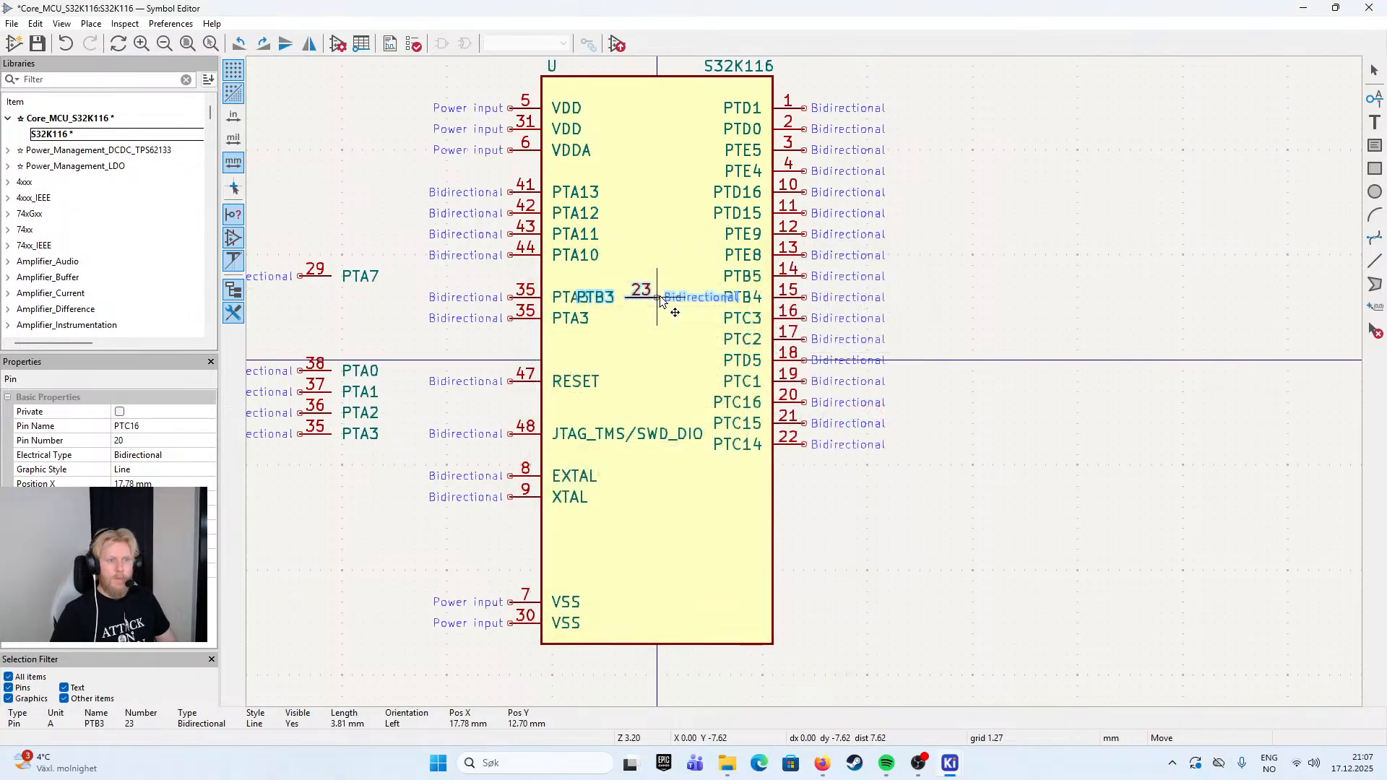
pyautogui.click(803, 472)
# - Paste another pin directly below PTB3, with the name PTB2 and the pin number 24
pyautogui.hotkey('ctrl', 'v')
pyautogui.write('e')
pyautogui.write('PTB2')
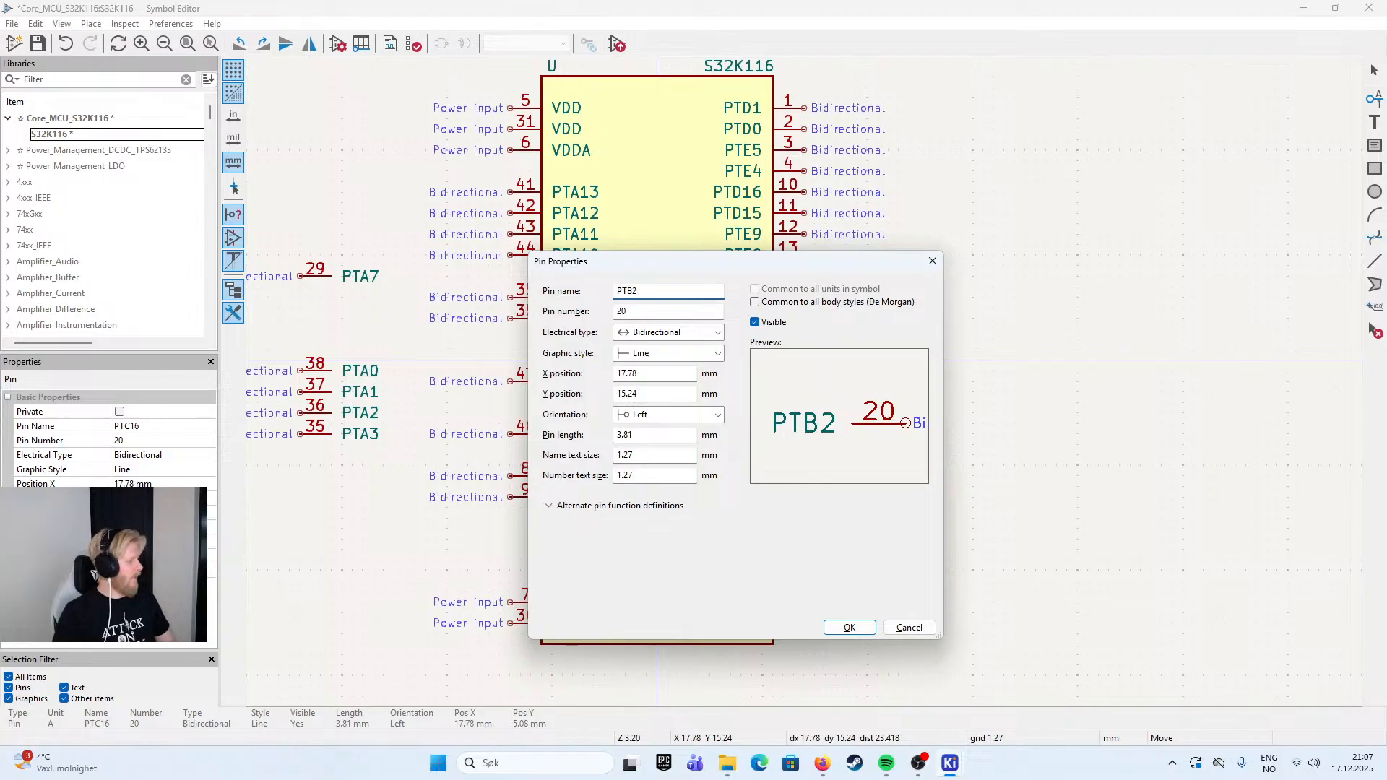
pyautogui.press('Tab')
pyautogui.write('24')
pyautogui.press('Return')
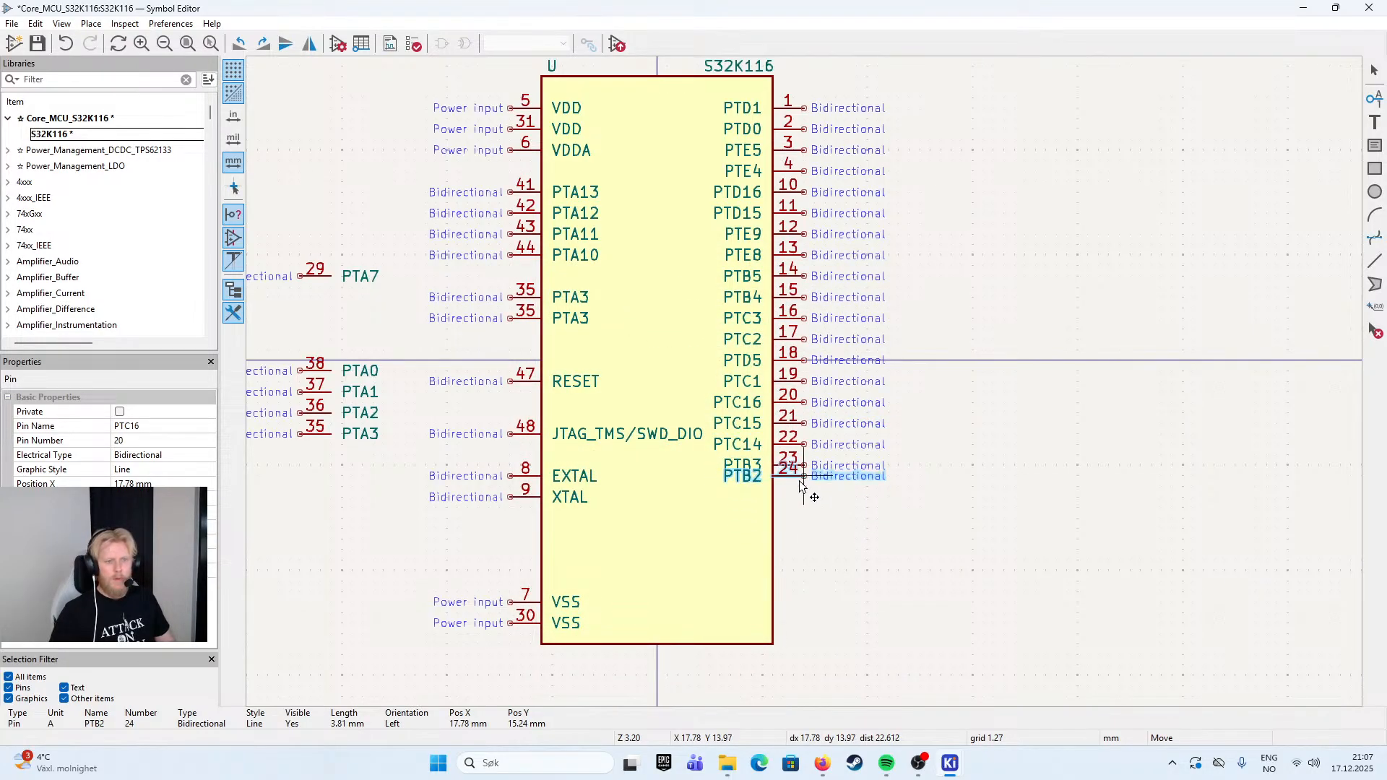
pyautogui.click(805, 489)
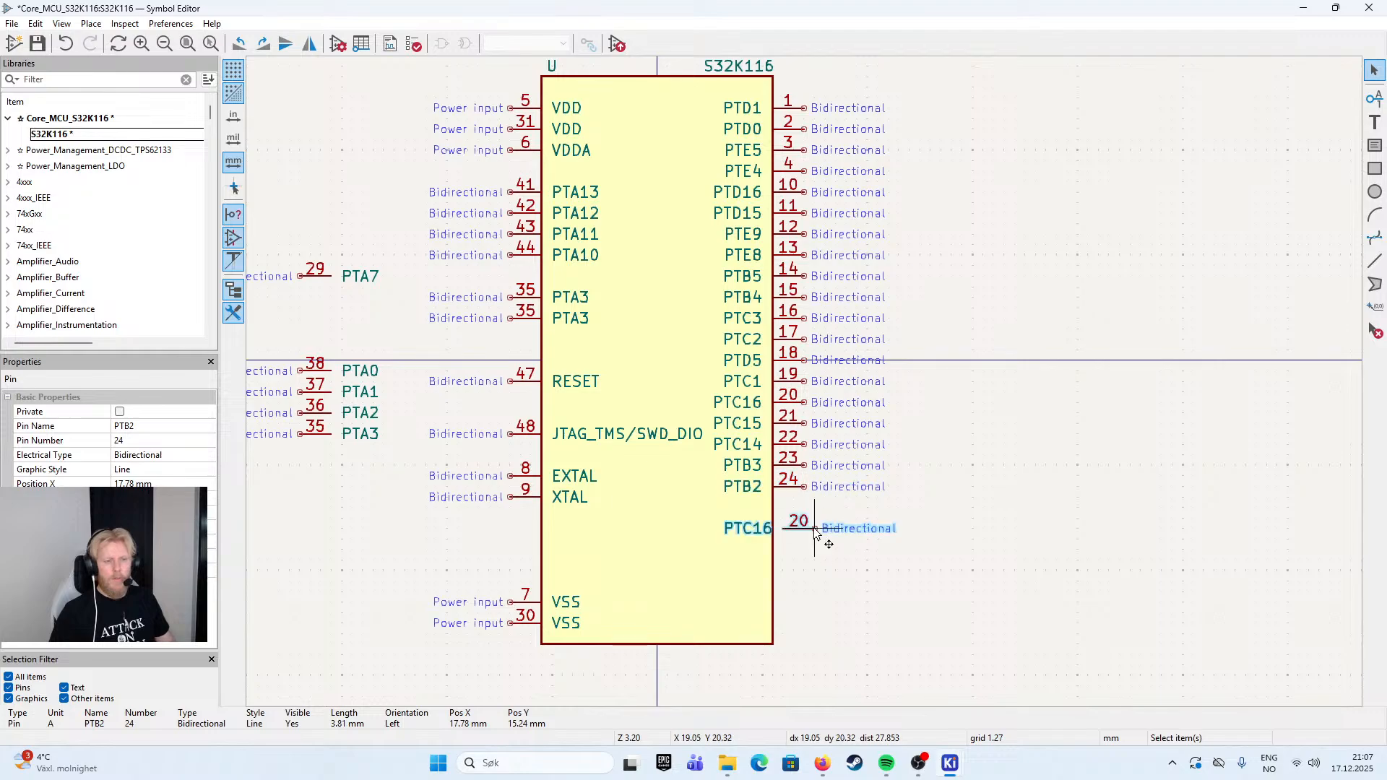
# - Paste another pin directly below PTB2, with the name PTB1 and the pin number 25
pyautogui.hotkey('ctrl', 'v')
pyautogui.press('e')
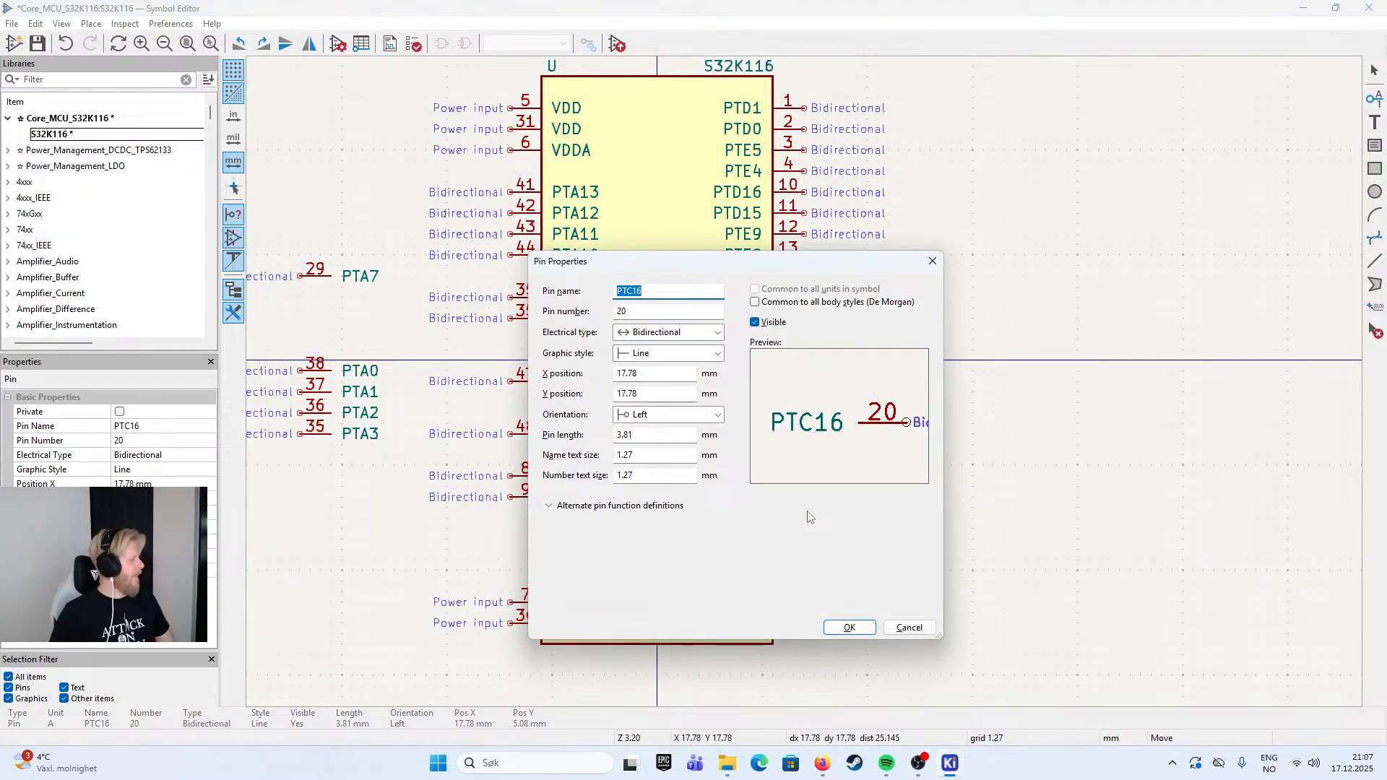
pyautogui.write('PTB1')
pyautogui.press('Tab')
pyautogui.write('25')
pyautogui.press('Return')
pyautogui.click(806, 511)
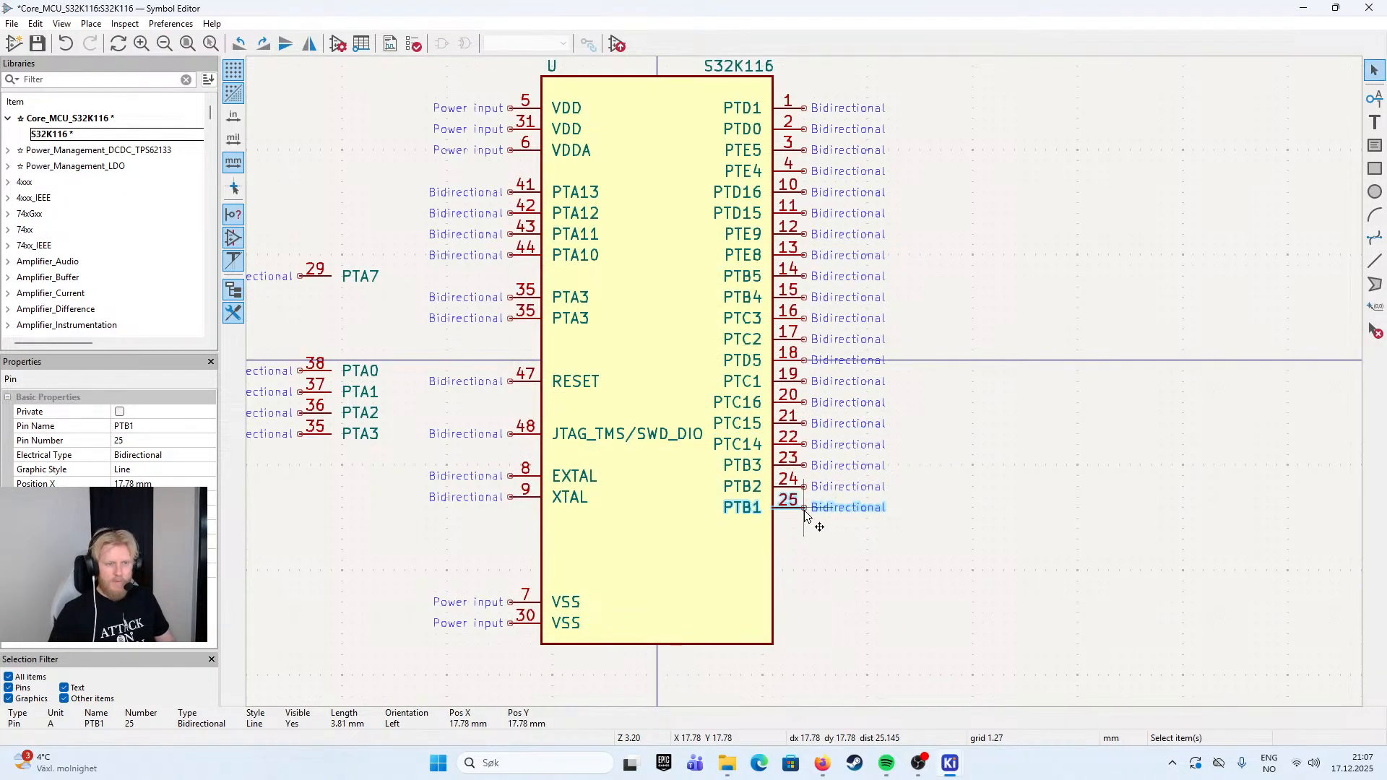
# - Paste another pin directly below PTB1, with the name PTB0 and the pin number 26
pyautogui.hotkey('ctrl', 'v')
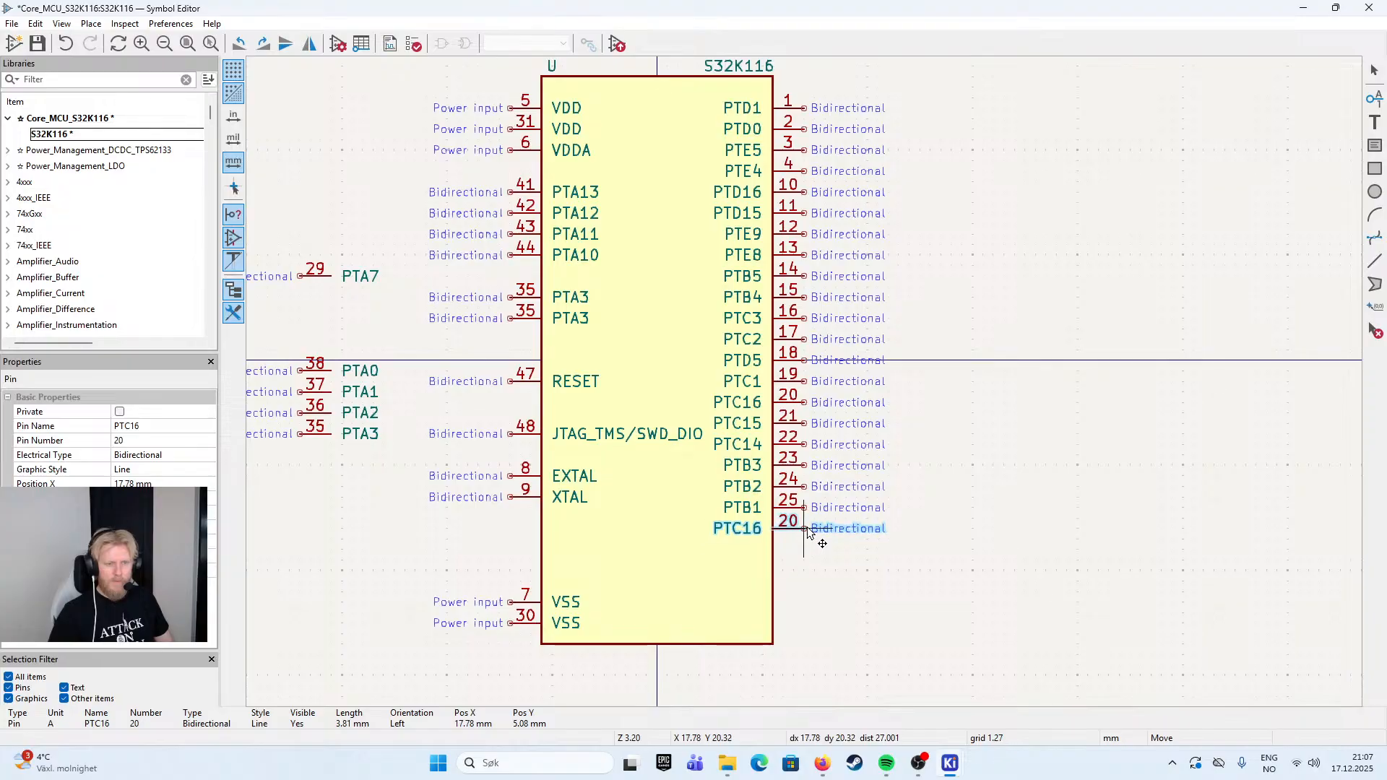
pyautogui.press('e')
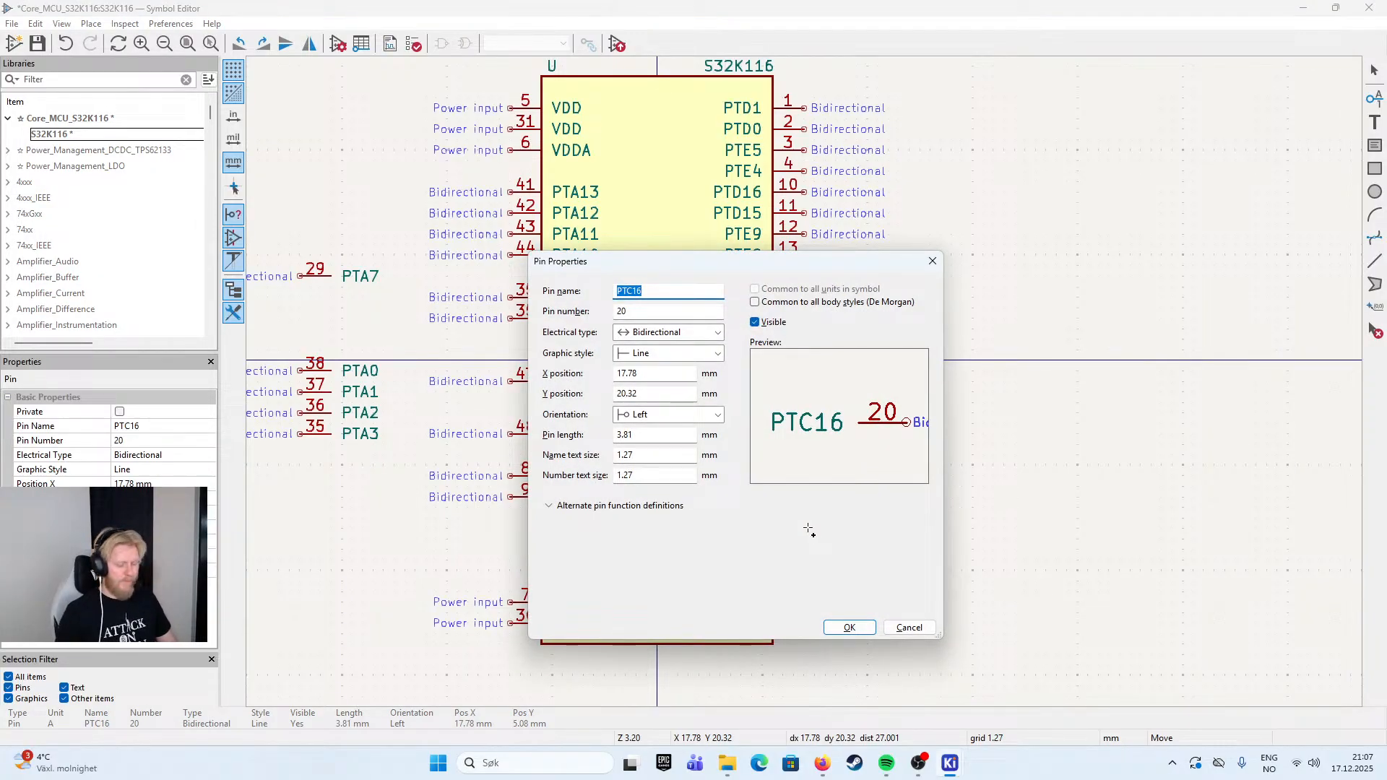
pyautogui.write('PTB02')
pyautogui.press('BackSpace')
pyautogui.press('BackSpace')
pyautogui.write('2')
pyautogui.press('BackSpace')
pyautogui.write('0')
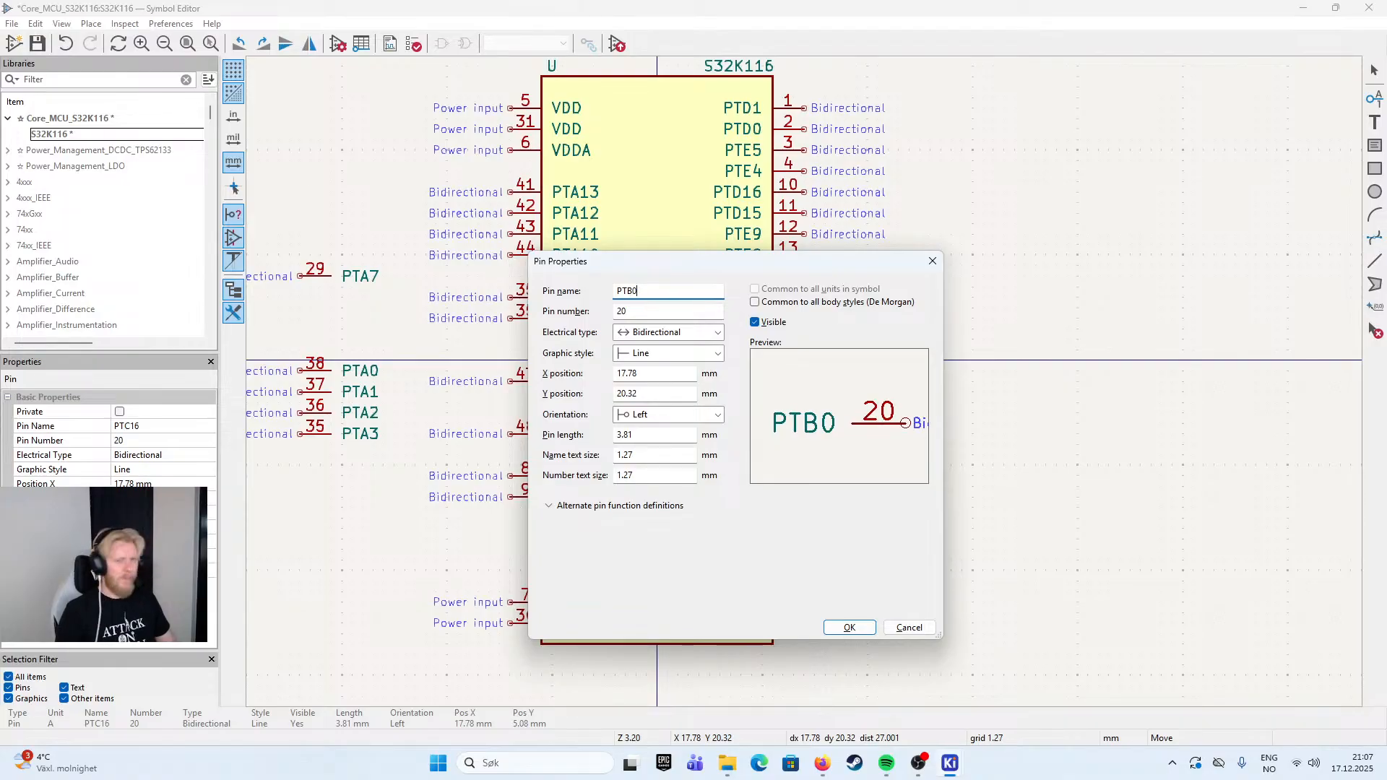
pyautogui.press('Tab')
pyautogui.write('26')
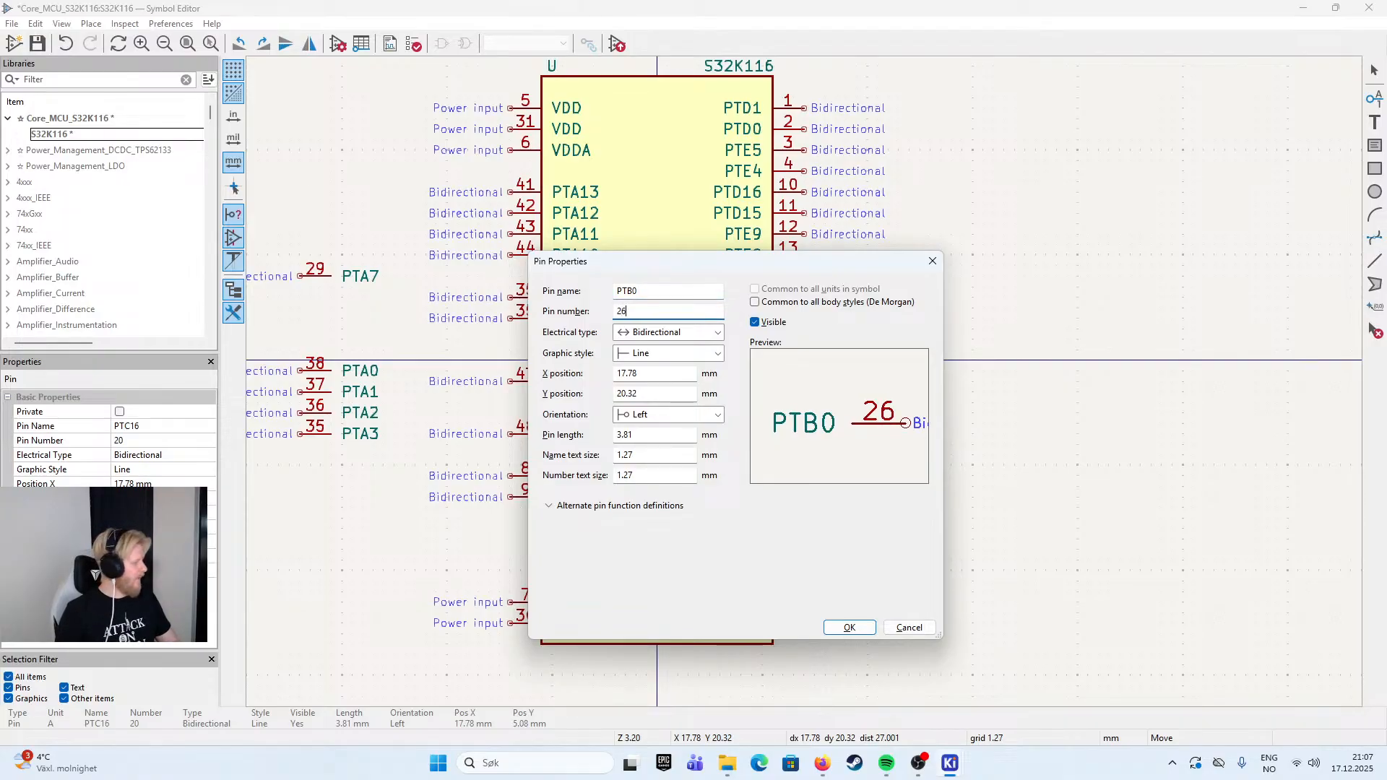
pyautogui.press('Return')
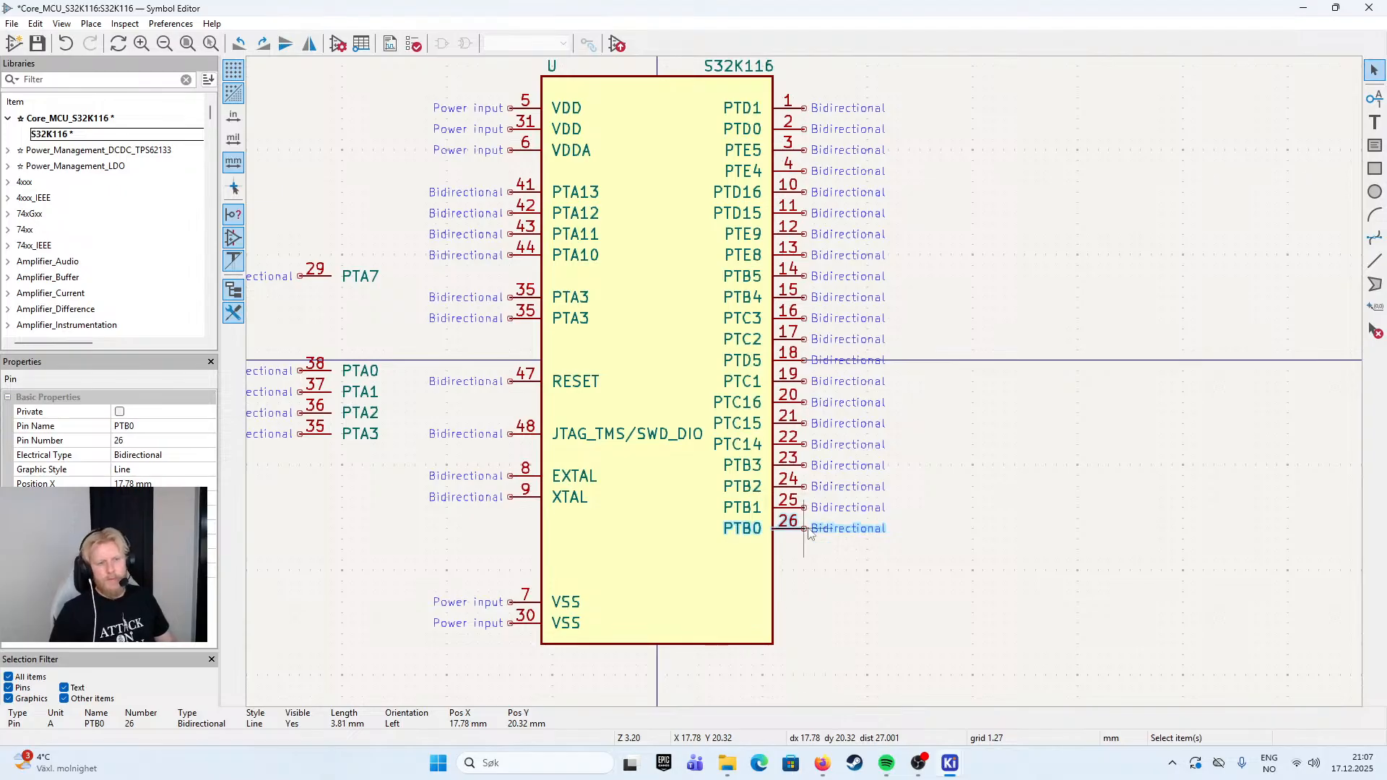
# - Paste another pin directly below PTB0, with the name PTC9 and the pin number 27
pyautogui.hotkey('ctrl', 'v')
pyautogui.press('e')
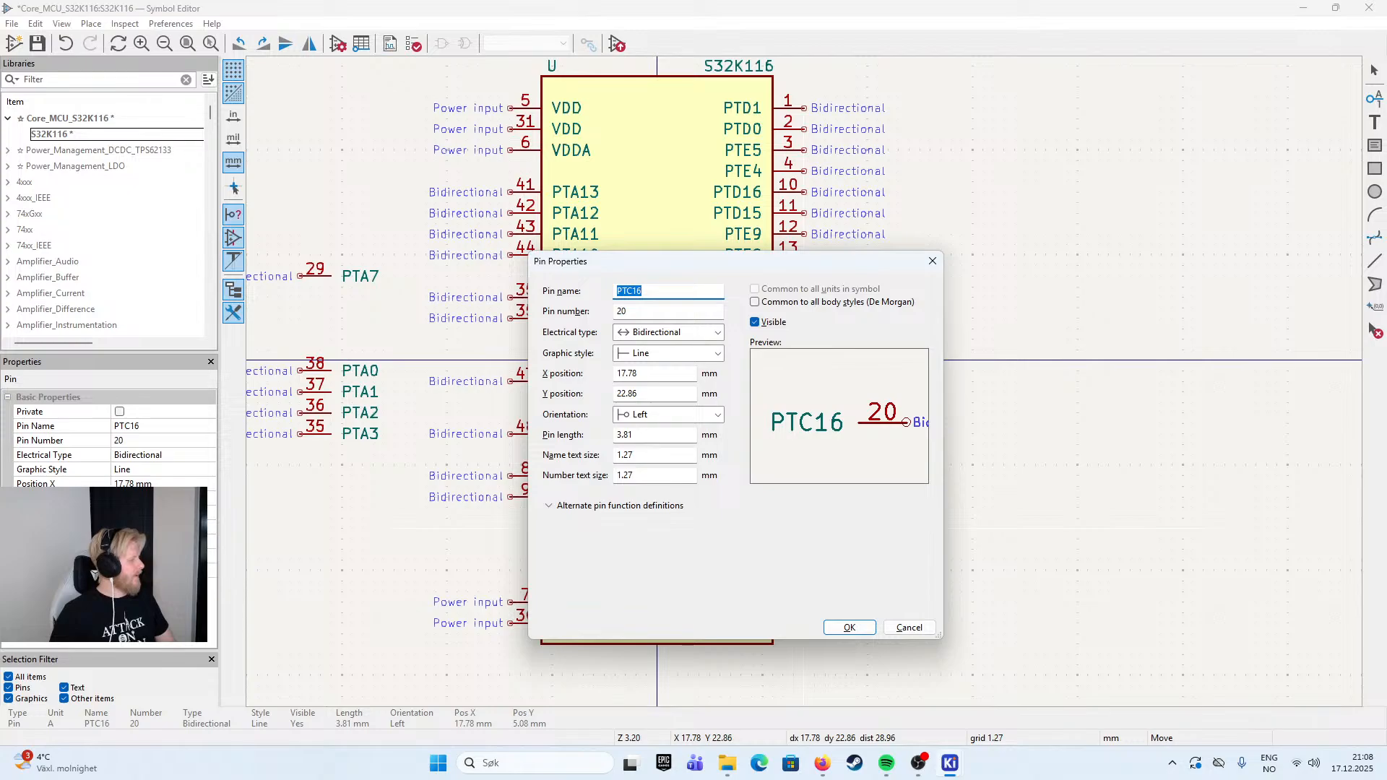
pyautogui.write('PTC')
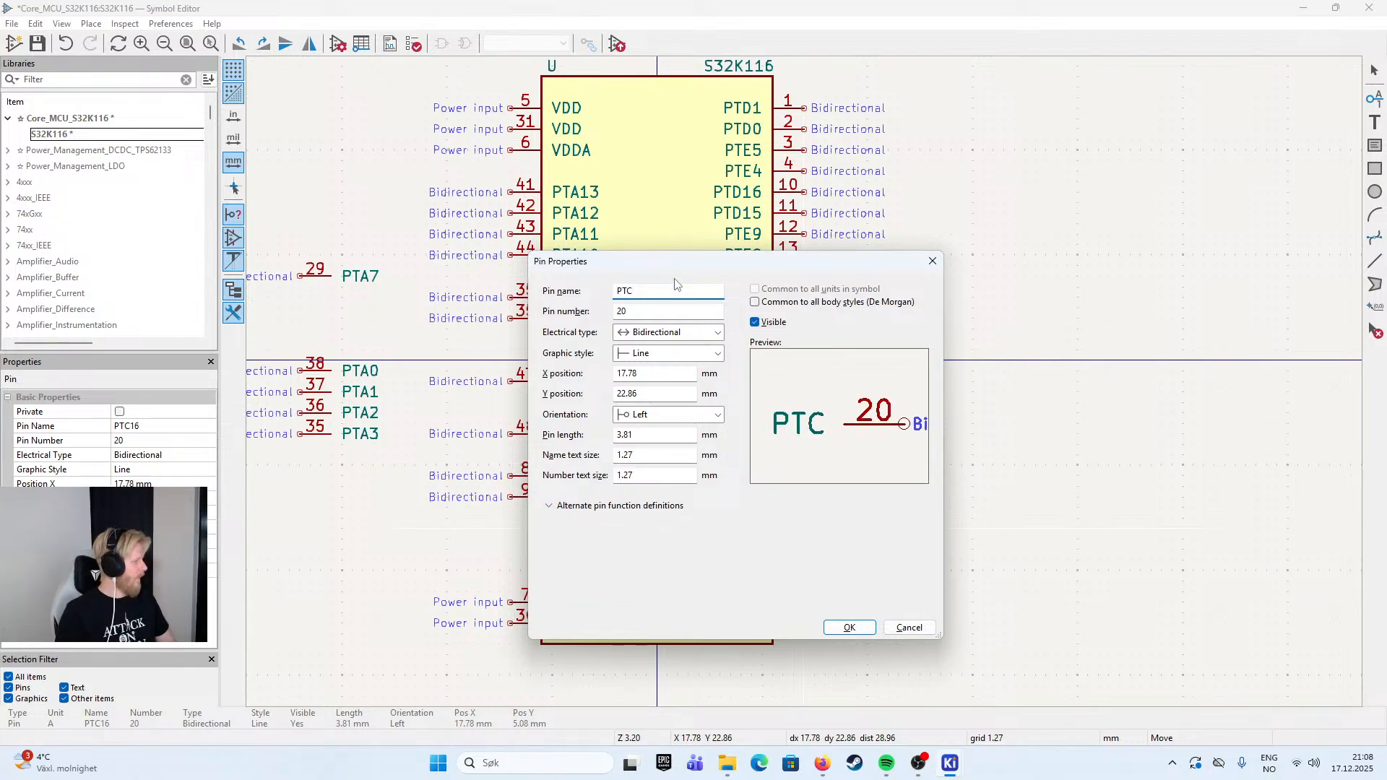
pyautogui.write('9')
pyautogui.press('Tab')
pyautogui.write('27')
pyautogui.press('Return')
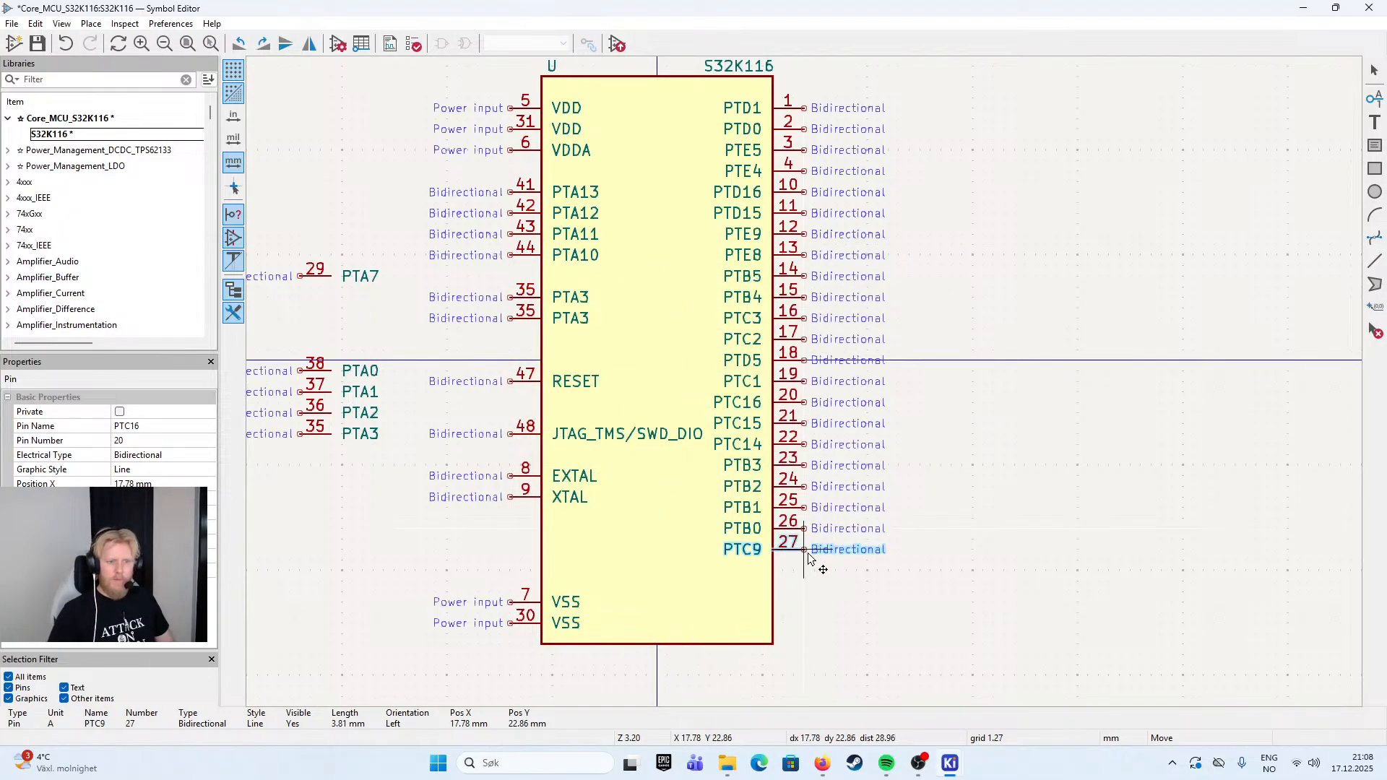
pyautogui.click(807, 553)
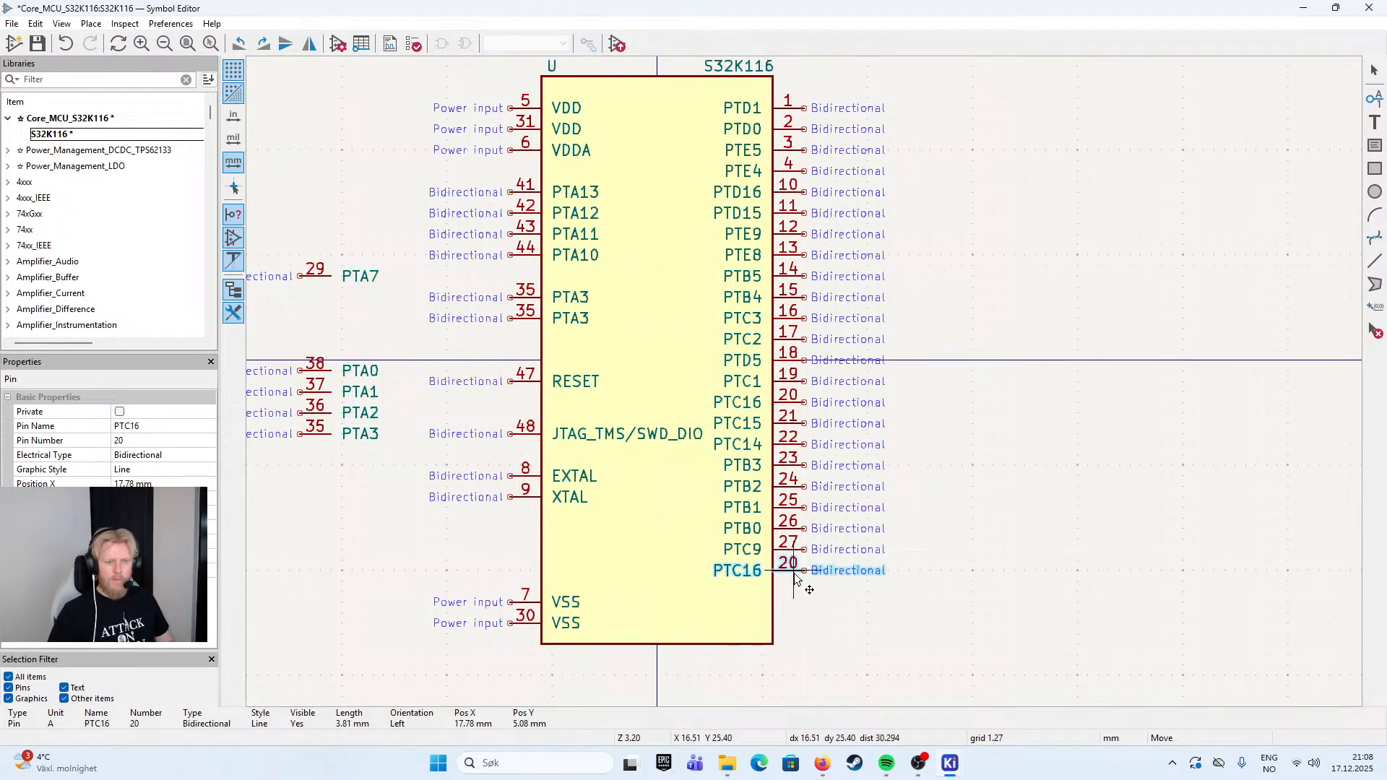
# - Place another pin copy directly below PTC9, with the name PTC8 and the pin number 28
pyautogui.click(799, 582)
pyautogui.write('PTC8')
pyautogui.press('Tab')
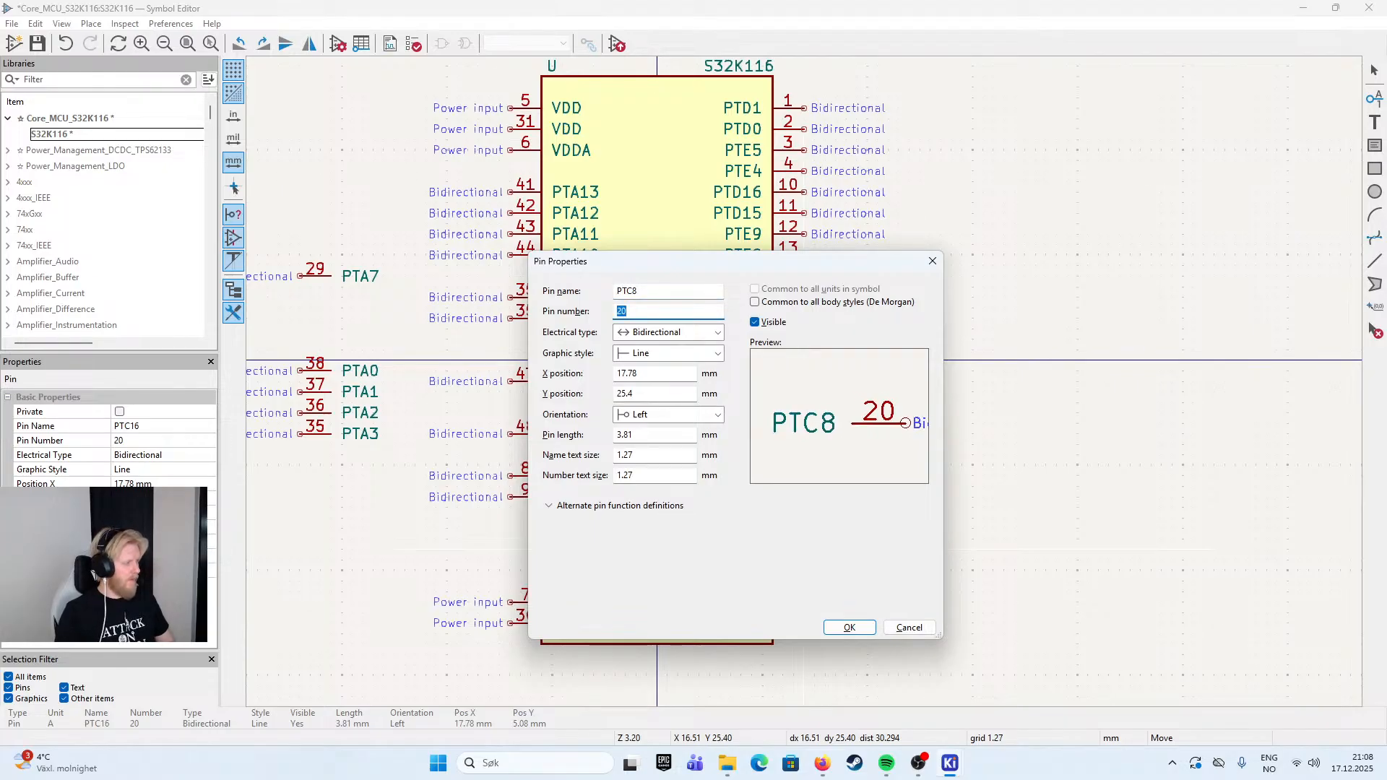
pyautogui.write('28')
pyautogui.press('Return')
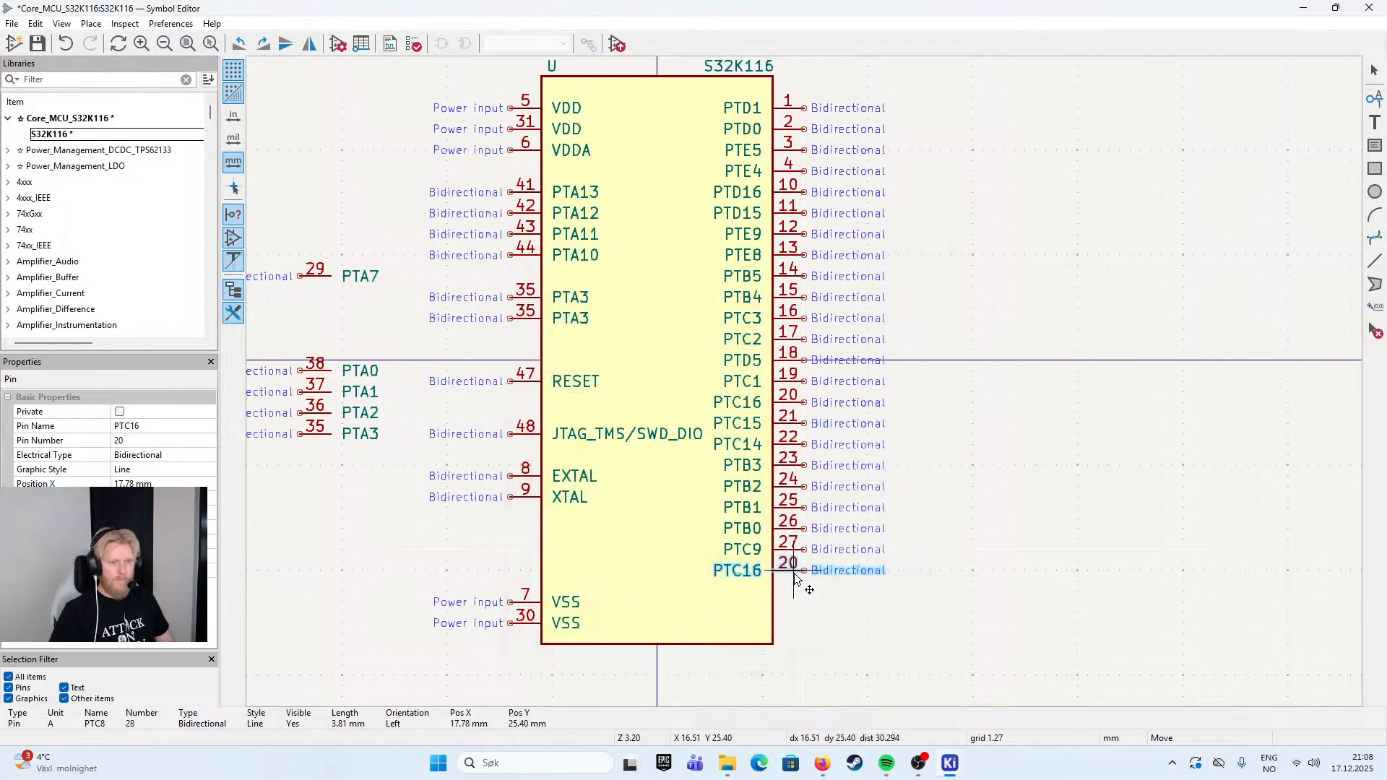
pyautogui.click(795, 576)
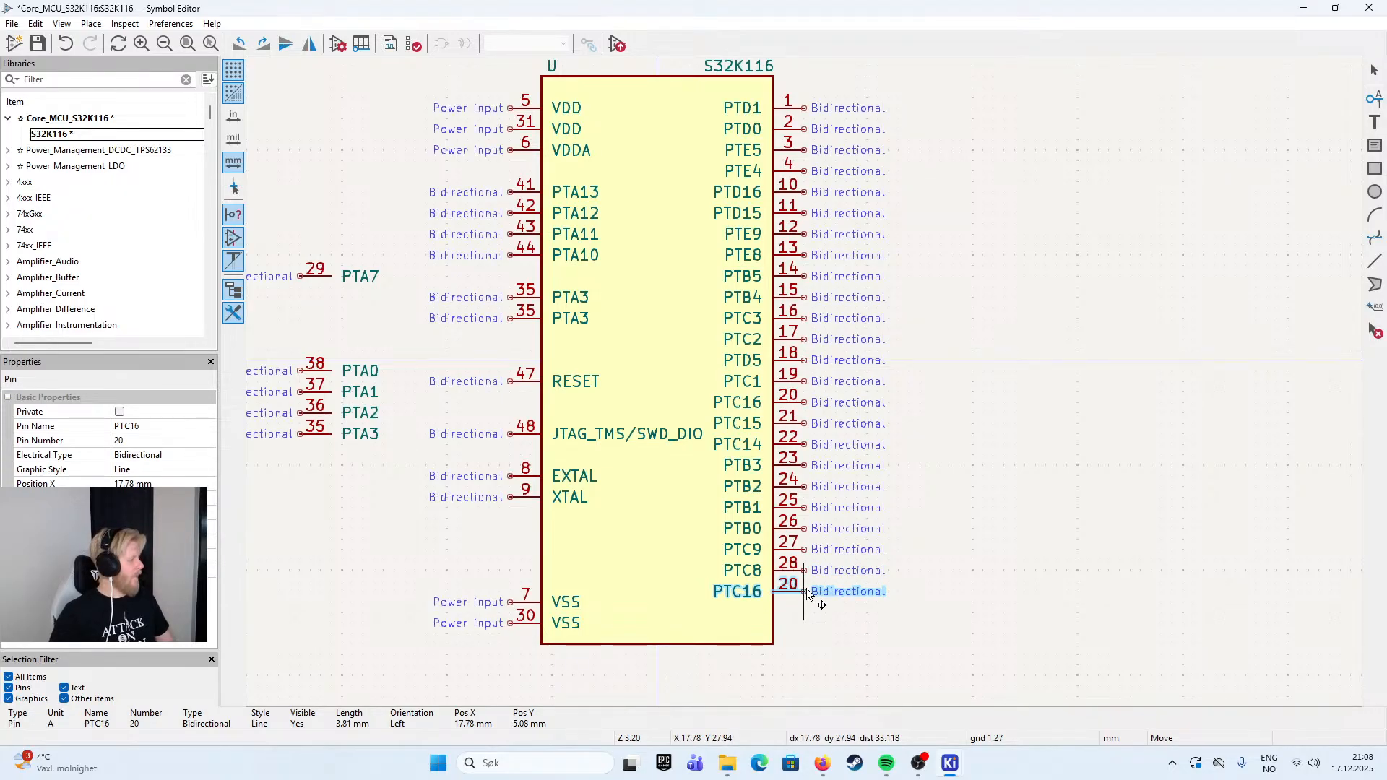
# - Place another pin copy directly below PTC8, with the name PTA7 and the pin number 29
pyautogui.write('ePTA7')
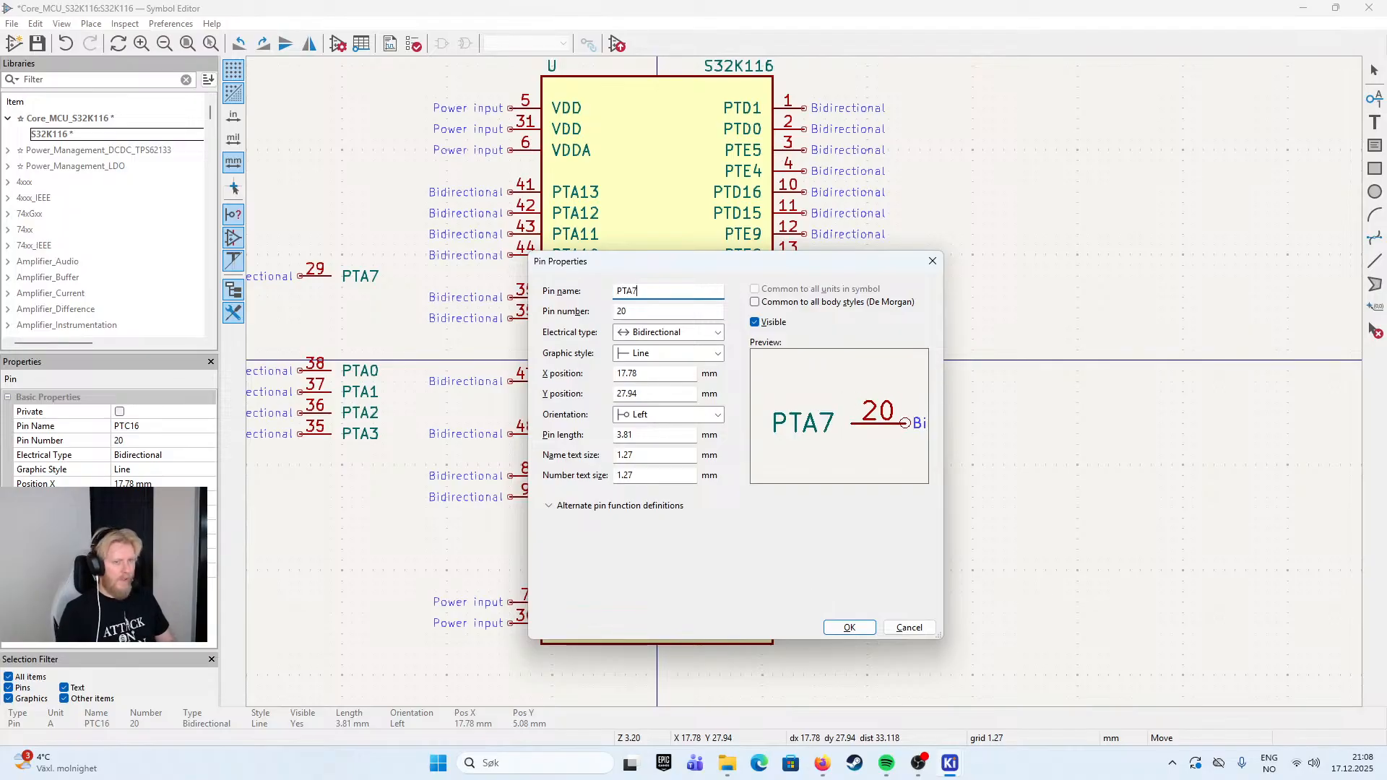
pyautogui.press('Tab')
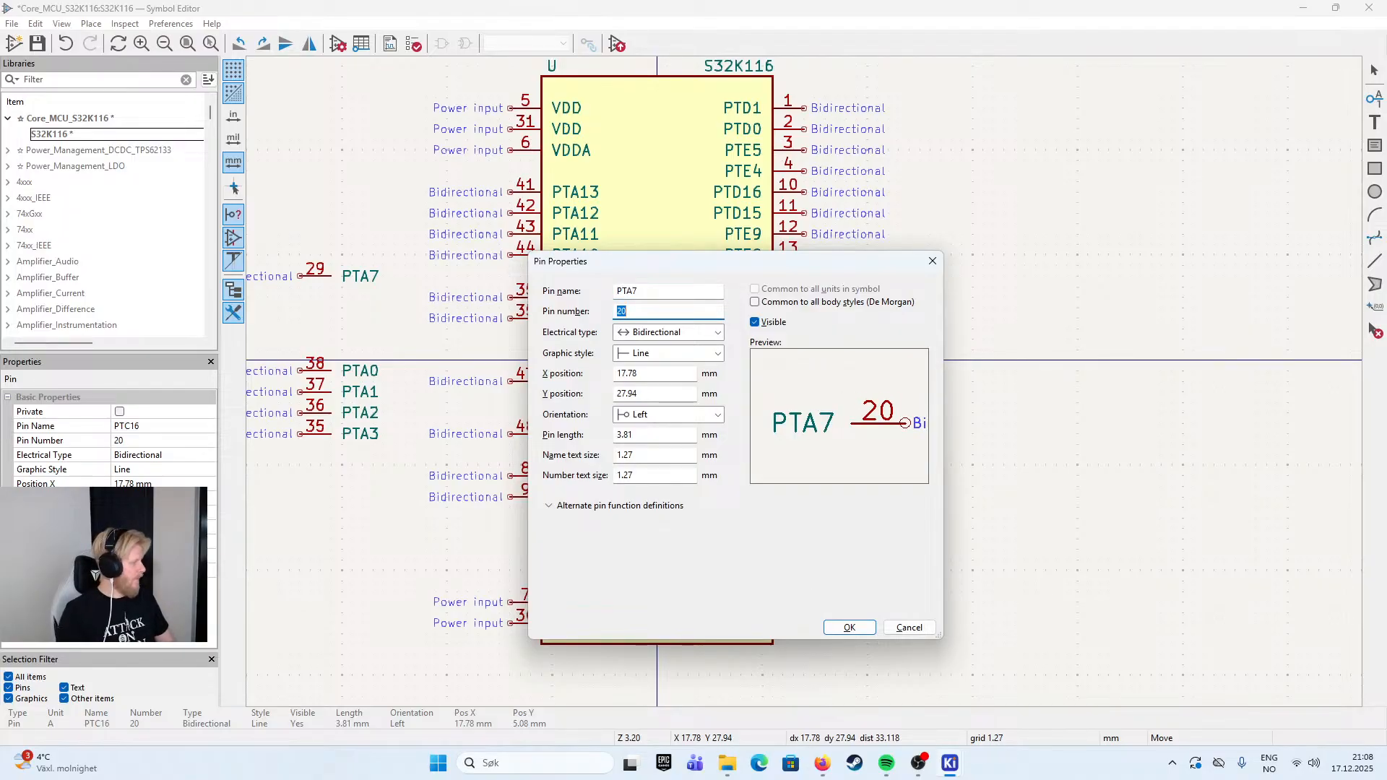
pyautogui.write('29')
pyautogui.press('Return')
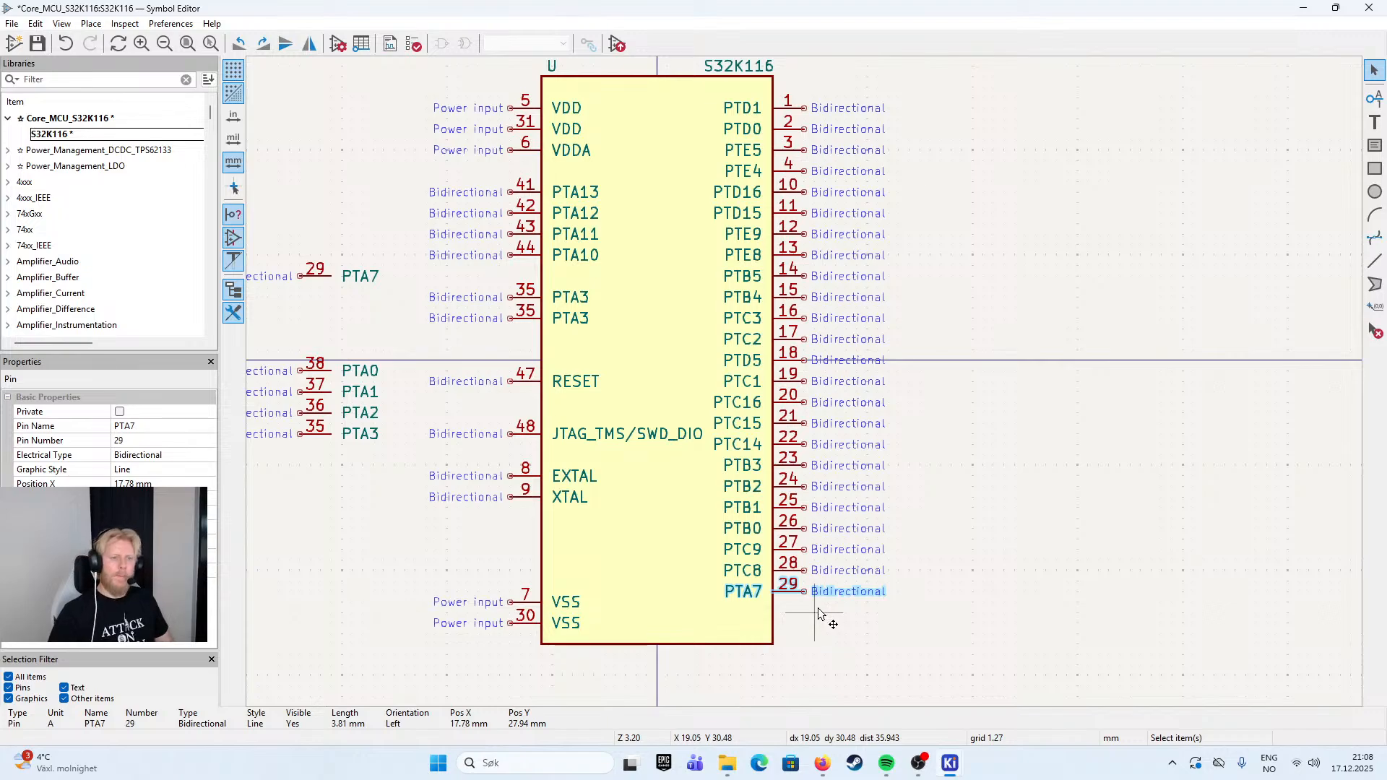
# - Duplicate the PTA7 pin beside the symbol body directly below itself, with the name PTB13 and the pin number 32
pyautogui.scroll(-2, 821, 603)
pyautogui.scroll(4, 808, 390)
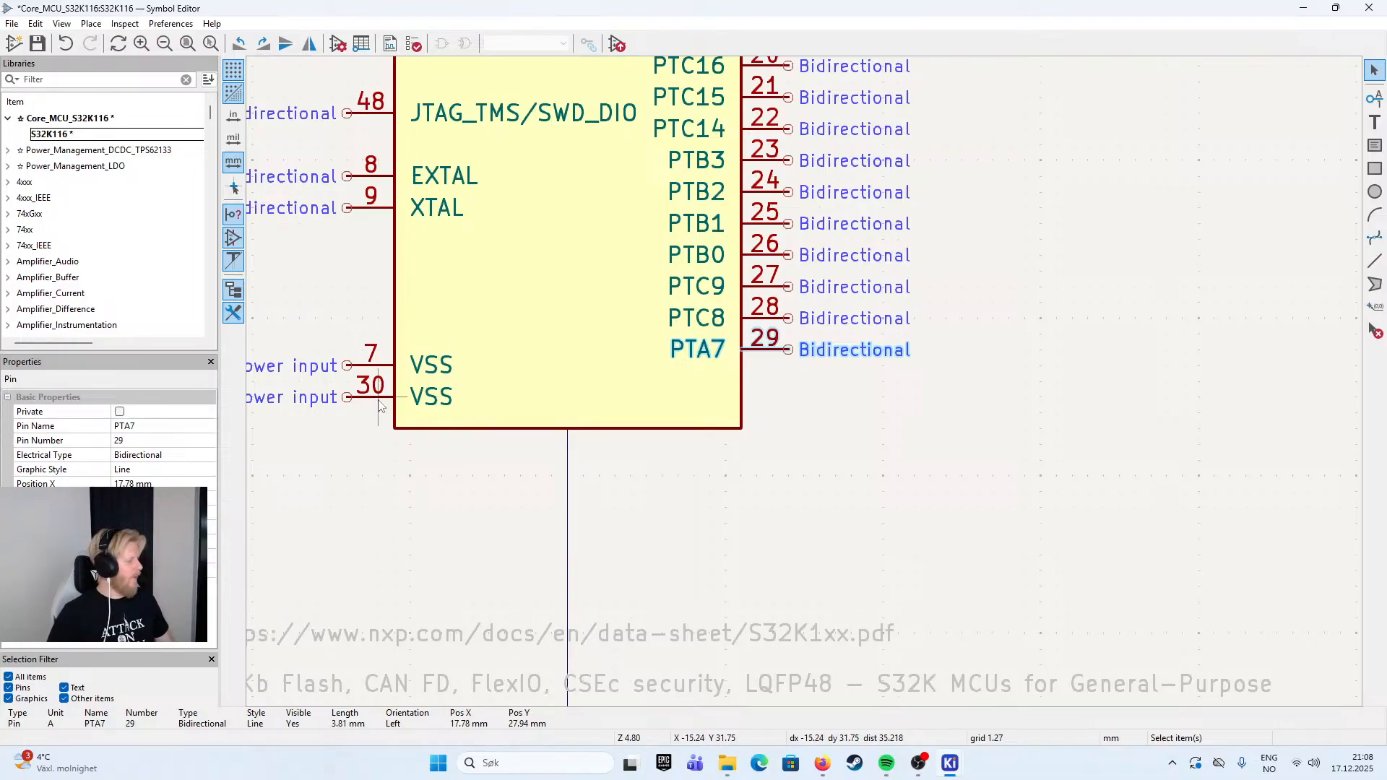
pyautogui.scroll(-2, 380, 406)
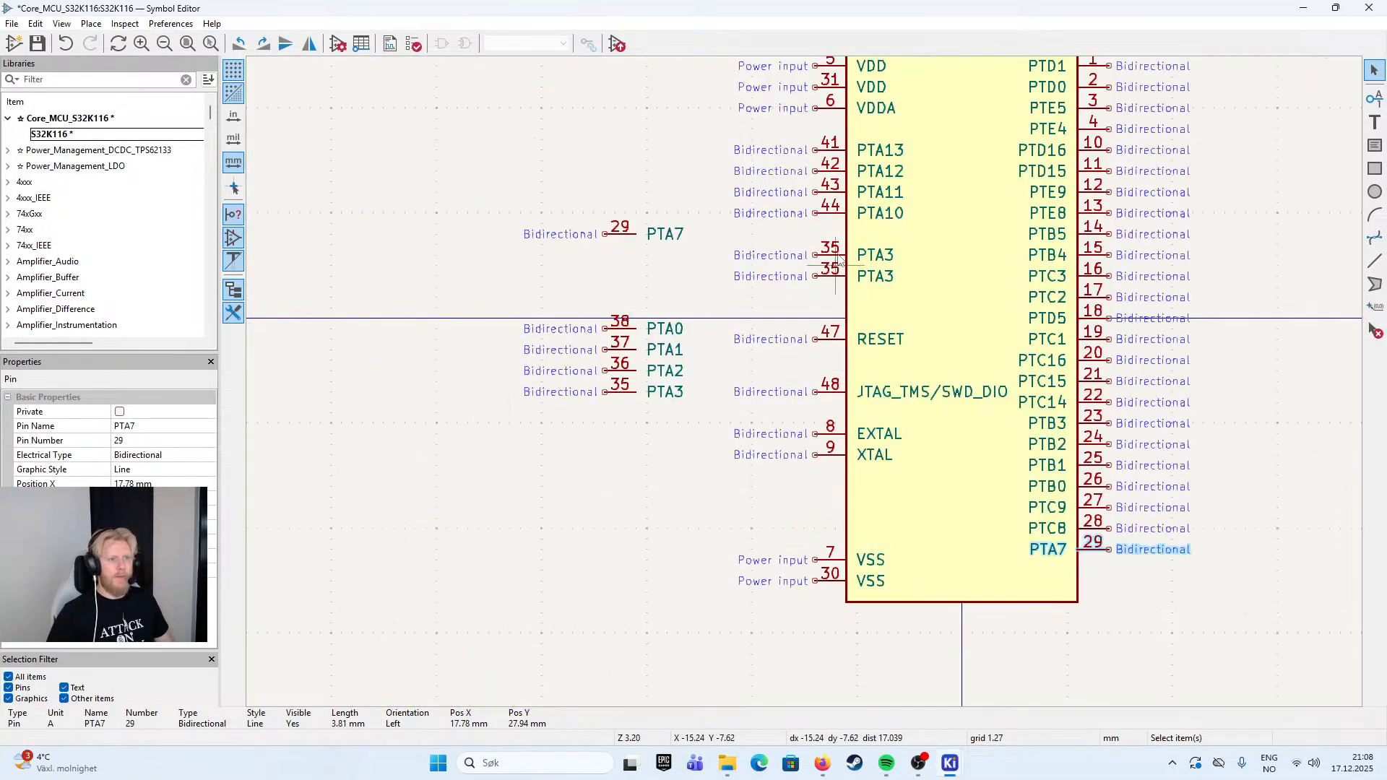
pyautogui.moveTo(775, 255); pyautogui.dragTo(688, 357)
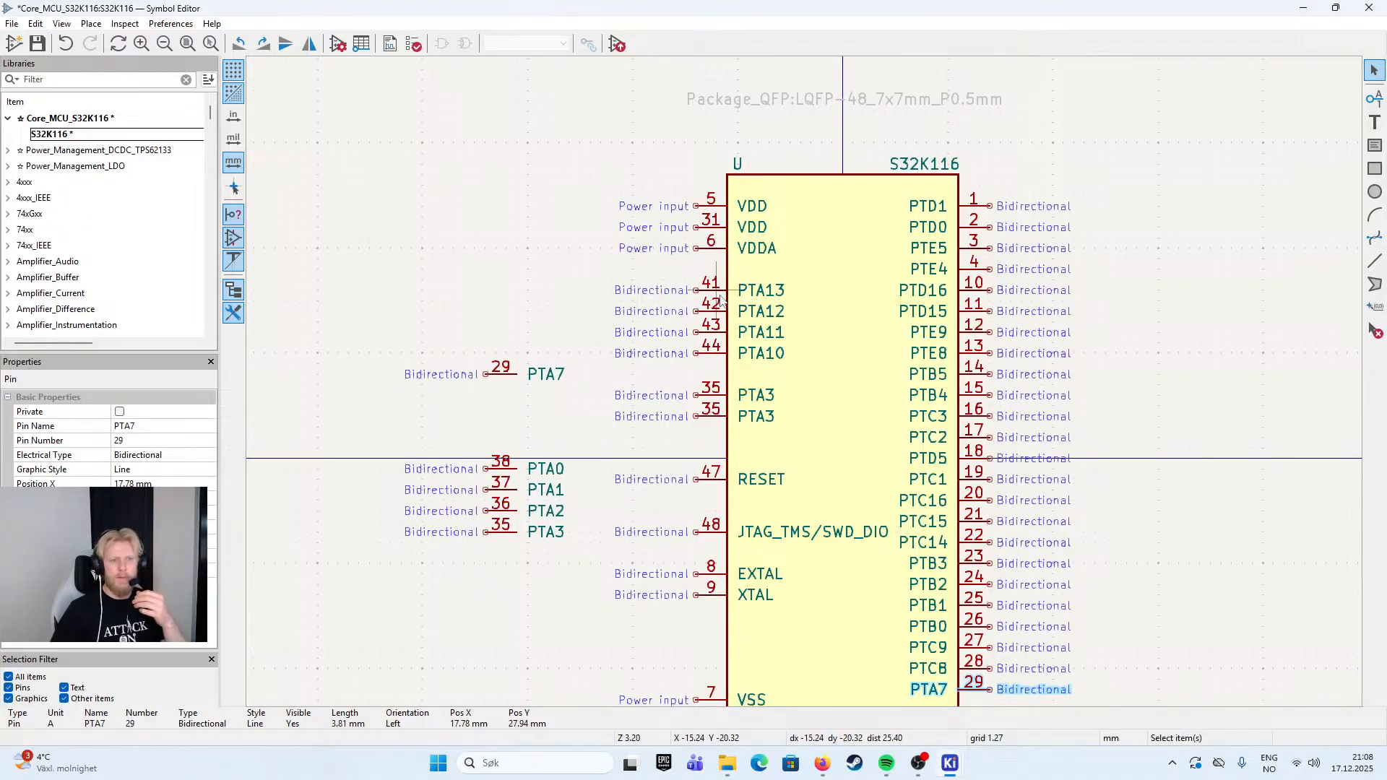
pyautogui.moveTo(818, 497); pyautogui.dragTo(699, 311)
pyautogui.click(911, 543)
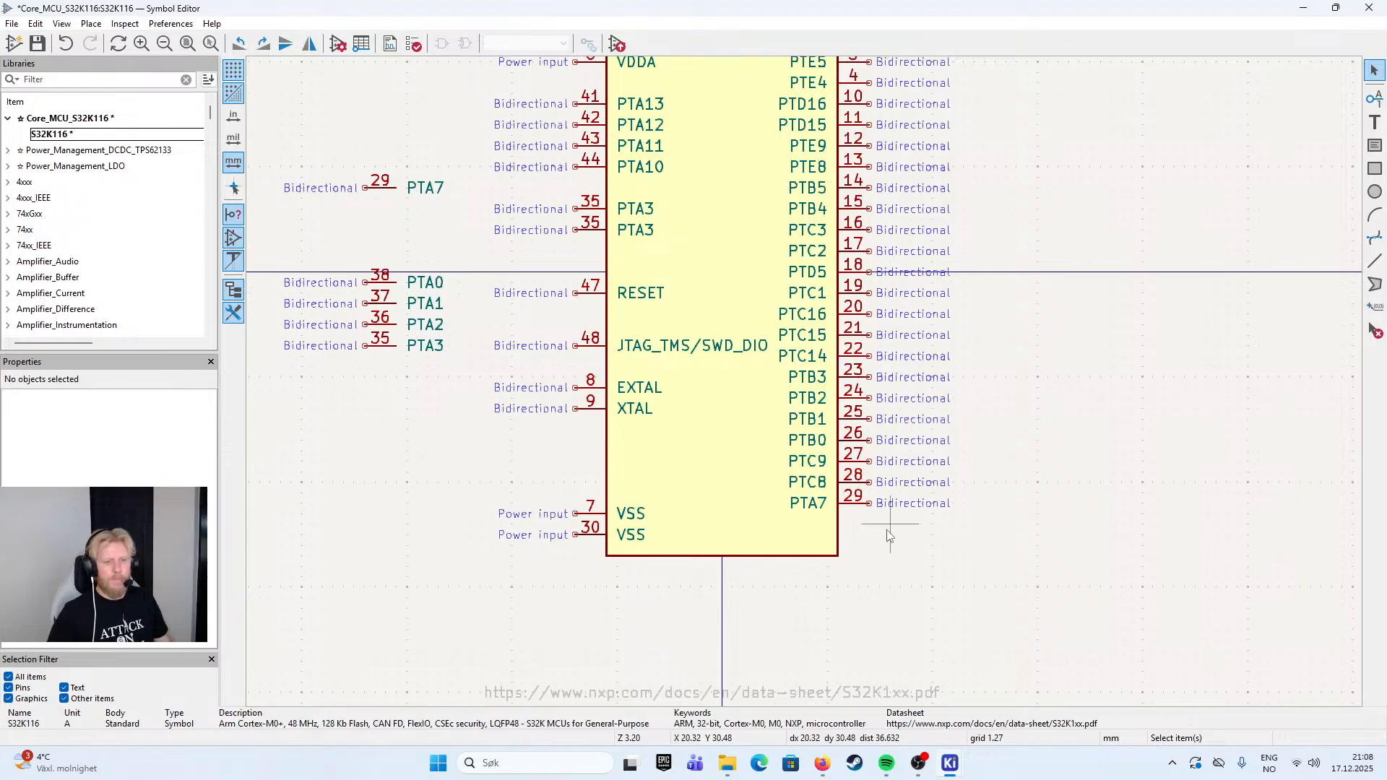
pyautogui.click(862, 509)
pyautogui.hotkey('ctrl', 'd')
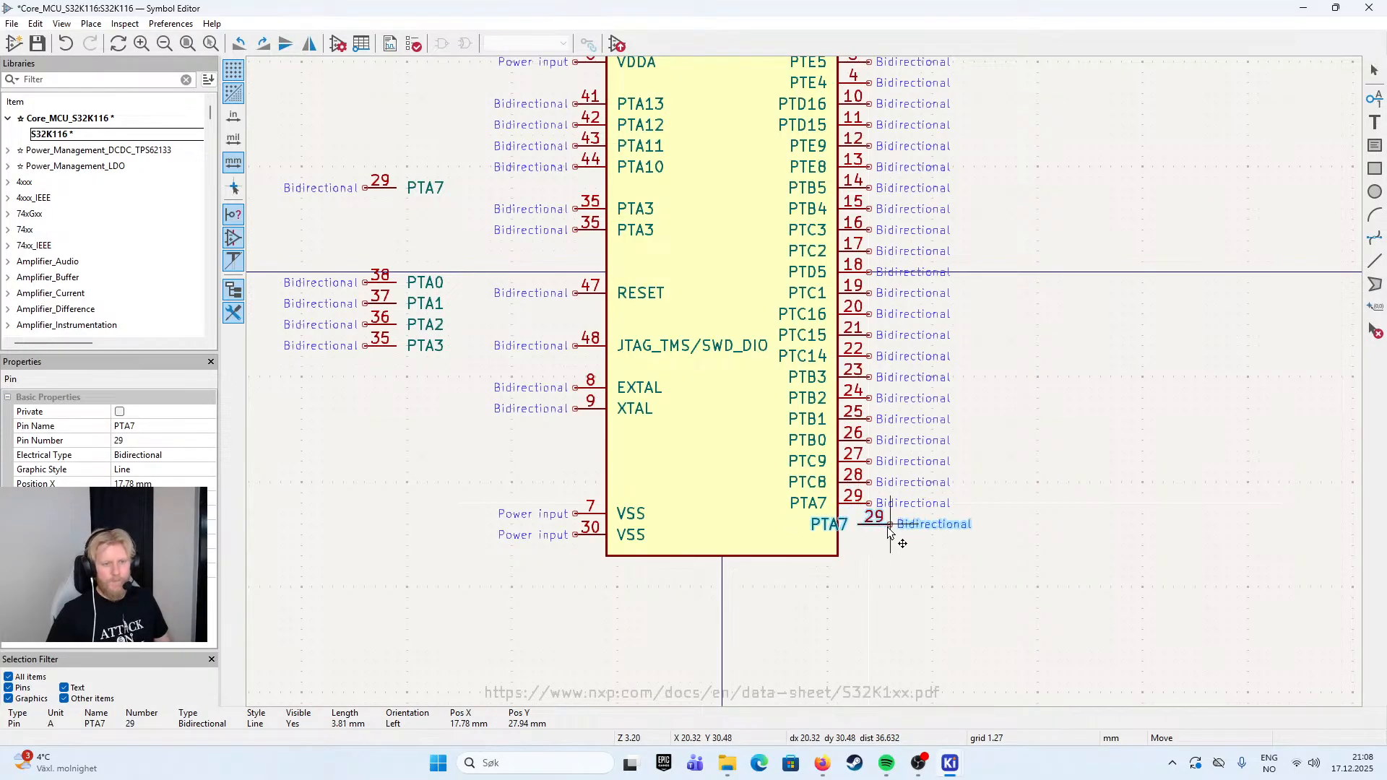
pyautogui.doubleClick(876, 531)
pyautogui.write('PTB13')
pyautogui.press('Tab')
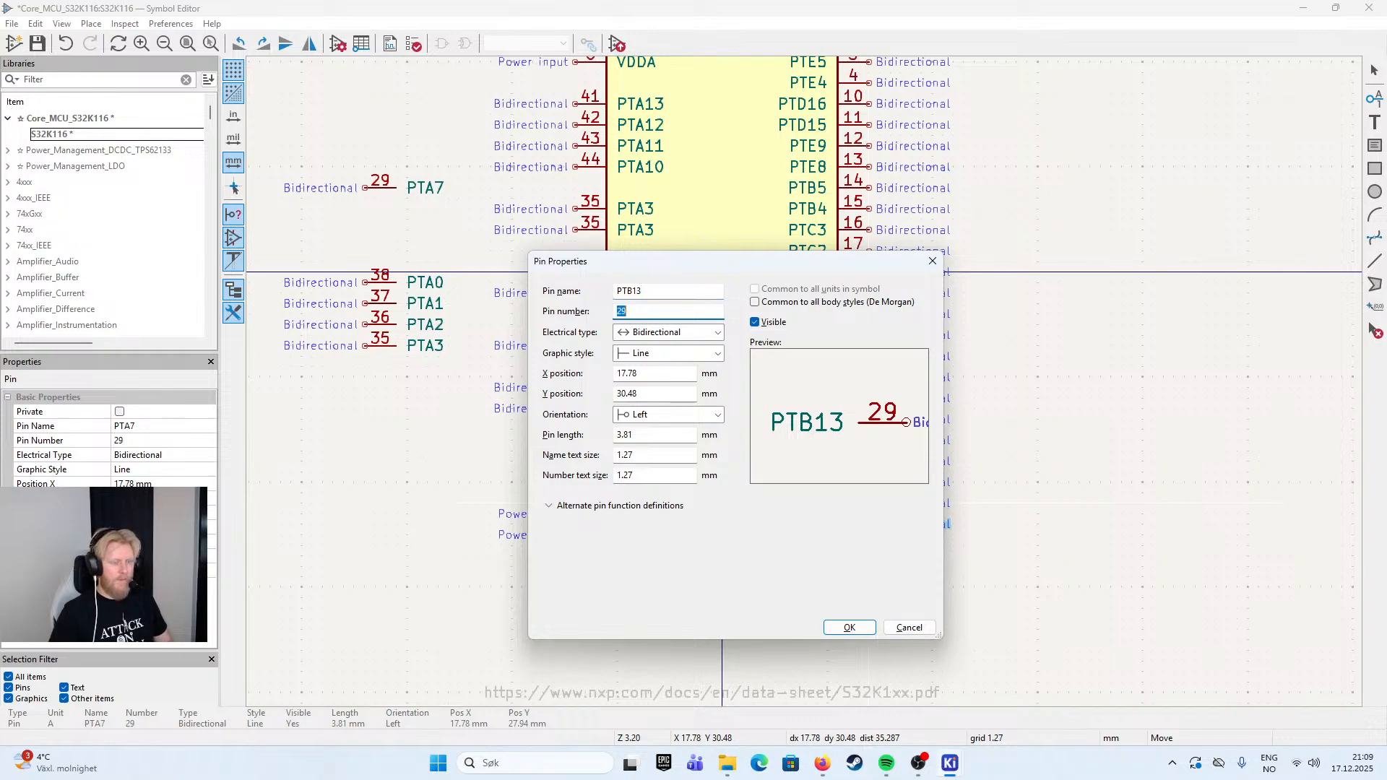
pyautogui.write('32')
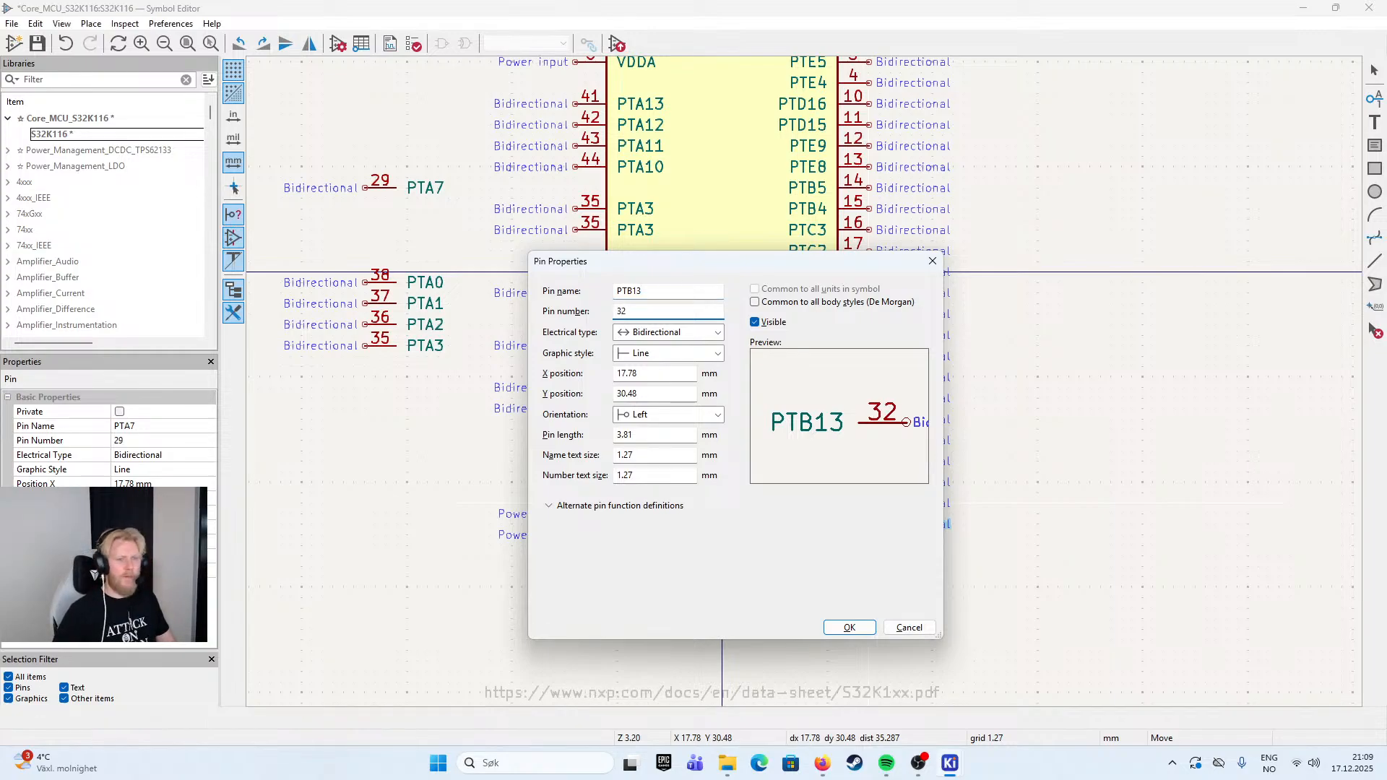
pyautogui.press('Return')
pyautogui.click(878, 528)
# - Paste another pin copy directly below PTB13, with the name PTD3 and the pin number 33
pyautogui.hotkey('ctrl', 'v')
pyautogui.click(867, 548)
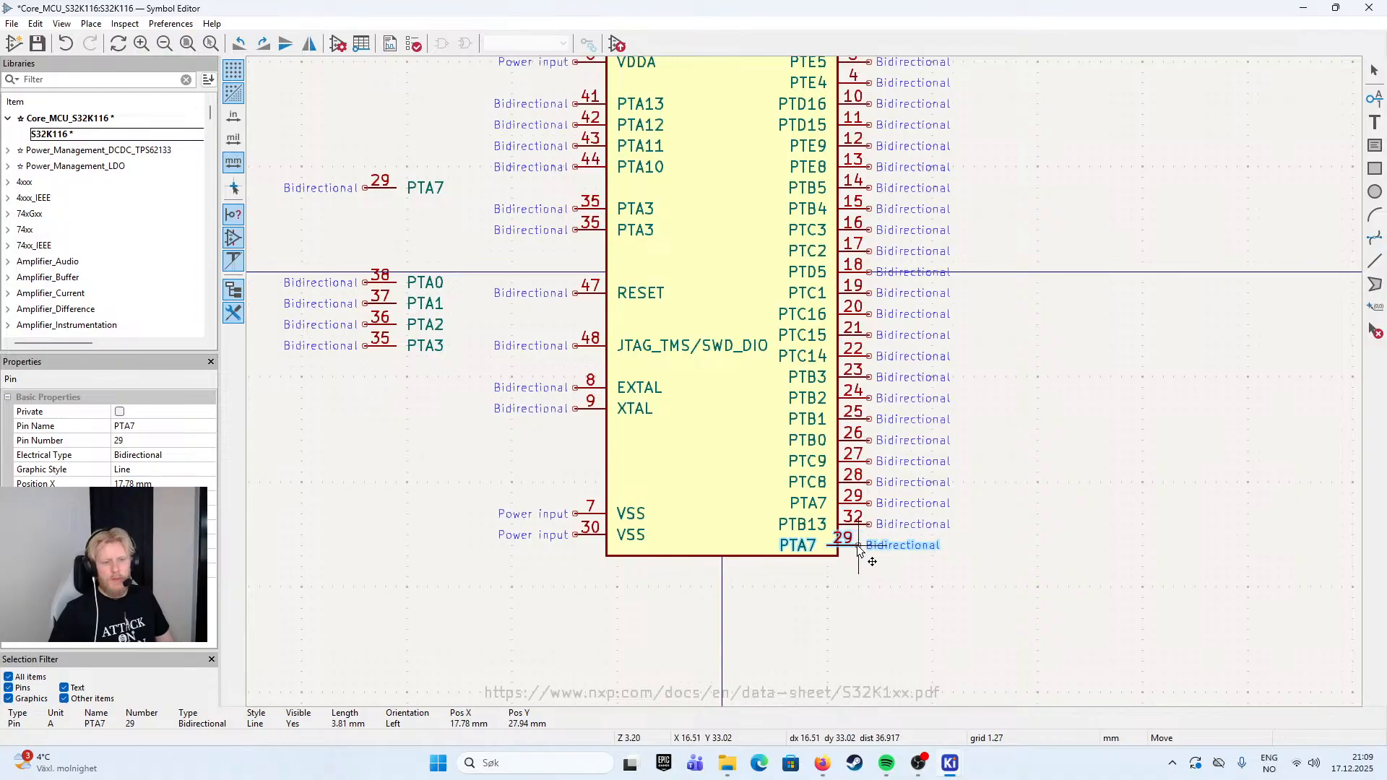
pyautogui.doubleClick(870, 545)
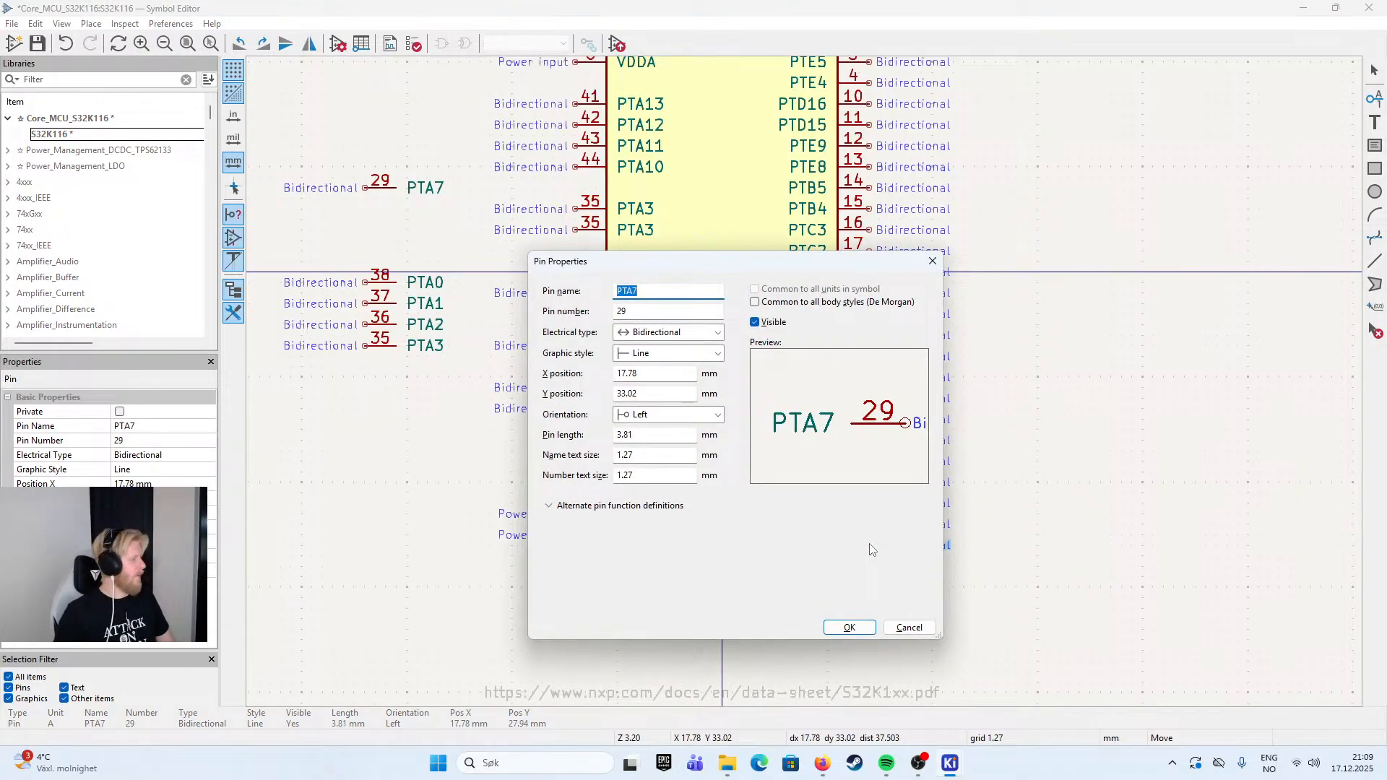
pyautogui.write('PT')
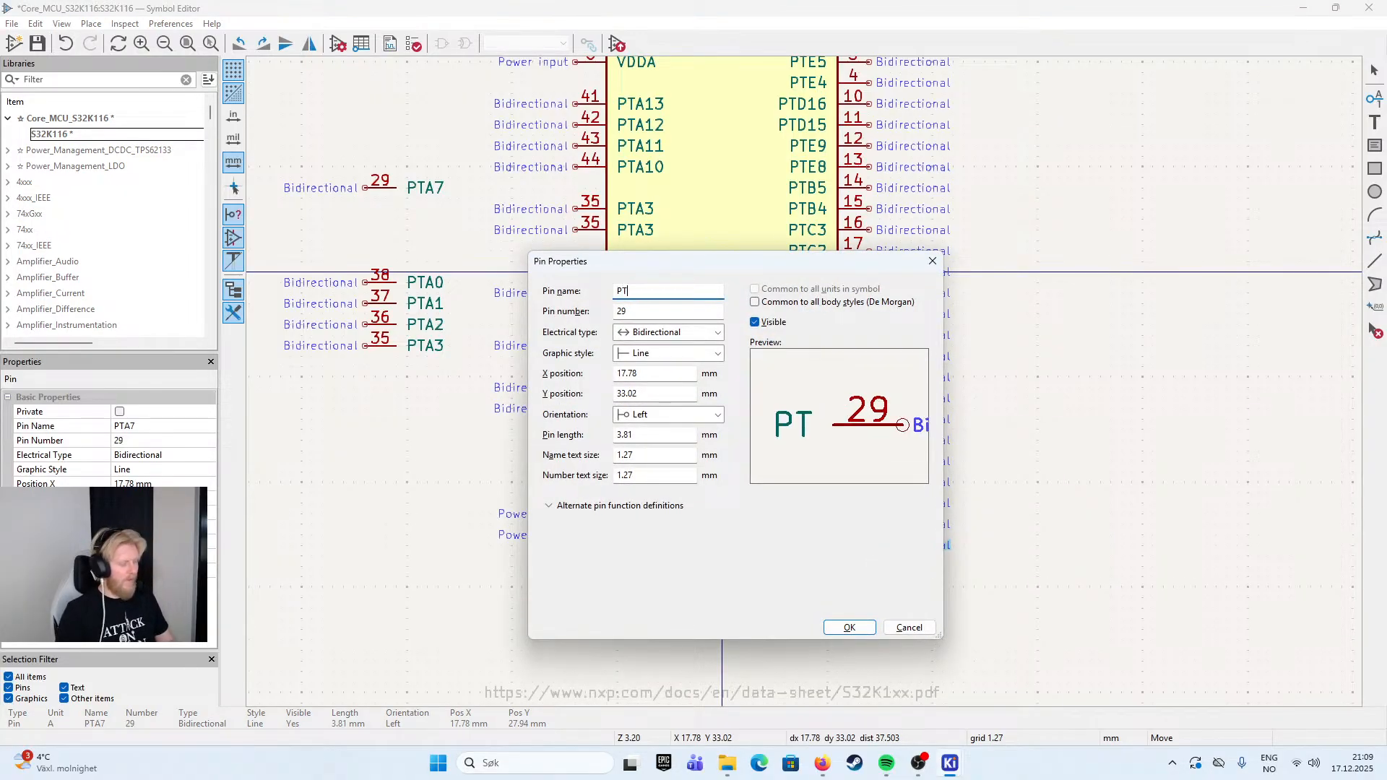
pyautogui.write('D3')
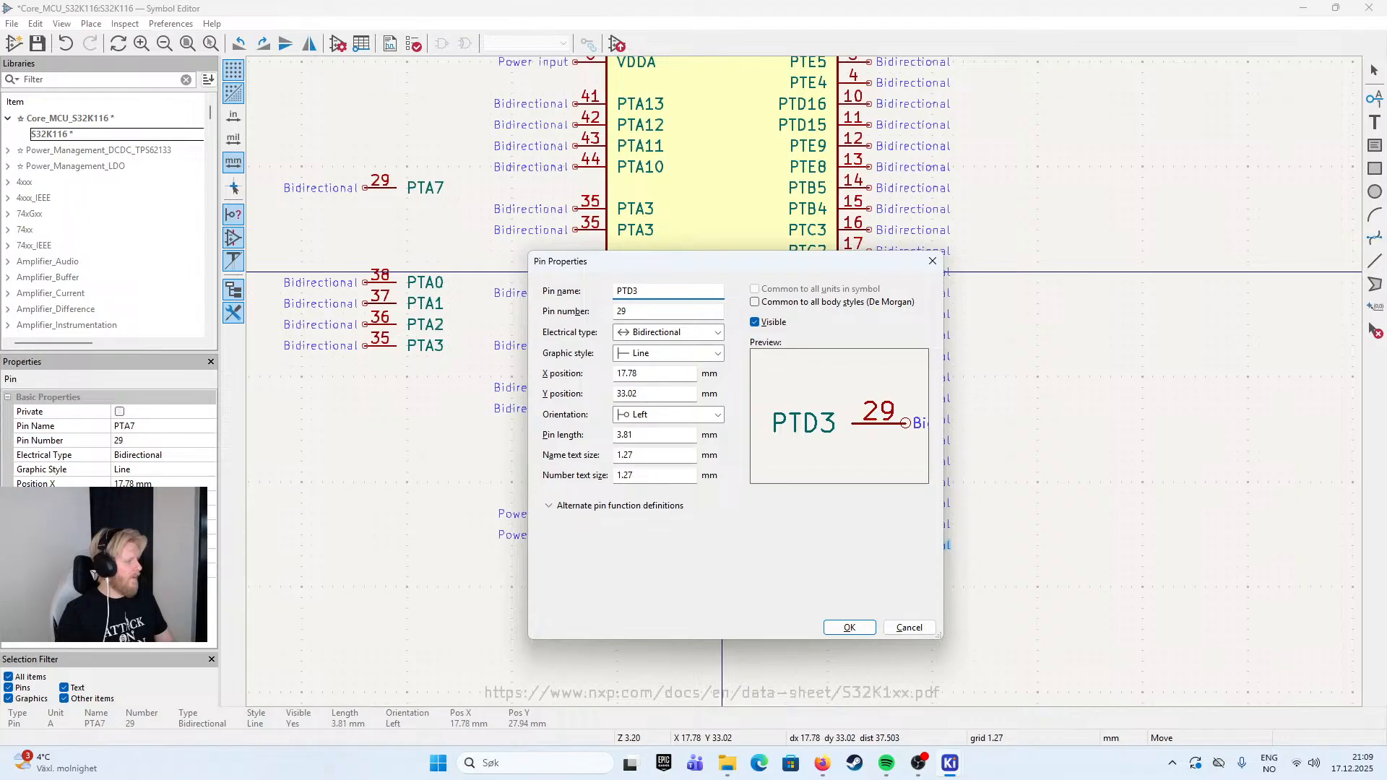
pyautogui.press('Tab')
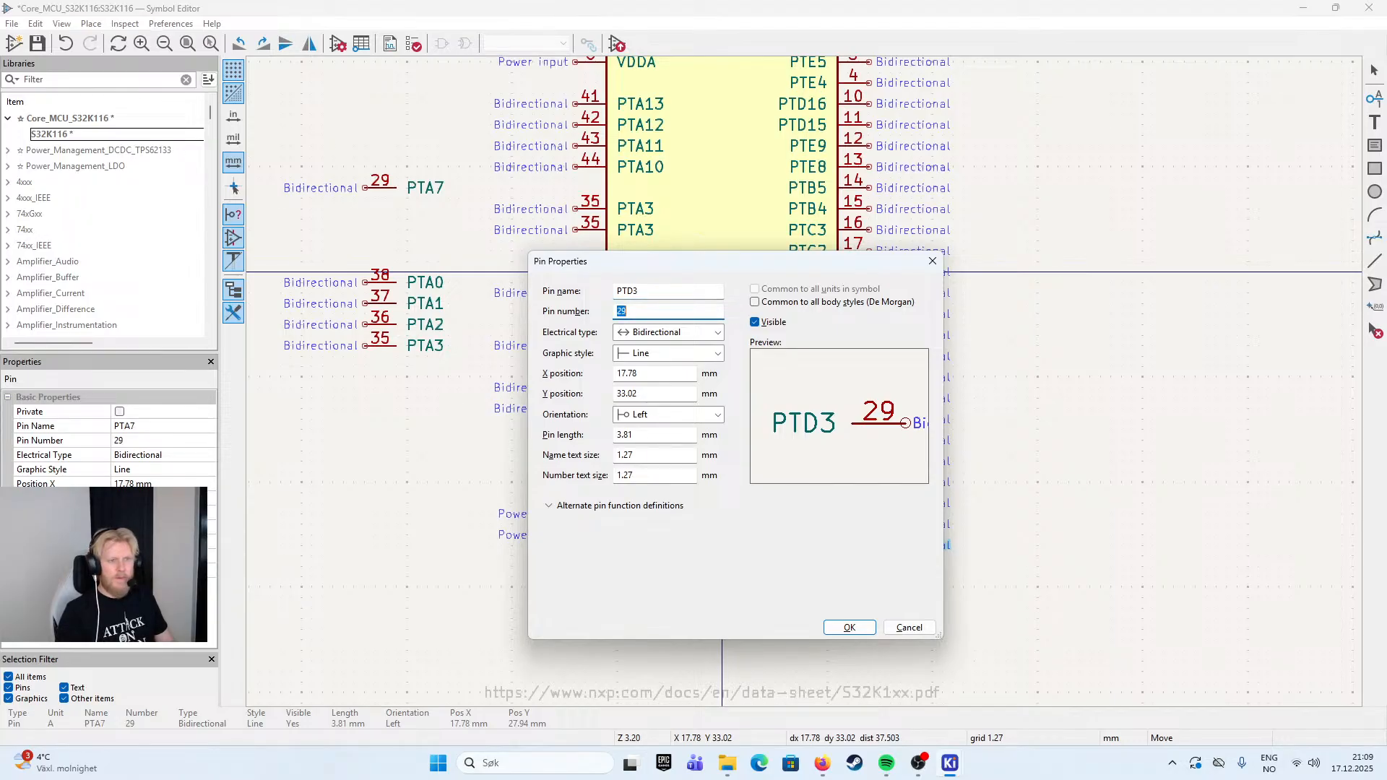
pyautogui.write('33')
pyautogui.press('Return')
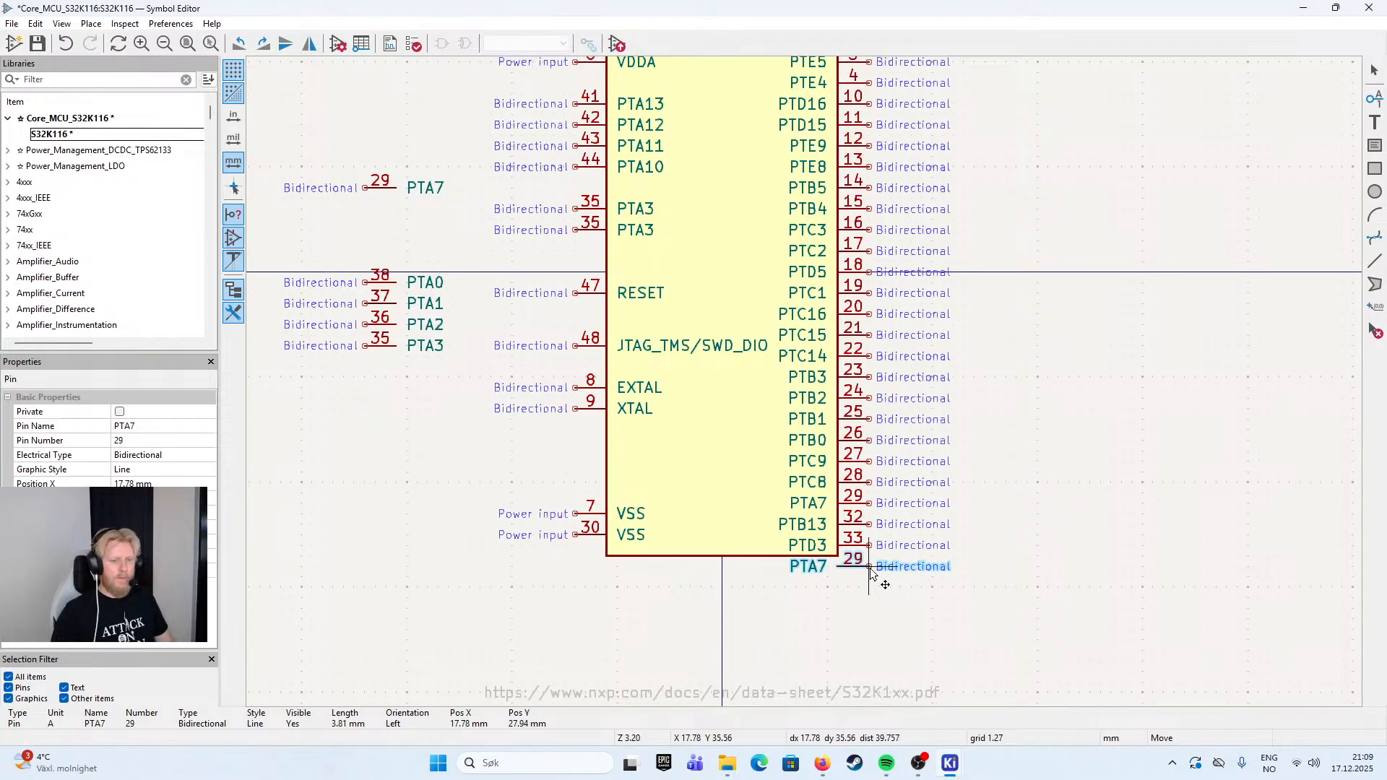
# - Place another pin copy directly below PTD3, with the name PTD2 and the pin number 34
pyautogui.click(871, 571)
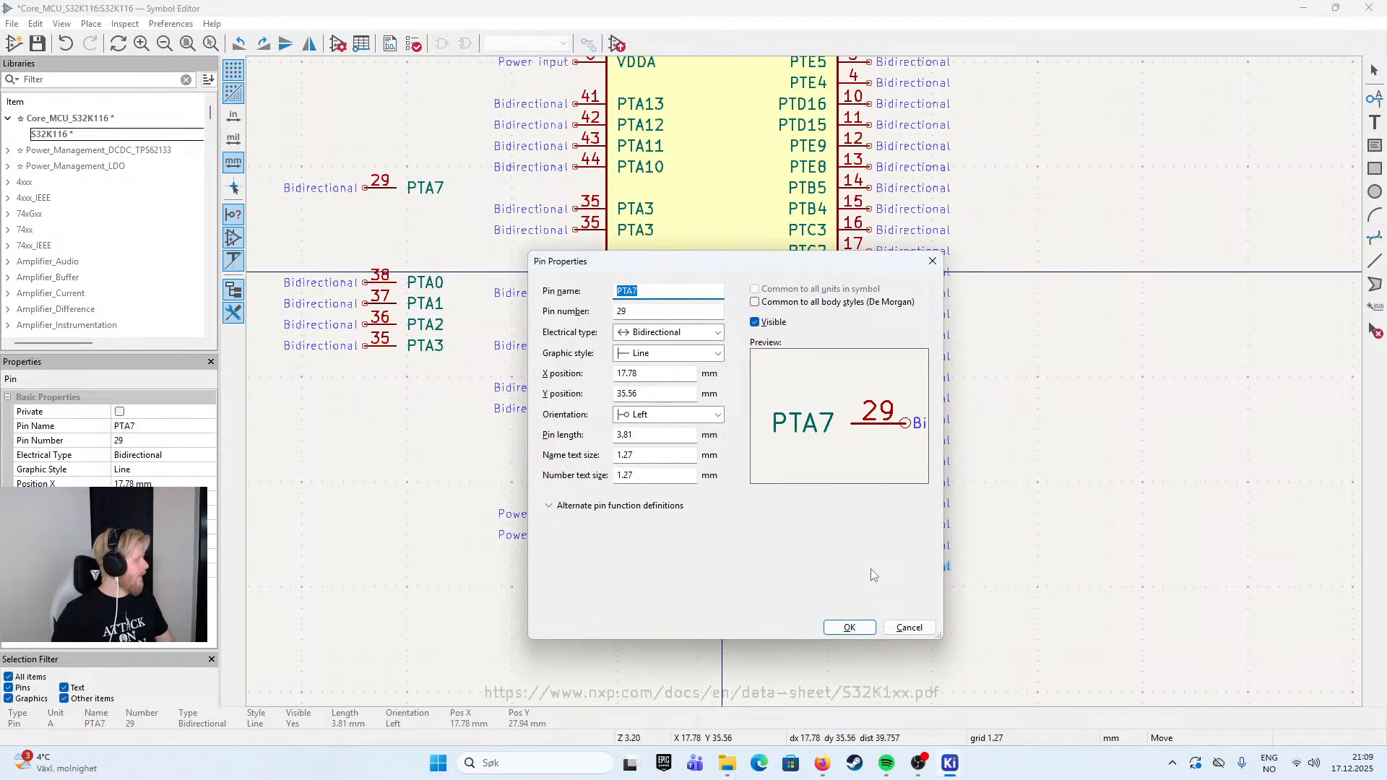
pyautogui.write('PTD')
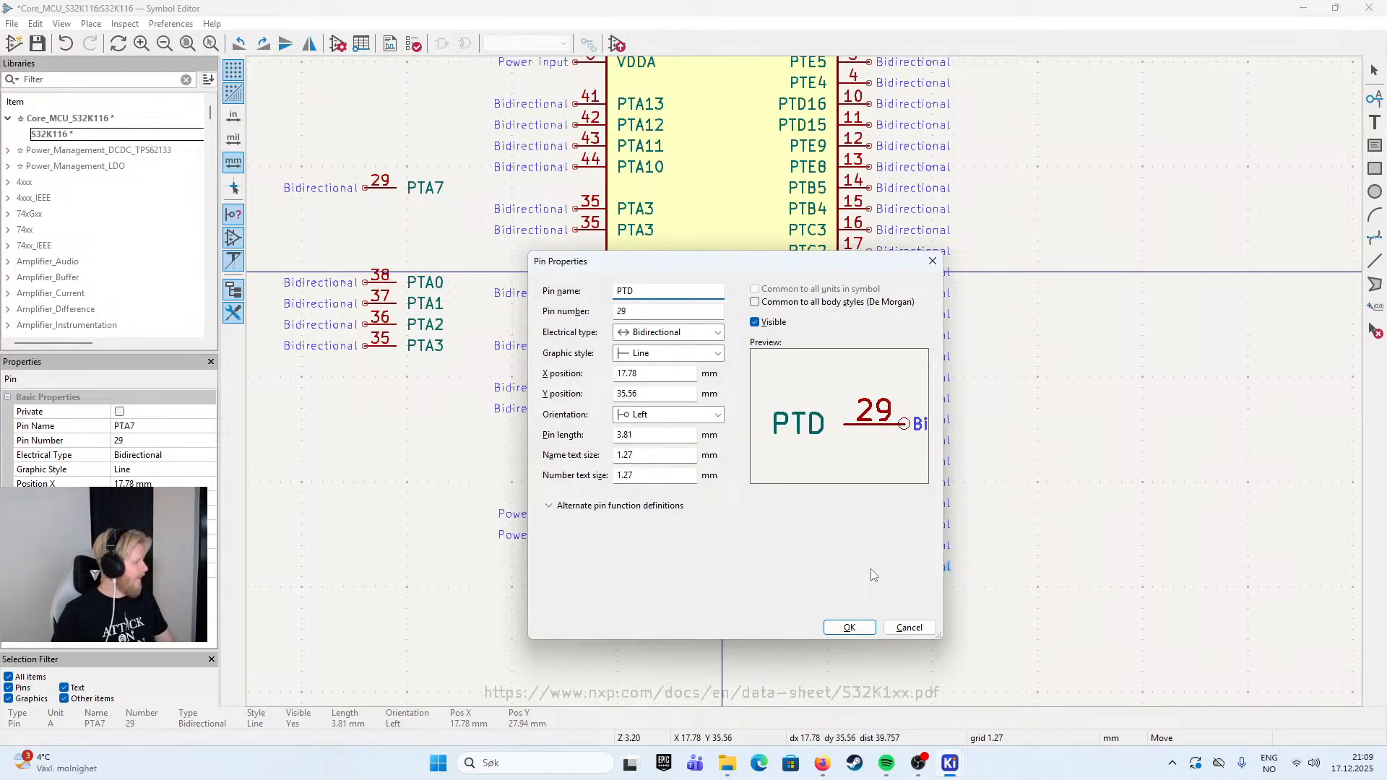
pyautogui.write('2')
pyautogui.press('Tab')
pyautogui.write('34')
pyautogui.press('Return')
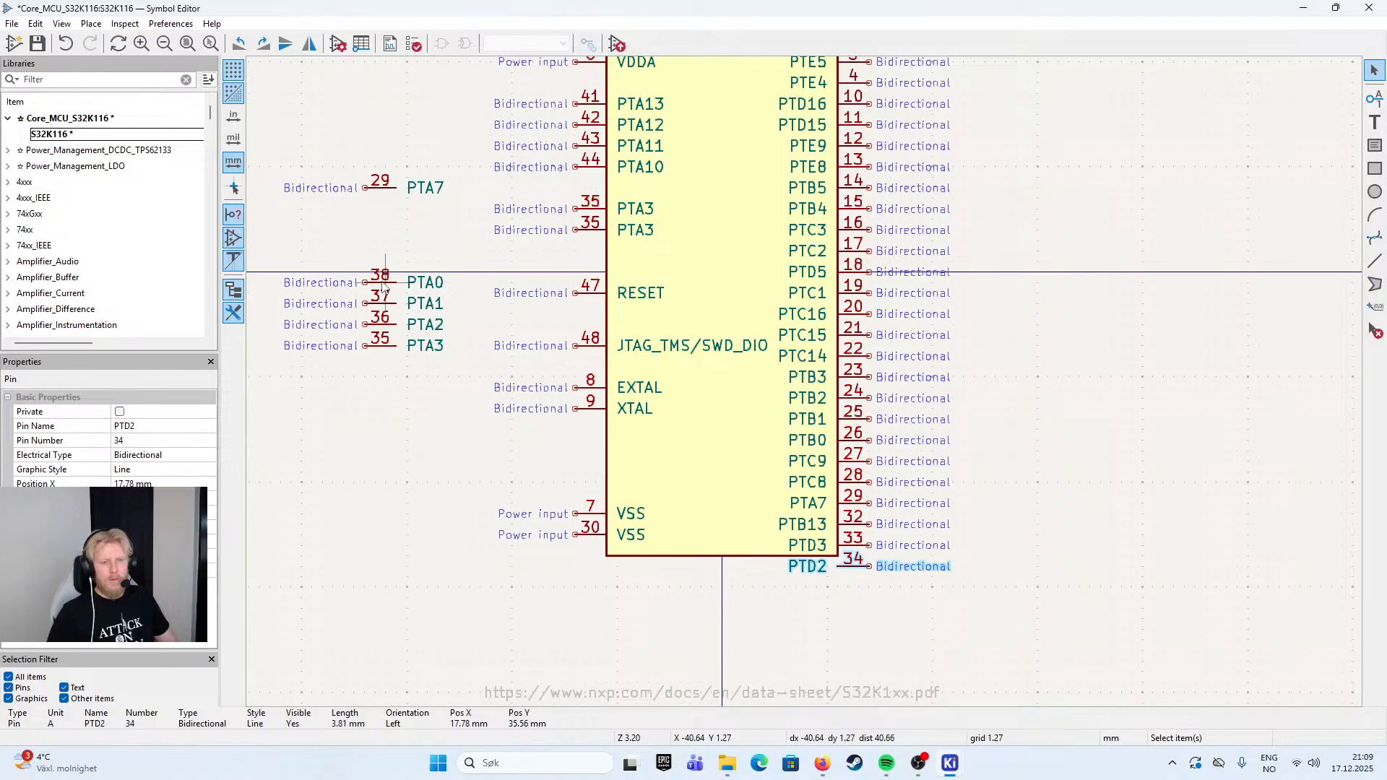
# - Delete the loose PTA7 pin outside the symbol body and extend the body's bottom edge down past the PTD2 pin
pyautogui.click(389, 189)
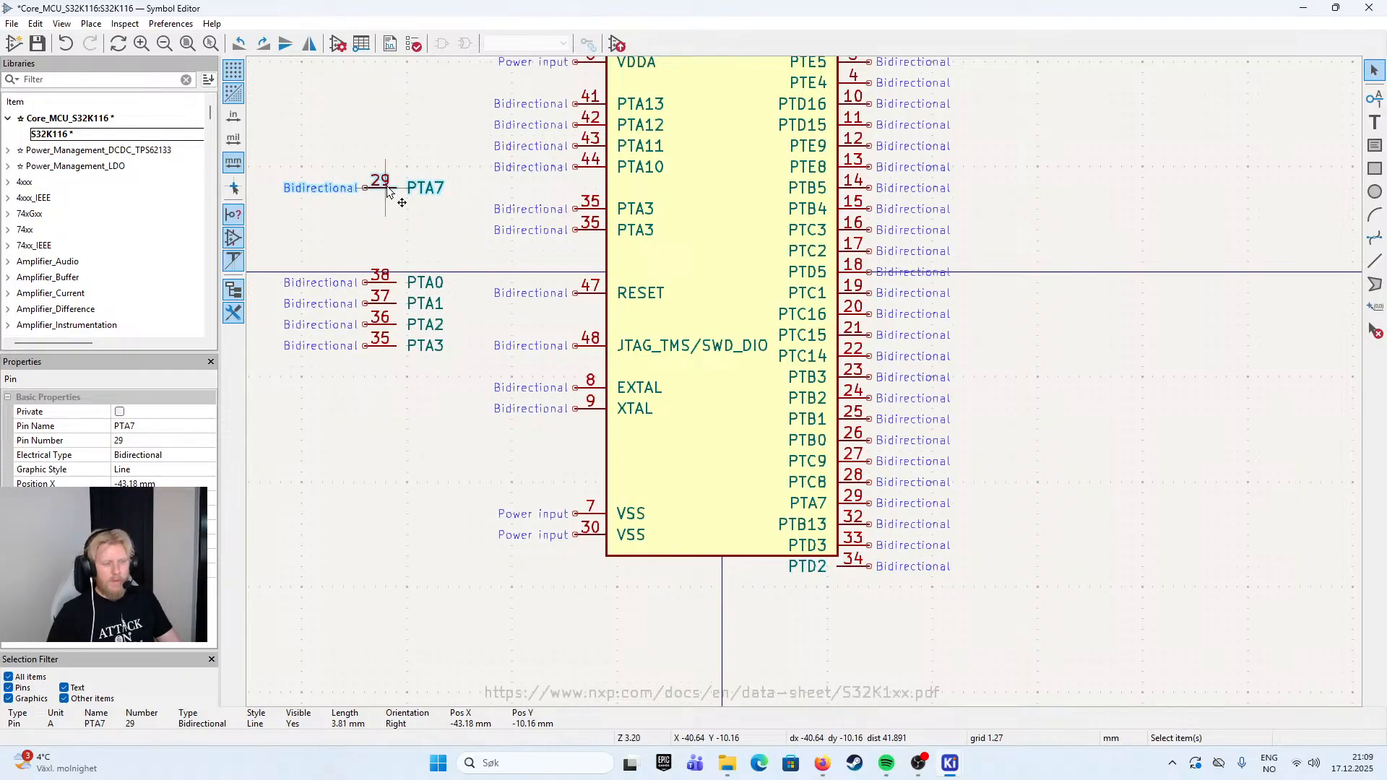
pyautogui.press('Delete')
pyautogui.scroll(-3, 1004, 462)
pyautogui.scroll(-3, 1005, 462)
pyautogui.click(686, 492)
pyautogui.moveTo(686, 492); pyautogui.dragTo(694, 578)
pyautogui.click(933, 389)
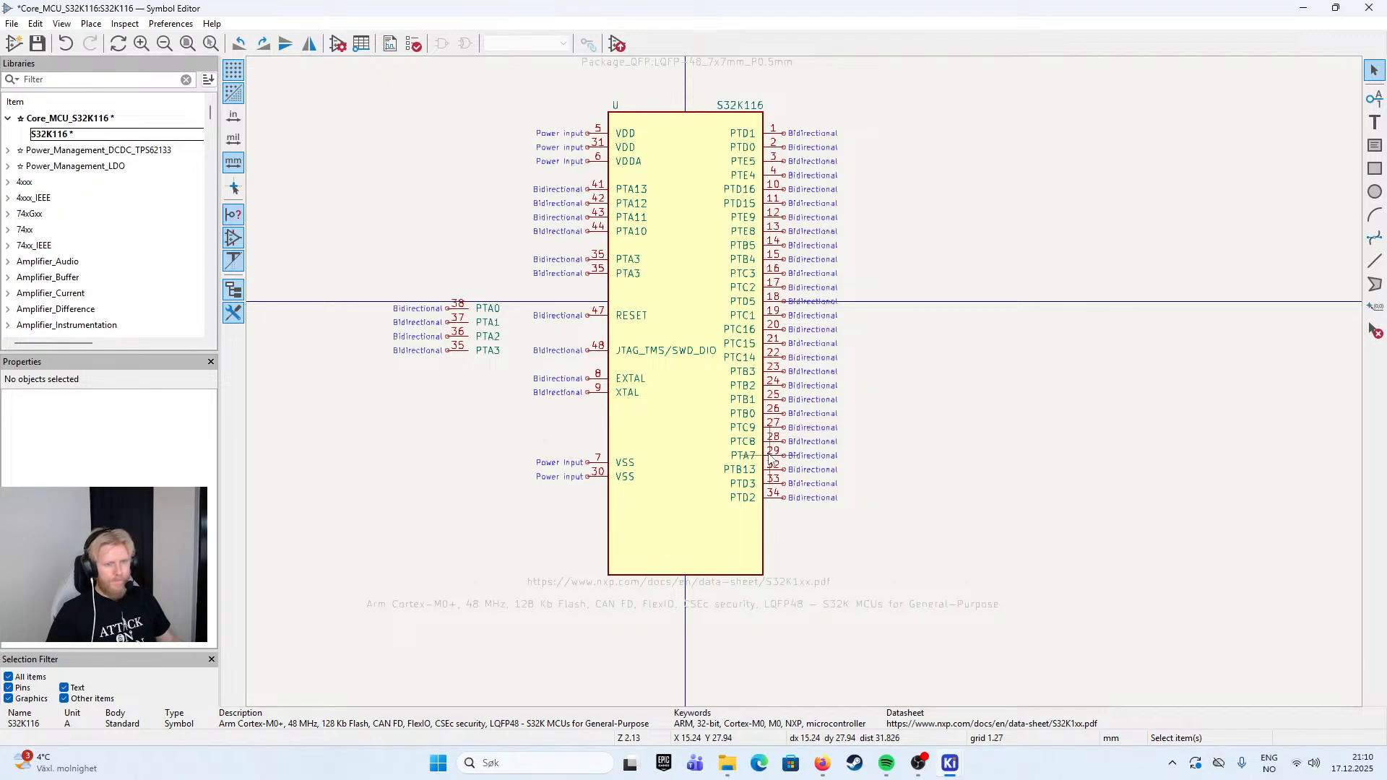
# - Duplicate the PTD2 pin directly below itself, with the name PTA3 and the pin number 35
pyautogui.click(778, 504)
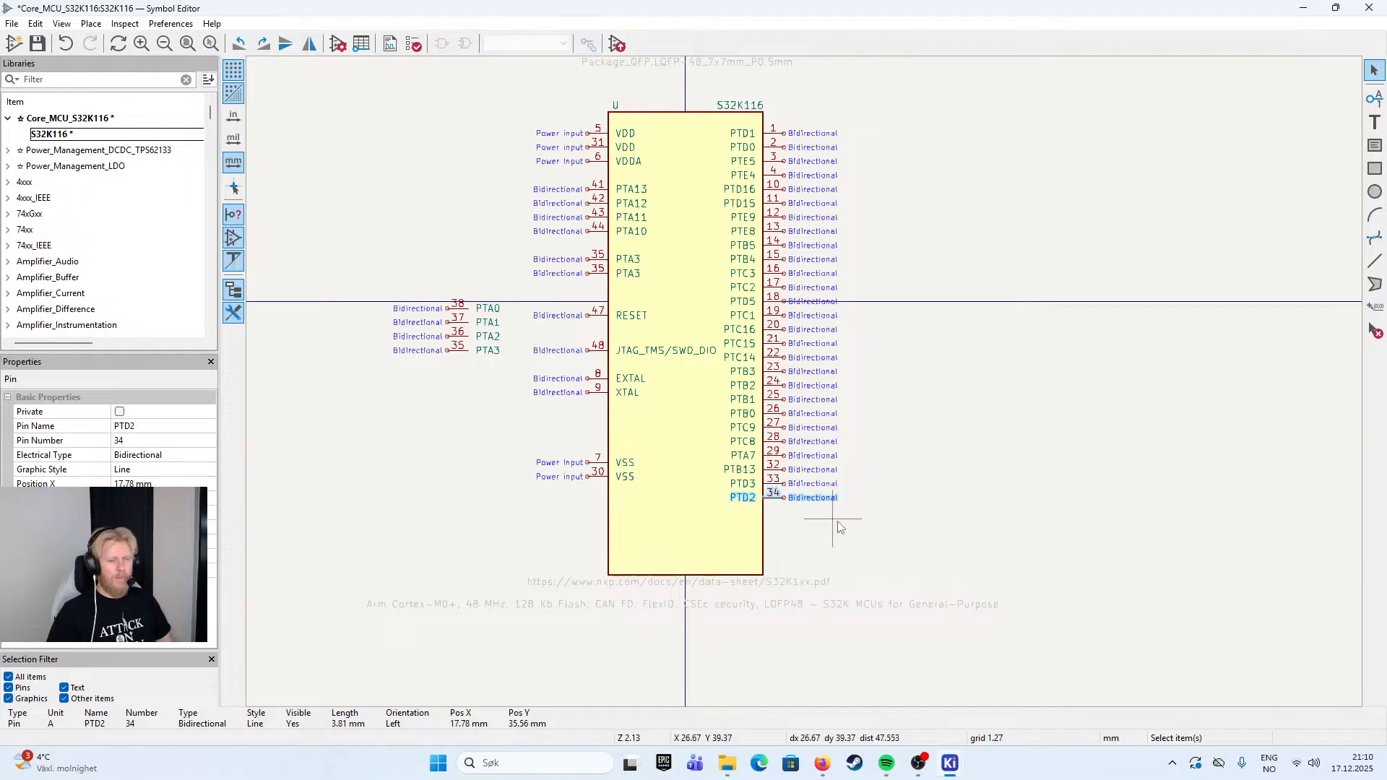
pyautogui.scroll(-1, 390, 560)
pyautogui.hotkey('alt', 'Tab')
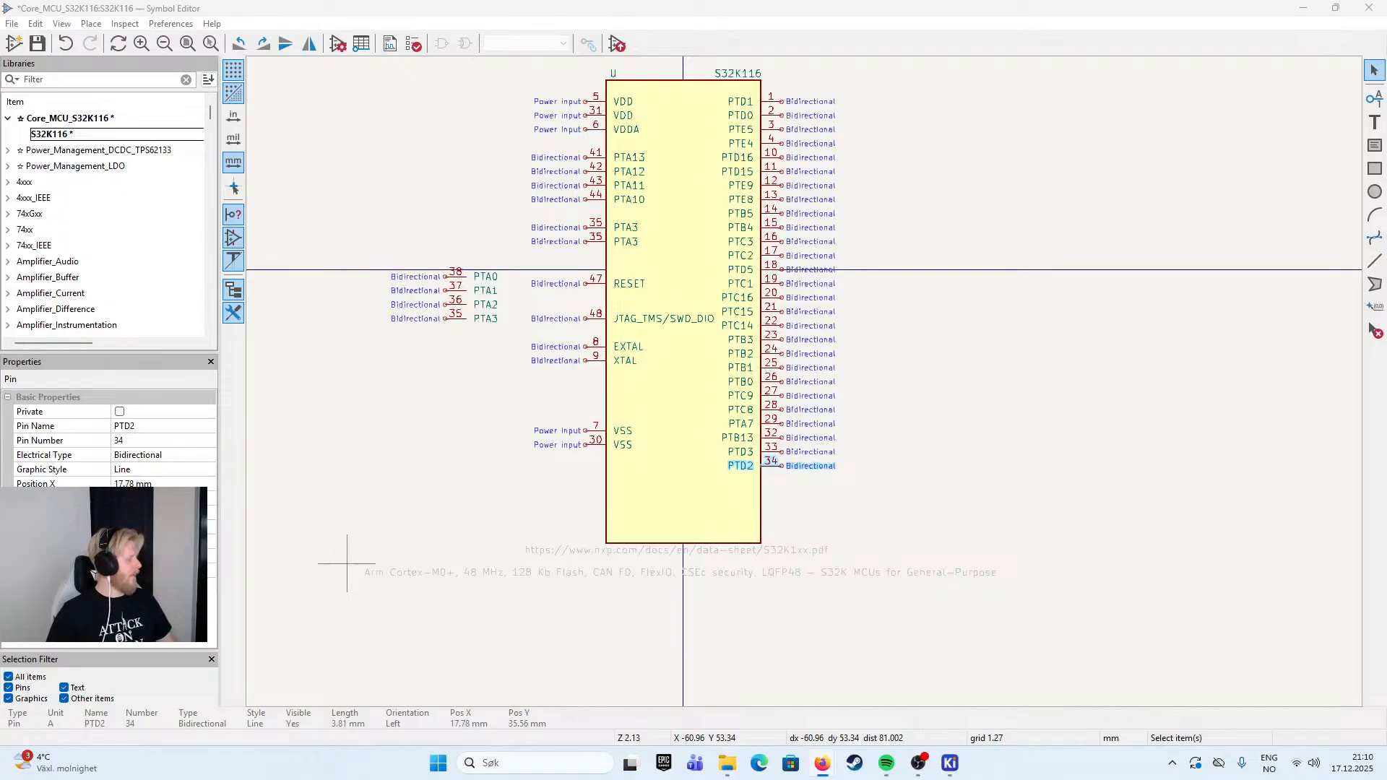
pyautogui.click(752, 497)
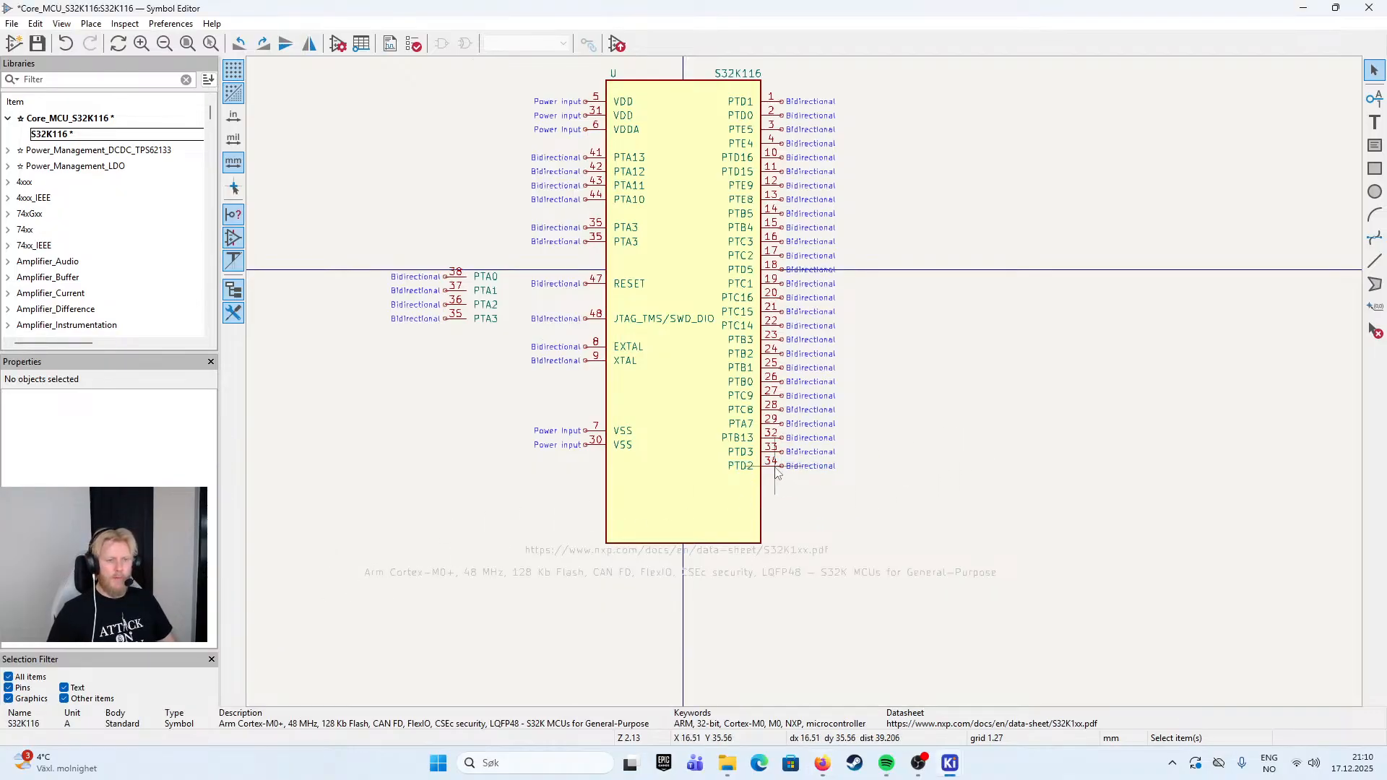
pyautogui.click(769, 467)
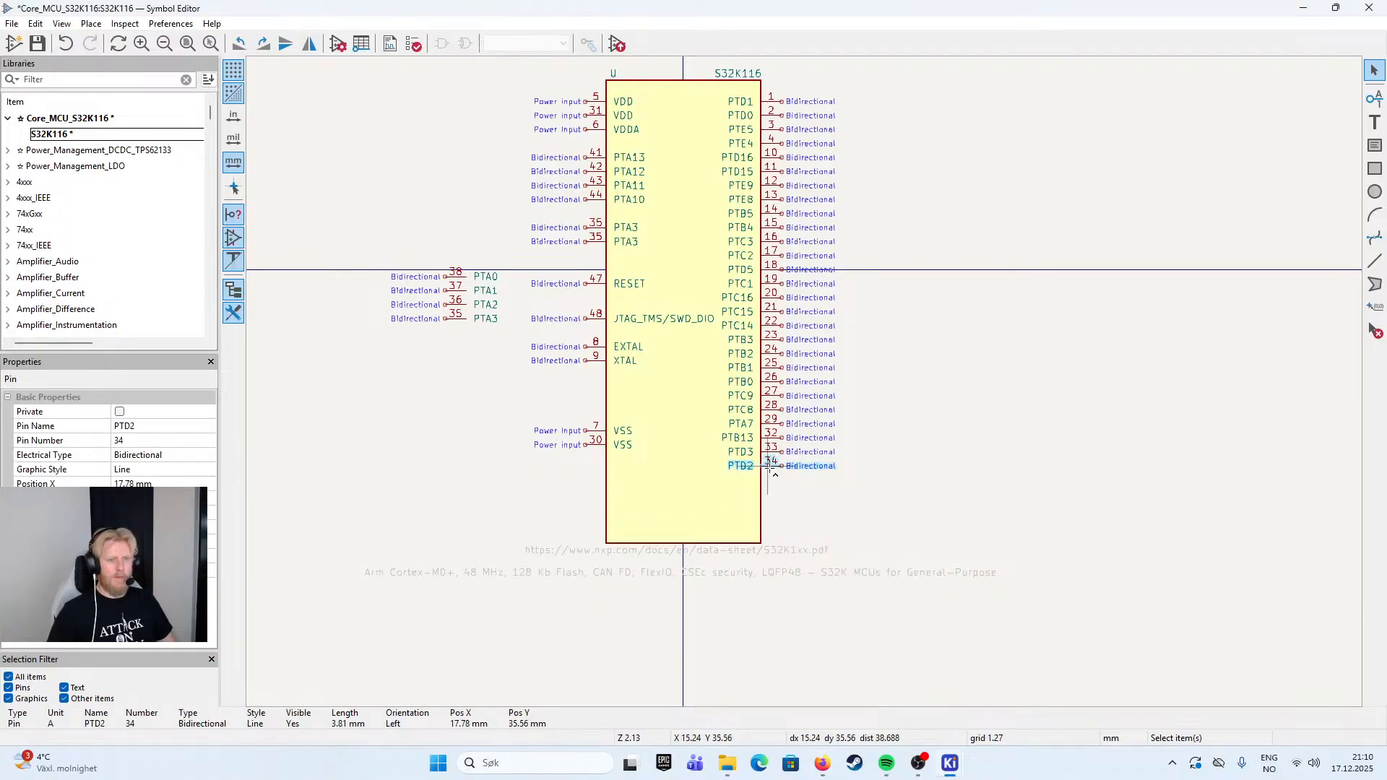
pyautogui.hotkey('ctrl', 'd')
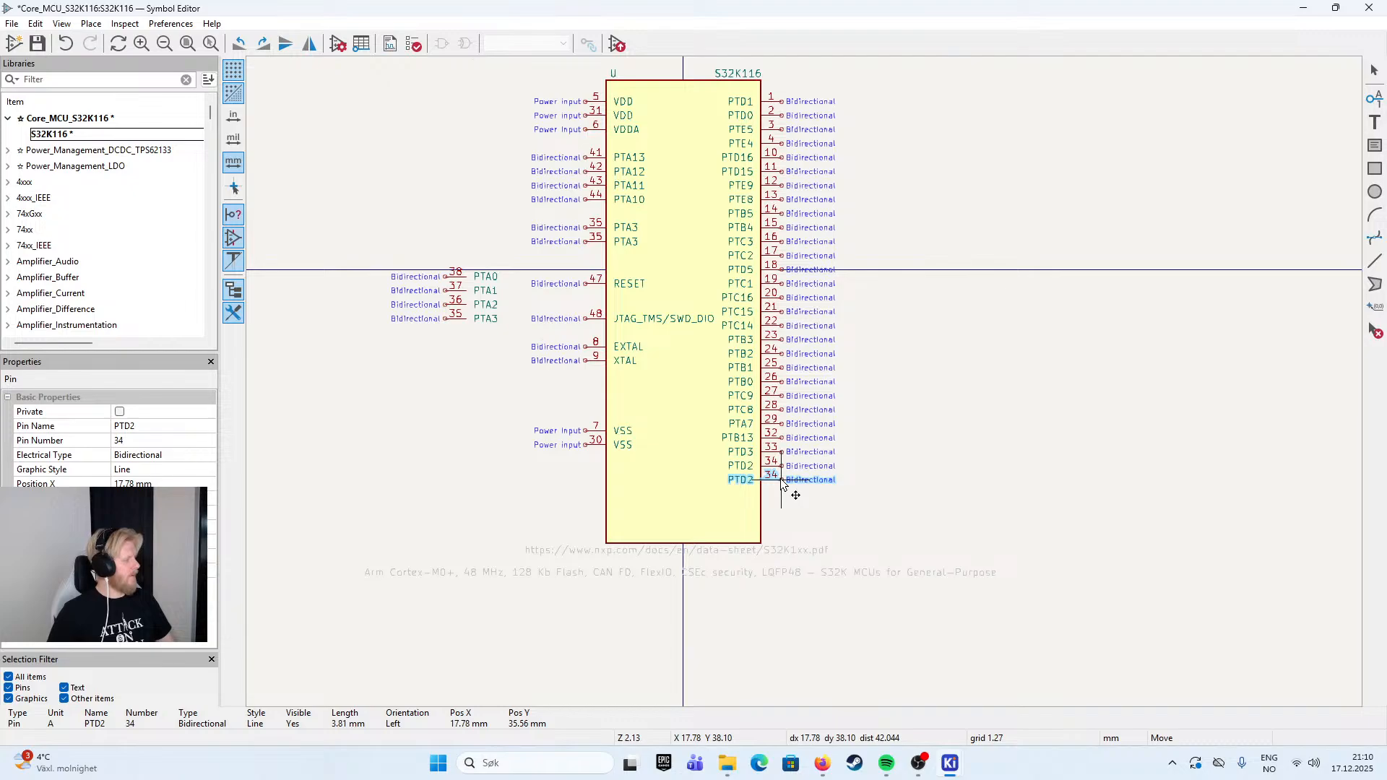
pyautogui.write('e')
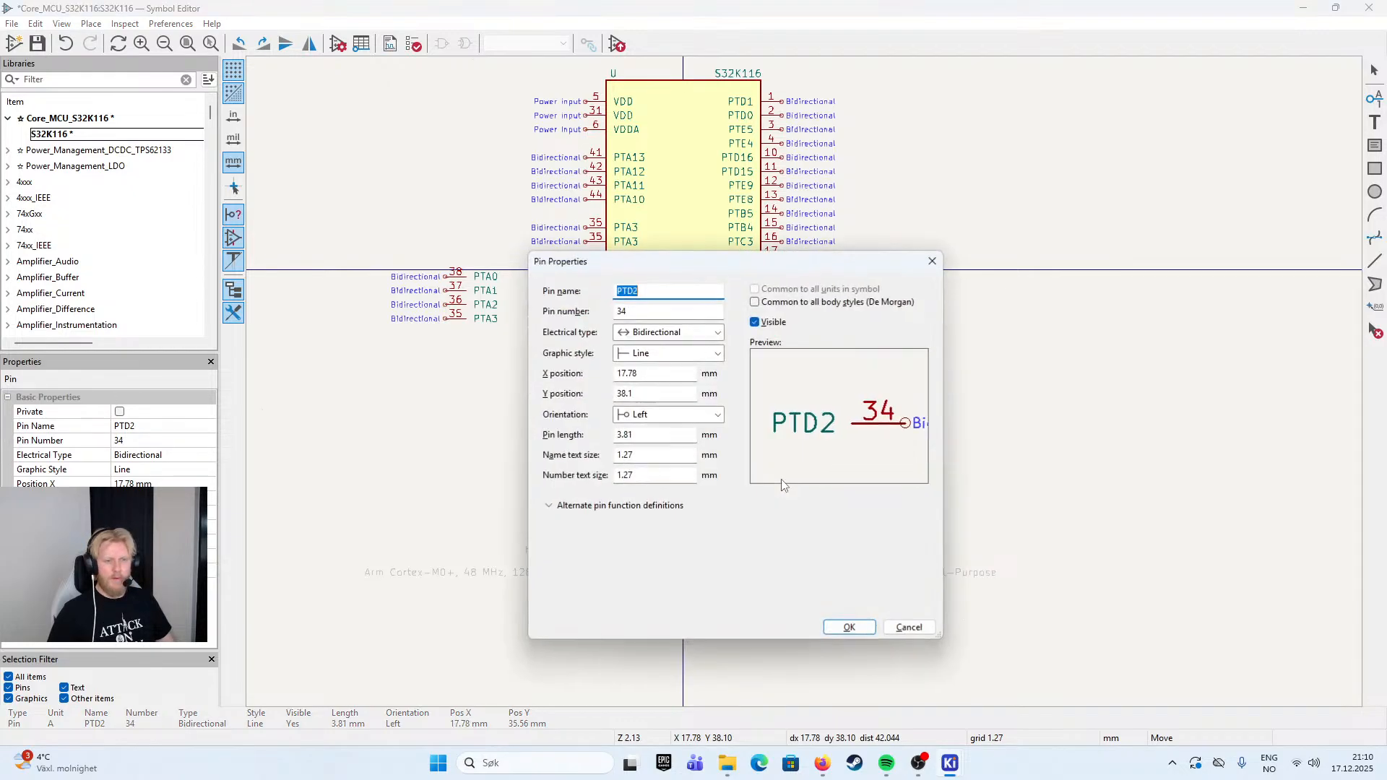
pyautogui.write('PTA')
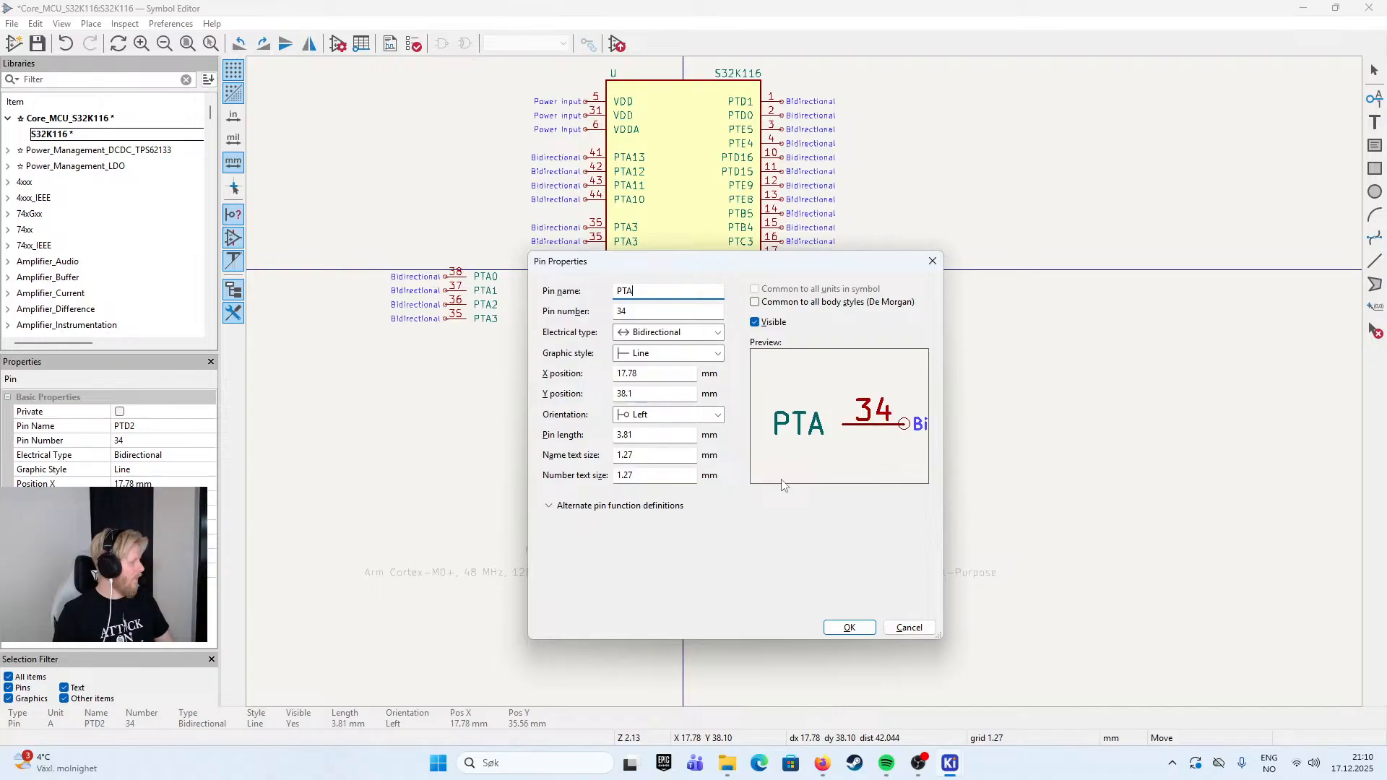
pyautogui.write('3')
pyautogui.press('Tab')
pyautogui.write('35')
pyautogui.press('Return')
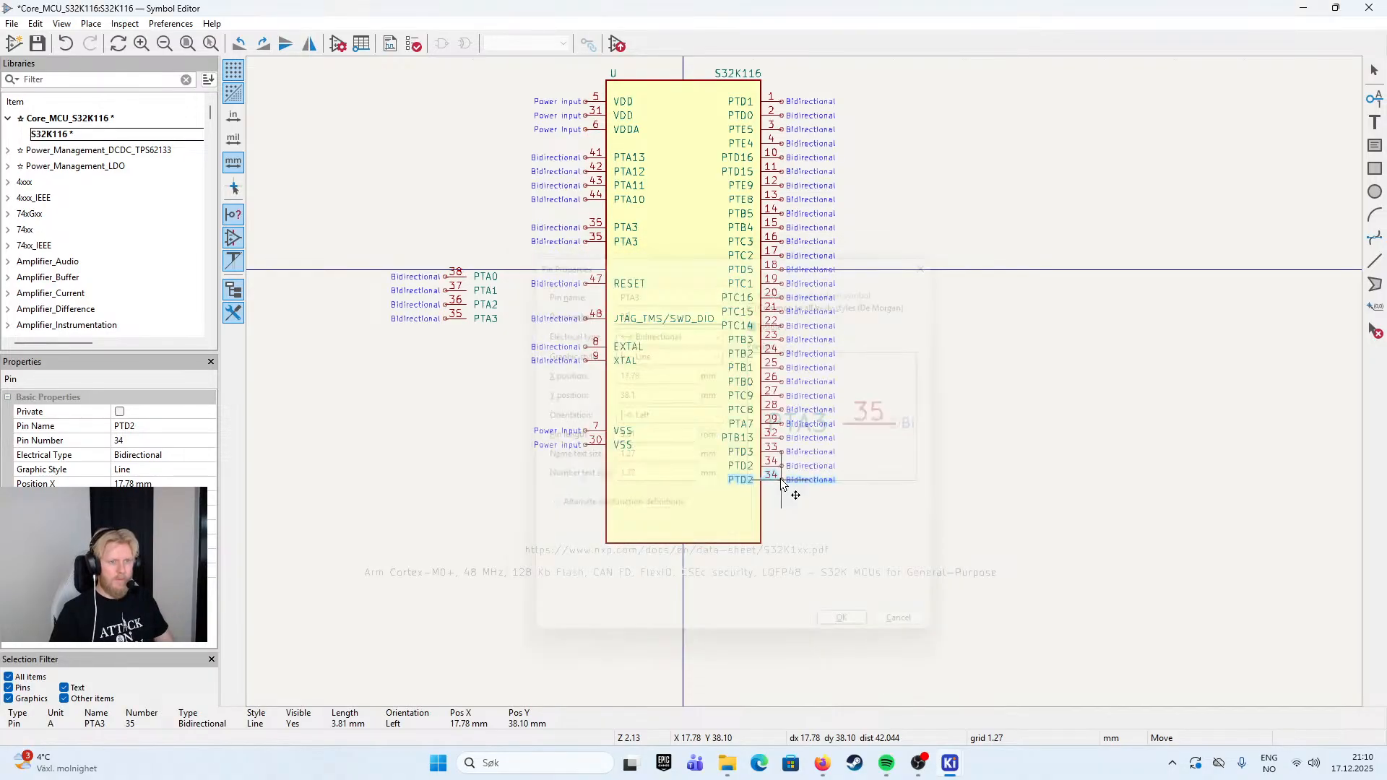
pyautogui.click(786, 484)
# - Paste another pin directly below PTA3 on the body edge, with the name PTA2 and the pin number 36
pyautogui.hotkey('ctrl', 'v')
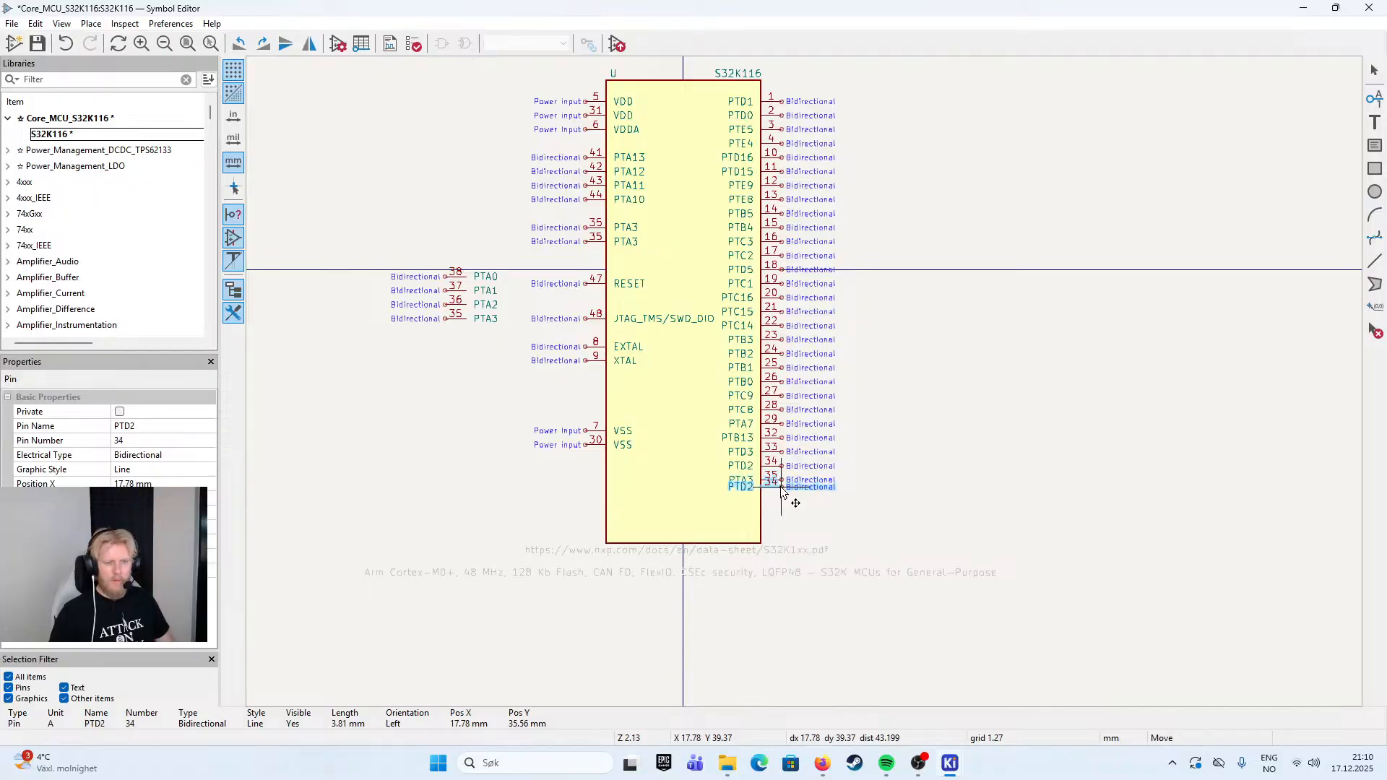
pyautogui.press('e')
pyautogui.press('Escape')
pyautogui.press('e')
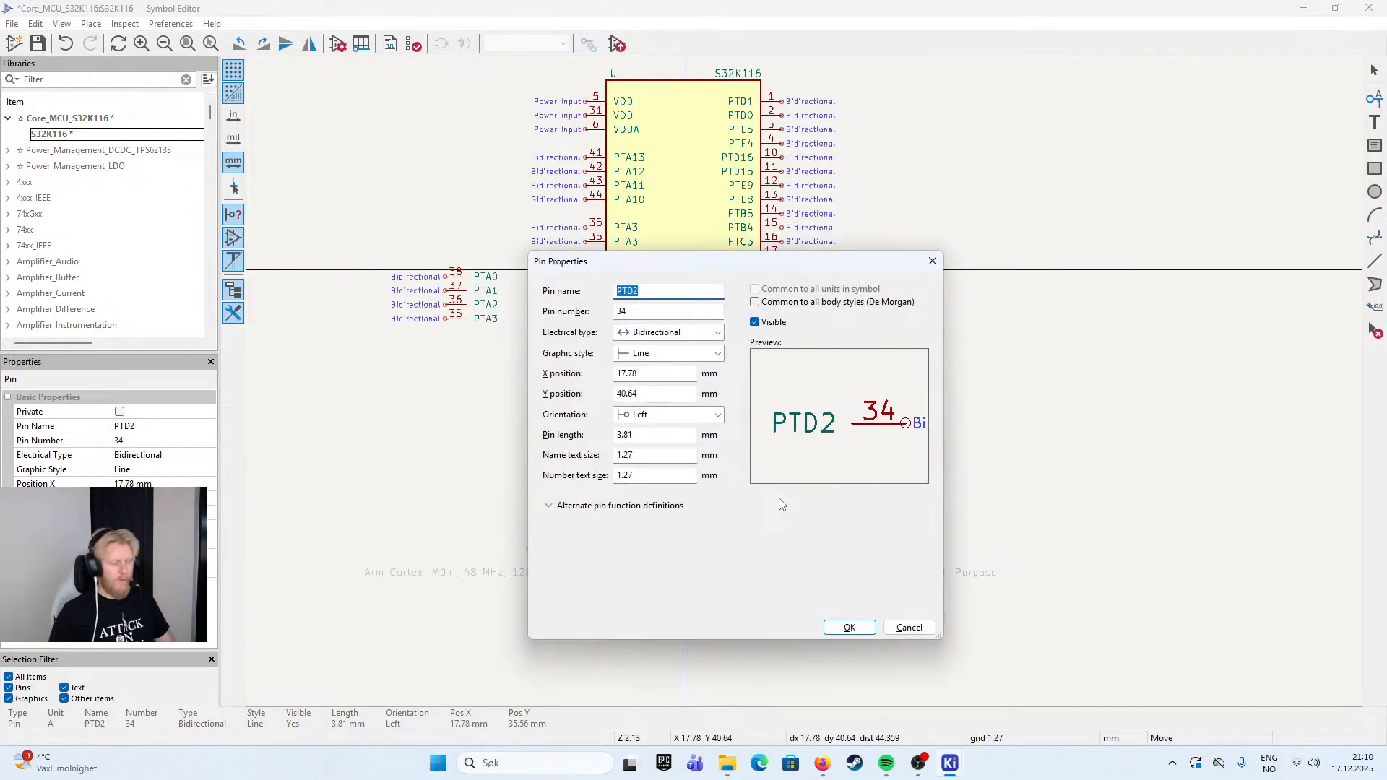
pyautogui.write('PTA2')
pyautogui.press('Tab')
pyautogui.write('36')
pyautogui.press('Return')
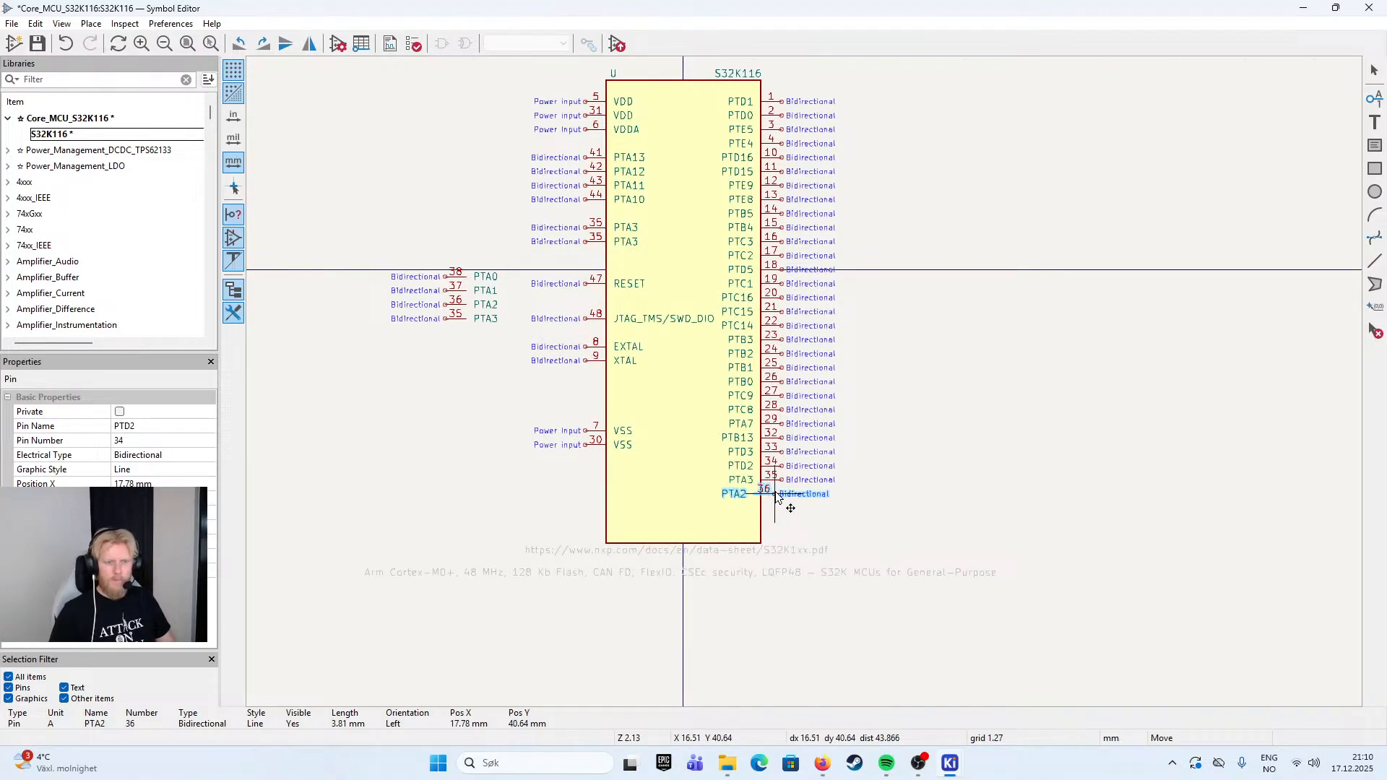
pyautogui.click(779, 494)
# - Paste another pin directly below PTA2, with the name PTA1 and the pin number 37
pyautogui.hotkey('ctrl', 'v')
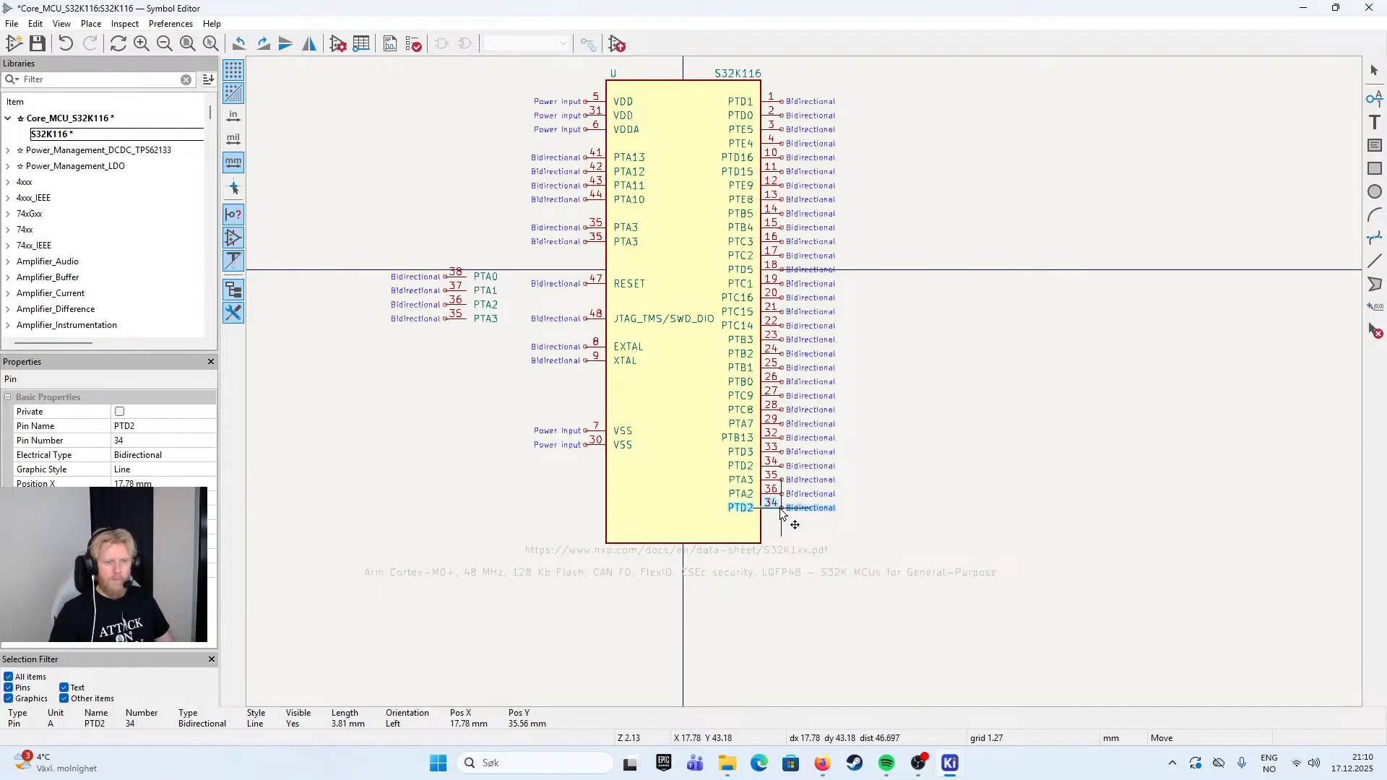
pyautogui.doubleClick(781, 512)
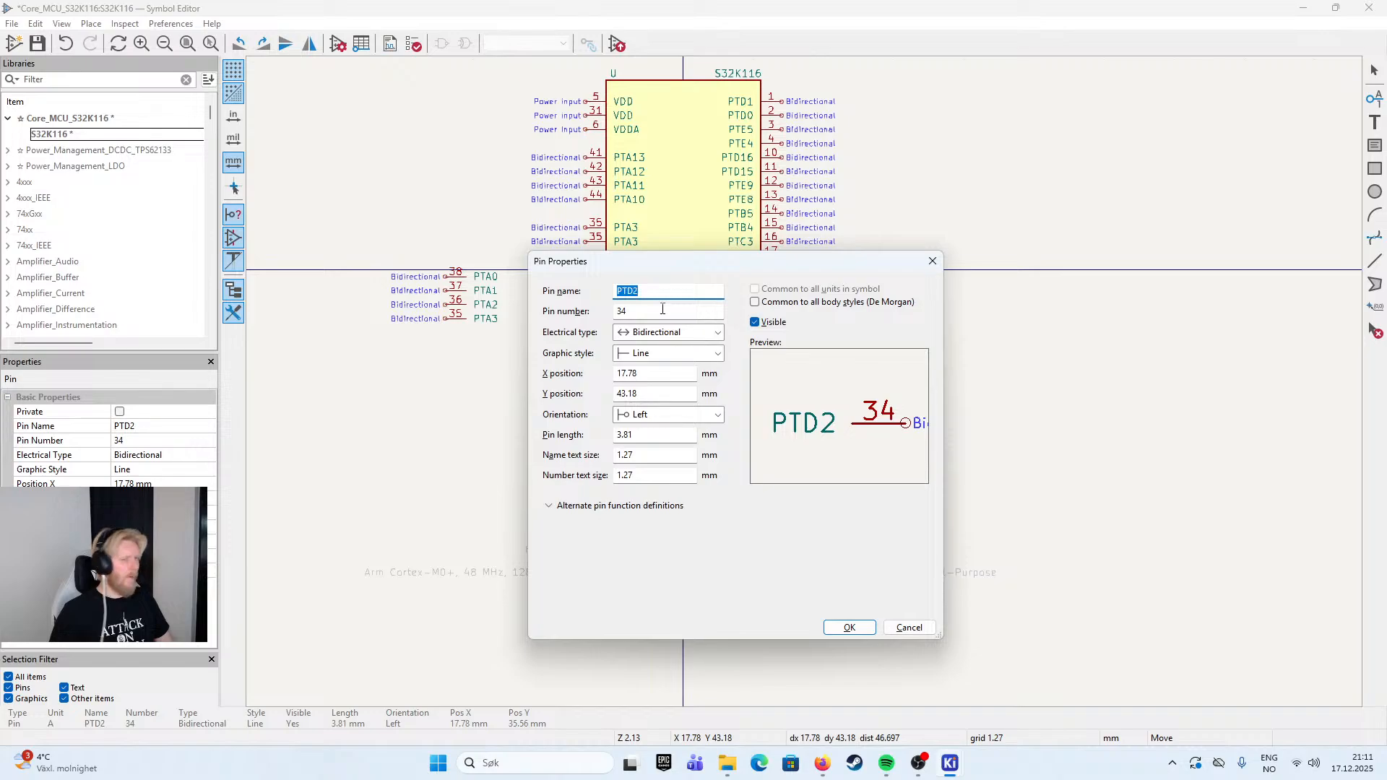
pyautogui.write('PTA1')
pyautogui.press('Tab')
pyautogui.write('37')
pyautogui.press('Return')
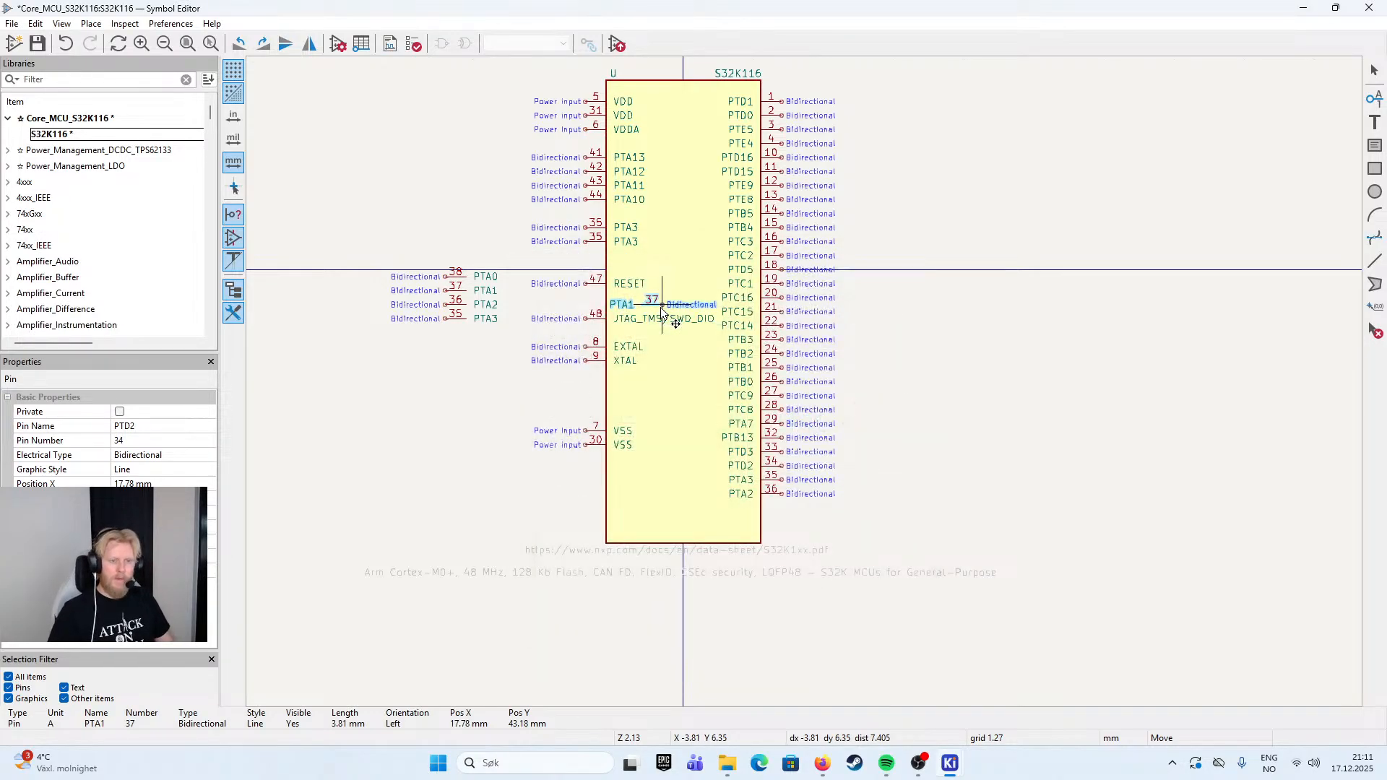
# - Paste another pin with the name PTA0 and the pin number 38, and place it directly below PTA1
pyautogui.hotkey('ctrl', 'v')
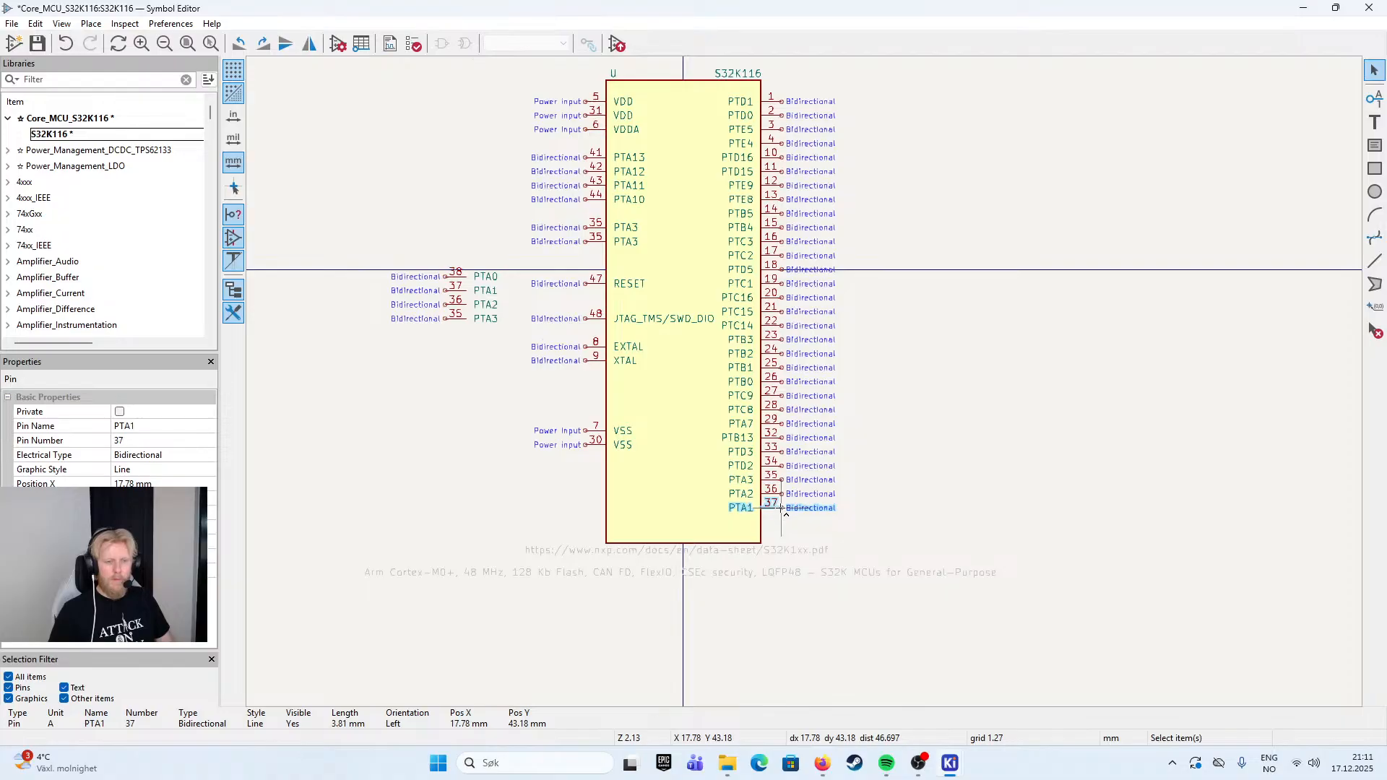
pyautogui.doubleClick(780, 521)
pyautogui.write('PTA0')
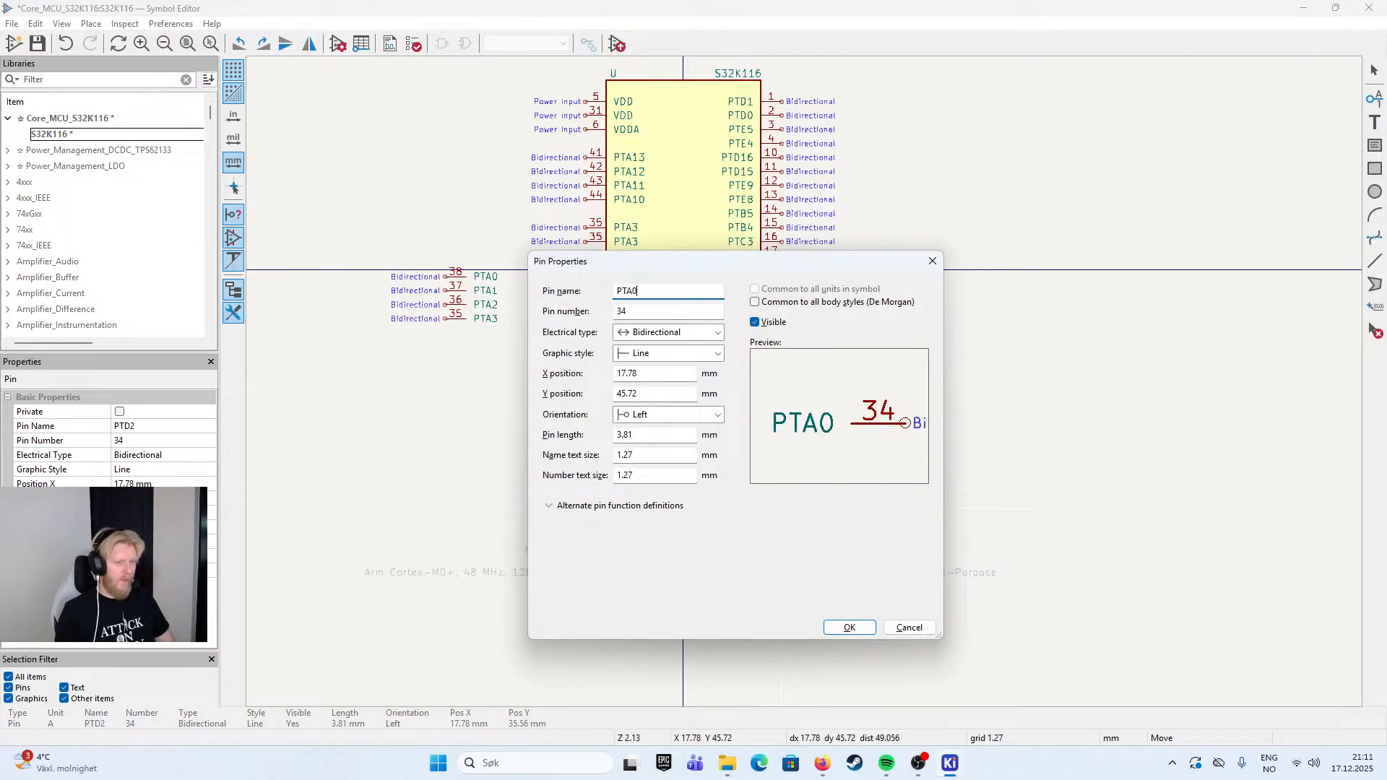
pyautogui.press('Tab')
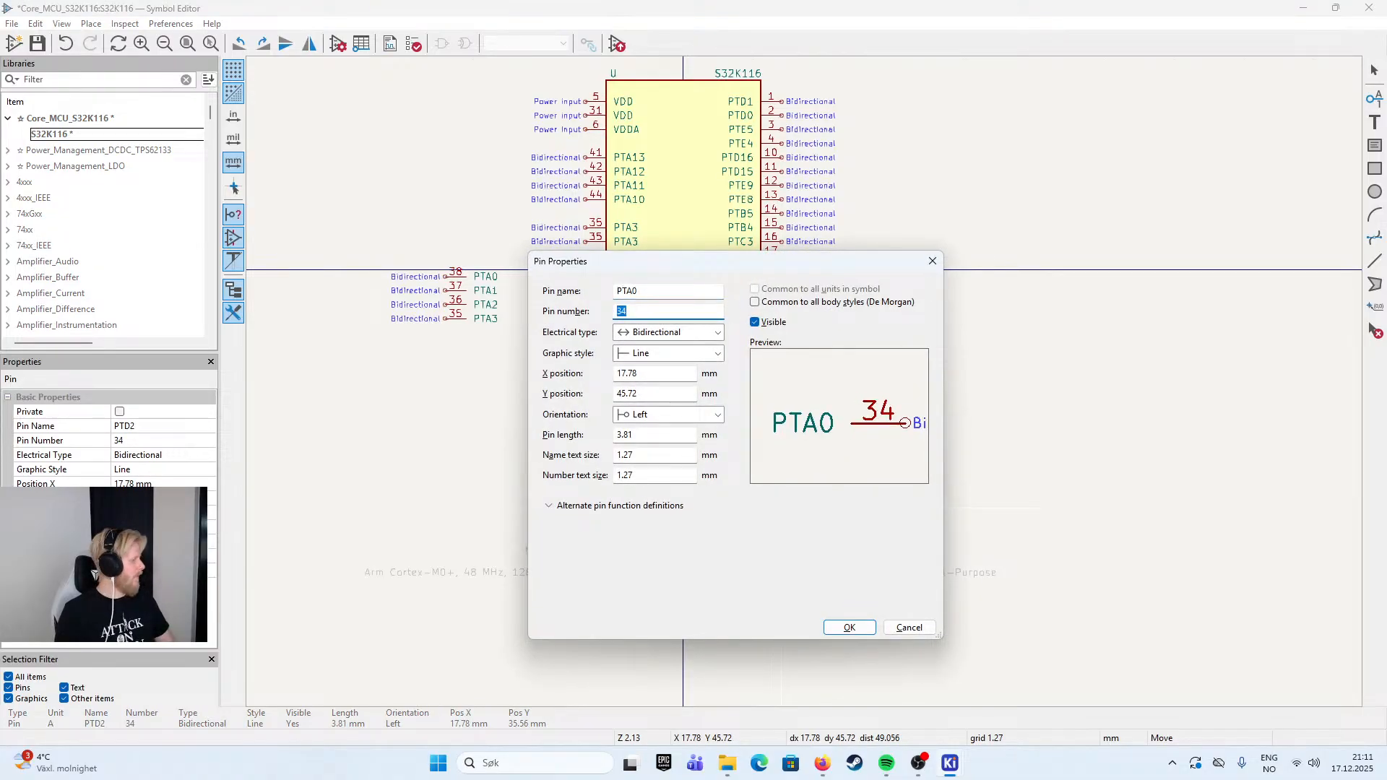
pyautogui.write('38')
pyautogui.press('Return')
pyautogui.click(669, 302)
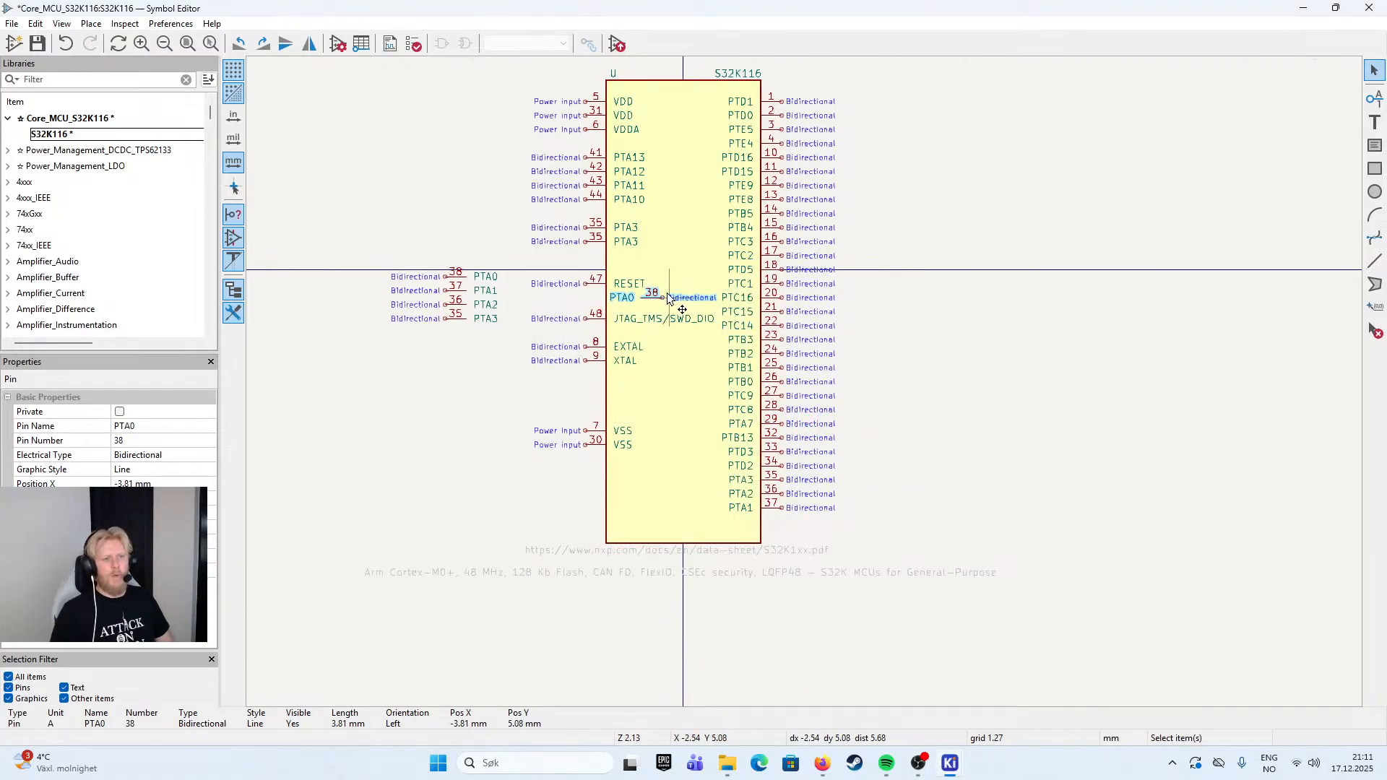
pyautogui.moveTo(668, 302); pyautogui.dragTo(780, 524)
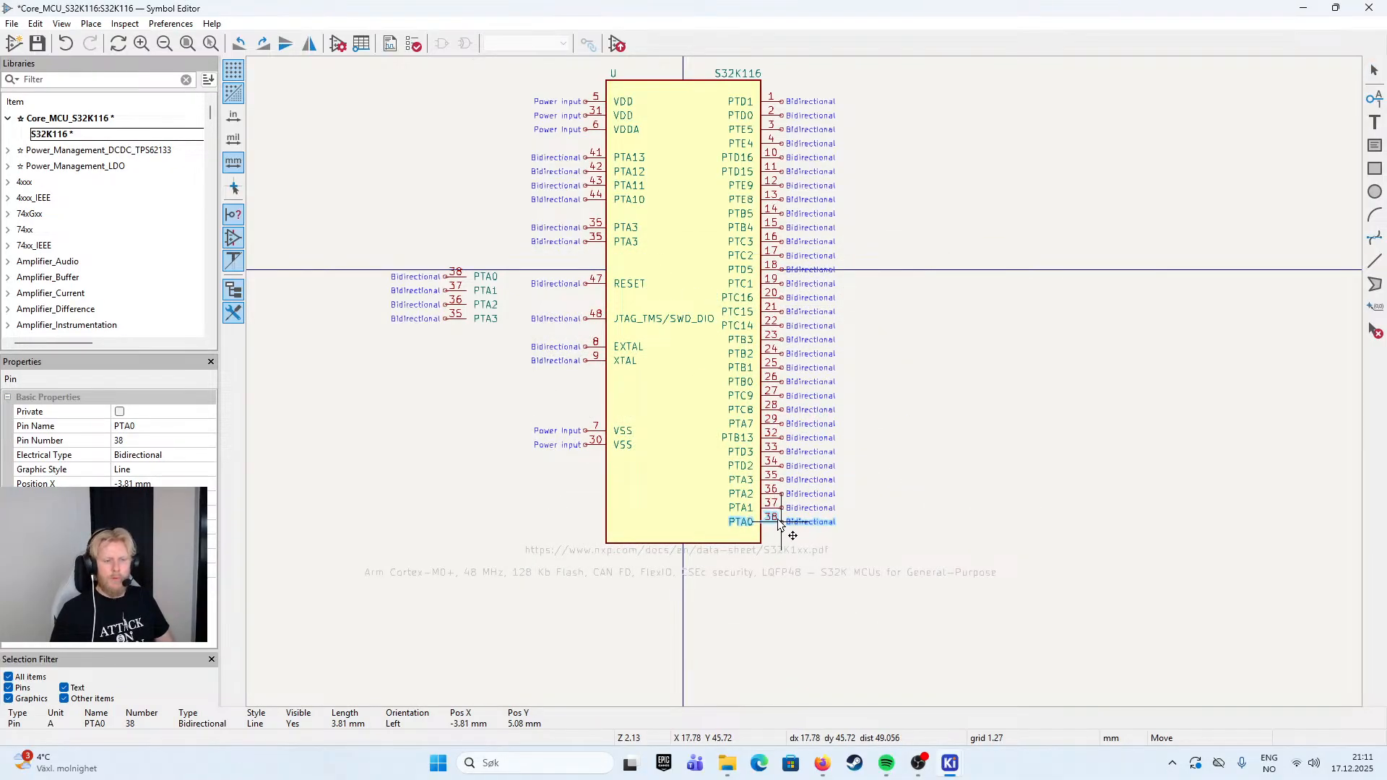
pyautogui.click(781, 524)
# - Extend the symbol body's bottom edge downward, making the rectangle about 101.6 mm high
pyautogui.scroll(5, 877, 535)
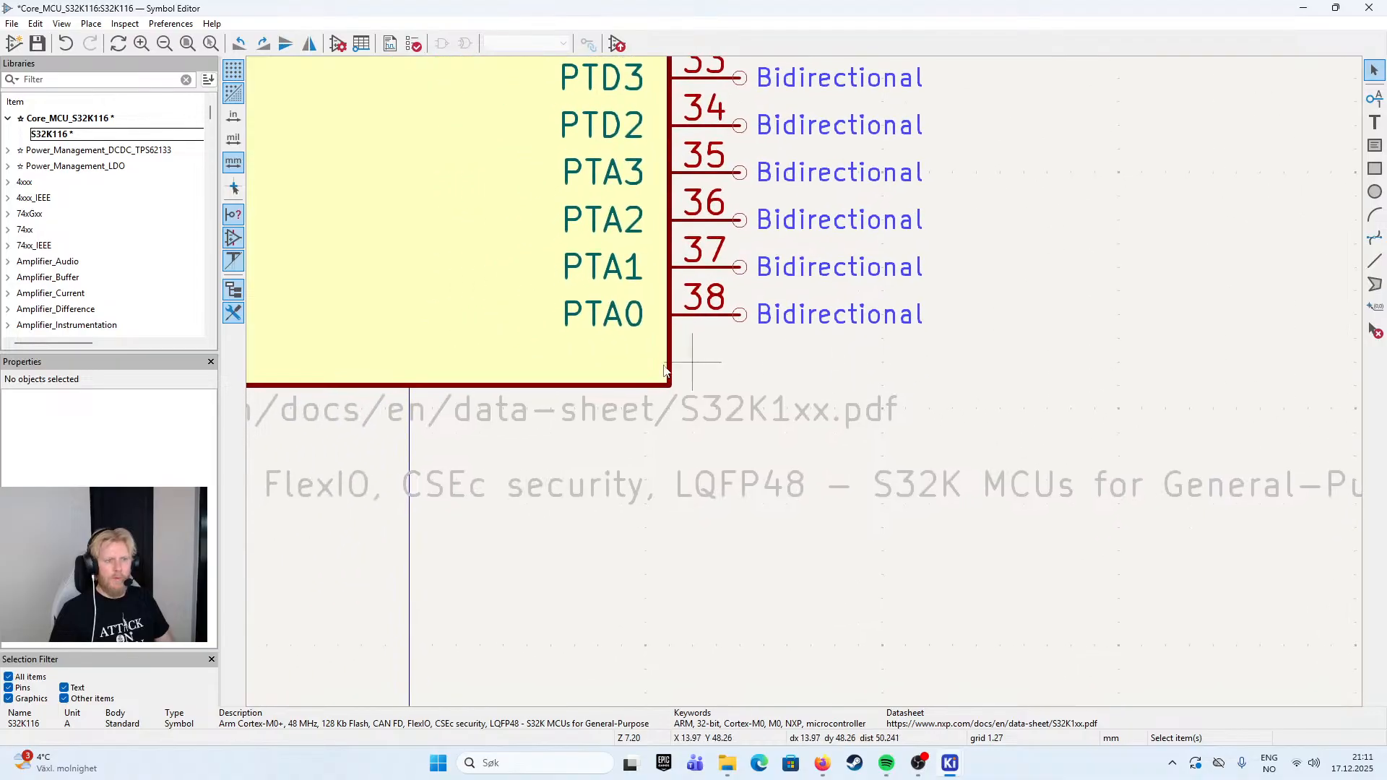
pyautogui.scroll(-2, 681, 370)
pyautogui.click(679, 603)
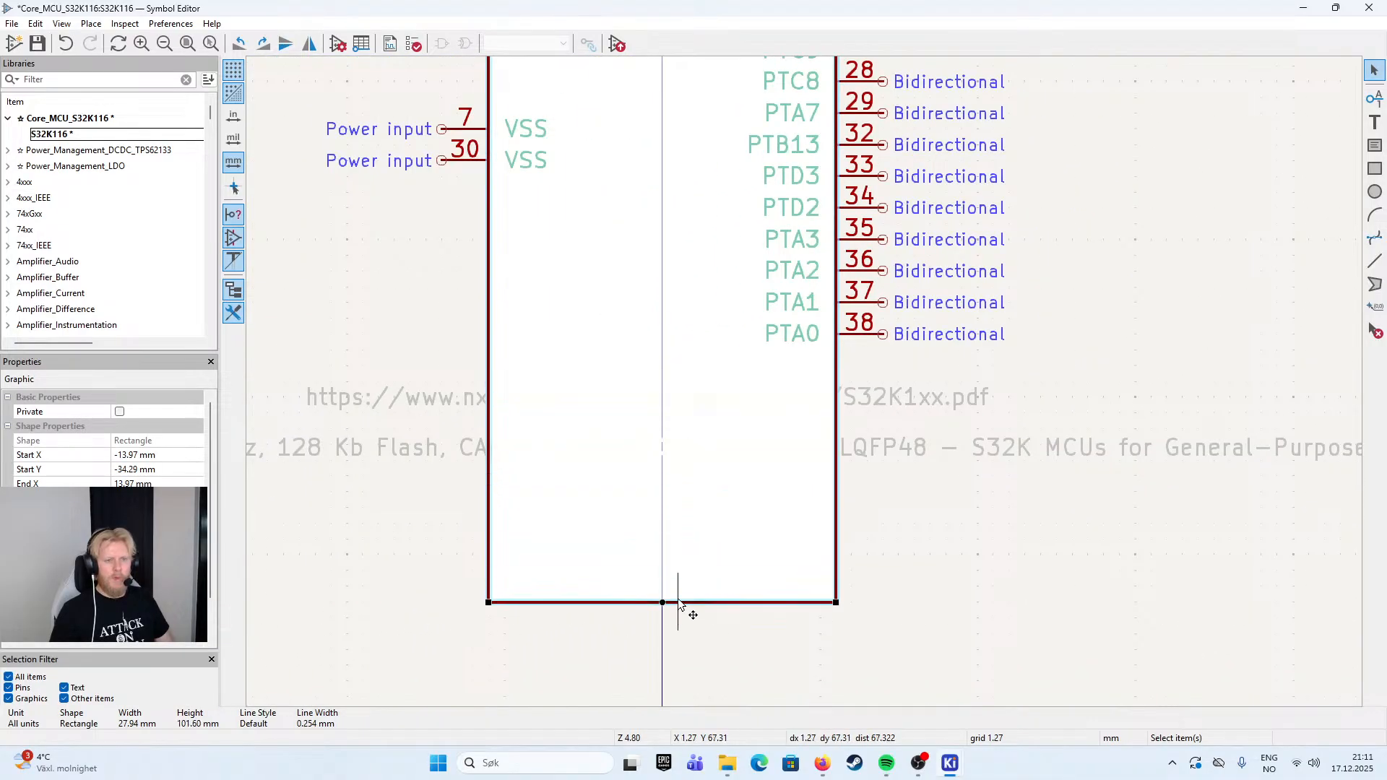
# - Move the datasheet link and the description text together to just below the symbol body's bottom edge
pyautogui.click(921, 399)
pyautogui.moveTo(961, 522); pyautogui.dragTo(877, 376)
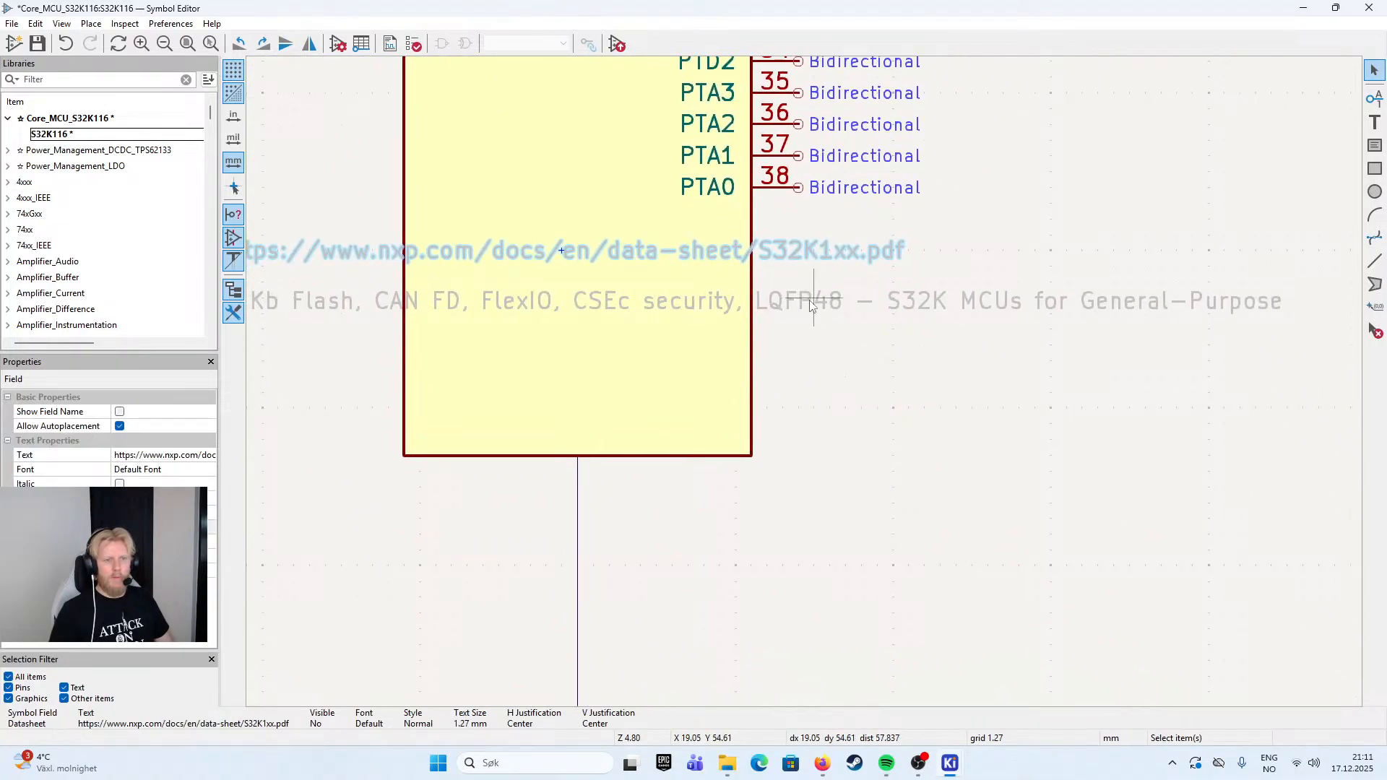
pyautogui.scroll(-2, 810, 306)
pyautogui.click(787, 375)
pyautogui.click(799, 341)
pyautogui.keyDown('shift'); pyautogui.click(802, 370); pyautogui.keyUp('shift')
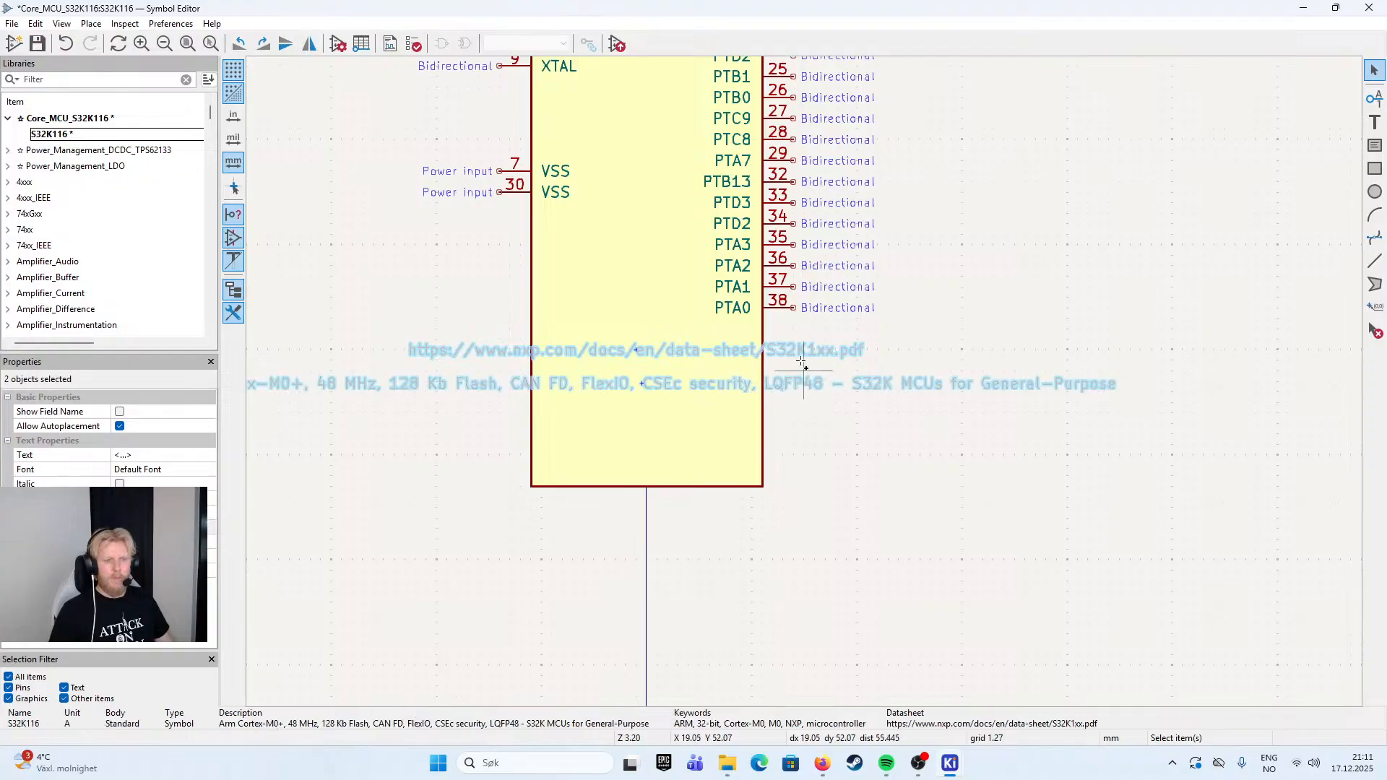
pyautogui.moveTo(803, 370); pyautogui.dragTo(654, 571)
pyautogui.click(892, 418)
# - Duplicate pin PTA0, give the copy the name PTC7 and pin number 39, and place it directly below PTA0
pyautogui.click(783, 307)
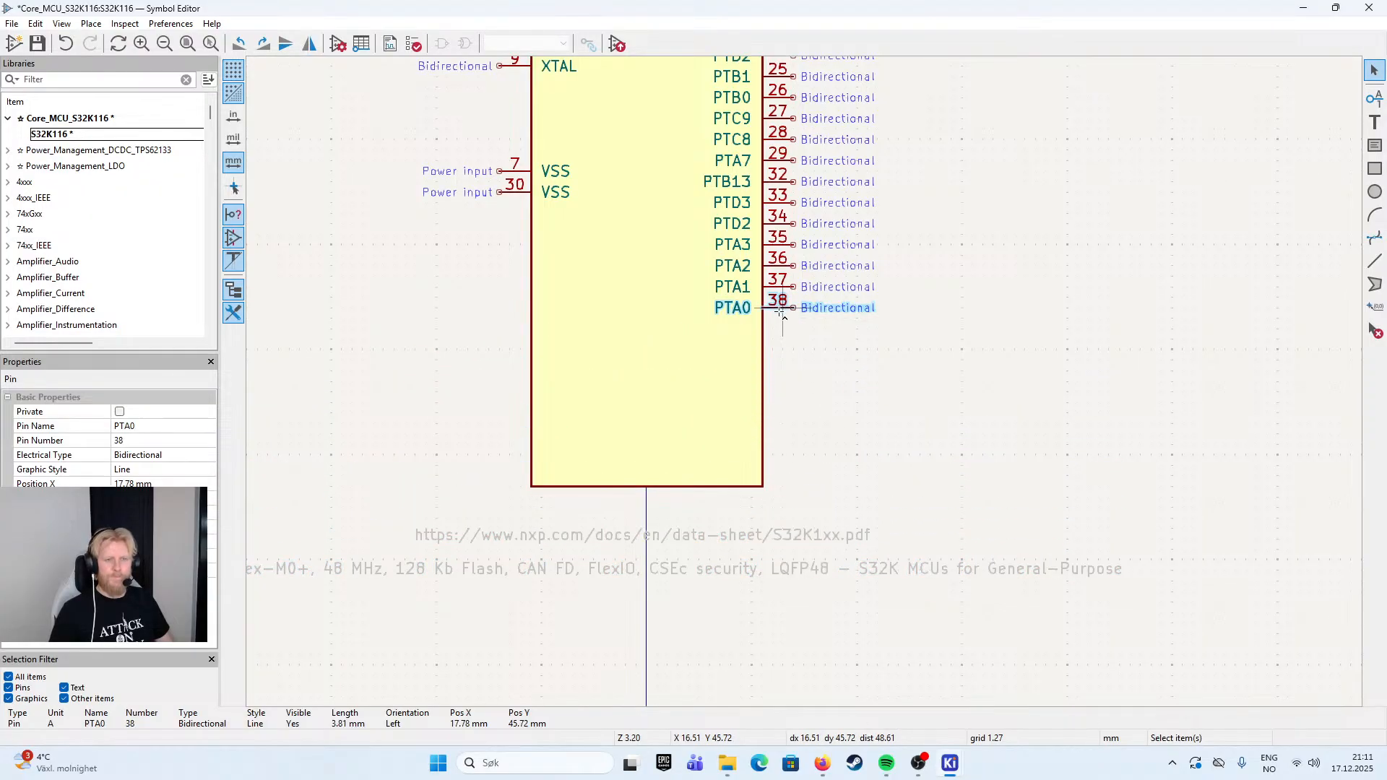
pyautogui.hotkey('ctrl', 'd')
pyautogui.doubleClick(784, 330)
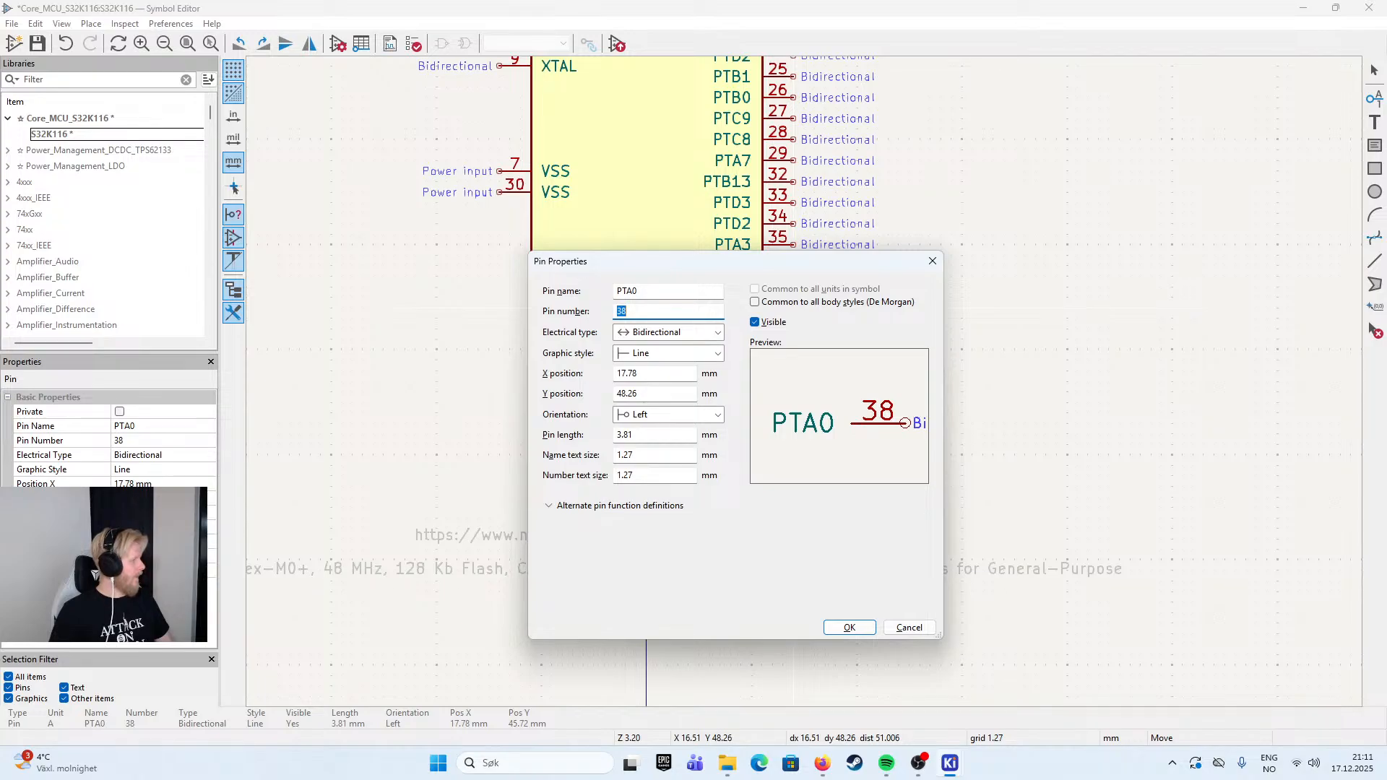
pyautogui.doubleClick(669, 291)
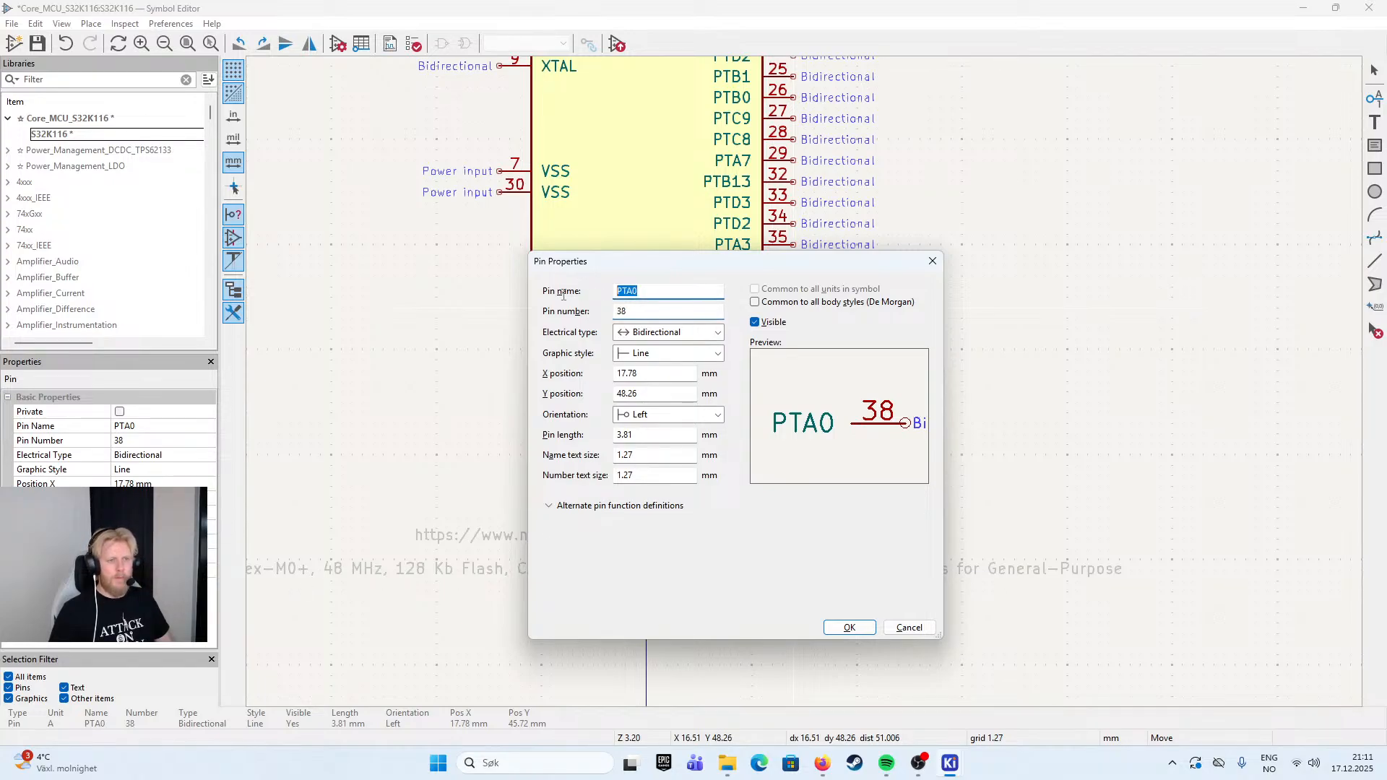
pyautogui.write('PTC')
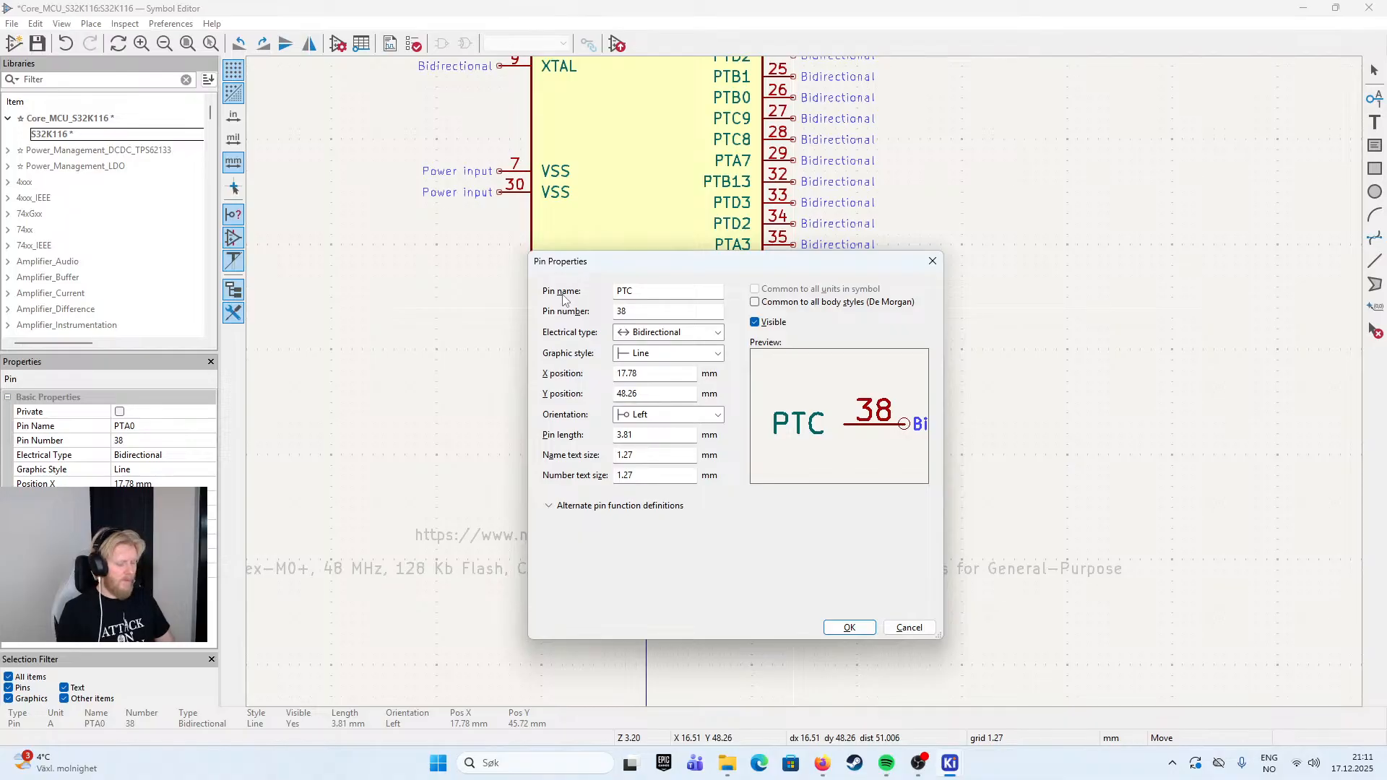
pyautogui.write('7')
pyautogui.press('Tab')
pyautogui.write('39')
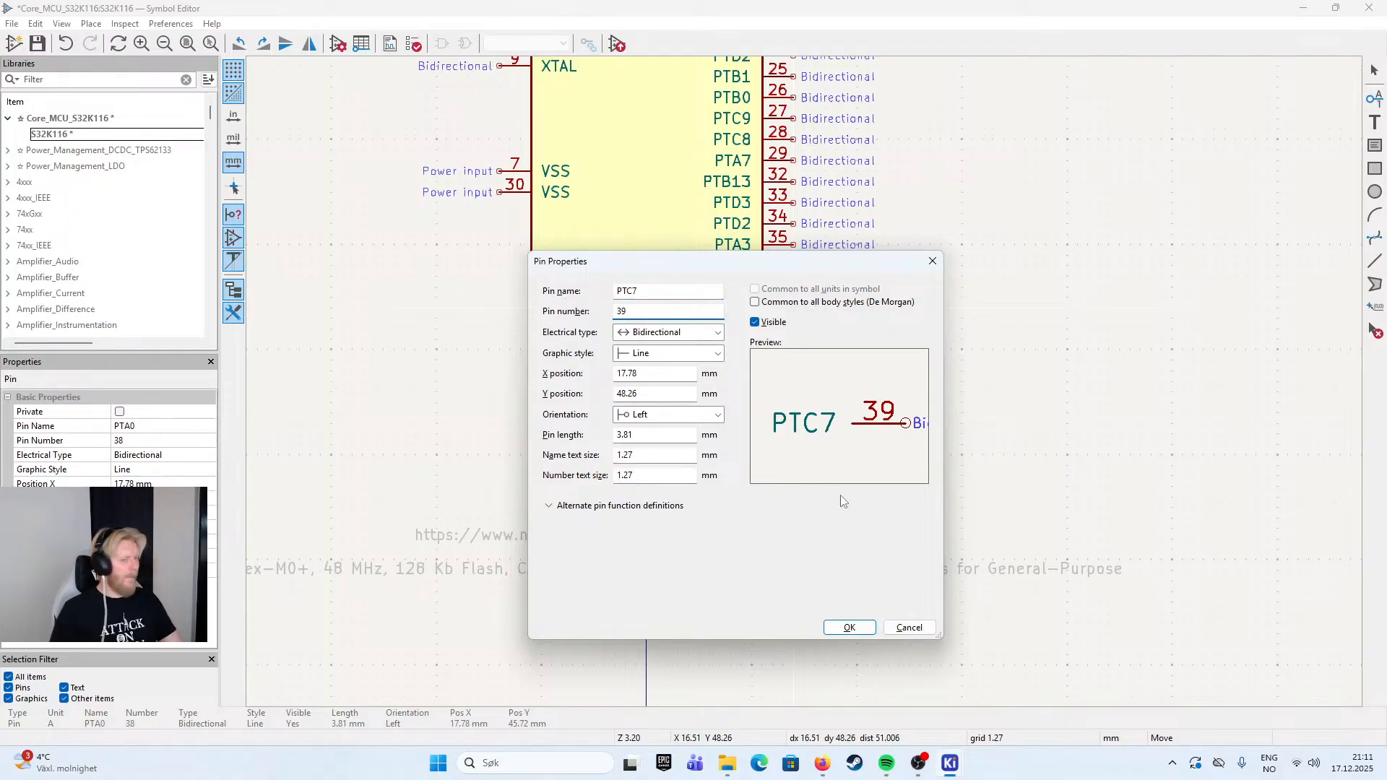
pyautogui.click(853, 629)
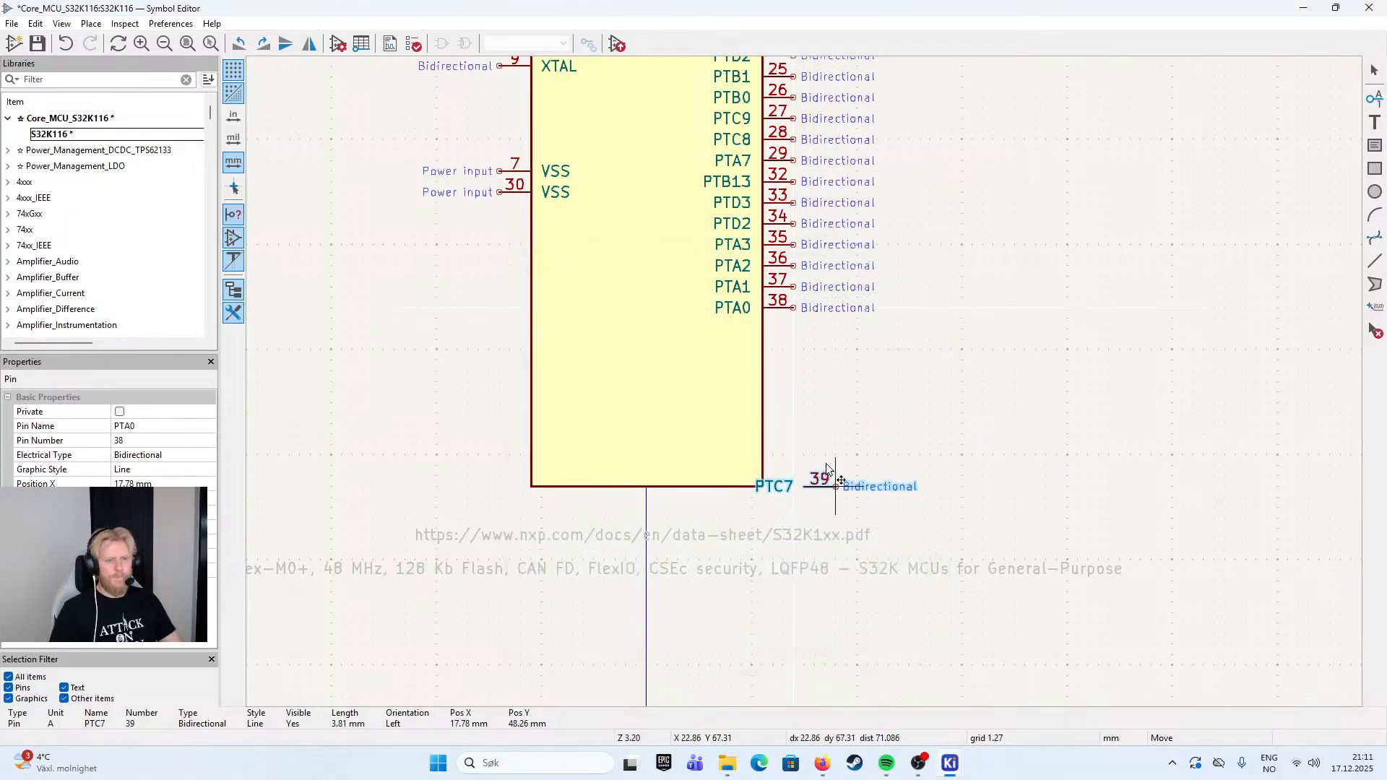
pyautogui.click(804, 332)
# - Paste another pin directly below PTC7, with the name PTC6 and the pin number 40
pyautogui.hotkey('ctrl', 'v')
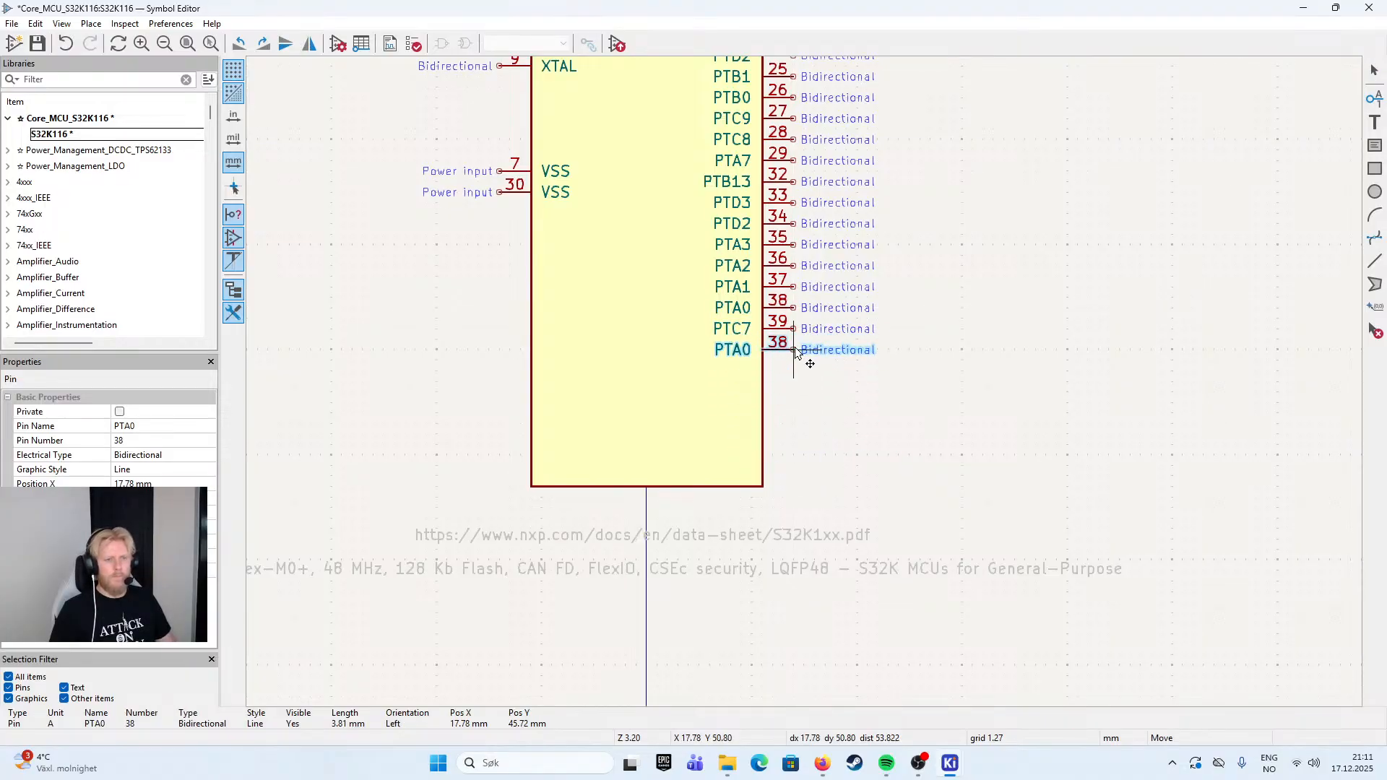
pyautogui.press('e')
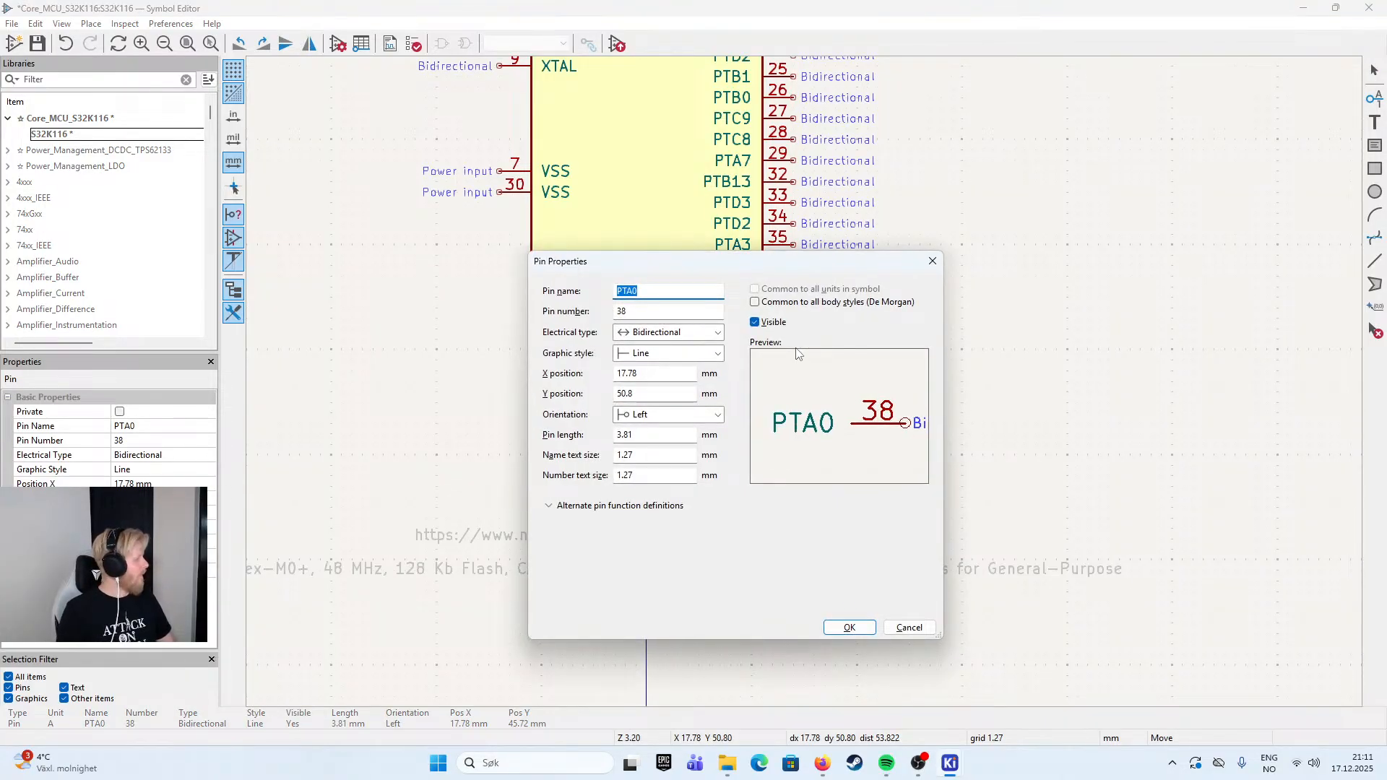
pyautogui.write('PT')
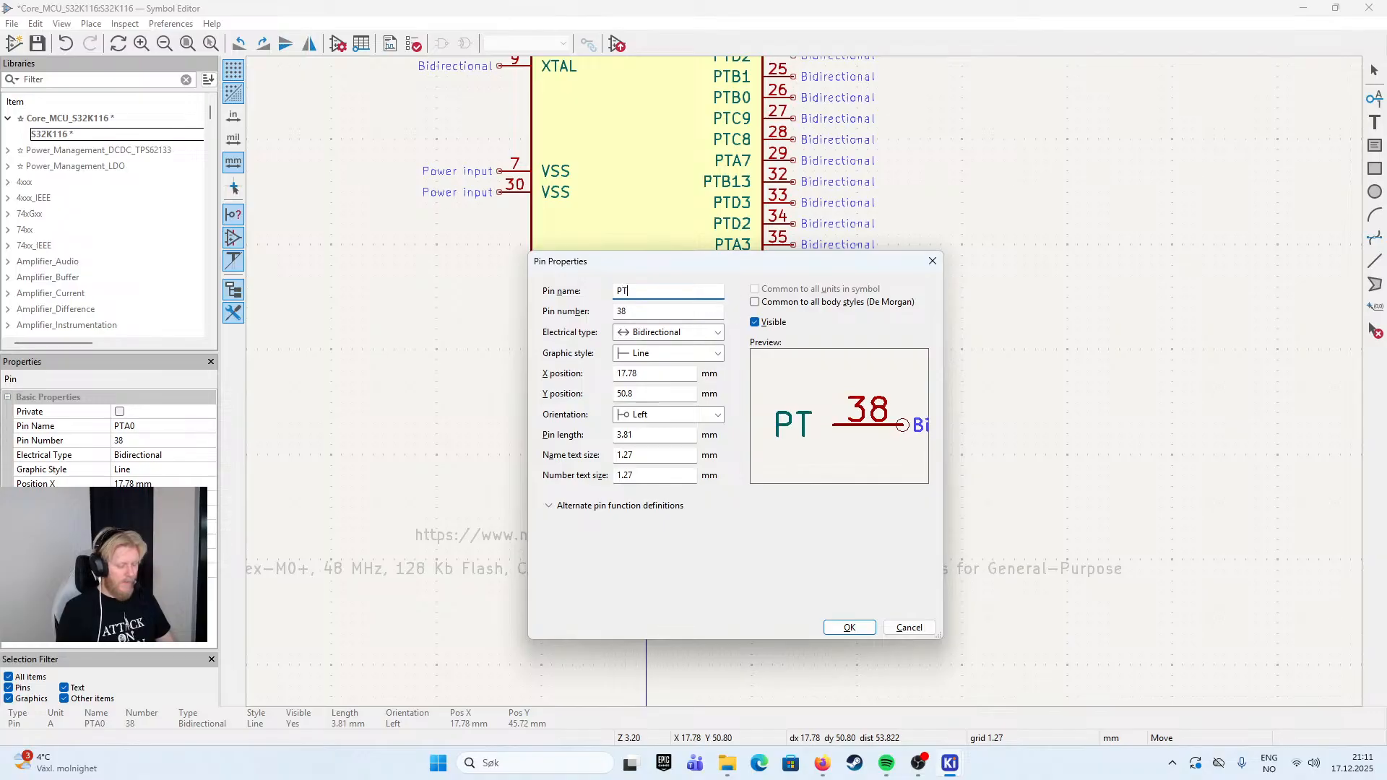
pyautogui.write('C6')
pyautogui.press('Tab')
pyautogui.write('40')
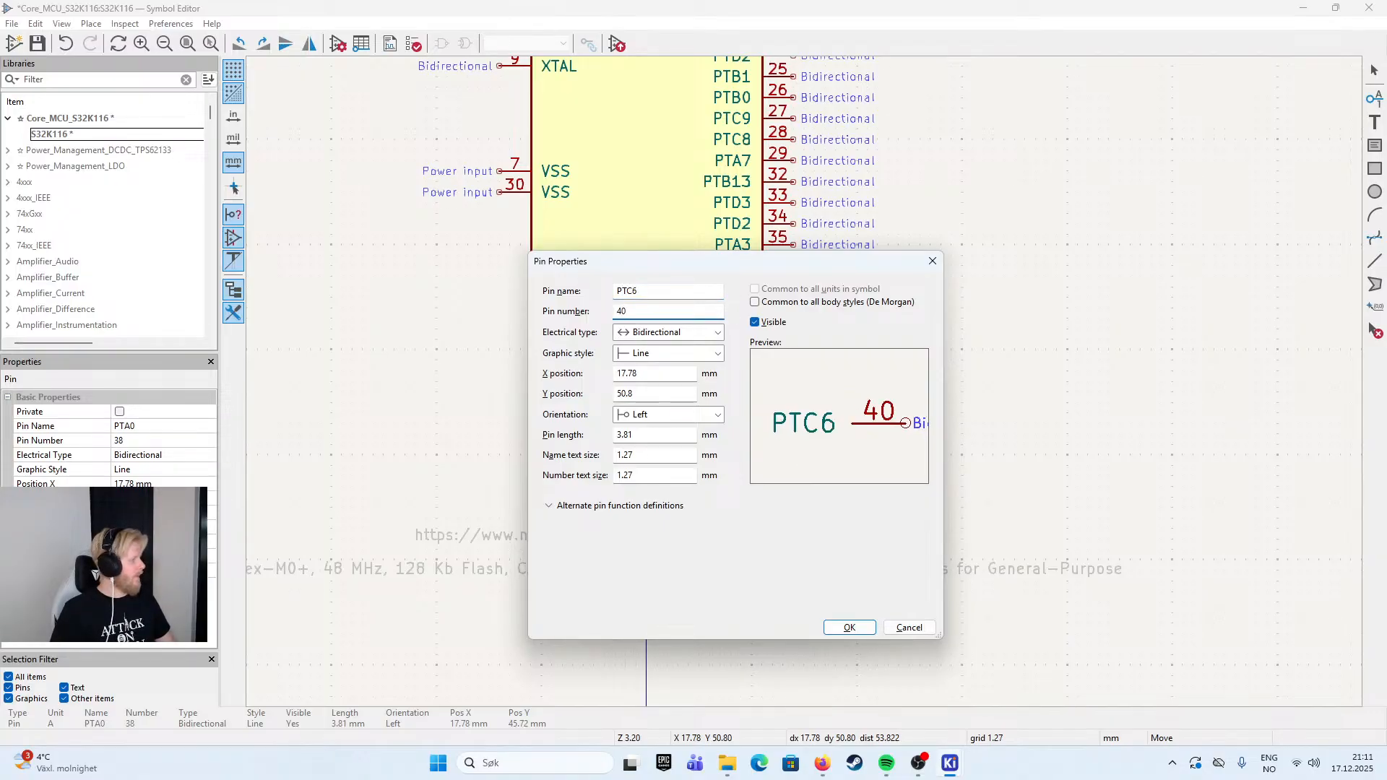
pyautogui.press('Return')
pyautogui.click(796, 351)
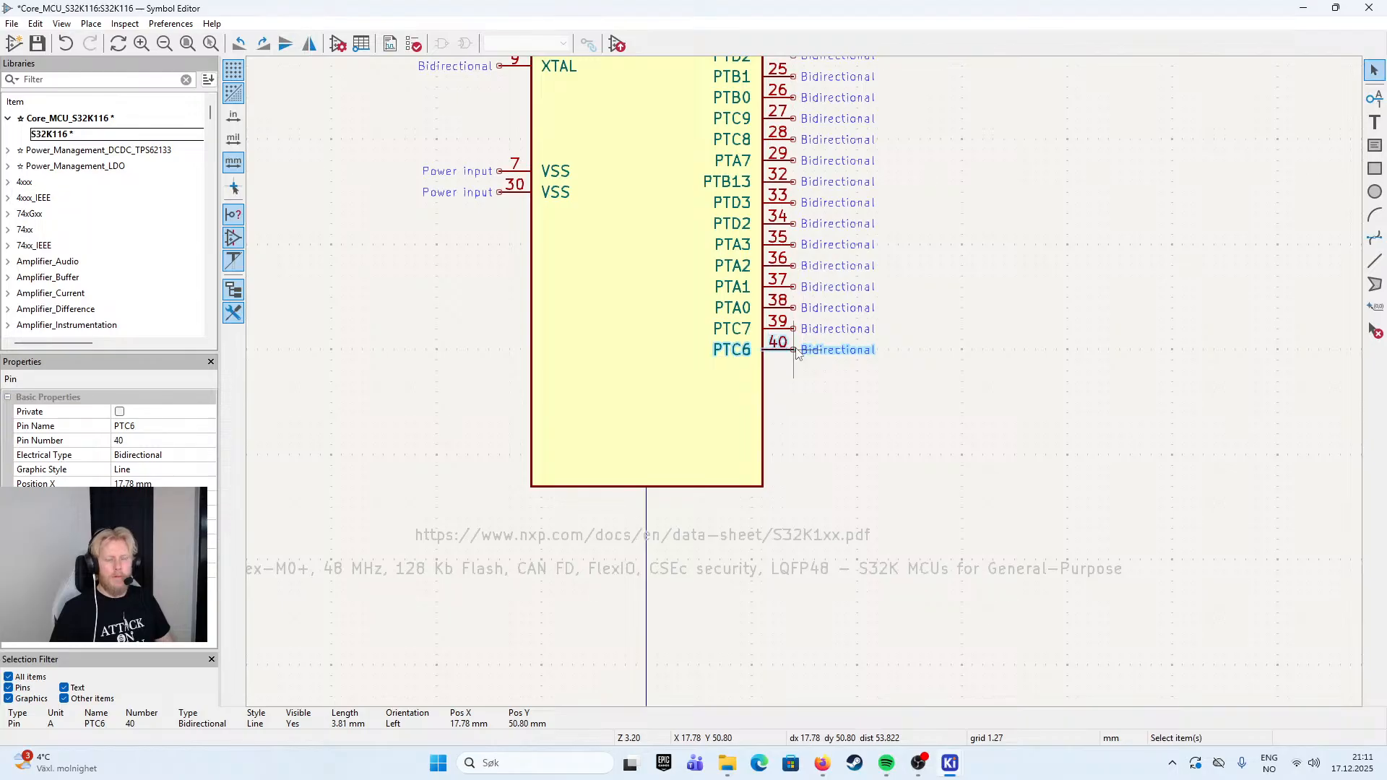
# - Duplicate pin PTC6 directly below itself and set the copy's name to PTA13 and its pin number to 41
pyautogui.hotkey('ctrl', 'd')
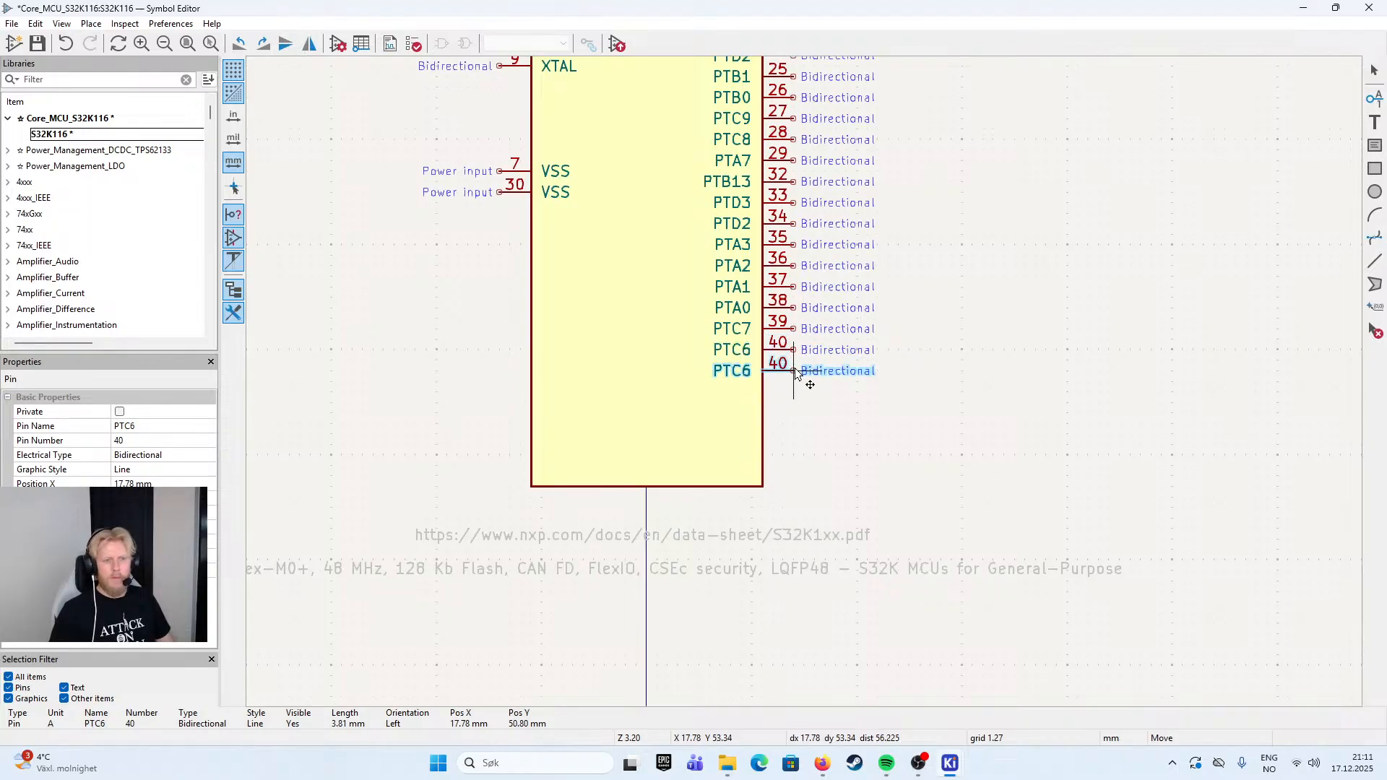
pyautogui.click(798, 372)
pyautogui.doubleClick(798, 373)
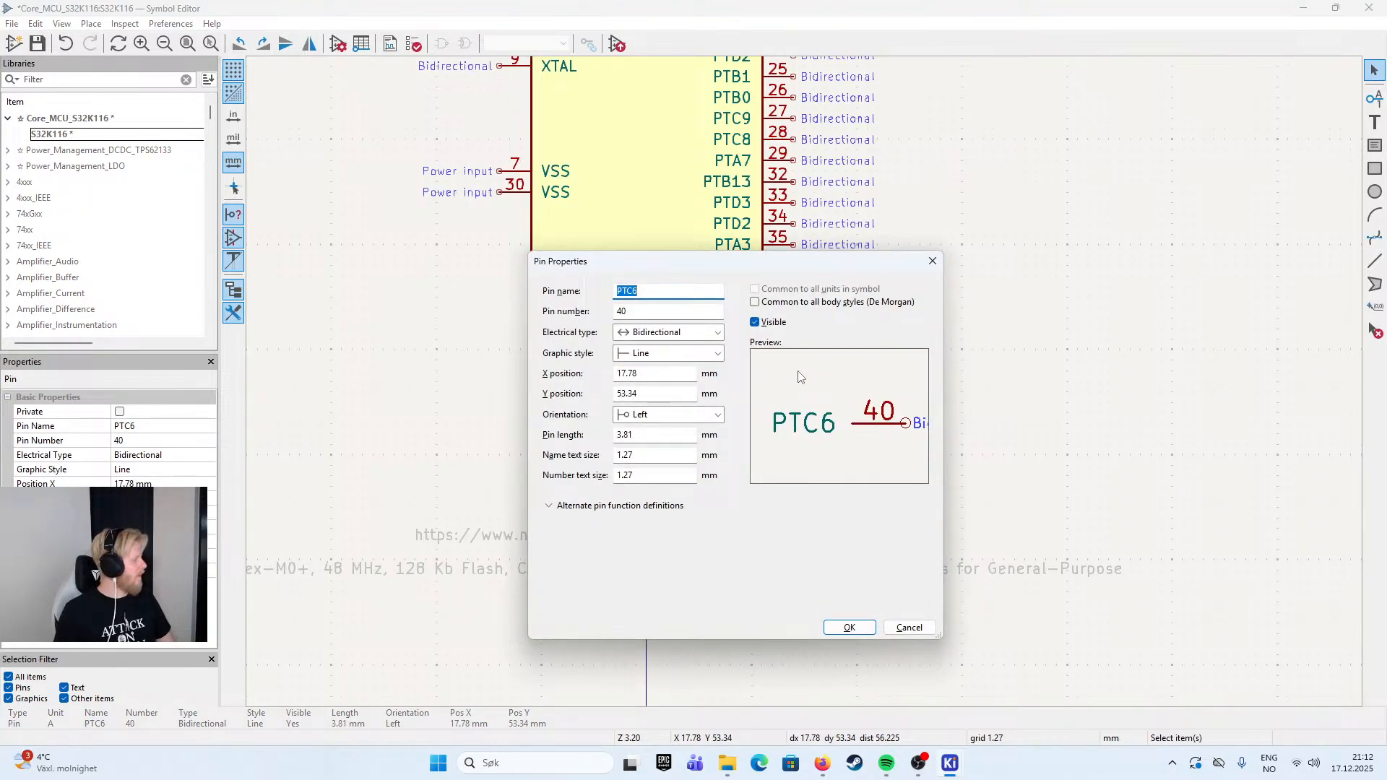
pyautogui.write('PTA')
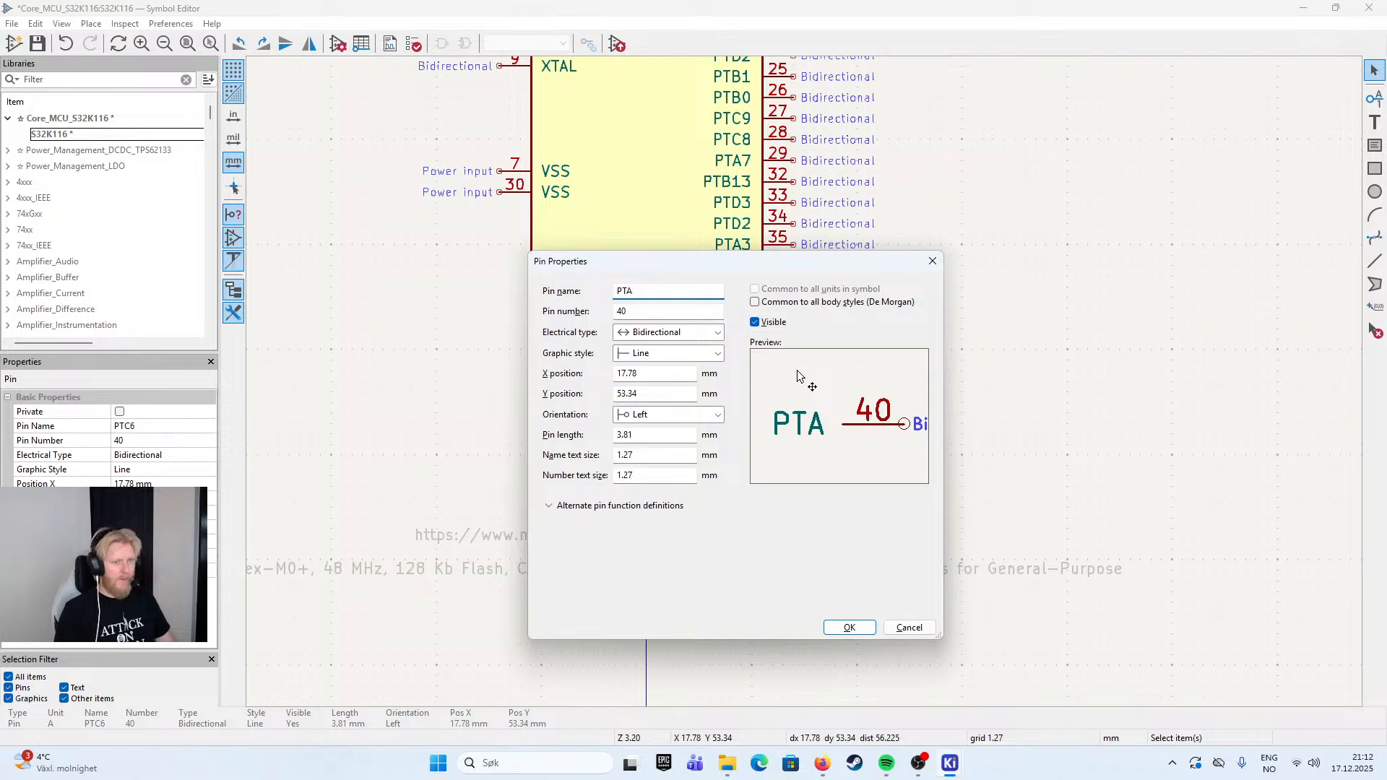
pyautogui.write('13')
pyautogui.press('Tab')
pyautogui.write('41')
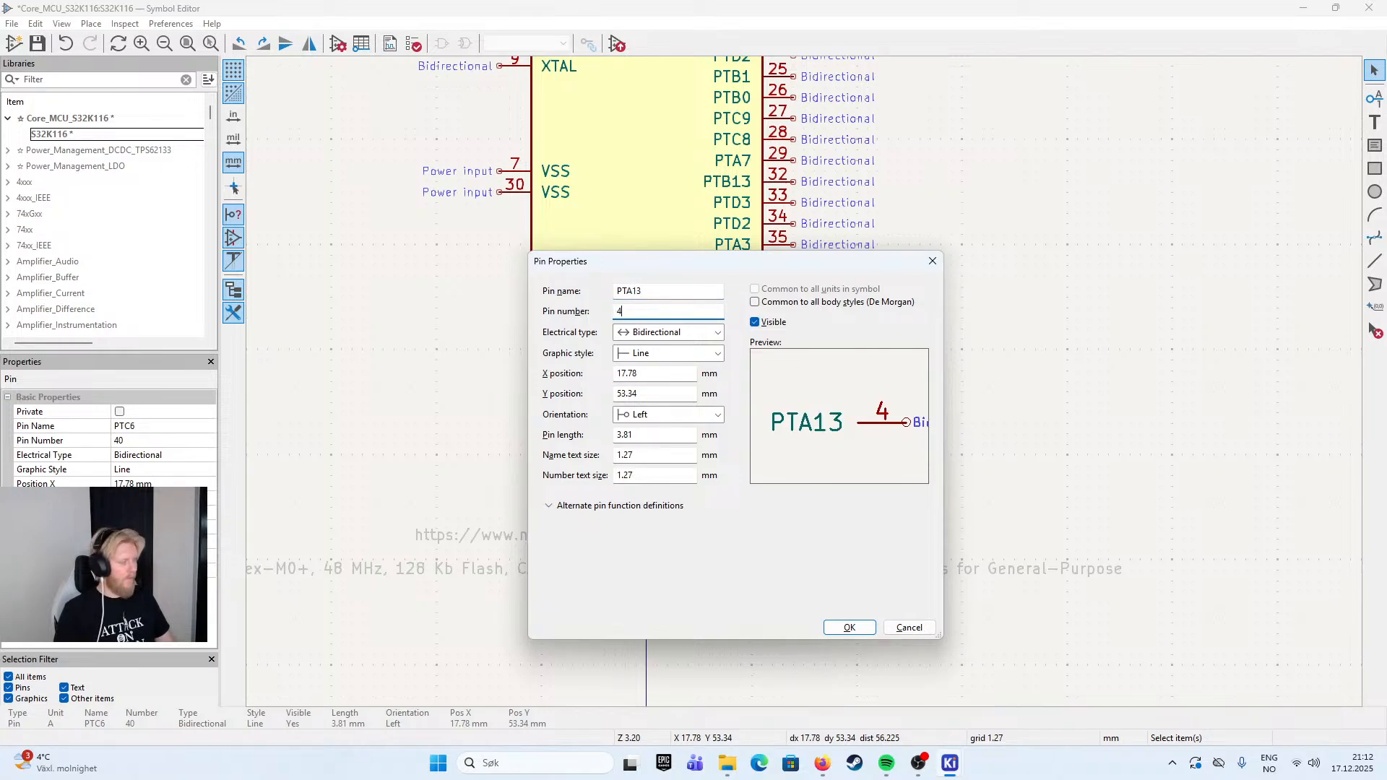
pyautogui.press('Return')
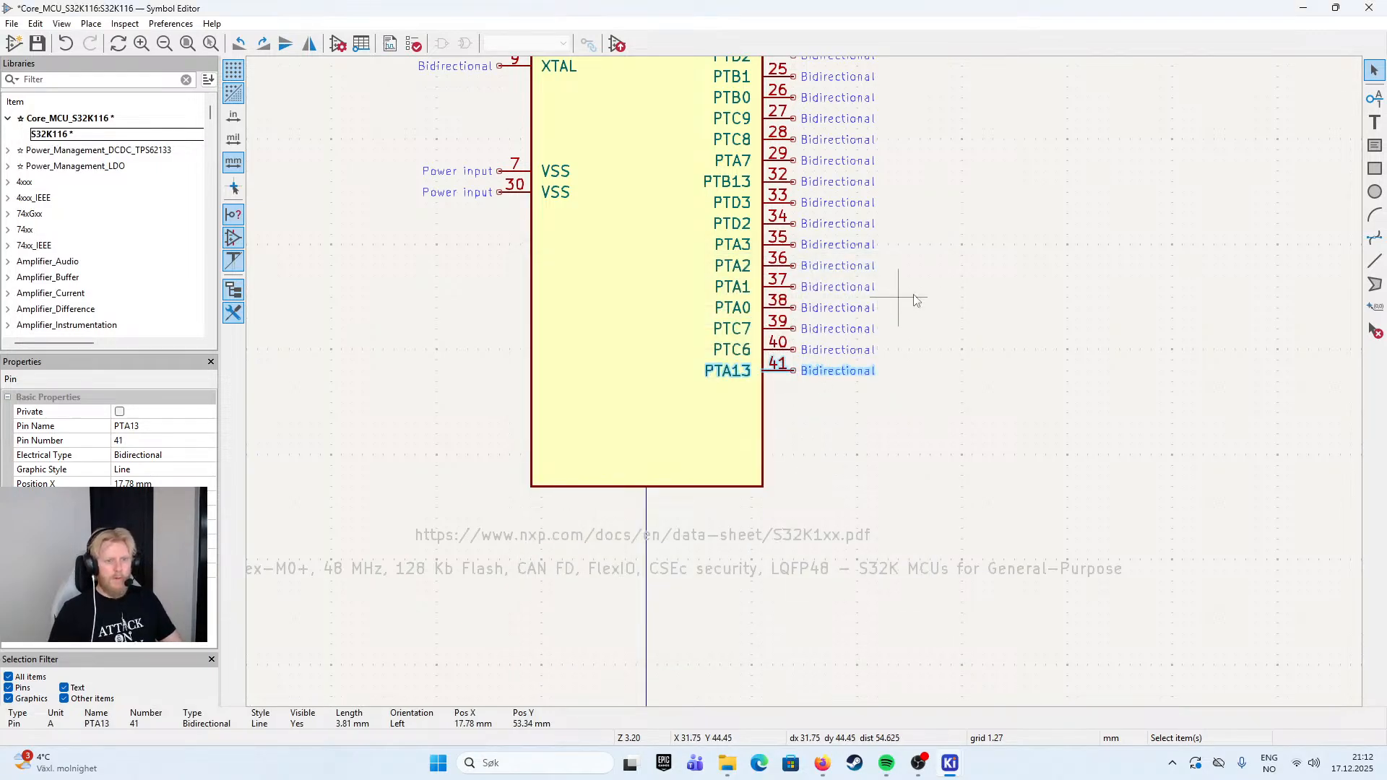
# - Move pins PTA12, PTA11 and PTA10 from the body's left side to its right side, mirrored to face outward and stacked in that order below PTA13
pyautogui.scroll(5, 904, 300)
pyautogui.scroll(-1, 900, 538)
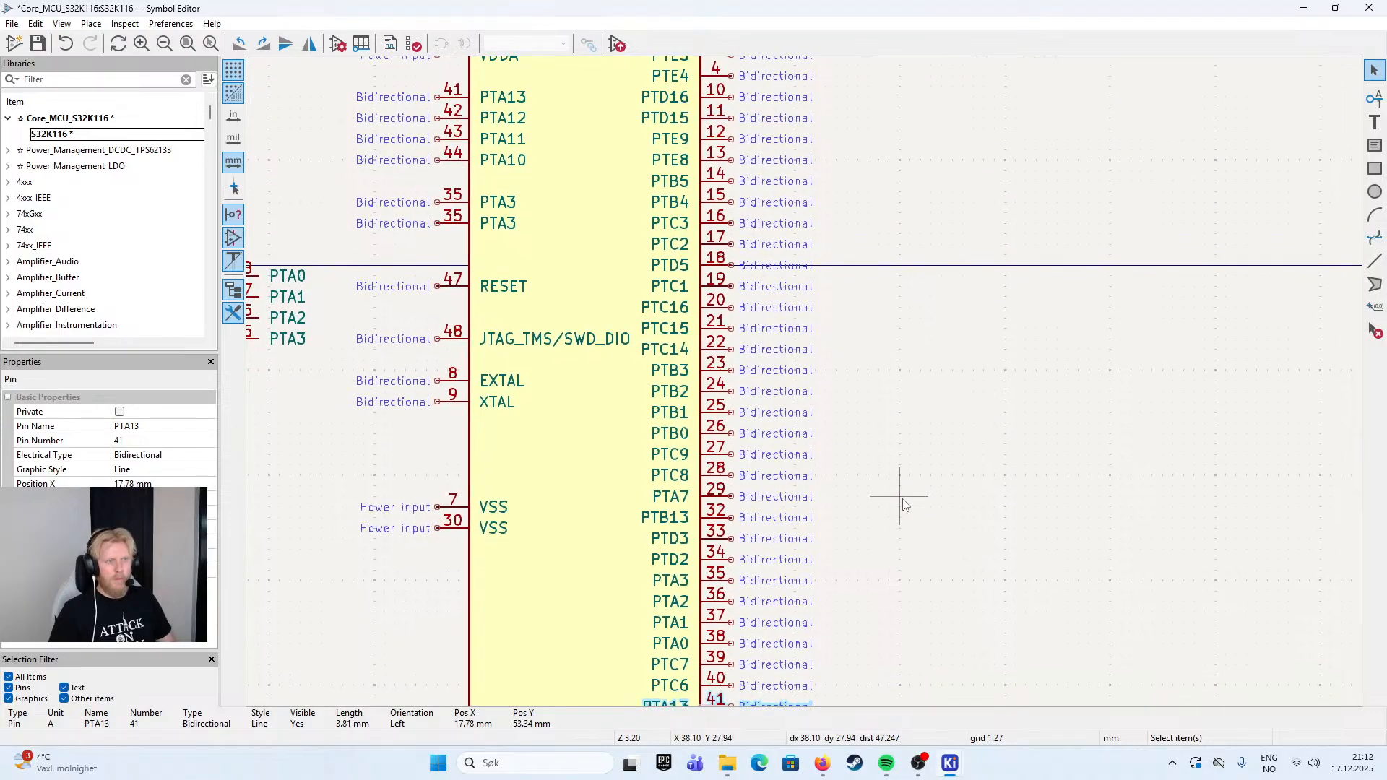
pyautogui.moveTo(345, 118); pyautogui.dragTo(512, 193)
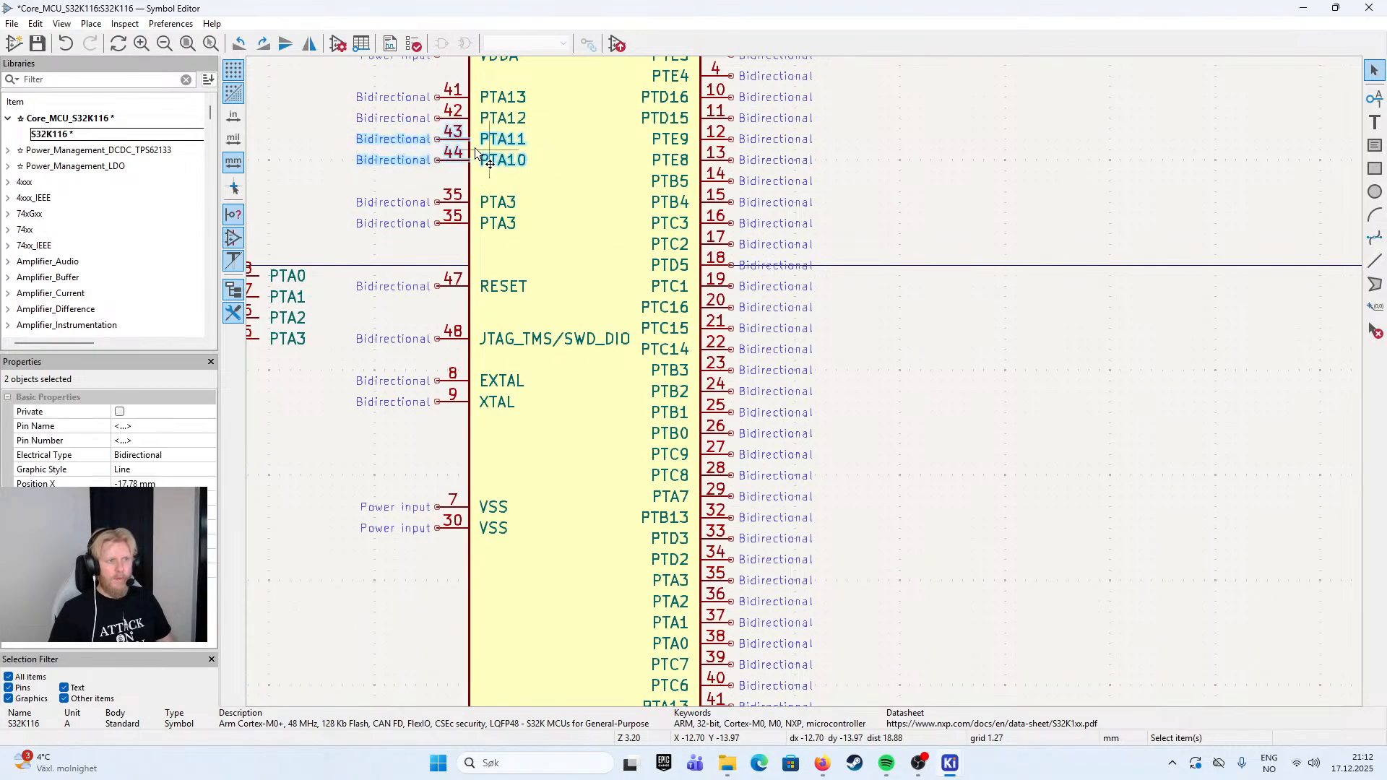
pyautogui.press('m')
pyautogui.scroll(-6, 522, 243)
pyautogui.scroll(6, 766, 361)
pyautogui.press('r')
pyautogui.press('r')
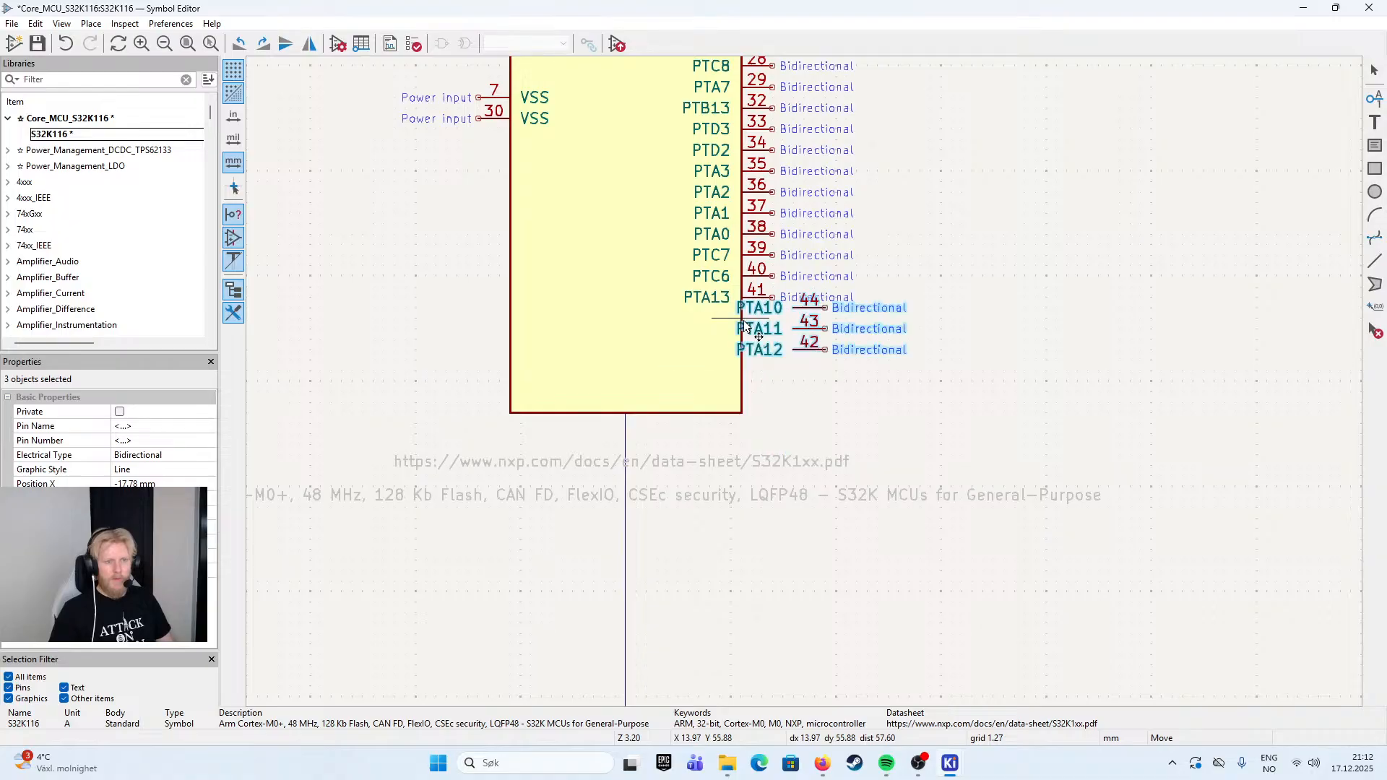
pyautogui.press('x')
pyautogui.press('r')
pyautogui.press('r')
pyautogui.click(689, 351)
pyautogui.click(903, 322)
# - Duplicate pin PTA10, give the copy the name PTC5 and pin number 45, and place it directly below PTA10
pyautogui.scroll(1, 912, 311)
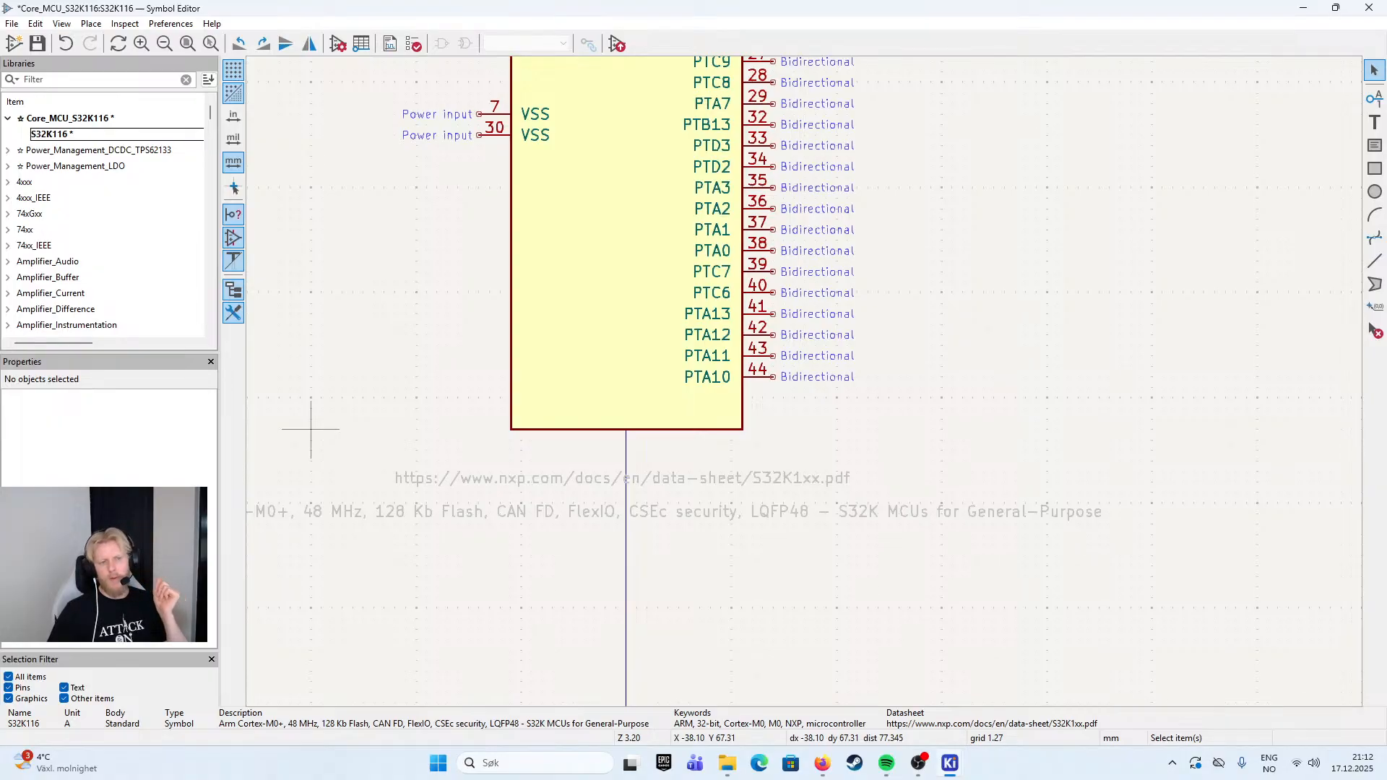
pyautogui.click(761, 377)
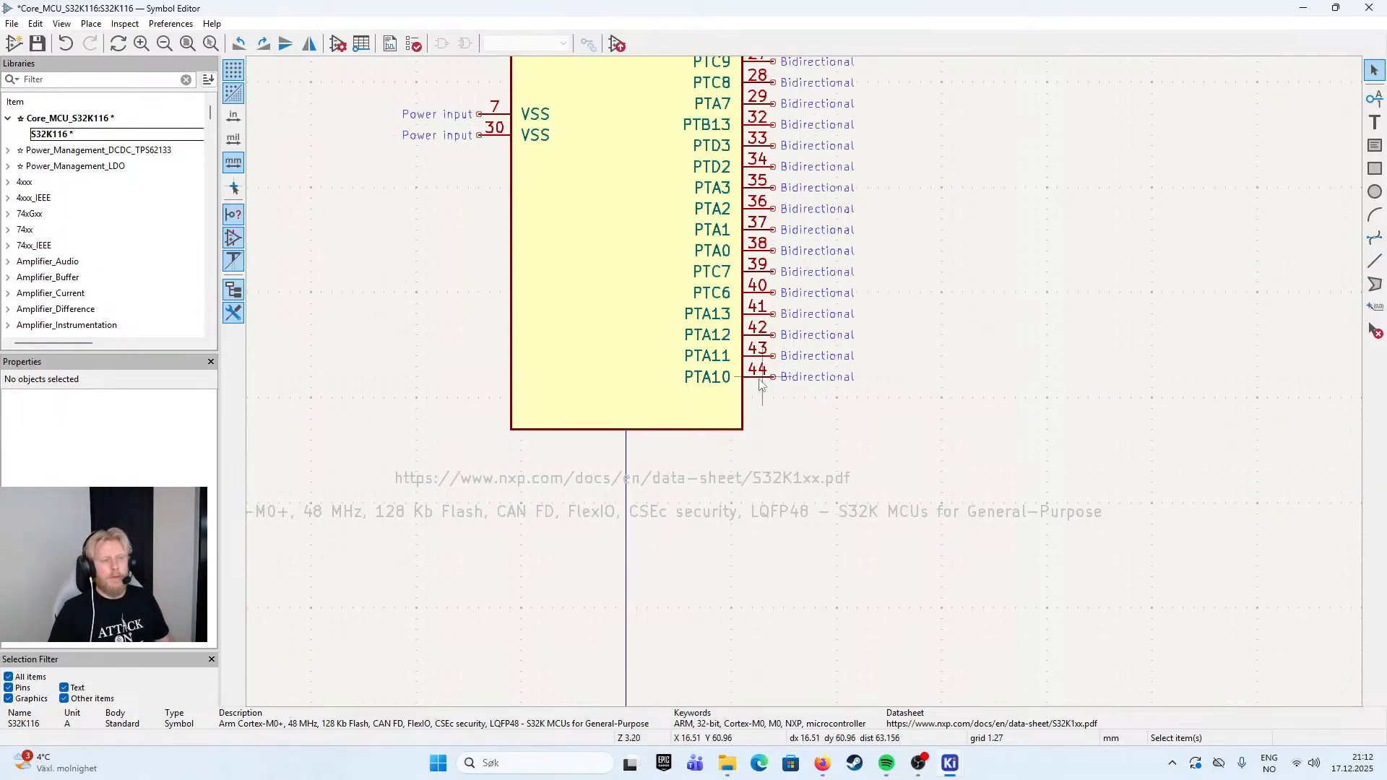
pyautogui.moveTo(940, 298); pyautogui.dragTo(1066, 574)
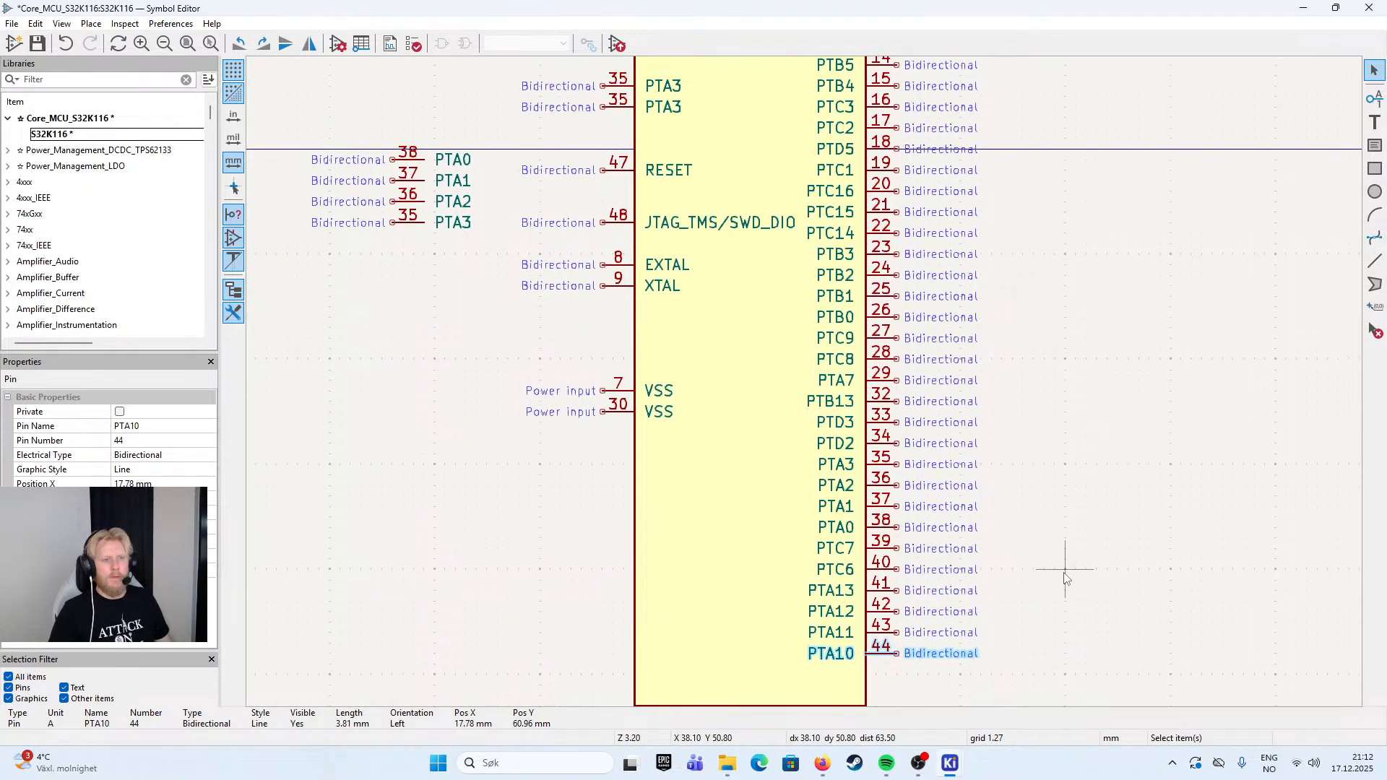
pyautogui.hotkey('ctrl', 'd')
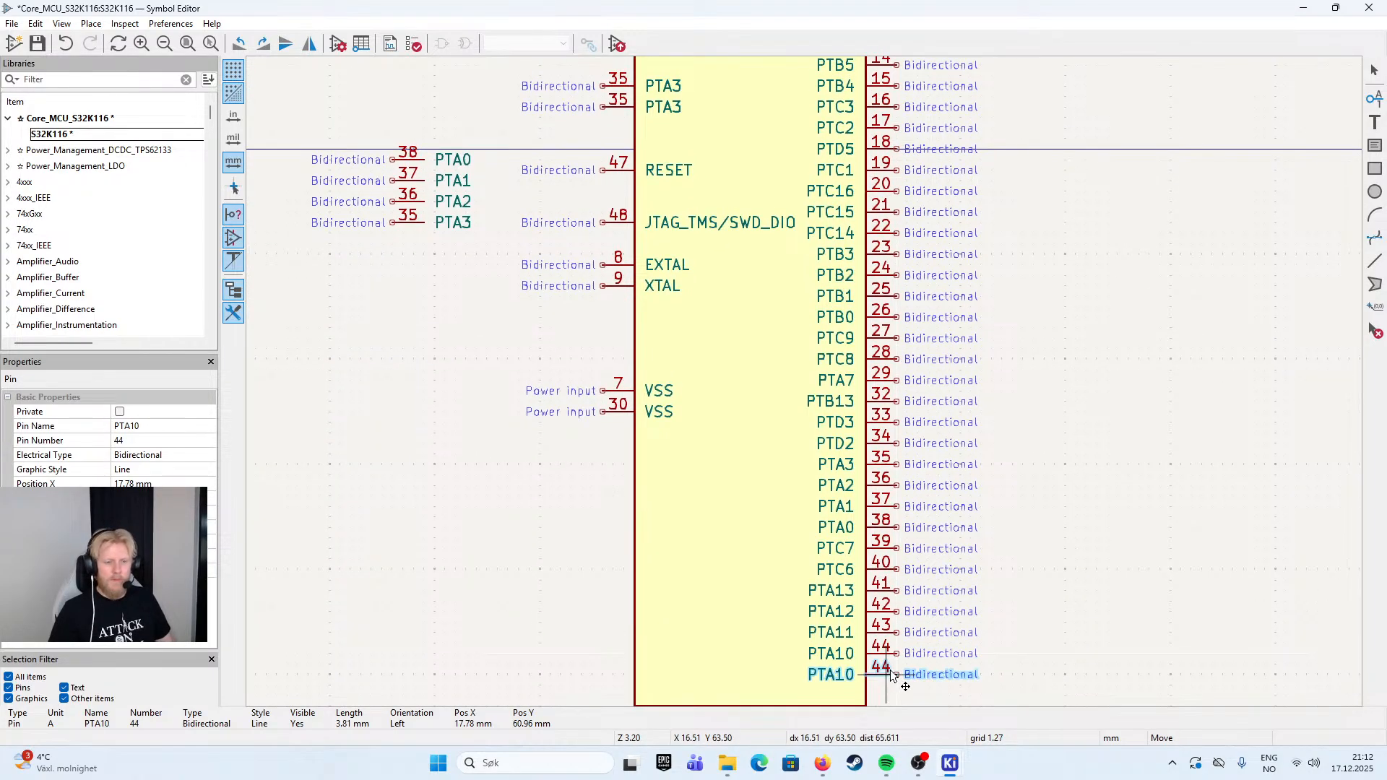
pyautogui.click(891, 677)
pyautogui.write('45')
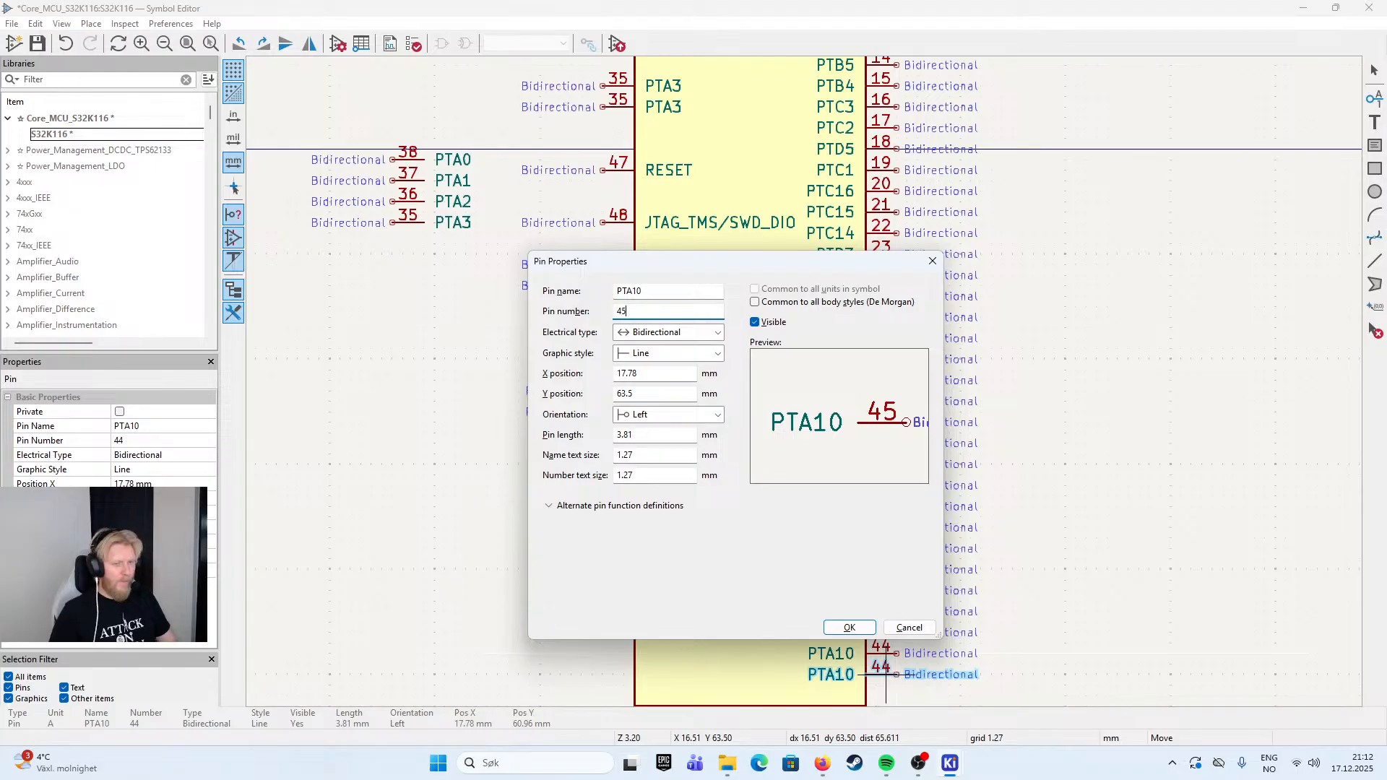
pyautogui.doubleClick(653, 291)
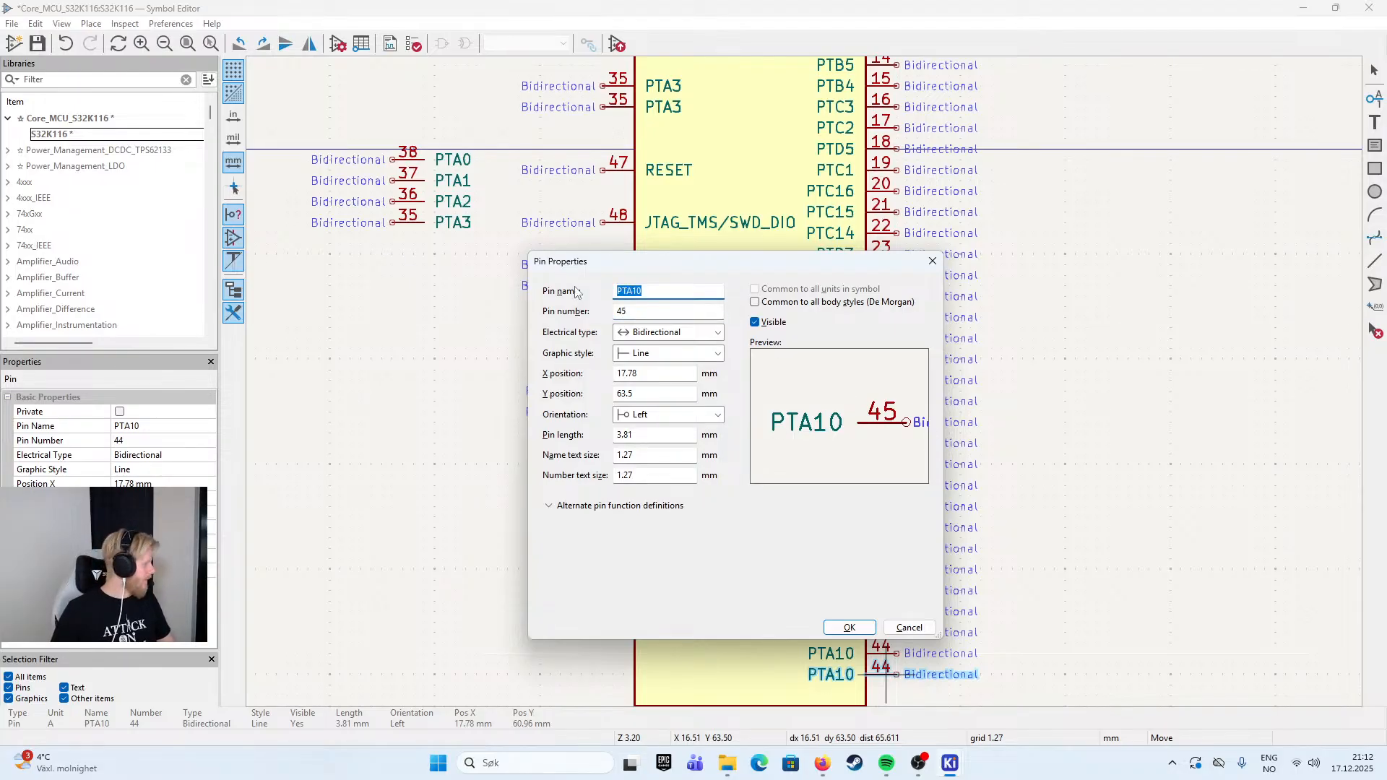
pyautogui.write('PTC5')
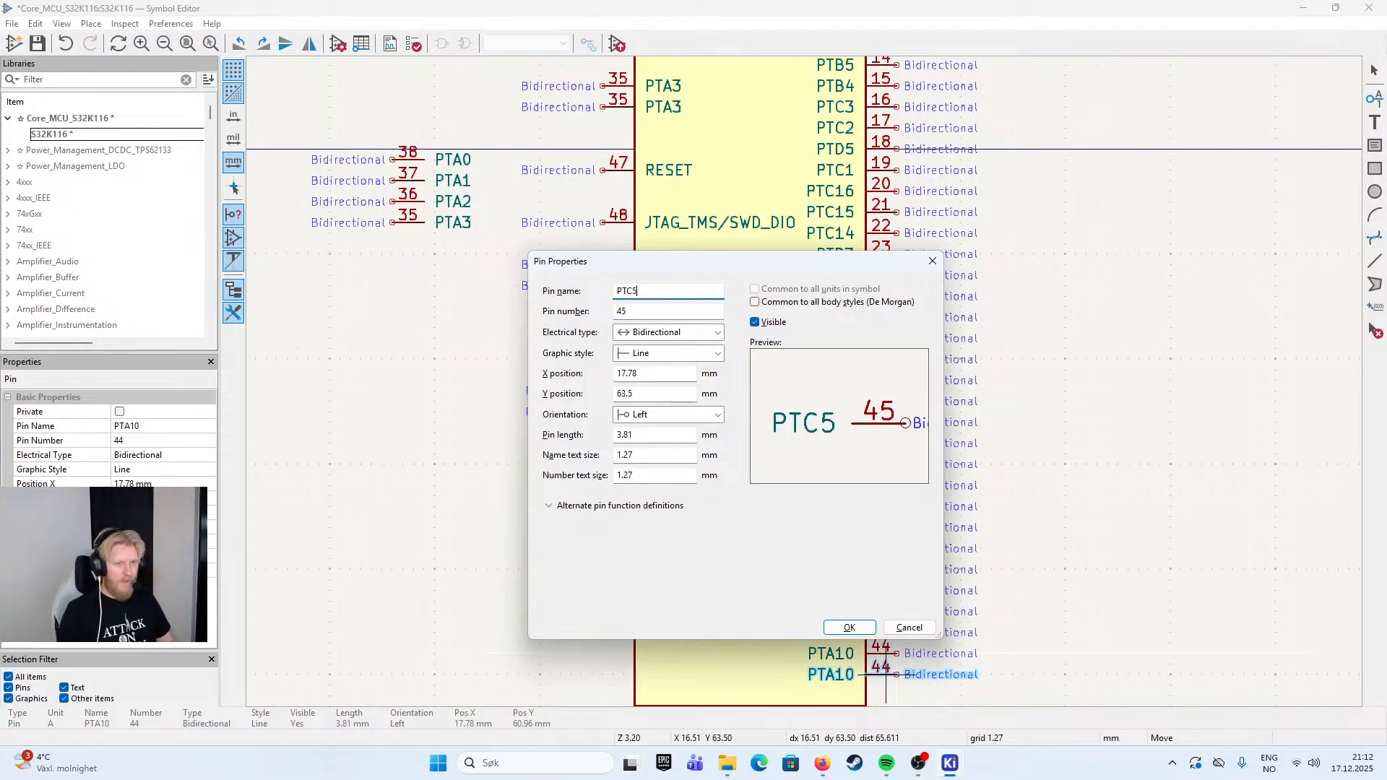
pyautogui.press('Return')
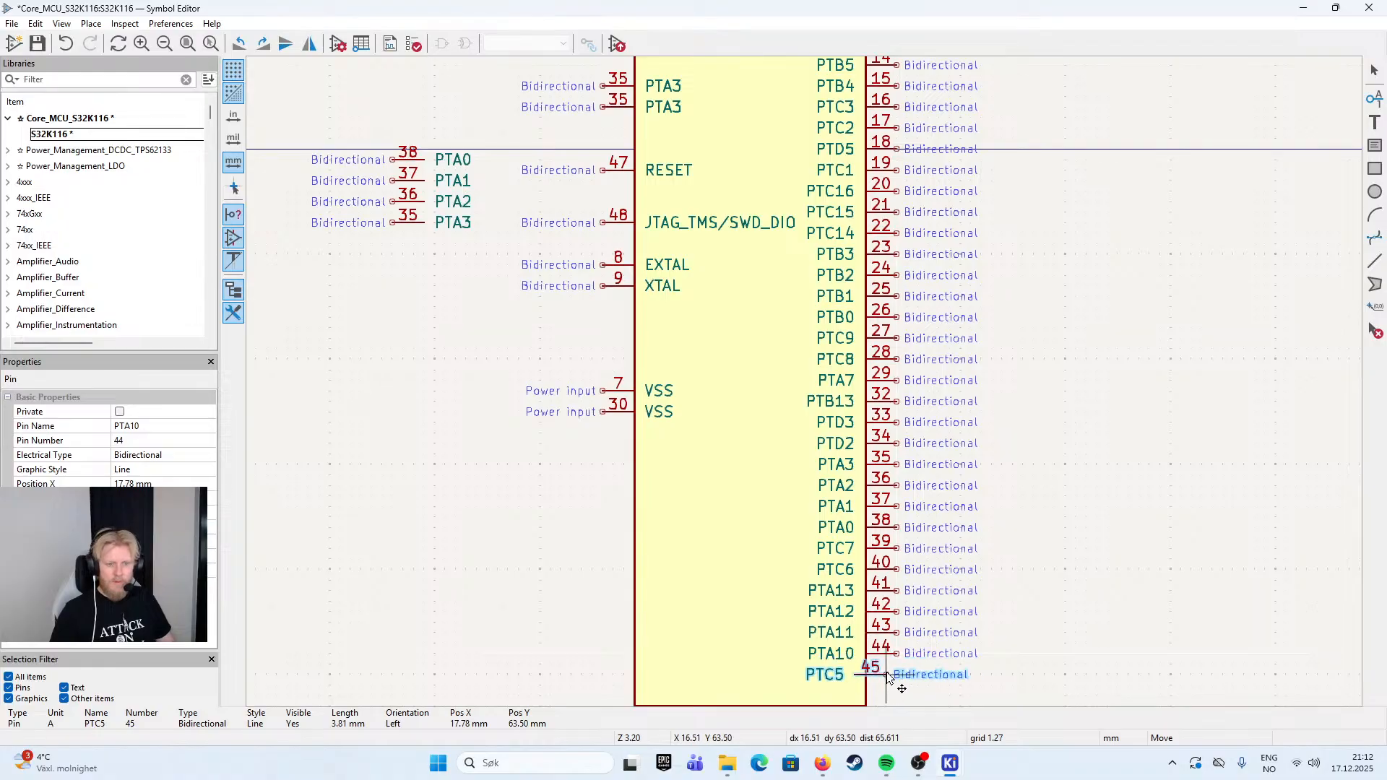
pyautogui.click(896, 674)
# - Paste another pin with the name PTC4 and the pin number 46, and place it directly below PTC5
pyautogui.moveTo(970, 531); pyautogui.dragTo(969, 449)
pyautogui.hotkey('ctrl', 'v')
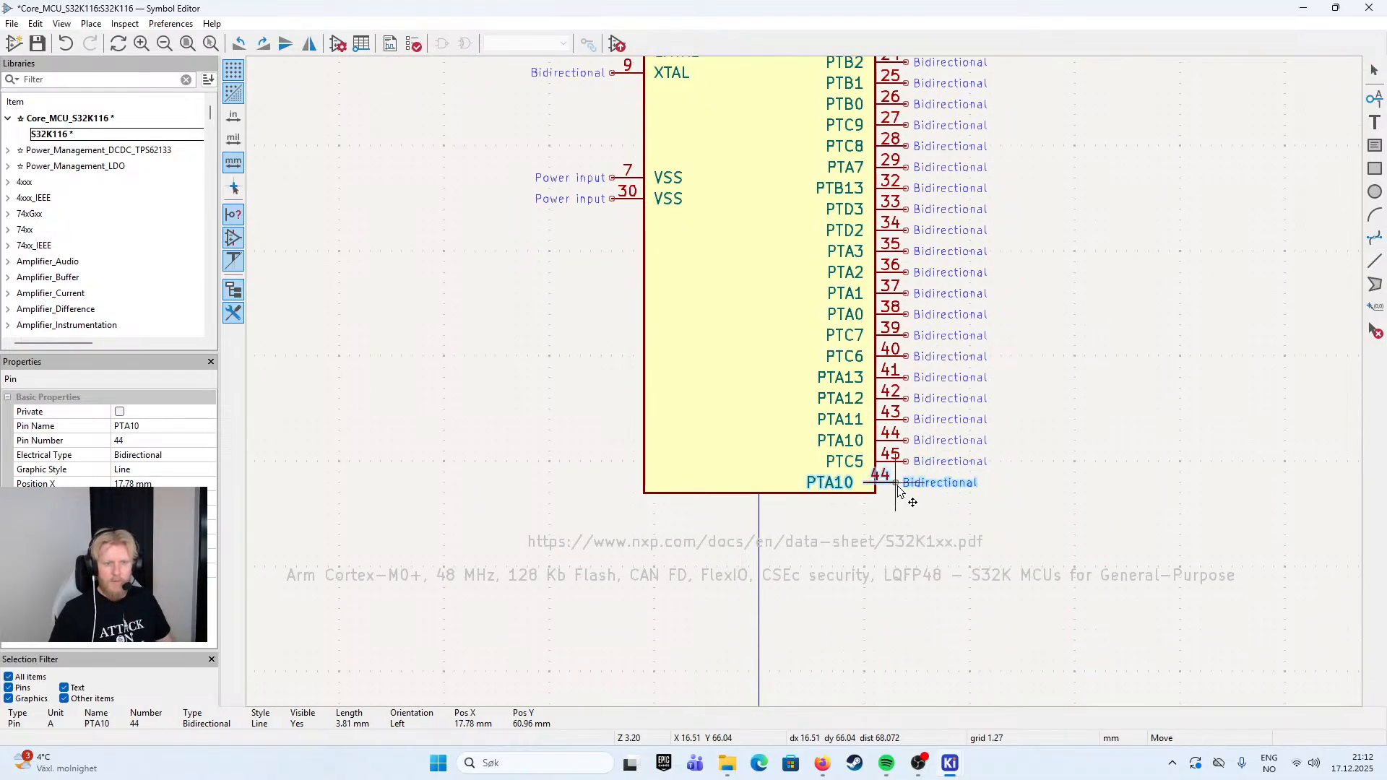
pyautogui.doubleClick(904, 492)
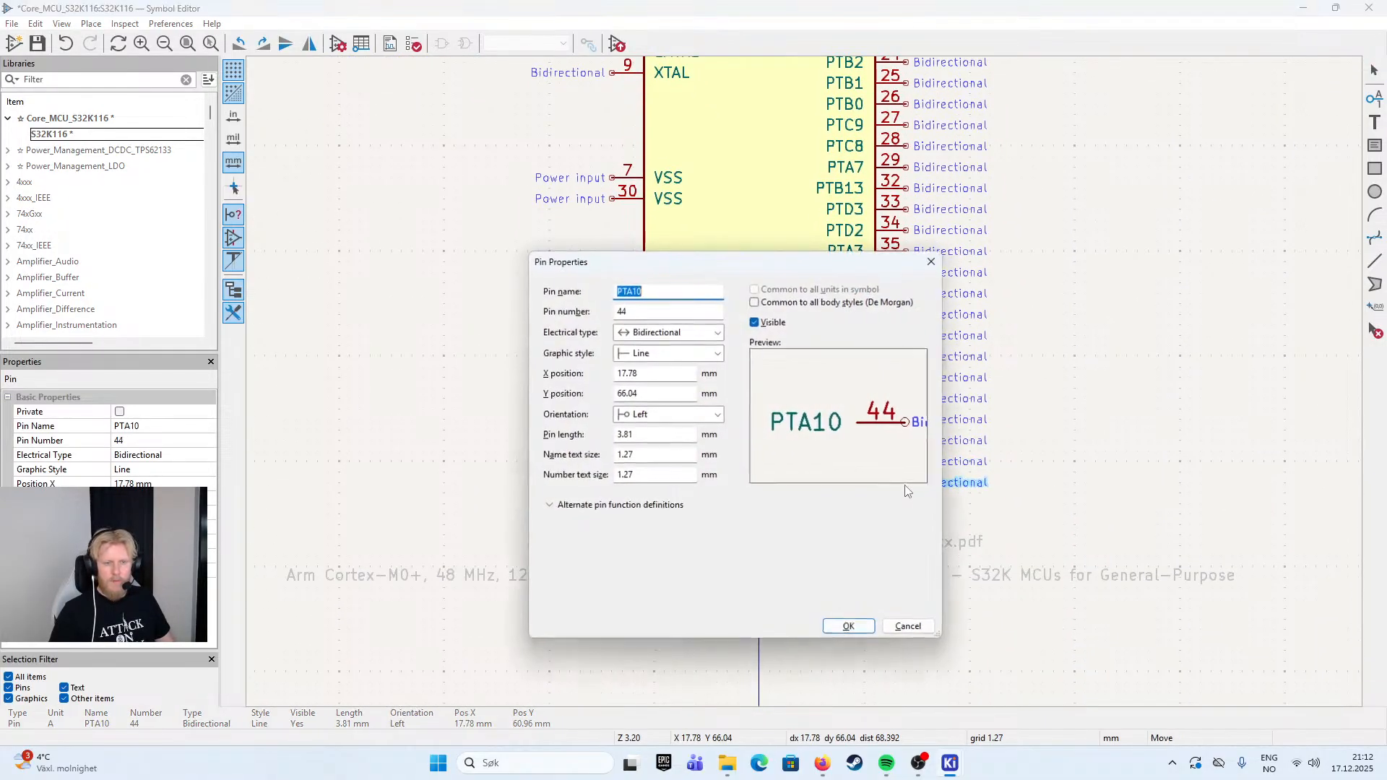
pyautogui.click(669, 314)
pyautogui.press('BackSpace')
pyautogui.write('6')
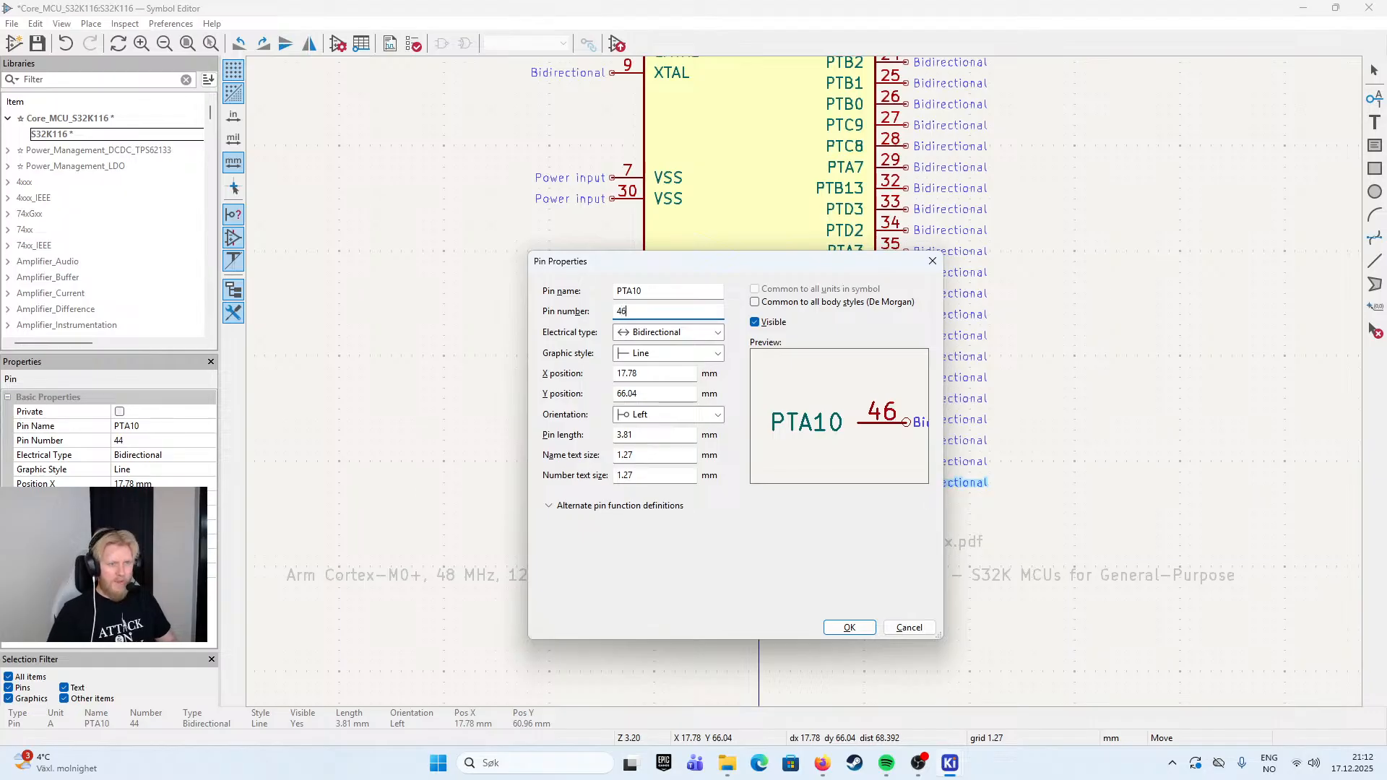
pyautogui.hotkey('shift', 'Tab')
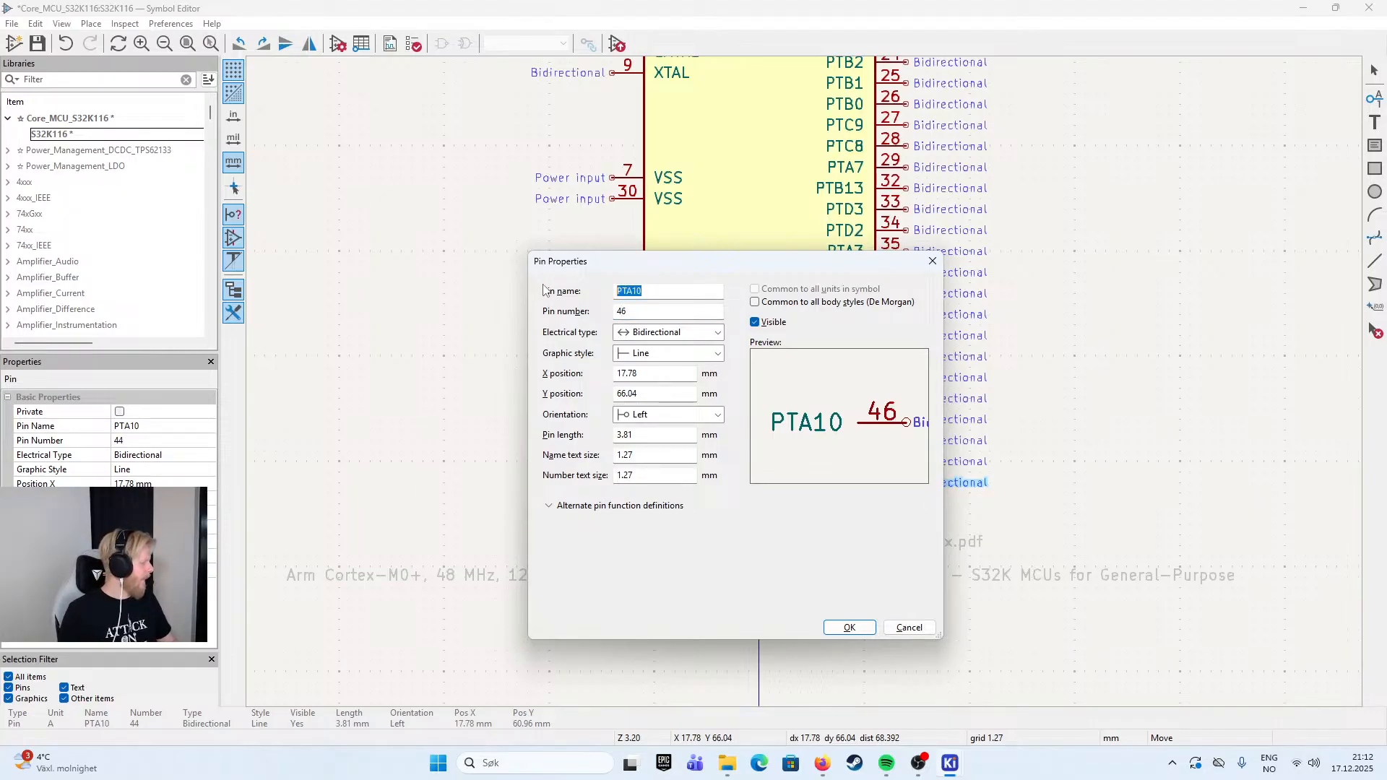
pyautogui.write('PTC4')
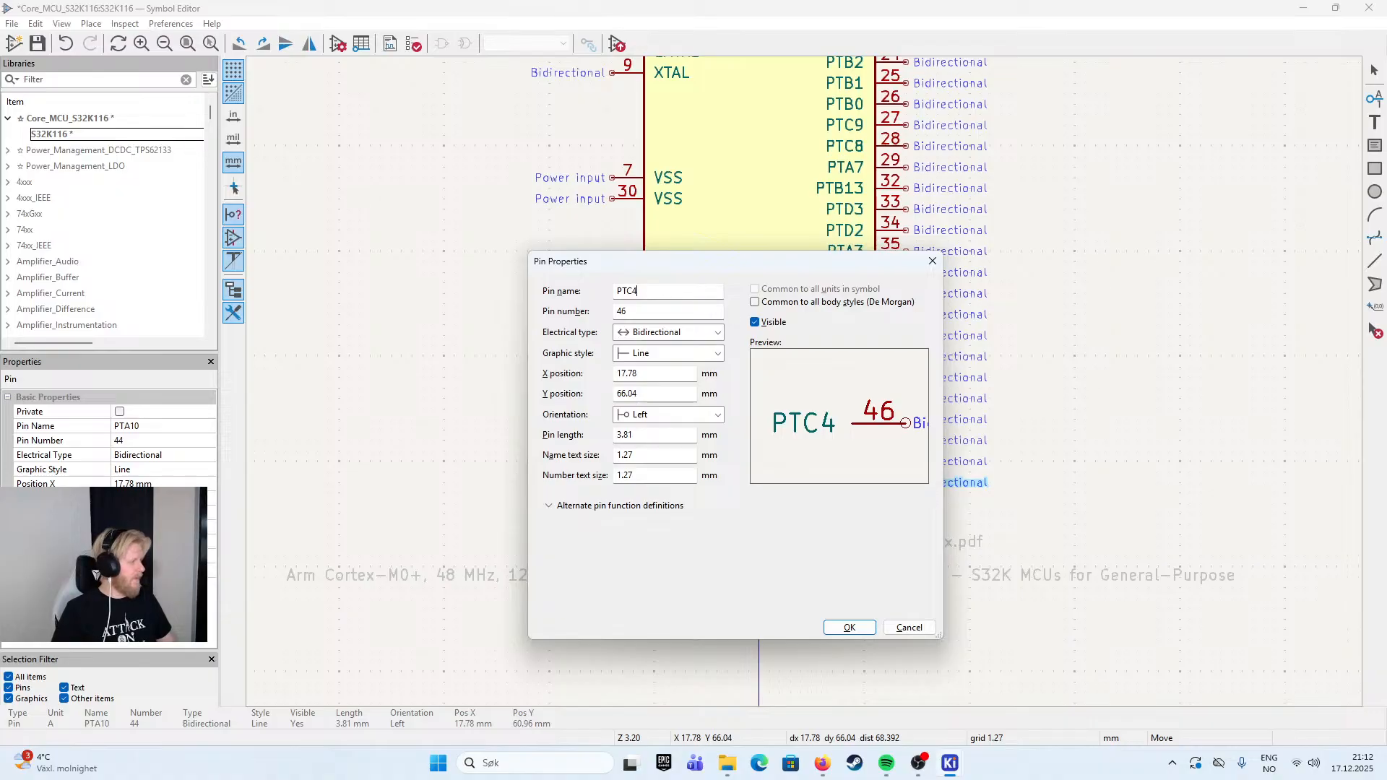
pyautogui.press('Return')
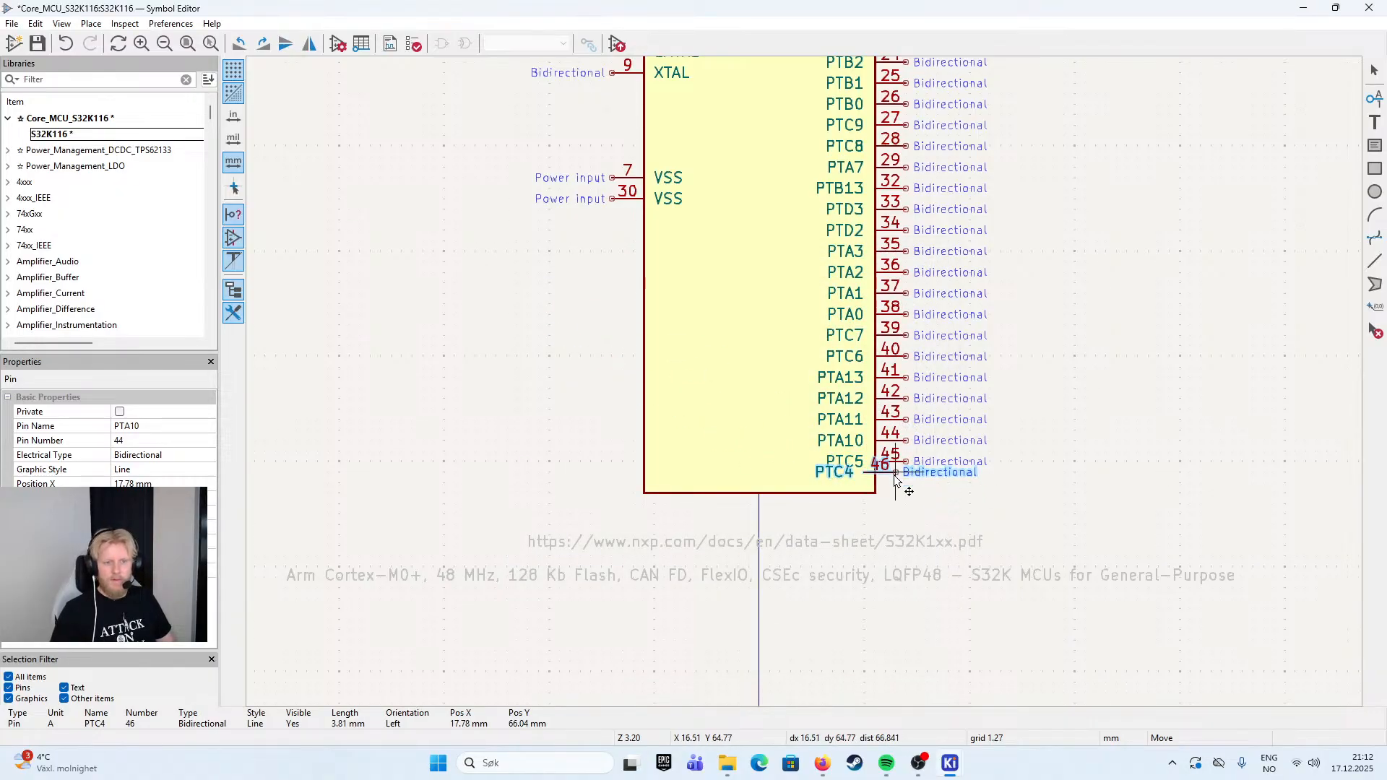
pyautogui.click(905, 484)
# - Extend the symbol body's bottom edge slightly downward to leave more room below PTC4, and select pin PTC4
pyautogui.click(764, 494)
pyautogui.moveTo(766, 496); pyautogui.dragTo(762, 524)
pyautogui.click(1084, 454)
pyautogui.click(891, 493)
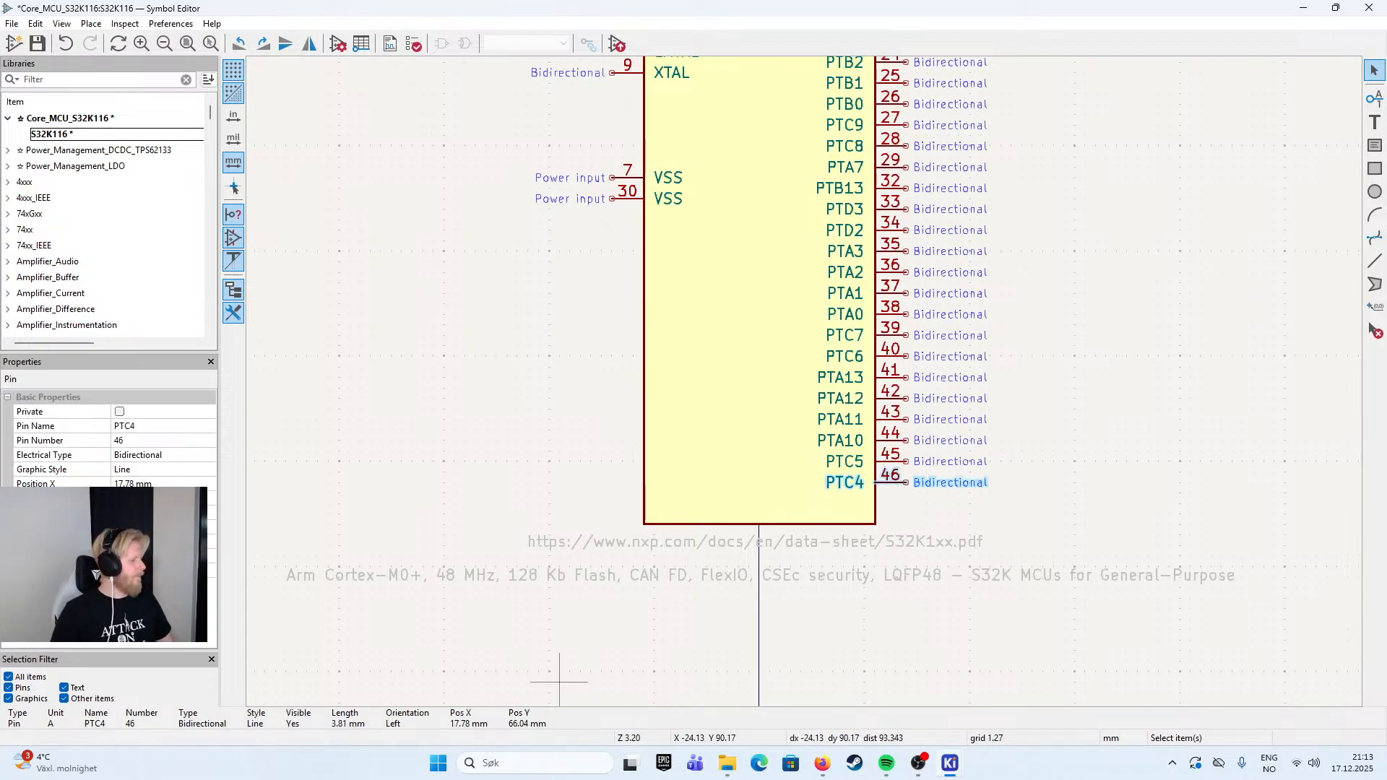
pyautogui.hotkey('alt', 'Tab')
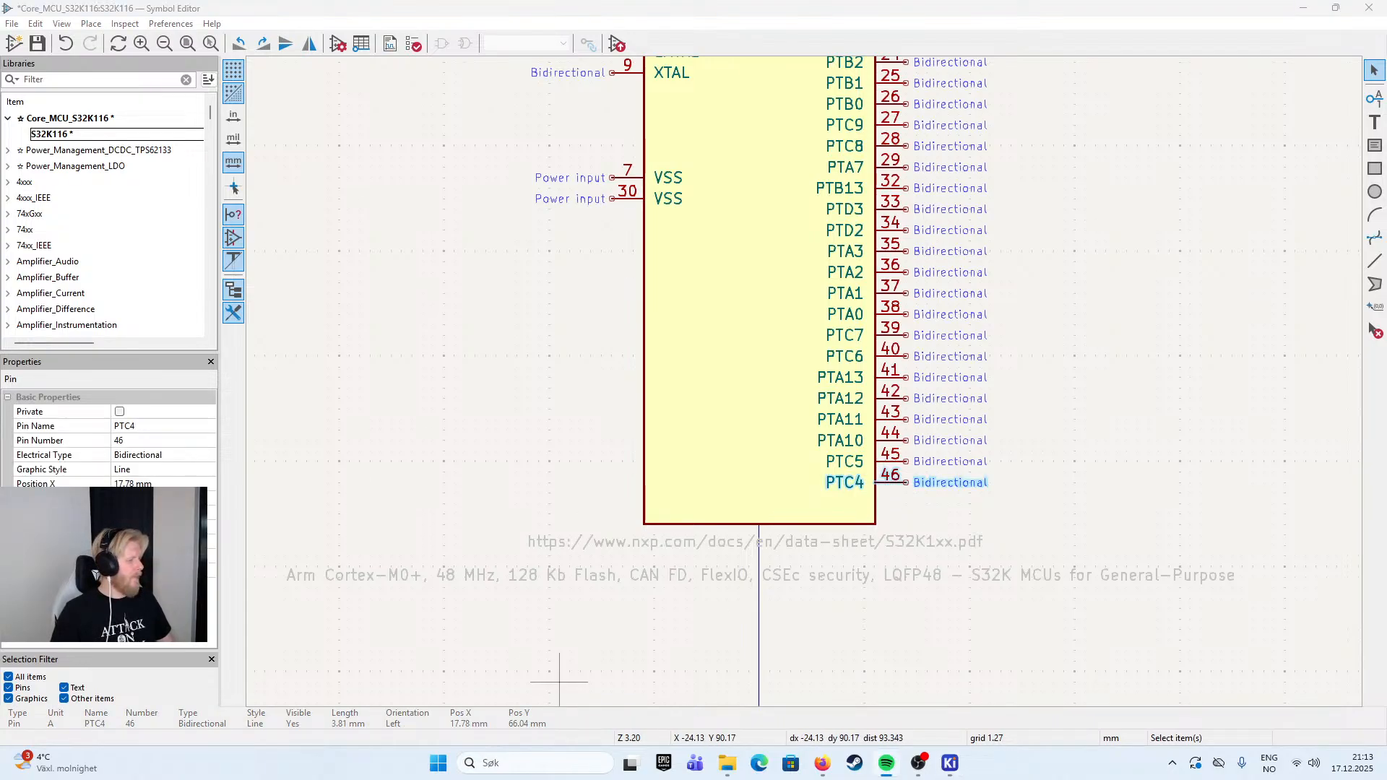
# - Check the properties of the RESET pin on the body's left side without changing anything
pyautogui.hotkey('alt', 'Tab')
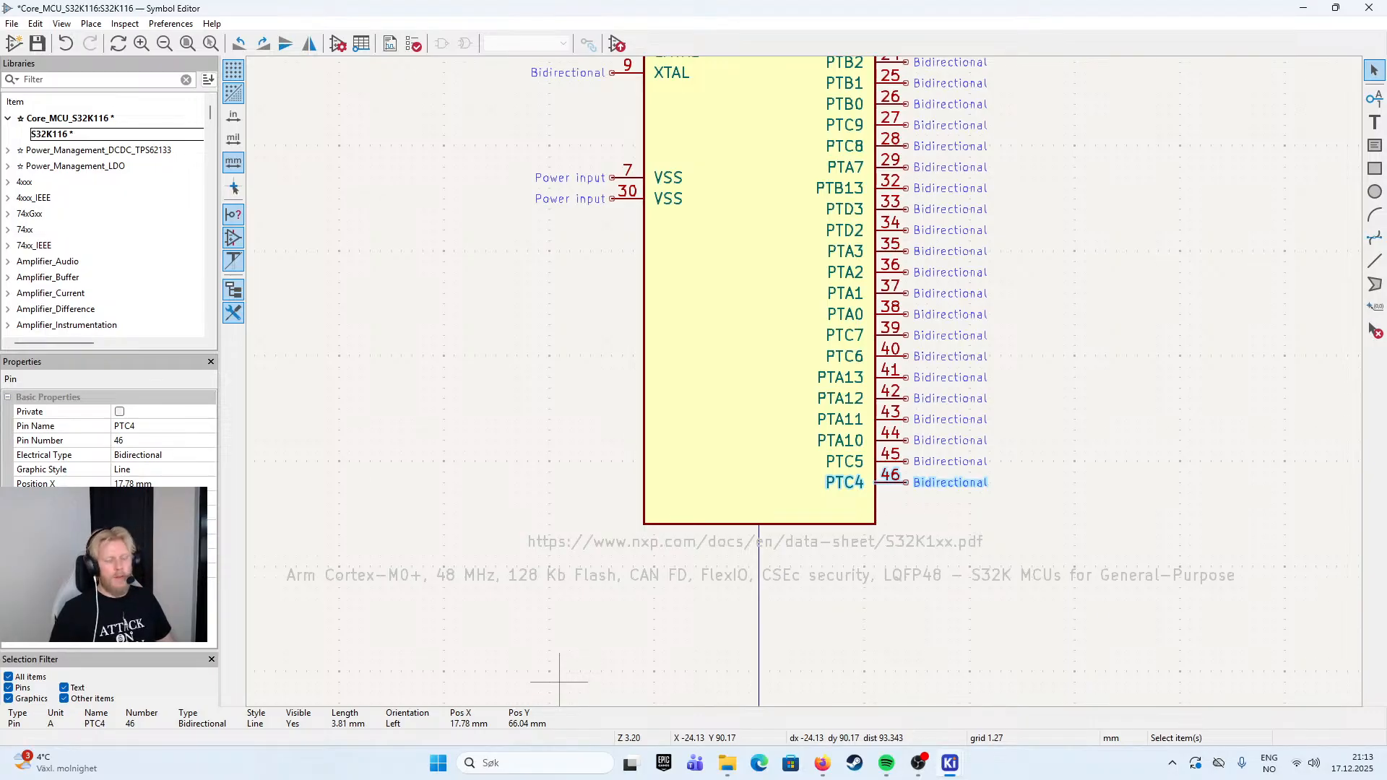
pyautogui.hotkey('alt', 'Tab')
pyautogui.hotkey('alt', 'Tab')
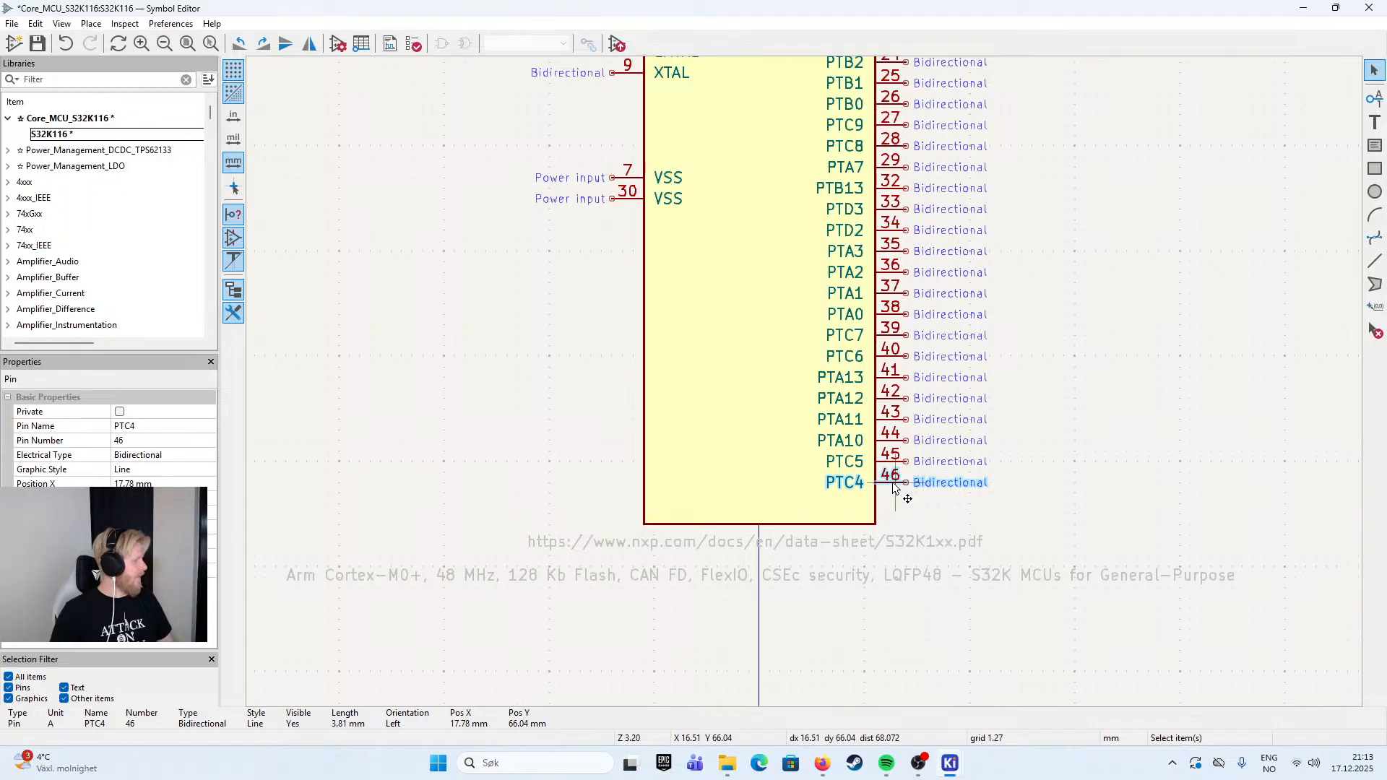
pyautogui.scroll(5, 706, 309)
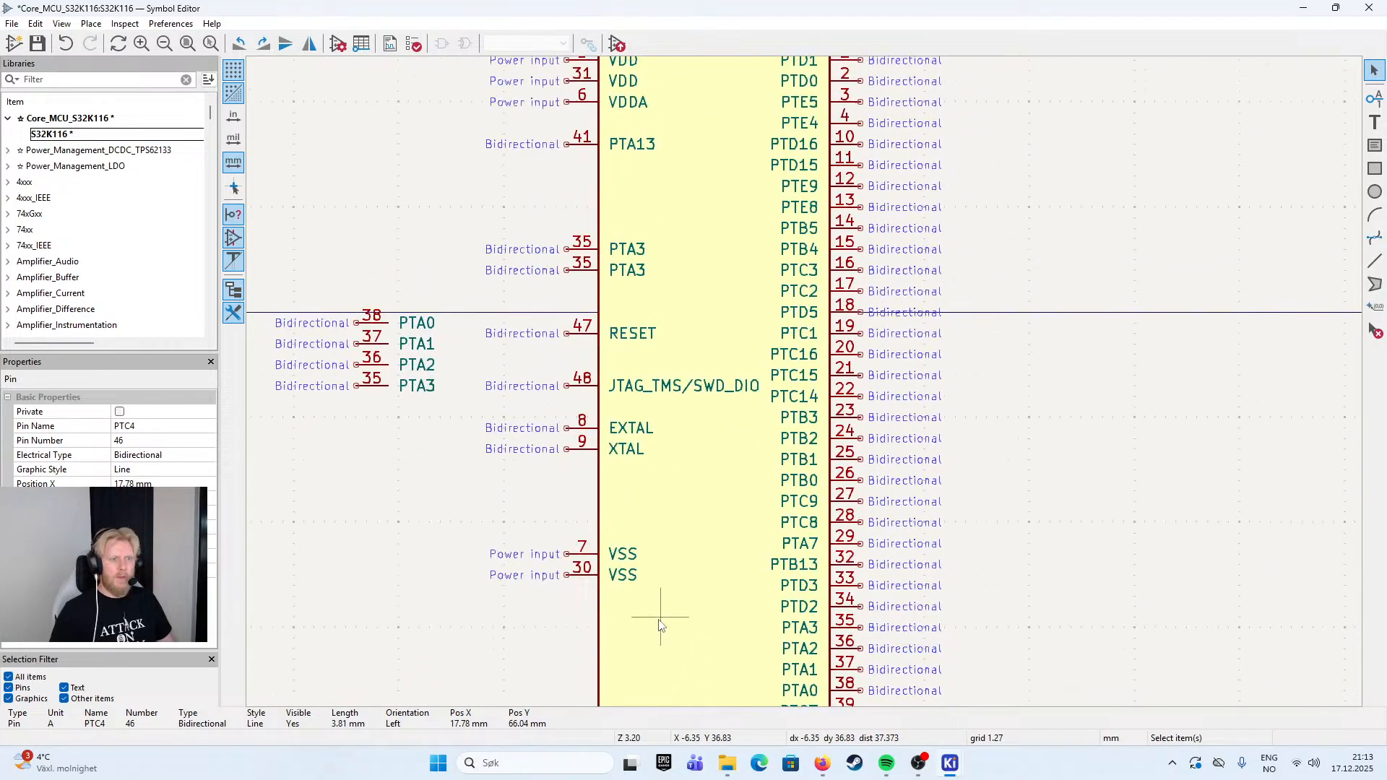
pyautogui.click(584, 340)
pyautogui.doubleClick(584, 339)
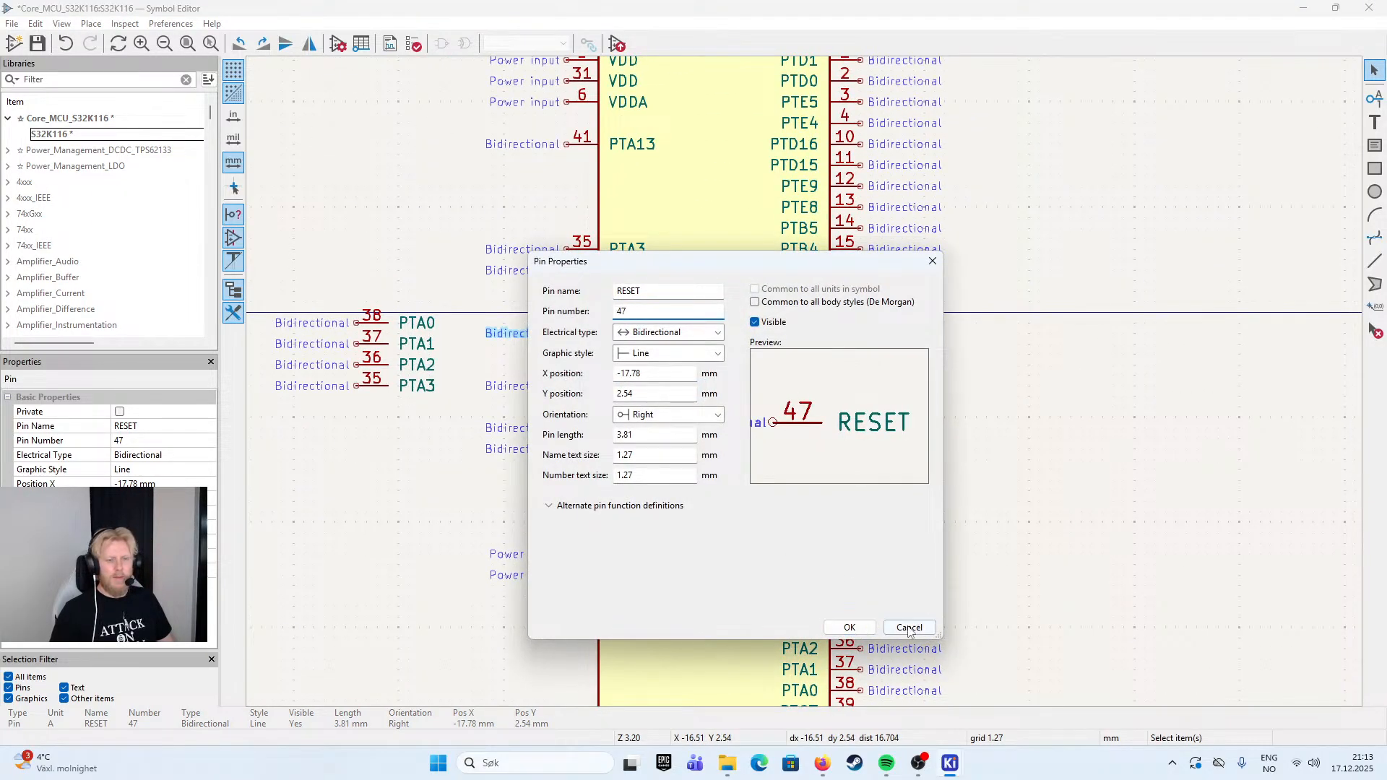
pyautogui.click(910, 627)
# - Delete the two duplicate PTA3 pins on the body's left edge and the stray PTA0 to PTA3 pins outside the body
pyautogui.scroll(-1, 808, 389)
pyautogui.scroll(1, 808, 389)
pyautogui.moveTo(808, 389); pyautogui.dragTo(679, 369)
pyautogui.moveTo(541, 212); pyautogui.dragTo(793, 313)
pyautogui.press('Delete')
pyautogui.moveTo(323, 281); pyautogui.dragTo(561, 434)
pyautogui.press('Delete')
# - Delete the duplicate PTA13 pin on the body's left edge, below VDDA
pyautogui.moveTo(558, 499); pyautogui.dragTo(412, 440)
pyautogui.moveTo(527, 390); pyautogui.dragTo(463, 584)
pyautogui.scroll(-2, 481, 578)
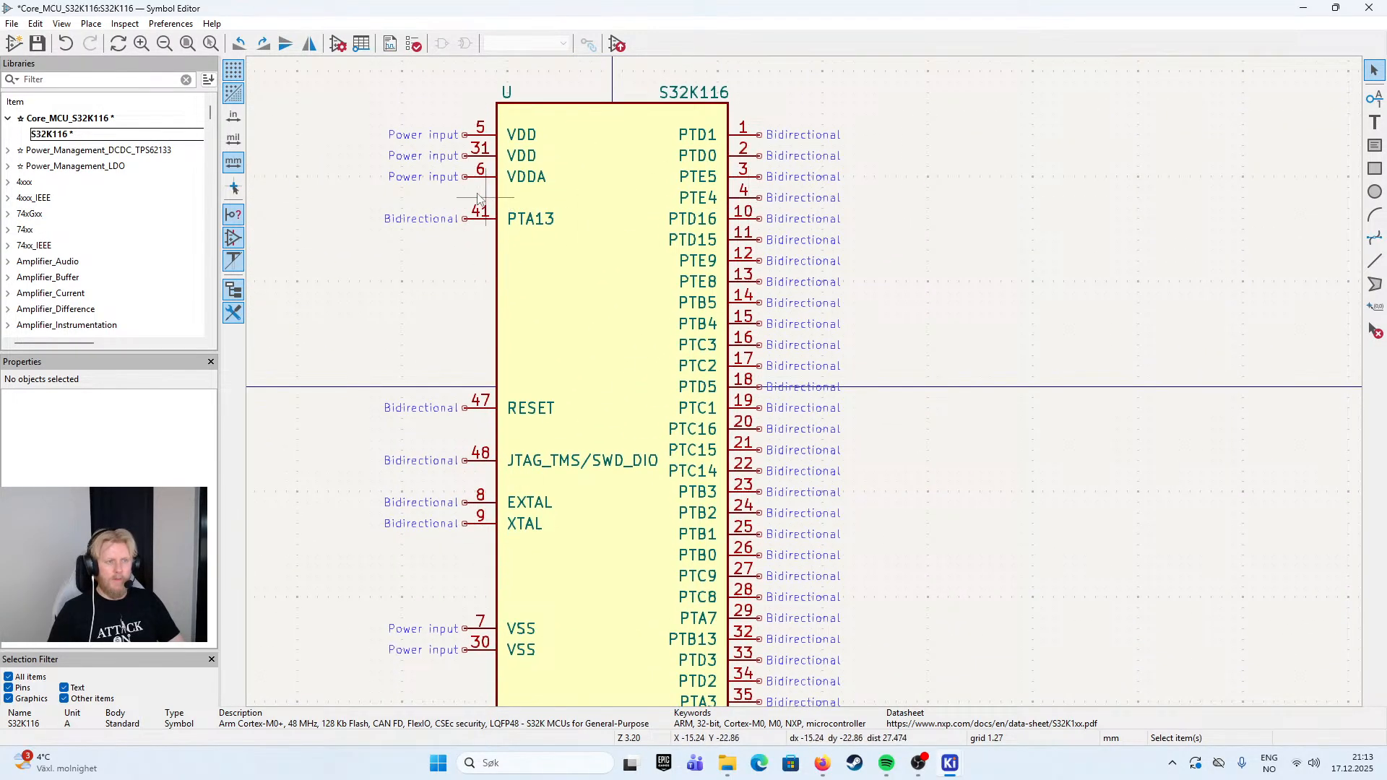
pyautogui.click(488, 224)
pyautogui.moveTo(469, 332); pyautogui.dragTo(430, 73)
pyautogui.scroll(5, 426, 145)
pyautogui.press('Delete')
pyautogui.scroll(-4, 433, 361)
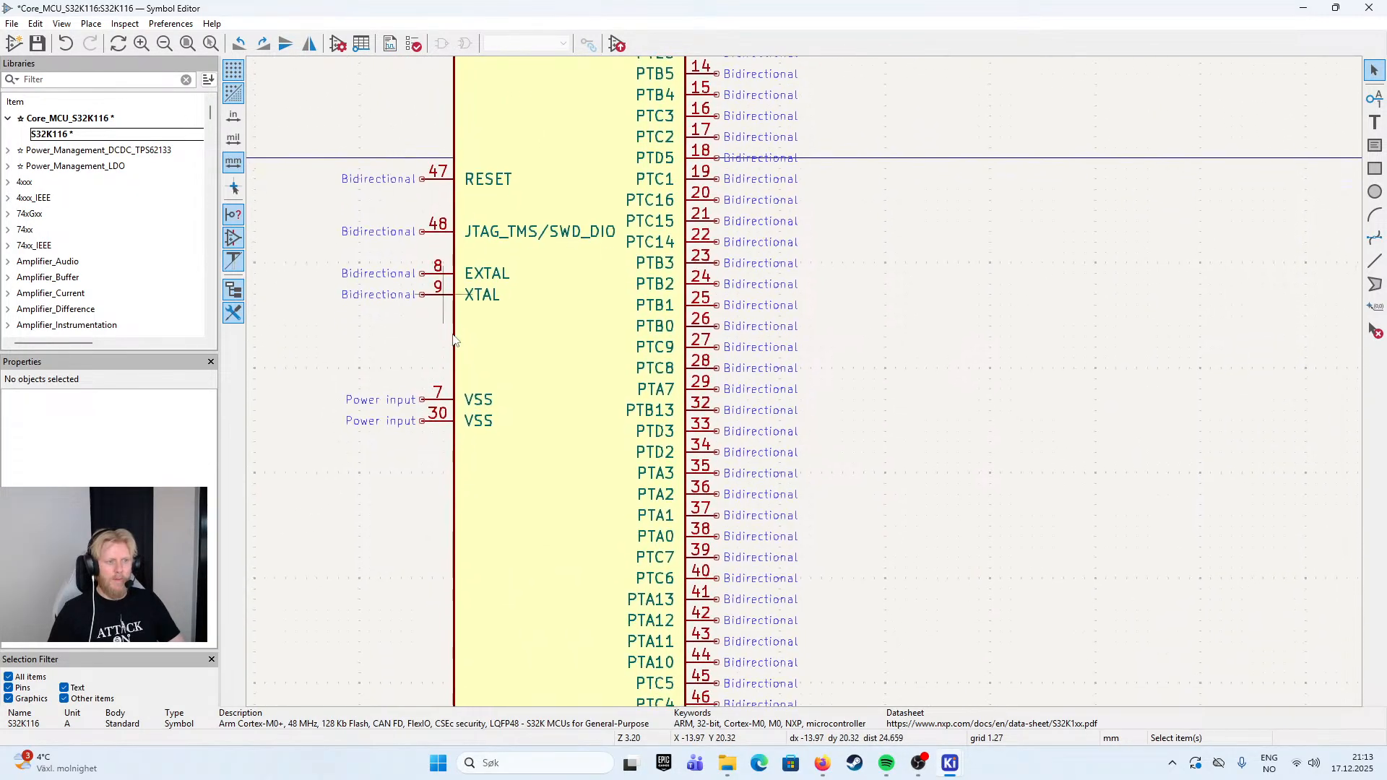
# - Move the two VSS pins, 7 and 30, about 6.35 mm further down the body's left edge
pyautogui.scroll(-2, 412, 462)
pyautogui.moveTo(333, 264); pyautogui.dragTo(540, 365)
pyautogui.press('m')
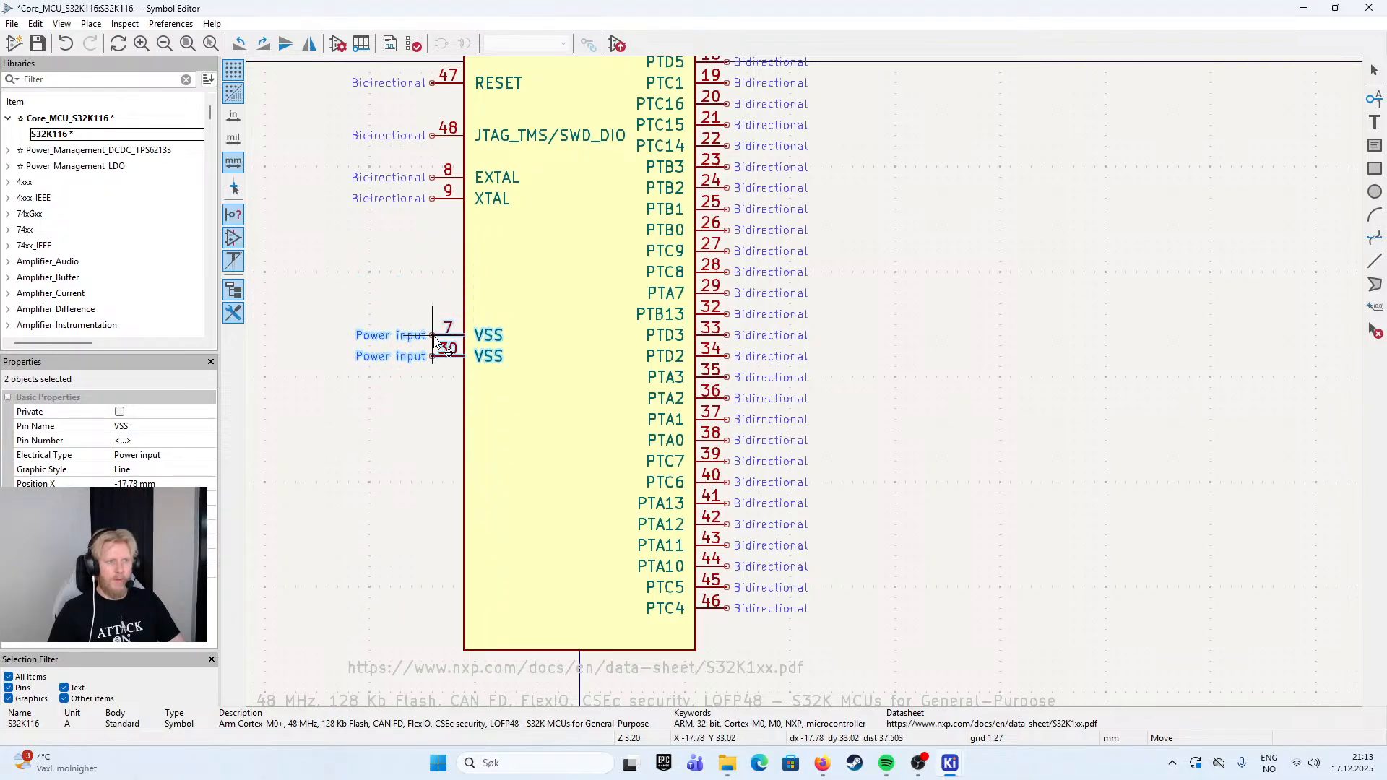
pyautogui.click(444, 370)
# - Move the whole column of 39 port pins off the body's right edge to X 46.99 mm, keeping its order
pyautogui.scroll(4, 404, 275)
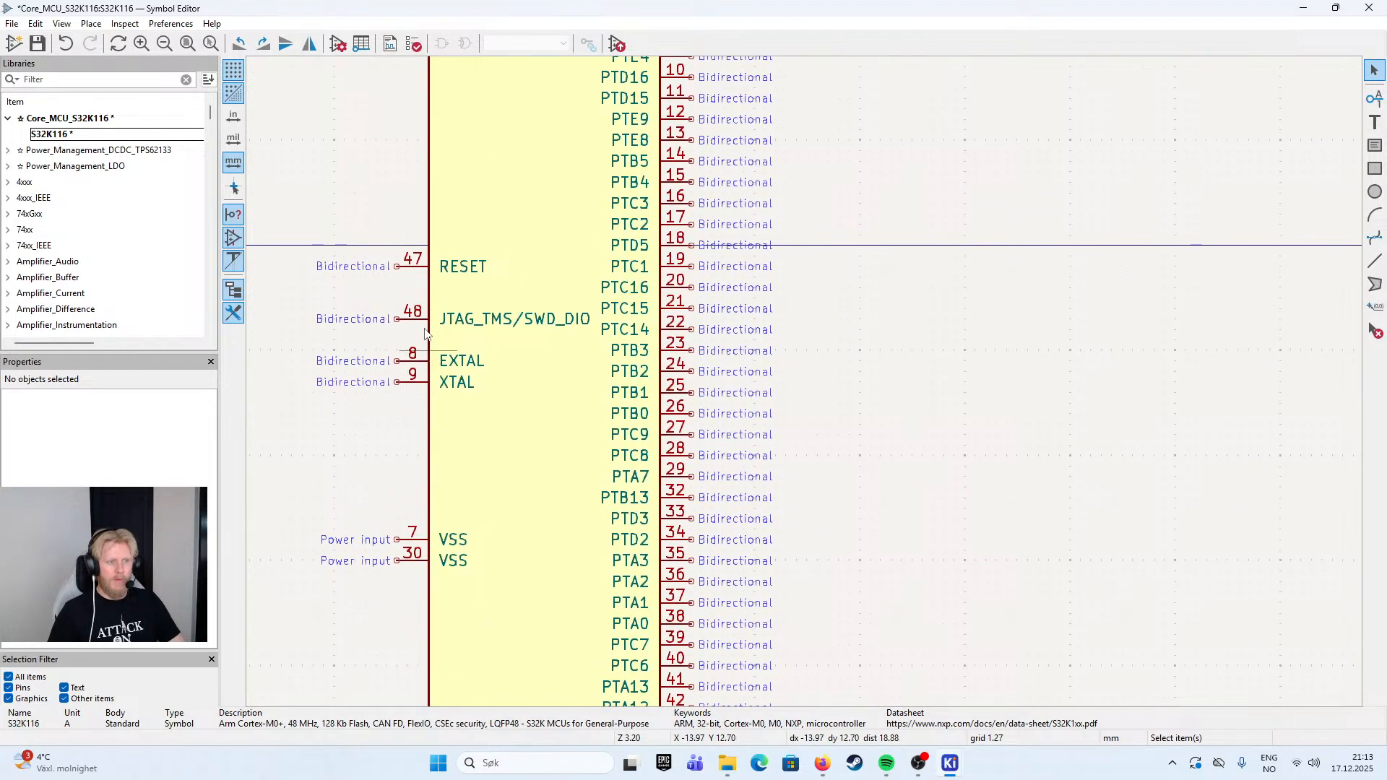
pyautogui.scroll(-4, 867, 397)
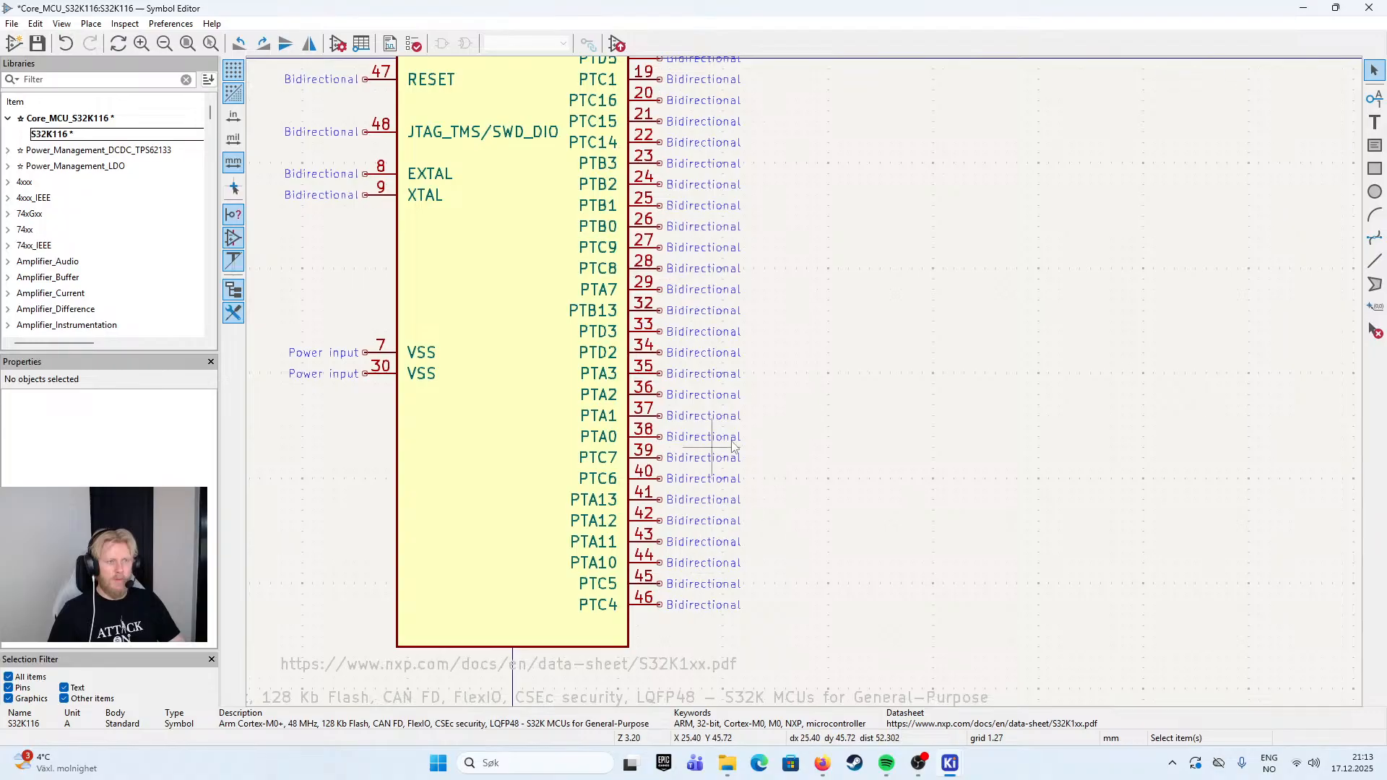
pyautogui.scroll(1, 772, 513)
pyautogui.scroll(-1, 771, 513)
pyautogui.moveTo(592, 338); pyautogui.dragTo(595, 514)
pyautogui.scroll(-2, 594, 515)
pyautogui.moveTo(977, 206); pyautogui.dragTo(836, 271)
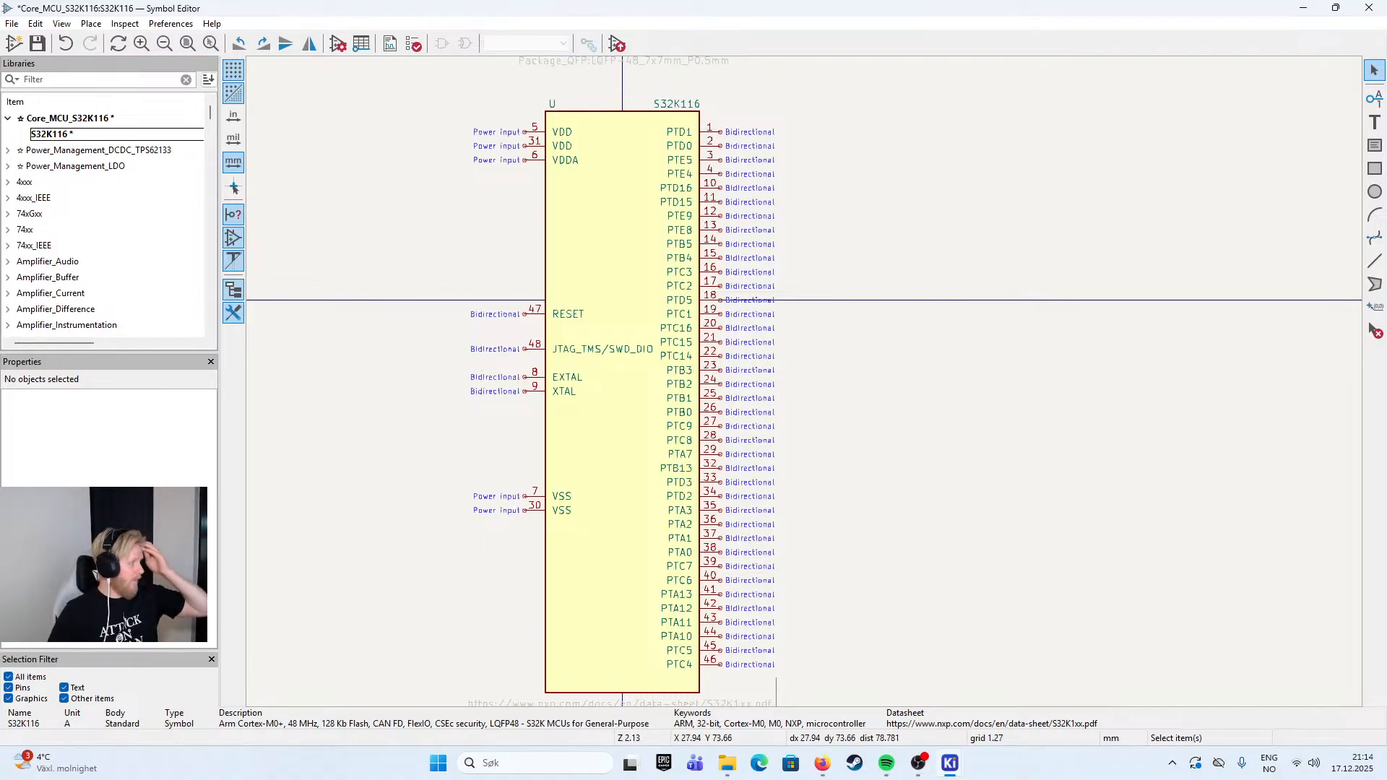
pyautogui.moveTo(940, 169)
pyautogui.mouseDown()
pyautogui.moveTo(927, 136)
pyautogui.moveTo(938, 150)
pyautogui.mouseUp()
pyautogui.moveTo(841, 92); pyautogui.dragTo(651, 671)
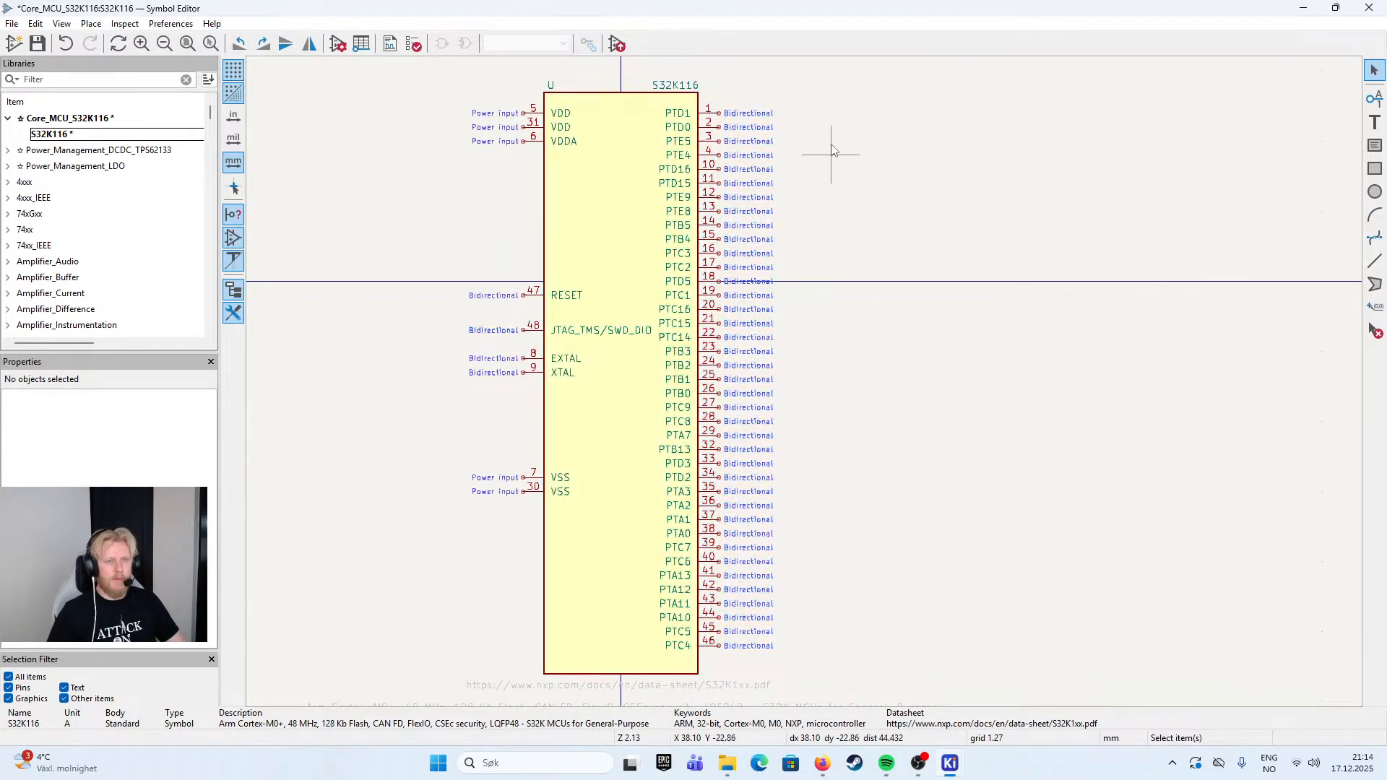
pyautogui.moveTo(831, 96); pyautogui.dragTo(663, 666)
pyautogui.click(818, 124)
pyautogui.moveTo(818, 112); pyautogui.dragTo(697, 666)
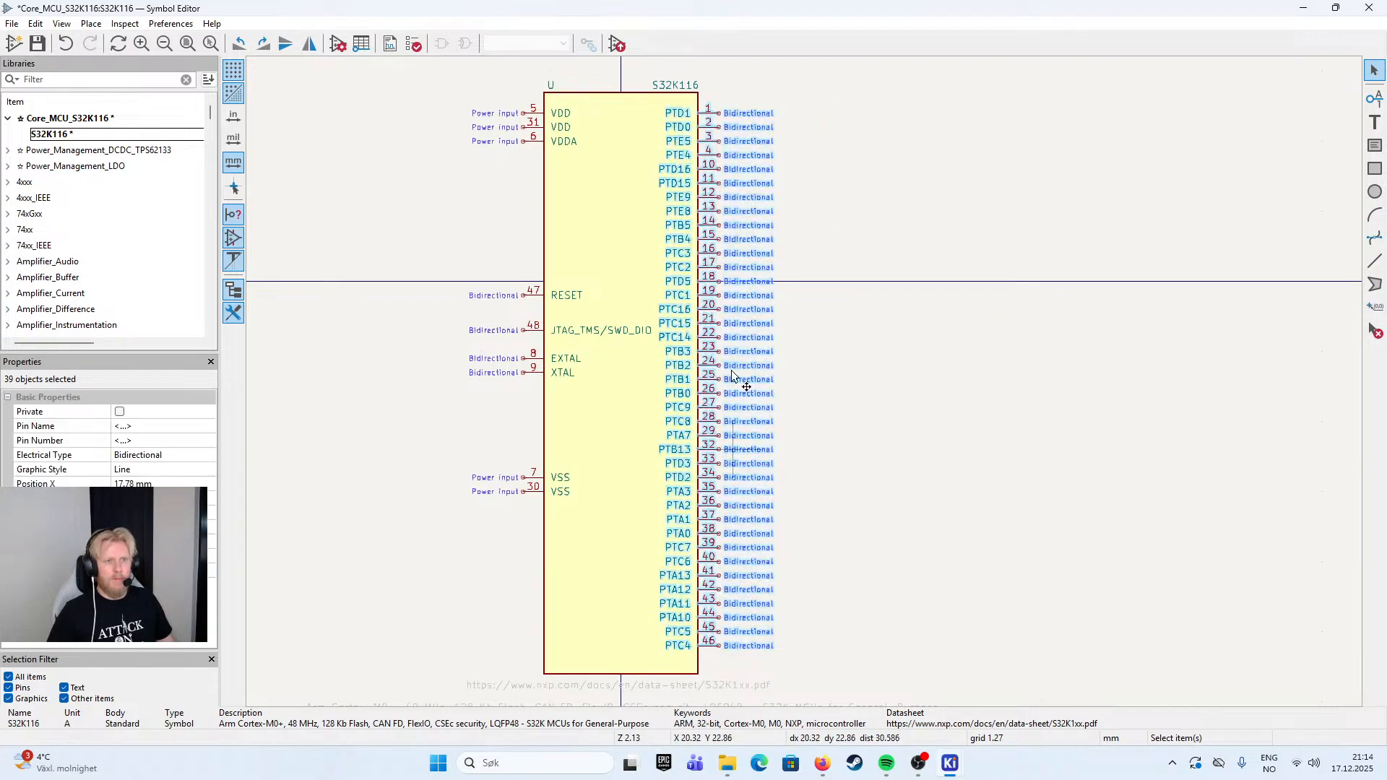
pyautogui.moveTo(727, 189); pyautogui.dragTo(887, 186)
pyautogui.click(1083, 184)
# - Shorten the symbol body by raising its bottom edge to just below VSS pin 30
pyautogui.moveTo(784, 157); pyautogui.dragTo(814, 193)
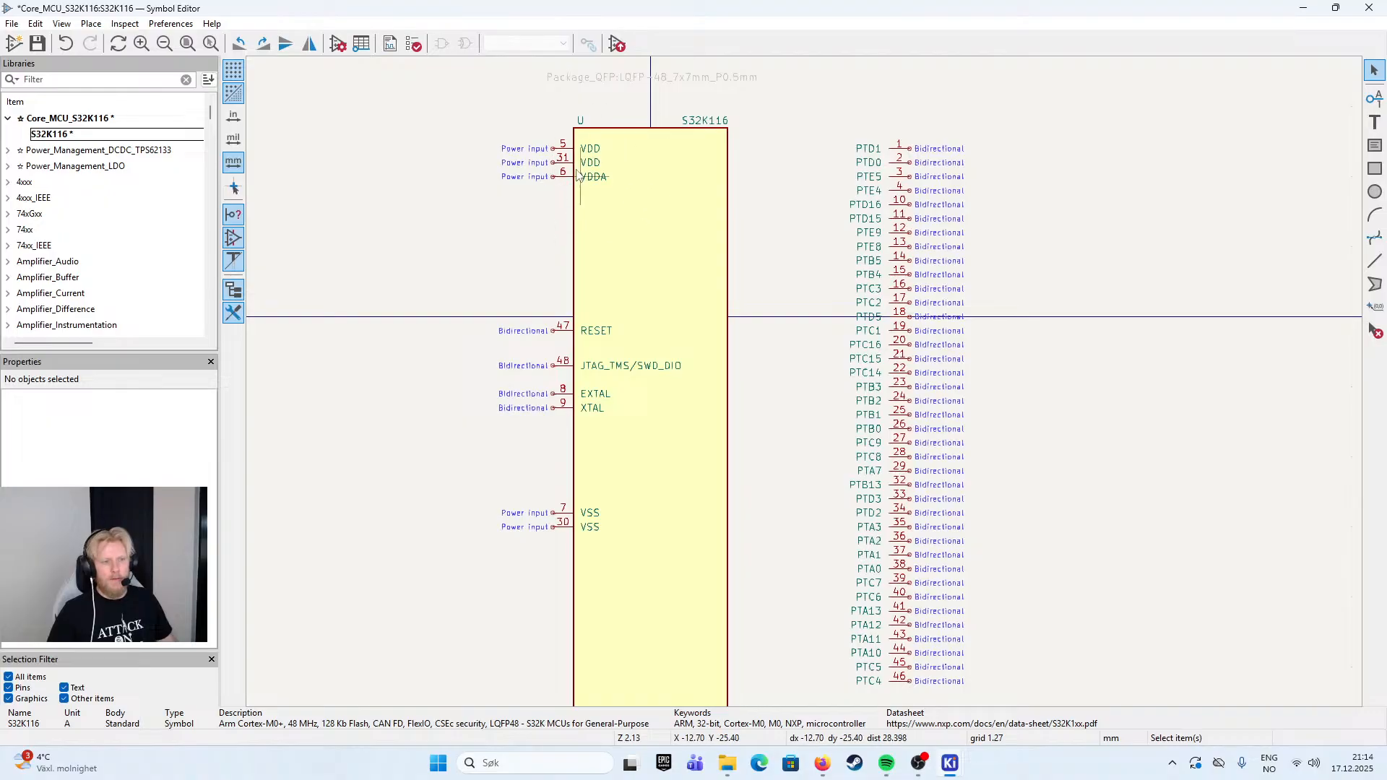
pyautogui.moveTo(487, 369); pyautogui.dragTo(503, 321)
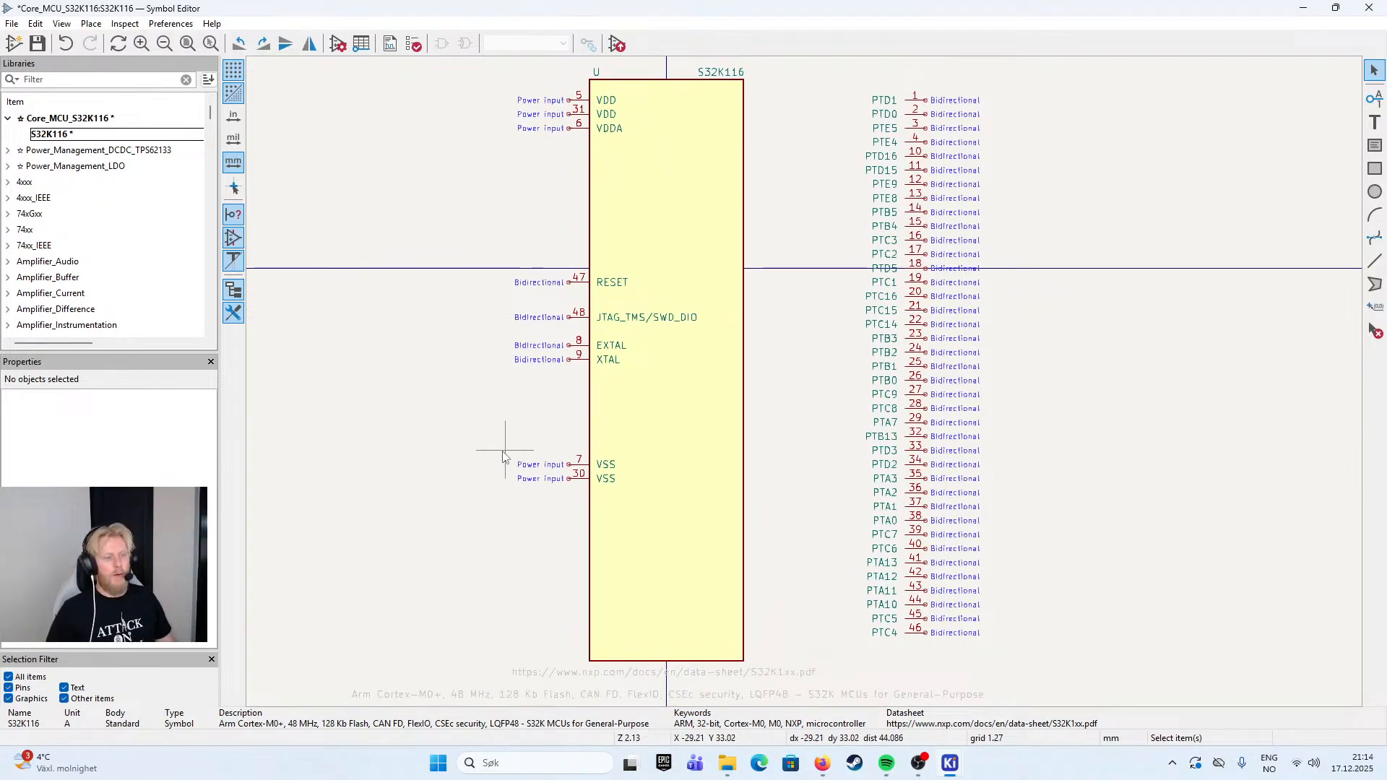
pyautogui.click(666, 620)
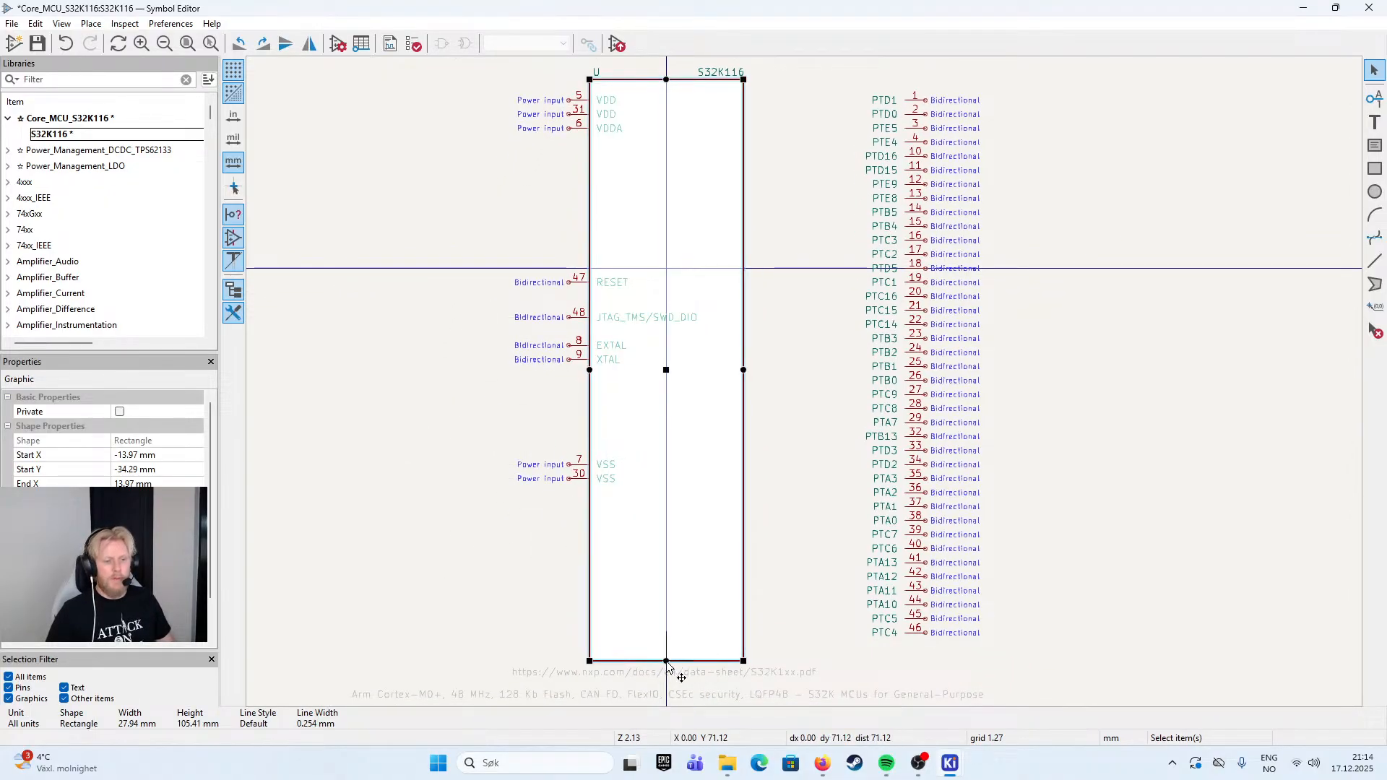
pyautogui.moveTo(677, 664); pyautogui.dragTo(646, 498)
pyautogui.click(852, 261)
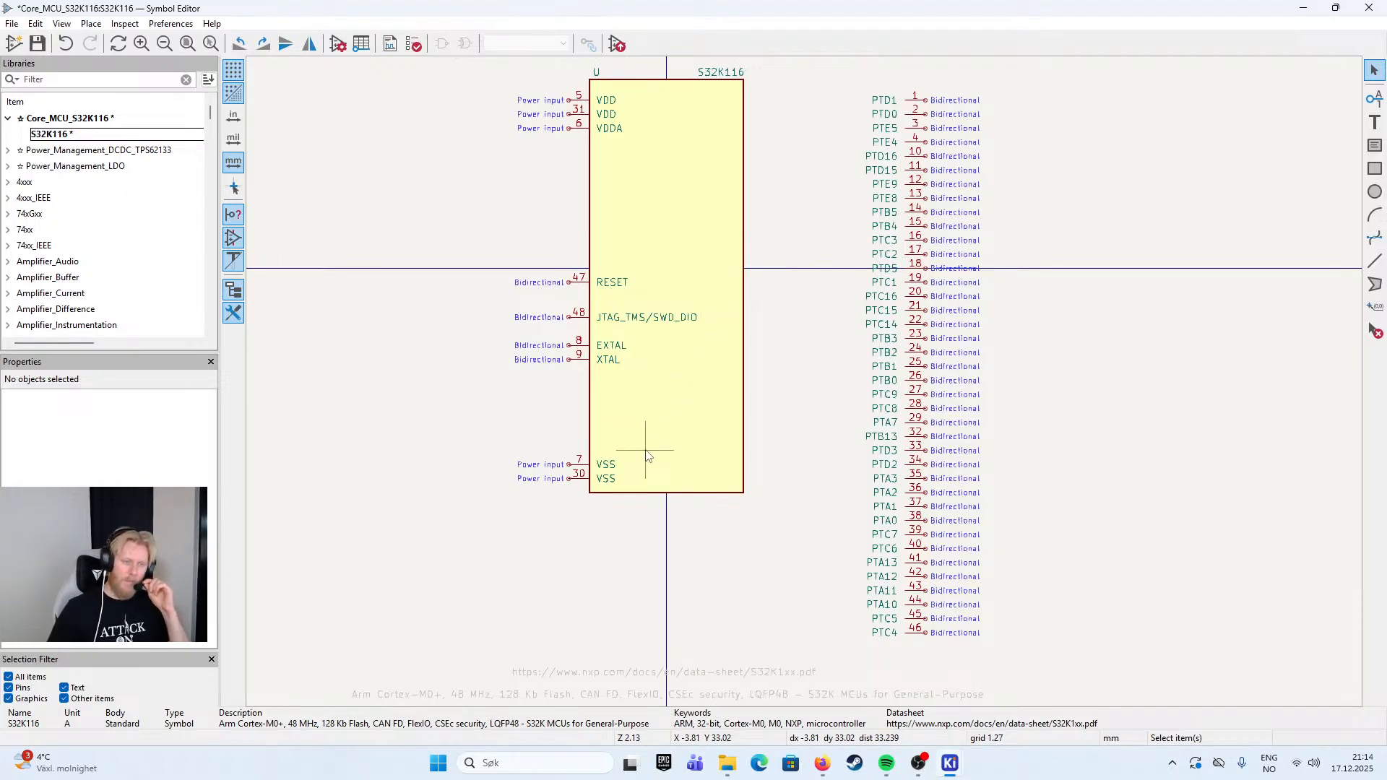
# - Move pins PTD1 and PTD0 from the parked column onto the body's right edge, one directly below the other, slightly below VDDA's height
pyautogui.moveTo(835, 171); pyautogui.dragTo(829, 218)
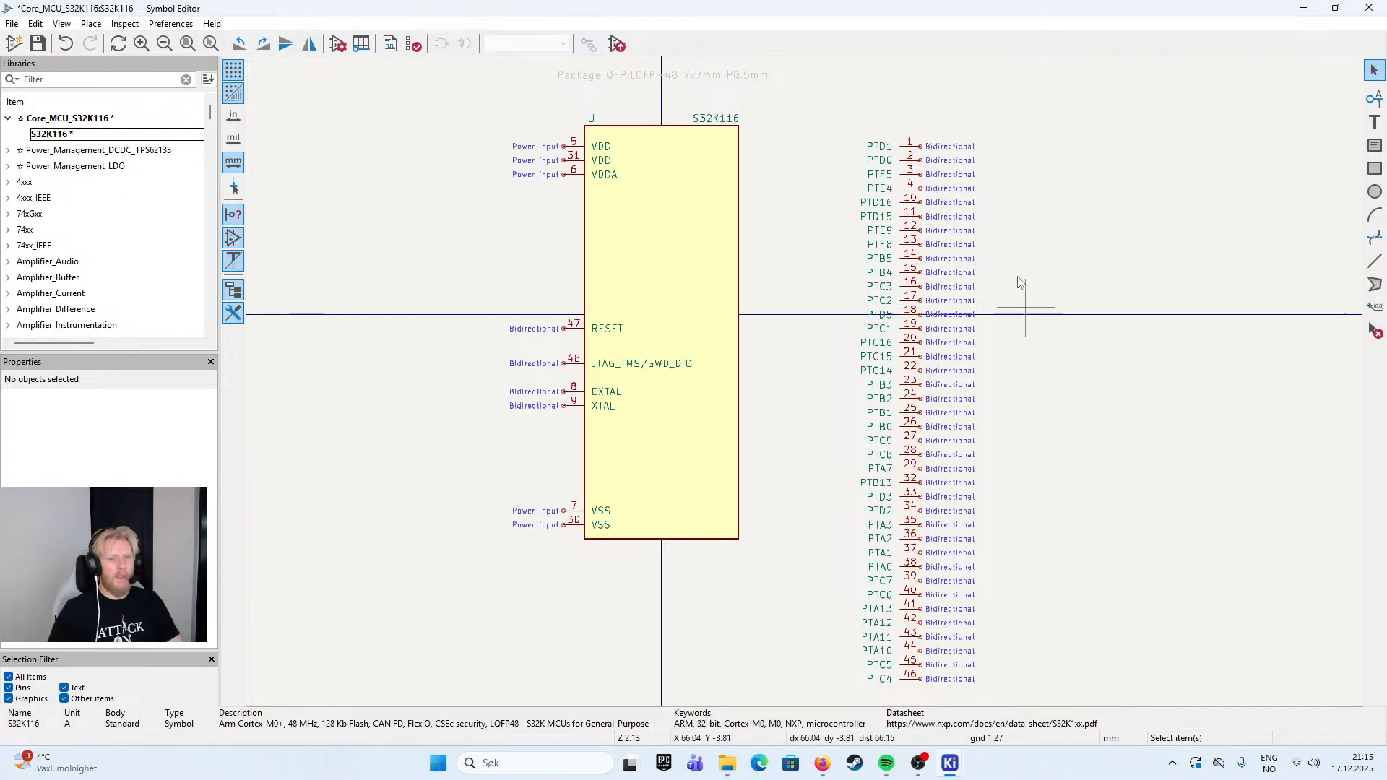
pyautogui.scroll(-2, 974, 330)
pyautogui.scroll(-1, 973, 333)
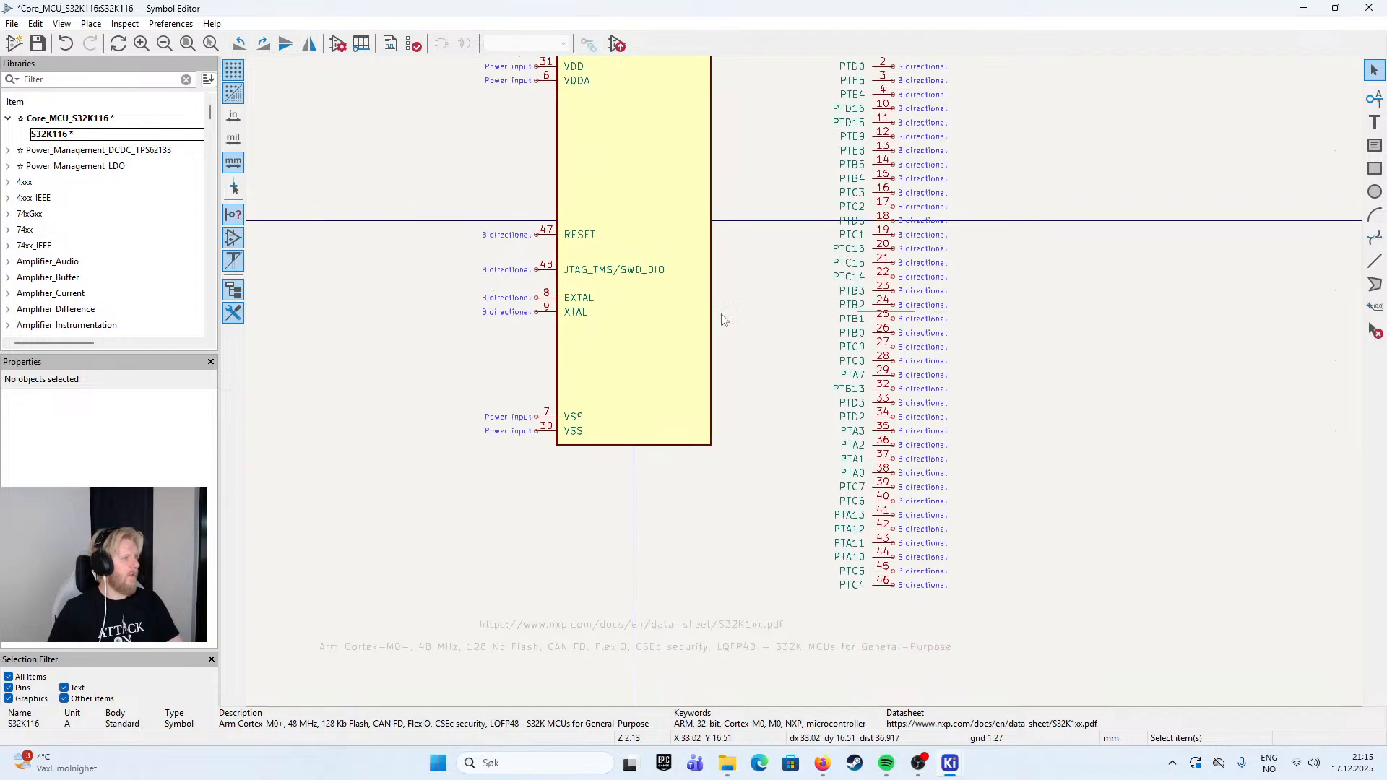
pyautogui.moveTo(983, 193); pyautogui.dragTo(906, 239)
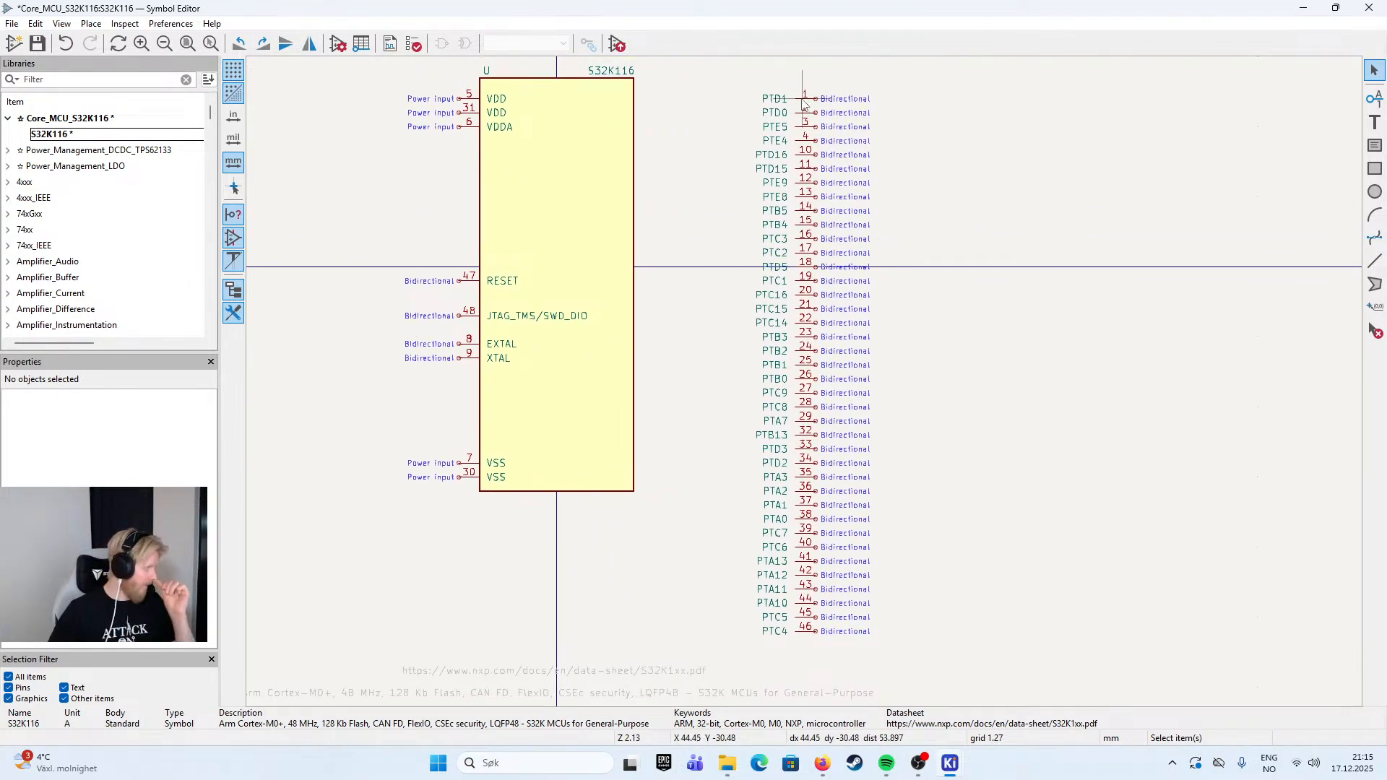
pyautogui.click(805, 106)
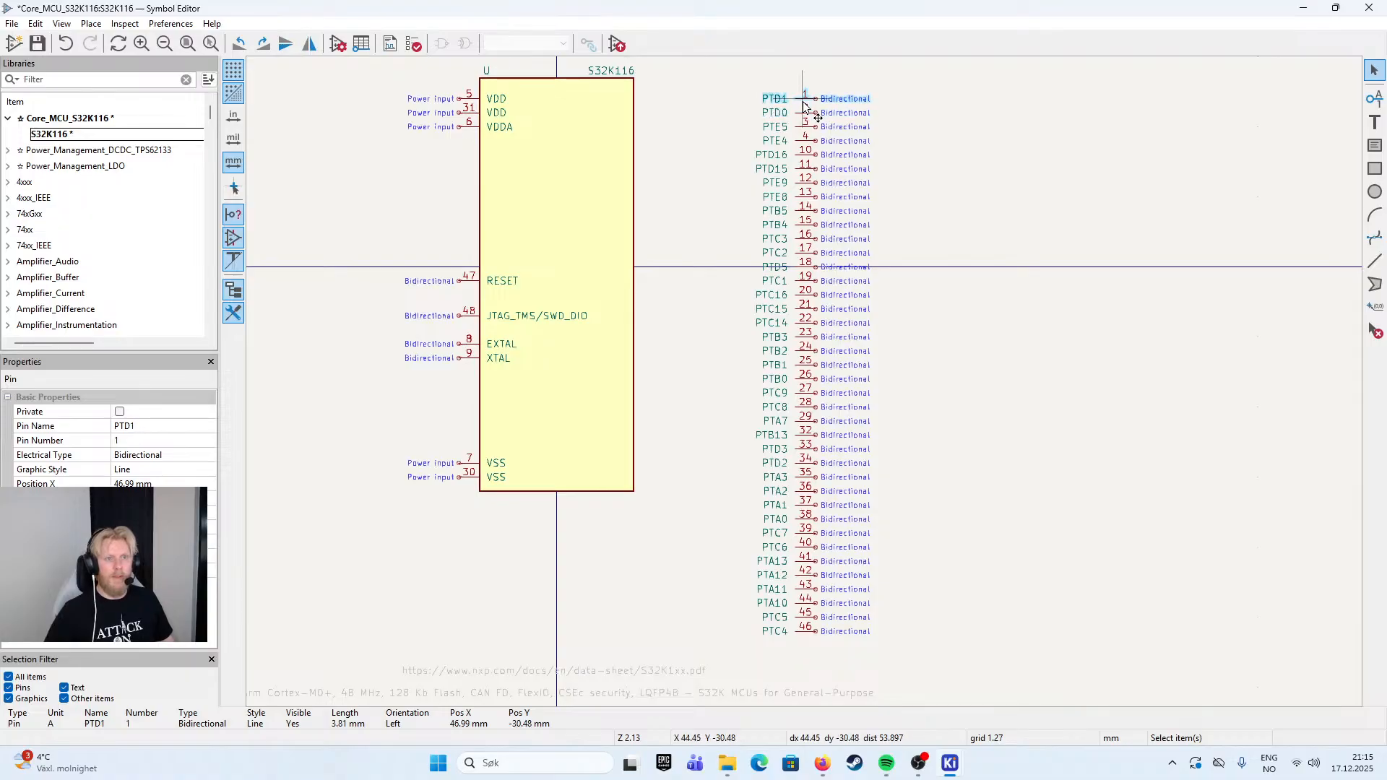
pyautogui.moveTo(802, 105); pyautogui.dragTo(656, 137)
pyautogui.click(806, 114)
pyautogui.moveTo(807, 119); pyautogui.dragTo(657, 148)
pyautogui.click(702, 95)
# - Move pins PTE5 and PTE4 onto the body's right edge as a pair, leaving a gap below PTD0
pyautogui.scroll(2, 641, 121)
pyautogui.moveTo(921, 404); pyautogui.dragTo(864, 329)
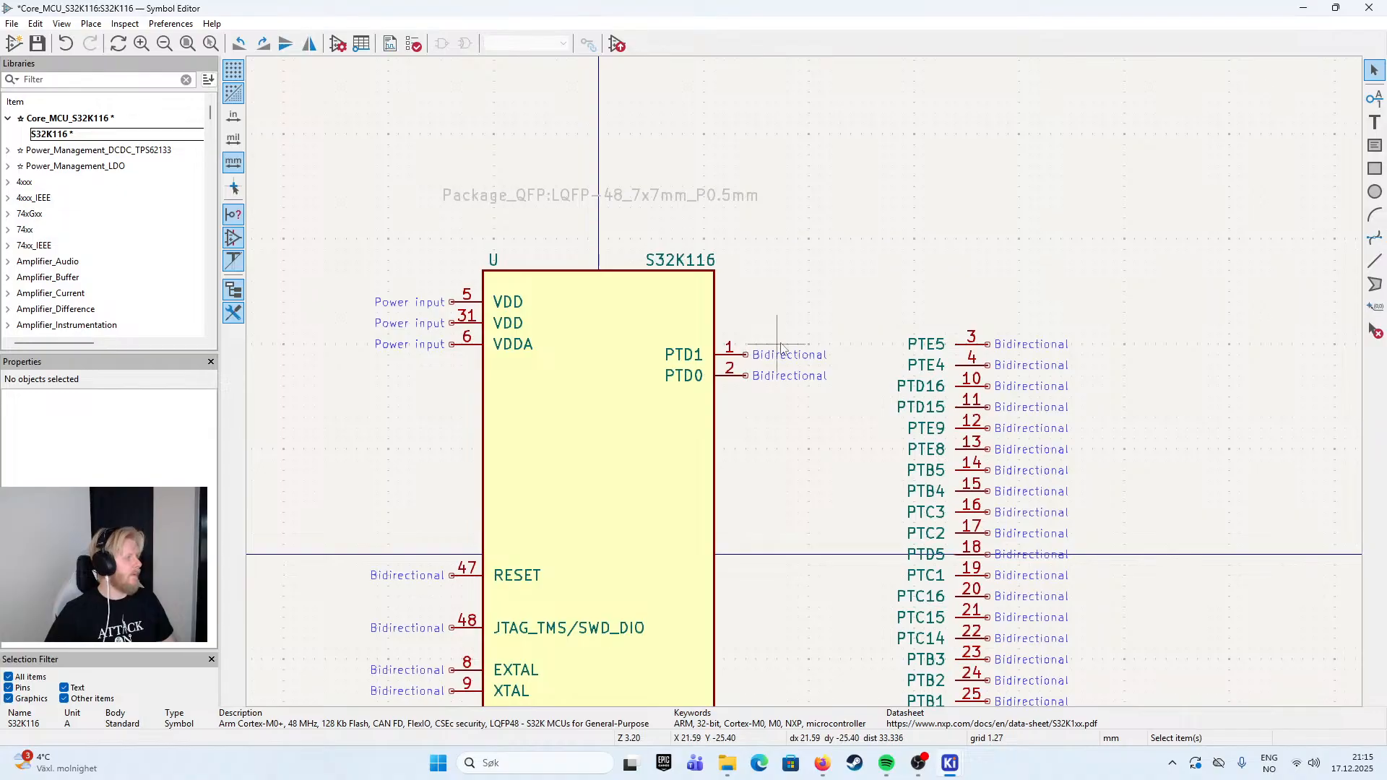
pyautogui.click(982, 346)
pyautogui.moveTo(981, 345); pyautogui.dragTo(745, 428)
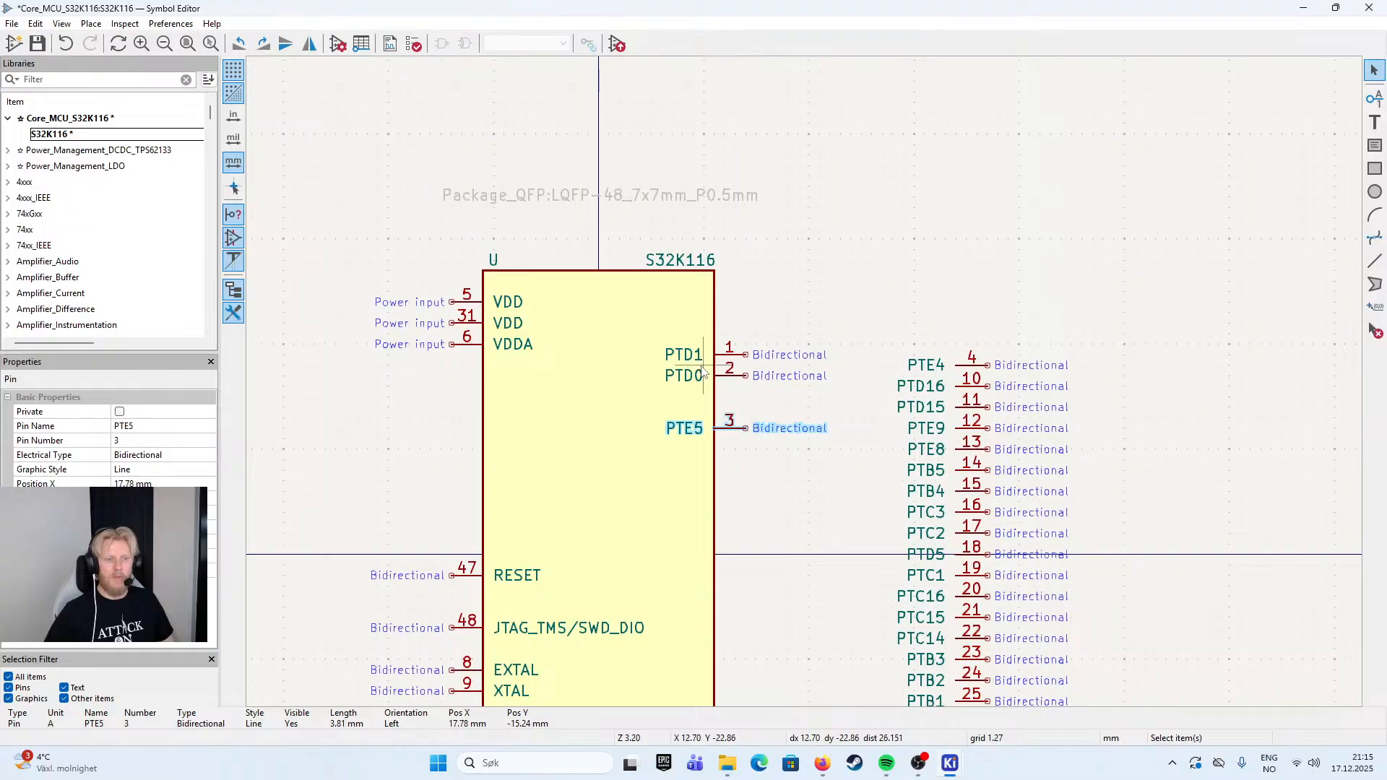
pyautogui.click(968, 365)
pyautogui.moveTo(968, 365); pyautogui.dragTo(742, 458)
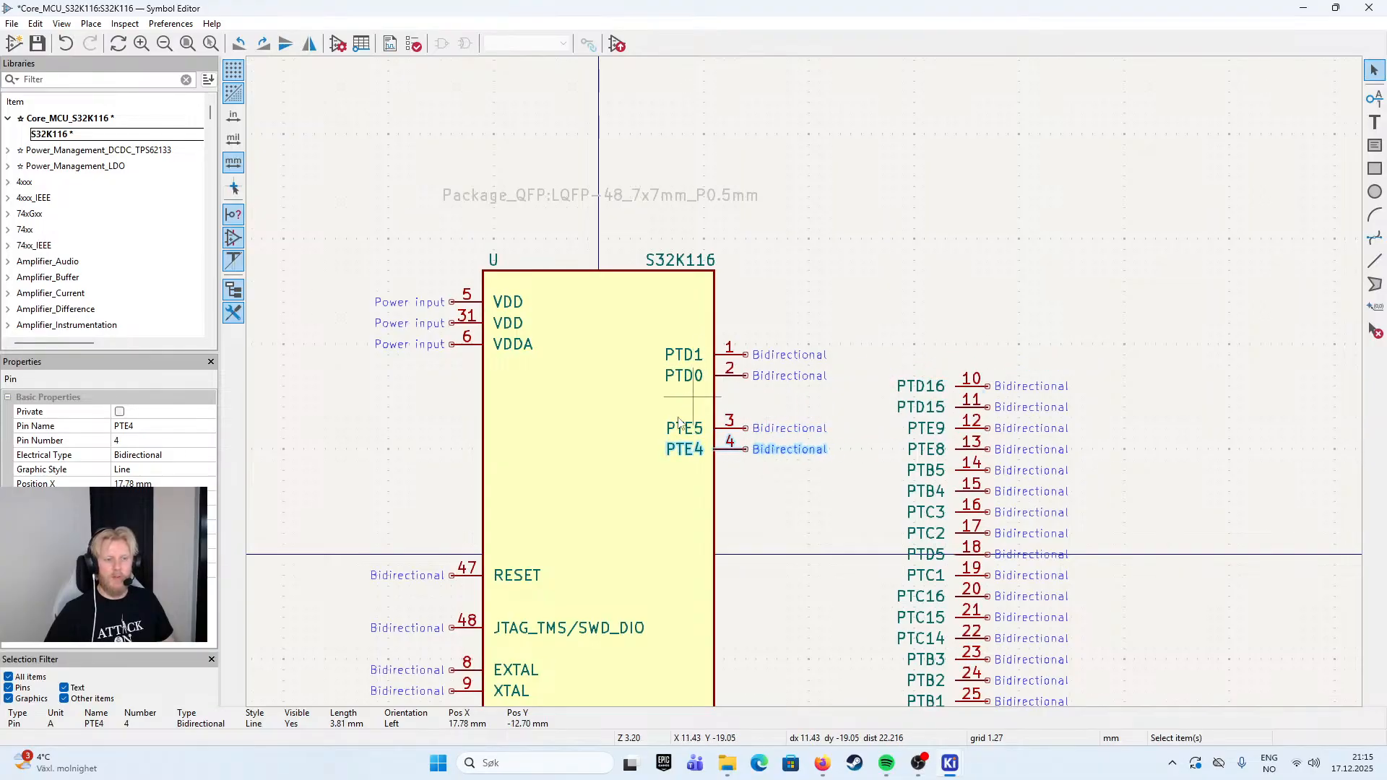
pyautogui.click(811, 312)
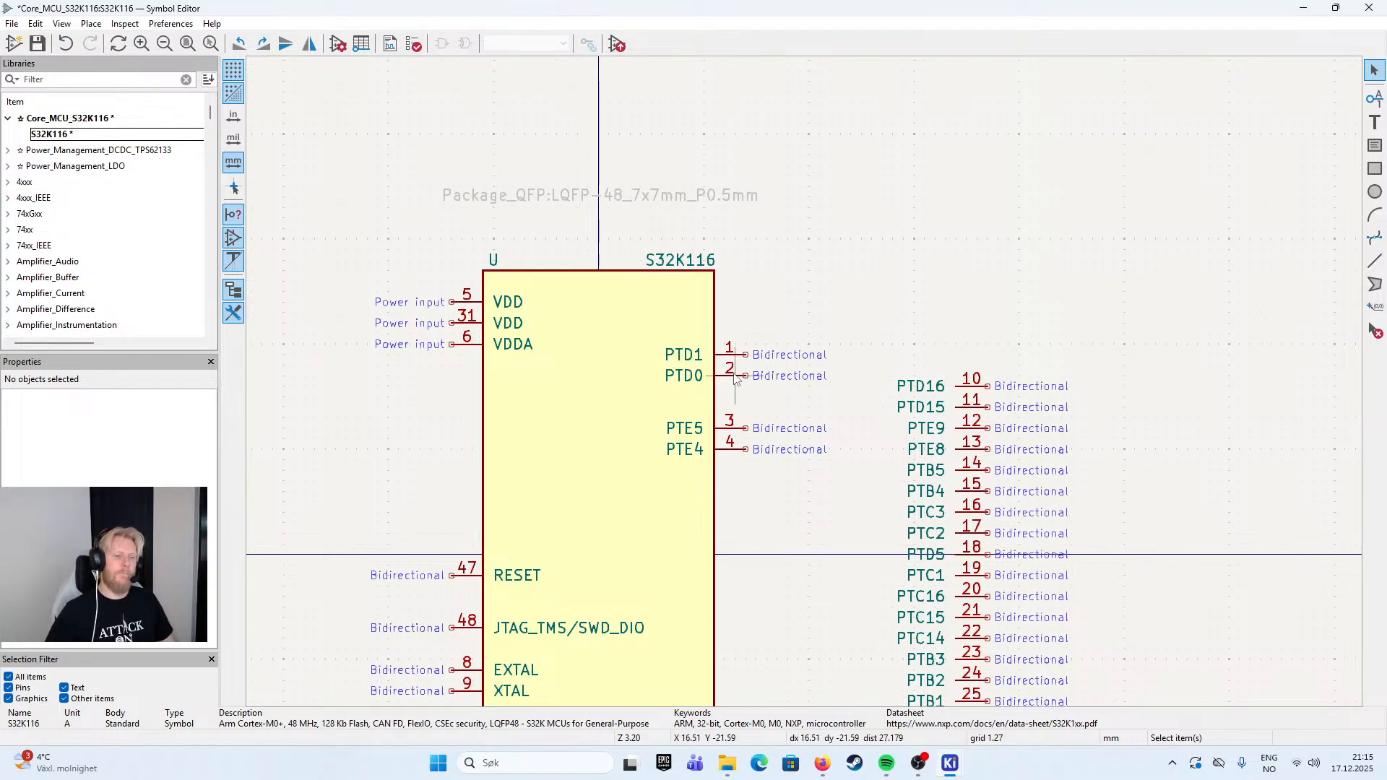
# - Move pins PTD16 and PTD15 together onto the body's right edge above PTD1, with PTD16 level with the upper VDD pin
pyautogui.scroll(-2, 806, 400)
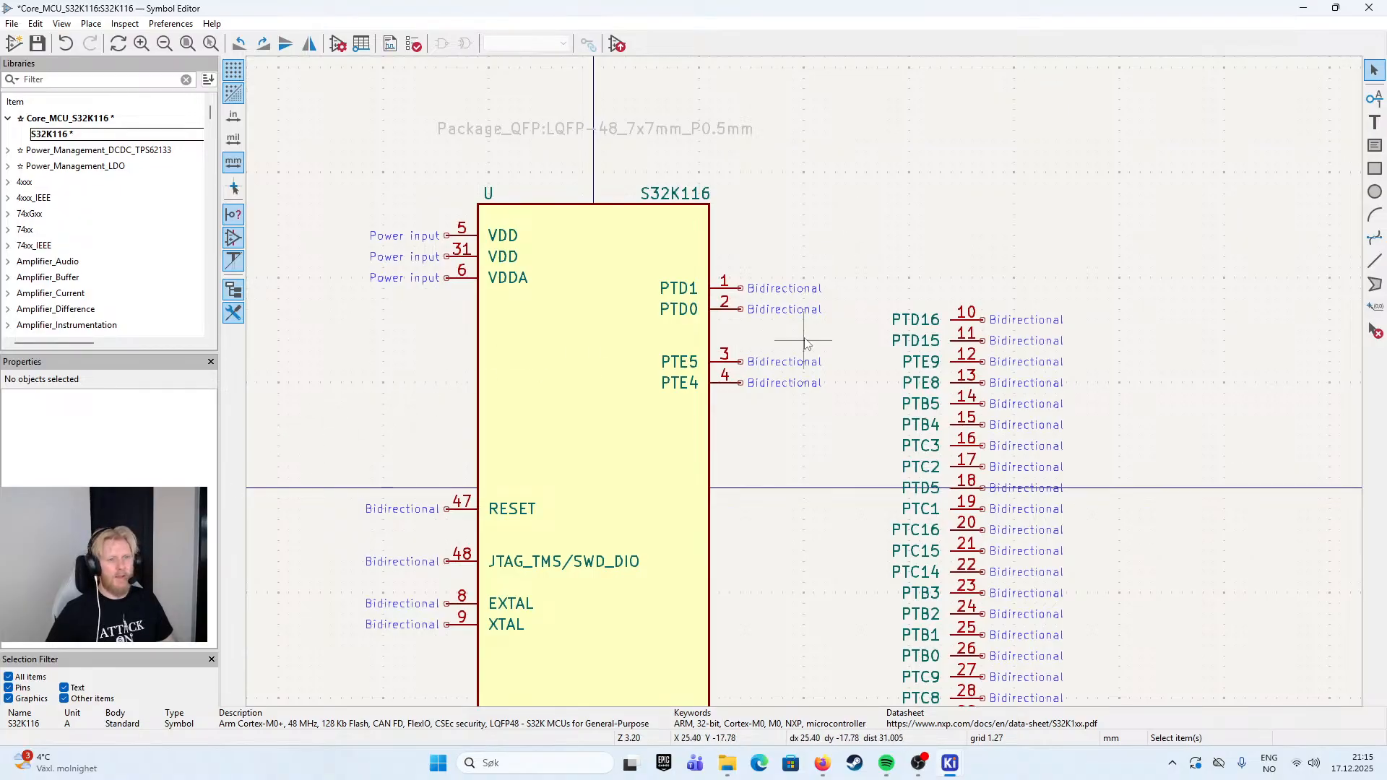
pyautogui.scroll(-4, 803, 332)
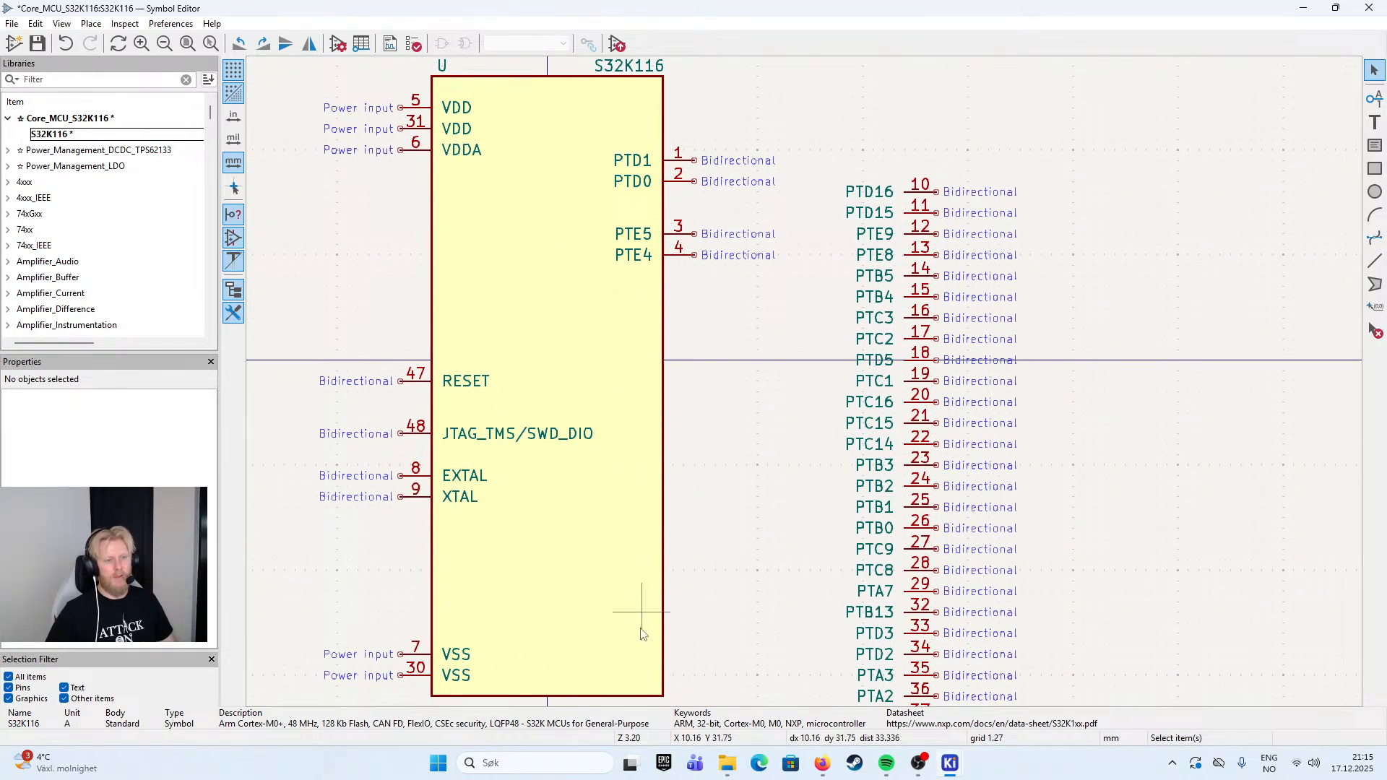
pyautogui.scroll(3, 760, 150)
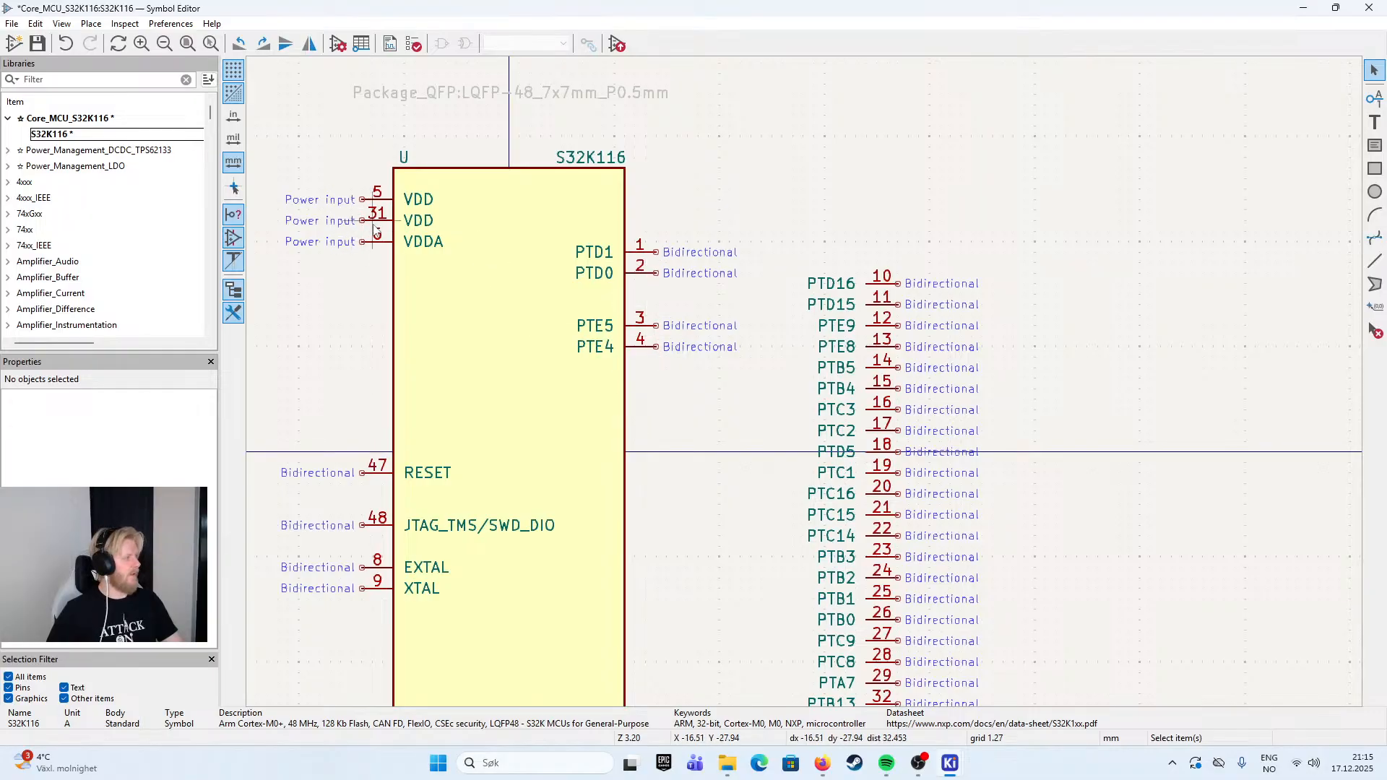
pyautogui.scroll(-3, 372, 231)
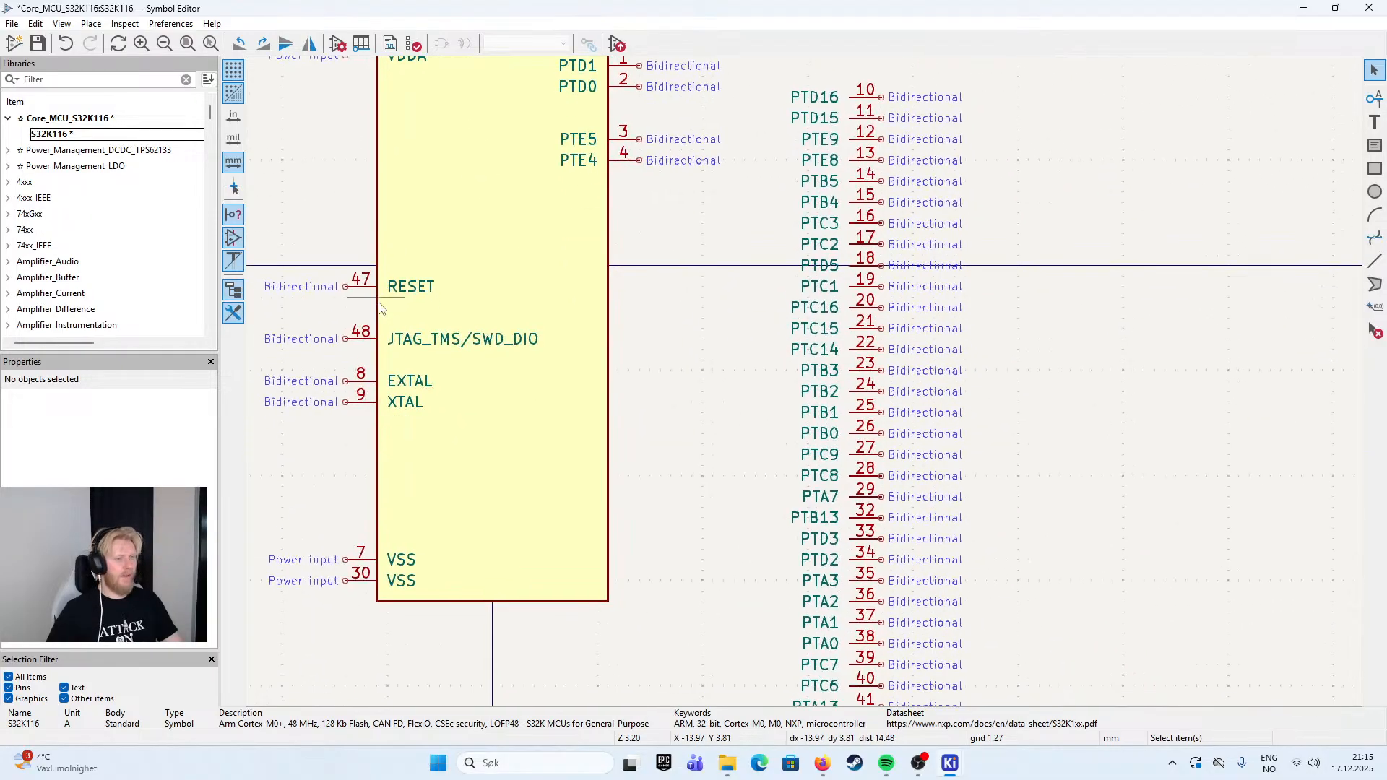
pyautogui.scroll(1, 357, 271)
pyautogui.scroll(2, 357, 271)
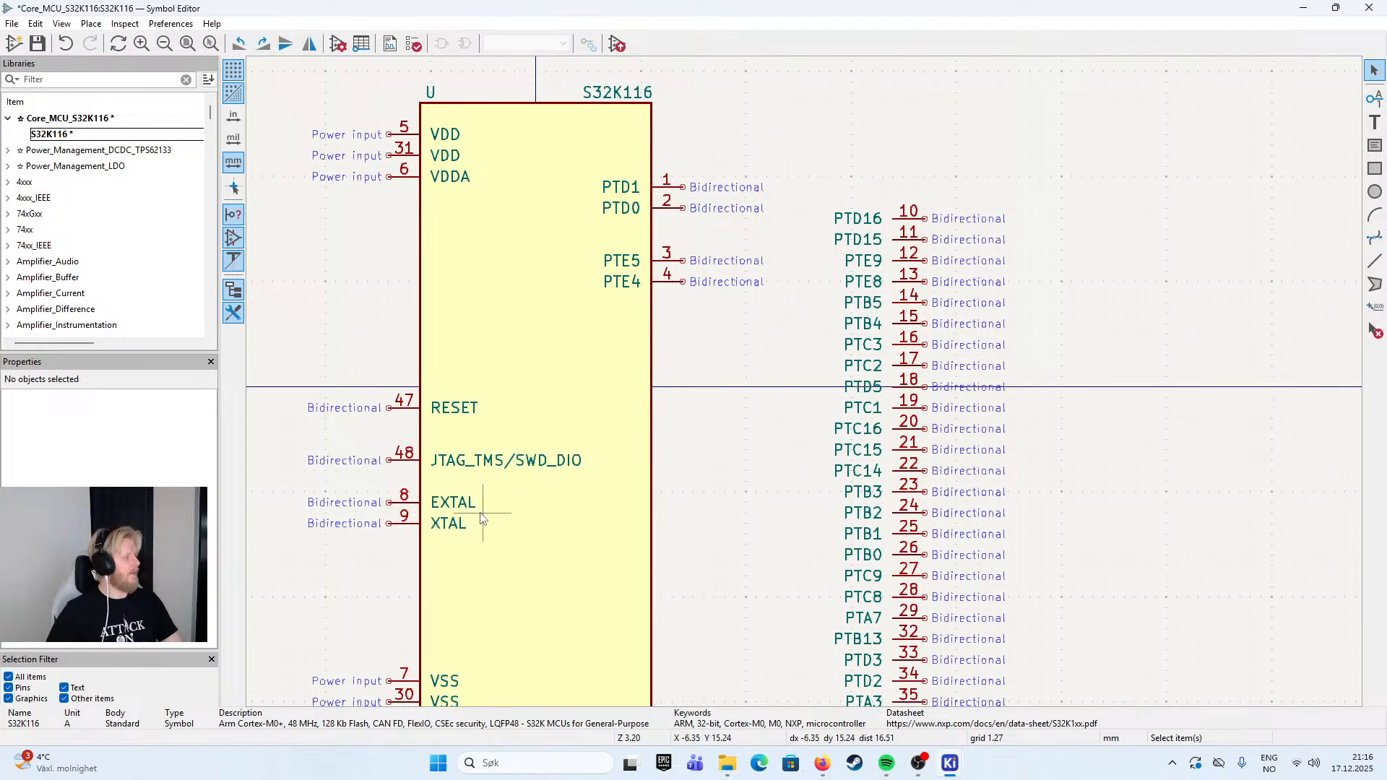
pyautogui.click(912, 230)
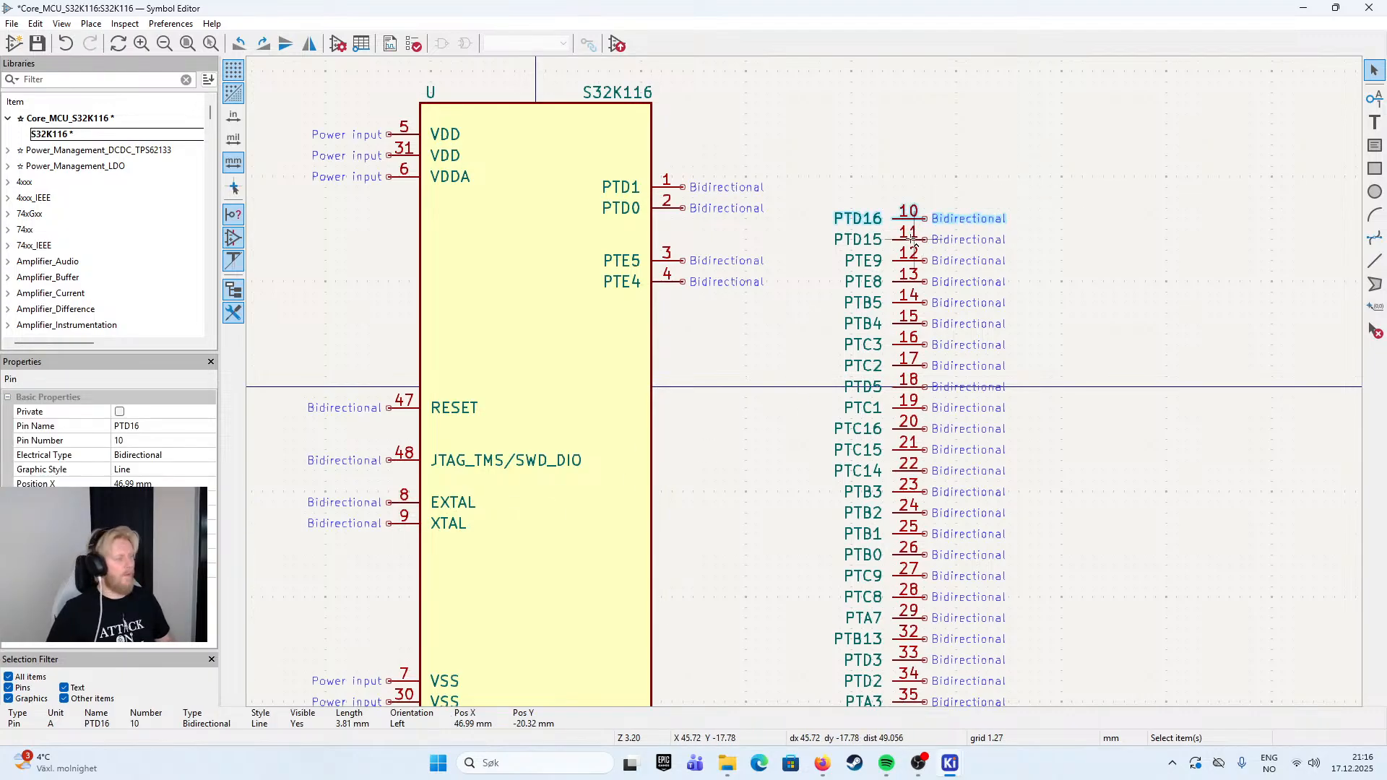
pyautogui.keyDown('shift'); pyautogui.click(914, 243); pyautogui.keyUp('shift')
pyautogui.moveTo(914, 244); pyautogui.dragTo(686, 135)
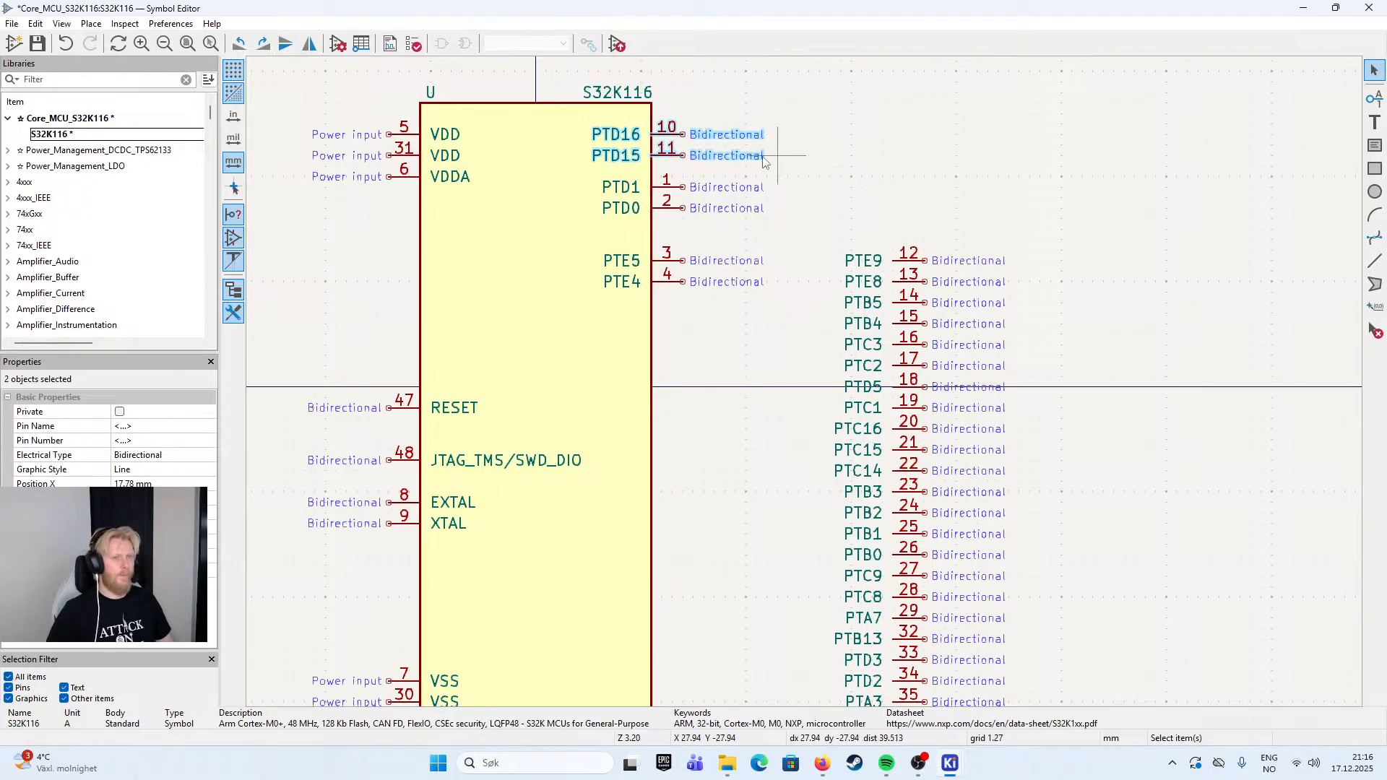
# - Add the alternate function SPI0_SIN to pin PTD16, with electrical type Bidirectional and graphic style Line
pyautogui.scroll(-1, 808, 177)
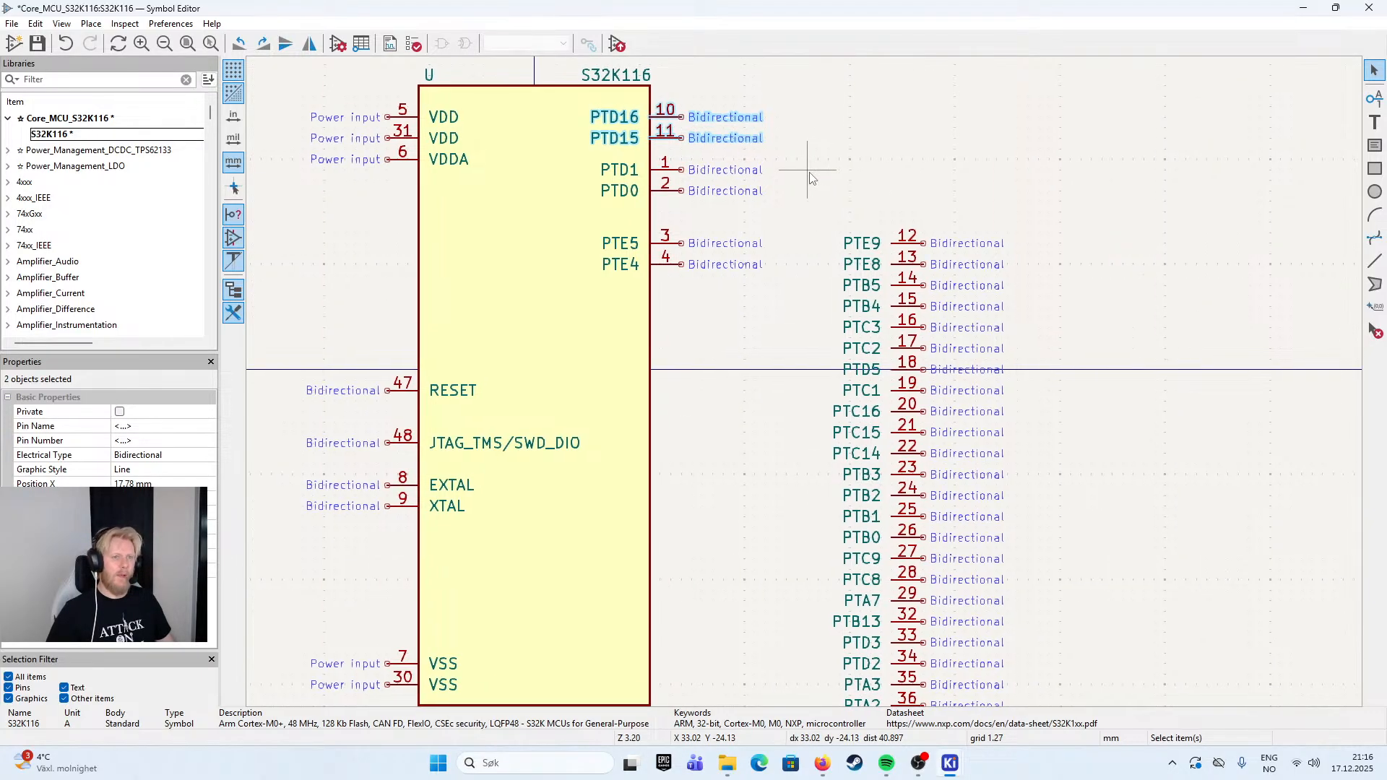
pyautogui.click(671, 121)
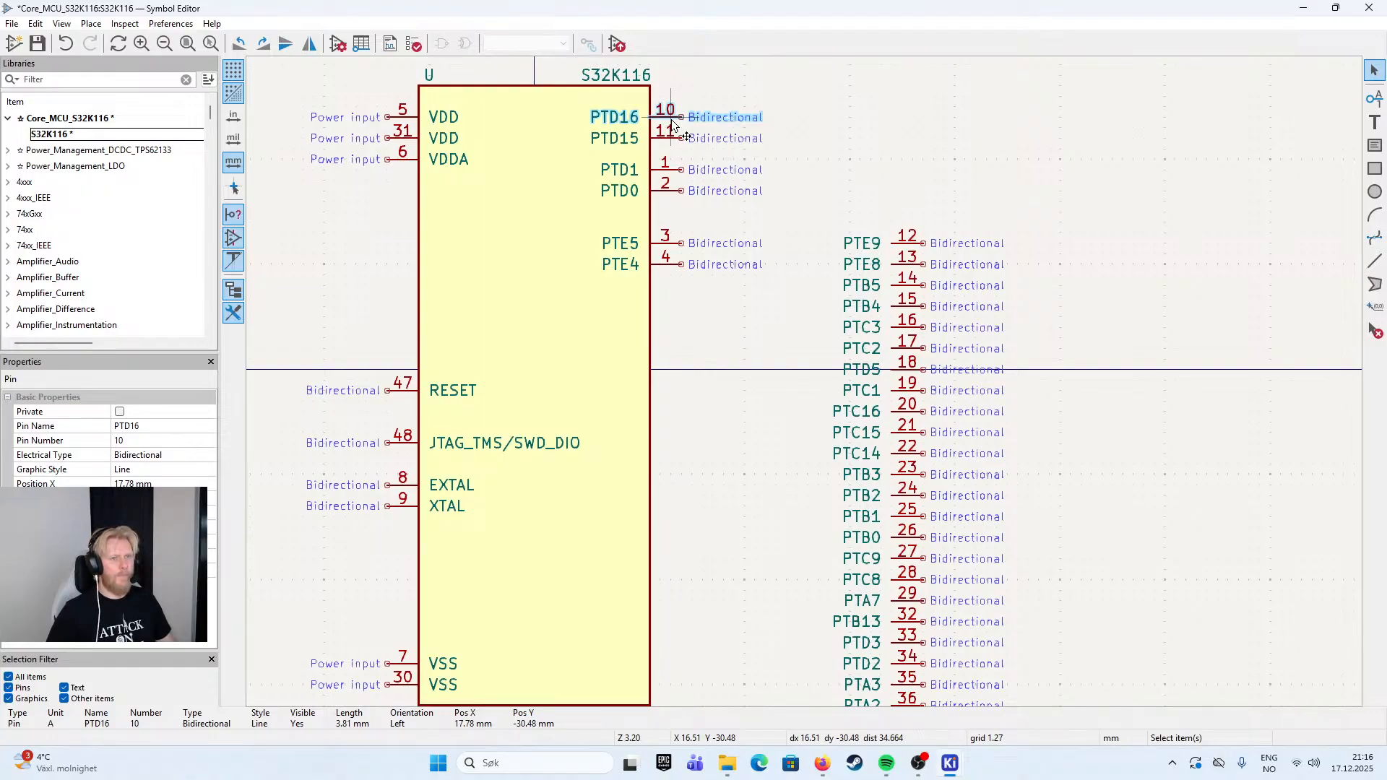
pyautogui.doubleClick(672, 128)
pyautogui.click(566, 508)
pyautogui.click(552, 579)
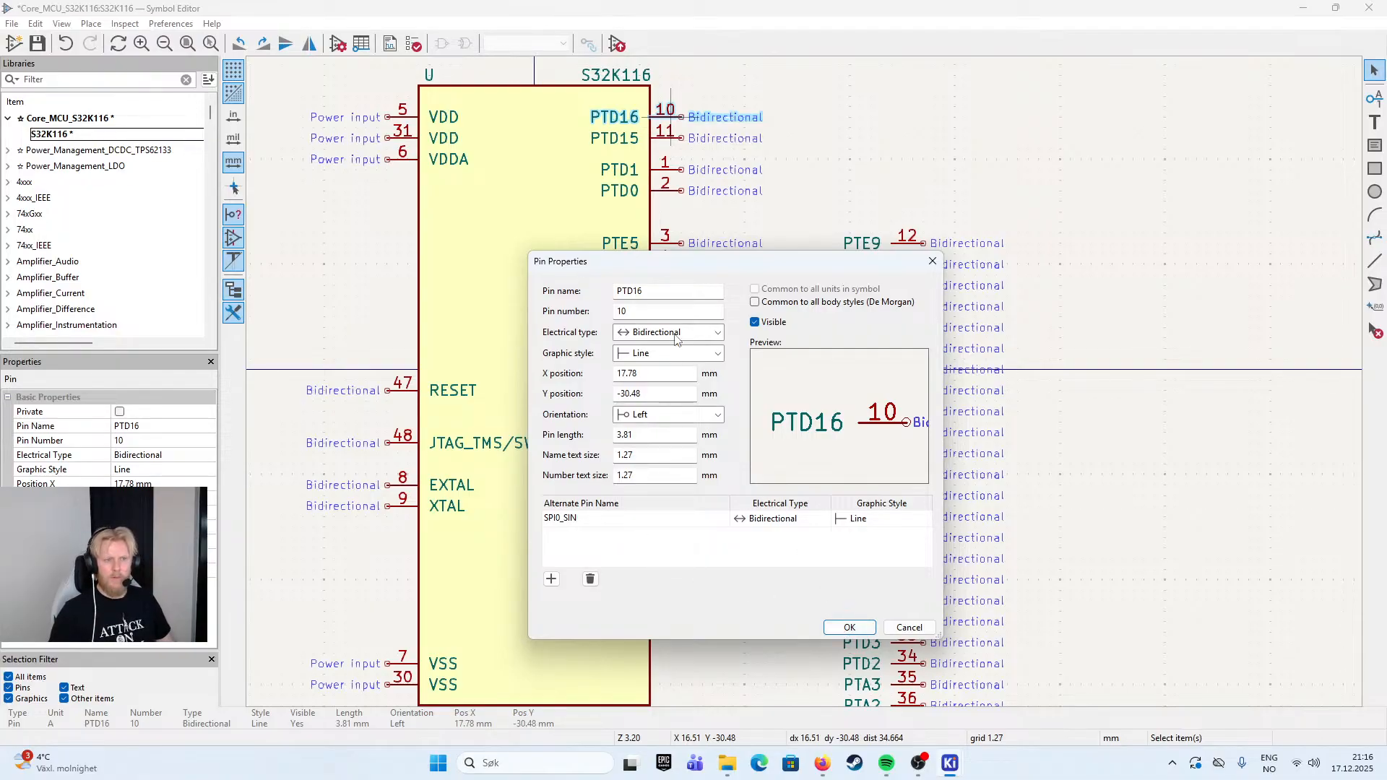
pyautogui.click(849, 627)
pyautogui.doubleClick(618, 132)
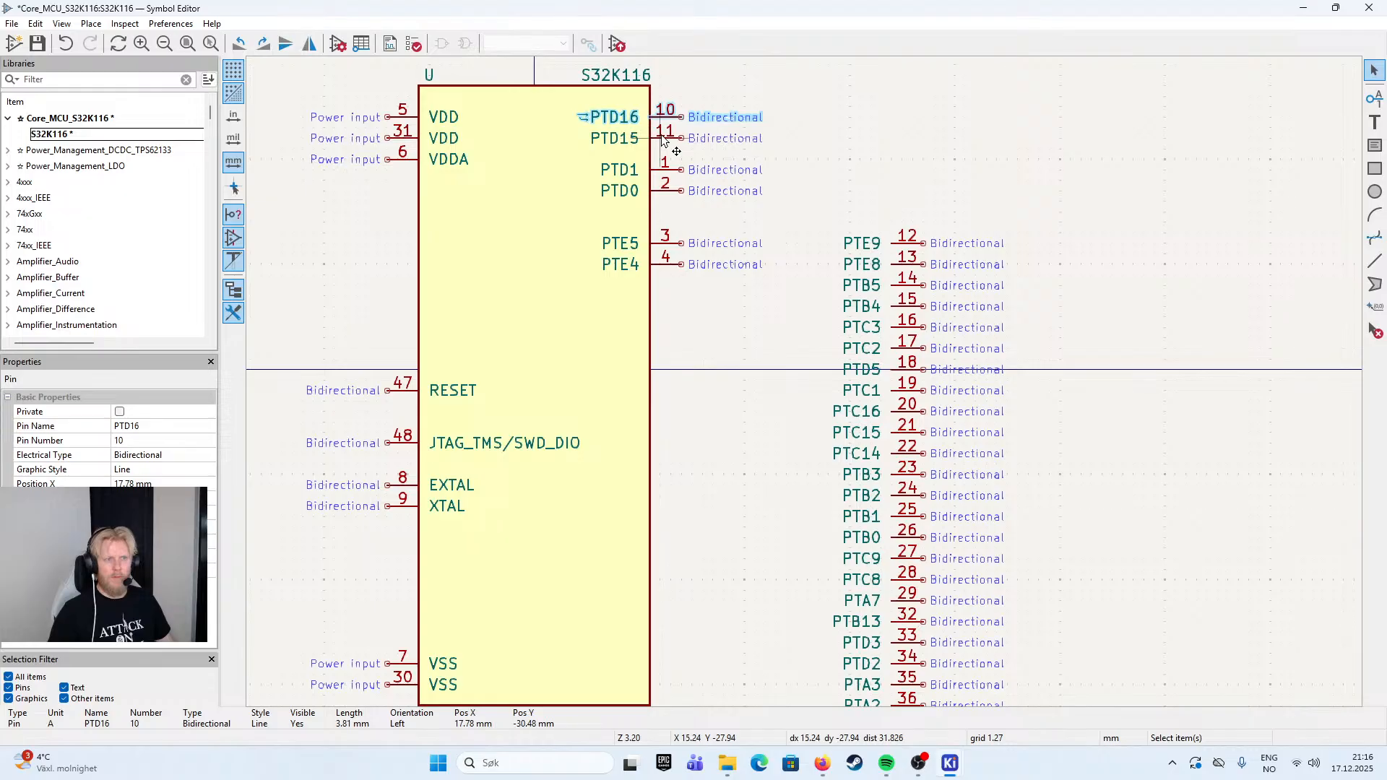
# - Add the alternate function SPI0_SCK to pin PTD15, with electrical type Bidirectional and graphic style Line
pyautogui.click(550, 506)
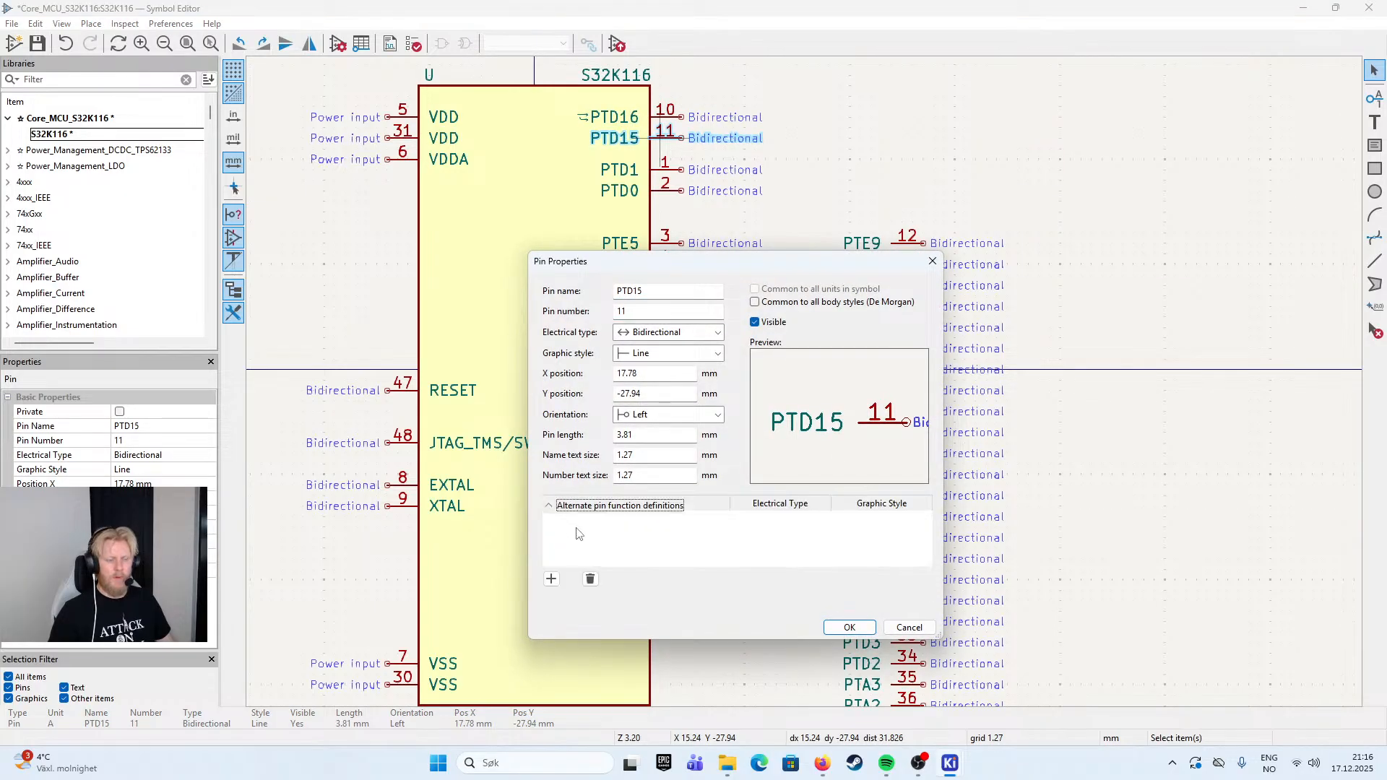
pyautogui.click(551, 579)
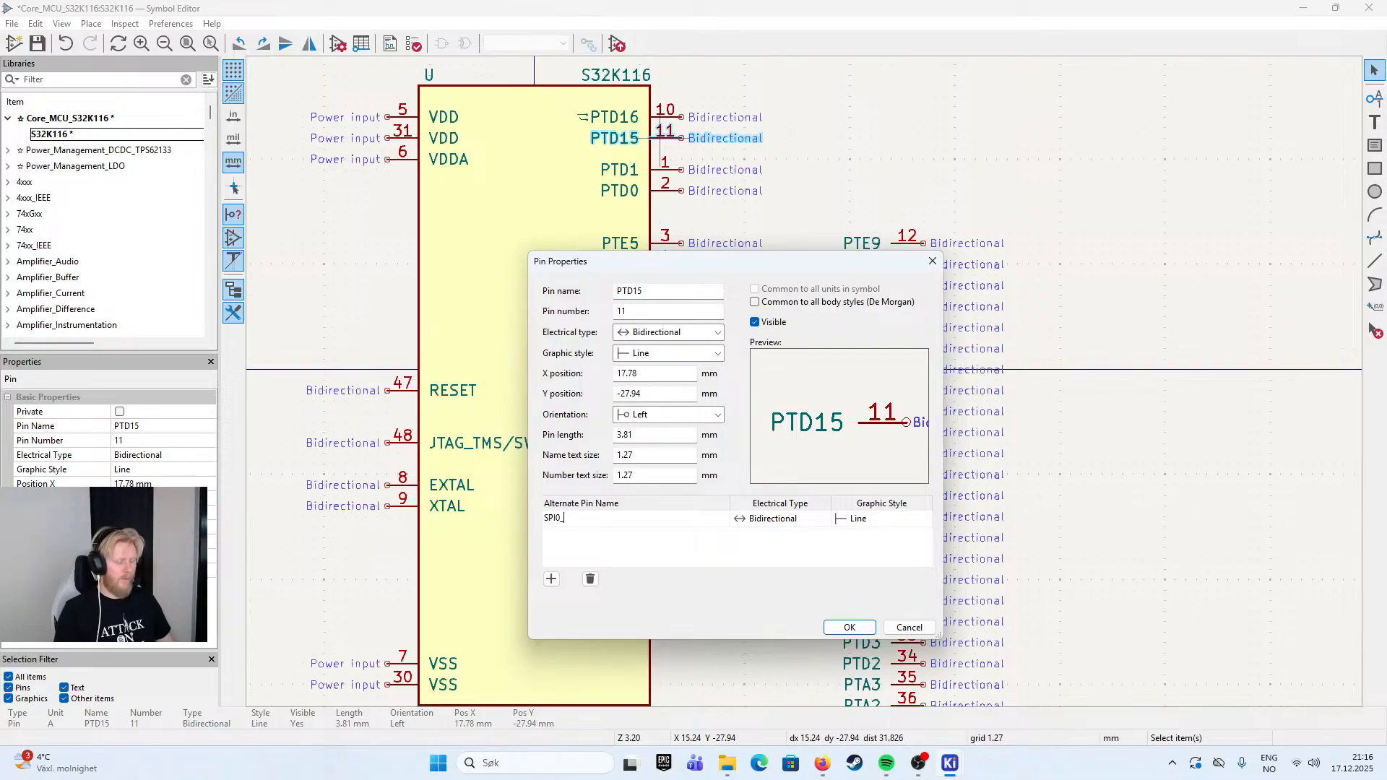
pyautogui.press('Return')
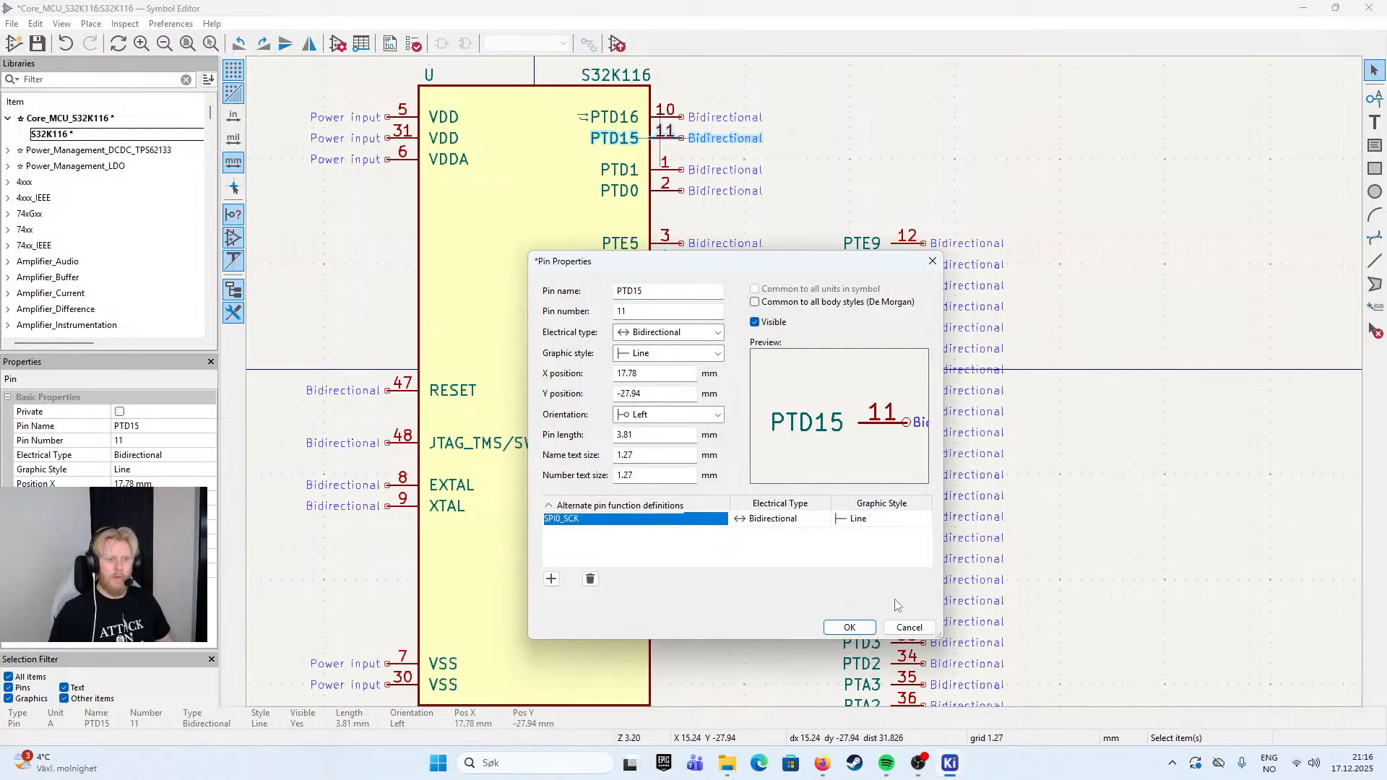
pyautogui.click(863, 628)
pyautogui.click(816, 165)
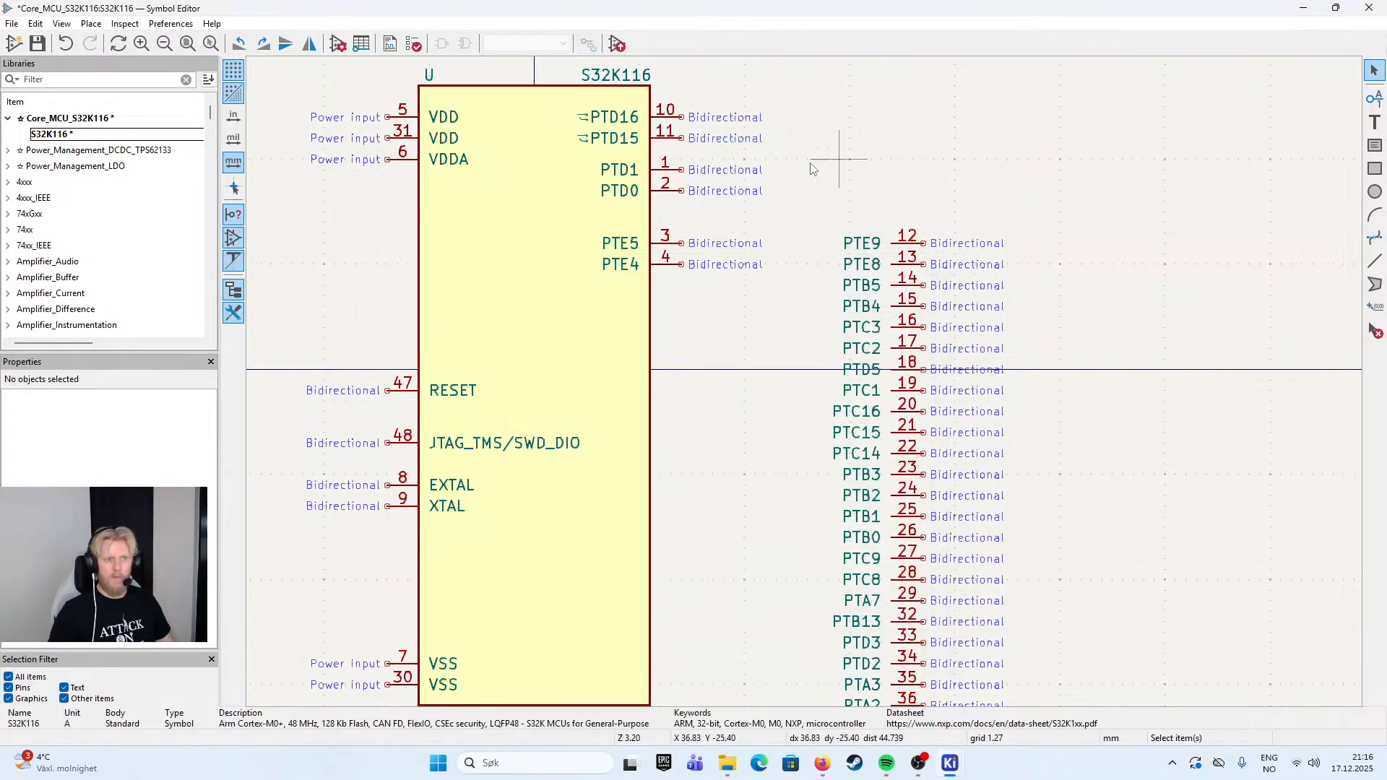
pyautogui.click(583, 139)
pyautogui.moveTo(601, 137); pyautogui.dragTo(595, 136)
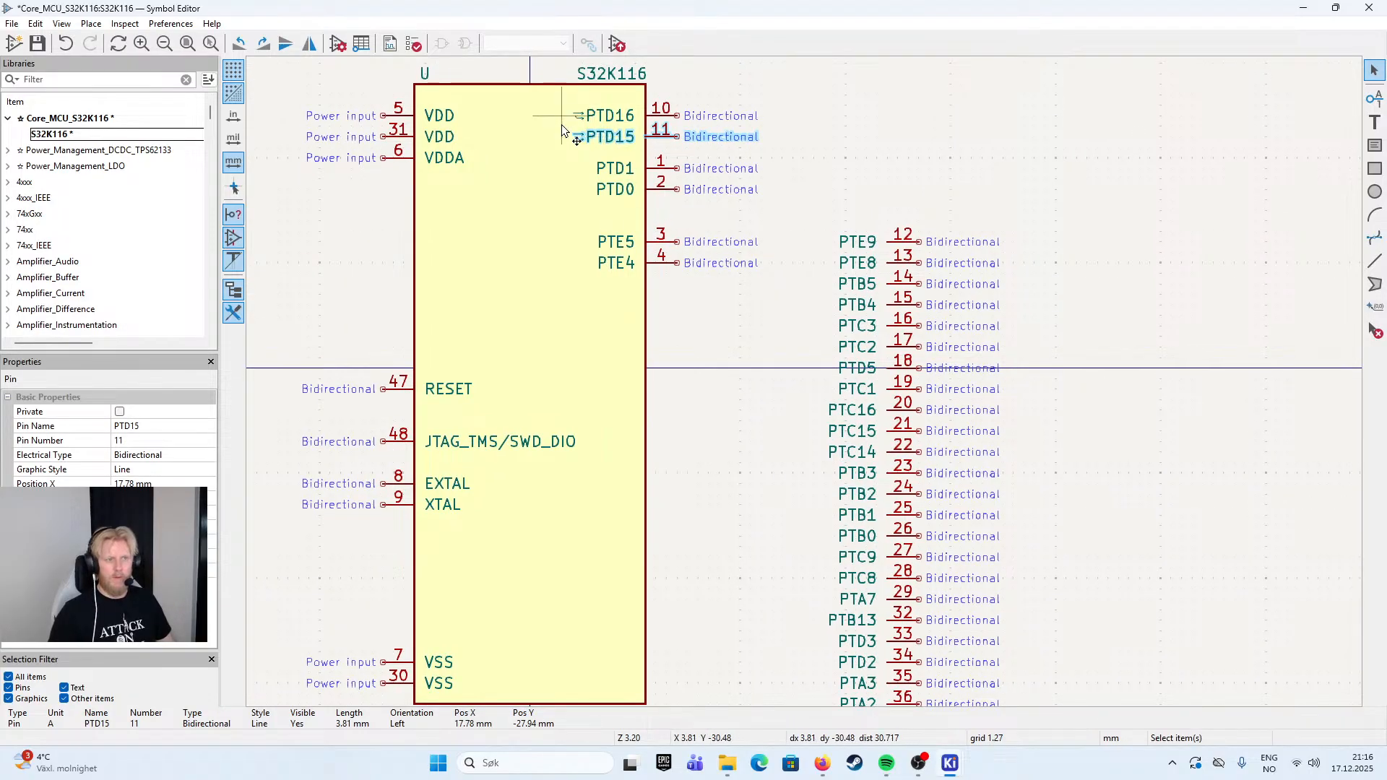
pyautogui.click(904, 135)
pyautogui.moveTo(887, 129); pyautogui.dragTo(919, 178)
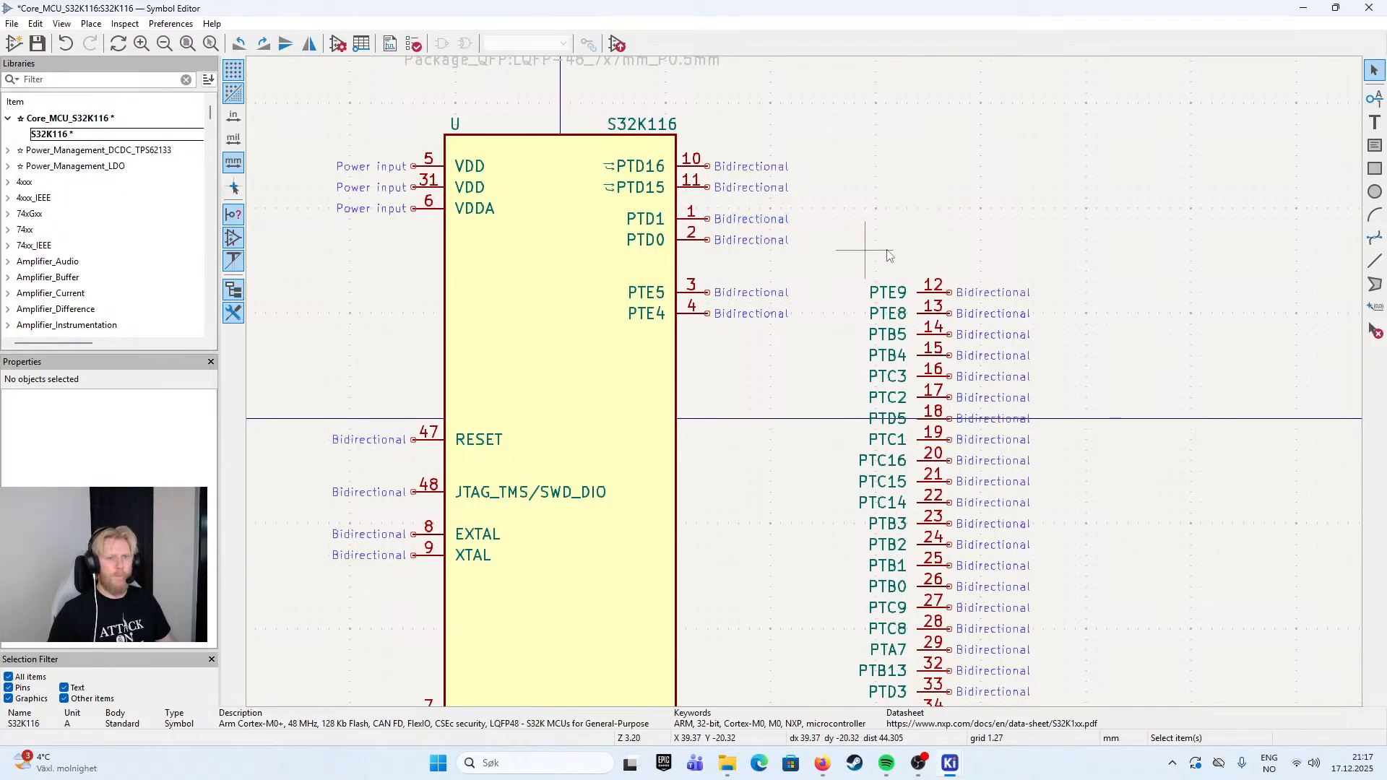
# - Move pins PTE5 and PTE4 together down the body's right edge so that PTE5 is level with RESET
pyautogui.hotkey('alt', 'Tab')
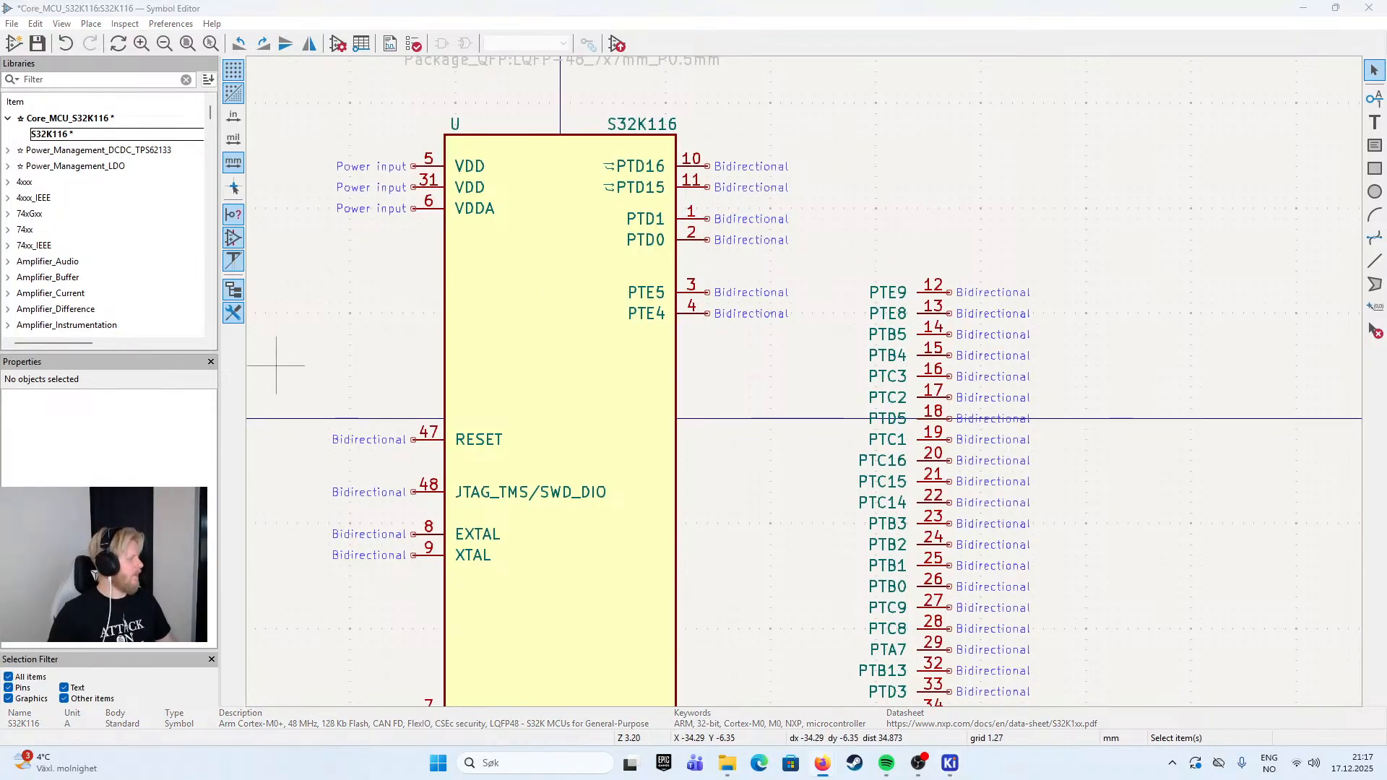
pyautogui.click(934, 294)
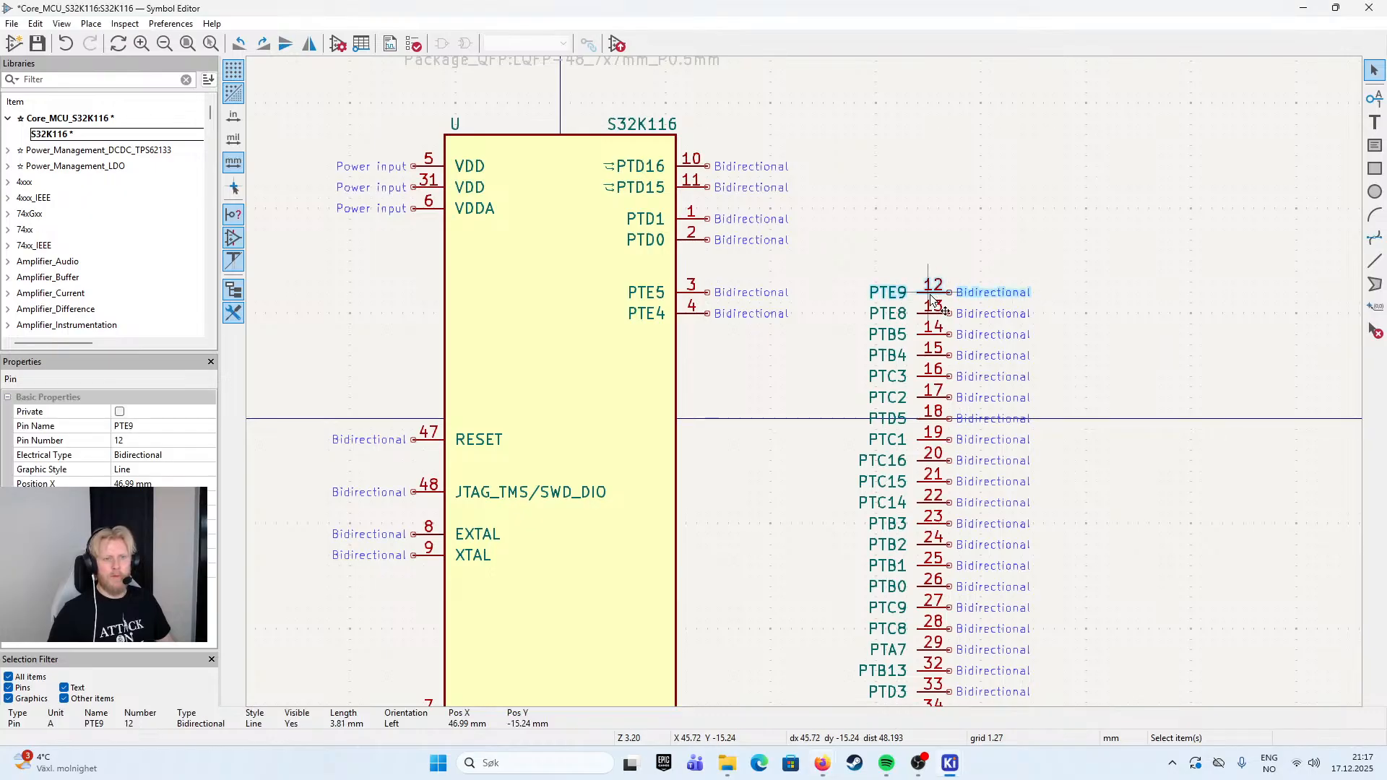
pyautogui.click(692, 292)
pyautogui.keyDown('shift'); pyautogui.click(692, 309); pyautogui.keyUp('shift')
pyautogui.moveTo(694, 297); pyautogui.dragTo(708, 437)
pyautogui.click(836, 378)
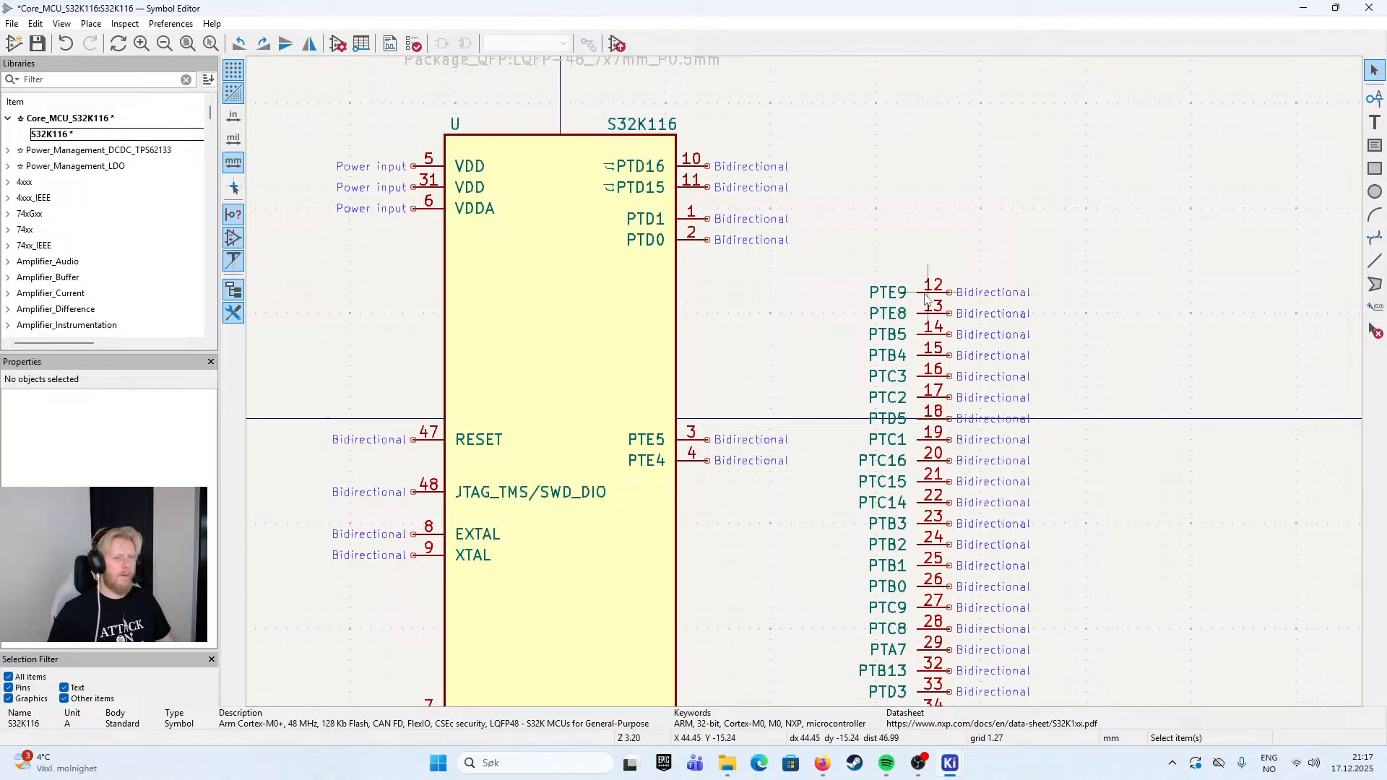
# - Move pins PTE9 and PTE8 together from the parked column onto the body's right edge, leaving a gap below PTD0
pyautogui.click(928, 300)
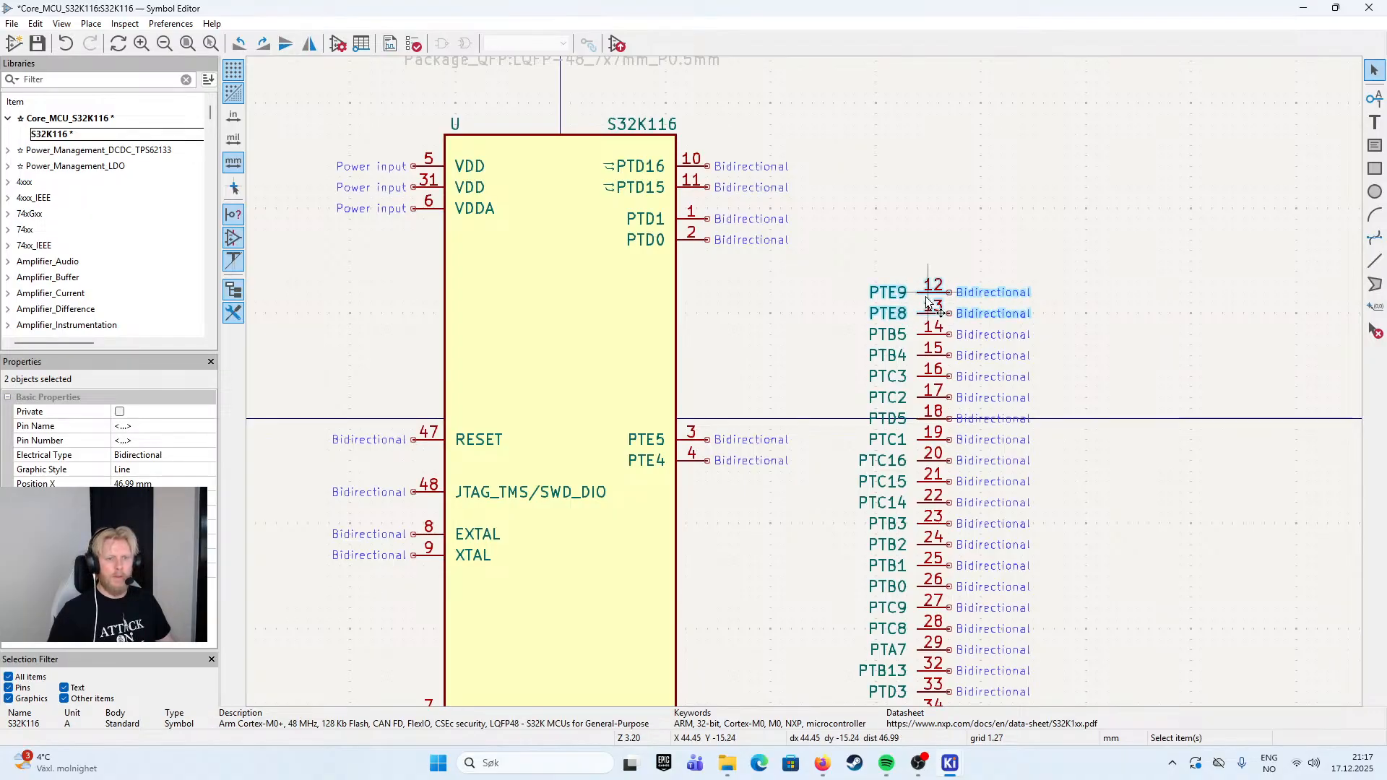
pyautogui.moveTo(928, 300); pyautogui.dragTo(710, 302)
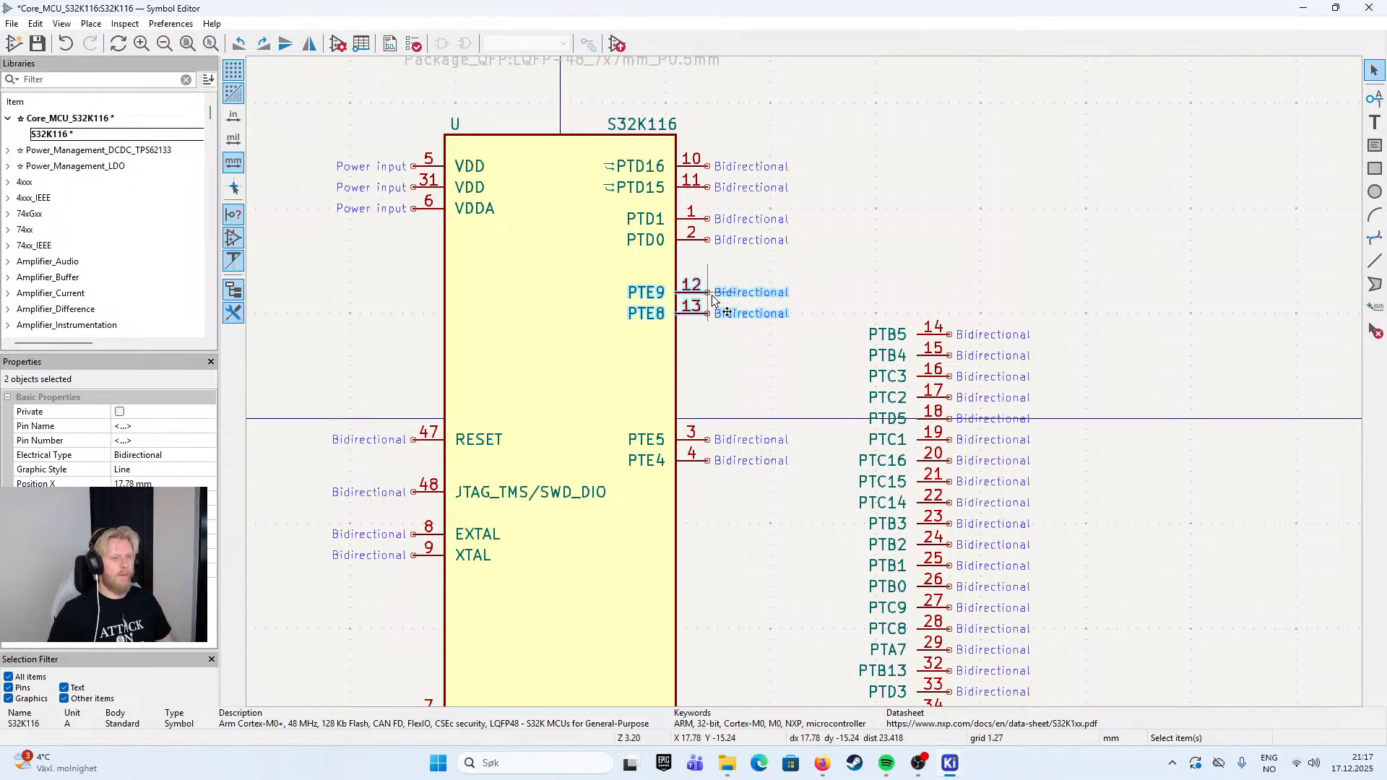
pyautogui.press('Escape')
pyautogui.click(648, 297)
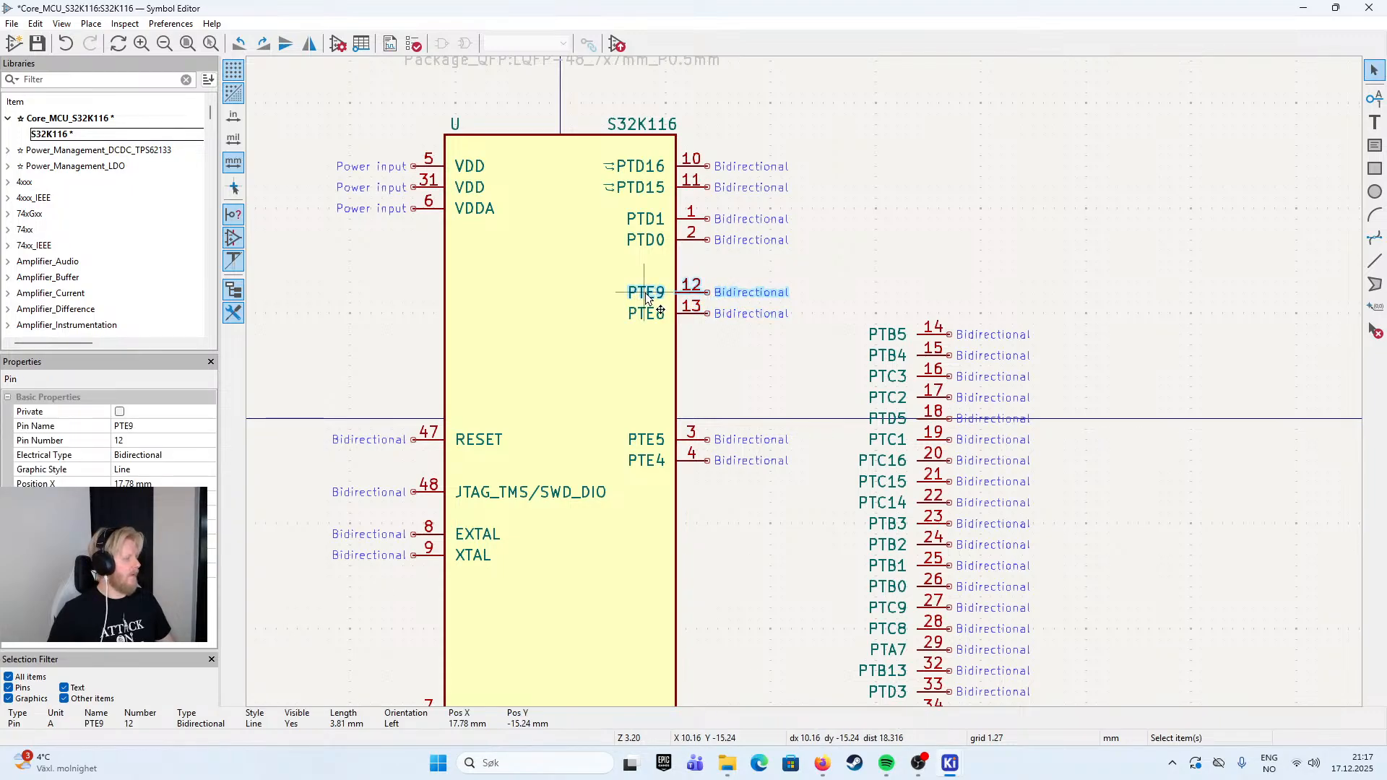
pyautogui.click(655, 313)
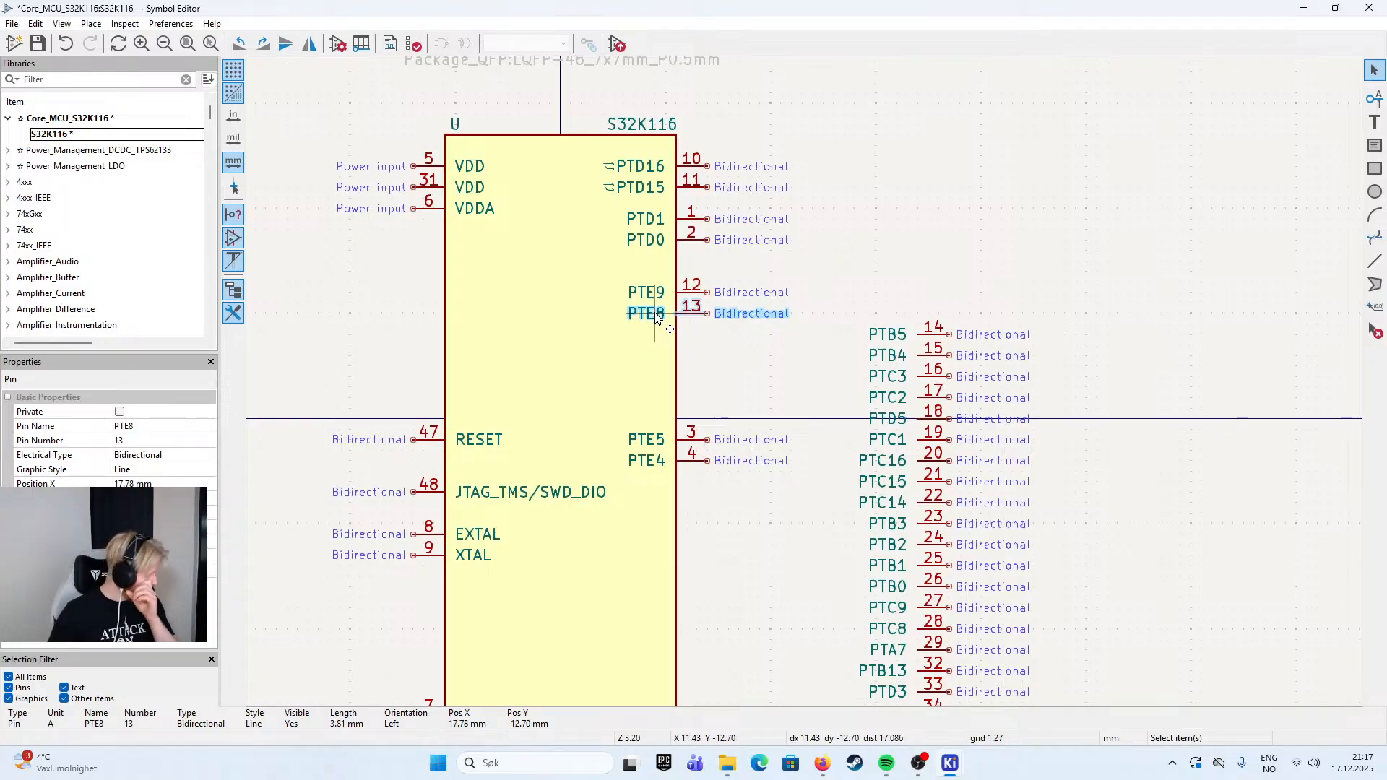
pyautogui.click(804, 281)
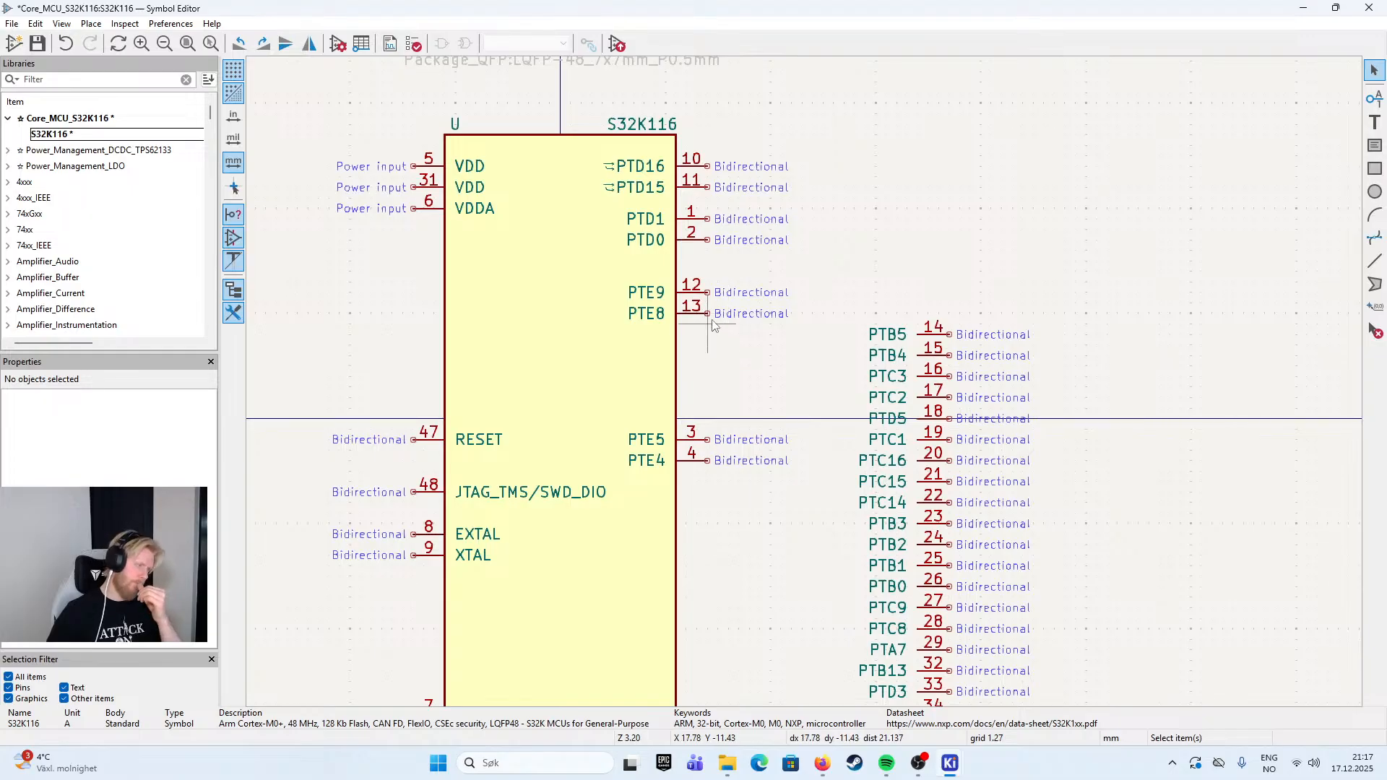
pyautogui.scroll(-2, 807, 388)
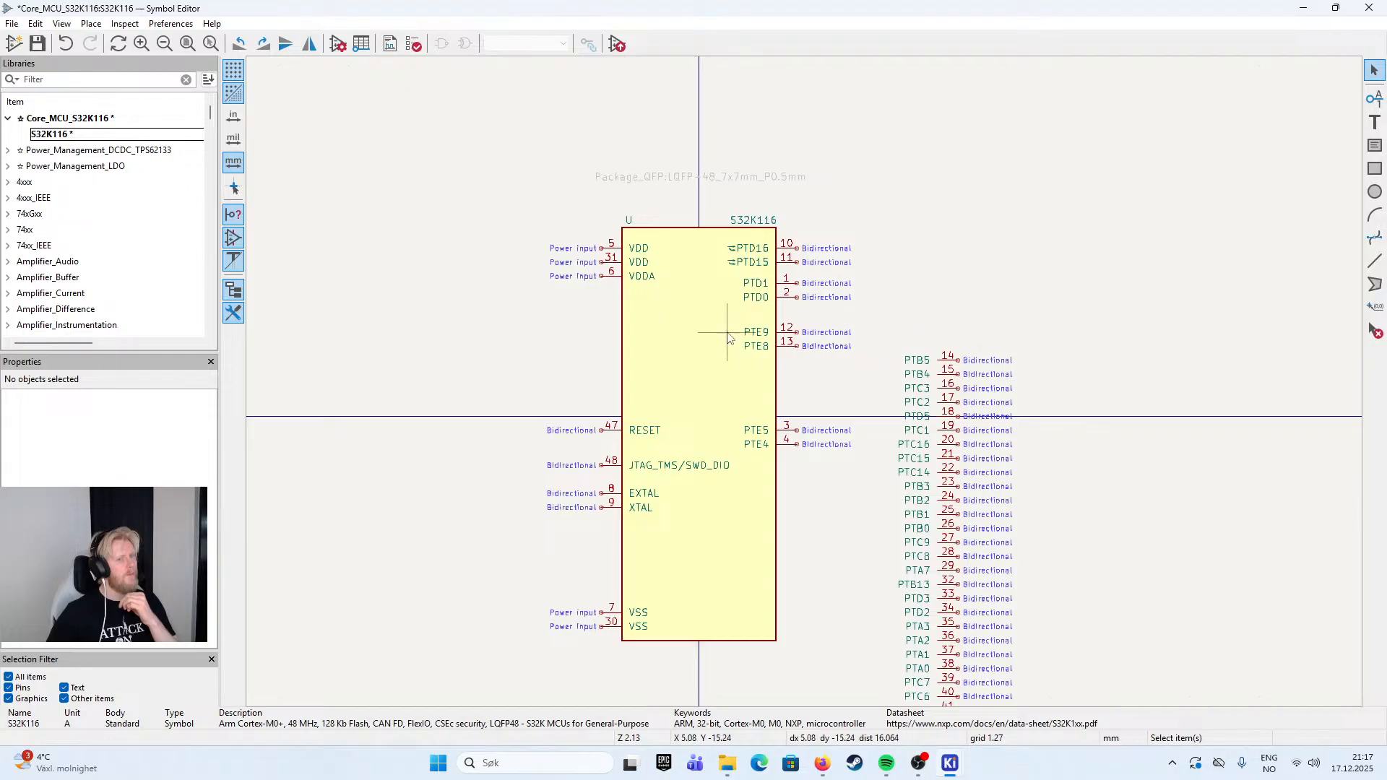
pyautogui.scroll(2, 794, 332)
pyautogui.moveTo(808, 388); pyautogui.dragTo(858, 423)
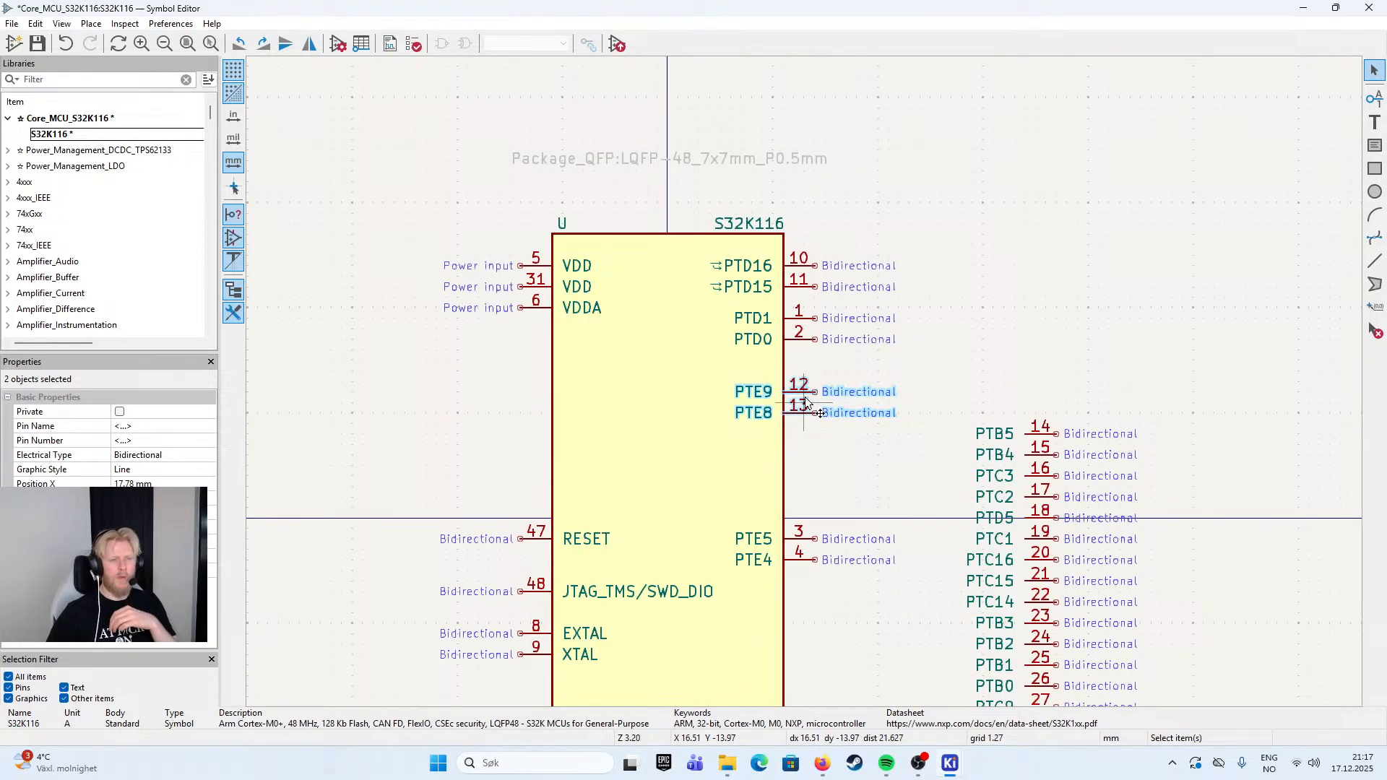
pyautogui.click(920, 351)
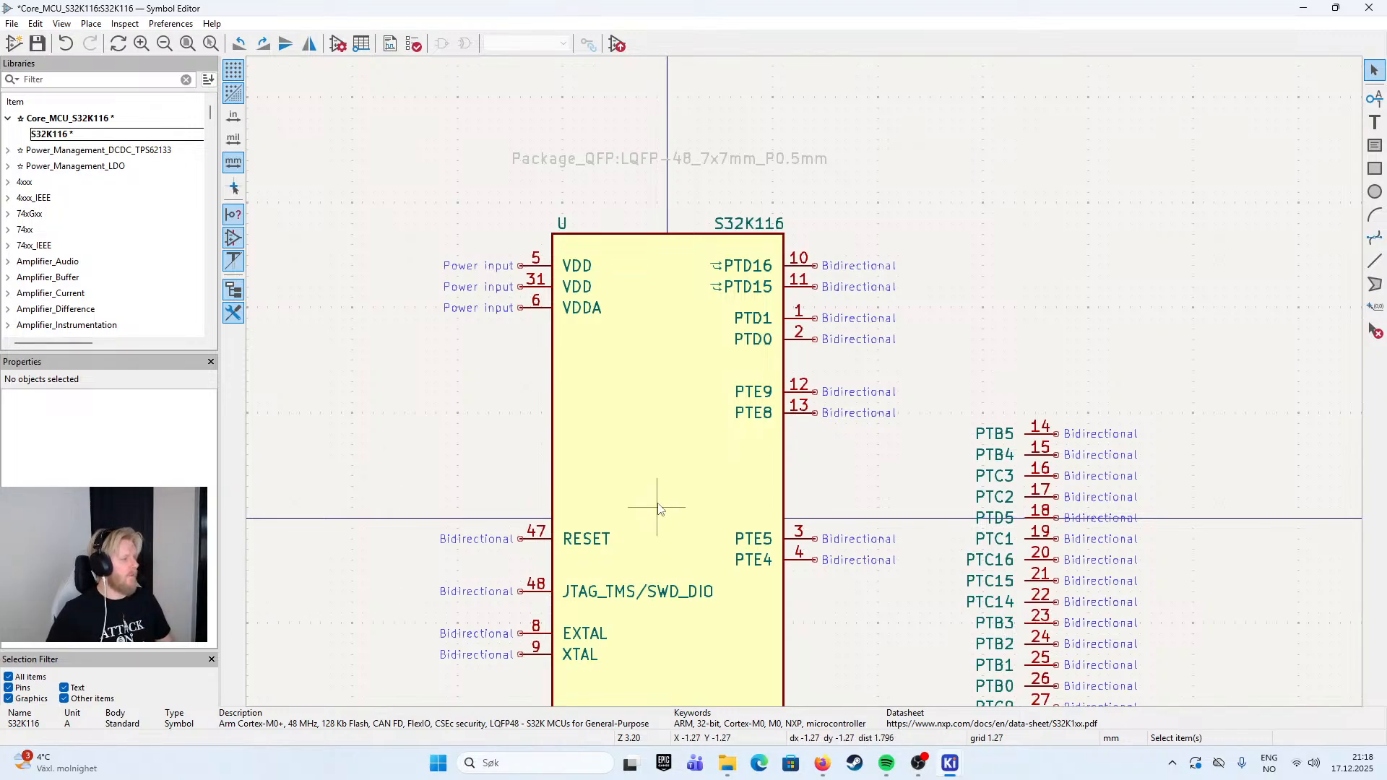
# - Move pins PTB5 and PTB4 together from the parked column to just above PTD16, in line with the right-edge pins
pyautogui.click(1037, 434)
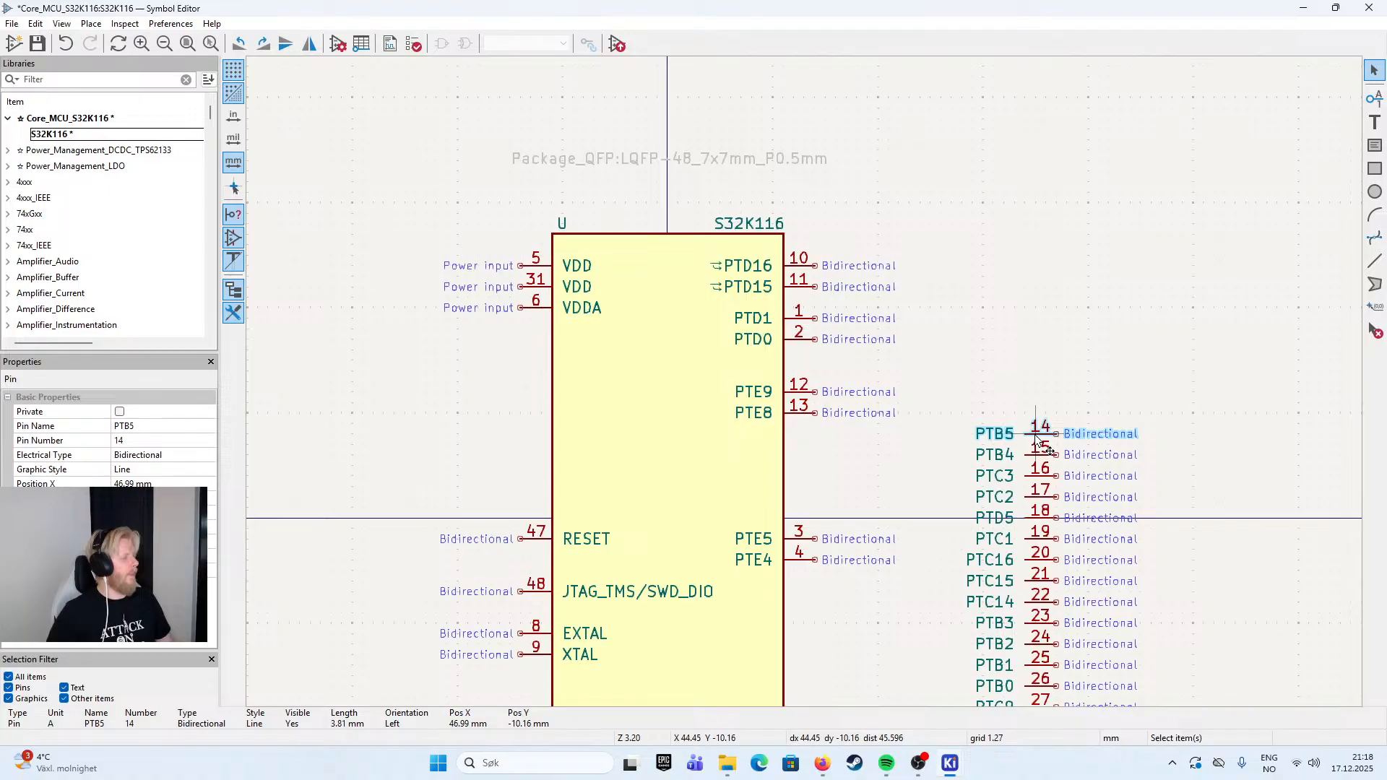
pyautogui.keyDown('shift'); pyautogui.click(1039, 442); pyautogui.keyUp('shift')
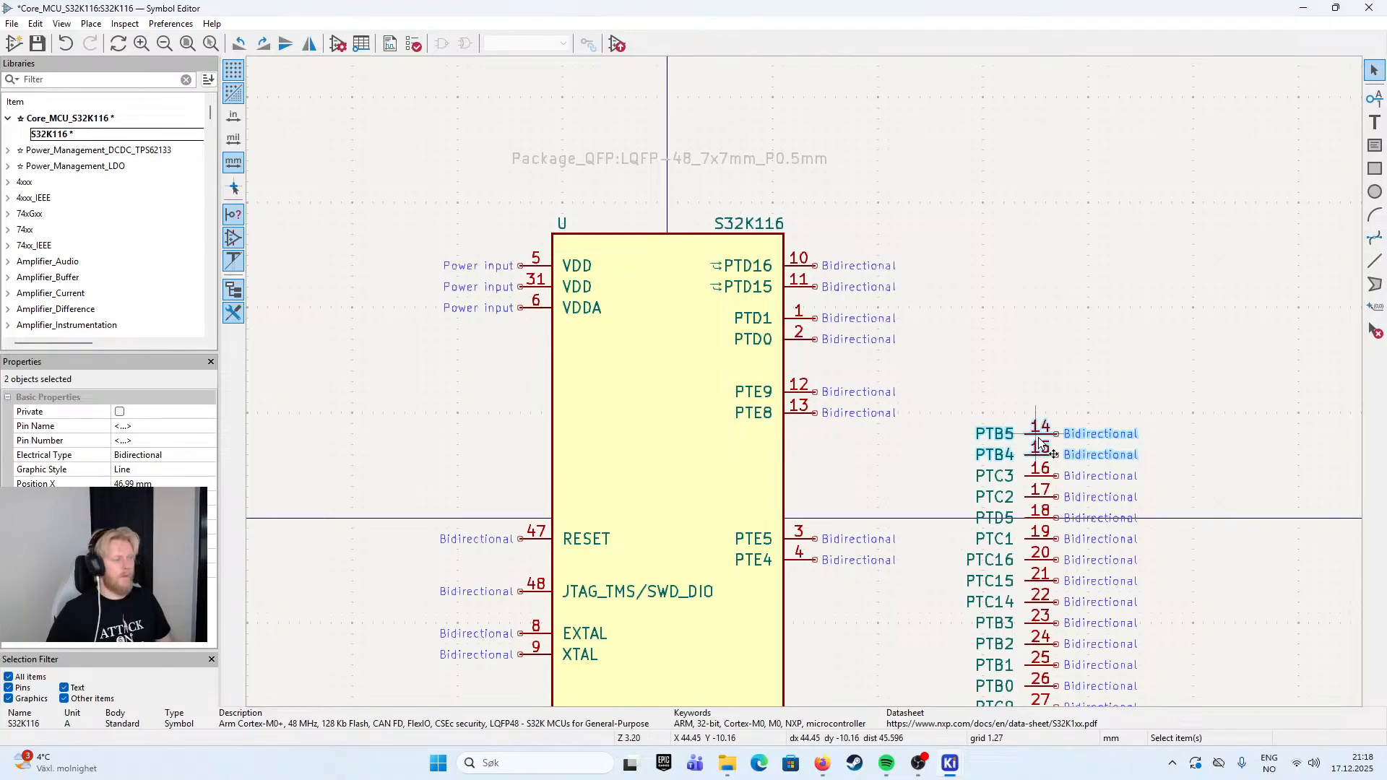
pyautogui.moveTo(1041, 444); pyautogui.dragTo(829, 217)
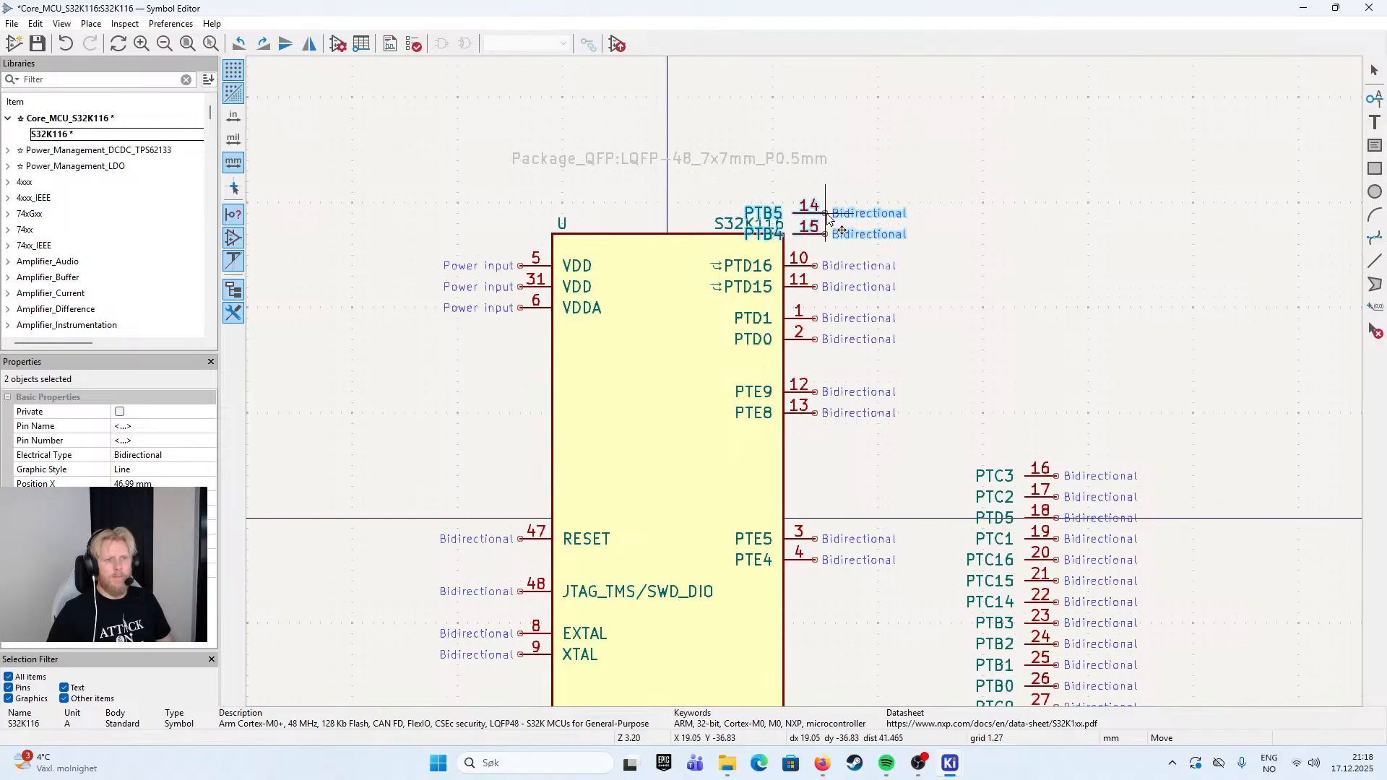
pyautogui.click(813, 206)
pyautogui.click(970, 268)
# - Shift the six pins PTD16 through PTE8 together down the right edge, leaving one free pin position above PTE5
pyautogui.moveTo(984, 241); pyautogui.dragTo(751, 505)
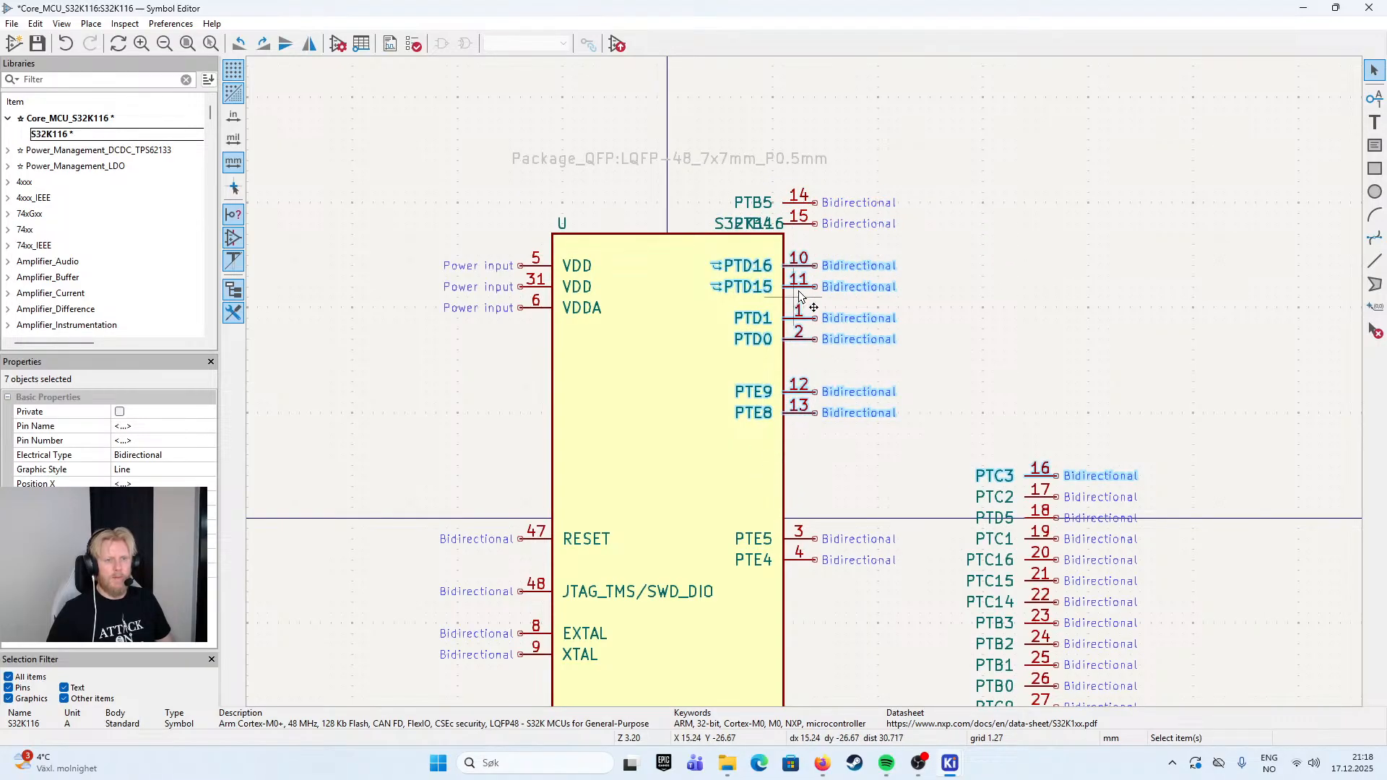
pyautogui.moveTo(902, 252); pyautogui.dragTo(772, 445)
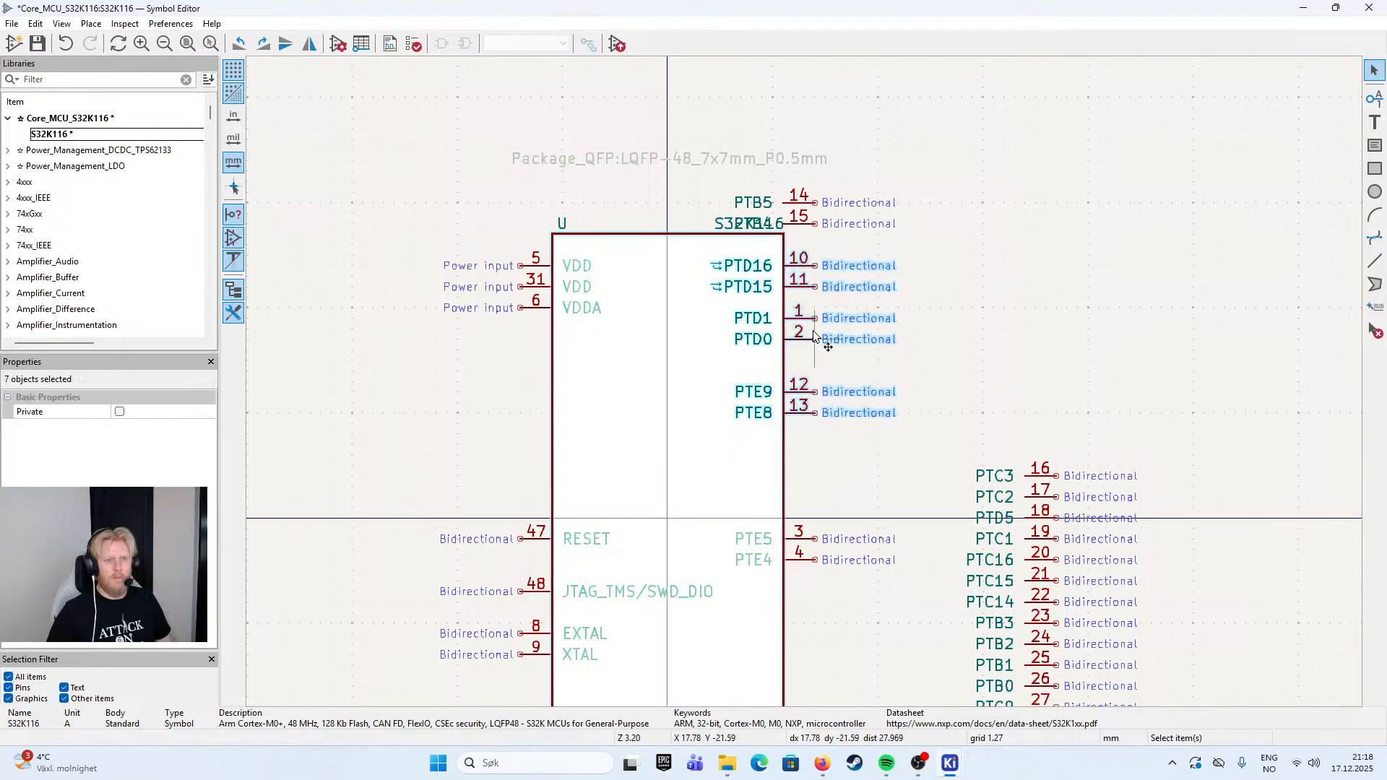
pyautogui.moveTo(794, 312); pyautogui.dragTo(816, 405)
# - Move pins PTB5 and PTB4 down onto the body's right edge, level with the two VDD pins
pyautogui.moveTo(952, 186); pyautogui.dragTo(793, 270)
pyautogui.moveTo(815, 210); pyautogui.dragTo(815, 268)
pyautogui.moveTo(1024, 375); pyautogui.dragTo(1009, 315)
pyautogui.moveTo(579, 390); pyautogui.dragTo(533, 302)
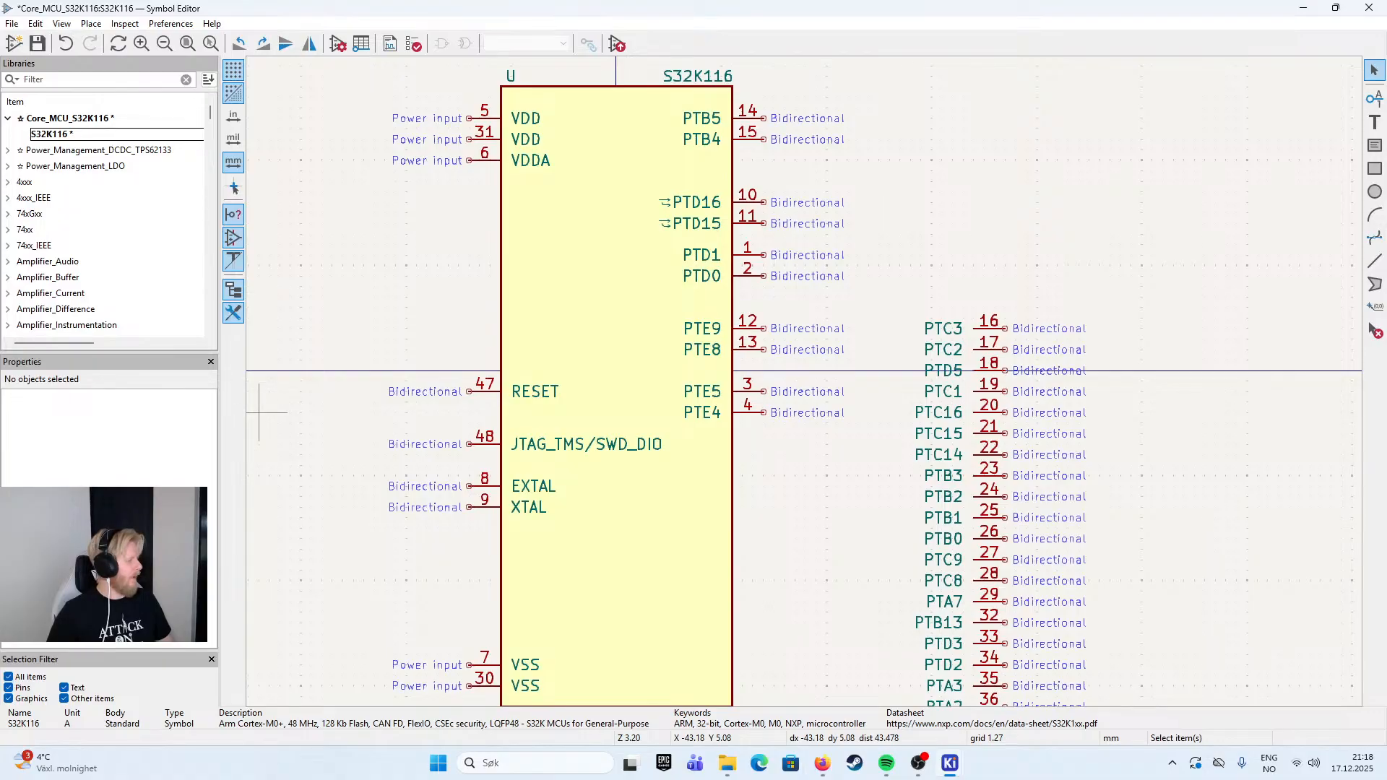
# - Move all ten port pins from the body's right edge out to a separate column beyond the parked pins
pyautogui.click(983, 329)
pyautogui.keyDown('ctrl'); pyautogui.click(983, 351); pyautogui.keyUp('ctrl')
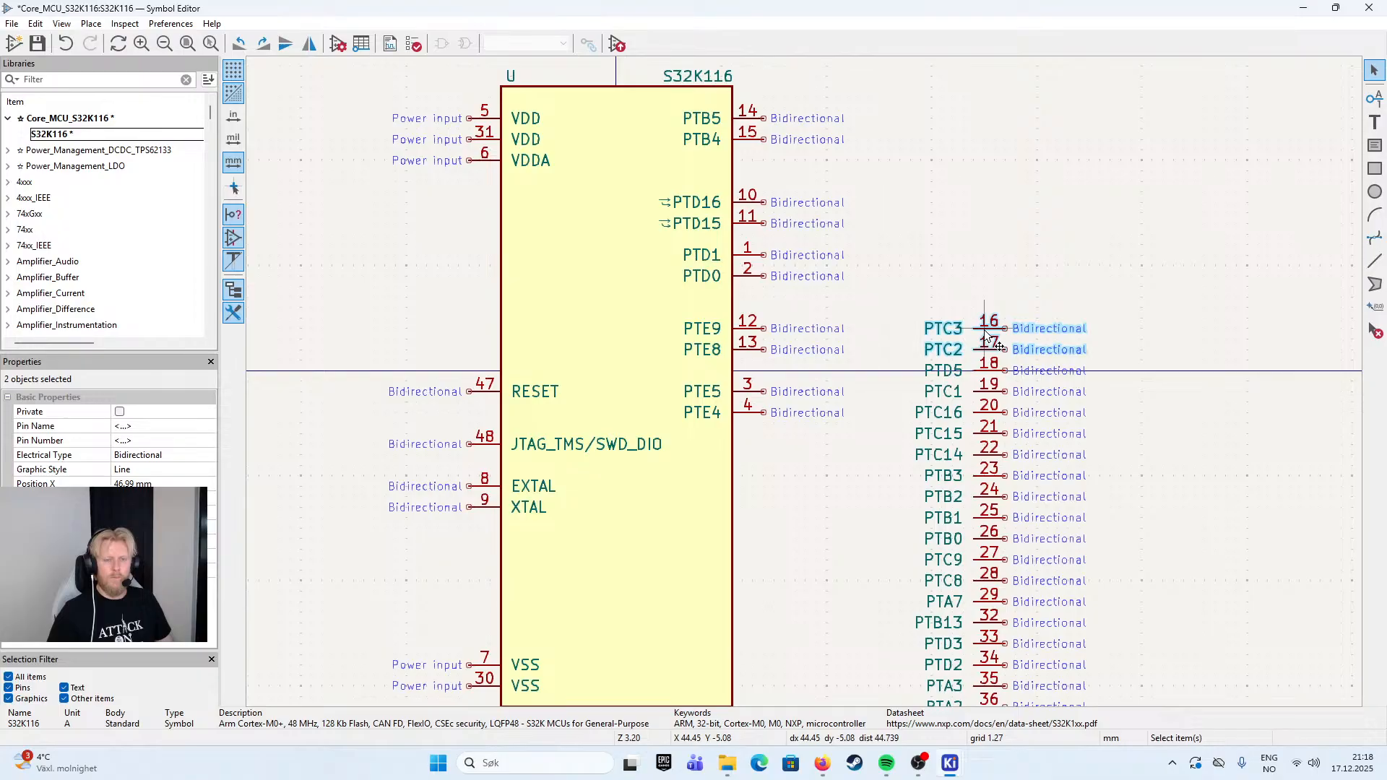
pyautogui.moveTo(1162, 252); pyautogui.dragTo(863, 221)
pyautogui.scroll(2, 831, 224)
pyautogui.hscroll(-2, 831, 223)
pyautogui.moveTo(617, 118); pyautogui.dragTo(483, 479)
pyautogui.moveTo(508, 226); pyautogui.dragTo(1009, 239)
pyautogui.moveTo(750, 248); pyautogui.dragTo(859, 122)
# - Move pins PTA3, PTA2, PTA1 and PTA0 together from the parked column onto the body's right edge, above RESET's height
pyautogui.scroll(-3, 811, 375)
pyautogui.click(871, 551)
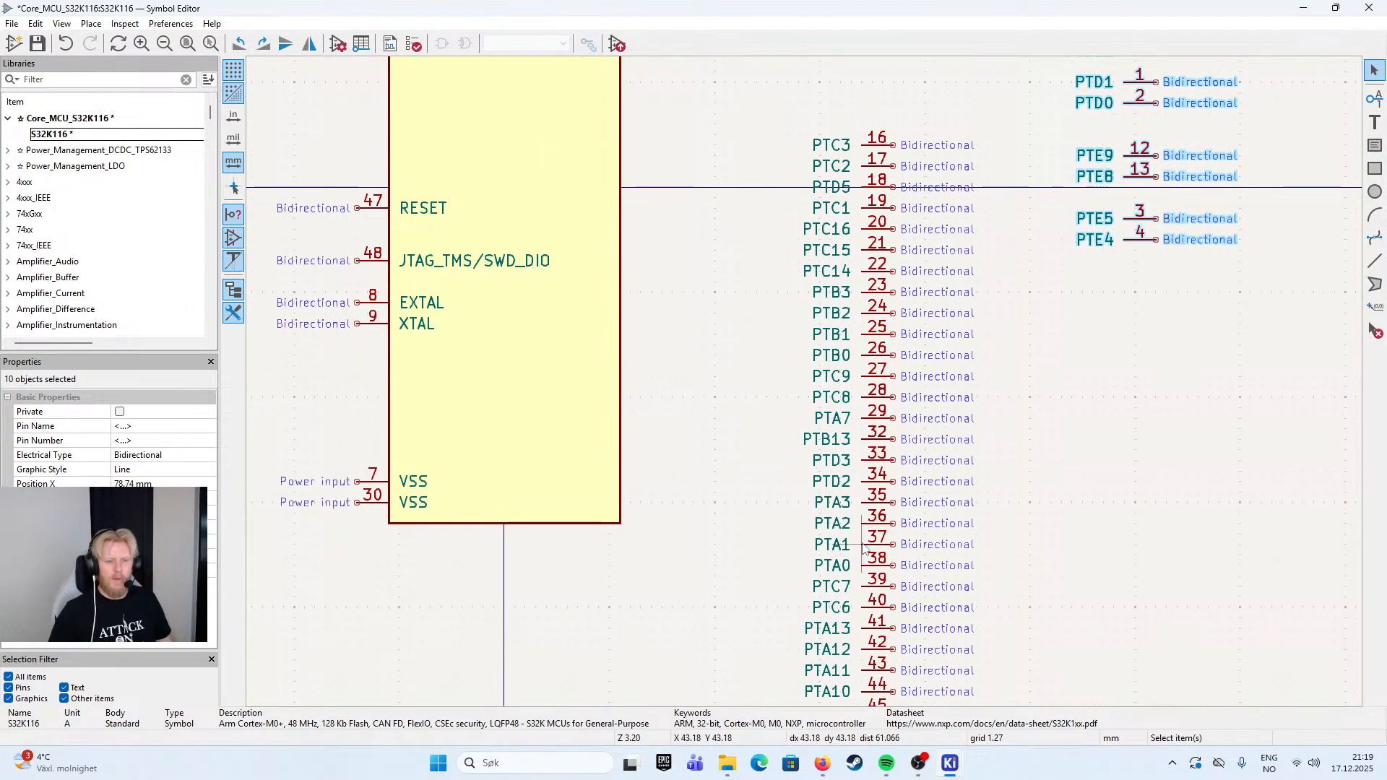
pyautogui.moveTo(868, 571); pyautogui.dragTo(654, 86)
pyautogui.click(692, 177)
pyautogui.scroll(3, 712, 217)
pyautogui.moveTo(758, 133); pyautogui.dragTo(612, 280)
pyautogui.scroll(1, 741, 173)
pyautogui.moveTo(737, 179); pyautogui.dragTo(714, 347)
pyautogui.moveTo(576, 359); pyautogui.dragTo(608, 371)
pyautogui.click(697, 356)
# - Move pins PTA7, PTA13, PTA12, PTA11 and PTA10 together from the parked column up beside the body's upper right side
pyautogui.scroll(-5, 714, 391)
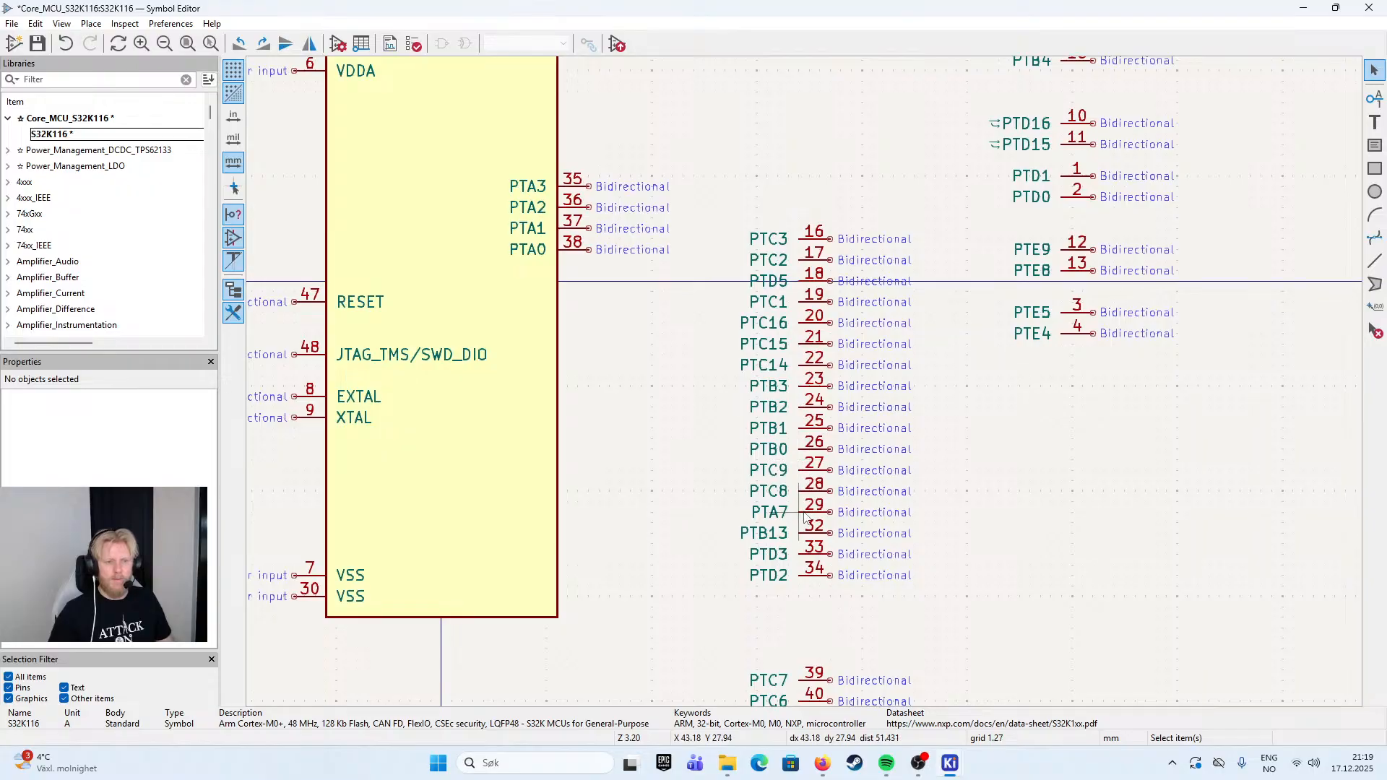
pyautogui.click(806, 516)
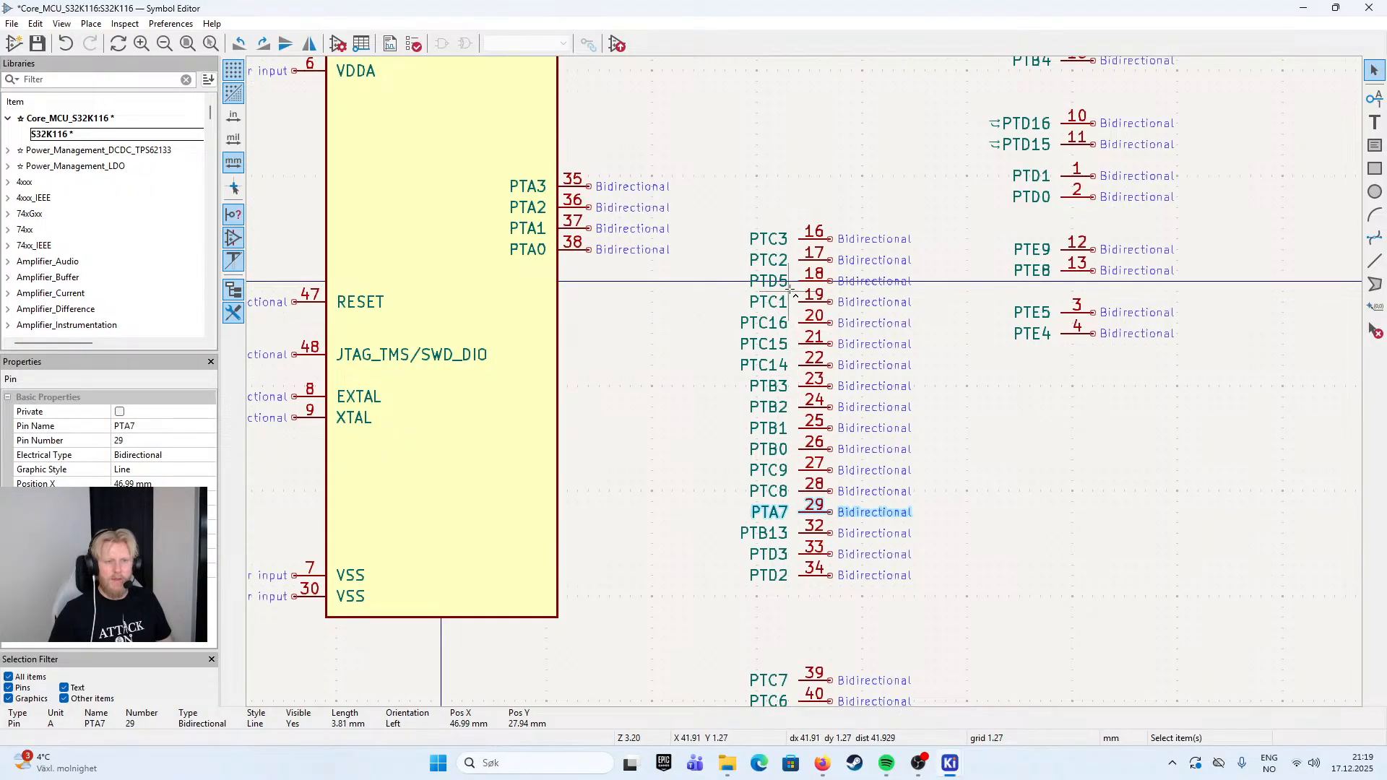
pyautogui.scroll(-7, 911, 629)
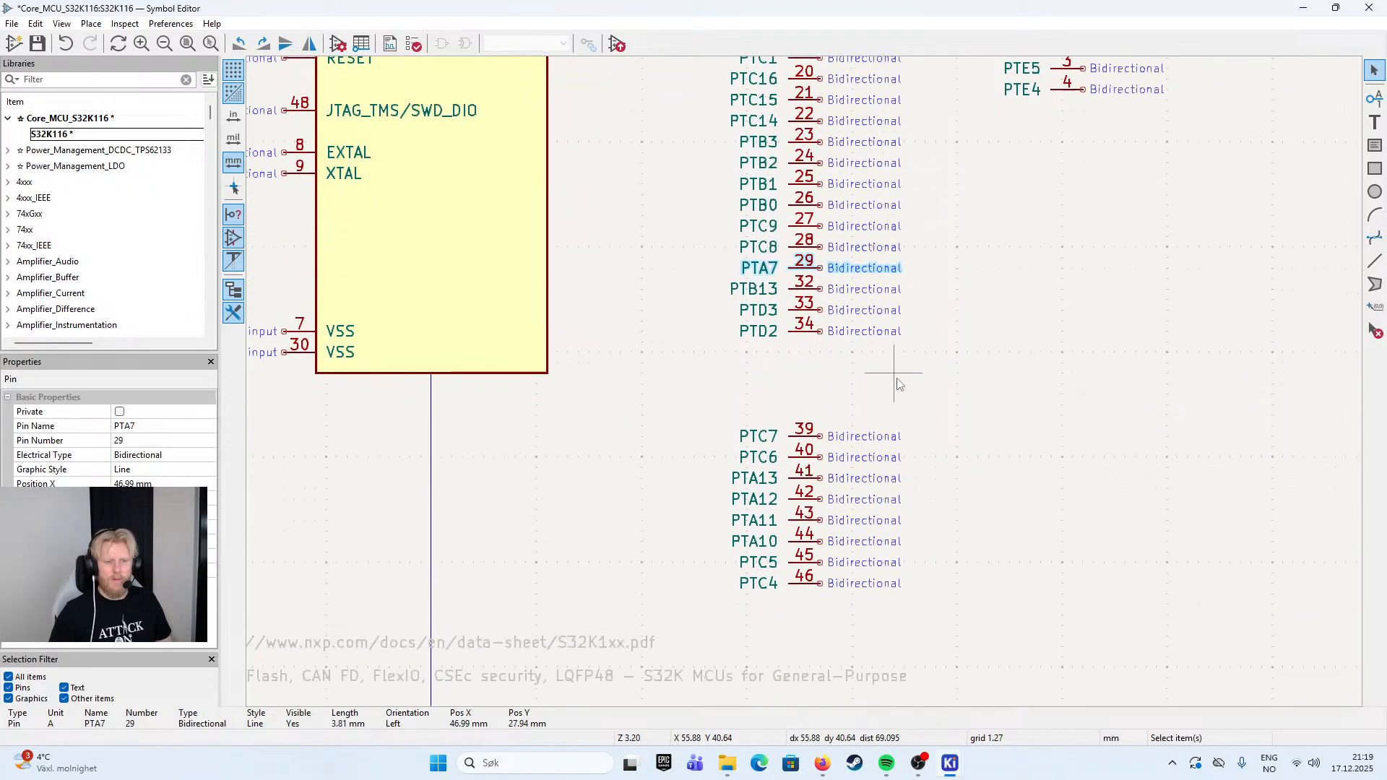
pyautogui.keyDown('shift'); pyautogui.click(792, 542); pyautogui.keyUp('shift')
pyautogui.keyDown('shift'); pyautogui.click(792, 520); pyautogui.keyUp('shift')
pyautogui.keyDown('shift'); pyautogui.click(793, 500); pyautogui.keyUp('shift')
pyautogui.keyDown('shift'); pyautogui.click(793, 478); pyautogui.keyUp('shift')
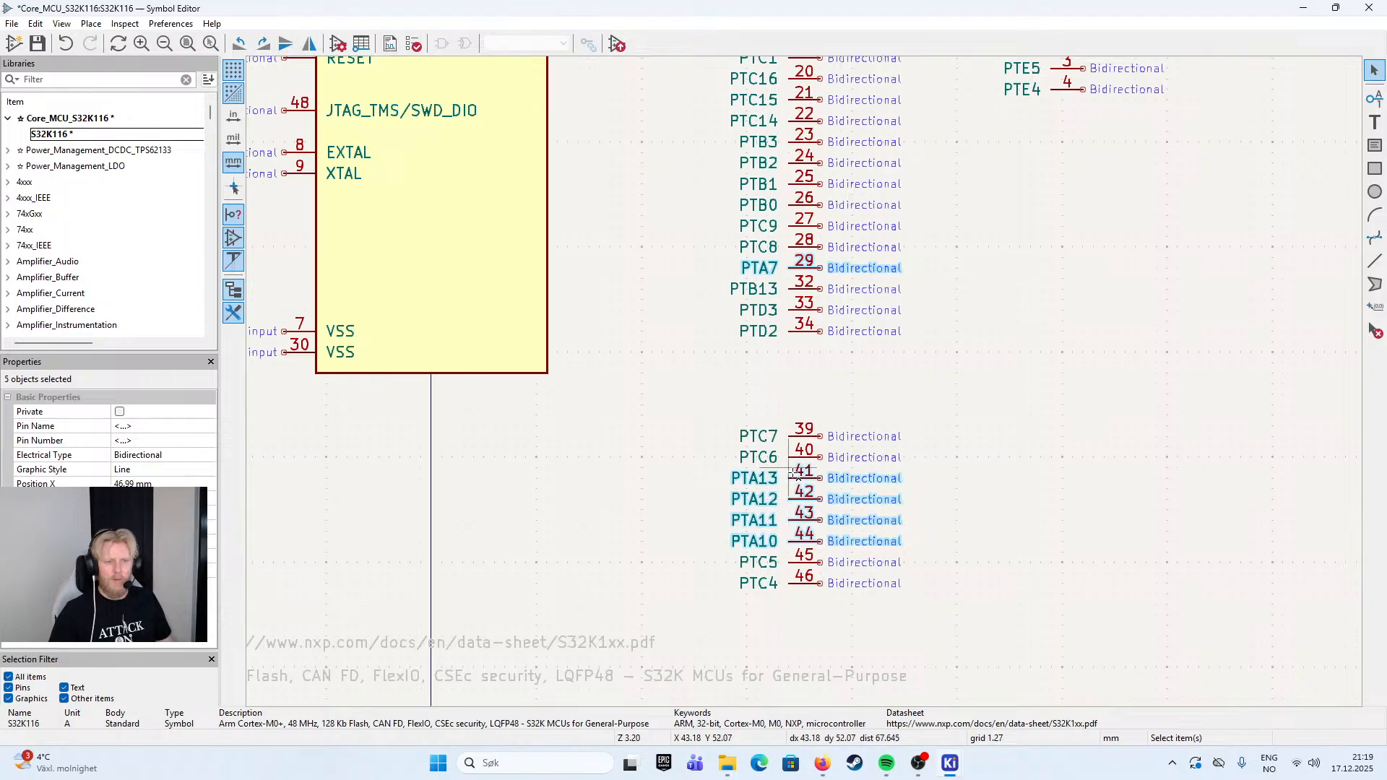
pyautogui.moveTo(1041, 257); pyautogui.dragTo(1130, 383)
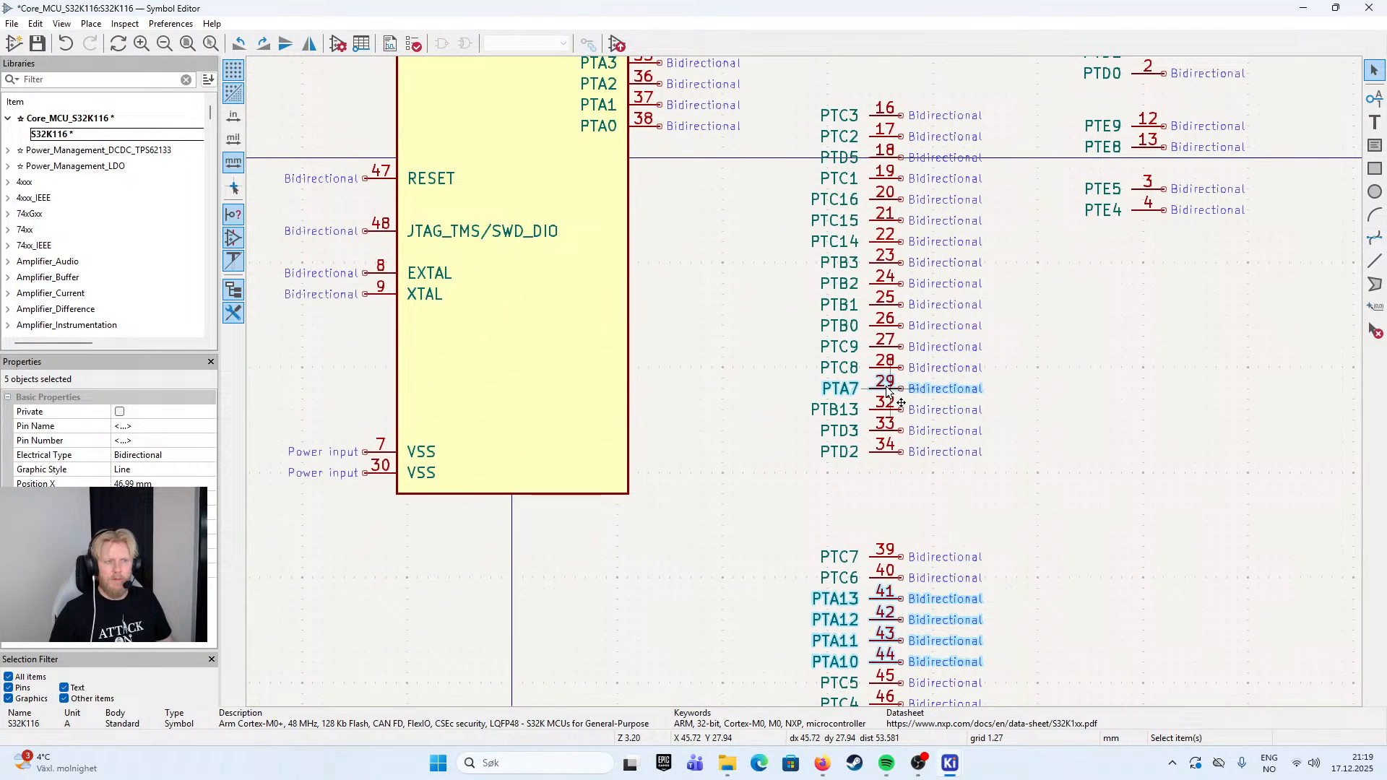
pyautogui.press('m')
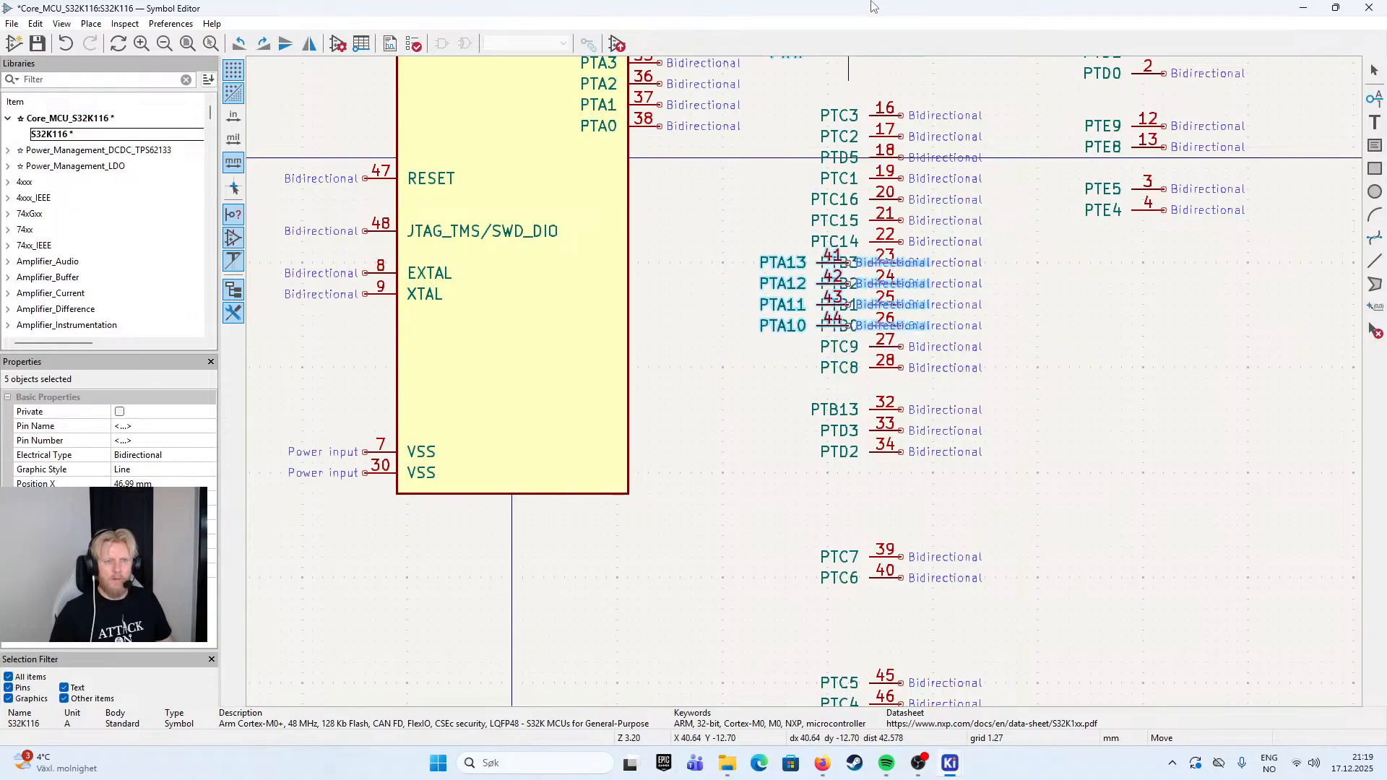
pyautogui.click(744, 191)
pyautogui.moveTo(781, 159); pyautogui.dragTo(699, 411)
pyautogui.moveTo(641, 452); pyautogui.dragTo(835, 137)
pyautogui.scroll(-2, 659, 378)
pyautogui.click(835, 137)
pyautogui.scroll(4, 912, 296)
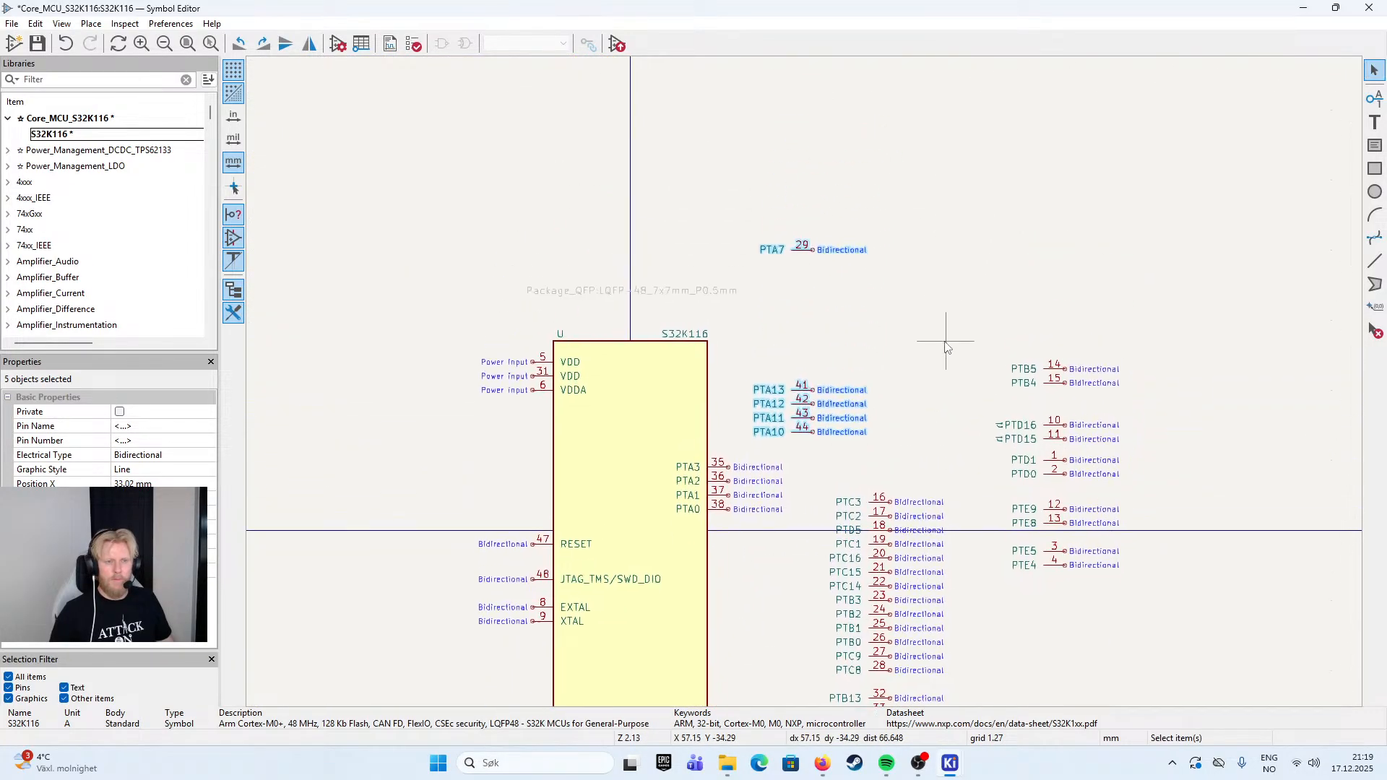
# - Move pins PTA13 through PTA10 onto the body's right edge above PTA3, leaving one free pin position between them
pyautogui.moveTo(885, 298); pyautogui.dragTo(625, 469)
pyautogui.moveTo(729, 363); pyautogui.dragTo(581, 376)
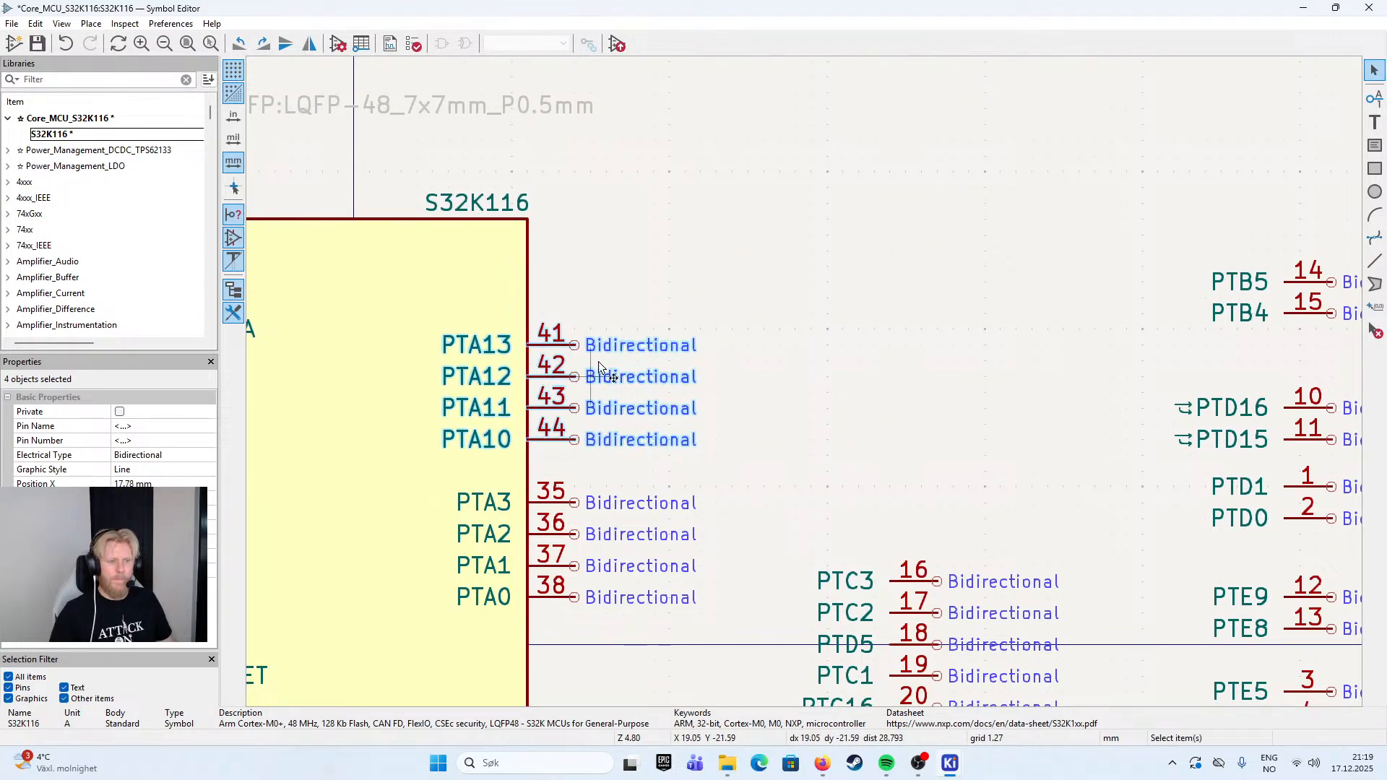
pyautogui.click(731, 235)
# - Move pin PTA7 onto the body's right edge into the free position between PTA10 and PTA3
pyautogui.moveTo(787, 62); pyautogui.dragTo(599, 552)
pyautogui.moveTo(720, 546); pyautogui.dragTo(995, 298)
pyautogui.moveTo(832, 306); pyautogui.dragTo(745, 526)
pyautogui.click(749, 529)
# - Move the whole port A pin group, PTA13 to PTA0, up two pin positions along the body's right edge
pyautogui.moveTo(969, 486); pyautogui.dragTo(923, 365)
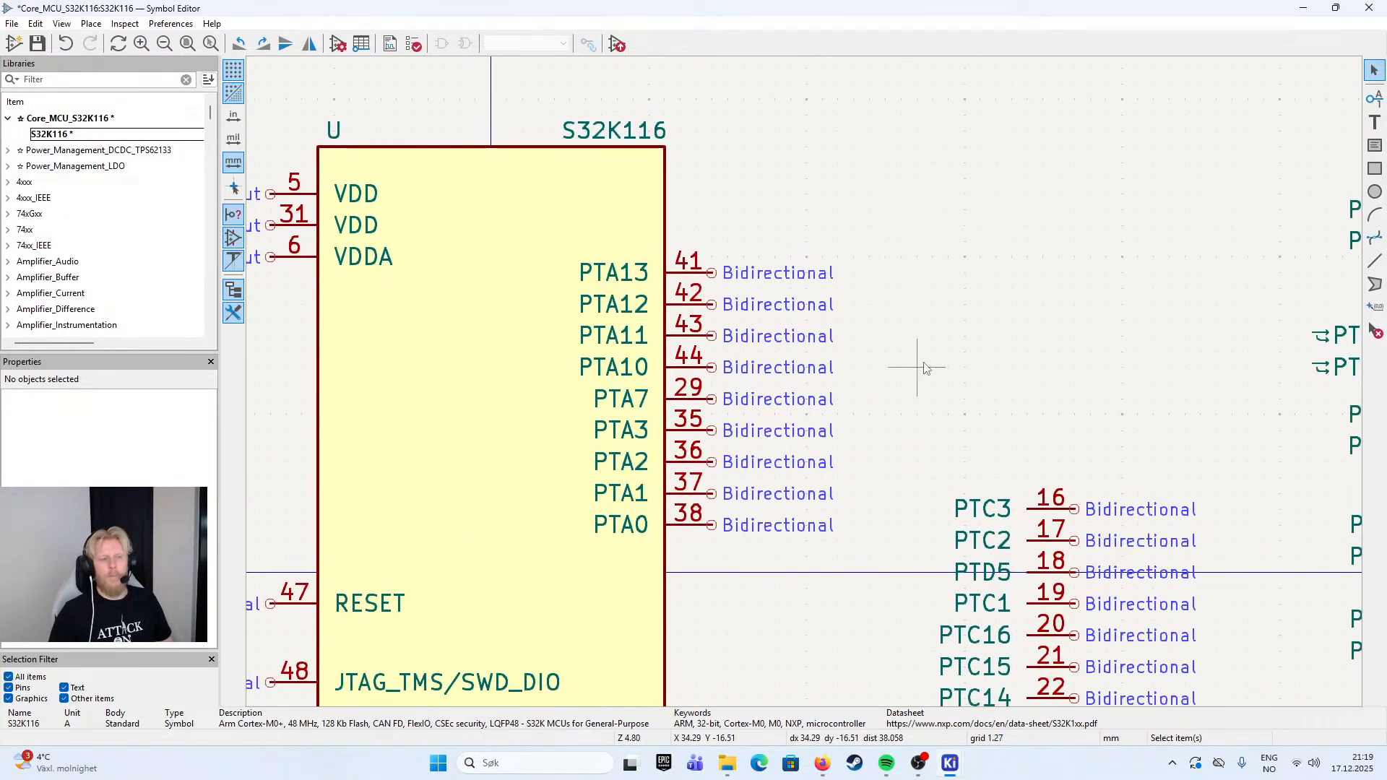
pyautogui.moveTo(869, 226); pyautogui.dragTo(679, 515)
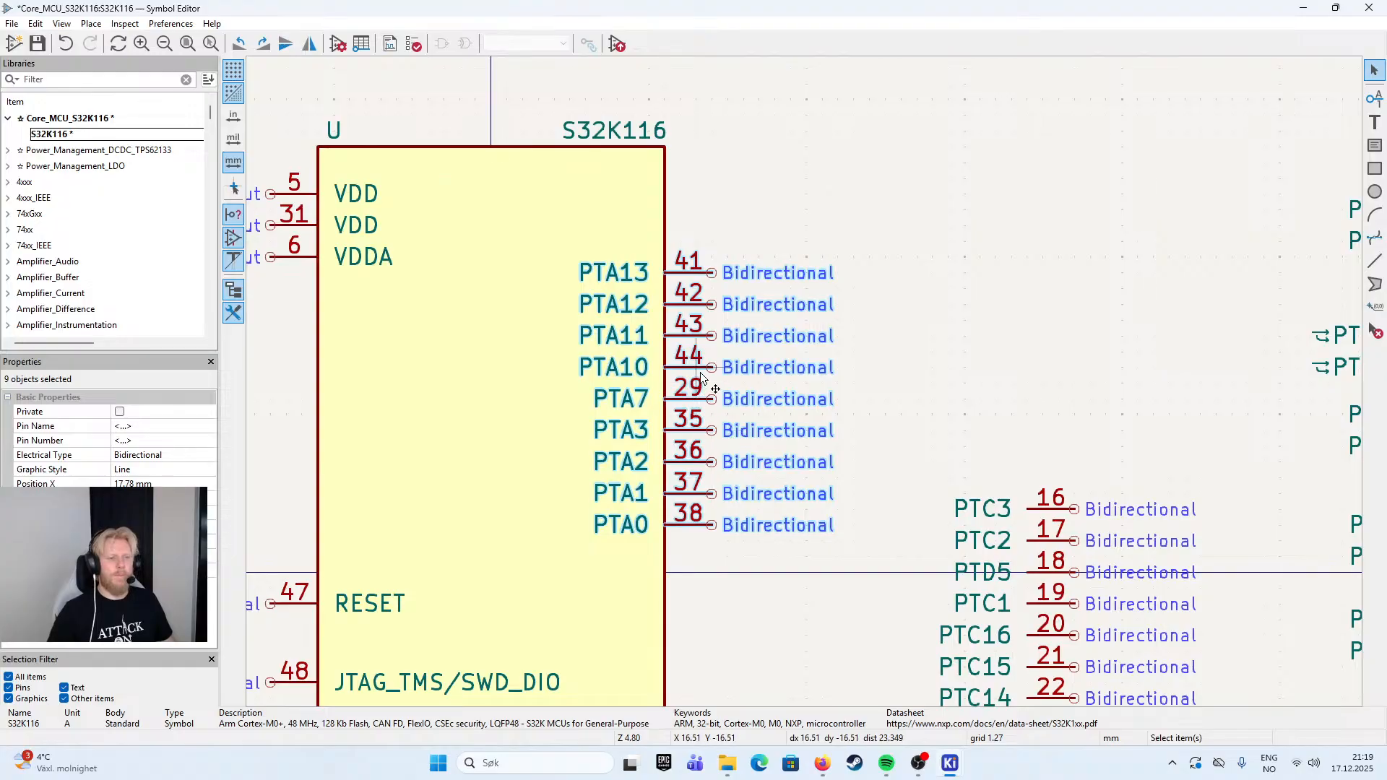
pyautogui.moveTo(701, 368); pyautogui.dragTo(703, 306)
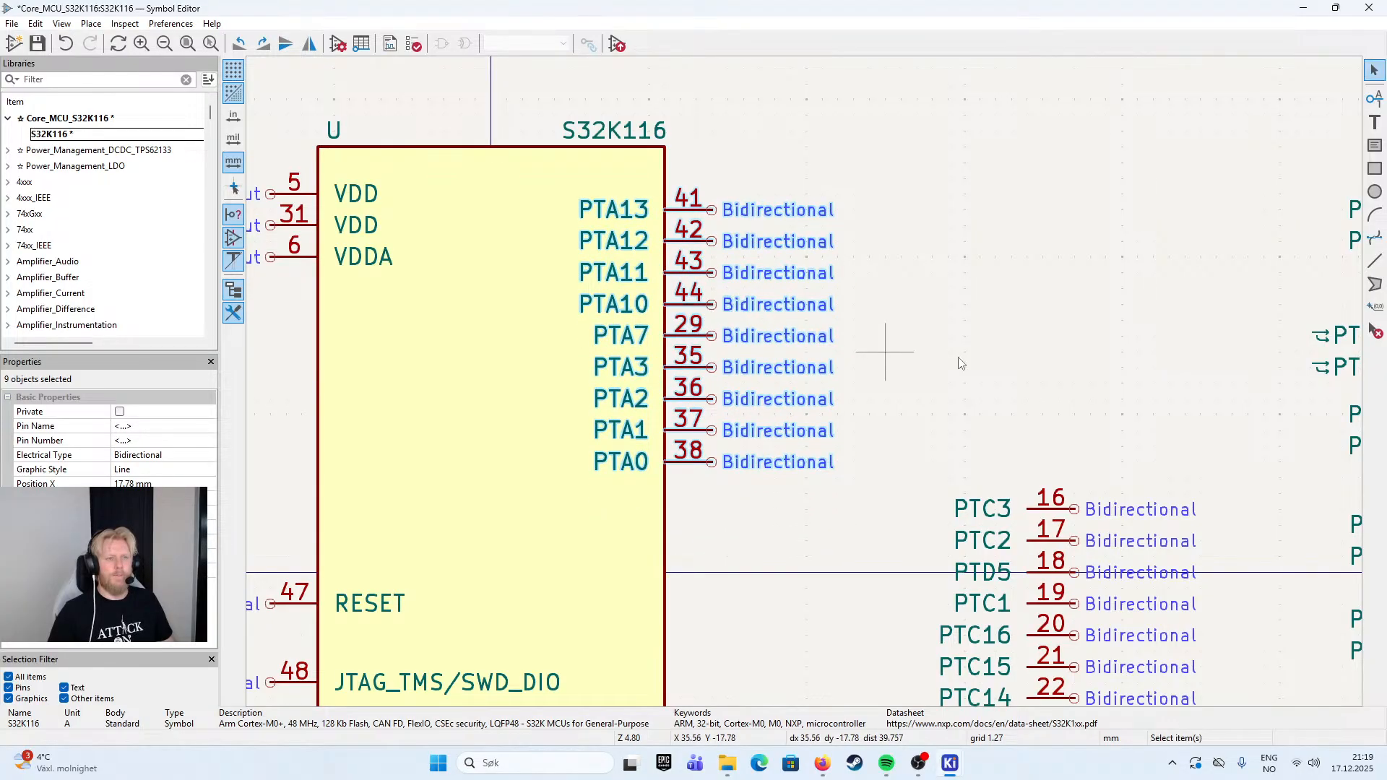
pyautogui.click(964, 355)
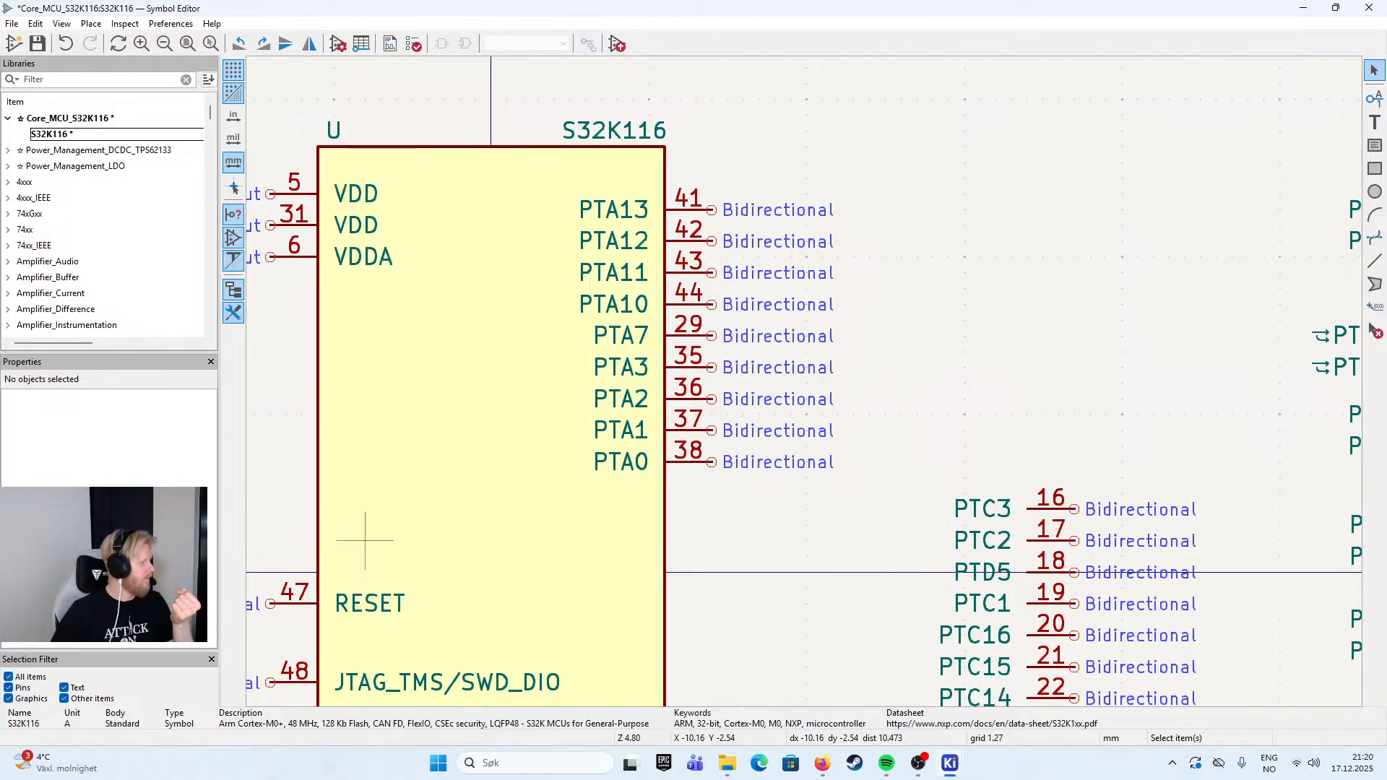
# - Examine the symbol's overall layout and the RESET and JTAG_TMS/SWD_DIO pins on the body's left side
pyautogui.scroll(-3, 811, 396)
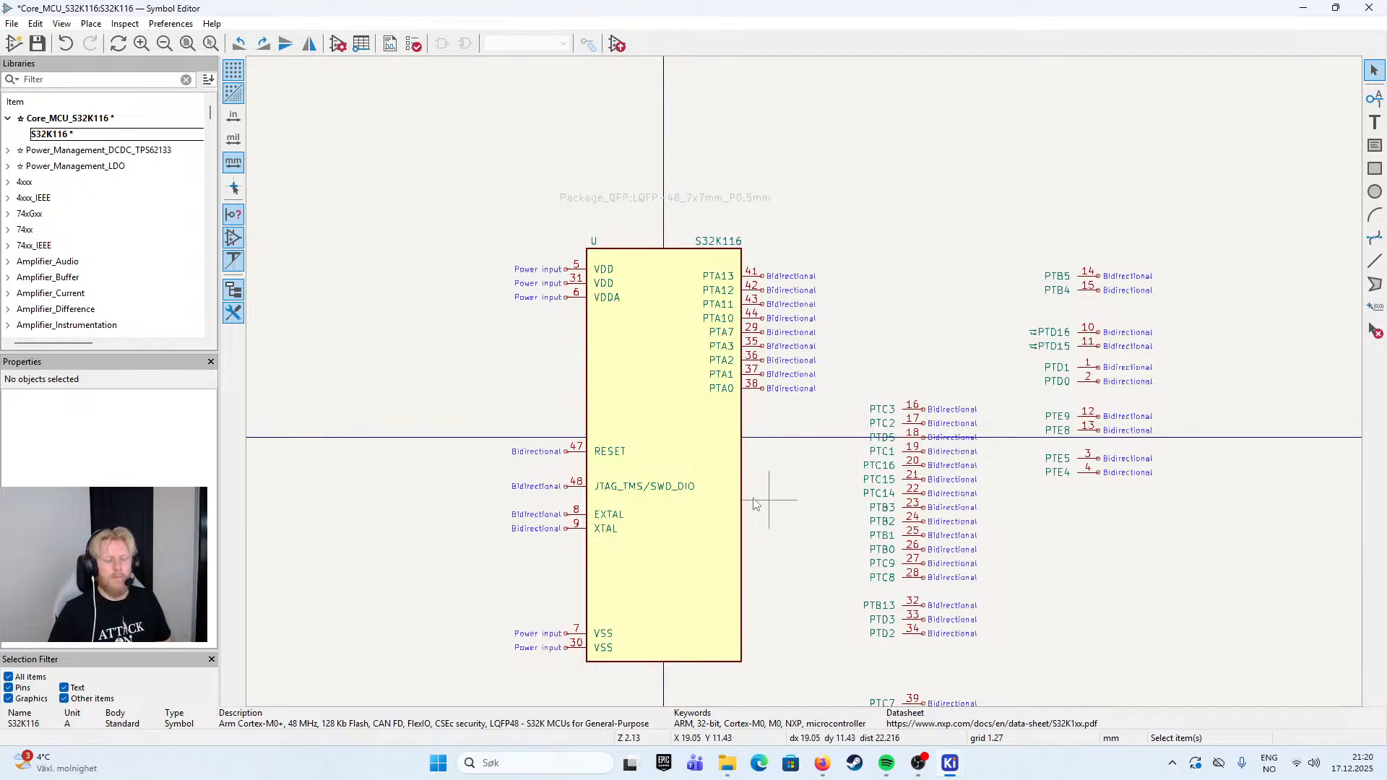
pyautogui.scroll(2, 811, 381)
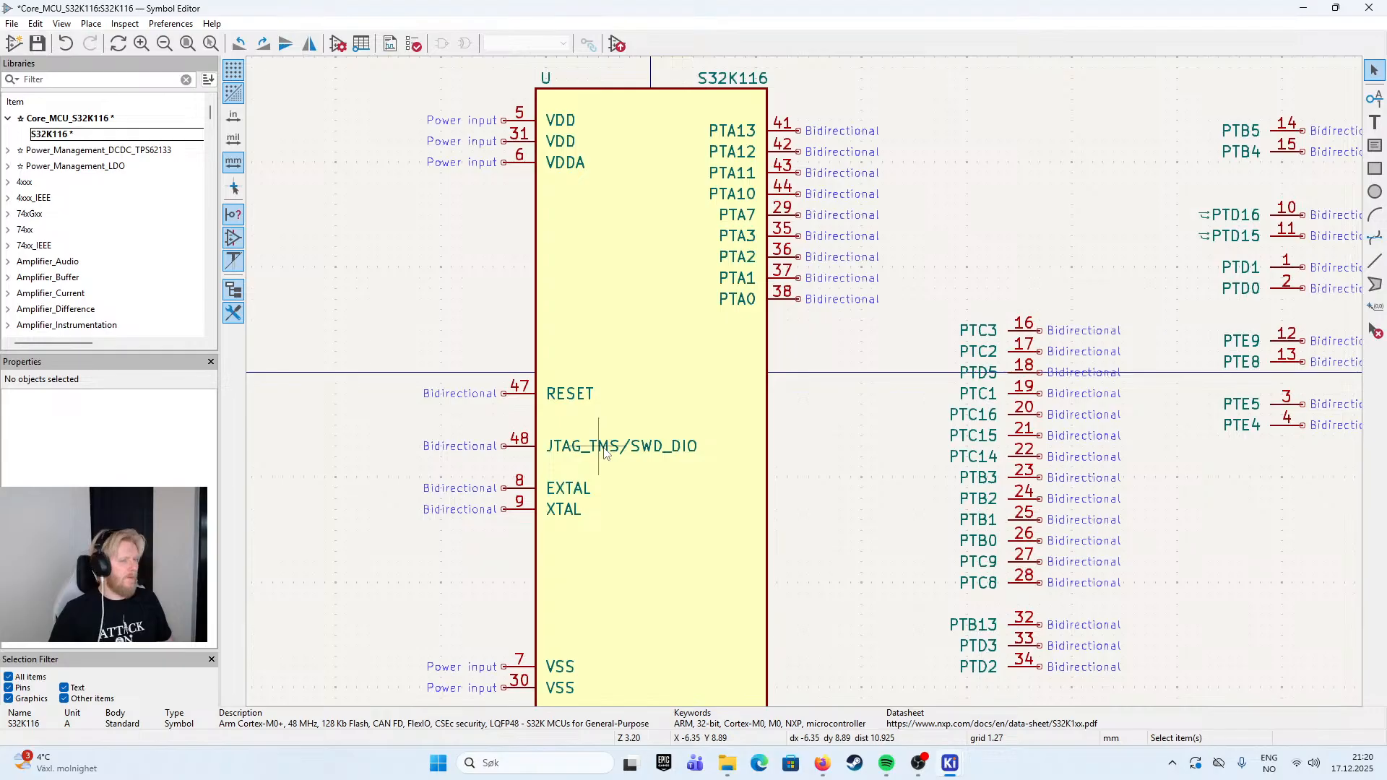
pyautogui.moveTo(840, 355); pyautogui.dragTo(778, 423)
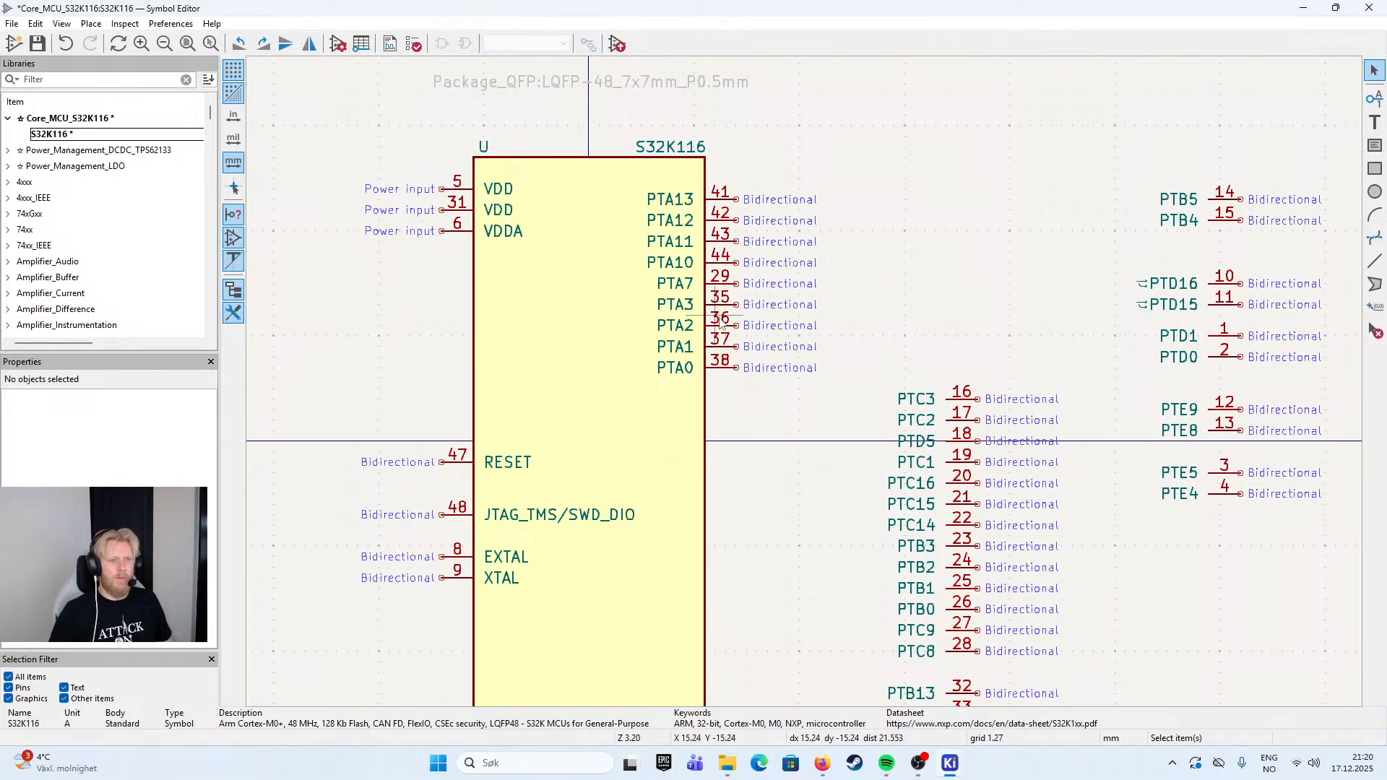
pyautogui.moveTo(768, 542); pyautogui.dragTo(790, 397)
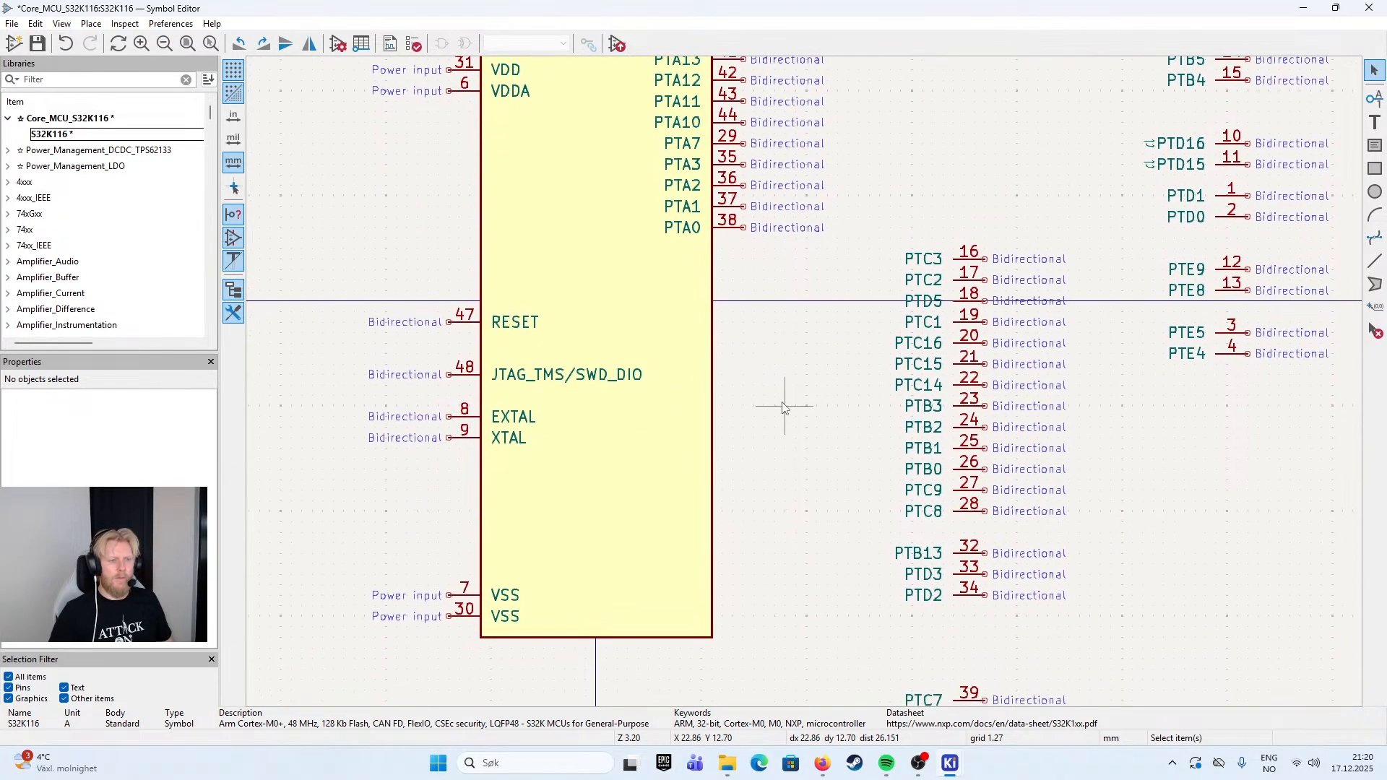
pyautogui.click(467, 381)
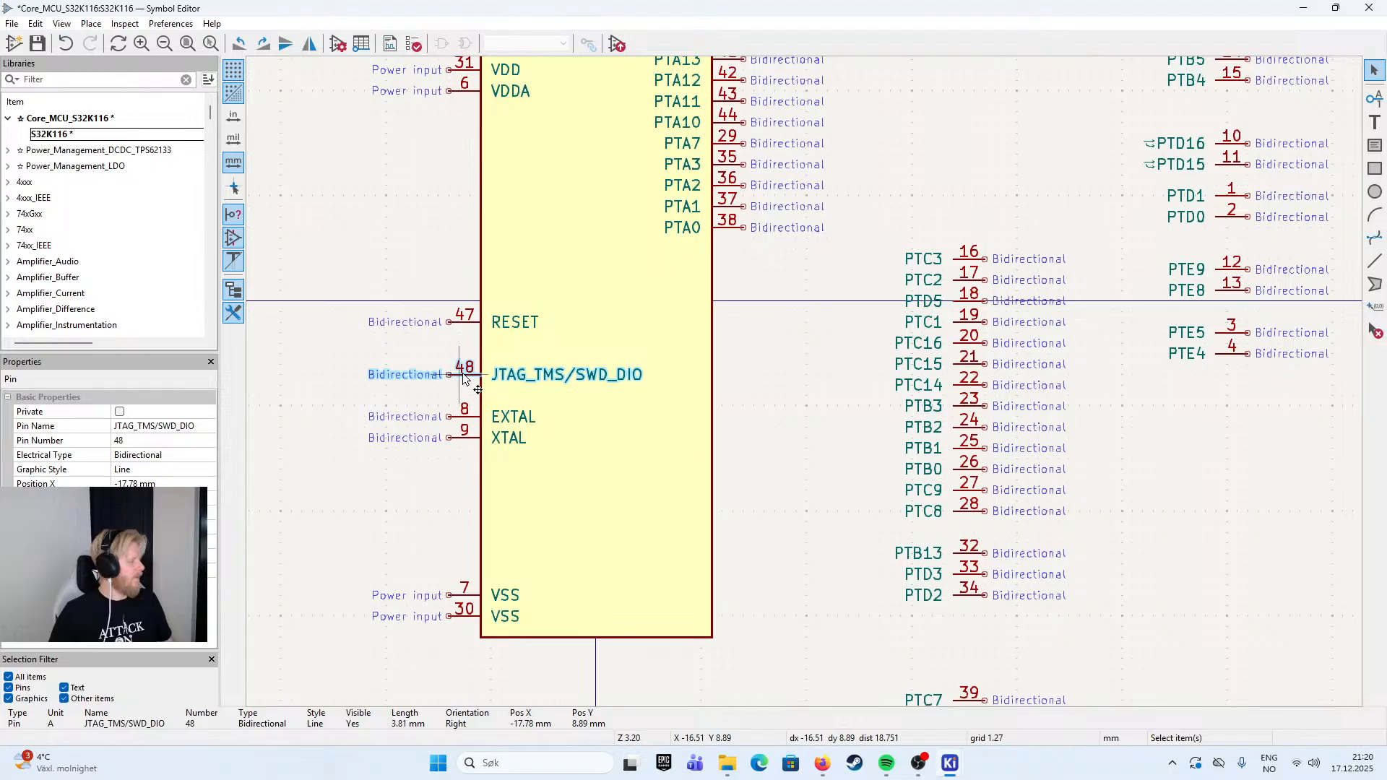
pyautogui.click(463, 321)
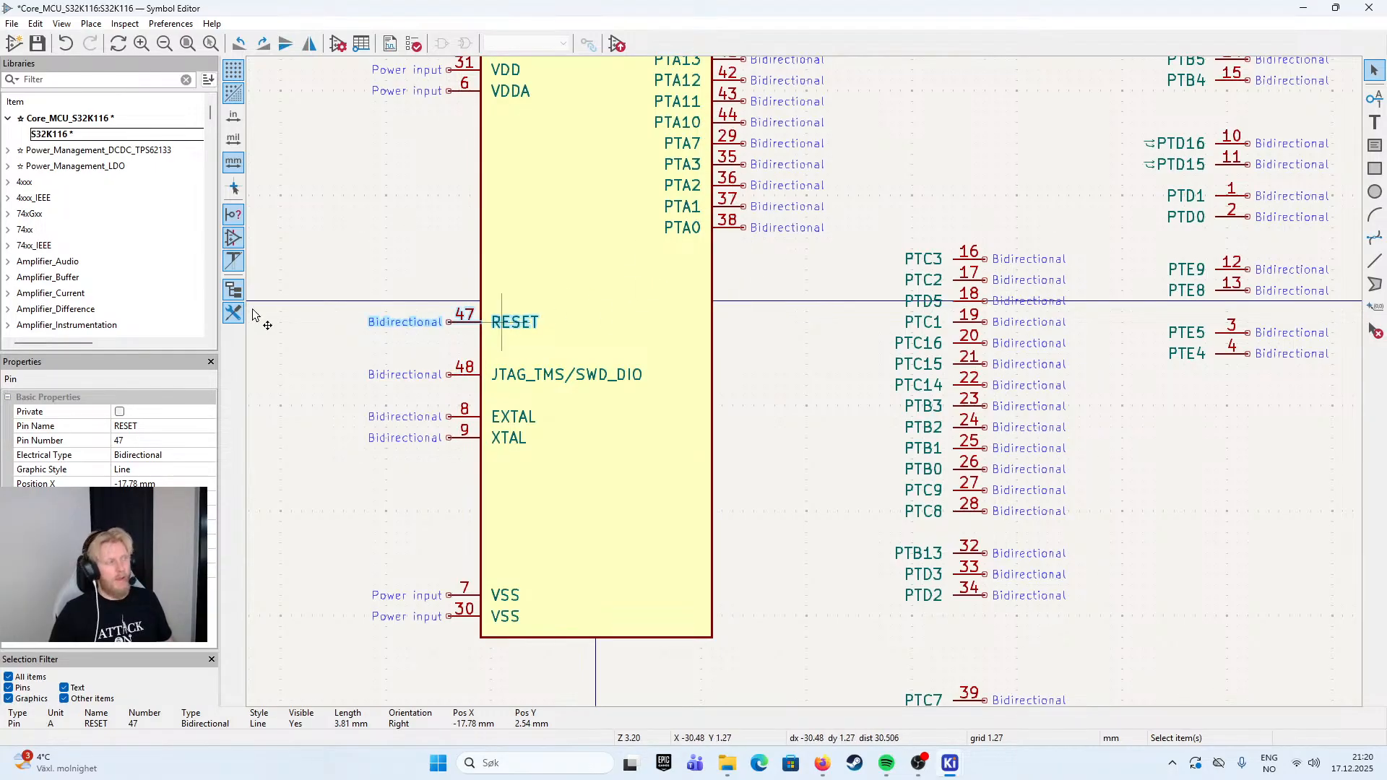
pyautogui.click(813, 278)
pyautogui.moveTo(820, 273); pyautogui.dragTo(774, 393)
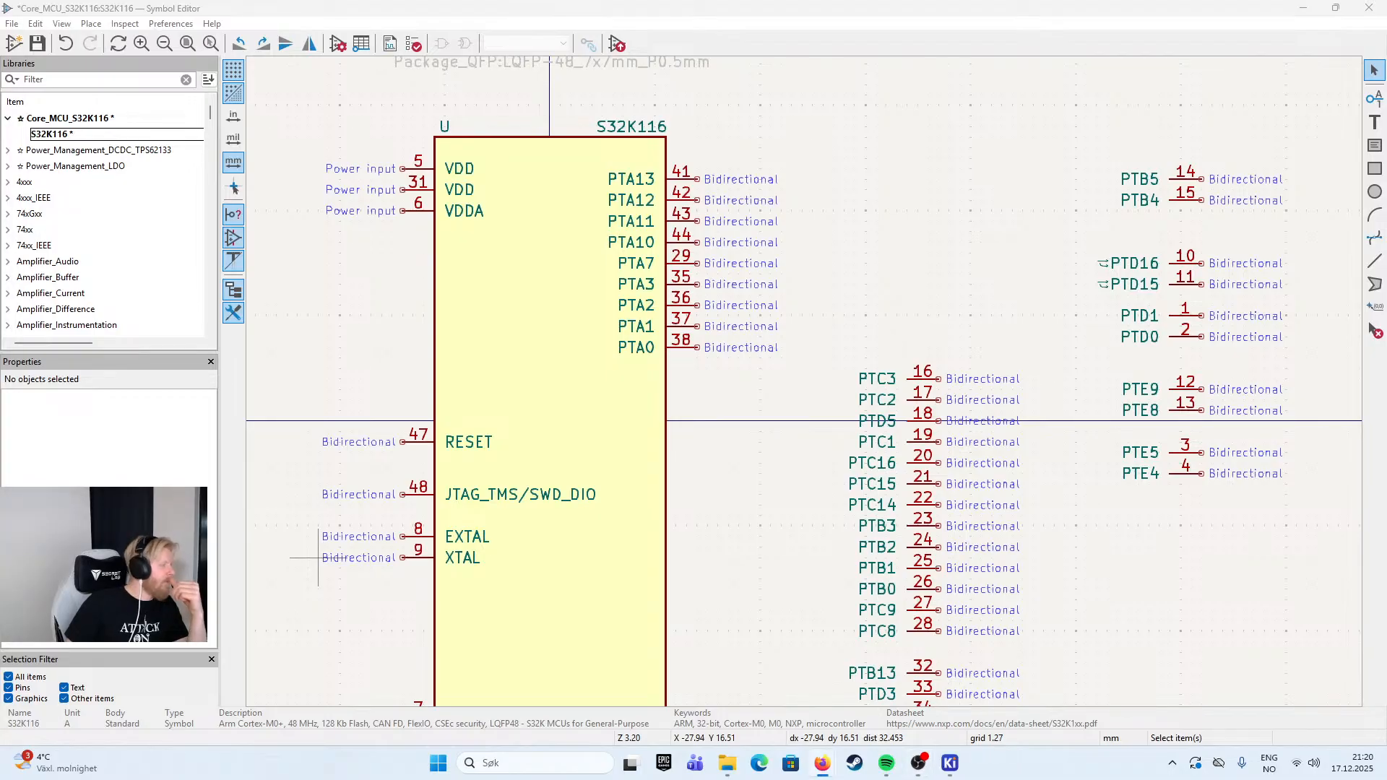
# - Move pins PTB5 and PTB4 together from the far right column onto the body's right edge, below PTA0 with a gap
pyautogui.moveTo(811, 237); pyautogui.dragTo(799, 113)
pyautogui.moveTo(985, 194); pyautogui.dragTo(904, 133)
pyautogui.scroll(-2, 904, 133)
pyautogui.moveTo(823, 358); pyautogui.dragTo(776, 320)
pyautogui.moveTo(676, 326); pyautogui.dragTo(821, 234)
pyautogui.scroll(1, 699, 290)
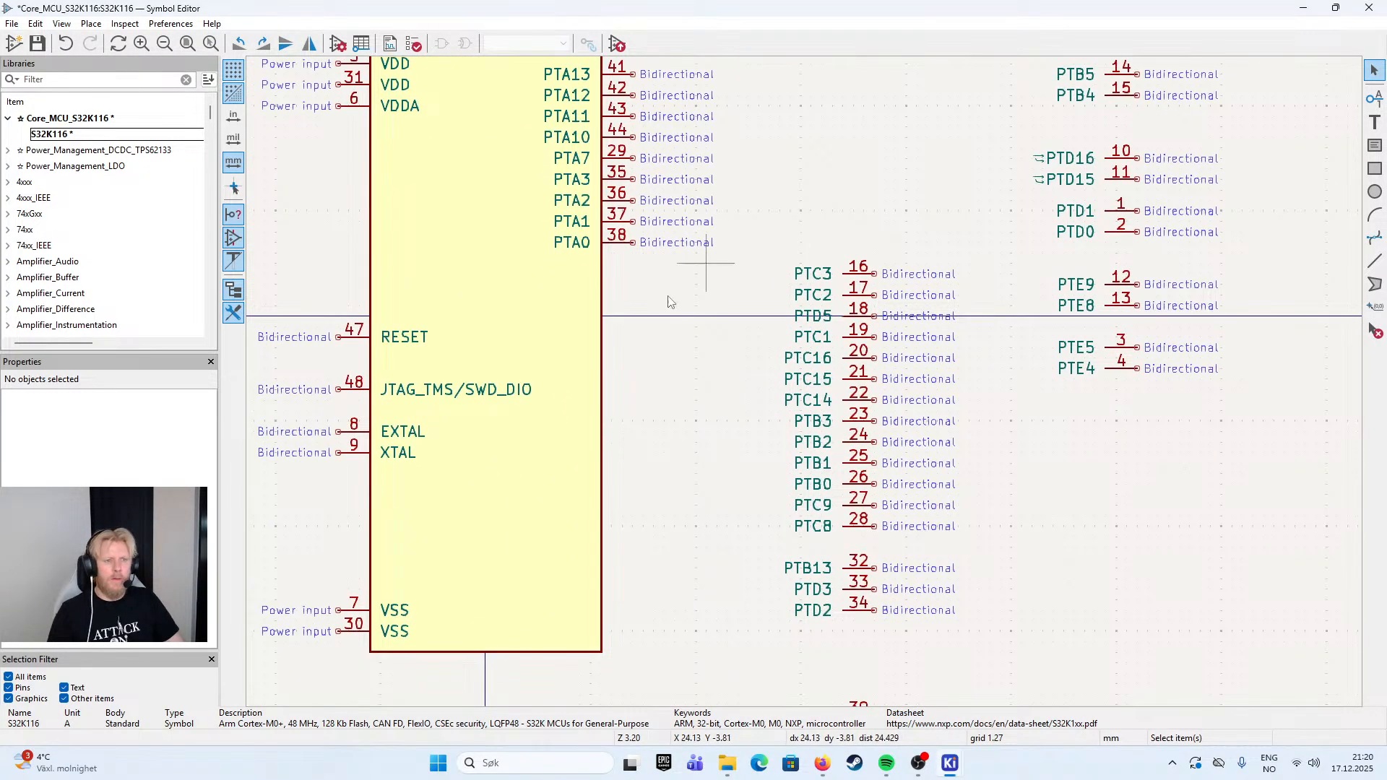
pyautogui.moveTo(1009, 300); pyautogui.dragTo(1004, 372)
pyautogui.moveTo(1034, 127); pyautogui.dragTo(629, 372)
pyautogui.moveTo(679, 472); pyautogui.dragTo(685, 403)
pyautogui.click(771, 444)
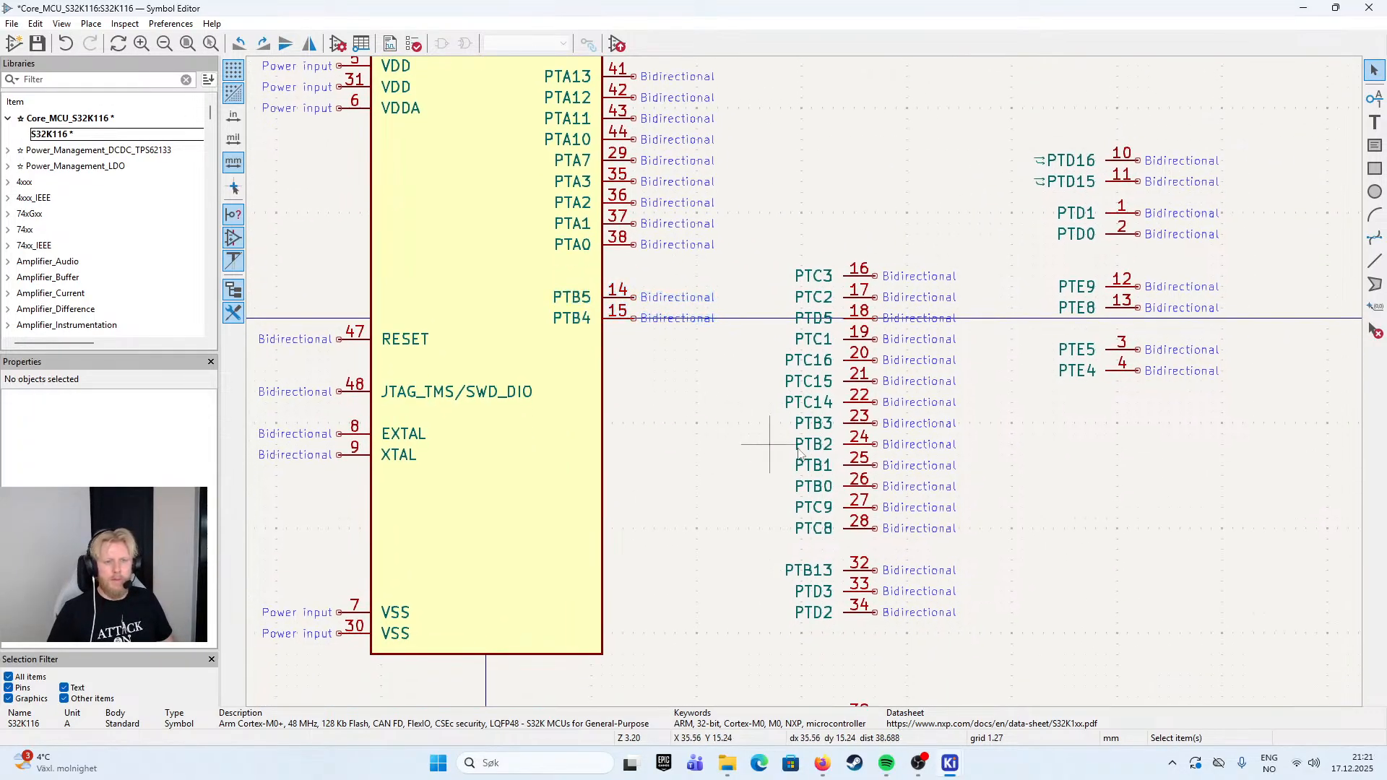
# - Move pins PTB3, PTB2, PTB1 and PTB0 together from the parked column onto the body's right edge directly below PTB4
pyautogui.click(849, 425)
pyautogui.keyDown('shift'); pyautogui.click(851, 446); pyautogui.keyUp('shift')
pyautogui.keyDown('shift'); pyautogui.click(853, 466); pyautogui.keyUp('shift')
pyautogui.keyDown('shift'); pyautogui.click(855, 487); pyautogui.keyUp('shift')
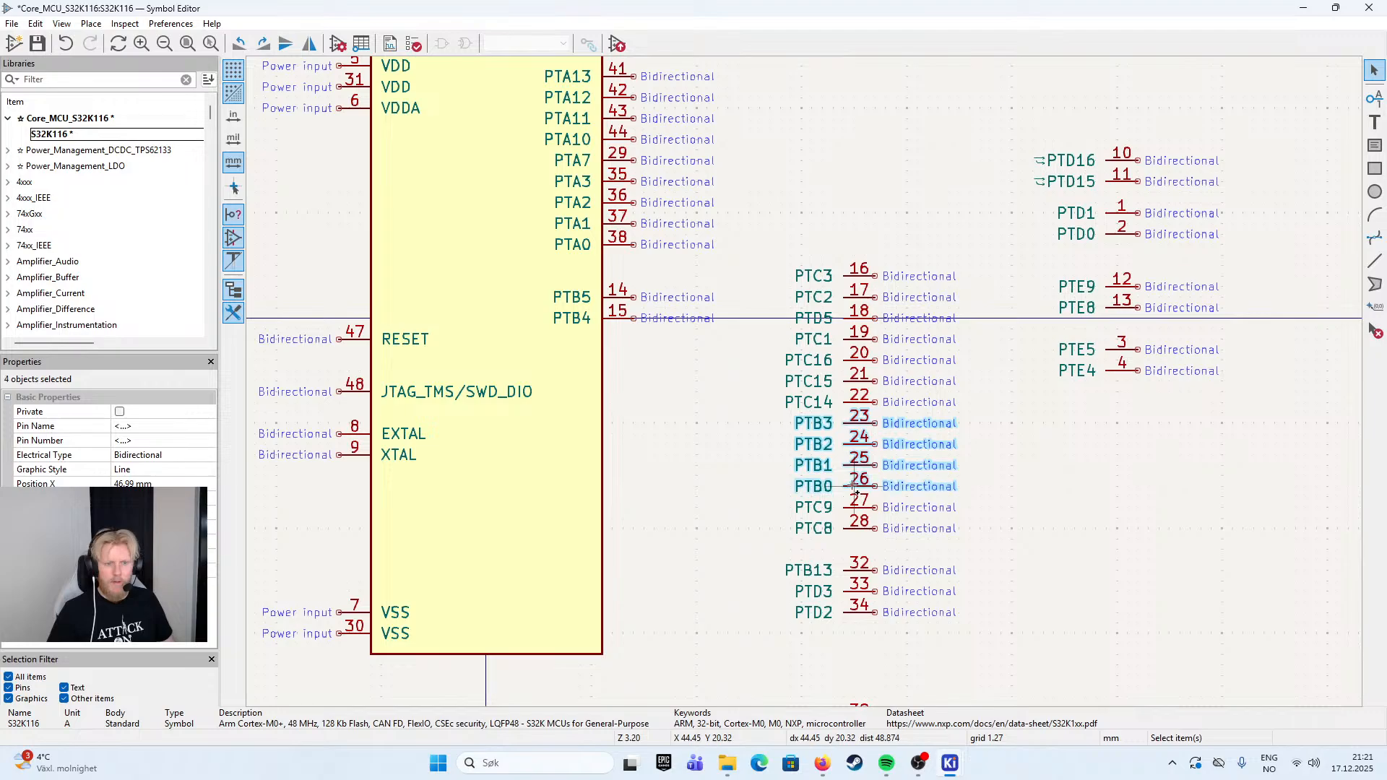
pyautogui.moveTo(853, 452); pyautogui.dragTo(634, 369)
pyautogui.click(706, 473)
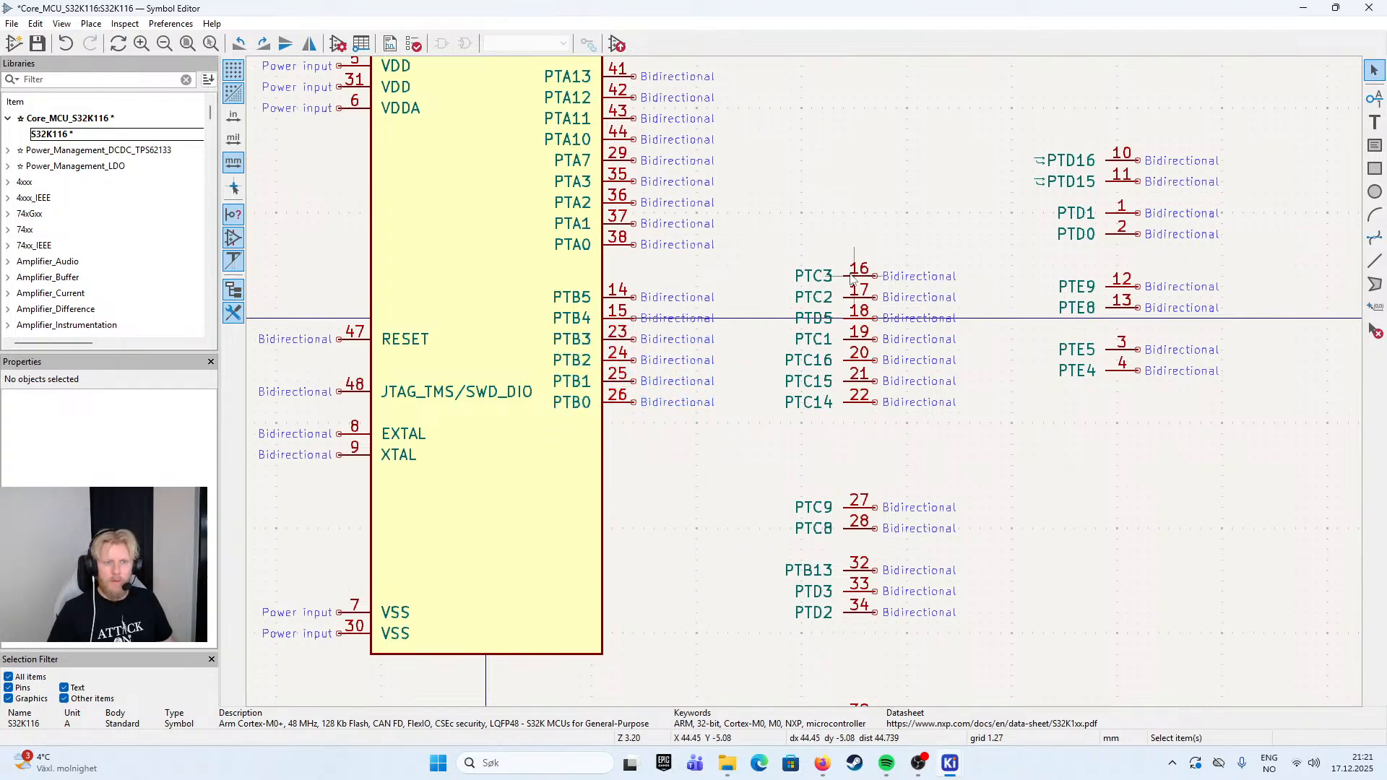
# - Move pin PTB13 from the parked column onto the body's right edge directly above PTB5
pyautogui.click(860, 575)
pyautogui.moveTo(859, 575); pyautogui.dragTo(636, 284)
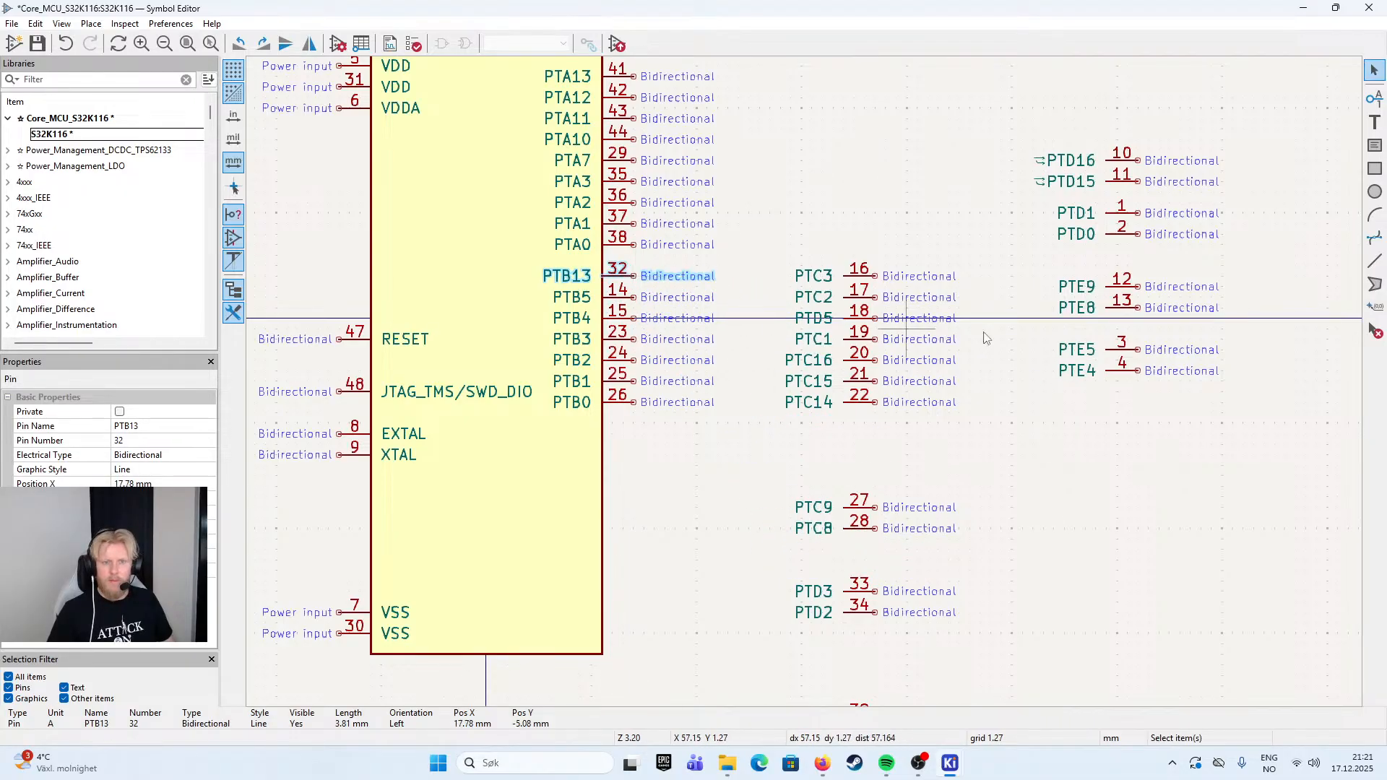
pyautogui.moveTo(653, 579); pyautogui.dragTo(611, 412)
# - Move the whole port B pin group, PTB13 to PTB0, down one pin position to widen its gap from port A
pyautogui.moveTo(661, 300); pyautogui.dragTo(835, 494)
pyautogui.moveTo(872, 301); pyautogui.dragTo(698, 494)
pyautogui.moveTo(763, 338); pyautogui.dragTo(751, 370)
pyautogui.press('Escape')
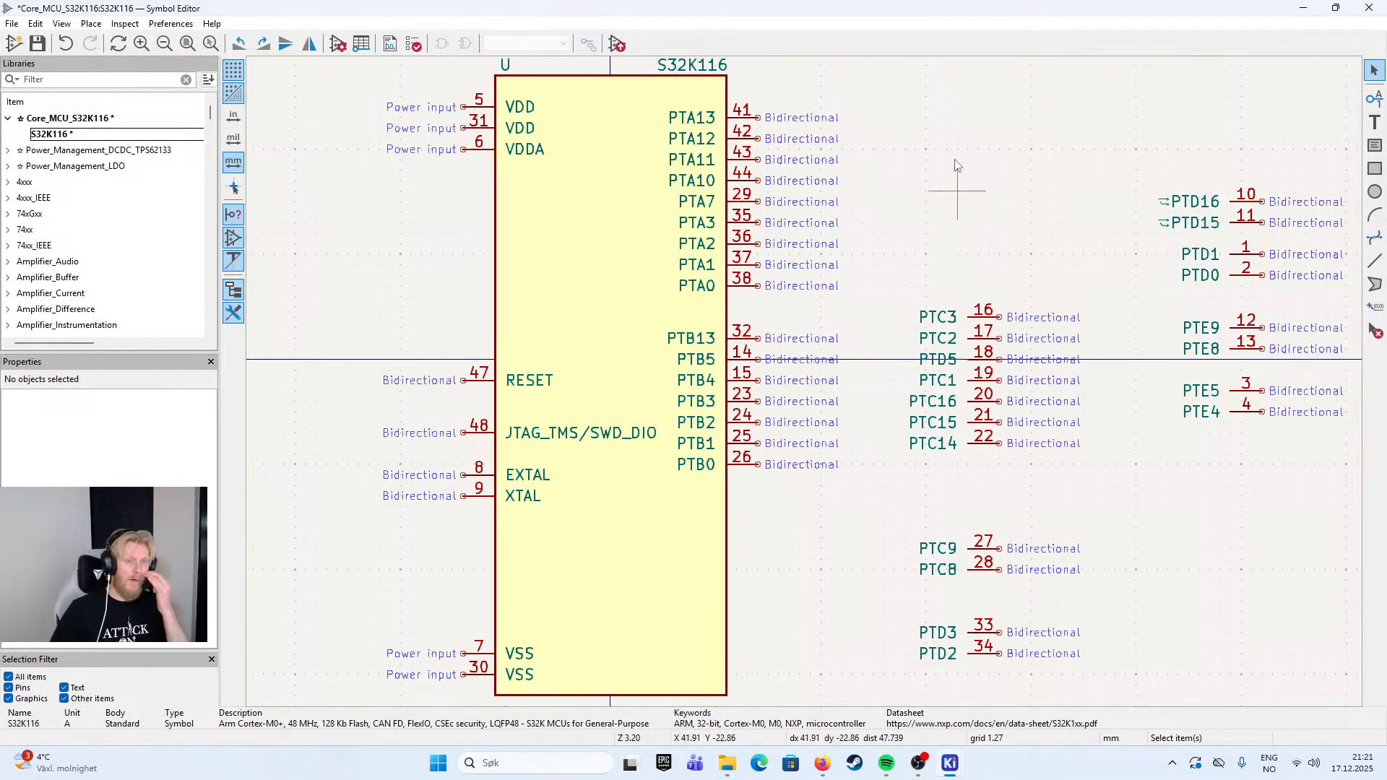
# - Move pins PTC3, PTC2 and PTC1 together from the parked column onto the body's right edge below PTB0
pyautogui.moveTo(989, 206); pyautogui.dragTo(822, 124)
pyautogui.moveTo(897, 146); pyautogui.dragTo(922, 220)
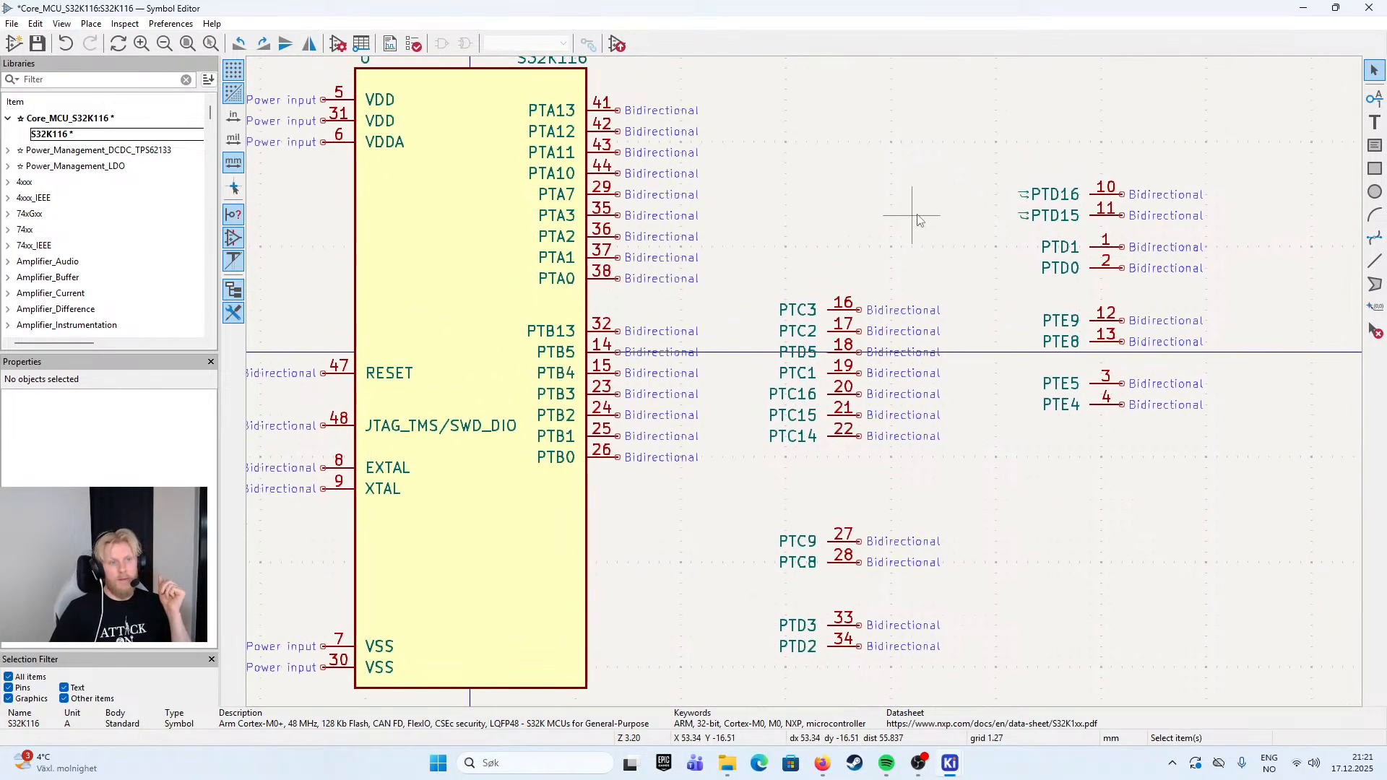
pyautogui.scroll(-1, 930, 172)
pyautogui.moveTo(778, 405); pyautogui.dragTo(808, 308)
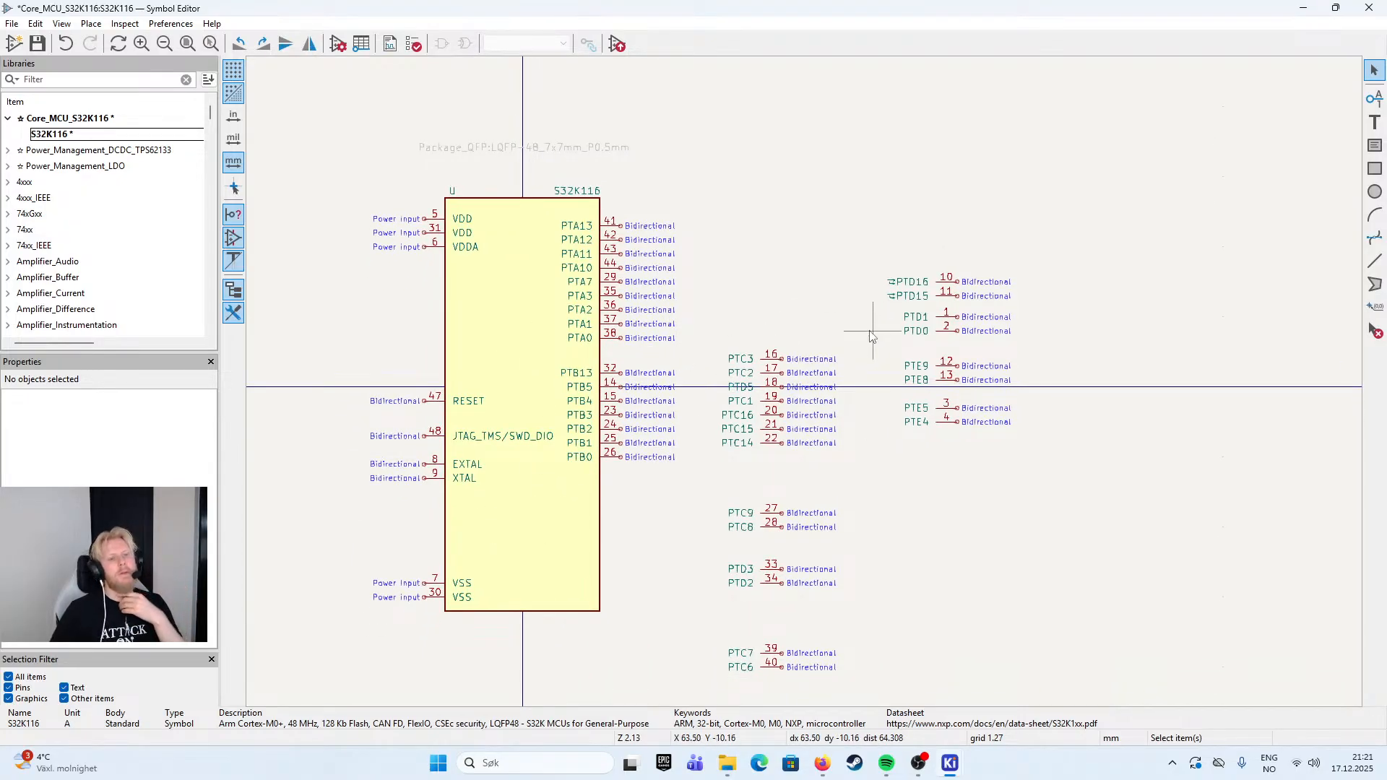
pyautogui.scroll(2, 805, 403)
pyautogui.scroll(-2, 812, 301)
pyautogui.scroll(1, 834, 307)
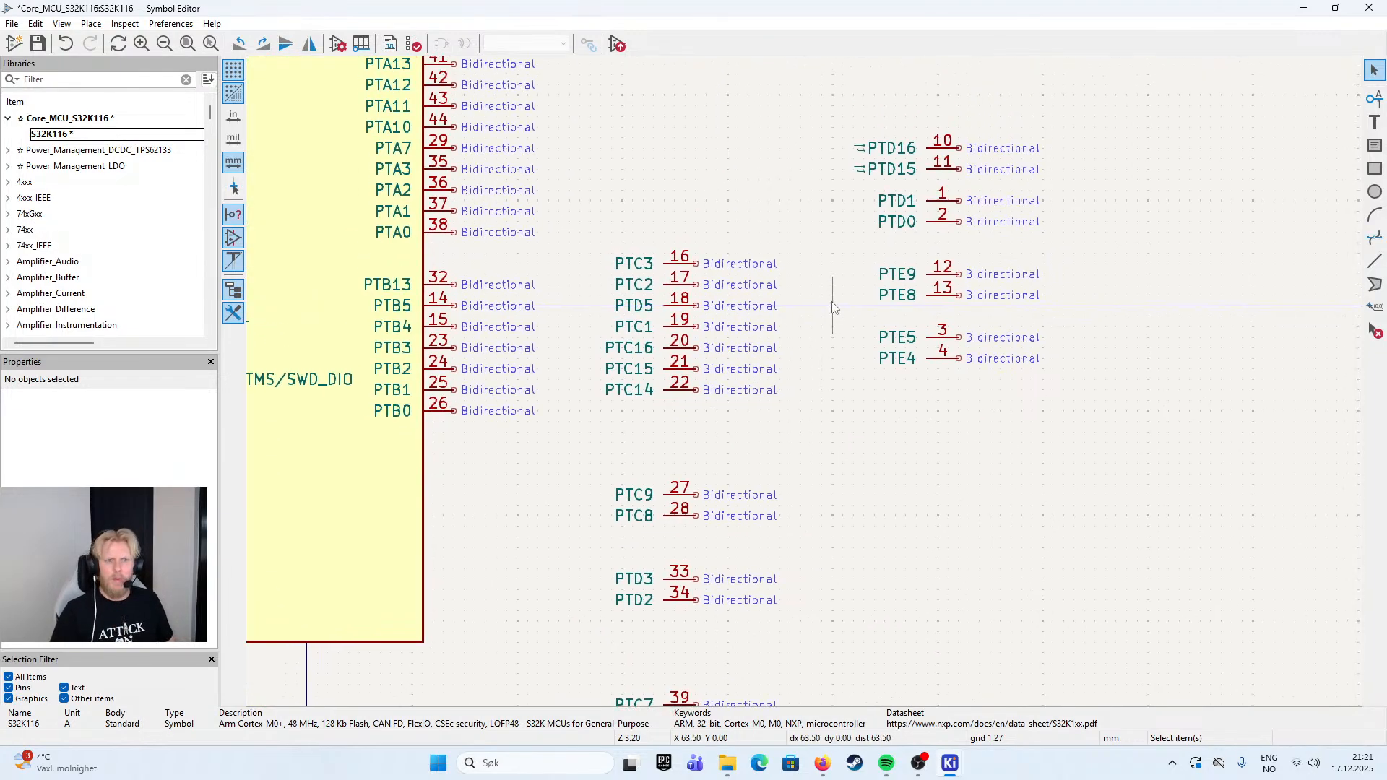
pyautogui.click(676, 286)
pyautogui.keyDown('ctrl'); pyautogui.click(675, 264); pyautogui.keyUp('ctrl')
pyautogui.keyDown('ctrl'); pyautogui.click(675, 327); pyautogui.keyUp('ctrl')
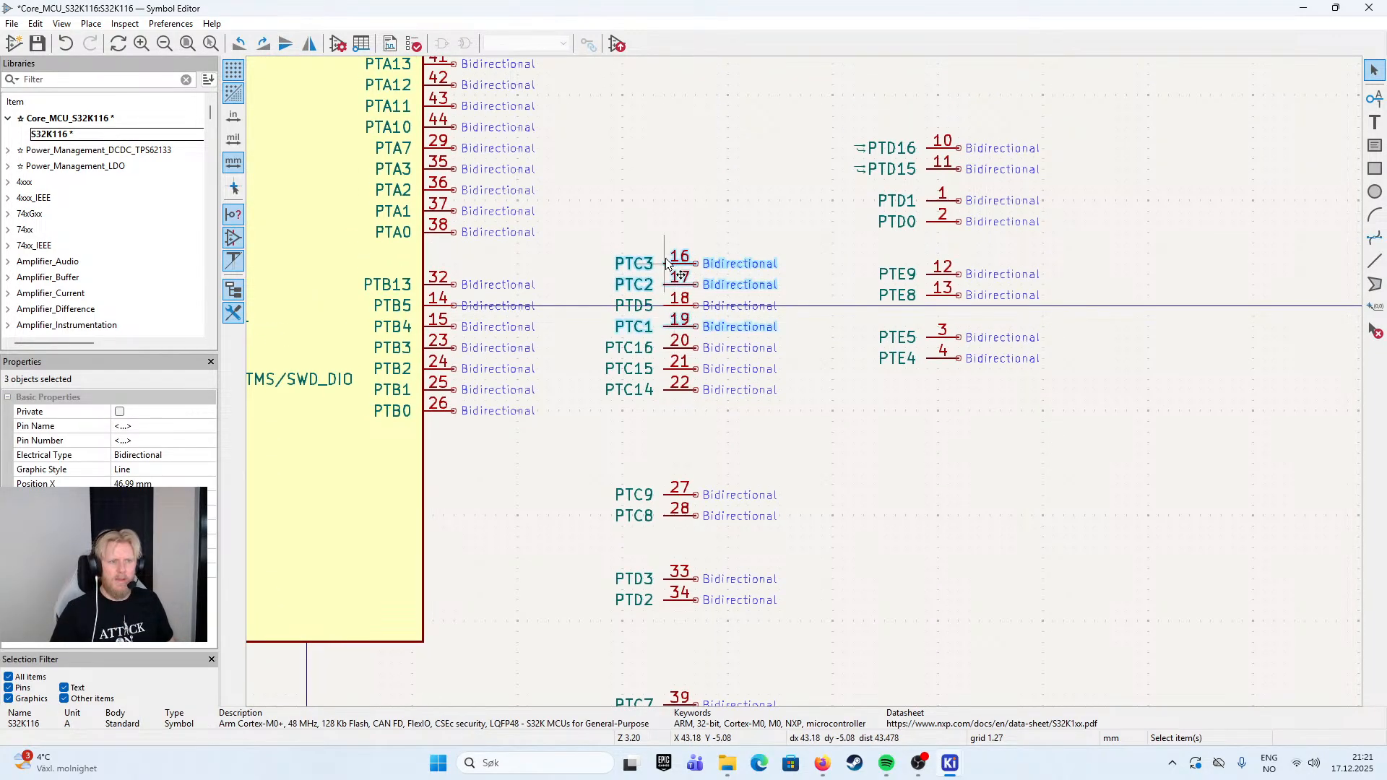
pyautogui.moveTo(667, 267); pyautogui.dragTo(426, 467)
pyautogui.click(463, 557)
# - Move pin PTC1 up one pin position so it sits directly below PTC2
pyautogui.click(444, 528)
pyautogui.moveTo(444, 528); pyautogui.dragTo(444, 506)
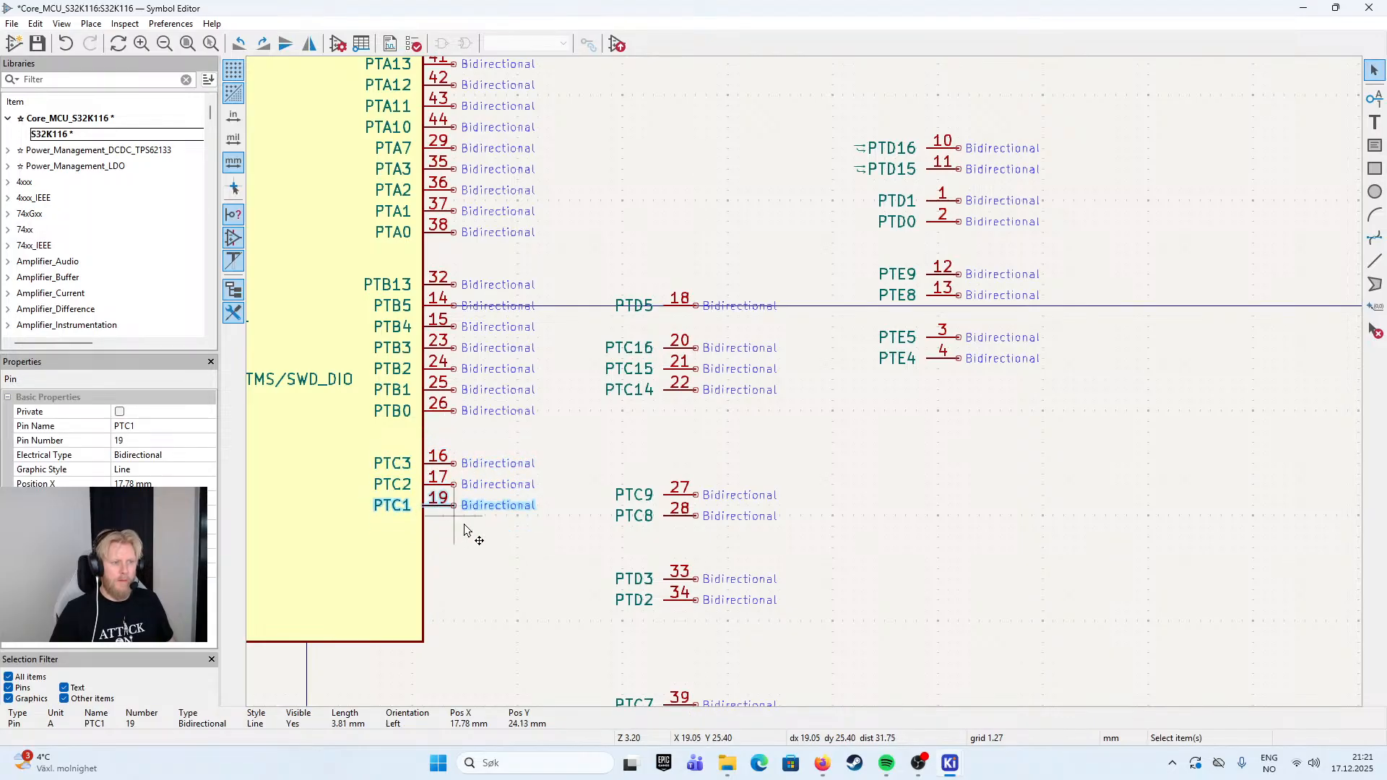
pyautogui.click(556, 554)
# - Move pins PTC3, PTC2 and PTC1 together down the right edge to just above the body's lower right corner
pyautogui.moveTo(556, 552); pyautogui.dragTo(585, 462)
pyautogui.moveTo(558, 351); pyautogui.dragTo(450, 434)
pyautogui.click(516, 405)
pyautogui.moveTo(486, 347); pyautogui.dragTo(486, 510)
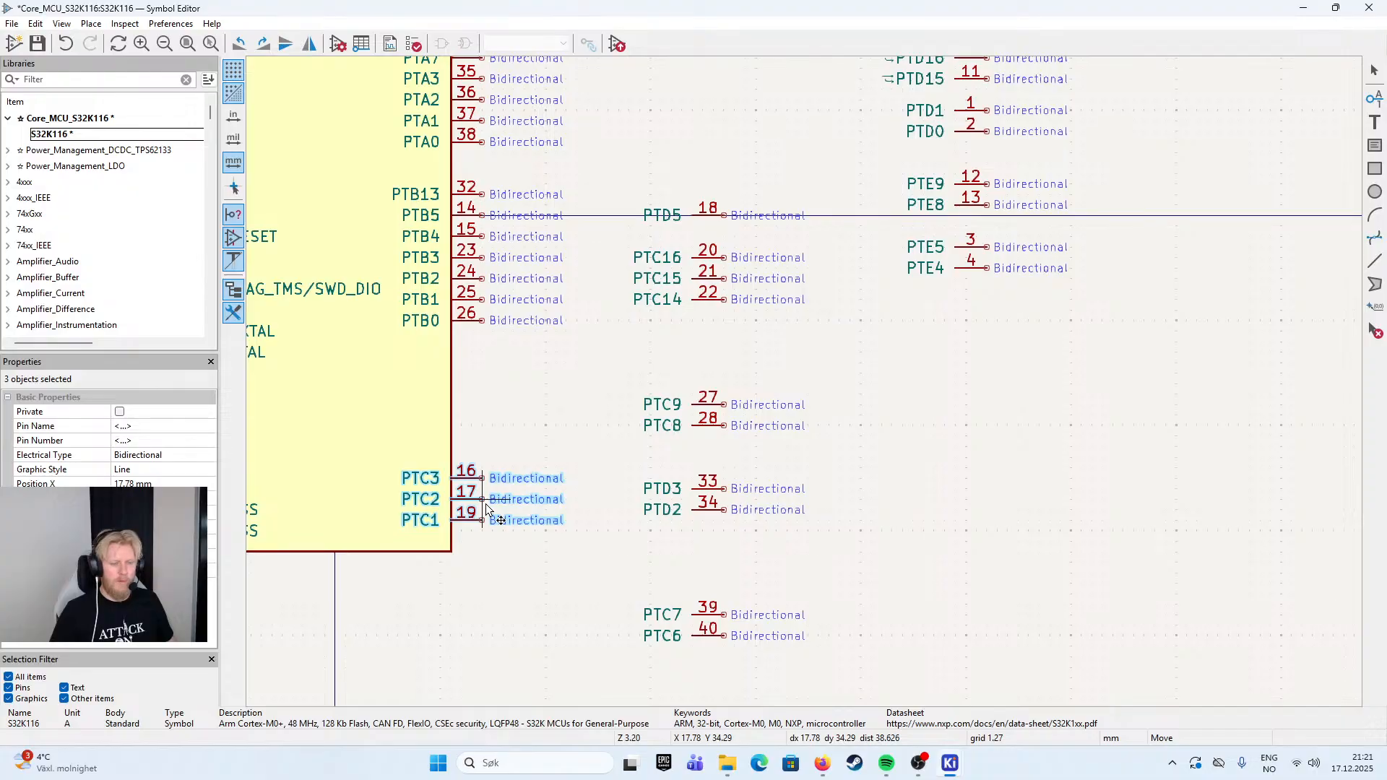
pyautogui.click(588, 579)
pyautogui.scroll(-5, 644, 542)
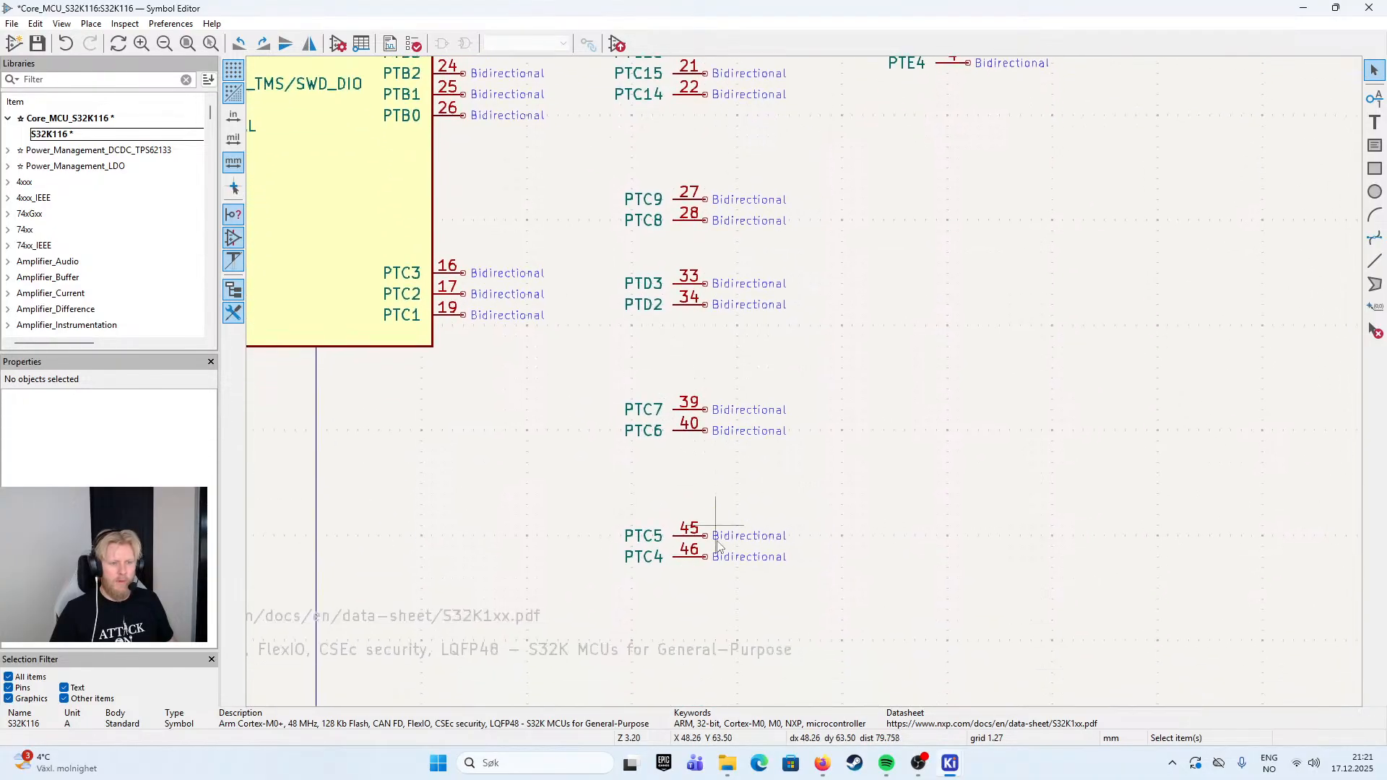
pyautogui.click(675, 557)
pyautogui.keyDown('shift'); pyautogui.click(684, 535); pyautogui.keyUp('shift')
pyautogui.keyDown('shift'); pyautogui.click(683, 432); pyautogui.keyUp('shift')
pyautogui.keyDown('shift'); pyautogui.click(685, 407); pyautogui.keyUp('shift')
pyautogui.keyDown('shift'); pyautogui.click(682, 221); pyautogui.keyUp('shift')
pyautogui.keyDown('shift'); pyautogui.click(674, 202); pyautogui.keyUp('shift')
pyautogui.rightClick(594, 236)
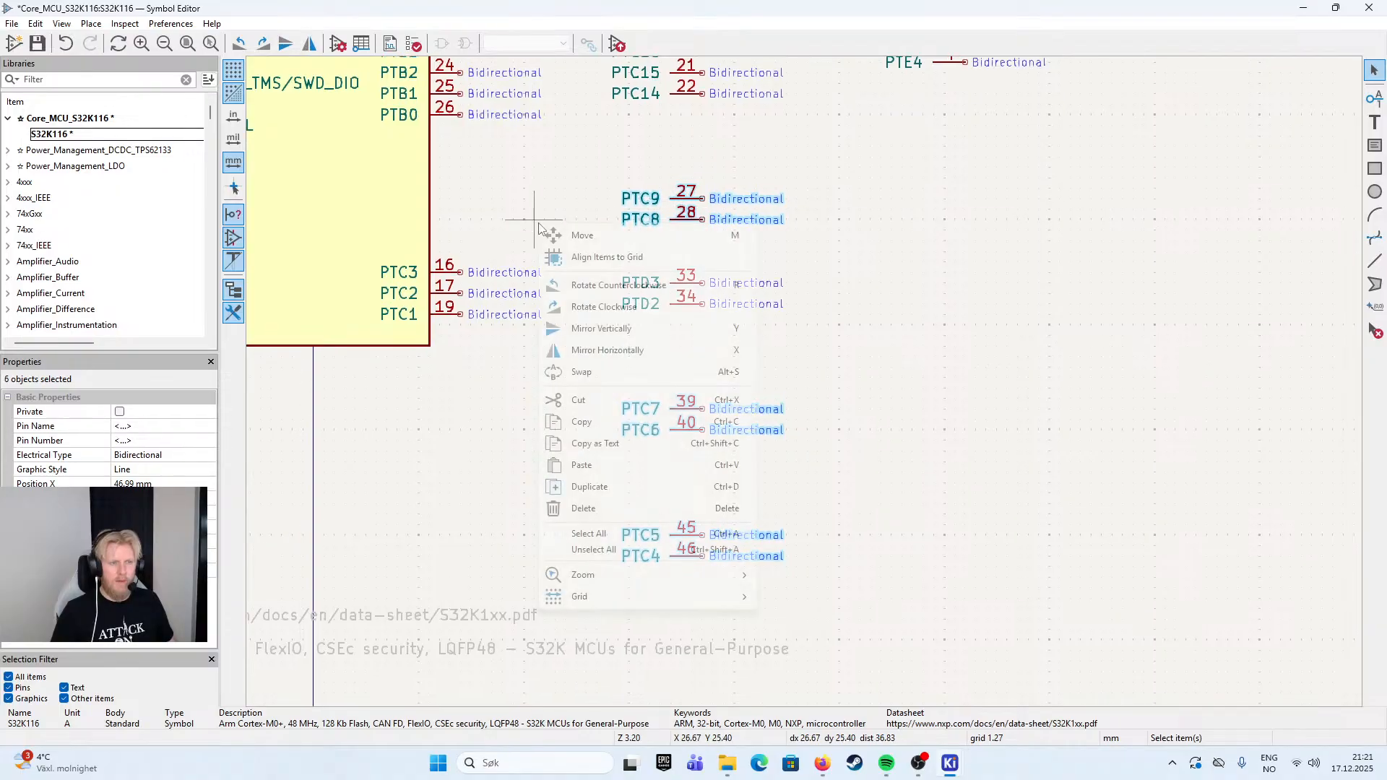
pyautogui.click(607, 257)
pyautogui.moveTo(462, 172); pyautogui.dragTo(566, 253)
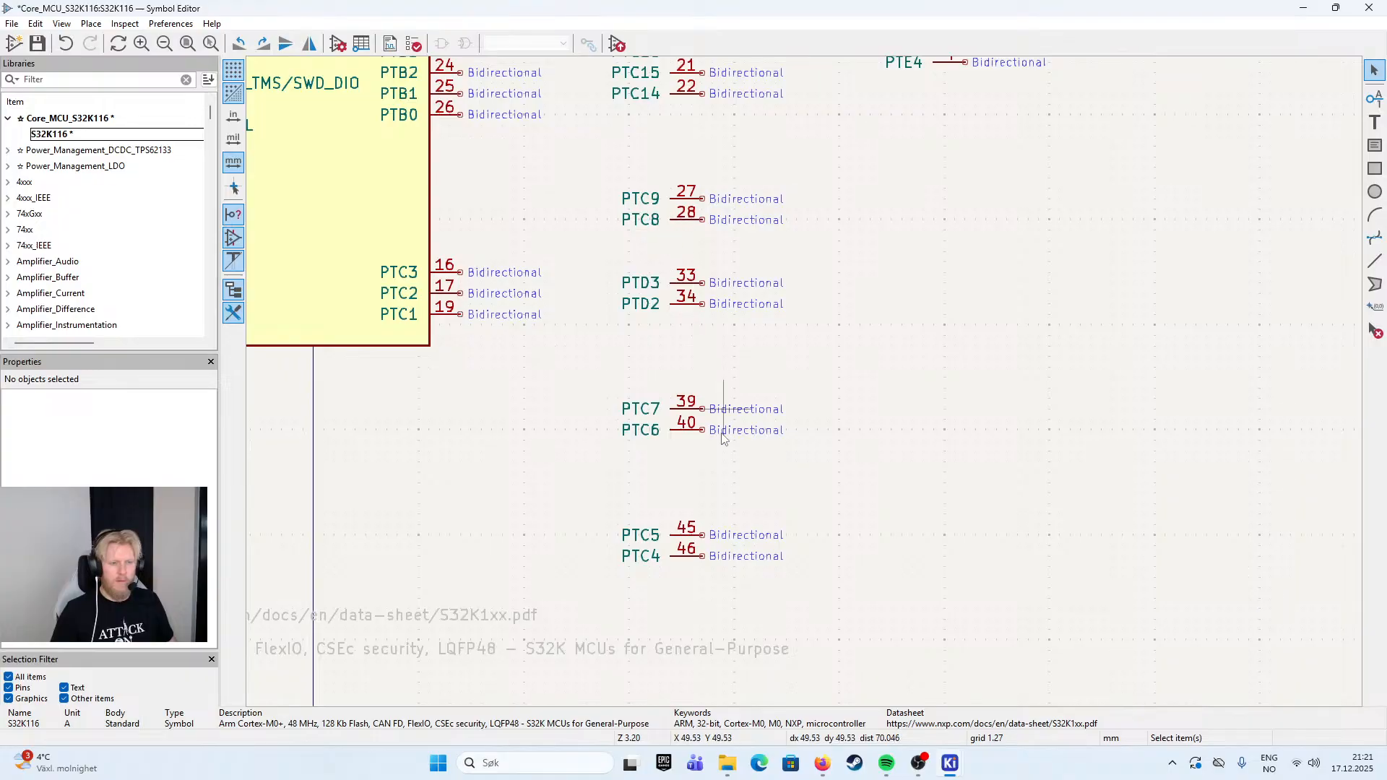
# - Move pins PTC7, PTC6, PTC5 and PTC4 together from the parked column closer to the body's lower right corner
pyautogui.moveTo(891, 346); pyautogui.dragTo(538, 616)
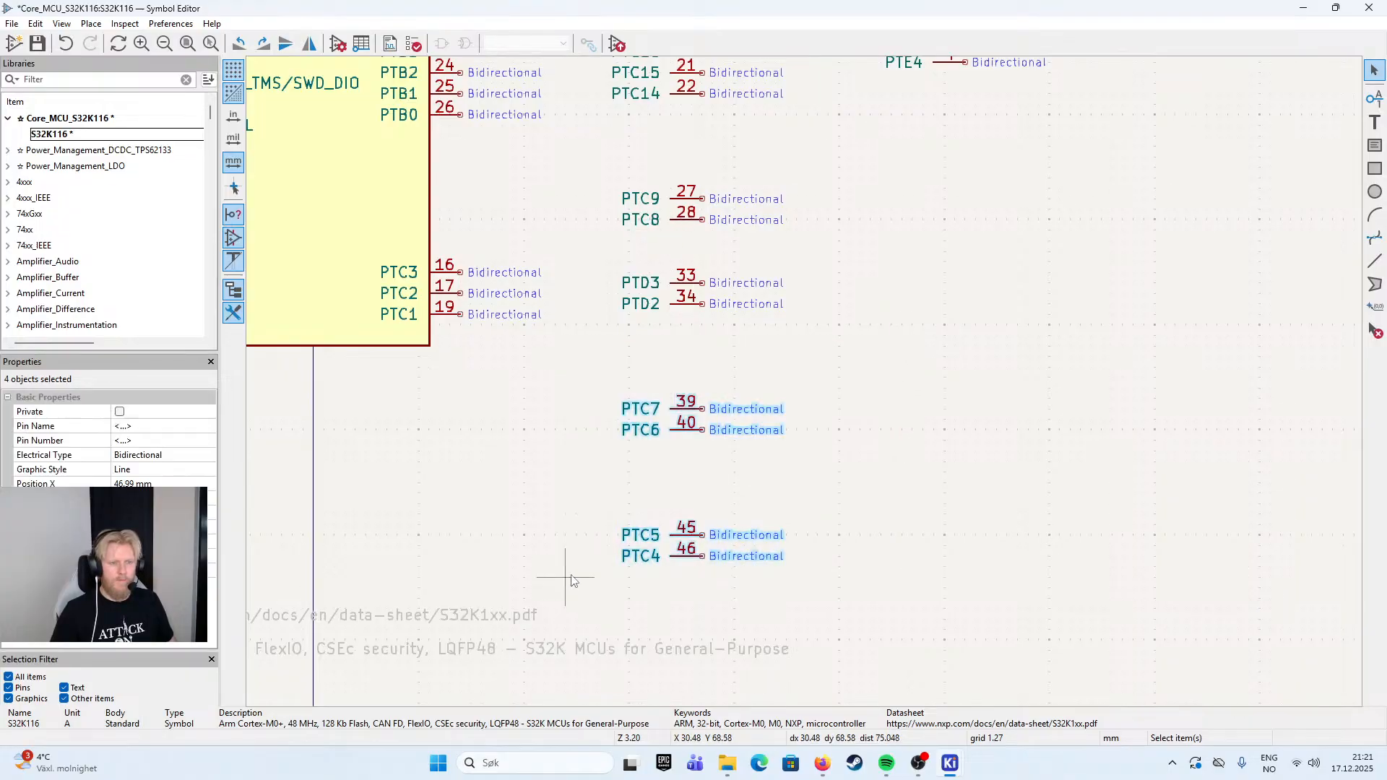
pyautogui.rightClick(495, 448)
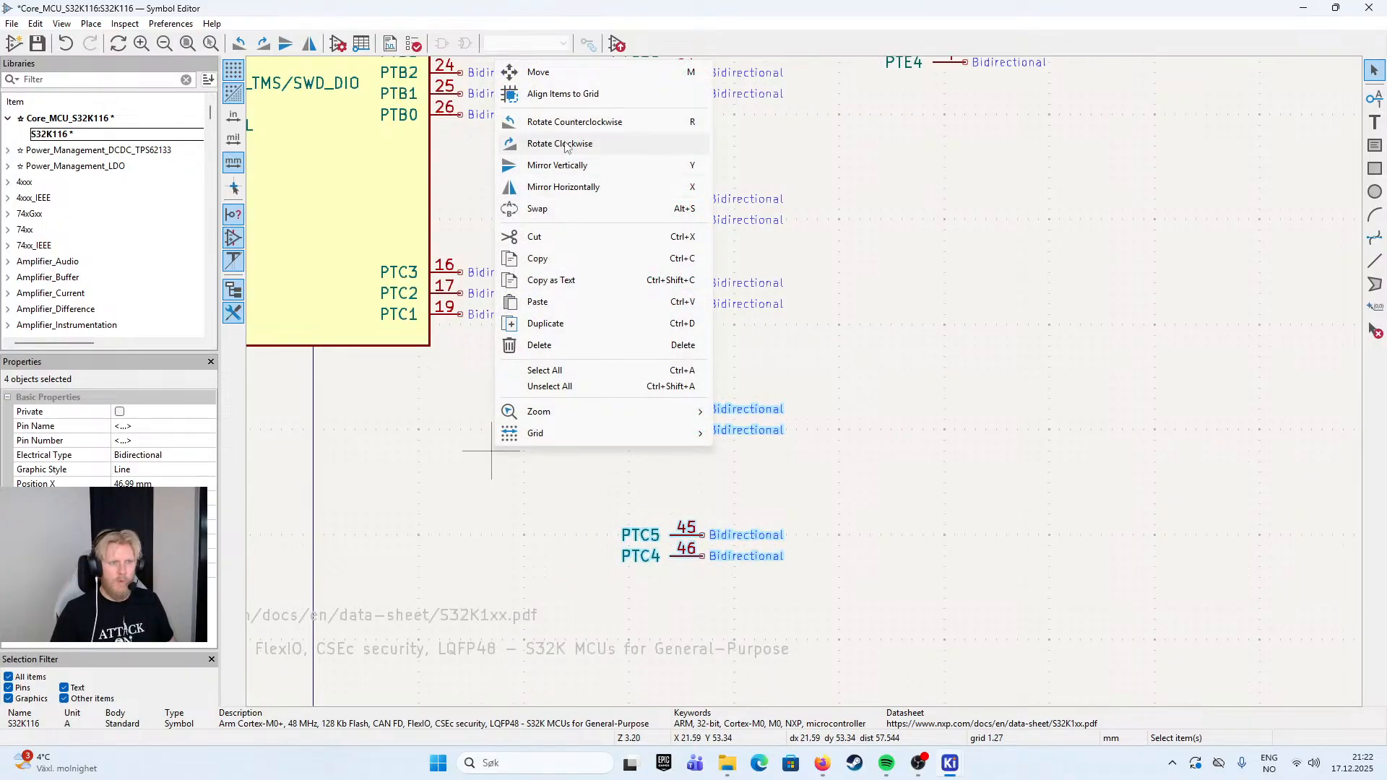
pyautogui.click(552, 74)
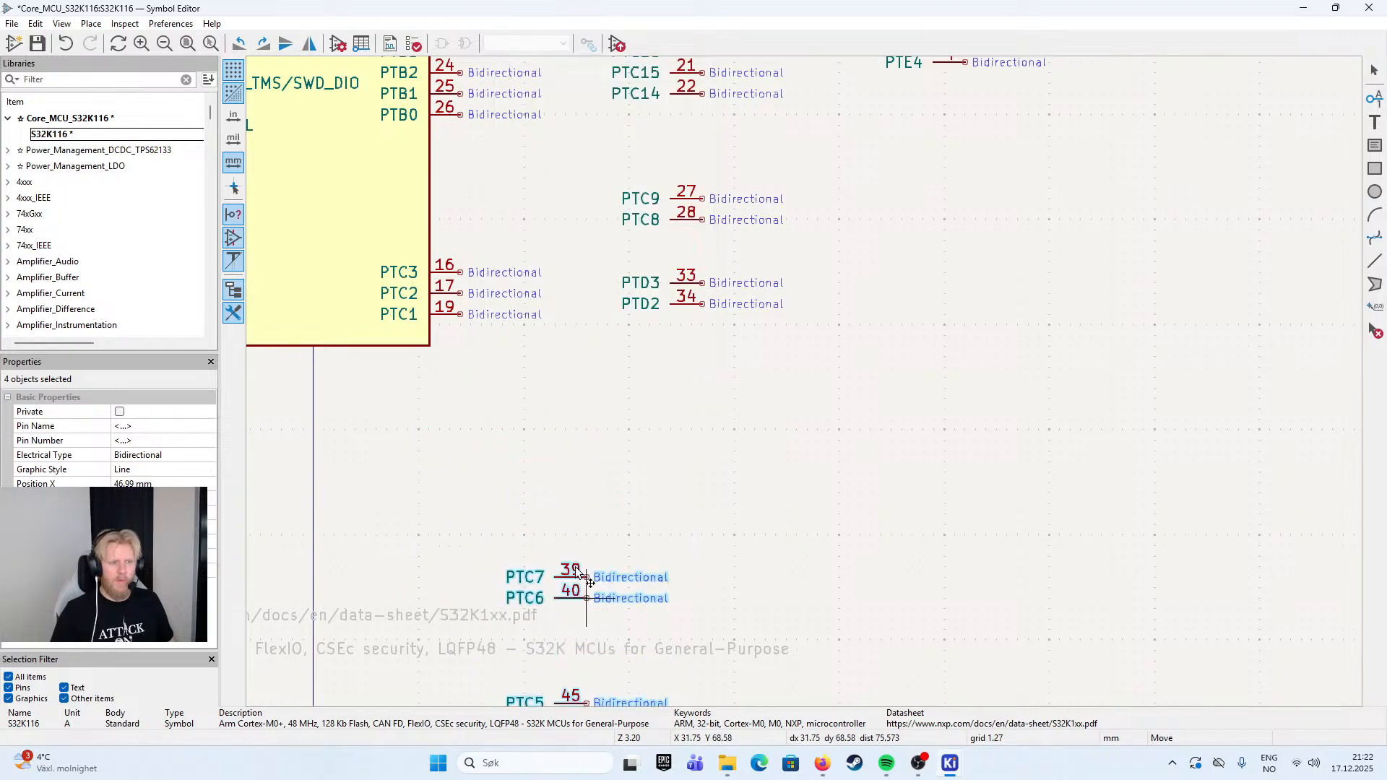
pyautogui.rightClick(615, 426)
pyautogui.rightClick(471, 441)
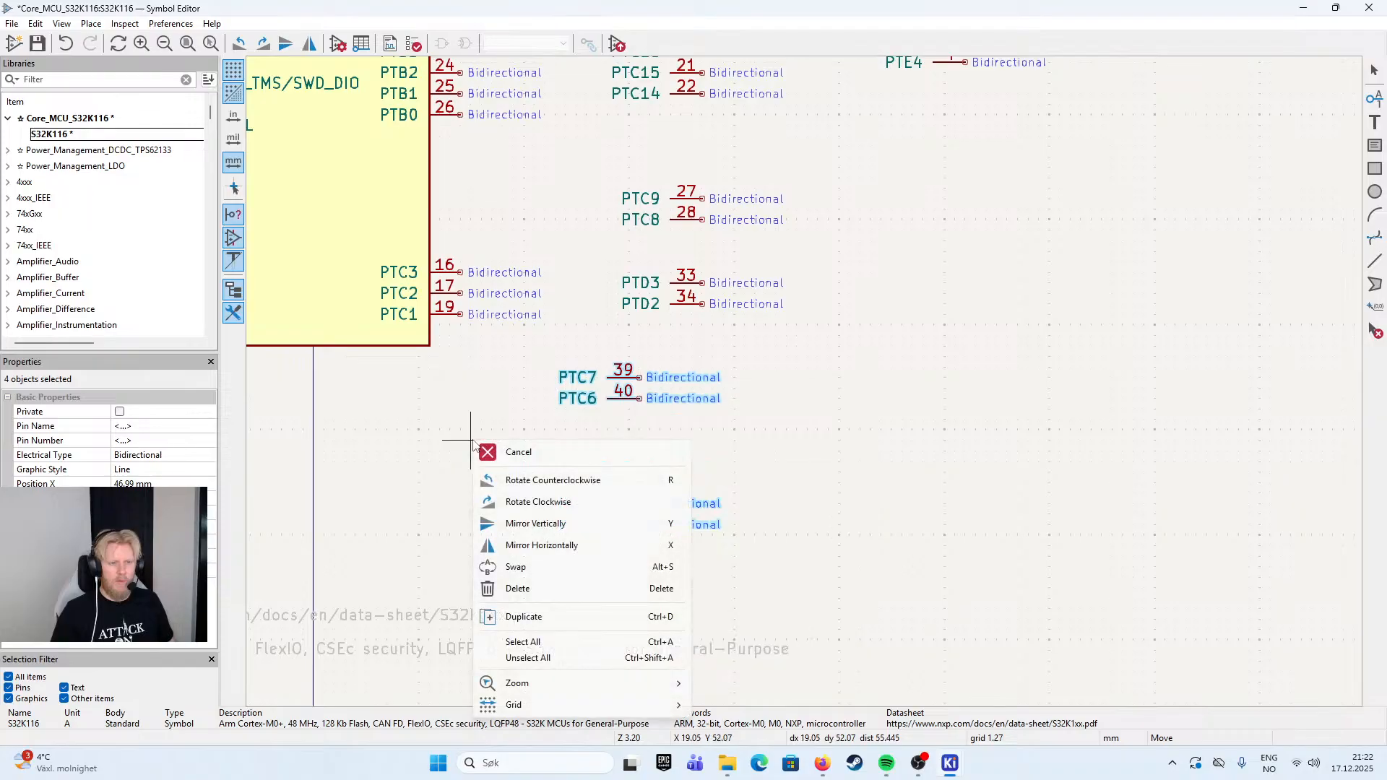
pyautogui.click(786, 441)
pyautogui.click(707, 402)
# - Move pins PTC5 and PTC4 together up so they sit directly below PTC6
pyautogui.moveTo(714, 414); pyautogui.dragTo(578, 565)
pyautogui.moveTo(640, 513); pyautogui.dragTo(641, 432)
pyautogui.click(750, 365)
# - Move pins PTC9 and PTC8 together from the parked column to directly above PTC7
pyautogui.moveTo(589, 165); pyautogui.dragTo(812, 244)
pyautogui.moveTo(690, 203); pyautogui.dragTo(628, 339)
pyautogui.click(832, 352)
# - Move the six pins PTC9 to PTC4 together onto the body's right edge directly above PTC3
pyautogui.moveTo(837, 324); pyautogui.dragTo(584, 489)
pyautogui.moveTo(629, 363); pyautogui.dragTo(589, 195)
pyautogui.click(588, 195)
# - Extend the symbol body's bottom edge downward and move both VSS pins down to just above the new bottom edge
pyautogui.scroll(-3, 636, 319)
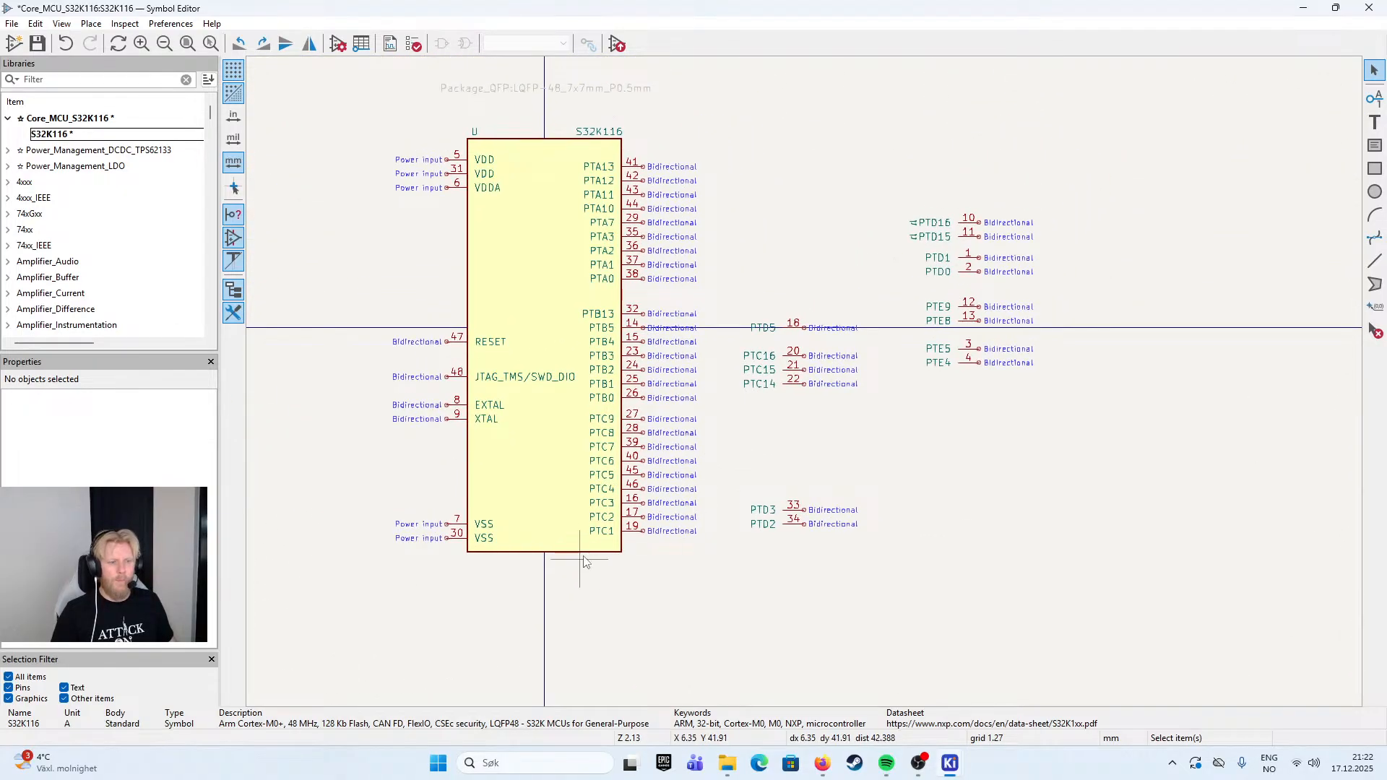
pyautogui.click(545, 553)
pyautogui.moveTo(546, 553); pyautogui.dragTo(552, 650)
pyautogui.moveTo(383, 491); pyautogui.dragTo(538, 593)
pyautogui.moveTo(449, 532); pyautogui.dragTo(446, 623)
pyautogui.click(726, 601)
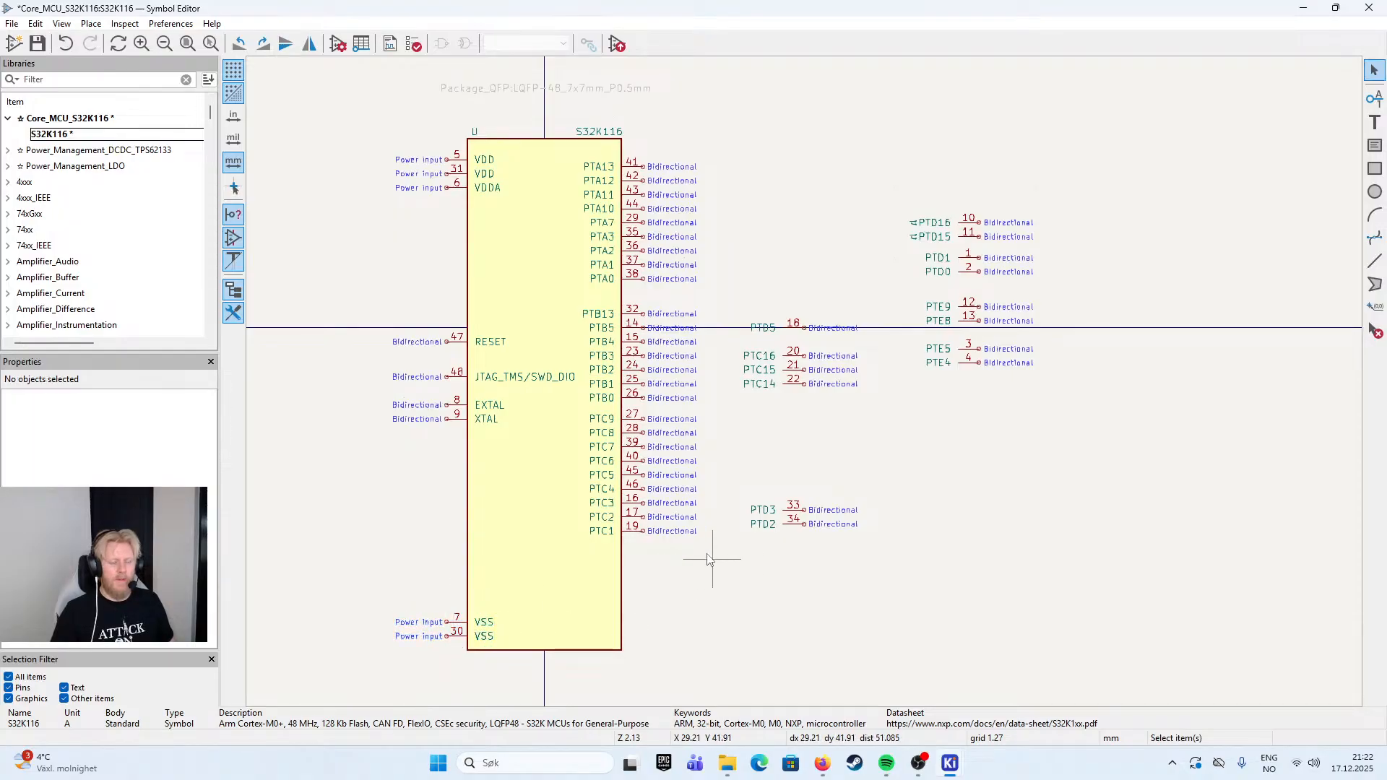
# - Move the port C pin group, PTC9 to PTC1, down one 1.27 mm grid step to widen its gap from port B
pyautogui.moveTo(725, 414); pyautogui.dragTo(594, 571)
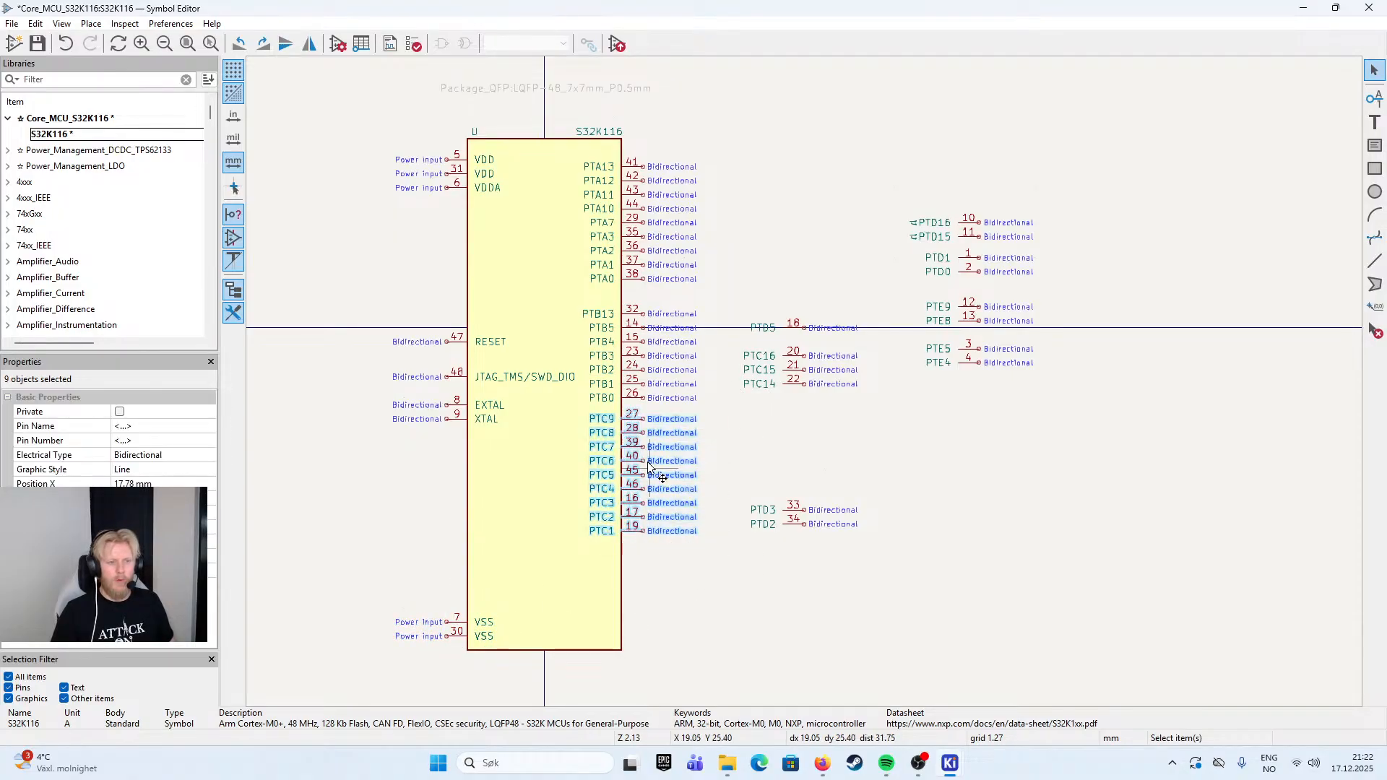
pyautogui.moveTo(641, 435)
pyautogui.mouseDown()
pyautogui.moveTo(645, 461)
pyautogui.moveTo(645, 442)
pyautogui.mouseUp()
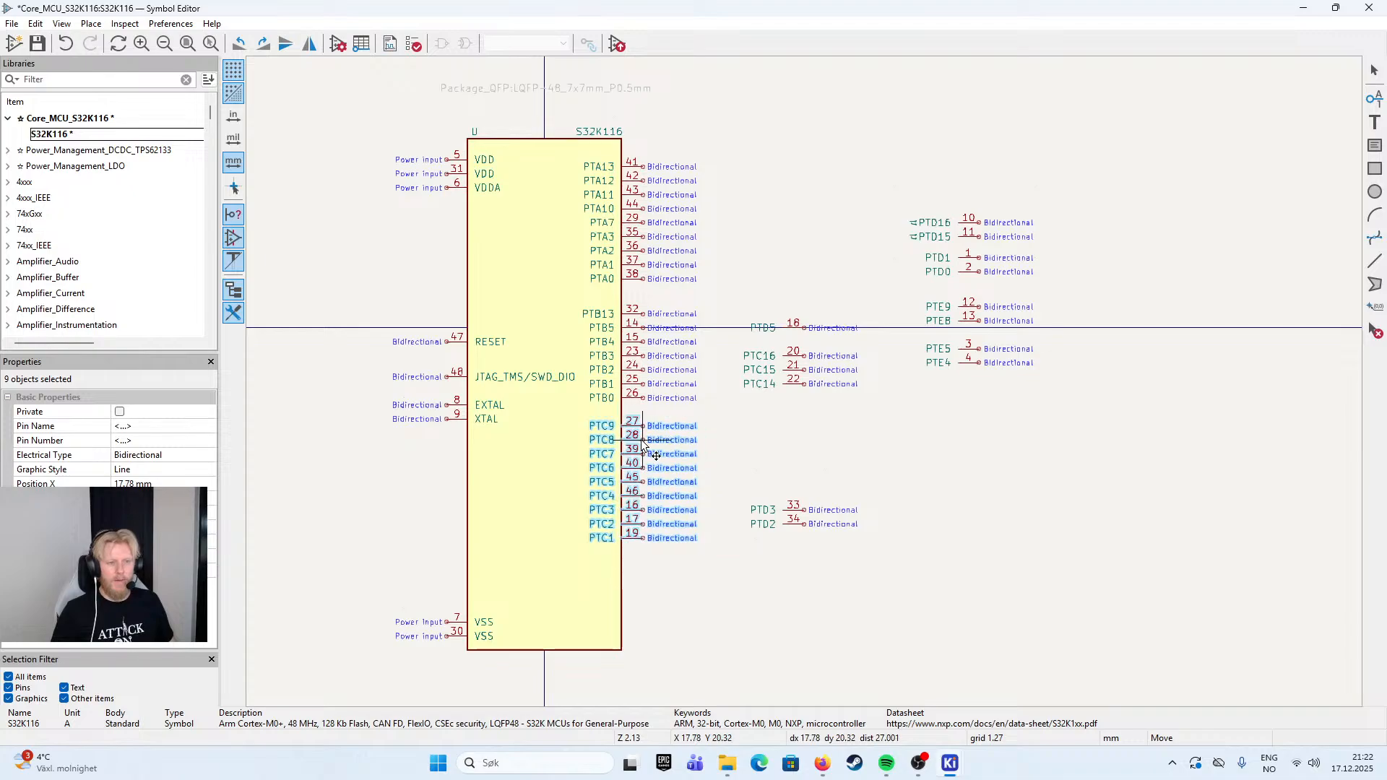
pyautogui.click(720, 451)
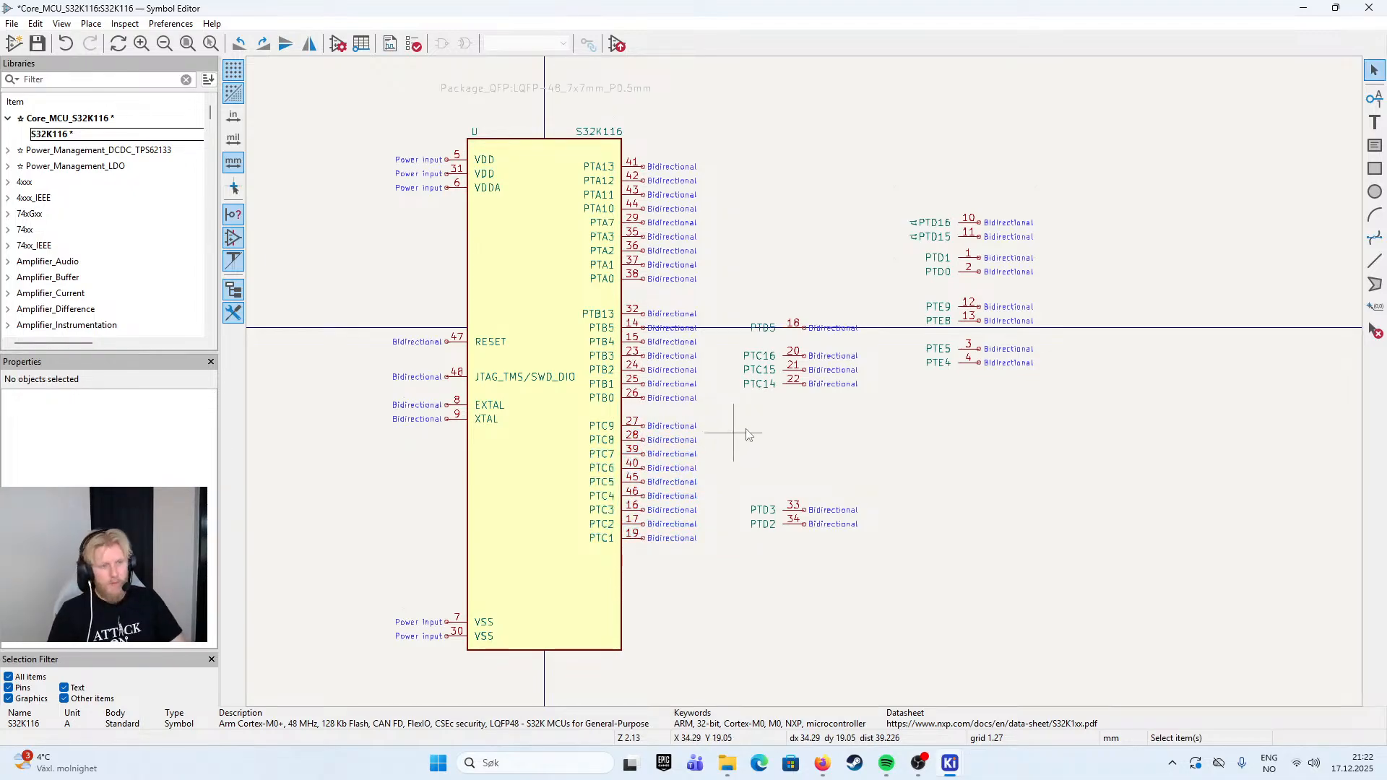
# - Move the nine pins PTC9 to PTC1 down 10.16 mm along the body's right edge to make room above them
pyautogui.moveTo(767, 480); pyautogui.dragTo(799, 405)
pyautogui.moveTo(758, 341); pyautogui.dragTo(650, 476)
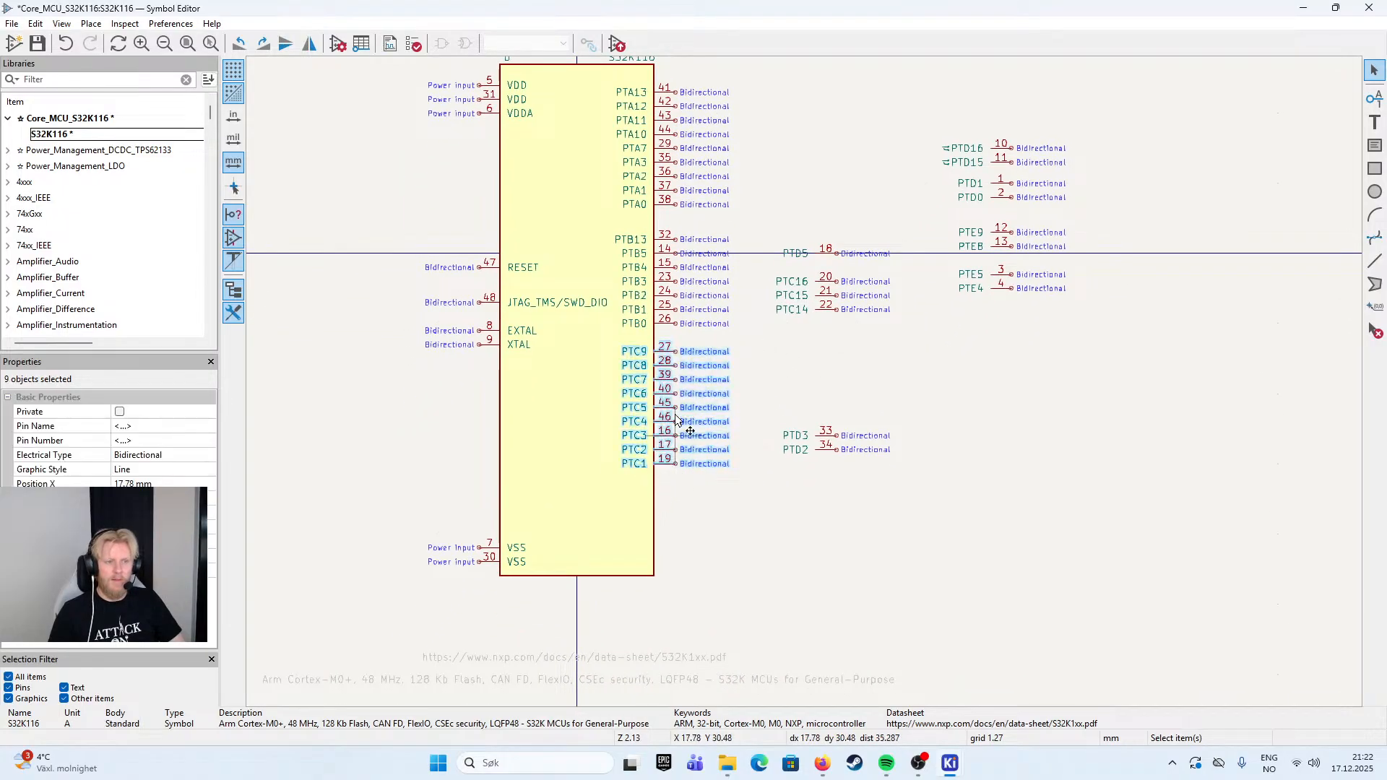
pyautogui.moveTo(676, 365); pyautogui.dragTo(673, 422)
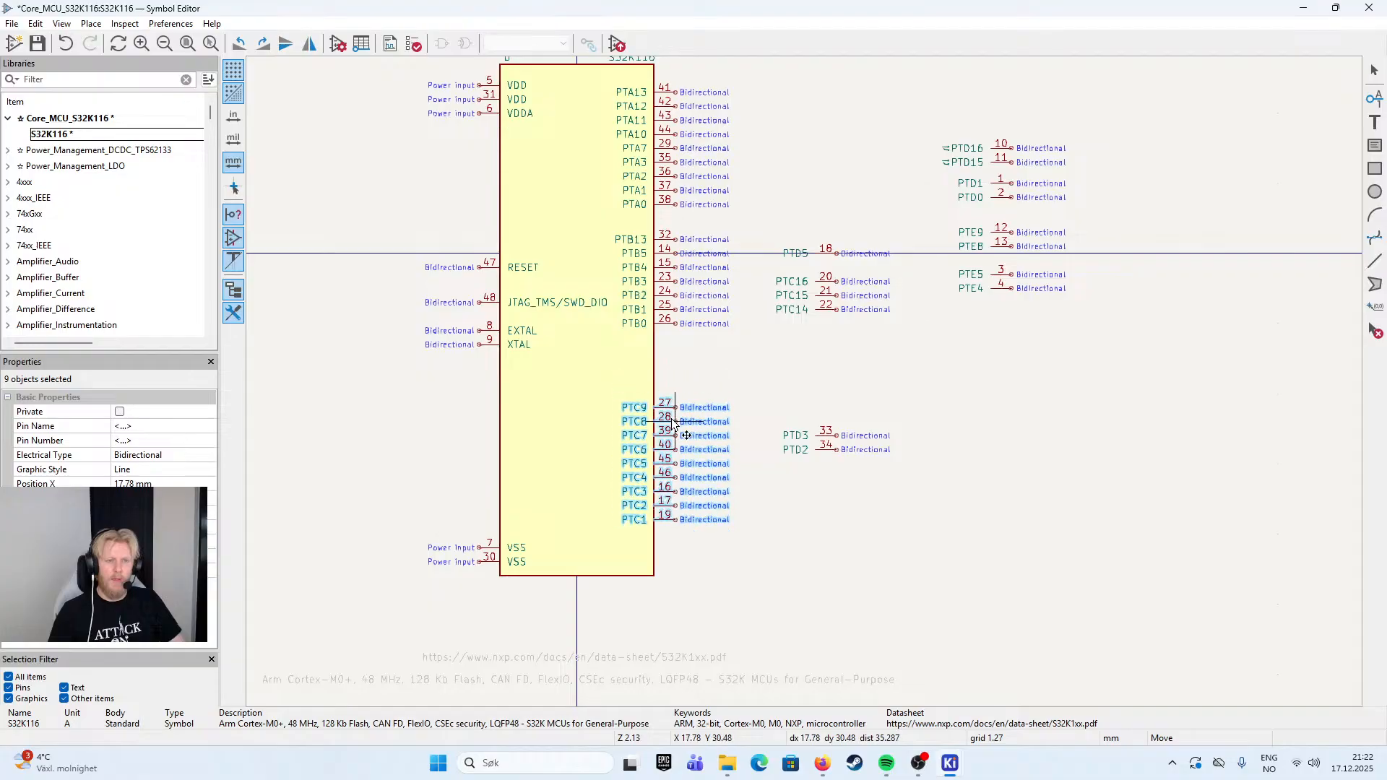
# - Move the three parked pins PTC16, PTC15 and PTC14 onto the body's right edge directly above PTC9
pyautogui.click(862, 318)
pyautogui.moveTo(910, 273); pyautogui.dragTo(769, 339)
pyautogui.moveTo(824, 300); pyautogui.dragTo(679, 387)
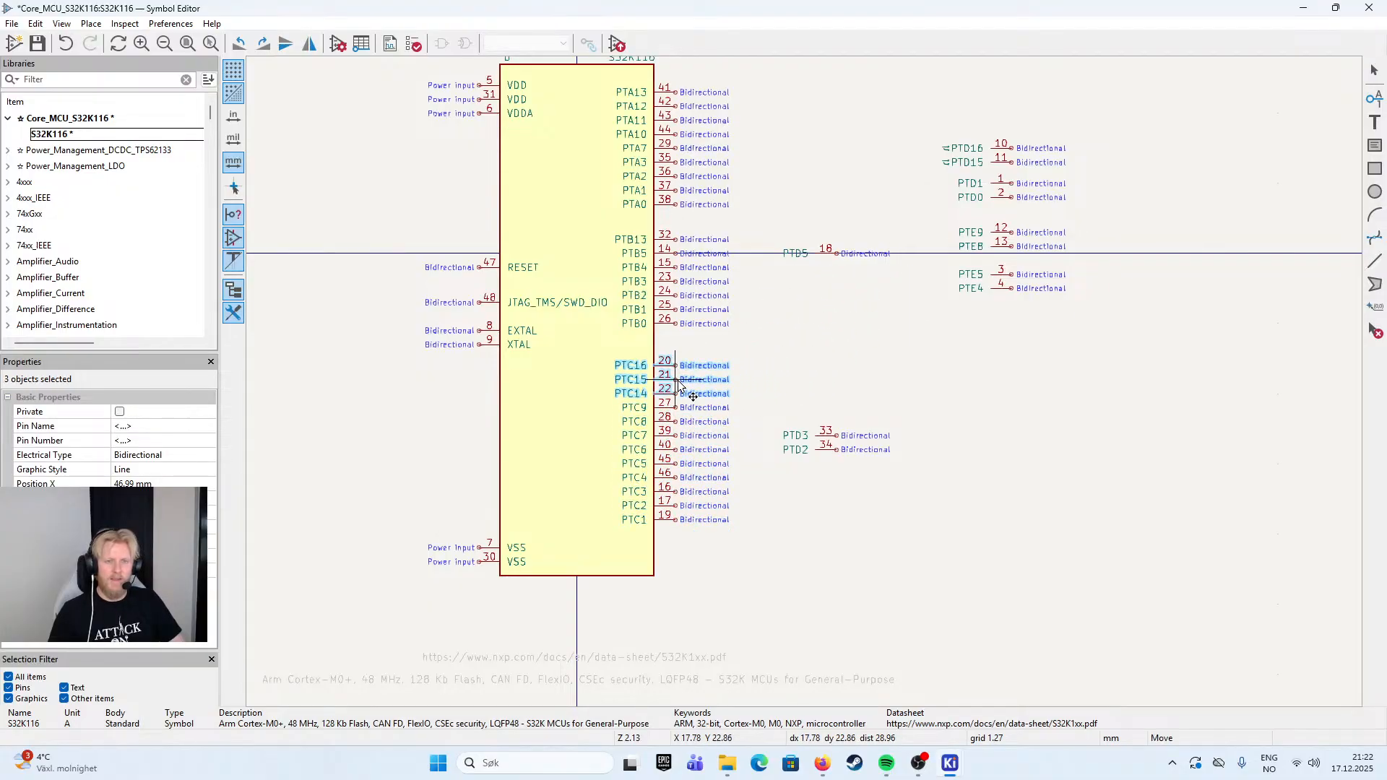
pyautogui.click(817, 333)
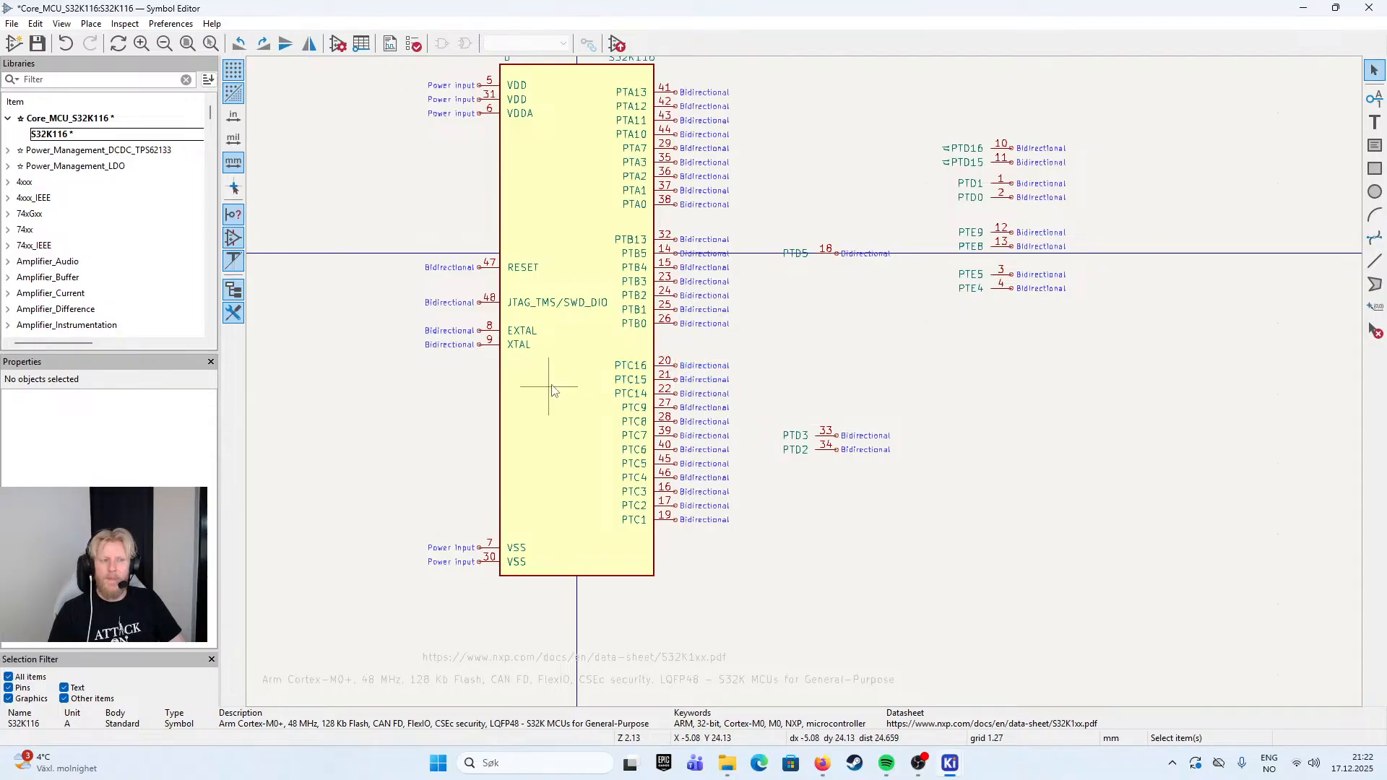
# - Extend the symbol body's bottom edge downward until the rectangle is about 130.81 mm high
pyautogui.scroll(2, 813, 383)
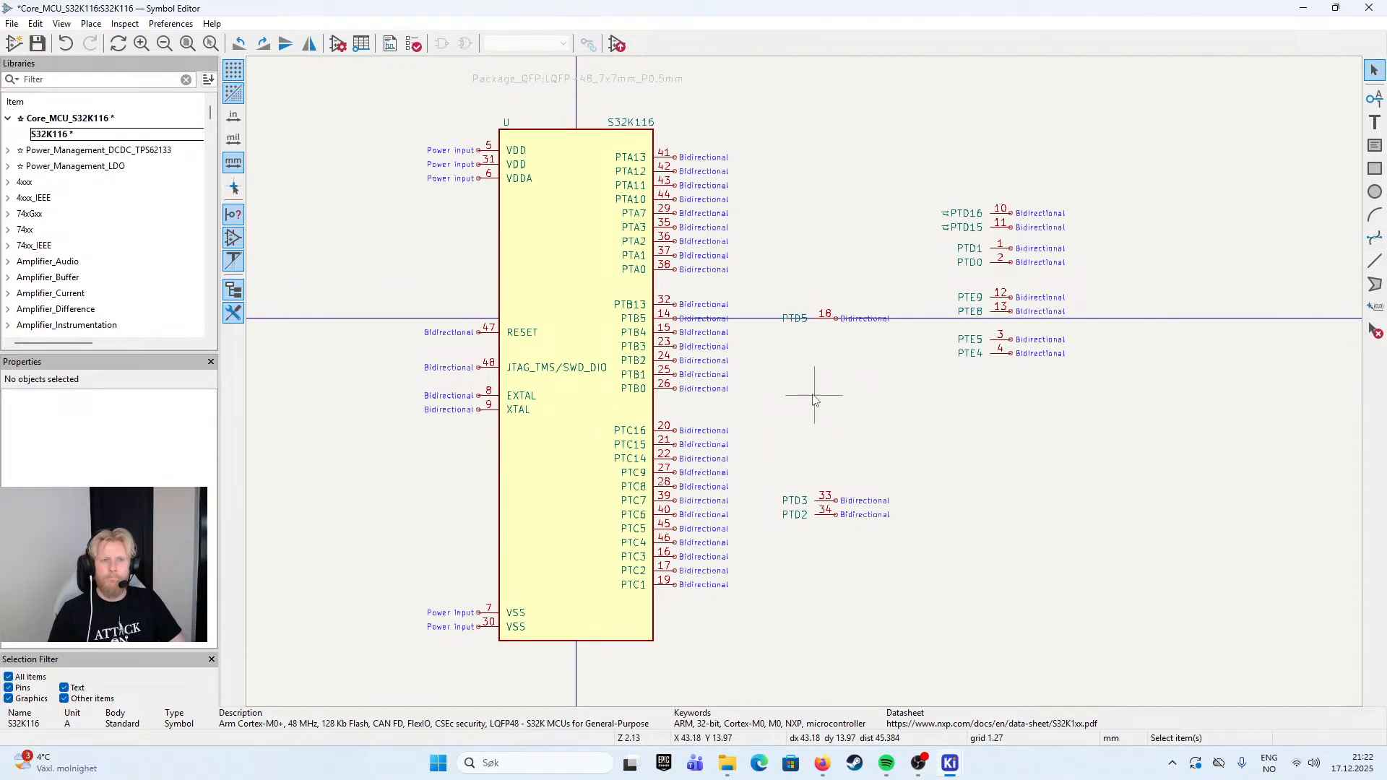
pyautogui.scroll(1, 796, 402)
pyautogui.moveTo(804, 382); pyautogui.dragTo(848, 240)
pyautogui.click(542, 596)
pyautogui.scroll(-1, 538, 598)
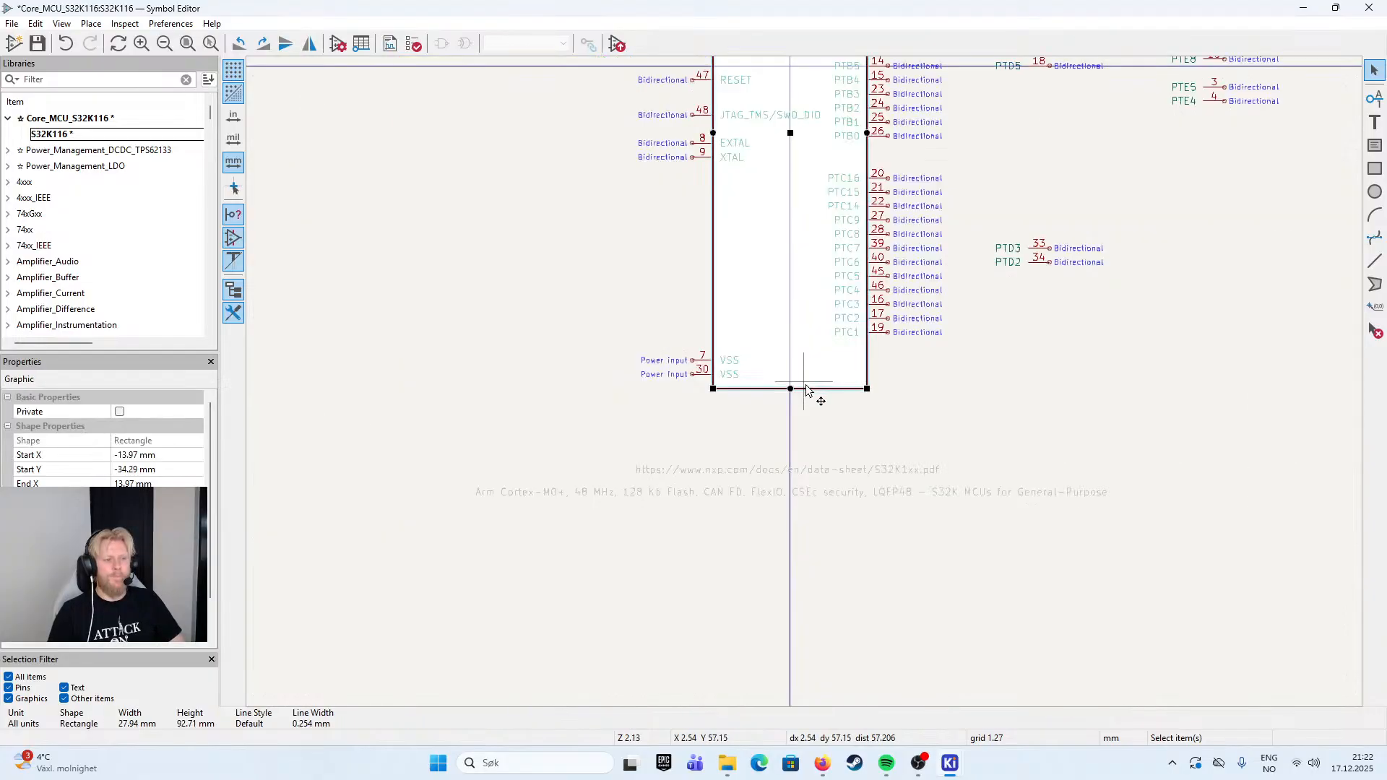
pyautogui.scroll(-3, 805, 388)
pyautogui.moveTo(786, 410); pyautogui.dragTo(789, 491)
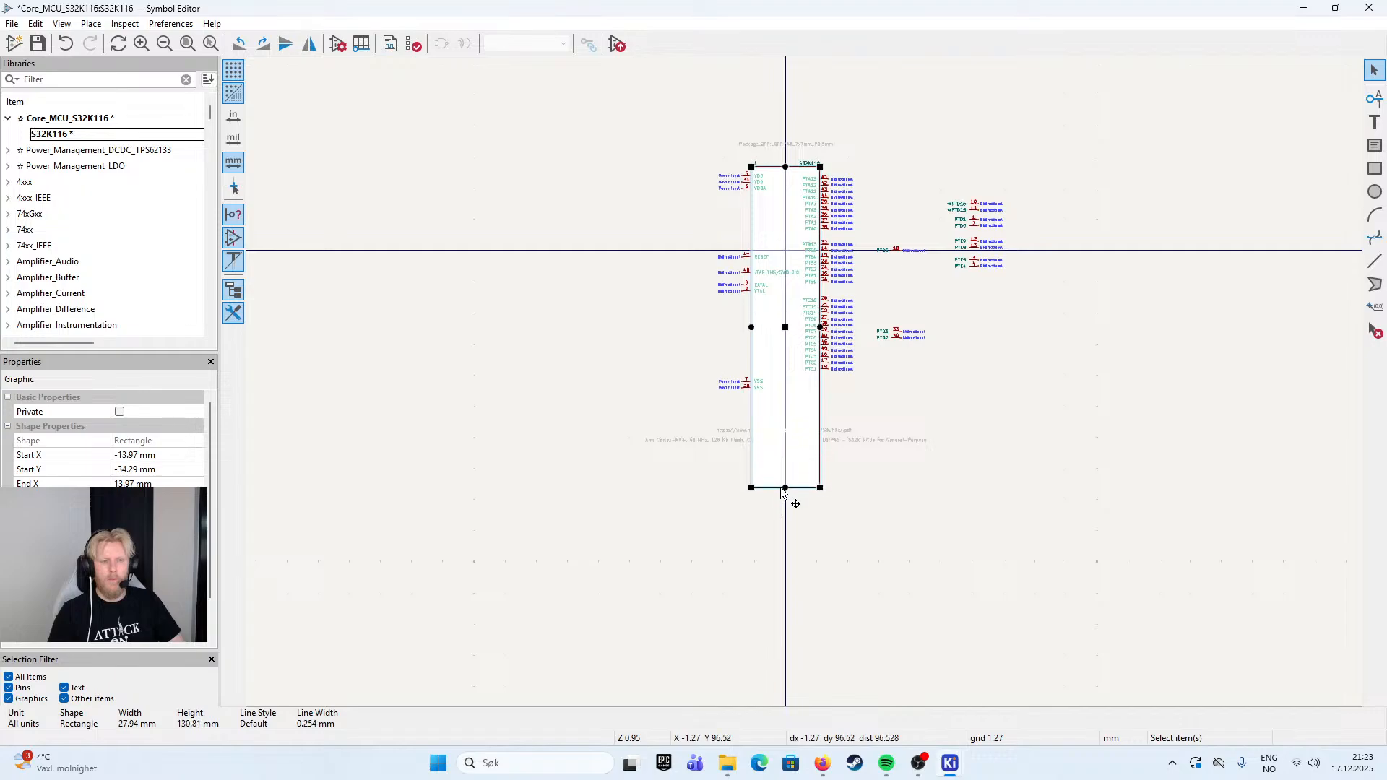
pyautogui.click(988, 375)
# - Stack the pins PTD3, PTD2, PTD1 and PTD0 consecutively in the parked column, a short gap below PTD5
pyautogui.scroll(2, 988, 375)
pyautogui.scroll(4, 802, 385)
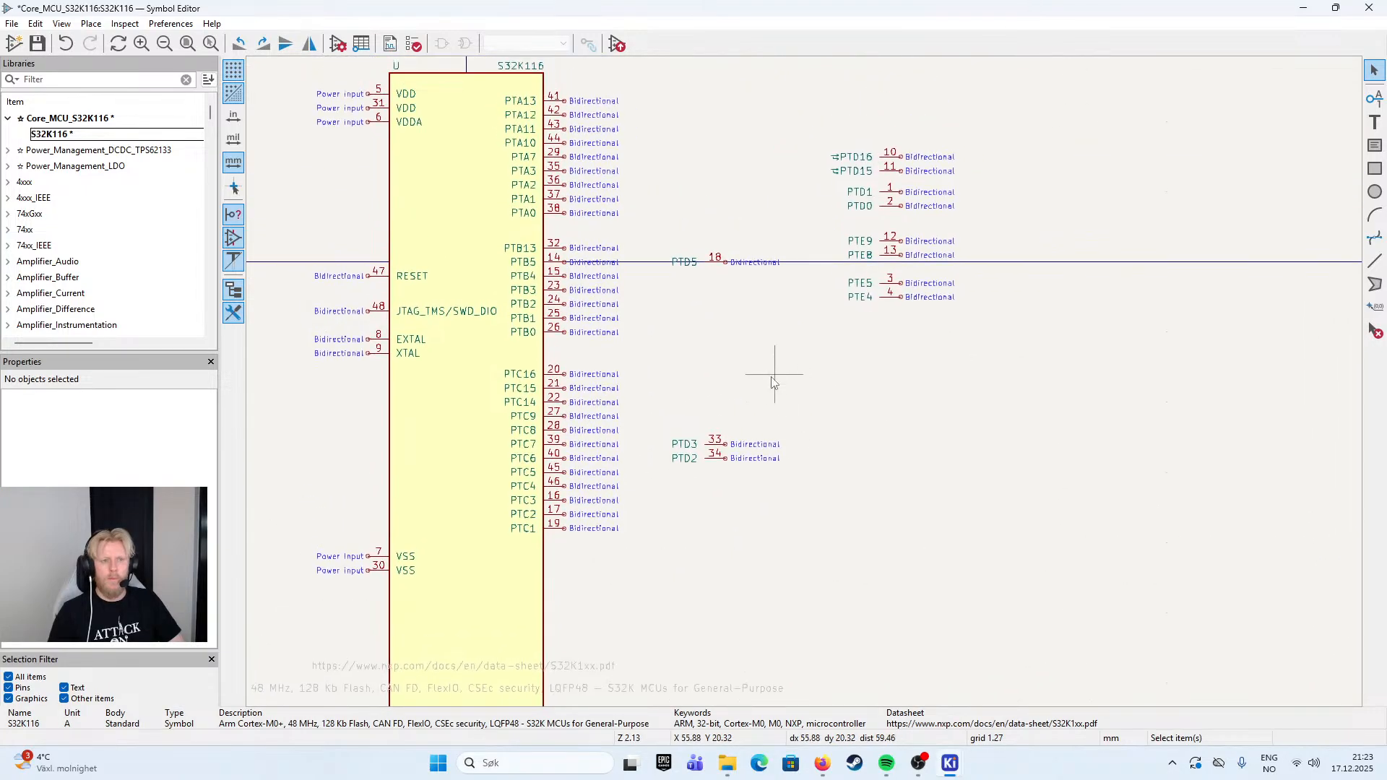
pyautogui.moveTo(920, 392); pyautogui.dragTo(742, 259)
pyautogui.moveTo(1136, 87); pyautogui.dragTo(860, 177)
pyautogui.moveTo(989, 114); pyautogui.dragTo(739, 297)
pyautogui.click(871, 344)
# - Move PTD16 and PTD15 directly above PTD5, aligned with it, and shift these three pins down to sit right above PTD3
pyautogui.scroll(-1, 842, 352)
pyautogui.moveTo(808, 380); pyautogui.dragTo(818, 448)
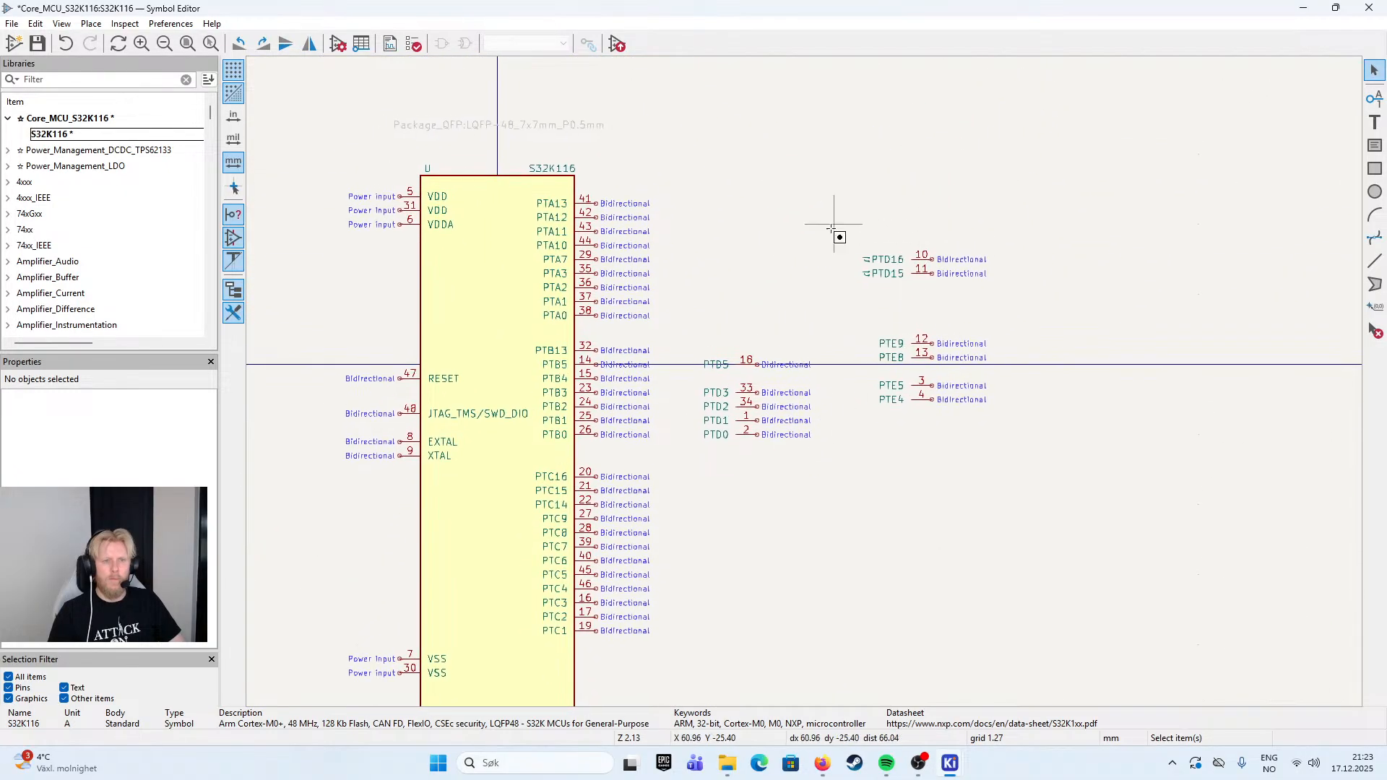
pyautogui.moveTo(830, 223); pyautogui.dragTo(1012, 280)
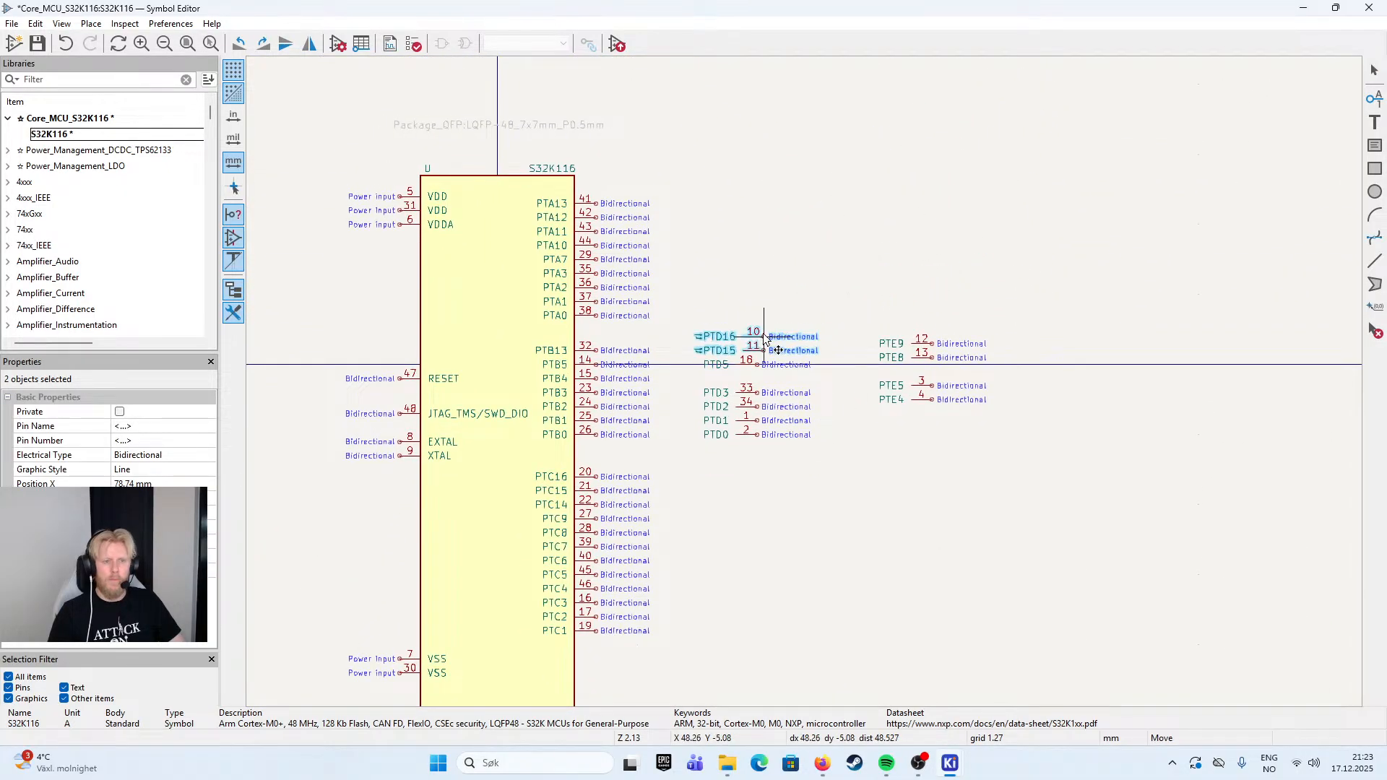
pyautogui.click(771, 351)
pyautogui.scroll(2, 771, 350)
pyautogui.moveTo(858, 289); pyautogui.dragTo(636, 381)
pyautogui.moveTo(744, 361); pyautogui.dragTo(747, 382)
pyautogui.click(857, 289)
# - Move the seven port D pins, PTD16 to PTD0, onto the body's right edge below PTC1
pyautogui.moveTo(858, 289); pyautogui.dragTo(646, 509)
pyautogui.moveTo(741, 387); pyautogui.dragTo(879, 313)
pyautogui.scroll(-5, 678, 560)
pyautogui.scroll(5, 747, 464)
pyautogui.click(1005, 228)
pyautogui.moveTo(1058, 193); pyautogui.dragTo(852, 537)
# - Move only the port B pin group, PTB13 to PTB0, up 2.54 mm toward port A
pyautogui.scroll(-2, 792, 245)
pyautogui.moveTo(792, 231); pyautogui.dragTo(794, 349)
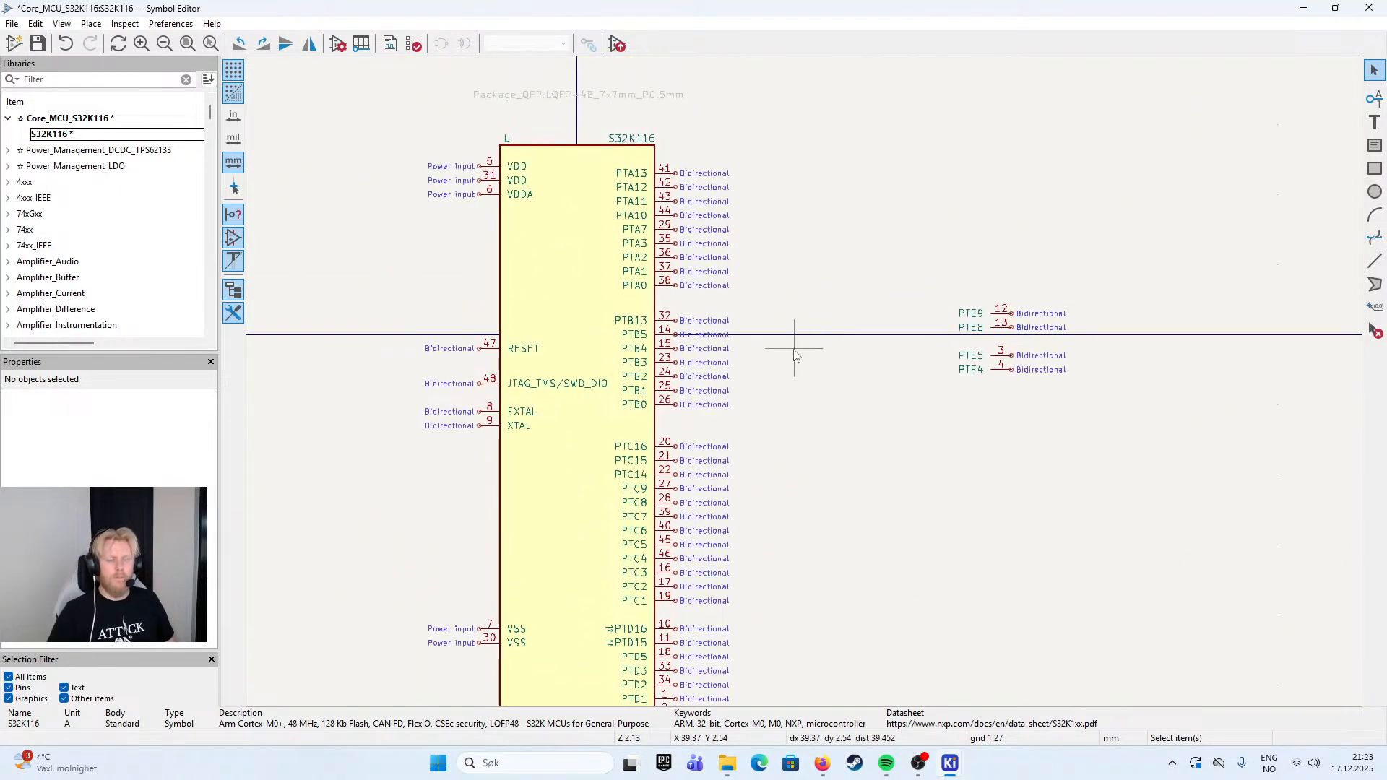
pyautogui.moveTo(798, 301); pyautogui.dragTo(604, 427)
pyautogui.keyDown('ctrl'); pyautogui.click(597, 290); pyautogui.keyUp('ctrl')
pyautogui.moveTo(678, 353)
pyautogui.mouseDown()
pyautogui.moveTo(679, 323)
pyautogui.moveTo(680, 344)
pyautogui.mouseUp()
pyautogui.click(784, 393)
# - Move the port C pin group up 6.35 mm beneath port B and the port D group up 7.62 mm beneath port C
pyautogui.moveTo(791, 422); pyautogui.dragTo(651, 611)
pyautogui.moveTo(671, 549); pyautogui.dragTo(681, 513)
pyautogui.click(840, 526)
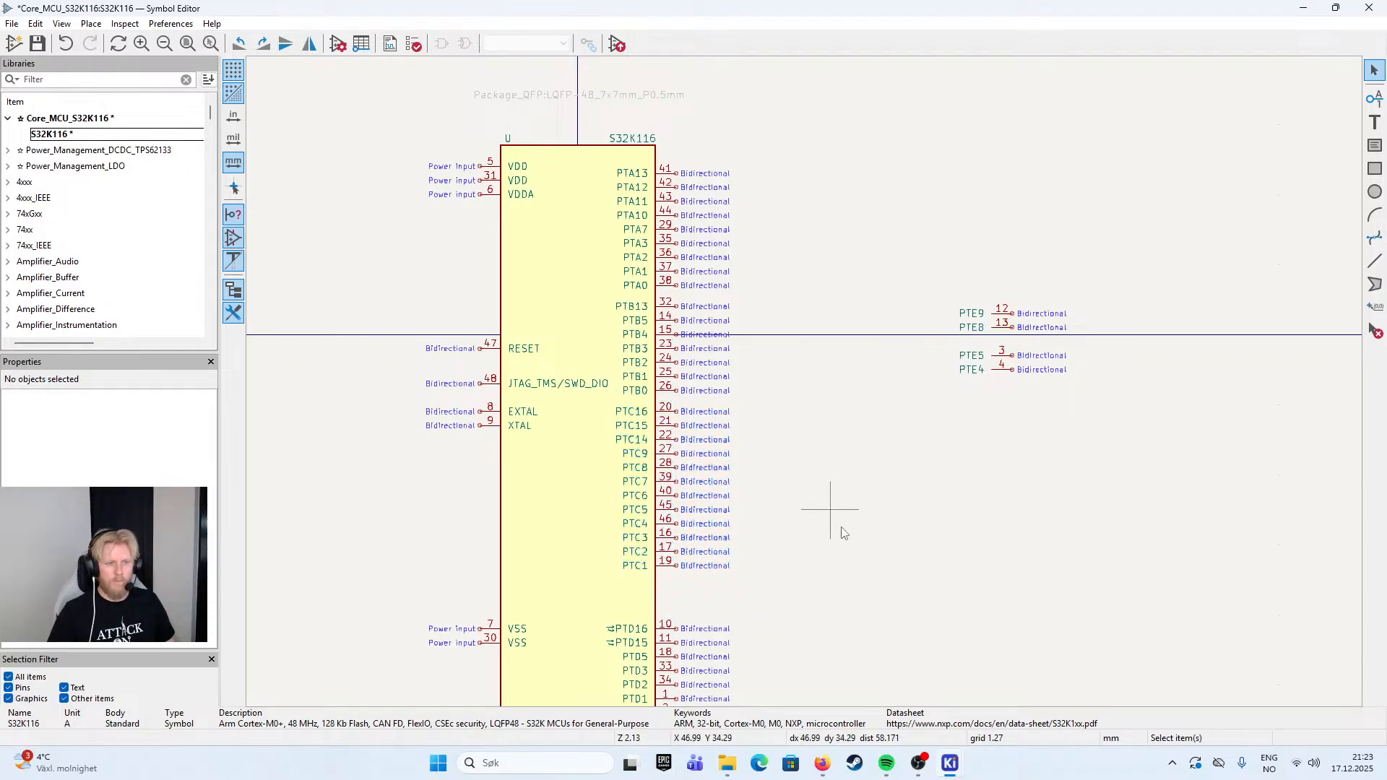
pyautogui.scroll(-3, 840, 527)
pyautogui.moveTo(763, 496); pyautogui.dragTo(662, 581)
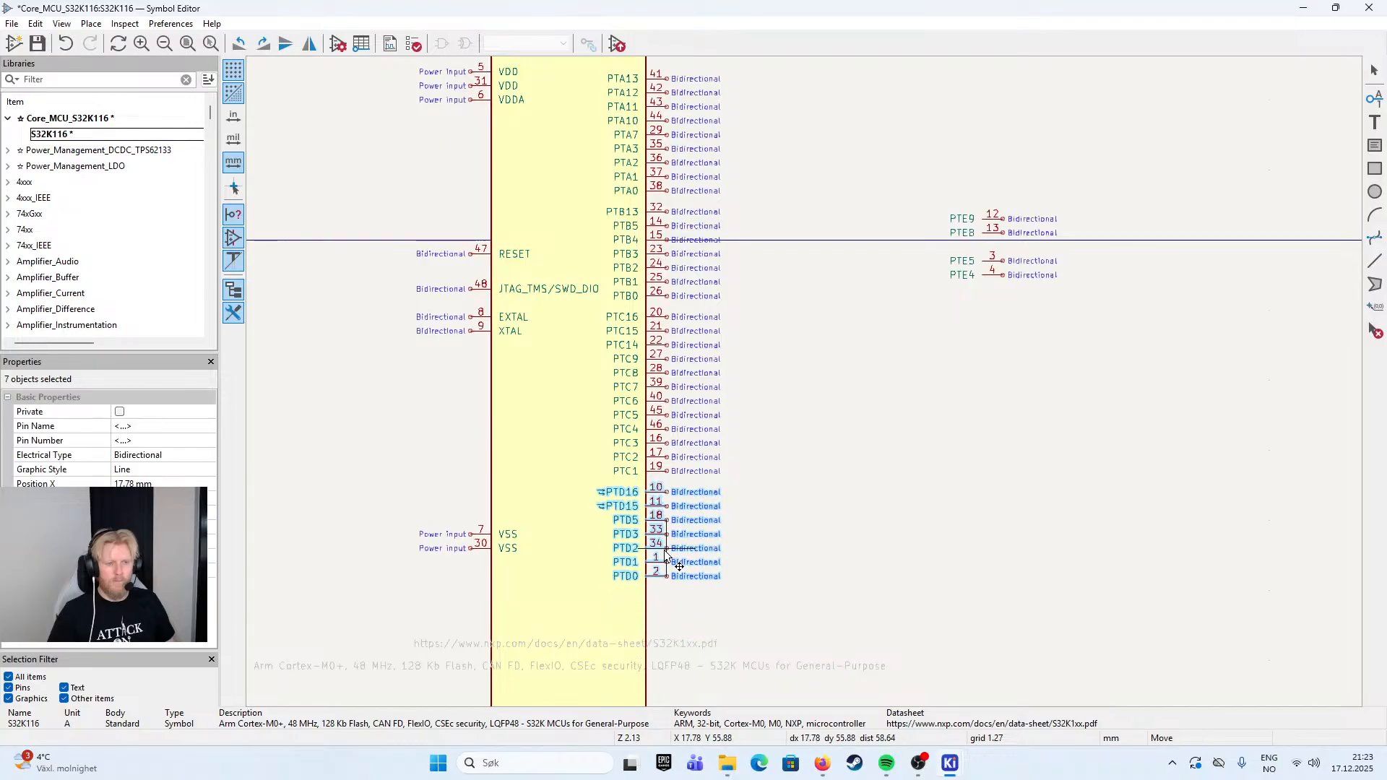
pyautogui.click(807, 492)
# - Move the port B pins, PTB13 to PTB0, down one 1.27 mm grid step, leaving the JTAG_TMS/SWD_DIO pin out of the selection
pyautogui.moveTo(759, 197); pyautogui.dragTo(601, 318)
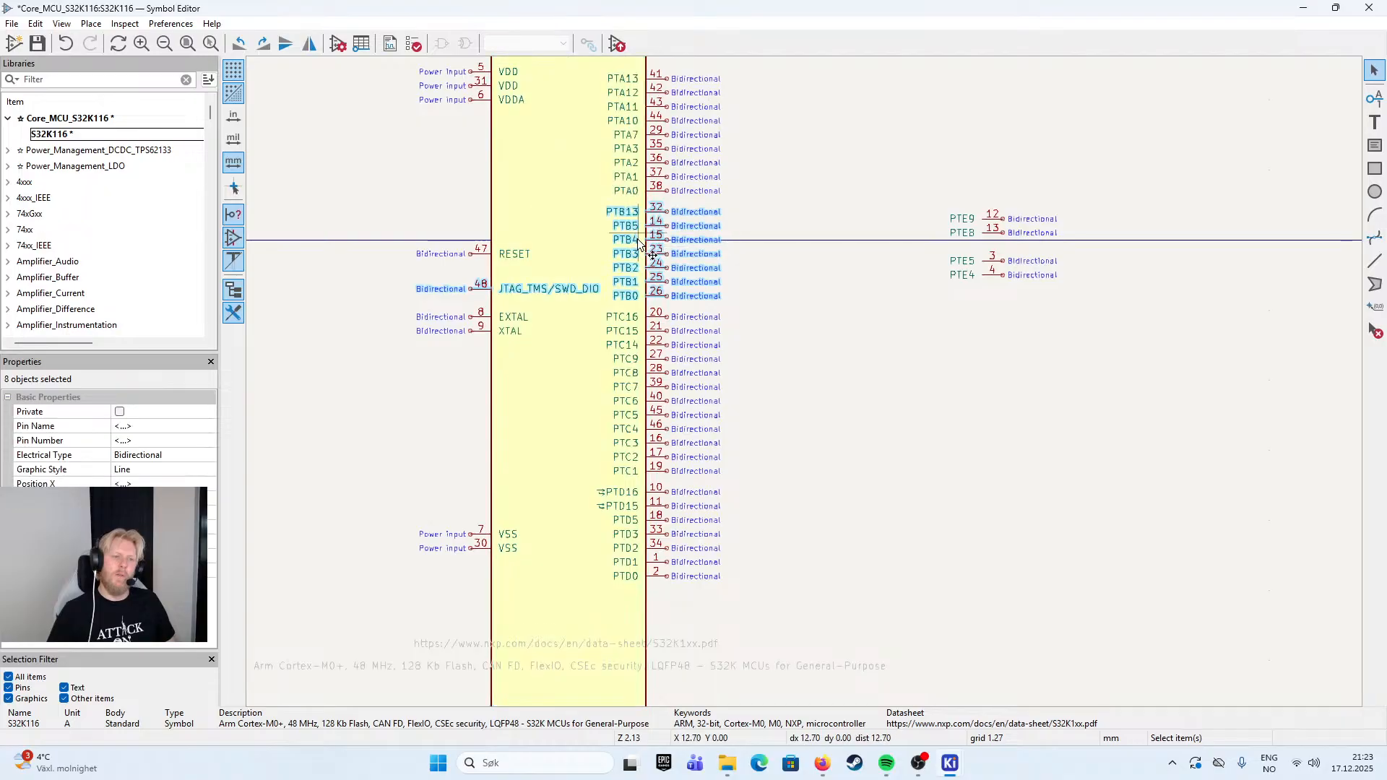
pyautogui.keyDown('ctrl'); pyautogui.keyDown('shift'); pyautogui.click(573, 294); pyautogui.keyUp('shift'); pyautogui.keyUp('ctrl')
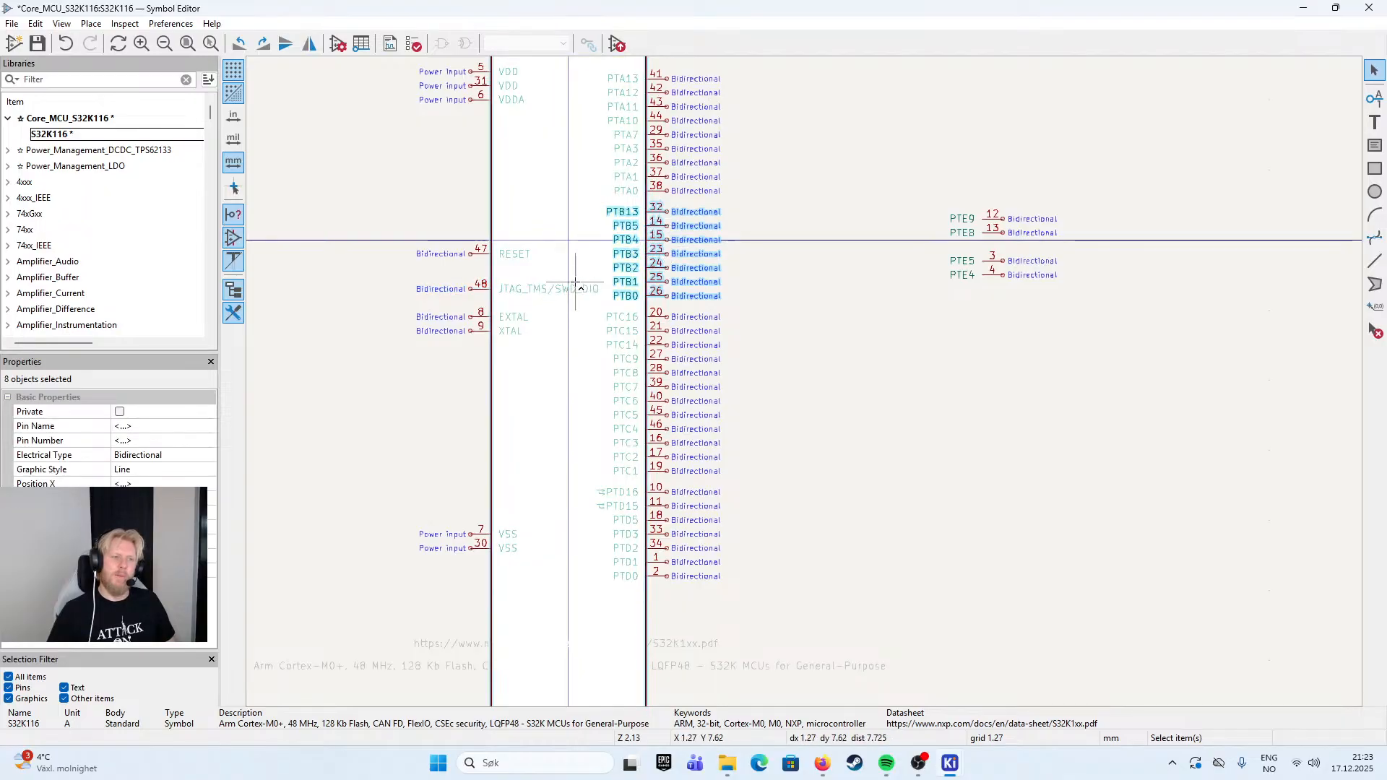
pyautogui.moveTo(665, 232); pyautogui.dragTo(665, 239)
pyautogui.moveTo(739, 308); pyautogui.dragTo(669, 479)
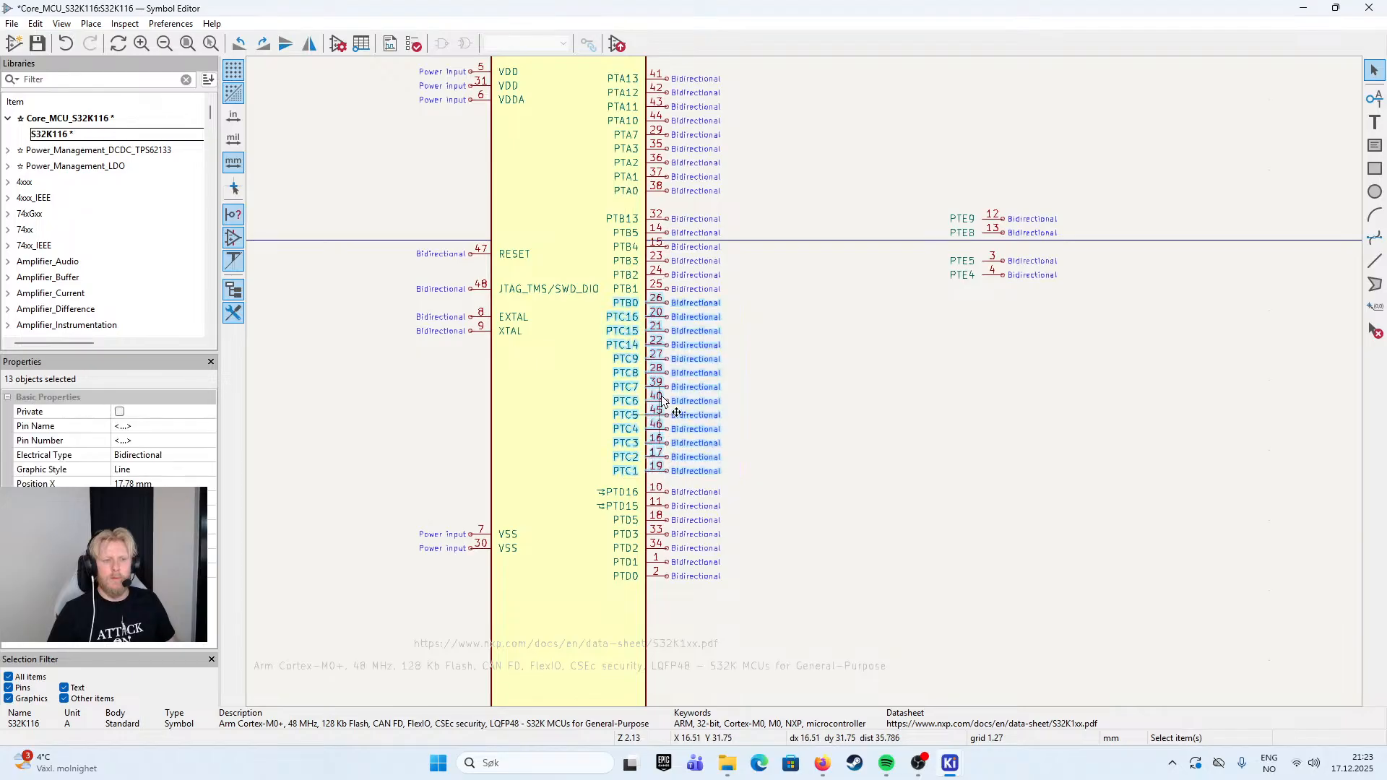
pyautogui.press('Escape')
pyautogui.moveTo(754, 481); pyautogui.dragTo(656, 594)
pyautogui.press('Escape')
# - Move the pins from PTB0 through PTD0 down 2.54 mm and the port D group a further 1.27 mm down
pyautogui.moveTo(780, 304); pyautogui.dragTo(655, 601)
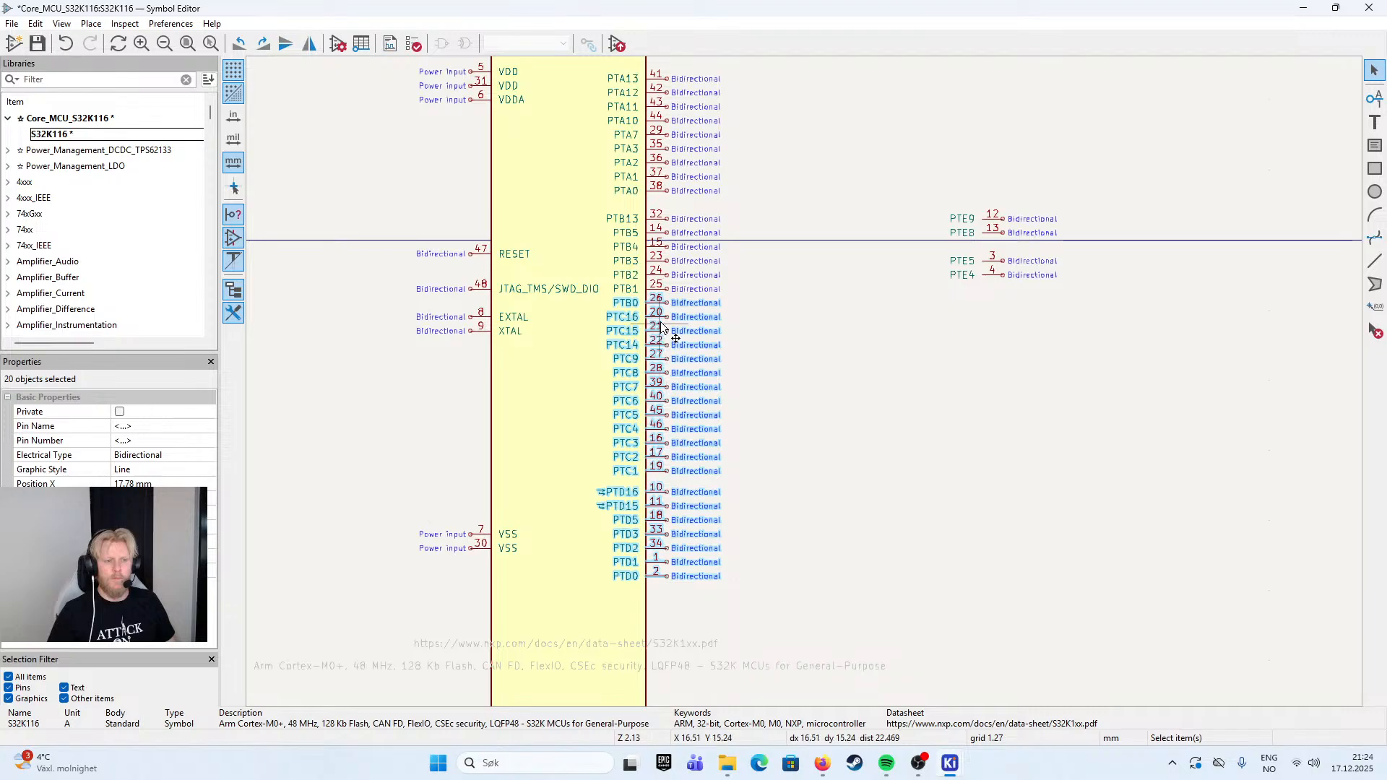
pyautogui.moveTo(666, 333); pyautogui.dragTo(666, 347)
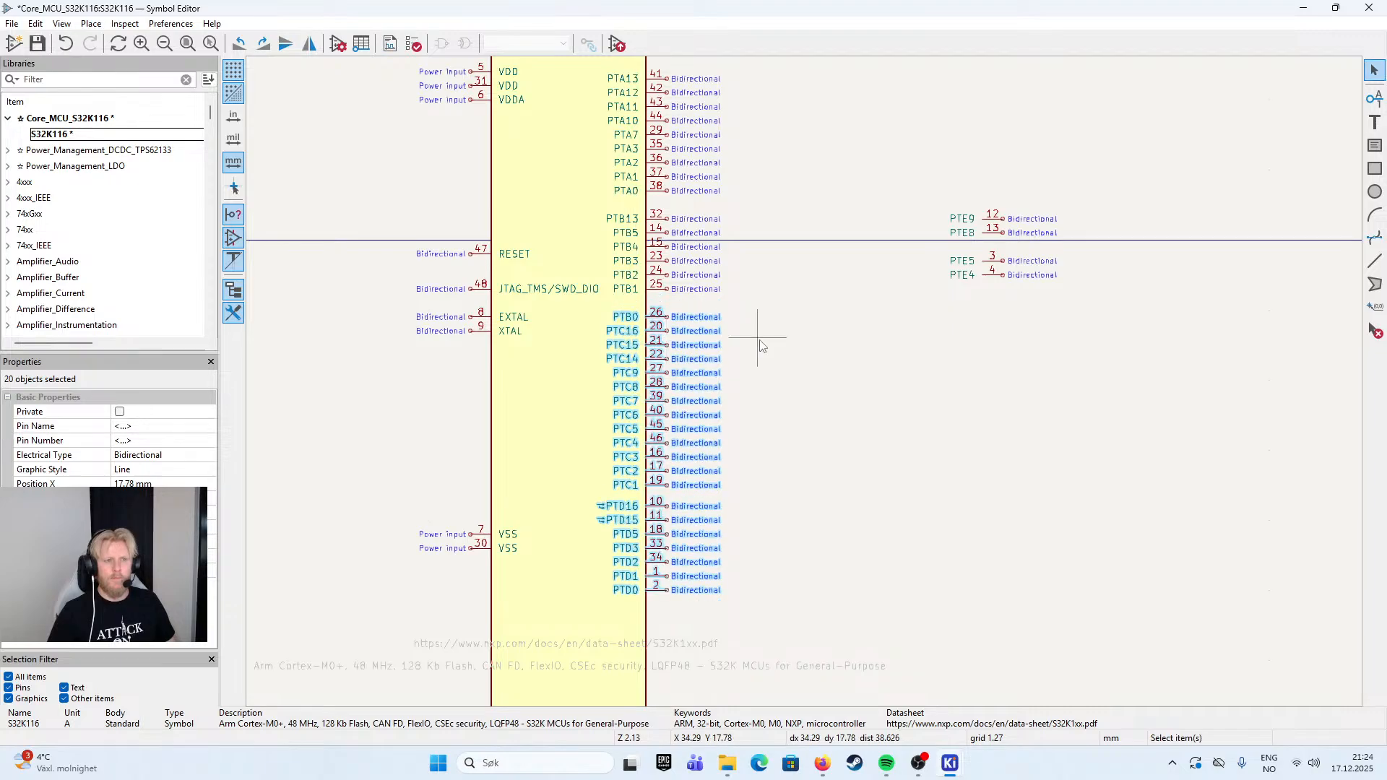
pyautogui.press('Escape')
pyautogui.moveTo(763, 484); pyautogui.dragTo(653, 604)
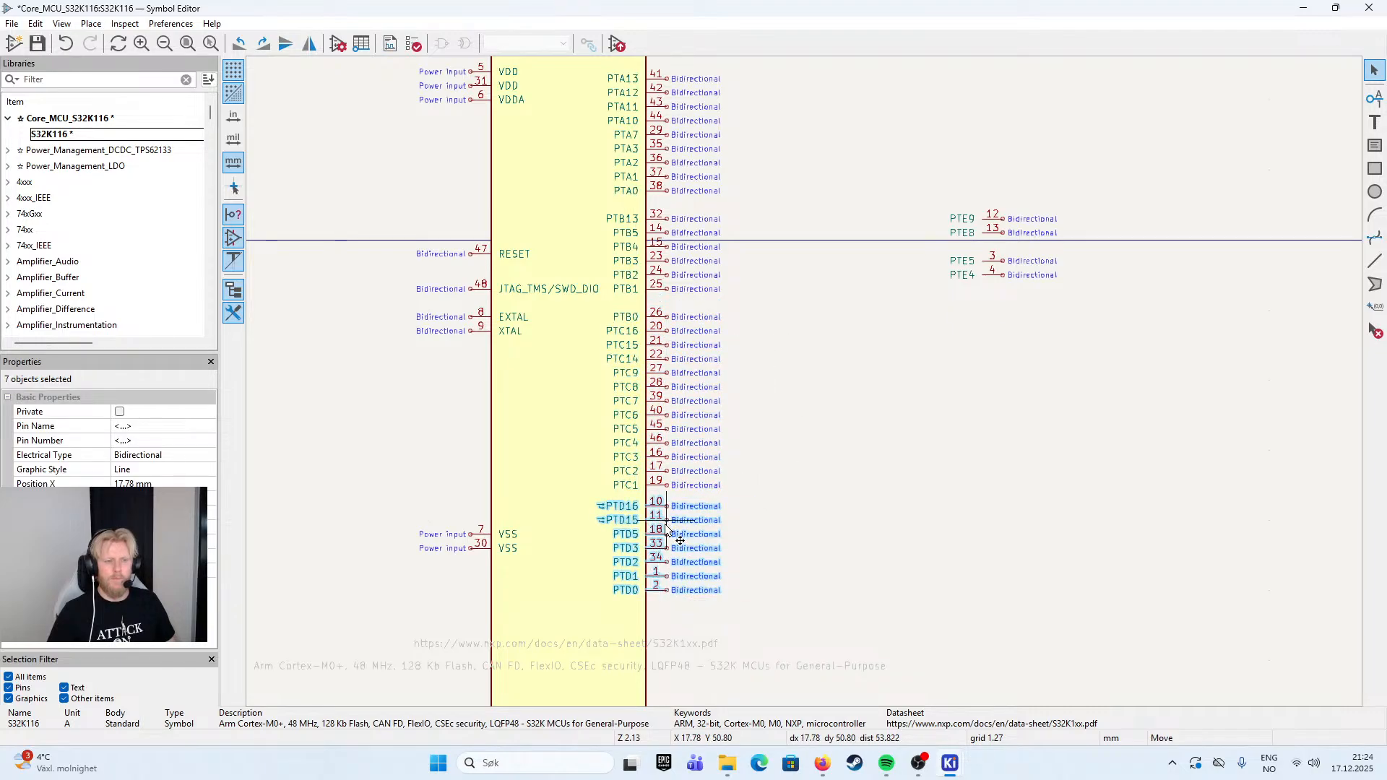
pyautogui.press('Escape')
# - Close the gap between PTE8 and PTE5, and move the four port E pins onto the body's right edge 5.08 mm below PTD0
pyautogui.scroll(-2, 808, 482)
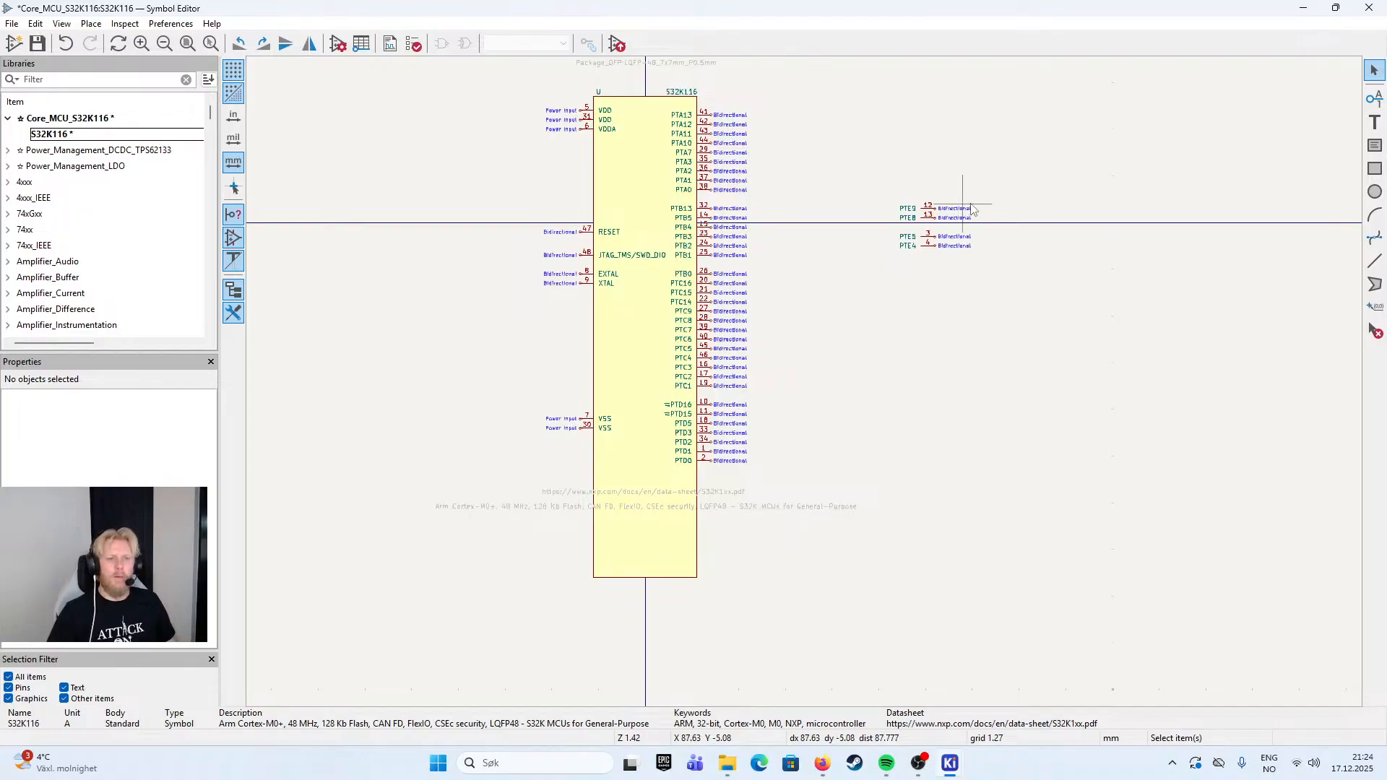
pyautogui.scroll(2, 954, 216)
pyautogui.moveTo(837, 396); pyautogui.dragTo(720, 459)
pyautogui.moveTo(768, 415); pyautogui.dragTo(779, 404)
pyautogui.moveTo(887, 326); pyautogui.dragTo(700, 466)
pyautogui.moveTo(763, 375); pyautogui.dragTo(761, 332)
pyautogui.scroll(-3, 710, 459)
pyautogui.scroll(3, 737, 493)
pyautogui.click(894, 317)
# - Move the datasheet link and description fields together to below the symbol body's bottom edge
pyautogui.click(684, 337)
pyautogui.click(567, 337)
pyautogui.keyDown('shift'); pyautogui.click(578, 357); pyautogui.keyUp('shift')
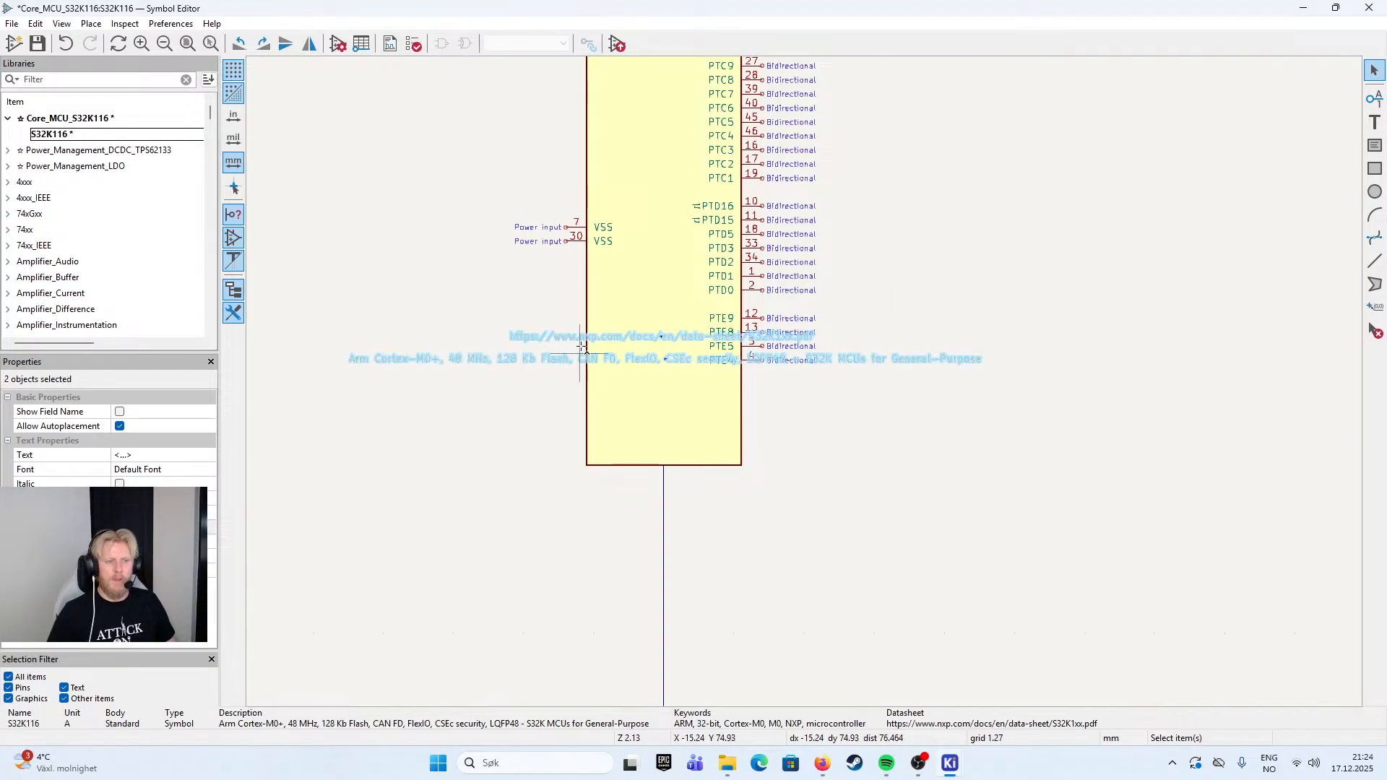
pyautogui.press('m')
pyautogui.click(656, 494)
pyautogui.click(946, 329)
# - Save the S32K116 symbol to its library
pyautogui.moveTo(991, 221); pyautogui.dragTo(898, 474)
pyautogui.scroll(-2, 897, 470)
pyautogui.moveTo(835, 298); pyautogui.dragTo(827, 359)
pyautogui.hotkey('ctrl', 's')
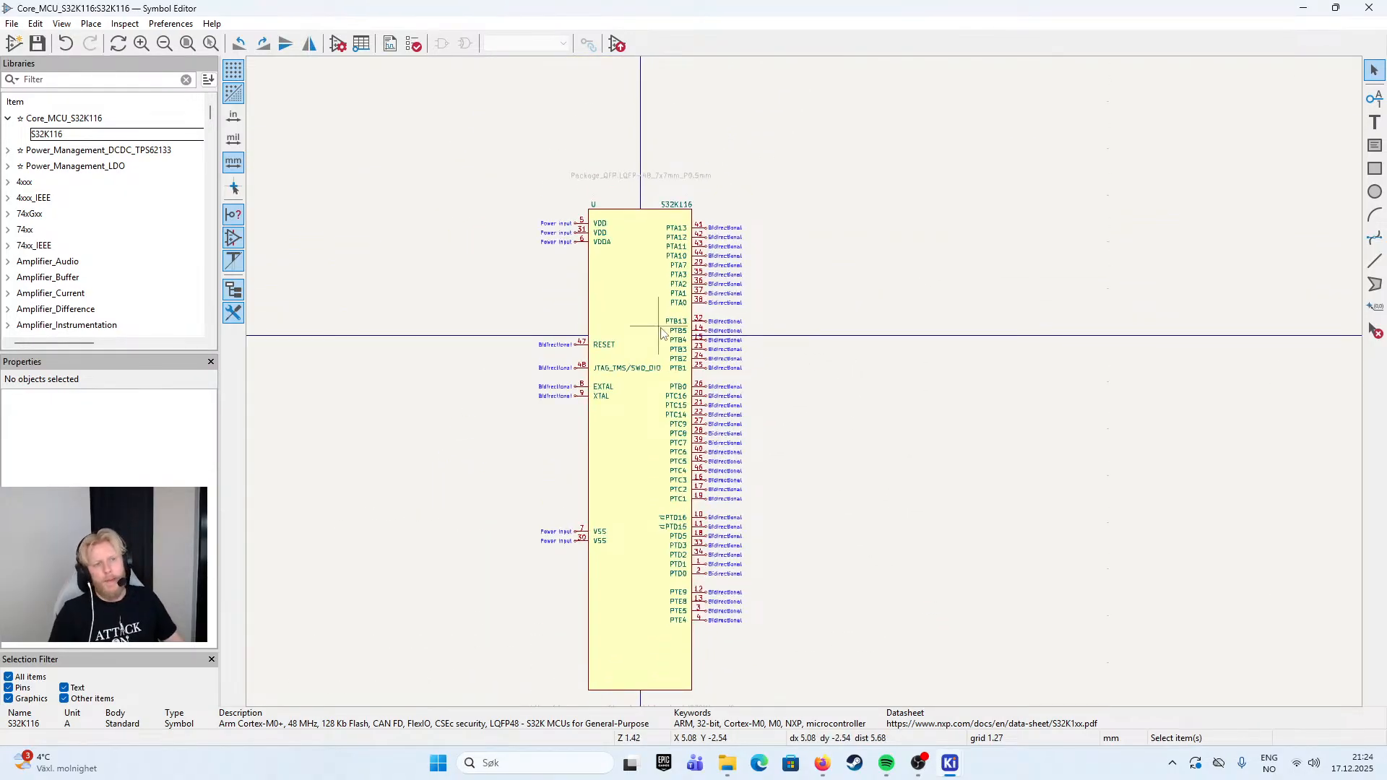
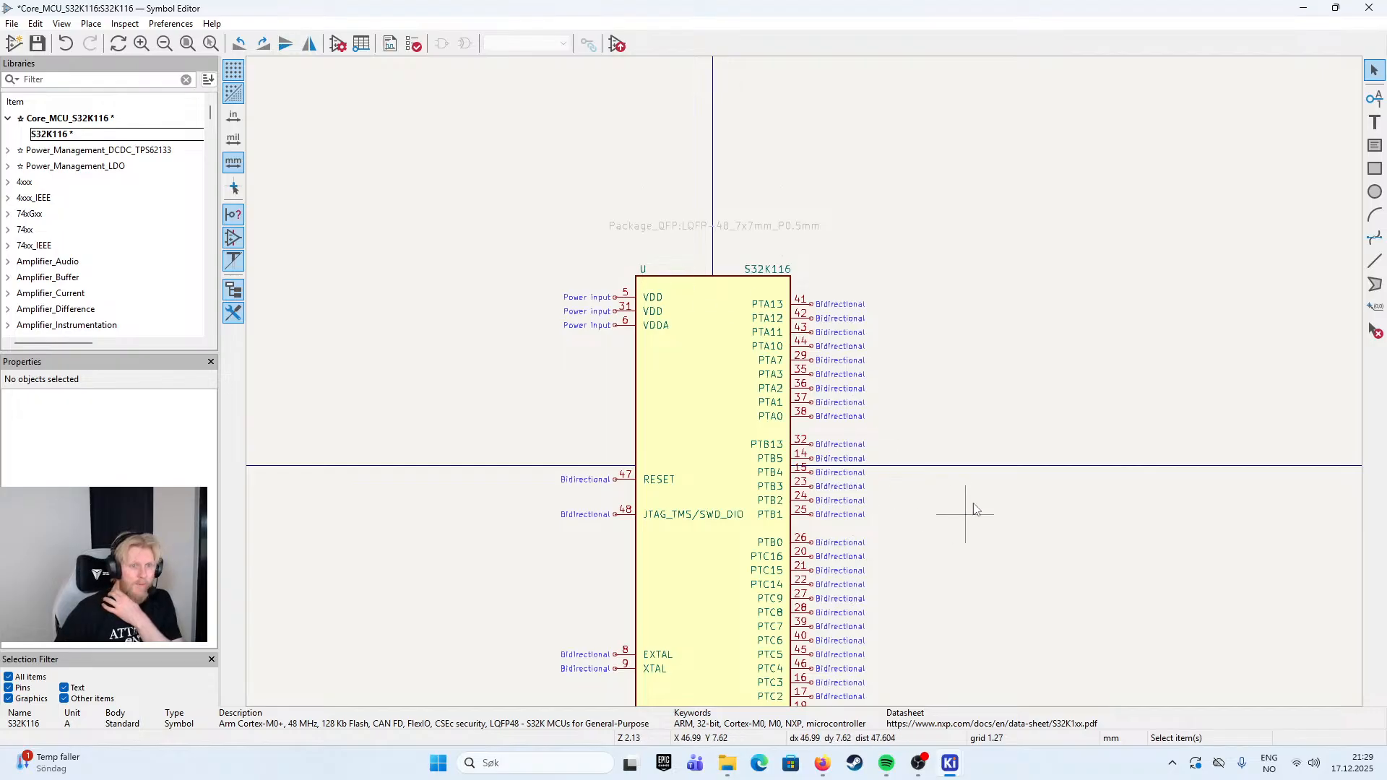
# - Rename pin 44, PTA10, as JTAG_TDO and move it onto the body's left edge directly below JTAG_TMS/SWD_DIO
pyautogui.moveTo(972, 509); pyautogui.dragTo(937, 366)
pyautogui.moveTo(938, 511); pyautogui.dragTo(992, 506)
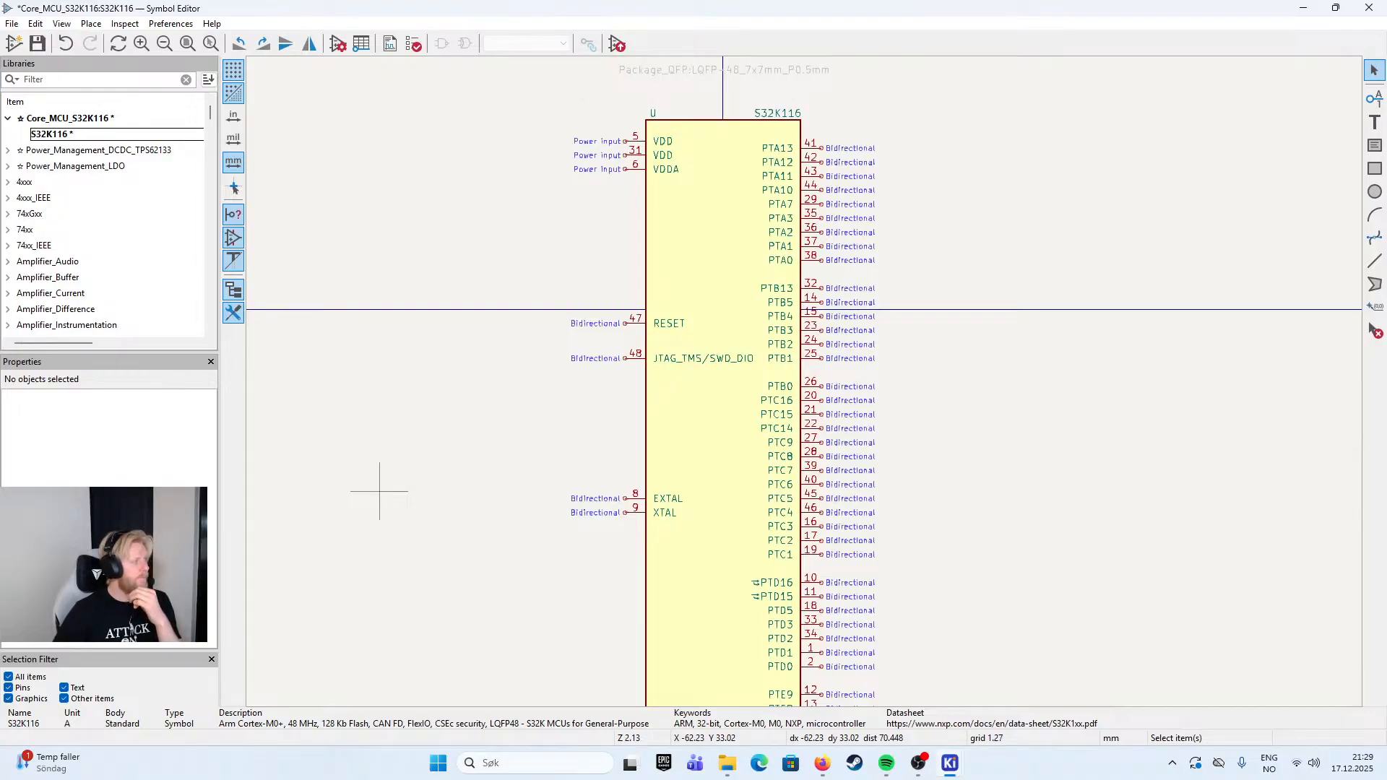
pyautogui.doubleClick(815, 191)
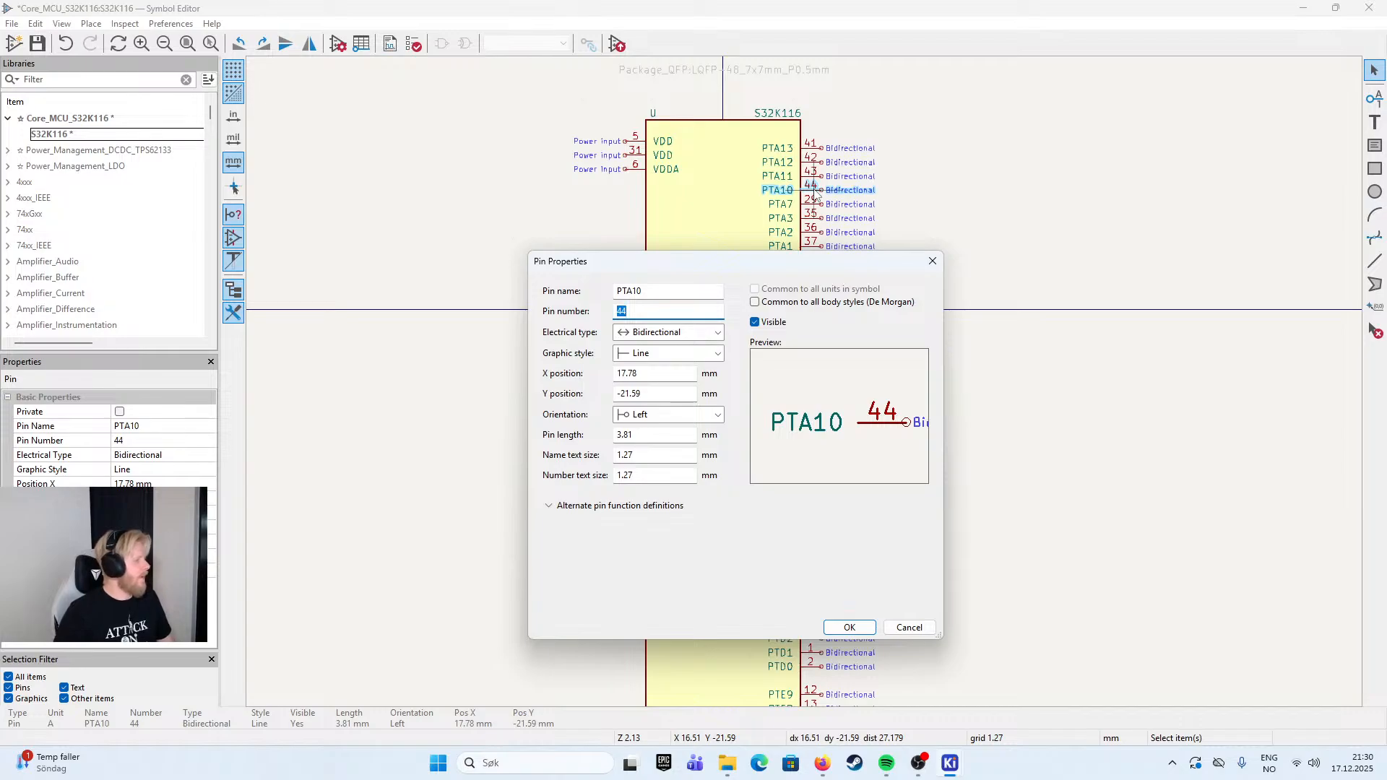
pyautogui.hotkey('shift', 'Tab')
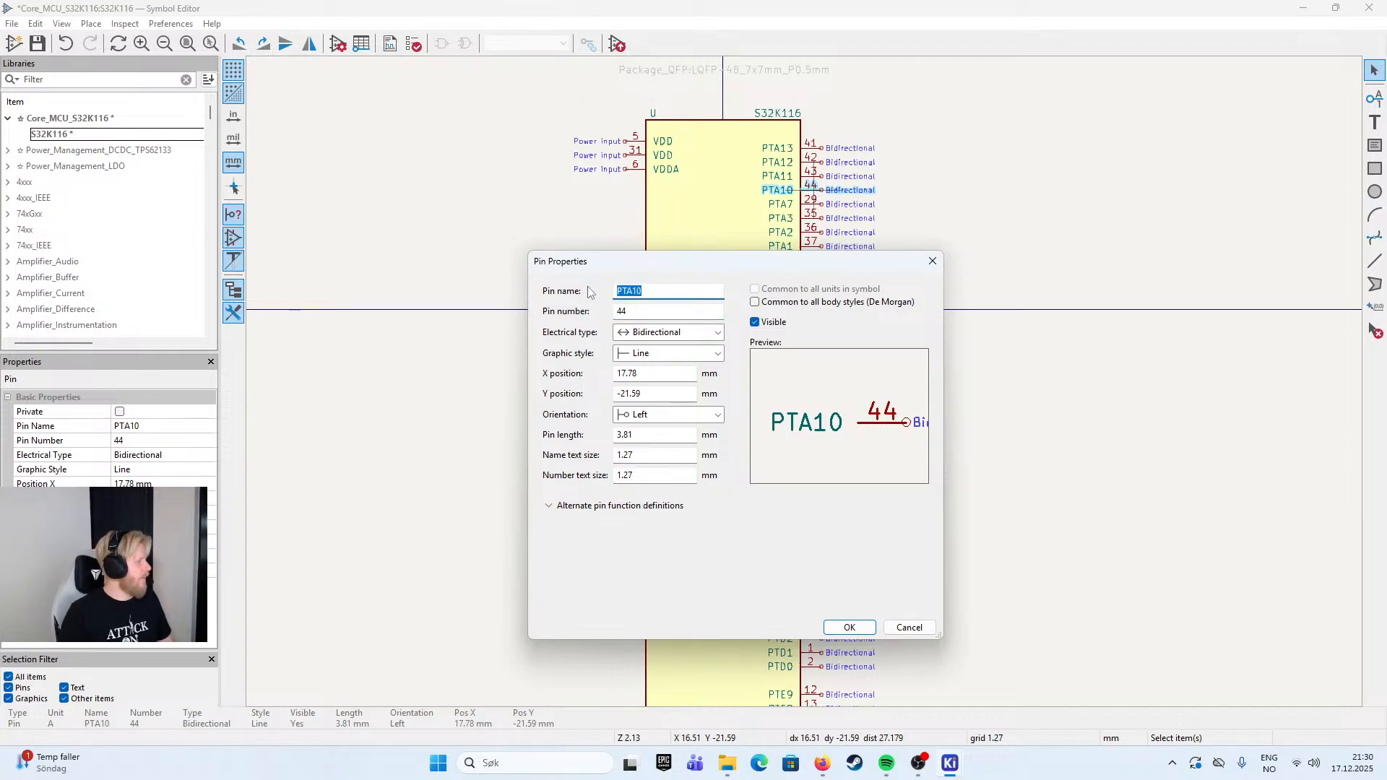
pyautogui.write('JTAG_TDO')
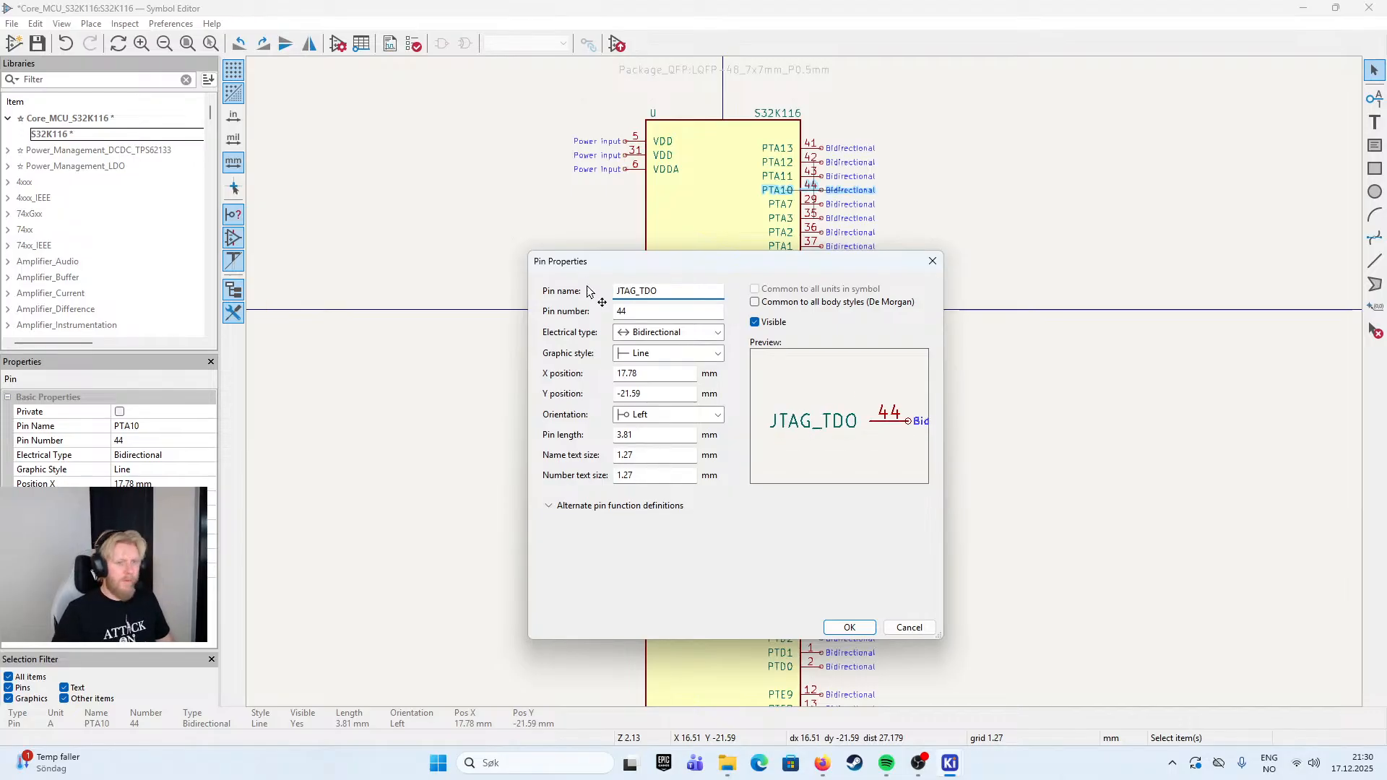
pyautogui.press('Return')
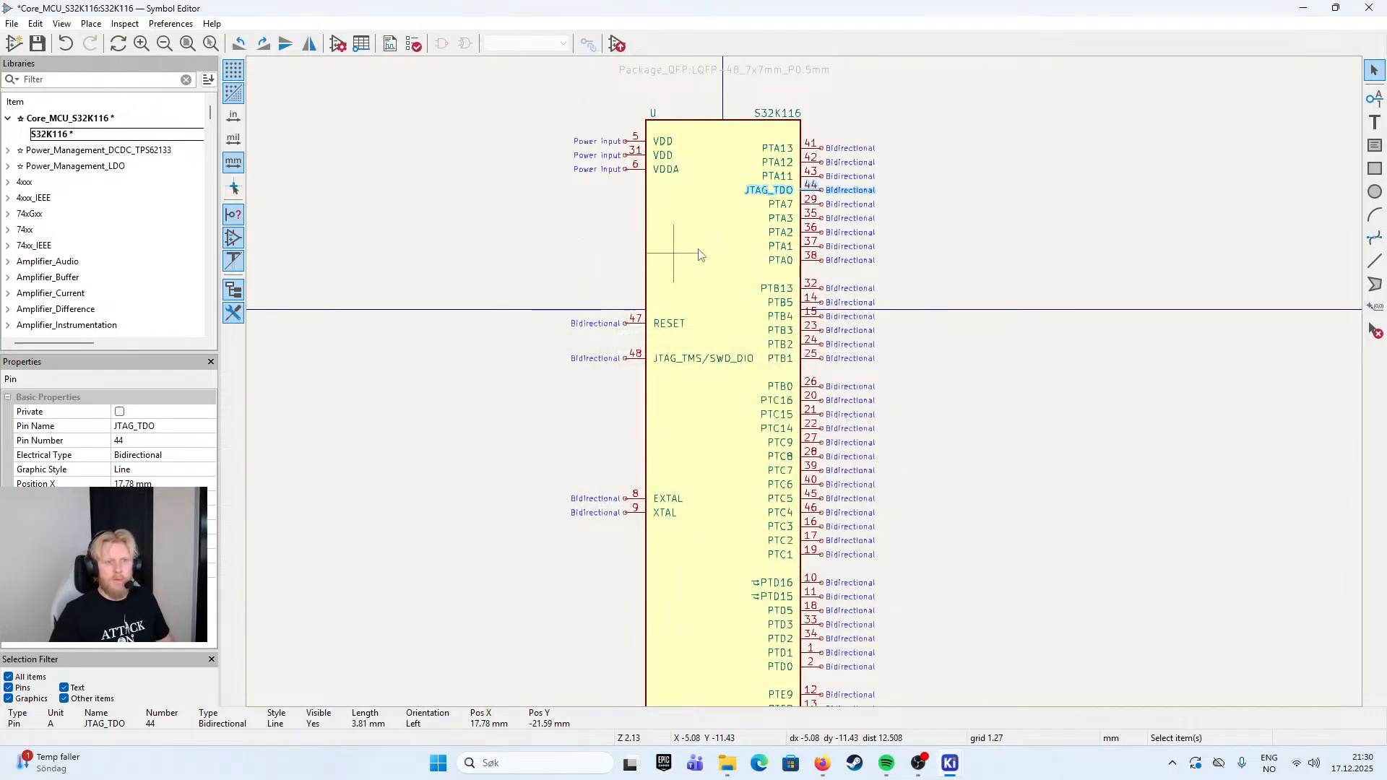
pyautogui.moveTo(807, 199); pyautogui.dragTo(624, 373)
pyautogui.click(657, 391)
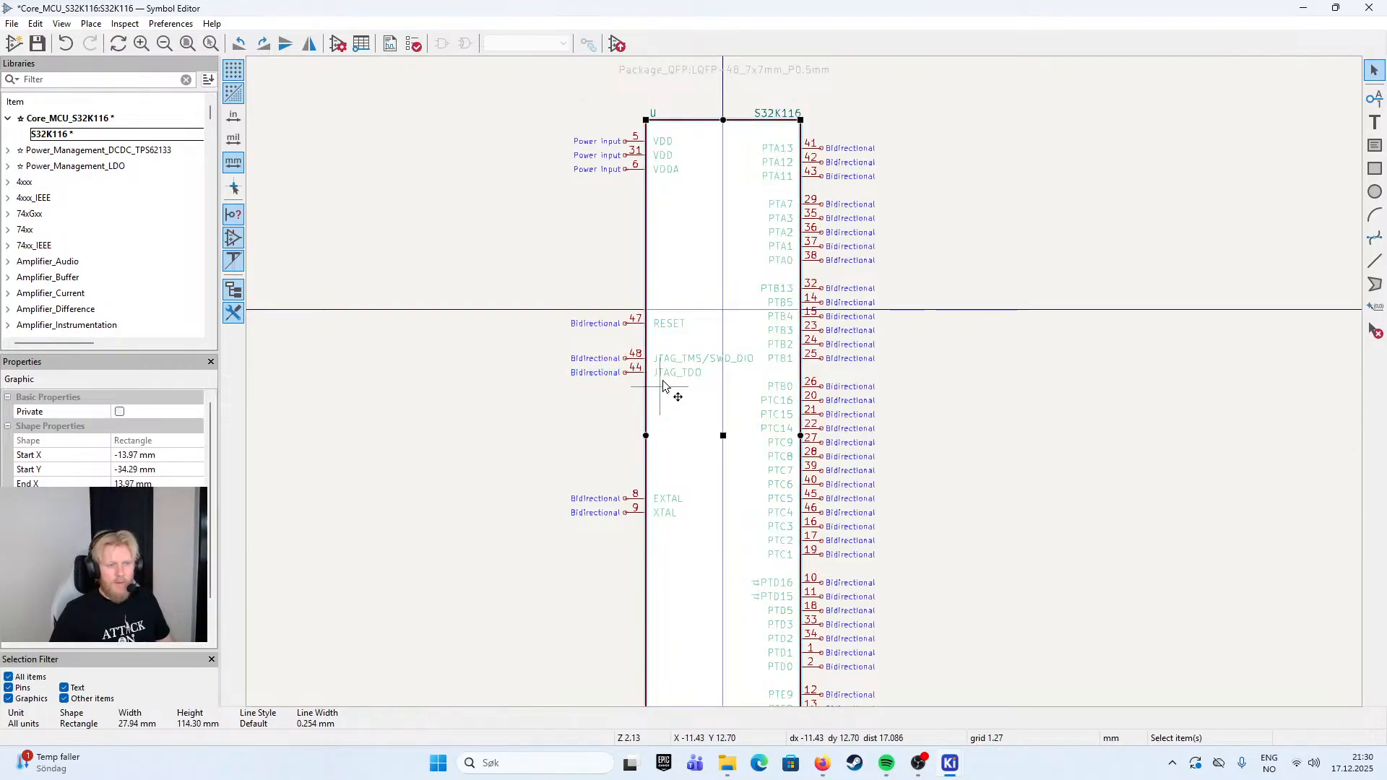
pyautogui.press('Escape')
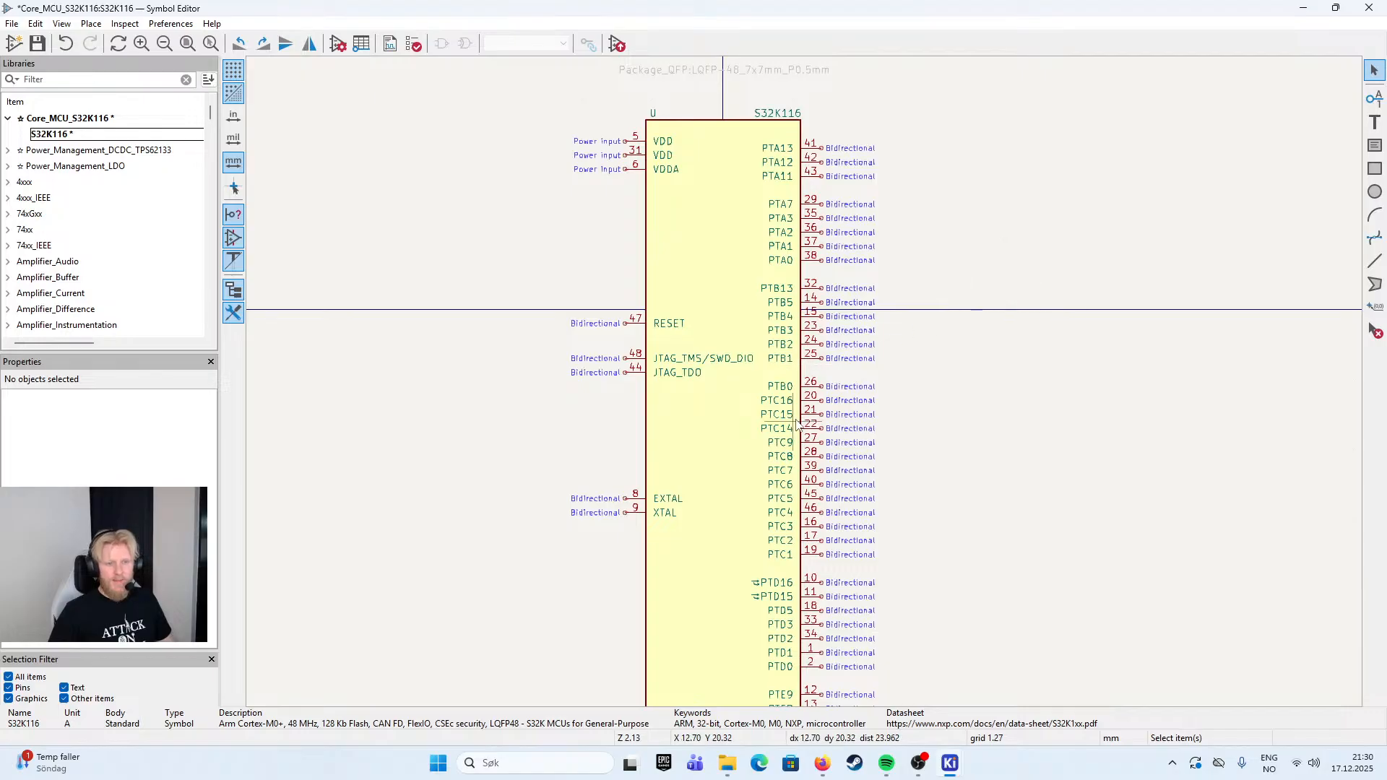
# - Rename pin 45, PTC5, as JTAG_TDI and move it onto the body's left edge directly below JTAG_TDO
pyautogui.click(806, 498)
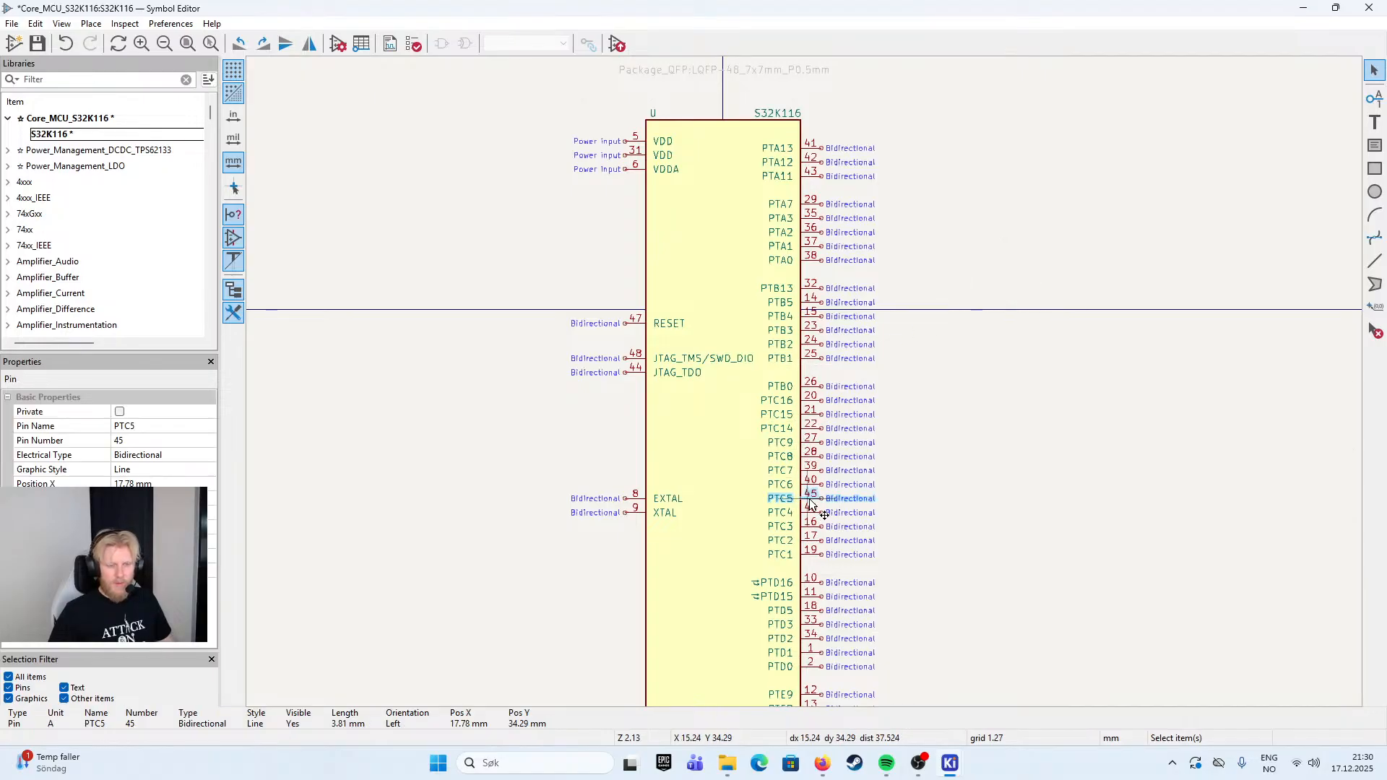
pyautogui.doubleClick(809, 499)
pyautogui.click(664, 311)
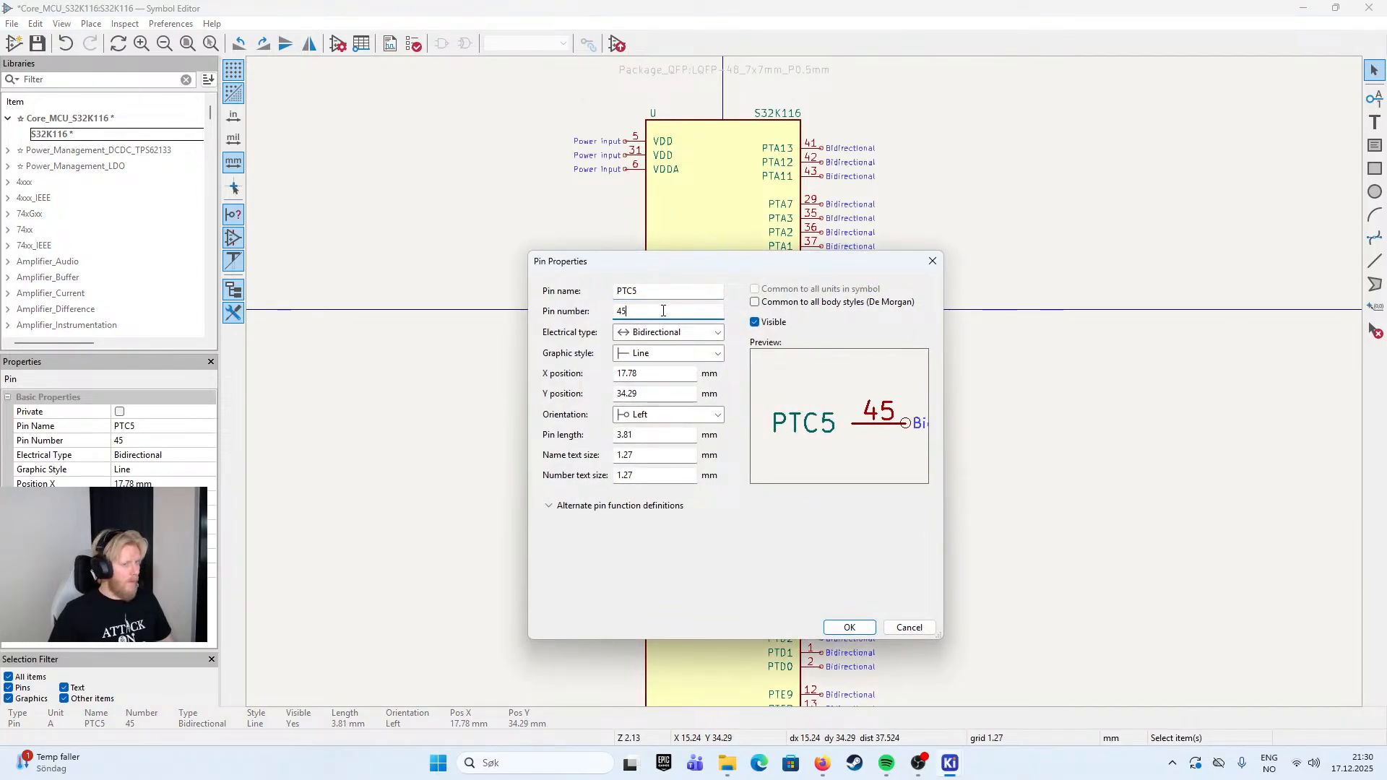
pyautogui.hotkey('shift', 'Tab')
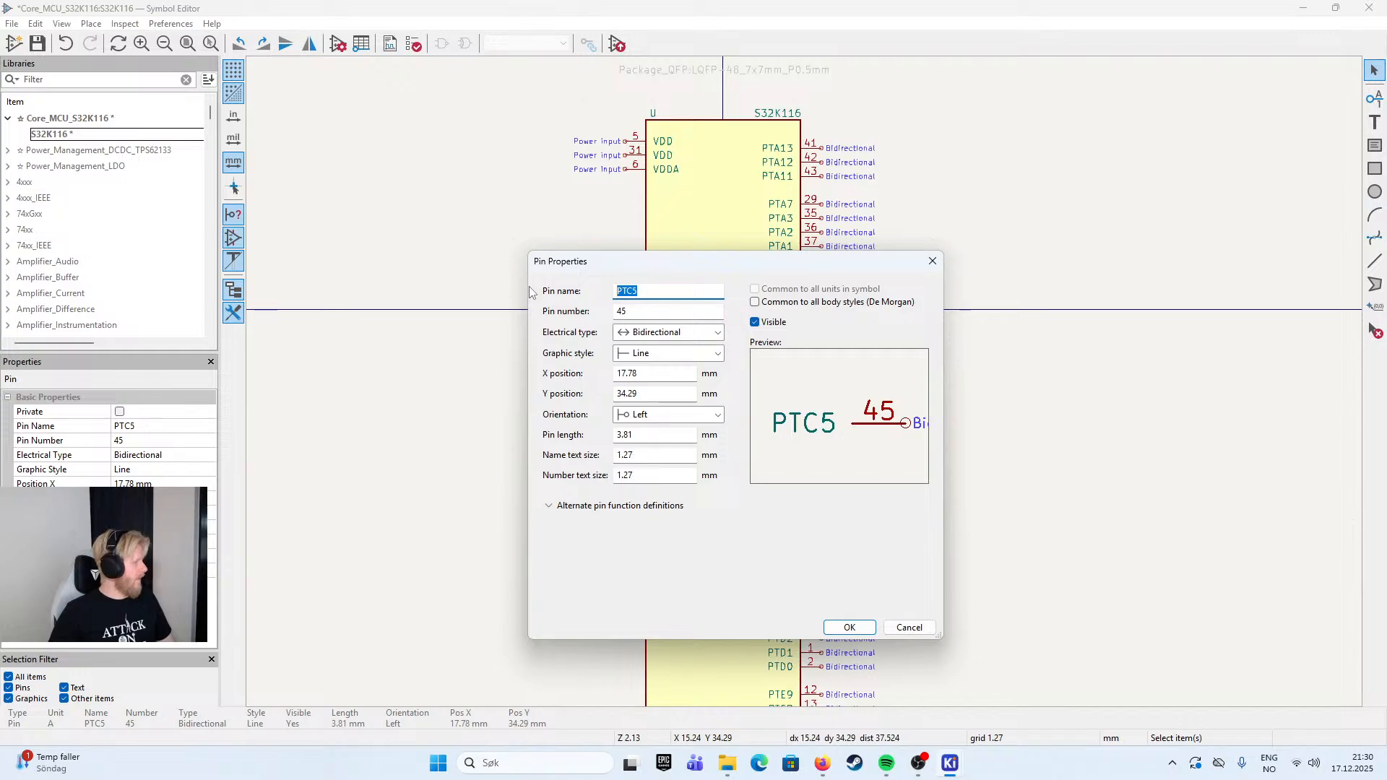
pyautogui.write('JTAD')
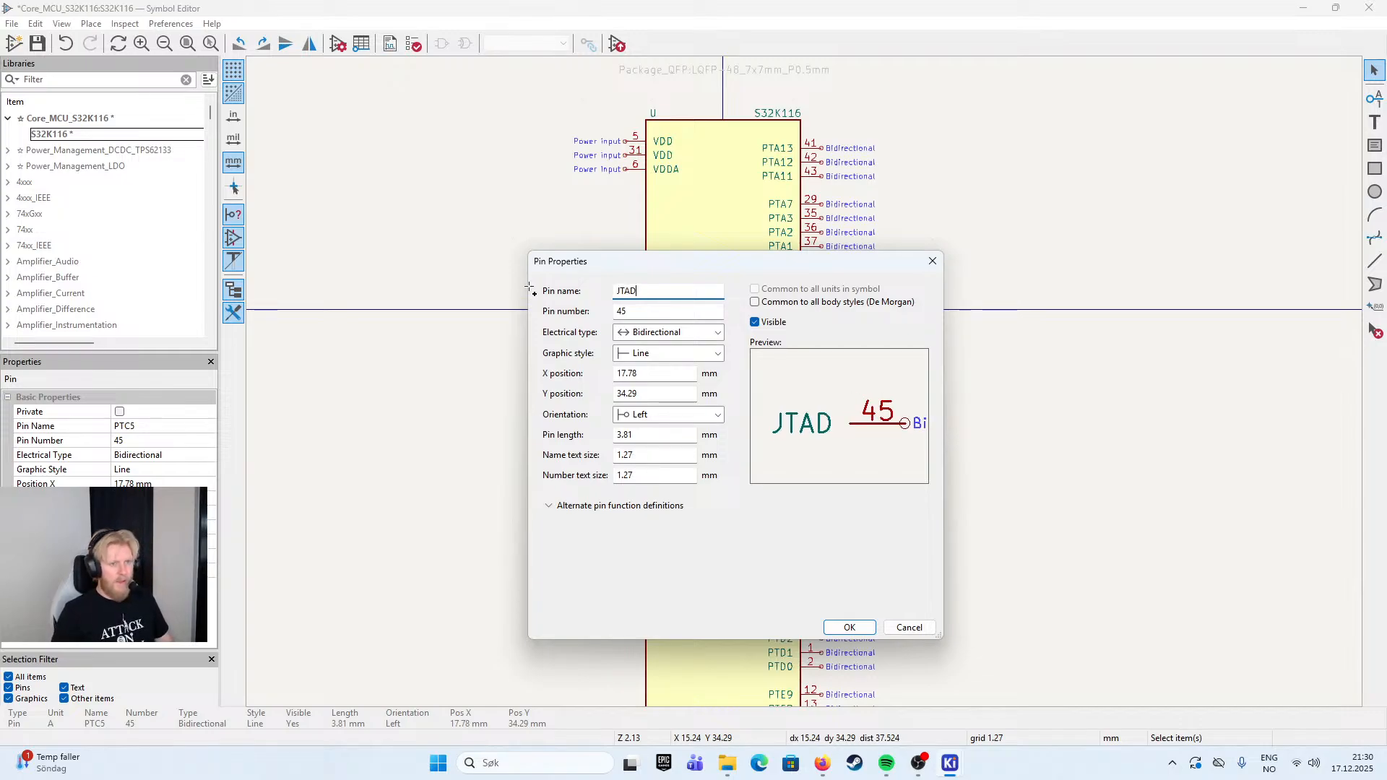
pyautogui.press('BackSpace')
pyautogui.write('G_TDI')
pyautogui.press('Return')
pyautogui.press('m')
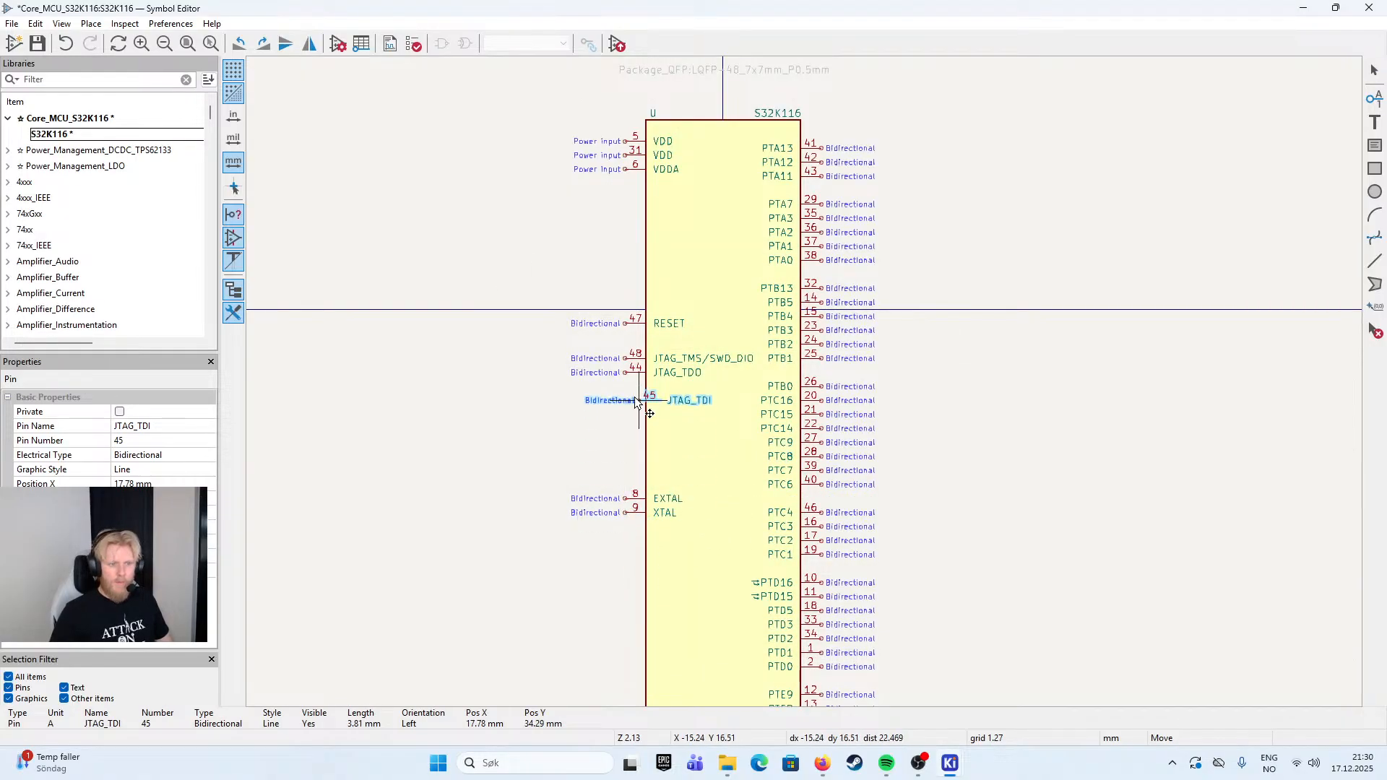
pyautogui.click(623, 388)
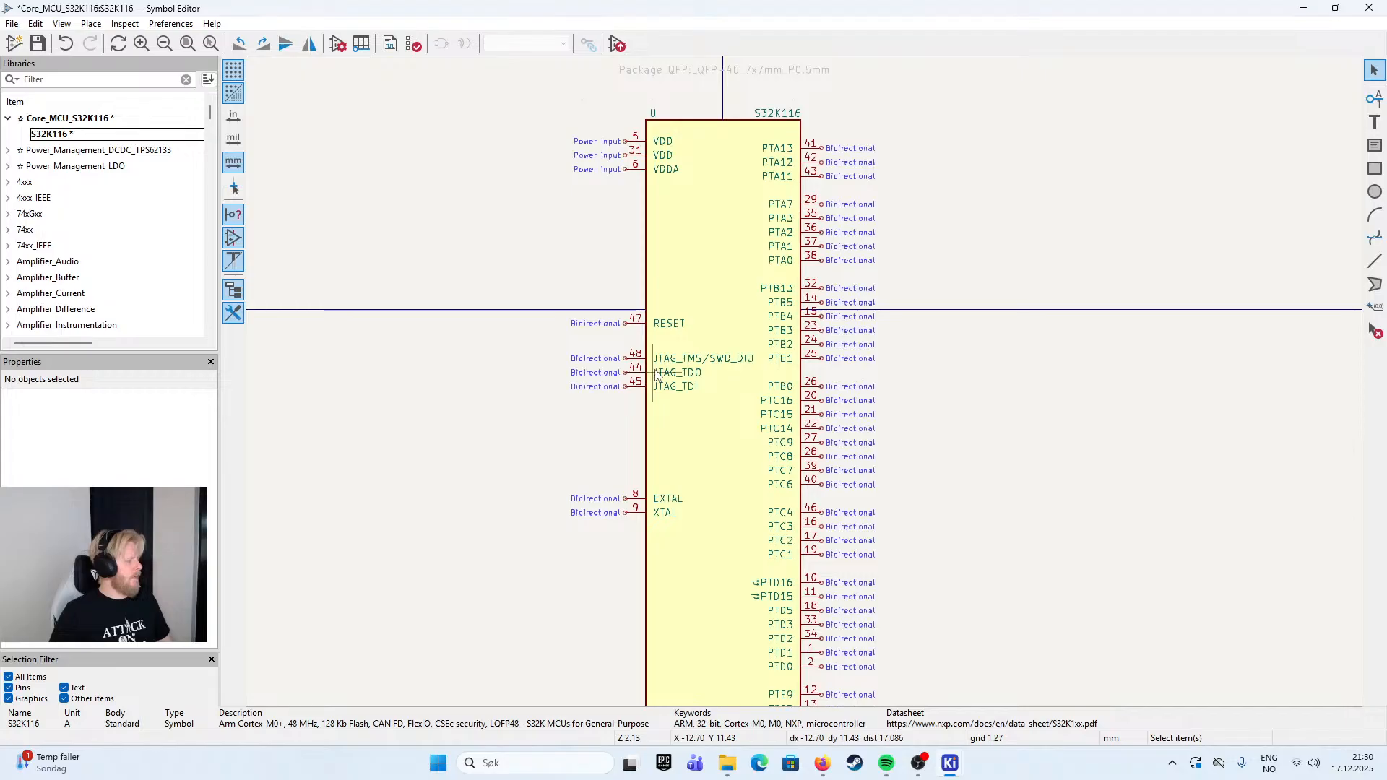
# - Rename pin 46, PTC4, as JTAG_TCLK/SWD_CLK and move it onto the body's left edge directly below JTAG_TDI
pyautogui.click(805, 514)
pyautogui.doubleClick(805, 513)
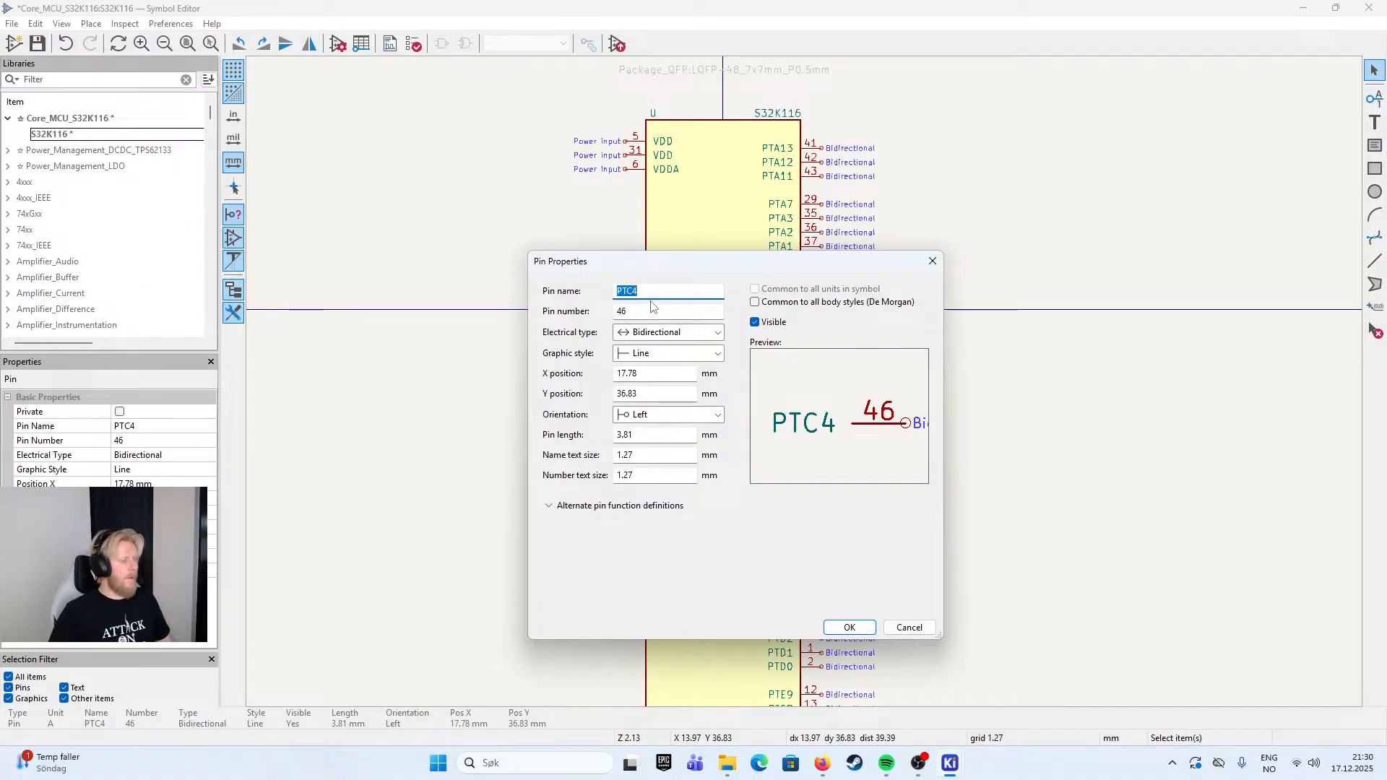
pyautogui.write('JTA')
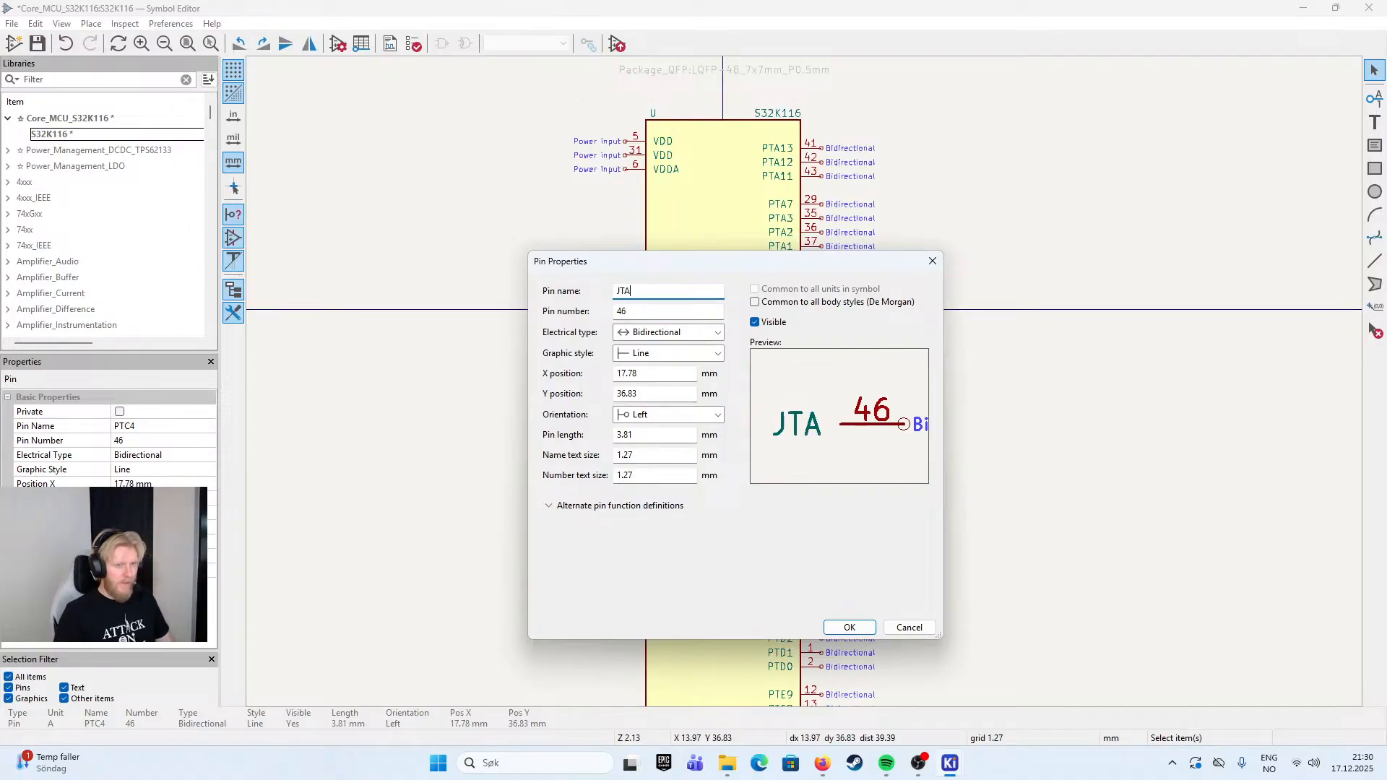
pyautogui.write('G_TC')
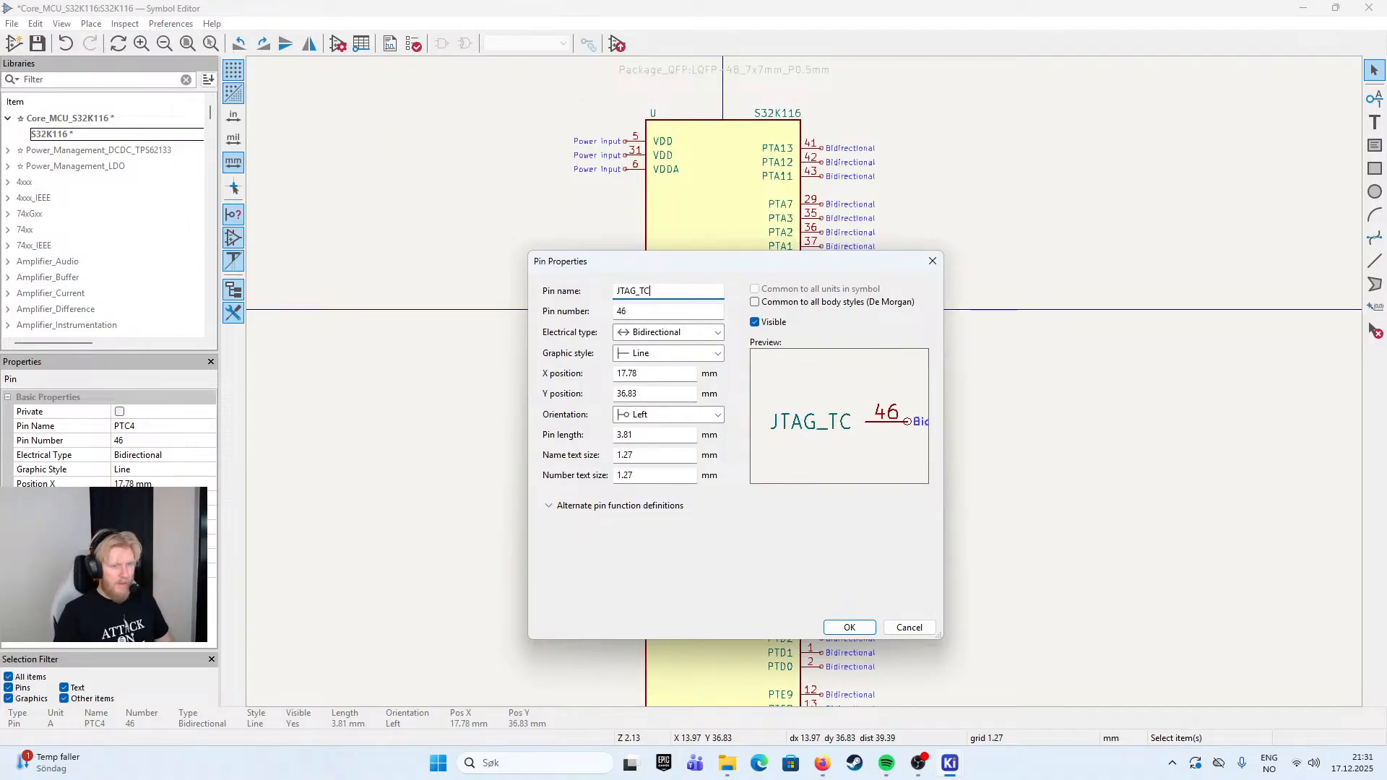
pyautogui.write('LK/SWD_CLK')
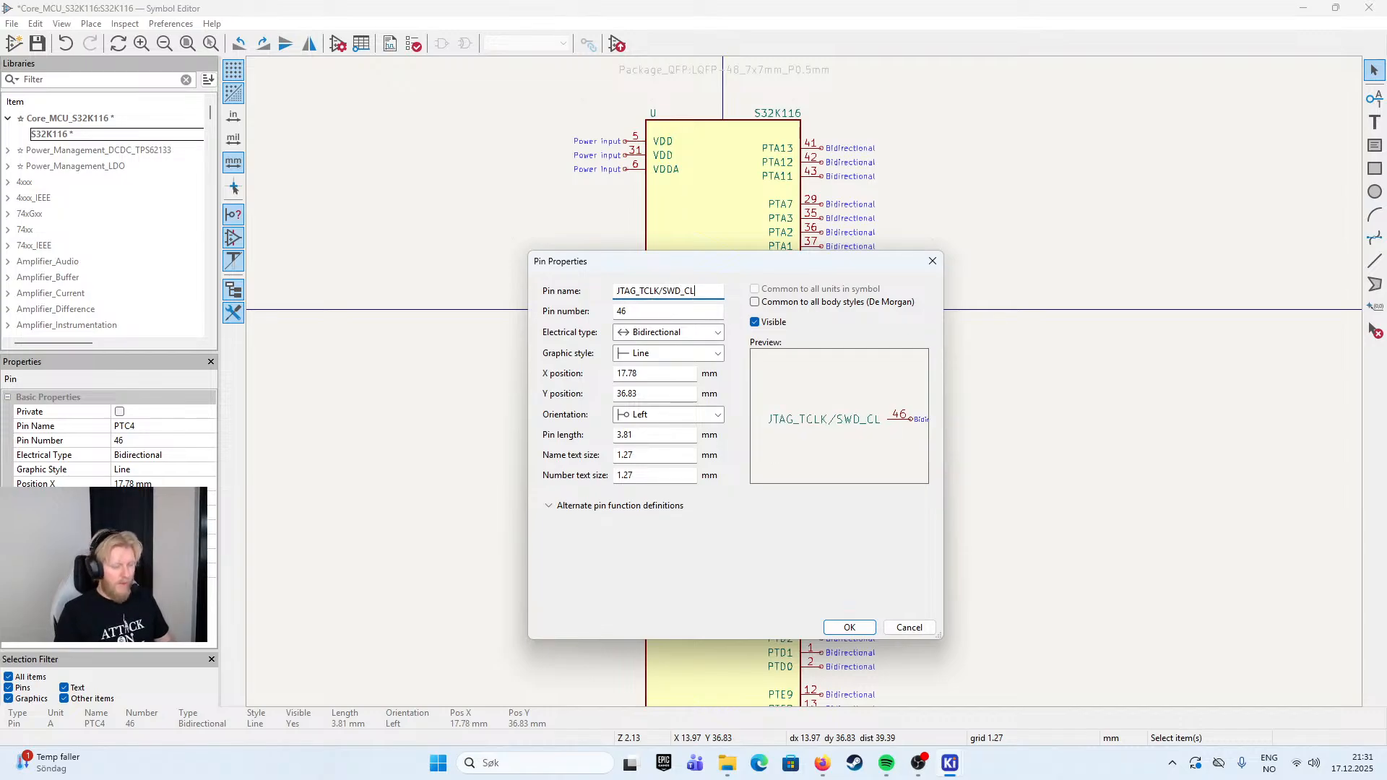
pyautogui.click(850, 628)
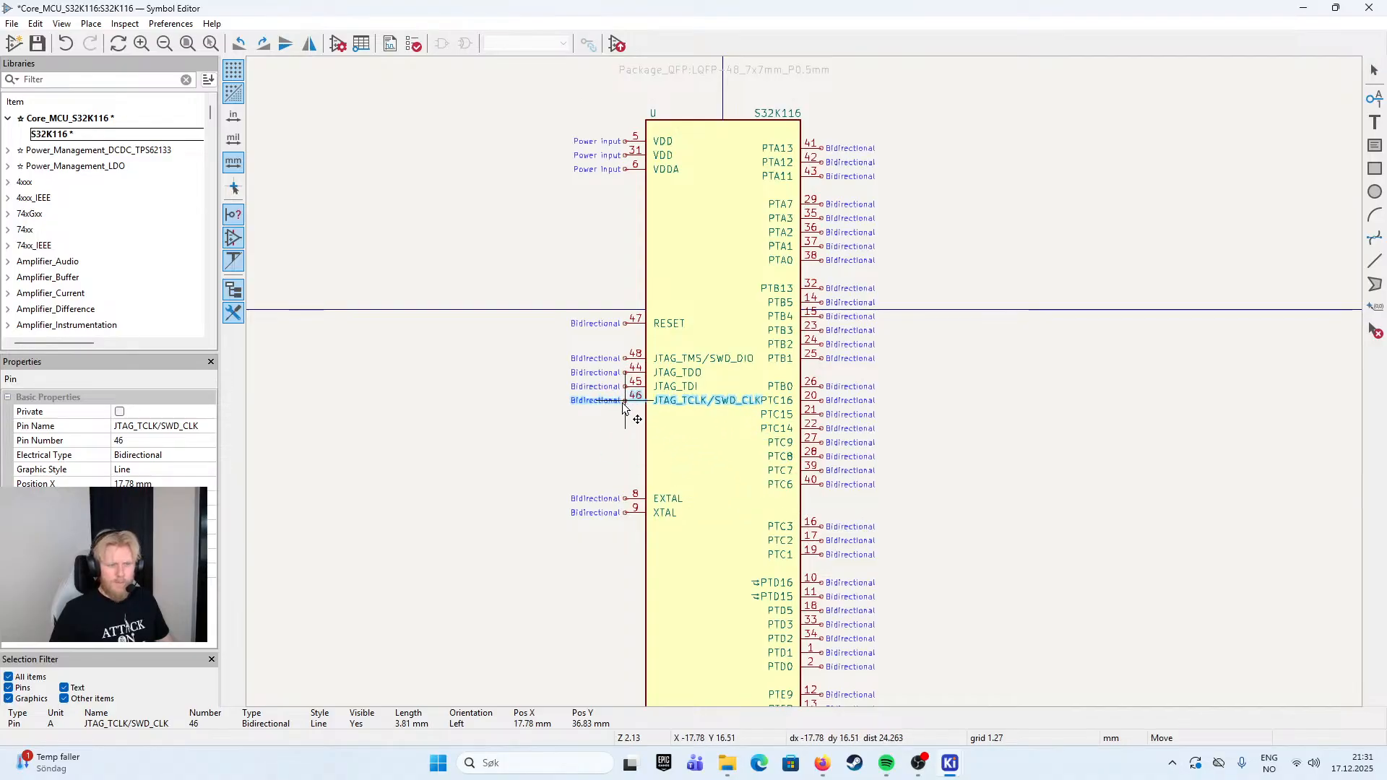
pyautogui.click(630, 399)
# - Reorder the three JTAG pins below JTAG_TMS/SWD_DIO as JTAG_TCLK/SWD_CLK, JTAG_TDI and JTAG_TDO at consecutive 2.54 mm spacing
pyautogui.scroll(6, 578, 451)
pyautogui.scroll(-4, 770, 410)
pyautogui.moveTo(830, 357); pyautogui.dragTo(695, 402)
pyautogui.click(742, 396)
pyautogui.click(650, 366)
pyautogui.scroll(-2, 651, 366)
pyautogui.scroll(5, 805, 383)
pyautogui.scroll(-2, 812, 381)
pyautogui.scroll(4, 812, 438)
pyautogui.click(815, 350)
pyautogui.keyDown('shift'); pyautogui.click(812, 344); pyautogui.keyUp('shift')
pyautogui.moveTo(813, 344); pyautogui.dragTo(770, 533)
pyautogui.click(779, 635)
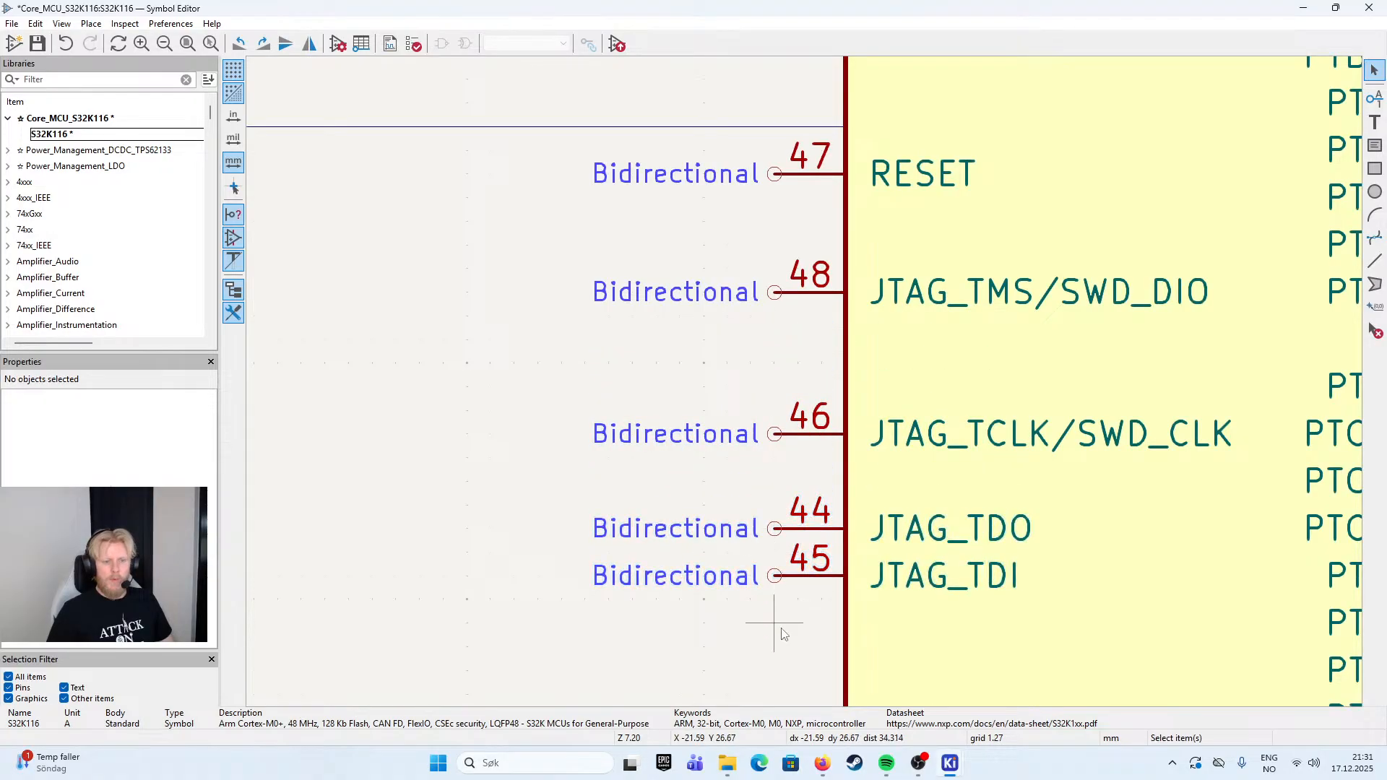
pyautogui.moveTo(821, 576); pyautogui.dragTo(821, 481)
pyautogui.click(821, 547)
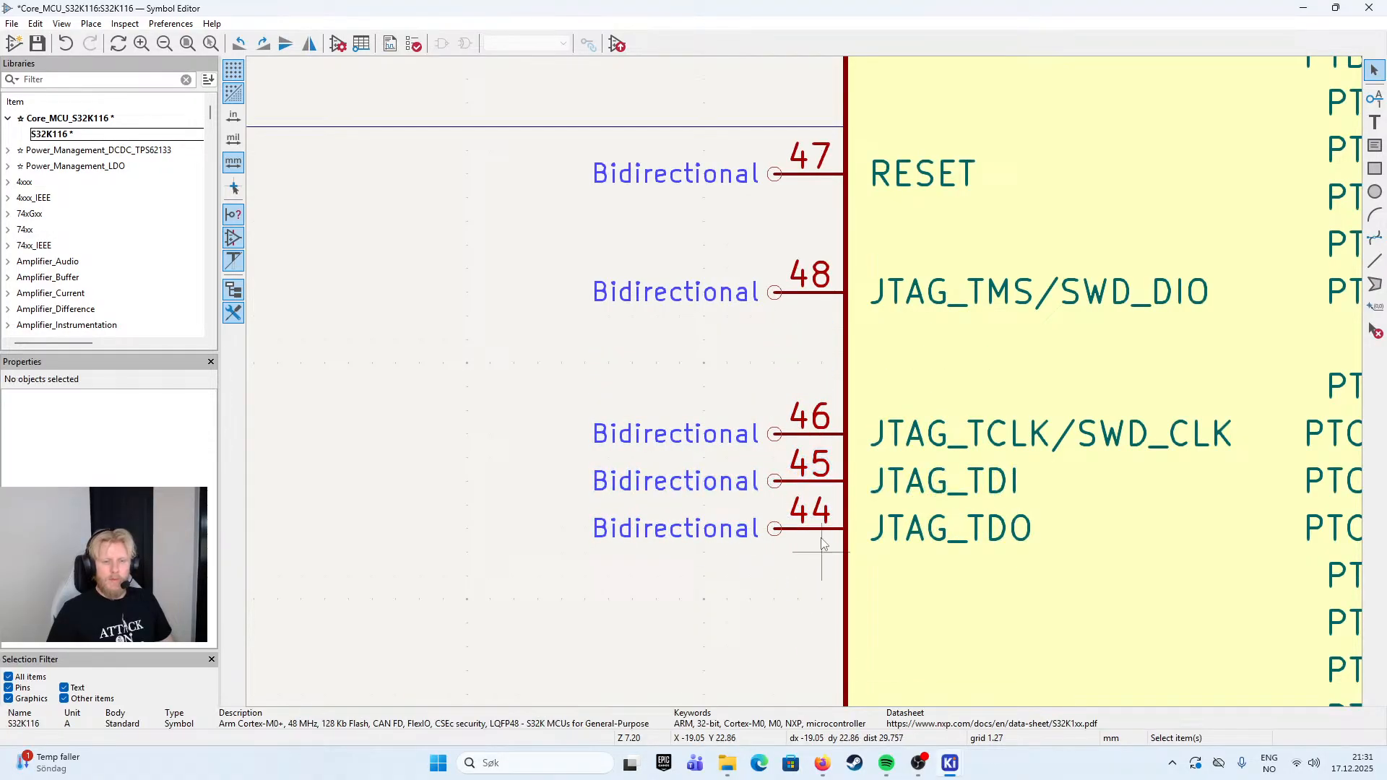
# - Move the JTAG_TCLK/SWD_CLK, JTAG_TDI and JTAG_TDO pins up together, directly below JTAG_TMS/SWD_DIO
pyautogui.click(822, 423)
pyautogui.moveTo(789, 418); pyautogui.dragTo(850, 553)
pyautogui.hotkey('ctrl', 'z')
pyautogui.click(732, 347)
pyautogui.moveTo(733, 340); pyautogui.dragTo(861, 564)
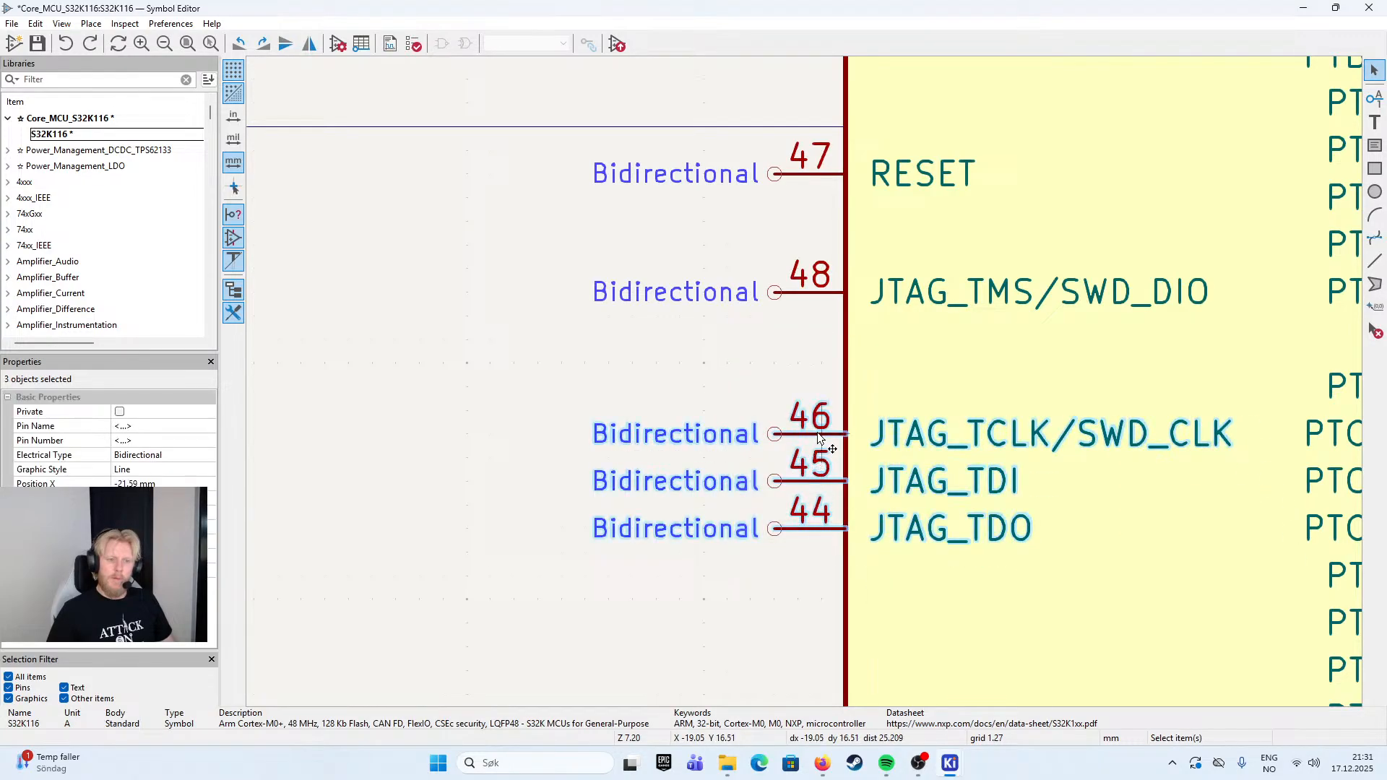
pyautogui.press('m')
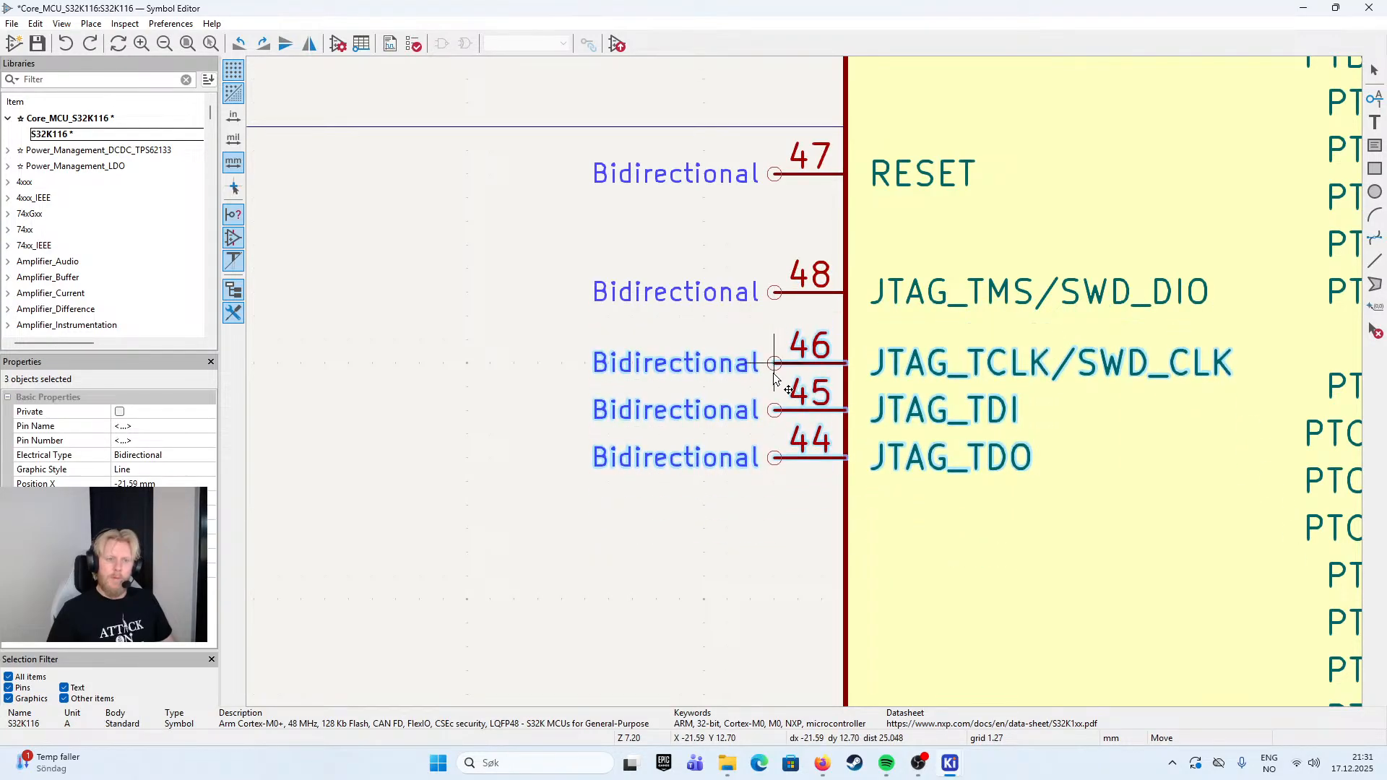
pyautogui.click(777, 337)
pyautogui.click(783, 287)
# - Move the RESET pin up 2.54 mm onto the horizontal origin axis
pyautogui.scroll(-1, 780, 246)
pyautogui.moveTo(831, 377); pyautogui.dragTo(763, 435)
pyautogui.scroll(-1, 766, 434)
pyautogui.click(807, 371)
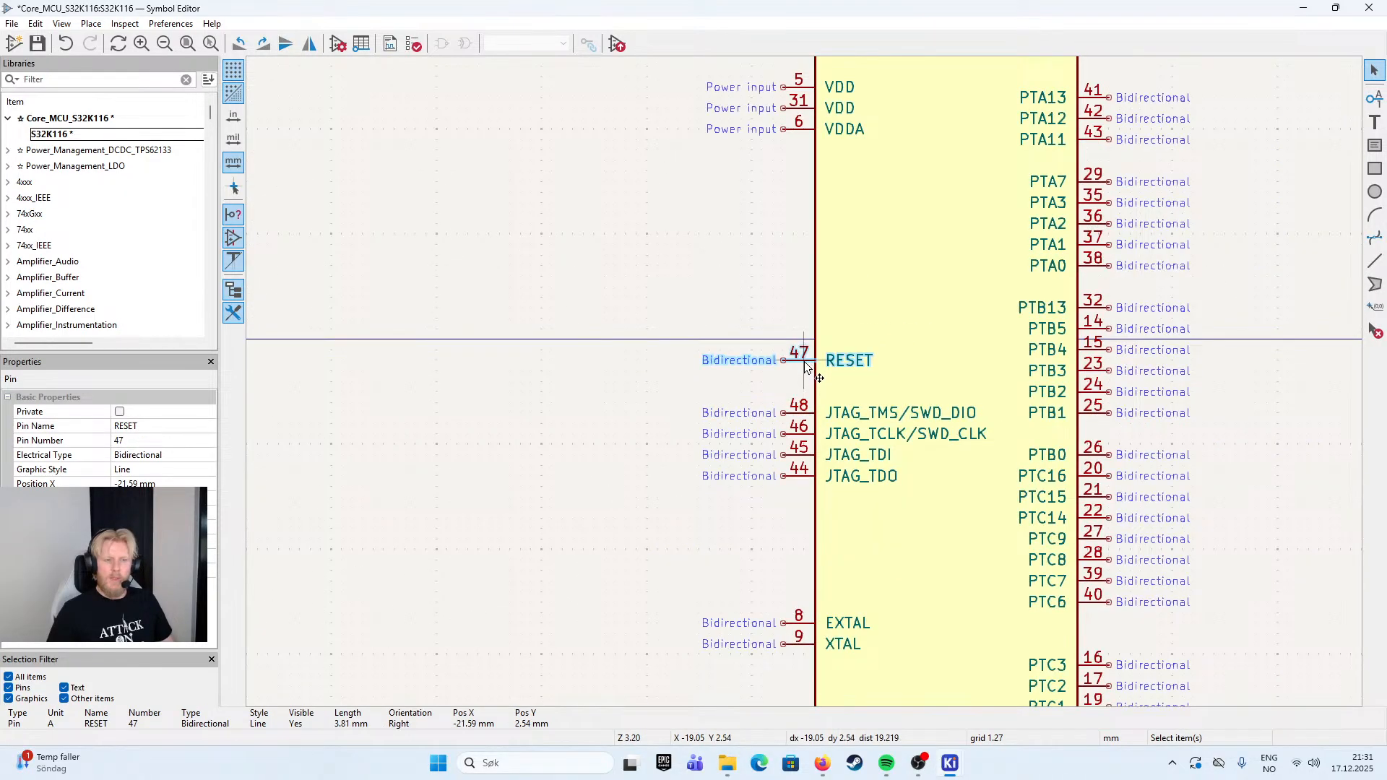
pyautogui.press('m')
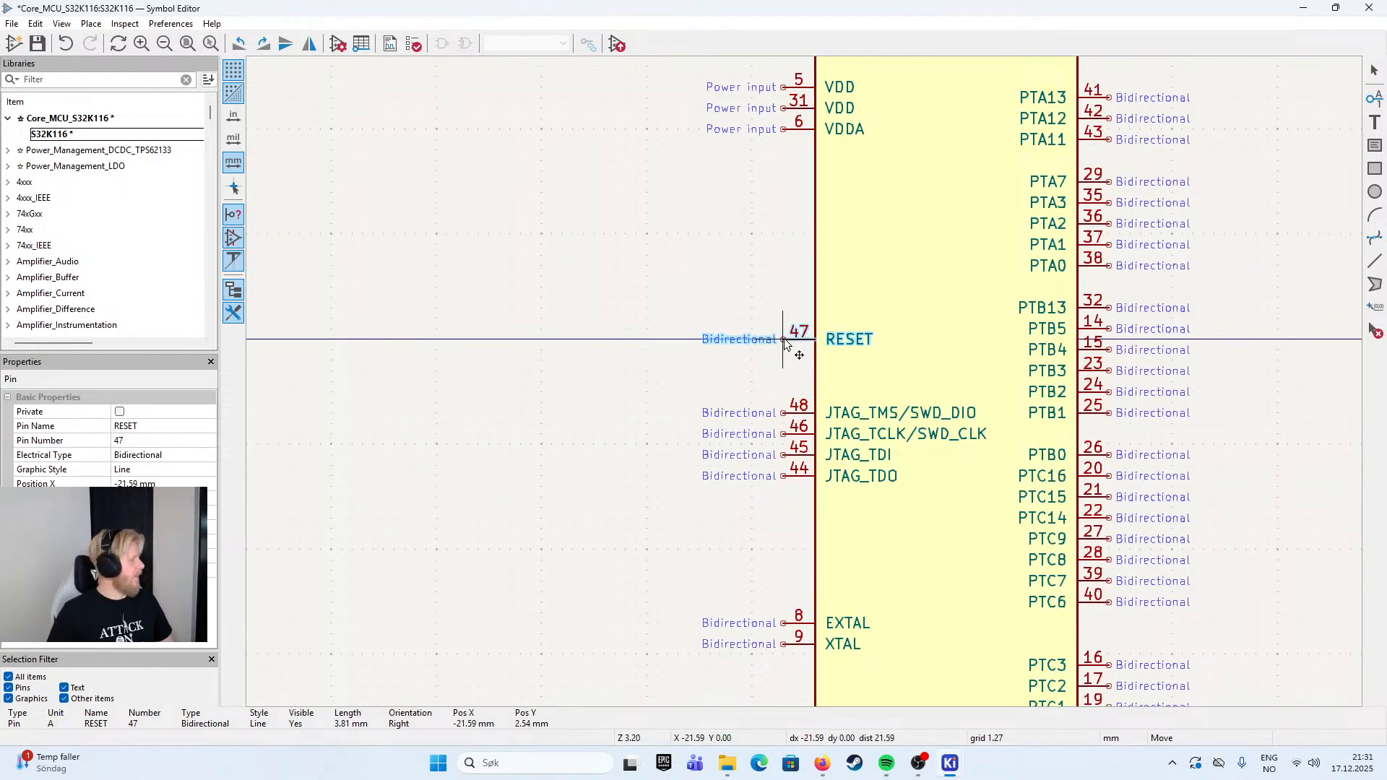
pyautogui.click(786, 343)
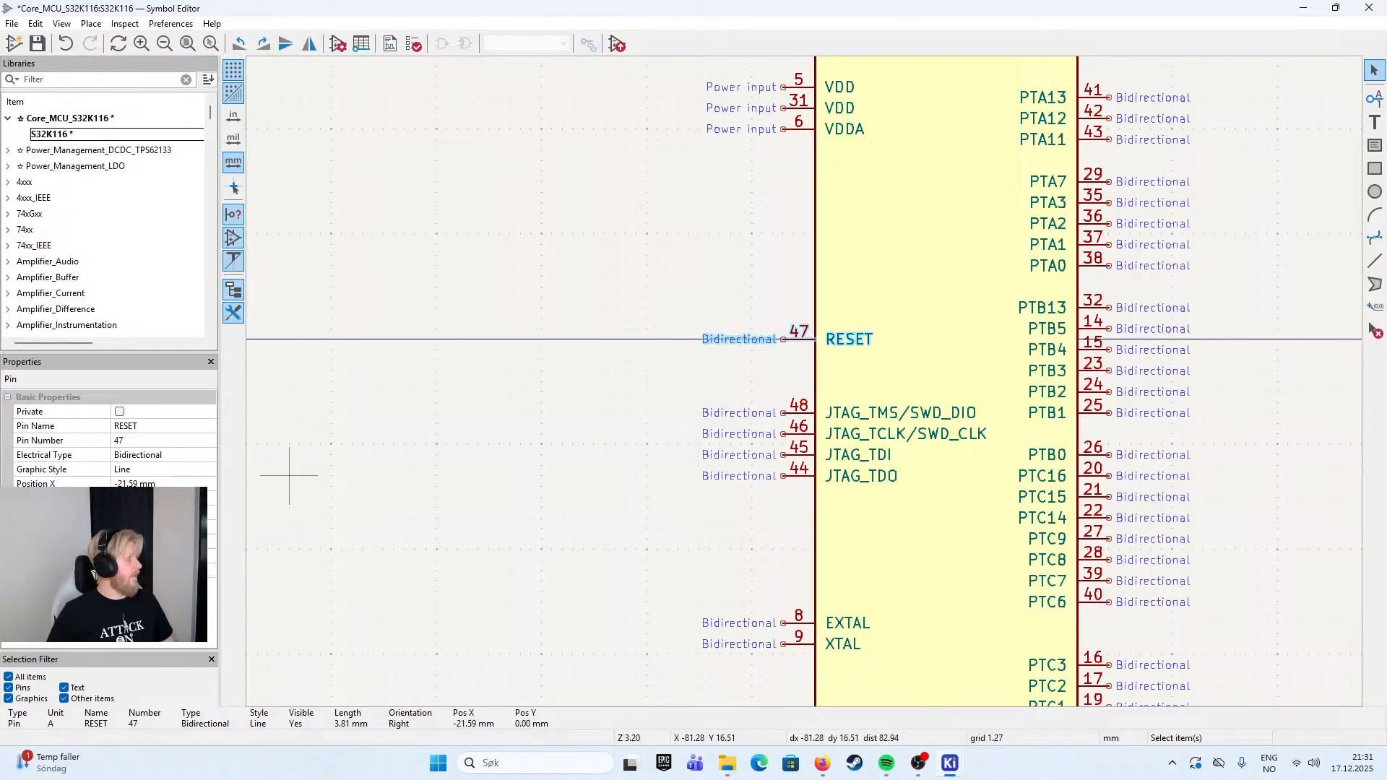
# - Move the RESET pin down below XTAL, and move the four JTAG pins up about 23 mm to the space under VDDA
pyautogui.click(807, 417)
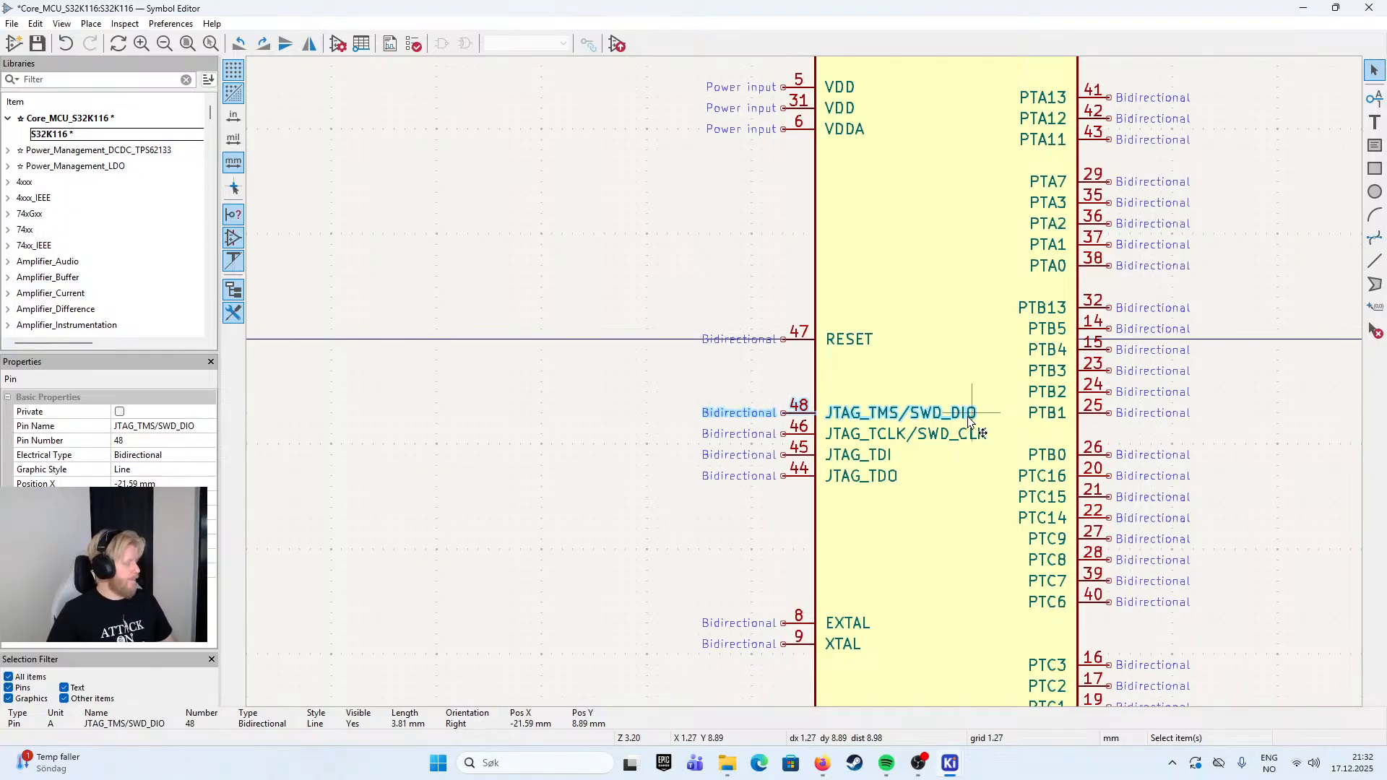
pyautogui.click(750, 380)
pyautogui.moveTo(750, 380); pyautogui.dragTo(546, 306)
pyautogui.scroll(-2, 747, 367)
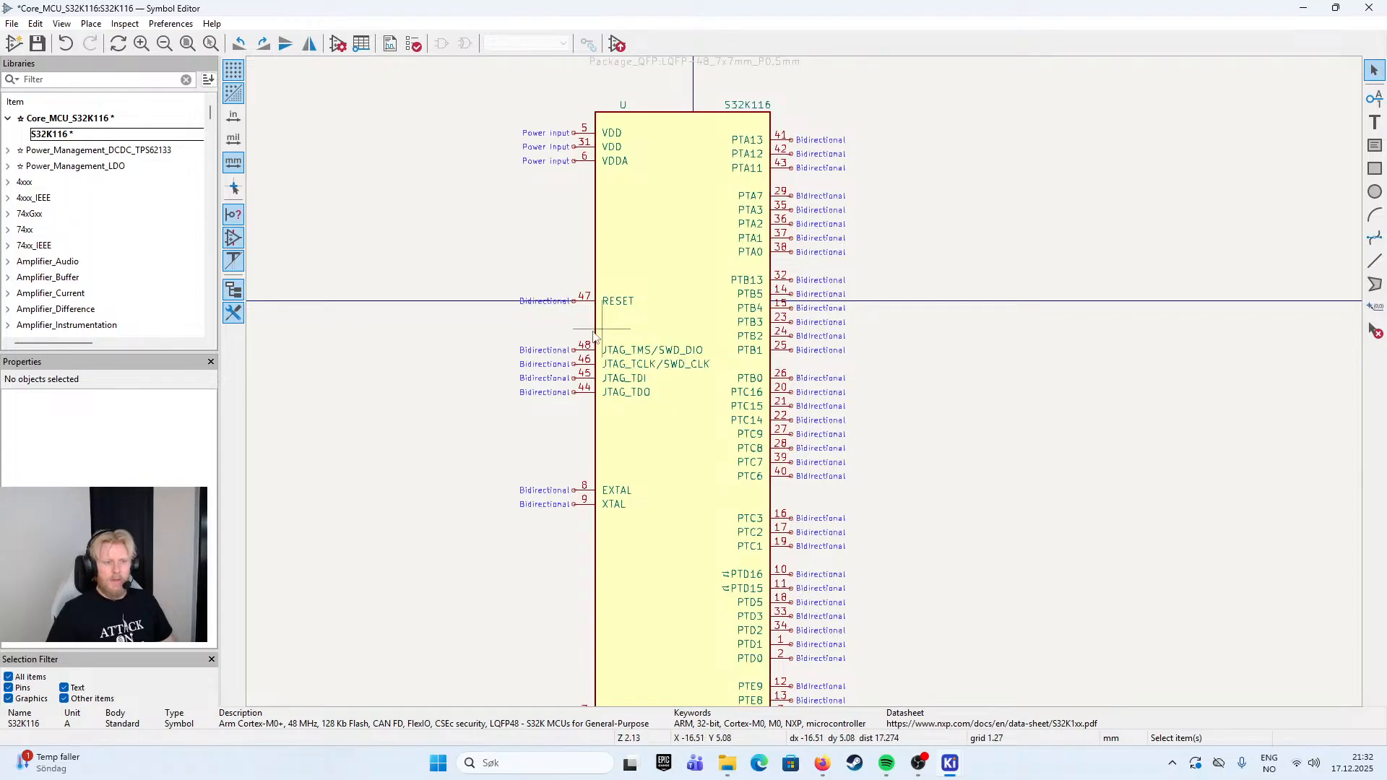
pyautogui.click(578, 300)
pyautogui.moveTo(578, 304); pyautogui.dragTo(574, 549)
pyautogui.moveTo(479, 308); pyautogui.dragTo(690, 433)
pyautogui.moveTo(573, 352); pyautogui.dragTo(573, 226)
# - Move EXTAL and XTAL up below the JTAG group, just under the horizontal axis, and place RESET beneath them at Y 11.43 mm
pyautogui.moveTo(492, 347)
pyautogui.mouseDown()
pyautogui.moveTo(623, 523)
pyautogui.moveTo(580, 307)
pyautogui.mouseUp()
pyautogui.moveTo(526, 520); pyautogui.dragTo(574, 365)
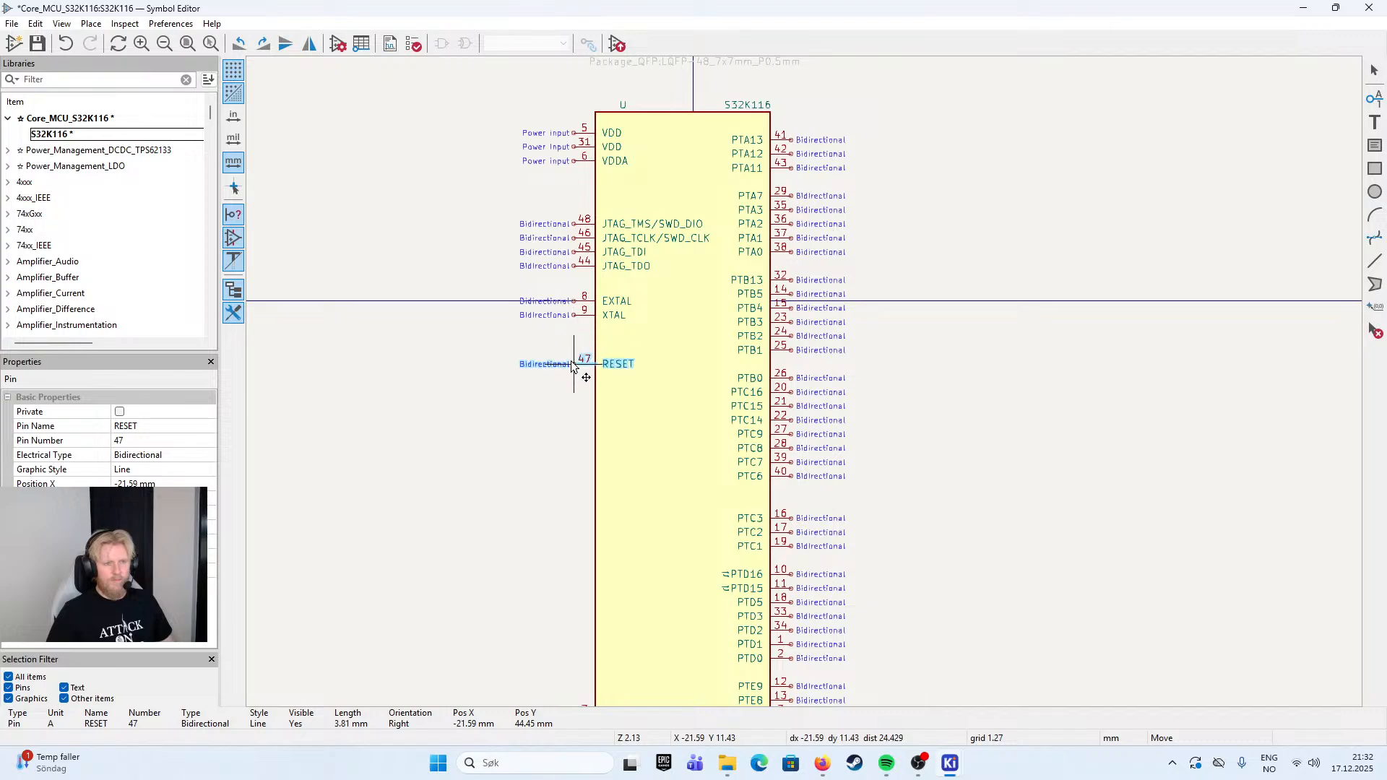
pyautogui.moveTo(466, 350); pyautogui.dragTo(574, 314)
pyautogui.click(576, 316)
pyautogui.scroll(5, 582, 290)
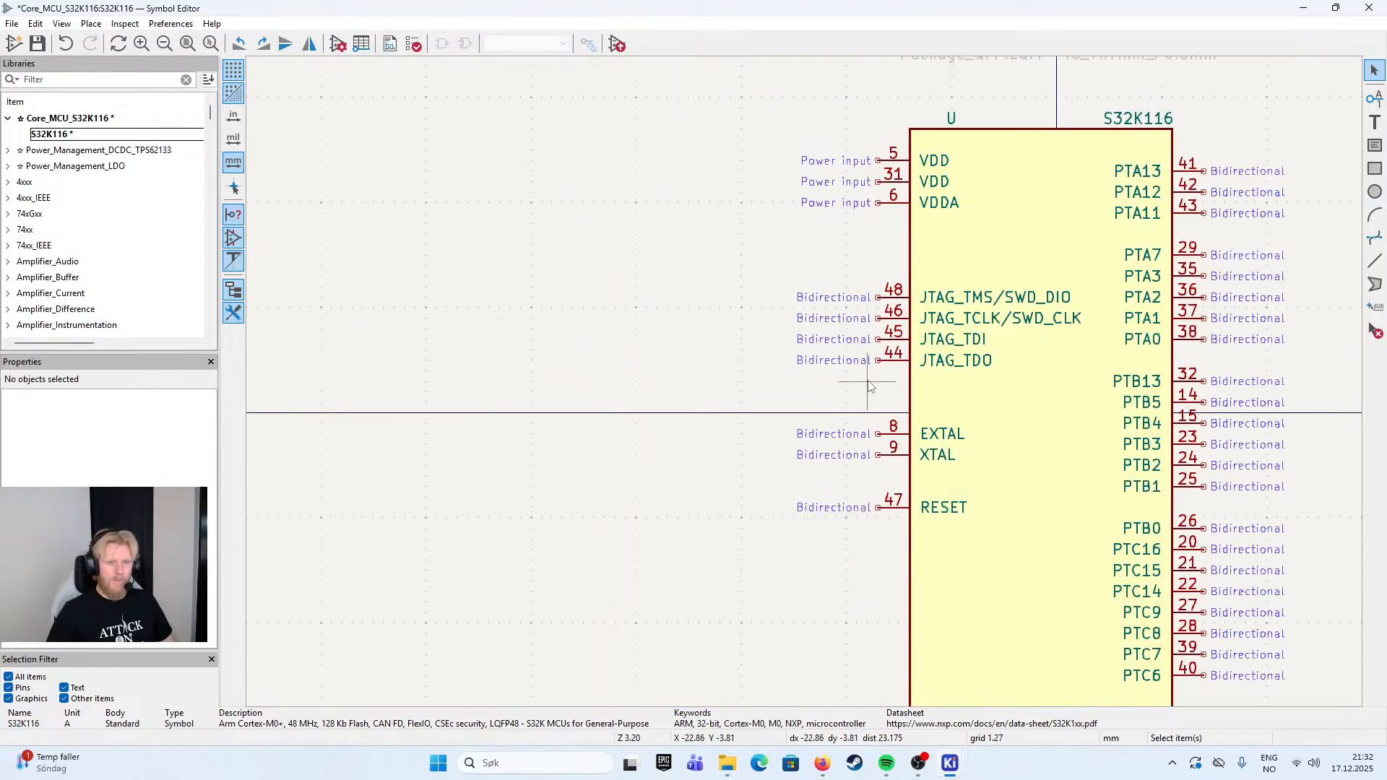
# - Save the rearranged S32K116 symbol to its library
pyautogui.scroll(-4, 830, 388)
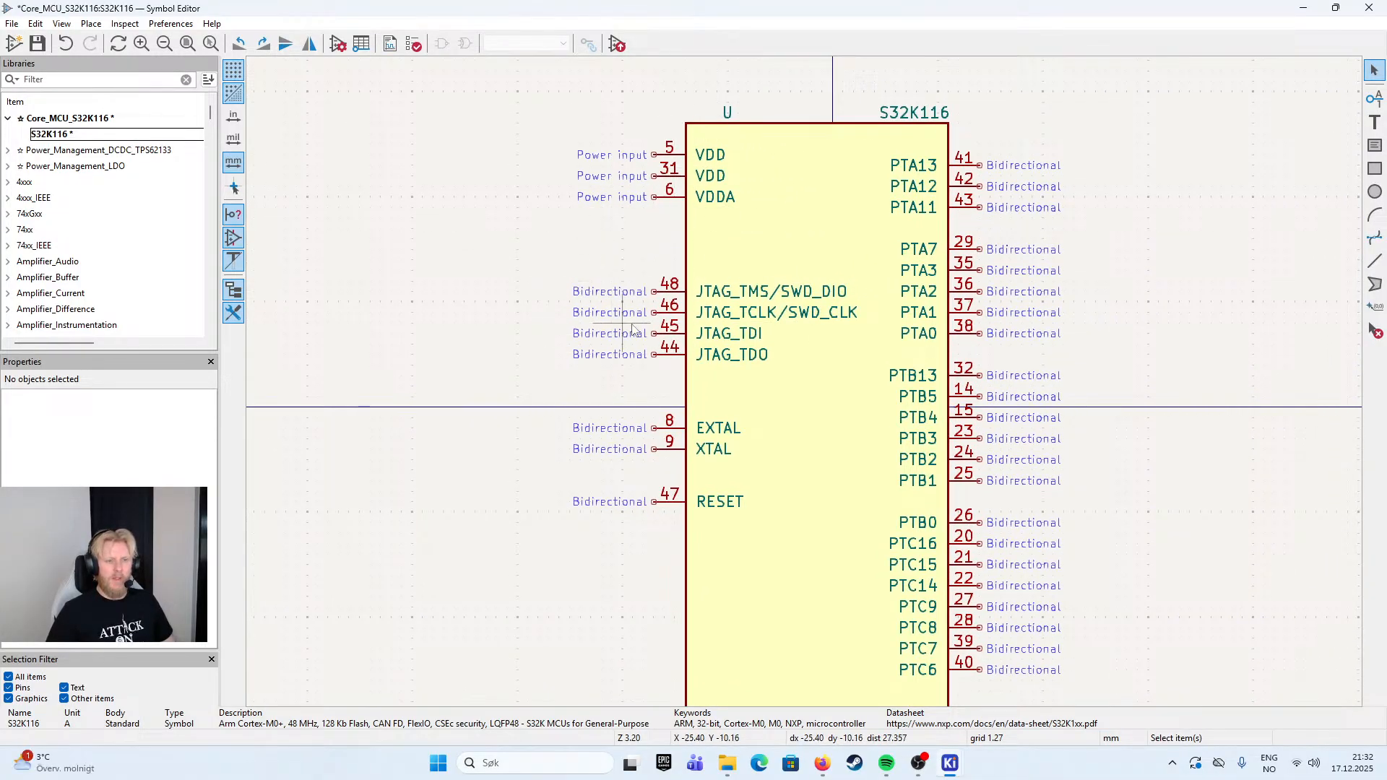
pyautogui.scroll(-1, 631, 578)
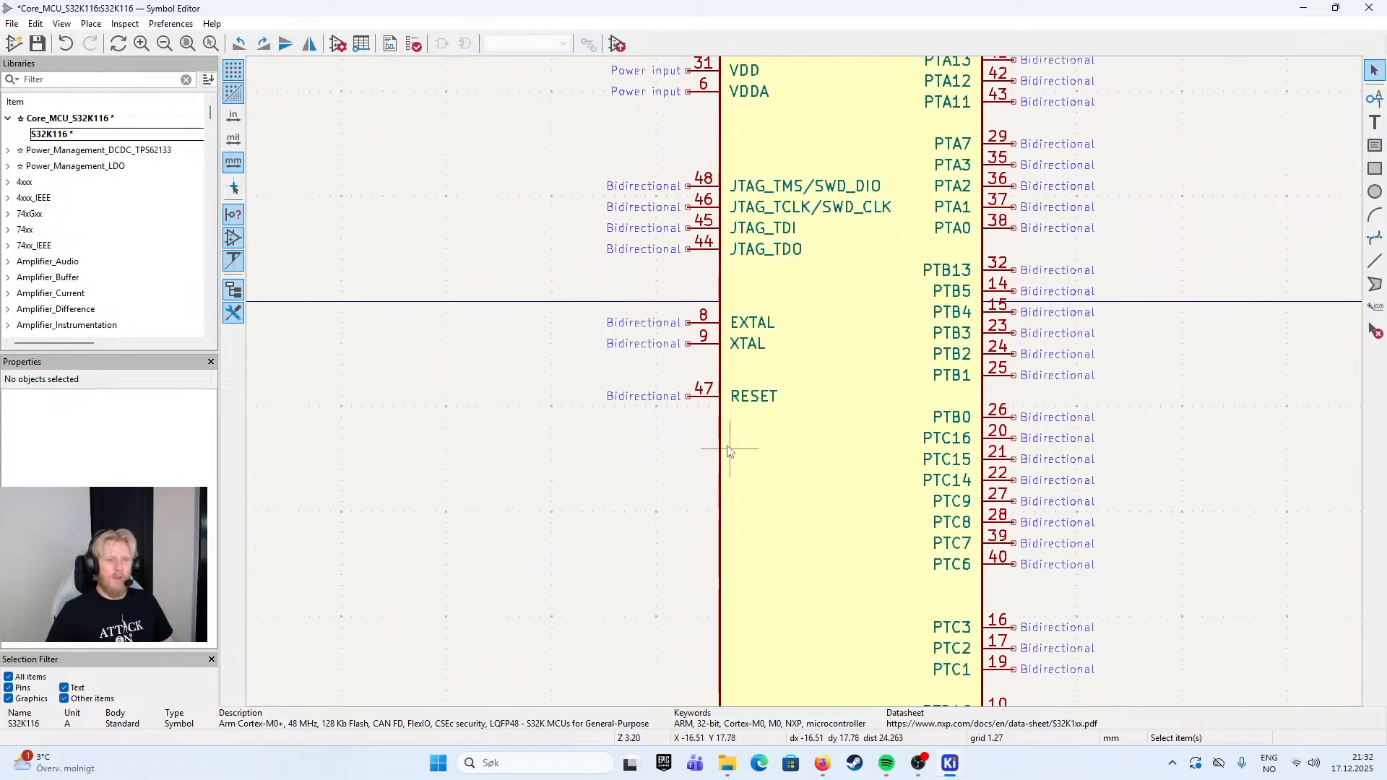
pyautogui.scroll(-3, 661, 491)
pyautogui.moveTo(676, 410); pyautogui.dragTo(647, 487)
pyautogui.scroll(-4, 689, 318)
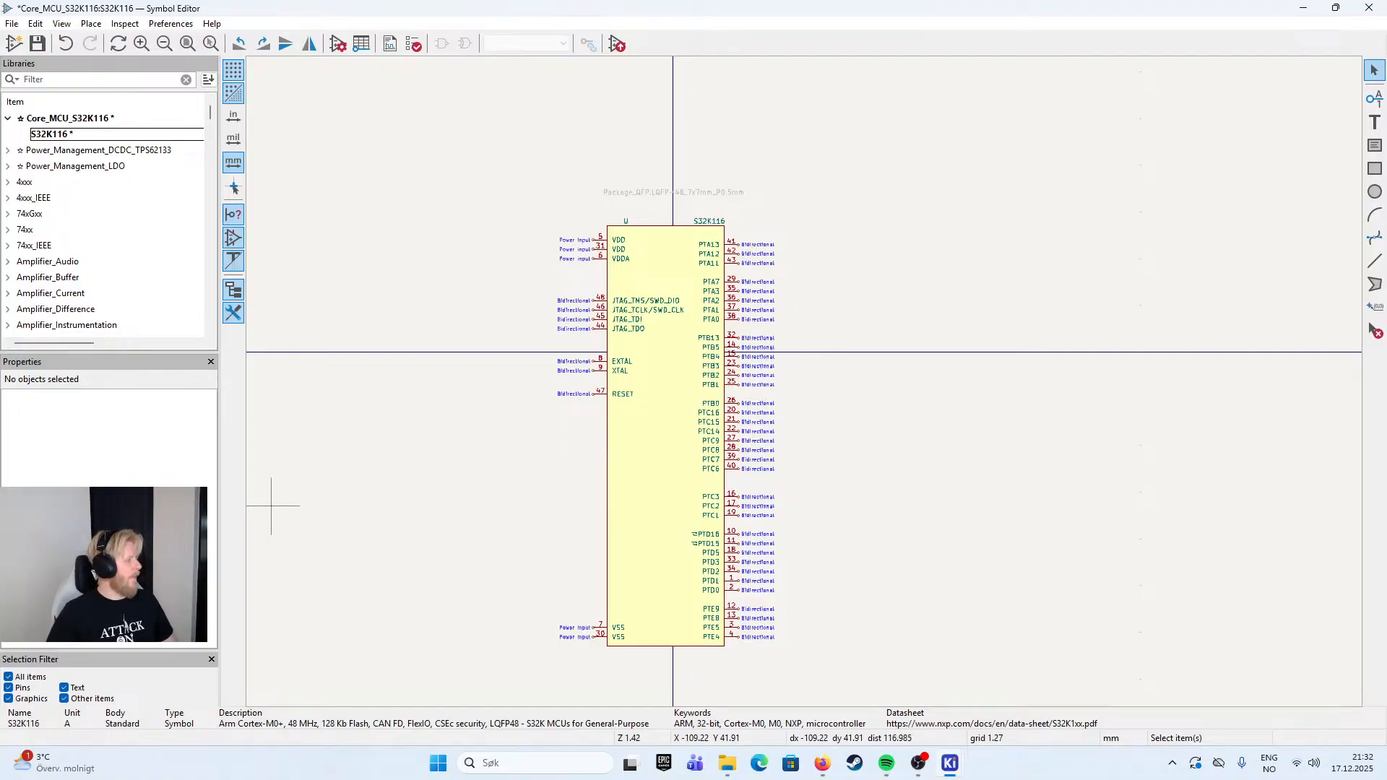
pyautogui.hotkey('alt', 'Tab')
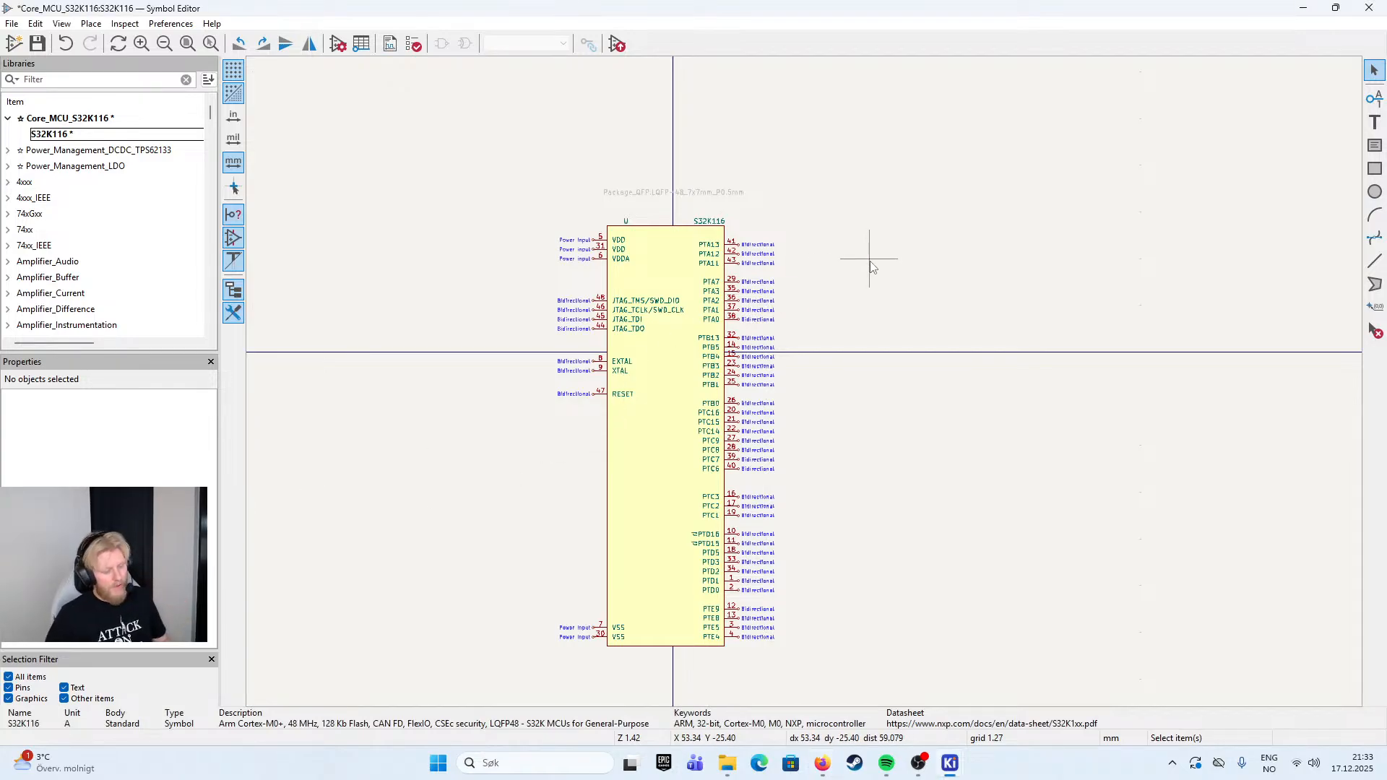
pyautogui.hotkey('ctrl', 's')
pyautogui.moveTo(479, 194); pyautogui.dragTo(659, 684)
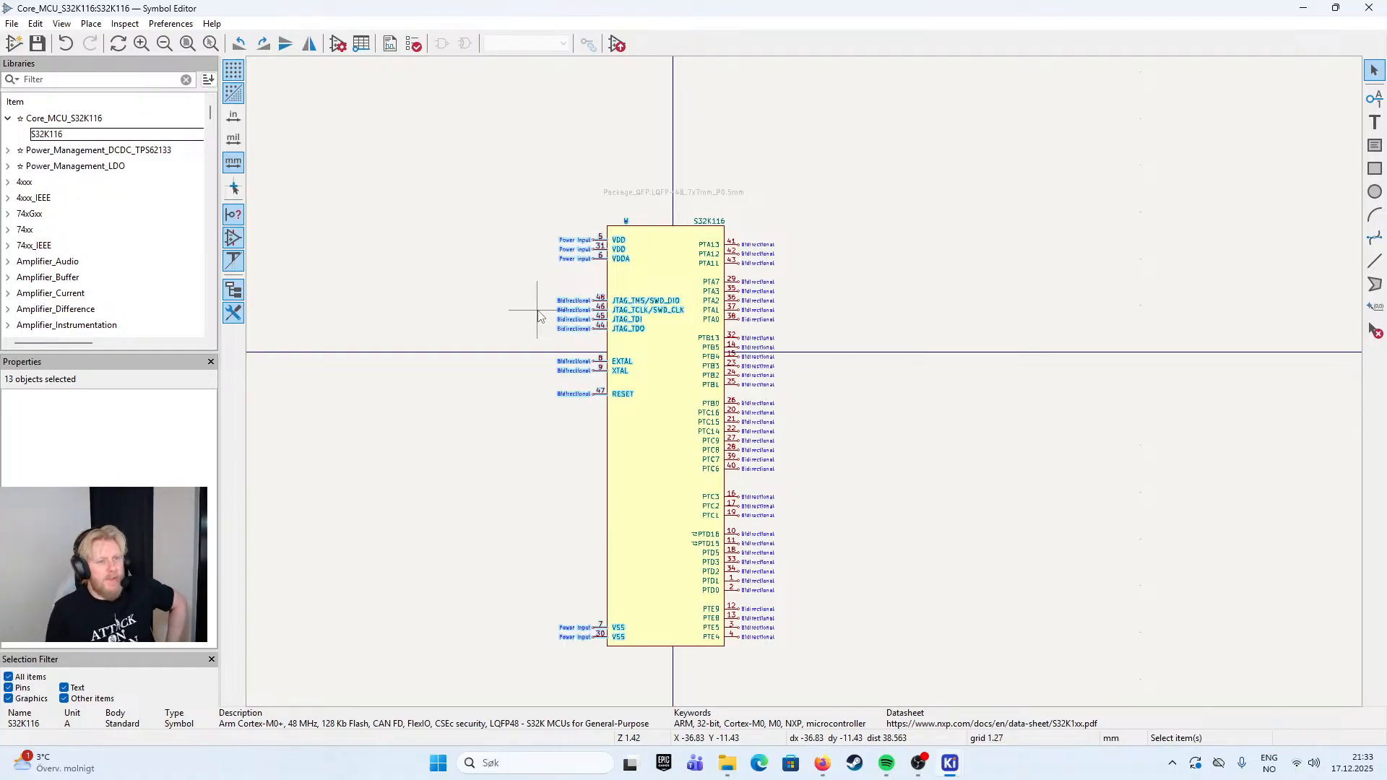
pyautogui.click(1034, 217)
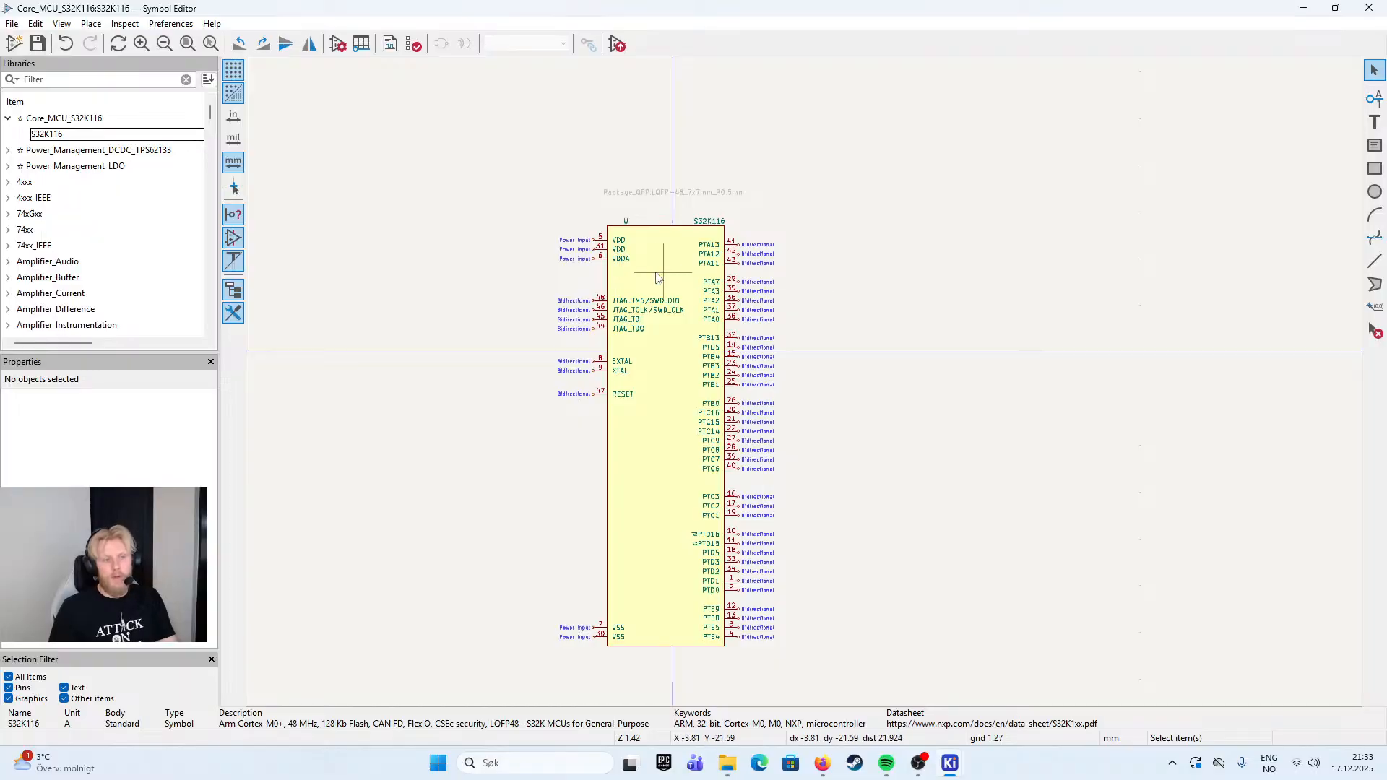
# - Review the pin grouping on both sides of the S32K116 symbol, from the VDD pins down to VSS and the PTE pins
pyautogui.scroll(4, 631, 274)
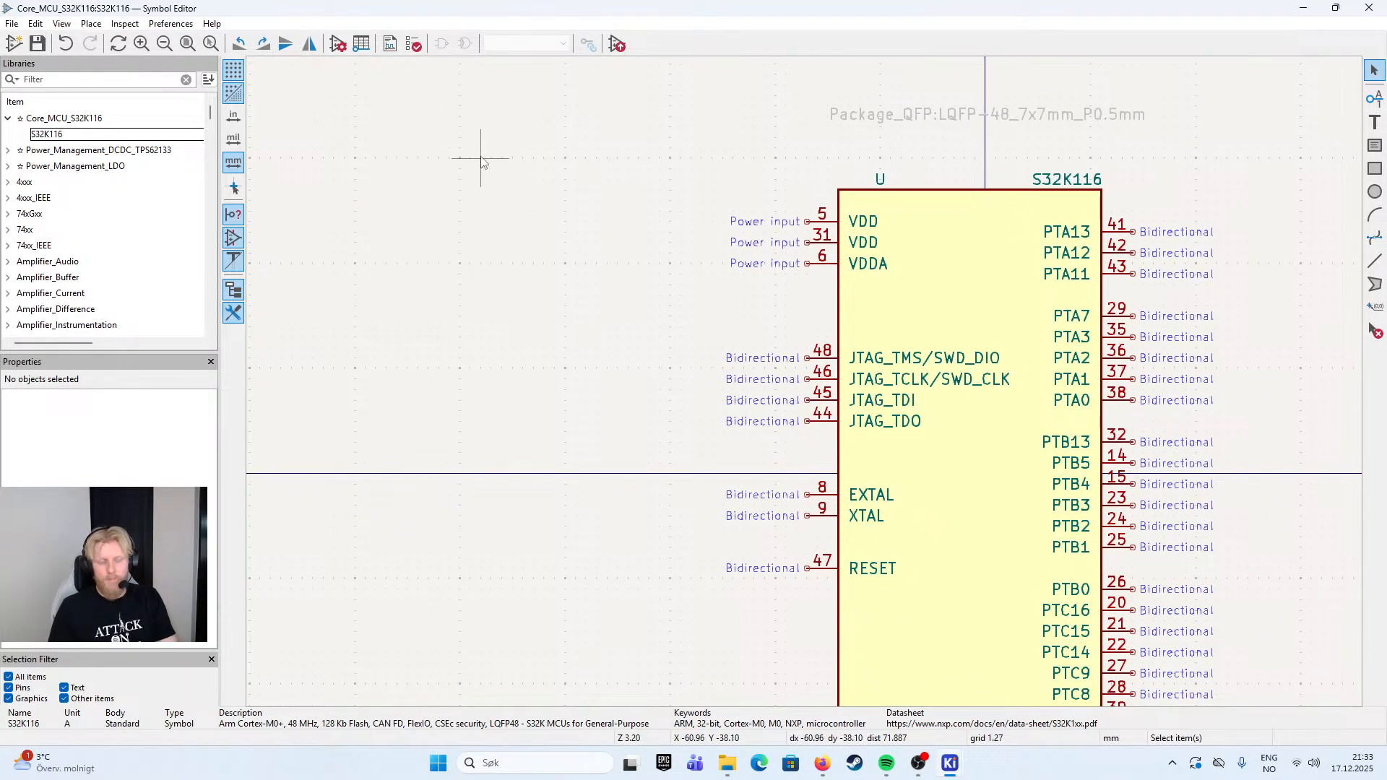
pyautogui.moveTo(750, 313); pyautogui.dragTo(619, 300)
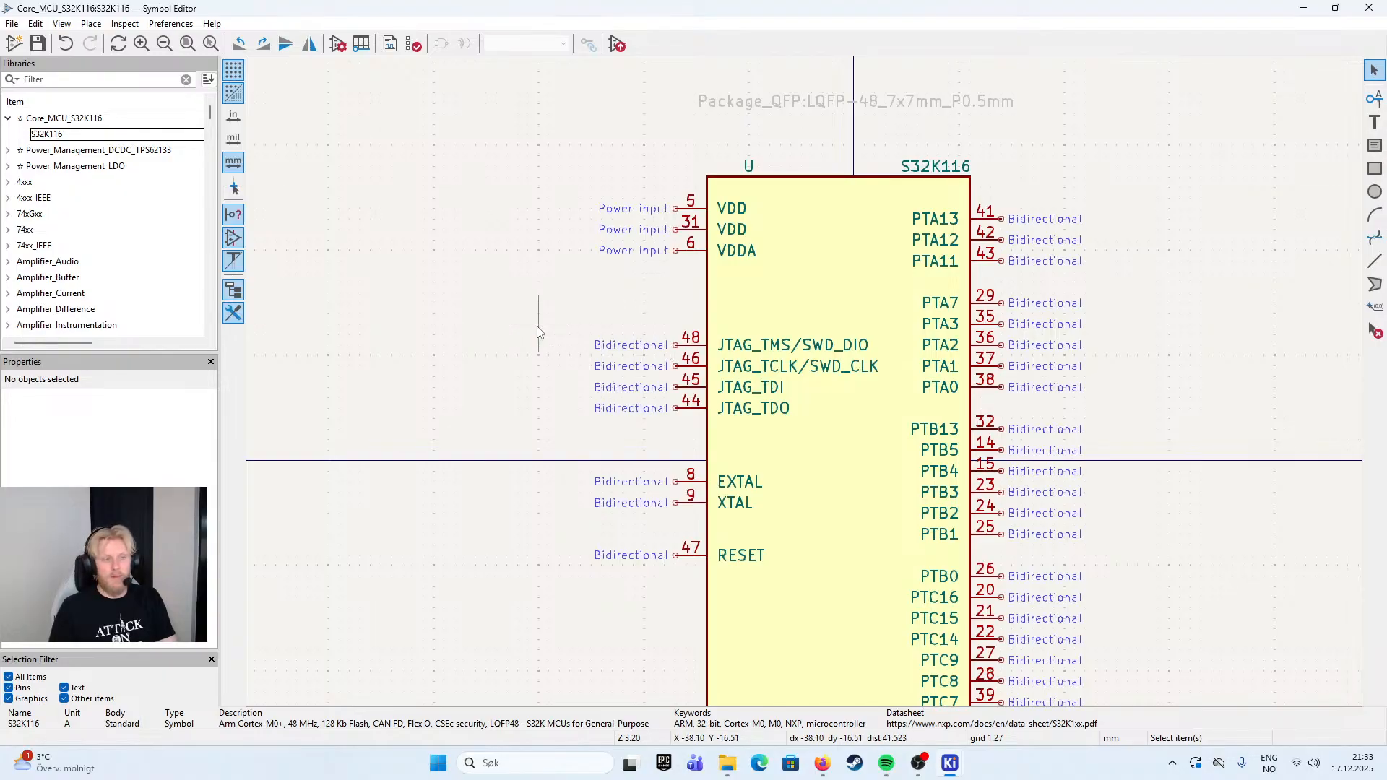
pyautogui.scroll(-3, 573, 362)
pyautogui.hscroll(3, 573, 363)
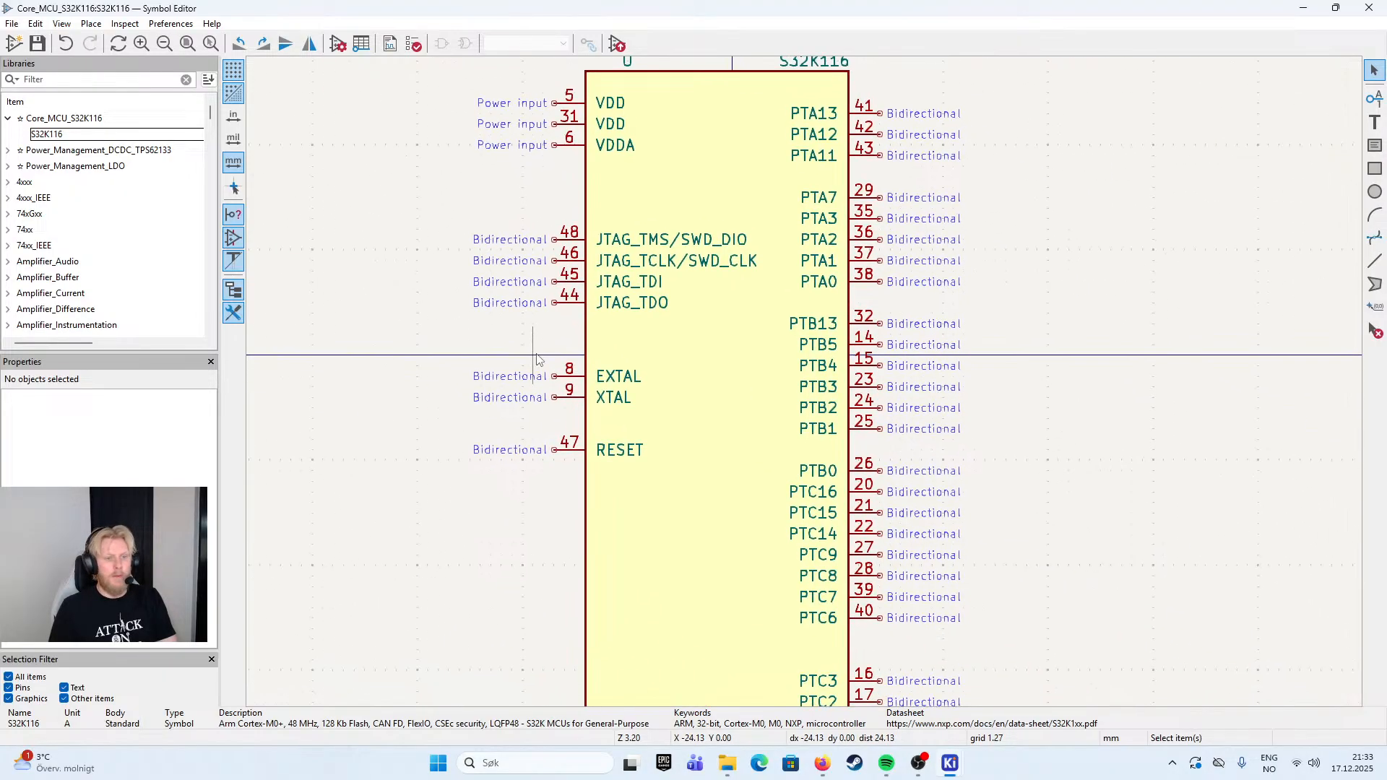
pyautogui.hscroll(-3, 549, 368)
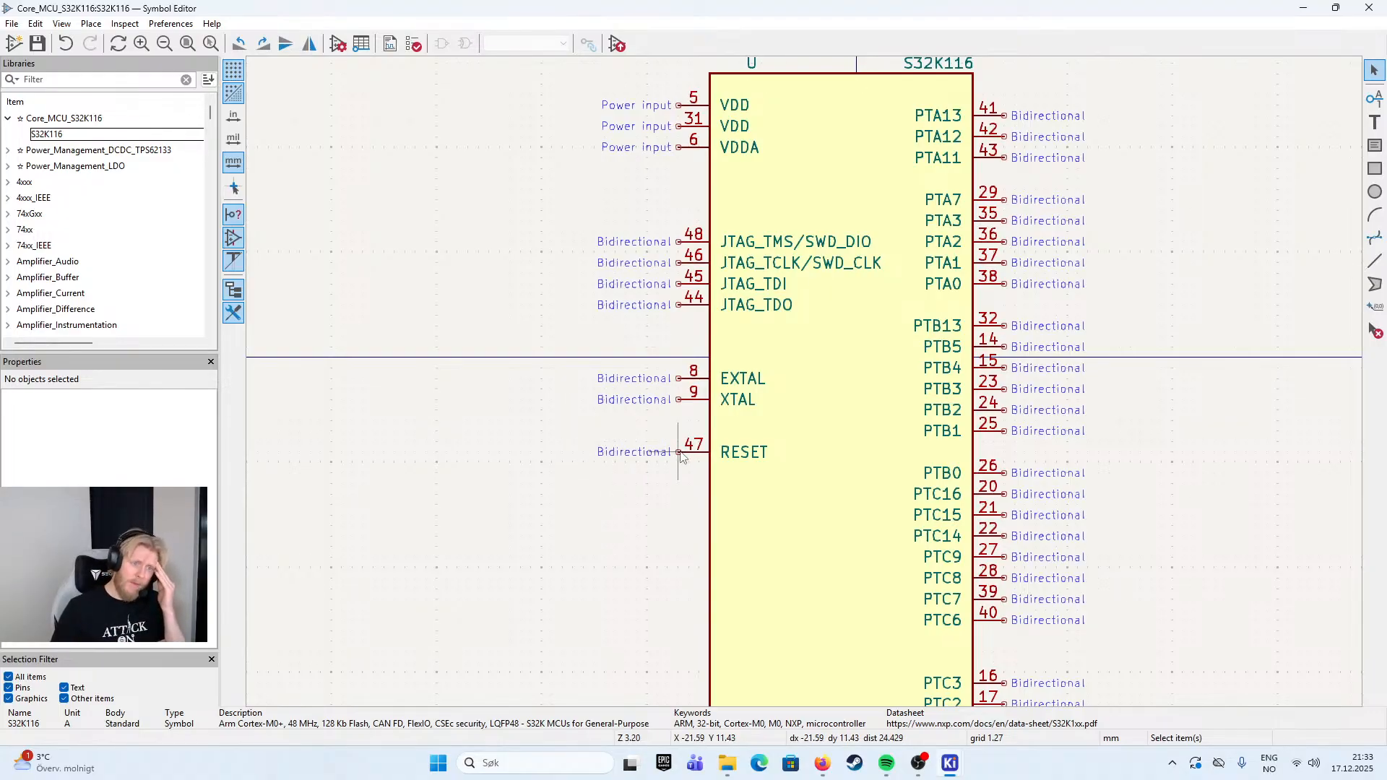
pyautogui.scroll(-3, 566, 442)
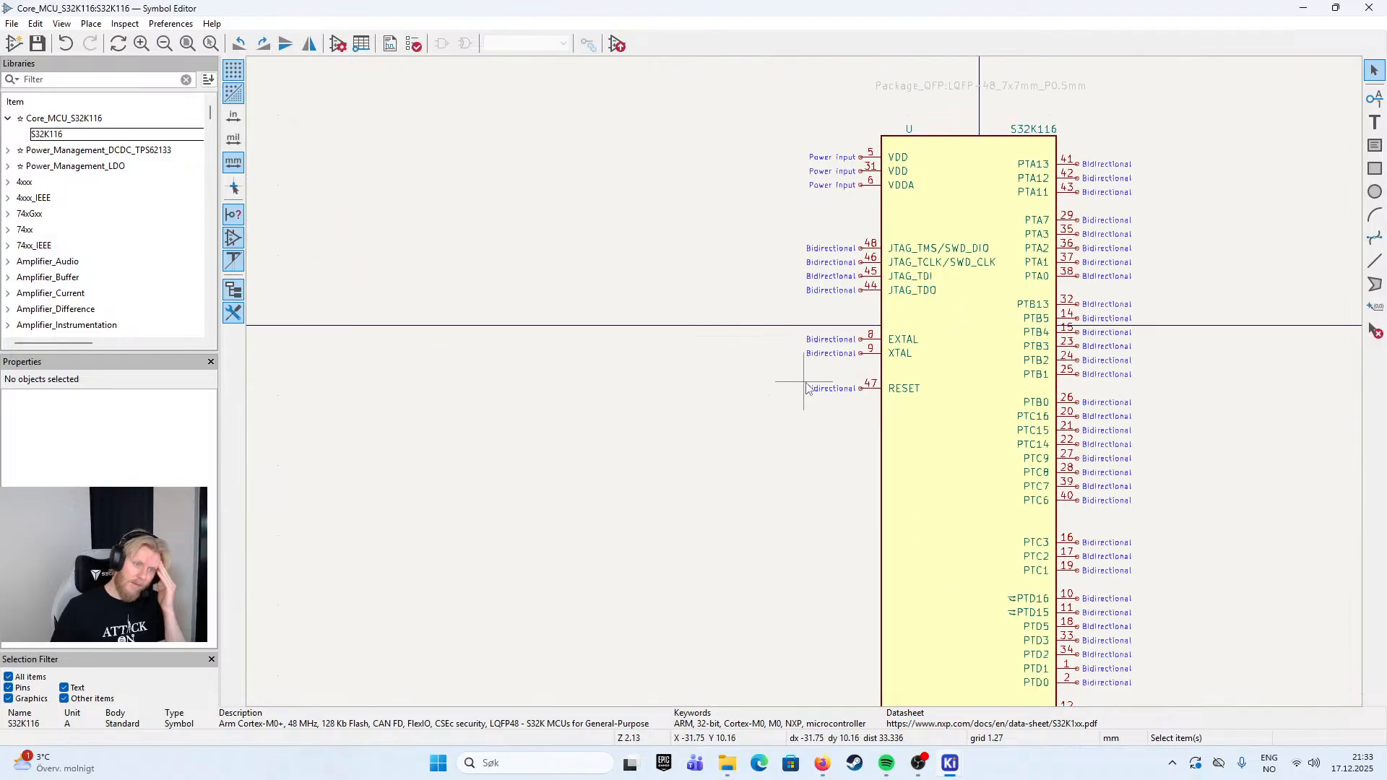
pyautogui.moveTo(763, 334); pyautogui.dragTo(689, 323)
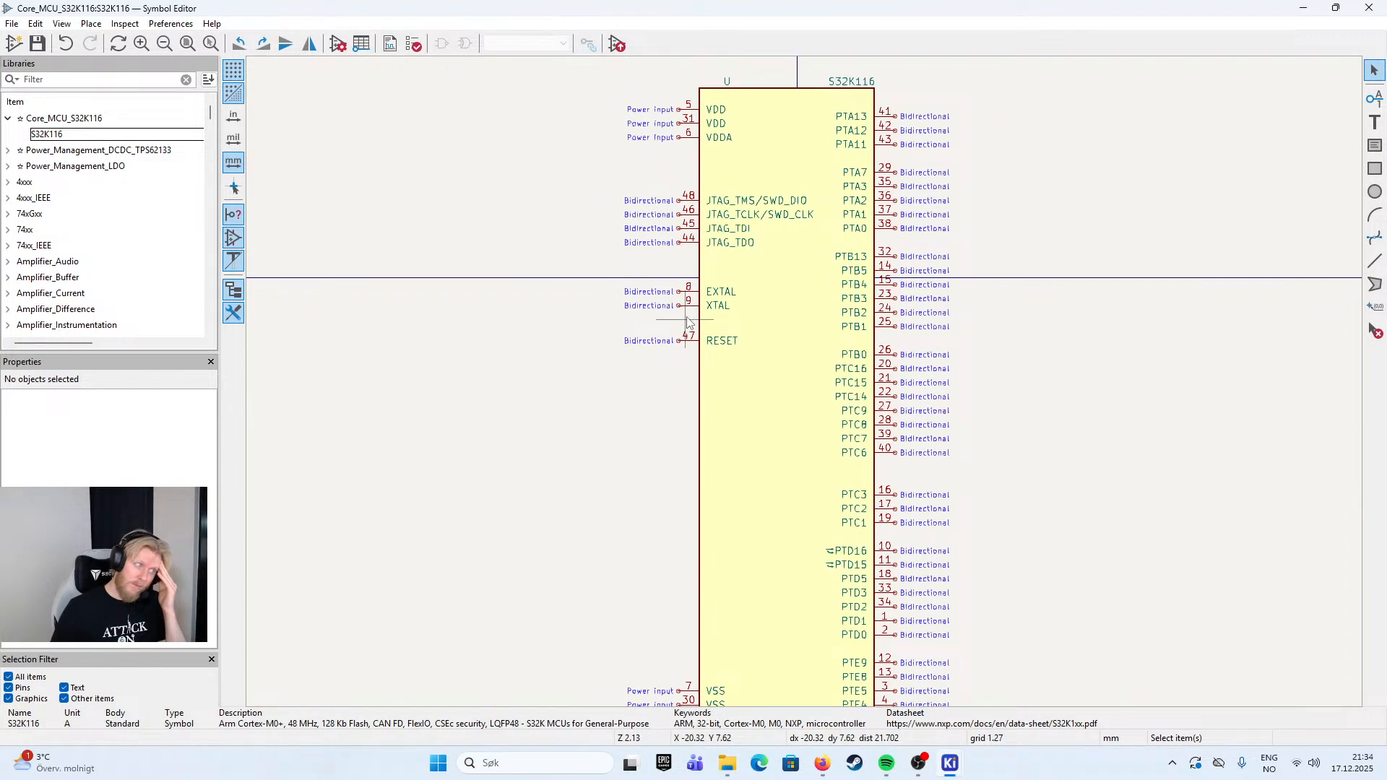
pyautogui.scroll(-3, 690, 376)
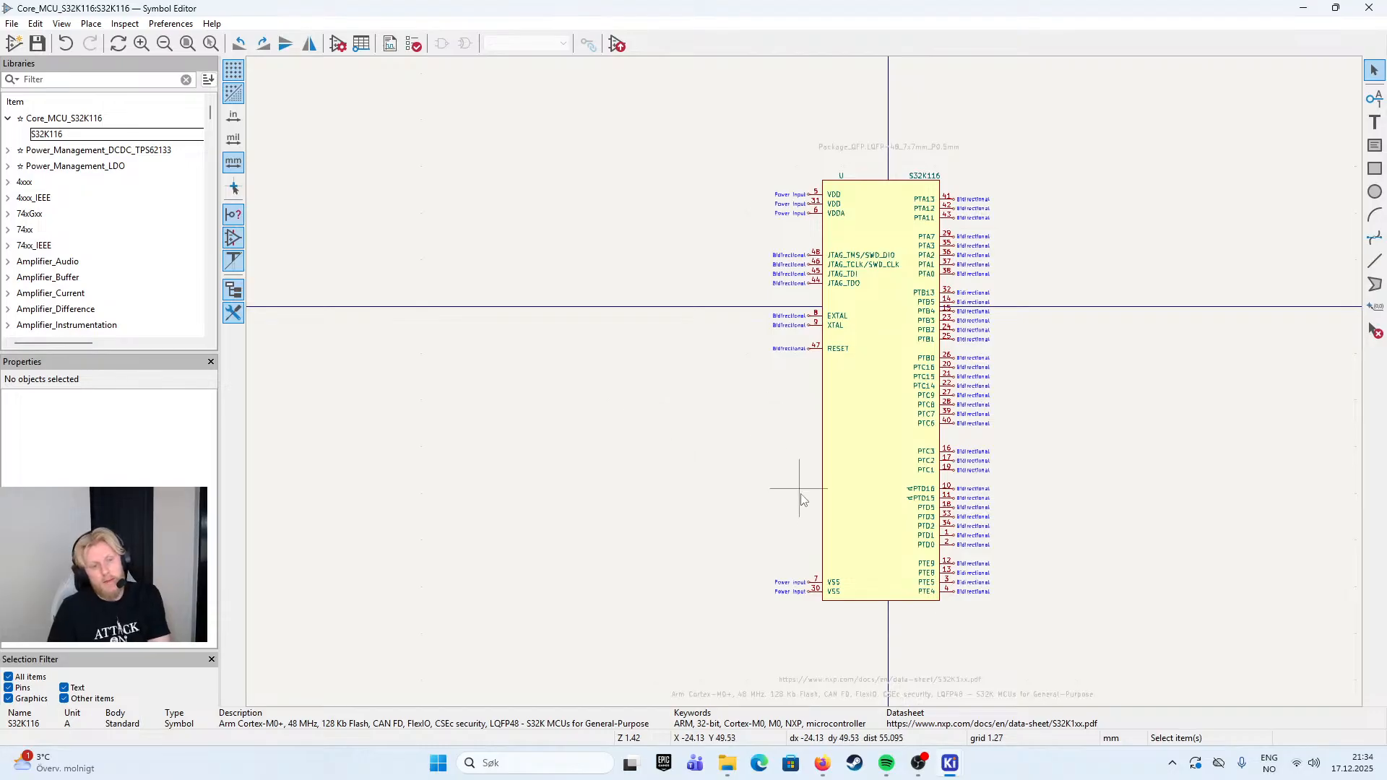
pyautogui.moveTo(789, 499); pyautogui.dragTo(732, 446)
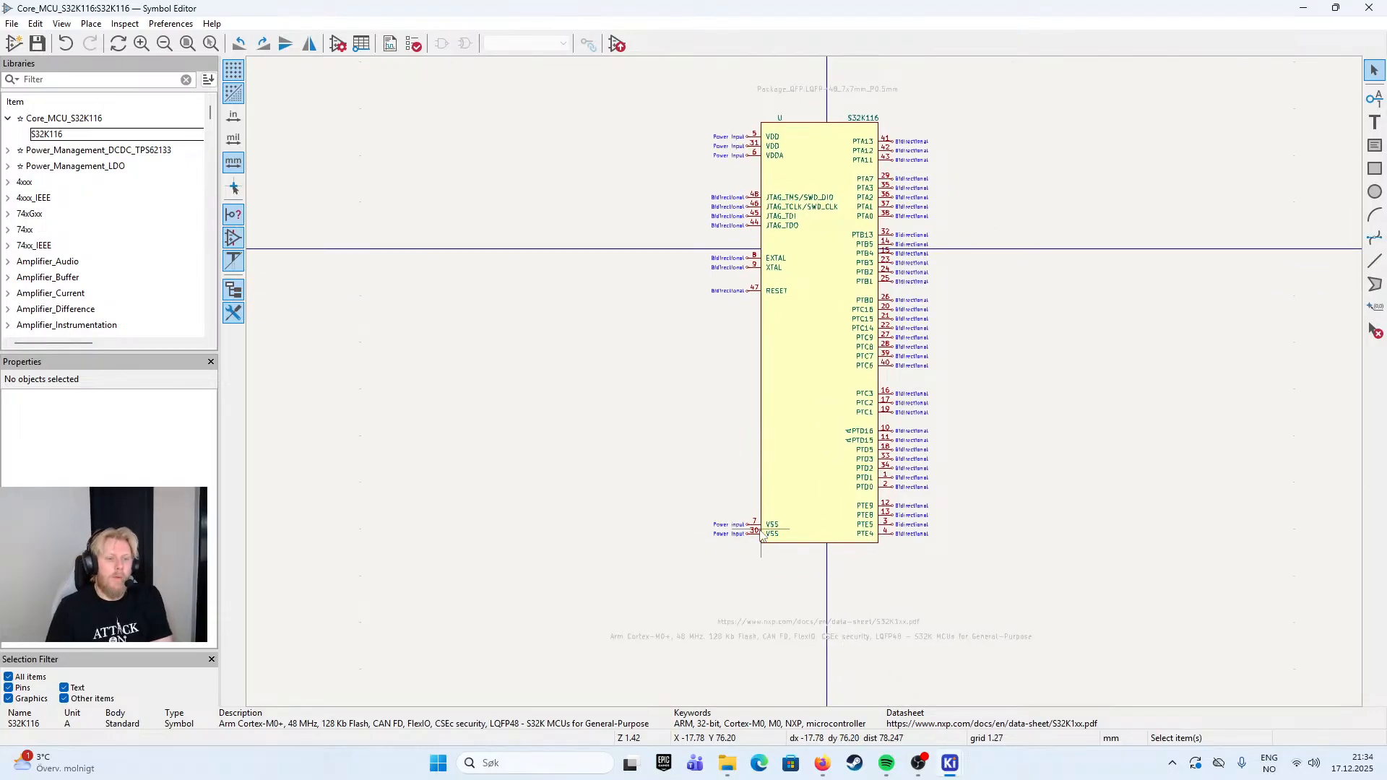
pyautogui.moveTo(1105, 310); pyautogui.dragTo(997, 324)
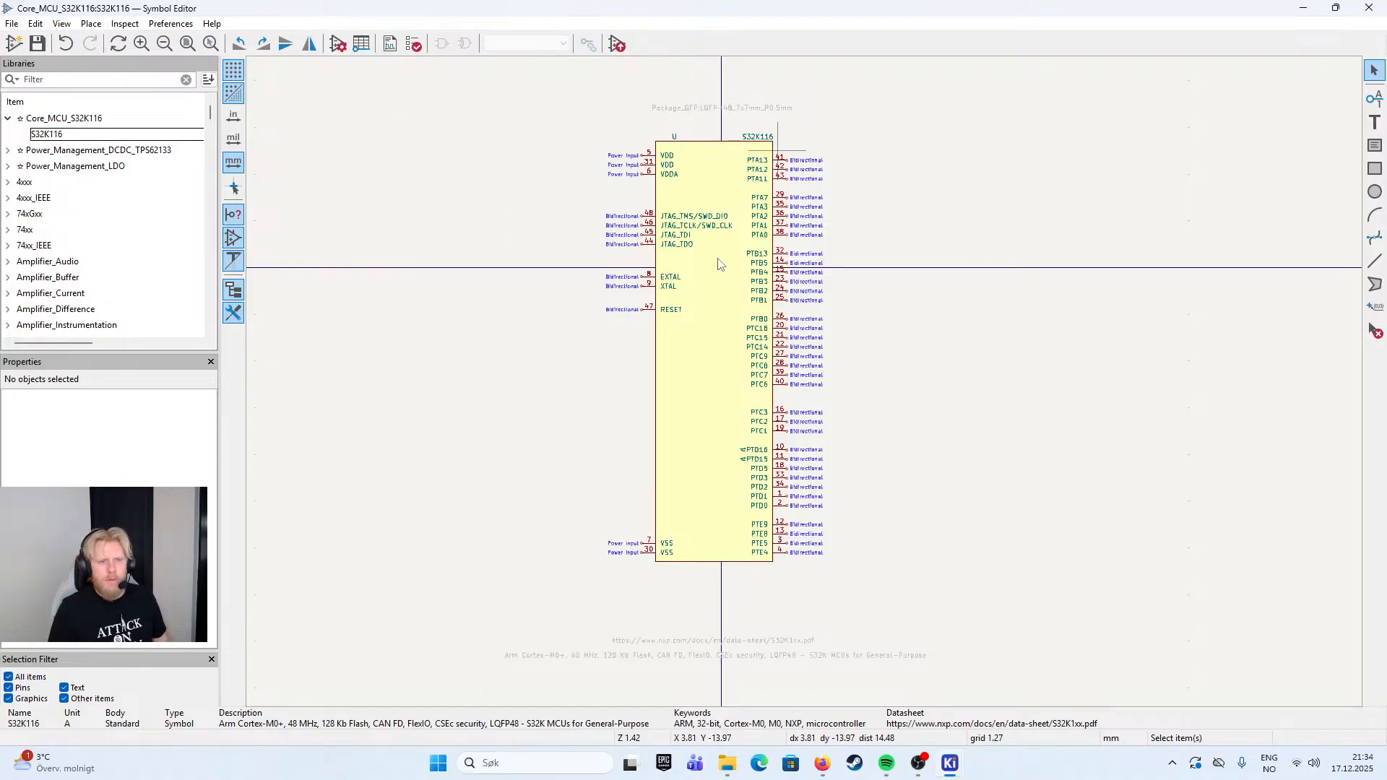
# - Examine the alternate pin function definitions in the properties of pin PTD16
pyautogui.scroll(3, 766, 452)
pyautogui.doubleClick(804, 368)
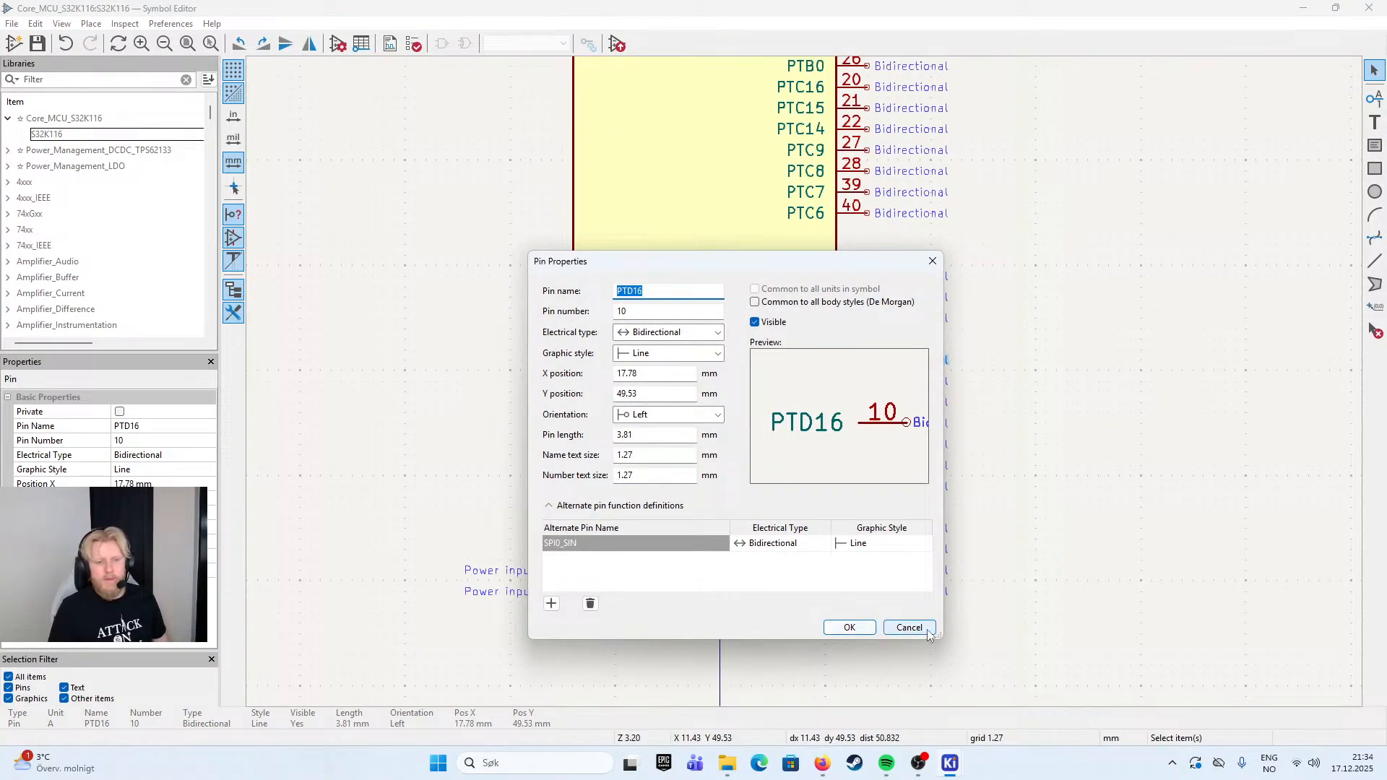
pyautogui.click(895, 631)
pyautogui.rightClick(804, 378)
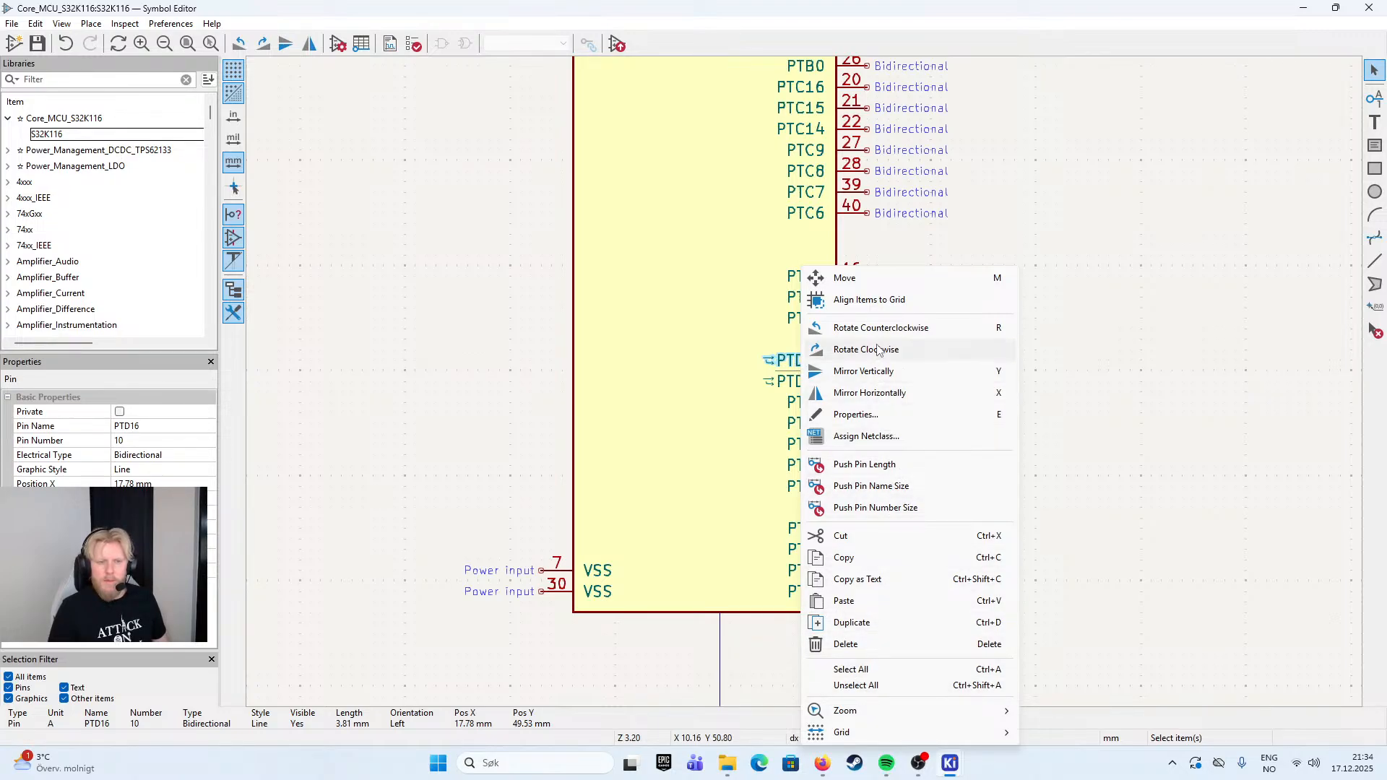
pyautogui.click(792, 351)
pyautogui.click(794, 354)
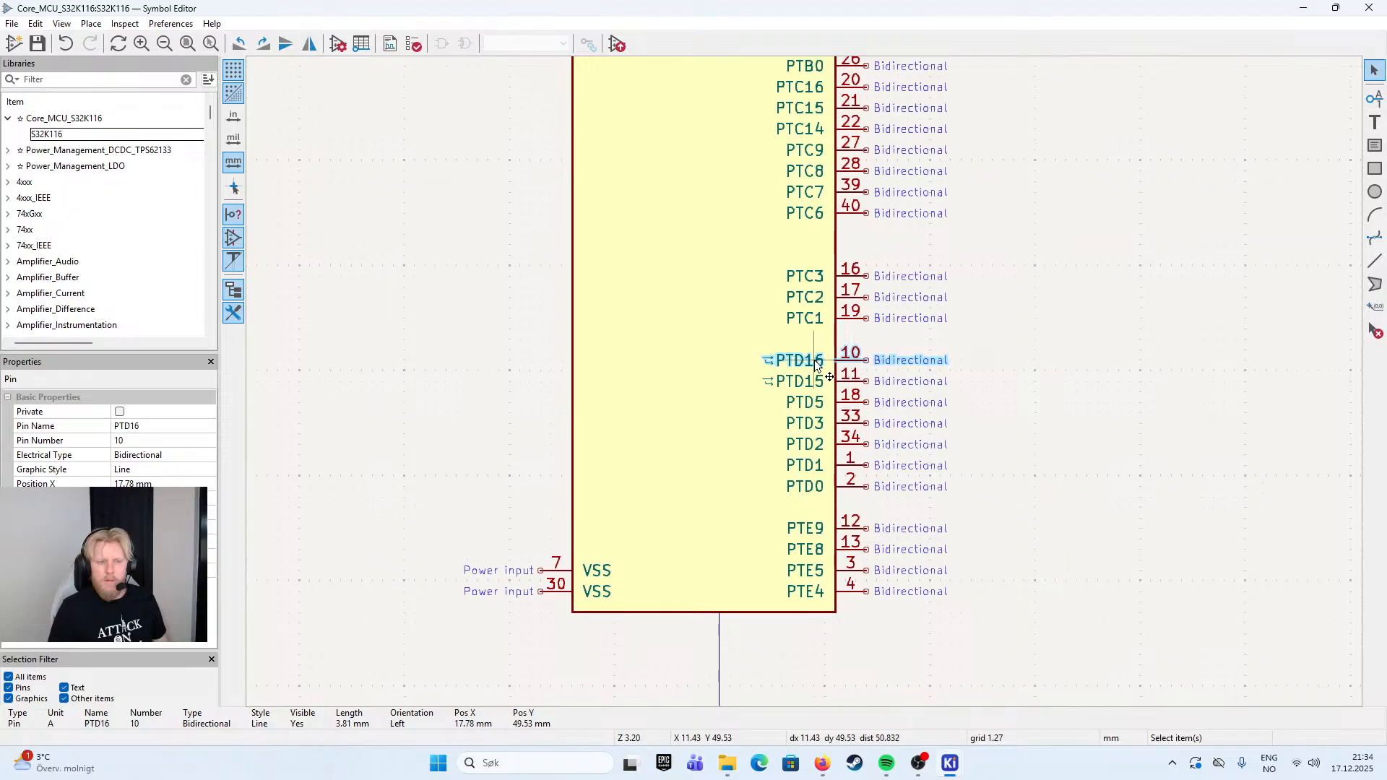
pyautogui.rightClick(817, 368)
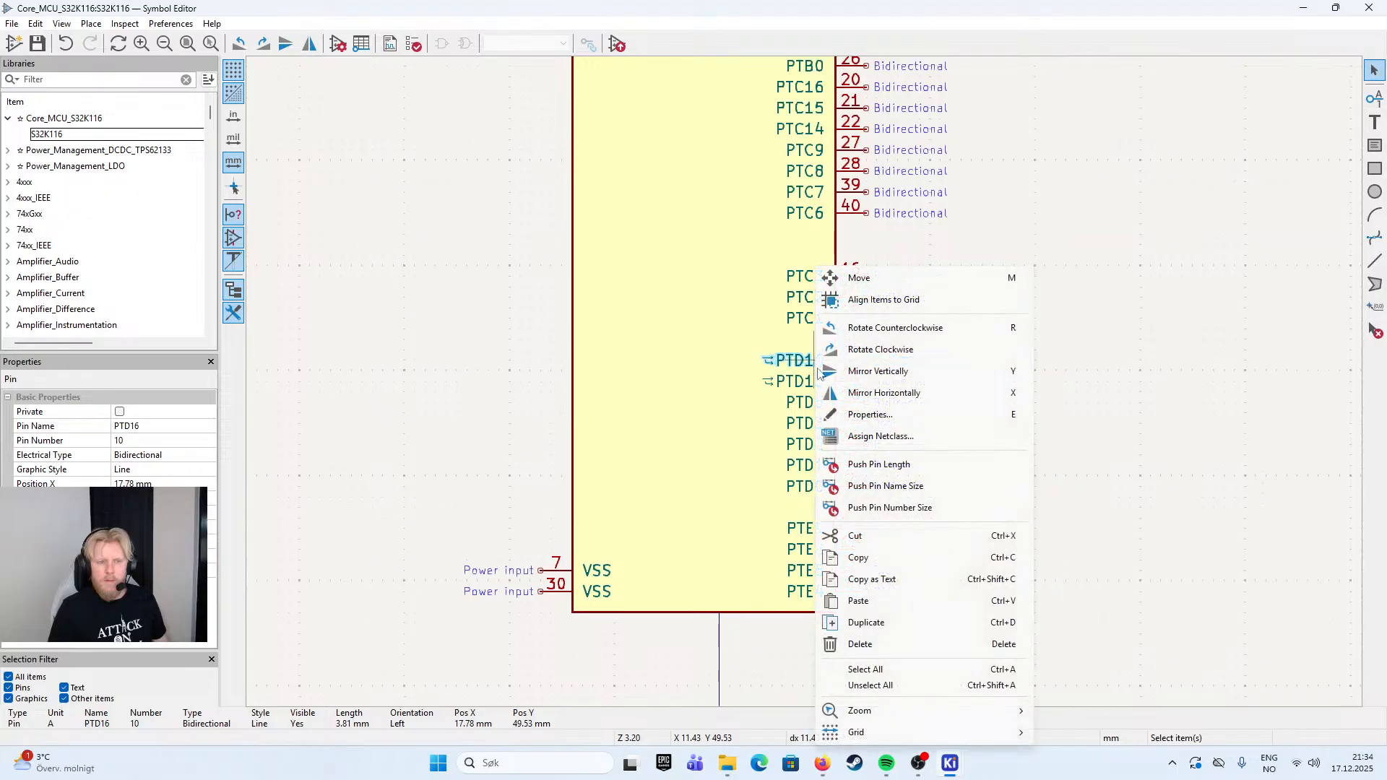
pyautogui.click(897, 422)
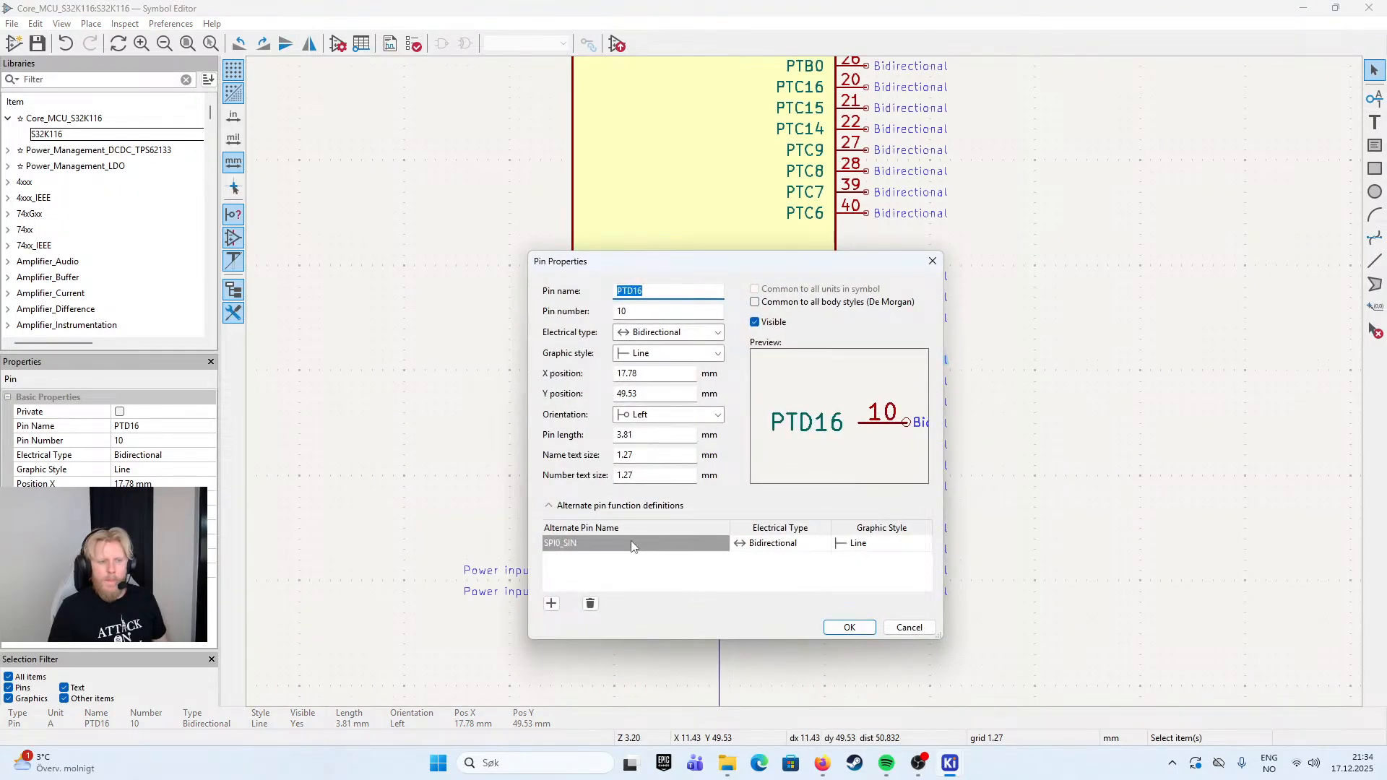
pyautogui.click(632, 544)
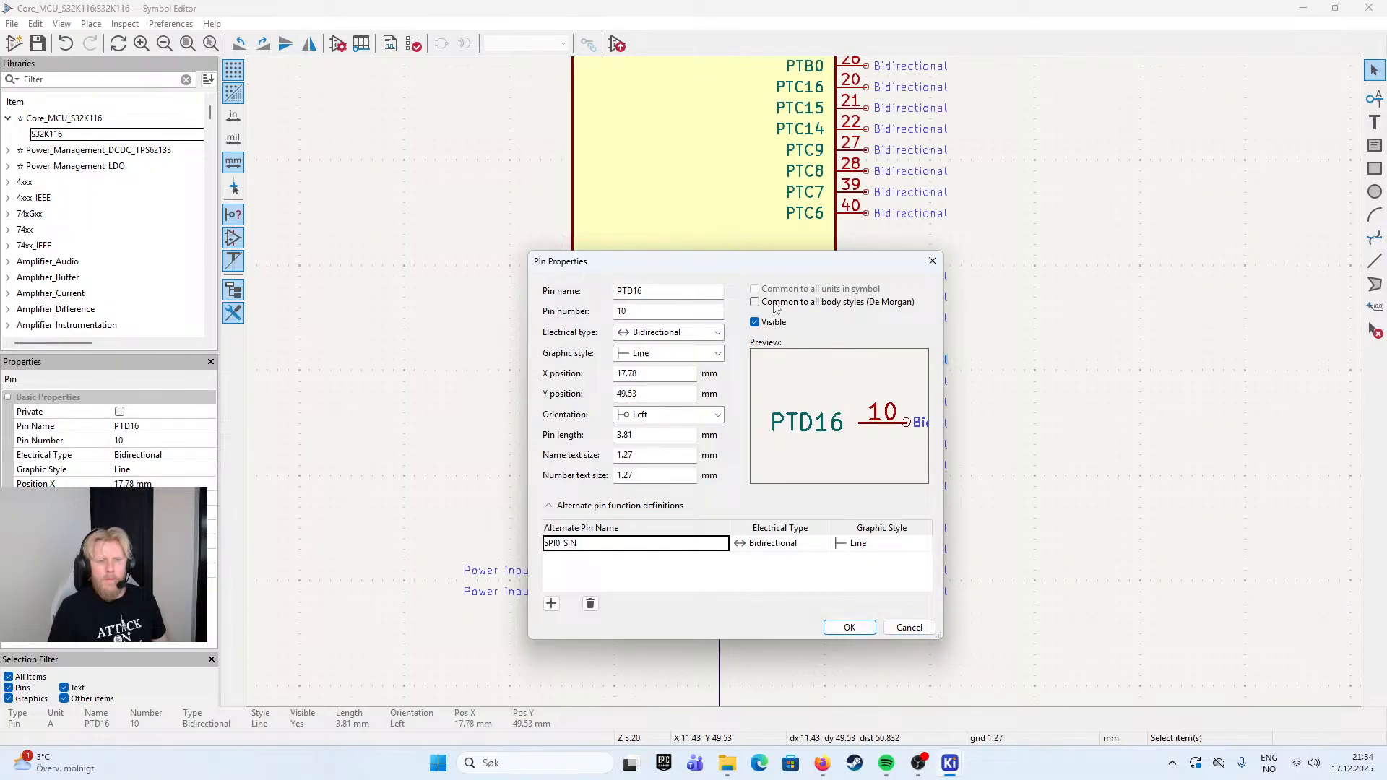
pyautogui.click(867, 626)
pyautogui.click(1084, 335)
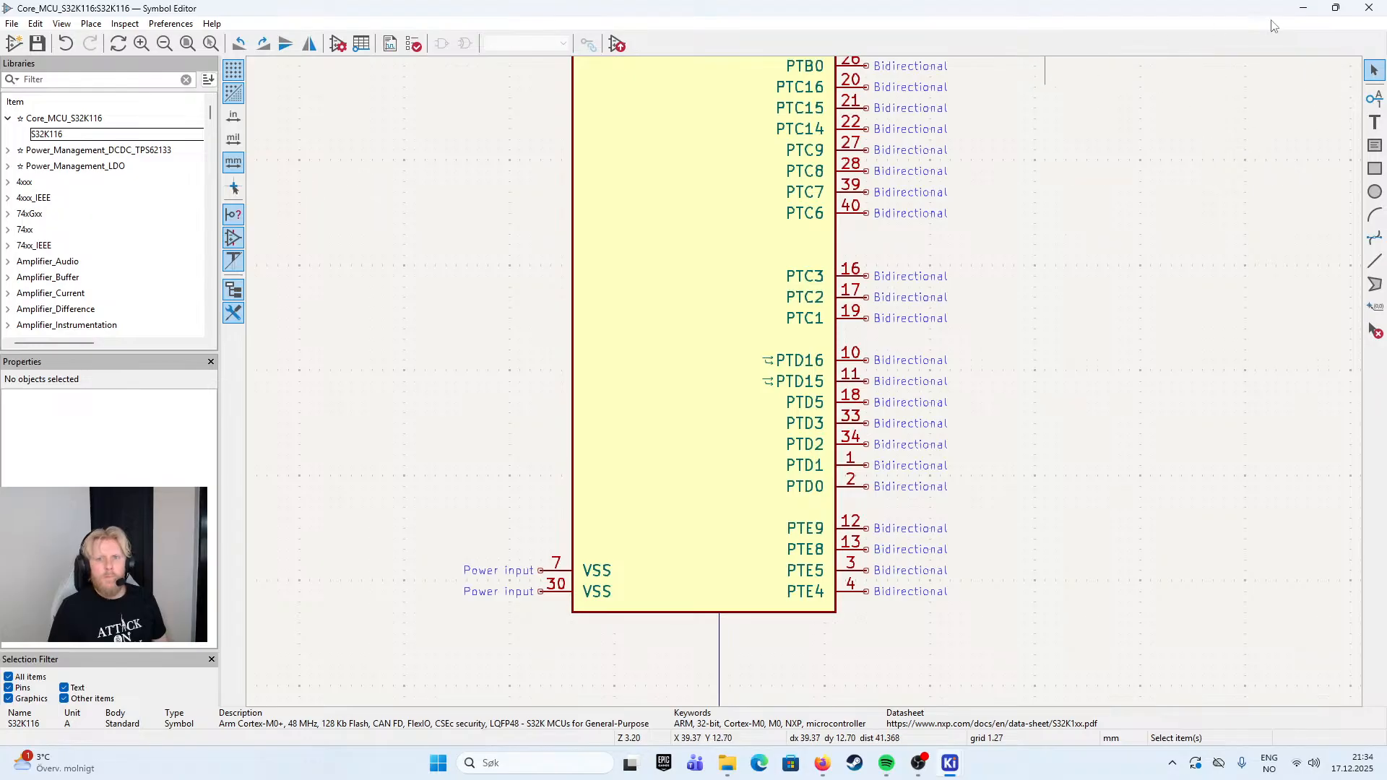
# - Close the Symbol Editor and open the Multi_Node_LIN_Network schematic at its MCU sheet
pyautogui.click(1368, 9)
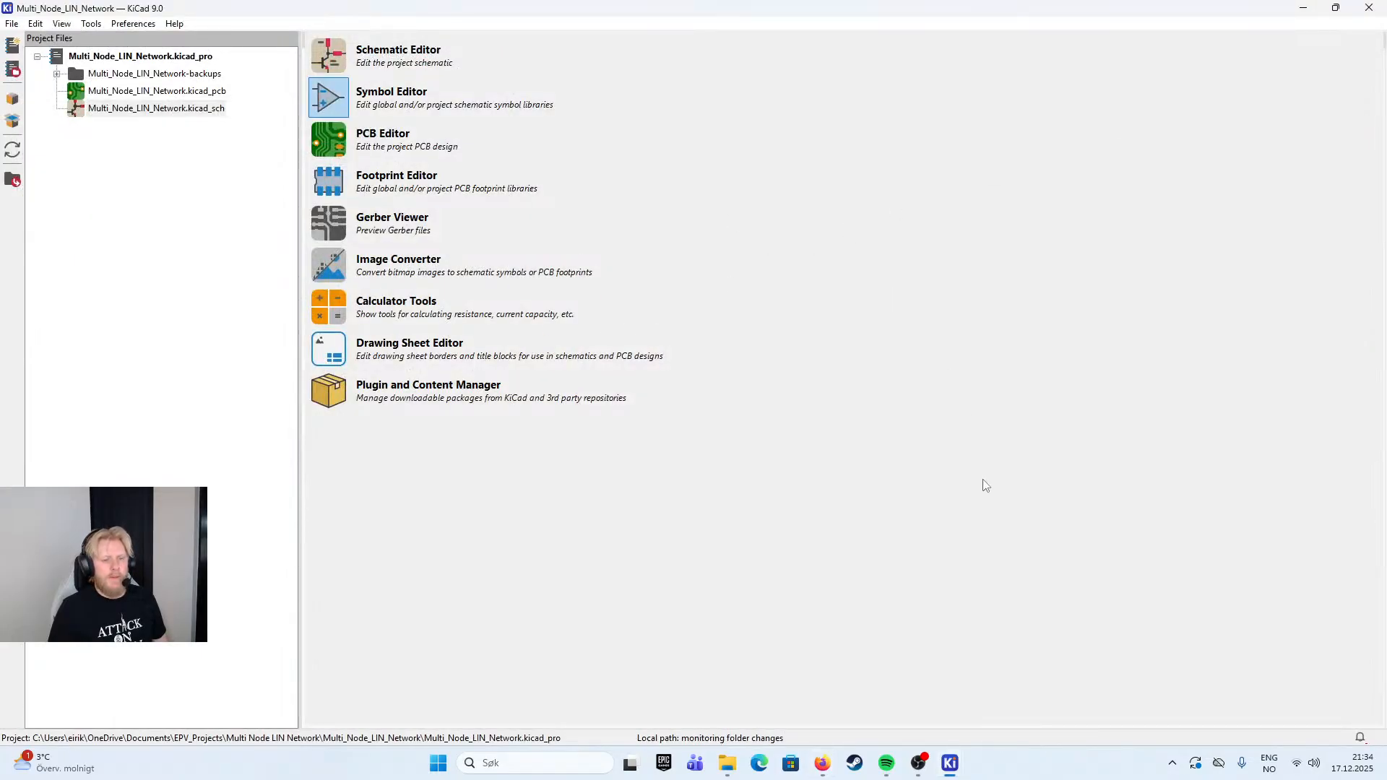
pyautogui.doubleClick(153, 108)
pyautogui.scroll(-3, 805, 387)
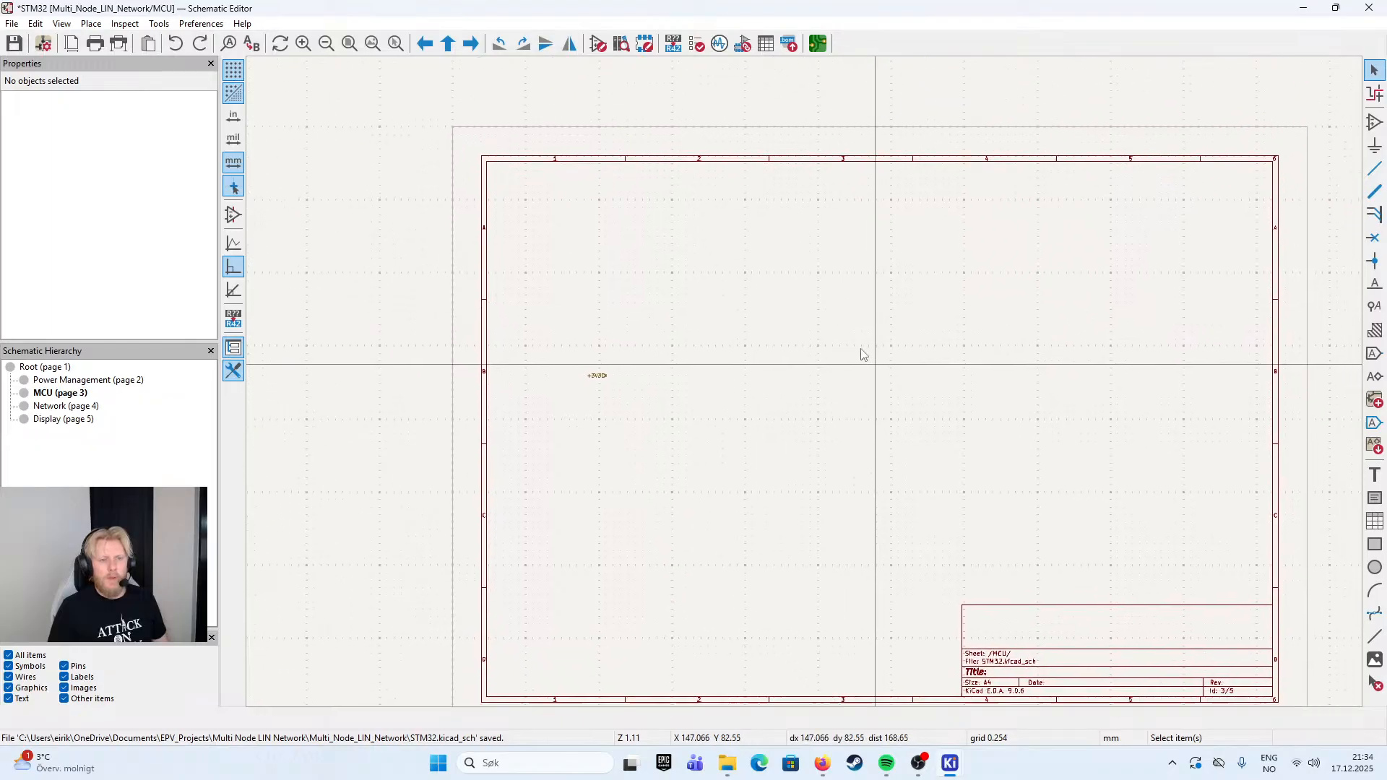
# - Start adding a symbol and look through the Core_MCU_S32K116, Power_Management_LDO and Power_Management_DCDC_TPS62133 libraries
pyautogui.press('a')
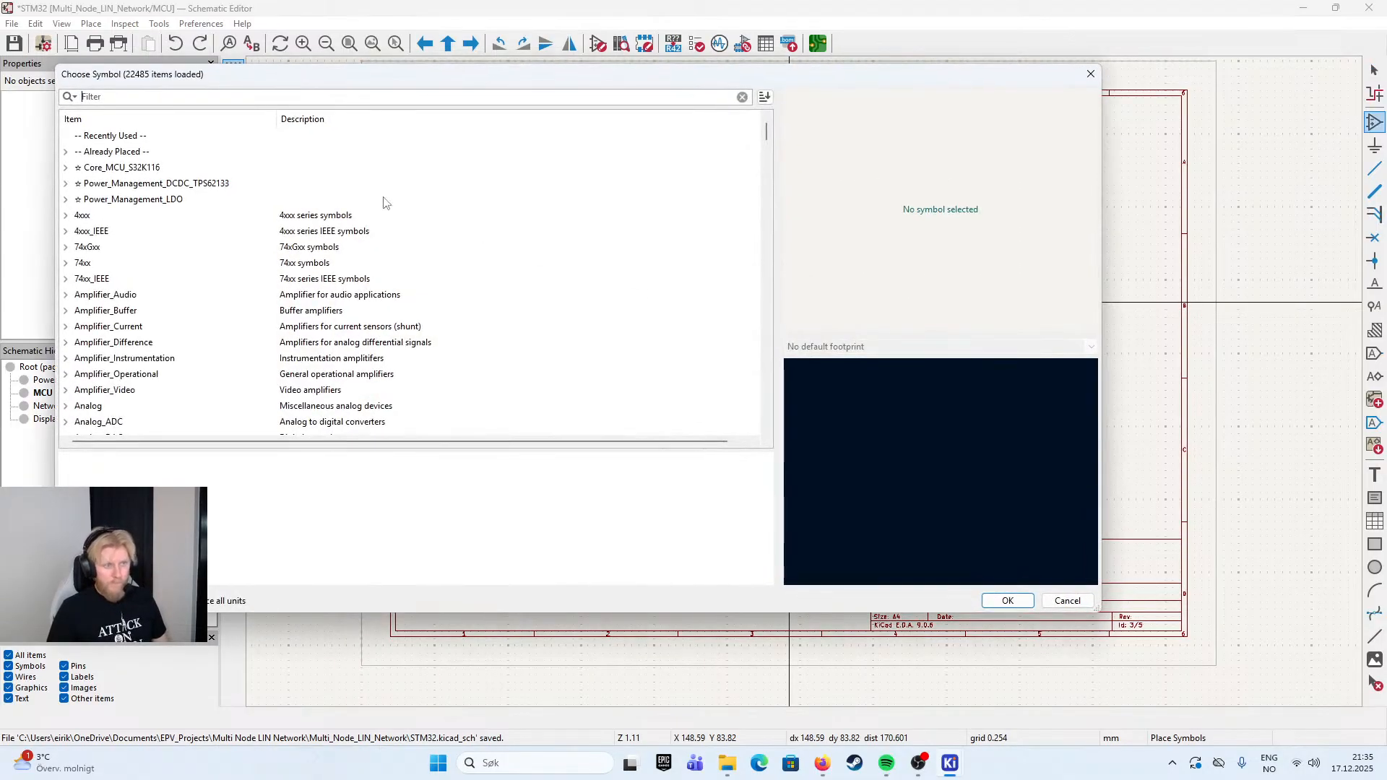
pyautogui.click(66, 166)
pyautogui.click(118, 185)
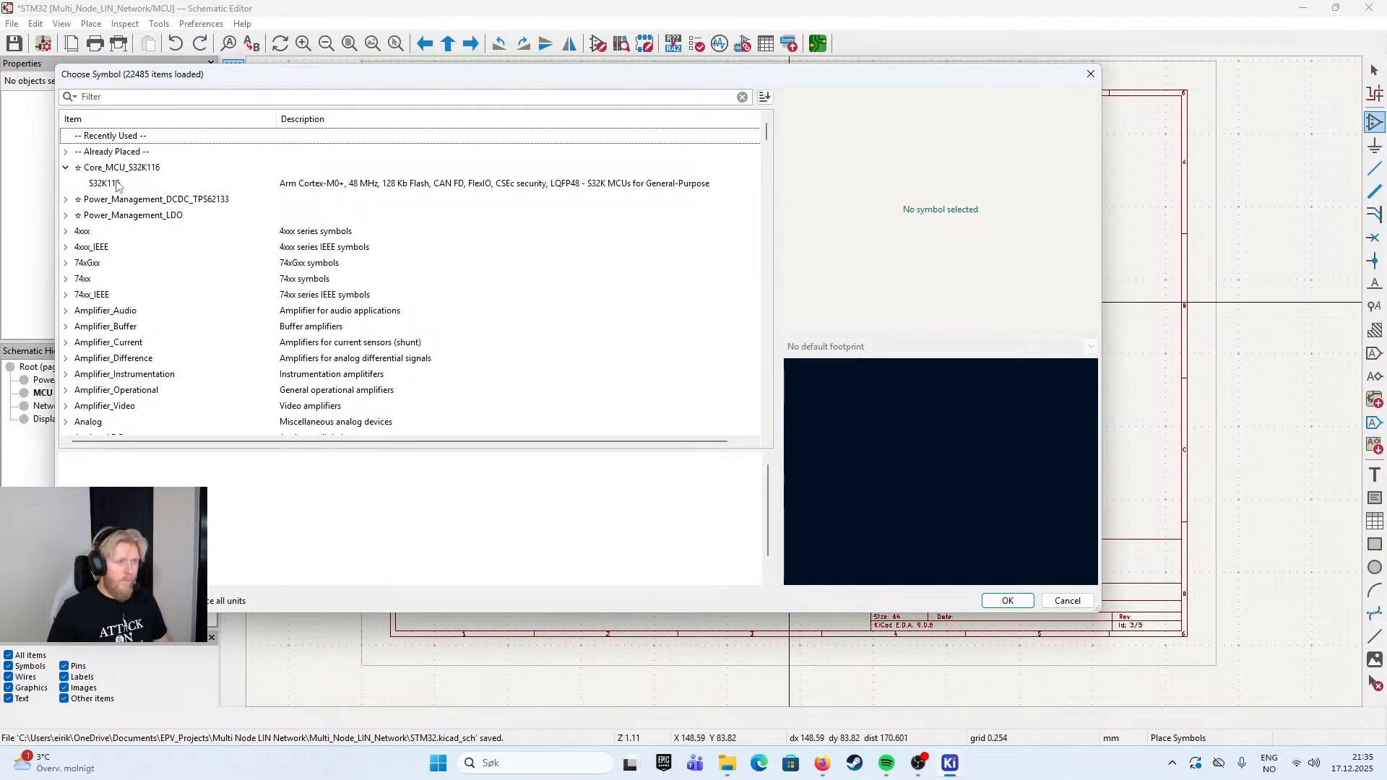
pyautogui.click(65, 168)
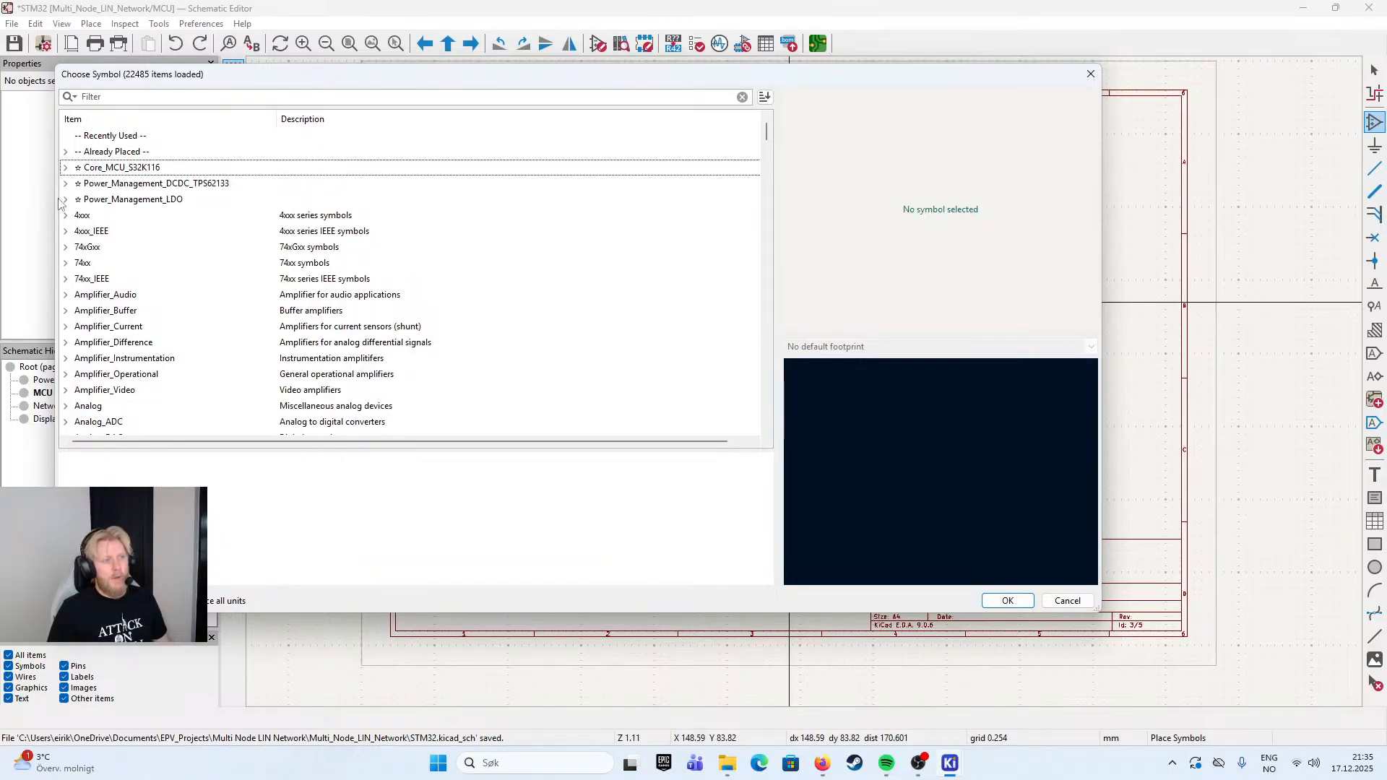
pyautogui.click(65, 199)
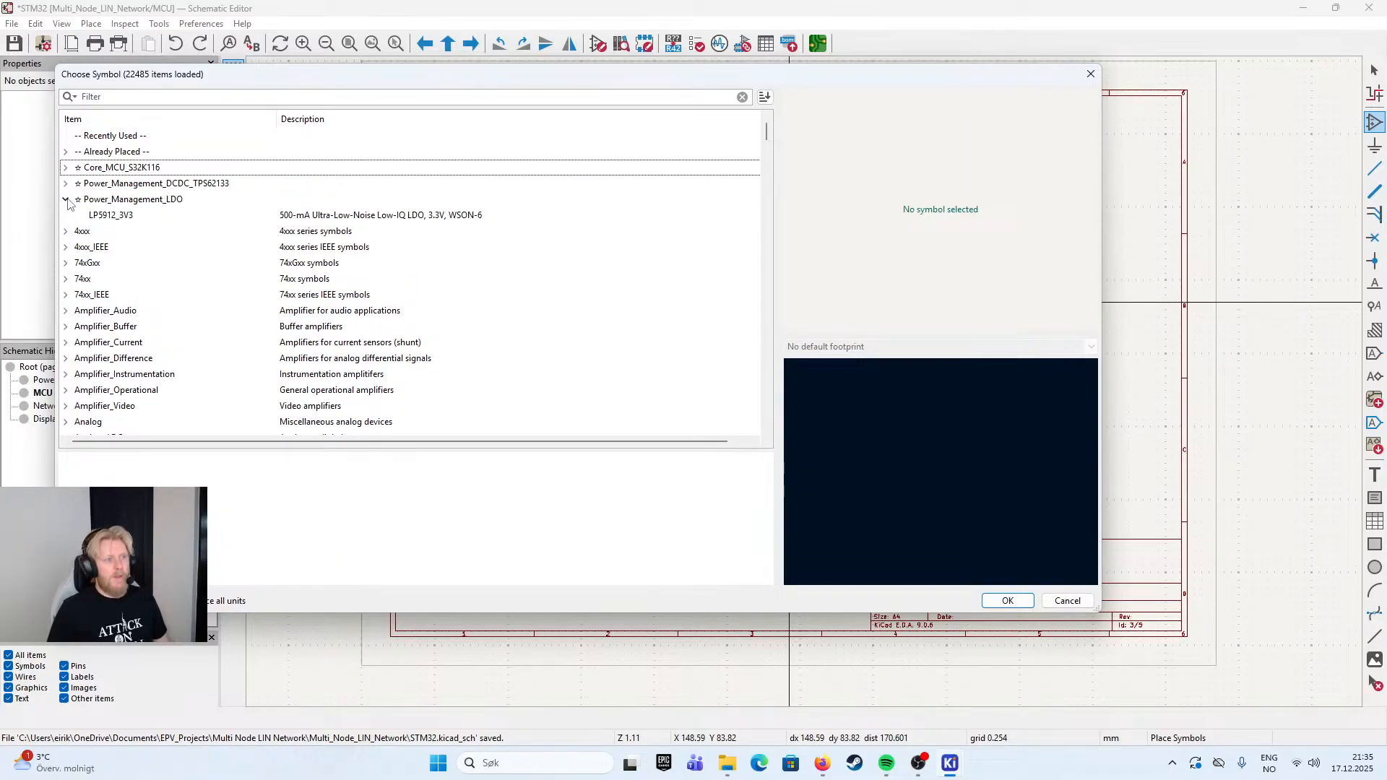
pyautogui.click(66, 199)
pyautogui.click(65, 184)
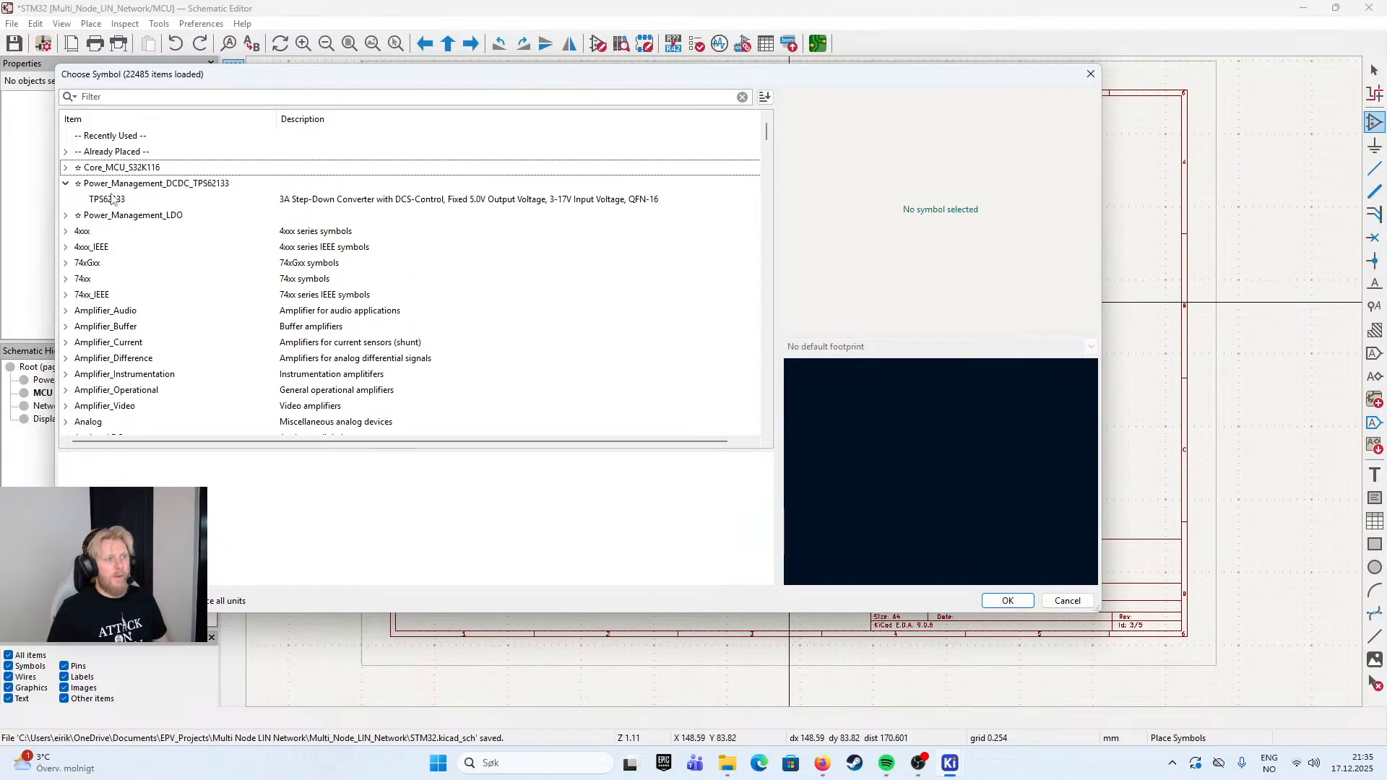
pyautogui.click(66, 184)
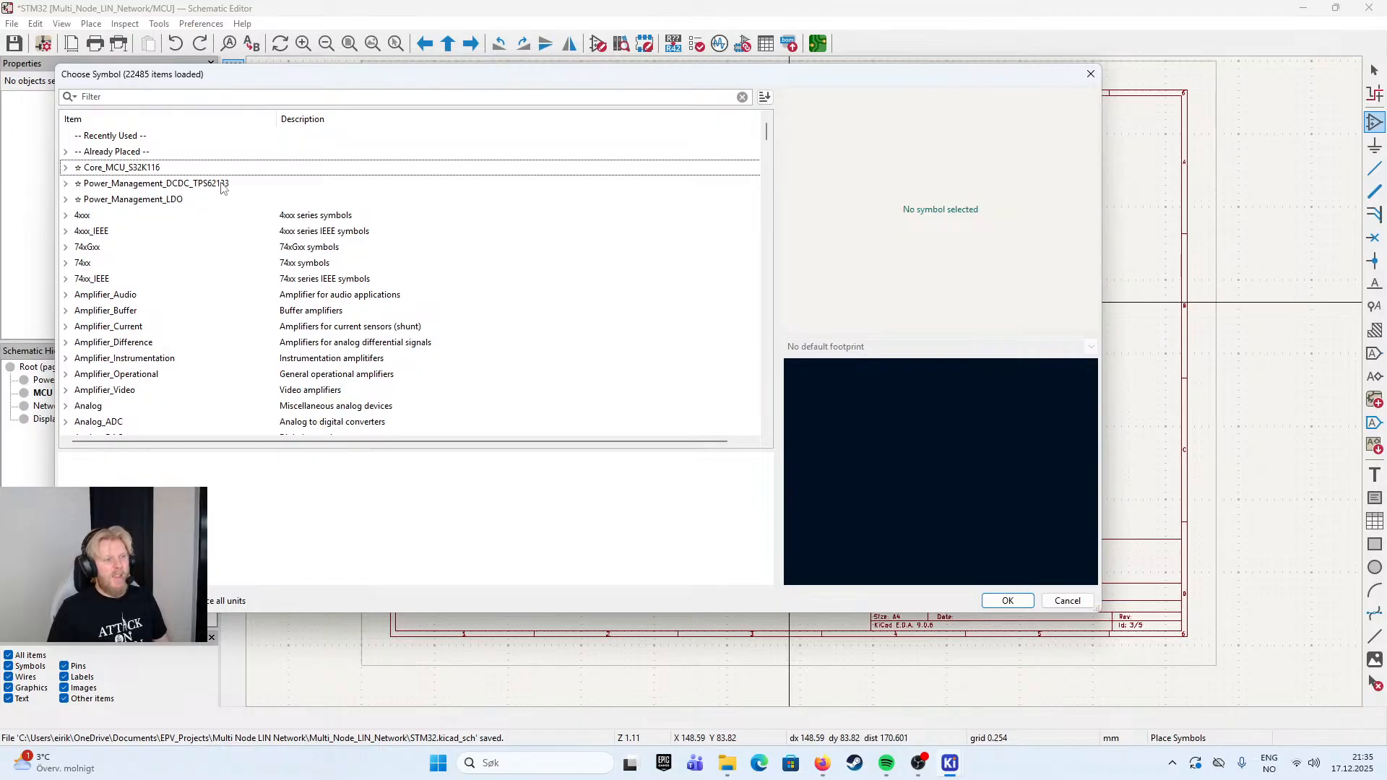
# - Place the S32K116 symbol from the Core_MCU_S32K116 library in the middle of the MCU sheet at X 137.16, Y 81.28 mm
pyautogui.click(65, 168)
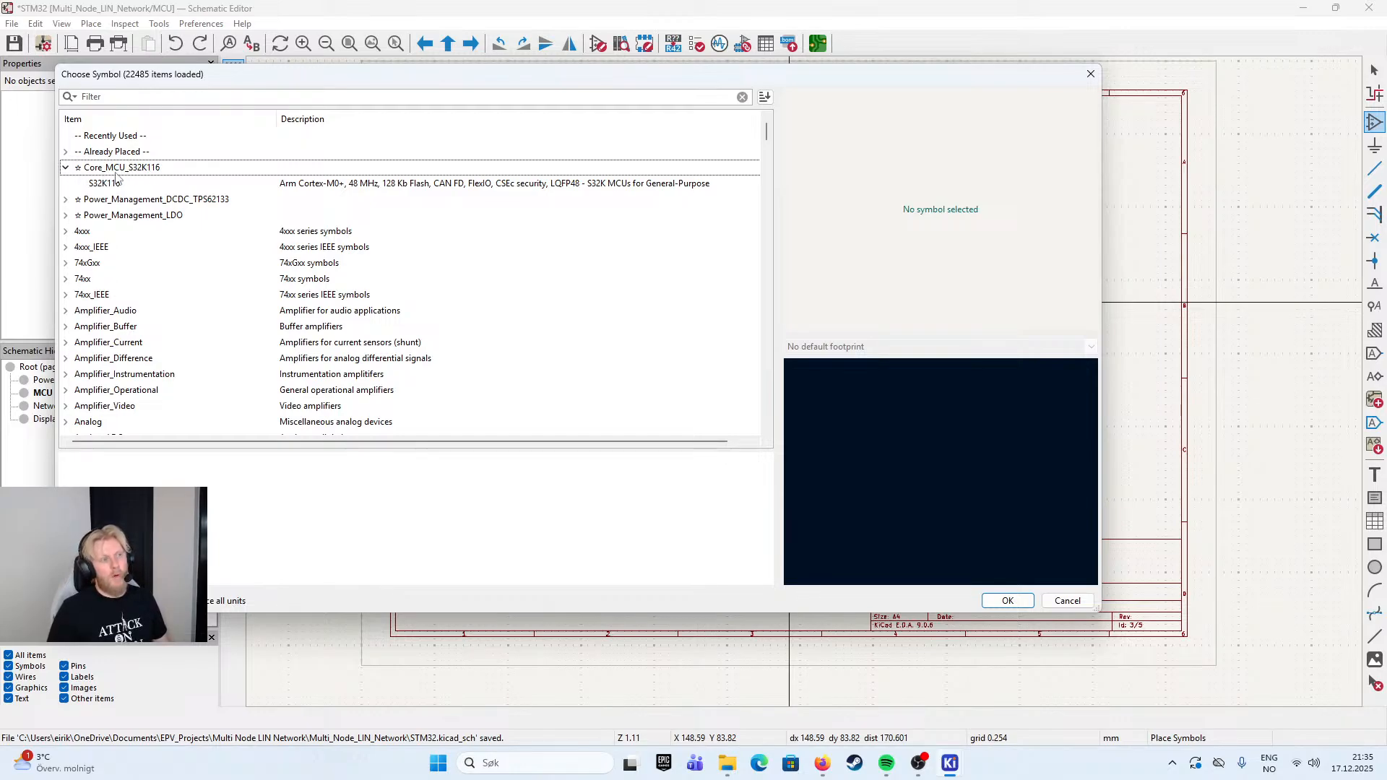
pyautogui.click(154, 184)
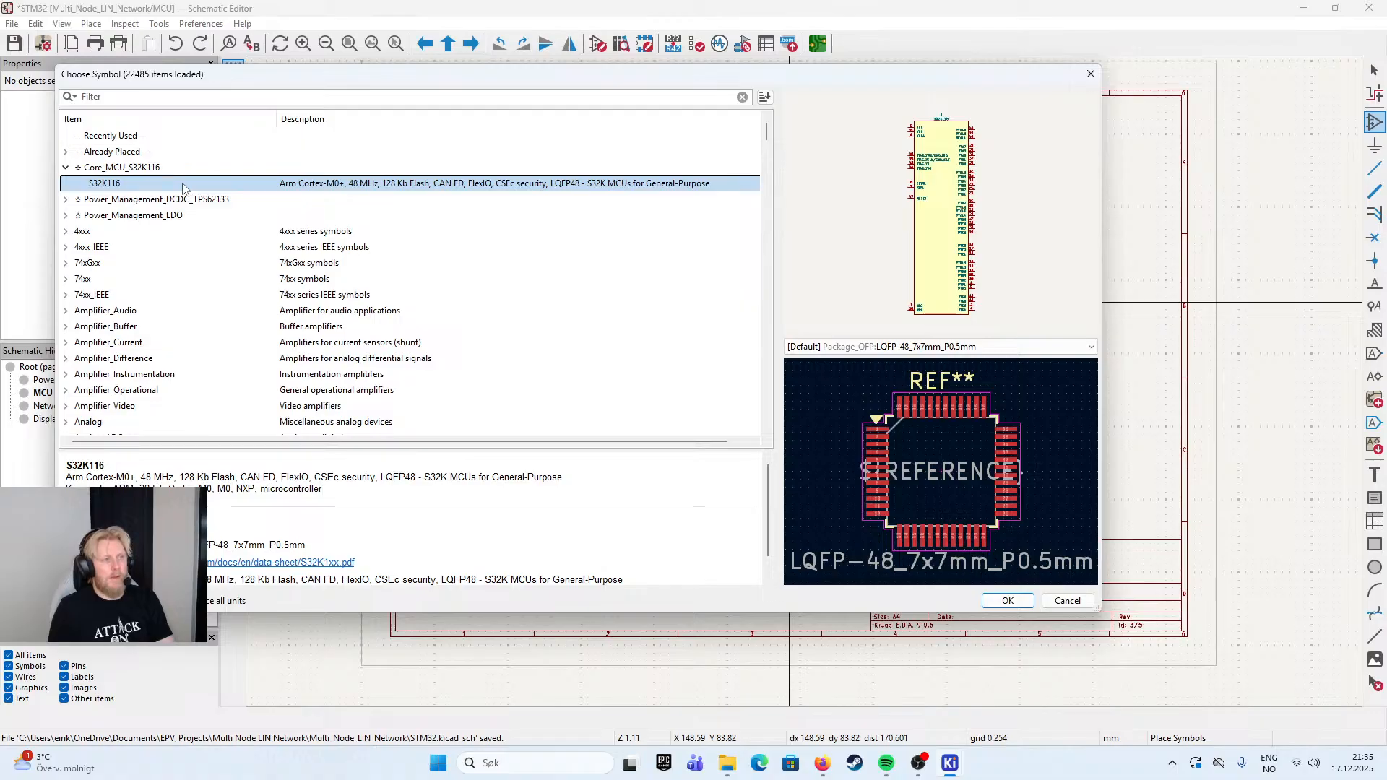
pyautogui.doubleClick(182, 185)
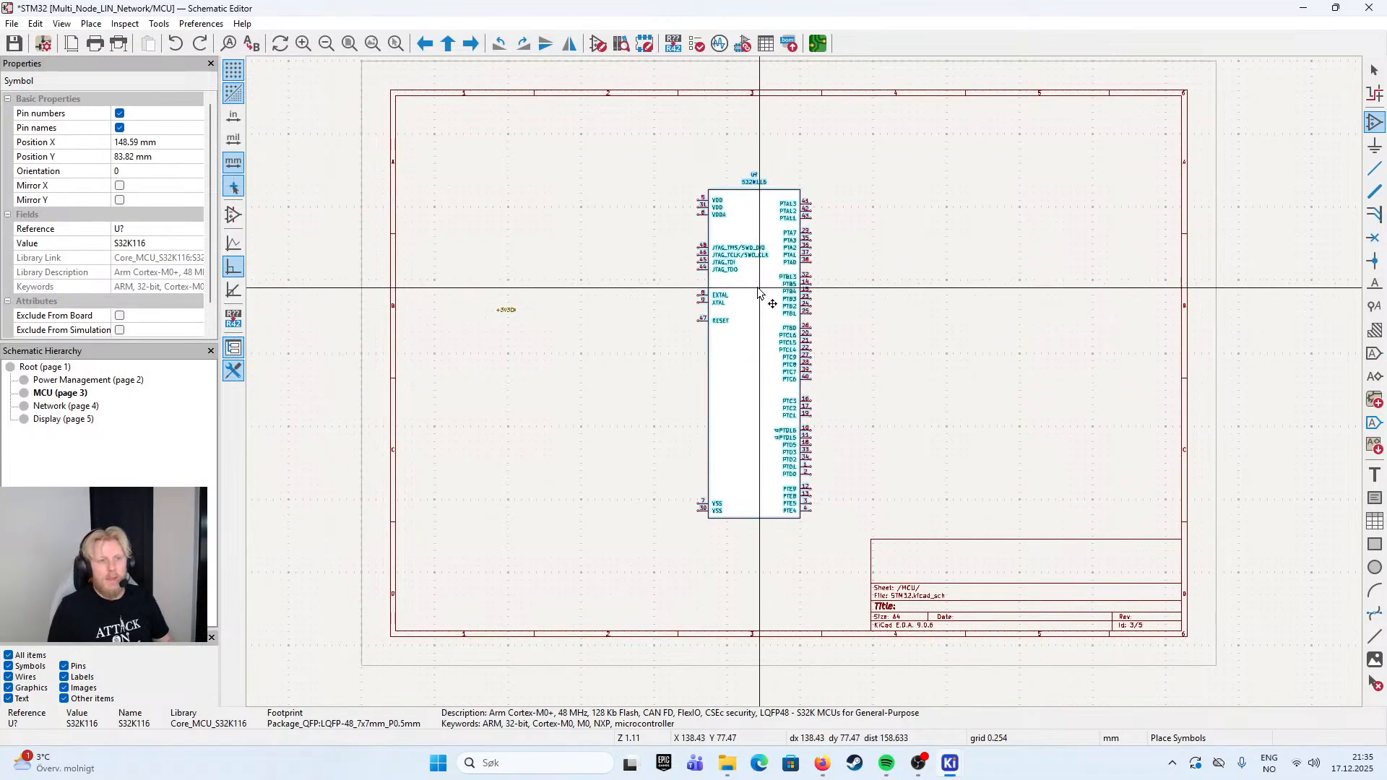
pyautogui.scroll(1, 759, 294)
pyautogui.scroll(-1, 807, 389)
pyautogui.click(815, 390)
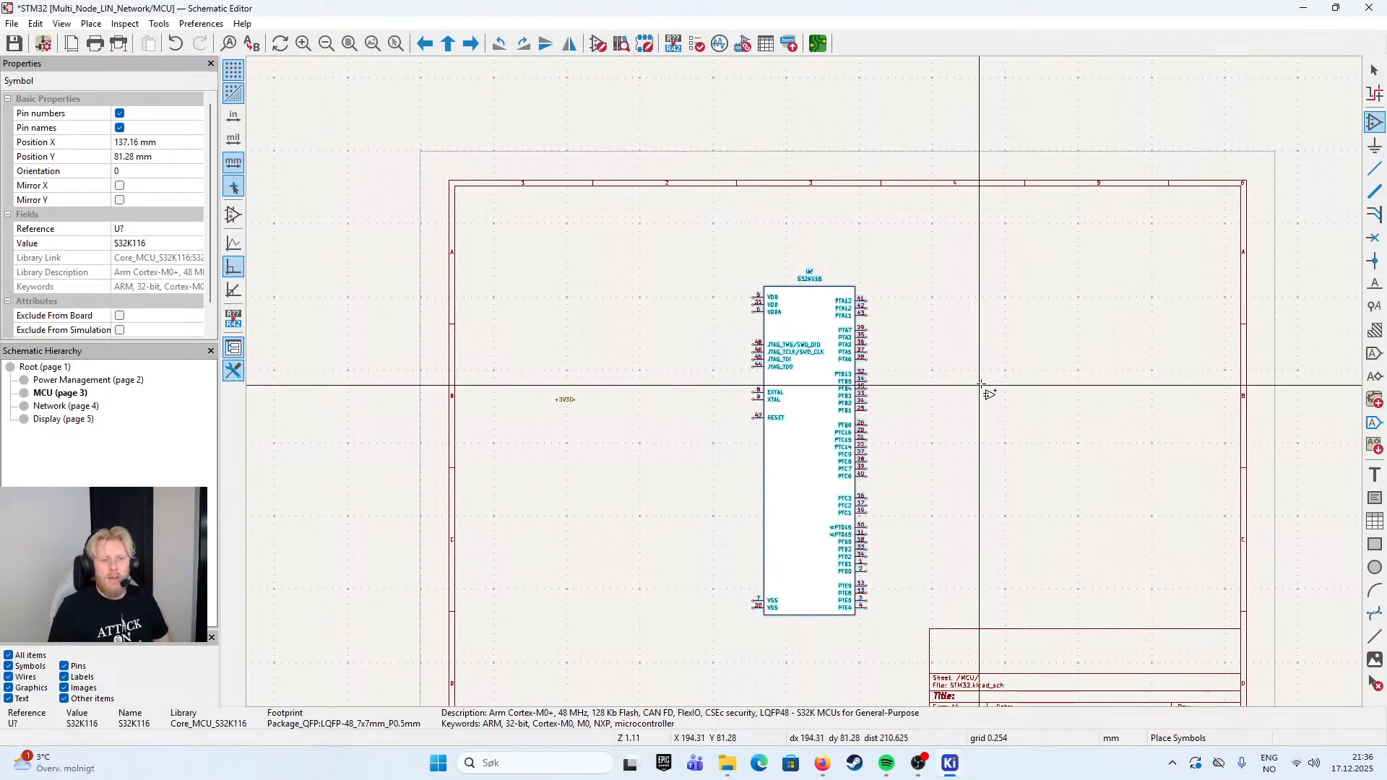
pyautogui.press('Escape')
# - Move the +3V3 hierarchical label level with VDD pin 5, near the left border of the sheet frame
pyautogui.click(497, 285)
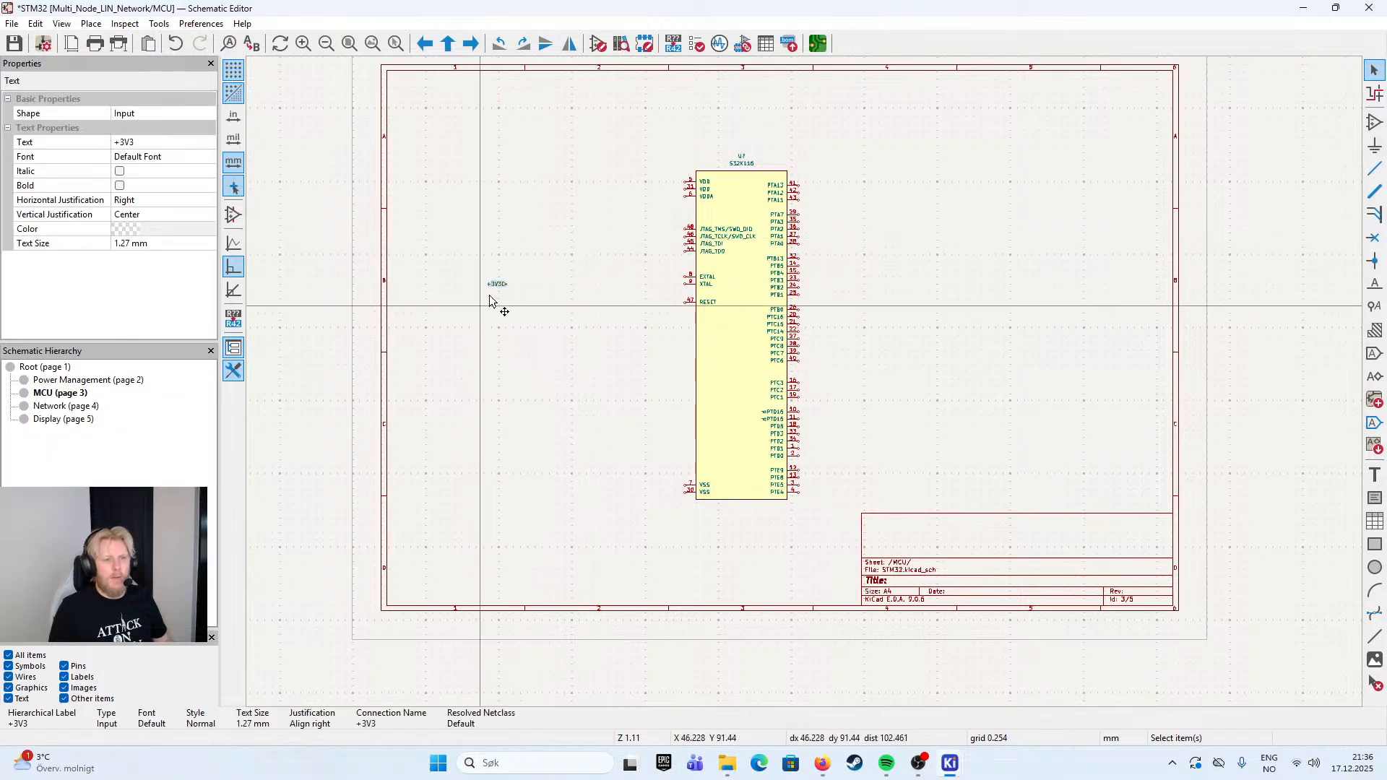
pyautogui.scroll(1, 497, 286)
pyautogui.moveTo(797, 388); pyautogui.dragTo(821, 241)
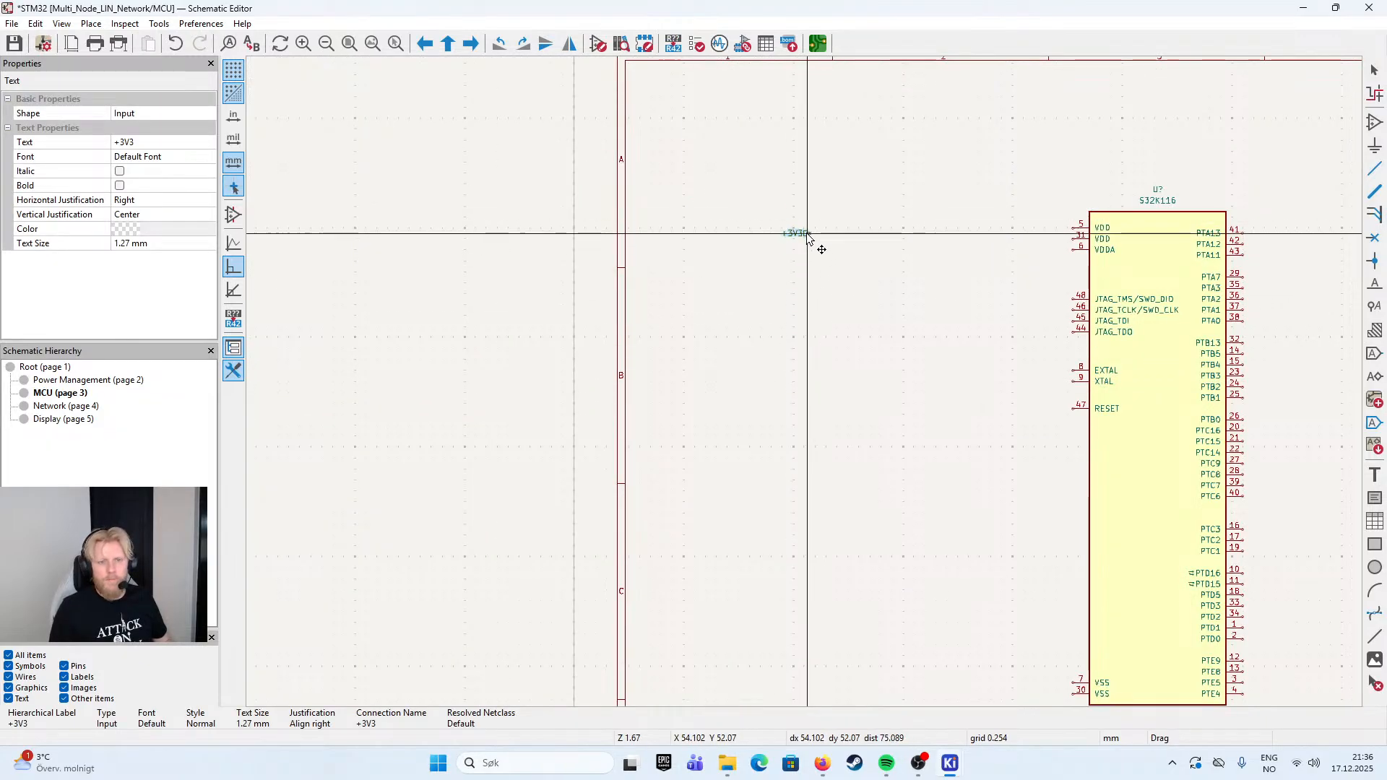
pyautogui.click(969, 197)
pyautogui.scroll(2, 968, 203)
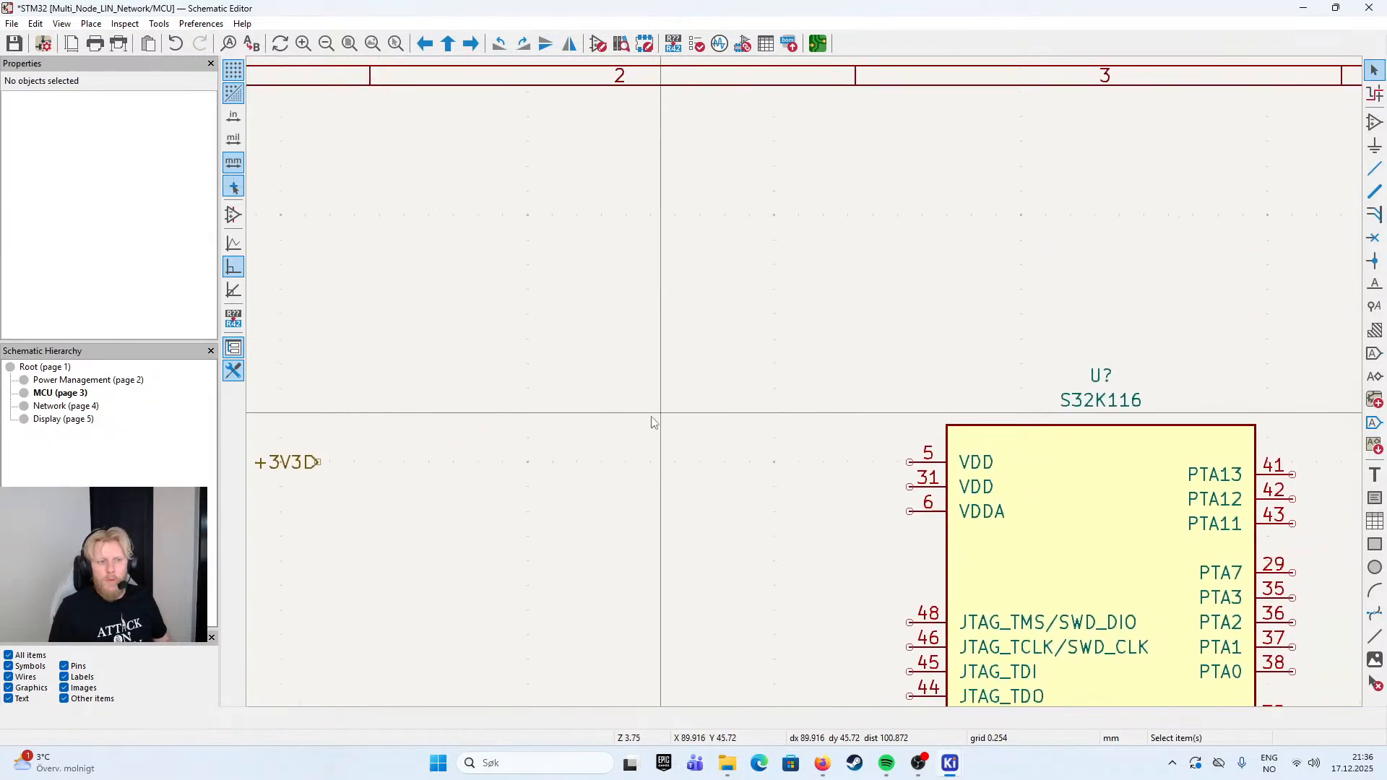
pyautogui.scroll(-1, 650, 427)
pyautogui.click(694, 412)
pyautogui.press('m')
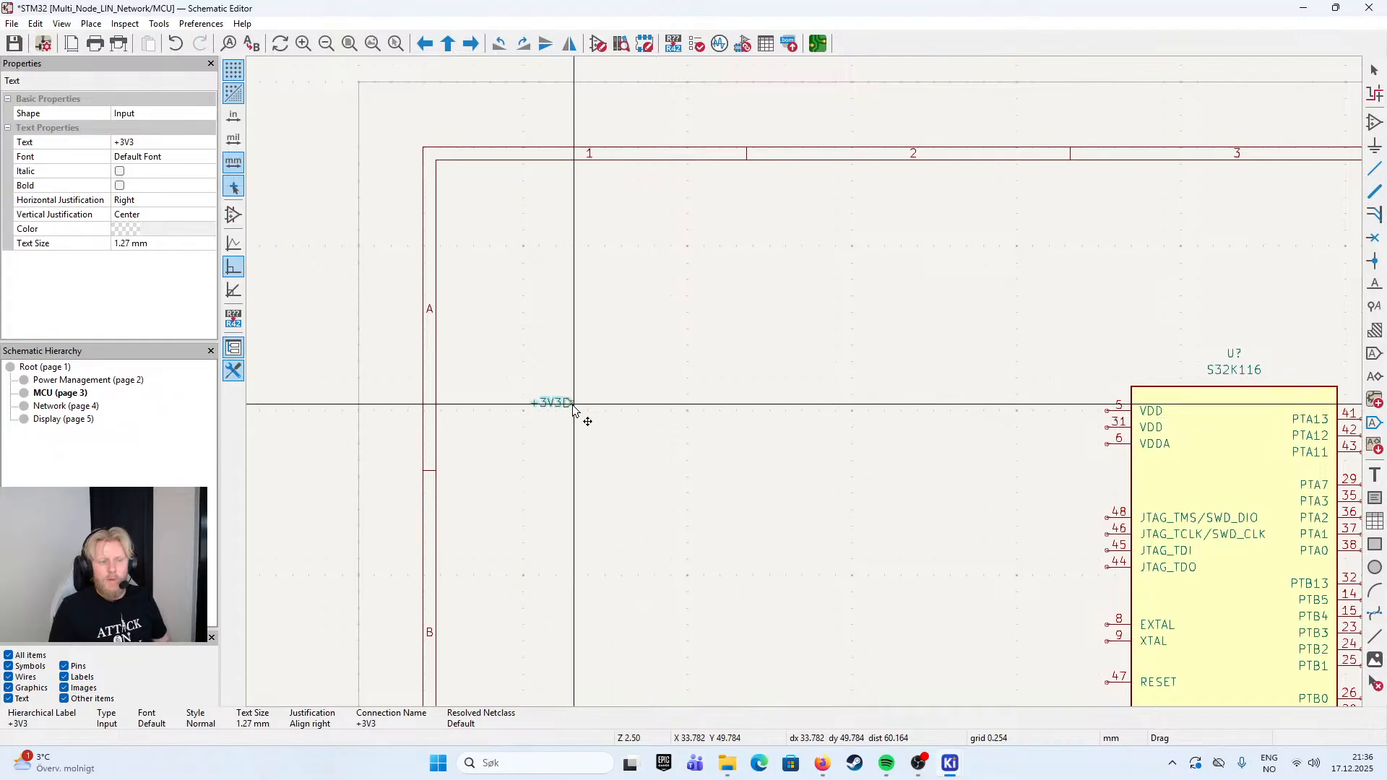
pyautogui.click(556, 411)
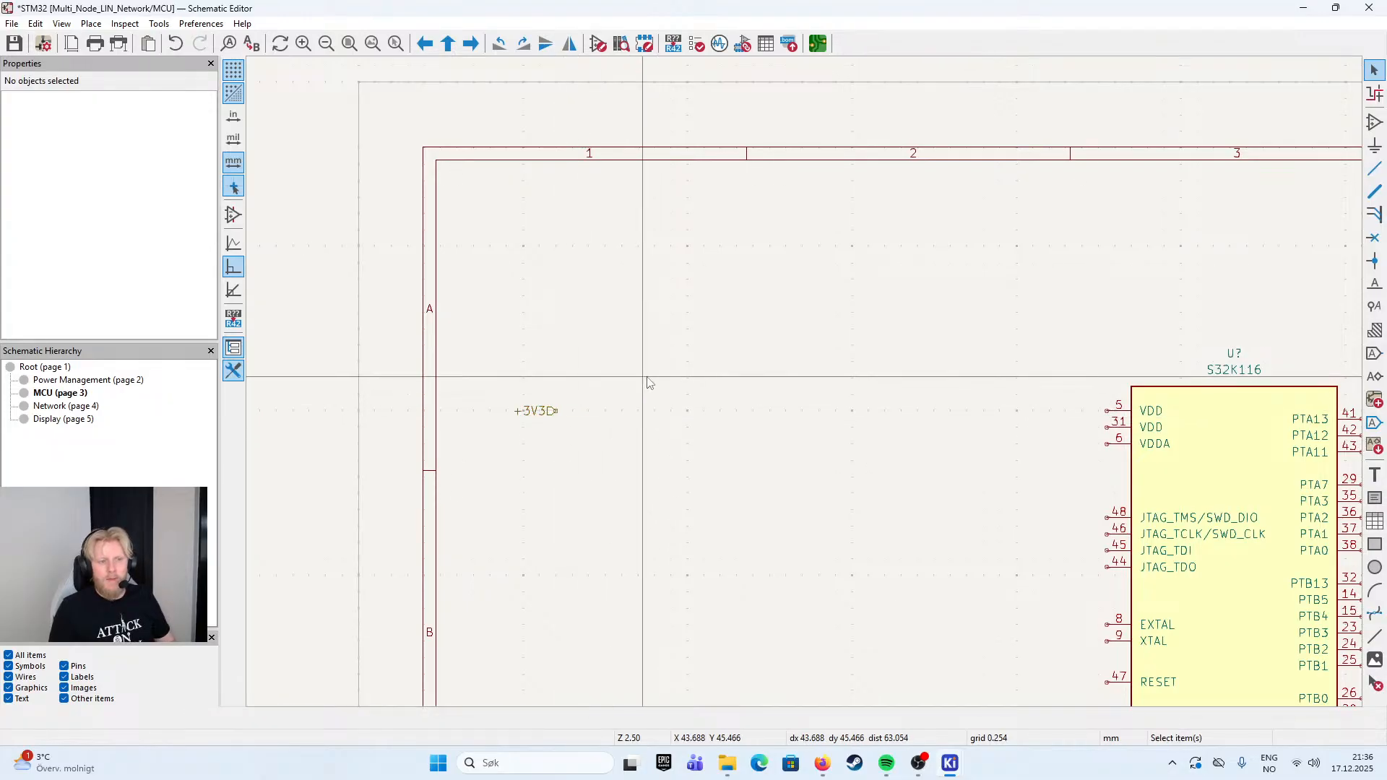
# - Place a +3V3 power symbol above and just beyond the connection end of the +3V3 hierarchical label
pyautogui.click(1375, 122)
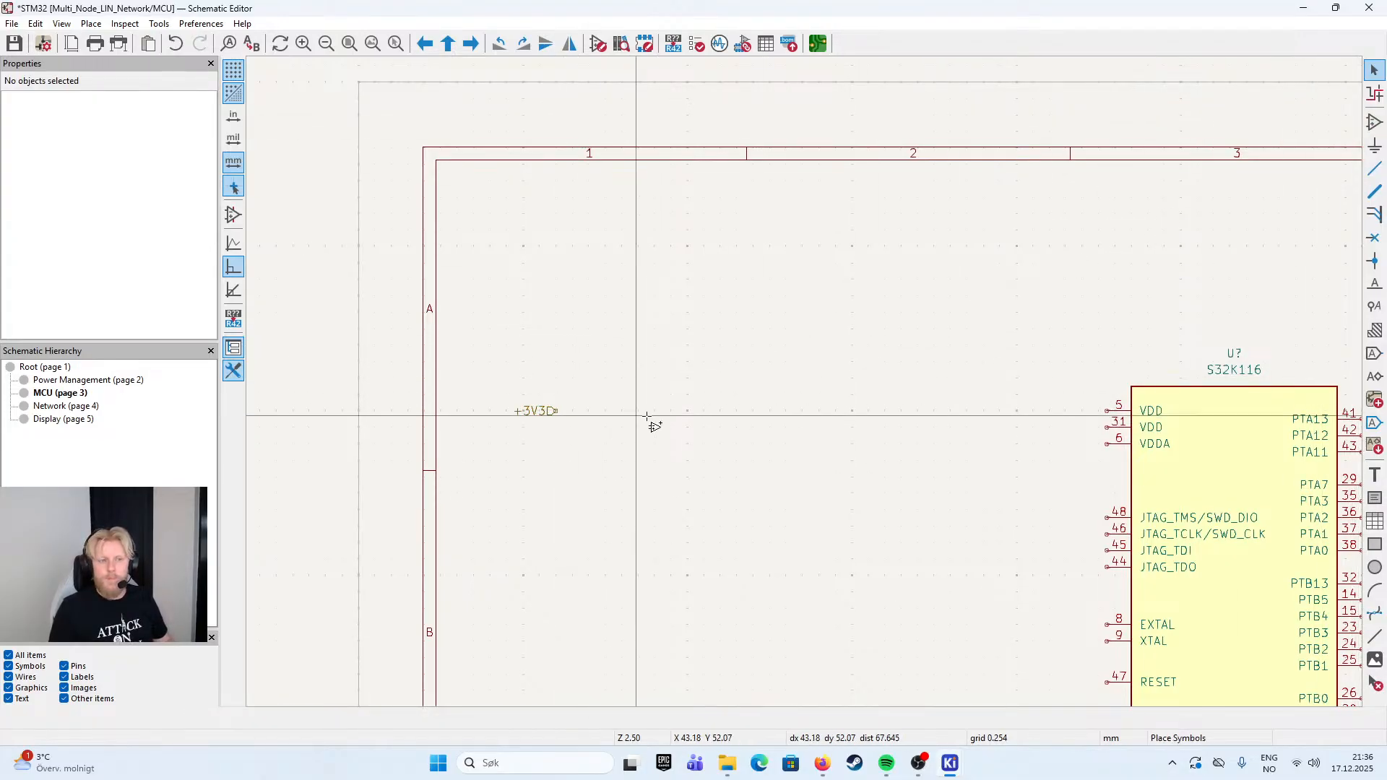
pyautogui.click(636, 415)
pyautogui.click(347, 101)
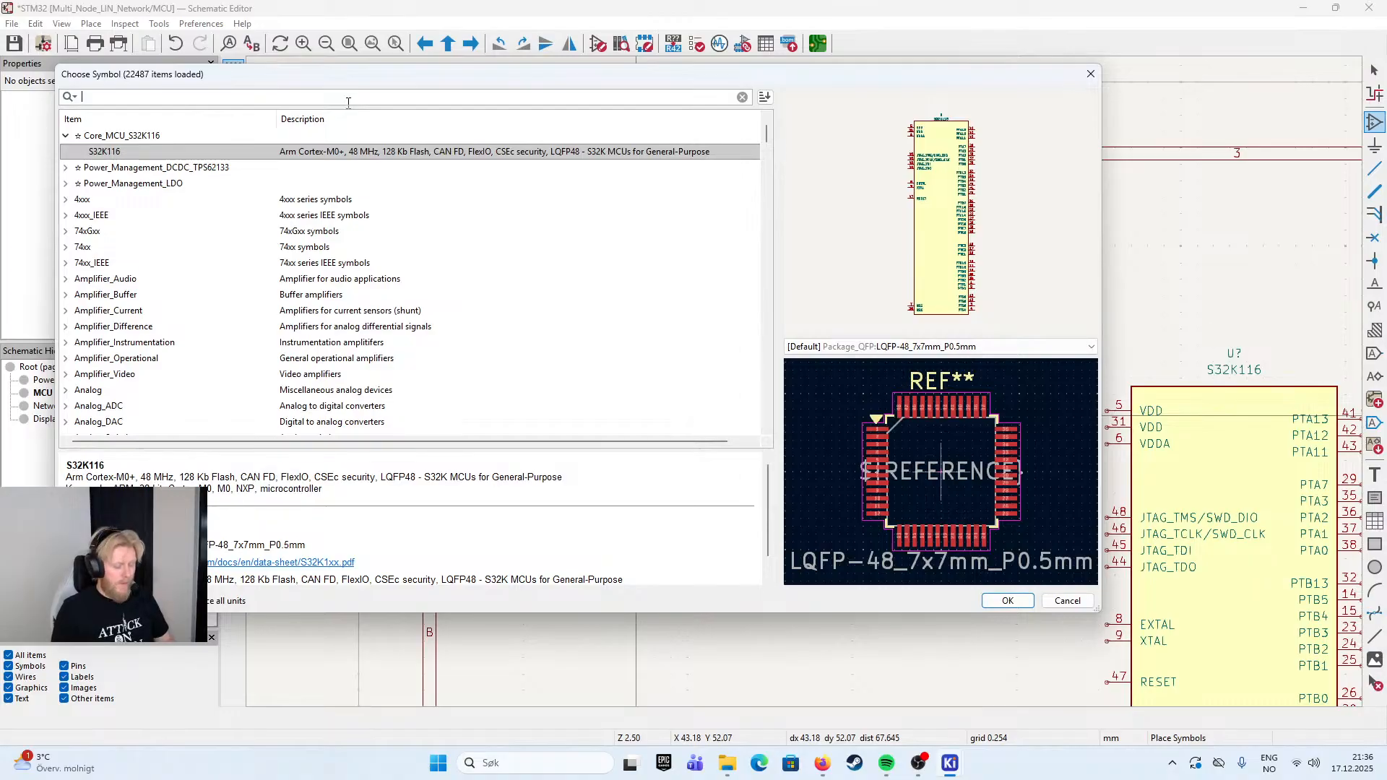
pyautogui.write('+3V3')
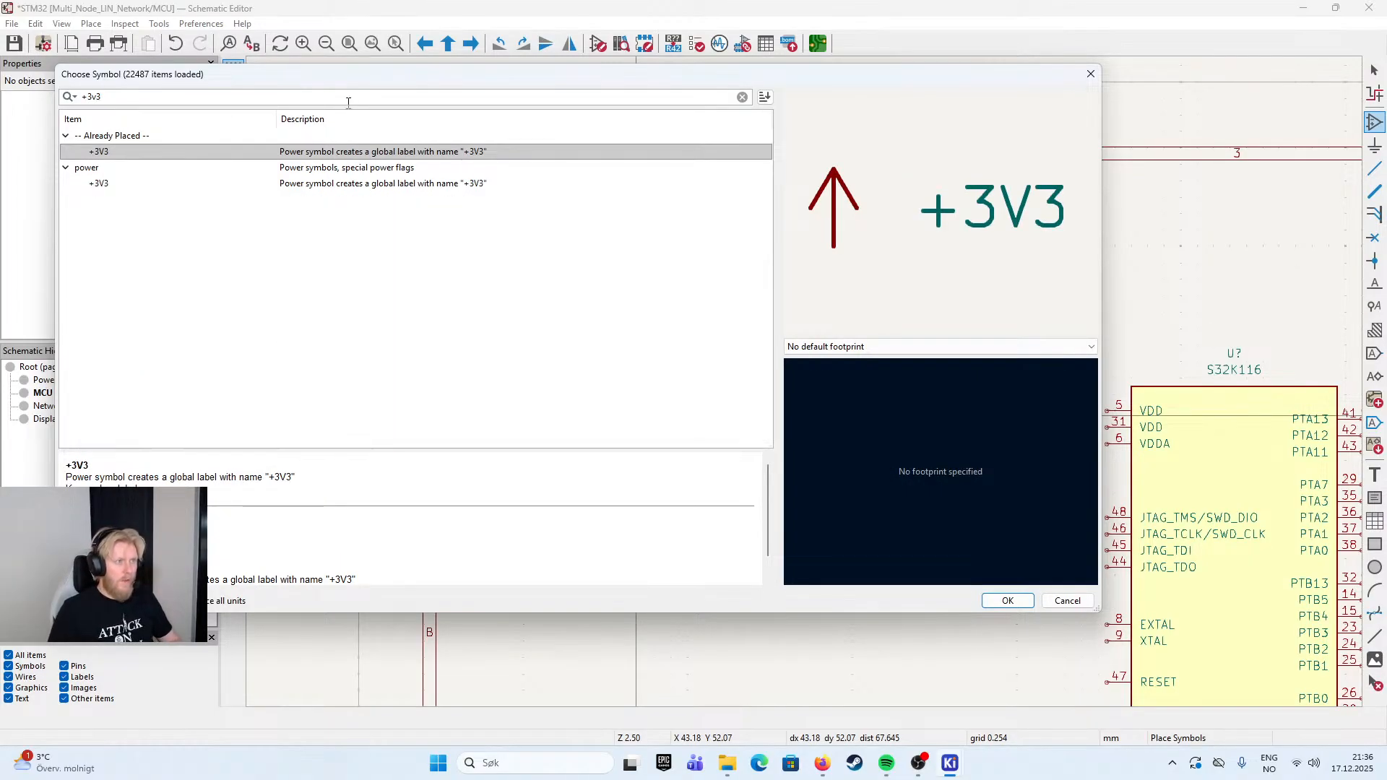
pyautogui.press('Return')
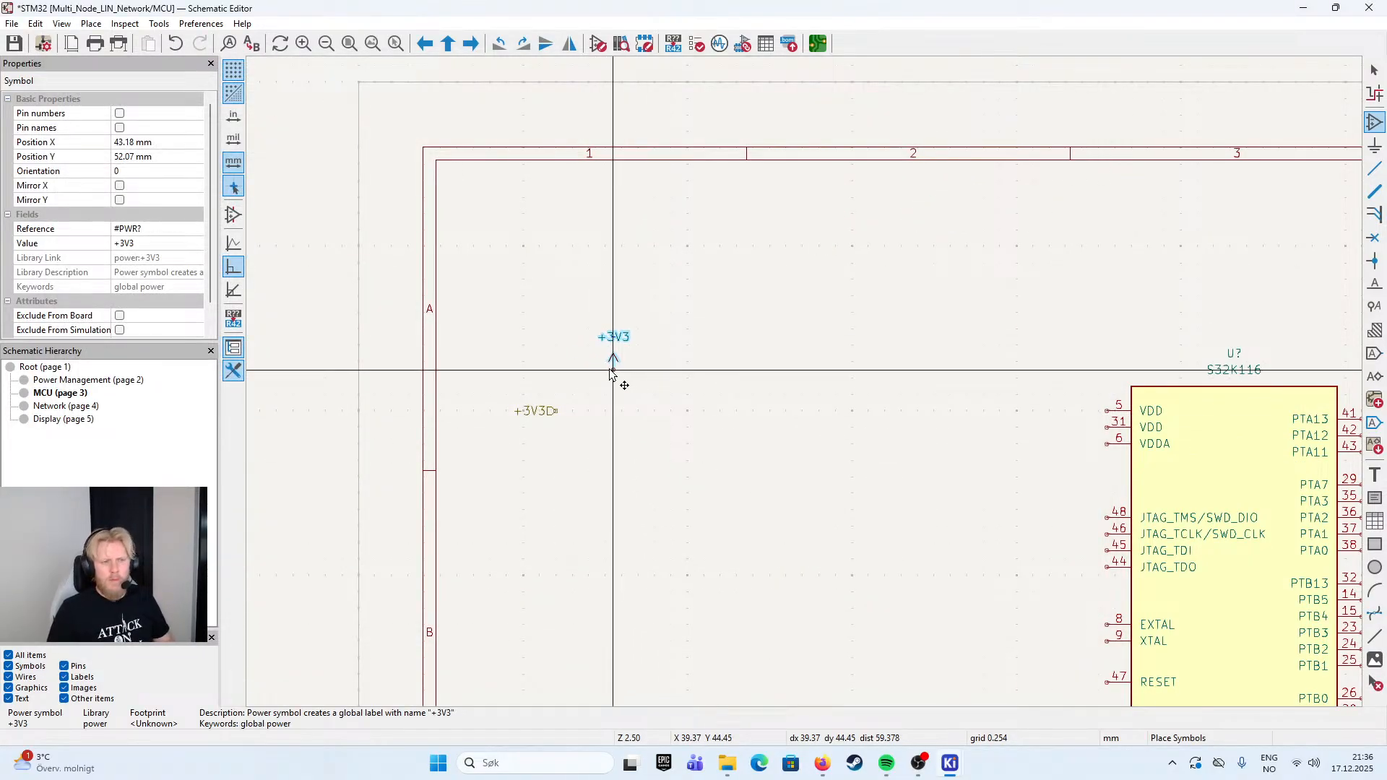
pyautogui.click(589, 361)
pyautogui.press('Escape')
# - Wire the +3V3 hierarchical label and power symbol to VDD pins 5 and 31 and VDDA pin 6 of the S32K116
pyautogui.click(558, 412)
pyautogui.click(589, 361)
pyautogui.press('w')
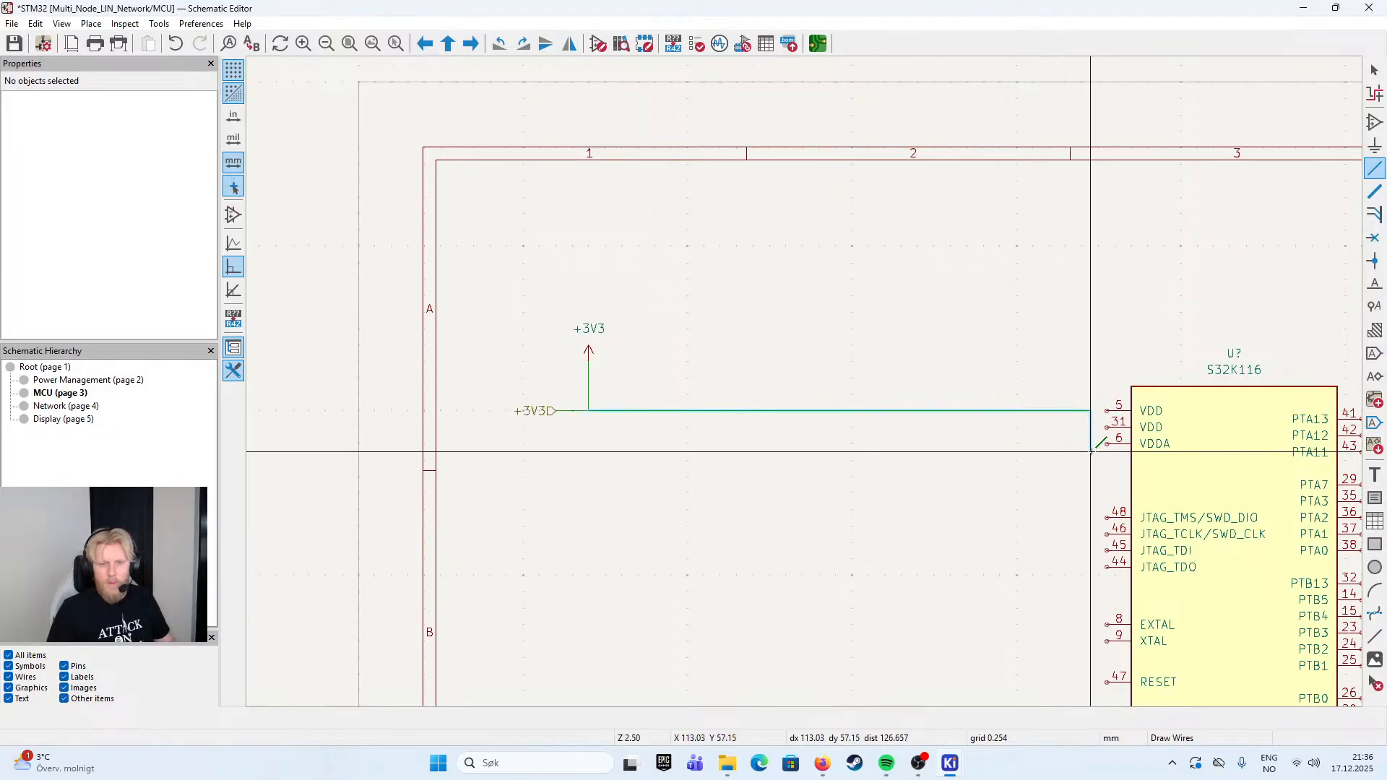
pyautogui.click(1090, 411)
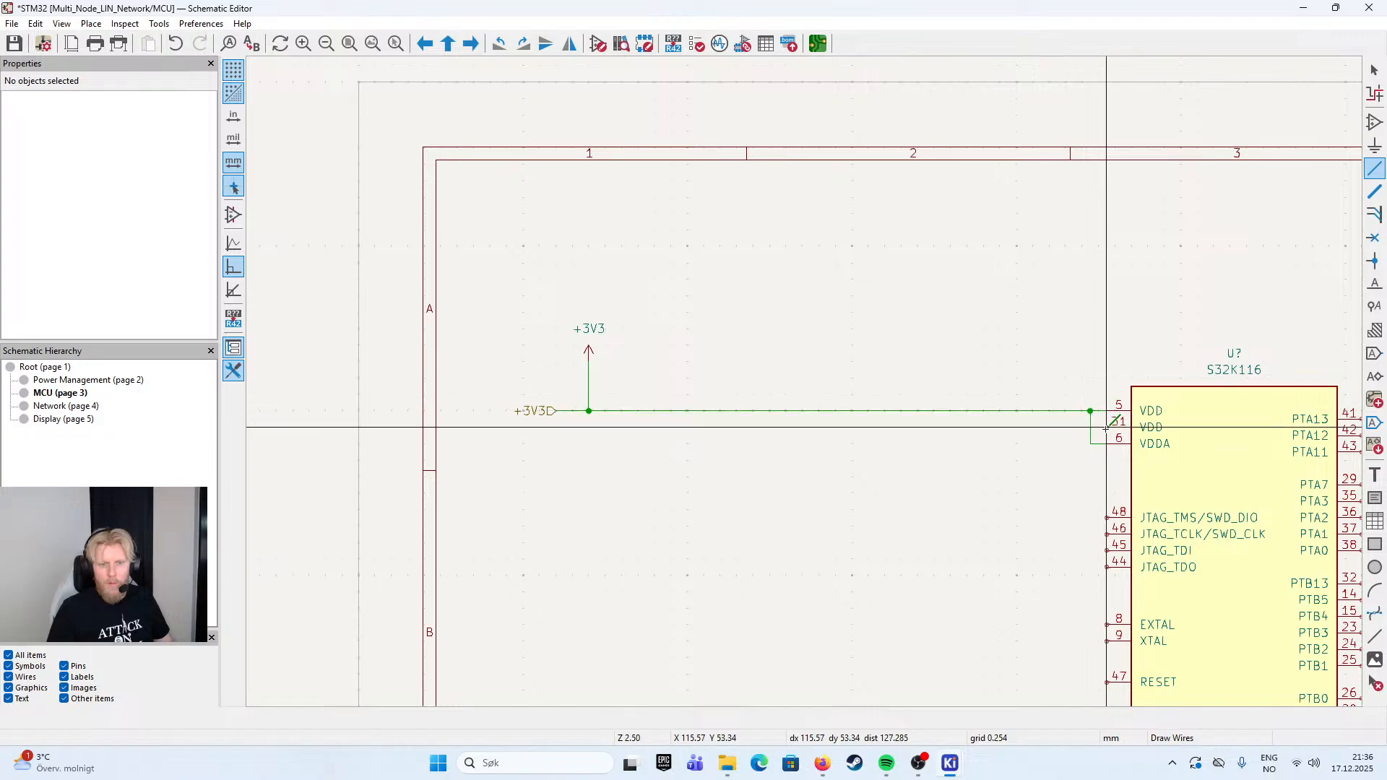
pyautogui.click(1090, 427)
pyautogui.moveTo(1090, 446); pyautogui.dragTo(830, 381)
# - Examine the +3V3 wiring and its junctions at the VDD and VDDA pins of the S32K116
pyautogui.scroll(3, 830, 381)
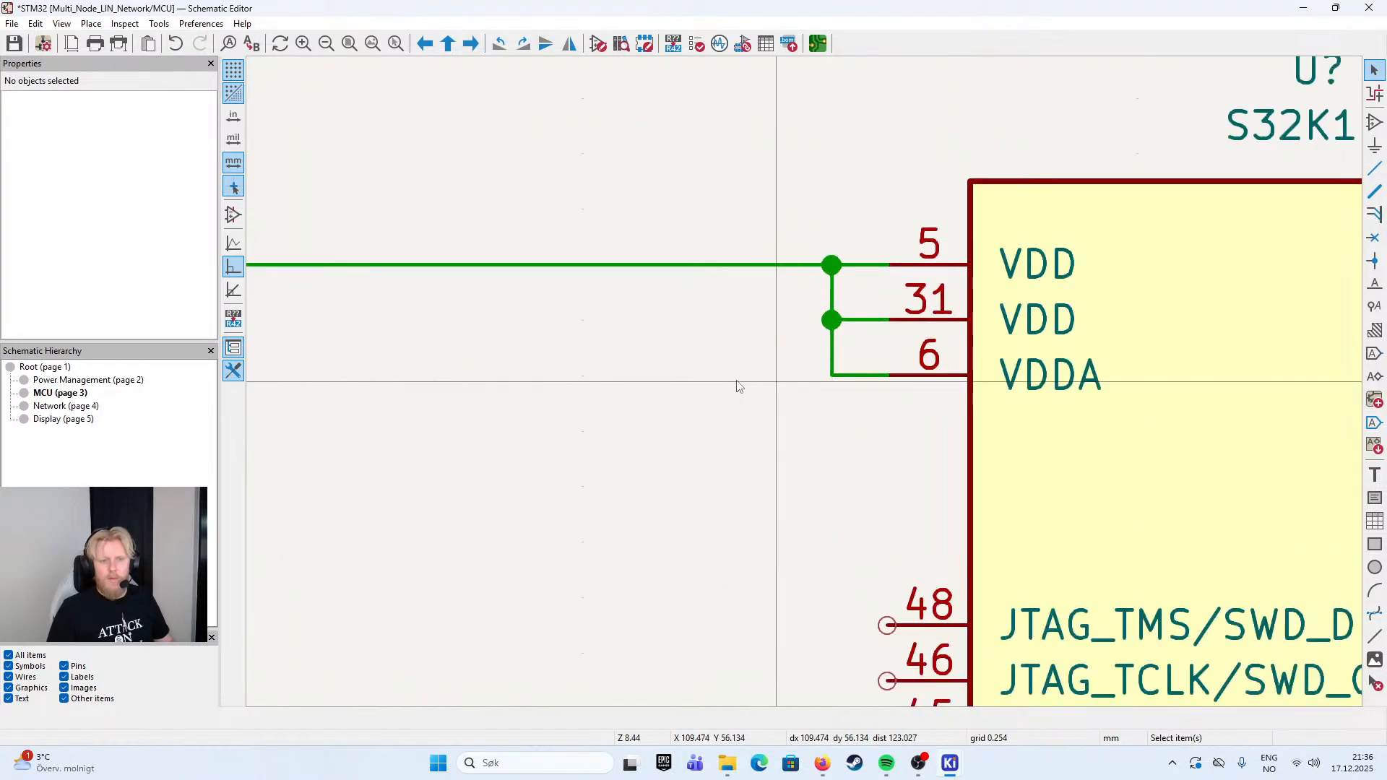
pyautogui.moveTo(678, 370); pyautogui.dragTo(831, 359)
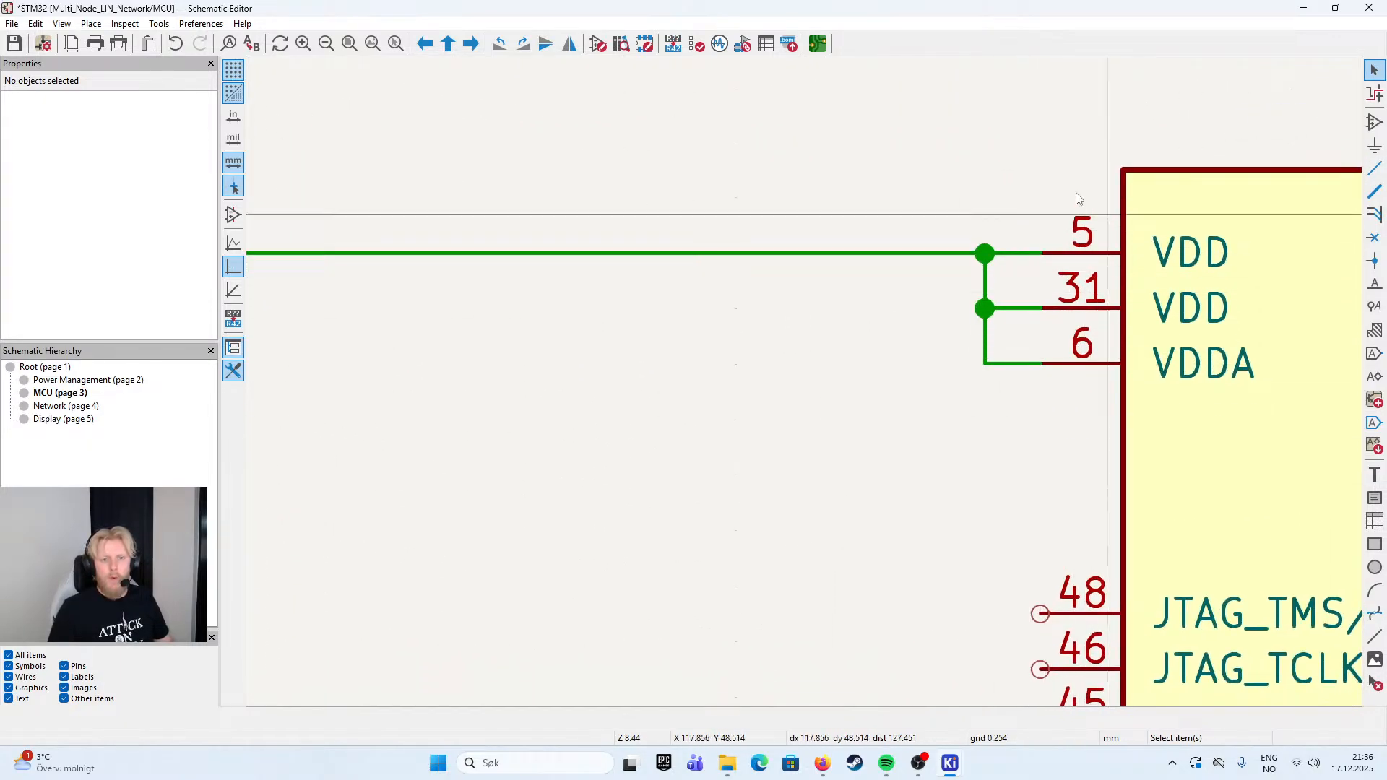
pyautogui.scroll(-4, 908, 254)
pyautogui.moveTo(617, 381); pyautogui.dragTo(808, 287)
pyautogui.scroll(-1, 788, 398)
pyautogui.scroll(1, 853, 338)
pyautogui.moveTo(513, 331)
pyautogui.mouseDown()
pyautogui.moveTo(489, 390)
pyautogui.moveTo(943, 376)
pyautogui.moveTo(526, 351)
pyautogui.mouseUp()
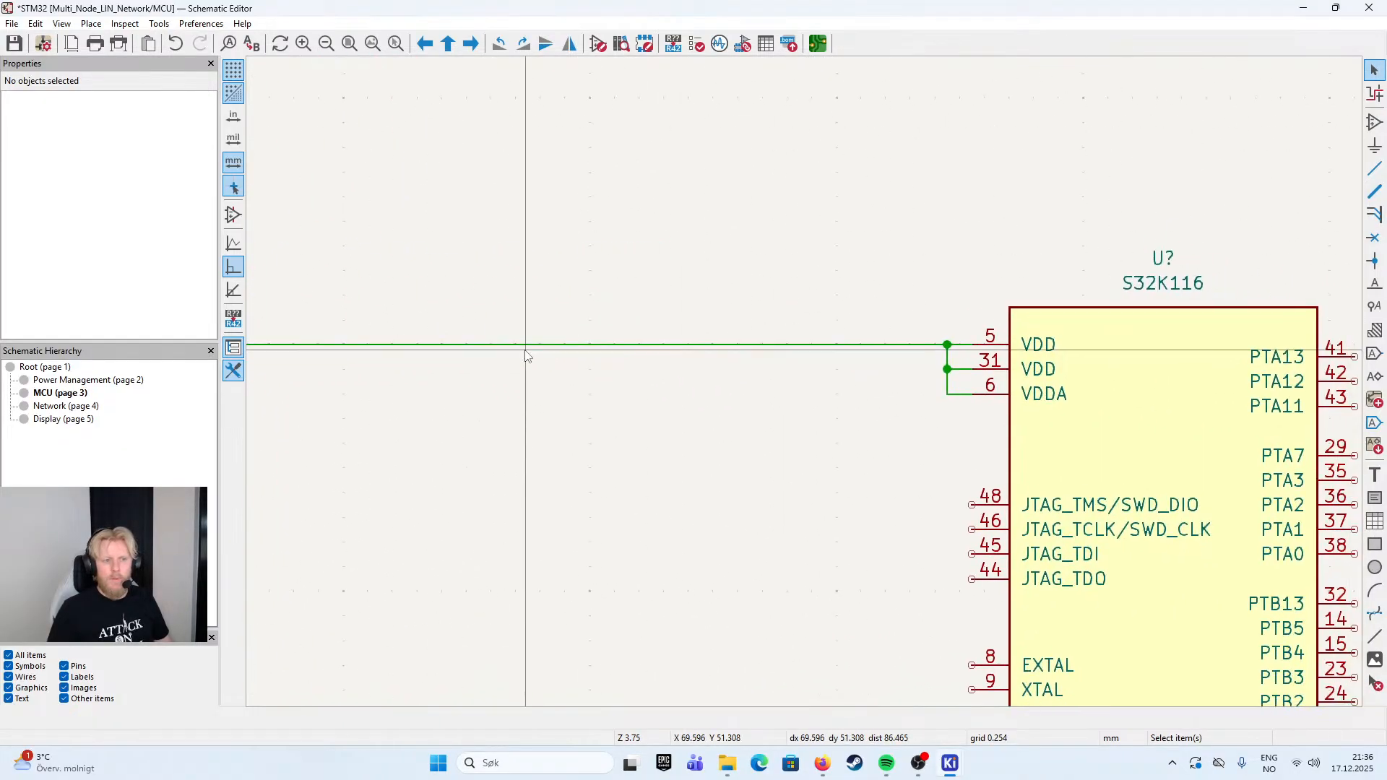
pyautogui.scroll(2, 860, 369)
pyautogui.scroll(-1, 813, 372)
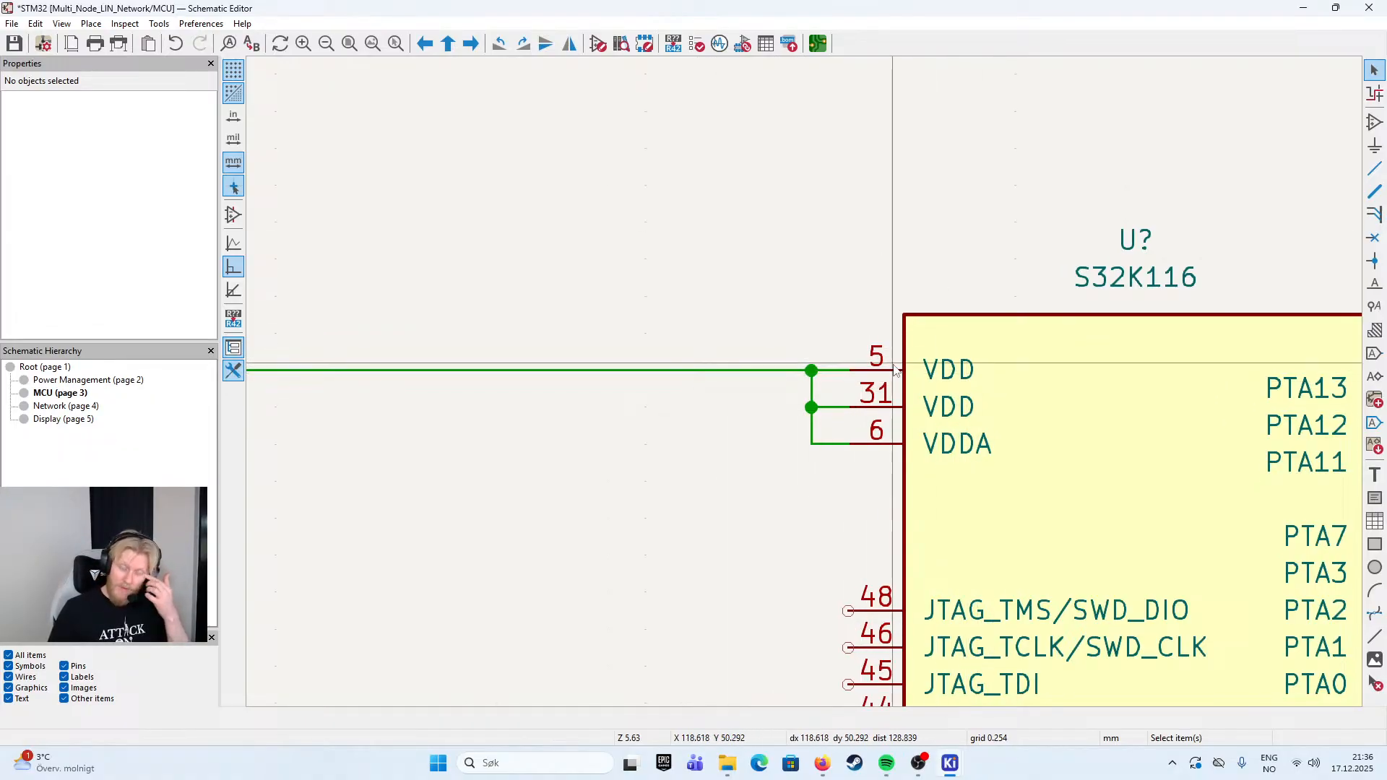
pyautogui.scroll(-1, 896, 370)
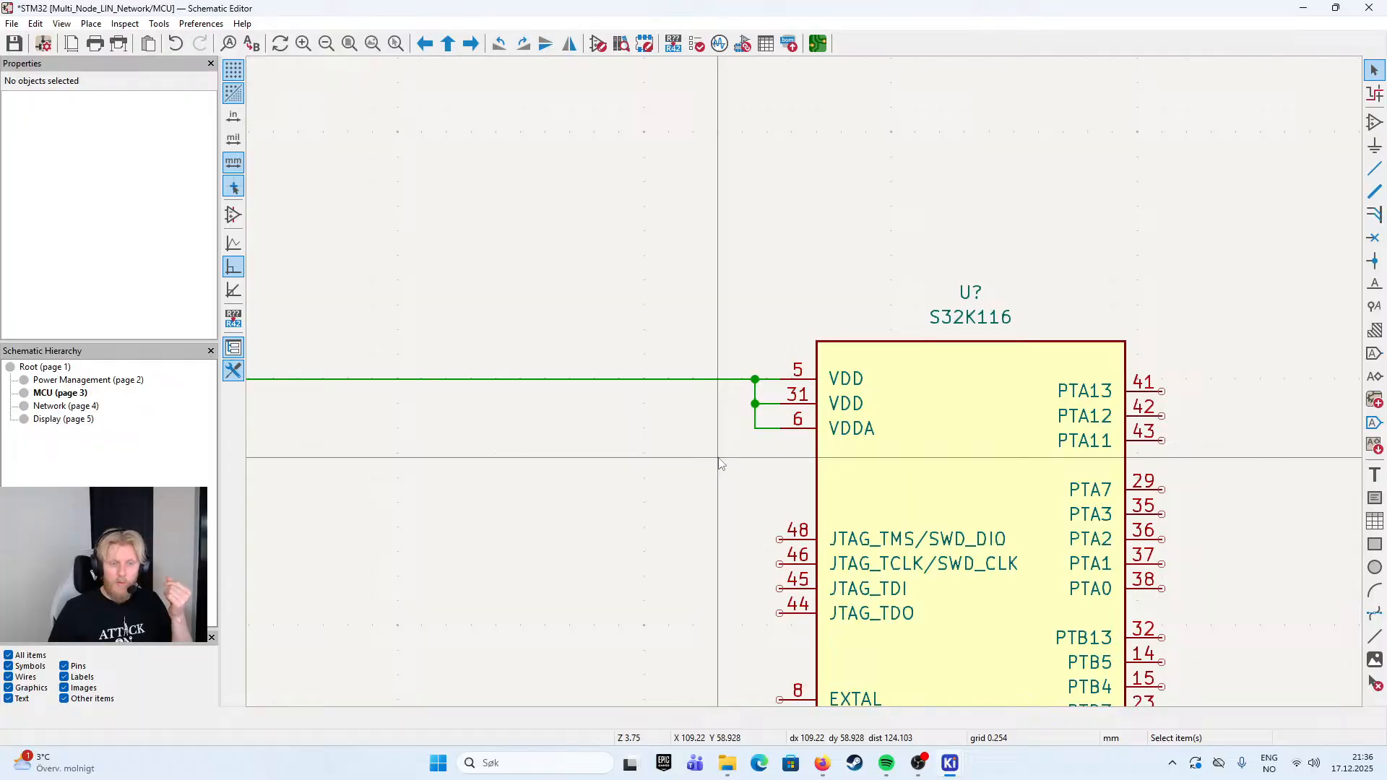
pyautogui.hotkey('alt', 'Tab')
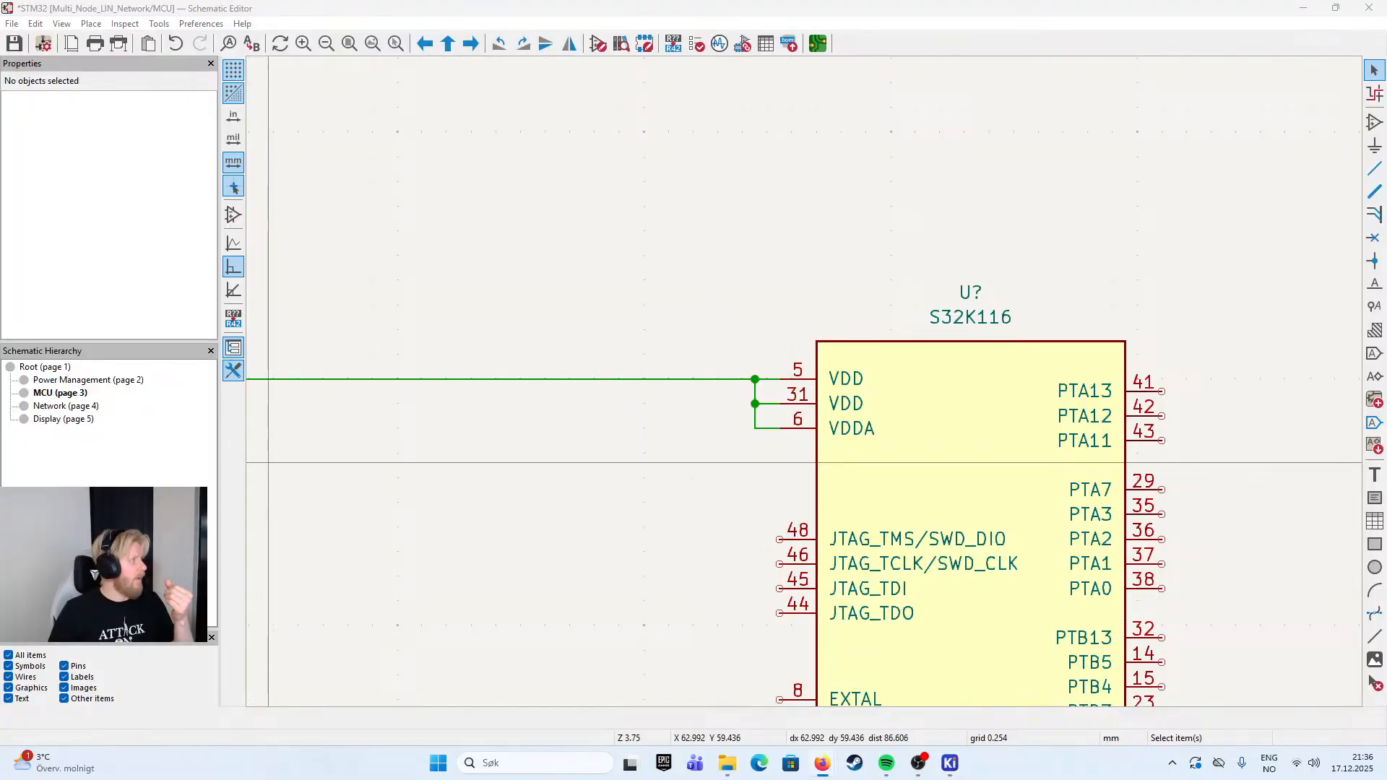
# - Place a GND power symbol below VSS pins 7 and 30 at X 110.49, Y 162.56 mm
pyautogui.scroll(-3, 766, 274)
pyautogui.scroll(2, 796, 432)
pyautogui.scroll(3, 820, 602)
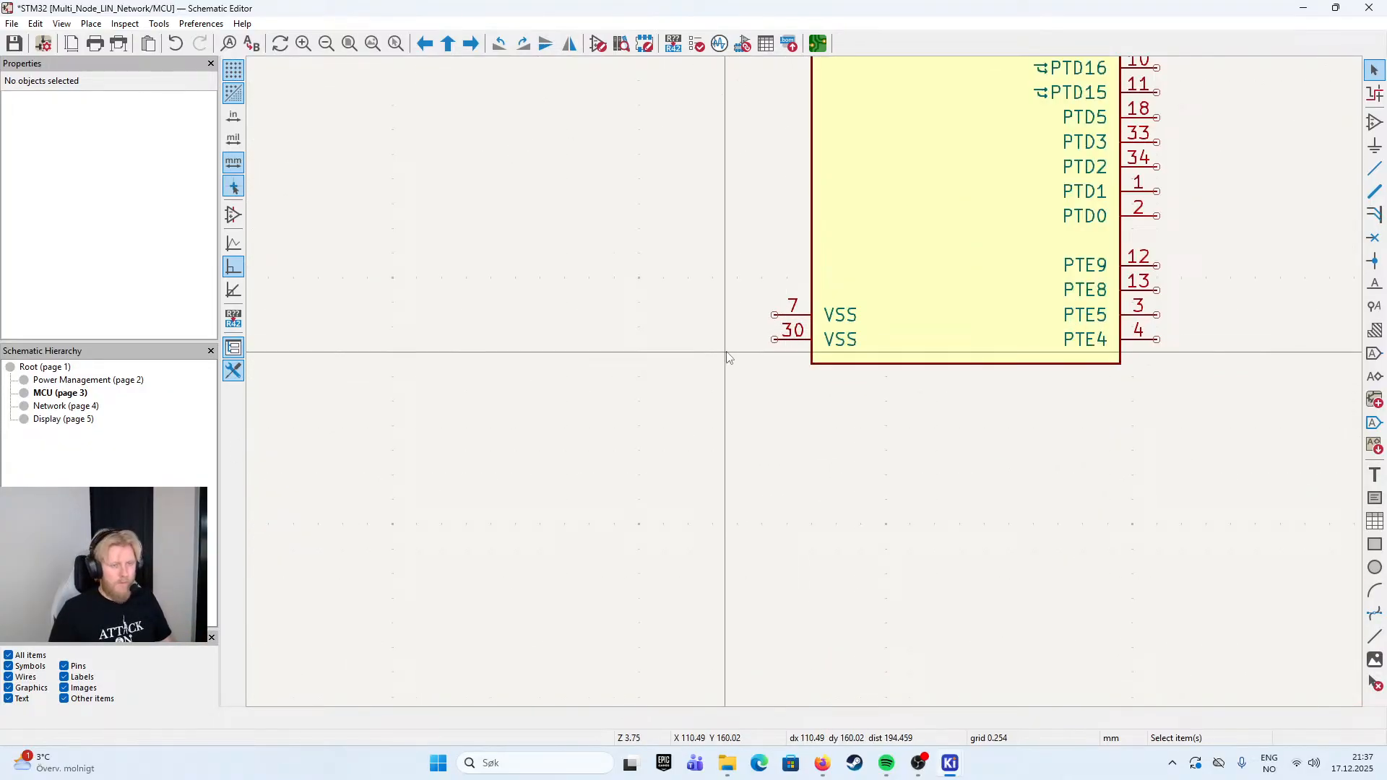
pyautogui.write('pgnd')
pyautogui.press('Return')
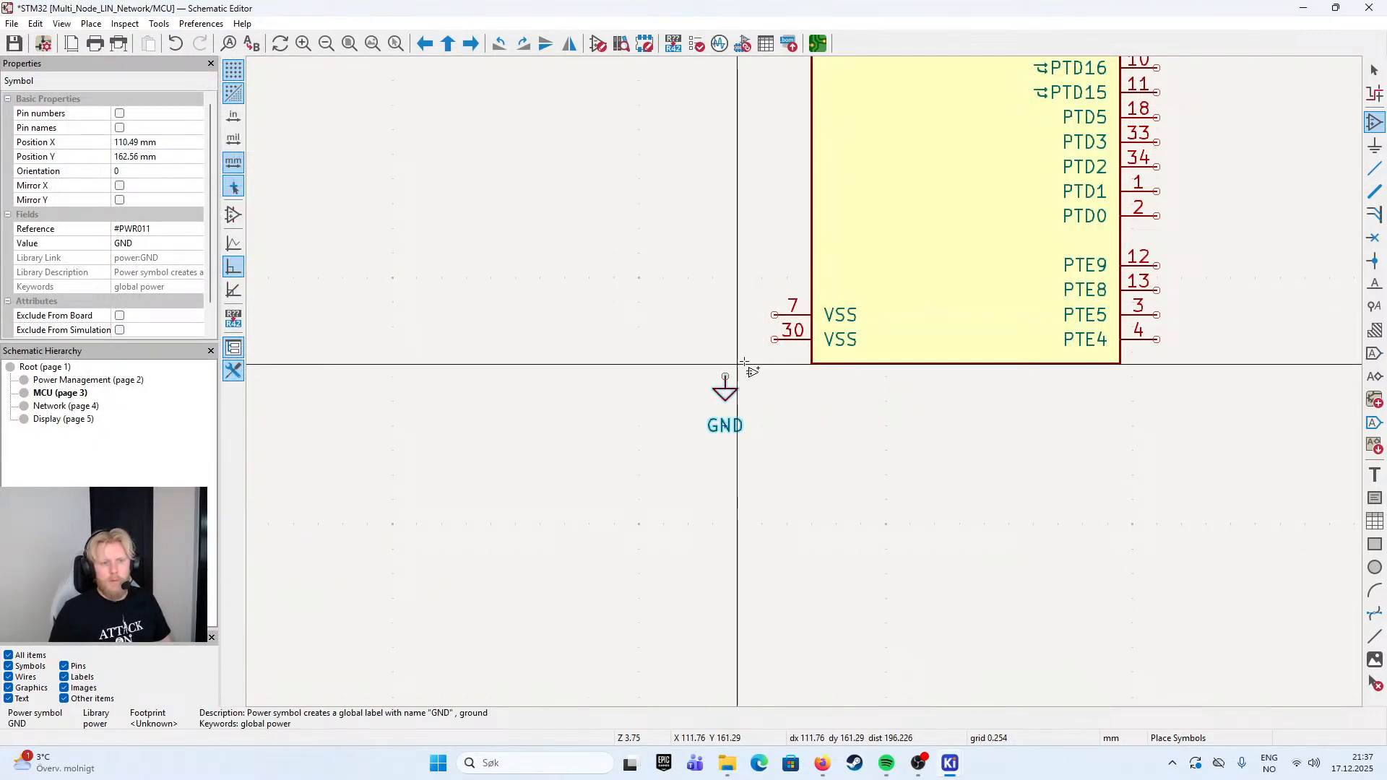
pyautogui.click(725, 376)
# - Wire VSS pins 30 and 7 of the S32K116 to the GND symbol
pyautogui.press('w')
pyautogui.click(775, 340)
pyautogui.click(726, 377)
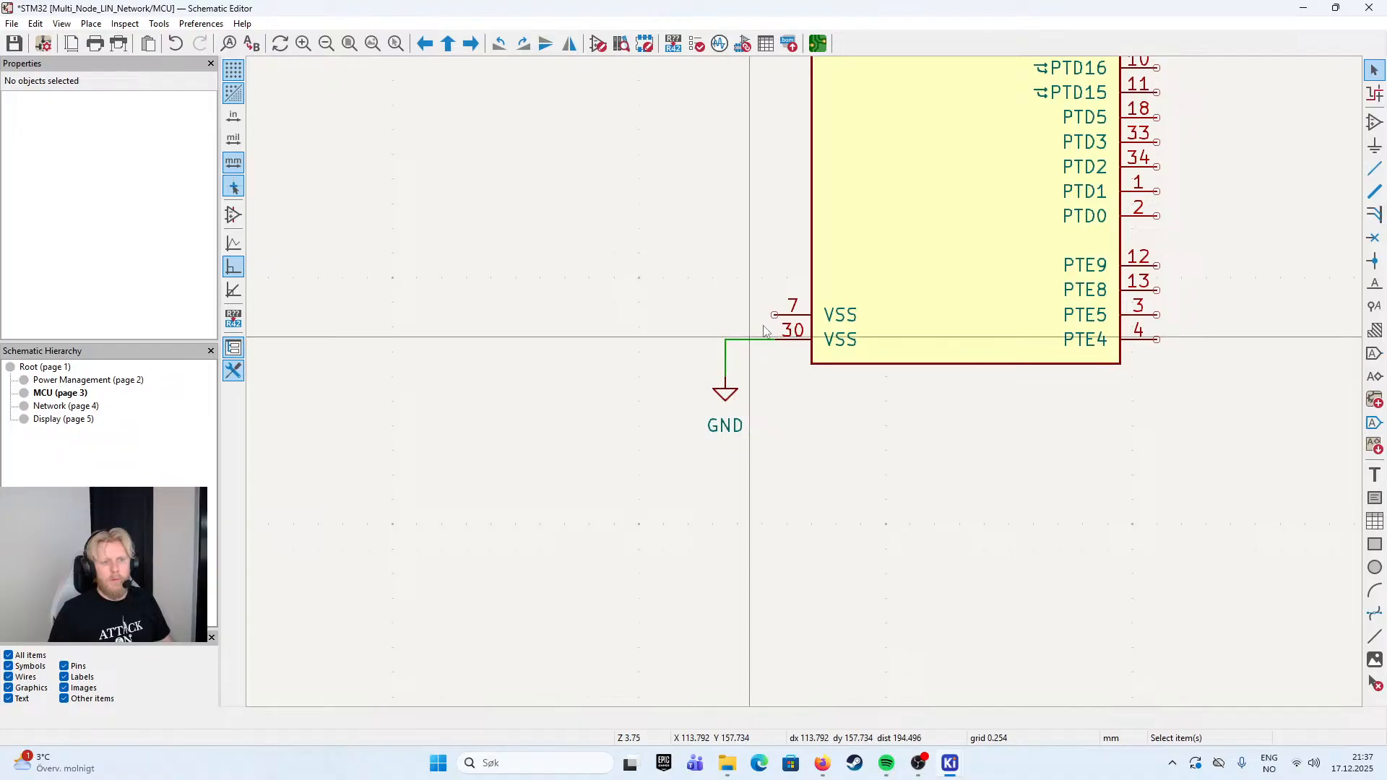
pyautogui.click(775, 315)
pyautogui.click(725, 339)
pyautogui.press('Escape')
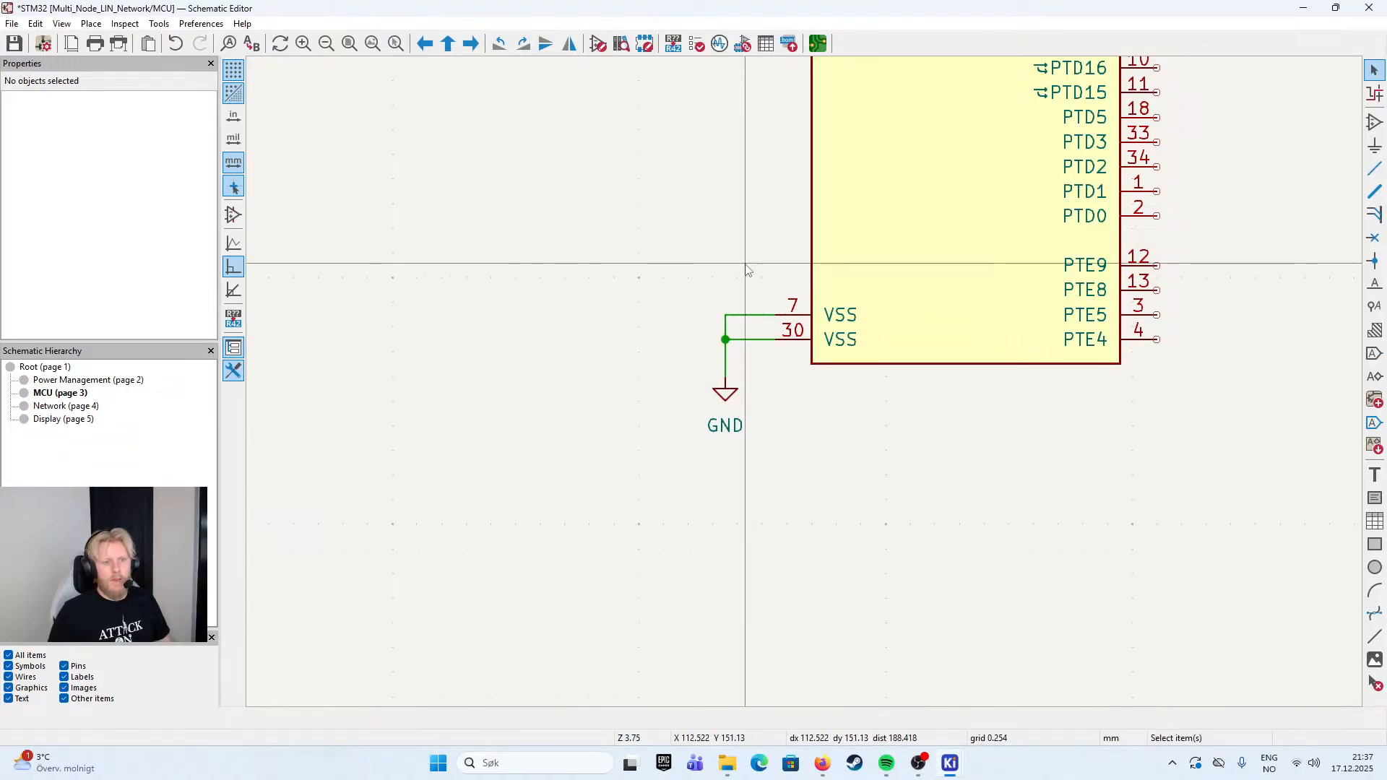
# - Save the schematic with the wired supply and ground pins
pyautogui.scroll(-4, 800, 315)
pyautogui.moveTo(800, 311); pyautogui.dragTo(683, 508)
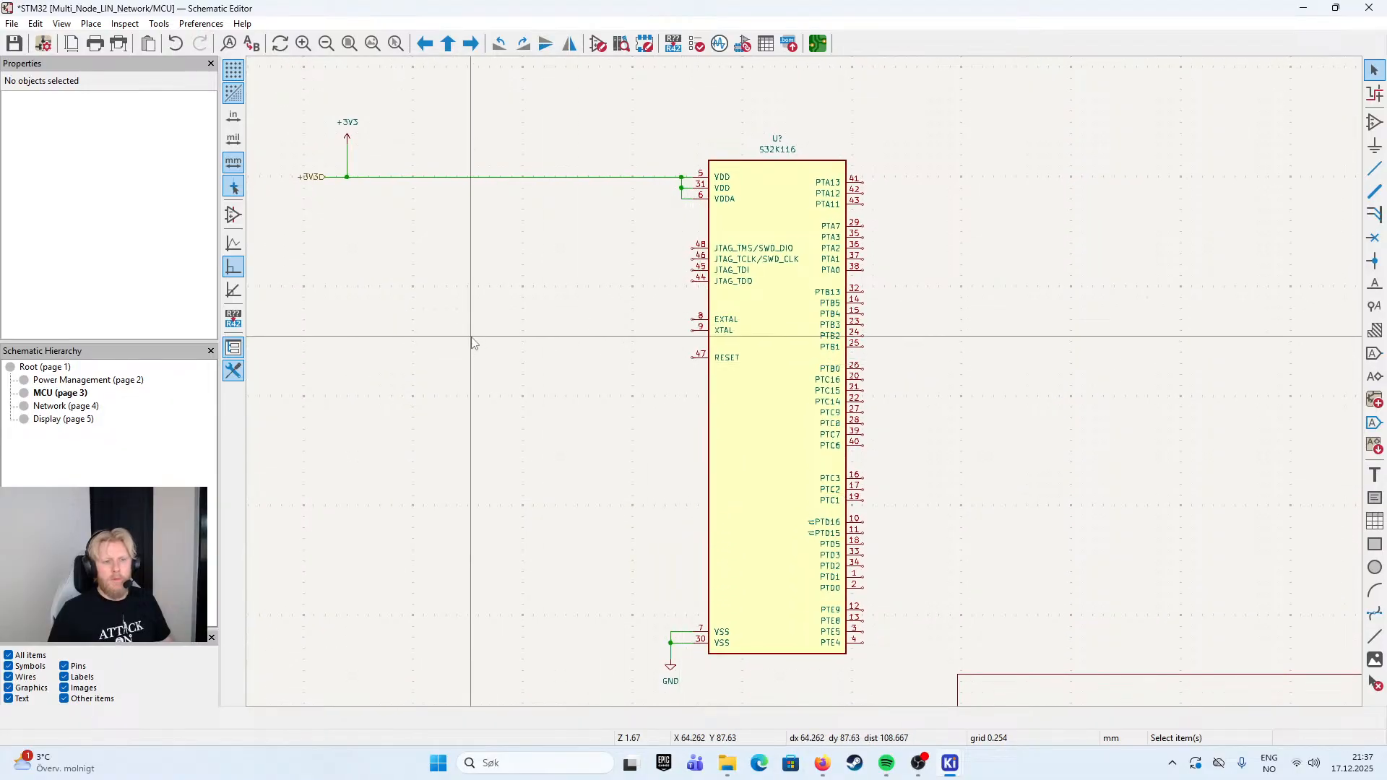
pyautogui.hotkey('ctrl', 's')
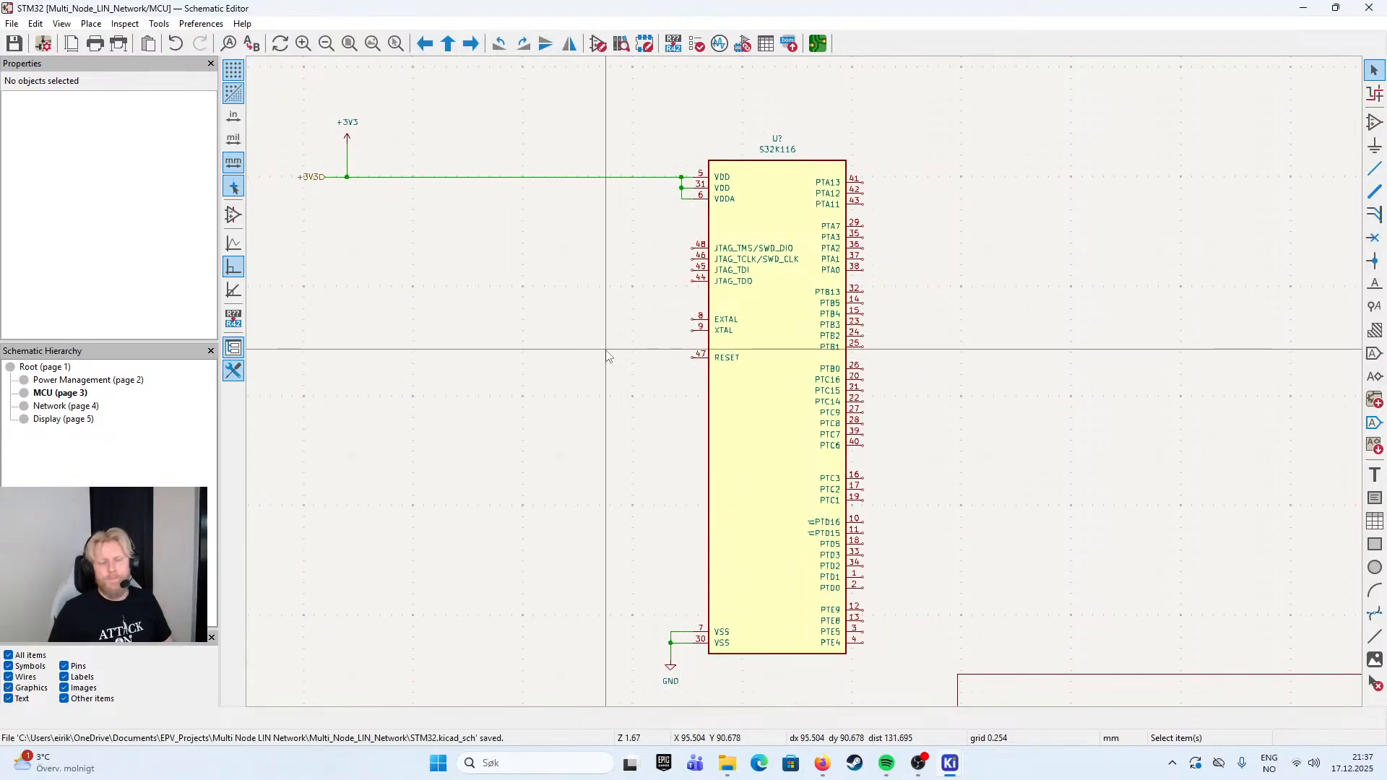
# - Go through the root sheet to the Power Management sheet and copy its large Power Management heading text
pyautogui.scroll(-4, 626, 347)
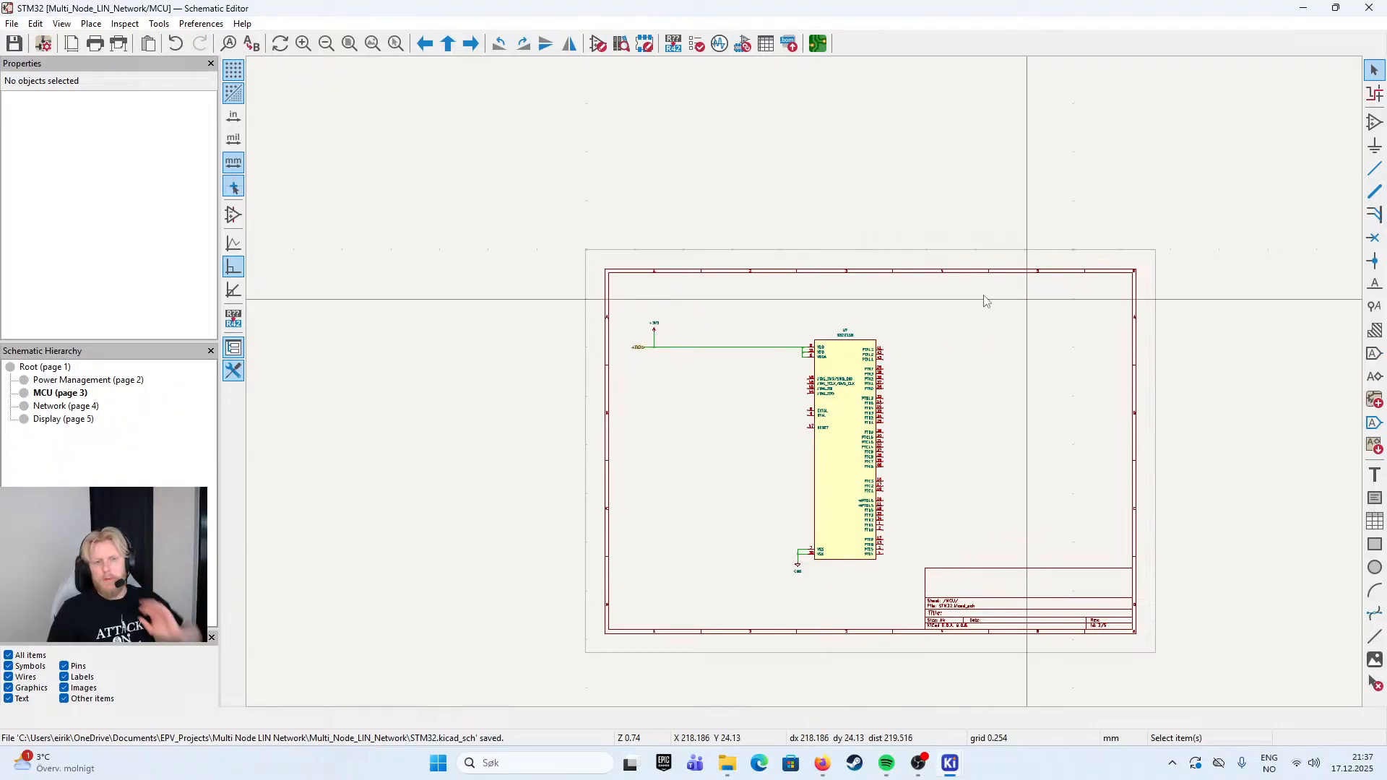
pyautogui.moveTo(973, 296); pyautogui.dragTo(996, 298)
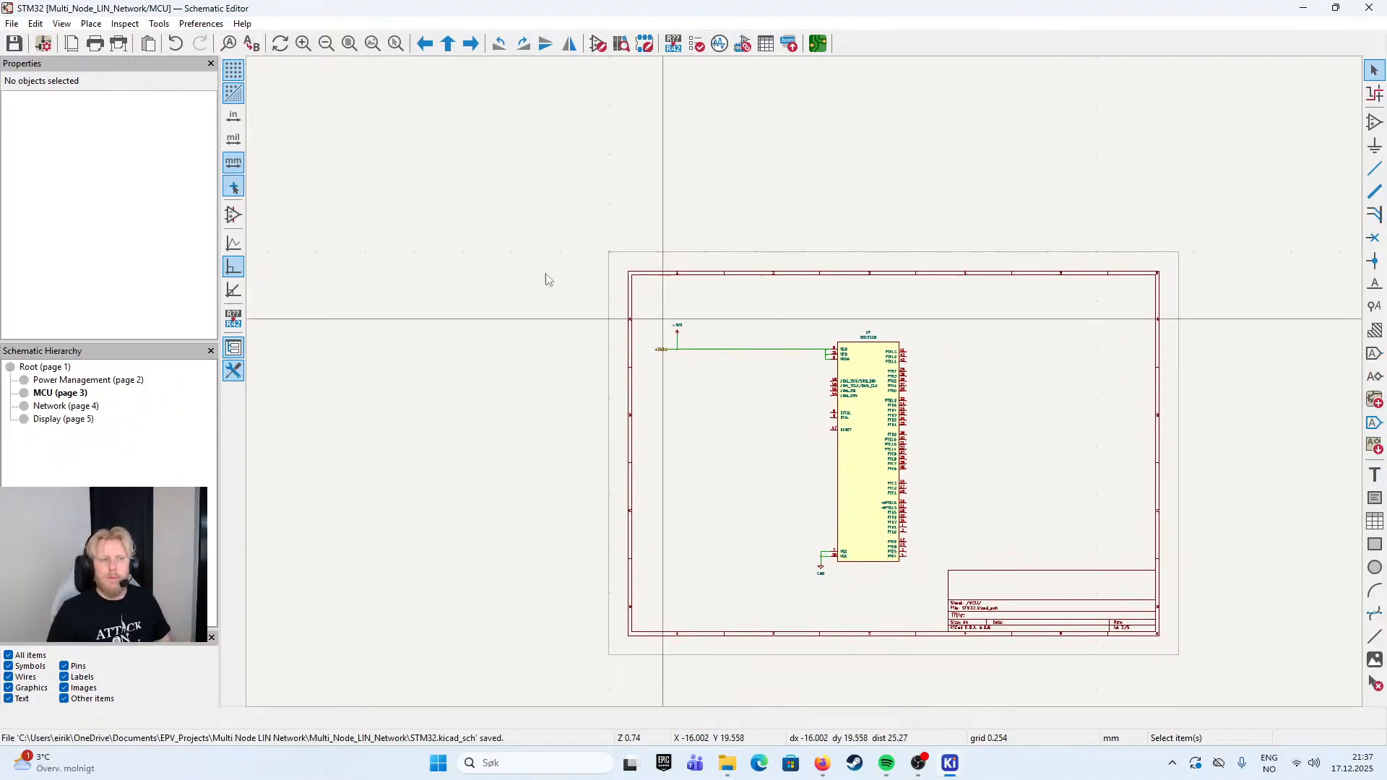
pyautogui.hotkey('alt', 'BackSpace')
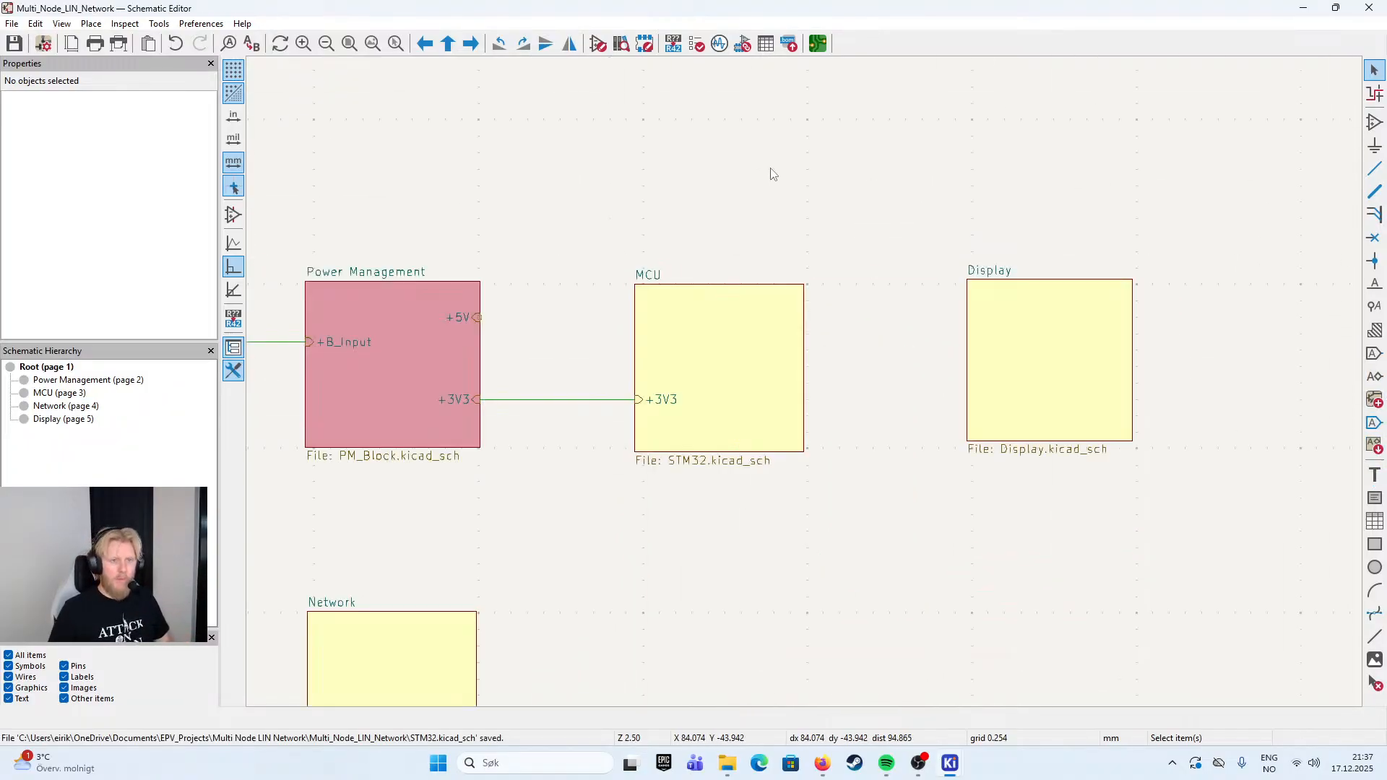
pyautogui.doubleClick(388, 340)
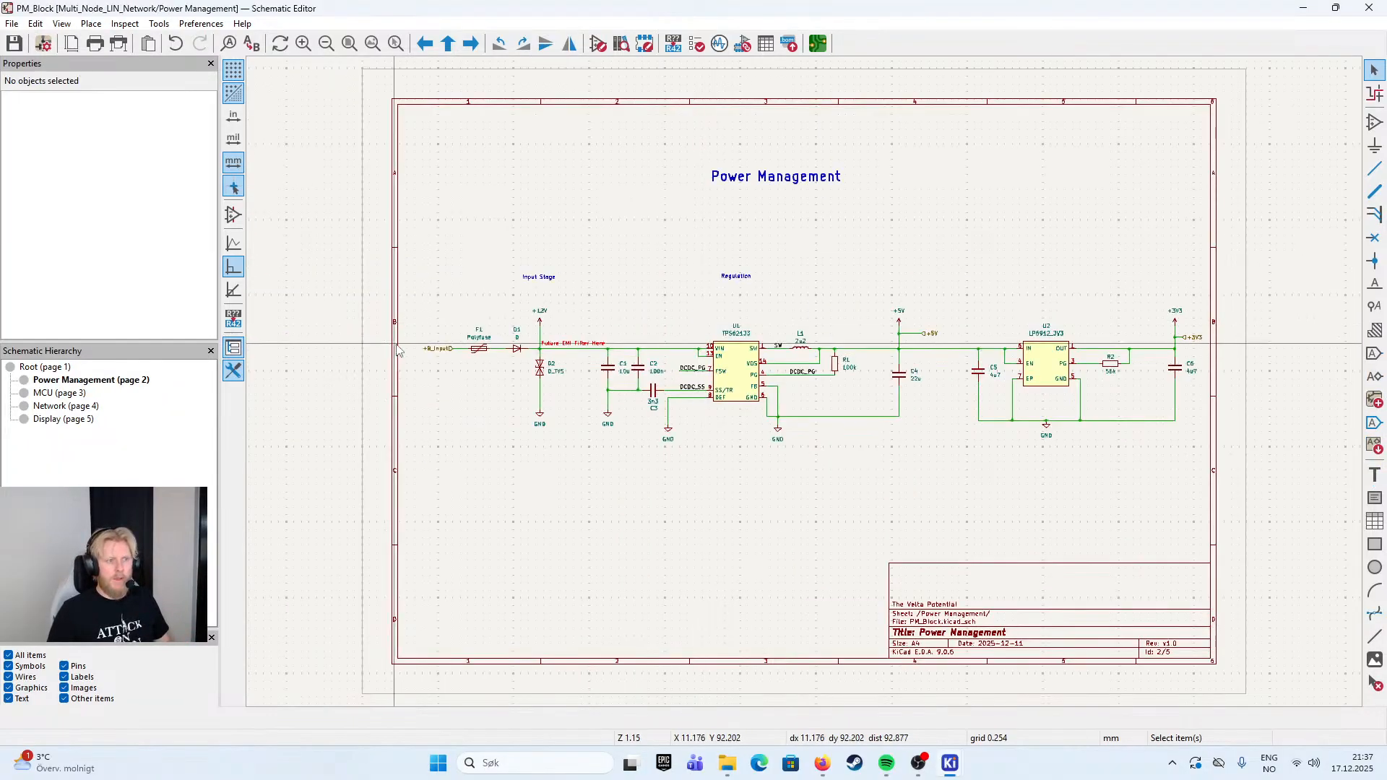
pyautogui.click(772, 177)
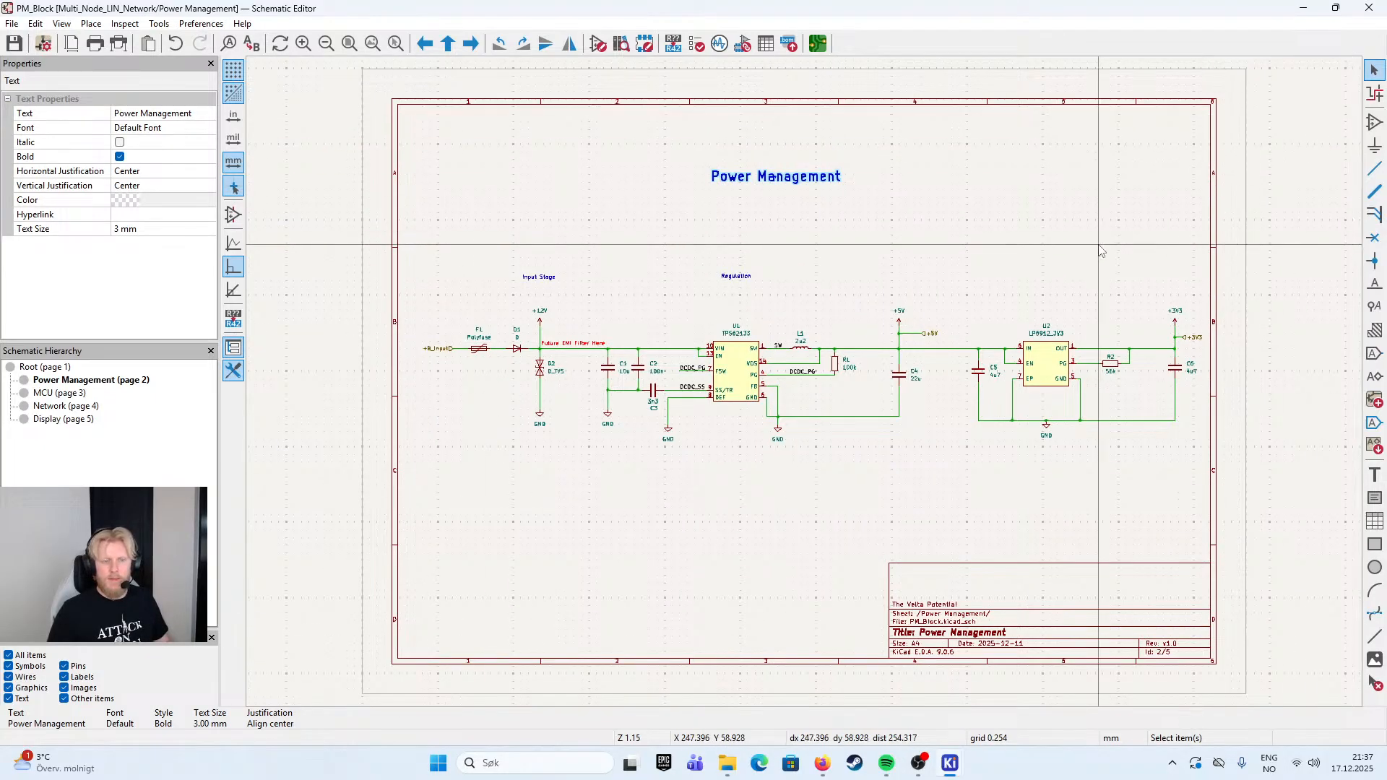
# - Return to the MCU sheet and paste the copied heading above the S32K116 symbol
pyautogui.hotkey('alt', 'BackSpace')
pyautogui.doubleClick(762, 300)
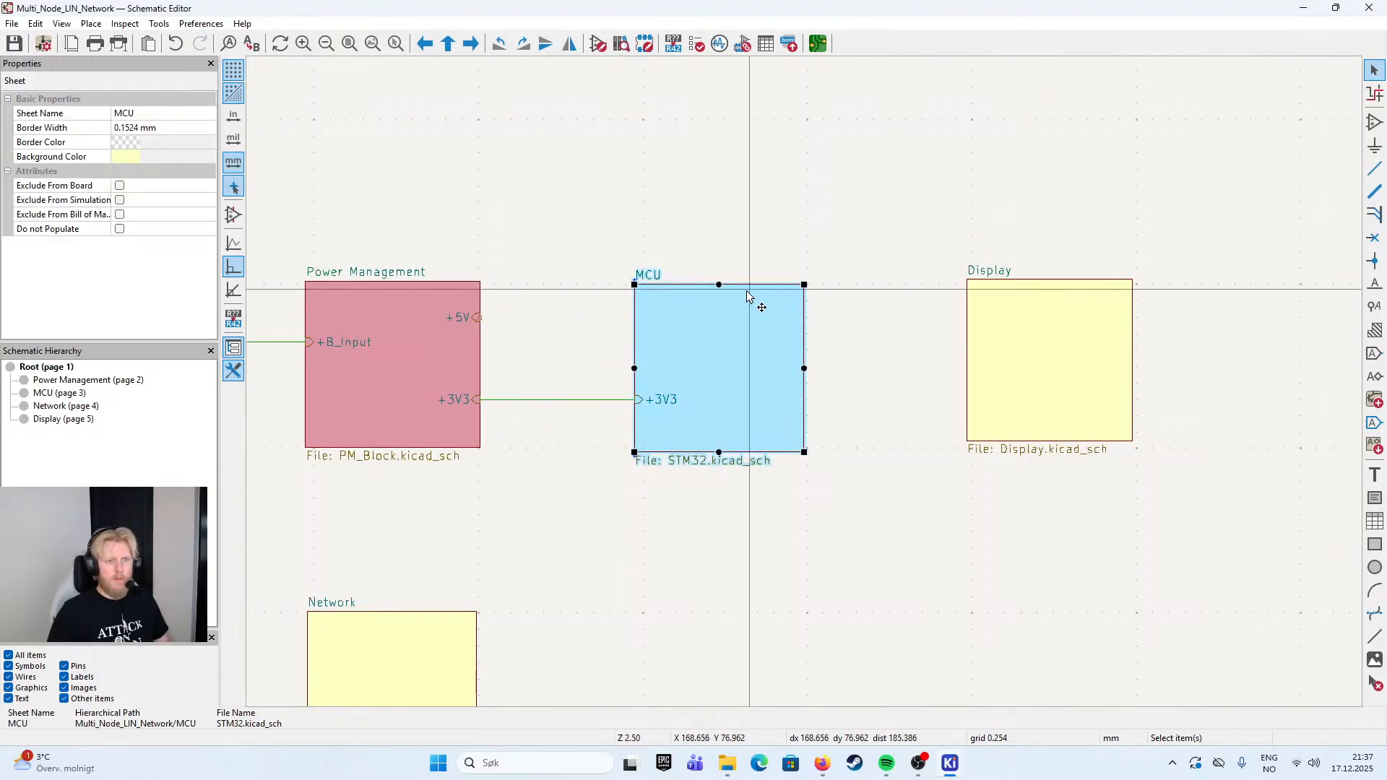
pyautogui.write('Power Management')
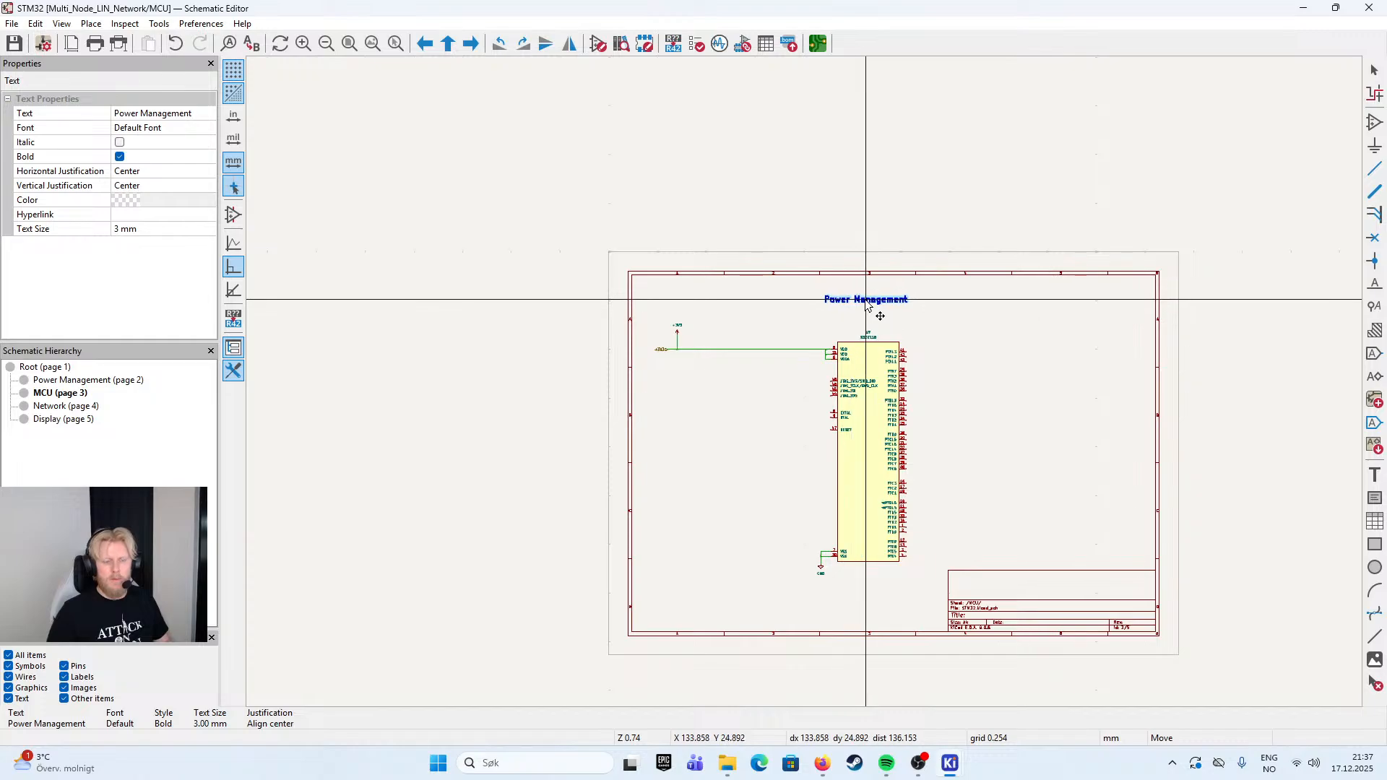
pyautogui.click(869, 304)
# - Change the pasted heading's text to Microcontroller
pyautogui.doubleClick(869, 303)
pyautogui.write('M')
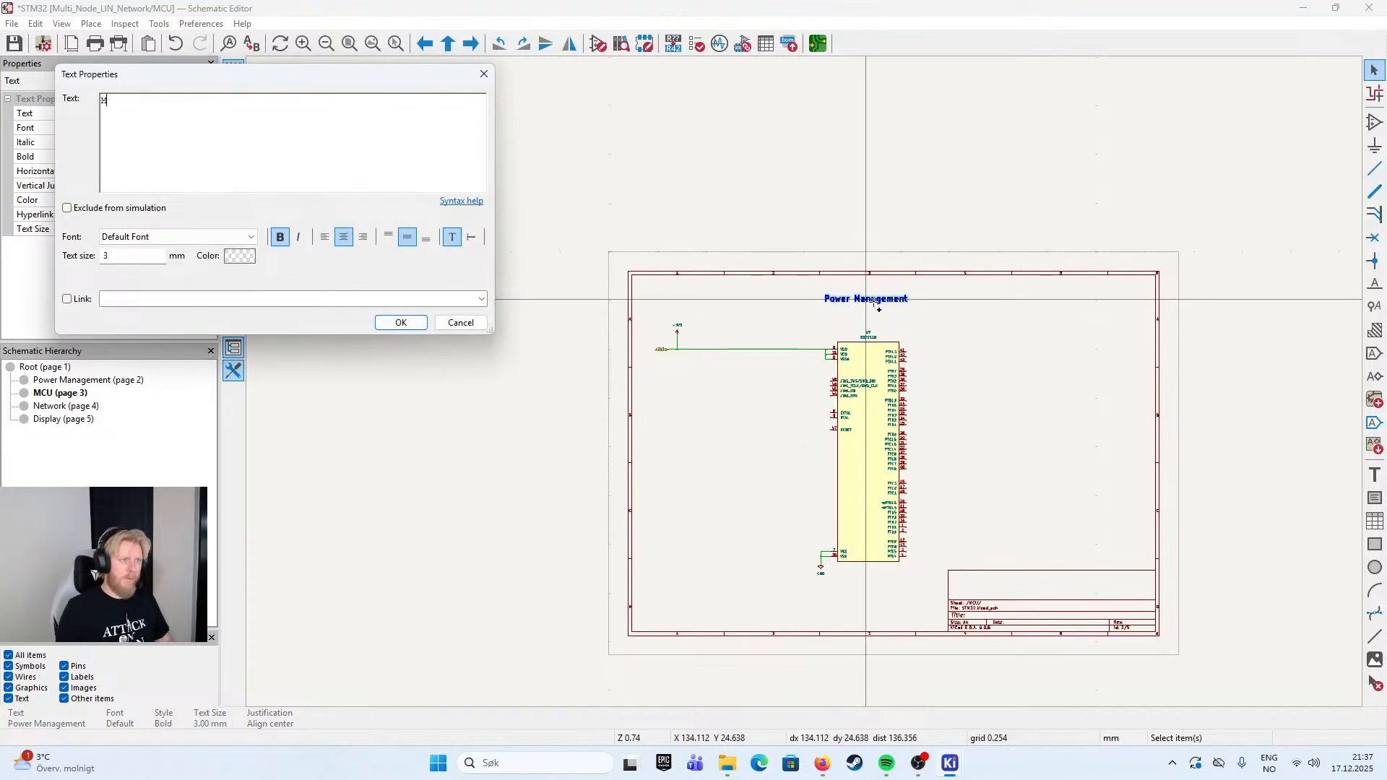
pyautogui.write('icrocontroller')
pyautogui.press('Return')
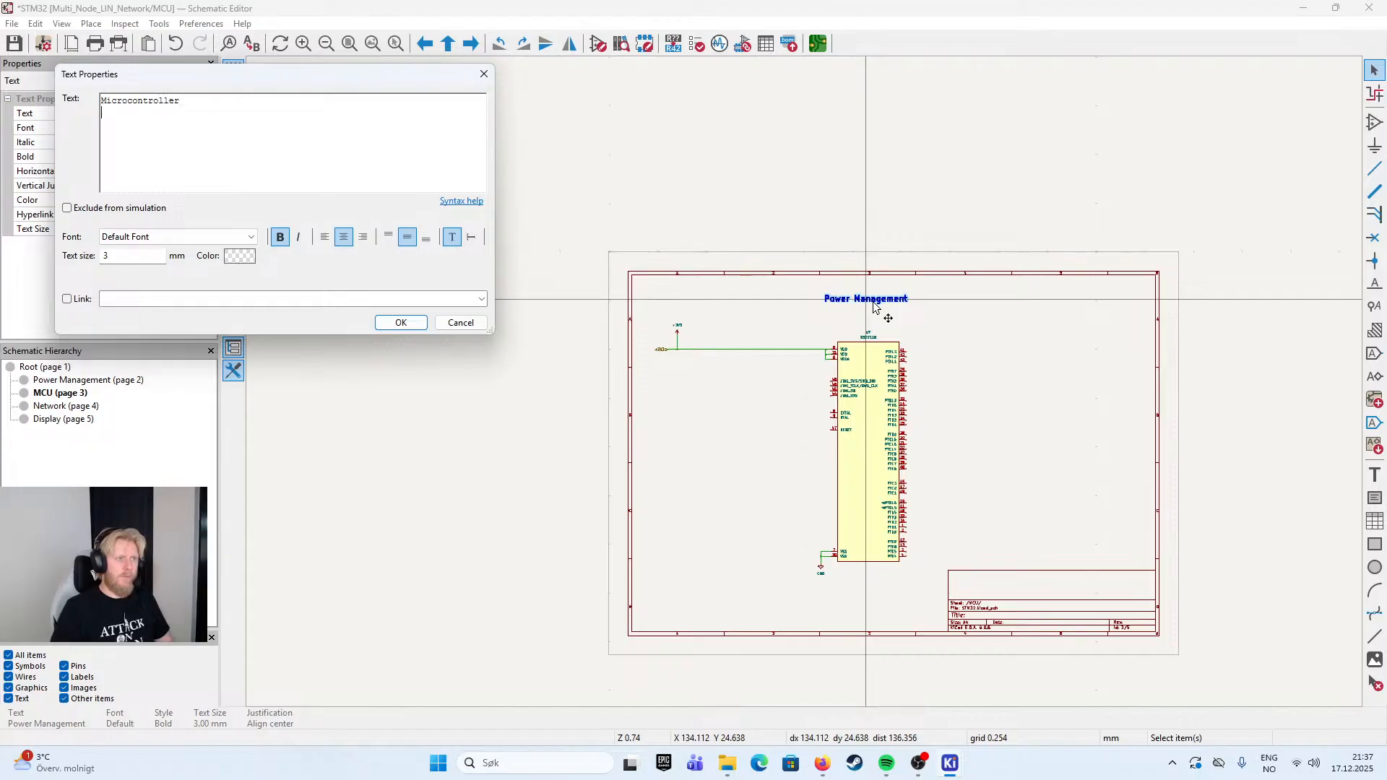
pyautogui.click(401, 322)
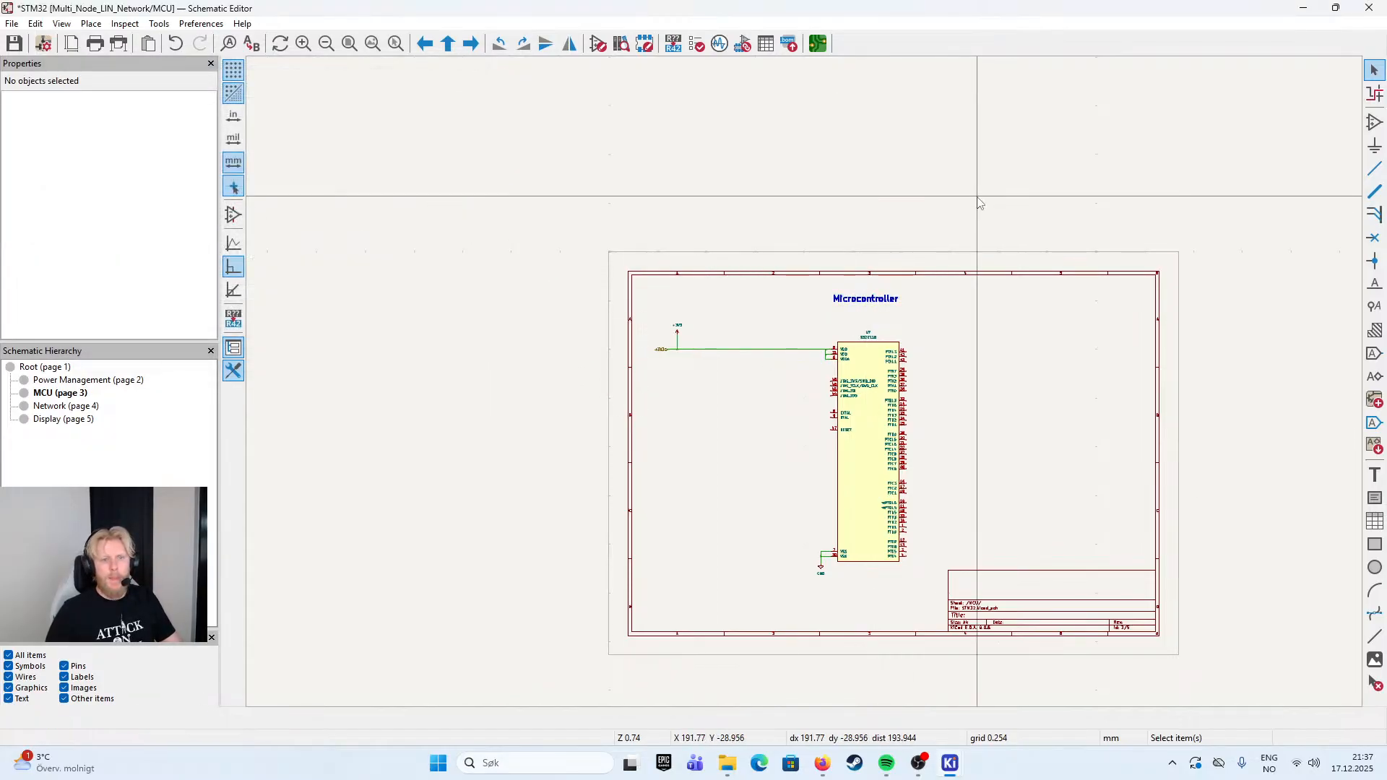
# - Adjust the Microcontroller heading so that it sits centred above the S32K116 symbol
pyautogui.scroll(5, 899, 326)
pyautogui.click(874, 303)
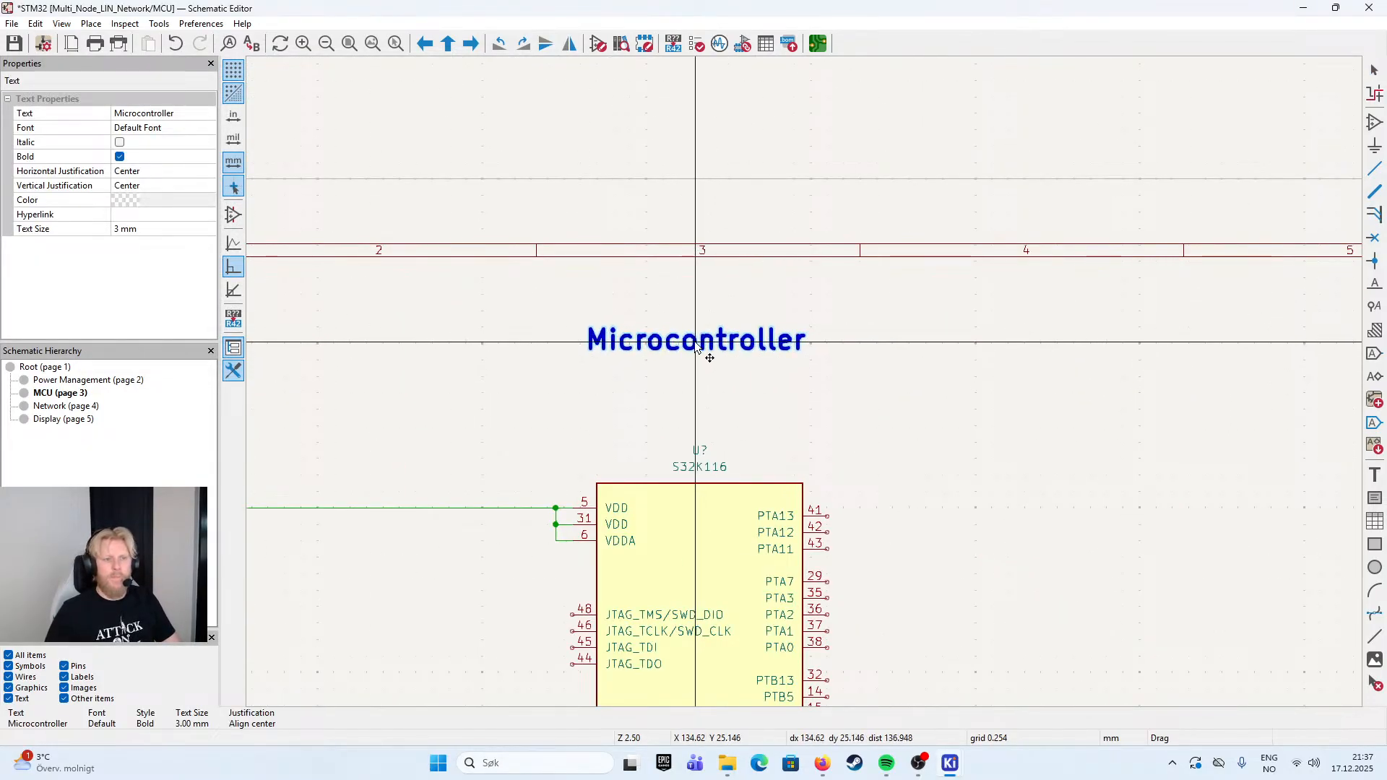
pyautogui.click(880, 354)
pyautogui.scroll(-3, 877, 376)
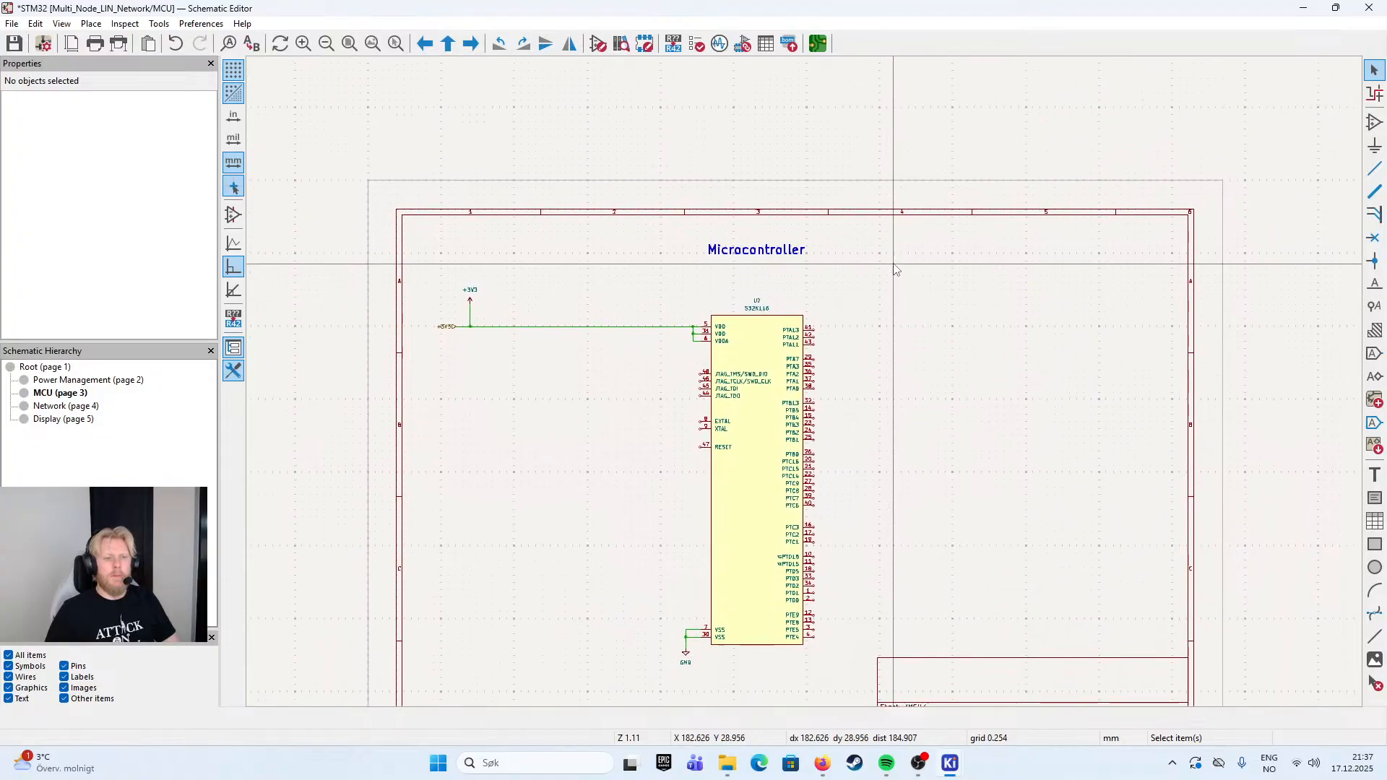
pyautogui.moveTo(901, 252); pyautogui.dragTo(908, 212)
pyautogui.click(730, 218)
pyautogui.click(888, 239)
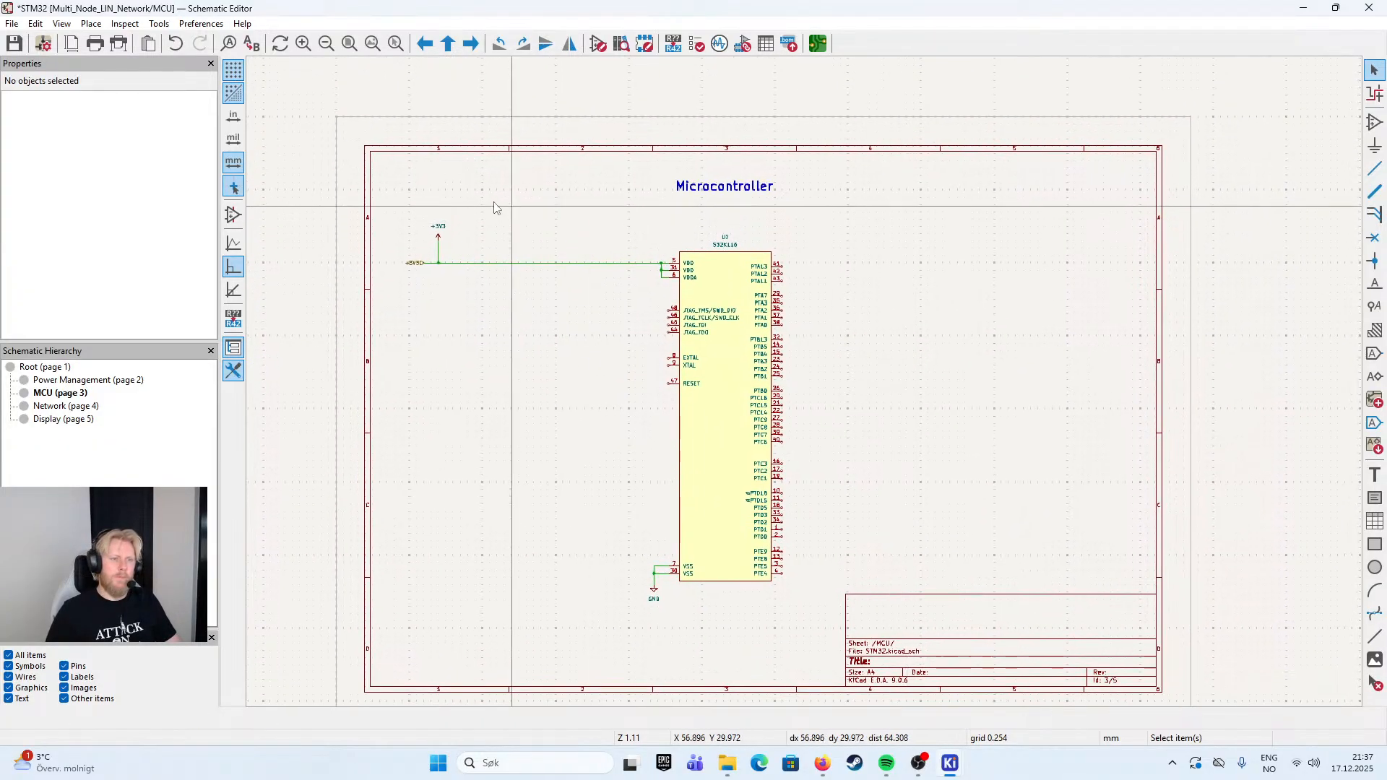
# - Shift the entire microcontroller circuit and its heading slightly right and up on the sheet, and save the schematic
pyautogui.moveTo(407, 181); pyautogui.dragTo(889, 604)
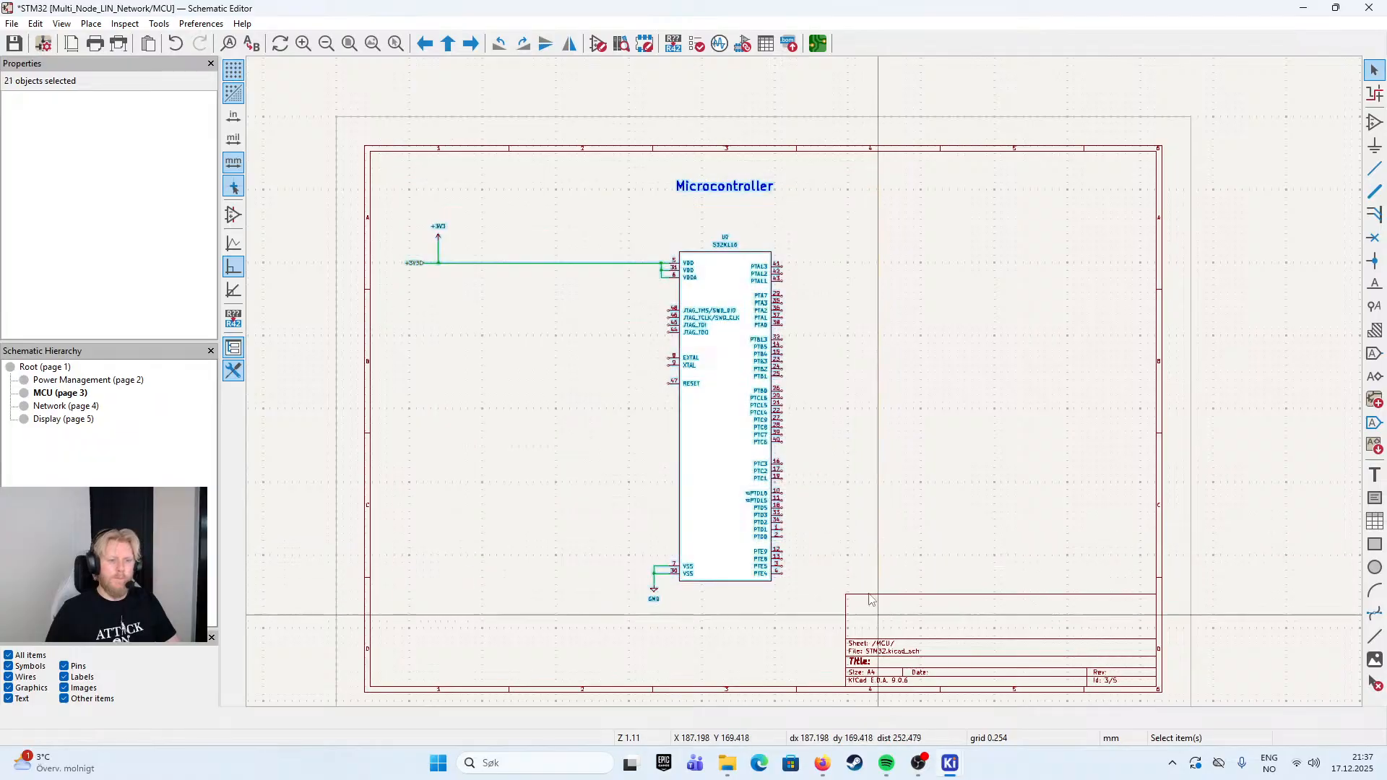
pyautogui.moveTo(720, 429); pyautogui.dragTo(908, 425)
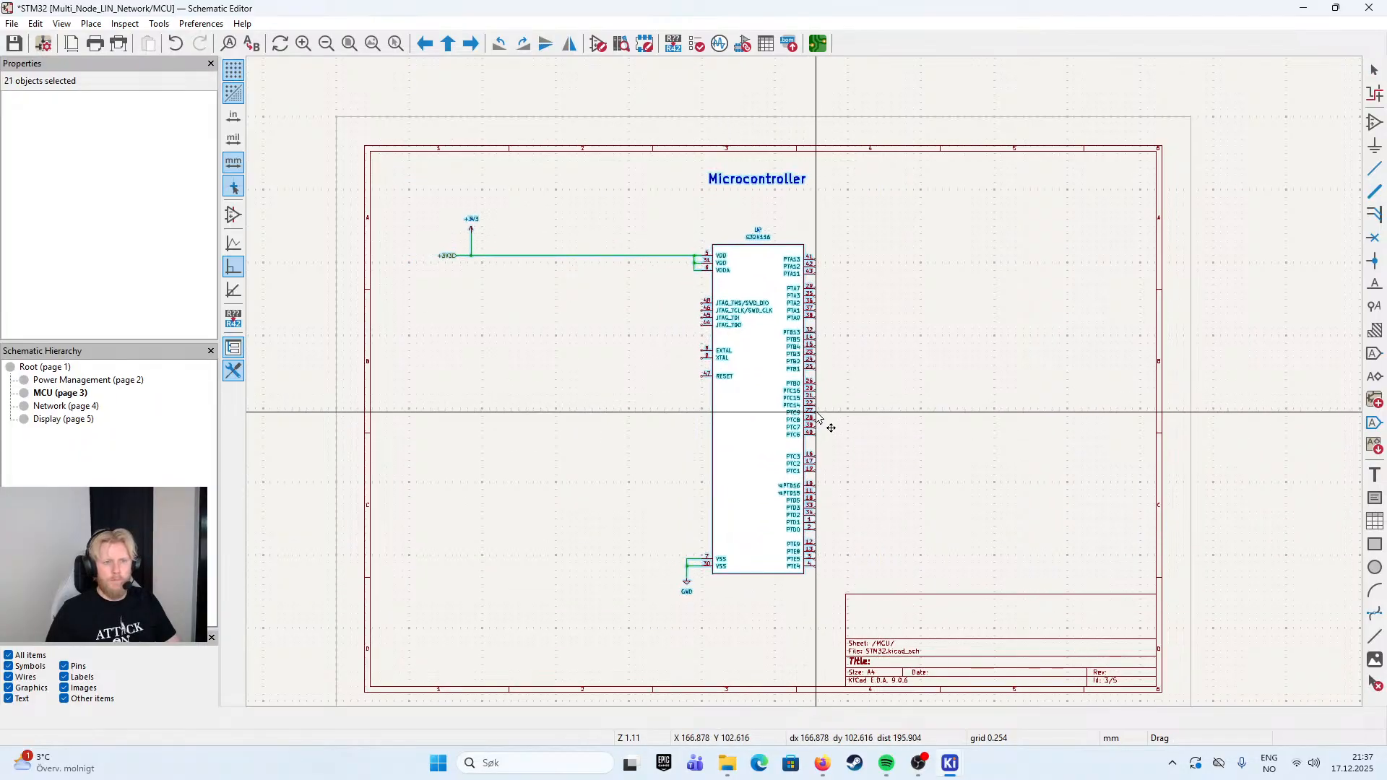
pyautogui.rightClick(786, 396)
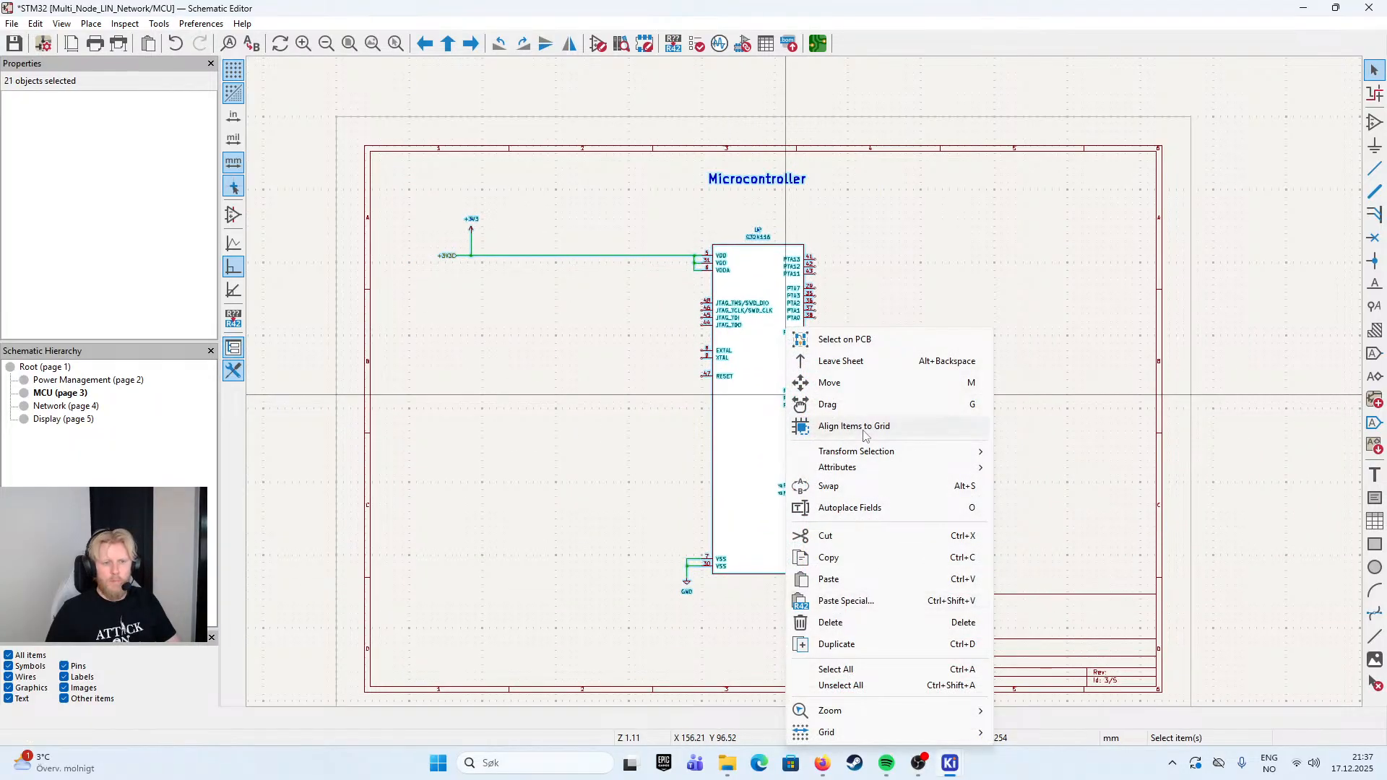
pyautogui.moveTo(842, 474)
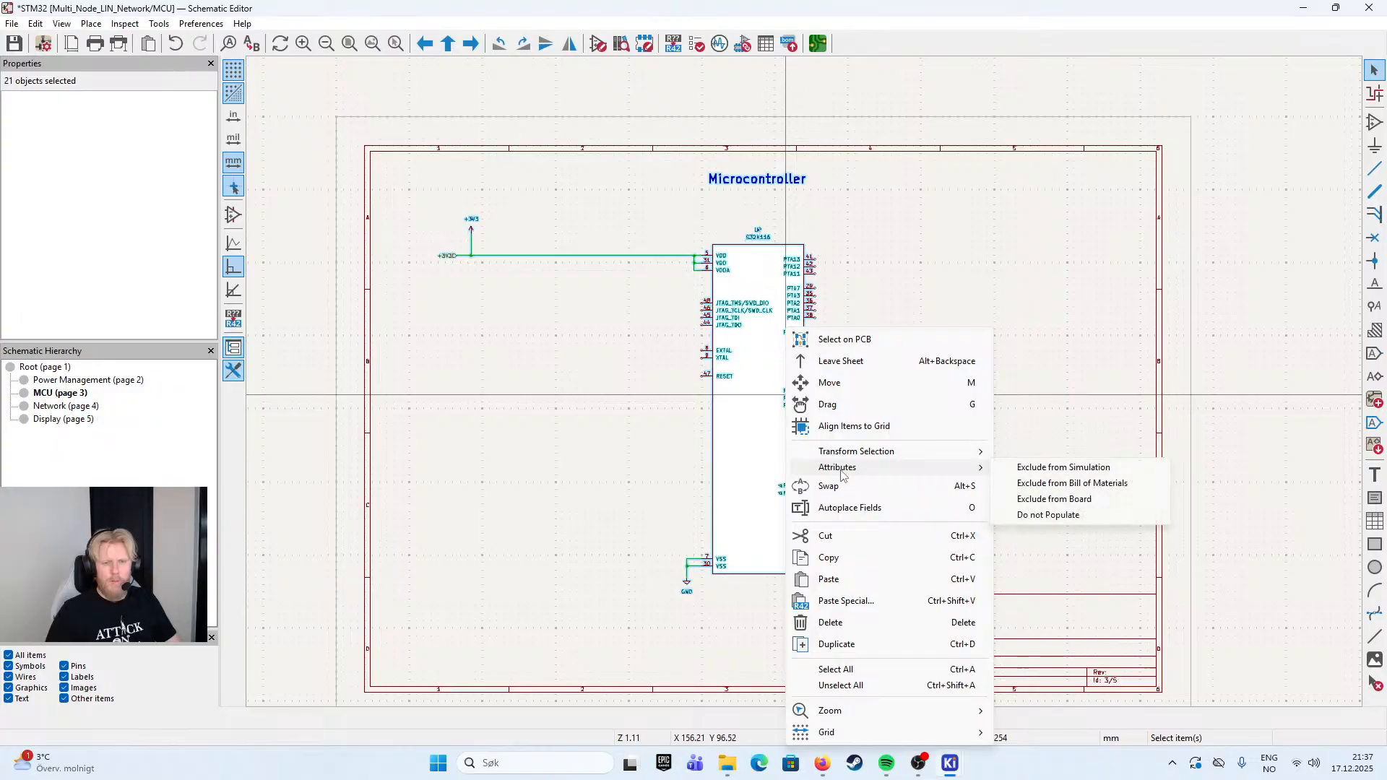
pyautogui.press('Escape')
pyautogui.press('Escape')
pyautogui.hotkey('ctrl', 's')
pyautogui.scroll(2, 799, 394)
pyautogui.scroll(-4, 803, 390)
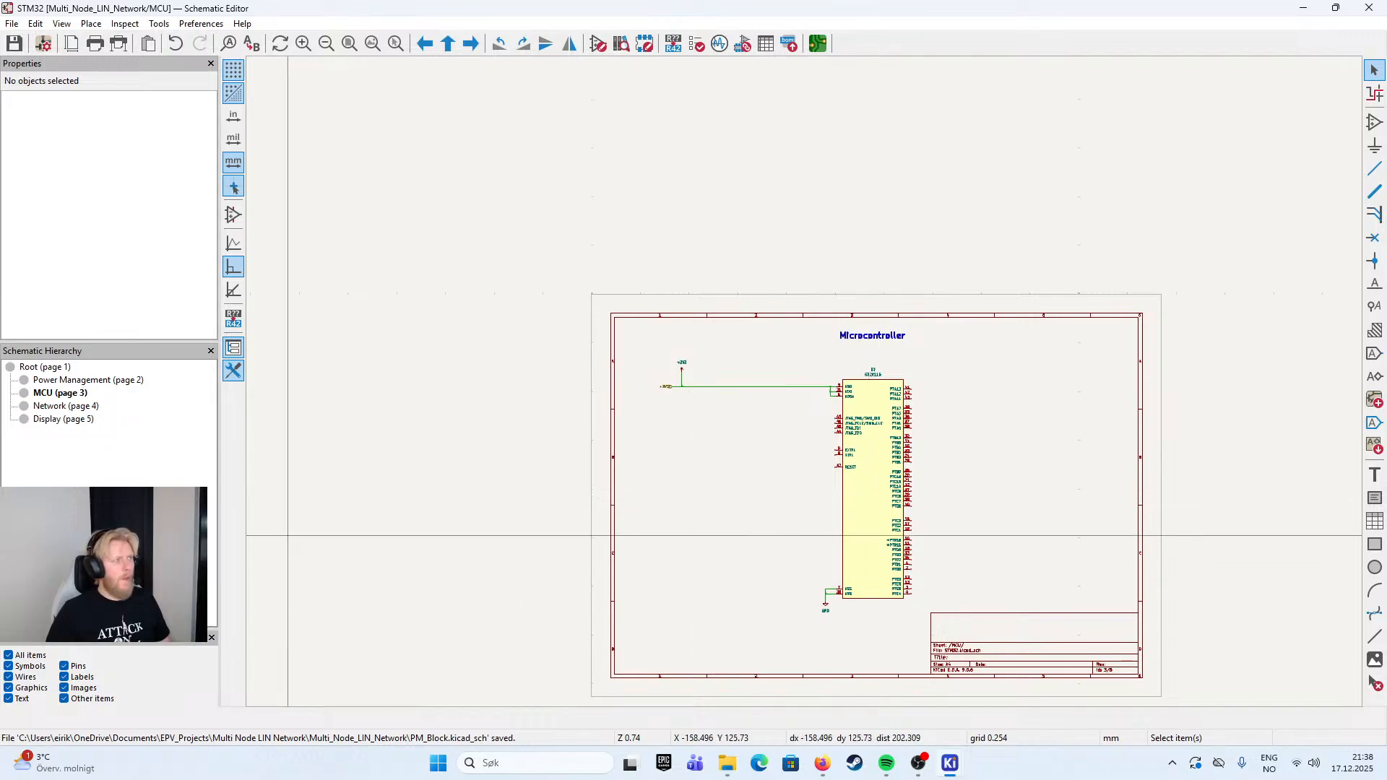
pyautogui.hotkey('alt', 'Tab')
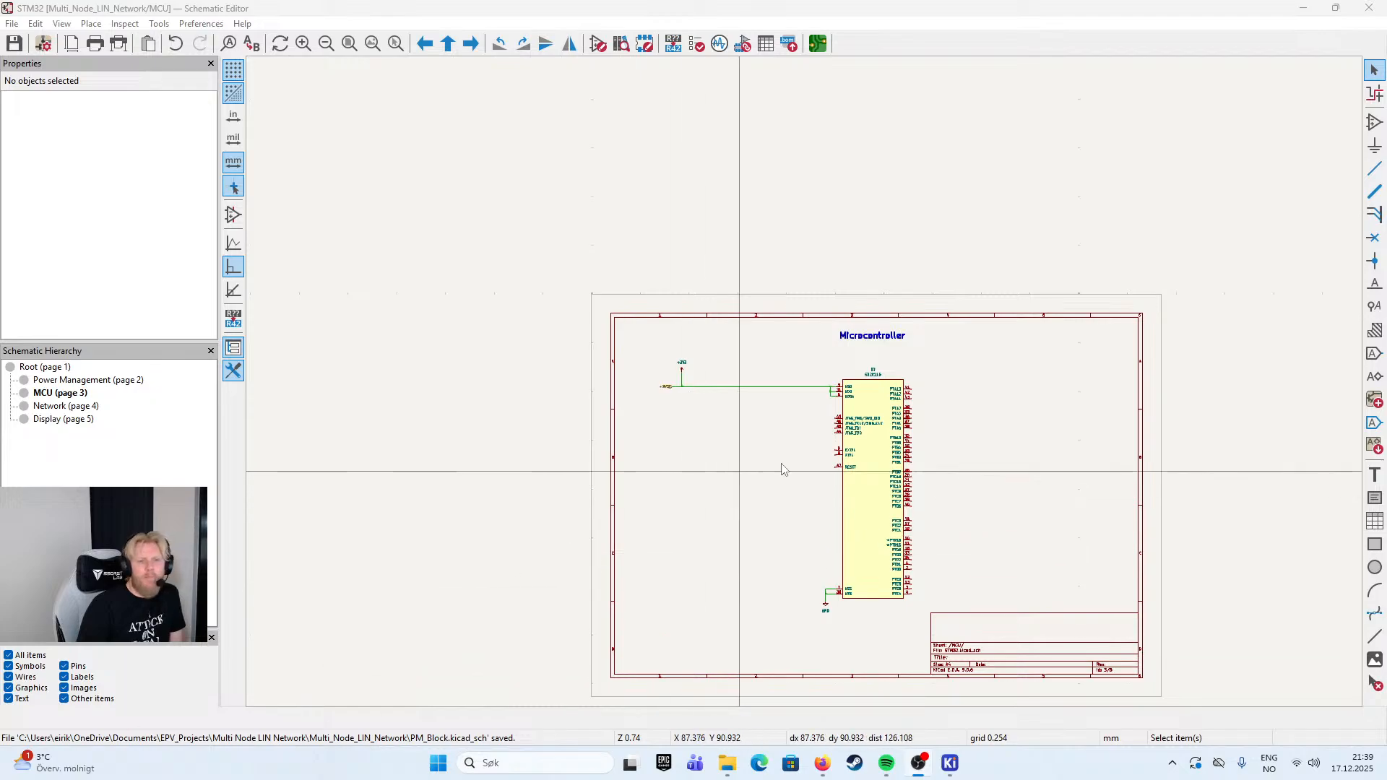
pyautogui.scroll(3, 939, 332)
pyautogui.scroll(1, 777, 388)
pyautogui.moveTo(694, 382); pyautogui.dragTo(839, 329)
pyautogui.scroll(-1, 816, 374)
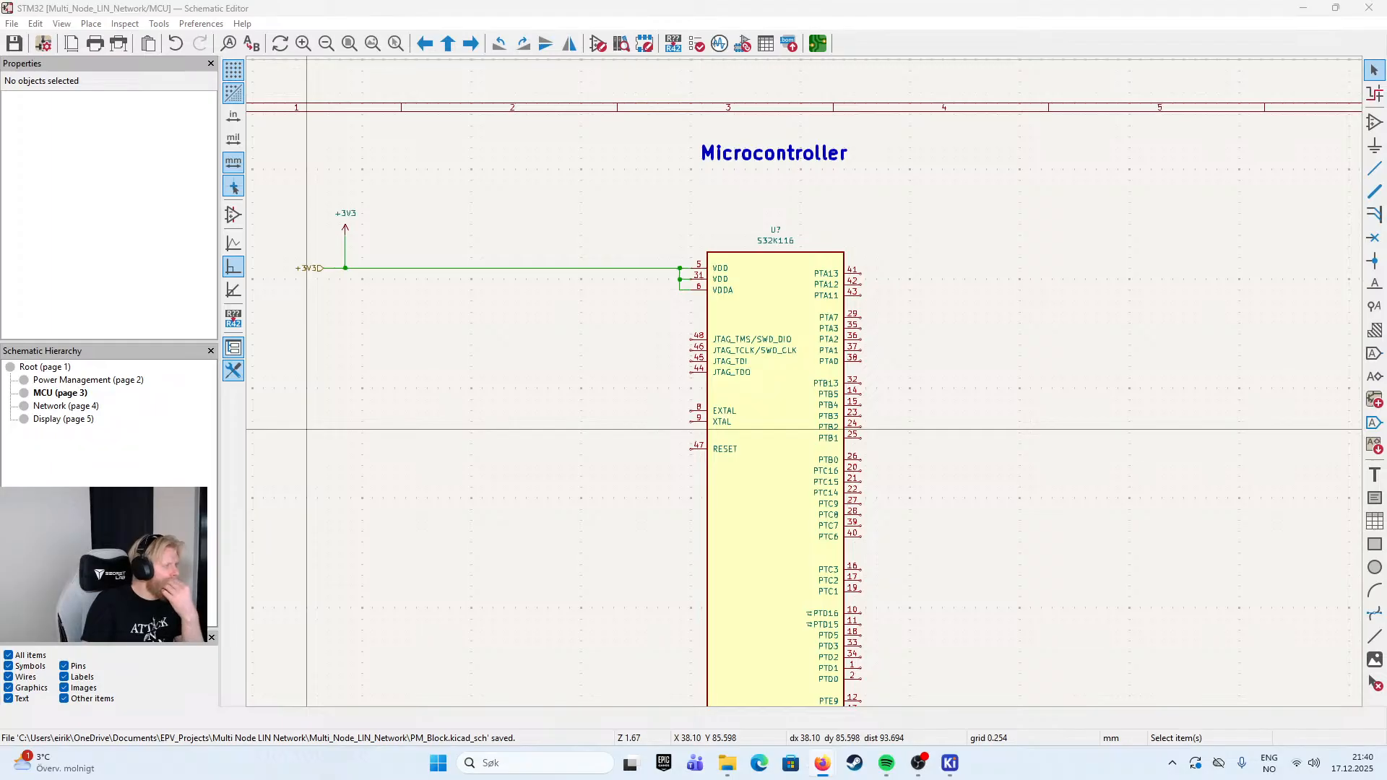
pyautogui.scroll(3, 795, 347)
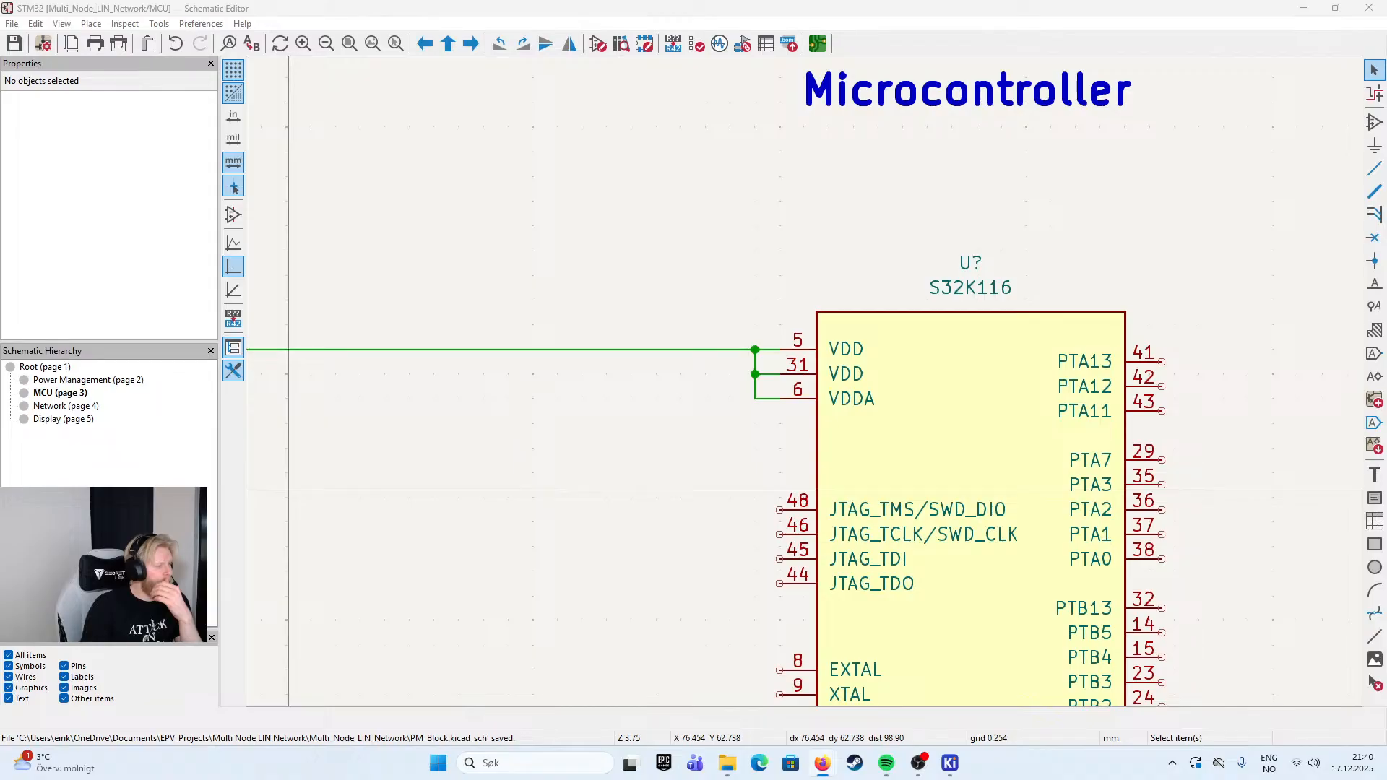
pyautogui.scroll(-2, 722, 233)
pyautogui.moveTo(695, 429); pyautogui.dragTo(756, 358)
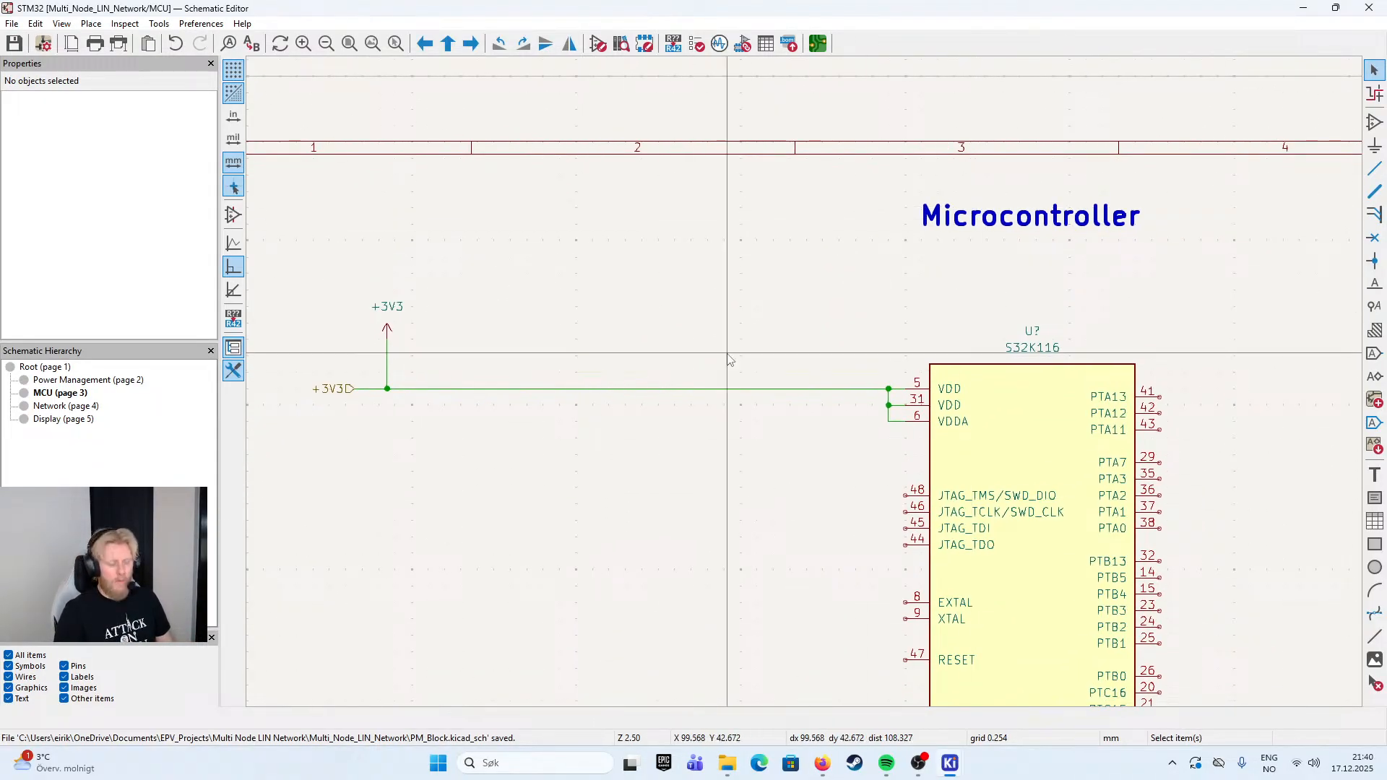
# - Go through the root sheet to the Power Management sheet and copy the 10u input capacitor C1
pyautogui.hotkey('alt', 'BackSpace')
pyautogui.doubleClick(438, 364)
pyautogui.scroll(3, 808, 388)
pyautogui.scroll(2, 807, 388)
pyautogui.click(809, 419)
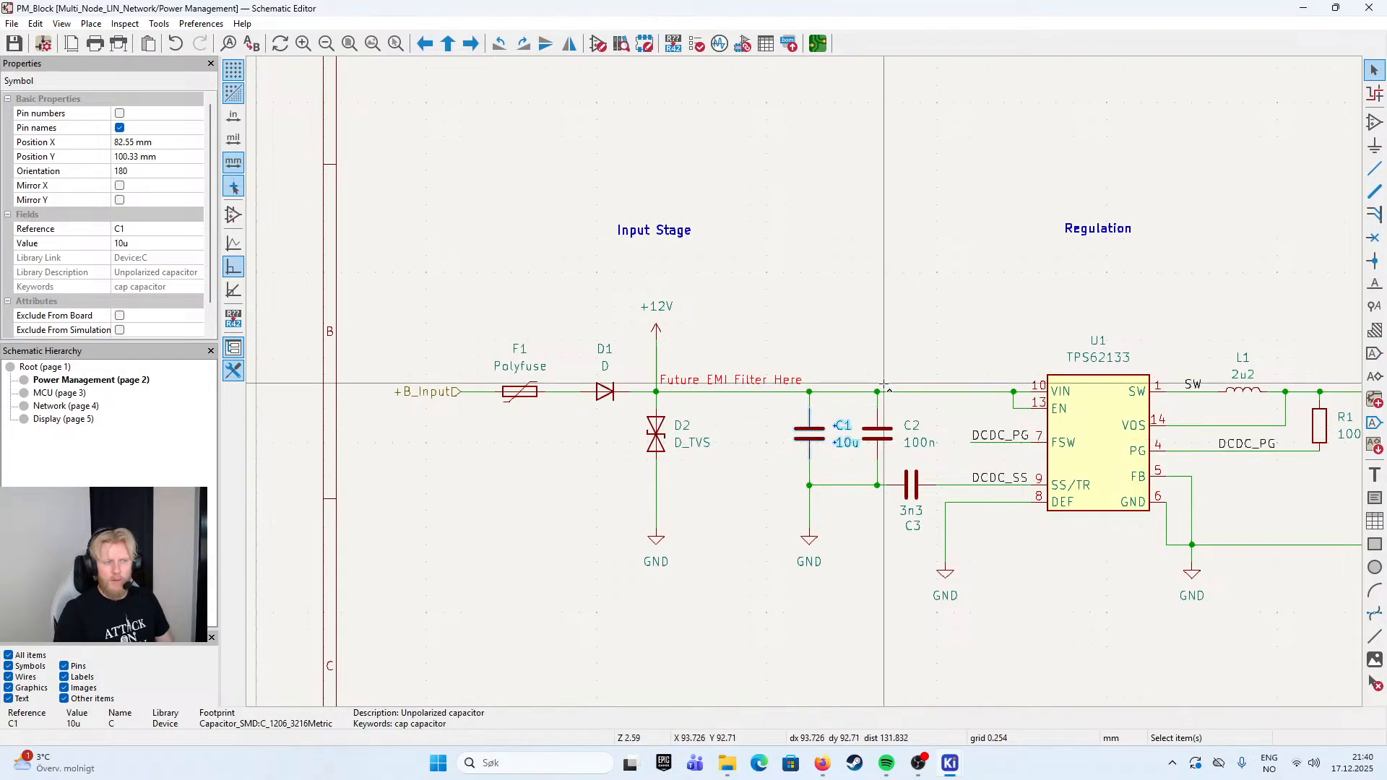
pyautogui.scroll(-6, 876, 384)
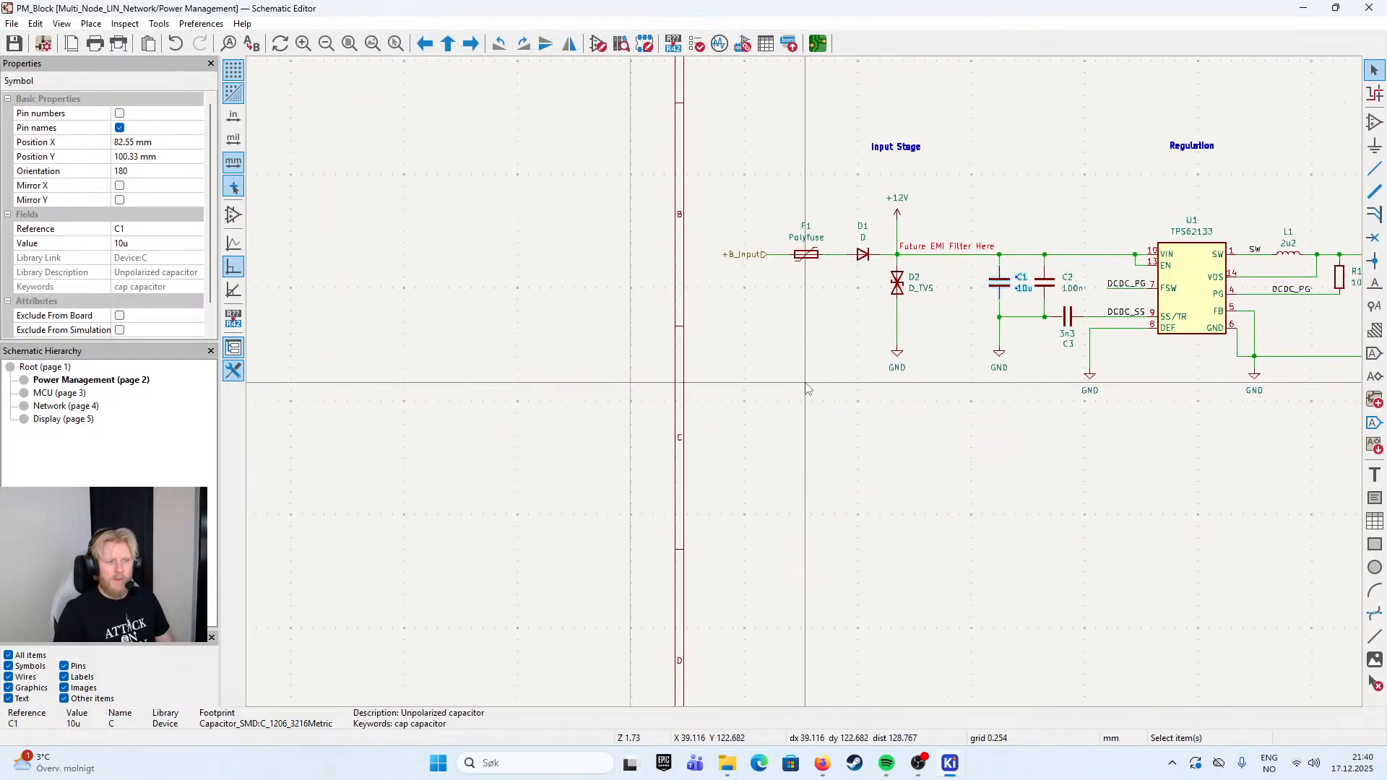
pyautogui.moveTo(828, 384); pyautogui.dragTo(600, 421)
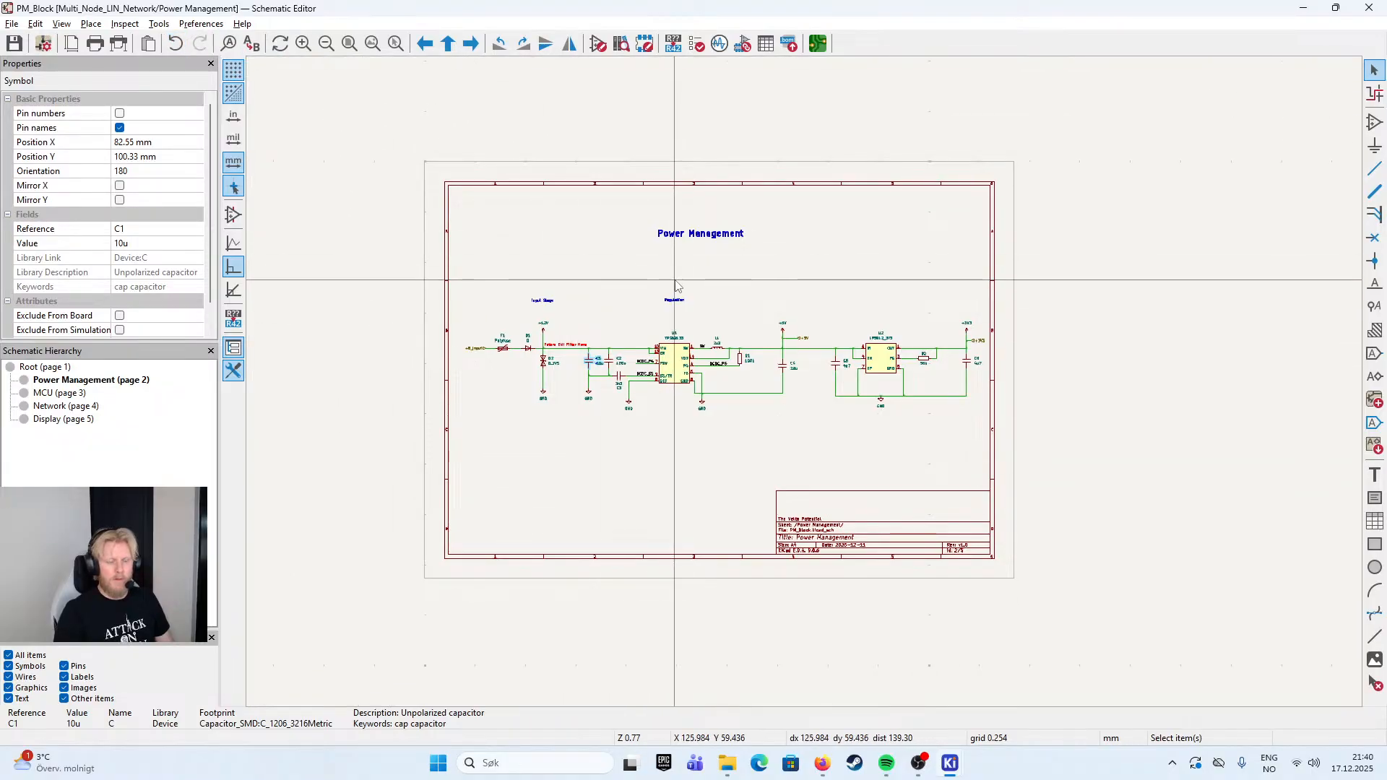
# - Return to the MCU sheet and paste three 10u capacitors side by side just below the +3V3 wire
pyautogui.hotkey('alt', 'BackSpace')
pyautogui.doubleClick(806, 310)
pyautogui.scroll(3, 805, 383)
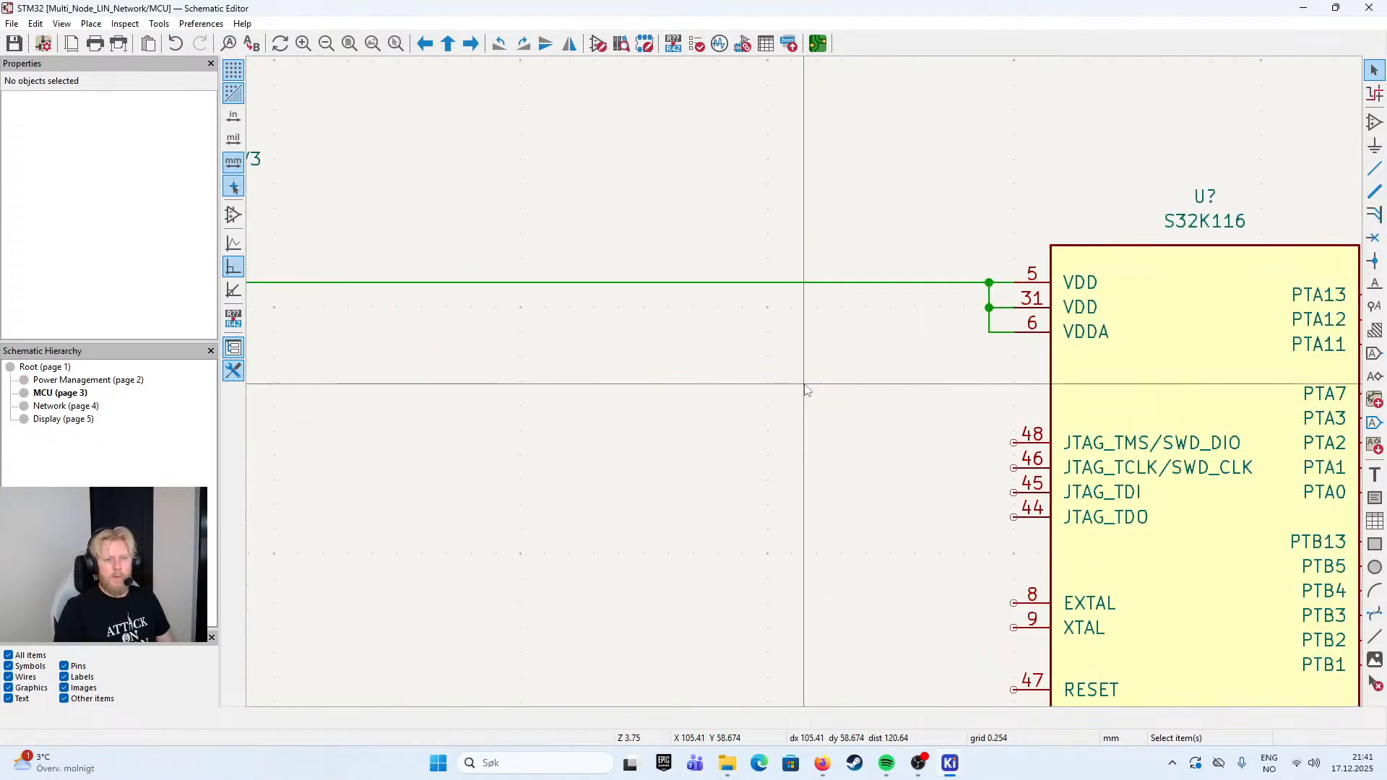
pyautogui.hotkey('ctrl', 'v')
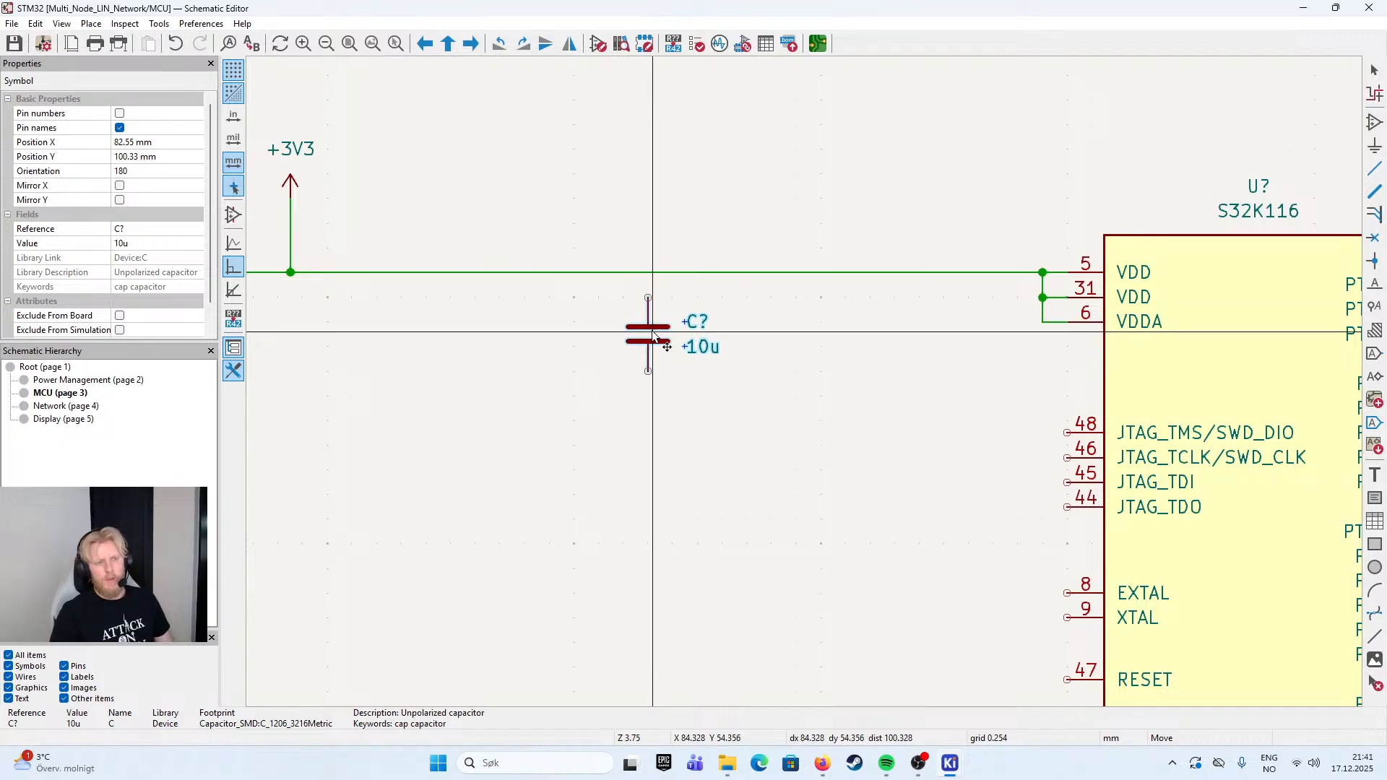
pyautogui.click(648, 340)
pyautogui.hotkey('ctrl', 'v')
pyautogui.click(759, 340)
pyautogui.hotkey('ctrl', 'v')
pyautogui.click(873, 343)
pyautogui.press('Escape')
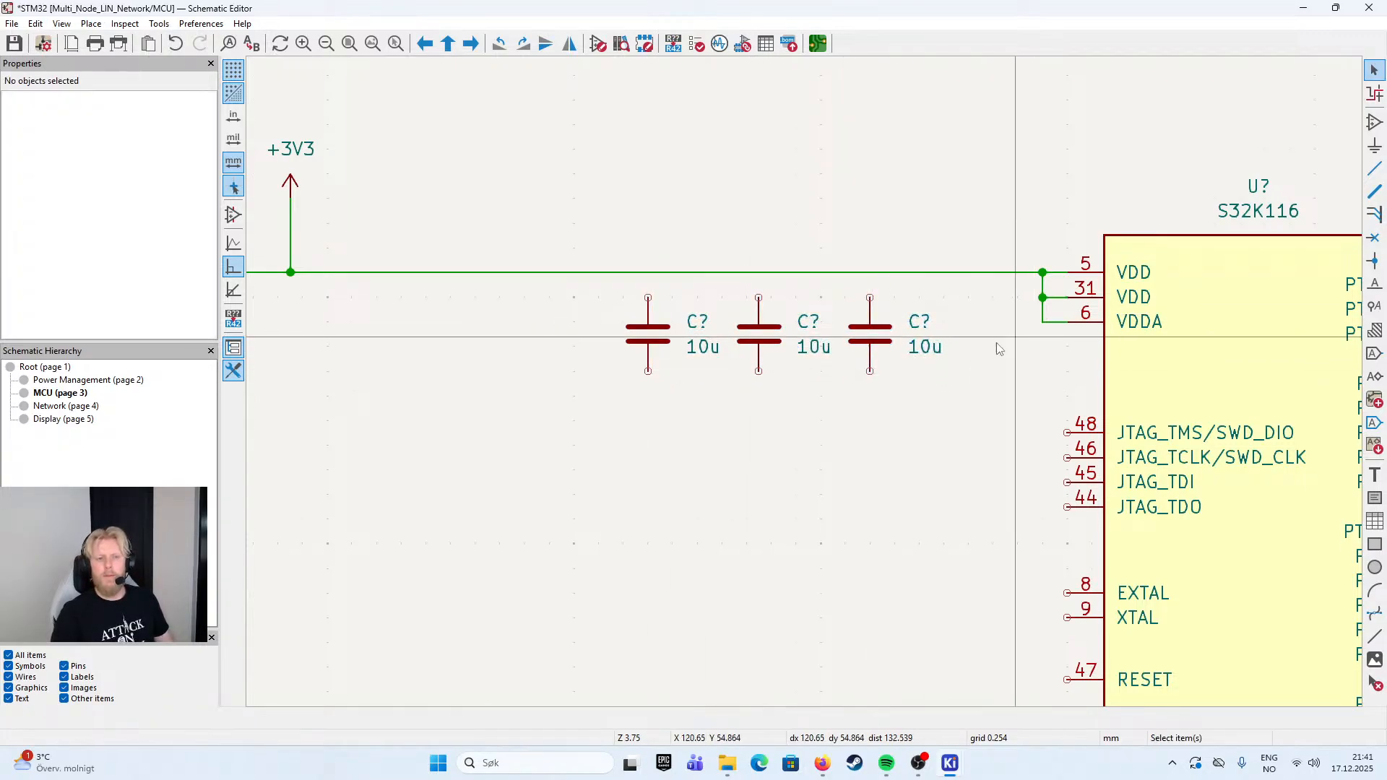
pyautogui.doubleClick(699, 348)
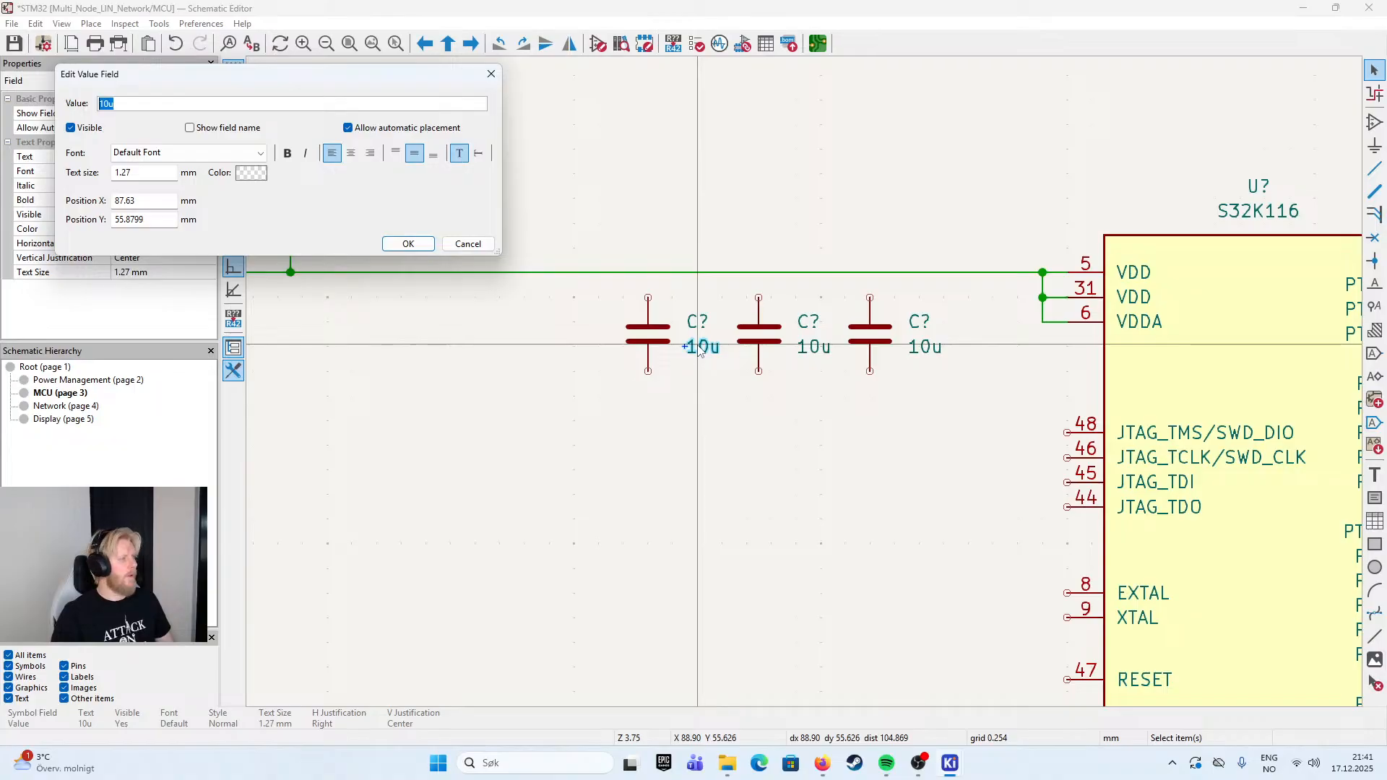
pyautogui.click(477, 245)
# - Wire the upper pins of the three 10u capacitors to the +3V3 line
pyautogui.click(870, 298)
pyautogui.click(870, 273)
pyautogui.press('w')
pyautogui.click(759, 272)
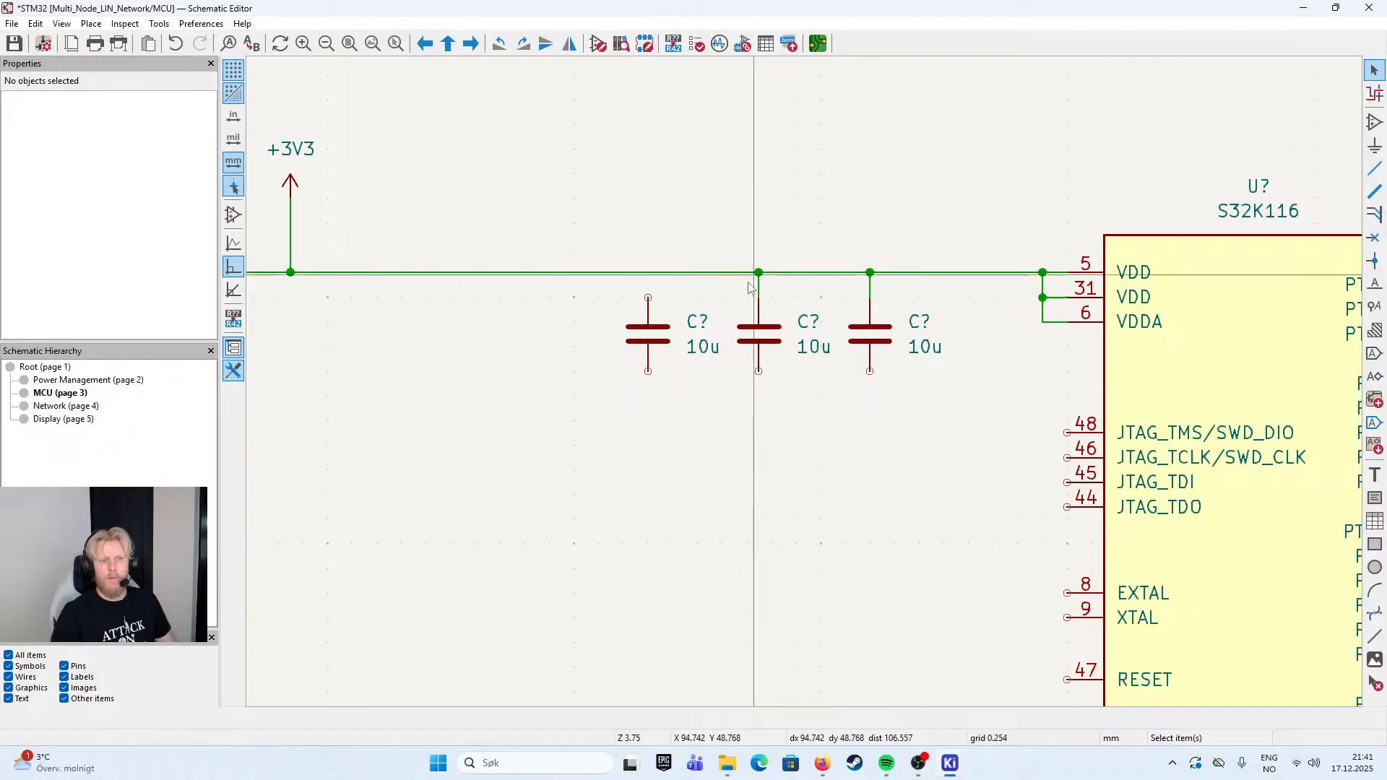
pyautogui.click(648, 297)
pyautogui.click(648, 273)
pyautogui.press('Escape')
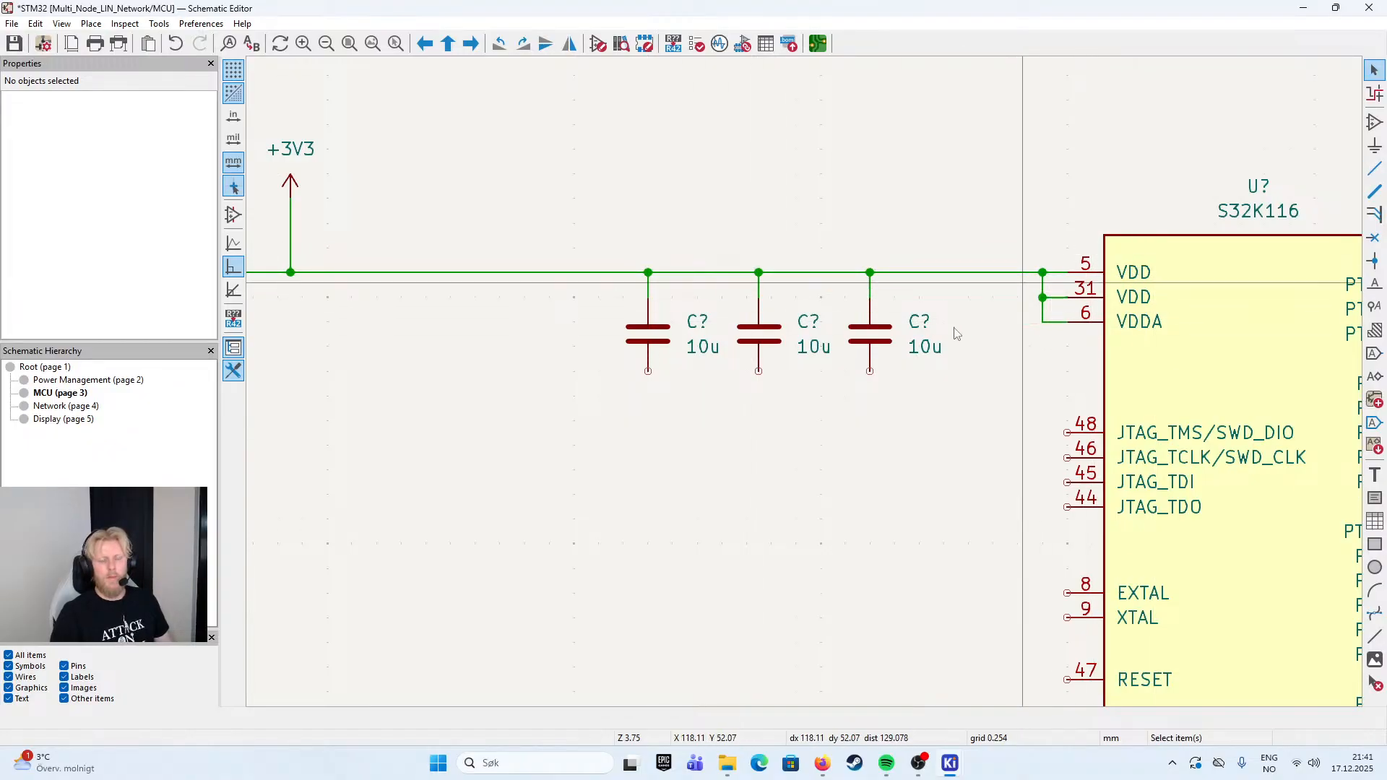
# - Duplicate the GND symbol from the S32K116 VSS pins and place the copy below the capacitor nearest the microcontroller
pyautogui.click(872, 324)
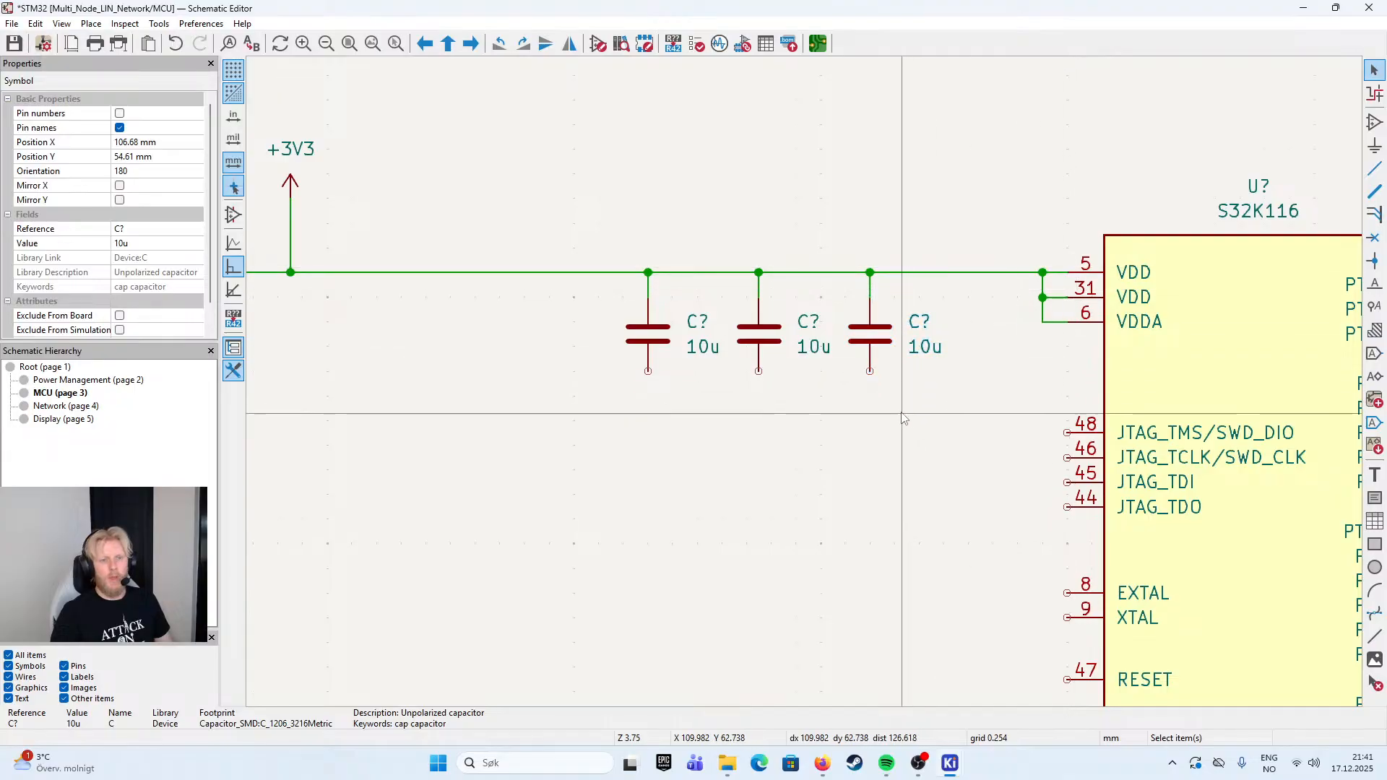
pyautogui.click(922, 489)
pyautogui.scroll(-5, 923, 489)
pyautogui.click(832, 642)
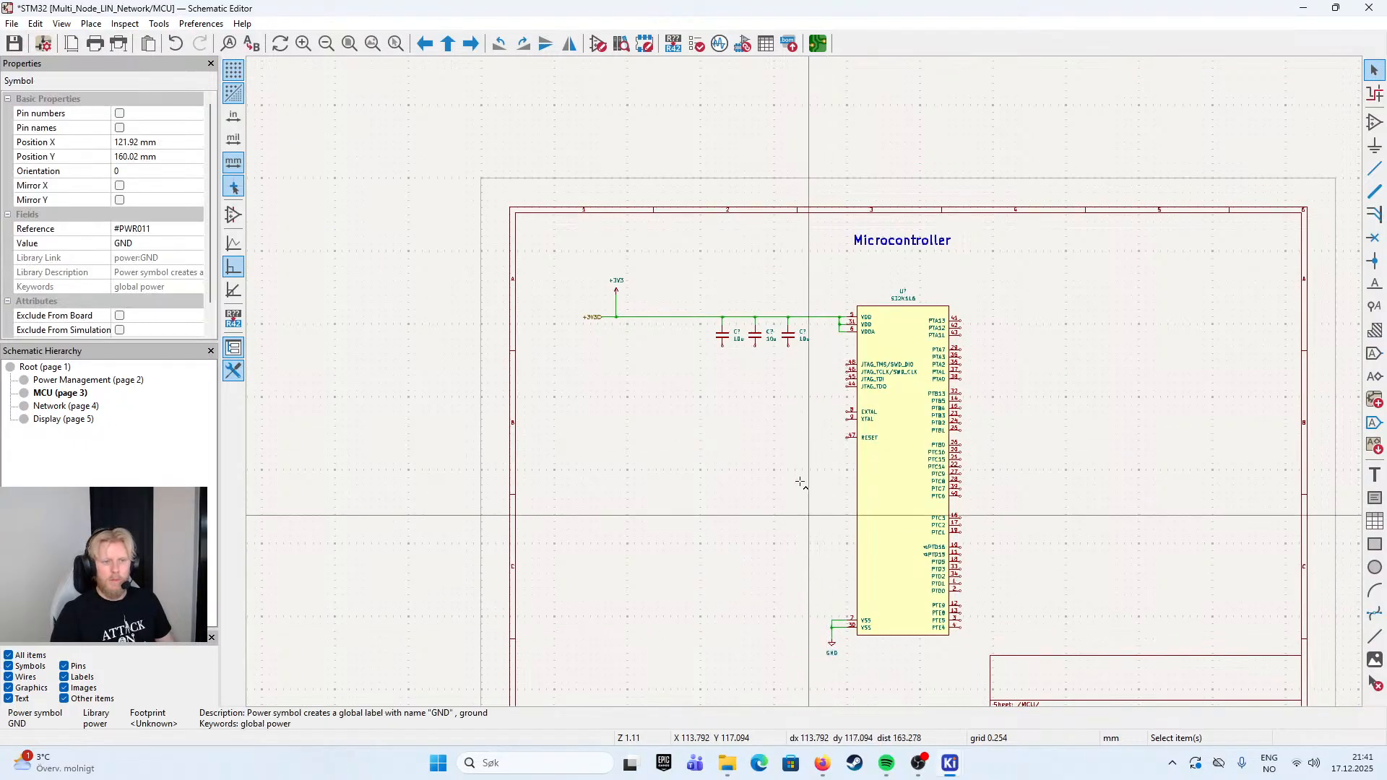
pyautogui.press('m')
pyautogui.scroll(5, 799, 496)
pyautogui.scroll(2, 798, 377)
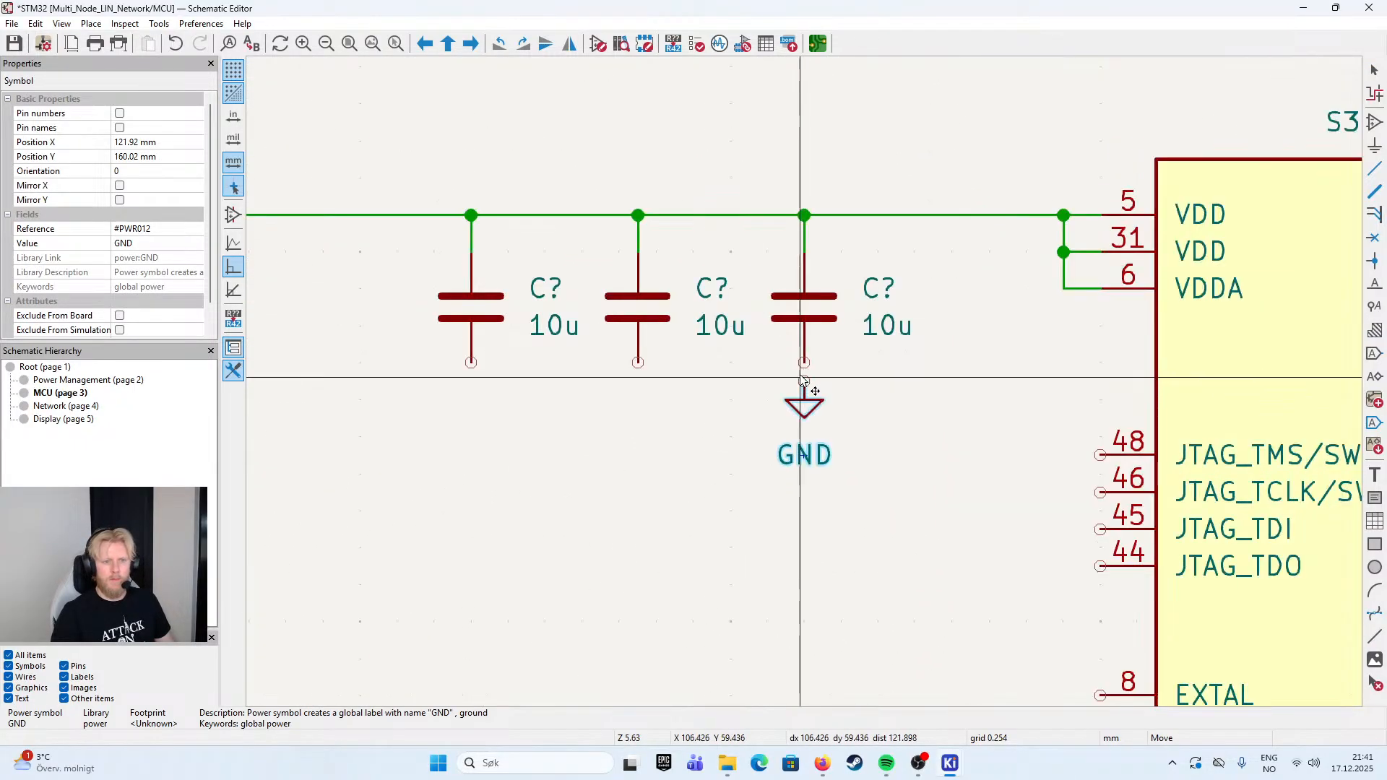
pyautogui.click(804, 397)
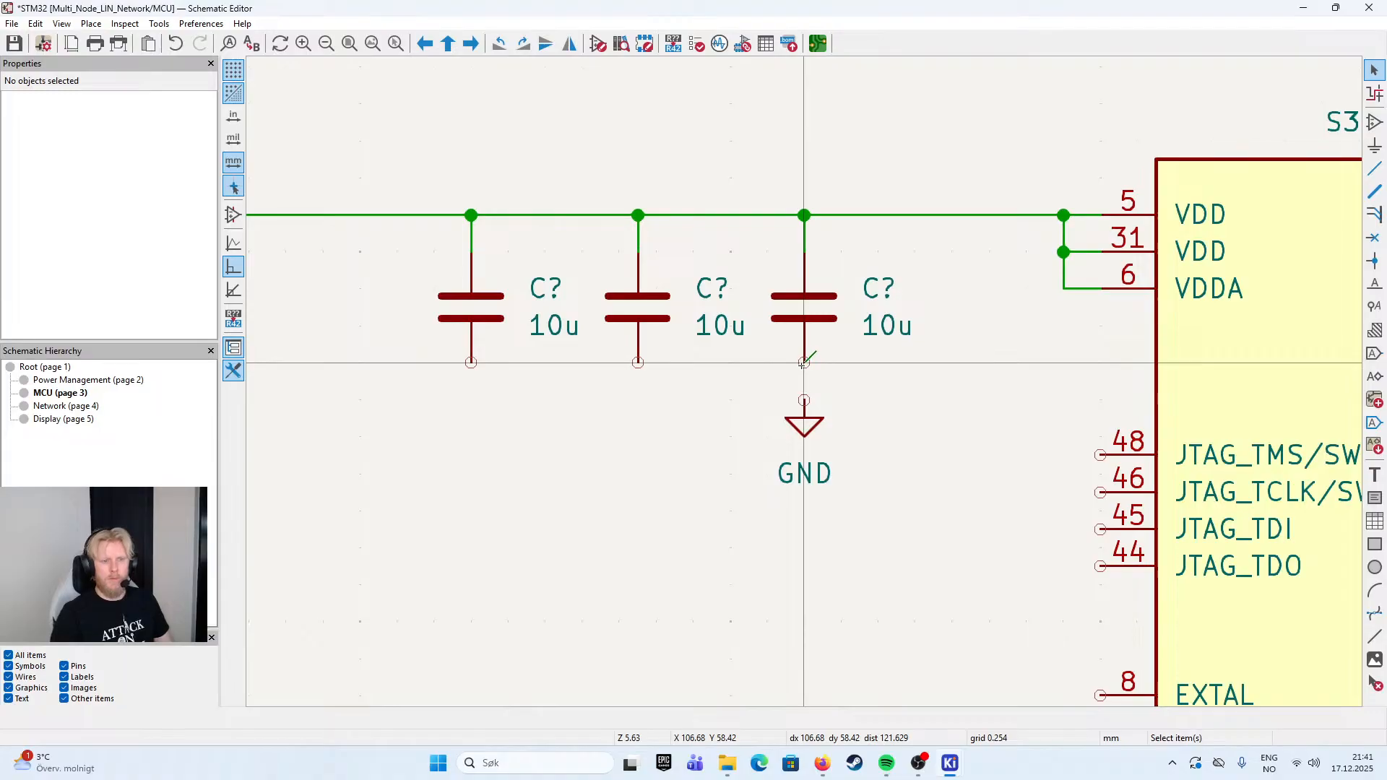
# - Connect the lower pins of the three capacitors with a shared ground wire and put the GND symbol under the leftmost capacitor
pyautogui.click(804, 418)
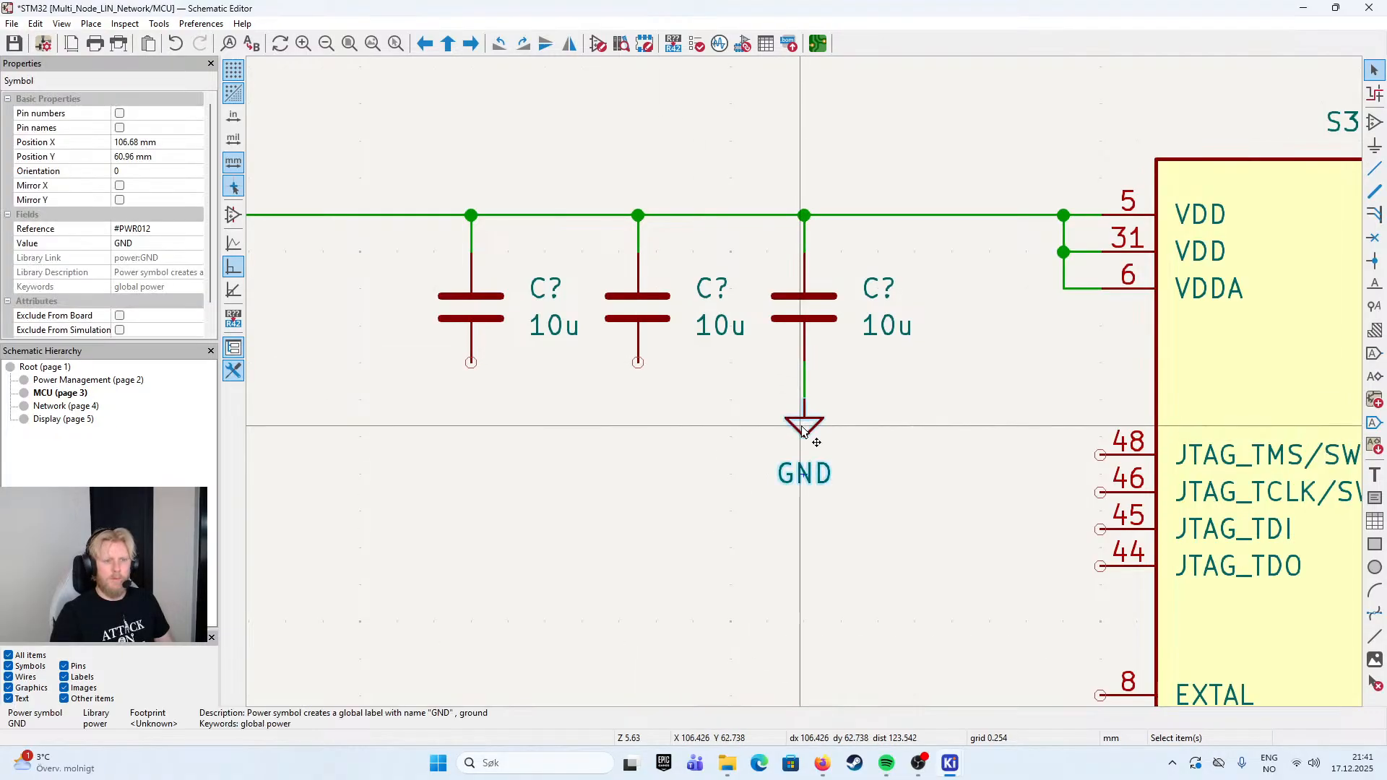
pyautogui.click(807, 391)
pyautogui.moveTo(807, 402); pyautogui.dragTo(471, 405)
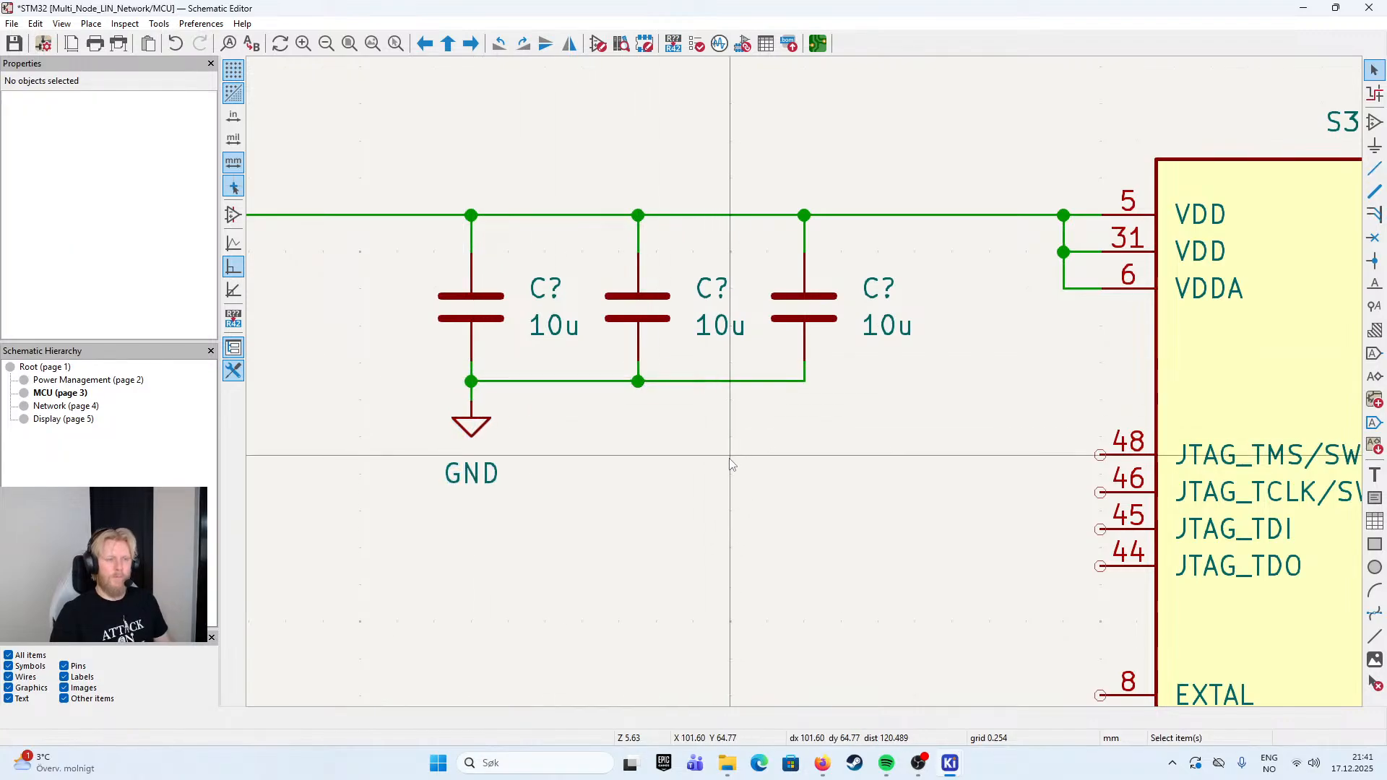
# - Duplicate the leftmost 10u capacitor further toward the +3V3 symbol and wire it between the +3V3 line and the shared ground wire
pyautogui.scroll(-4, 563, 440)
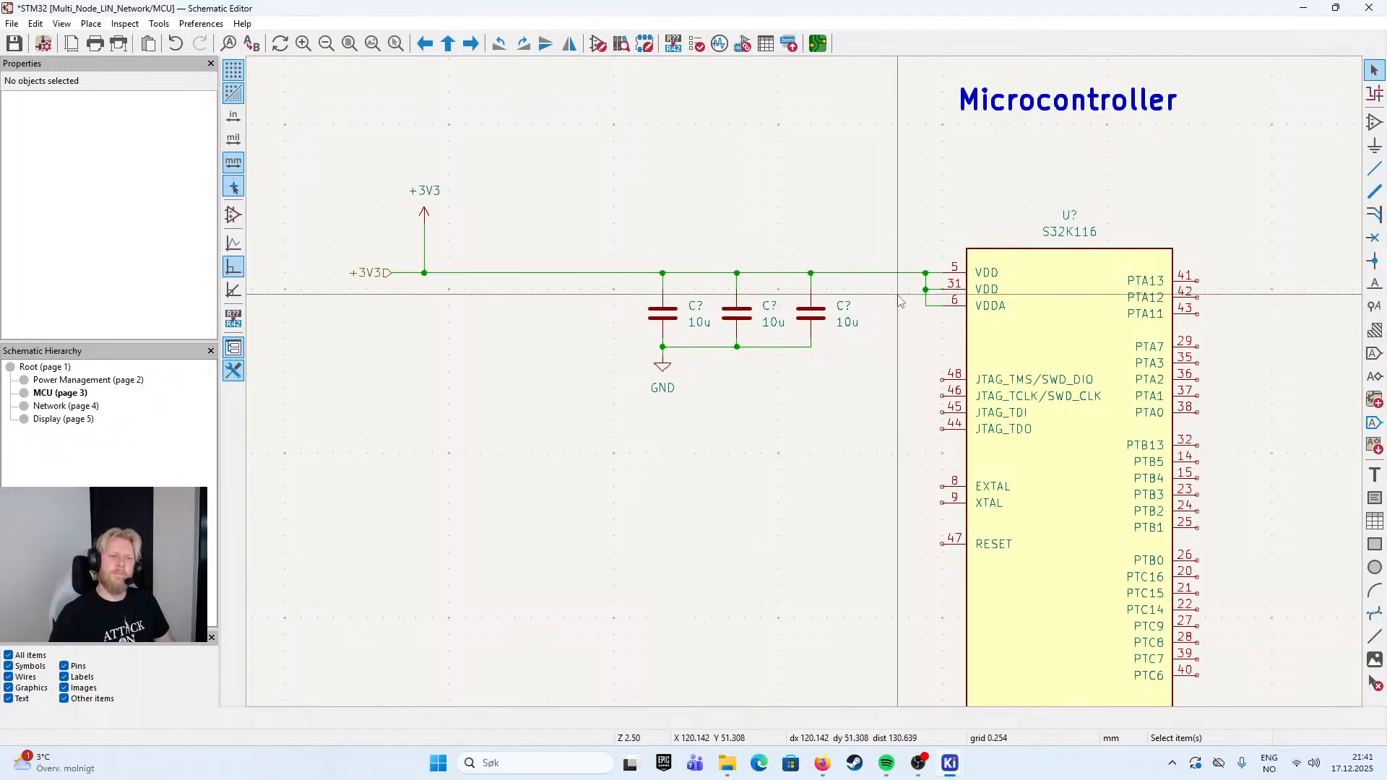
pyautogui.click(699, 322)
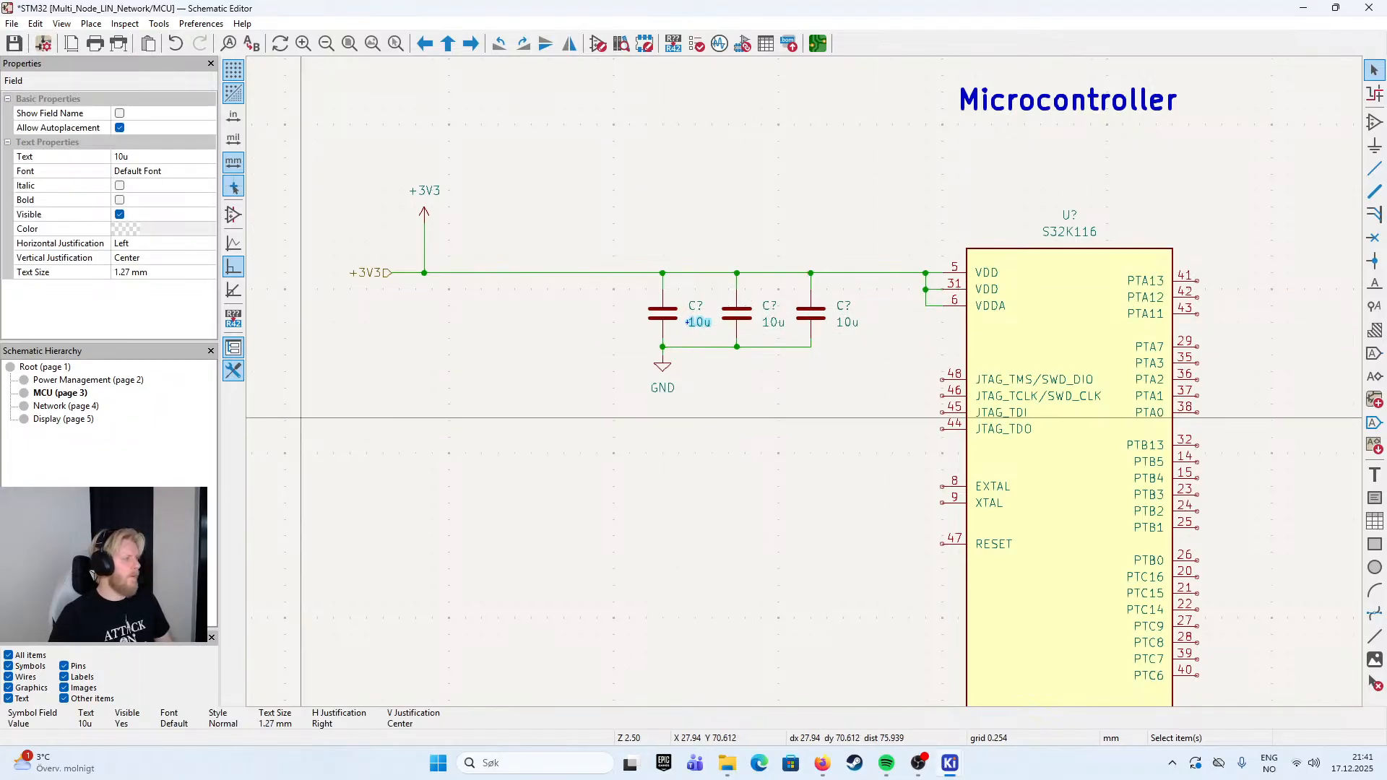
pyautogui.press('Escape')
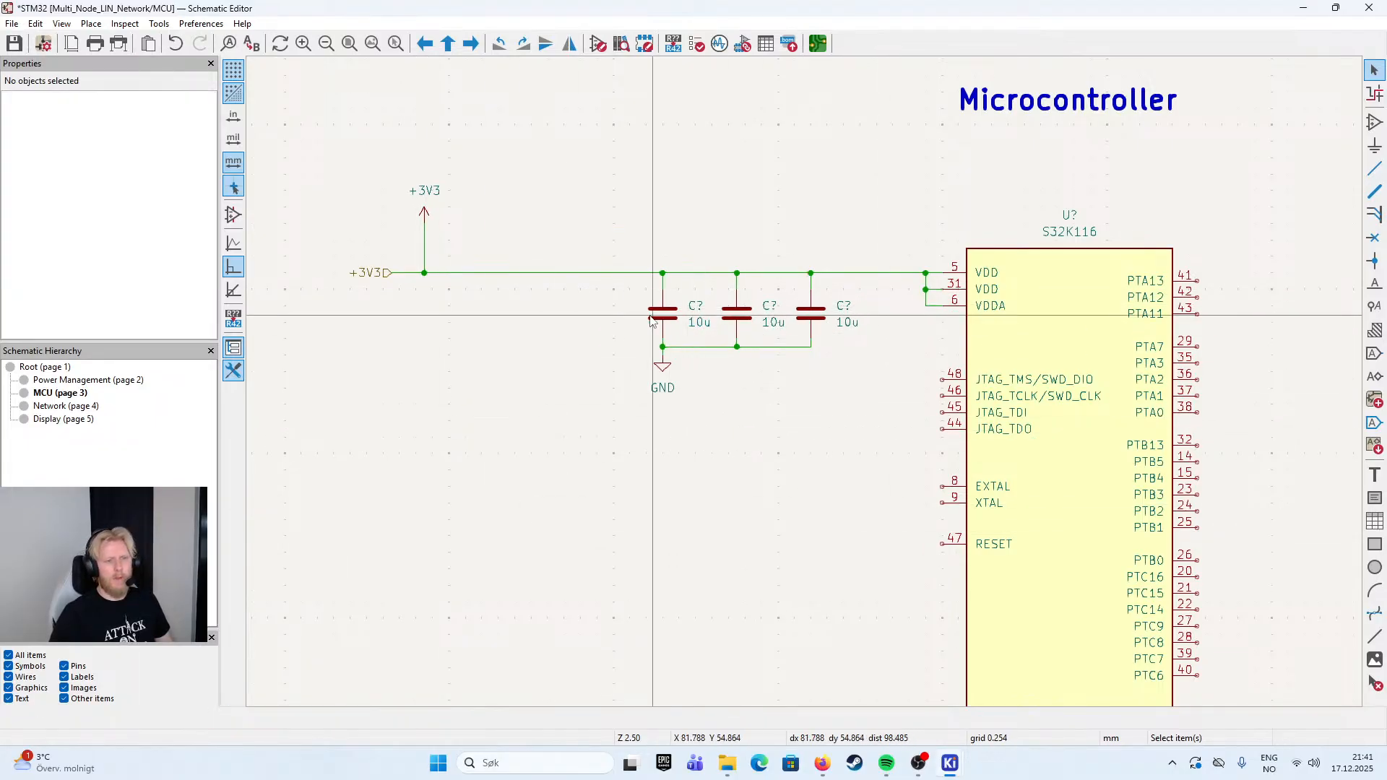
pyautogui.hotkey('ctrl', 'd')
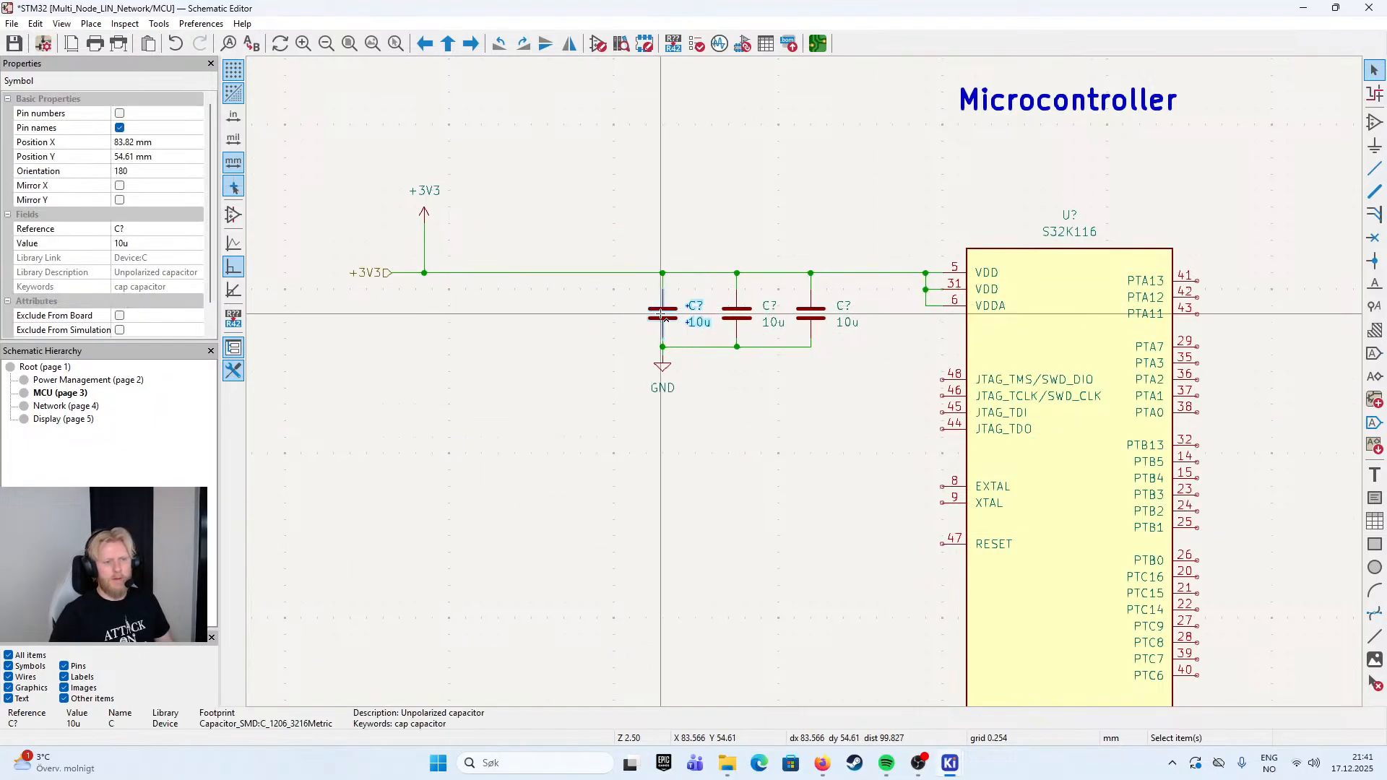
pyautogui.click(566, 284)
pyautogui.press('w')
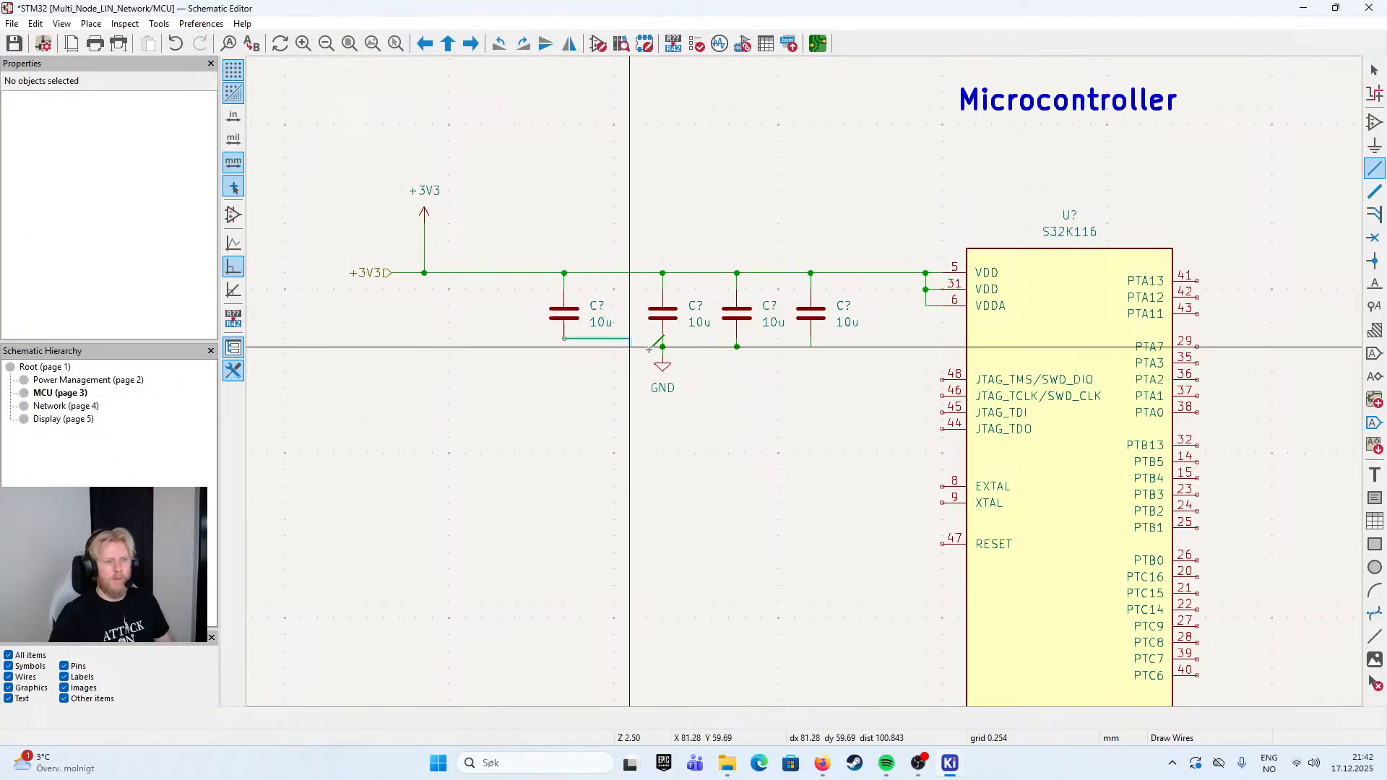
pyautogui.click(564, 348)
pyautogui.click(662, 348)
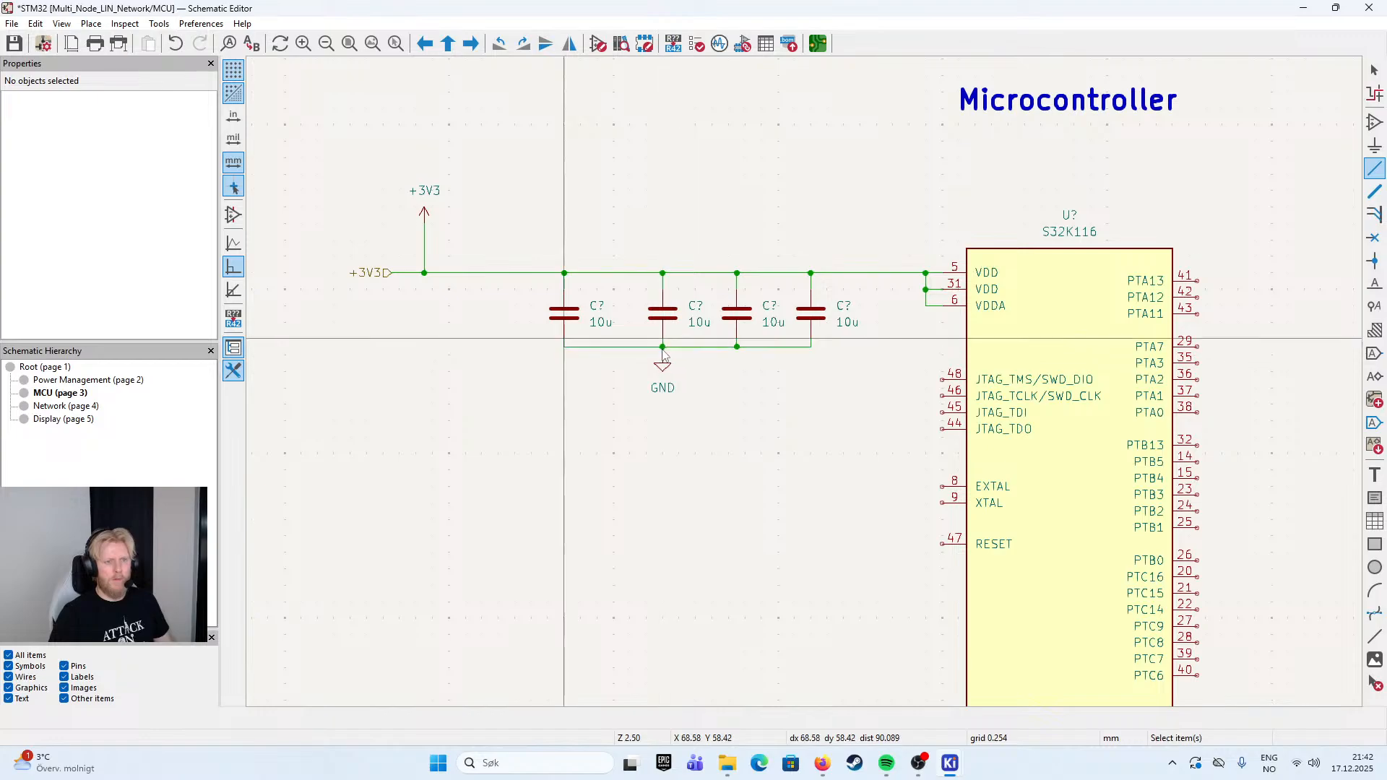
pyautogui.press('Escape')
# - Examine the symbol properties of the leftmost 10u capacitor, including its footprint, MPN, manufacturer and dielectric
pyautogui.doubleClick(565, 313)
pyautogui.scroll(-2, 189, 192)
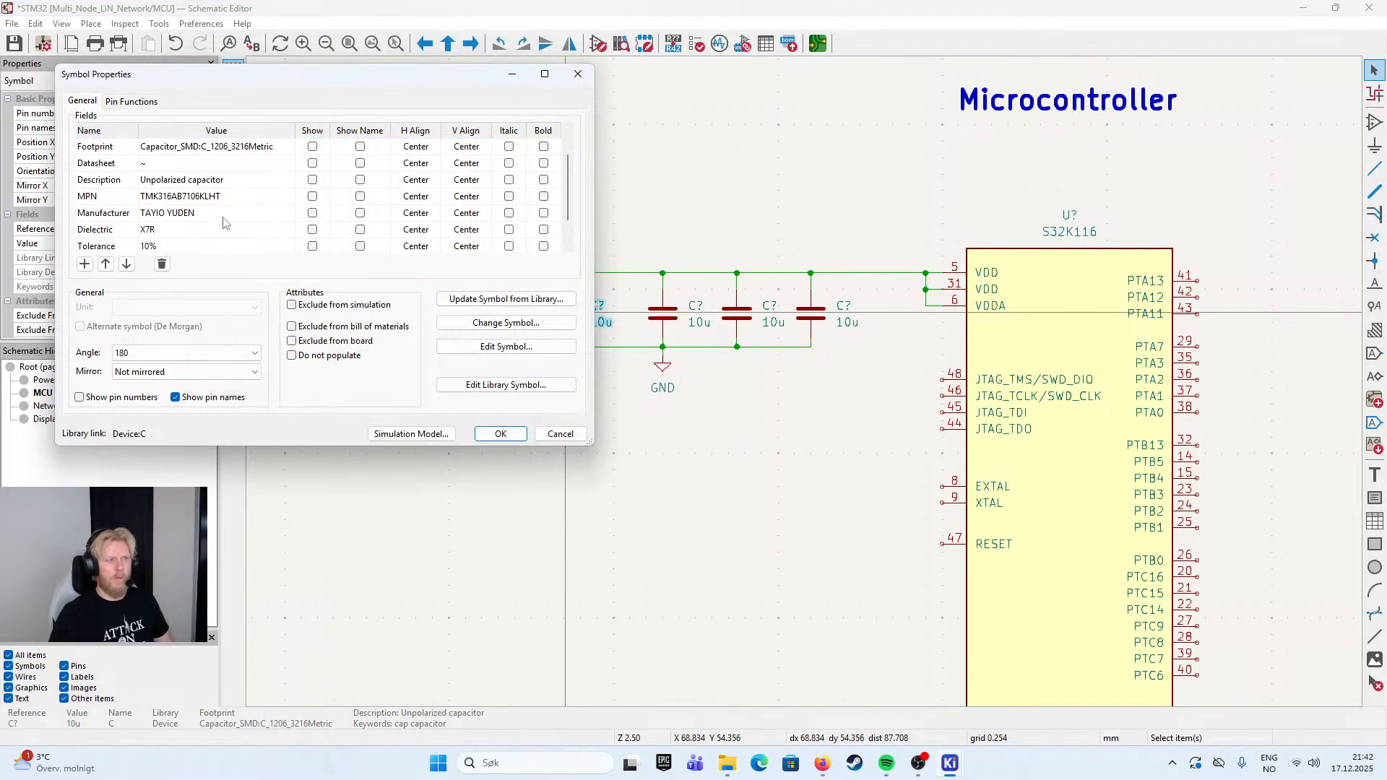
pyautogui.scroll(2, 189, 192)
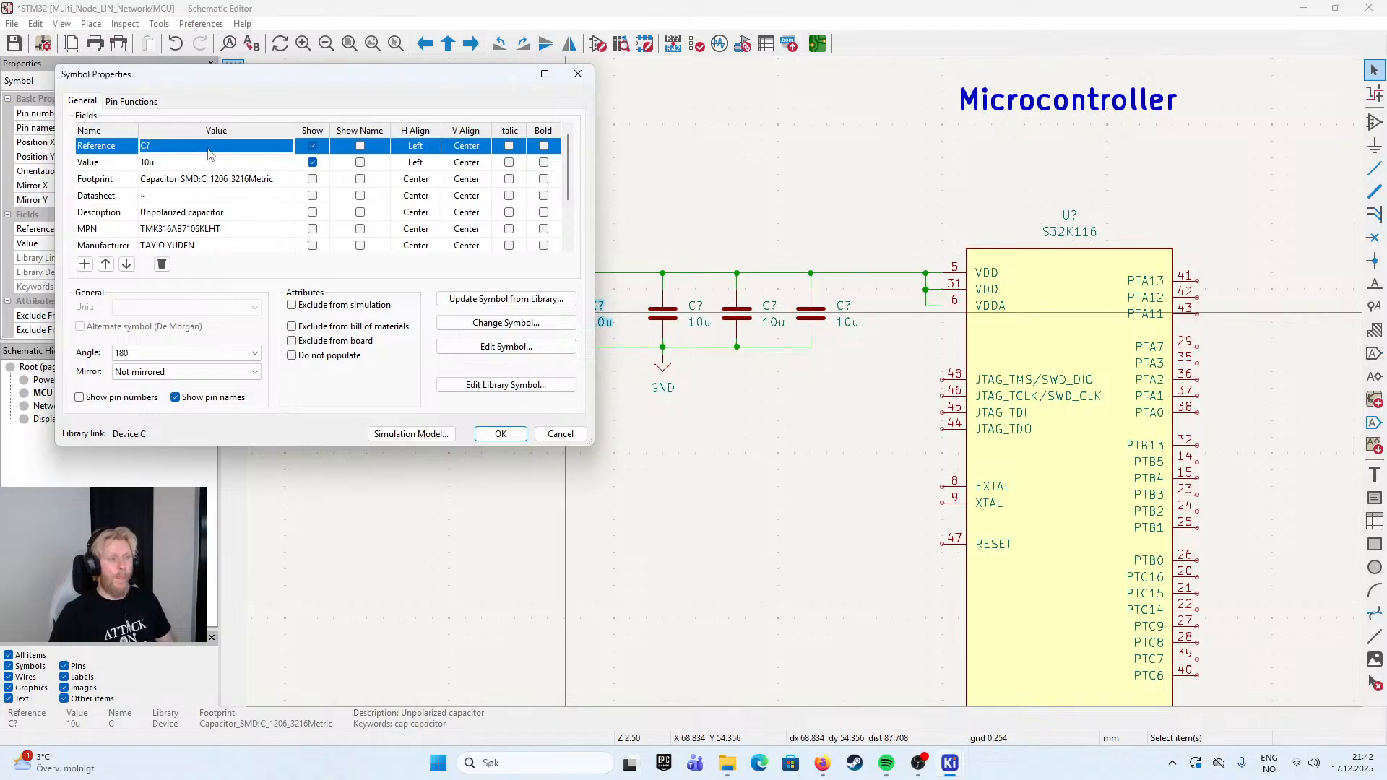
pyautogui.click(561, 434)
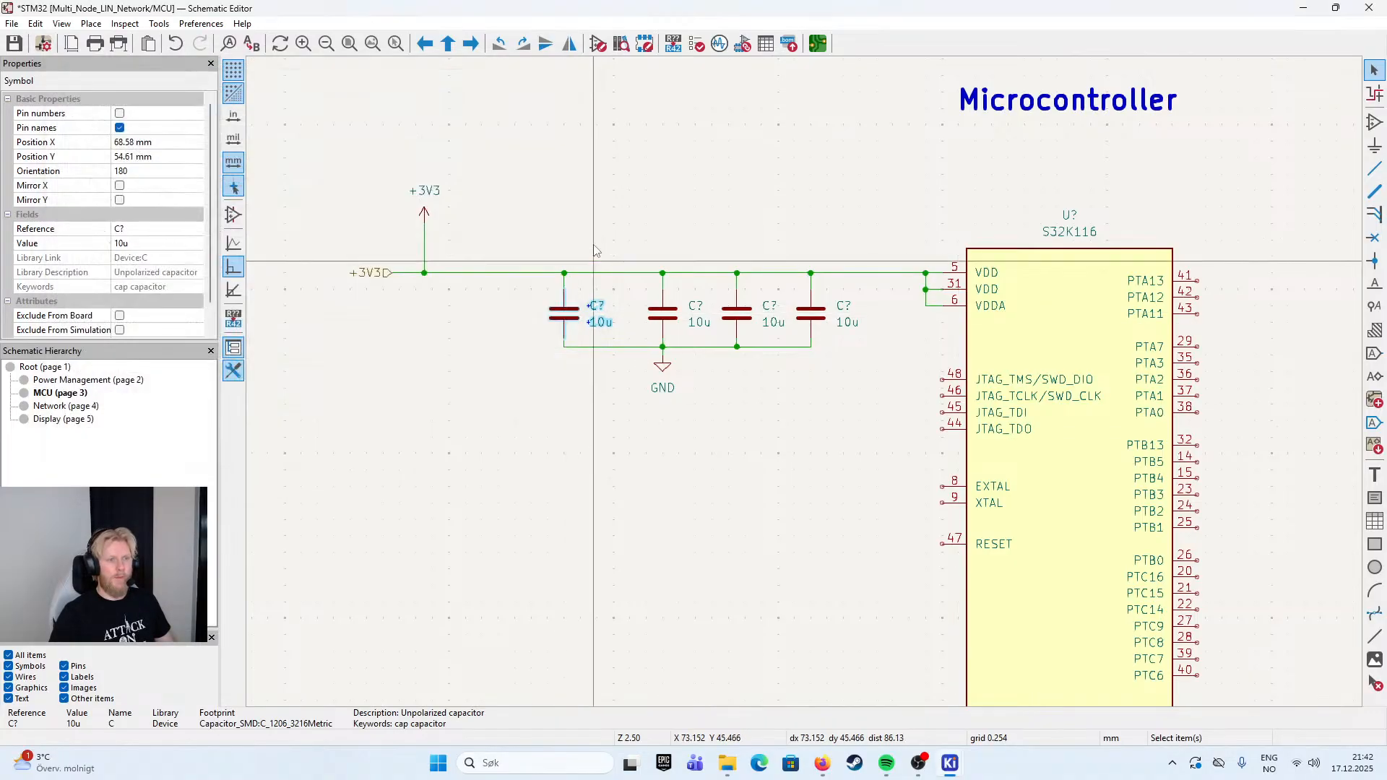
pyautogui.press('Escape')
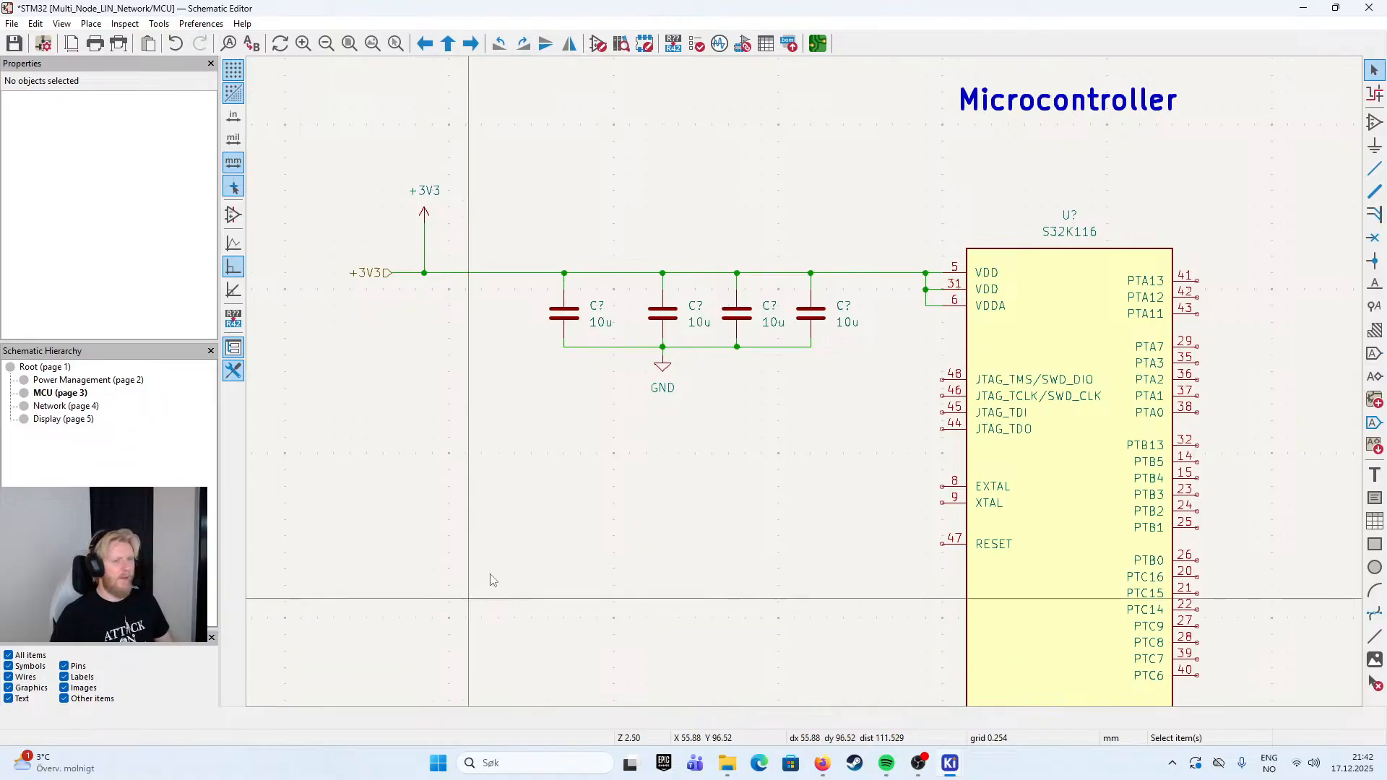
pyautogui.click(622, 337)
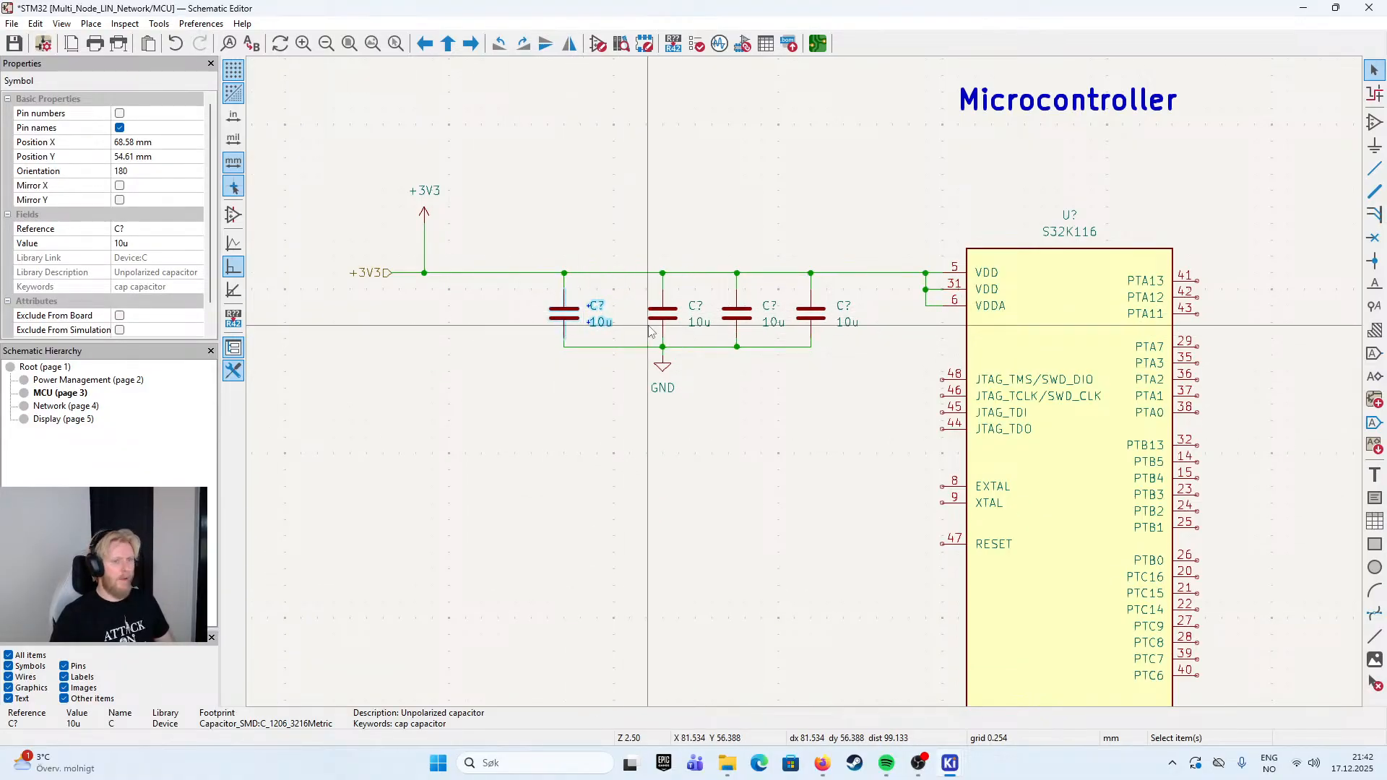
# - Set the value of the second capacitor from the +3V3 symbol, the one above GND, to 100n
pyautogui.doubleClick(671, 314)
pyautogui.click(160, 161)
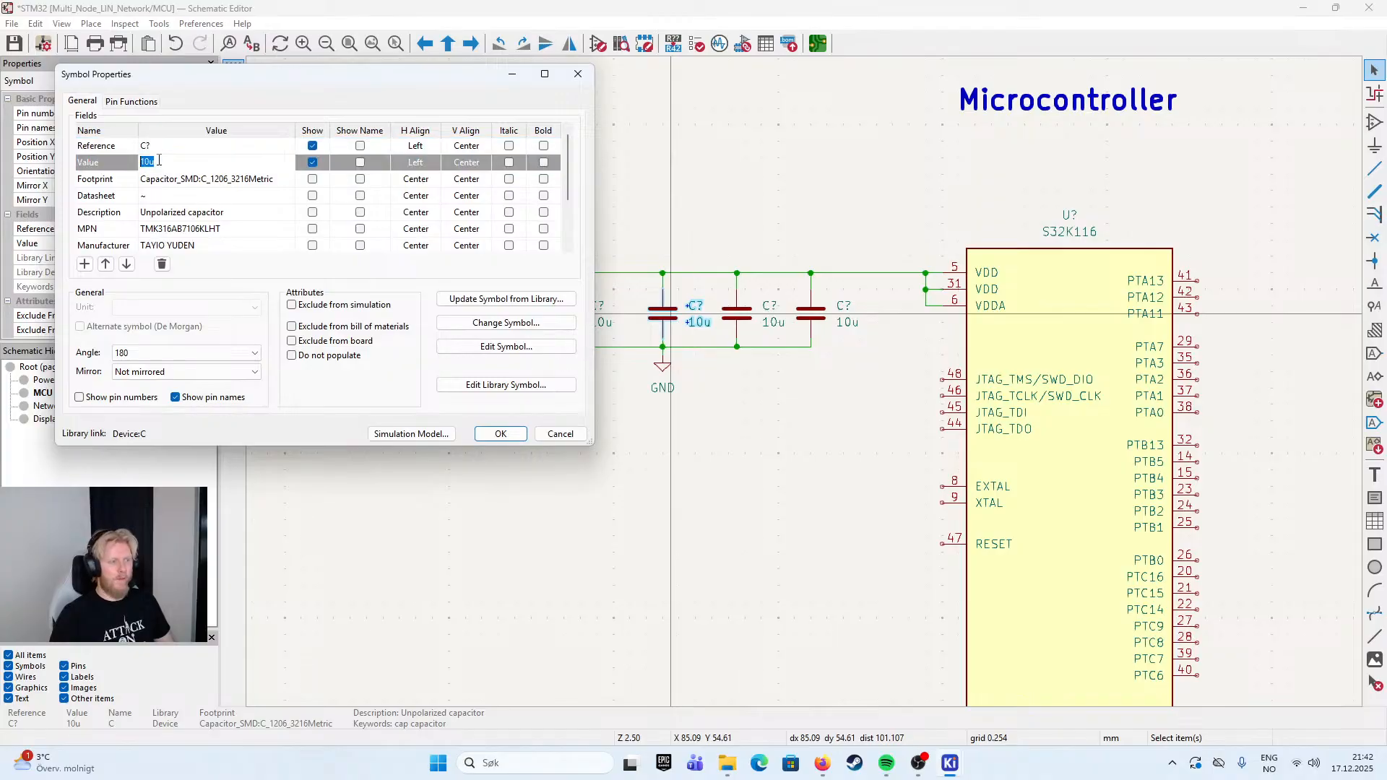
pyautogui.write('100n')
pyautogui.press('Return')
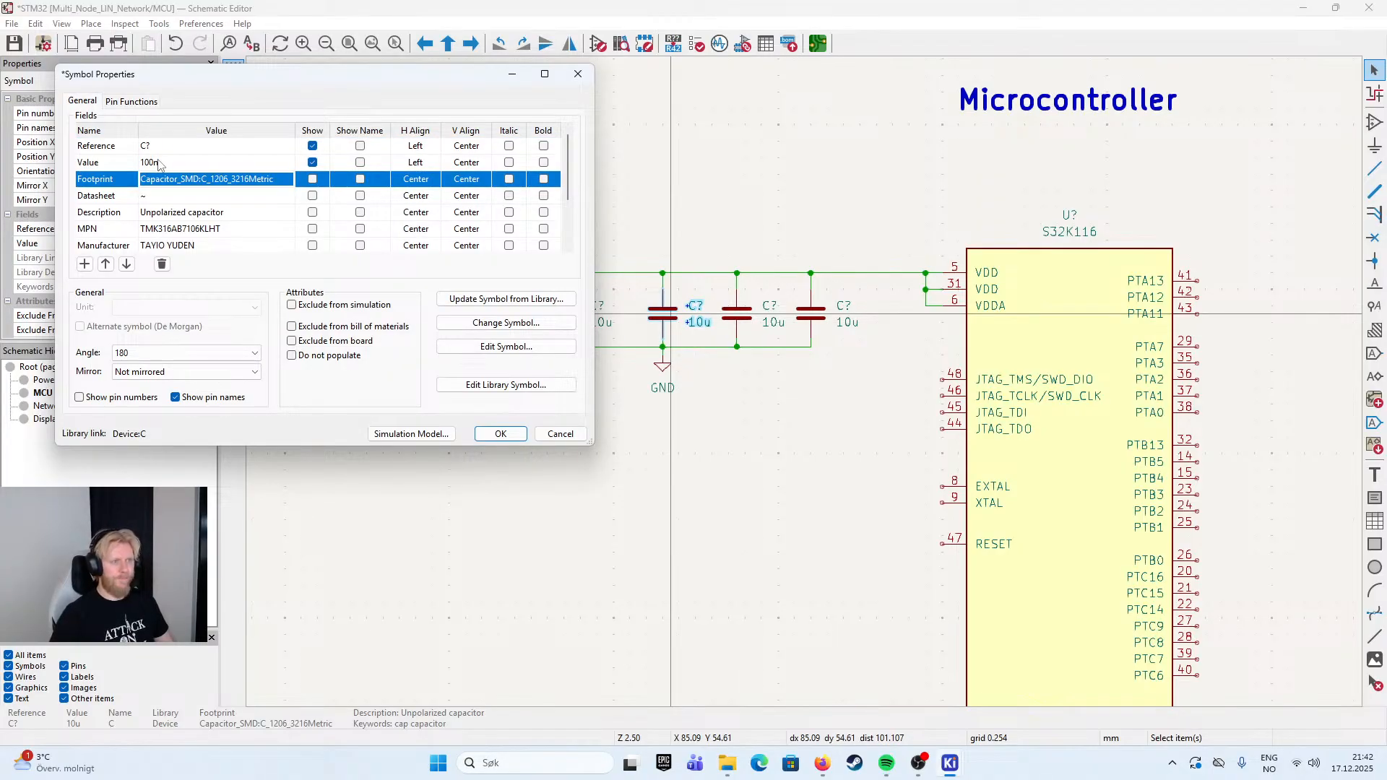
pyautogui.click(506, 434)
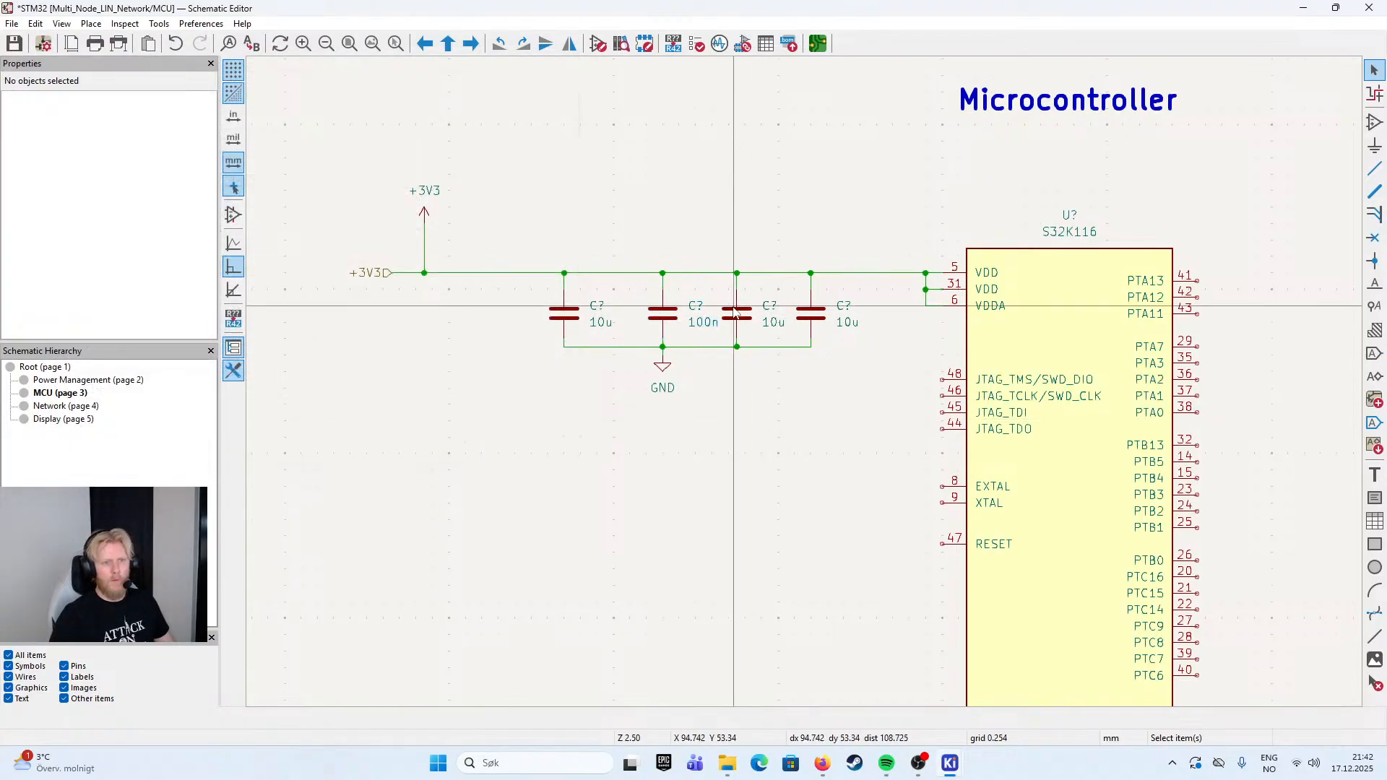
# - Set the value of the third capacitor from the +3V3 symbol to 100n
pyautogui.doubleClick(736, 312)
pyautogui.click(167, 166)
pyautogui.write('100n')
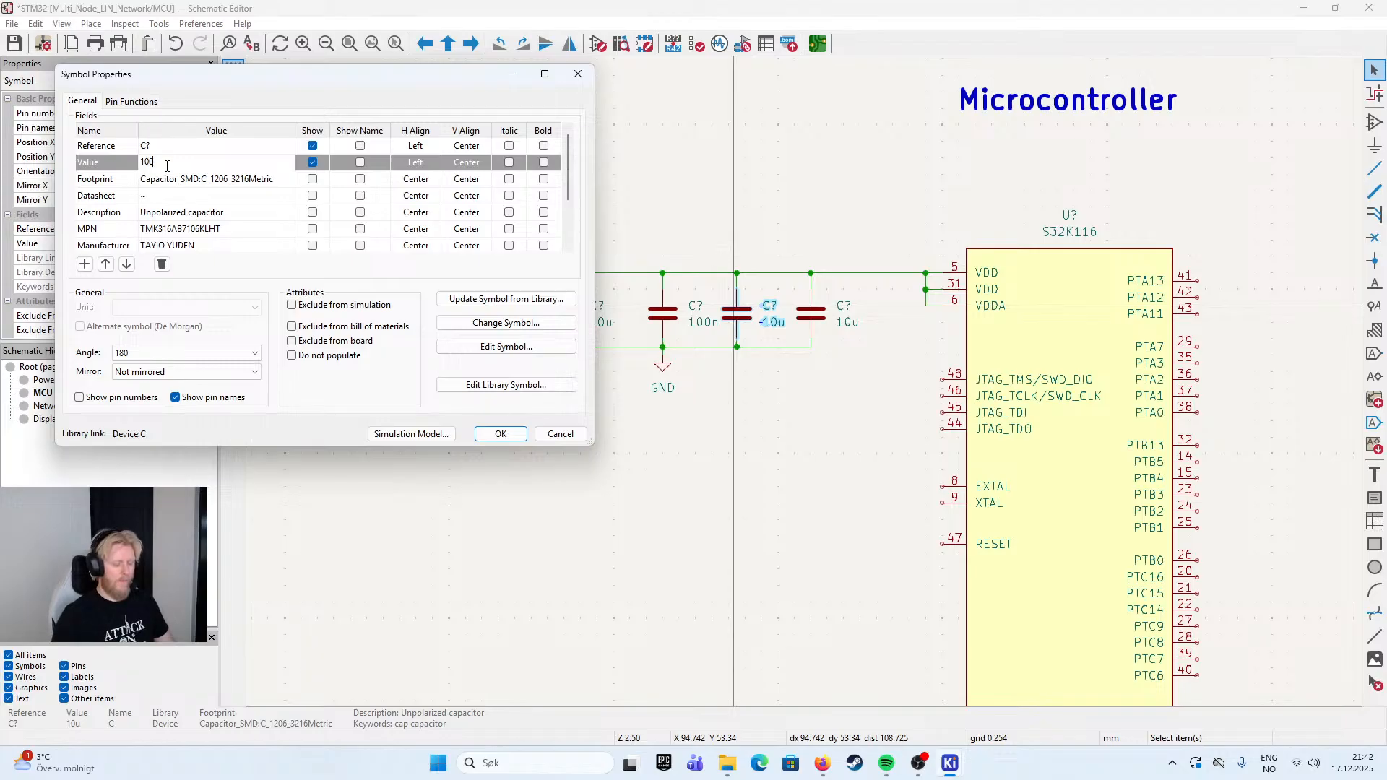
pyautogui.press('Return')
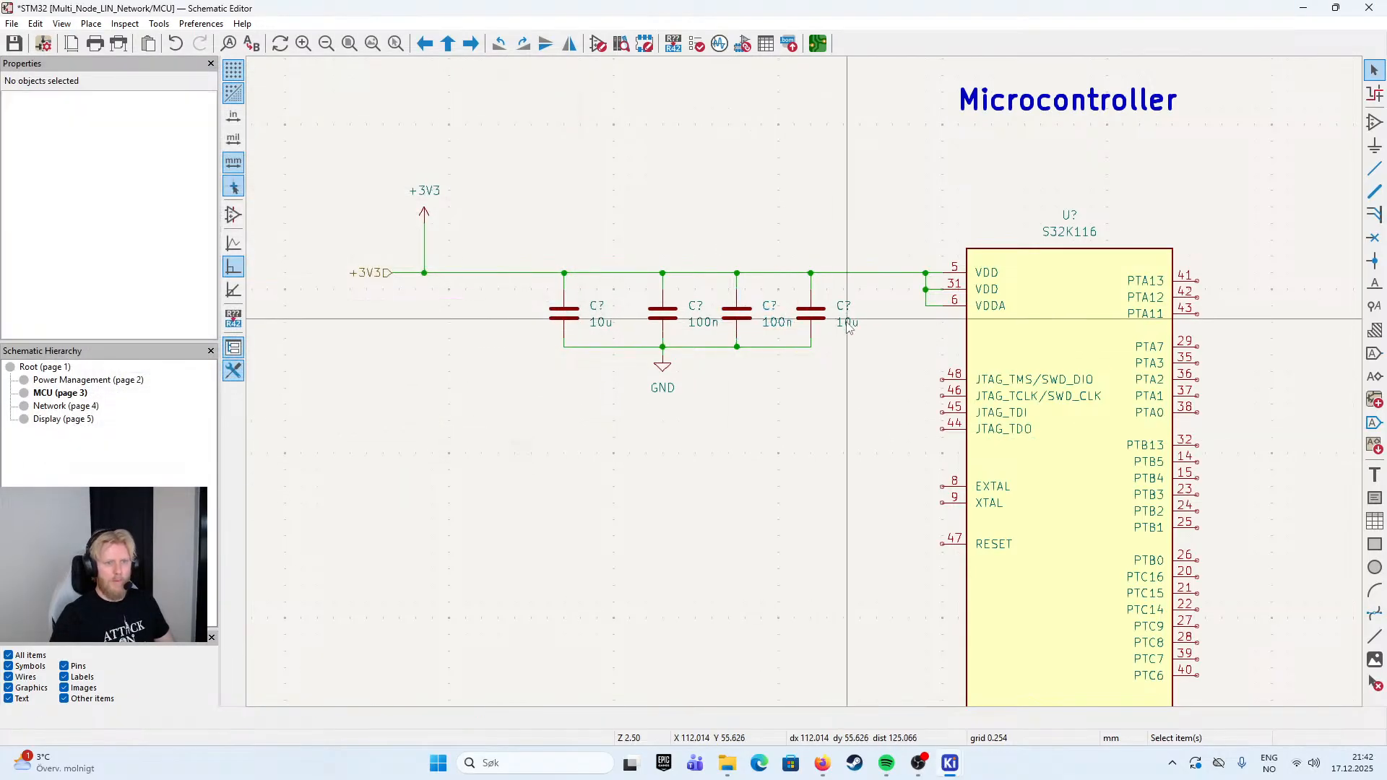
# - Set the value of the capacitor nearest the microcontroller to 100n
pyautogui.doubleClick(847, 323)
pyautogui.write('10n')
pyautogui.press('BackSpace')
pyautogui.press('BackSpace')
pyautogui.write('00n')
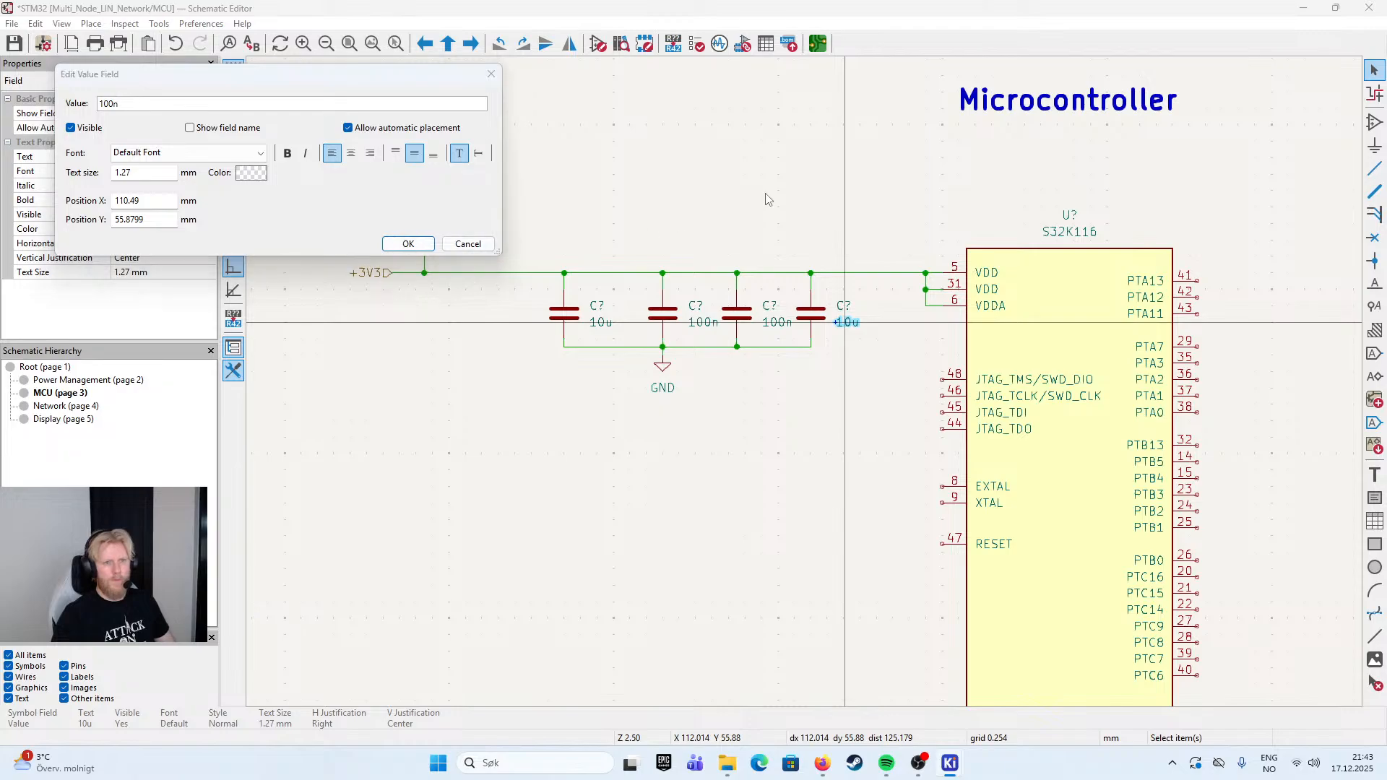
pyautogui.press('Return')
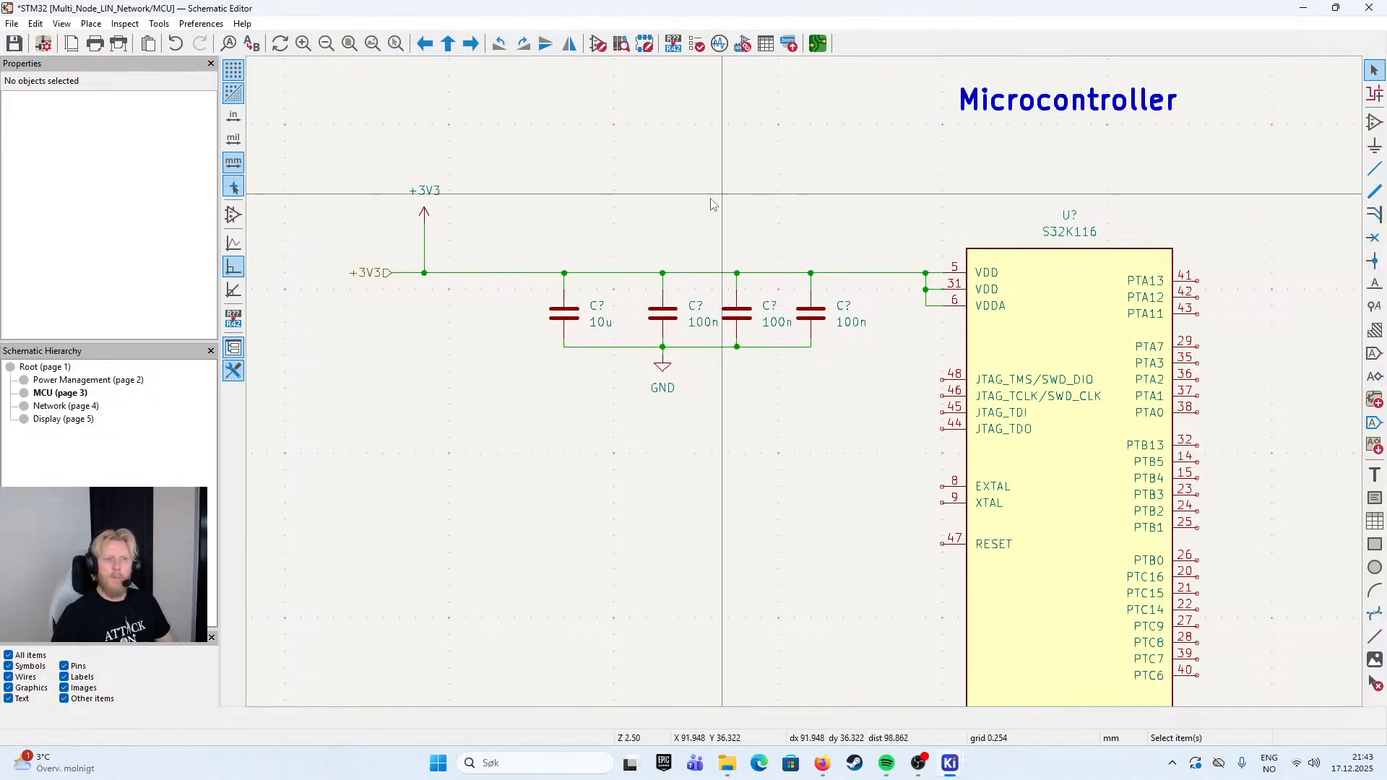
# - Add the text note "Close as possible to respective pin" just above the +3V3 line over the capacitors
pyautogui.scroll(2, 693, 239)
pyautogui.moveTo(789, 436); pyautogui.dragTo(703, 368)
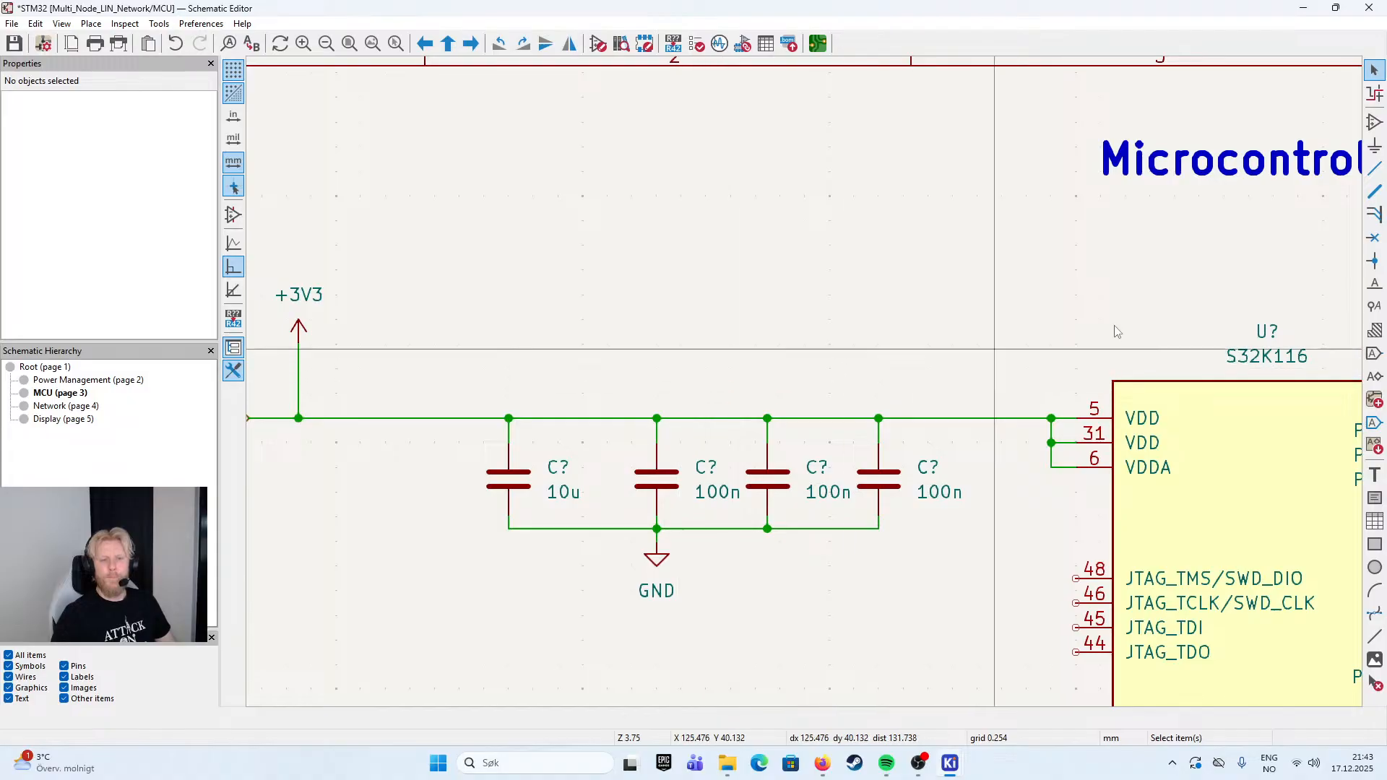
pyautogui.click(1375, 475)
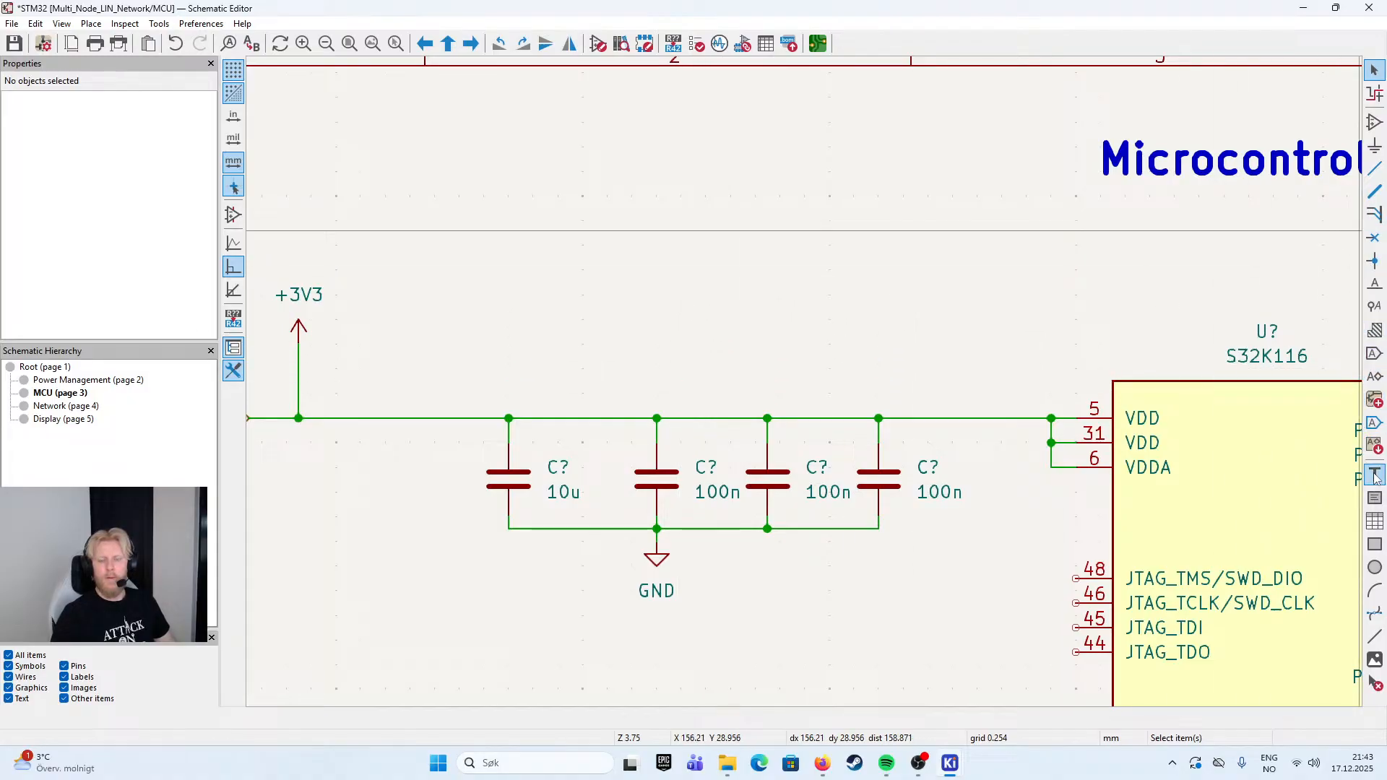
pyautogui.click(950, 425)
pyautogui.write('C')
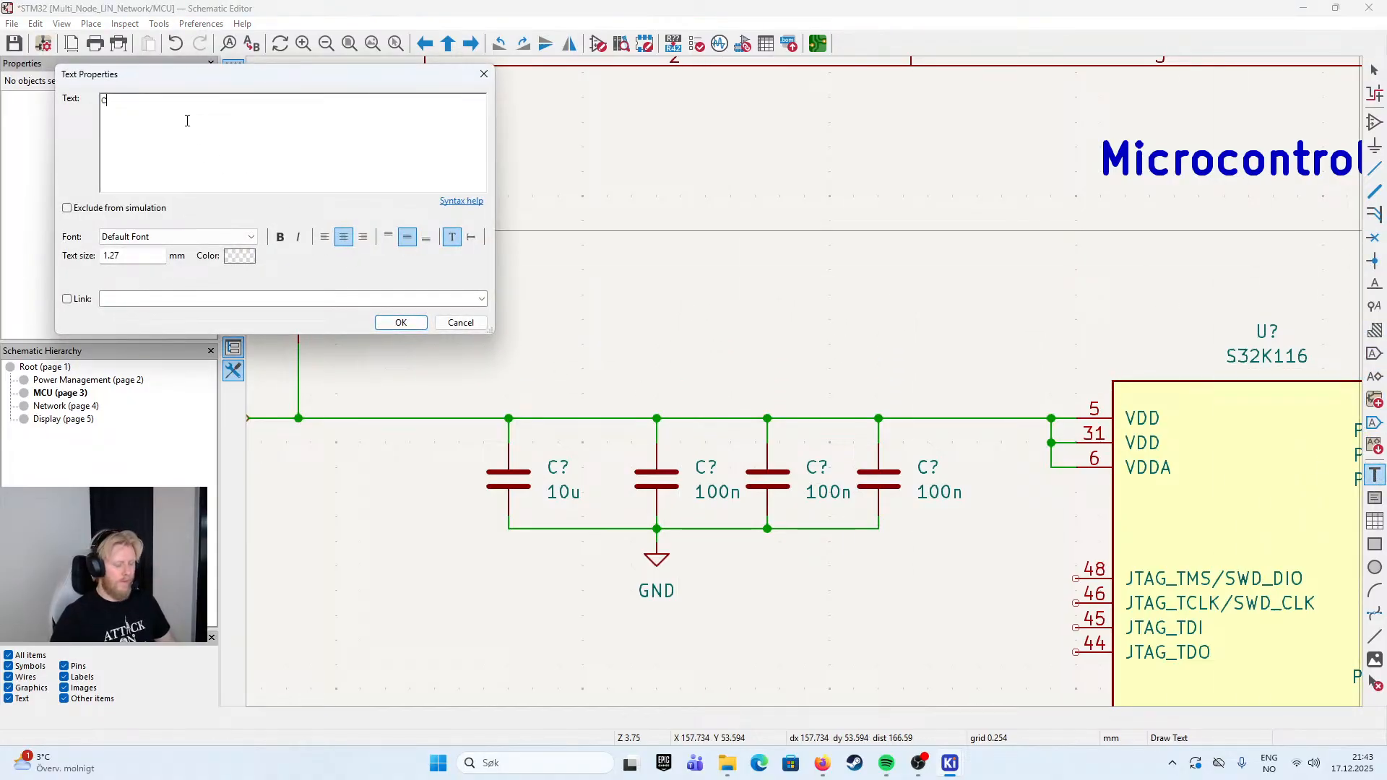
pyautogui.write('lose as possible to')
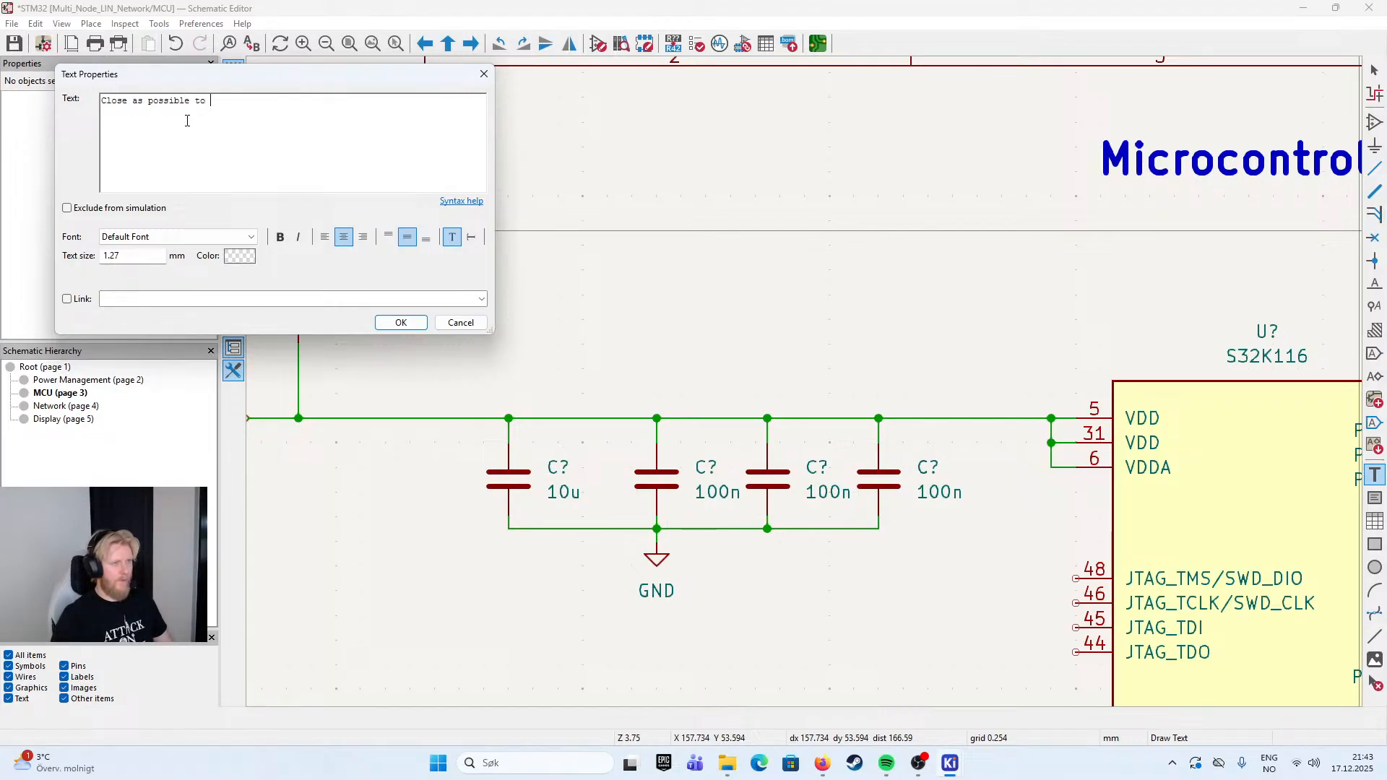
pyautogui.write(' respectiv')
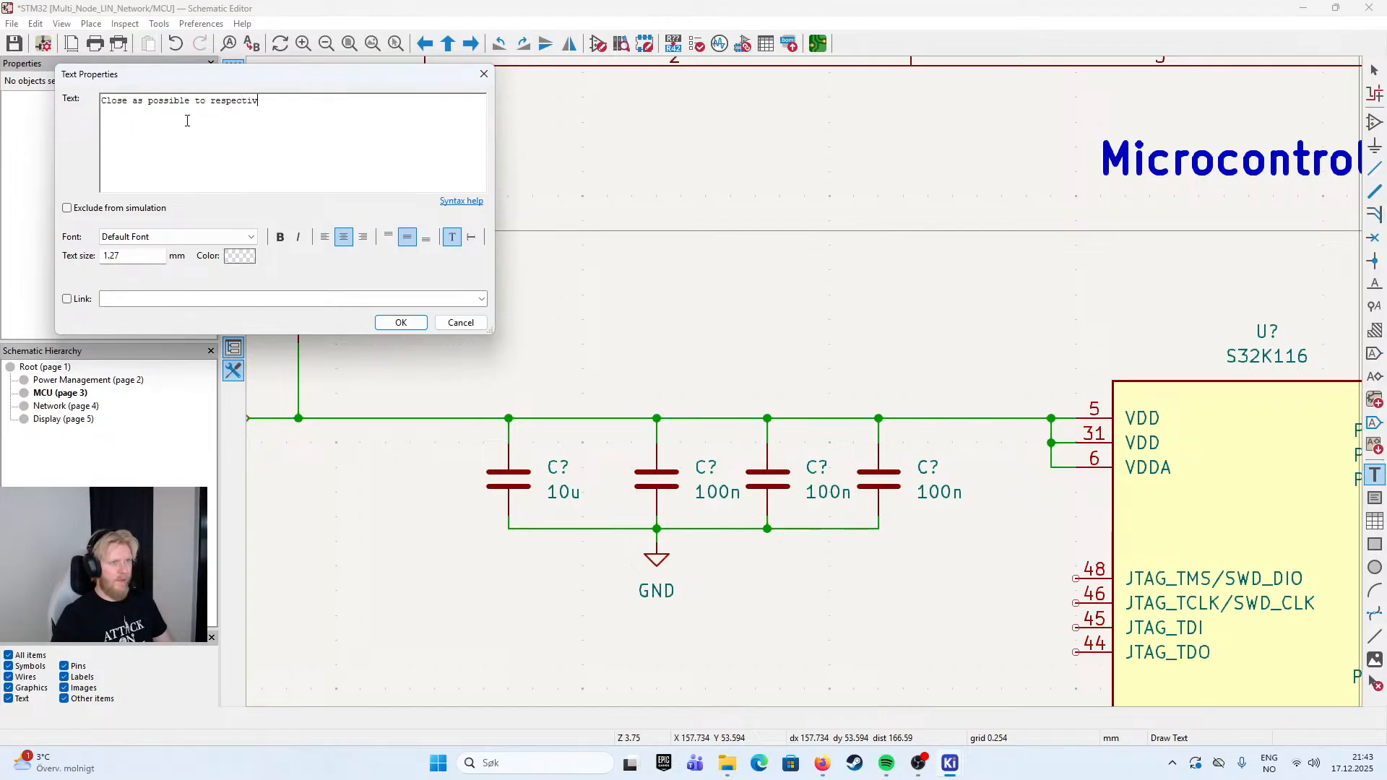
pyautogui.write('e pin')
pyautogui.click(401, 322)
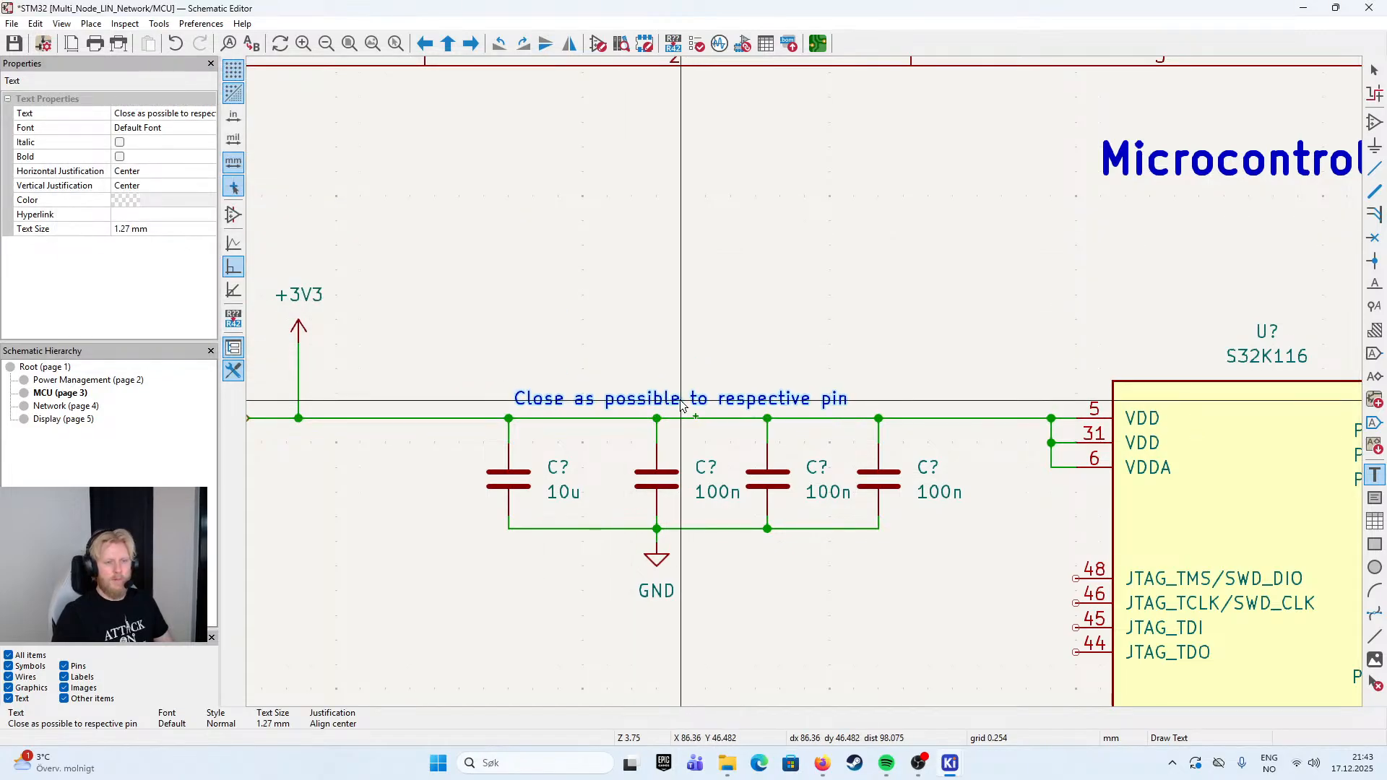
pyautogui.click(687, 399)
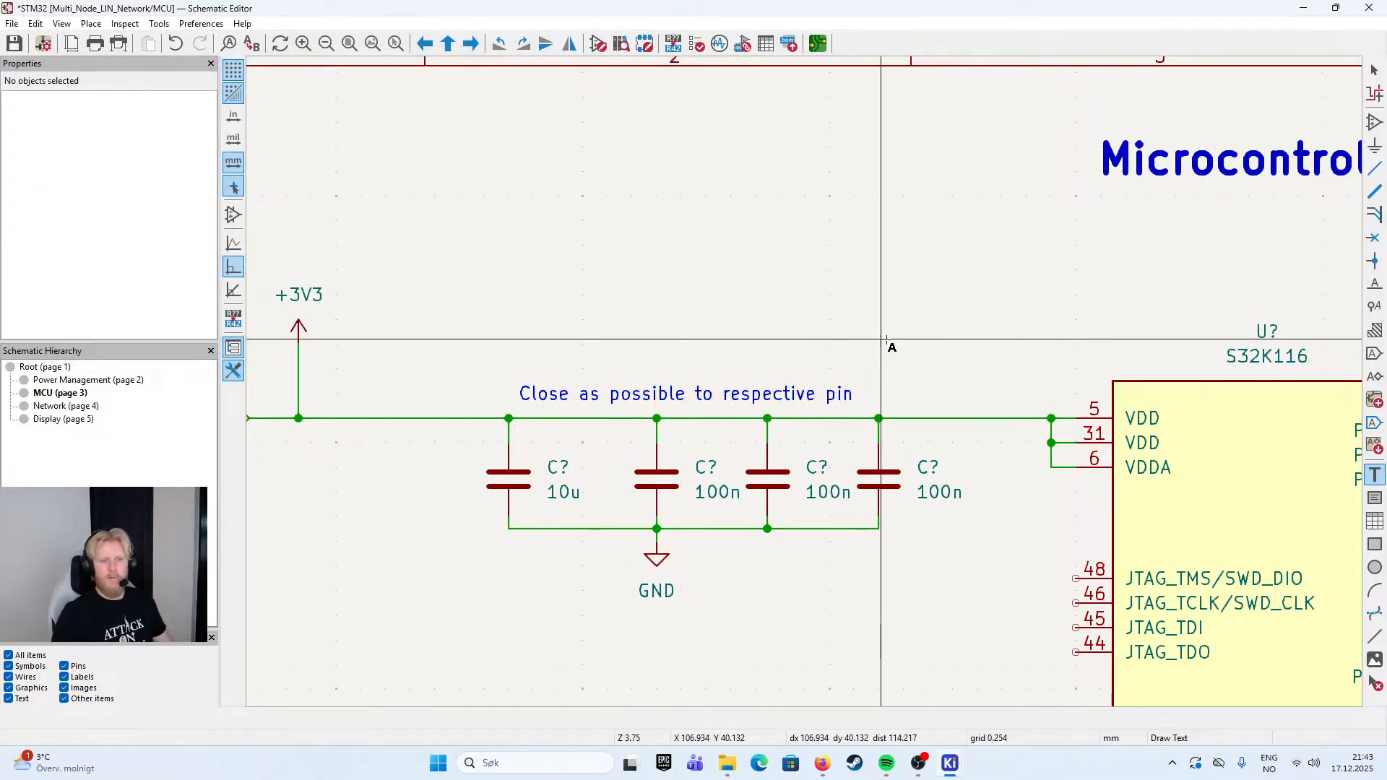
pyautogui.hscroll(3, 795, 325)
pyautogui.scroll(-2, 719, 307)
pyautogui.press('Escape')
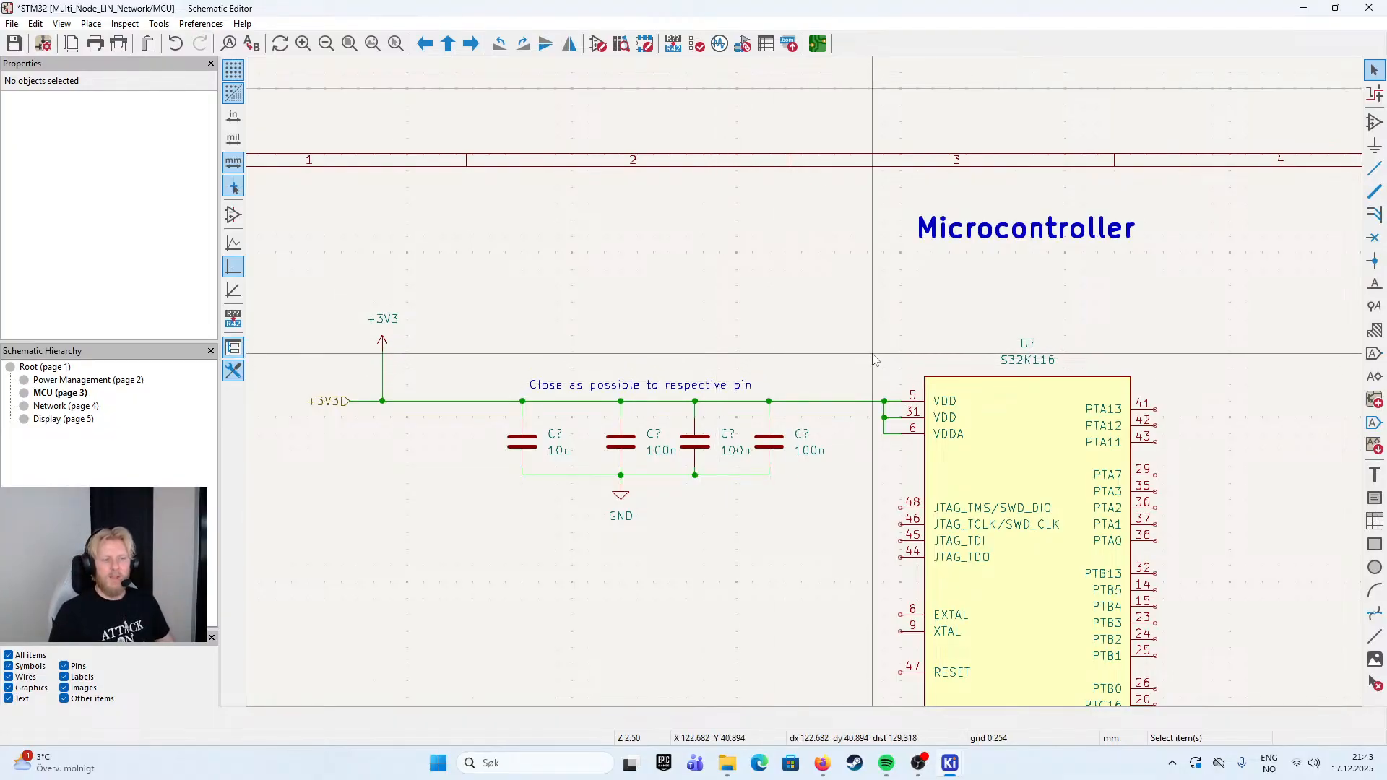
# - Review the placement note and the 100n capacitor nearest the S32K116's VDD and VDDA pins
pyautogui.click(641, 390)
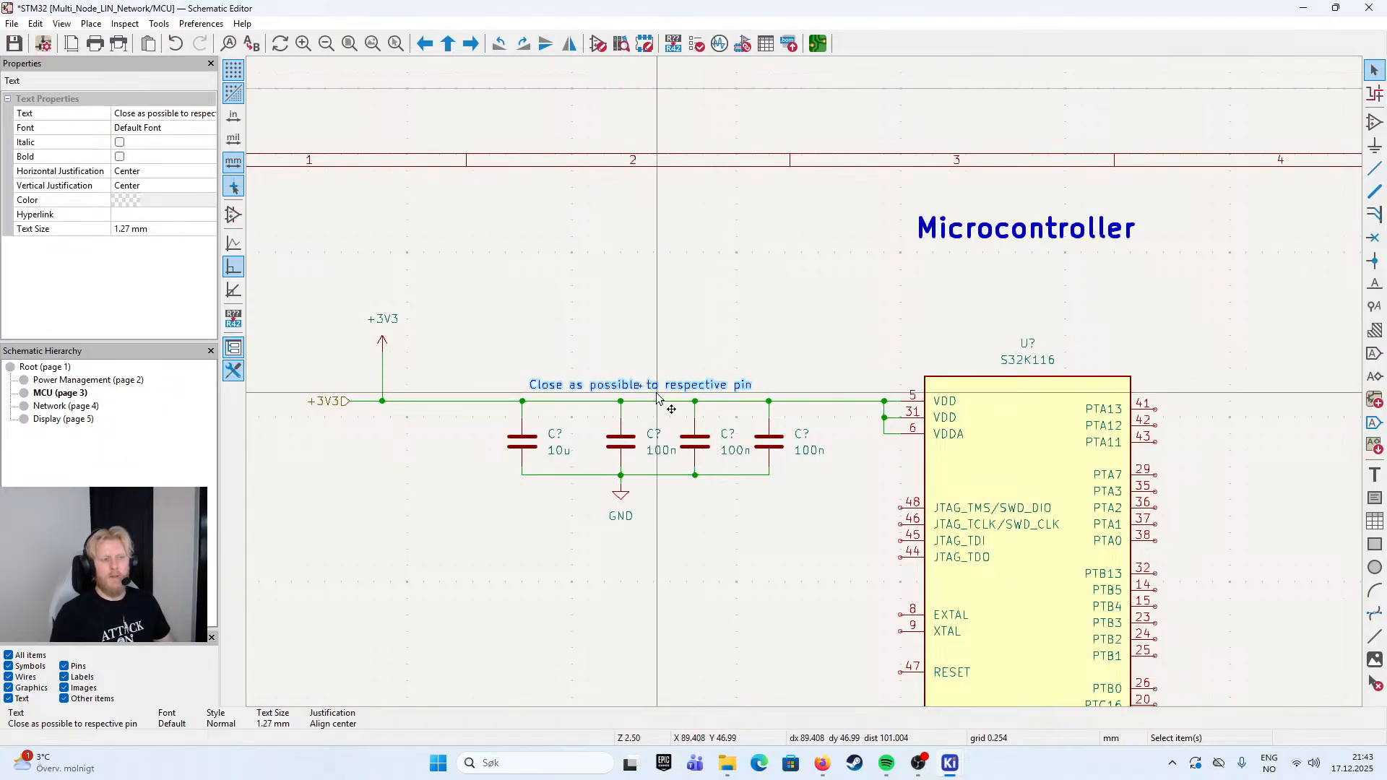
pyautogui.click(873, 342)
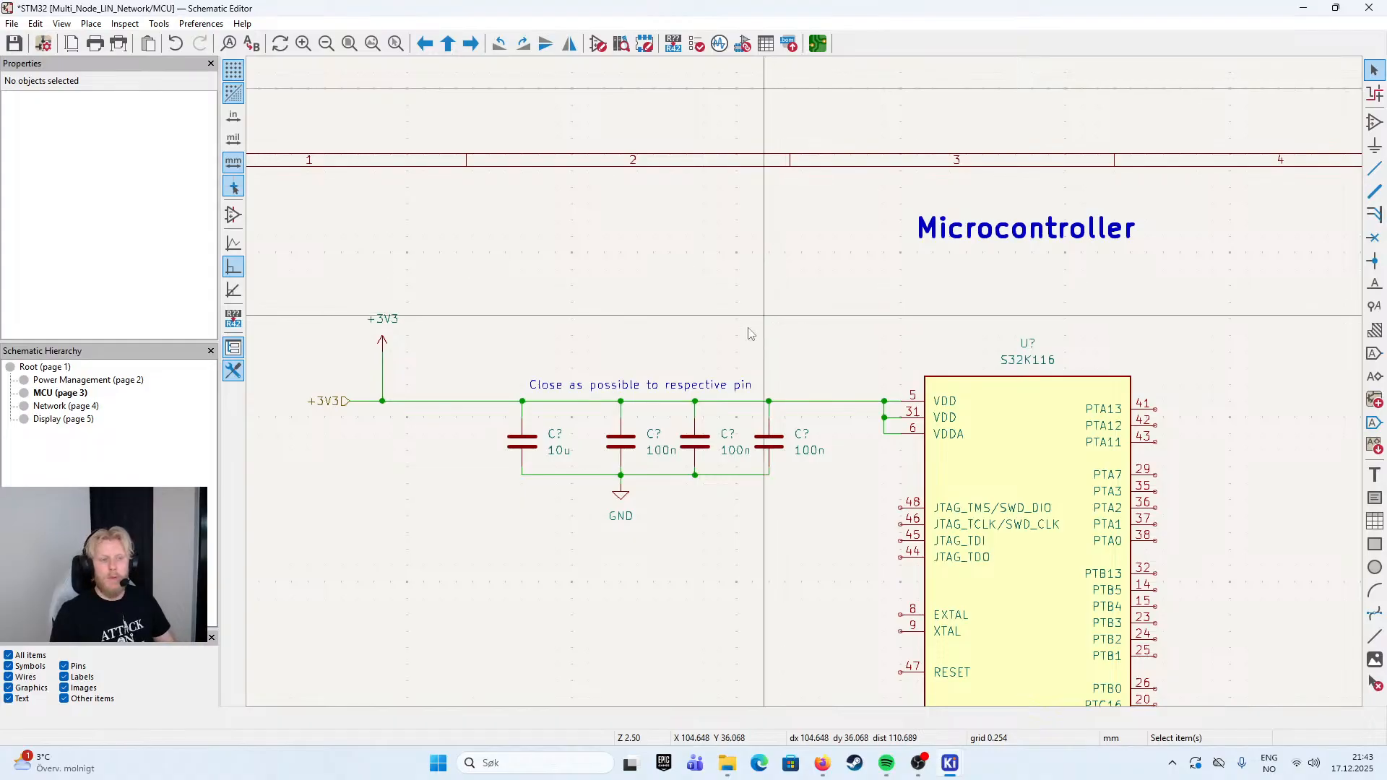
pyautogui.click(685, 387)
pyautogui.click(846, 364)
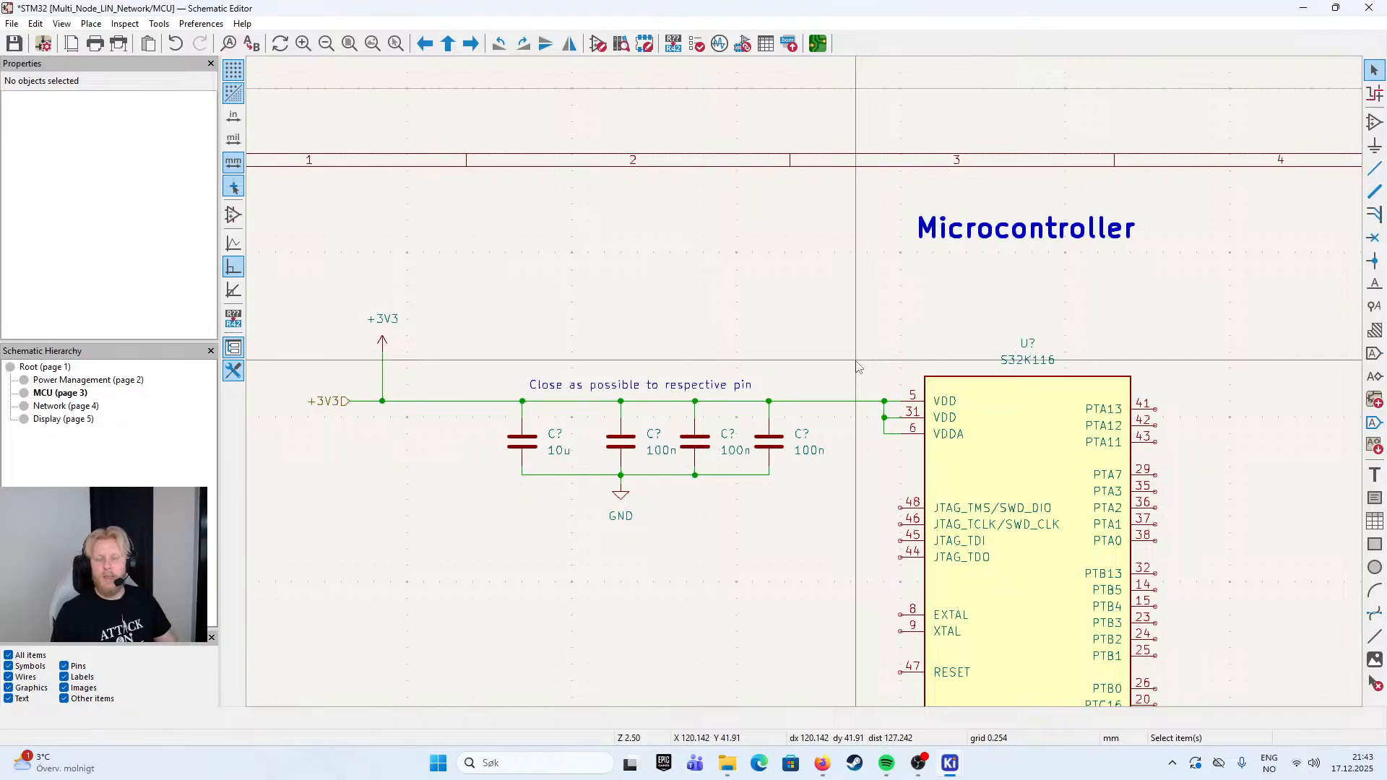
pyautogui.moveTo(927, 343); pyautogui.dragTo(771, 278)
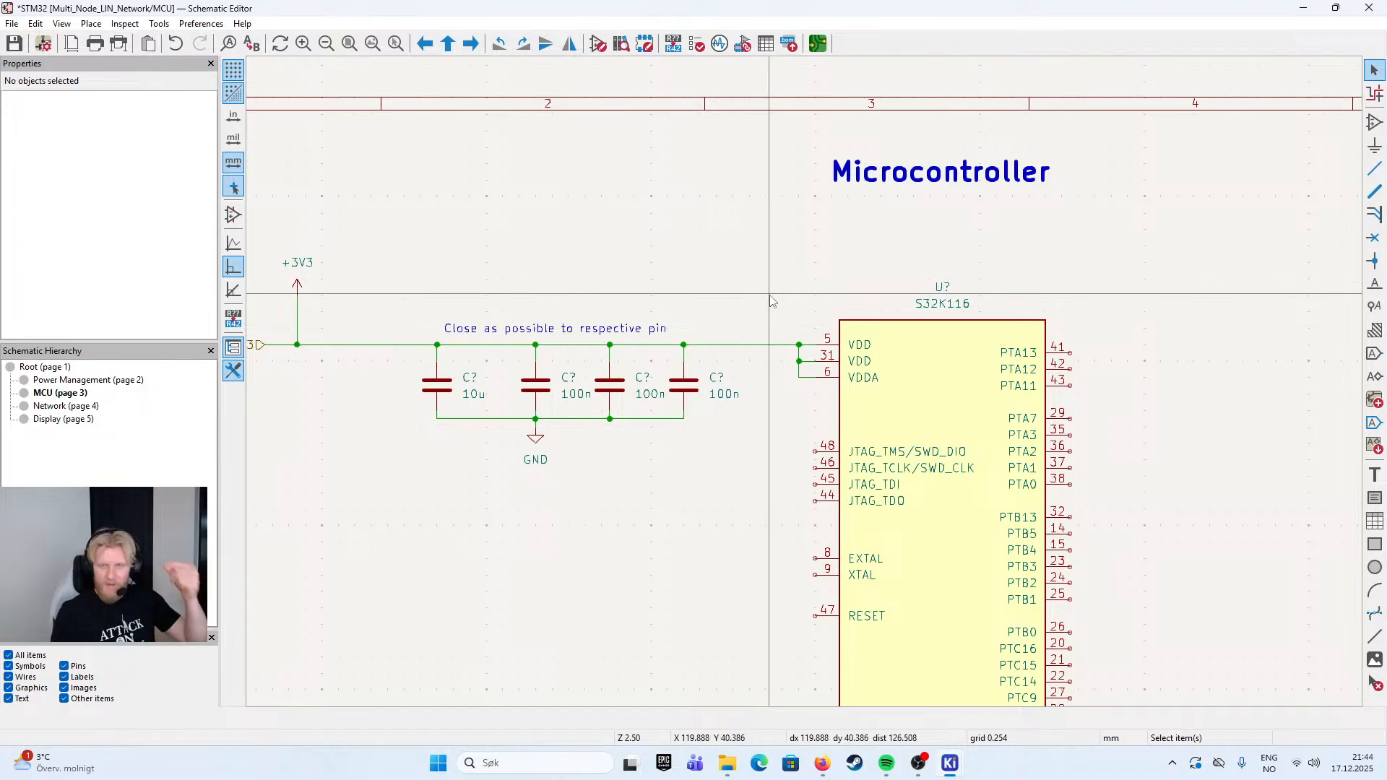
pyautogui.scroll(1, 582, 202)
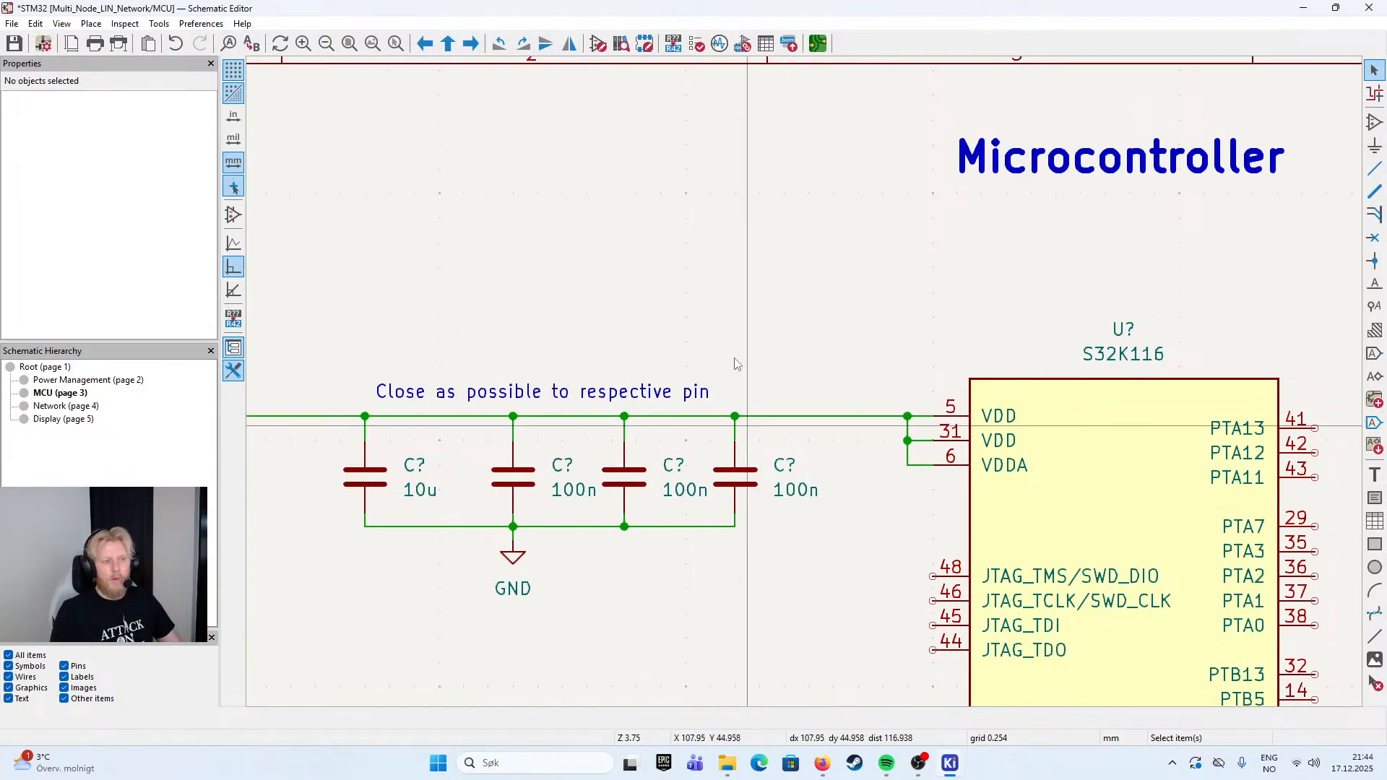
pyautogui.click(565, 397)
pyautogui.click(748, 363)
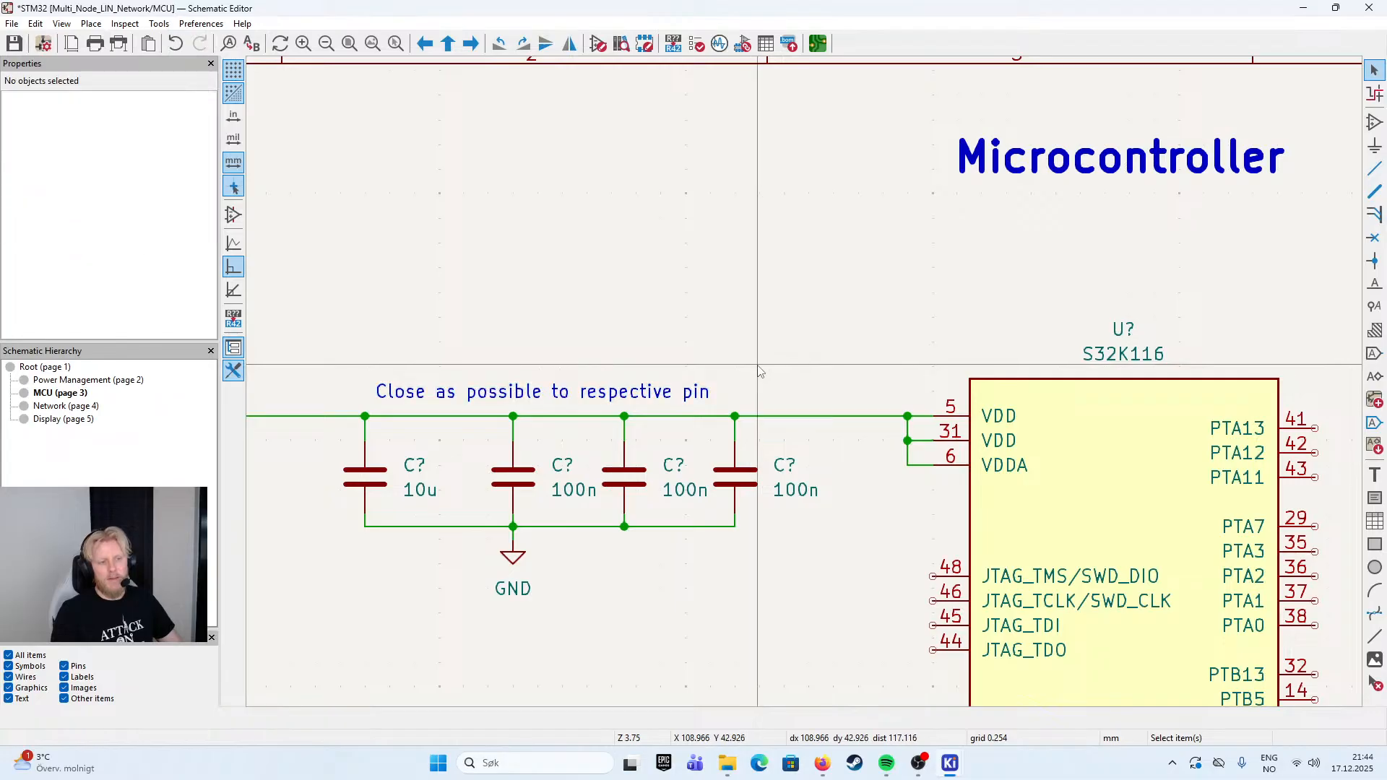
pyautogui.moveTo(840, 354); pyautogui.dragTo(766, 332)
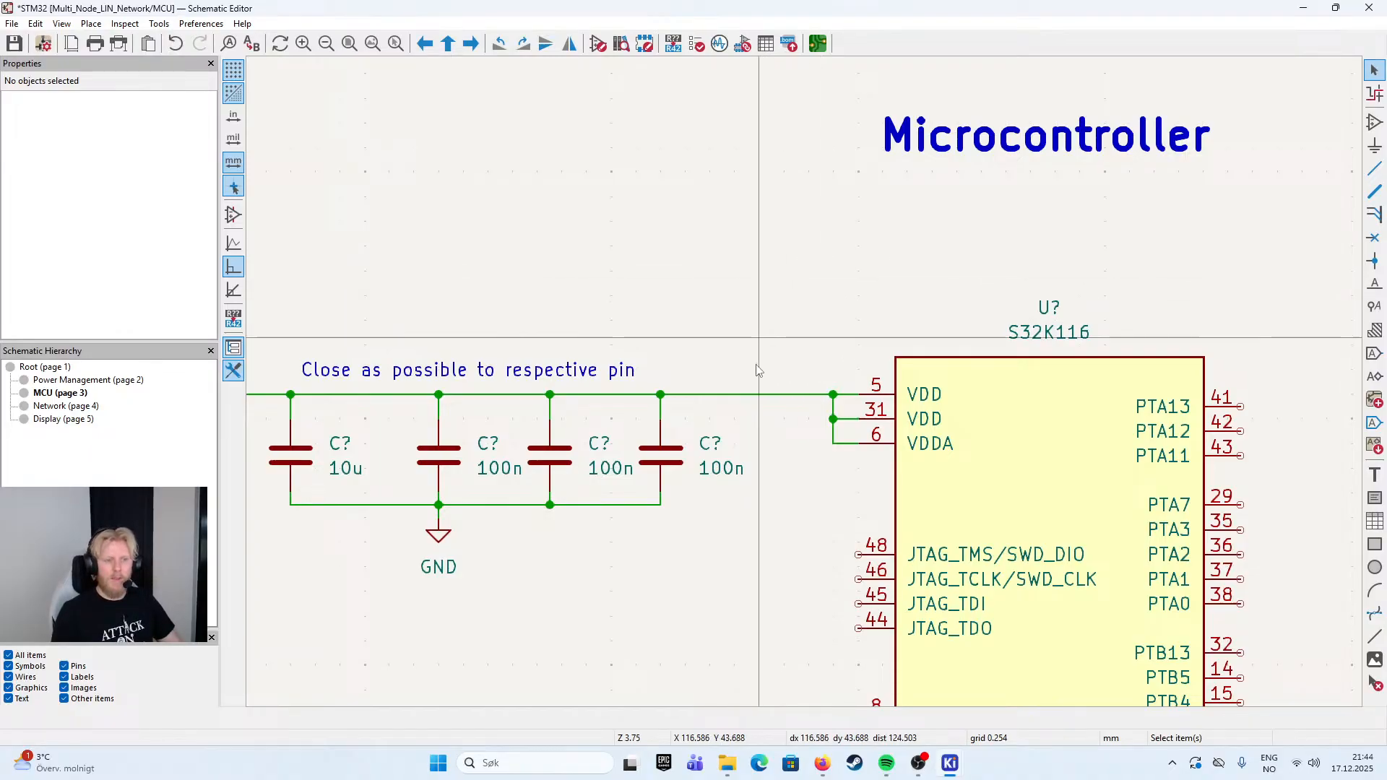
pyautogui.click(665, 463)
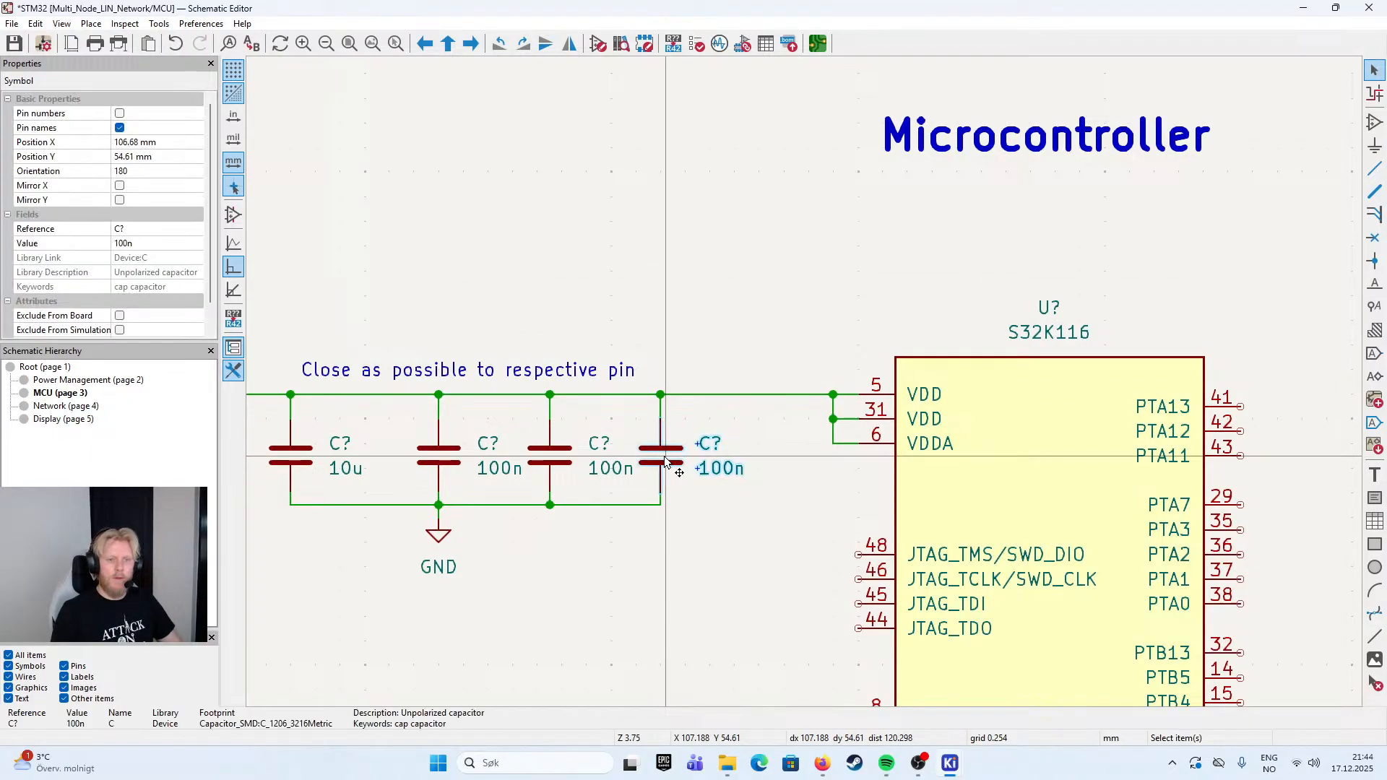
pyautogui.press('Escape')
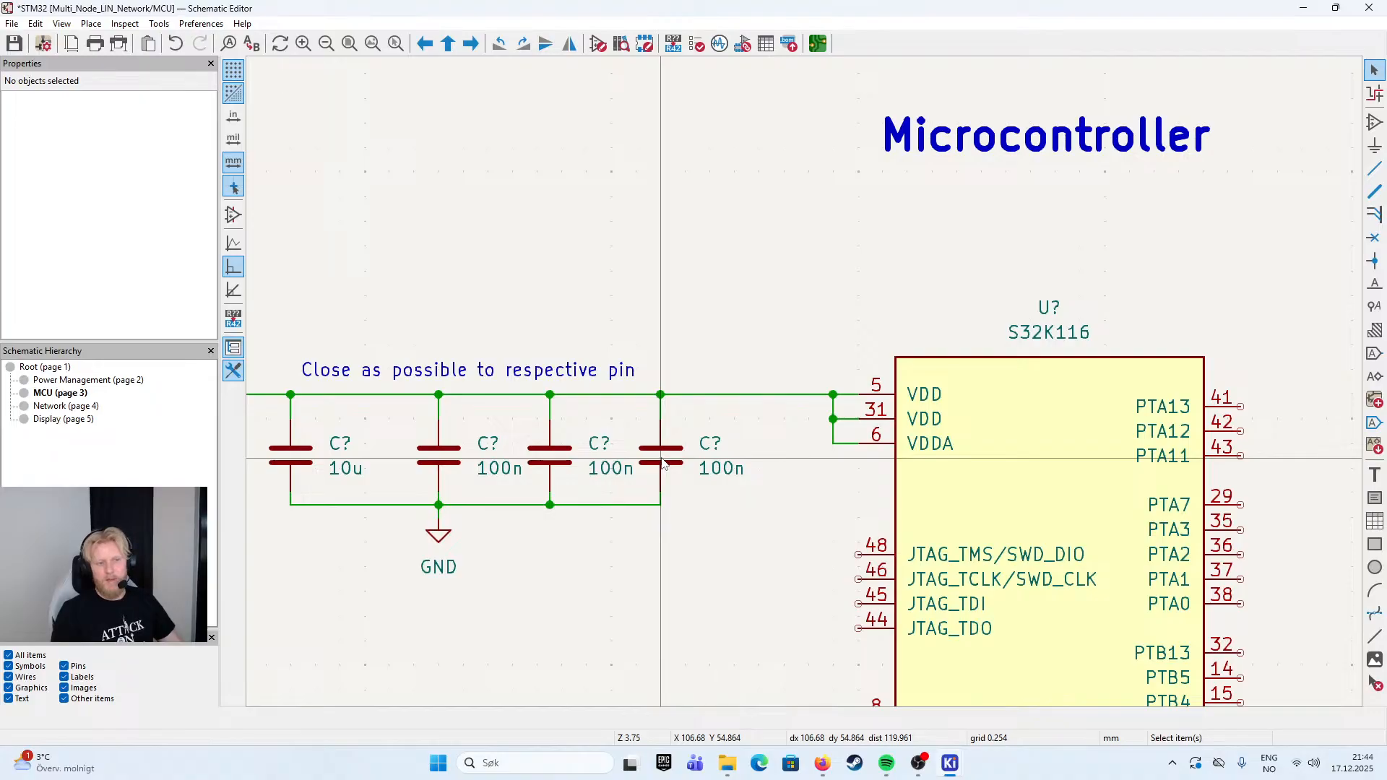
pyautogui.click(665, 463)
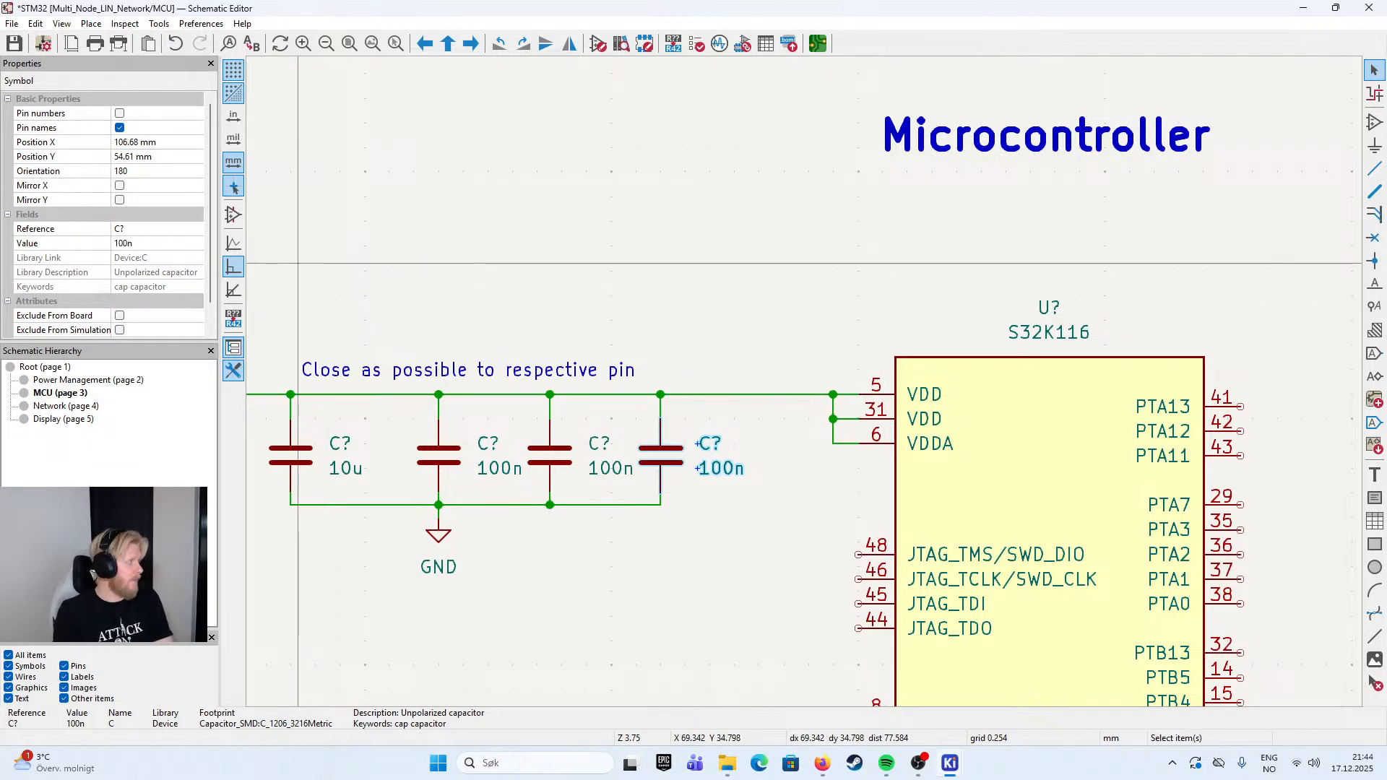
pyautogui.press('Escape')
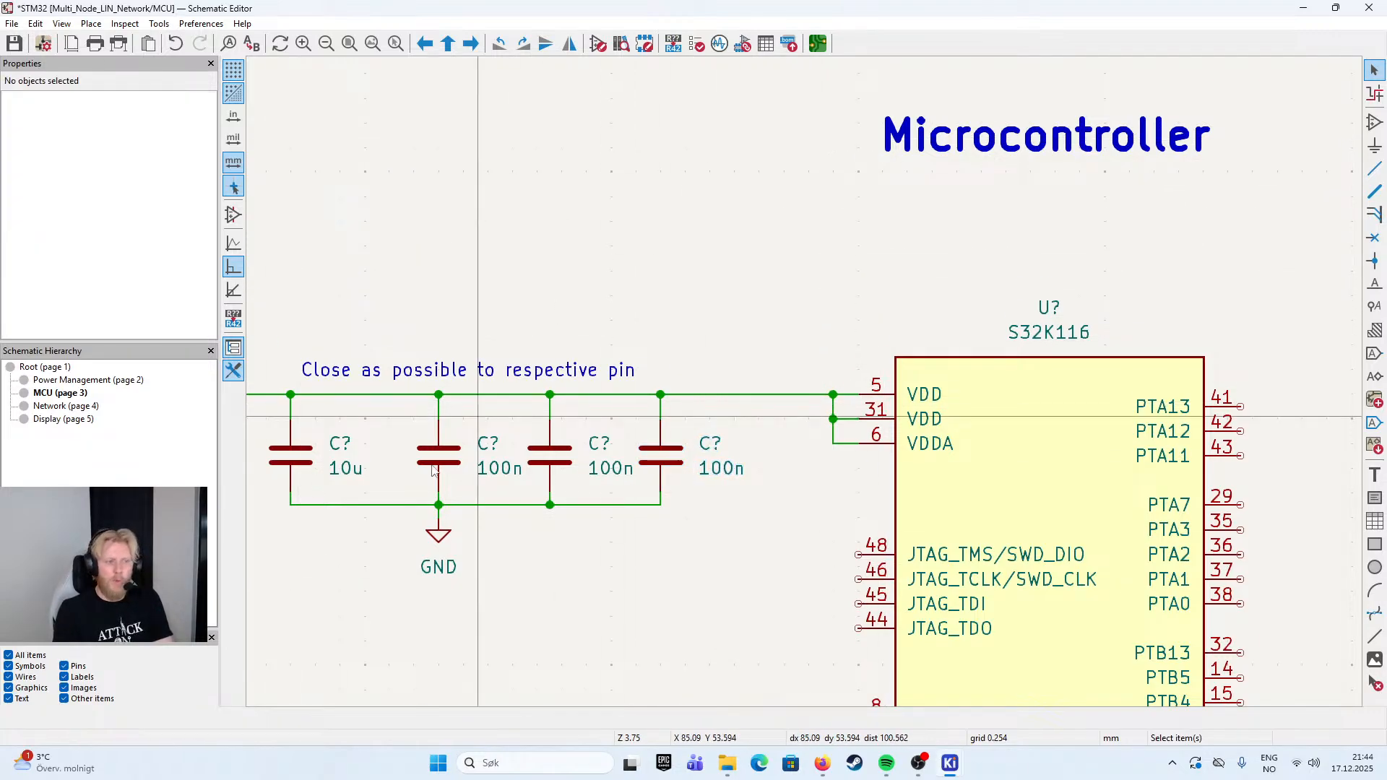
# - Move the 10u capacitor with its wires toward the 100n capacitors so that all four are evenly spaced
pyautogui.click(295, 463)
pyautogui.moveTo(295, 463); pyautogui.dragTo(331, 464)
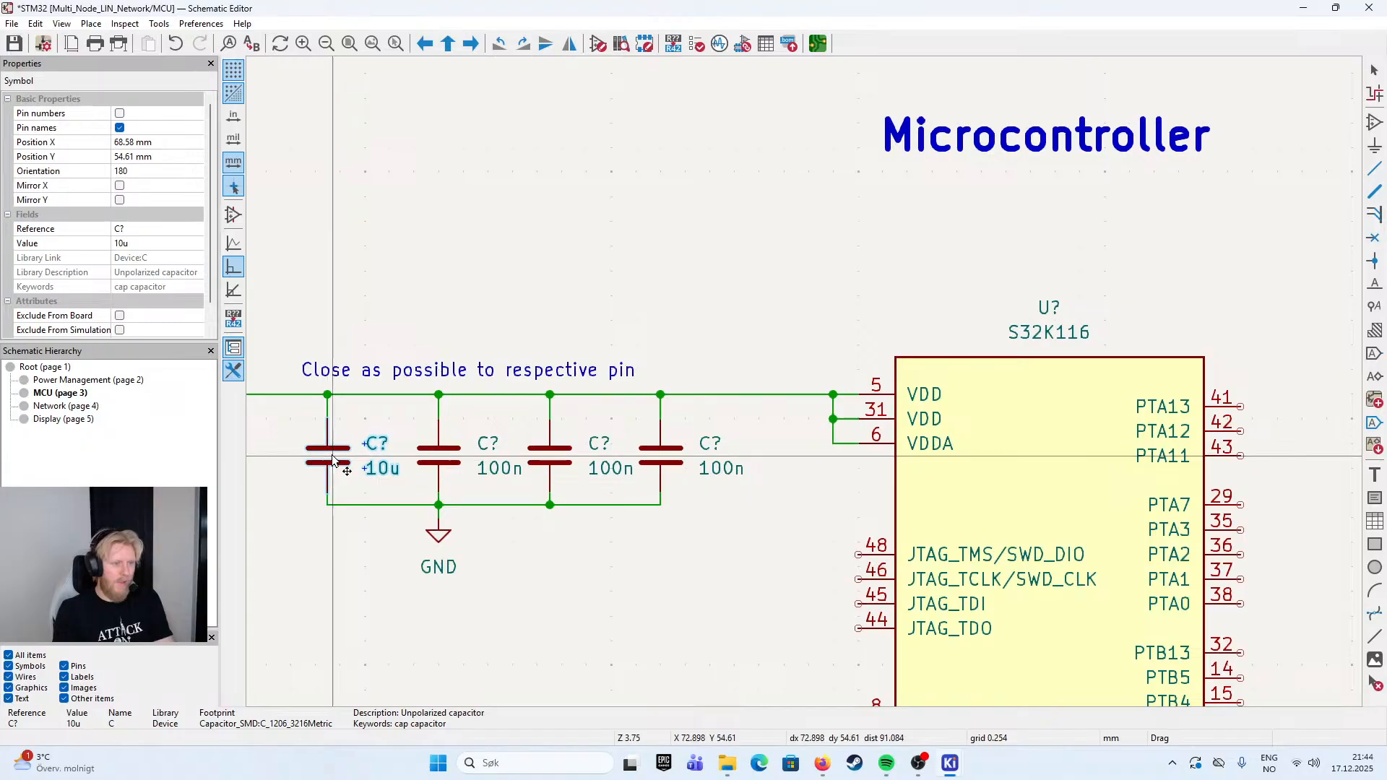
pyautogui.press('Escape')
pyautogui.moveTo(470, 372); pyautogui.dragTo(491, 376)
pyautogui.scroll(-2, 491, 376)
pyautogui.press('Escape')
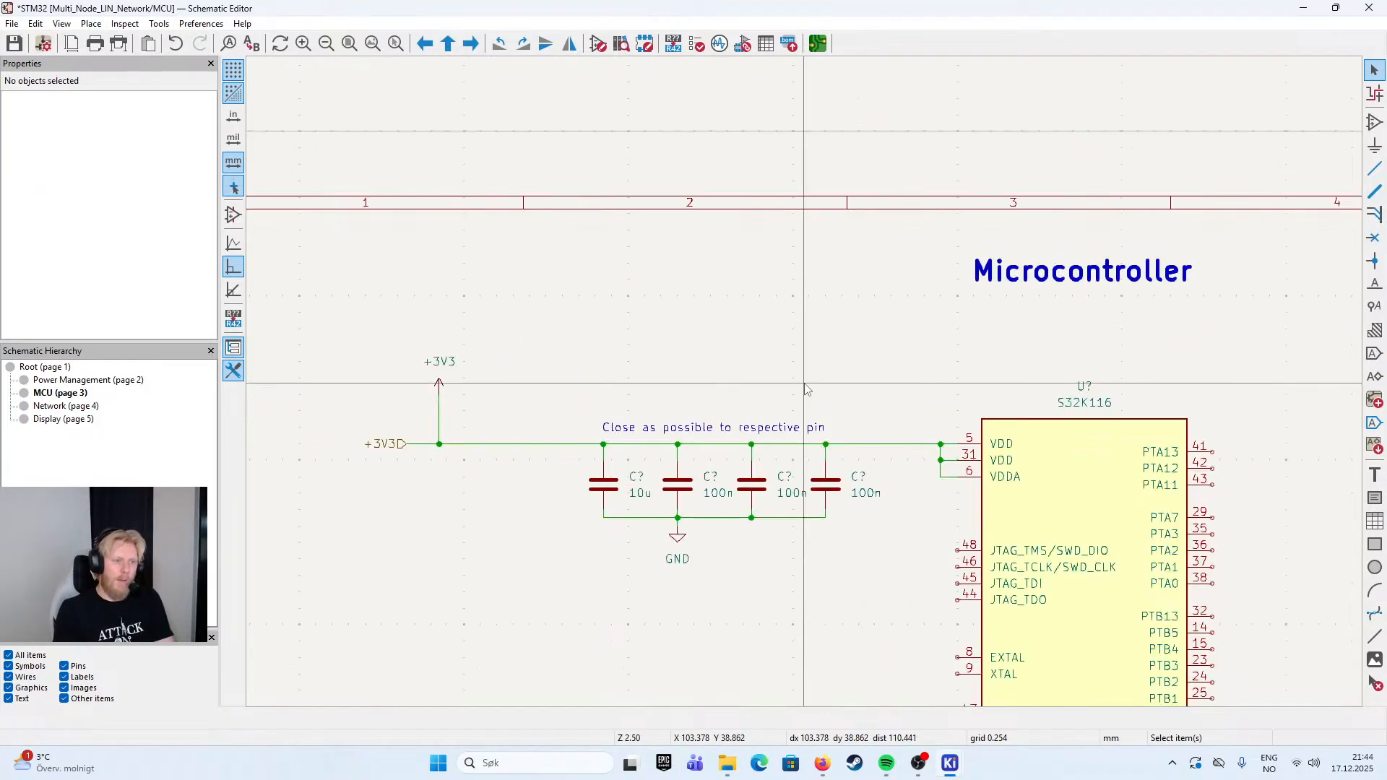
# - Move the GND symbol along the shared ground wire to sit below the 10u capacitor
pyautogui.moveTo(879, 395); pyautogui.dragTo(816, 328)
pyautogui.scroll(2, 899, 467)
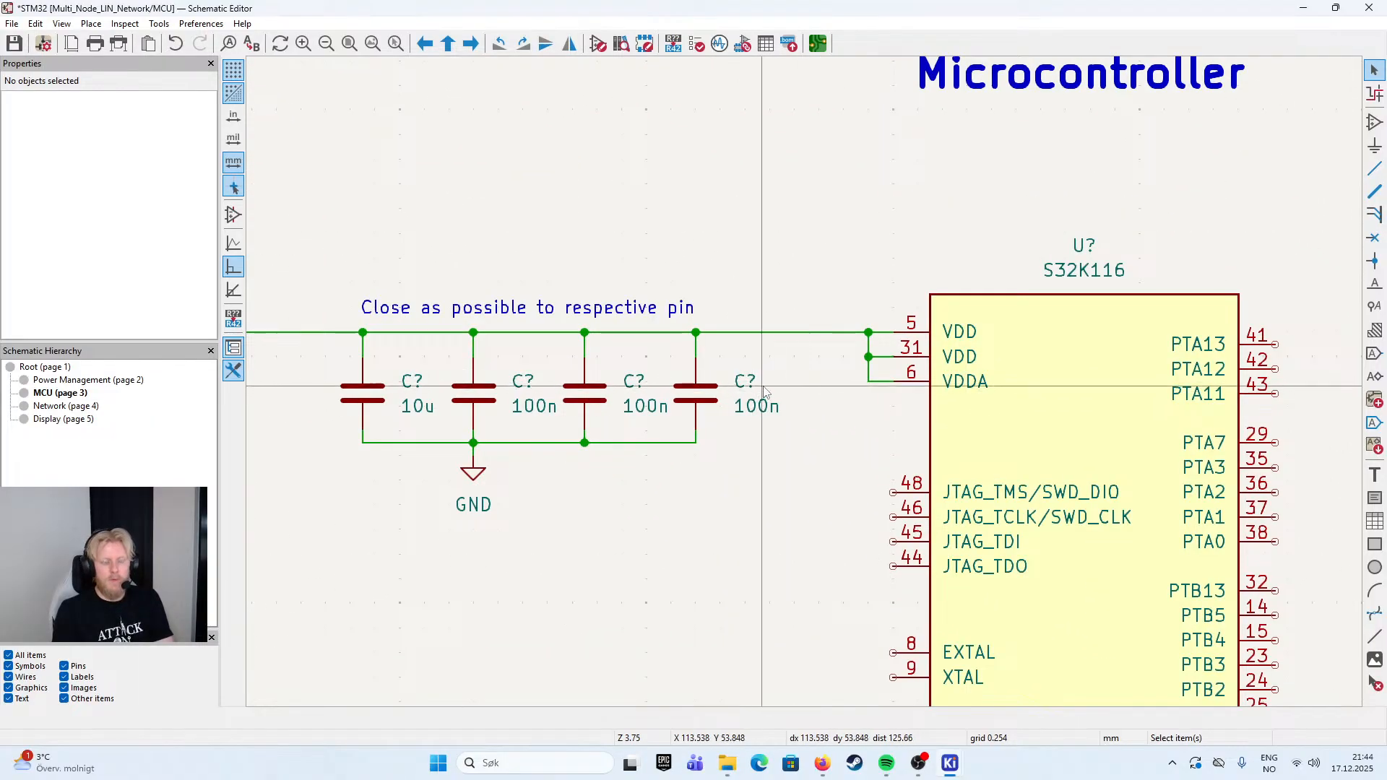
pyautogui.click(475, 481)
pyautogui.moveTo(475, 481); pyautogui.dragTo(363, 482)
pyautogui.click(454, 486)
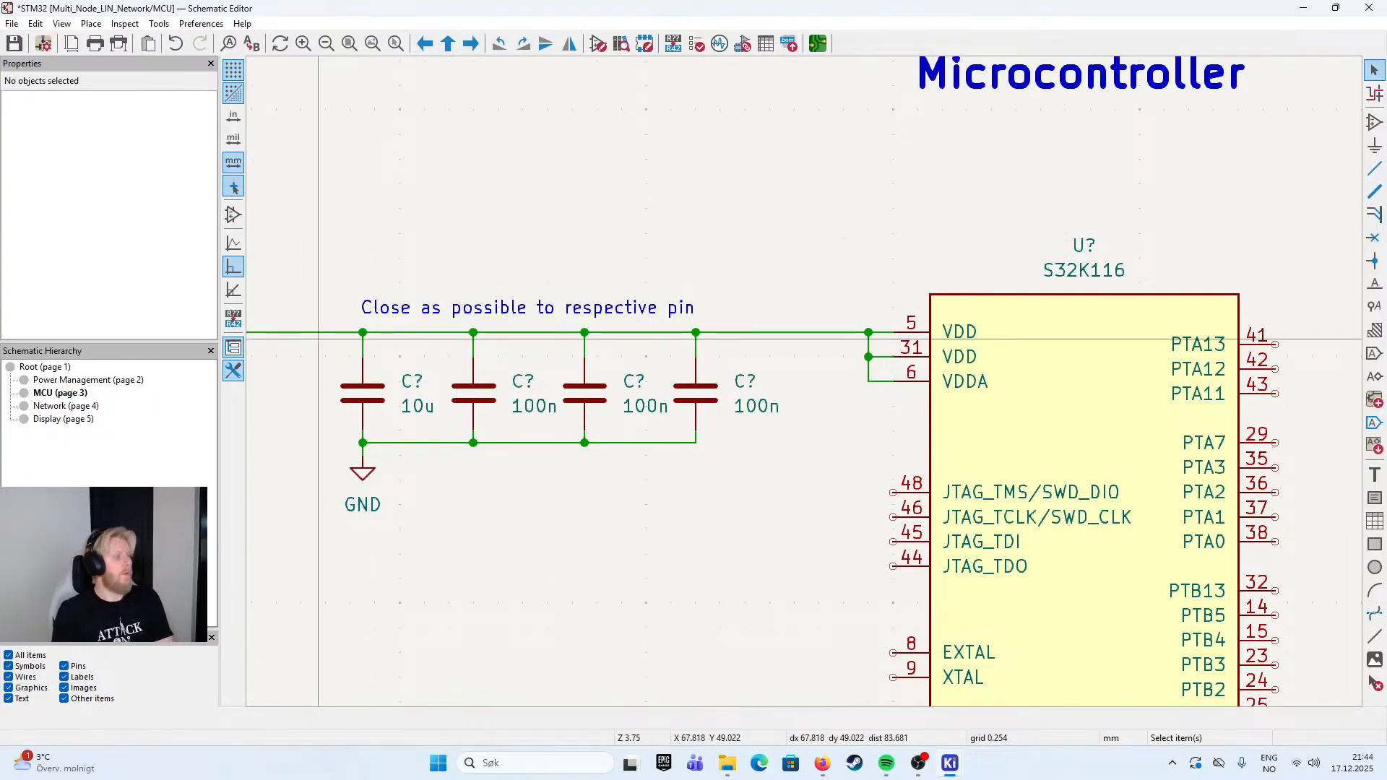
# - Review the MCU sheet from the +3V3 decoupling capacitors down to the S32K116's VSS pins
pyautogui.hotkey('alt', 'Tab')
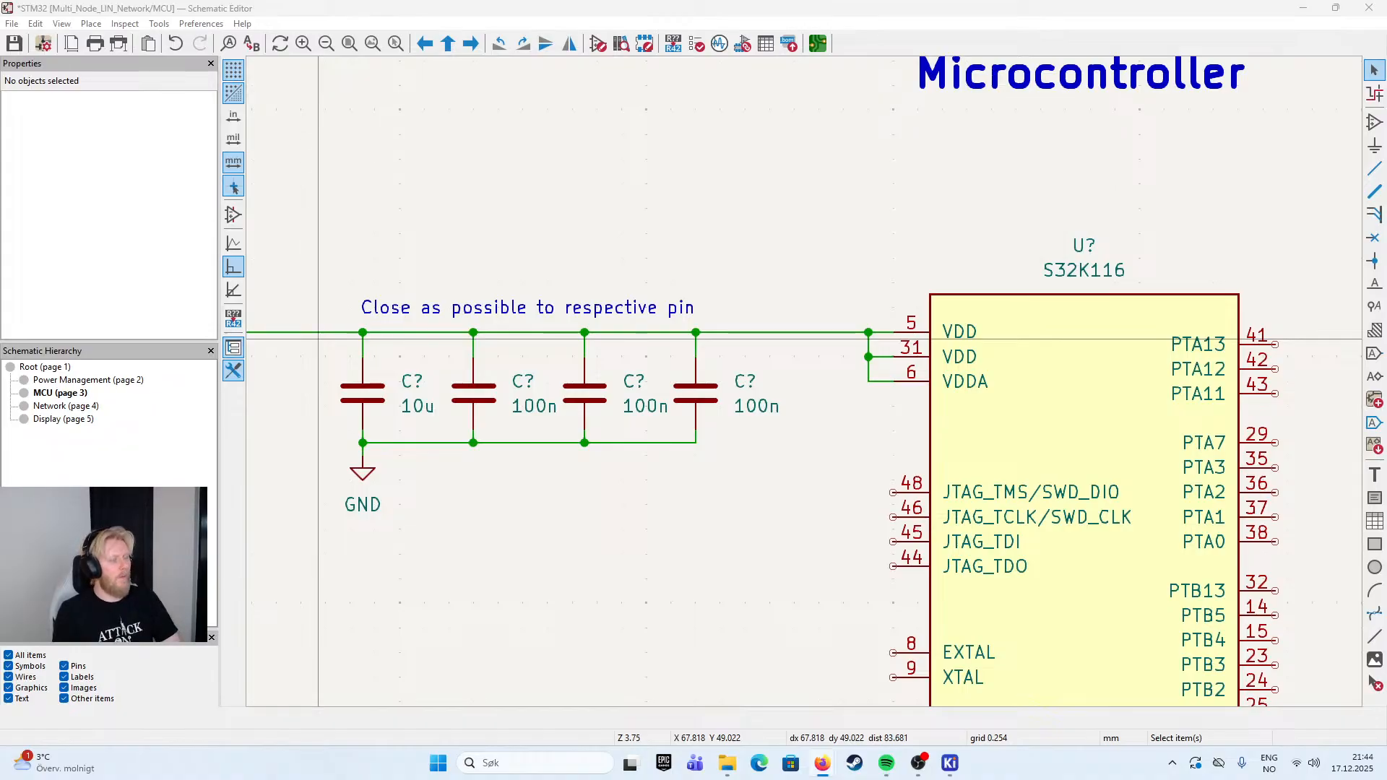
pyautogui.scroll(-3, 837, 305)
pyautogui.scroll(3, 664, 366)
pyautogui.moveTo(1041, 340); pyautogui.dragTo(853, 237)
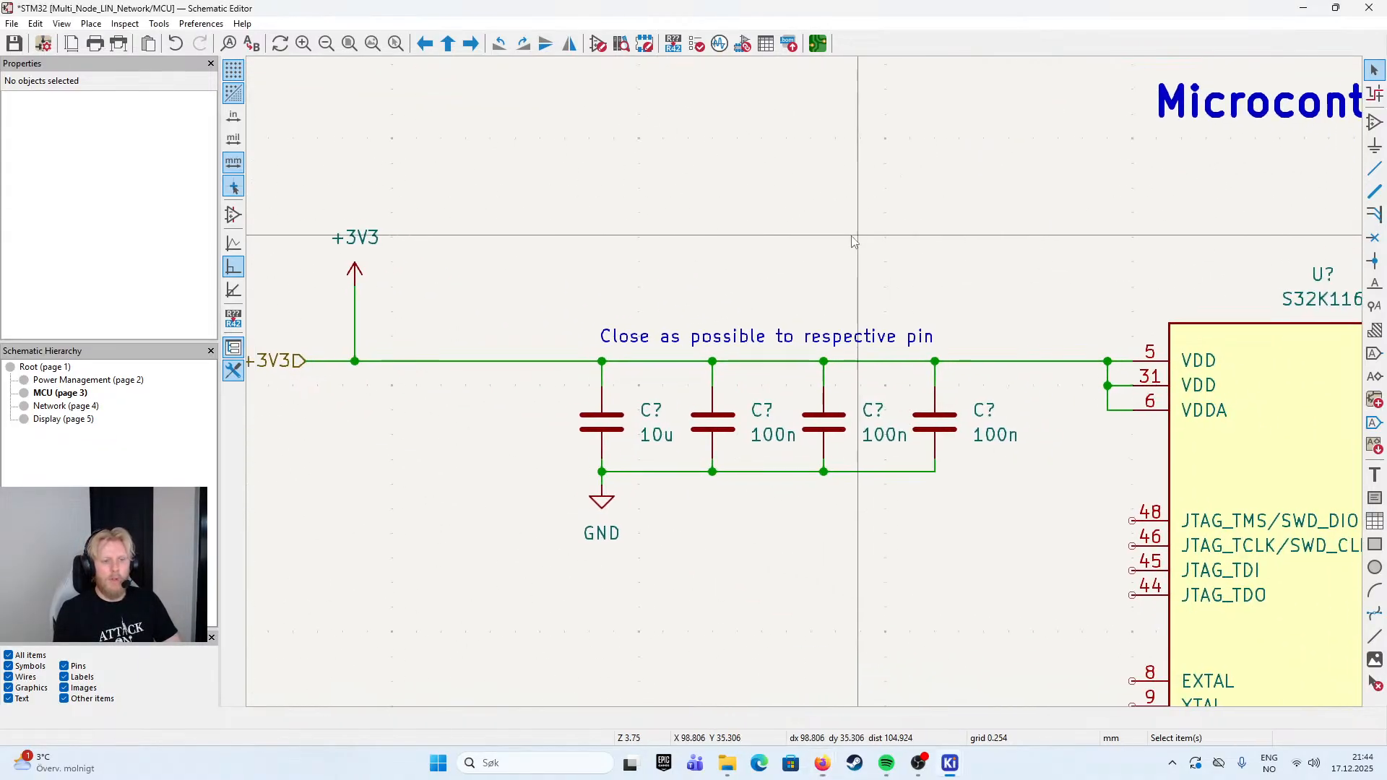
pyautogui.scroll(-3, 853, 240)
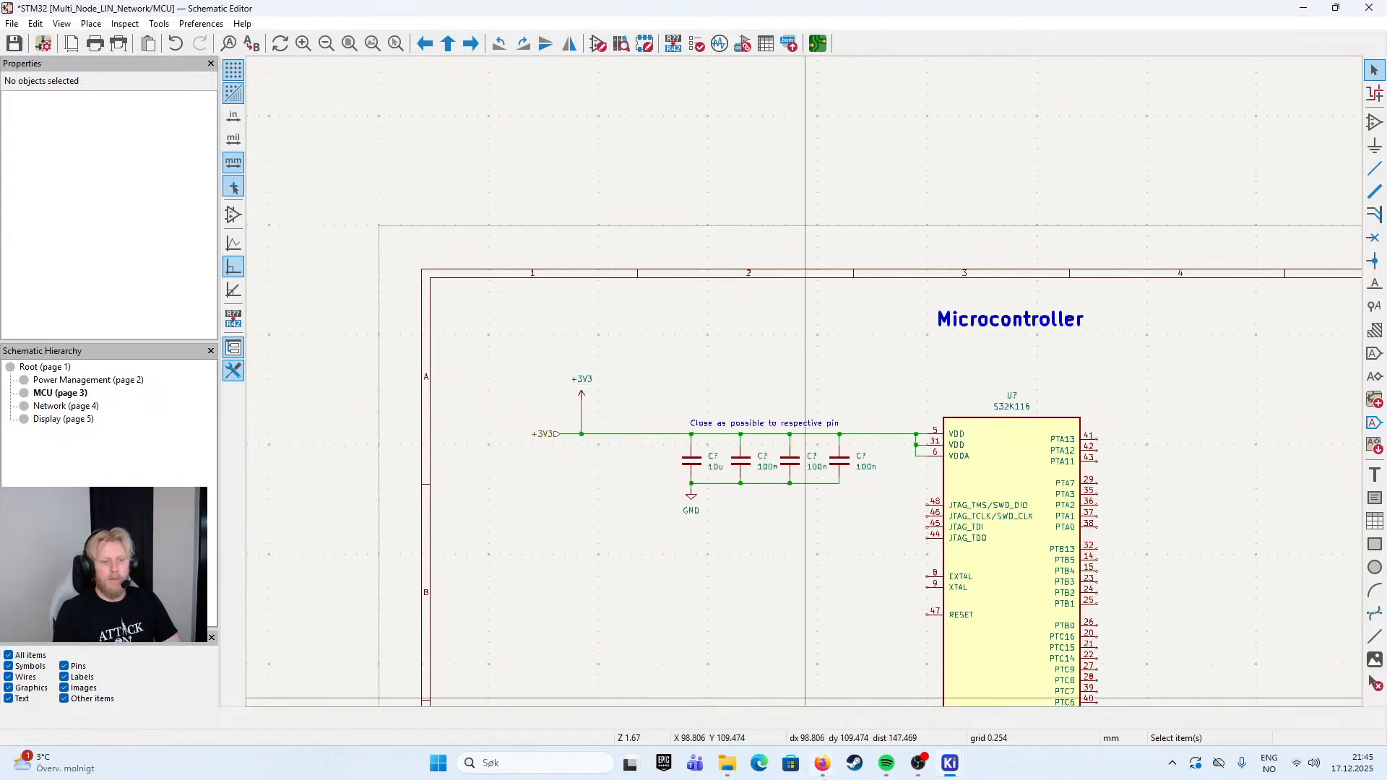
pyautogui.moveTo(872, 343); pyautogui.dragTo(725, 126)
pyautogui.scroll(-1, 725, 126)
pyautogui.scroll(2, 764, 411)
pyautogui.scroll(-1, 893, 370)
pyautogui.moveTo(836, 401); pyautogui.dragTo(773, 238)
pyautogui.scroll(-1, 775, 243)
pyautogui.moveTo(780, 481); pyautogui.dragTo(765, 406)
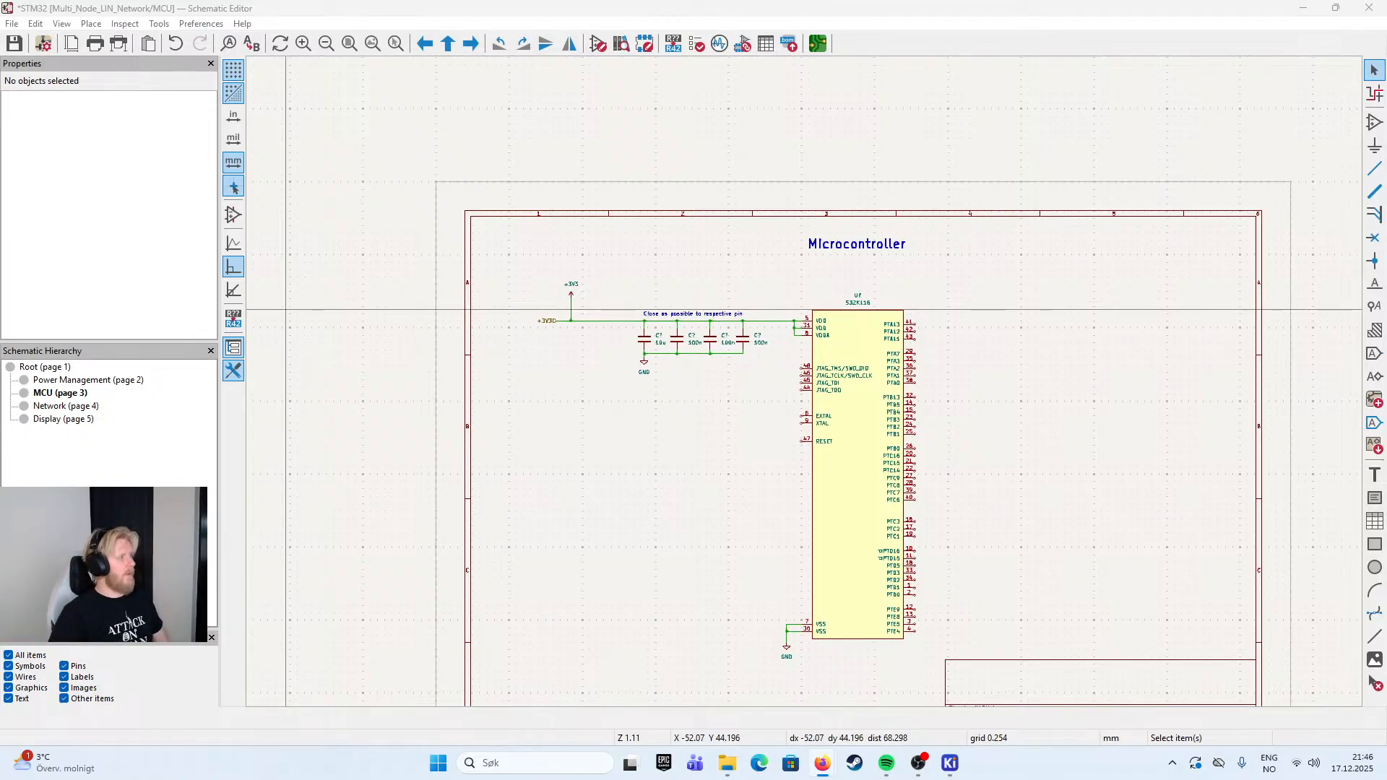
pyautogui.scroll(3, 673, 391)
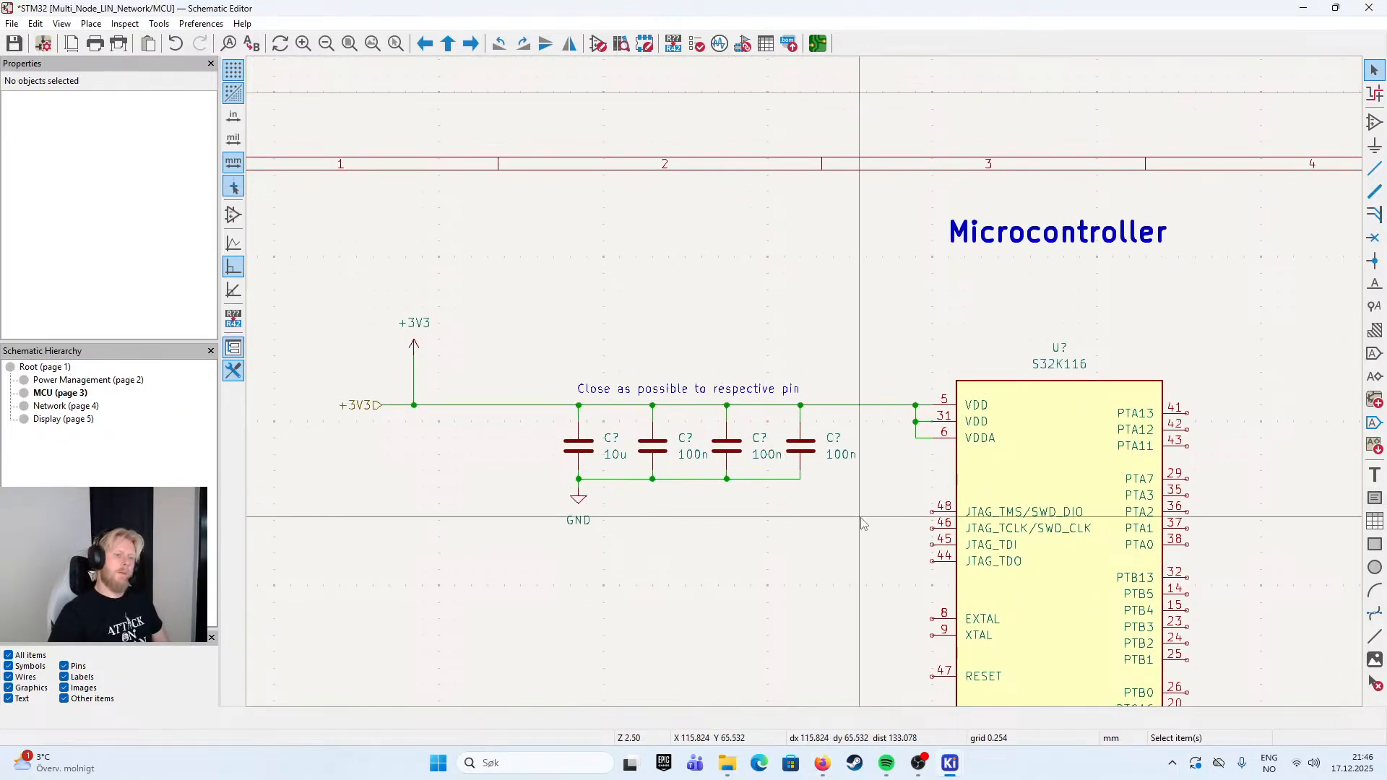
# - Check the footprint and manufacturer part number fields of the 100n capacitor nearest the S32K116, leaving its symbol properties unchanged
pyautogui.moveTo(799, 325); pyautogui.dragTo(613, 191)
pyautogui.scroll(-1, 614, 191)
pyautogui.moveTo(831, 557); pyautogui.dragTo(695, 345)
pyautogui.scroll(1, 822, 362)
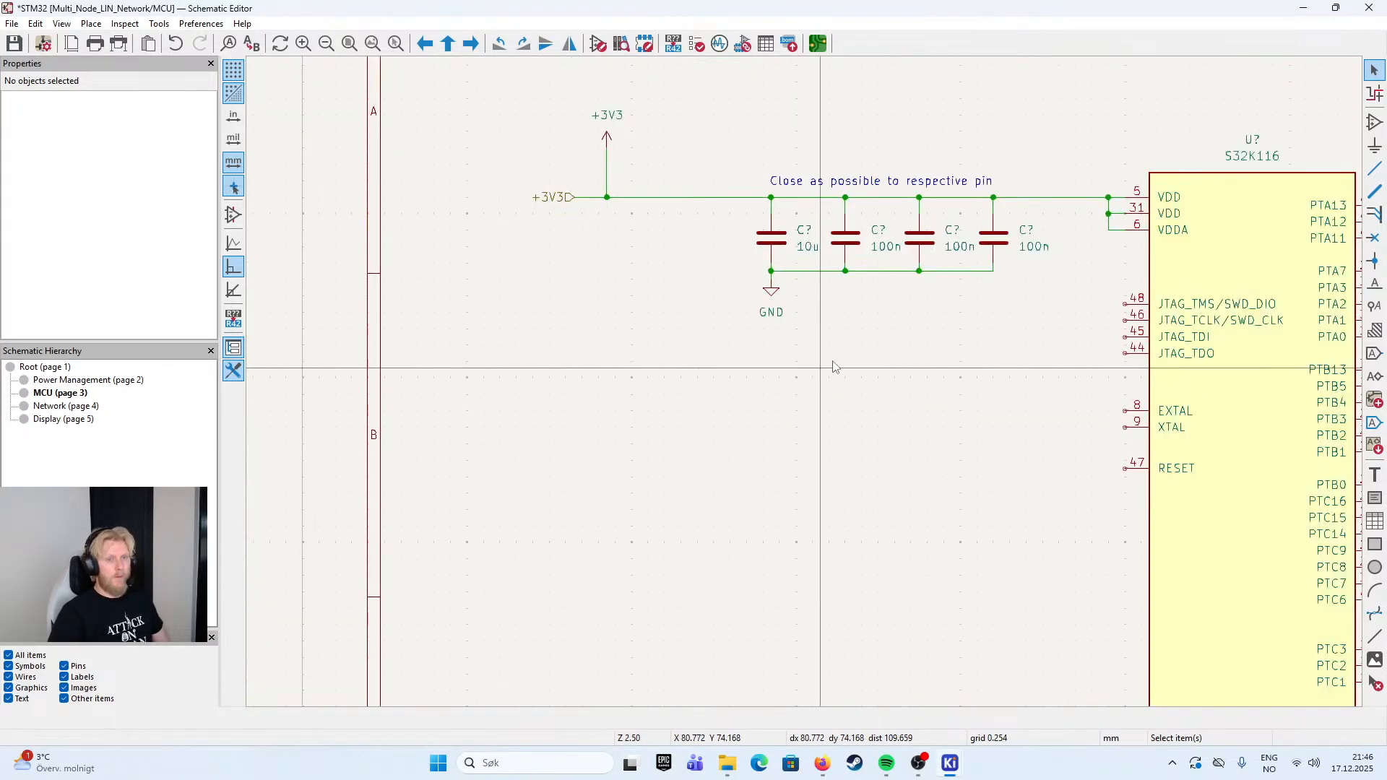
pyautogui.scroll(1, 1060, 303)
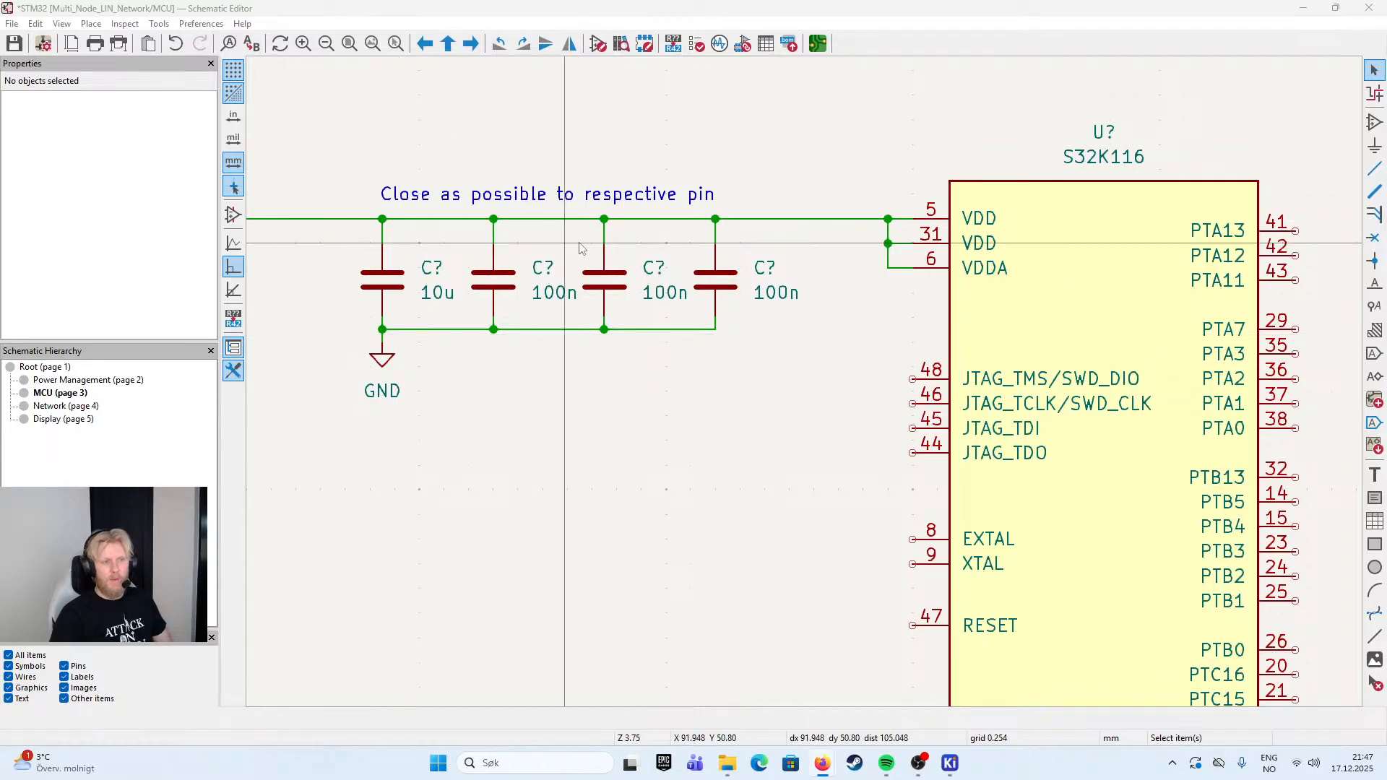
pyautogui.doubleClick(696, 270)
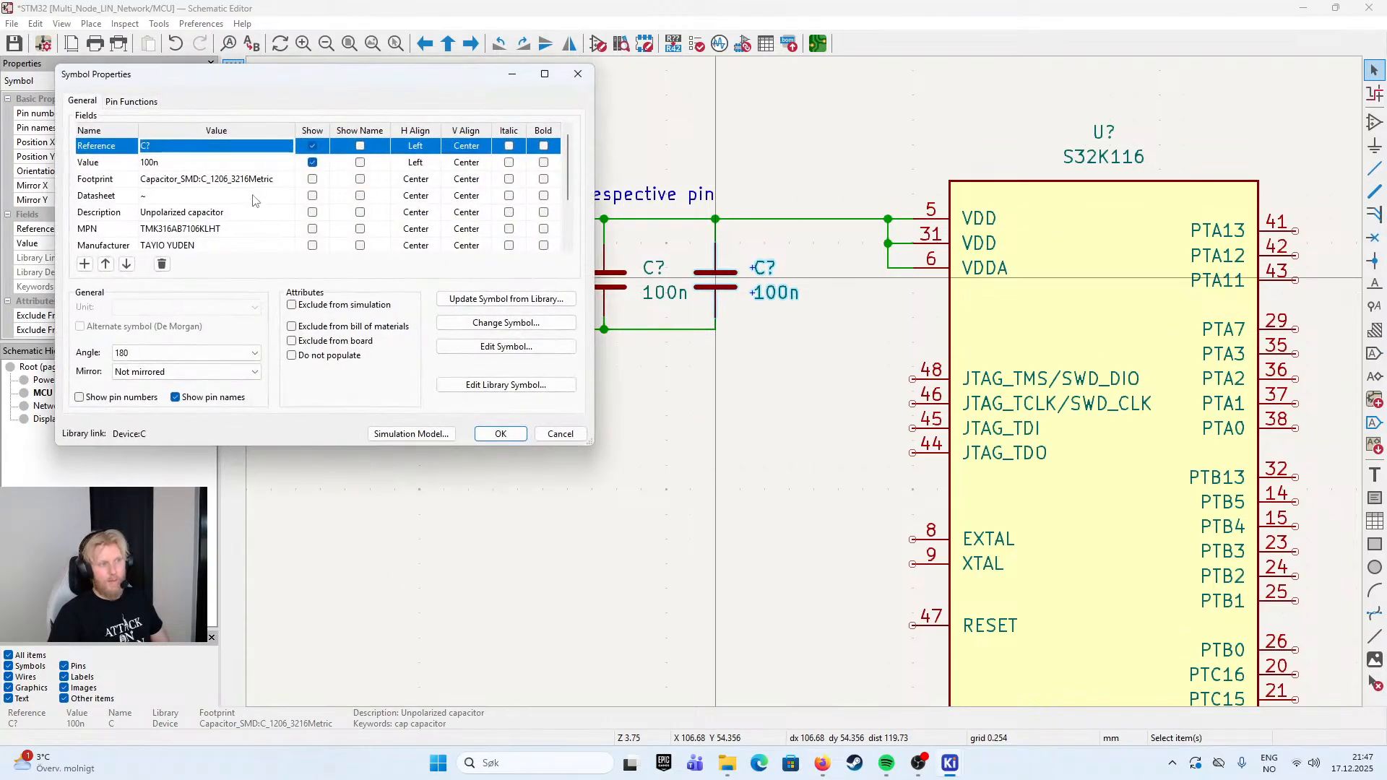
pyautogui.click(547, 425)
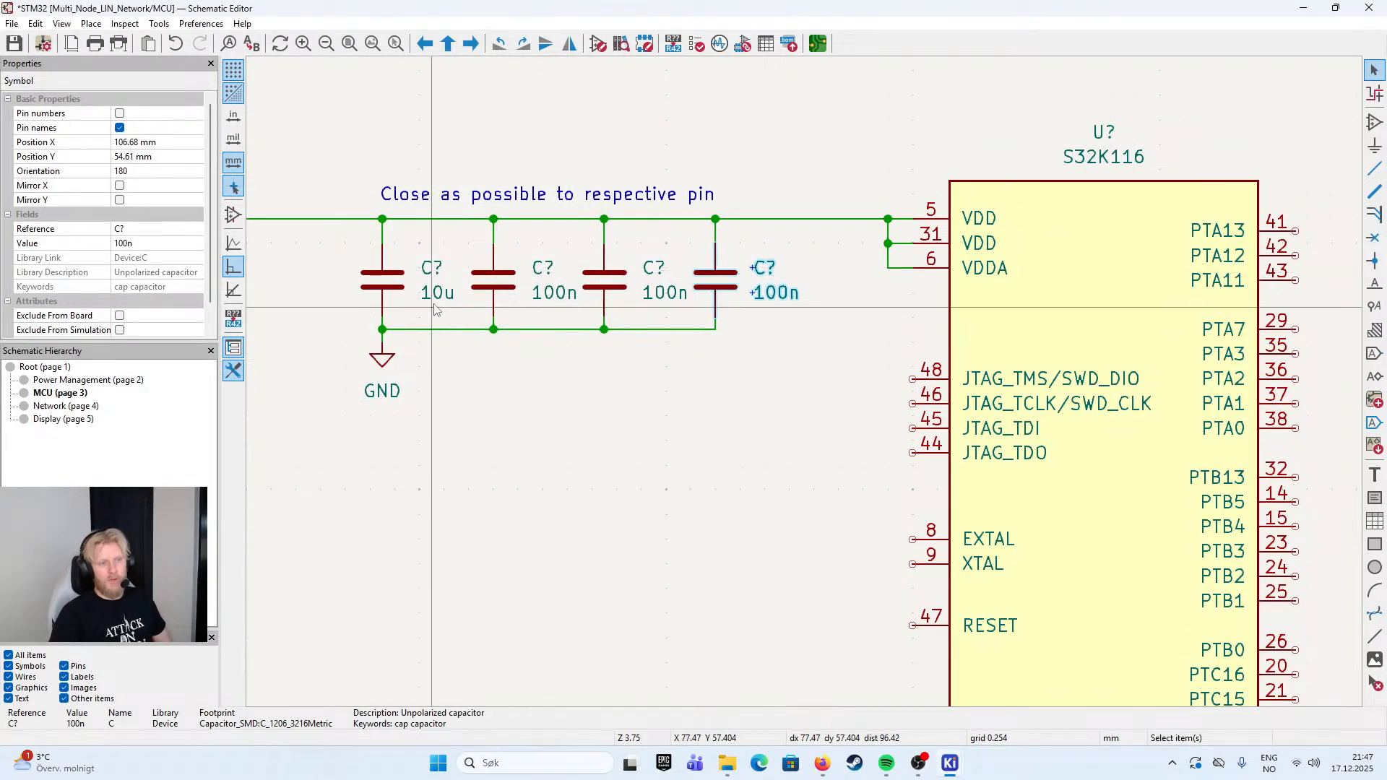
pyautogui.press('Escape')
pyautogui.doubleClick(719, 289)
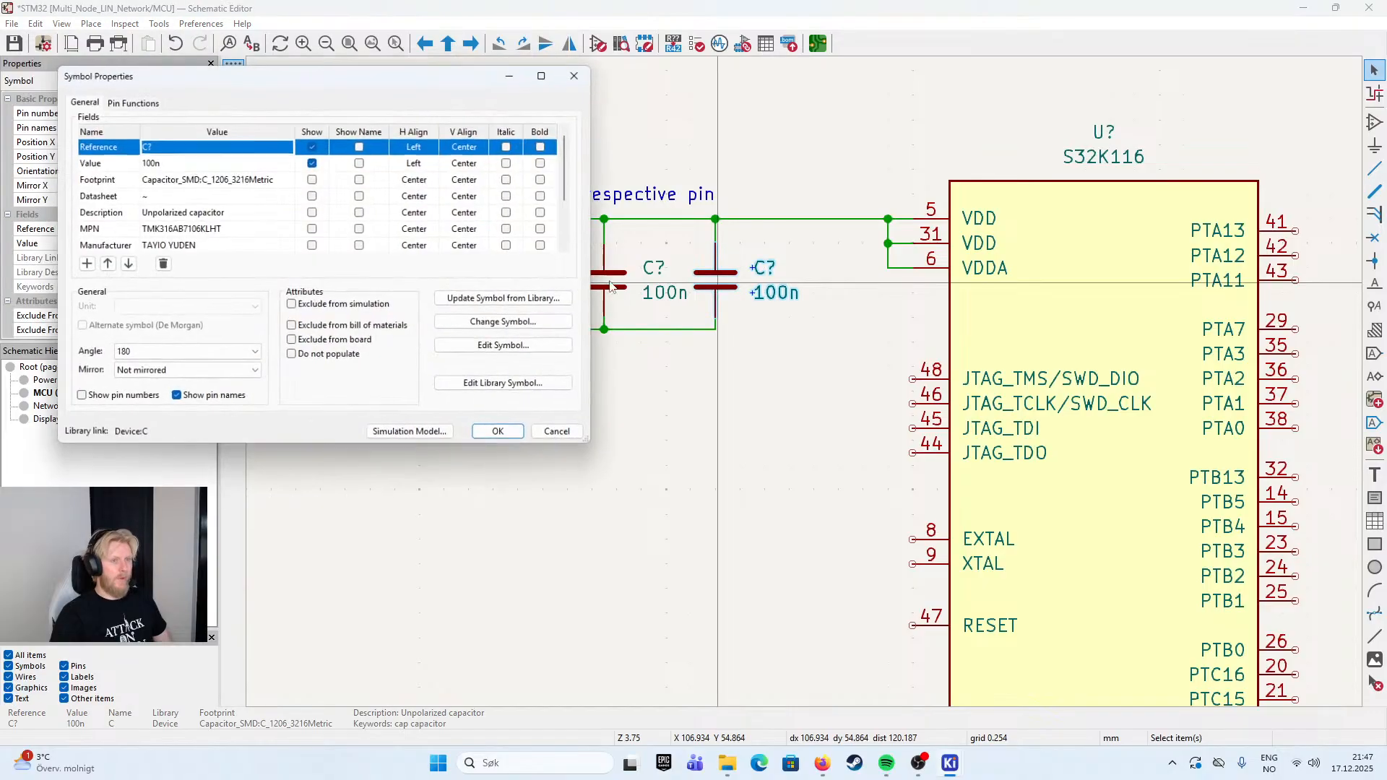
pyautogui.click(557, 432)
# - Inspect the pin properties of the S32K116's crystal pins, EXTAL and XTAL
pyautogui.scroll(-2, 809, 388)
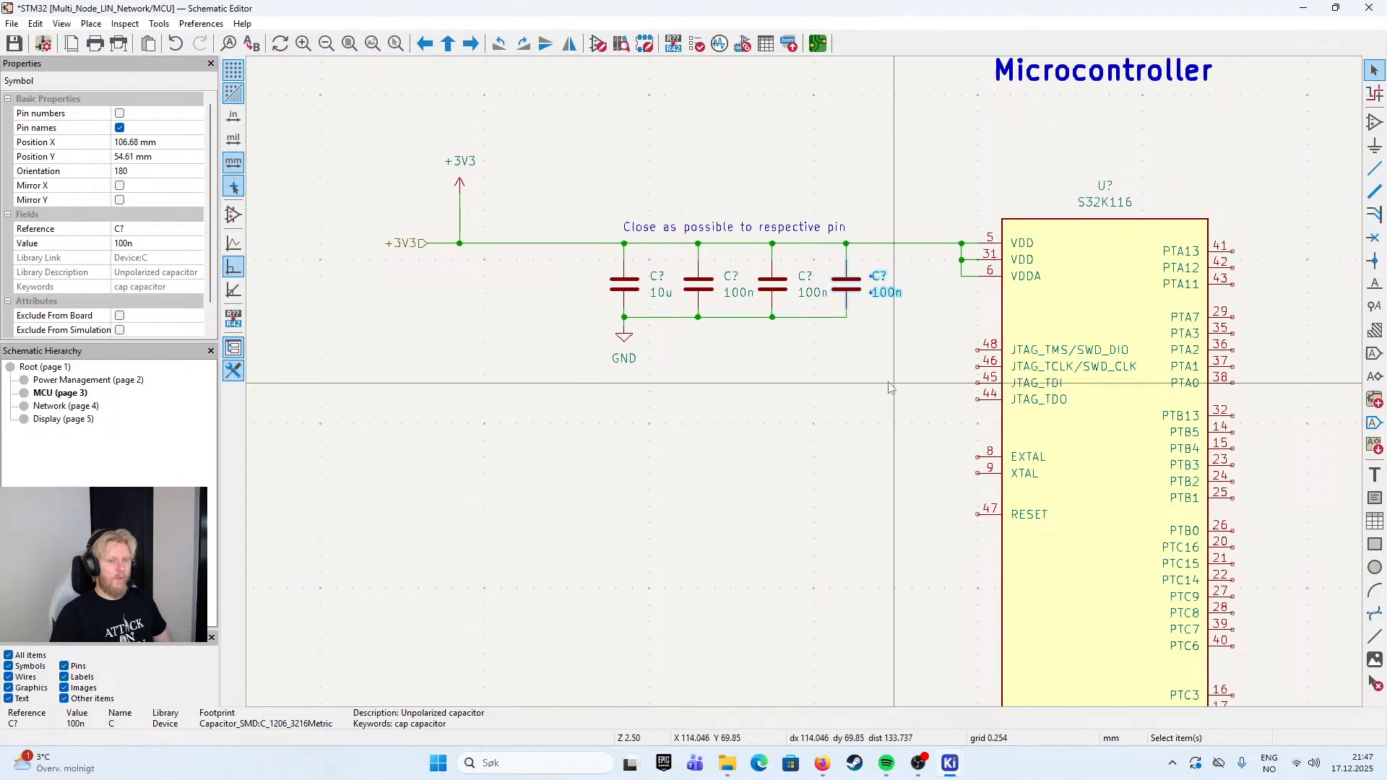
pyautogui.scroll(2, 898, 323)
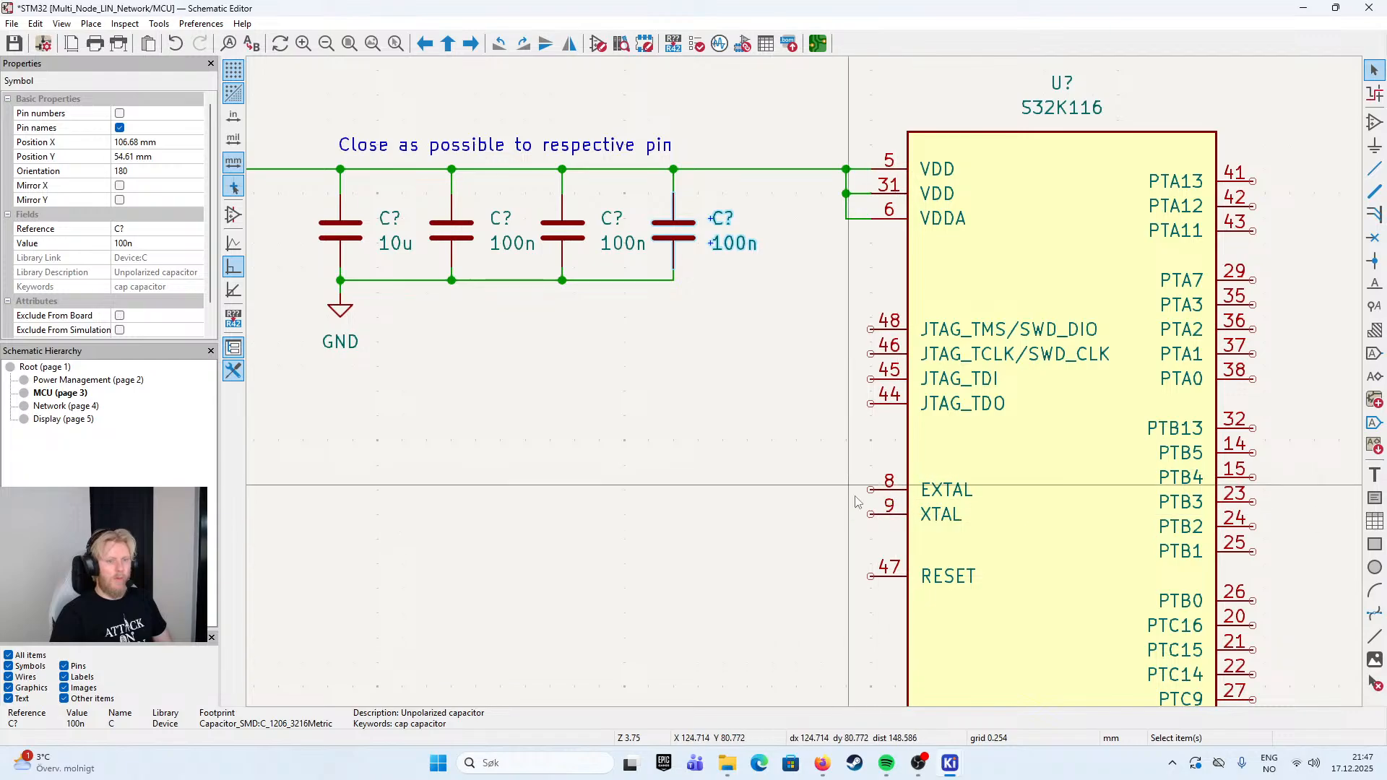
pyautogui.moveTo(808, 284); pyautogui.dragTo(912, 421)
pyautogui.moveTo(796, 465); pyautogui.dragTo(903, 395)
pyautogui.click(873, 322)
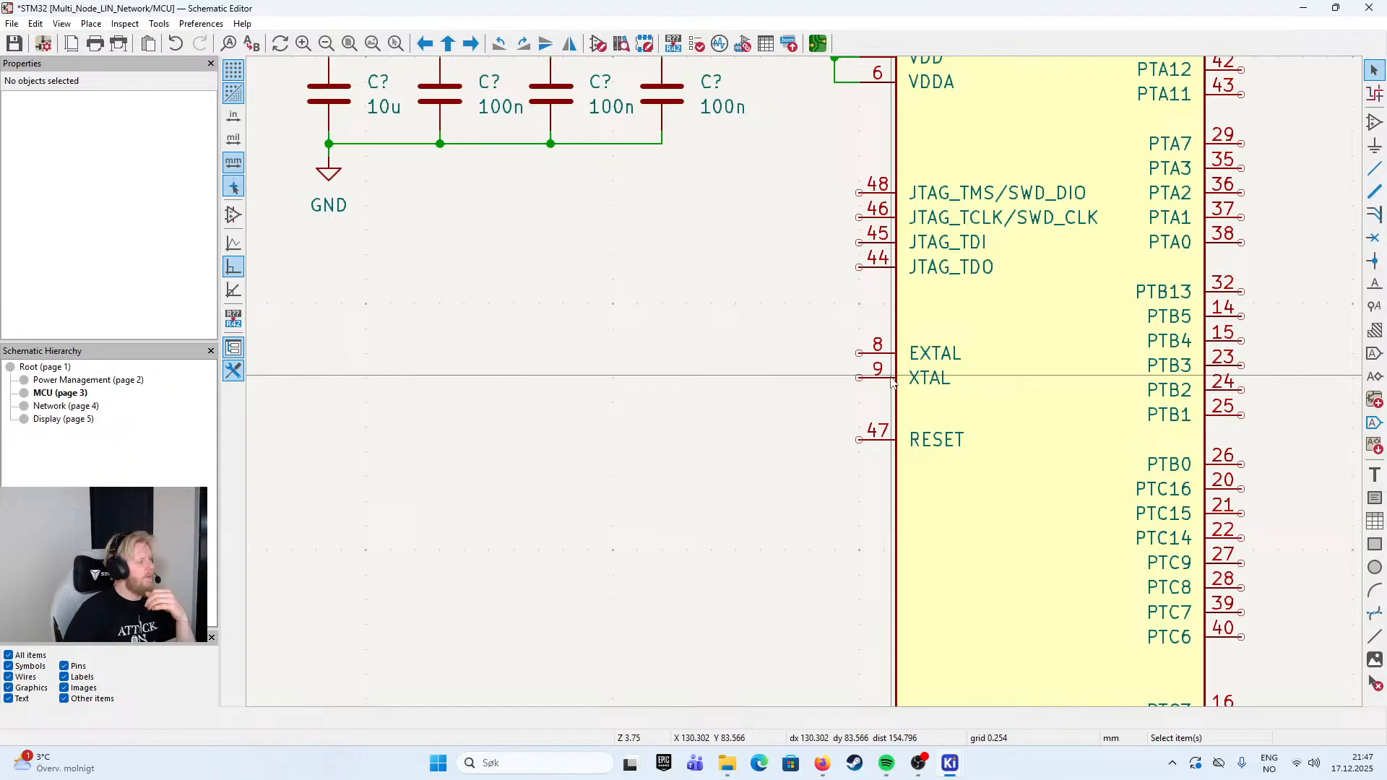
pyautogui.click(894, 354)
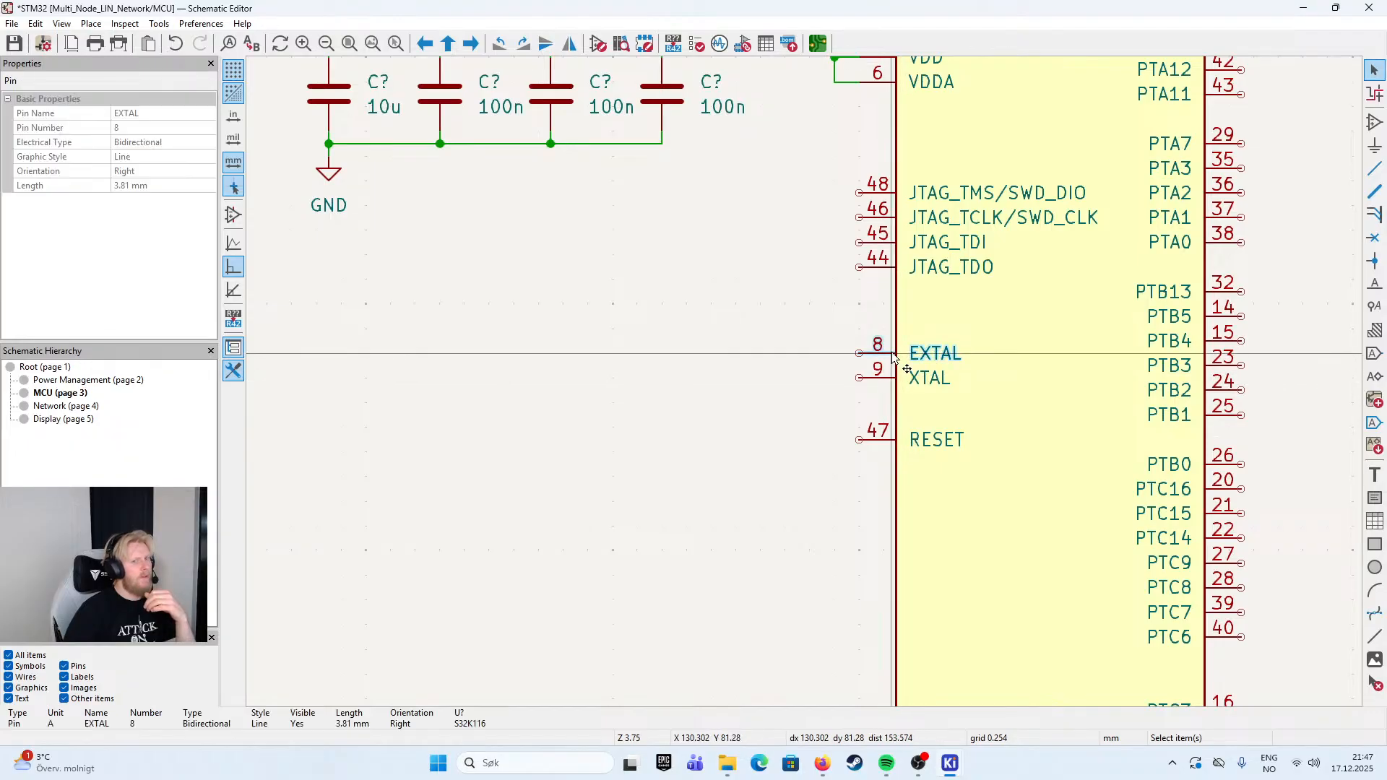
pyautogui.click(887, 378)
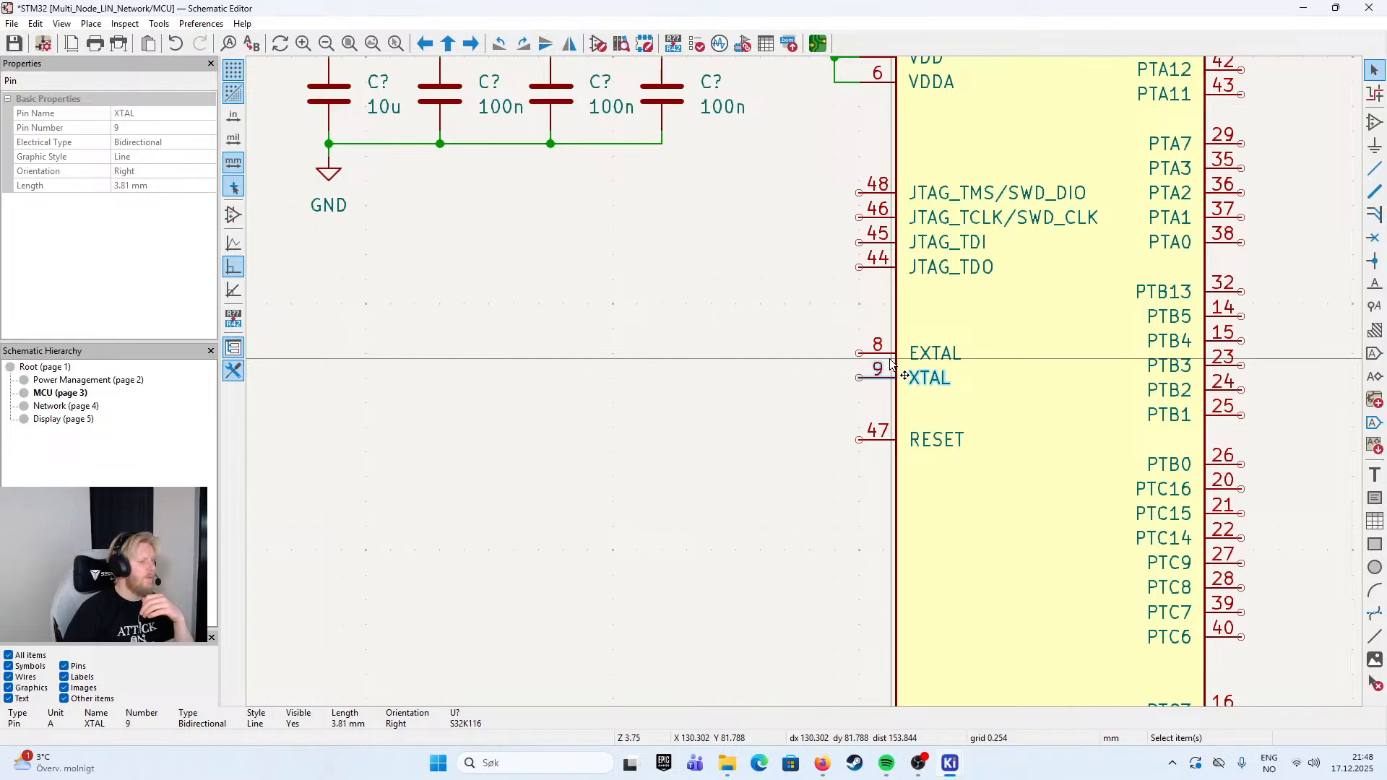